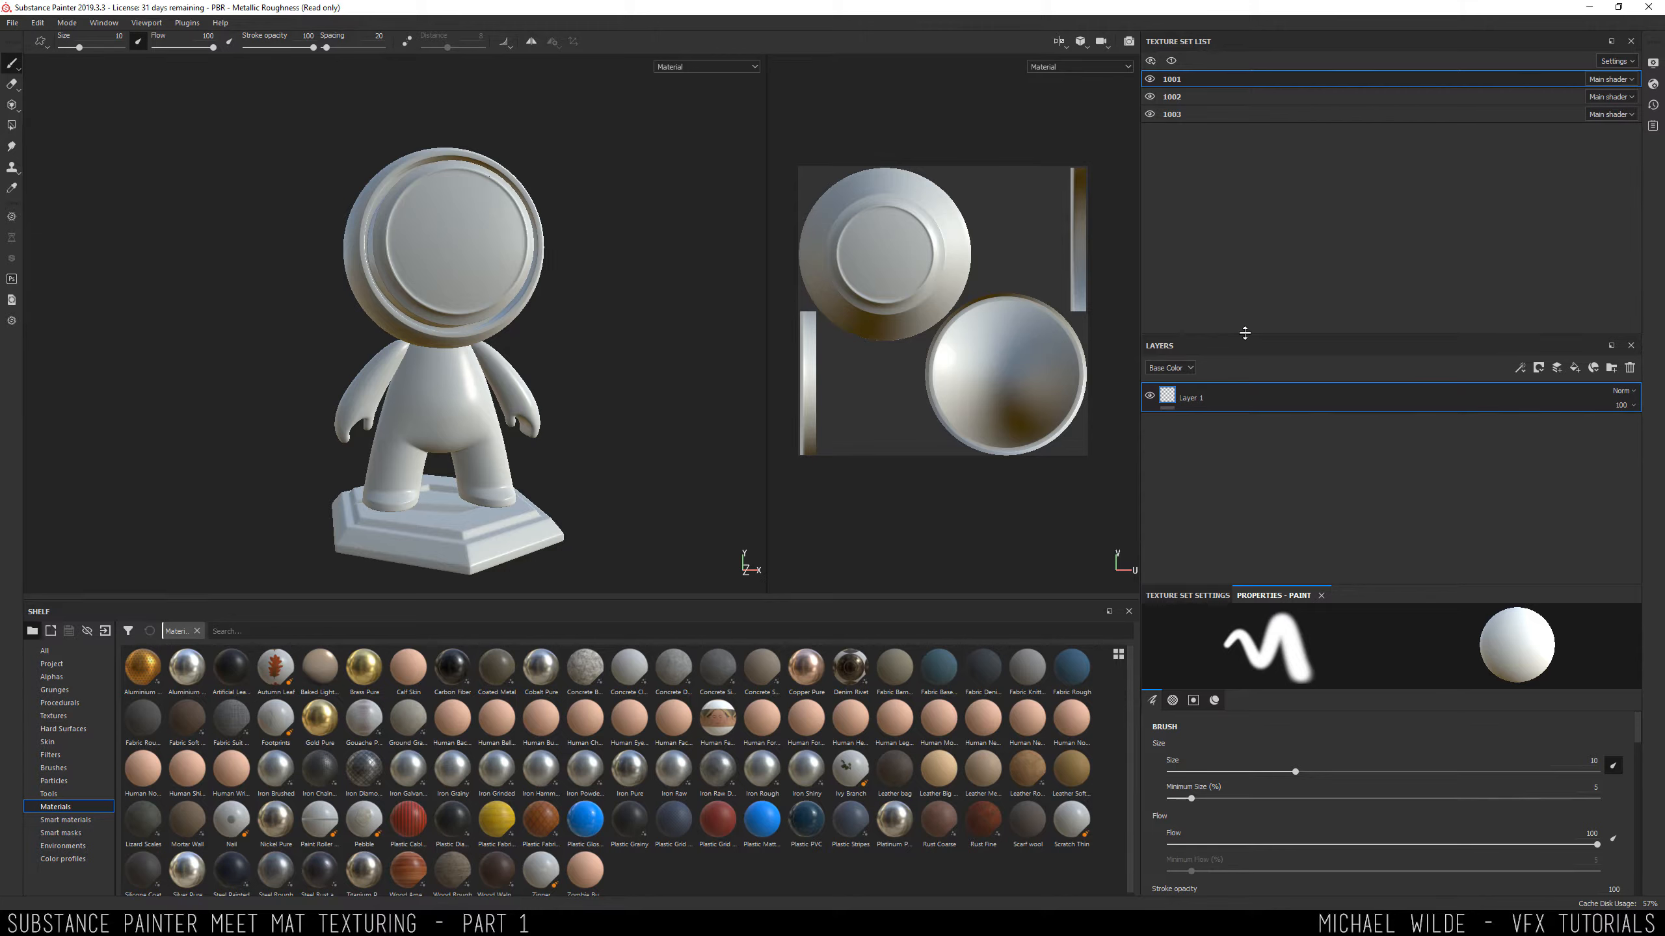
Enlarge the layer stack and lower settings areas, showing the texture set settings.
drag(1243, 333, 1244, 257)
alt+drag(520, 268, 553, 309)
alt+middle_drag(552, 309, 618, 307)
click(1187, 595)
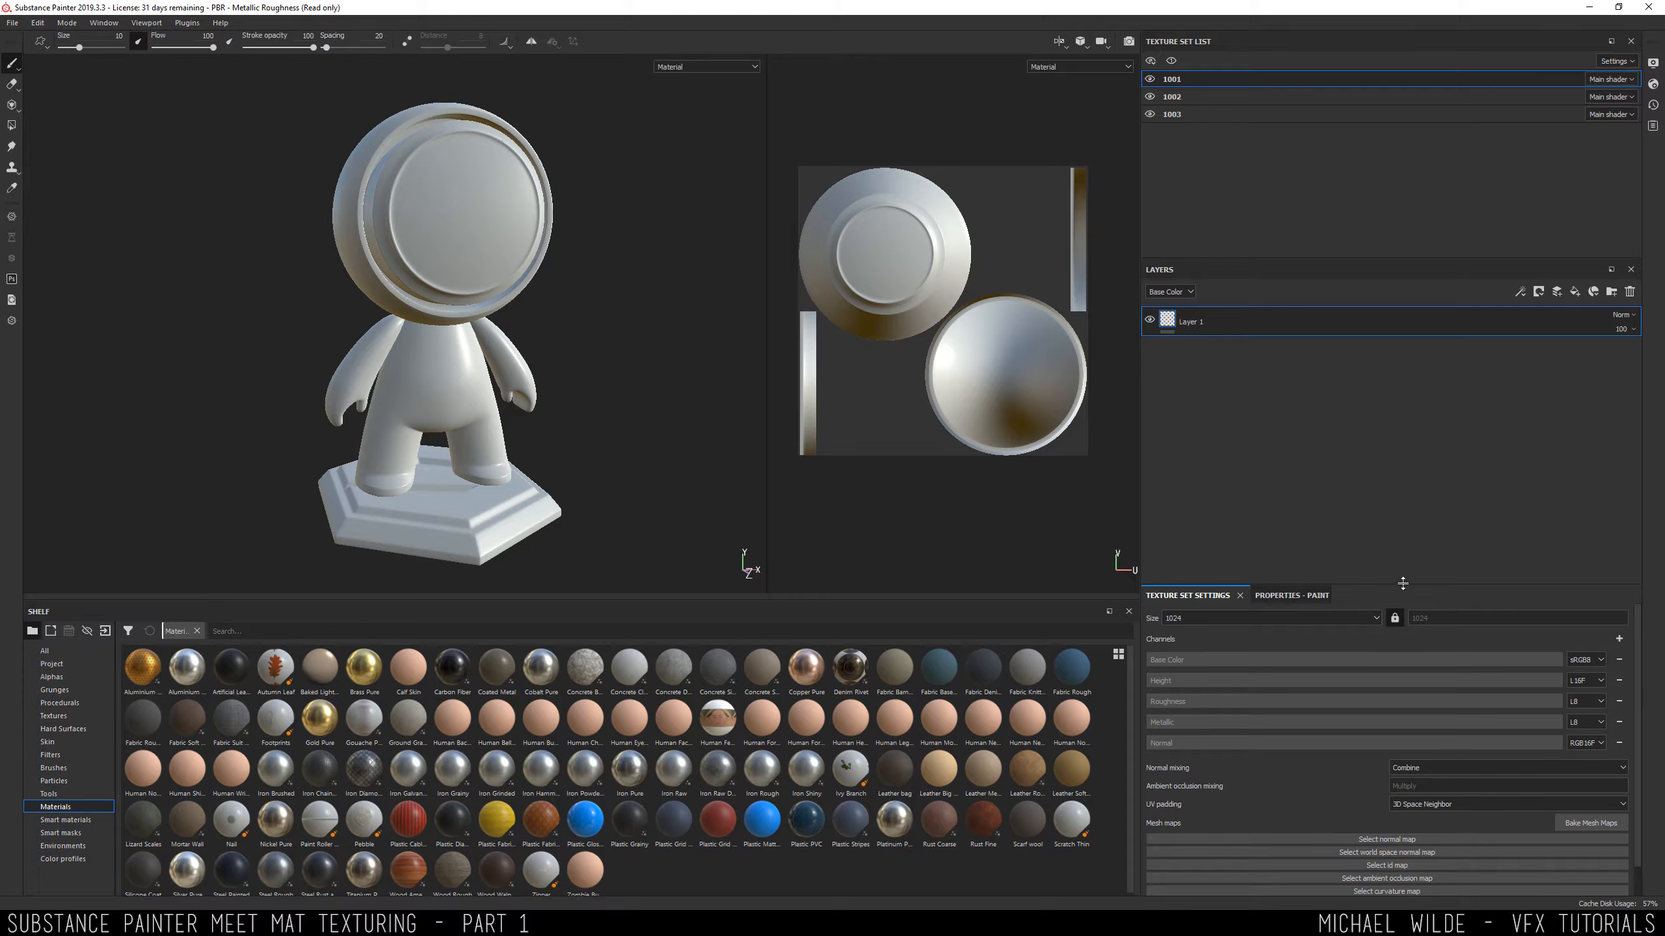
drag(1403, 572, 1402, 511)
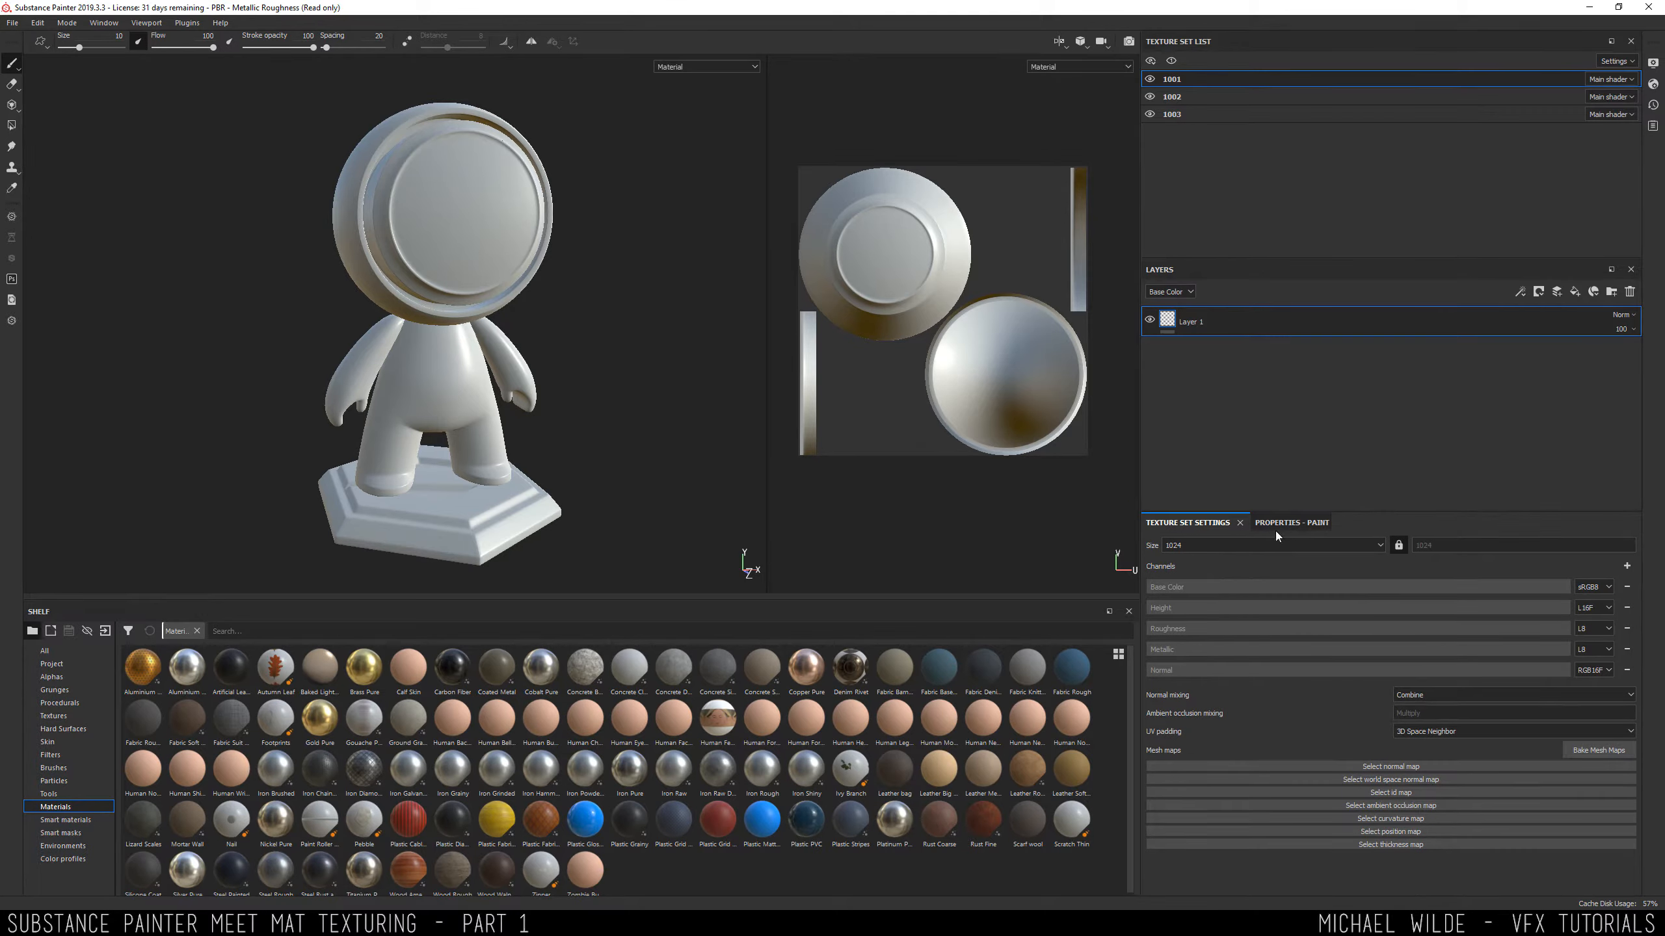
Set up a mesh map bake that includes every map except ID.
click(1597, 752)
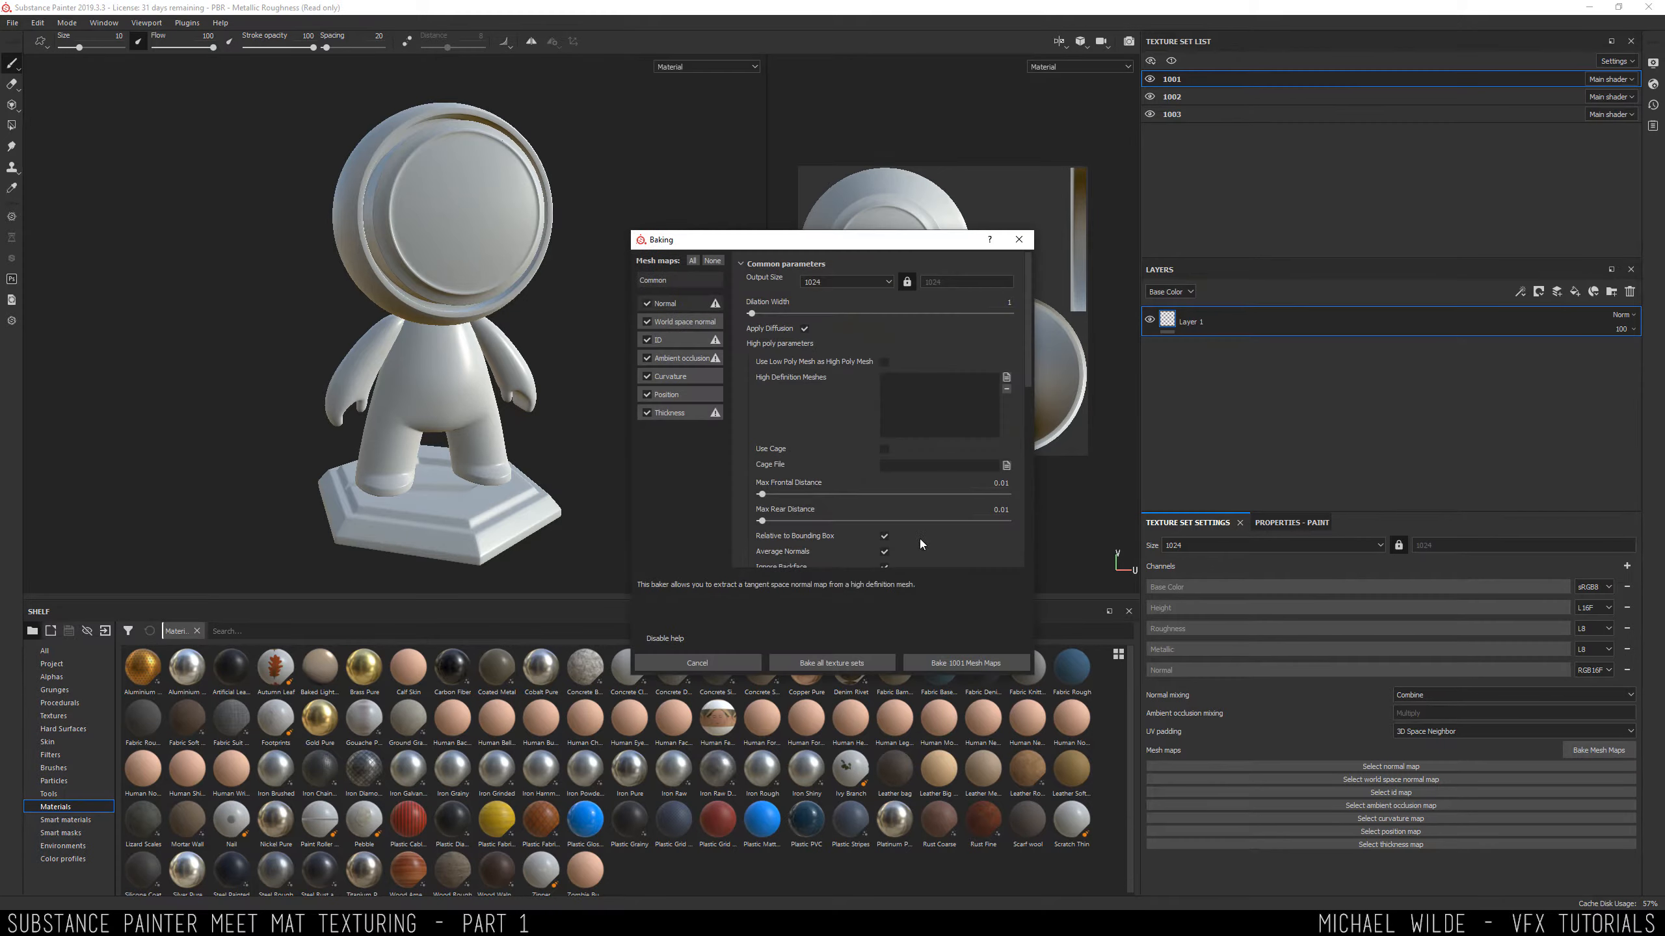
click(647, 322)
click(647, 340)
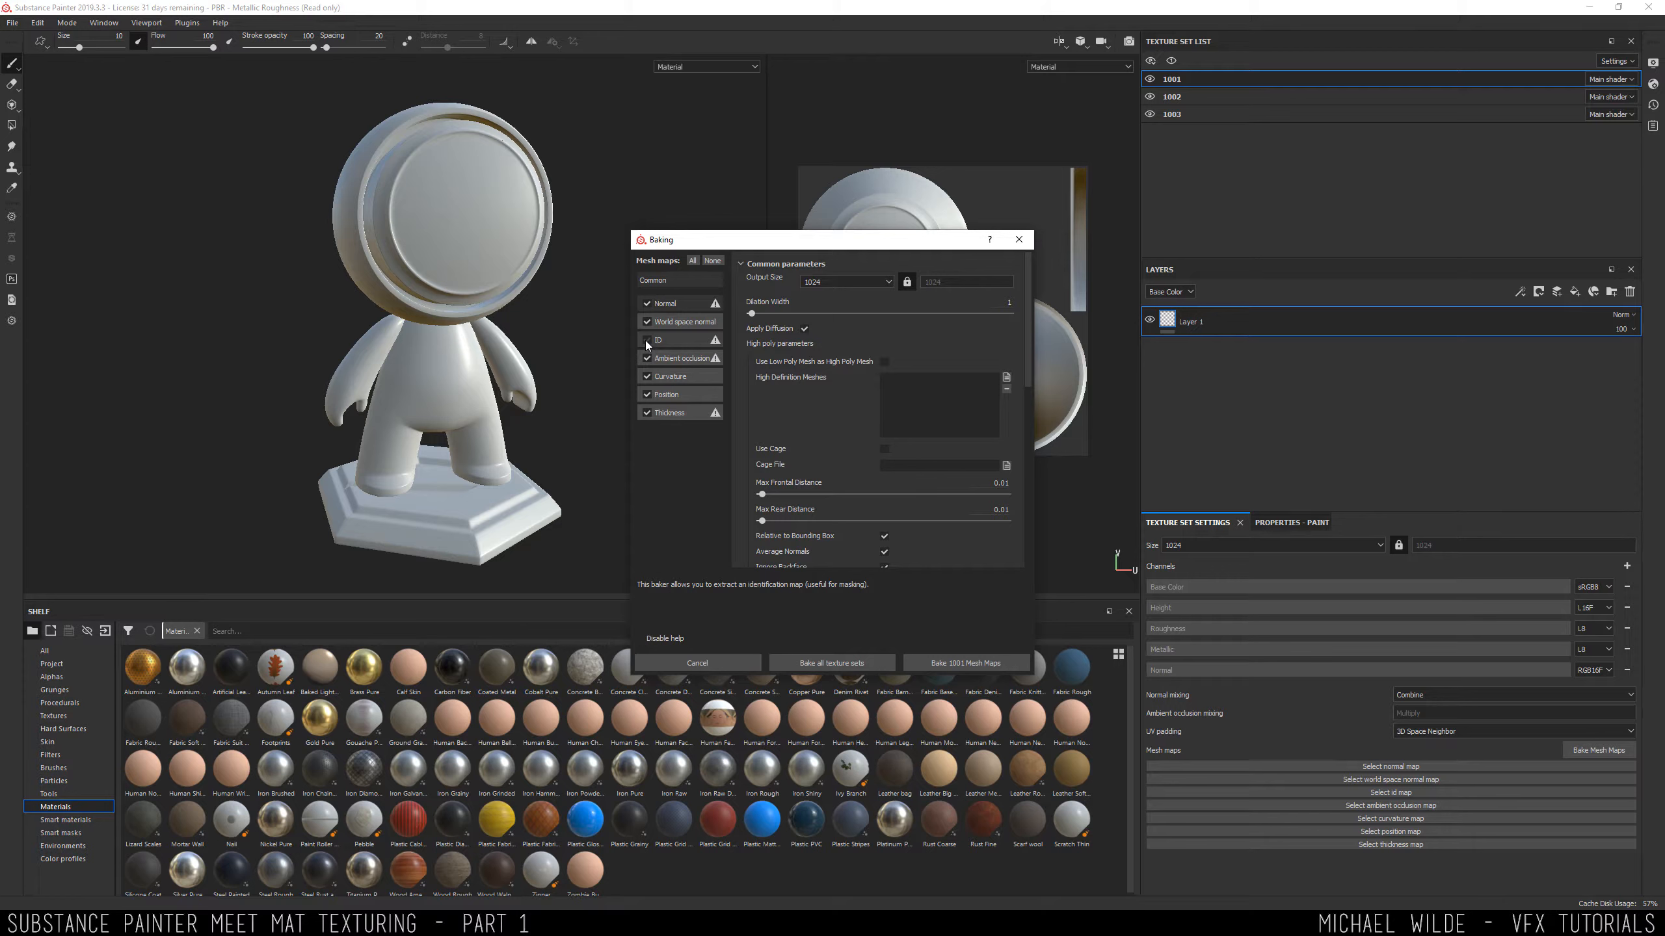
click(647, 412)
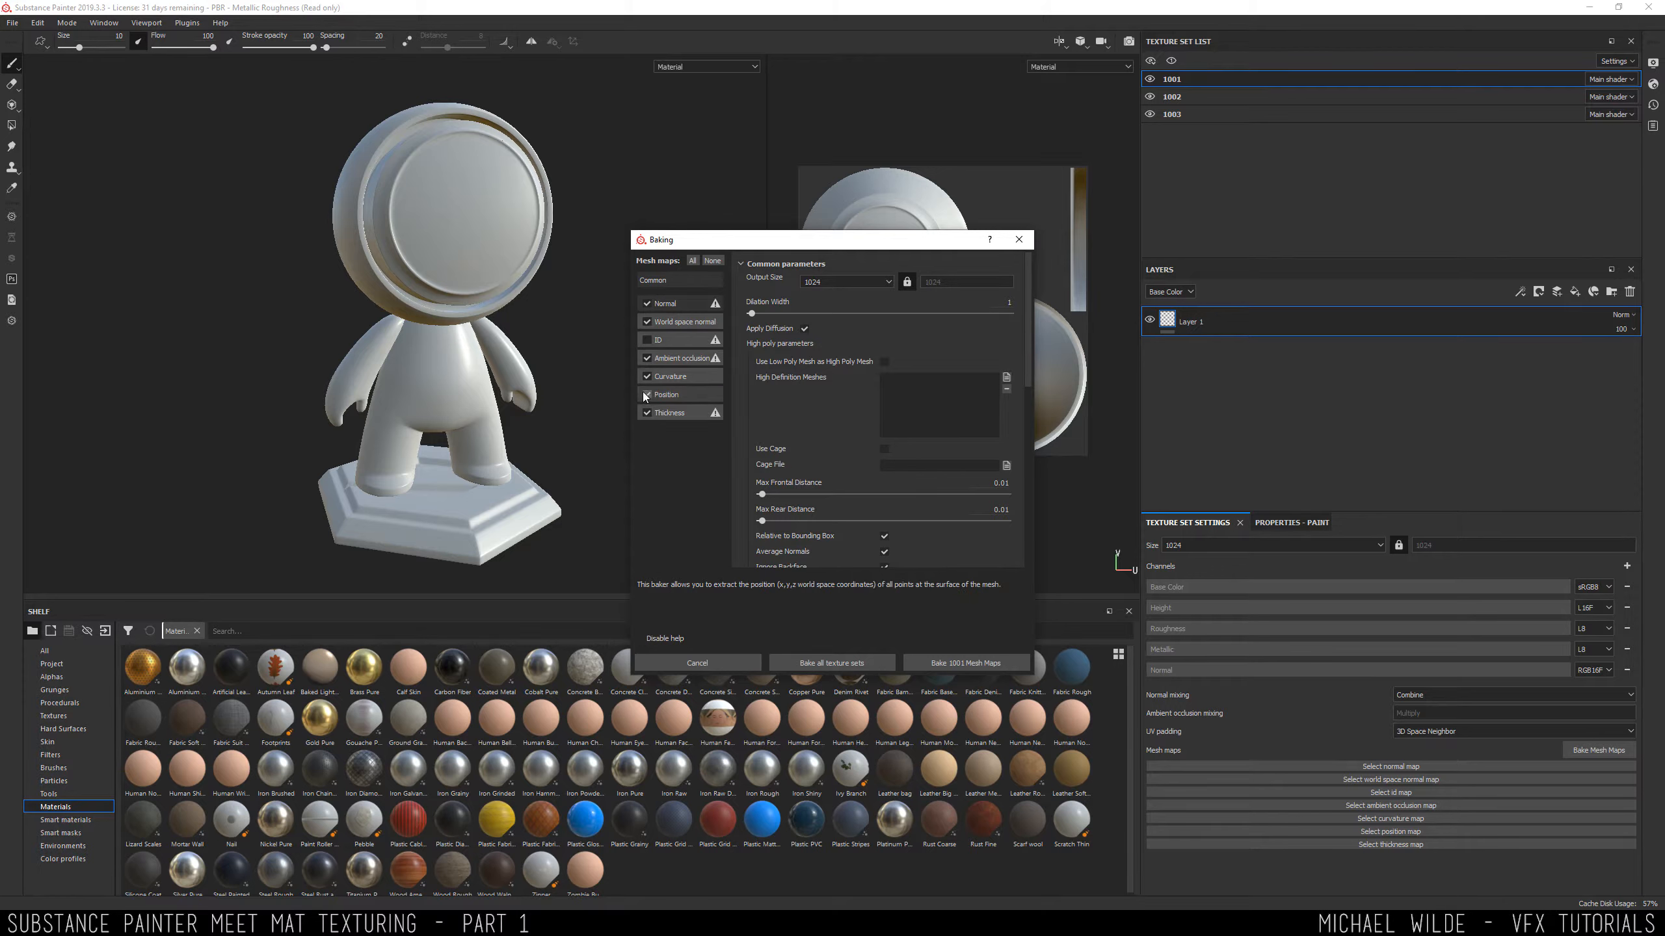
Set the bake output size to 4096 and use the low poly mesh as the high poly mesh.
click(830, 284)
click(847, 354)
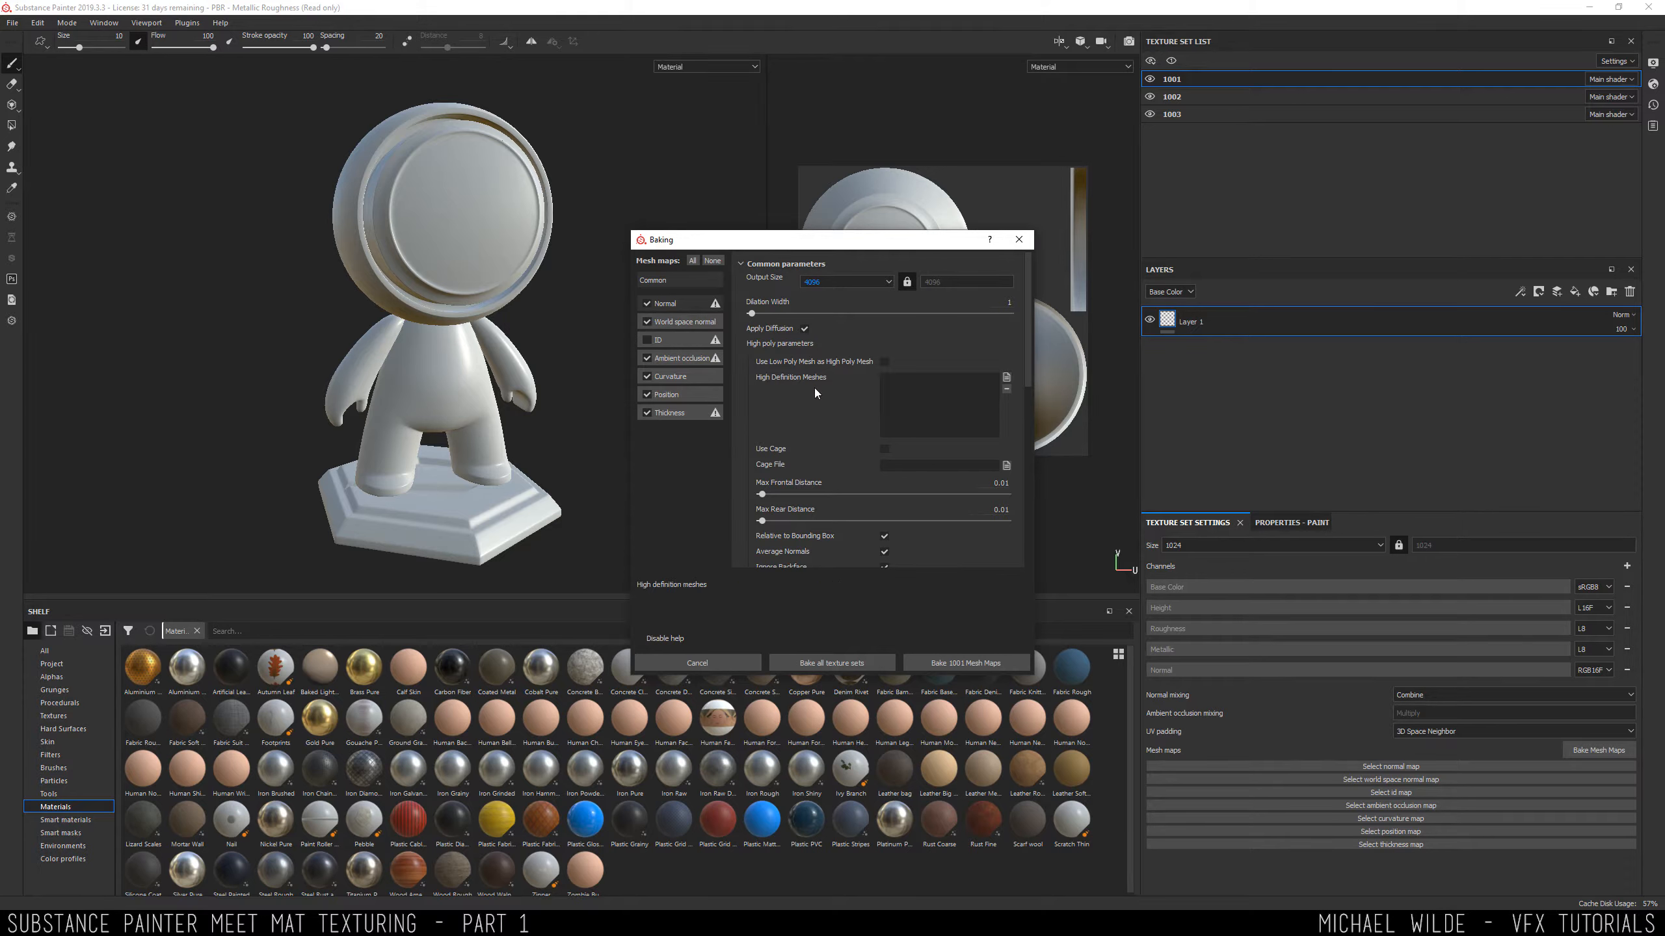
scroll(800, 364, down, 3)
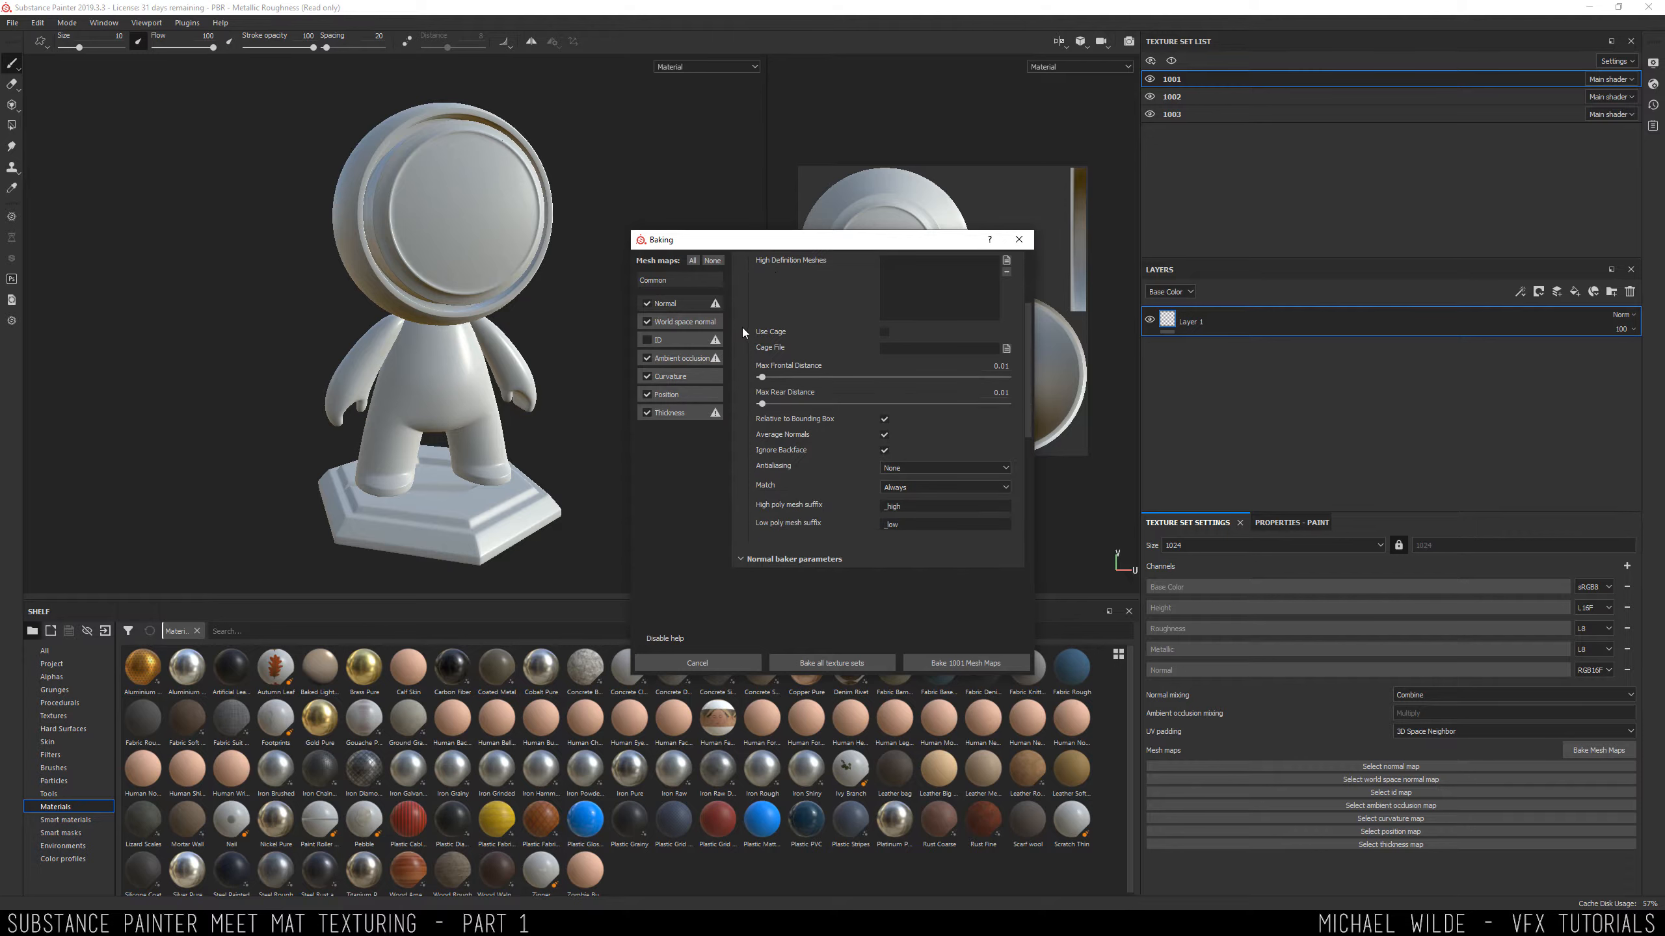
scroll(741, 327, up, 3)
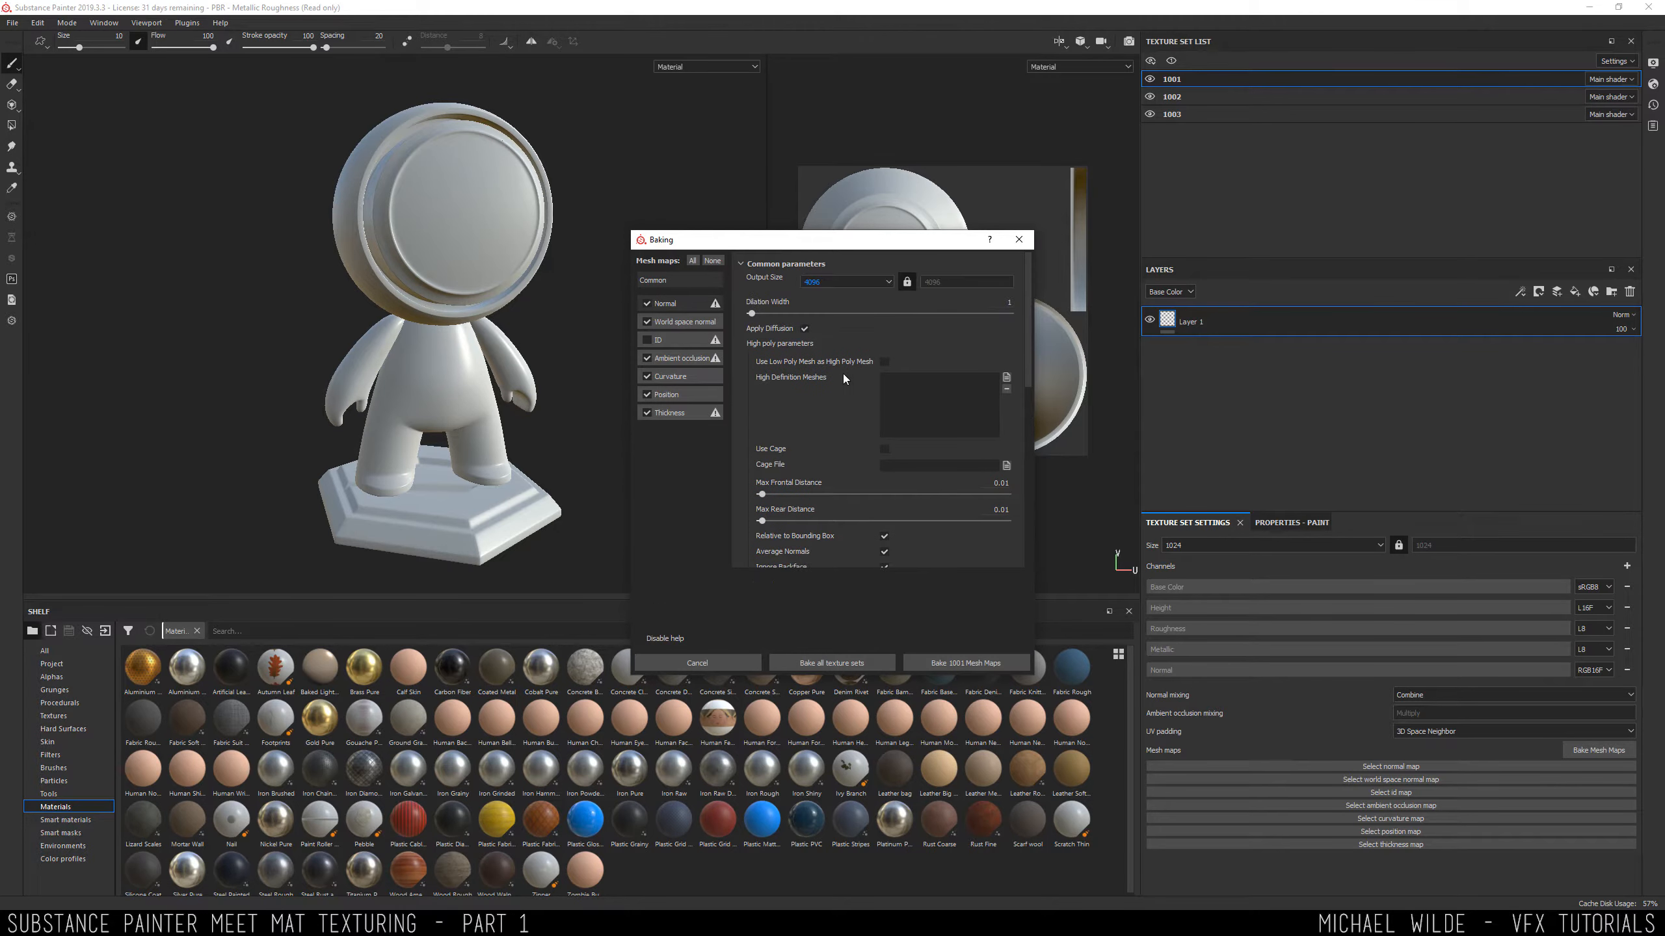
click(884, 361)
Disable seams for the curvature map and bake the mesh maps for all texture sets.
click(681, 372)
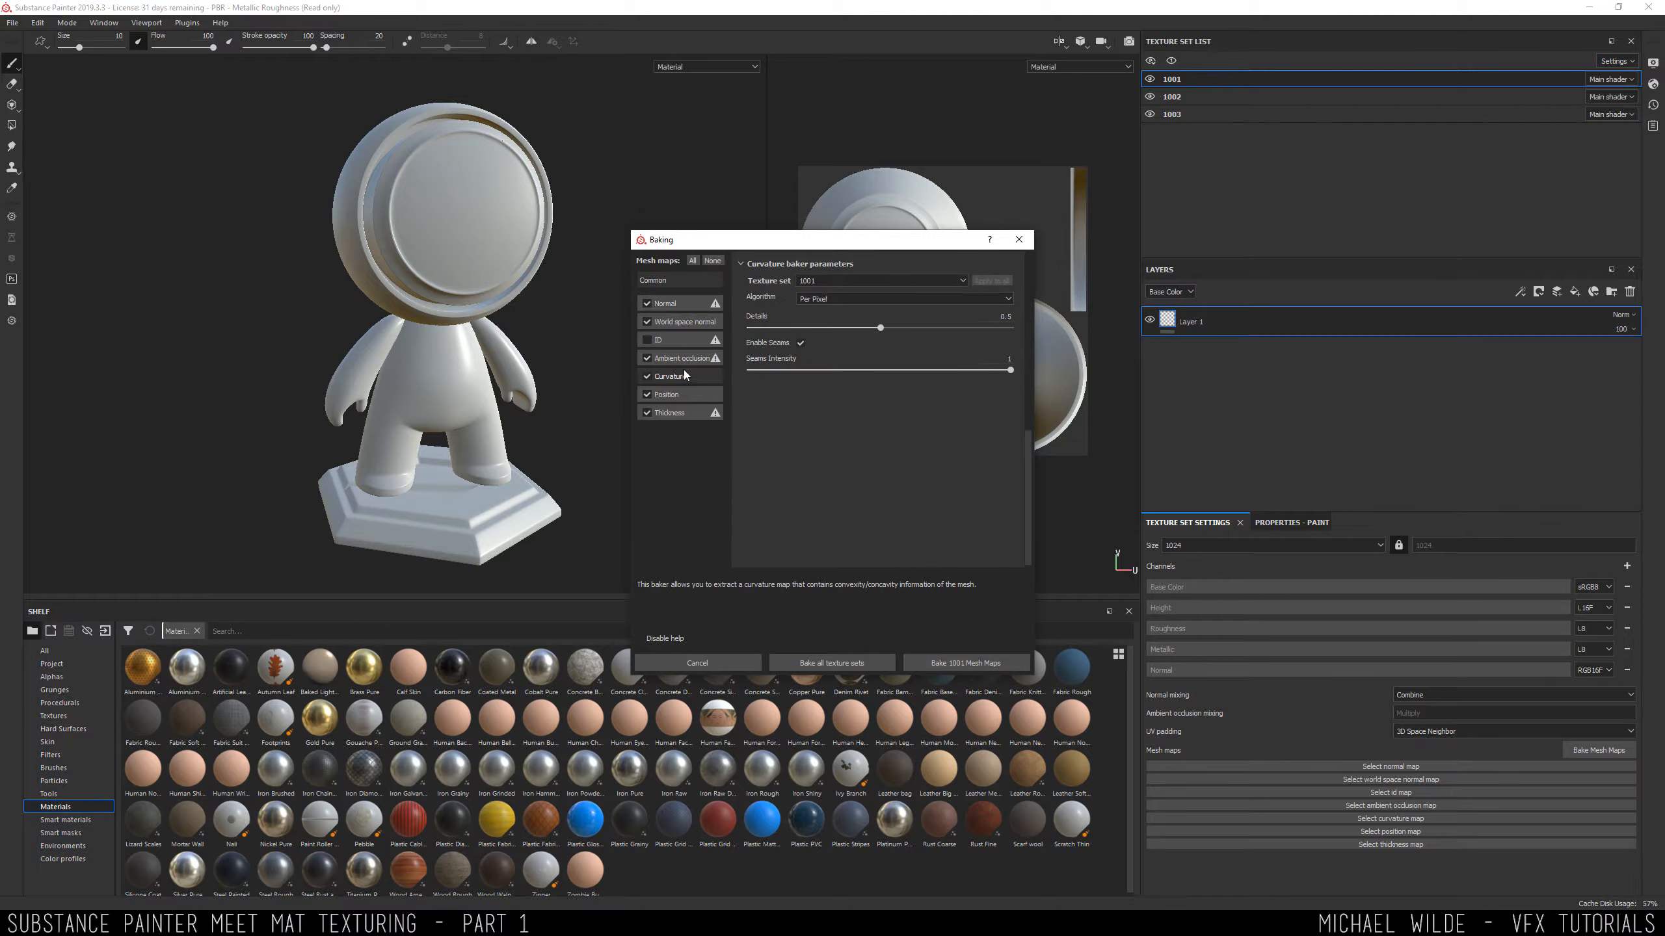
click(800, 341)
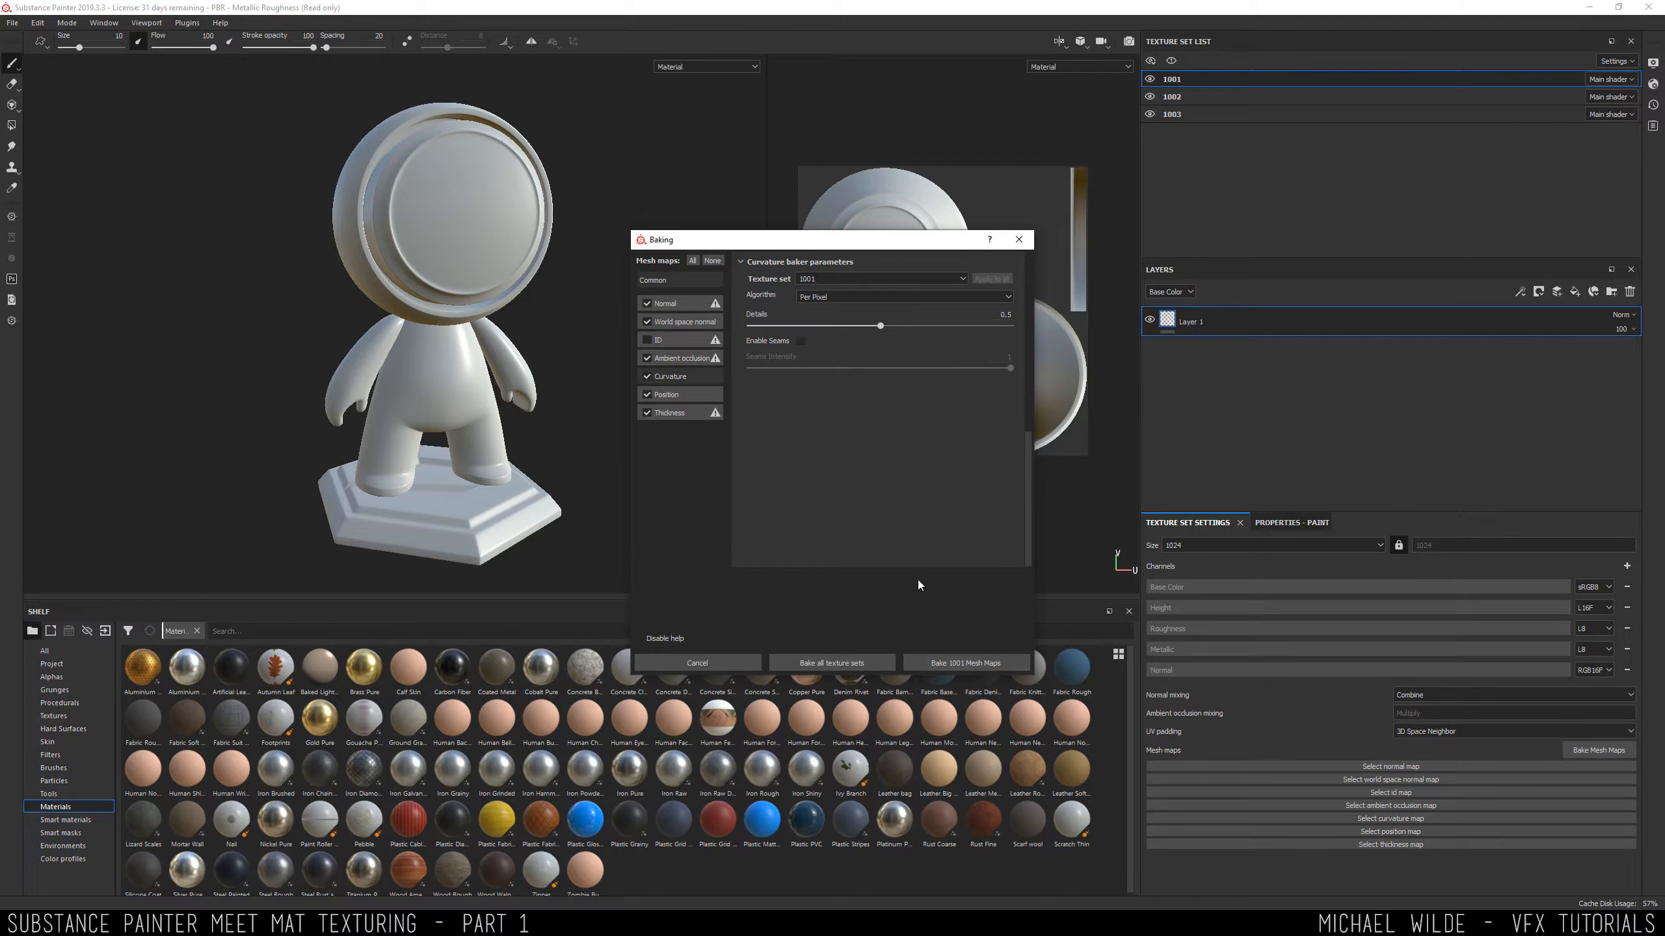
click(838, 664)
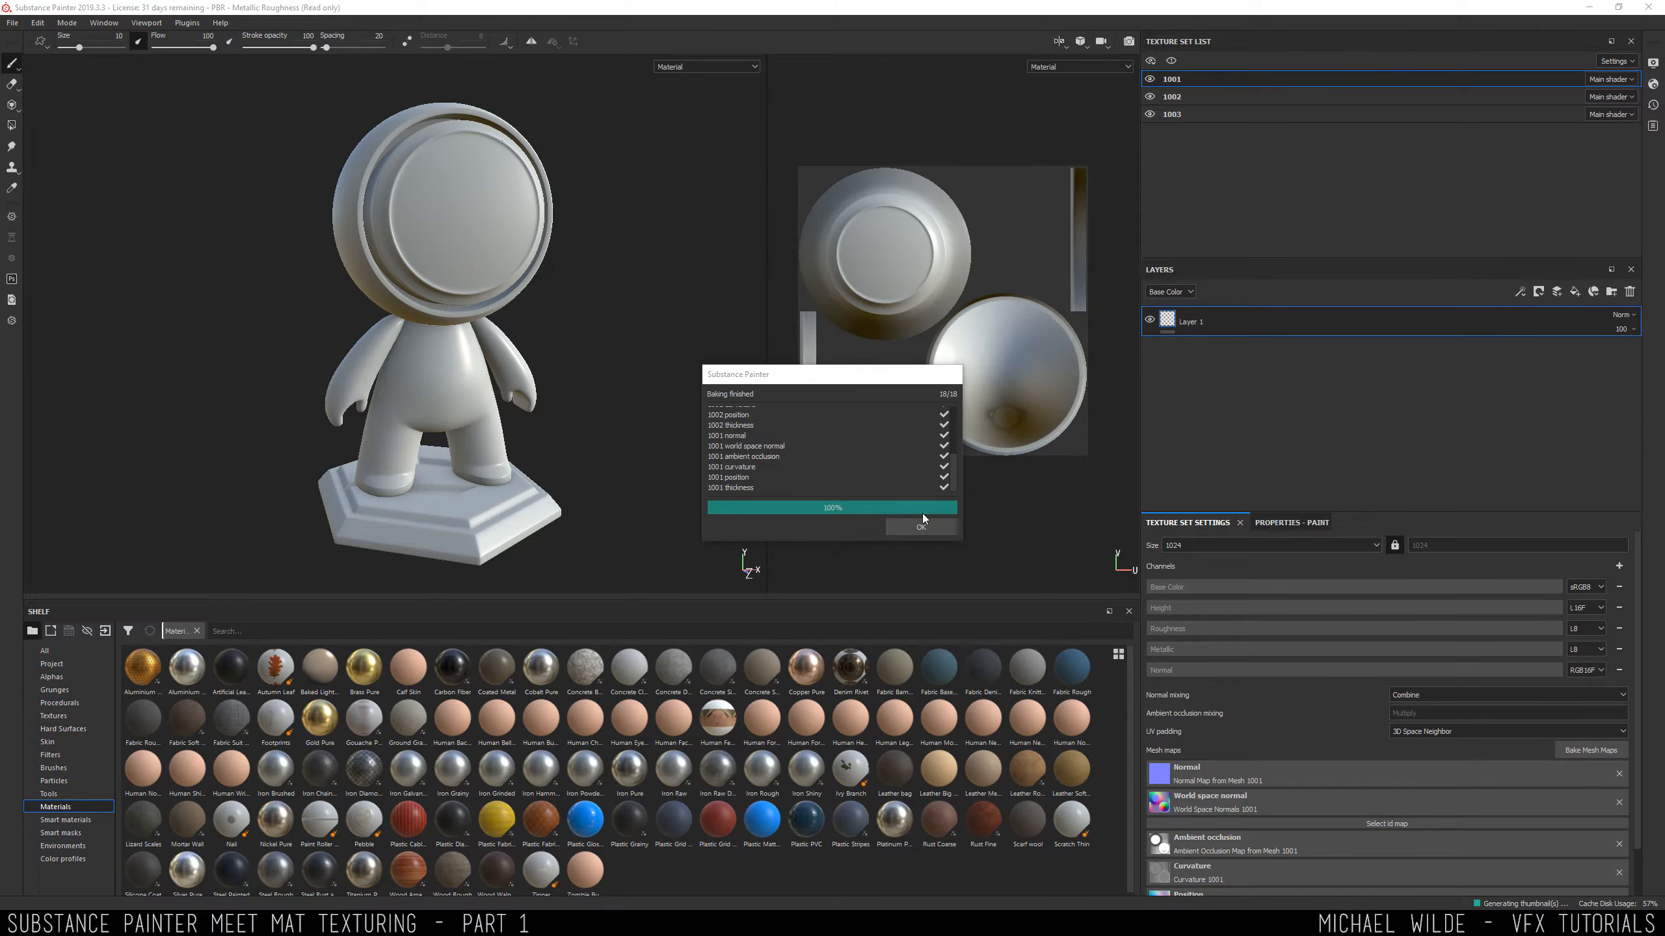
click(926, 528)
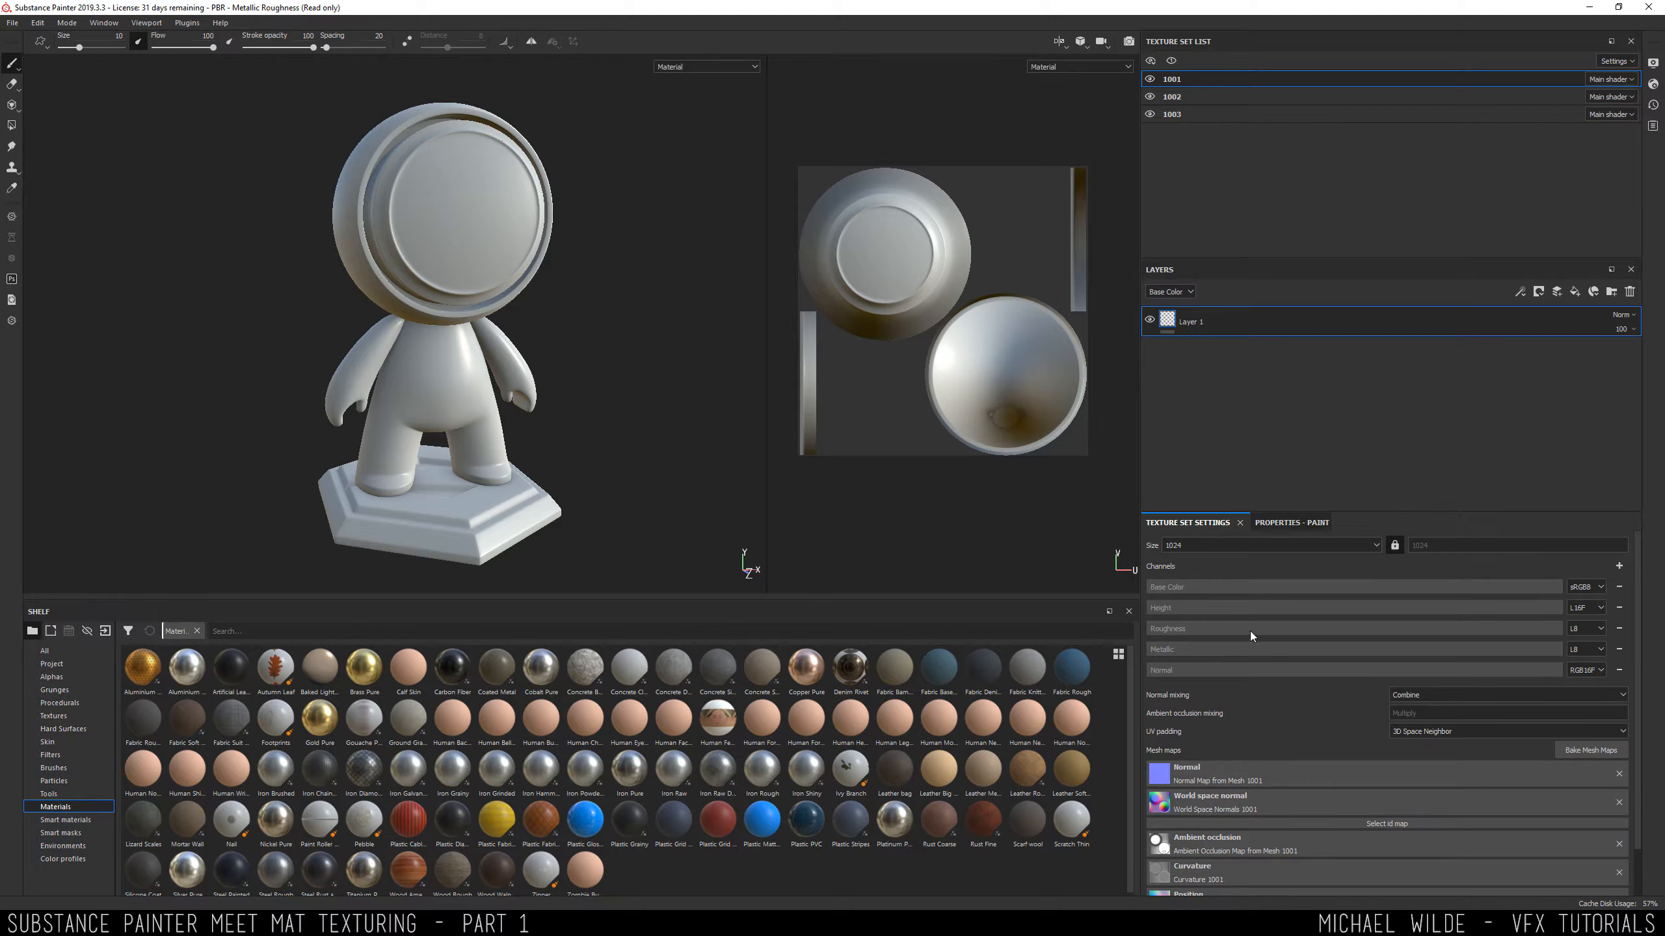
Add a Scattering channel to texture set 1001, keeping the L8 format.
click(1613, 565)
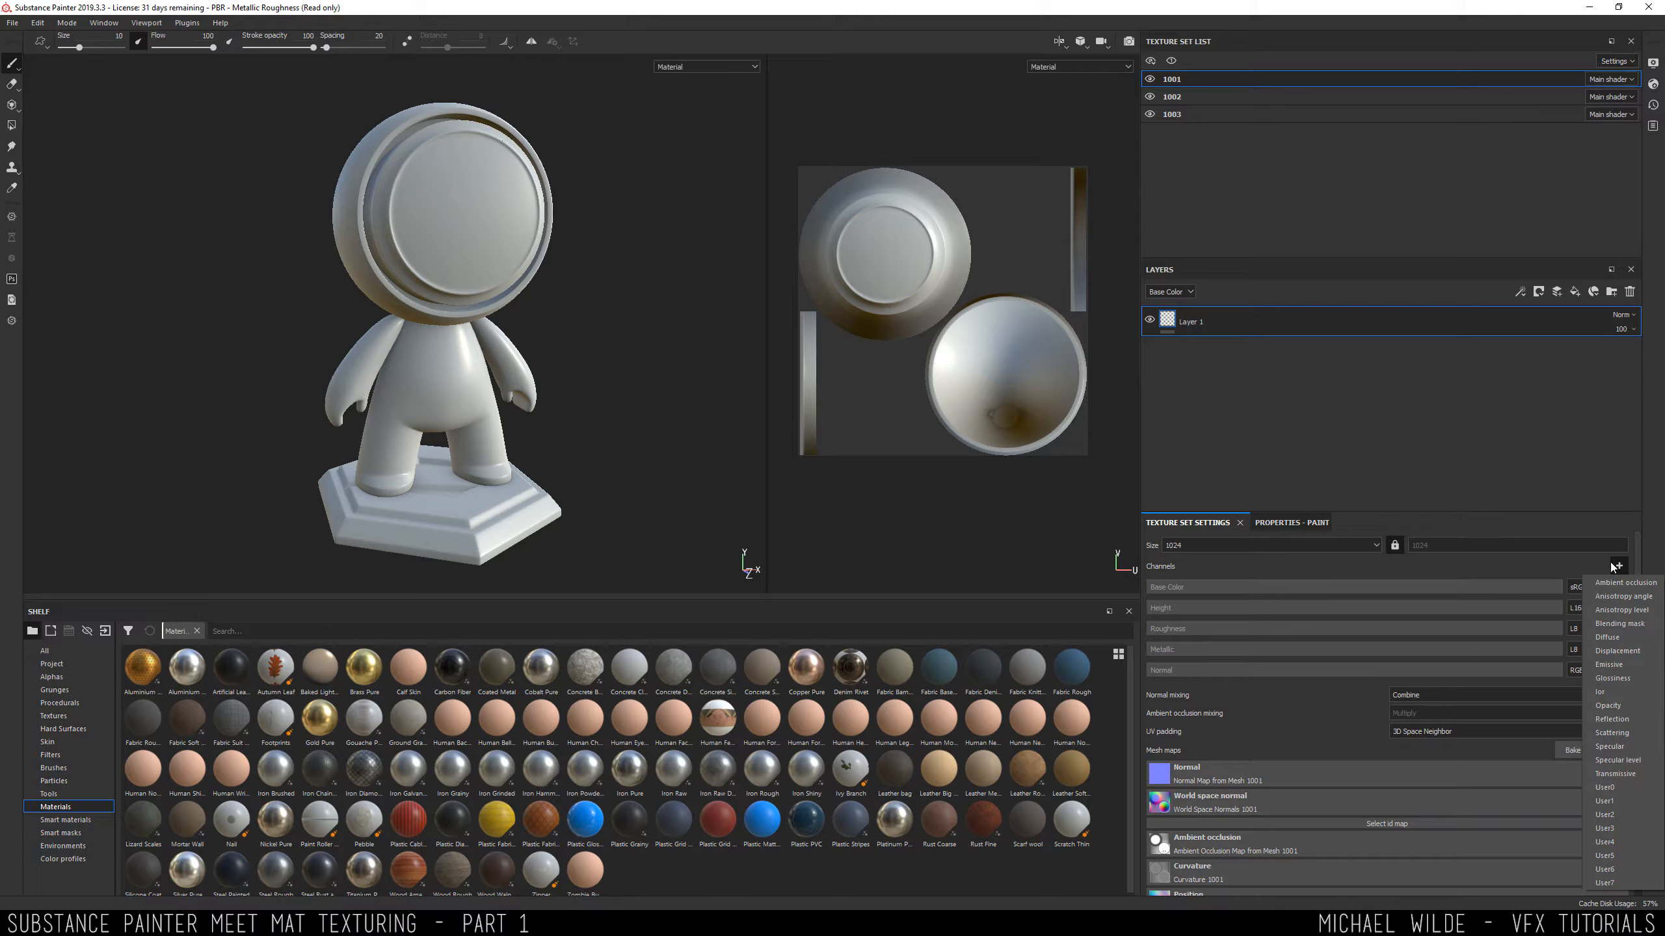
click(1629, 738)
click(1594, 692)
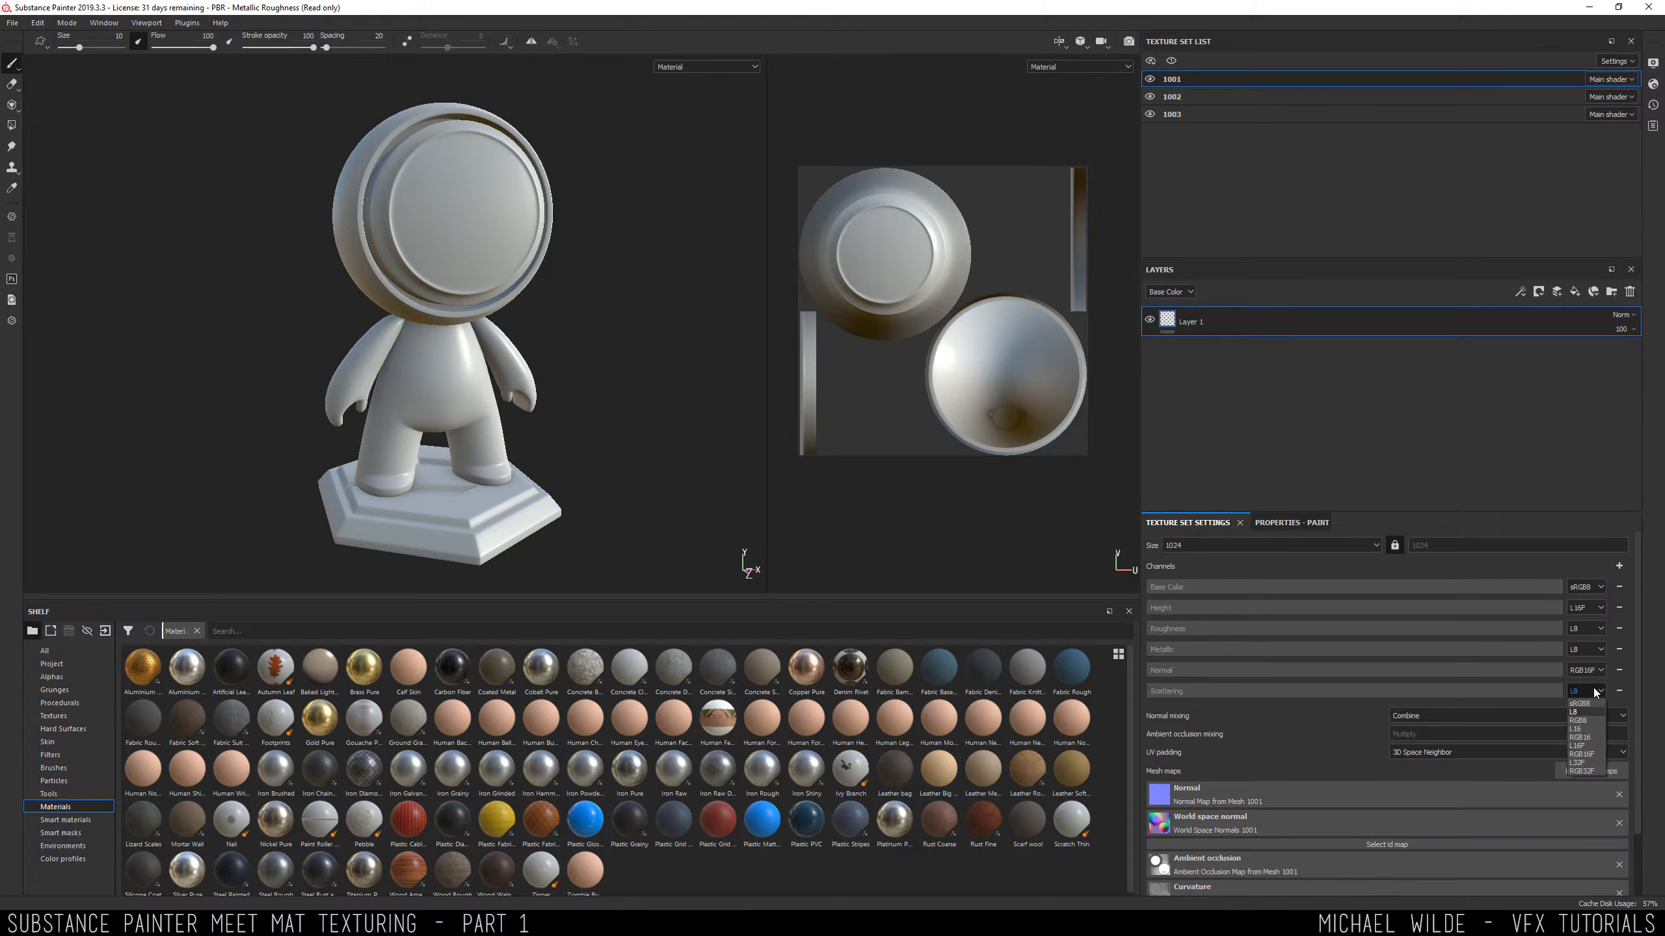
click(1594, 691)
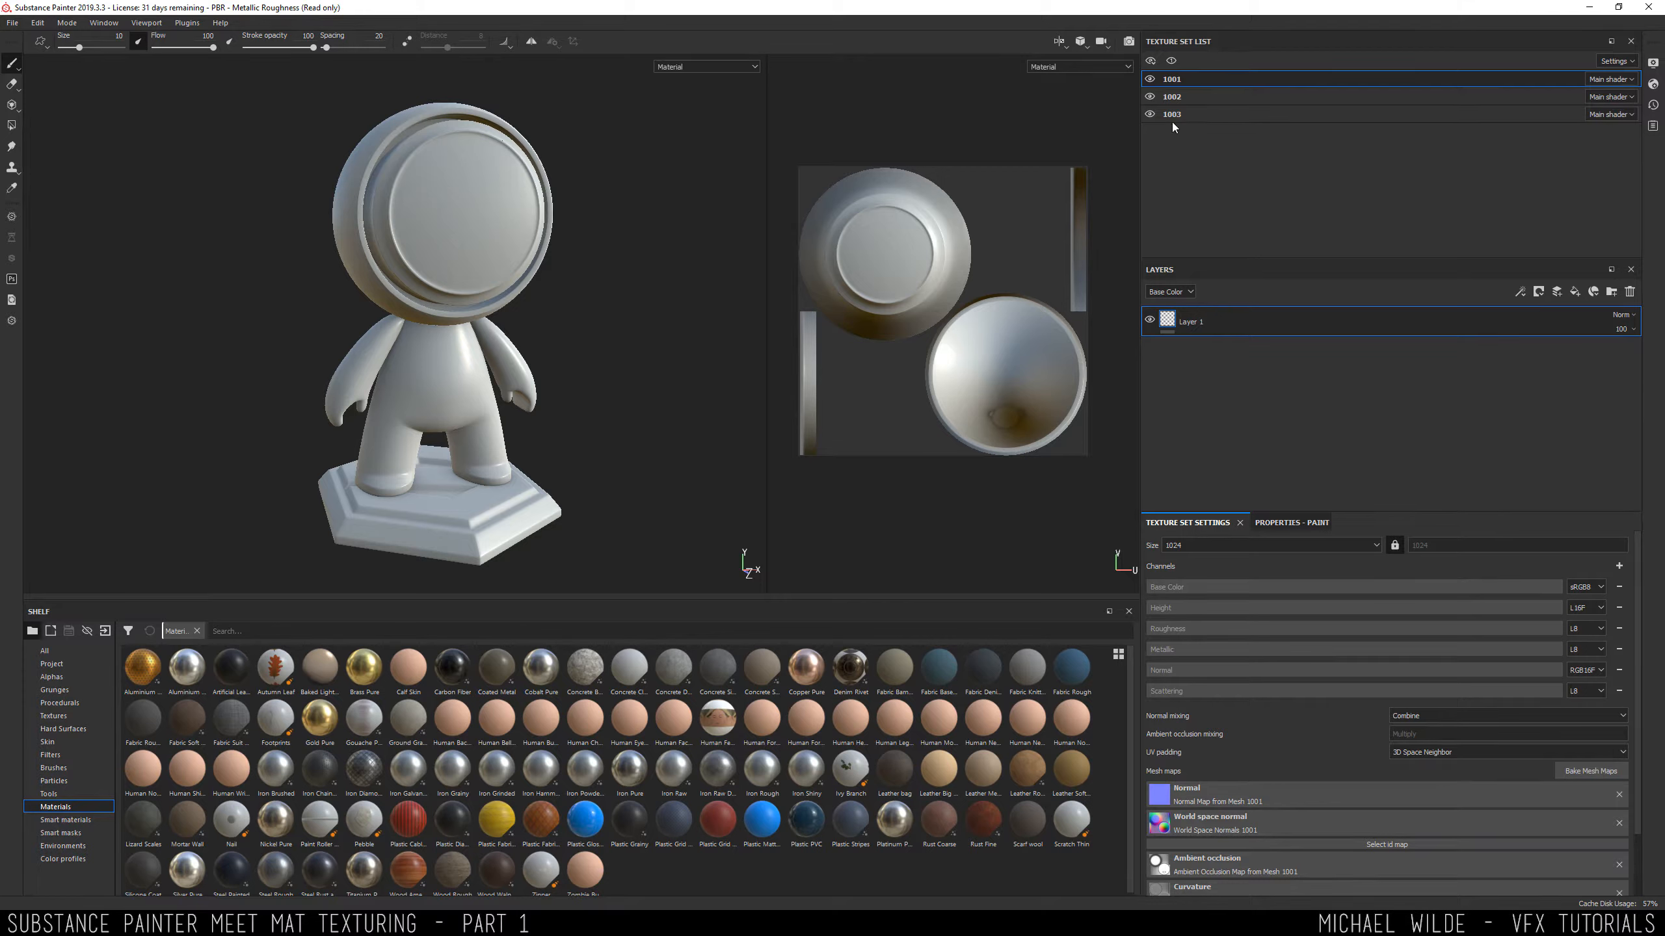
Add a Scattering channel to texture sets 1002 and 1003, and make 1001 the active set again.
click(1172, 97)
click(1618, 565)
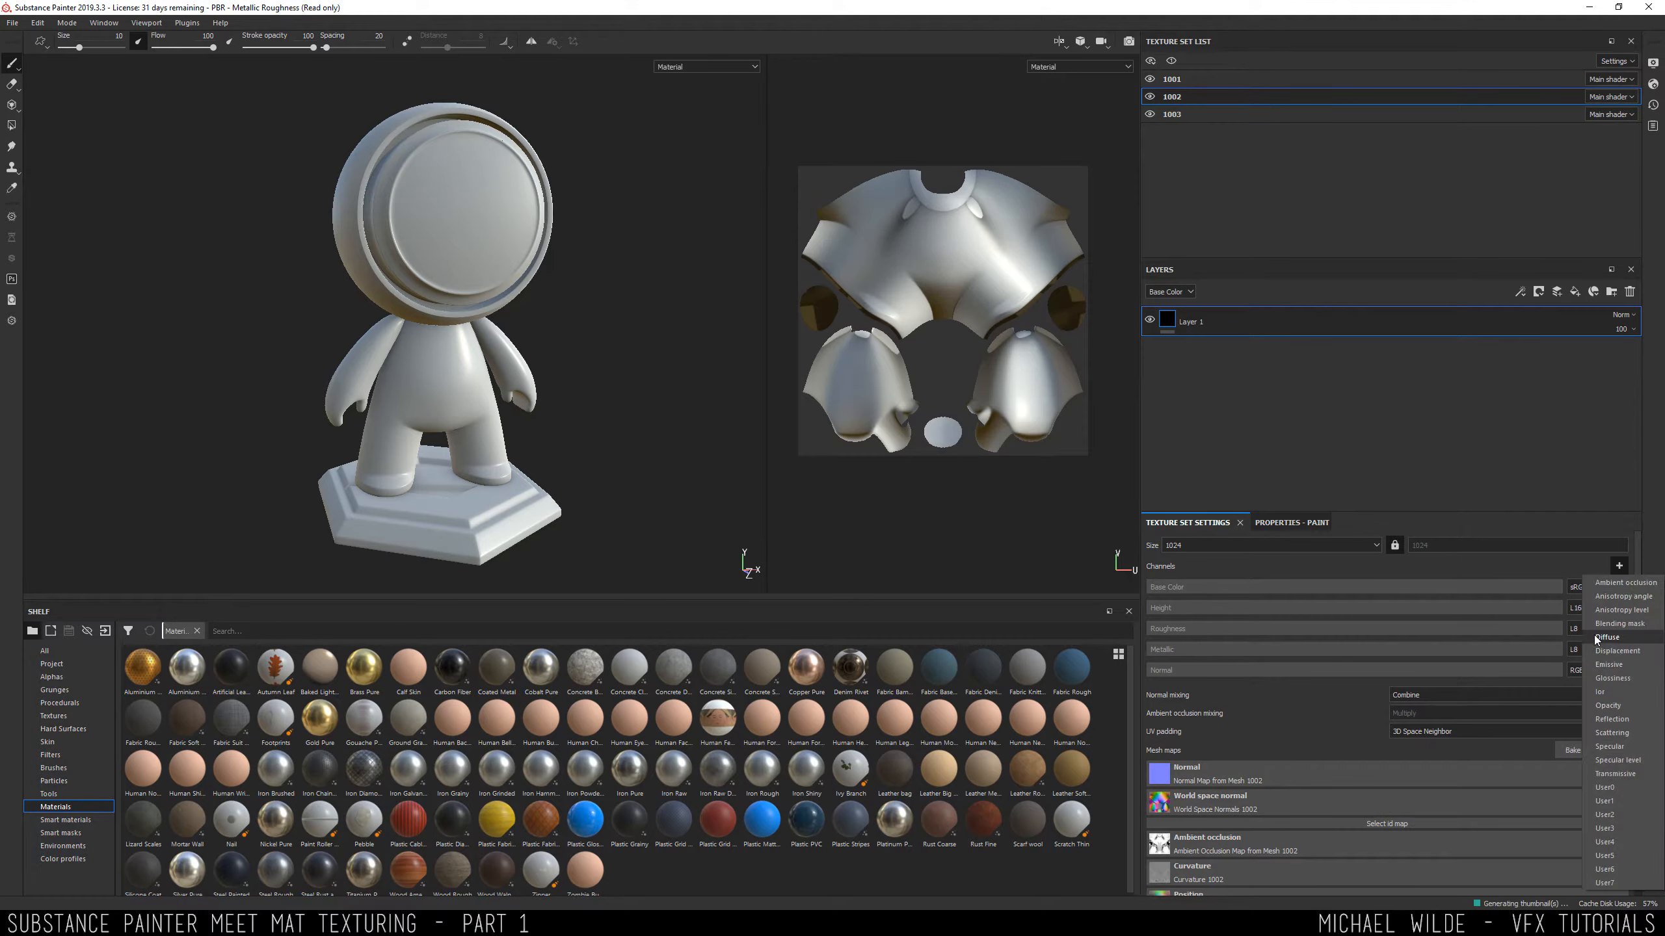
click(1621, 741)
click(1171, 114)
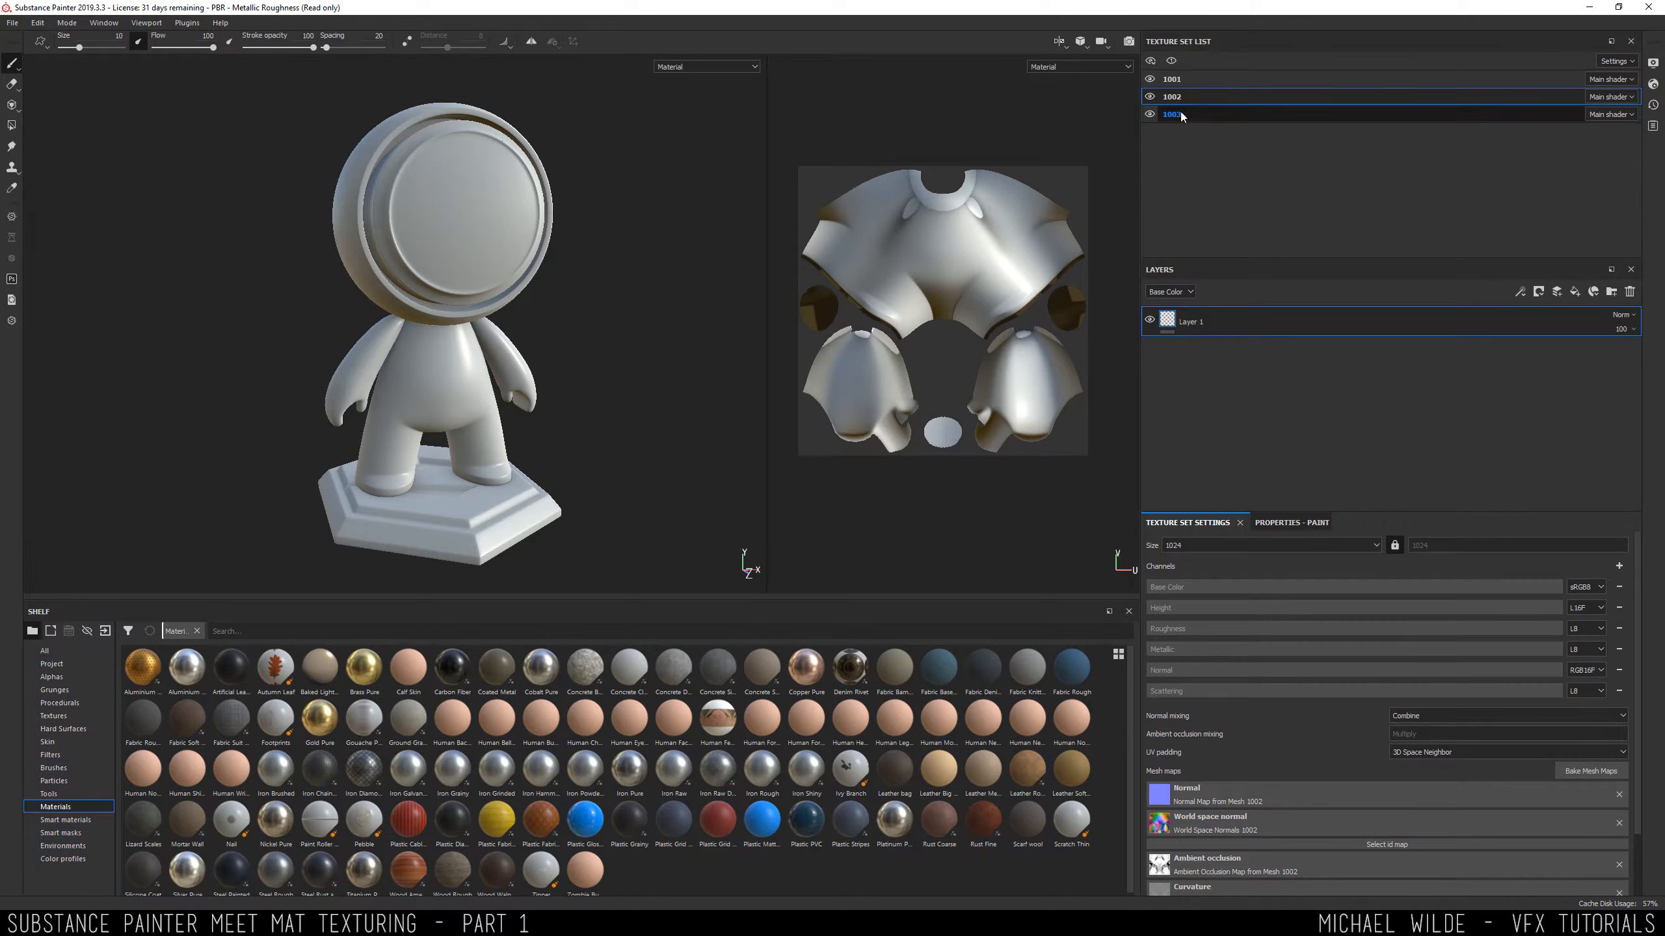
click(1619, 566)
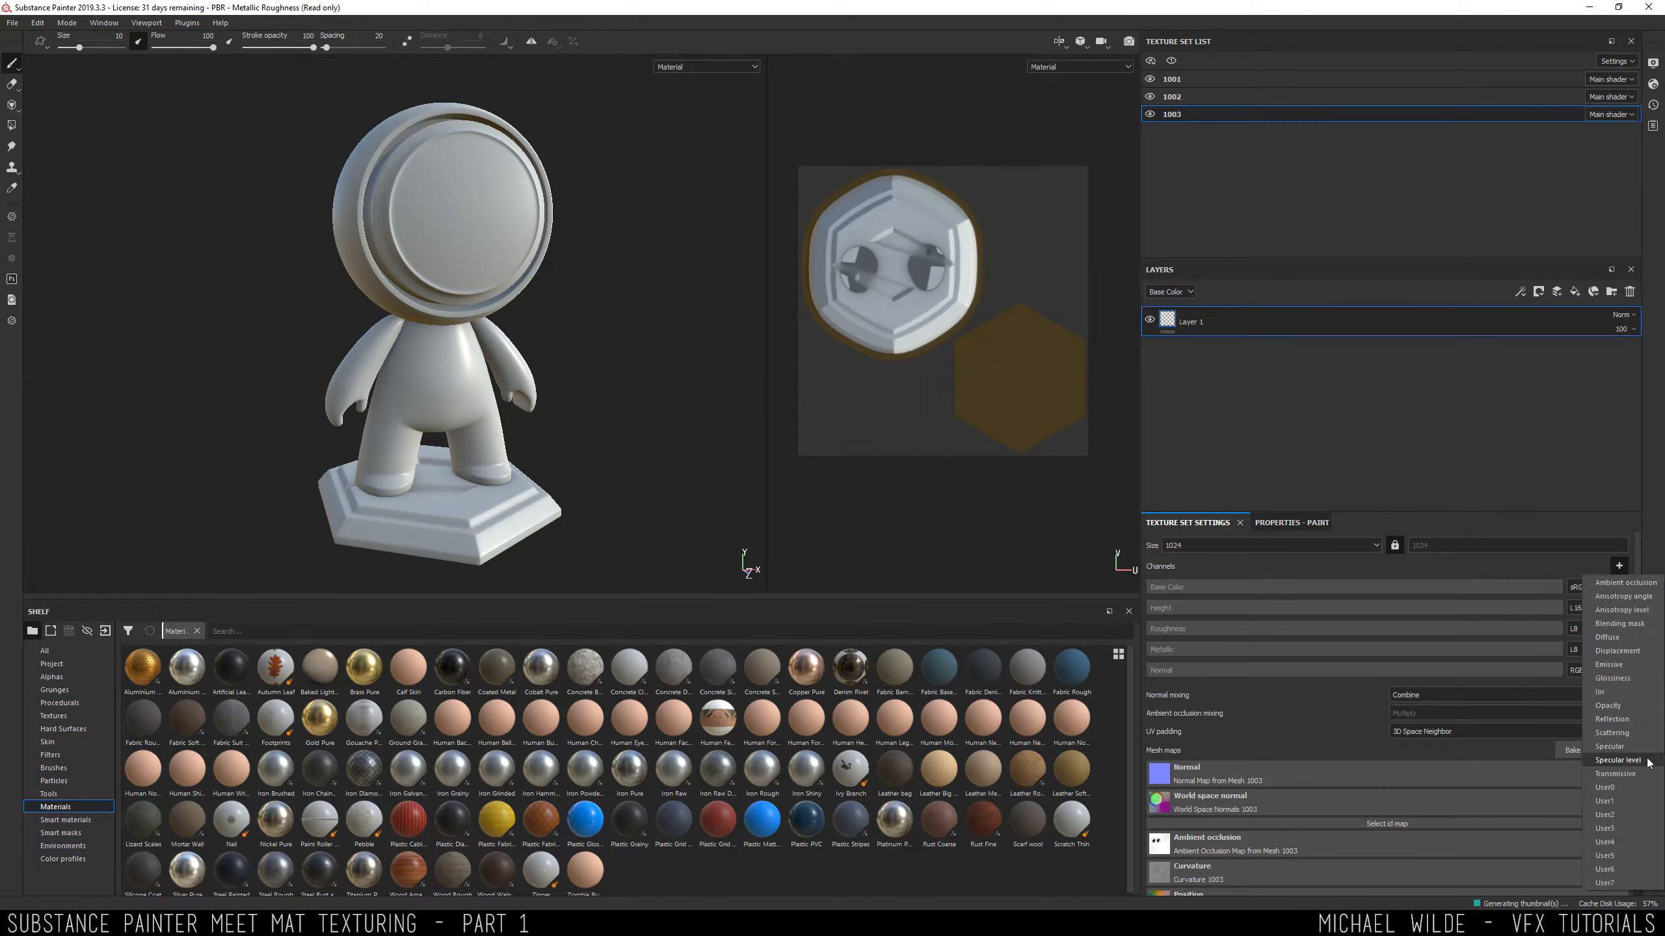
click(1622, 732)
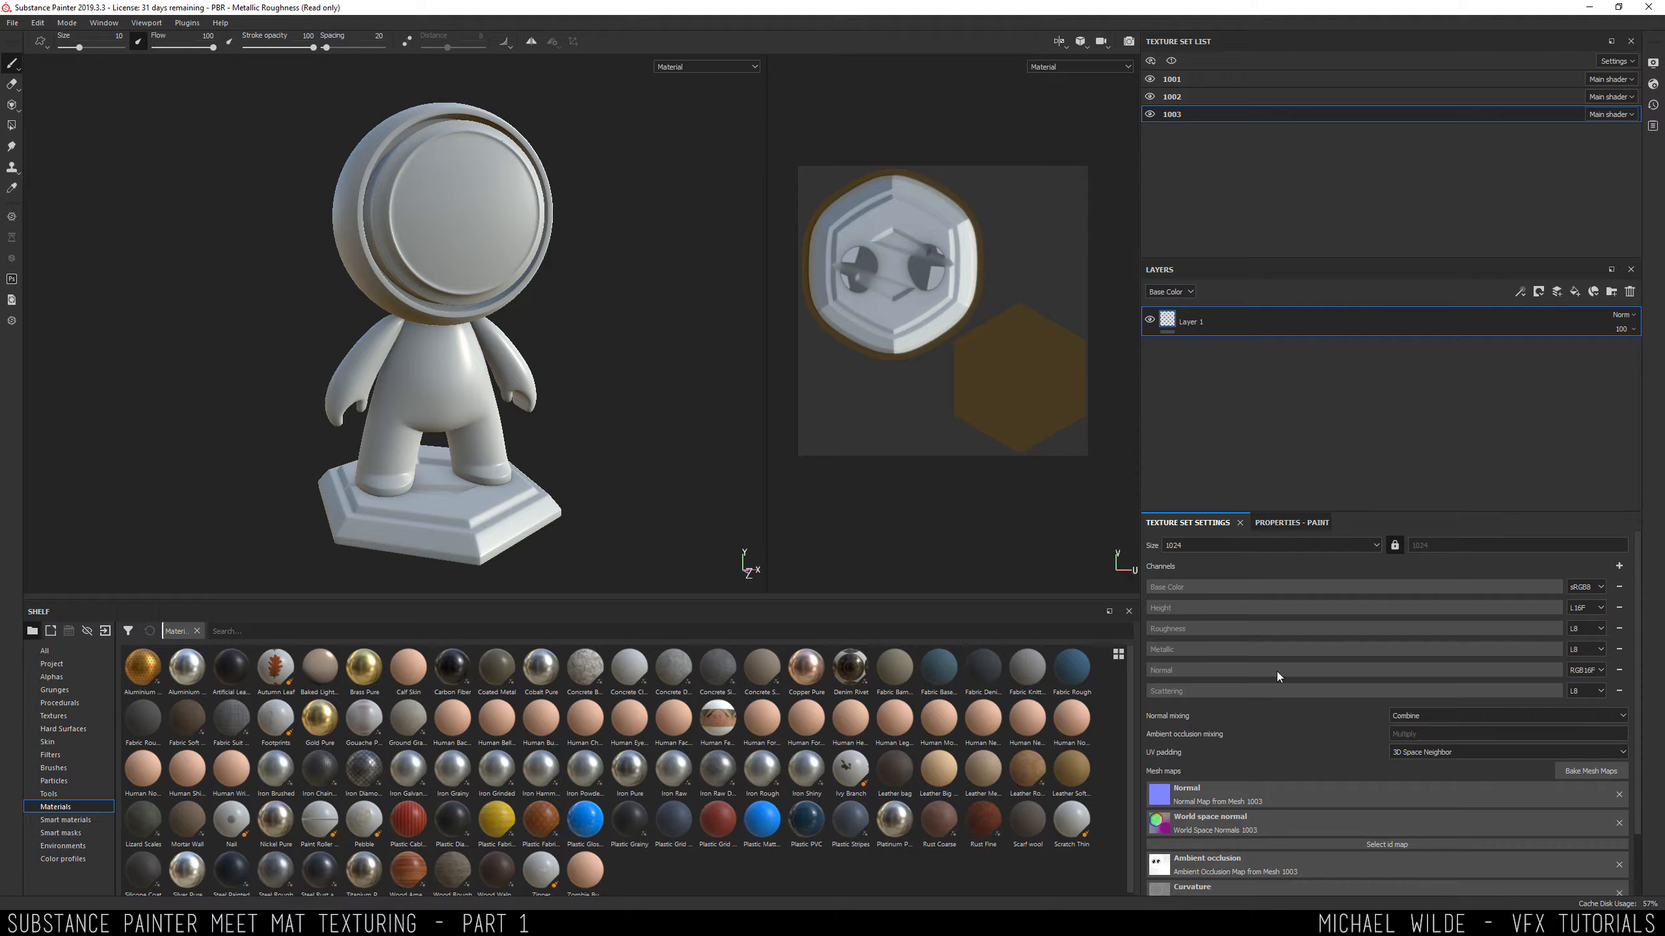
click(1173, 79)
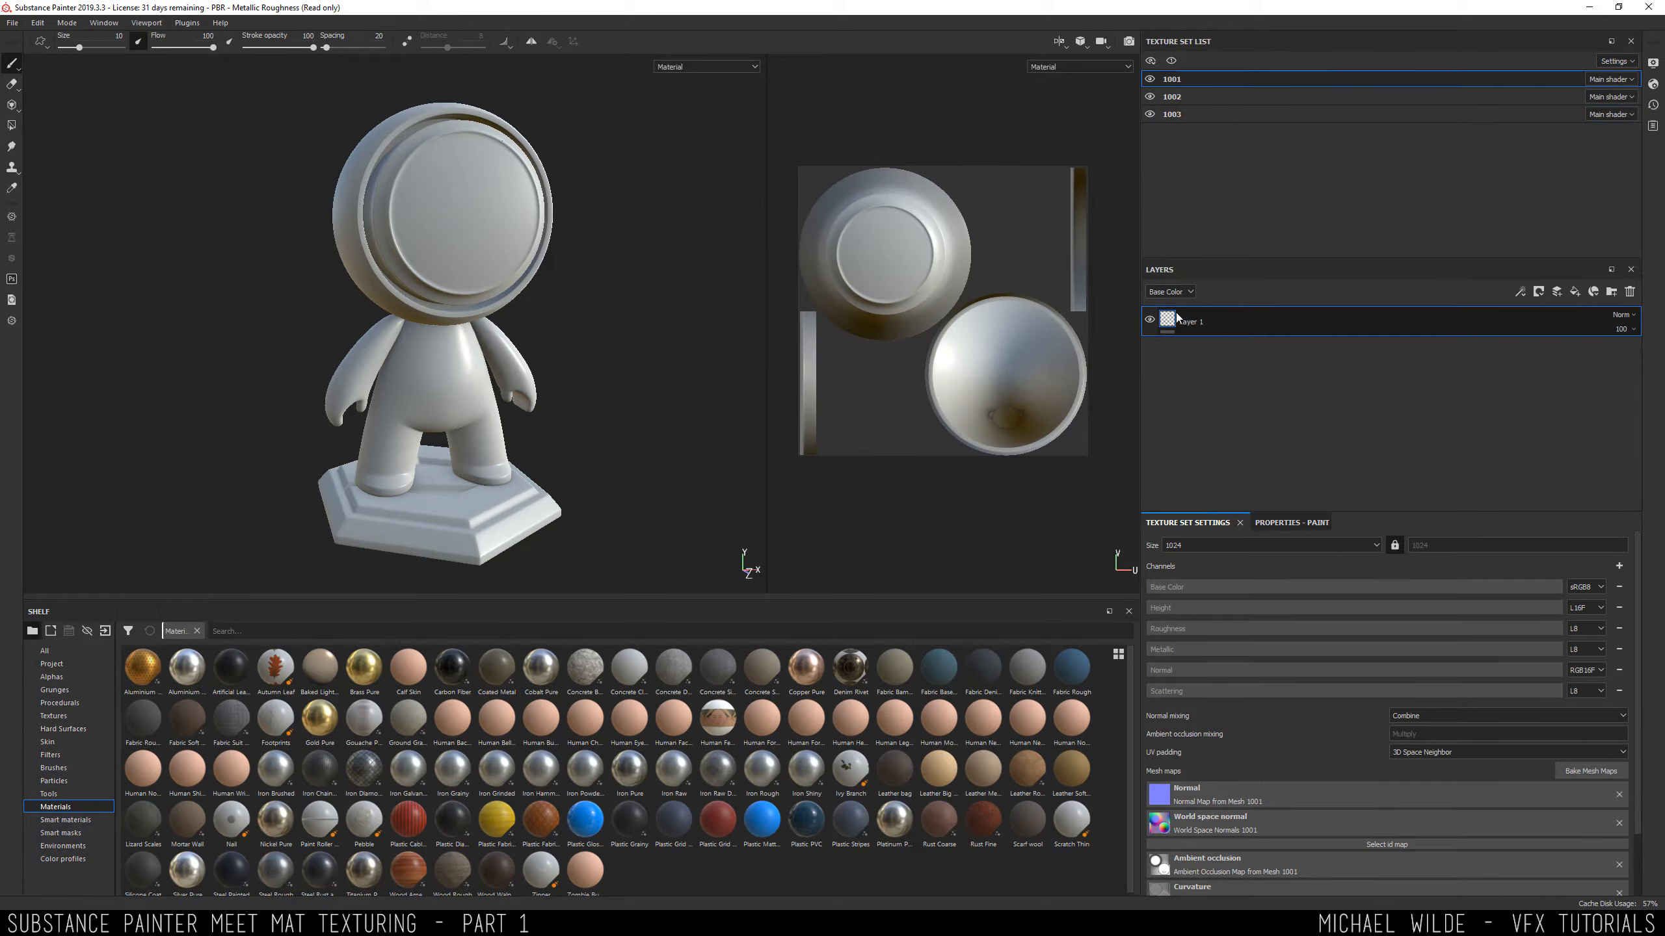
Activate subsurface scattering in the viewport's display settings.
mouse_move(661, 379)
alt+mouse_down()
mouse_move(651, 356)
mouse_move(675, 356)
alt+mouse_up()
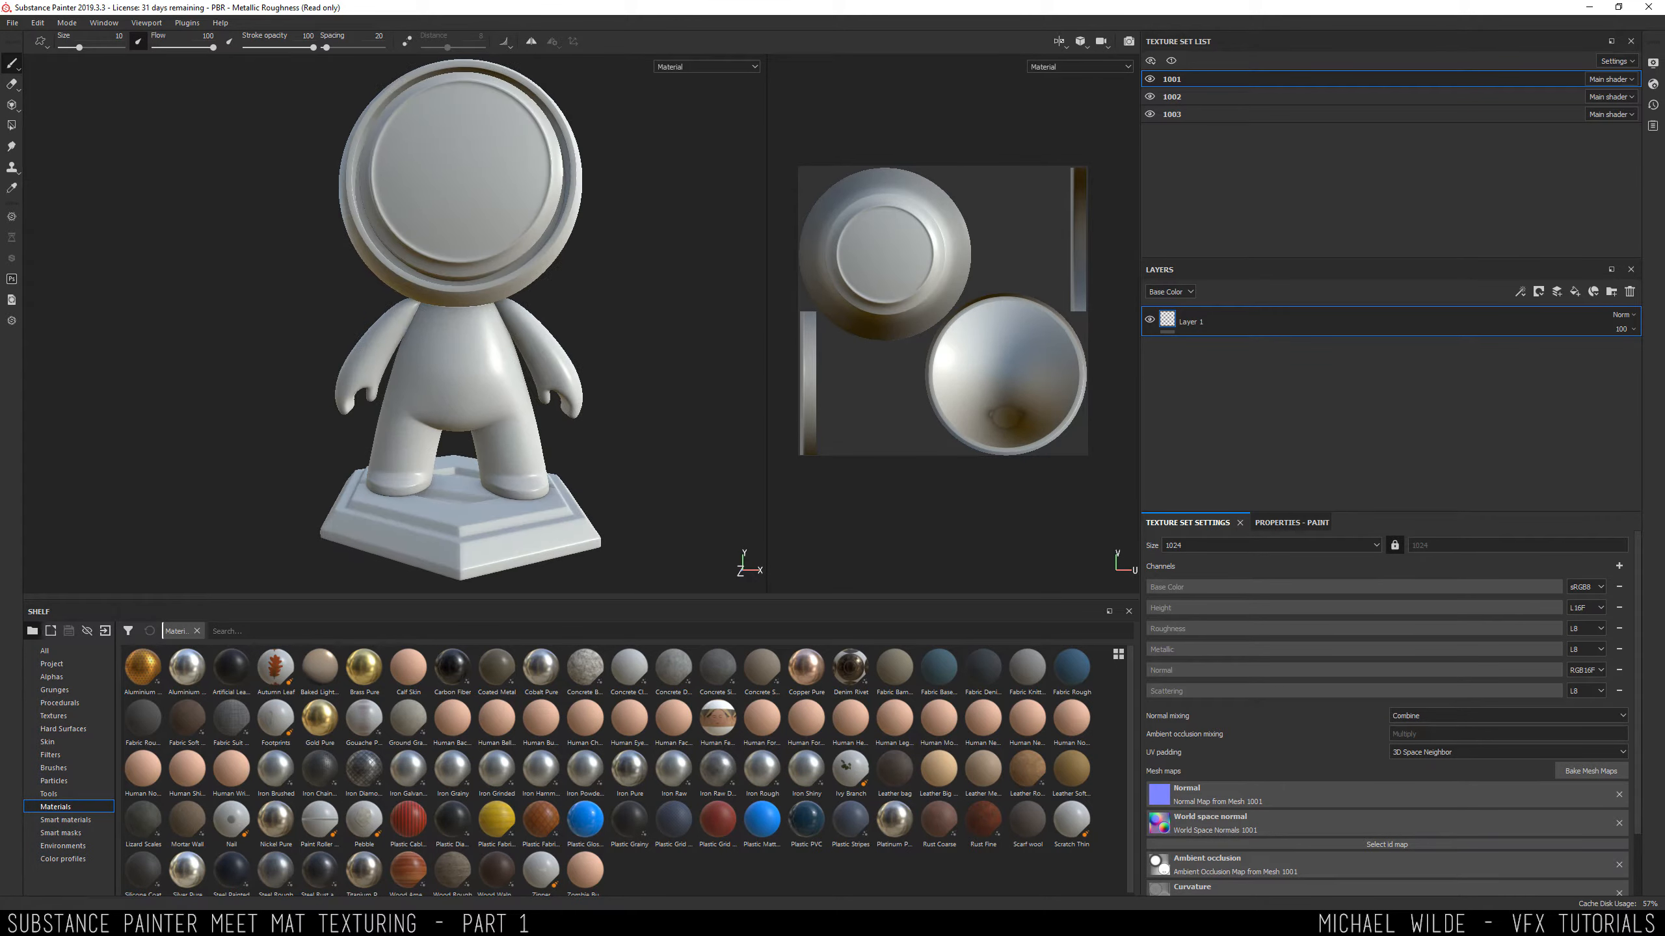
click(1652, 65)
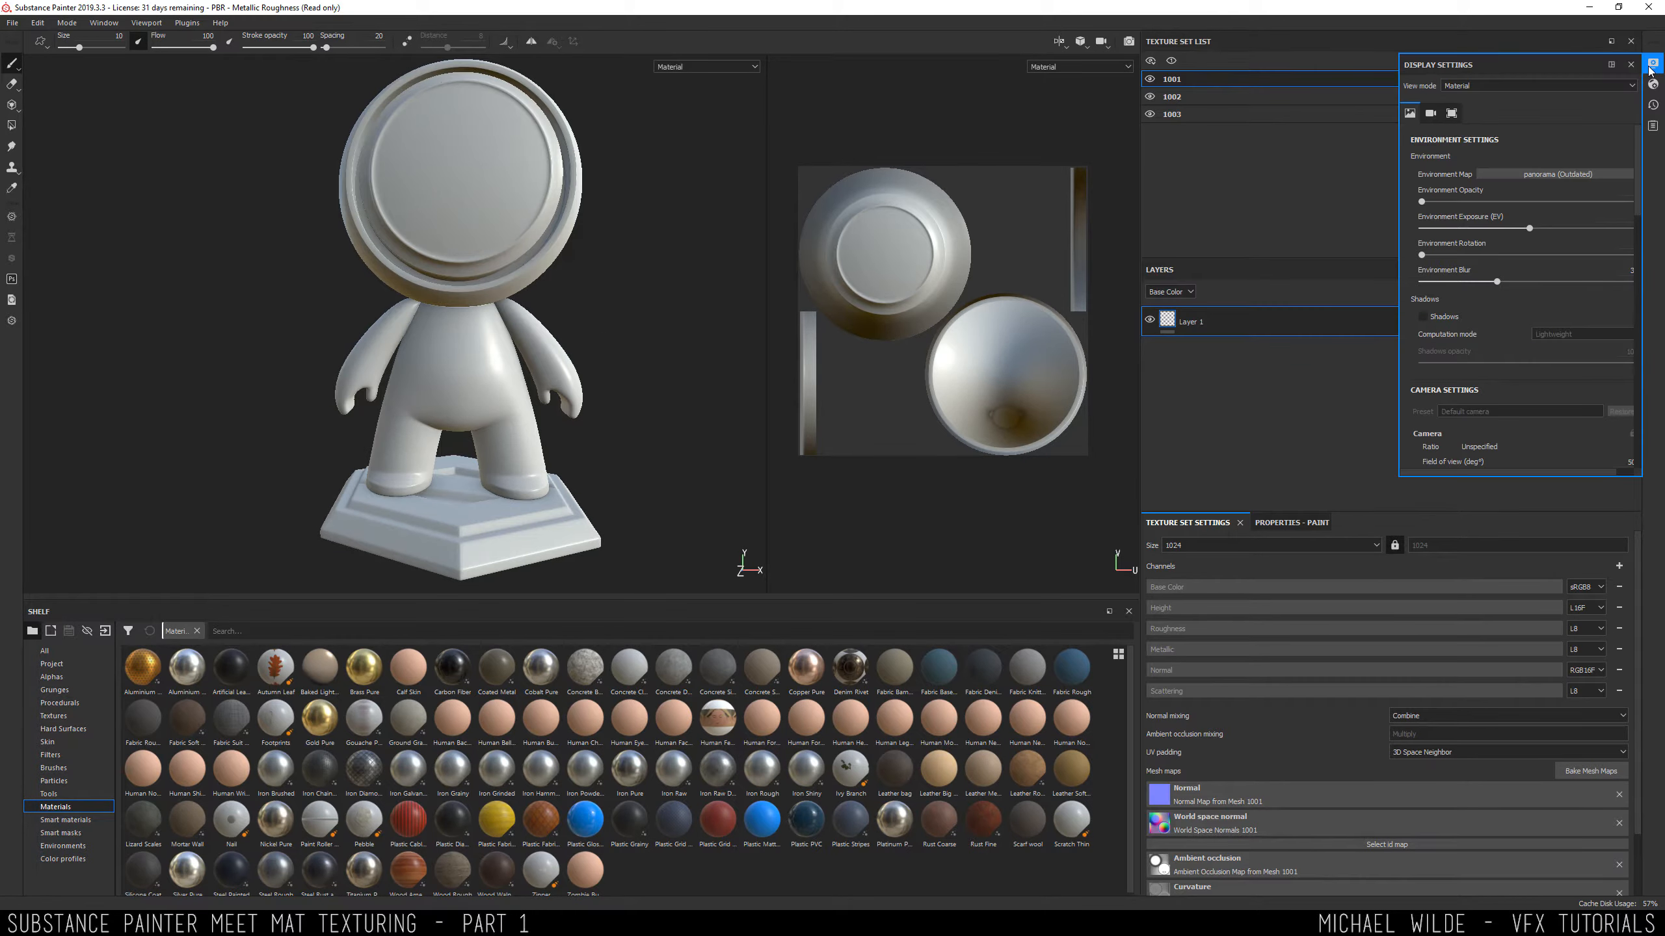
scroll(1478, 187, down, 3)
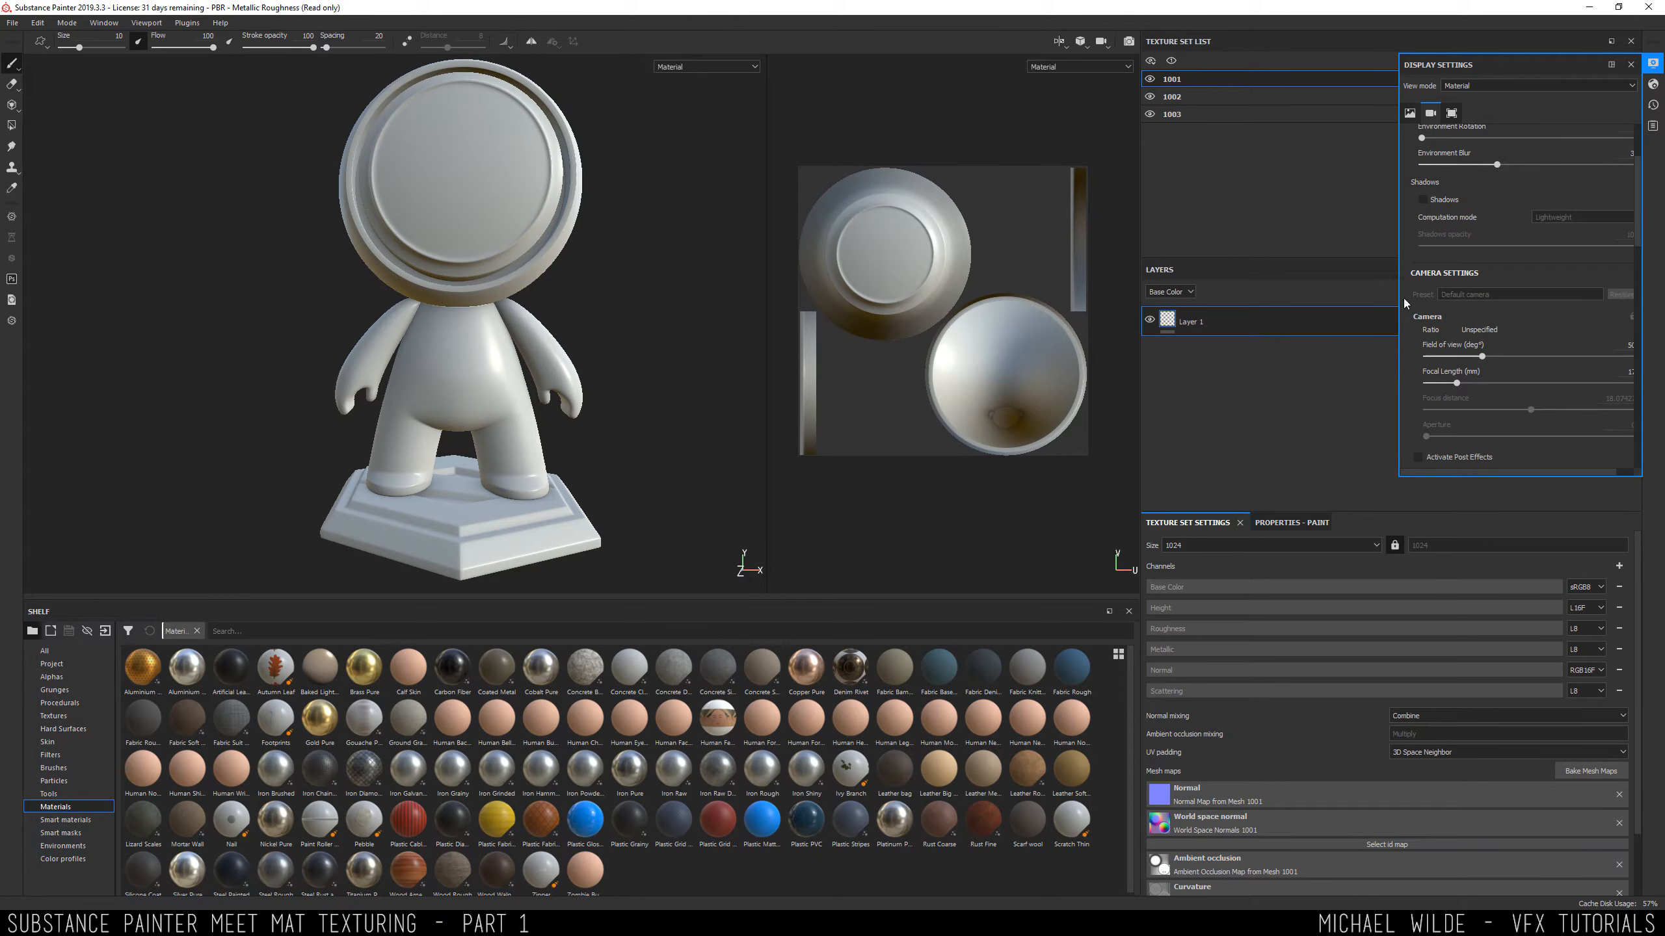
scroll(1416, 239, down, 8)
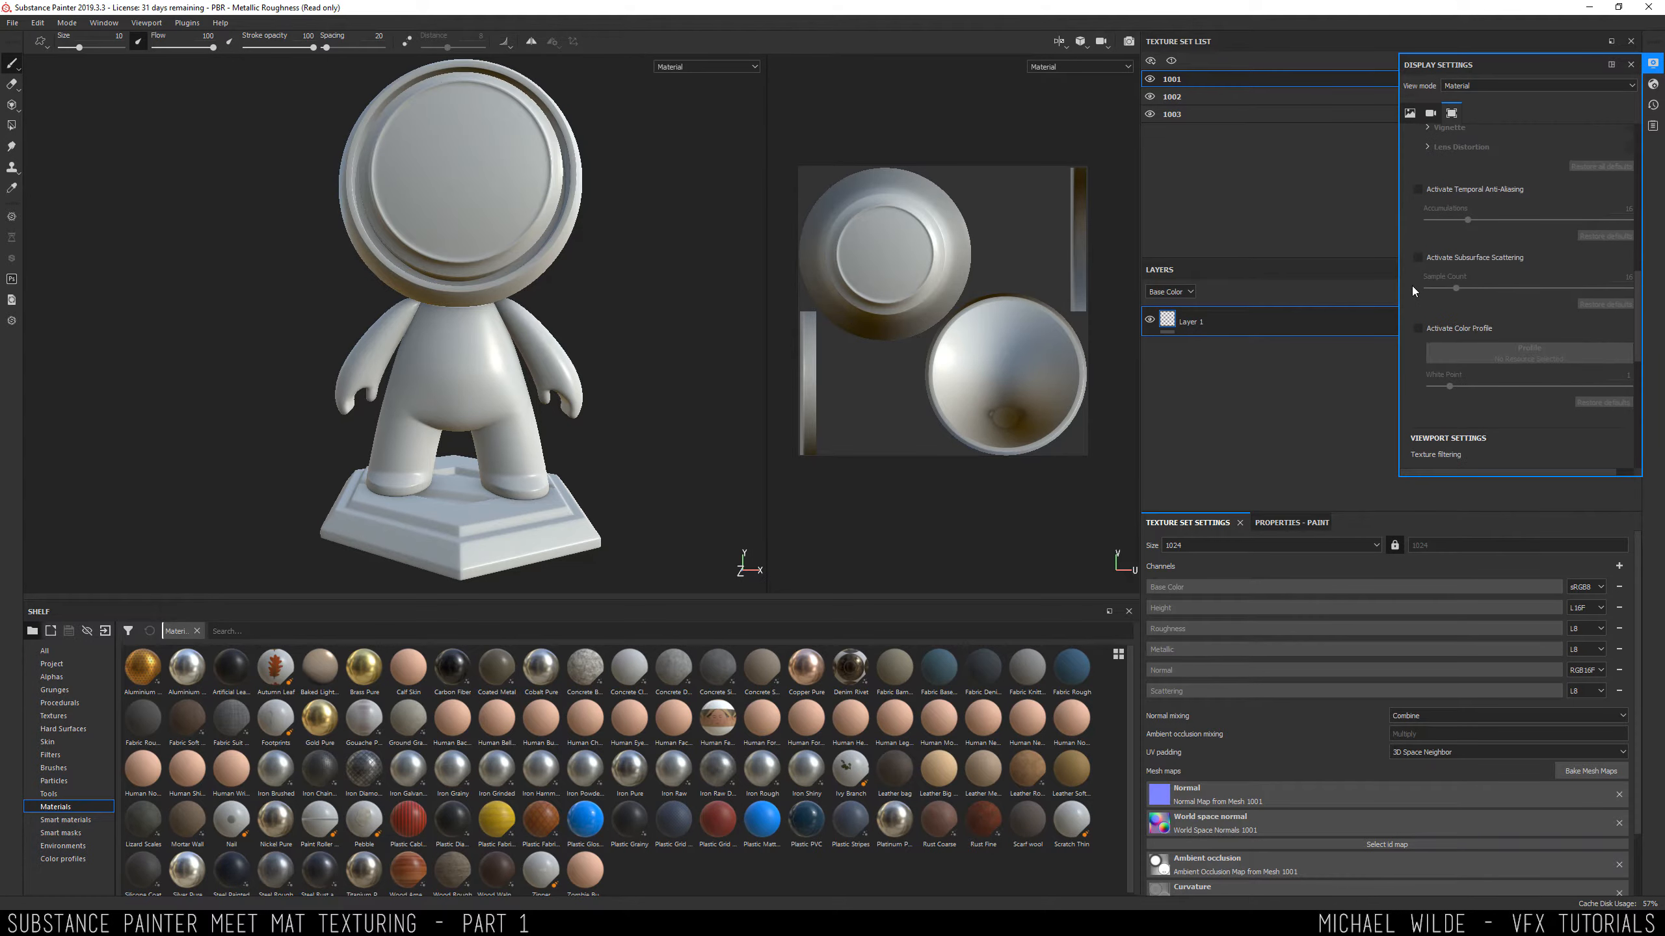
click(1418, 297)
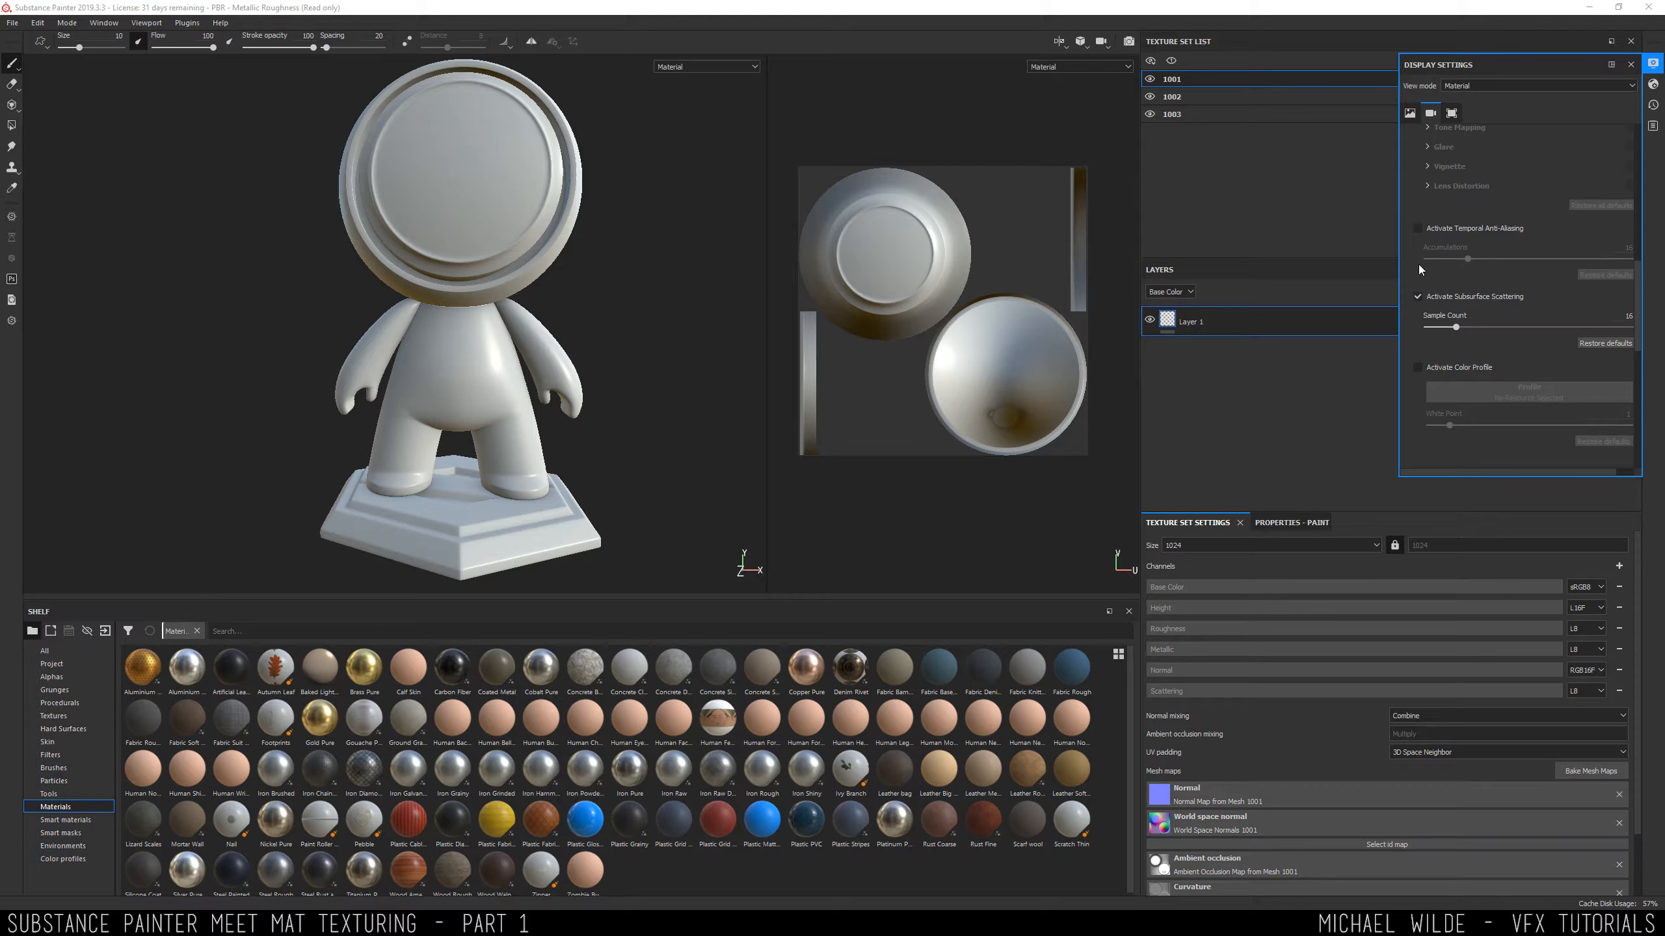
scroll(1410, 259, down, 5)
scroll(1412, 274, up, 12)
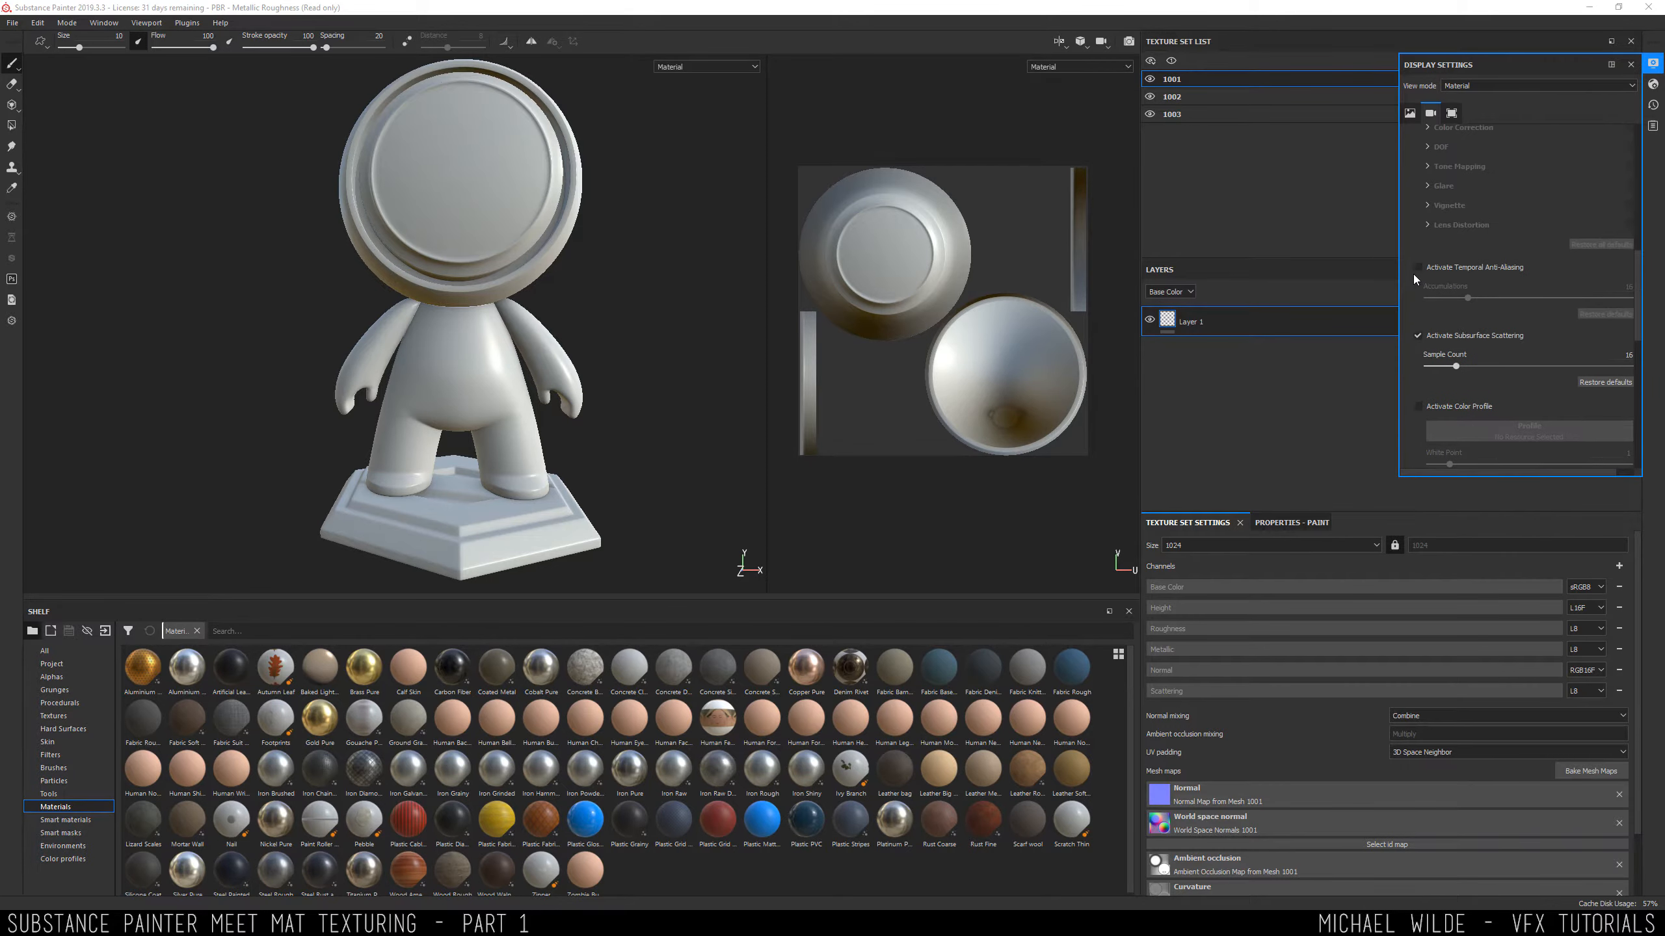
scroll(1412, 274, down, 8)
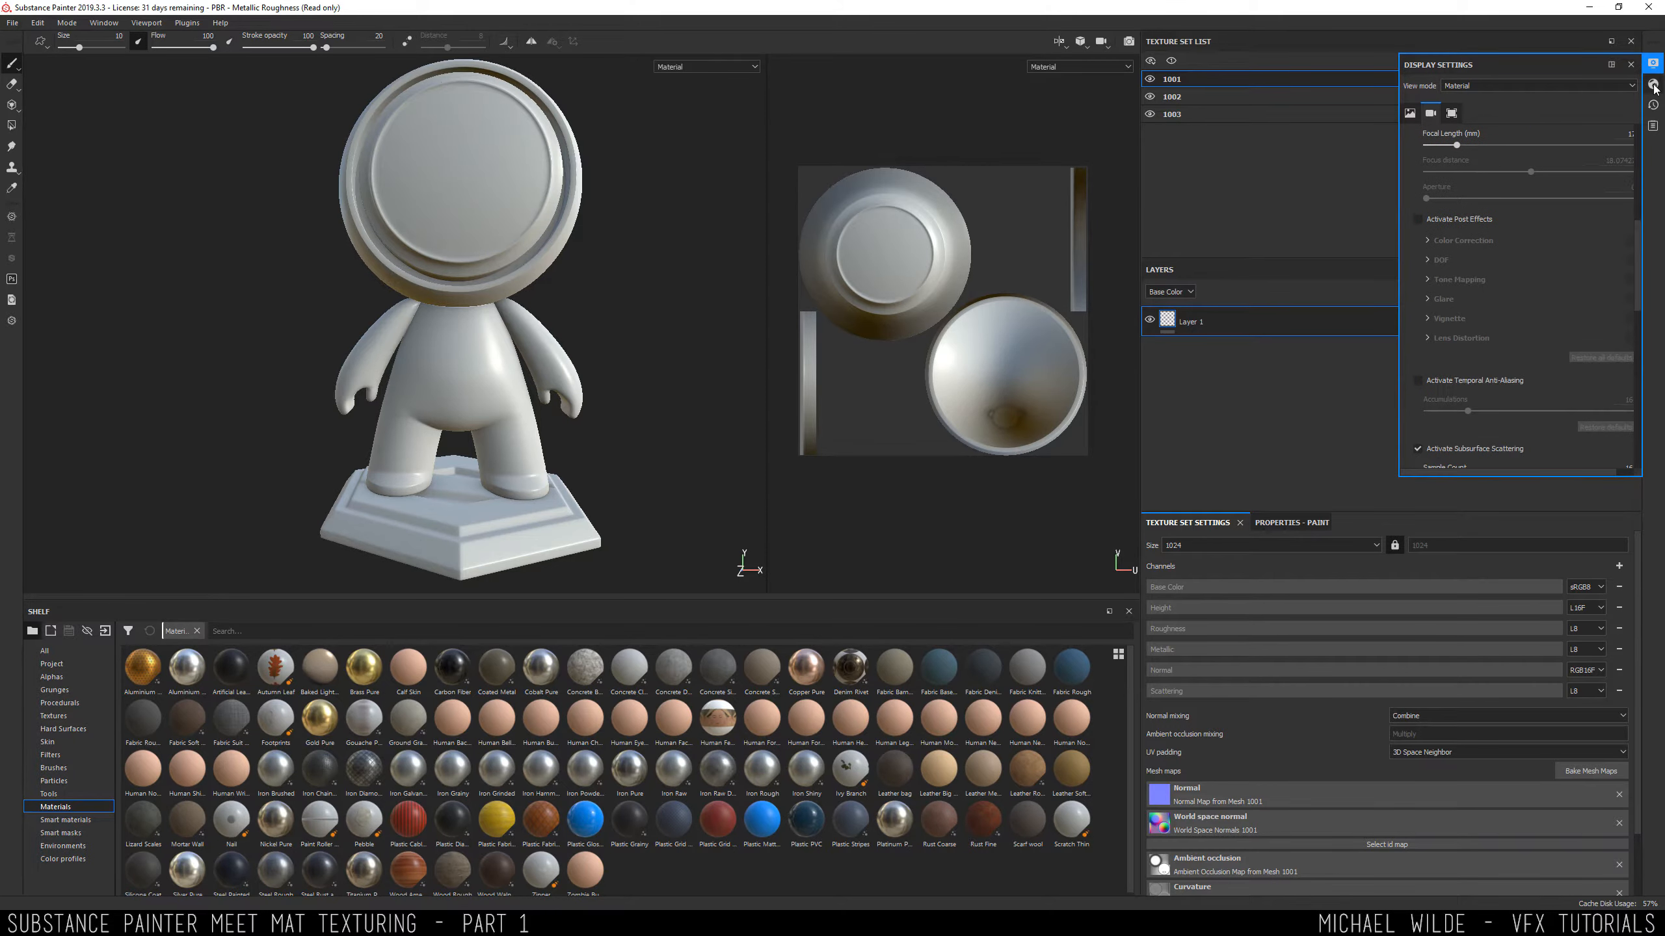
Raise the main shader's tessellation subdivision count, keeping the subdivision mode Uniform.
click(1653, 84)
scroll(1391, 211, down, 8)
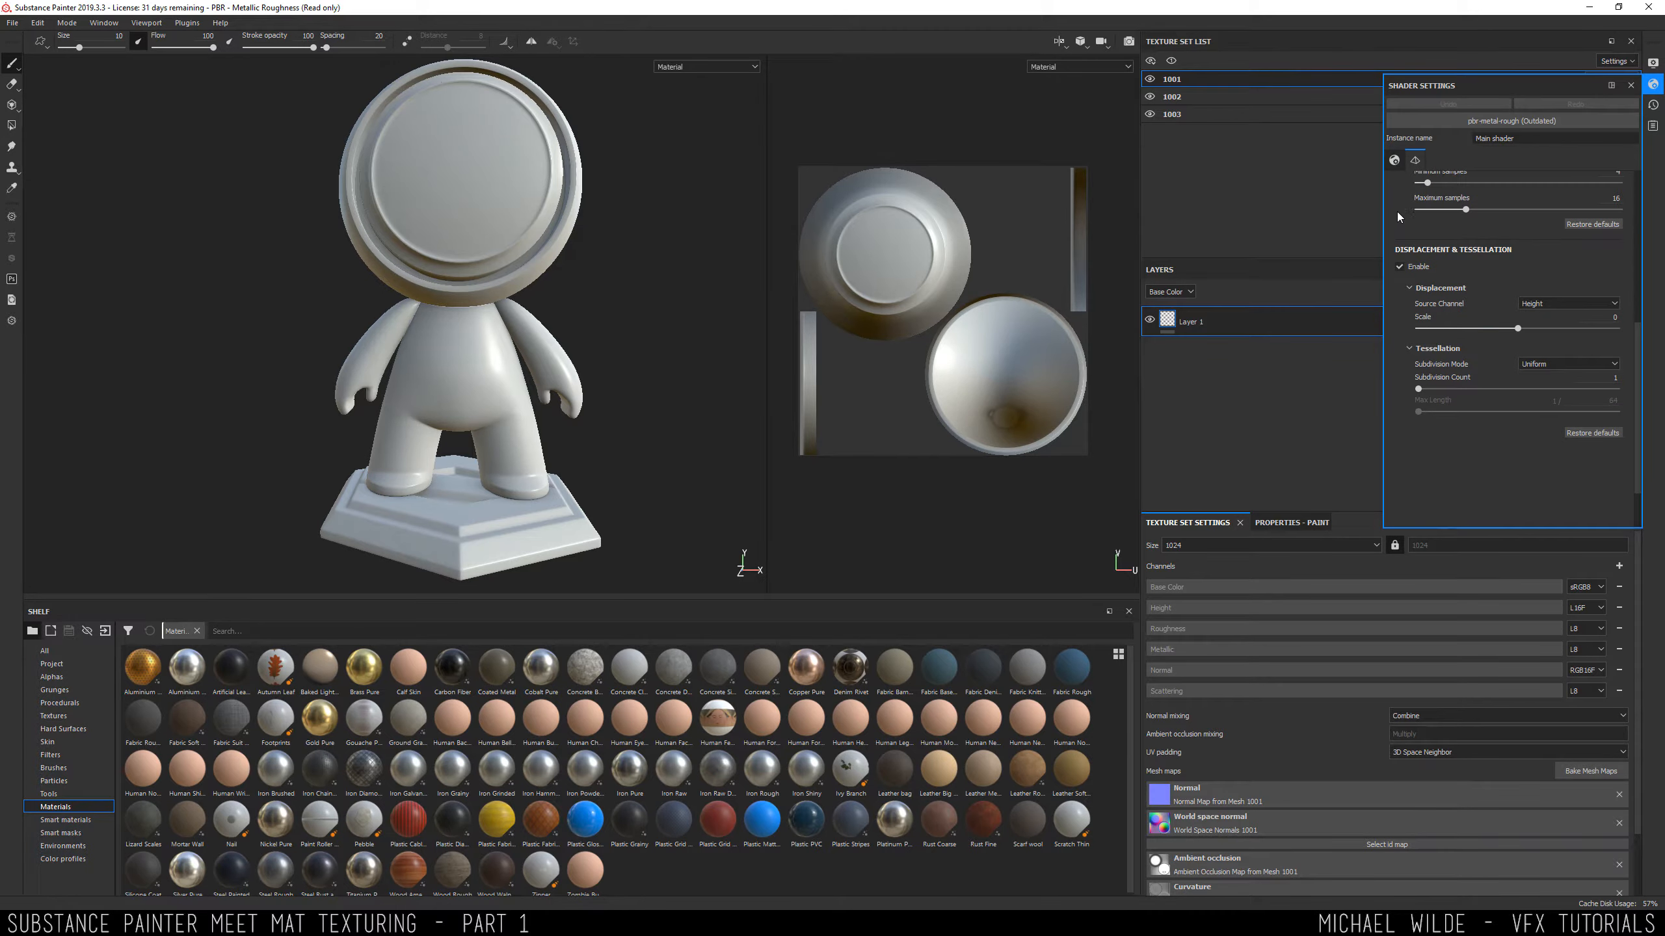
drag(1418, 388, 1474, 394)
click(1554, 364)
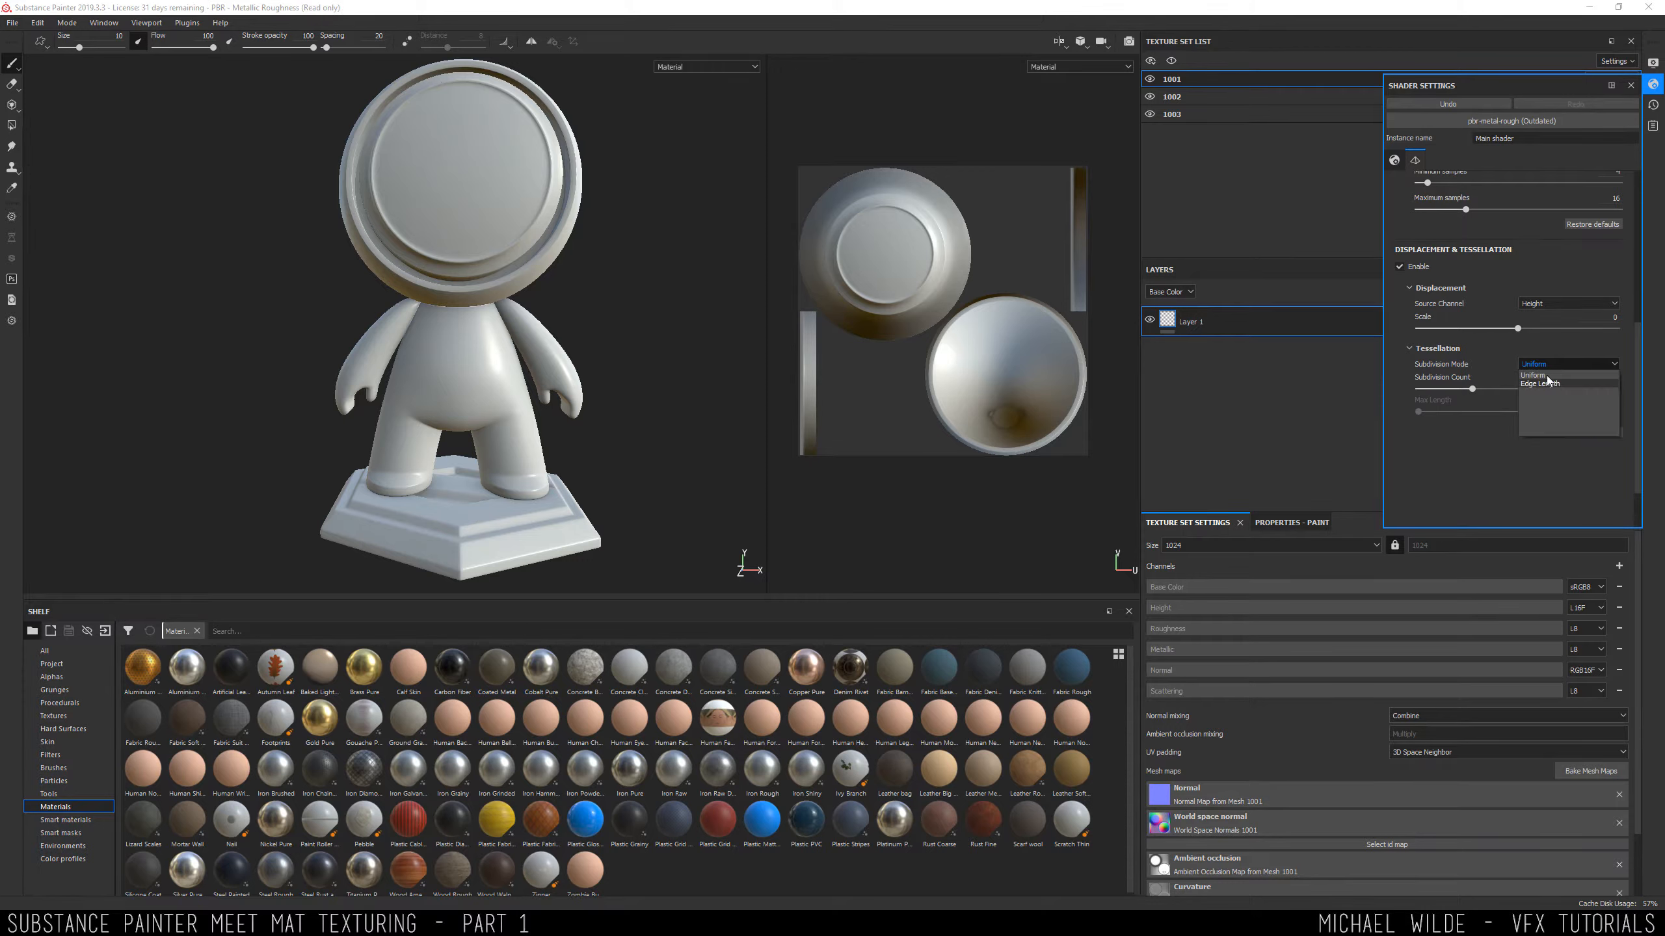
Choose Skin as the main shader's subsurface scattering type and close the shader settings.
scroll(1501, 318, up, 5)
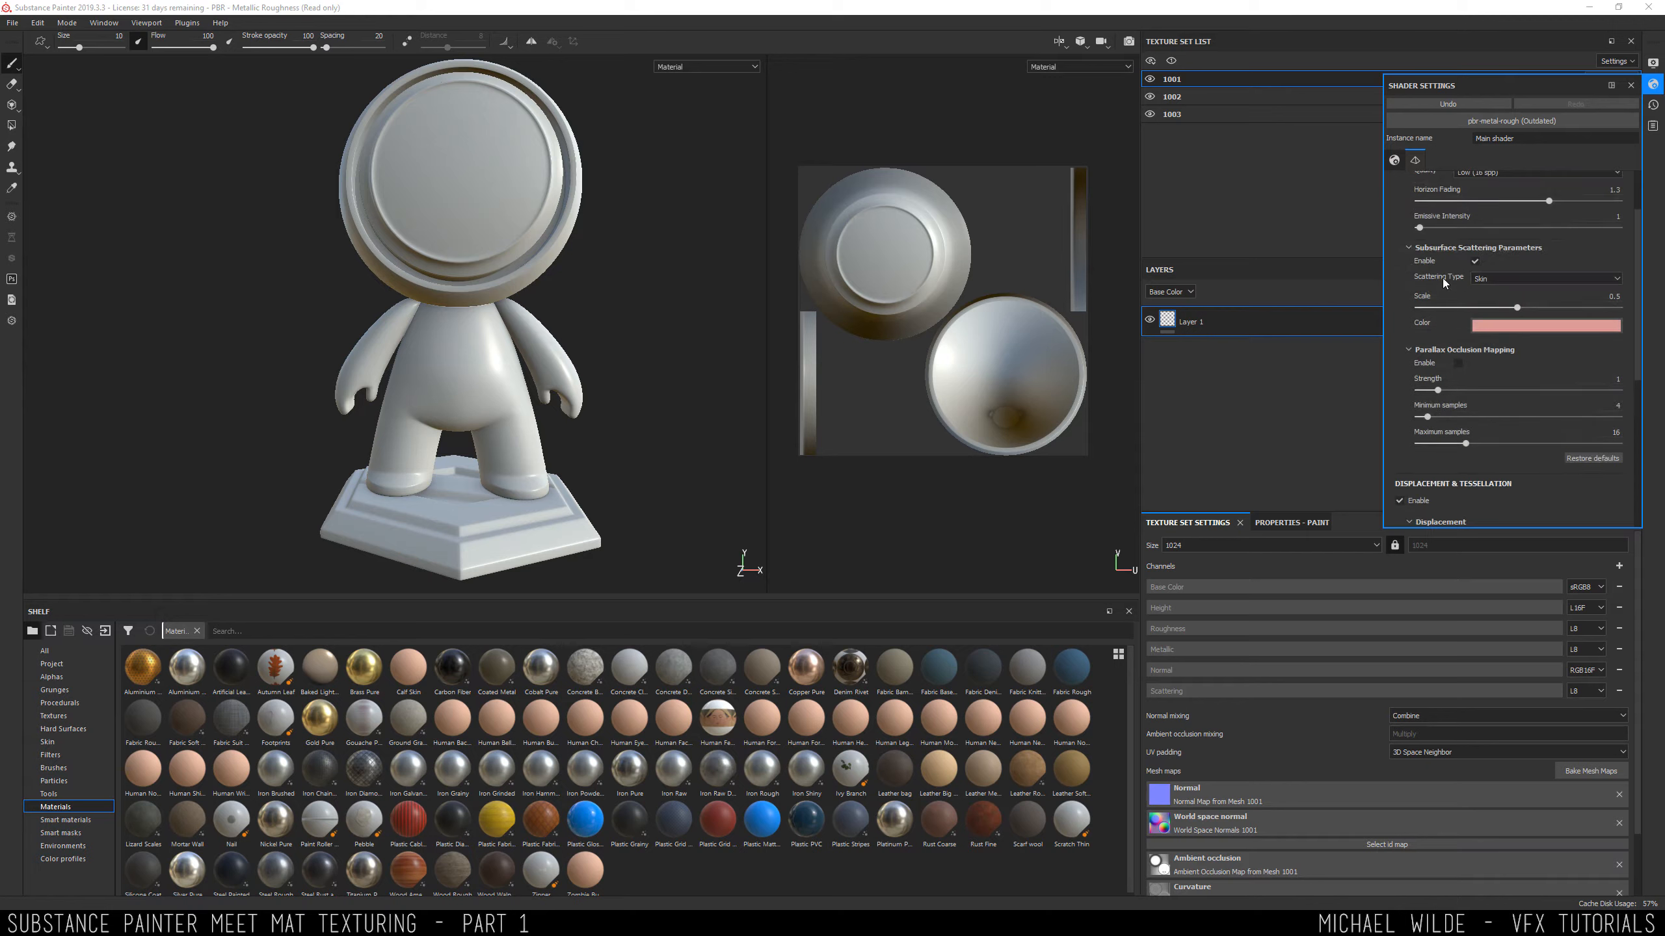
click(1481, 278)
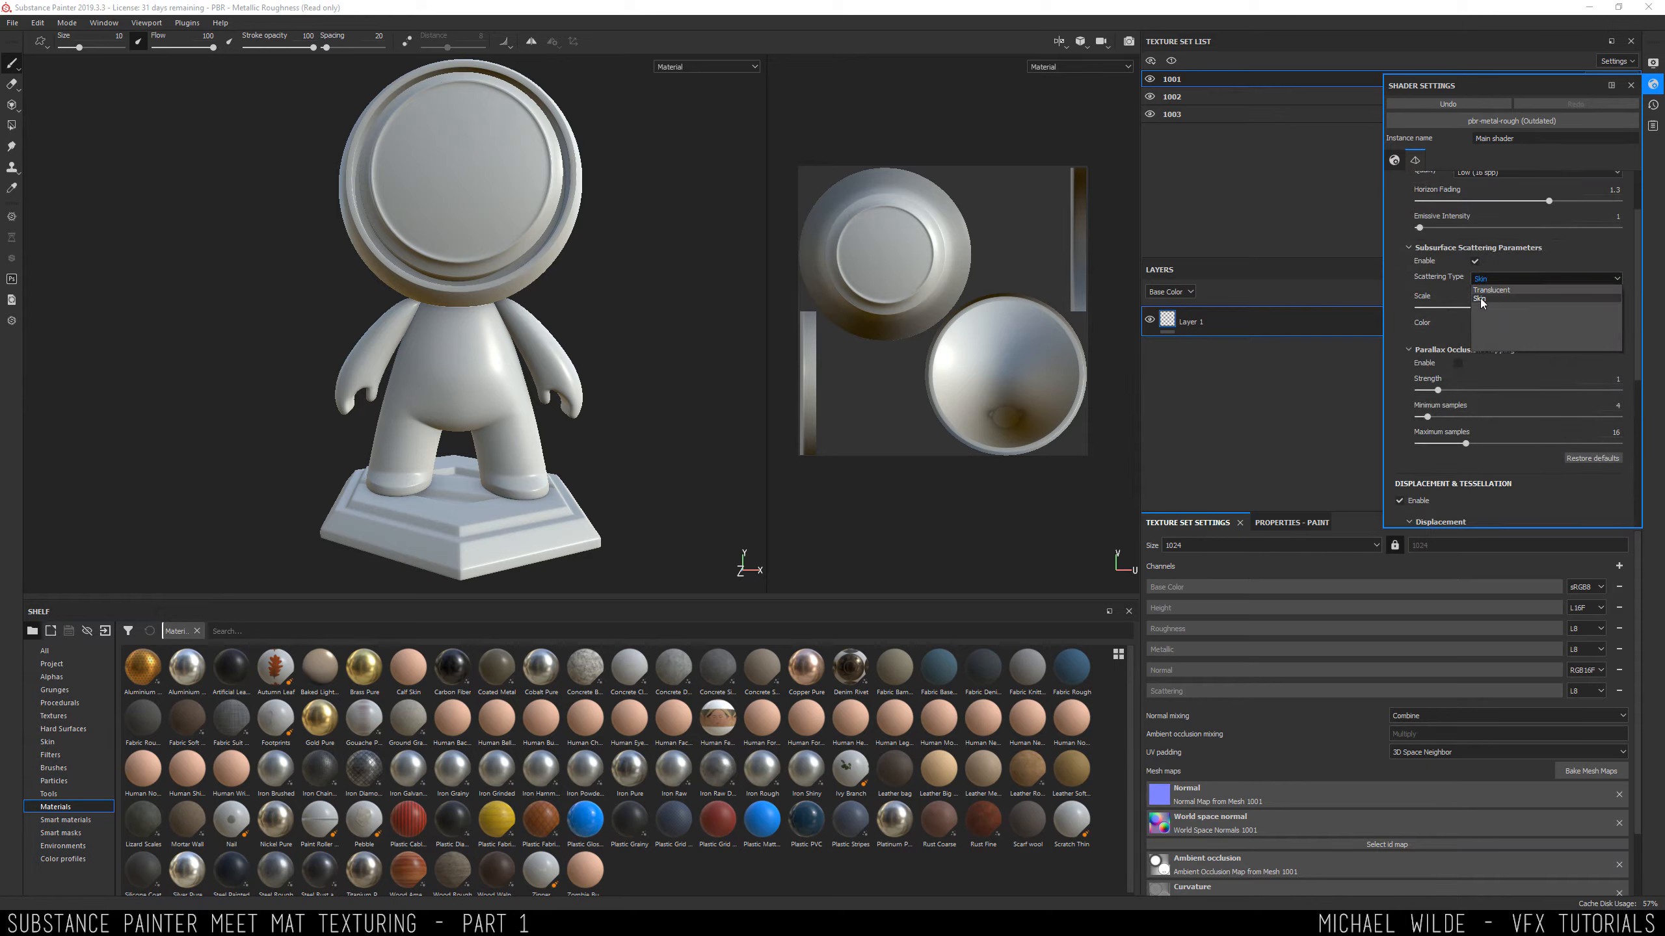
click(1485, 299)
scroll(1402, 275, up, 1)
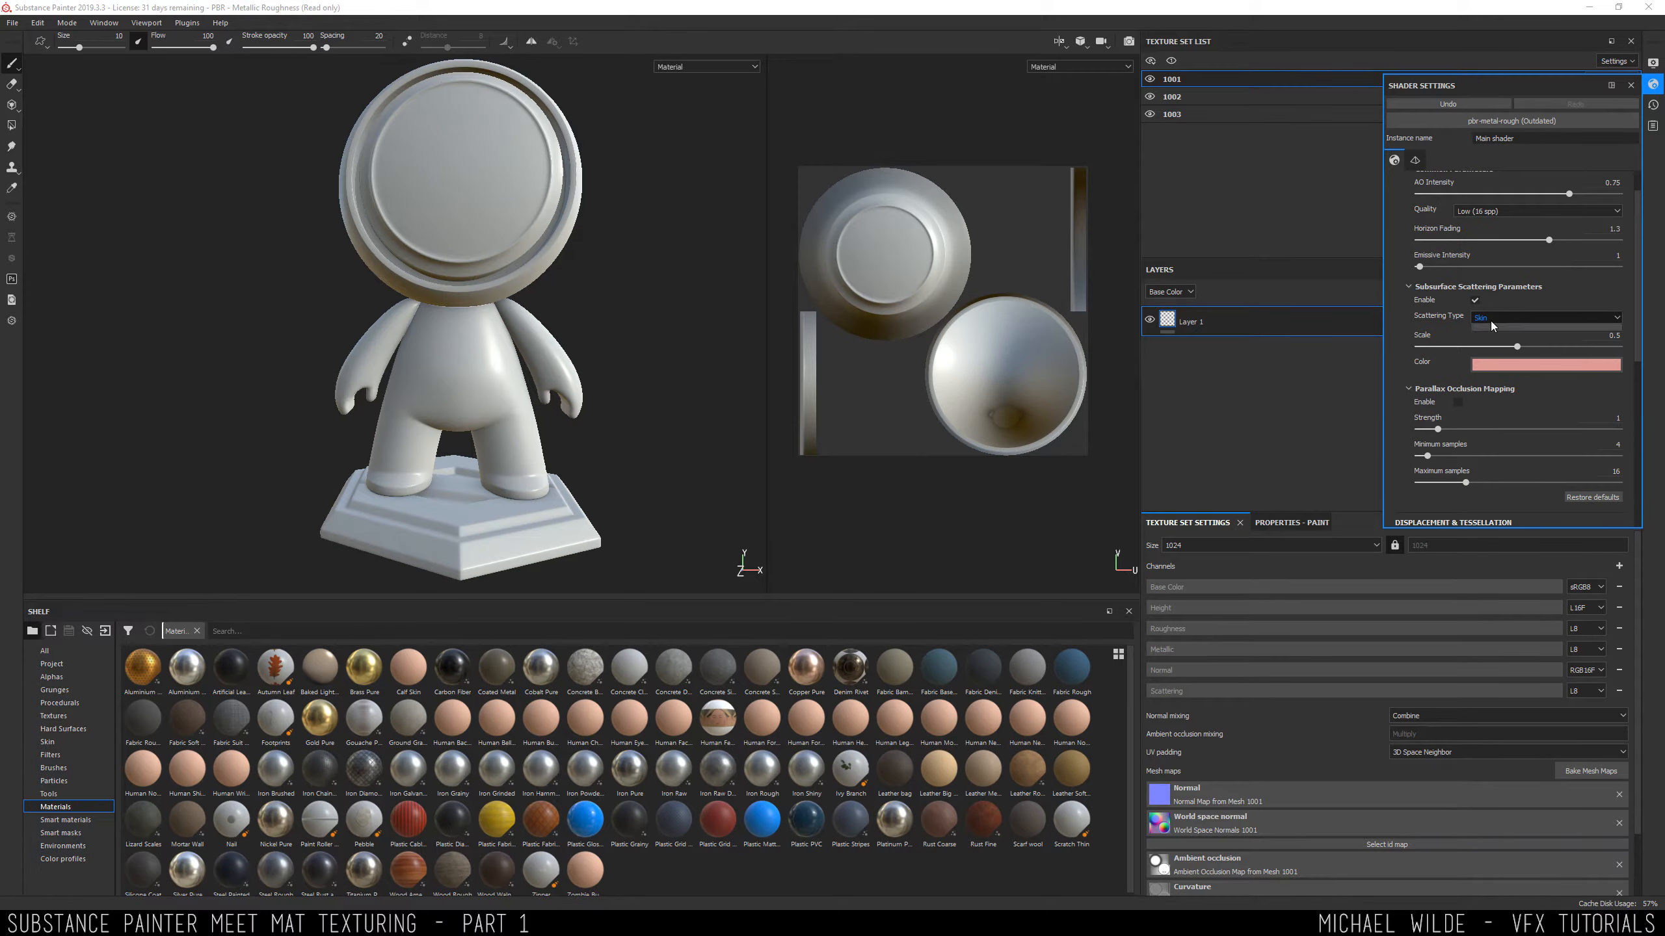
click(1507, 317)
click(1483, 337)
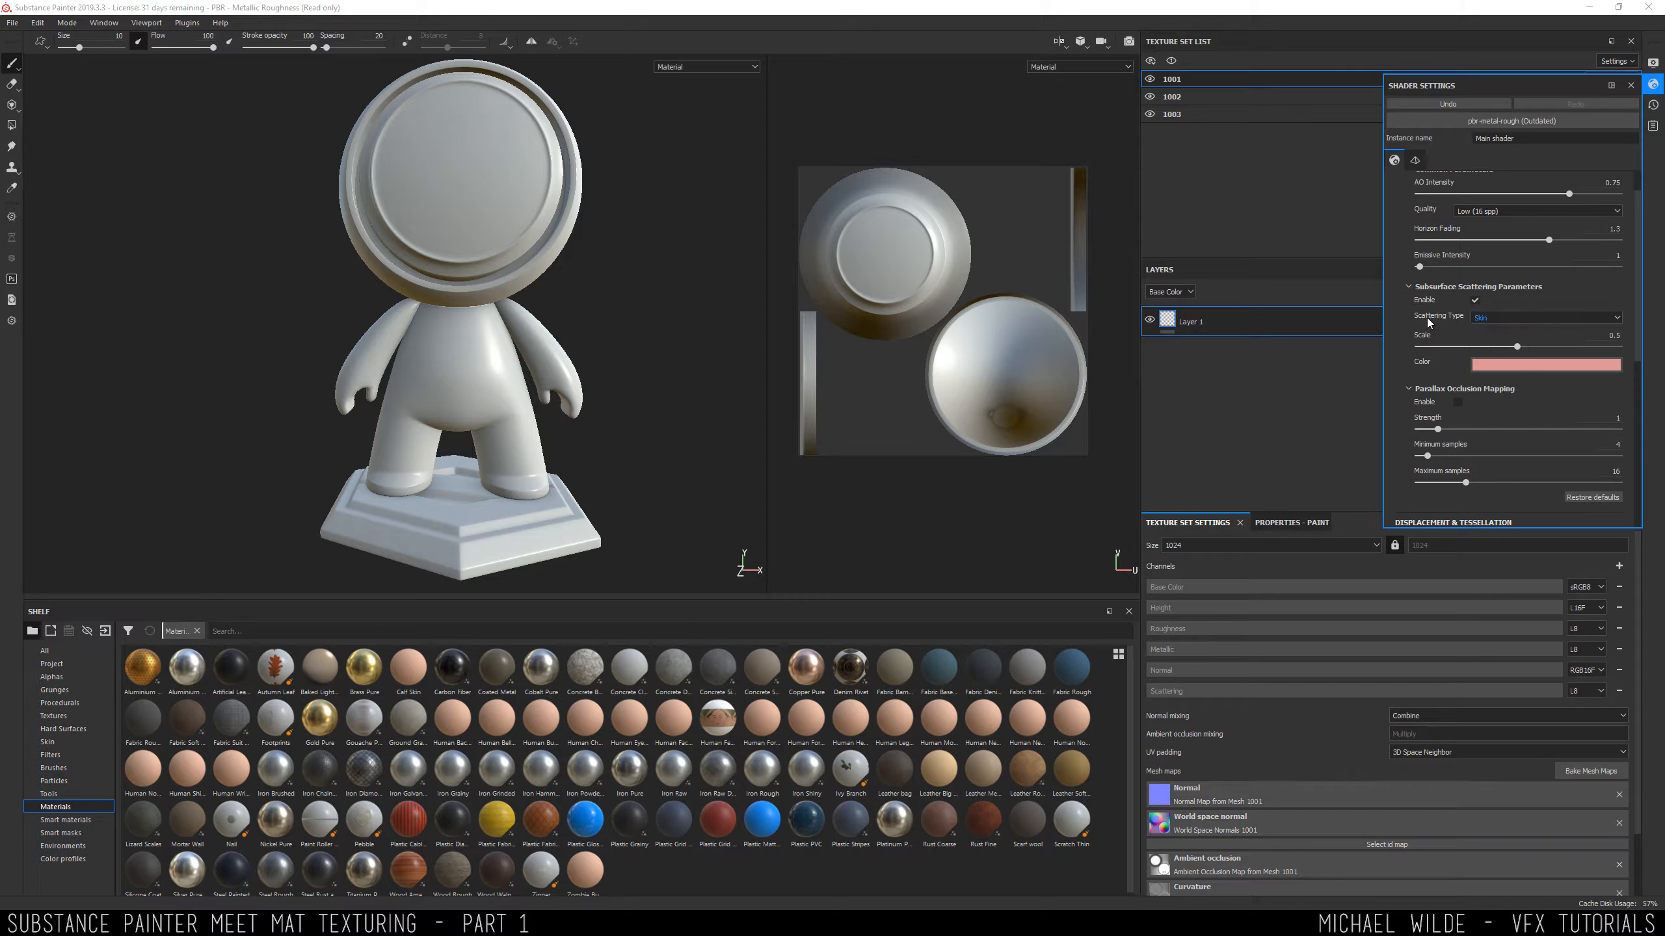
scroll(1402, 317, up, 1)
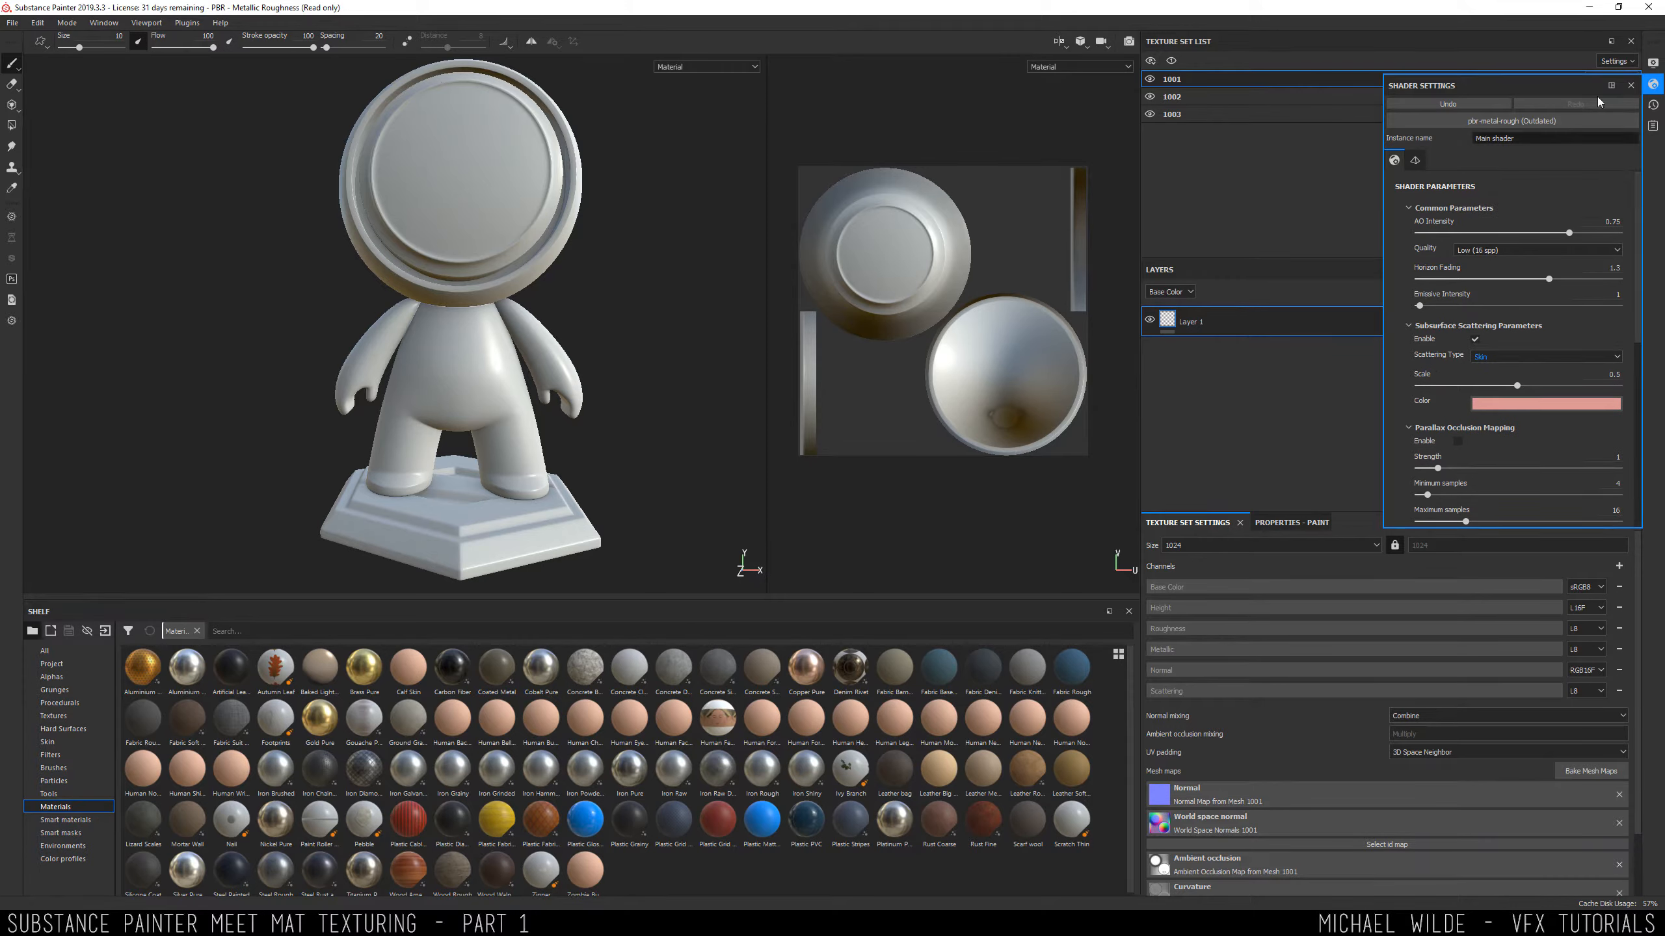
click(1631, 86)
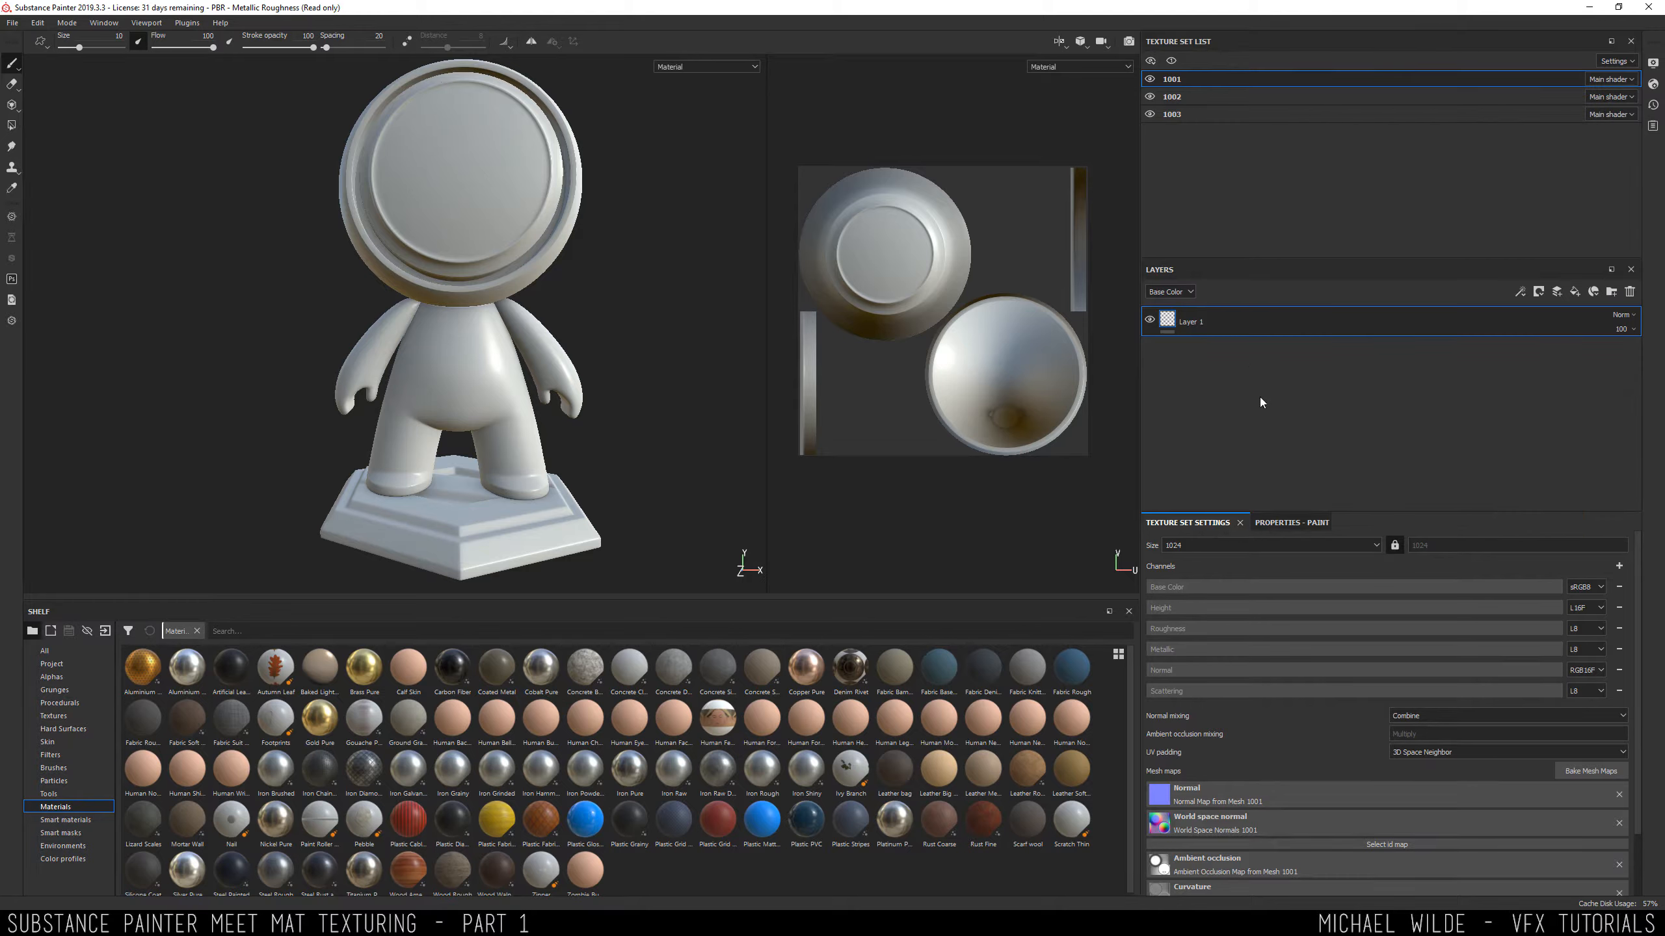
Add a fill layer to texture set 1001 and raise its Scattering to about 0.87.
click(1575, 291)
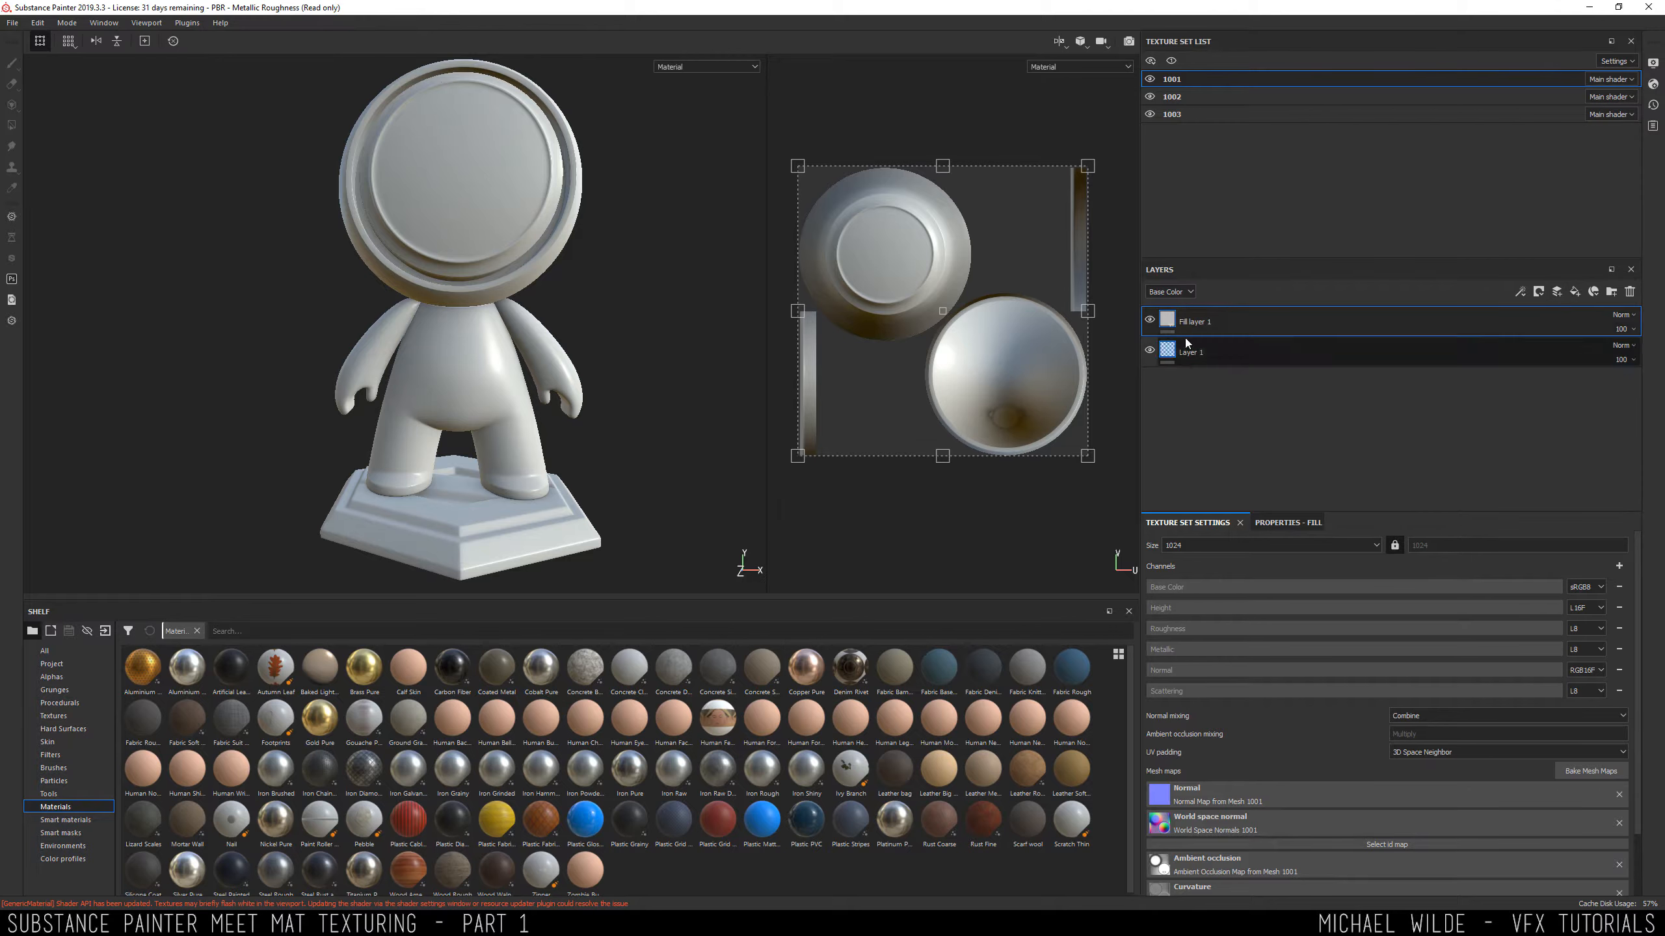
click(1288, 523)
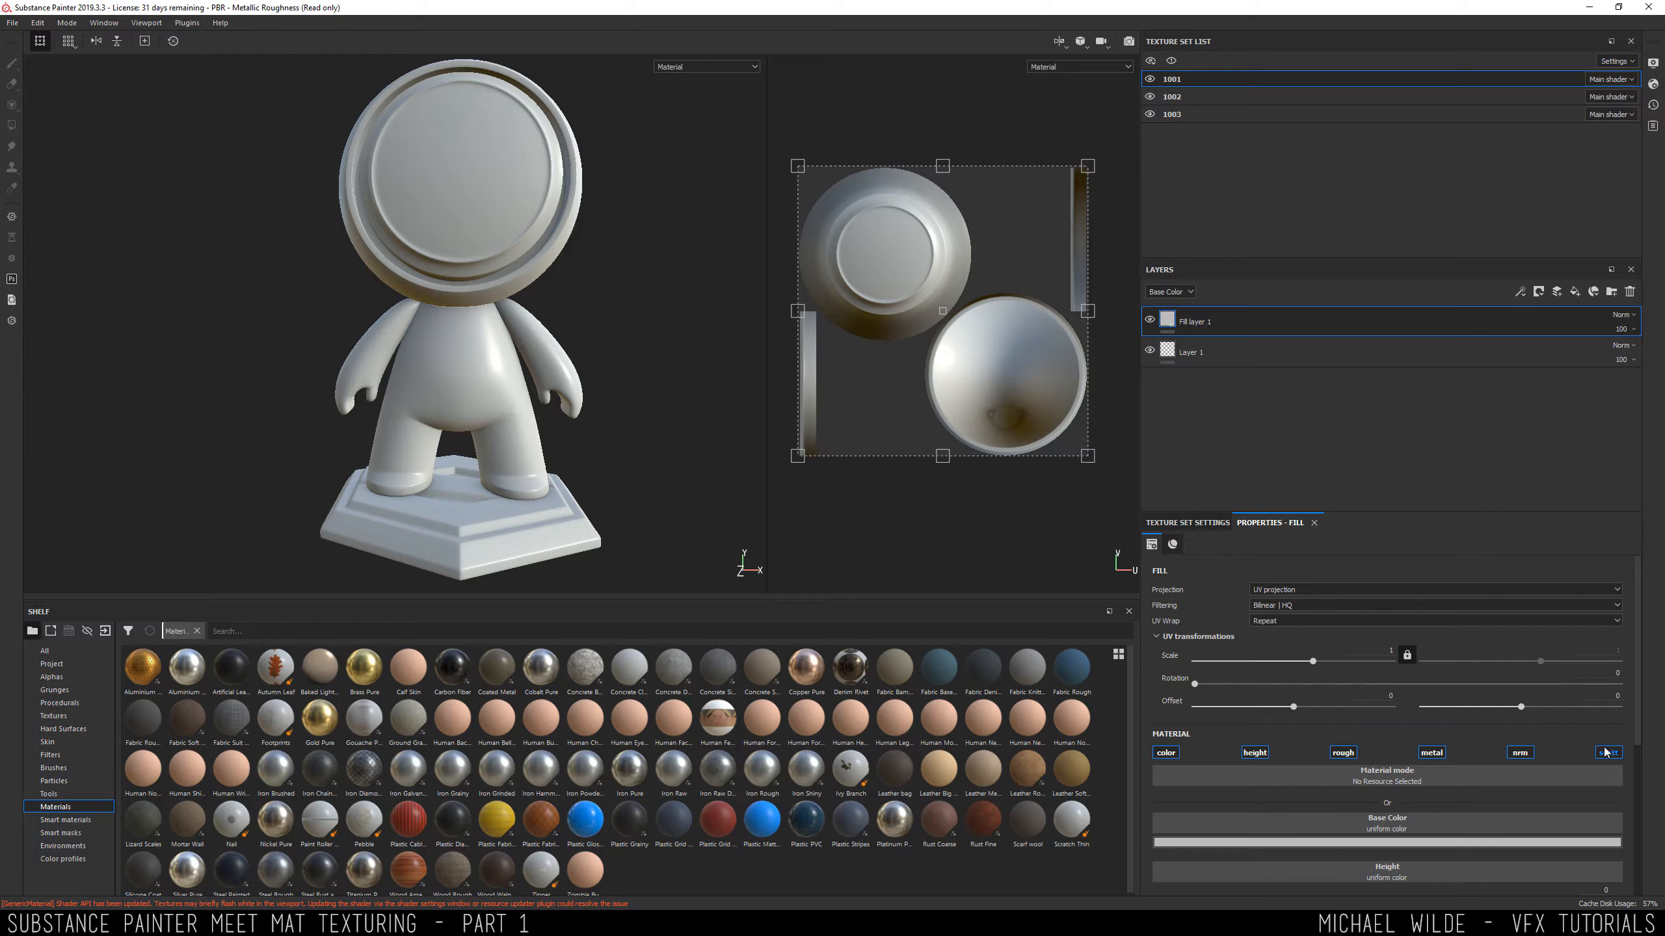
scroll(1545, 732, down, 5)
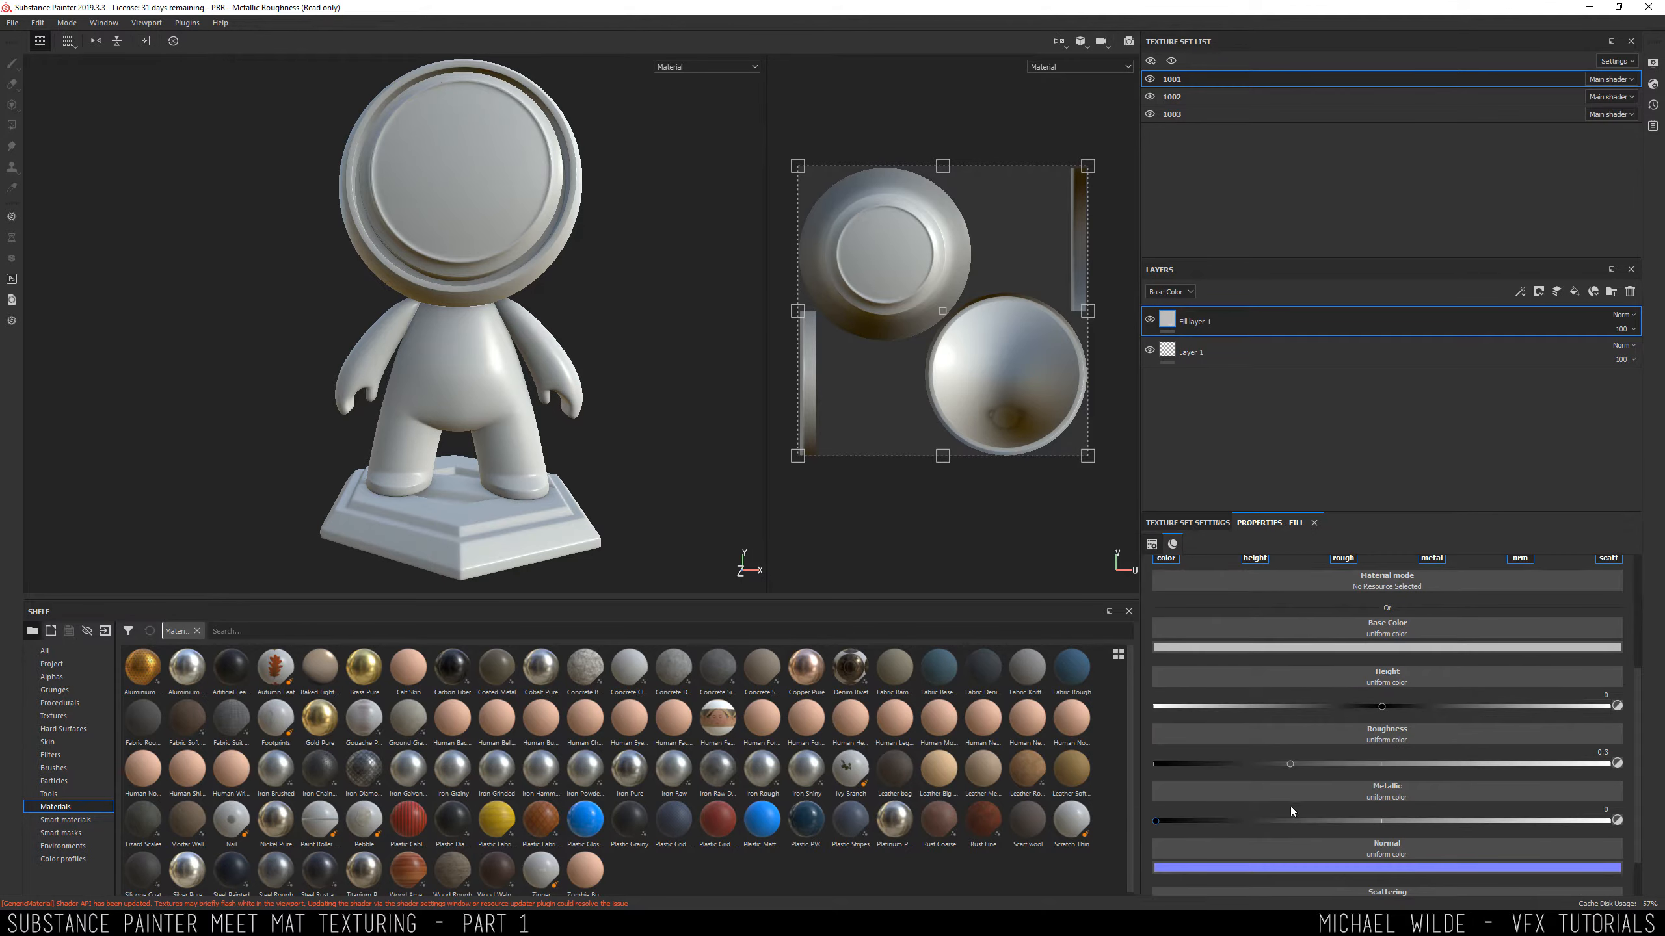
scroll(1414, 690, up, 2)
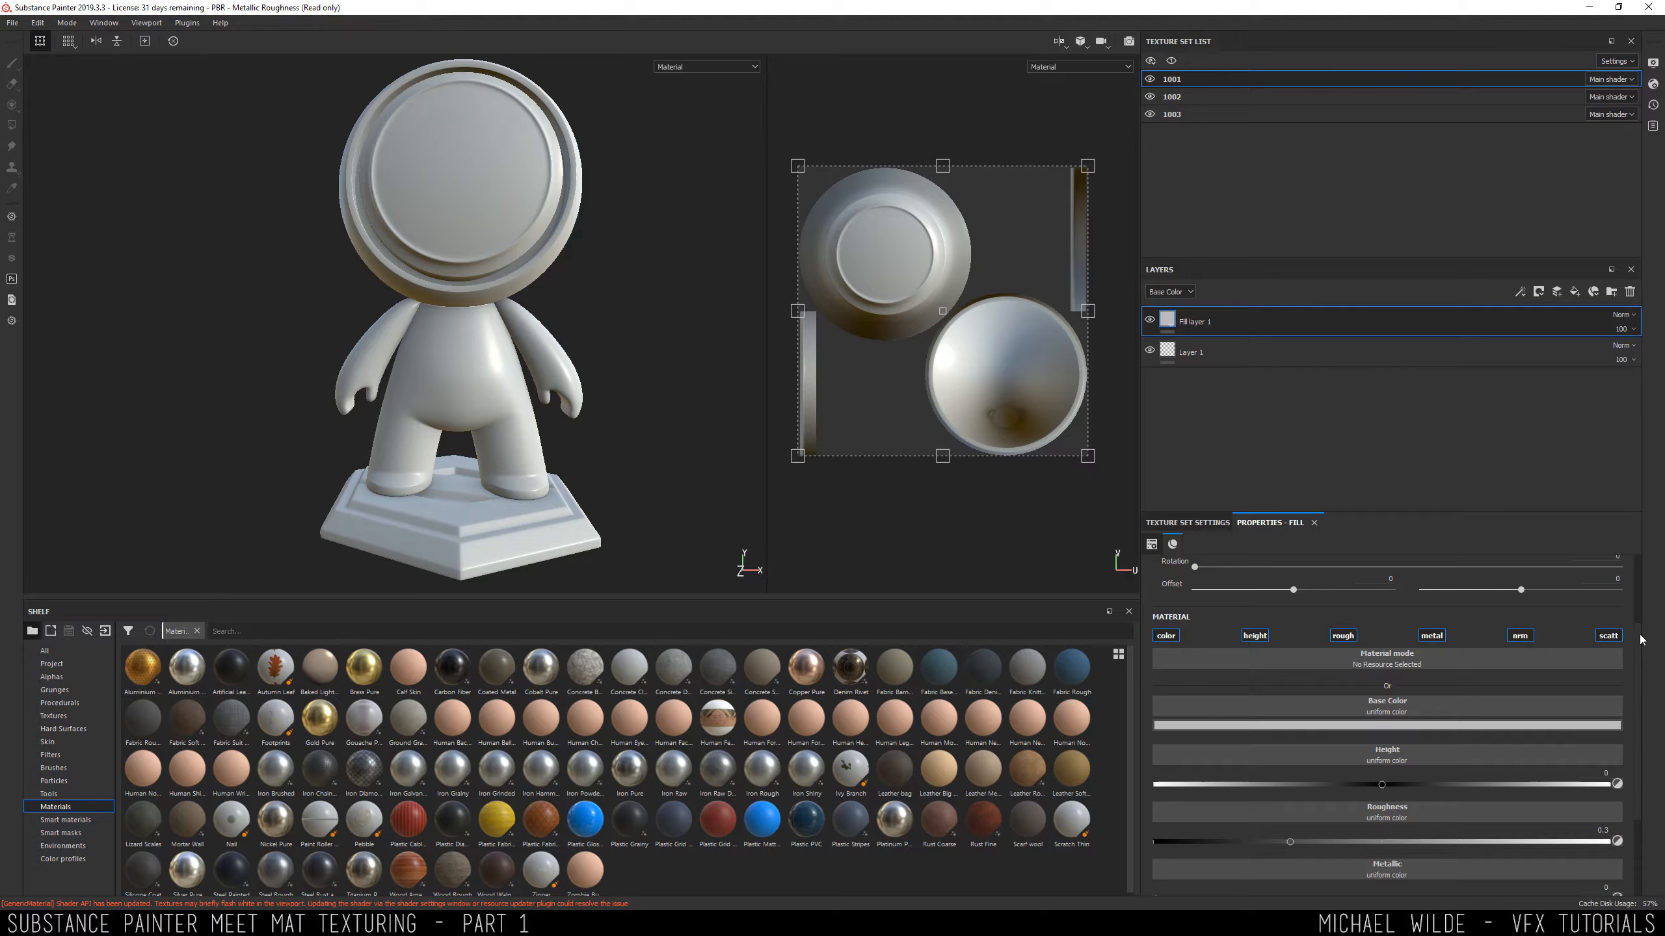
scroll(1635, 775, down, 3)
mouse_move(1156, 875)
mouse_down()
mouse_move(1606, 876)
mouse_move(1550, 877)
mouse_up()
alt+middle_drag(646, 386, 661, 538)
scroll(674, 453, up, 3)
alt+drag(675, 456, 471, 385)
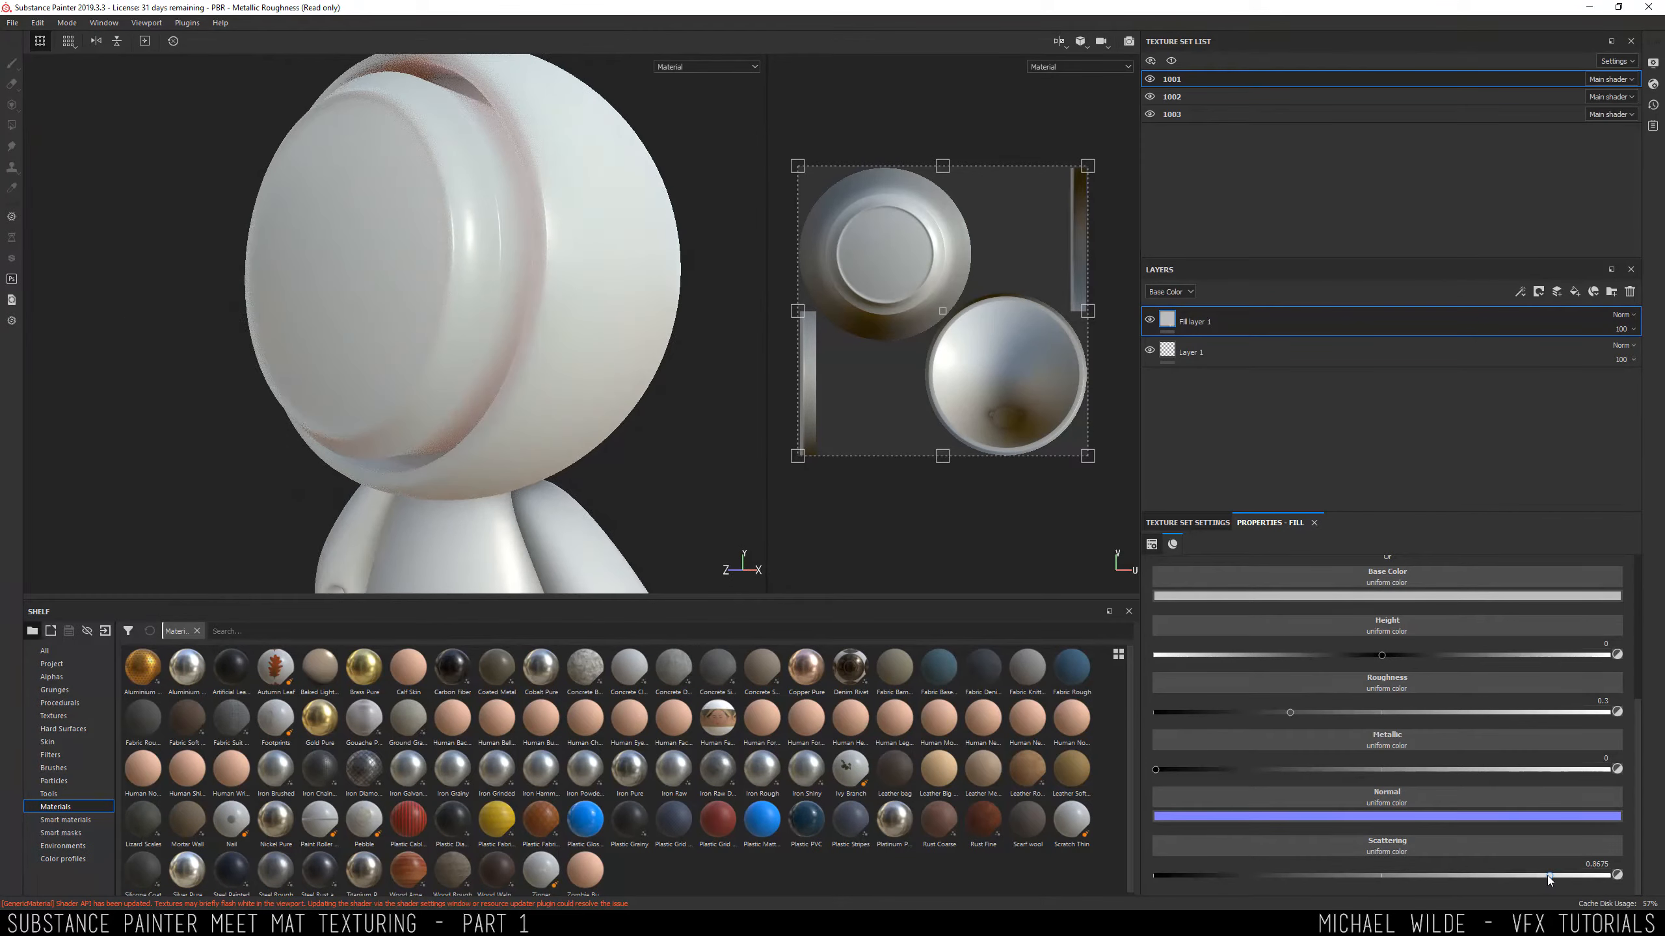
Try lower Scattering values on the fill layer, including about 0.21, and return it to 0.
drag(1286, 869, 945, 839)
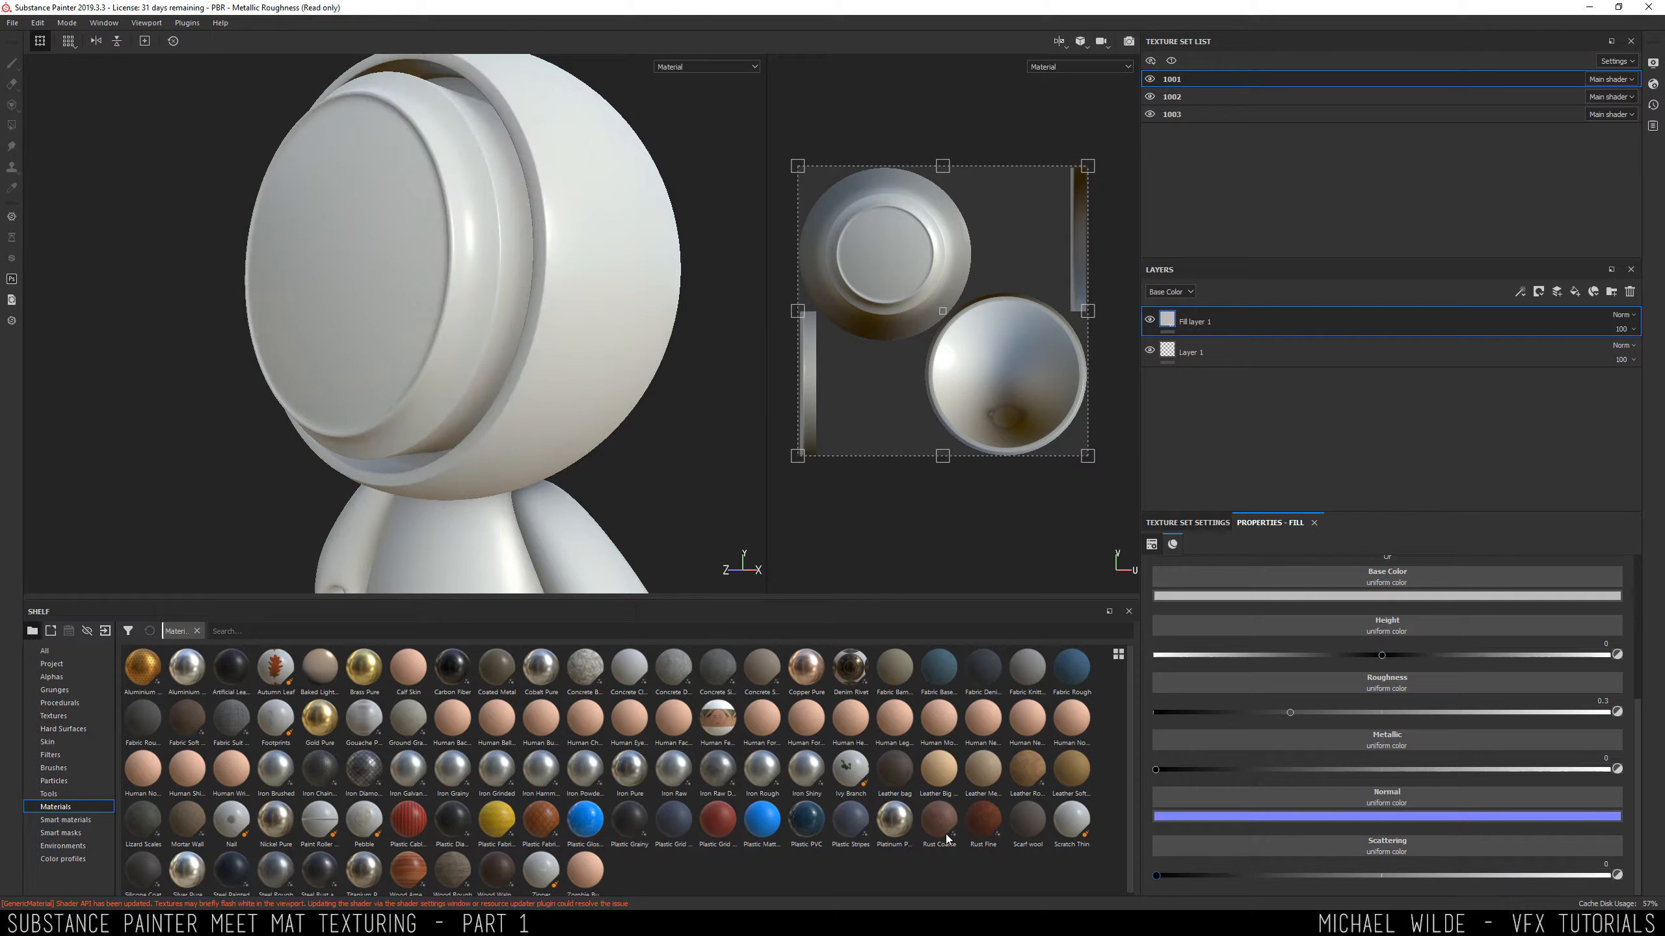
click(1260, 876)
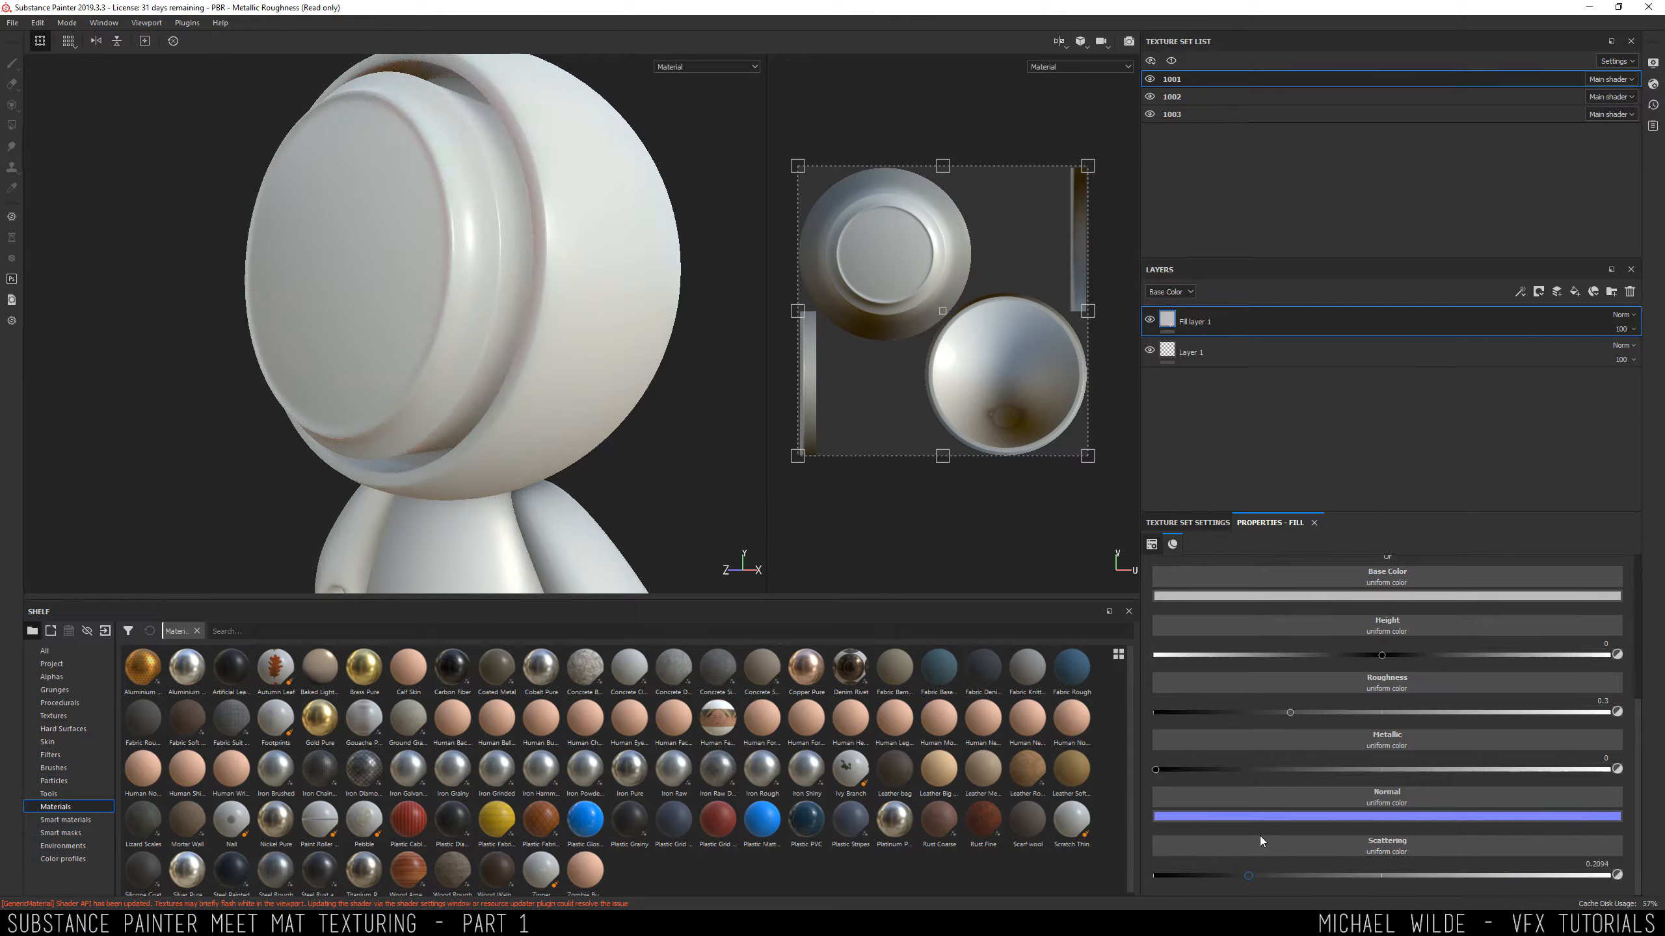
drag(1274, 876, 1144, 872)
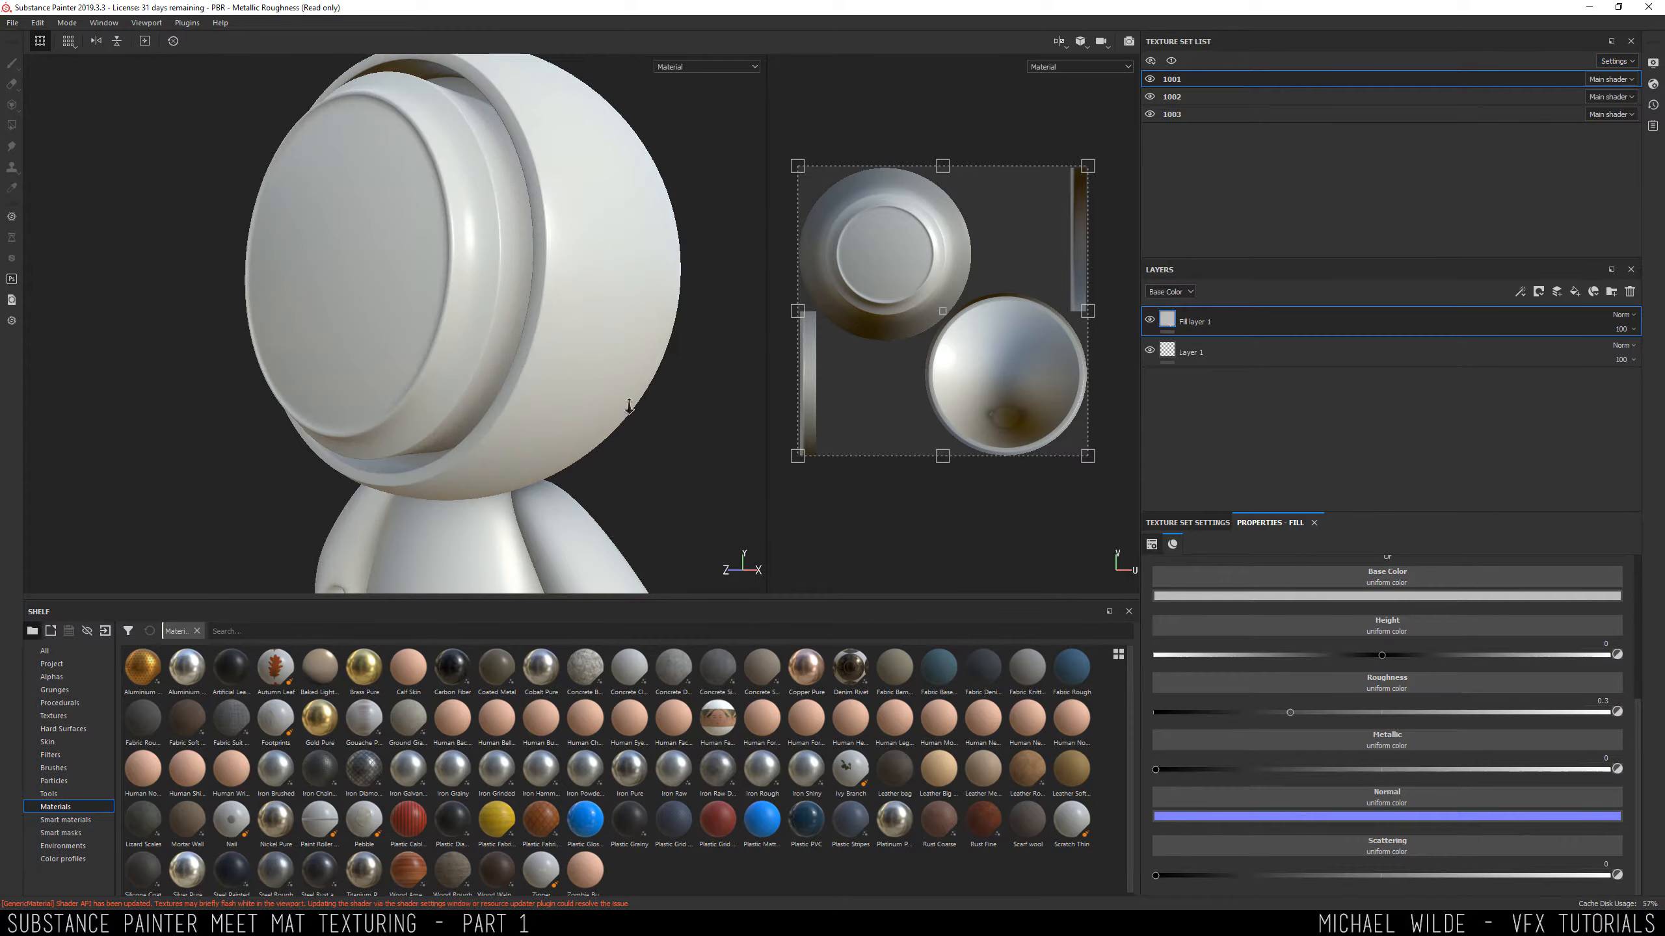
alt+right_drag(629, 406, 333, 396)
alt+drag(333, 395, 455, 329)
alt+drag(562, 294, 354, 380)
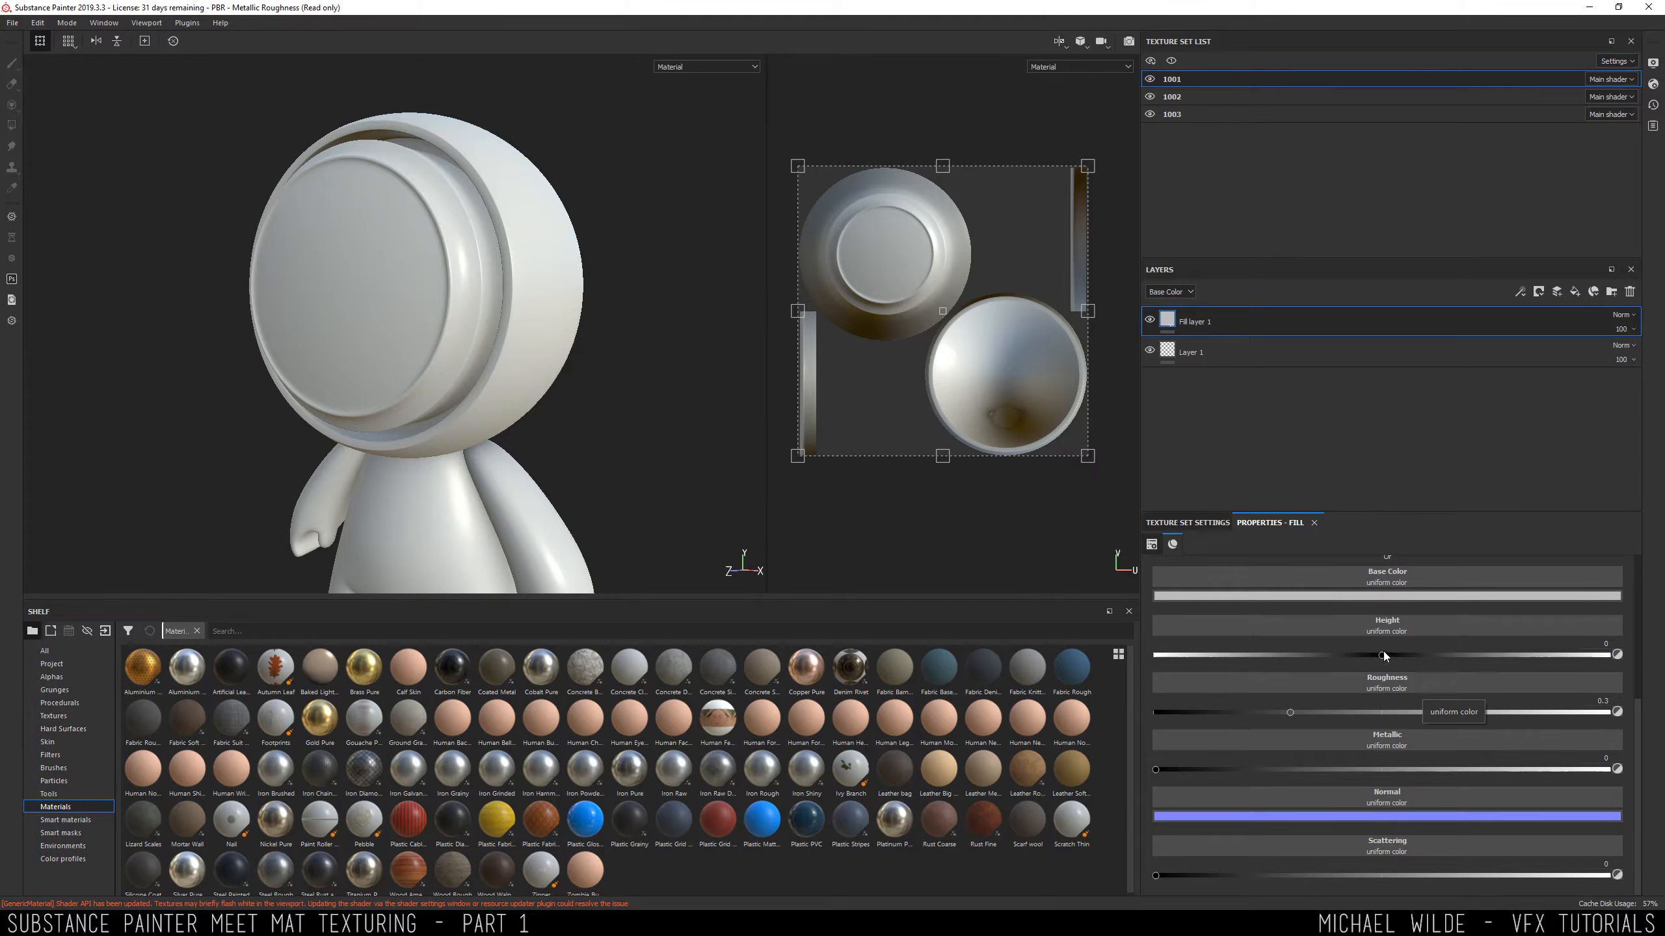
Raise the fill layer's Height to about 0.36.
drag(1382, 654, 1414, 662)
drag(1469, 652, 1466, 655)
Set the main shader's displacement scale to 0.1 with Height as the source channel.
click(1653, 84)
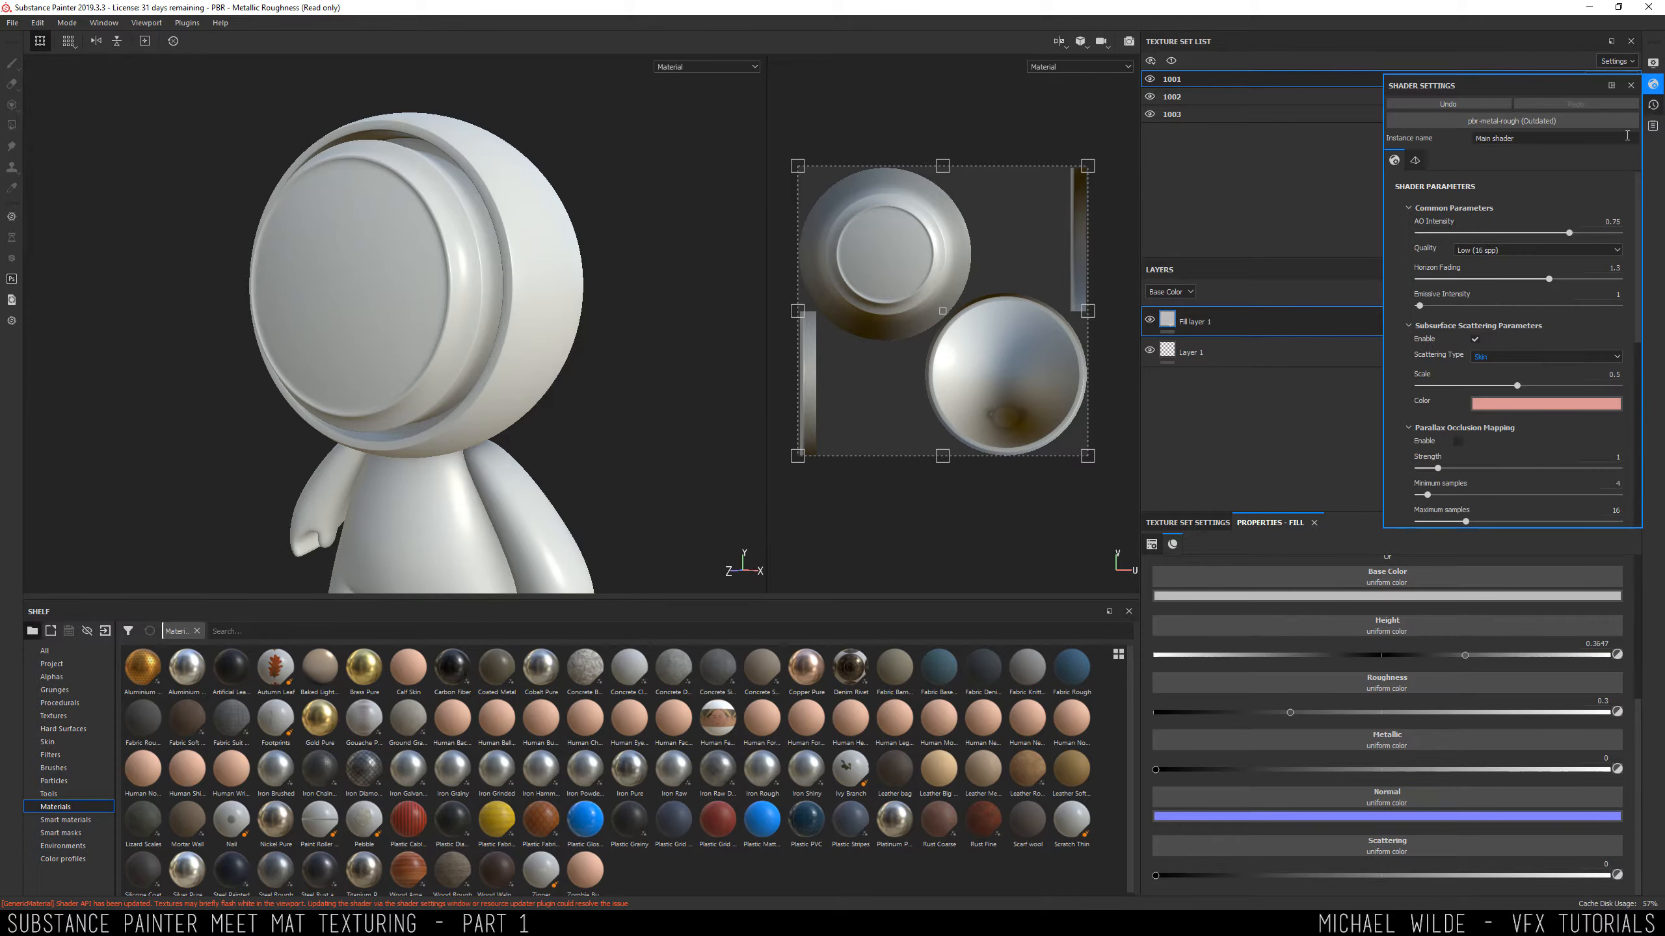
drag(1638, 191, 1637, 331)
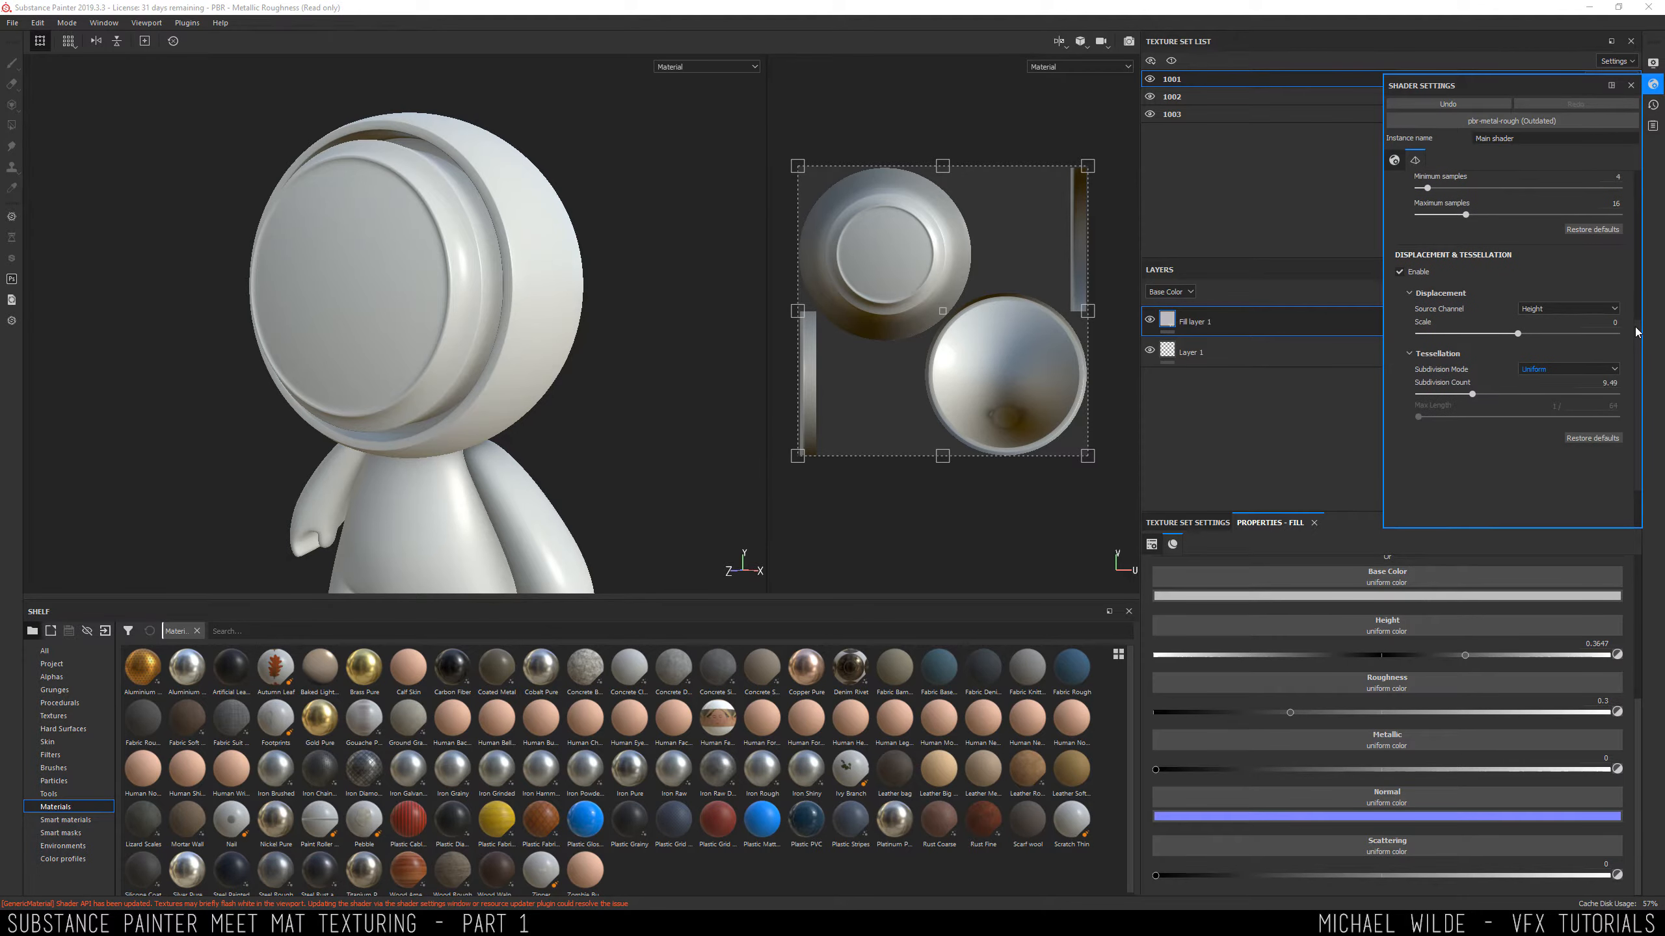
click(1567, 308)
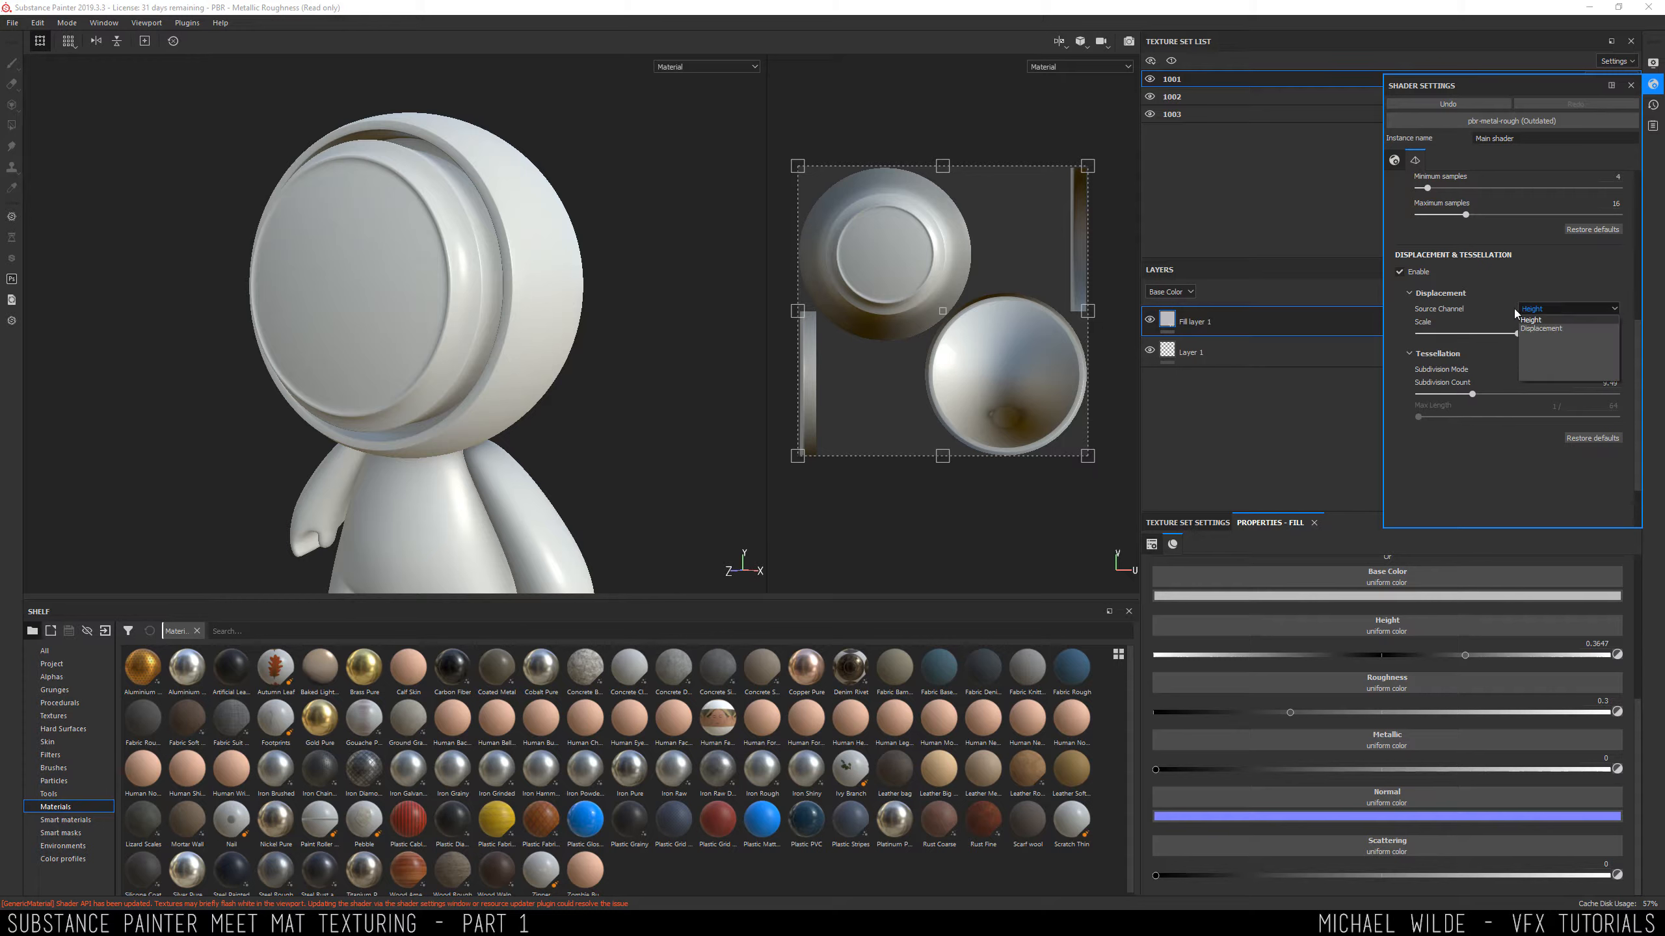
click(1532, 320)
click(1440, 293)
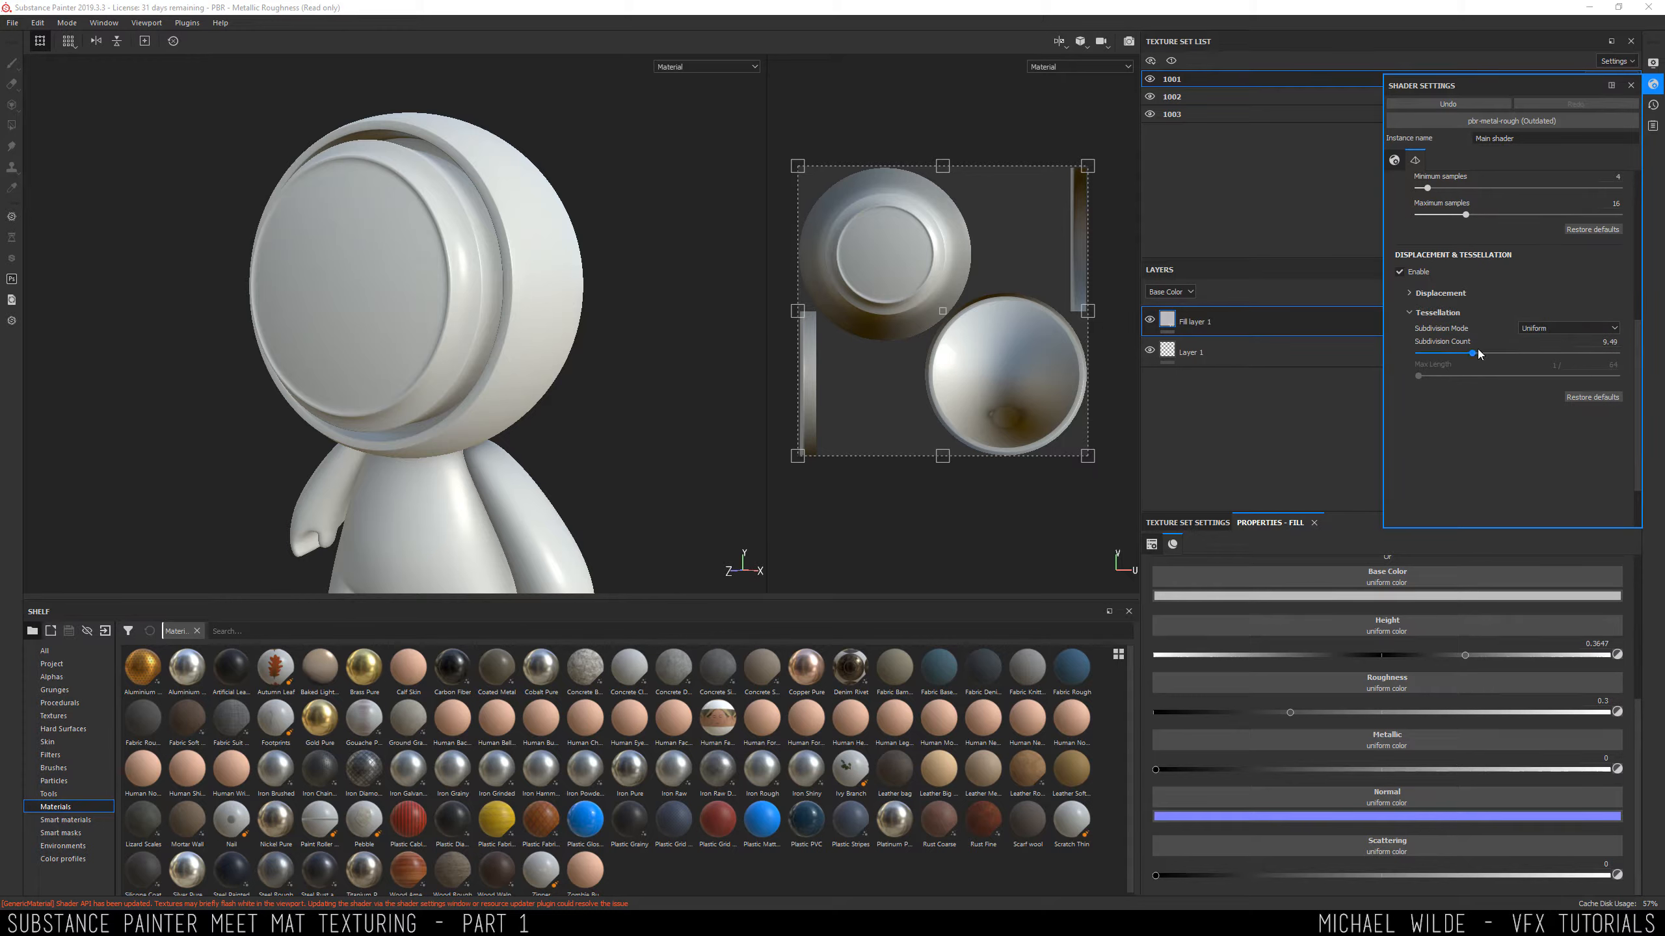
click(1411, 294)
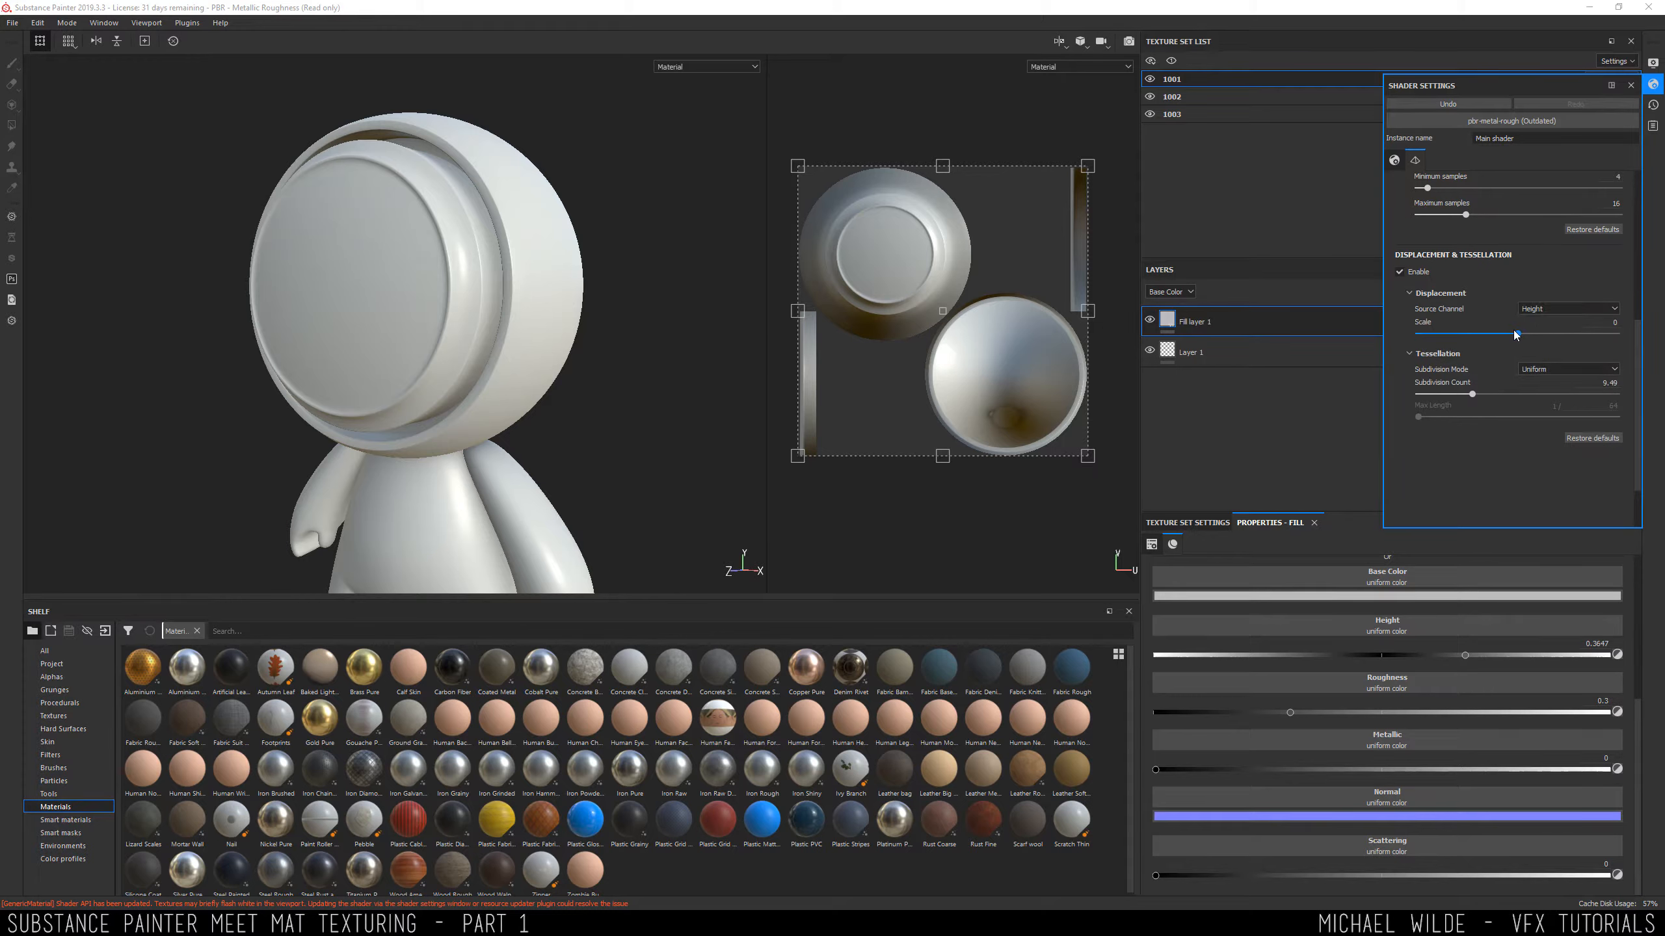
click(1552, 334)
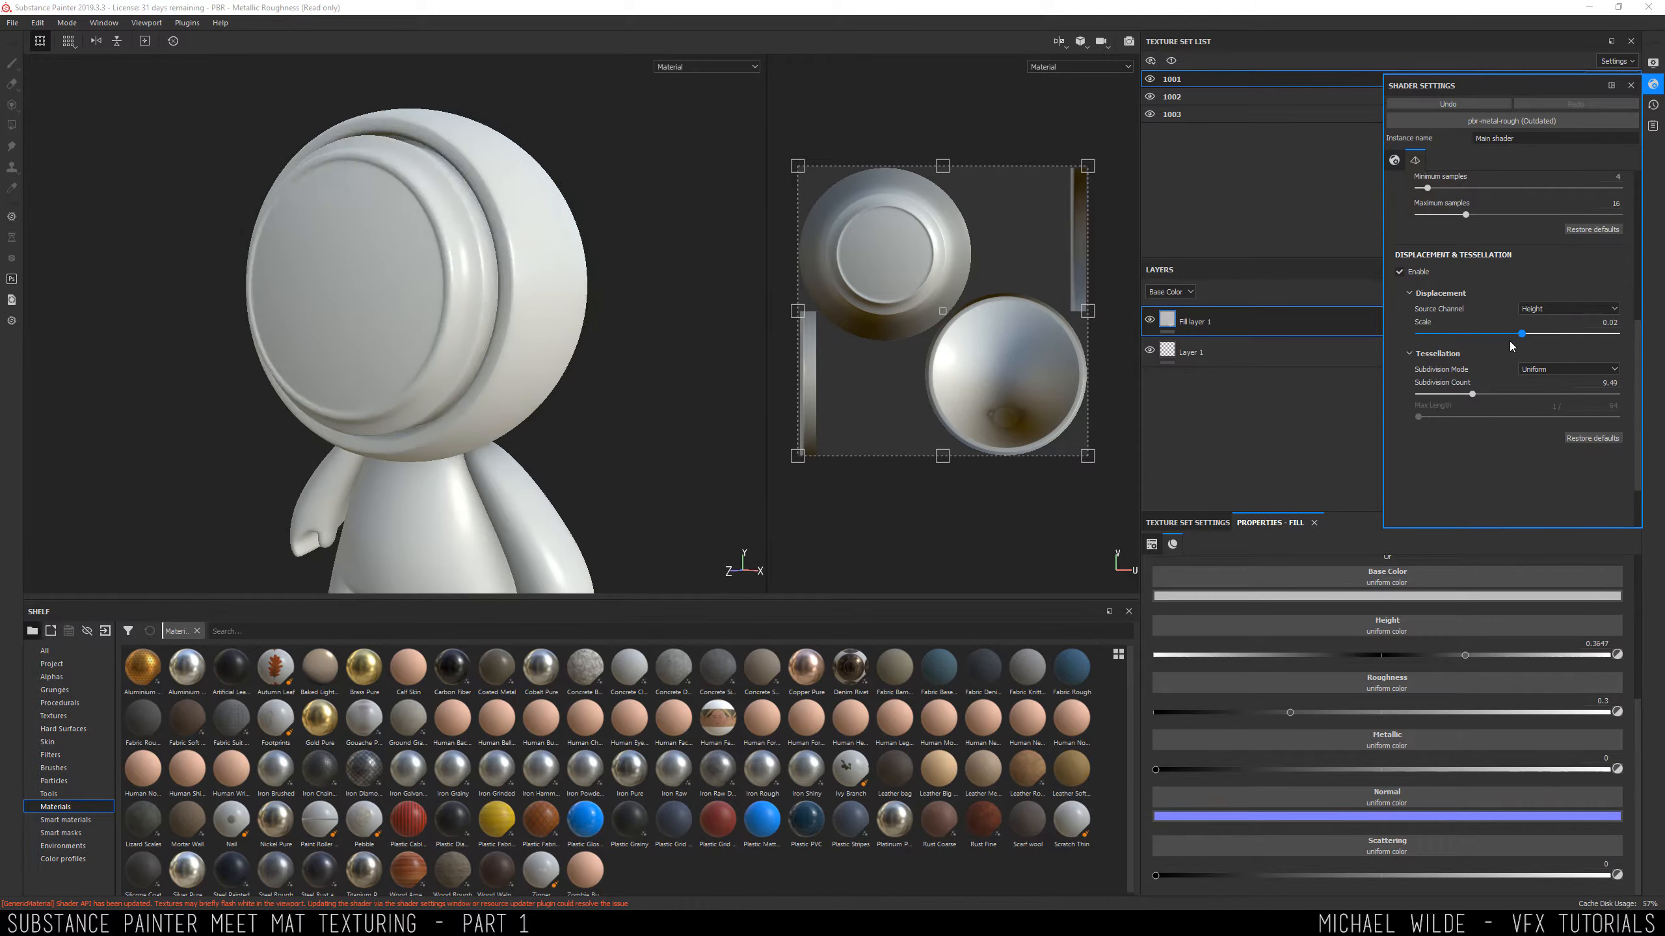
click(1614, 322)
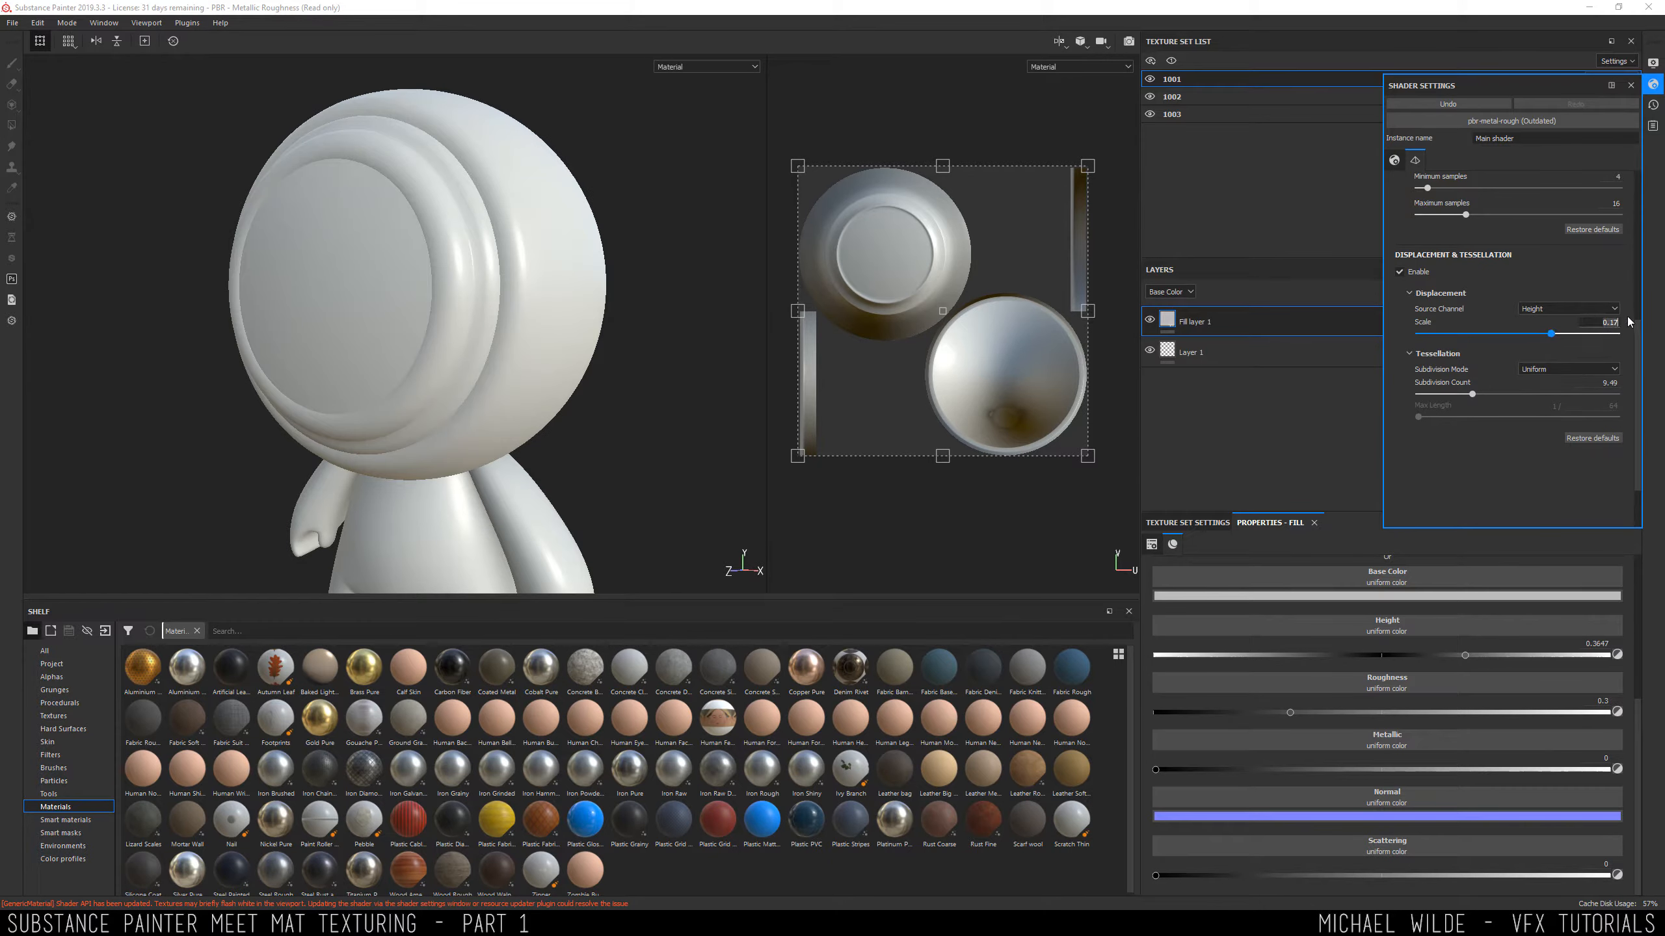
key(BackSpace)
key(Return)
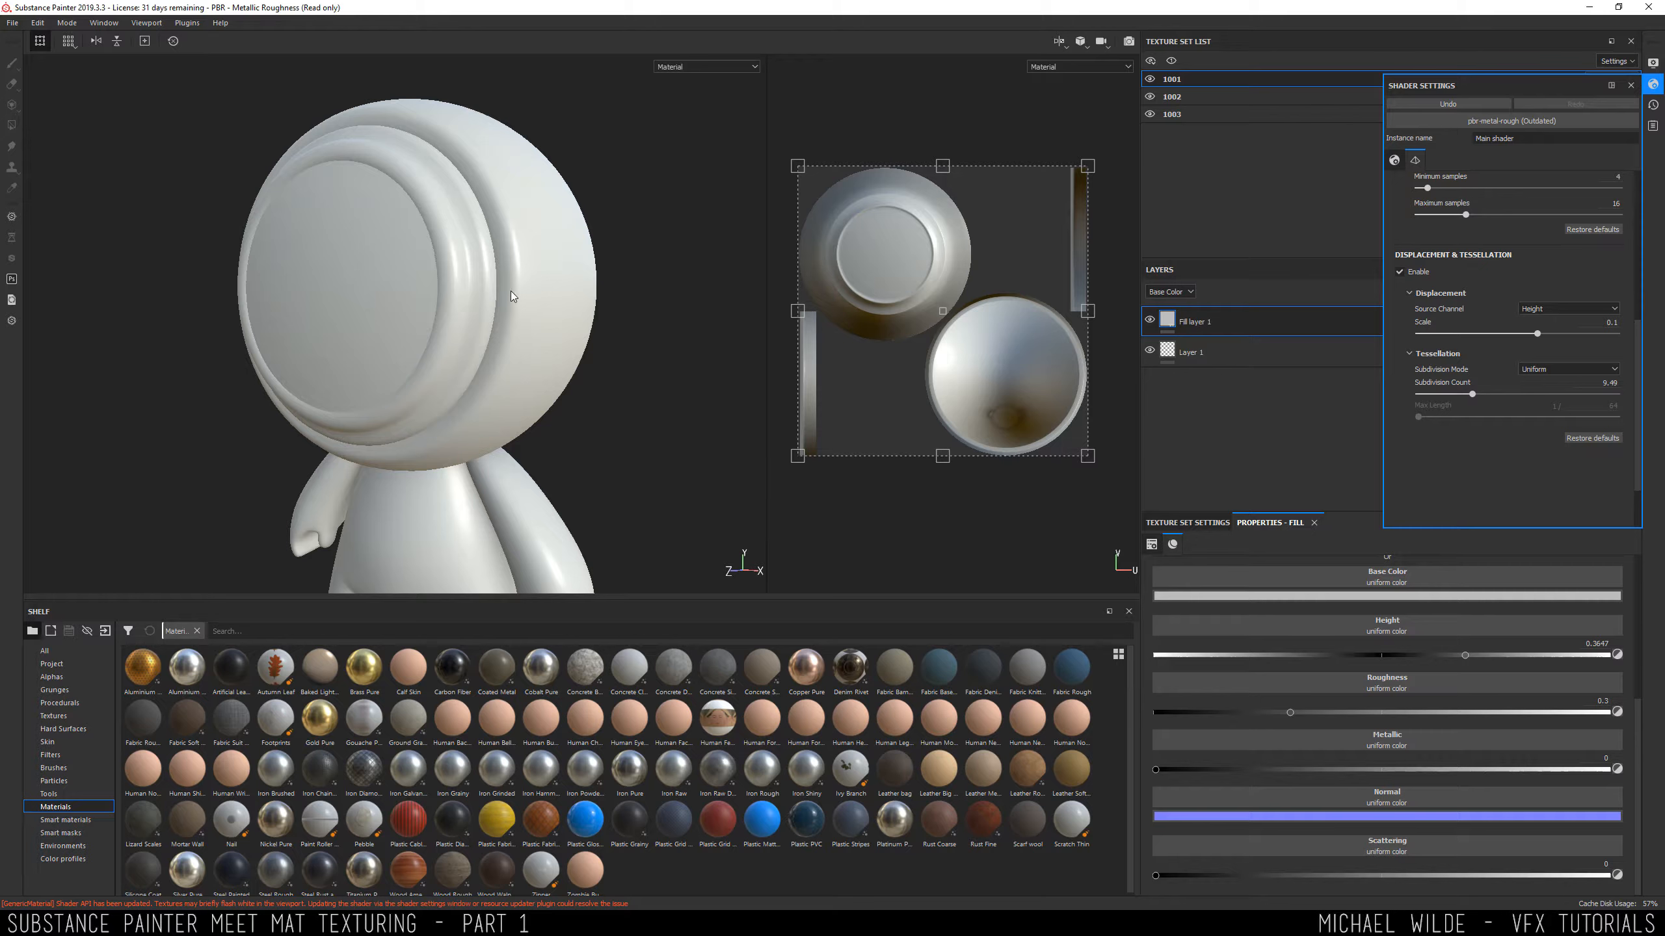
alt+drag(521, 300, 590, 305)
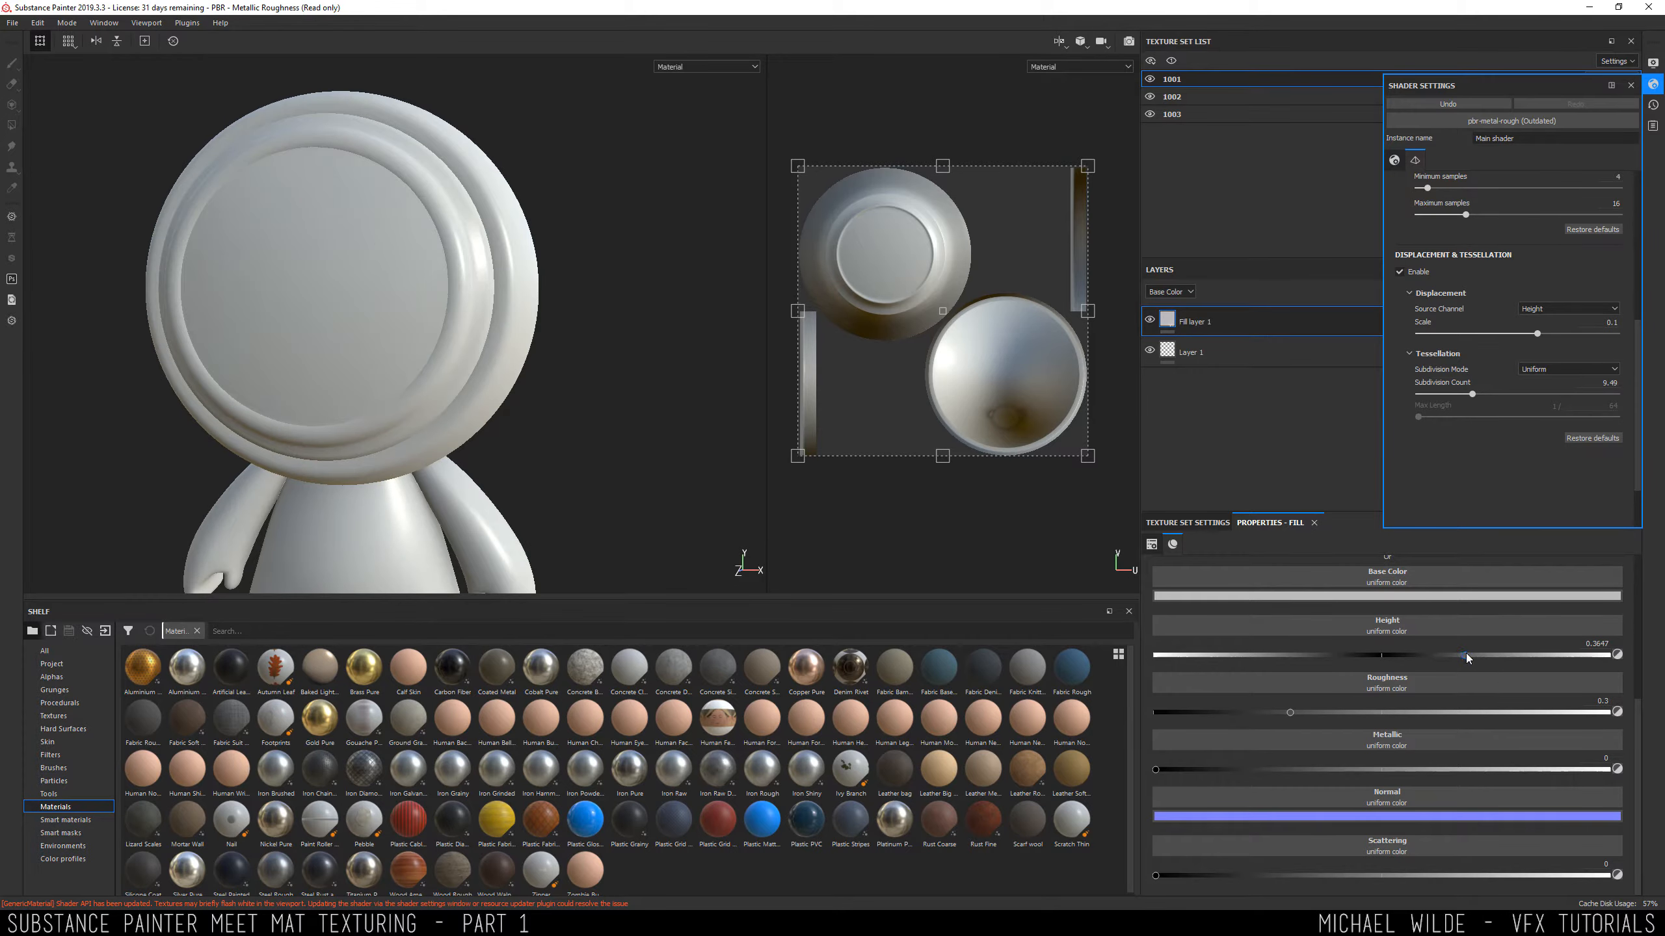
Reset the fill layer's Height to 0 and close the shader settings.
drag(1466, 654, 1384, 669)
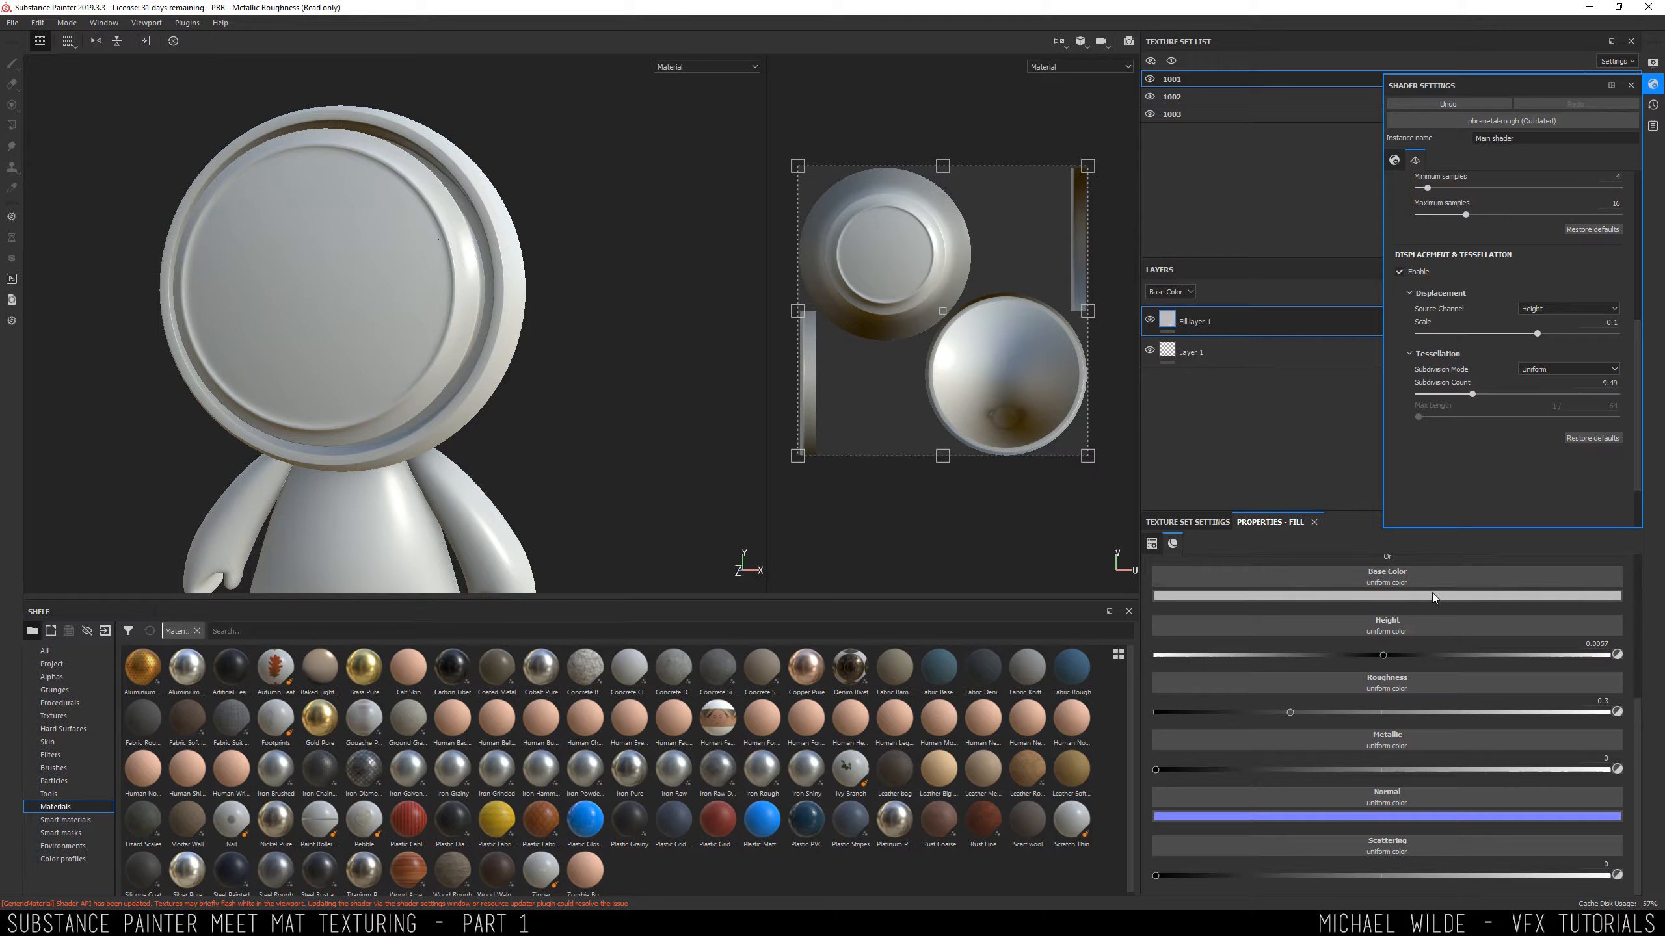
click(1601, 644)
click(1630, 85)
alt+drag(725, 224, 517, 251)
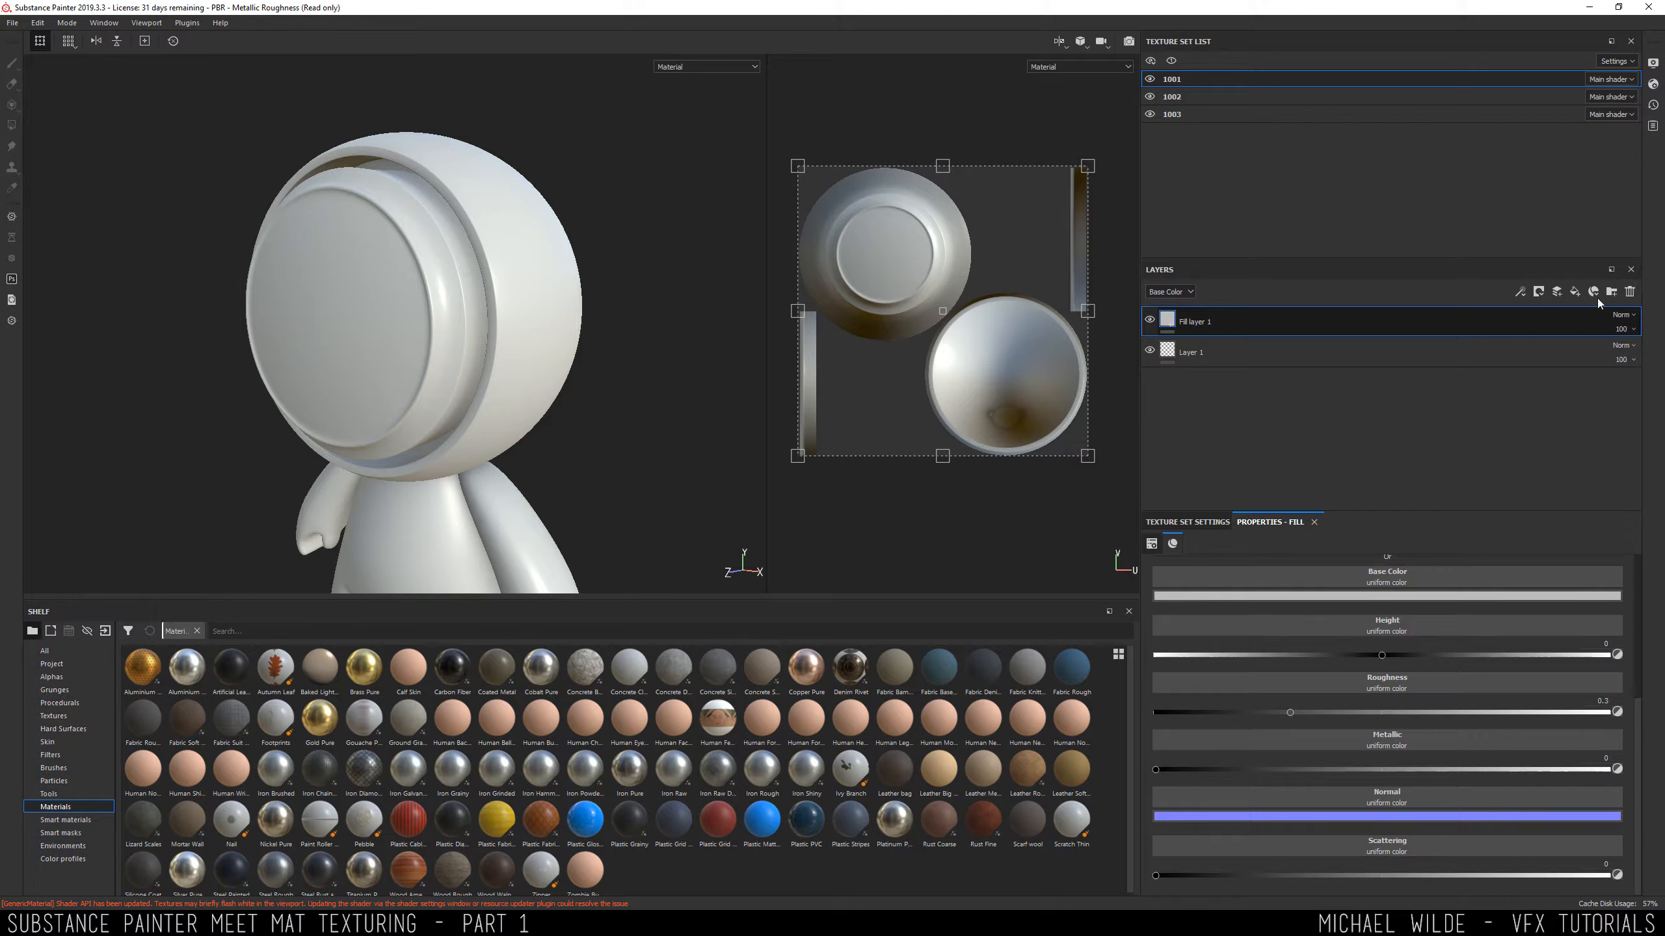
Delete the fill layer and add a folder named Instance above Layer 1.
click(1631, 292)
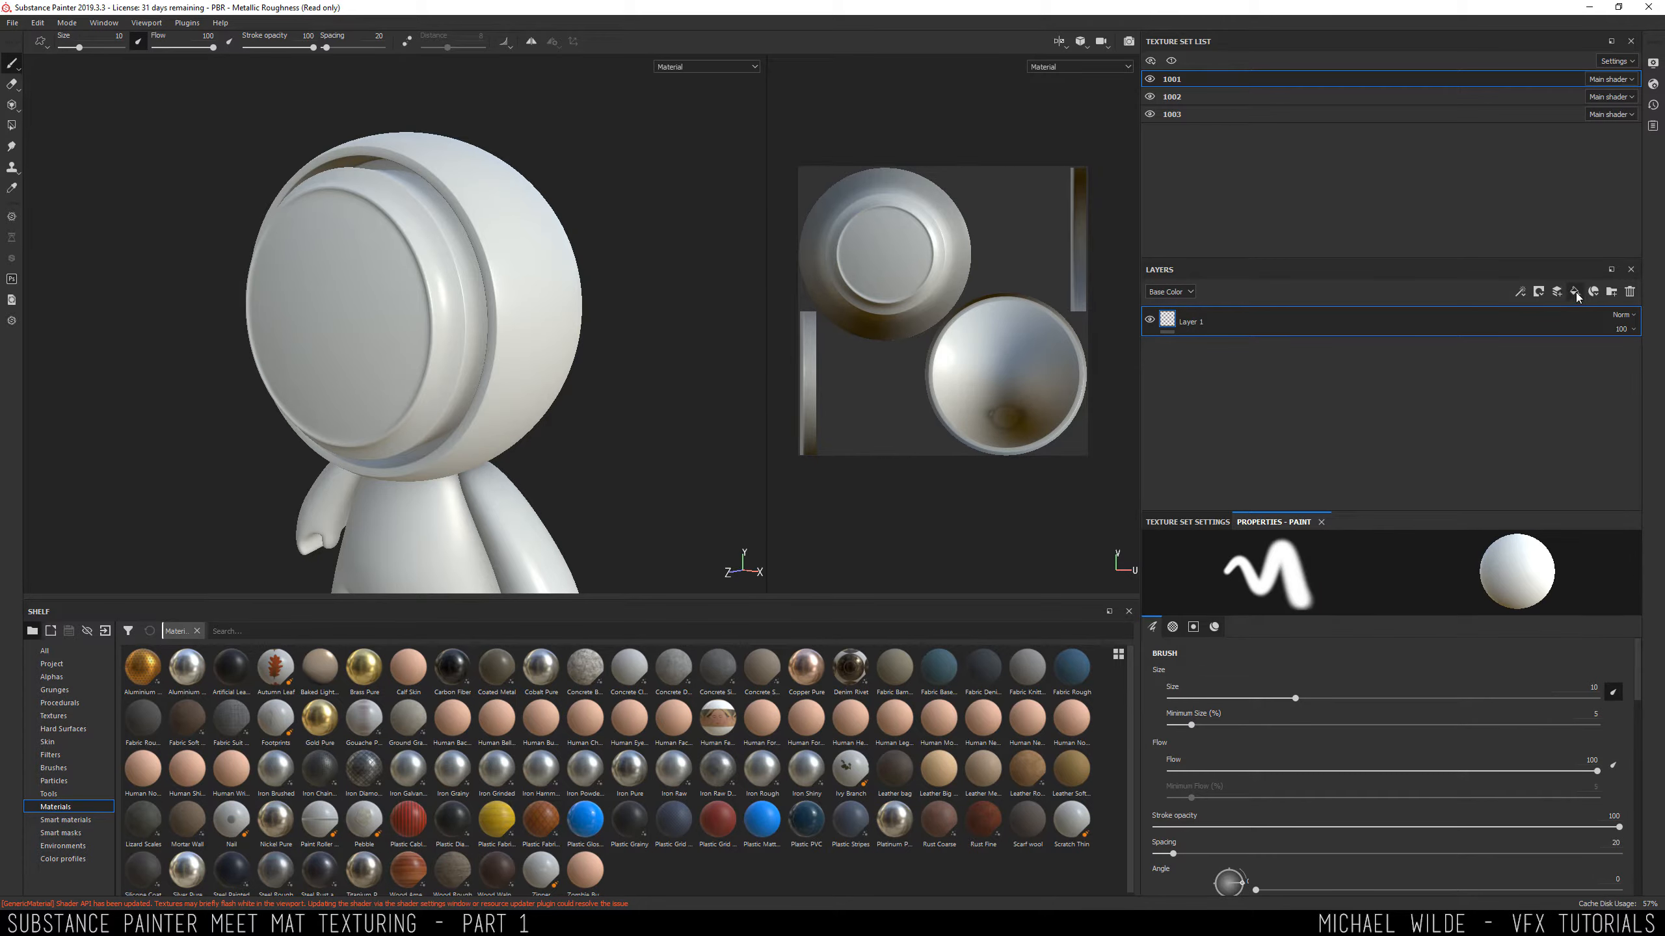
click(1611, 292)
double_click(1209, 321)
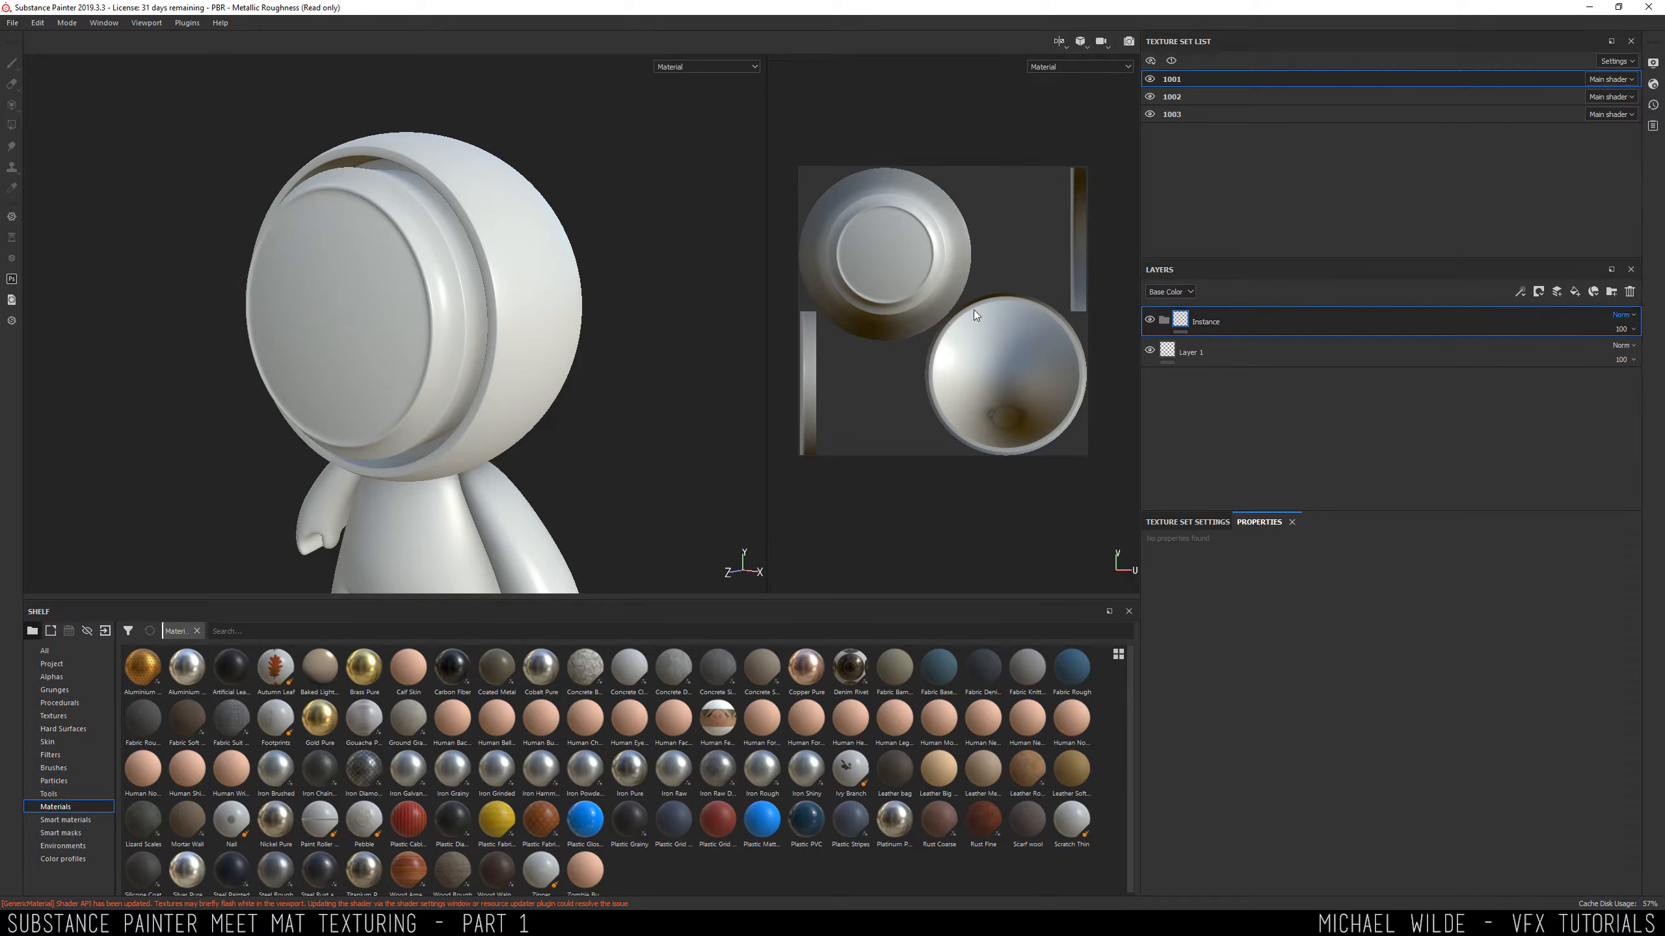
Instantiate the Instance folder across texture sets 1002 and 1003.
right_click(1204, 309)
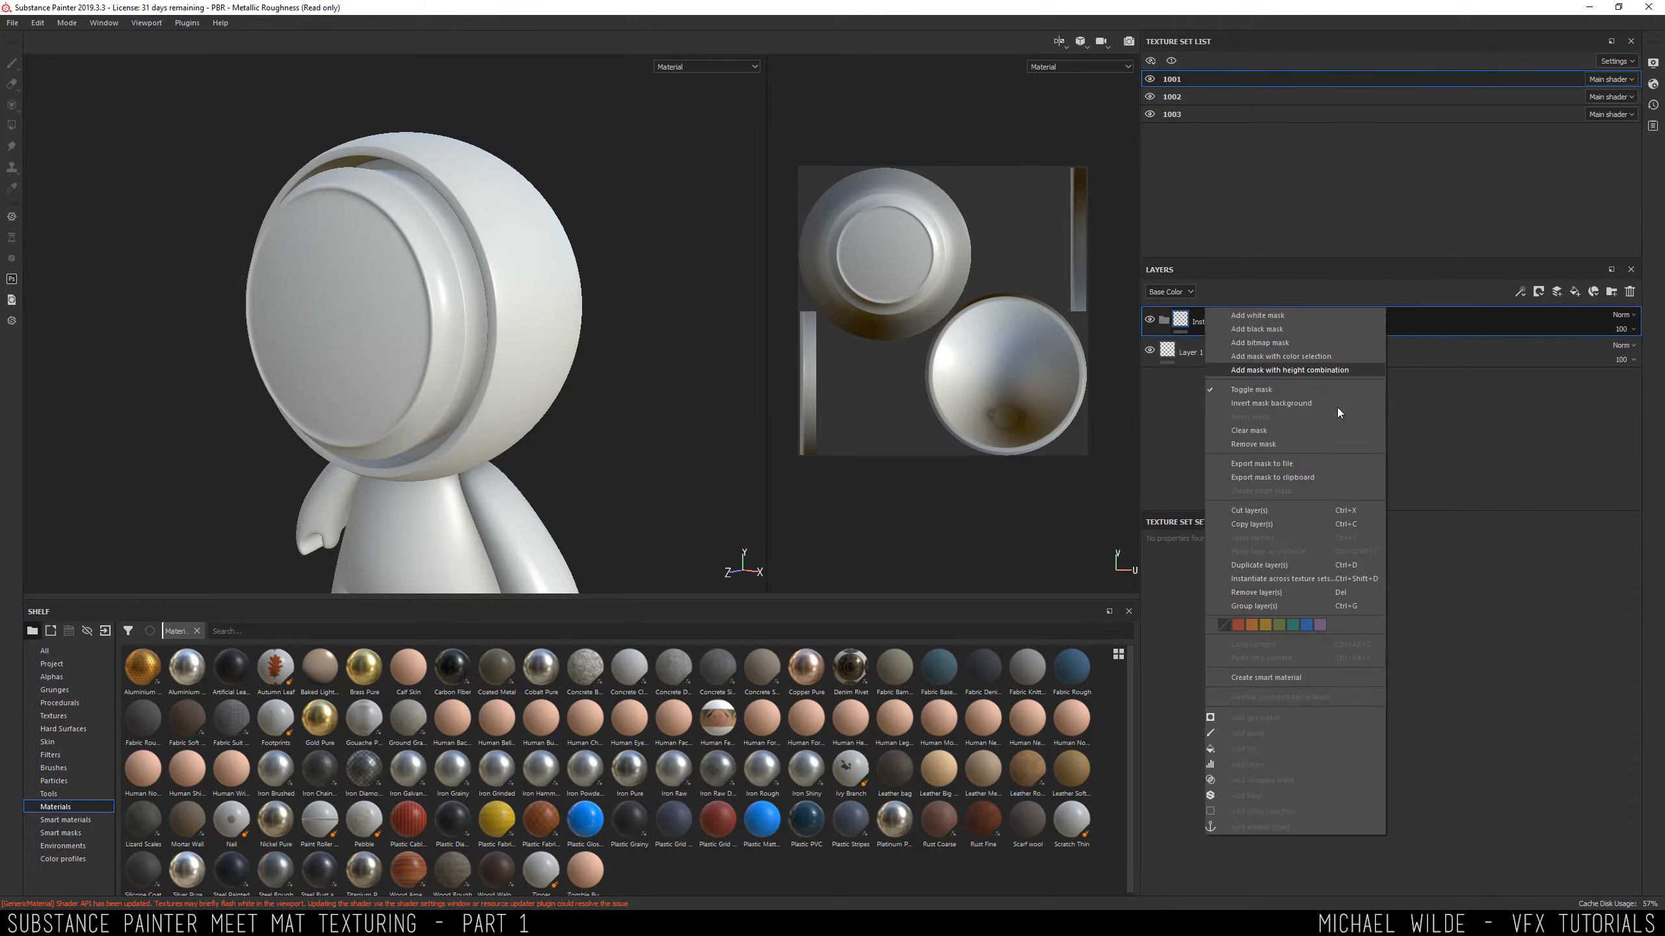
click(1276, 580)
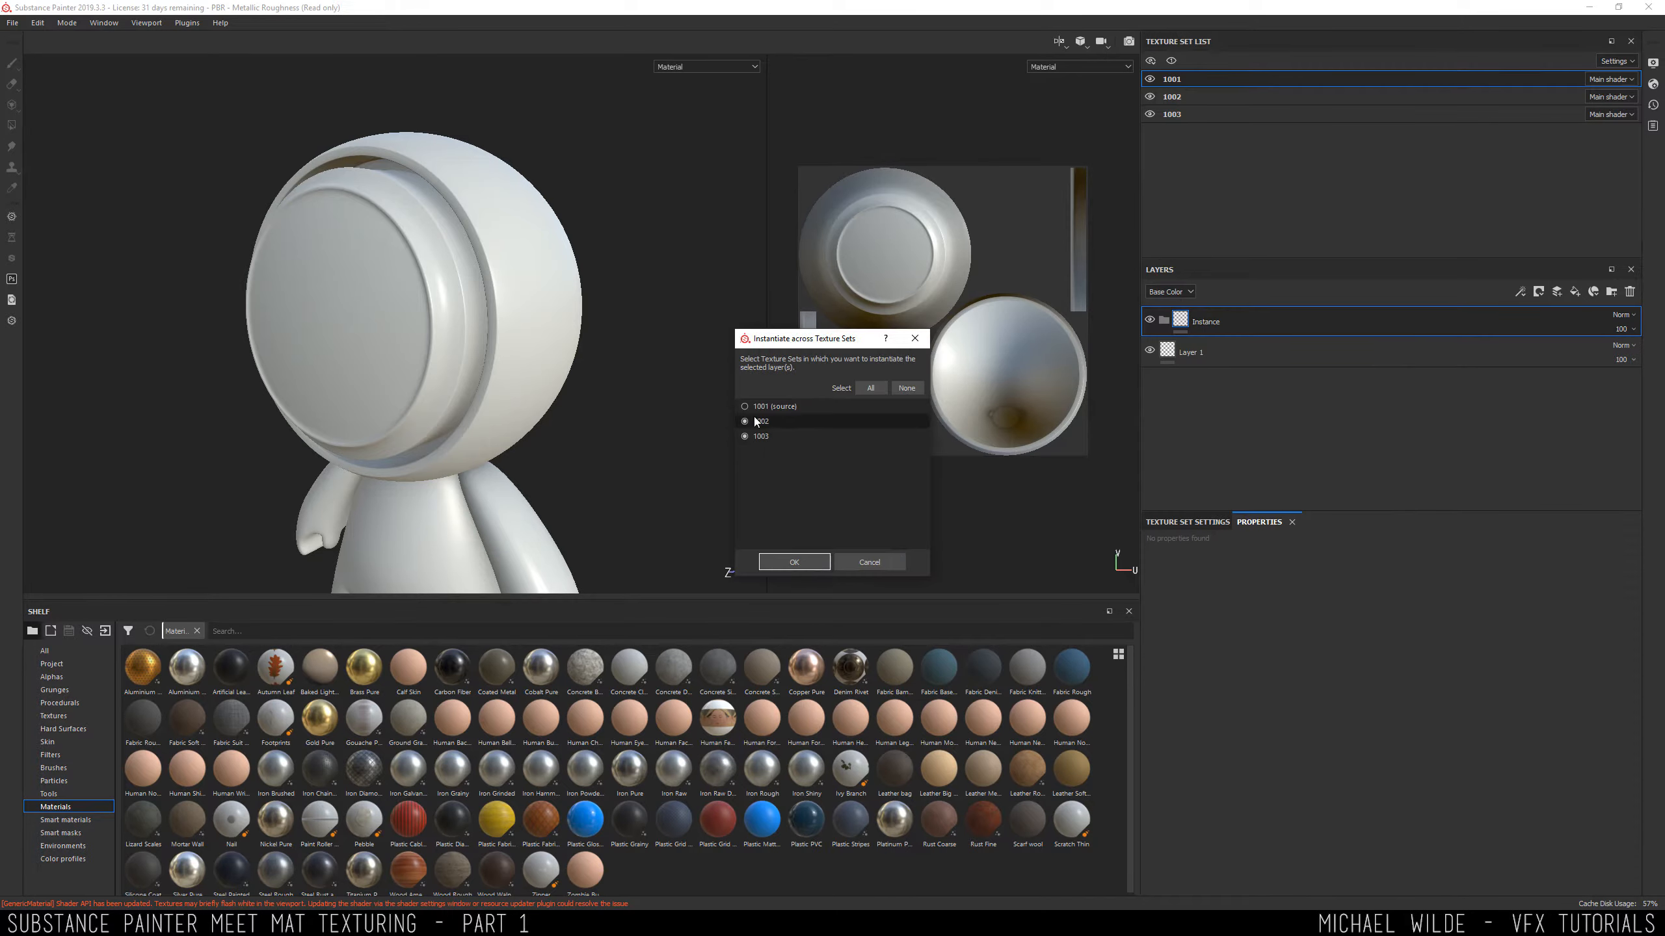
click(794, 562)
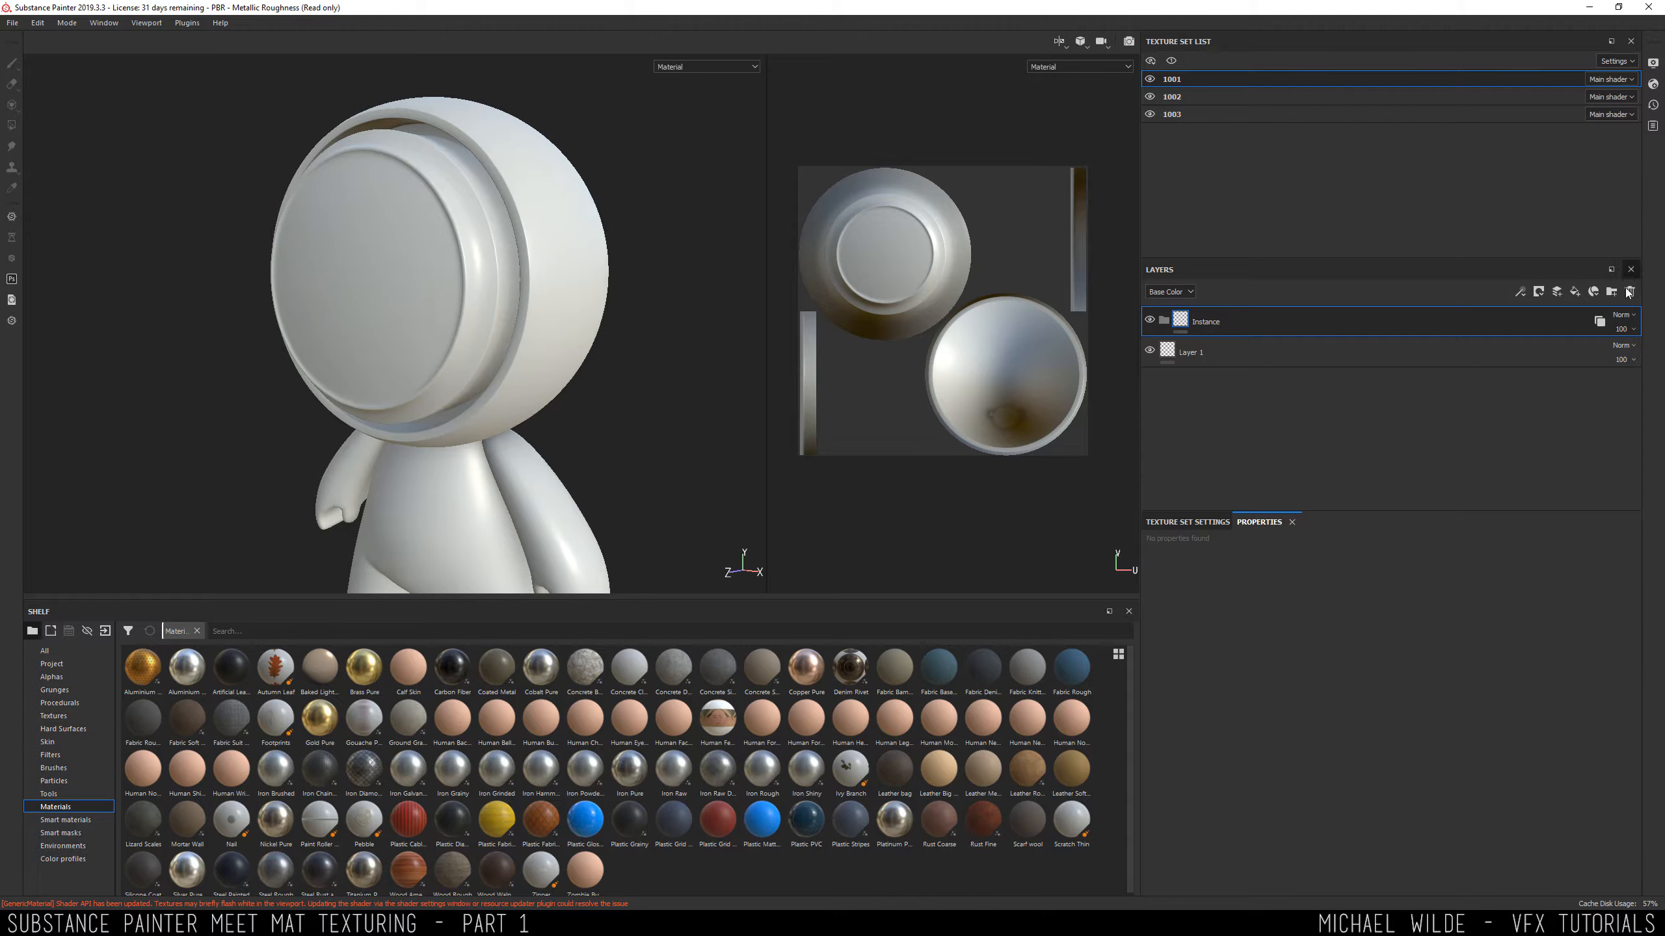
Add a fill layer inside the Instance folder and set its Height to 0.
click(1575, 291)
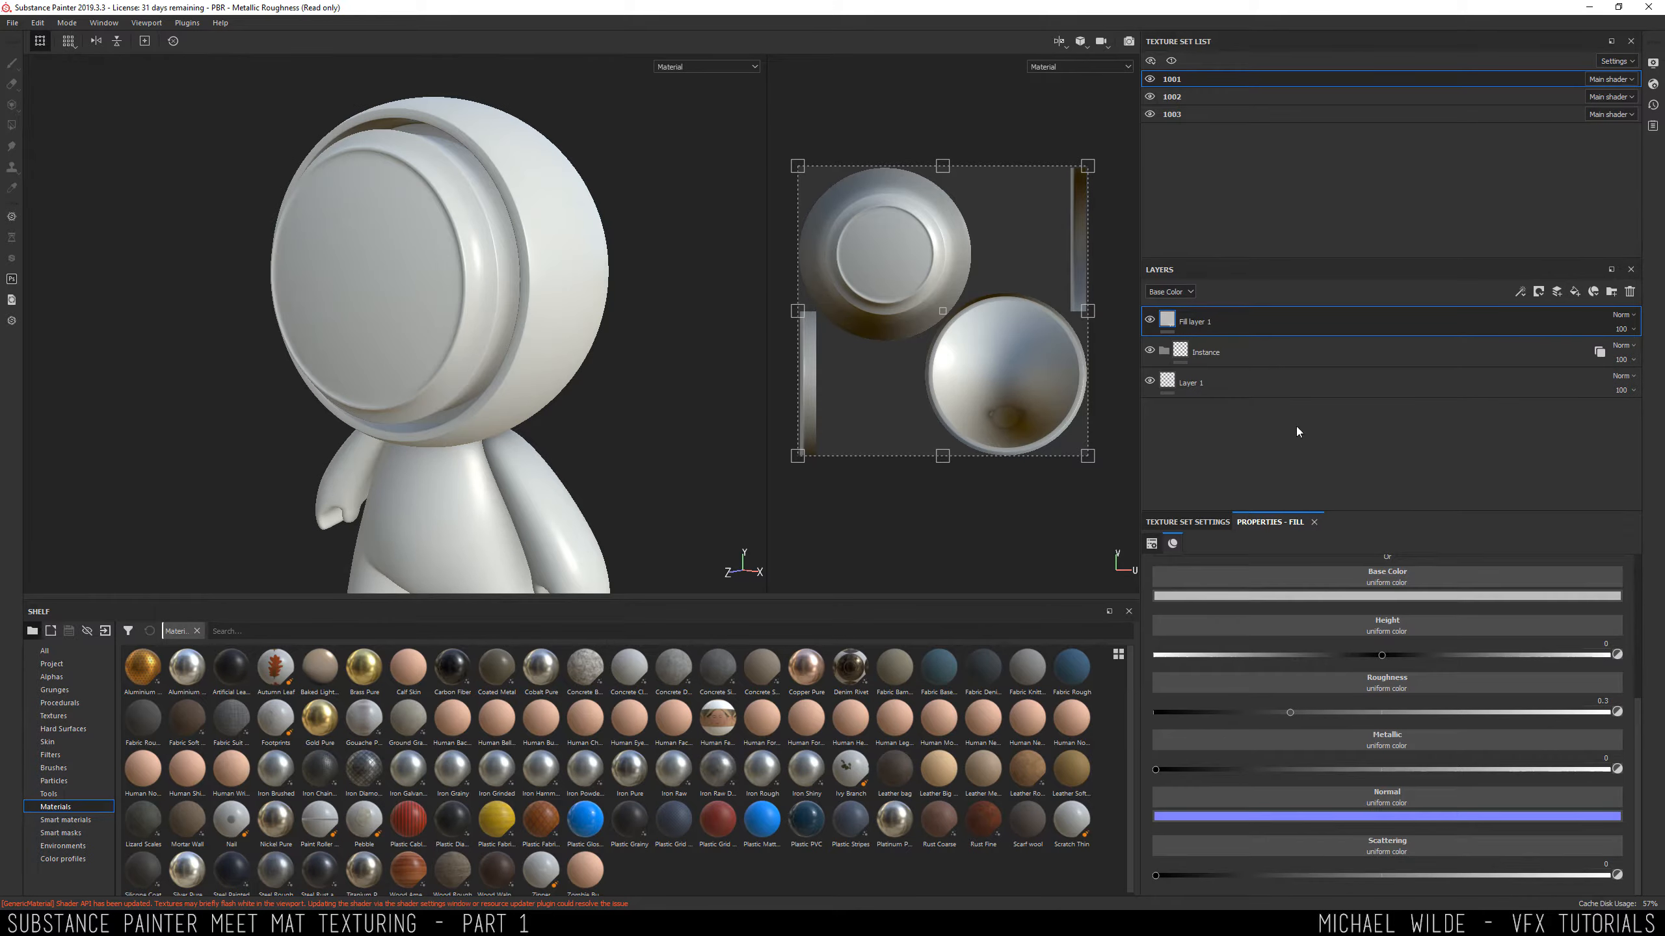
drag(1234, 334, 1244, 354)
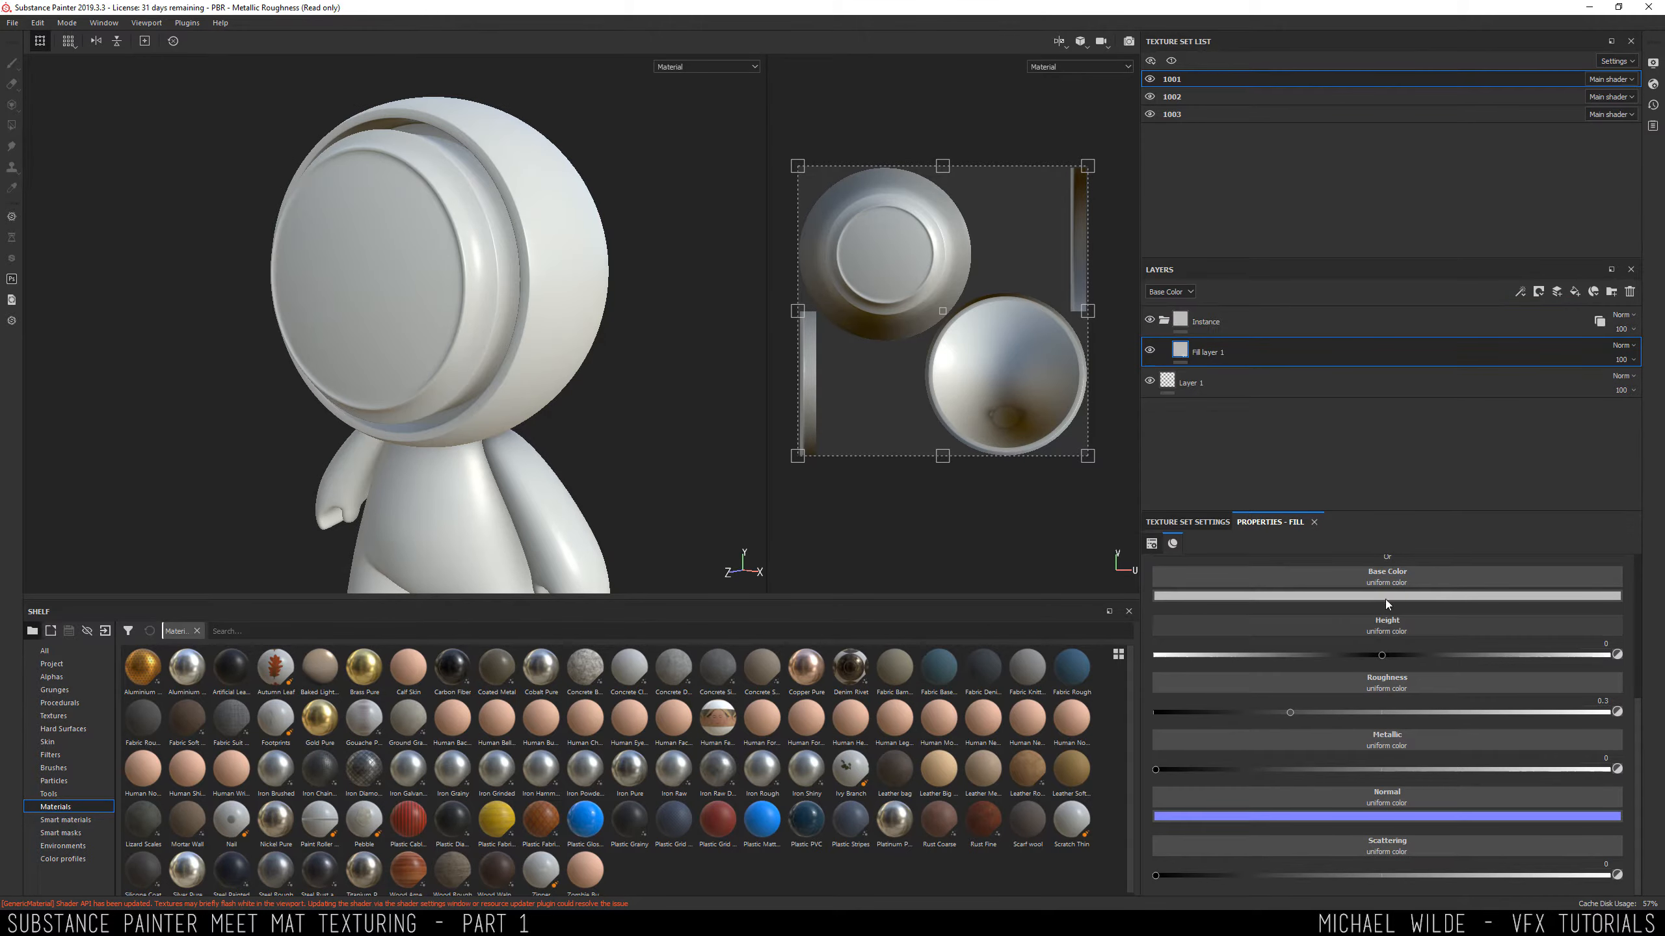
mouse_move(1384, 655)
mouse_down()
mouse_move(1571, 655)
mouse_move(1230, 658)
mouse_move(1384, 658)
mouse_up()
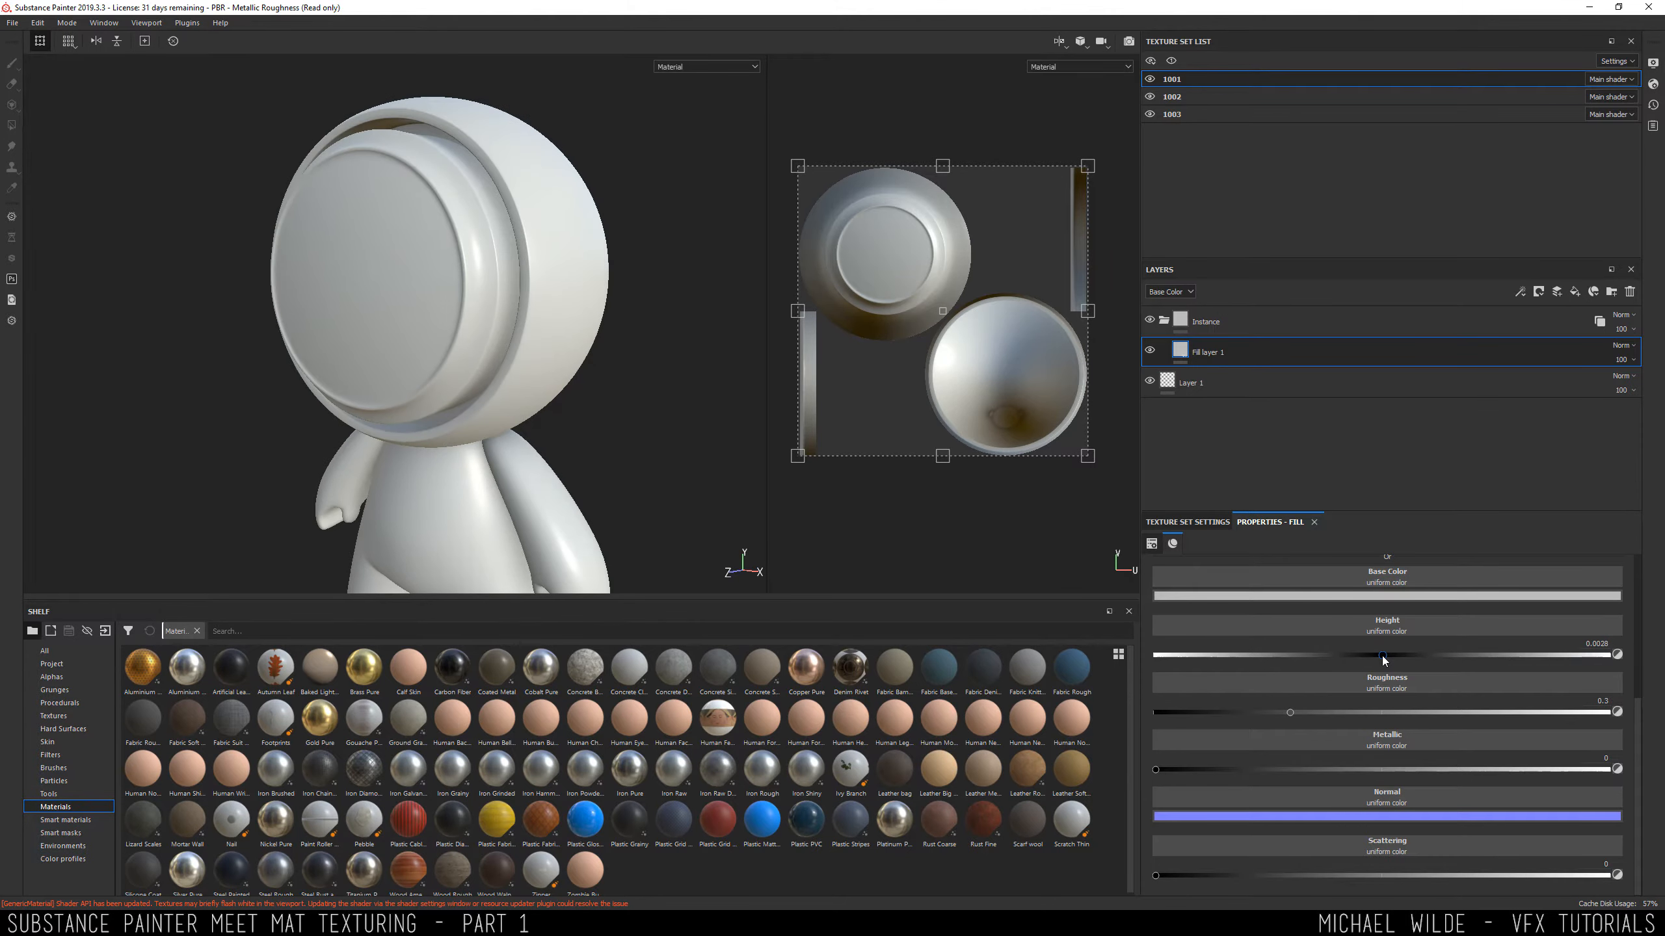
double_click(1594, 643)
text(0)
key(Return)
Switch to the browser and examine the FinalRender_03.jpg reference against the untextured character model.
alt+drag(669, 283, 576, 272)
mouse_move(577, 272)
alt+middle_down()
mouse_move(590, 271)
mouse_move(556, 261)
alt+middle_up()
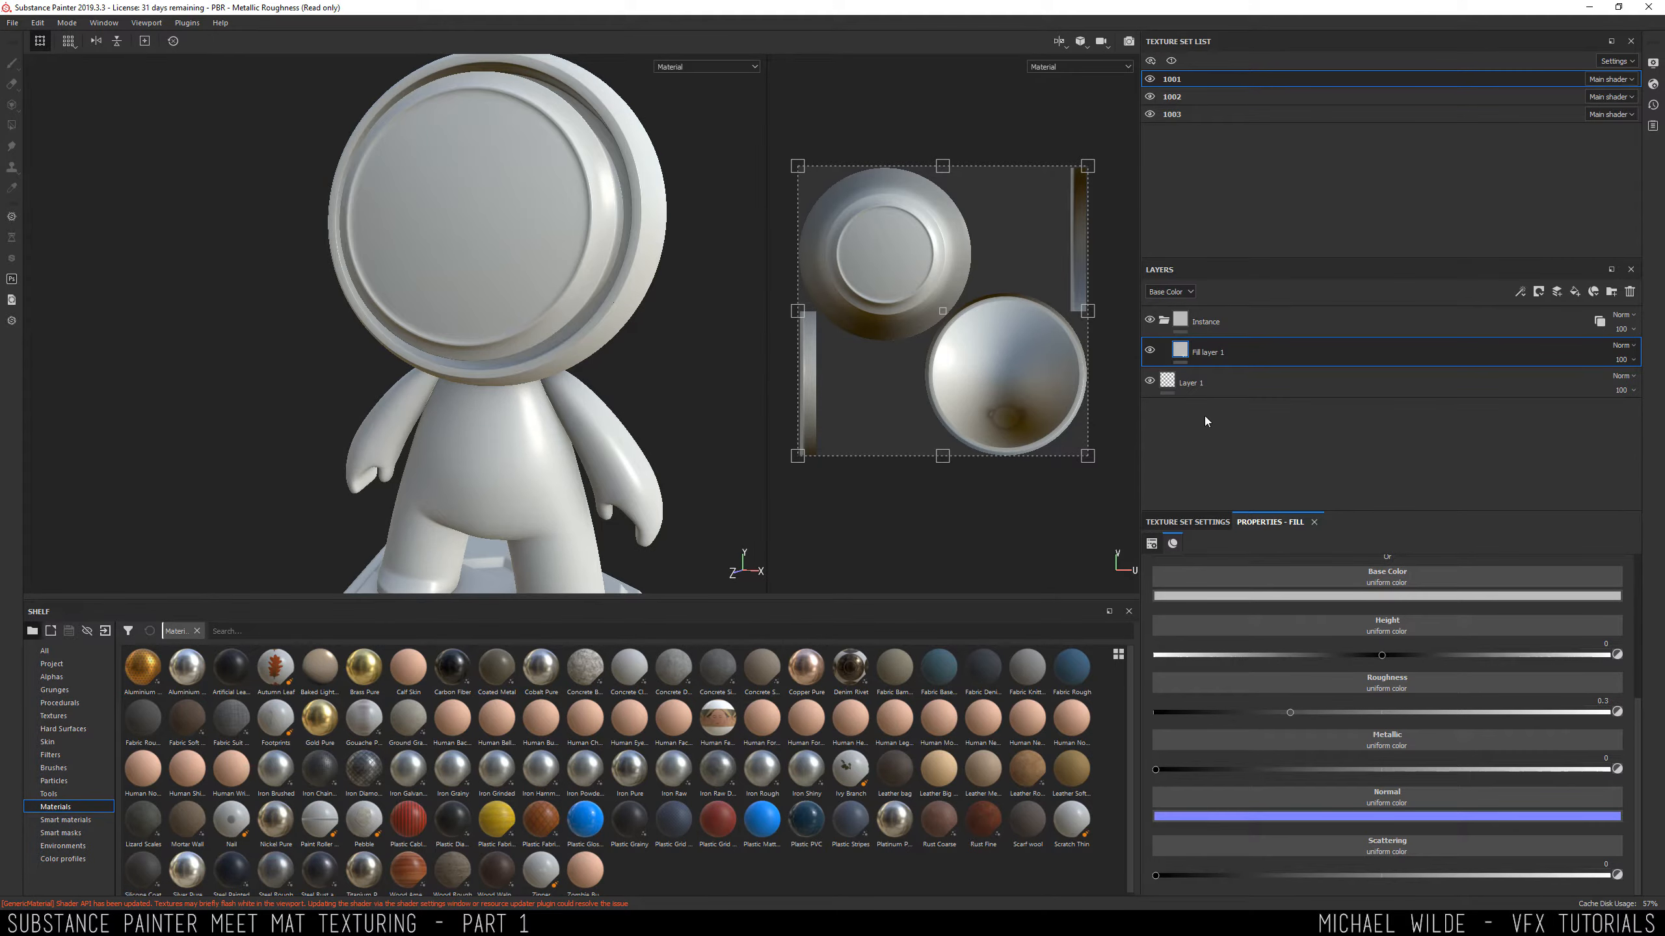
alt+middle_drag(662, 309, 643, 331)
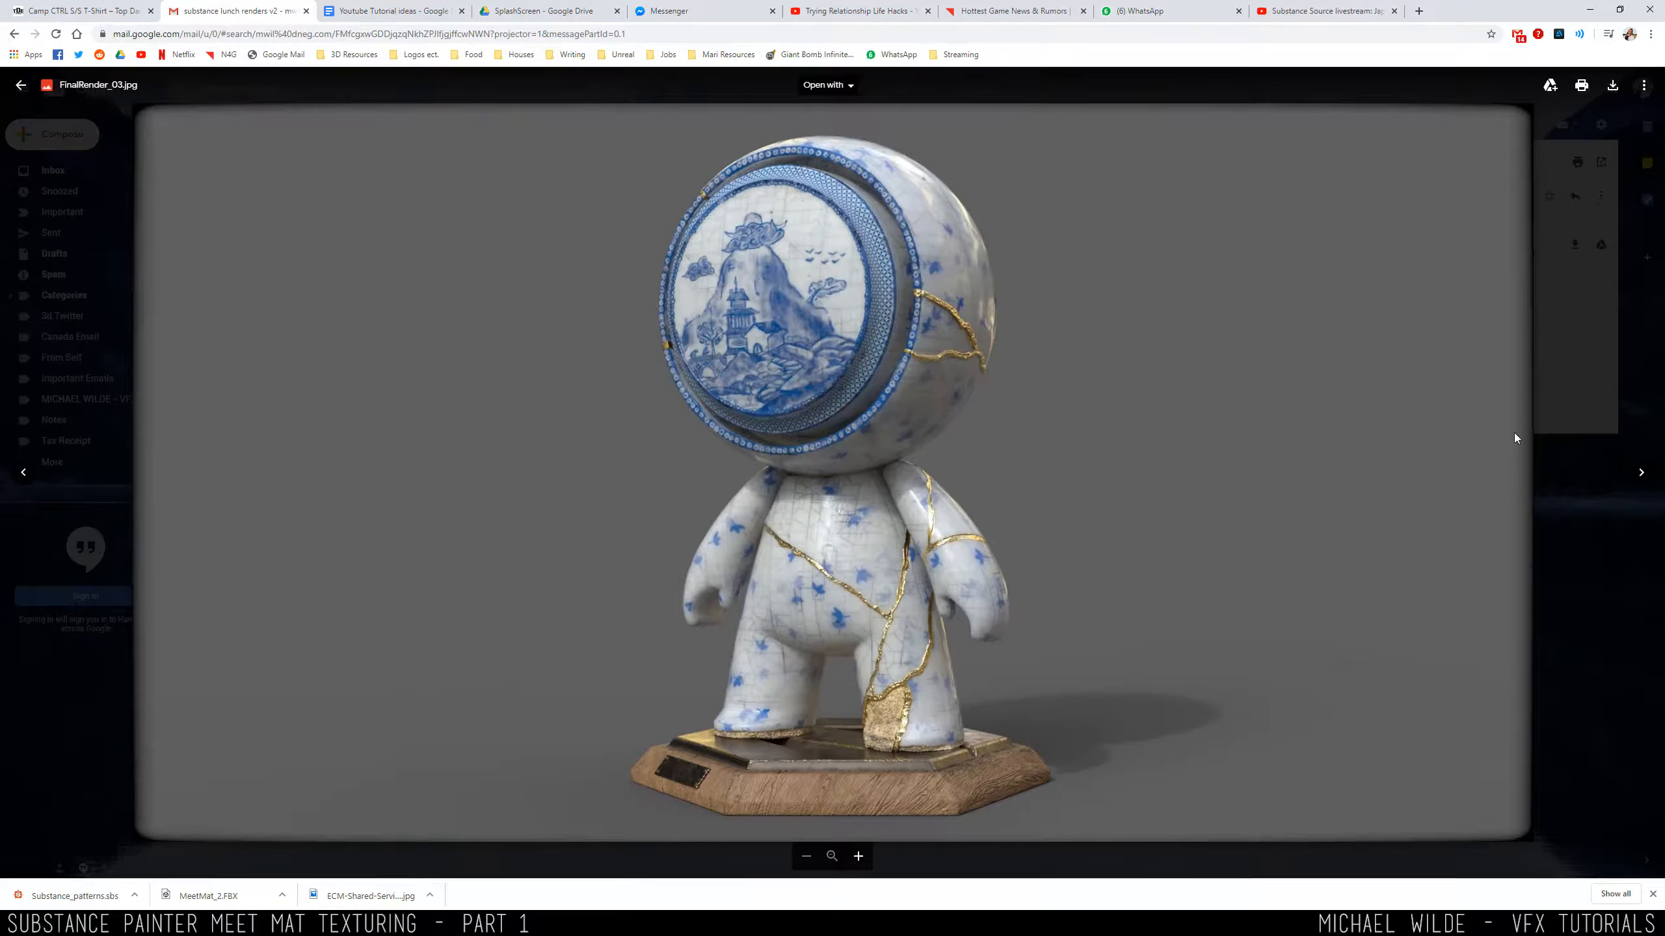
click(1590, 9)
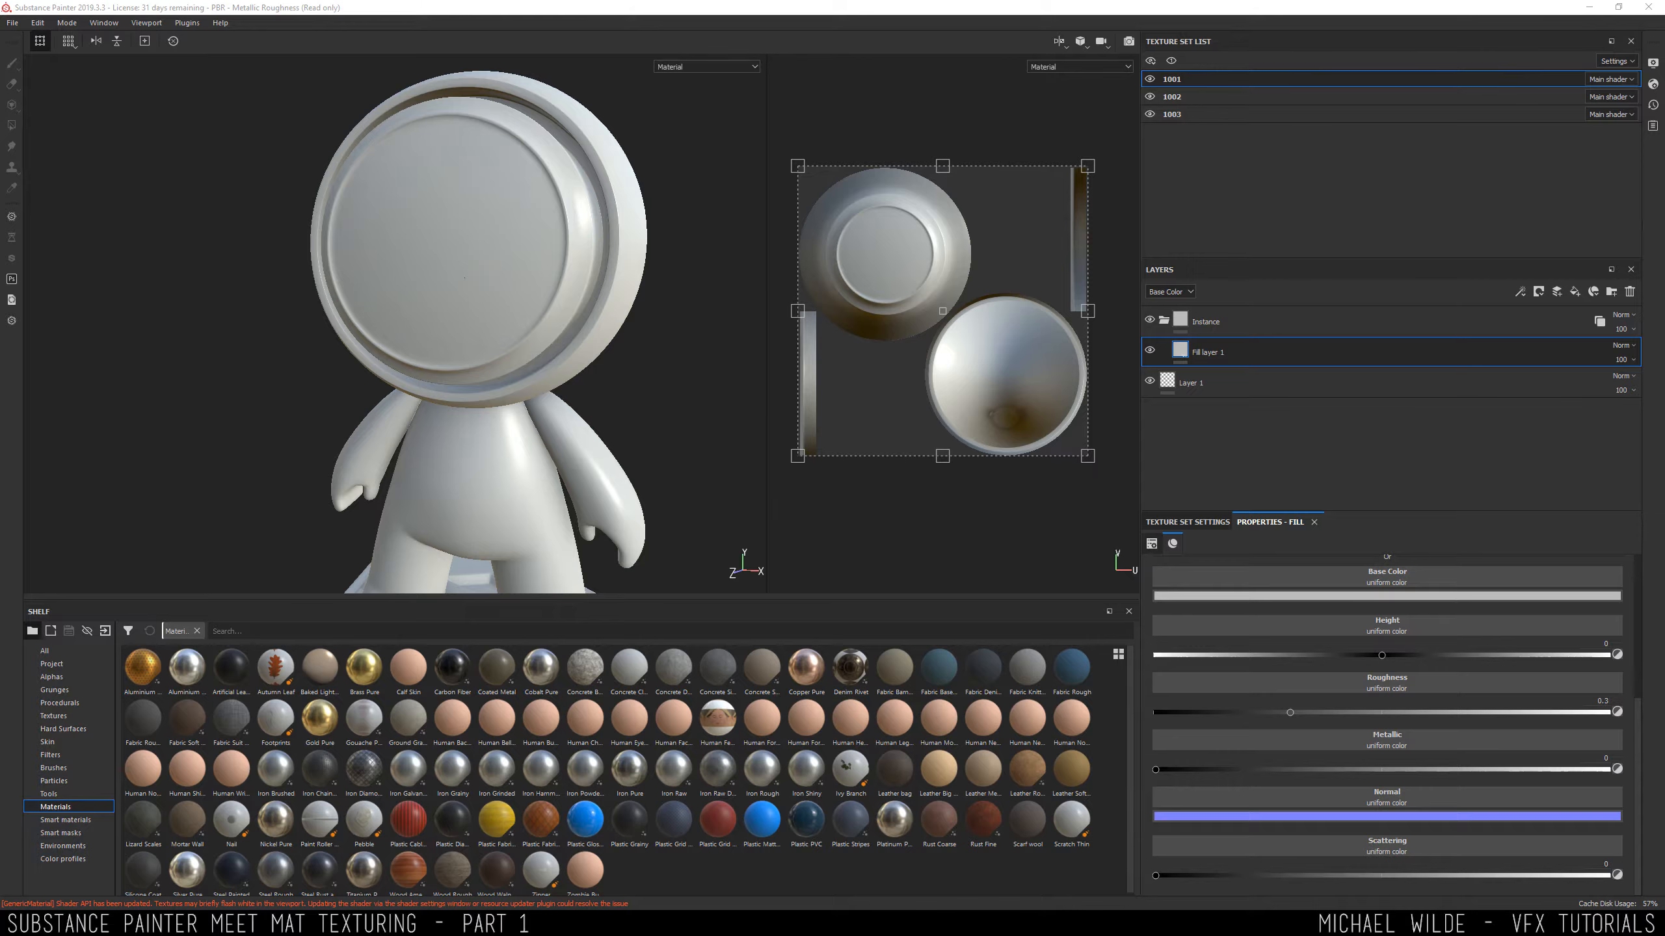
mouse_move(1663, 223)
mouse_down()
mouse_move(1490, 197)
mouse_move(858, 1)
mouse_up()
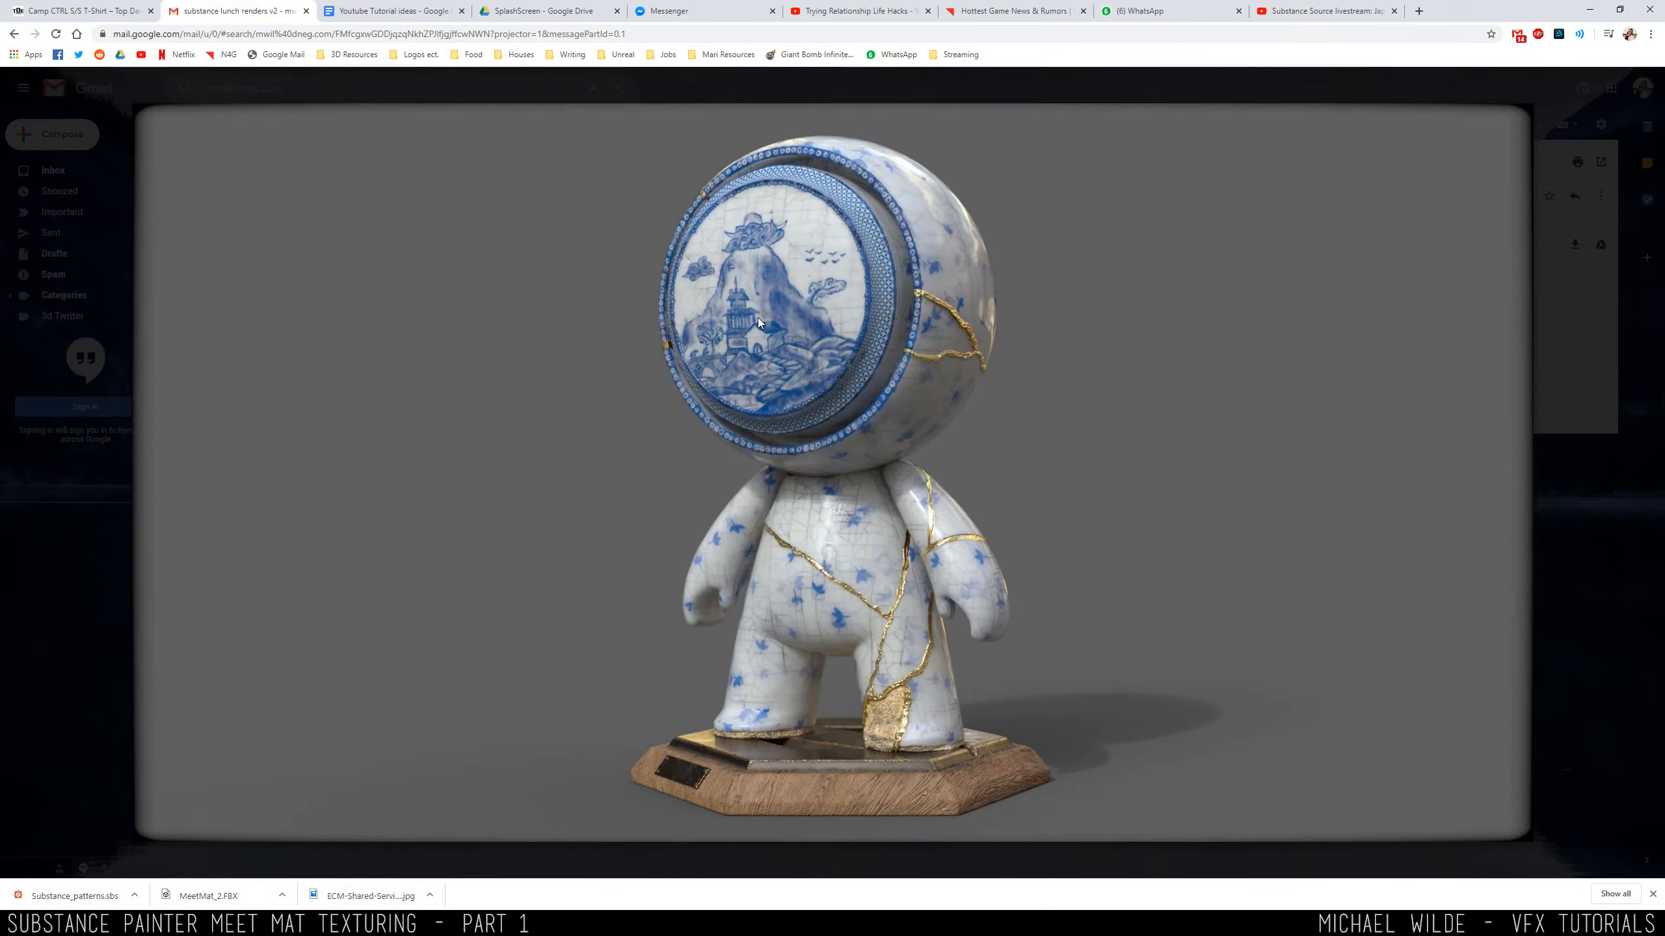
Search Google Images for "chinese pottery blue and white" in a new browser tab and preview the floral globe vase.
click(1419, 13)
text(chinese pottery blue and white)
key(Return)
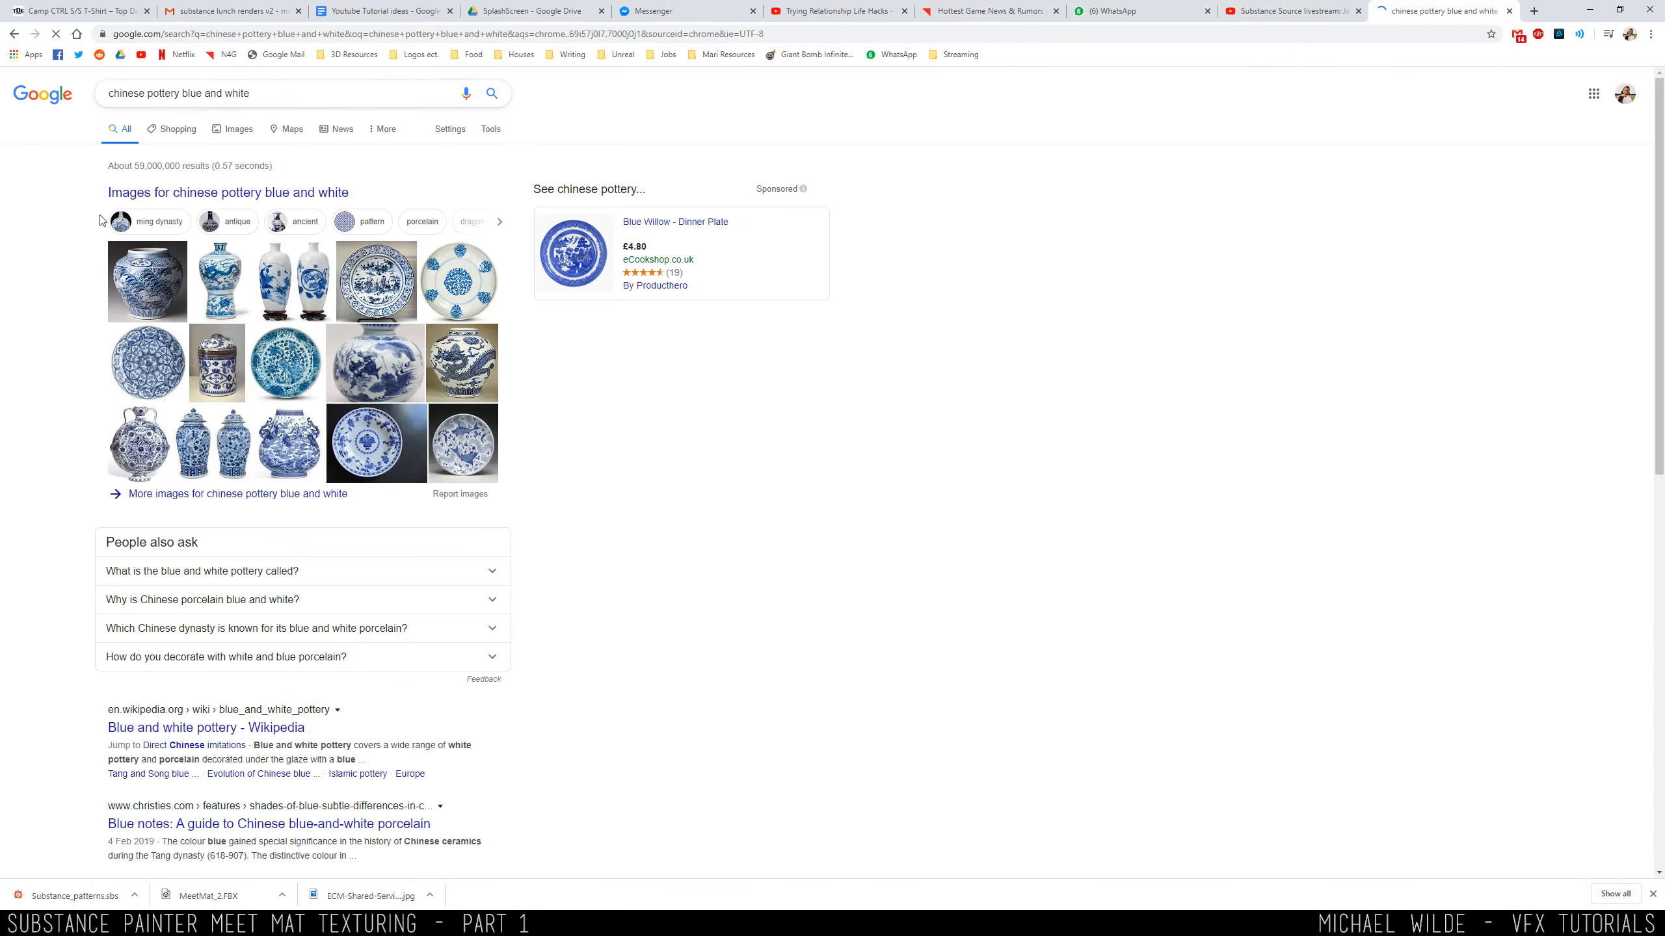
click(240, 131)
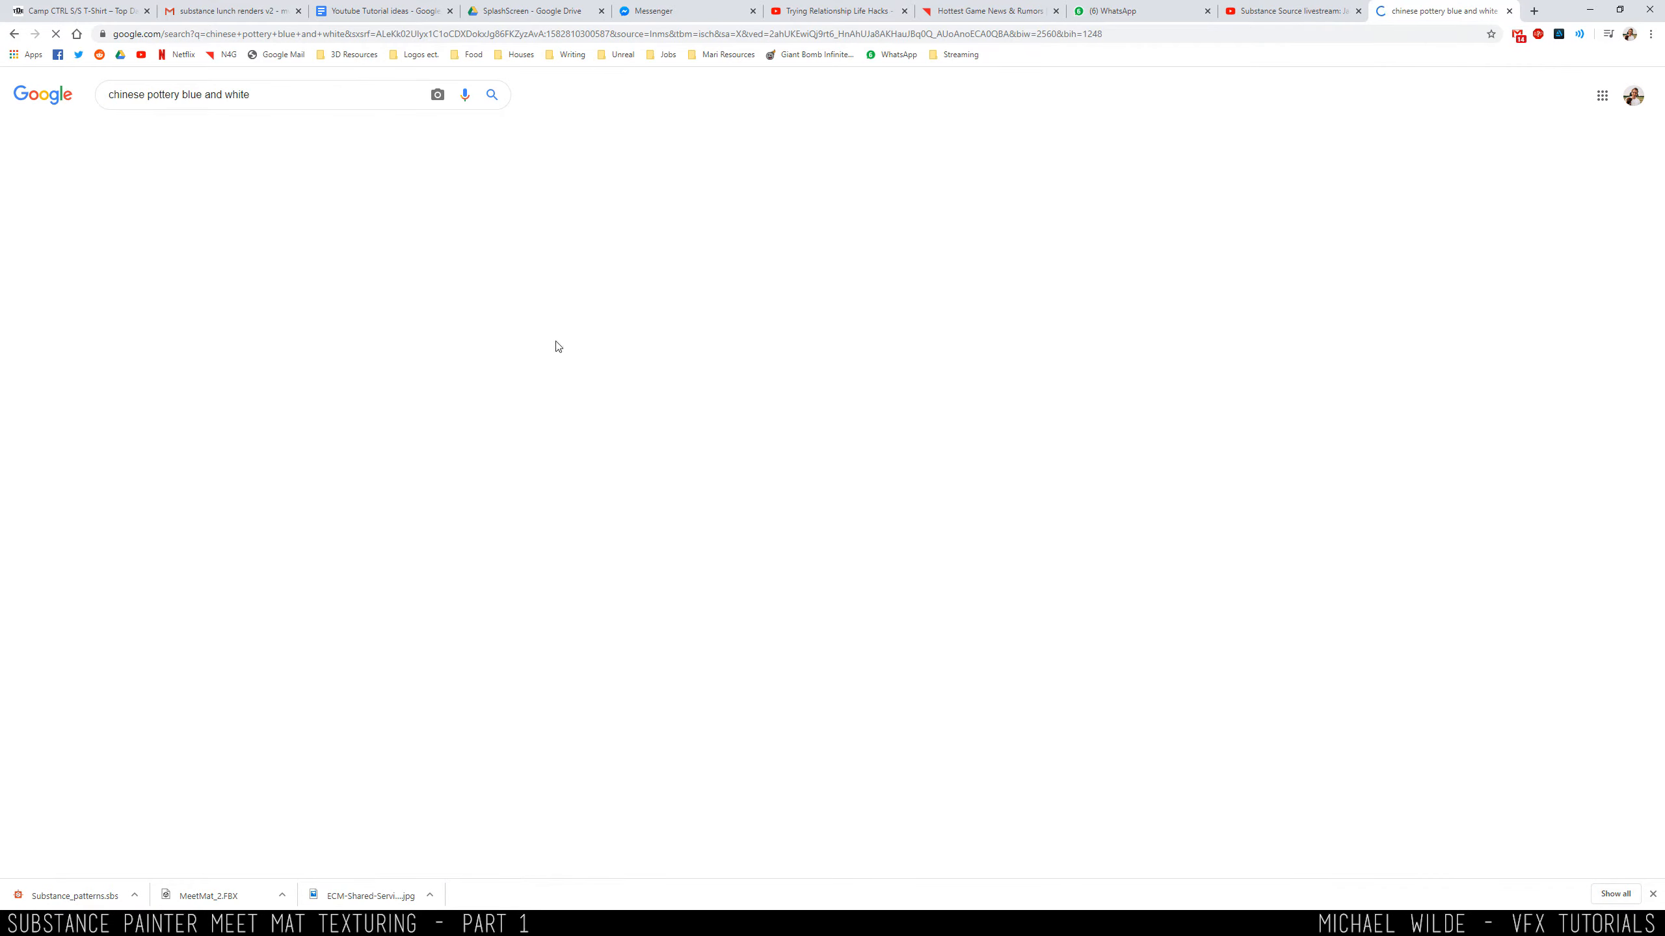
click(305, 440)
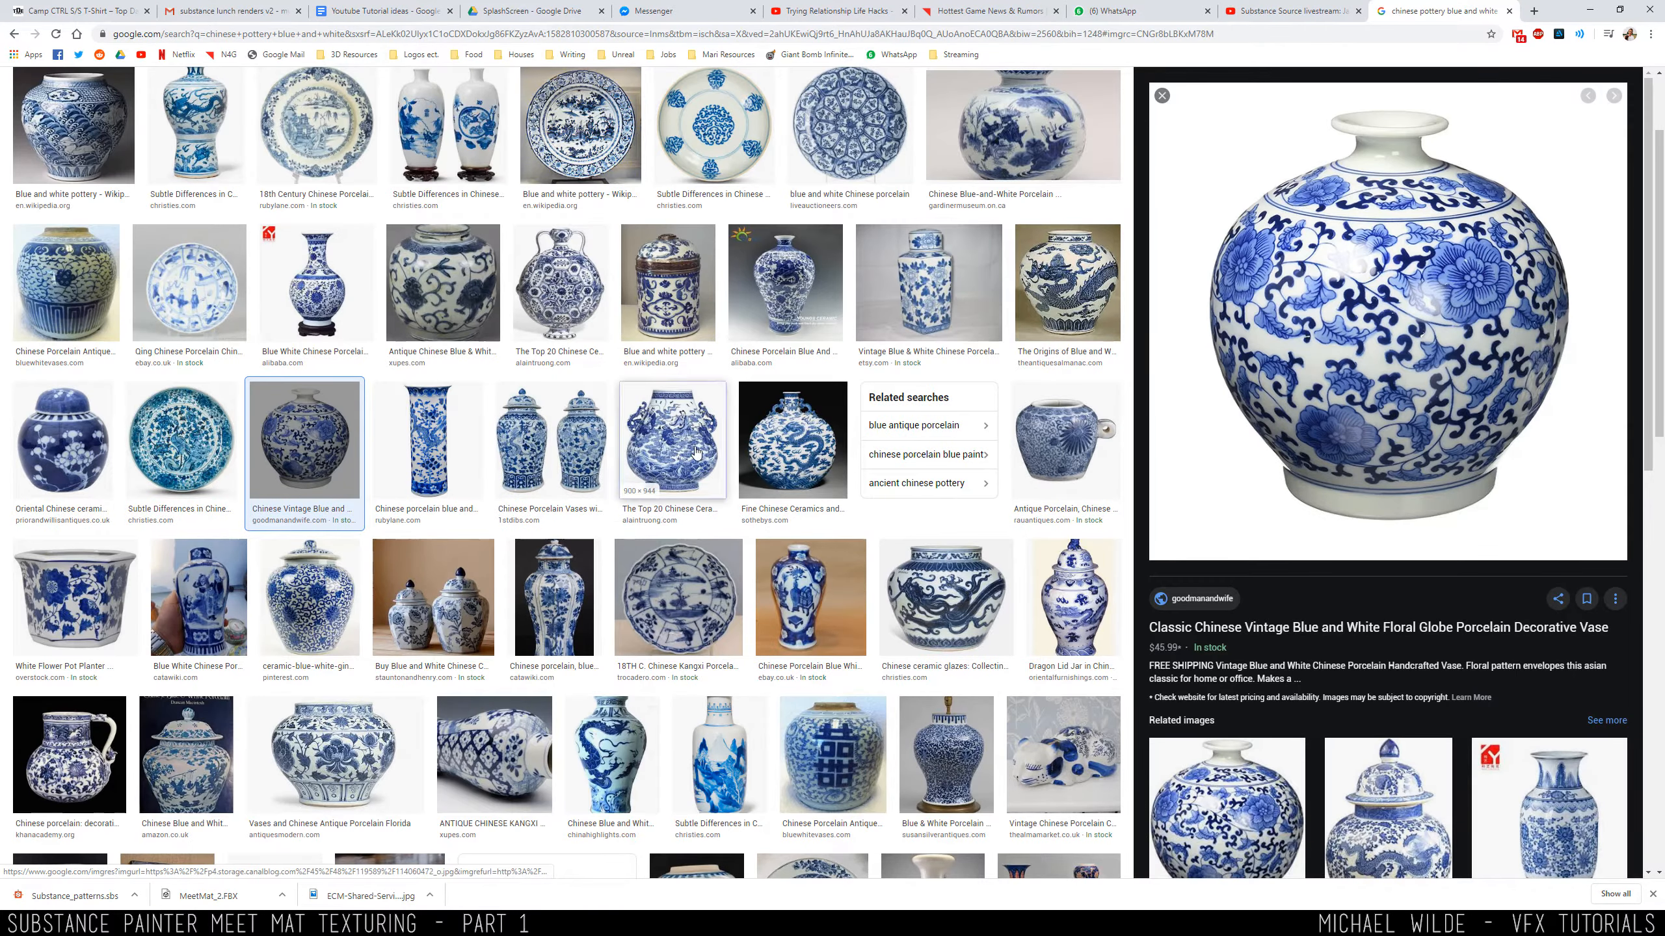
Preview the pair of dragon vases and the 18th-century Kangxi porcelain dish in the image results.
click(668, 438)
click(594, 430)
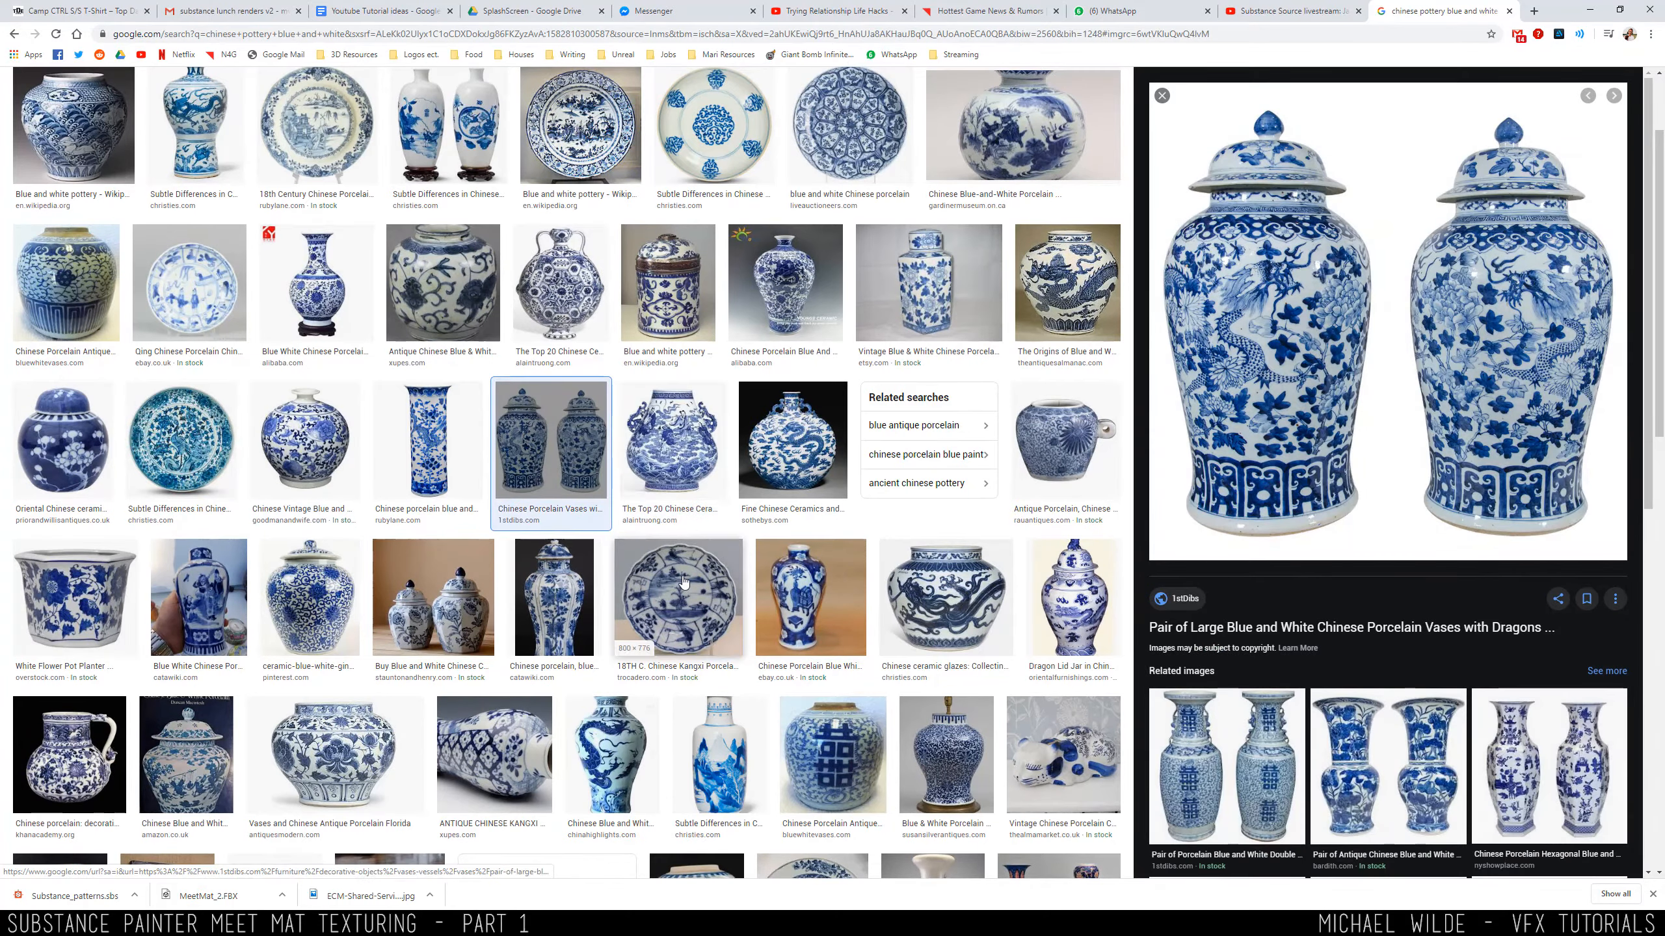
click(678, 591)
Switch to the Japanese Porcelain livestream video and examine its wave, sakura and koi motifs at several points of the timeline.
click(1281, 9)
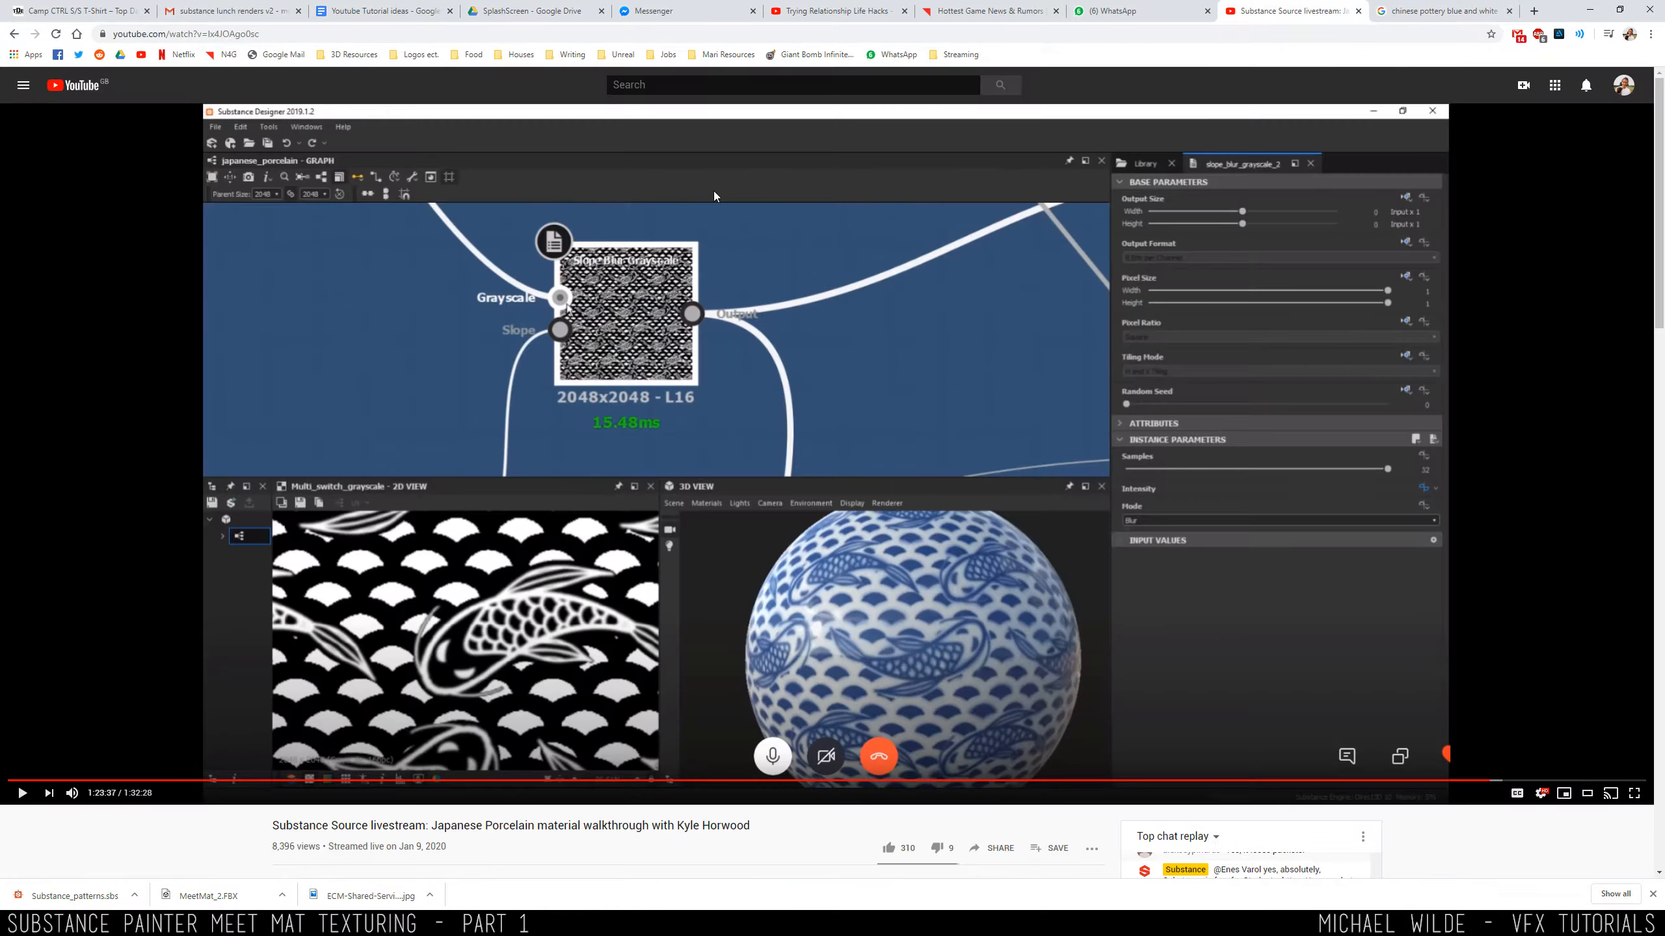
click(257, 780)
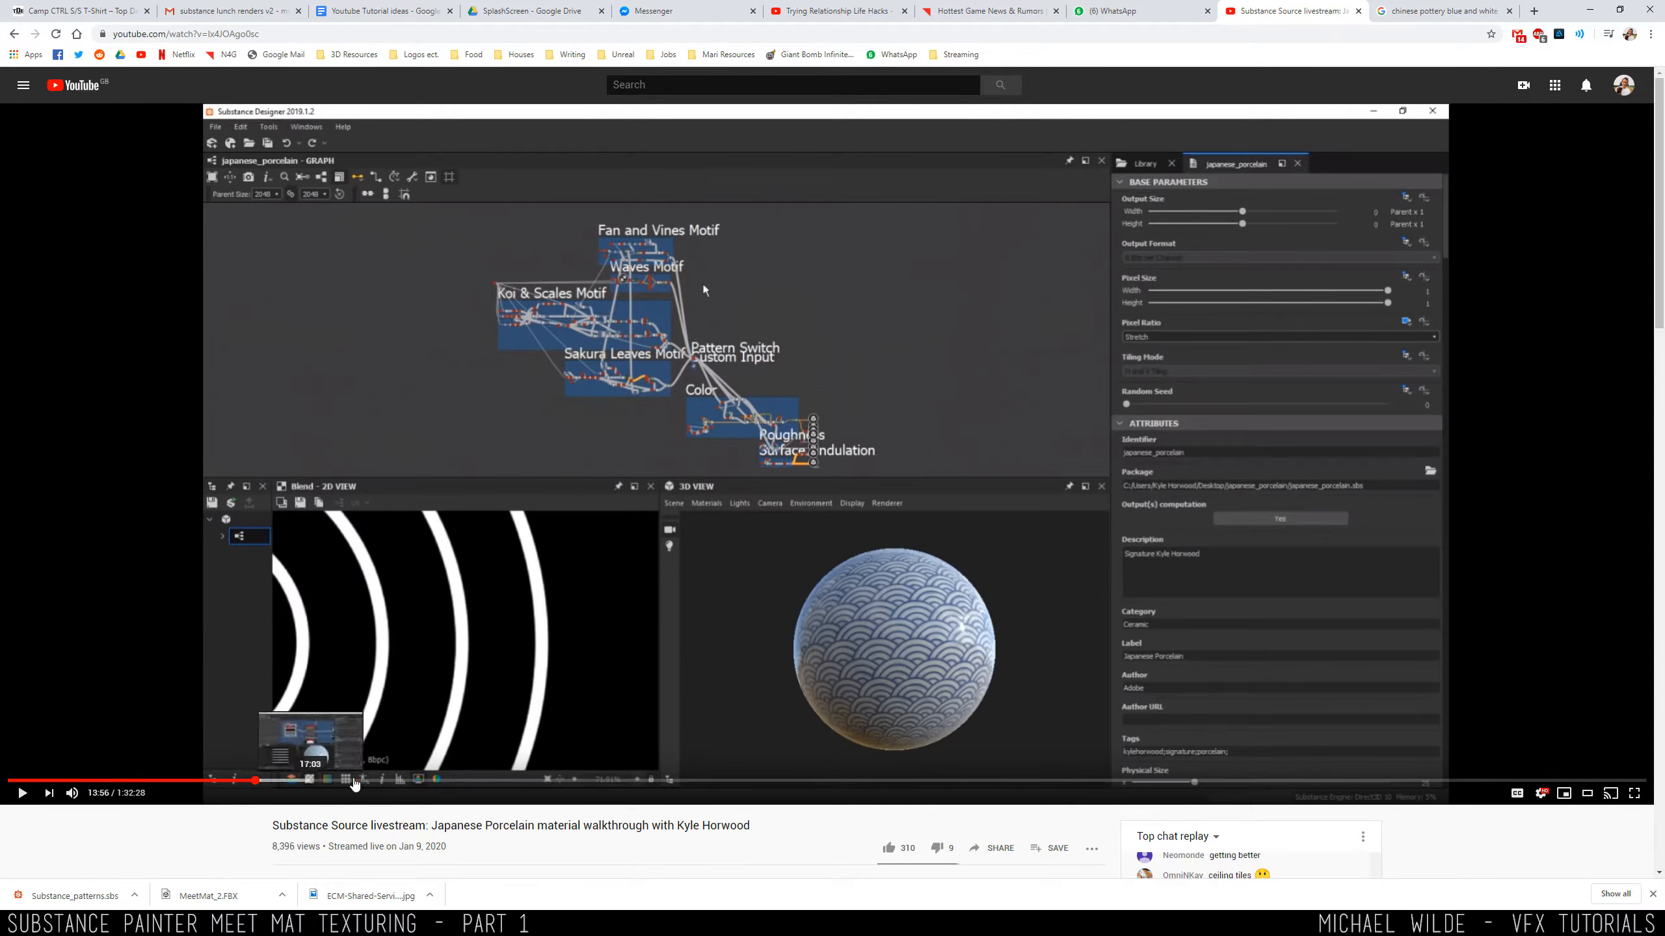
click(354, 780)
drag(558, 782, 836, 780)
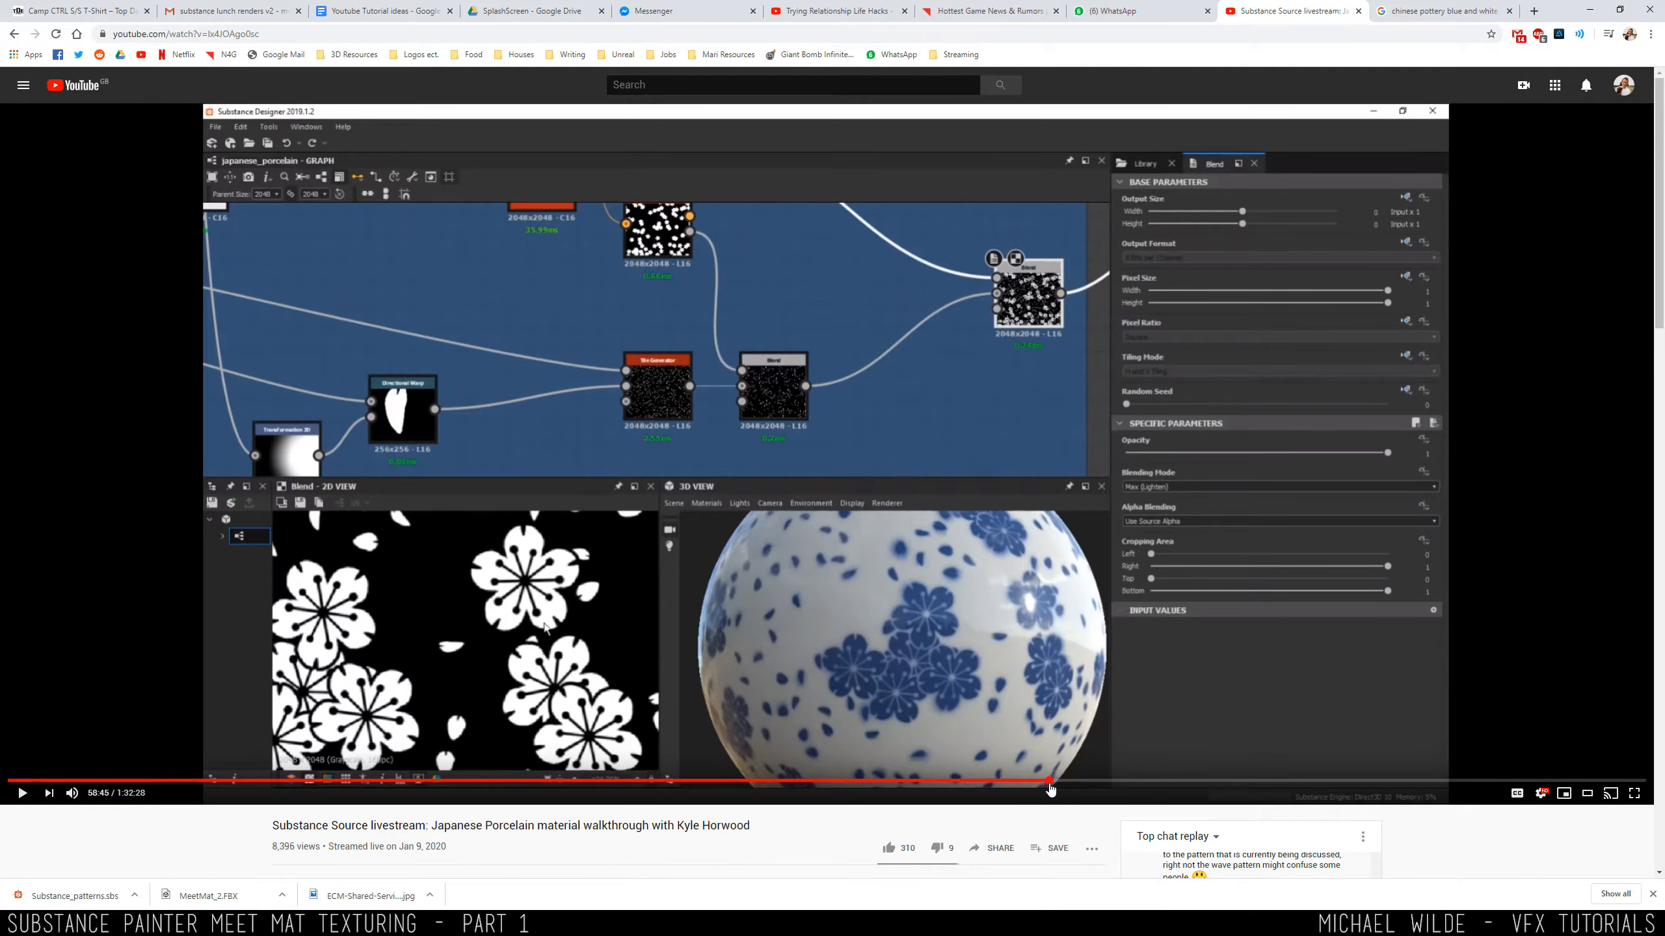
click(1050, 780)
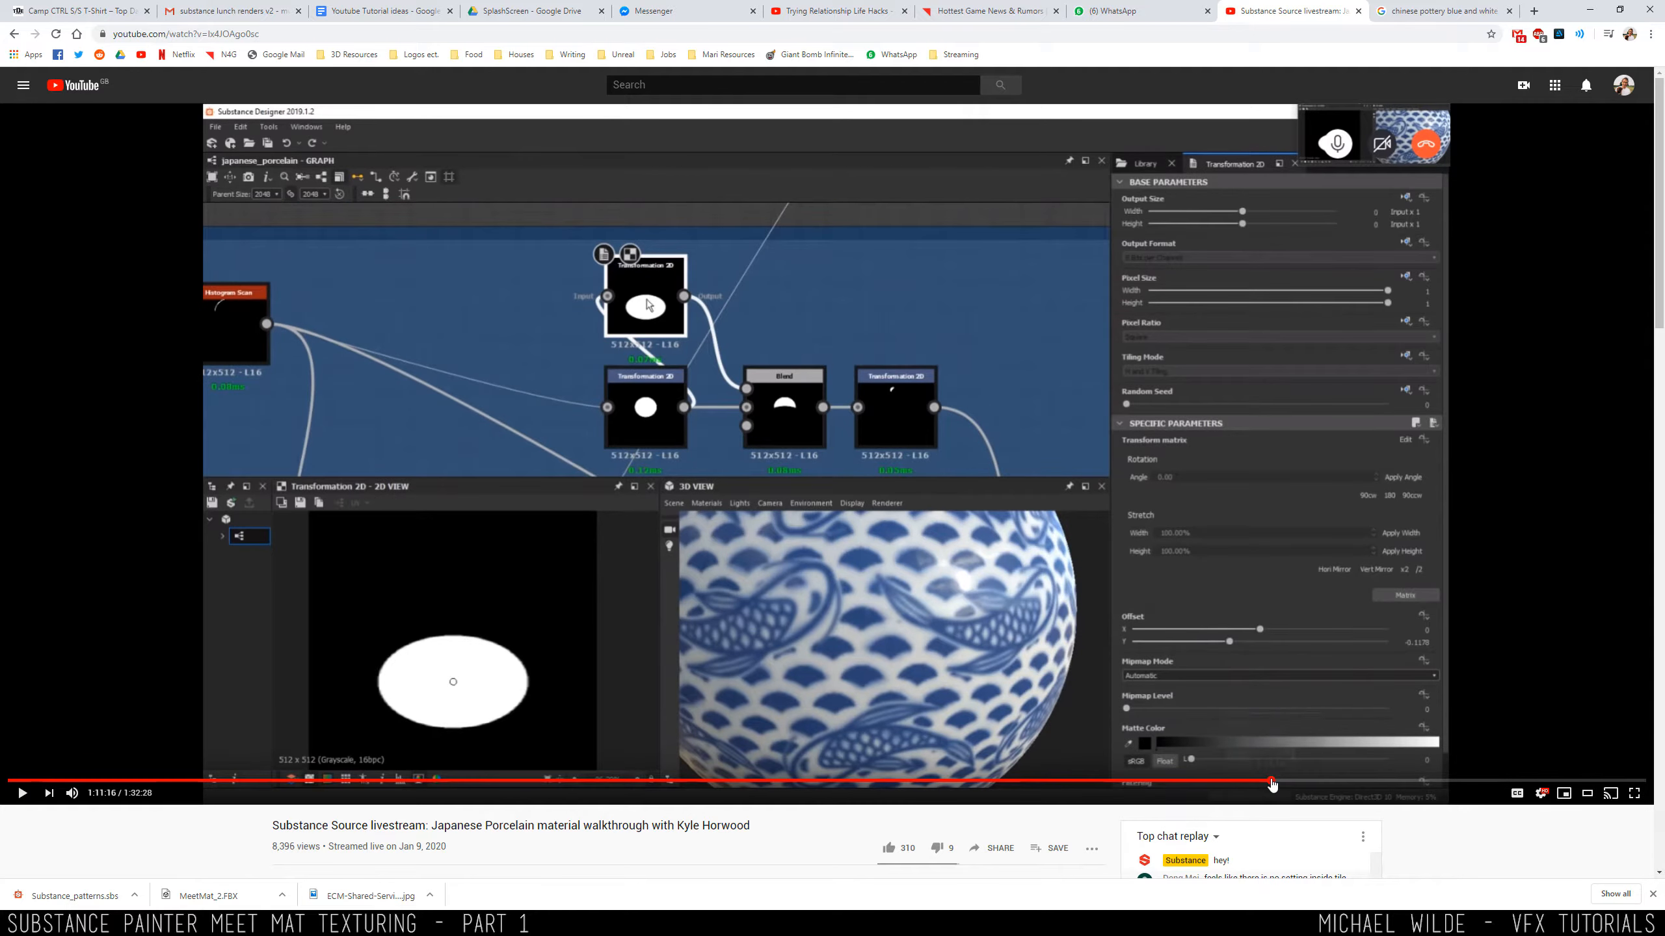
click(1271, 780)
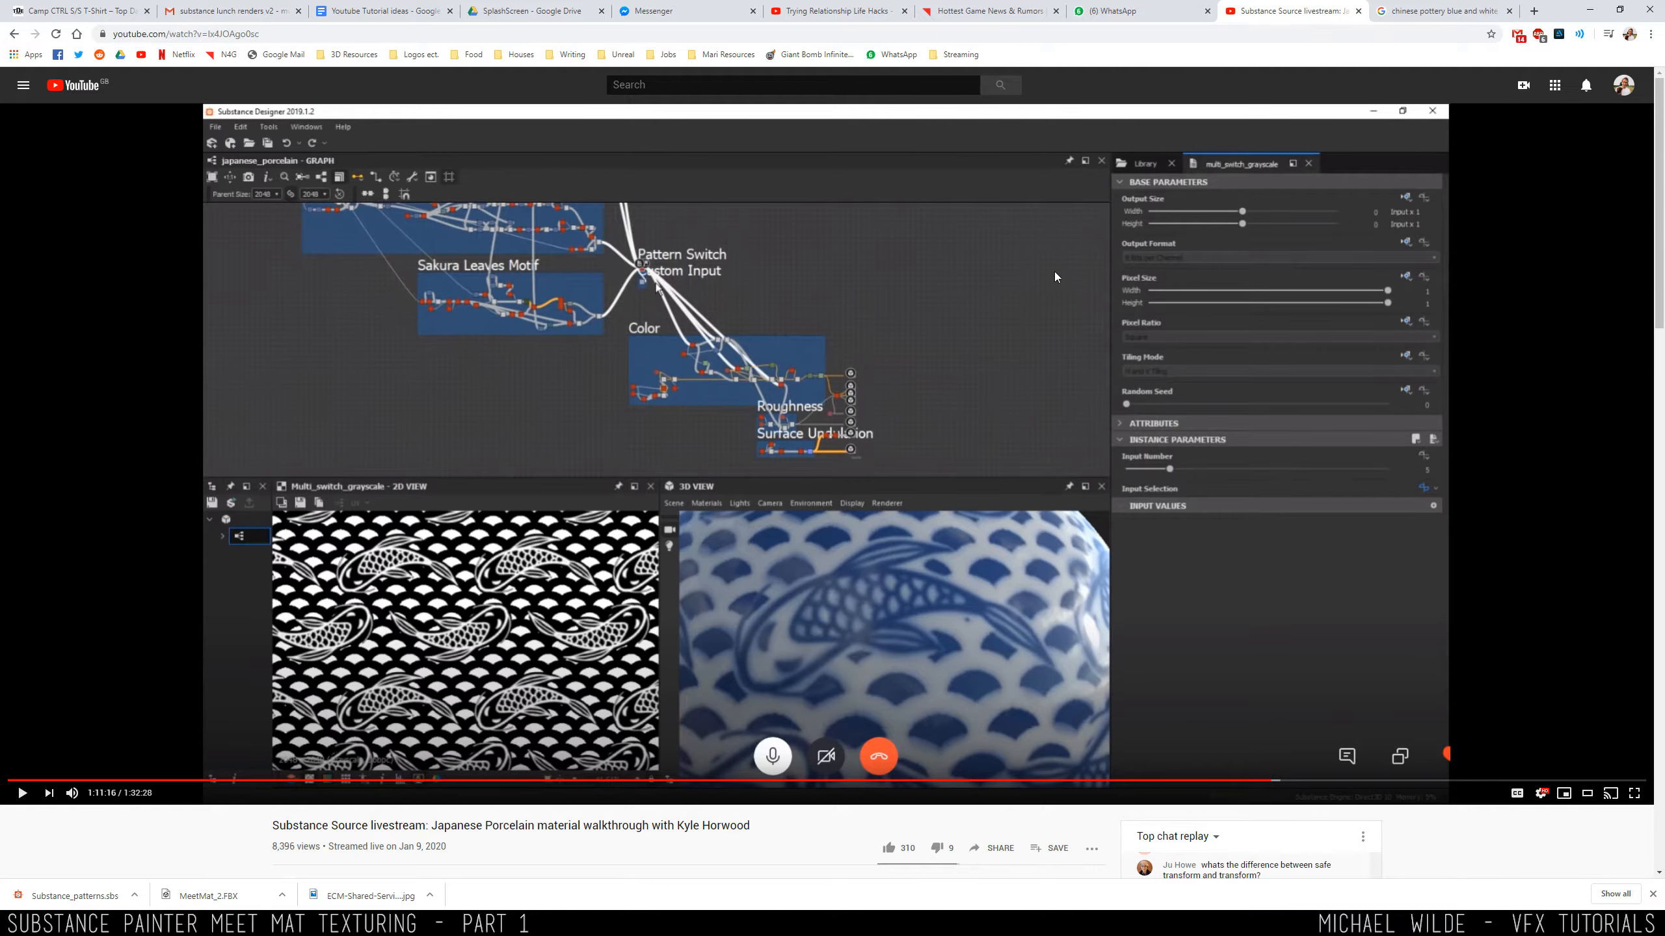
scroll(1016, 289, down, 4)
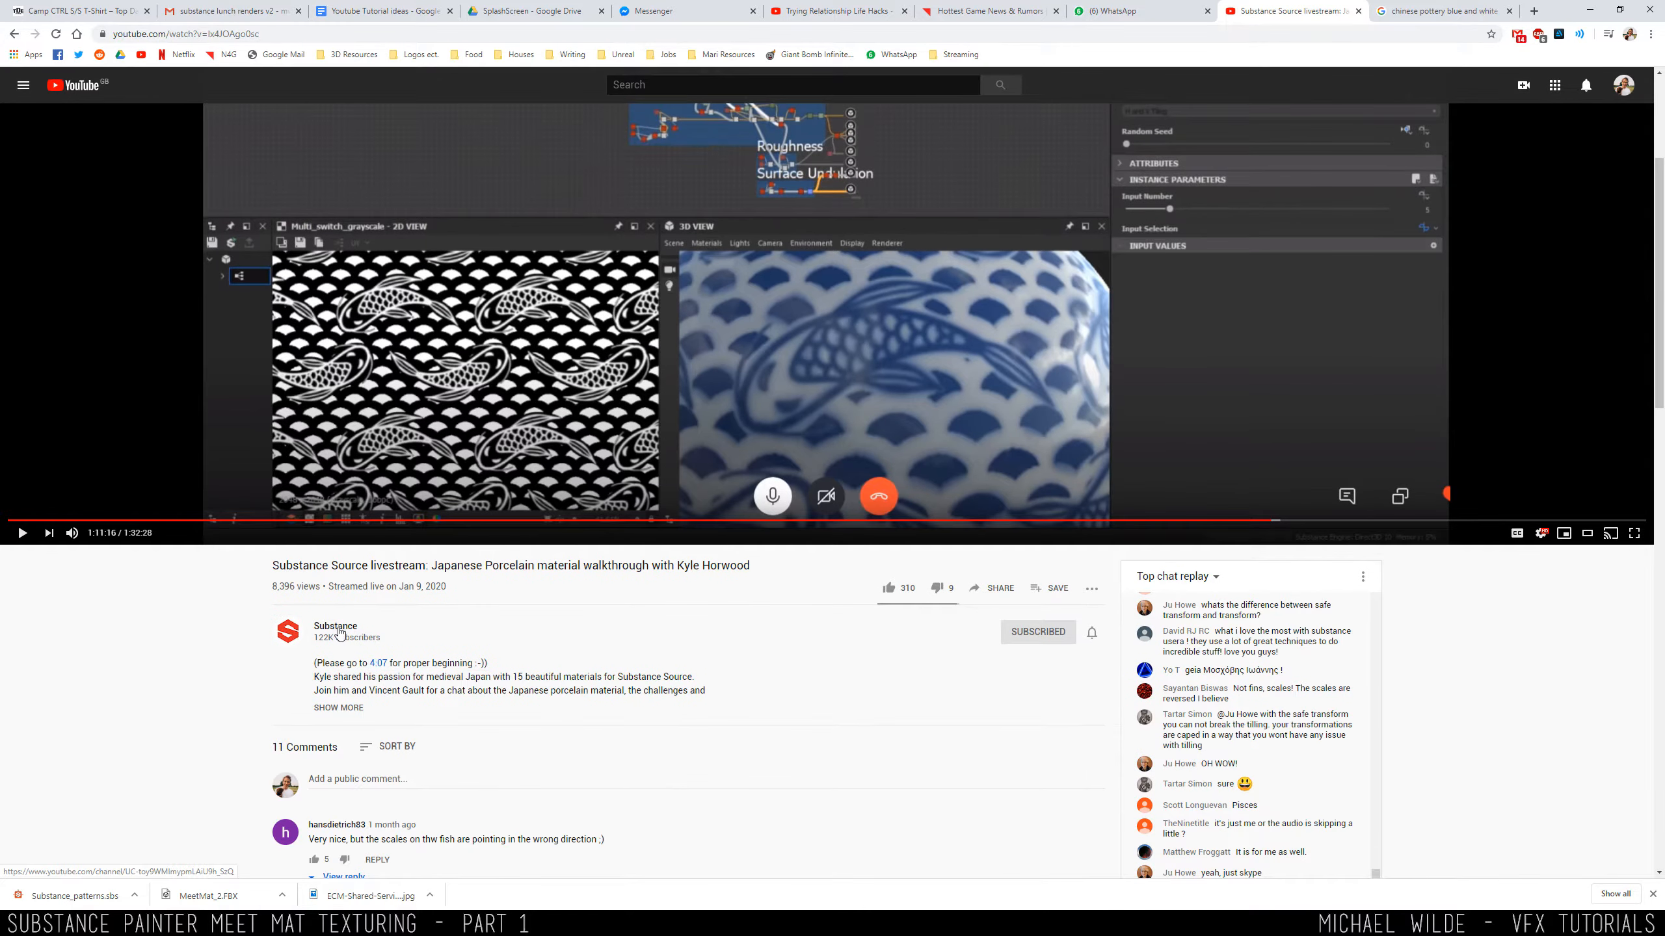
scroll(339, 632, up, 4)
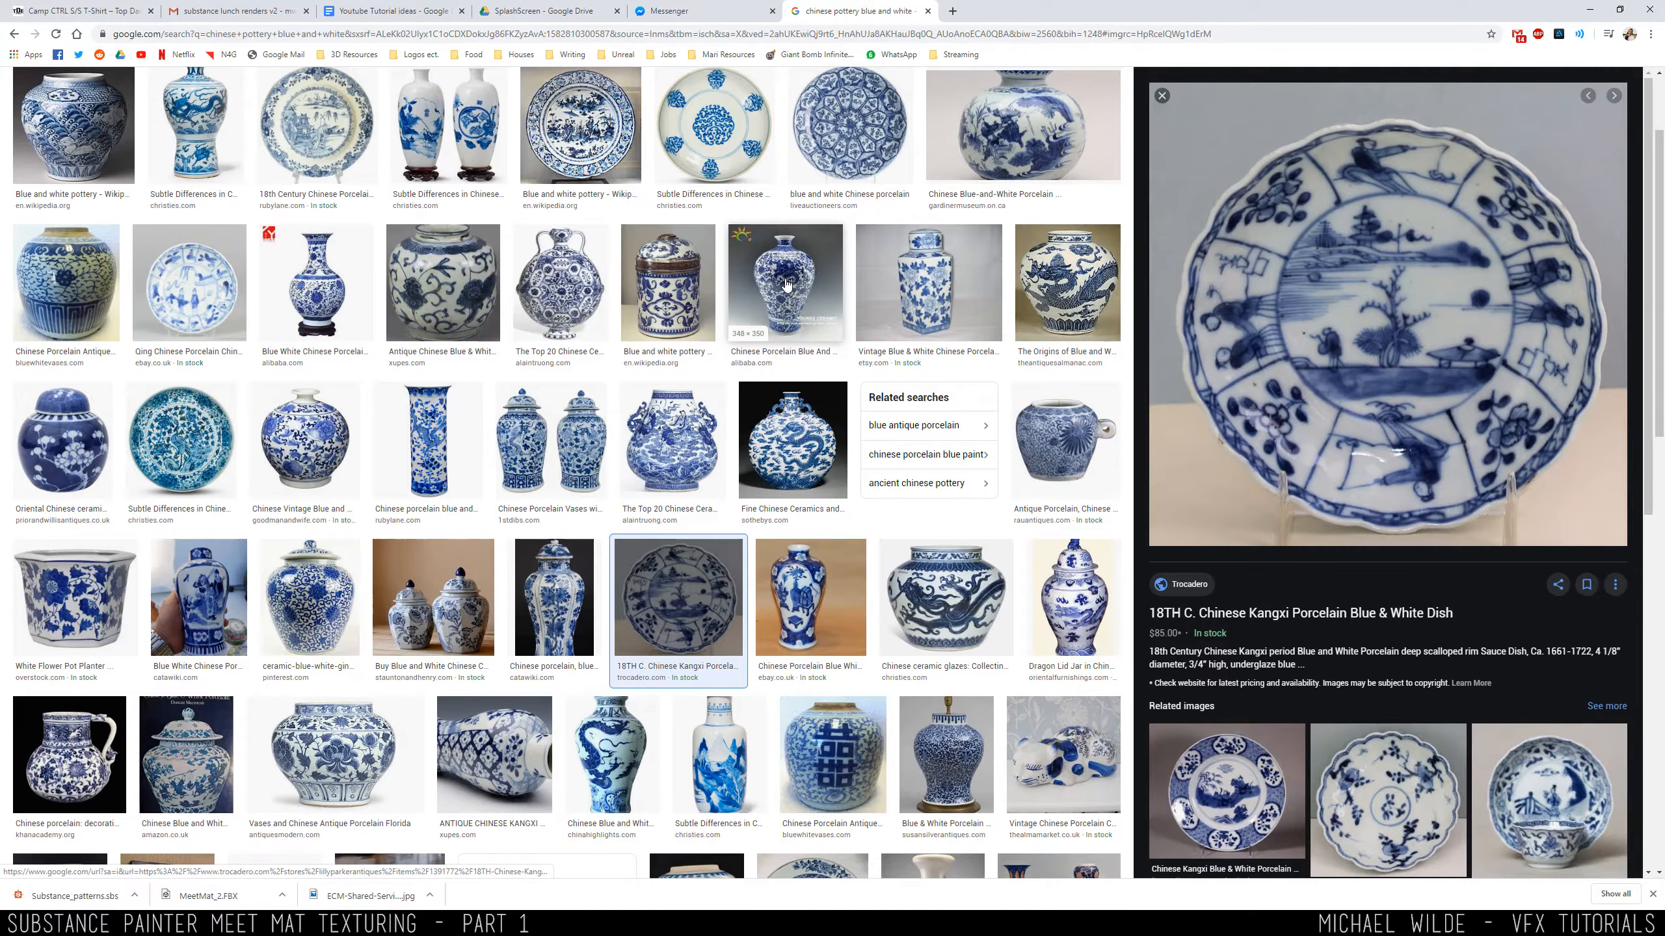
Return to the pottery image results and preview the floral dragon vase, the Wikipedia plate and the Ming blue-and-white plate.
click(787, 284)
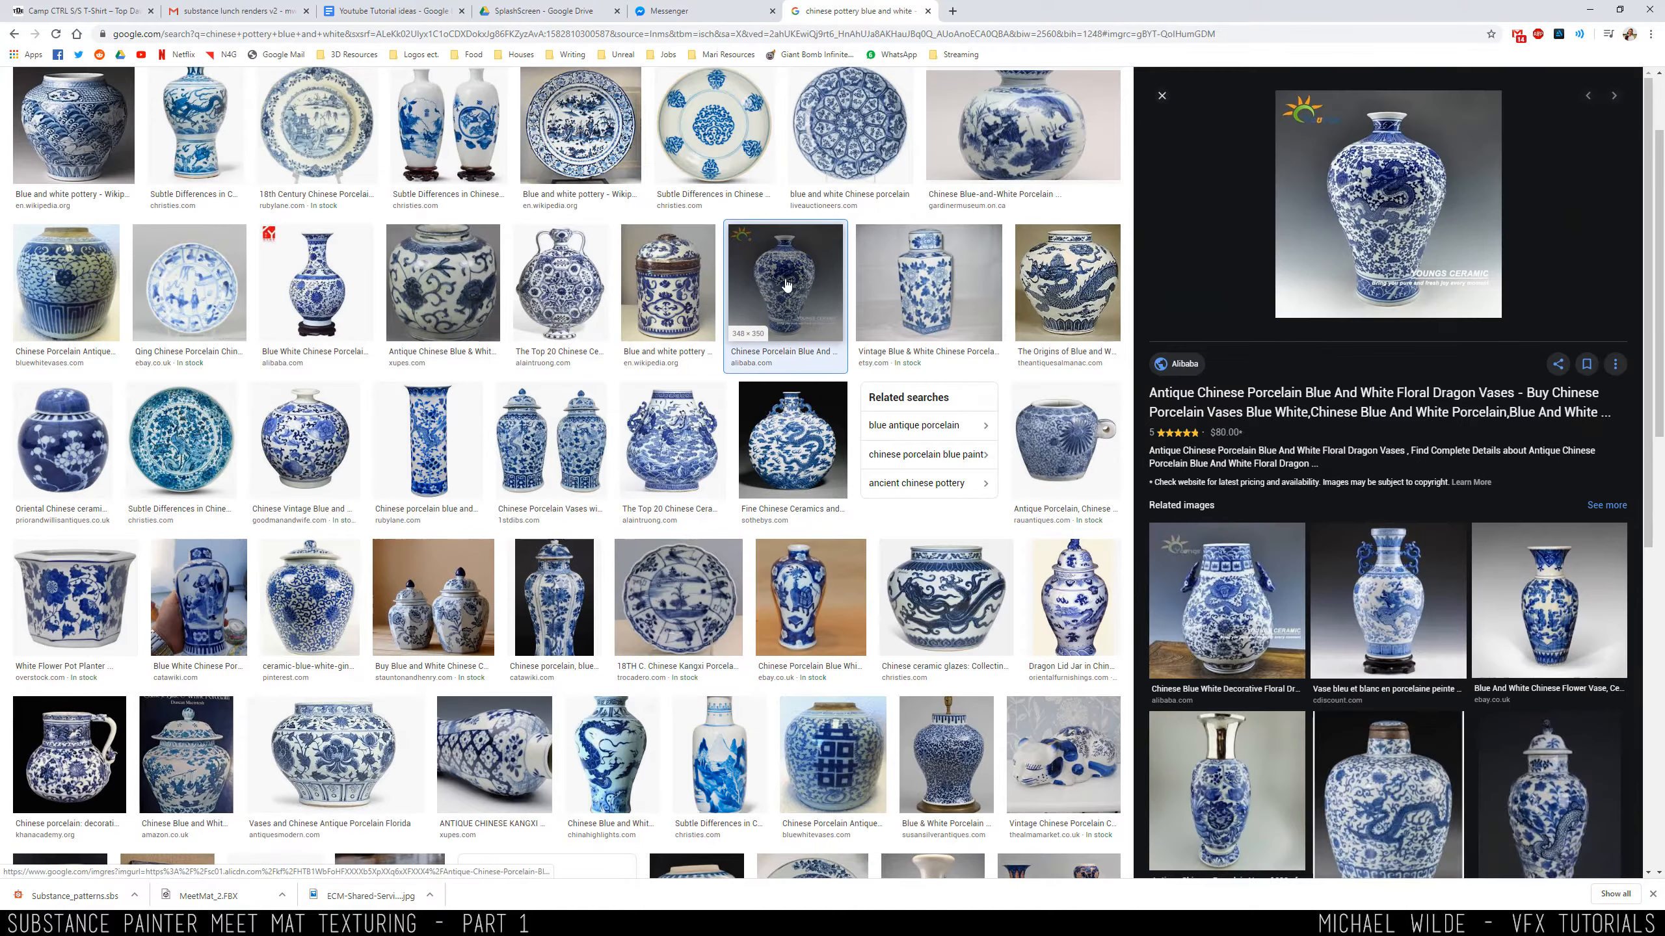
click(580, 126)
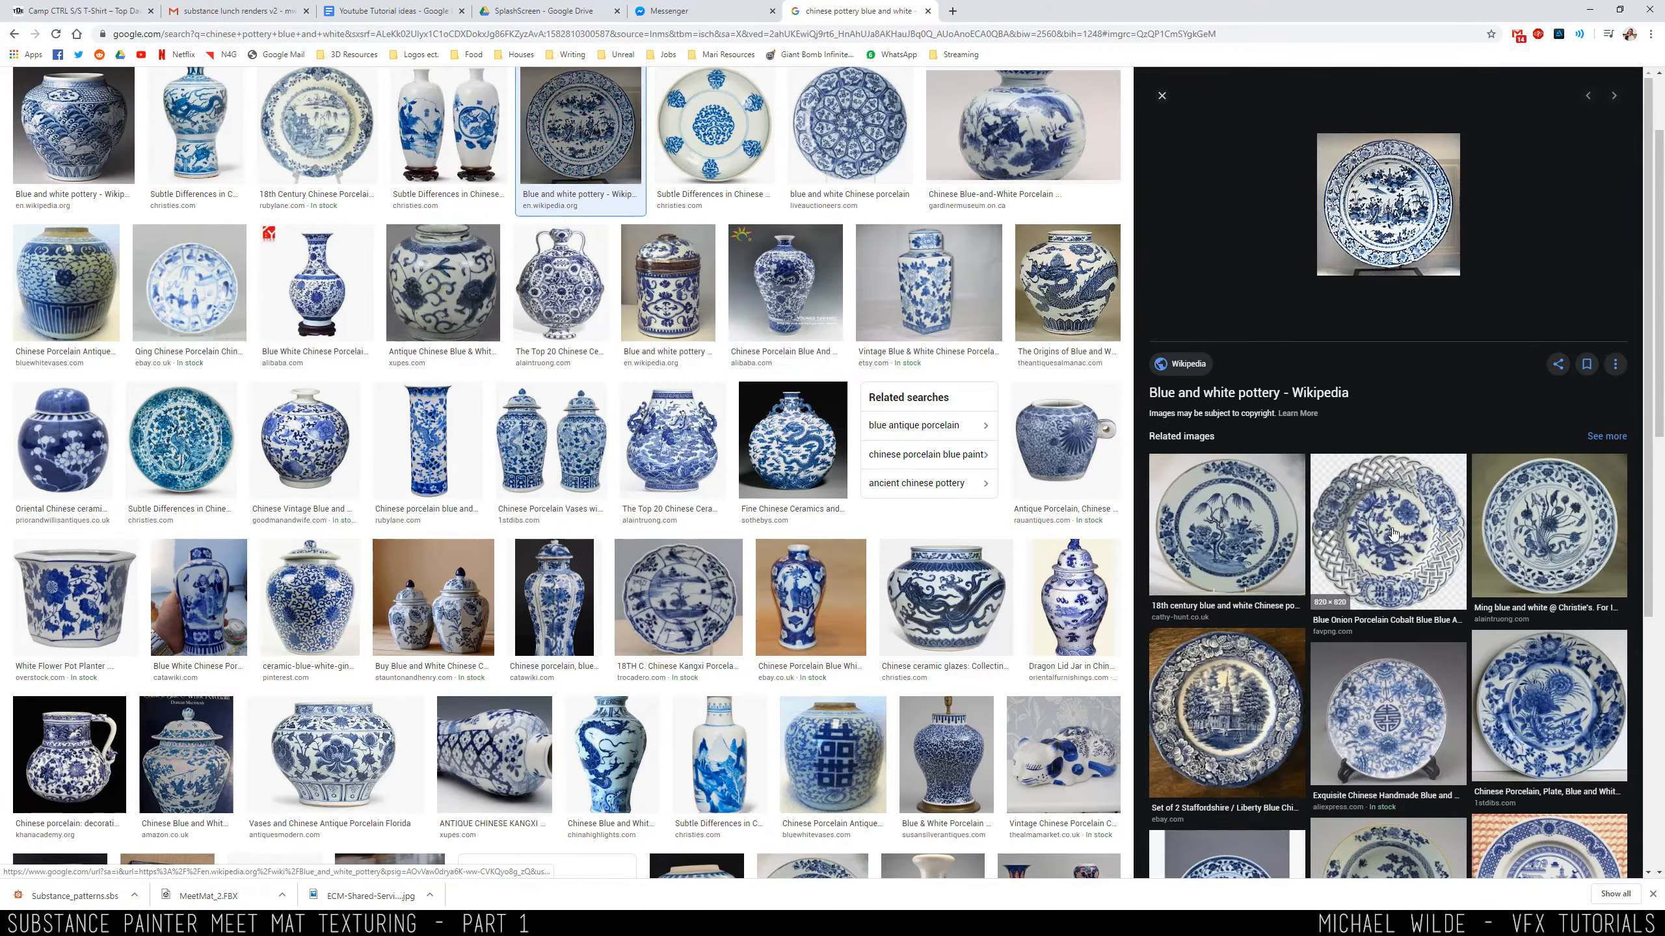
click(1528, 547)
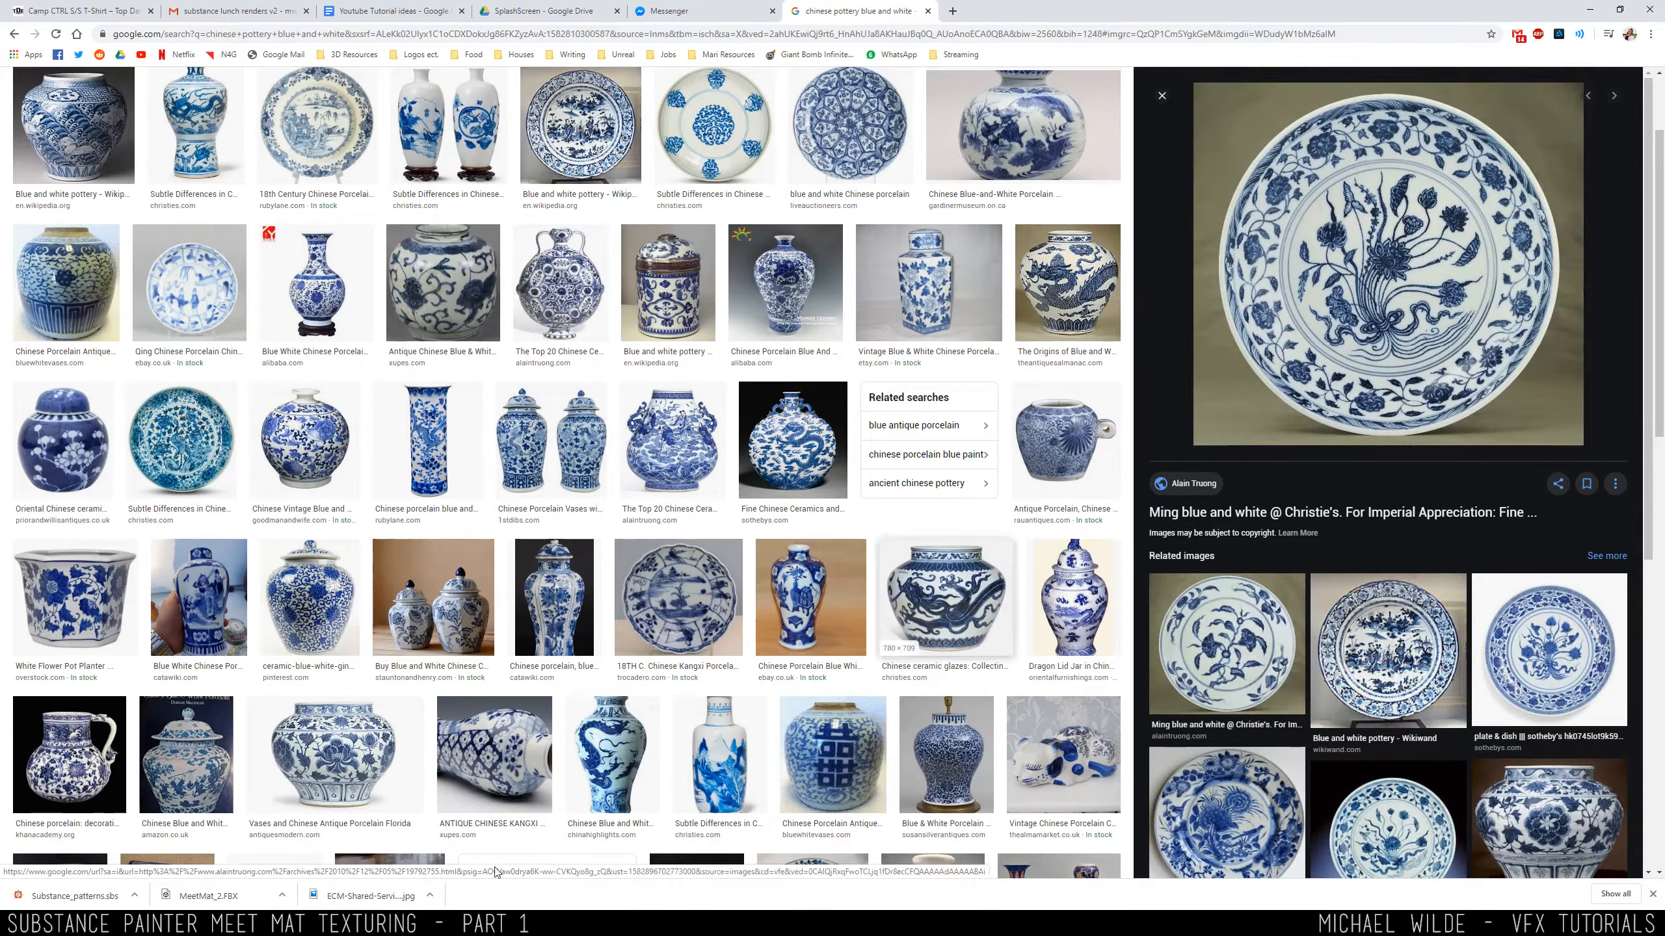
key(alt+Tab)
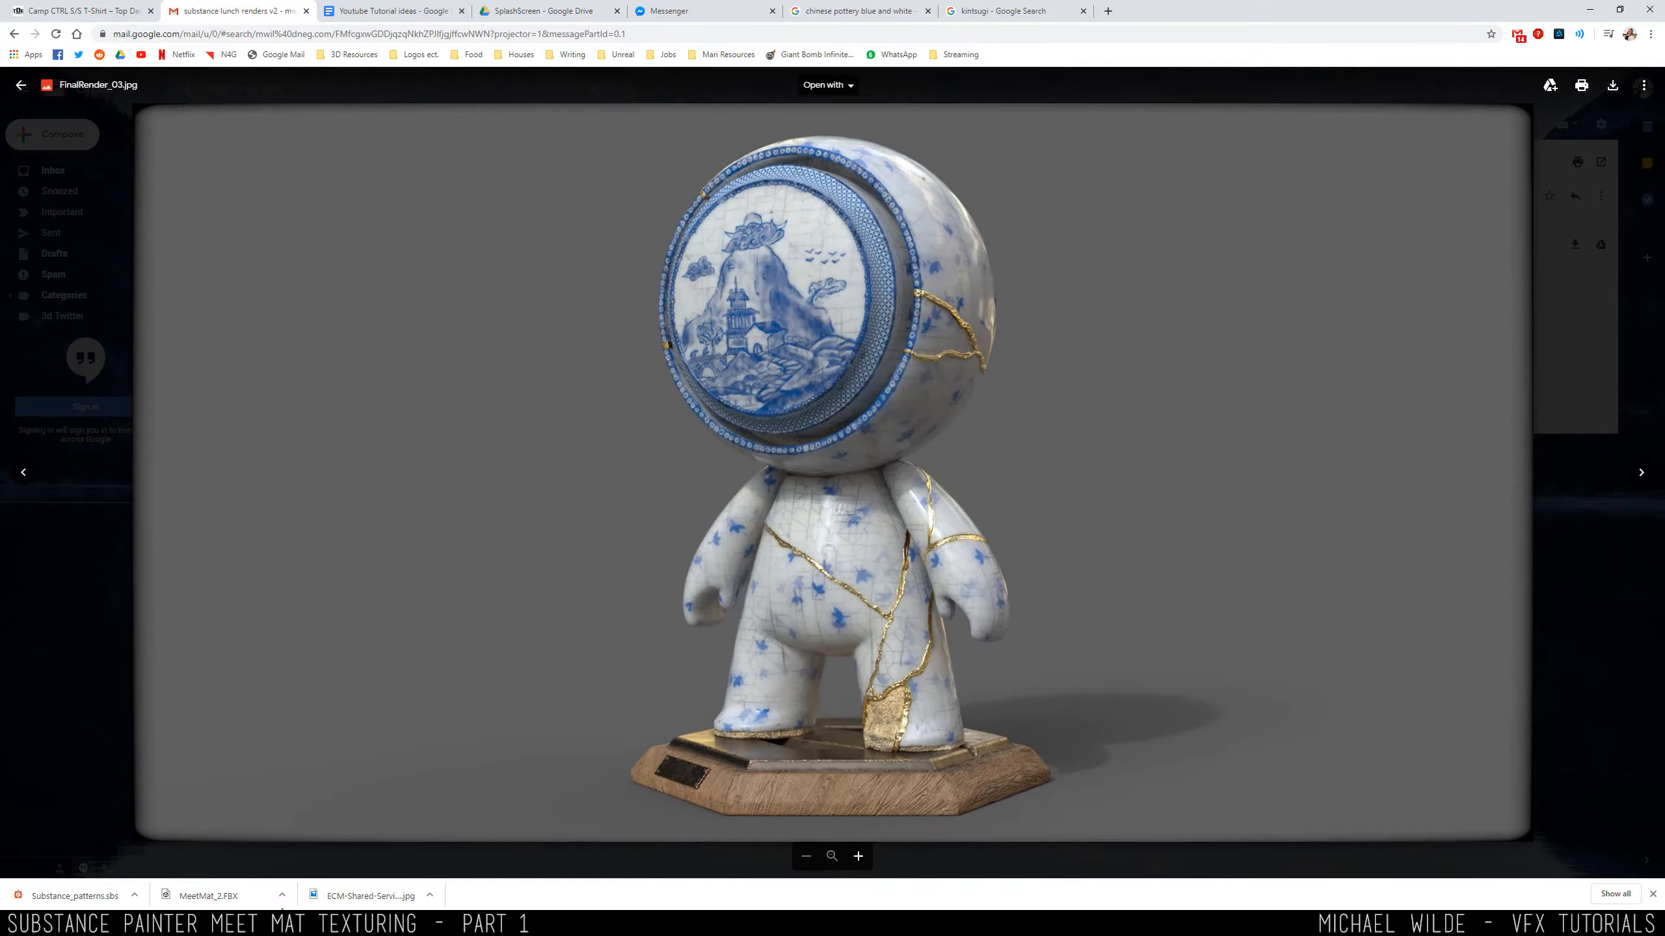
Switch to Substance Painter and set the Base Color of the fill layer in the Instance folder to a very pale bluish white.
mouse_move(240, 925)
click(216, 865)
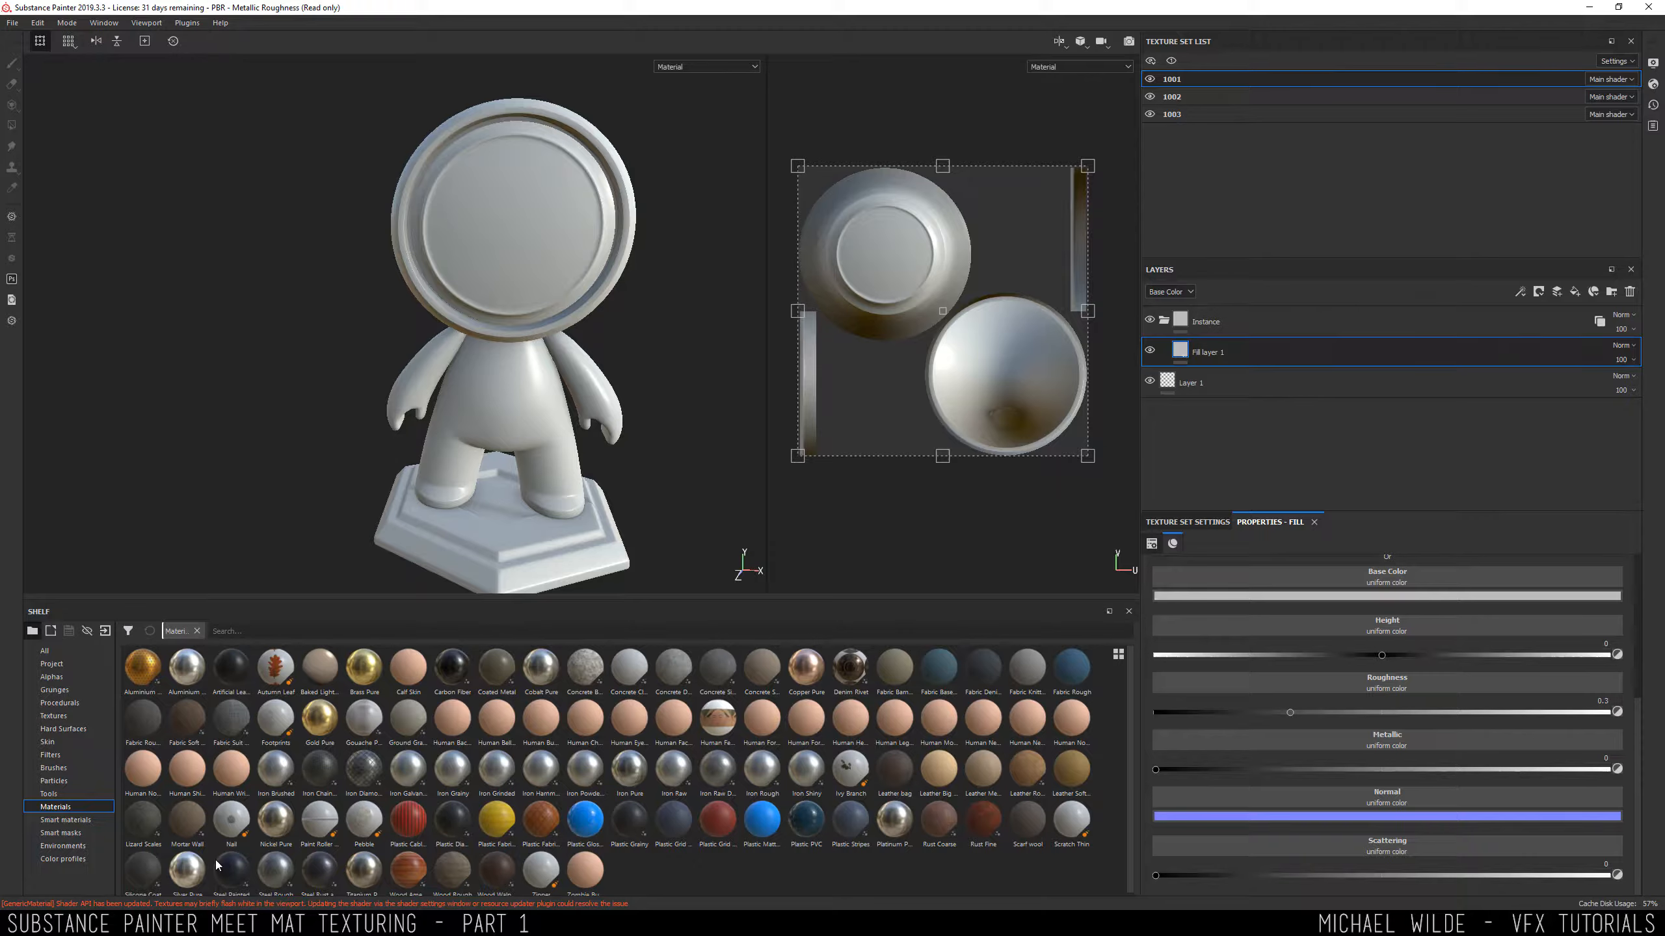
alt+drag(553, 320, 538, 264)
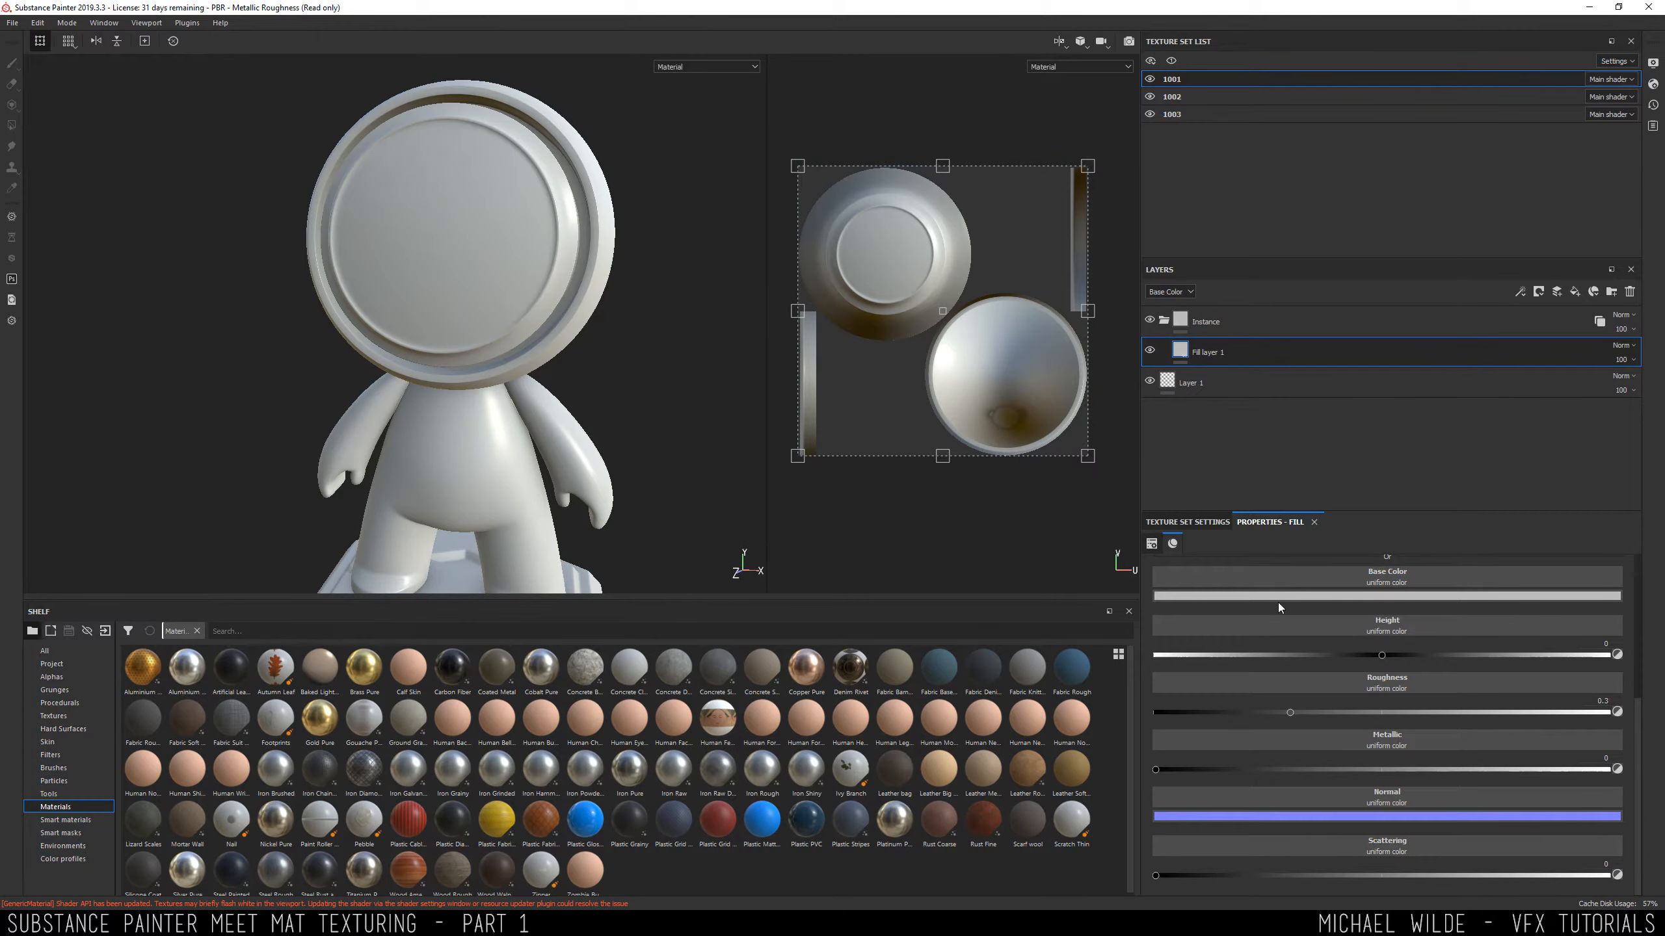
click(1377, 596)
mouse_move(1404, 656)
mouse_down()
mouse_move(1375, 633)
mouse_move(1389, 633)
mouse_up()
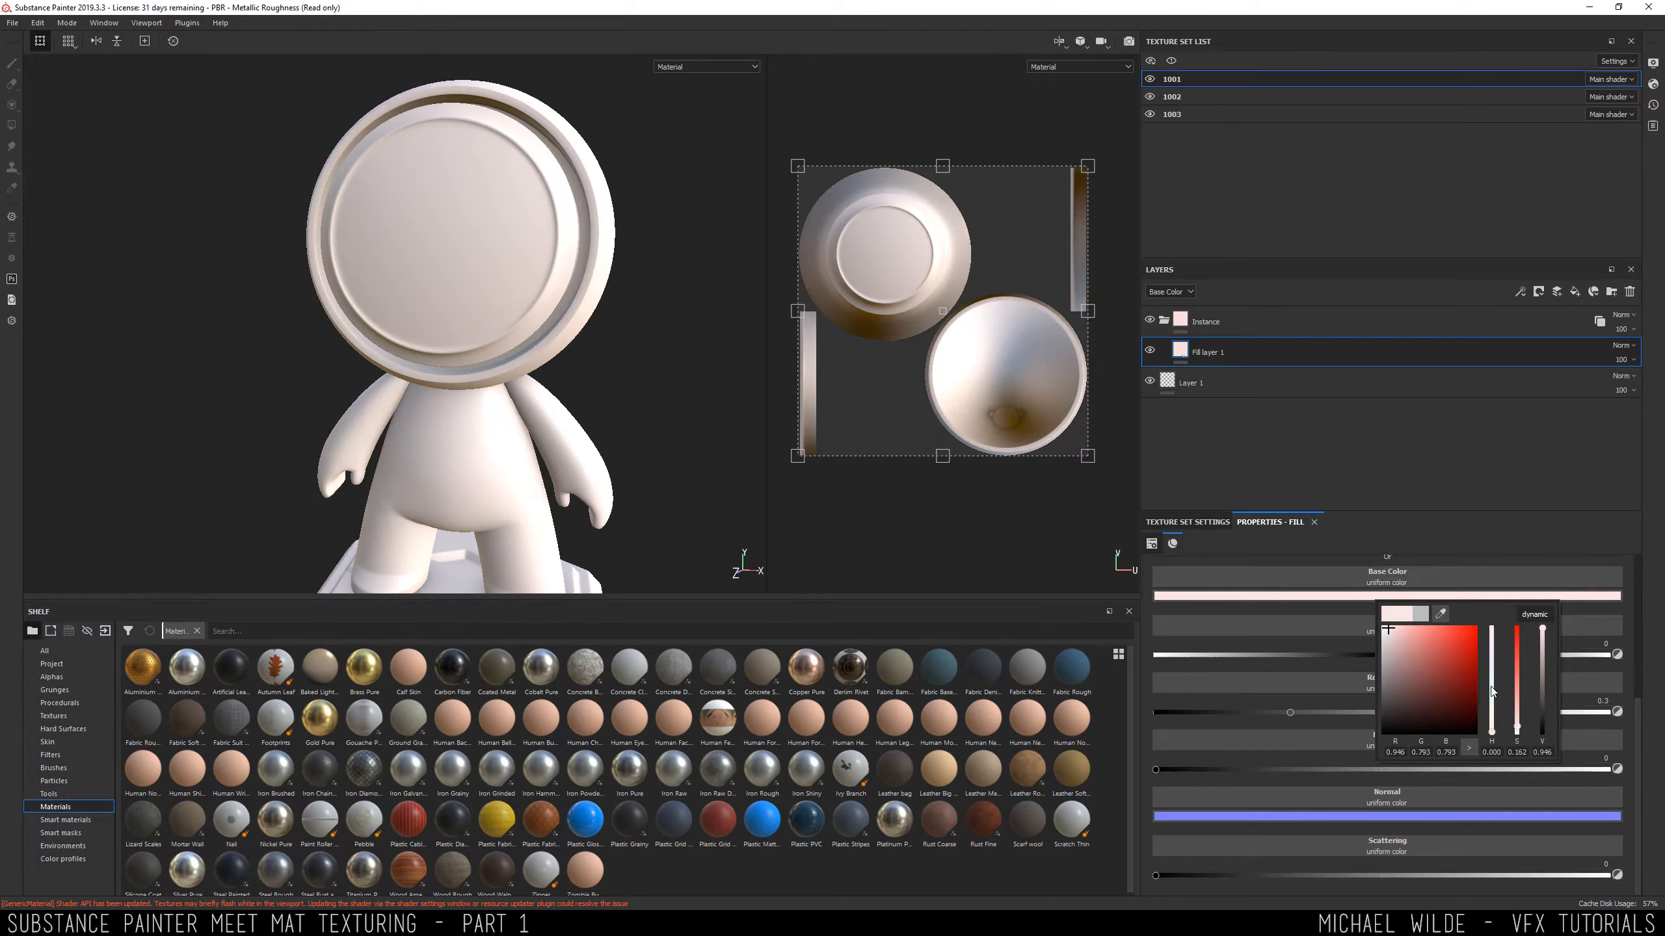
mouse_move(1542, 629)
mouse_down()
mouse_move(1548, 684)
mouse_move(1529, 708)
mouse_move(1516, 644)
mouse_up()
mouse_move(1492, 724)
mouse_down()
mouse_move(1492, 664)
mouse_move(1542, 628)
mouse_move(1519, 733)
mouse_up()
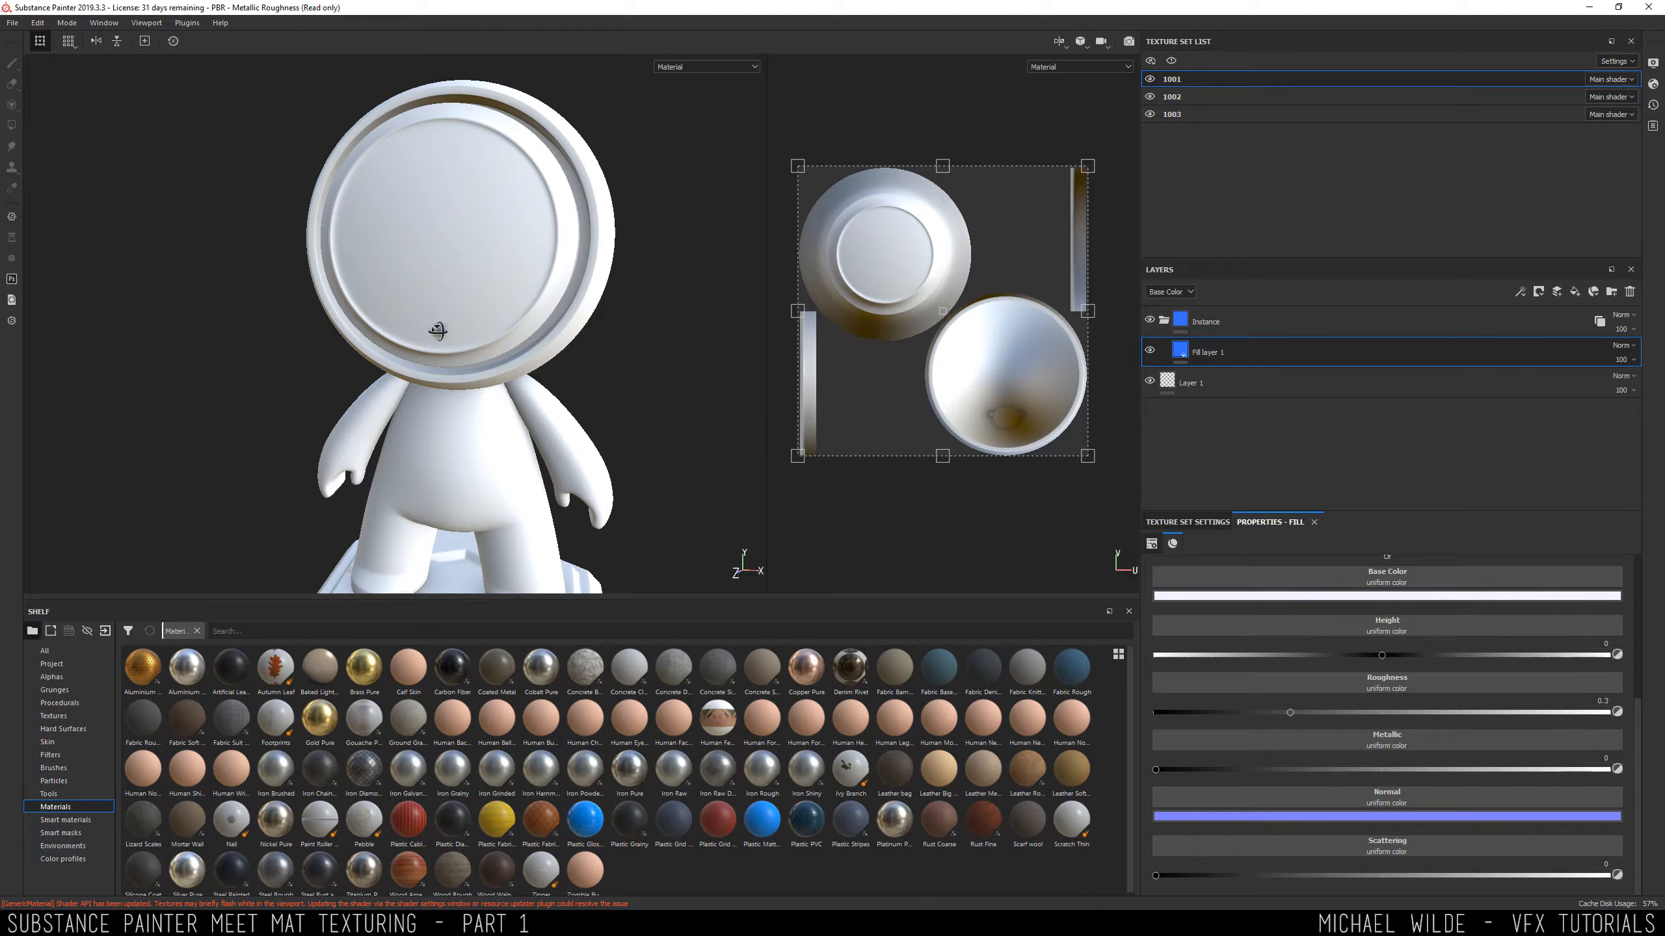
mouse_move(437, 330)
alt+mouse_down()
mouse_move(644, 366)
mouse_move(459, 340)
alt+mouse_up()
click(1272, 595)
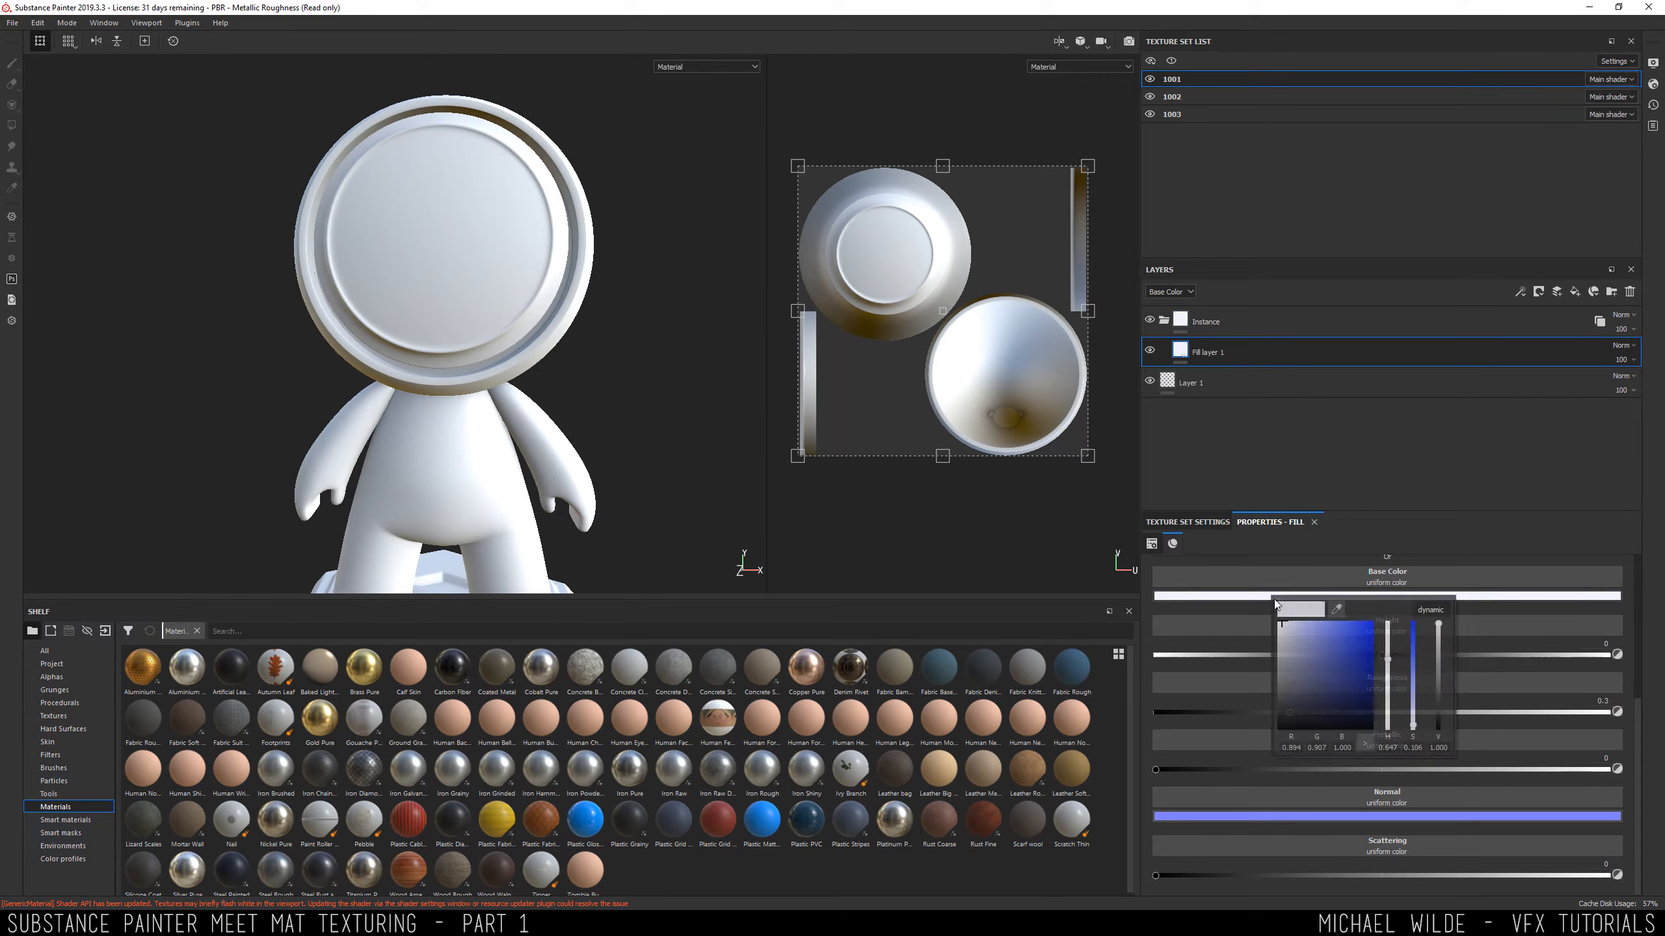
alt+drag(518, 233, 604, 267)
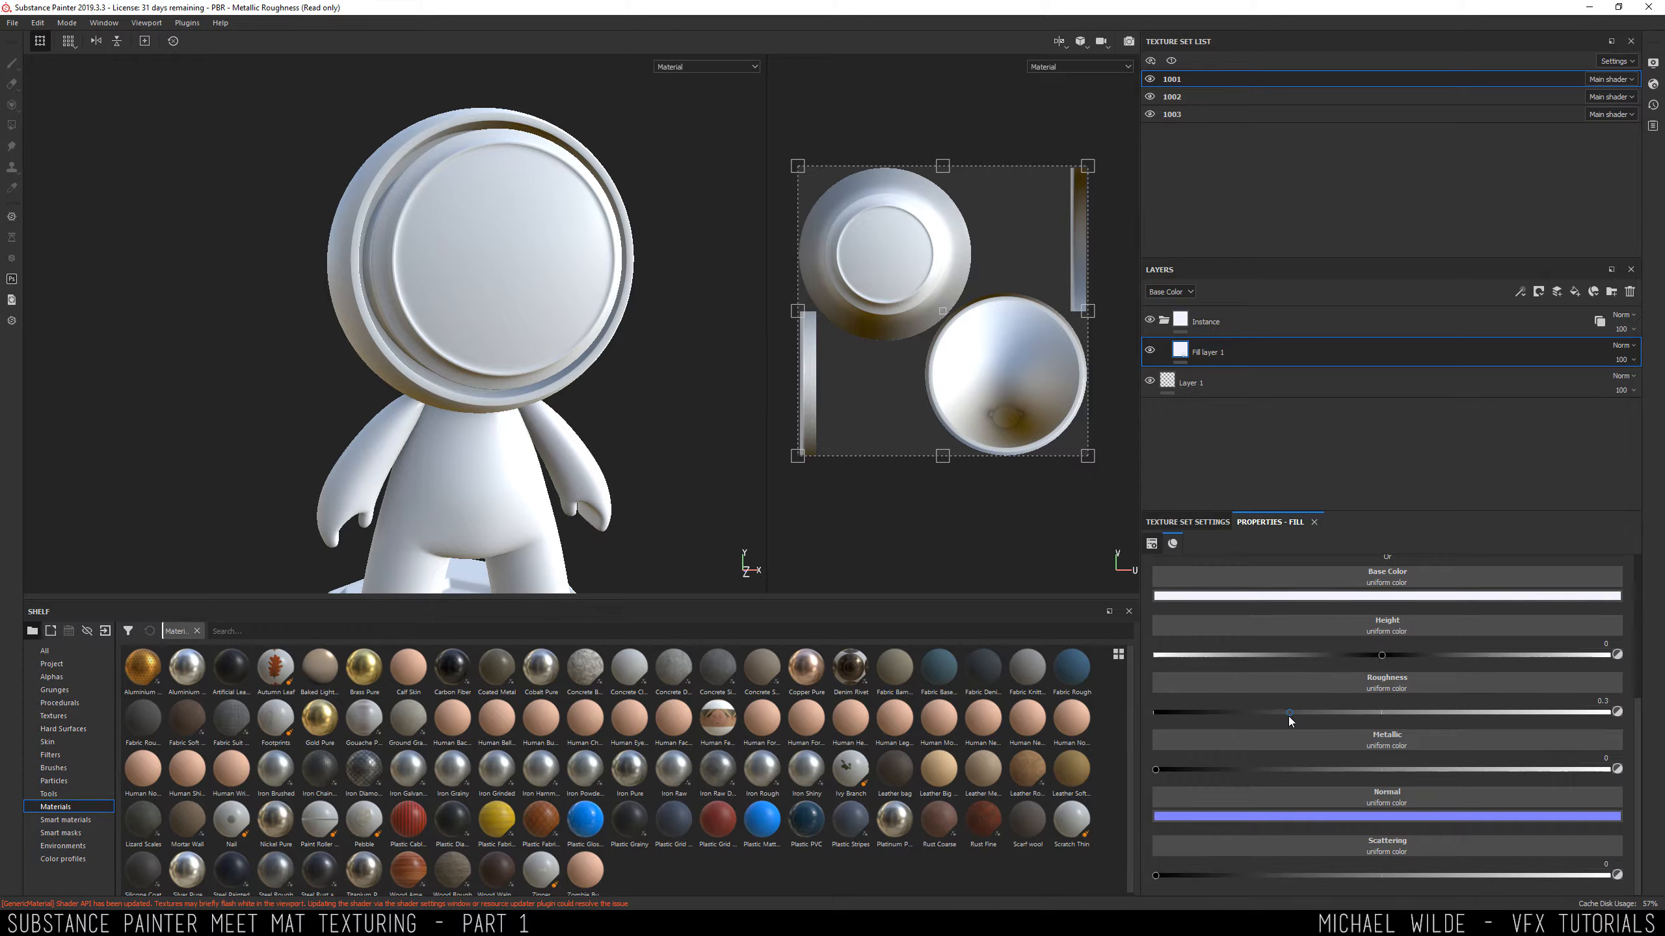
Set the fill layer's Roughness to 0.0897 and its Scattering to 1 for a glossy porcelain surface.
mouse_move(1289, 713)
mouse_down()
mouse_move(1324, 710)
mouse_move(1153, 718)
mouse_move(1241, 722)
mouse_up()
alt+drag(341, 318, 515, 329)
alt+drag(452, 350, 469, 374)
drag(1195, 710, 1219, 710)
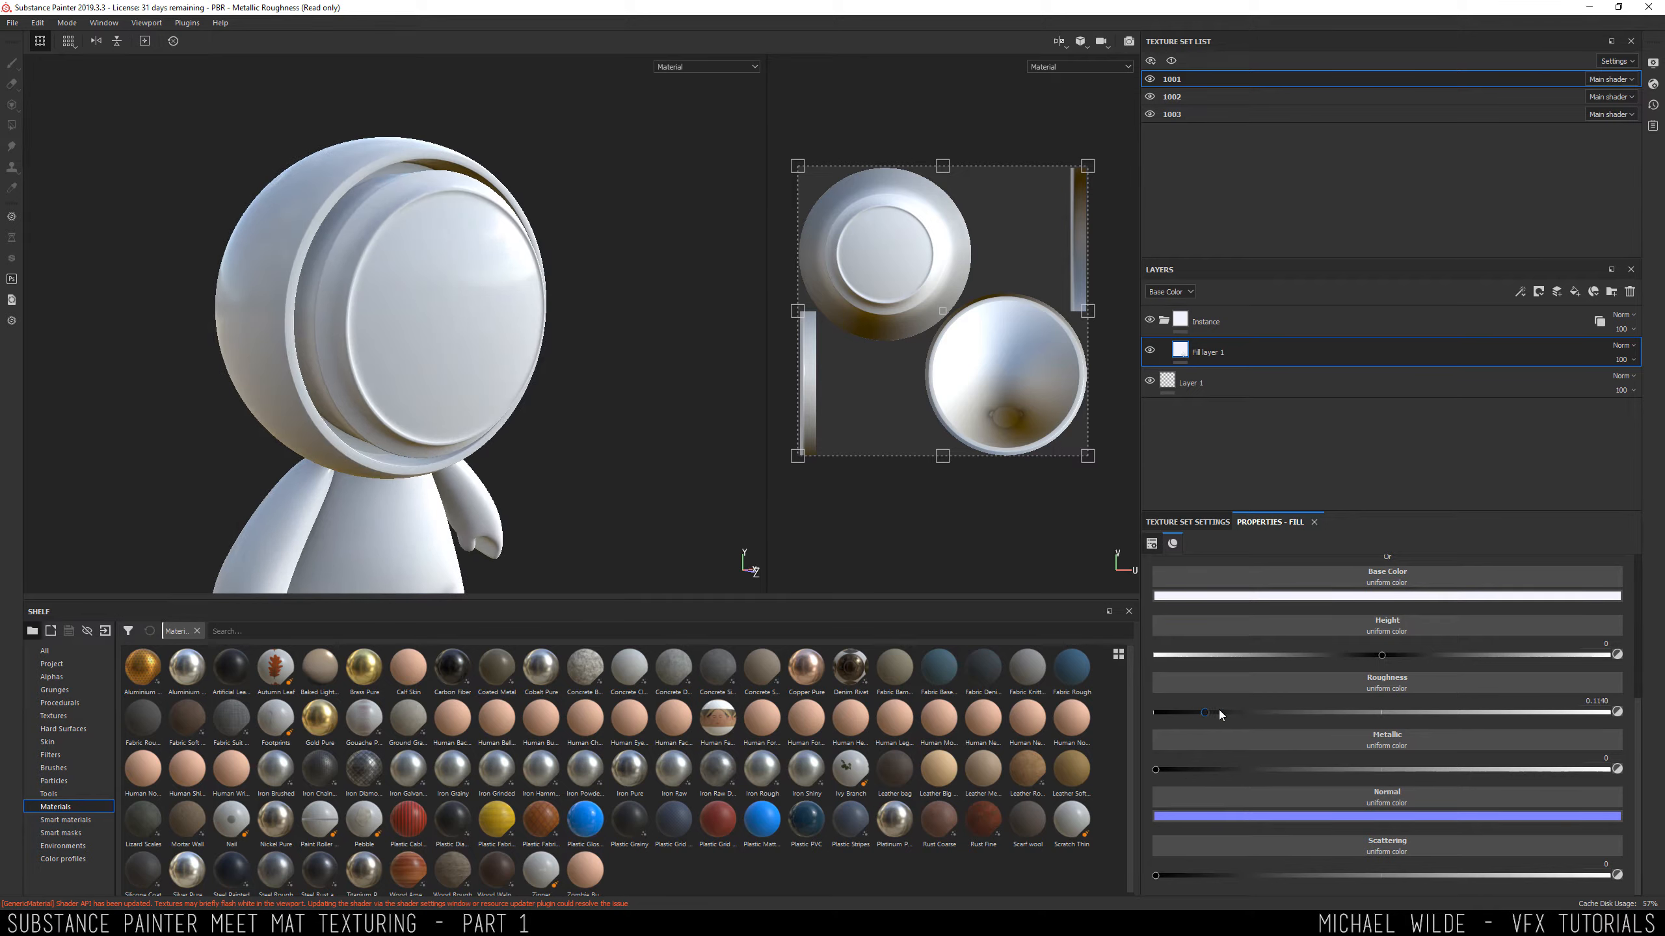
alt+drag(547, 271, 544, 217)
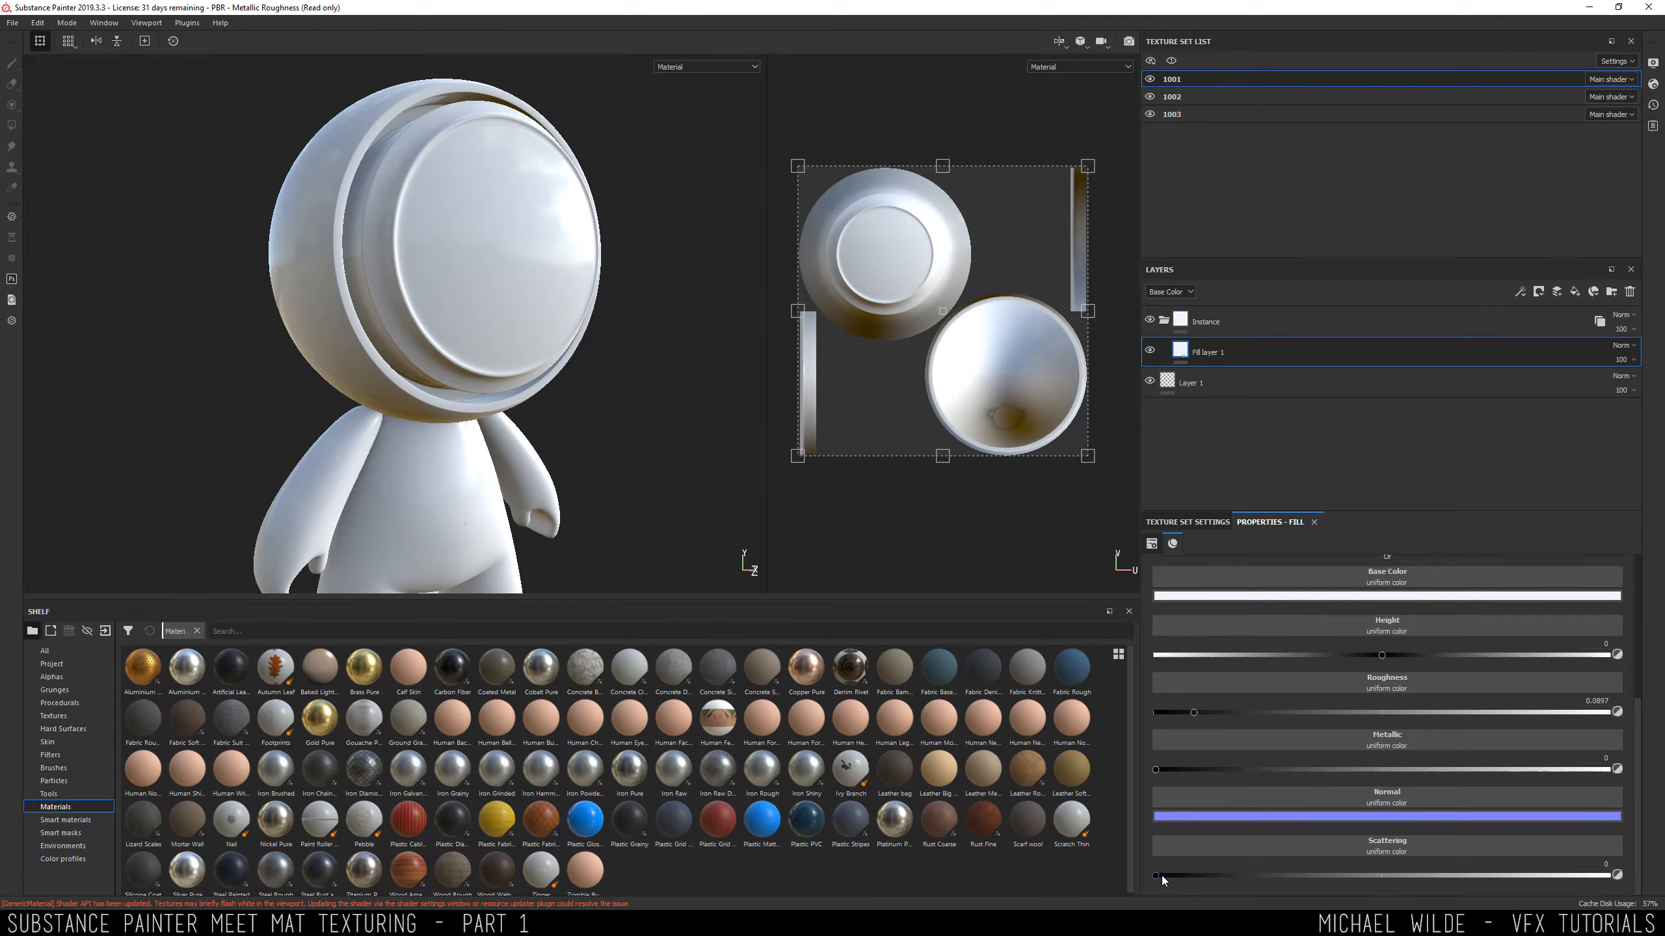
drag(1161, 875, 1606, 875)
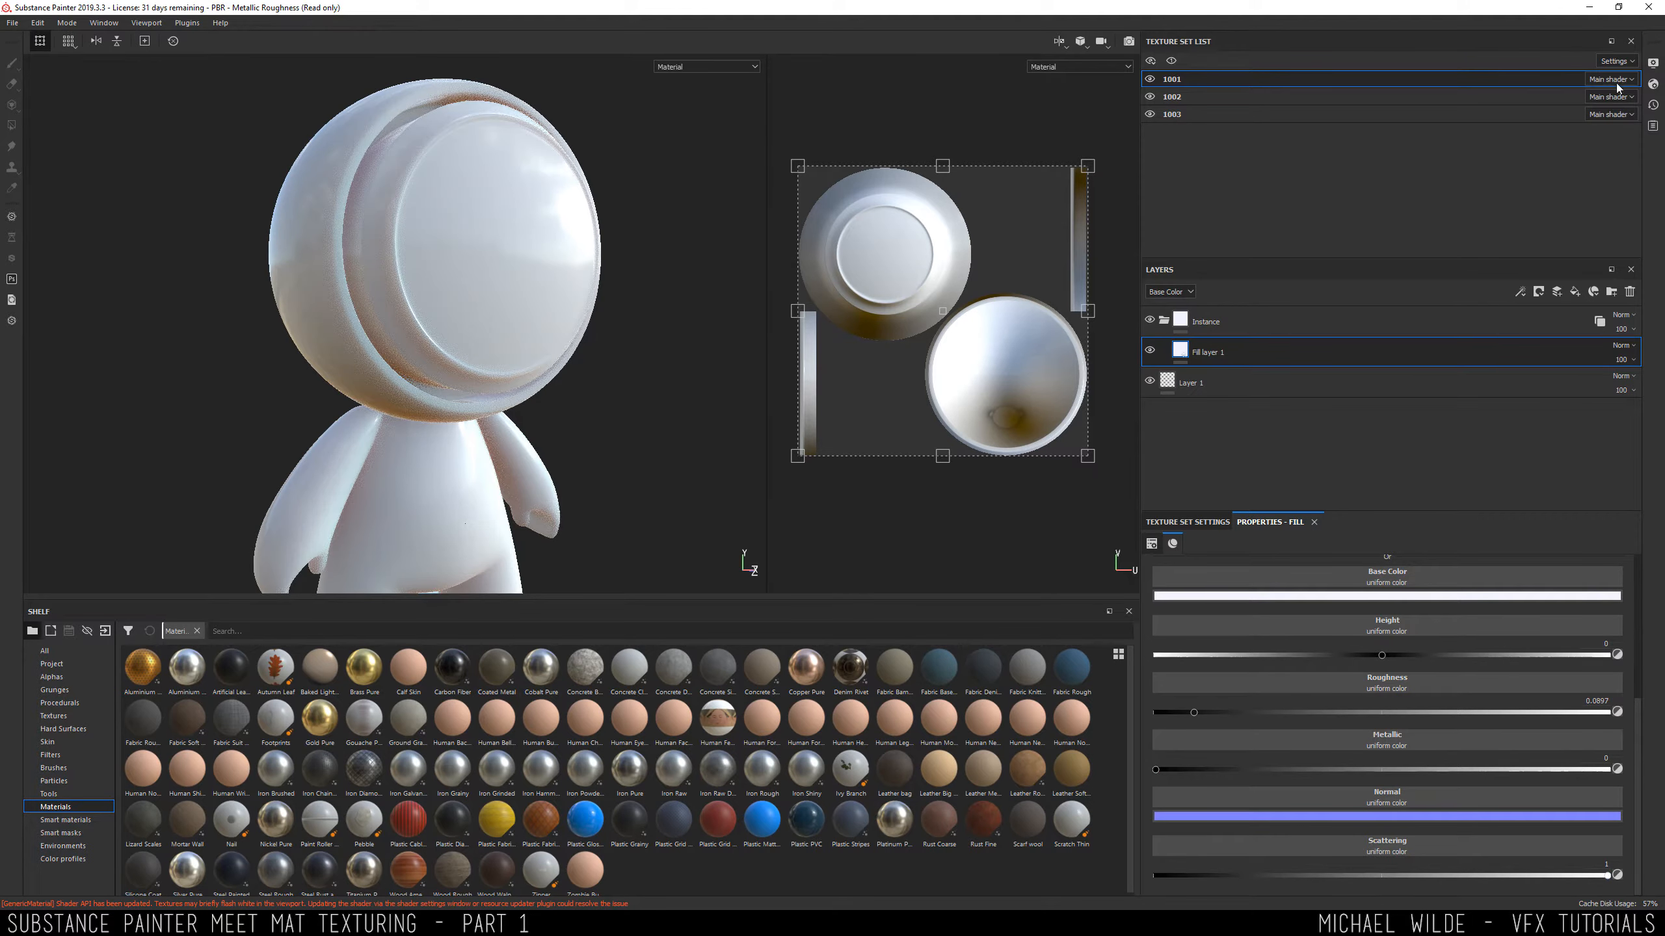
Set the subsurface scattering color of the Main shader to a pale light blue.
click(1653, 84)
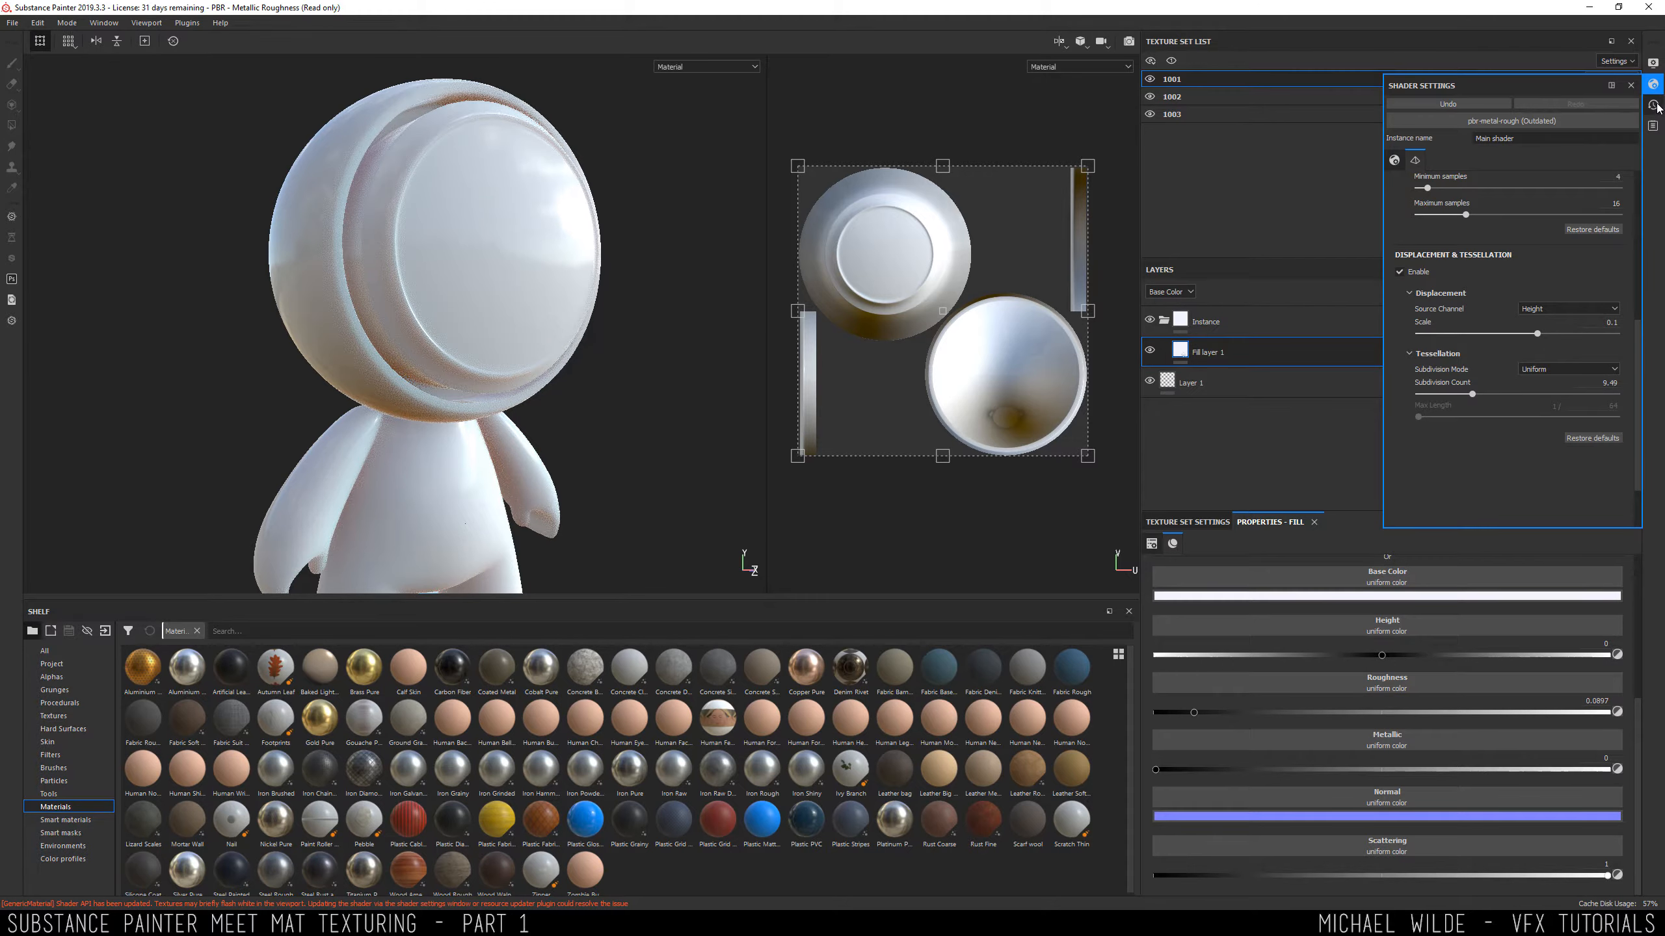
click(1653, 105)
click(1652, 85)
click(1654, 64)
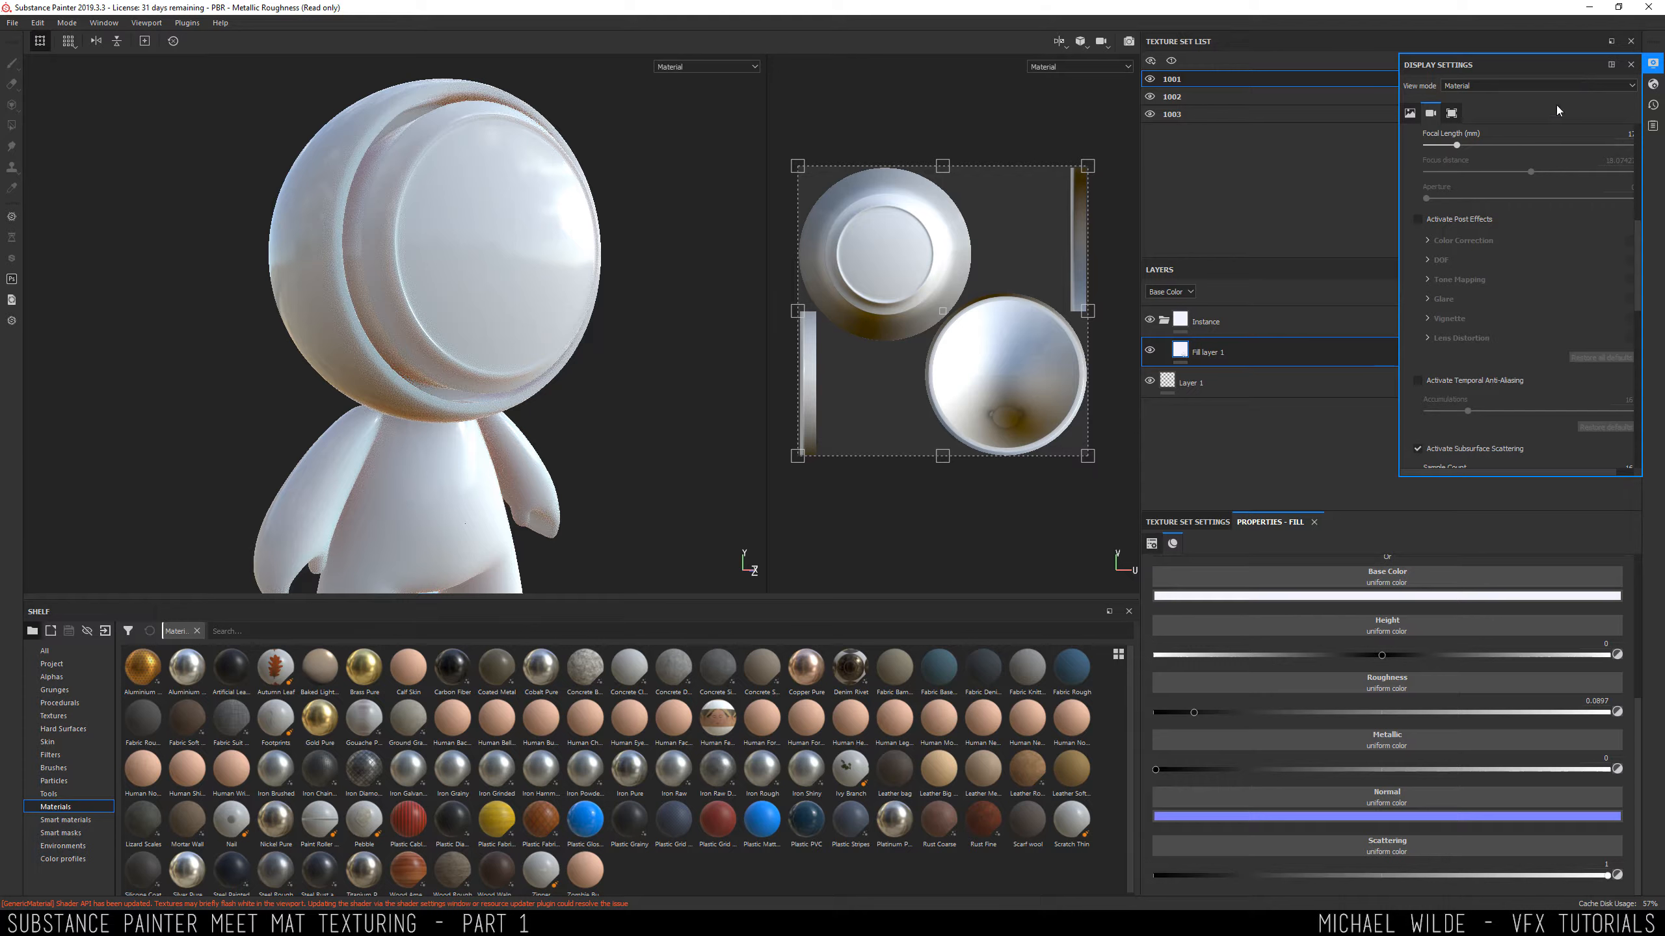
drag(1640, 244, 1640, 146)
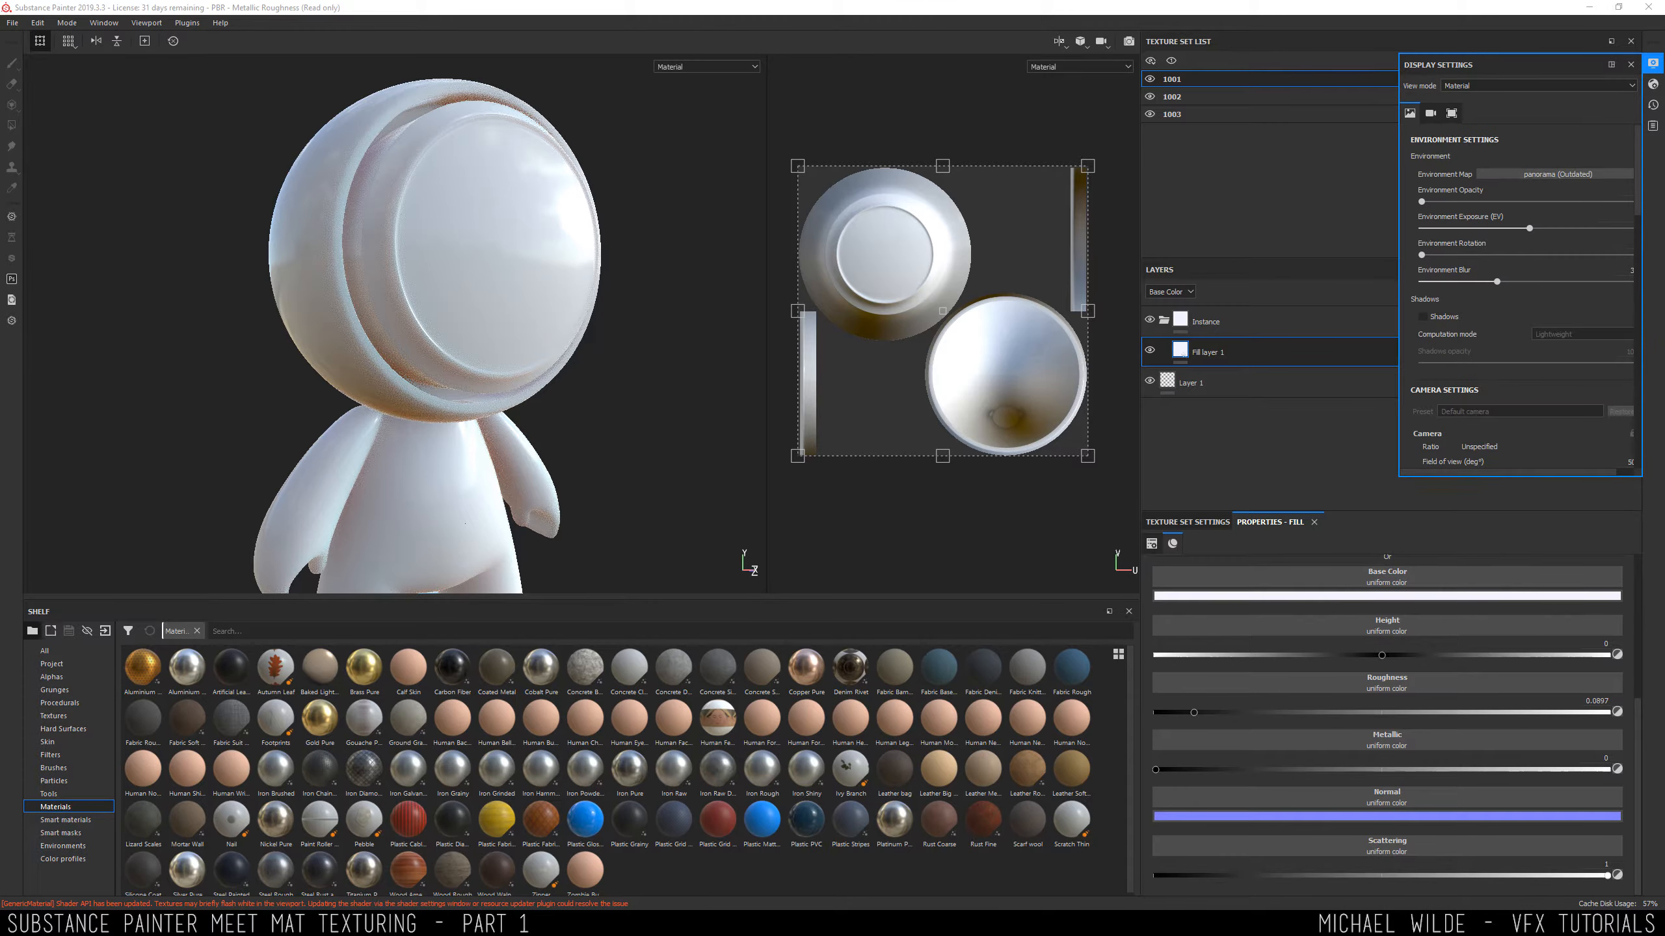
click(1653, 84)
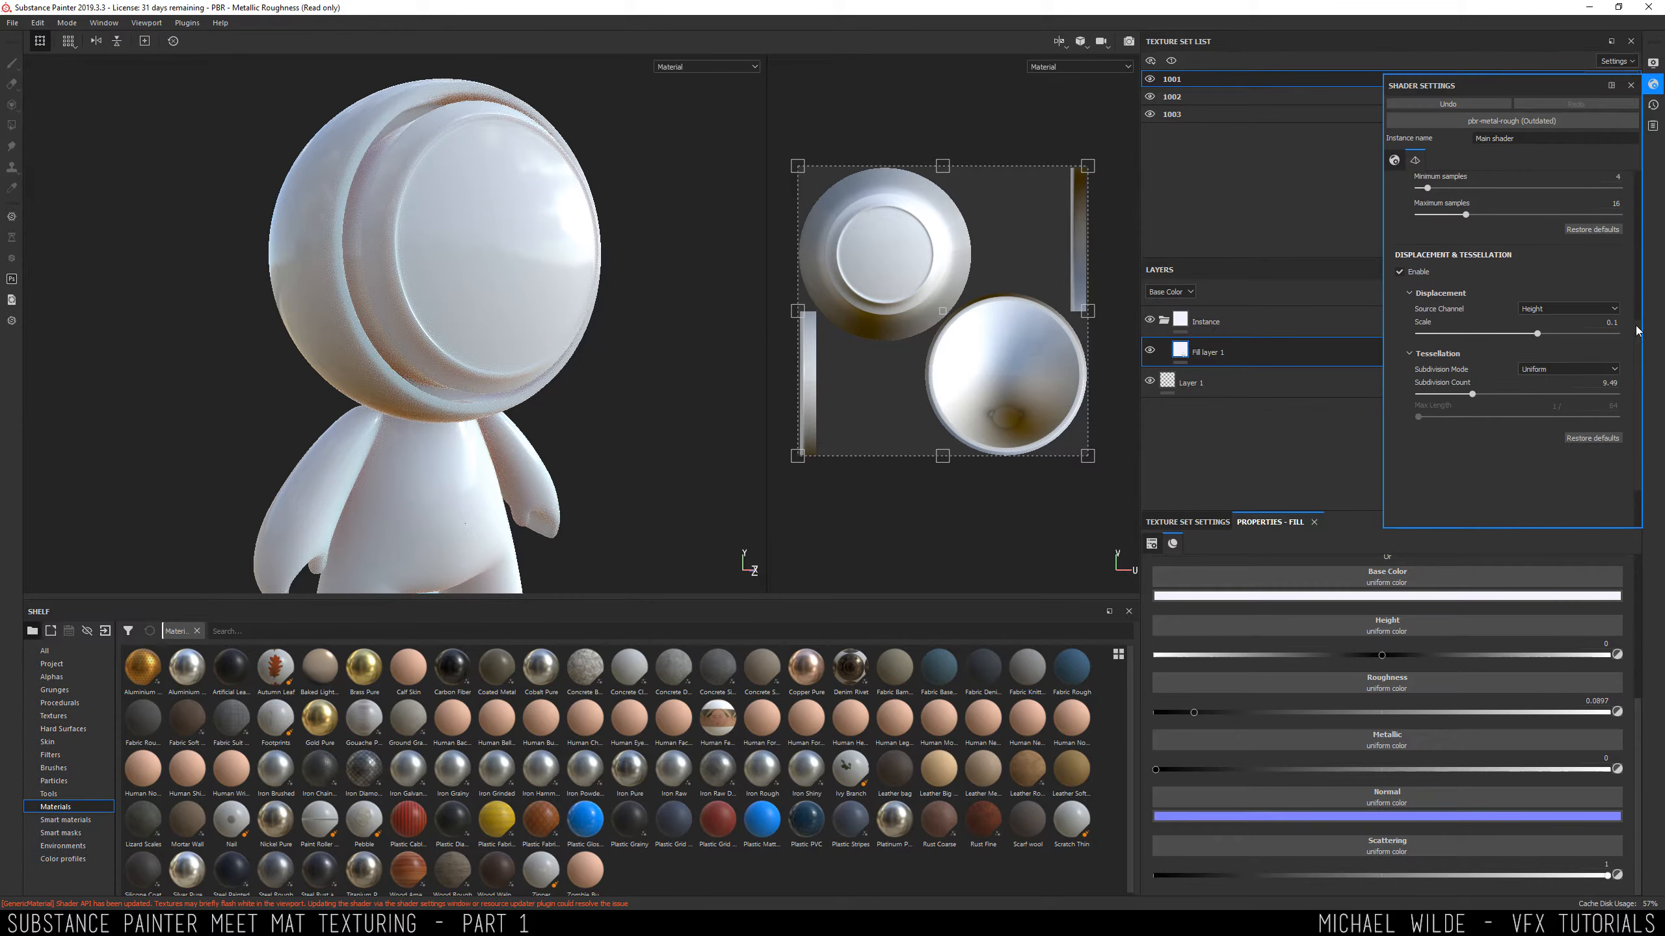
scroll(1514, 328, up, 4)
click(1511, 325)
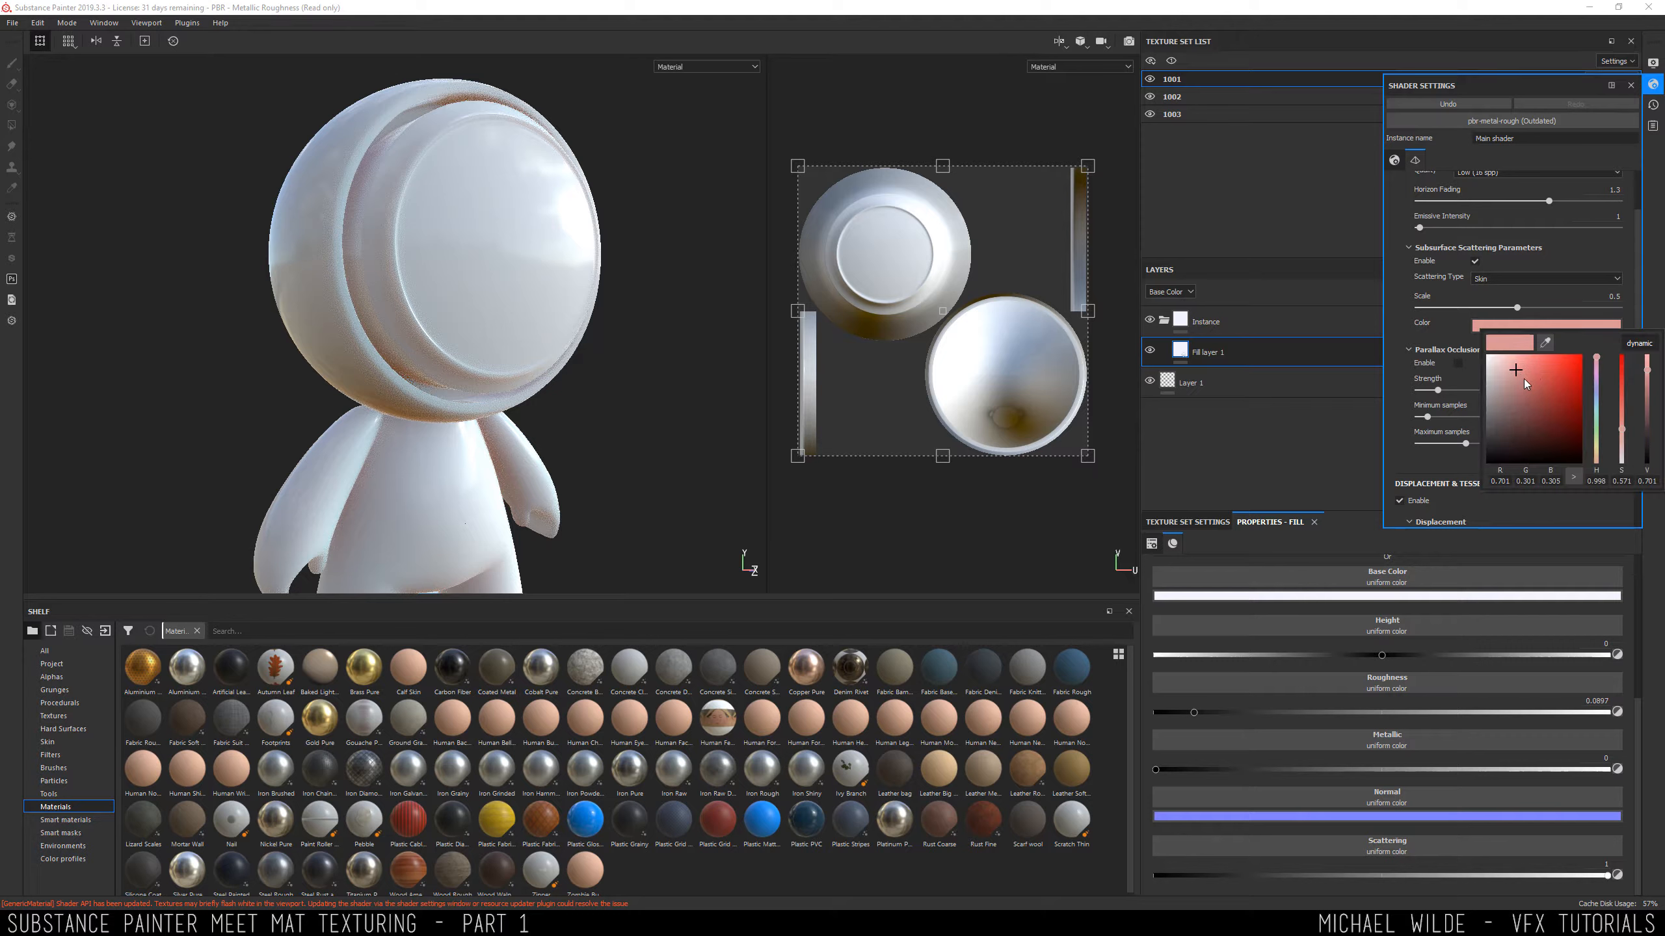
drag(1598, 391, 1600, 406)
mouse_move(1513, 371)
mouse_down()
mouse_move(1518, 352)
mouse_move(1502, 353)
mouse_up()
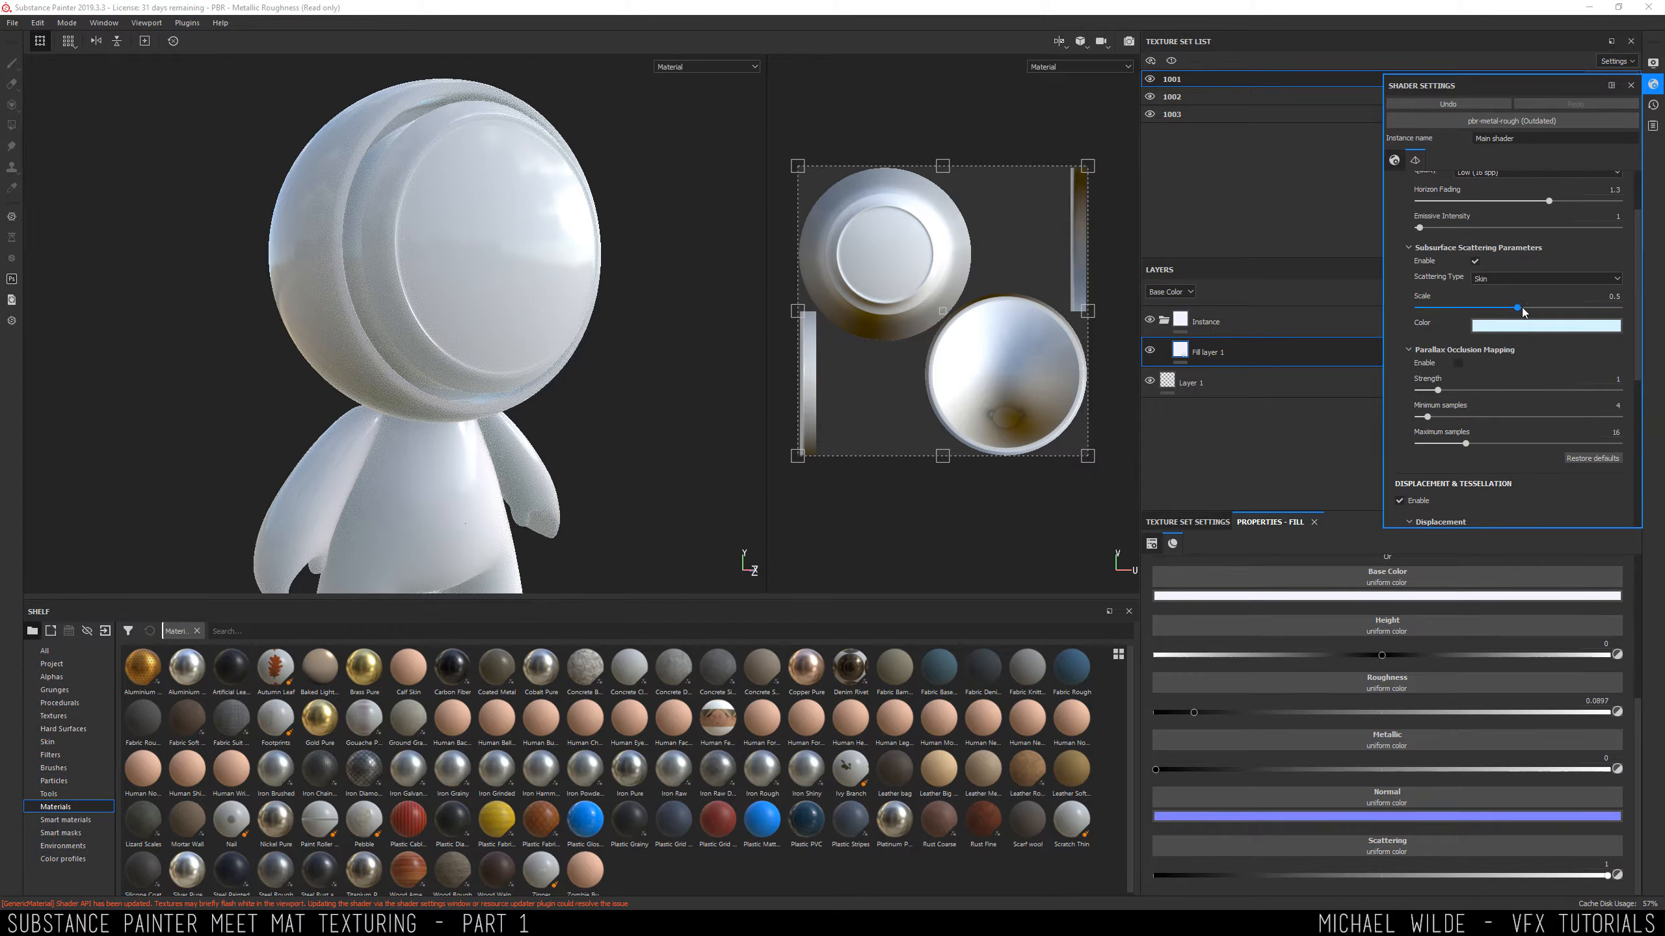
Set the subsurface scattering Scale of the Main shader to 0.05, checking the shading around the head.
drag(1518, 308, 1421, 307)
alt+drag(485, 236, 406, 243)
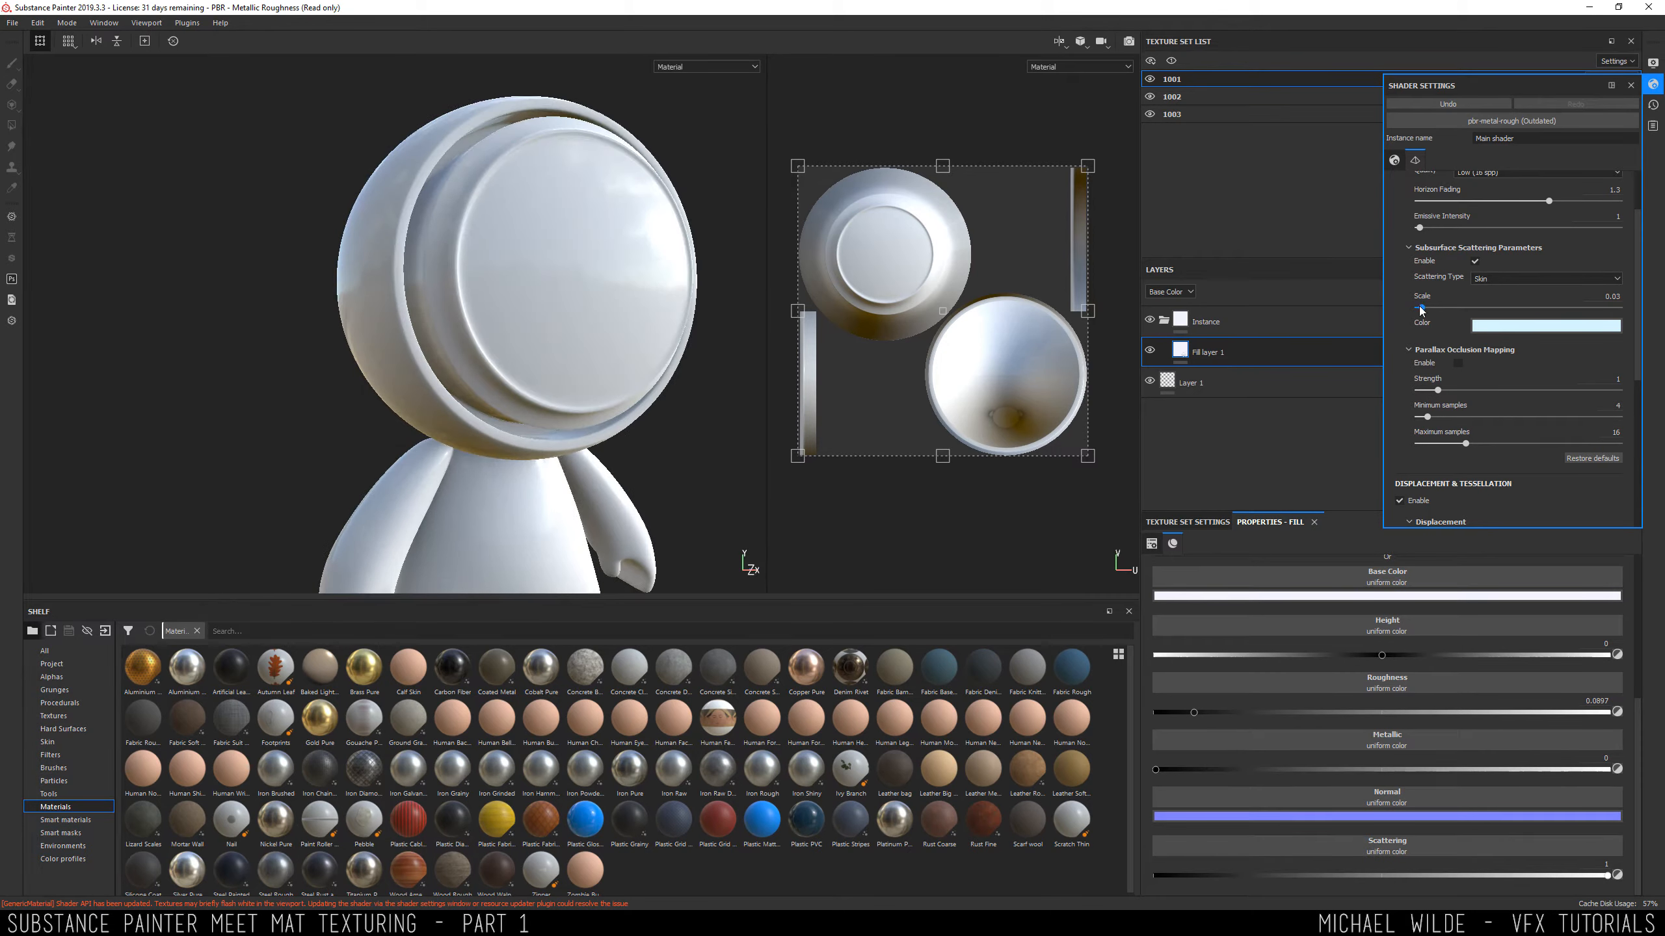
drag(1421, 307, 1426, 307)
alt+drag(367, 298, 495, 365)
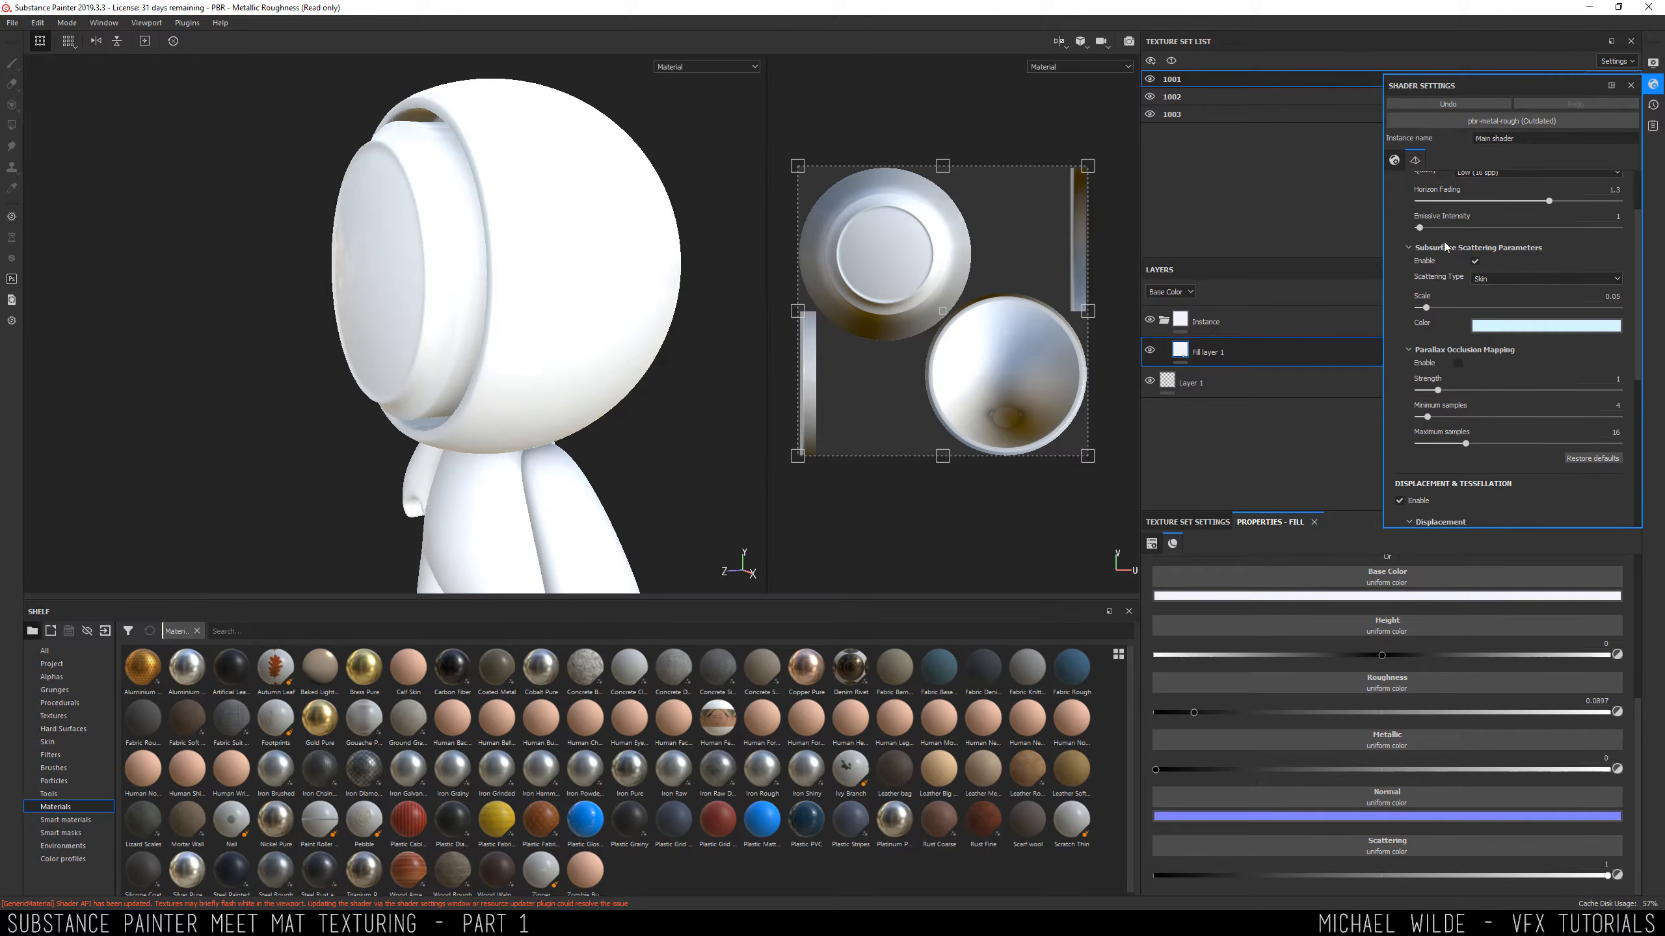
Compare the model with subsurface scattering disabled and enabled, leave it enabled, and close the shader settings.
click(1476, 261)
click(1475, 261)
click(1475, 261)
click(1476, 260)
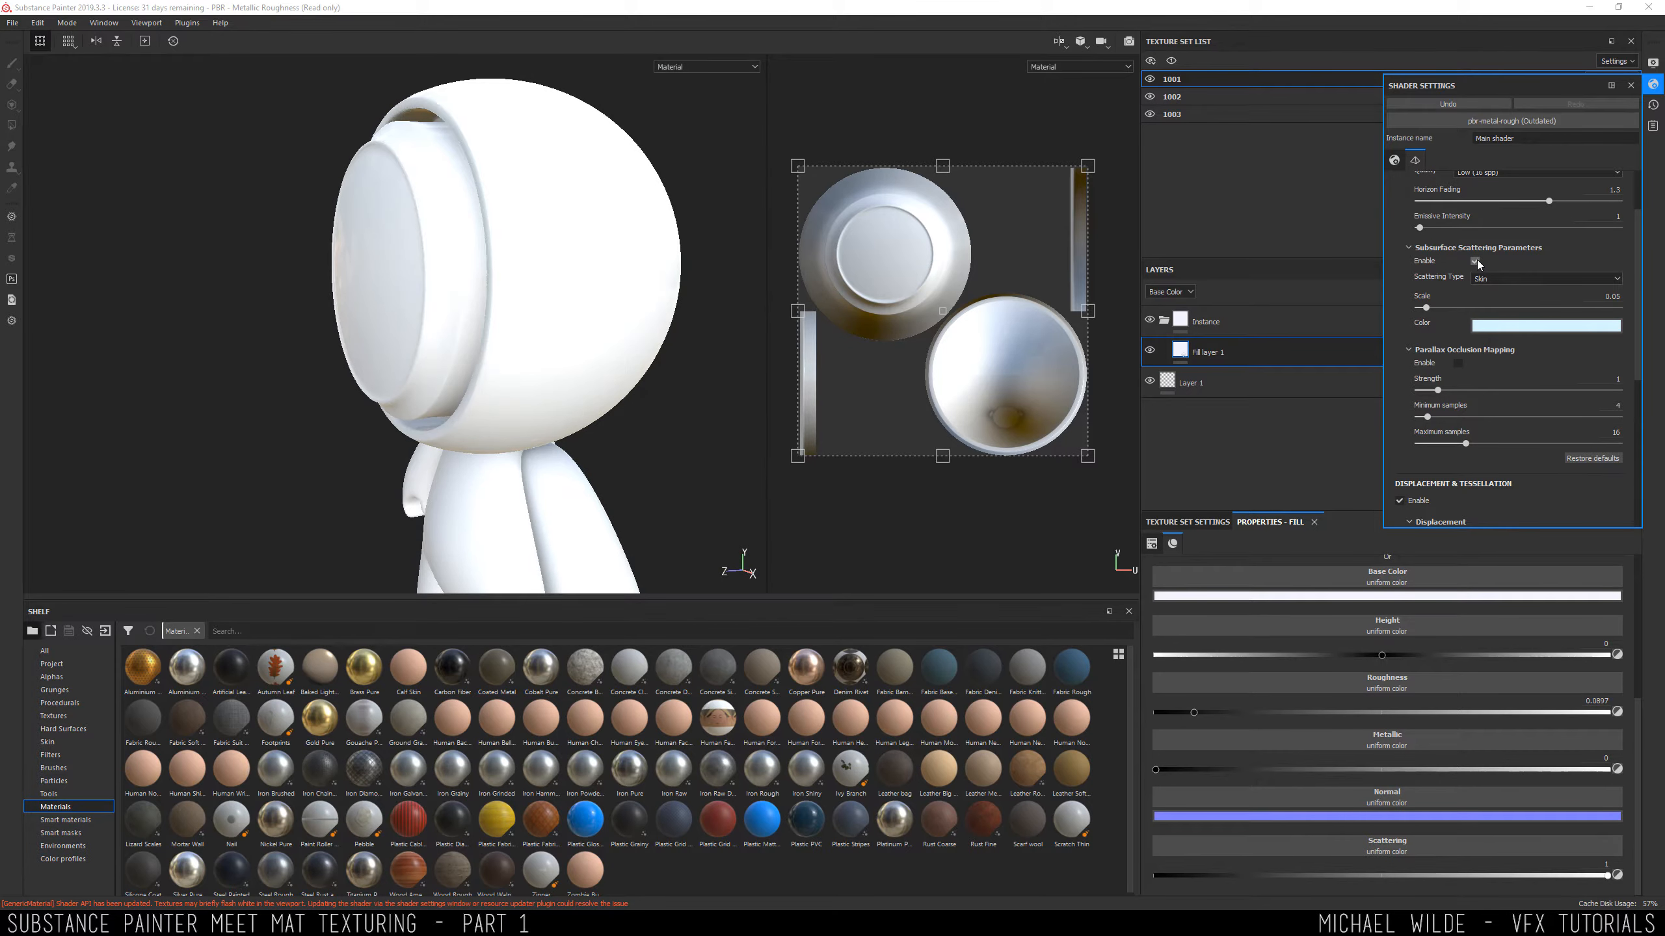
click(1476, 260)
click(1475, 261)
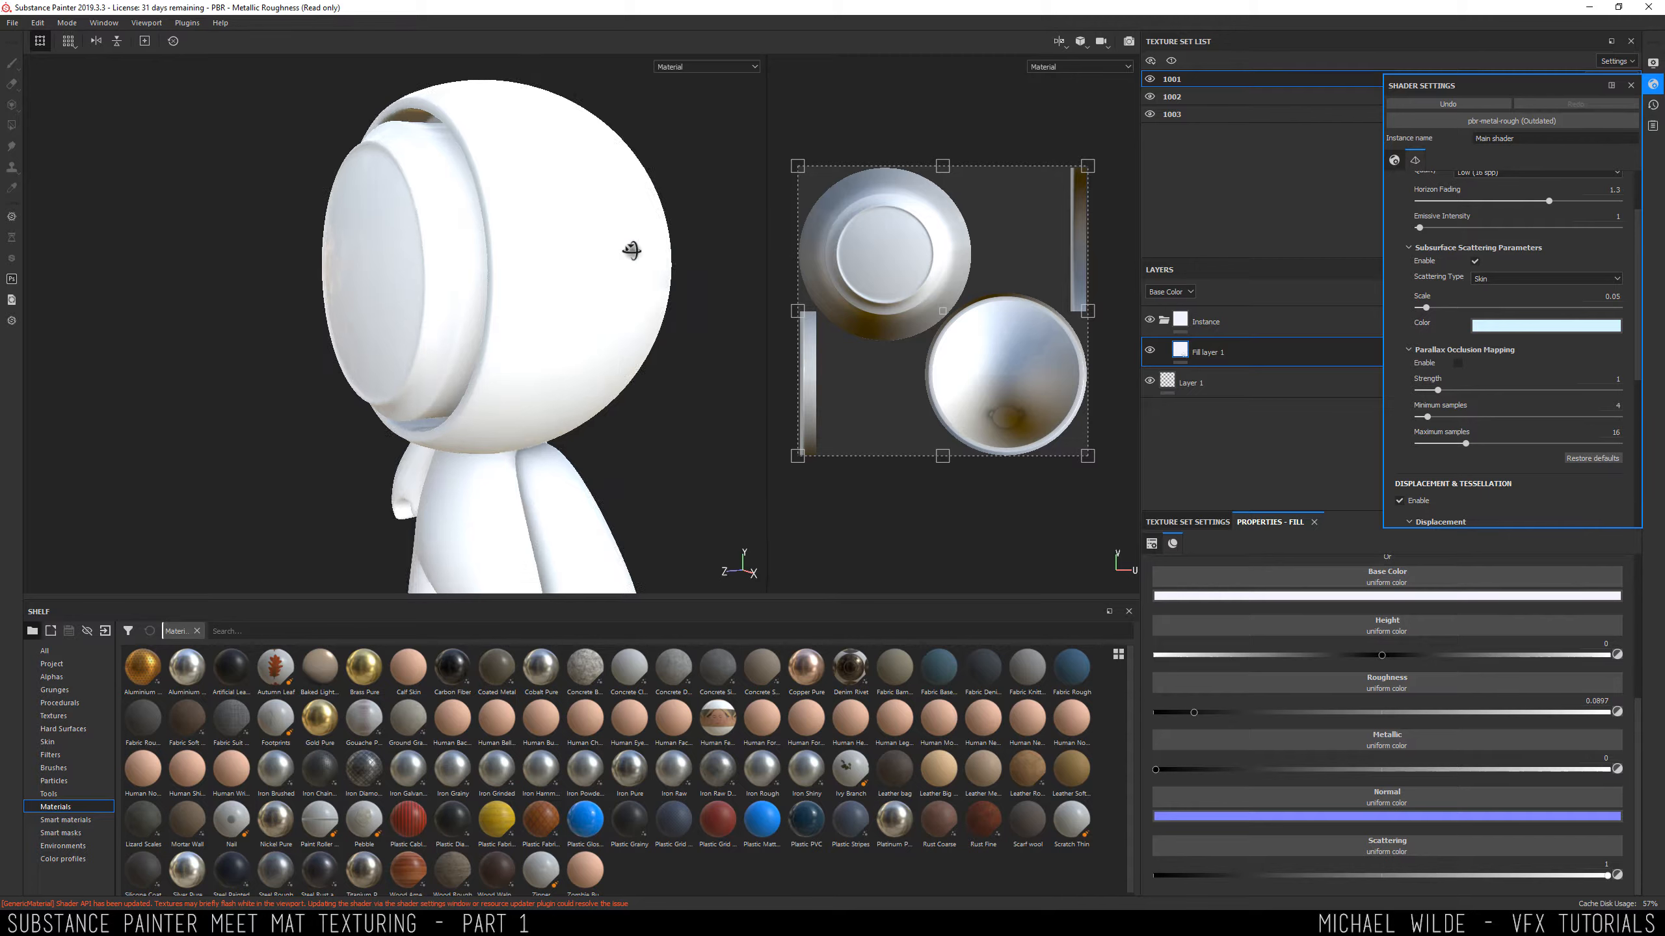
alt+drag(632, 252, 601, 345)
alt+right_drag(601, 345, 606, 377)
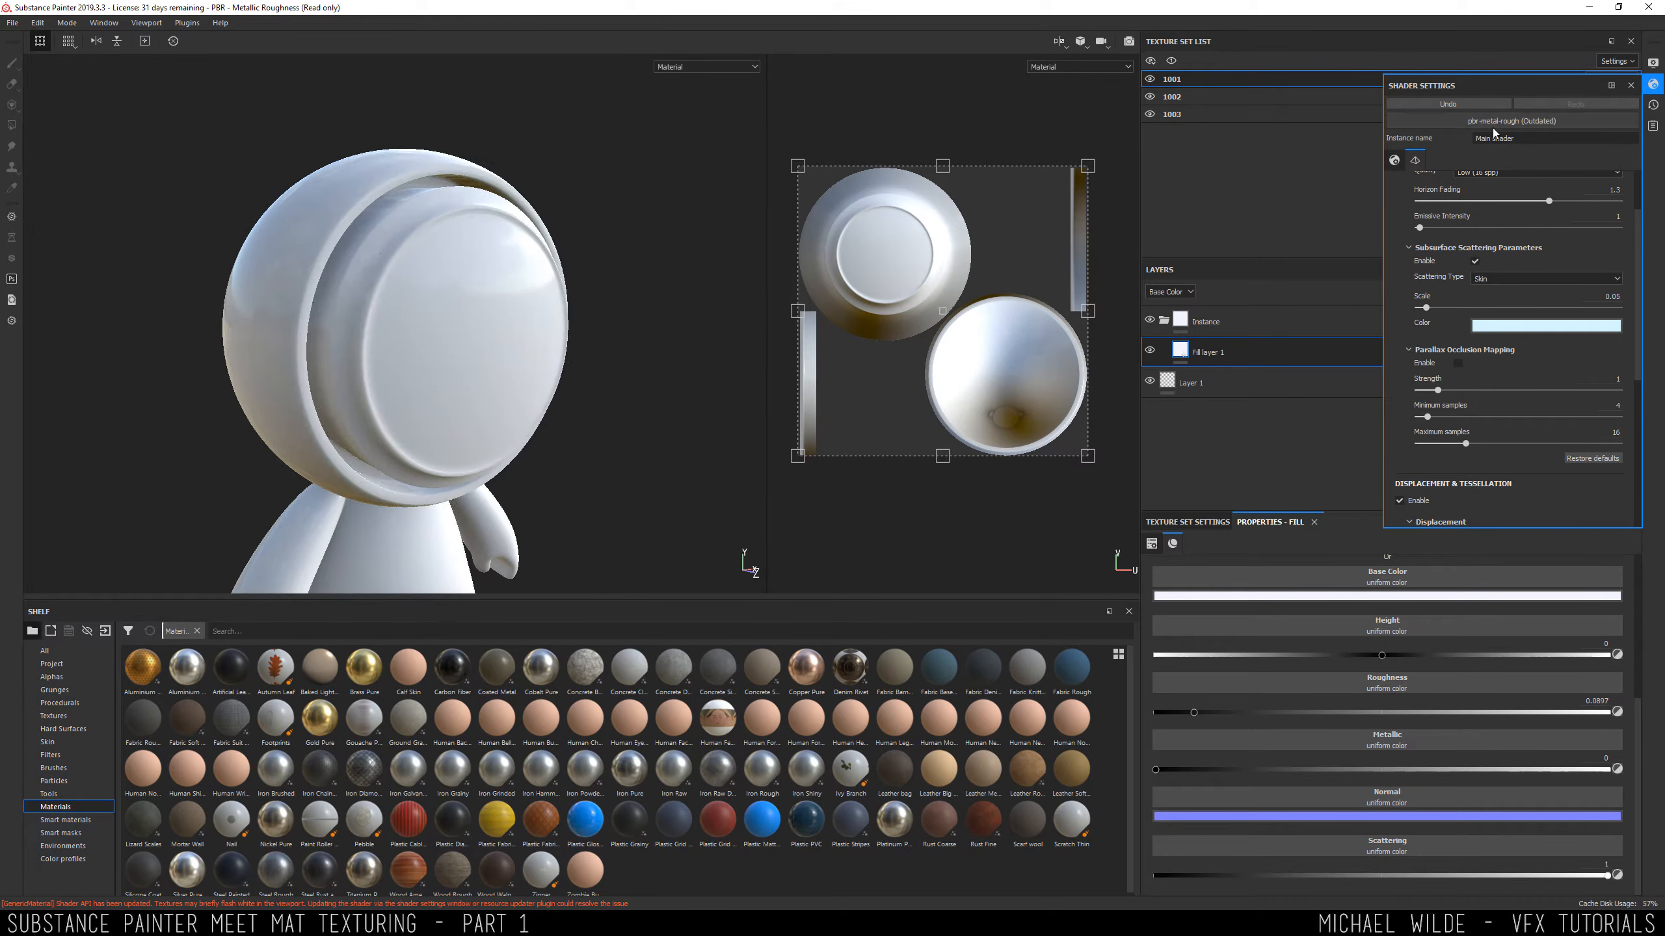
click(1630, 86)
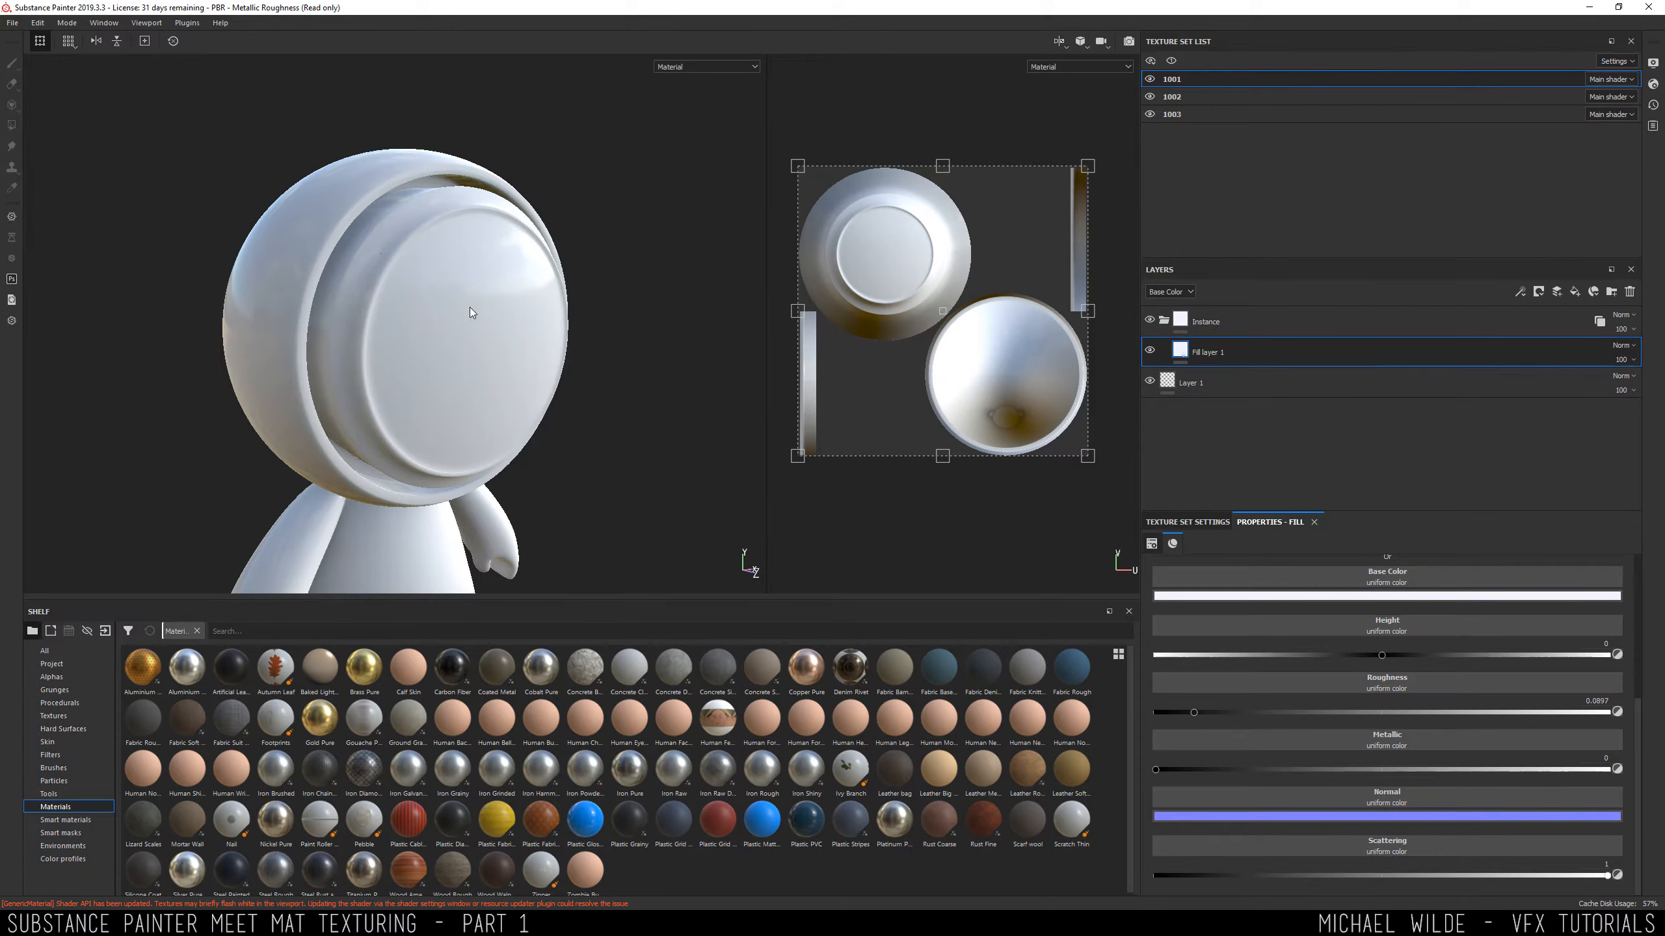
alt+drag(443, 207, 340, 296)
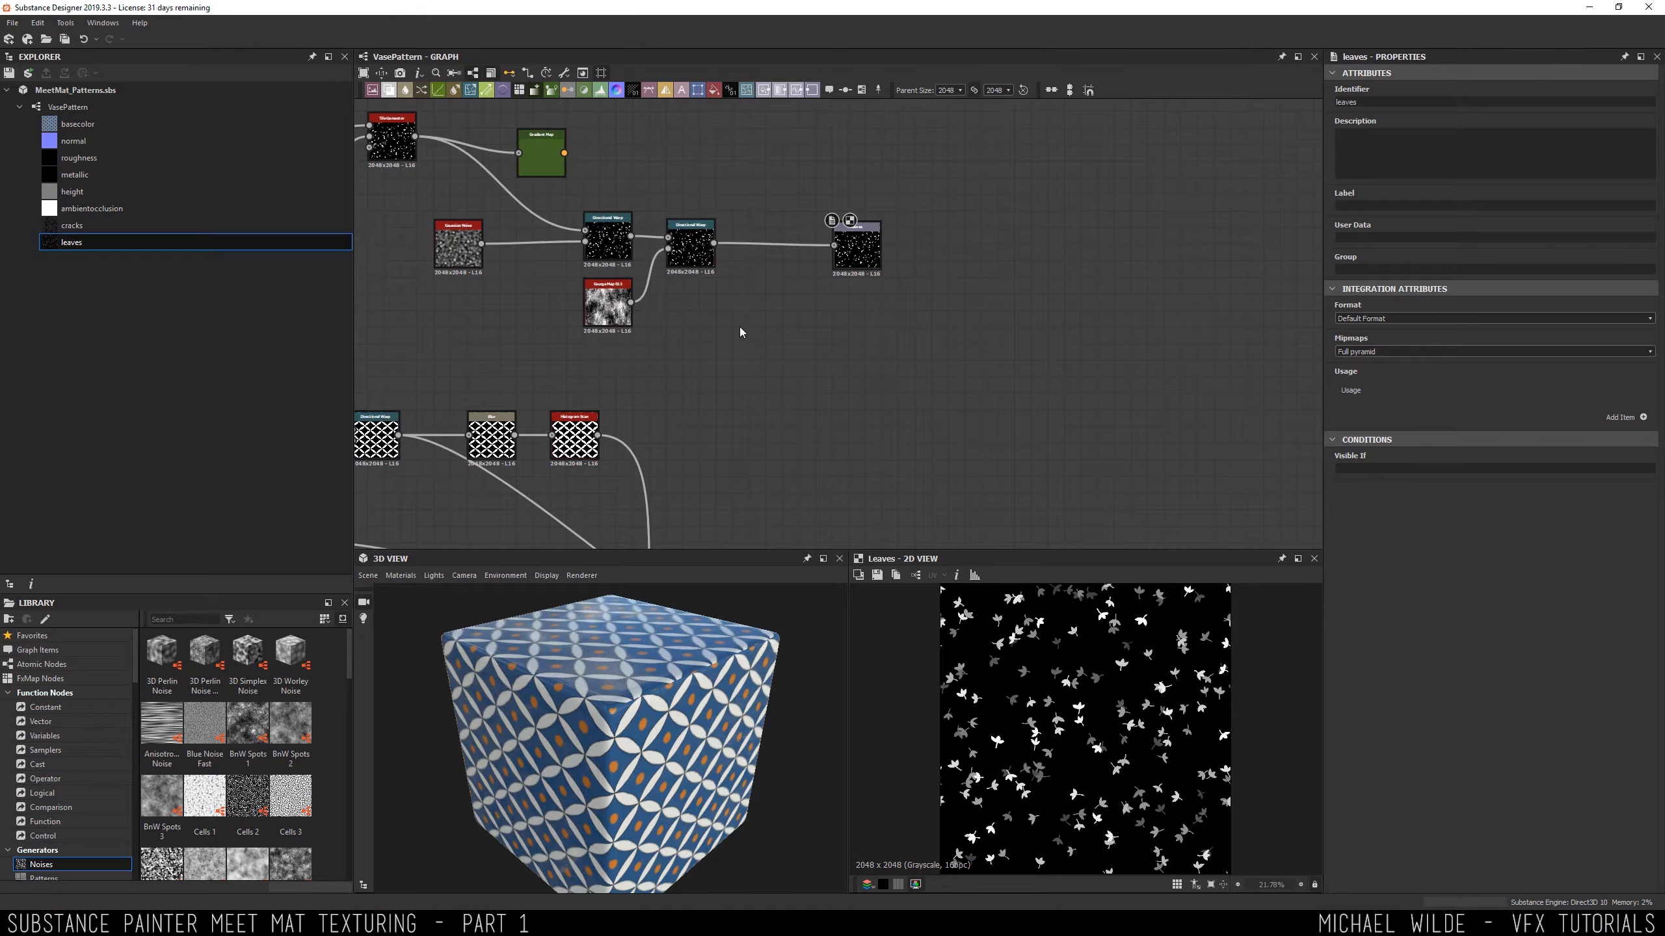
Follow the leaf network of the VasePattern graph from its source shapes to the leaves output, with the 2D preview enlarged.
scroll(739, 334, up, 3)
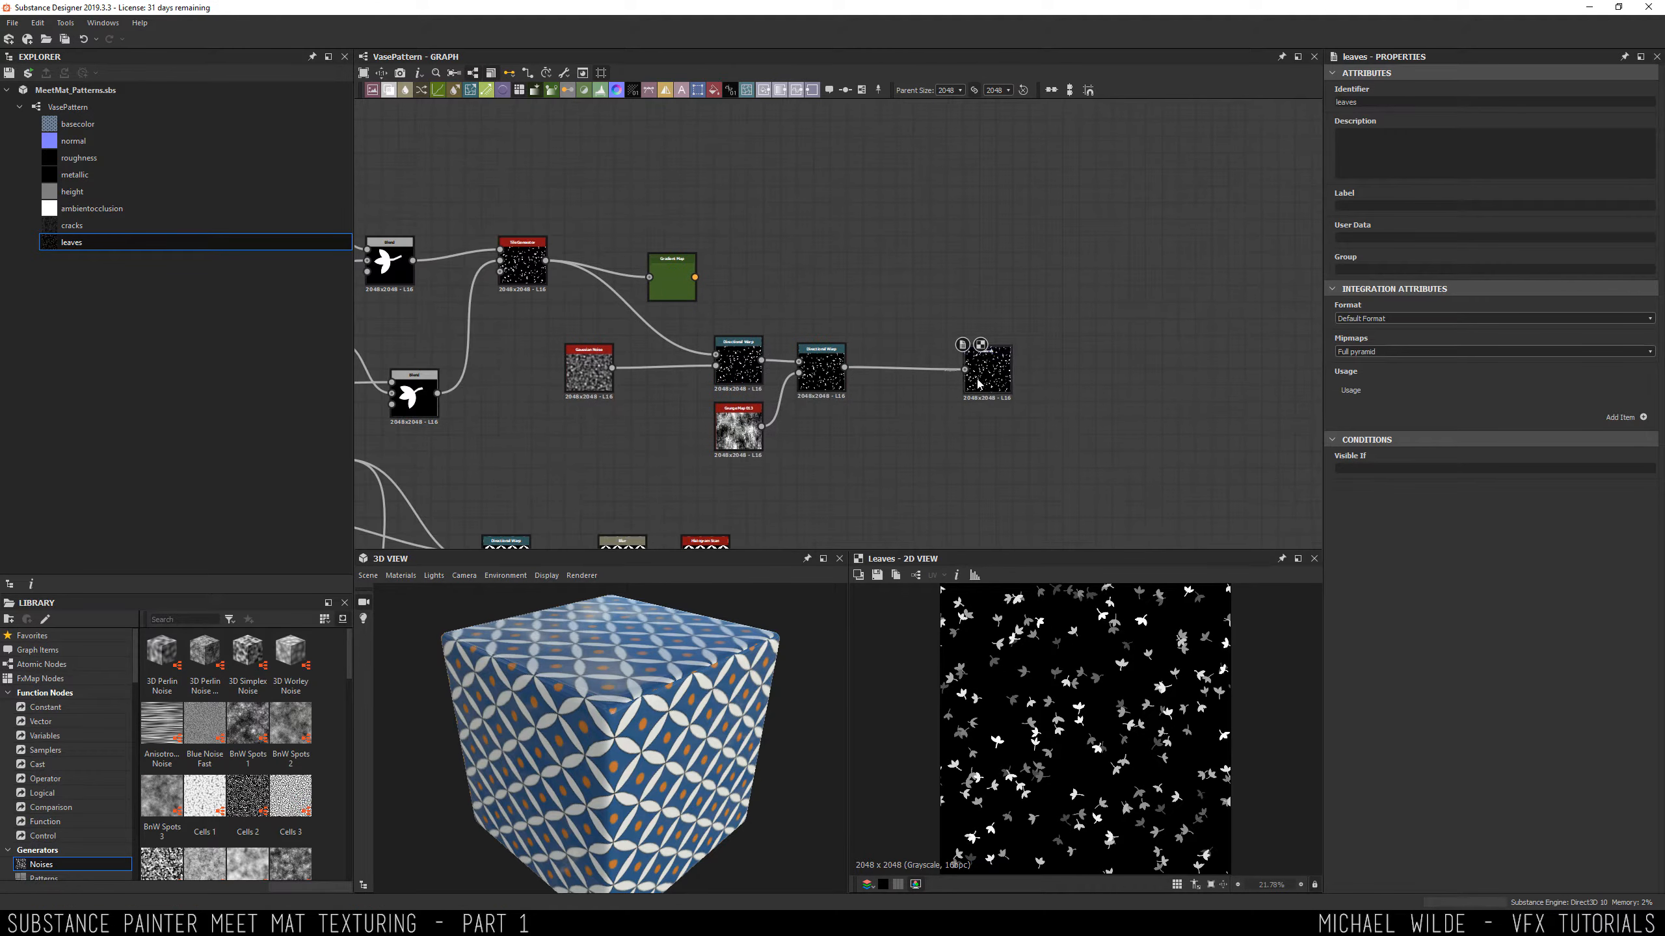
middle_drag(633, 370, 1048, 395)
middle_drag(535, 282, 788, 309)
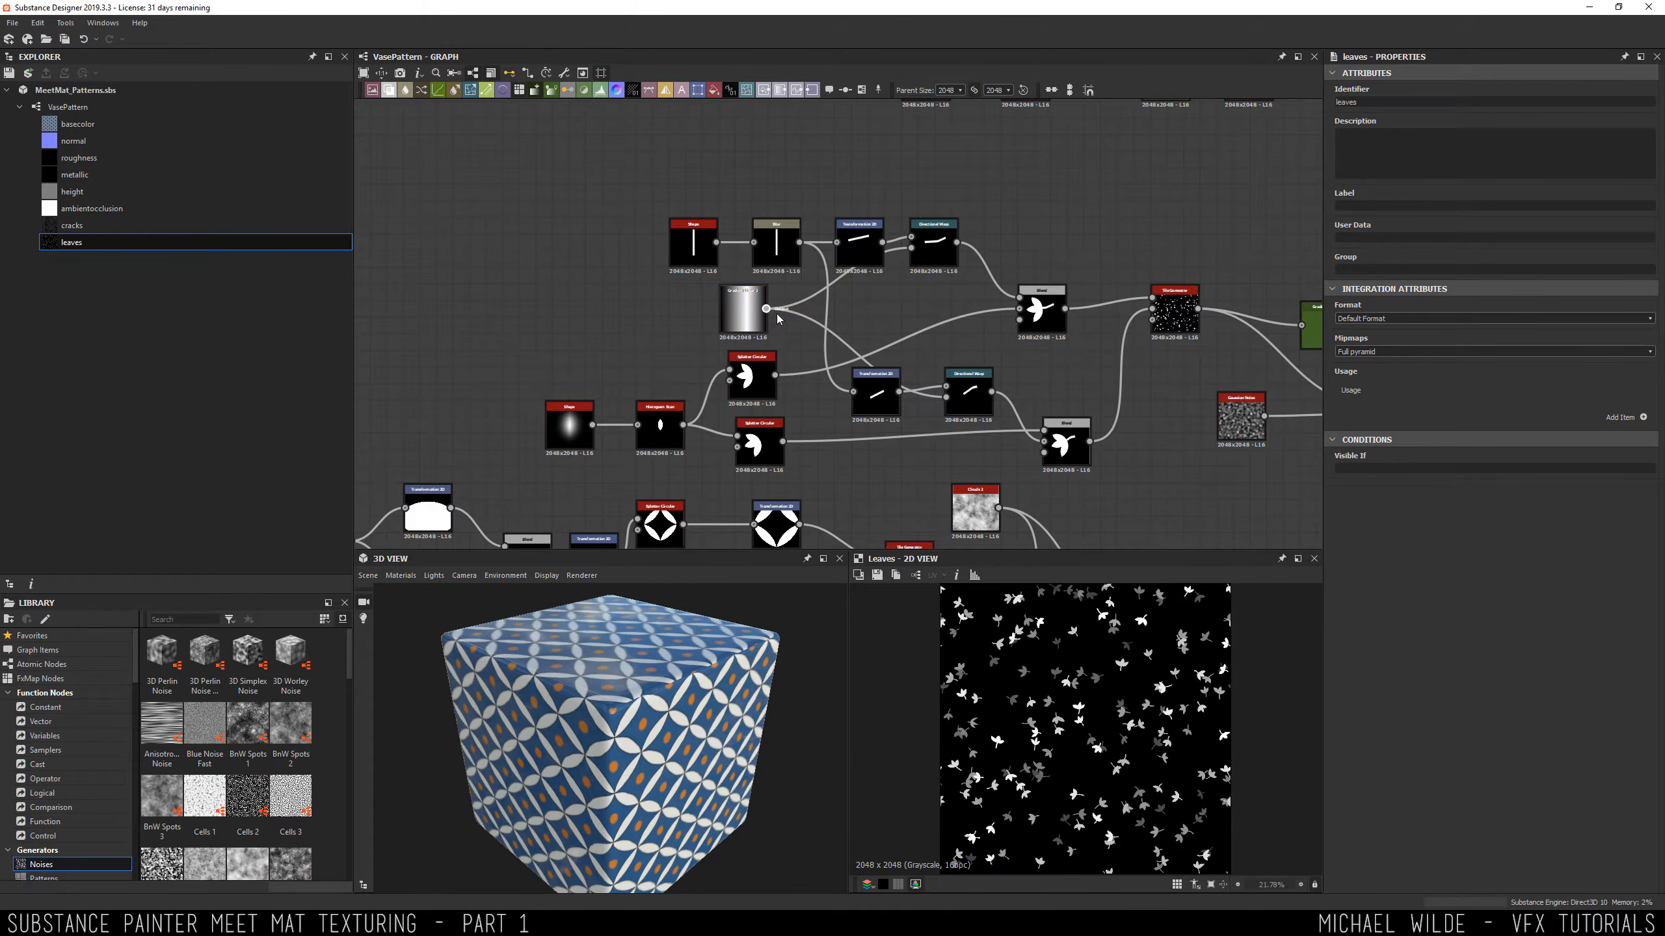
middle_drag(1087, 363, 520, 323)
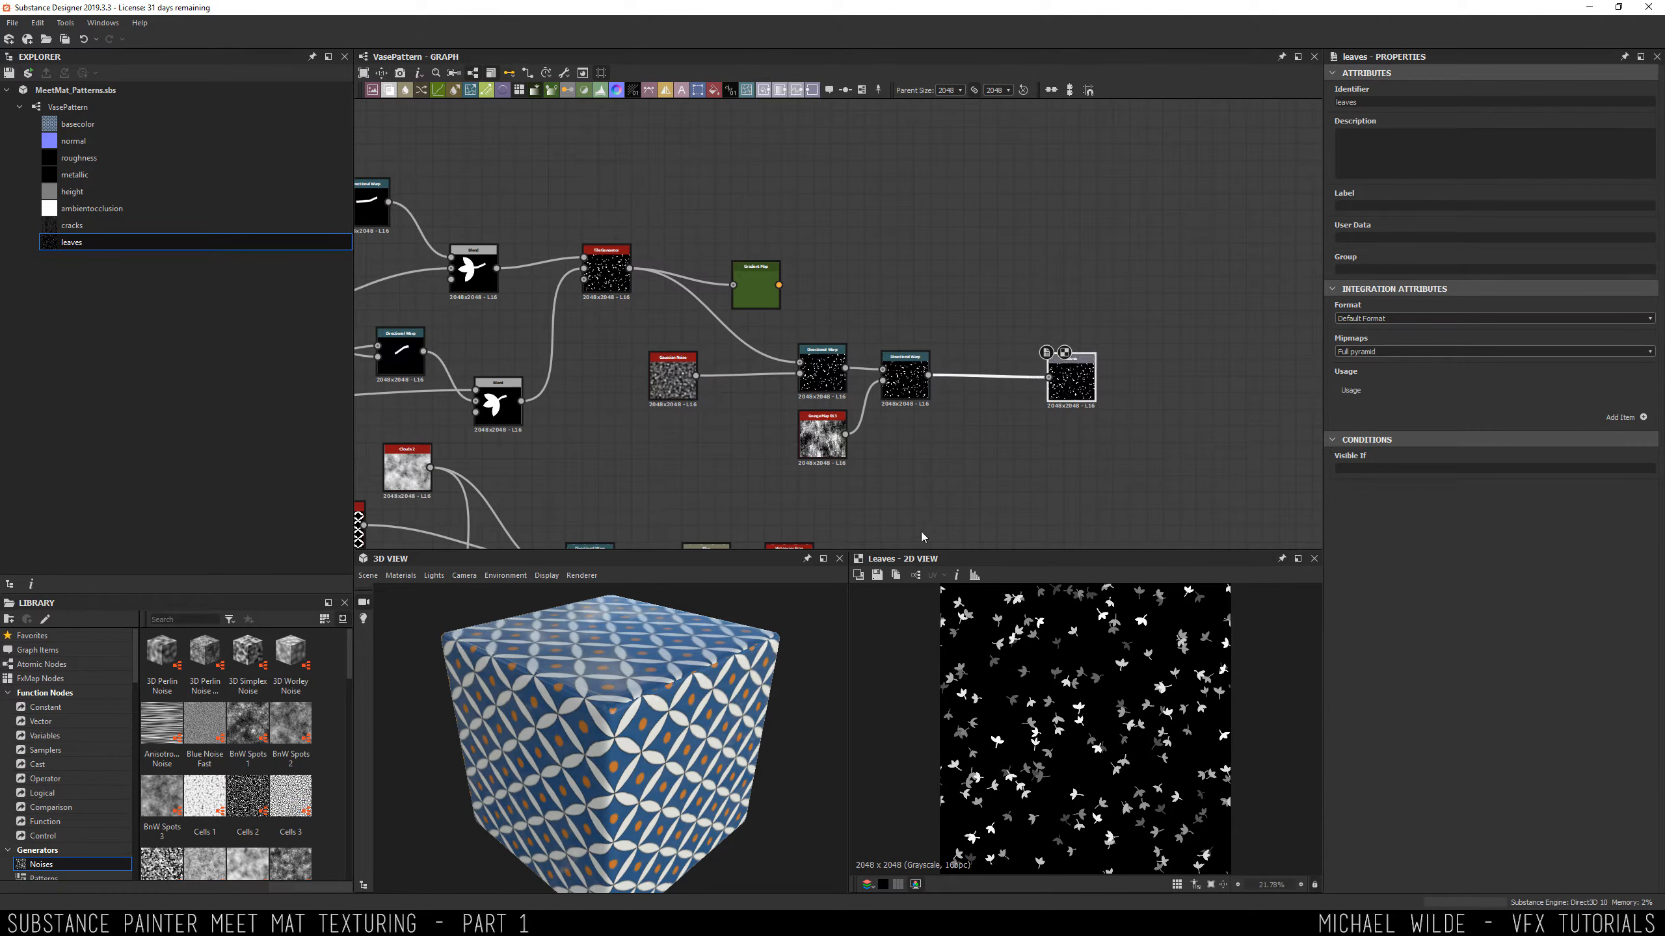
drag(961, 548, 969, 477)
drag(1067, 379, 1067, 387)
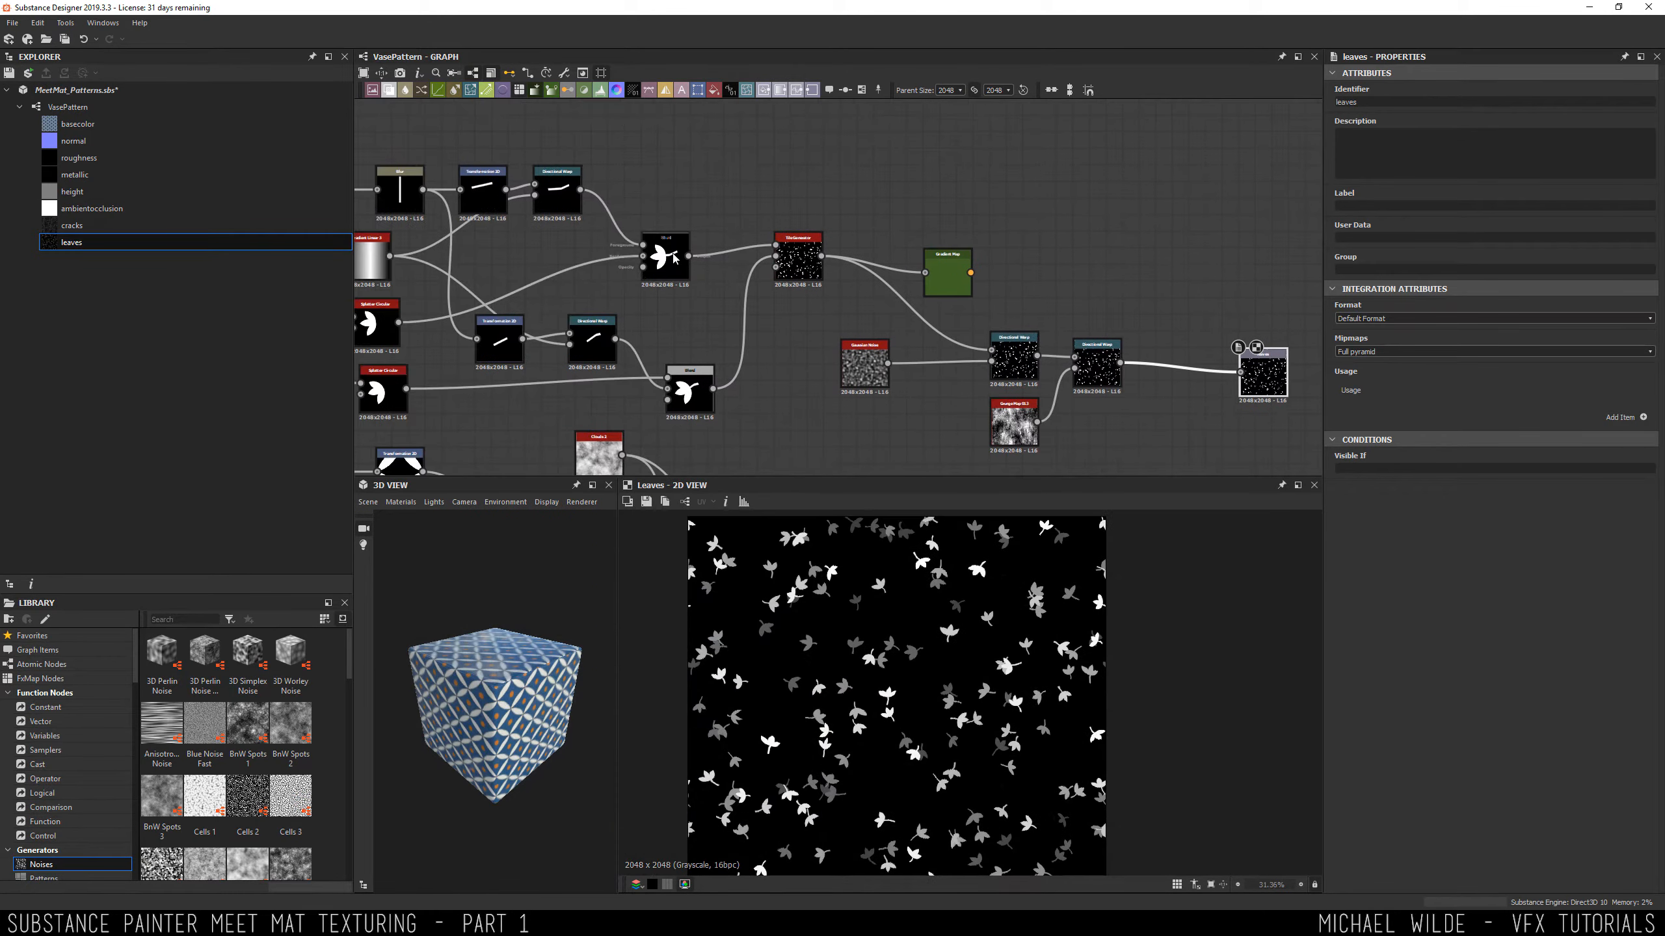
Preview the leaf Tile Generator node and inspect the scattered leaf shapes up close.
double_click(674, 256)
double_click(794, 256)
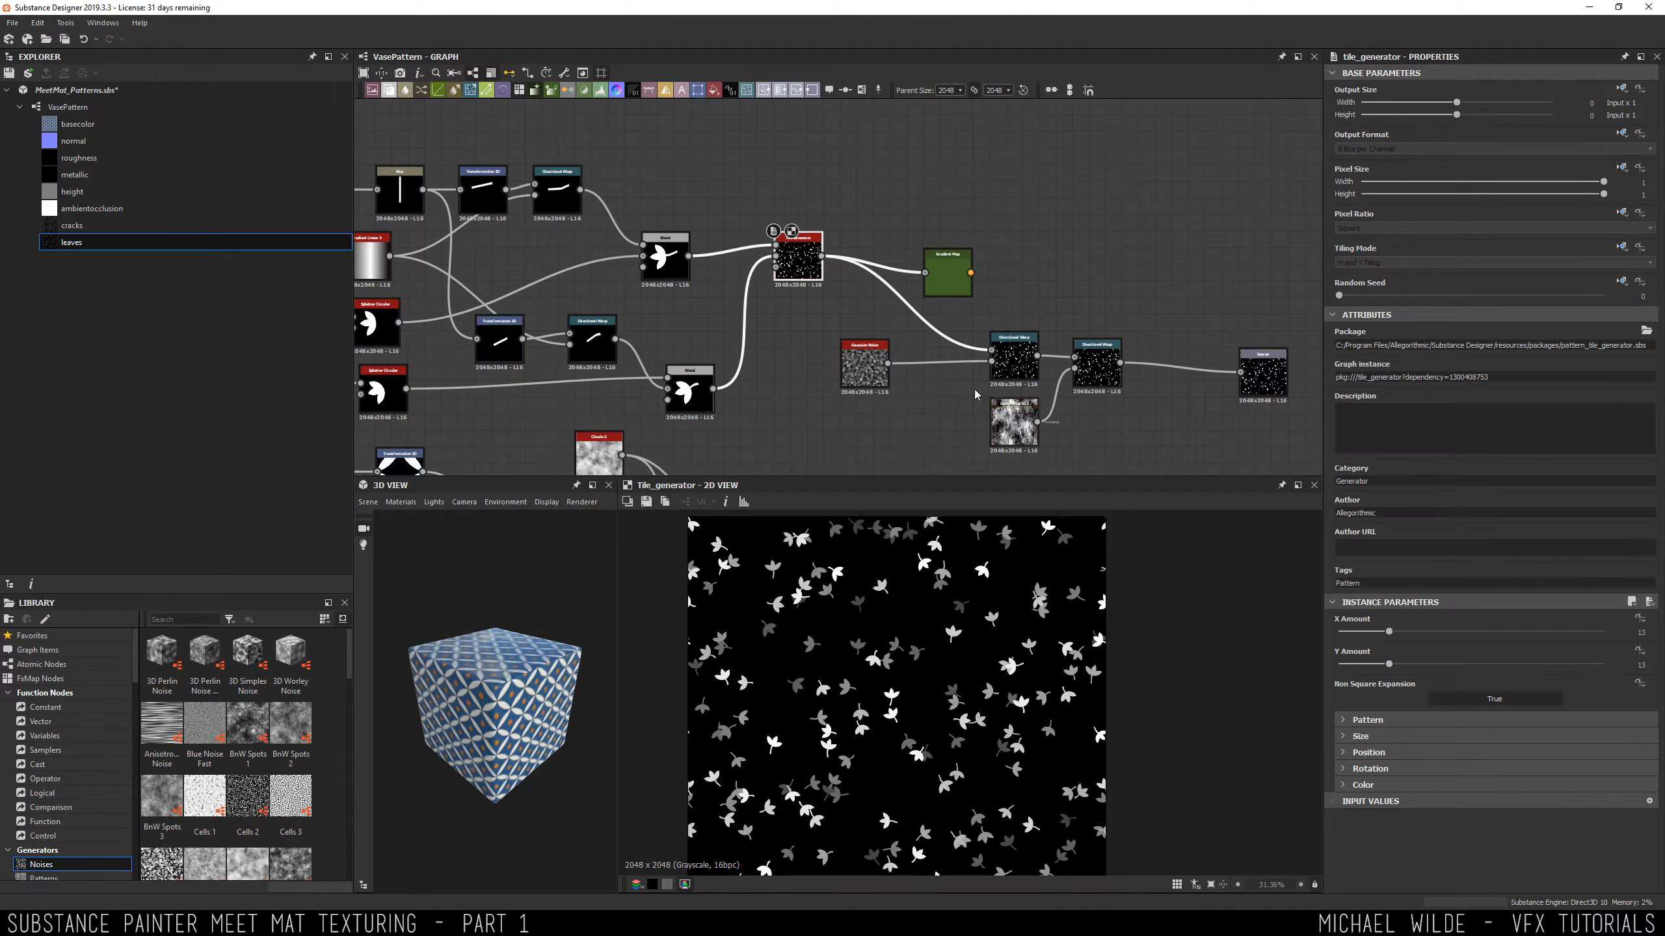
scroll(901, 645, up, 3)
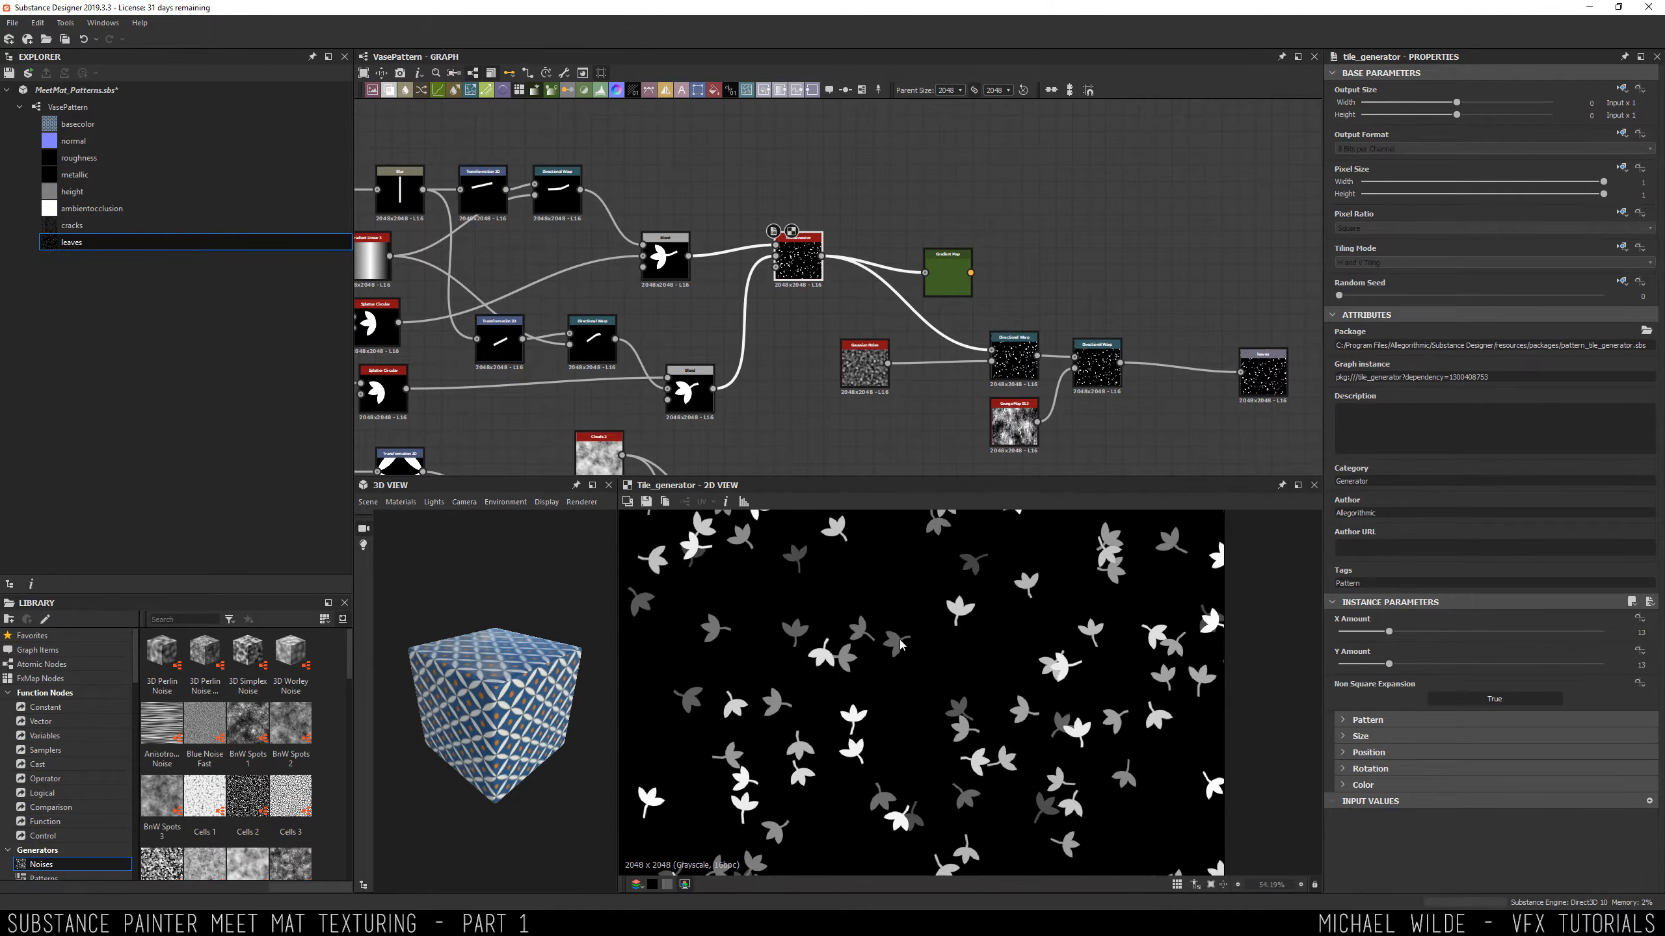
scroll(999, 602, up, 8)
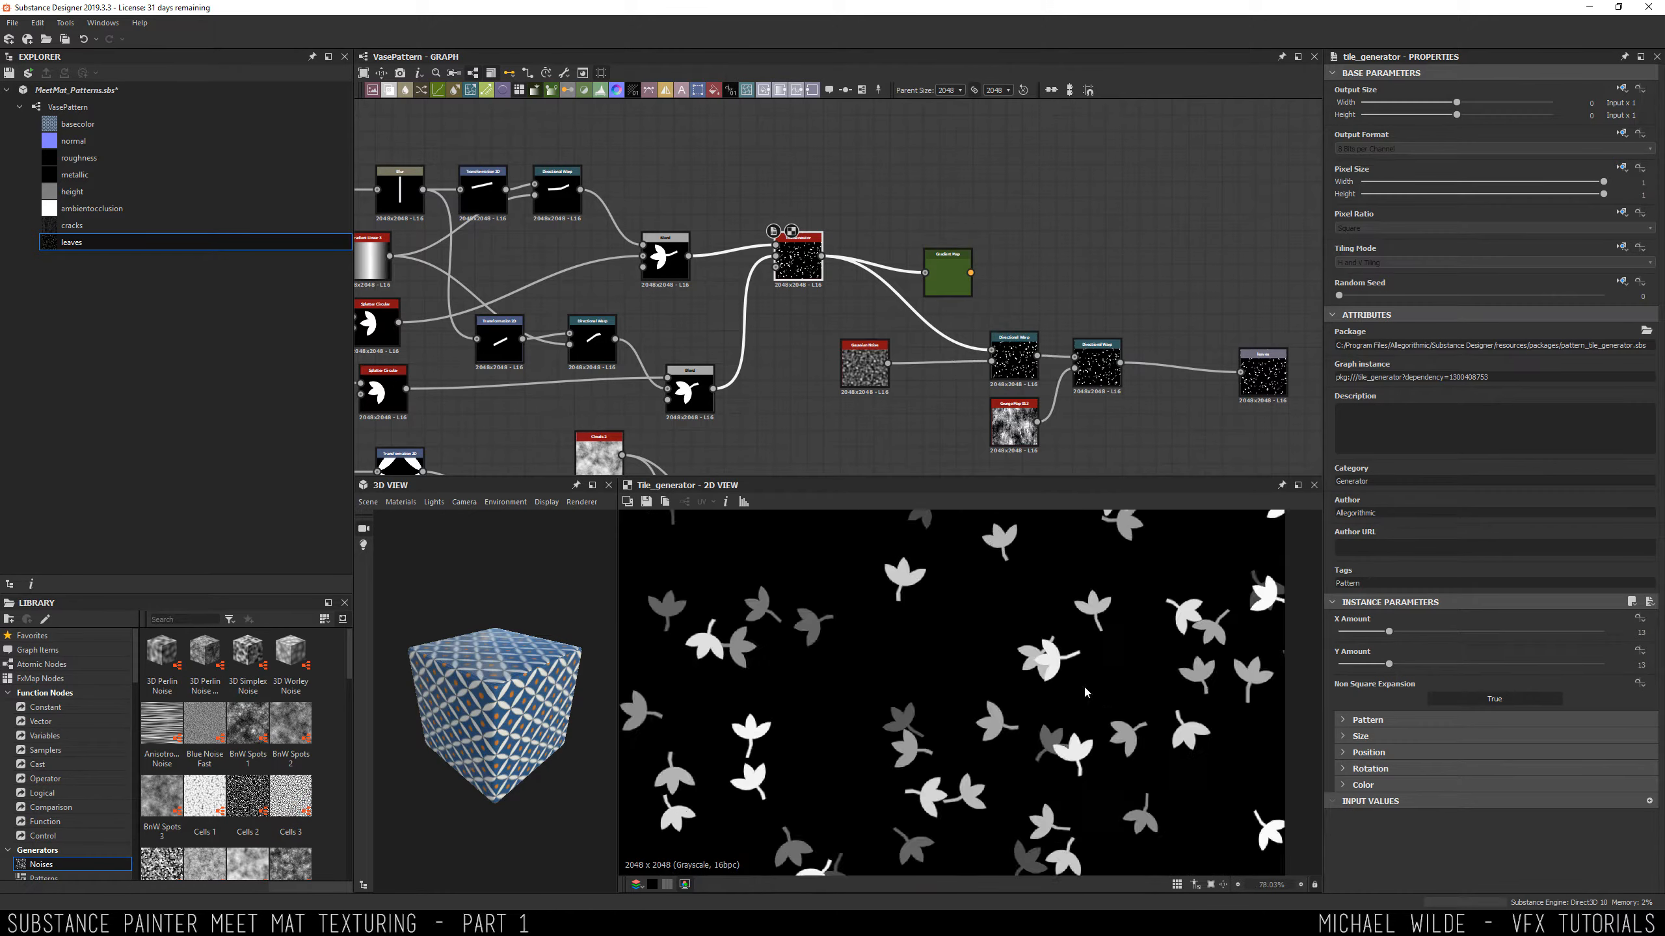
scroll(939, 341, down, 6)
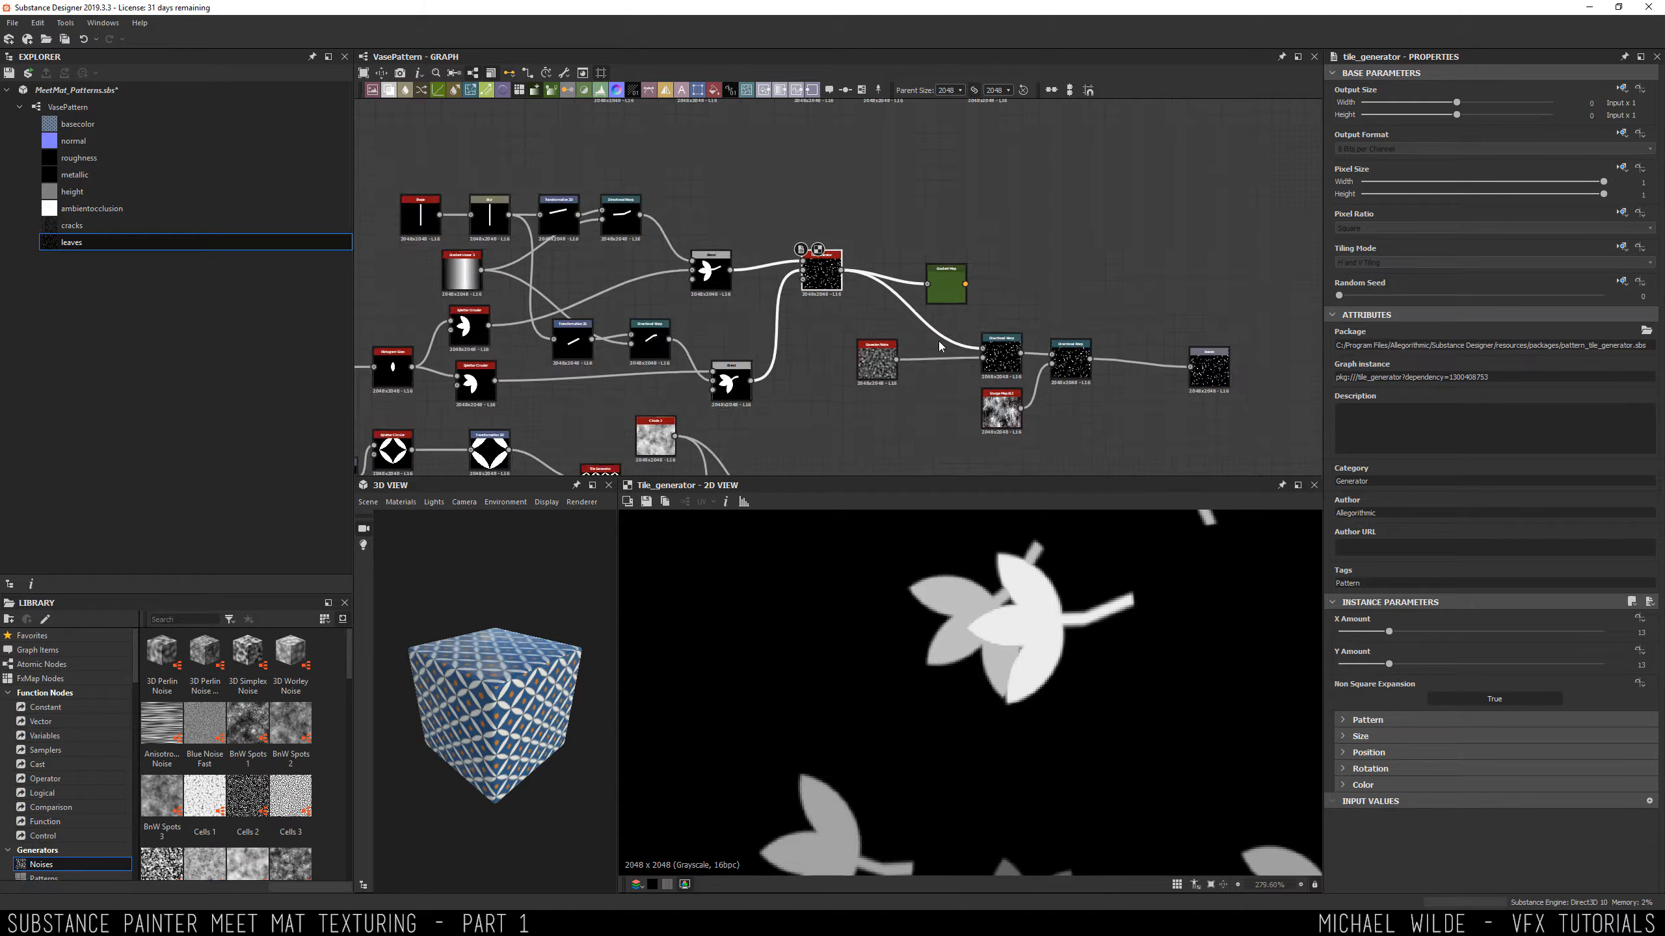
Look over the node network that builds the cracks output, giving the graph view more height.
scroll(916, 594, down, 10)
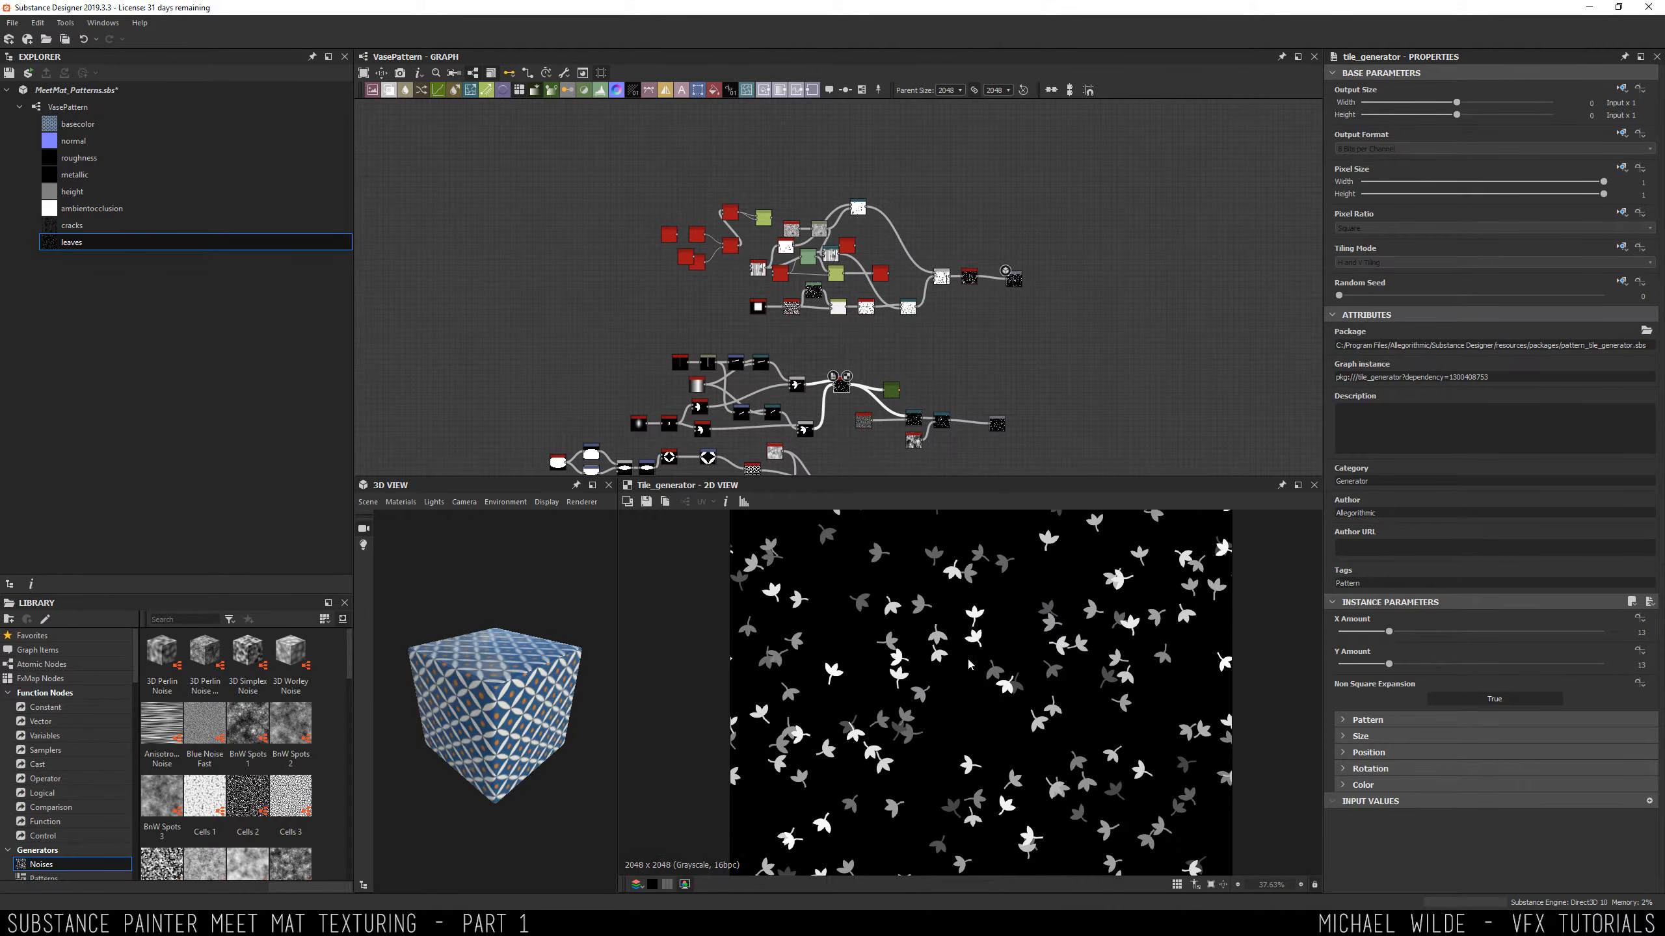
scroll(1009, 289, up, 6)
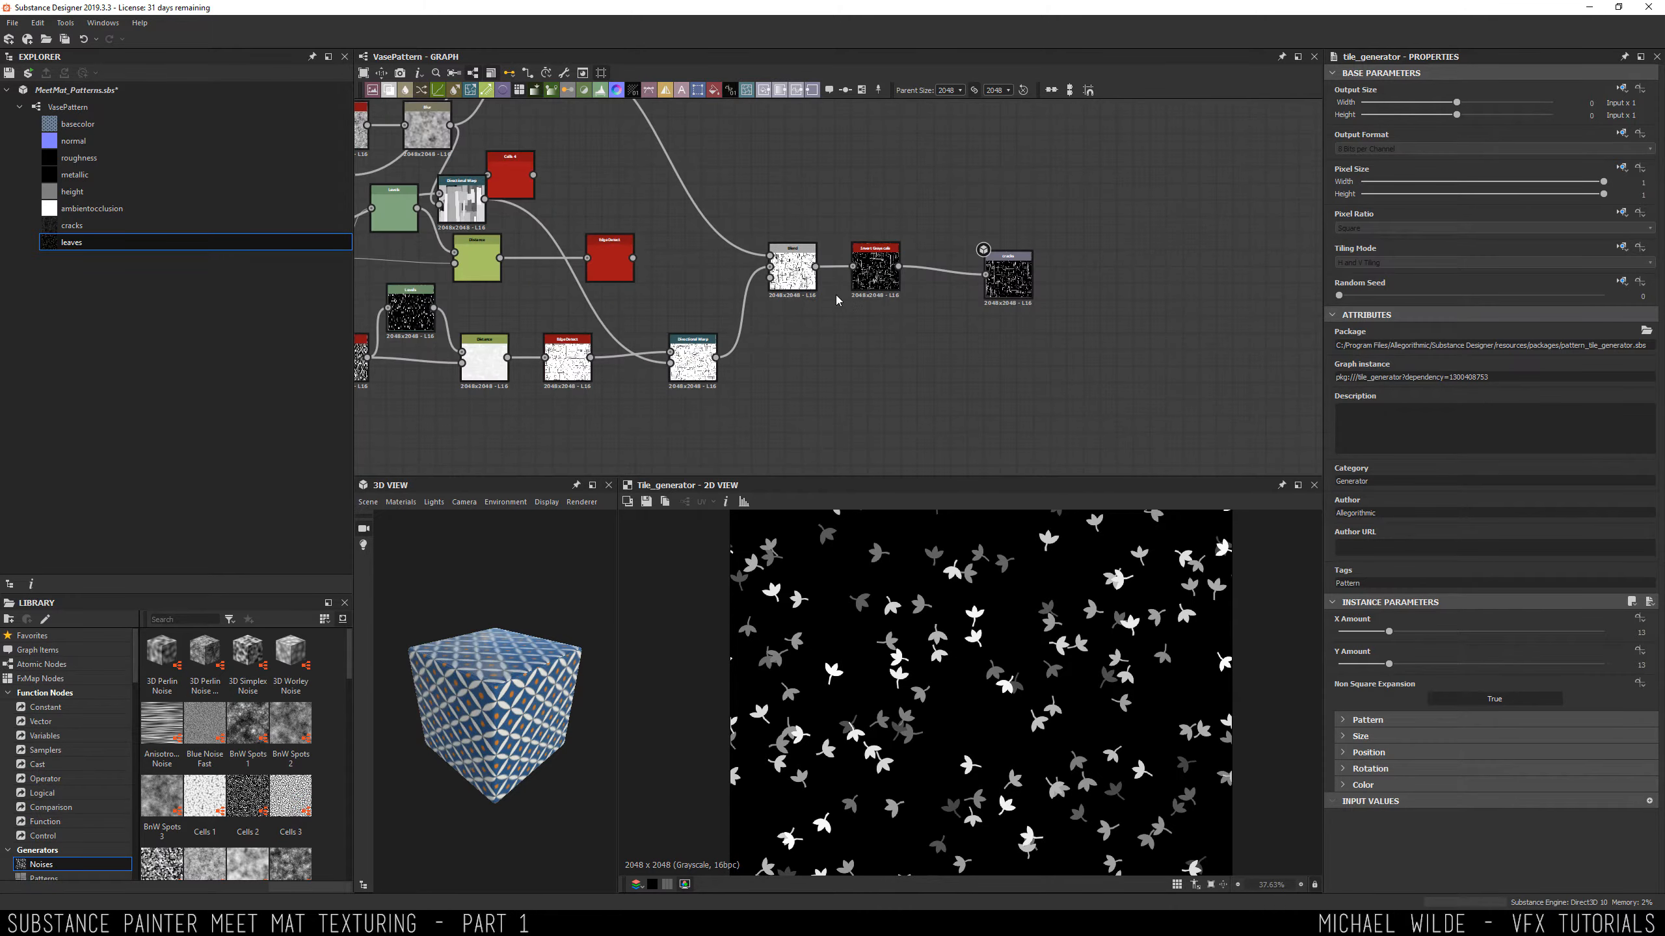
middle_drag(953, 354, 1197, 461)
middle_drag(836, 253, 1053, 237)
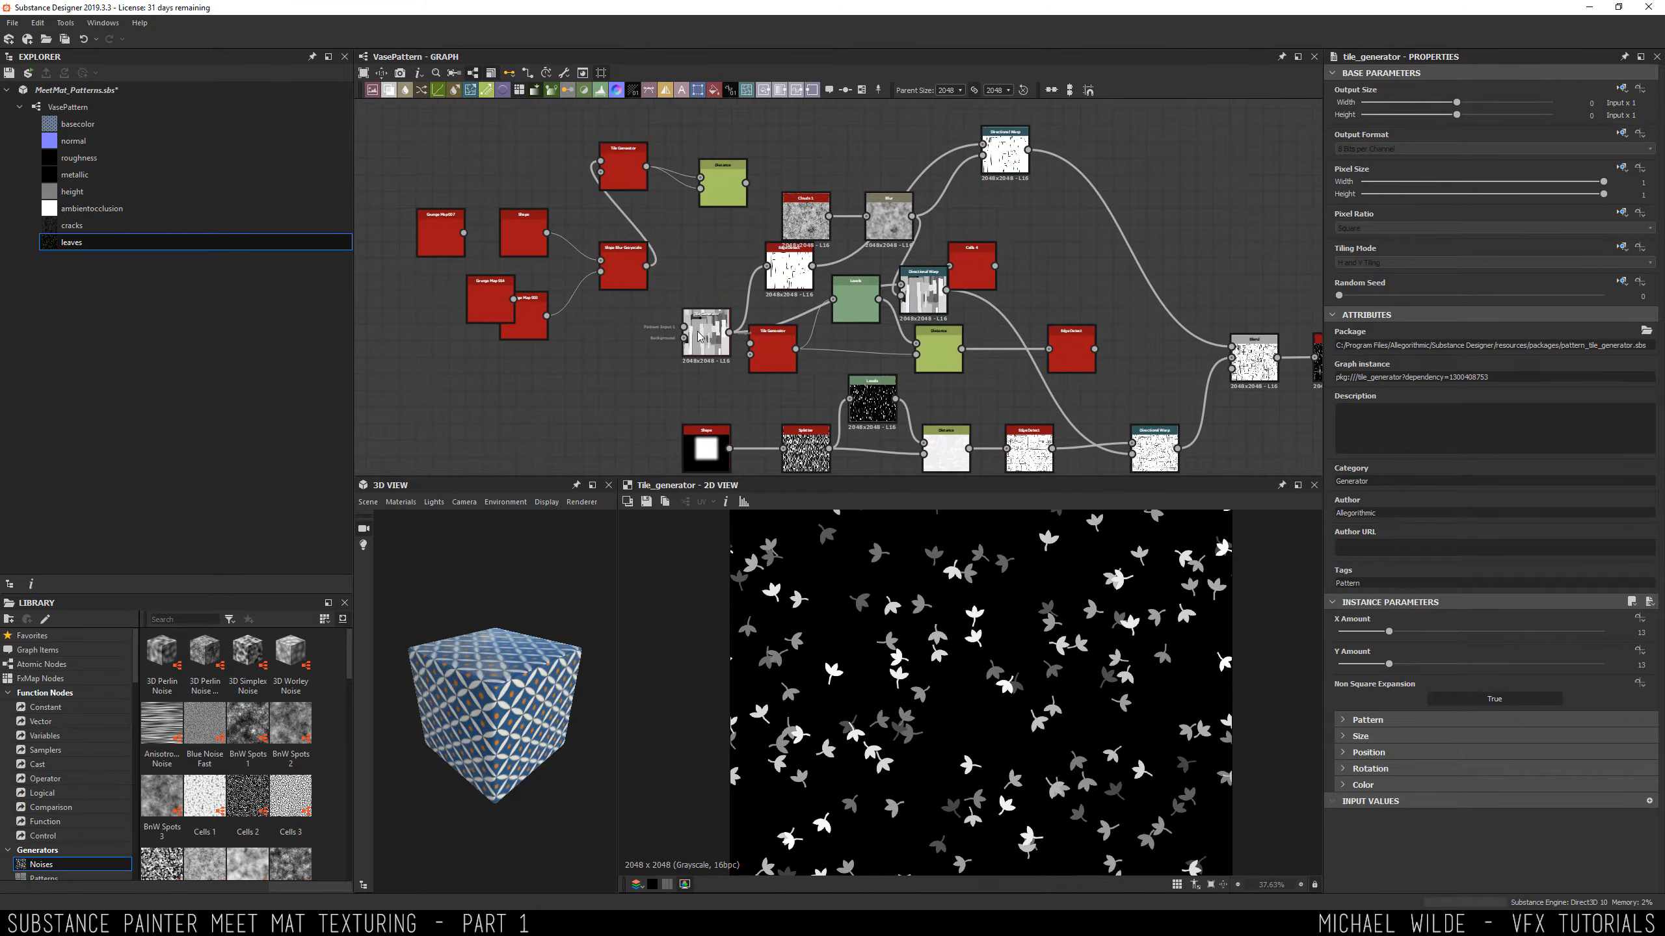
middle_drag(825, 380, 680, 363)
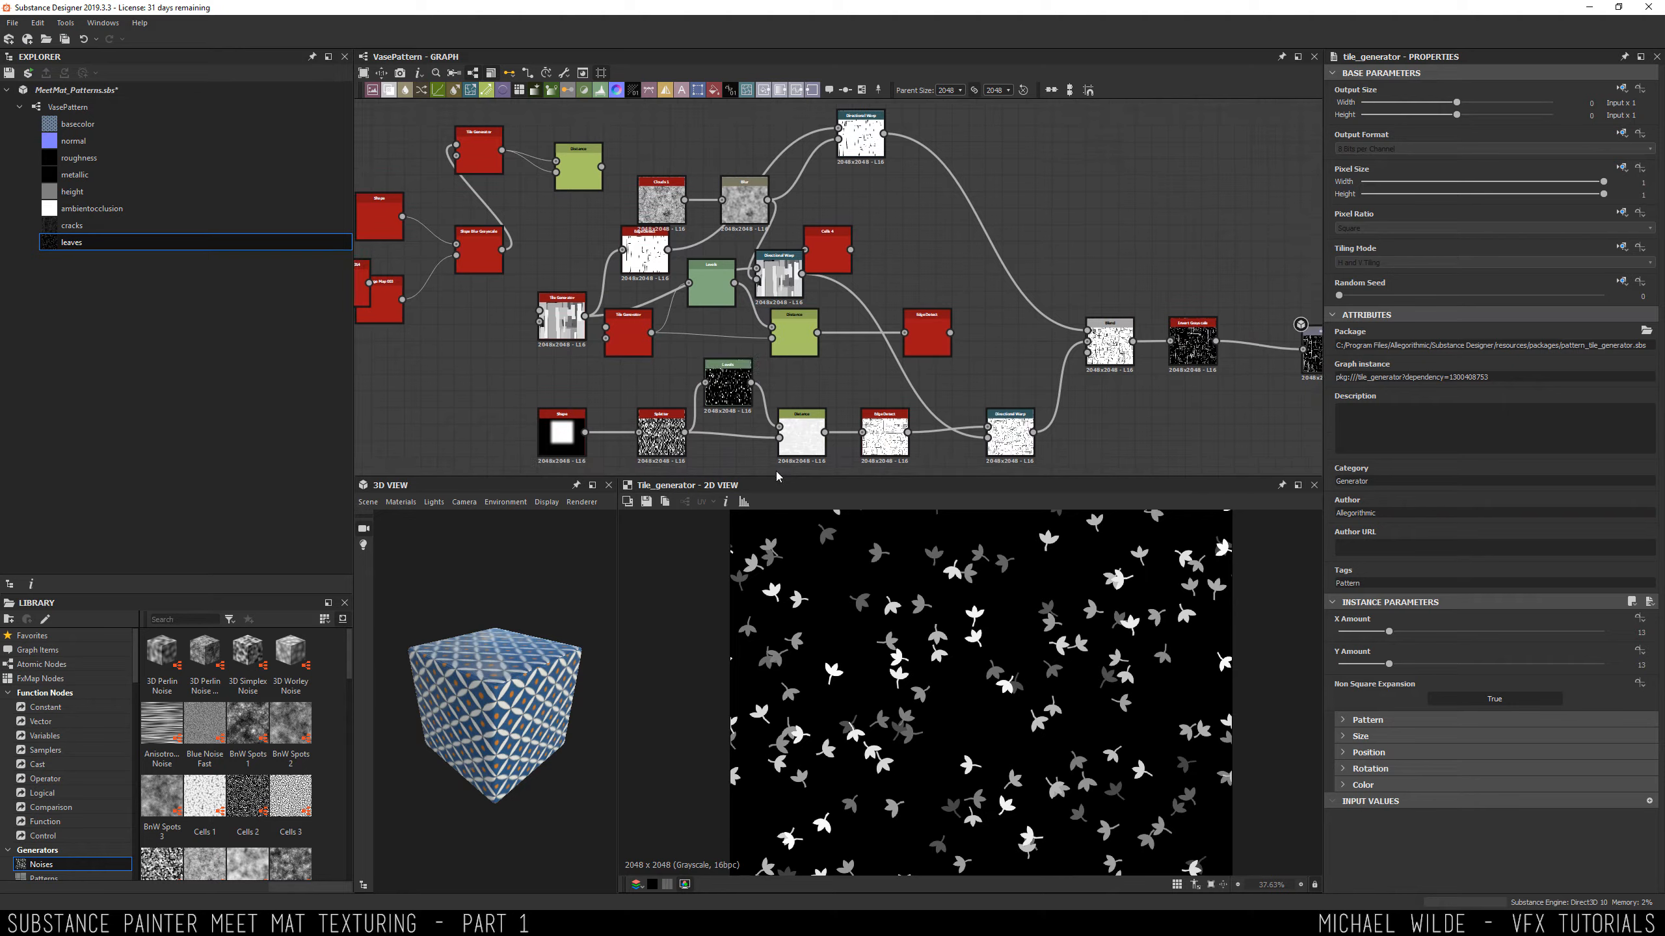
drag(779, 476, 784, 531)
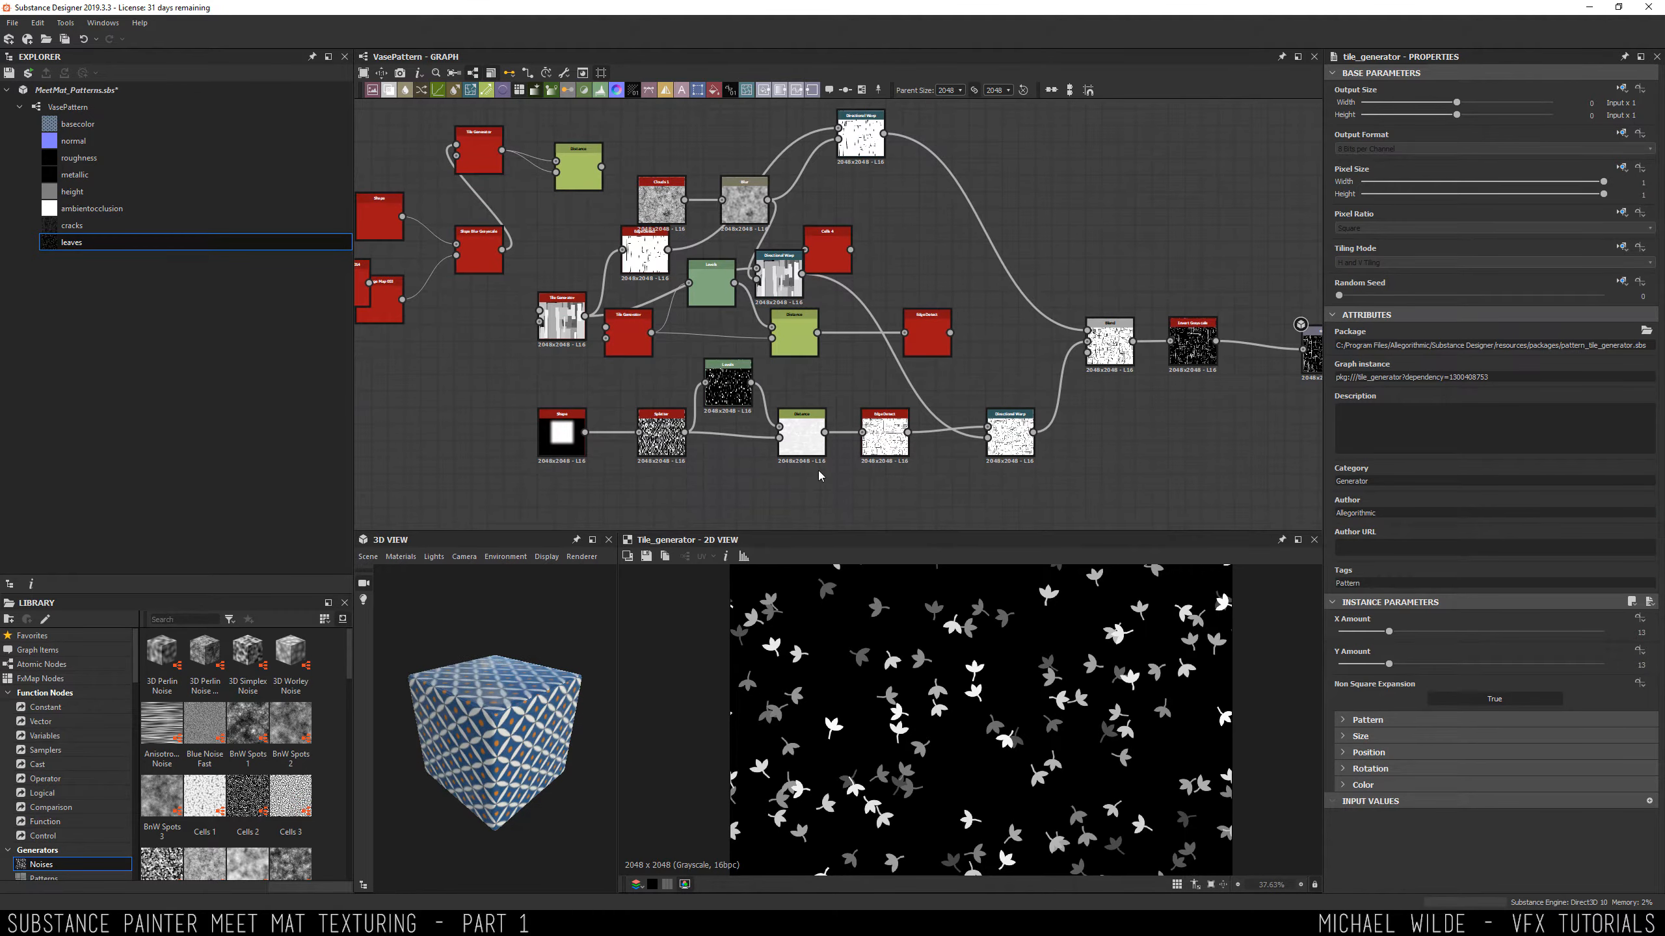
Preview the crack network's Tile Generator and the upper Directional Warp that distorts its edge lines.
double_click(568, 320)
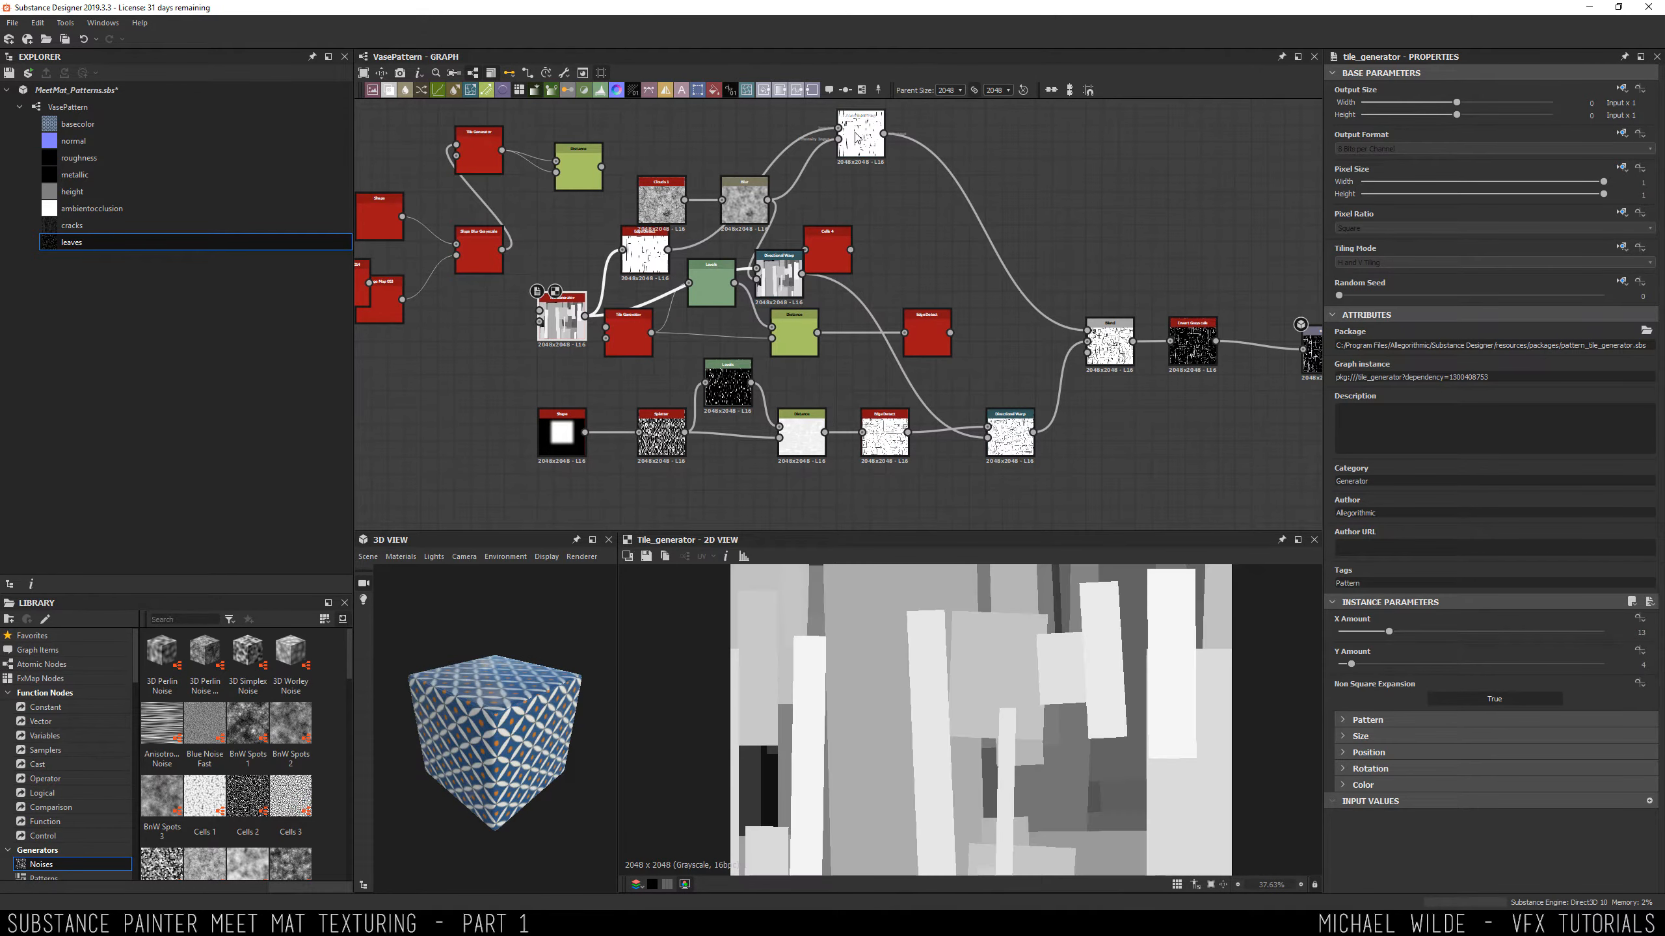
double_click(860, 133)
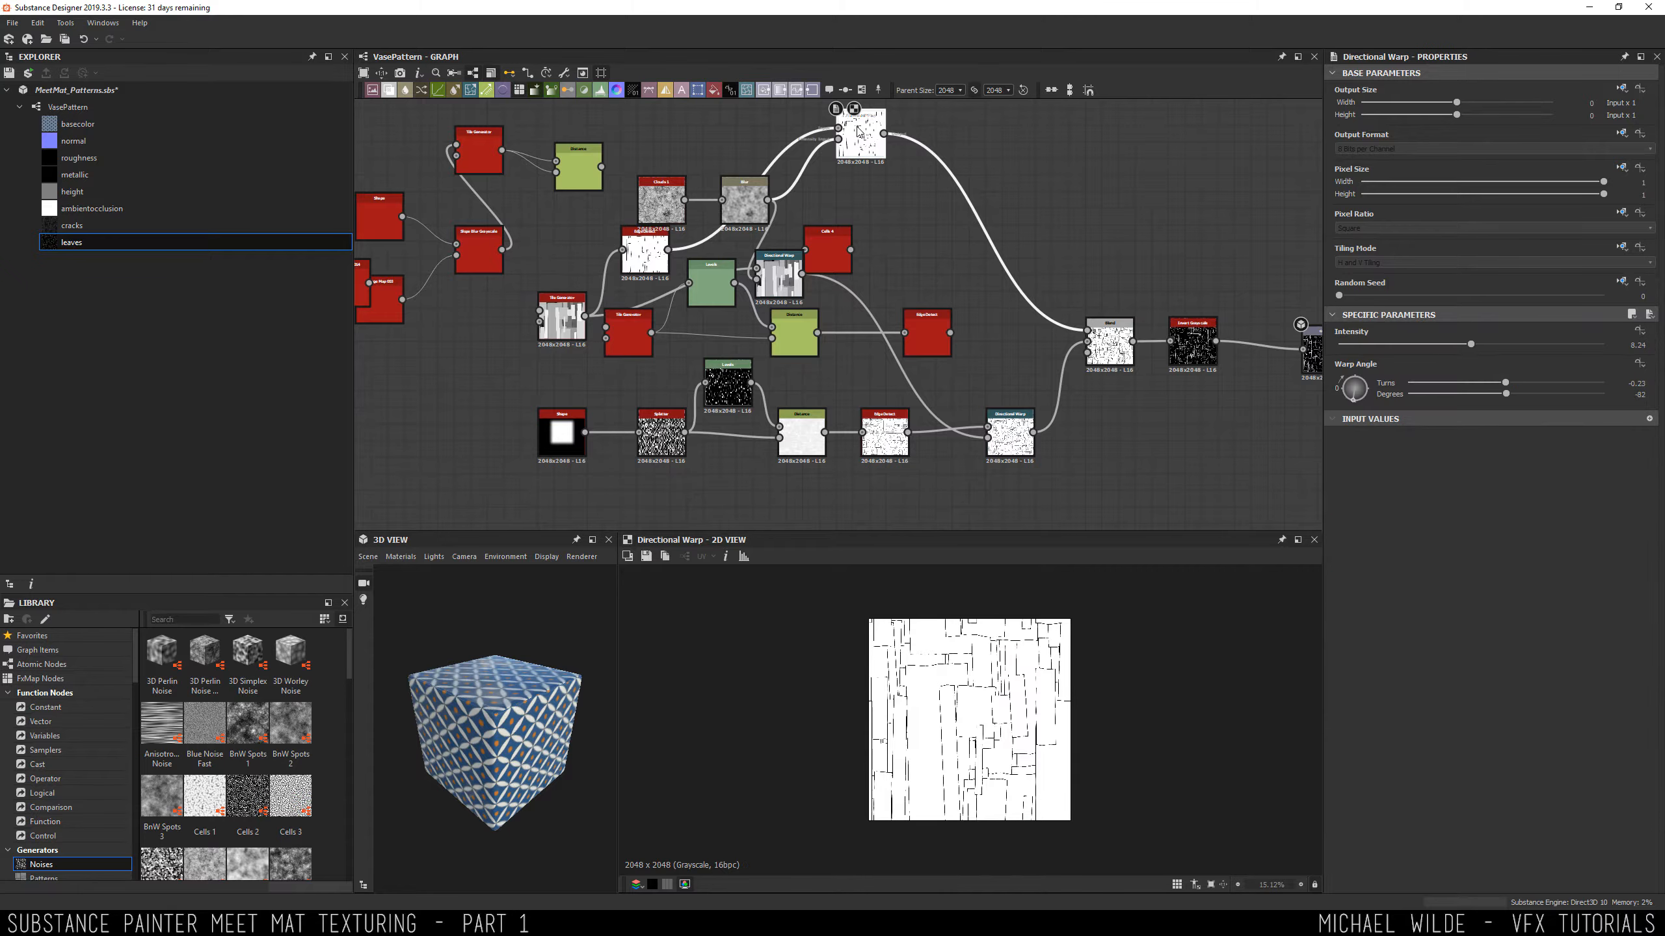
scroll(856, 243, up, 5)
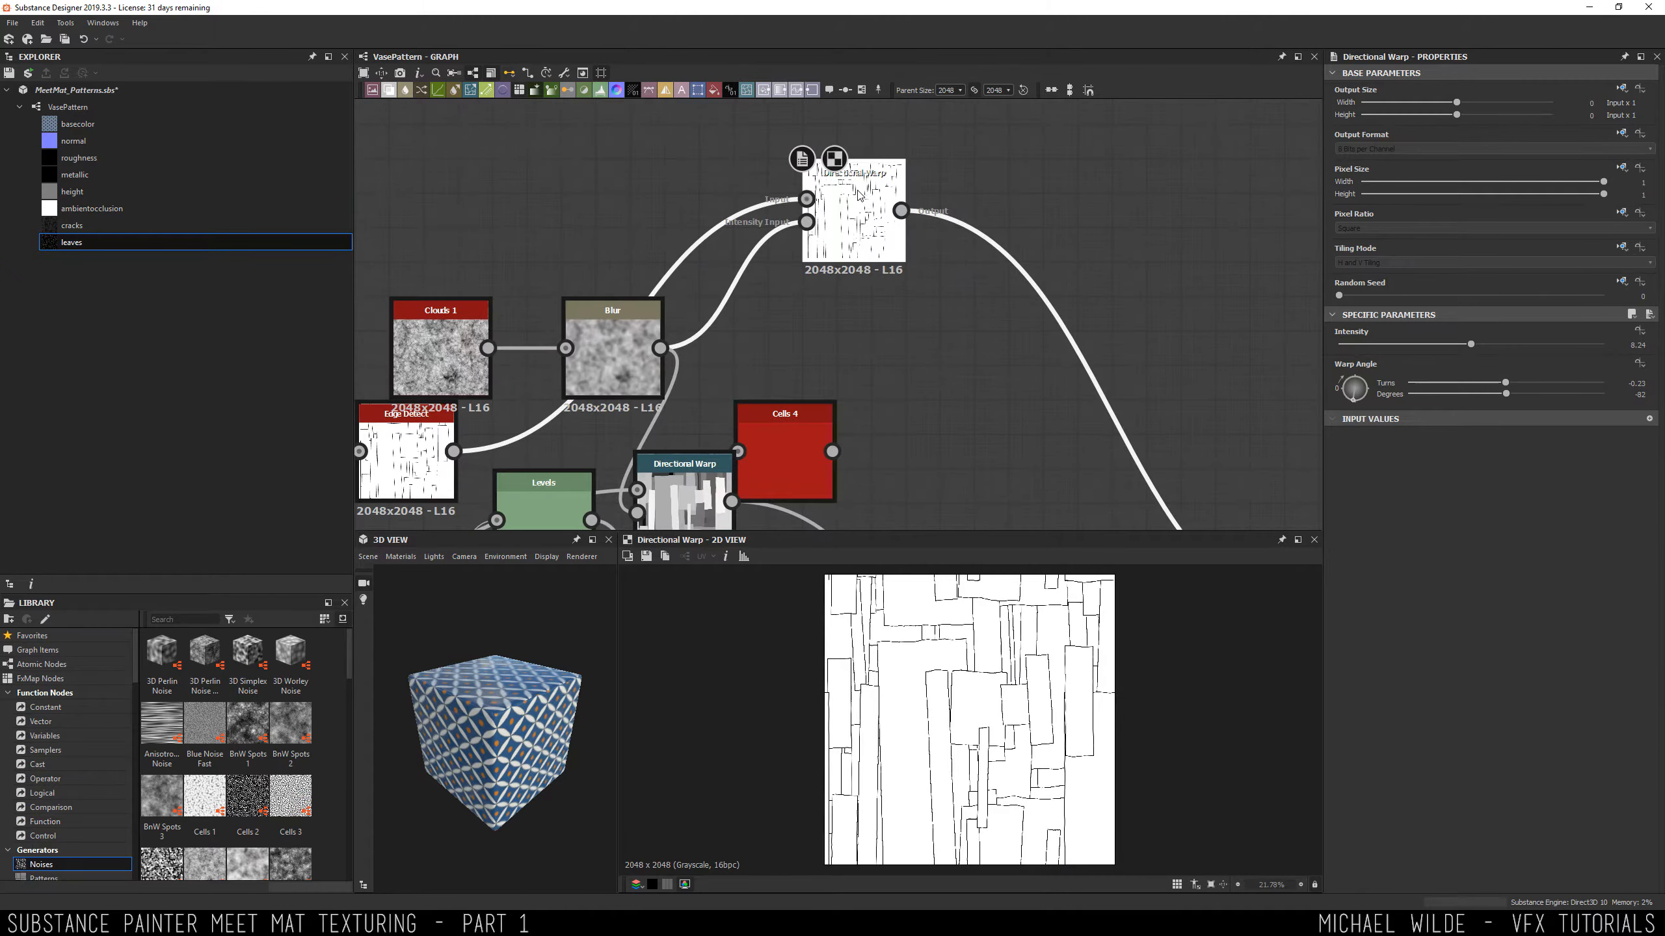
scroll(880, 253, down, 5)
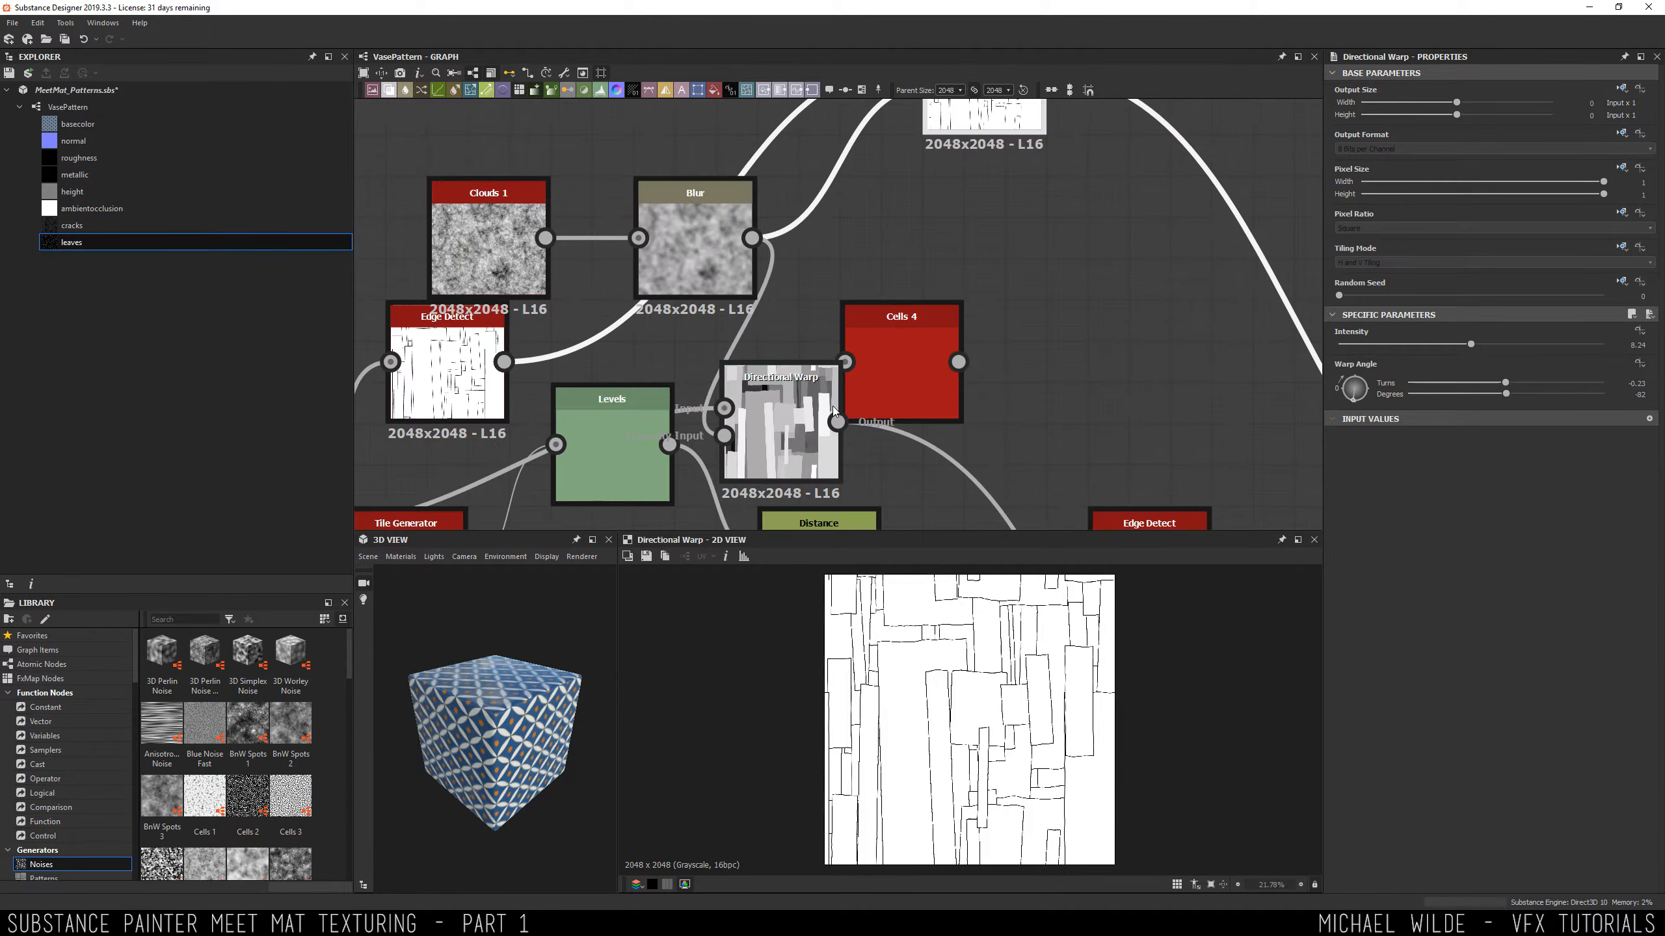
Preview the Edge Detect and Blend nodes of the crack network and examine the combined crack lines up close.
scroll(503, 358, up, 2)
double_click(503, 359)
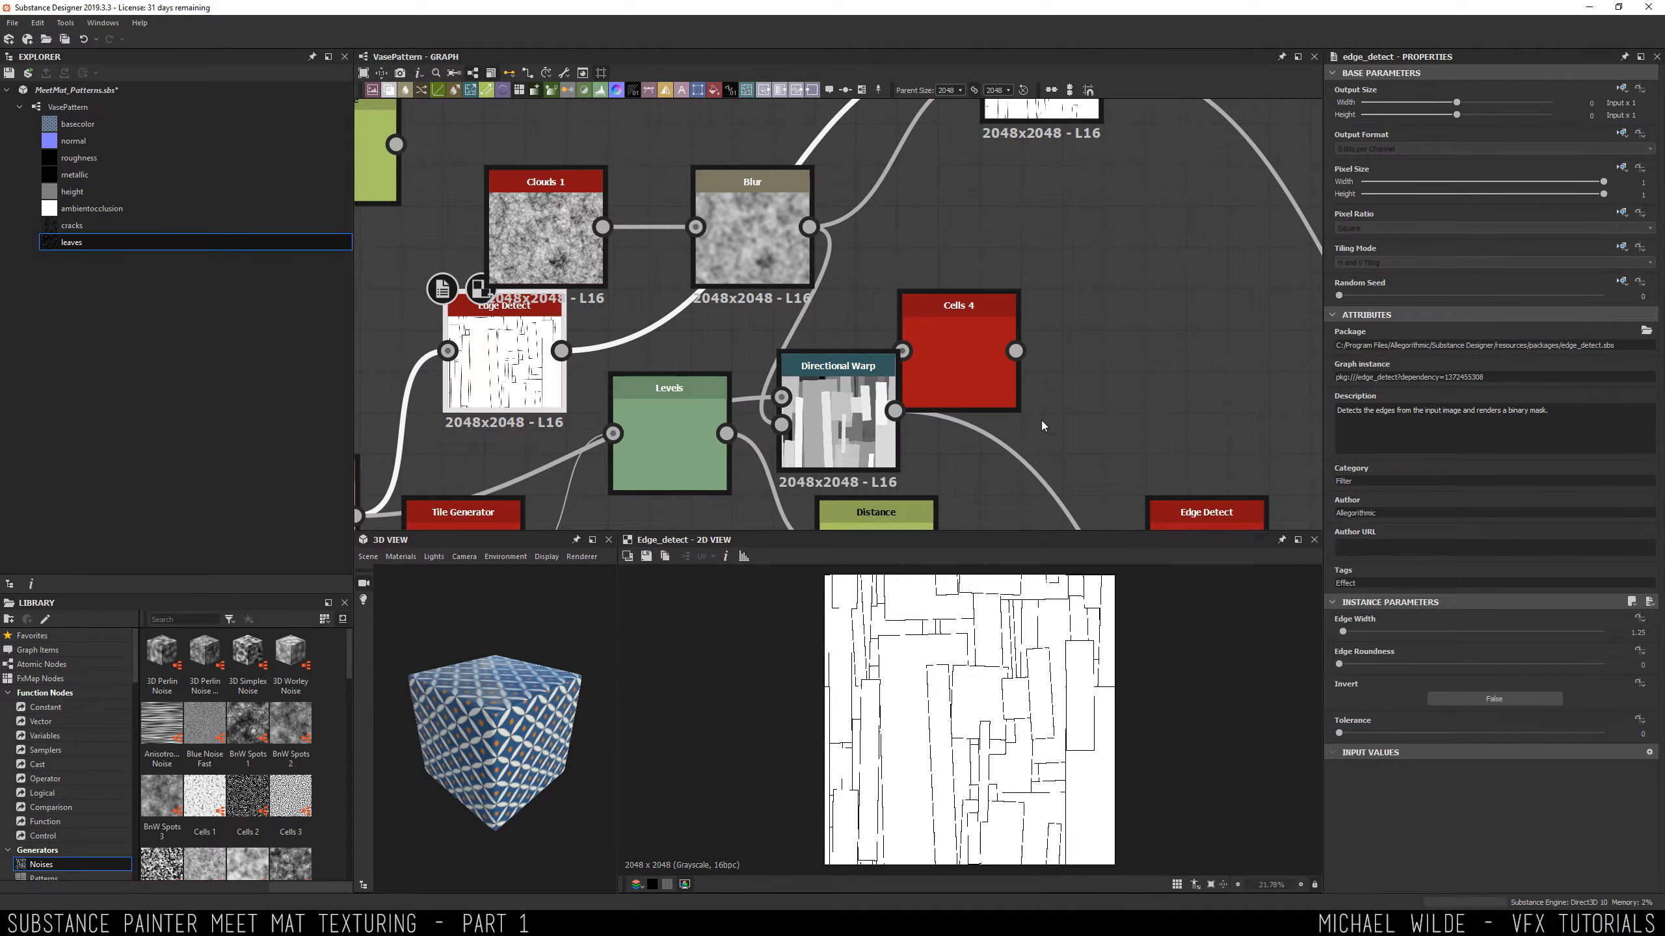
middle_drag(1042, 420, 777, 210)
double_click(1095, 407)
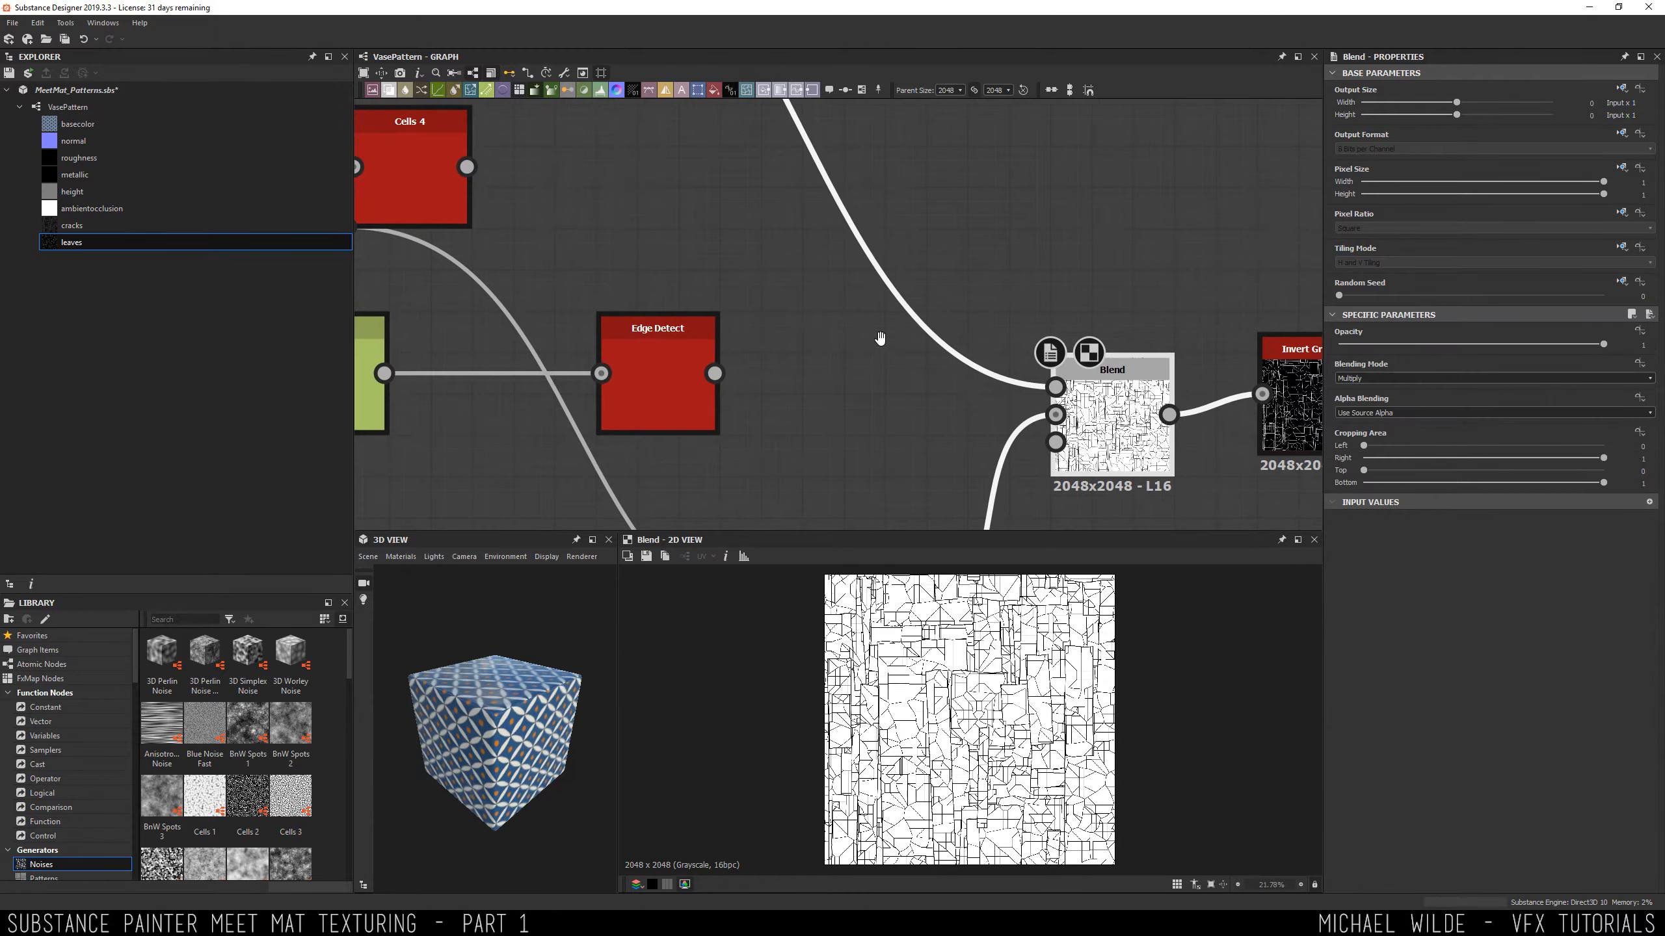
middle_drag(882, 339, 993, 147)
middle_drag(643, 426, 866, 400)
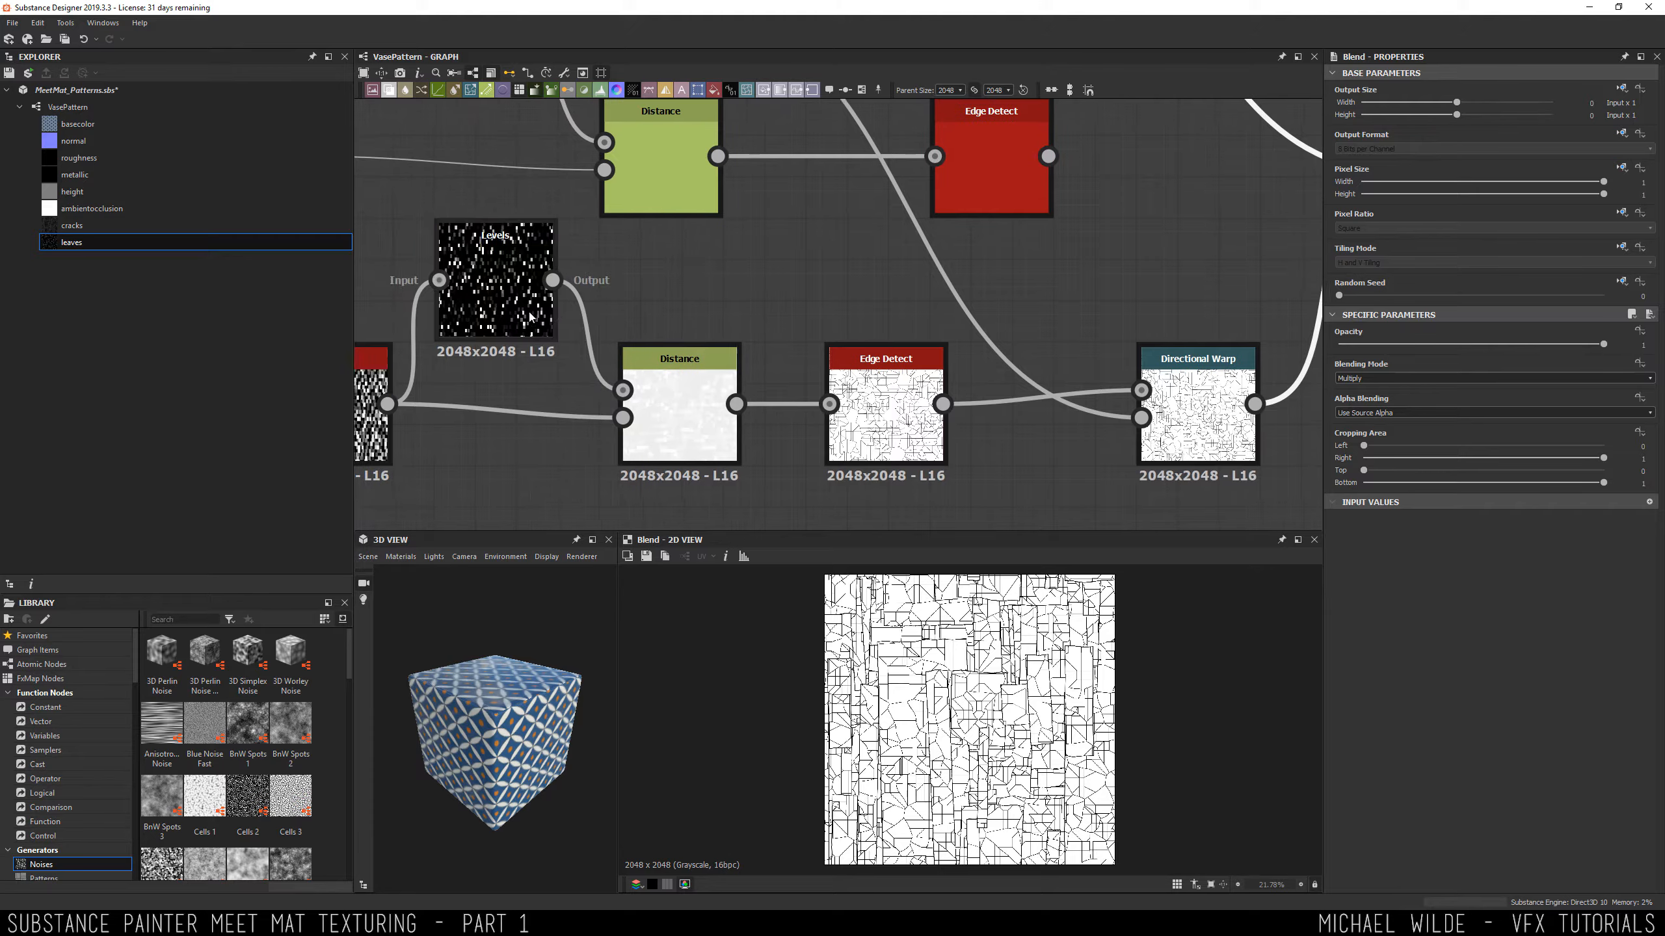
scroll(990, 704, up, 5)
middle_drag(990, 652, 798, 769)
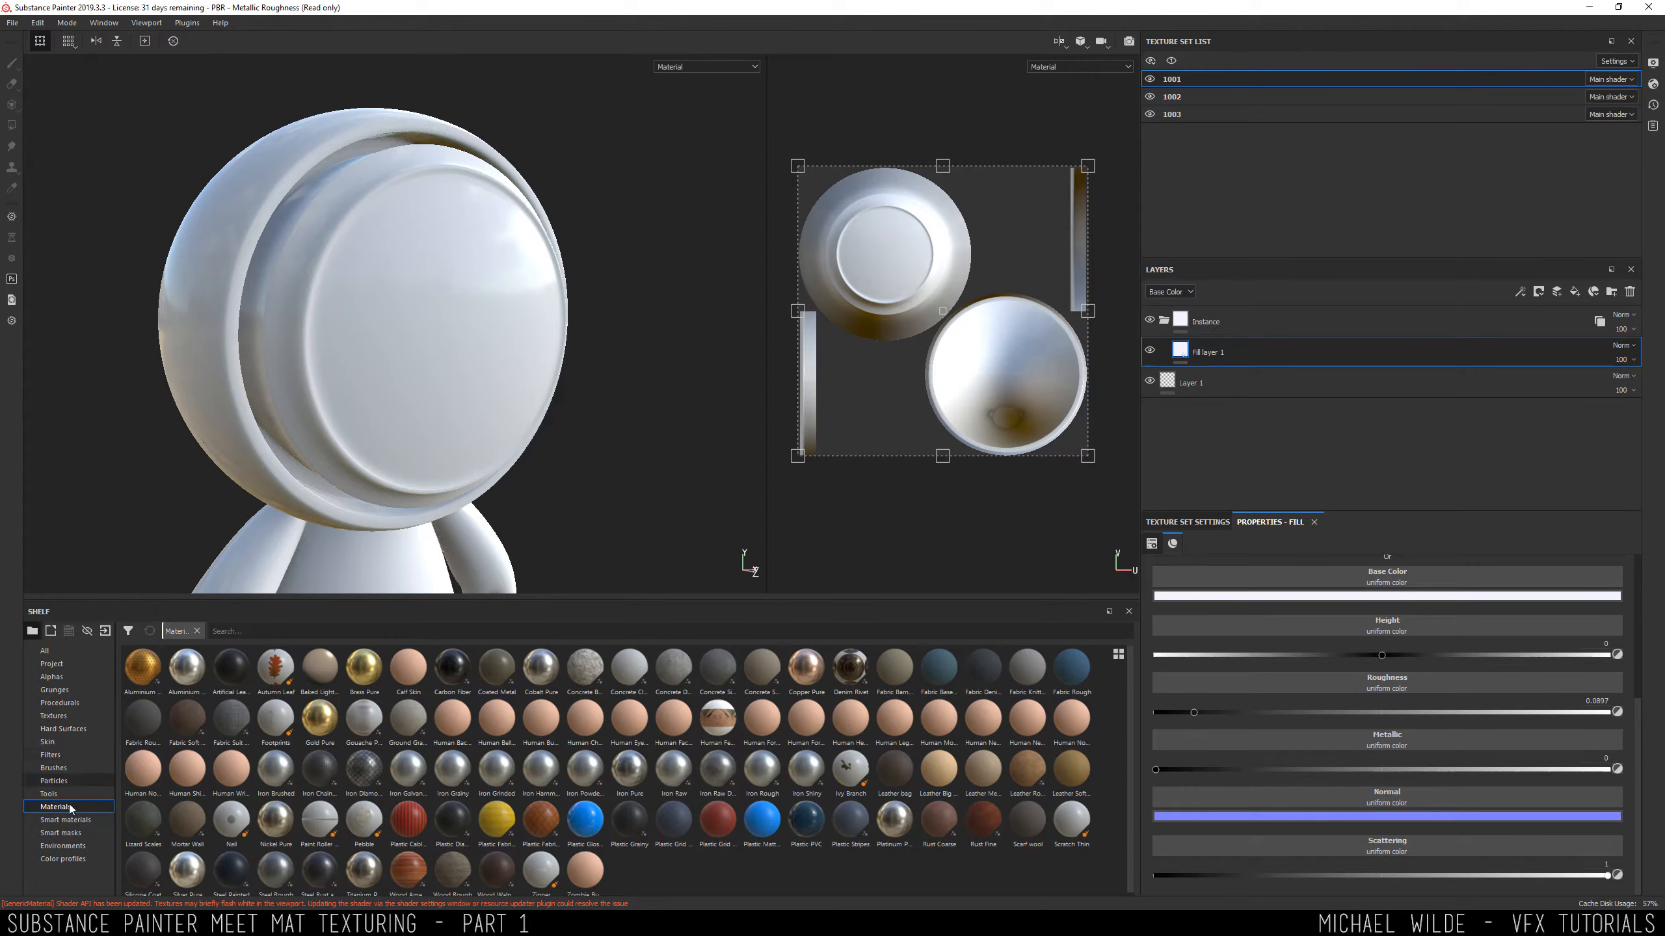
Browse the procedural textures in Substance Painter's shelf and return to the VasePattern graph in Substance Designer.
click(60, 702)
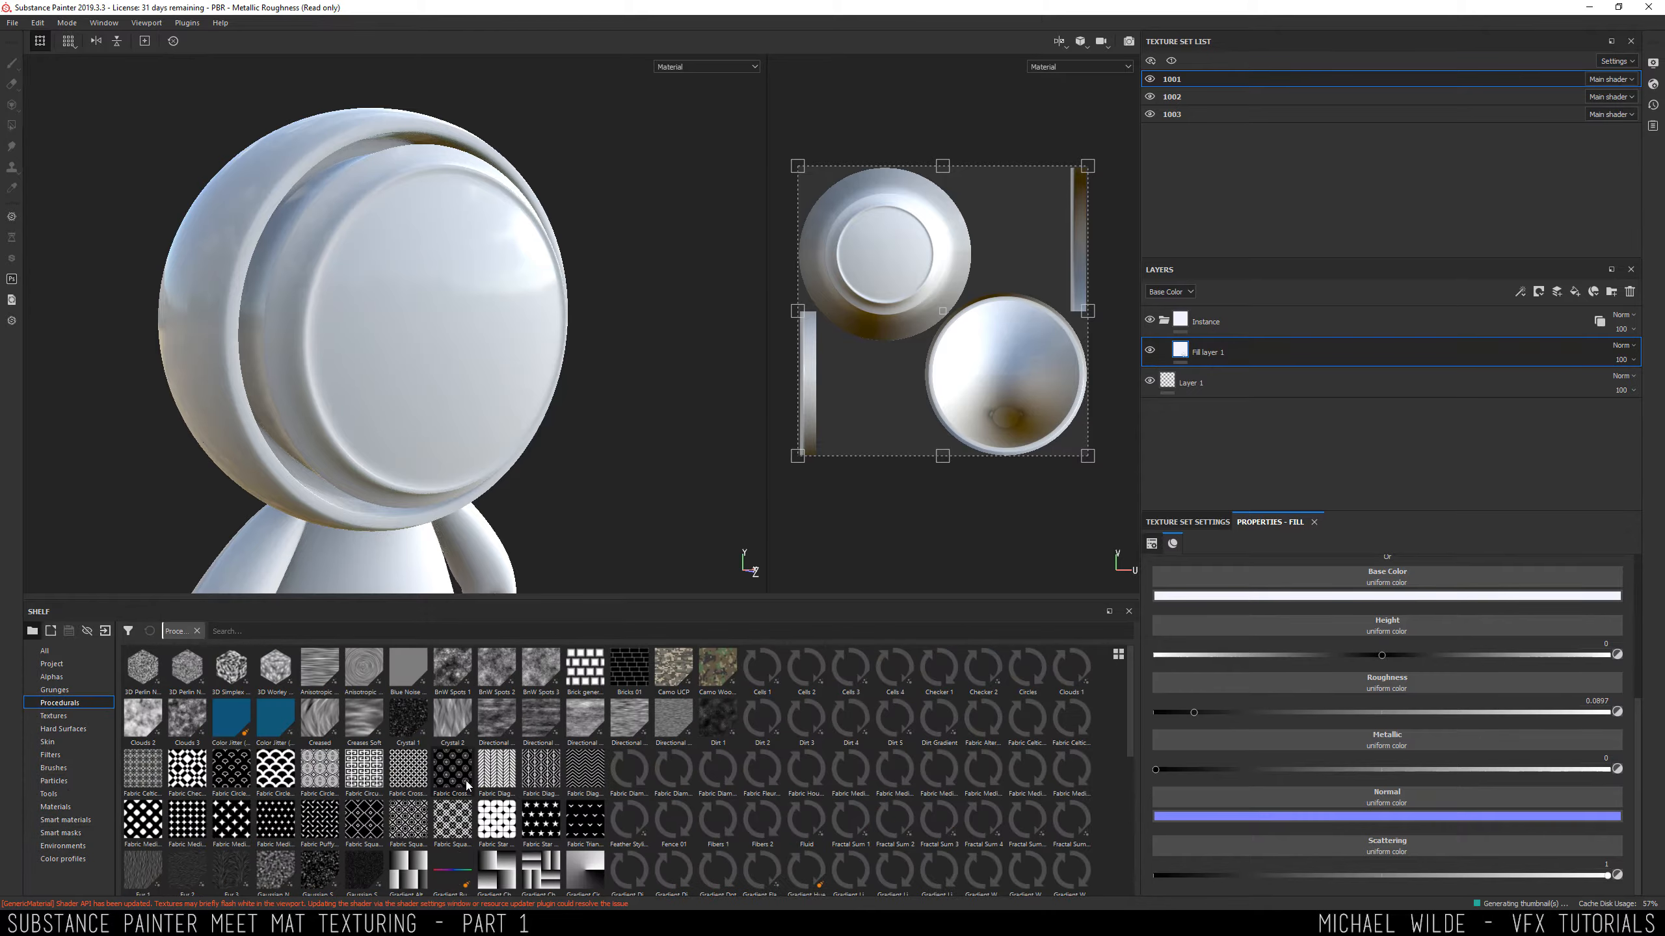
mouse_move(467, 783)
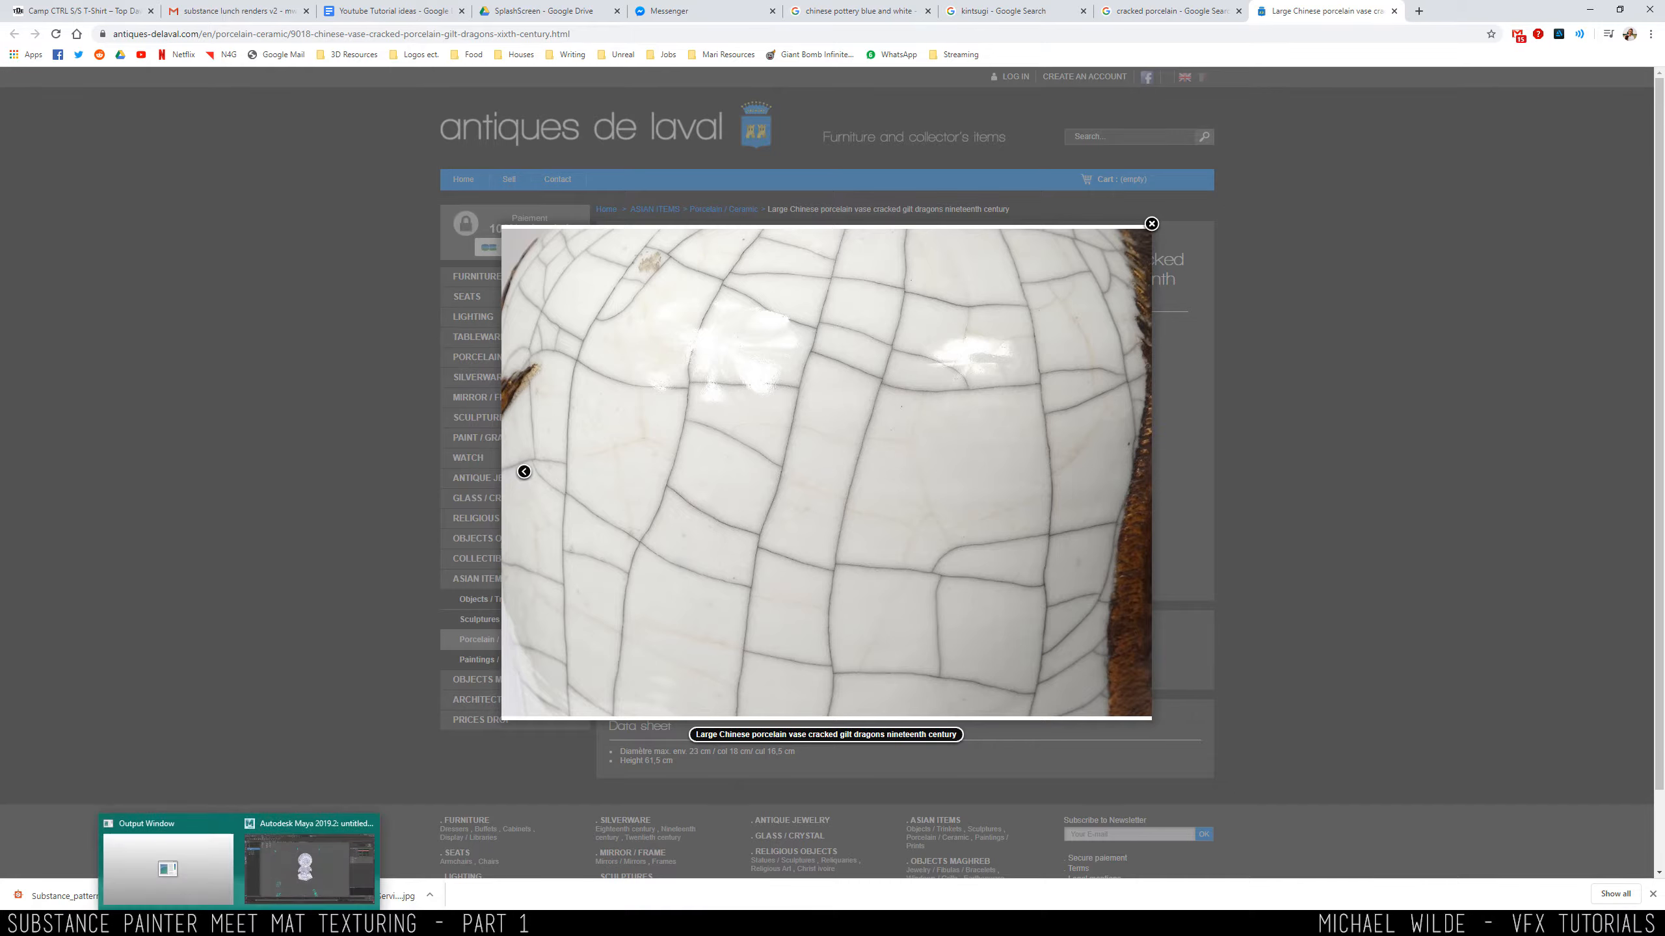
mouse_move(272, 922)
click(279, 887)
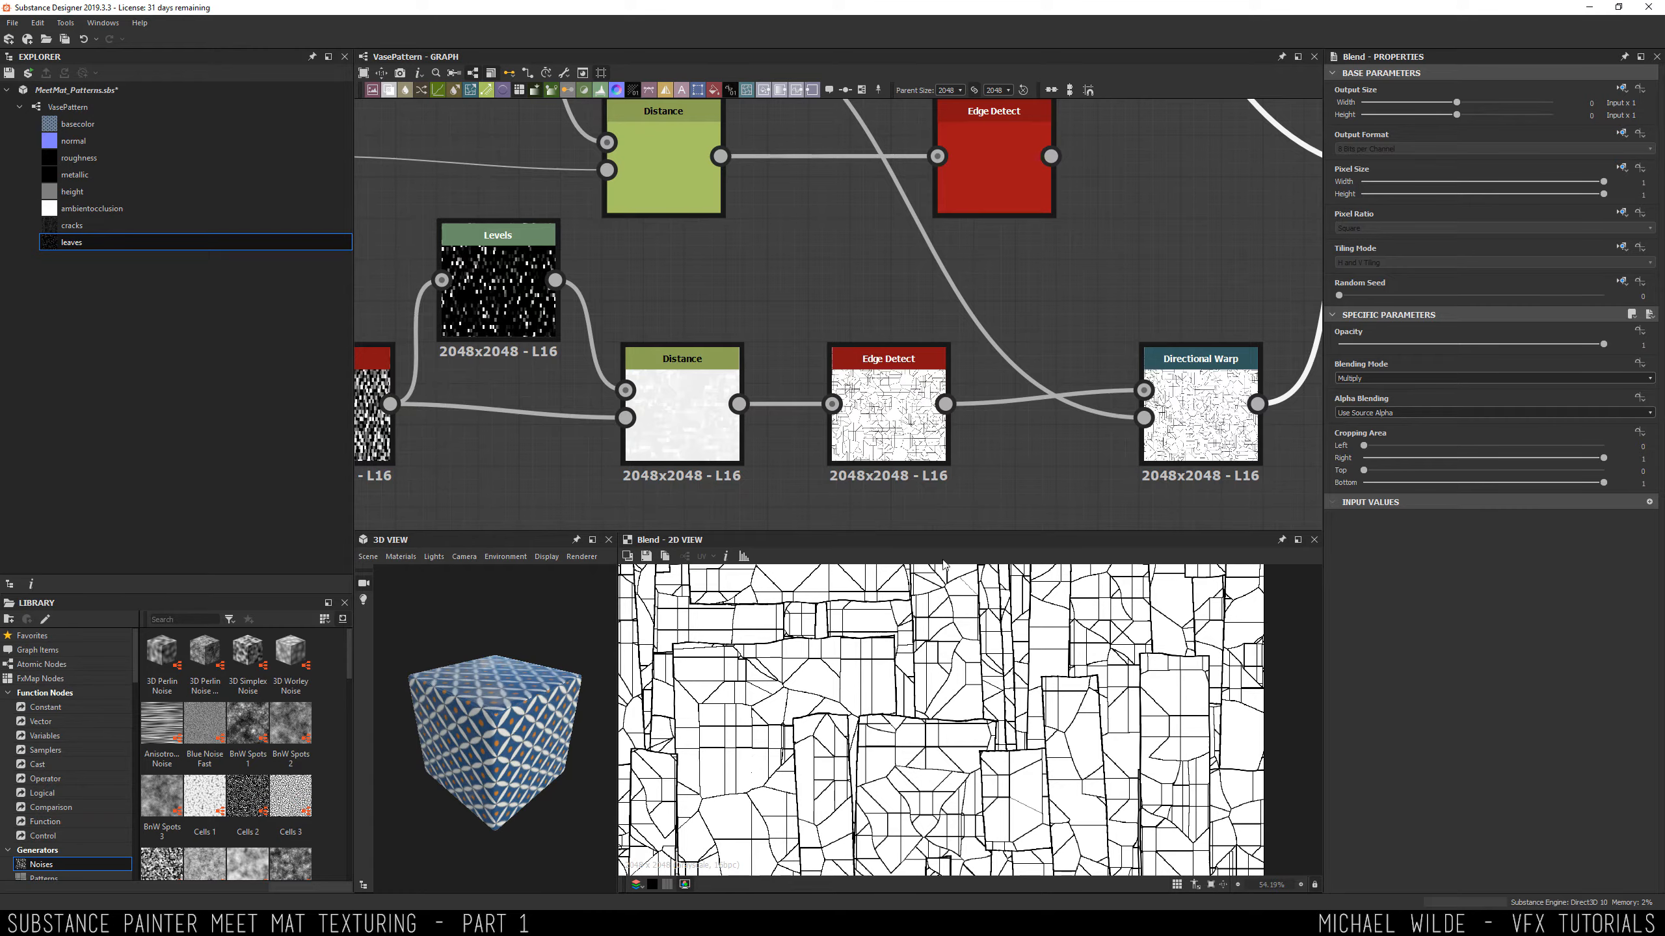
Compare the crack patterns of both Directional Warp branches with the result of the Blend node.
scroll(1056, 279, down, 6)
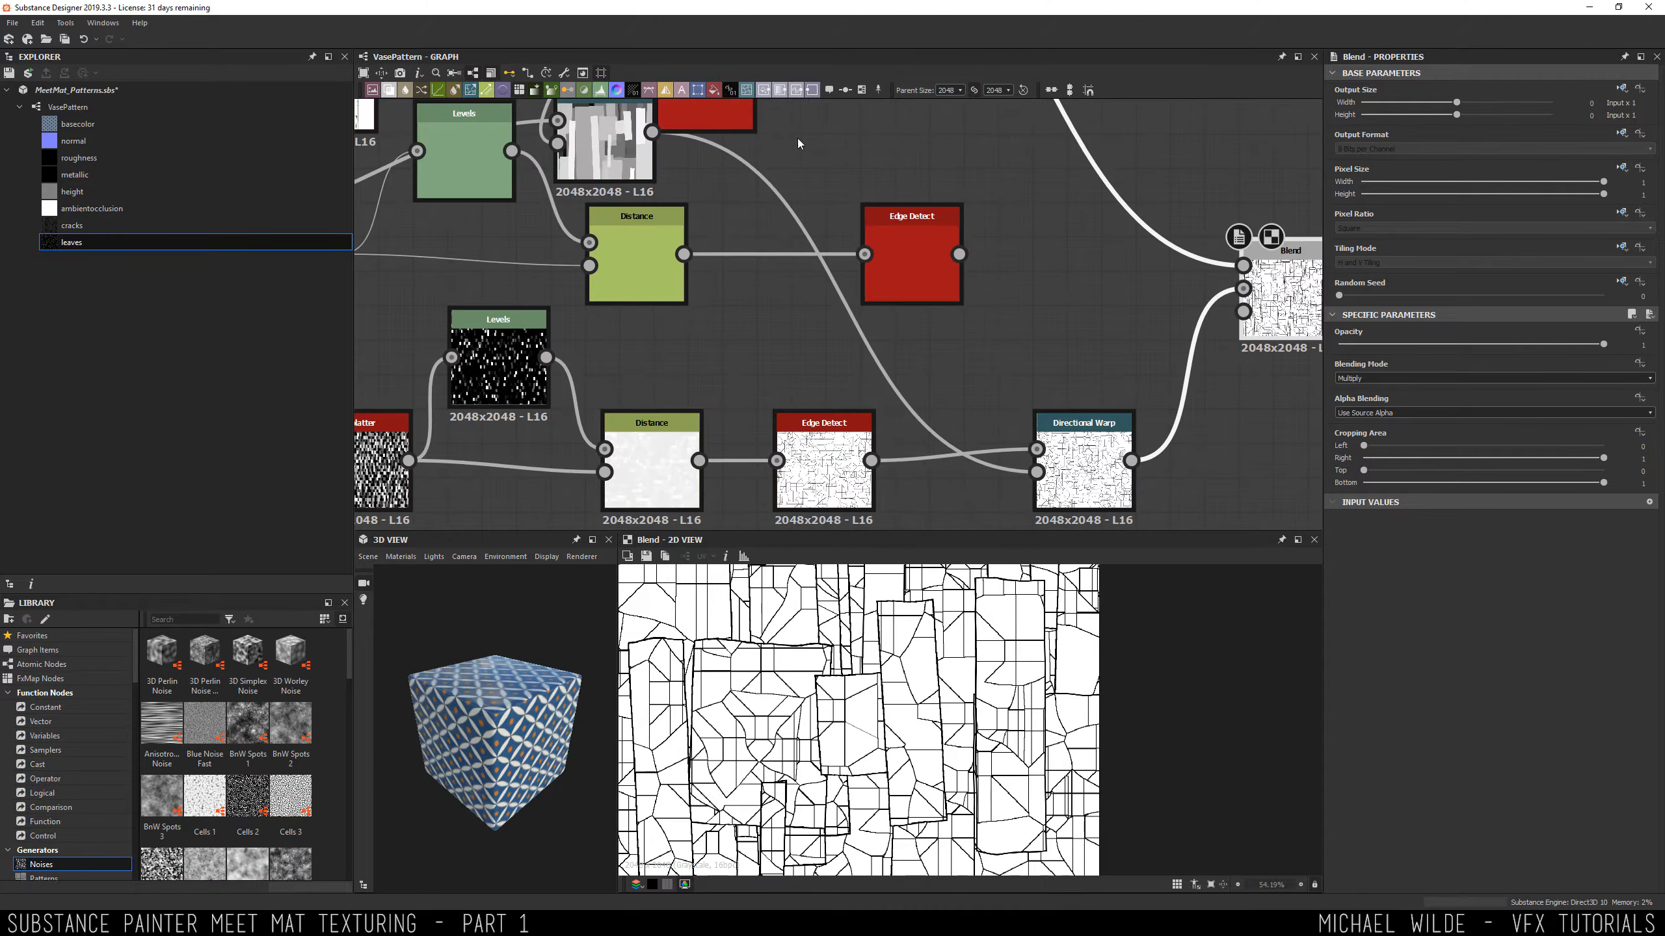
middle_drag(955, 290, 967, 347)
double_click(810, 146)
middle_drag(983, 420, 905, 240)
double_click(946, 391)
double_click(1084, 265)
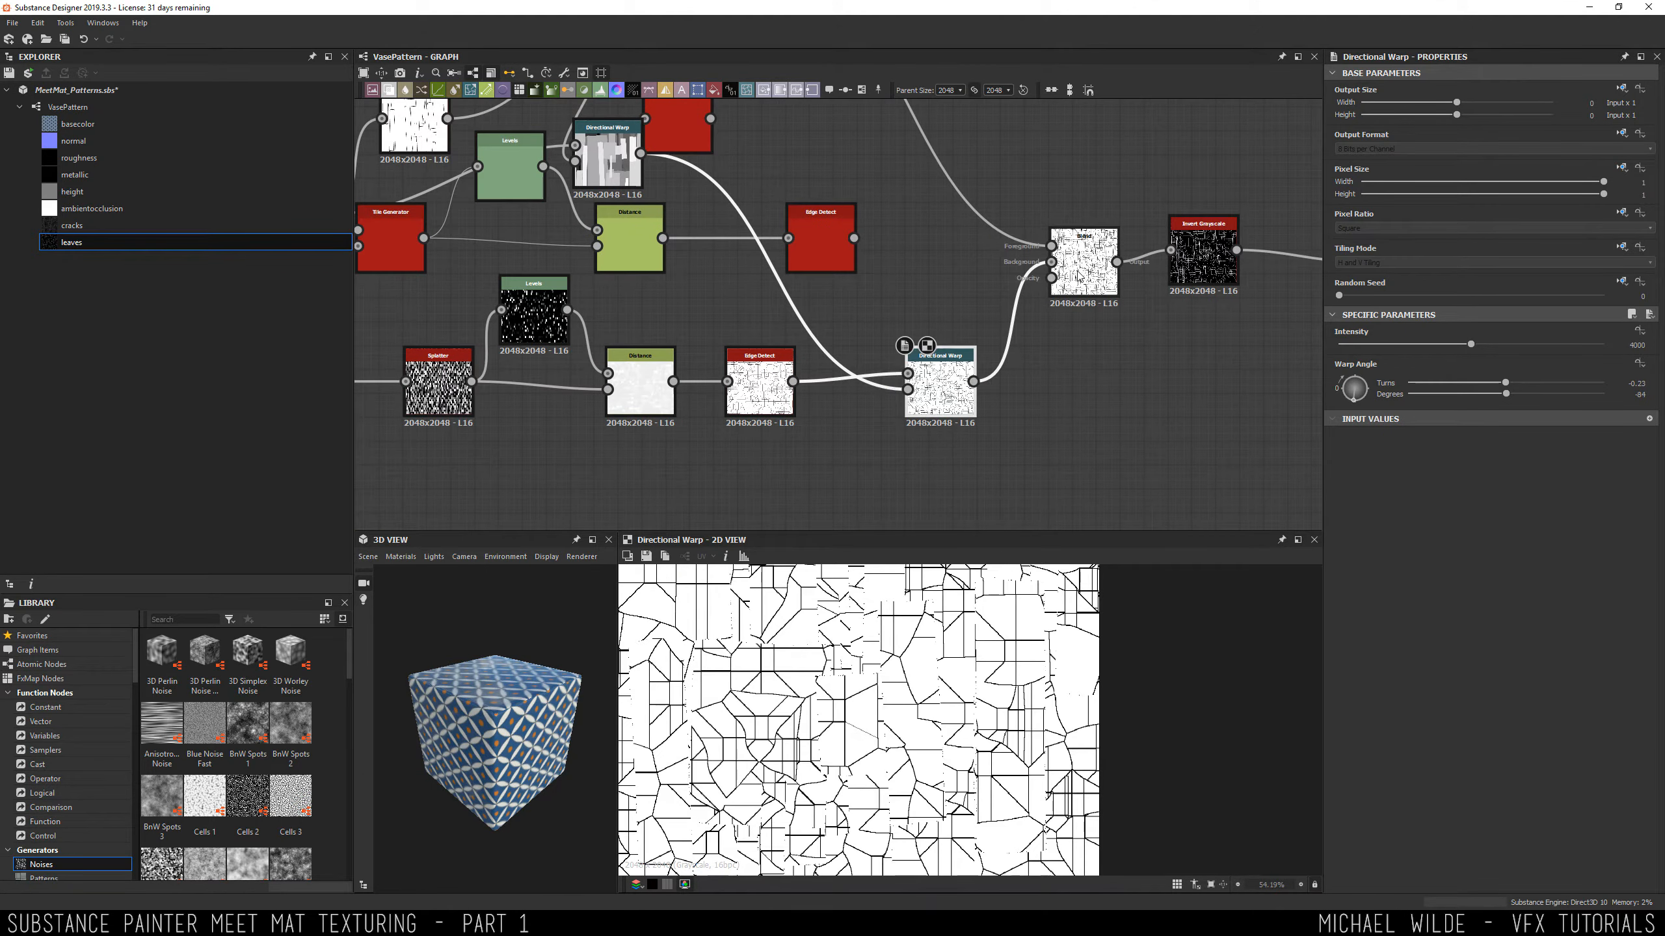
Preview the cracks output and line up the leaves output node beneath it.
middle_drag(1139, 302, 925, 333)
double_click(1180, 299)
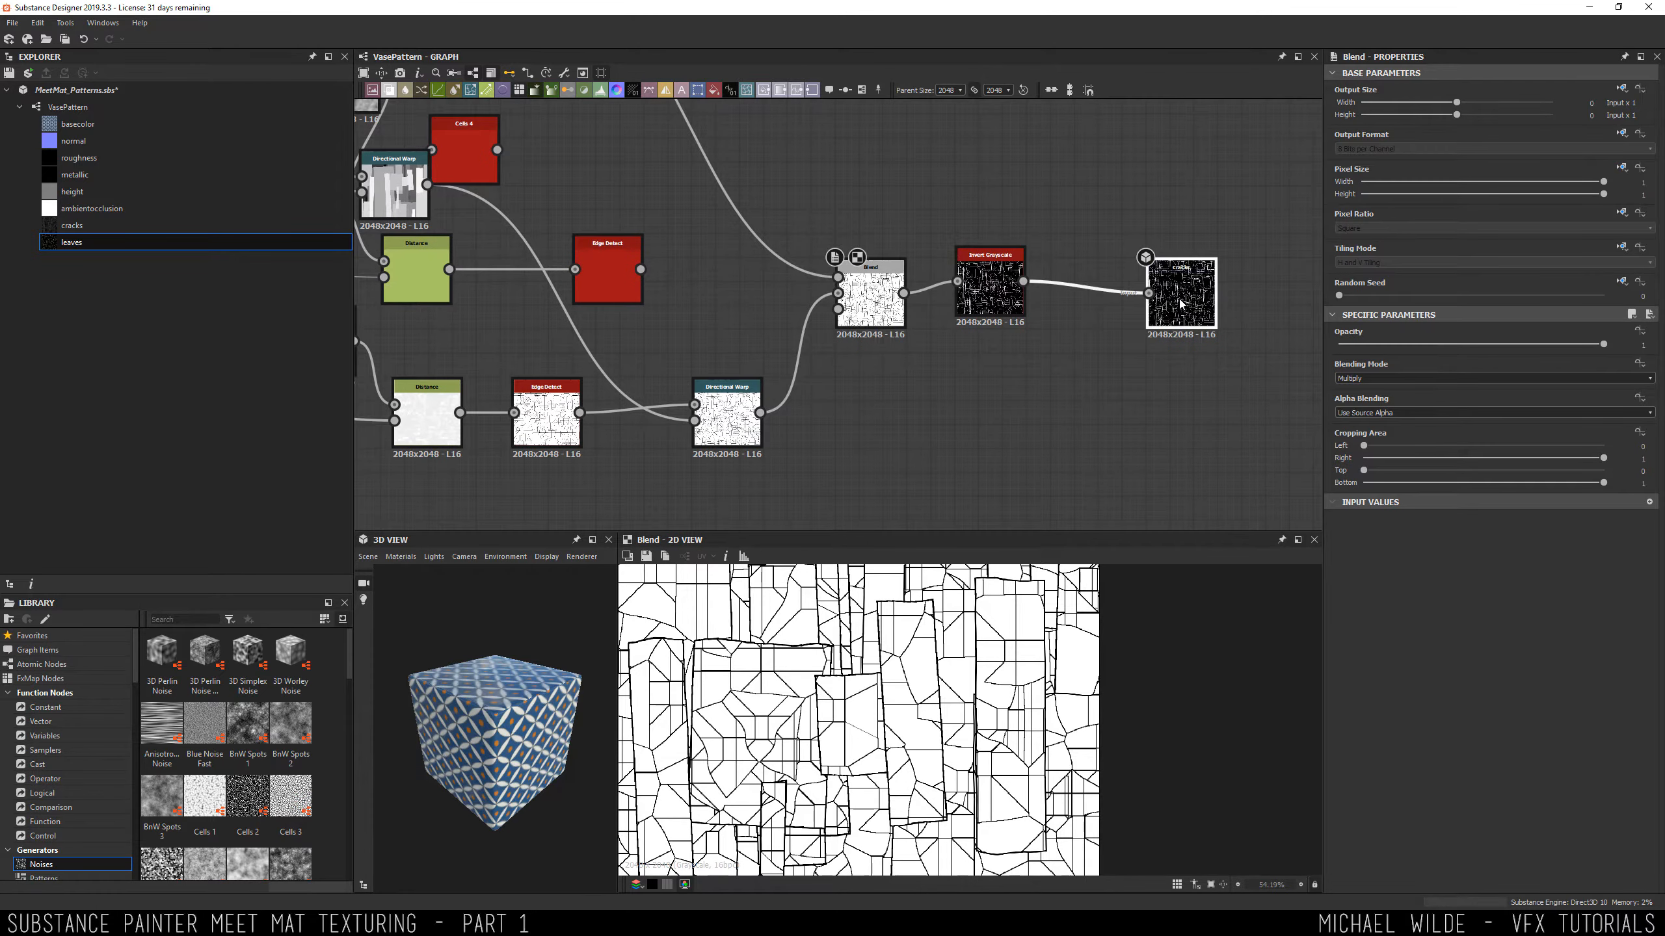
scroll(910, 305, down, 4)
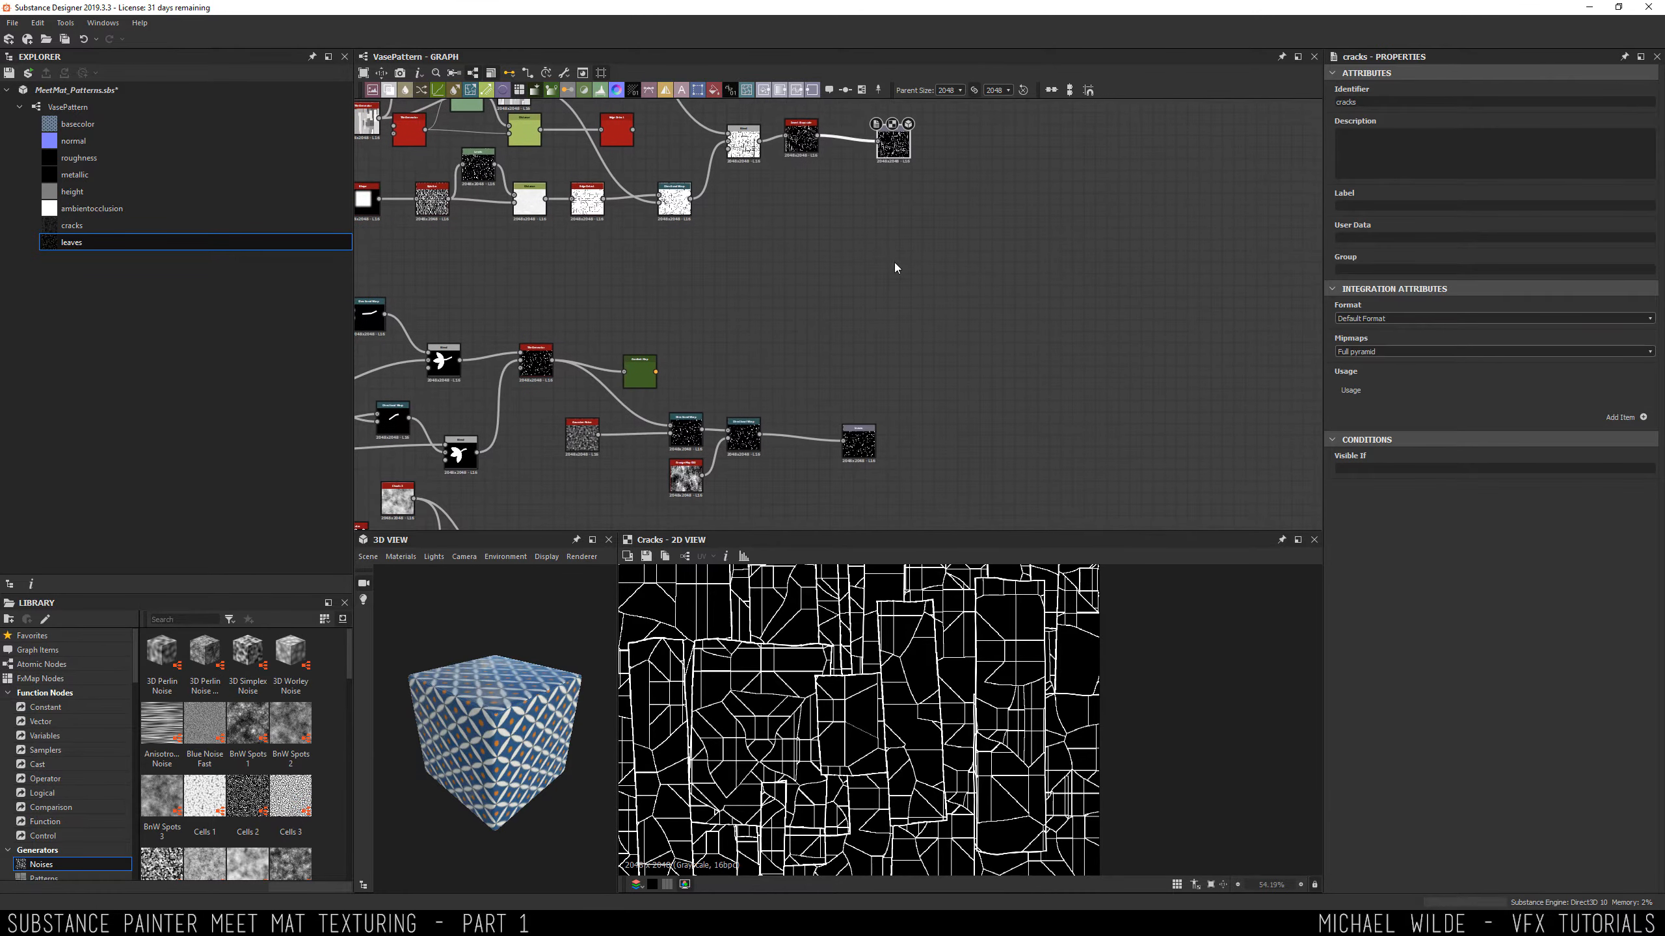
click(896, 444)
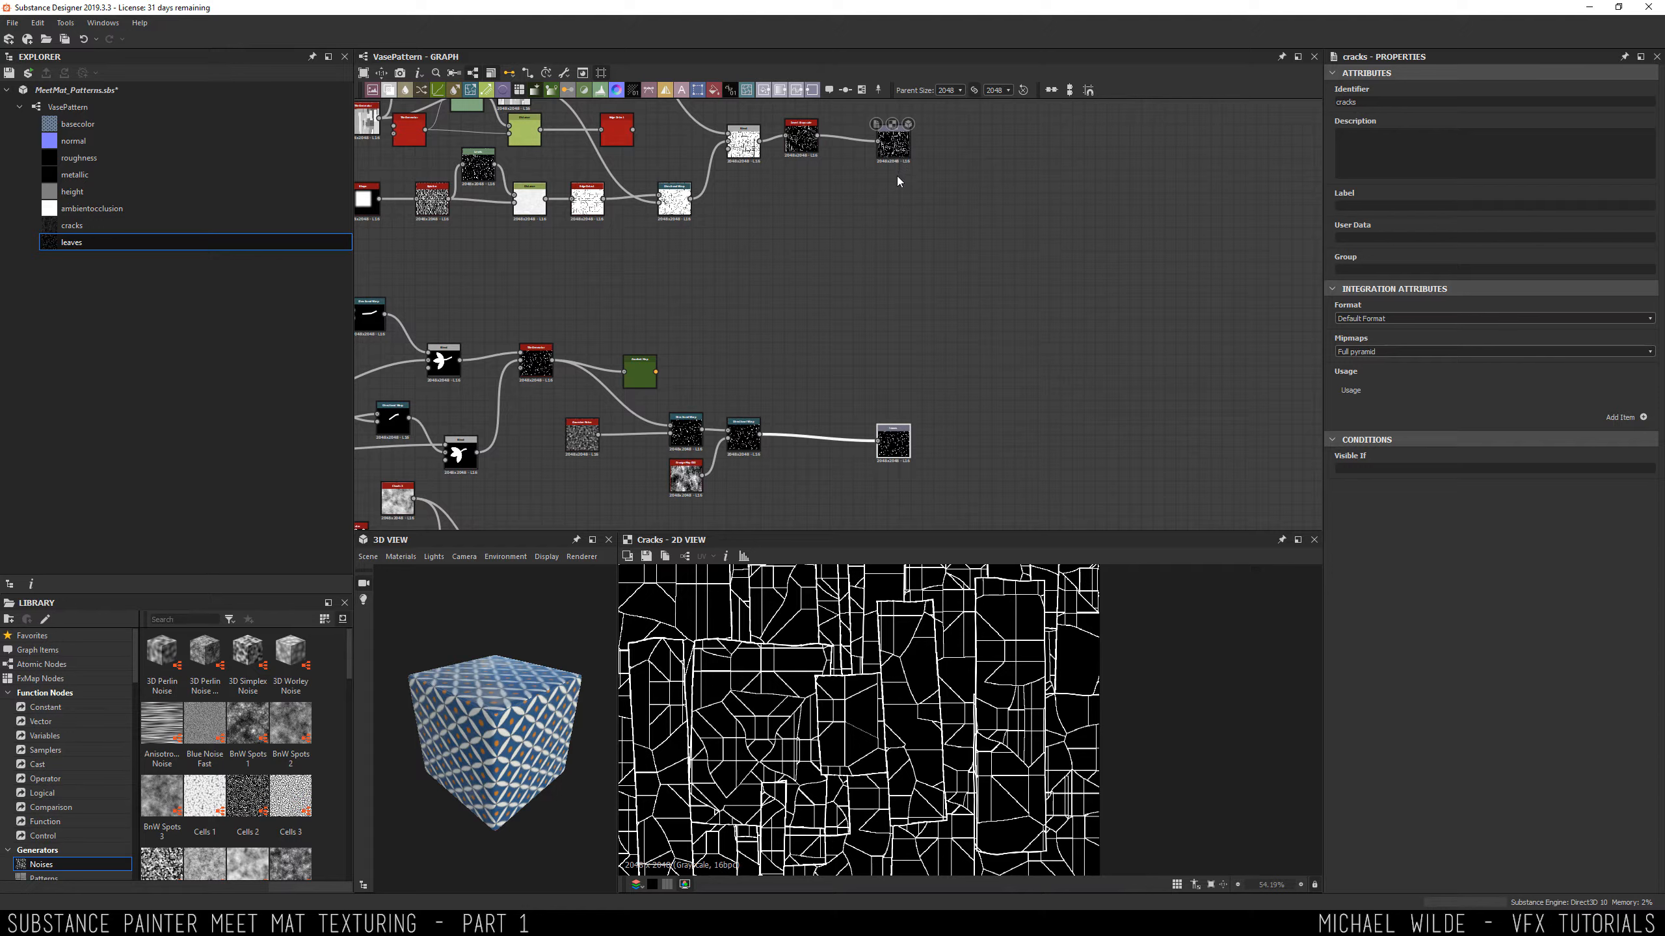
Export the cracks and leaves outputs of the VasePattern graph to the Desktop in Tagged Image File Format.
click(72, 107)
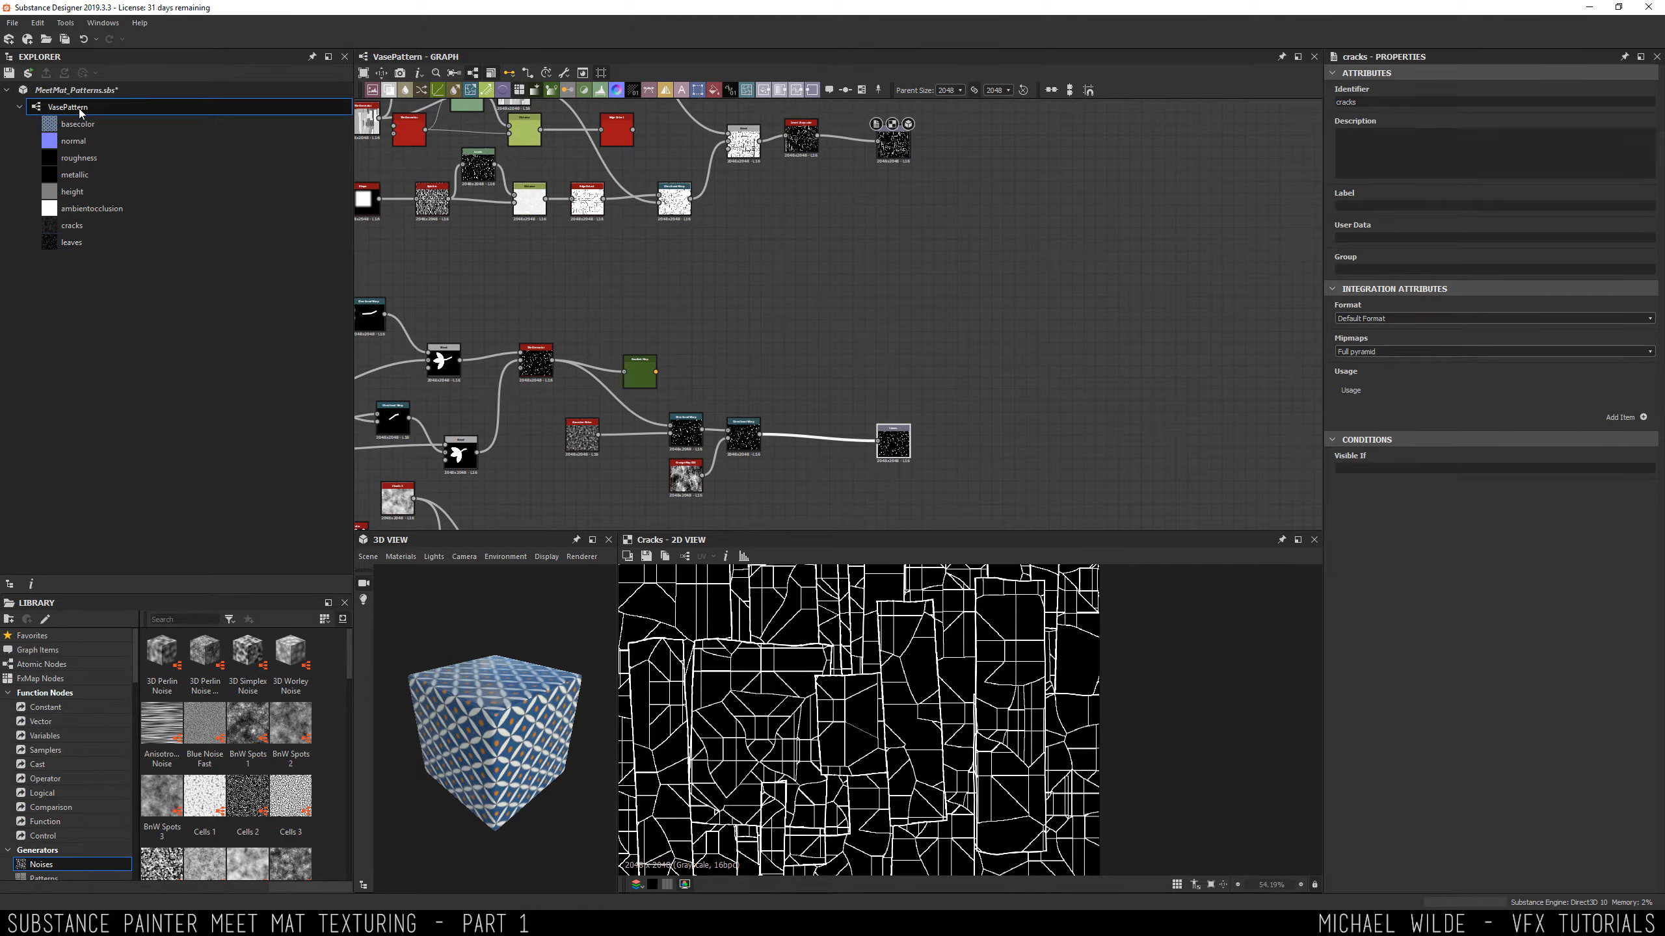
right_click(80, 111)
click(131, 228)
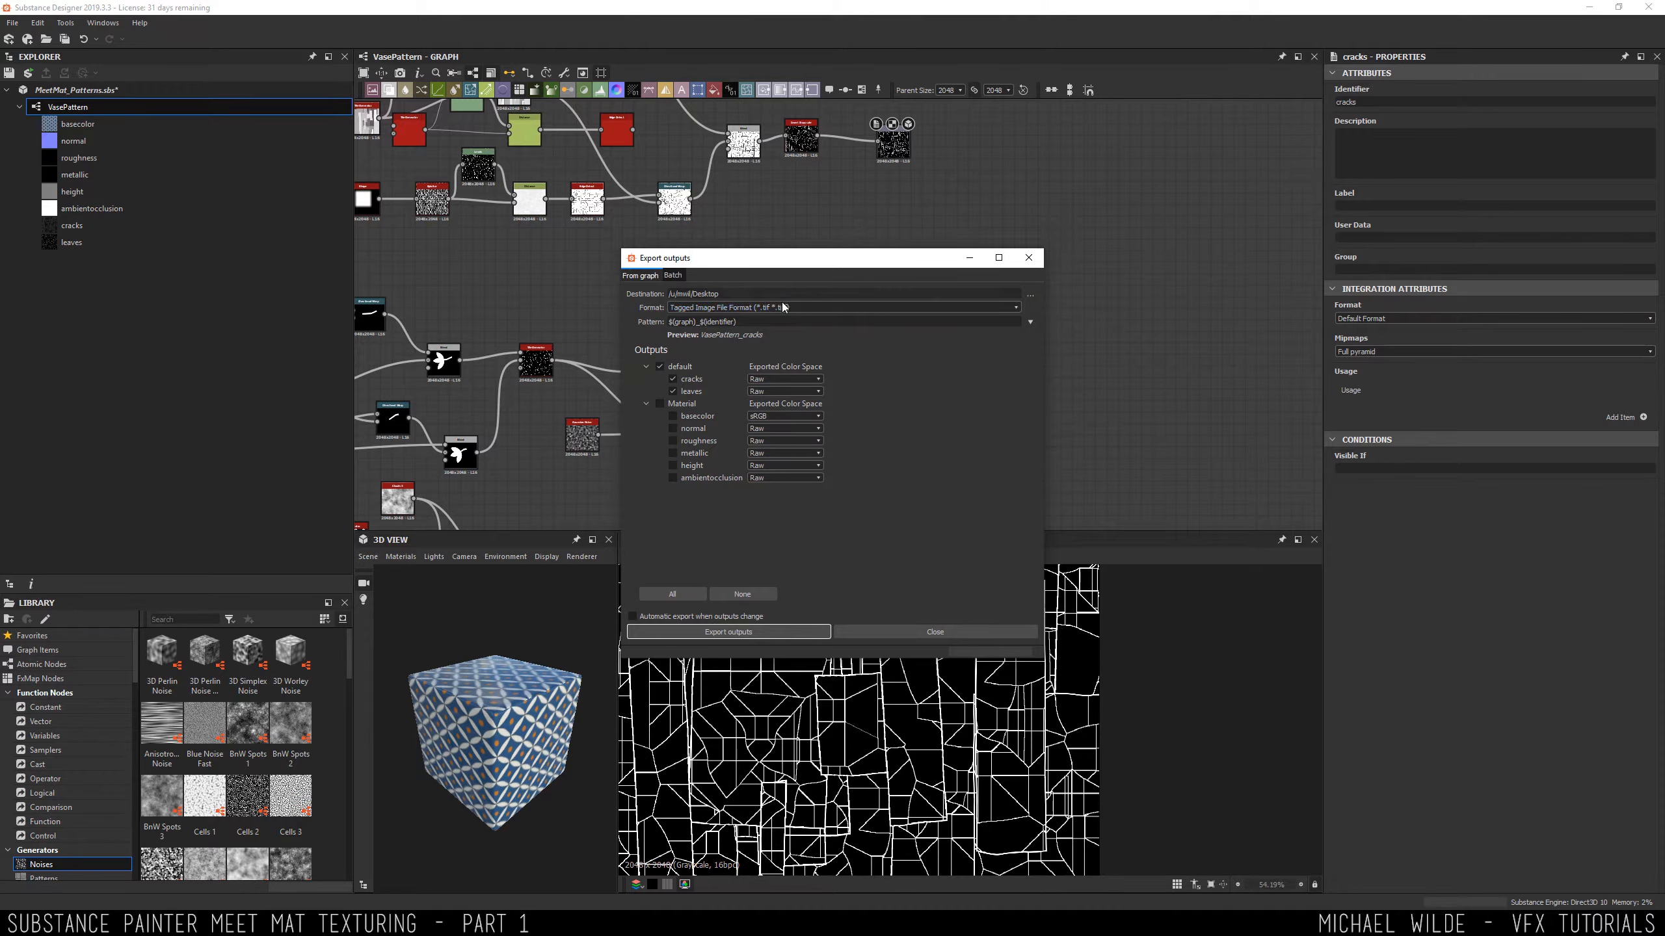
click(810, 304)
click(810, 307)
click(750, 632)
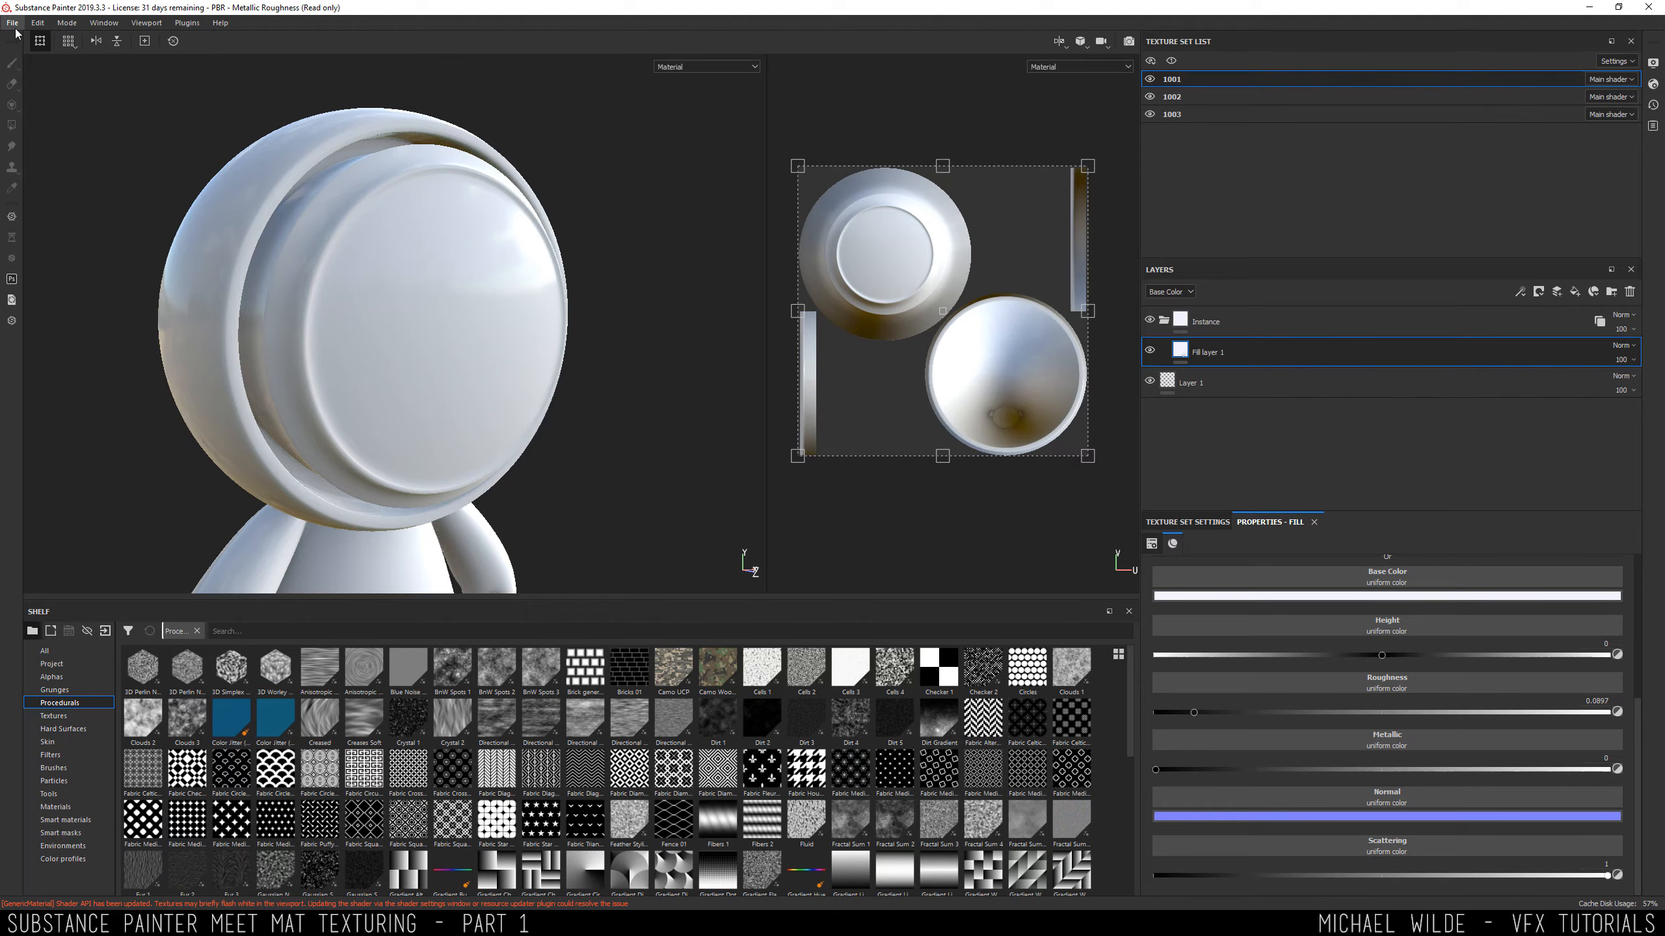
Add VasePattern_cracks.tif and VasePattern_leaves.tif from the Desktop to the resources for import.
click(11, 22)
click(61, 227)
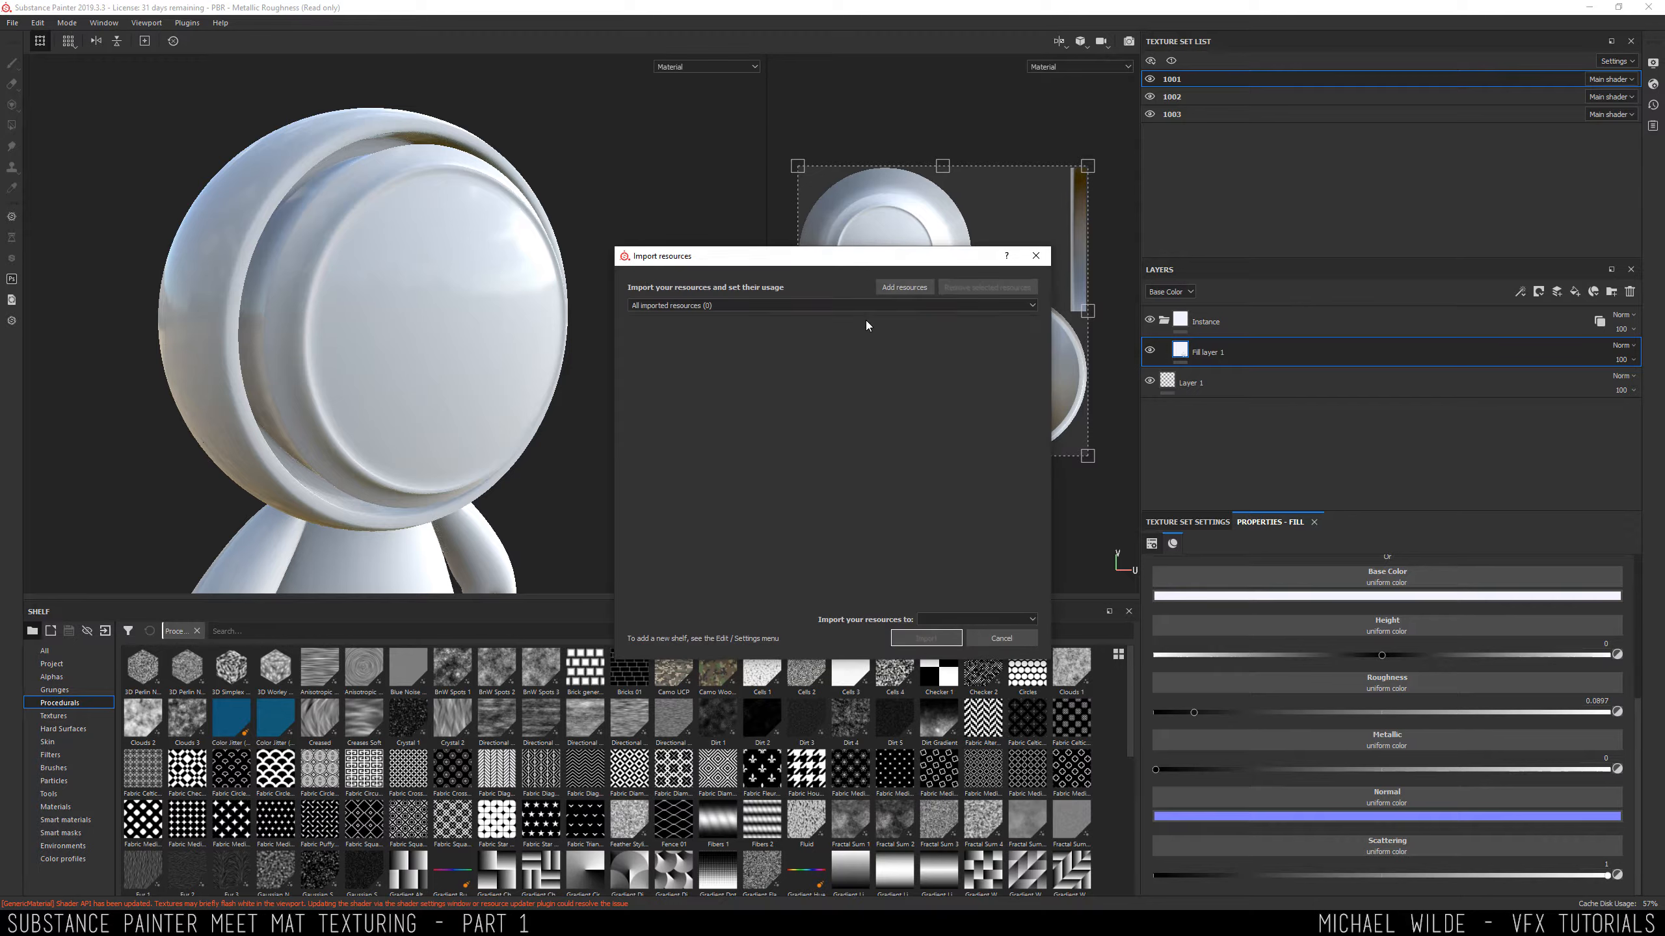
click(914, 290)
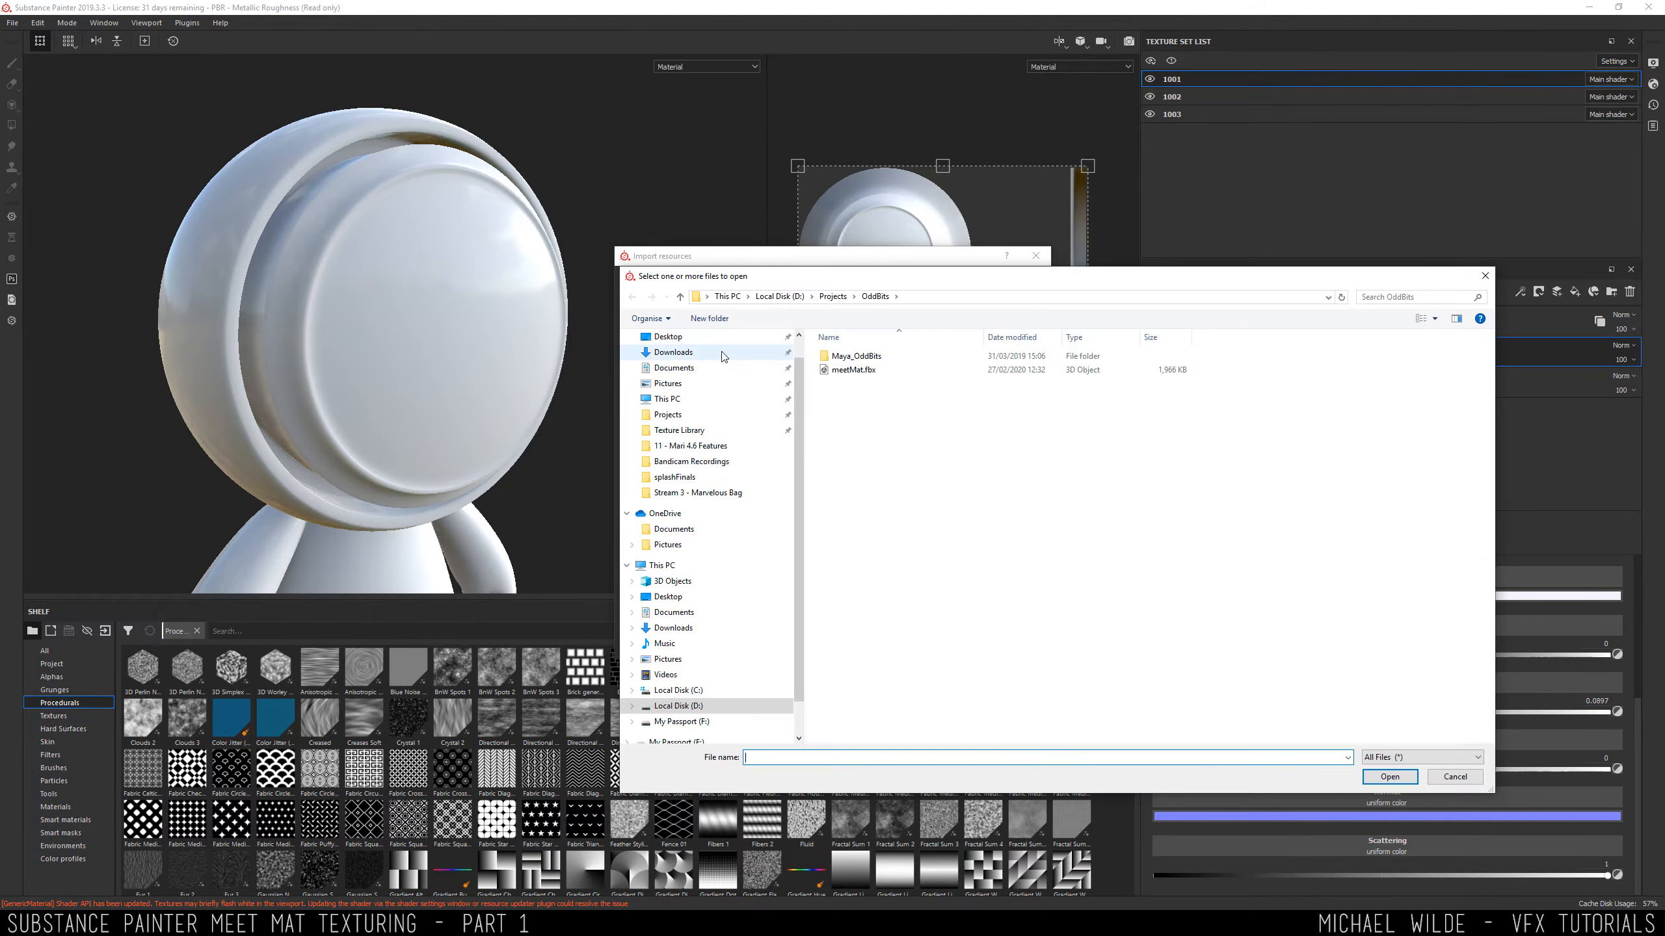
click(667, 361)
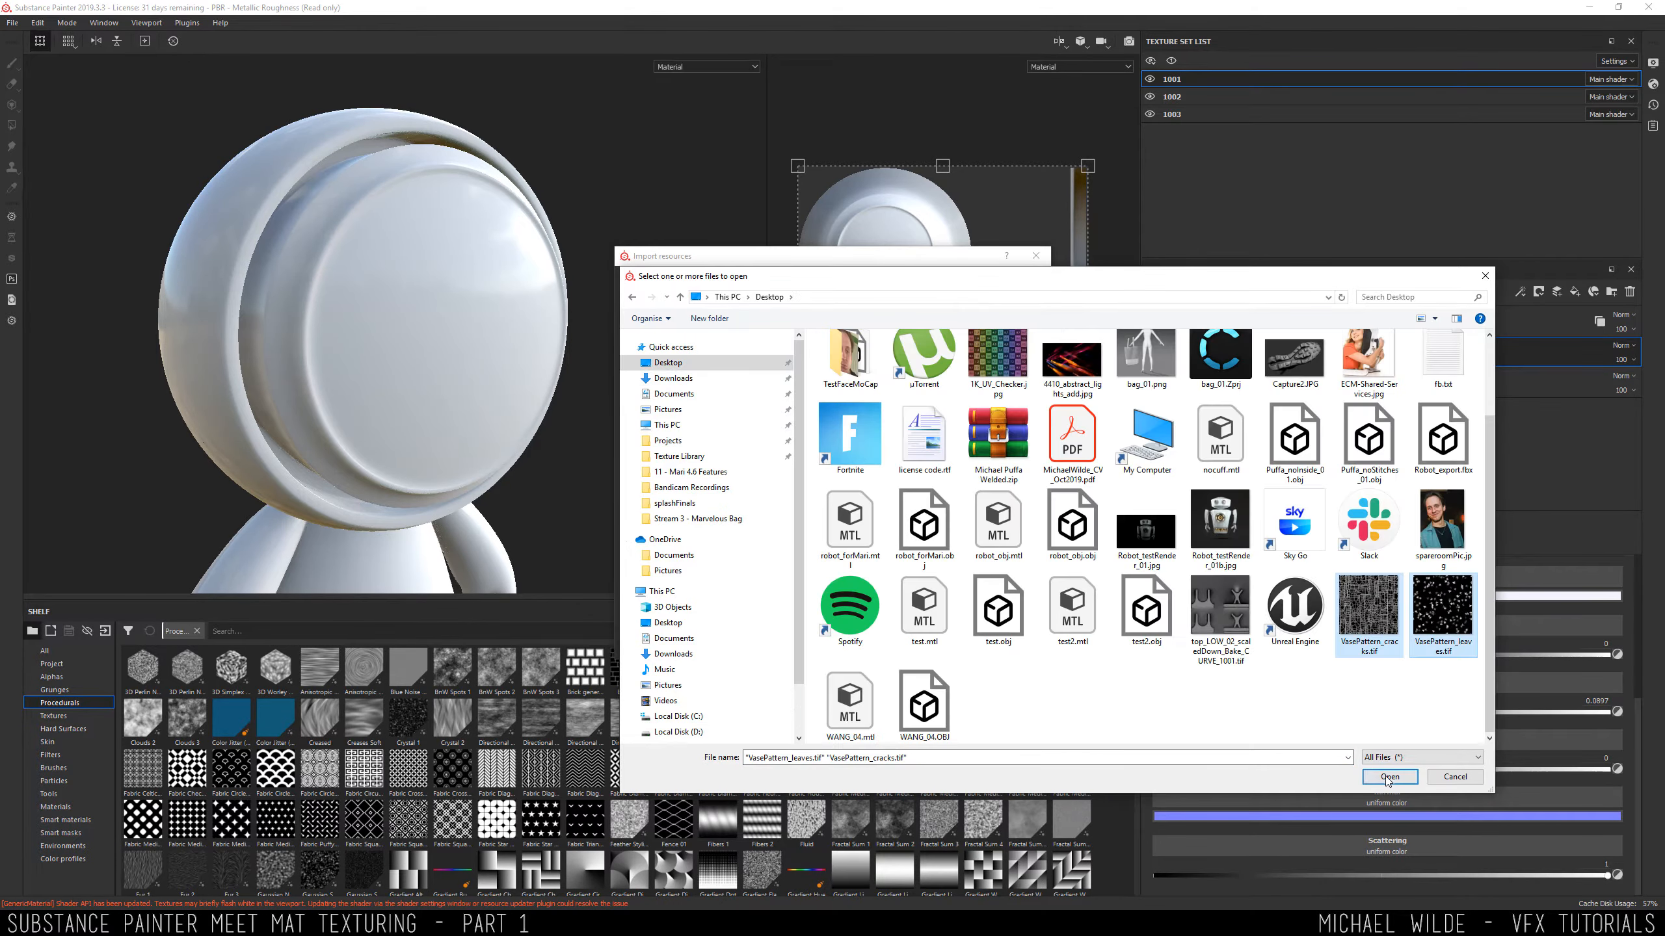
click(1388, 776)
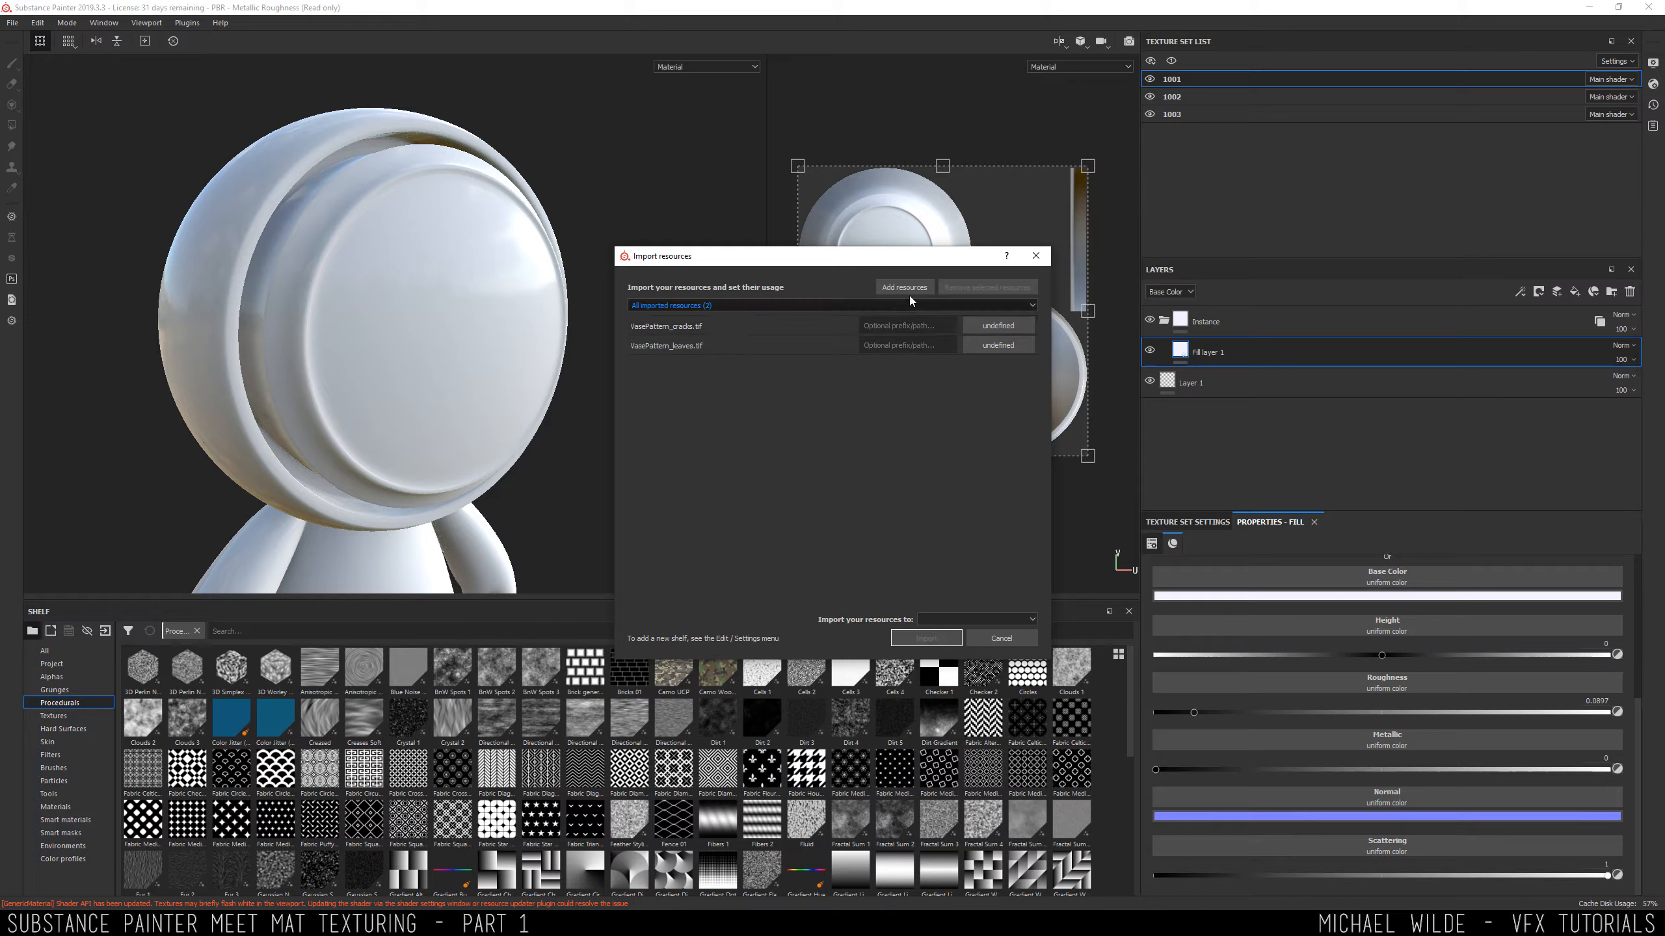
Set the usage of both VasePattern files to texture and import them into the current session.
click(812, 306)
click(812, 306)
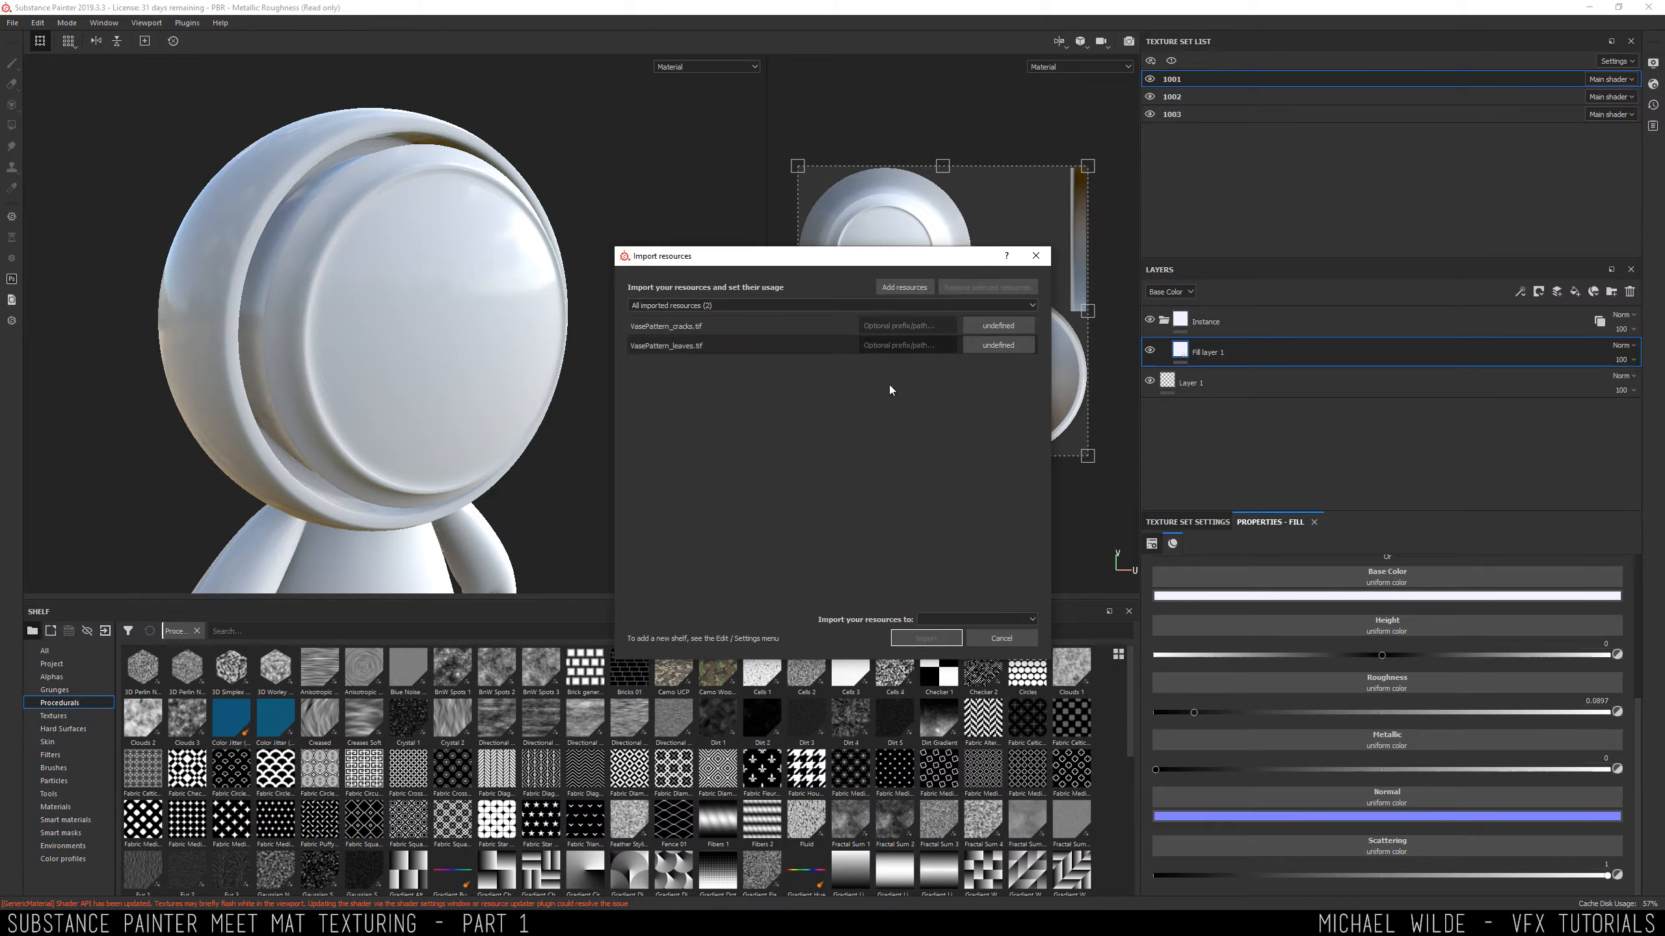
click(1009, 326)
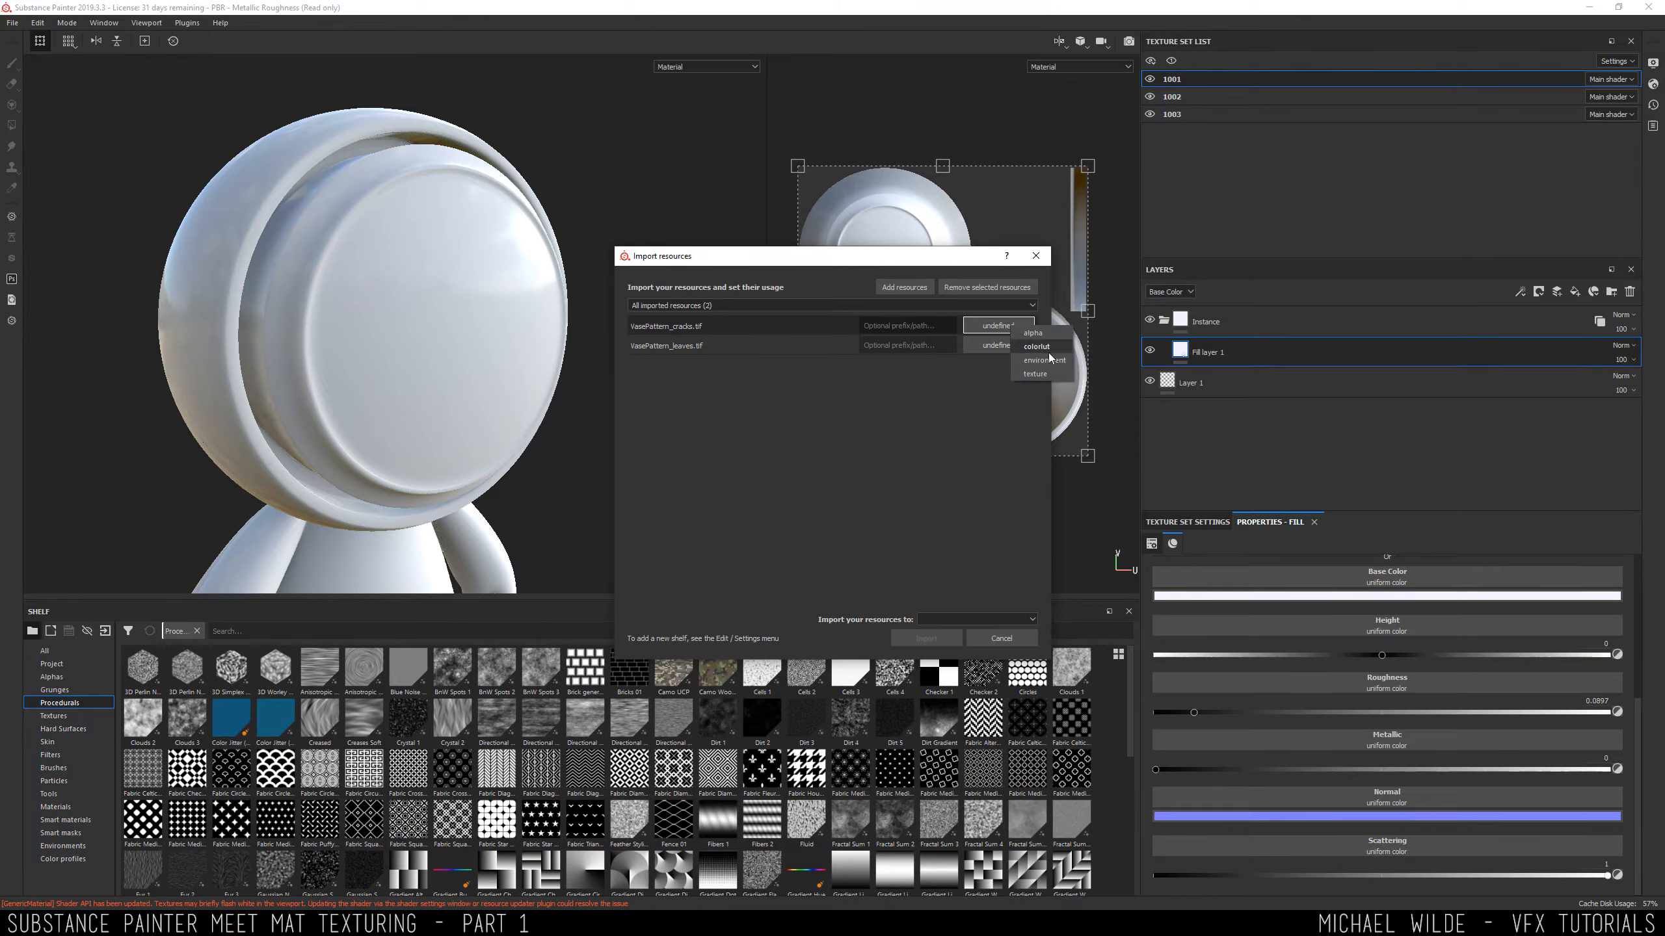
click(1007, 349)
click(1008, 347)
click(1010, 372)
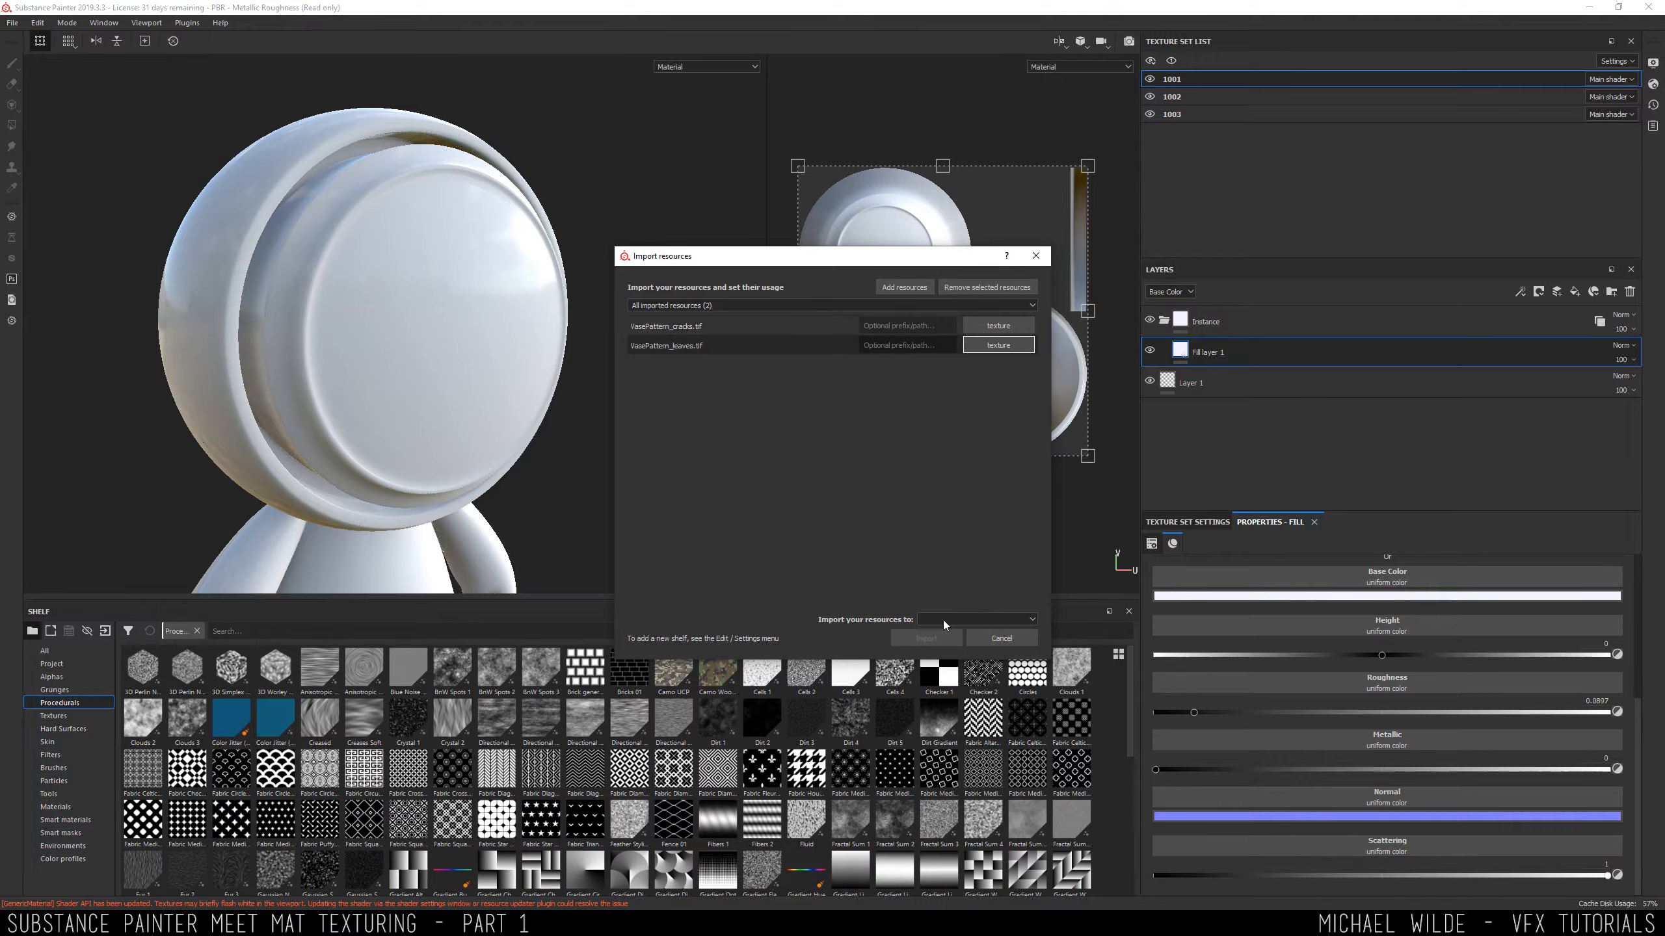
click(954, 620)
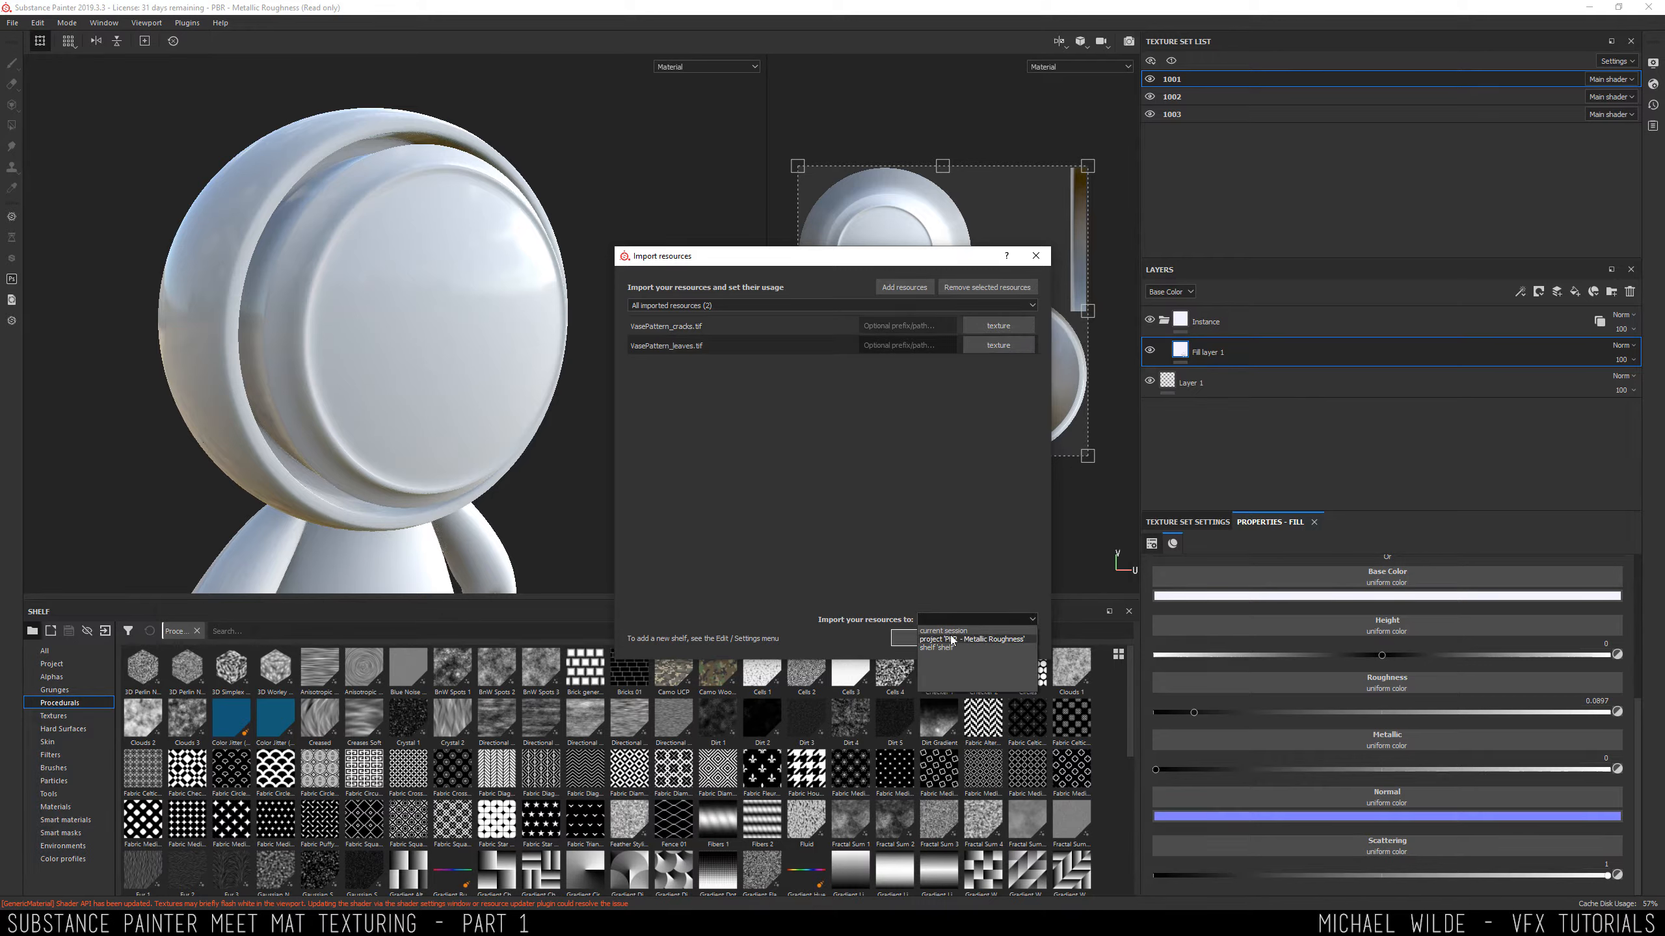
click(950, 631)
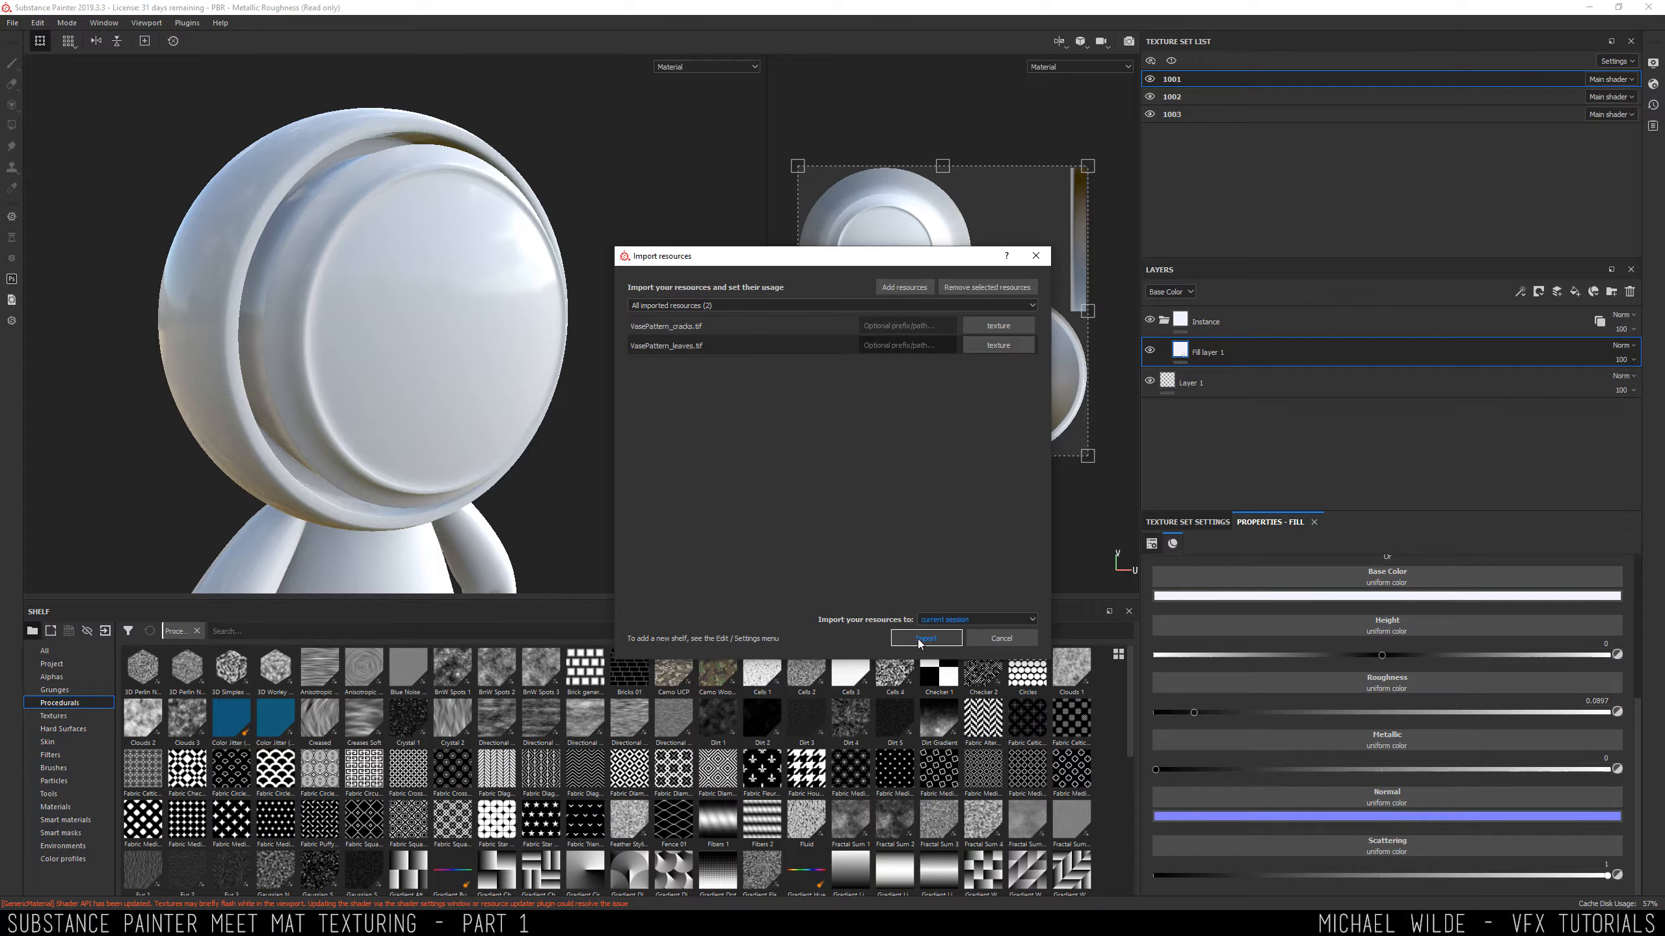
click(918, 639)
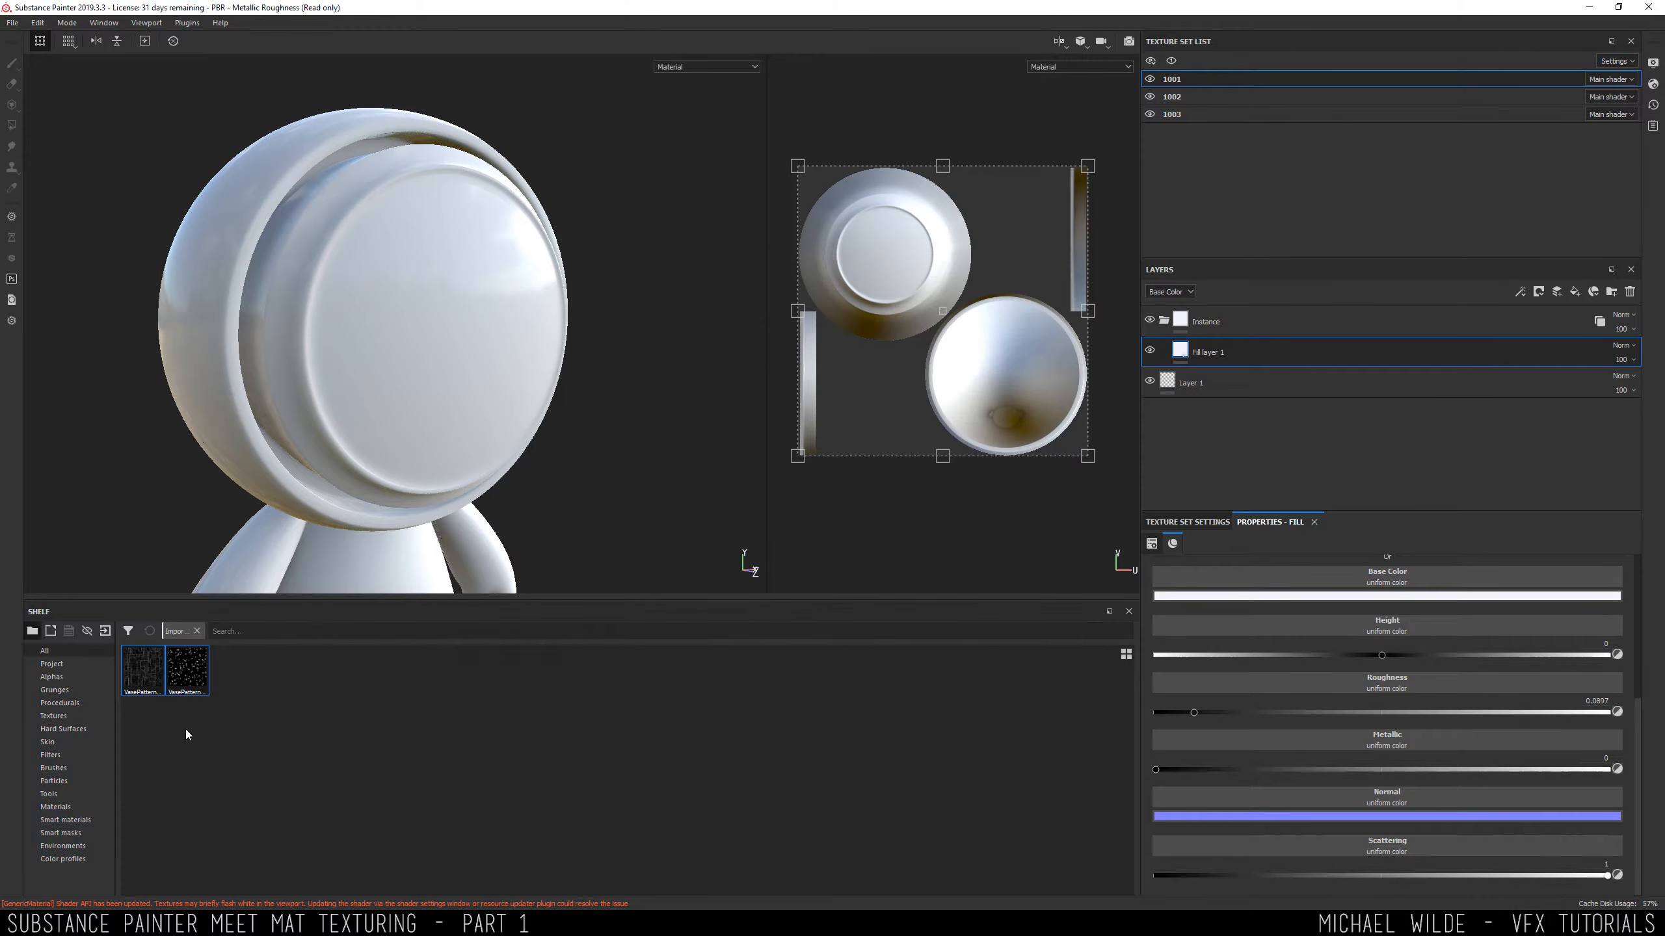
Check the cracked porcelain vase reference photo in the web browser and return to Substance Painter.
mouse_move(155, 664)
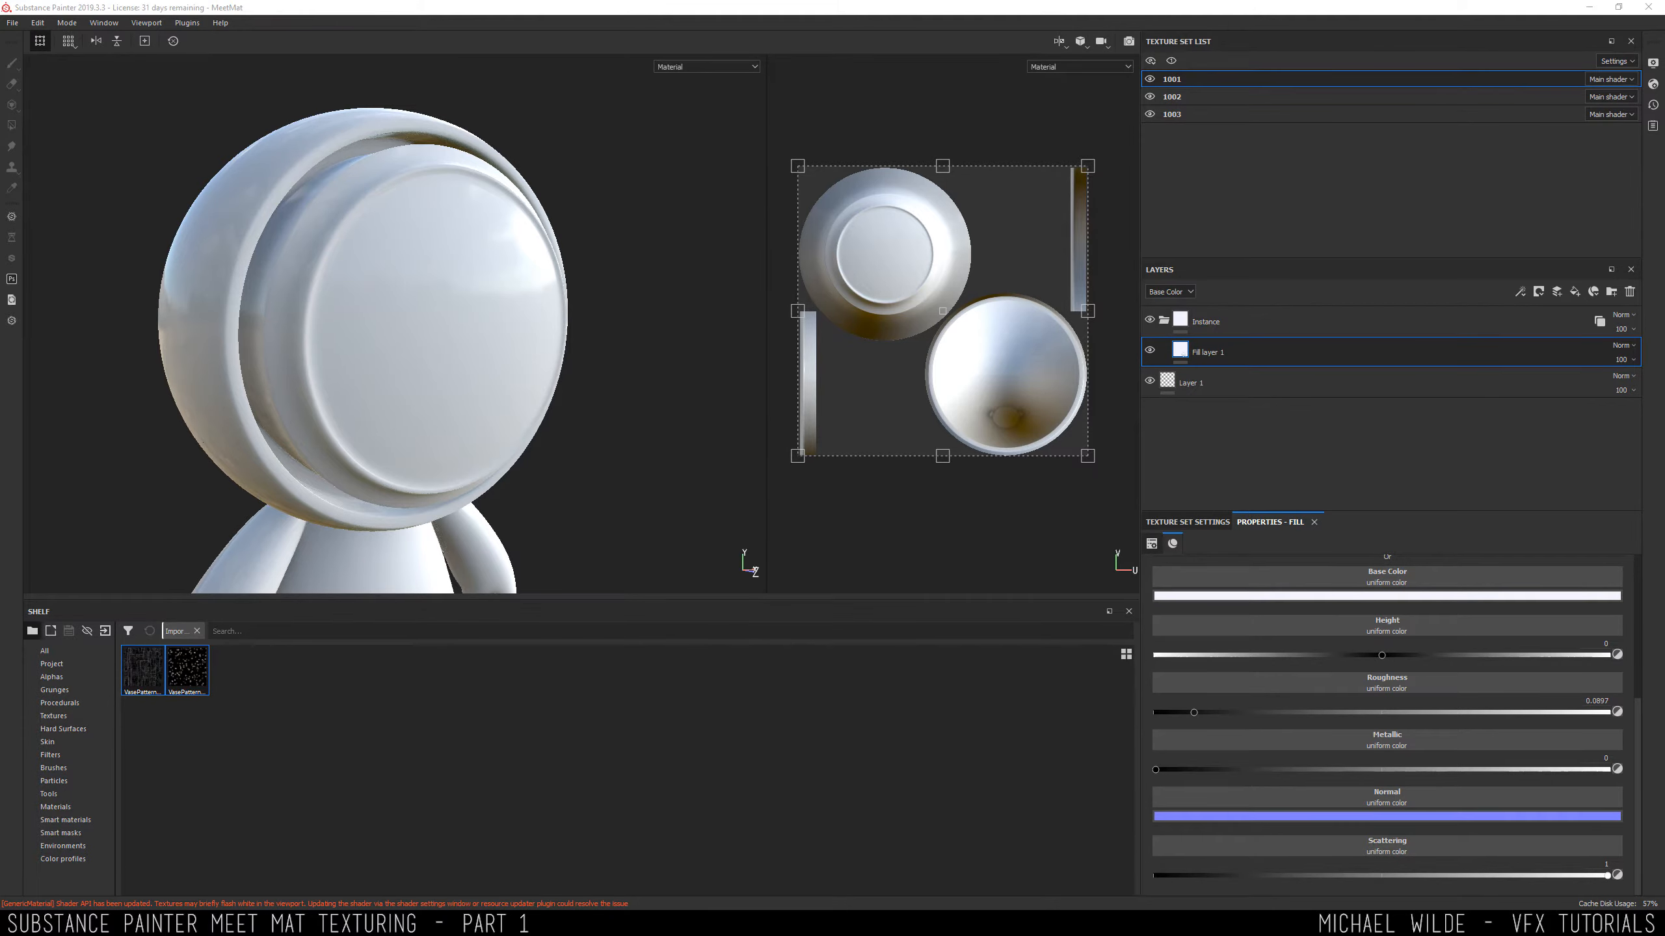
key(alt+Tab)
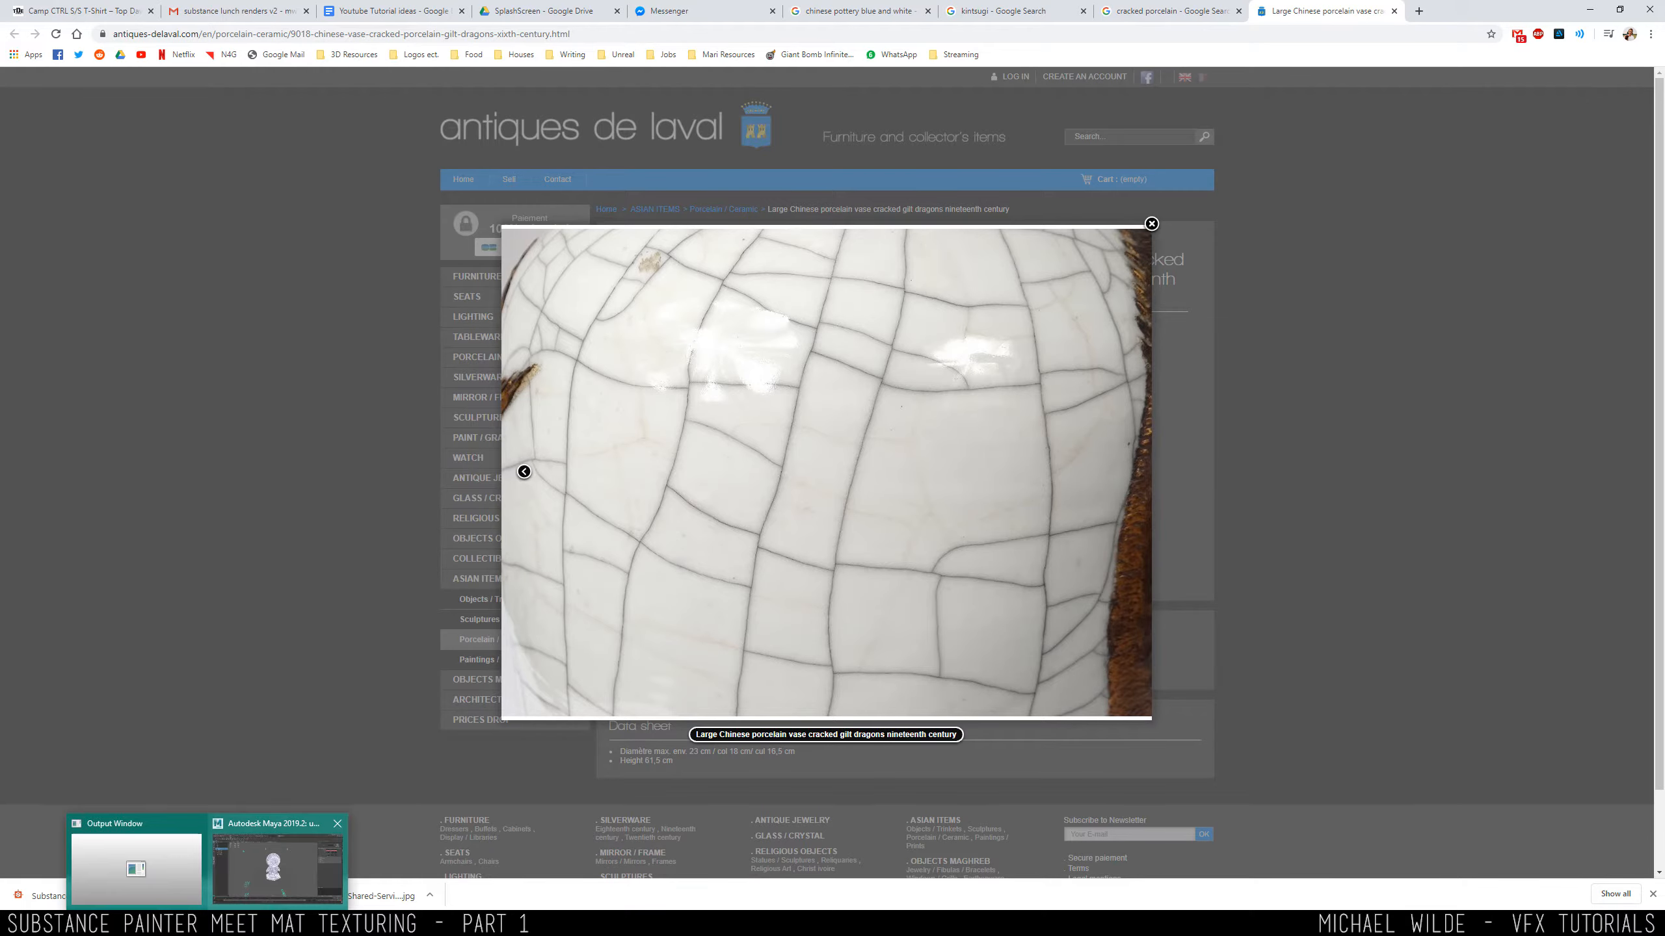
mouse_move(239, 923)
click(240, 862)
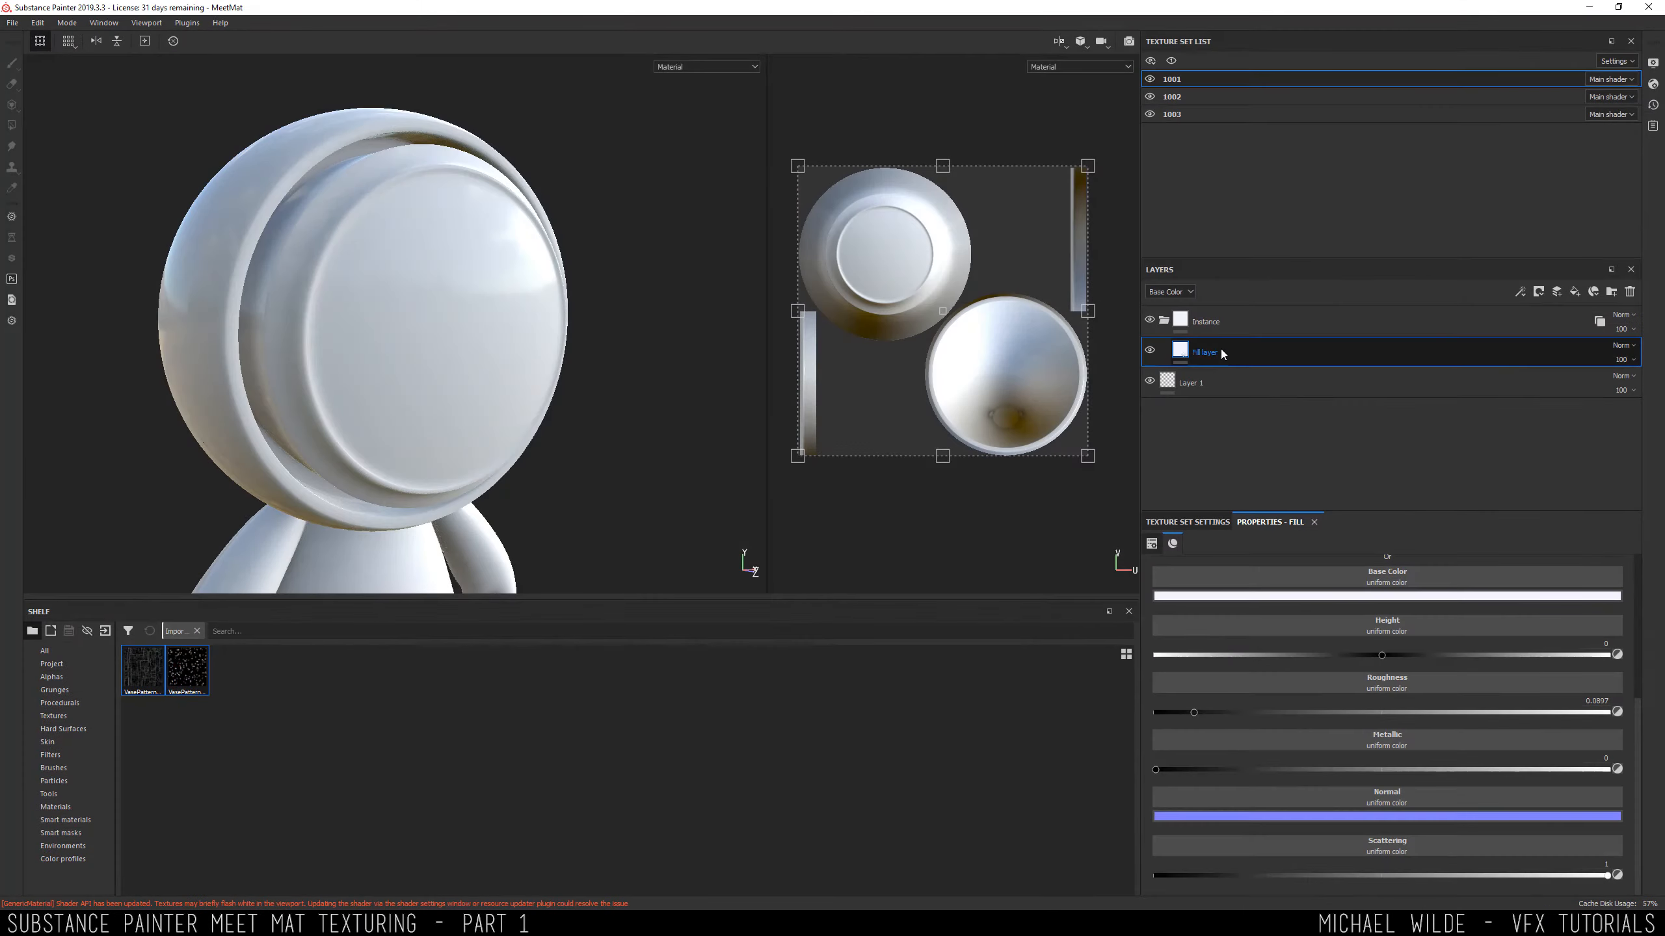
Rename the fill layer in the Instance folder as BasePorcelian.
double_click(1211, 352)
text(BasePorcelian)
key(Return)
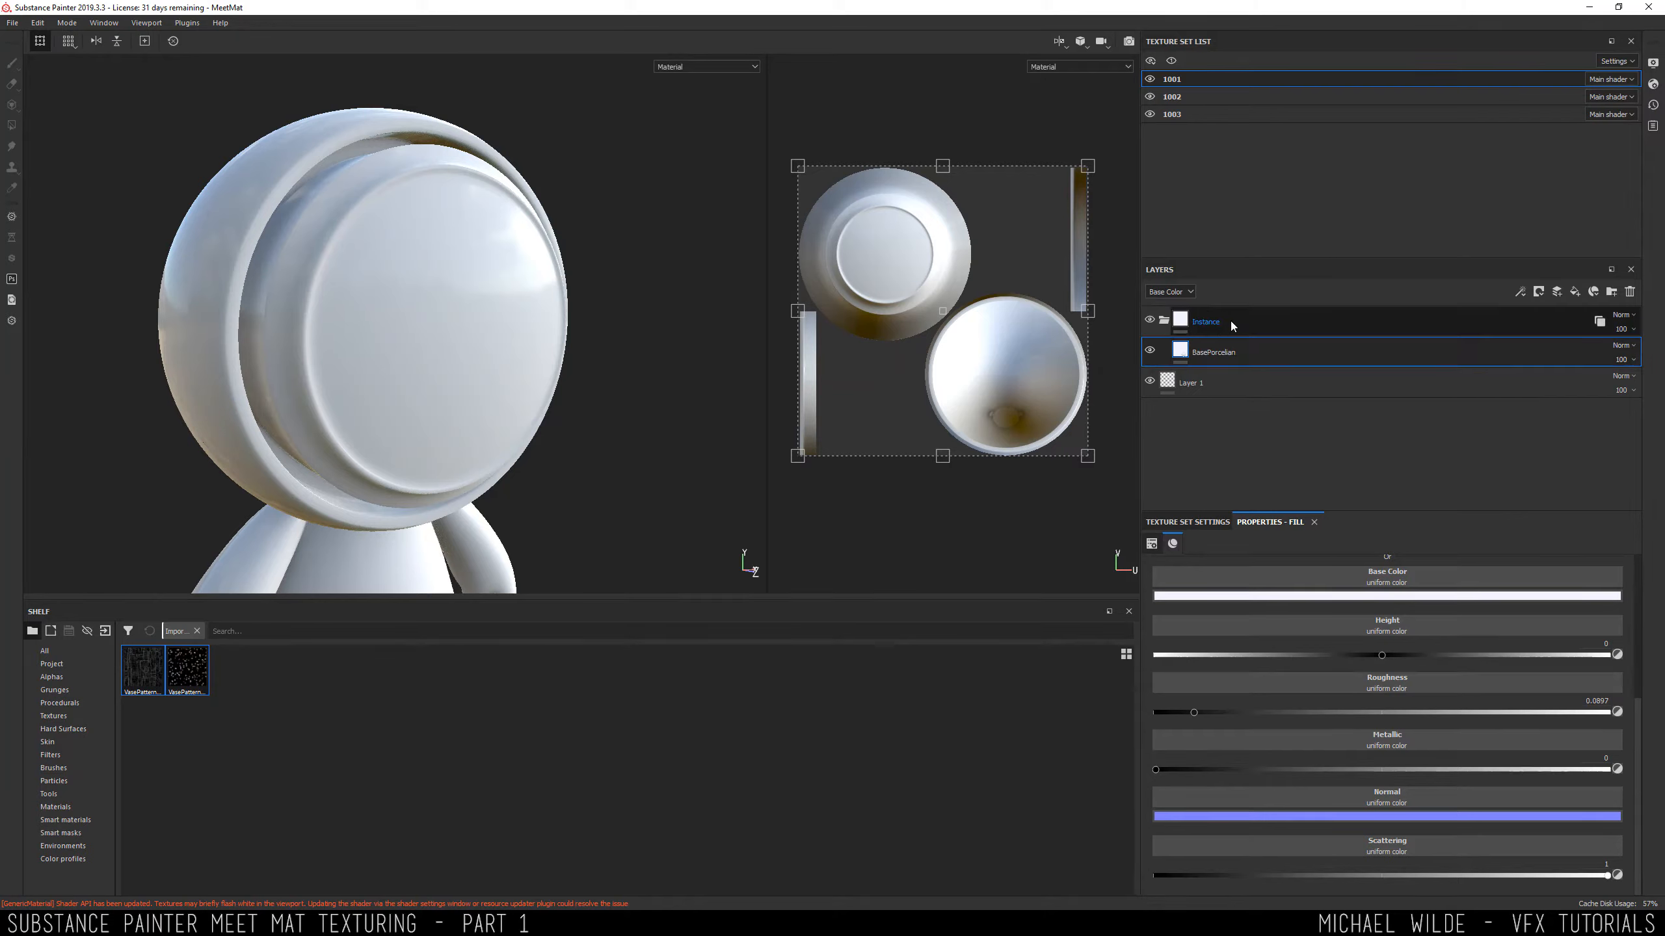
Create a folder named Porcelian Mat inside the Instance folder and place the BasePorcelian layer in it.
click(1610, 291)
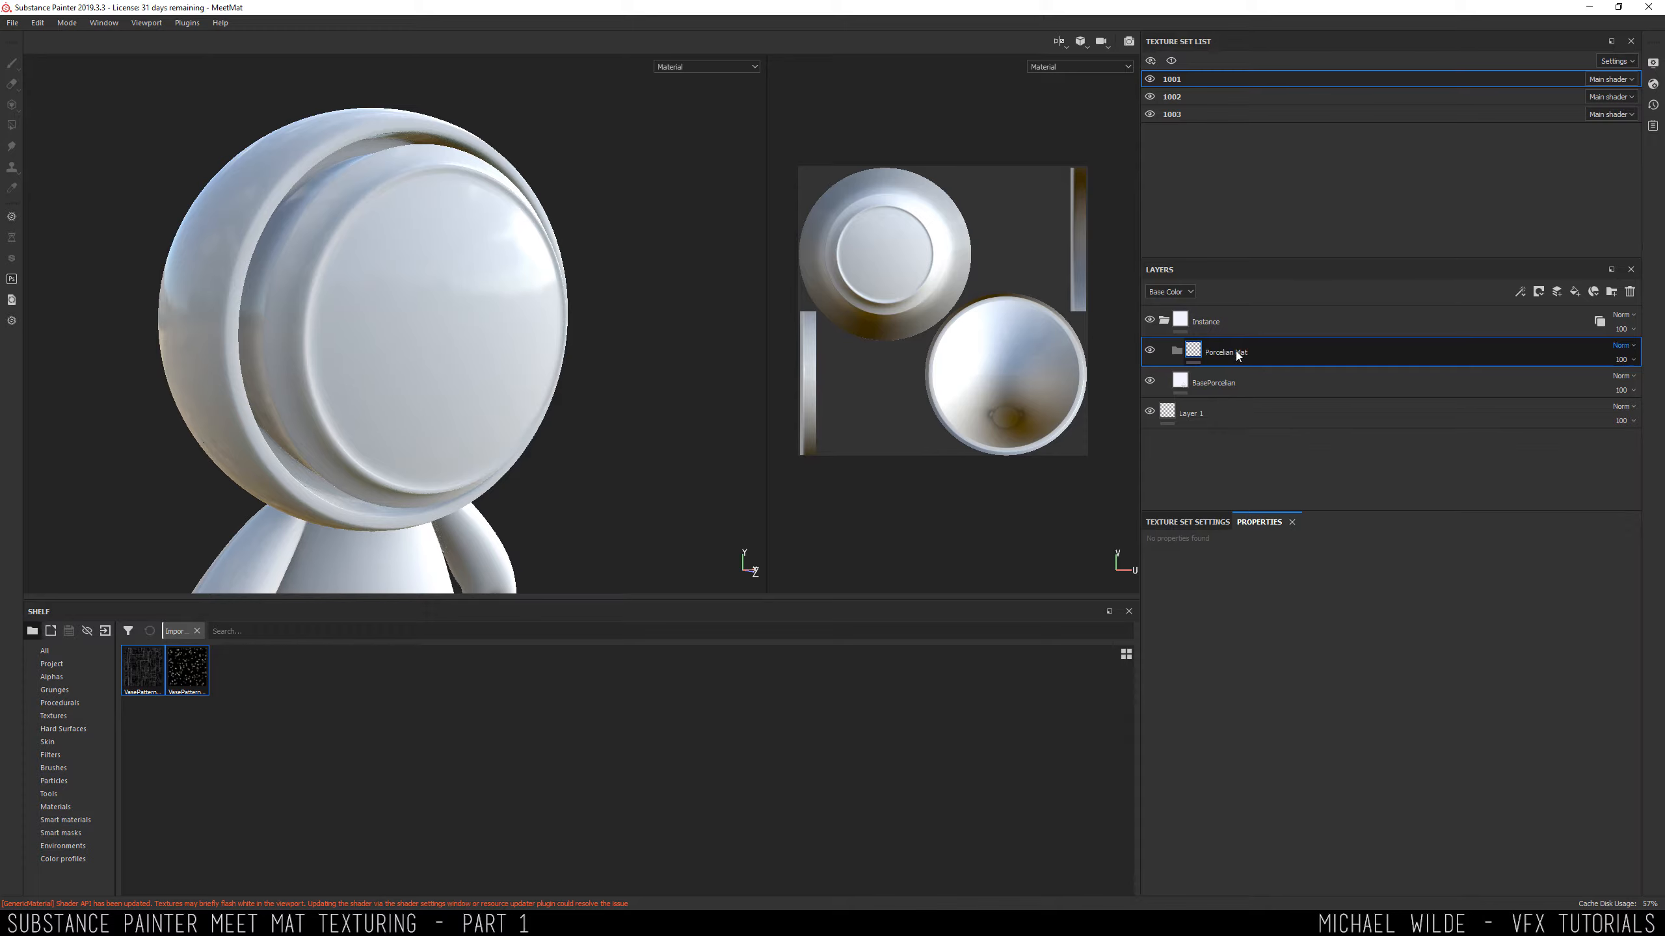
drag(1225, 375, 1260, 346)
click(1233, 346)
click(1247, 382)
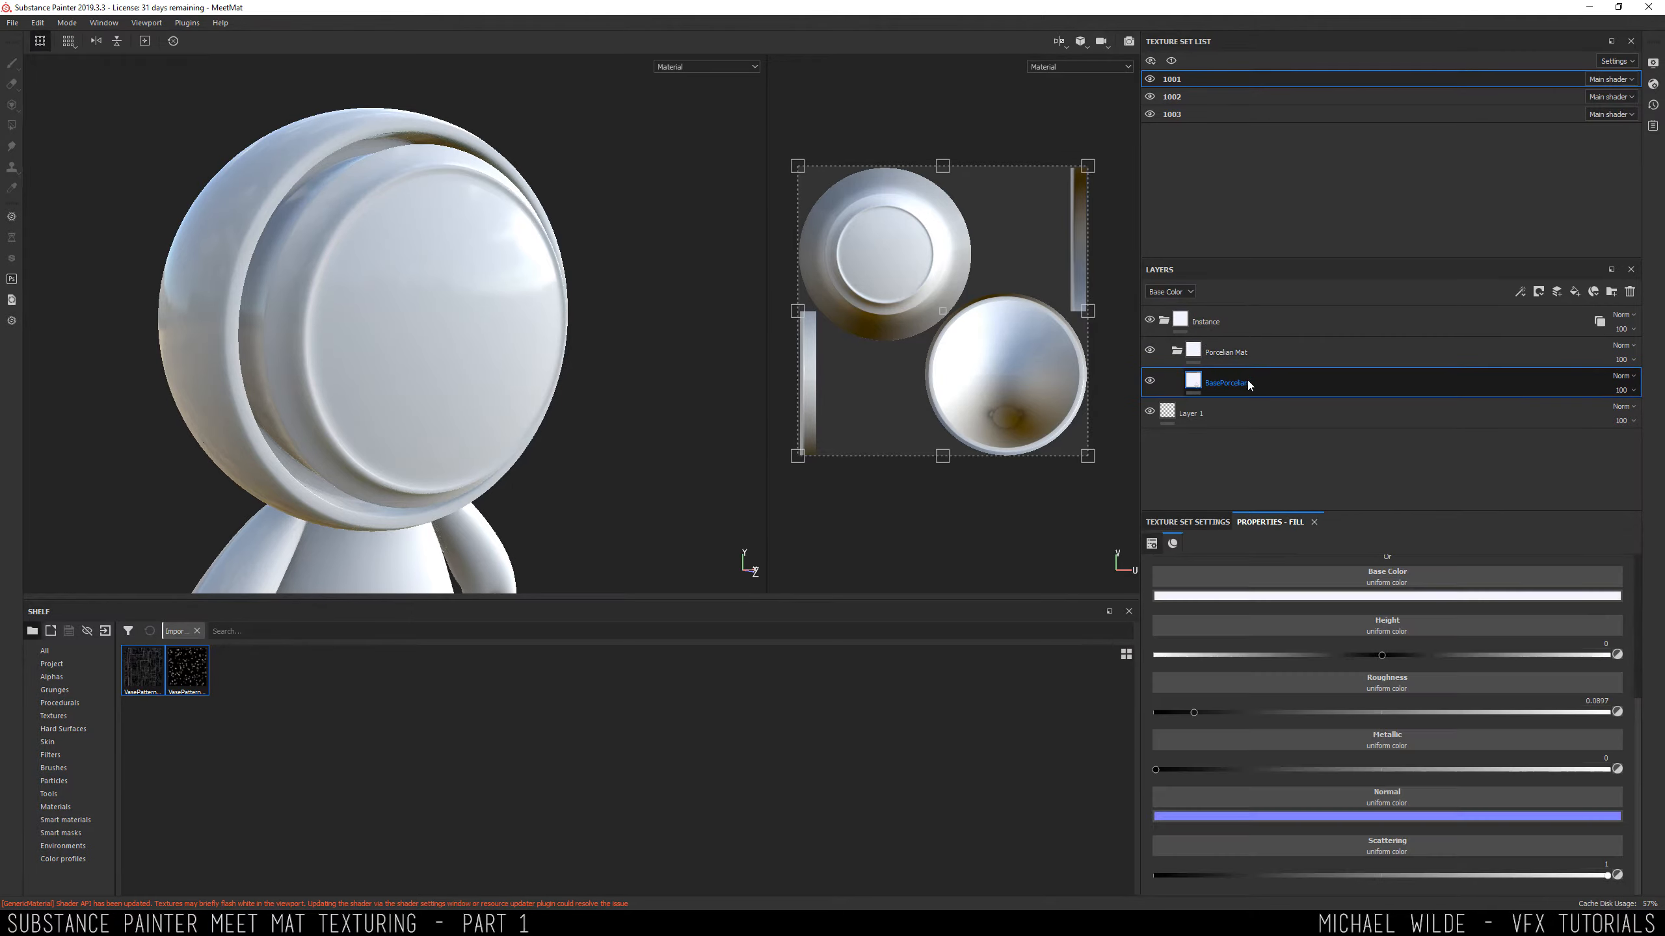
Add a fill layer above BasePorcelian with only its color channel enabled.
click(1574, 291)
scroll(1468, 630, up, 5)
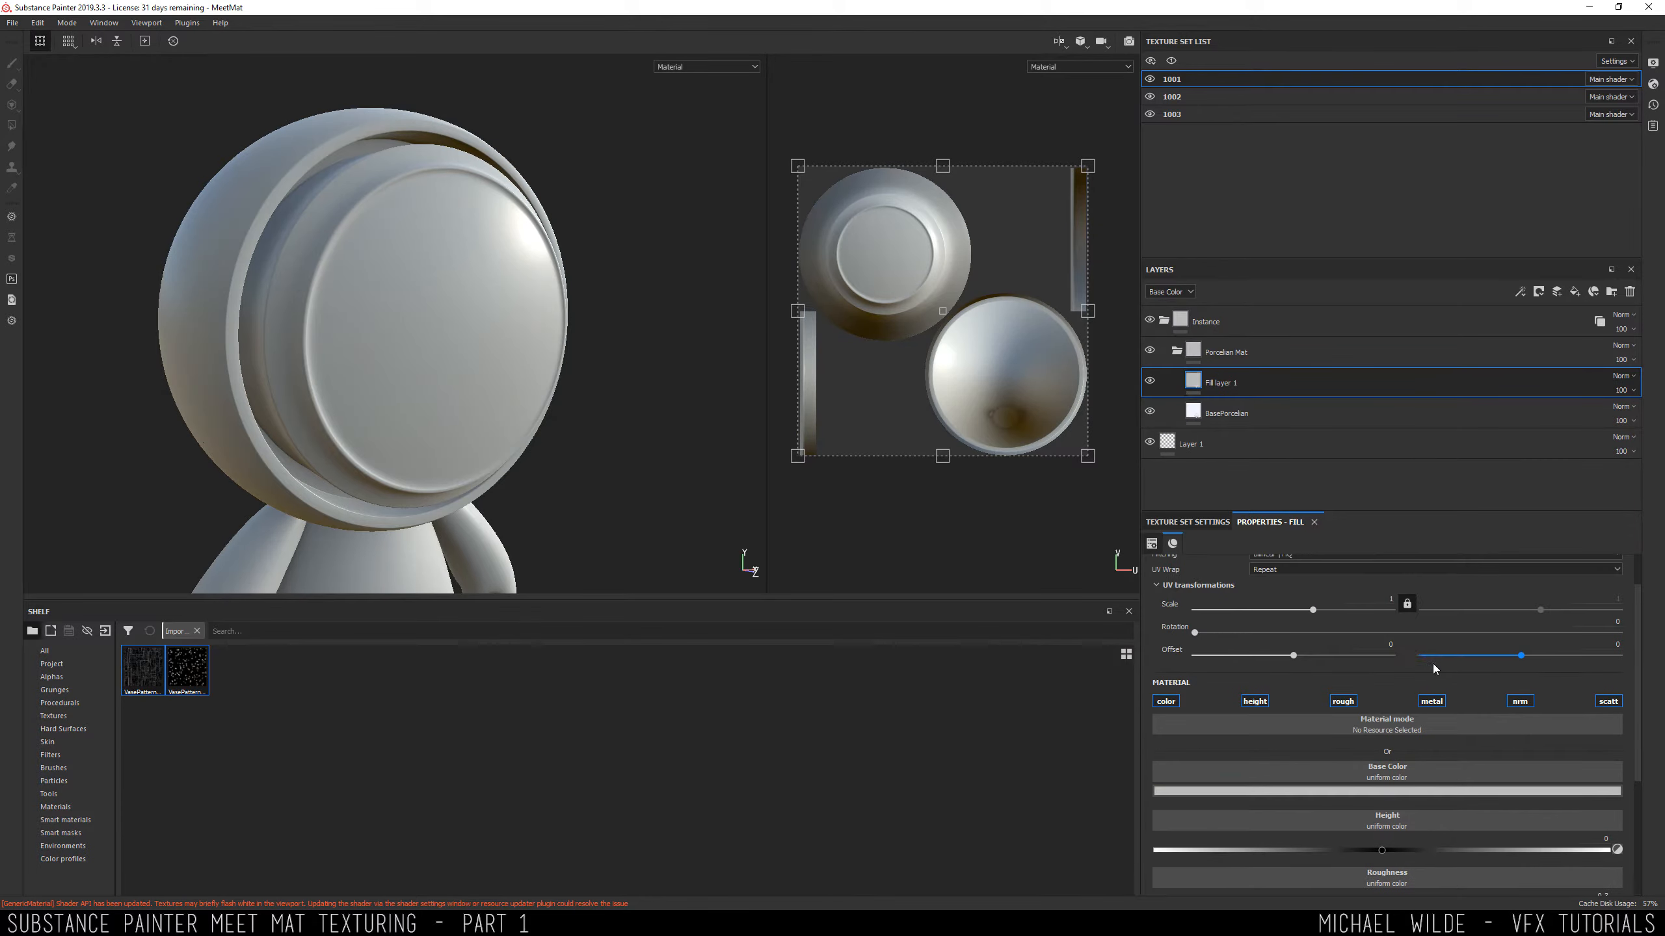
click(1253, 701)
click(1342, 701)
click(1432, 701)
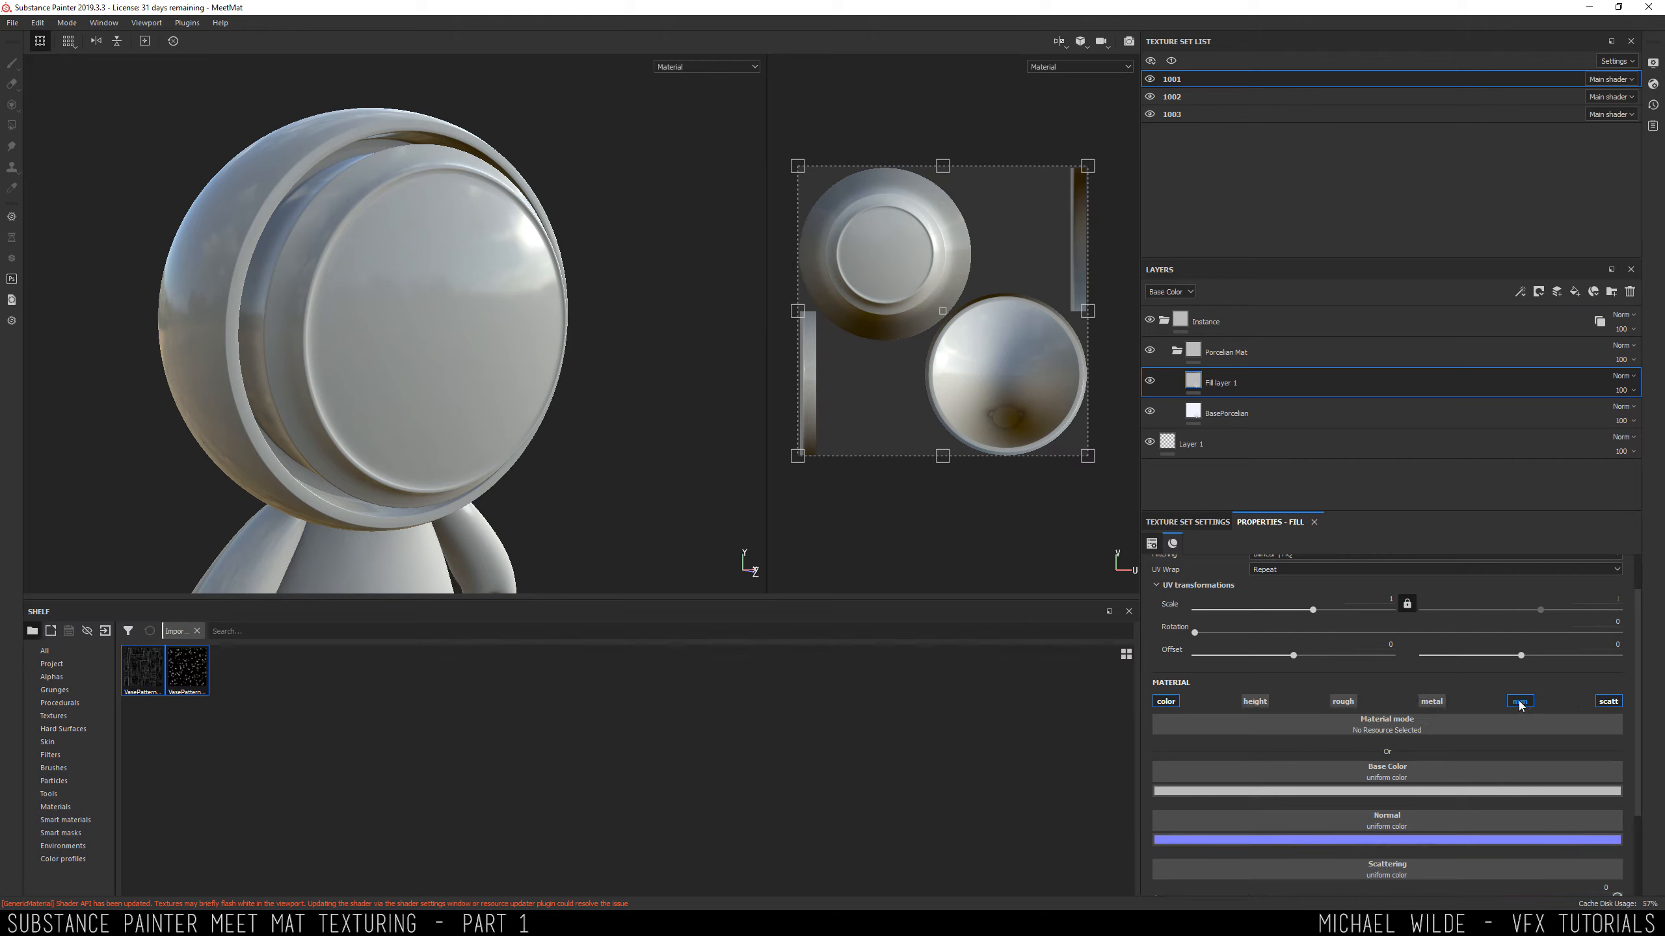
click(1519, 700)
click(1608, 701)
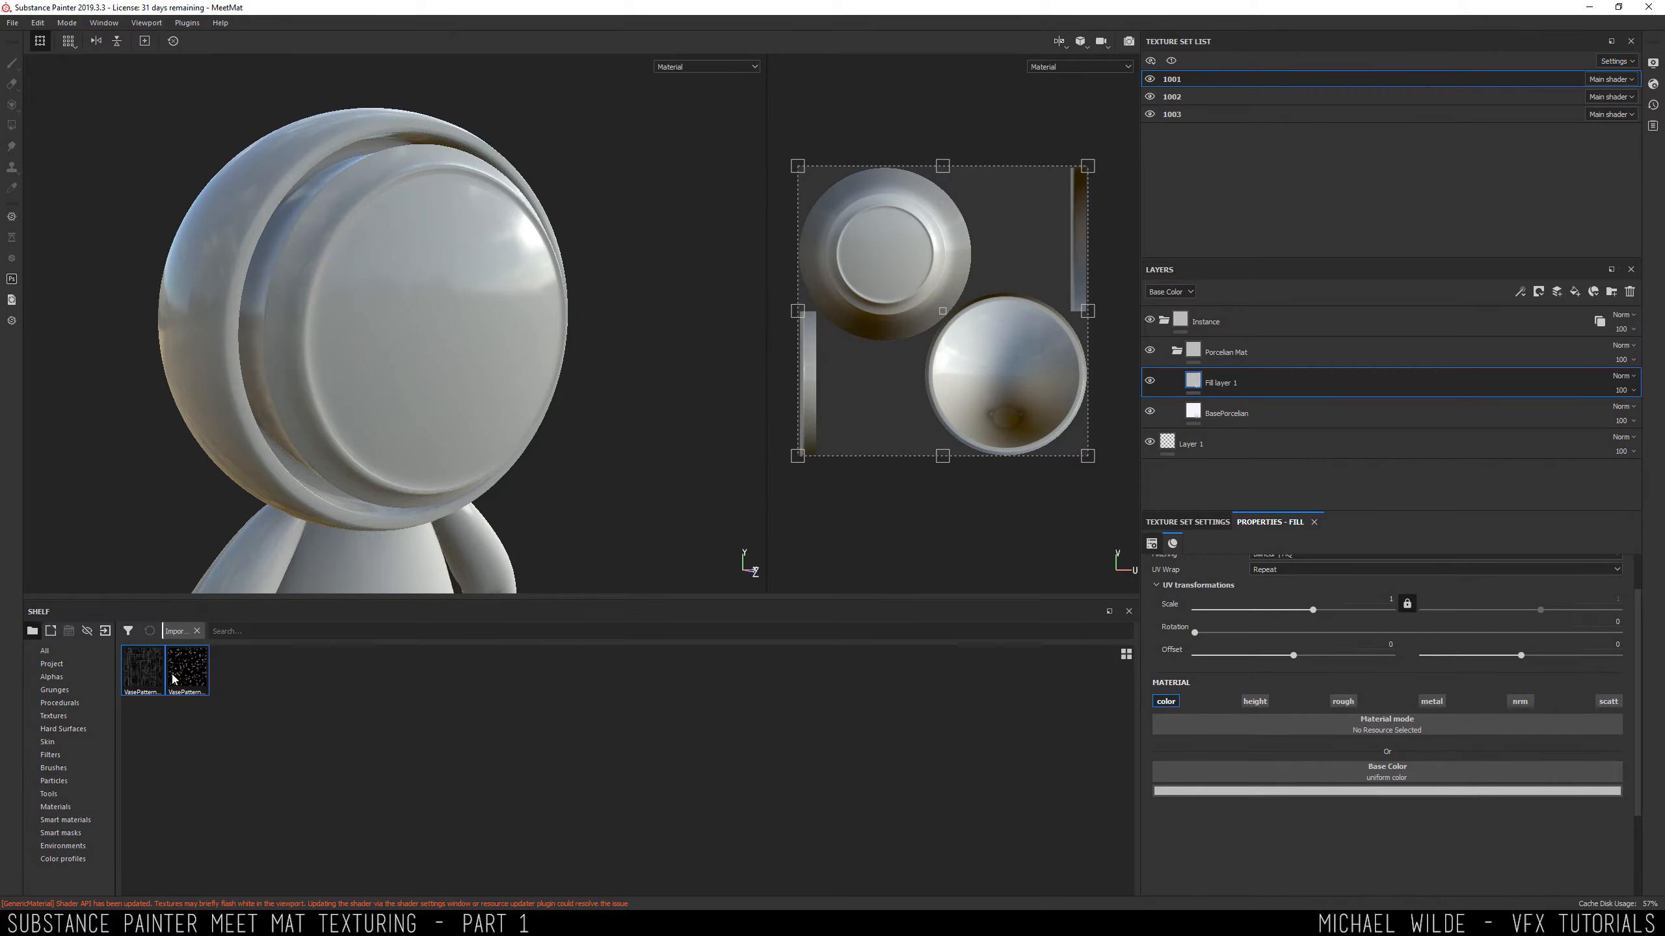
Assign the VasePattern_cracks texture to the new fill layer's Base Color.
drag(144, 662, 1318, 771)
alt+drag(551, 444, 411, 335)
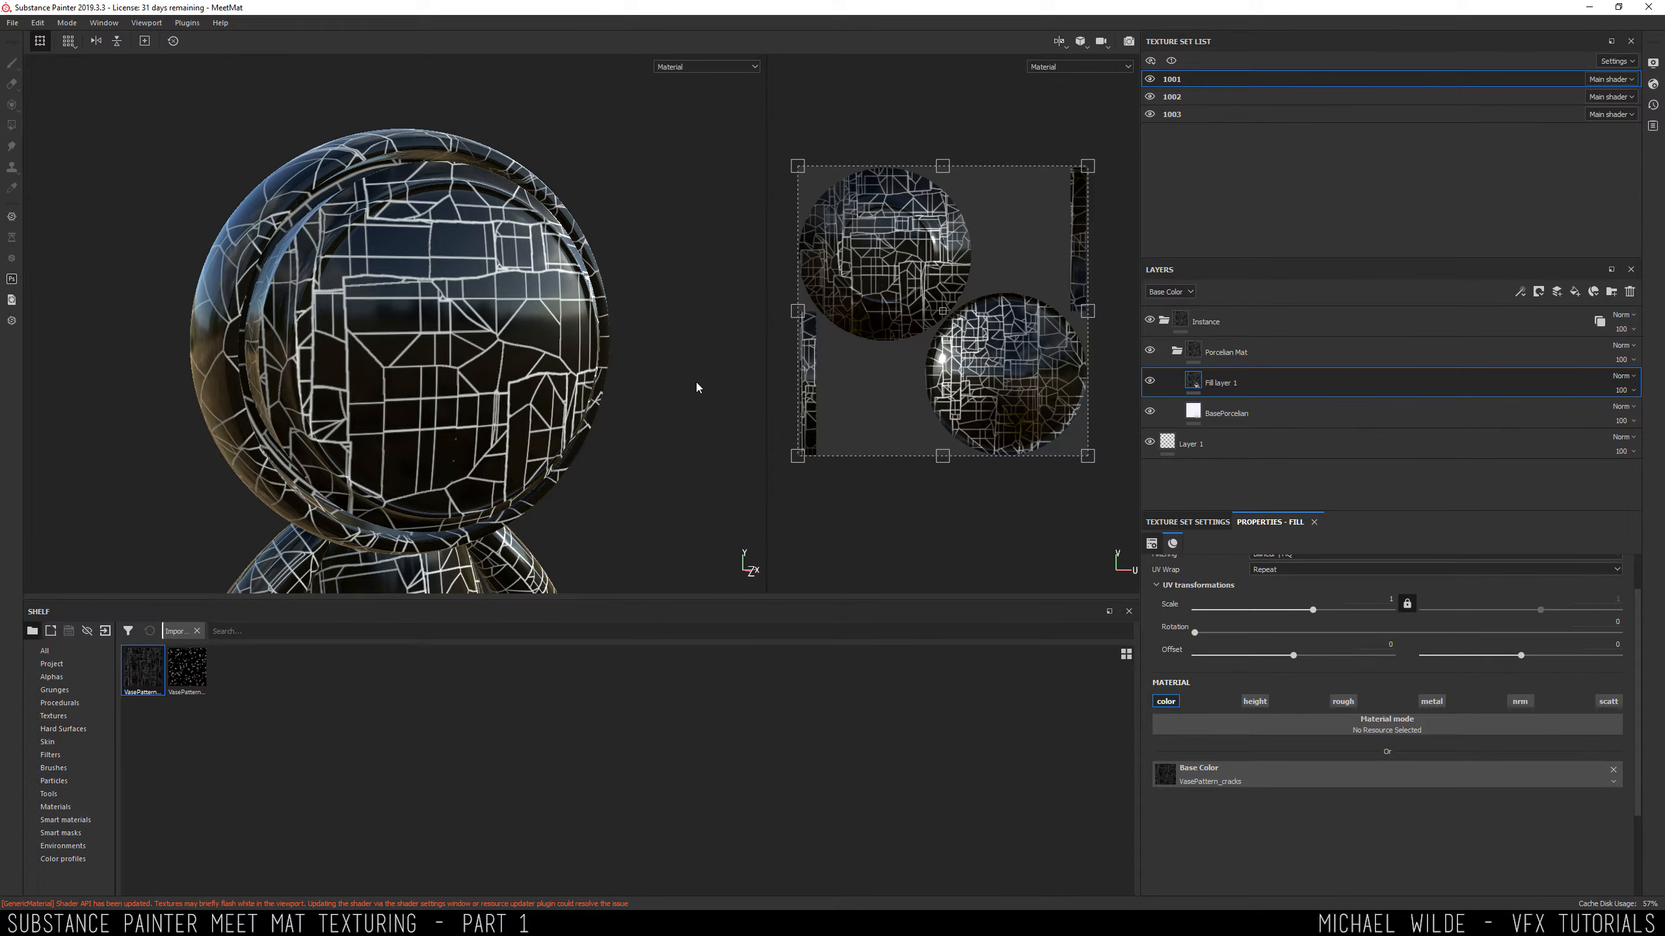
scroll(1194, 648, up, 2)
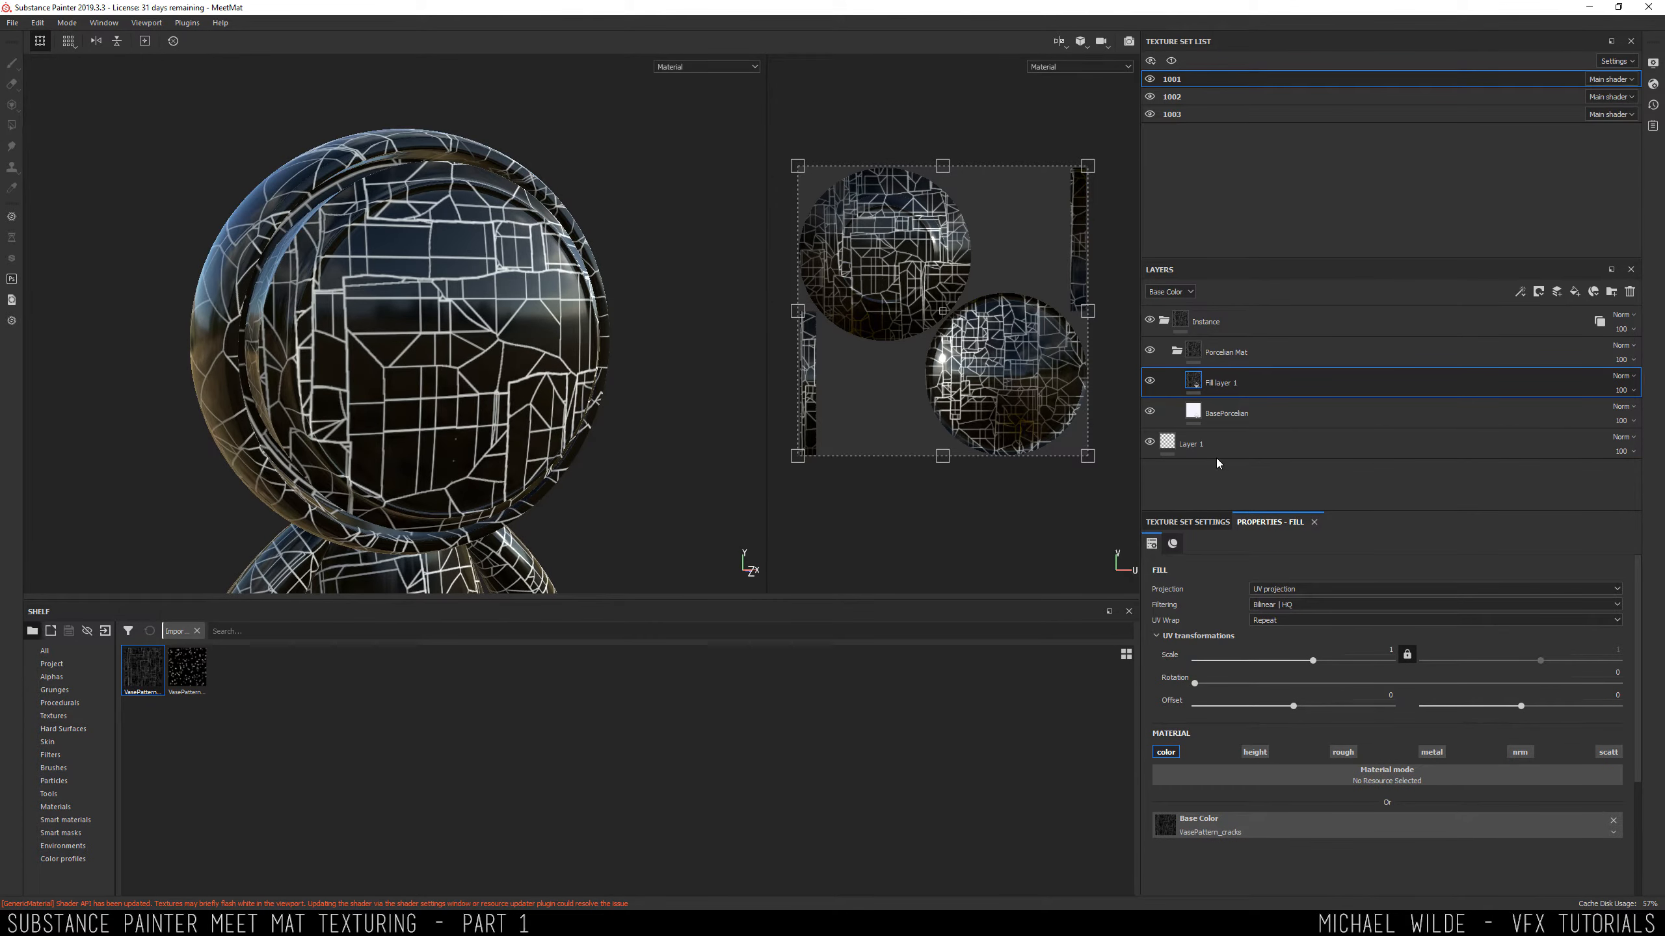
Add an Invert filter to the cracks fill layer.
right_click(1237, 387)
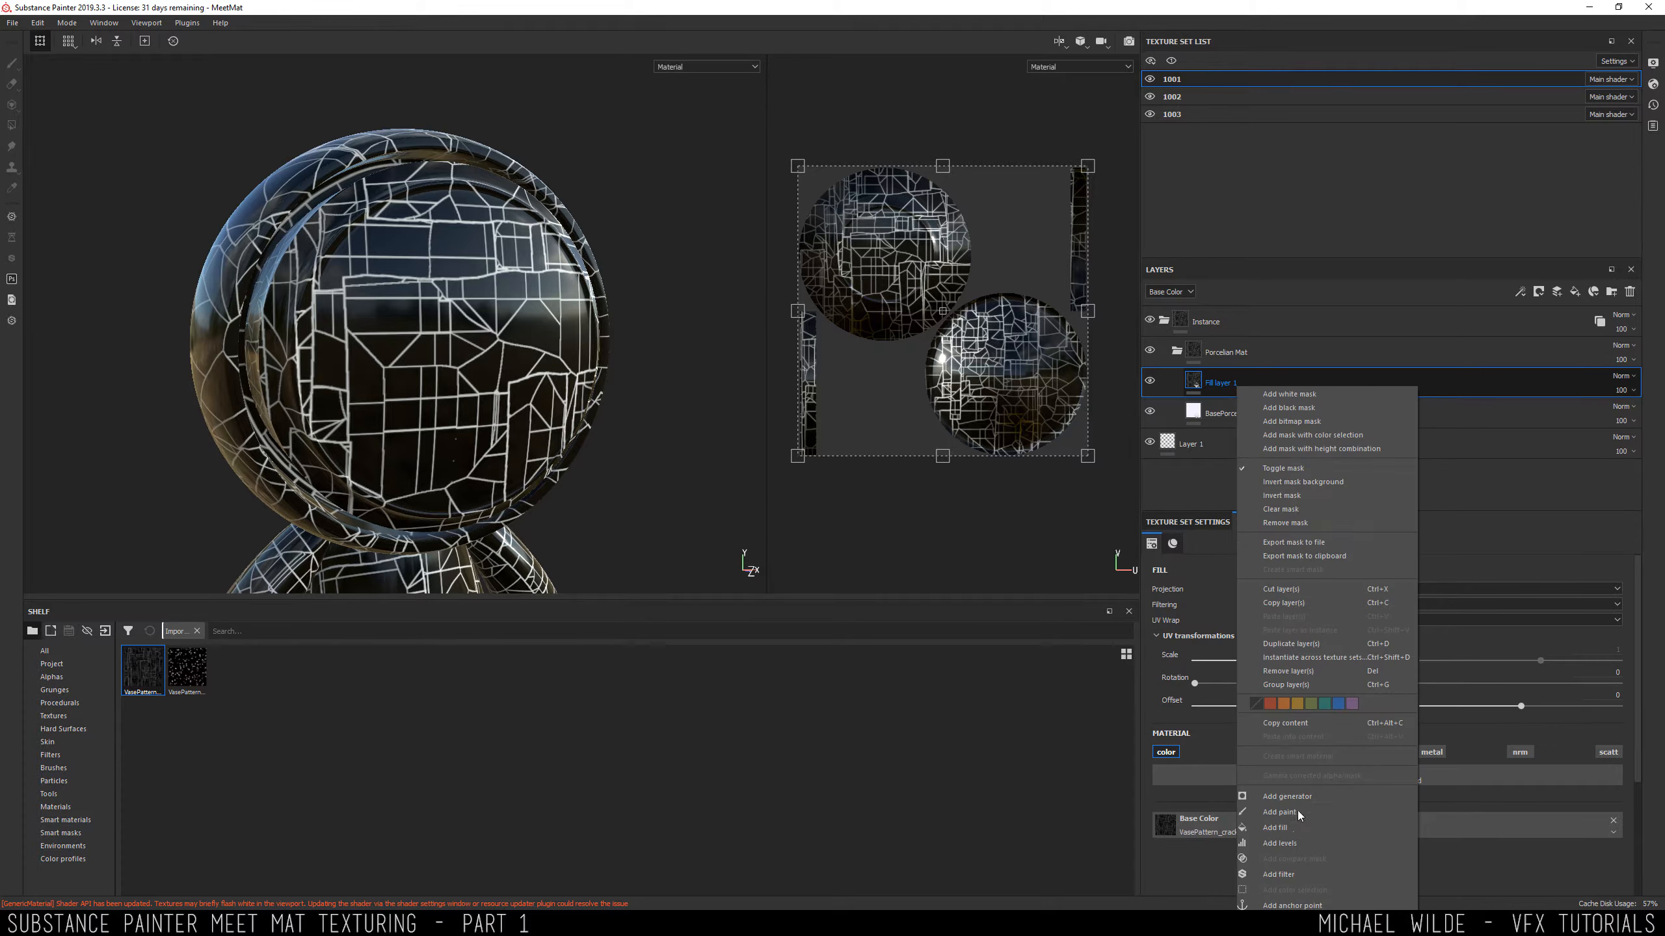
click(1303, 879)
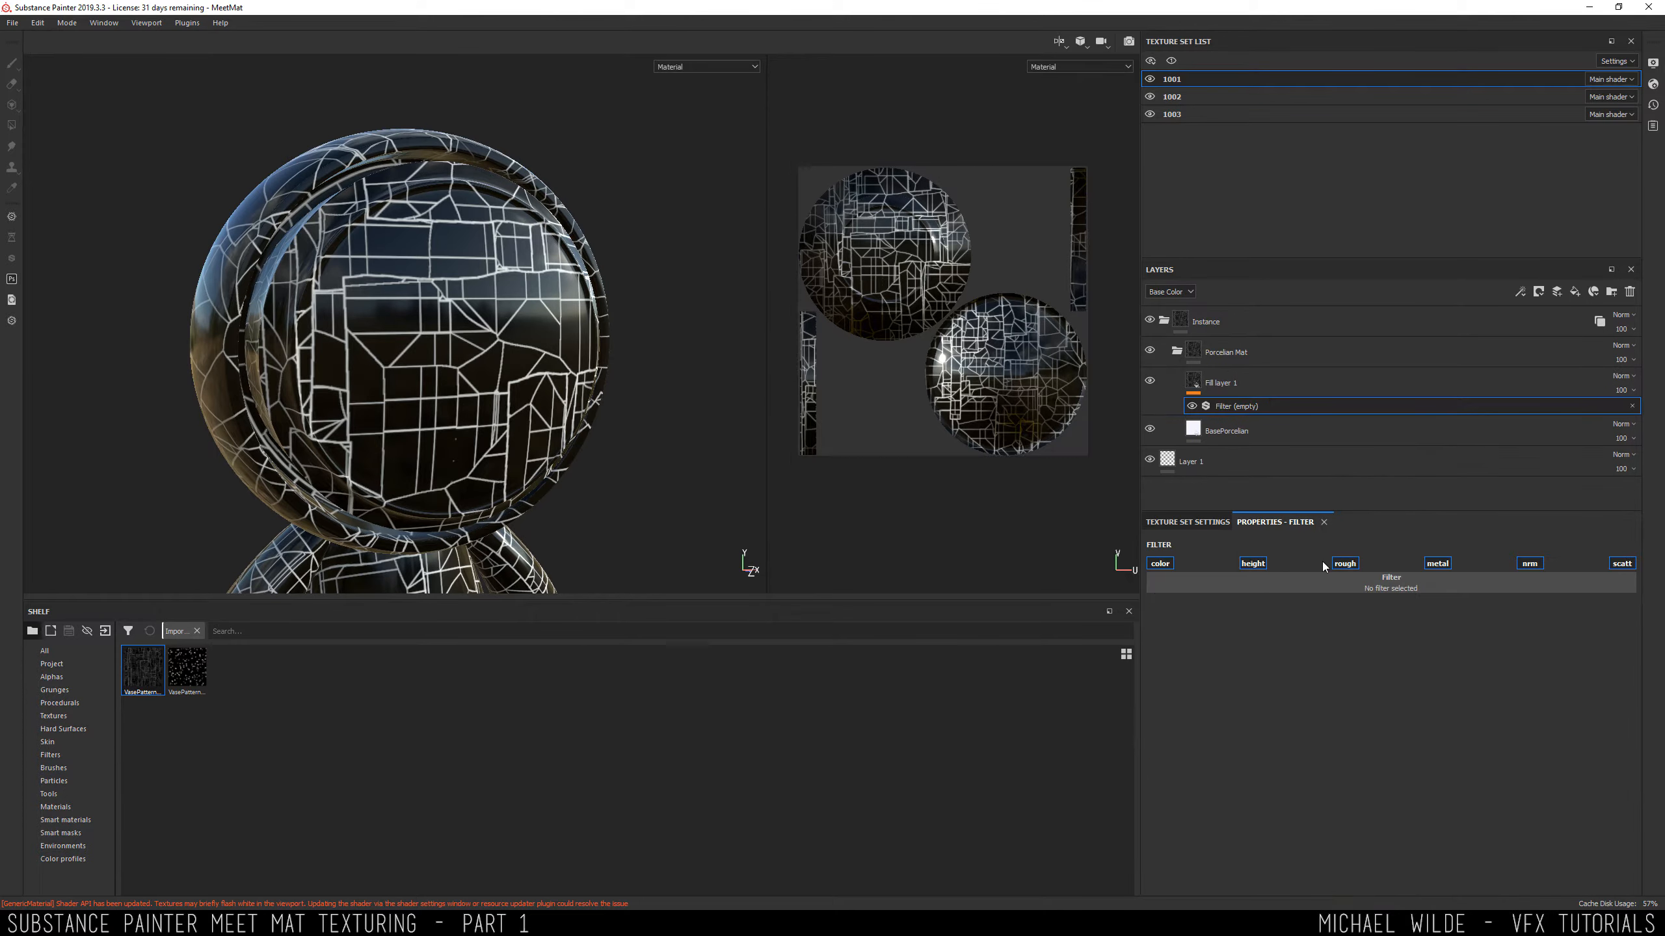
click(1379, 585)
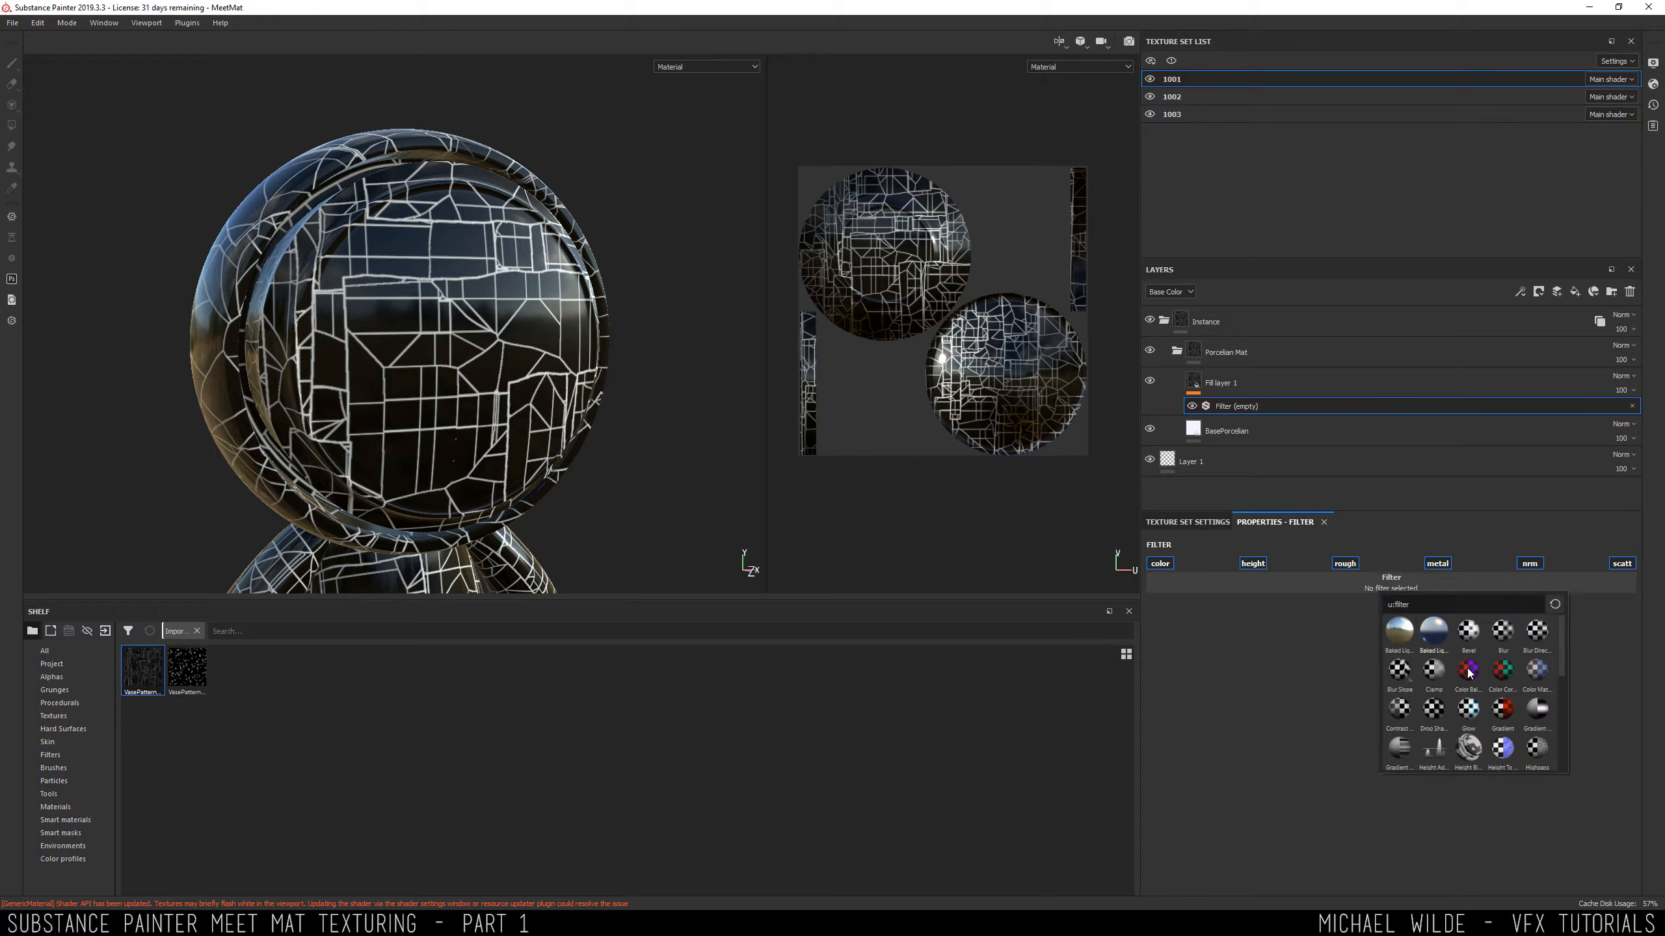
scroll(1566, 654, down, 3)
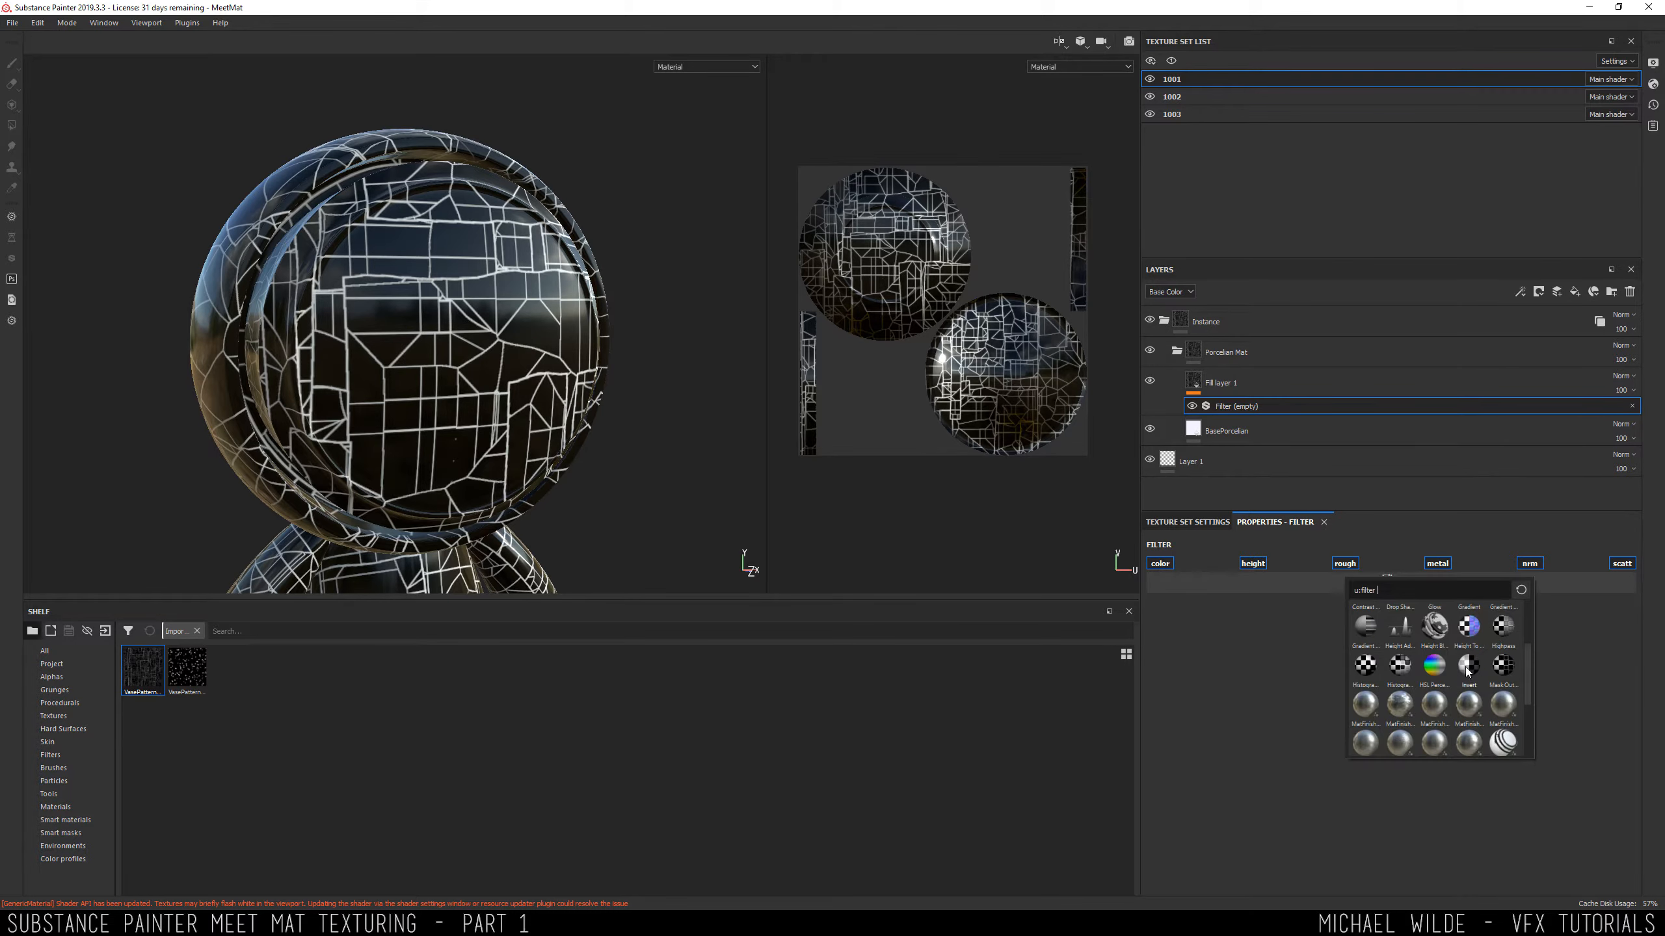
click(1467, 669)
alt+drag(556, 425, 450, 375)
Compare the model with the inverted cracks layer hidden and shown.
click(1246, 384)
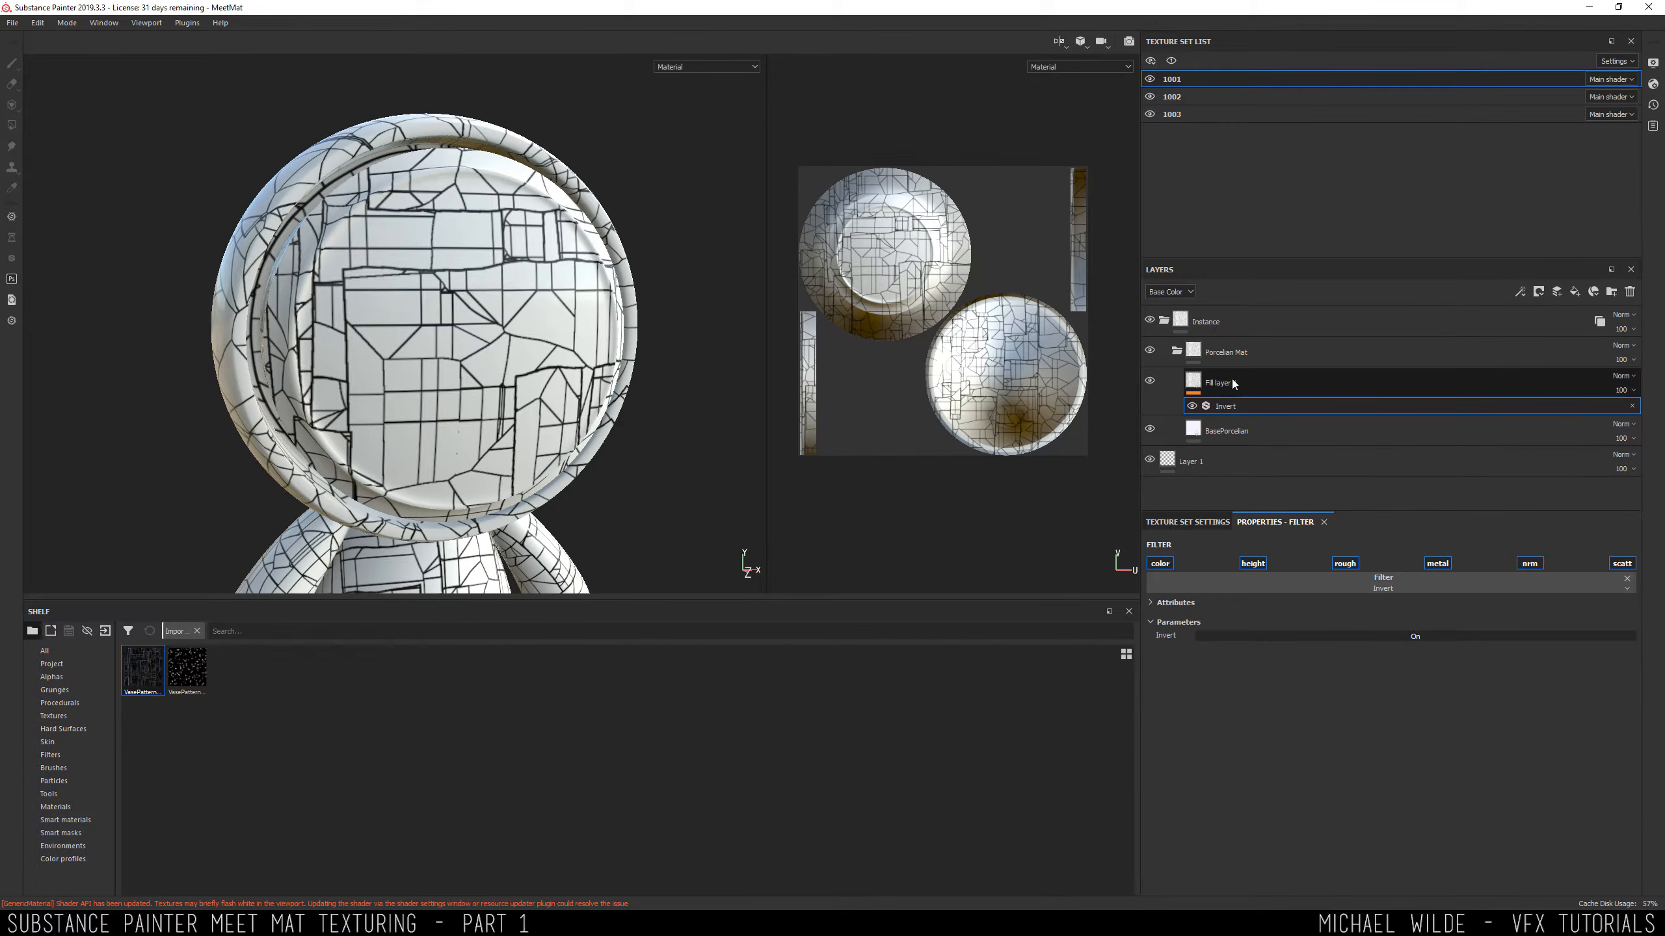
click(1151, 381)
click(1151, 382)
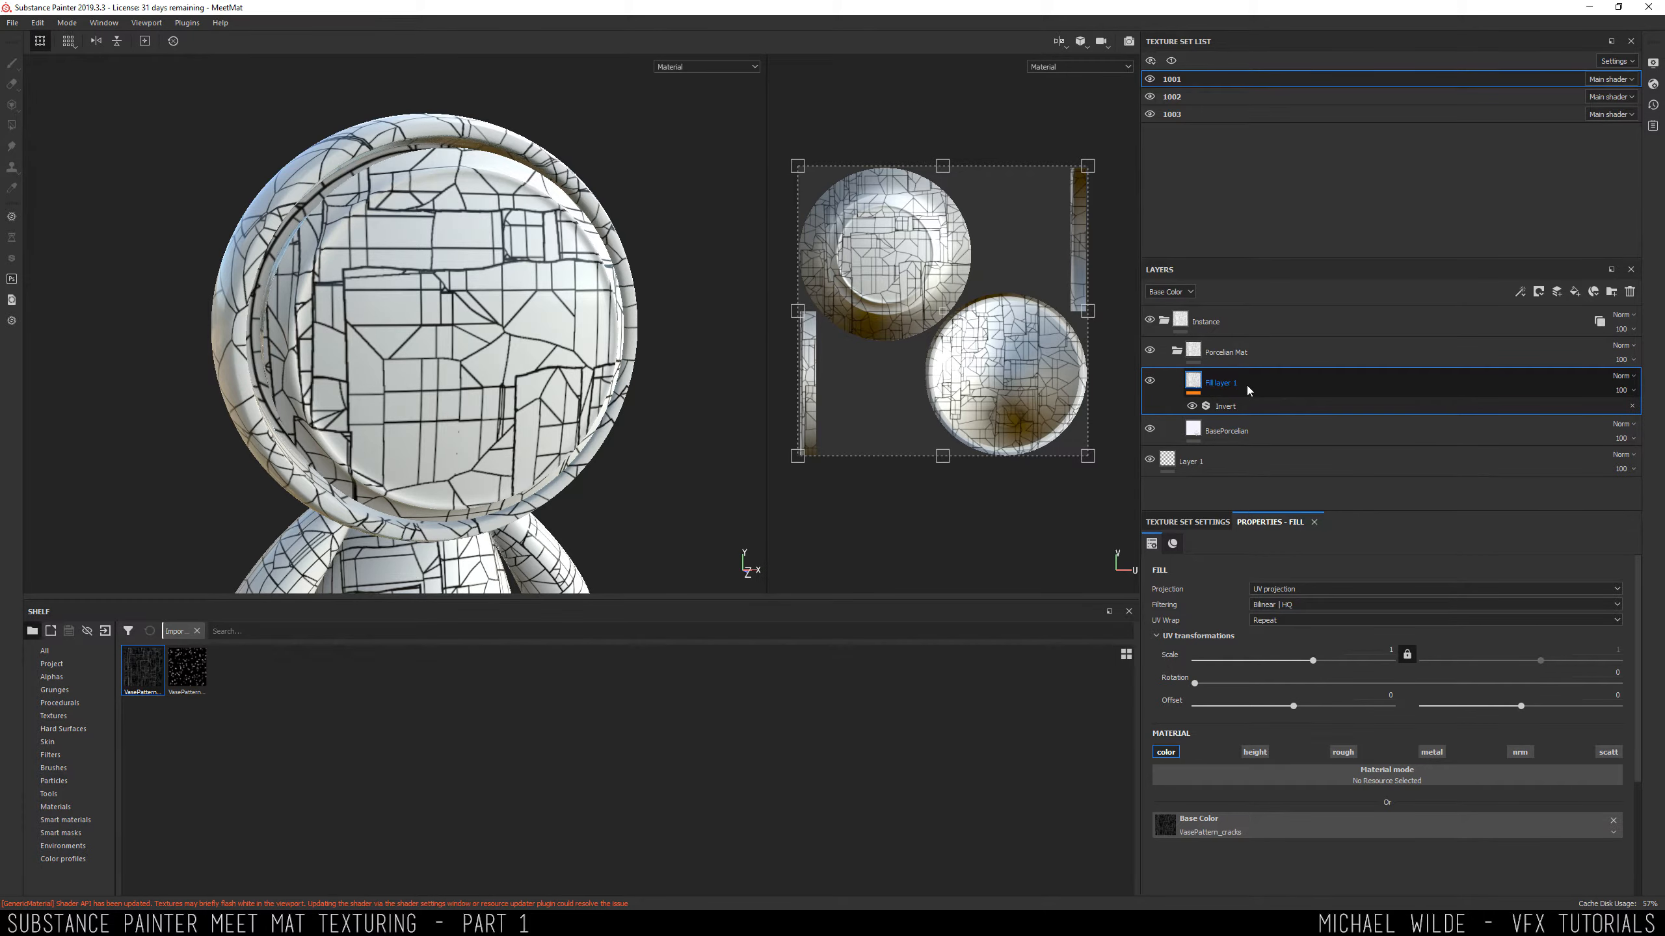
alt+drag(351, 323, 410, 321)
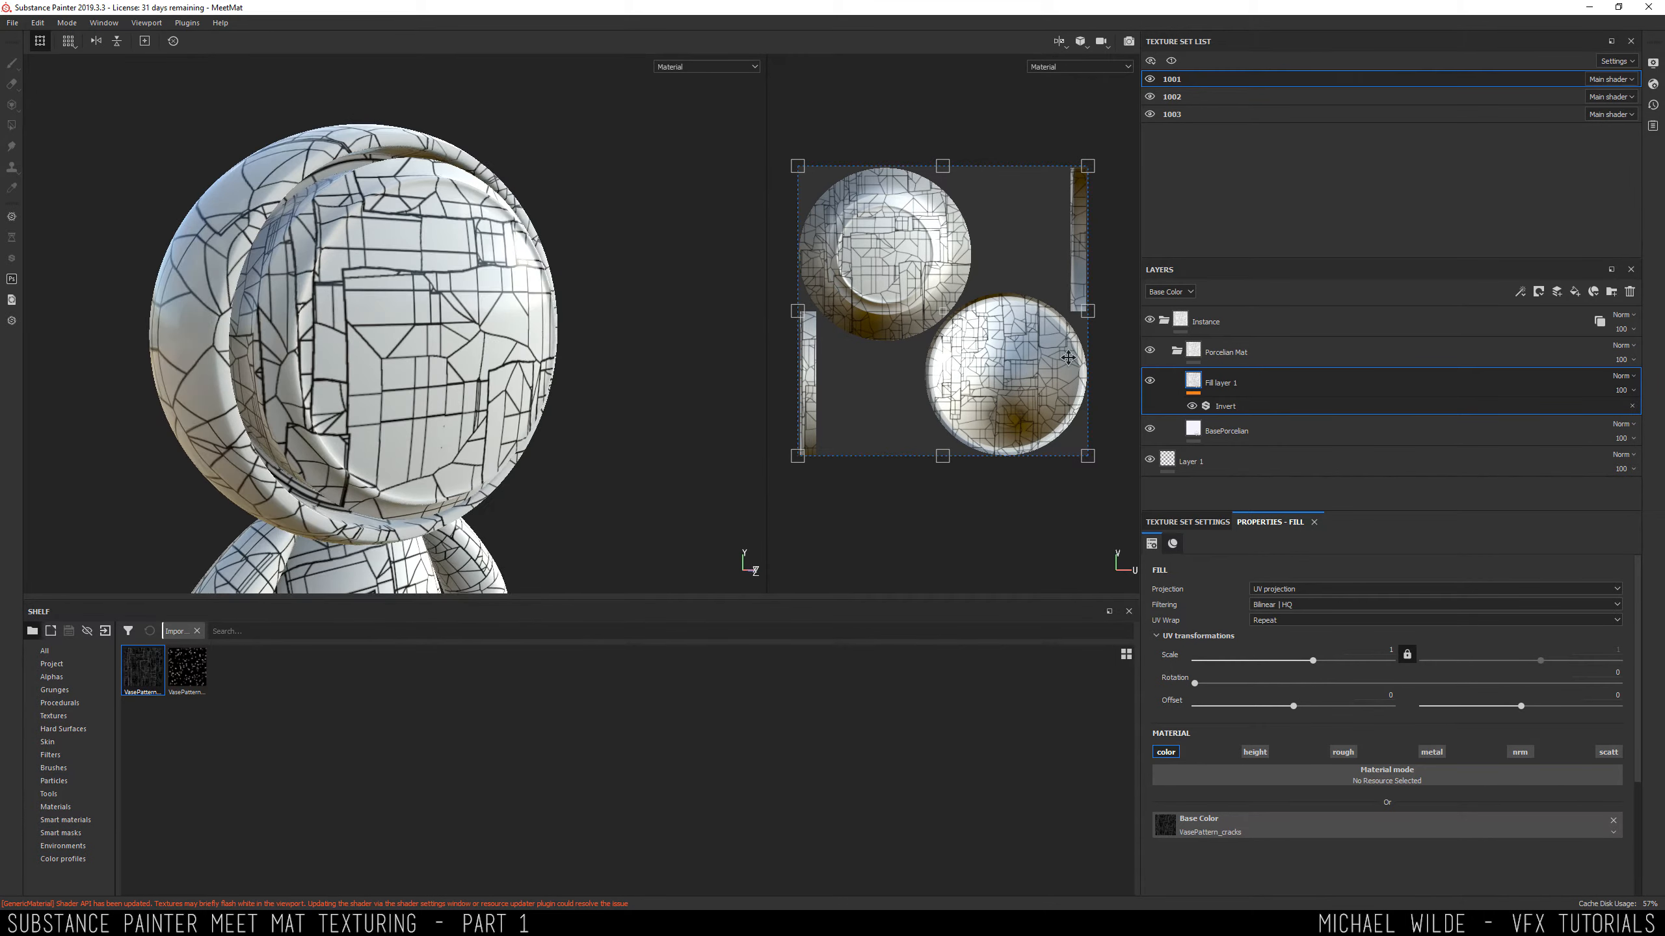
Set the cracks fill layer's blend mode to Multiply and its opacity to 100.
click(1621, 377)
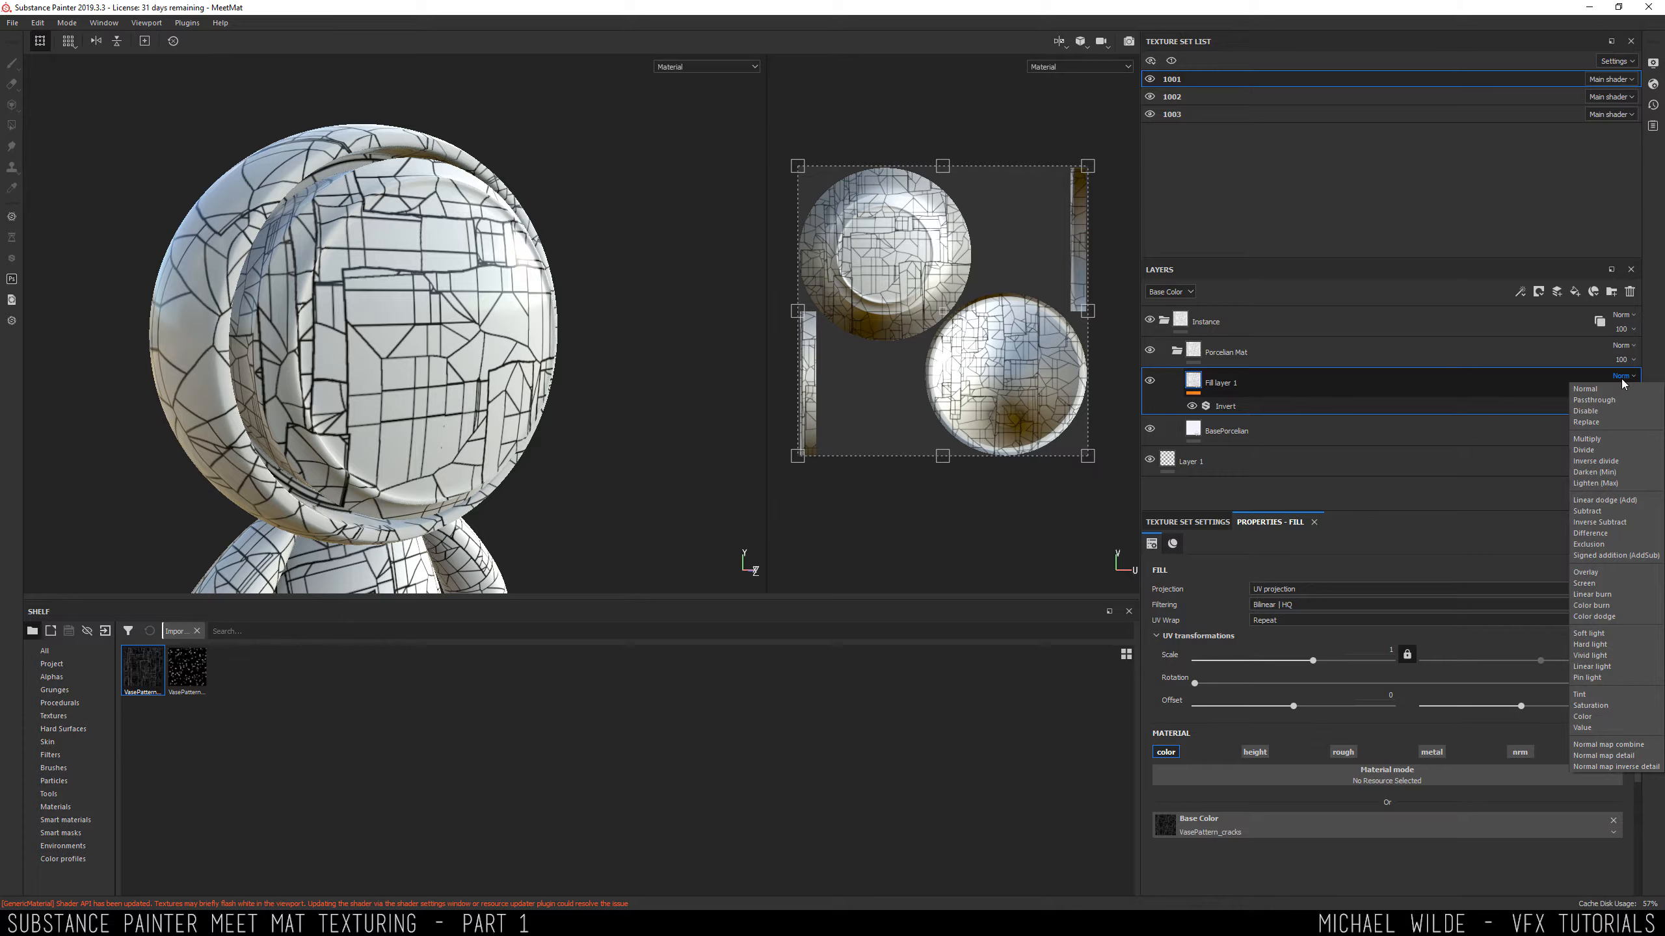
click(1587, 439)
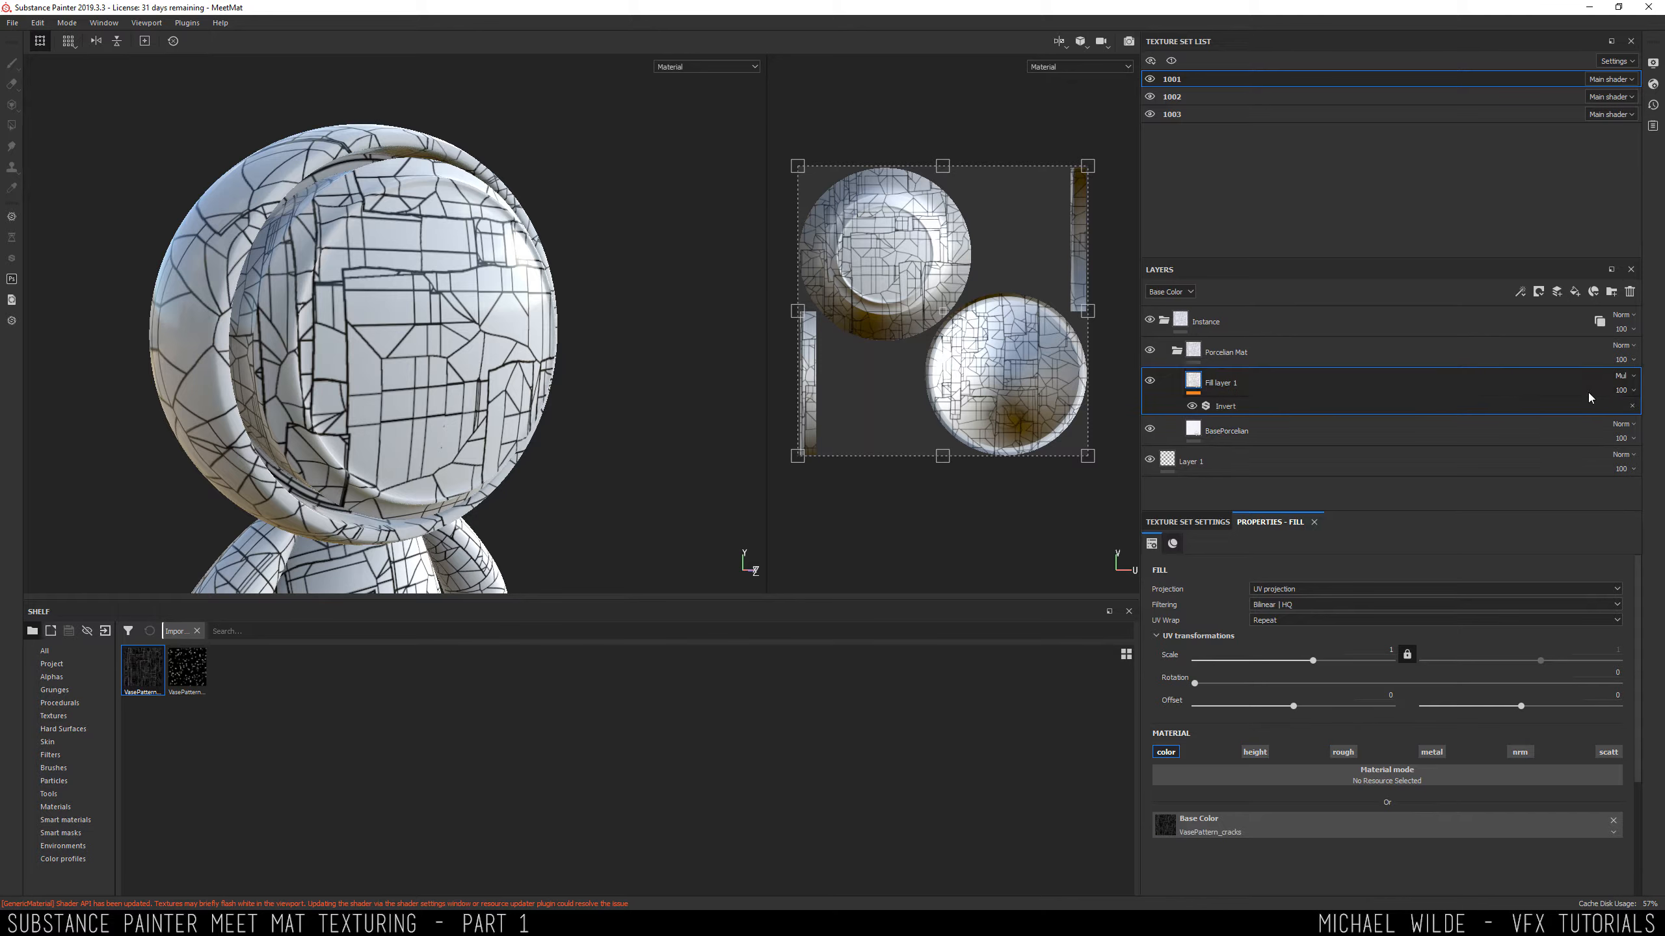
click(1620, 390)
mouse_move(1635, 413)
mouse_down()
mouse_move(1602, 413)
mouse_move(1661, 414)
mouse_up()
Examine the crack lines up close and from several sides of the Meet Mat's head and body.
alt+drag(505, 287, 578, 372)
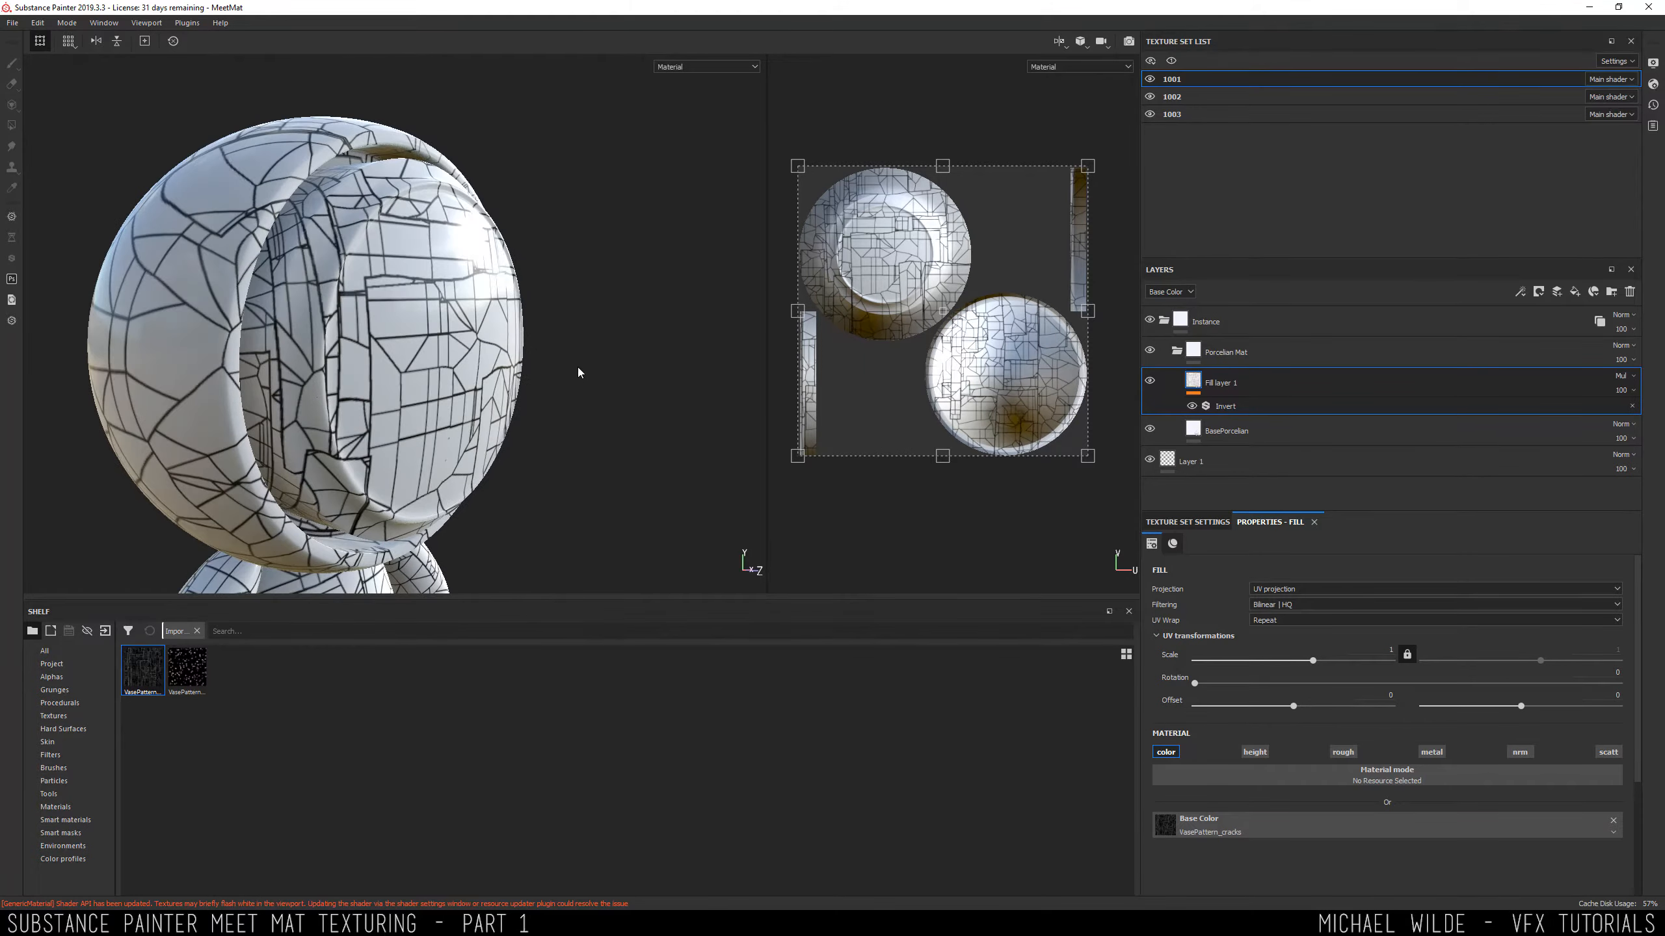
alt+right_drag(579, 372, 407, 315)
alt+drag(367, 308, 356, 393)
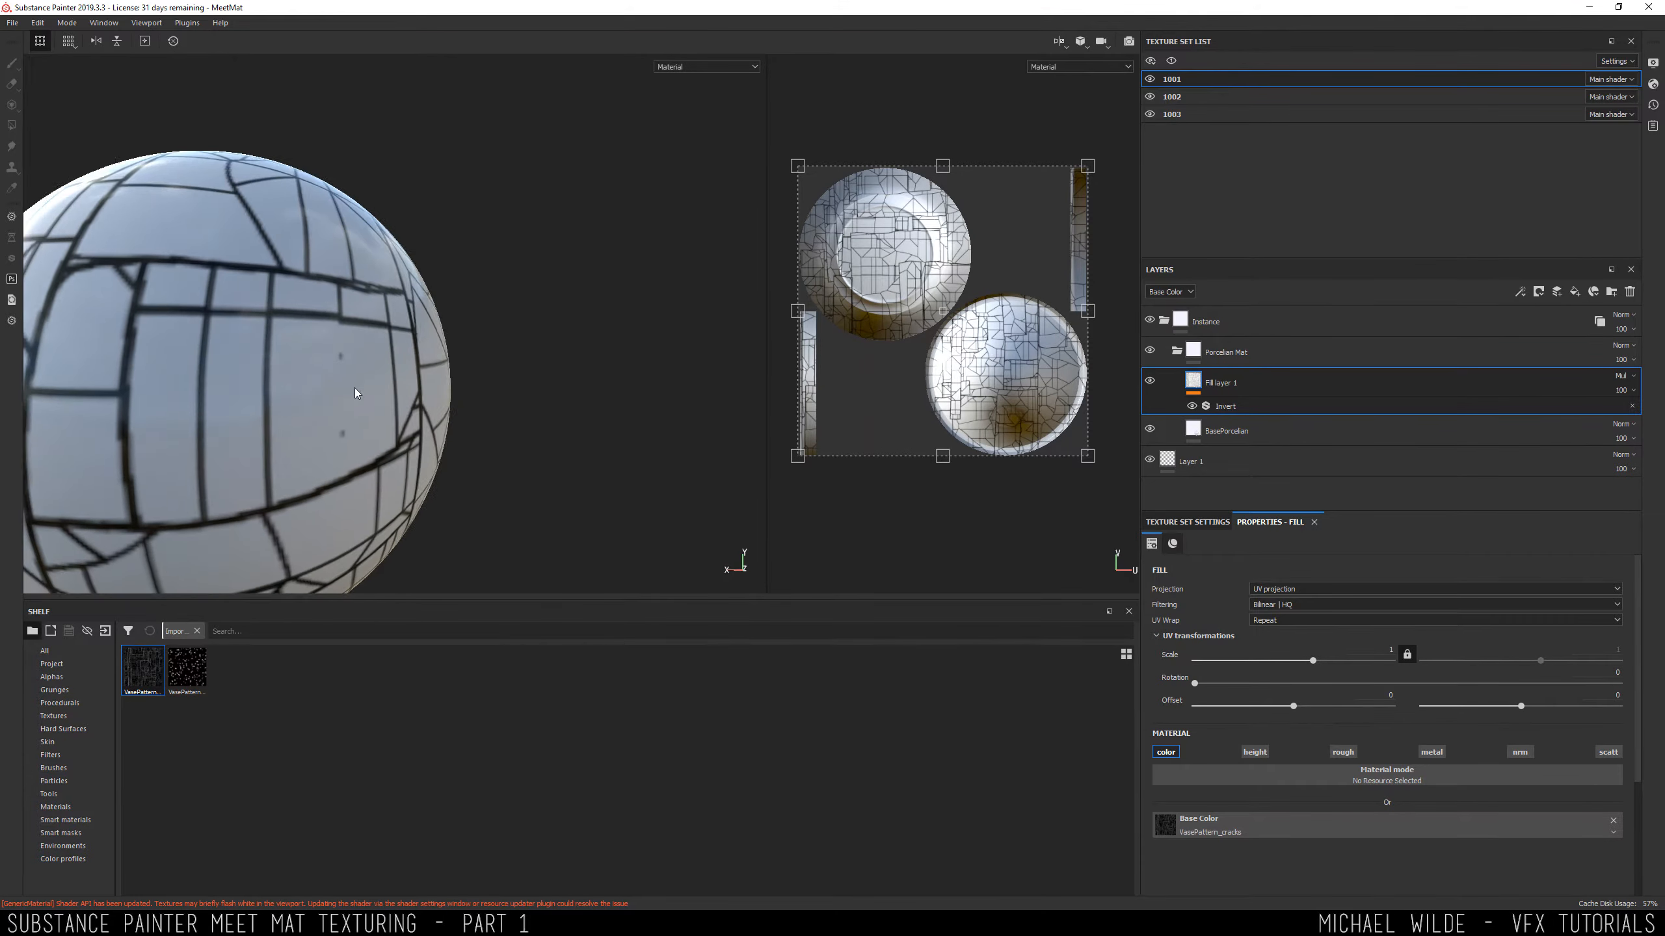
alt+middle_drag(355, 393, 441, 316)
alt+right_drag(441, 317, 410, 344)
alt+drag(410, 344, 420, 302)
alt+middle_drag(459, 406, 509, 286)
alt+drag(367, 296, 429, 342)
alt+middle_drag(429, 342, 426, 472)
alt+drag(381, 295, 425, 300)
alt+middle_drag(425, 301, 413, 386)
Set the cracks fill layer's UV scale to 2.21 and check the denser pattern around the head.
click(1219, 381)
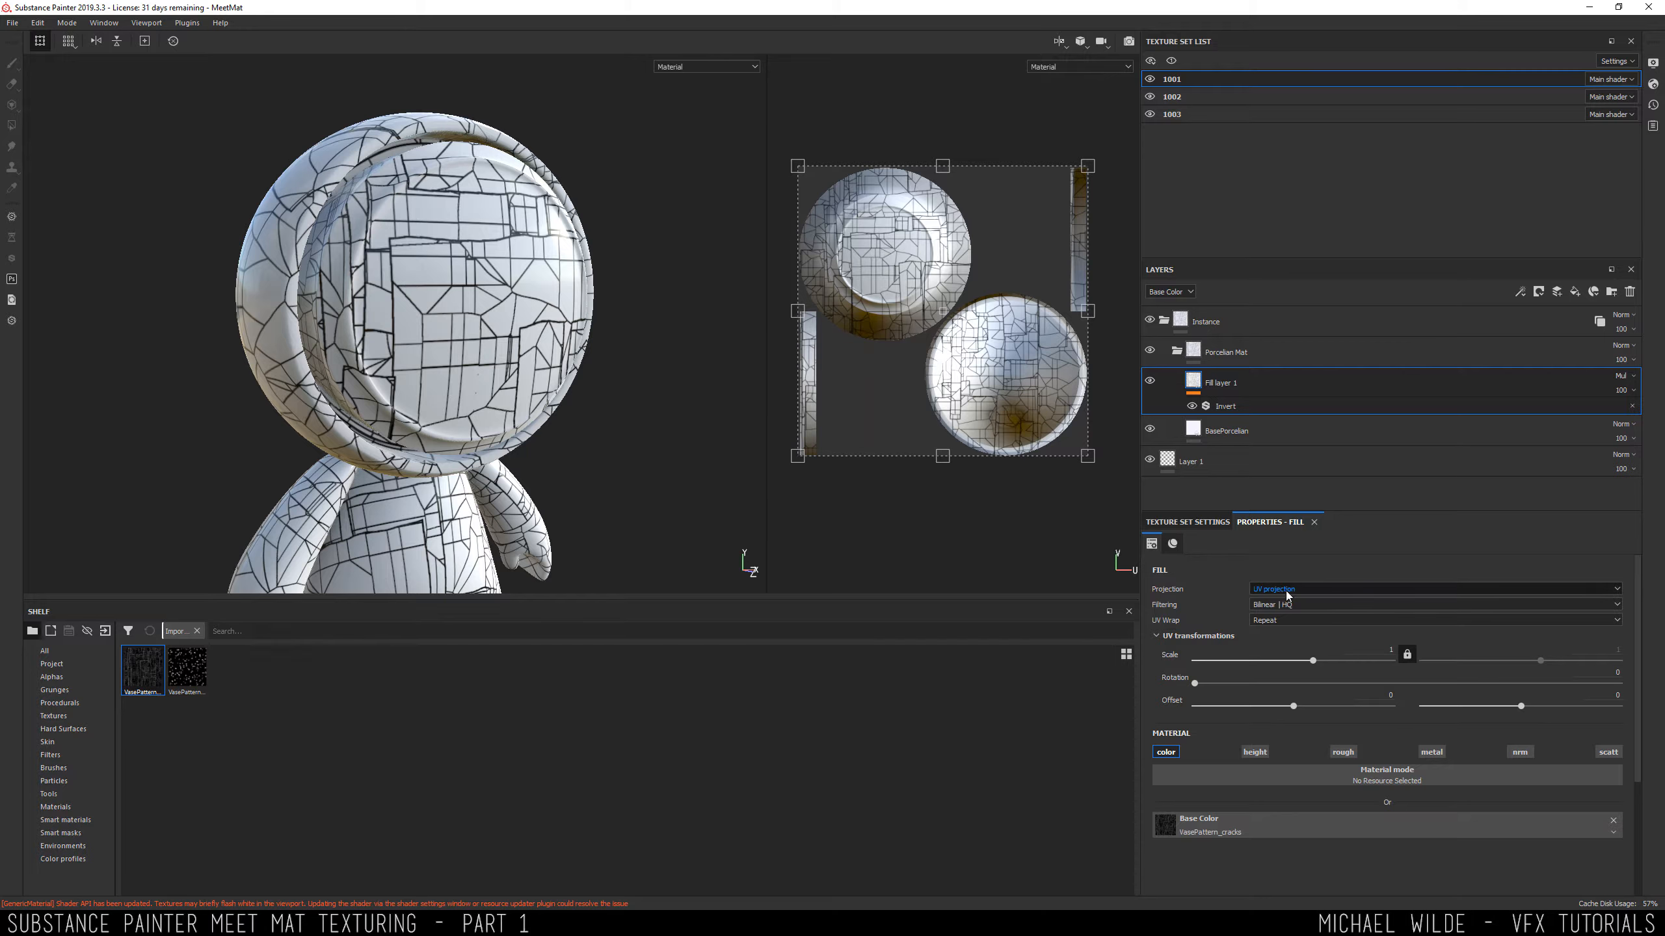
drag(1309, 662, 1319, 667)
alt+drag(576, 416, 518, 293)
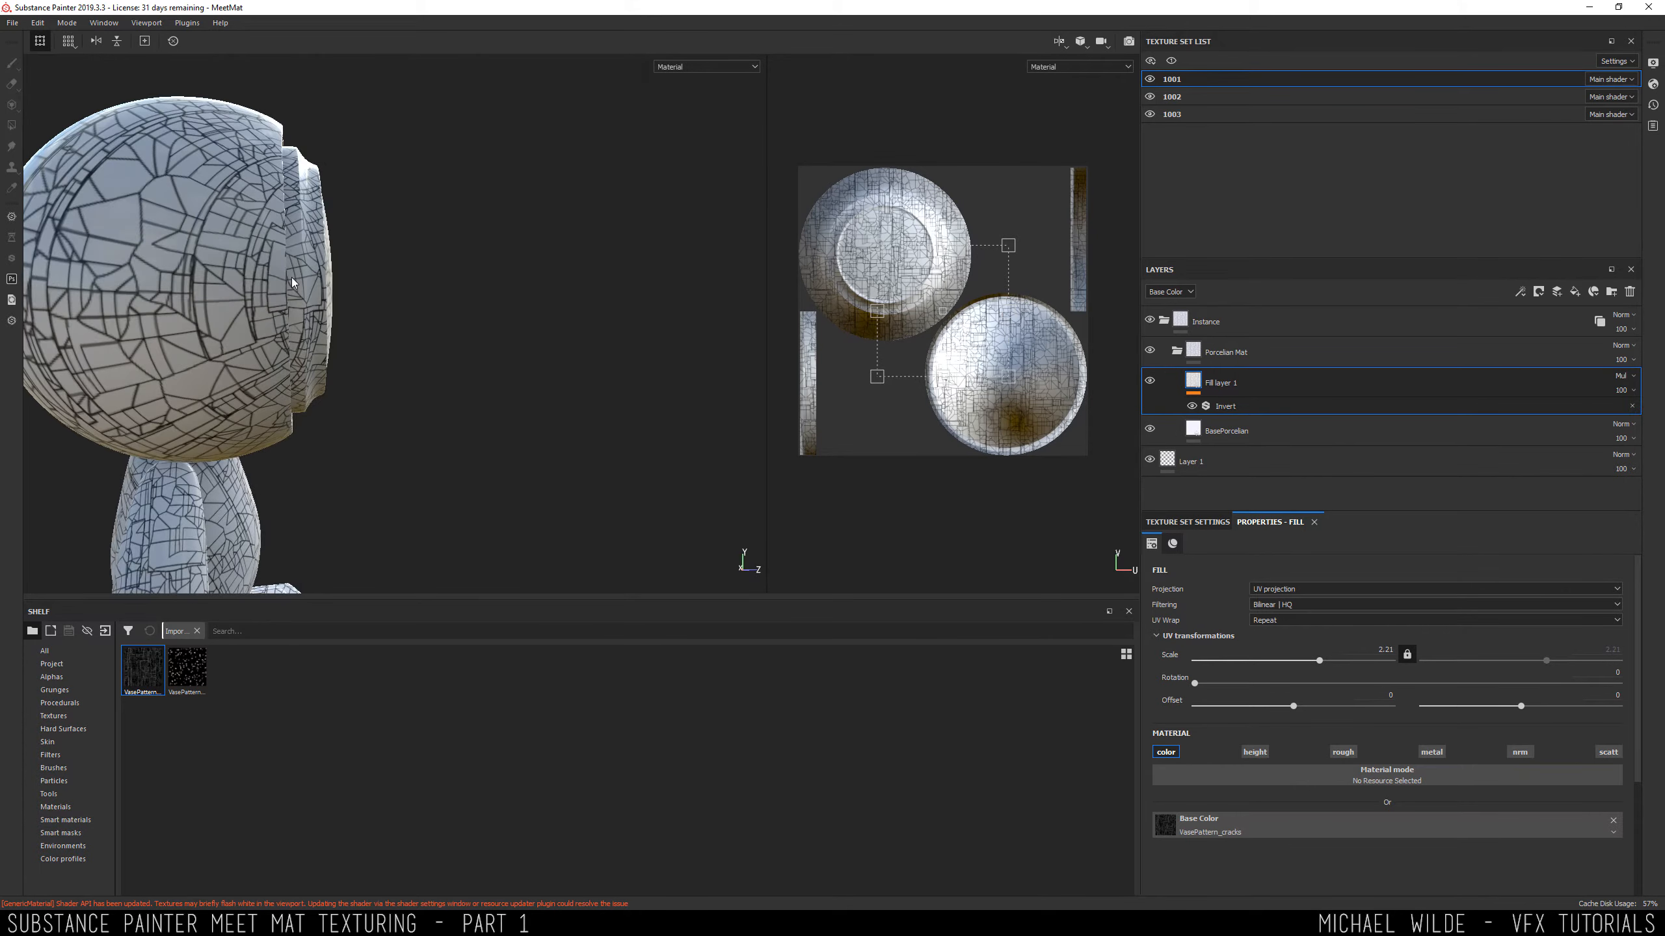
alt+middle_drag(295, 296, 537, 297)
alt+drag(420, 297, 583, 298)
alt+middle_drag(347, 299, 537, 299)
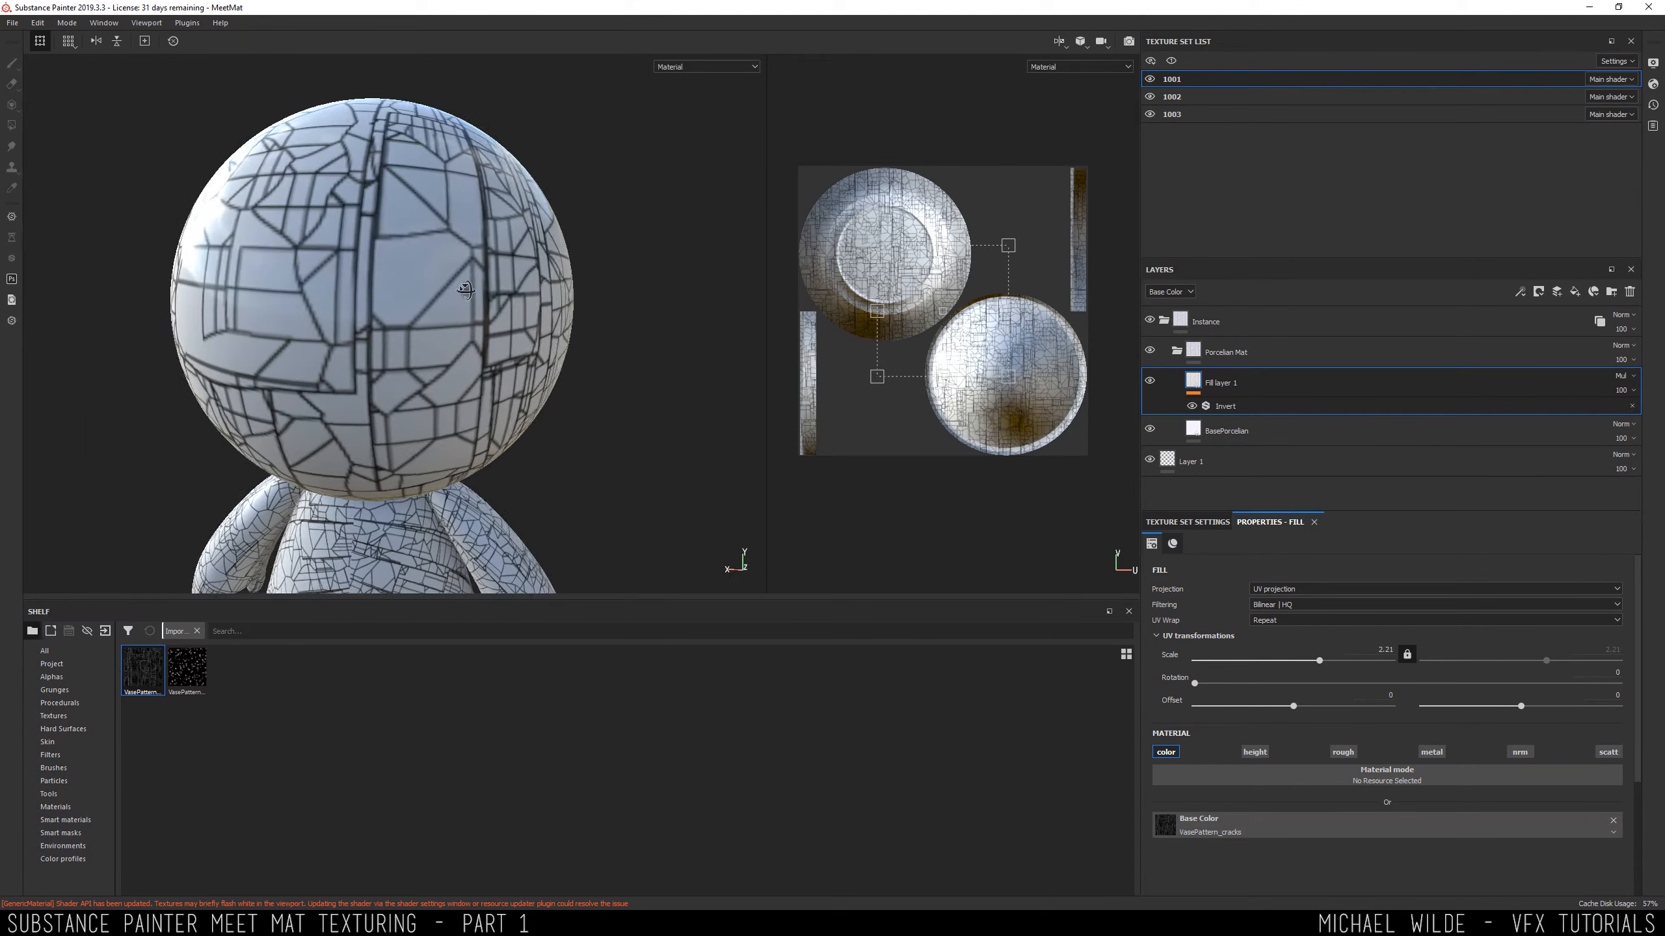
Switch the cracks fill layer from UV projection to Tri-planar projection and check the pattern on the side of the head.
alt+drag(536, 299, 400, 292)
alt+middle_drag(541, 283, 382, 280)
alt+drag(500, 289, 633, 341)
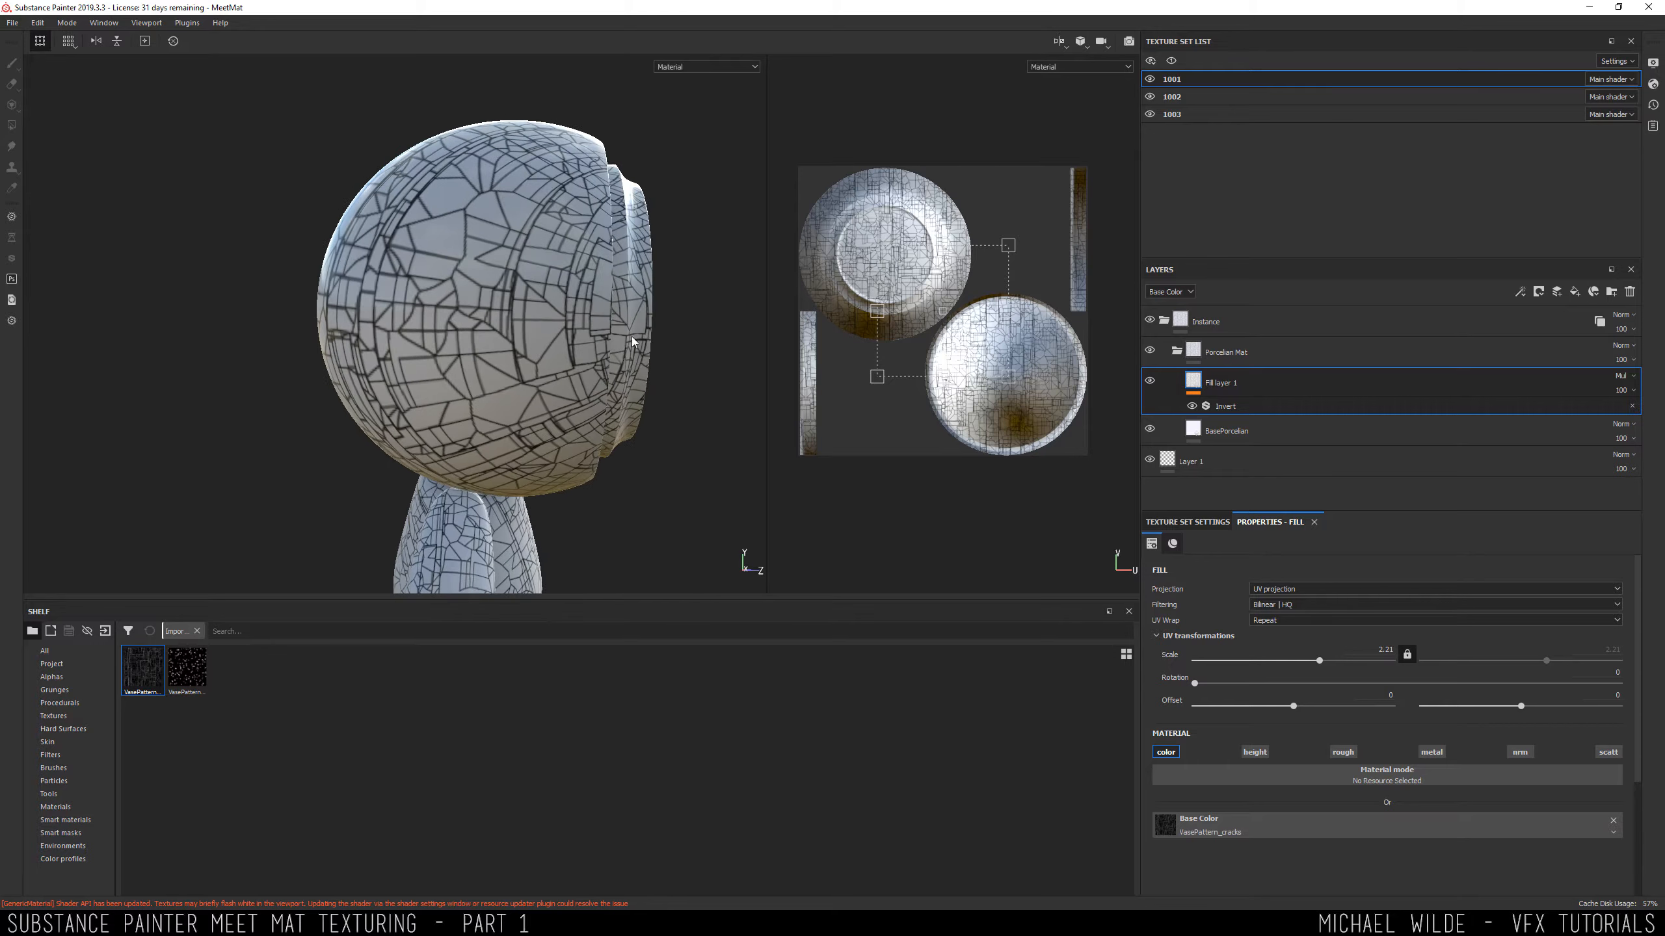
click(1297, 590)
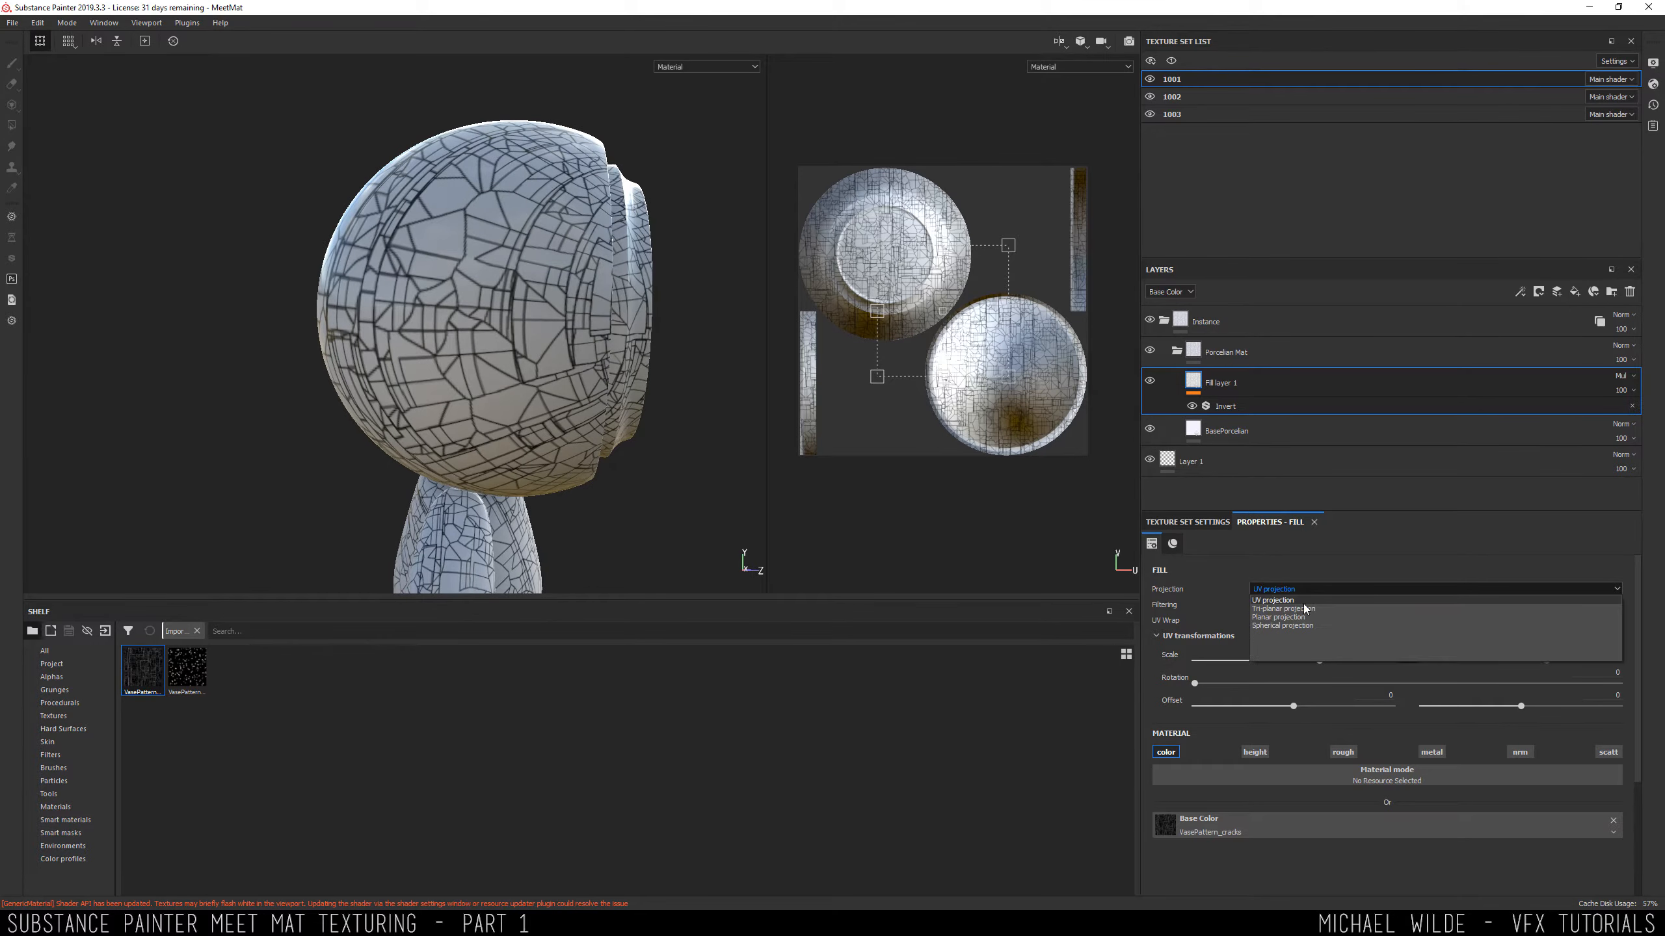
click(1305, 609)
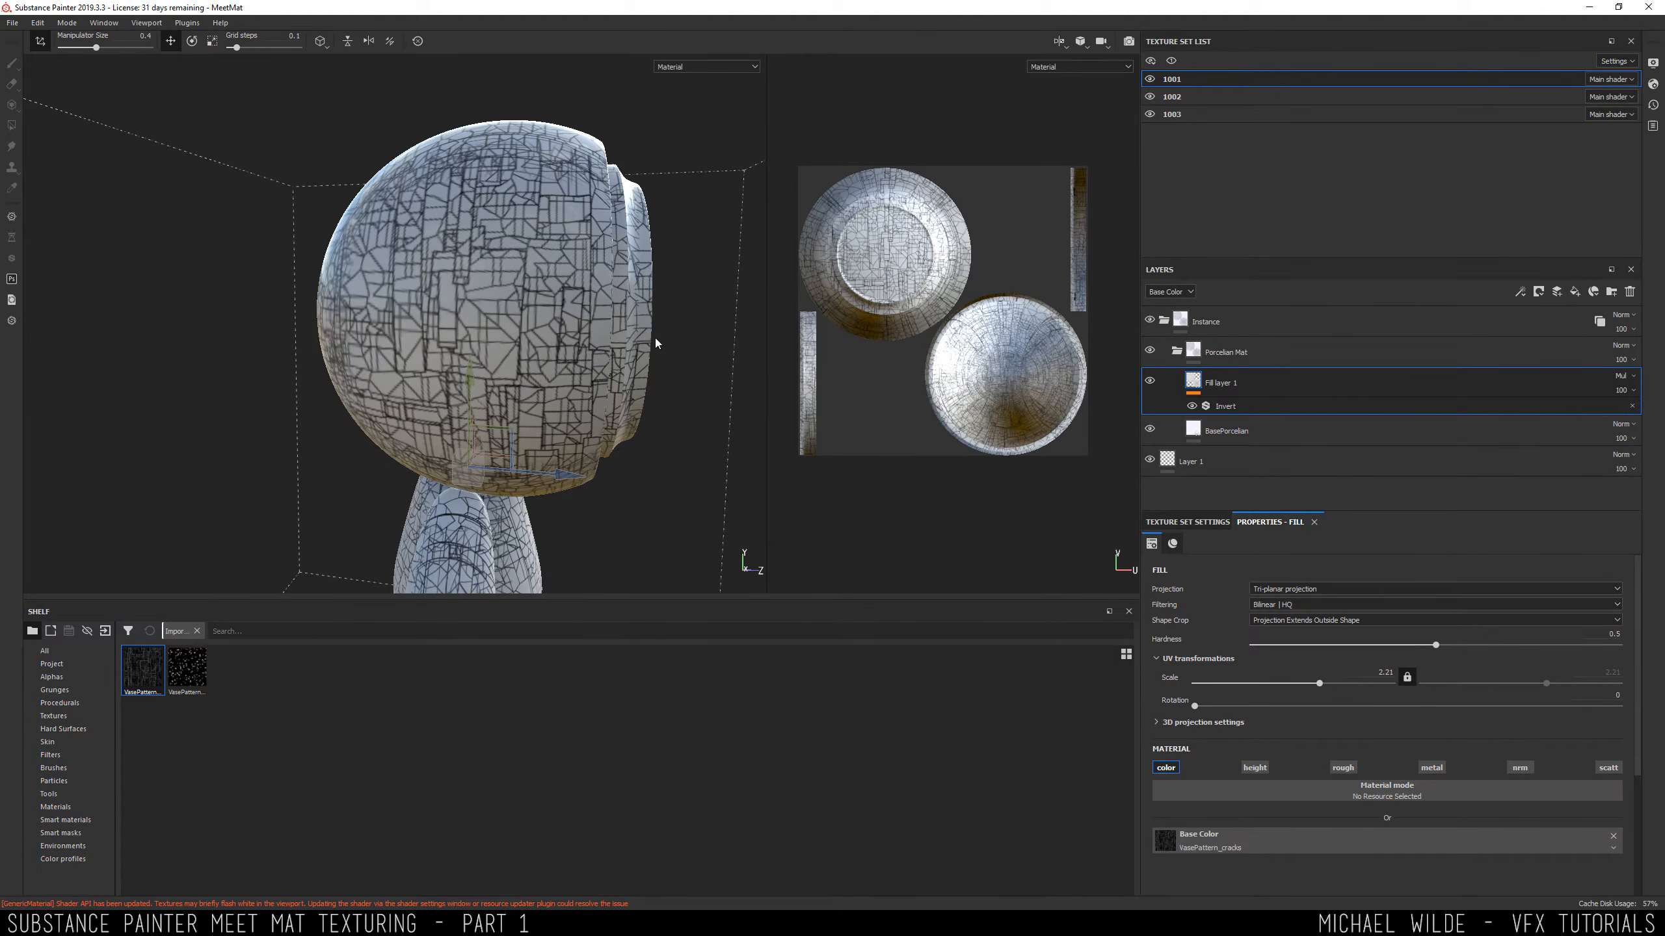
scroll(434, 304, up, 3)
alt+drag(435, 303, 574, 442)
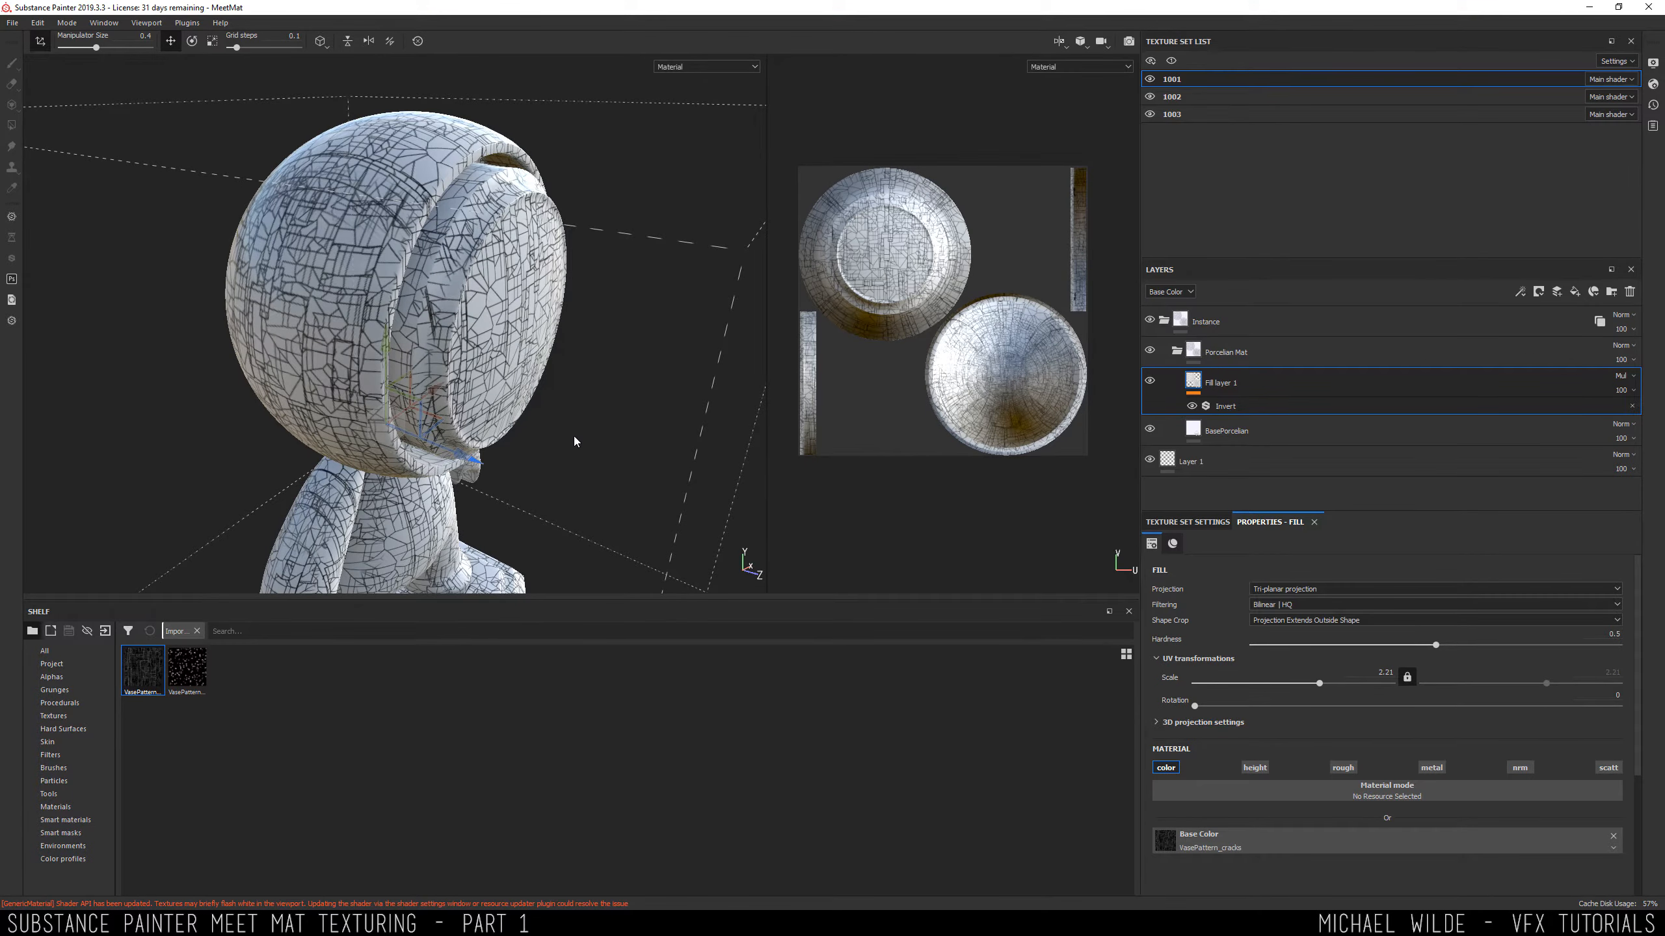
Examine how the tri-planar crack pattern wraps around the Meet Mat's head, body, arms and base.
scroll(564, 418, up, 2)
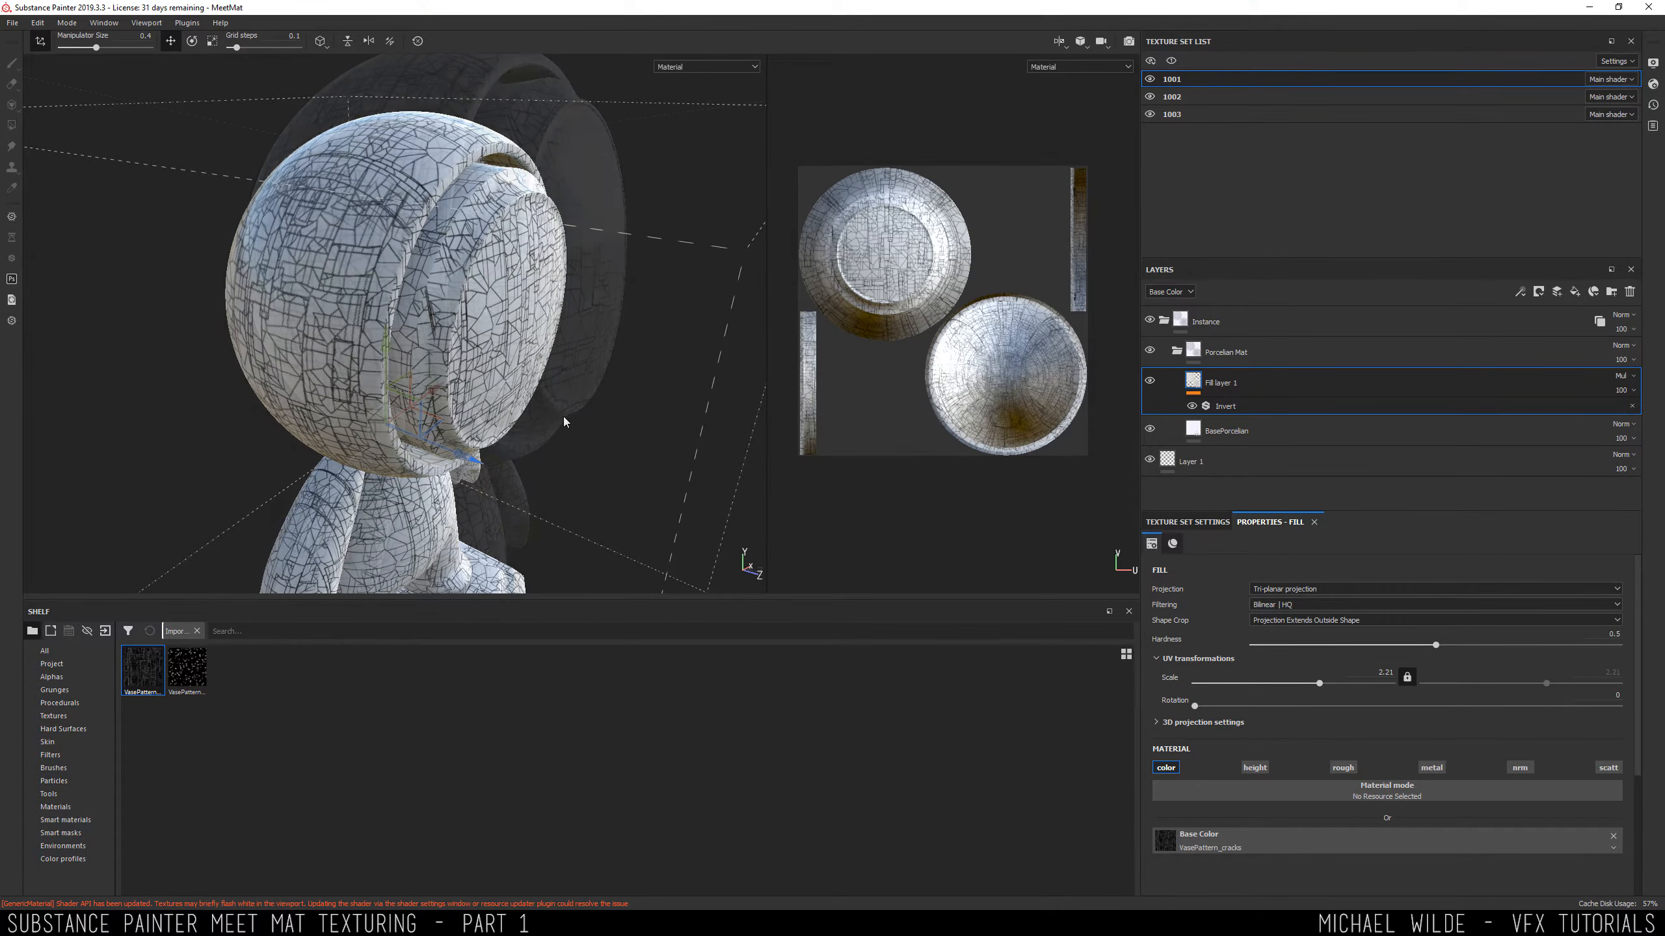
alt+drag(564, 417, 683, 387)
scroll(684, 387, up, 2)
alt+drag(486, 321, 554, 284)
alt+middle_drag(372, 187, 449, 85)
scroll(434, 223, down, 2)
alt+drag(518, 321, 356, 338)
alt+middle_drag(543, 446, 537, 343)
alt+drag(537, 343, 539, 289)
alt+middle_drag(539, 288, 476, 290)
alt+drag(476, 290, 491, 347)
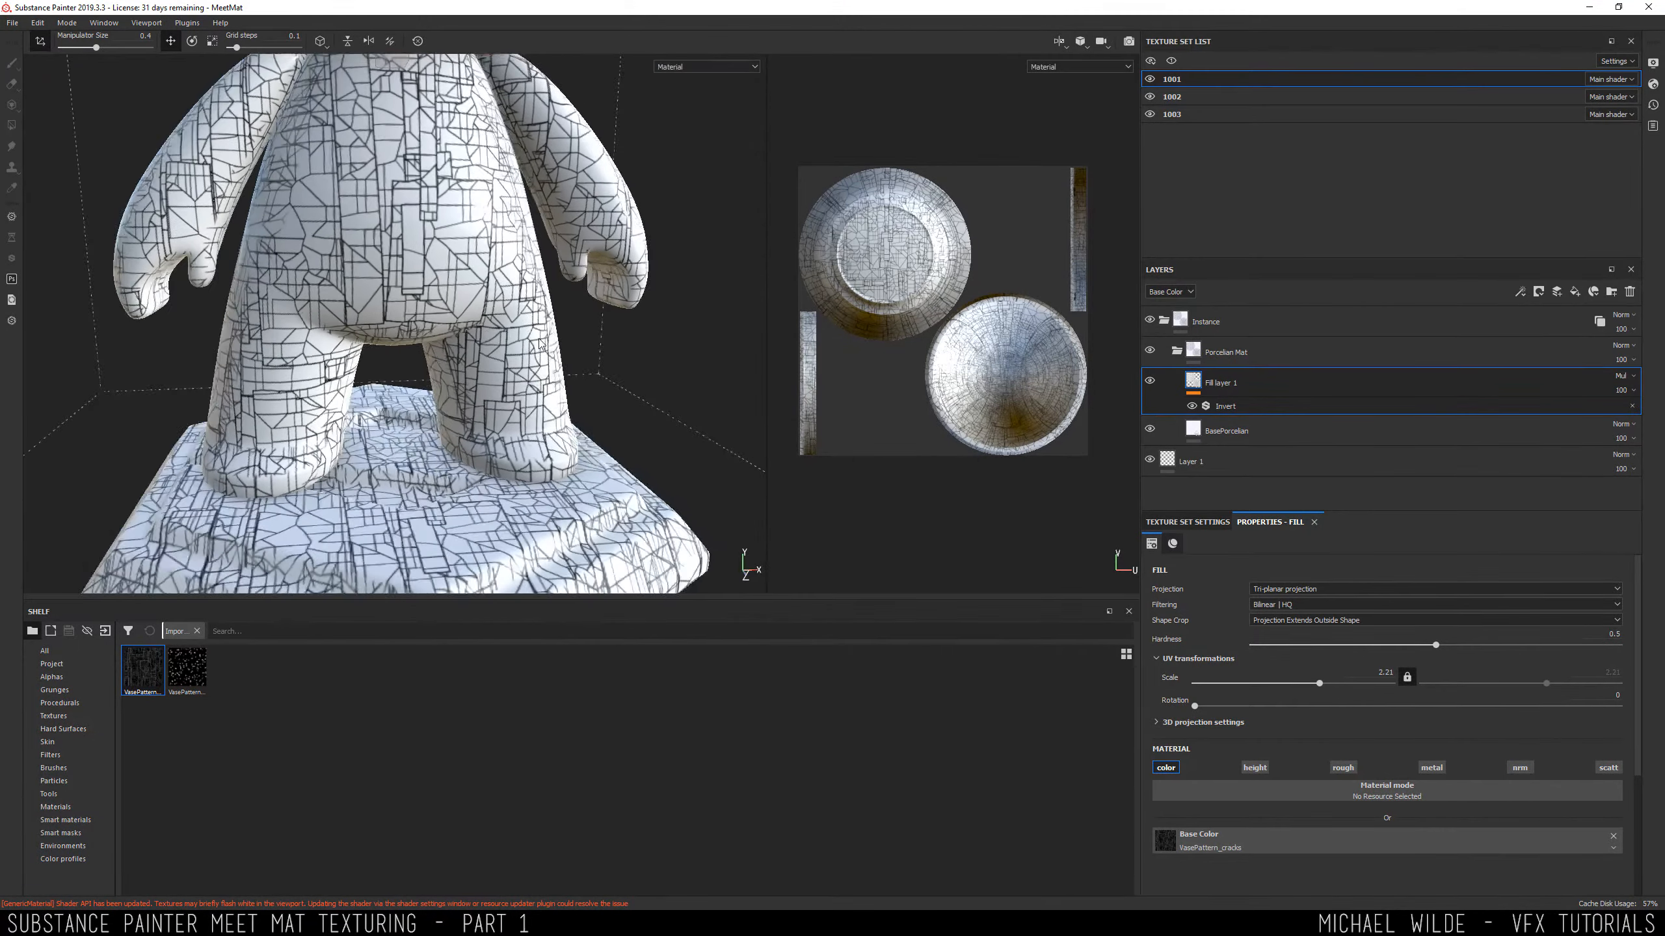
alt+middle_drag(495, 286, 495, 235)
mouse_move(496, 235)
alt+mouse_down()
mouse_move(462, 289)
mouse_move(478, 239)
alt+mouse_up()
alt+middle_drag(478, 132, 475, 282)
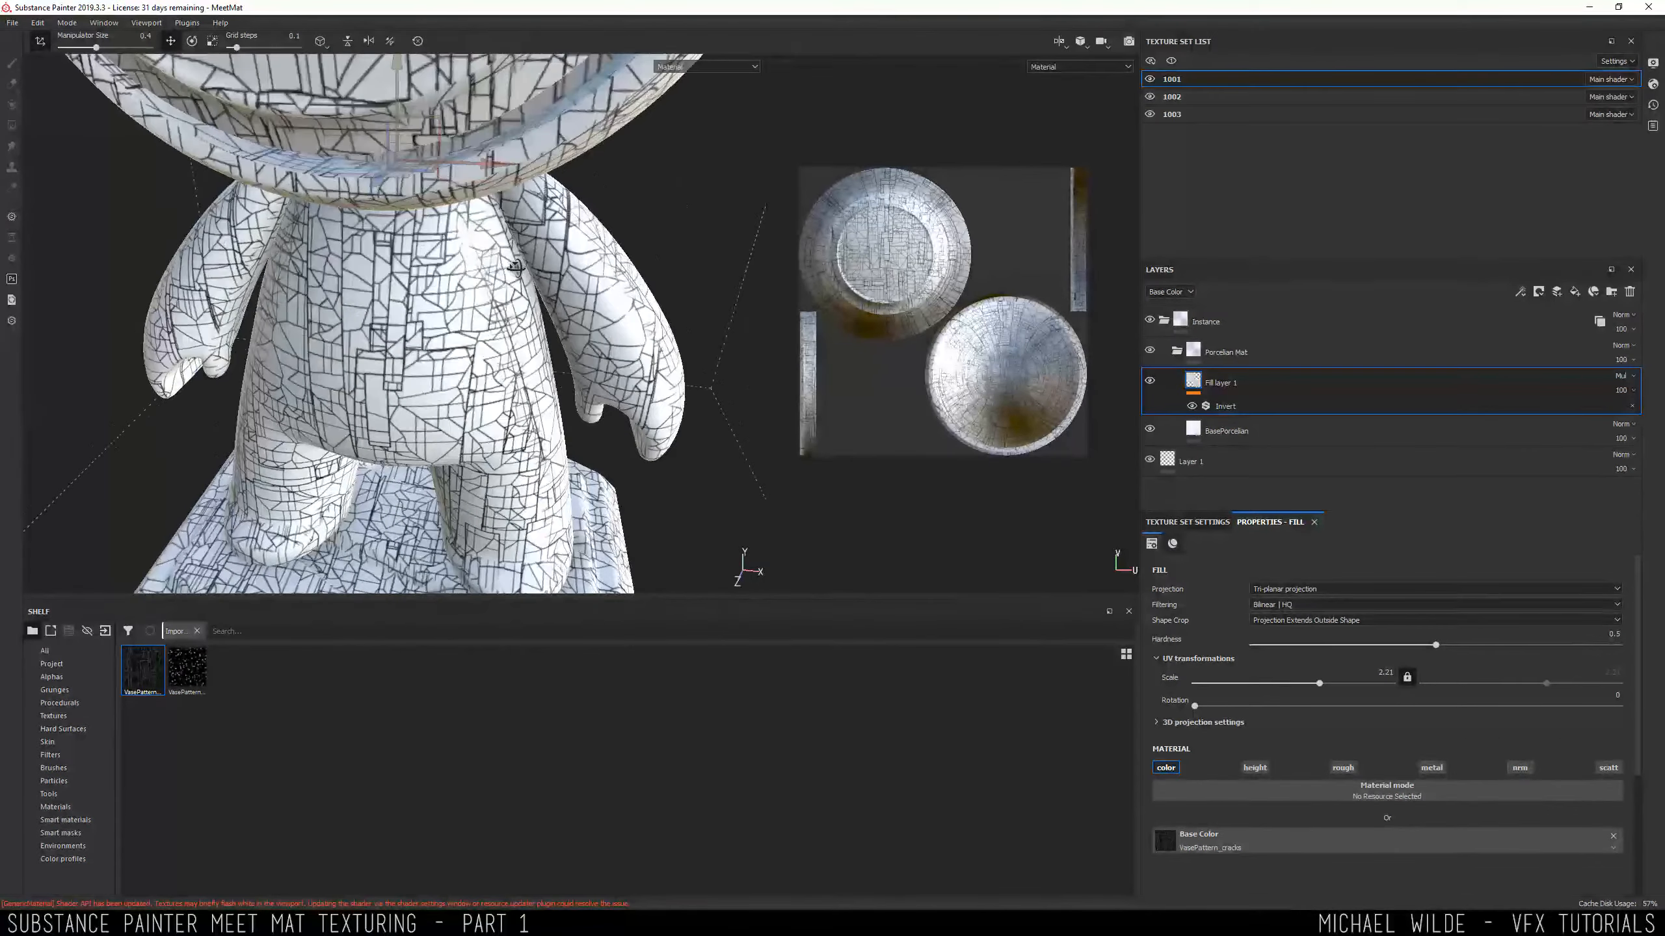
alt+drag(468, 262, 372, 234)
alt+middle_drag(367, 86, 350, 276)
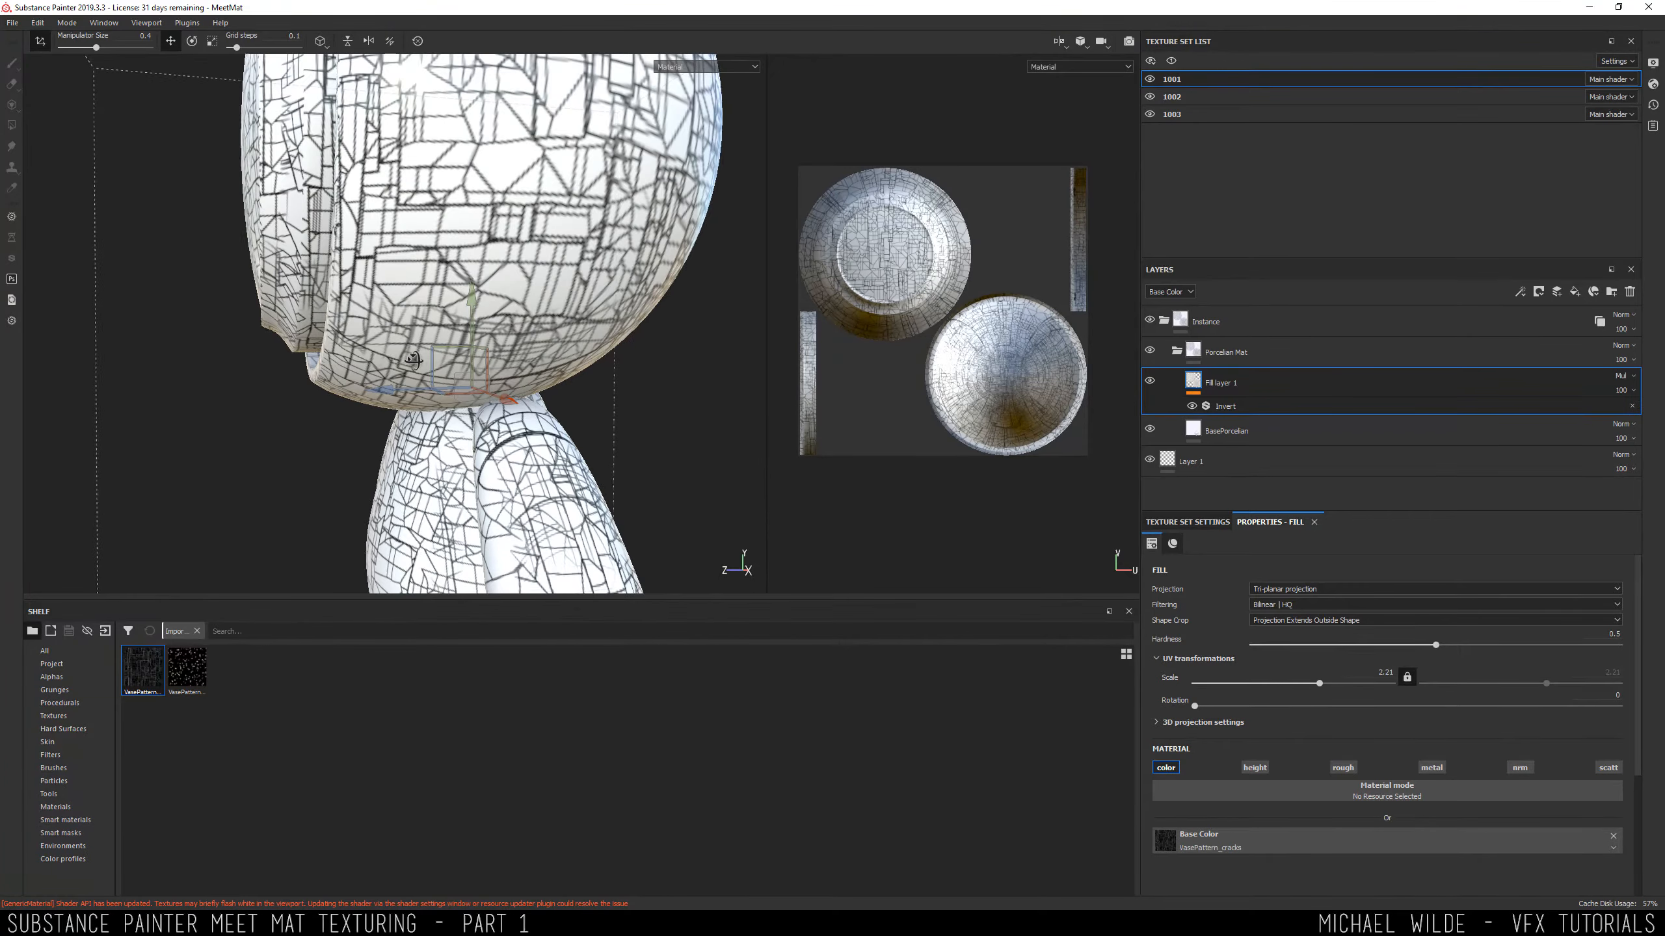
alt+drag(351, 276, 465, 265)
alt+middle_drag(466, 265, 327, 98)
mouse_move(419, 308)
alt+mouse_down()
mouse_move(516, 361)
mouse_move(405, 326)
alt+mouse_up()
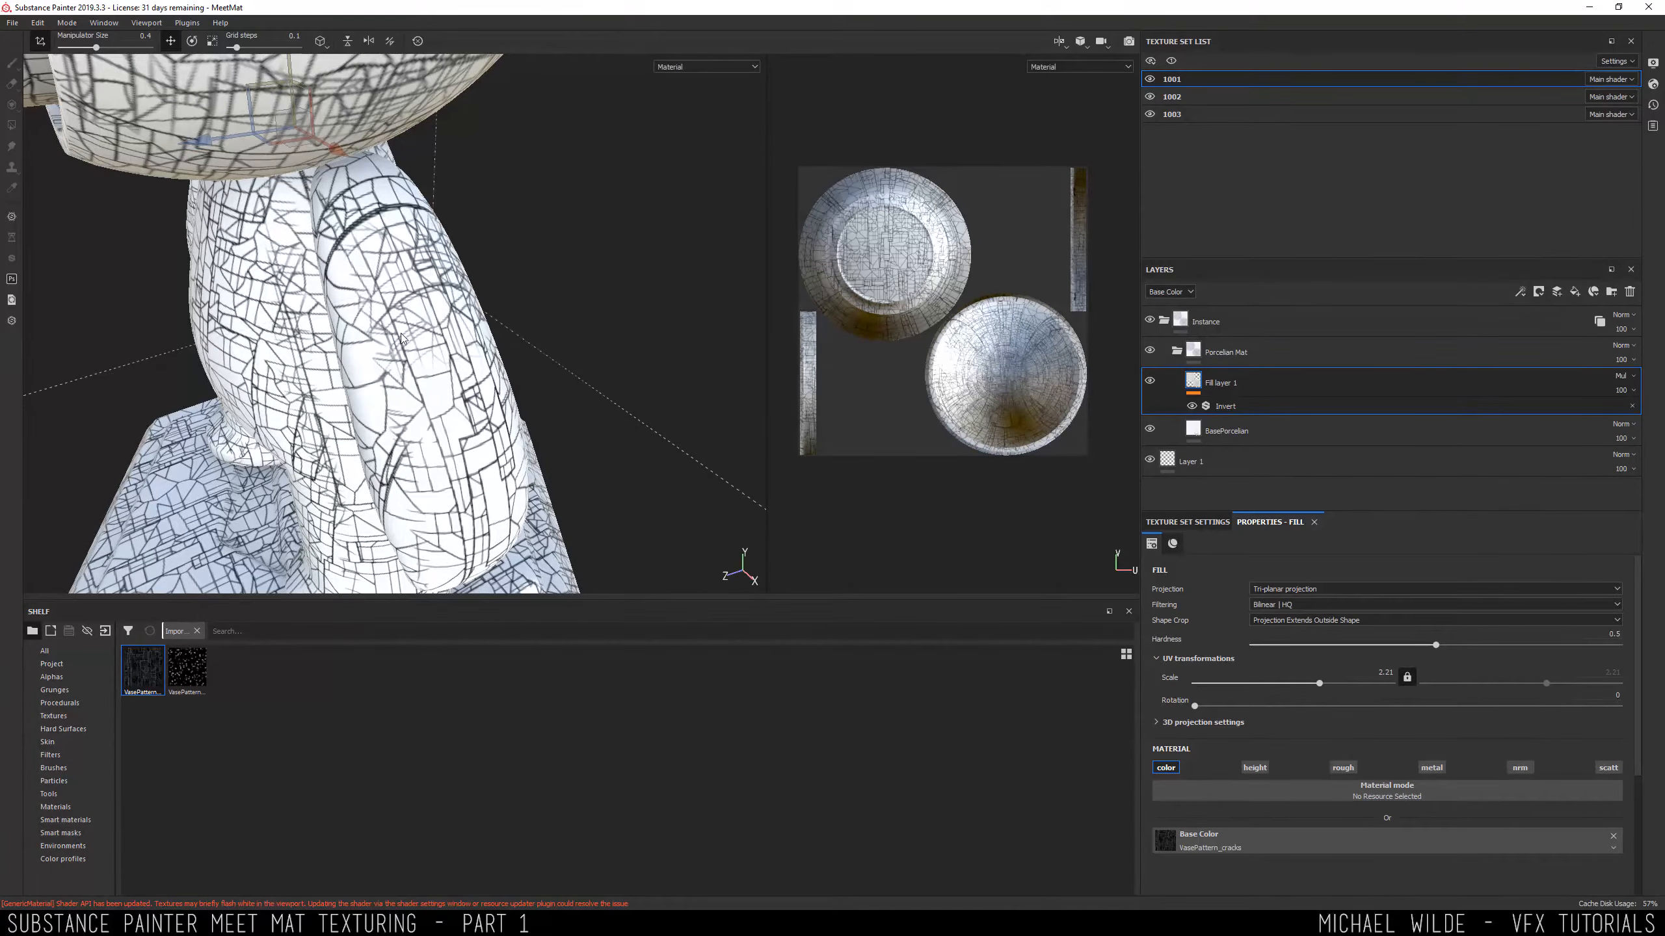
Try Planar projection on the cracks fill layer, return it to UV projection and review the pattern around the head.
click(1303, 589)
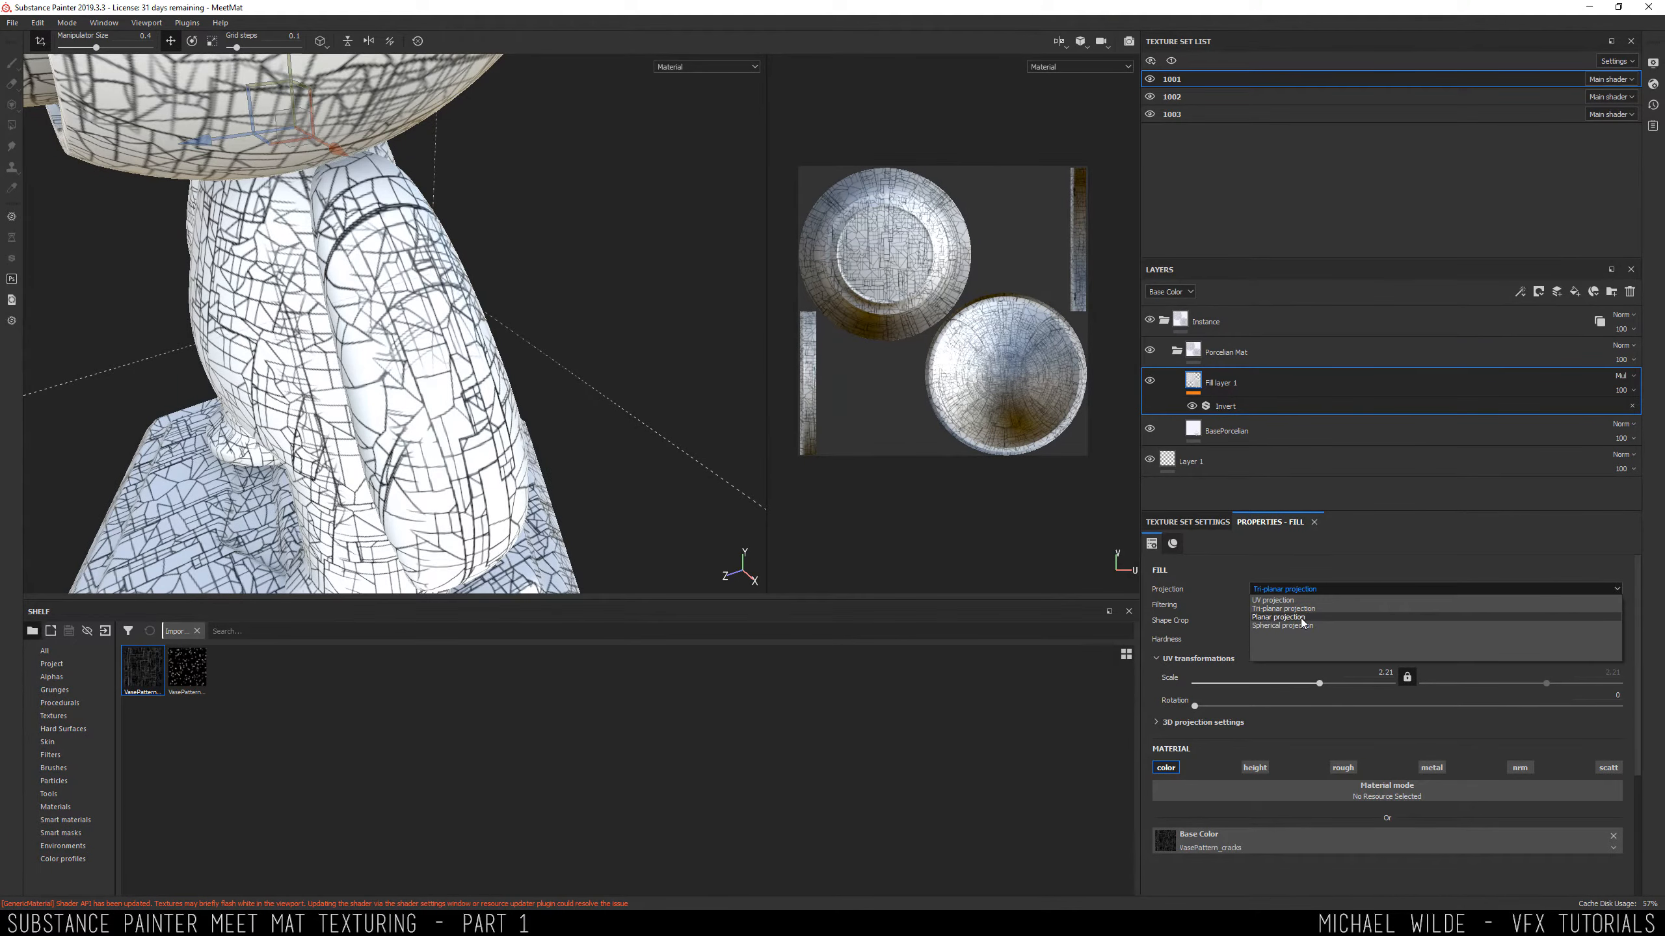
click(1301, 617)
alt+drag(293, 267, 387, 265)
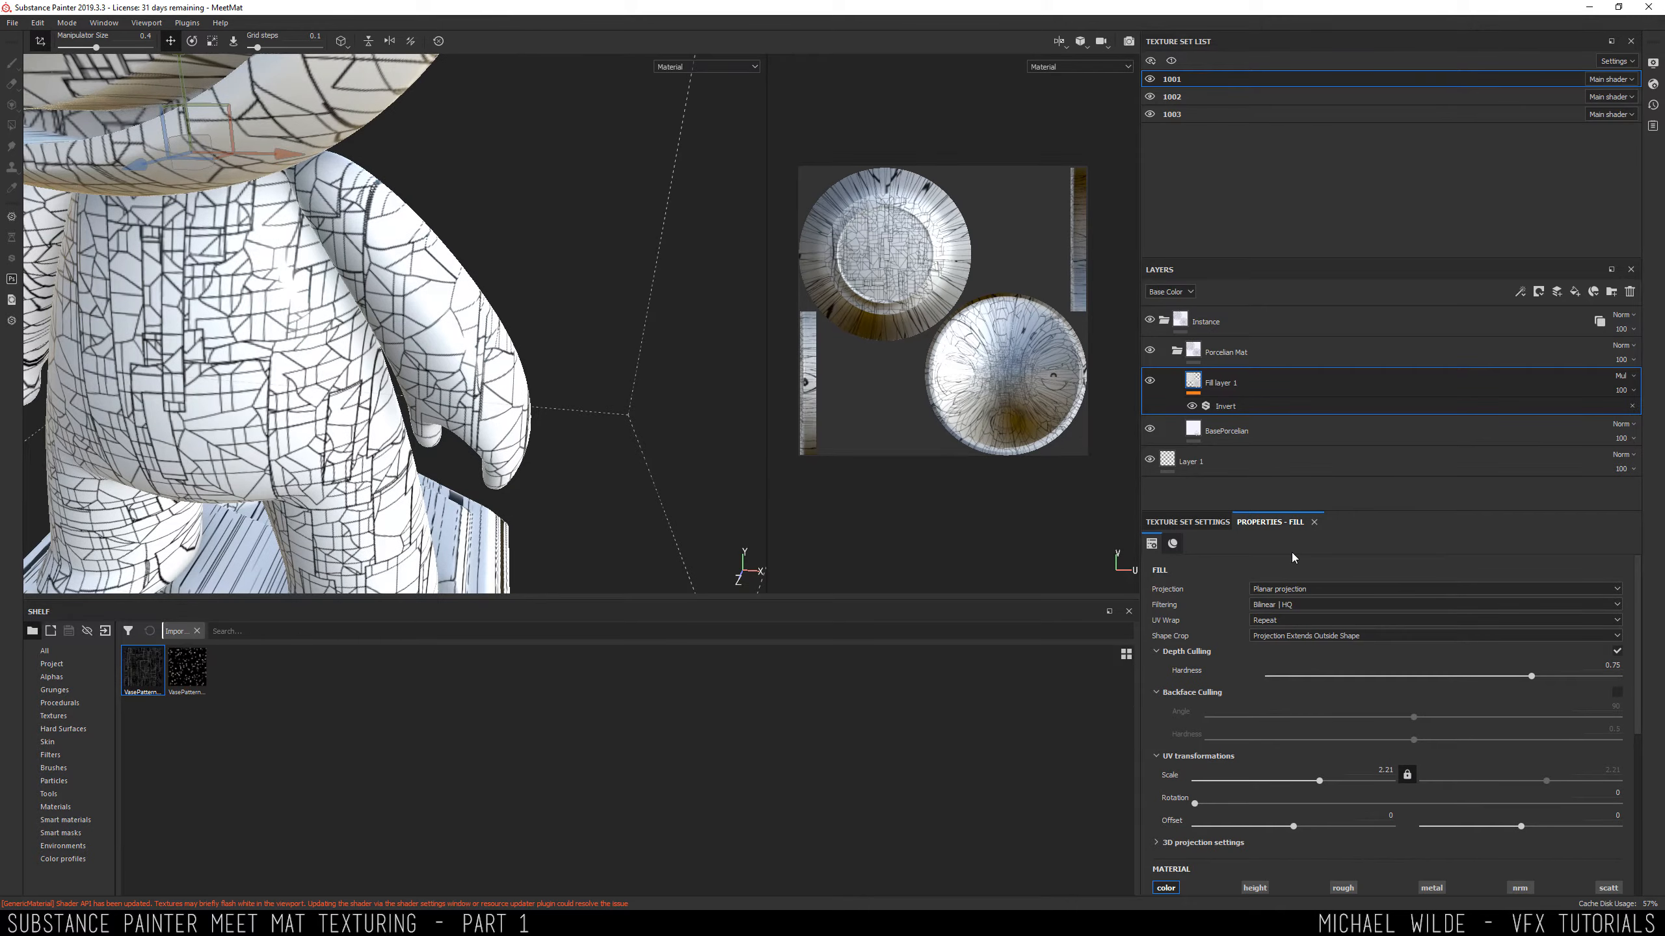
click(1282, 589)
click(1295, 622)
alt+drag(568, 387, 352, 200)
alt+drag(352, 199, 419, 204)
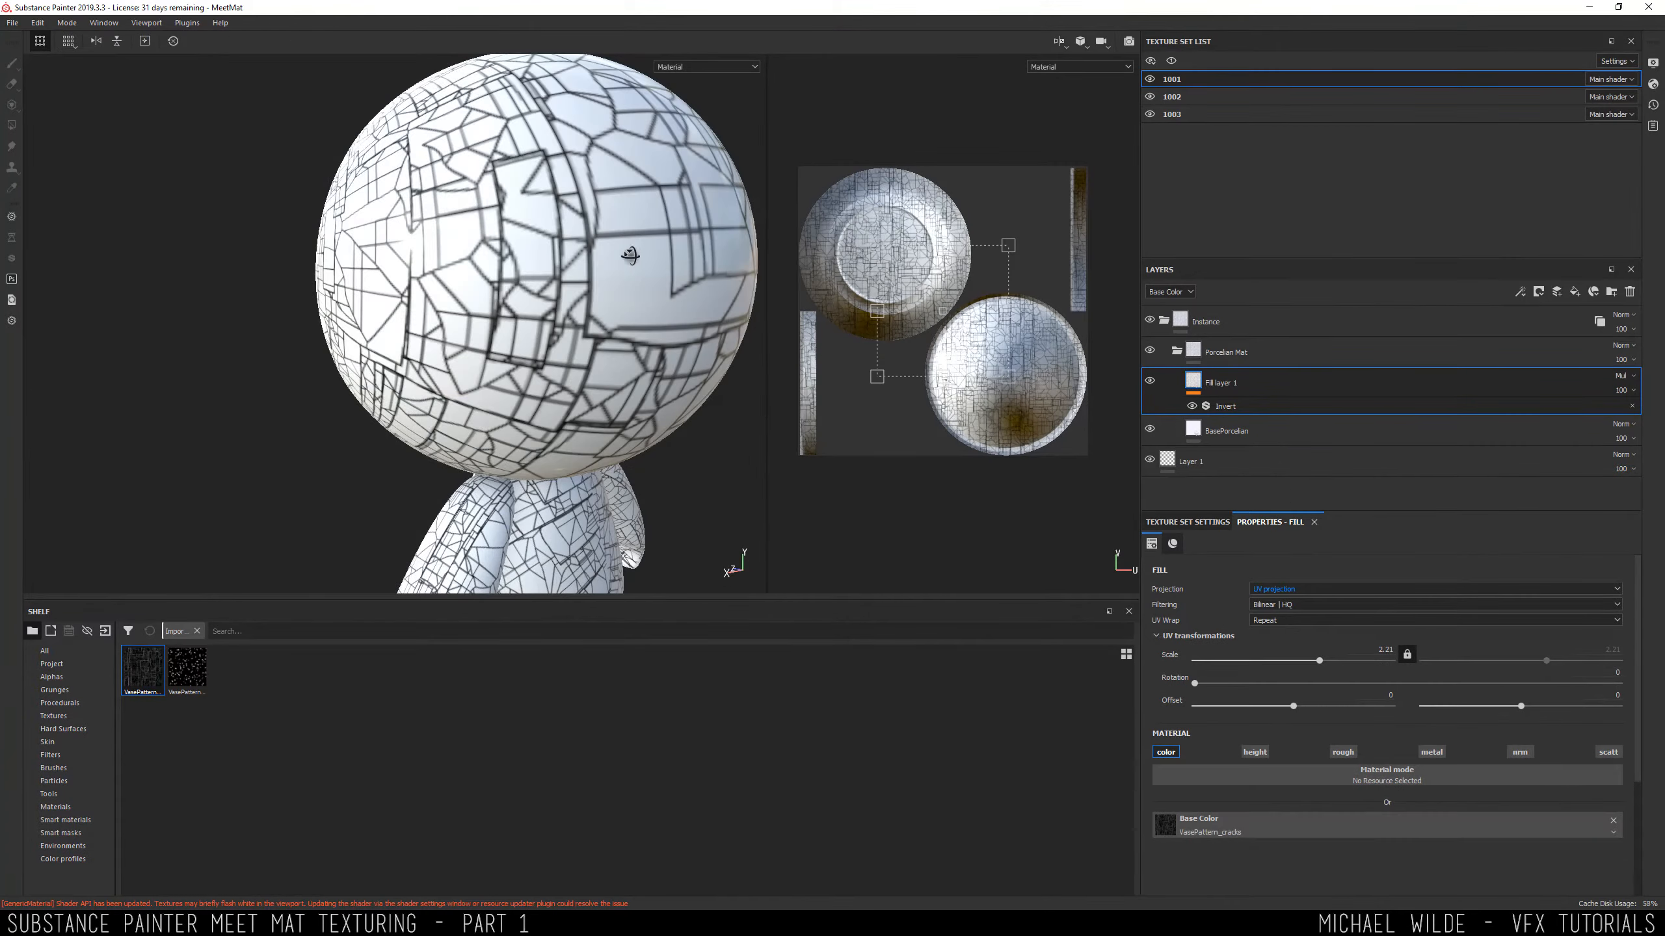
alt+drag(732, 257, 776, 338)
Set the cracks fill layer's projection to Tri-planar projection.
click(1284, 590)
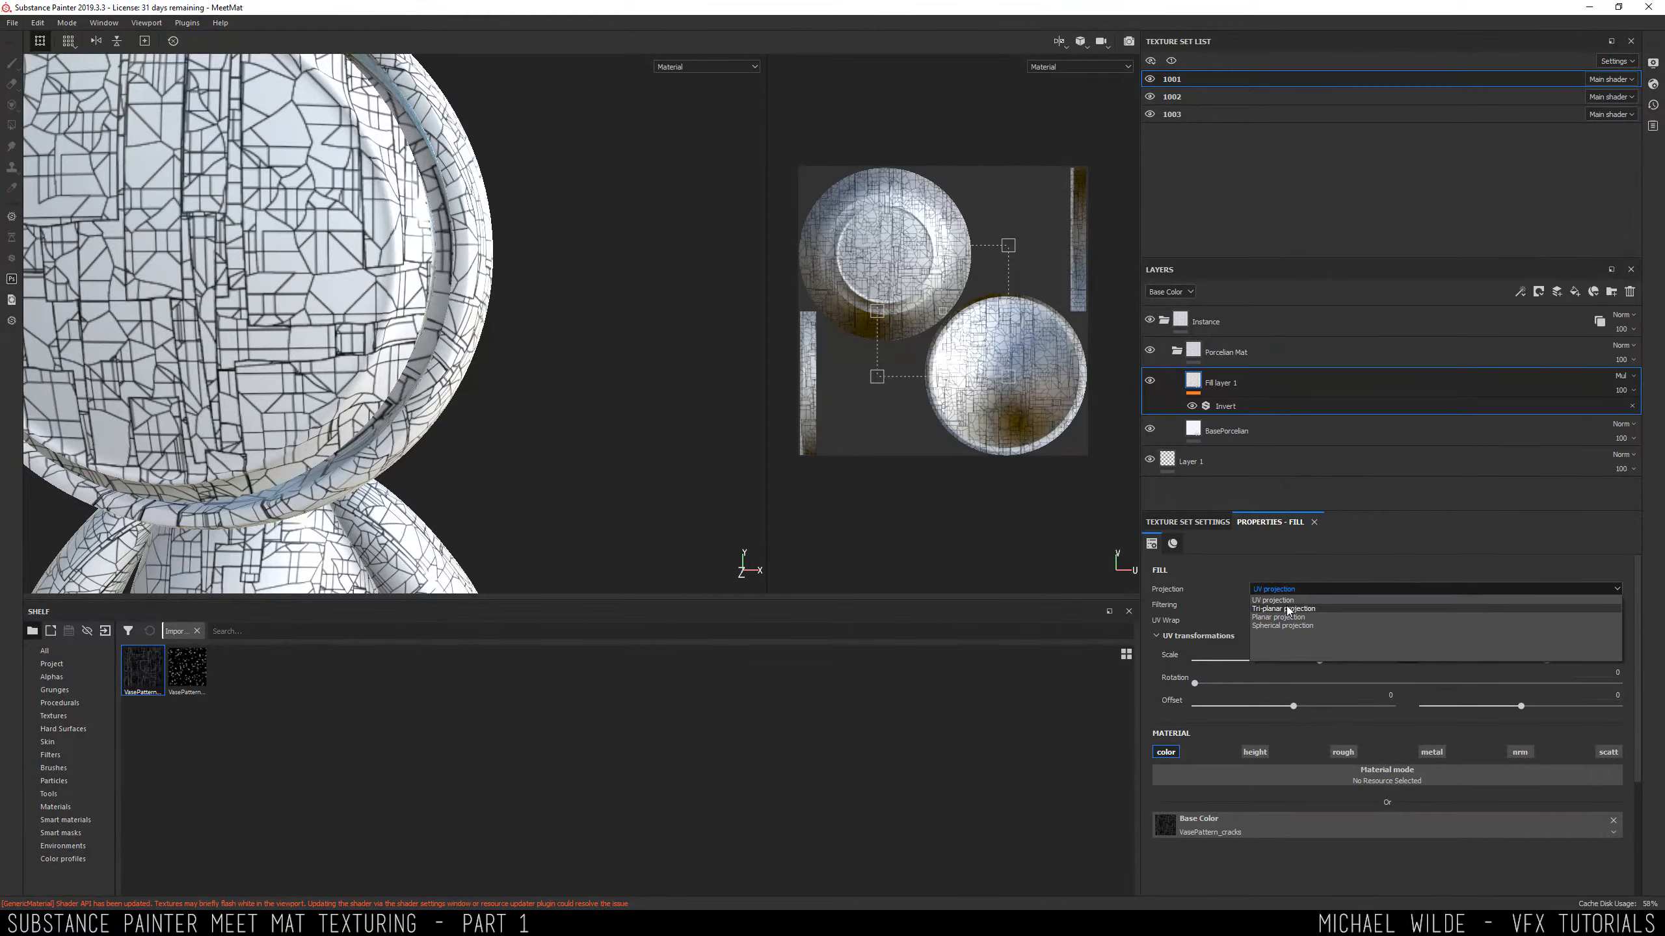
click(1284, 612)
alt+drag(513, 392, 457, 361)
Lower the cracks fill layer's opacity to 11 and view the faint lines up close on the face disc.
click(1633, 390)
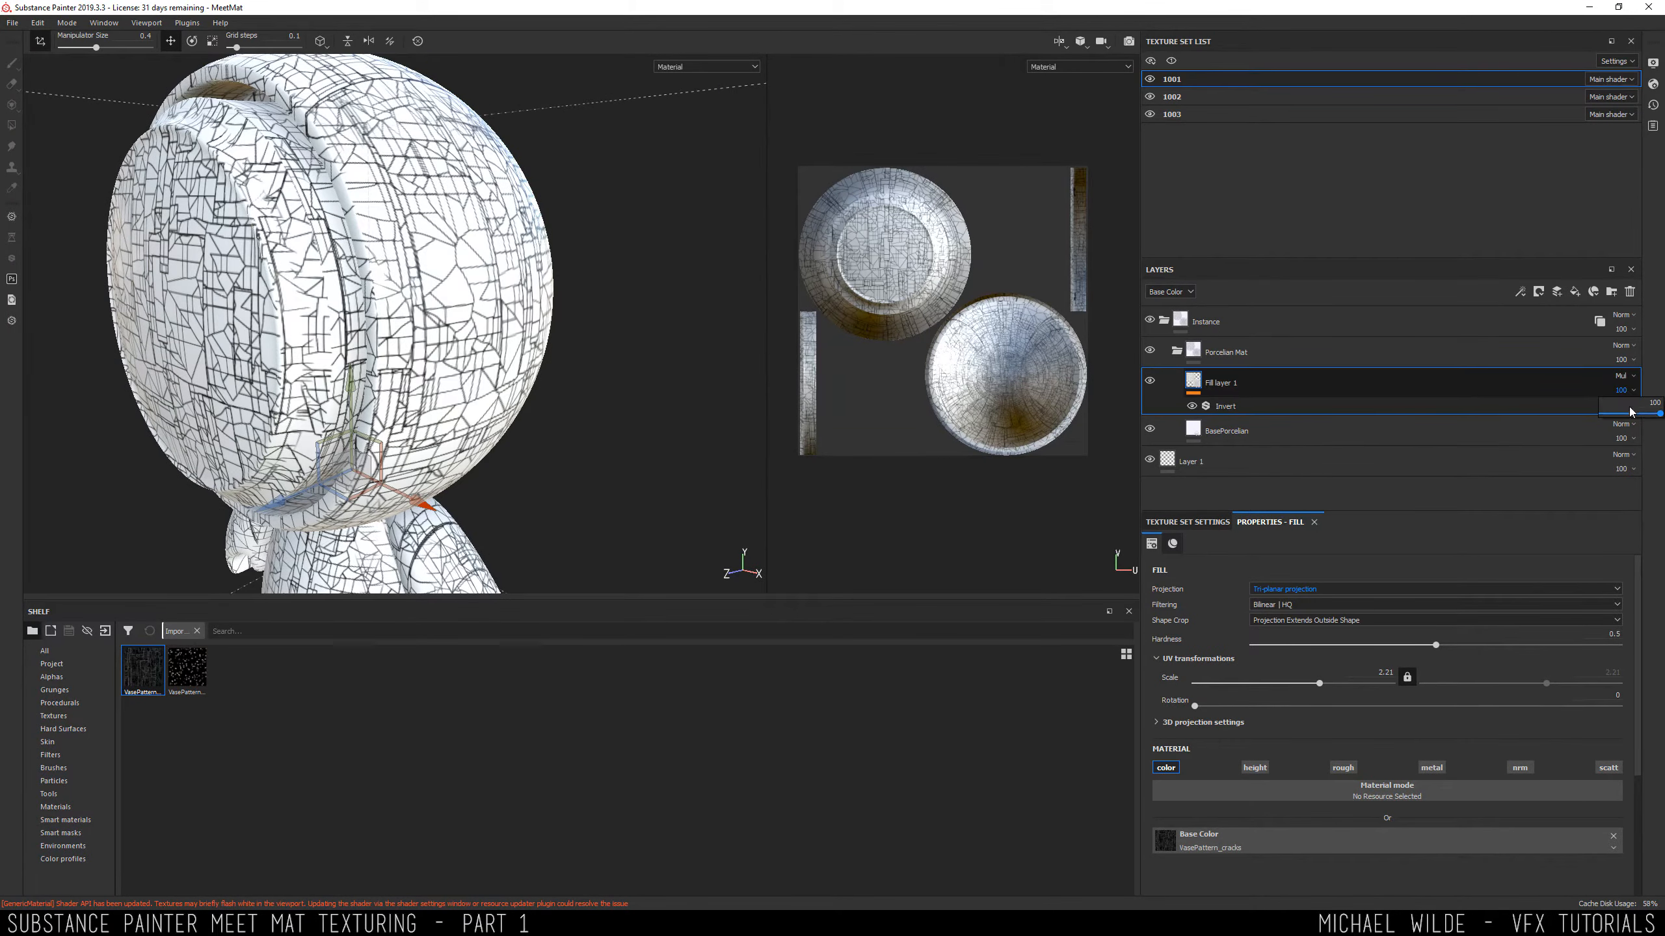
drag(1659, 413, 1610, 421)
alt+drag(432, 291, 505, 282)
alt+right_drag(331, 213, 452, 296)
alt+drag(452, 295, 478, 305)
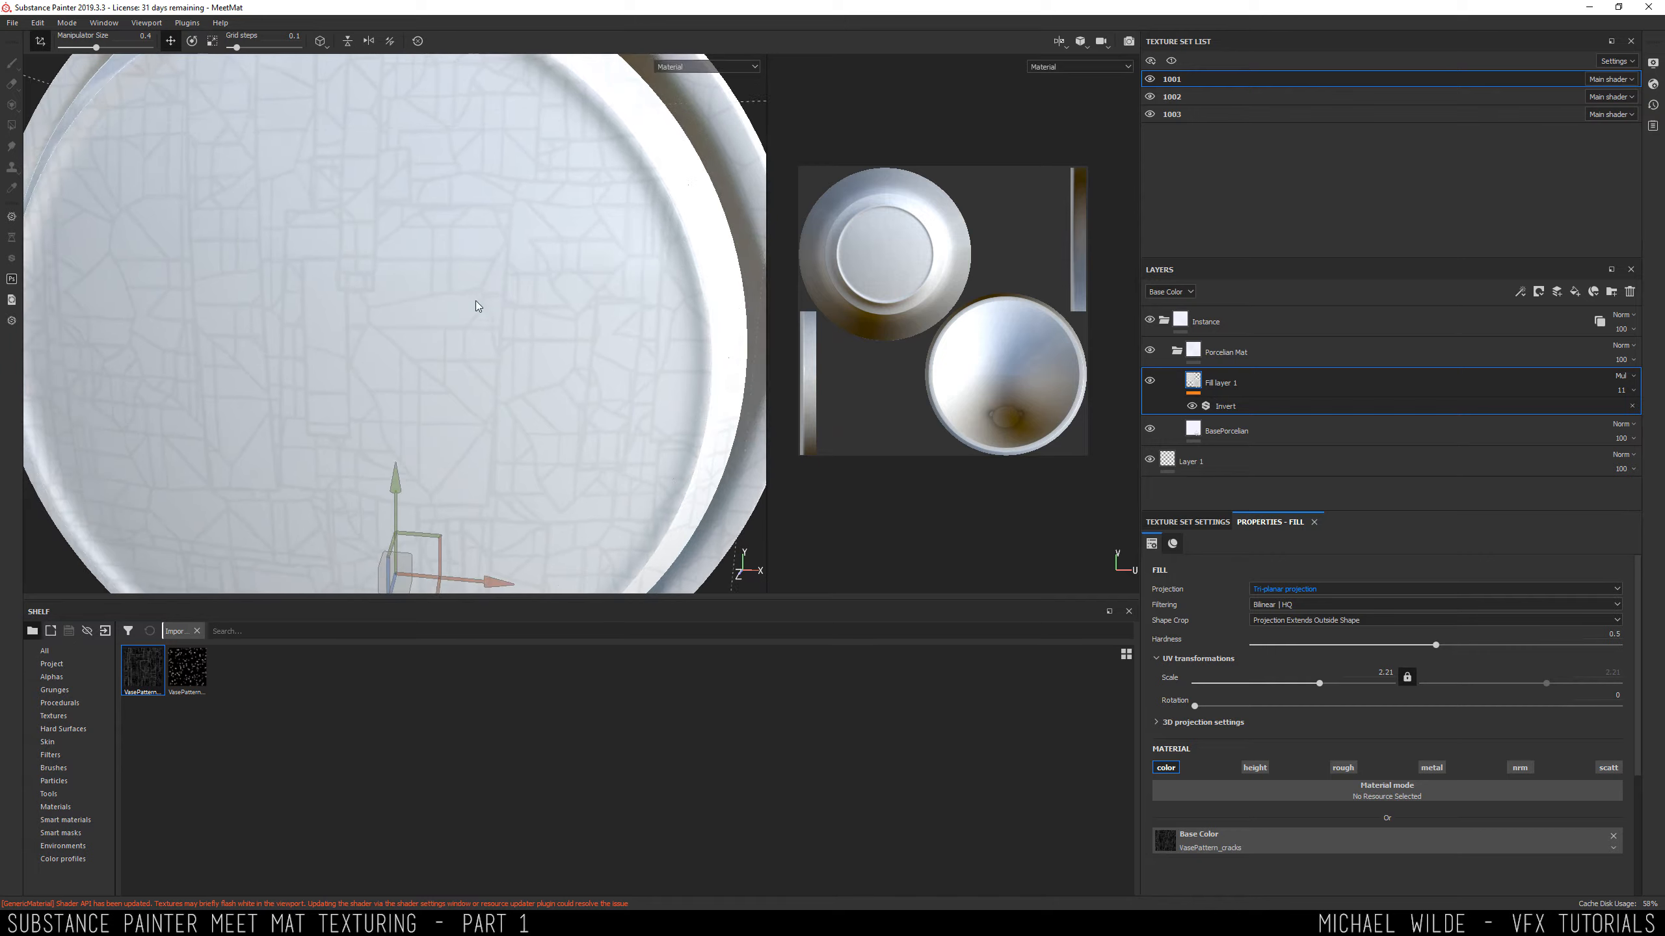
Switch to Chrome, study the final render and the cracked porcelain vase photo, and return to Substance Painter.
click(245, 920)
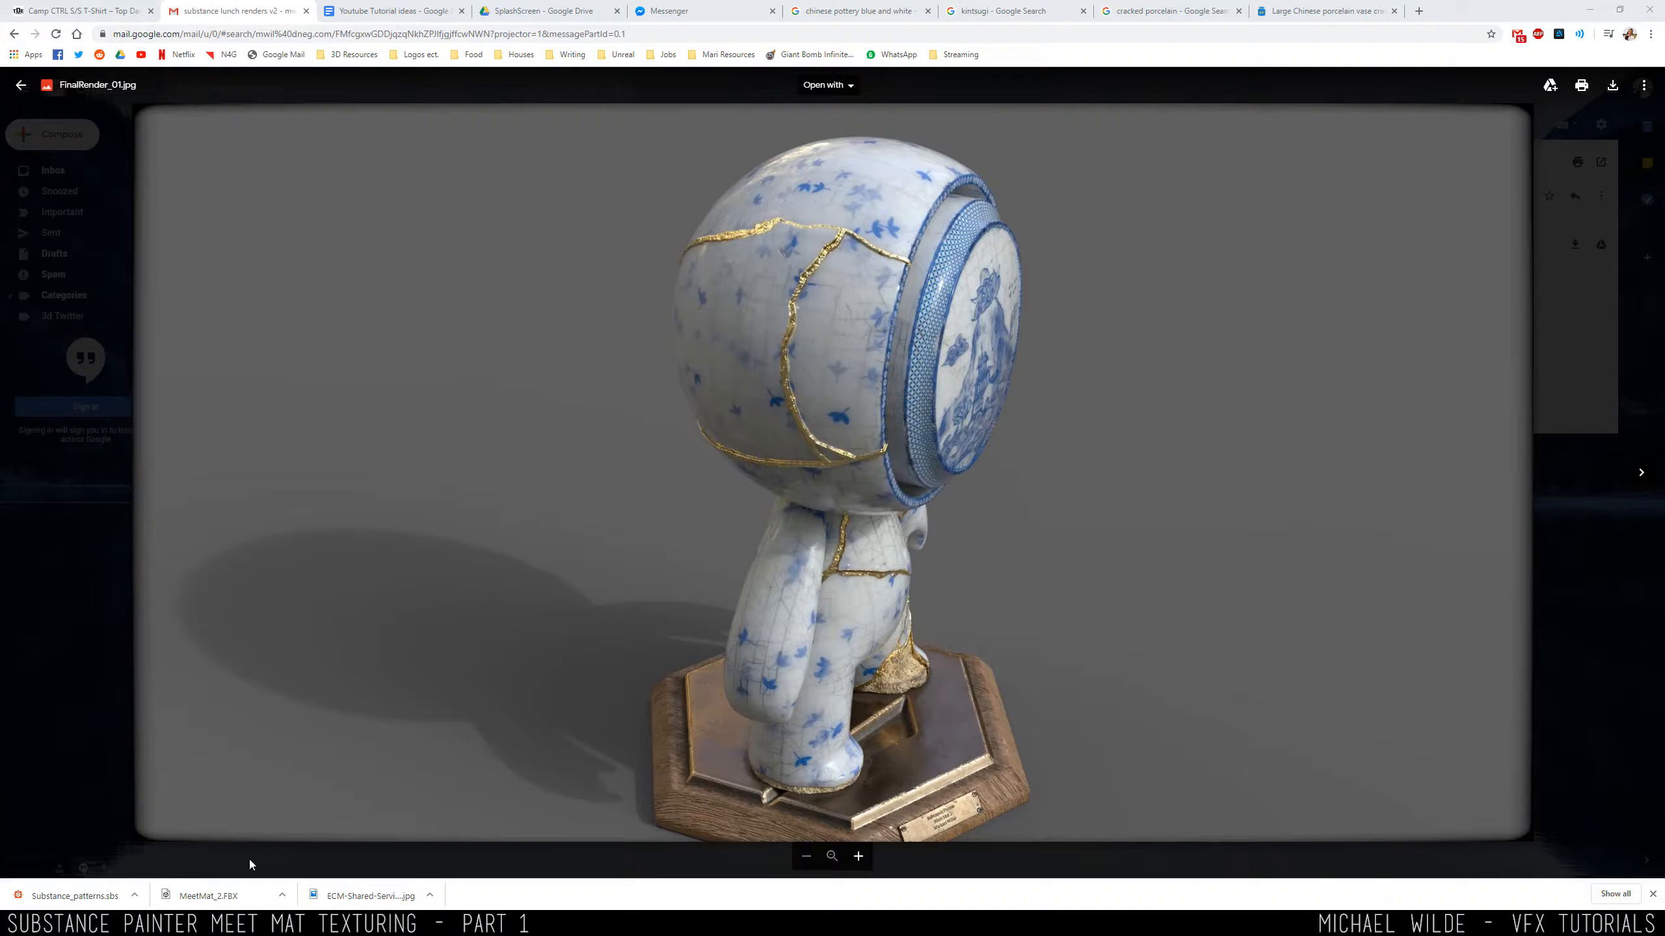
click(1358, 7)
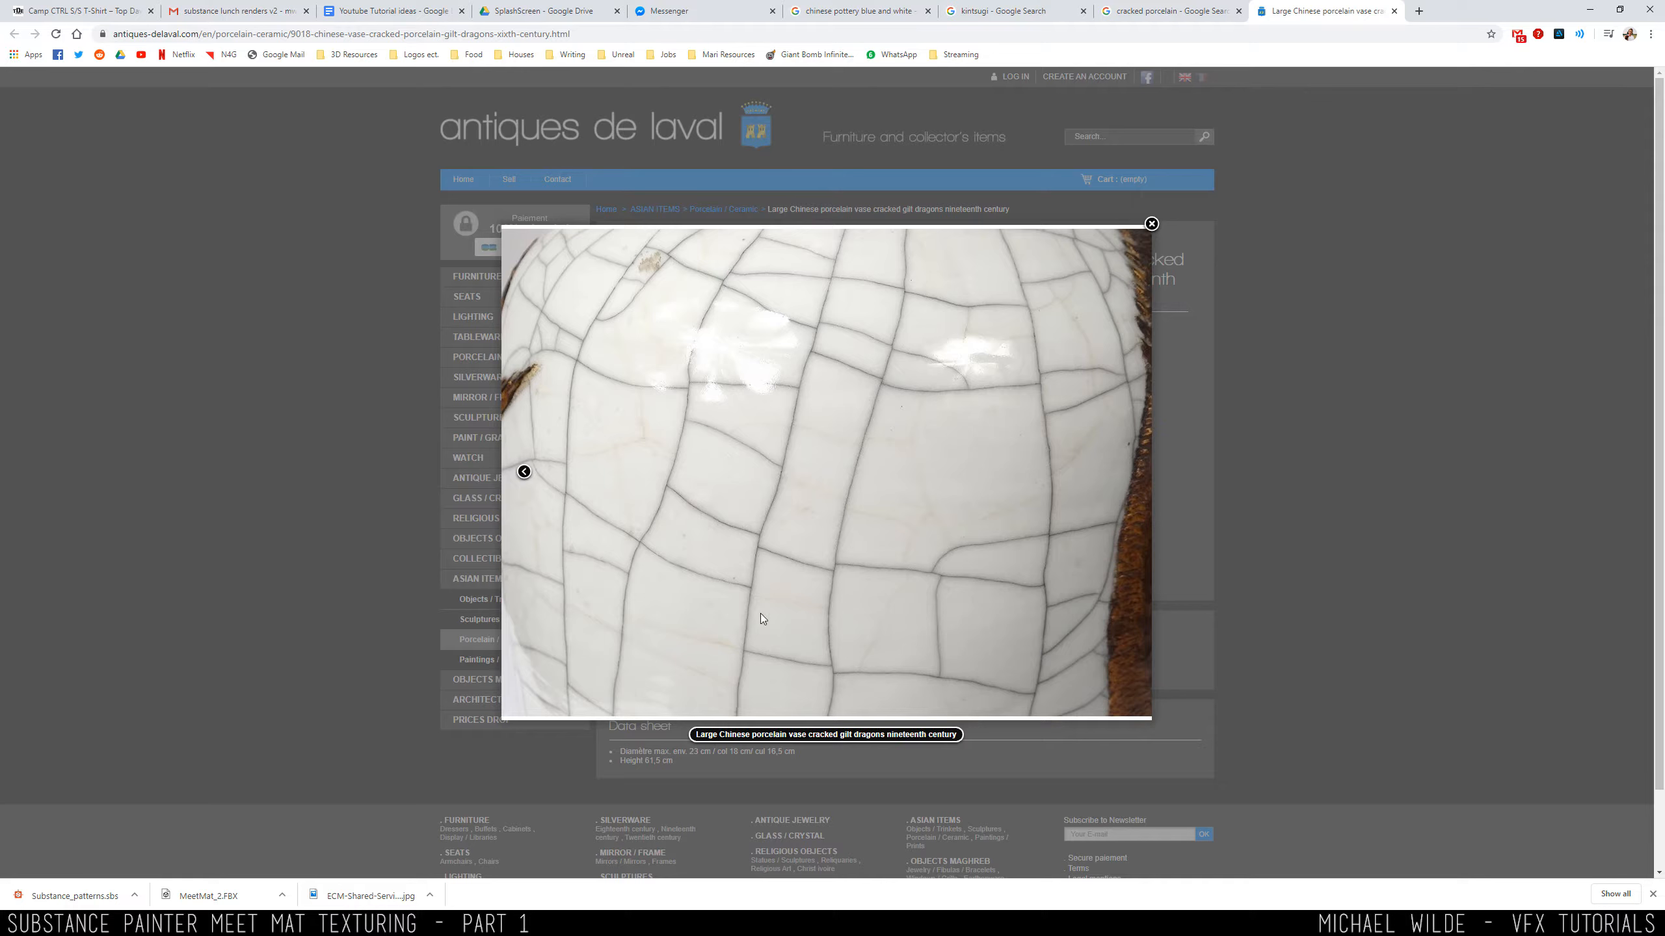
mouse_move(205, 921)
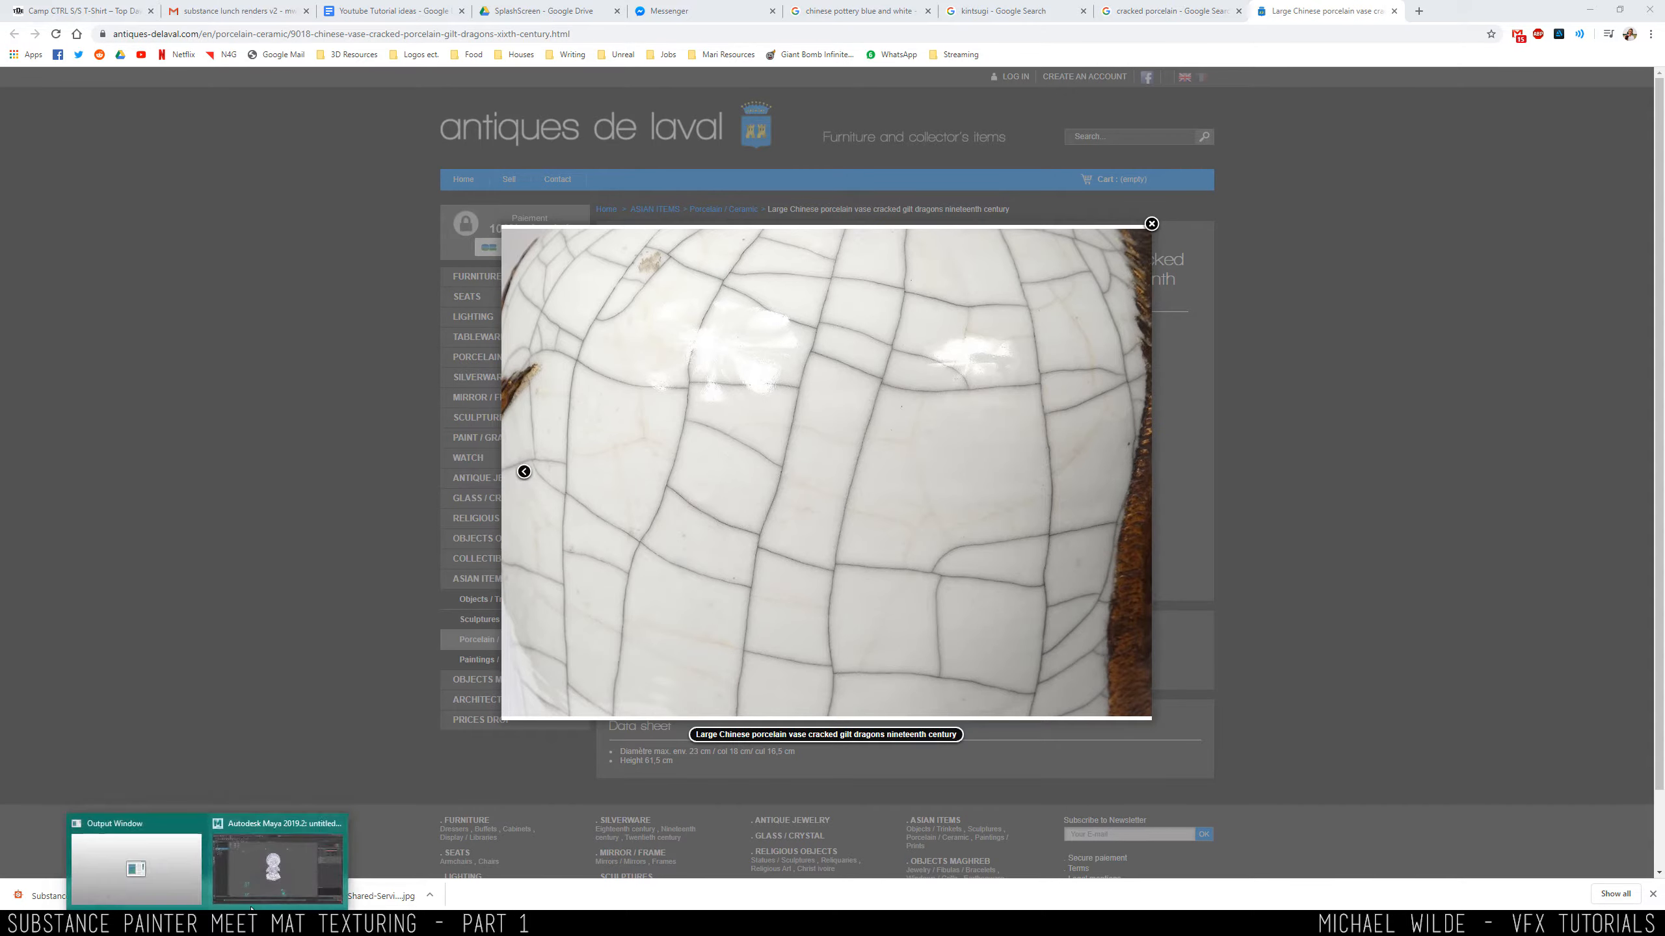
click(308, 852)
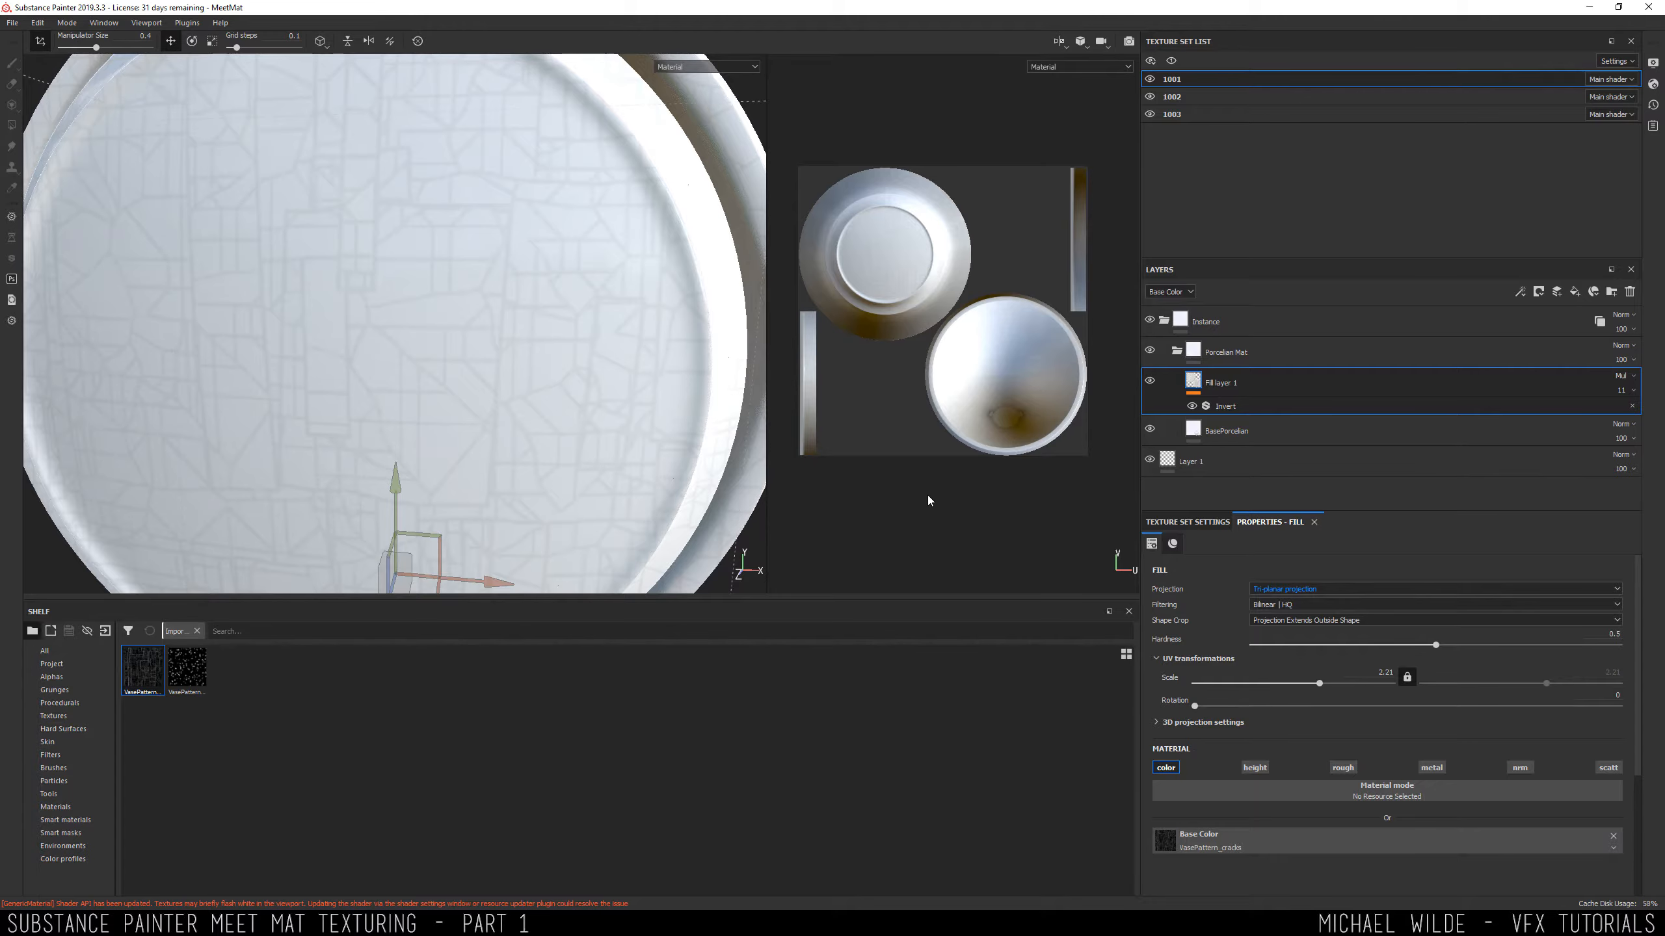
Add a Blur filter above the Invert effect on the cracks fill layer.
right_click(1251, 388)
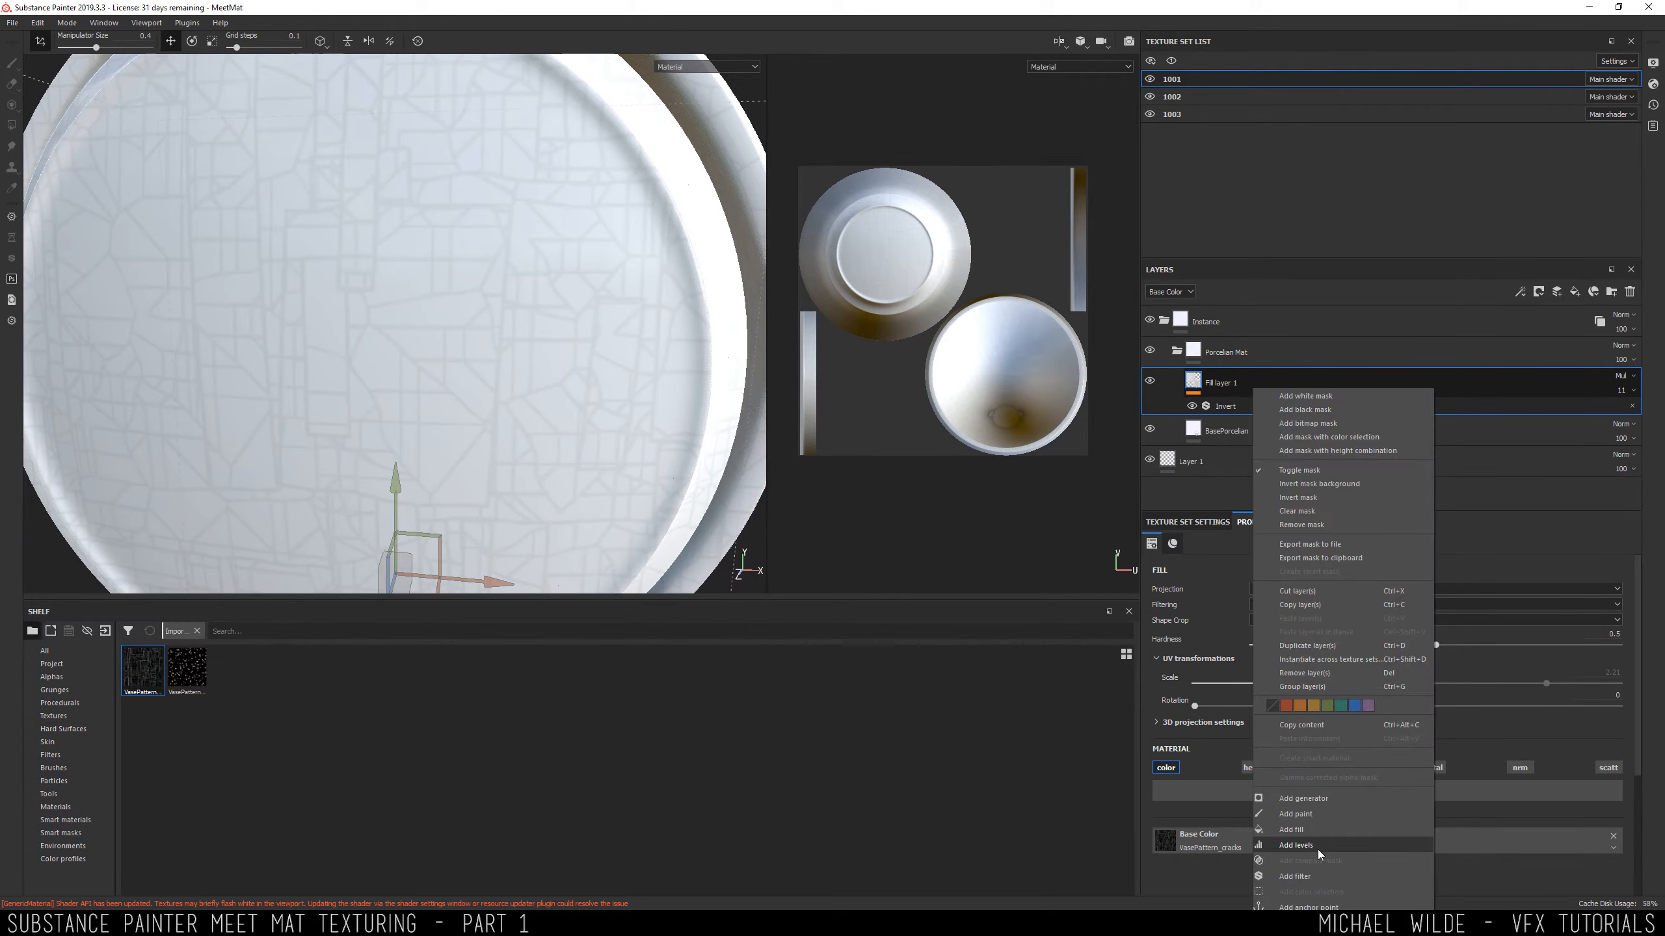
click(1304, 876)
click(1401, 591)
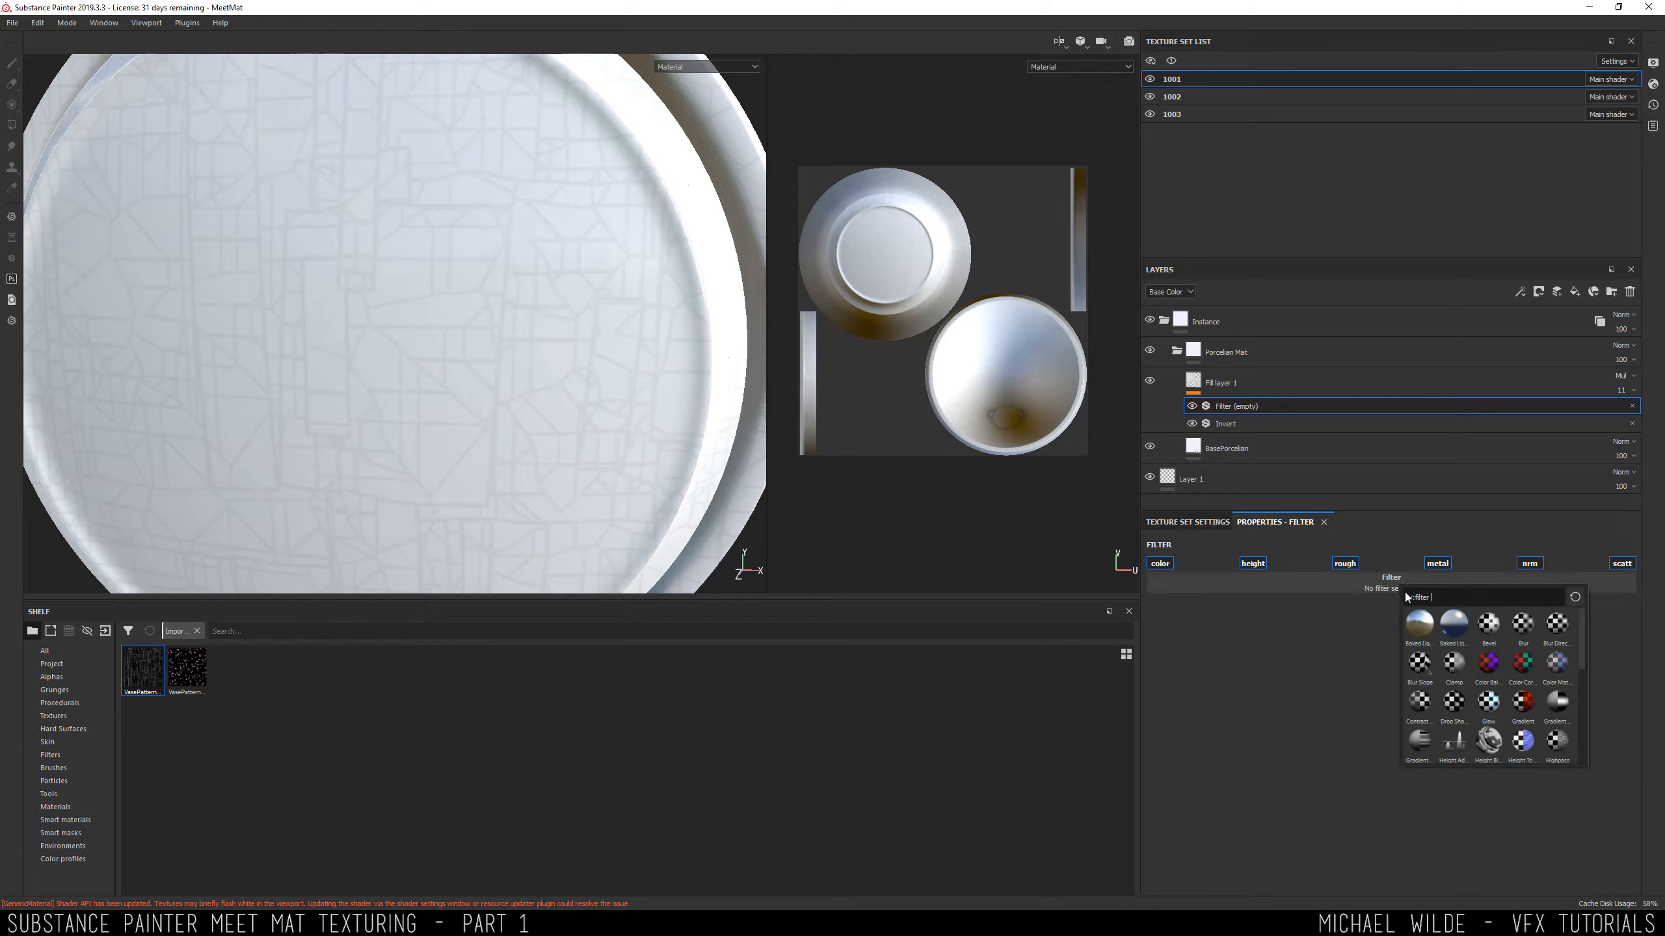
click(1522, 623)
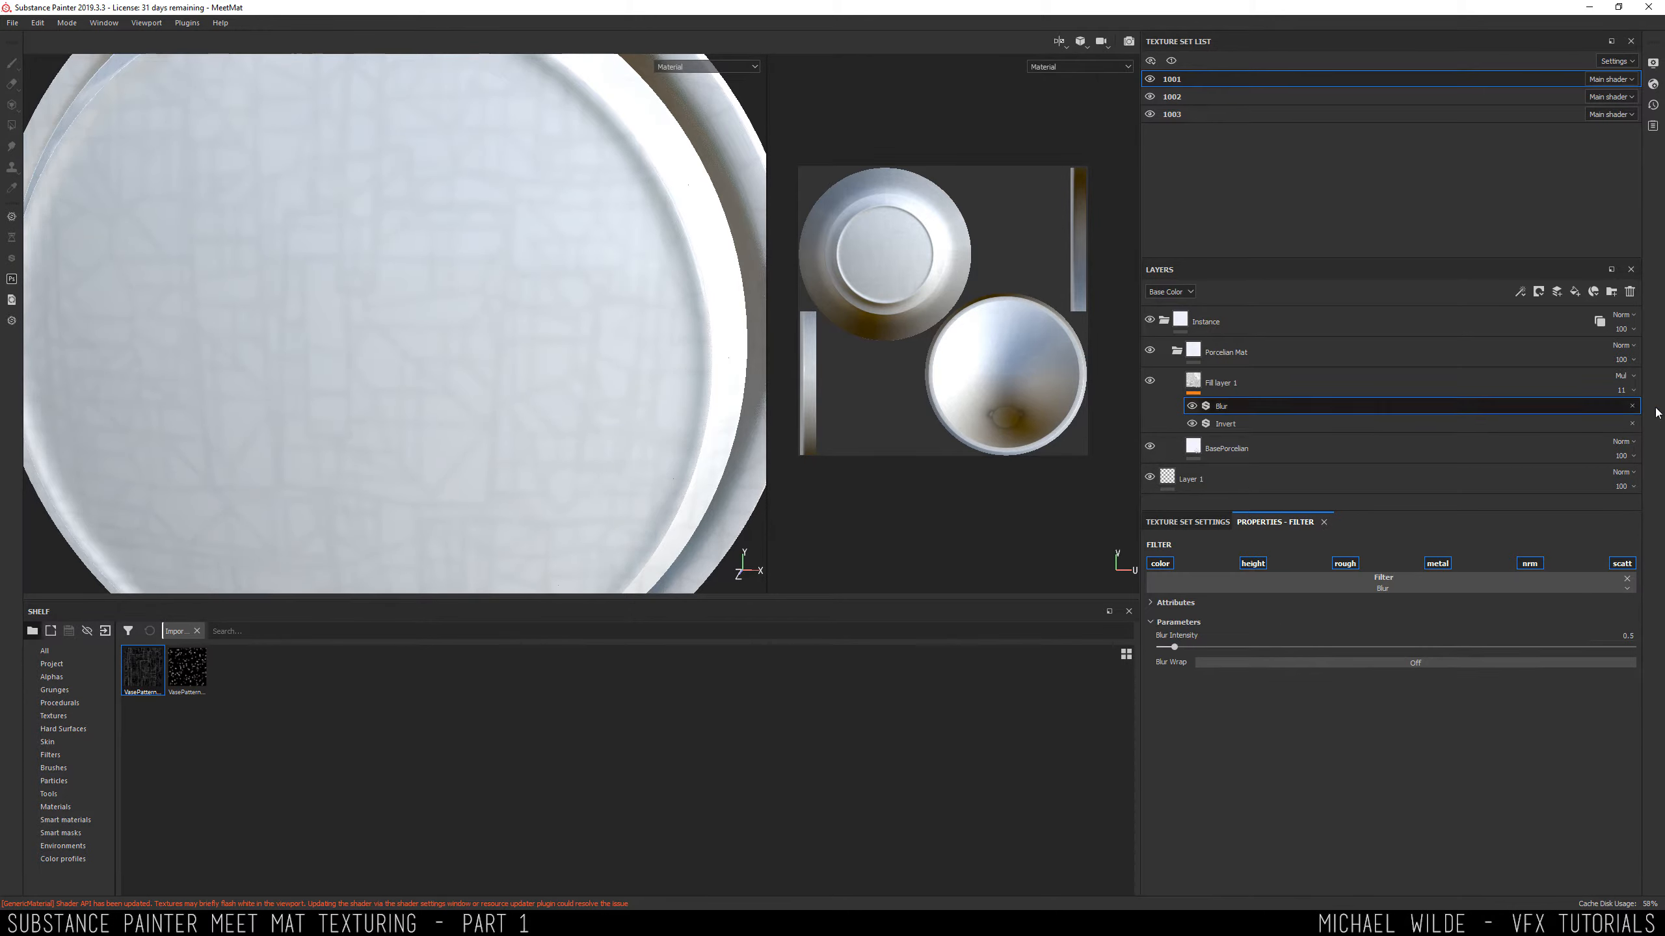
Set the cracks fill layer's opacity to 57 and its Blur filter's intensity to 0.53.
click(1632, 390)
drag(1609, 414, 1632, 420)
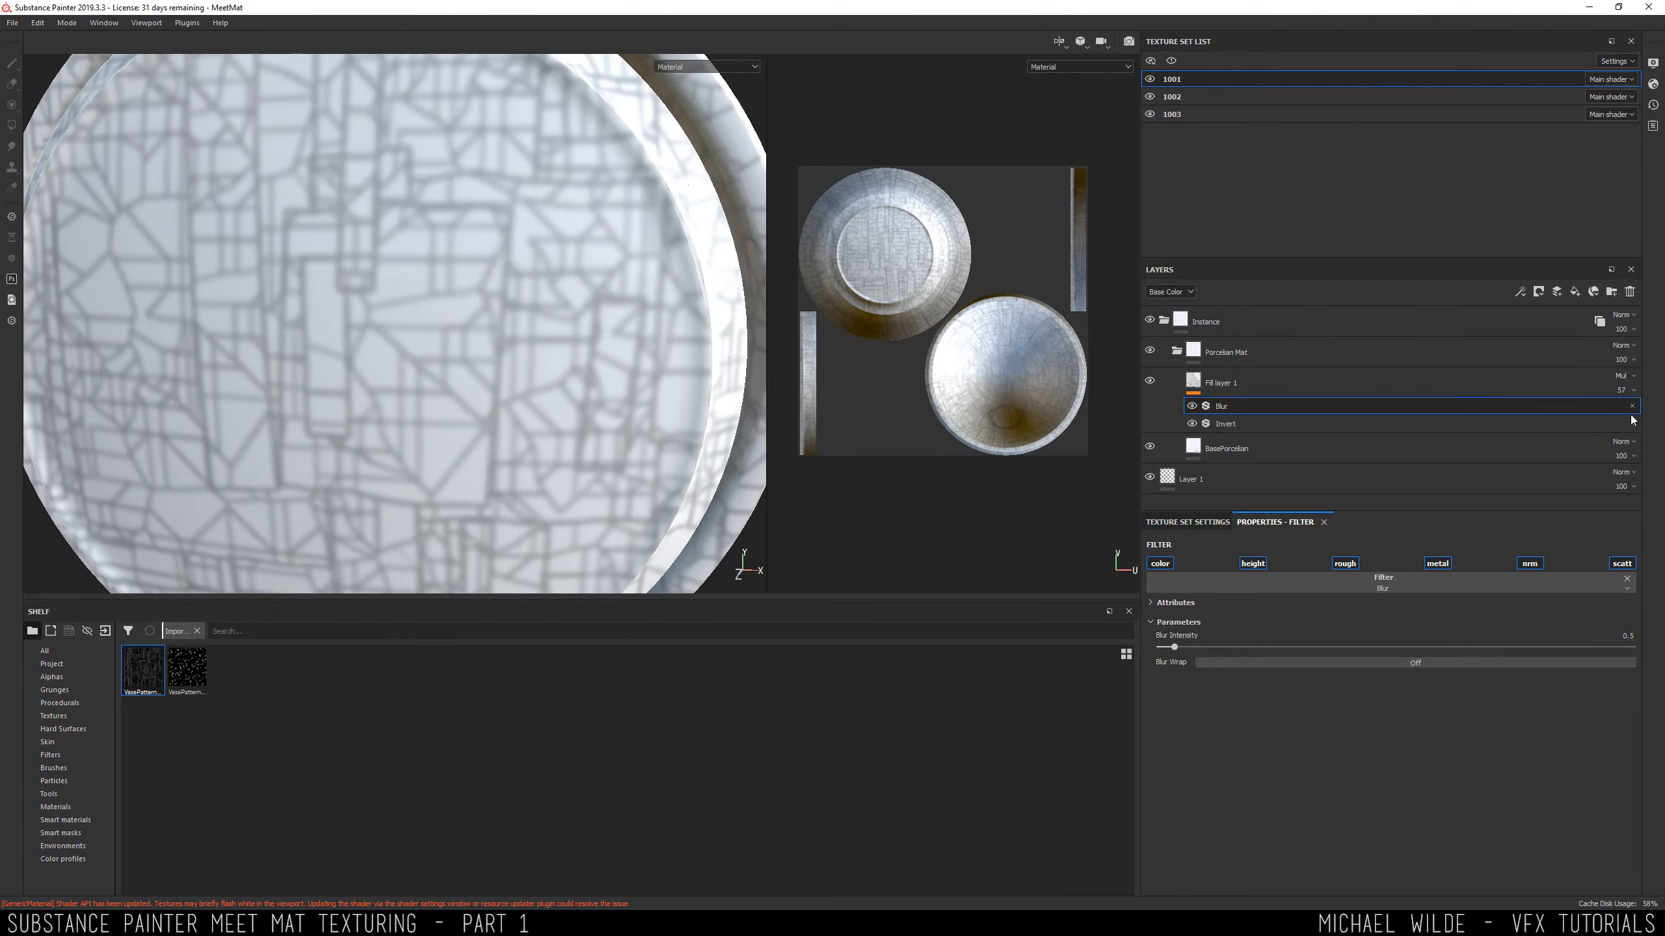
mouse_move(1173, 646)
mouse_down()
mouse_move(1187, 642)
mouse_move(1157, 643)
mouse_move(1189, 647)
mouse_up()
drag(1173, 640, 1175, 645)
alt+drag(512, 328, 407, 322)
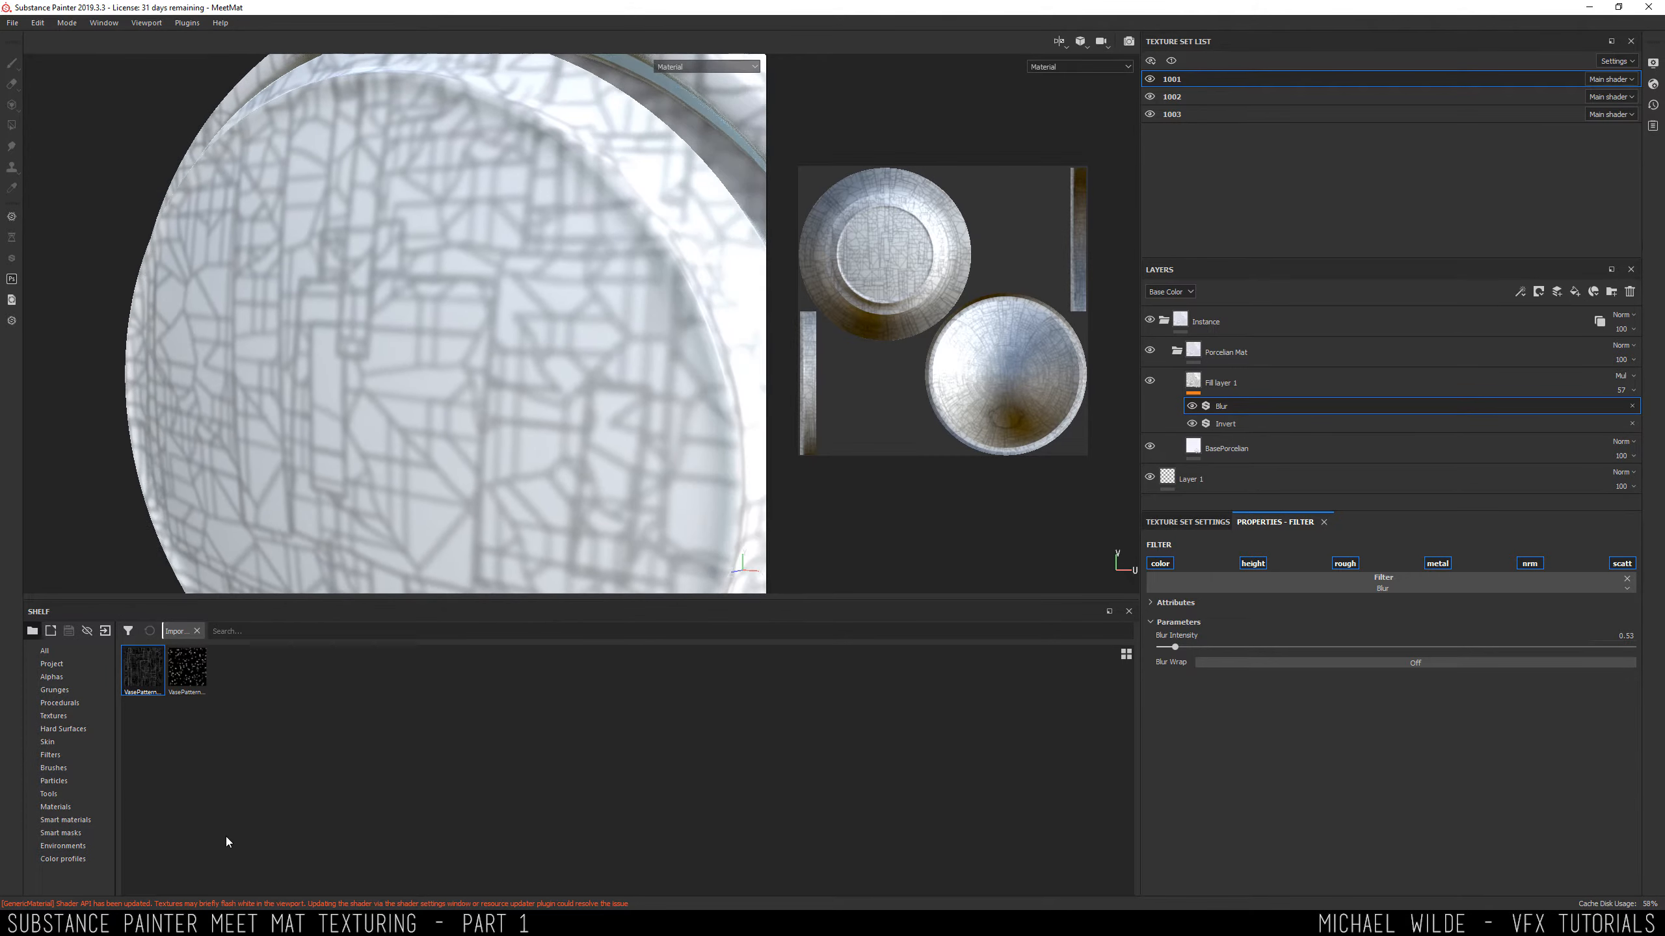
Check the softness of the crack lines in the vase photo in Chrome and return to Substance Painter.
click(196, 923)
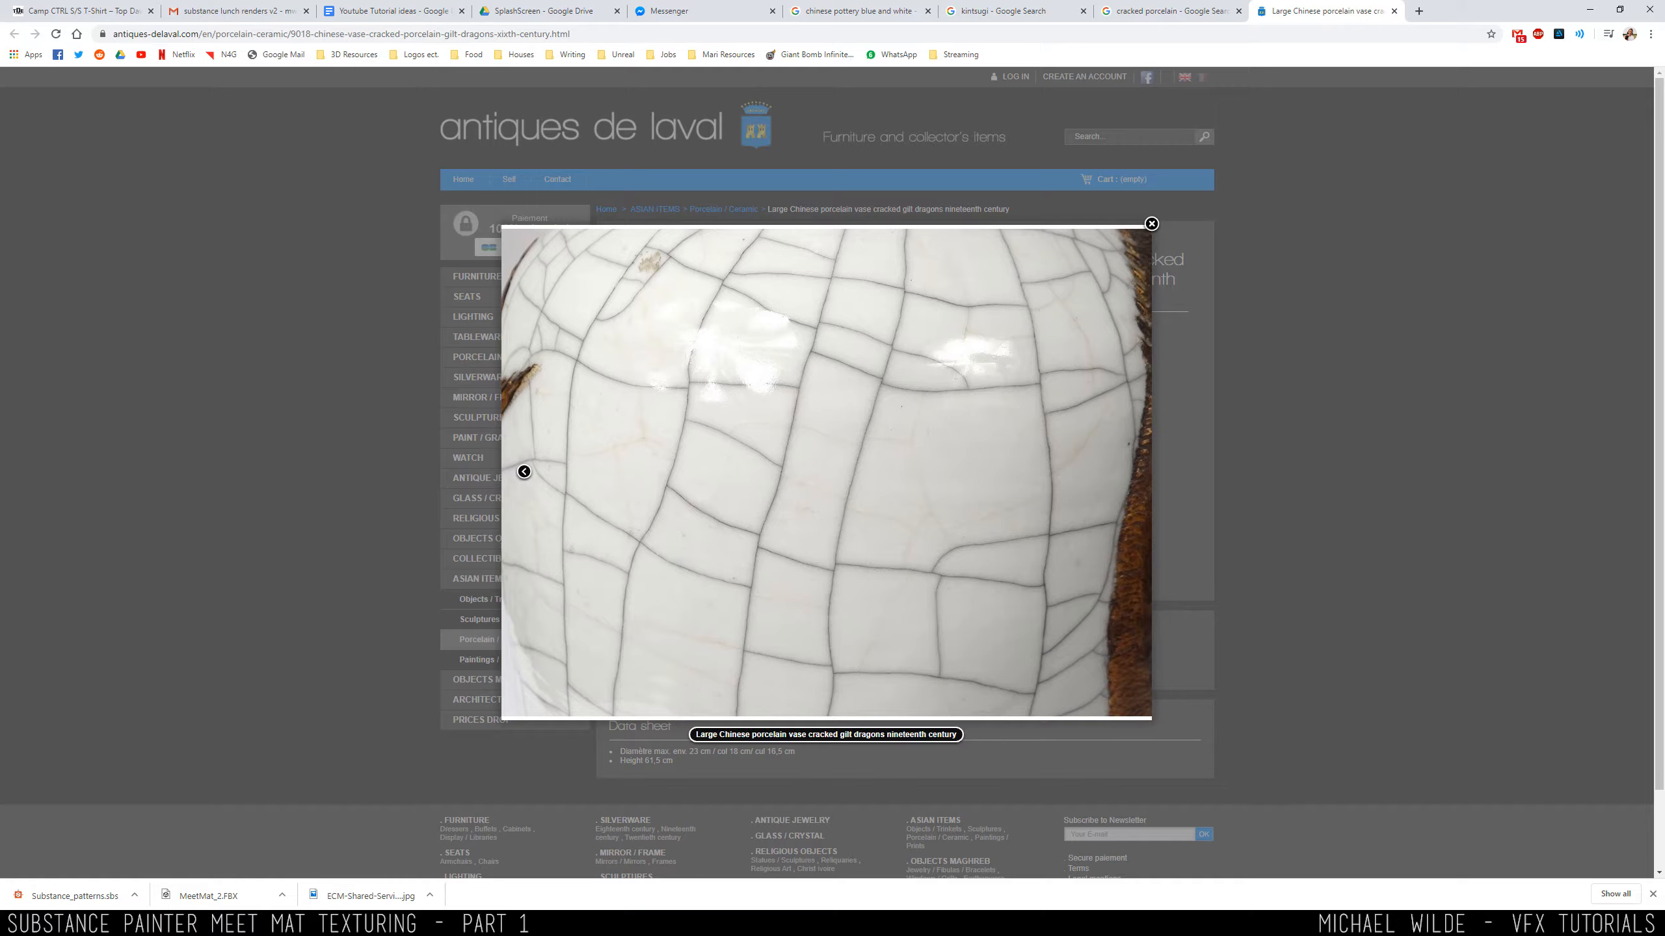
mouse_move(176, 924)
click(175, 863)
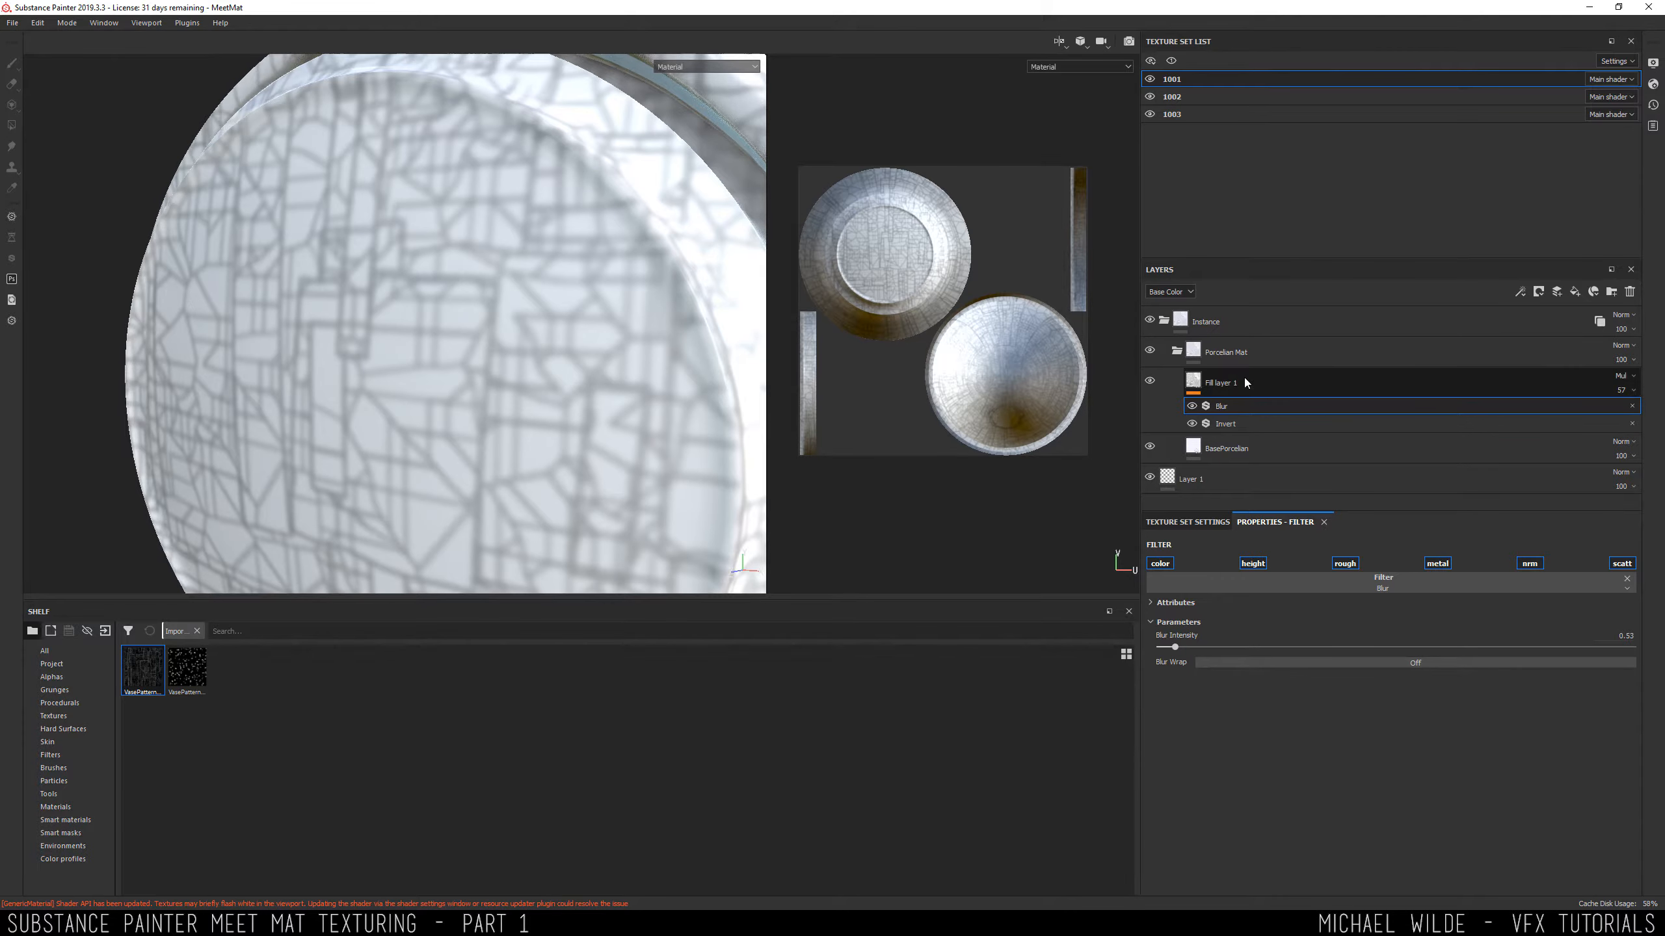
Rename the cracks fill layer to Cracks and duplicate it.
double_click(1226, 383)
text(Cl)
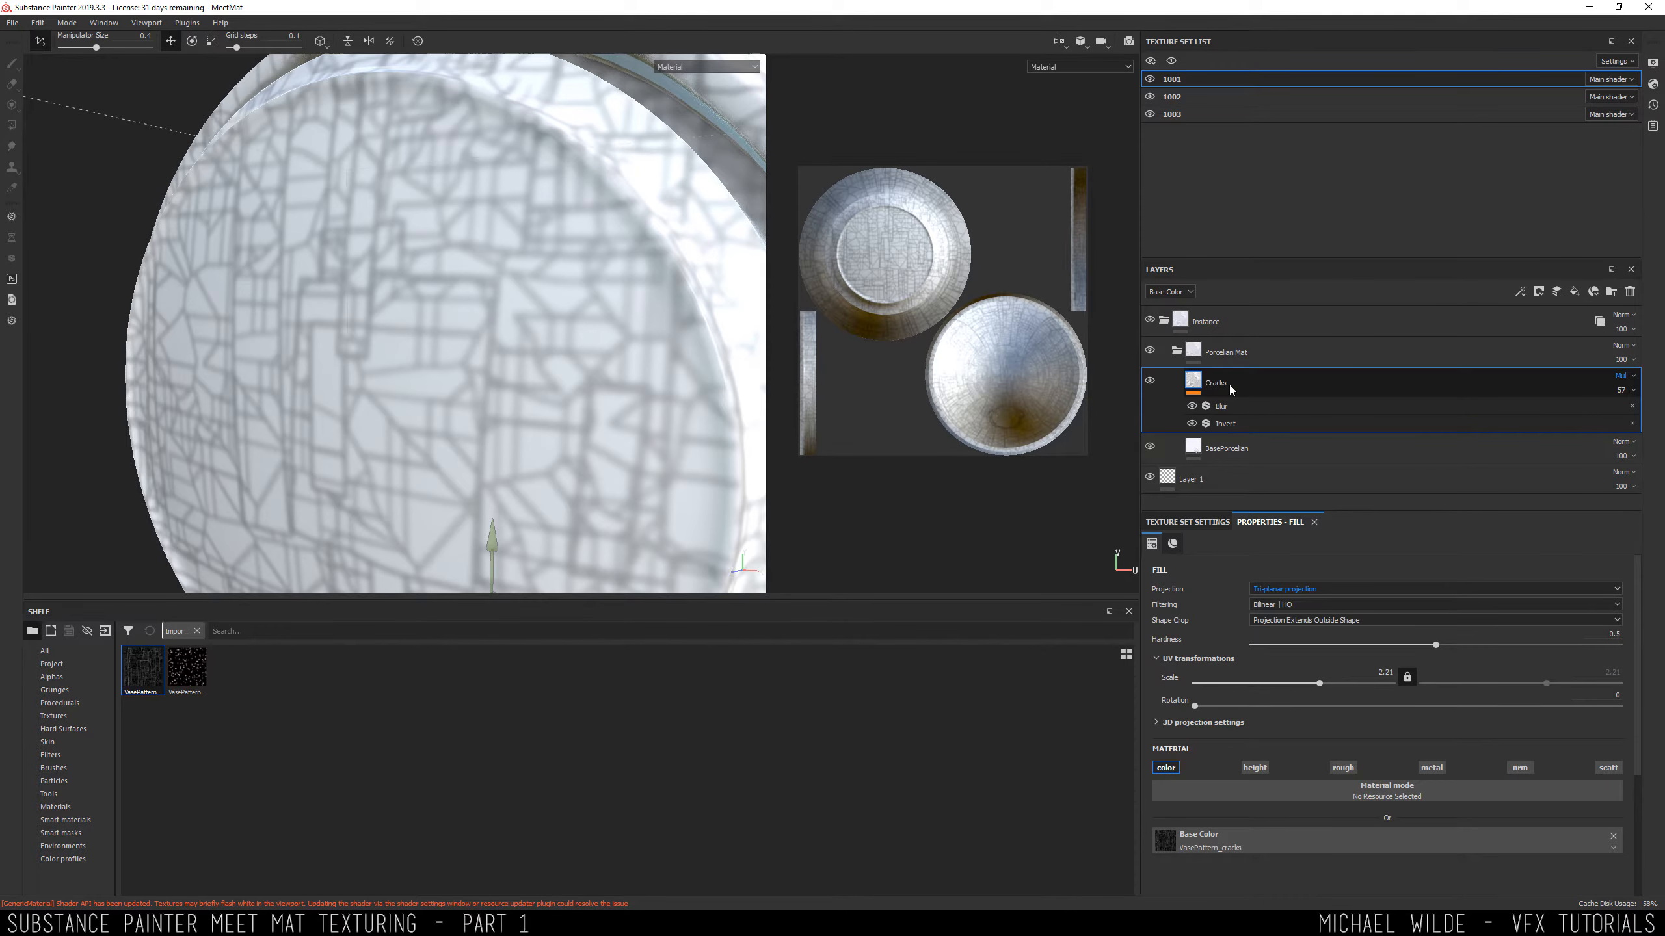
right_click(1229, 385)
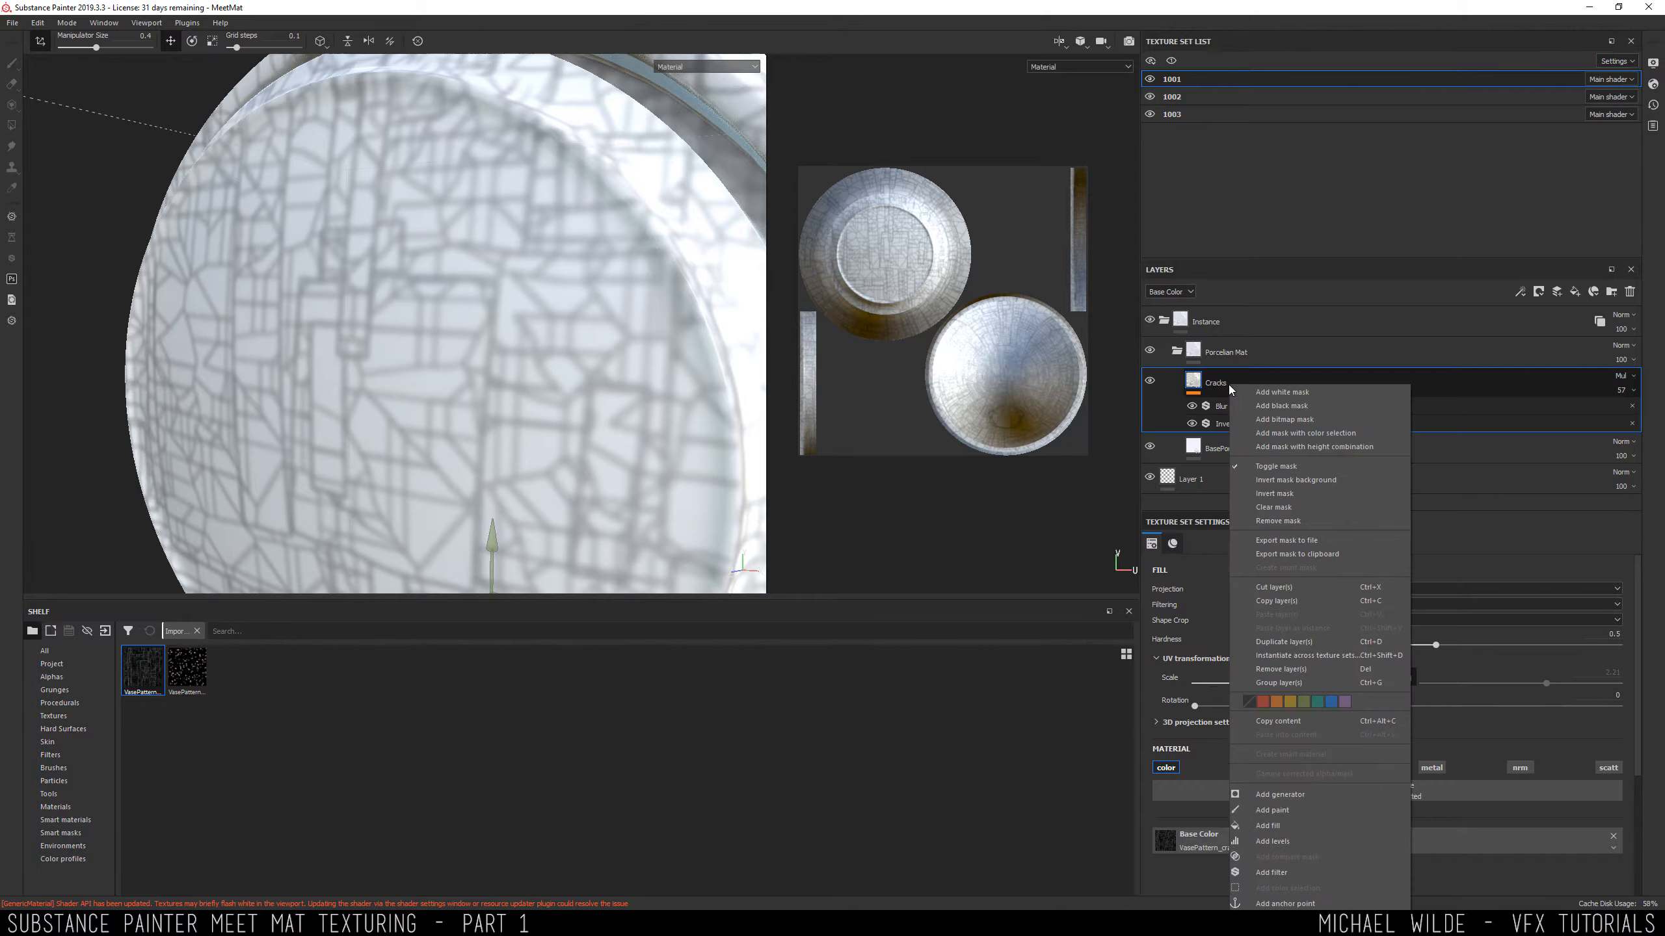
click(1318, 643)
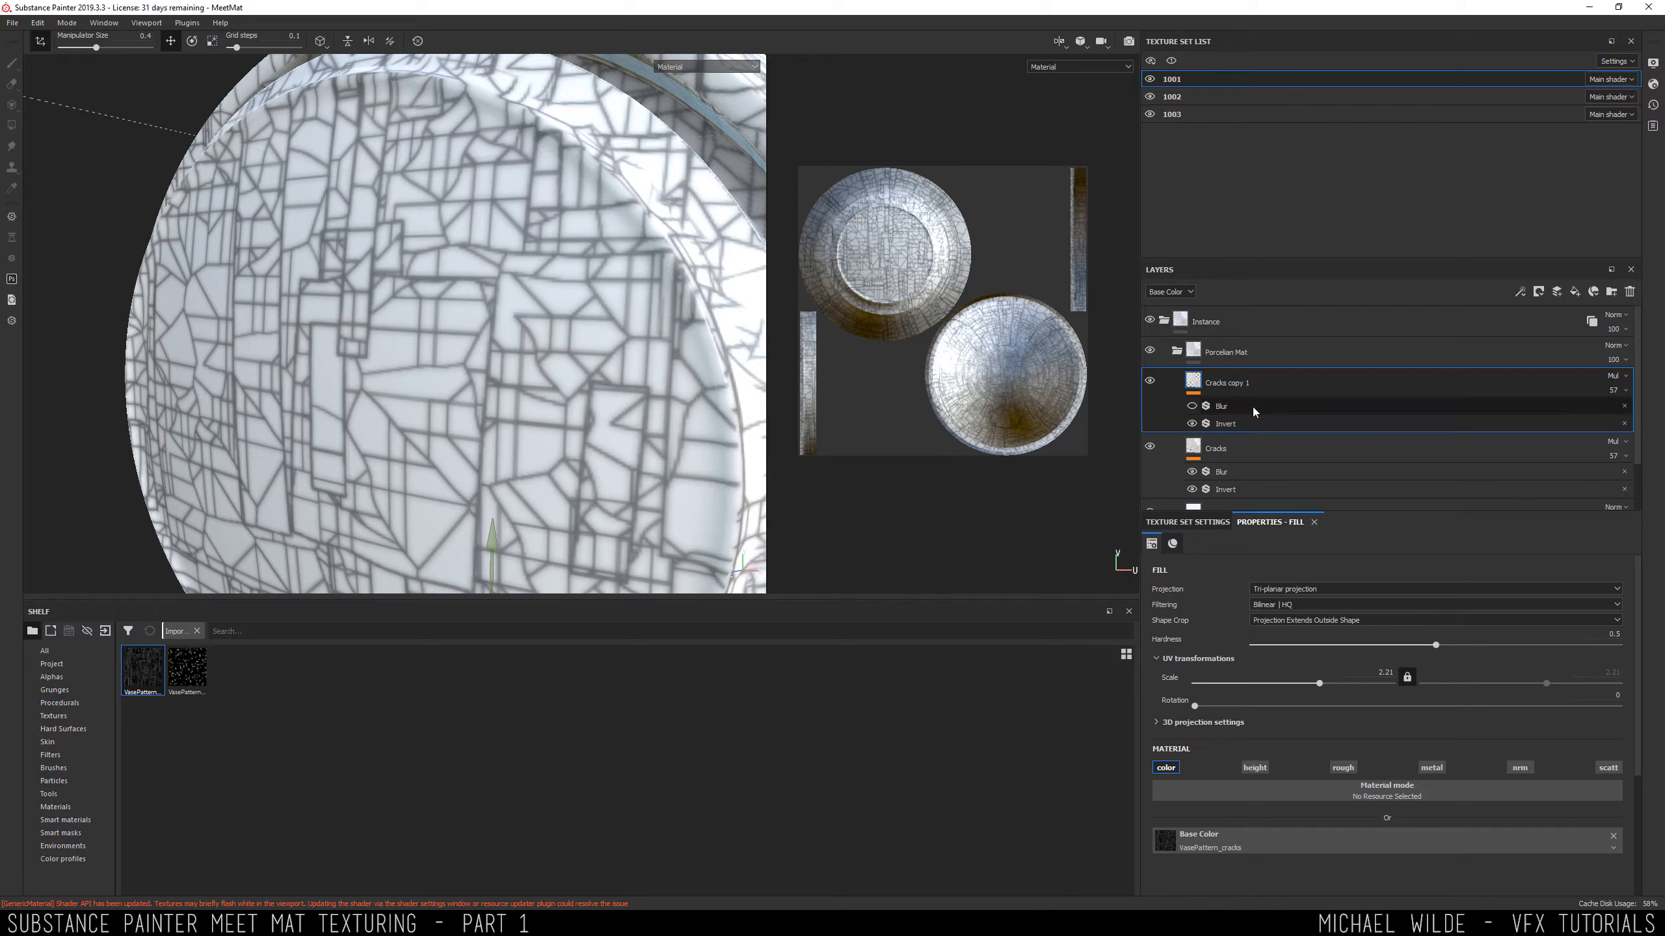
Delete the Blur filter from the duplicated cracks layer and raise that layer's opacity to 100.
click(1252, 406)
click(1625, 406)
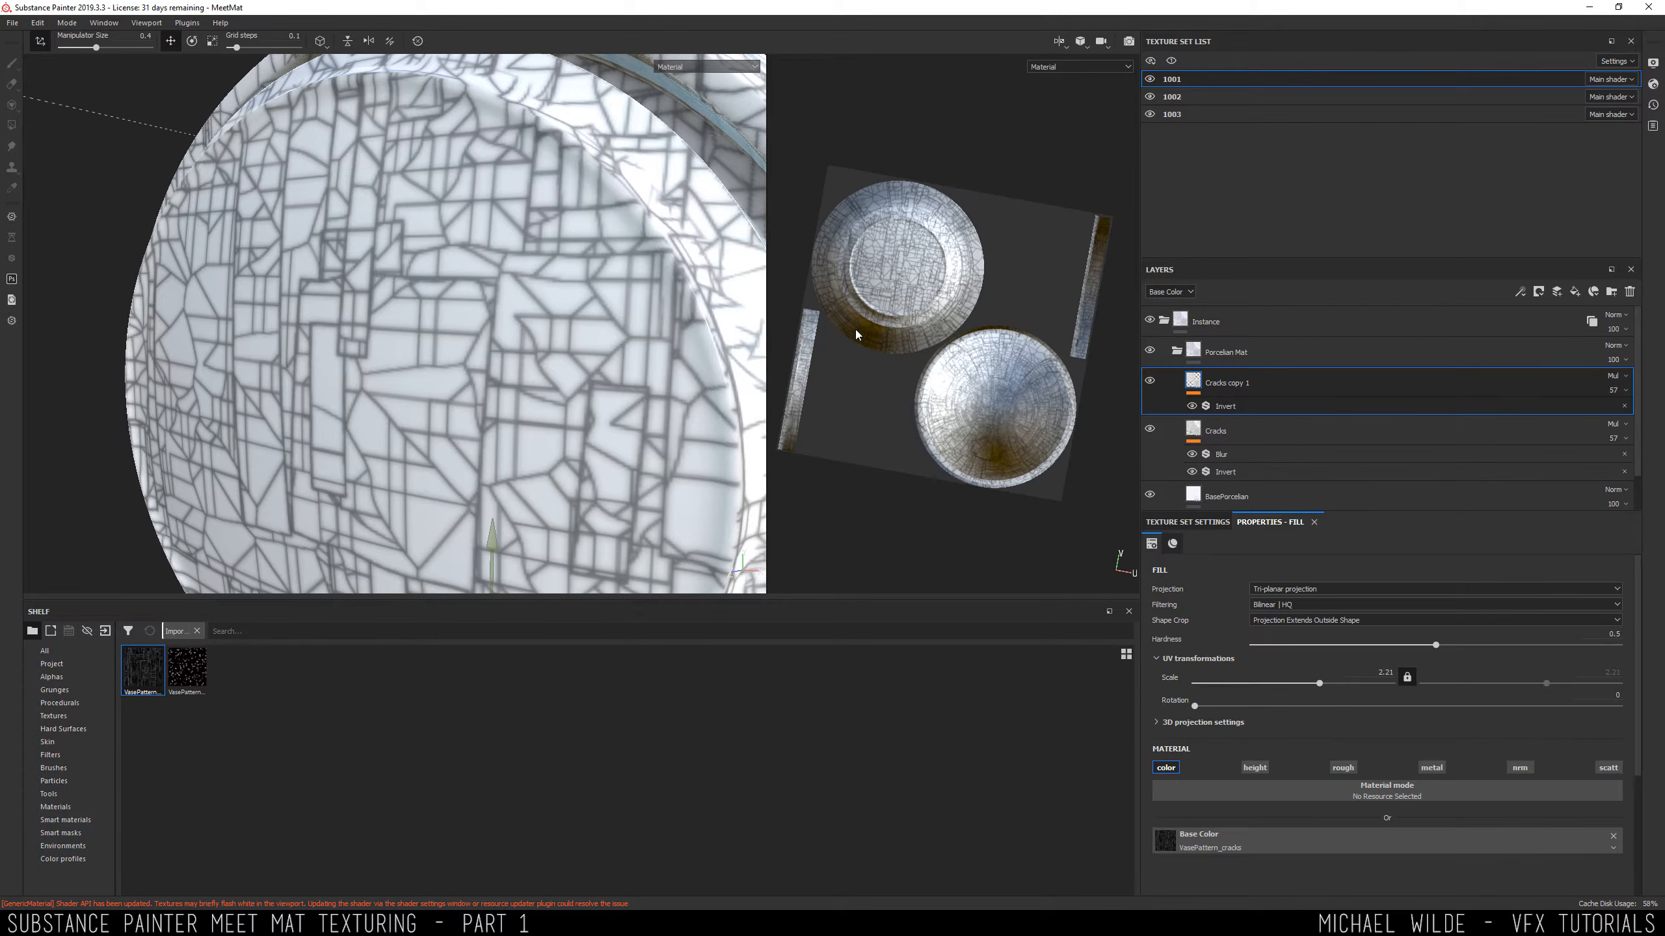
alt+shift+drag(931, 318, 934, 307)
alt+middle_drag(630, 296, 495, 304)
click(1625, 390)
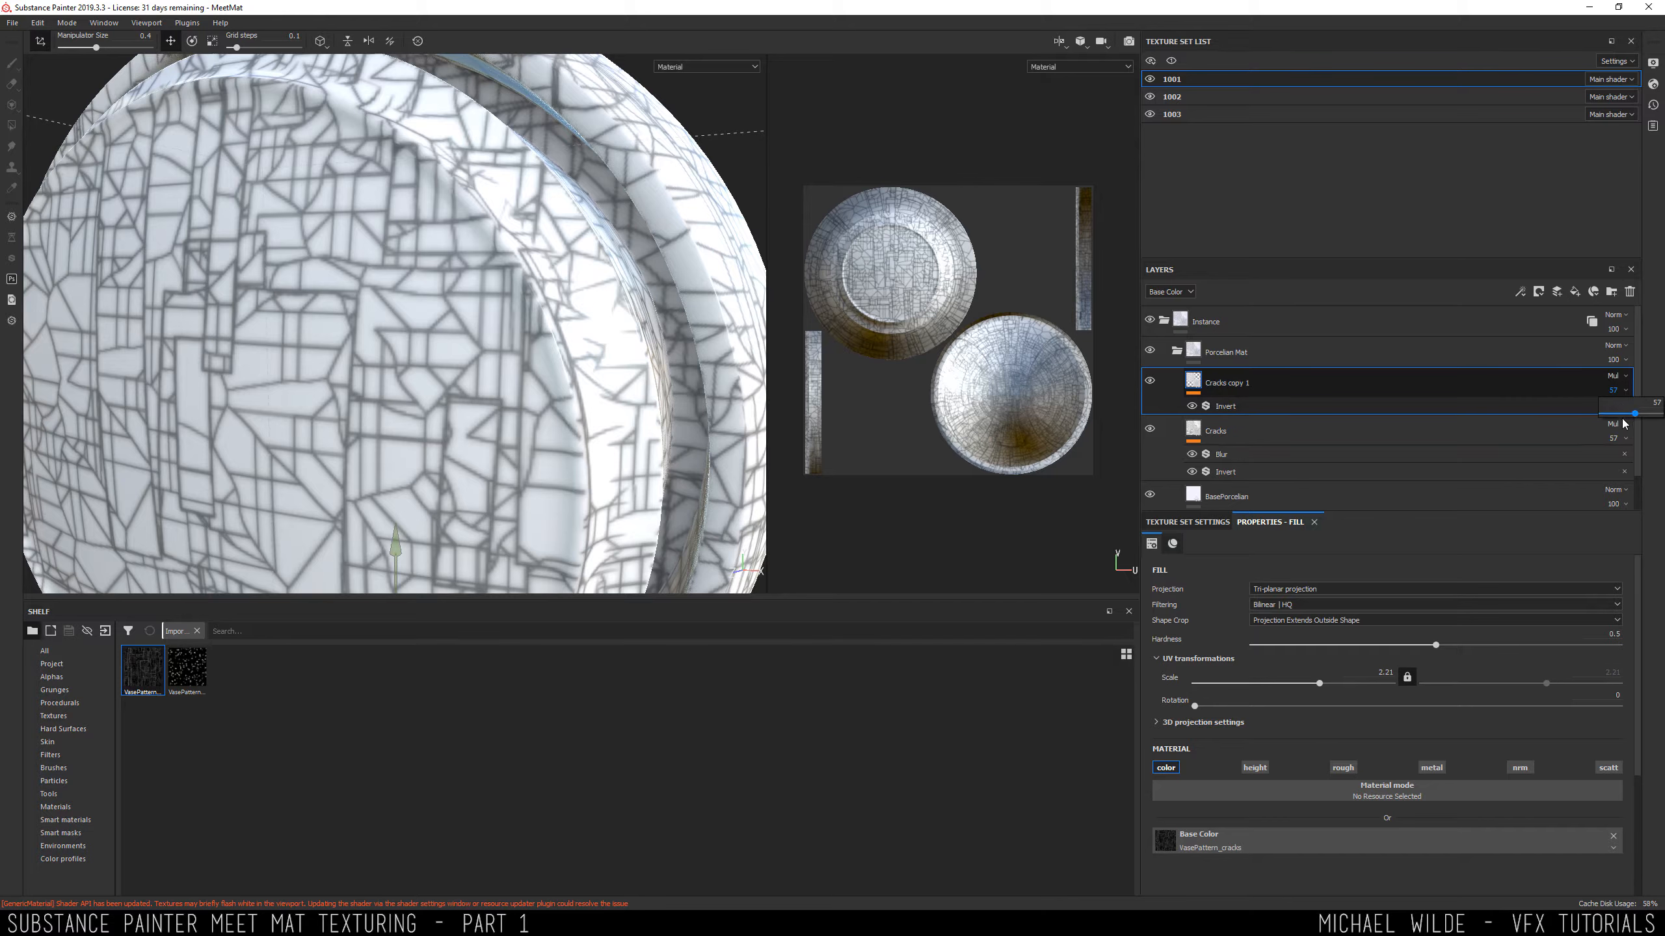
drag(1636, 414, 1659, 415)
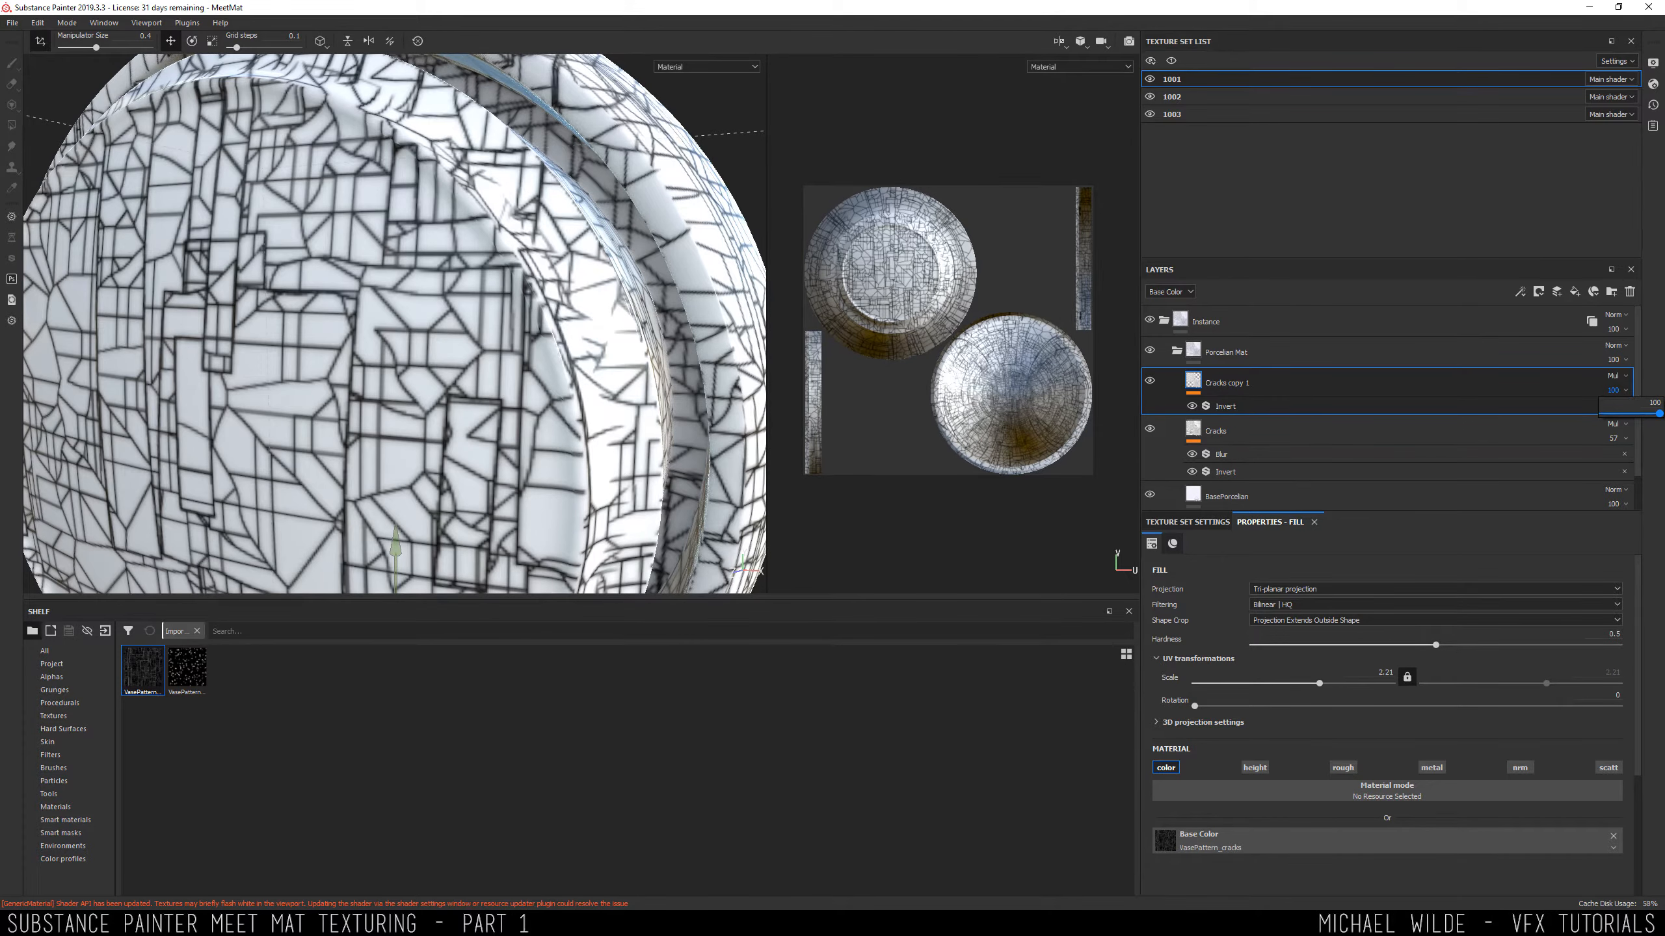
Inspect the combined sharp and blurred cracks around the head, and select the blurred Cracks layer.
alt+drag(655, 300, 419, 223)
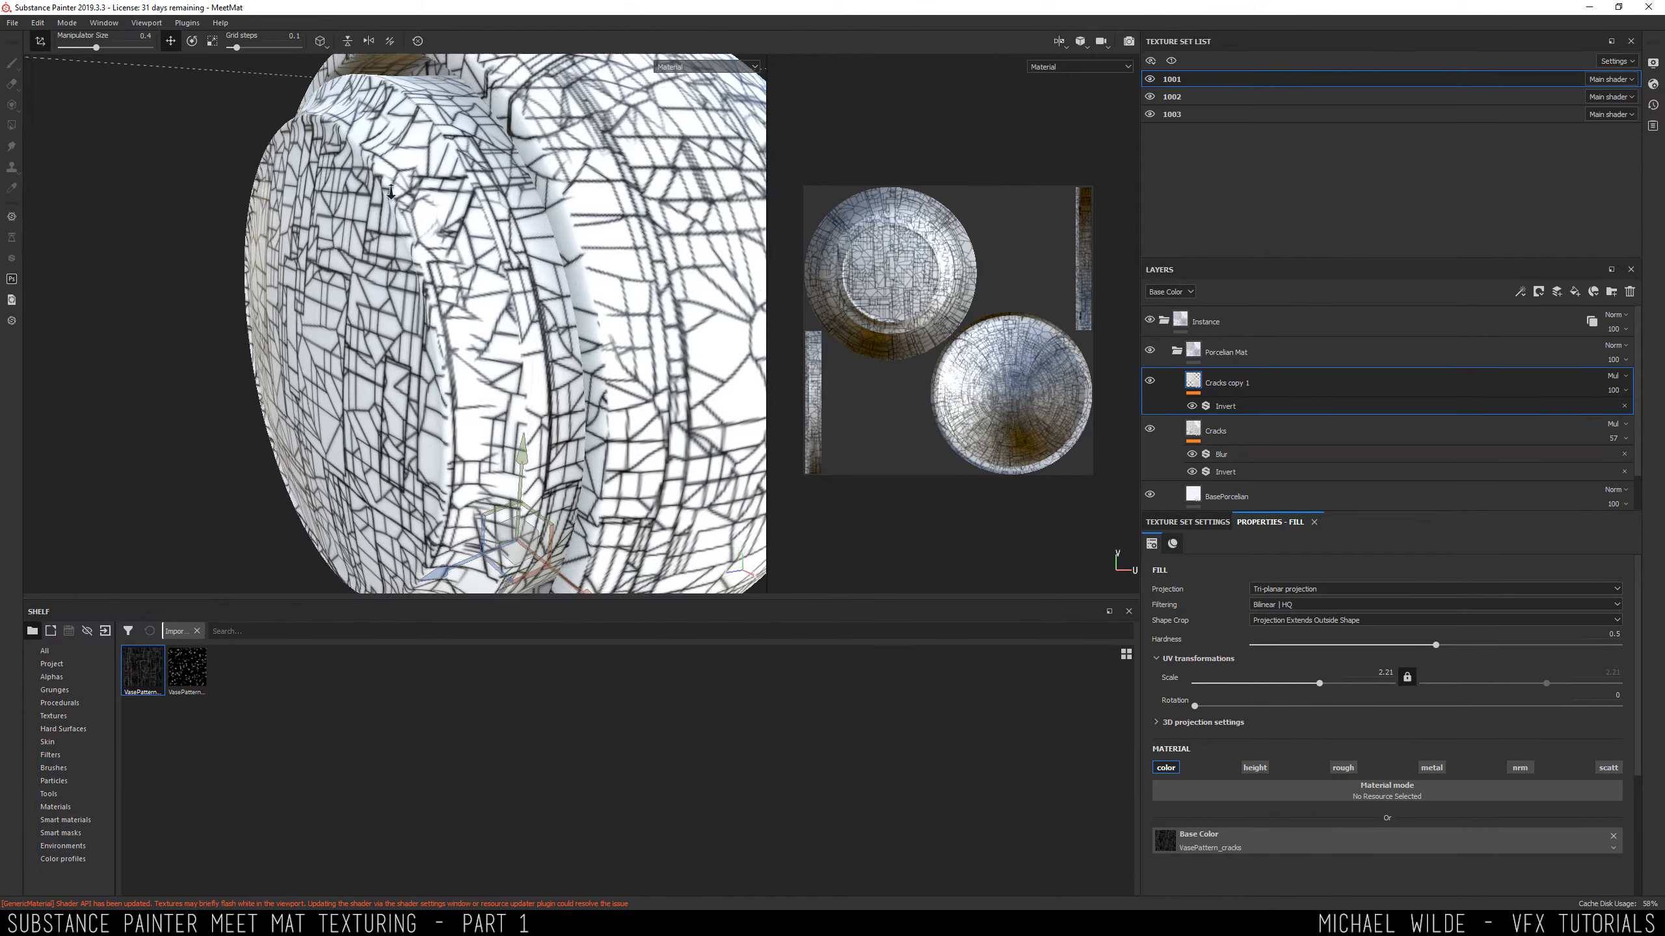
alt+right_drag(419, 223, 362, 195)
alt+drag(362, 196, 595, 213)
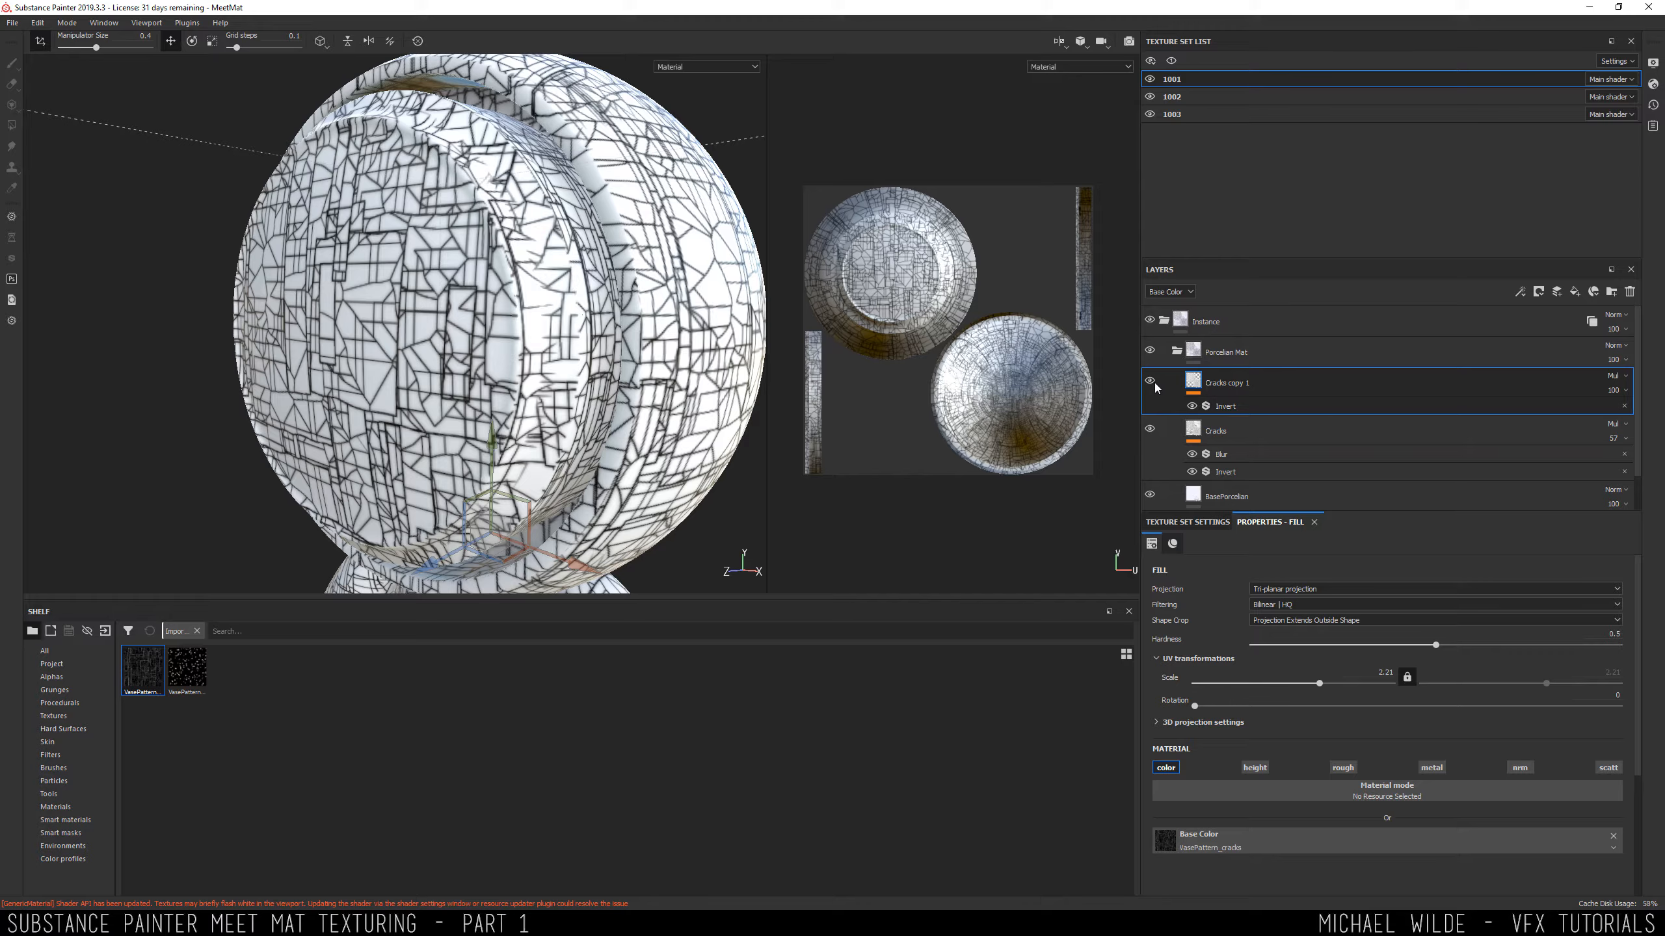
alt+drag(376, 281, 359, 340)
click(1263, 438)
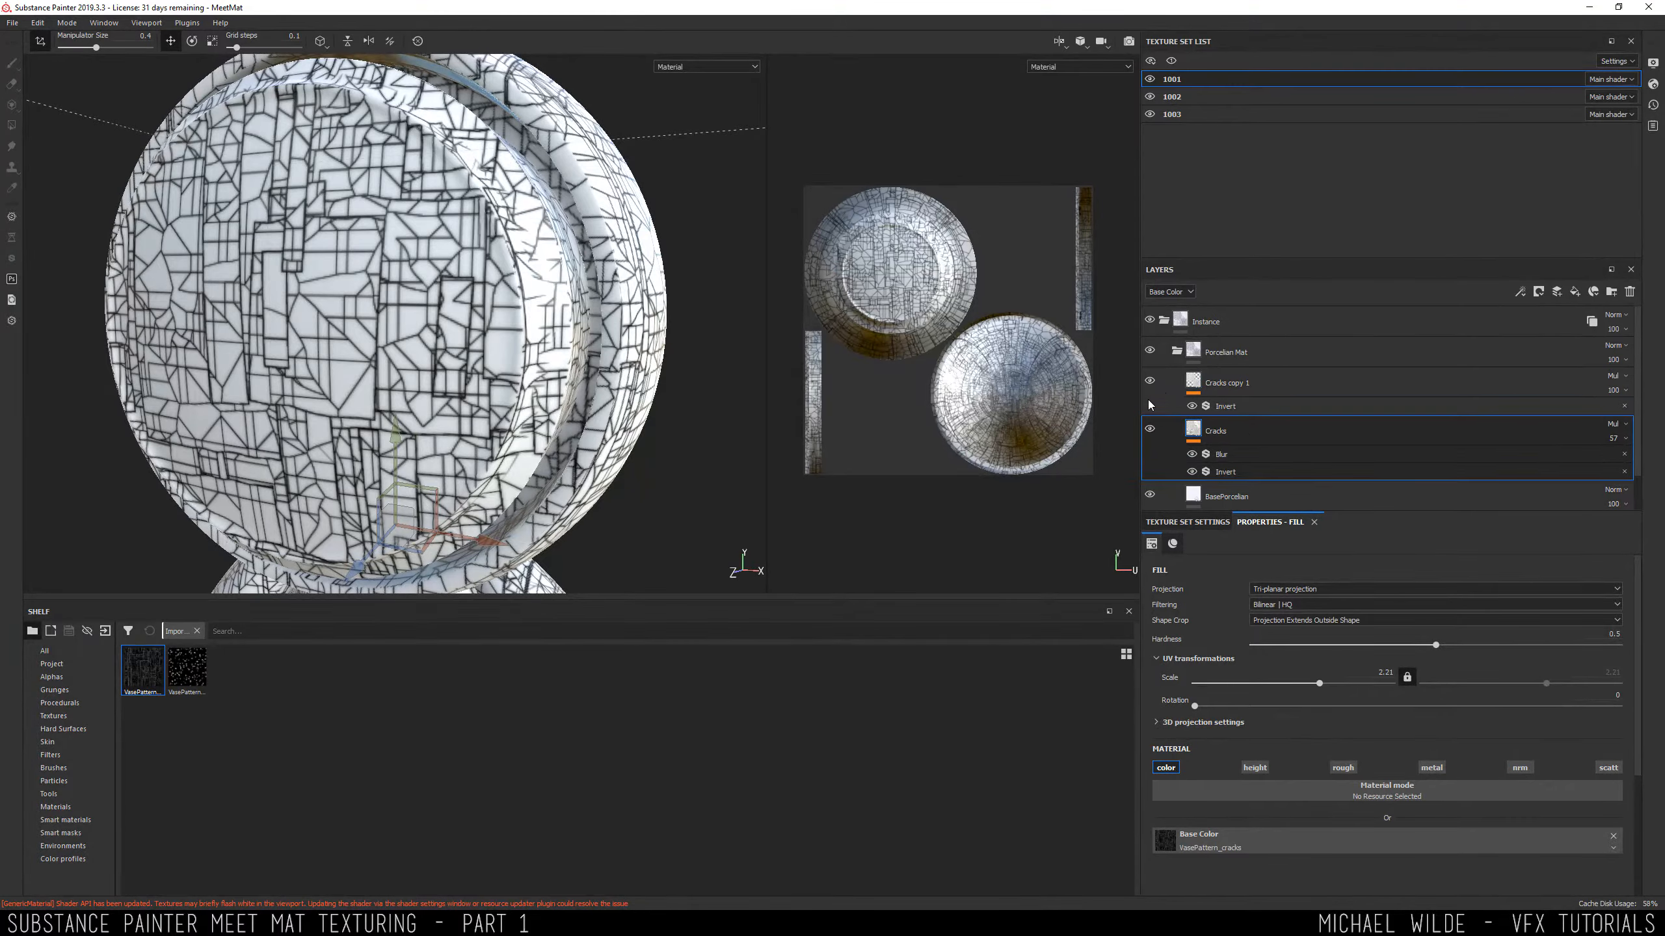
Set the UV scale of both the sharp Cracks copy 1 layer and the blurred Cracks layer to 1.59.
click(1200, 391)
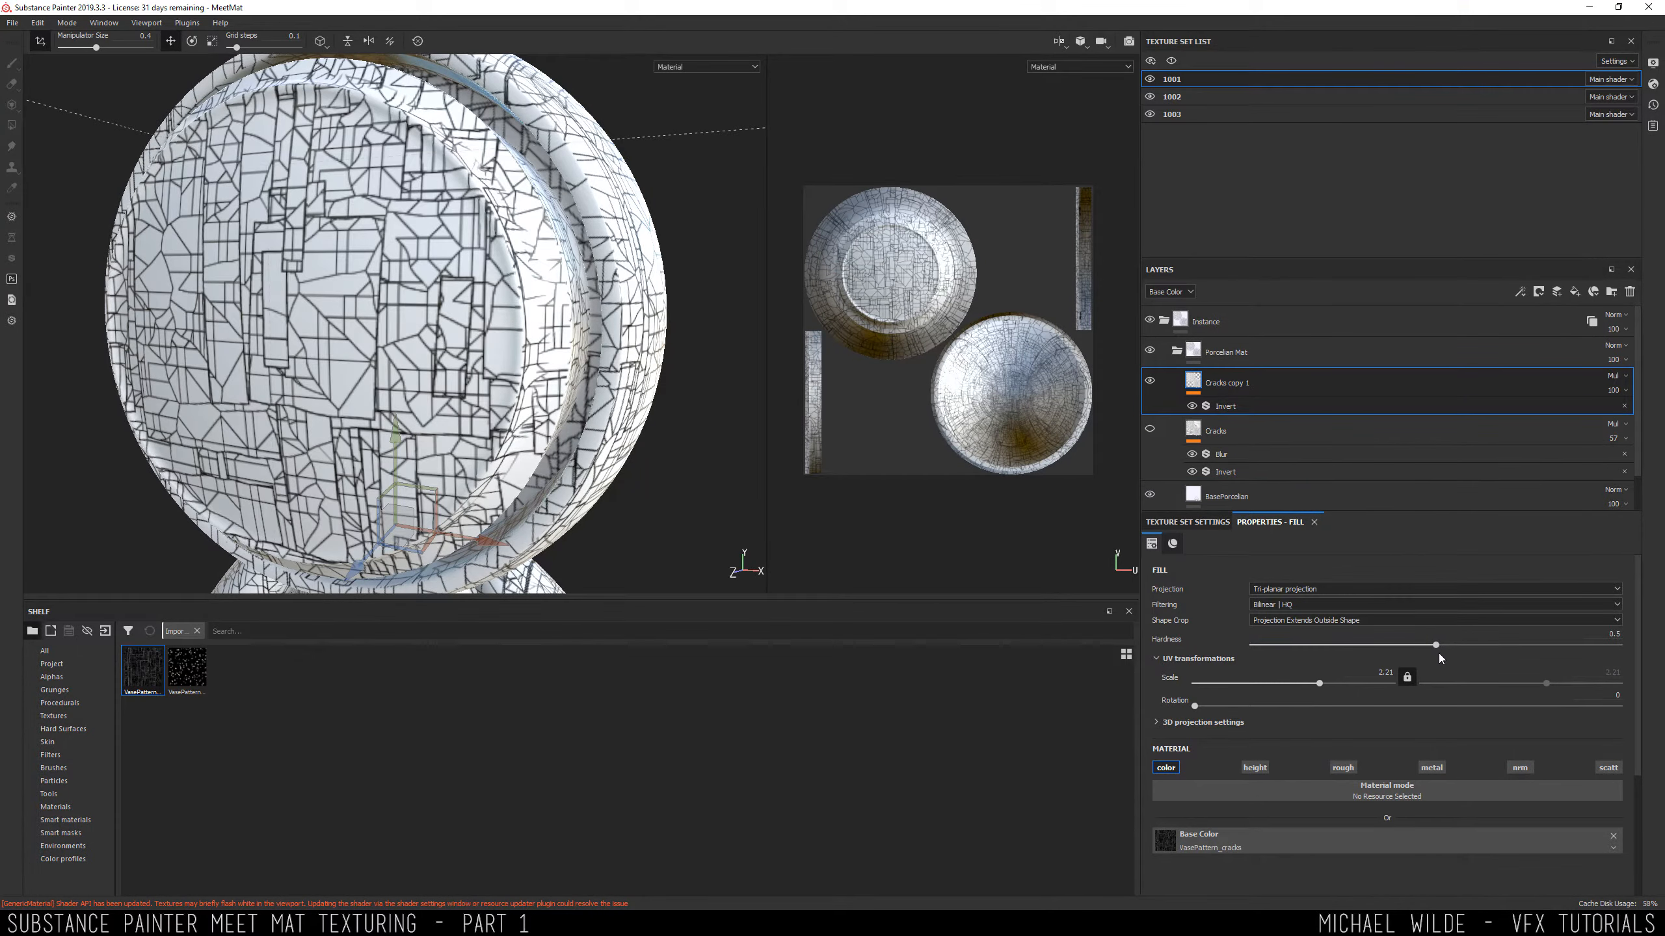
drag(1320, 684, 1315, 682)
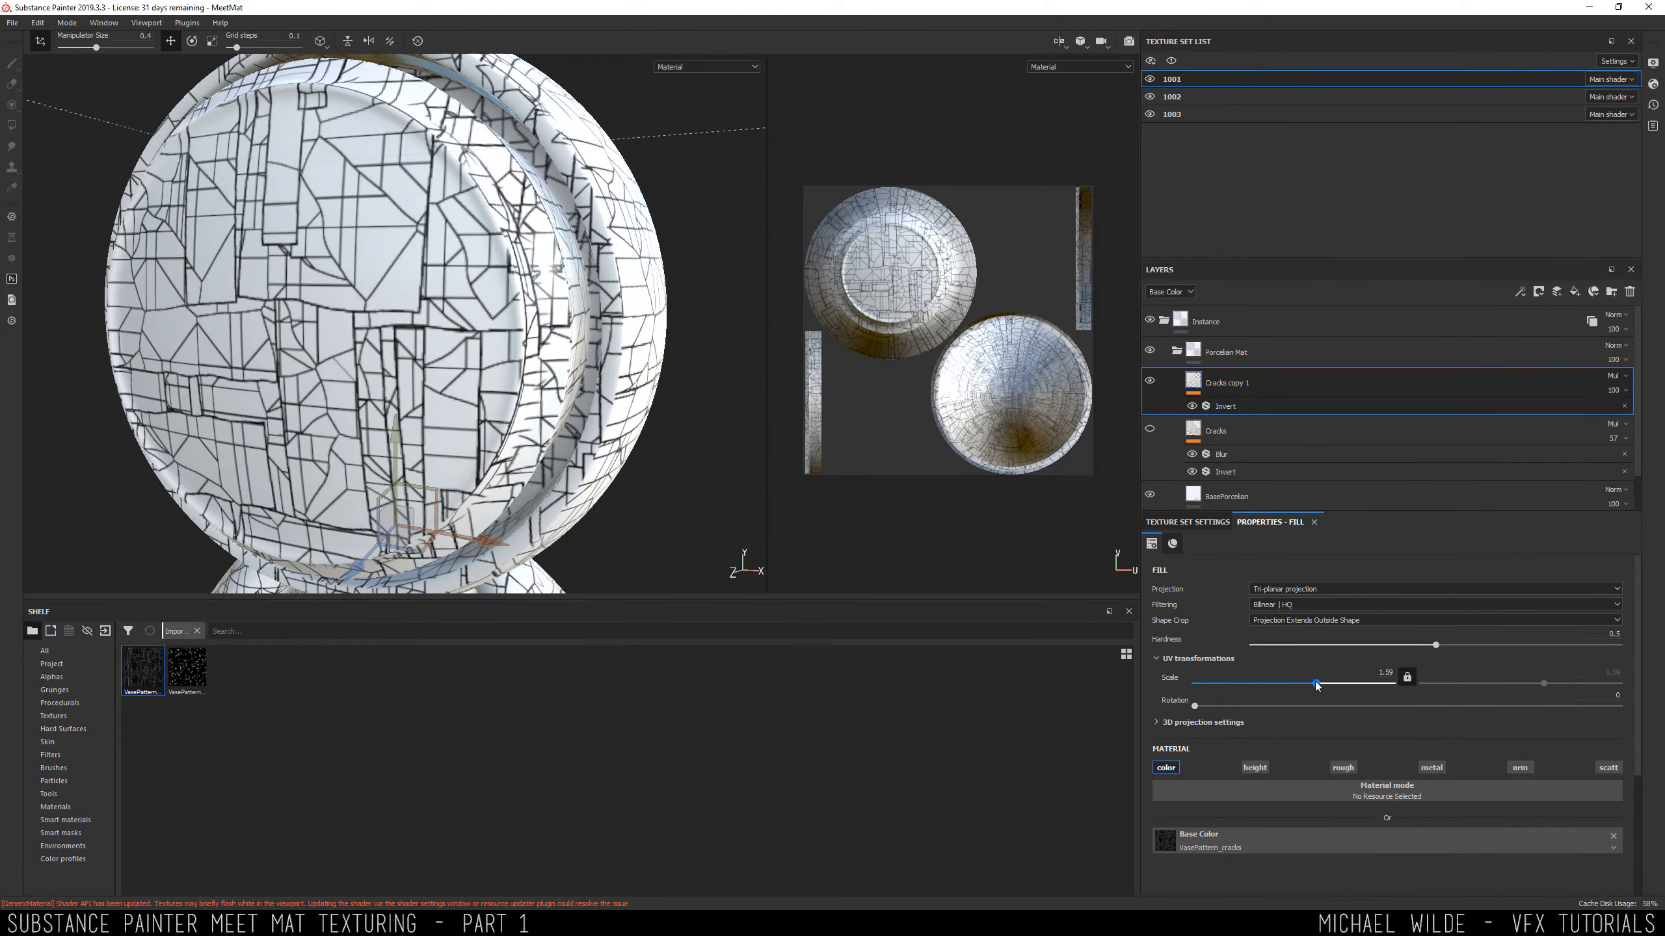
click(1281, 428)
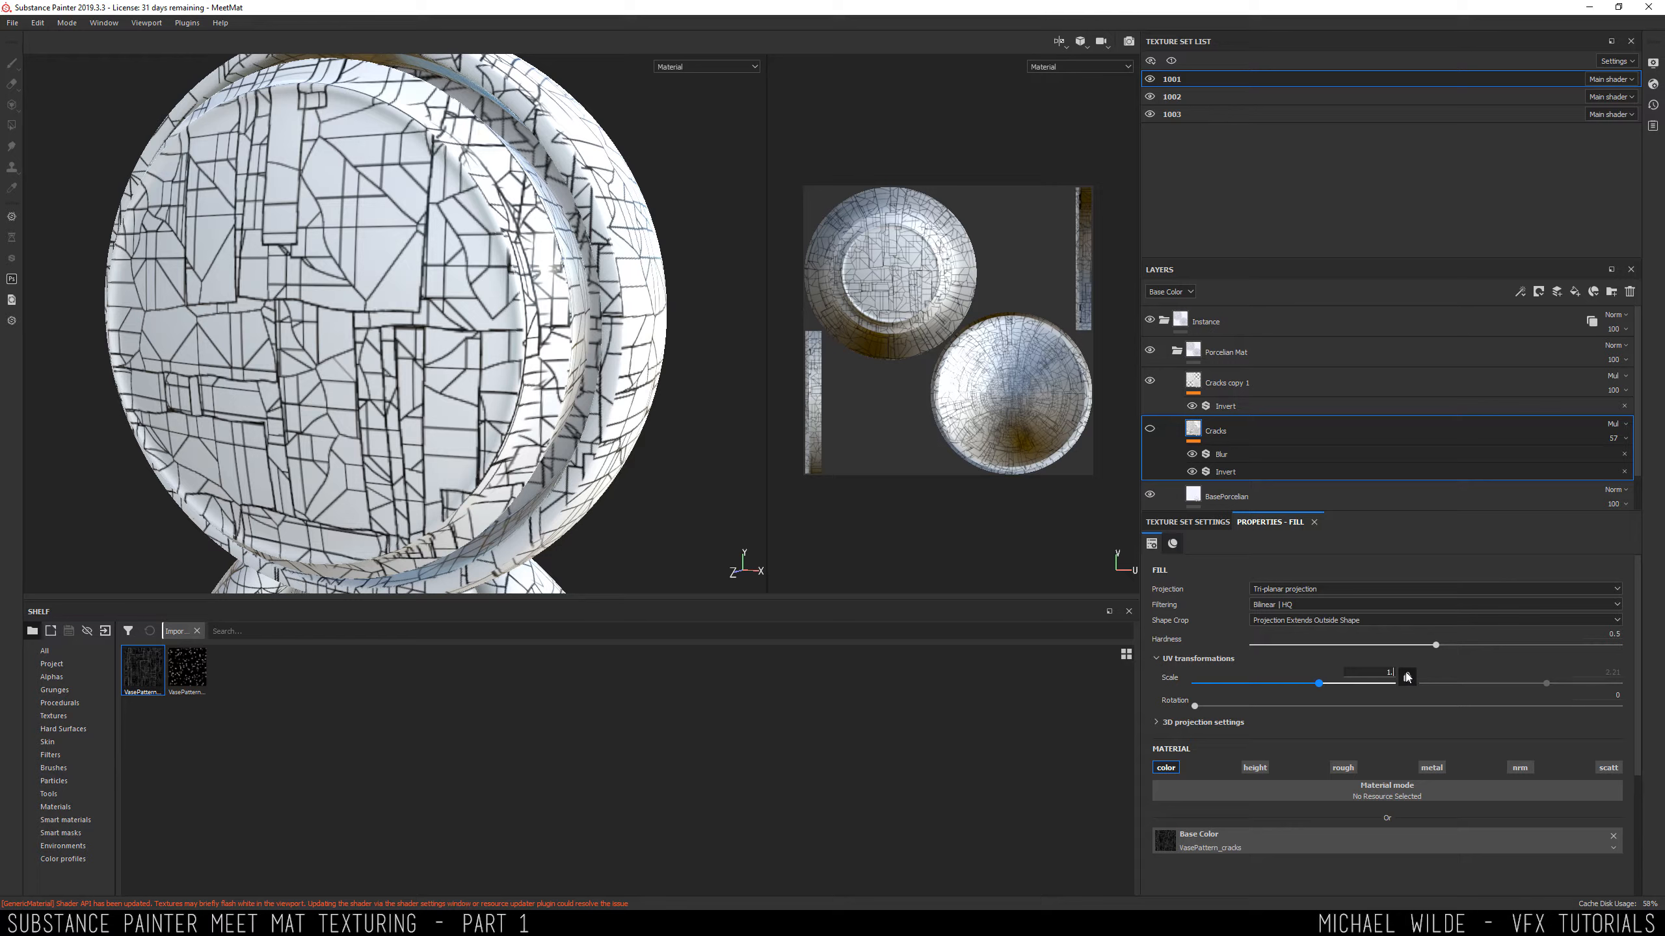
text(1.59)
key(Return)
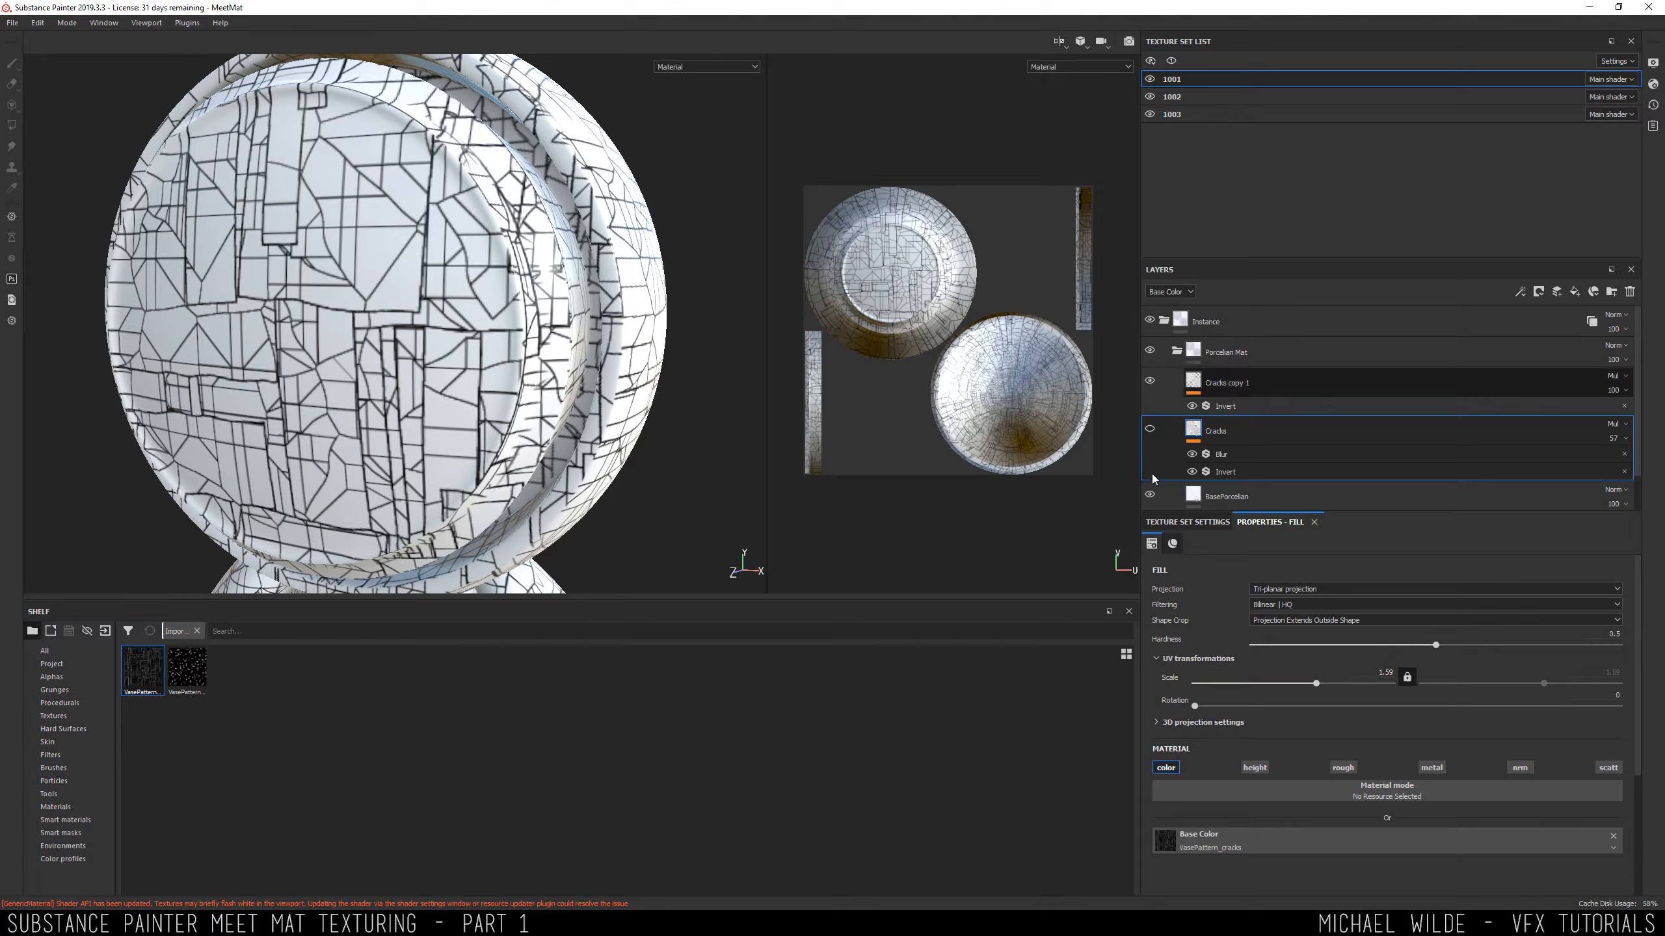
Show the blurred Cracks layer and set its opacity to 24 and the sharp Cracks copy 1 layer's opacity to 31.
click(1150, 429)
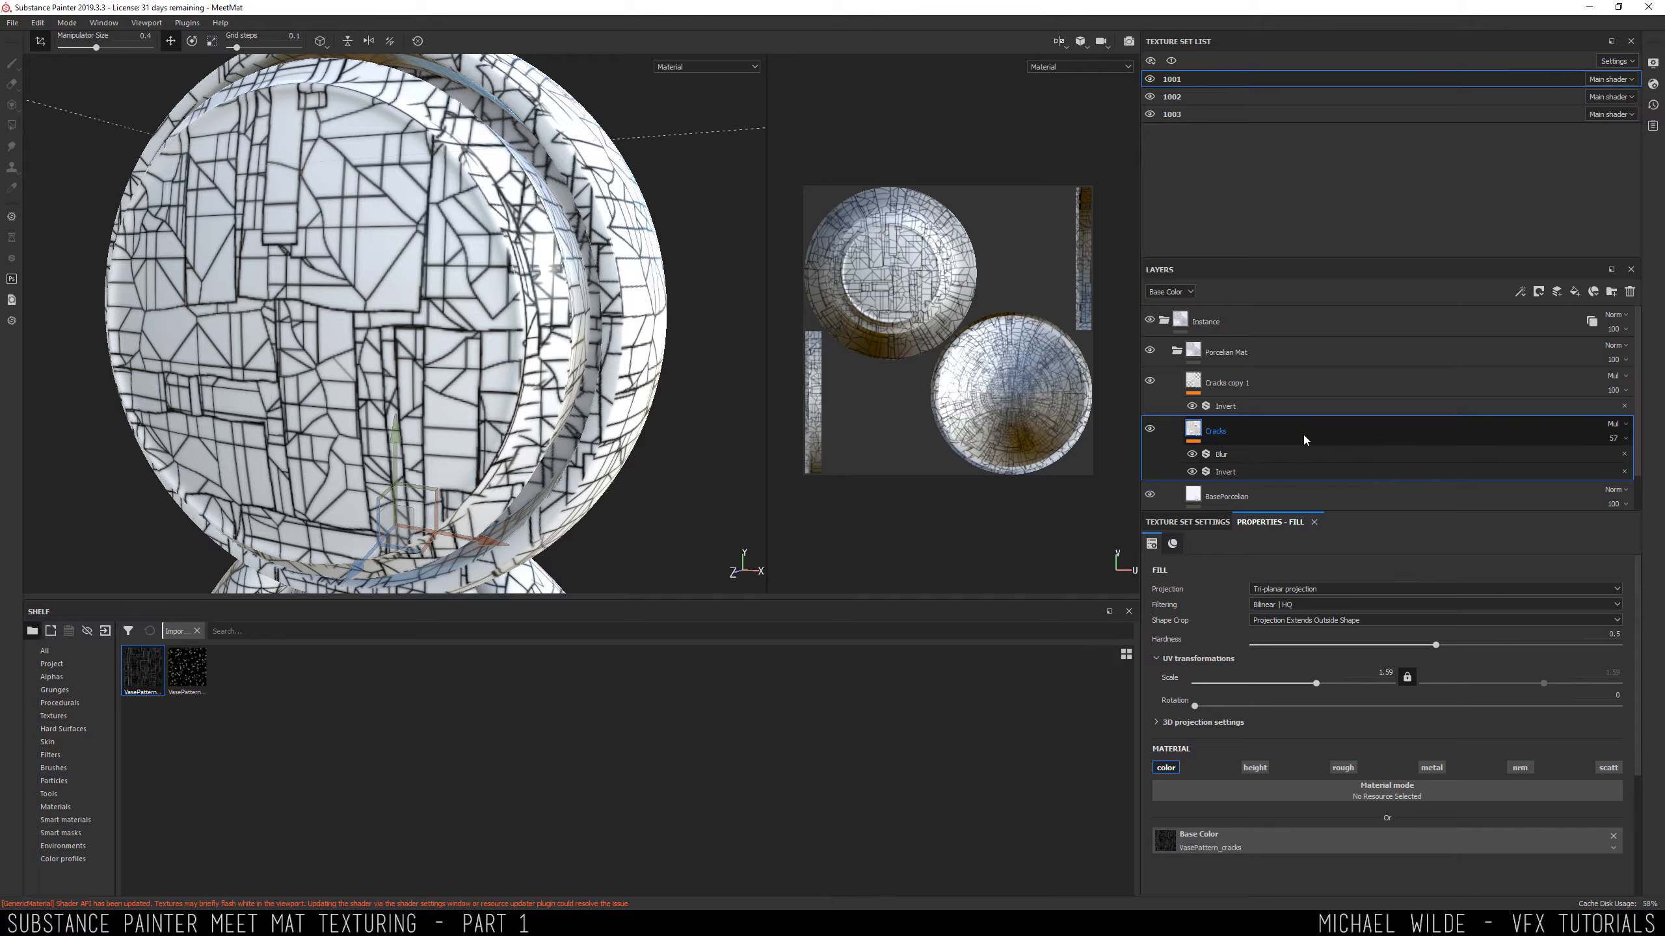
mouse_move(1319, 685)
mouse_down()
mouse_move(1282, 683)
mouse_move(1321, 678)
mouse_up()
drag(1635, 465, 1616, 475)
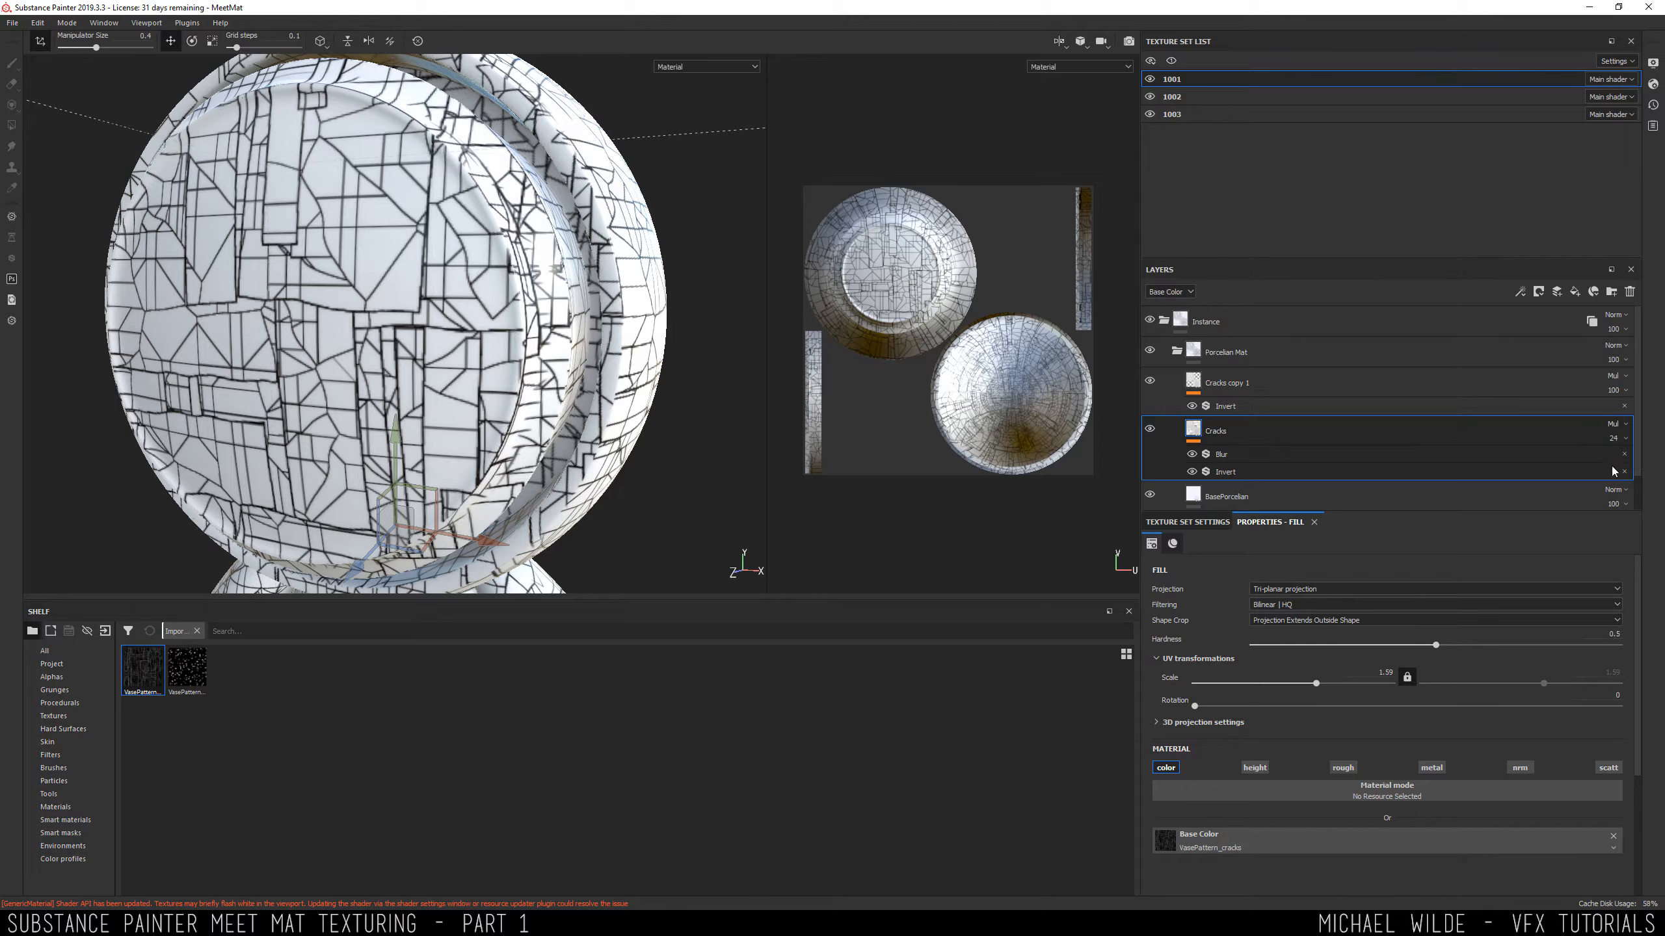
drag(1613, 390, 1624, 422)
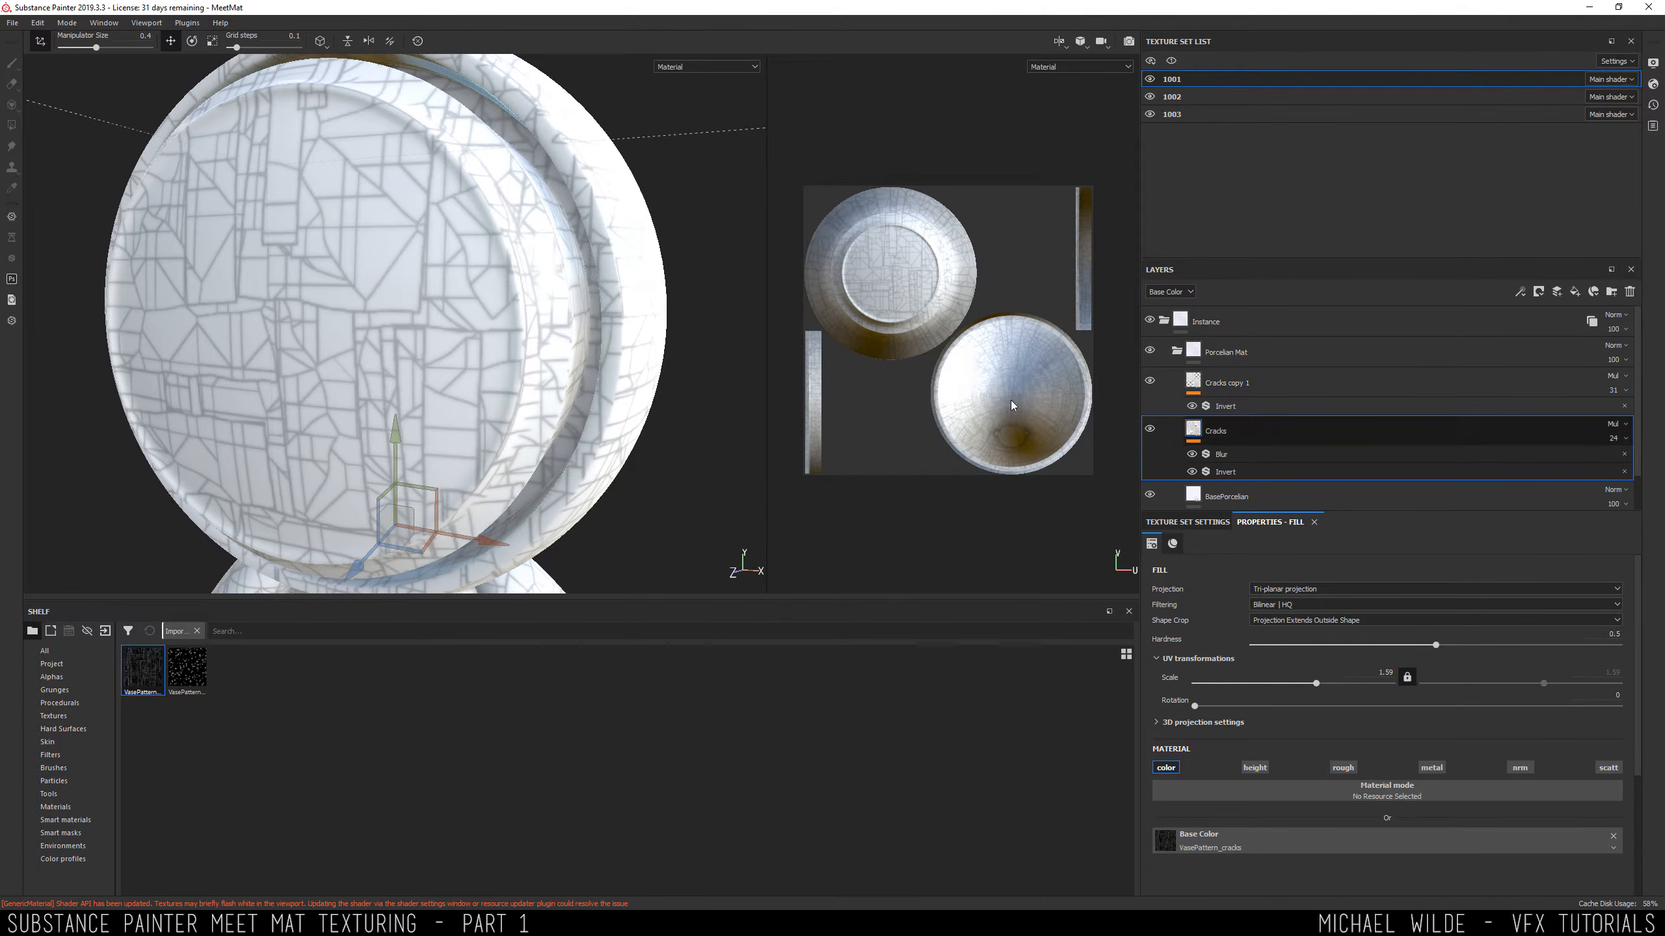
Examine the faded crack pattern over the whole figure and up close around the head.
alt+drag(406, 314, 550, 265)
scroll(278, 185, down, 4)
alt+right_drag(156, 149, 124, 138)
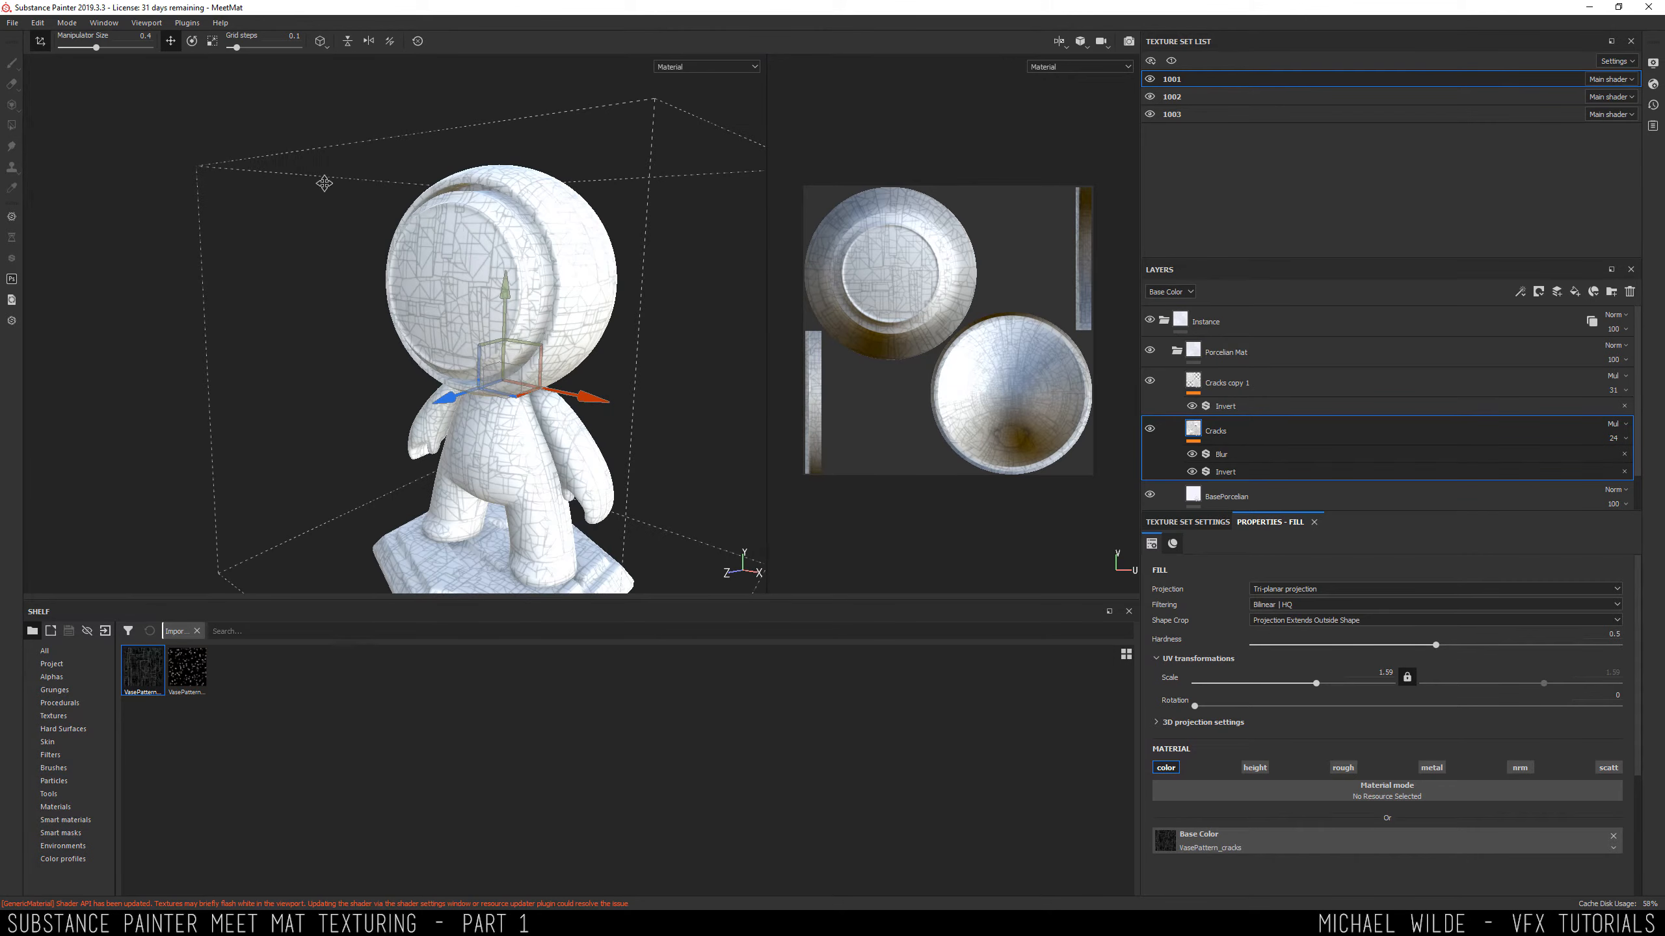
alt+drag(324, 183, 441, 164)
alt+middle_drag(440, 164, 491, 252)
alt+right_drag(491, 251, 728, 386)
alt+drag(498, 286, 243, 279)
alt+right_drag(683, 401, 740, 440)
alt+drag(426, 289, 432, 242)
alt+right_drag(431, 242, 564, 303)
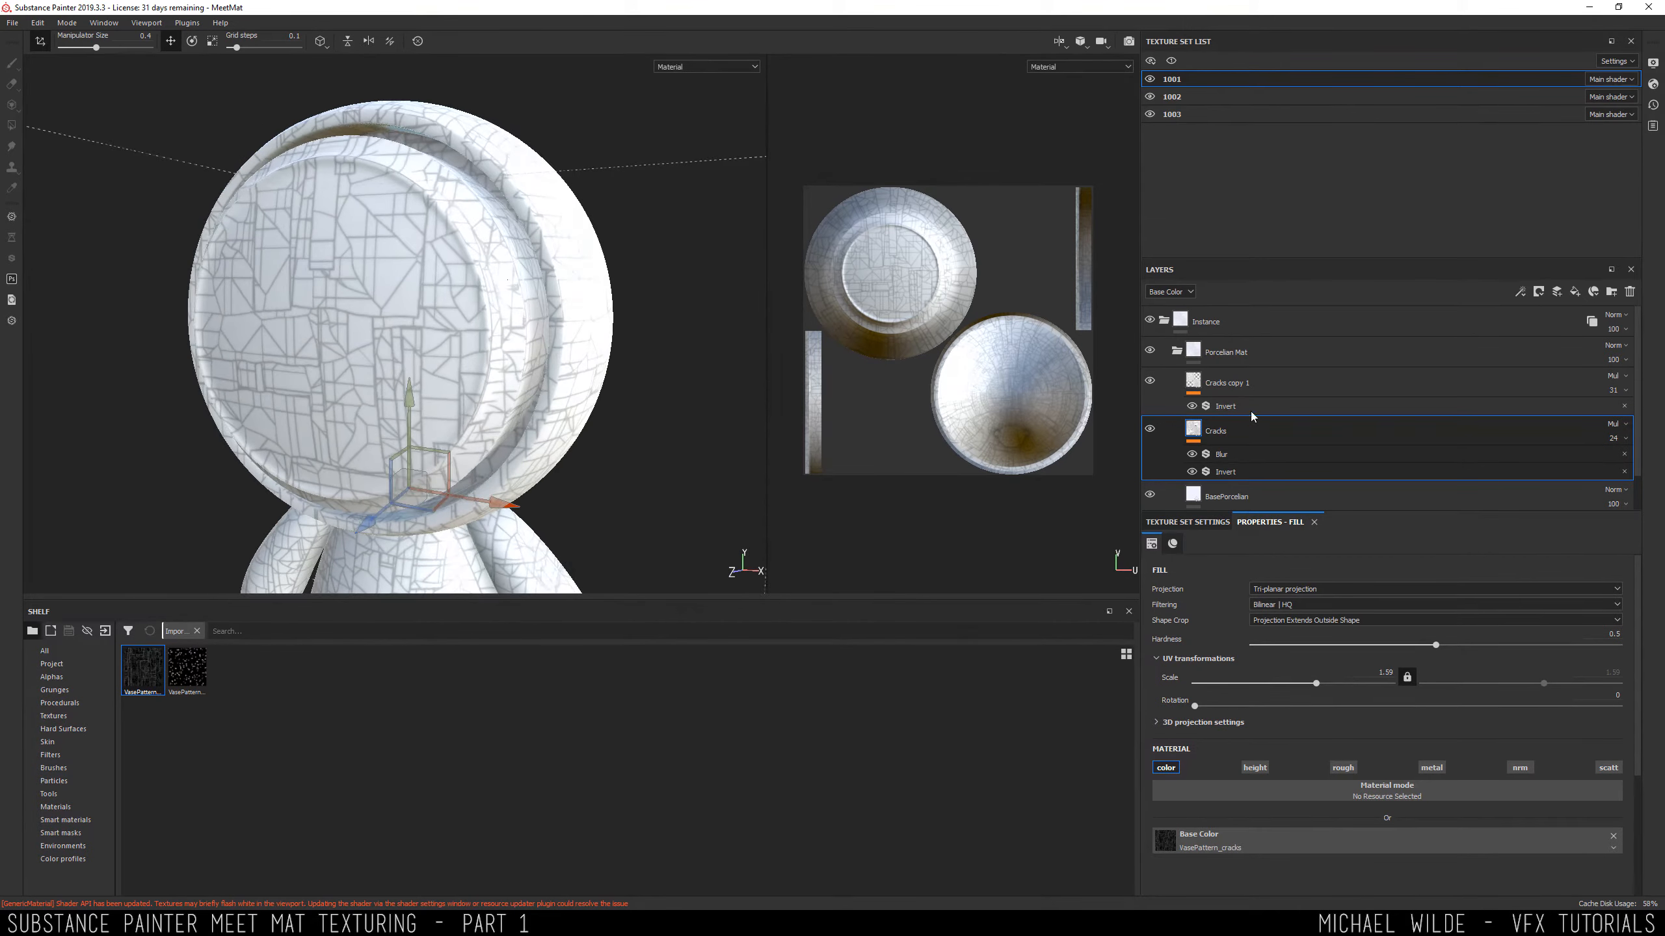
Create a folder named Cracks inside the Porcelain Mat folder and move both crack layers into it.
click(1242, 388)
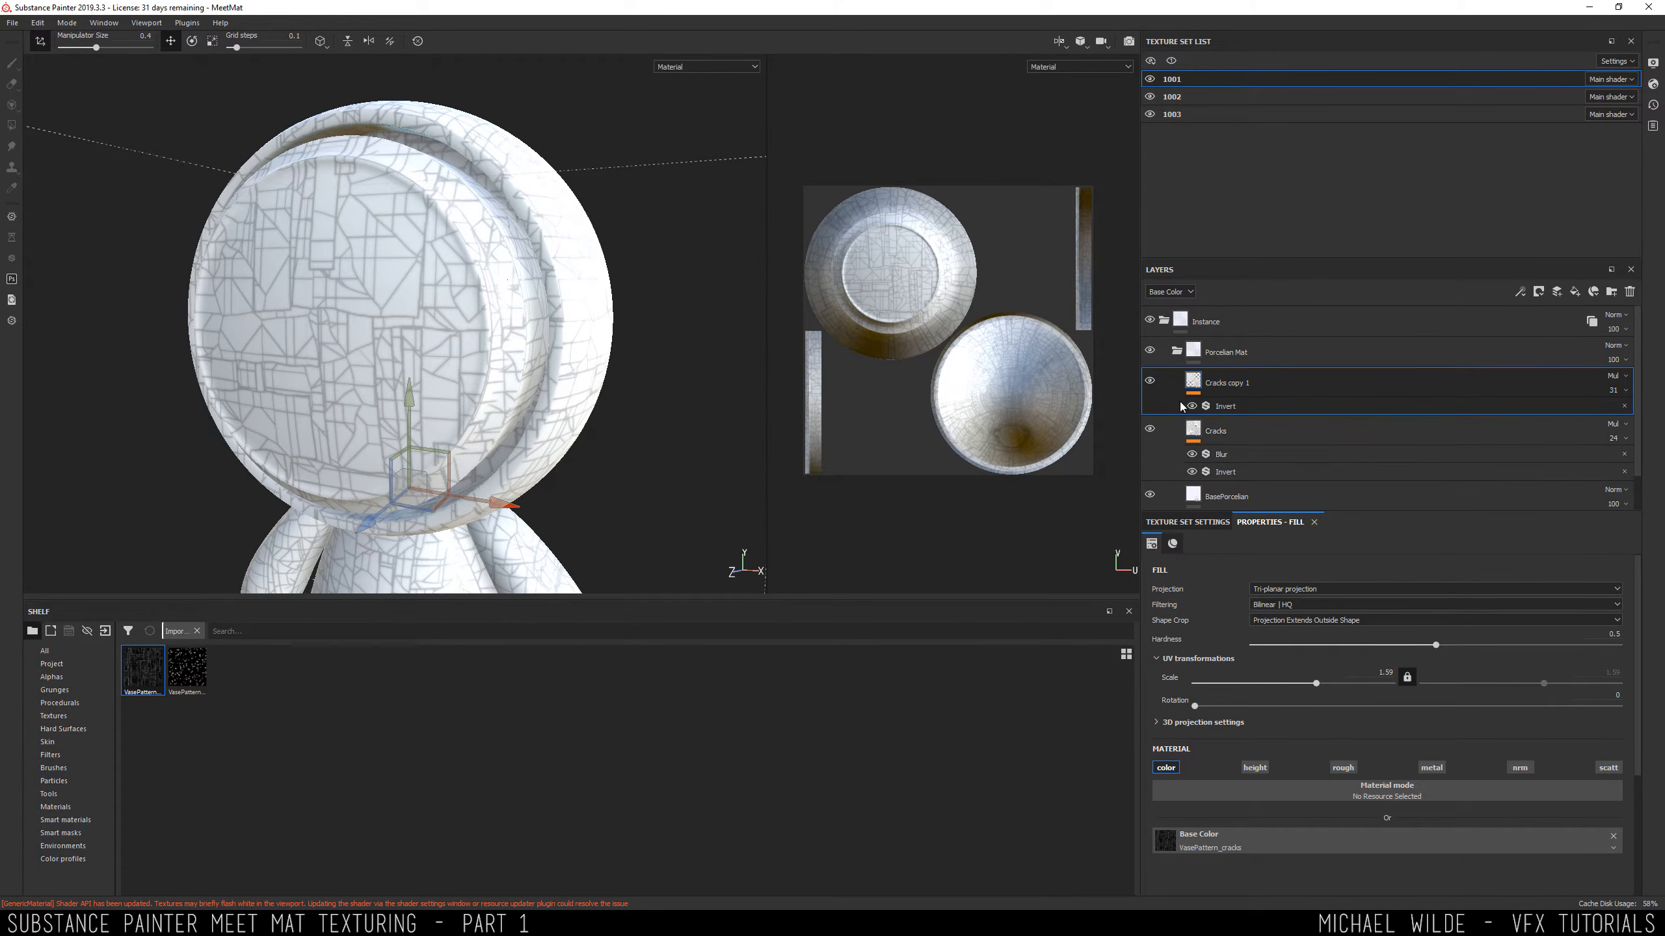
click(1267, 357)
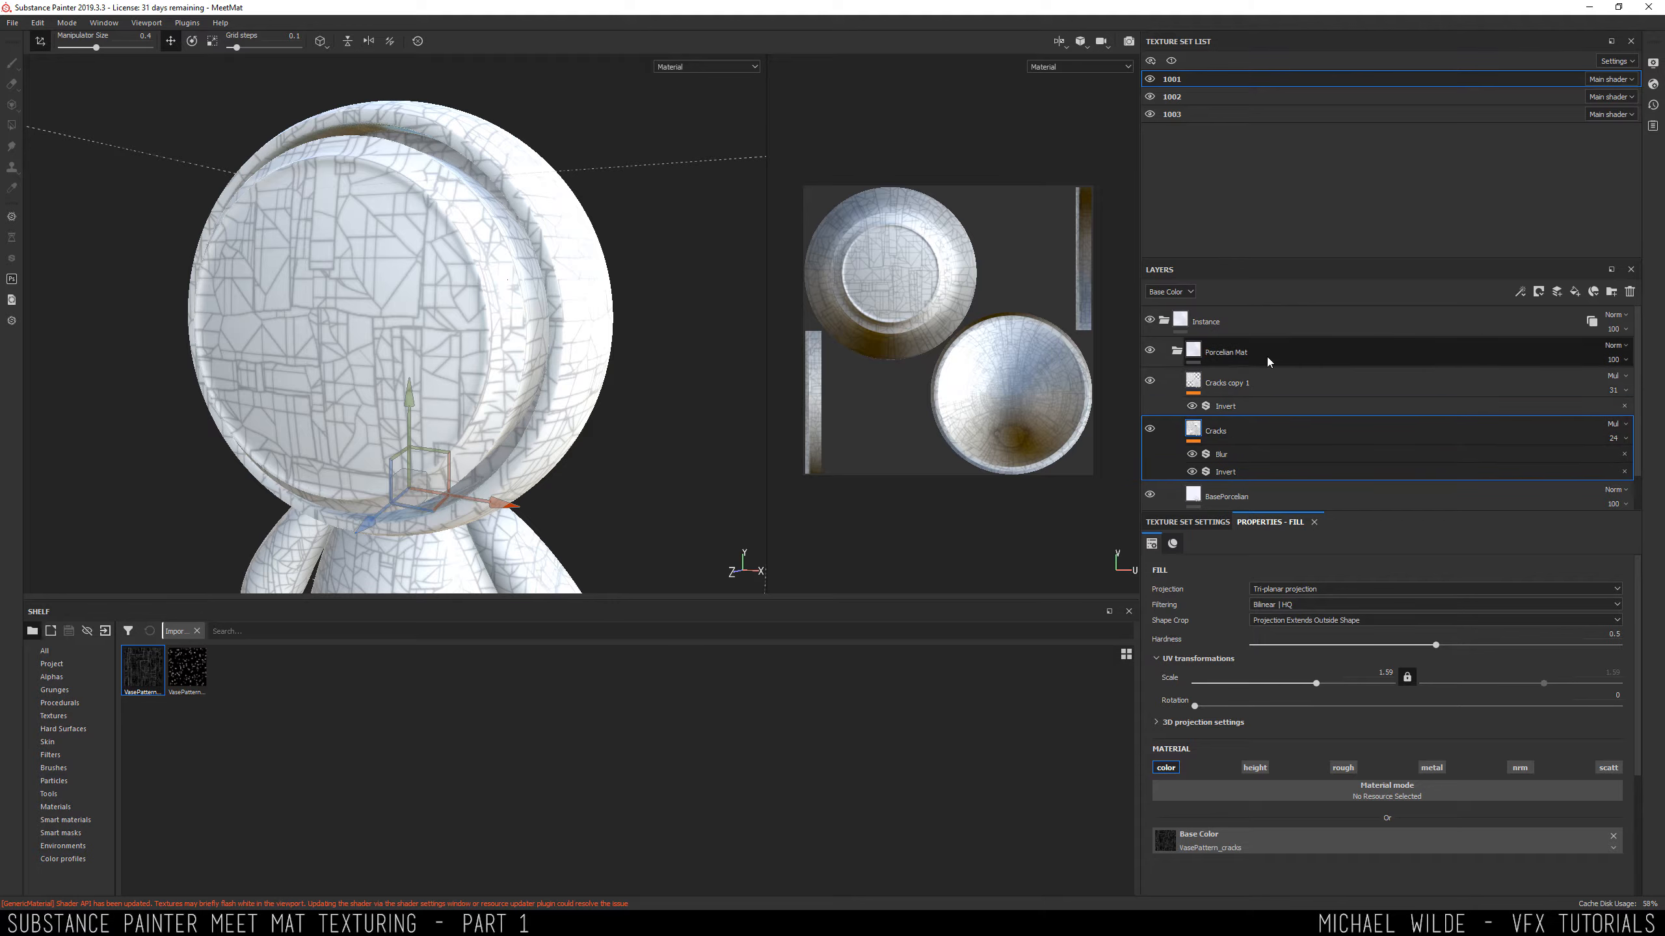
click(1610, 293)
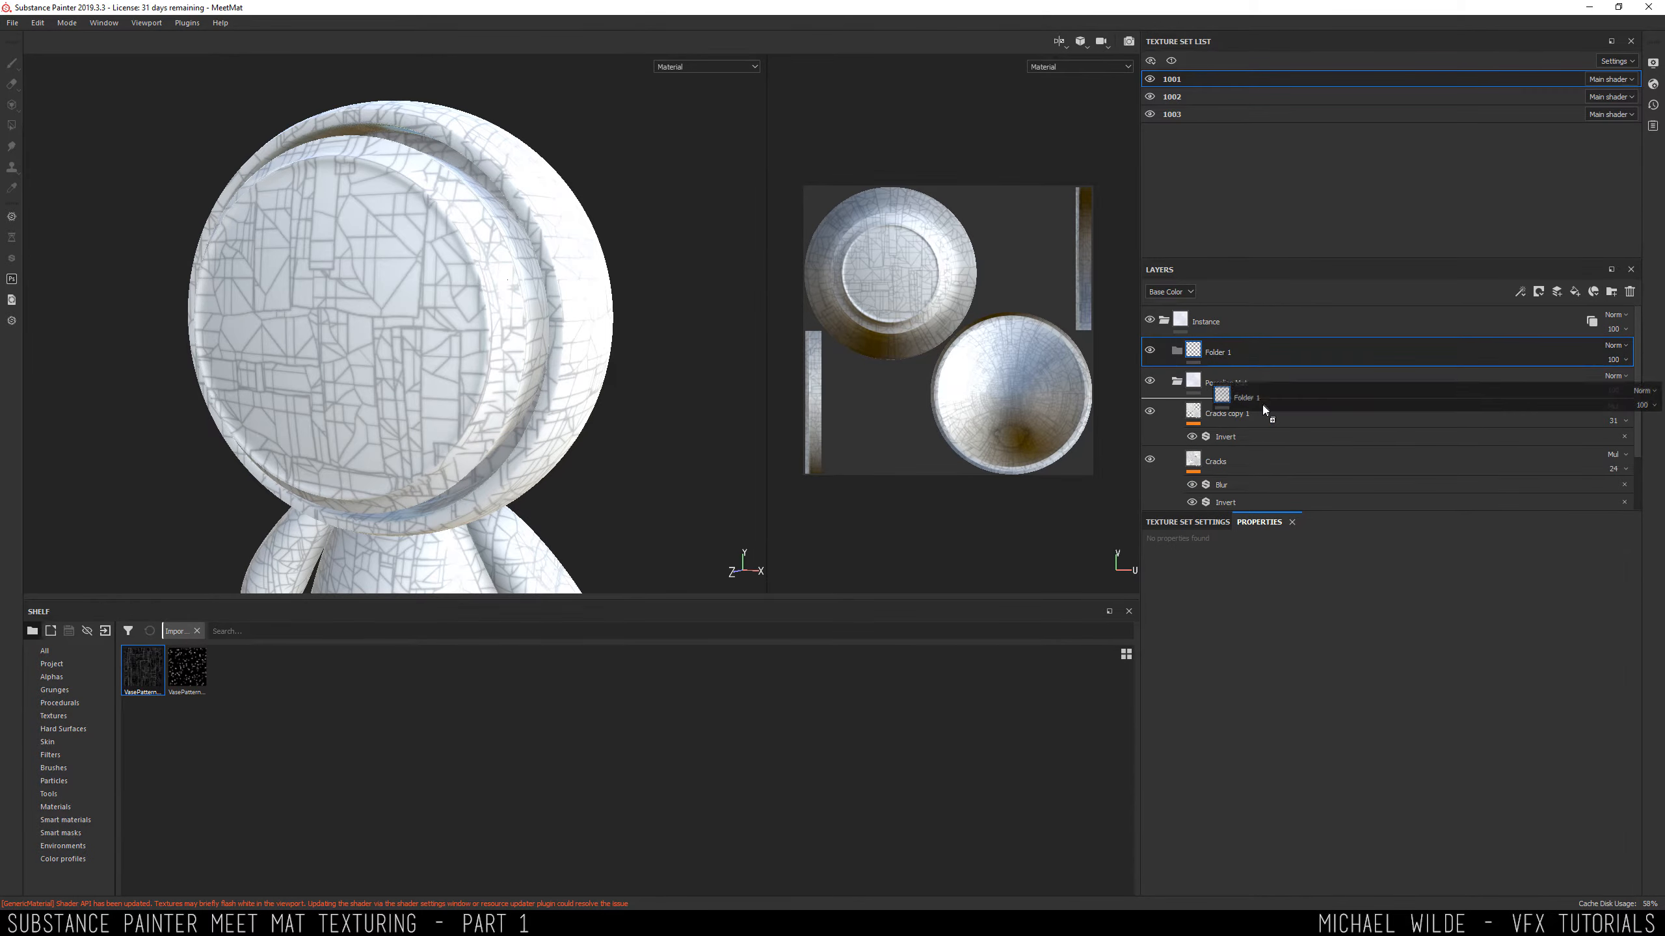
click(1223, 411)
shift+click(1250, 461)
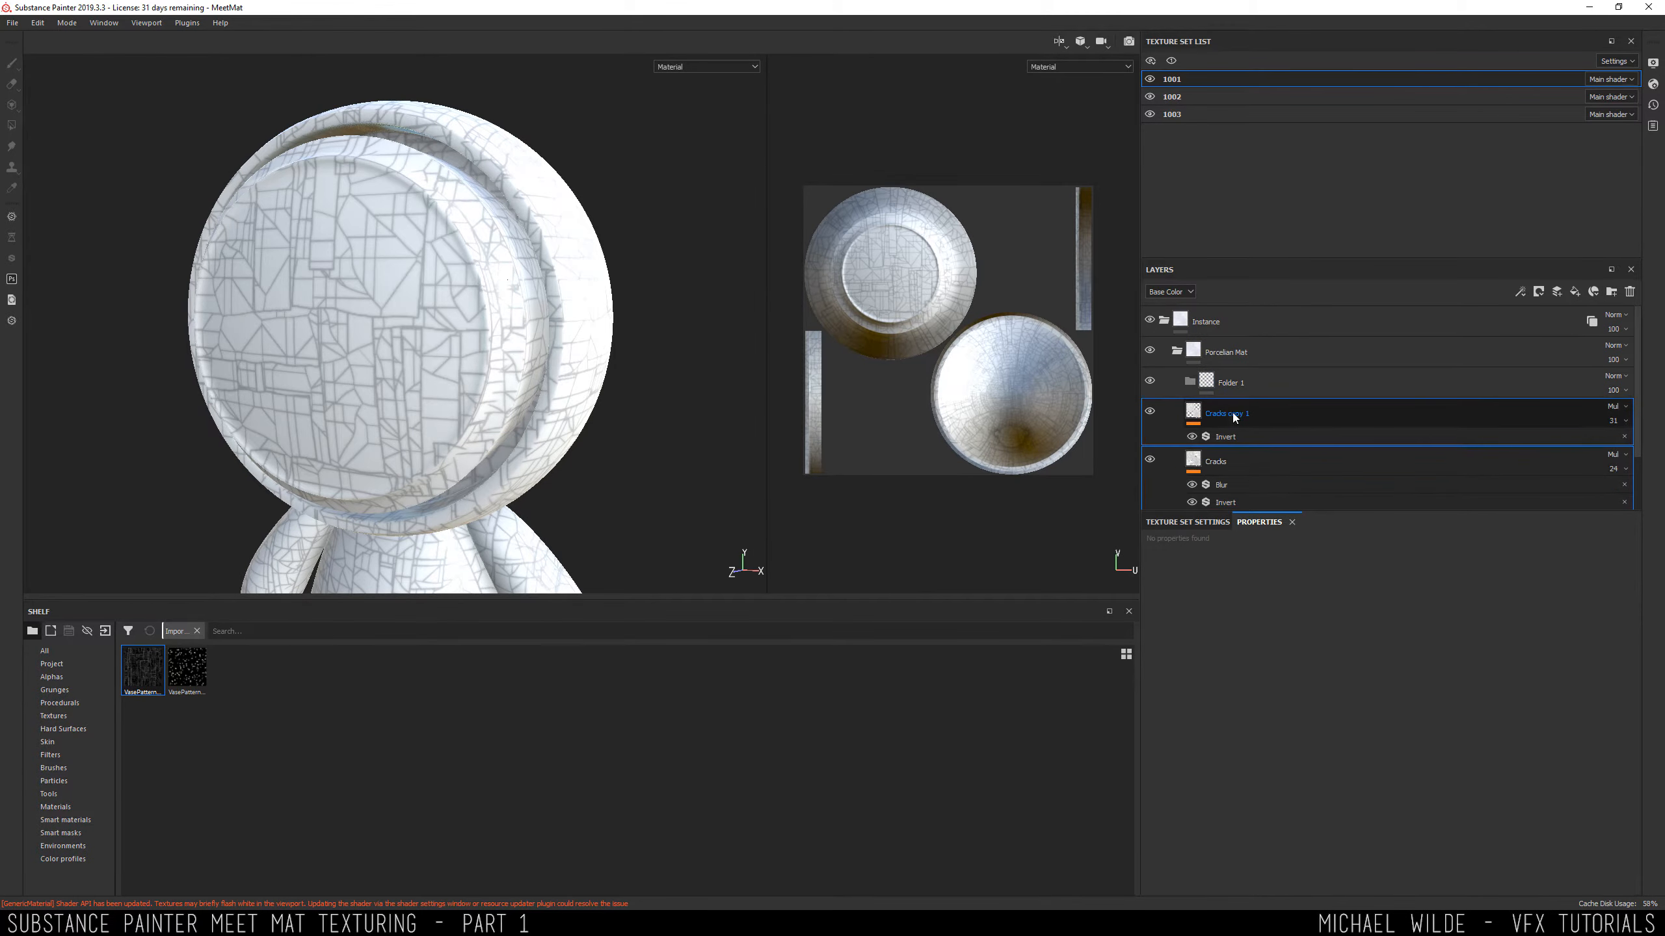
drag(1232, 418, 1241, 383)
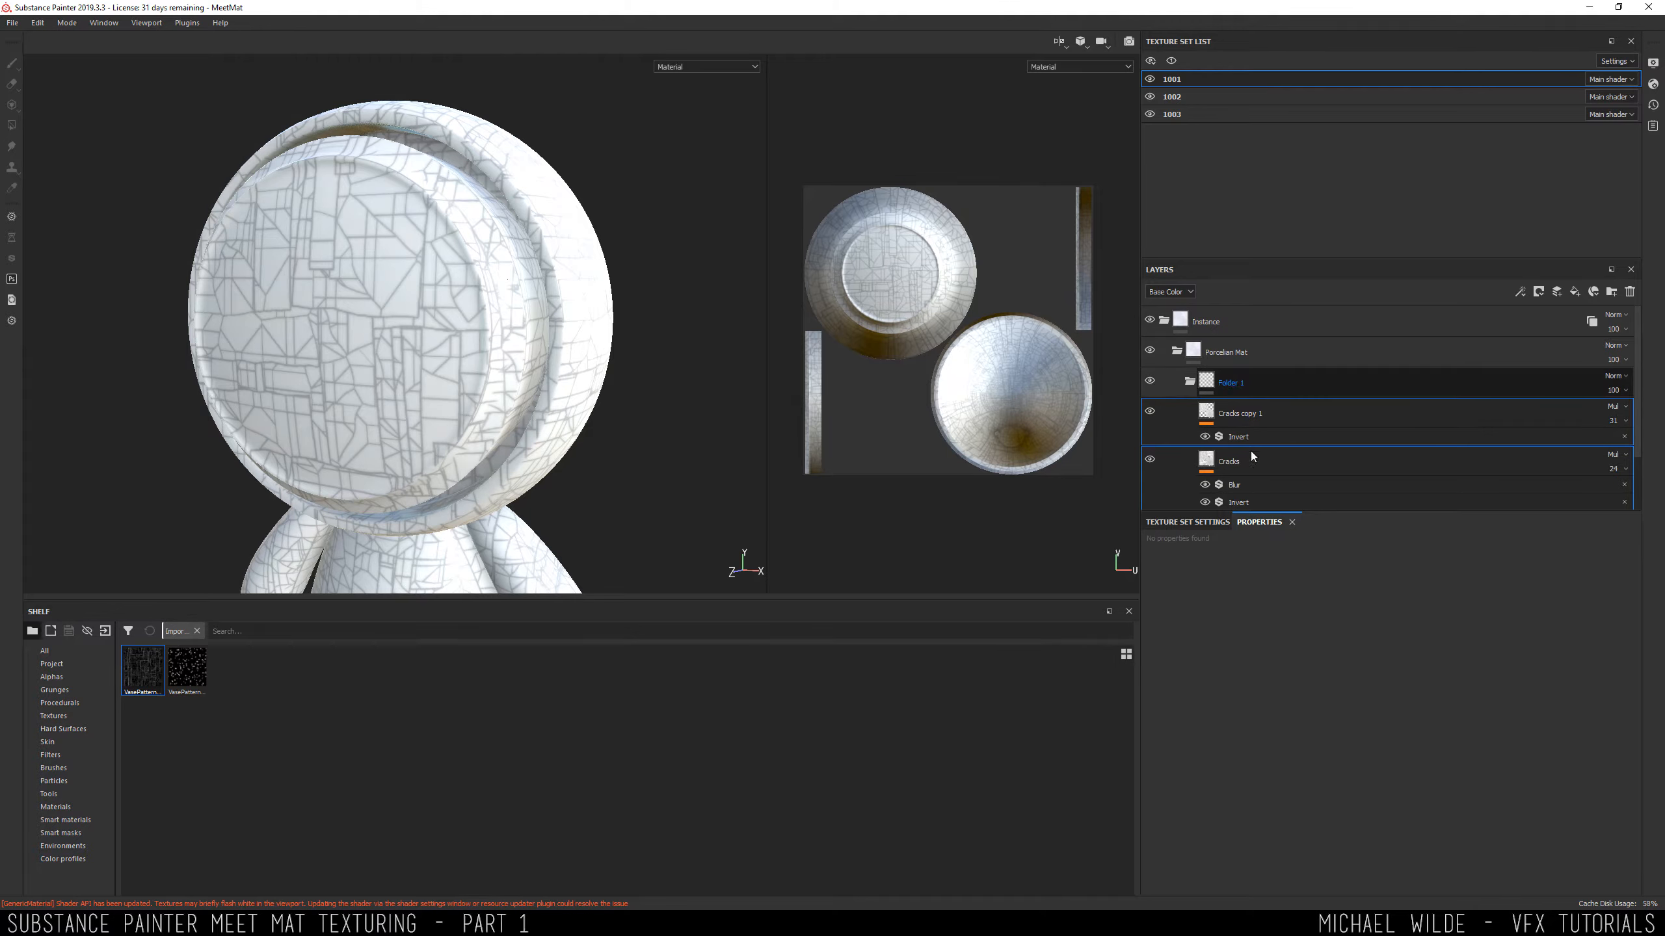
click(1235, 420)
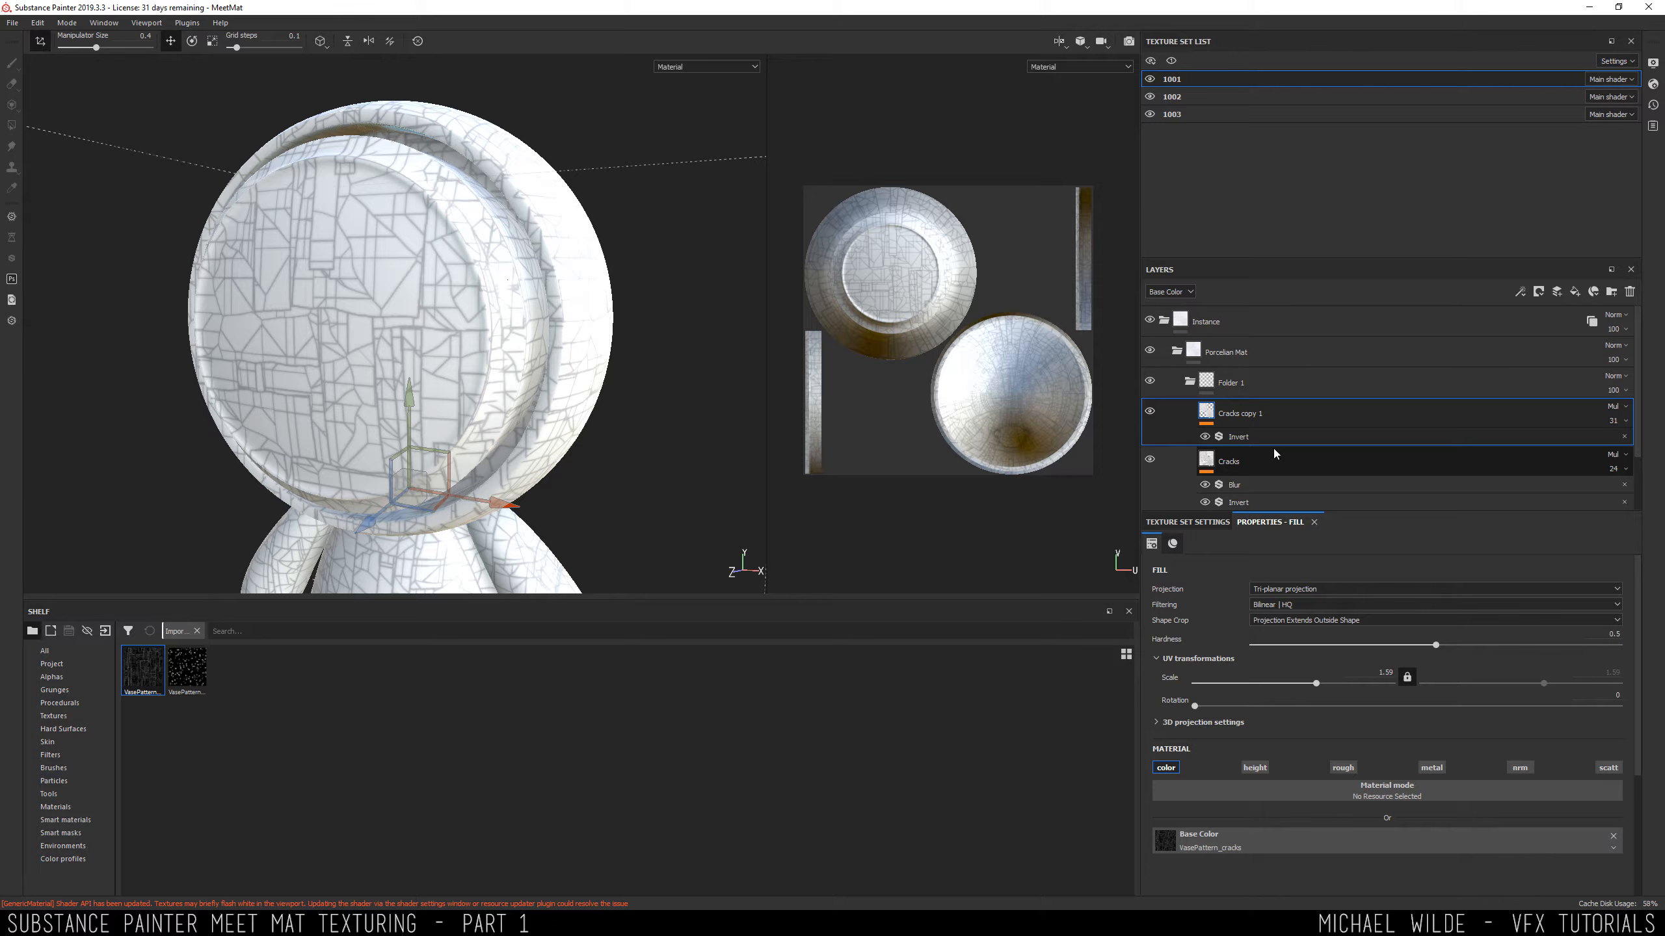
double_click(1236, 382)
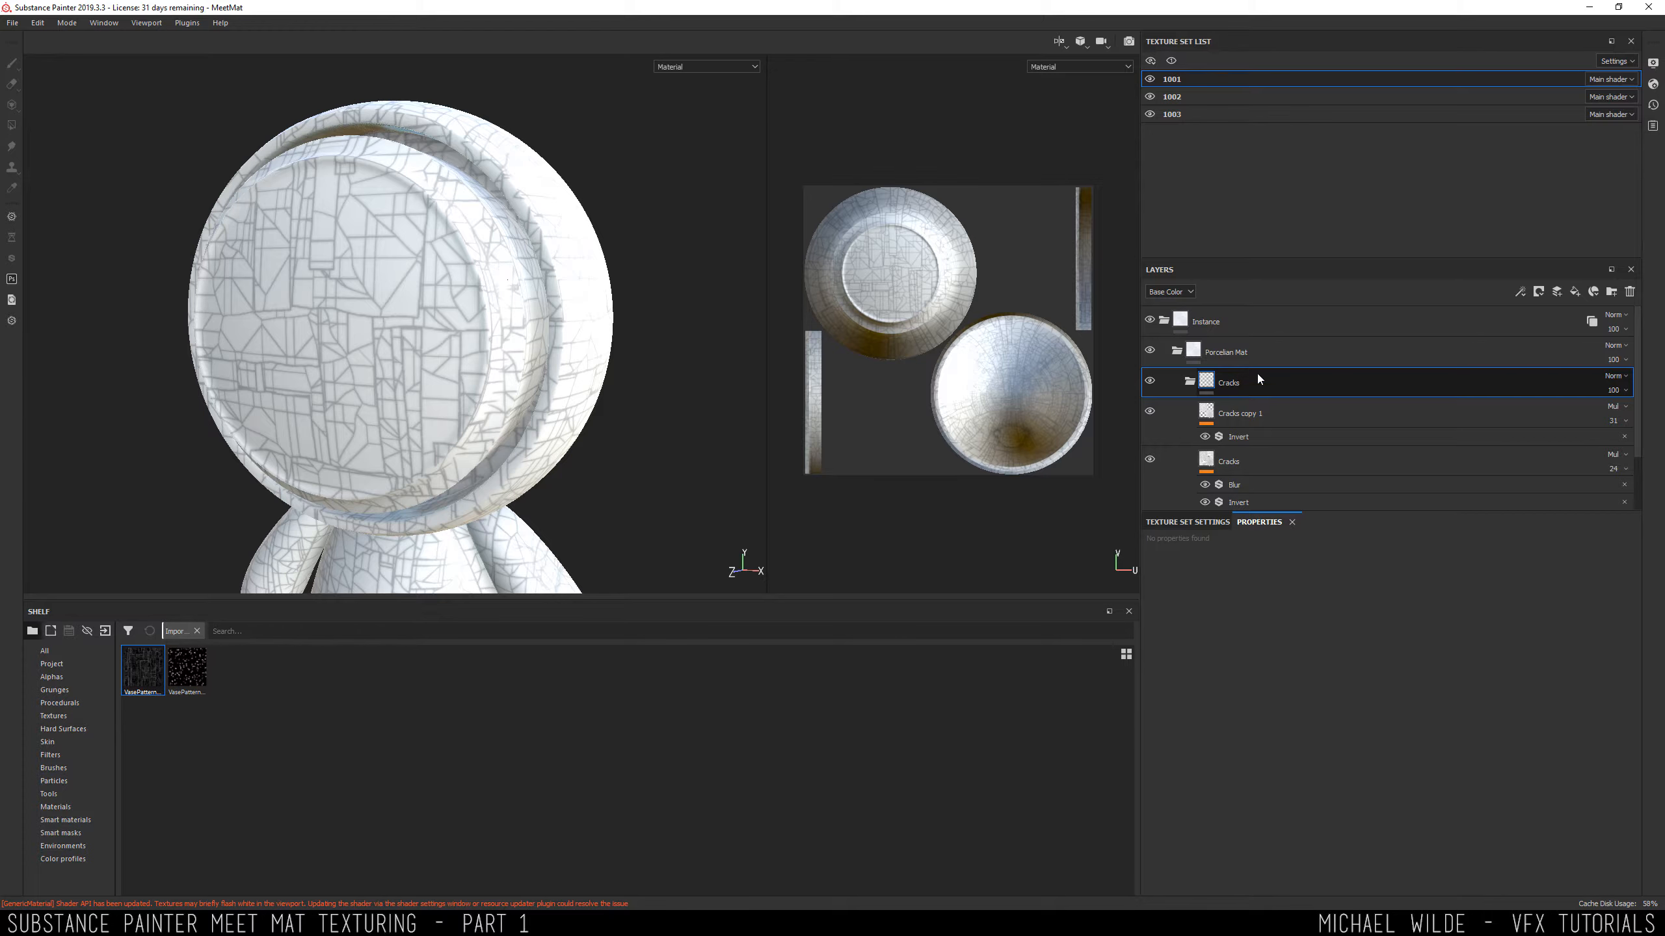
Add a black mask to the Cracks folder and add a fill to that mask.
right_click(1257, 375)
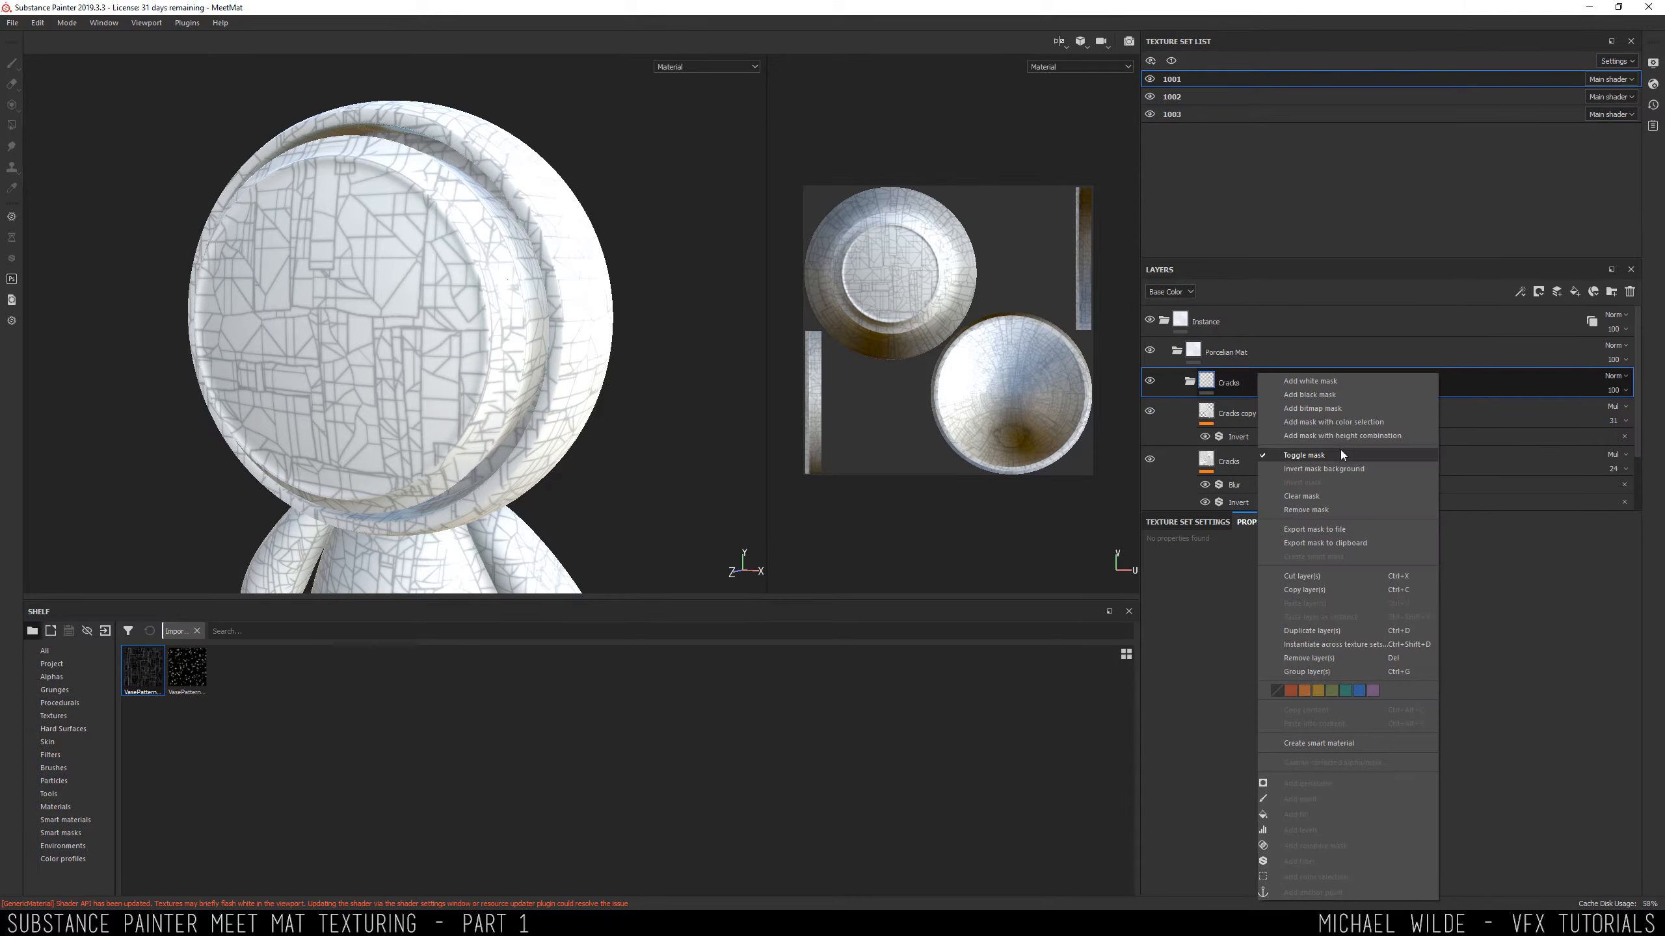
click(1337, 394)
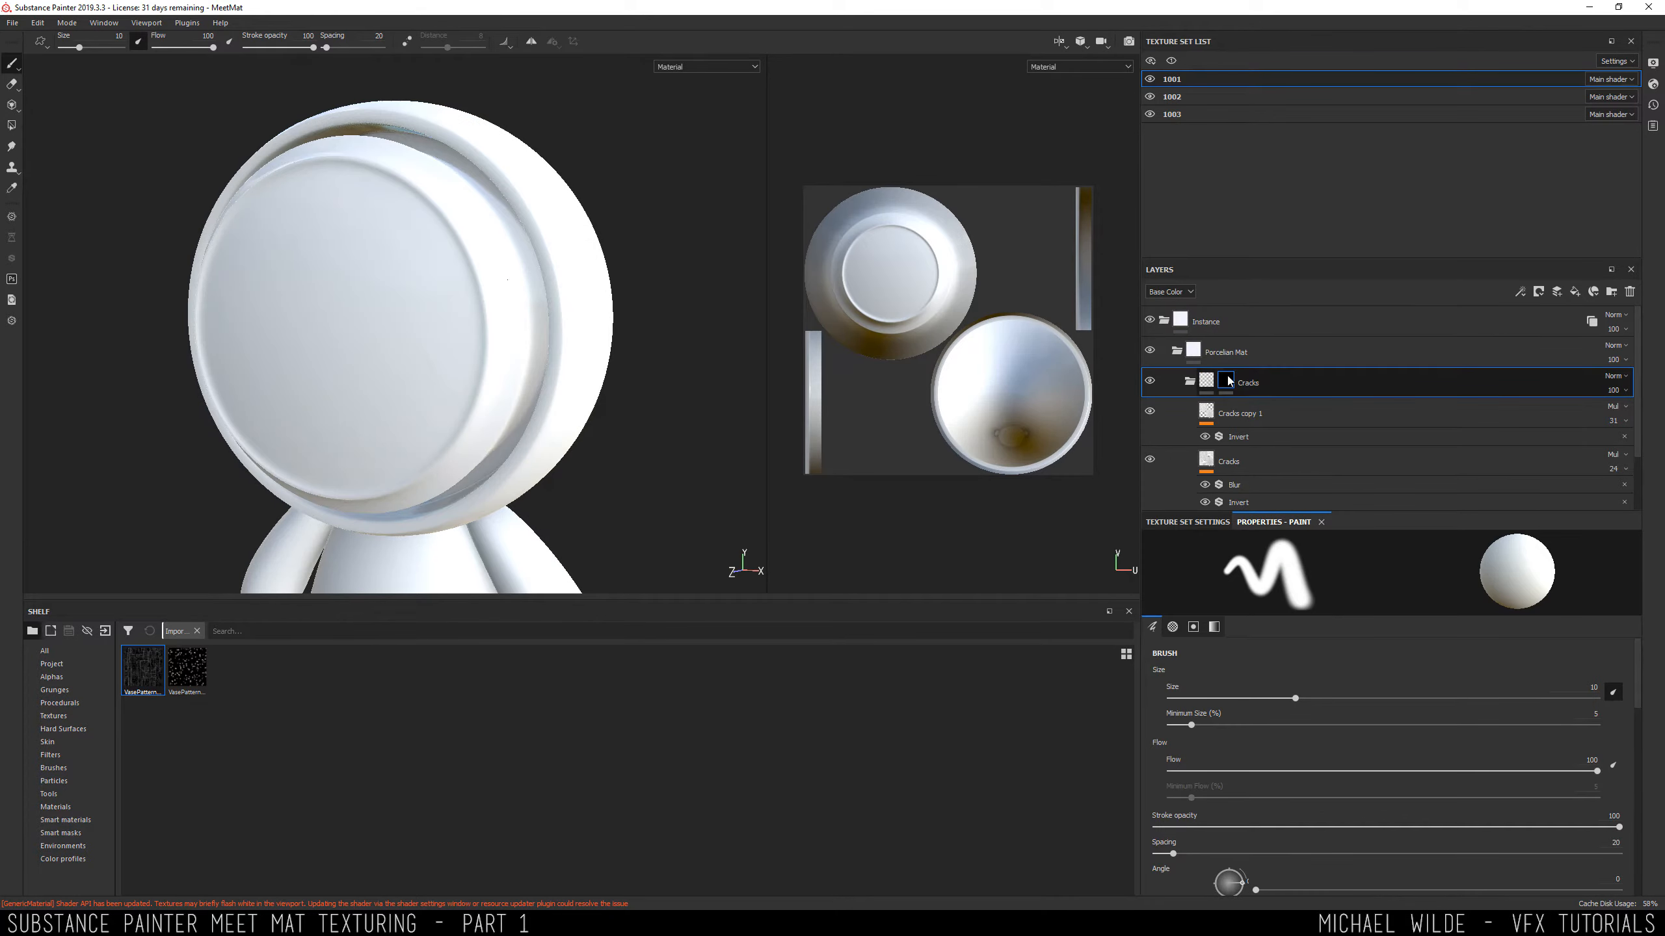
right_click(1228, 378)
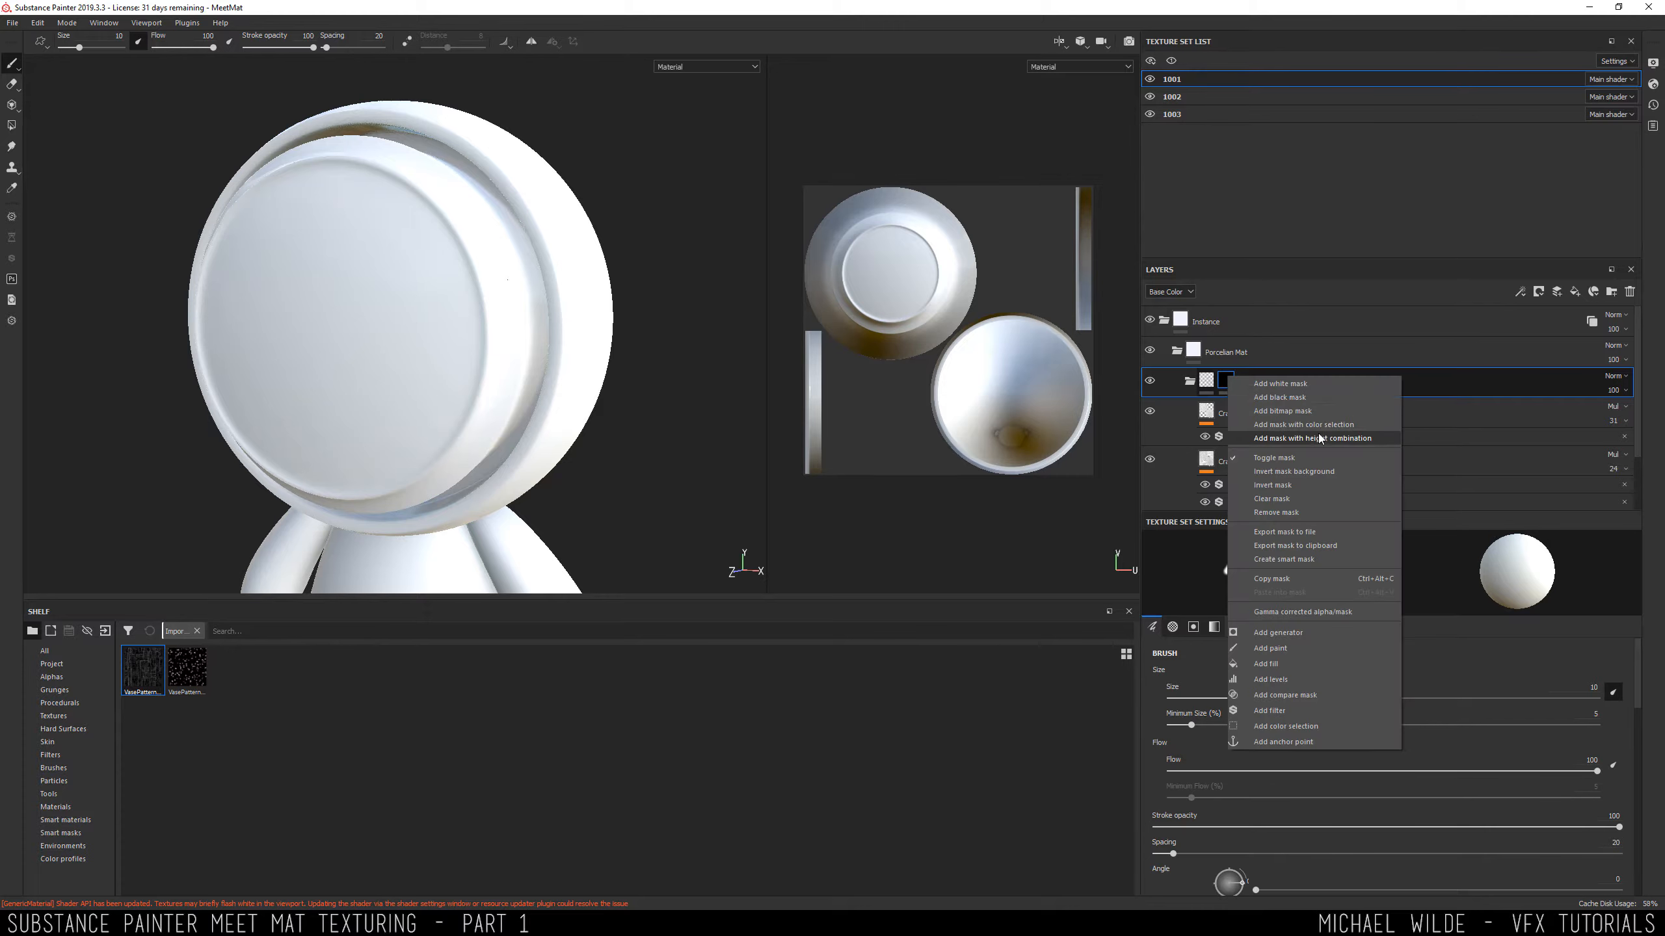
click(1268, 663)
Use the Clouds 2 procedural as the grayscale source of the Cracks folder's mask fill.
click(57, 704)
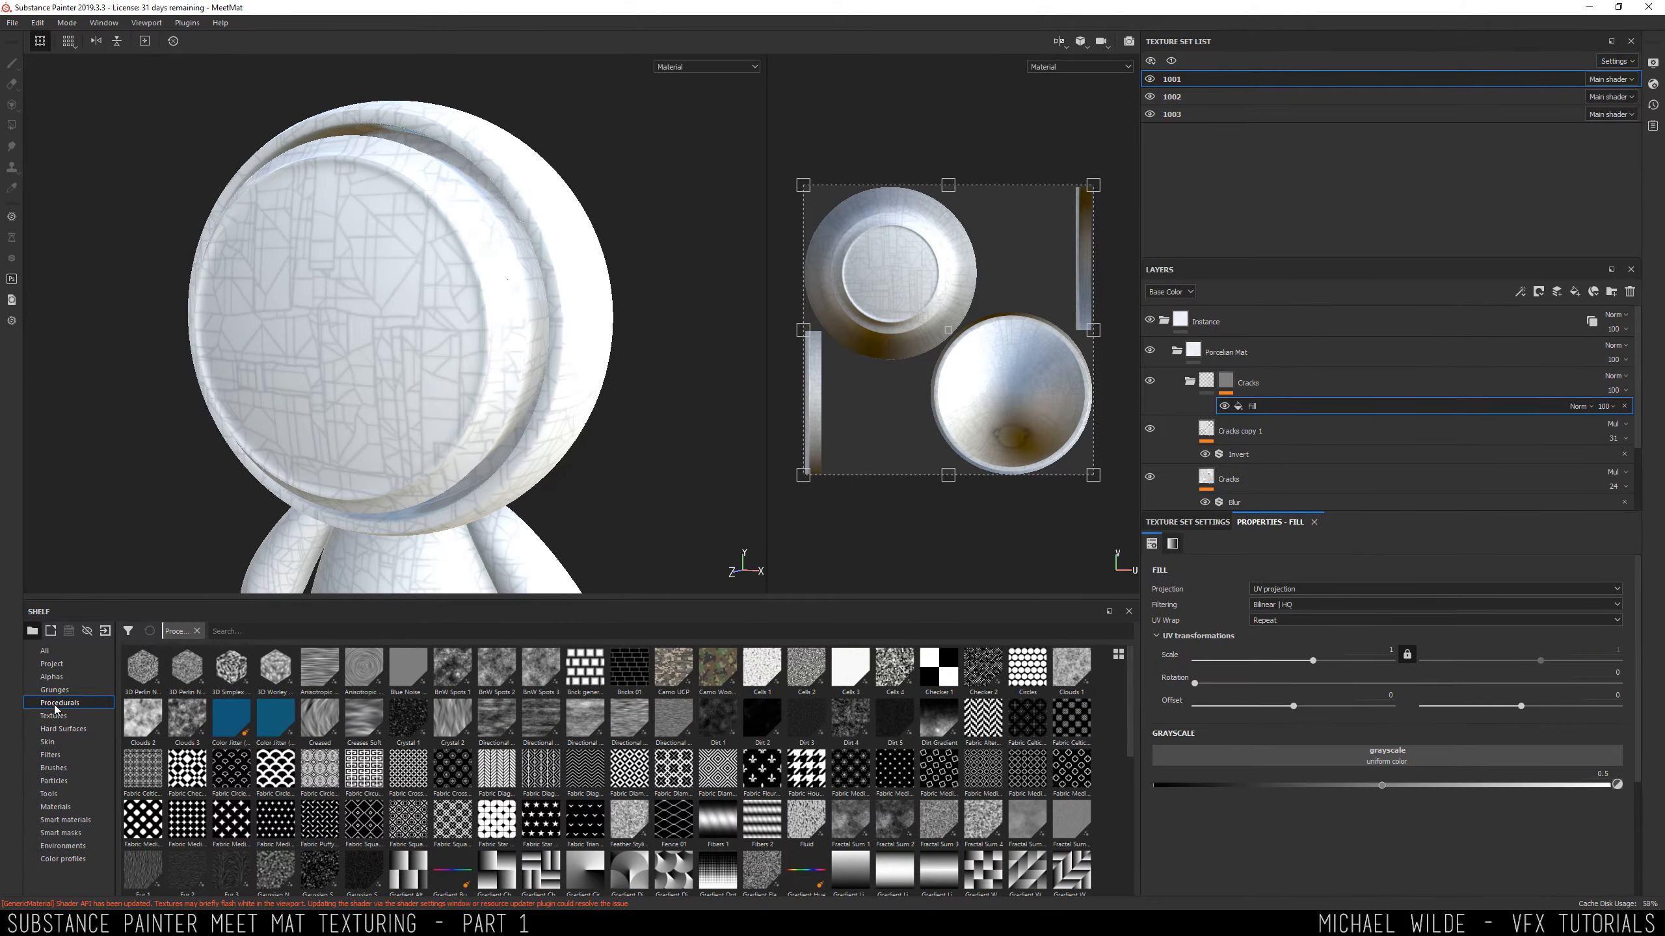
scroll(726, 788, down, 5)
scroll(726, 784, up, 5)
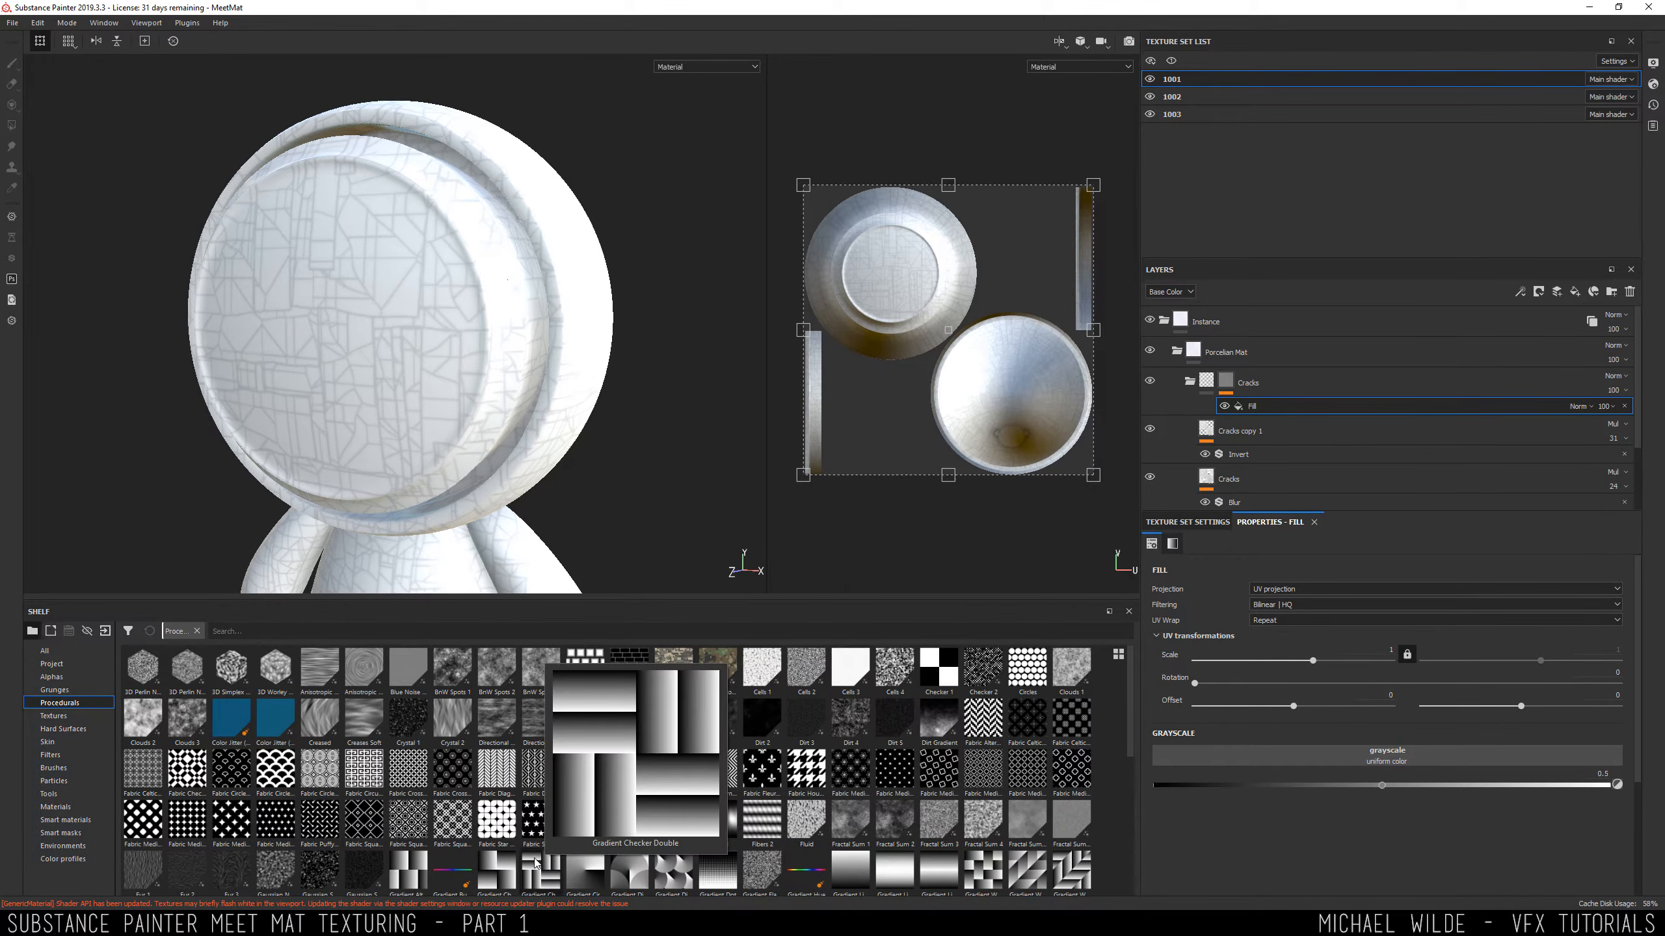
drag(141, 719, 1282, 758)
Set the Clouds 2 mask fill's UV scale to 1.59 and its contrast to 0.79.
alt+drag(610, 456, 595, 383)
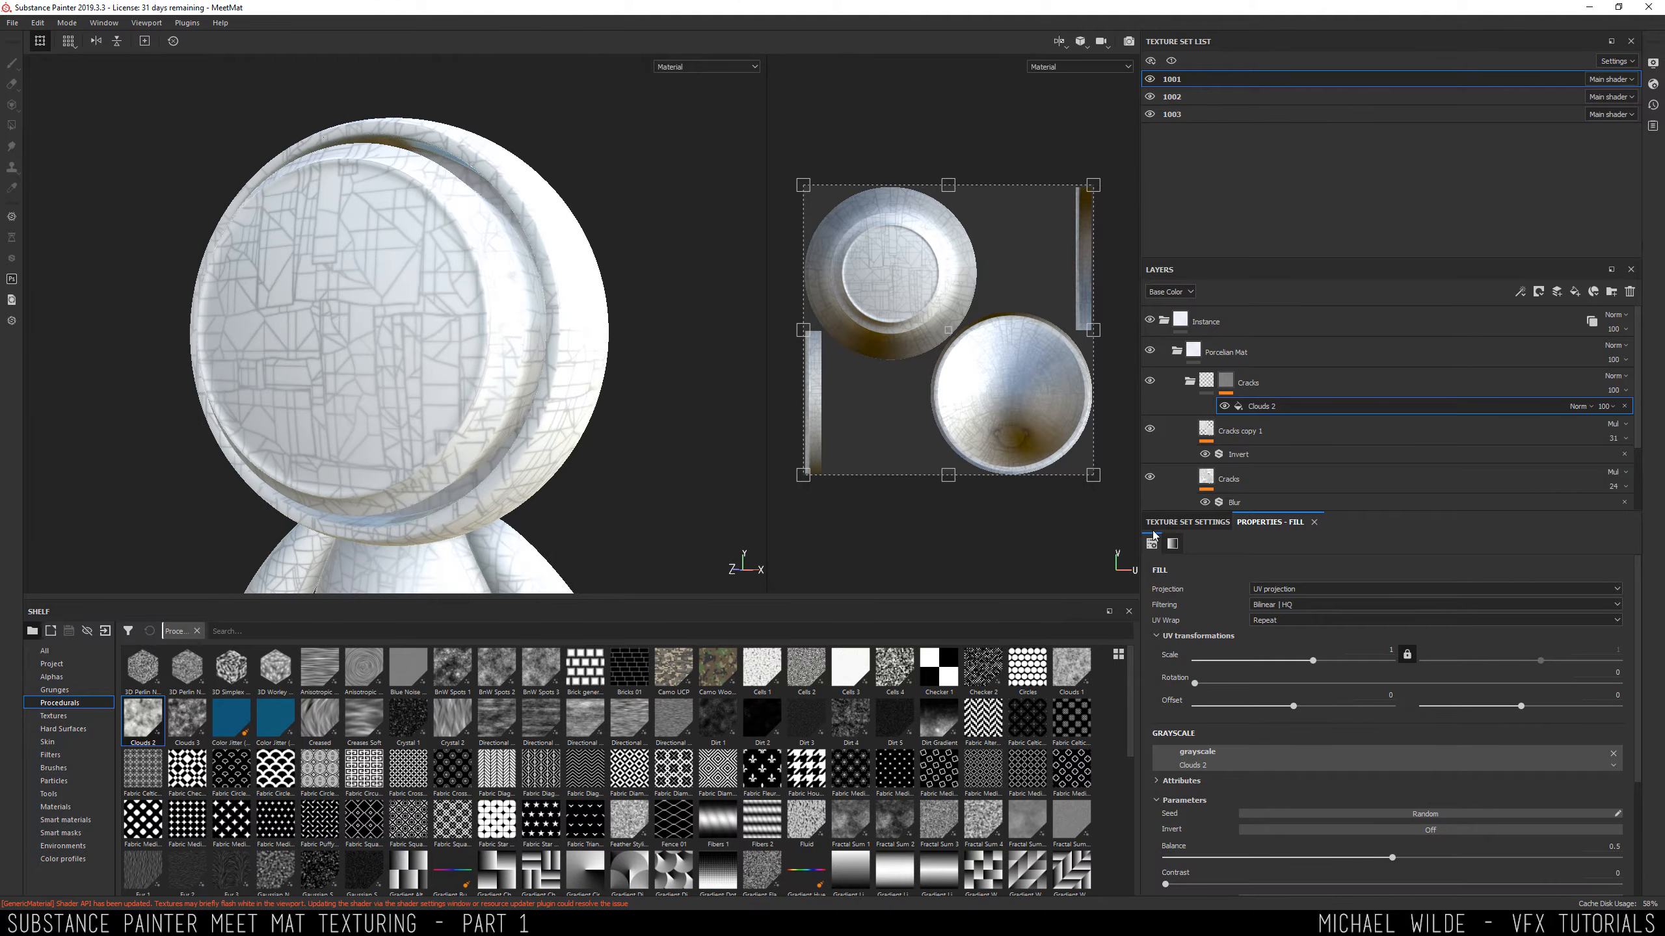
drag(1319, 664, 1318, 668)
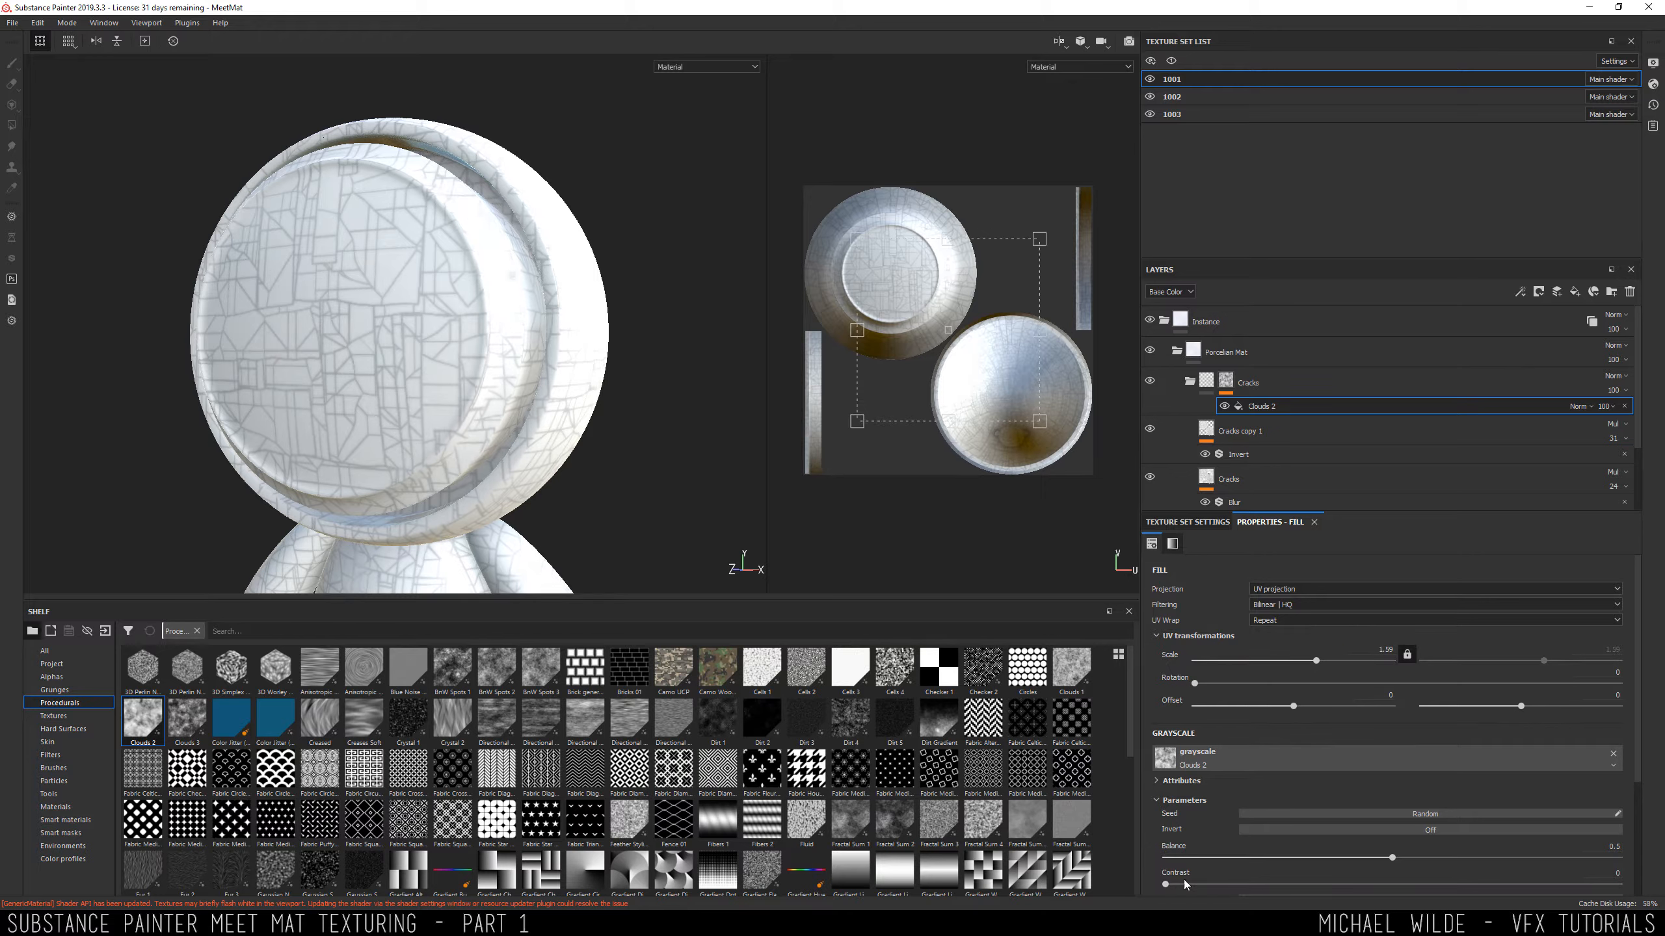
drag(1167, 885, 1526, 900)
alt+drag(583, 330, 505, 300)
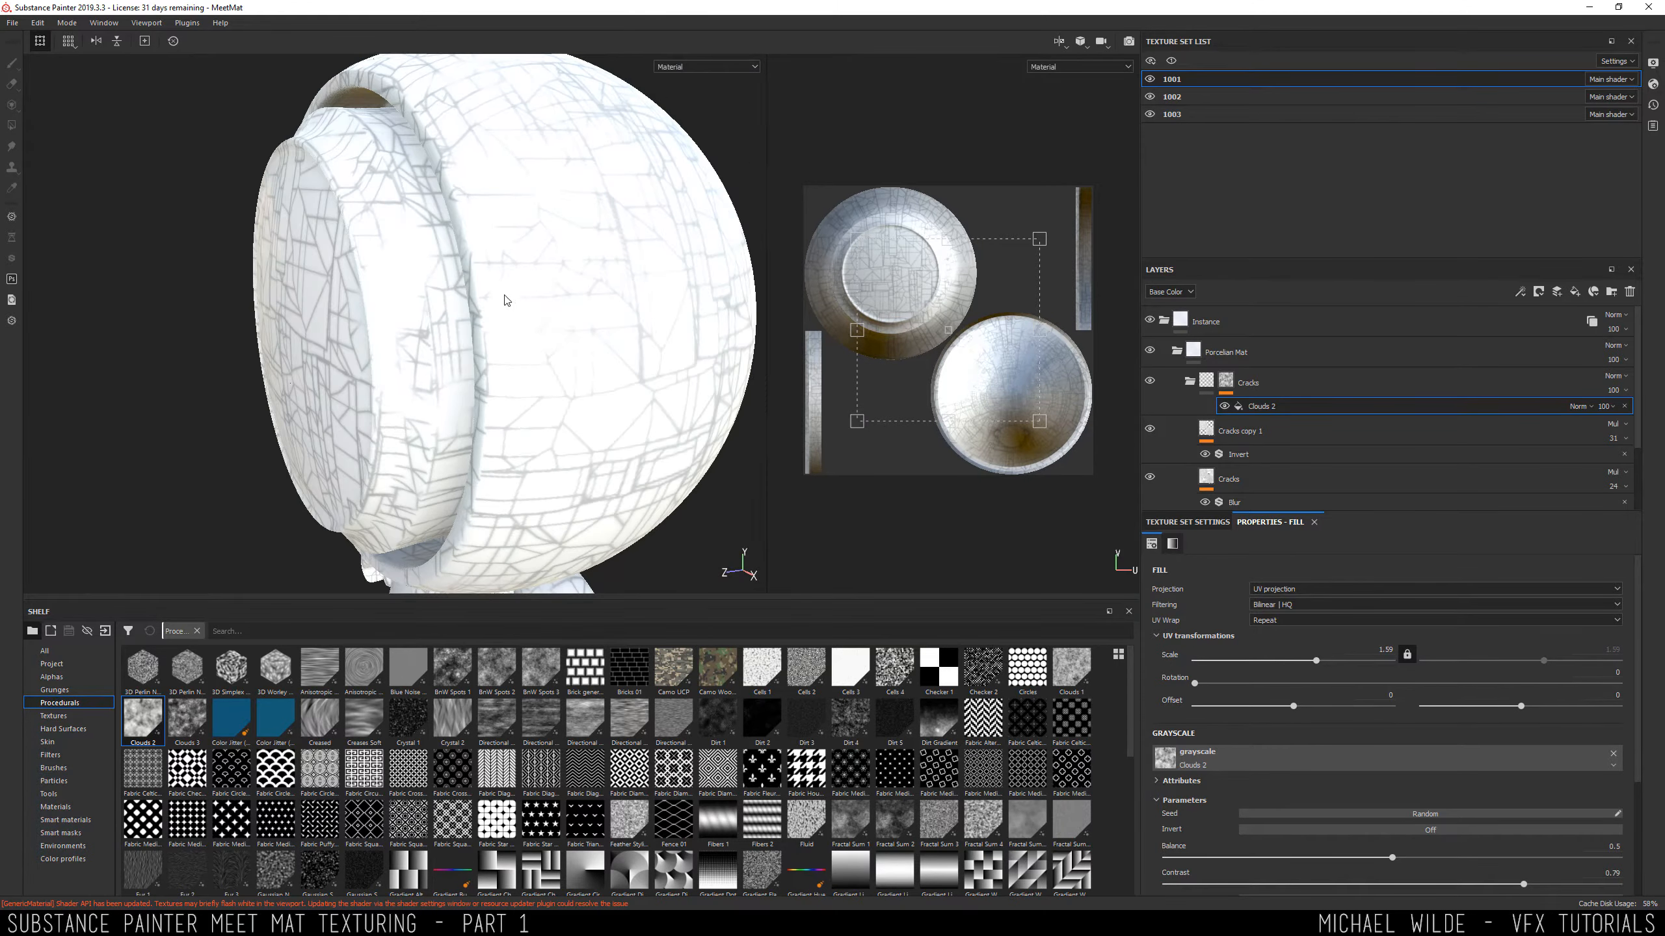
View only the Base Color channel and set the Clouds 2 mask's balance to 0.25 and contrast to 0.
click(706, 67)
click(695, 92)
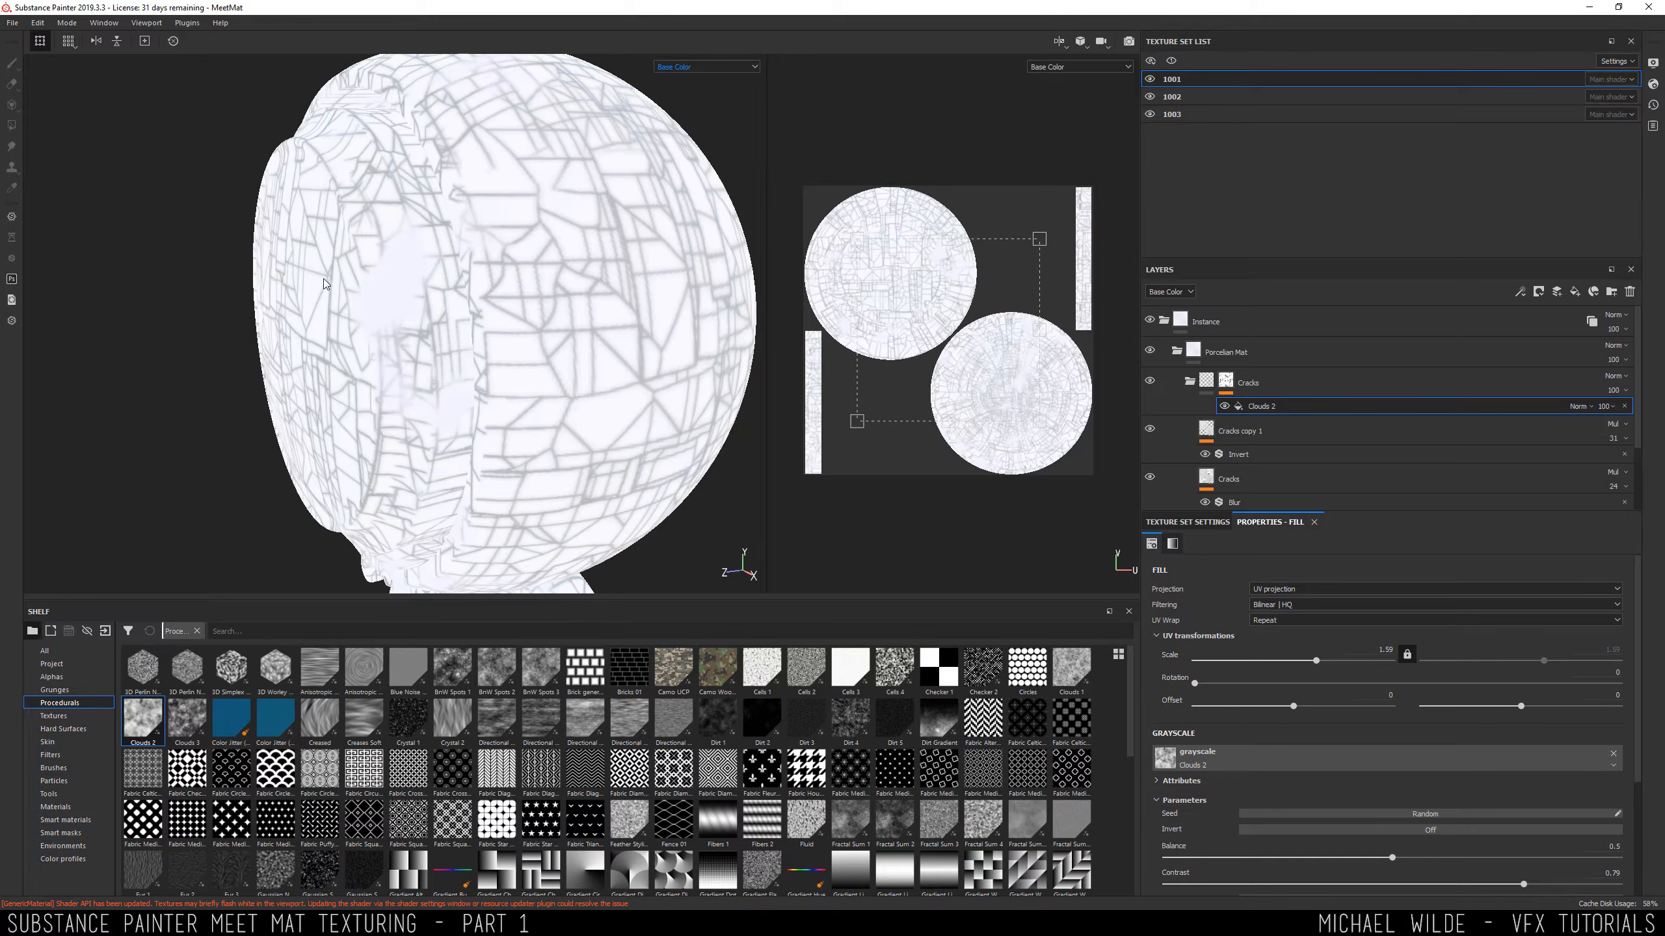
alt+middle_drag(581, 290, 436, 290)
alt+drag(436, 291, 374, 270)
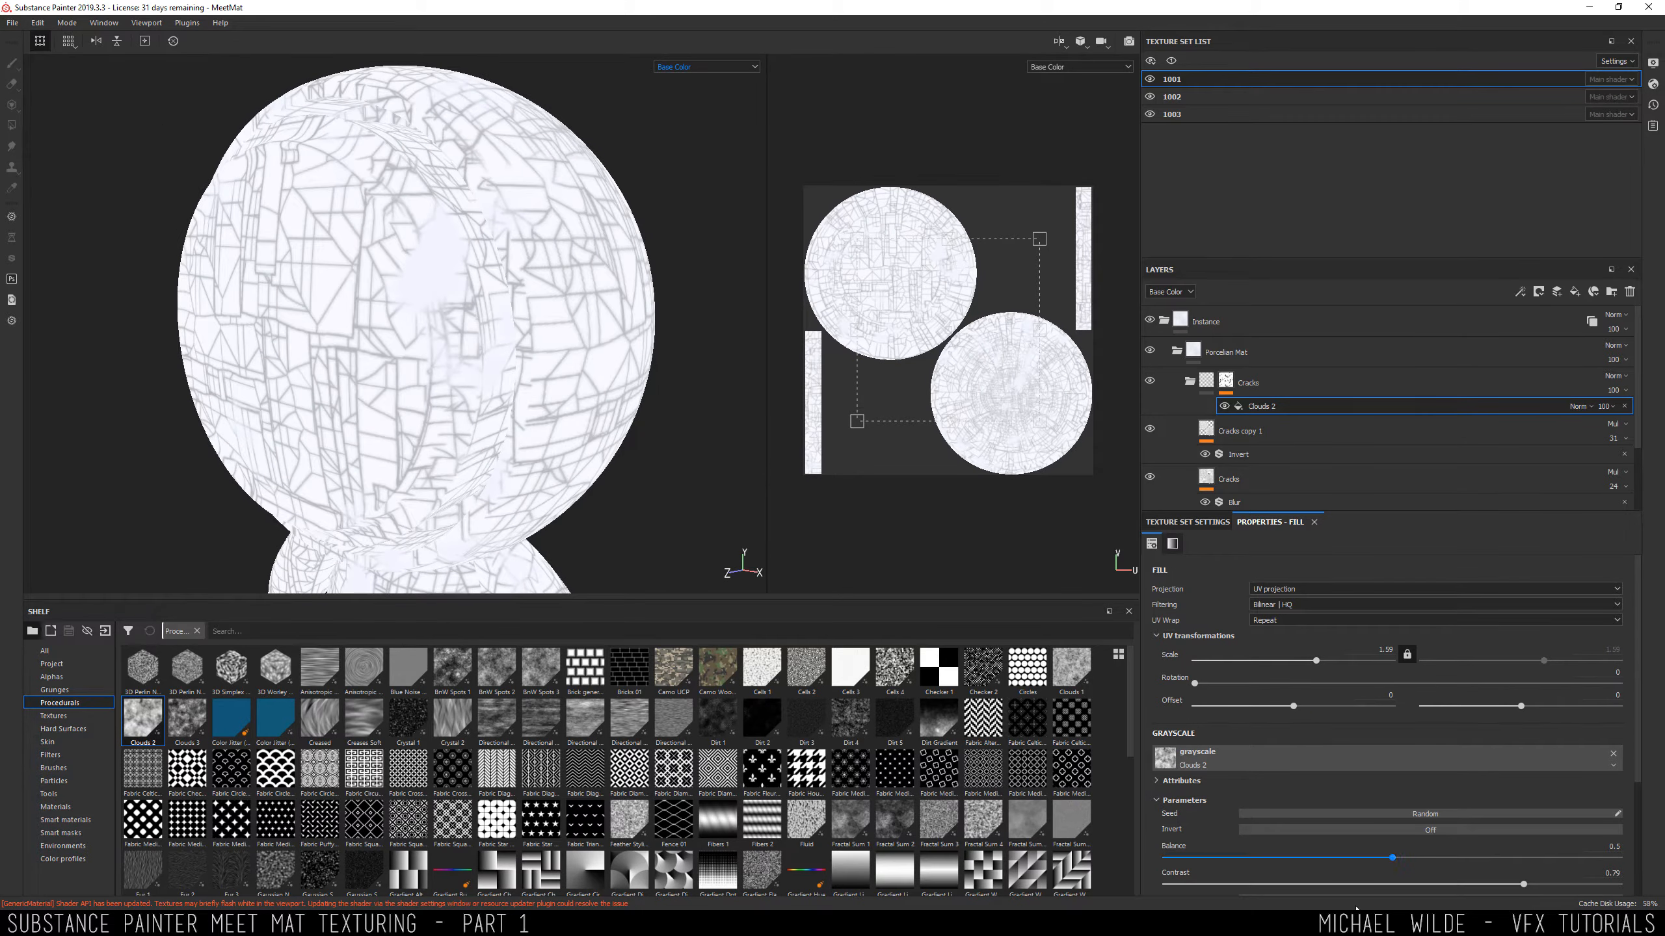
drag(1393, 857, 1279, 858)
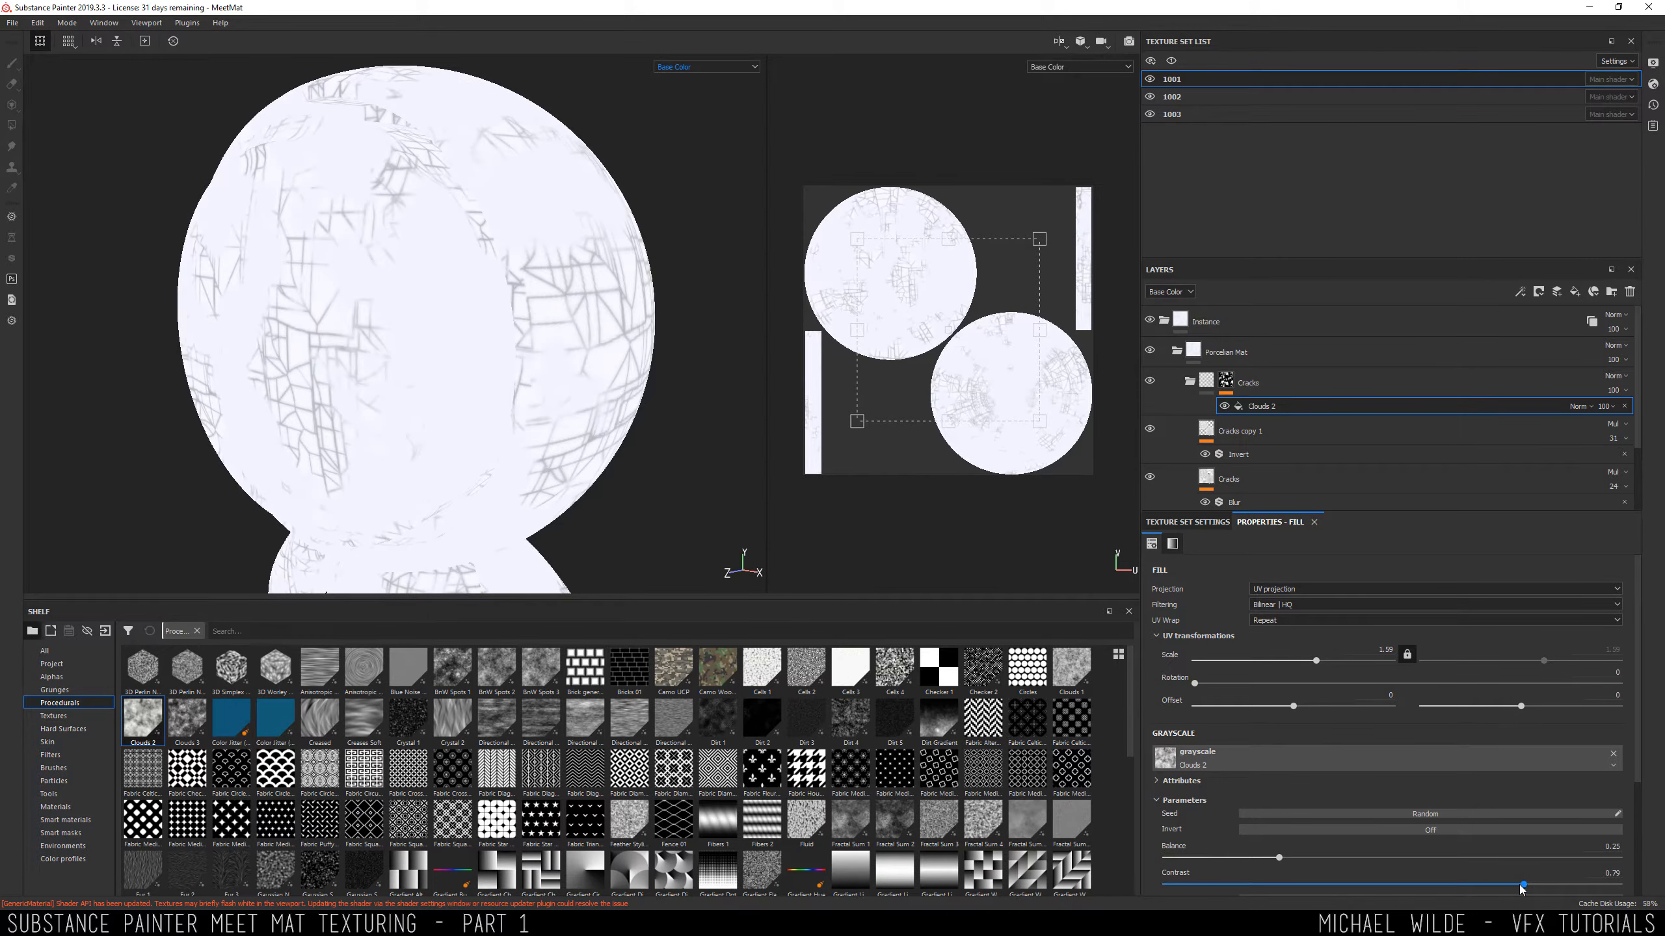
drag(1421, 891, 1189, 878)
drag(1078, 872, 1125, 876)
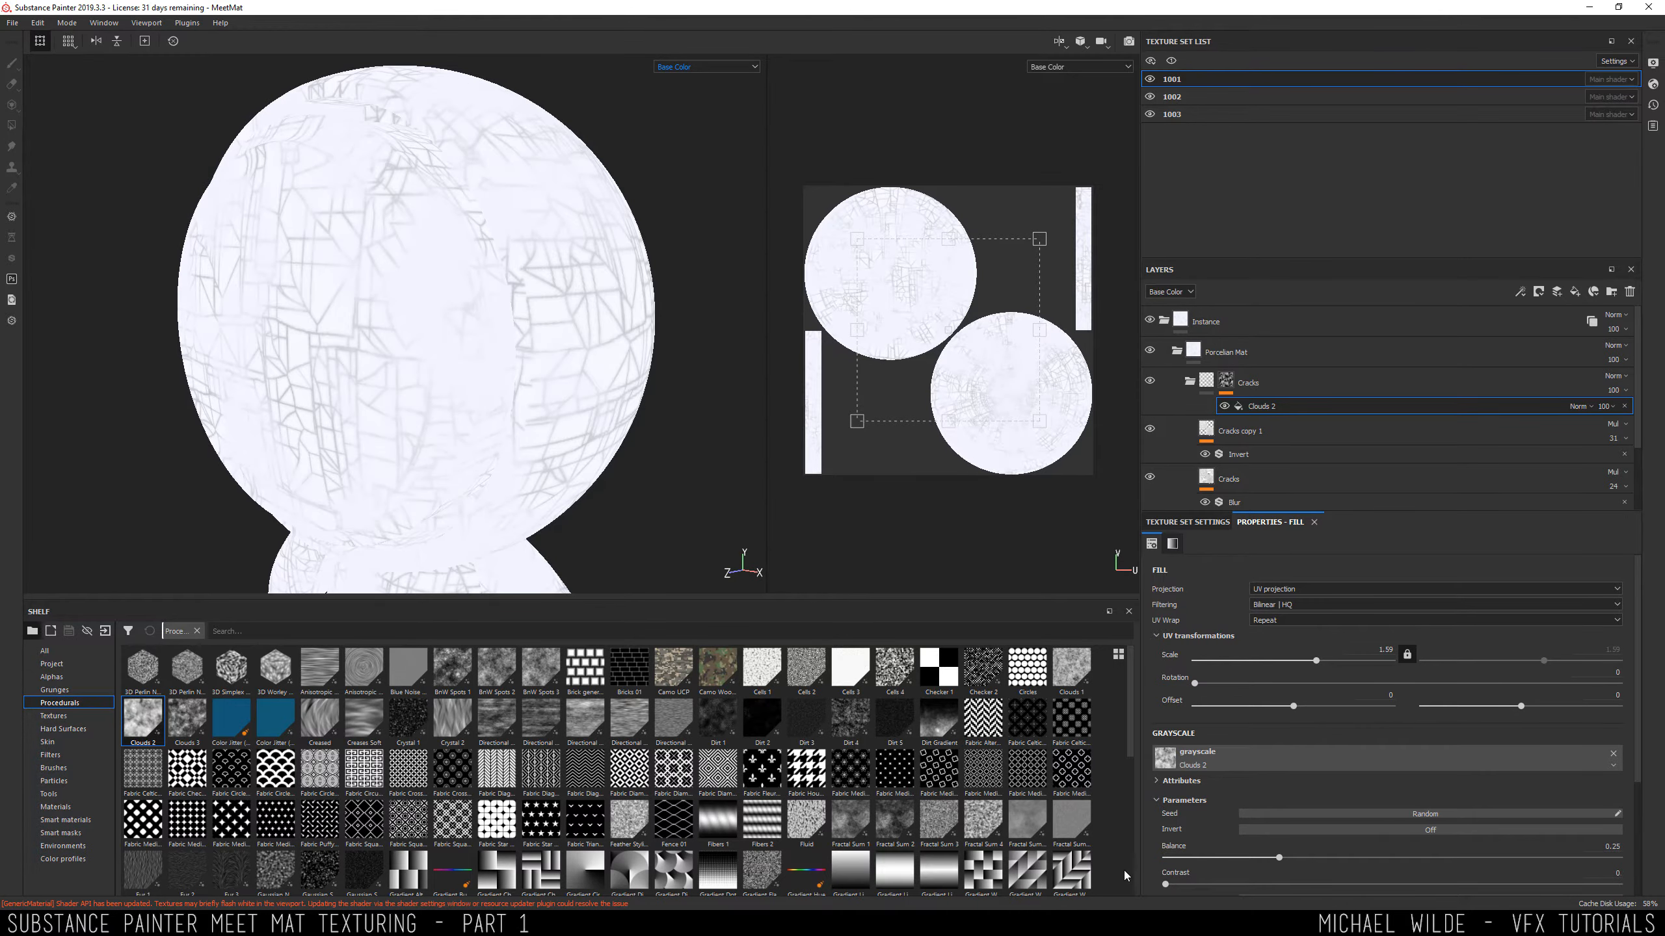
Return to the full material view and set the Clouds 2 mask's balance to 0.28.
key(m)
alt+drag(329, 279, 491, 276)
click(1607, 406)
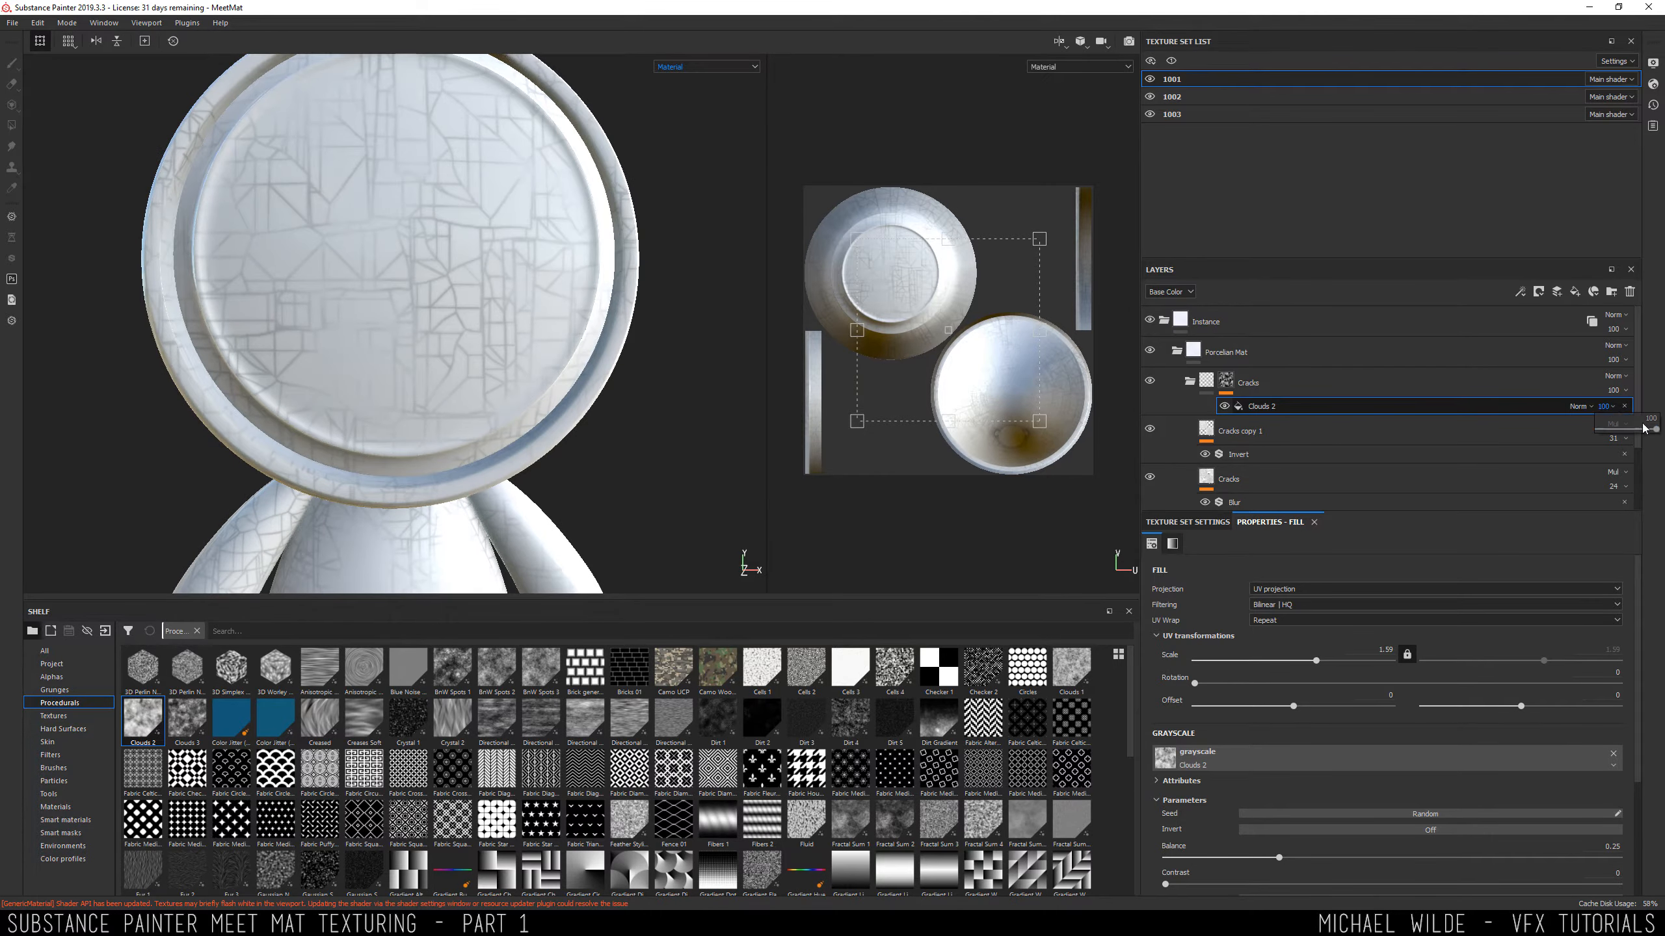
mouse_move(1658, 433)
mouse_down()
mouse_move(1617, 434)
mouse_move(1660, 431)
mouse_up()
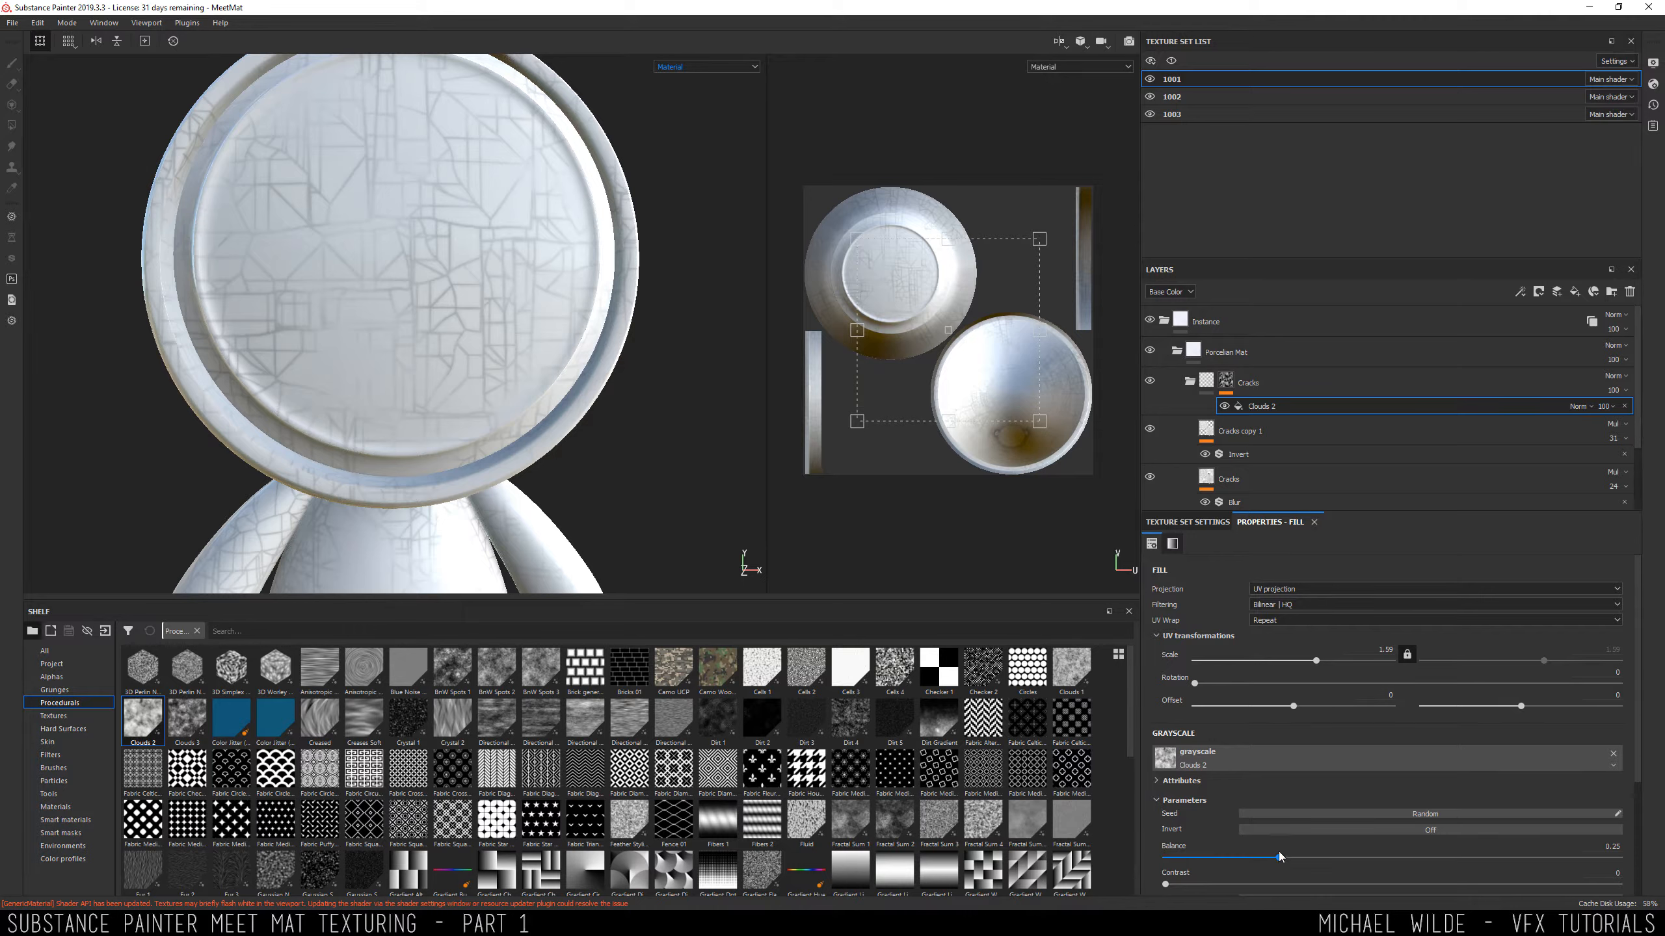
mouse_move(1279, 859)
mouse_down()
mouse_move(1313, 863)
mouse_move(1295, 862)
mouse_up()
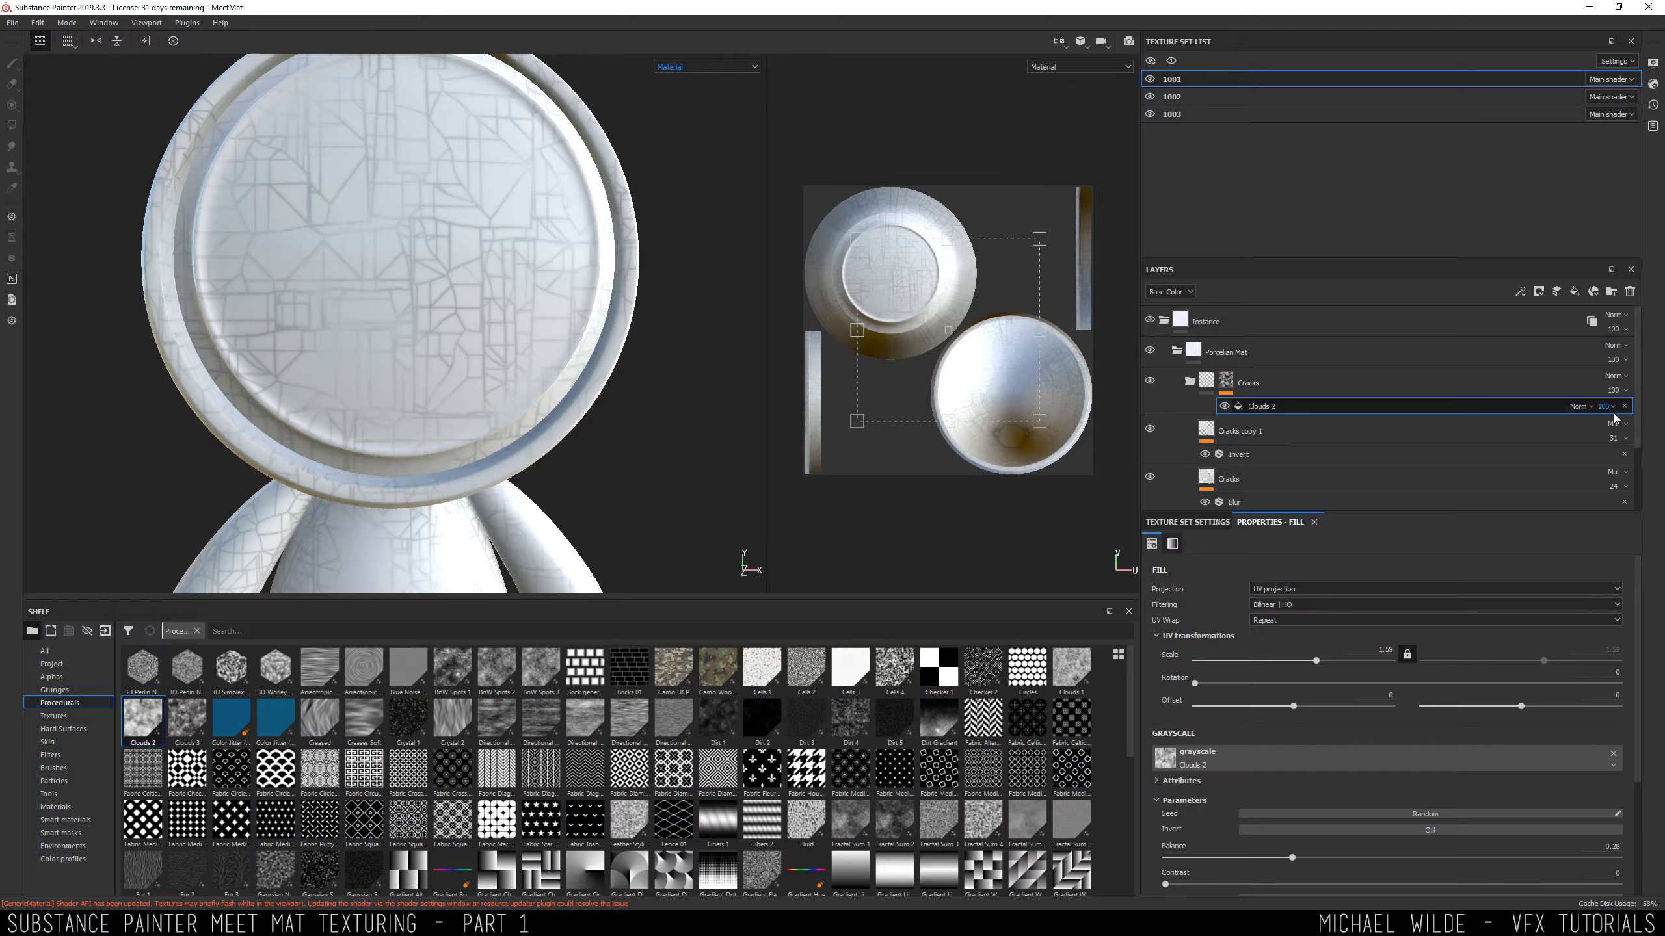
Set the sharp Cracks copy 1 layer's opacity to 23 and the blurred Cracks layer's Blur intensity to 1.12.
mouse_move(1621, 463)
mouse_down()
mouse_move(1646, 467)
mouse_move(1608, 467)
mouse_up()
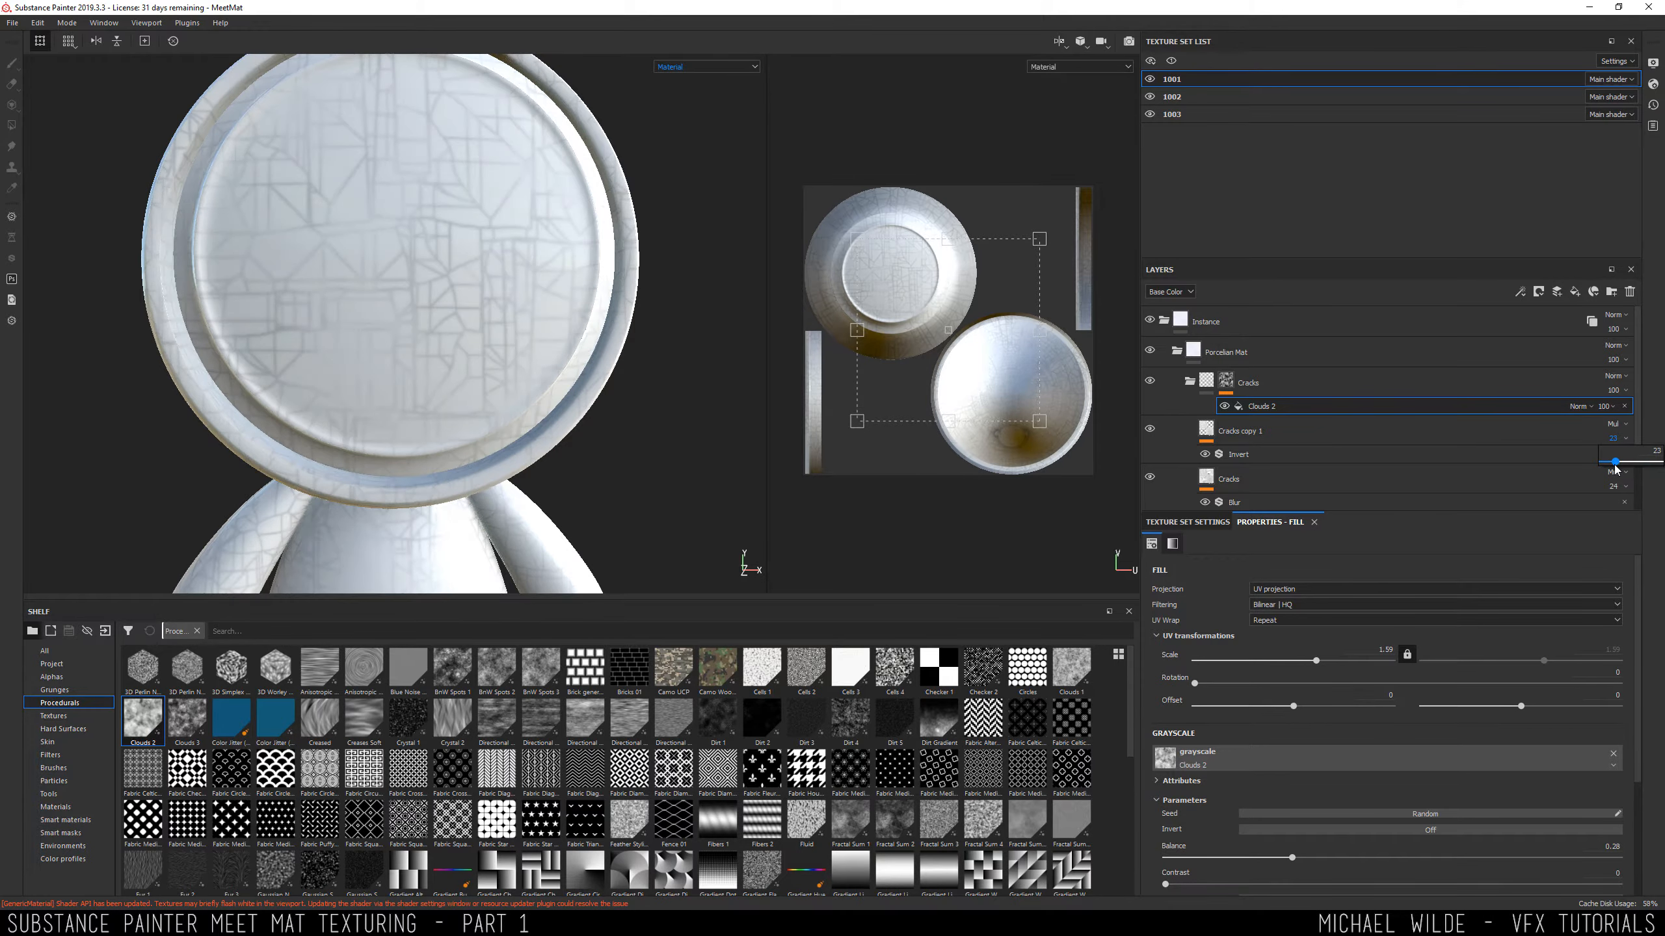
click(1314, 434)
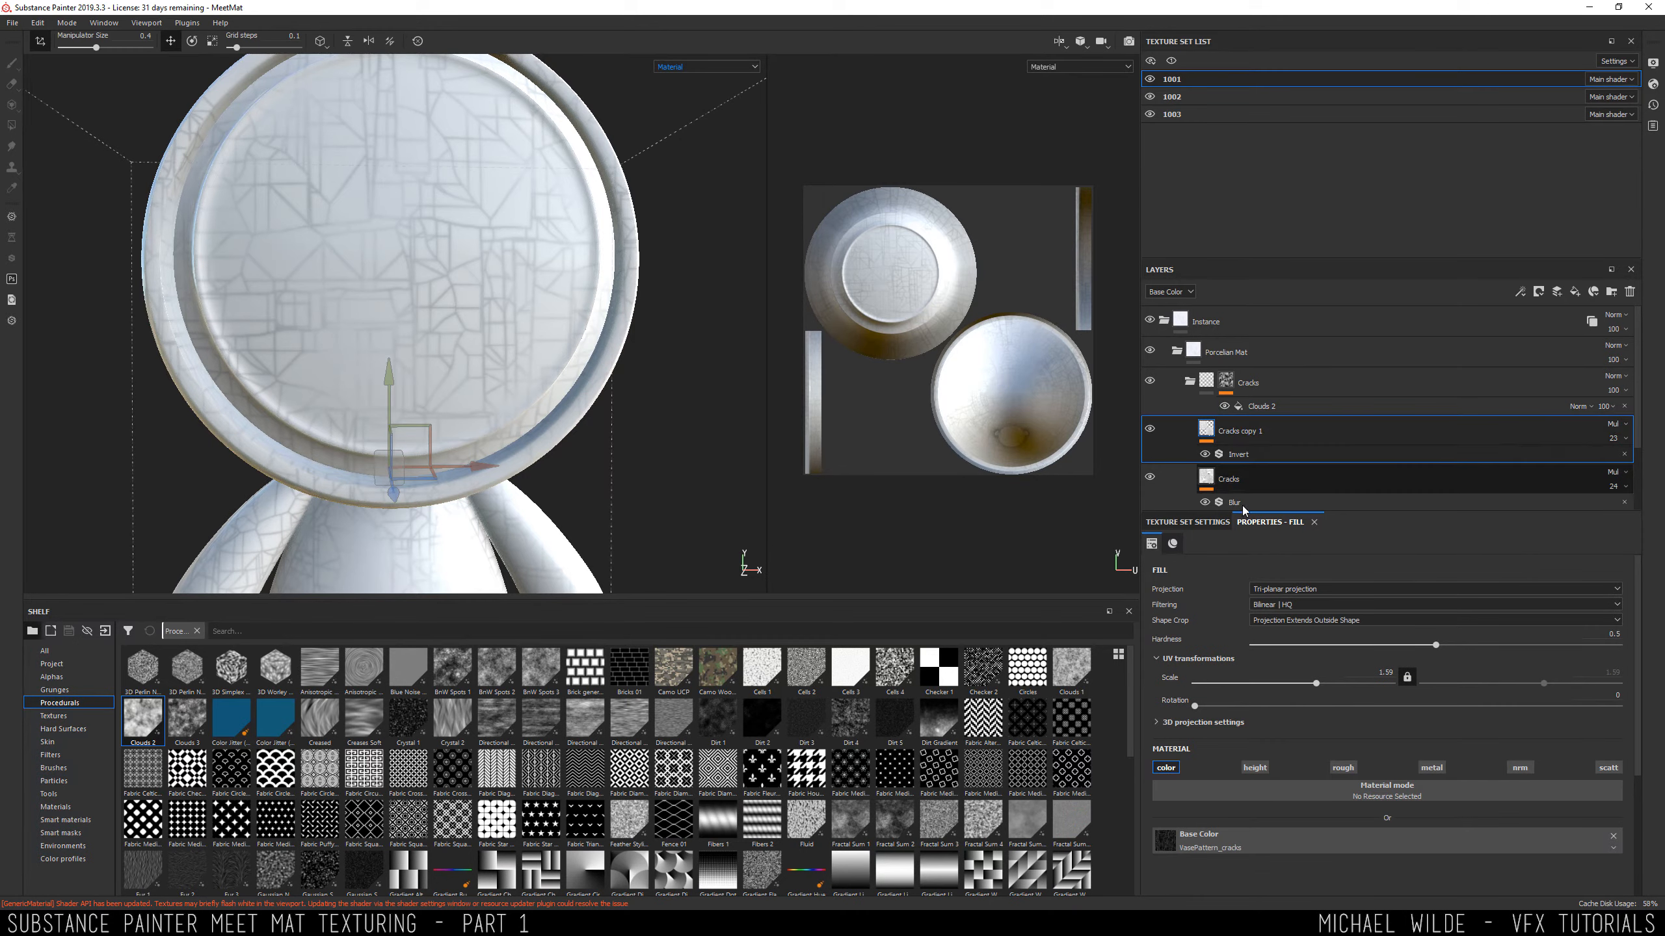
scroll(1258, 478, down, 2)
click(1249, 462)
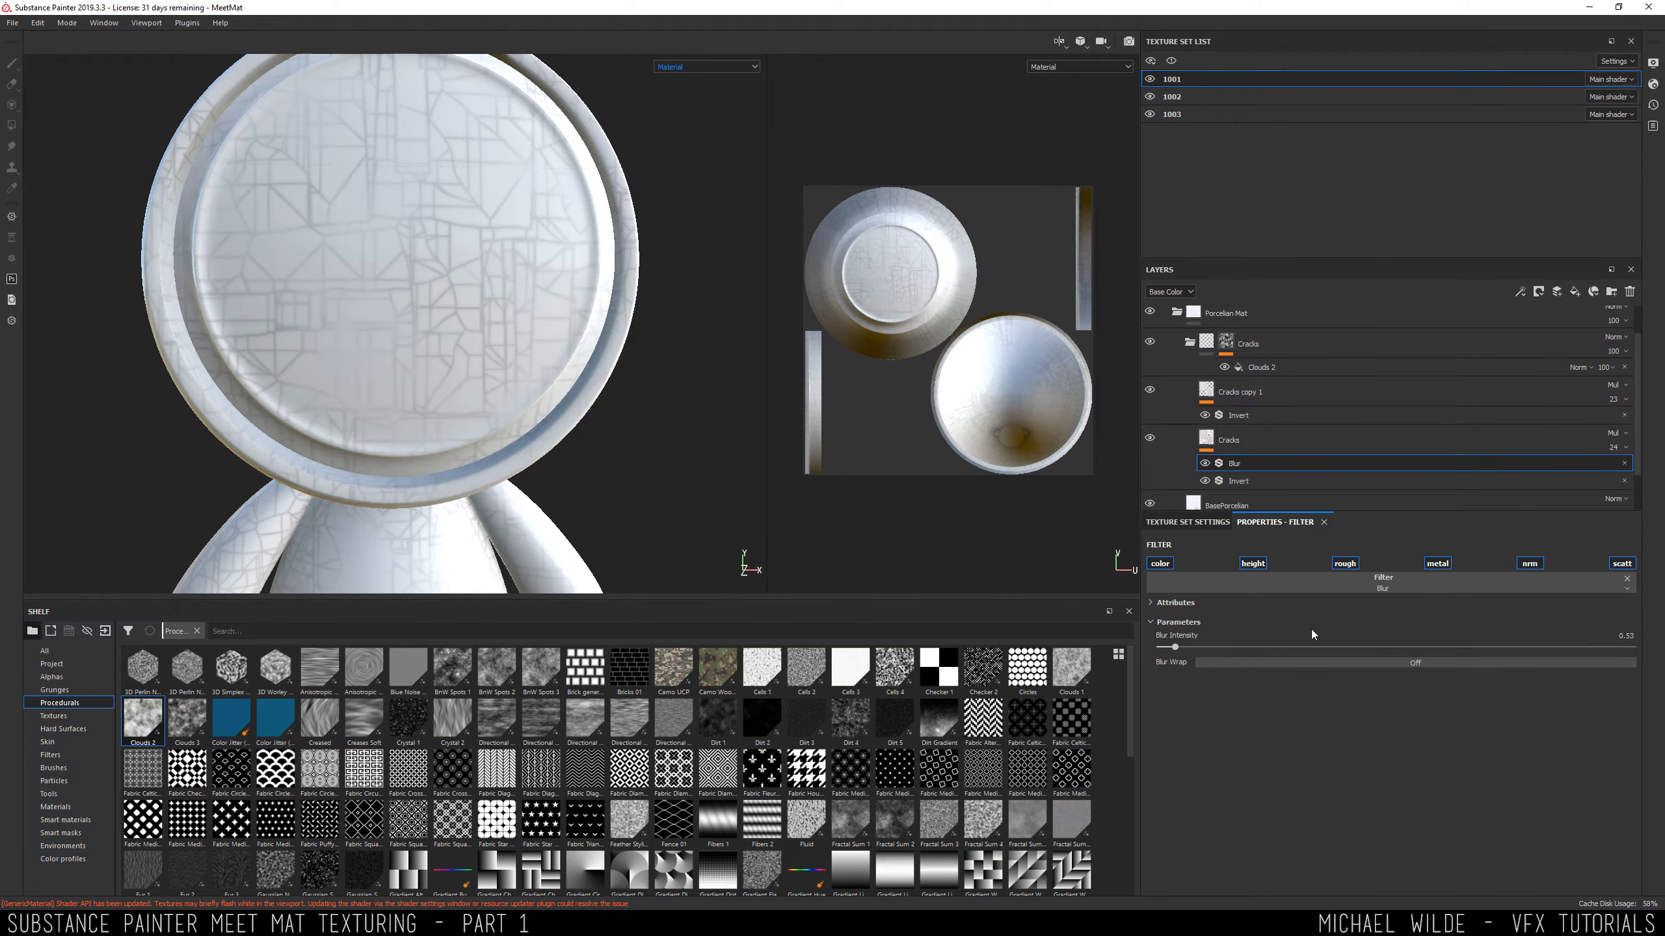
drag(1175, 648, 1241, 647)
drag(1191, 645, 1192, 645)
mouse_move(457, 299)
alt+mouse_down()
mouse_move(519, 303)
mouse_move(465, 298)
alt+mouse_up()
alt+right_drag(464, 298, 367, 315)
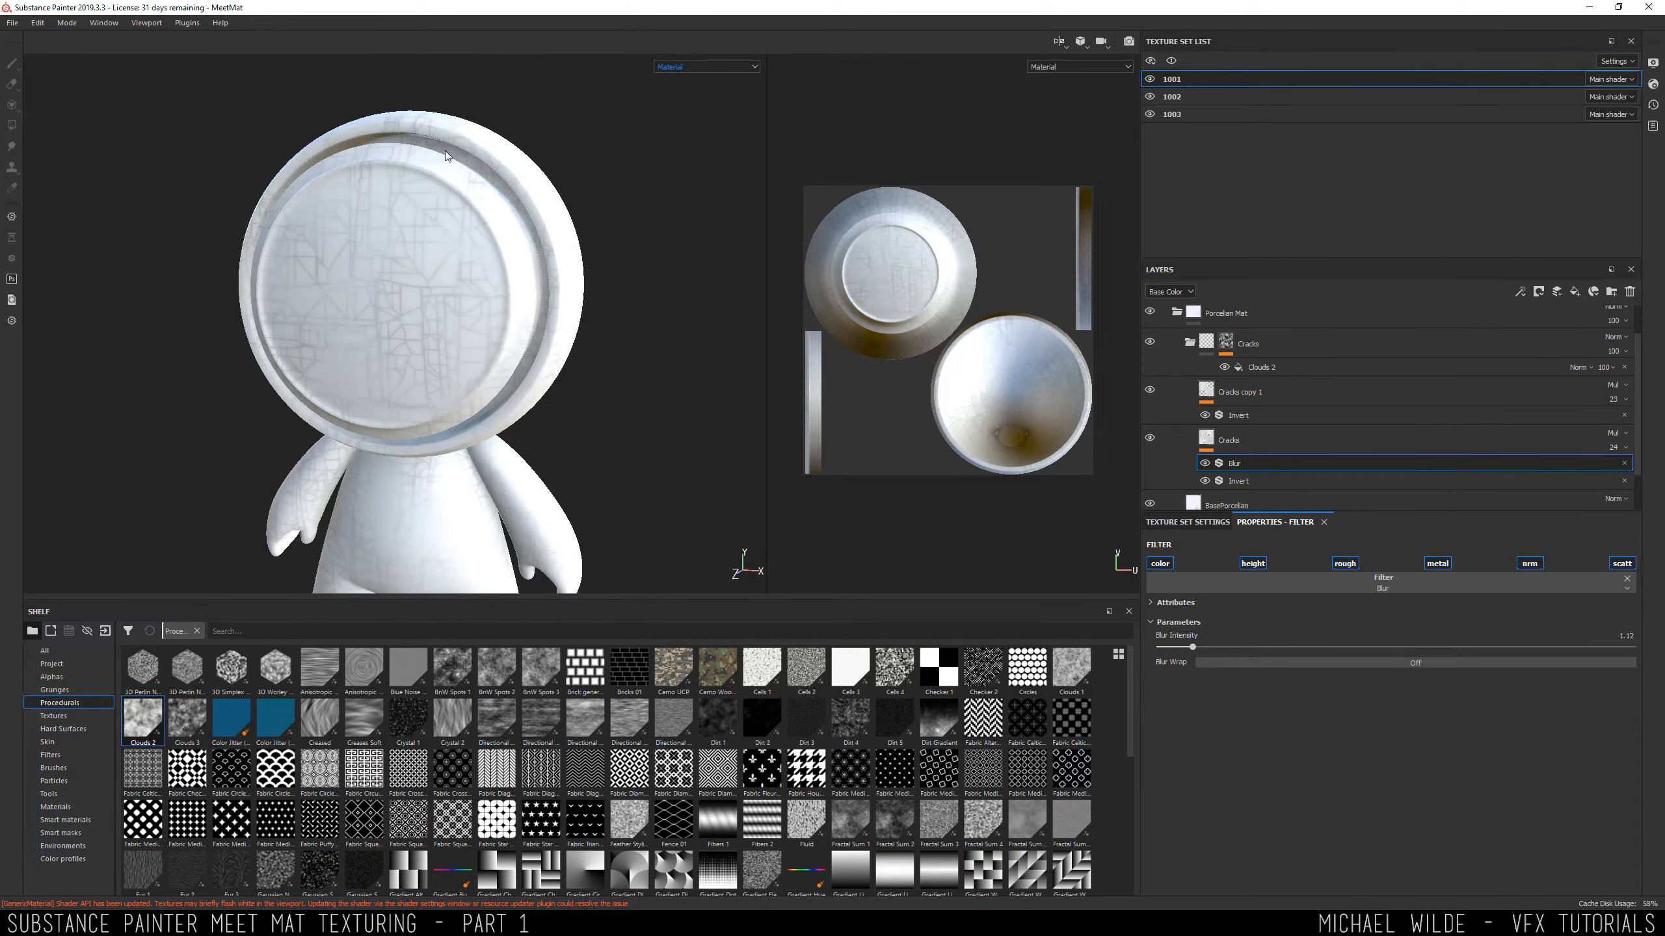
Set the Clouds 2 mask fill's balance to 0.4.
alt+middle_drag(518, 419, 532, 338)
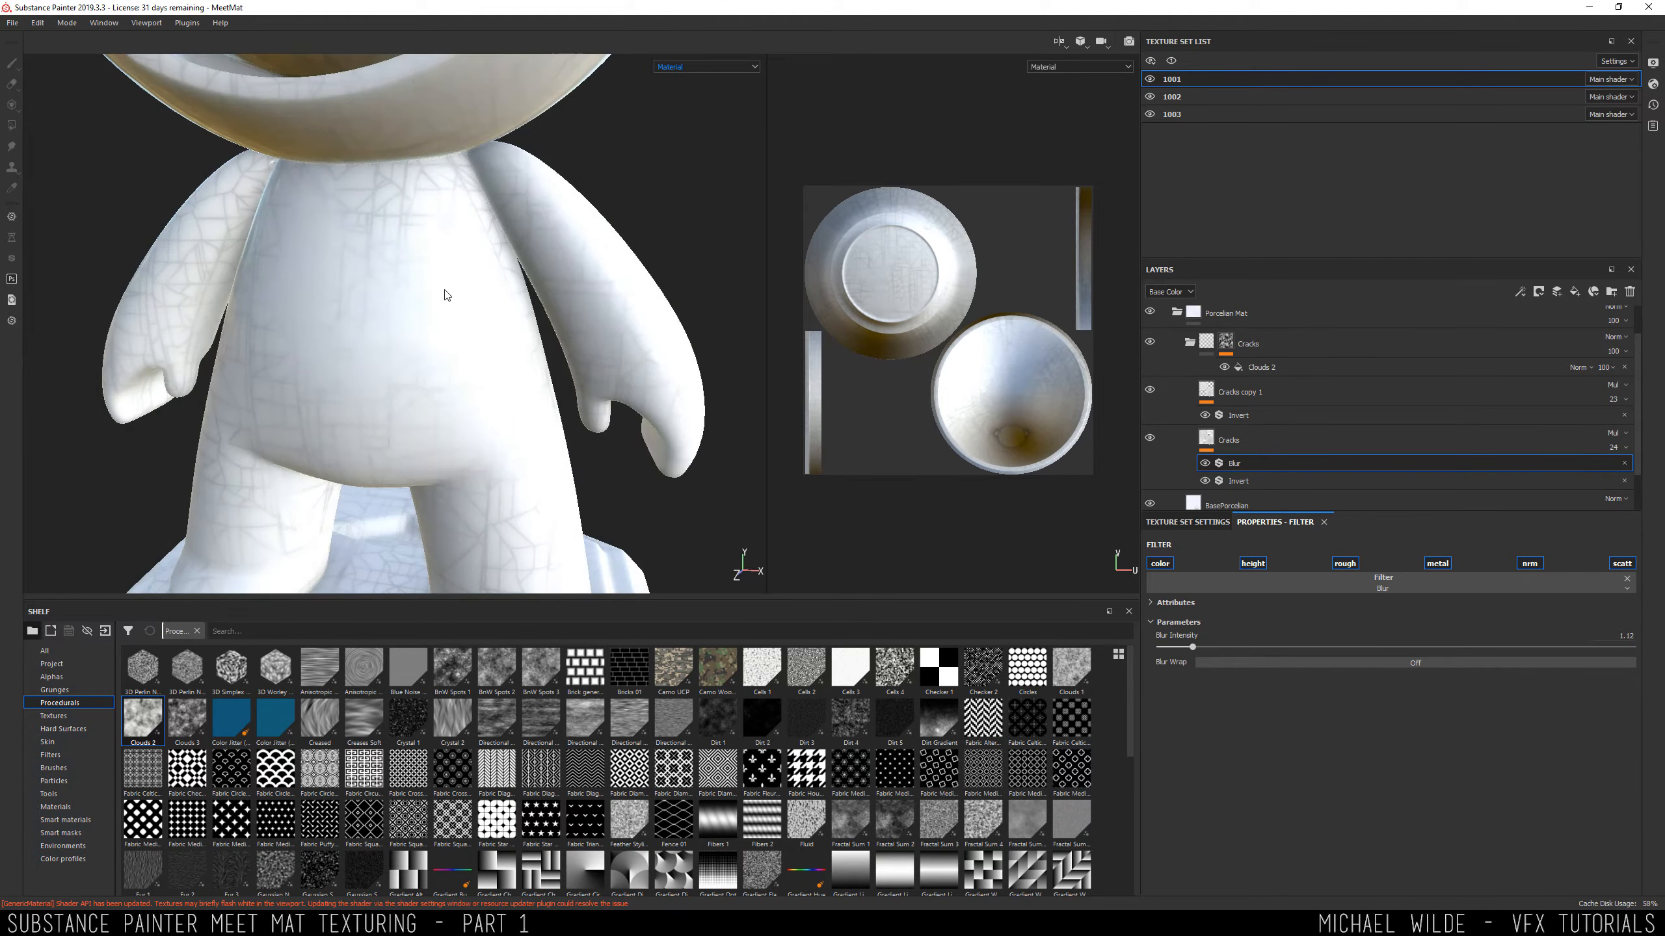
click(1348, 373)
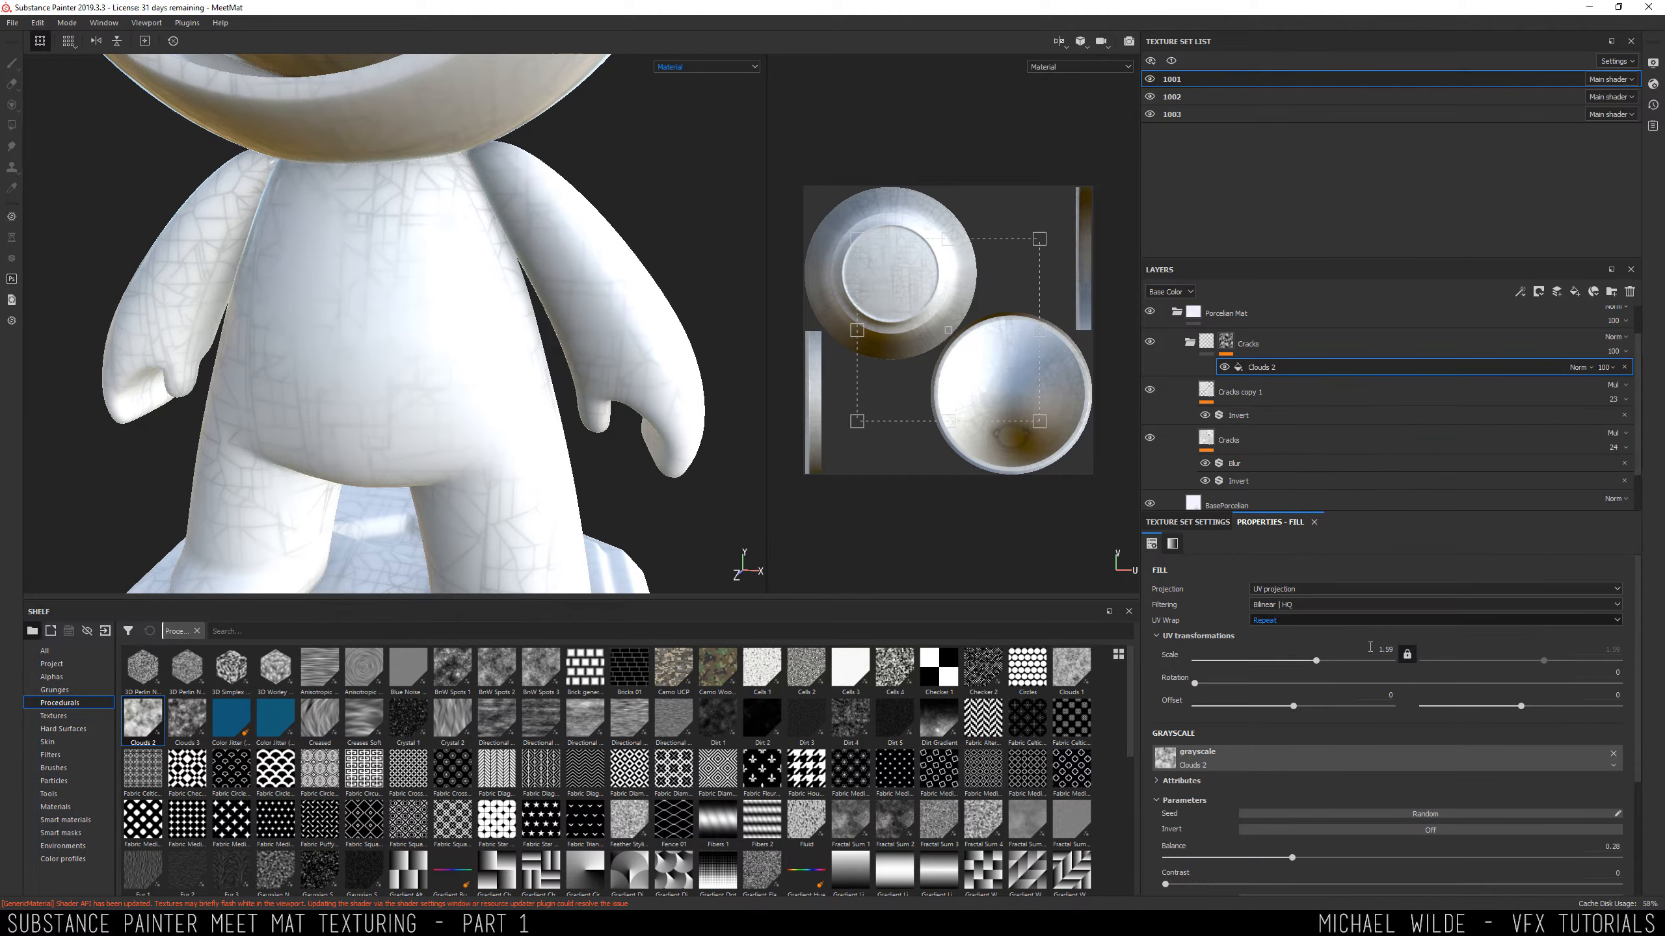
drag(1268, 862, 1340, 874)
Examine how the masked cracks spread over the character's body, arms and head from several angles.
mouse_move(514, 383)
alt+mouse_down()
mouse_move(559, 389)
mouse_move(540, 381)
alt+mouse_up()
alt+right_drag(257, 299, 249, 282)
alt+drag(249, 282, 320, 186)
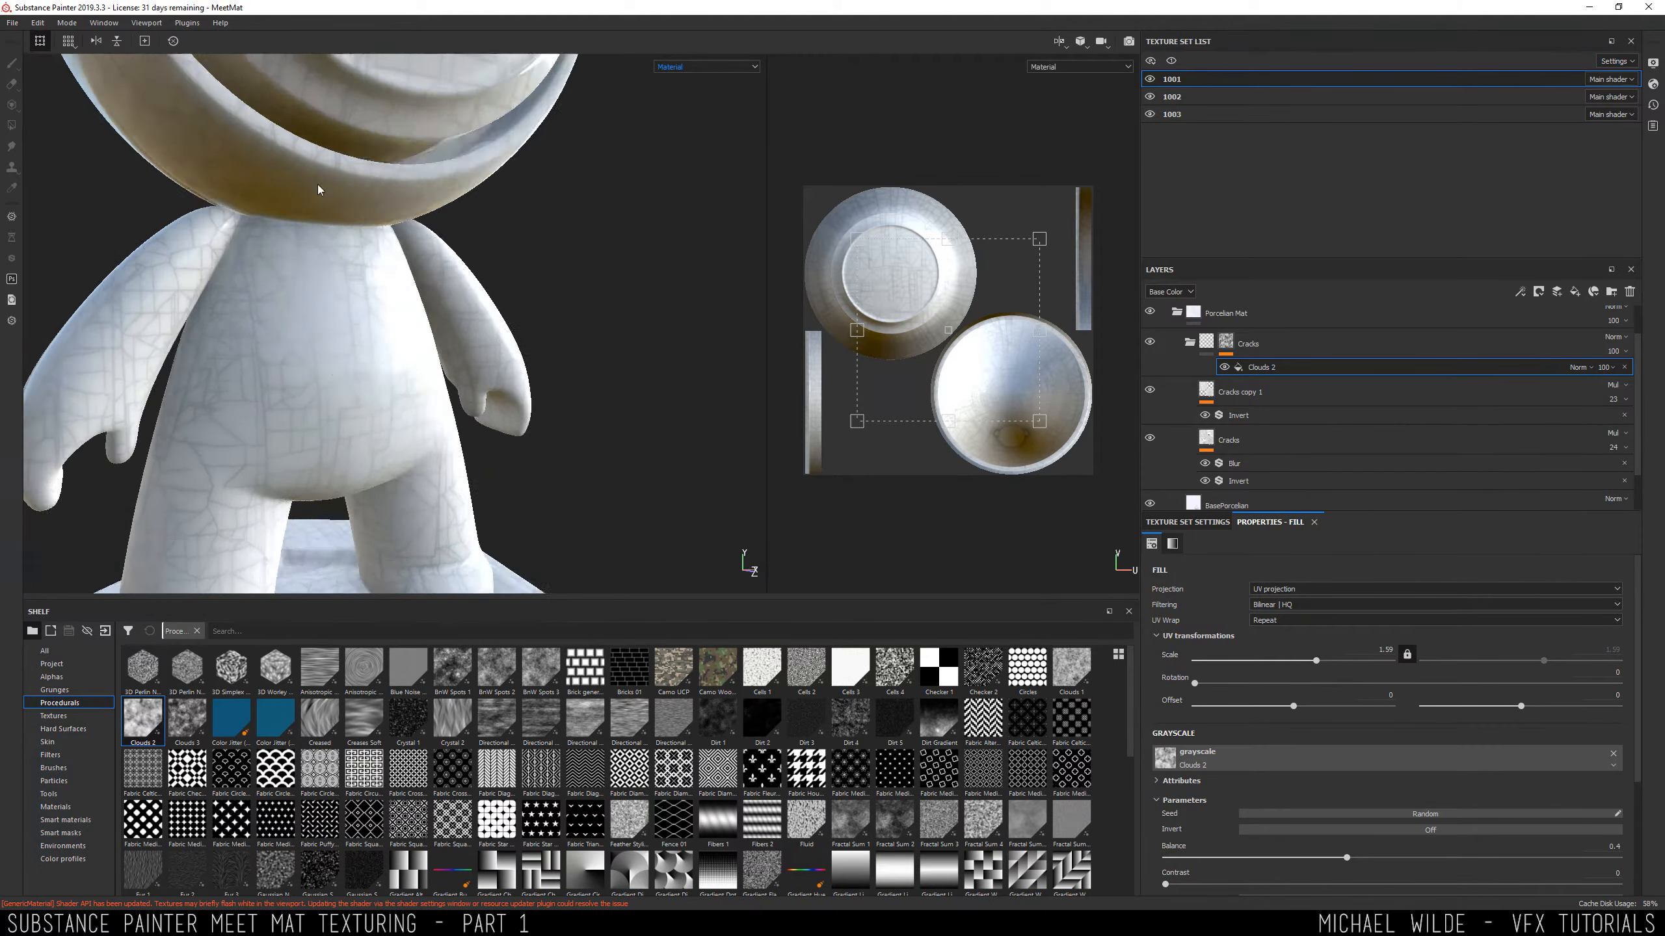
alt+middle_drag(320, 186, 341, 308)
alt+drag(341, 308, 459, 289)
alt+right_drag(459, 288, 391, 292)
alt+drag(392, 292, 587, 268)
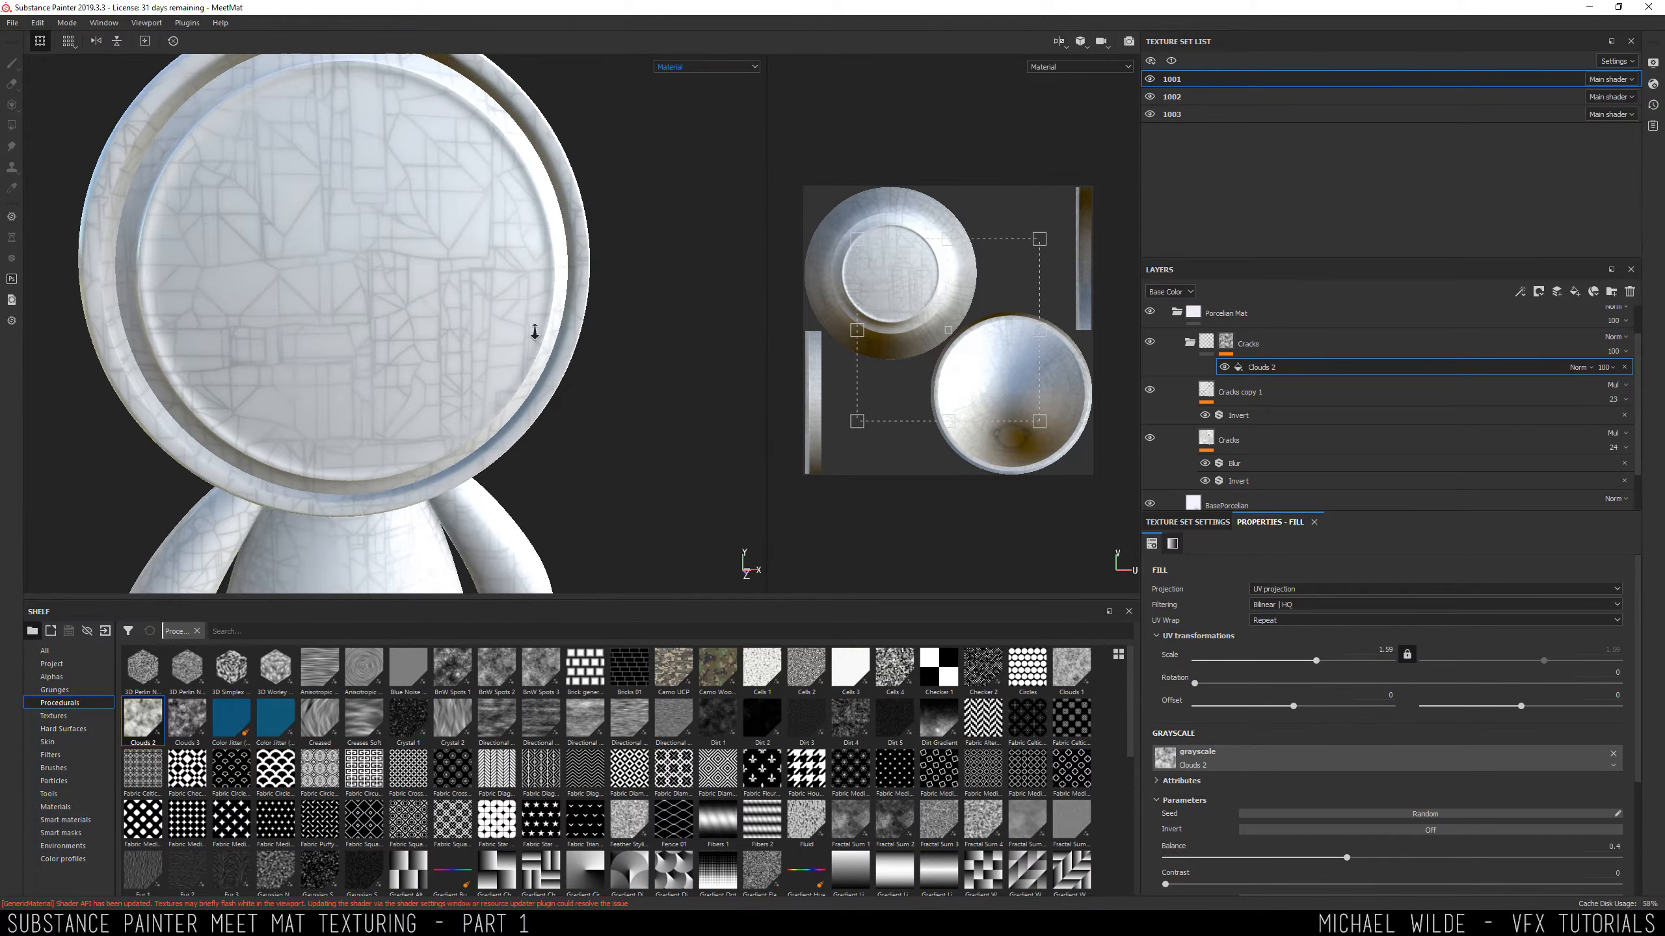
alt+right_drag(531, 332, 431, 264)
alt+drag(431, 264, 412, 266)
alt+drag(543, 312, 459, 329)
Add a fill above Clouds 2 in the Cracks folder's mask and set its grayscale to 1.
click(1244, 367)
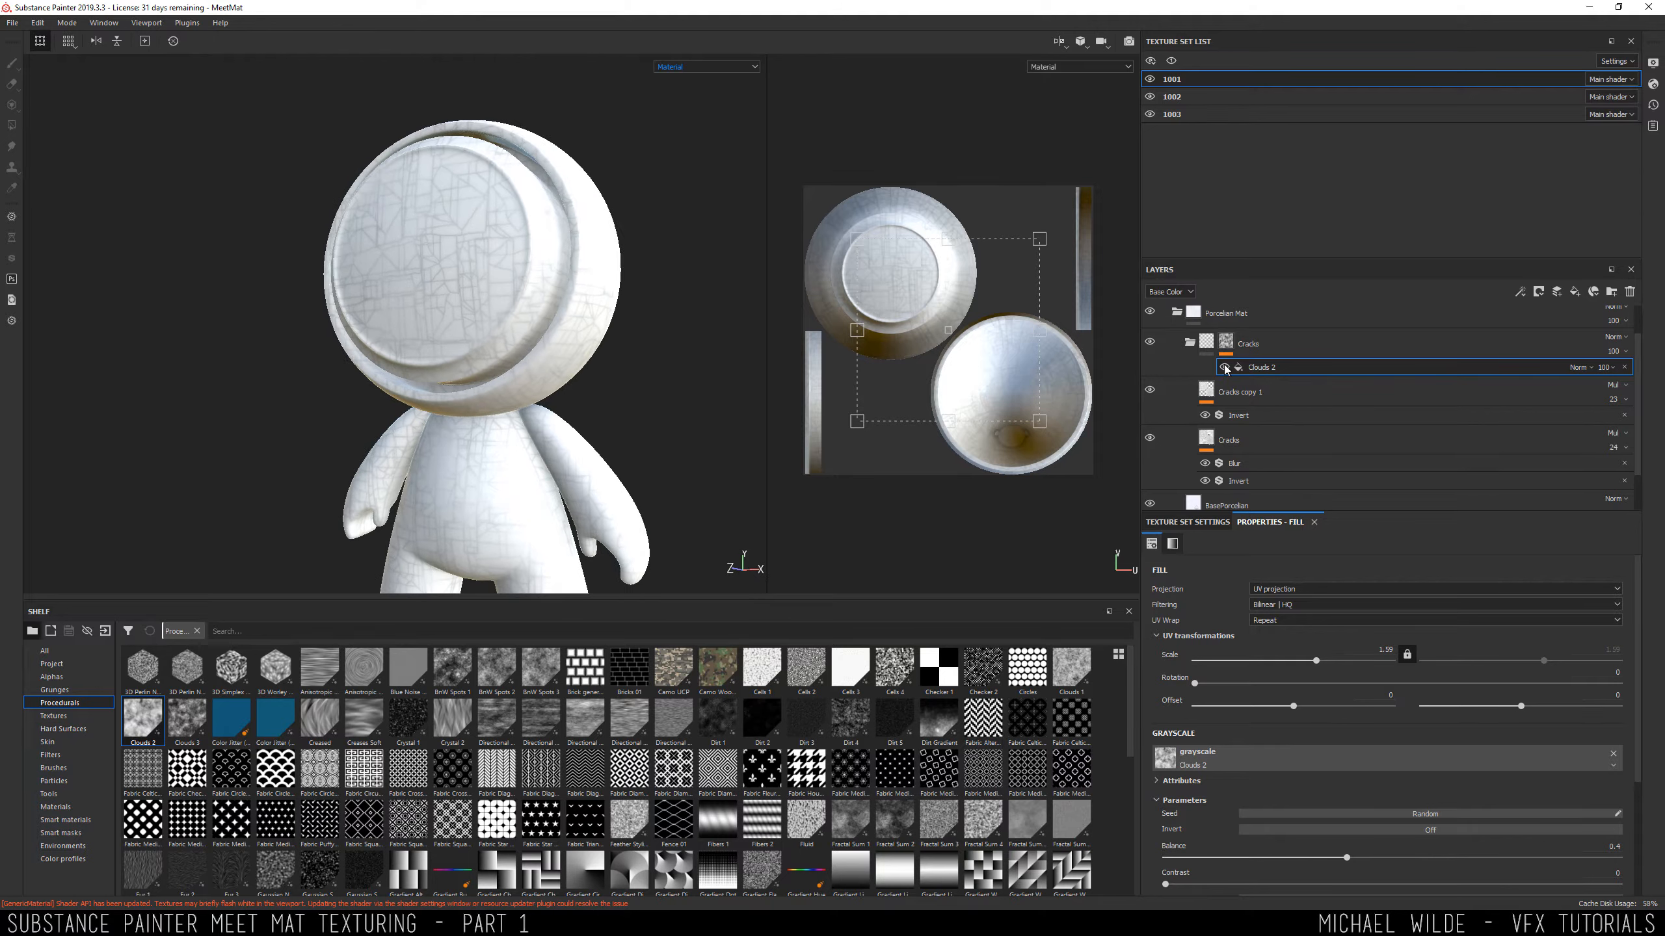
right_click(1300, 372)
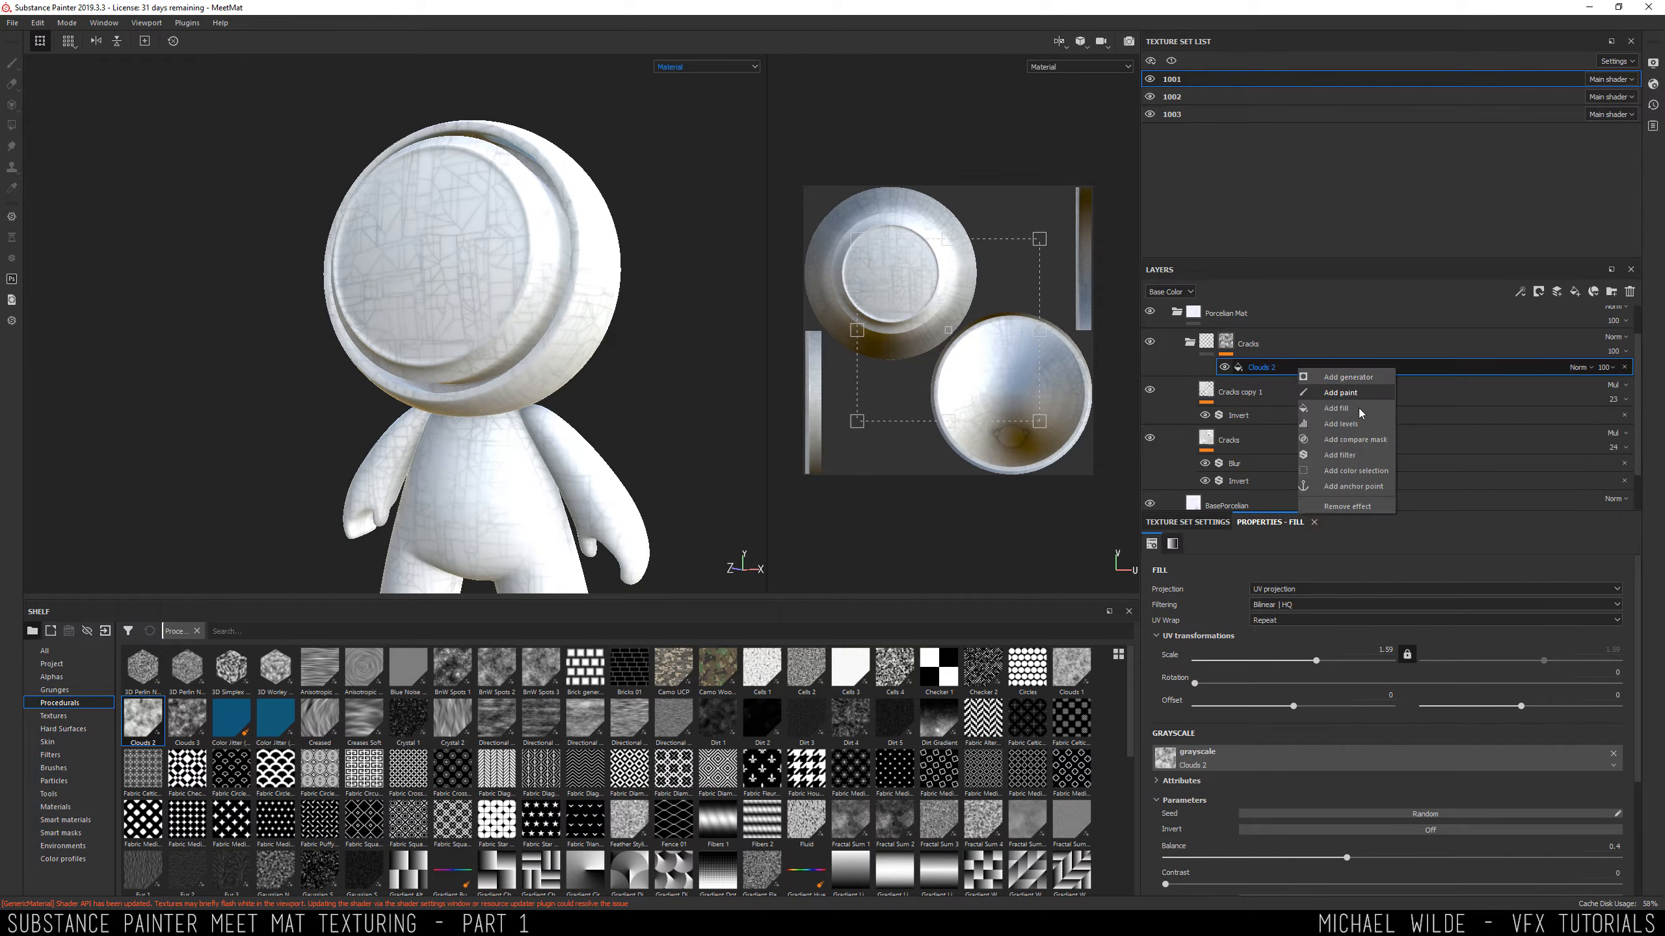
click(1353, 419)
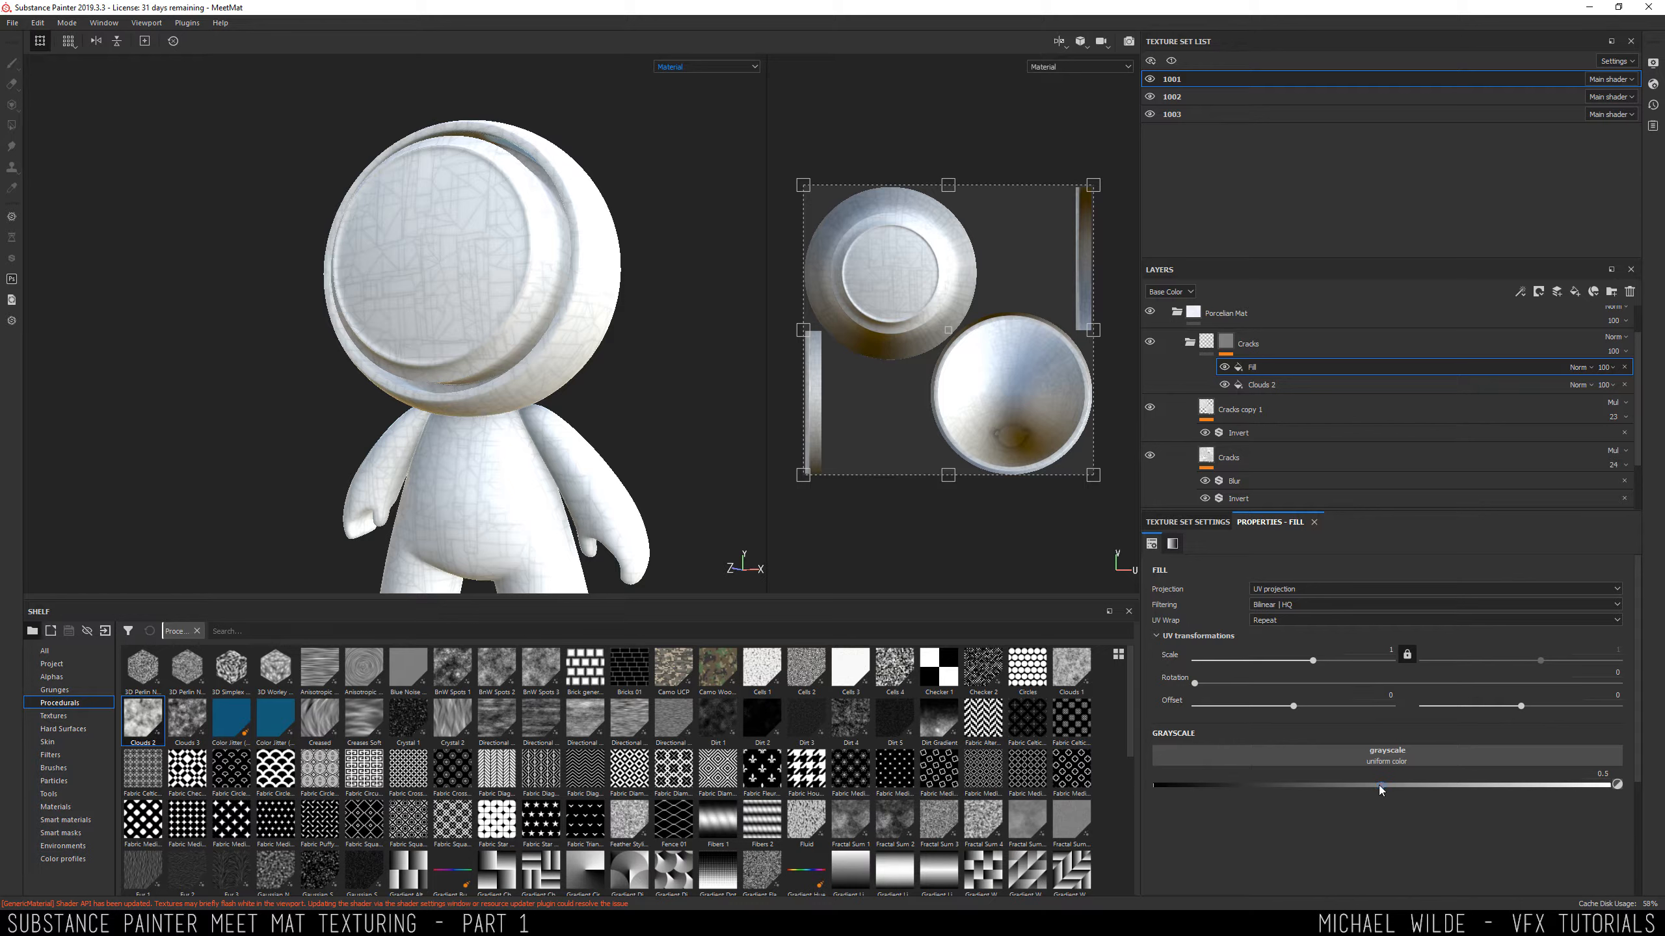
drag(1380, 785, 1607, 786)
Toggle the white mask fill's visibility to compare cracks with and without the Clouds 2 mask, and remove that fill.
click(1227, 368)
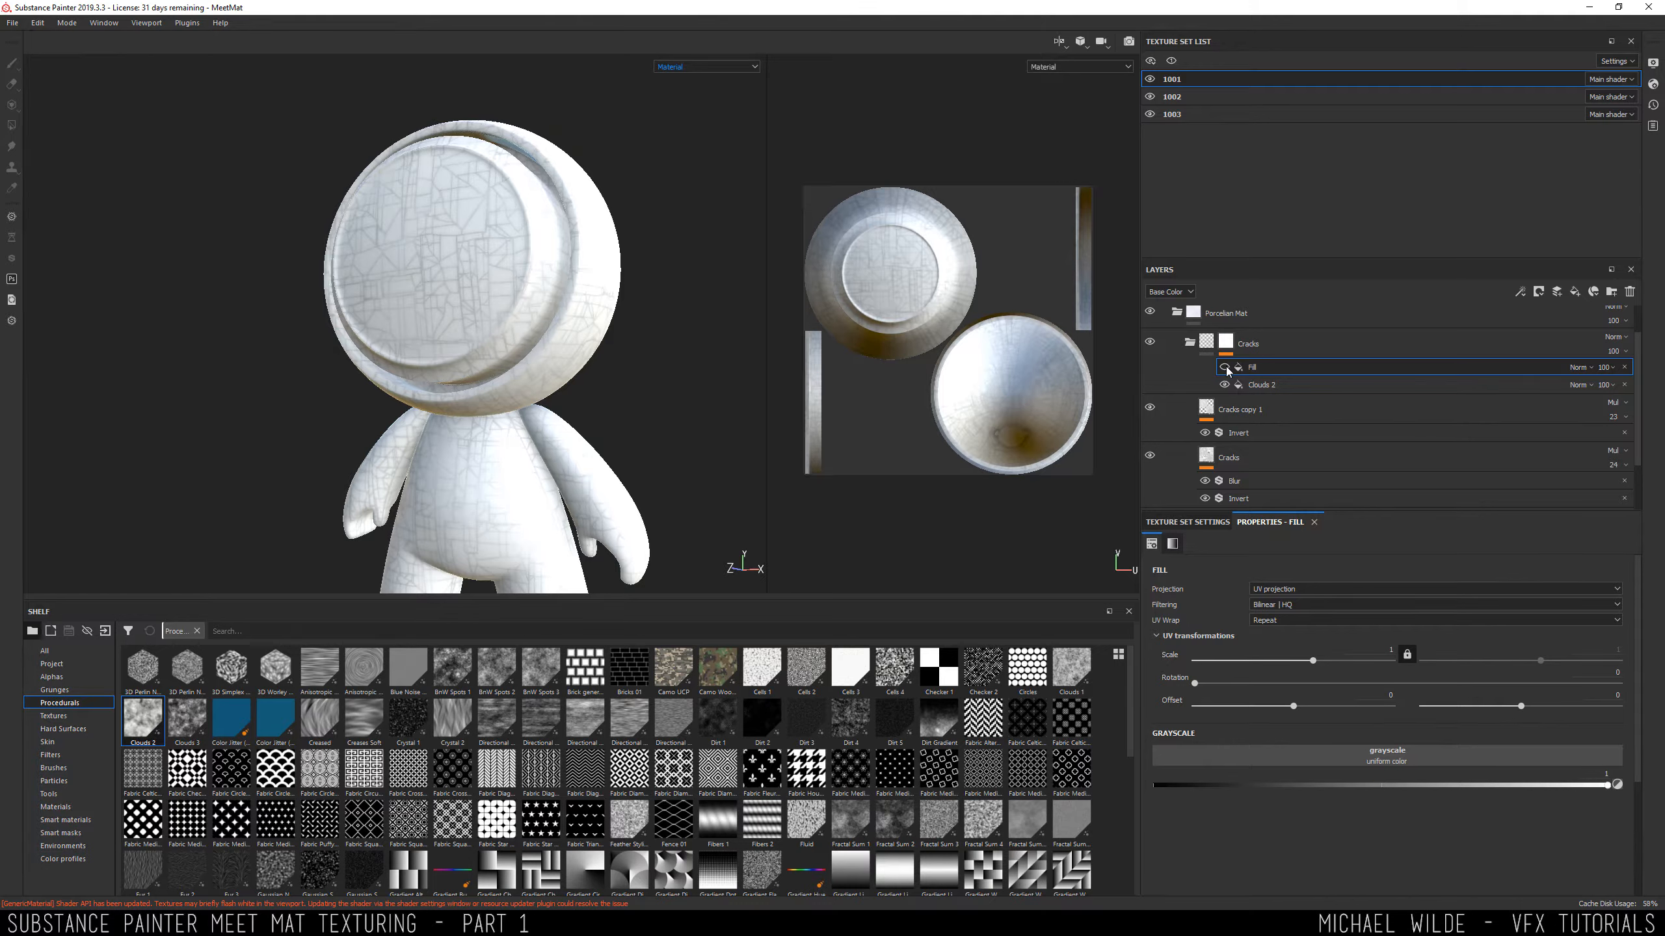
click(1226, 368)
click(1226, 367)
click(1226, 367)
click(1226, 367)
click(1227, 367)
click(1226, 367)
click(1227, 367)
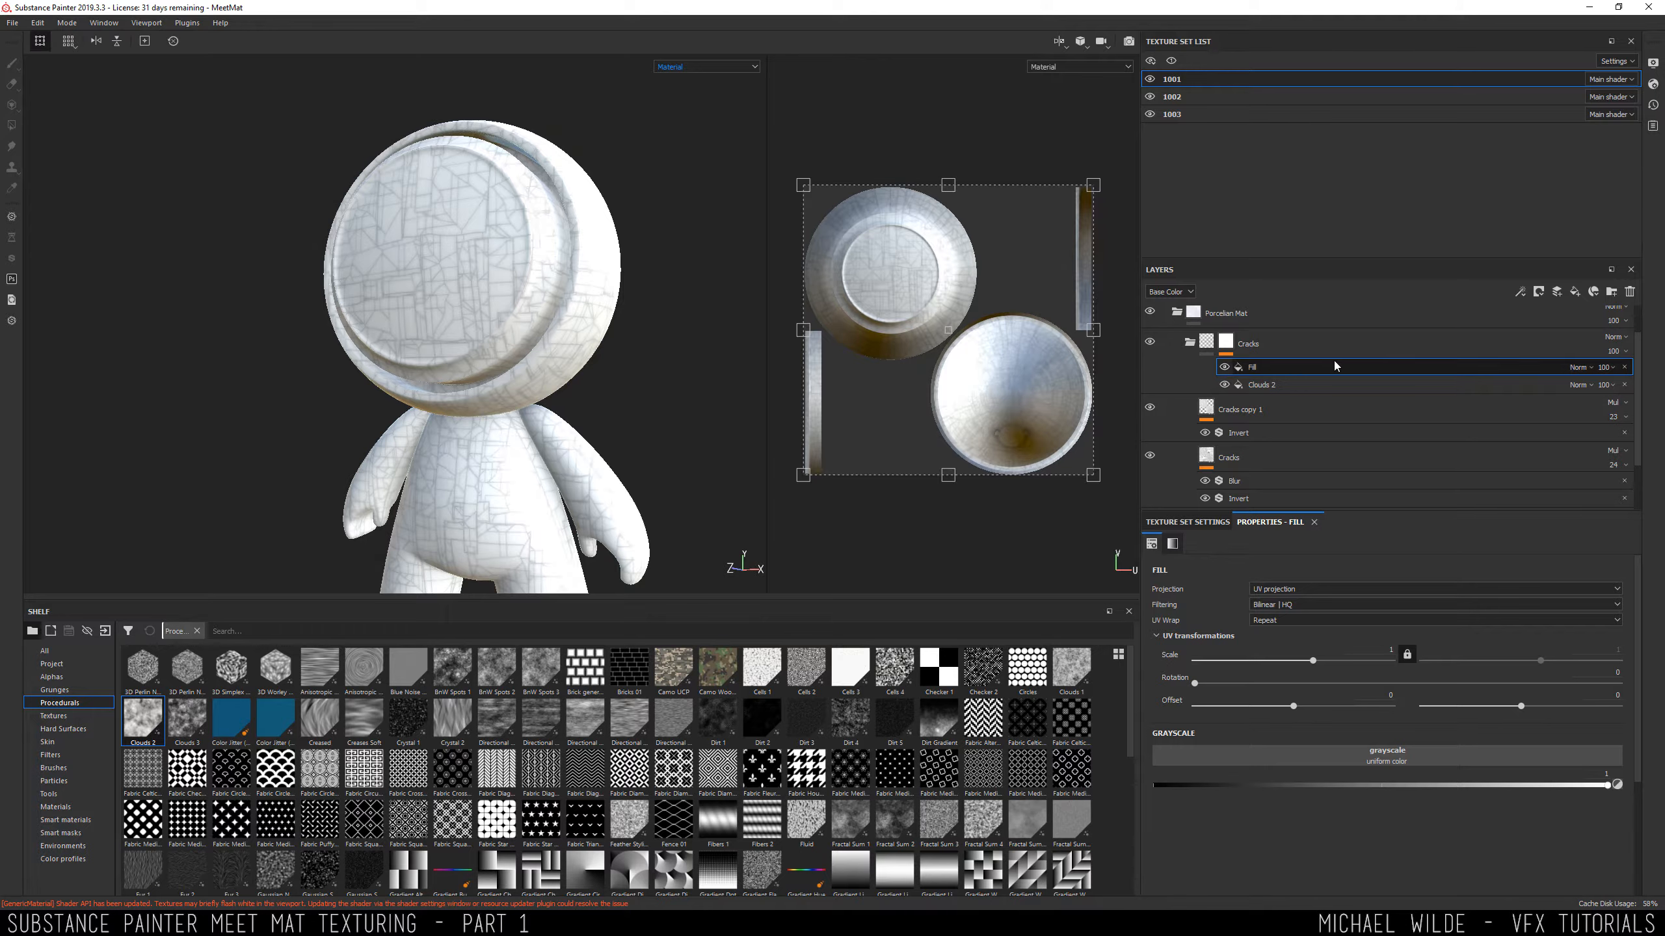
click(1626, 368)
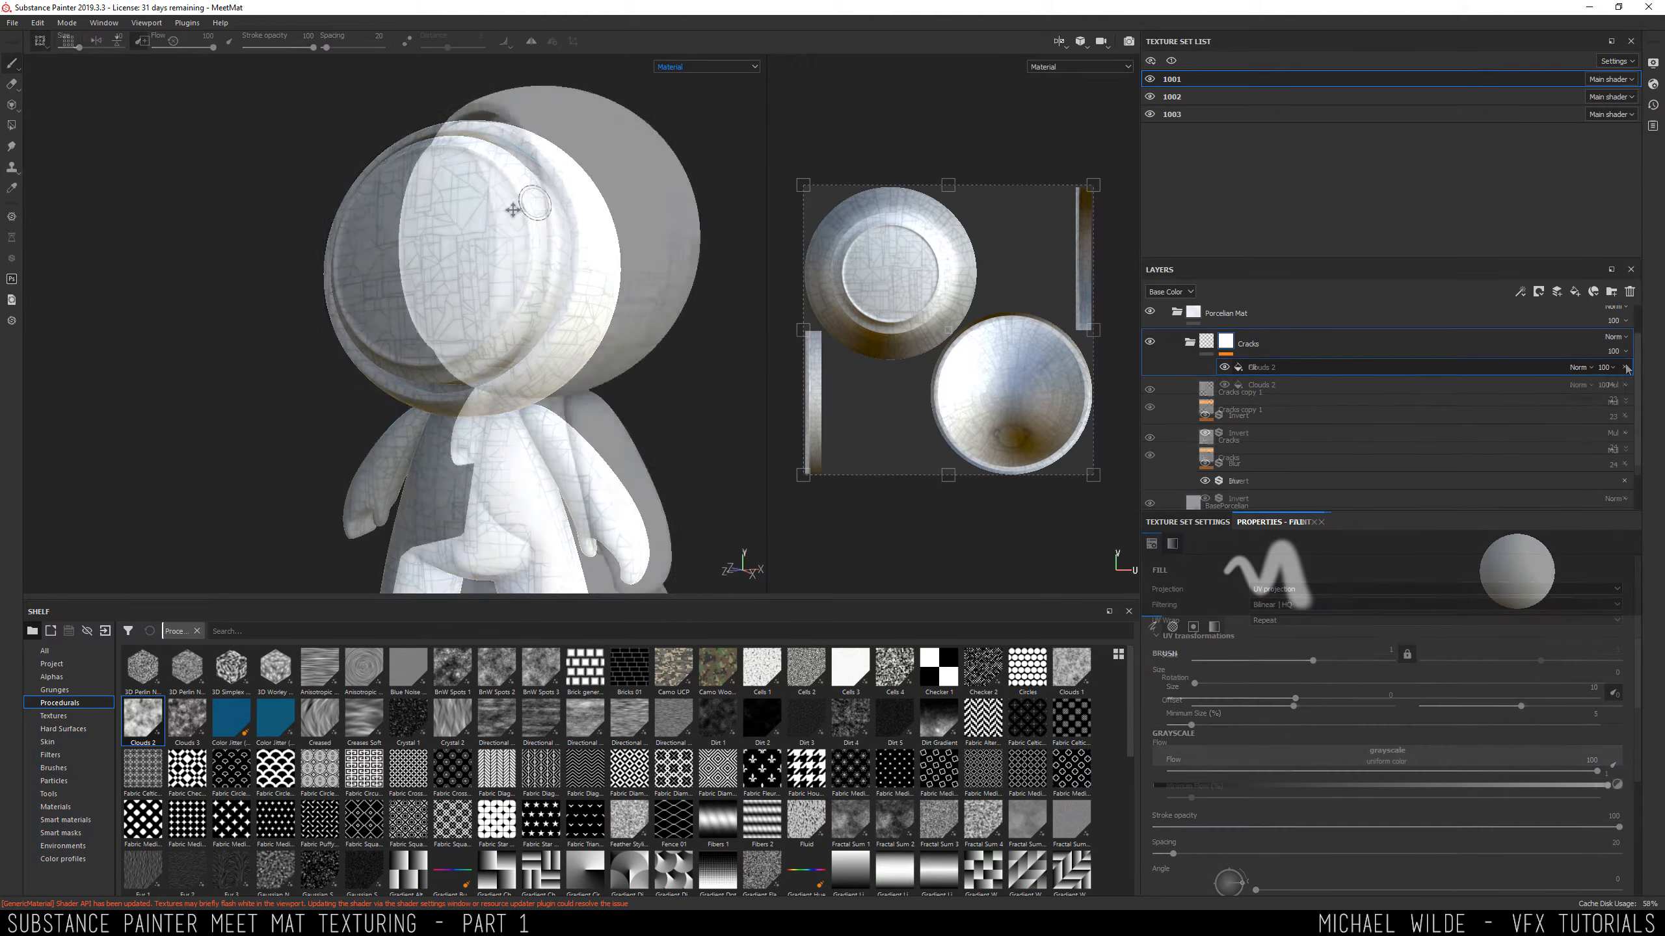
Inspect the cracks on the head and compare them with the cracked porcelain vase photo in the browser.
mouse_move(452, 262)
alt+mouse_down()
mouse_move(565, 269)
mouse_move(689, 232)
mouse_move(412, 237)
alt+mouse_up()
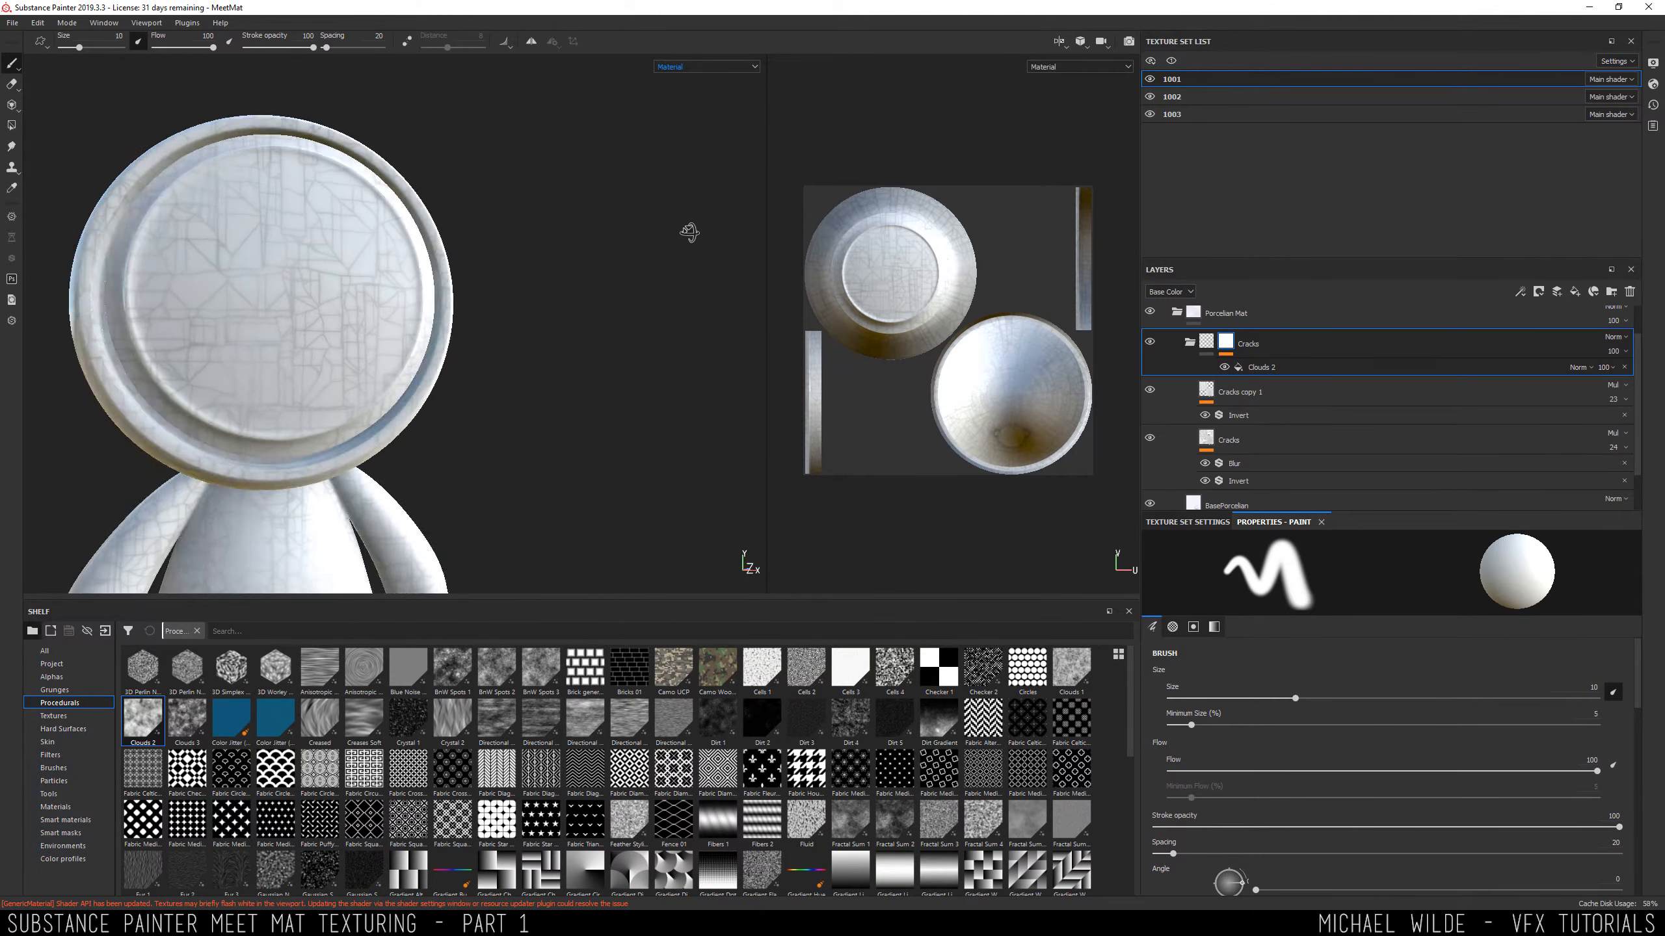
alt+middle_drag(411, 237, 517, 289)
alt+right_drag(517, 289, 668, 398)
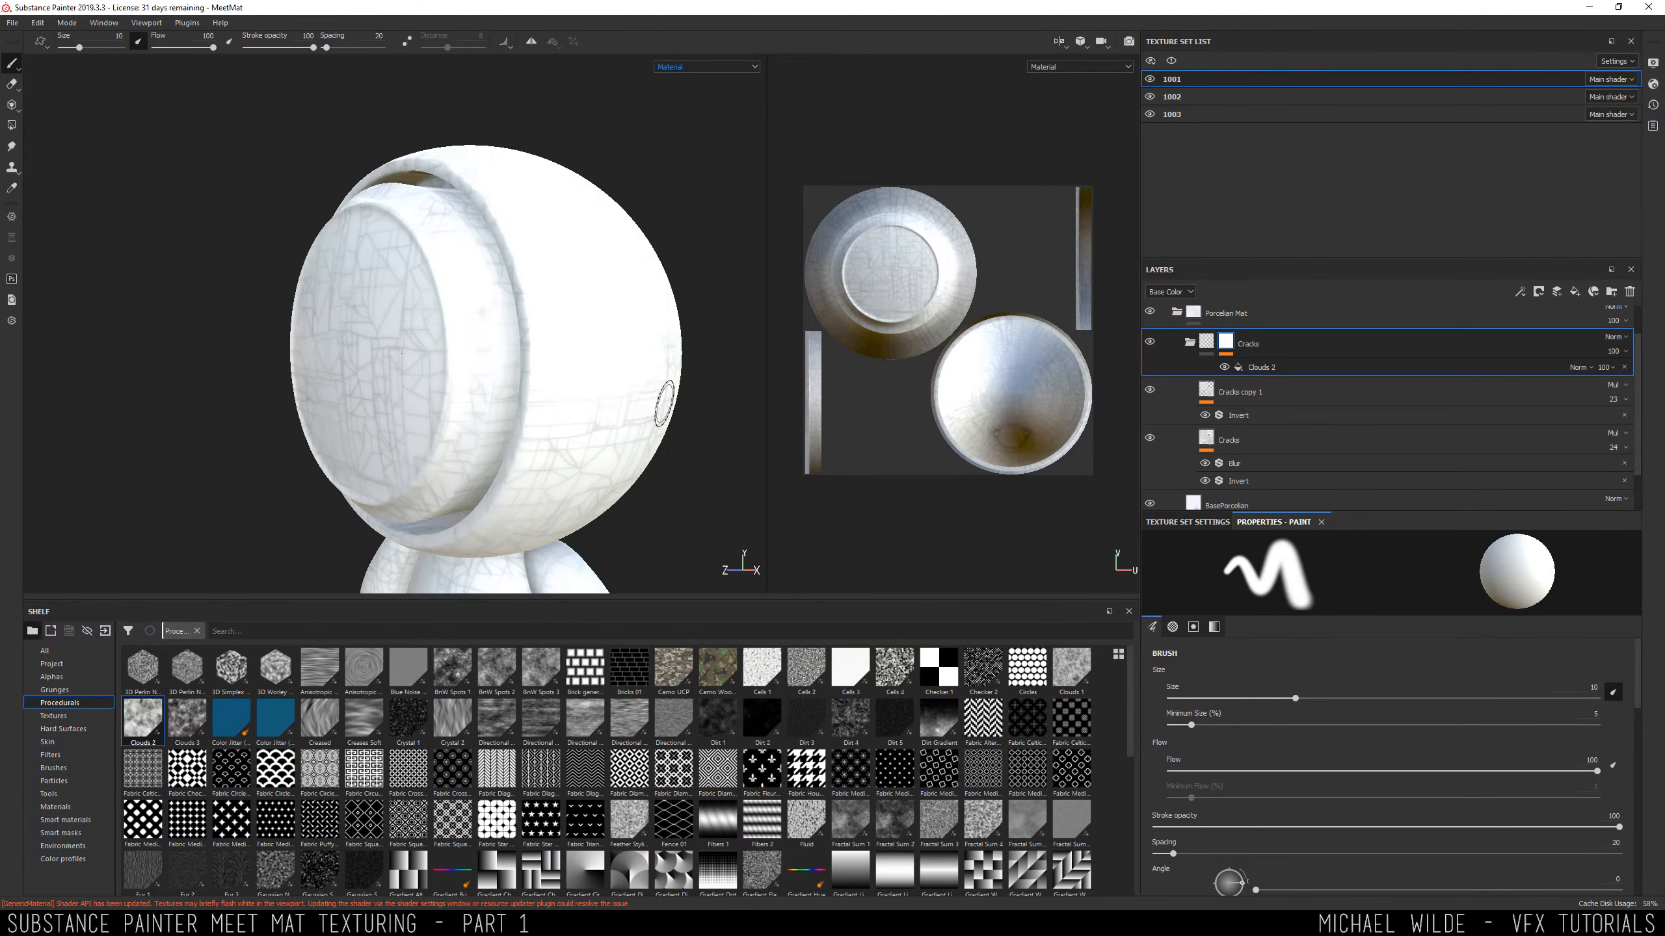
alt+drag(393, 407, 414, 245)
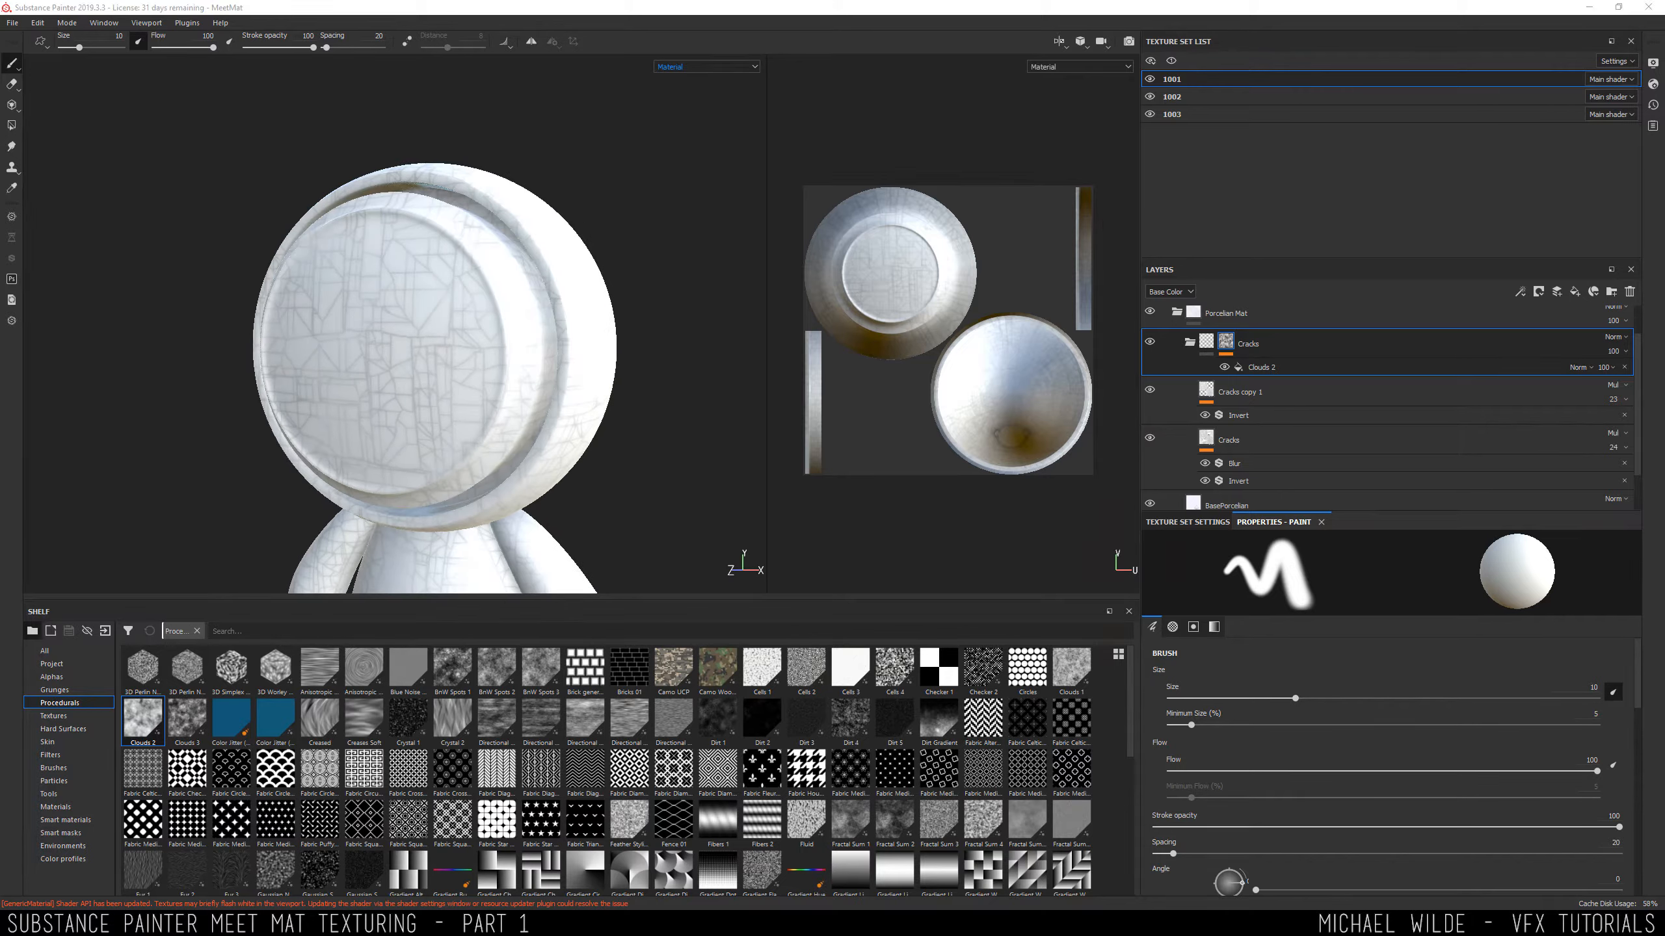
key(alt+Tab)
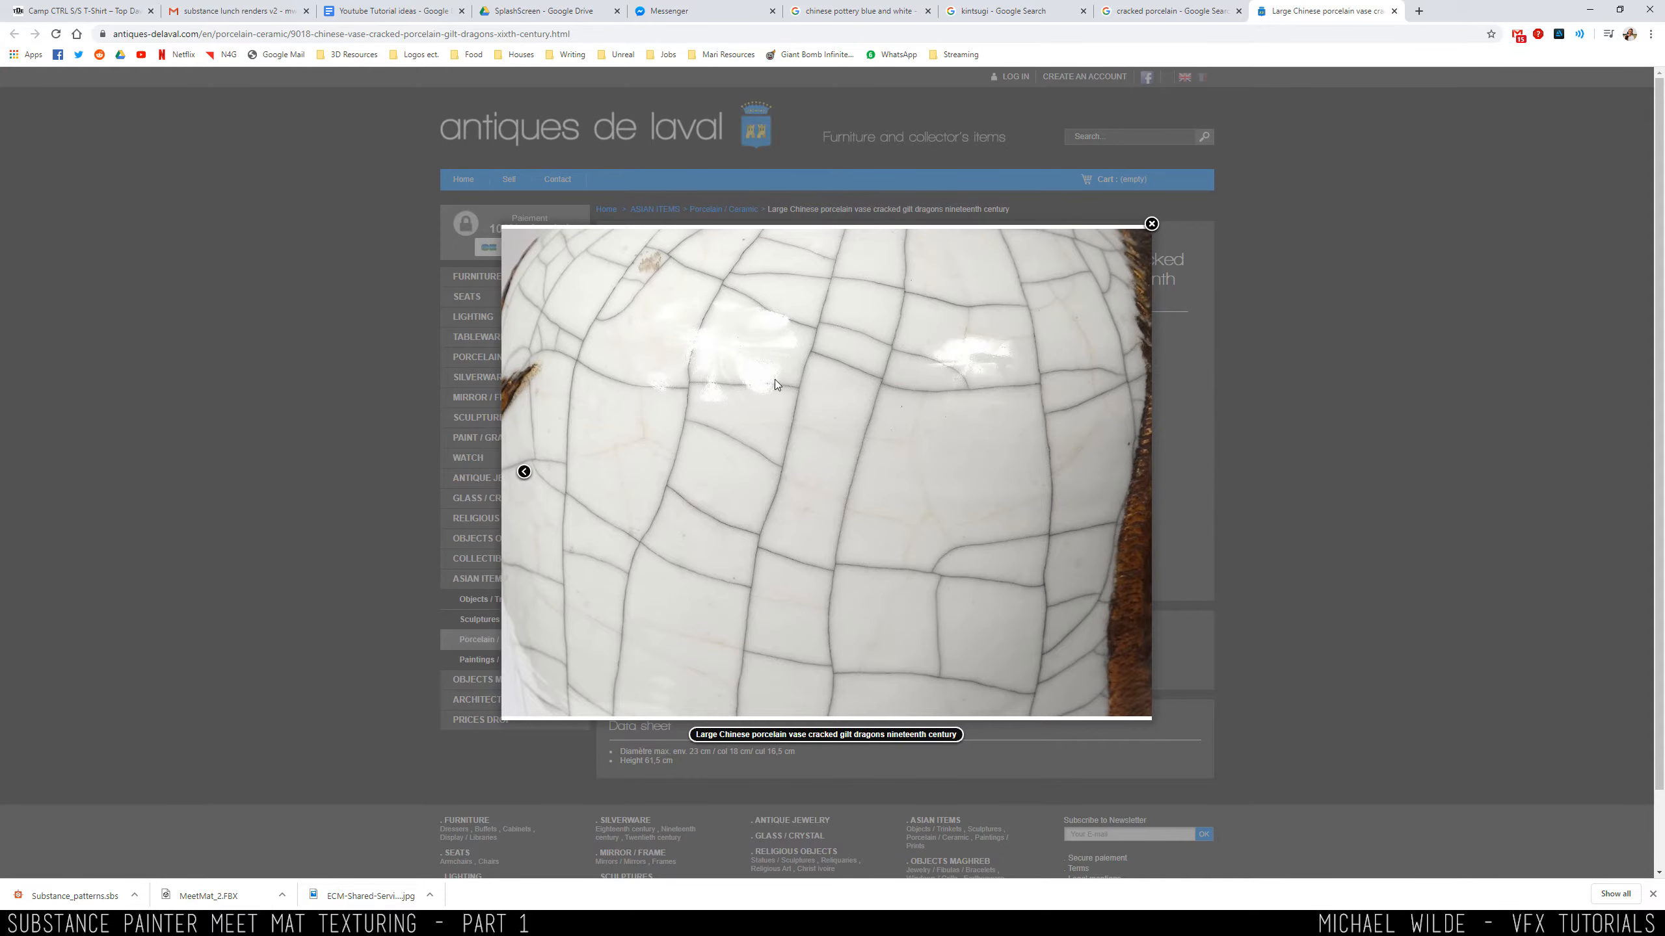
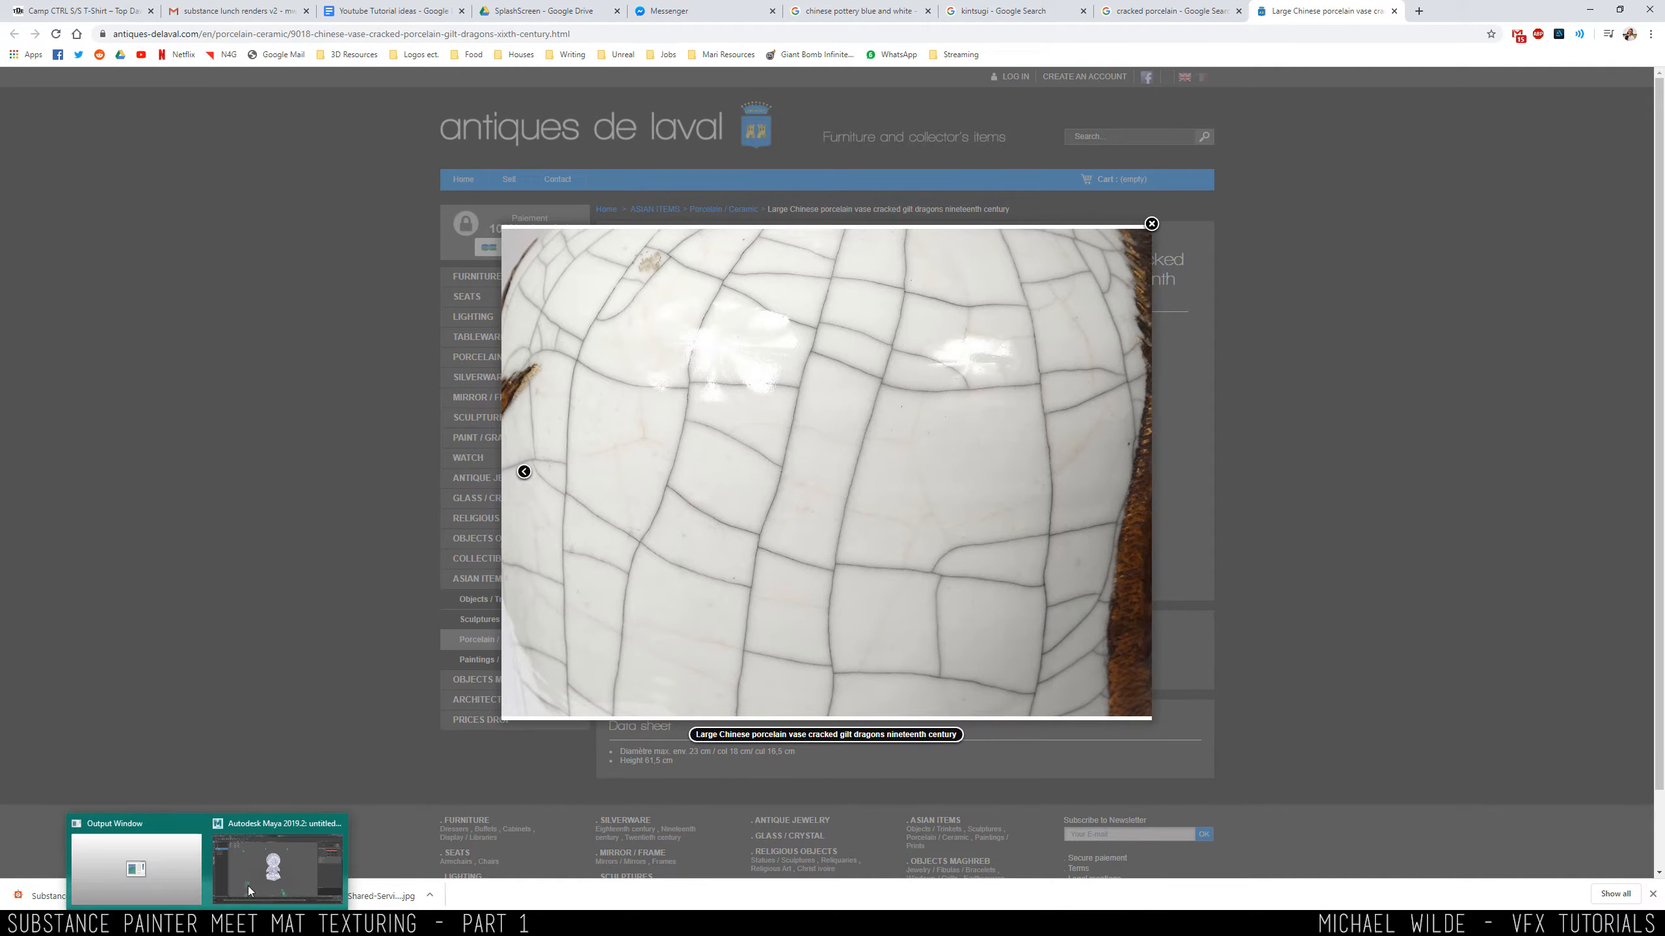
click(241, 859)
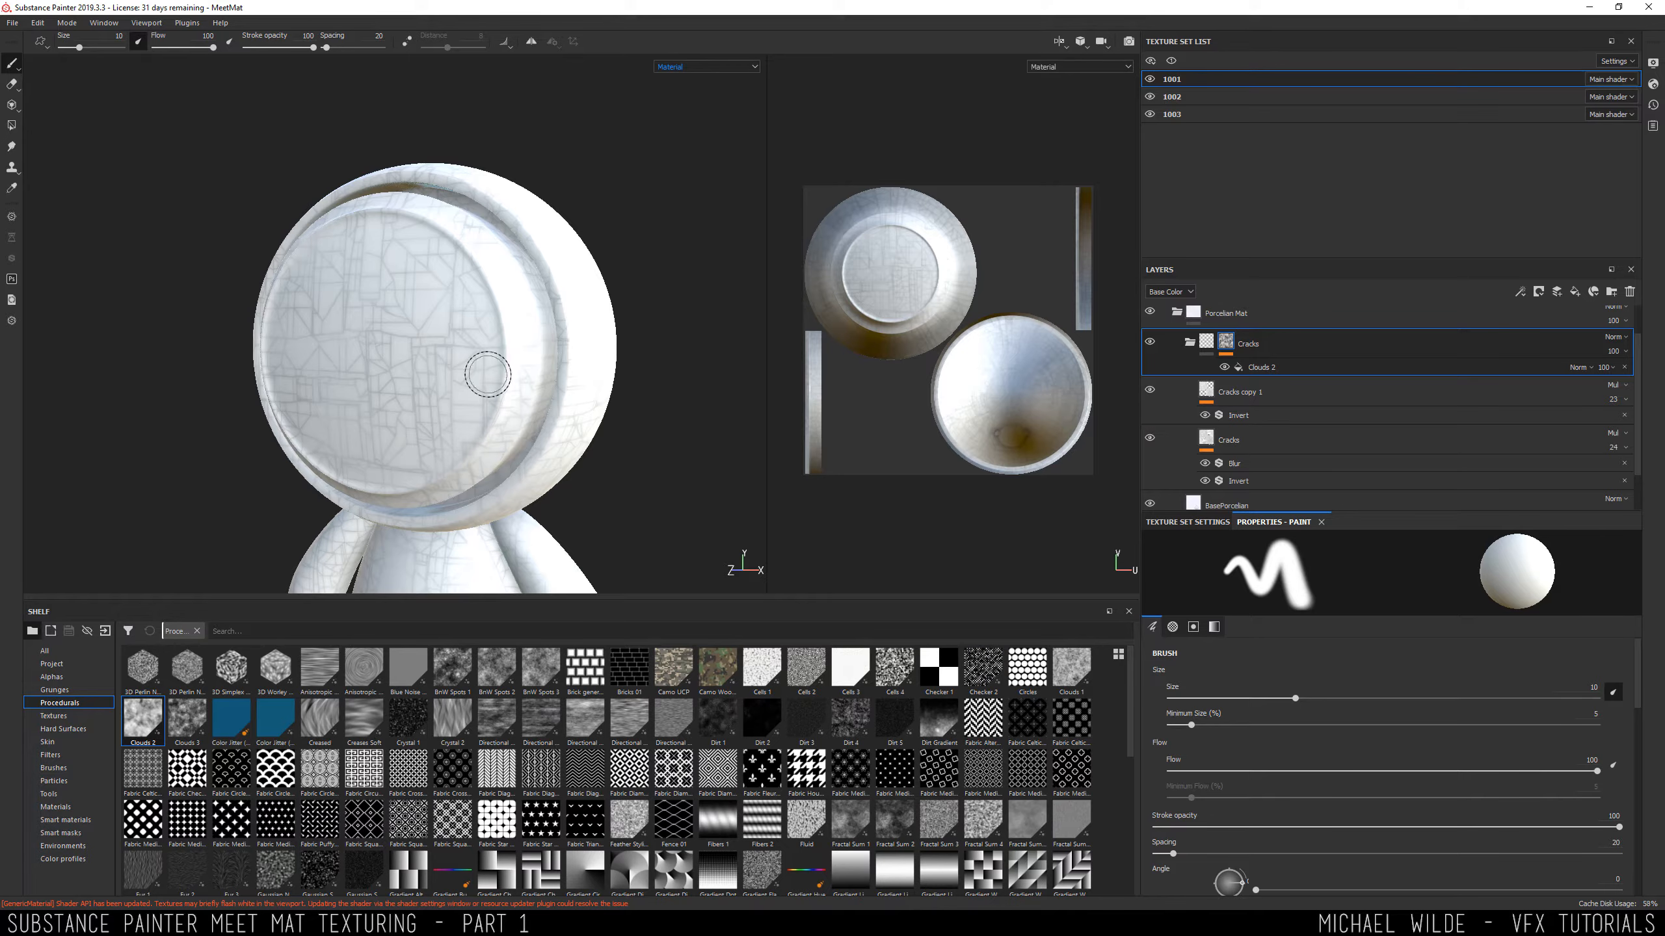
mouse_move(483, 372)
alt+mouse_down()
mouse_move(434, 316)
mouse_move(472, 302)
mouse_move(654, 320)
mouse_move(430, 292)
mouse_move(464, 297)
mouse_move(417, 267)
mouse_move(466, 282)
alt+mouse_up()
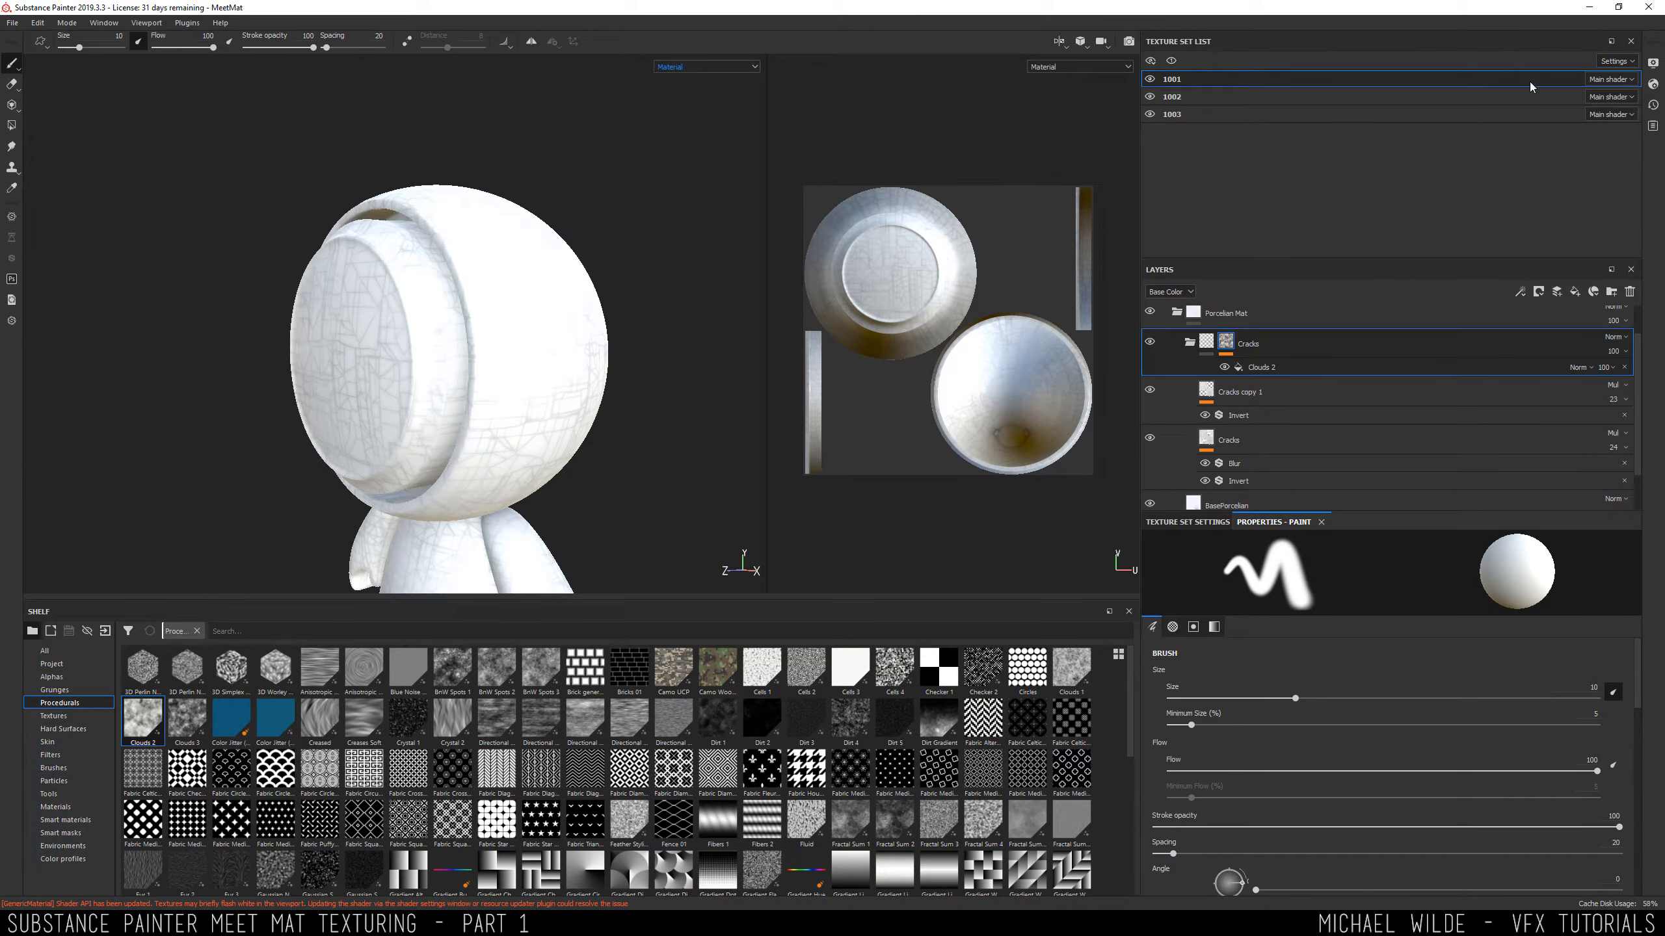
Open the widened display settings, try a lower environment exposure, restore it to 0 and set the environment rotation to 181.
click(1653, 63)
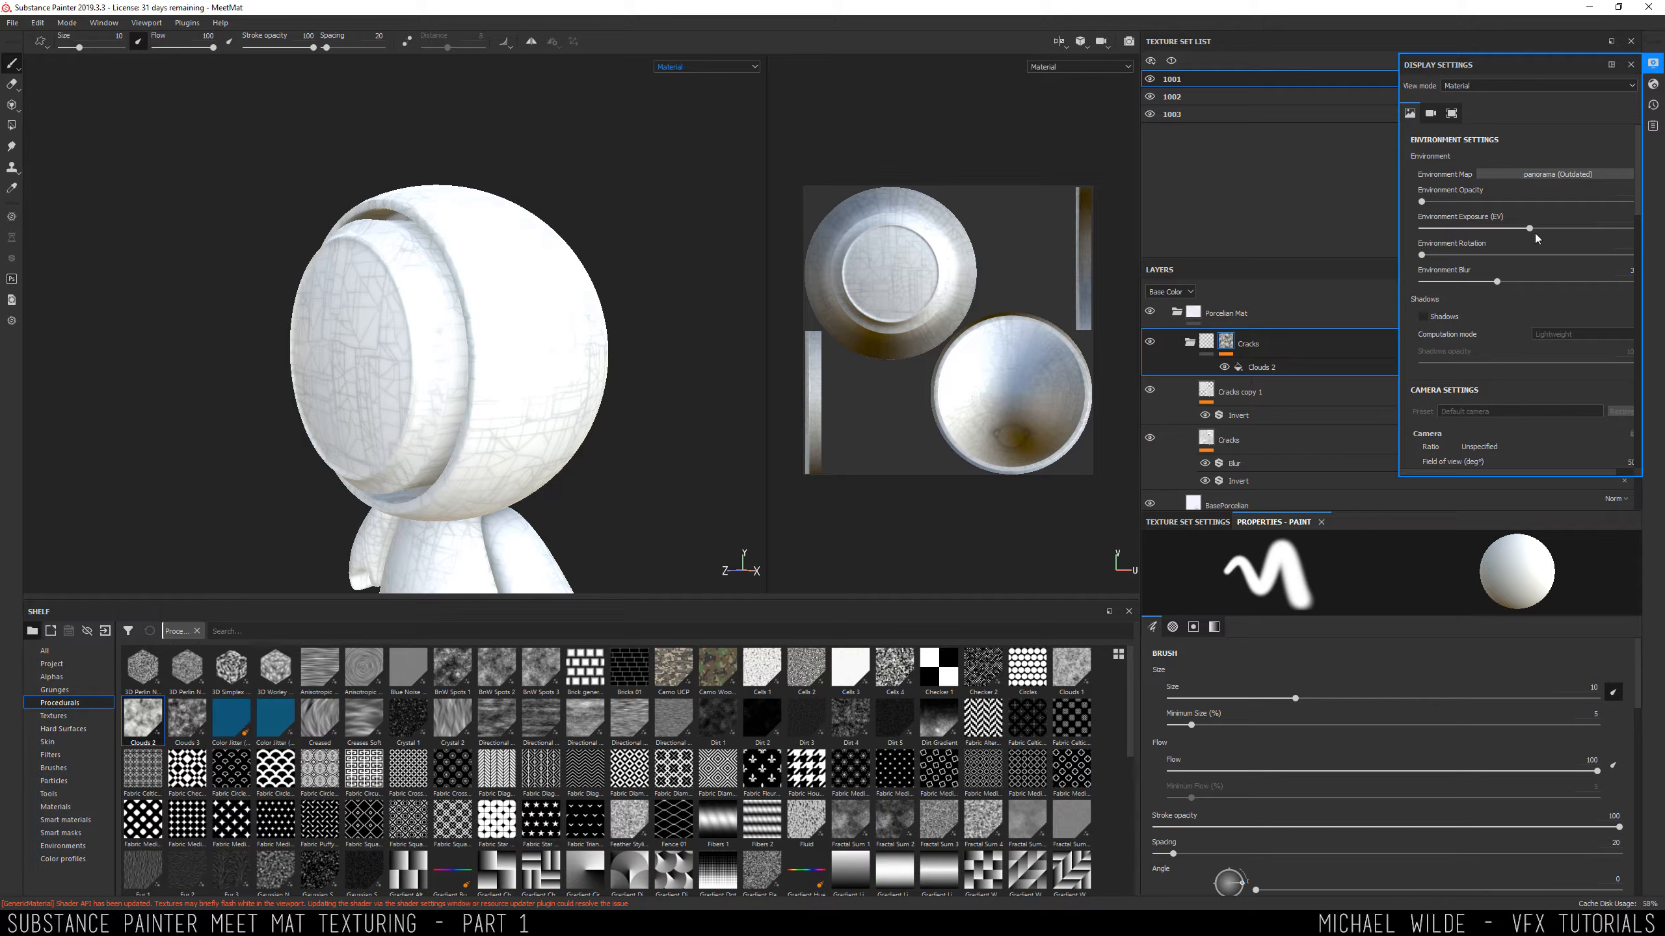
drag(1528, 228, 1520, 229)
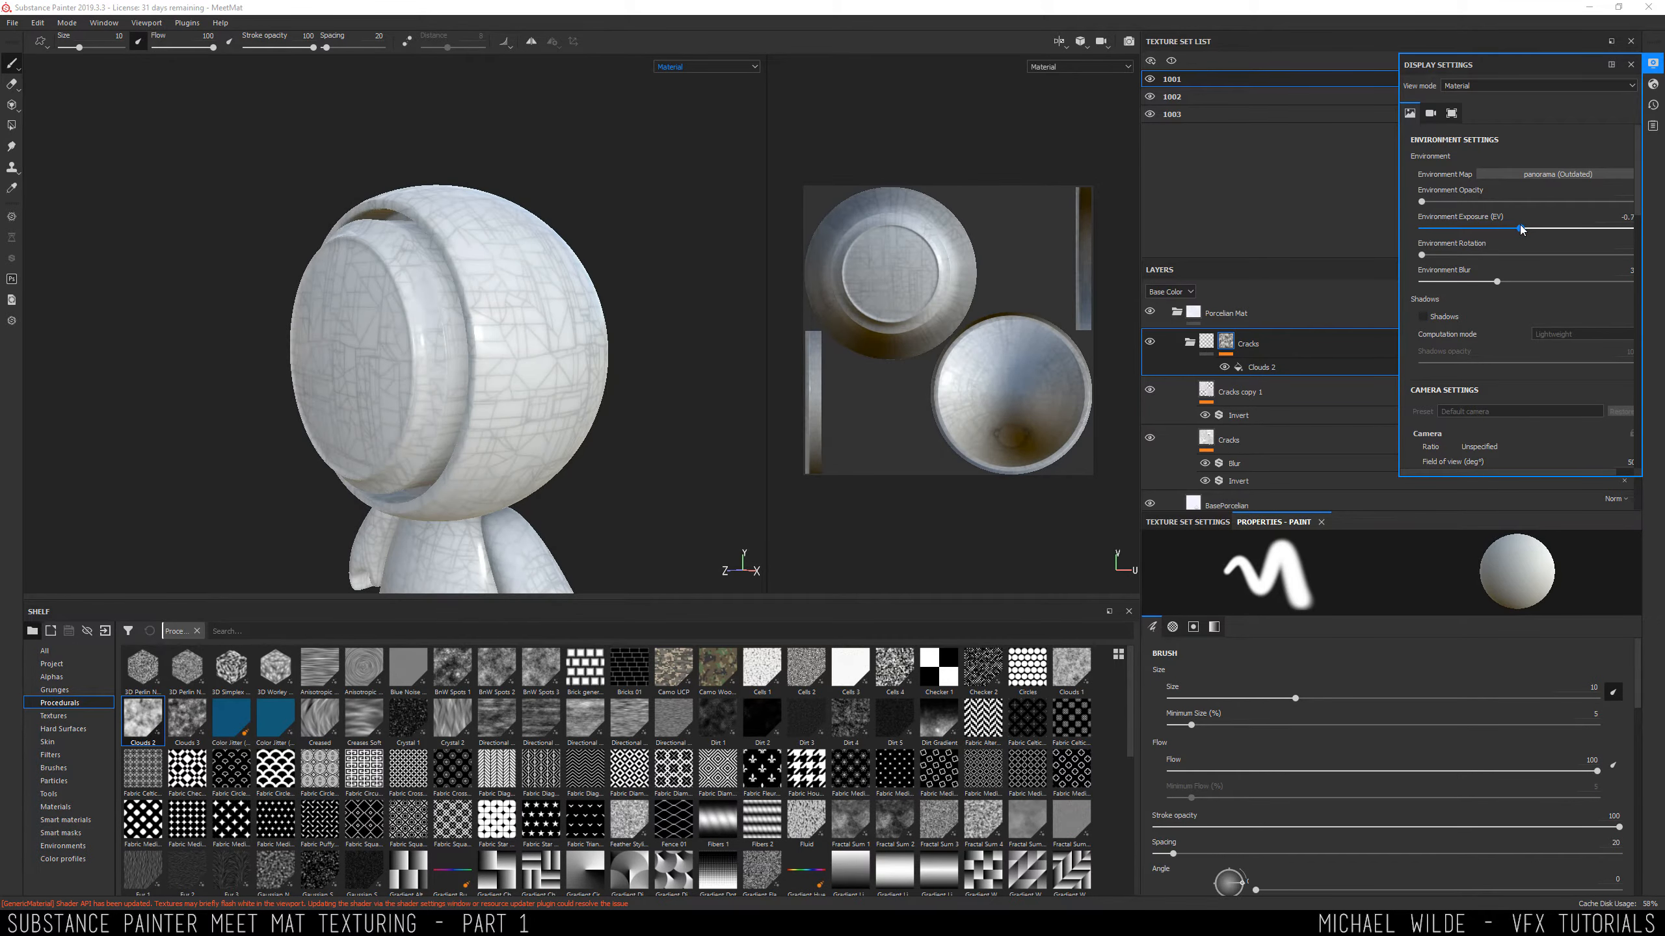
drag(1421, 254, 1591, 254)
click(1528, 229)
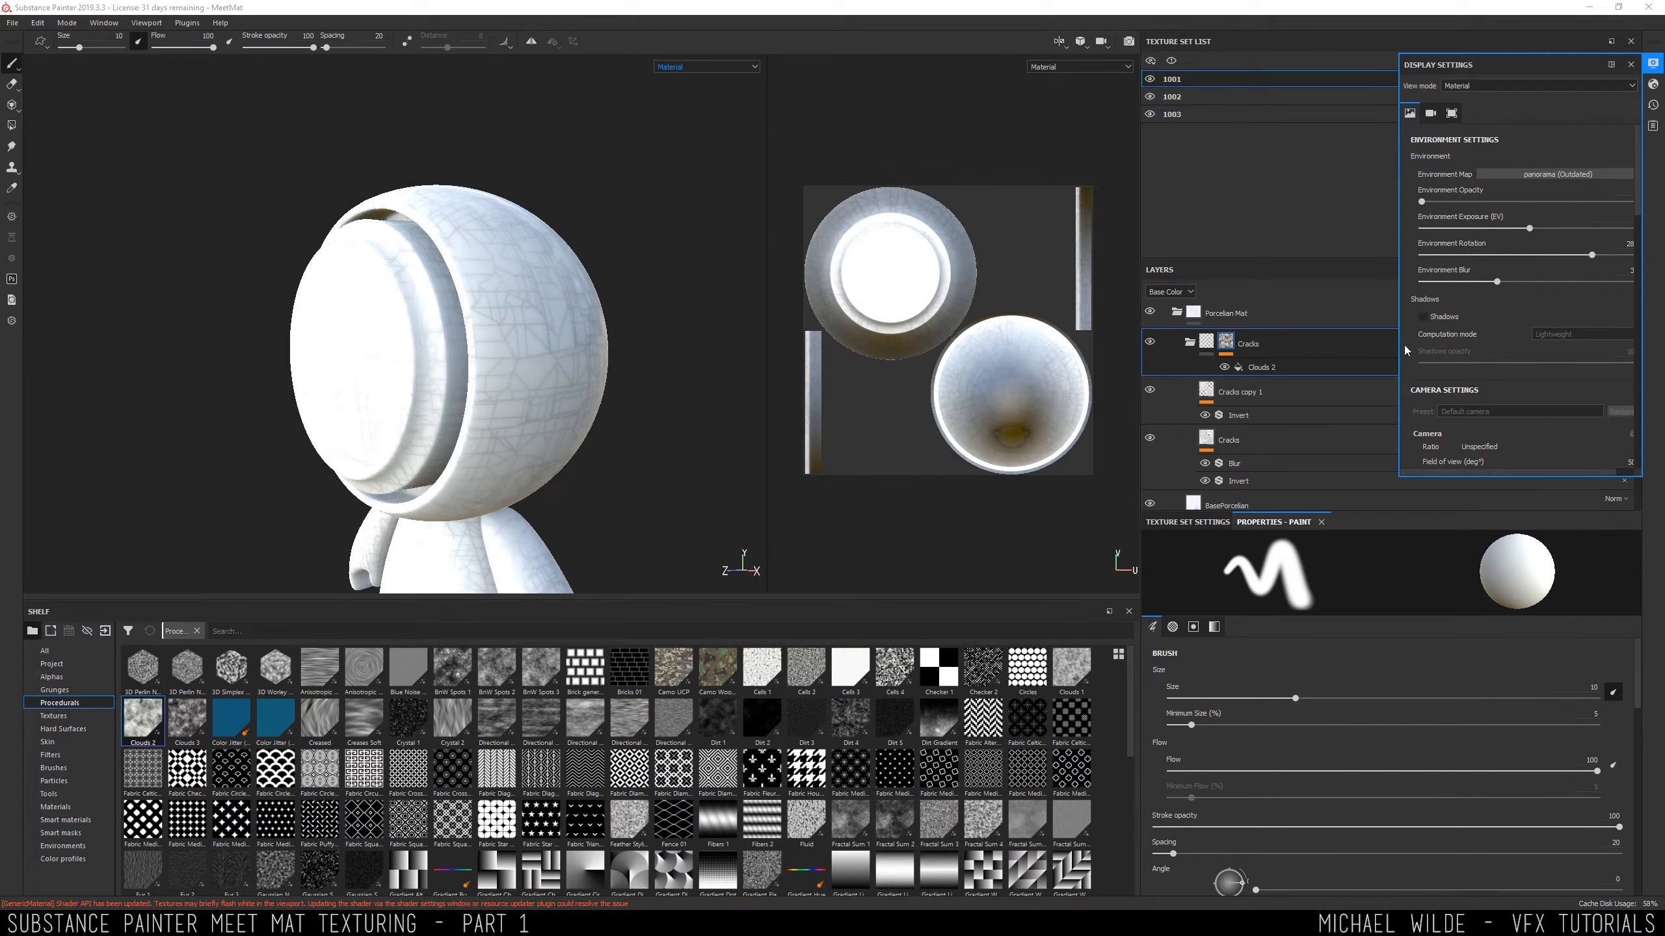
drag(1400, 350, 1351, 350)
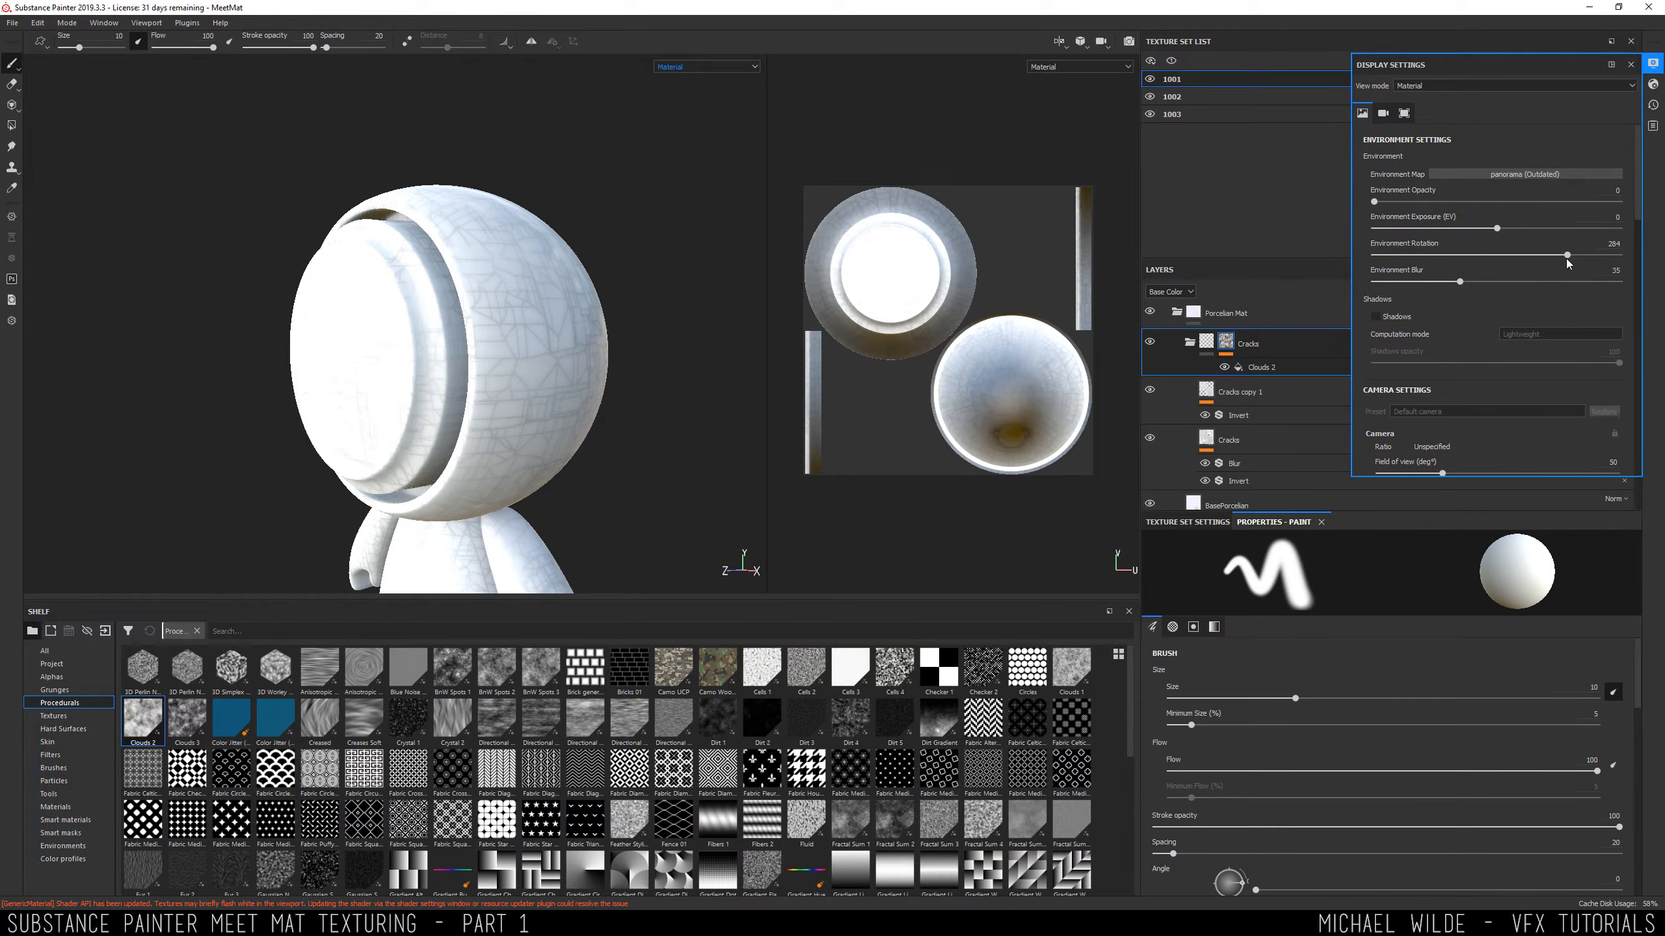
drag(1567, 254, 1504, 256)
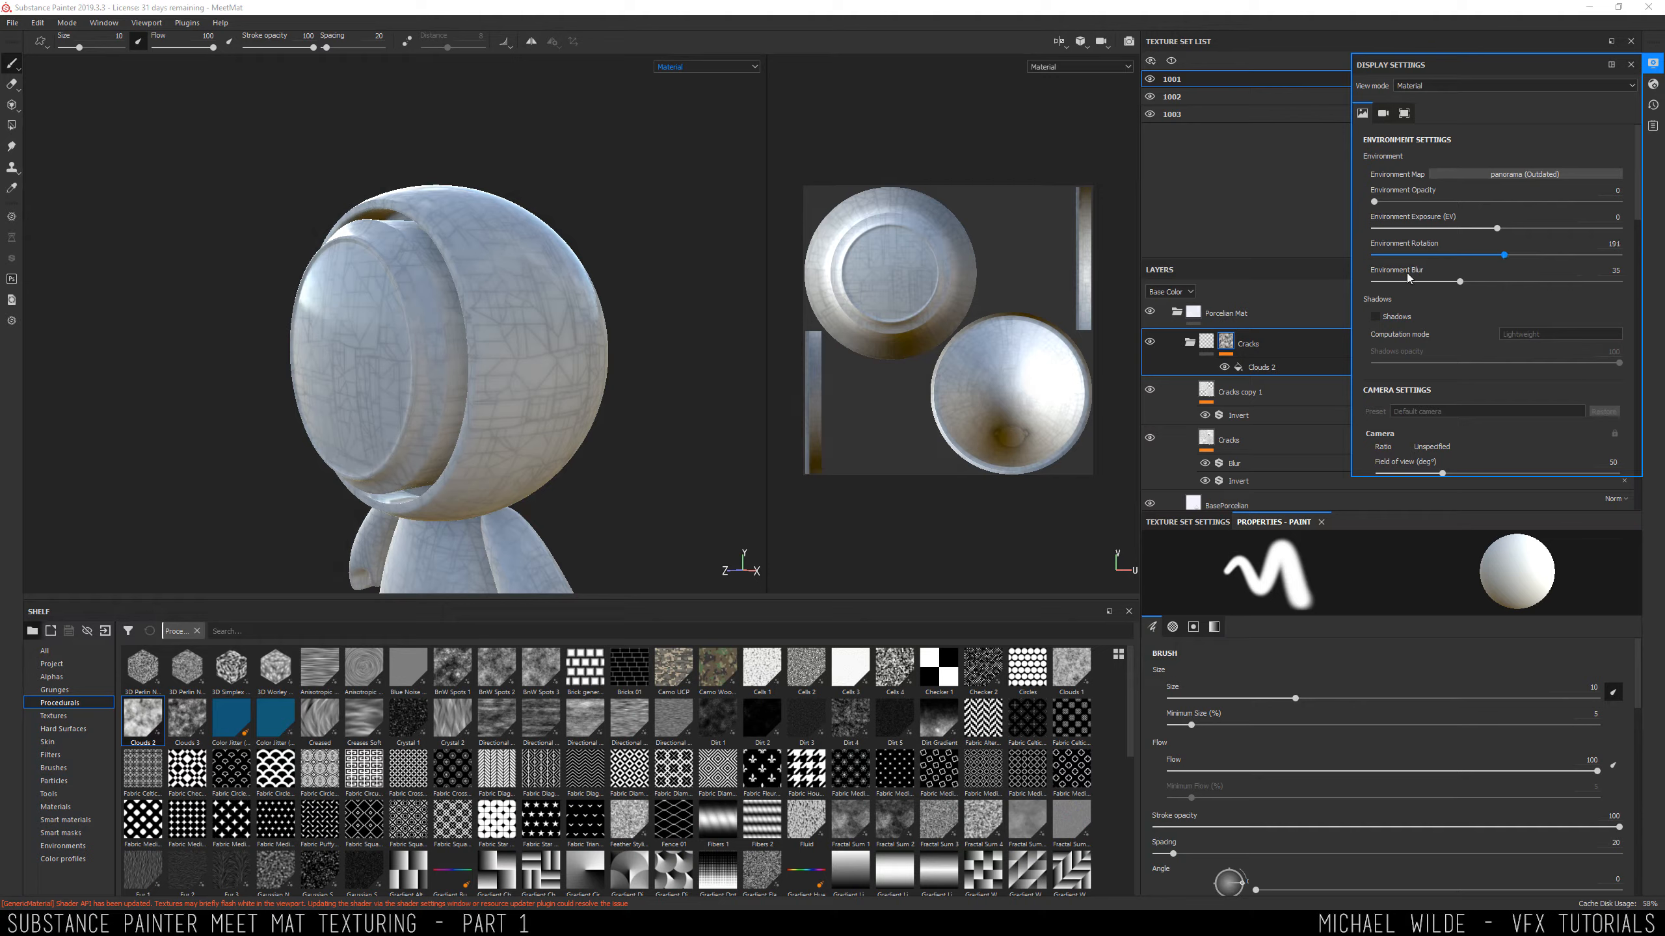
alt+drag(502, 276, 716, 312)
alt+middle_drag(401, 281, 565, 260)
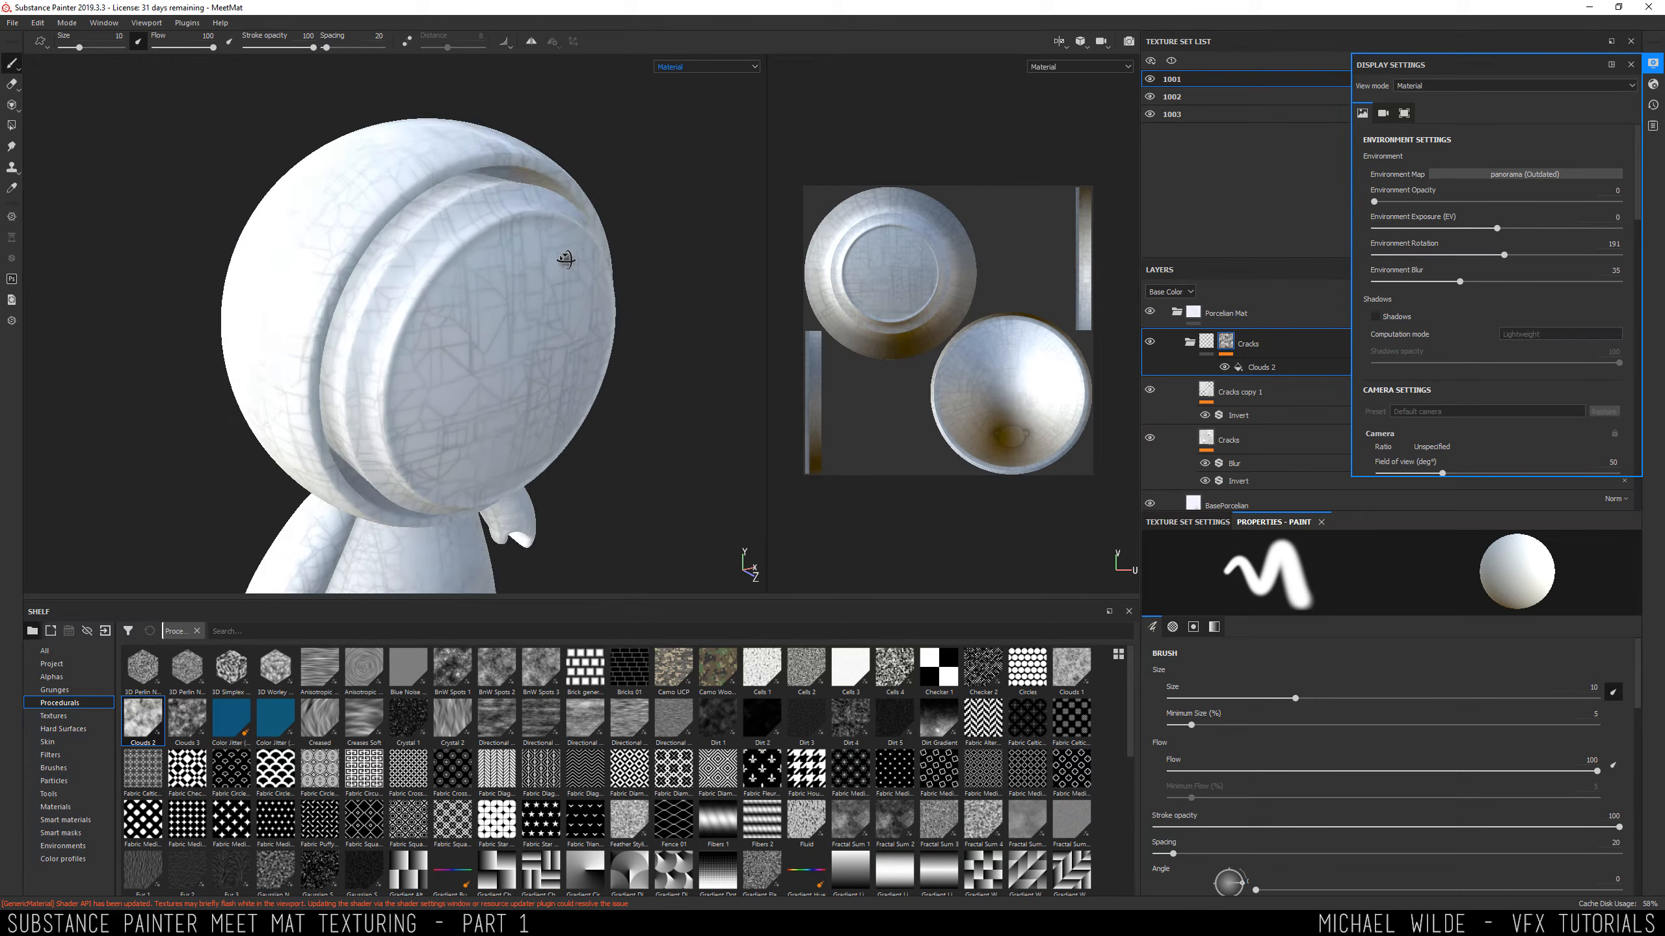
Try the Bonifacio Aragon Stairs and Panorama environment maps, and set the environment map to Glazed Patio.
click(1524, 174)
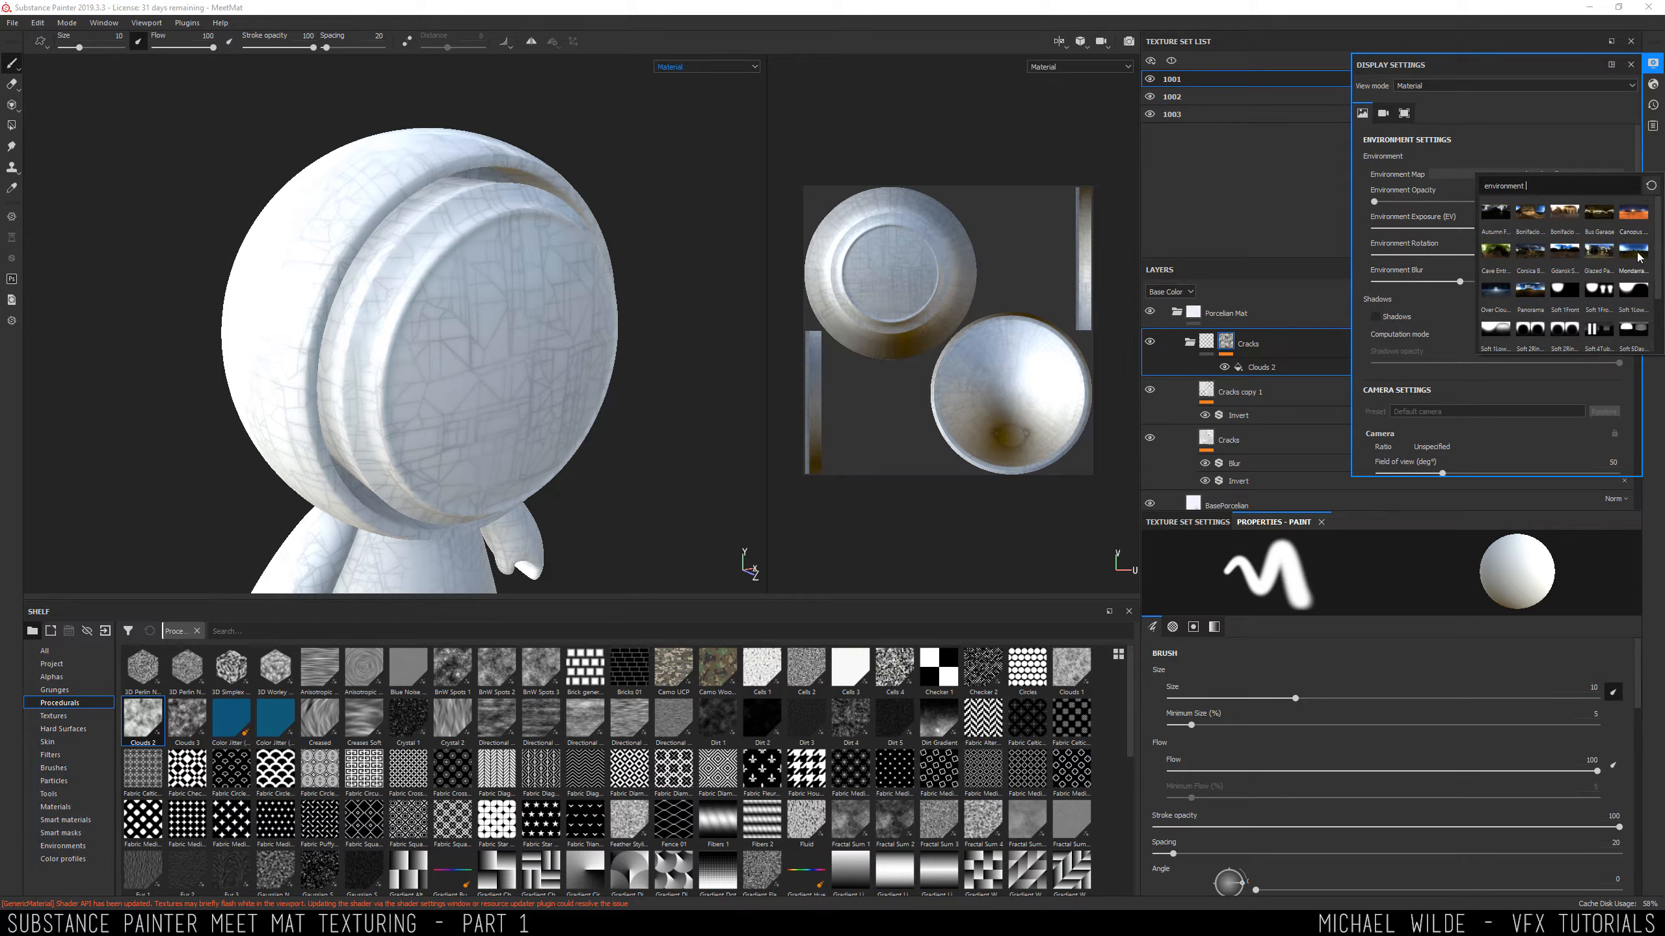
click(1533, 221)
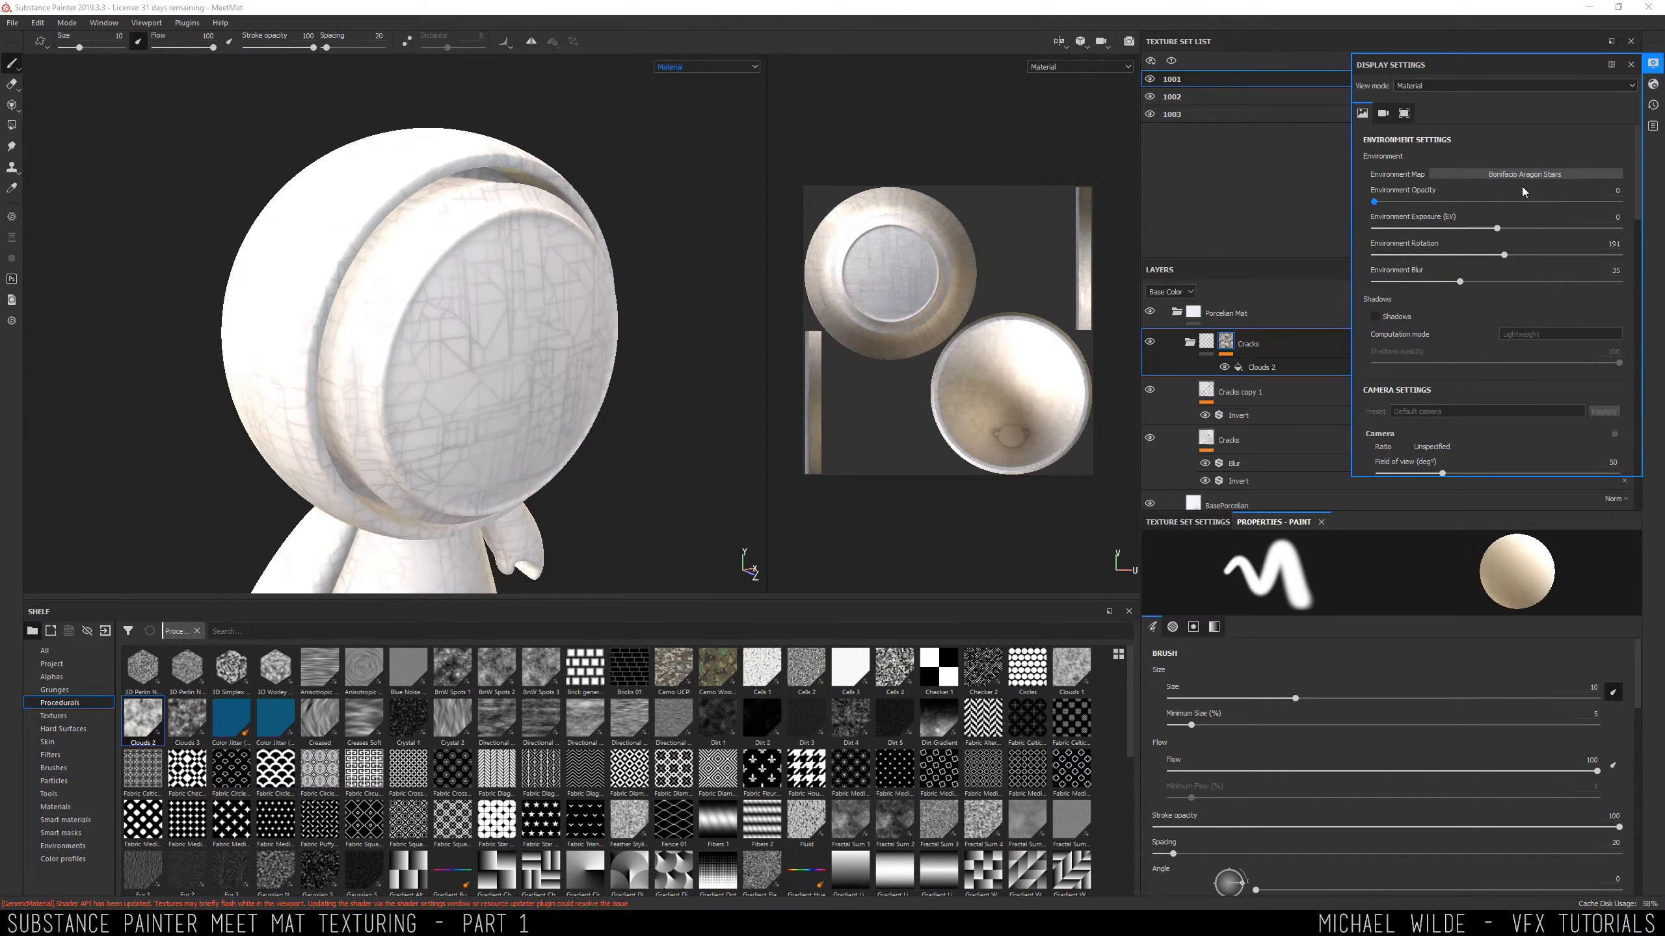
click(1527, 174)
click(1567, 211)
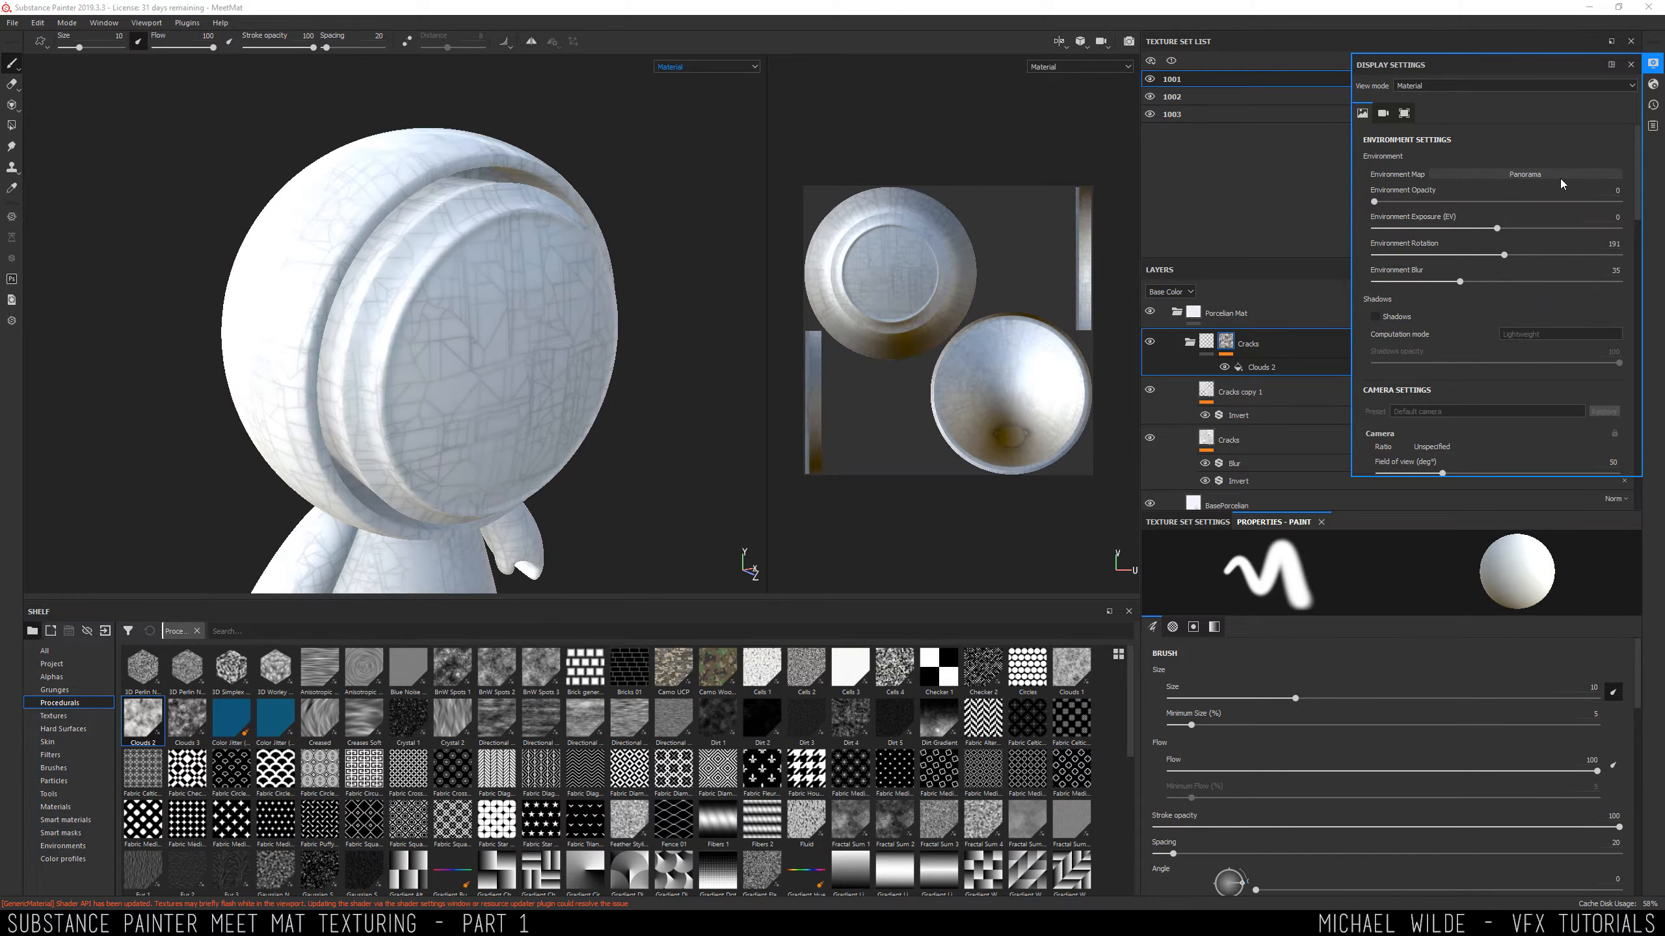
click(1560, 178)
click(1581, 219)
click(1567, 176)
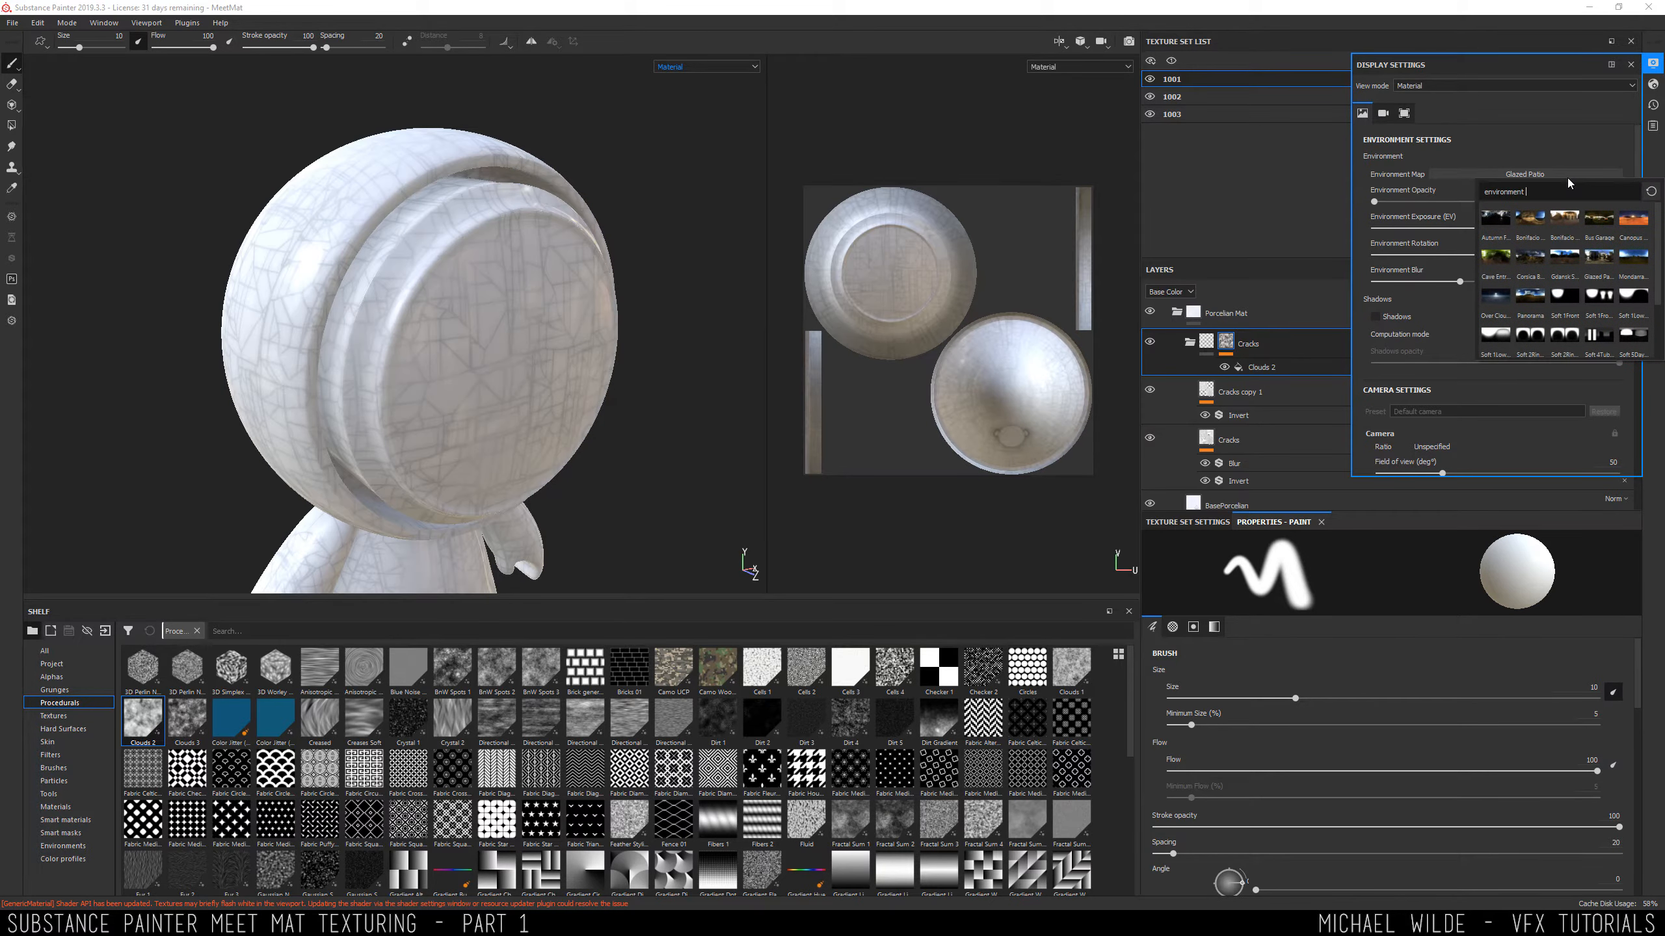
Set the environment rotation to 264, check the reflections and cracks on the head, and close the display settings.
mouse_move(459, 224)
alt+mouse_down()
mouse_move(586, 220)
mouse_move(321, 284)
mouse_move(576, 282)
alt+mouse_up()
drag(1502, 254, 1553, 255)
mouse_move(571, 299)
alt+mouse_down()
mouse_move(487, 287)
mouse_move(557, 283)
mouse_move(434, 298)
mouse_move(513, 308)
mouse_move(487, 258)
mouse_move(394, 231)
mouse_move(447, 310)
mouse_move(483, 327)
mouse_move(462, 321)
alt+mouse_up()
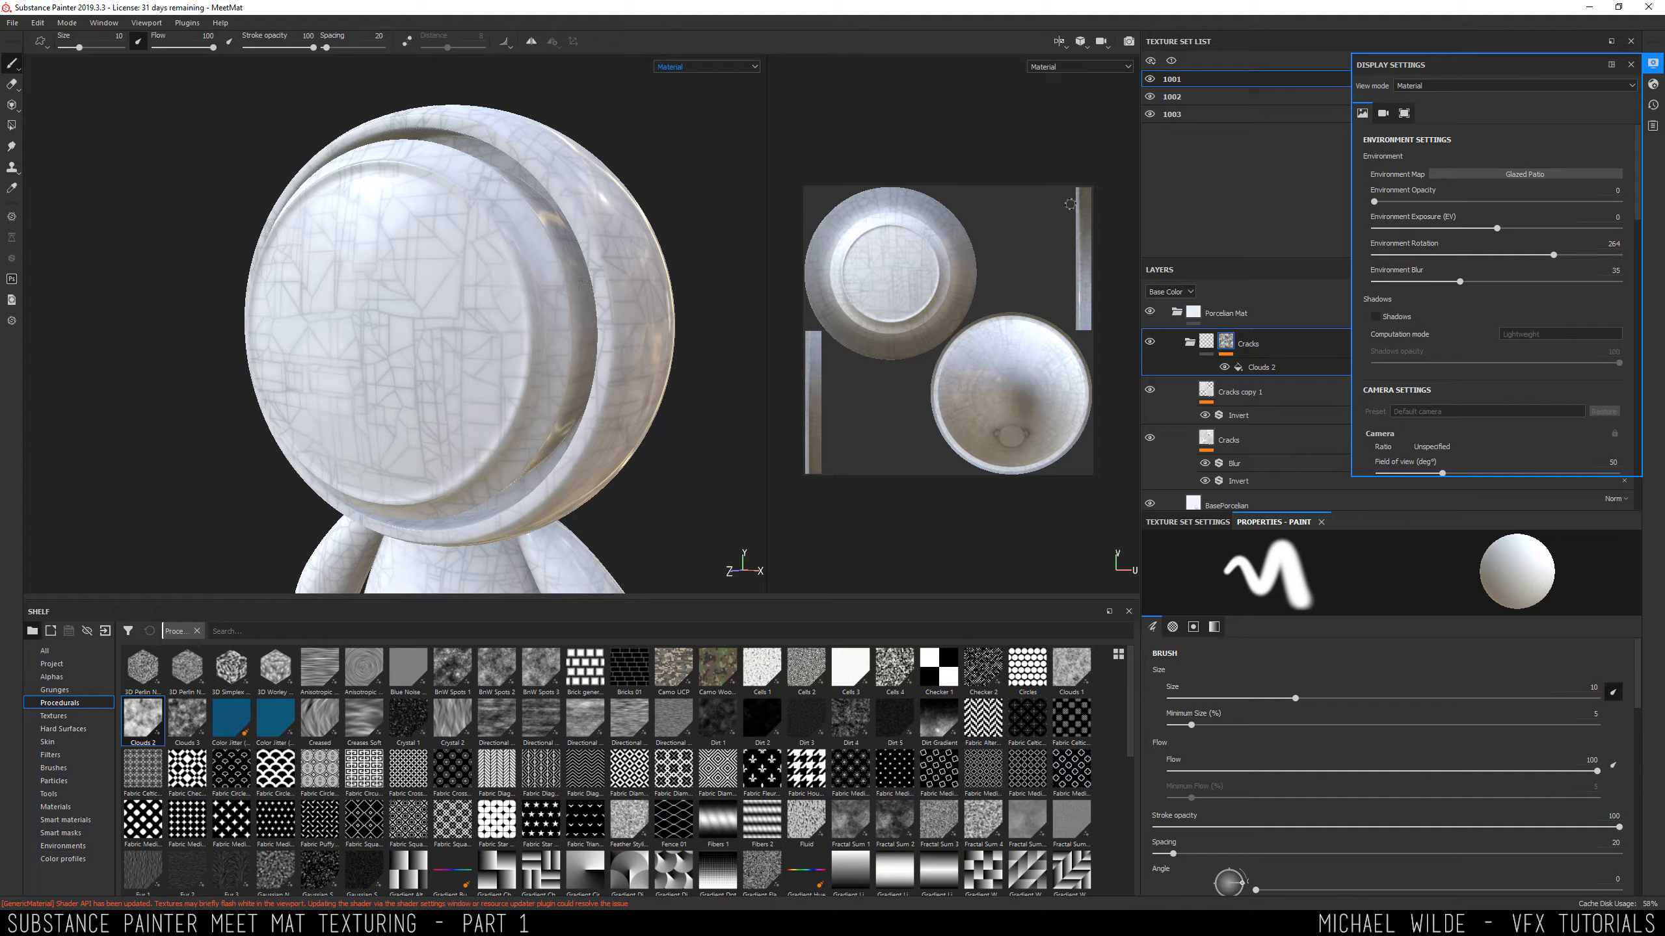
alt+drag(491, 262, 435, 270)
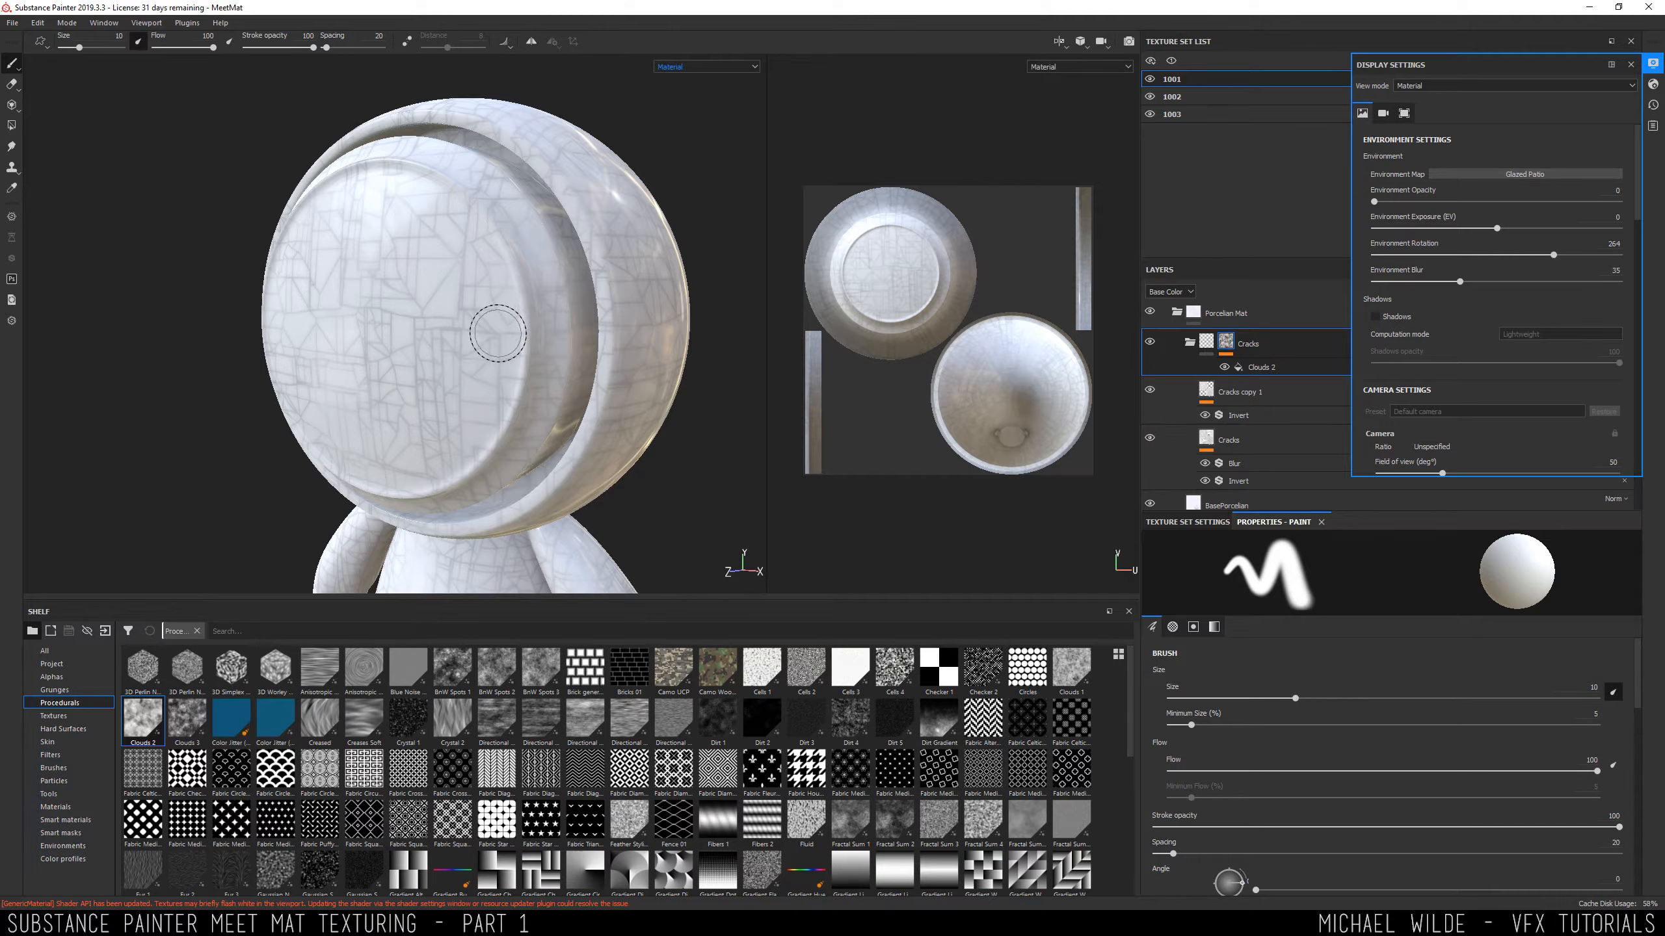
alt+drag(495, 327, 429, 325)
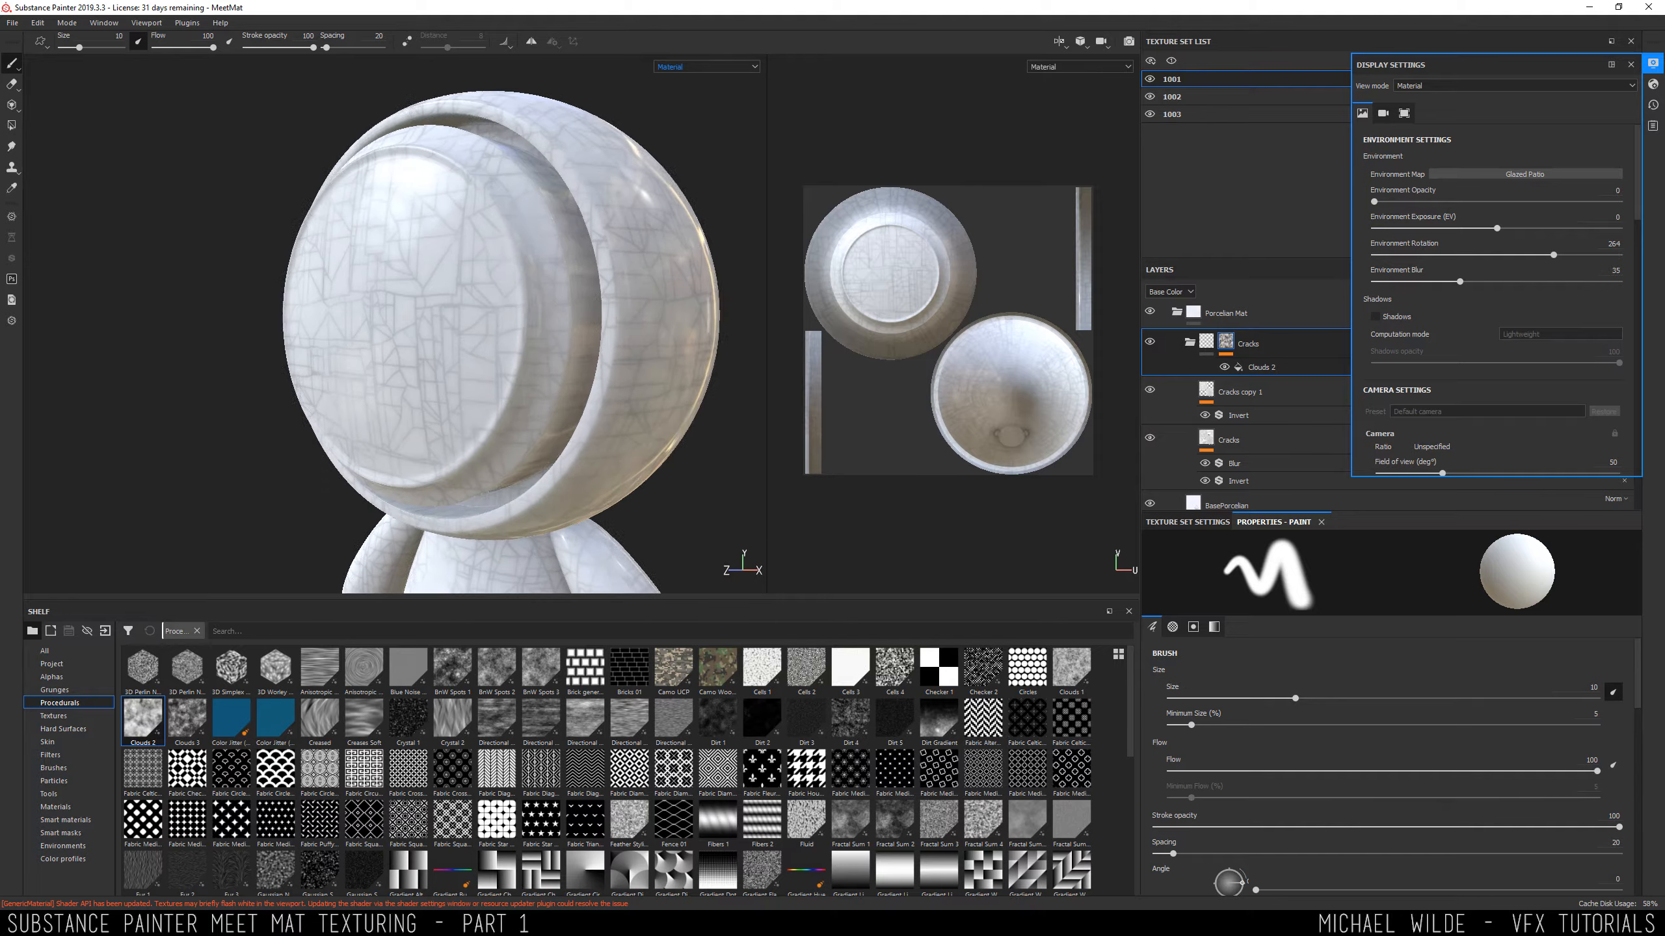
alt+middle_drag(570, 271, 610, 327)
alt+right_drag(609, 327, 502, 253)
alt+middle_drag(501, 253, 524, 279)
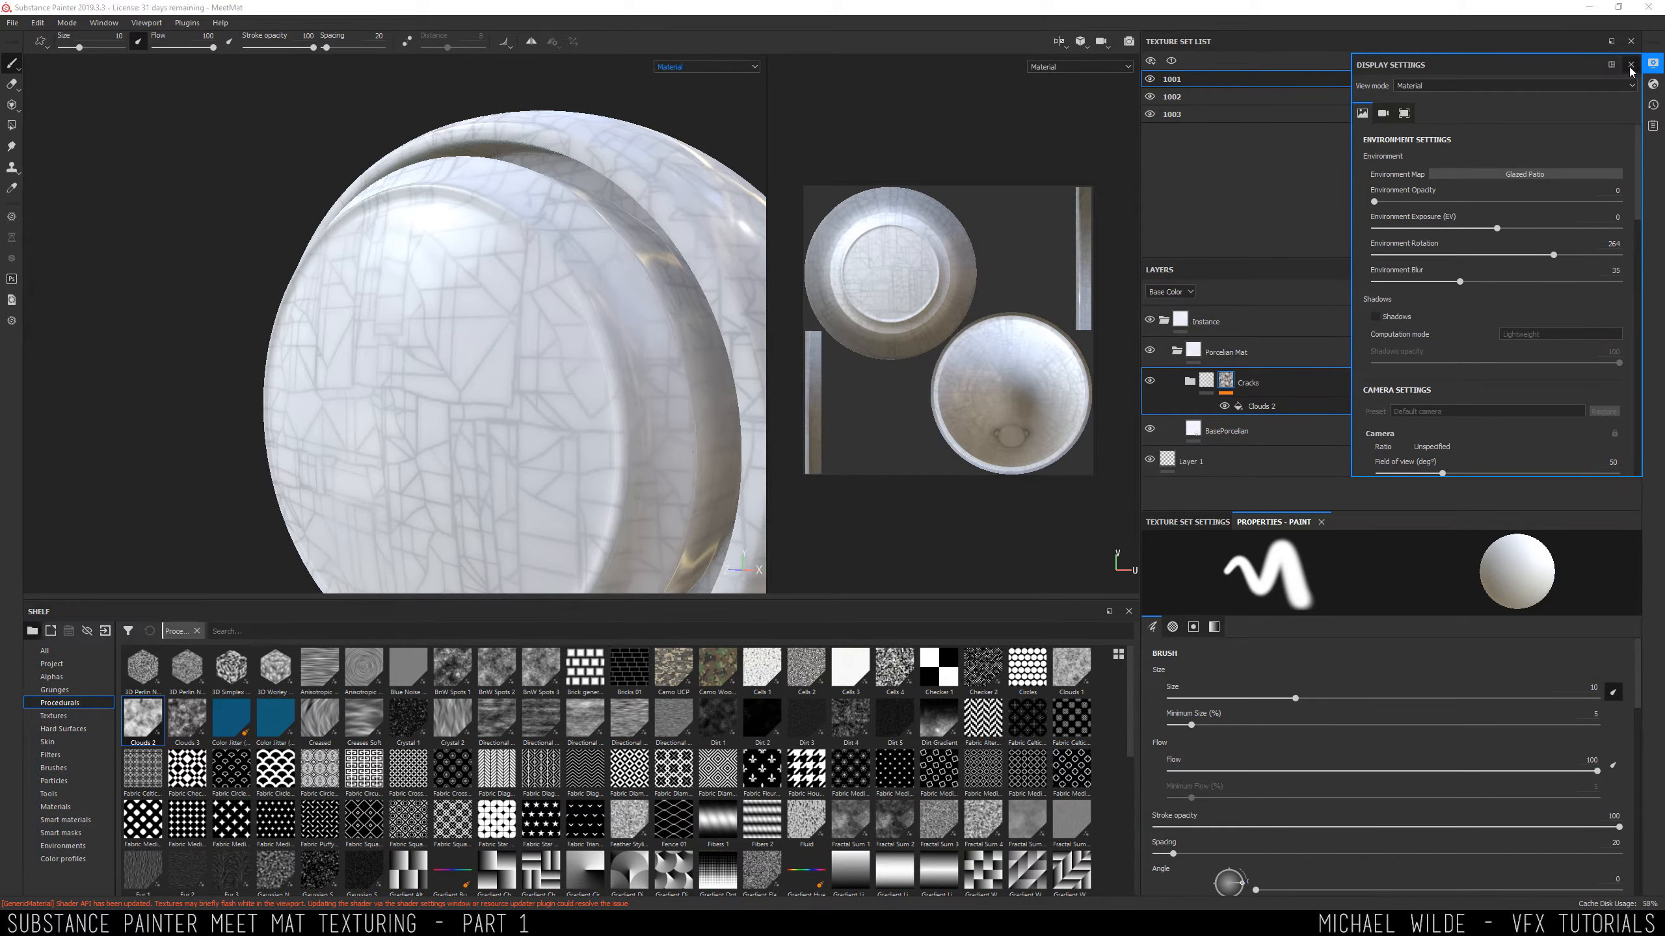
click(1630, 66)
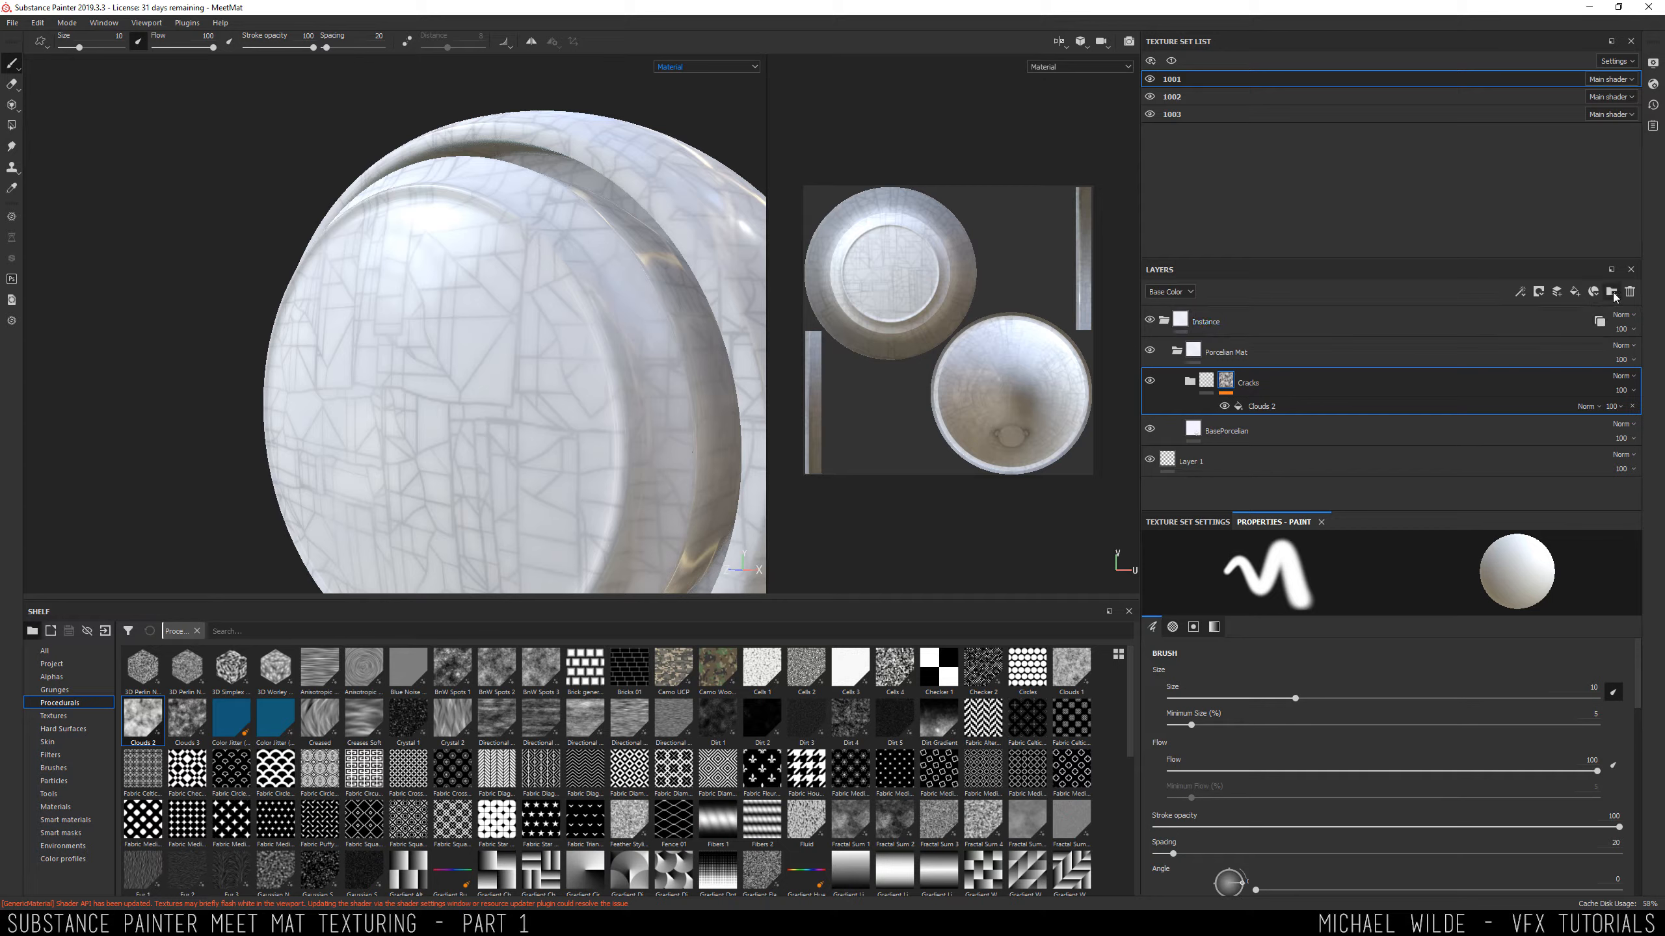
Add a fill layer above the Cracks folder inside Porcelain Mat and leave only its roughness channel enabled.
click(1575, 293)
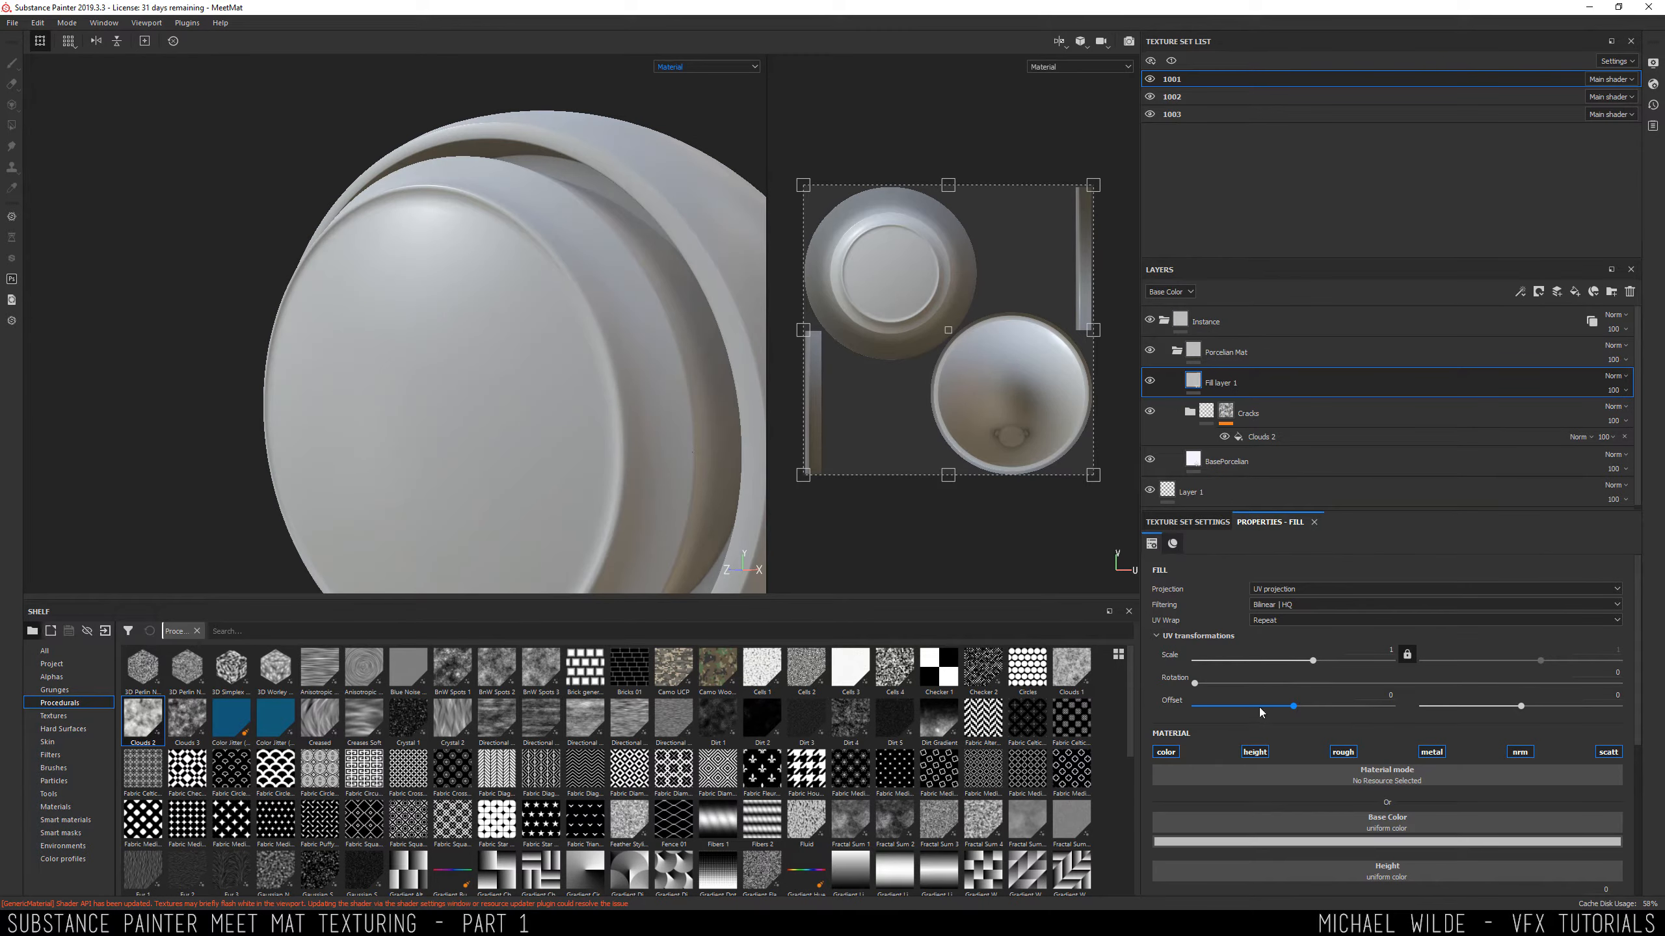
click(1170, 753)
click(1256, 755)
click(1433, 755)
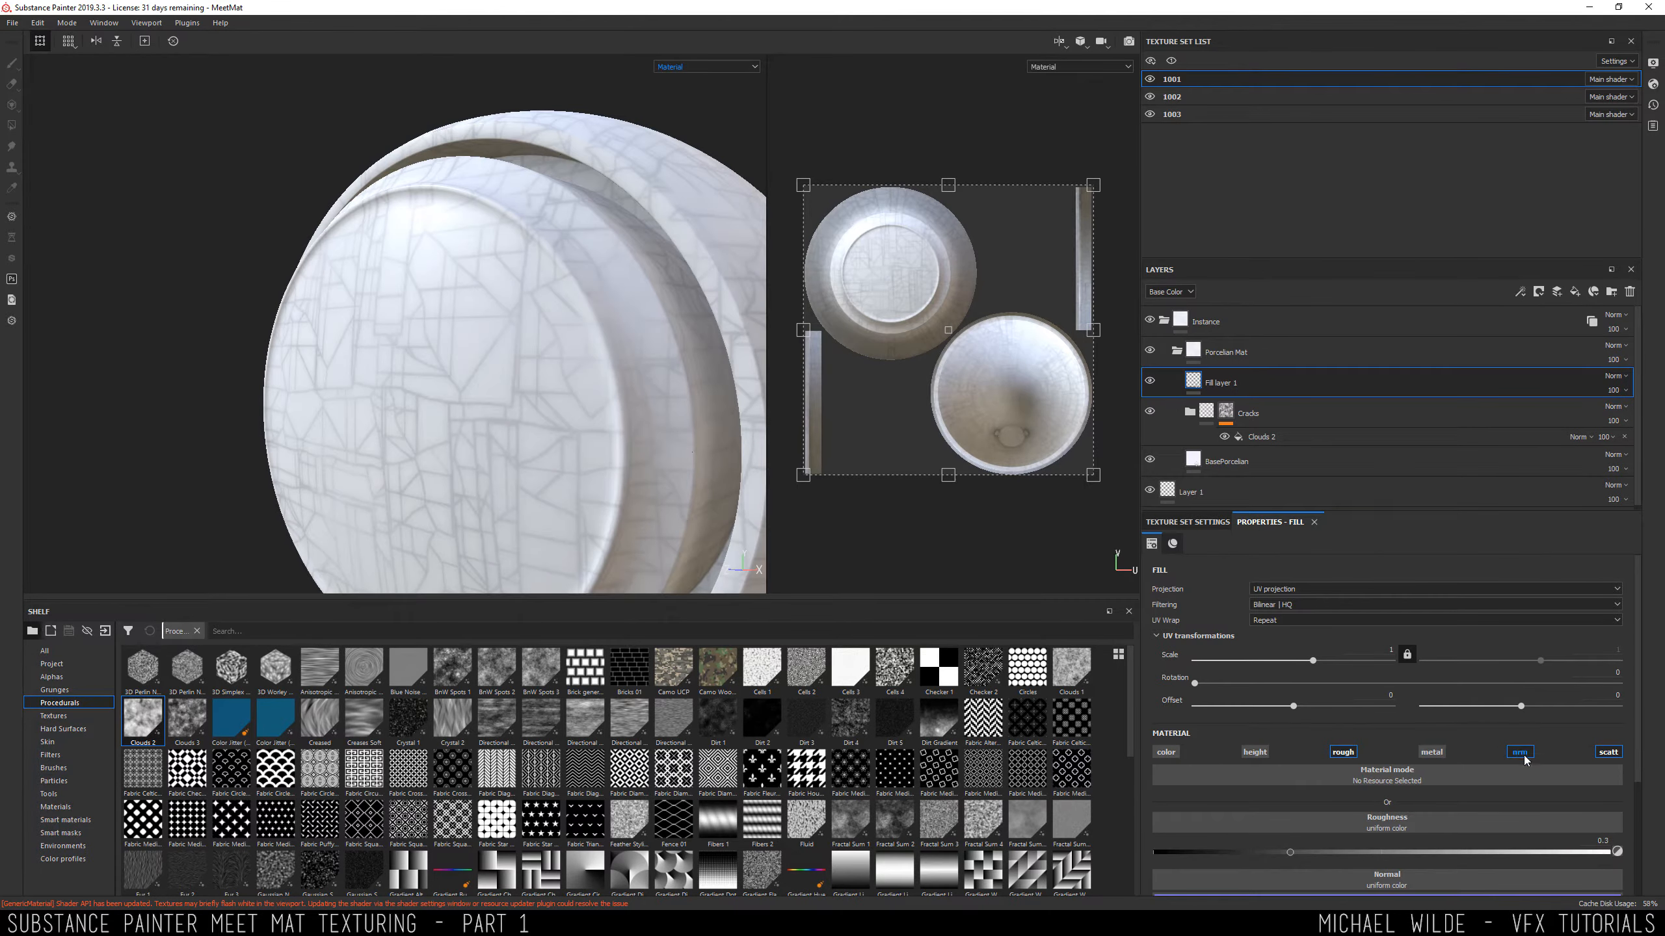
click(1521, 755)
click(1610, 753)
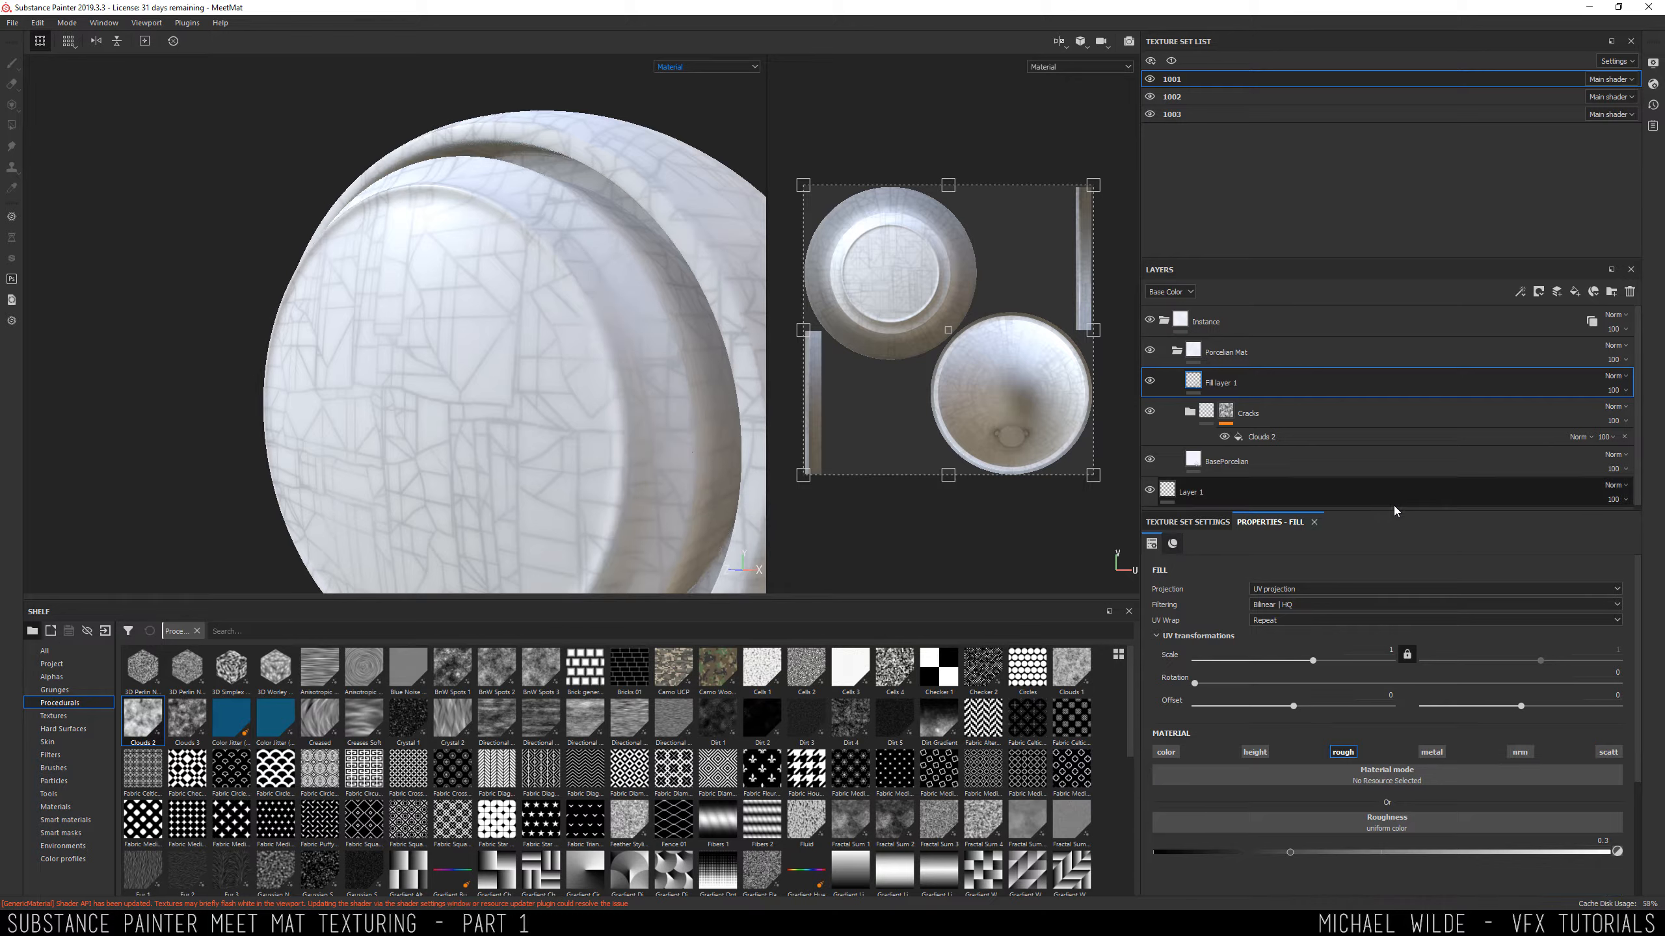
Load the Grunge Wipe Smudgy Soft procedural into the roughness channel of the fill layer above Cracks.
drag(1393, 511, 1393, 440)
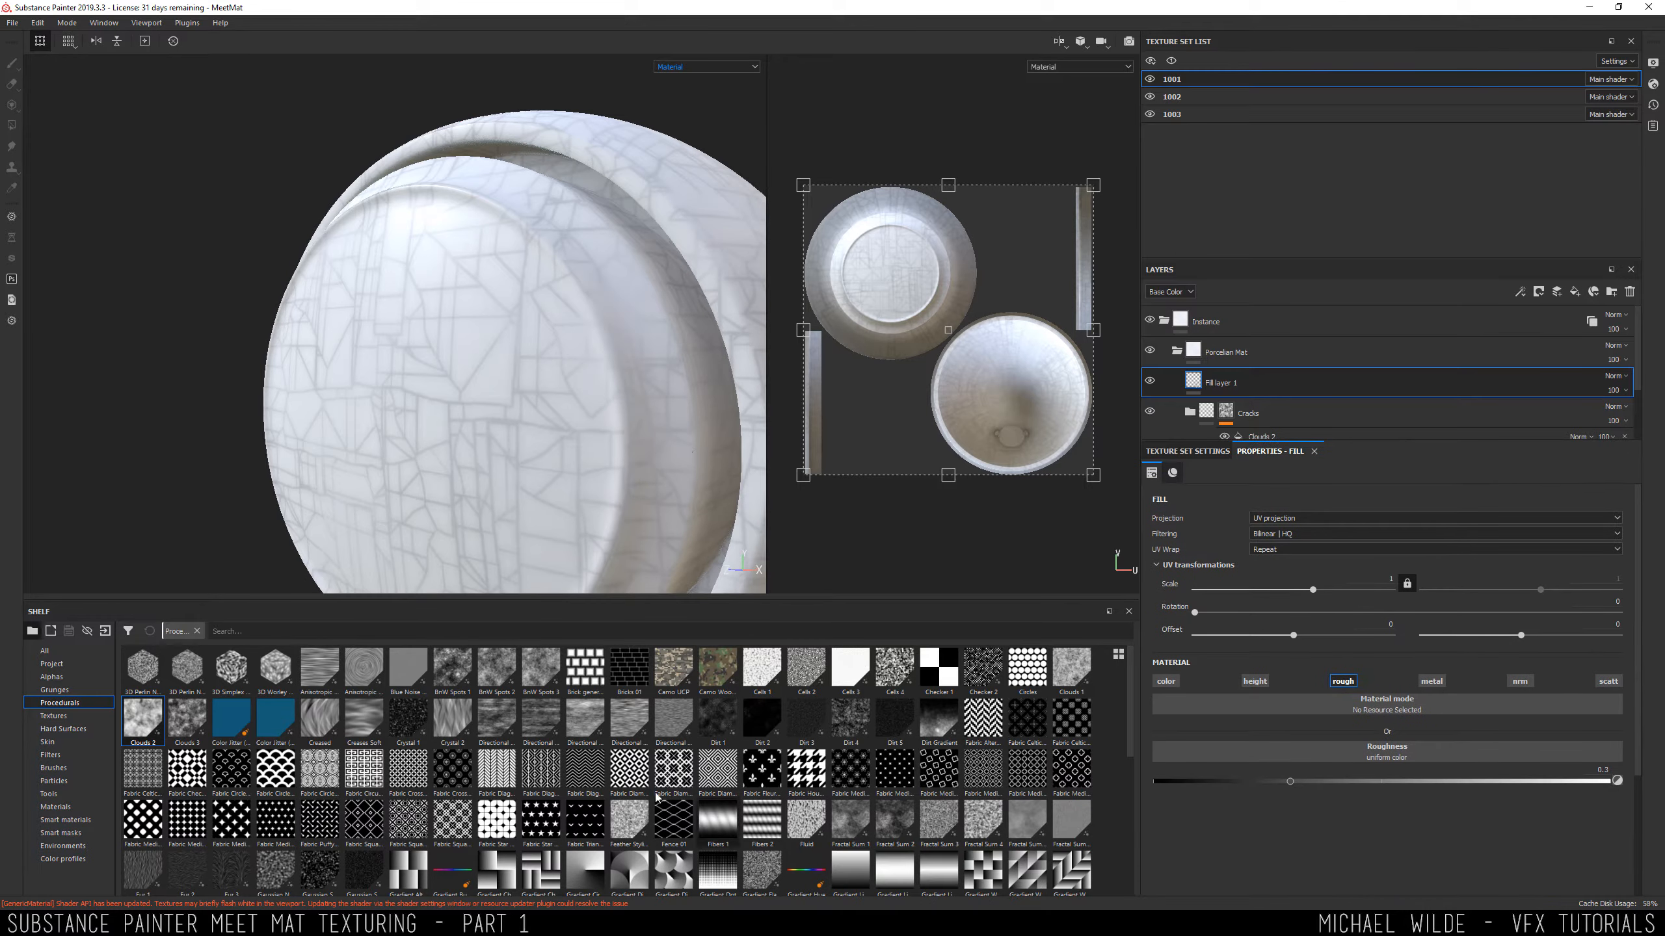
scroll(527, 713, down, 6)
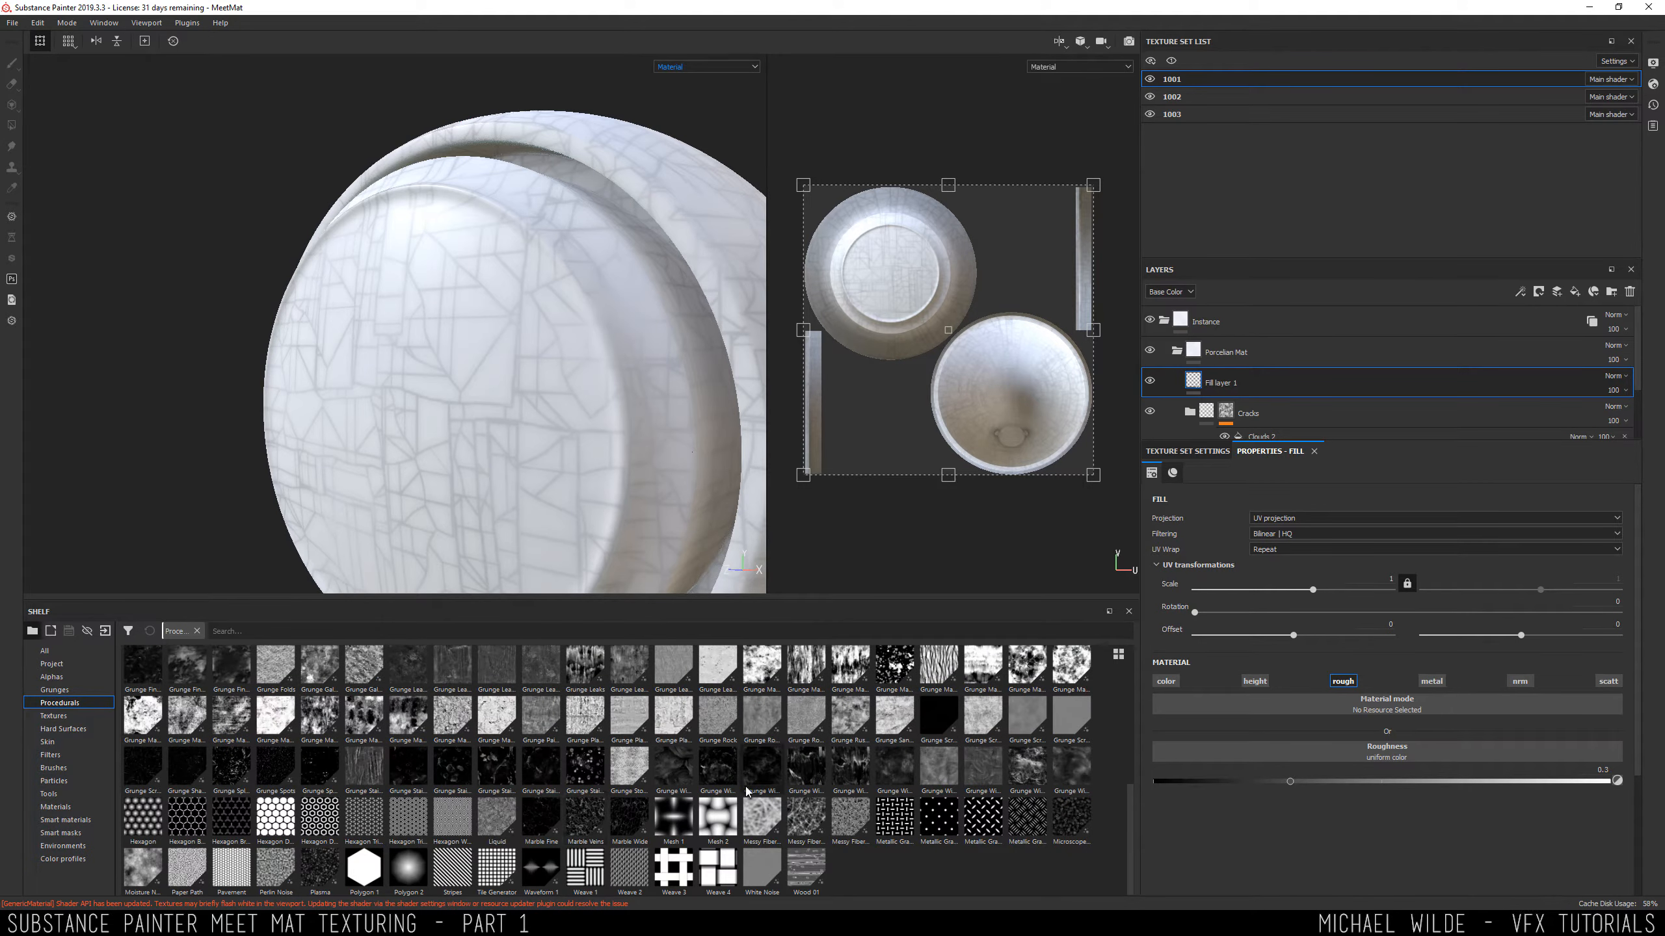
mouse_move(662, 777)
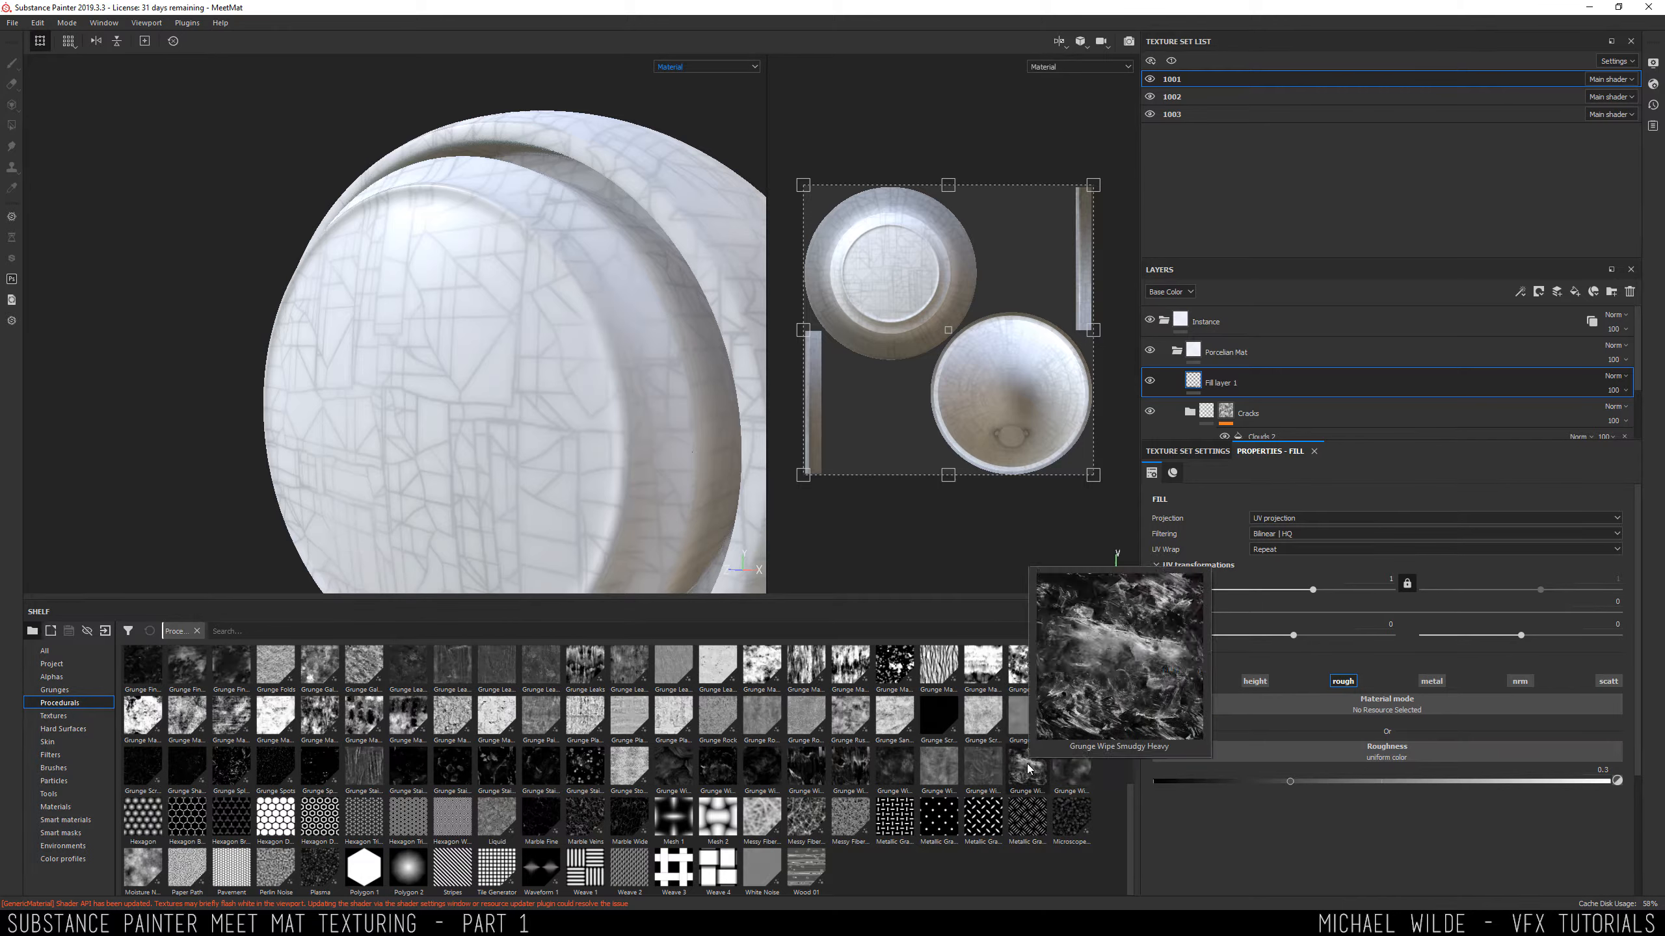
mouse_move(1075, 784)
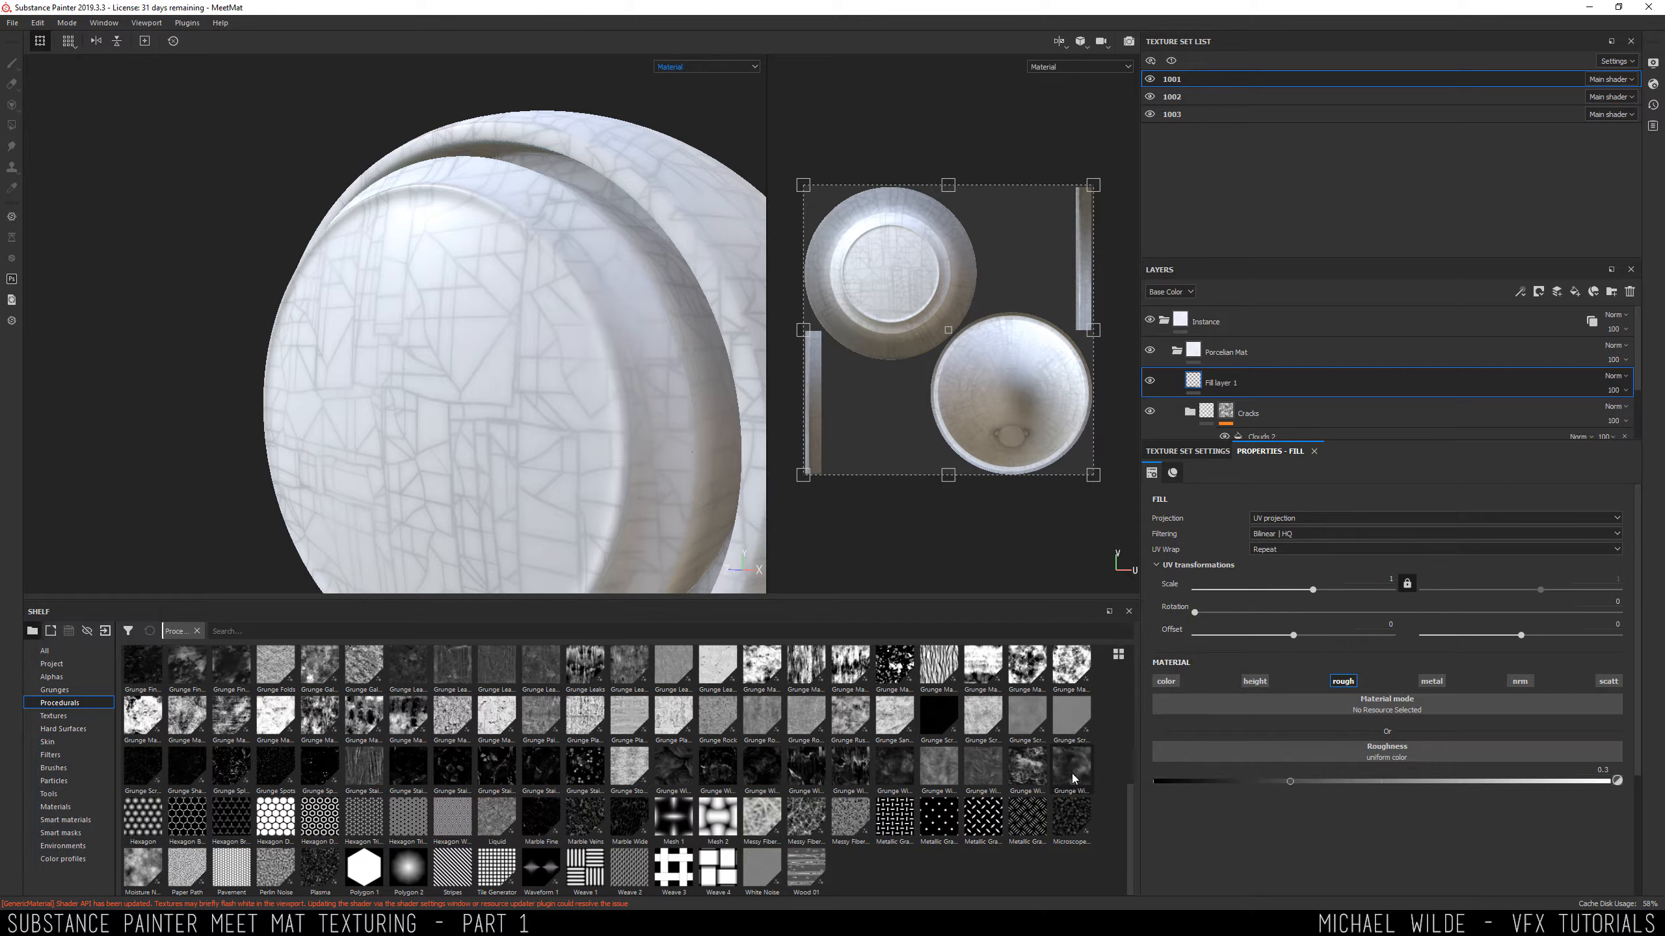
drag(1073, 779, 1349, 761)
Display only the Roughness channel in the viewports and inspect the smudge pattern on the head.
alt+drag(515, 321, 534, 318)
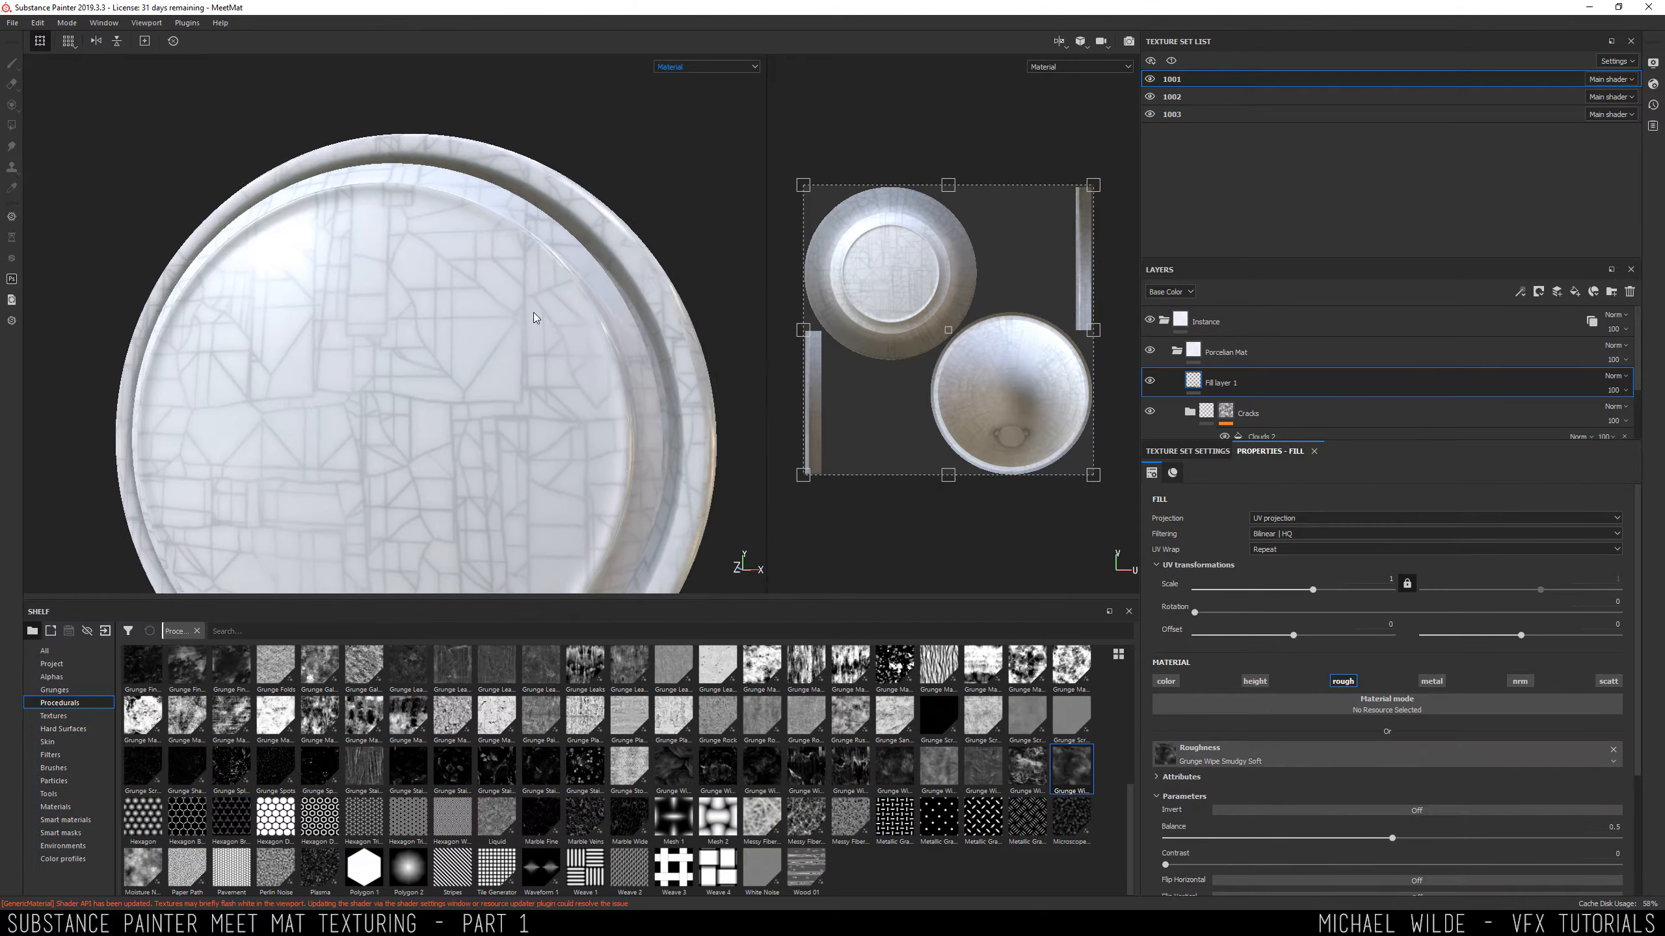
click(703, 67)
click(685, 121)
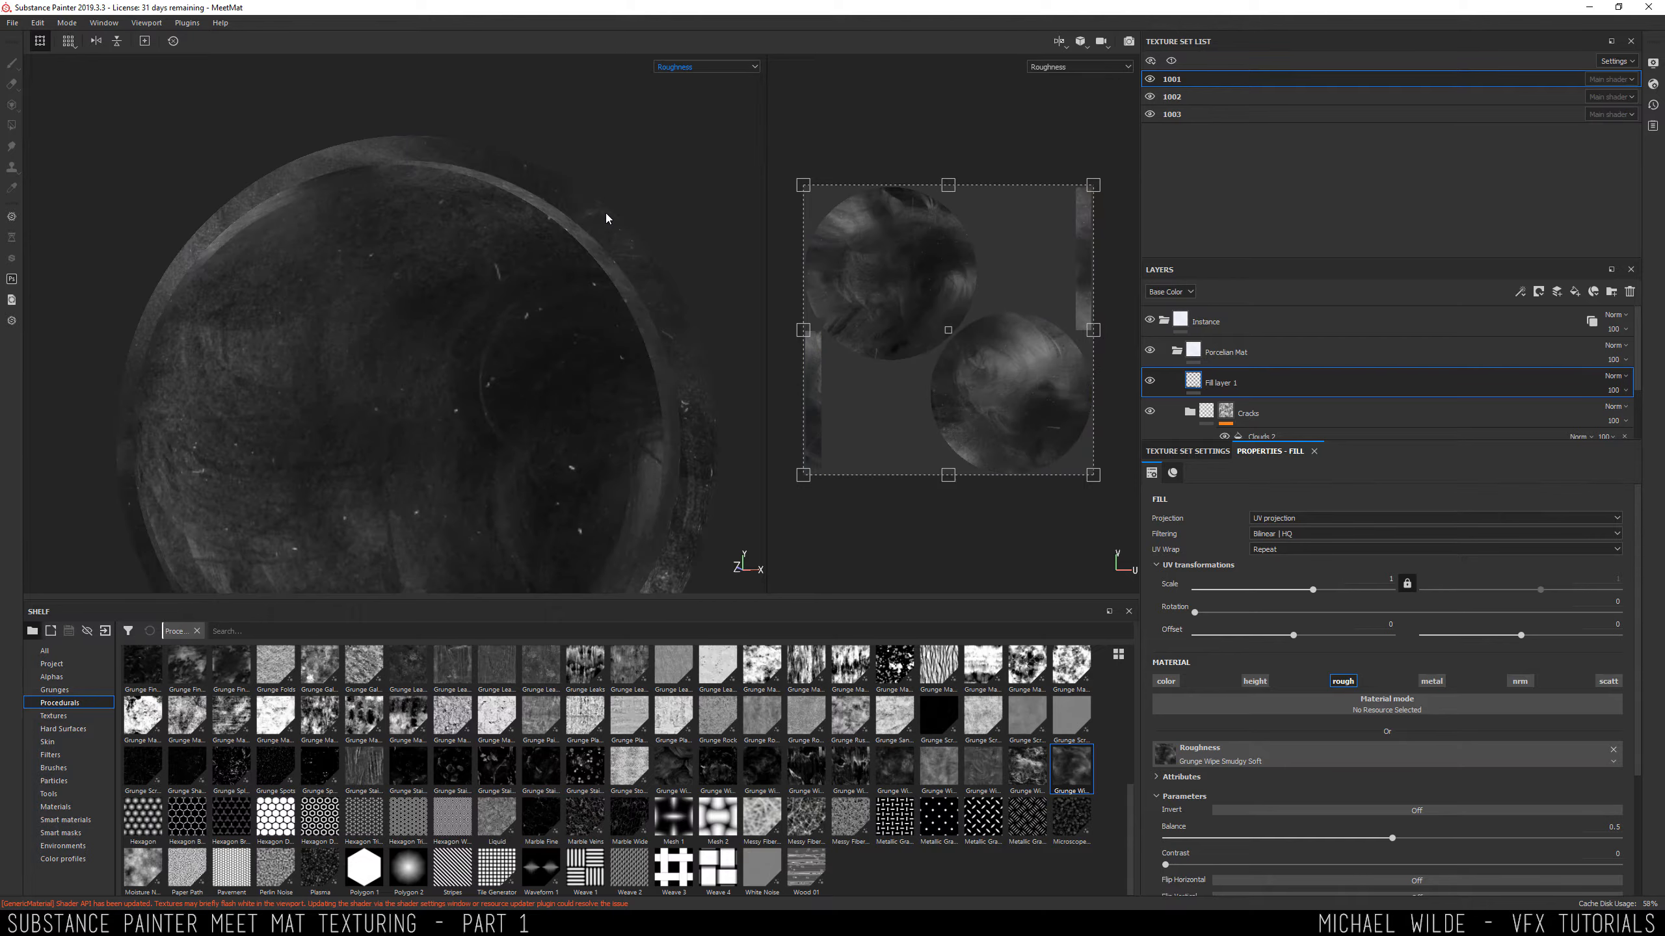
alt+drag(606, 219, 805, 359)
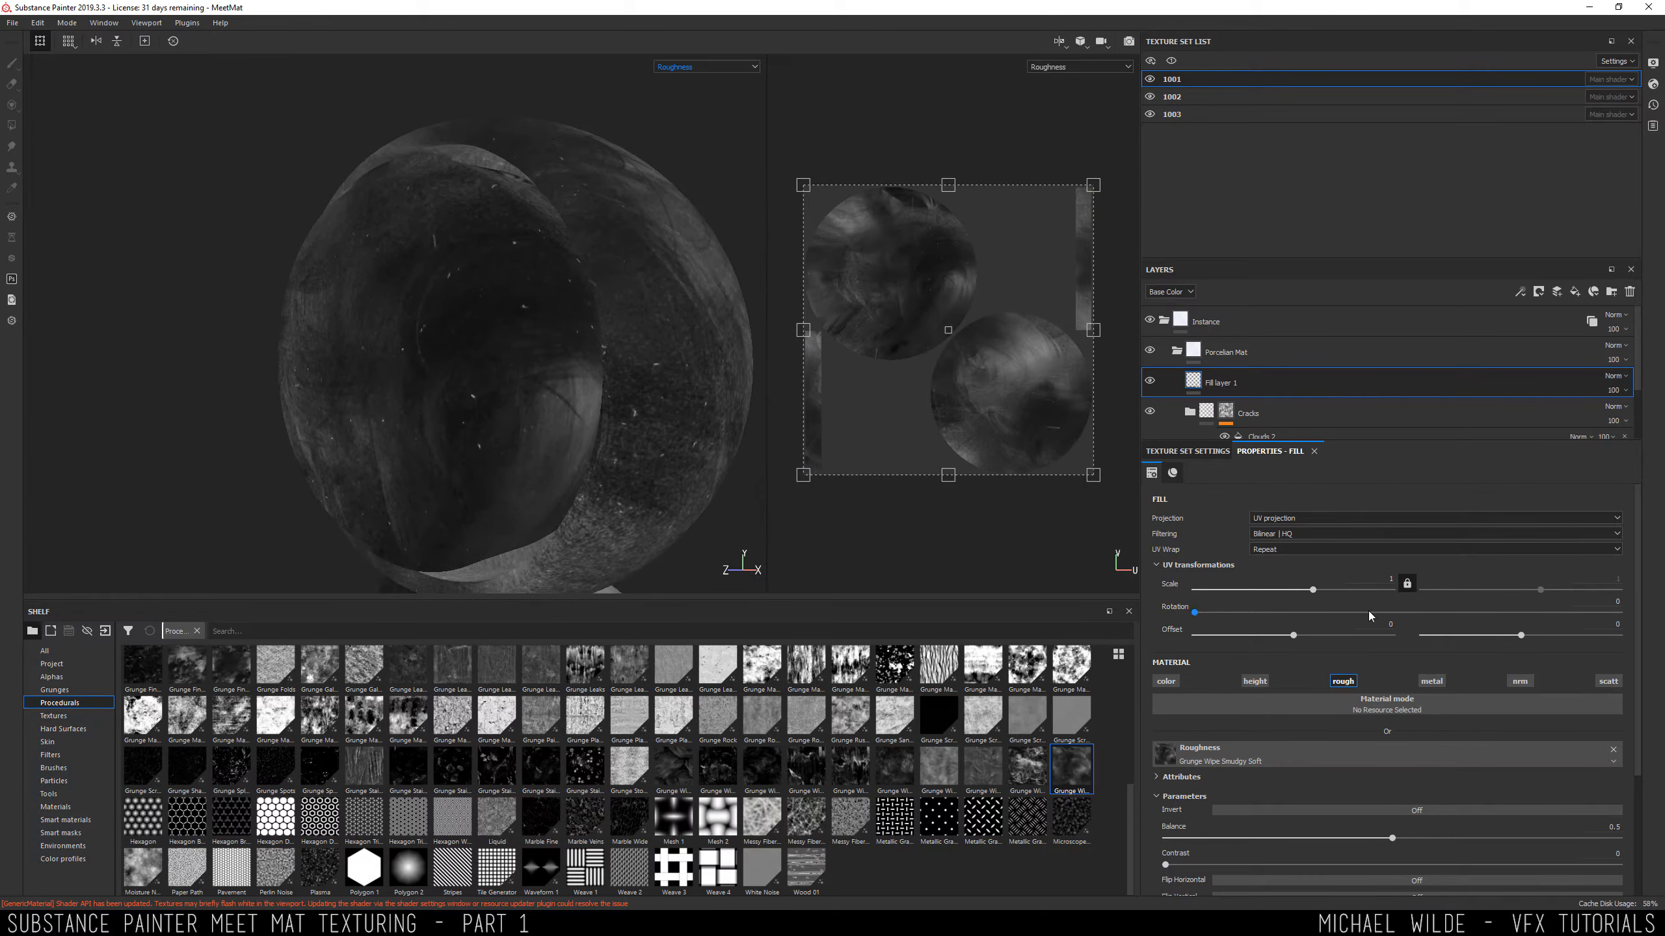
Set the smudge fill's UV scale to 3.39 and compare the roughness with the layer hidden and shown.
drag(1313, 590, 1323, 590)
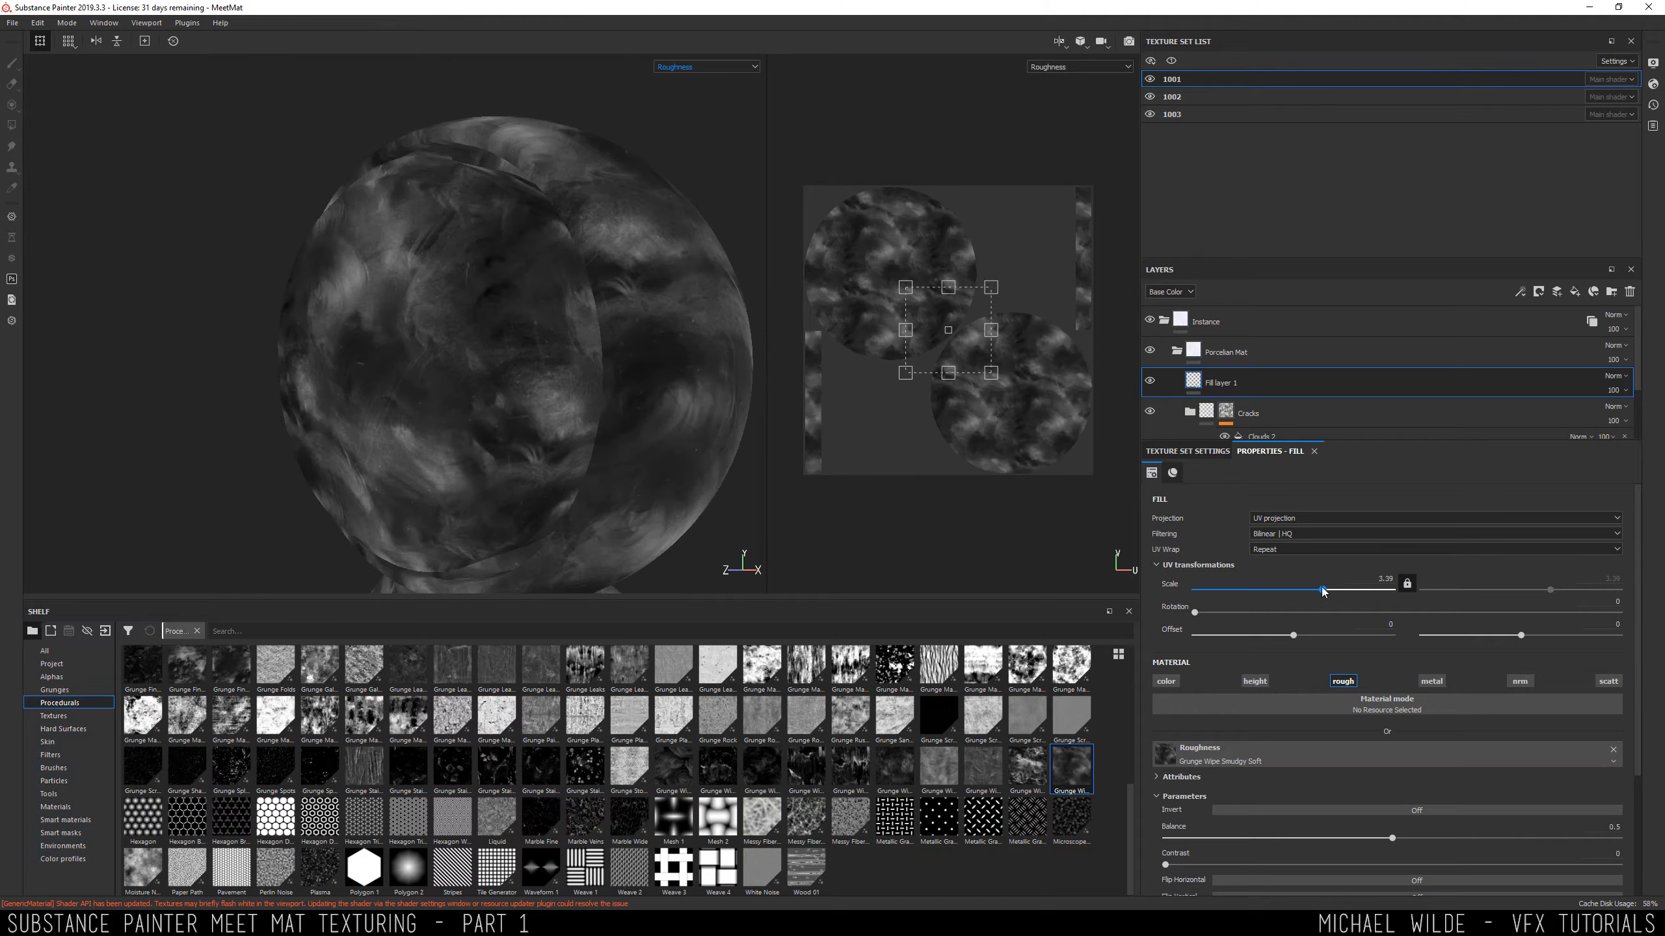
alt+drag(679, 391, 714, 129)
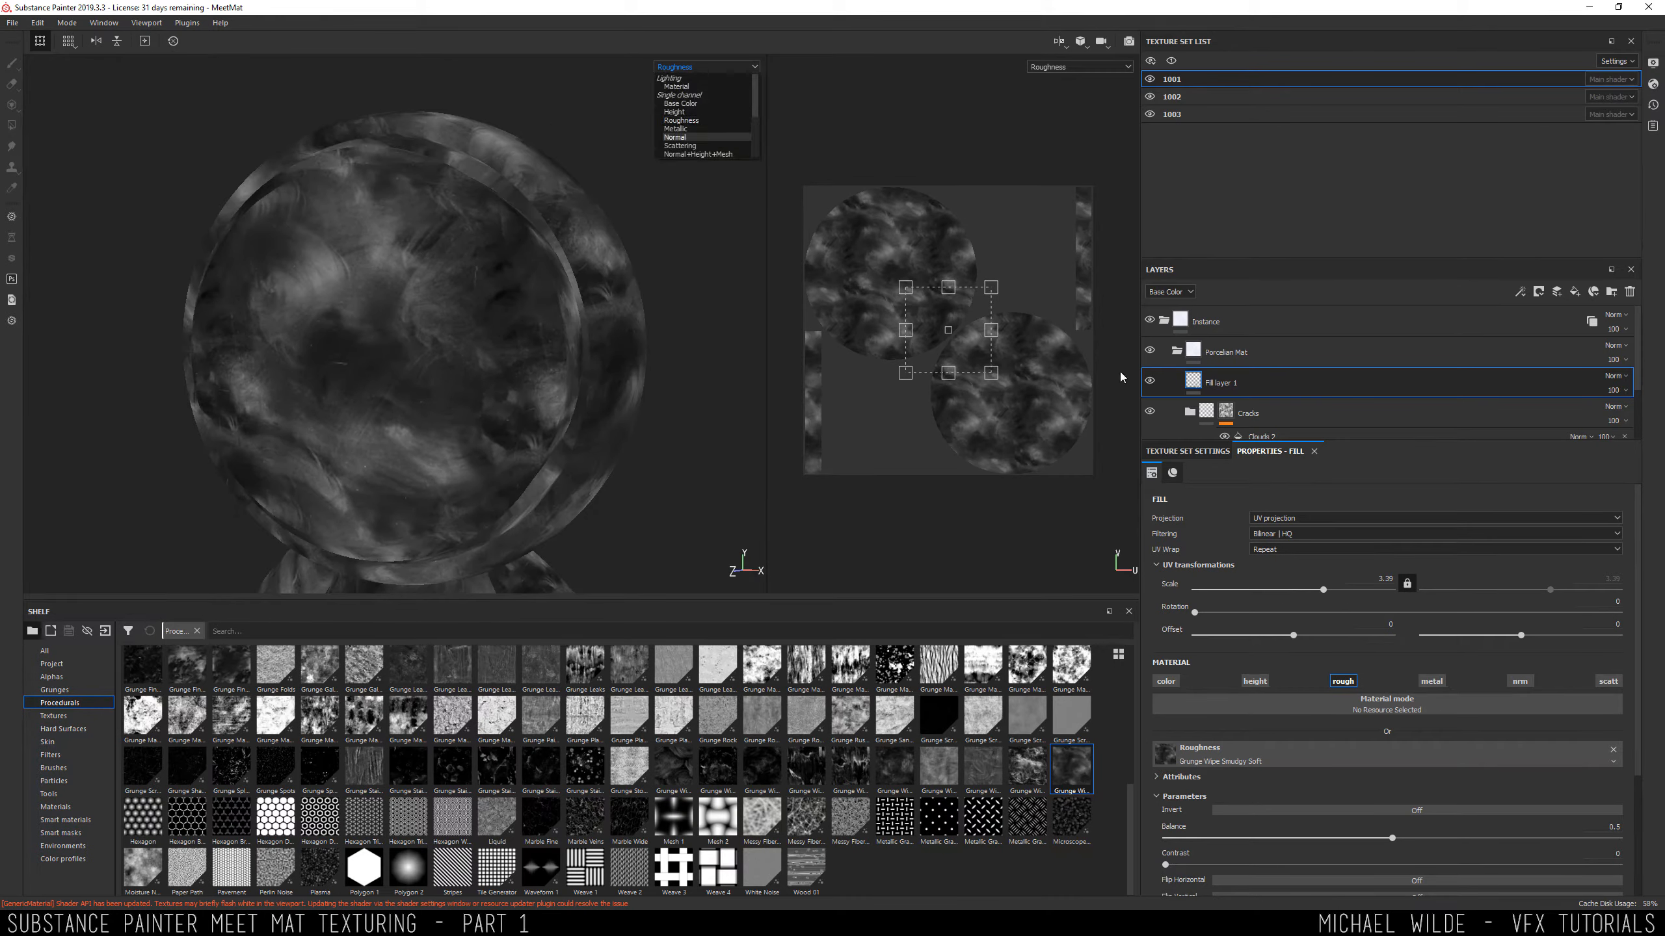
click(1153, 383)
click(1153, 383)
alt+drag(572, 332, 473, 320)
Try the Linear dodge (Add) blend mode on the smudge fill's Base Color channel and restore it to Normal.
click(1618, 377)
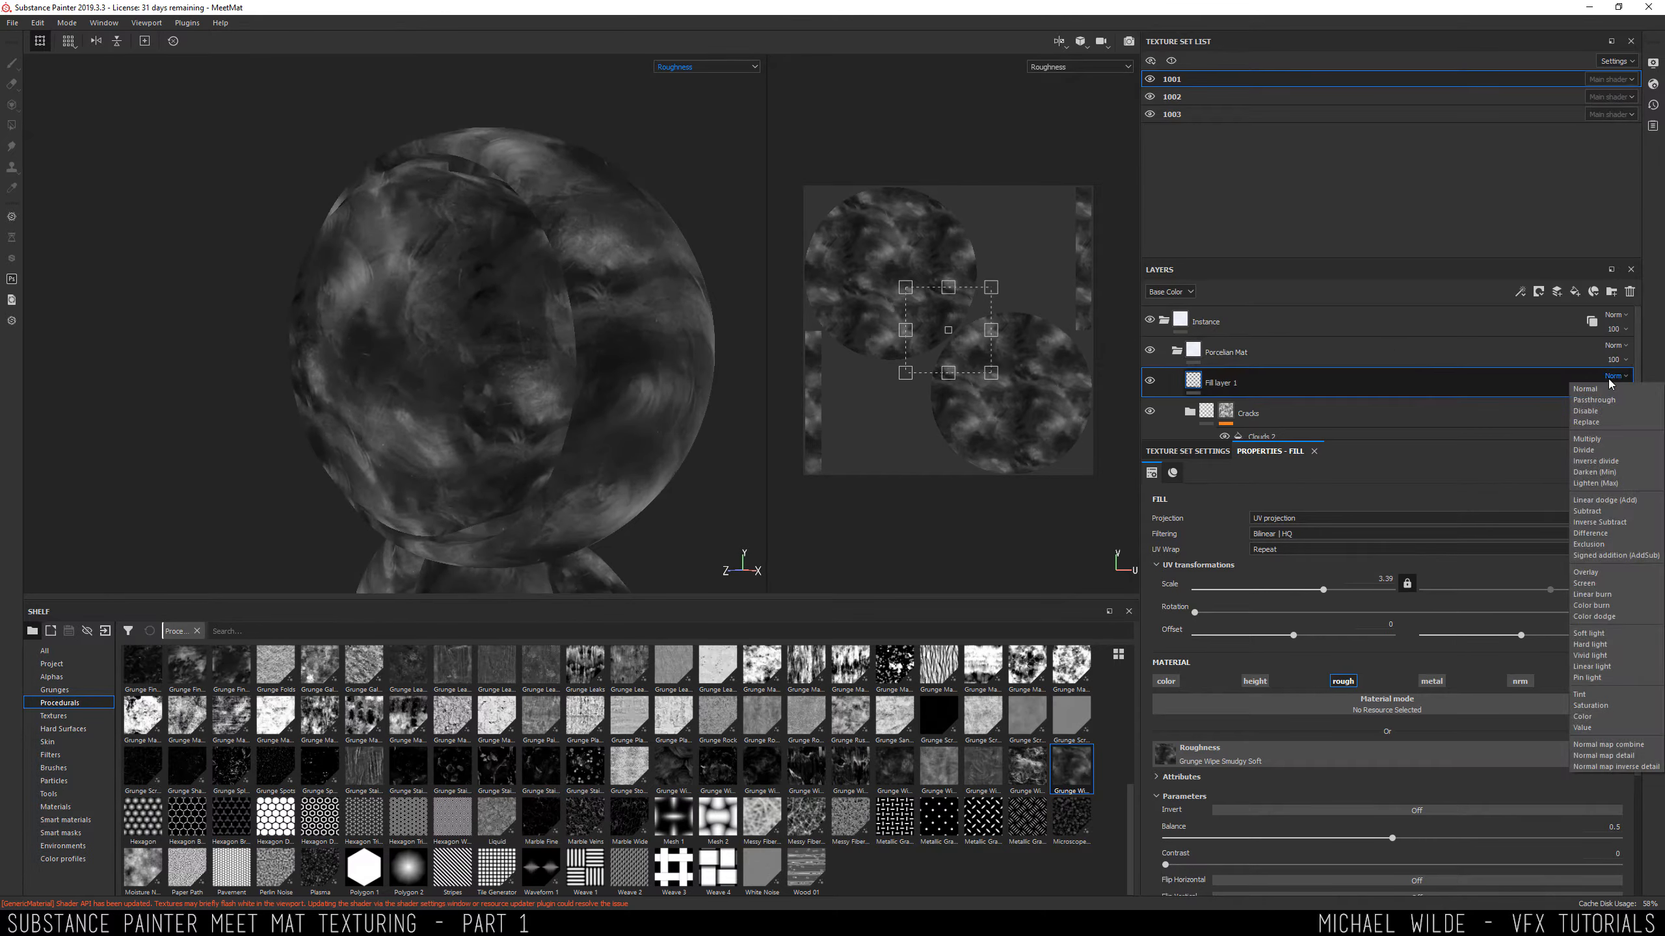
click(1615, 499)
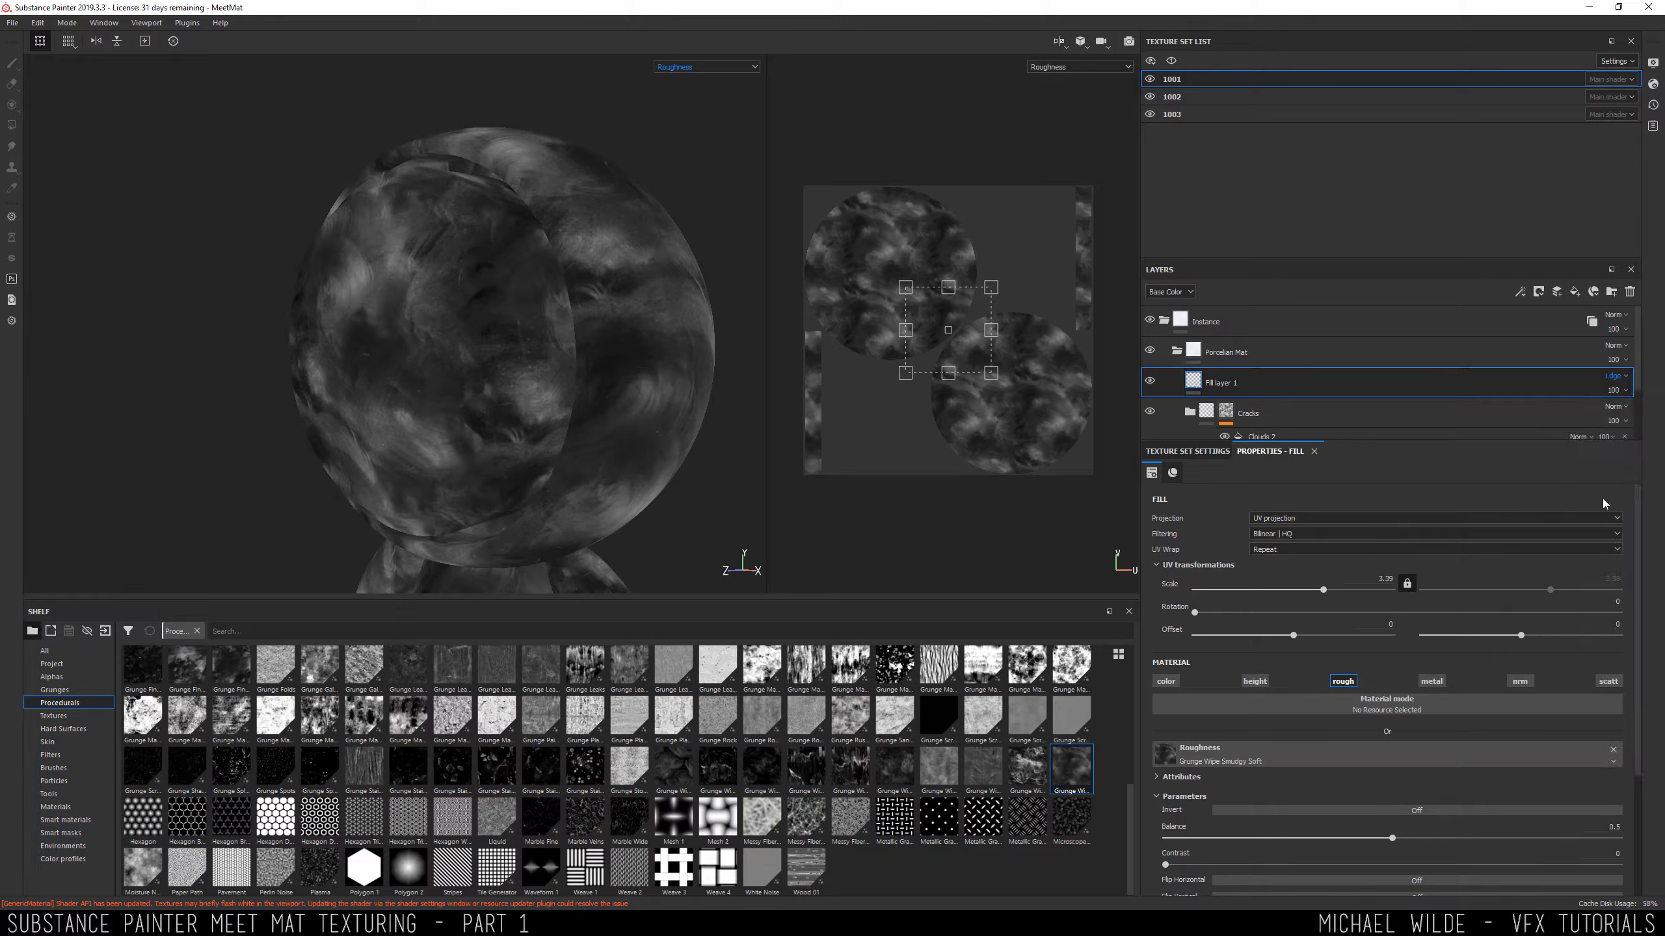
click(1615, 377)
click(1605, 391)
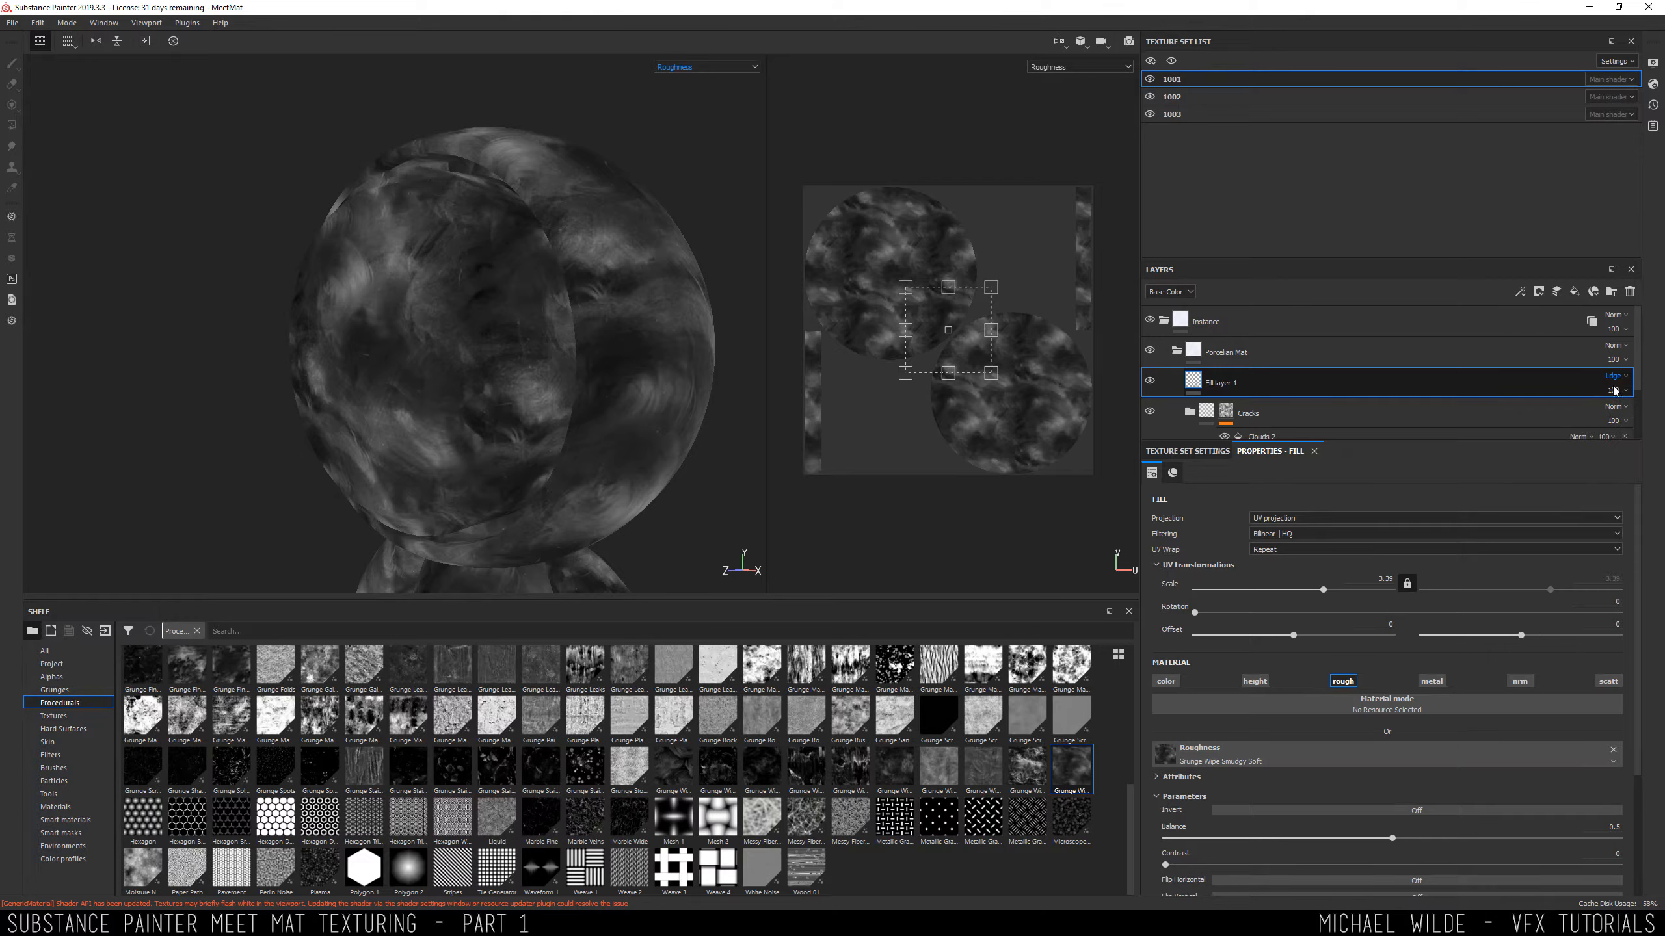
Switch the layer stack to the Roughness channel and set the smudge fill to Linear dodge (Add) at 100 opacity.
click(1167, 292)
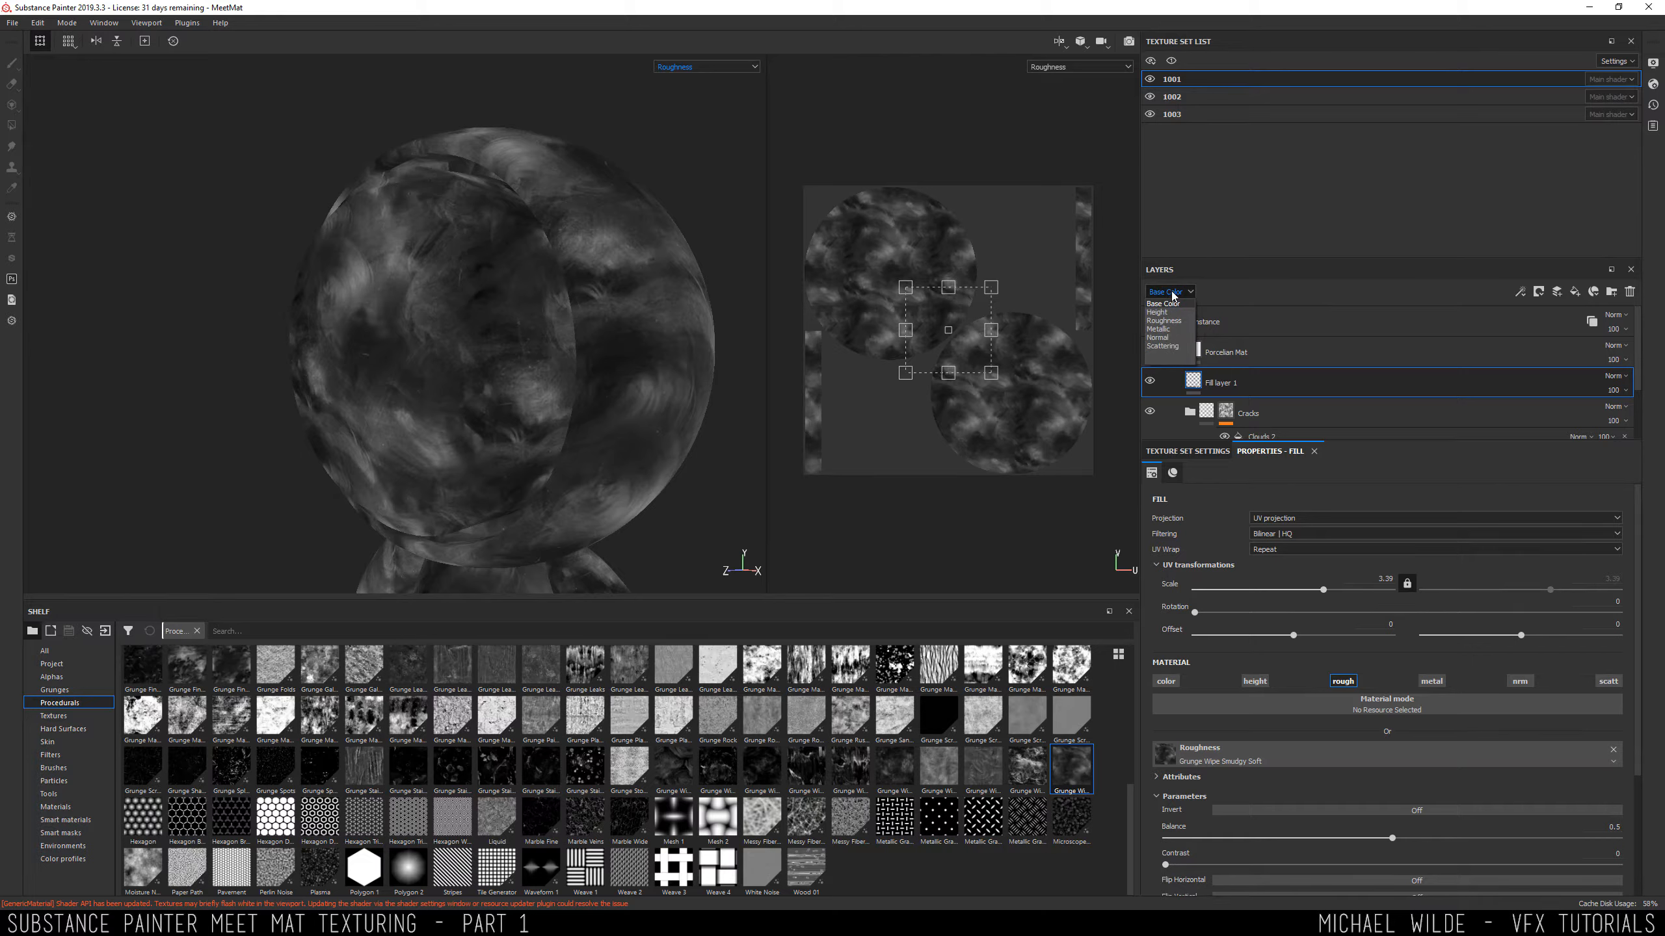
click(1180, 320)
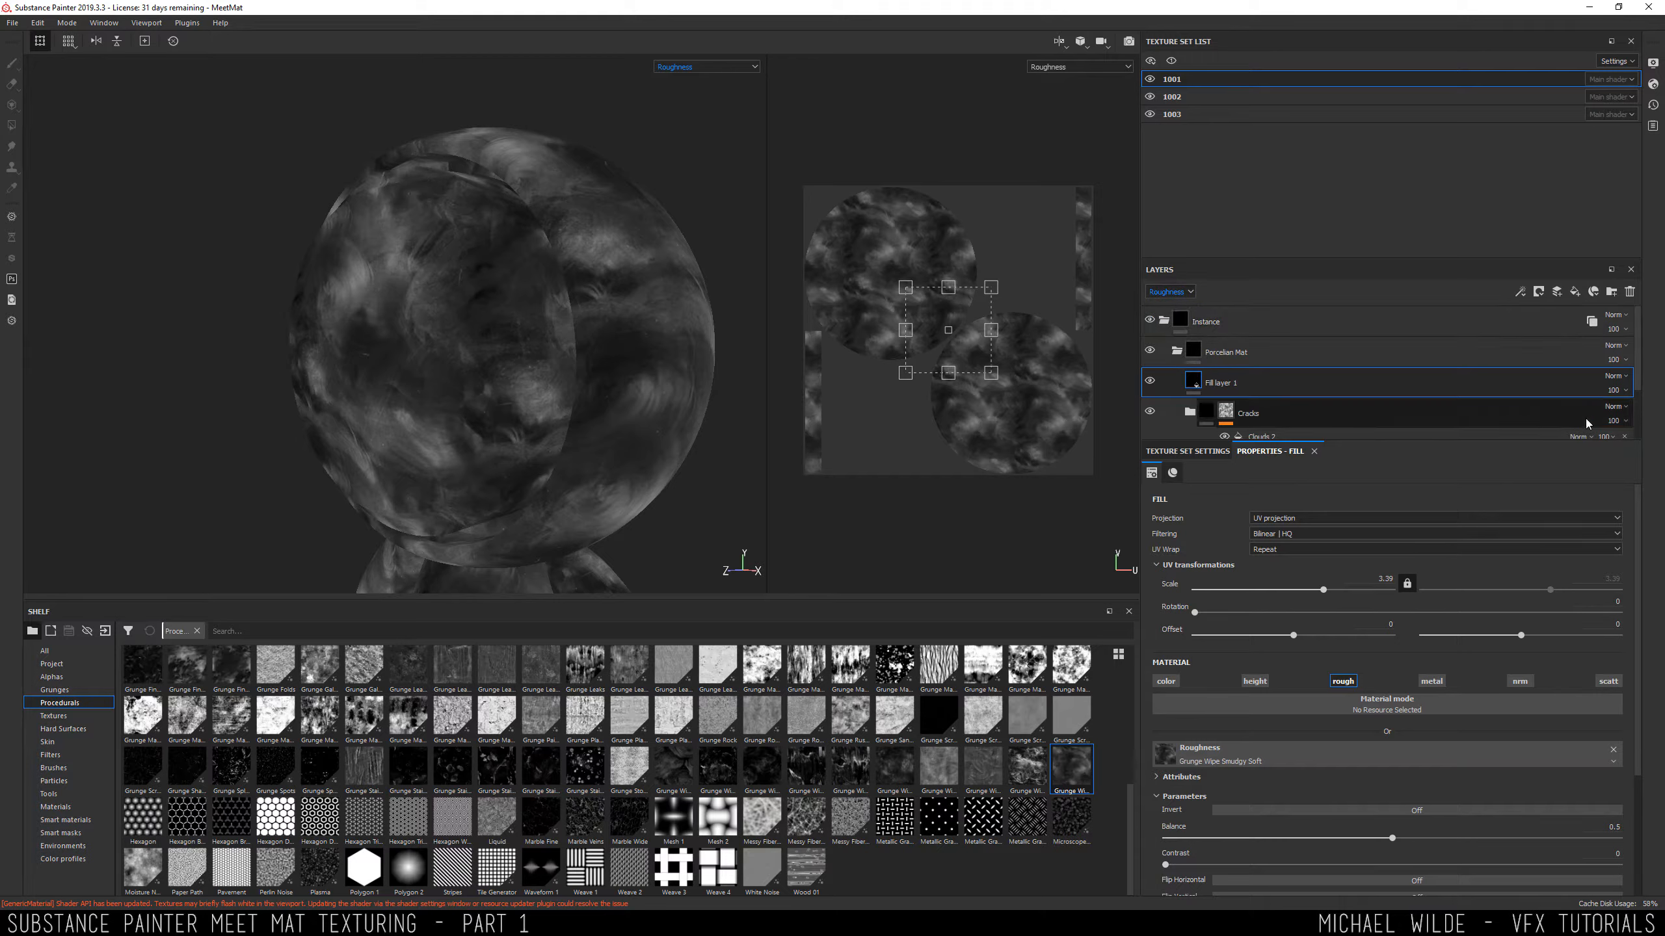
click(1616, 377)
click(1619, 501)
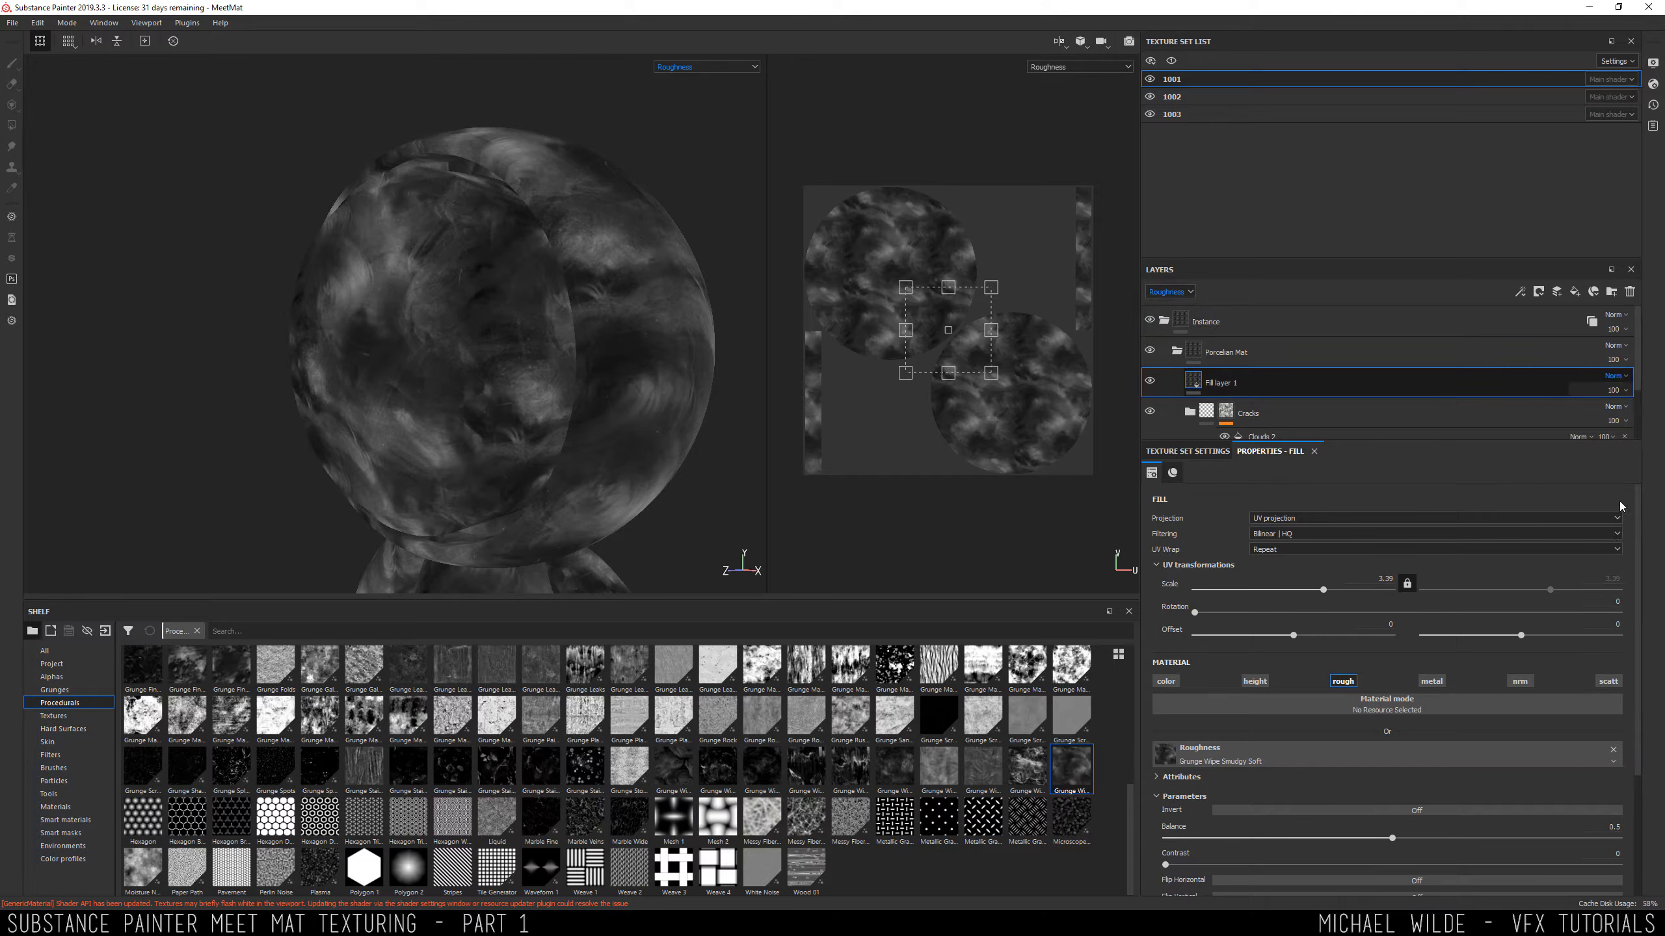
click(1619, 391)
mouse_move(1636, 415)
mouse_down()
mouse_move(1600, 414)
mouse_move(1660, 414)
mouse_up()
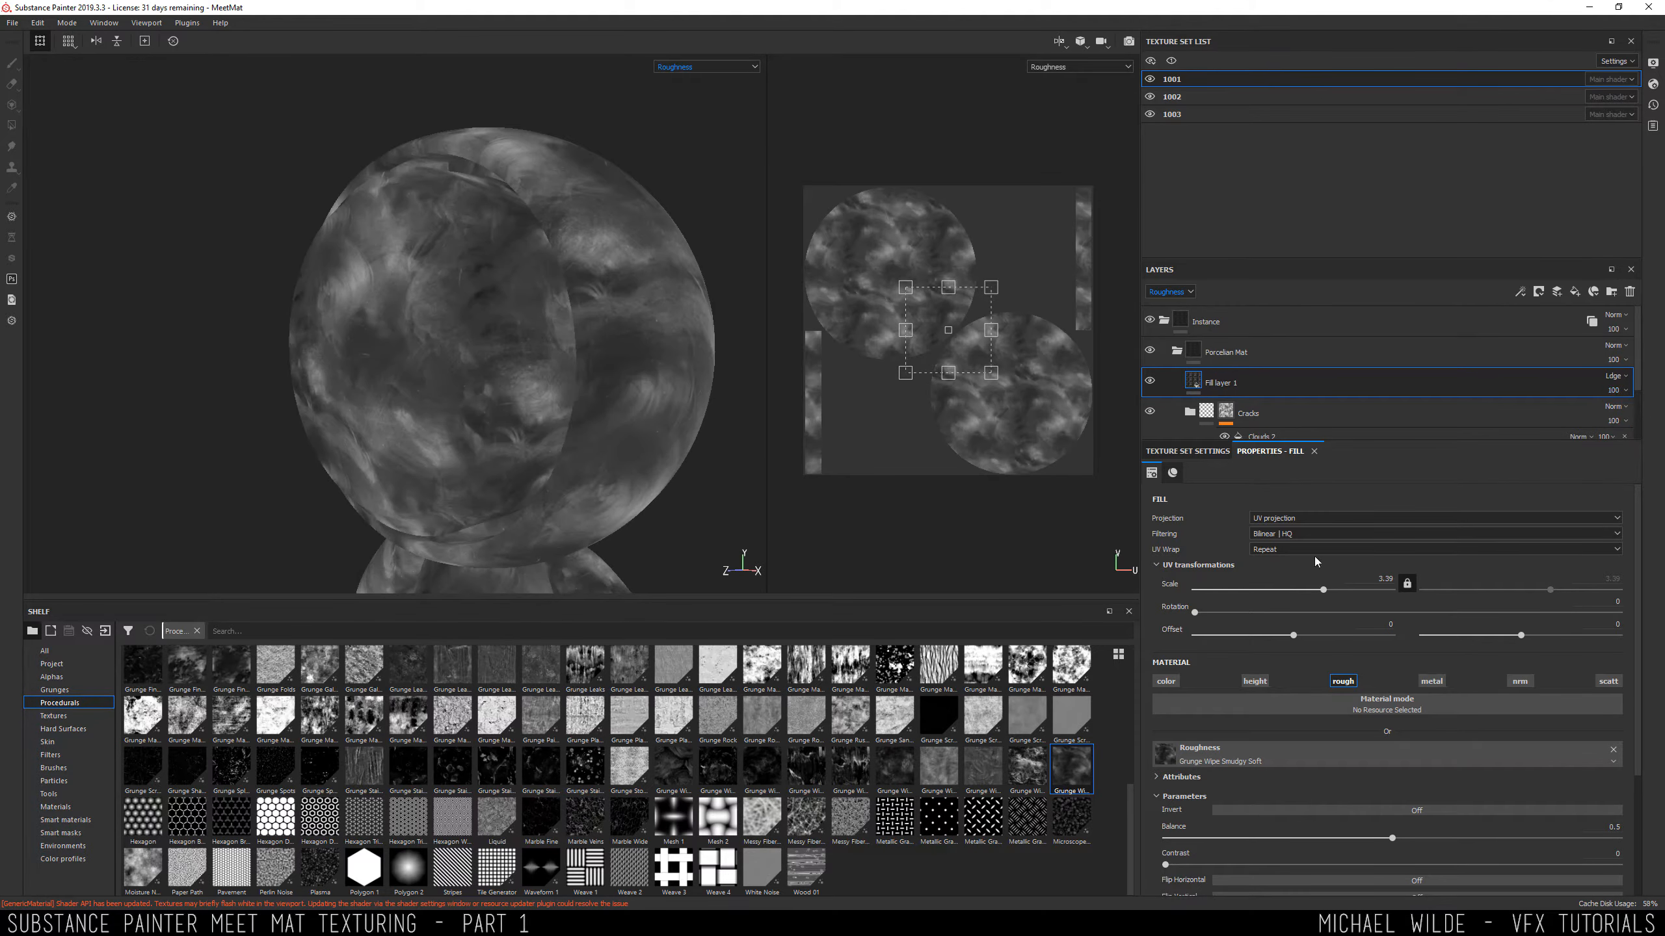
Set the Grunge Wipe Smudgy Soft balance to 0.43 and keep its contrast at 0.
scroll(1304, 800, down, 2)
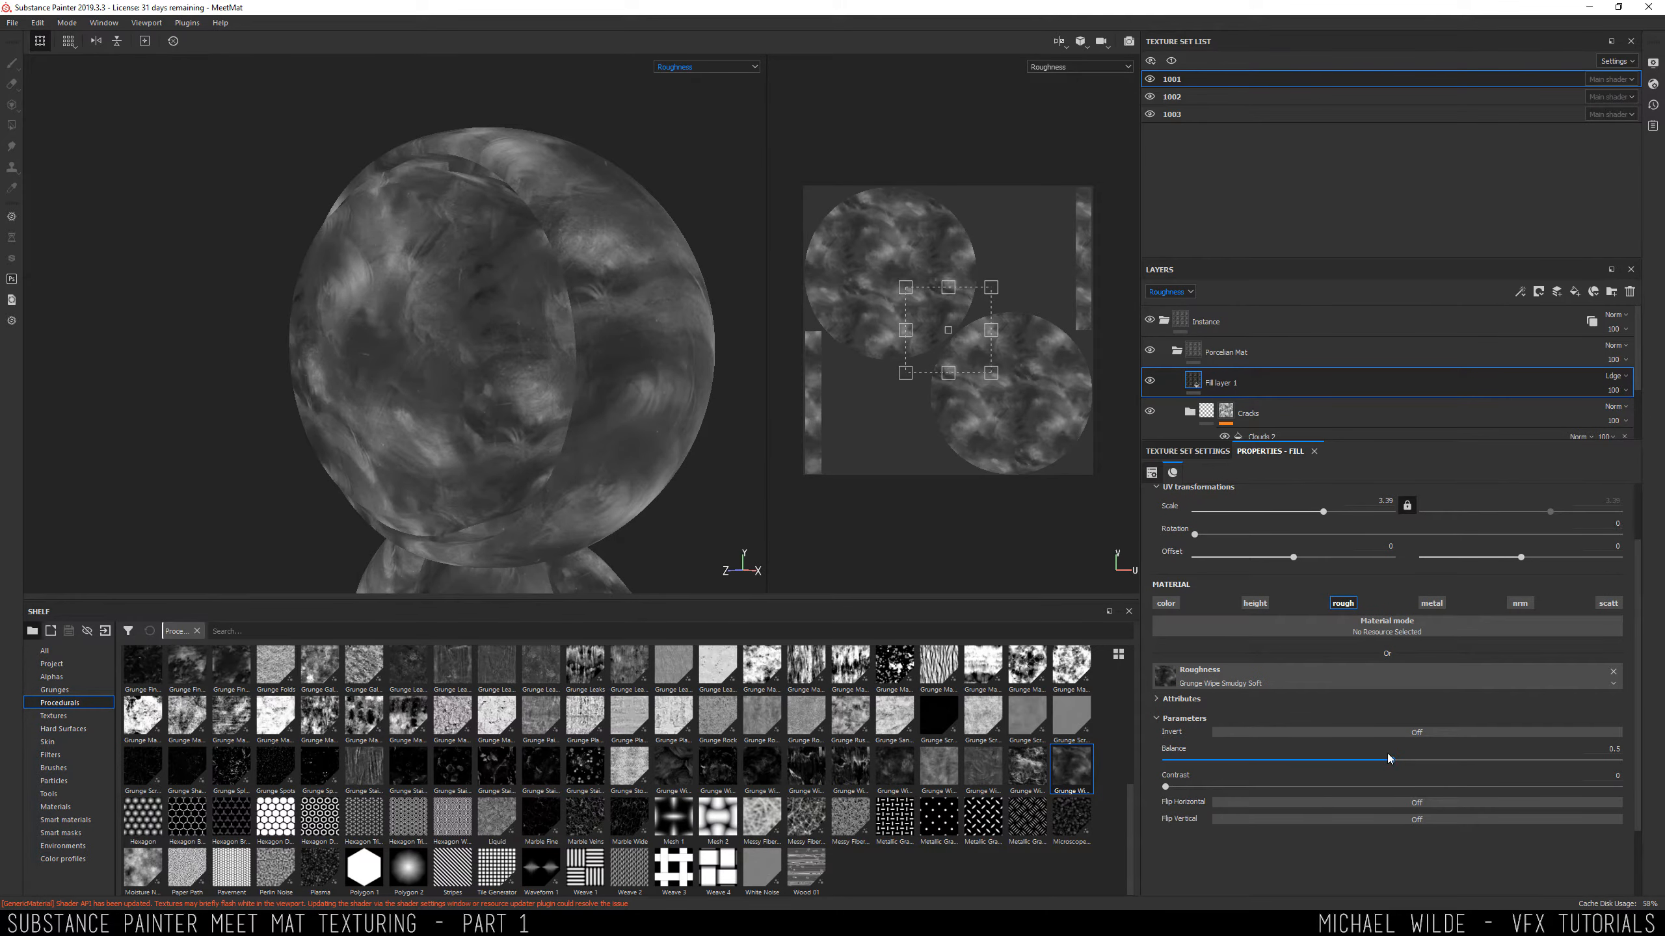
mouse_move(1384, 769)
mouse_down()
mouse_move(1338, 765)
mouse_move(1361, 761)
mouse_up()
drag(1166, 787, 1163, 786)
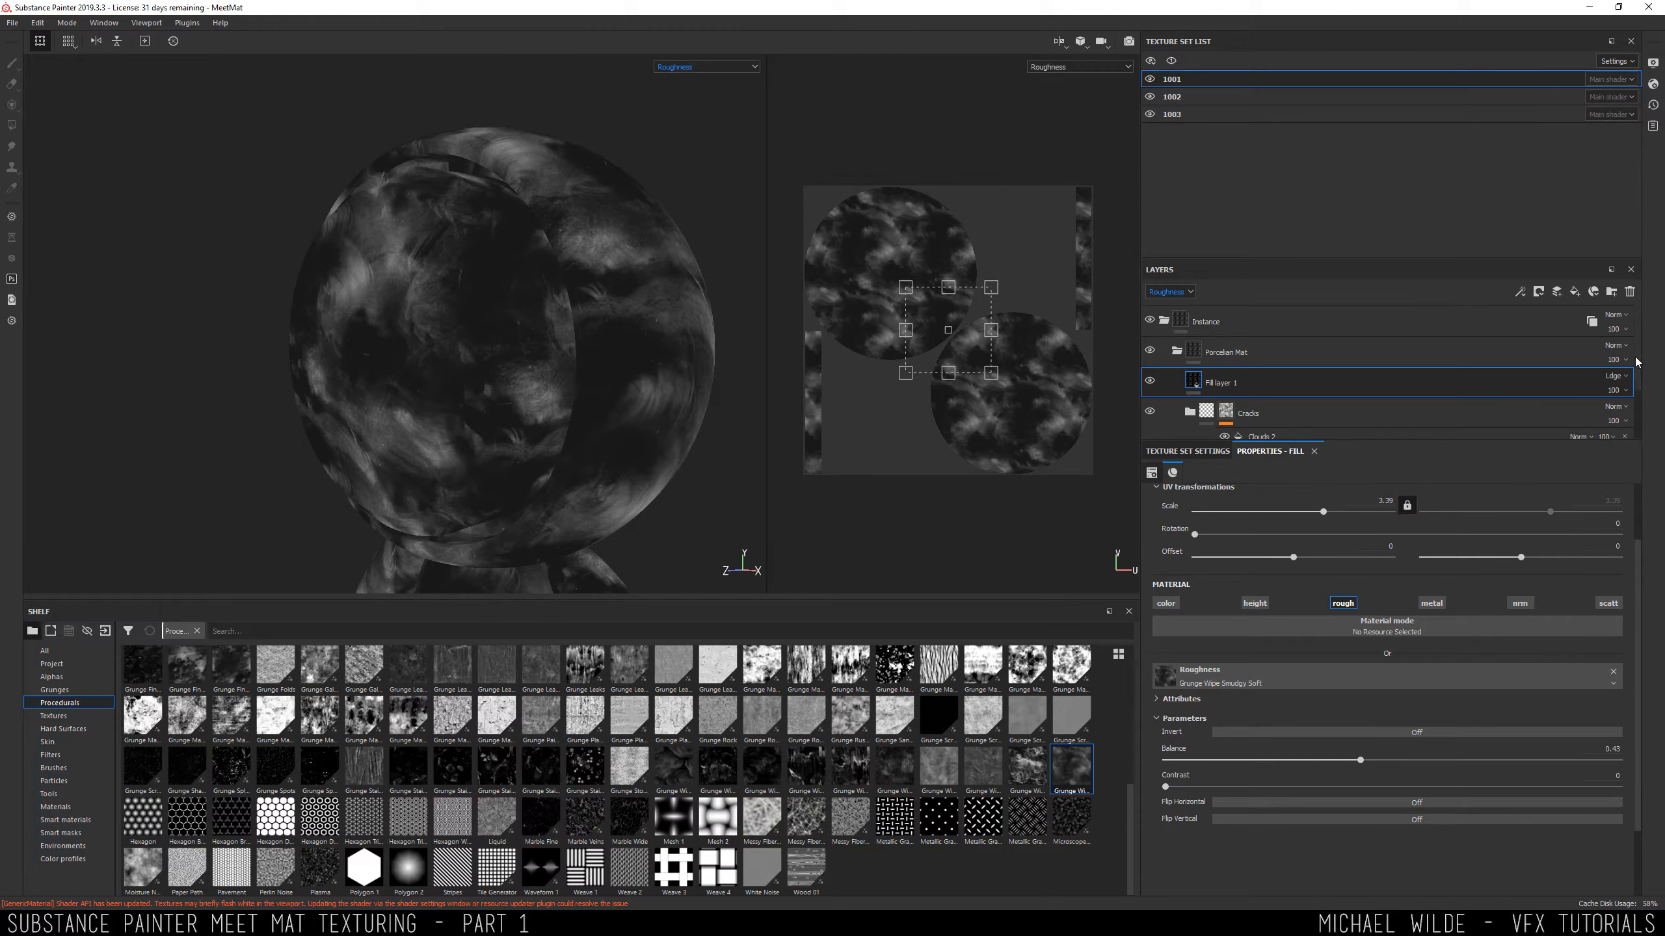
scroll(1256, 390, down, 2)
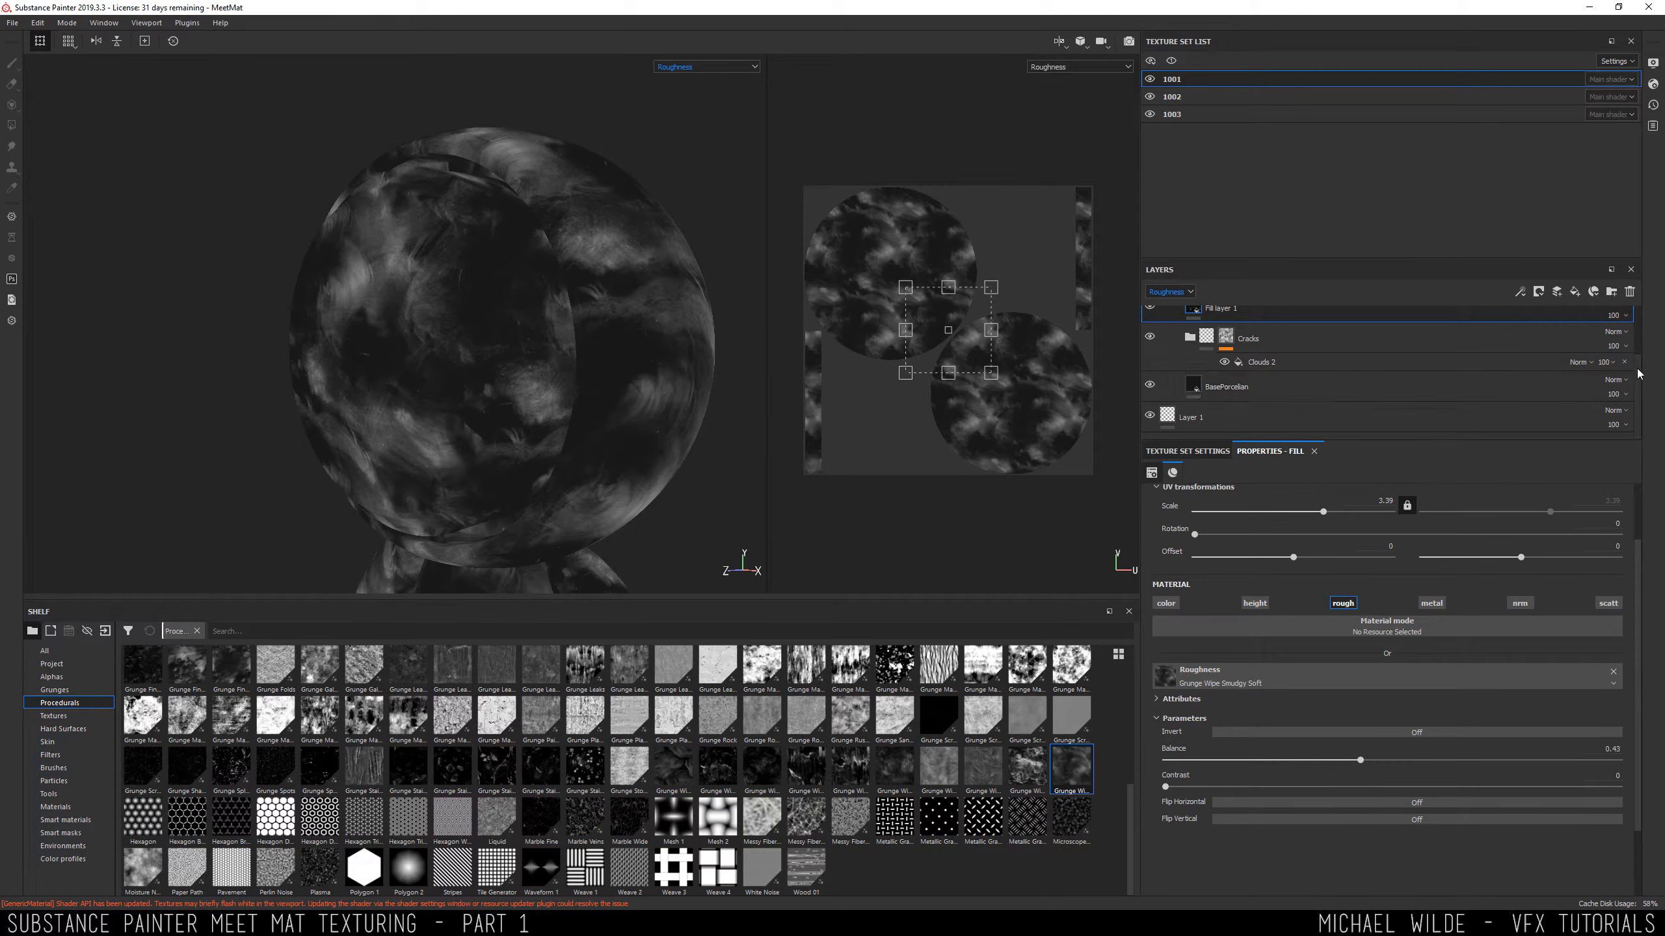
scroll(1341, 323, up, 1)
Return the viewports to the Material view and compare the reflections with the smudge fill hidden and shown from several angles.
click(675, 67)
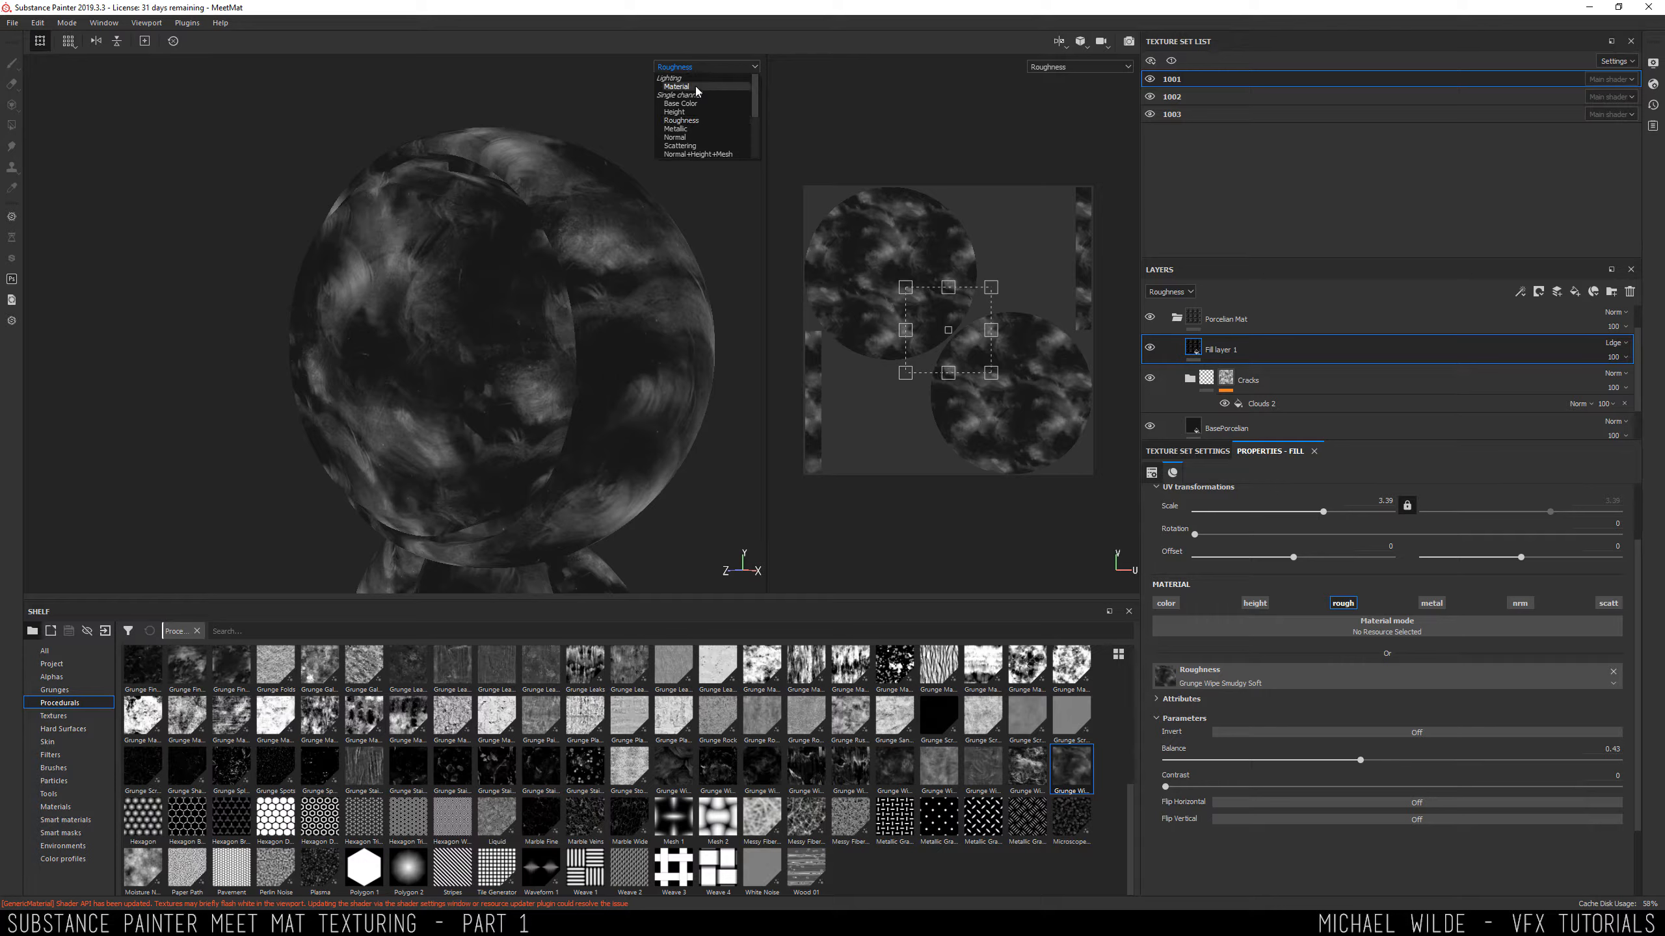
click(676, 86)
alt+drag(494, 279, 539, 269)
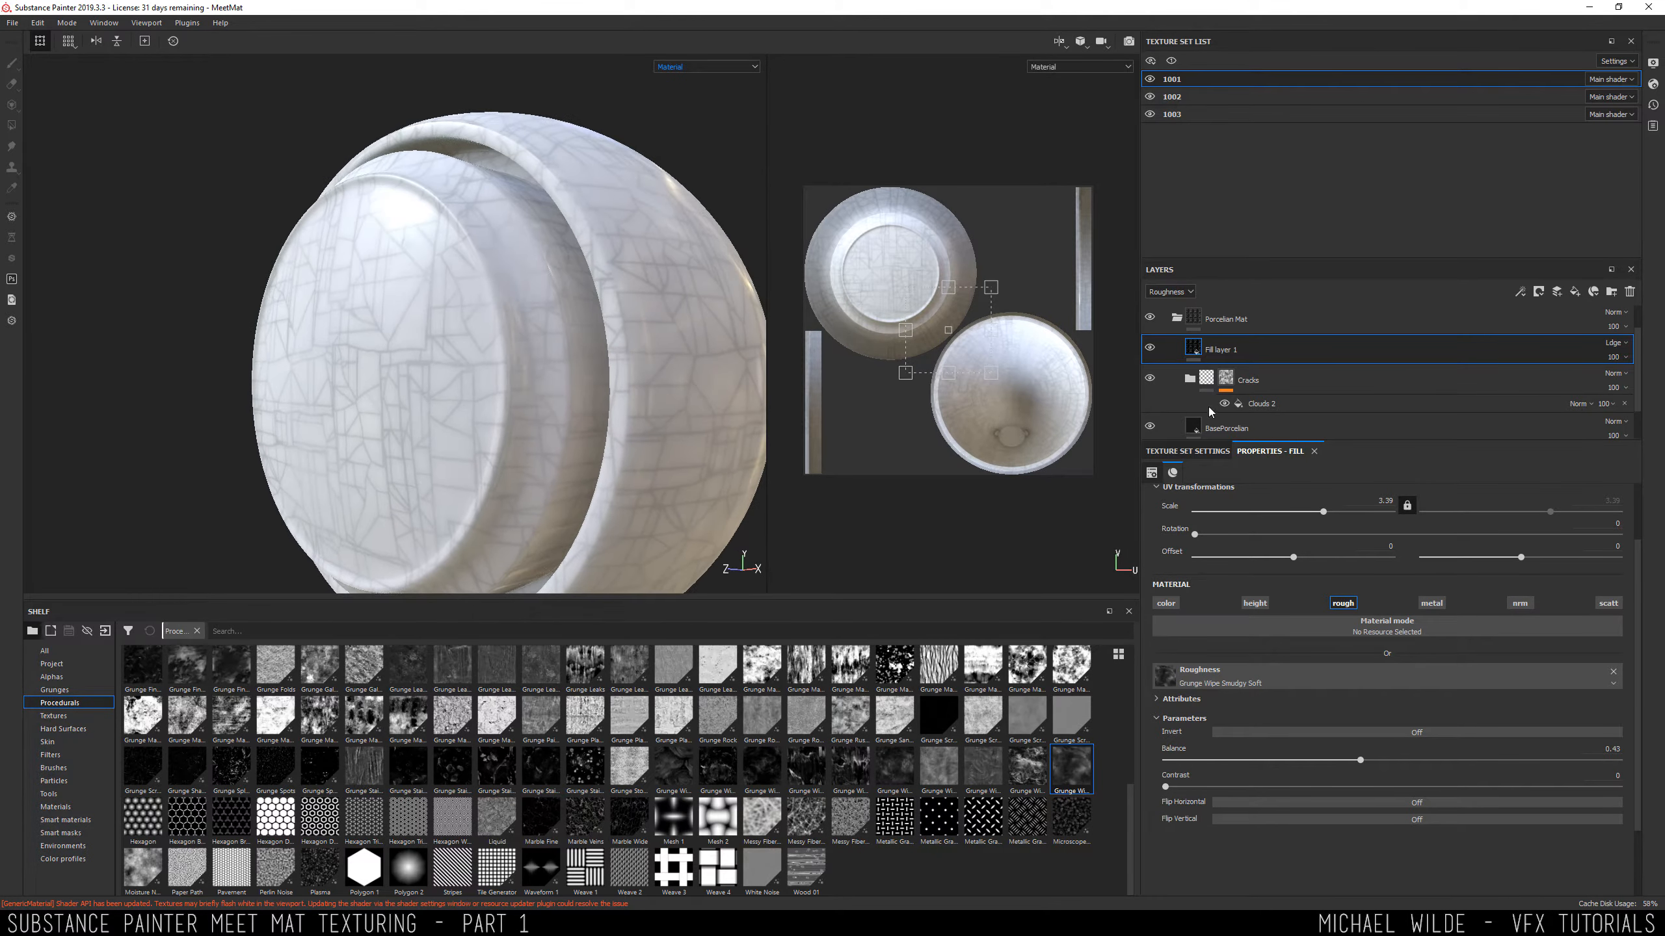
click(1150, 348)
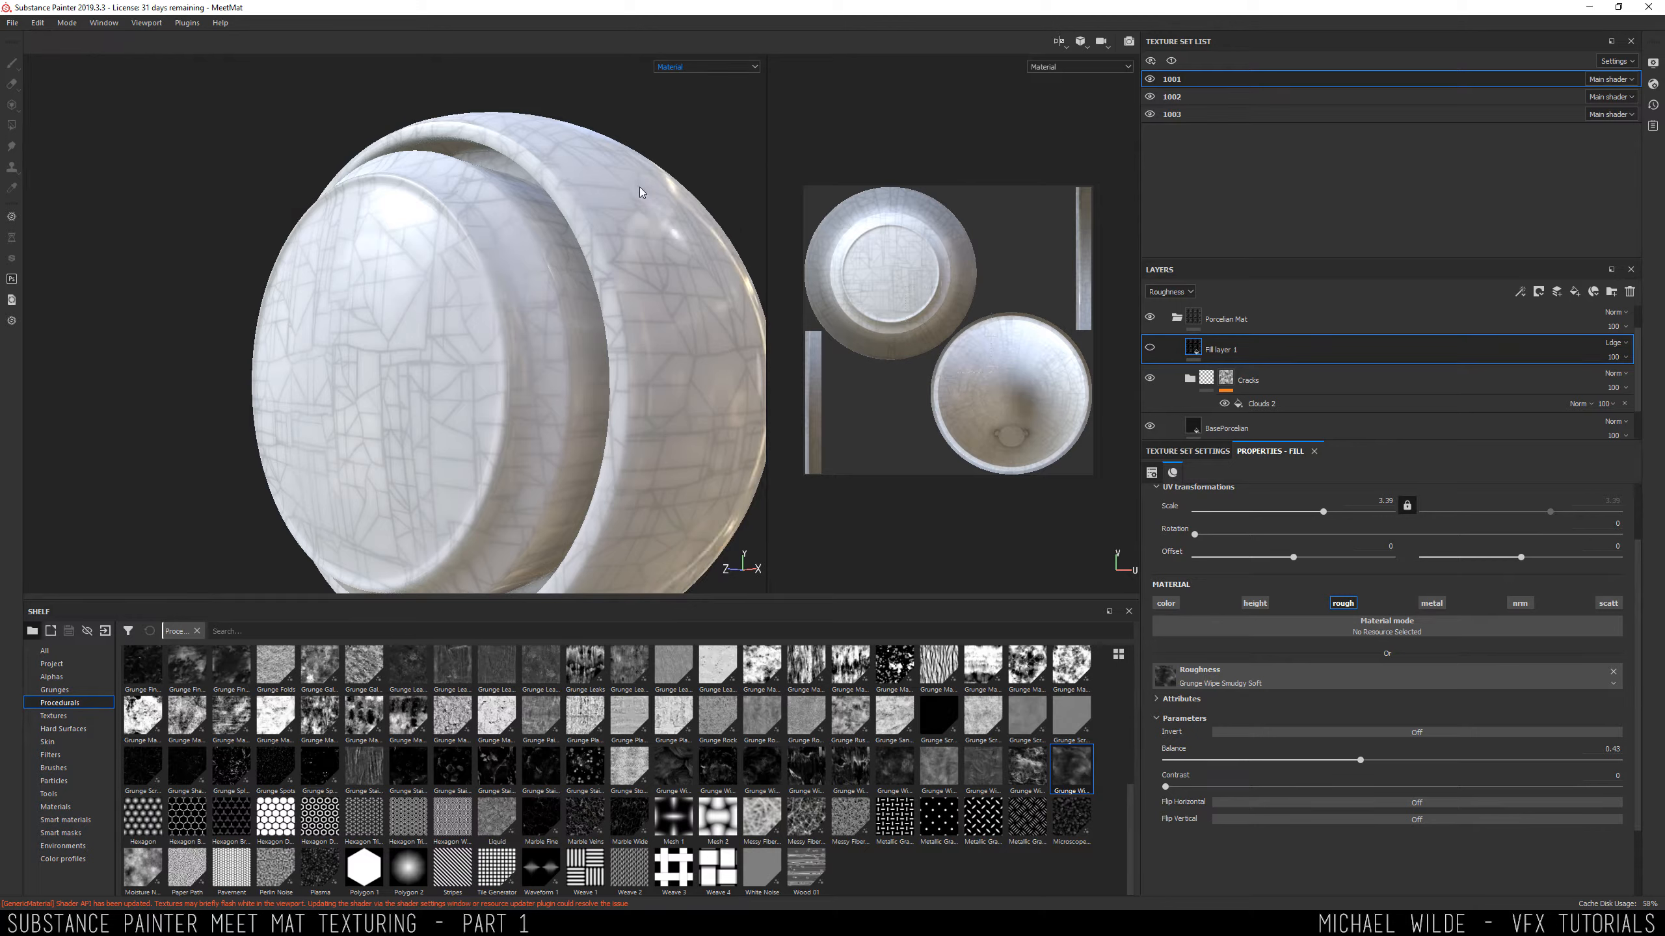
click(1151, 348)
alt+drag(507, 295, 412, 257)
alt+drag(365, 256, 279, 249)
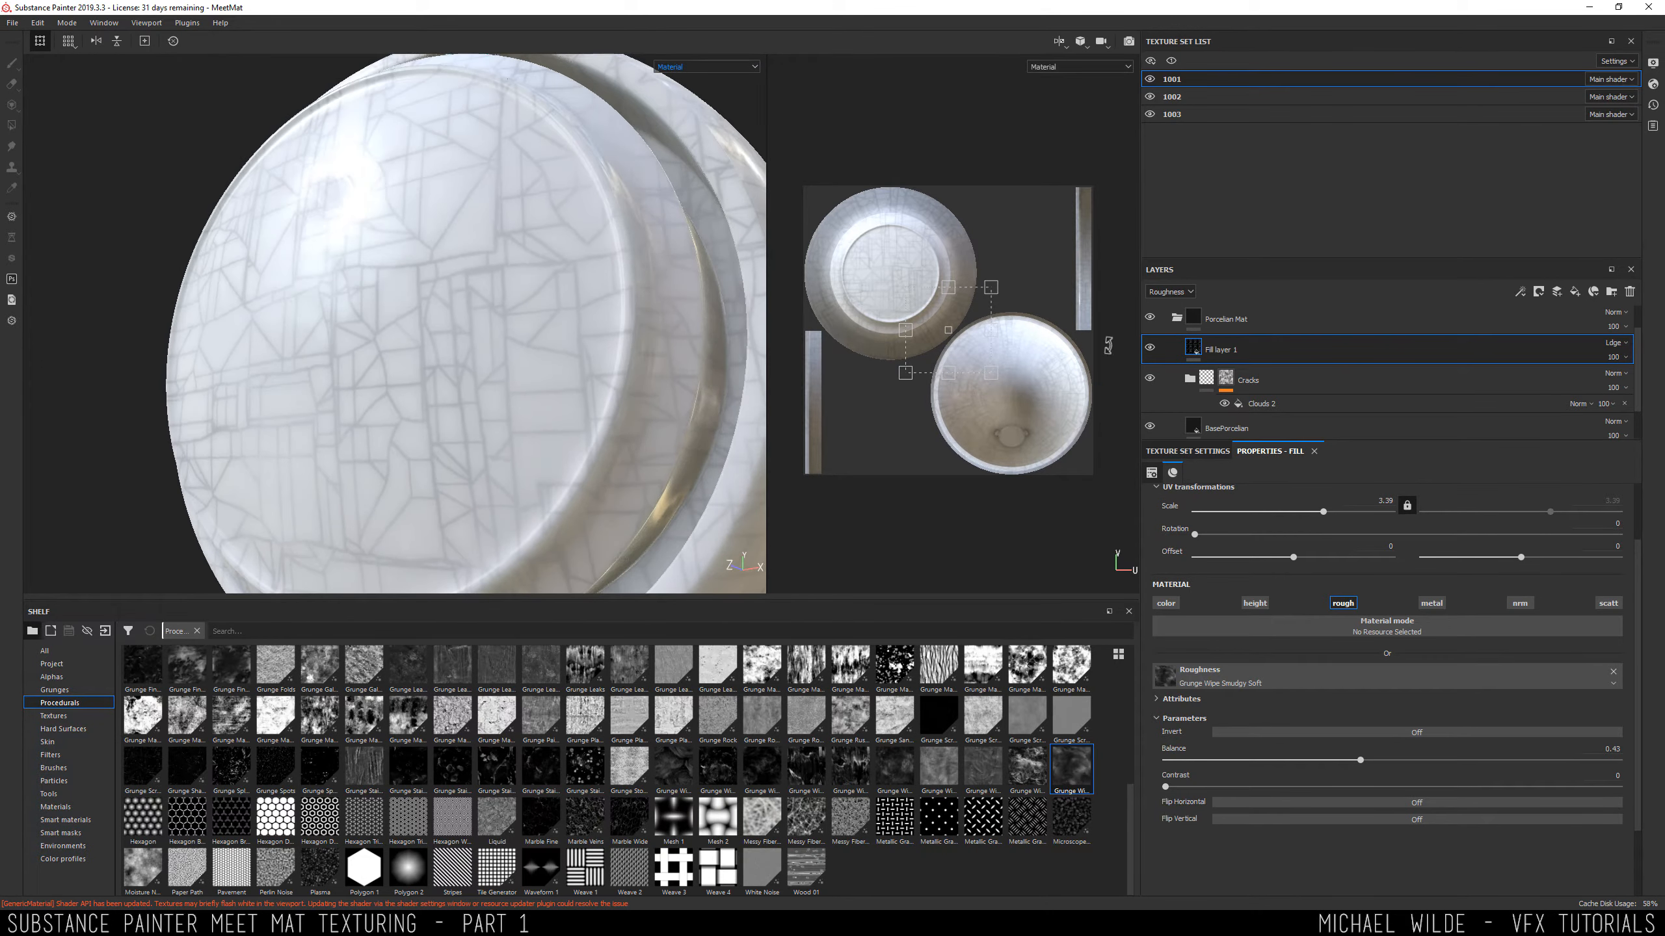
click(1149, 348)
alt+drag(432, 289, 416, 191)
click(1149, 348)
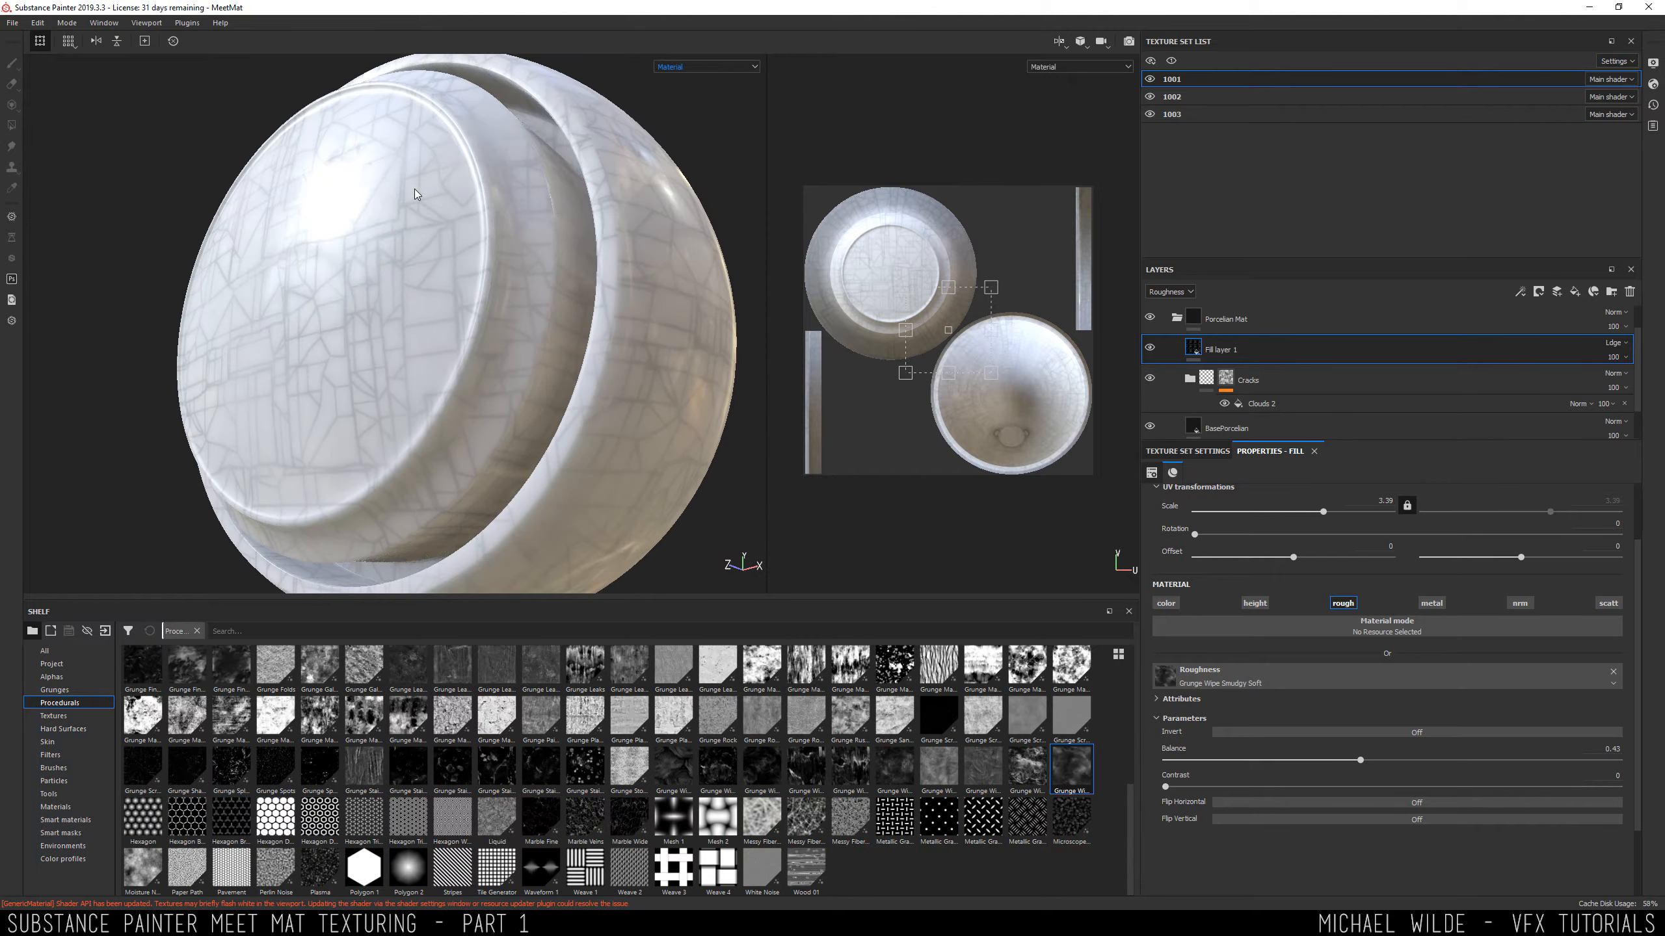
alt+drag(560, 219, 419, 216)
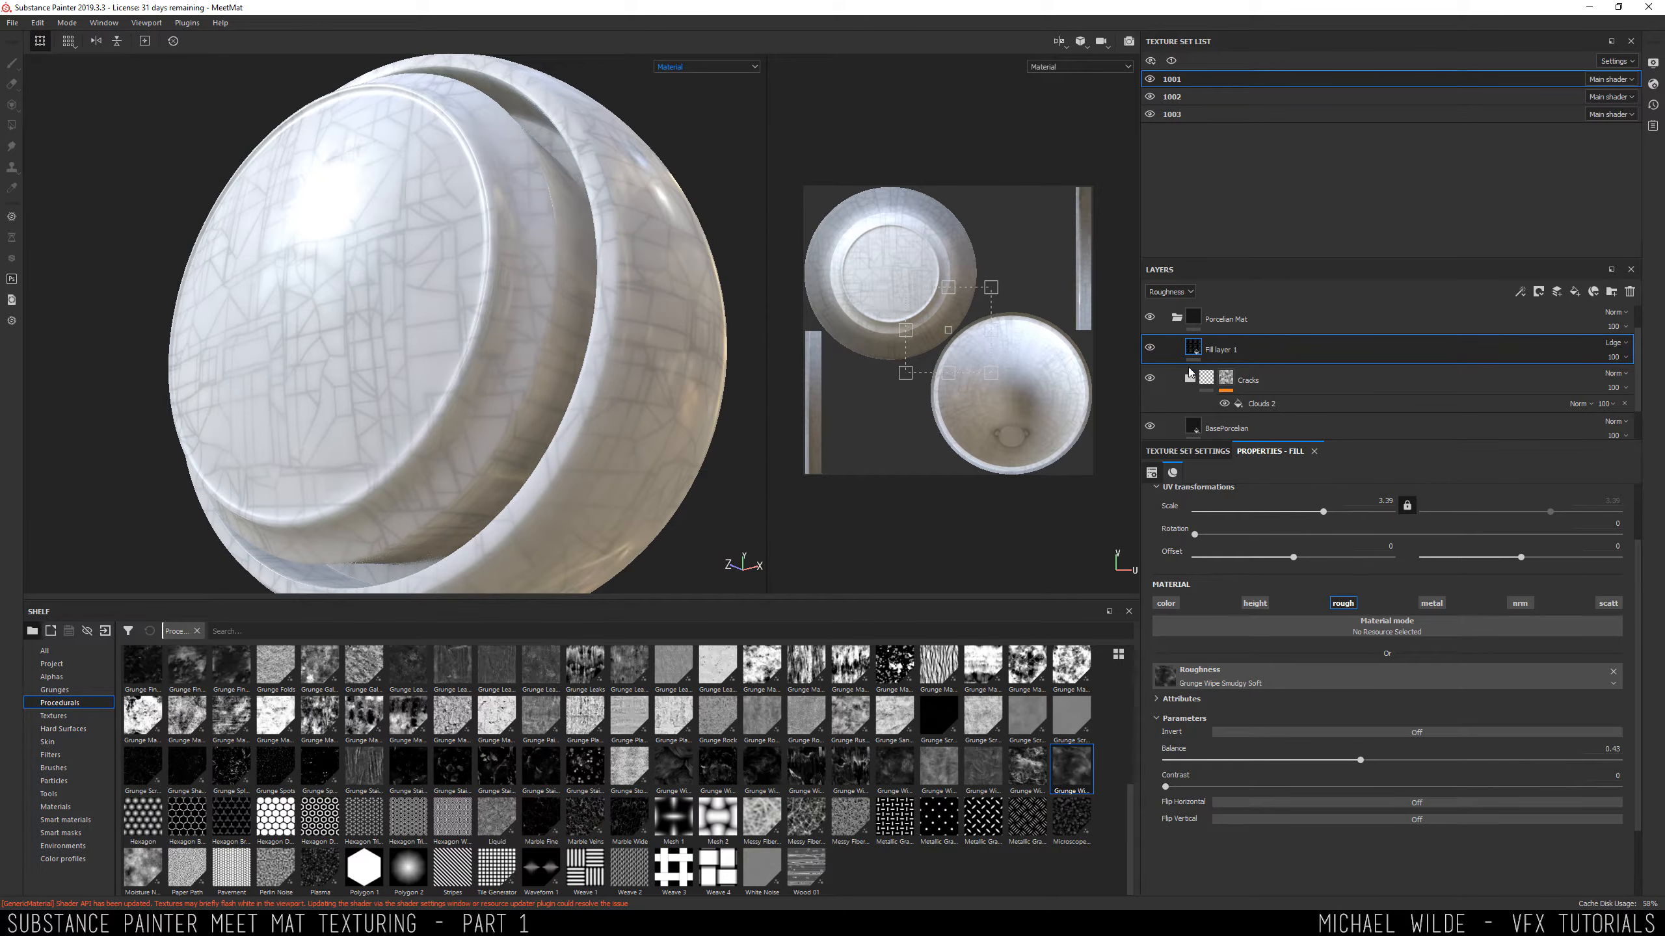
Rename the smudge fill layer as SmearRoughness.
double_click(1225, 350)
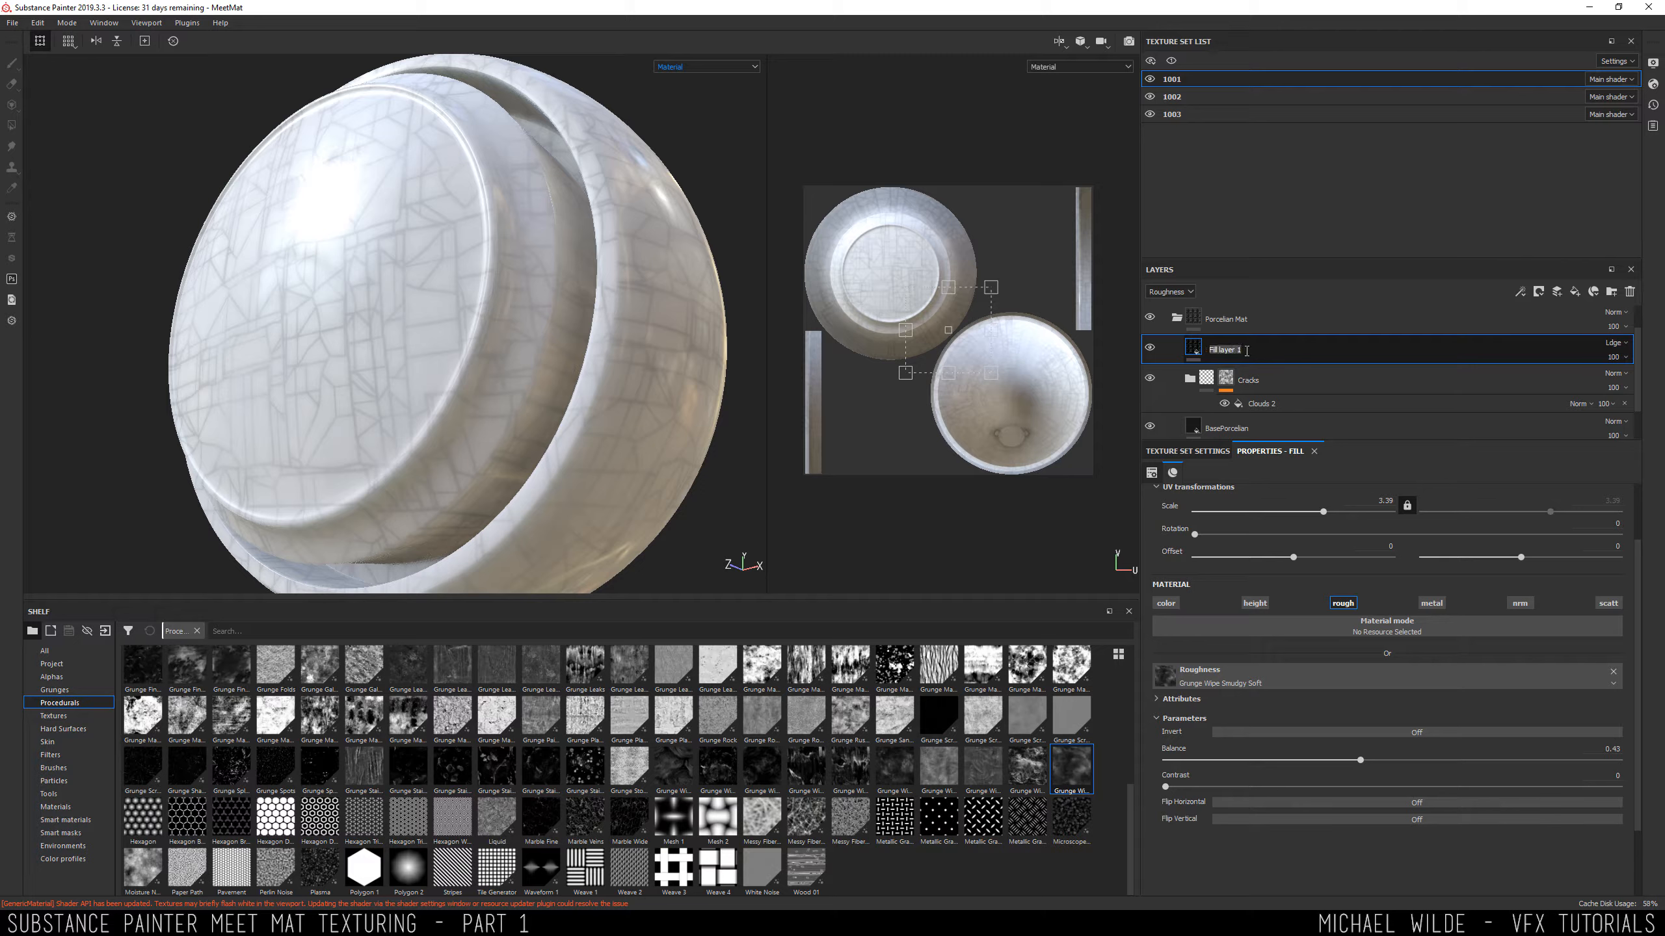
text(SmearRoughness)
key(Return)
Add a fill layer above SmearRoughness and name it DispBreakup.
click(1575, 291)
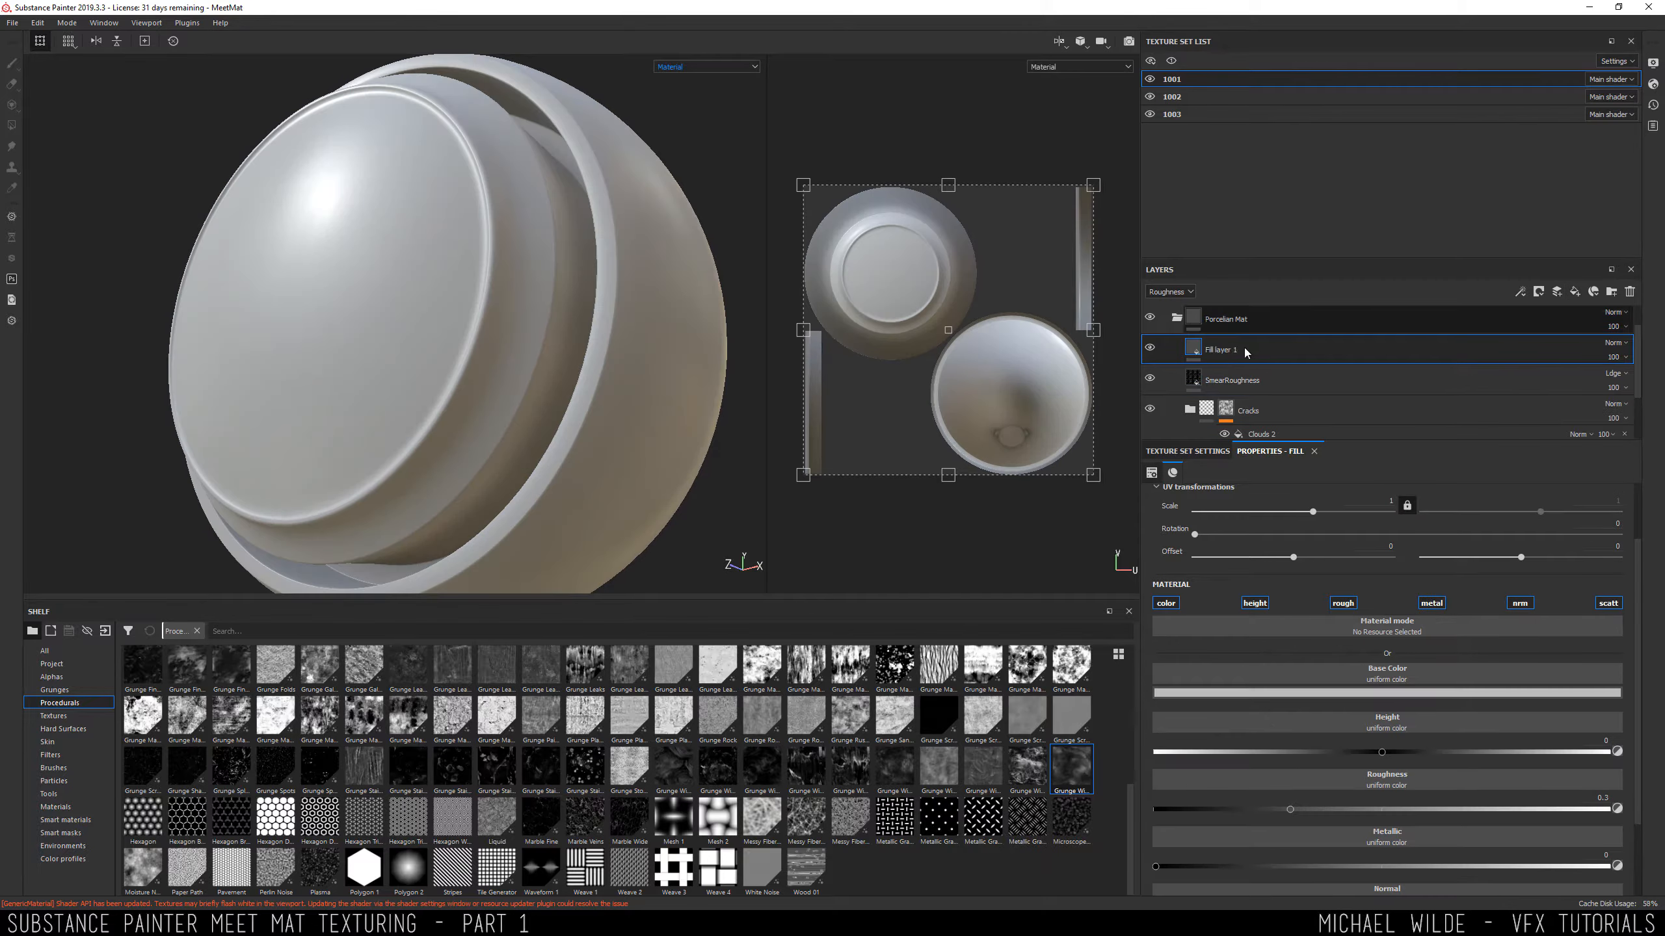
click(1242, 380)
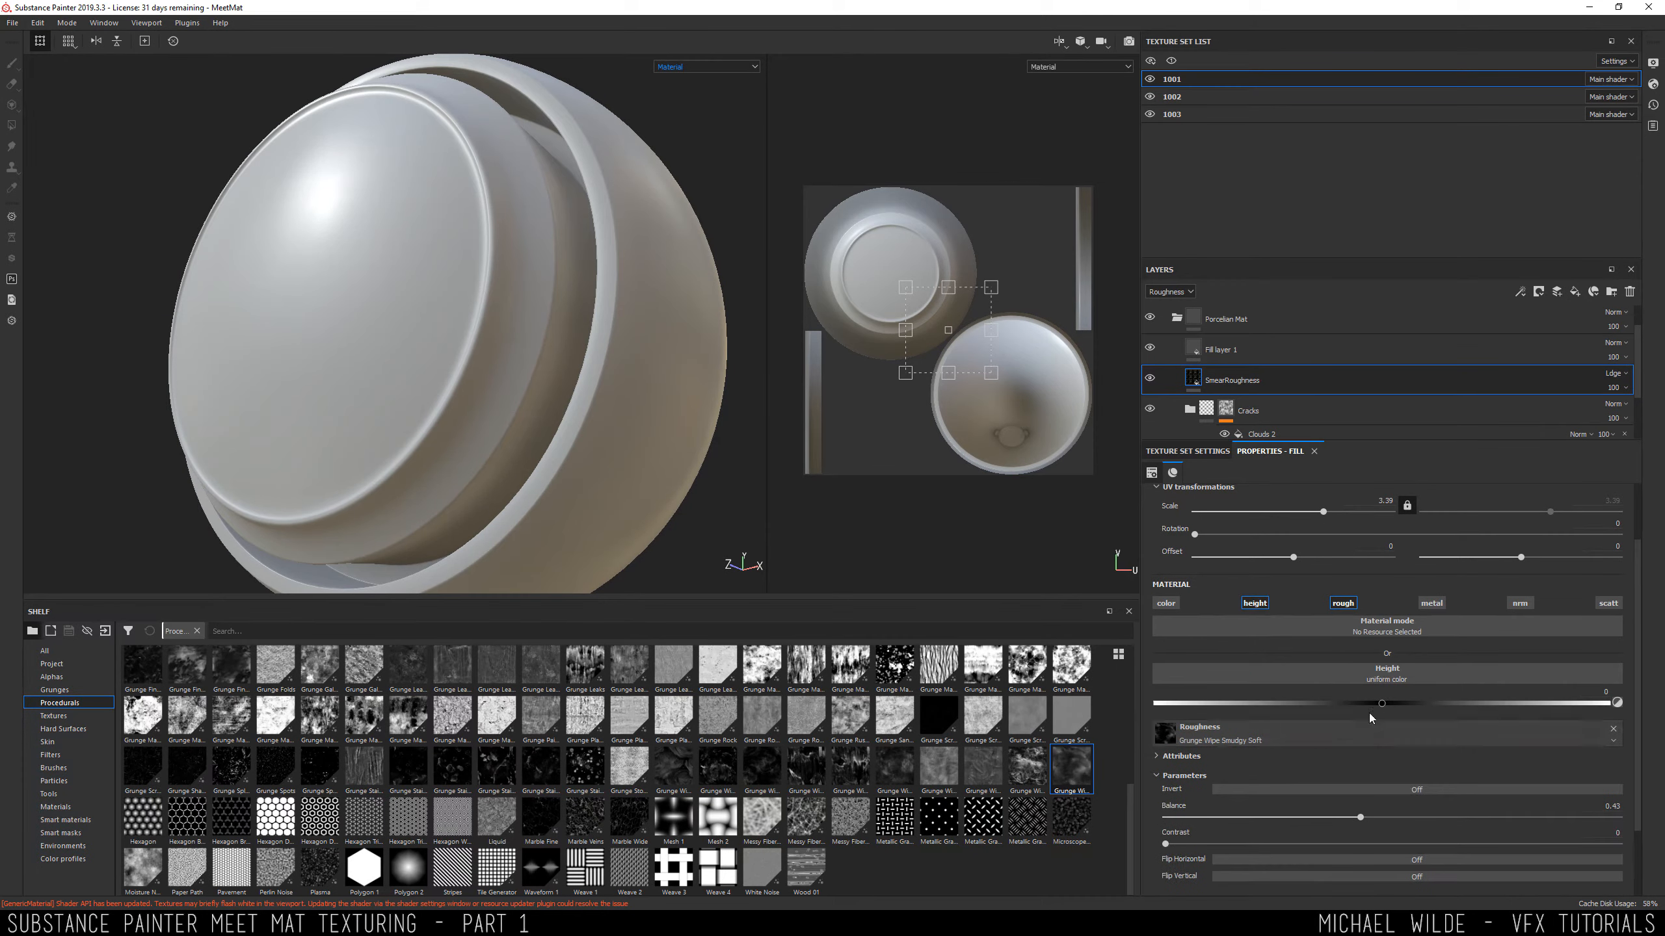
double_click(1212, 351)
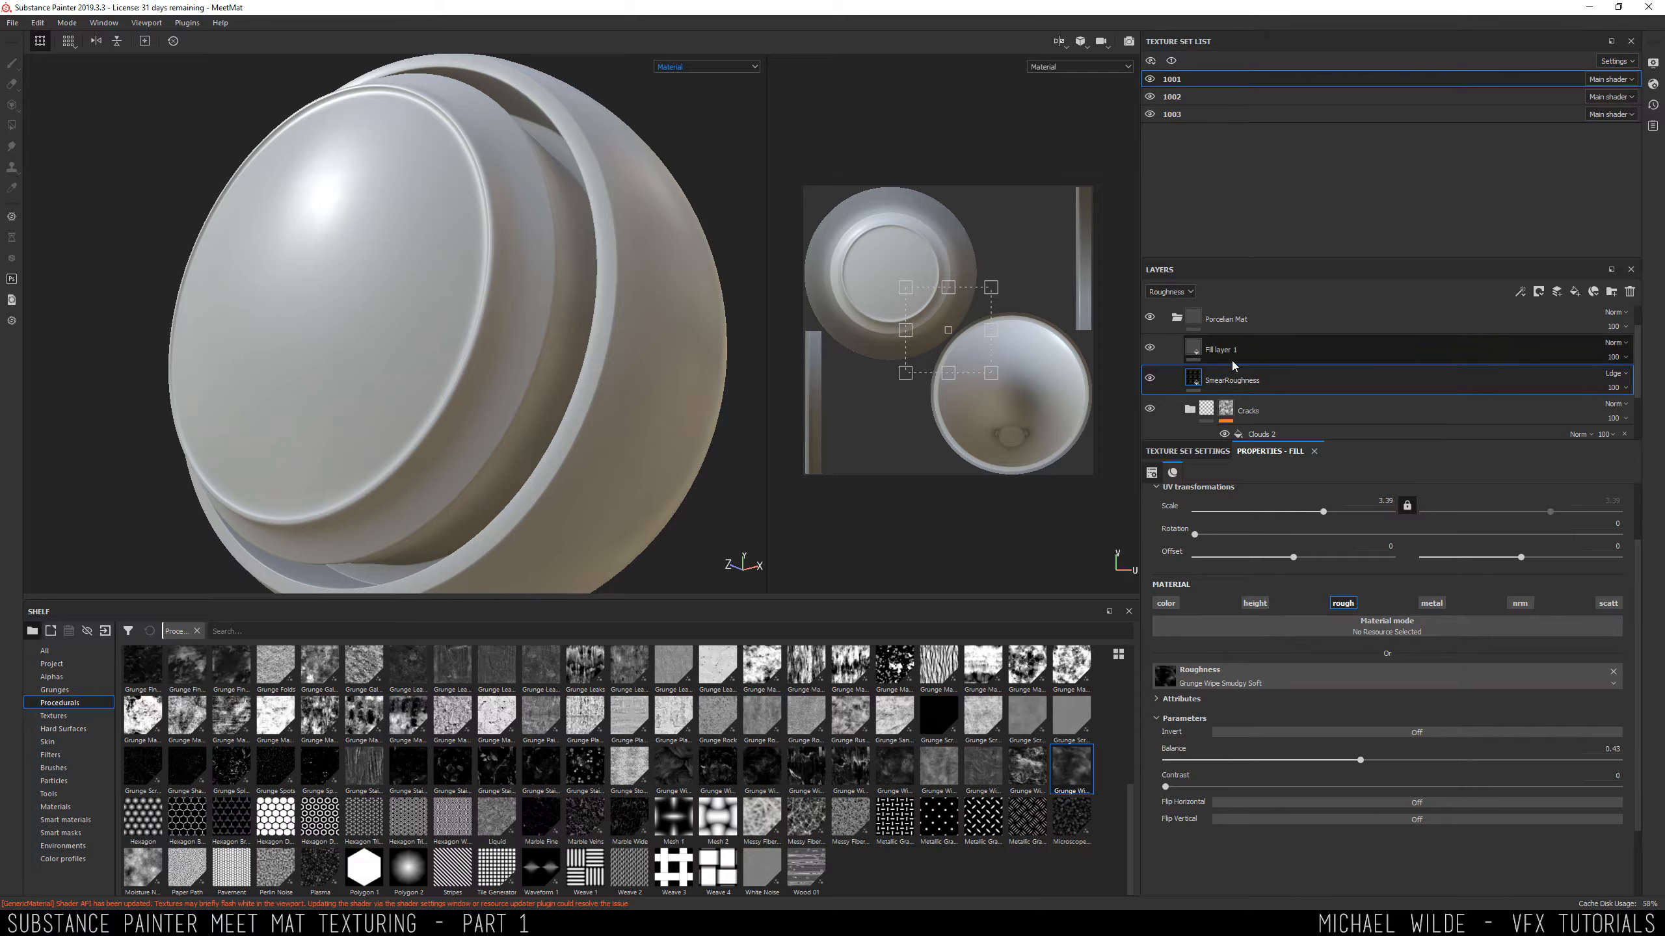
text(Dis)
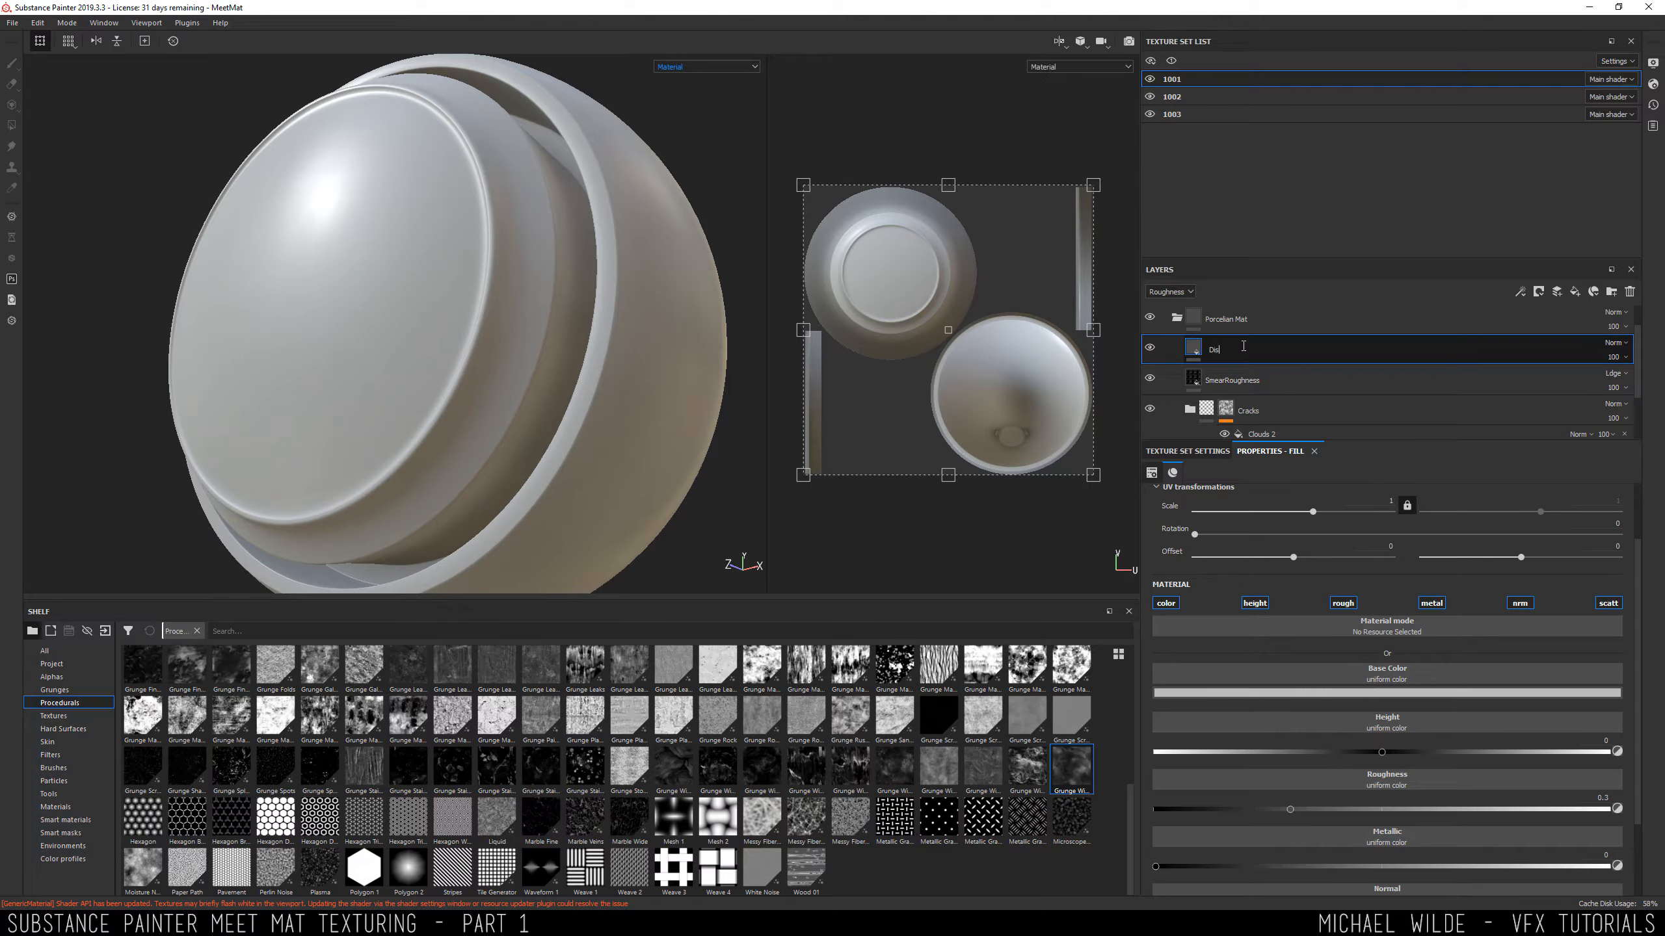
text(pBreakup)
key(Return)
Disable the color, roughness, metallic, normal and scattering channels of DispBreakup, leaving only height enabled.
click(1166, 603)
click(1343, 603)
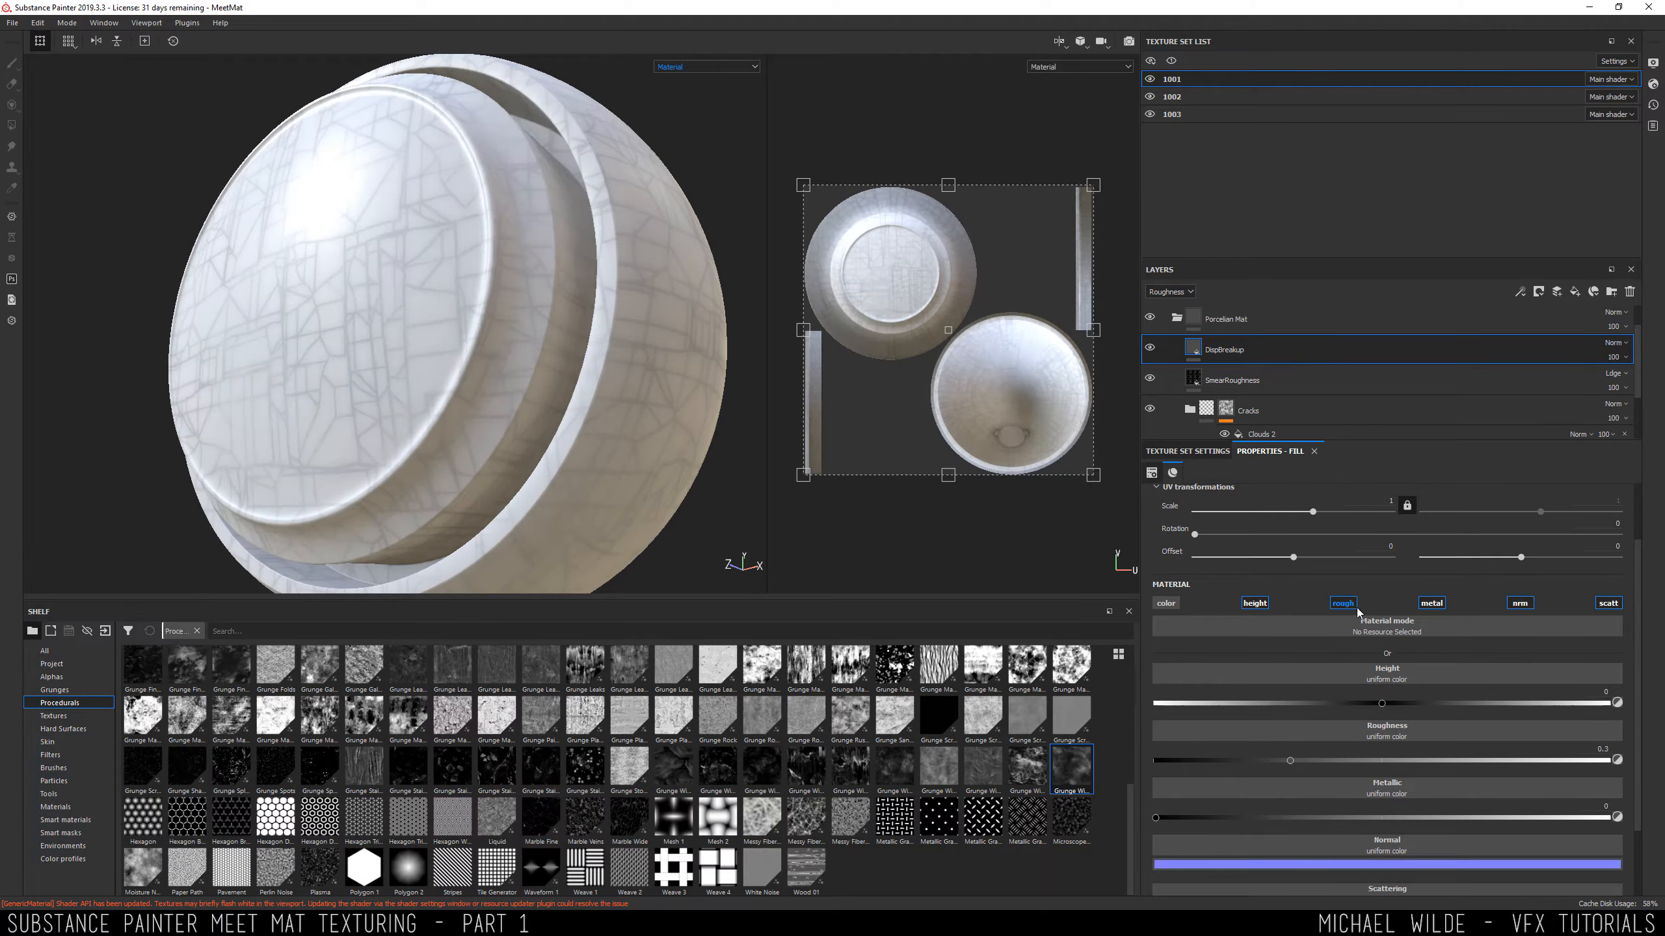
click(1431, 603)
click(1520, 602)
click(1608, 603)
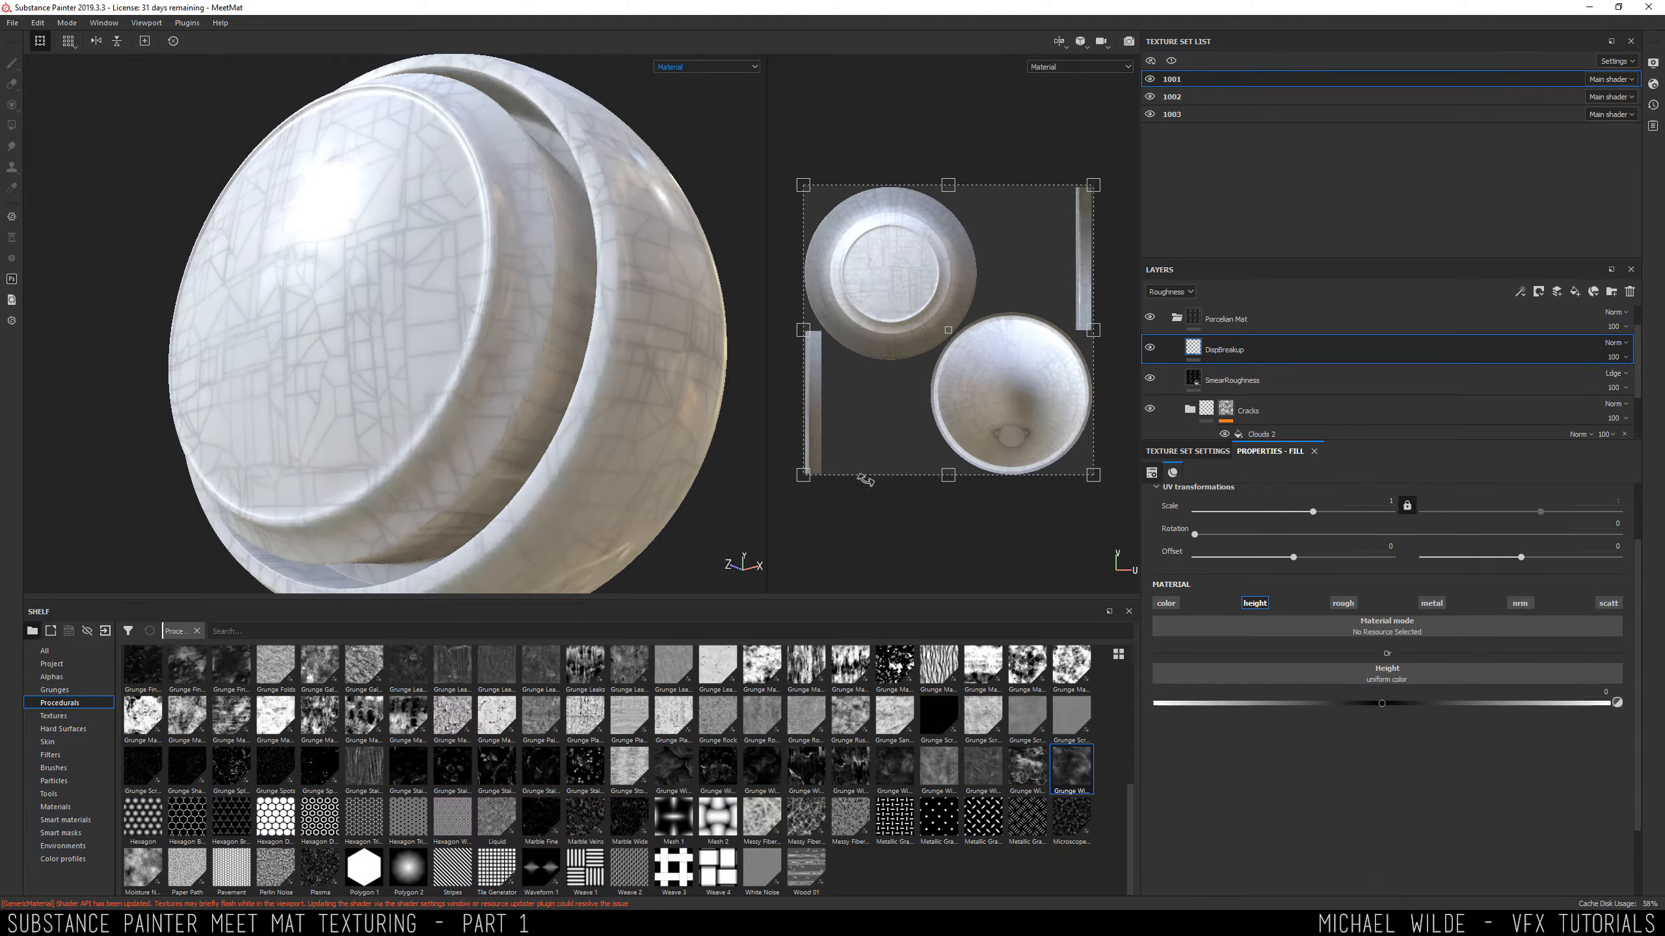
Load the BnW Spots 2 procedural into the height channel of DispBreakup.
alt+drag(459, 276, 485, 459)
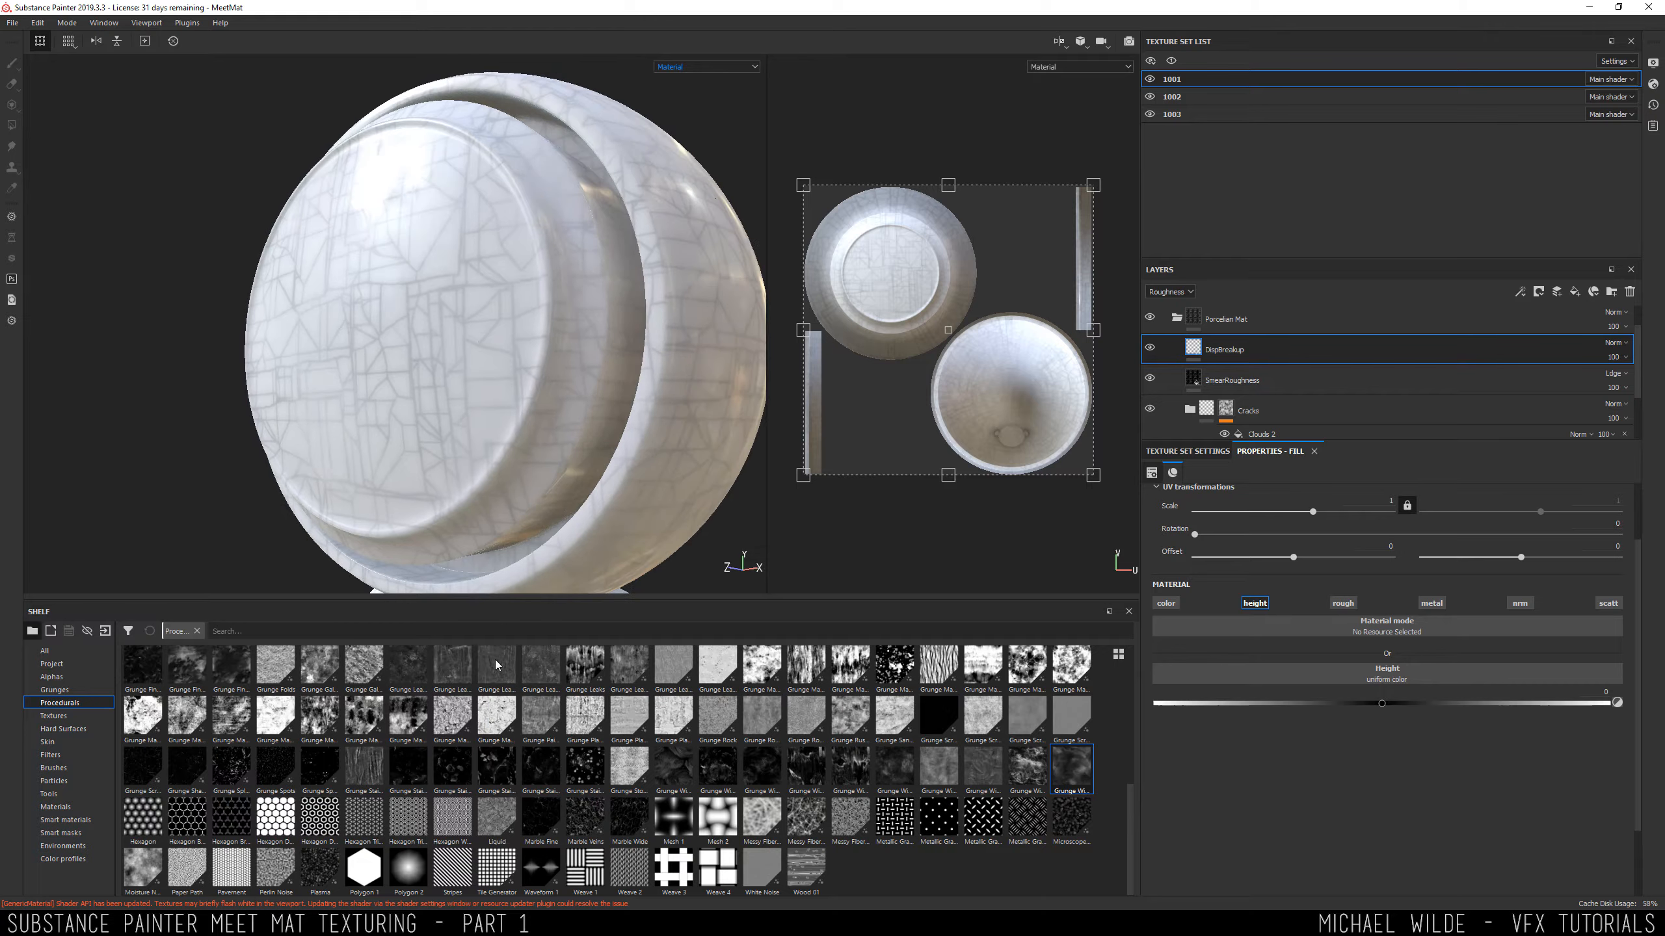
scroll(497, 727, up, 5)
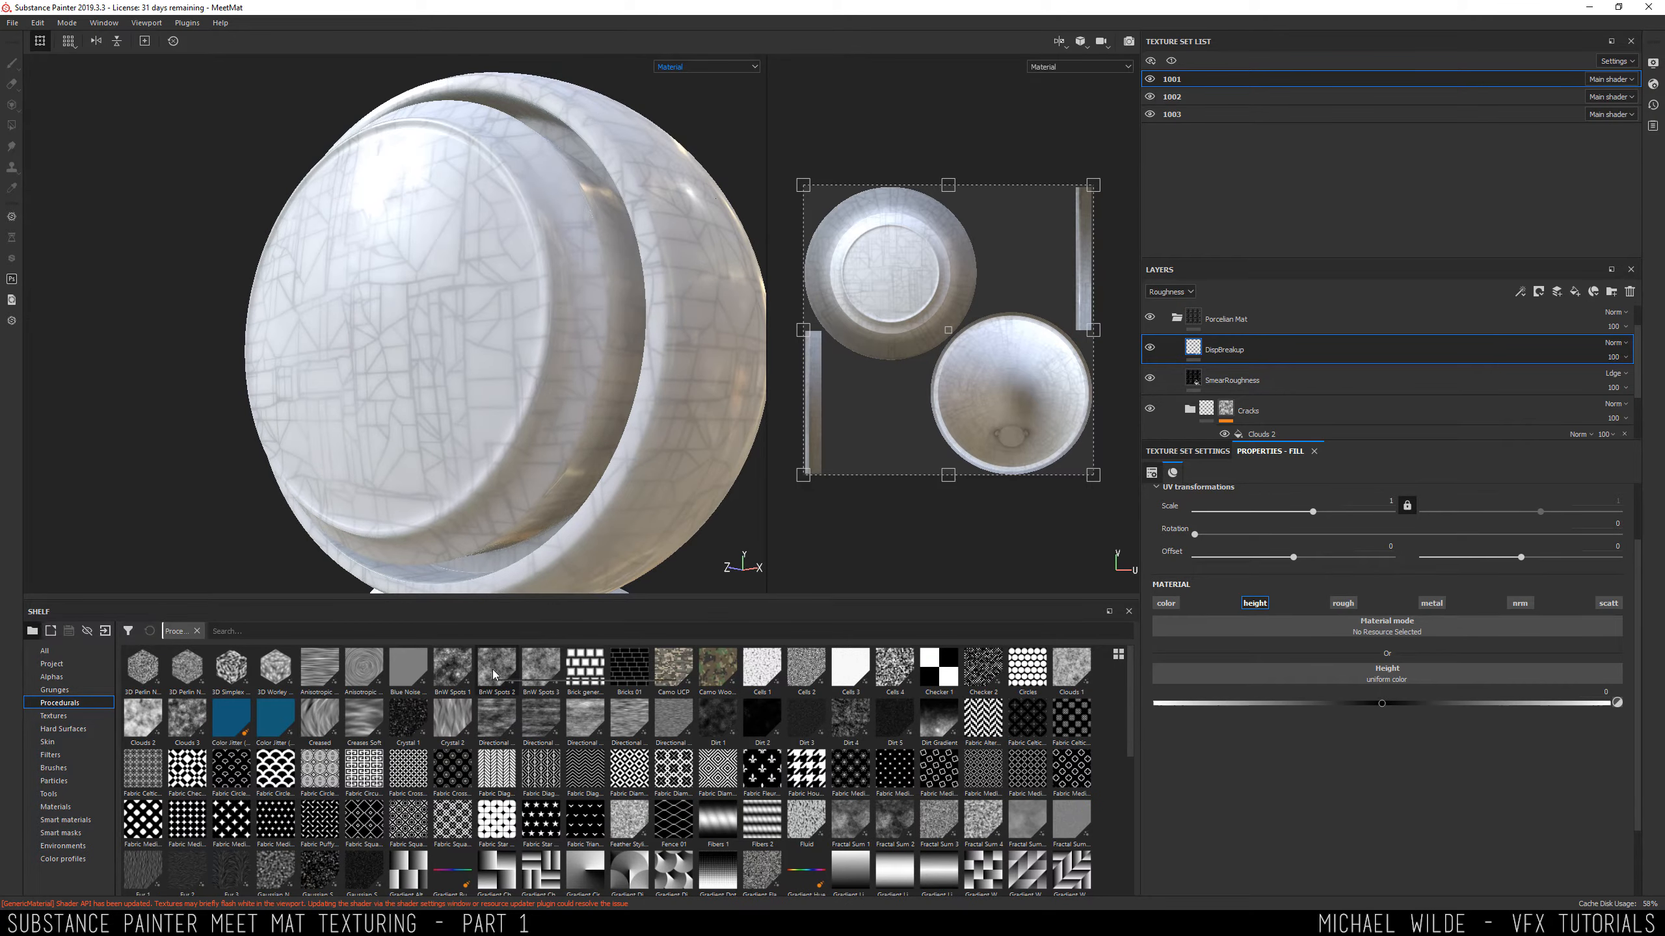
mouse_move(493, 675)
drag(493, 674, 1307, 674)
Switch the layer stack to the Height channel and reduce DispBreakup's height opacity to 2.
click(1169, 291)
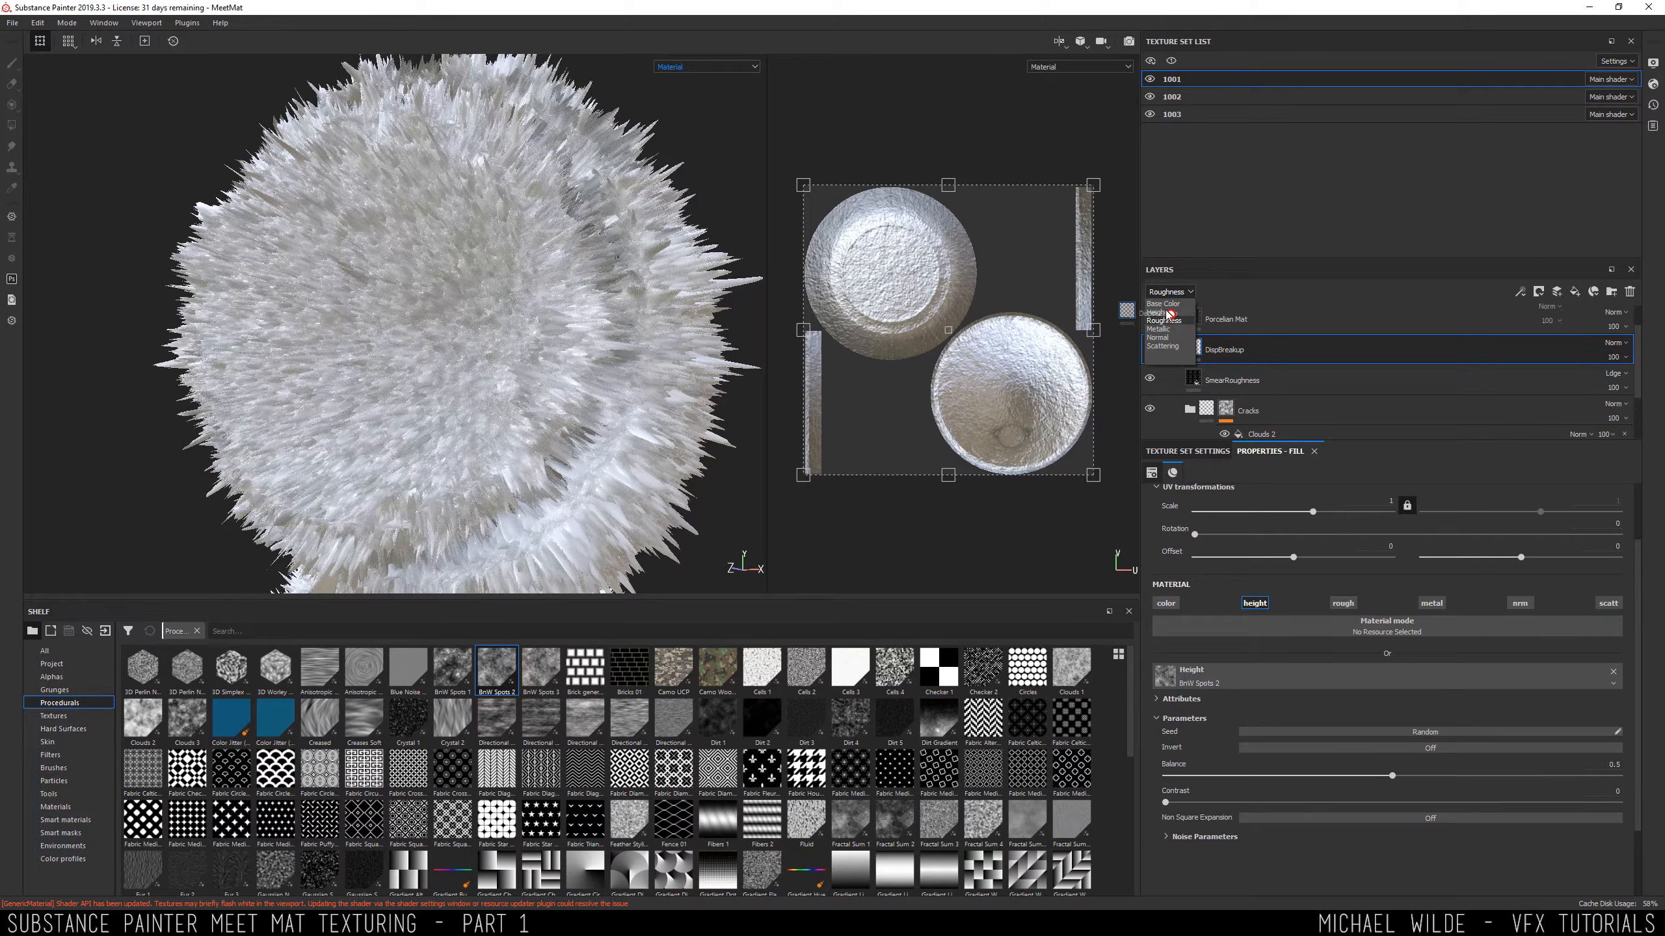
click(1169, 313)
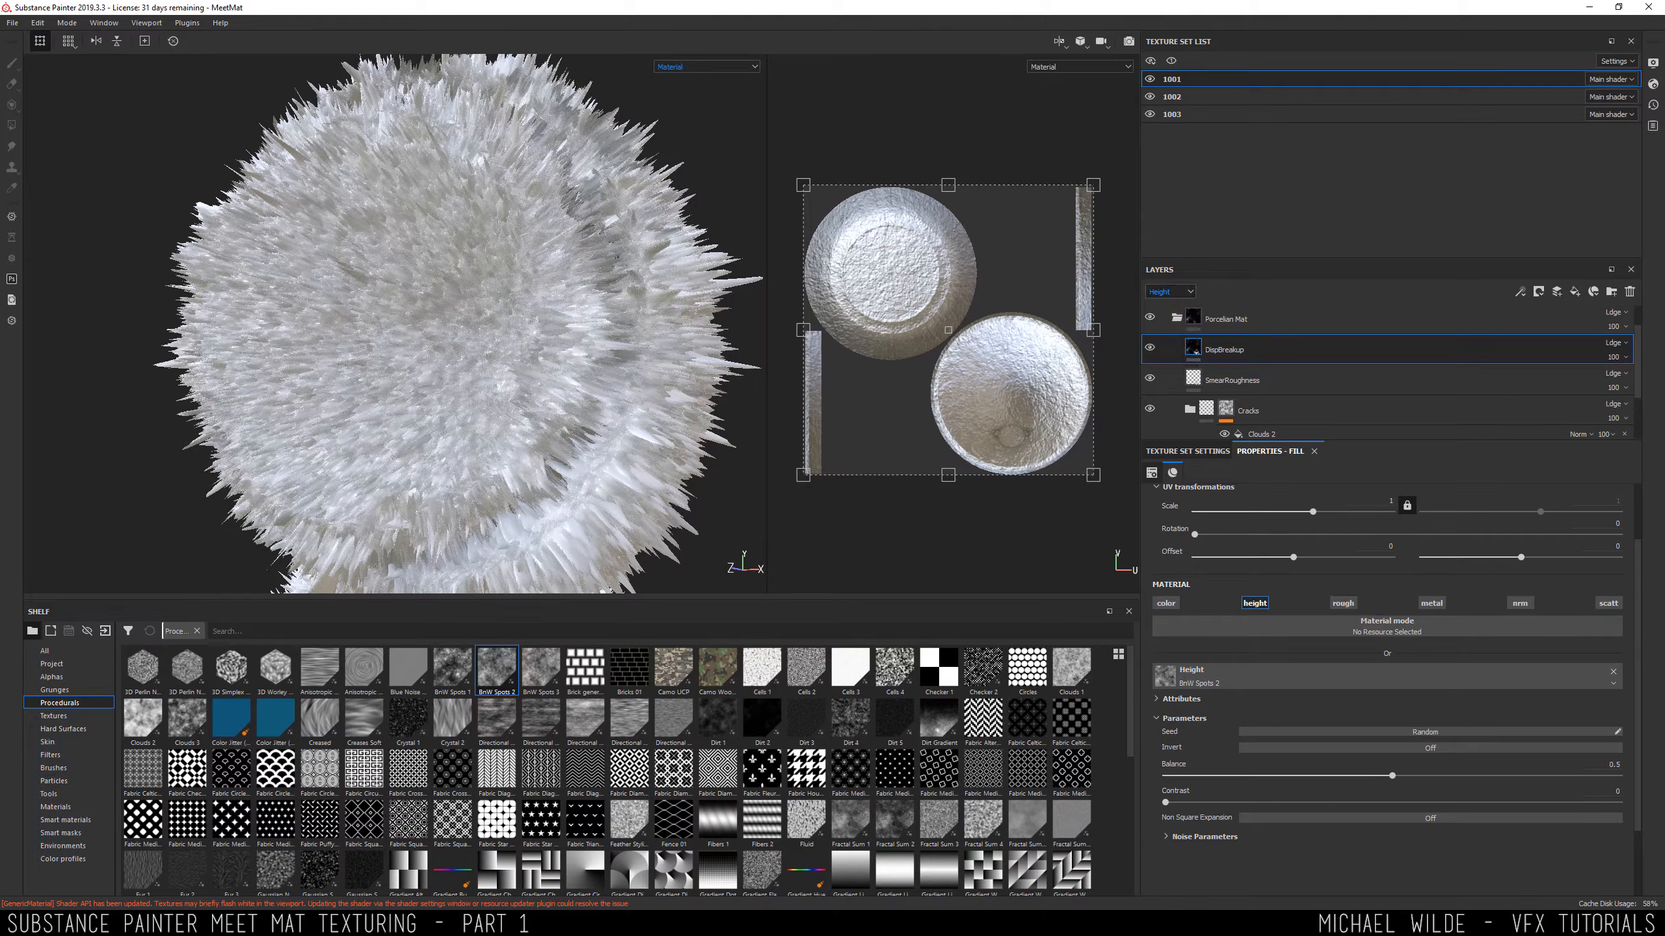
click(1619, 357)
drag(1653, 384, 1605, 385)
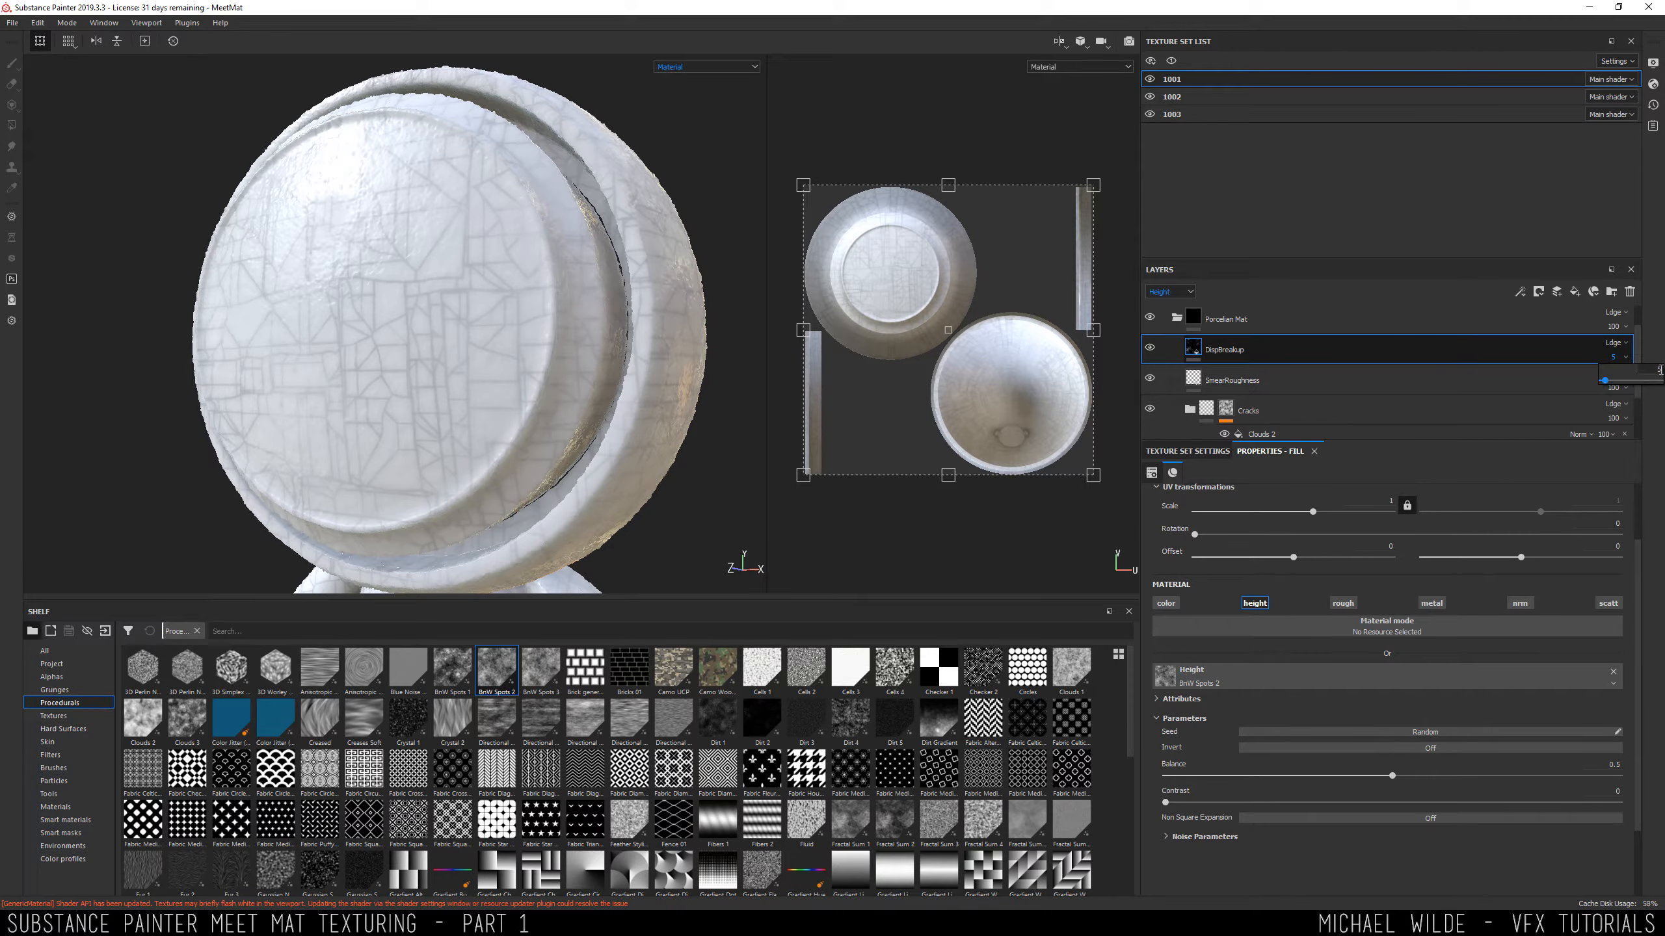
double_click(1660, 371)
text(2)
key(Return)
alt+drag(554, 220, 420, 298)
Set the height opacity of DispBreakup to 1.
click(1624, 359)
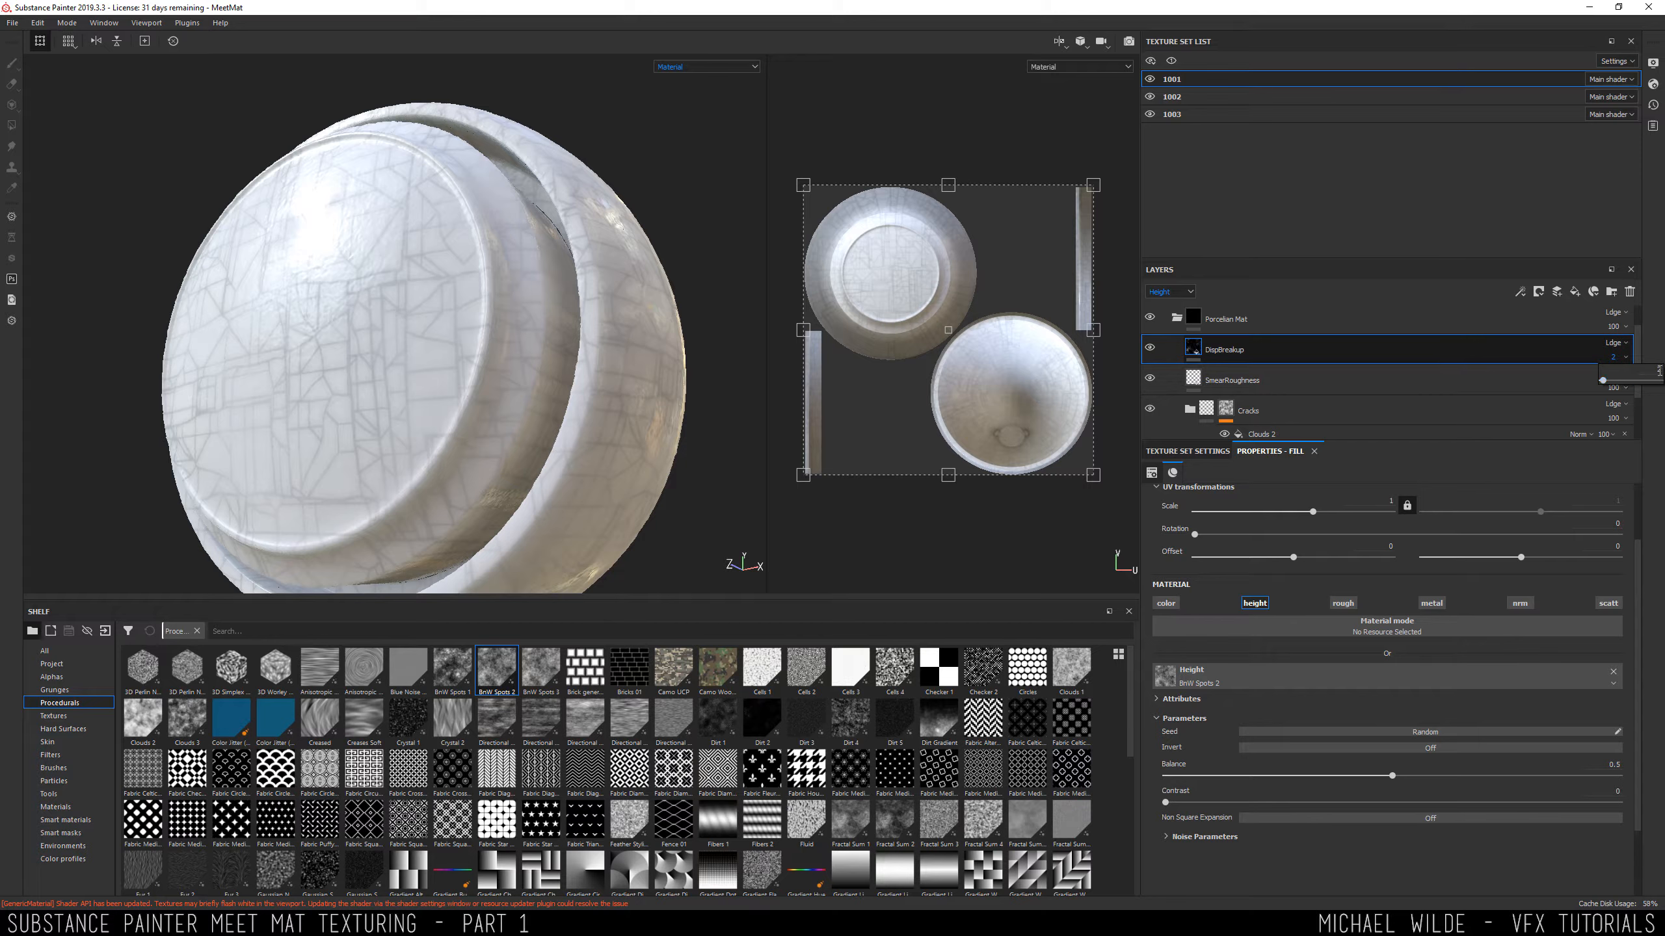
double_click(1659, 370)
text(1)
alt+drag(323, 259, 387, 282)
Set DispBreakup's UV scale to about 3.39 and compare the surface with the layer hidden and shown.
scroll(1317, 551, up, 1)
drag(1313, 551, 1323, 551)
click(1150, 347)
click(1150, 347)
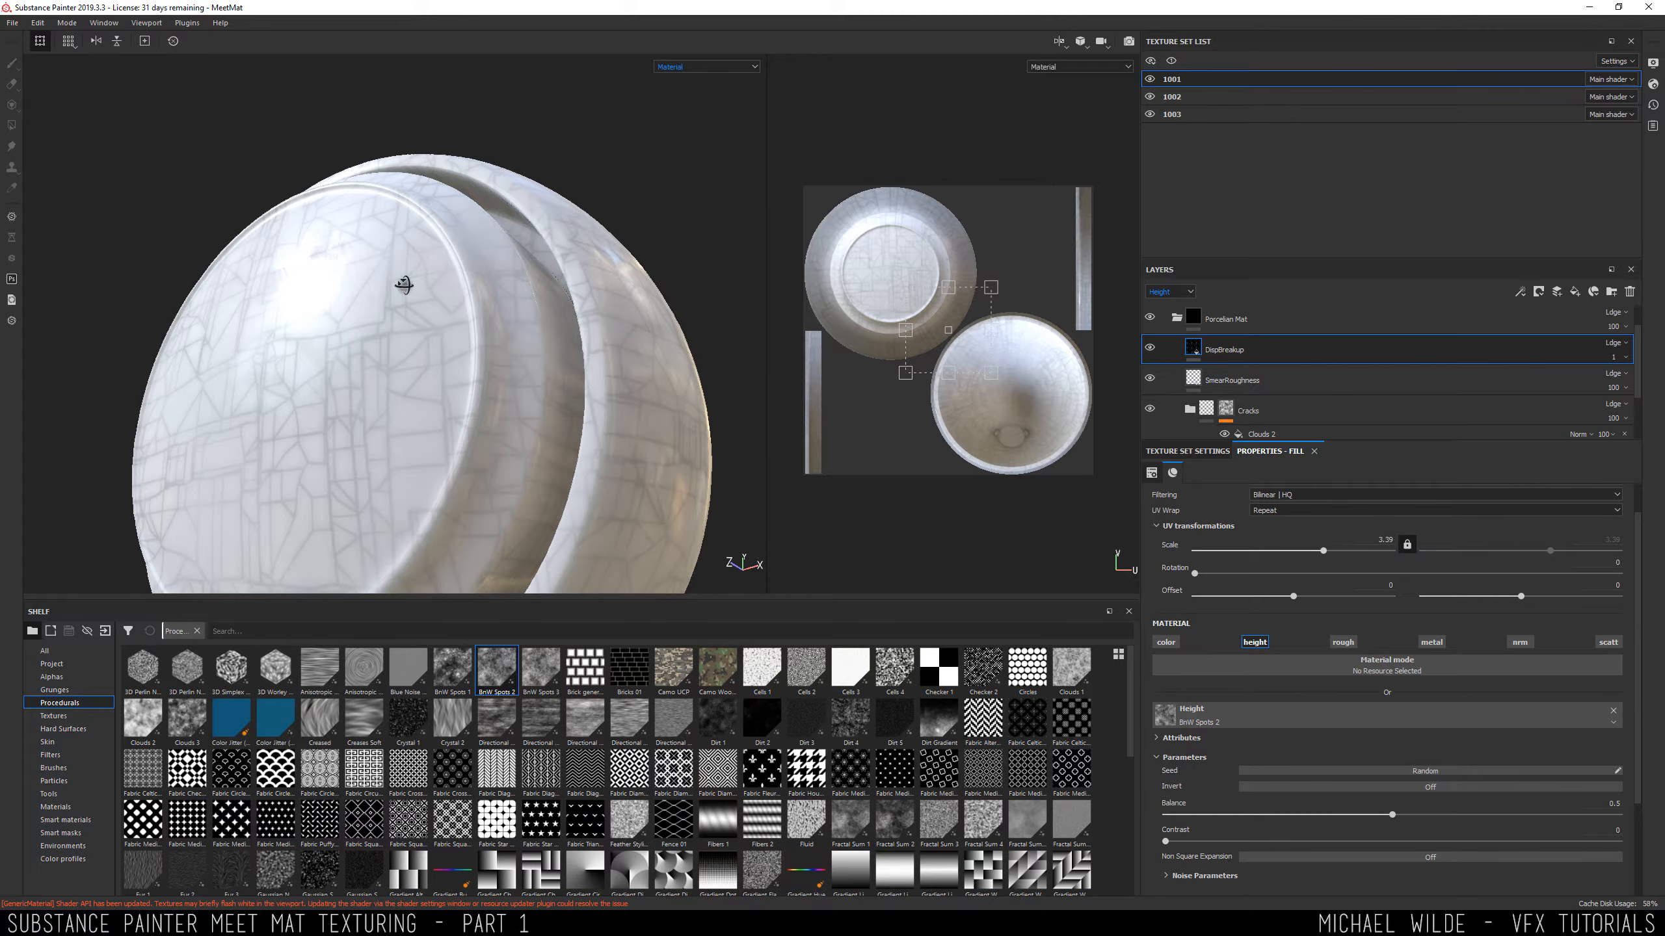
alt+drag(403, 286, 334, 293)
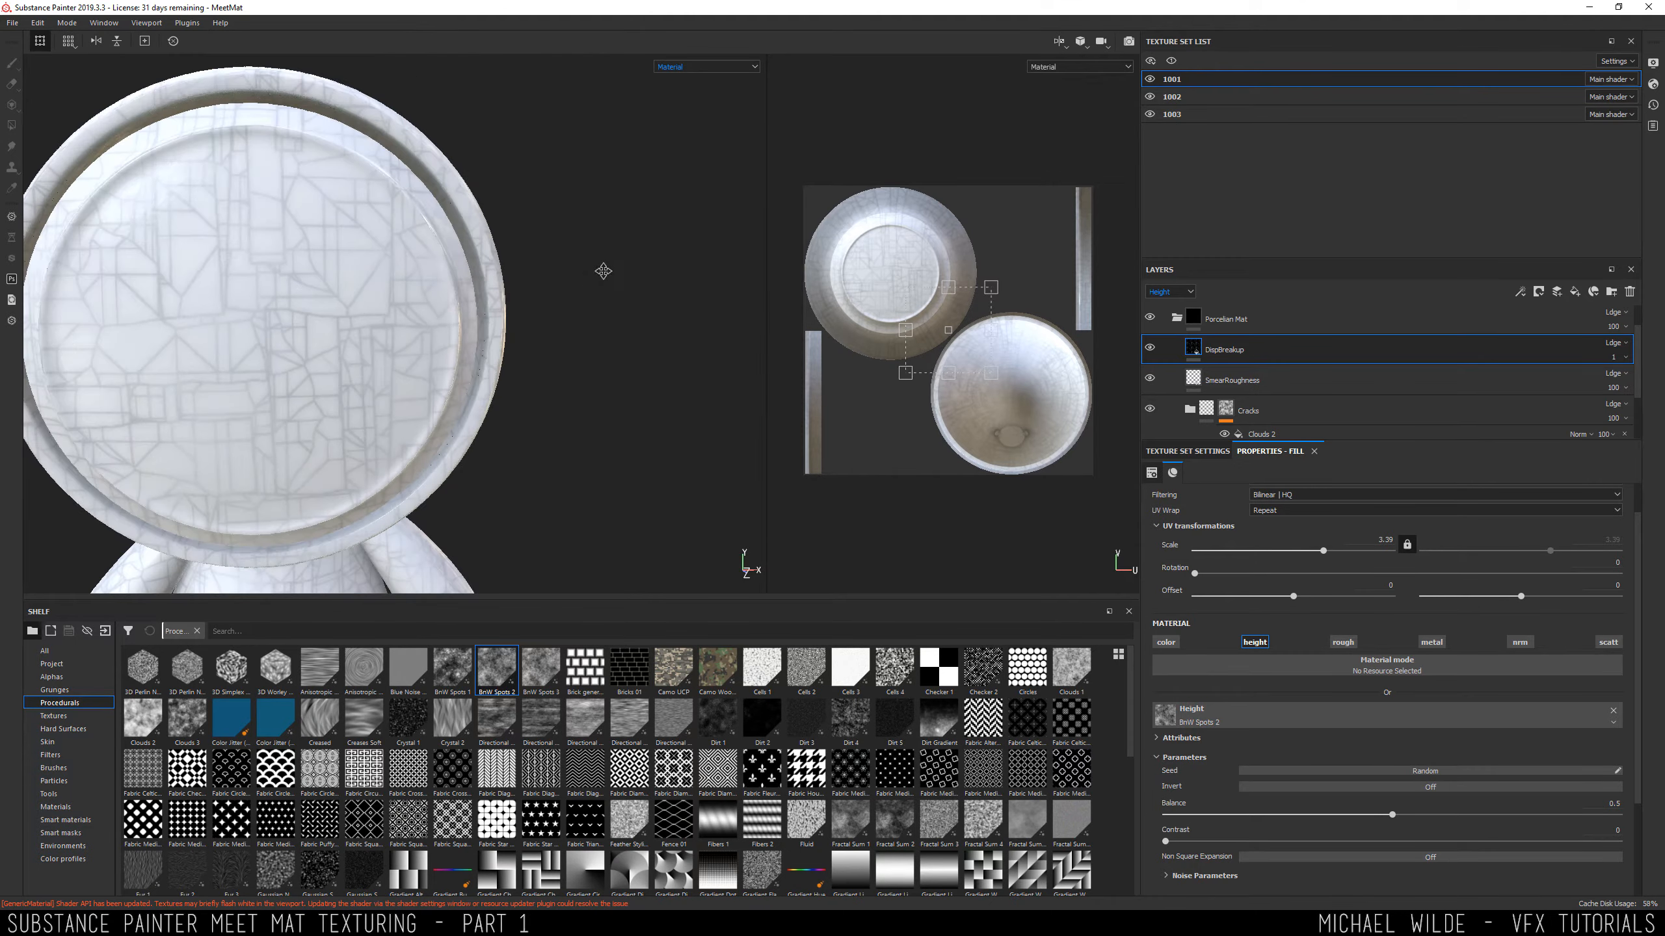
alt+drag(602, 271, 459, 309)
Add a fill layer above DispBreakup and name it Chips.
click(1575, 291)
double_click(1226, 349)
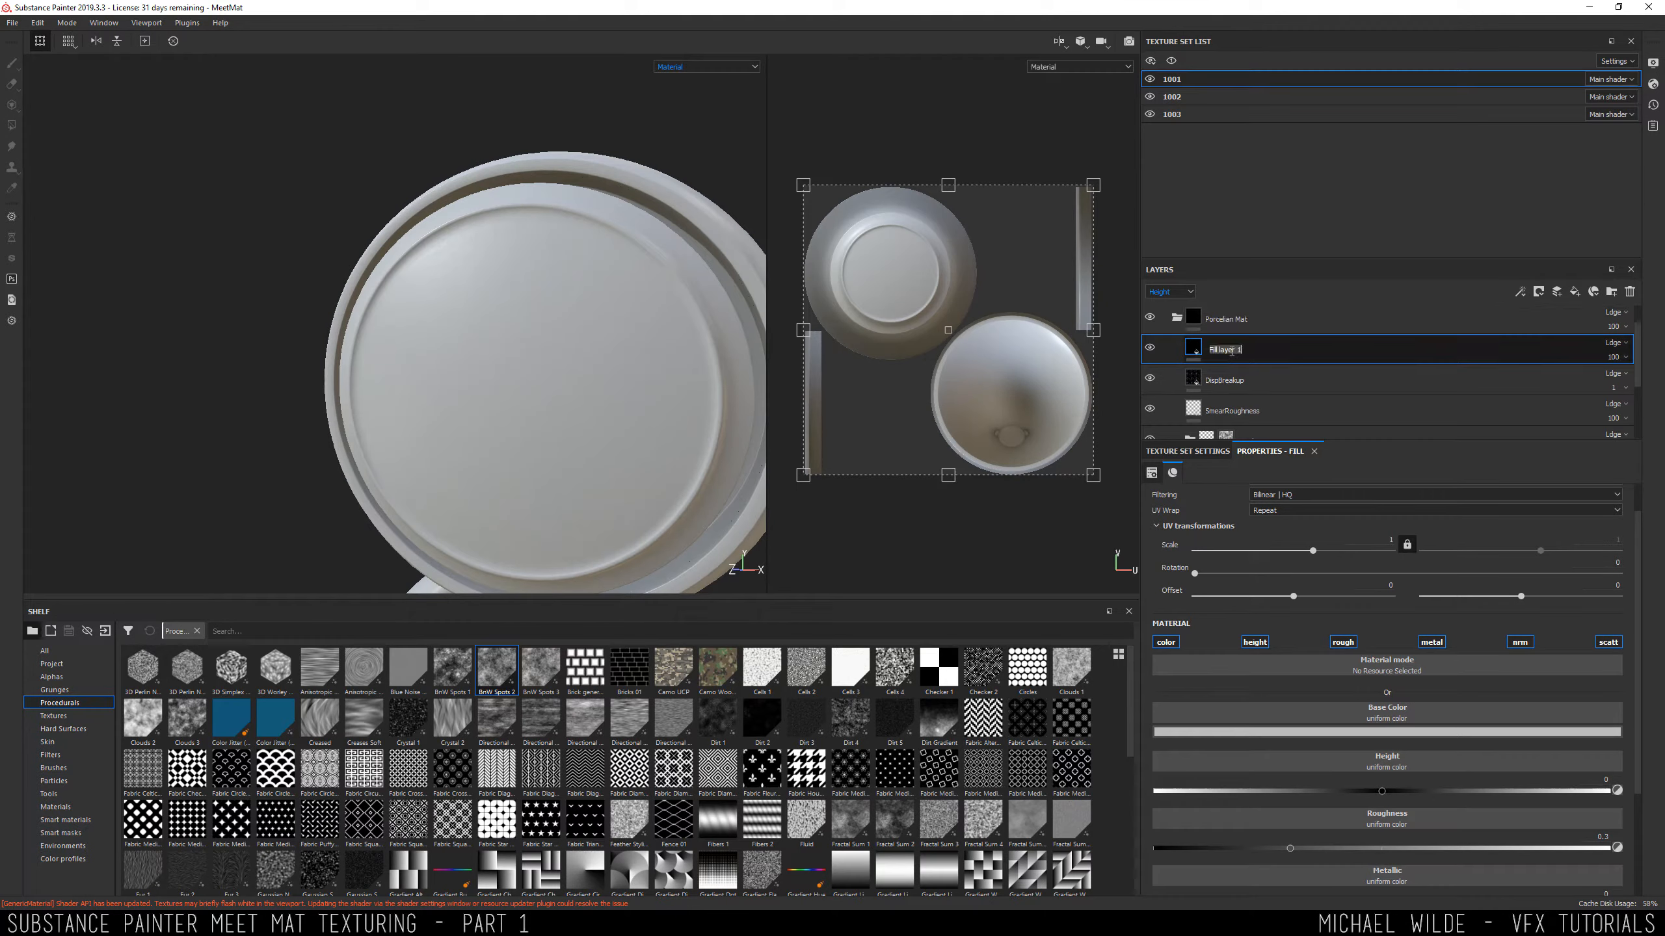
text(ships)
key(Return)
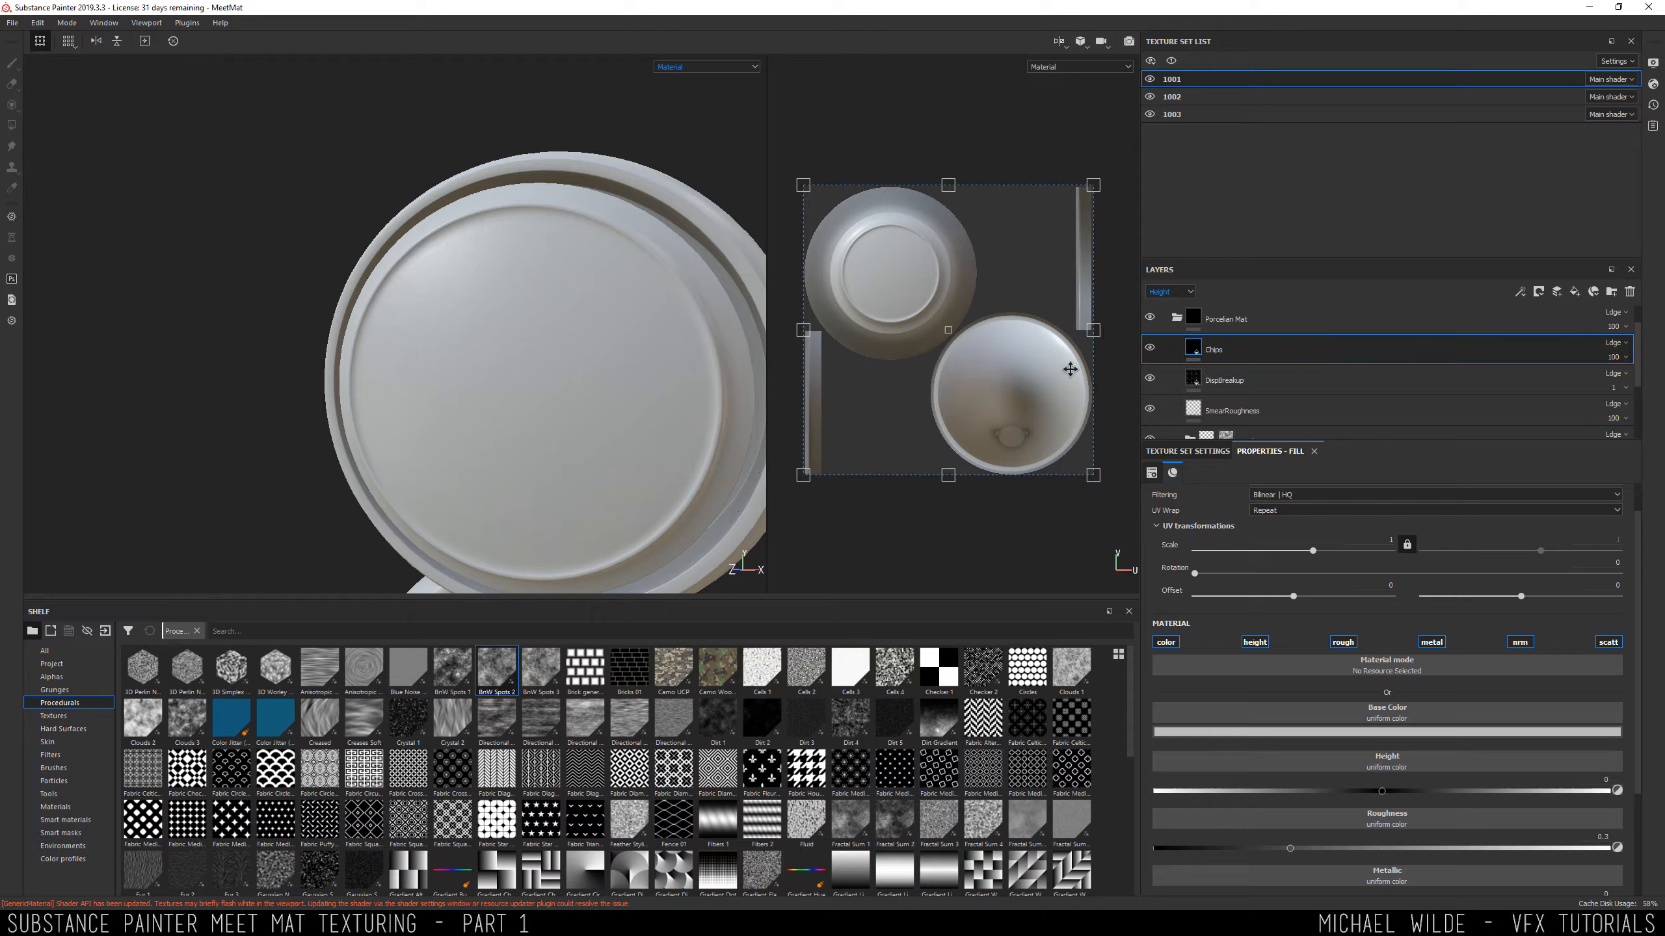
alt+drag(734, 262, 583, 262)
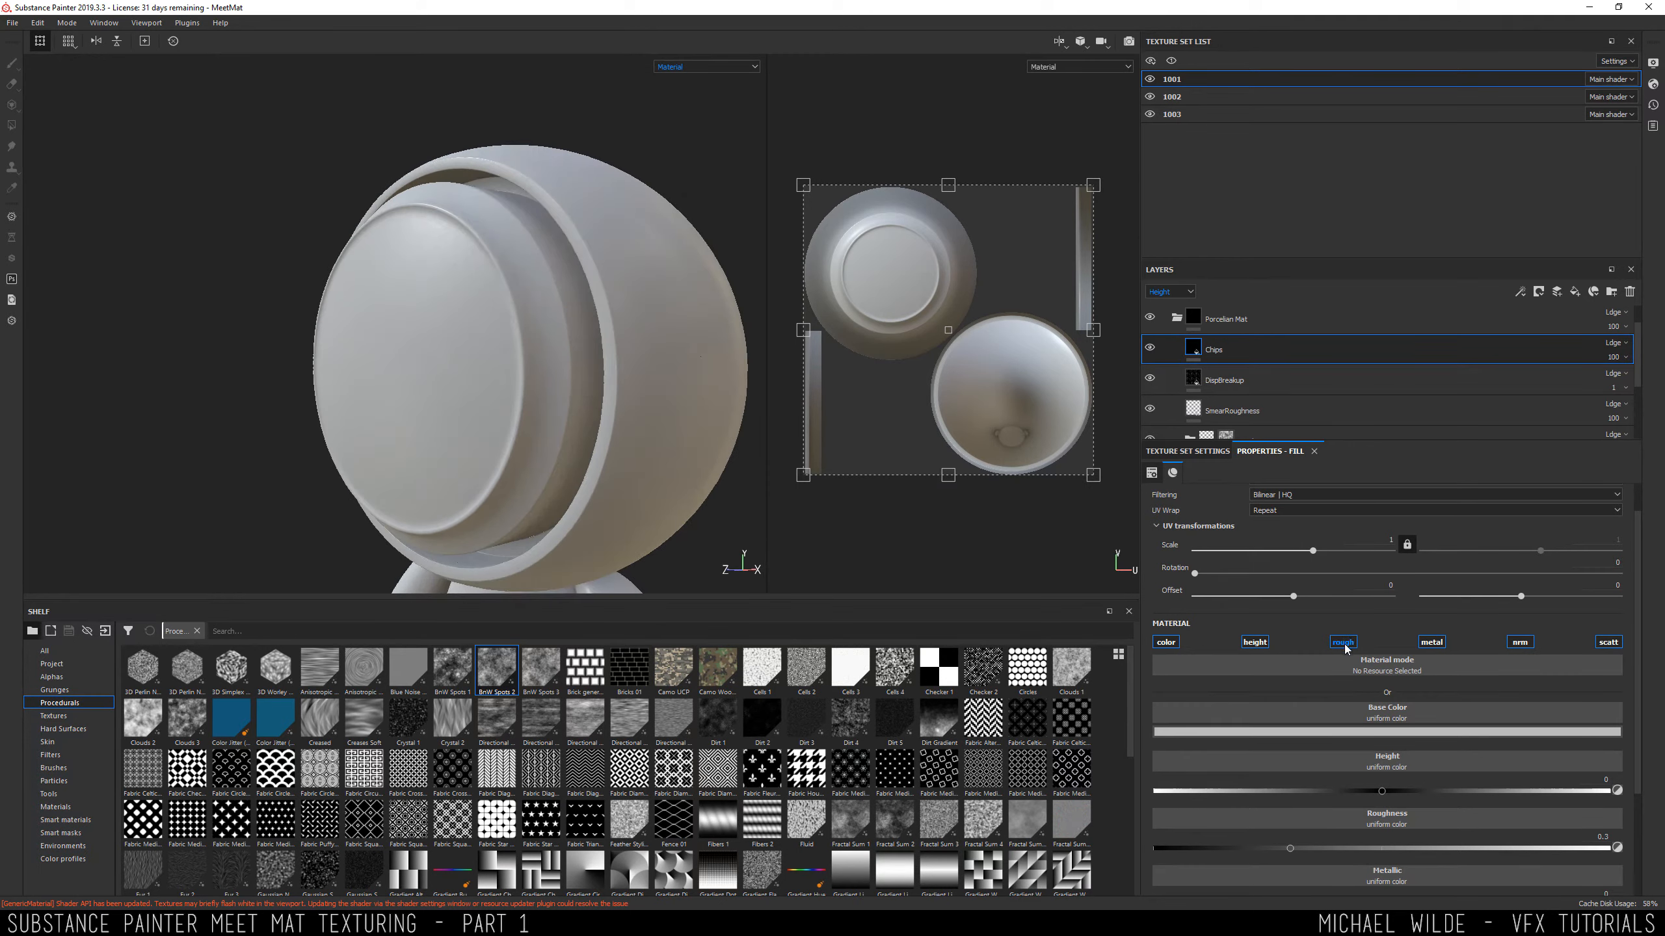
Disable the metallic, normal and scattering channels of Chips, leaving color, height and roughness enabled.
click(1432, 643)
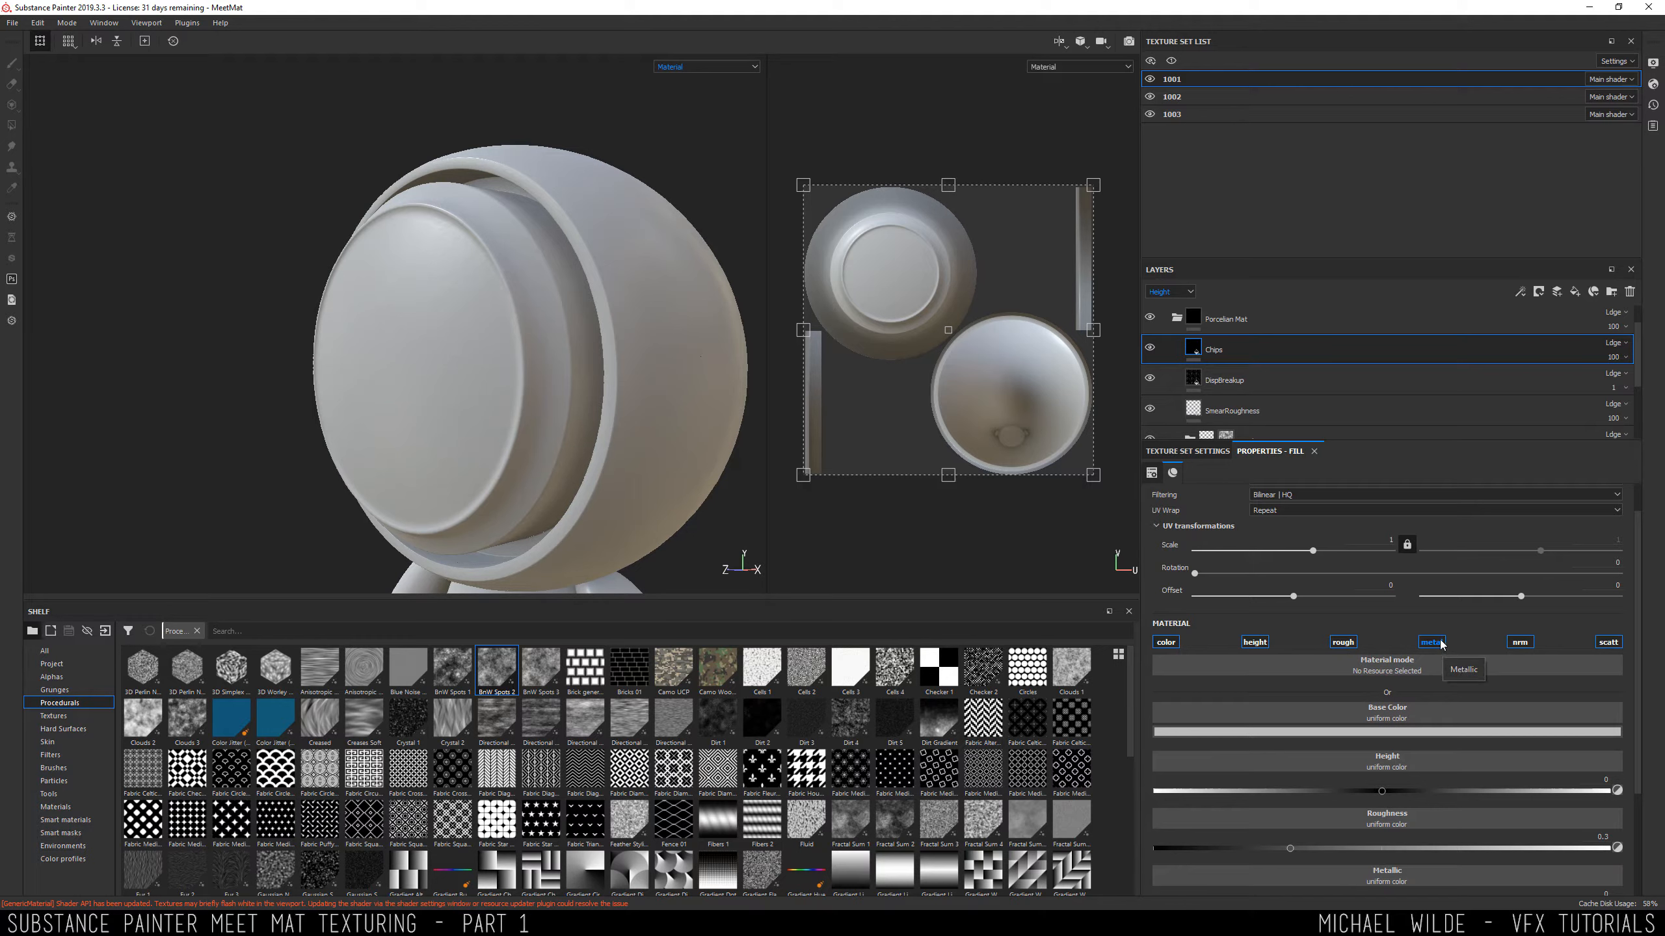
click(1521, 643)
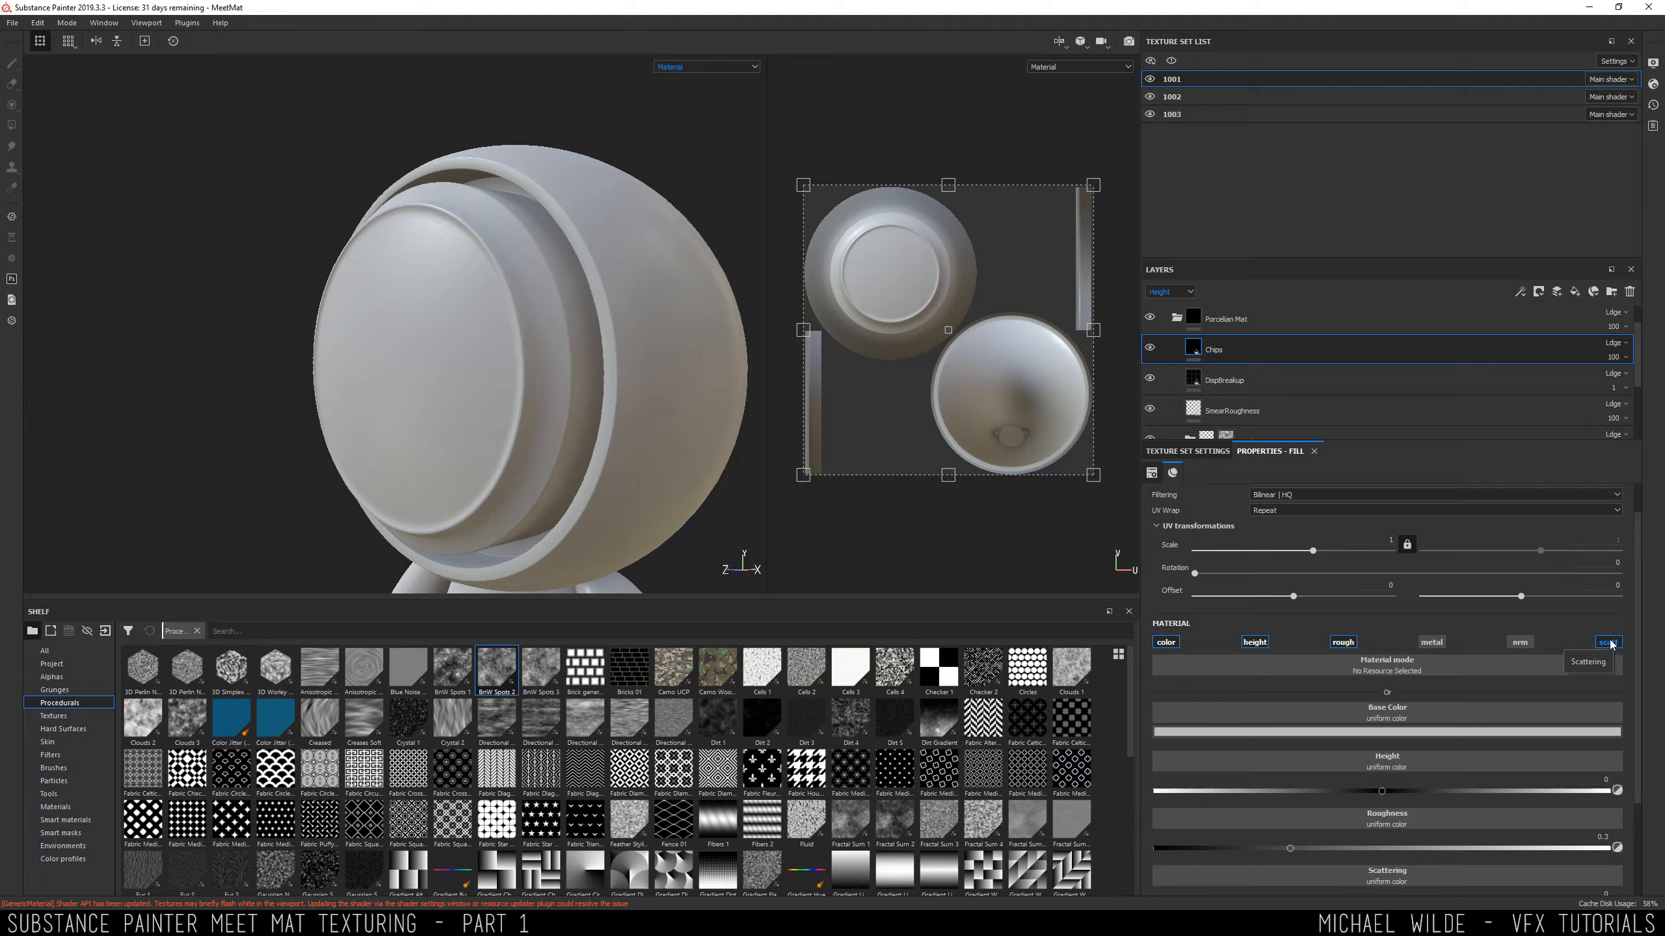
click(1608, 641)
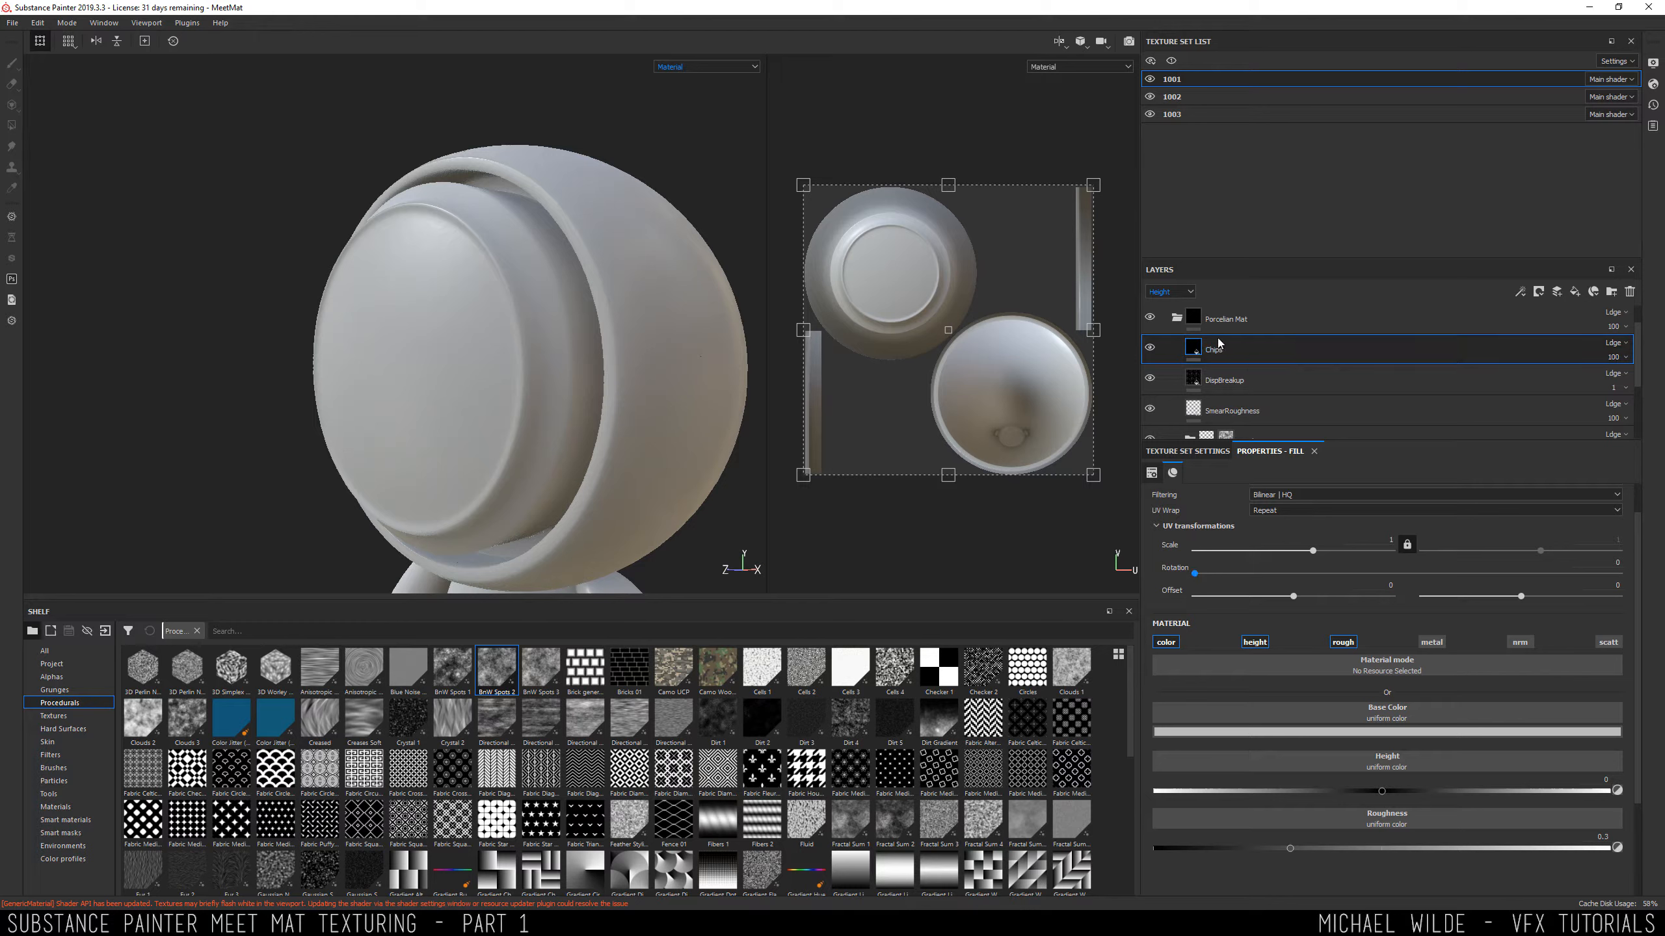
alt+drag(679, 346, 688, 345)
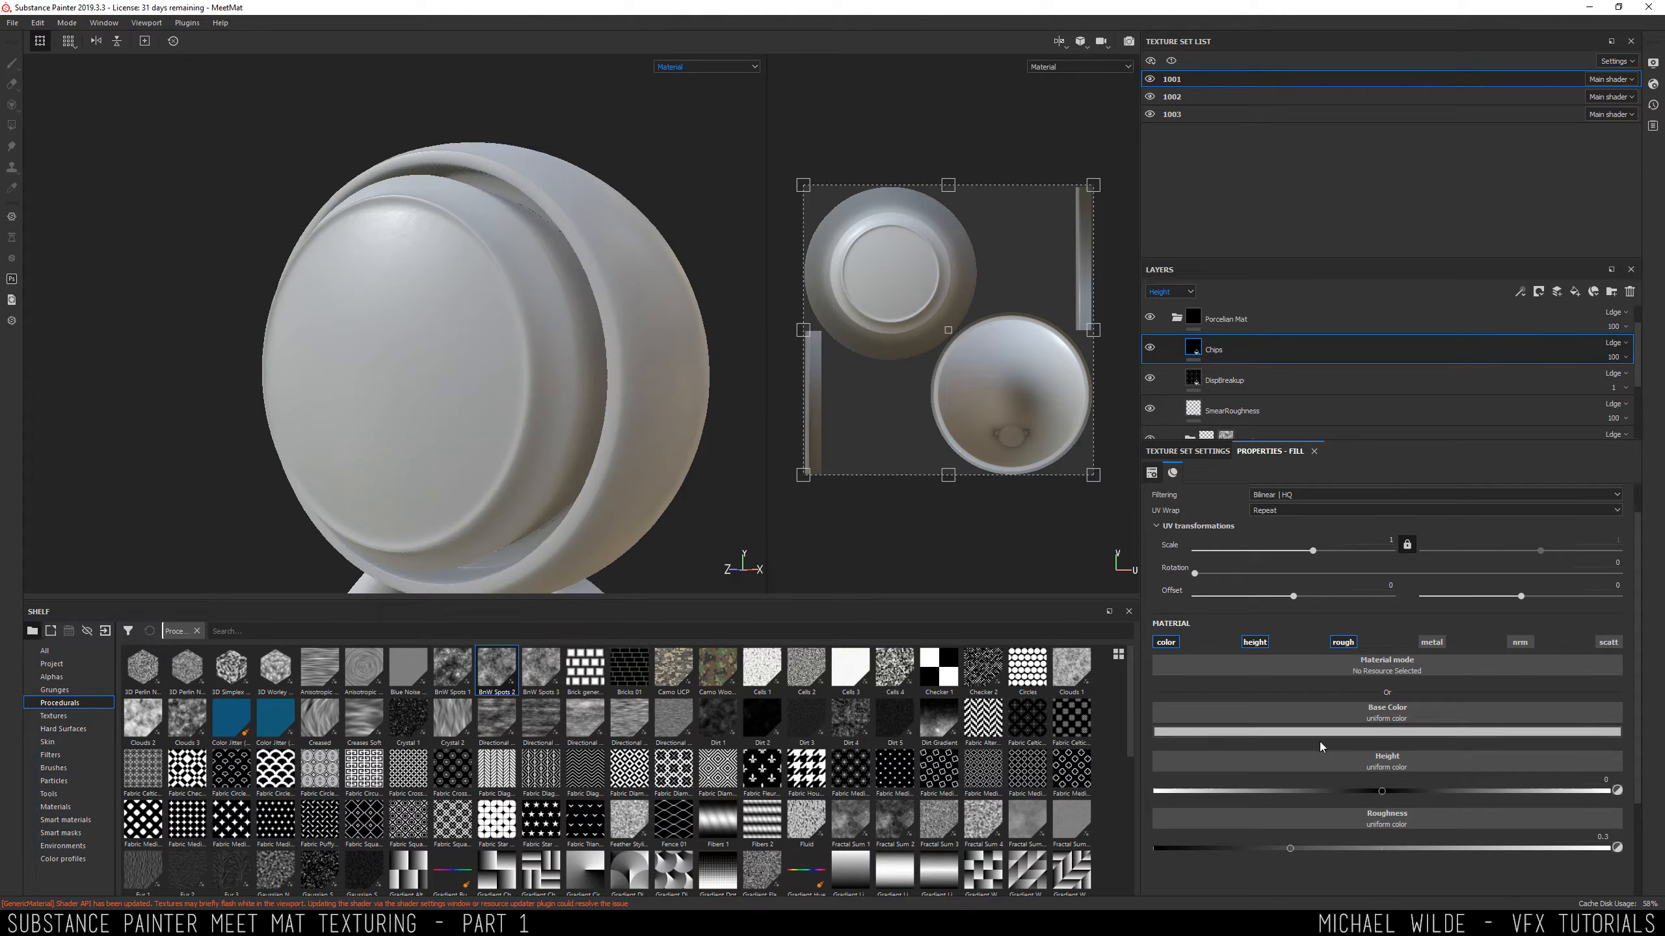
Give Chips a near-black base color, a roughness of about 0.6083 and a height of about -0.1083.
click(1319, 732)
drag(1345, 804, 1428, 847)
click(1243, 628)
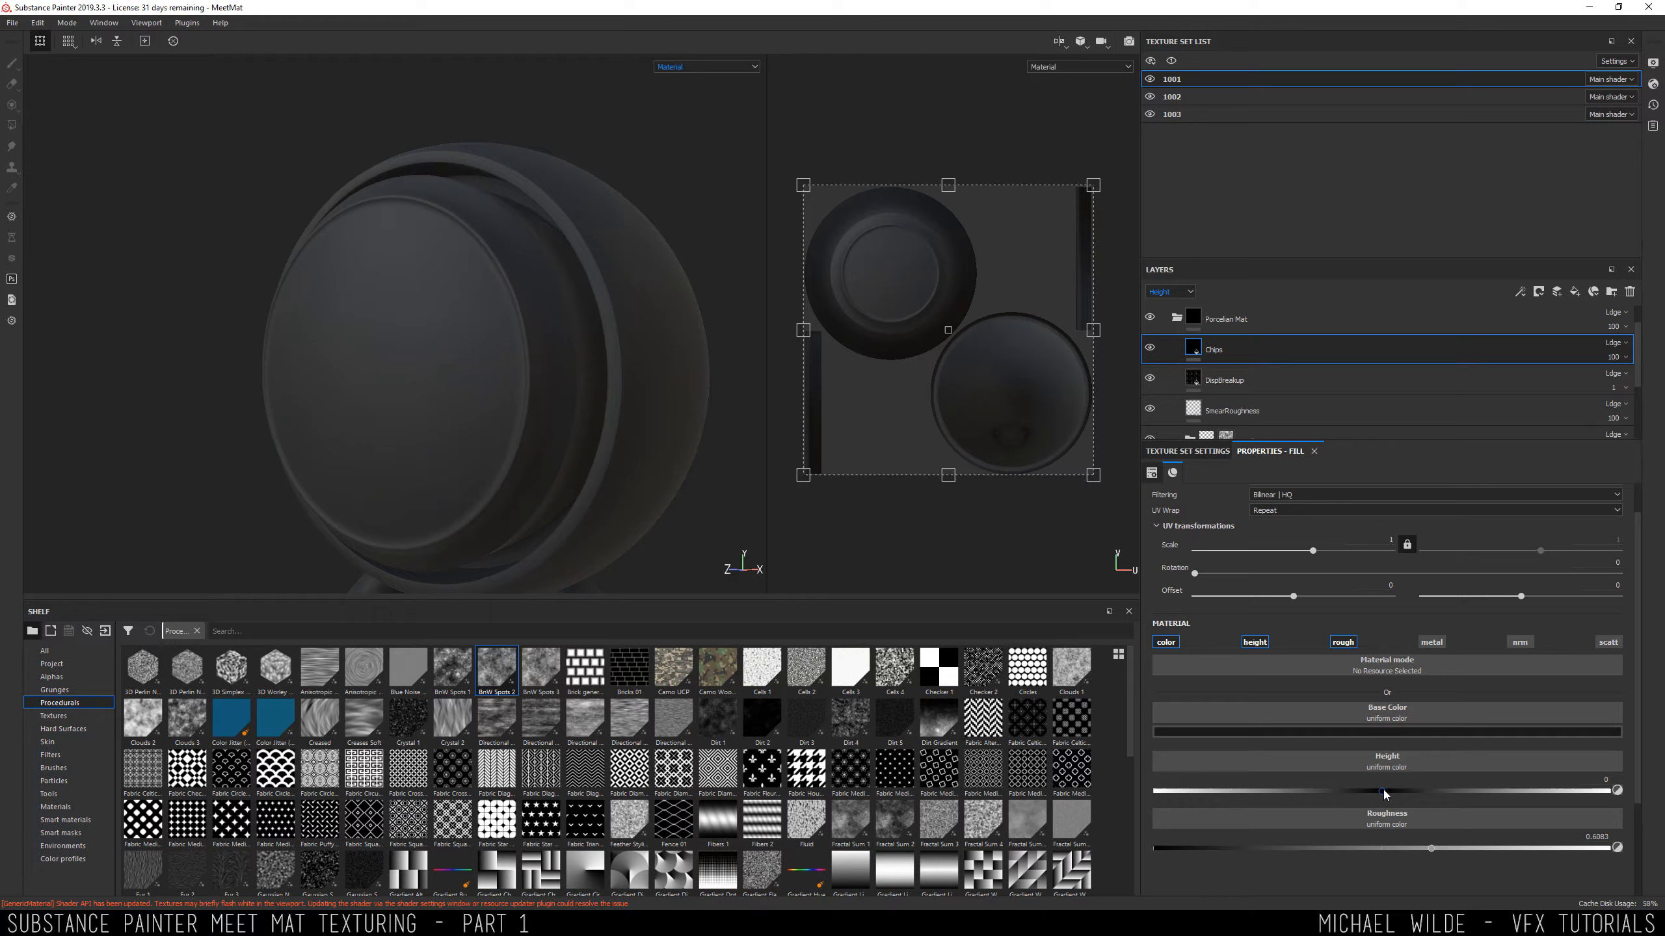
drag(1383, 794, 1355, 794)
alt+drag(688, 426, 534, 294)
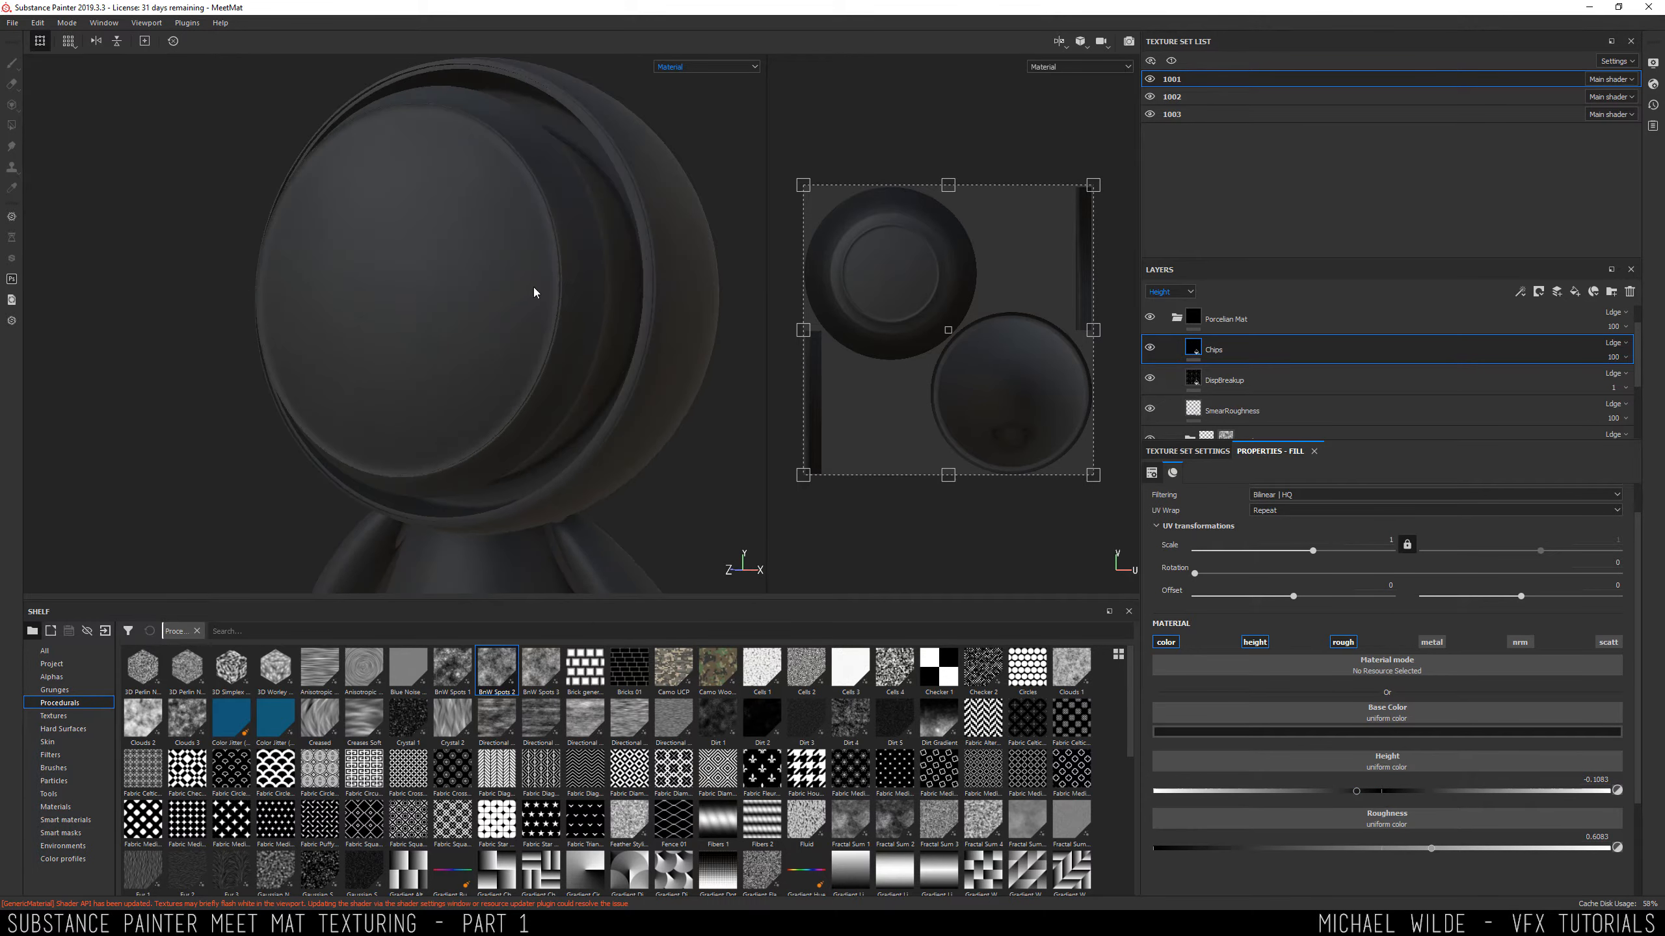
Add a black mask to the Chips layer.
right_click(1221, 348)
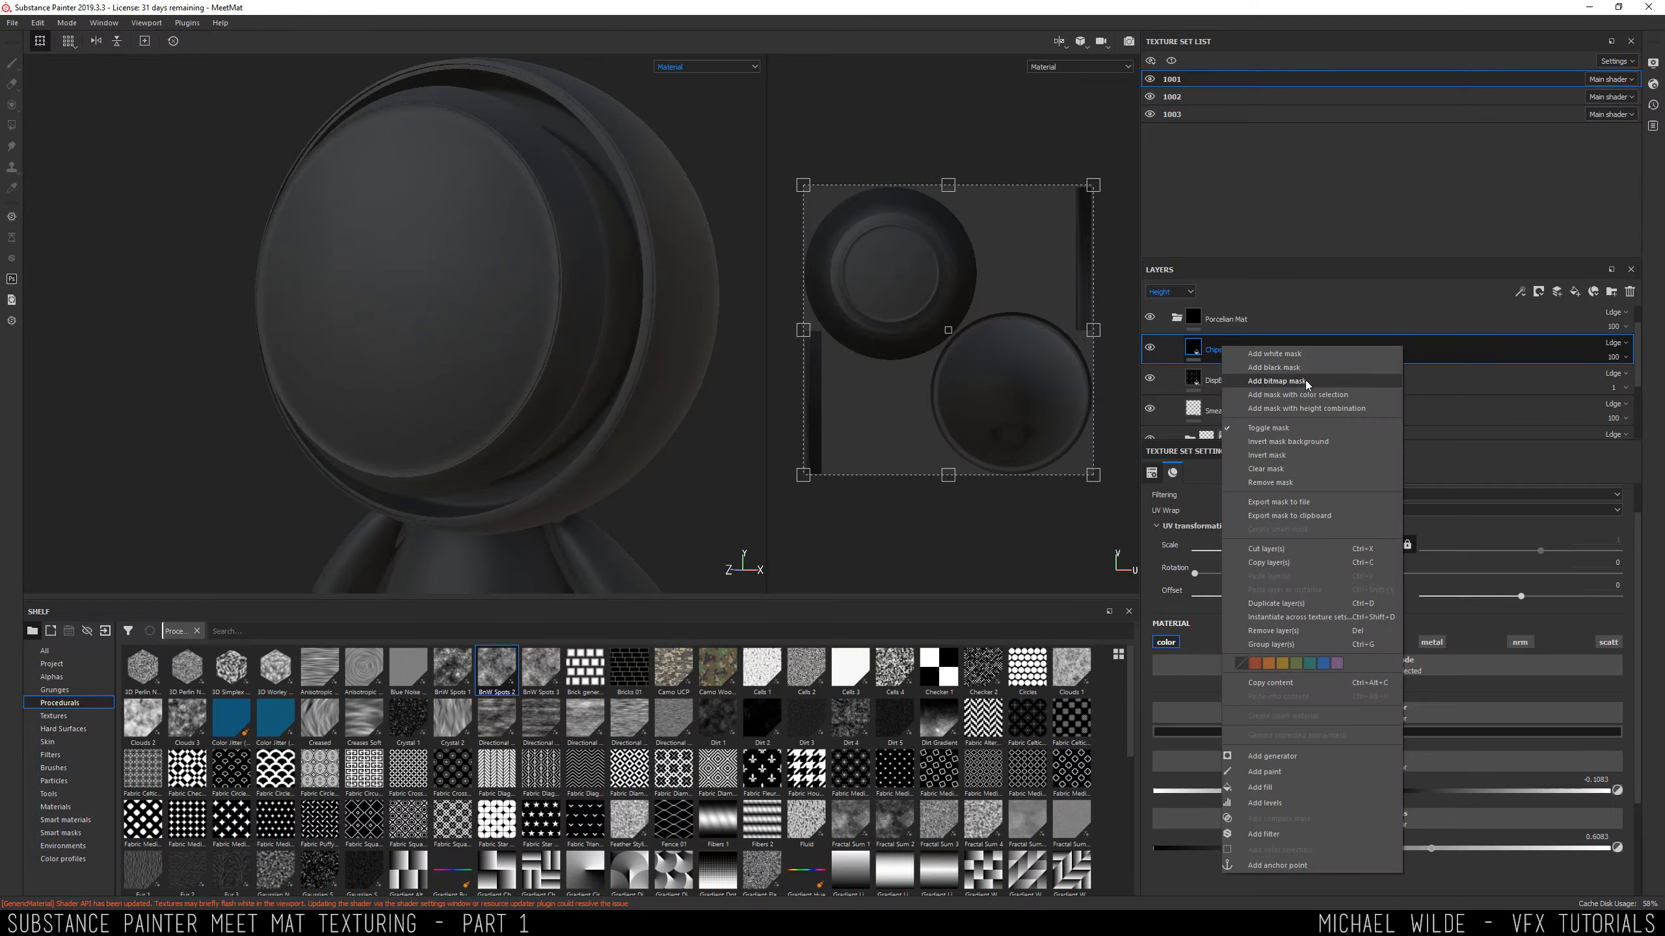
click(1303, 371)
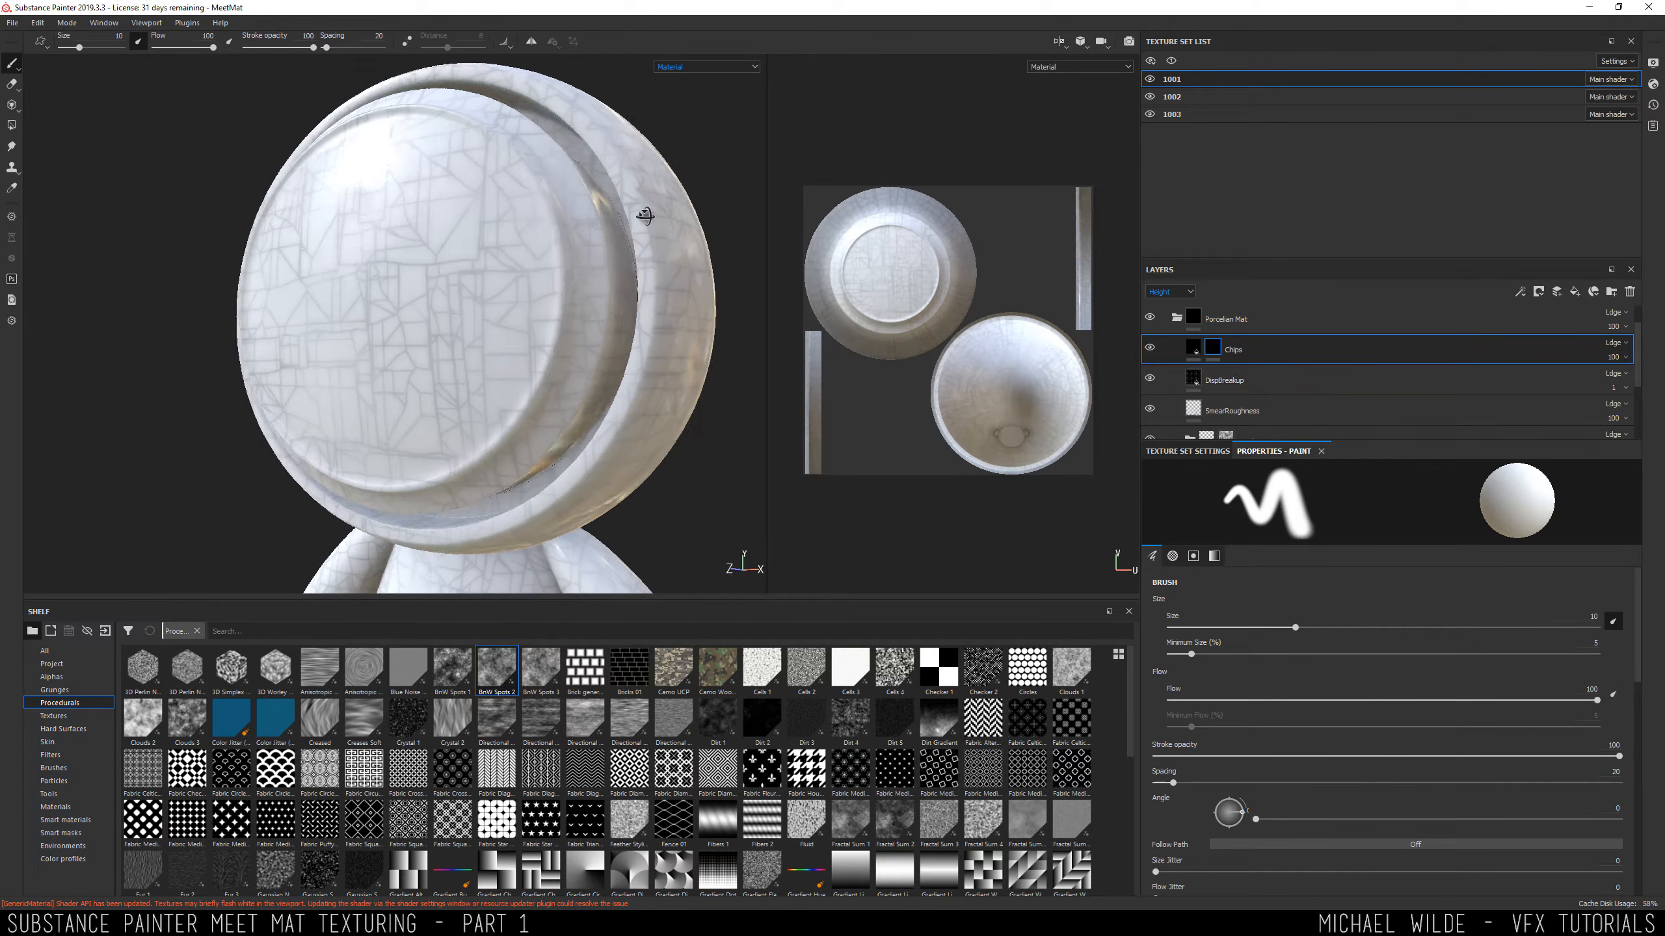
alt+drag(485, 281, 584, 274)
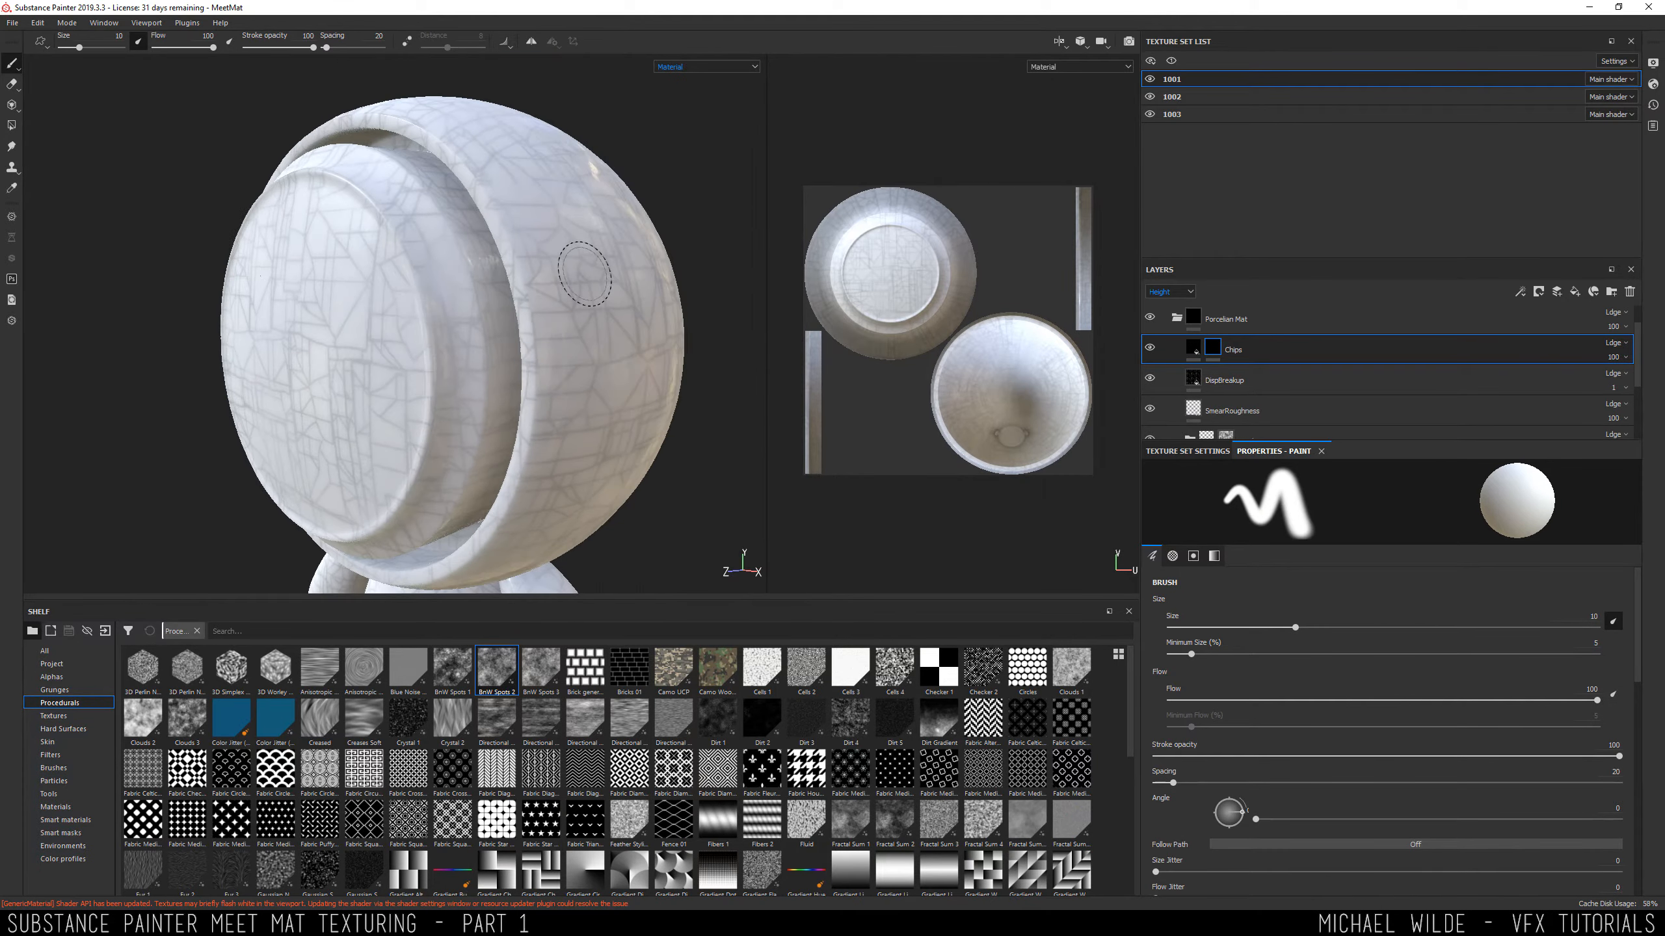
Add a fill to the Chips mask and load the Dirt 2 procedural as its grayscale.
right_click(1213, 348)
click(1271, 488)
drag(761, 719, 1383, 689)
scroll(1383, 689, down, 1)
alt+right_drag(524, 315, 636, 346)
alt+drag(636, 345, 538, 331)
alt+right_drag(538, 331, 572, 409)
alt+drag(469, 341, 421, 301)
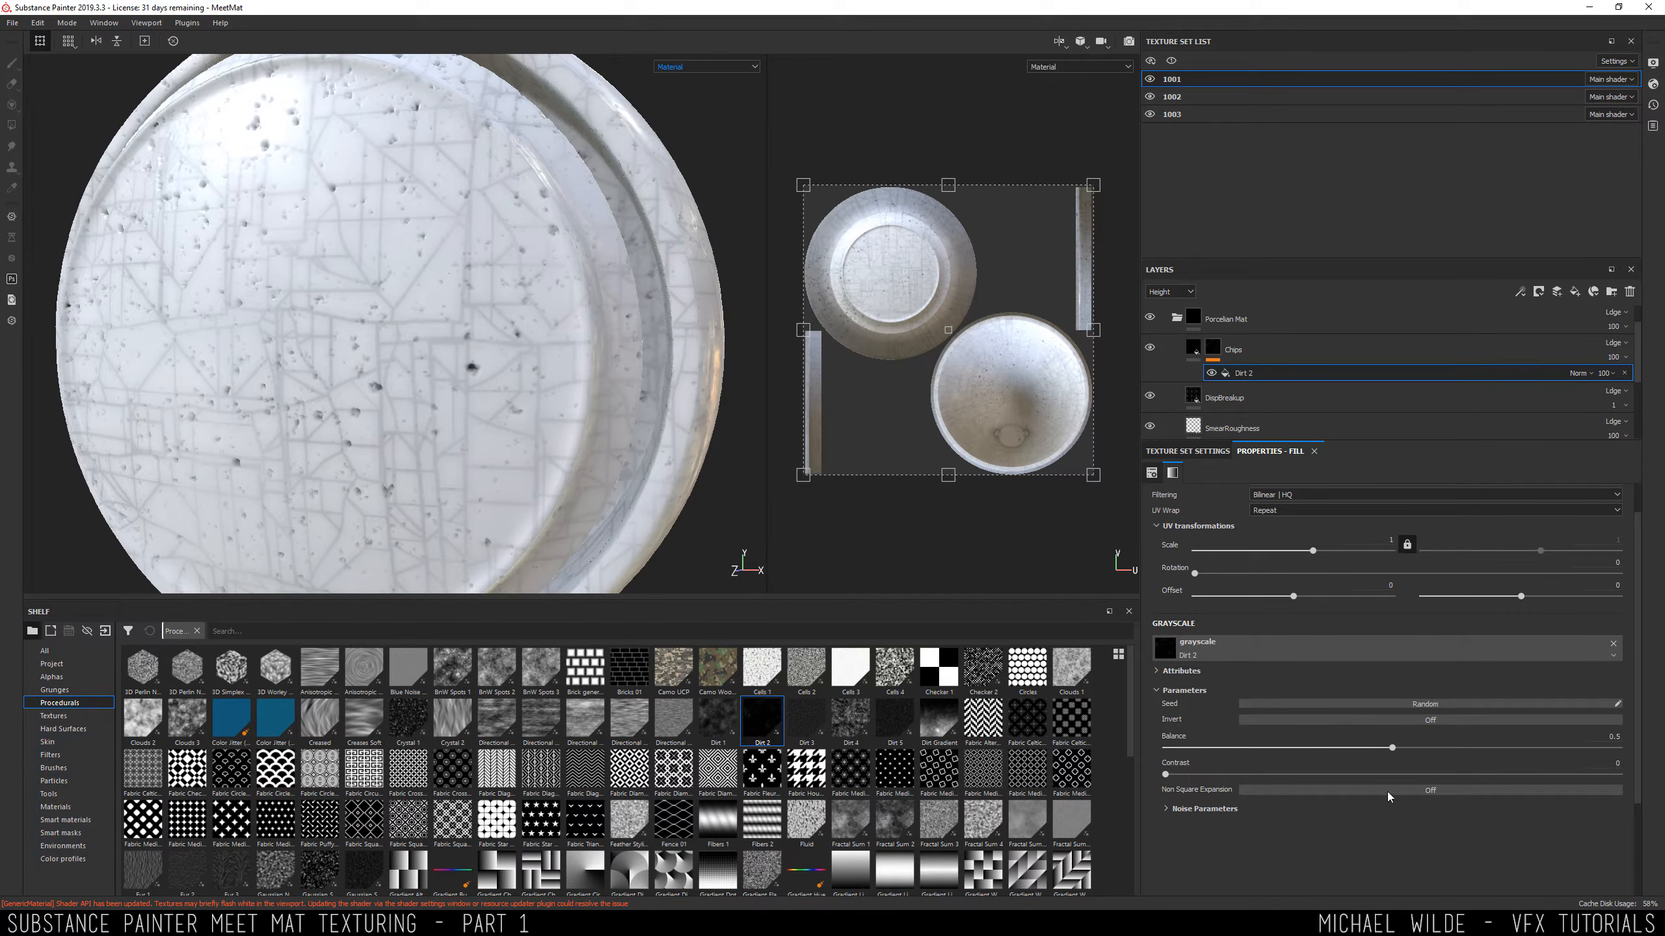
Set the Dirt 2 fill's contrast to 0.72 and its UV scale to about 2.36.
drag(1171, 777, 1491, 798)
drag(1312, 550, 1319, 554)
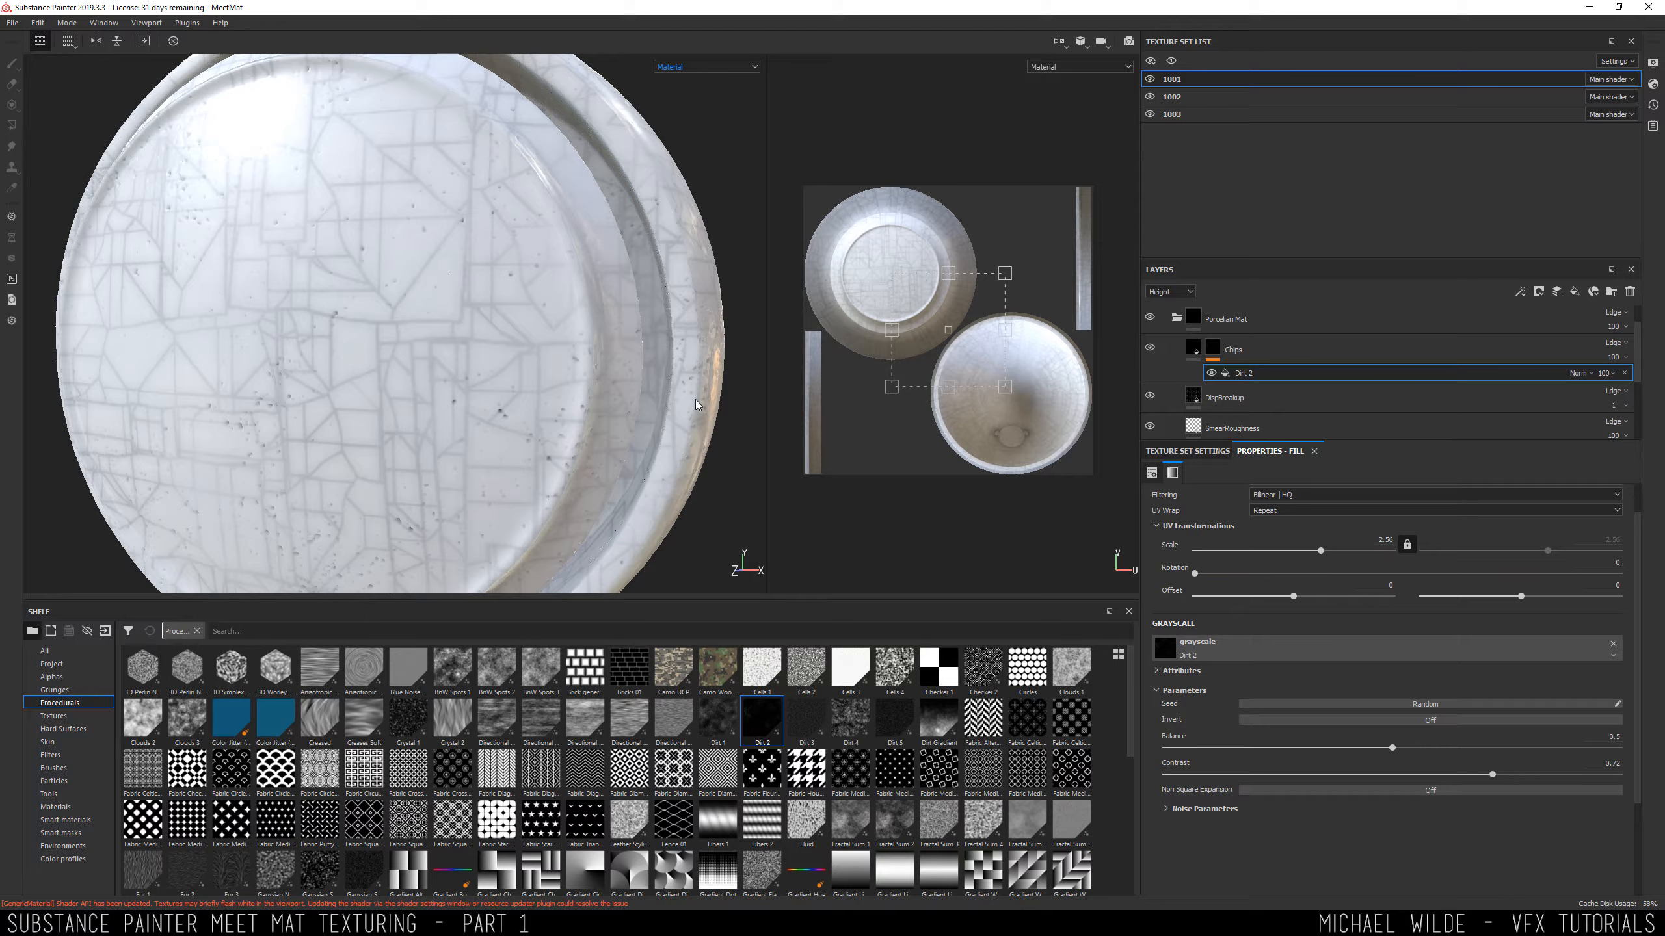
alt+right_drag(662, 485, 904, 531)
alt+middle_drag(905, 531, 773, 438)
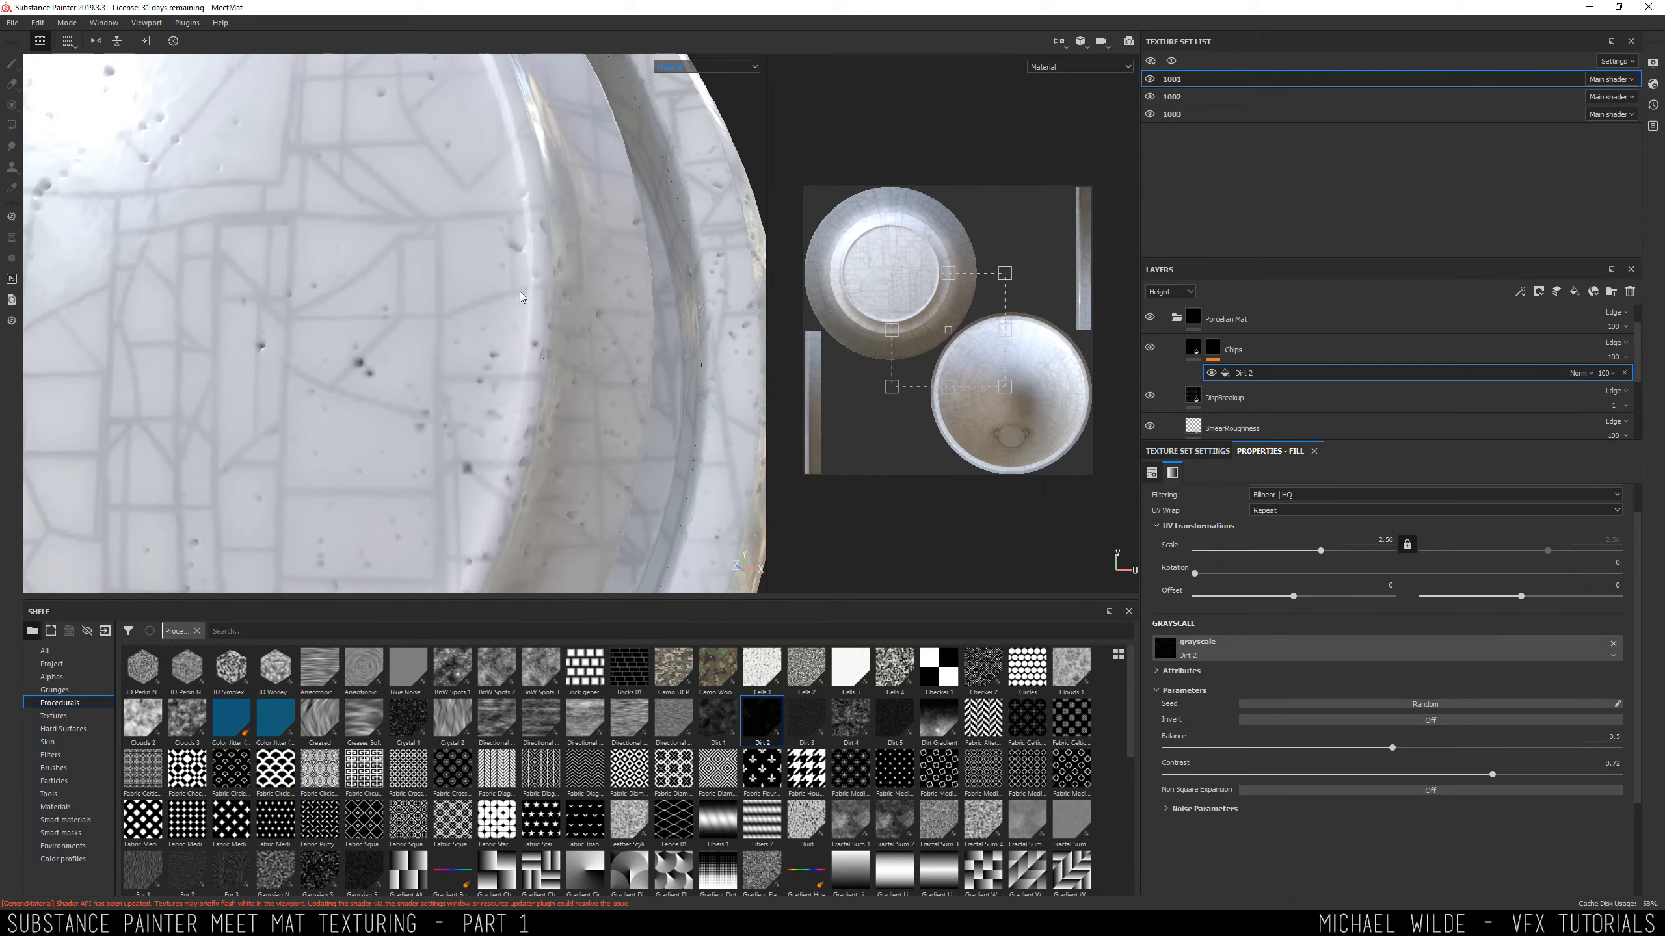
Set the size of texture set 1001 to 2048.
scroll(1173, 543, up, 2)
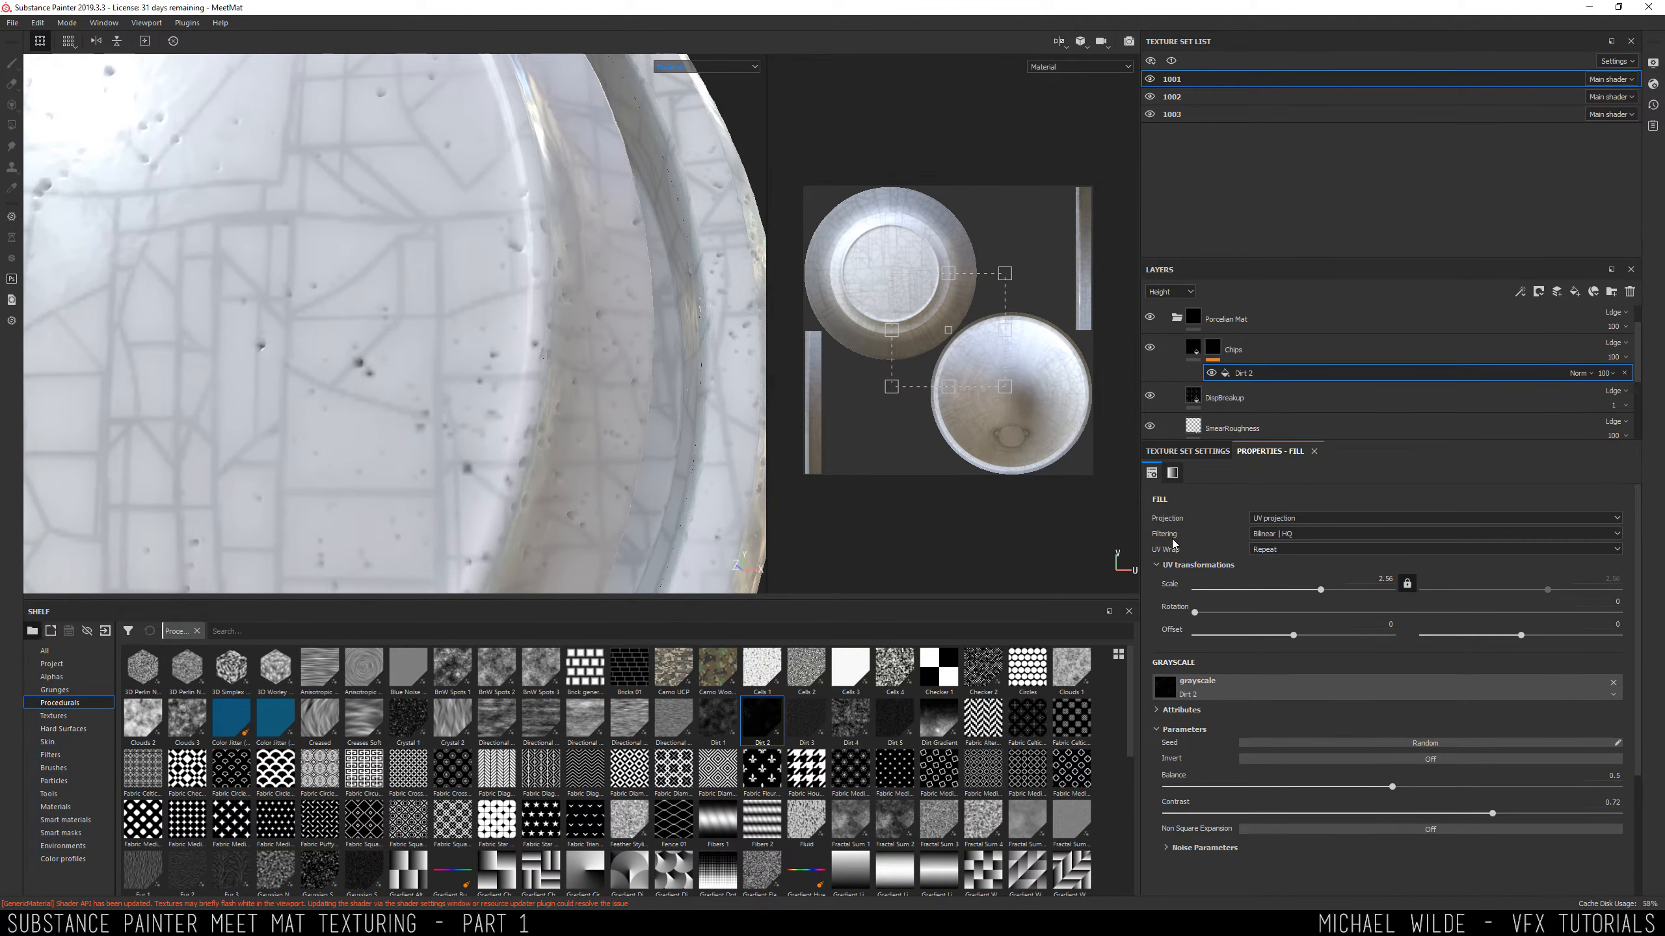
click(1156, 454)
click(1197, 472)
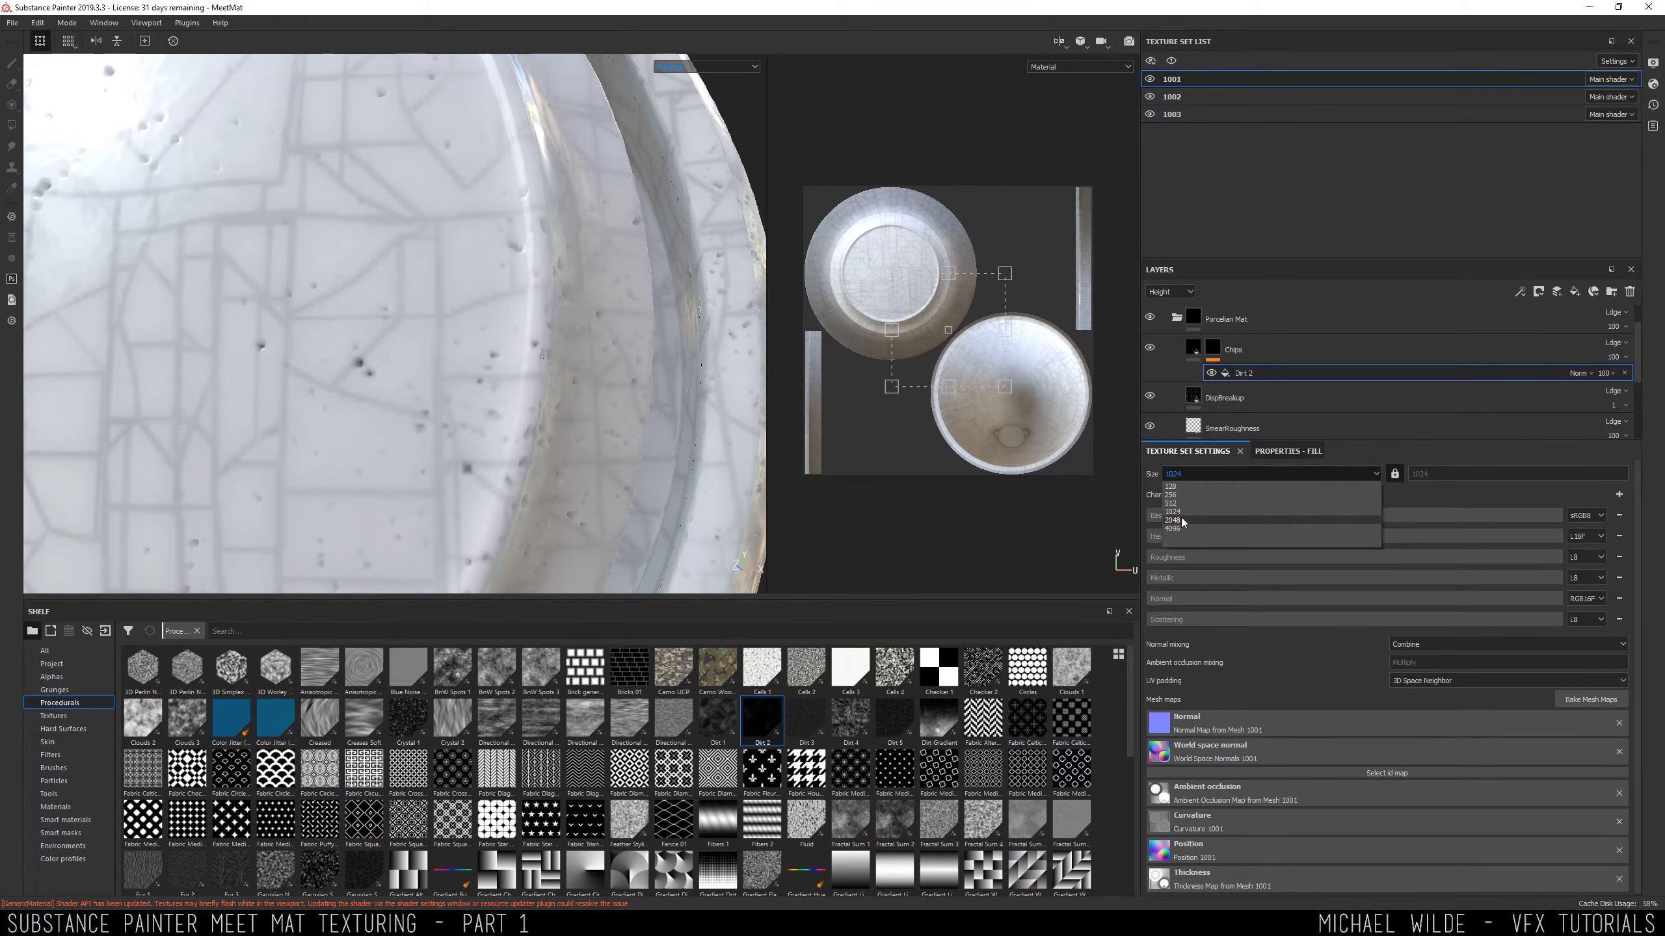
click(1172, 520)
alt+drag(499, 354, 331, 342)
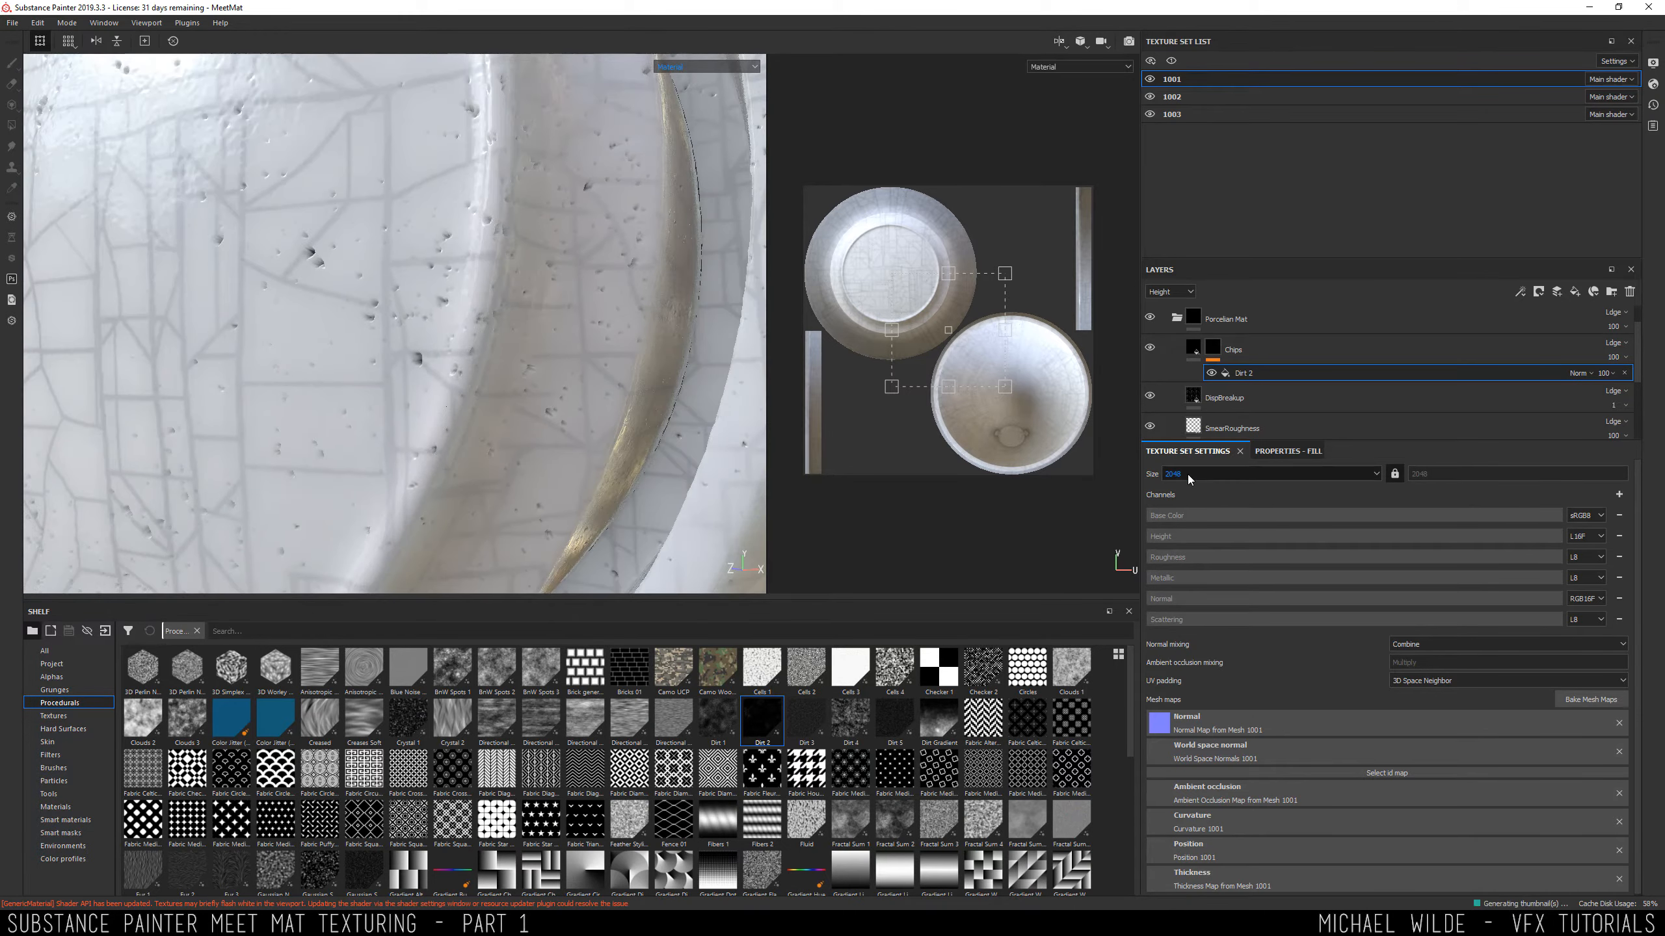
Reduce texture set 1001 to 1024 to compare the chip detail, and restore its size to 2048.
click(1187, 473)
click(1187, 509)
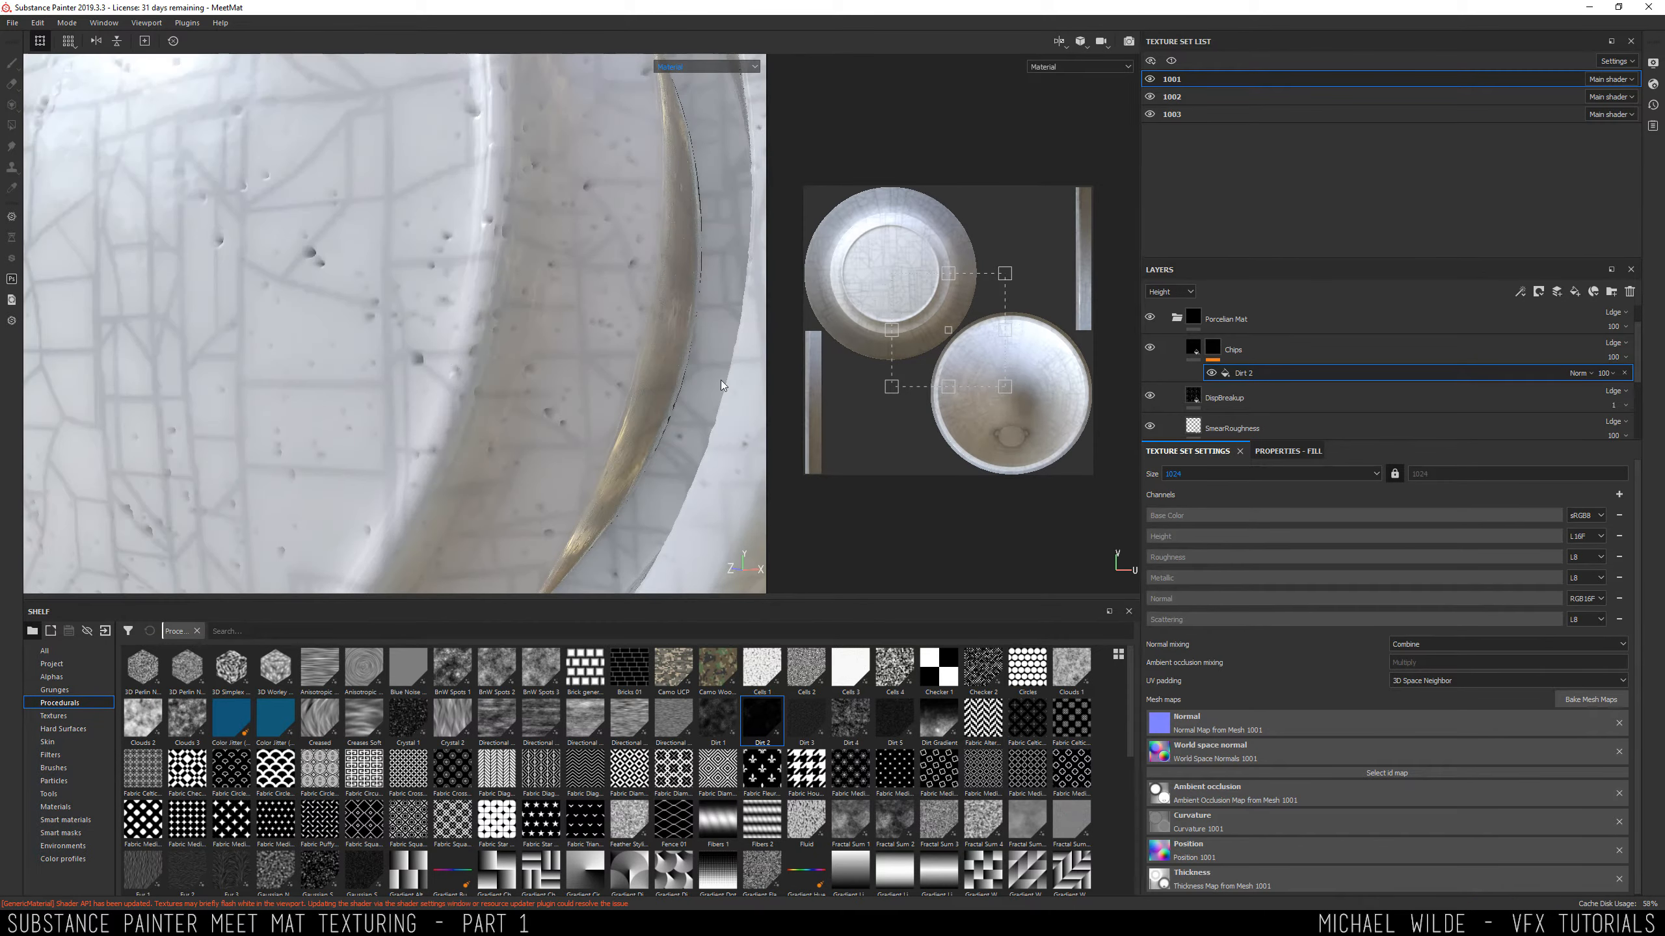
alt+right_drag(473, 285, 474, 306)
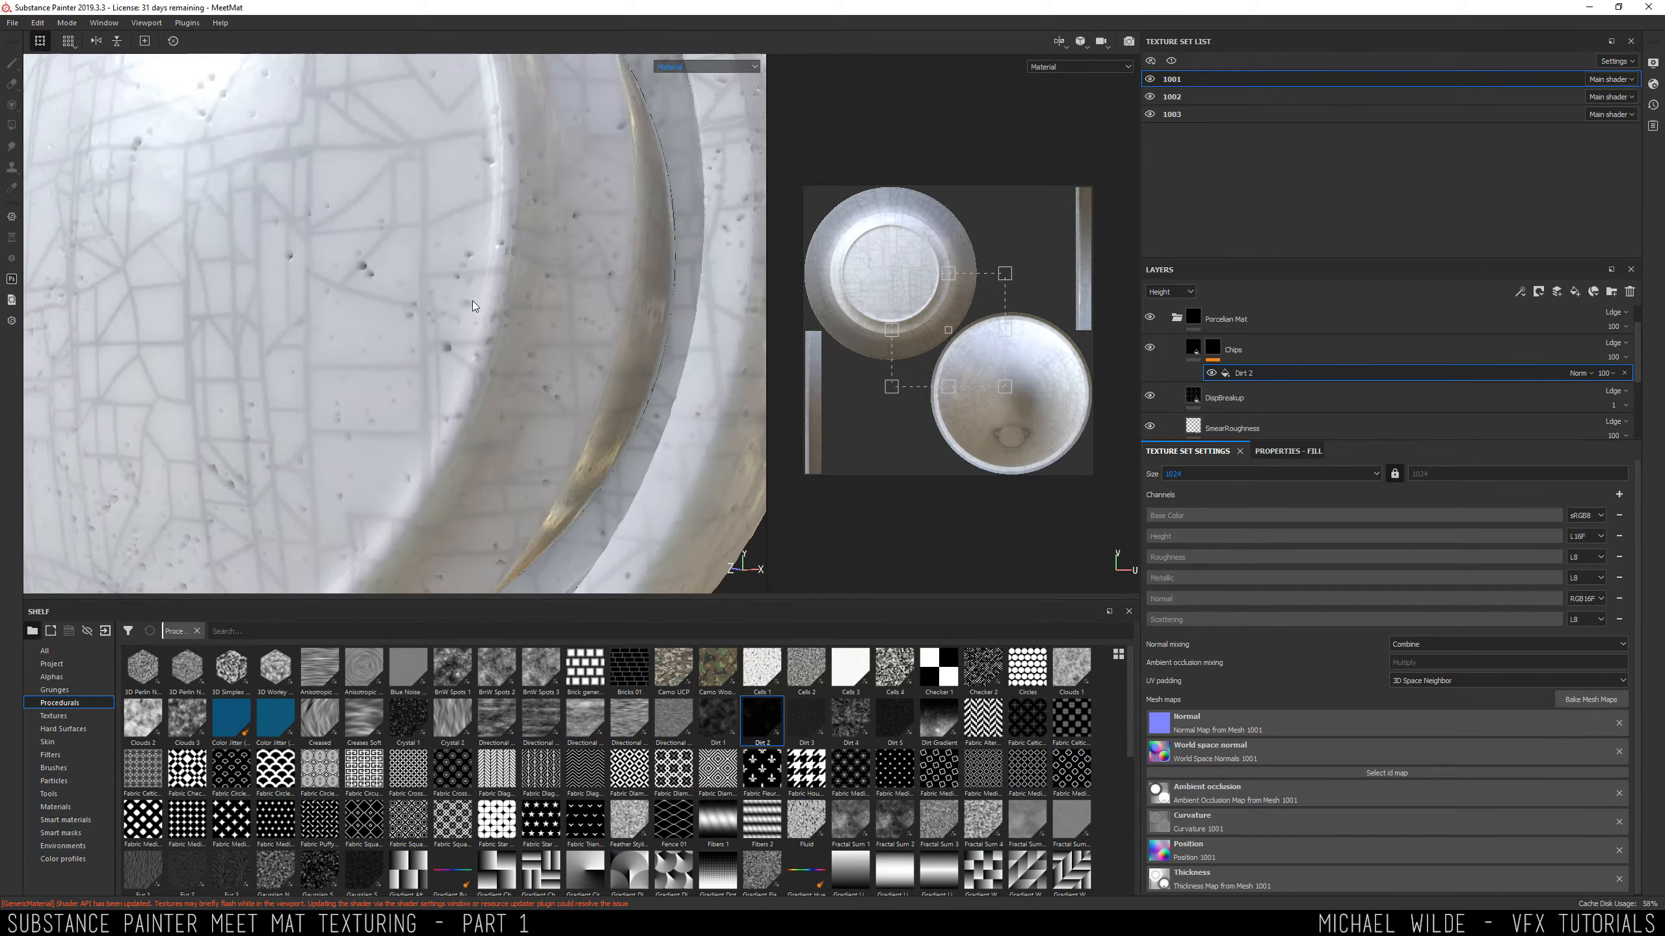
alt+drag(472, 300, 500, 303)
alt+right_drag(500, 303, 482, 288)
click(1187, 473)
click(1187, 519)
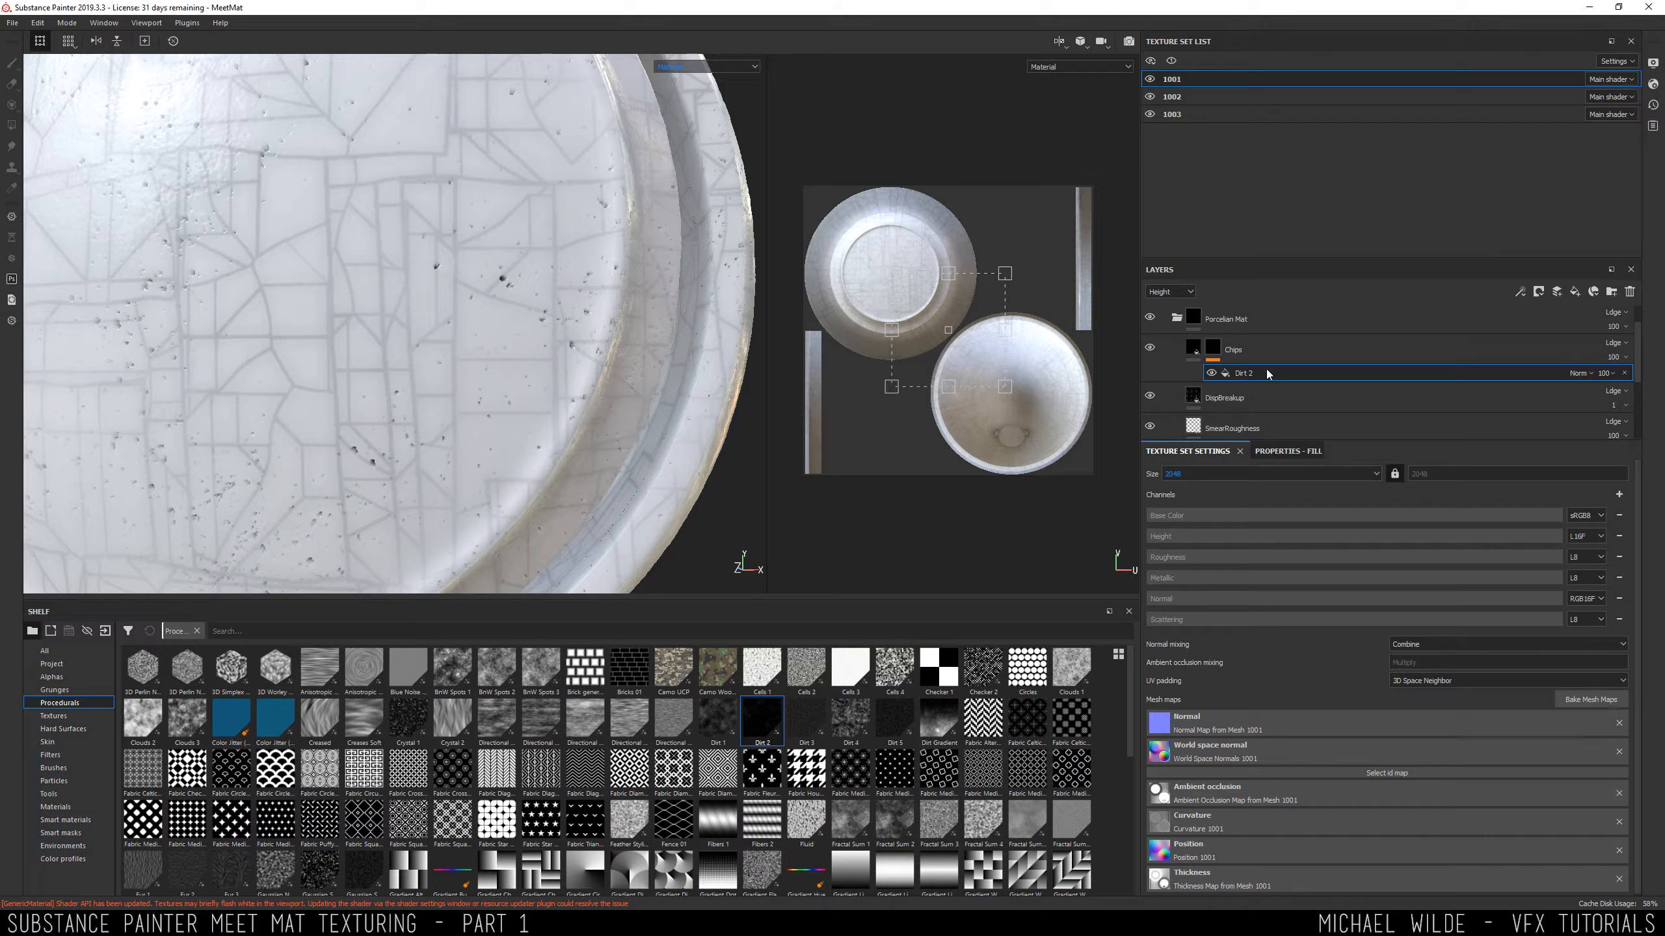
Display the base color and the Chips mask in the viewport and examine how the Dirt 2 specks are distributed.
click(696, 70)
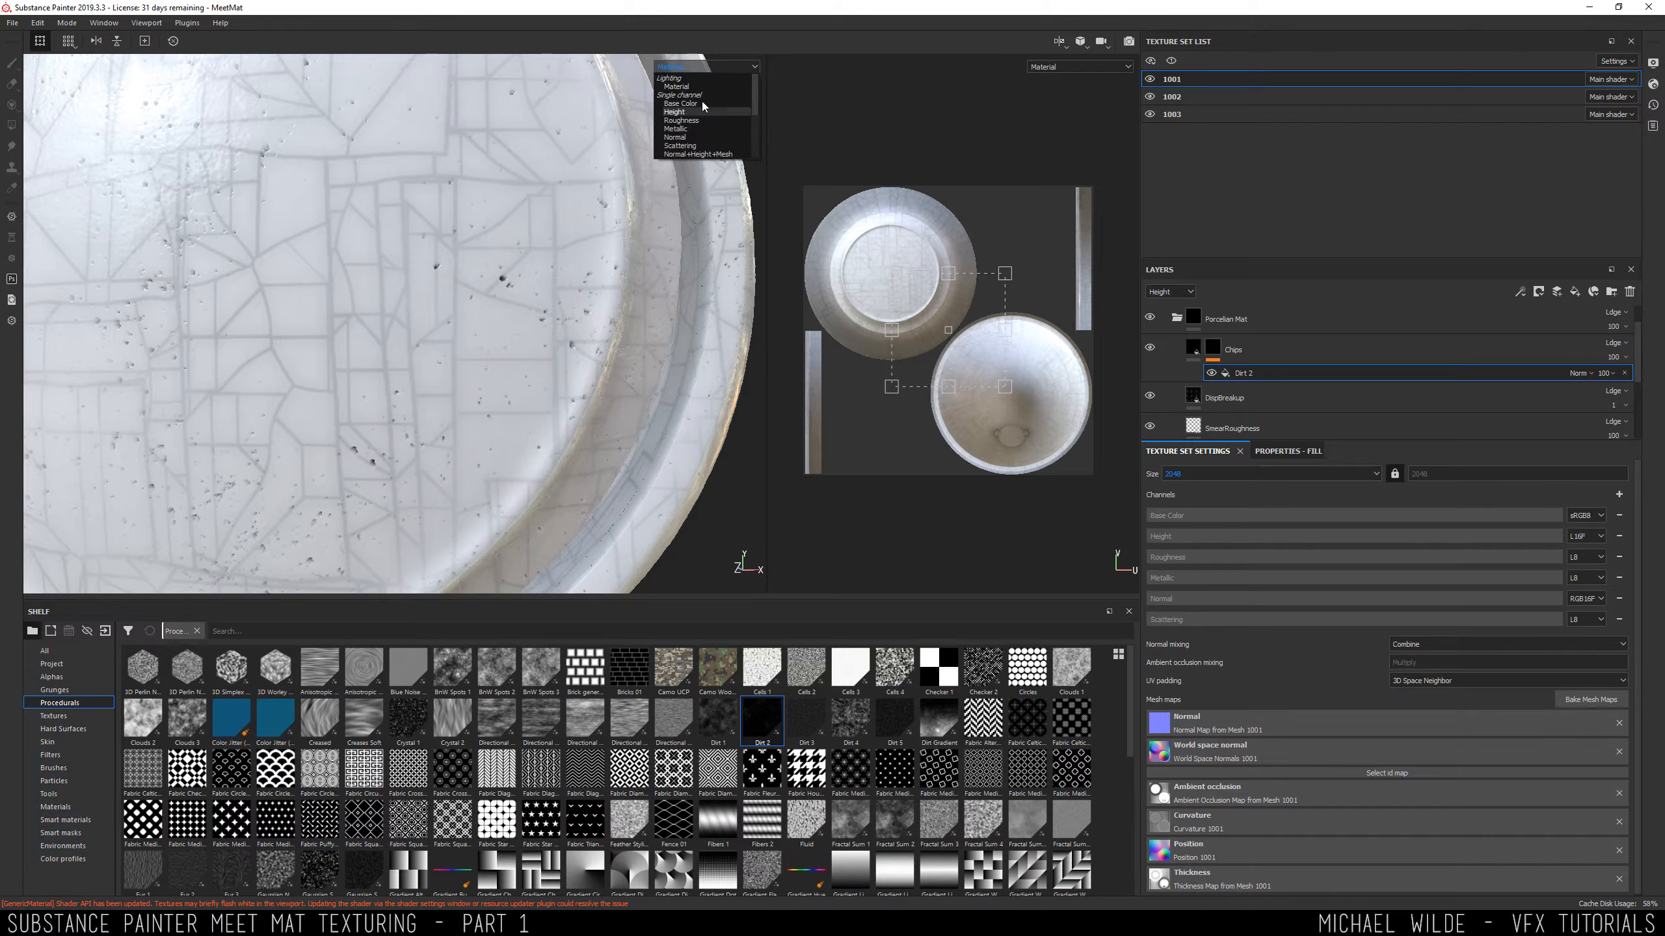
click(687, 69)
click(687, 70)
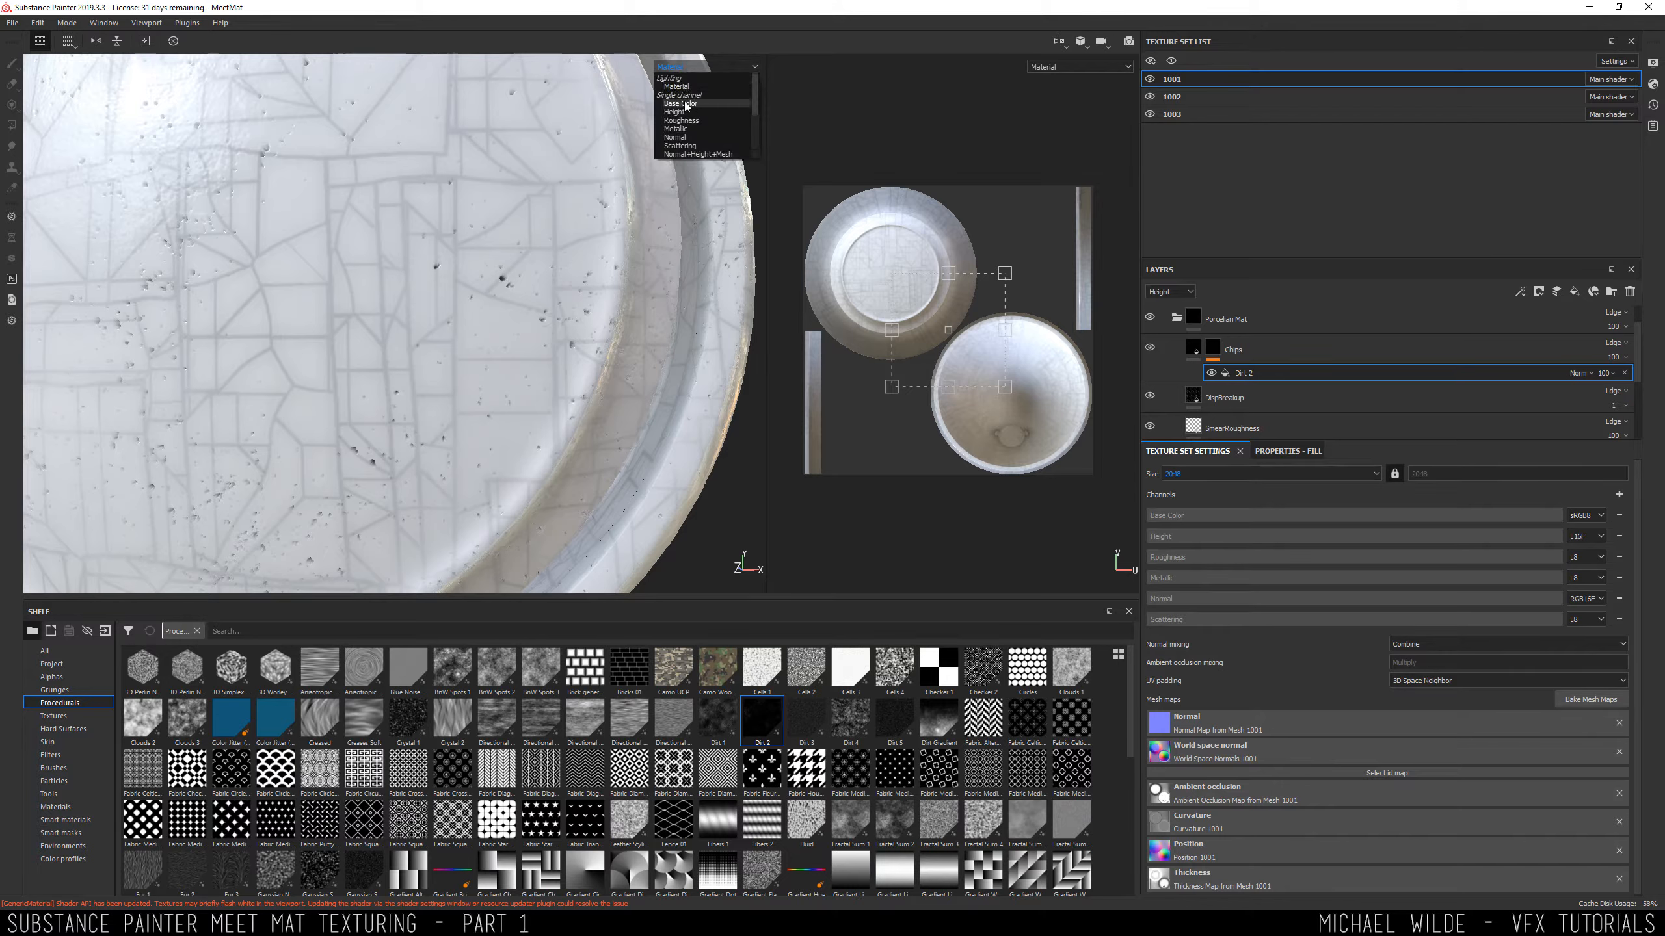
click(682, 87)
click(686, 70)
scroll(687, 131, down, 3)
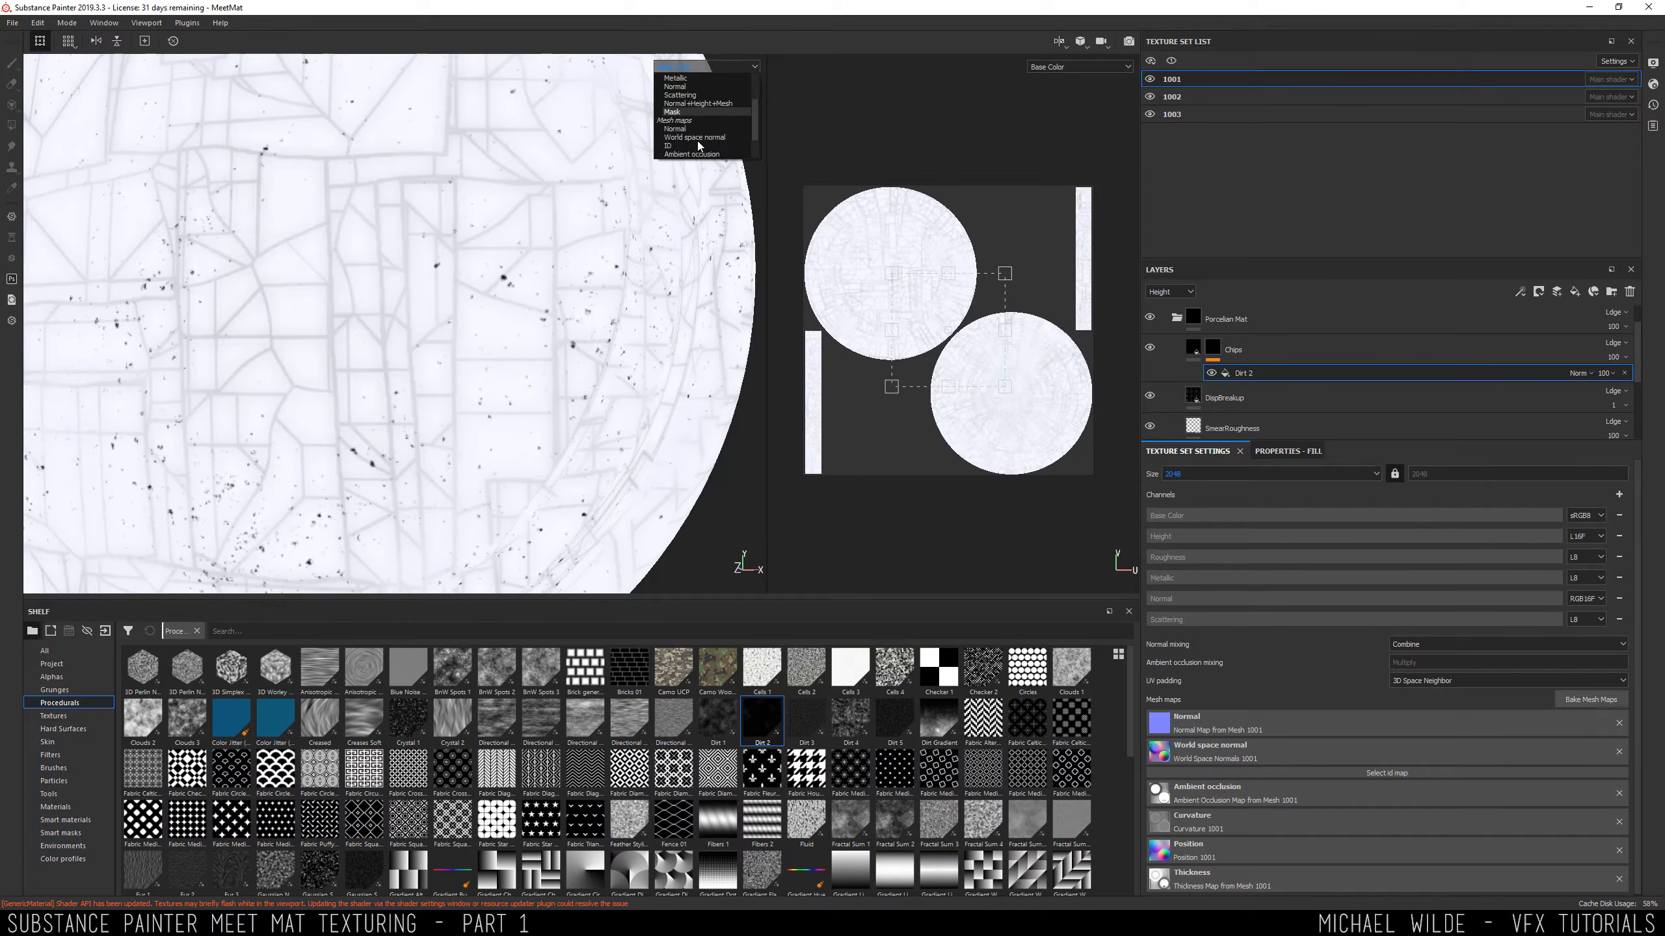
click(673, 111)
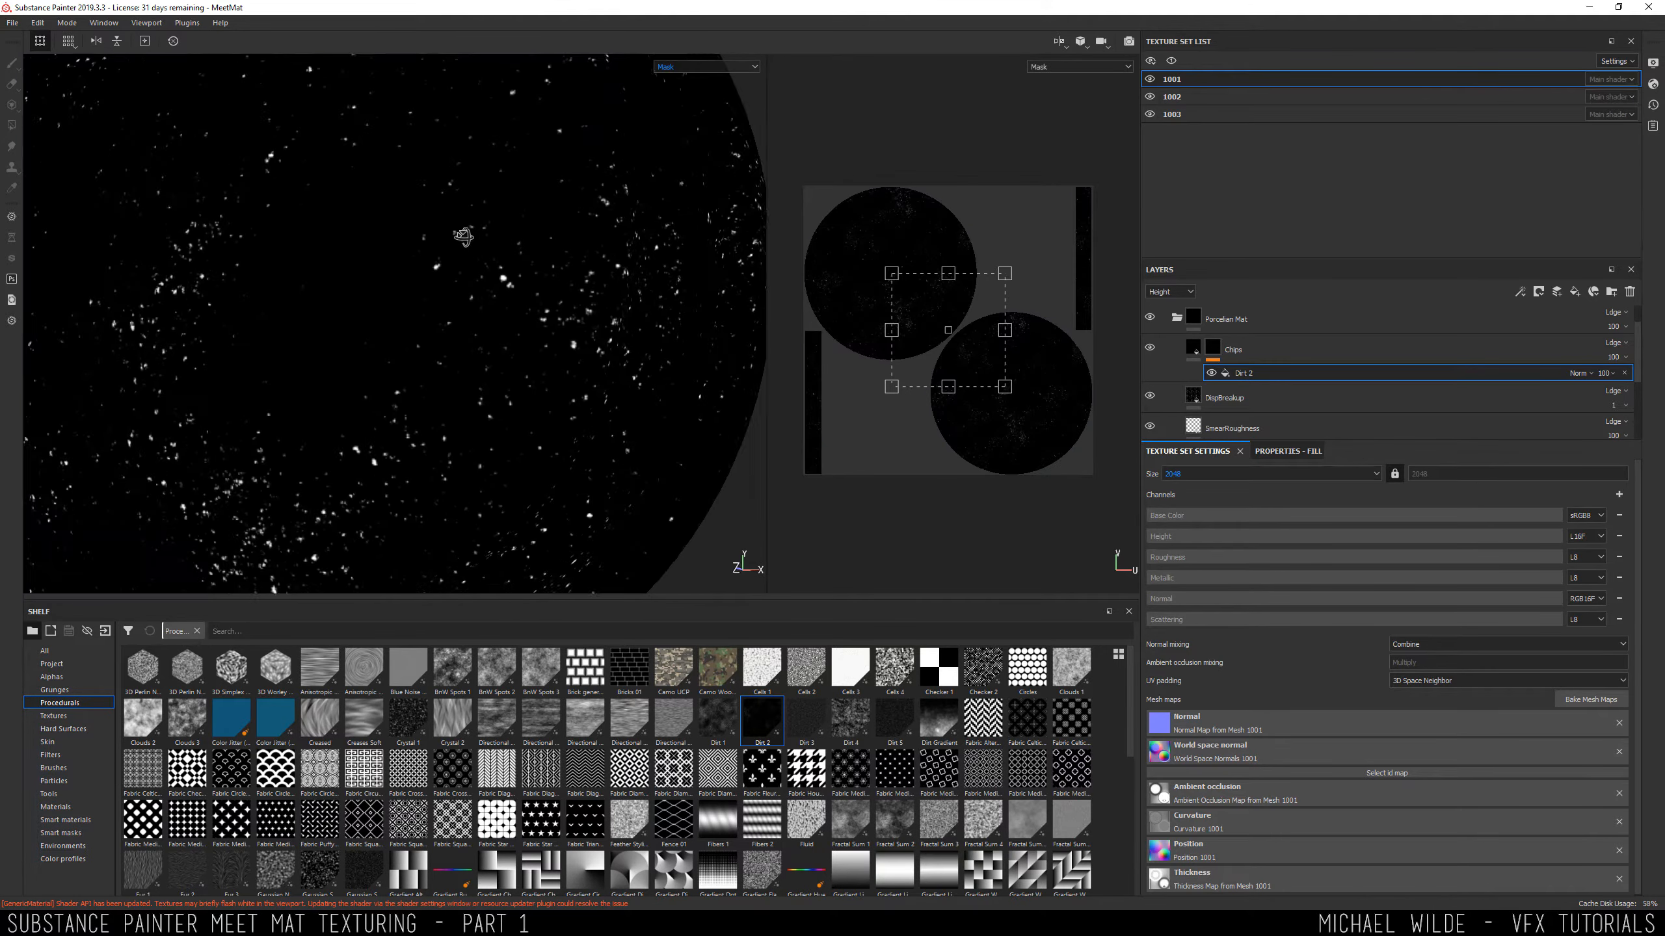
click(1190, 349)
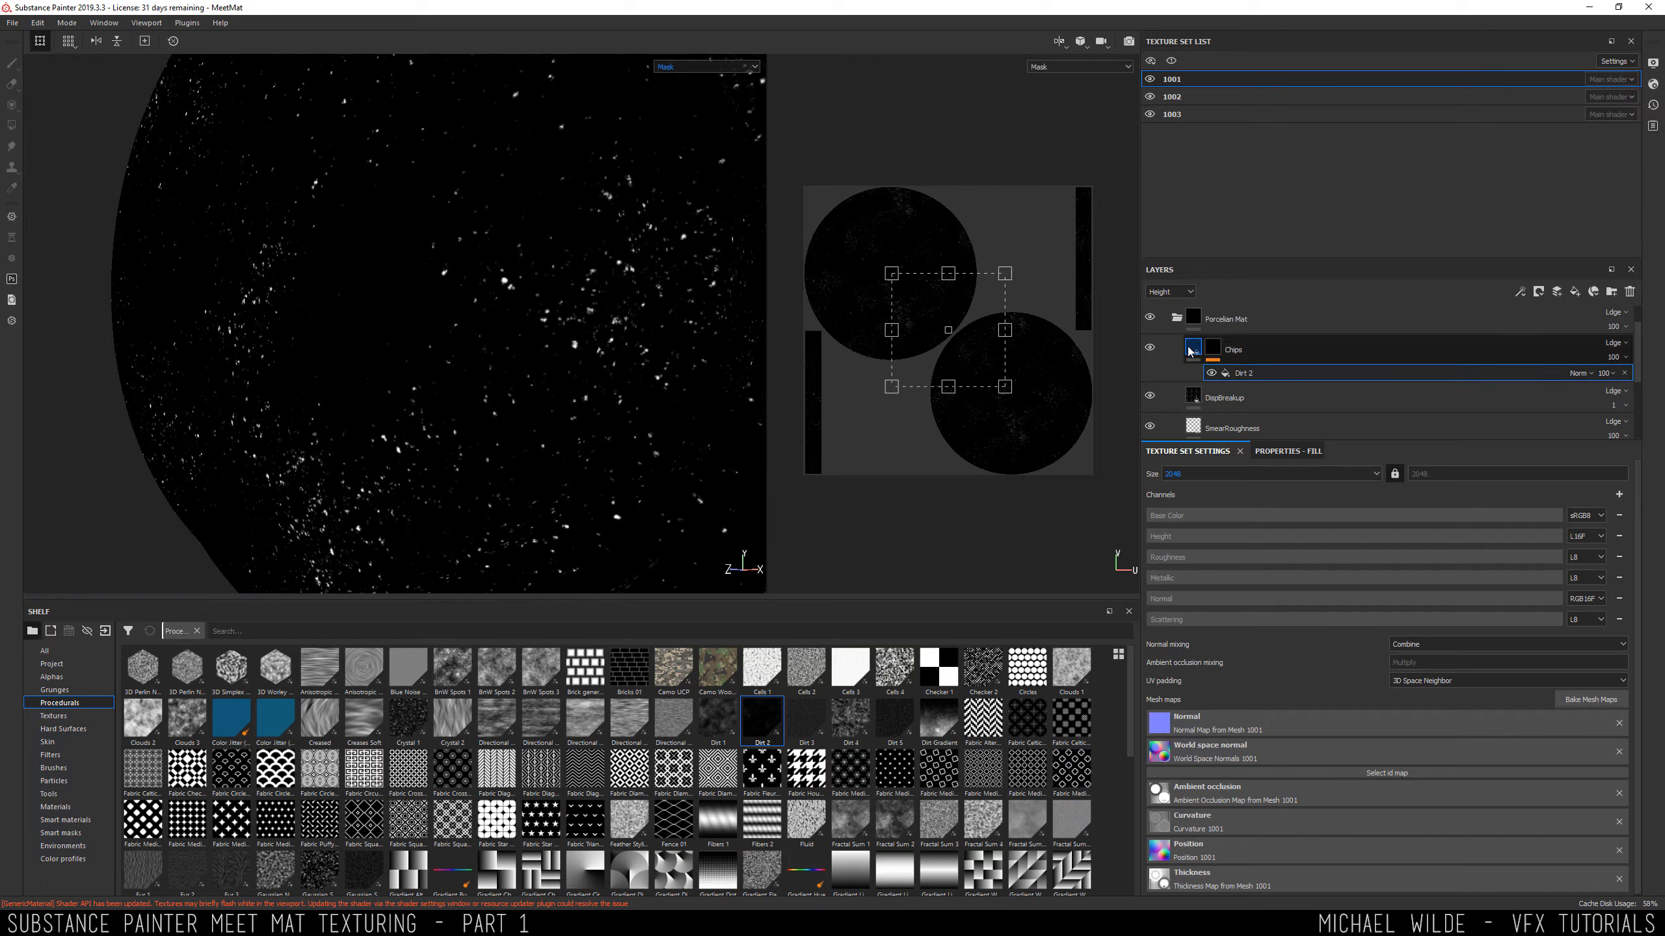
scroll(567, 271, up, 2)
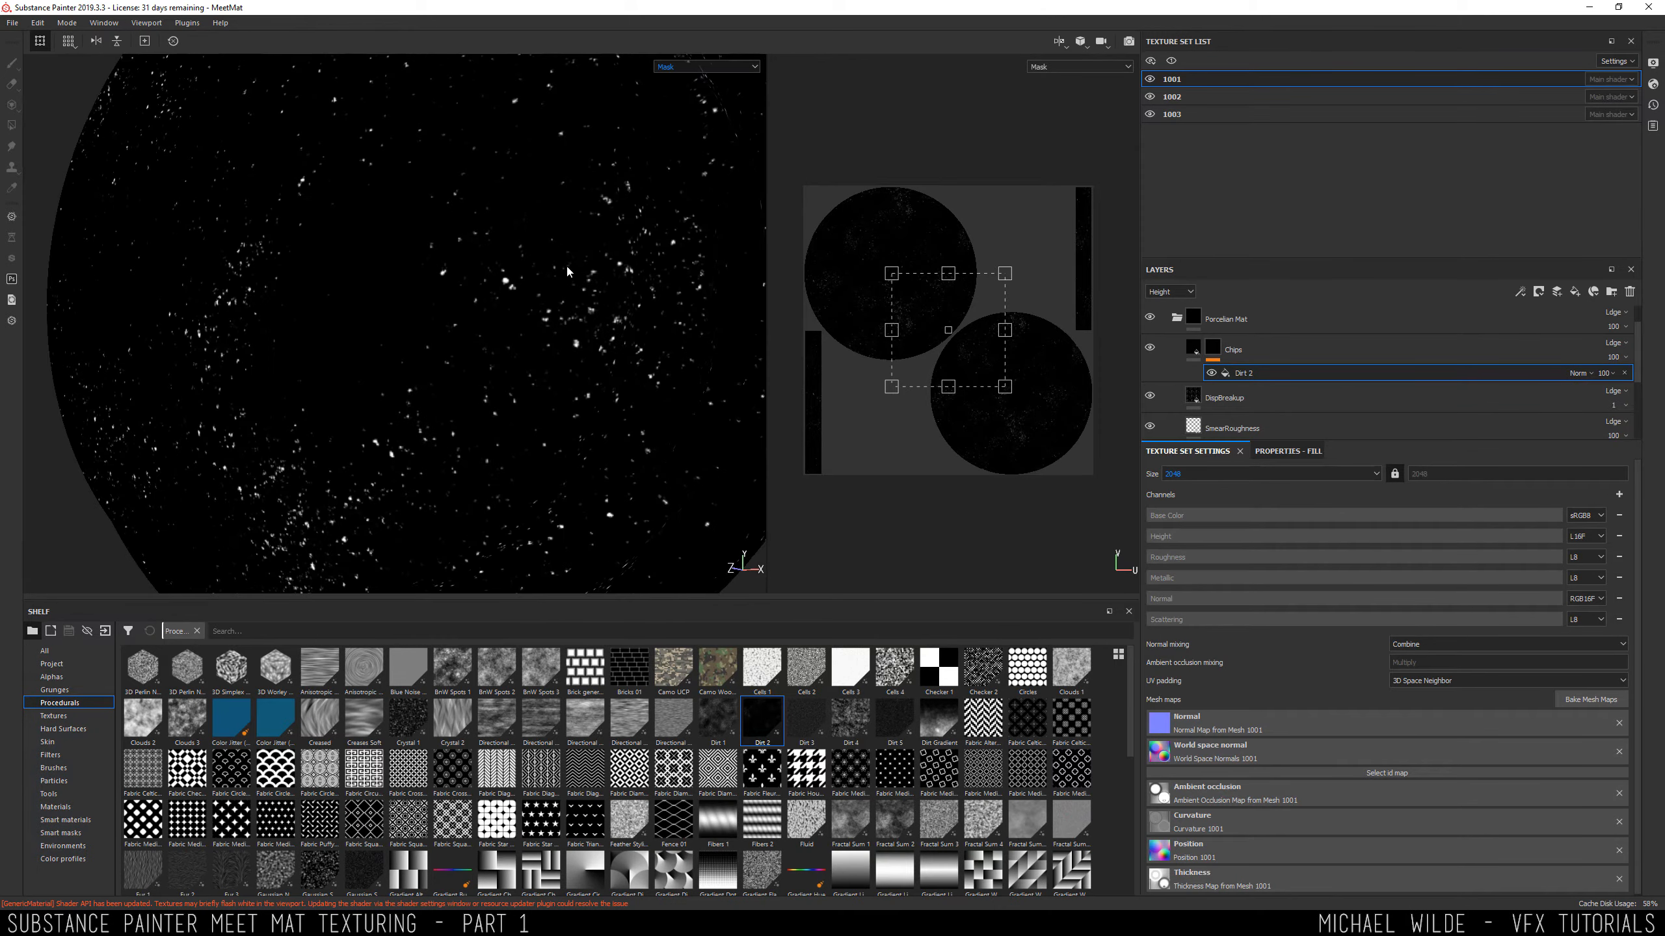
alt+middle_drag(568, 270, 480, 315)
alt+drag(479, 316, 591, 293)
alt+middle_drag(448, 320, 472, 339)
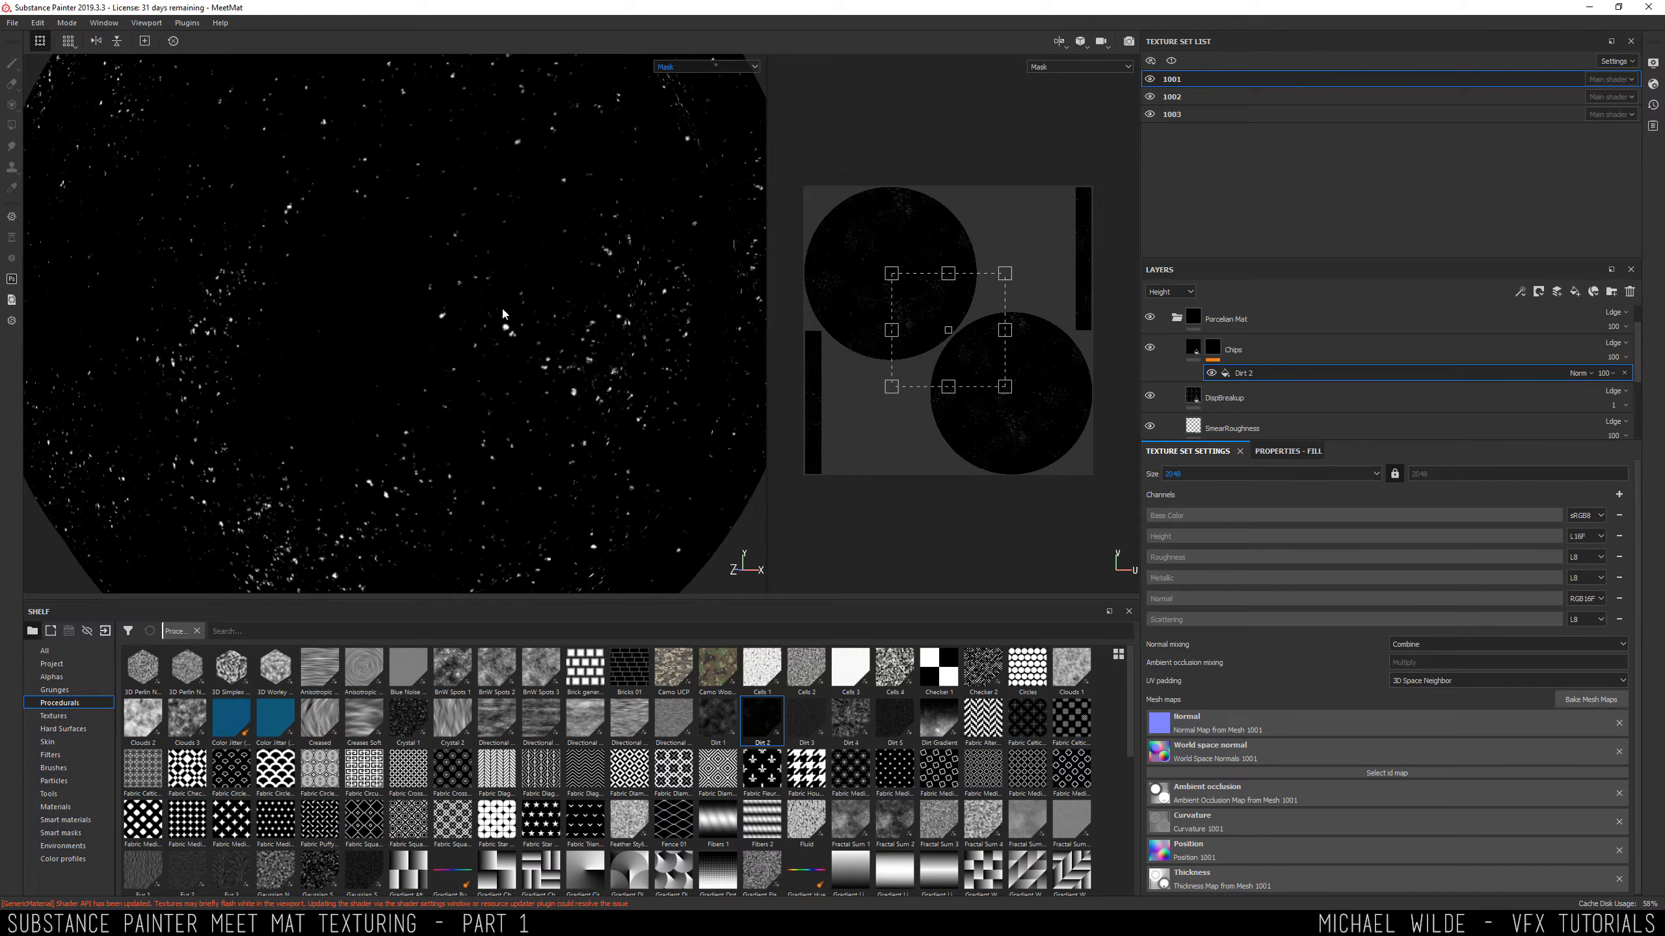
Add a fill effect above Dirt 2 in the Chips mask, try Multiply blending on it and return it to Normal.
right_click(1241, 375)
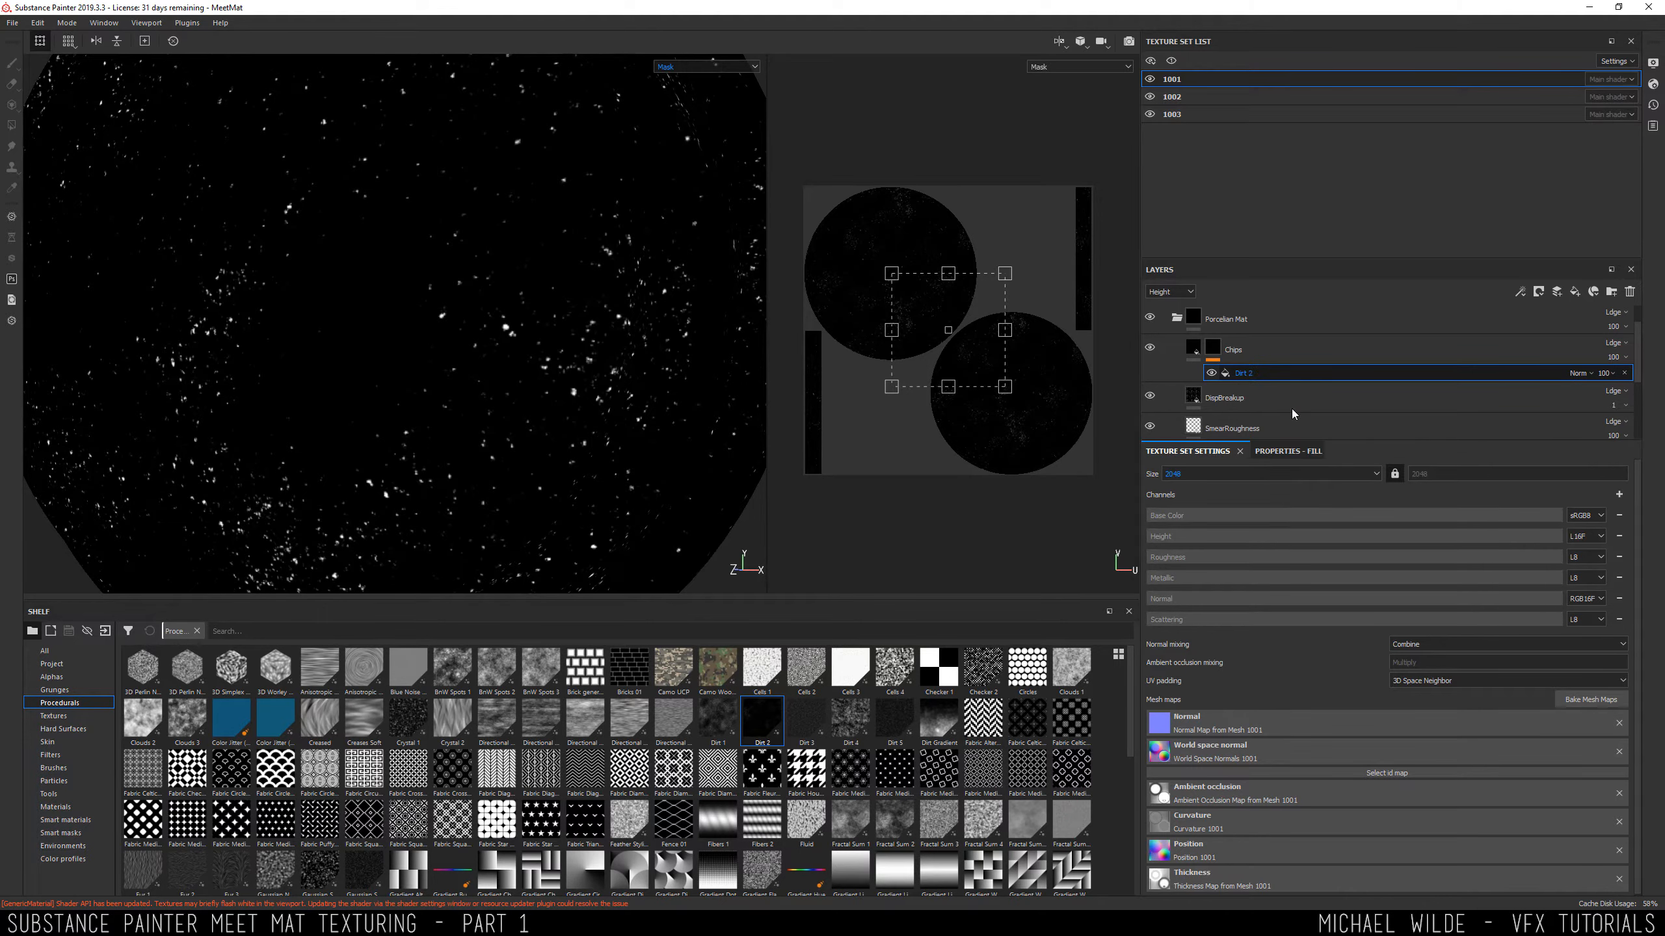
click(1292, 408)
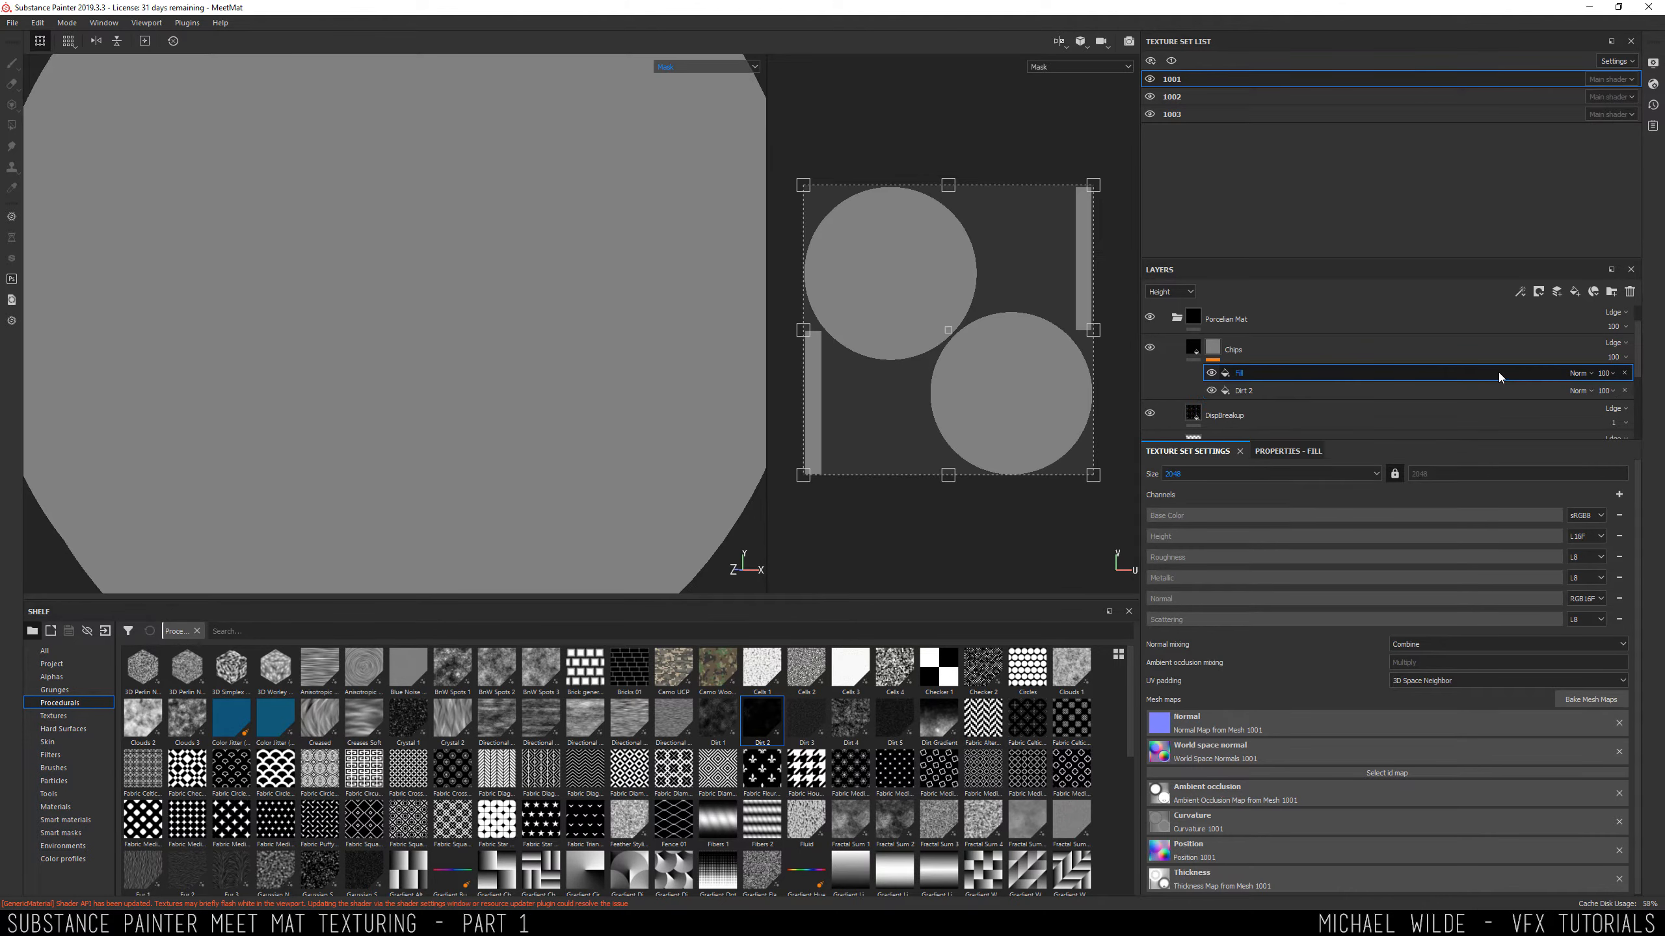
click(1579, 374)
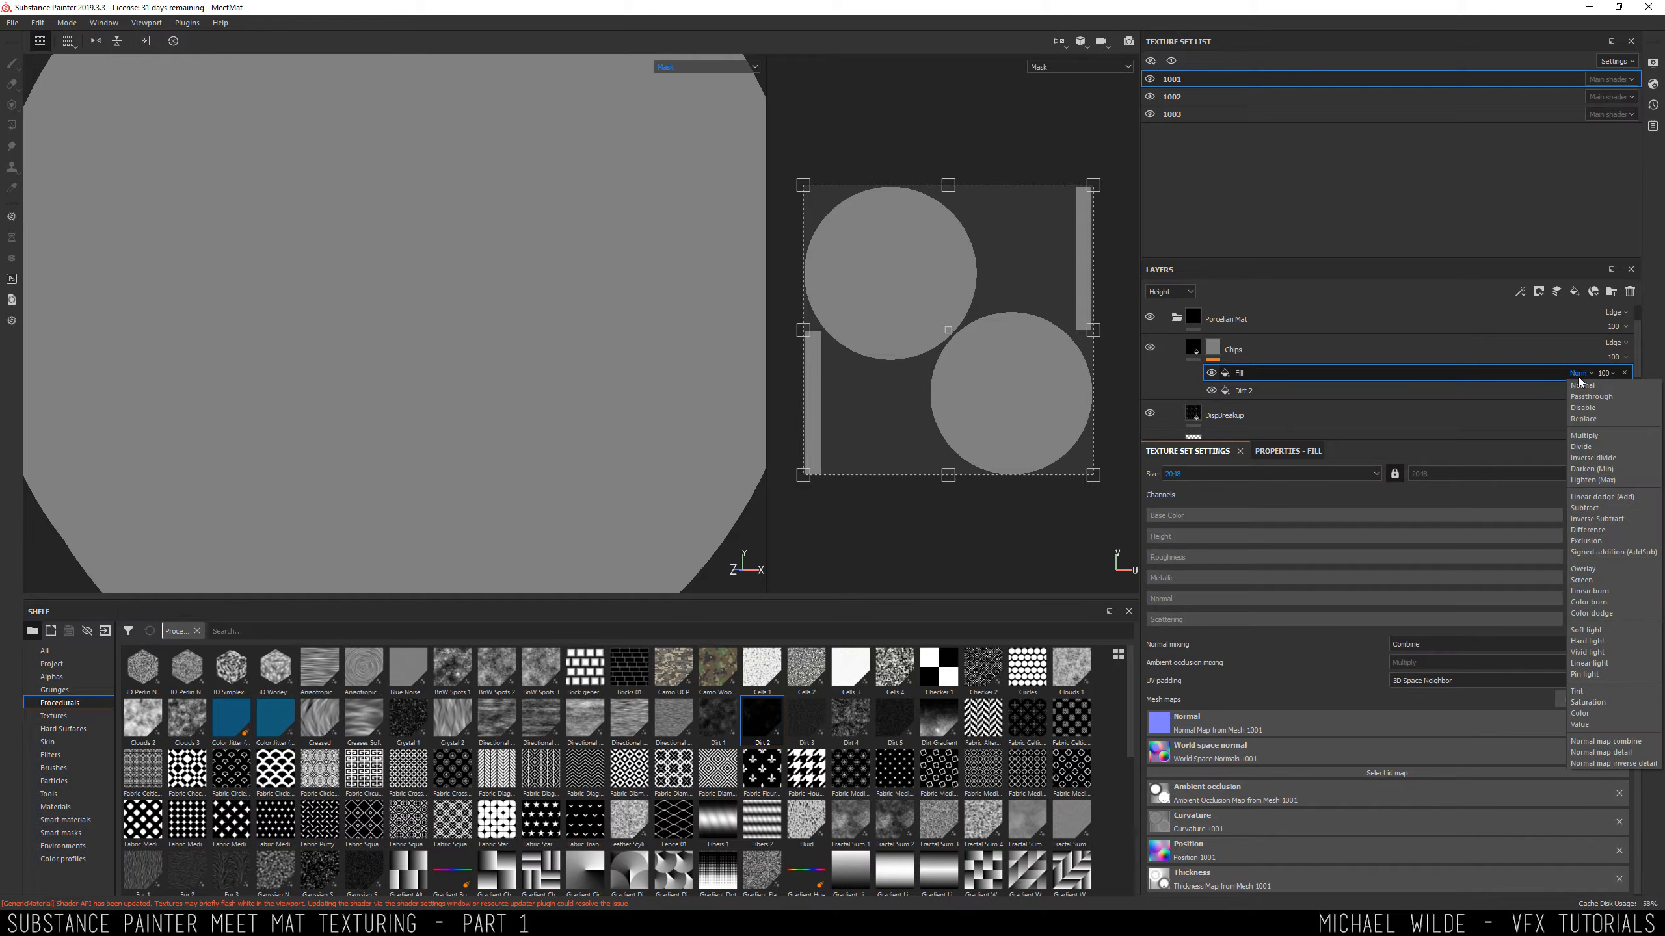
click(1597, 435)
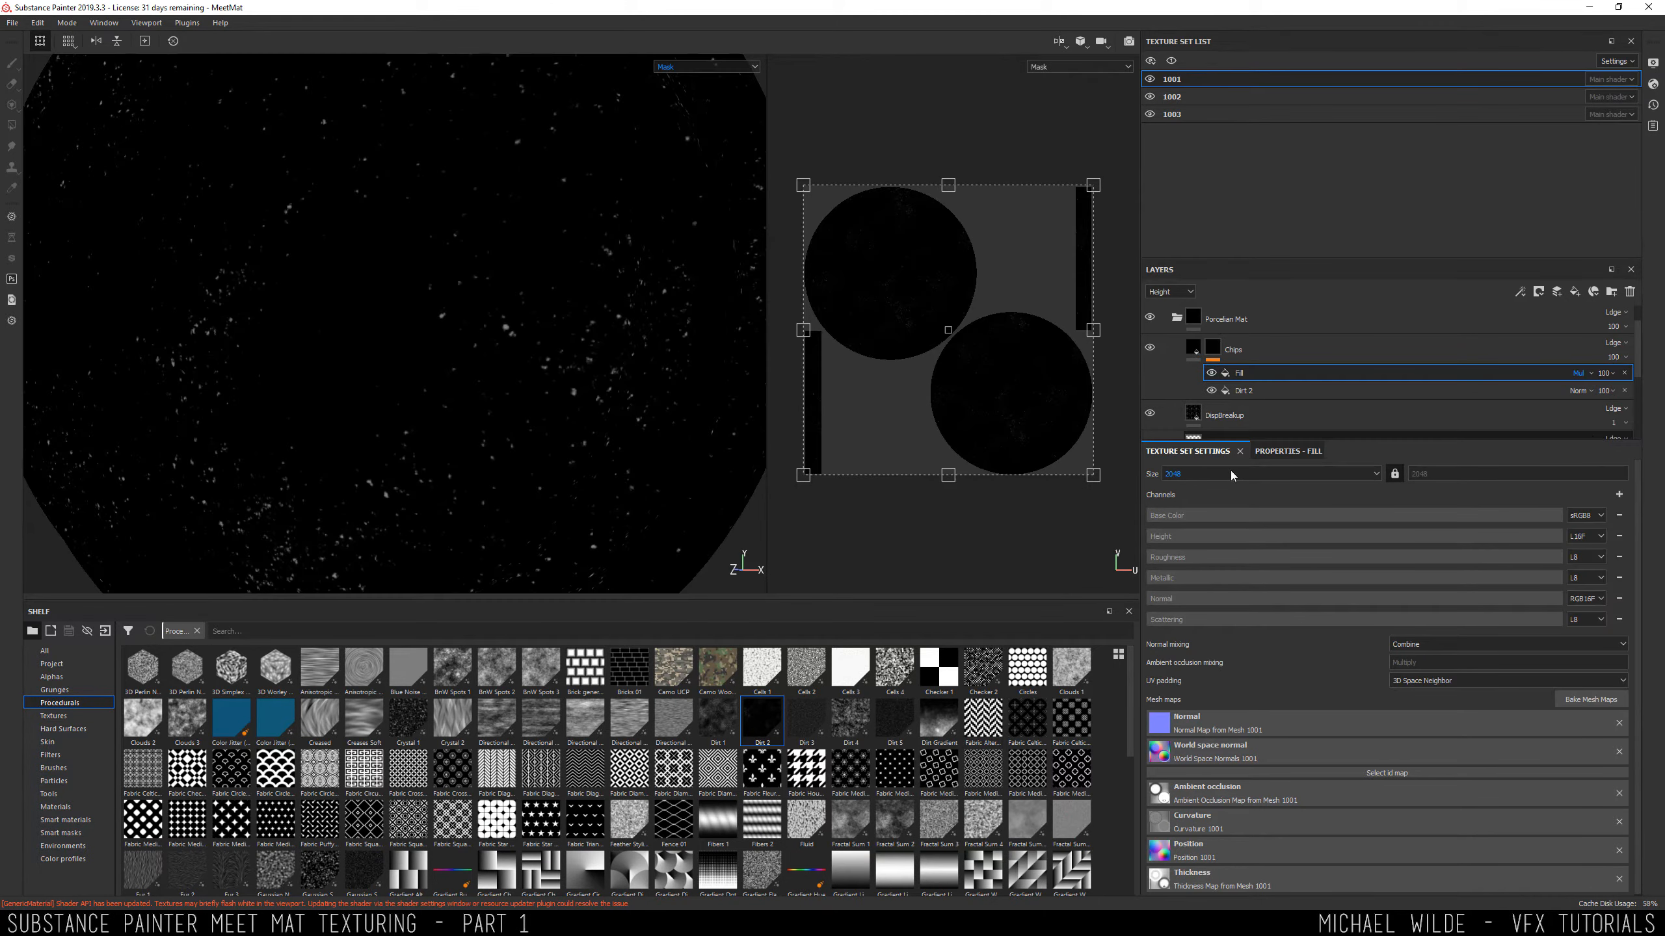
click(1579, 372)
click(1576, 380)
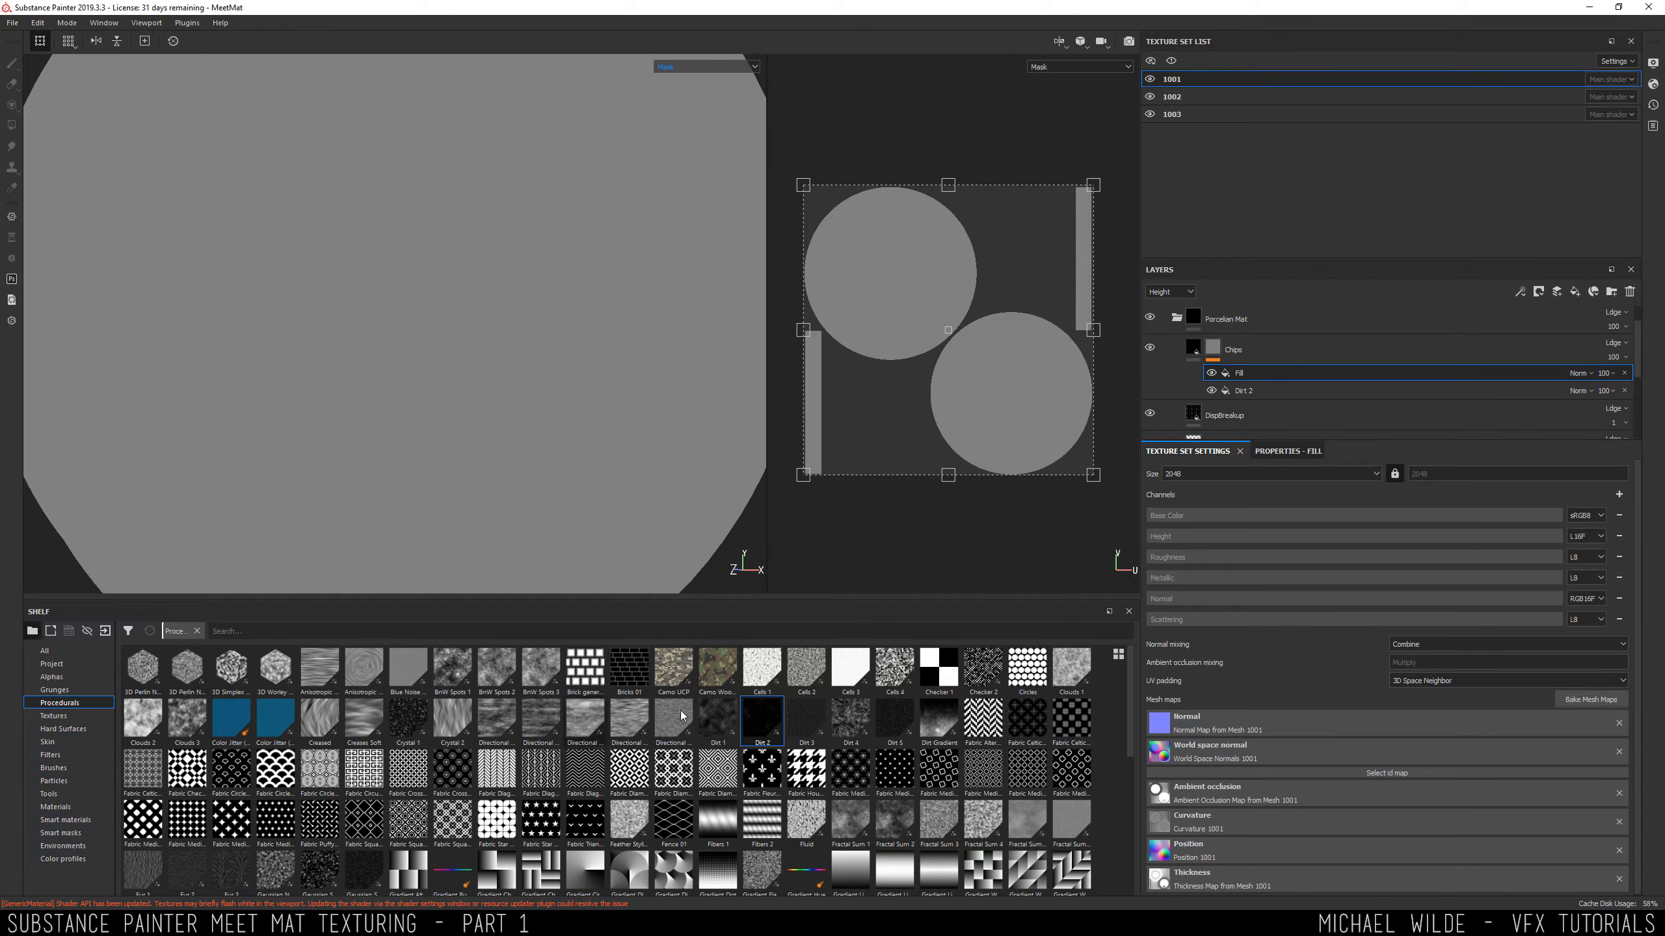
Browse the procedural textures, assign Grunge Map 007 to the new mask fill and show its fill properties.
mouse_move(792, 722)
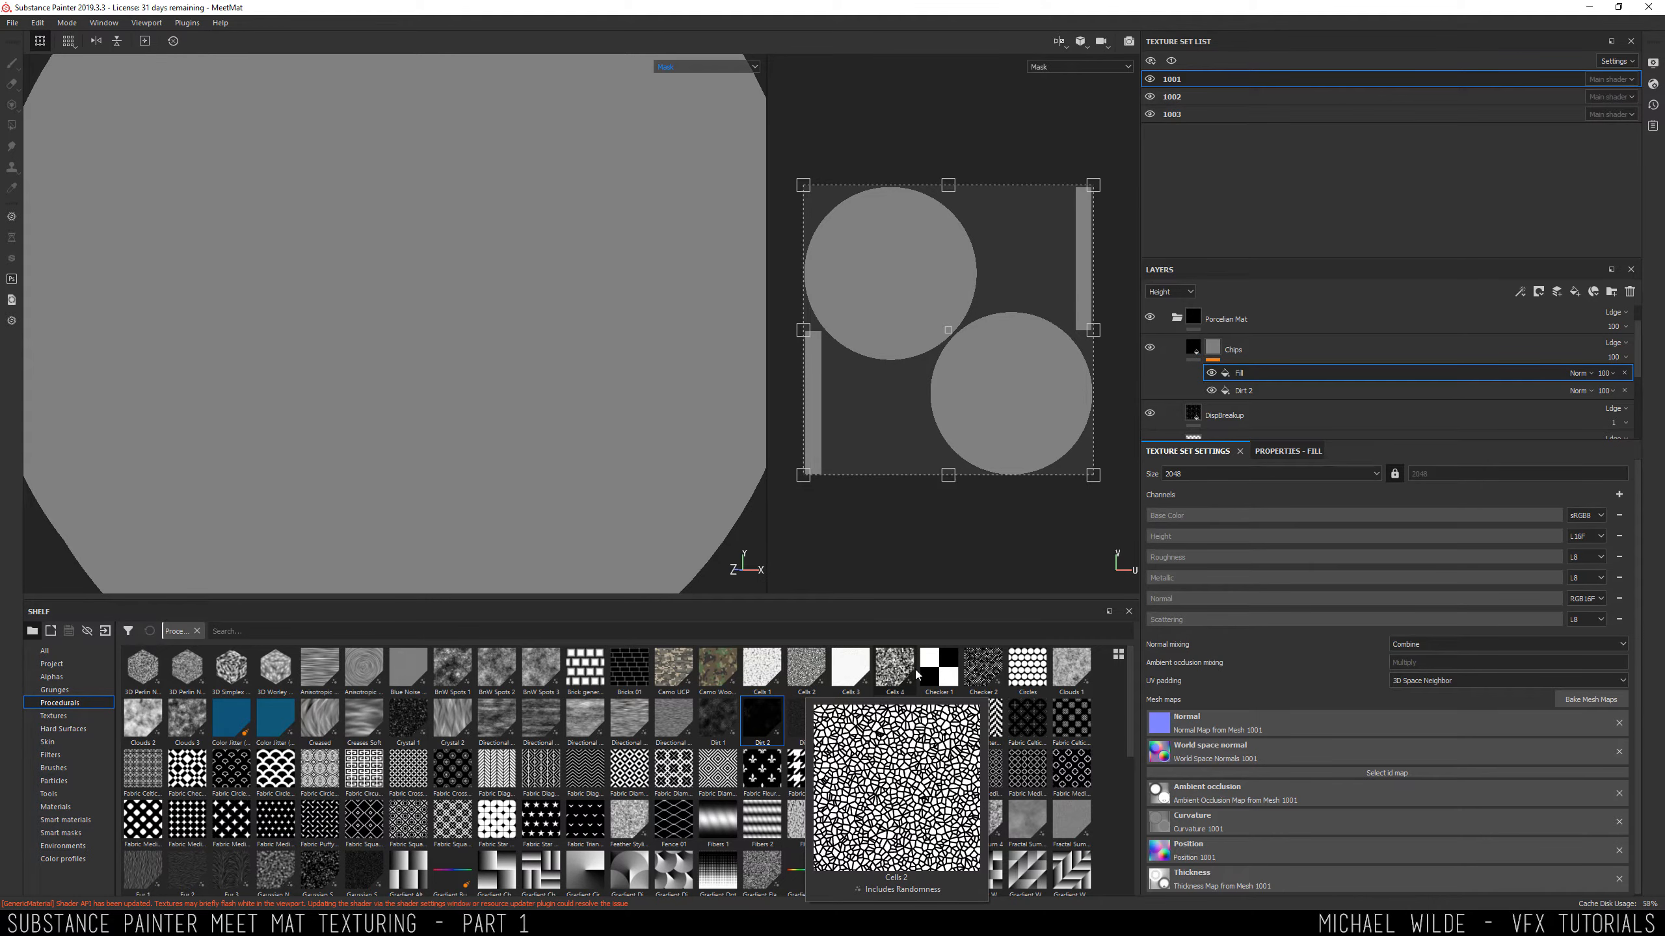
mouse_move(811, 694)
scroll(813, 688, down, 3)
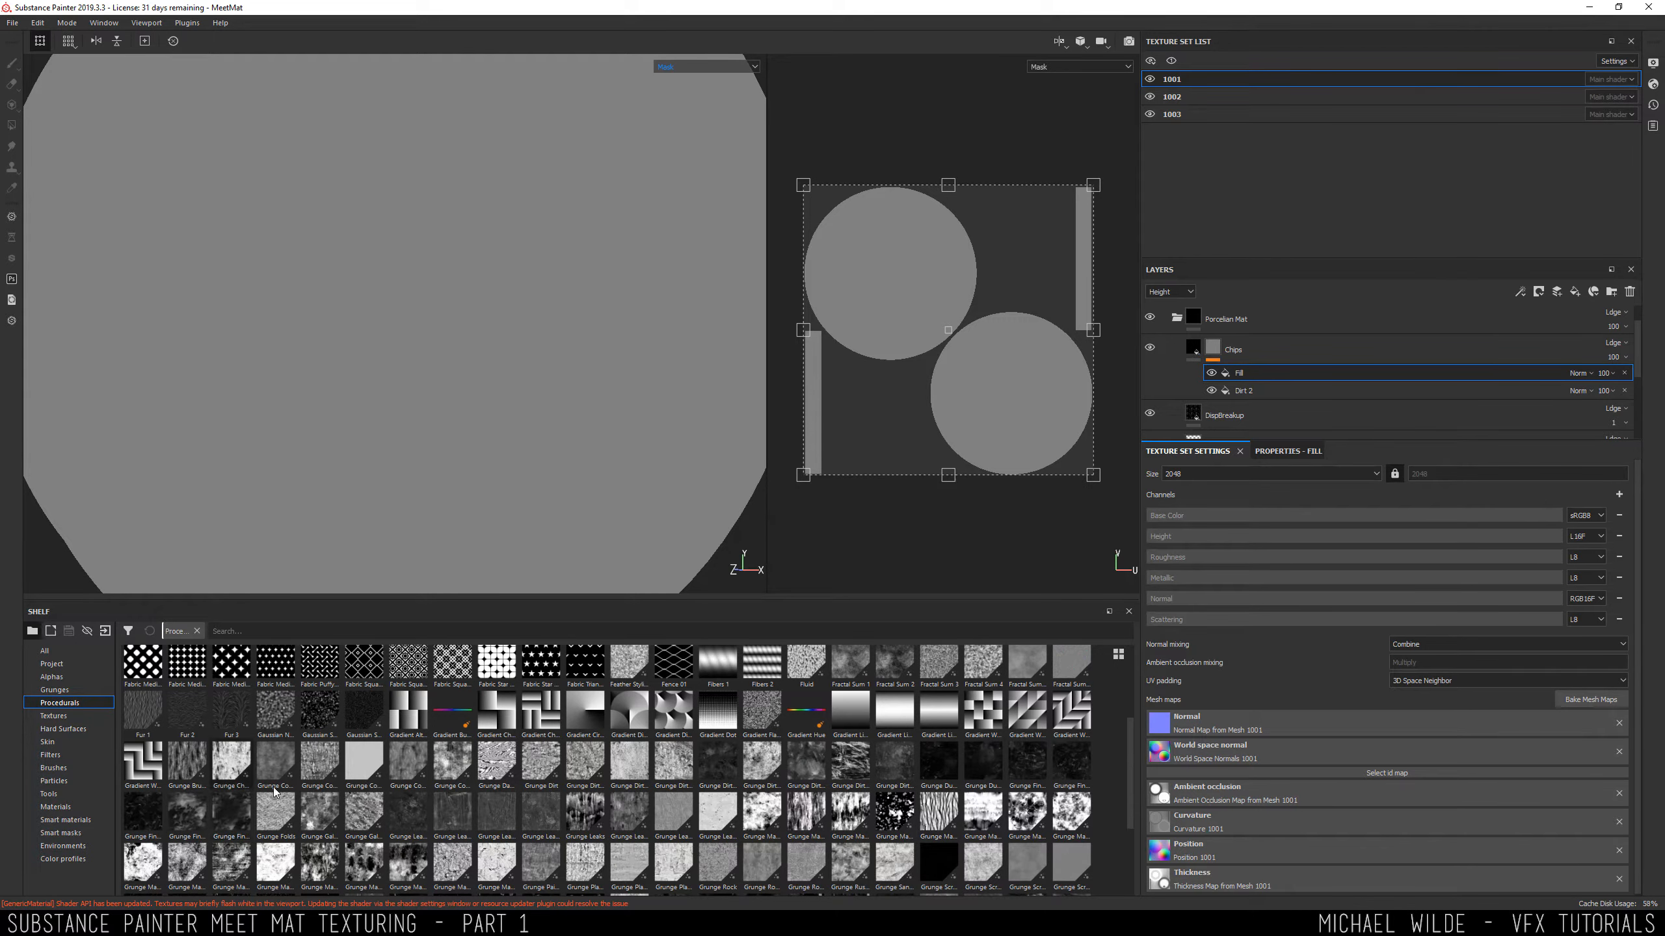
scroll(394, 813, down, 3)
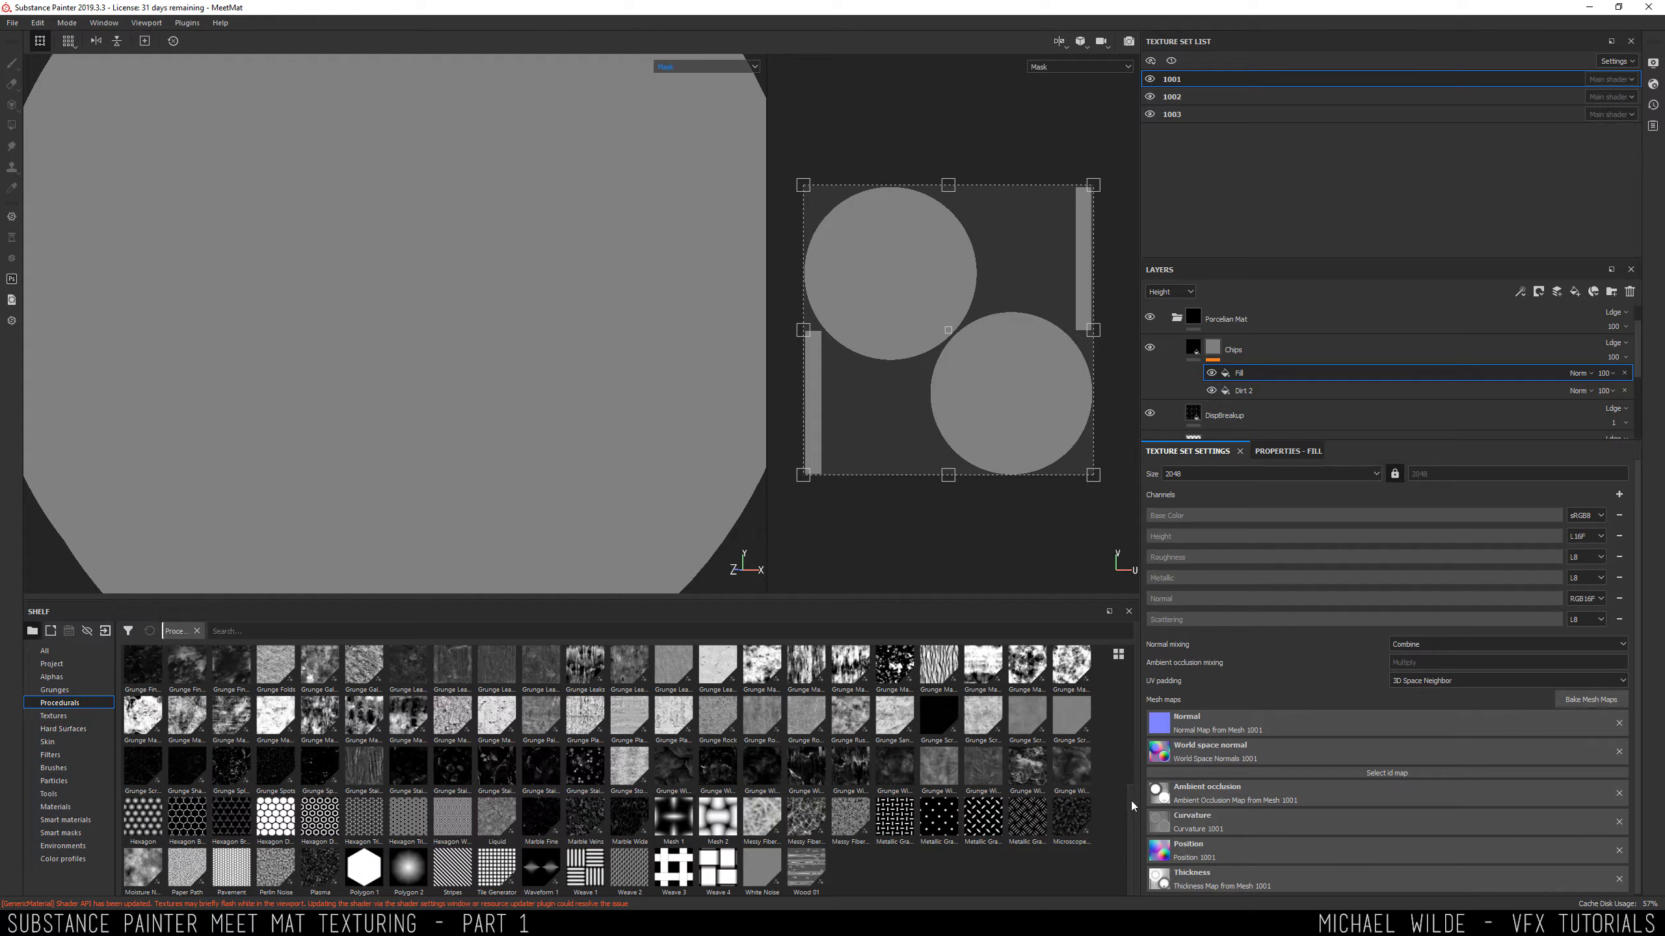
drag(1132, 801, 1113, 660)
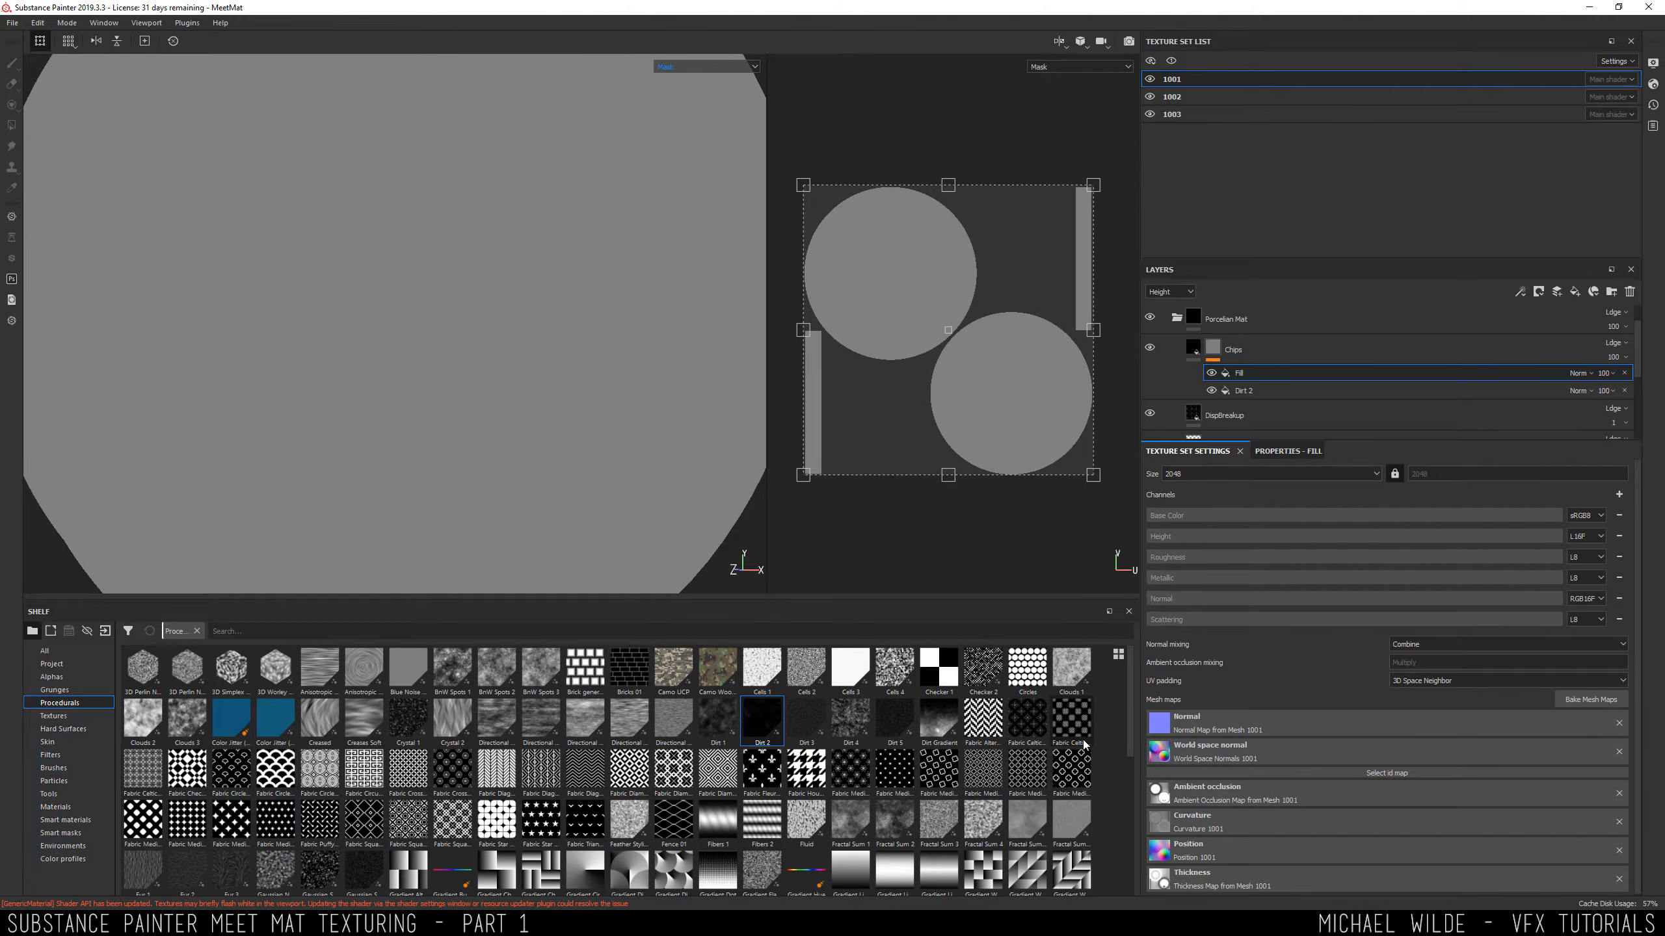
mouse_move(403, 721)
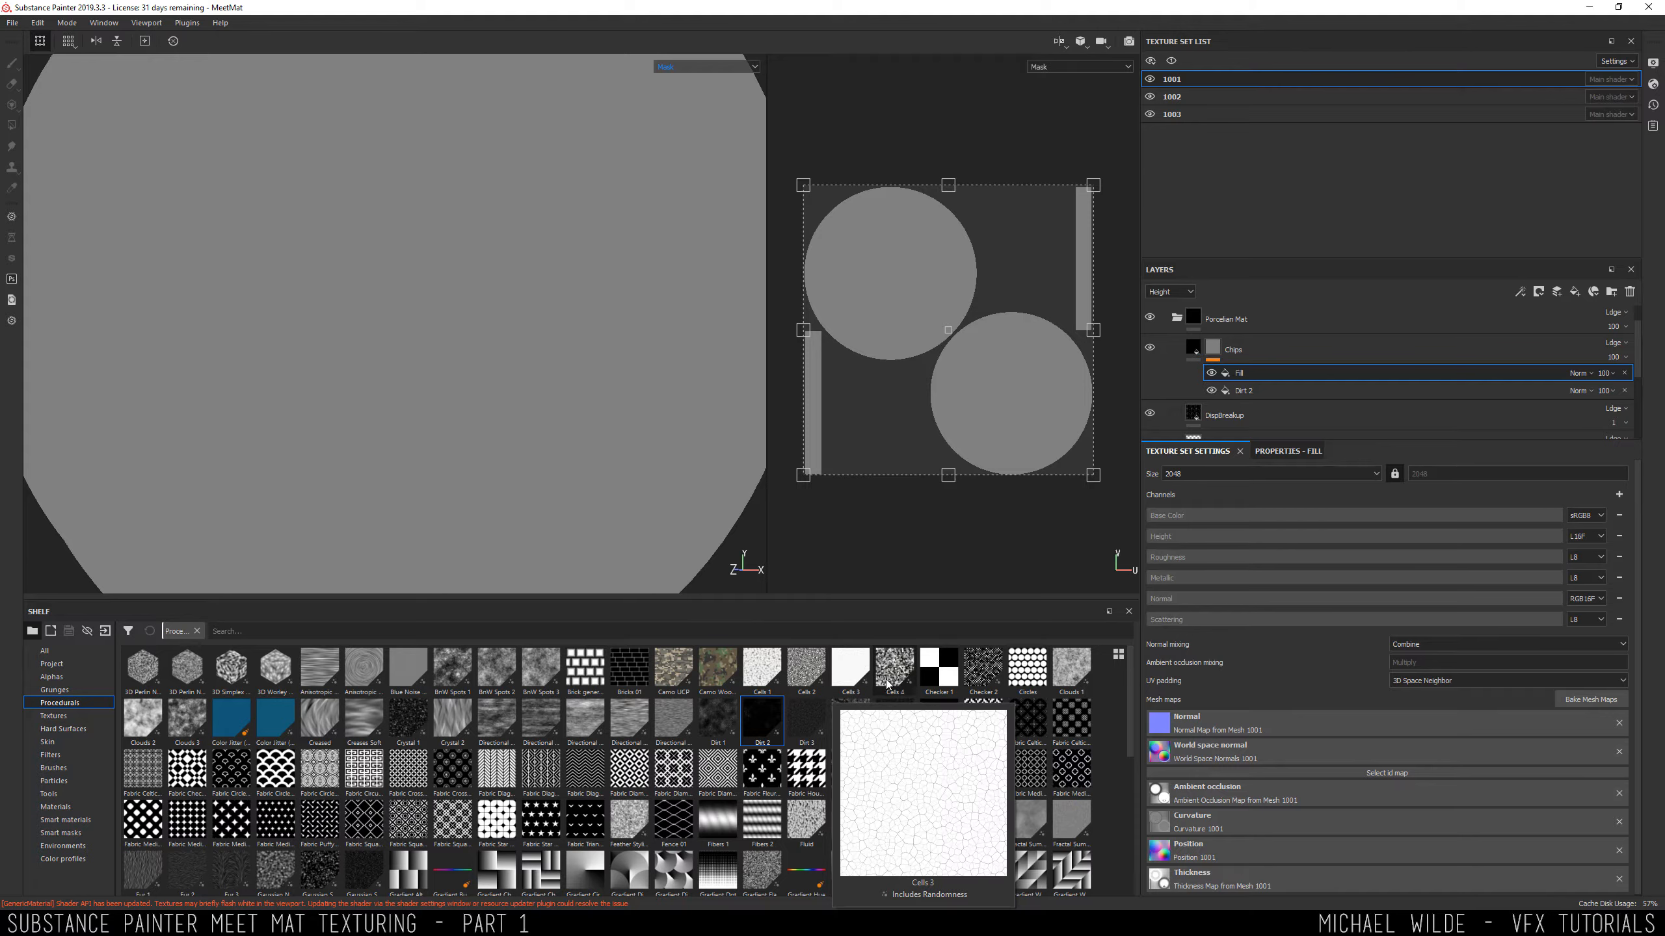
drag(1131, 695, 1123, 736)
mouse_move(1034, 872)
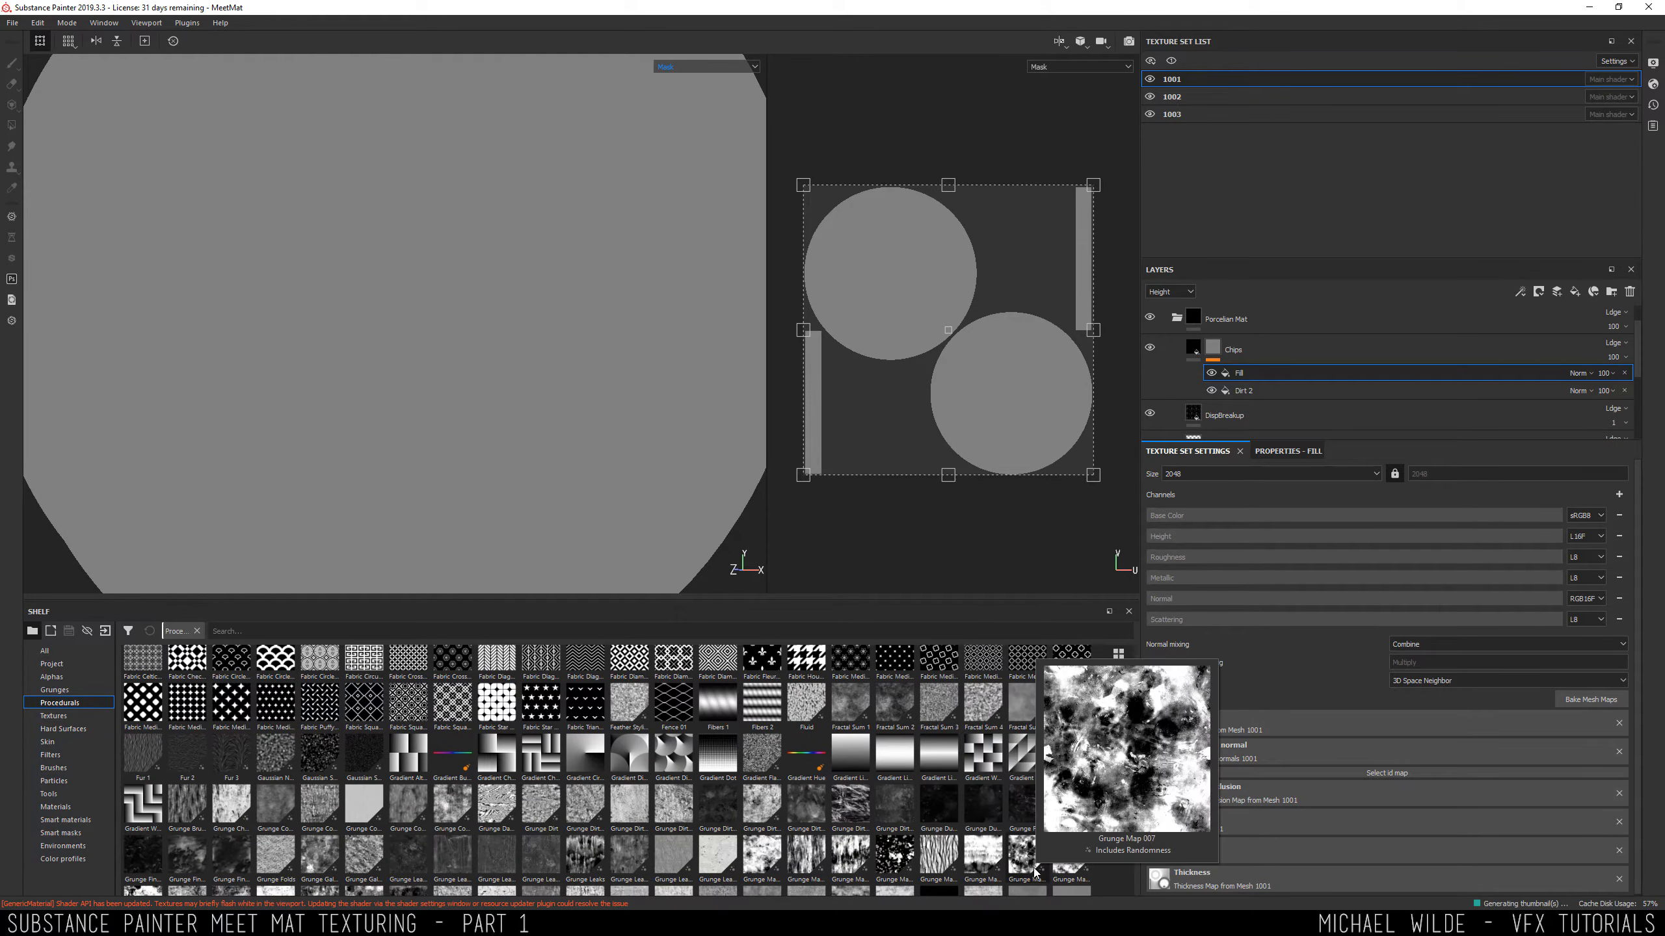
drag(1028, 872, 1268, 686)
click(1284, 451)
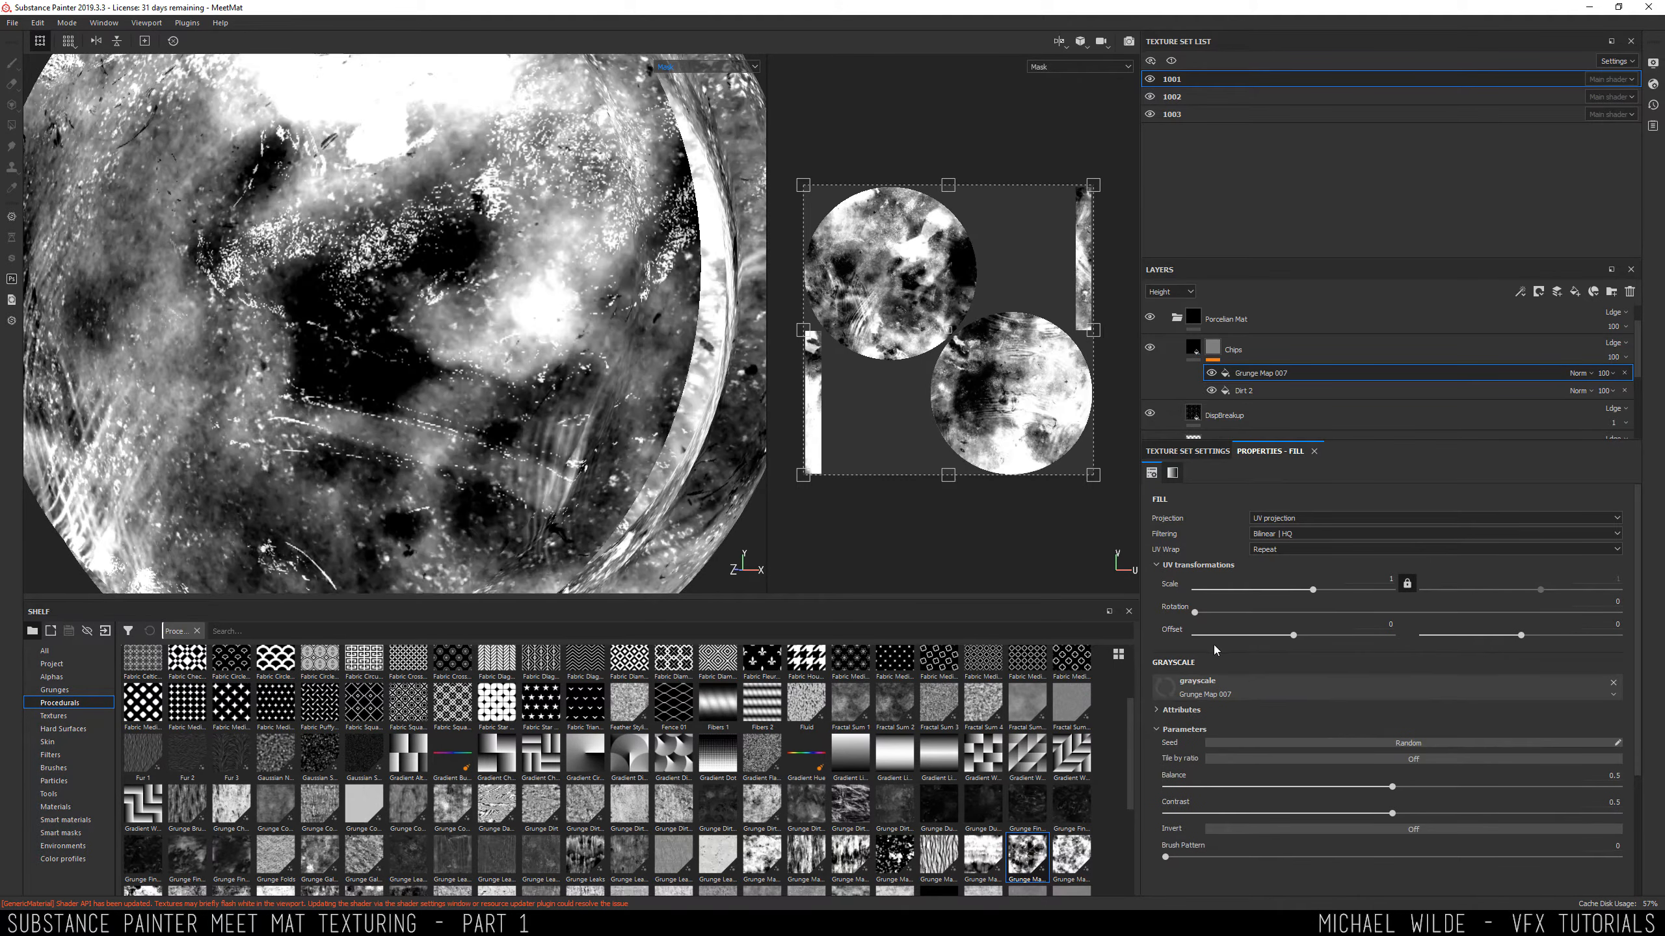
Compare the Chips mask with Grunge Map 007 hidden and shown, and set its blending mode to Multiply.
scroll(643, 365, down, 3)
mouse_move(643, 364)
alt+mouse_down()
mouse_move(498, 374)
mouse_move(646, 368)
alt+mouse_up()
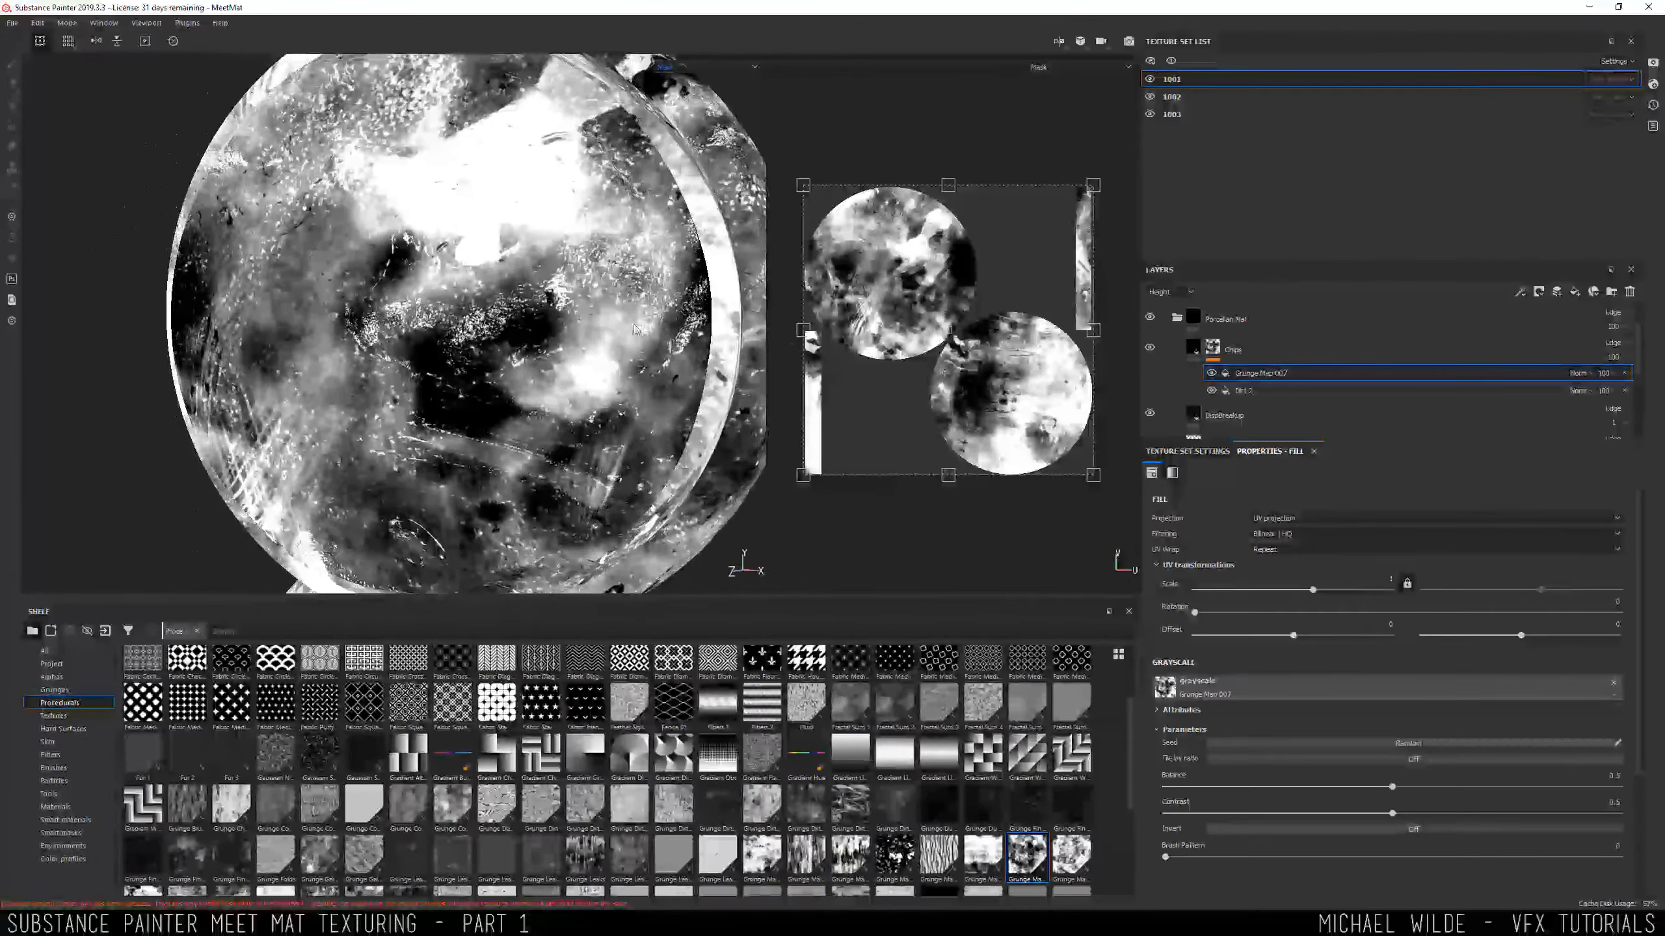
click(1211, 373)
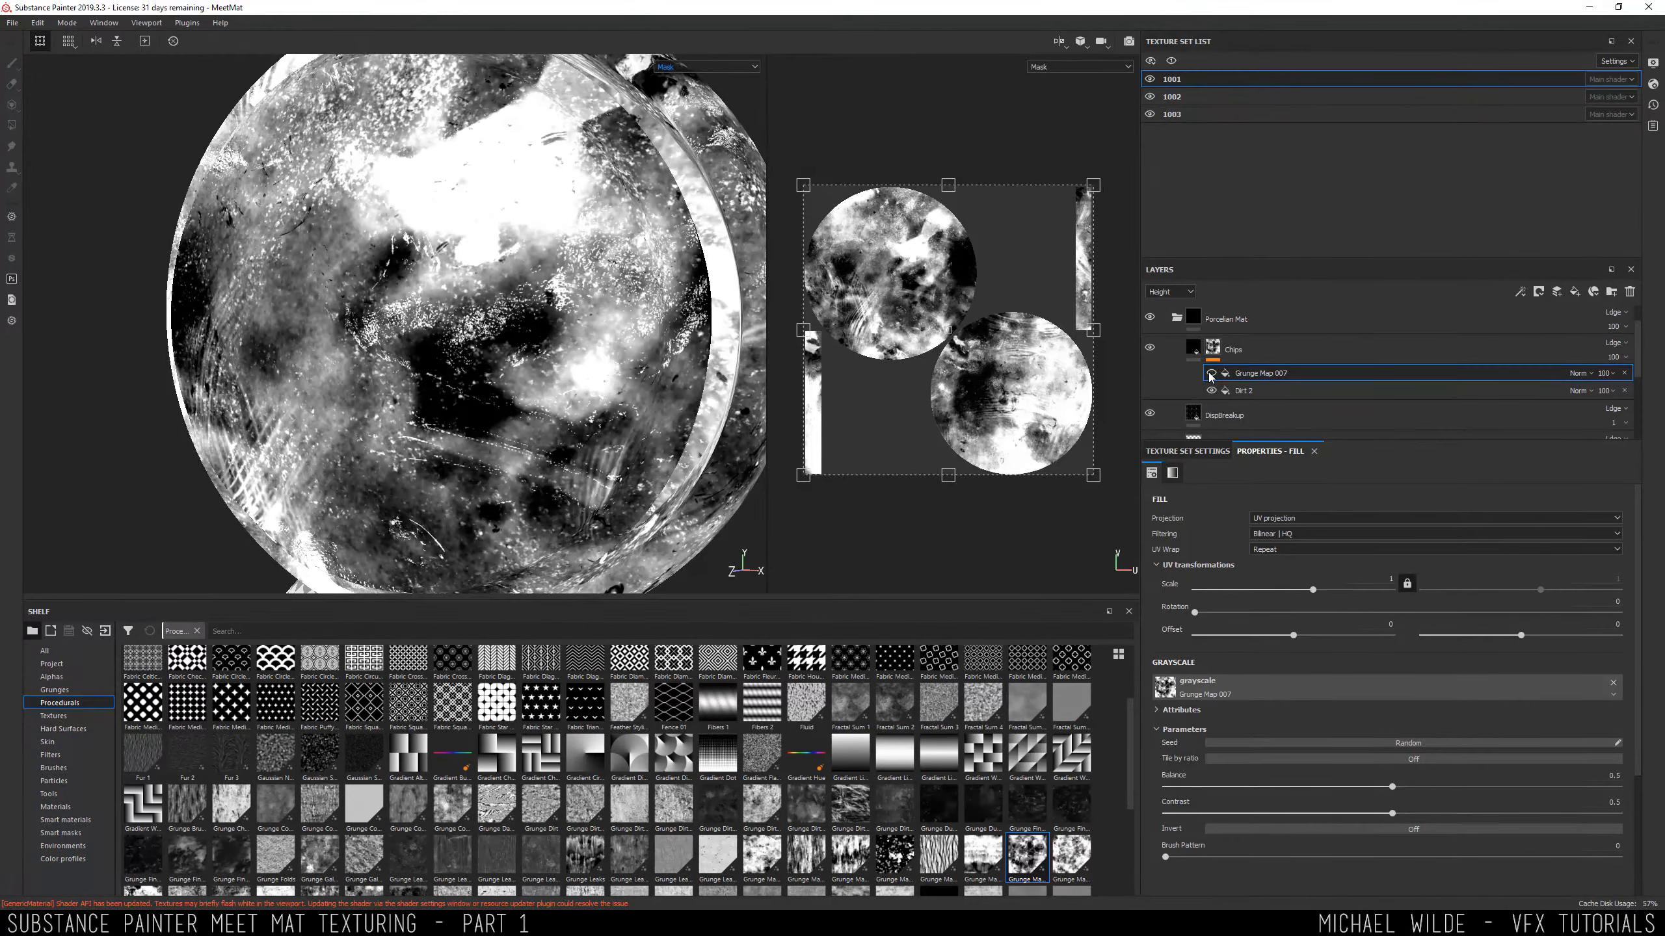
click(1212, 373)
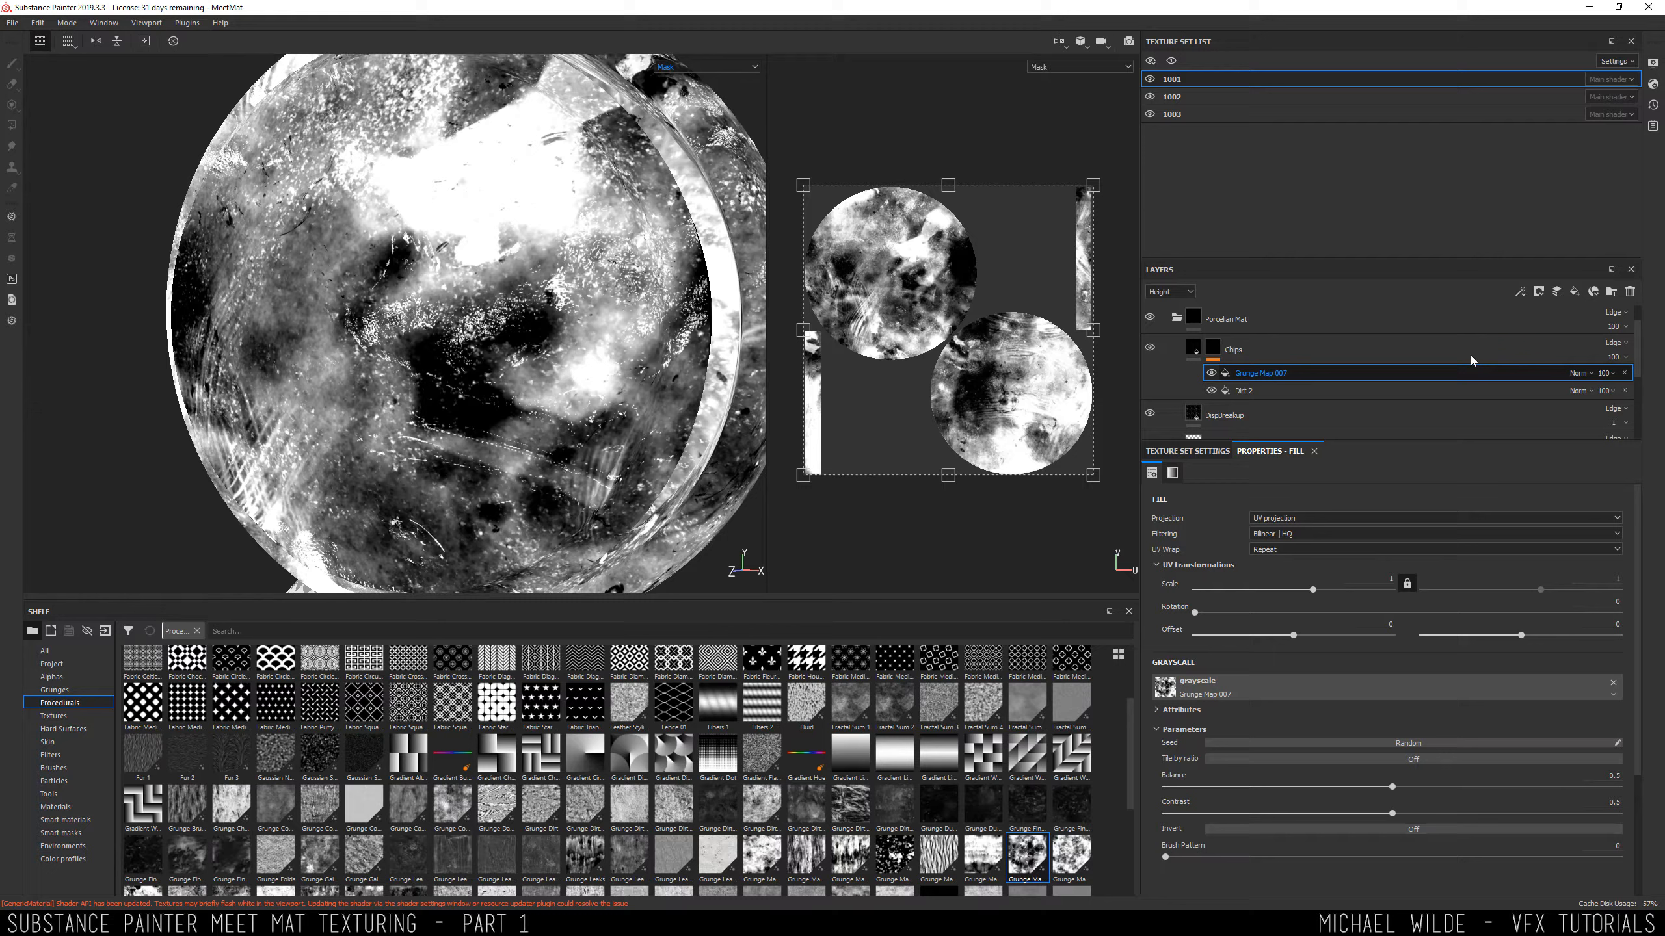
click(1582, 373)
click(1605, 436)
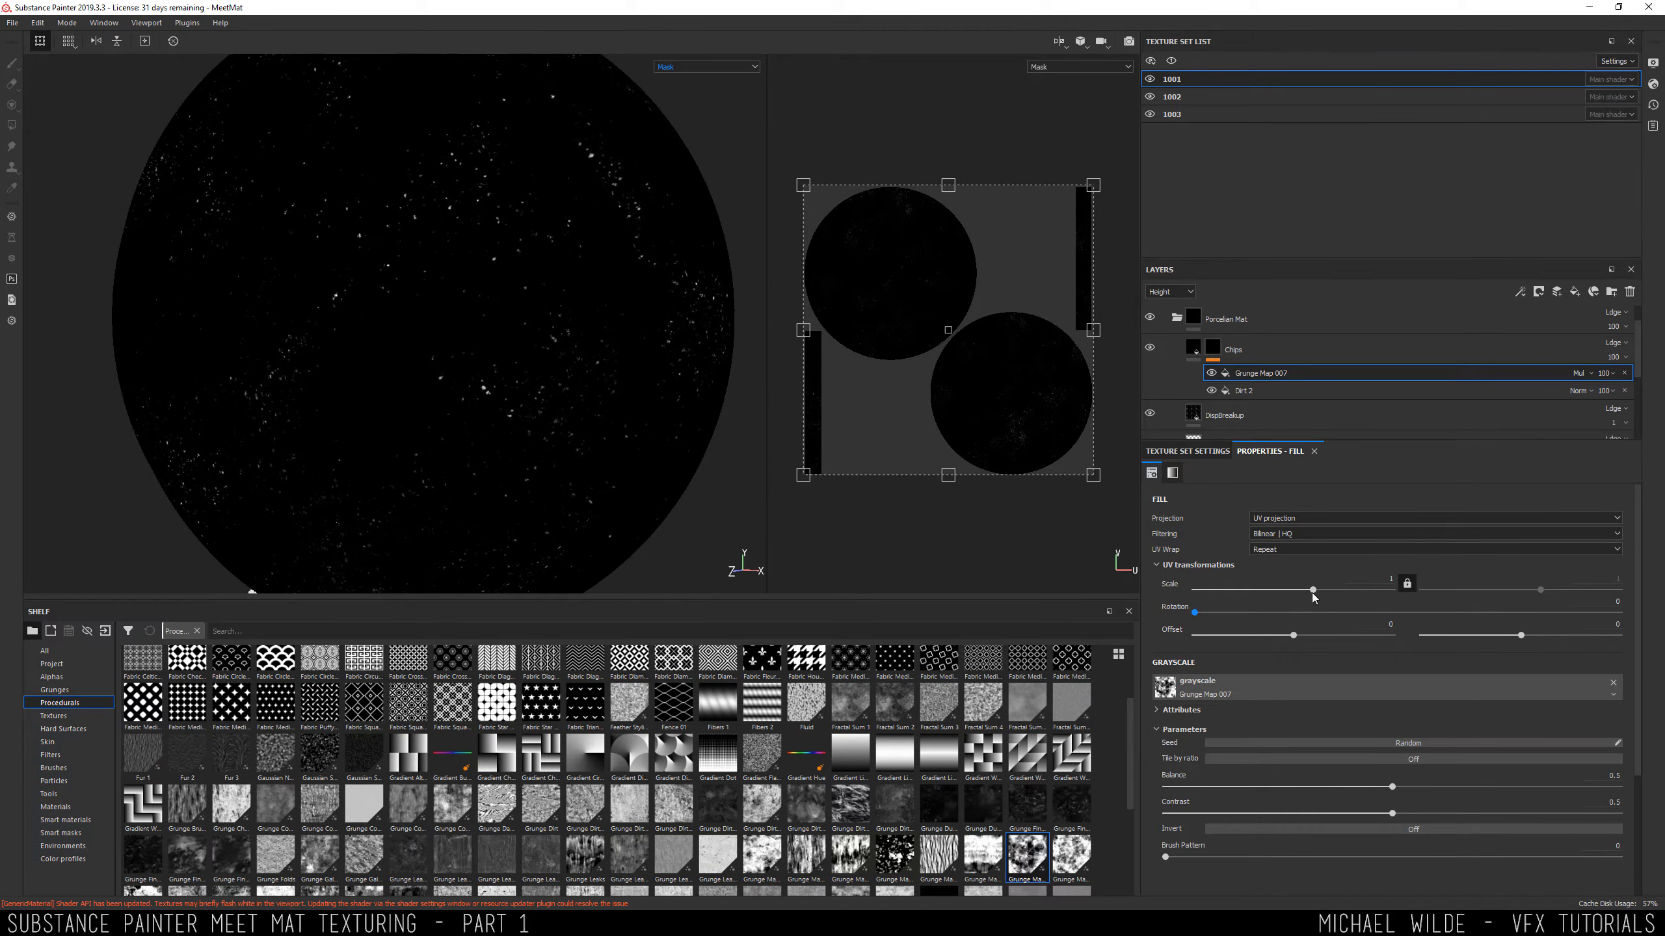
Set Grunge Map 007's UV scale to about 5.53, balance to 0.14 and contrast to 0.76.
mouse_move(1313, 590)
mouse_down()
mouse_move(1342, 591)
mouse_move(1328, 591)
mouse_up()
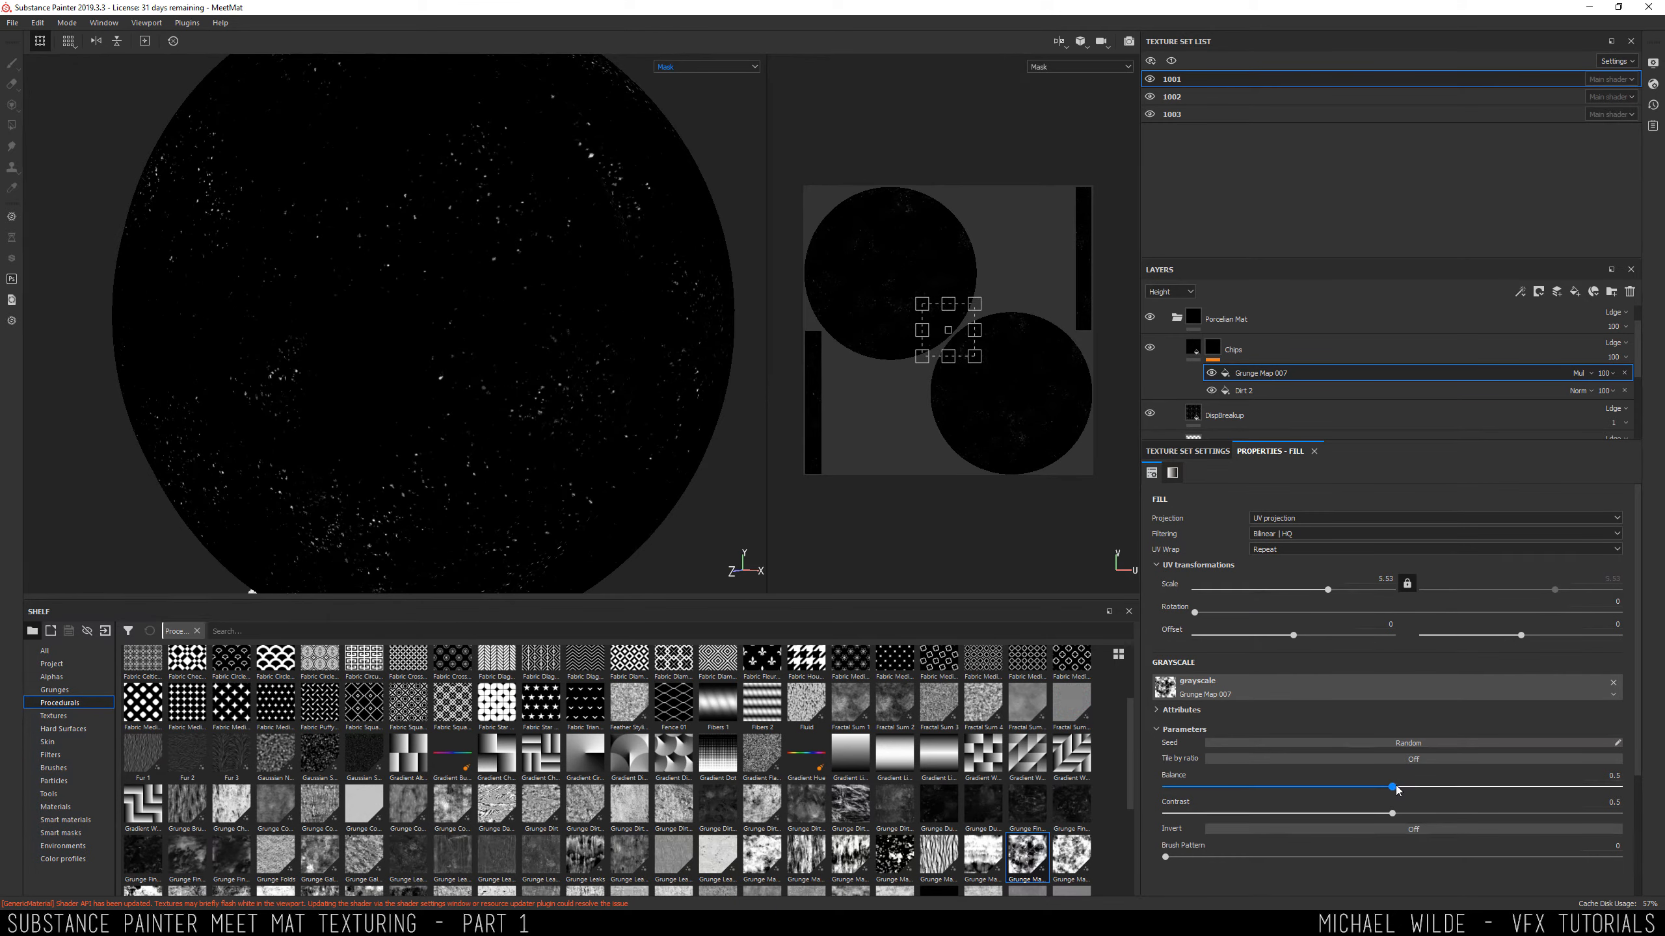
drag(1393, 788, 1284, 790)
click(1378, 787)
drag(1392, 813, 1595, 824)
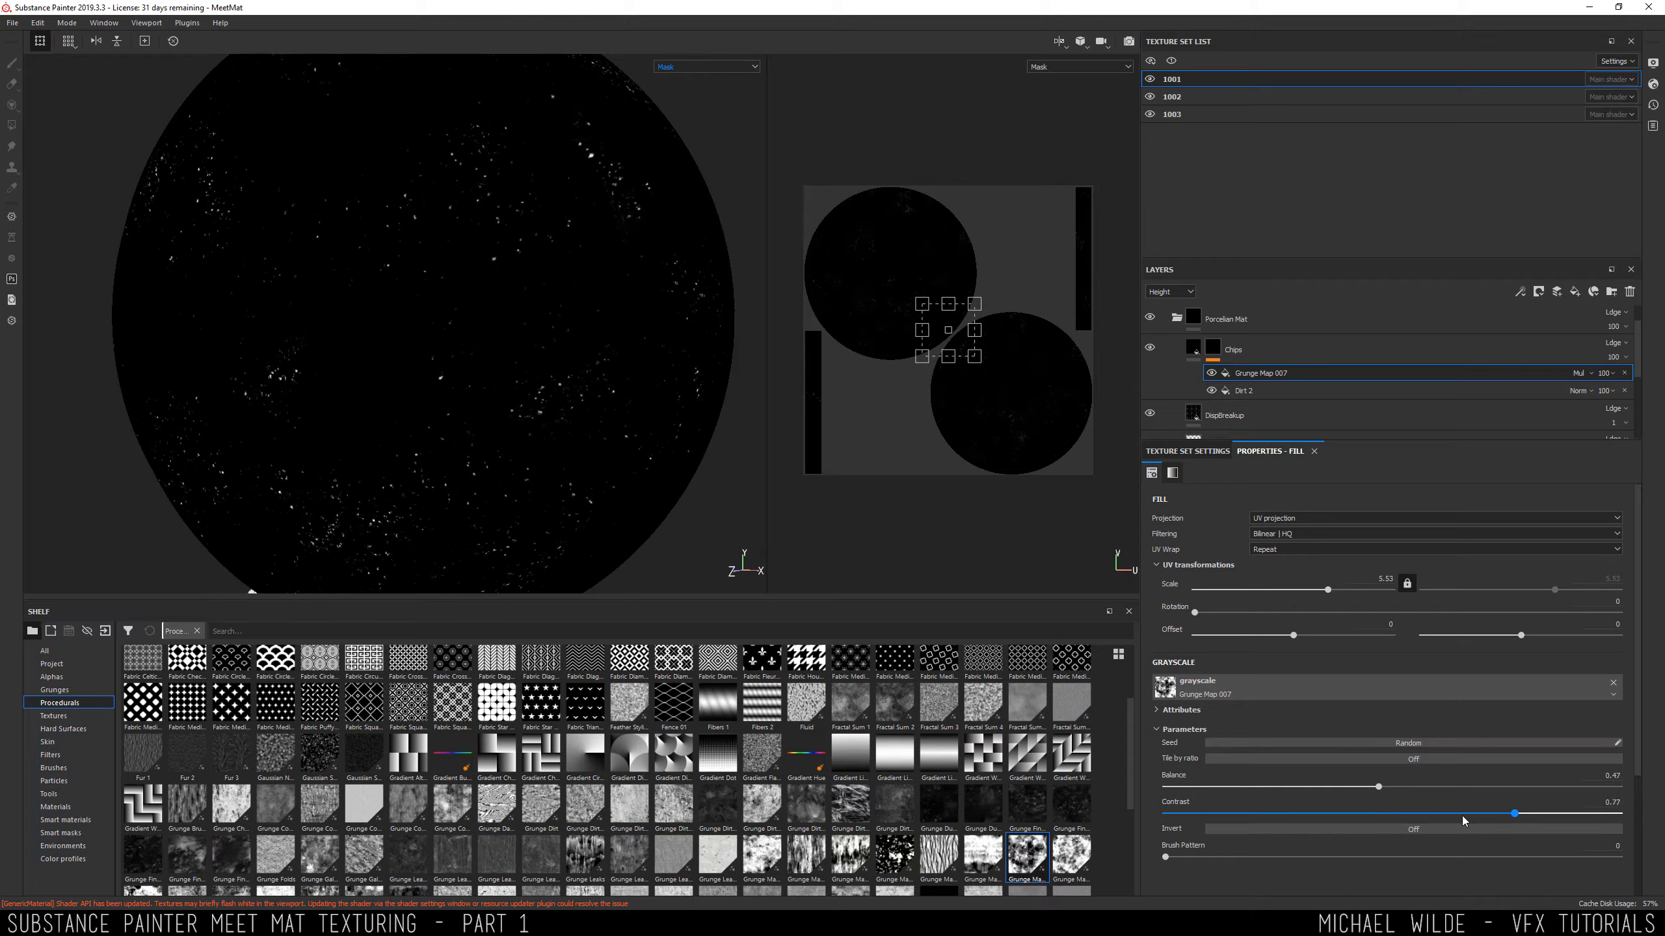
drag(1463, 817, 1508, 814)
drag(1379, 789, 1229, 787)
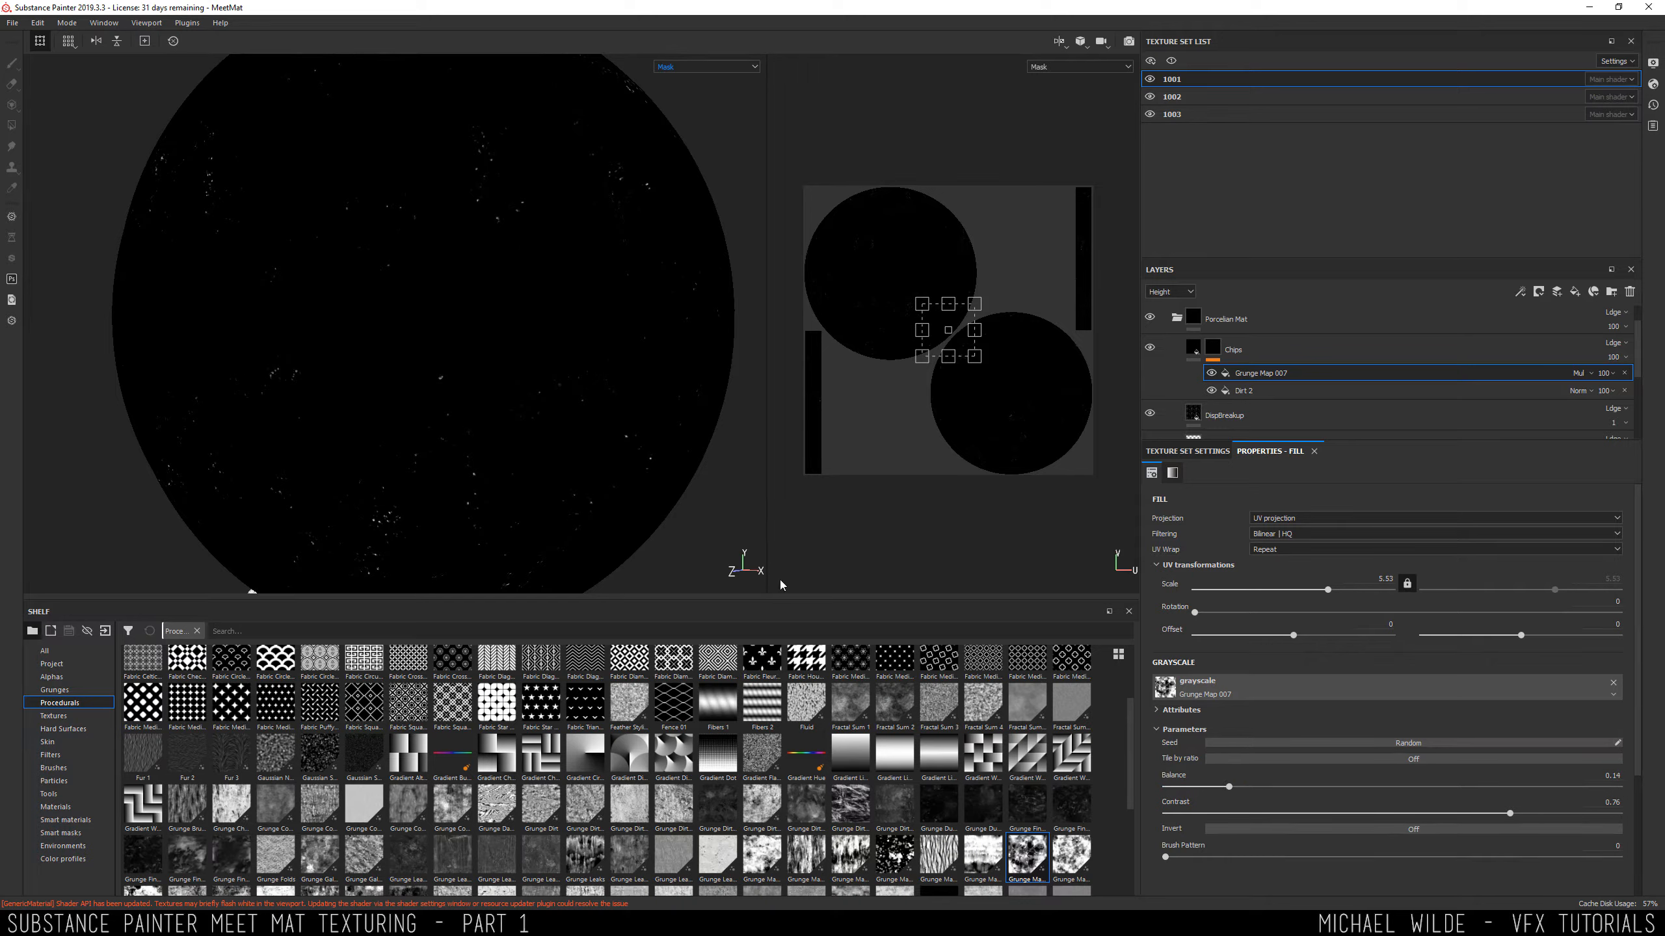
Toggle the visibility of Grunge Map 007 to compare how it breaks up the chip specks on the head.
alt+drag(558, 418, 498, 282)
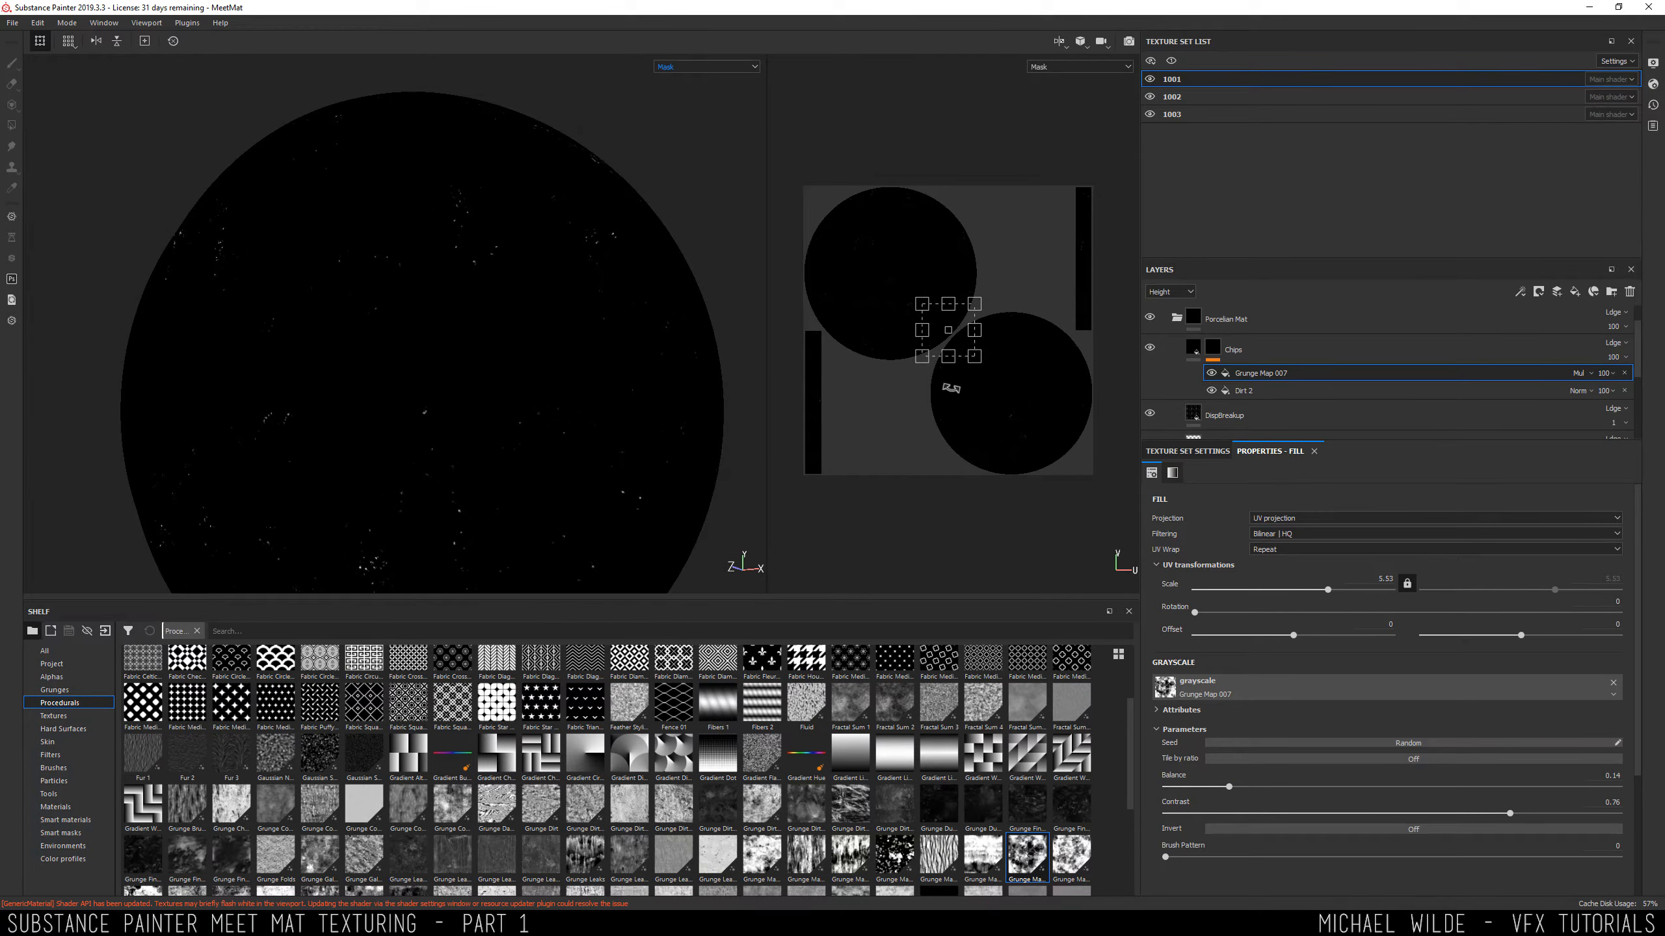
click(1210, 374)
click(1211, 374)
click(1211, 373)
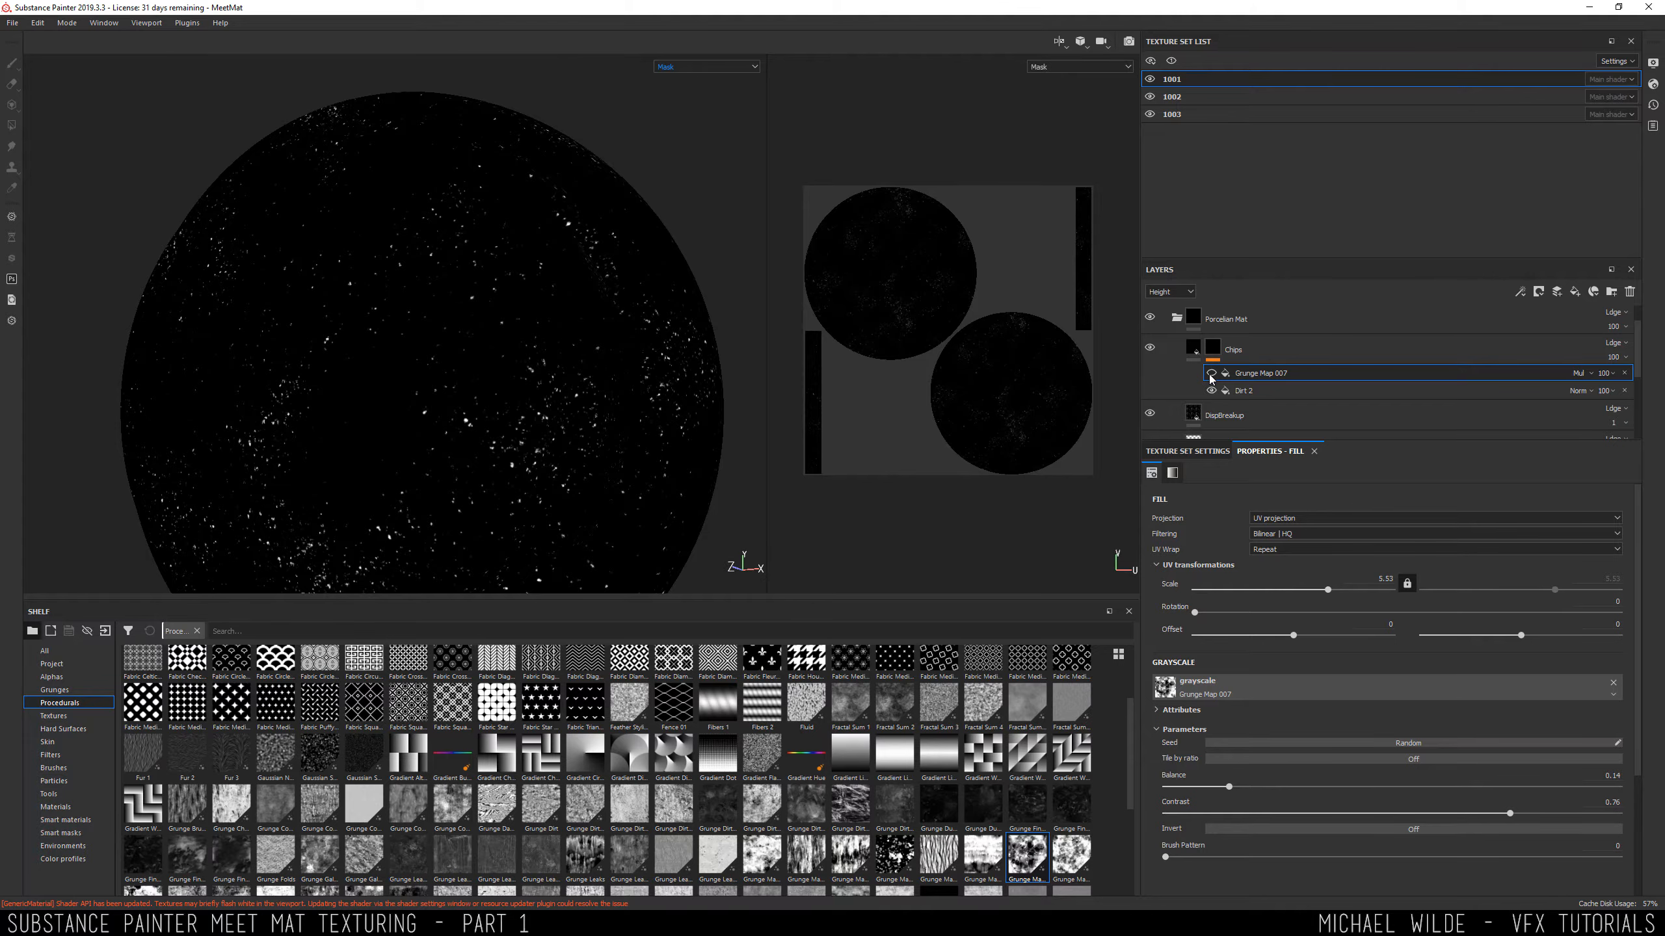
click(1210, 374)
alt+drag(485, 303, 491, 331)
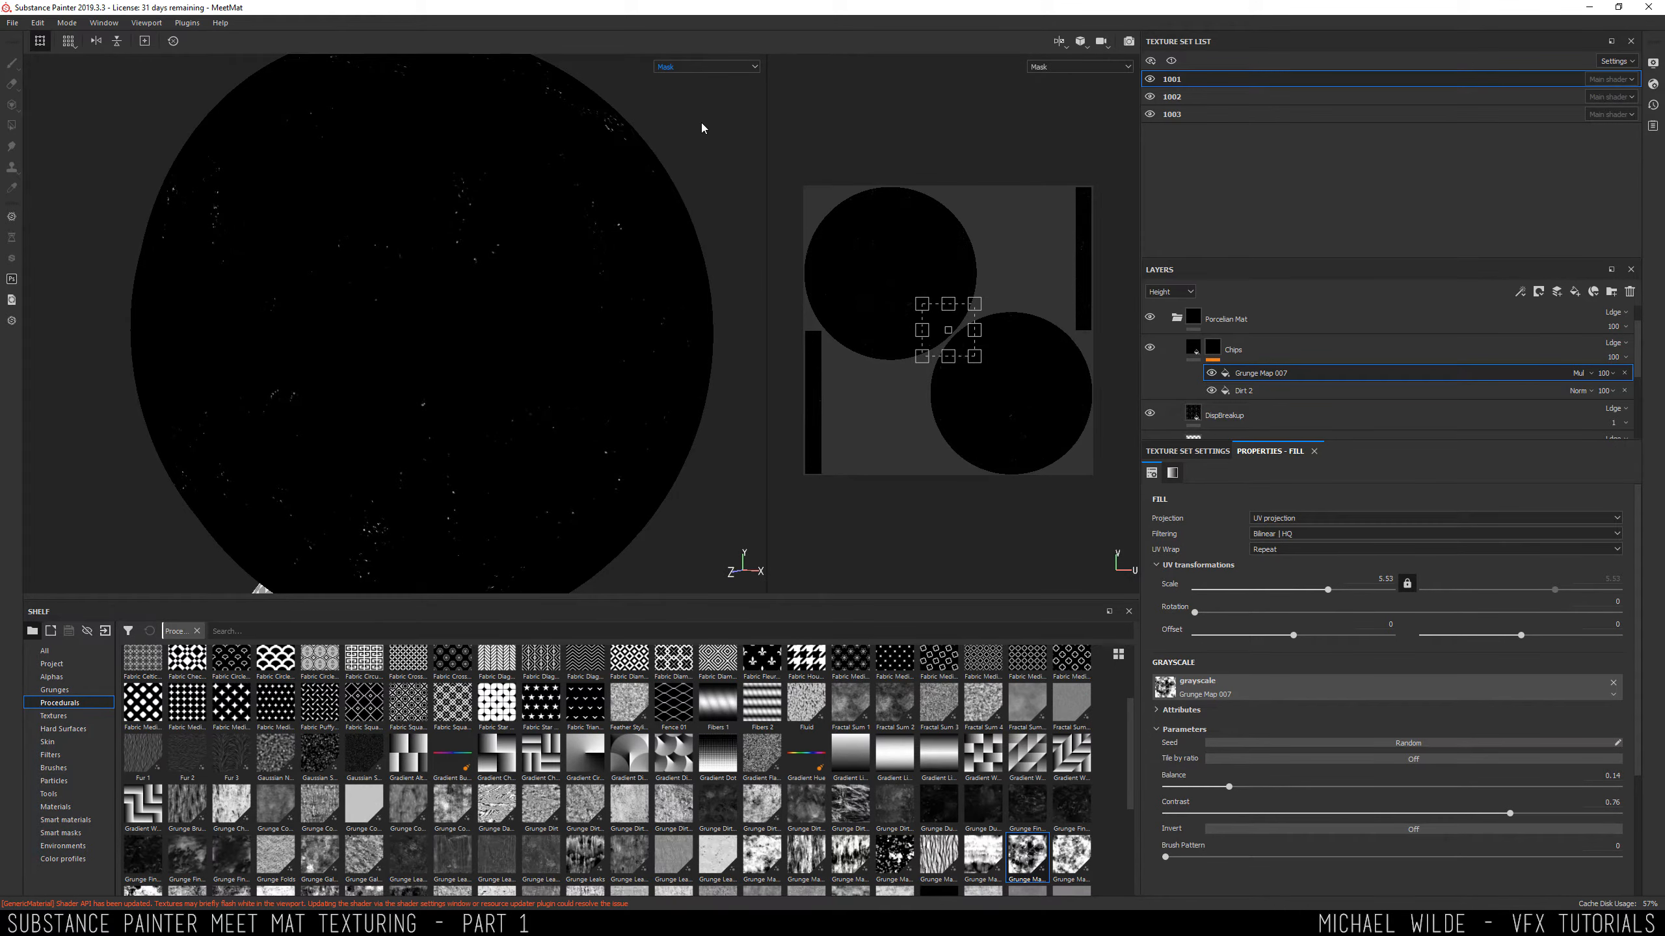
Display the full material in the viewport and examine the chips across the Meet Mat's head.
click(686, 67)
click(682, 77)
alt+drag(590, 262, 353, 309)
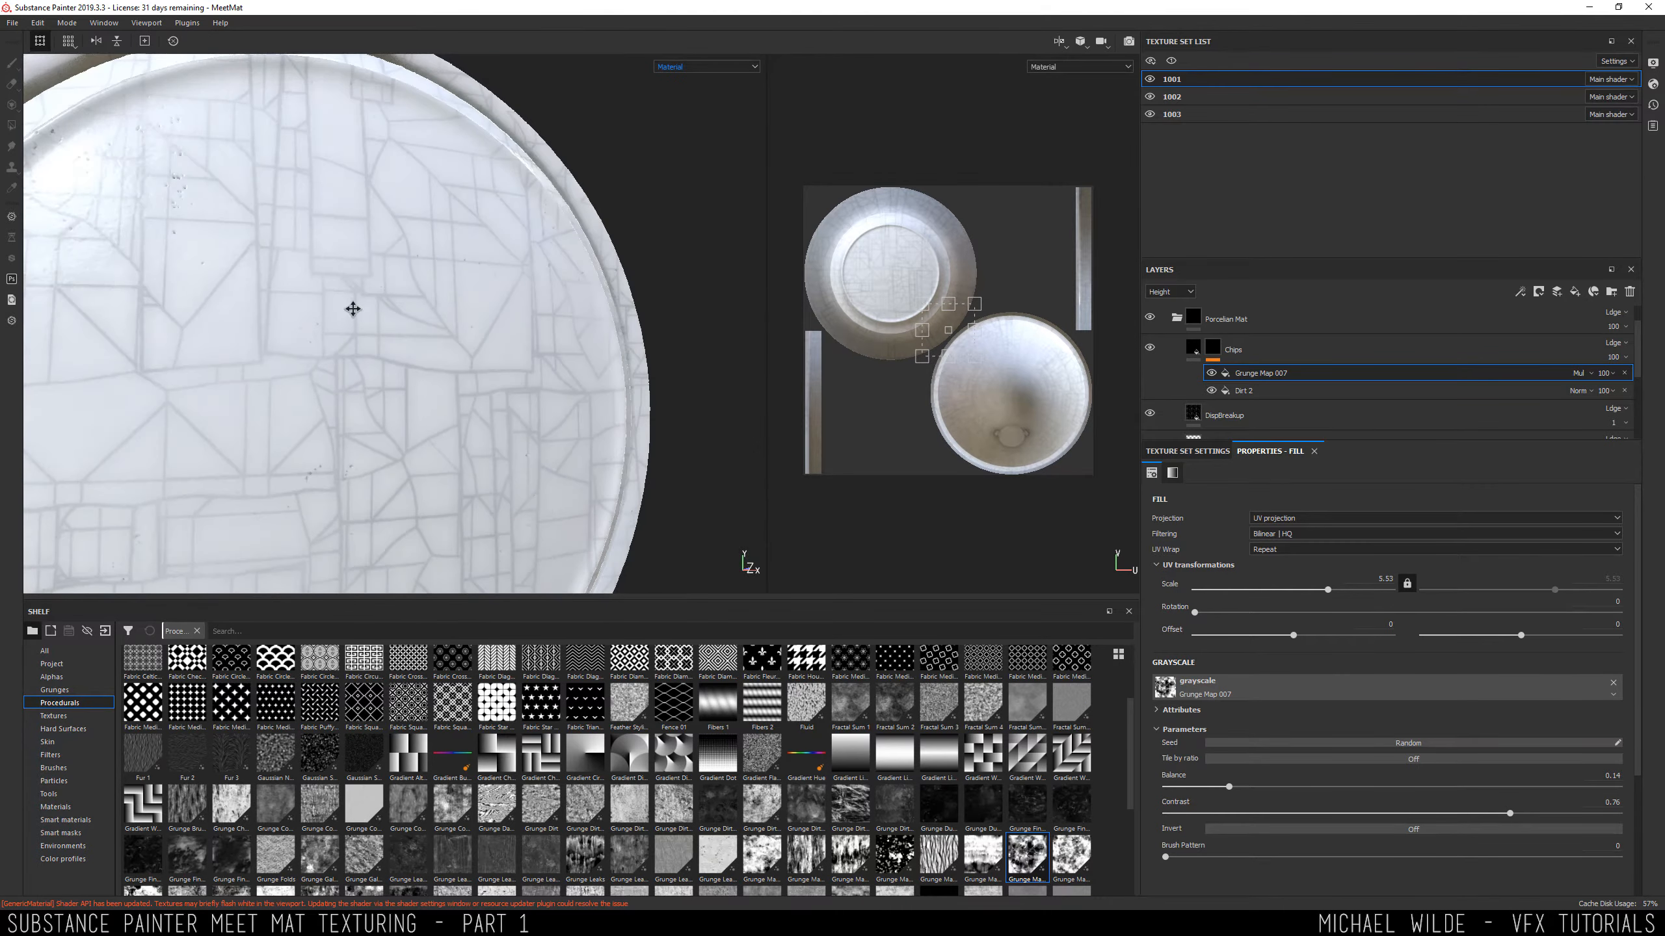
alt+middle_drag(353, 309, 380, 332)
alt+drag(380, 332, 452, 340)
alt+right_drag(452, 341, 378, 172)
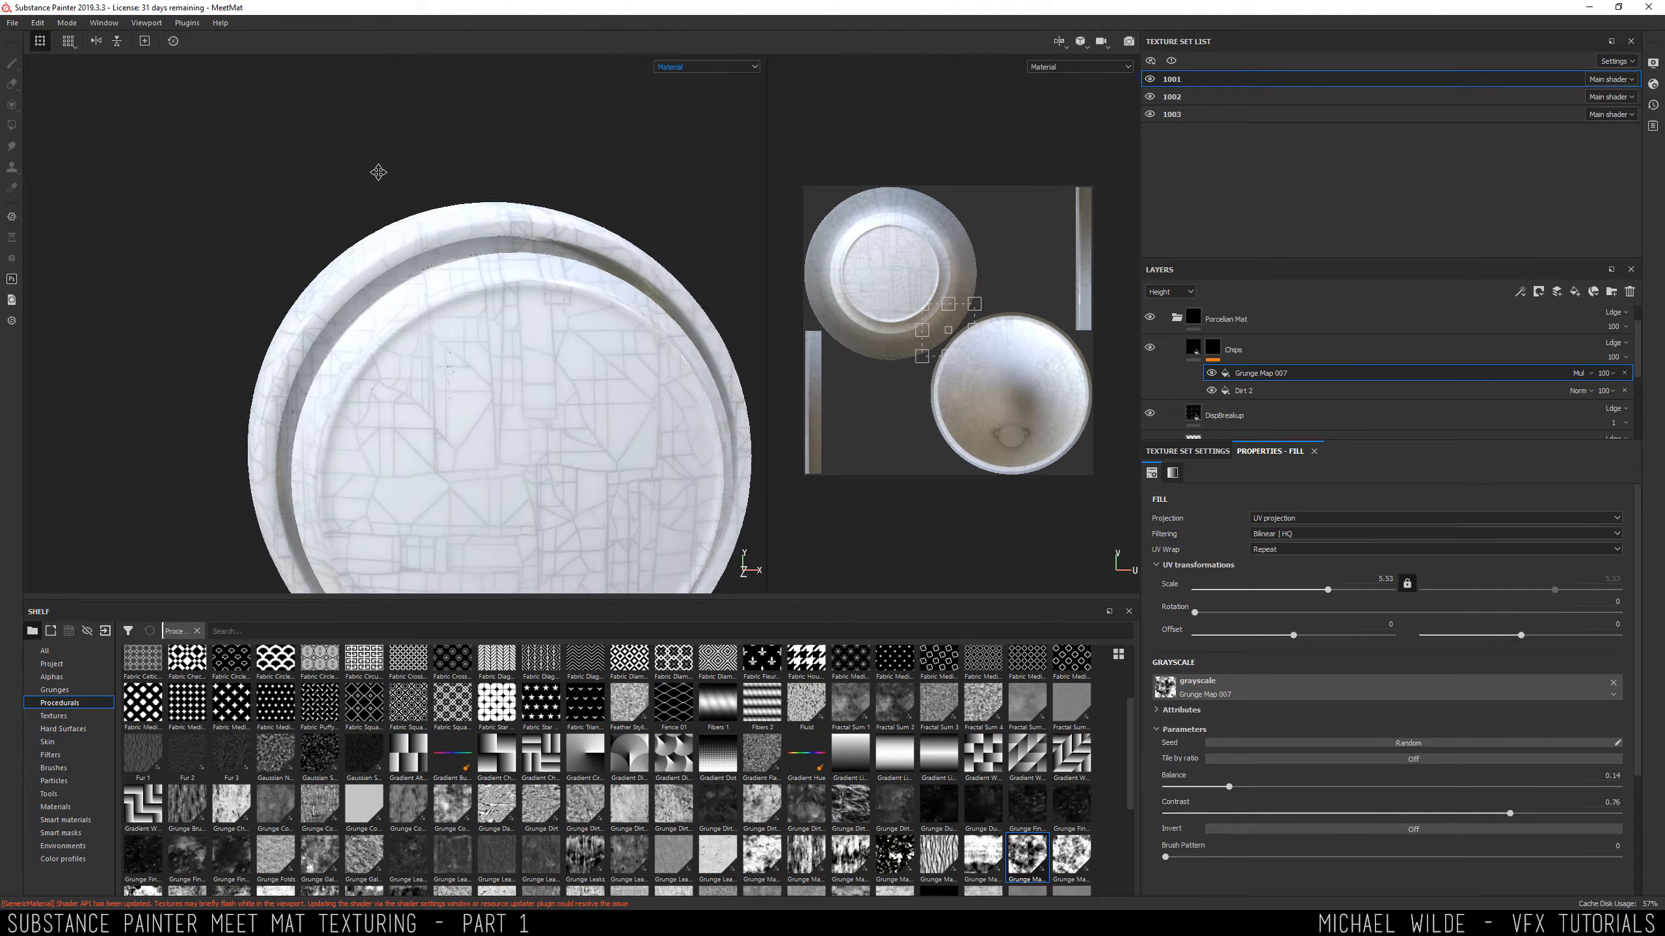
alt+middle_drag(379, 171, 288, 59)
alt+right_drag(288, 59, 393, 262)
alt+drag(394, 263, 423, 289)
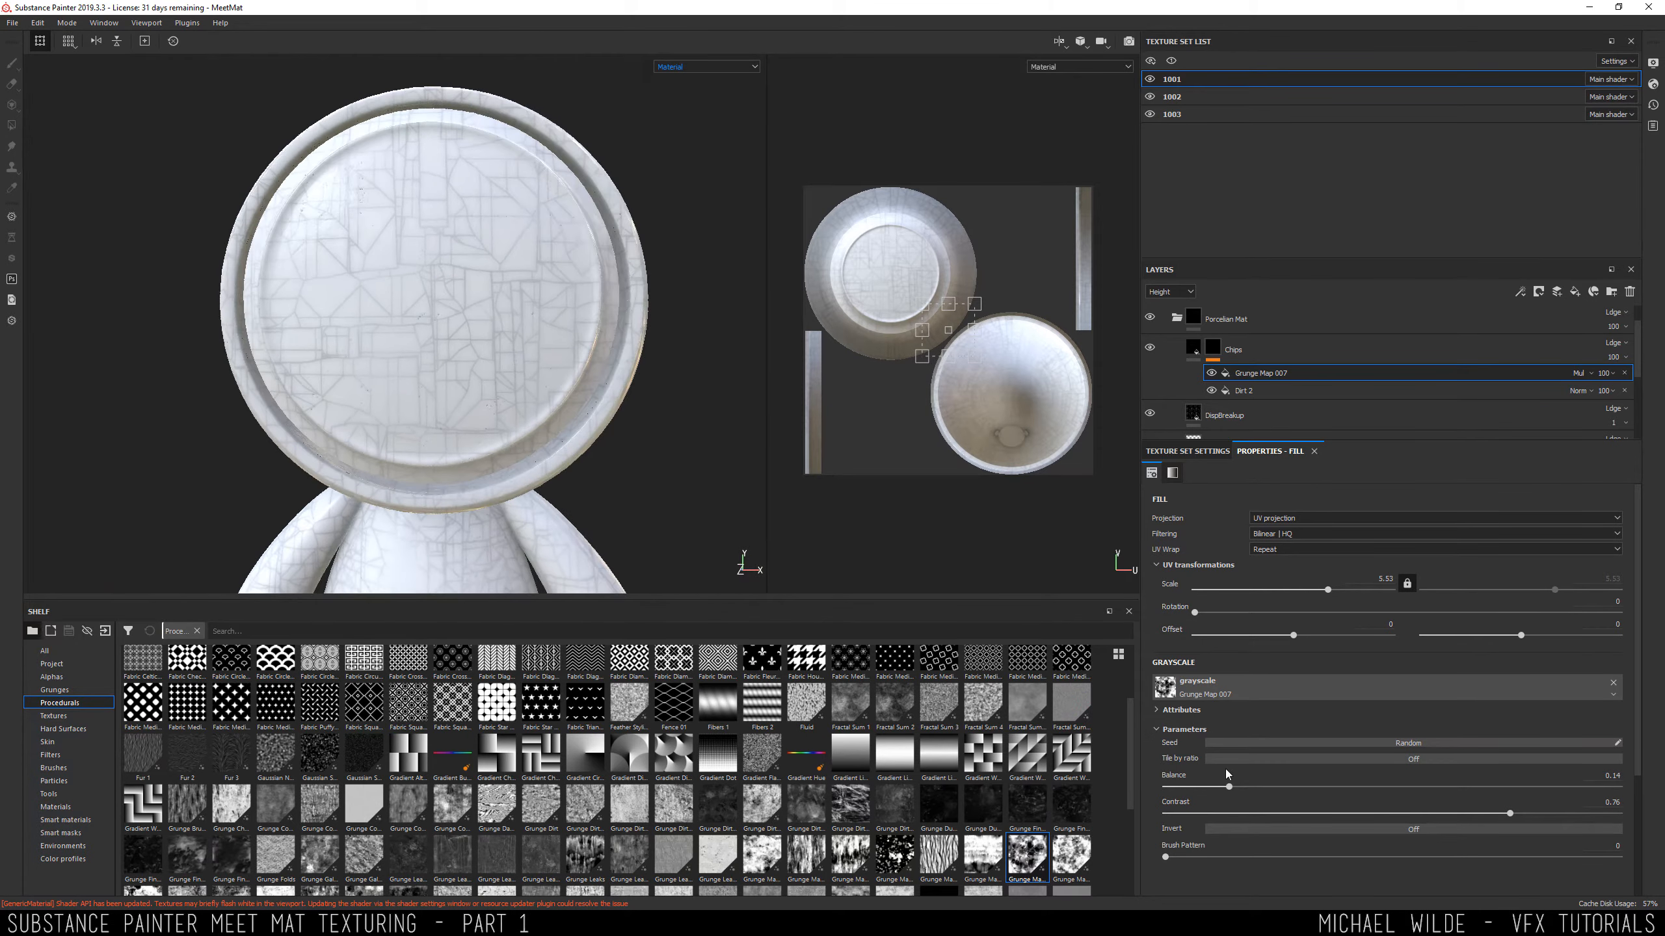
Try a higher balance and the Invert option on Grunge Map 007, restoring both settings.
drag(1229, 786, 1619, 787)
key(ctrl+z)
key(ctrl+z)
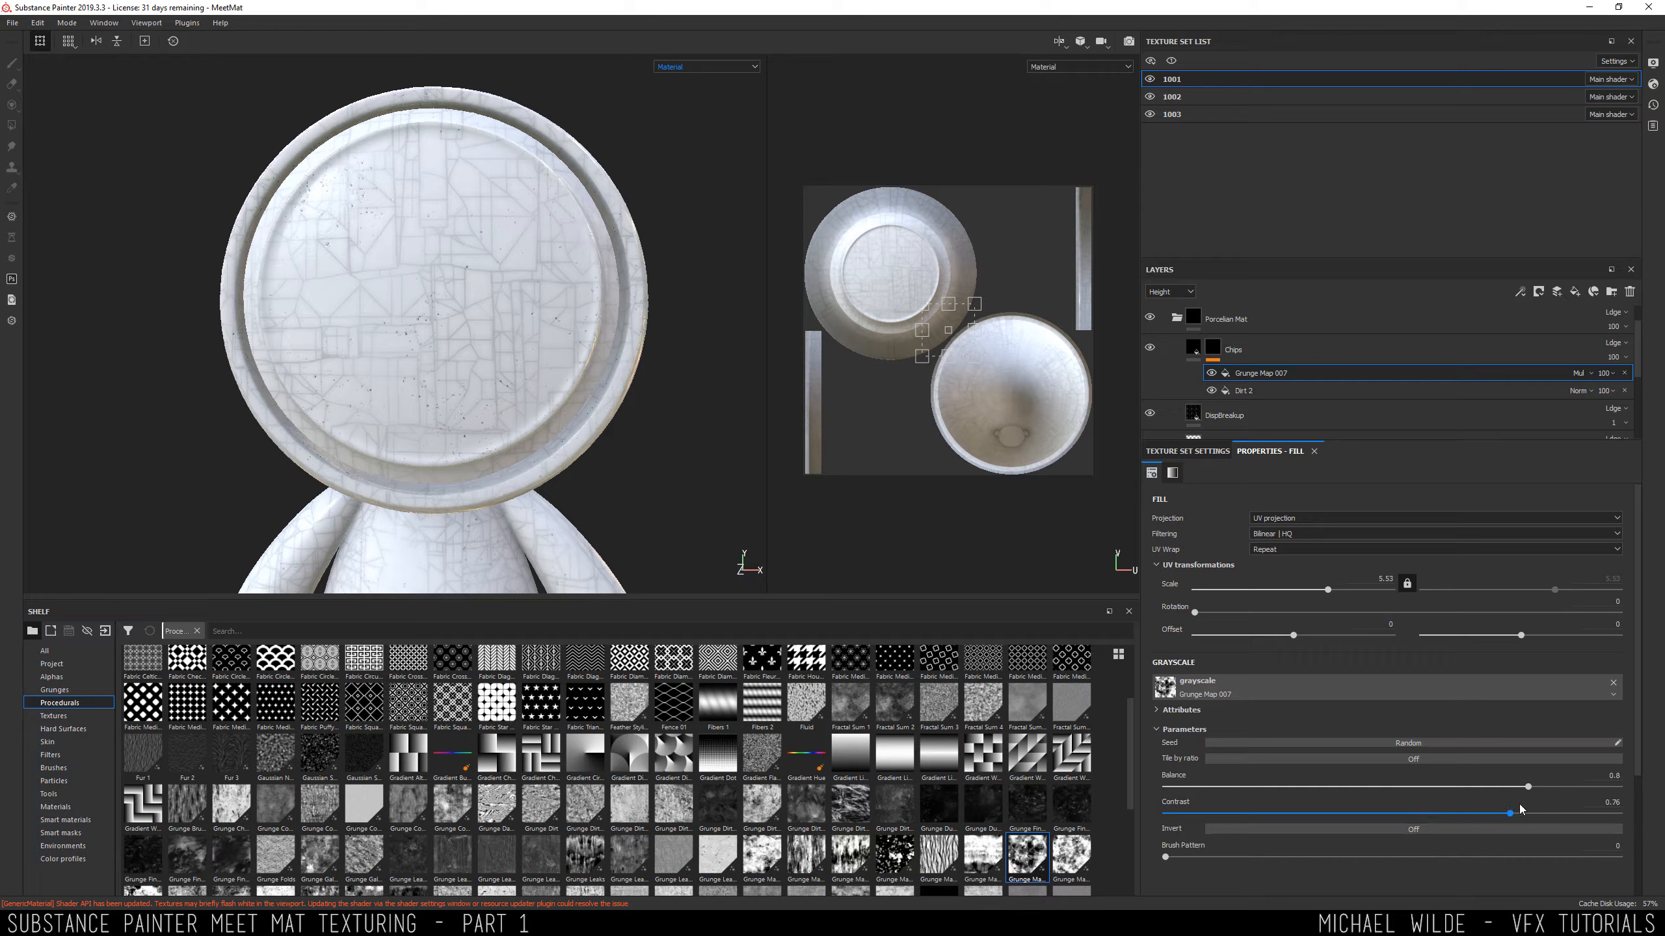
click(1441, 829)
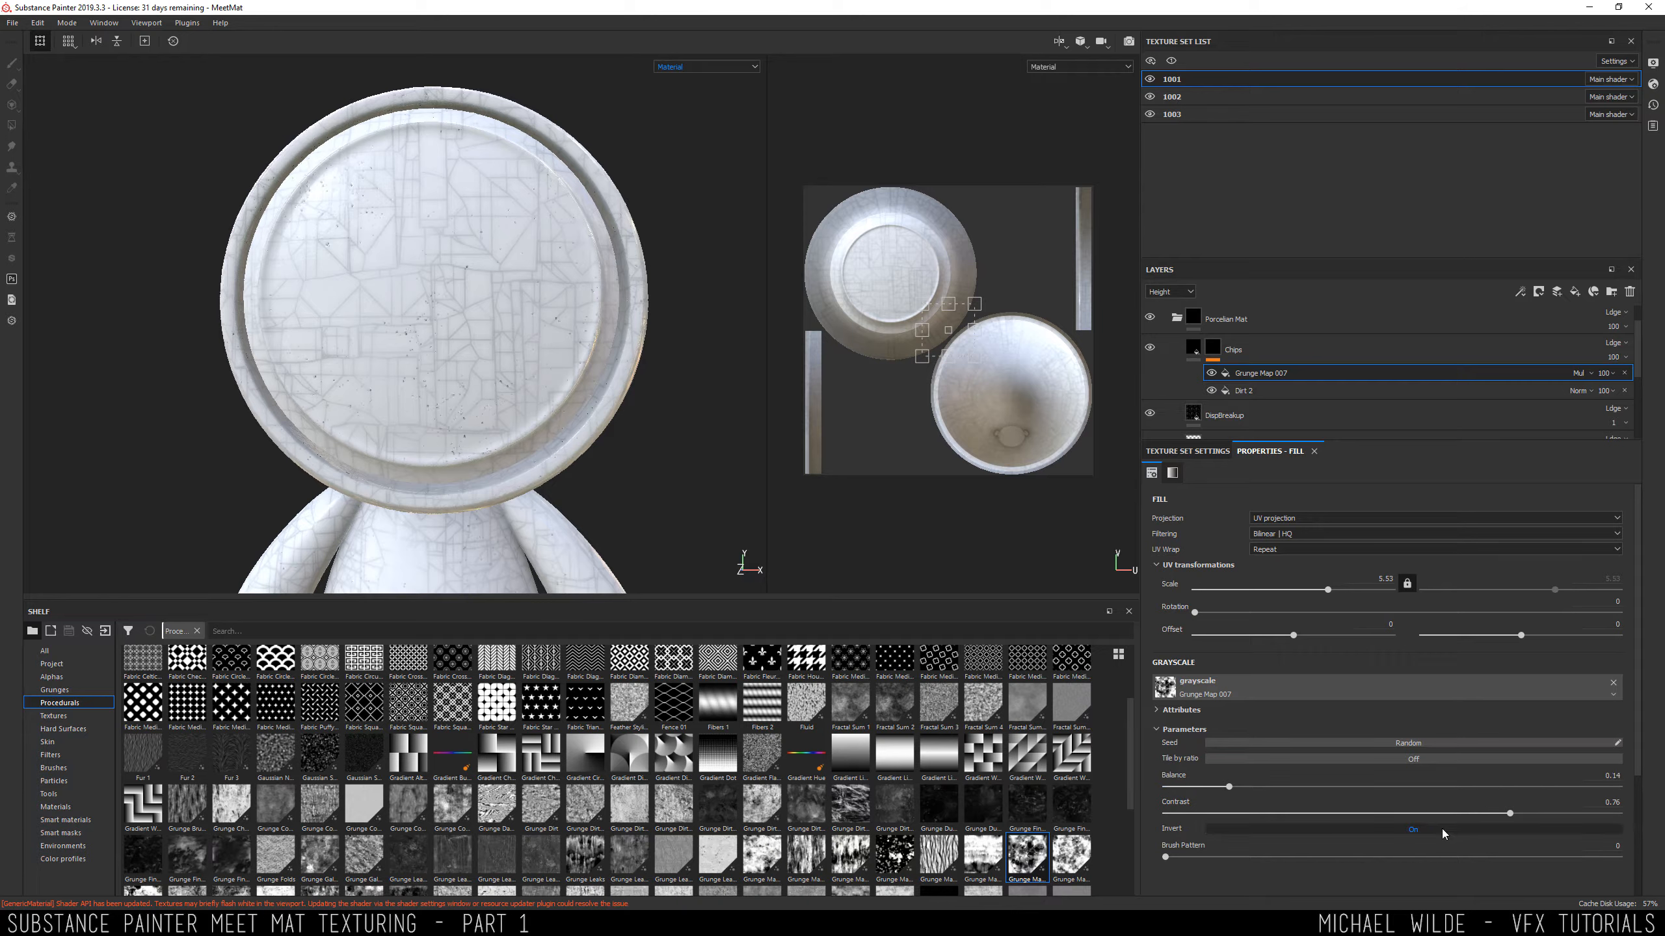
click(1441, 829)
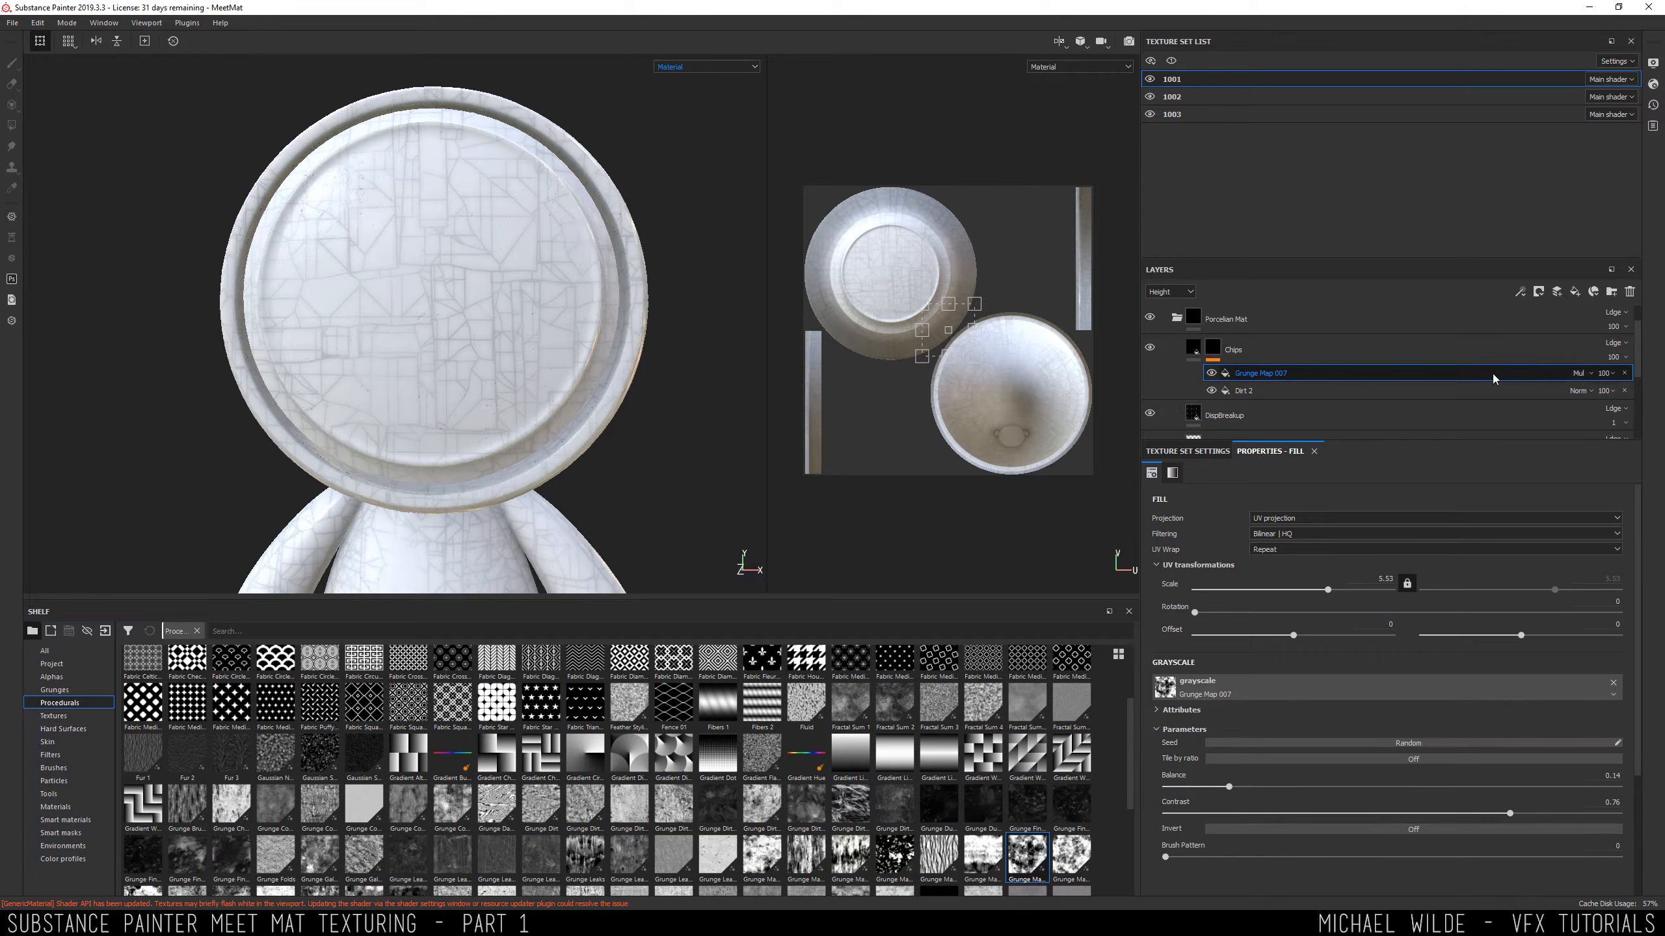
Collapse the Porcelain Mat folder and add a new folder named Paint above it in the Instance group.
alt+drag(401, 316, 462, 268)
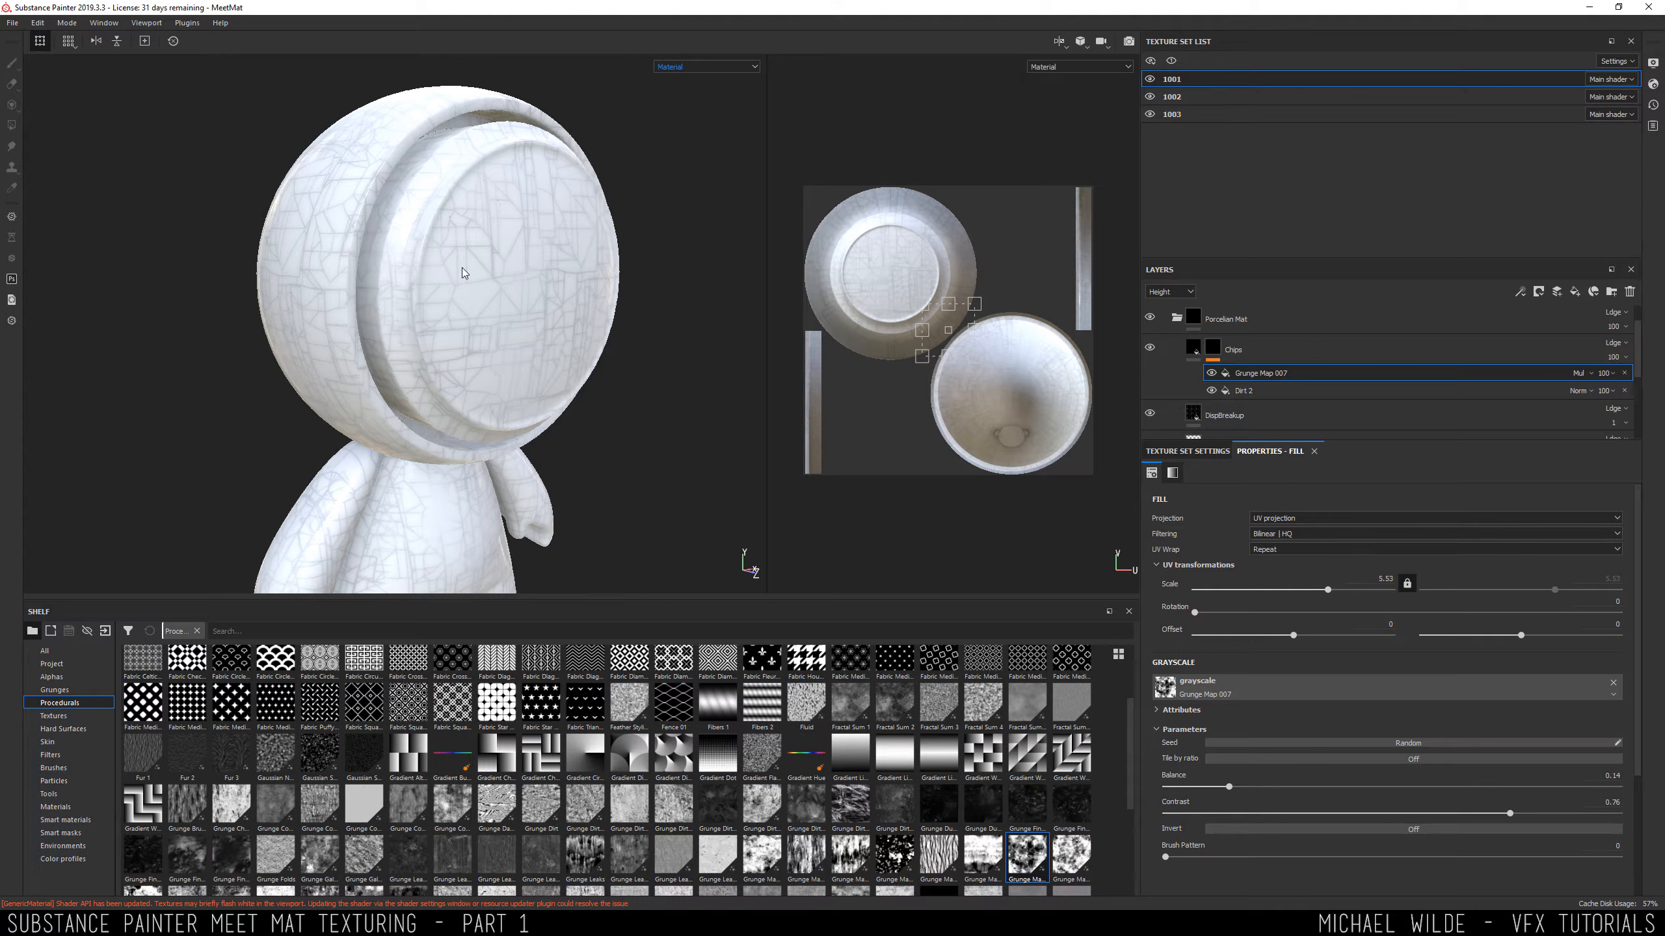
alt+drag(532, 263, 288, 226)
alt+drag(662, 282, 538, 315)
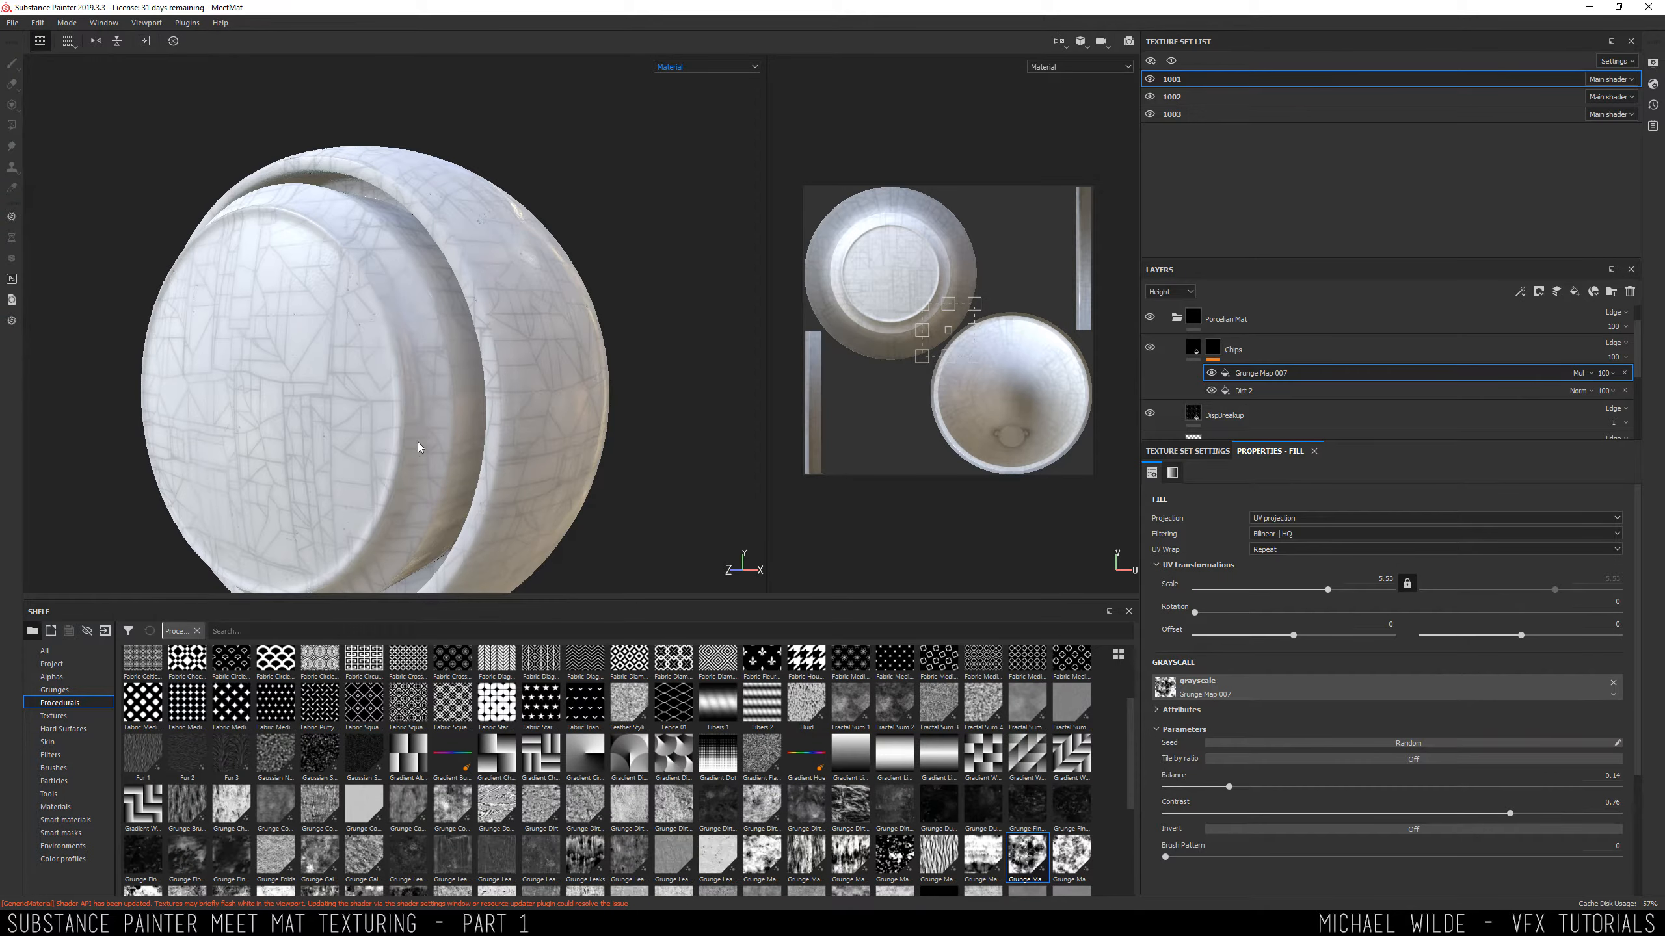
alt+drag(430, 279, 911, 201)
scroll(1270, 355, up, 2)
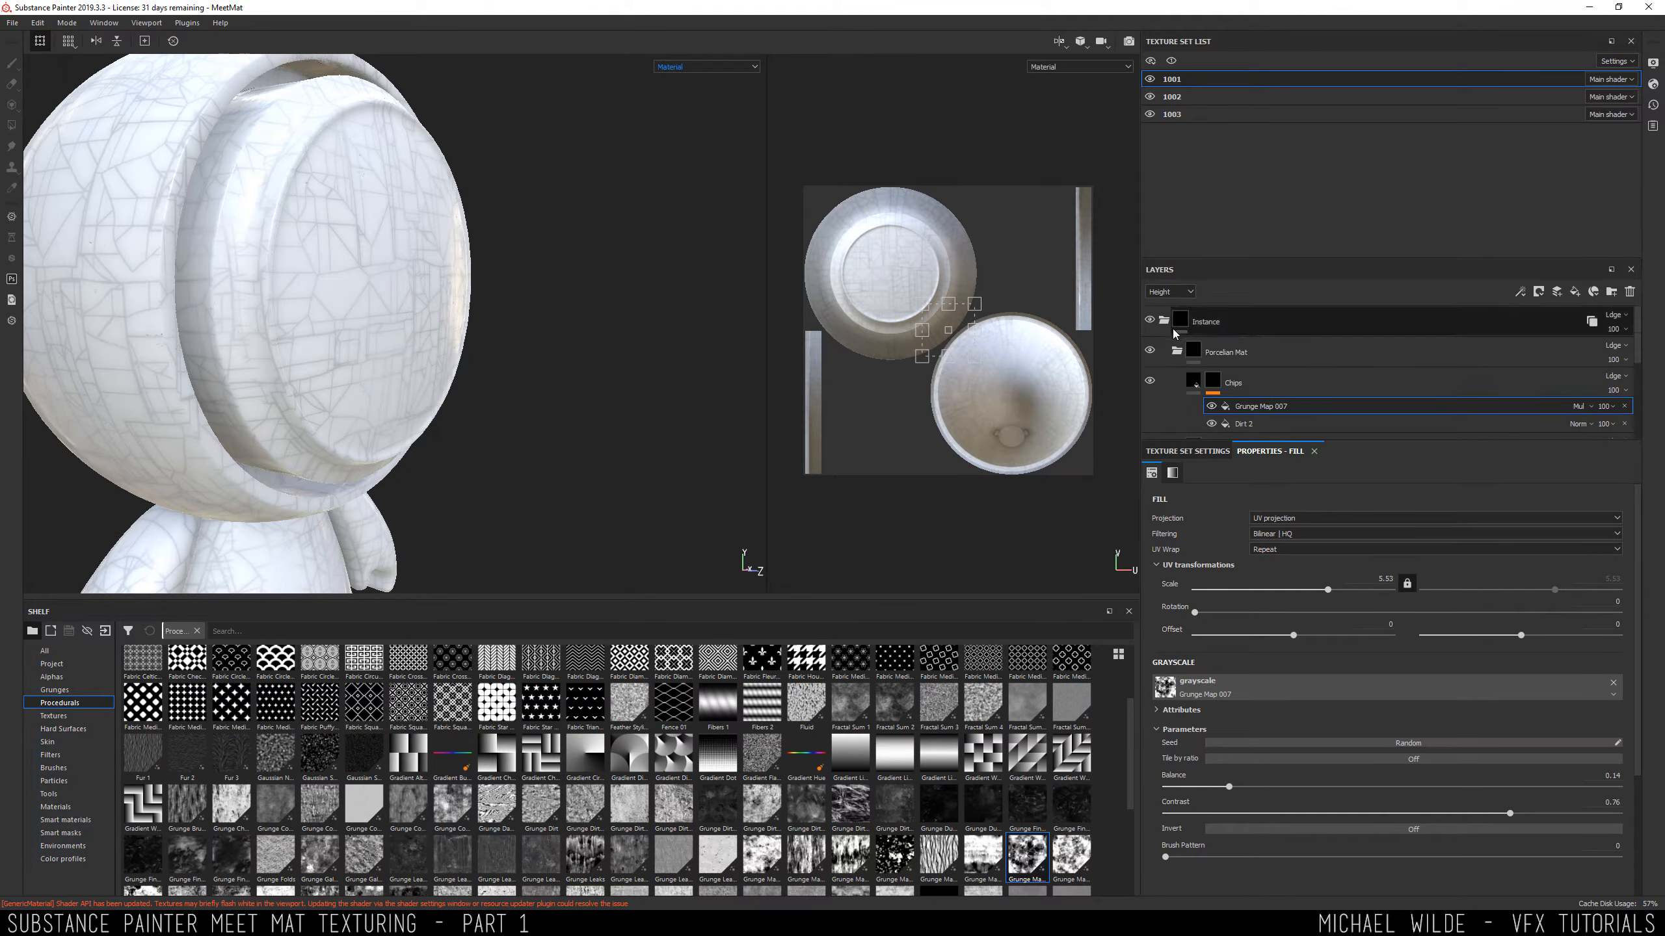
click(1176, 352)
click(1262, 359)
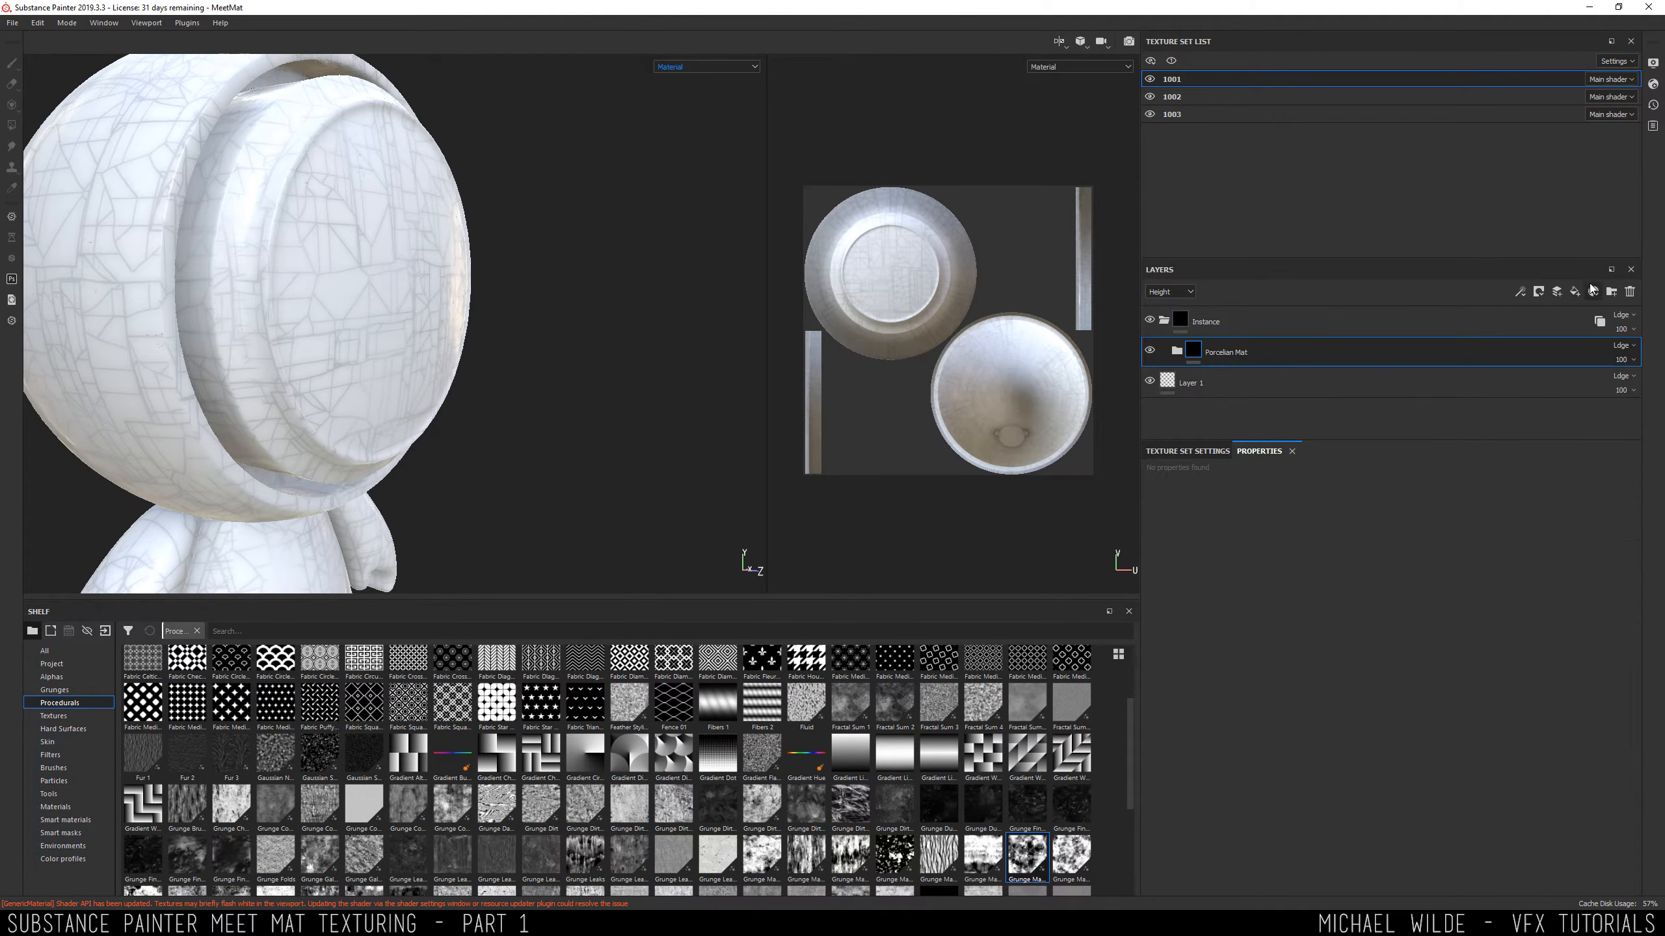
click(1609, 290)
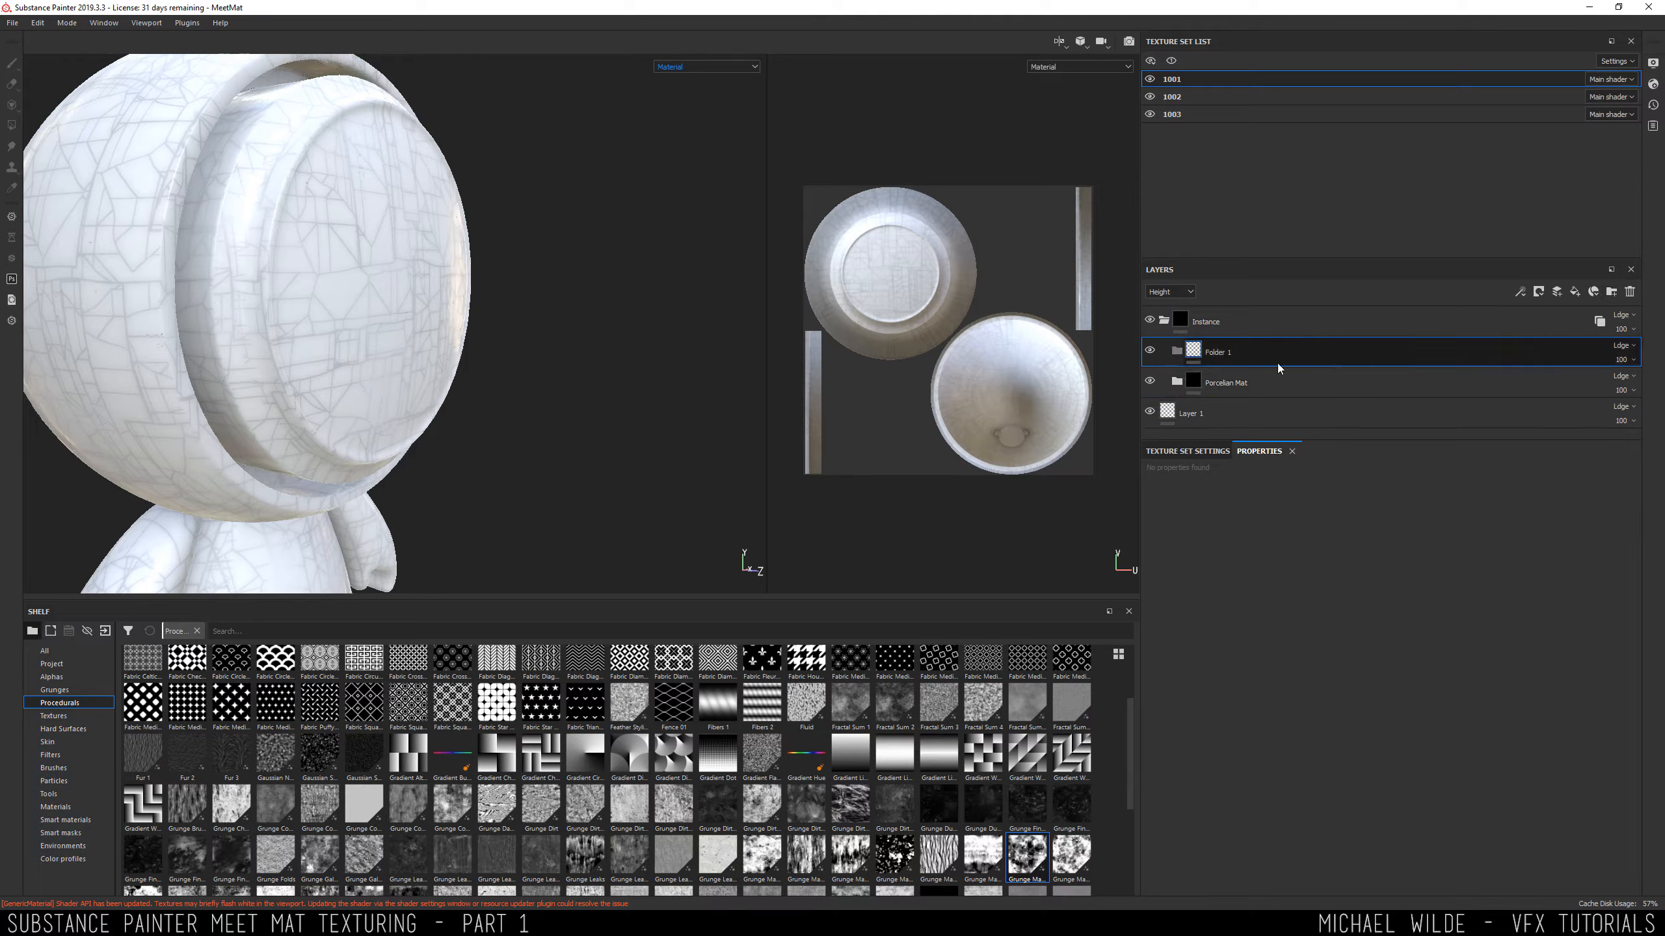
double_click(1220, 353)
text(Paint)
key(Return)
Add a fill layer with the Paint folder selected.
mouse_move(661, 287)
alt+mouse_down()
mouse_move(342, 267)
mouse_move(377, 302)
mouse_move(631, 282)
alt+mouse_up()
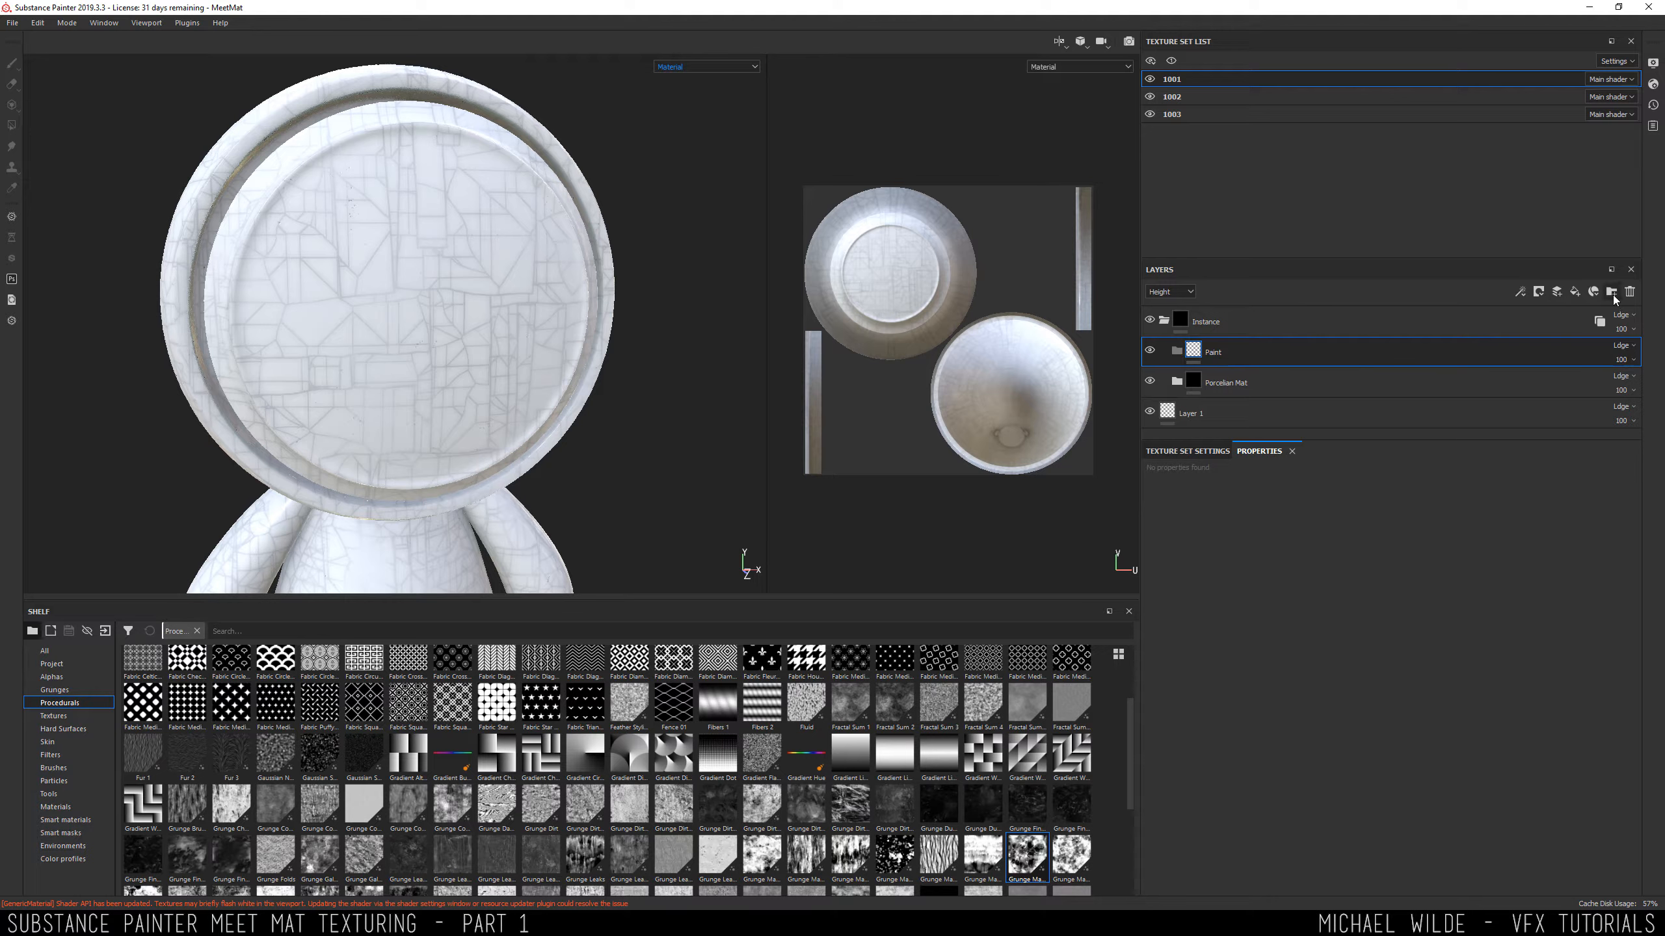
click(1573, 292)
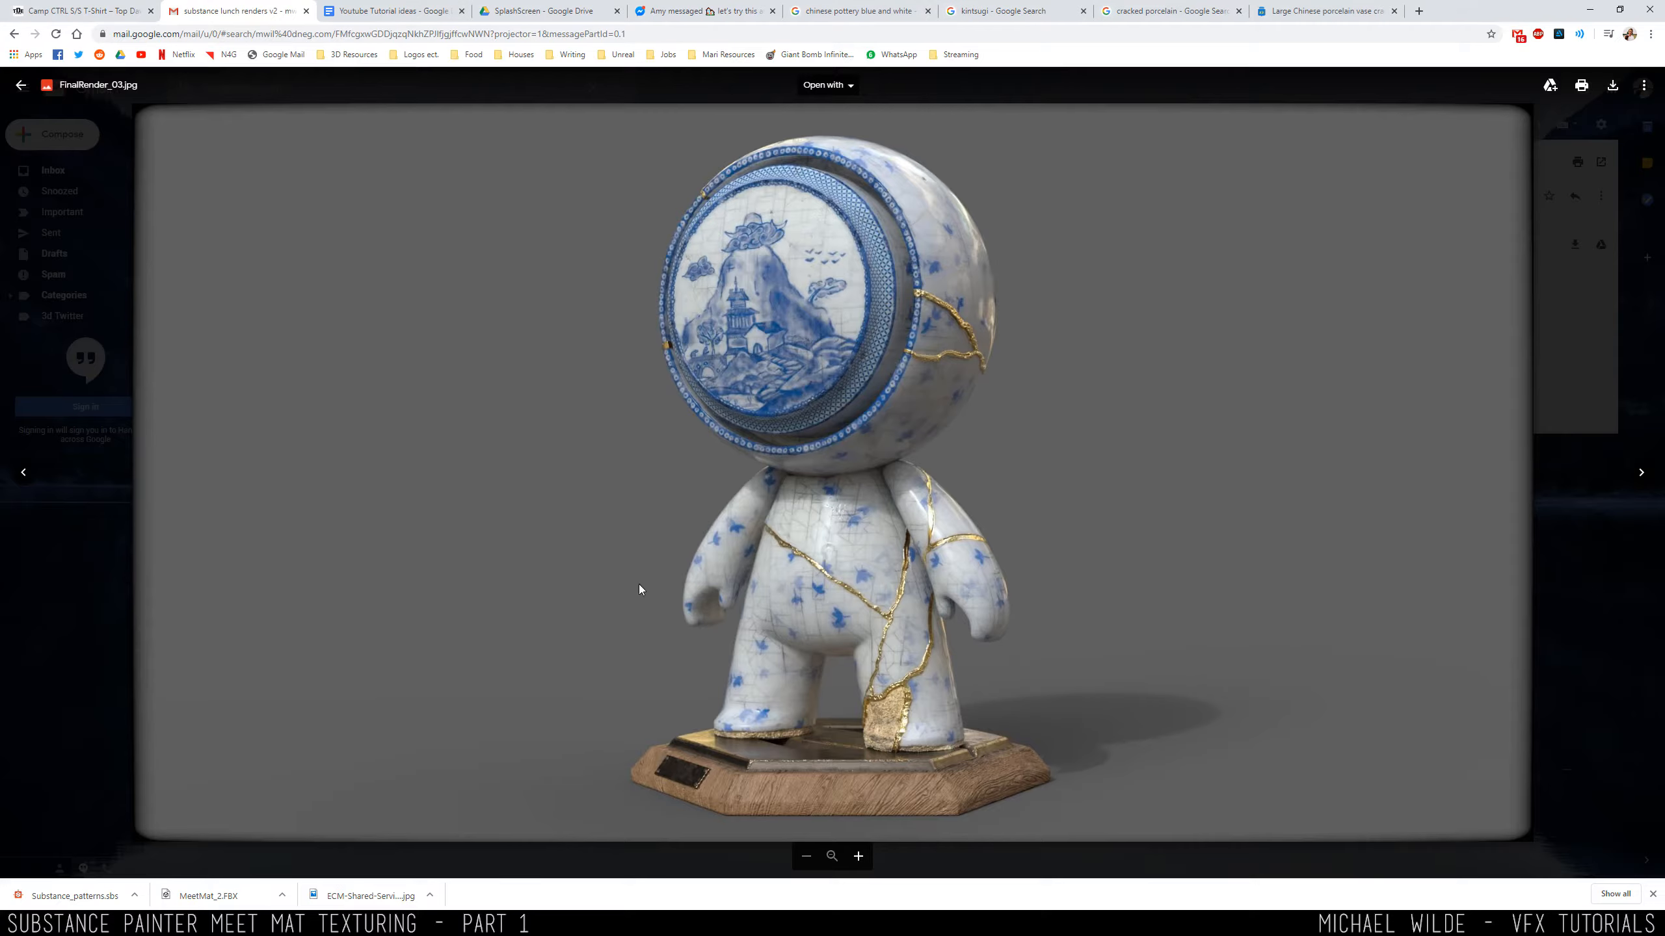
Switch to the Chrome browser and view the cracked Chinese porcelain vase reference image.
click(1303, 9)
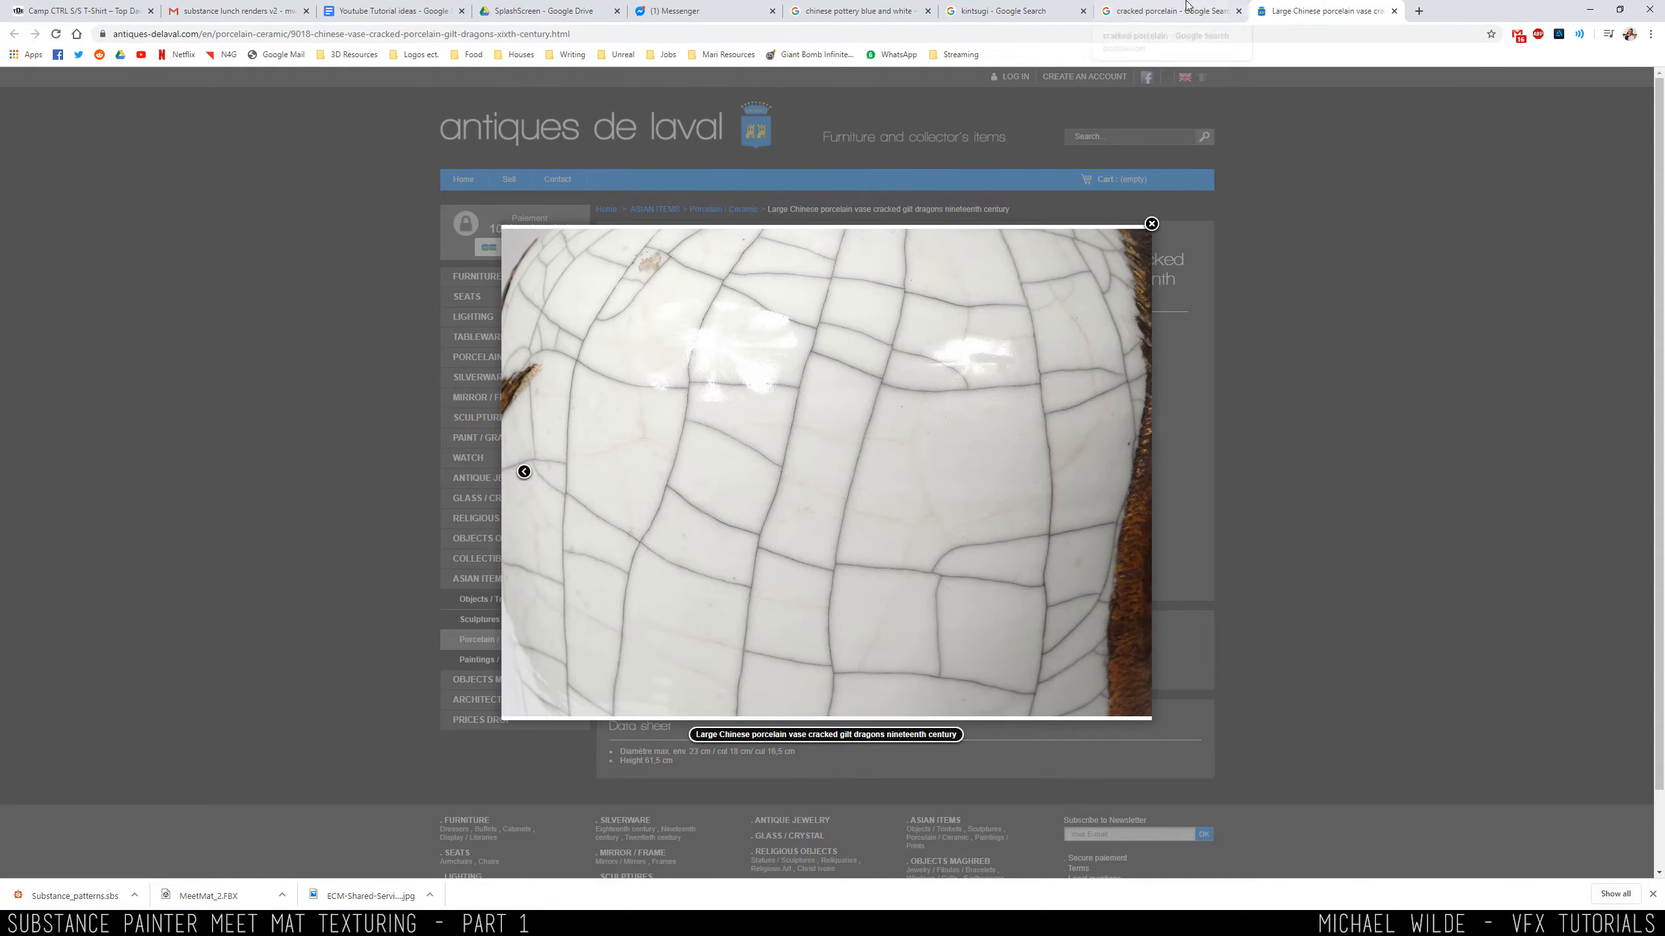
Enlarge the Top 20 Chinese Ceramics vase in the blue-and-white pottery image results, and return to Substance Painter.
click(859, 10)
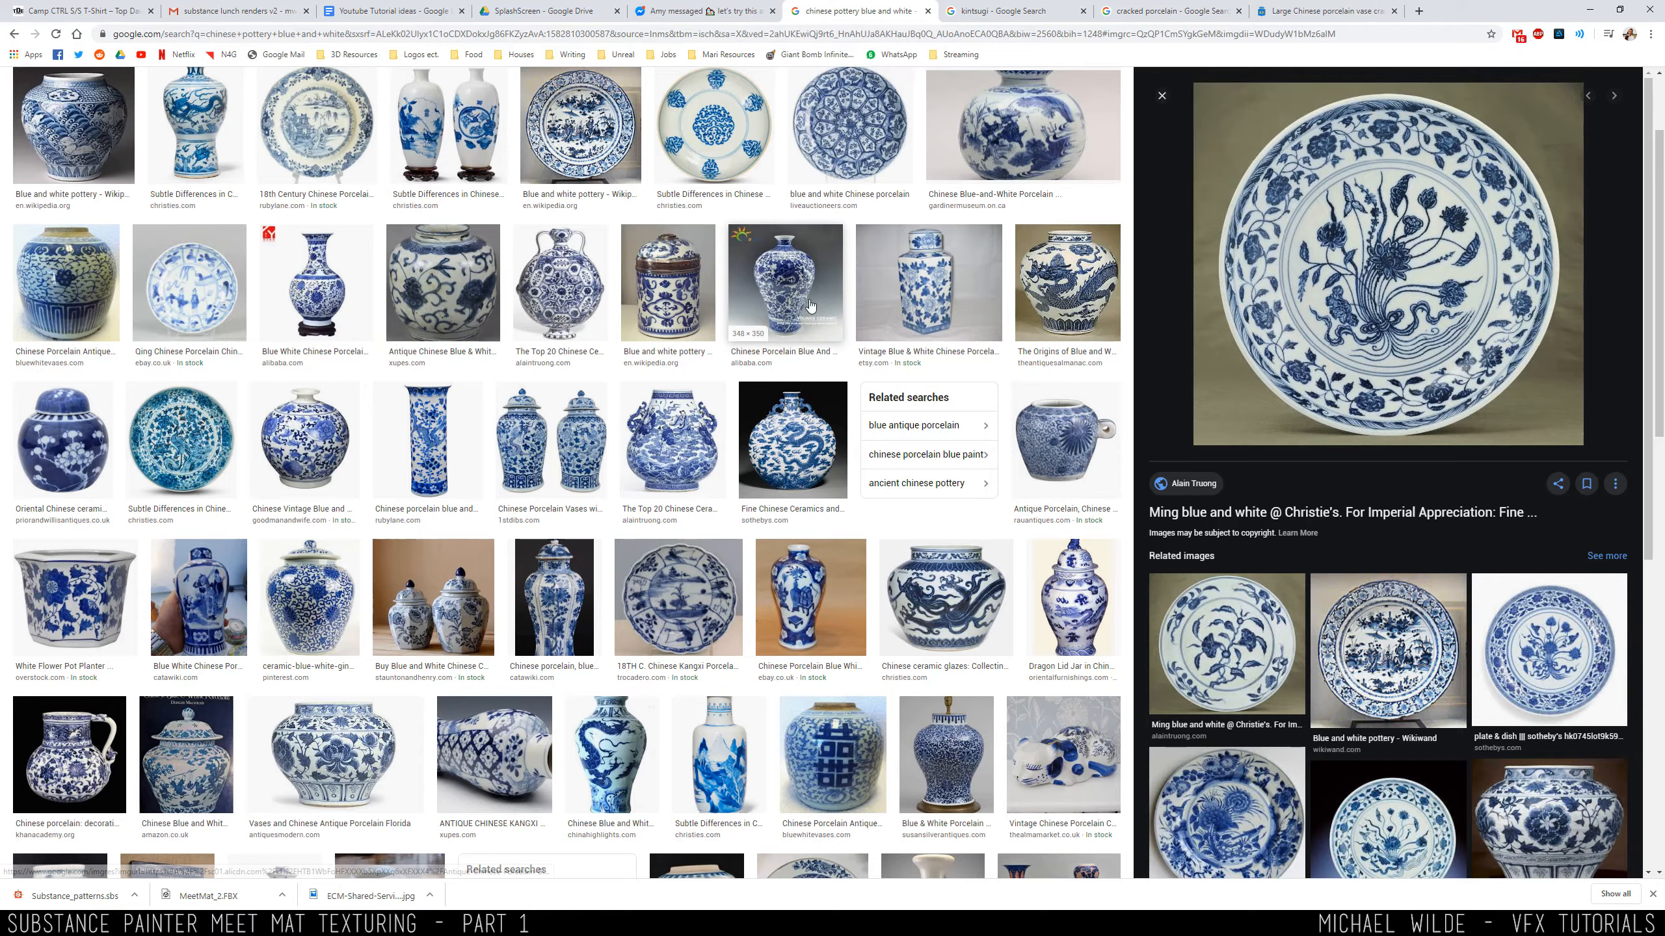
click(683, 451)
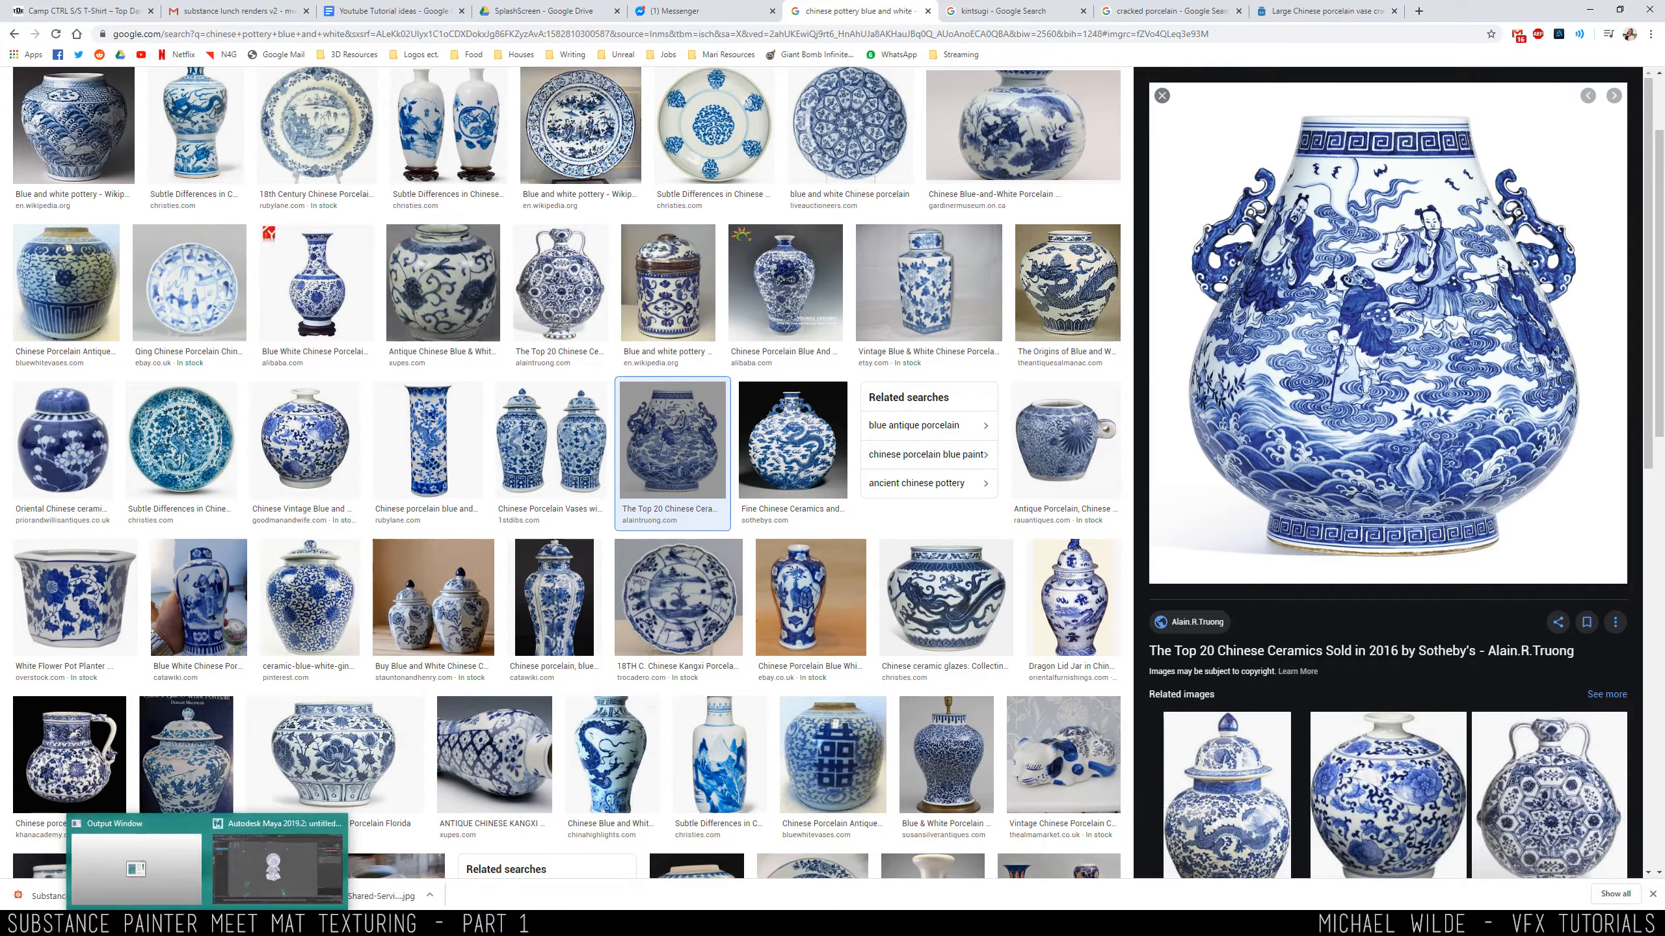
click(171, 853)
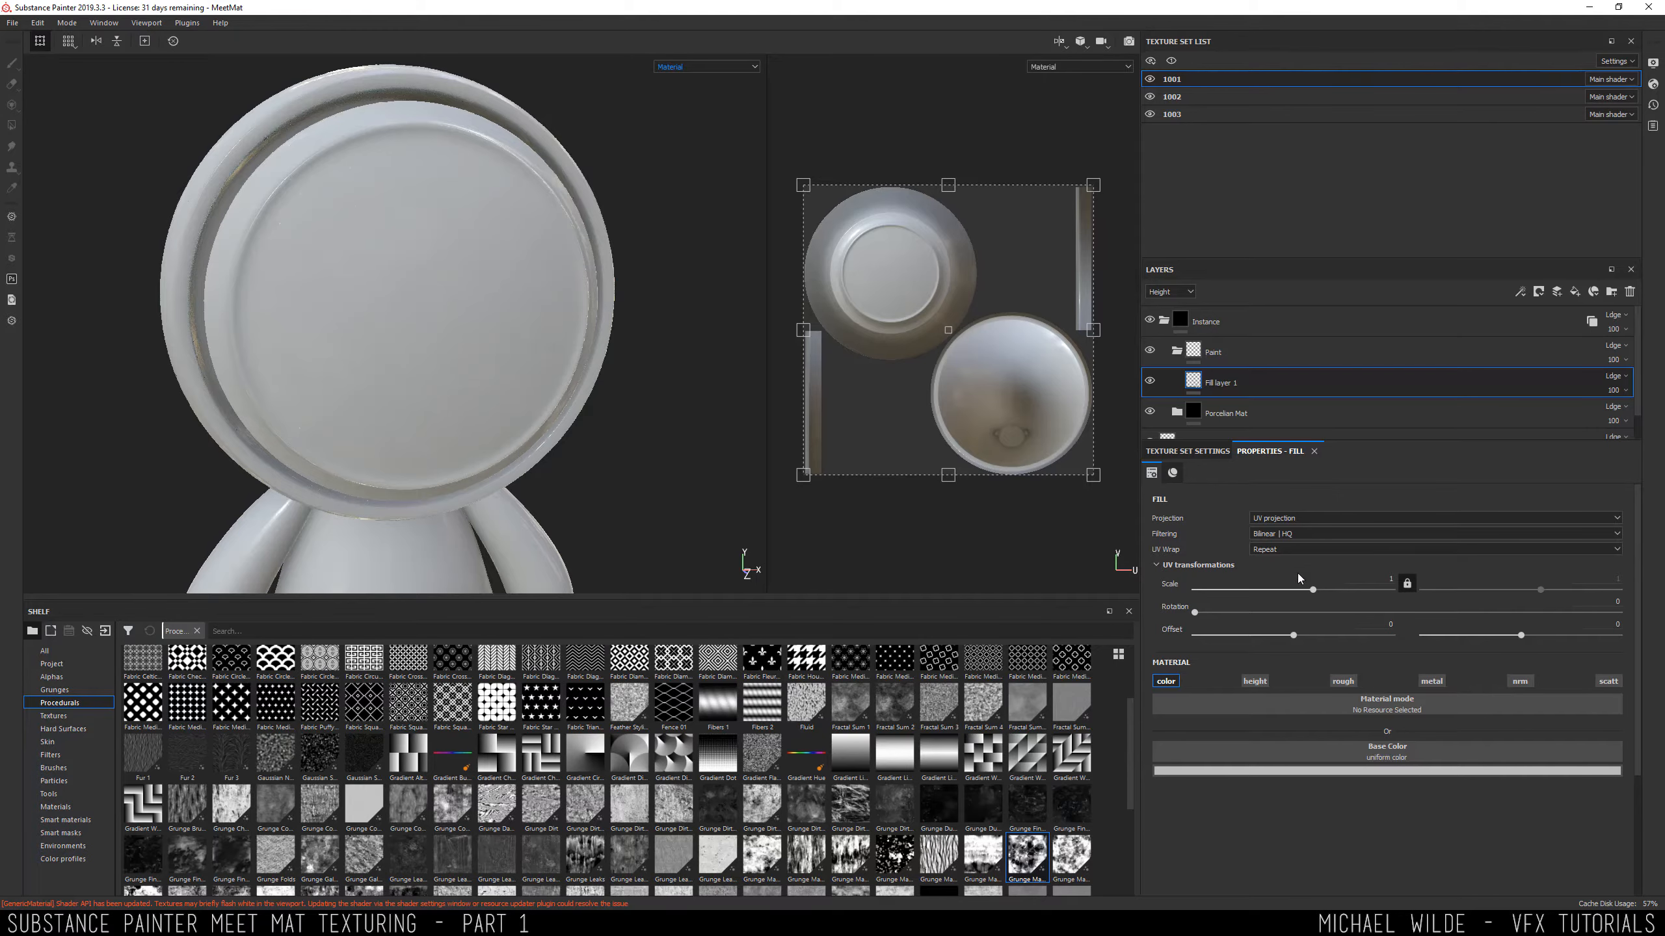
Change the uniform base color of Fill layer 1 in the Paint folder to a saturated blue.
click(1331, 772)
drag(1446, 662, 1446, 680)
click(1421, 657)
alt+drag(498, 249, 472, 204)
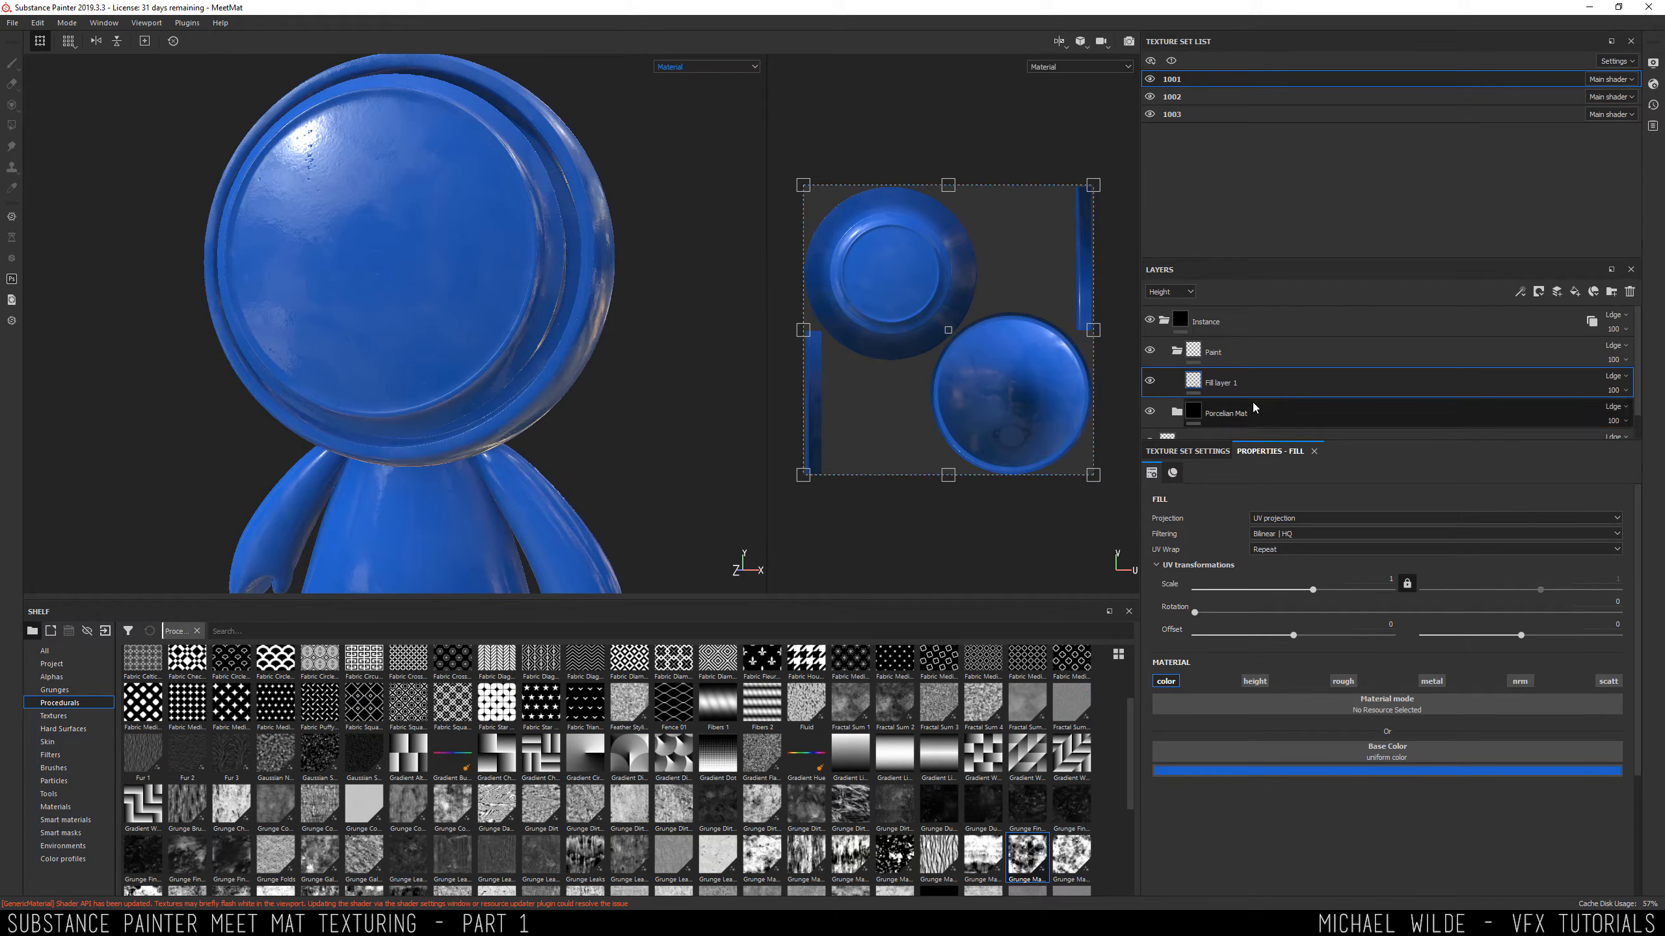
Rename Fill layer 1 as PaintLeaves.
double_click(1234, 388)
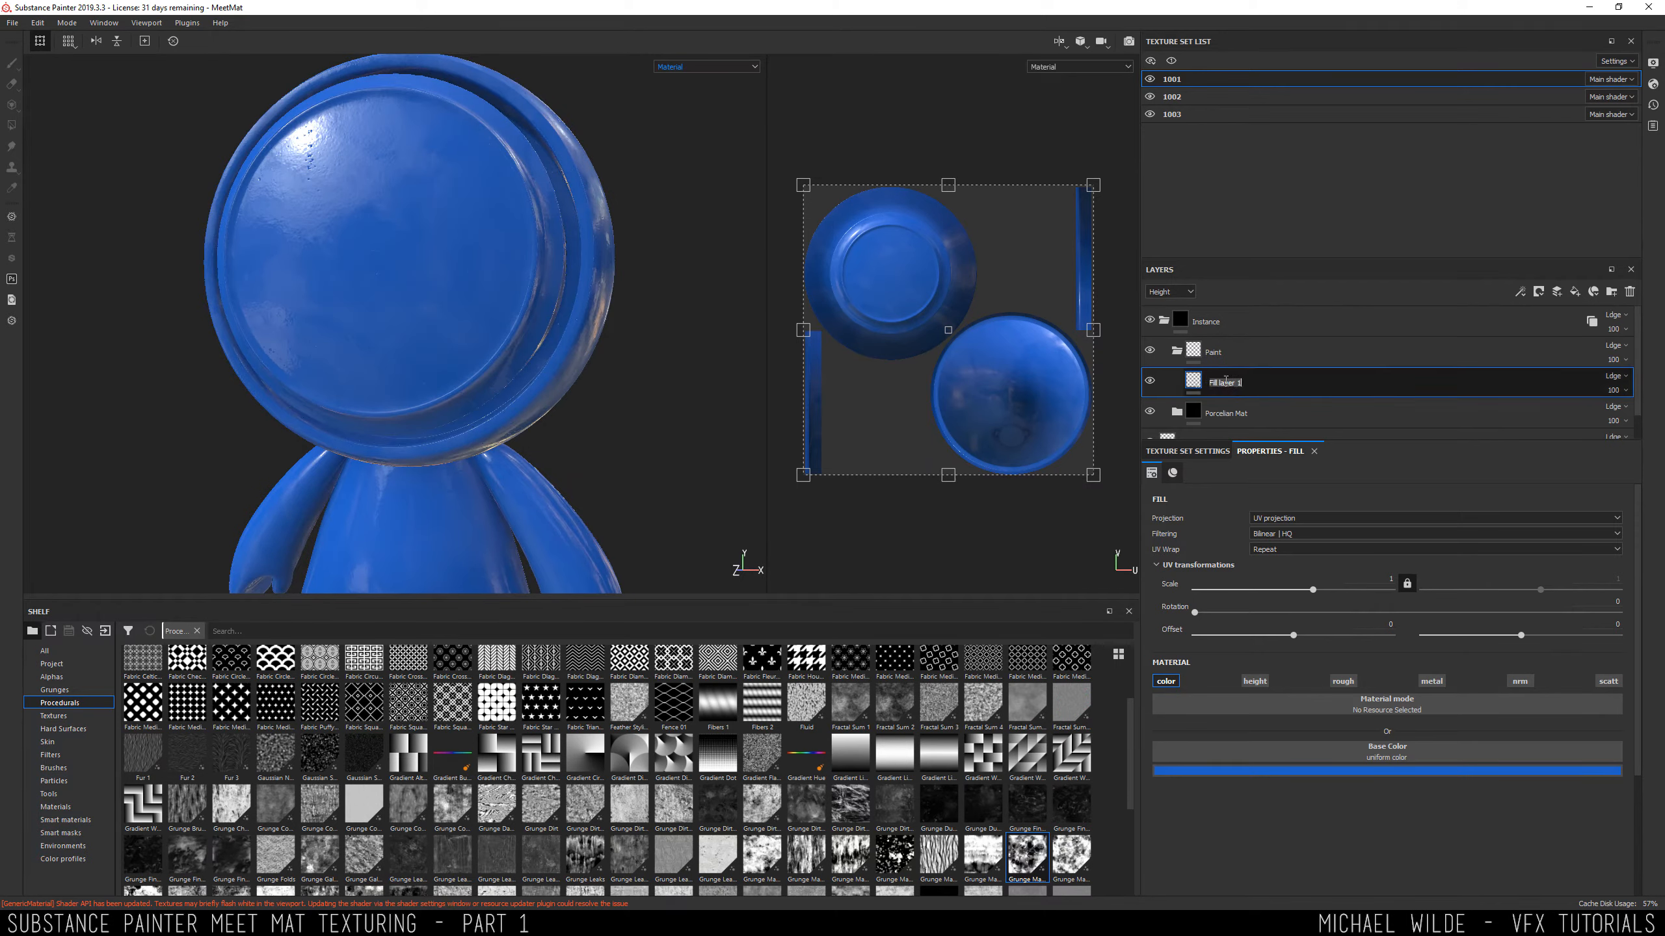
text(PaintLea)
key(Return)
Add a black mask to the PaintLeaves layer and put a fill effect in that mask.
right_click(1227, 382)
click(1266, 401)
right_click(1268, 377)
click(1318, 817)
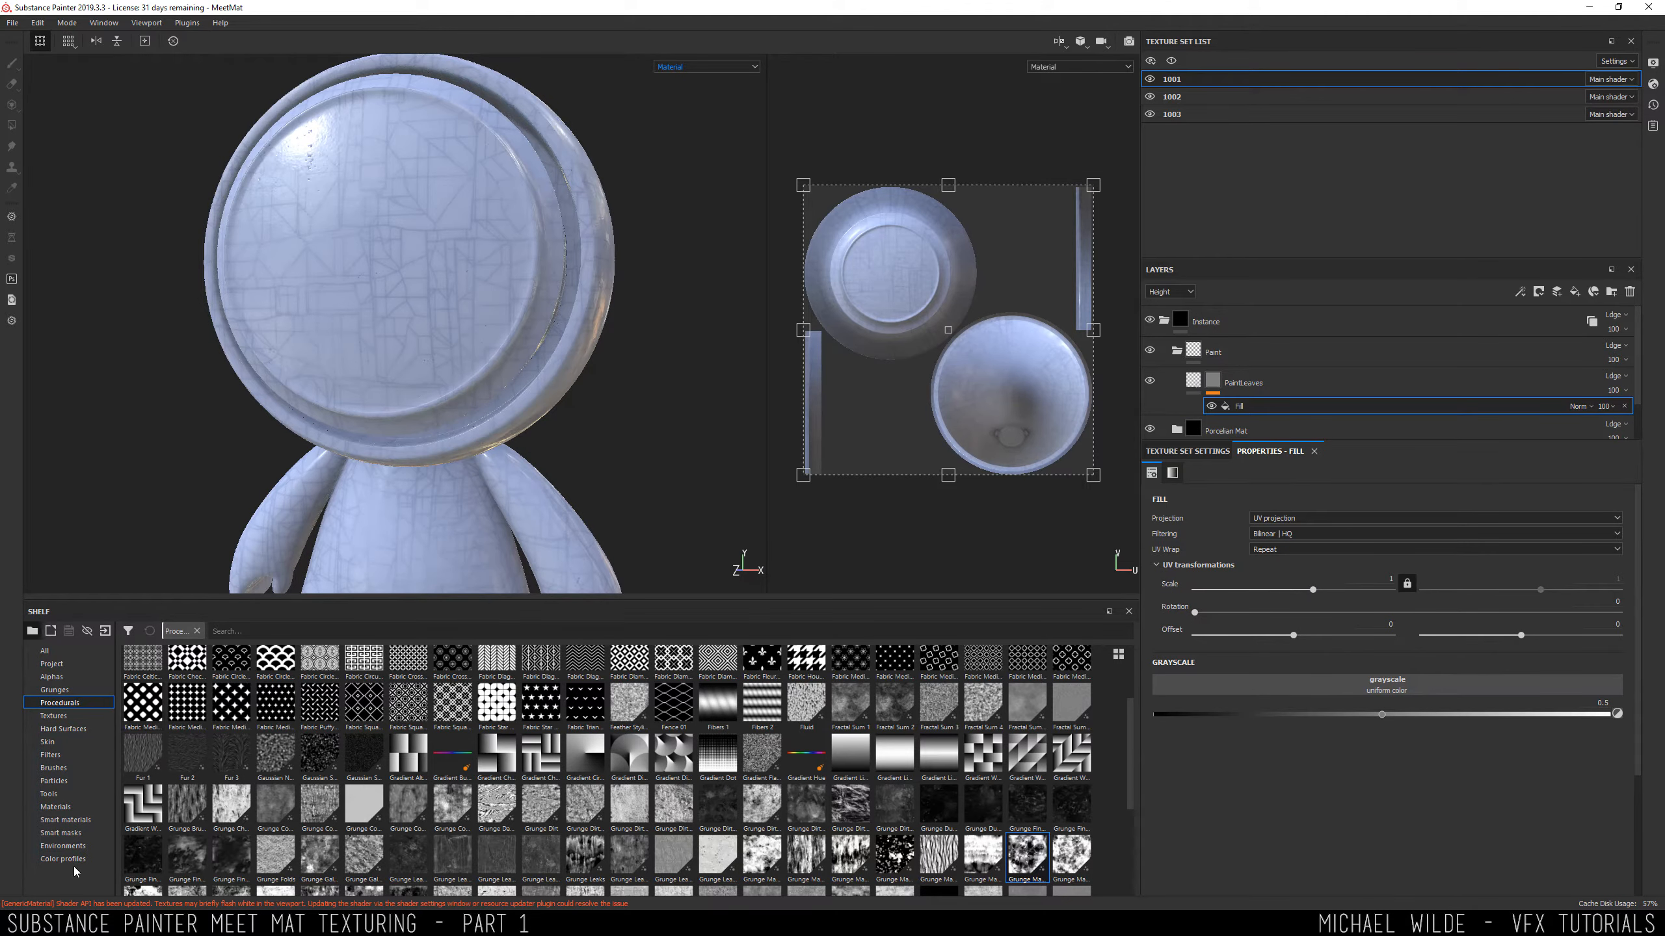
Search all shelf resources for "leav" and assign VasePattern_leaves as the mask fill's grayscale input.
click(66, 665)
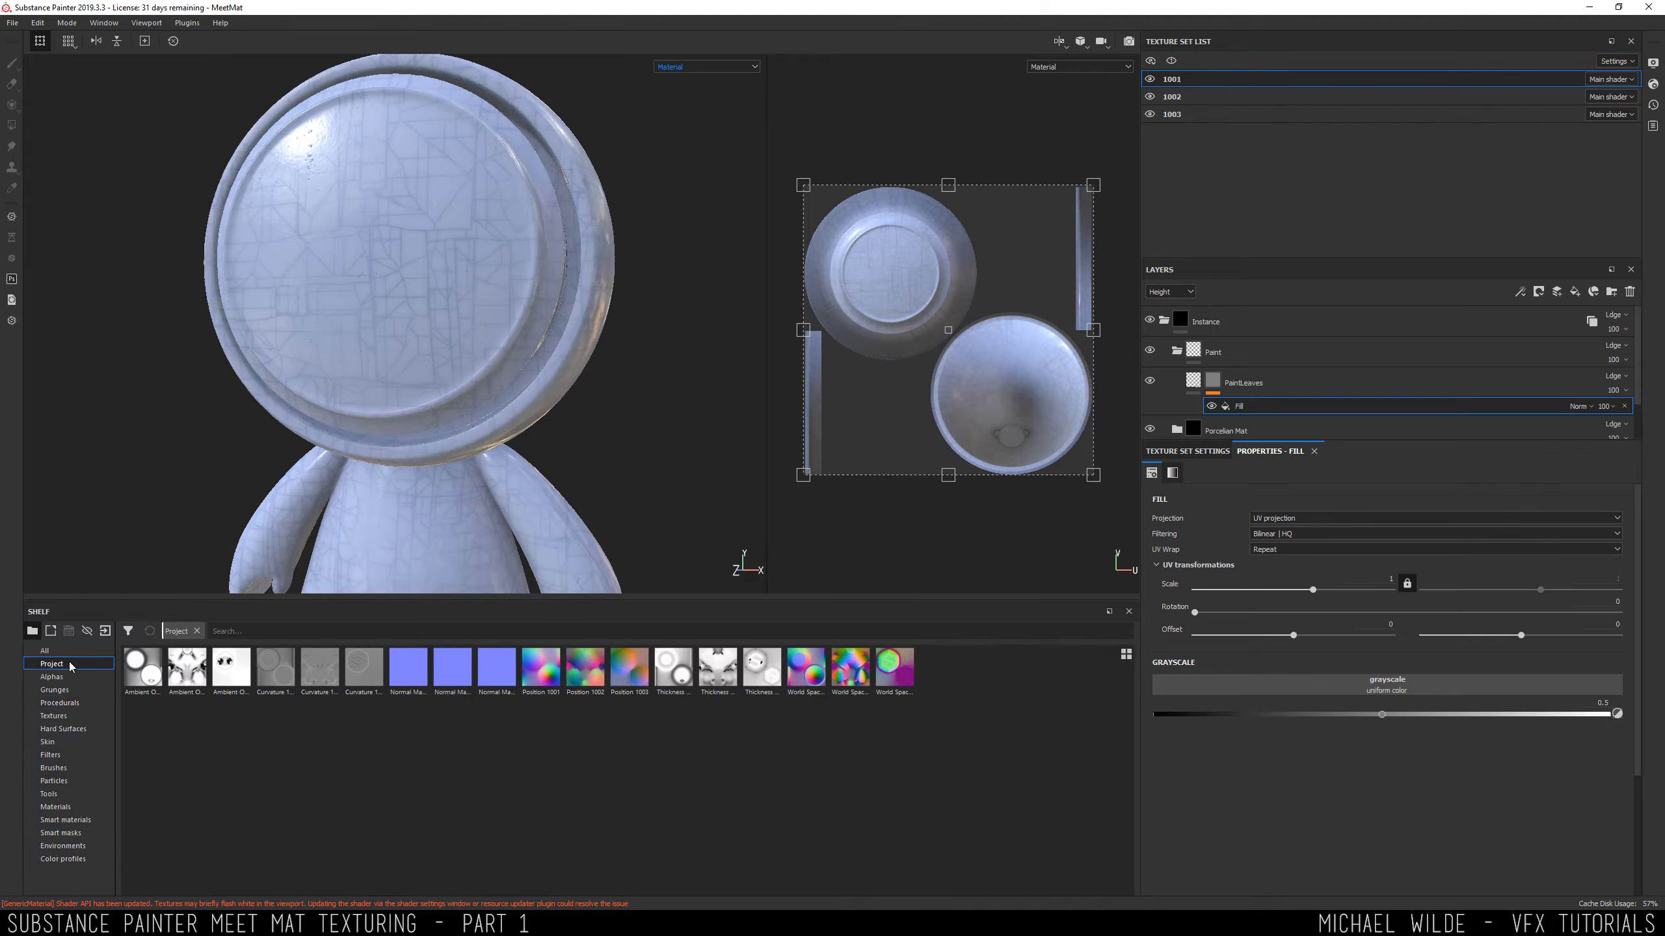
click(53, 652)
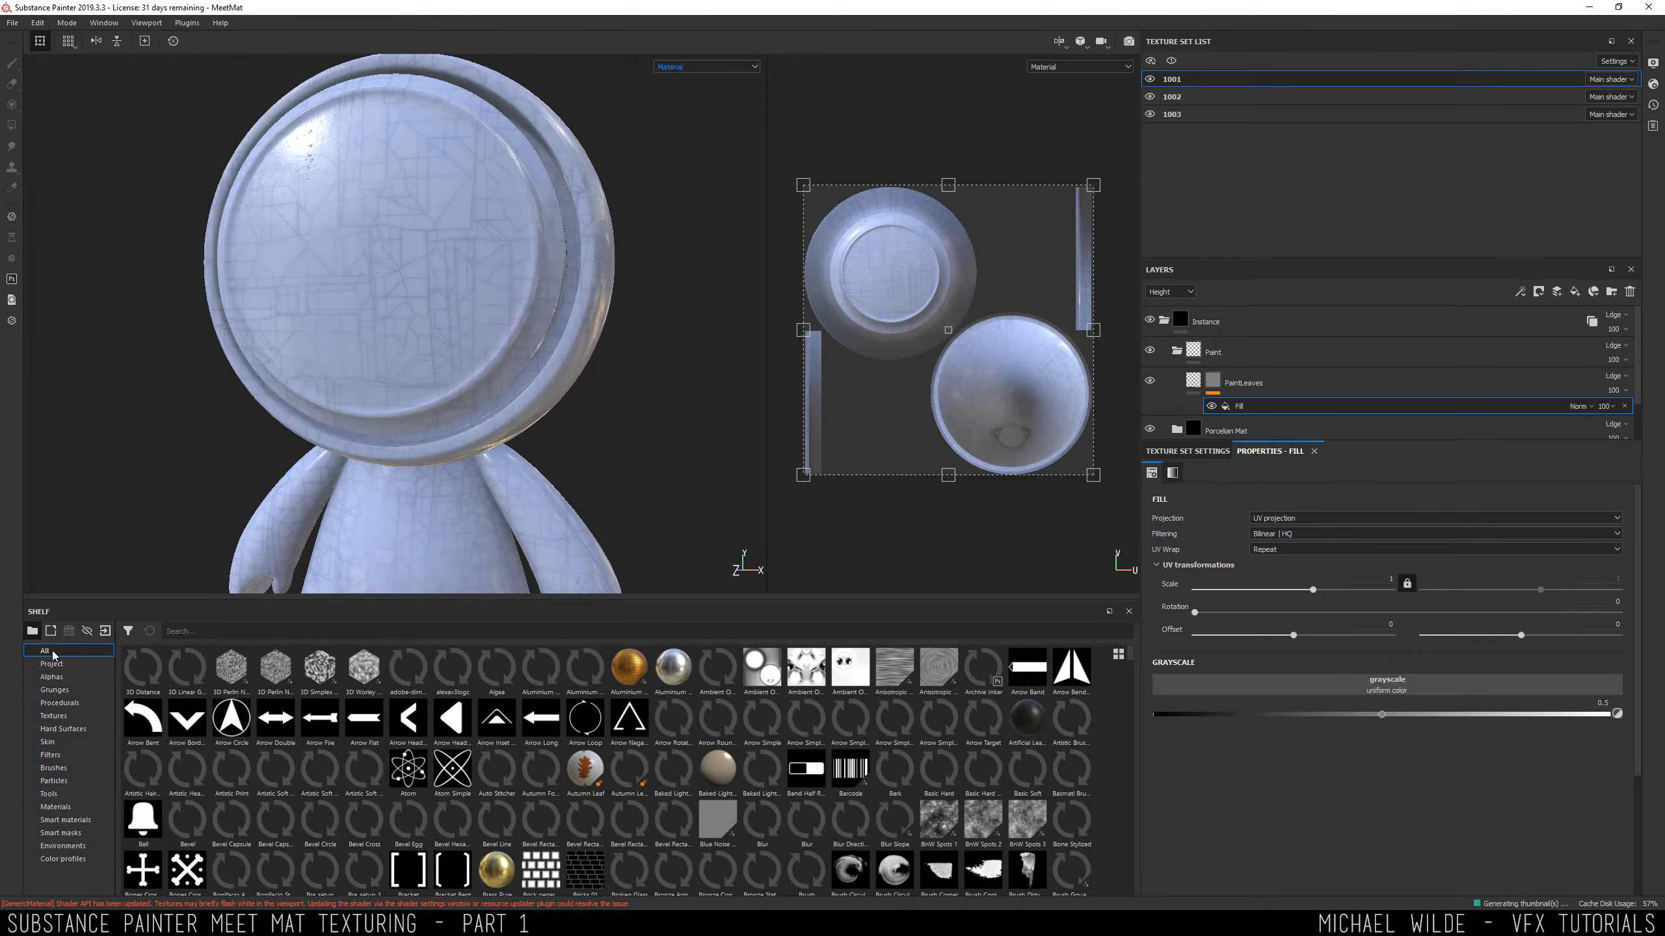
text(lea)
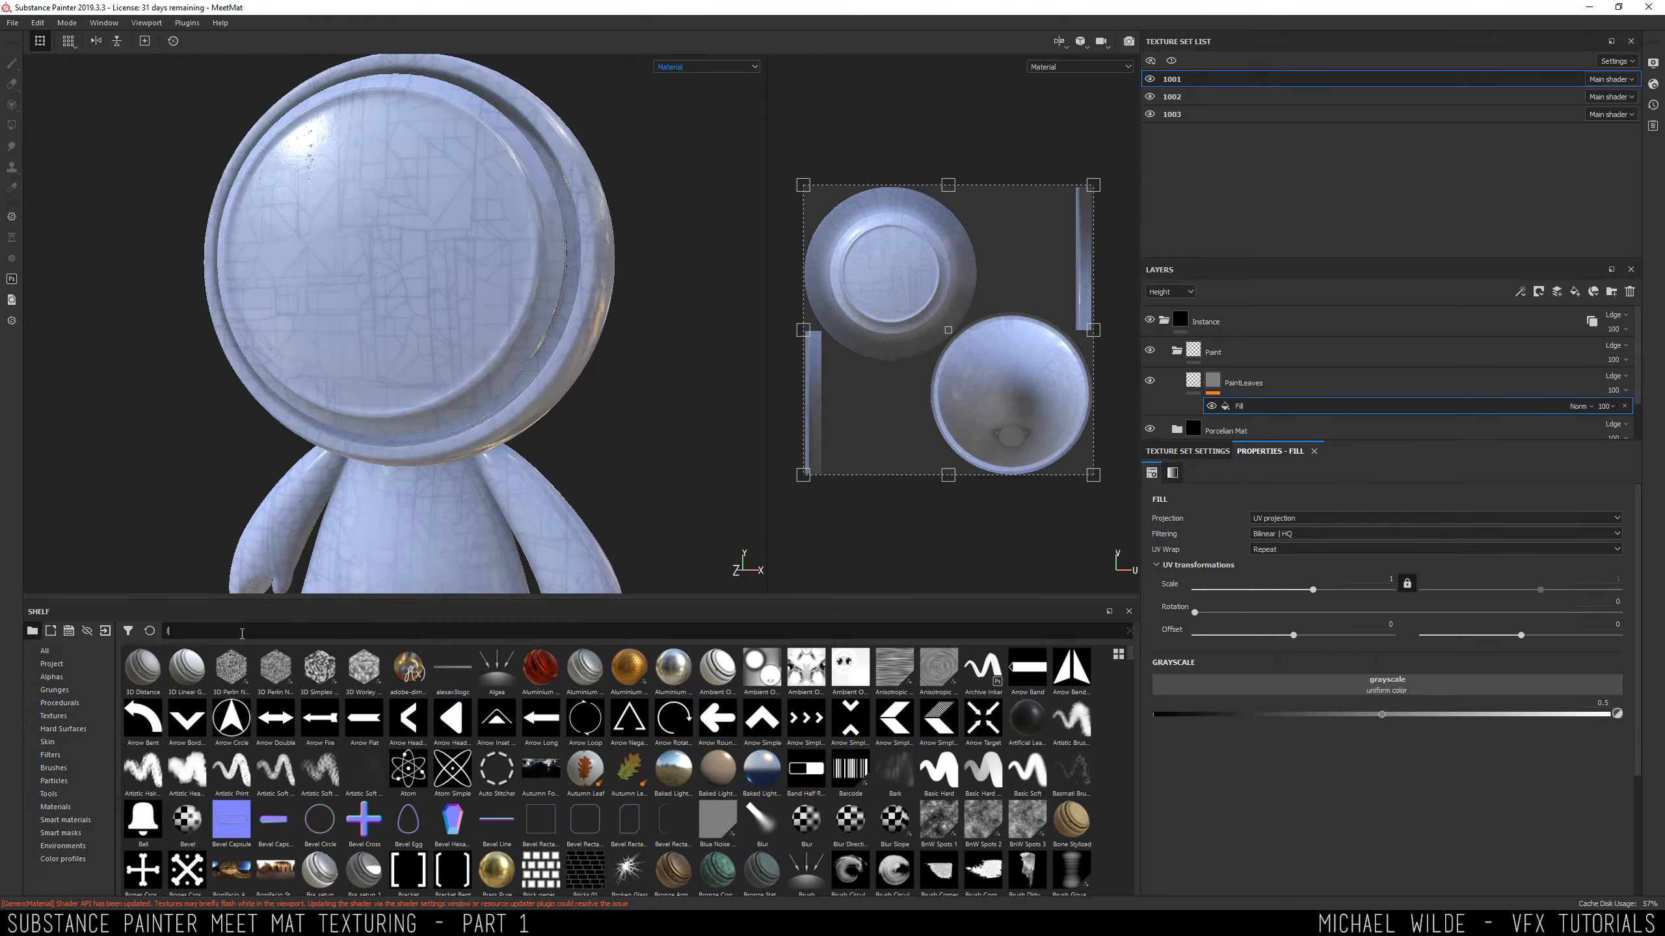
text(v)
drag(320, 669, 1173, 686)
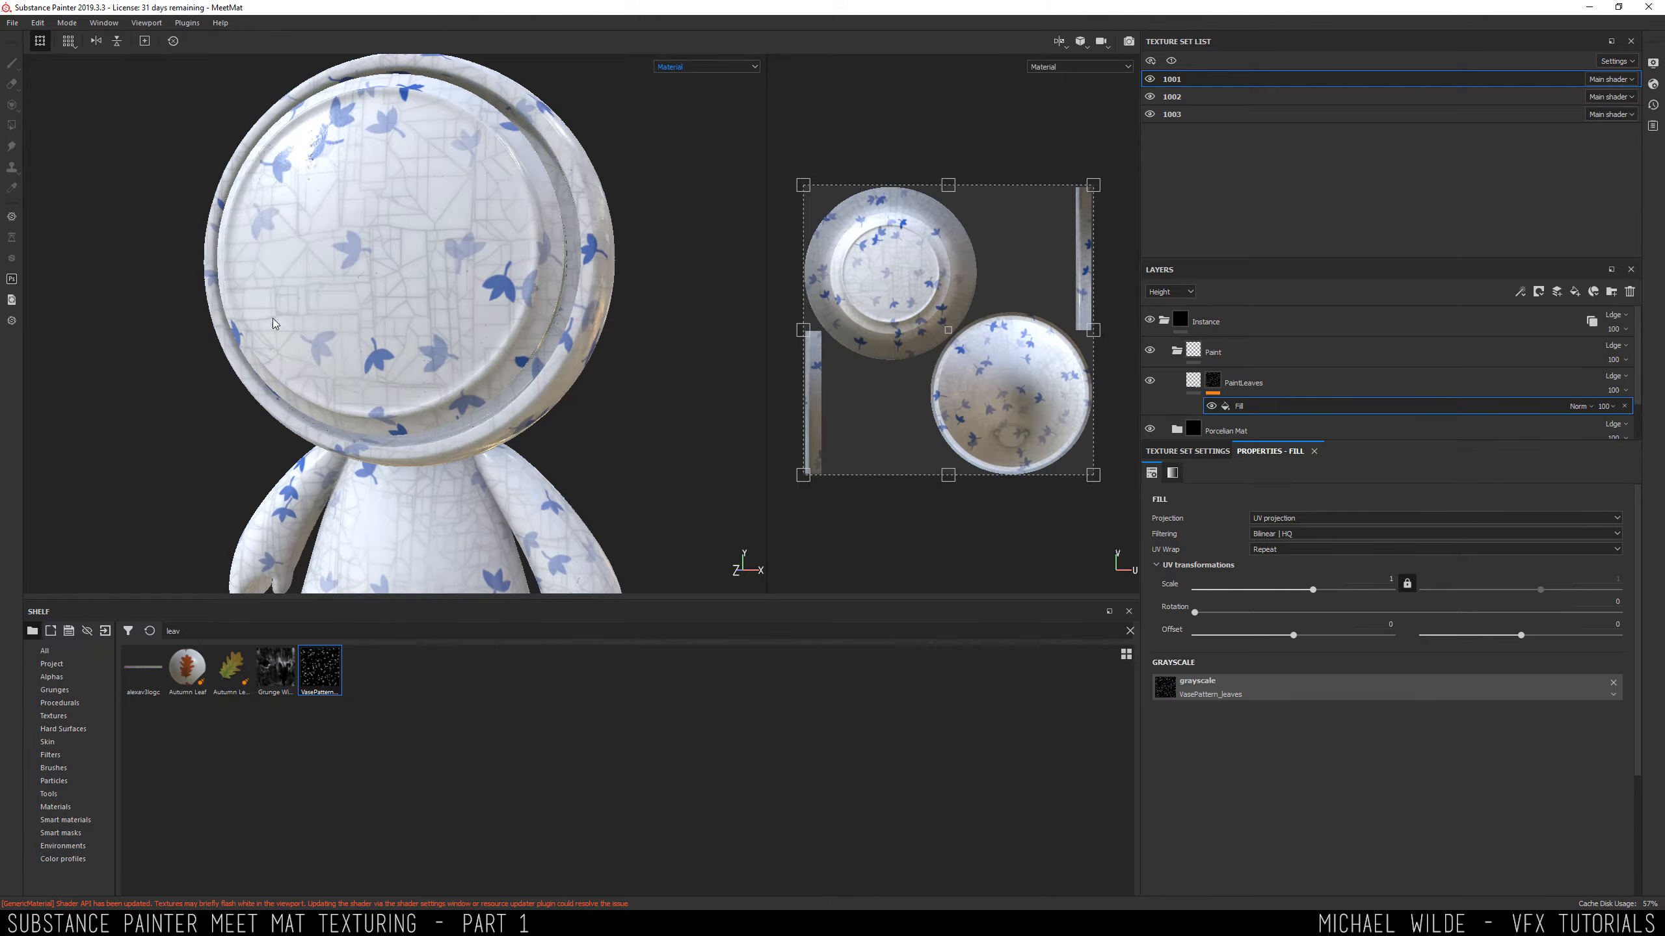
Examine the blue-and-white floral vase reference photo up close in the browser, and return to Substance Painter.
alt+drag(439, 285, 320, 245)
alt+middle_drag(320, 245, 443, 306)
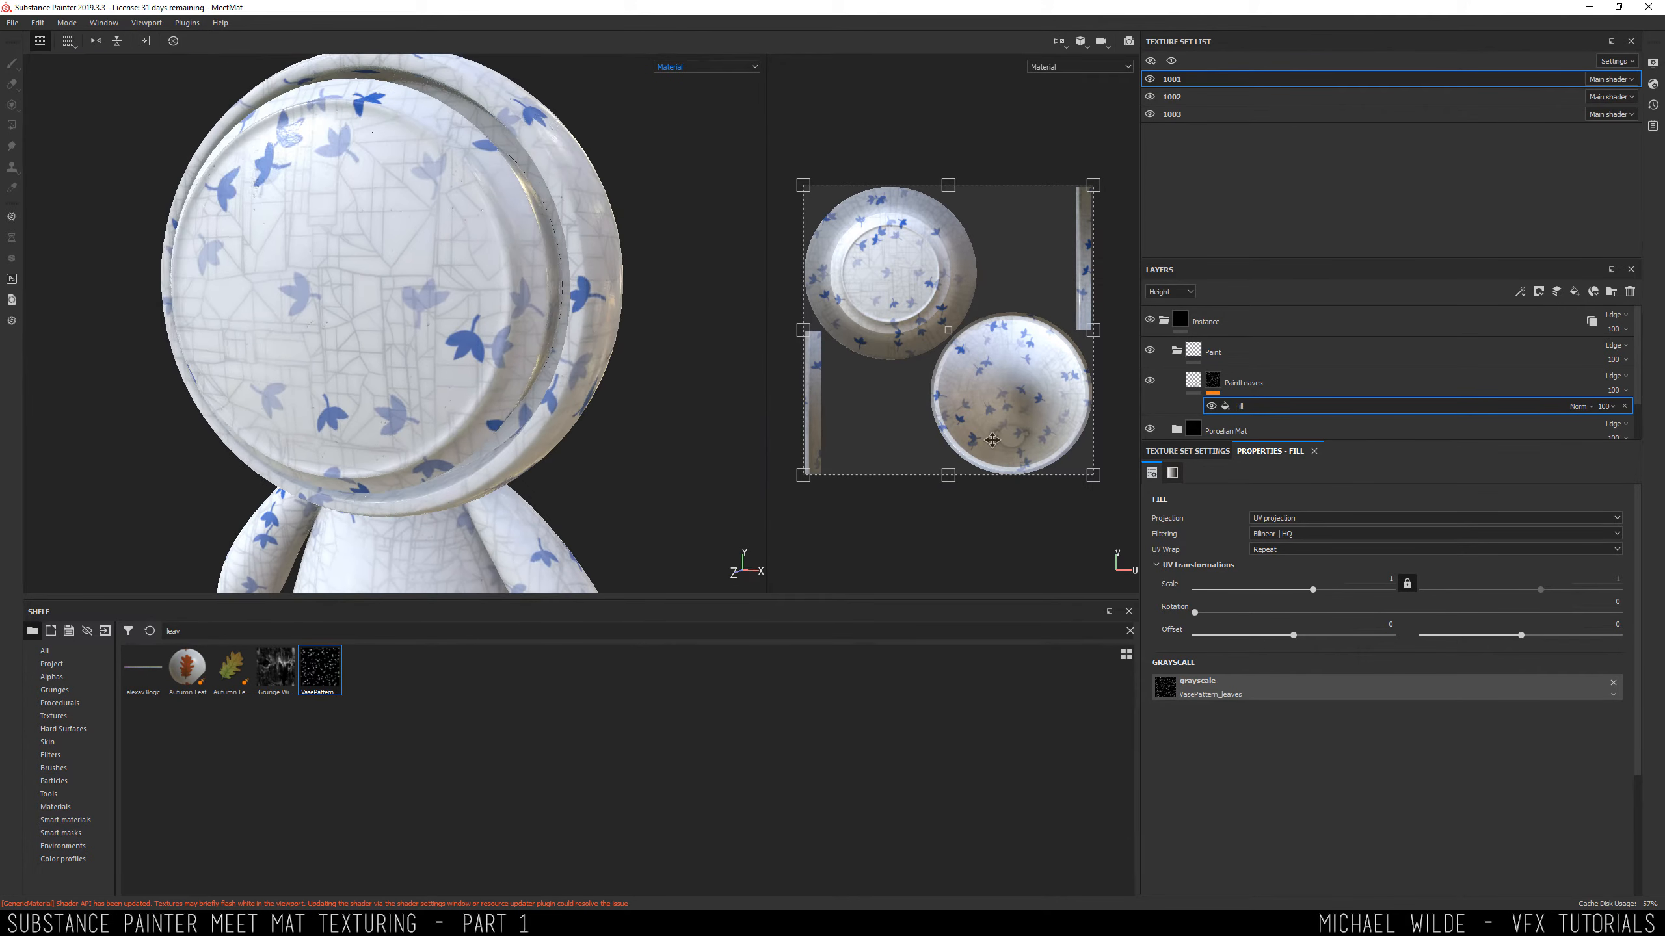
key(alt+Tab)
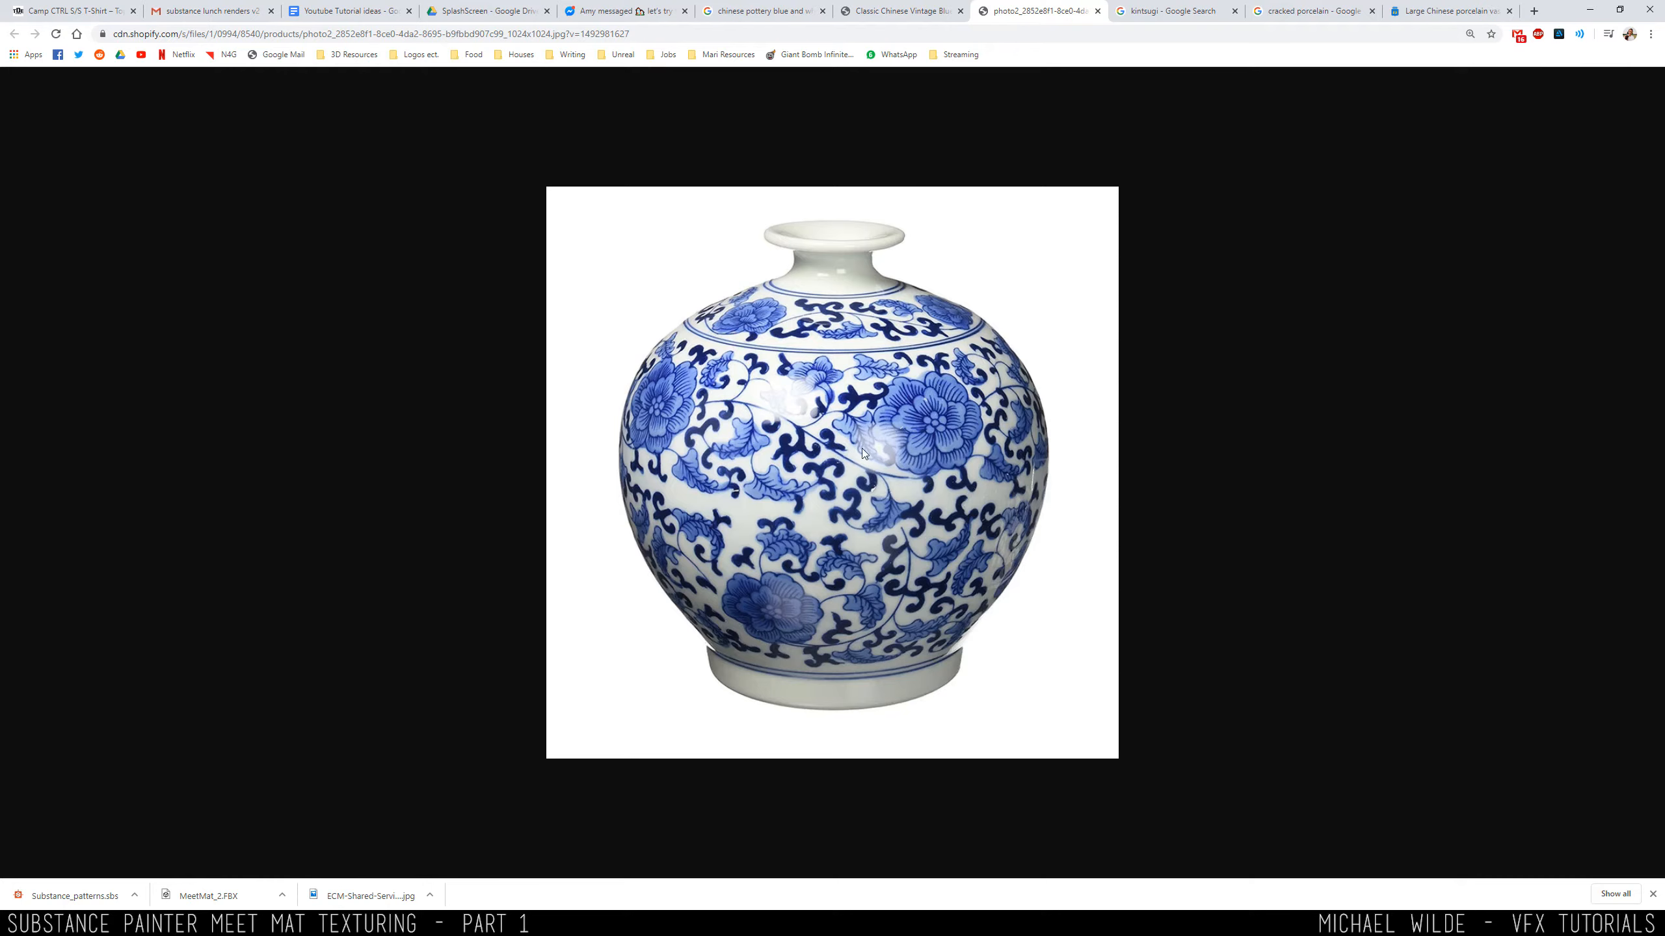
click(829, 498)
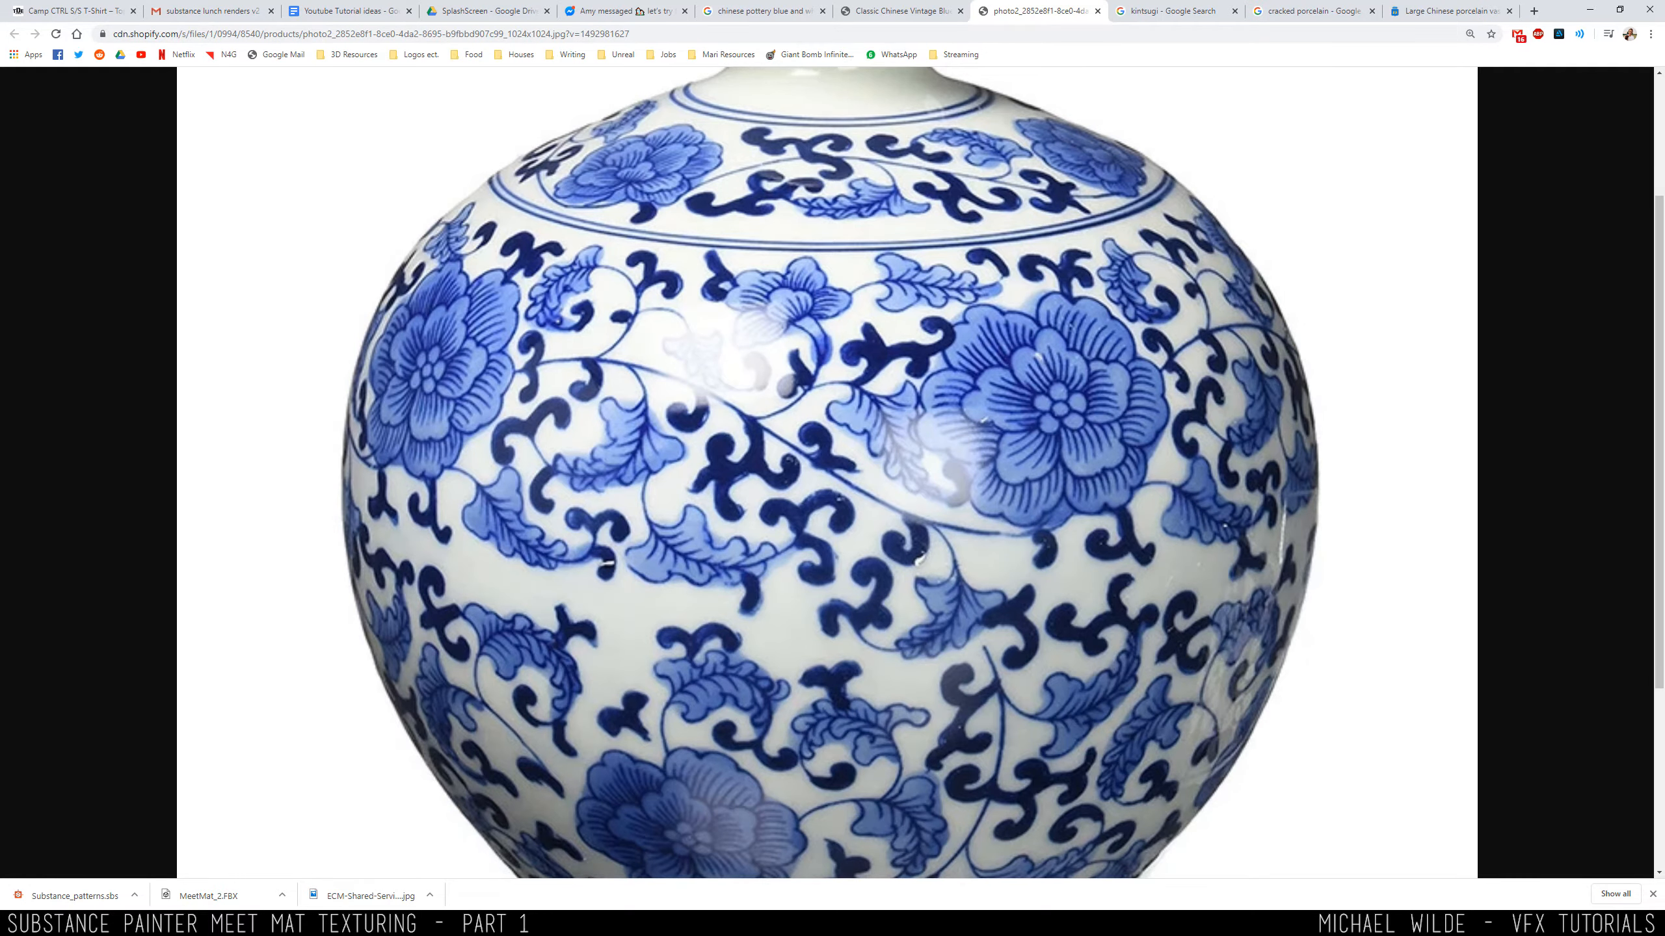
mouse_move(178, 923)
click(229, 830)
Set the UV scale of the leaf pattern fill to 1.22.
alt+drag(556, 346, 601, 367)
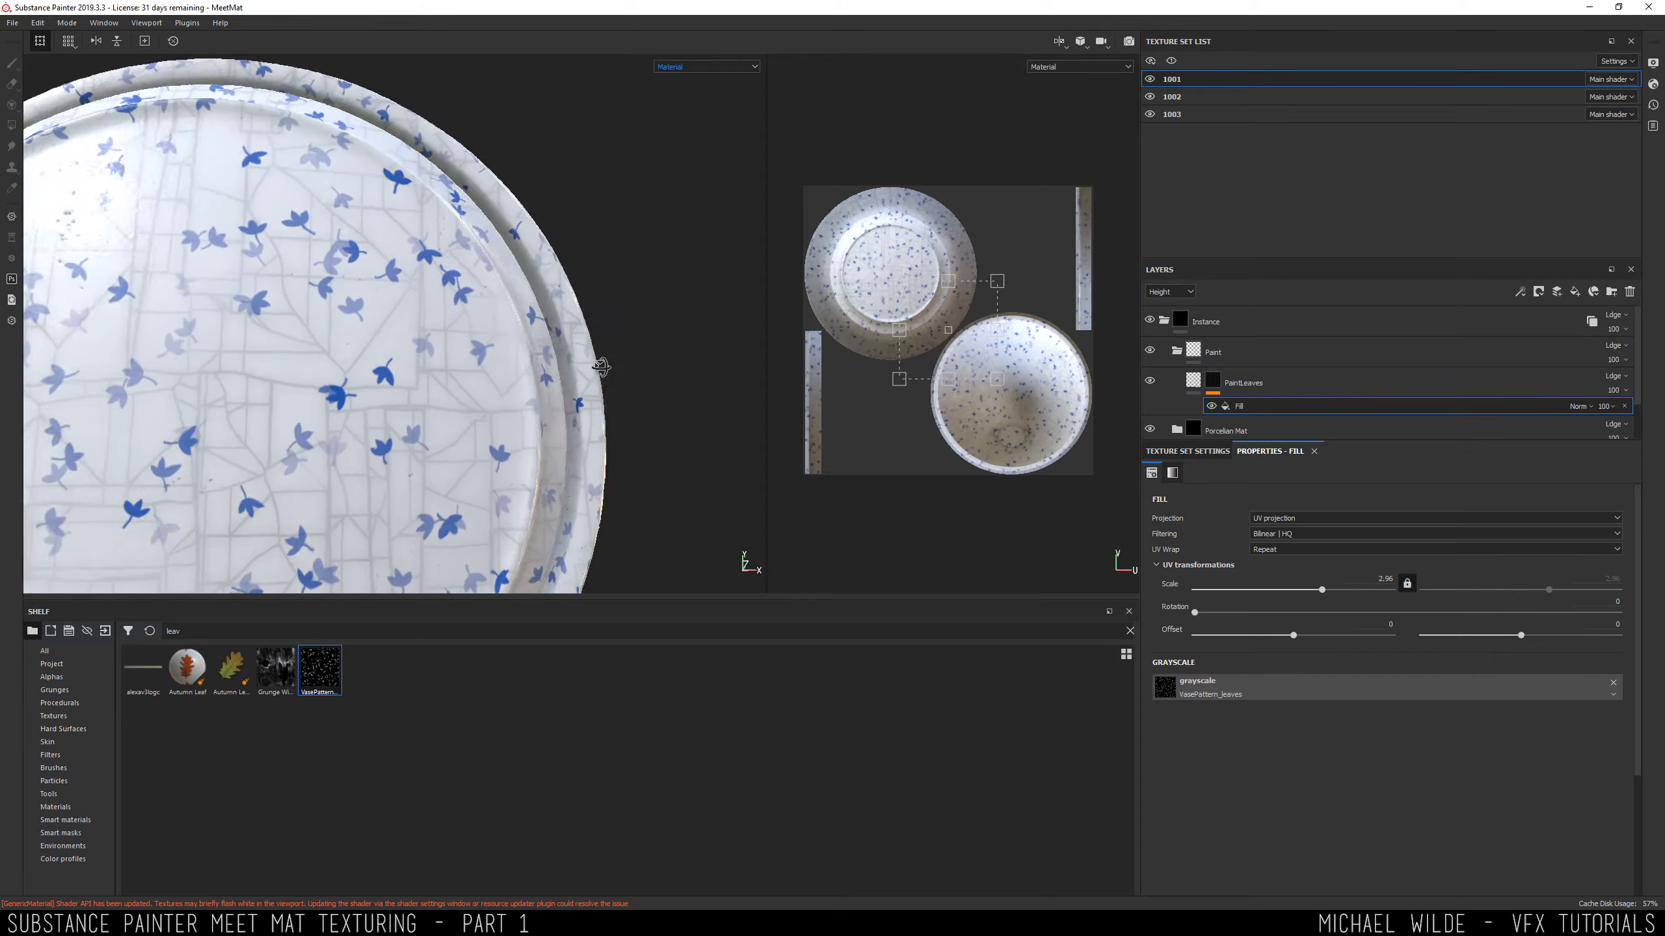
scroll(601, 367, down, 6)
alt+middle_drag(601, 367, 501, 307)
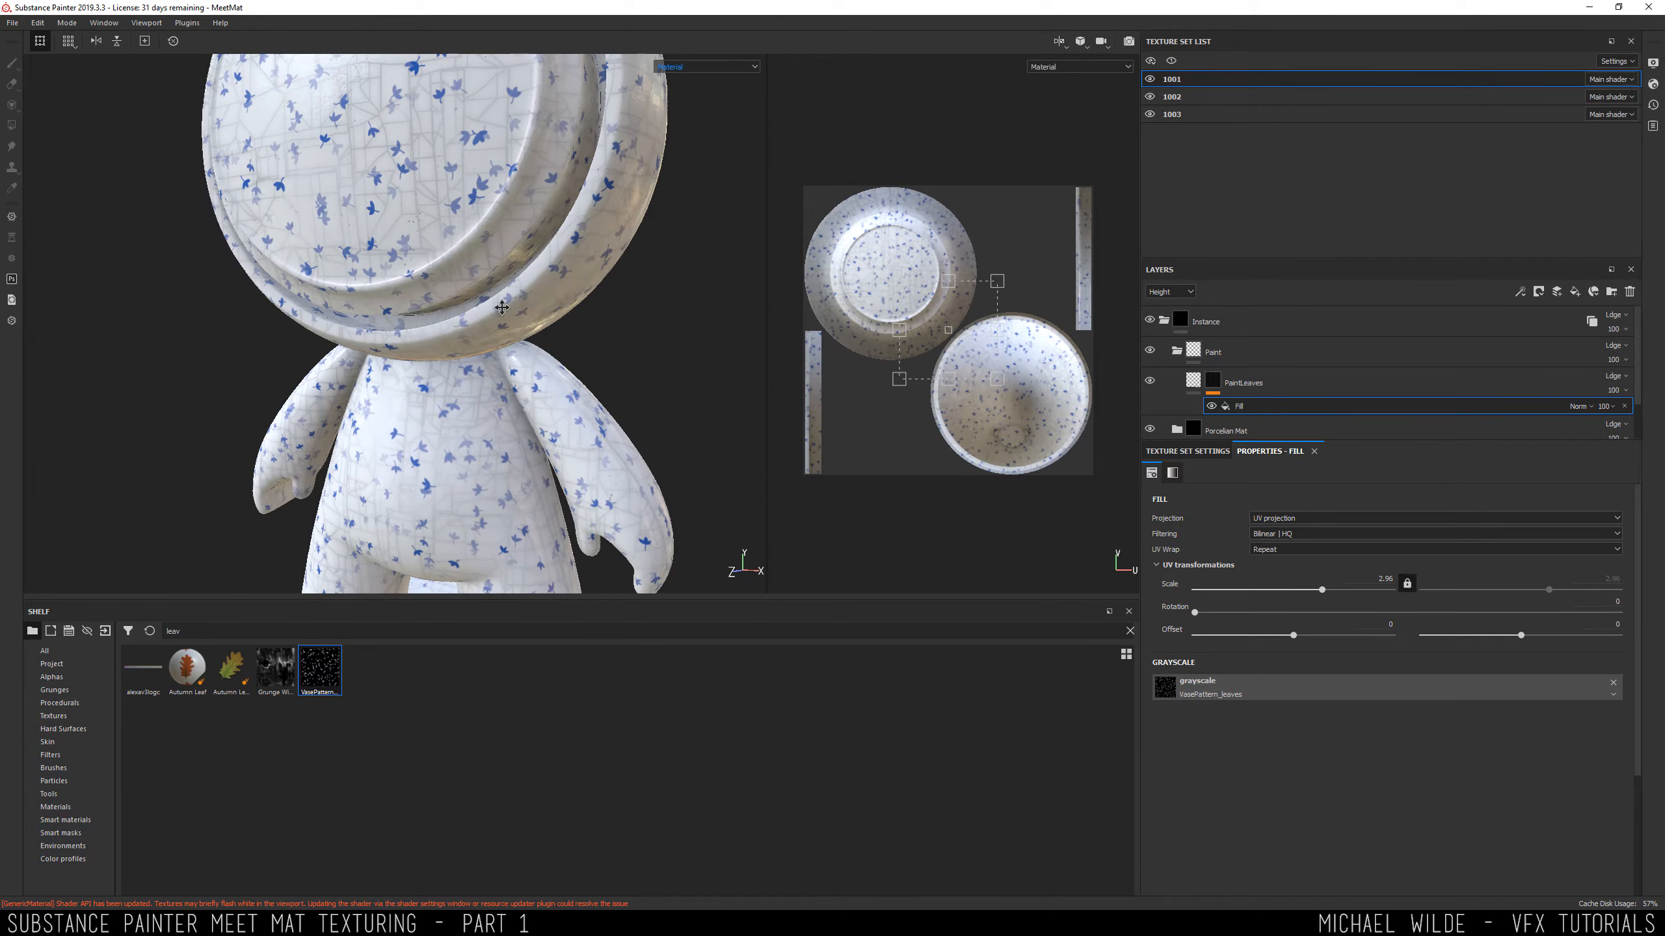
alt+drag(502, 308, 550, 314)
drag(1322, 589, 1315, 592)
Change the leaf pattern fill's projection to Tri-planar projection.
alt+drag(710, 338, 409, 282)
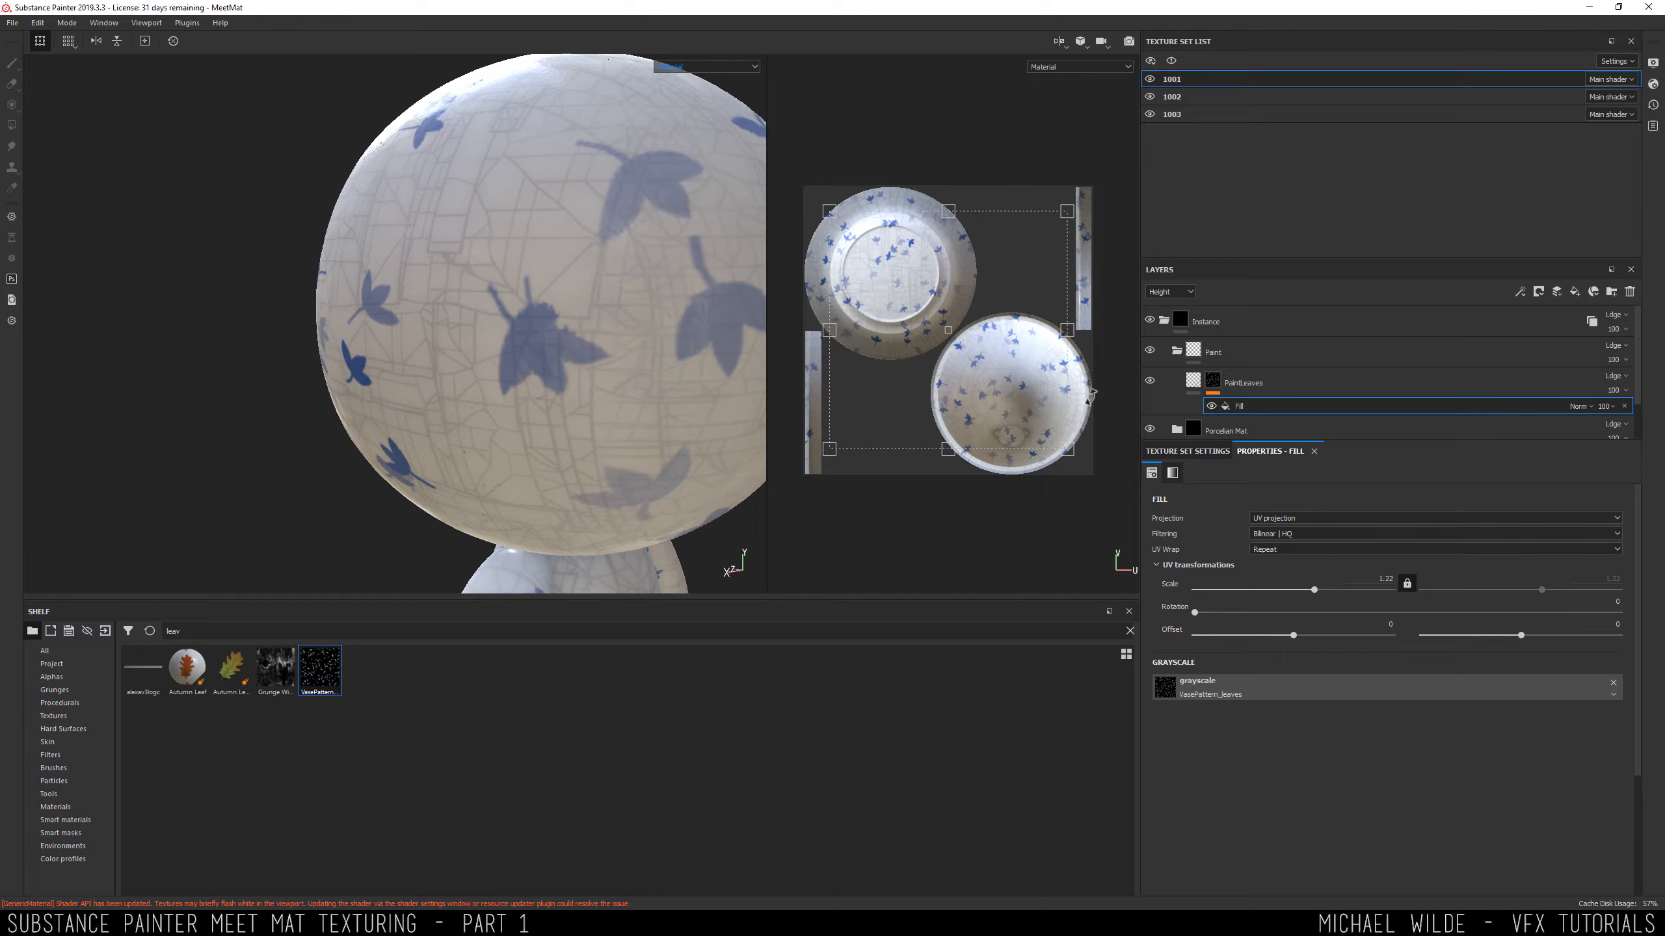
click(1294, 519)
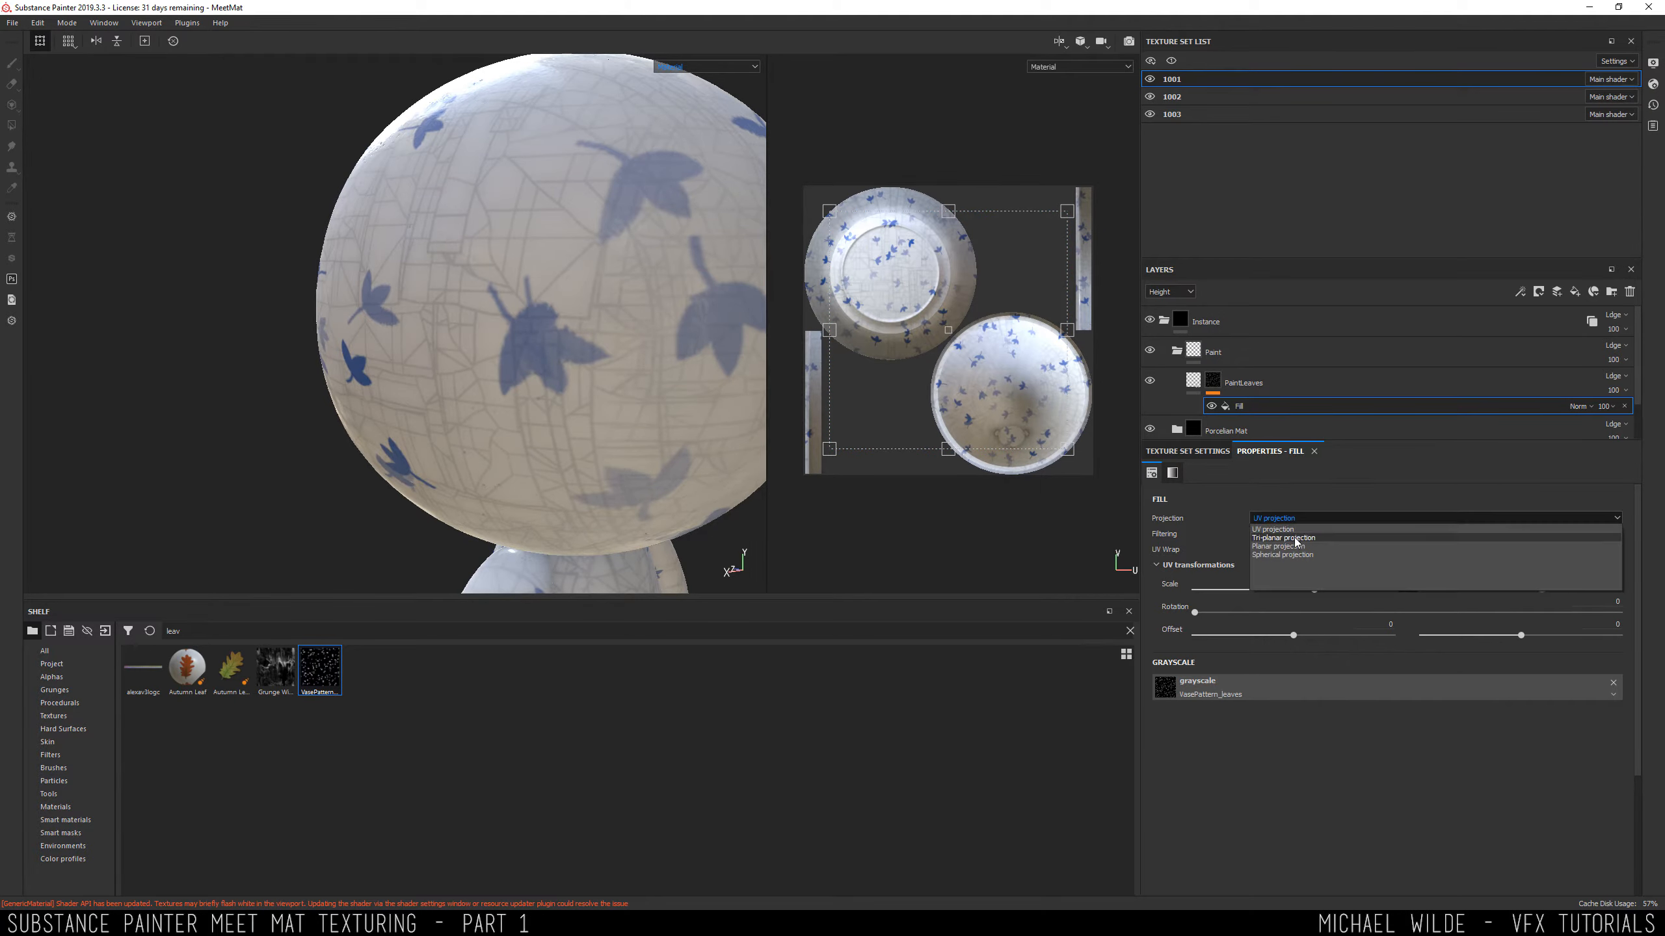
click(1295, 539)
Examine how the projected leaf pattern blends across the front, sides and crown of the character's head.
alt+drag(507, 290, 569, 312)
alt+middle_drag(378, 320, 564, 277)
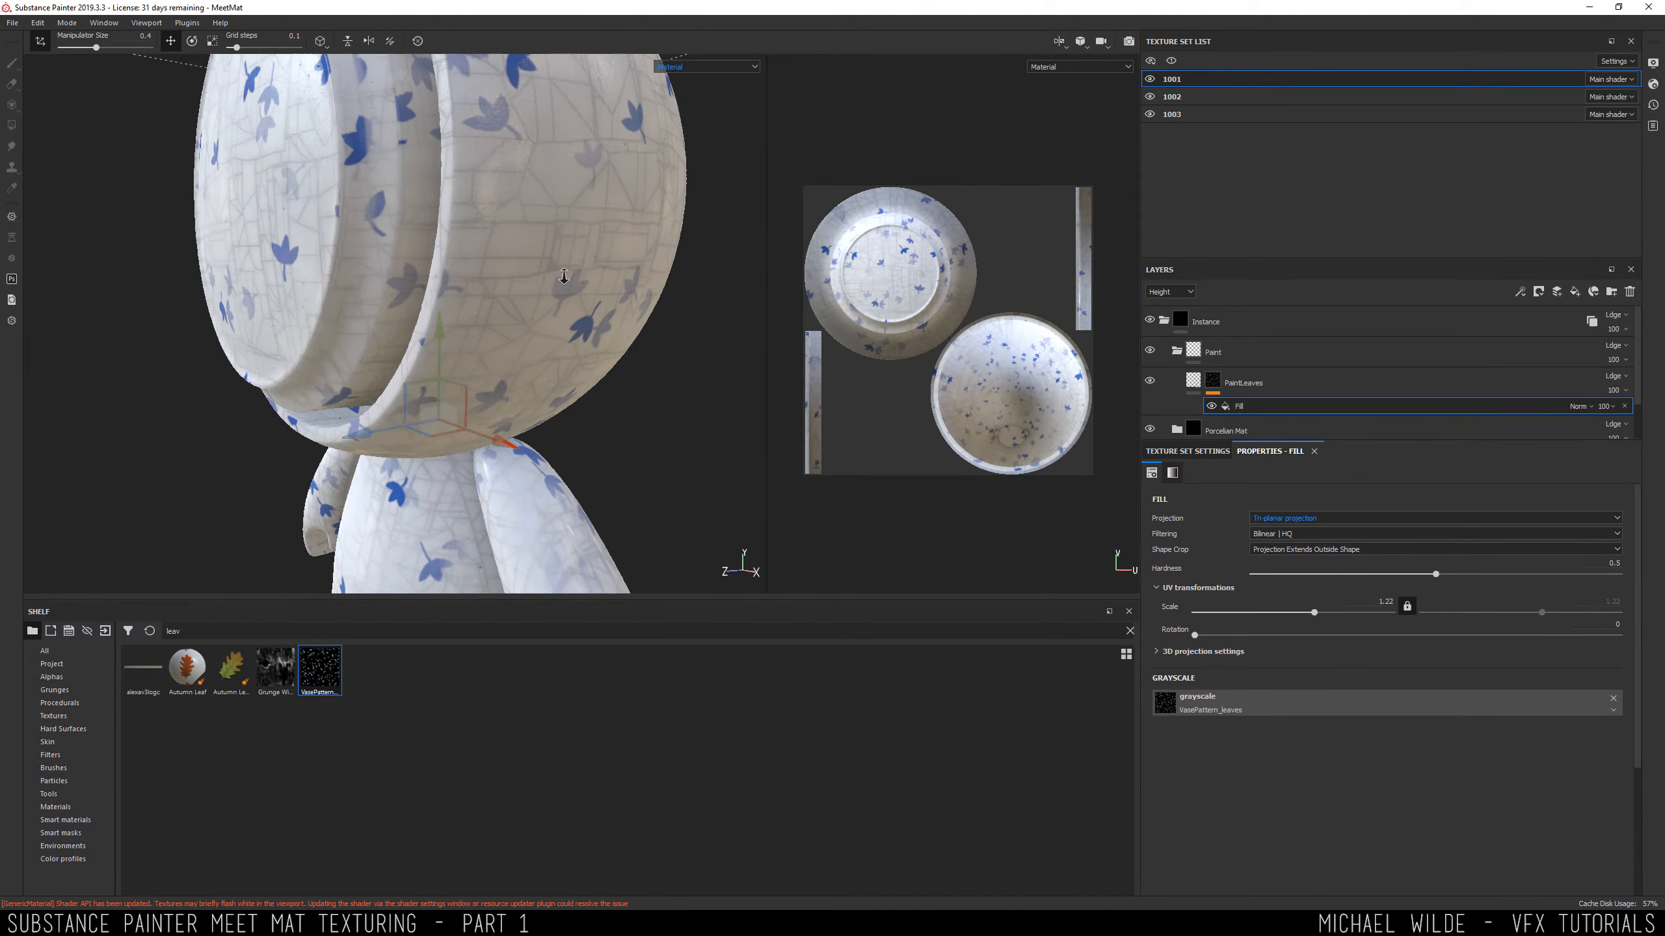
alt+right_drag(374, 210, 315, 177)
alt+drag(393, 315, 483, 383)
alt+right_drag(483, 384, 508, 416)
alt+drag(507, 416, 387, 341)
alt+right_drag(387, 341, 405, 365)
alt+drag(406, 366, 373, 348)
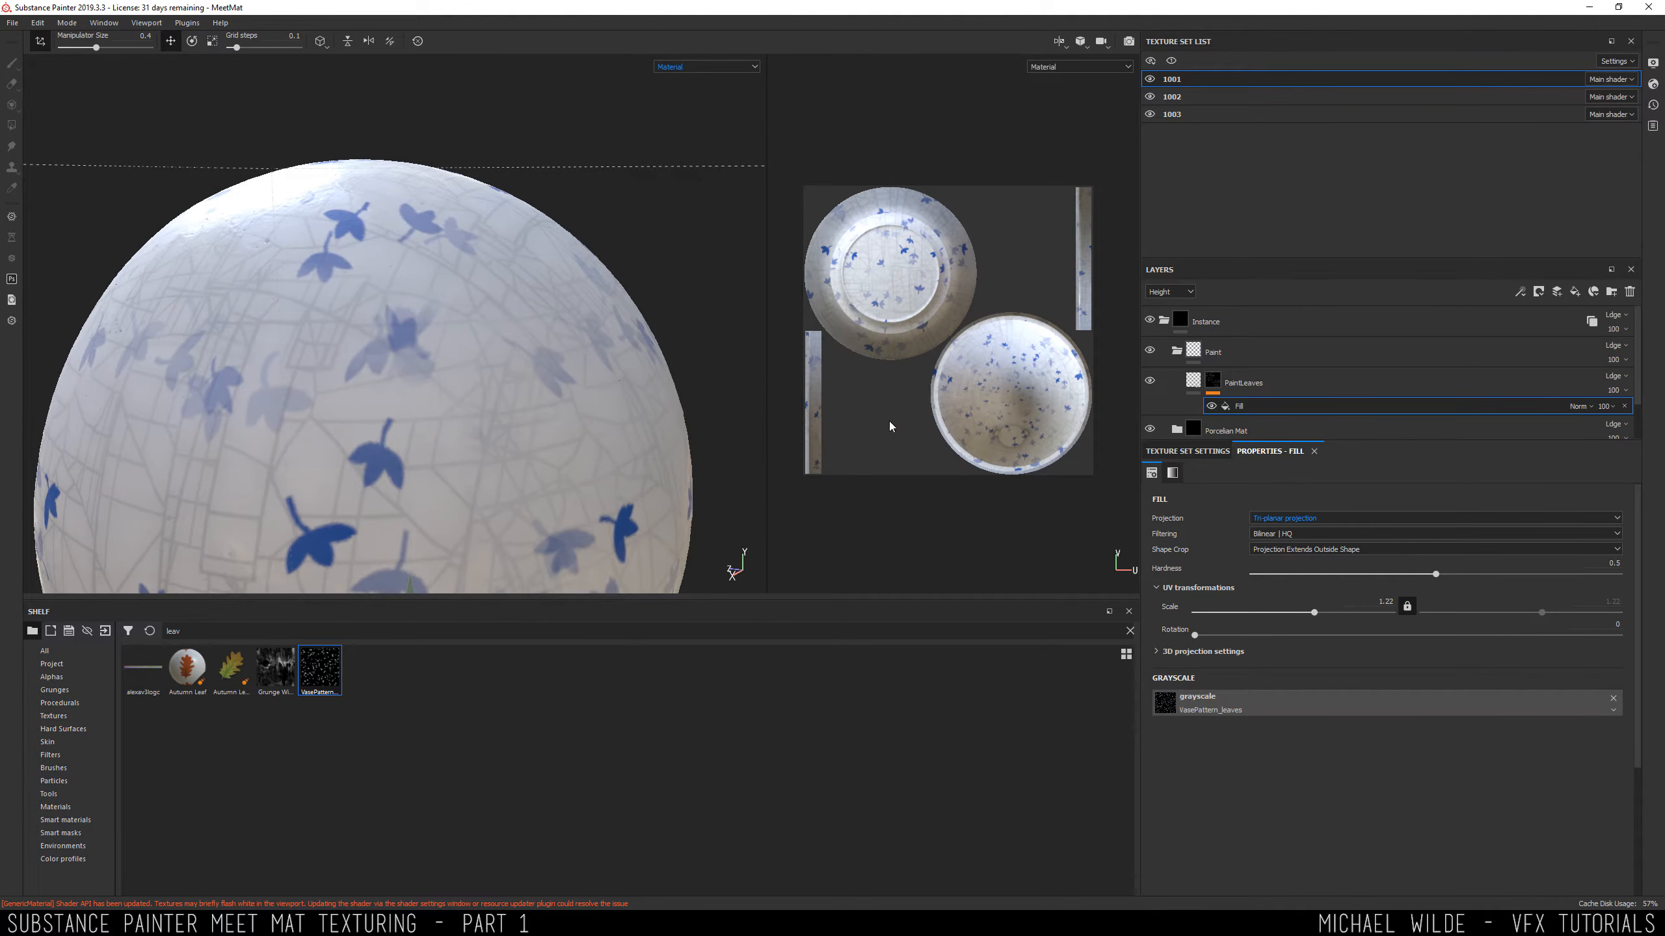
Expand the 3D projection settings and raise the tri-planar Hardness of the leaf pattern fill to 0.76.
click(1156, 651)
scroll(1154, 684, down, 2)
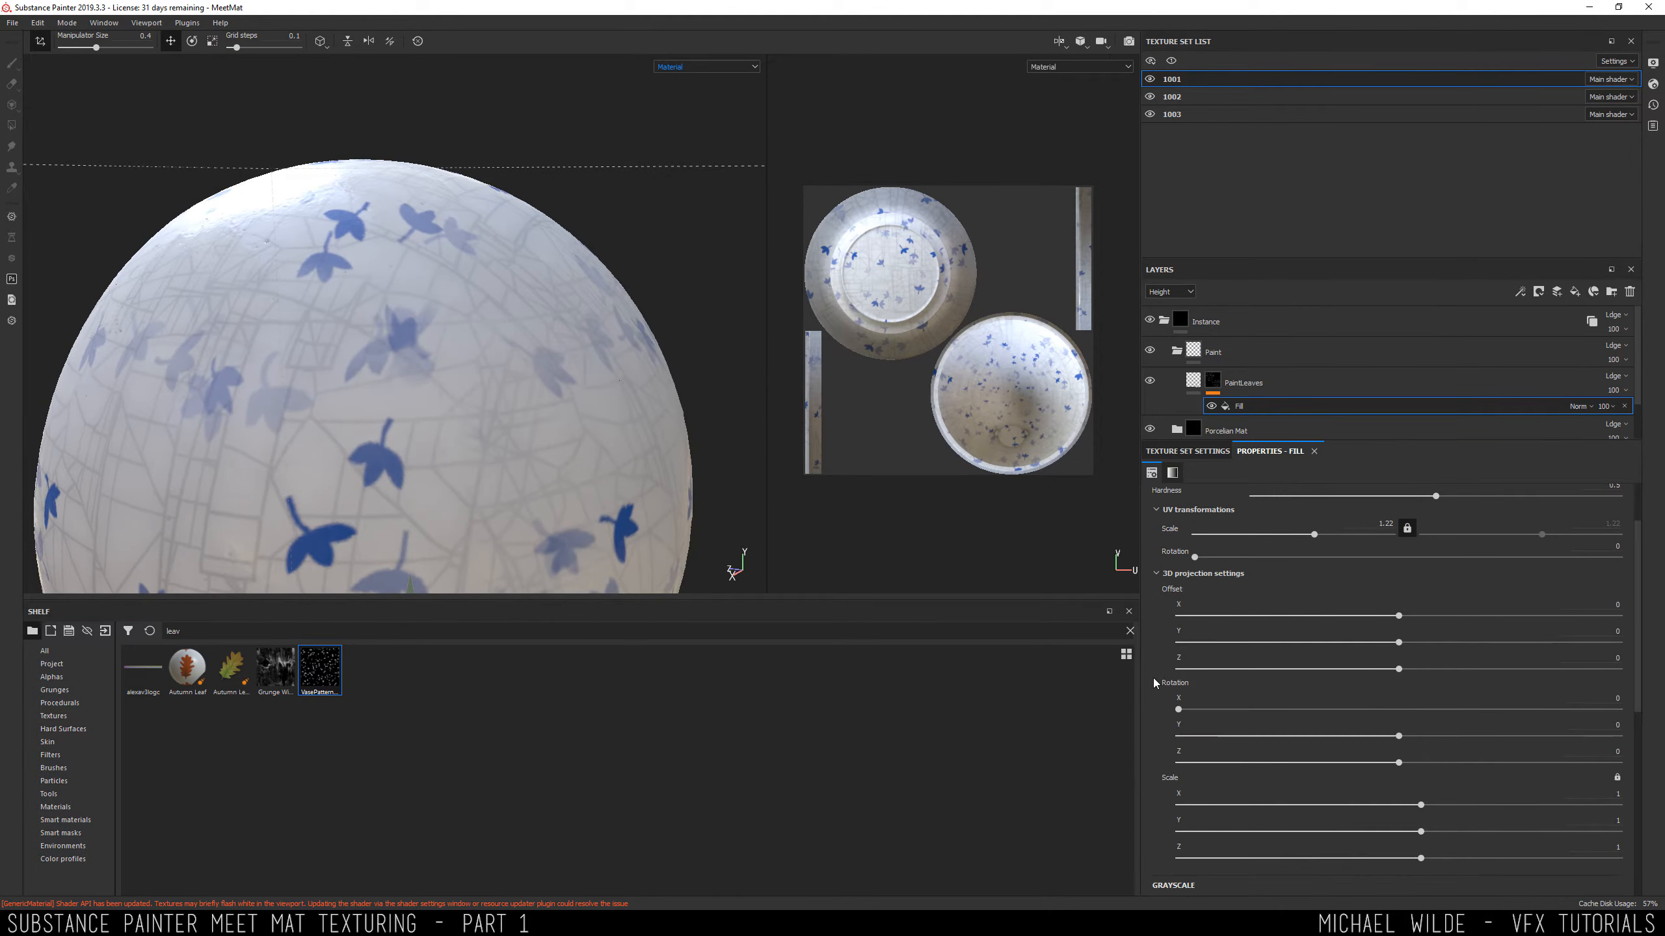
scroll(1155, 683, up, 2)
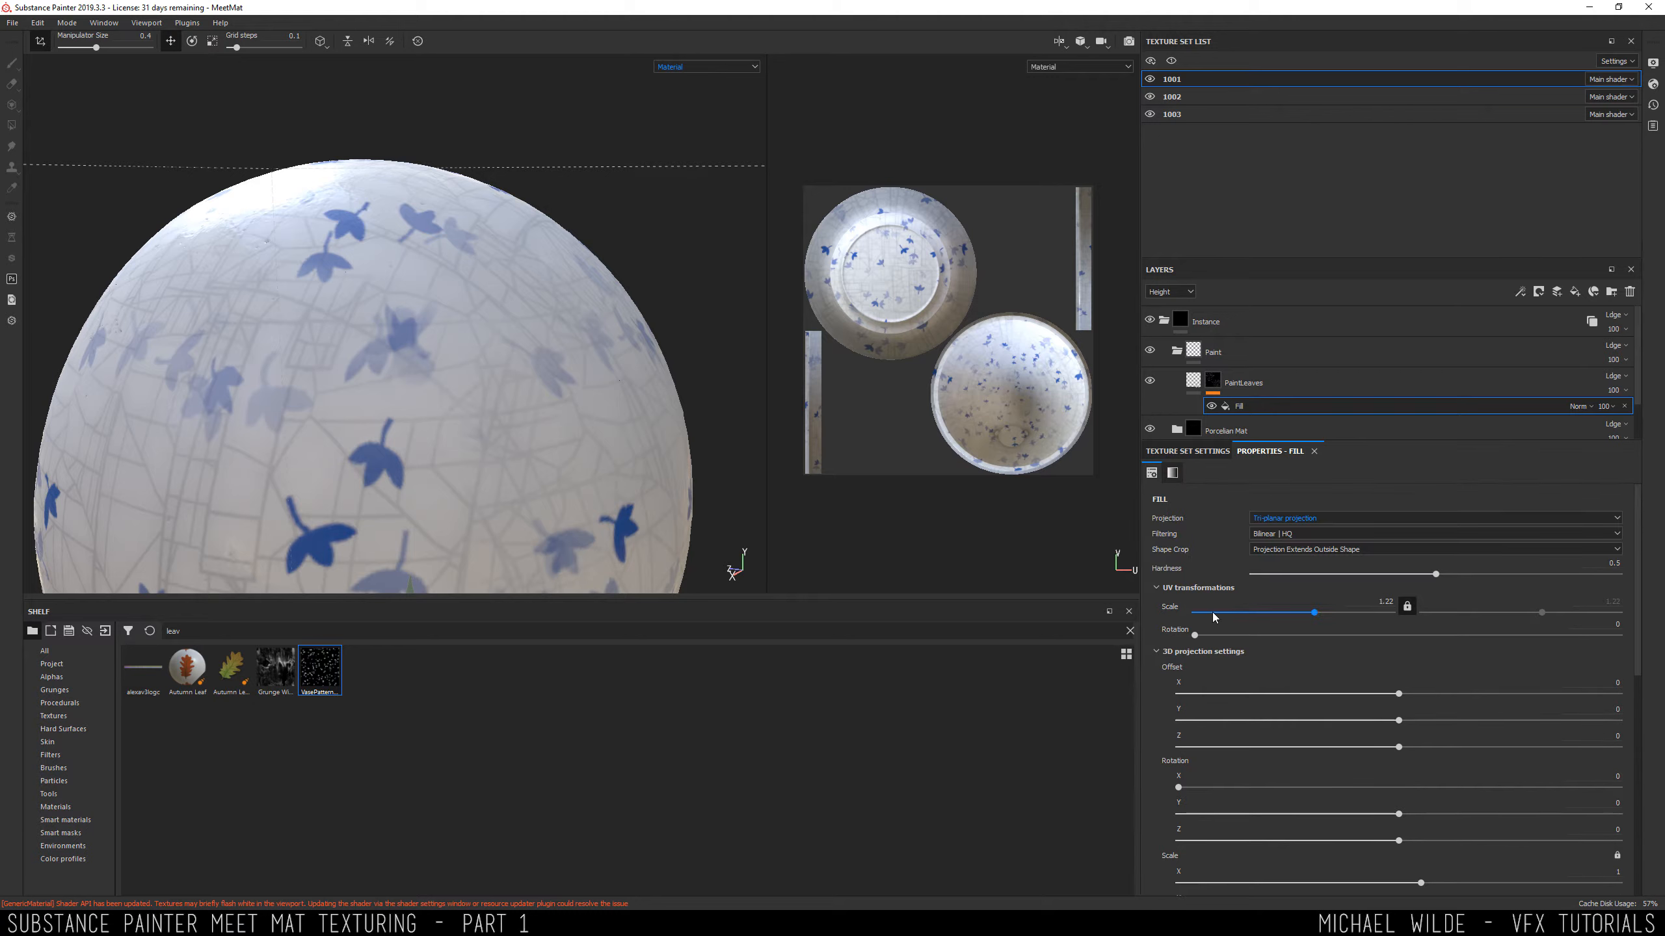
drag(1435, 574, 1654, 598)
alt+drag(452, 394, 407, 353)
drag(1498, 573, 1531, 573)
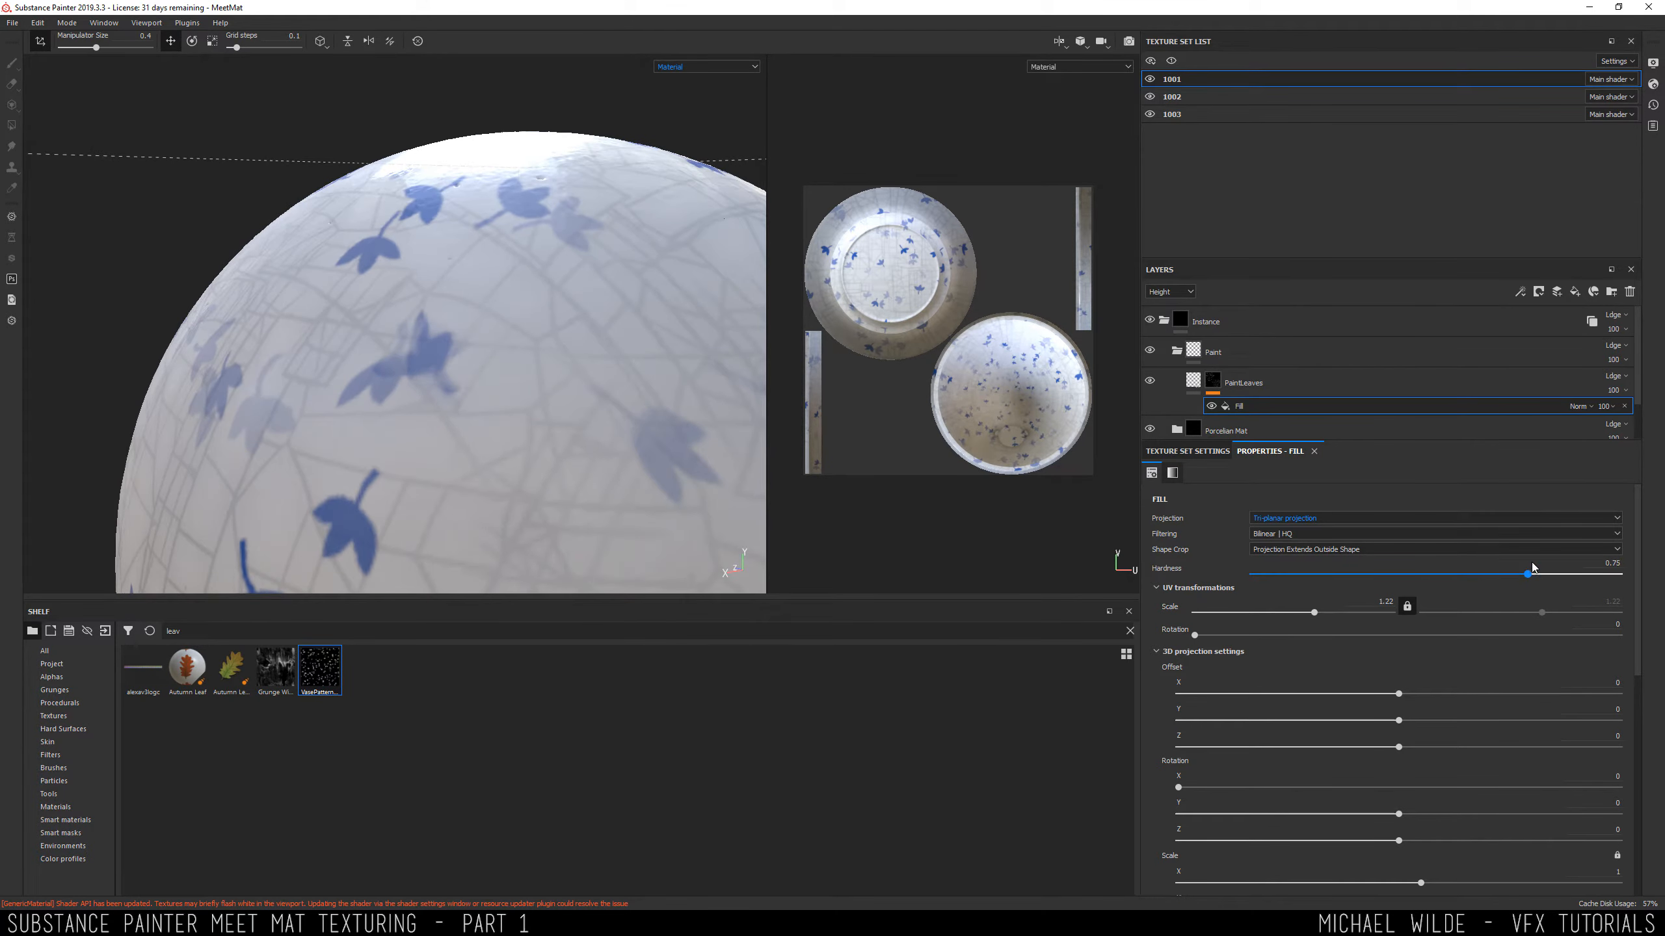
alt+drag(617, 388, 301, 210)
Switch to the browser and study the vase photo and the finished porcelain character render as references.
mouse_move(81, 924)
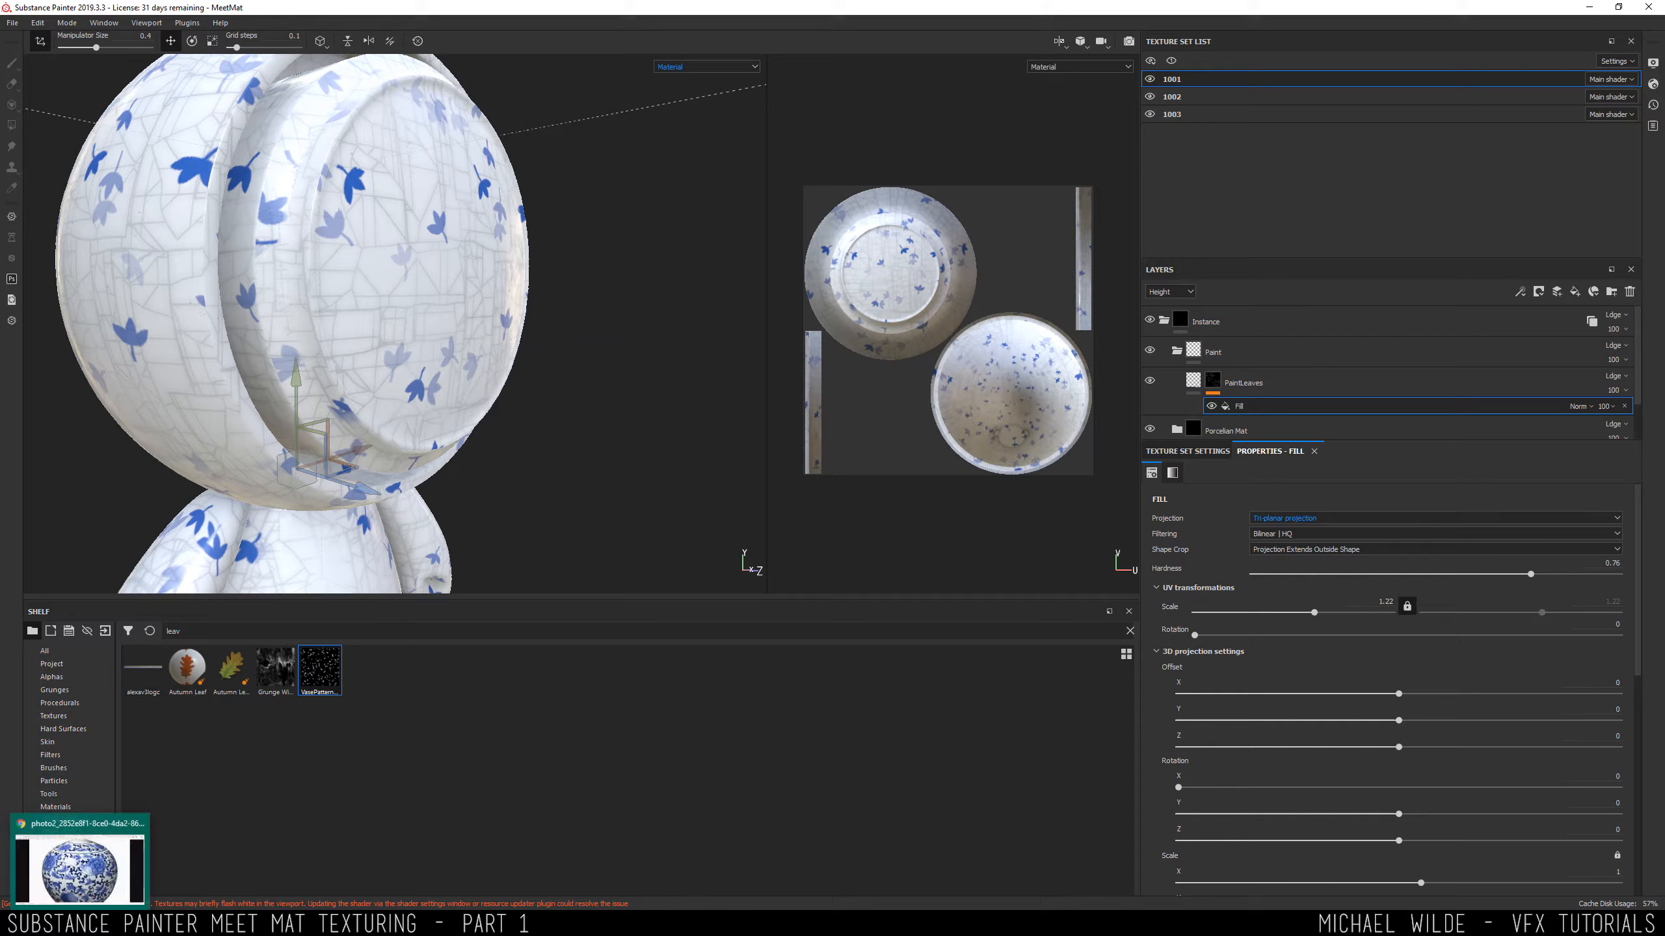
click(85, 867)
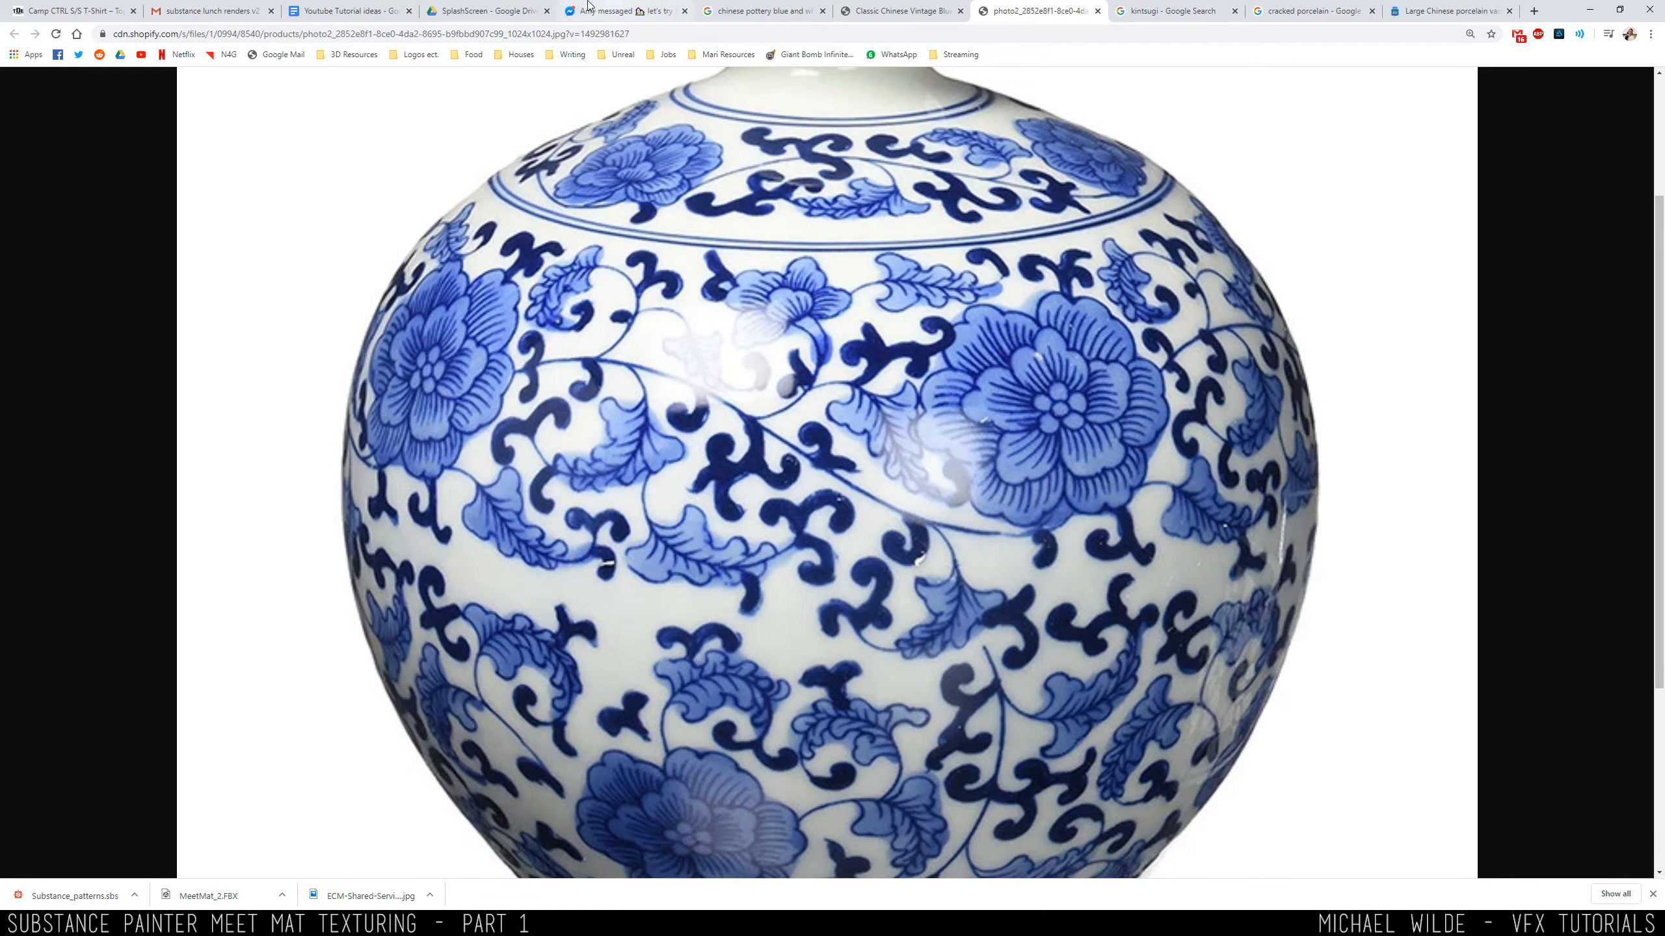
click(229, 8)
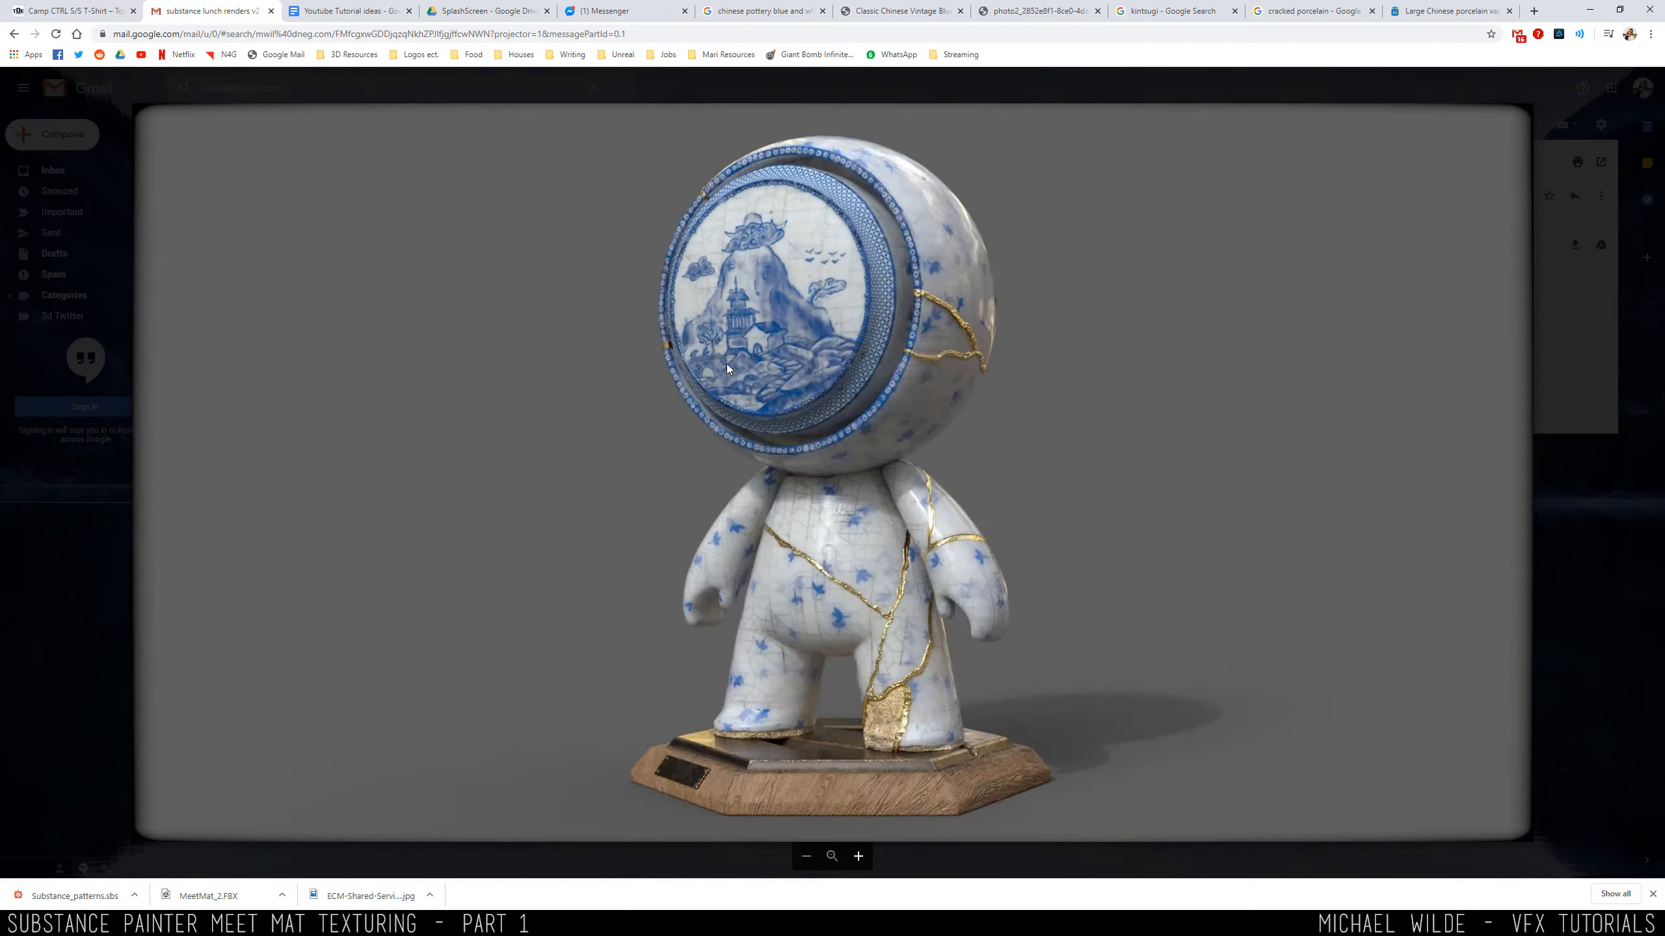
key(Right)
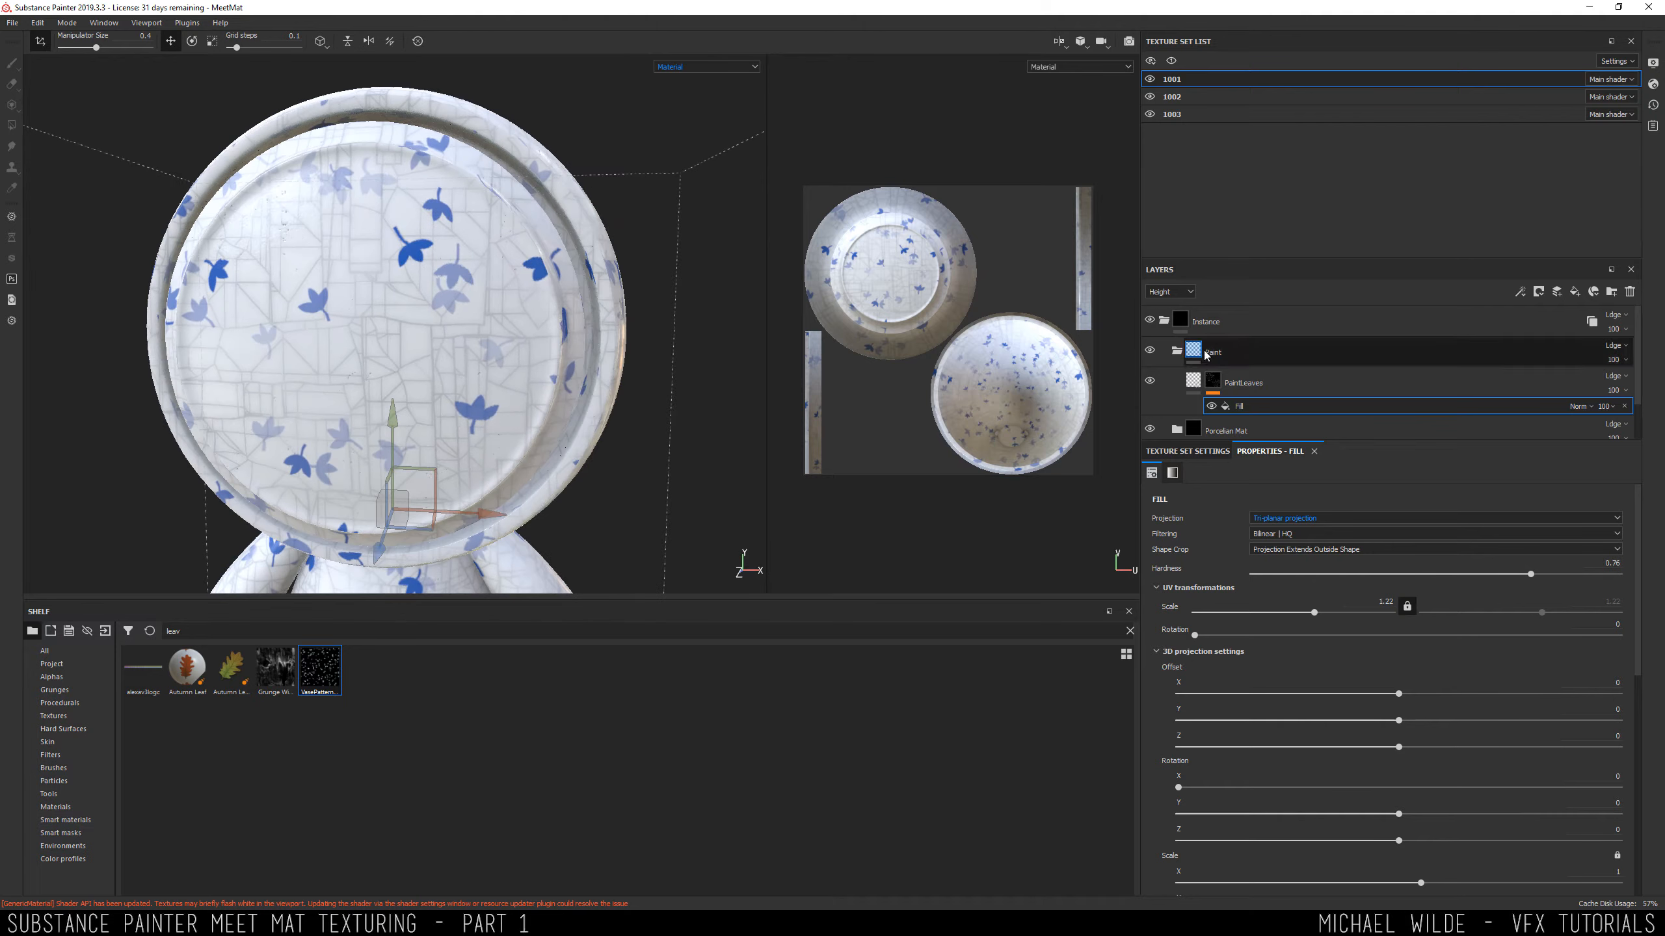
Duplicate the PaintLeaves layer and select the Fill in the original layer's mask.
click(1274, 375)
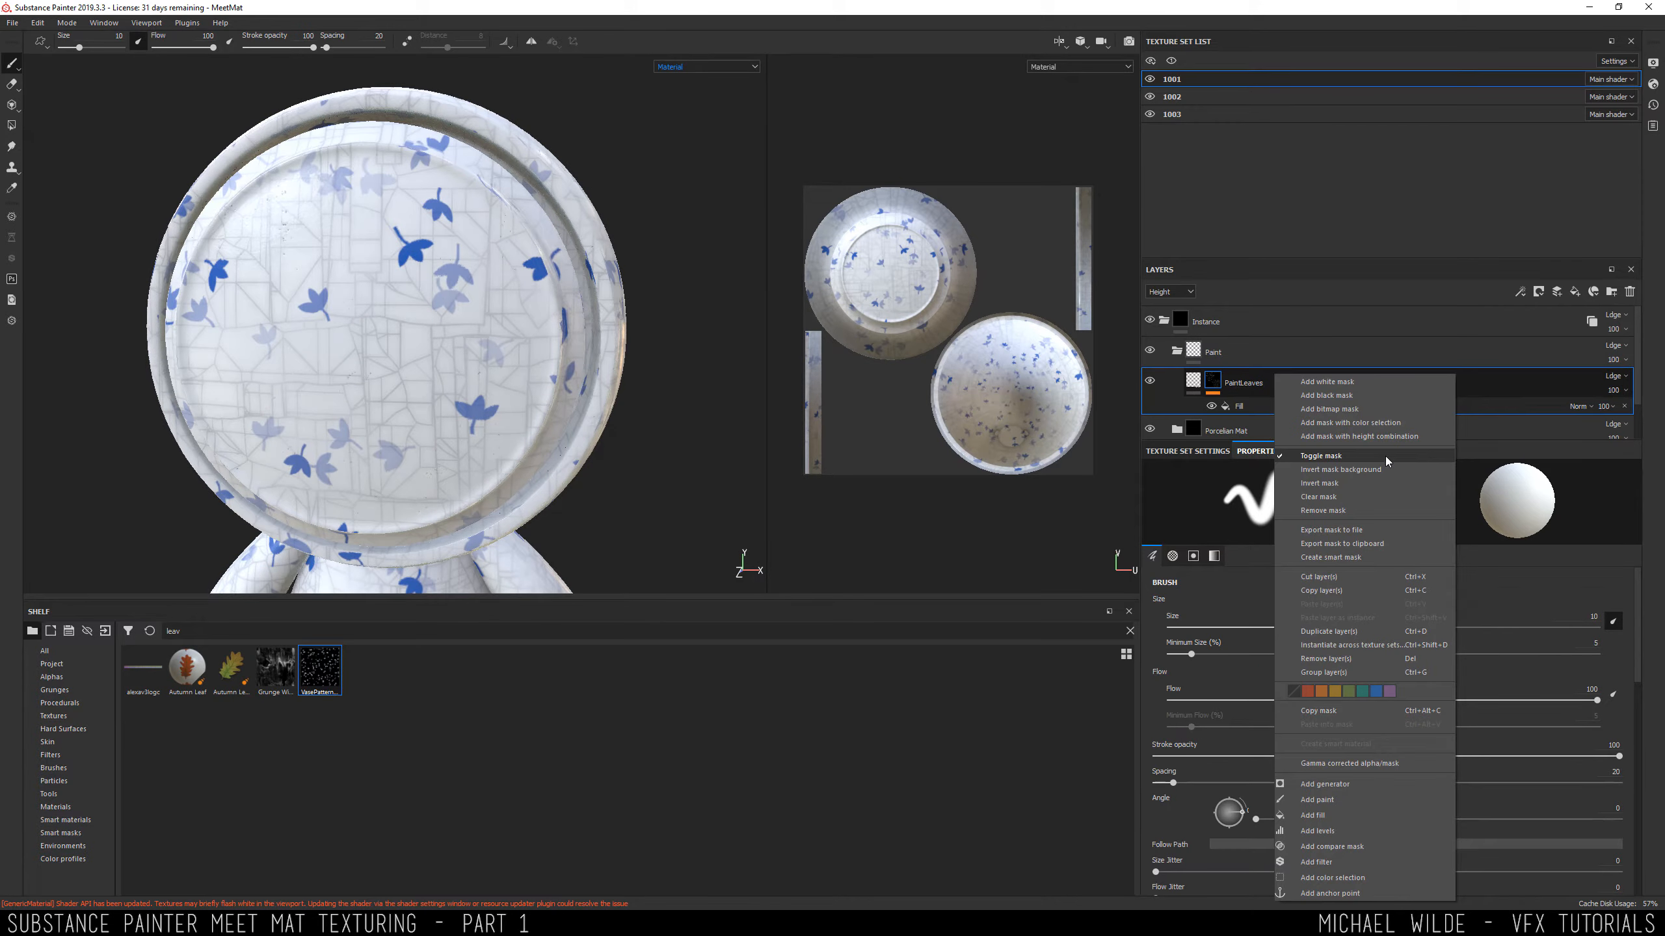
click(1369, 630)
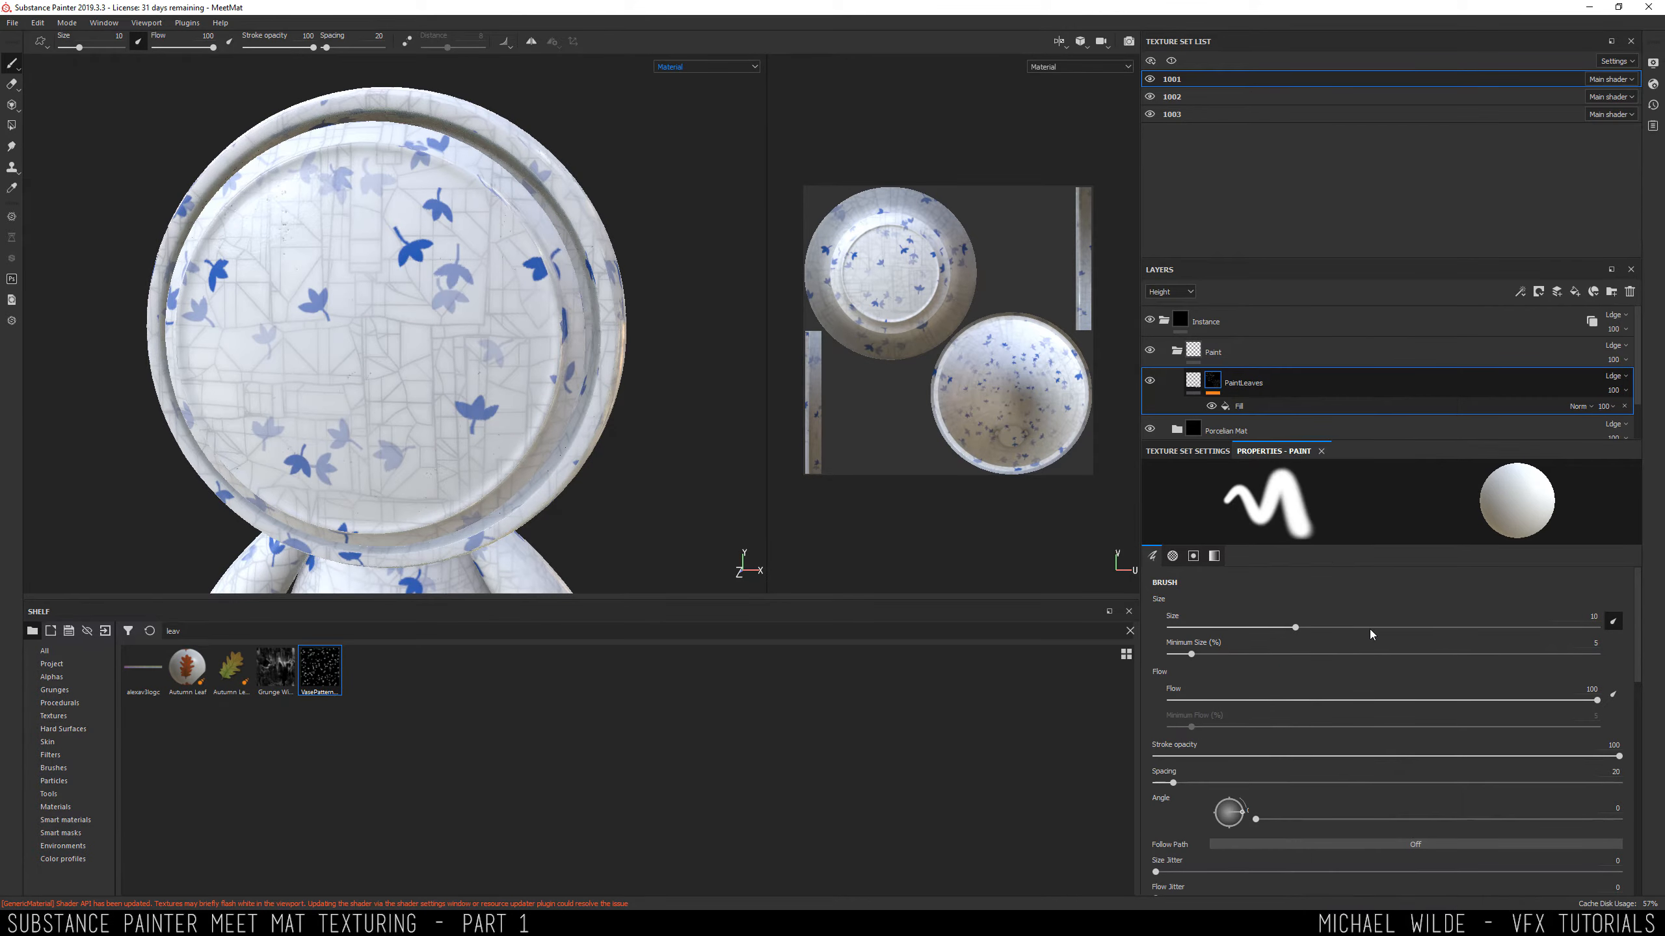
click(1257, 411)
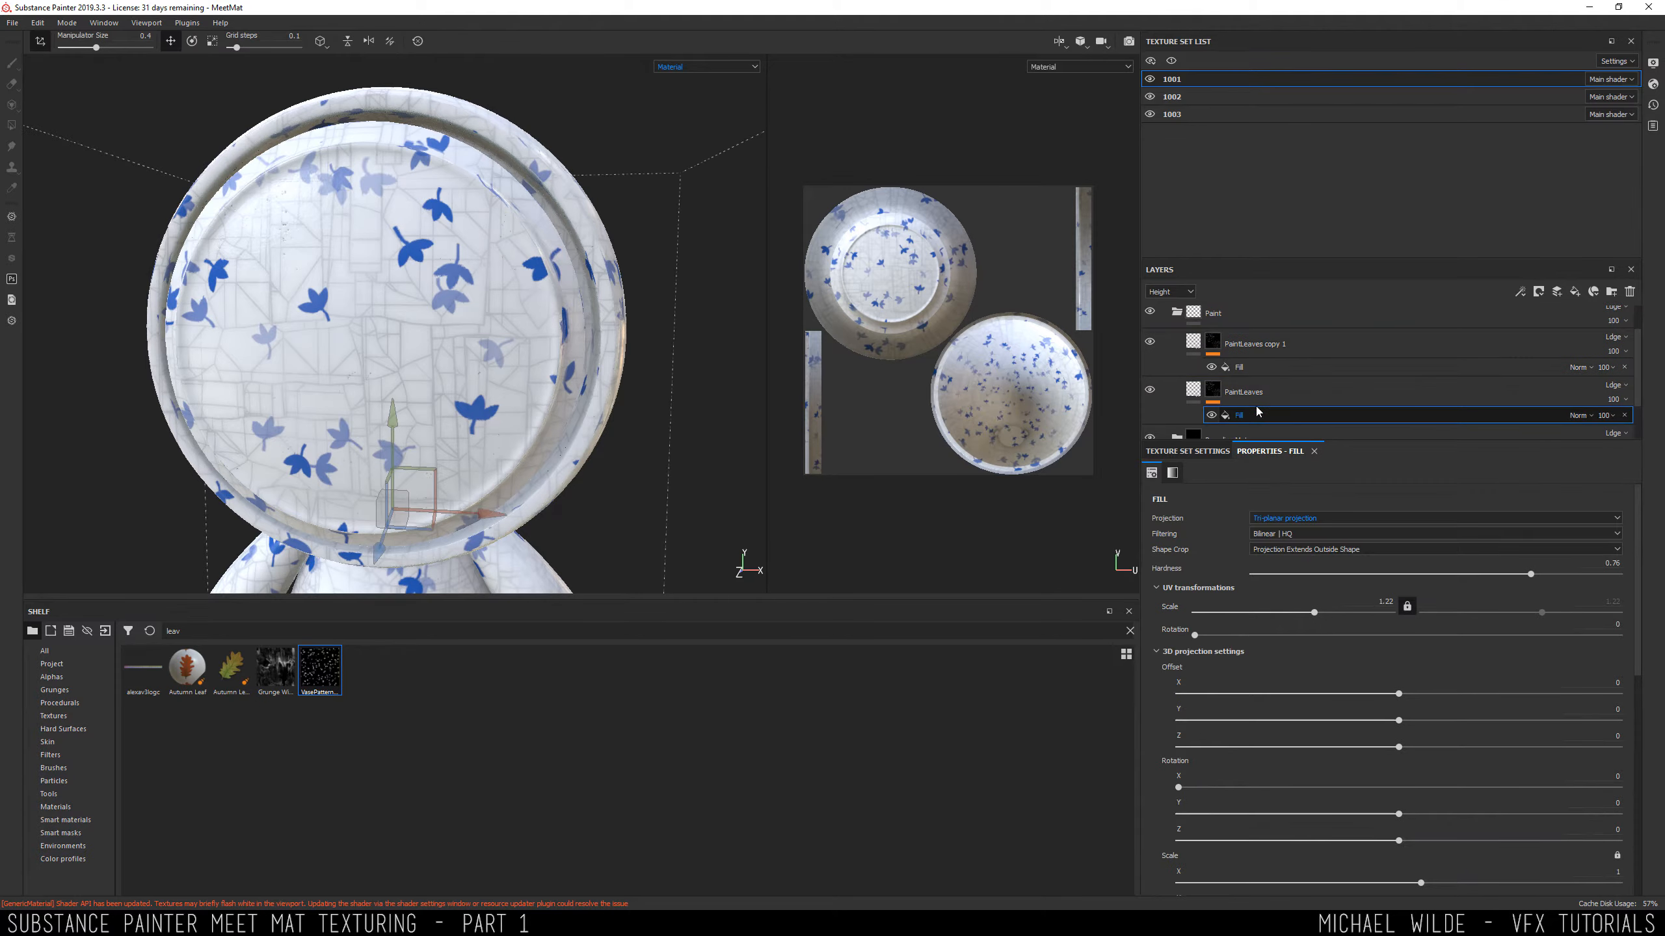
Compare the settings of the PaintLeaves layer's color content with those of its mask by selecting each in turn.
click(1193, 390)
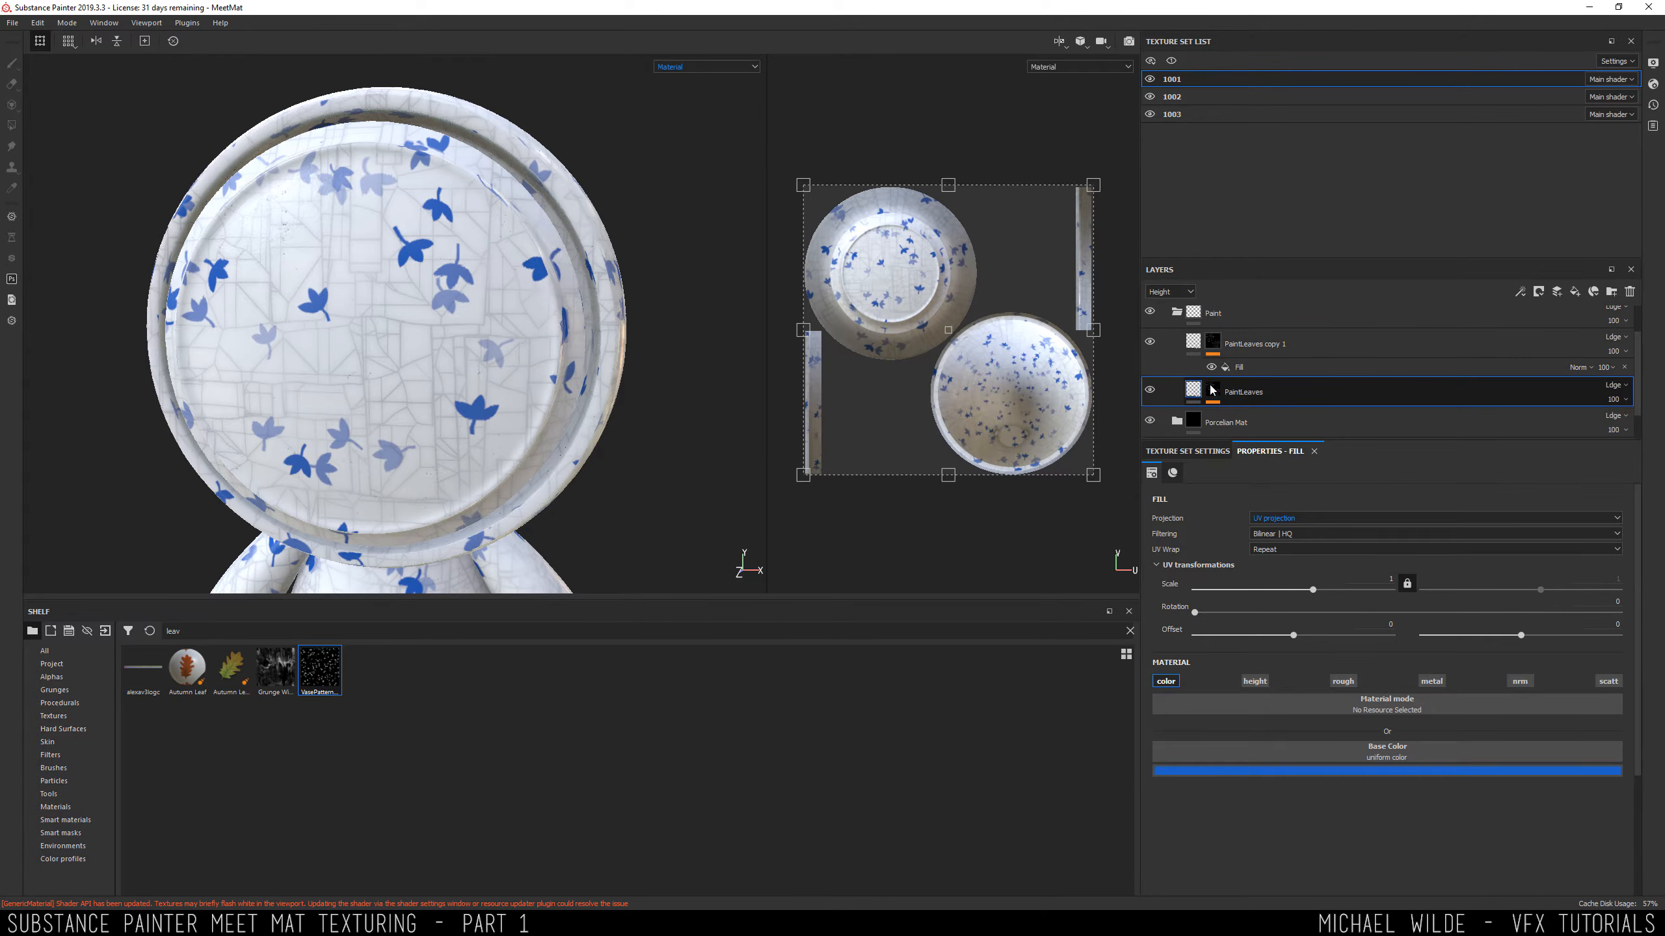
click(1213, 391)
click(1197, 391)
click(1212, 391)
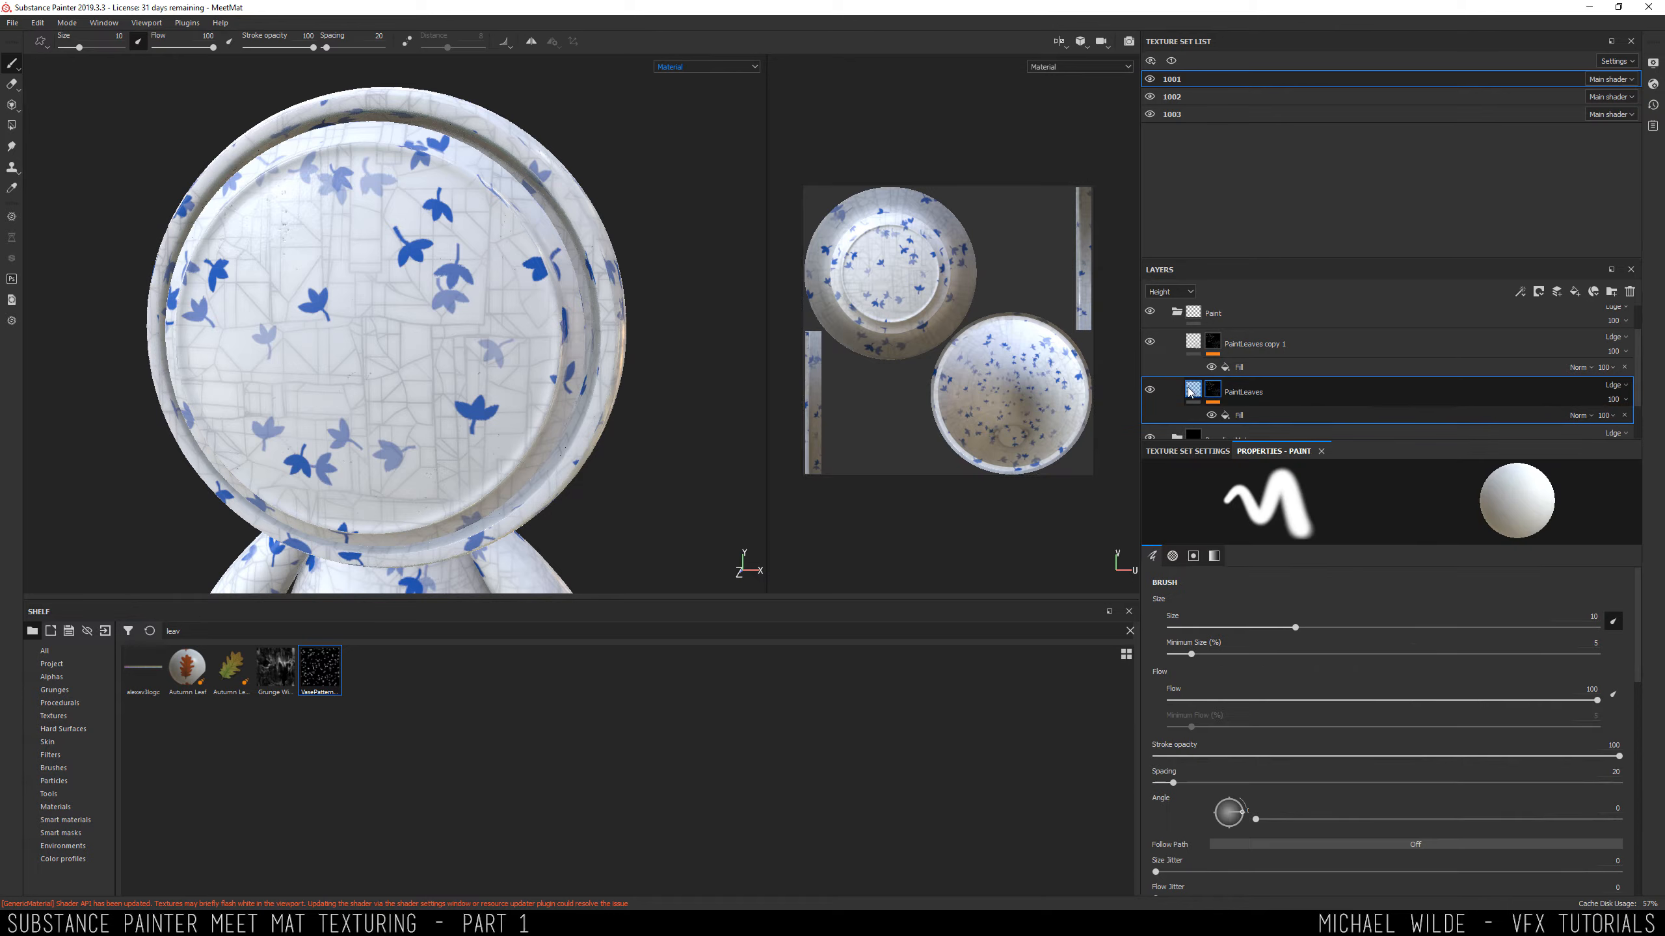
click(1192, 391)
click(1212, 392)
click(1194, 392)
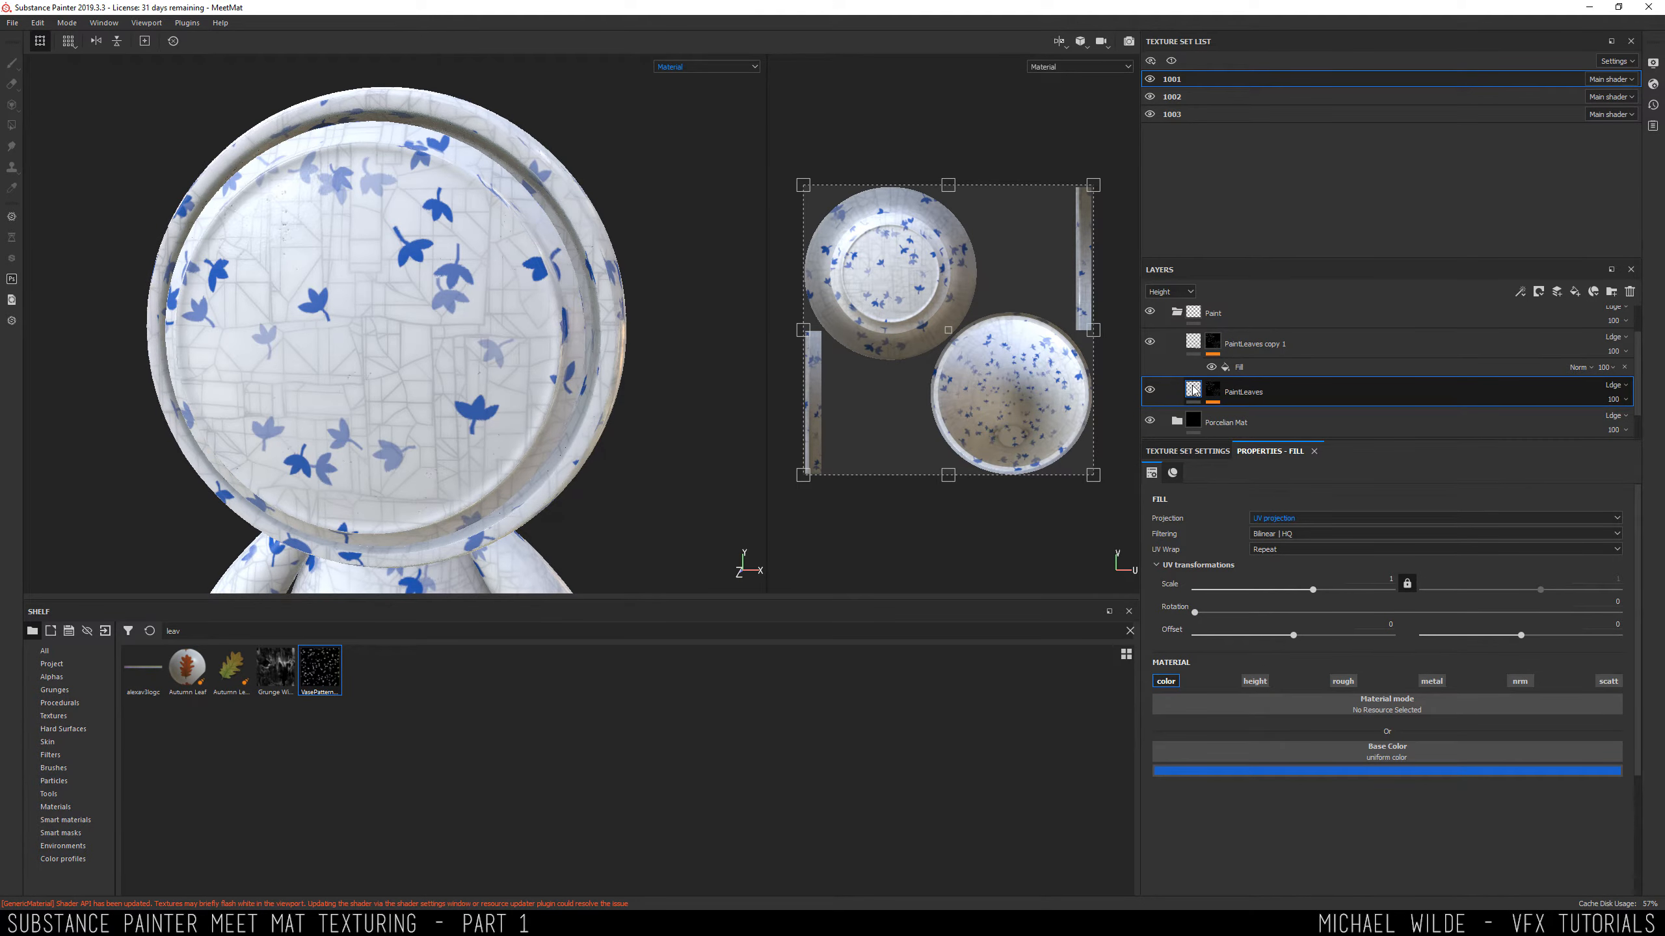
right_click(1193, 390)
click(1185, 384)
click(1212, 393)
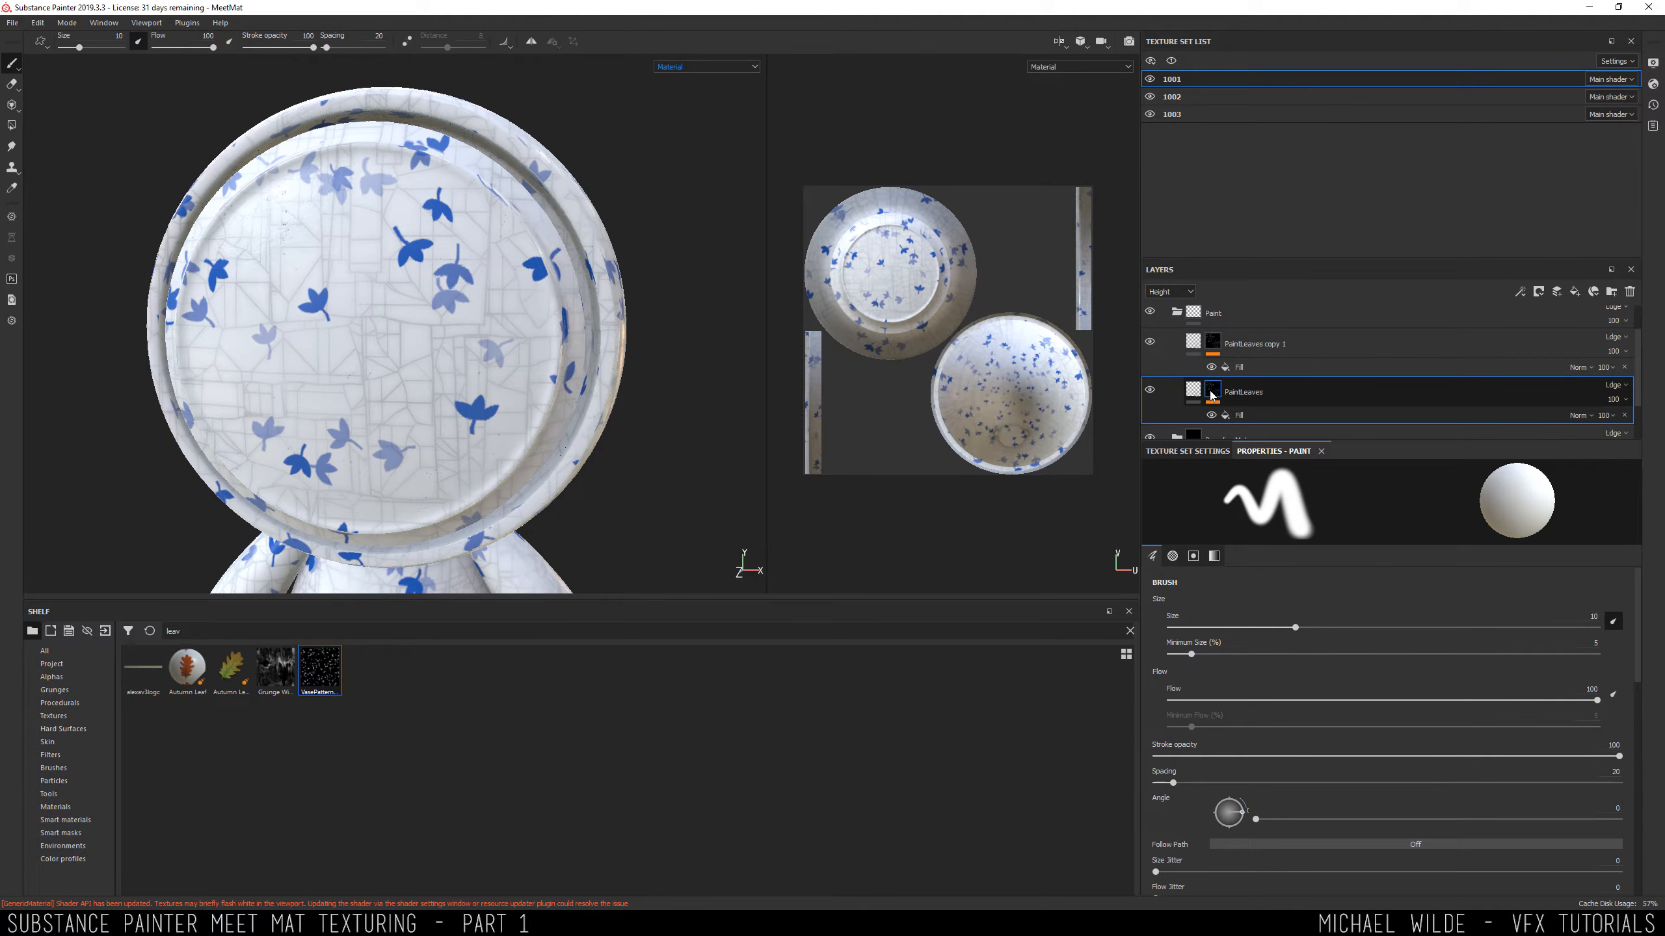
click(1195, 391)
mouse_move(1195, 392)
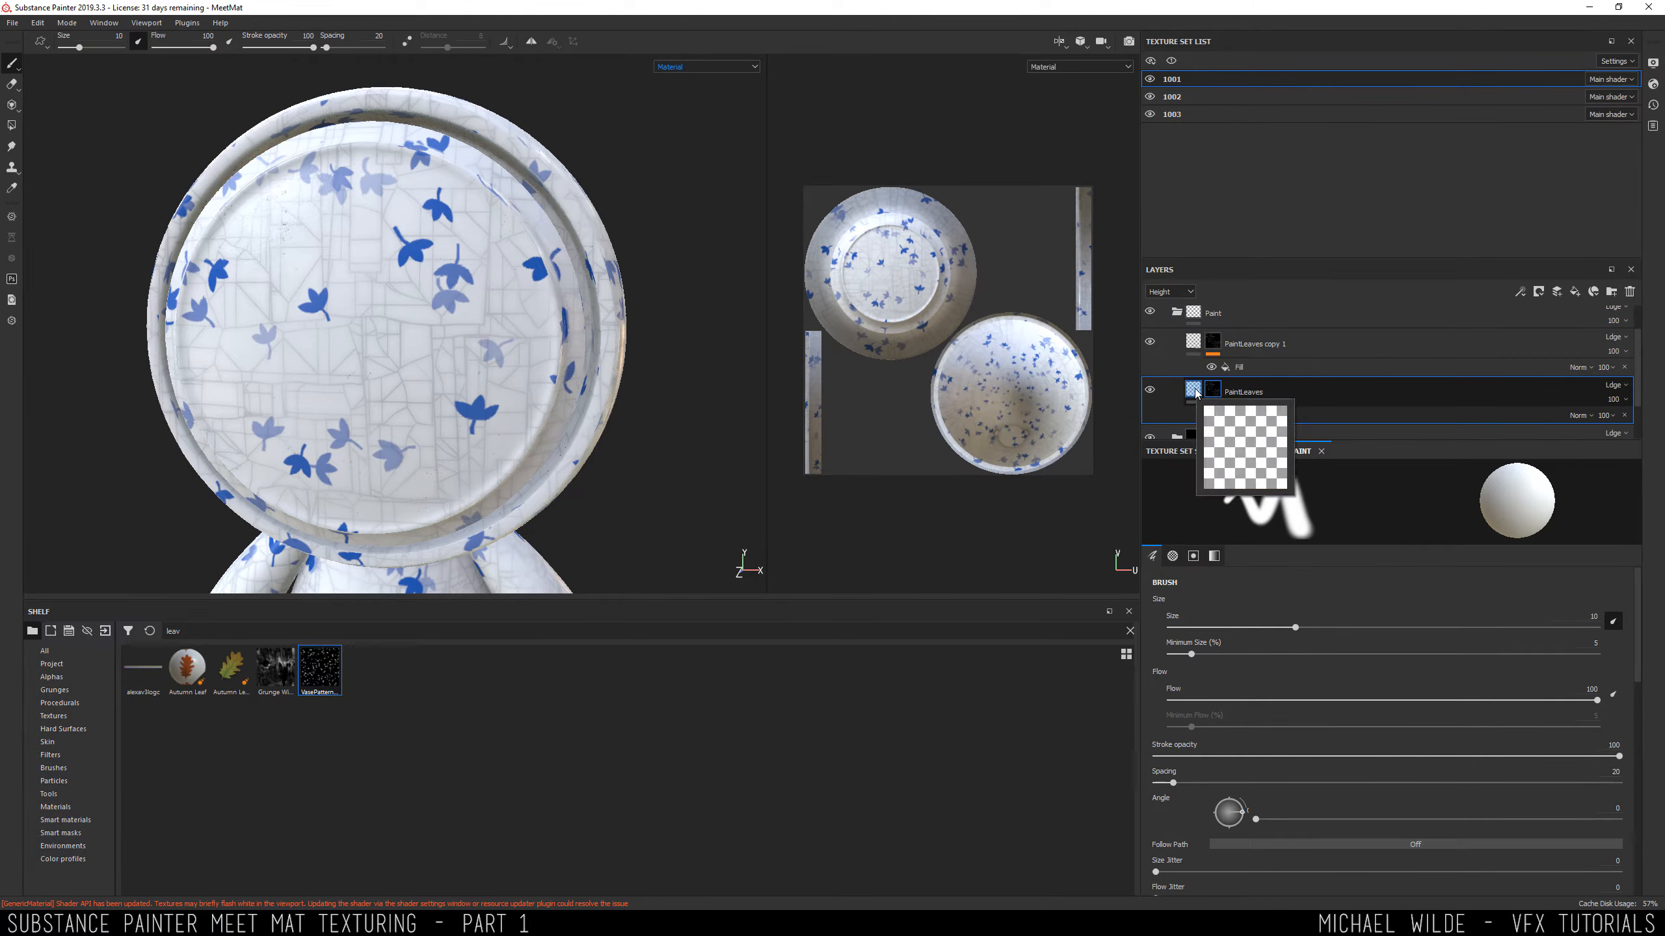
Add a Blur filter to the PaintLeaves mask and lower its Blur Intensity to about 1.5.
click(1245, 414)
right_click(1268, 415)
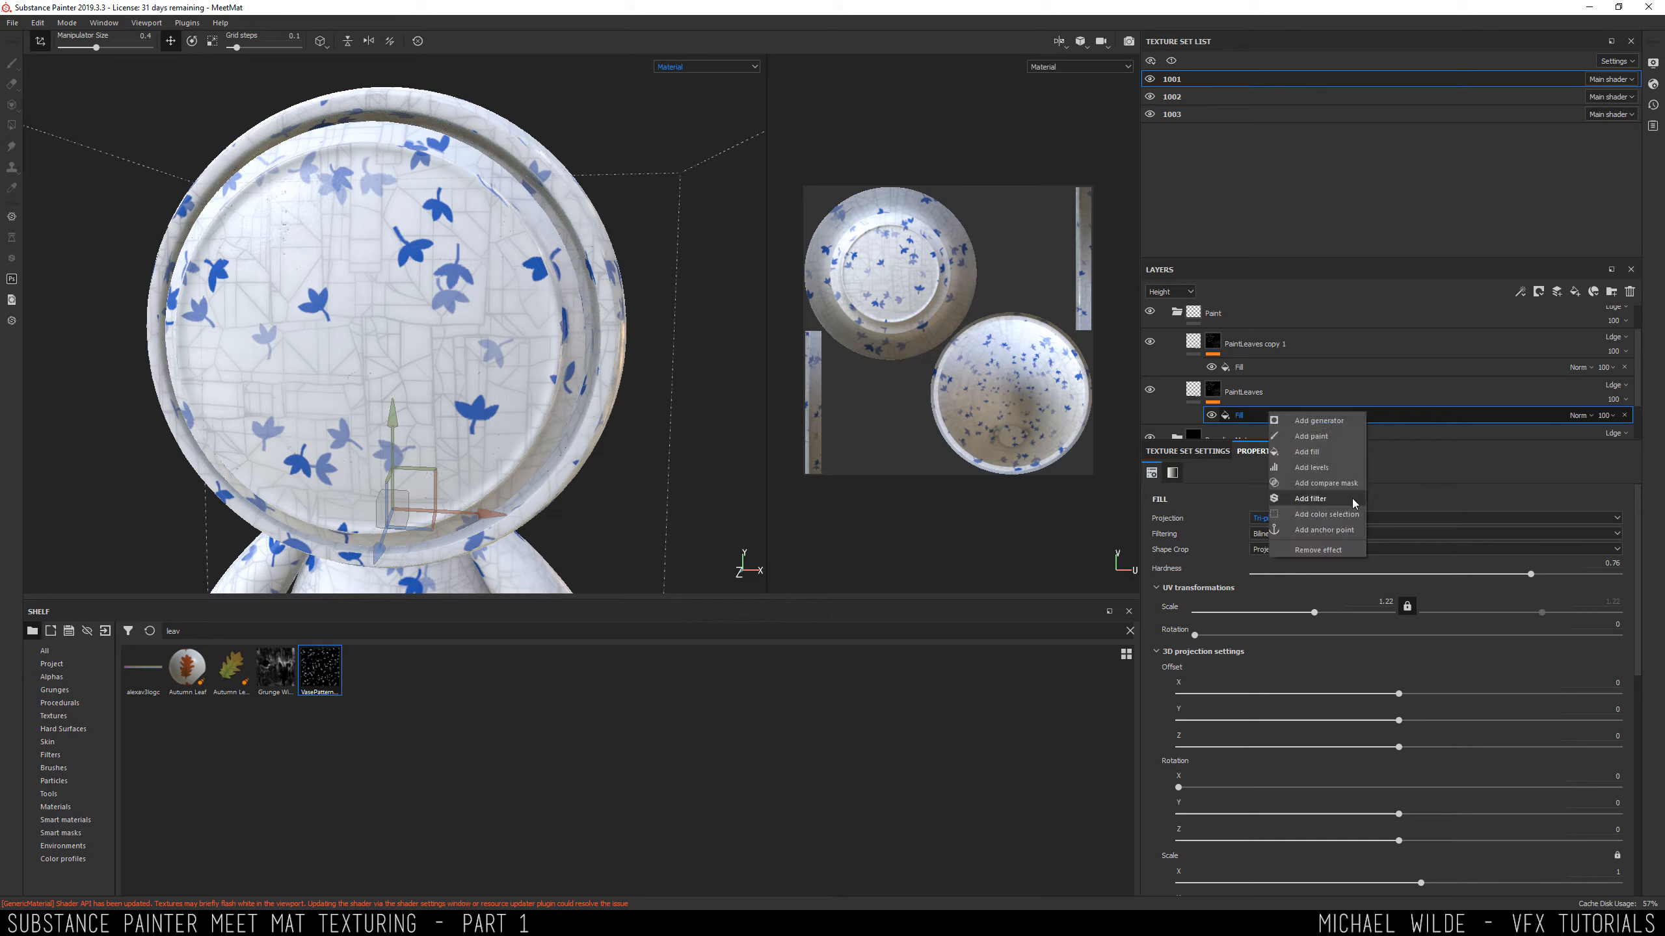
click(1337, 498)
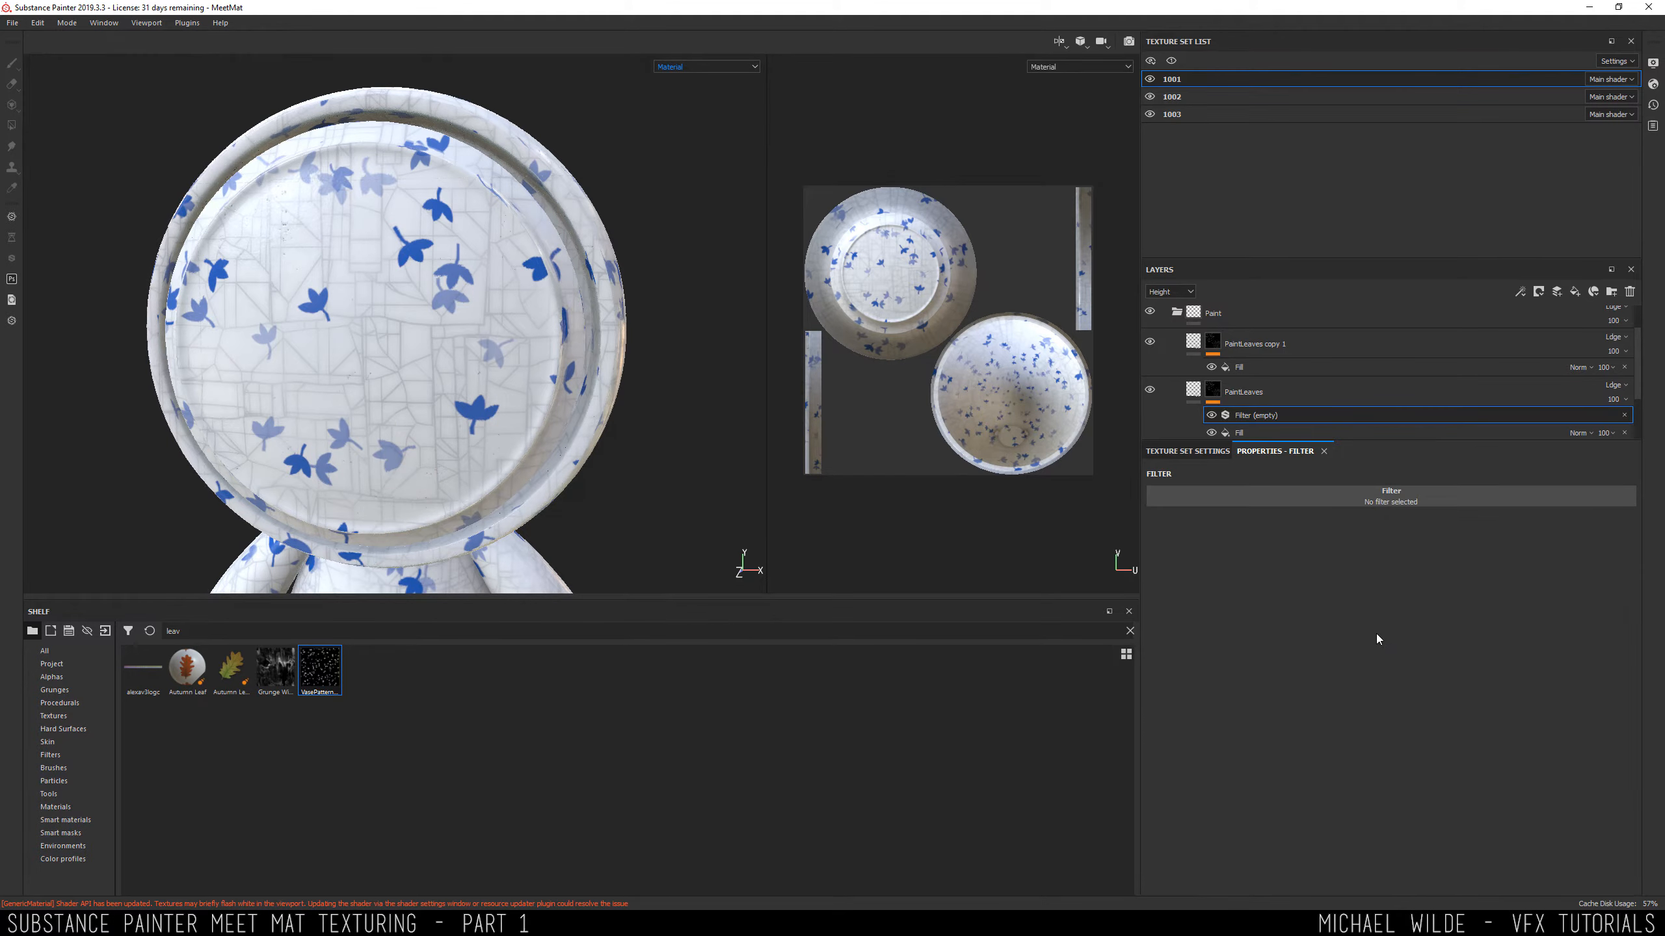
click(1392, 500)
click(1517, 548)
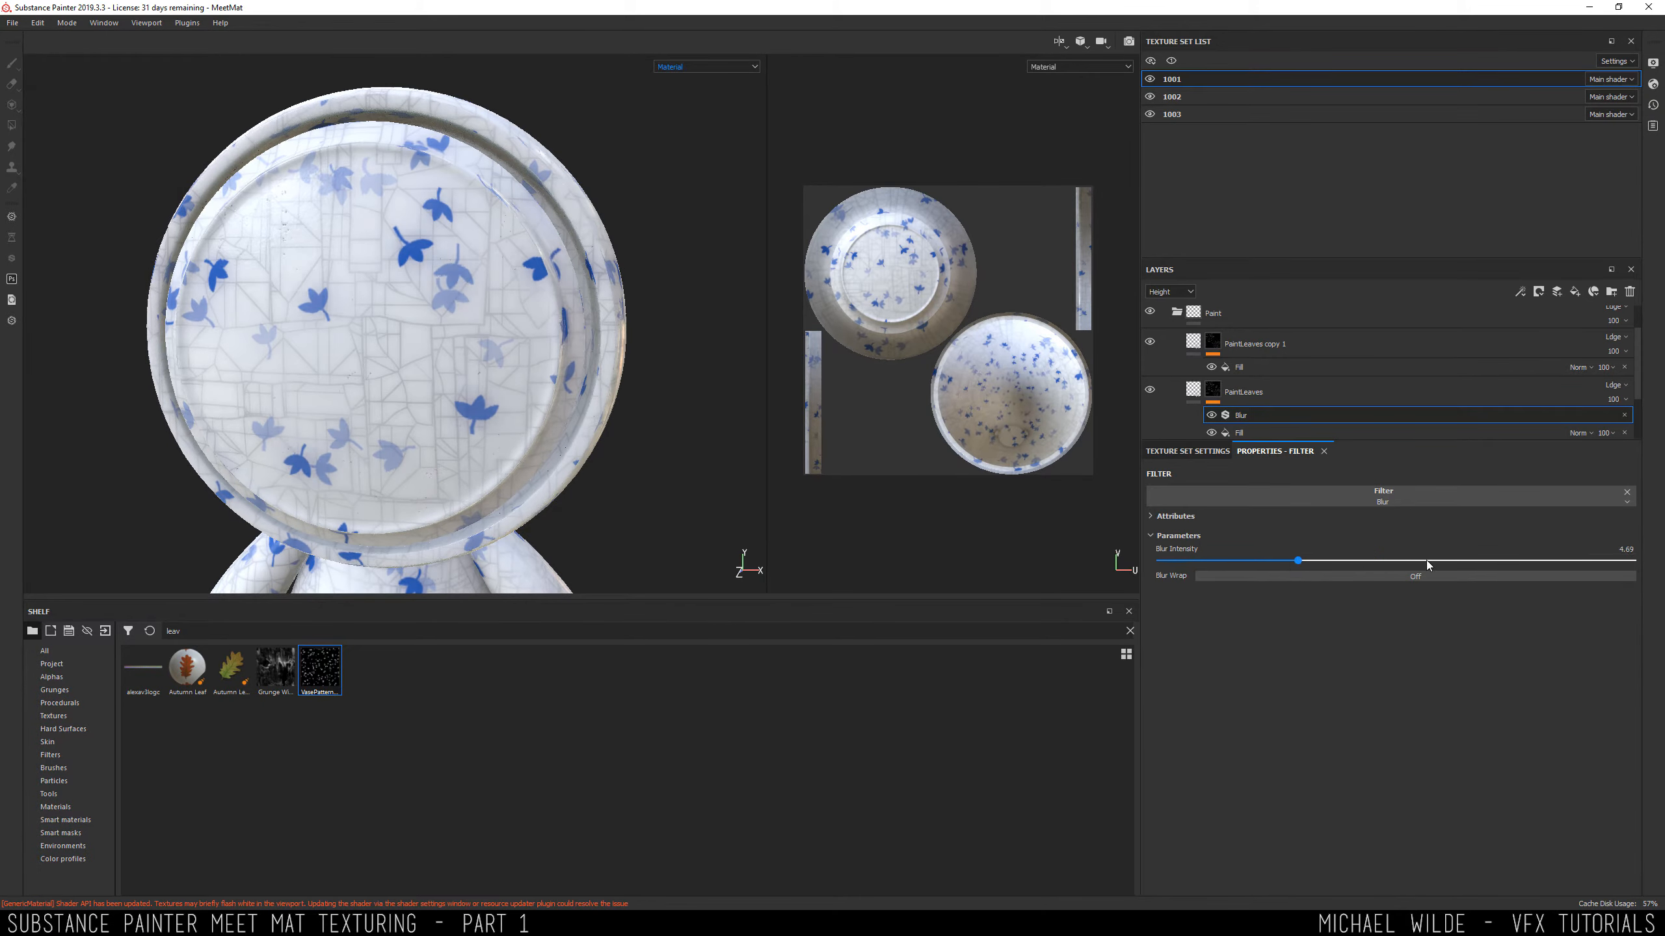
drag(1428, 561, 1204, 559)
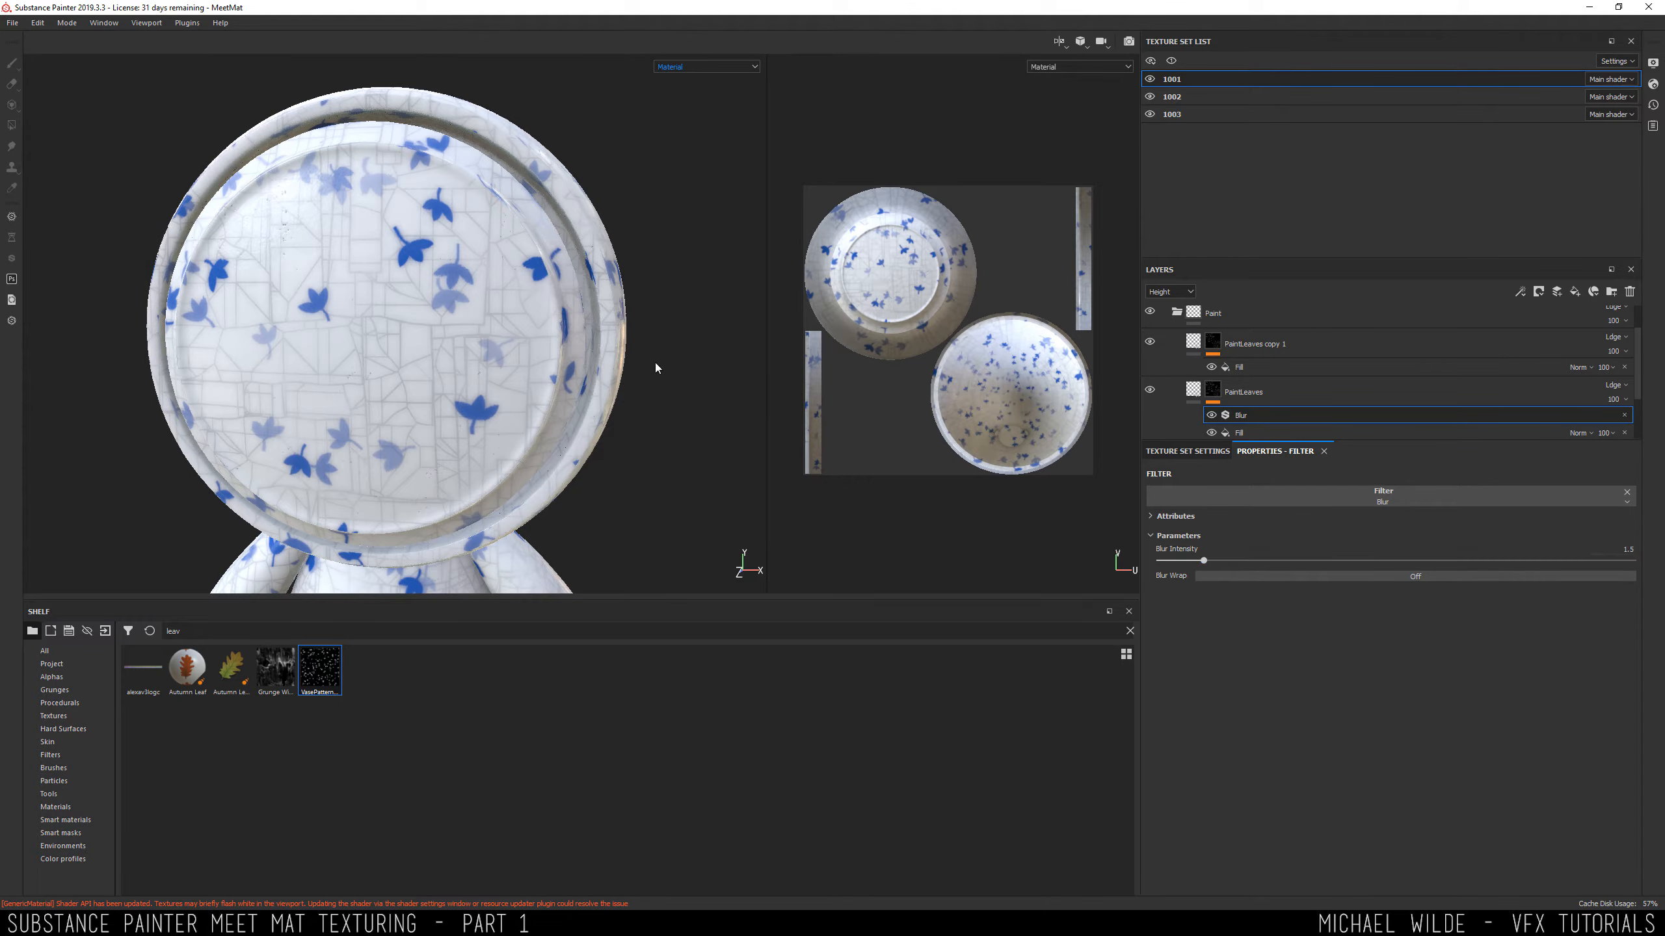
Examine the blurred leaves up close, comparing them with the PaintLeaves copy 1 layer hidden and shown.
alt+drag(465, 226, 387, 262)
alt+right_drag(387, 262, 459, 309)
alt+drag(394, 263, 469, 249)
alt+middle_drag(469, 249, 472, 339)
alt+drag(473, 339, 394, 291)
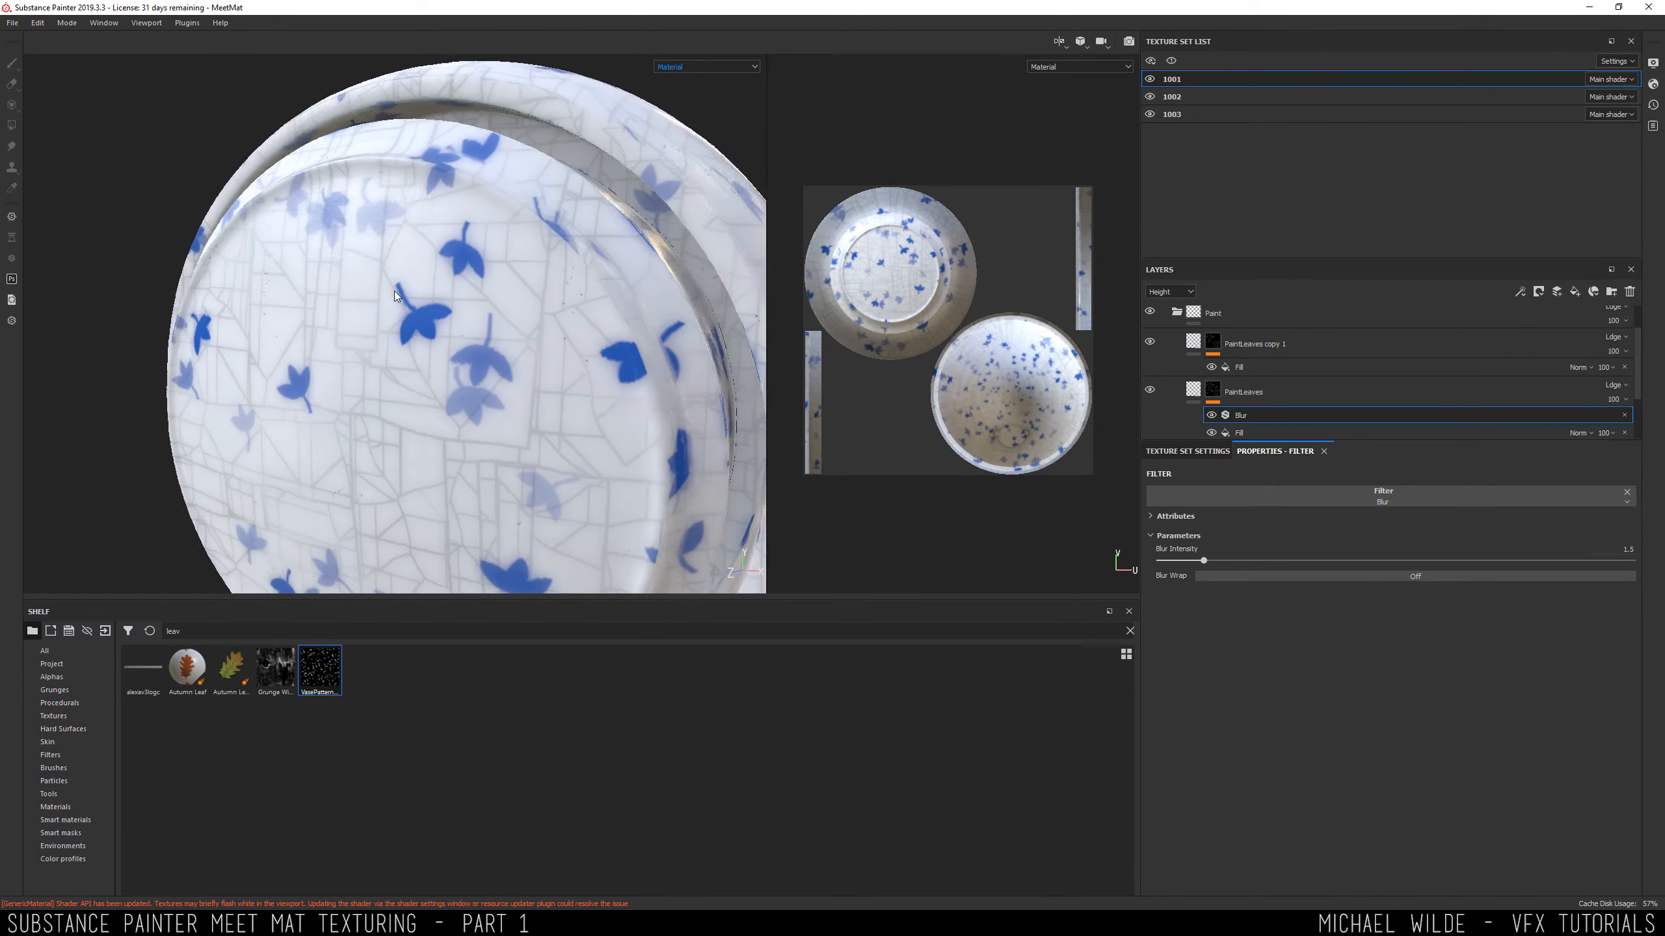
click(1152, 340)
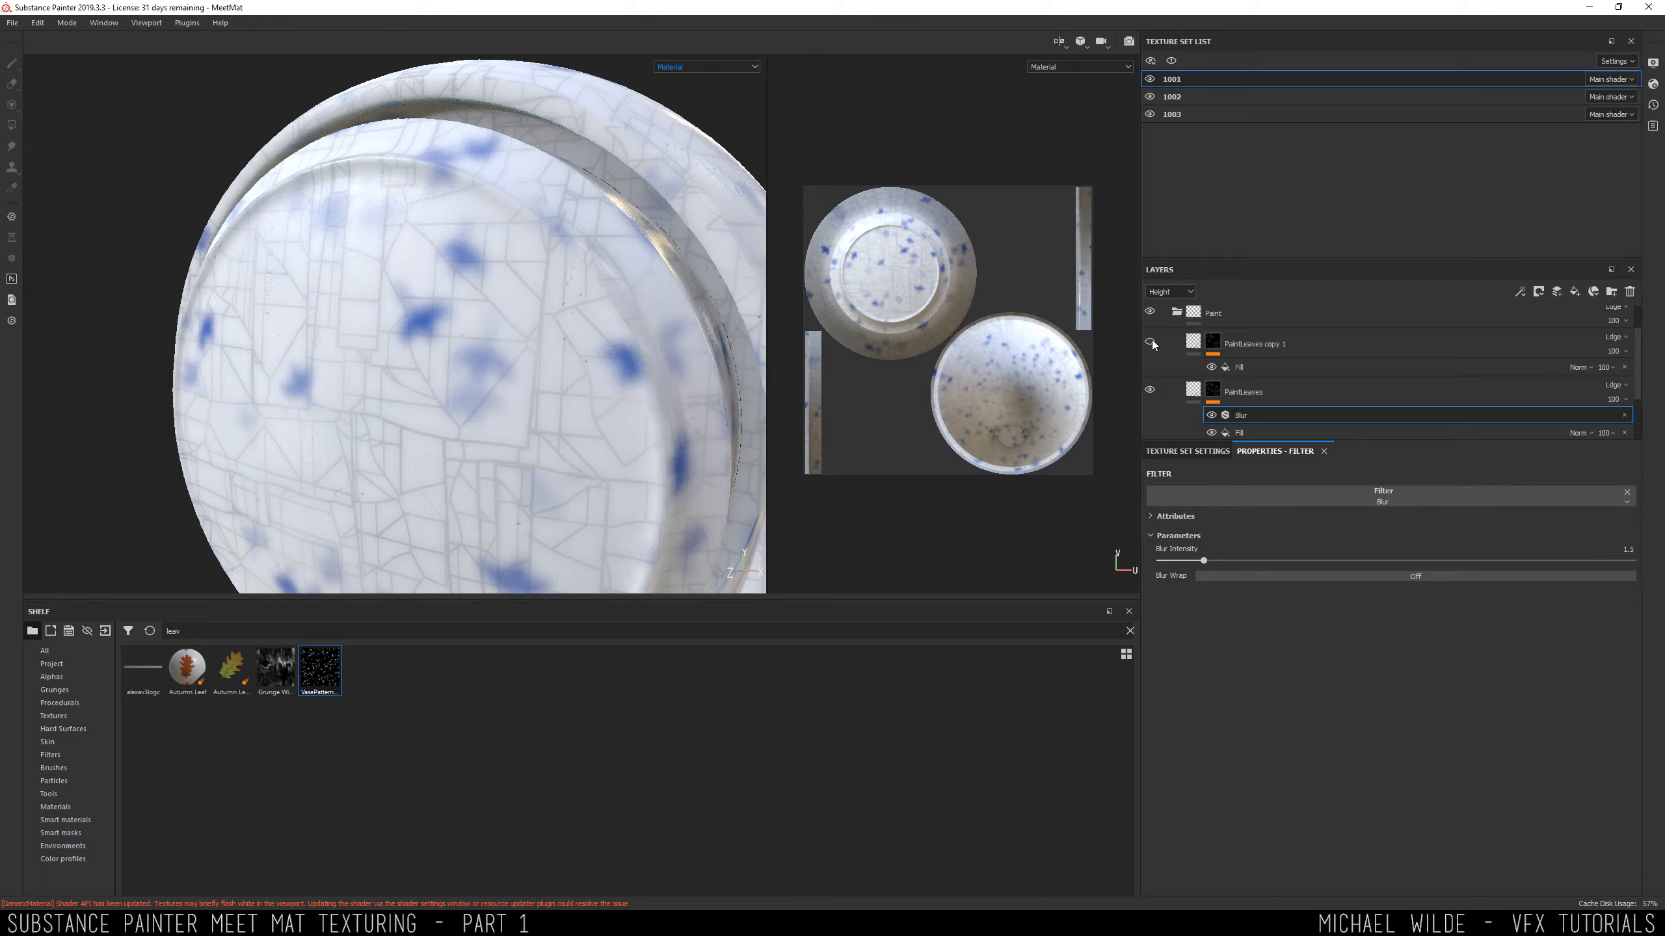
click(1152, 339)
click(1152, 339)
click(1152, 339)
Add a Blur Slope filter to the mask of the PaintLeaves copy 1 layer.
click(1249, 368)
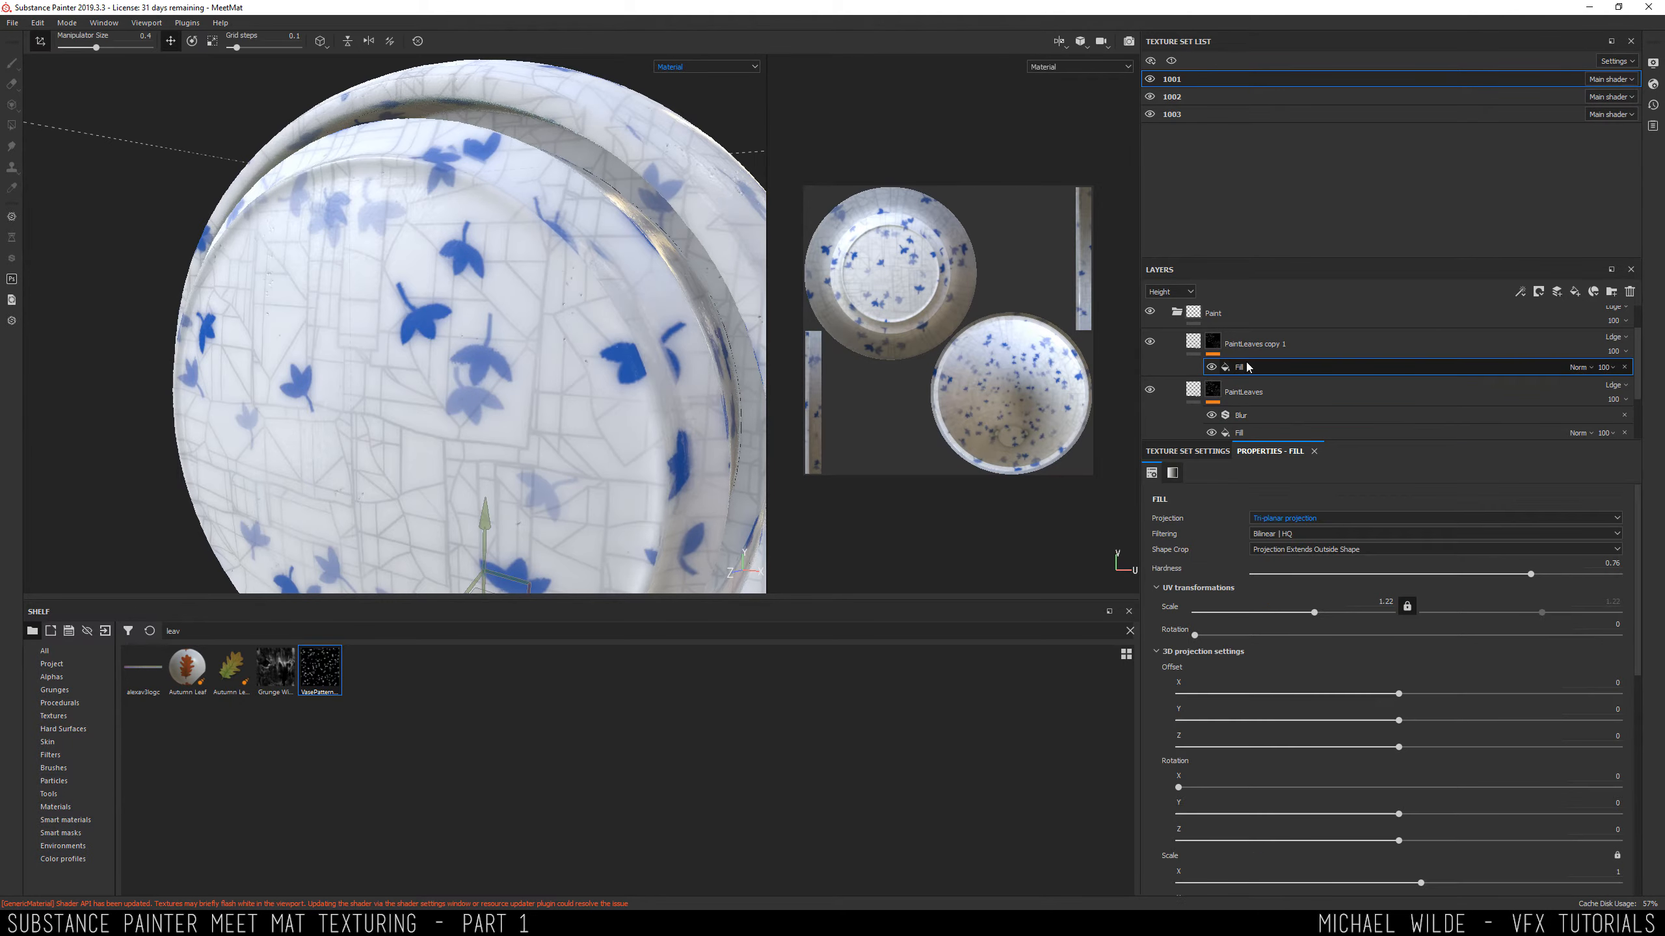
right_click(1246, 365)
click(1308, 451)
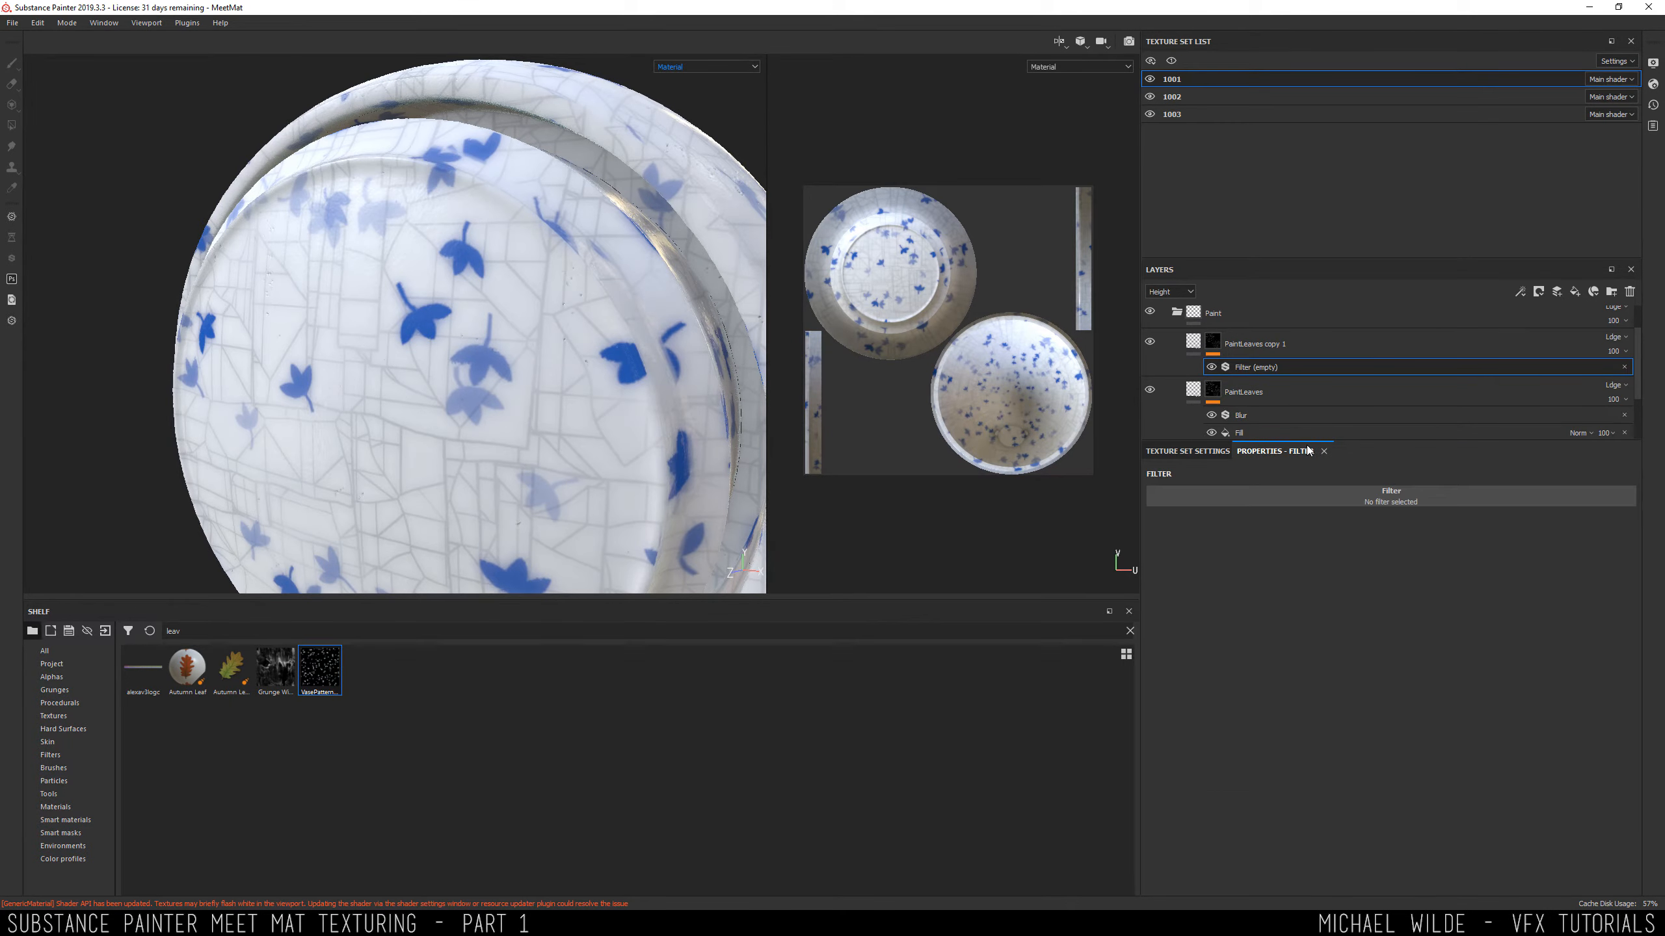
click(1358, 487)
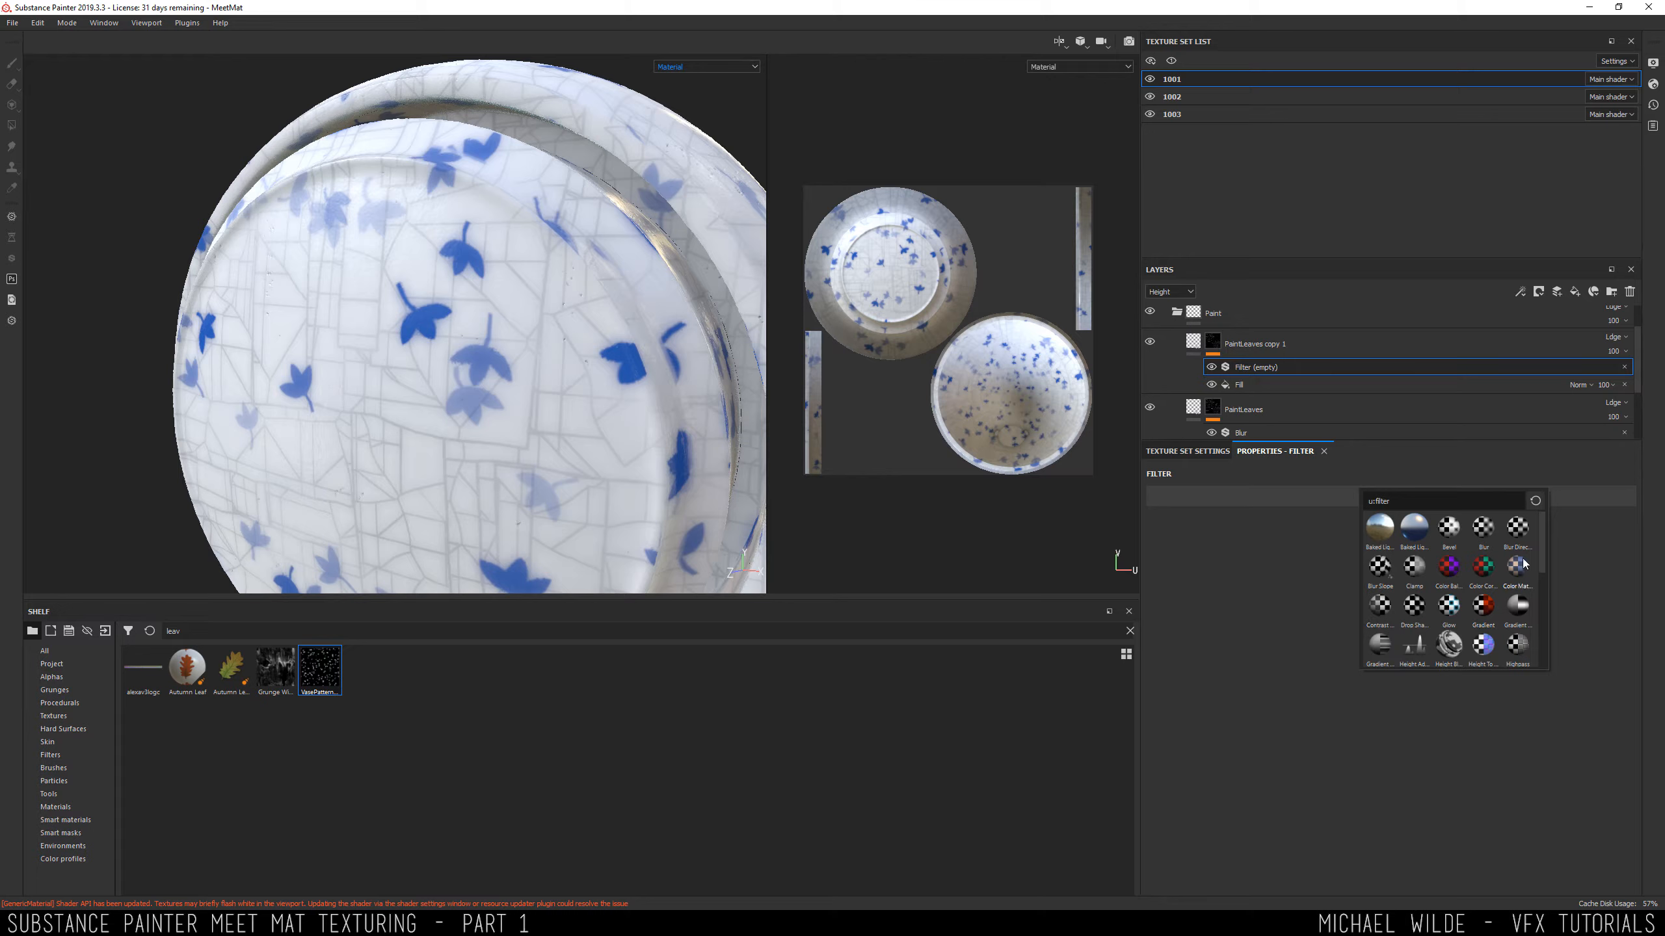
mouse_move(1545, 536)
mouse_down()
mouse_move(1554, 630)
mouse_move(1537, 555)
mouse_up()
click(1379, 541)
alt+drag(426, 315, 530, 336)
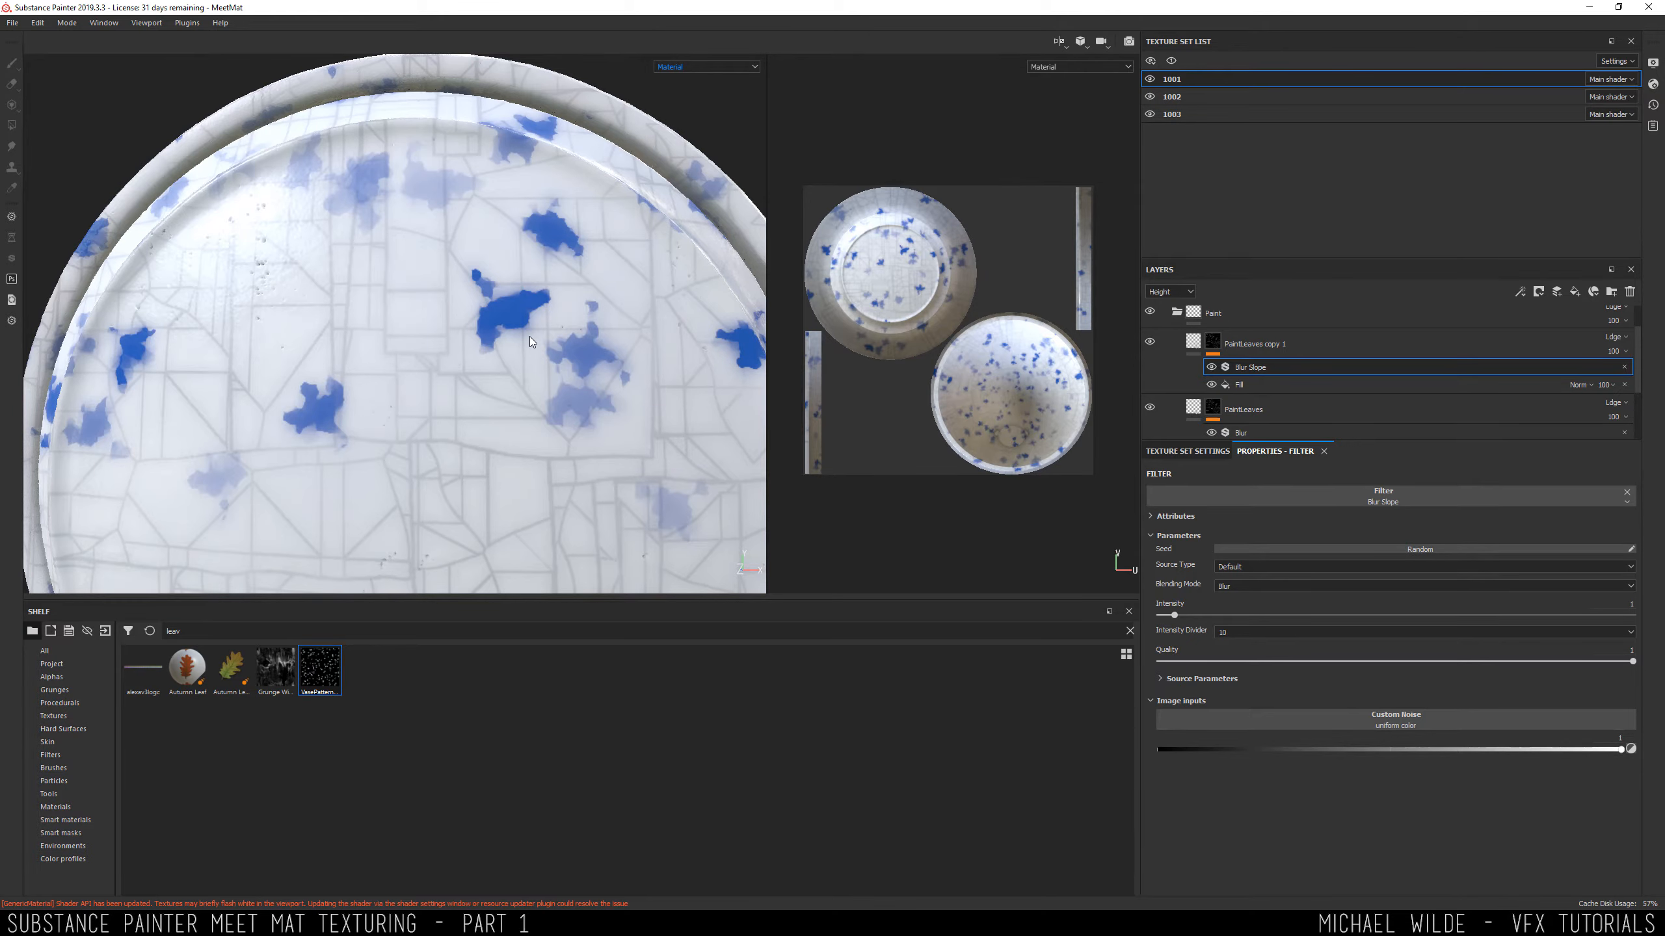
alt+drag(325, 401, 281, 433)
Find Grunge Map 008 among the procedurals and assign it as the Blur Slope filter's Custom Noise.
click(59, 702)
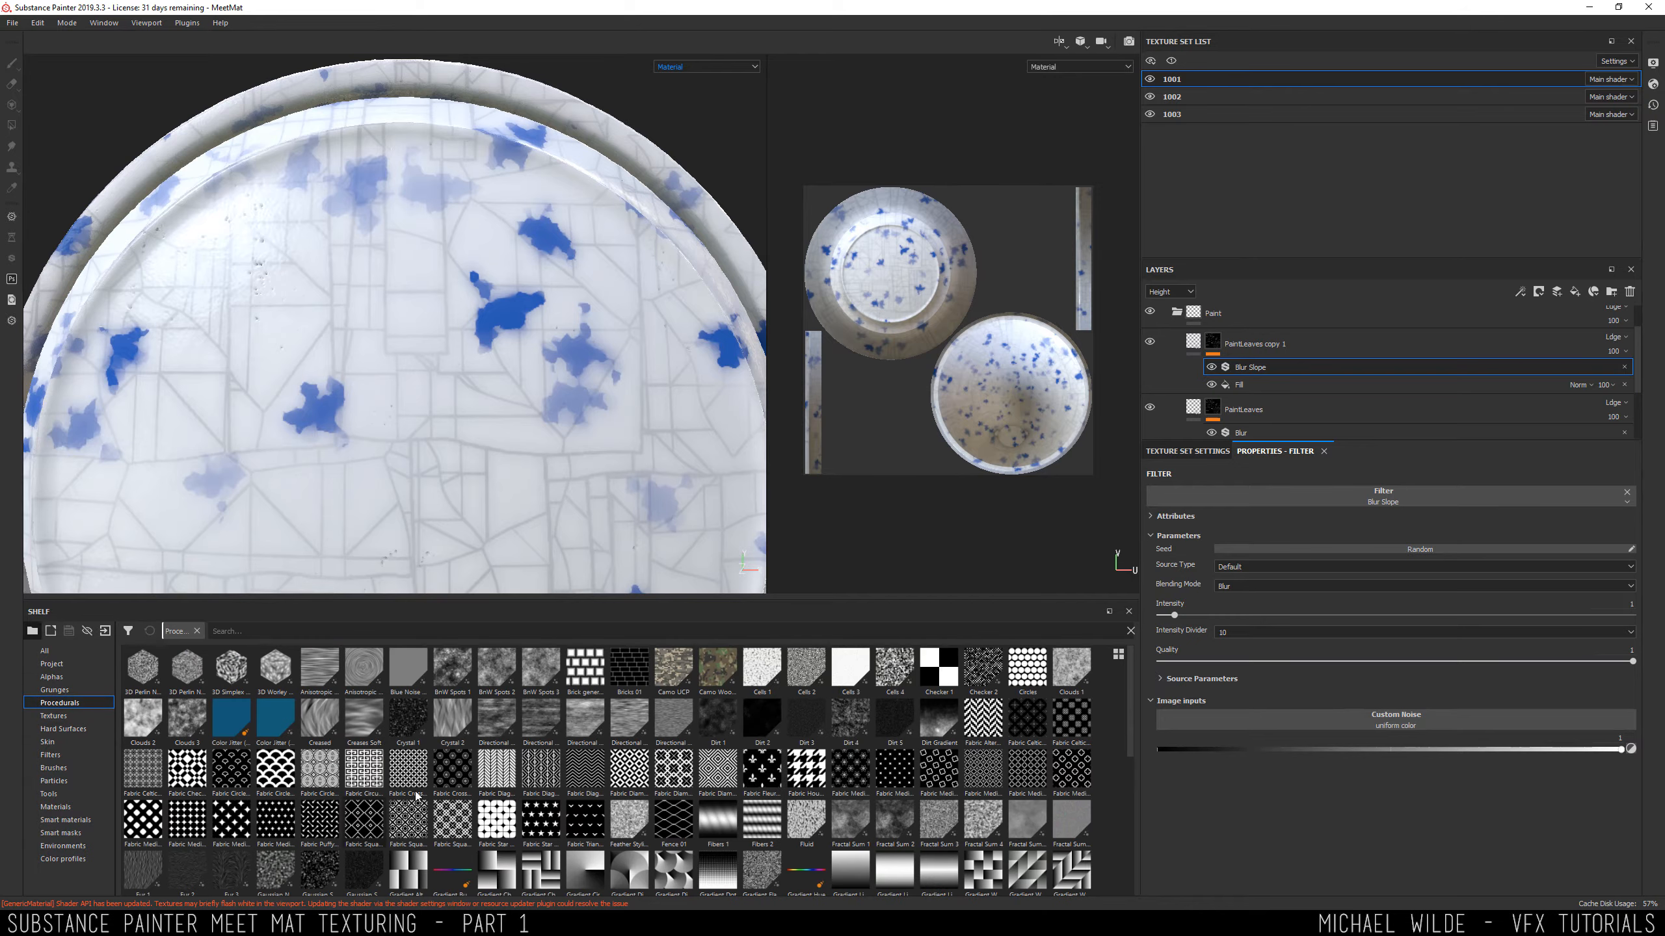
scroll(435, 715, down, 6)
mouse_move(757, 714)
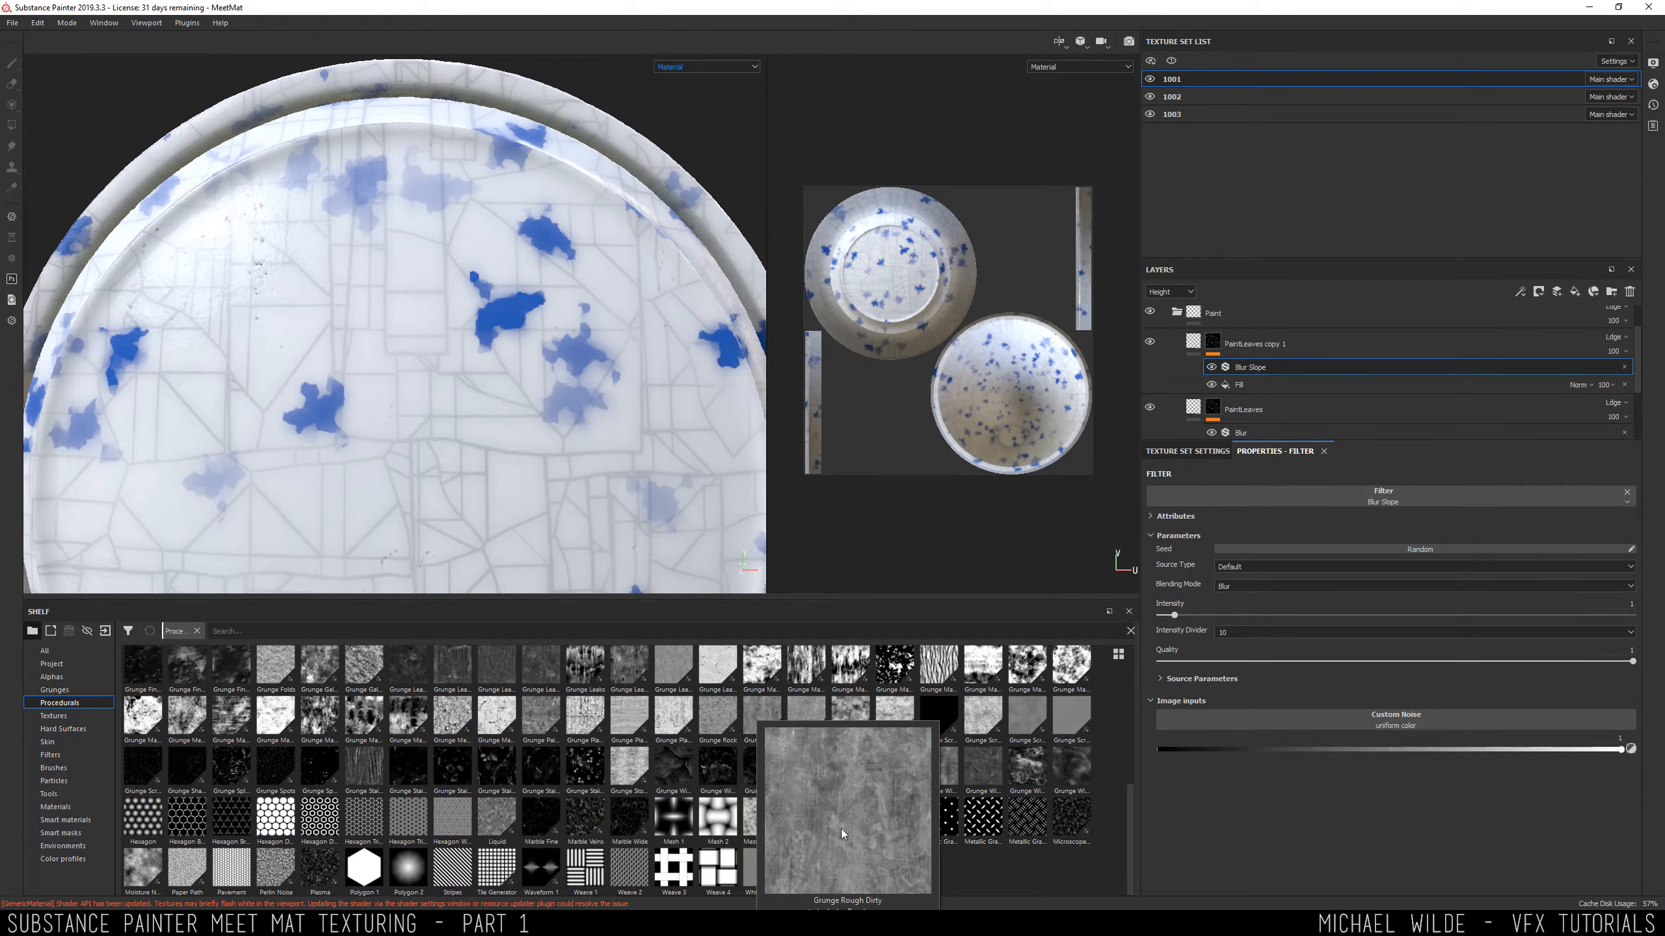
mouse_move(365, 724)
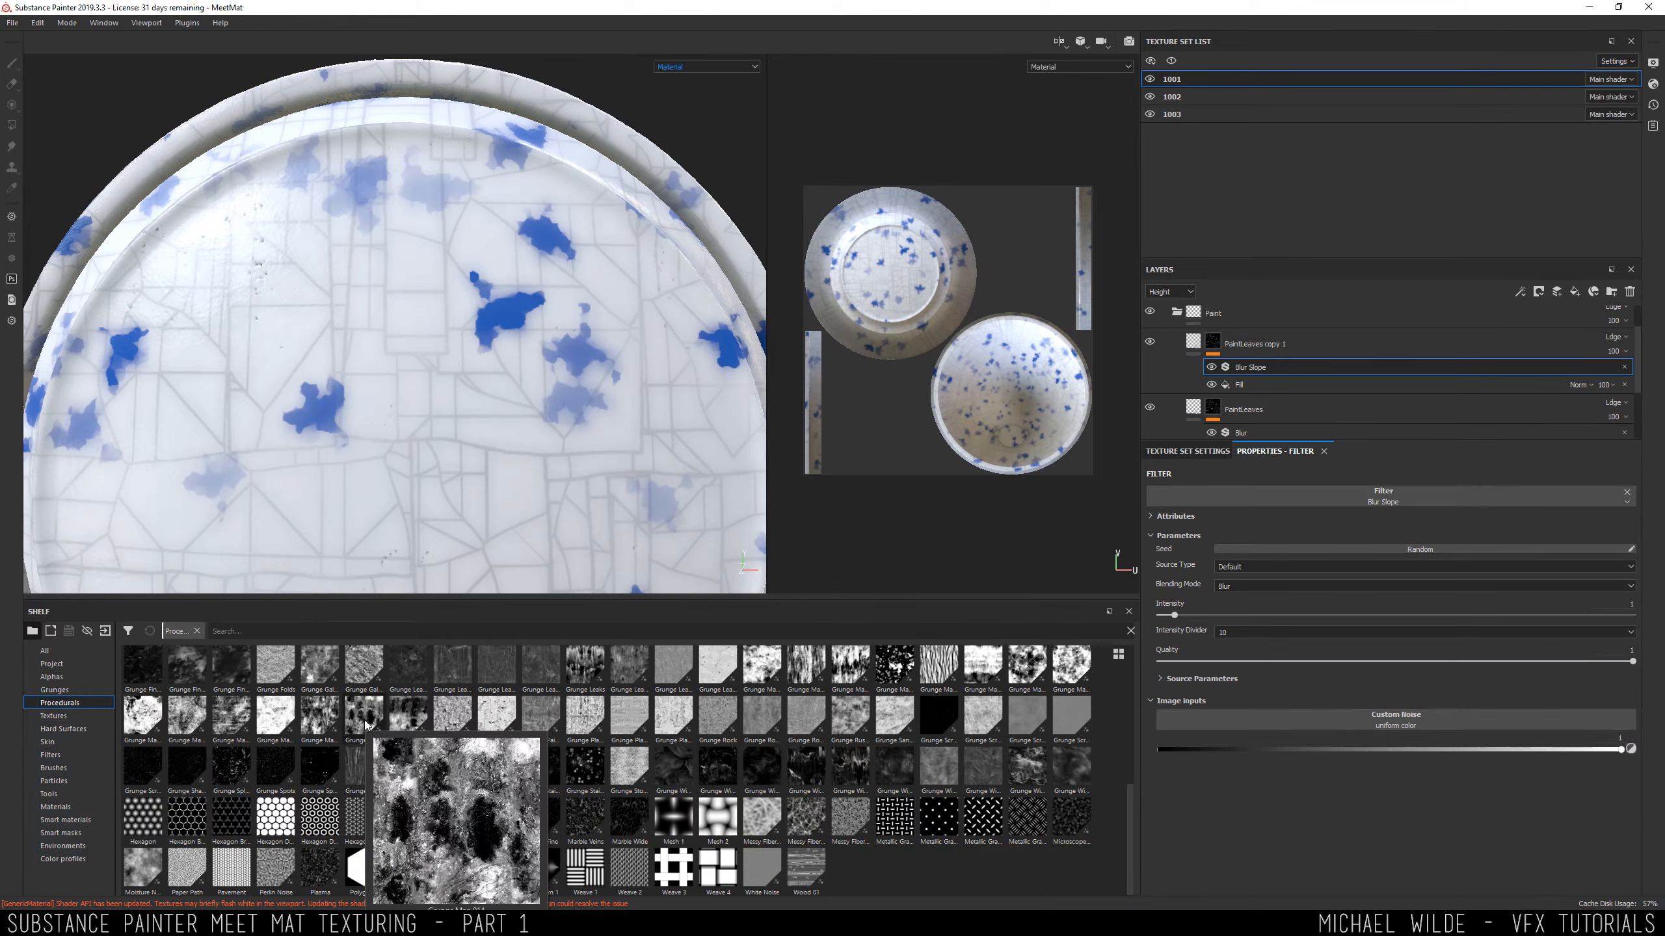
drag(1071, 666, 1396, 719)
alt+drag(394, 327, 524, 328)
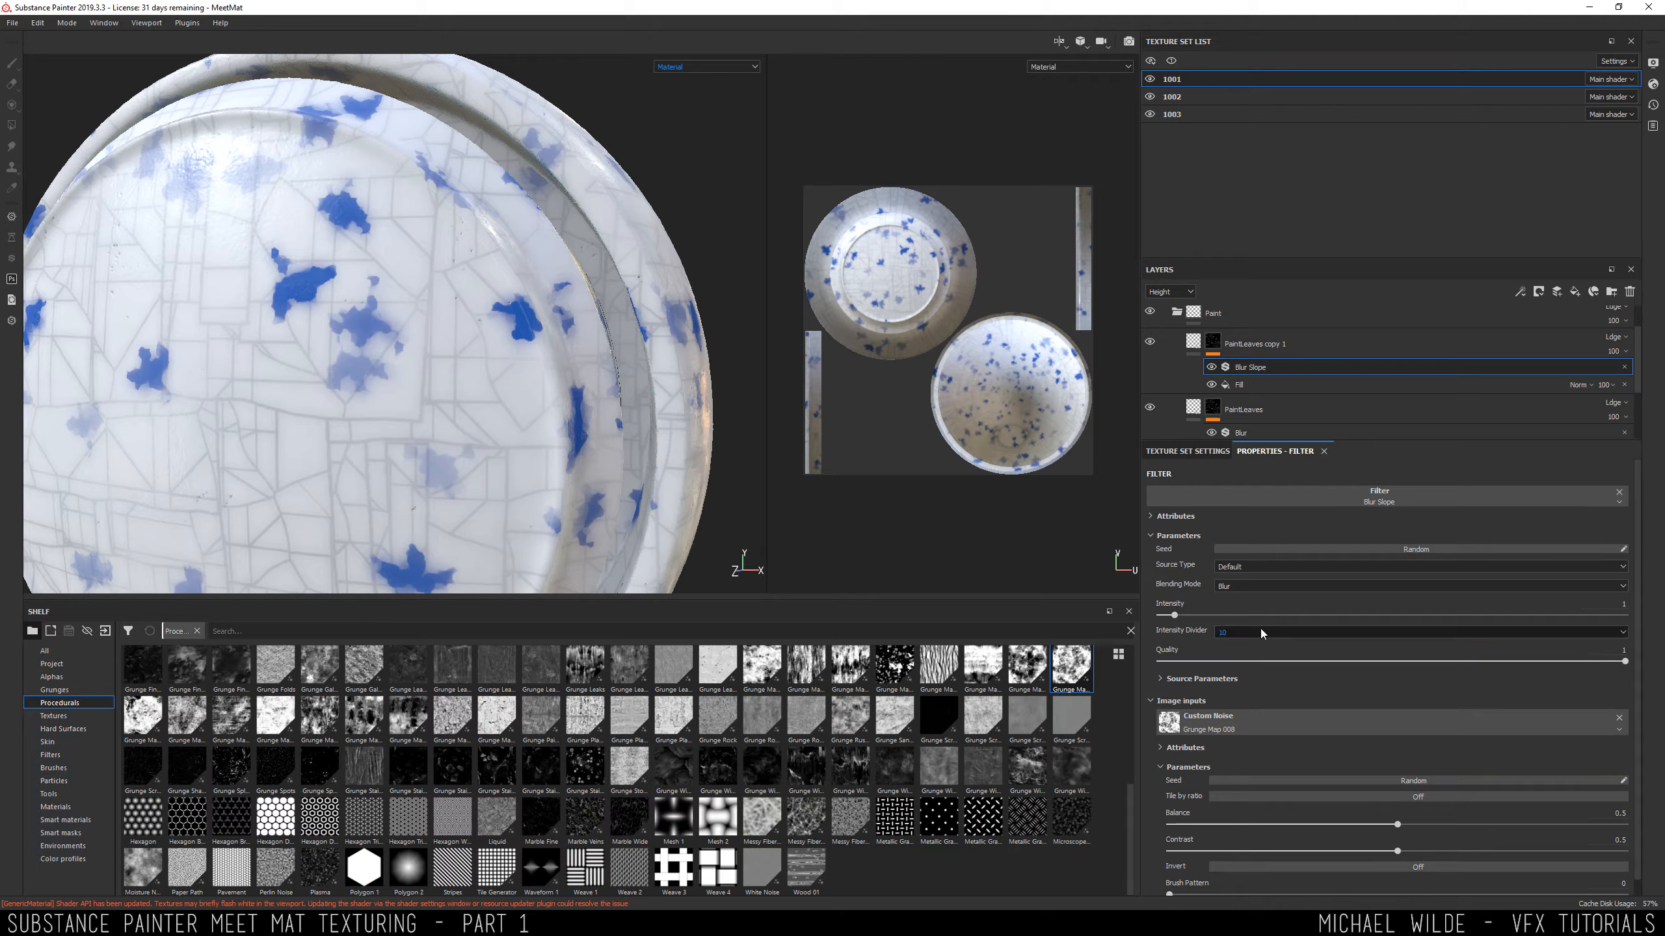
Lower the Blur Slope filter's Intensity to 0.04 and check the leaf shapes on the head.
drag(1173, 616, 1160, 615)
alt+drag(393, 315, 496, 208)
alt+right_drag(495, 208, 498, 253)
alt+drag(498, 252, 577, 247)
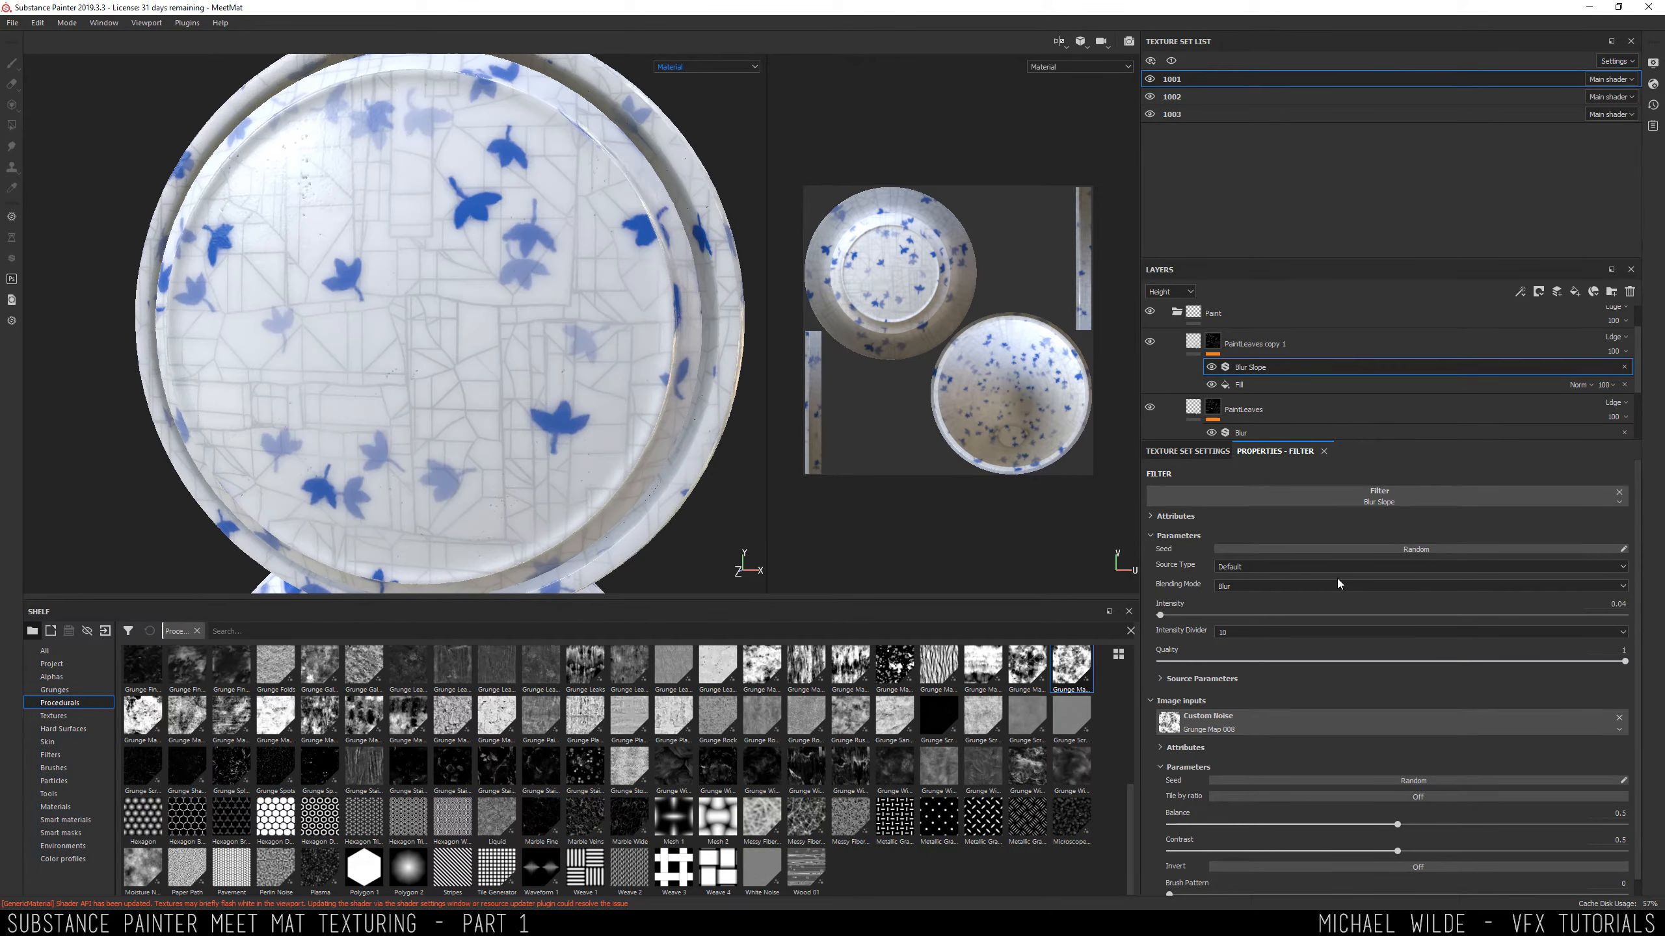
Try a lower Quality and the Min and Max blending modes on the Blur Slope filter, restoring the previous Quality and Blur mode.
drag(1419, 662, 1188, 660)
key(ctrl+z)
click(1261, 586)
click(1249, 606)
scroll(574, 314, up, 5)
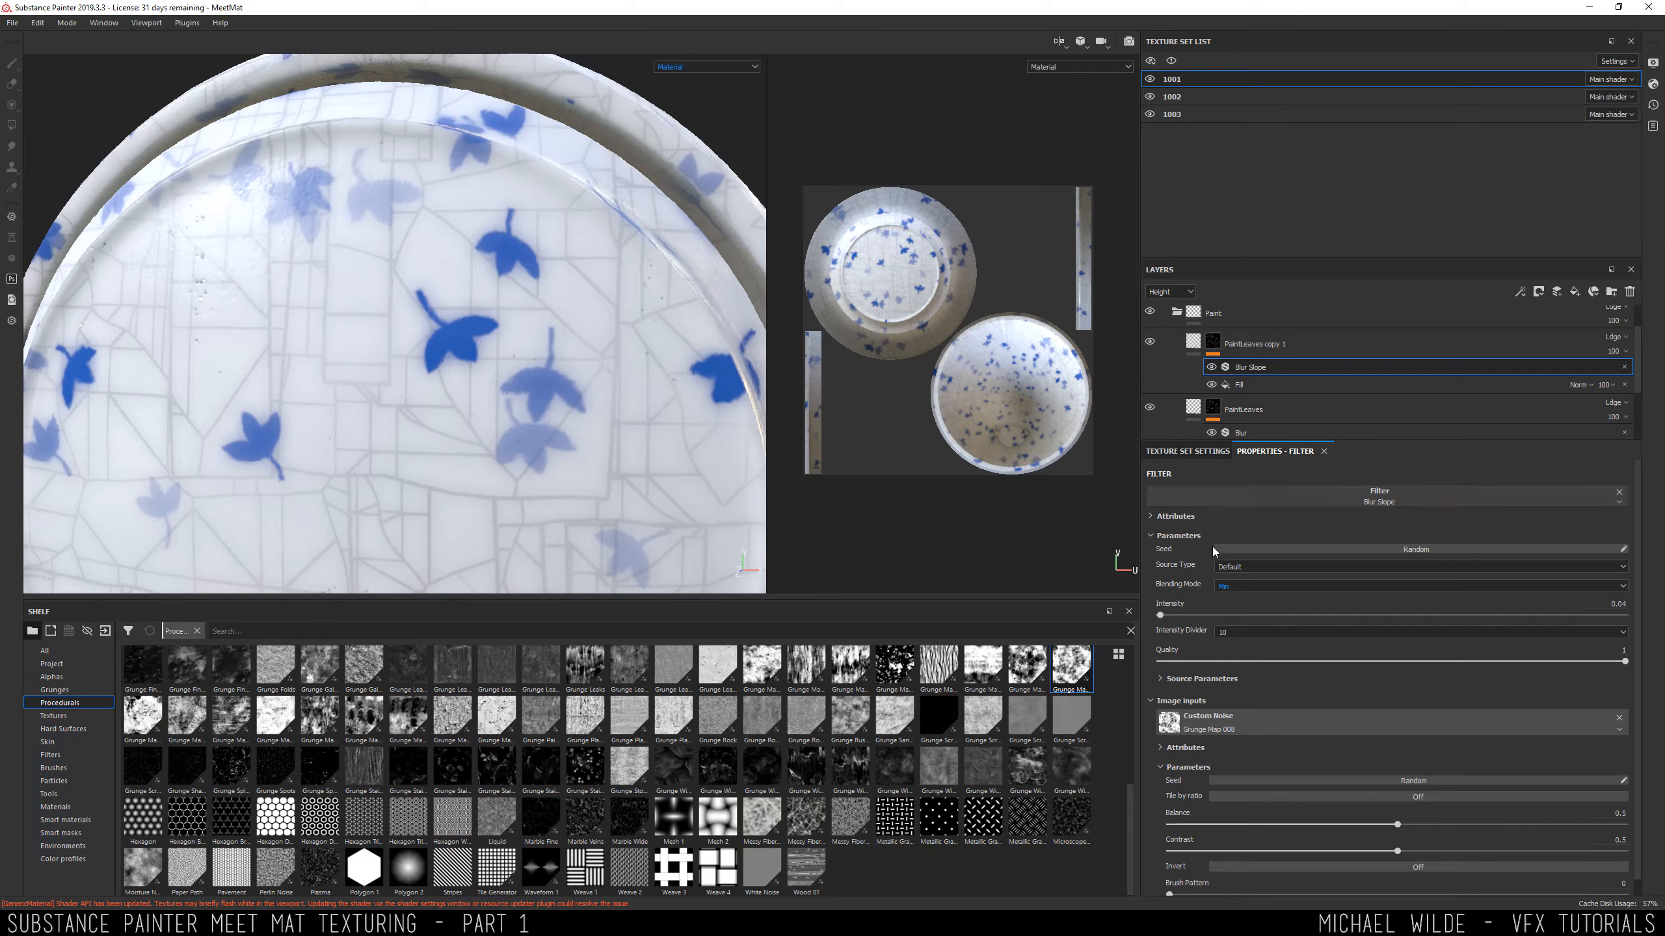
click(1232, 586)
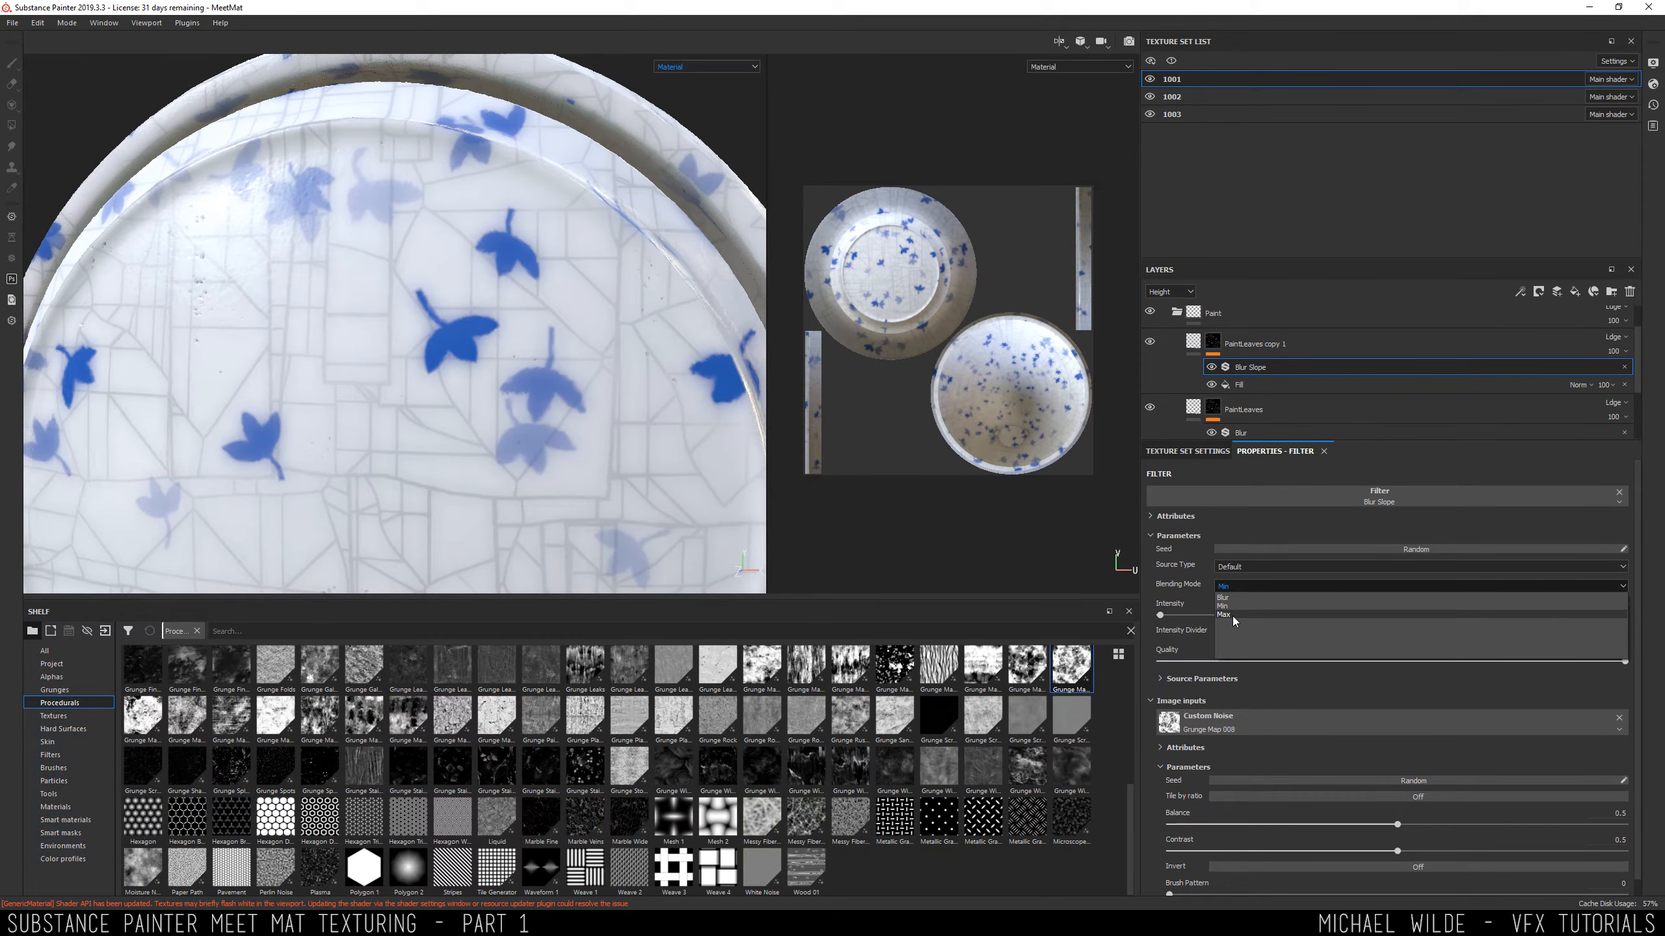
click(1233, 615)
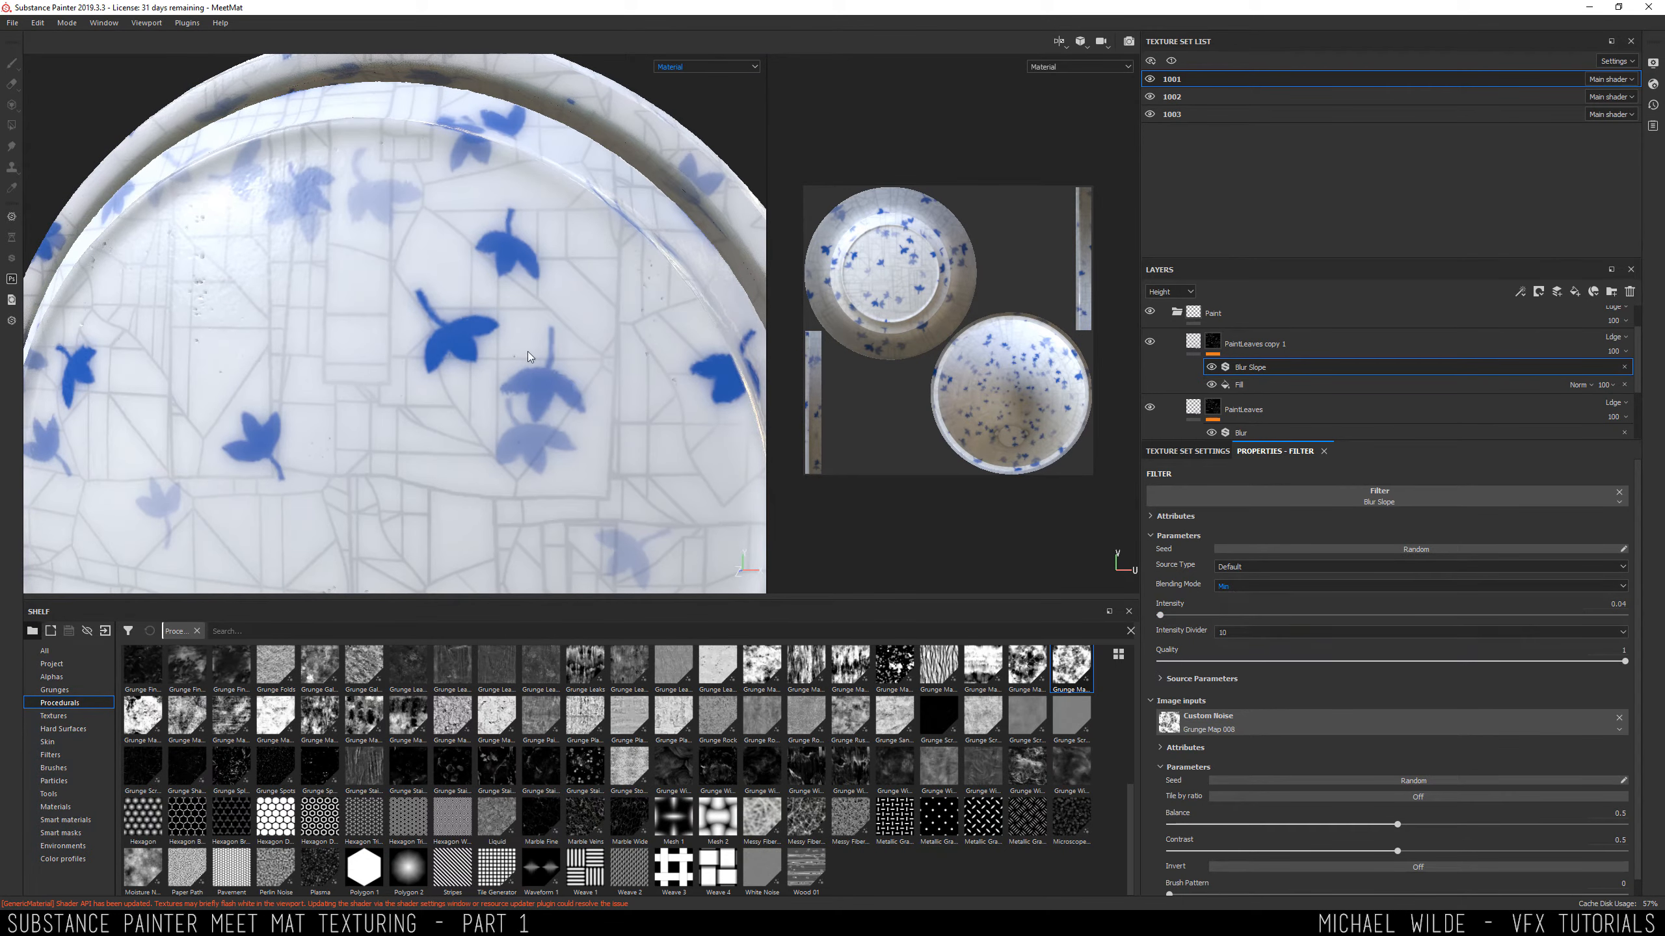
click(1265, 587)
click(1236, 596)
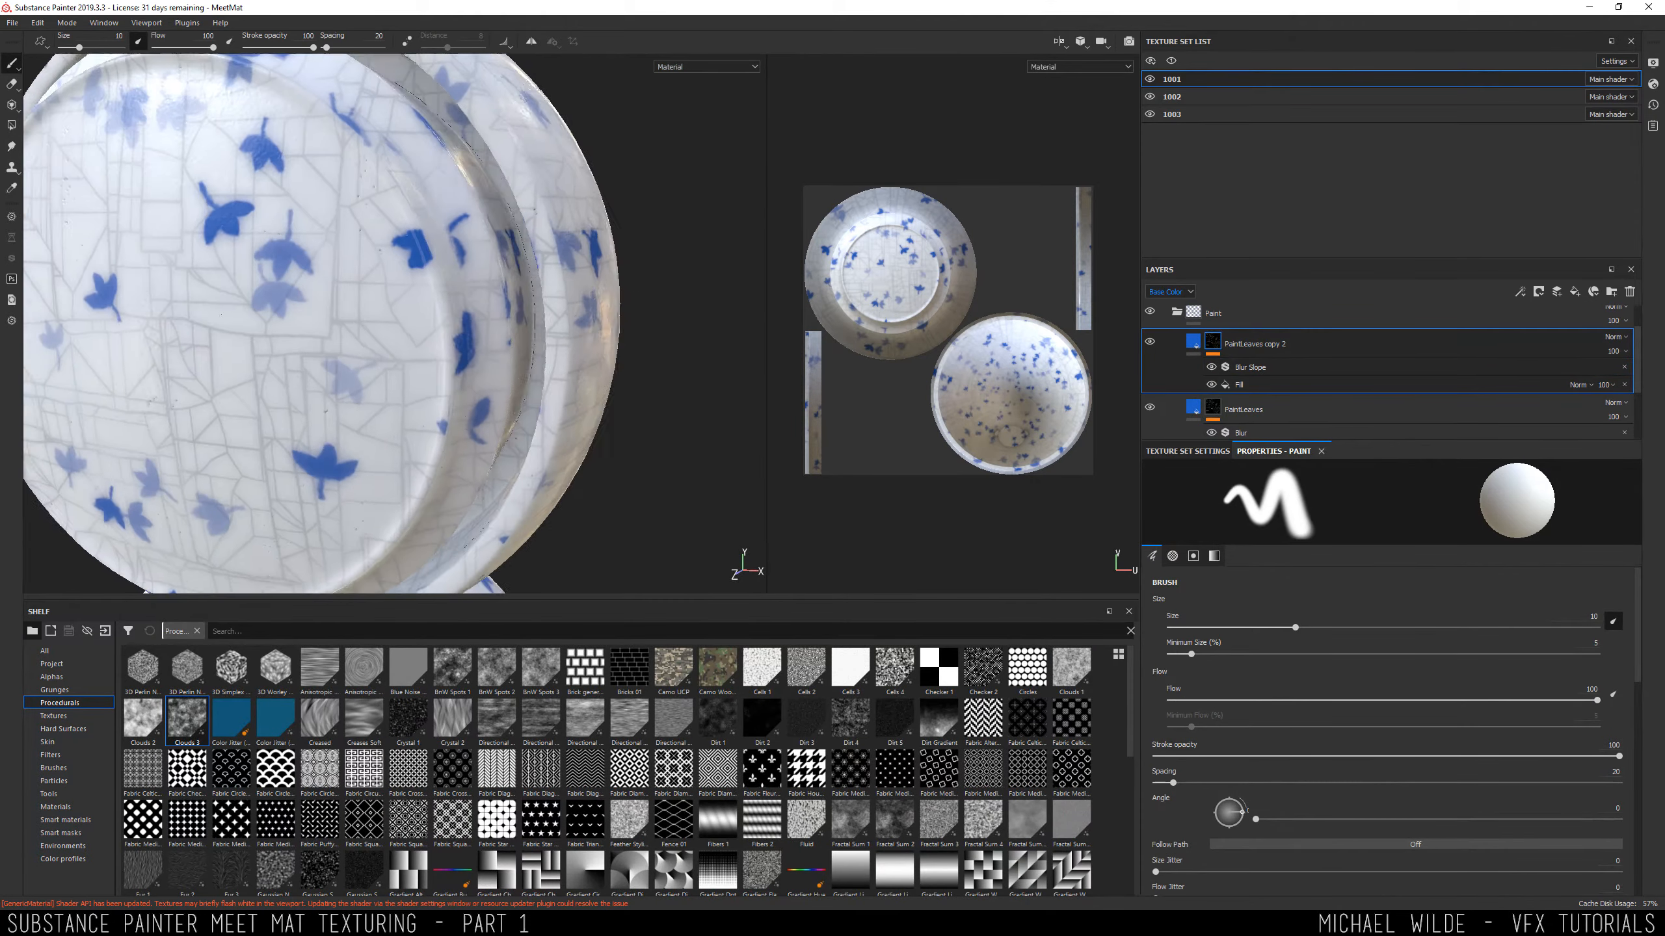
Set the texture size of texture set 1001 to 4096 and inspect the leaves at the higher resolution.
alt+drag(434, 279, 469, 289)
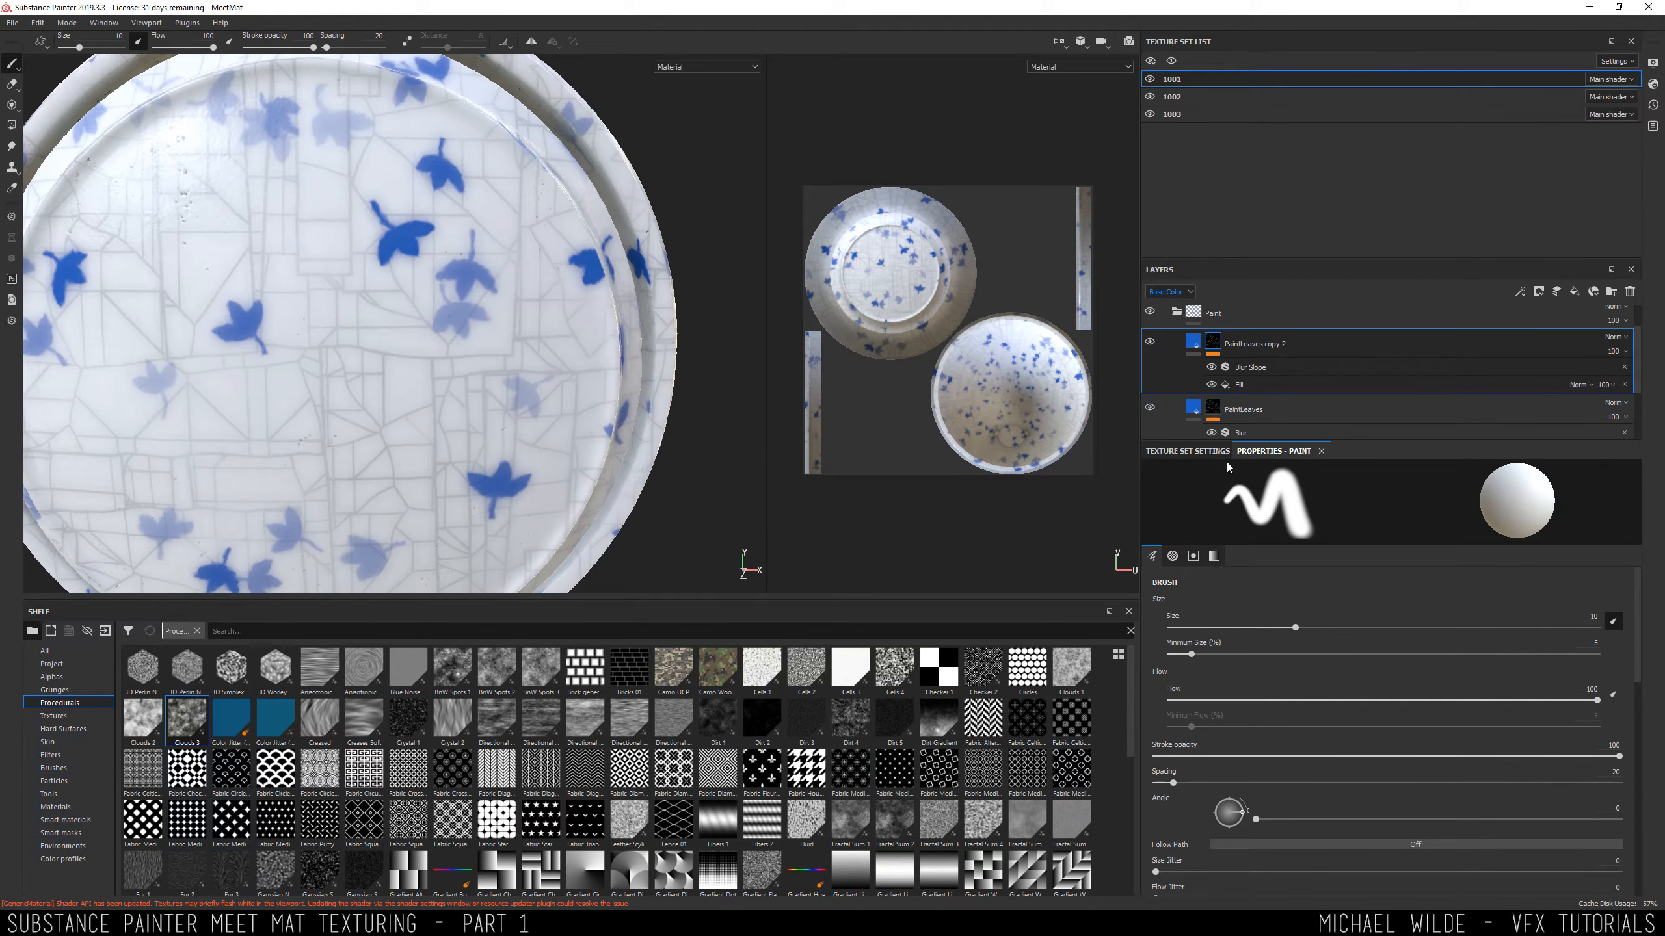
click(1178, 452)
click(1214, 473)
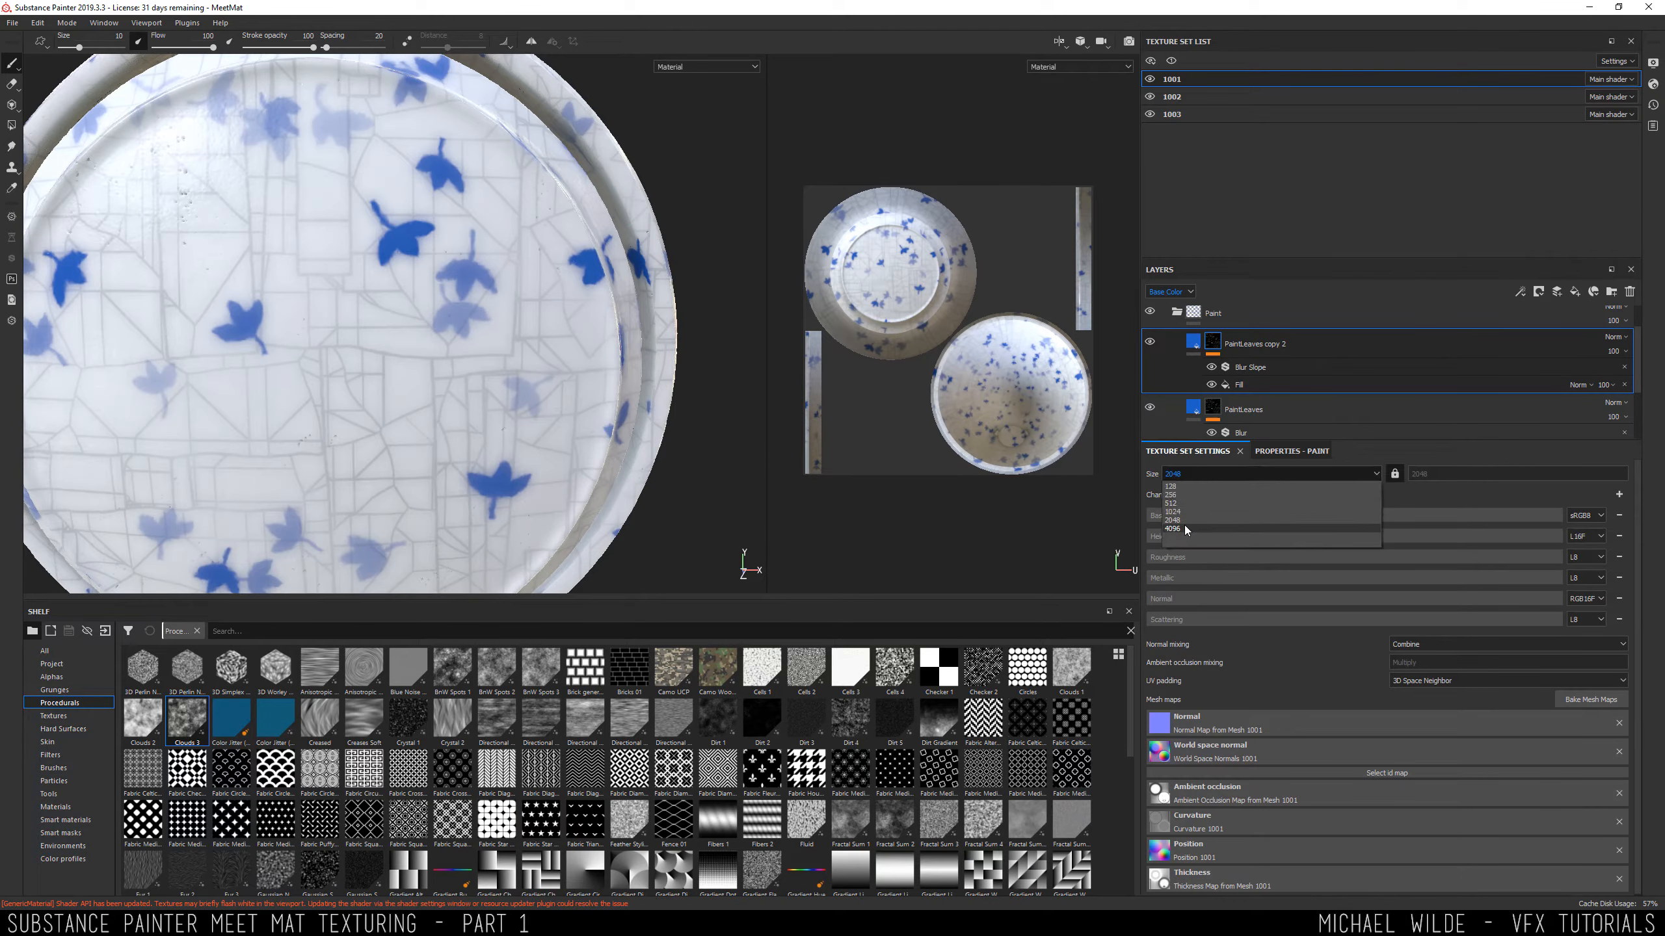
click(1153, 527)
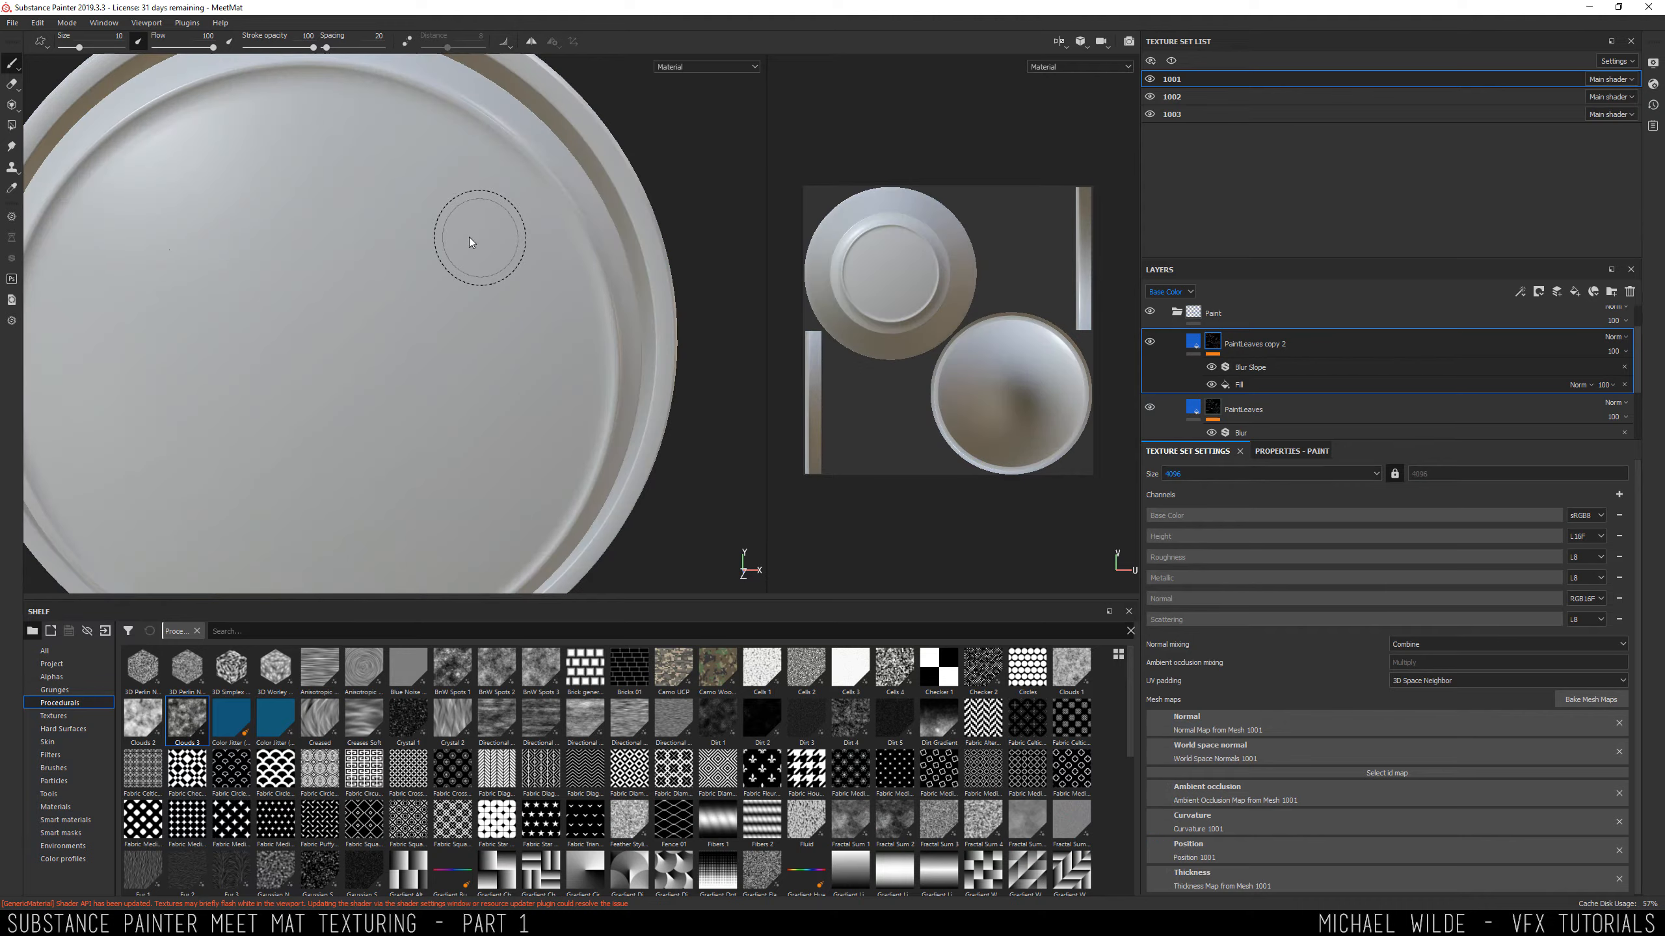
alt+drag(479, 237, 474, 234)
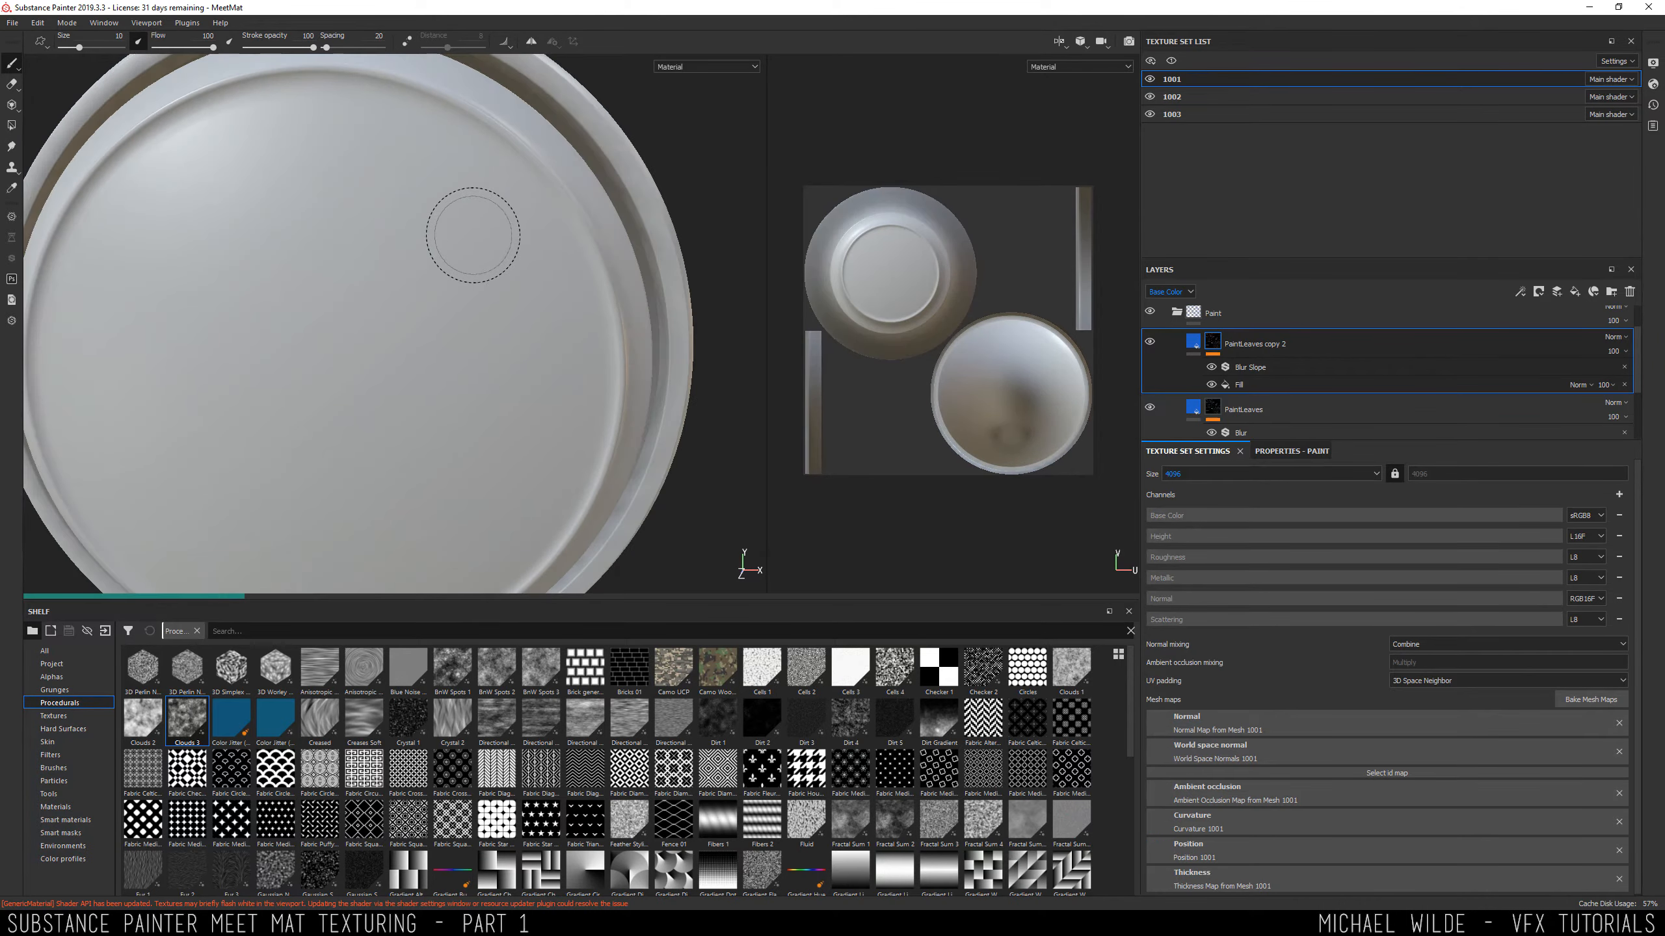
scroll(467, 249, up, 5)
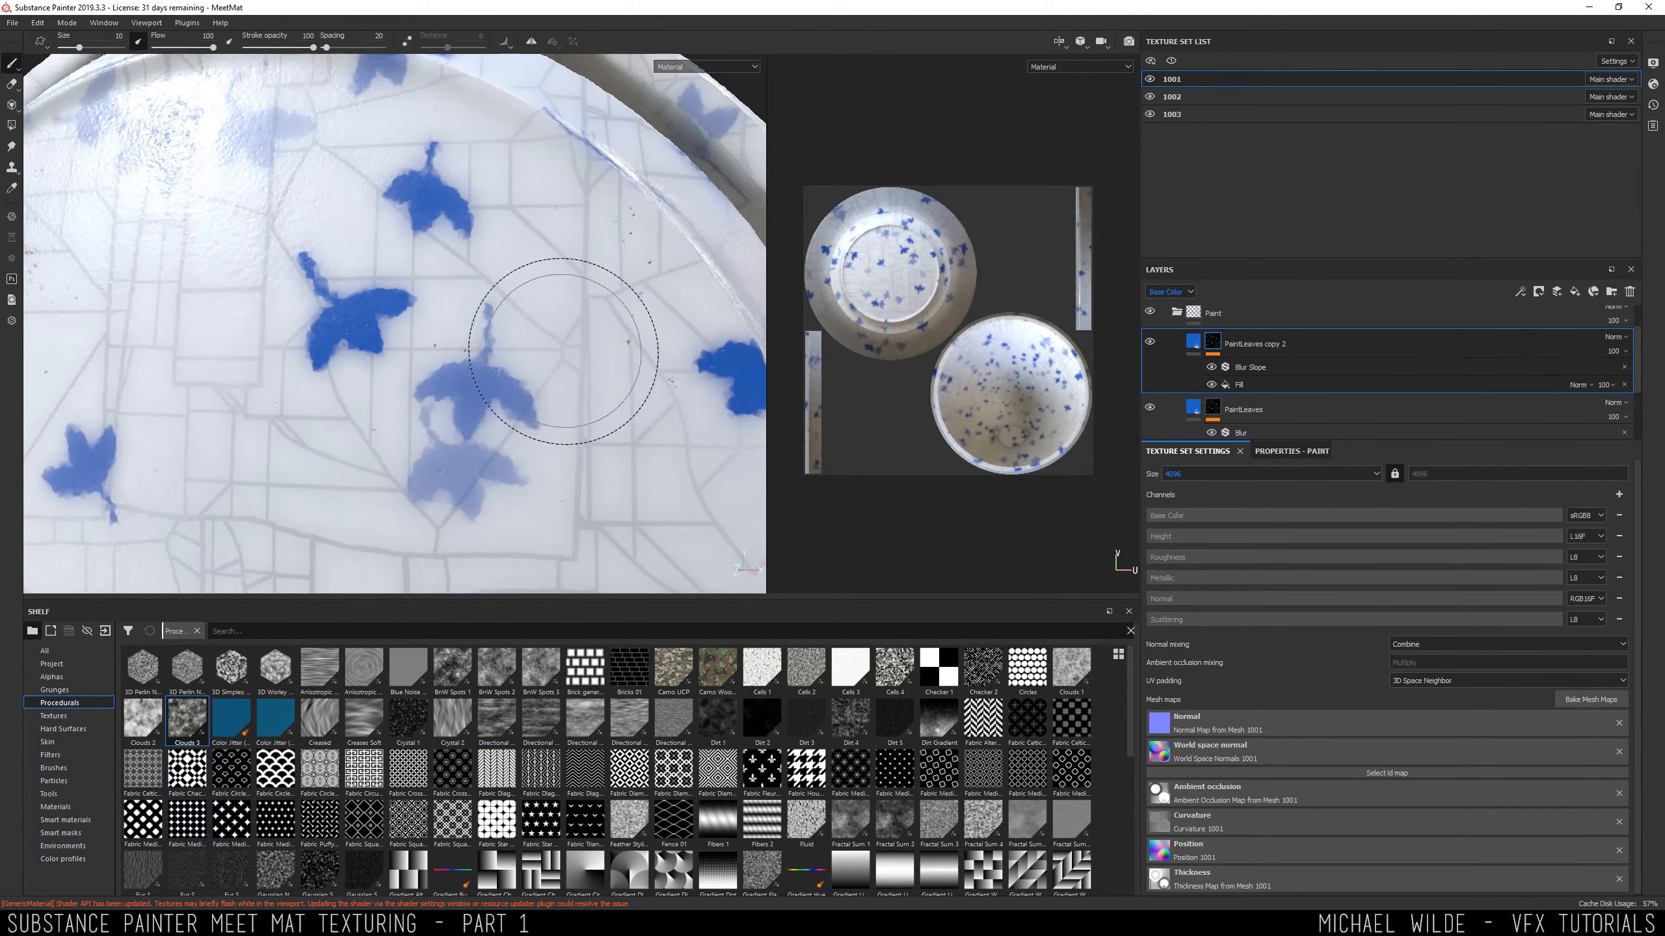
Select the Blur Slope filter on the duplicated leaf layer and set its Intensity to 0.01.
click(1293, 368)
click(1293, 451)
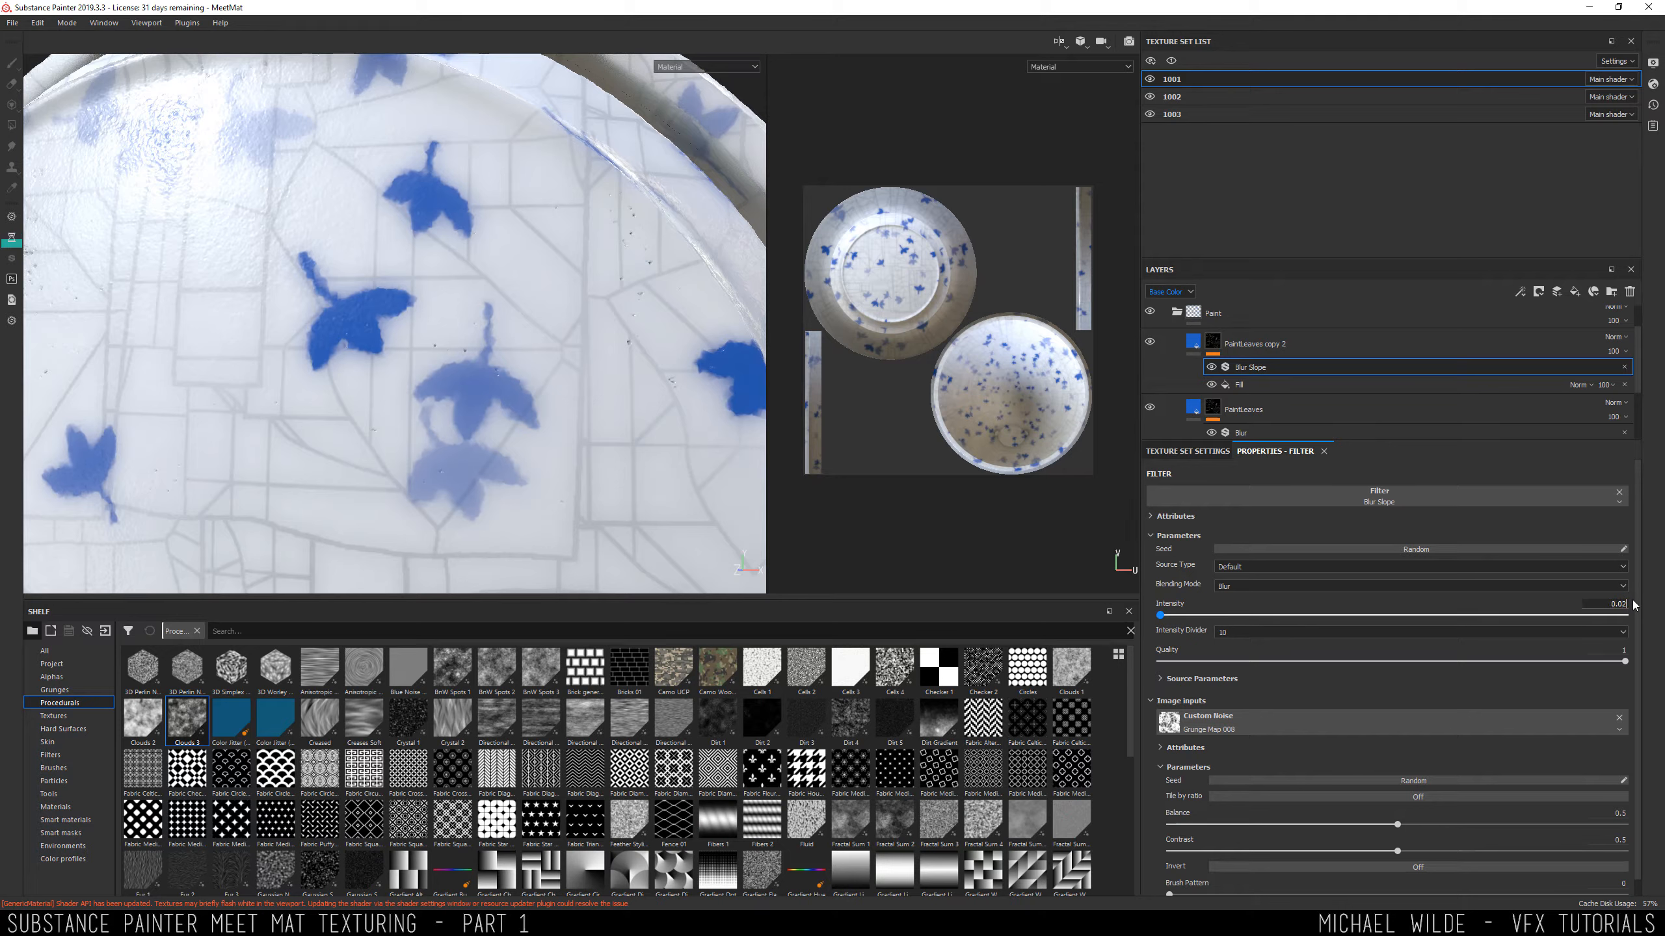
text(0.01)
key(Return)
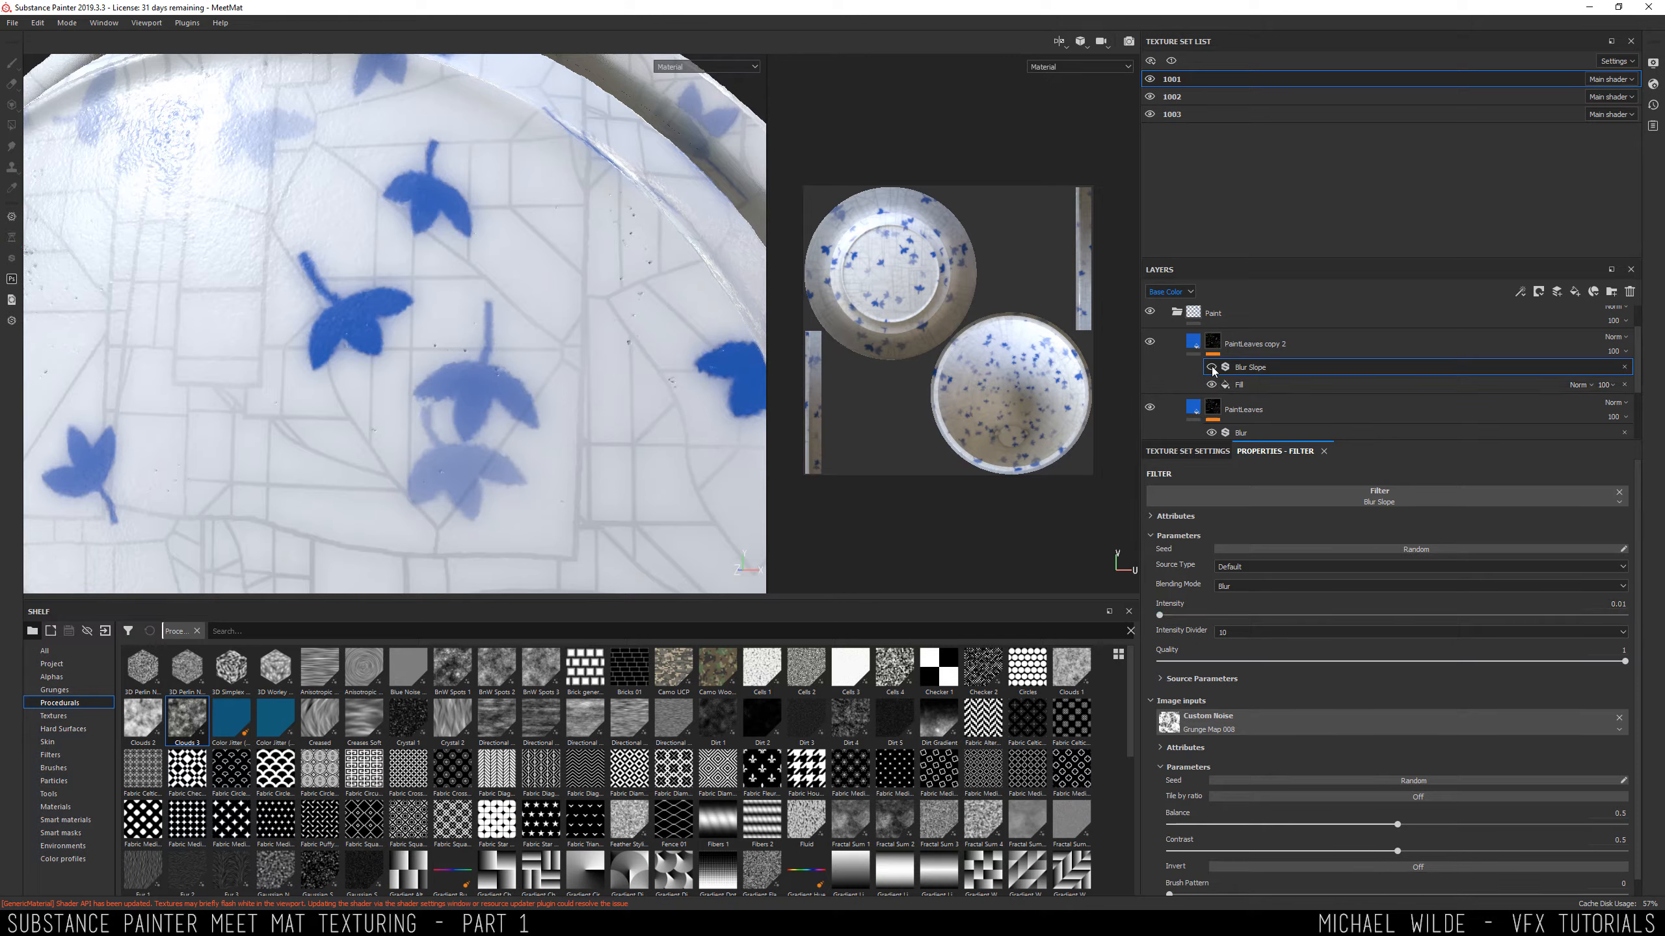
Set the Blur Slope filter's Intensity to 0.02, source Blur to 0.29 and source Contrast to 0.21, undoing the Source Tiling change.
scroll(1232, 760, down, 1)
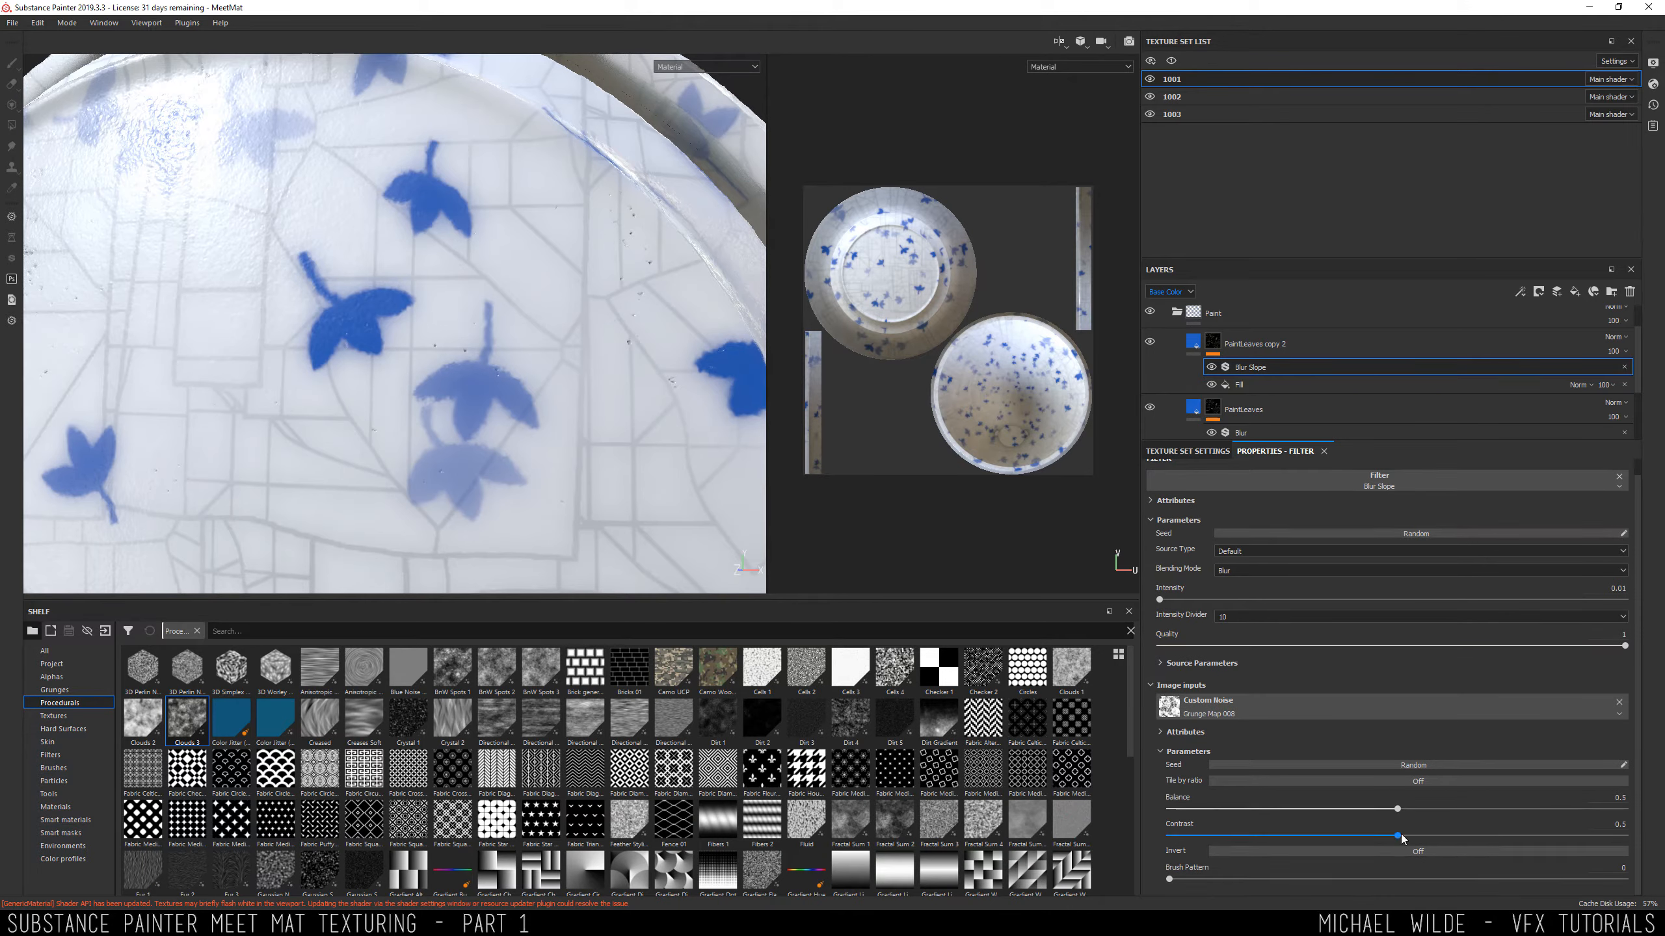
click(1161, 663)
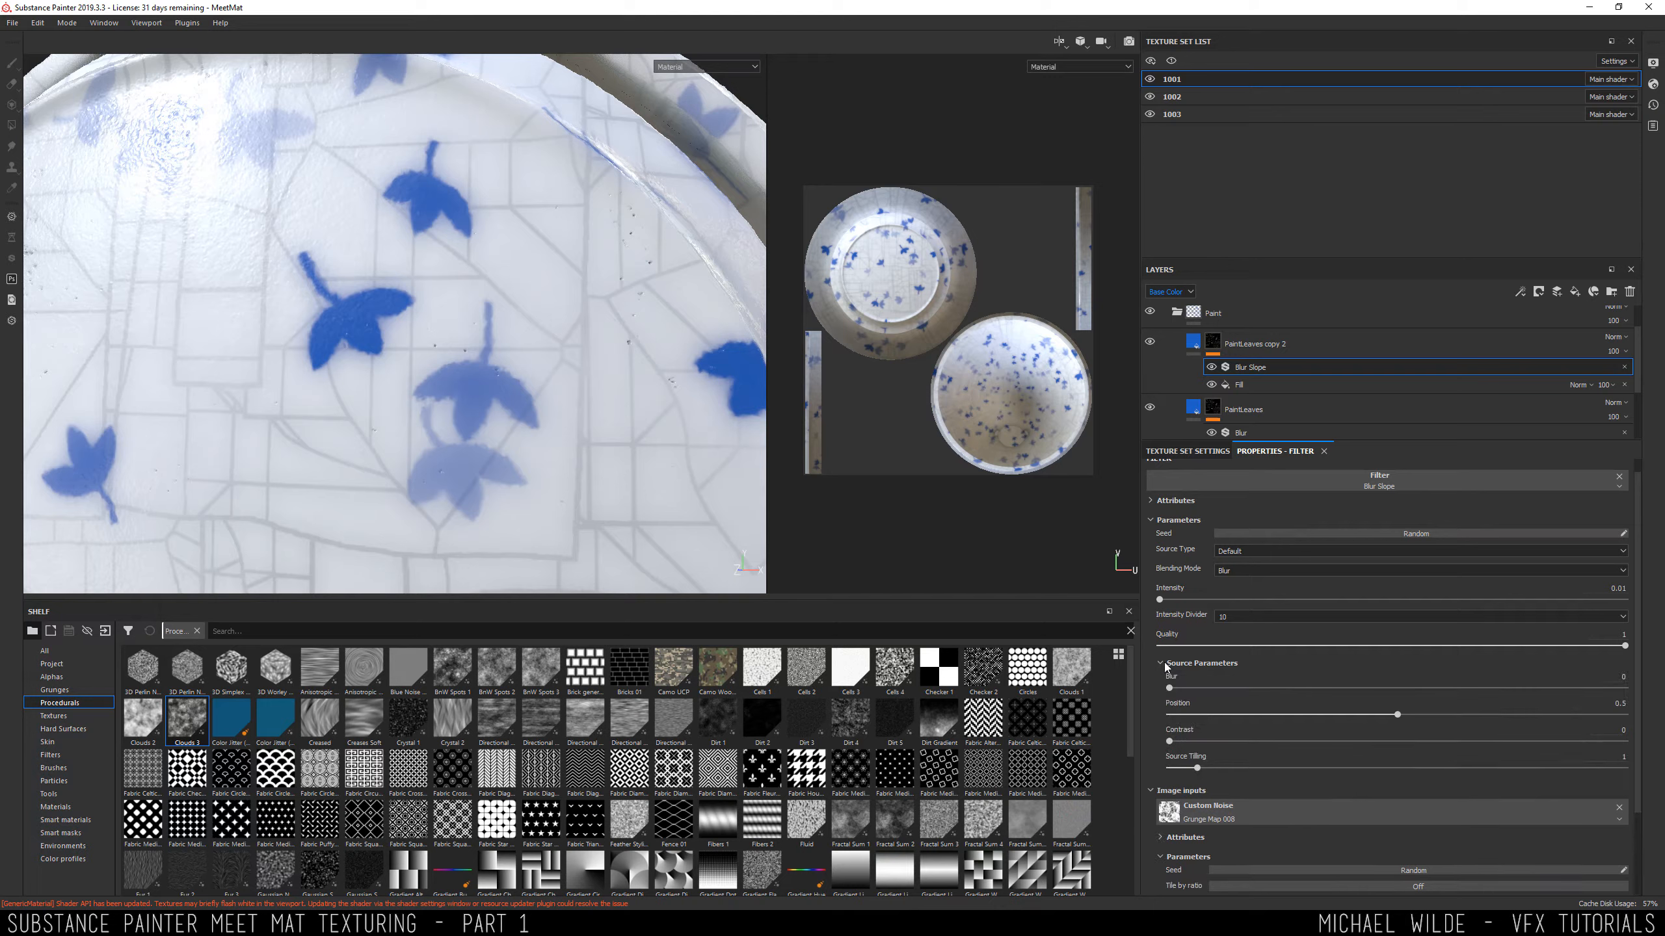
drag(1168, 688, 1202, 688)
click(1624, 591)
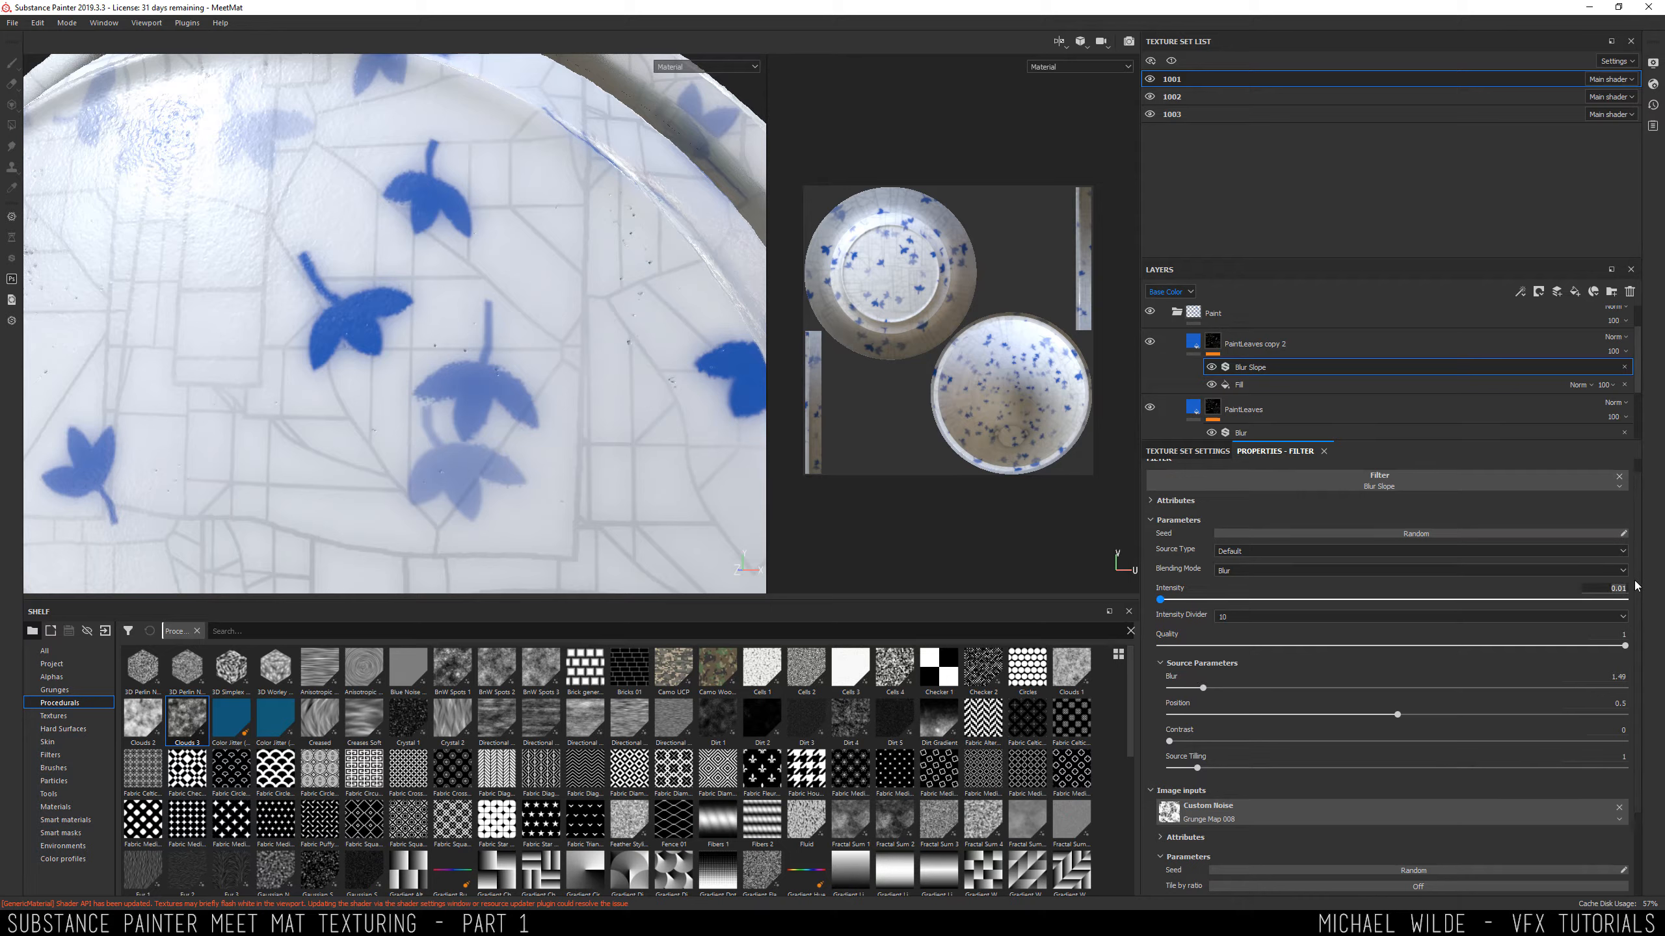
key(Return)
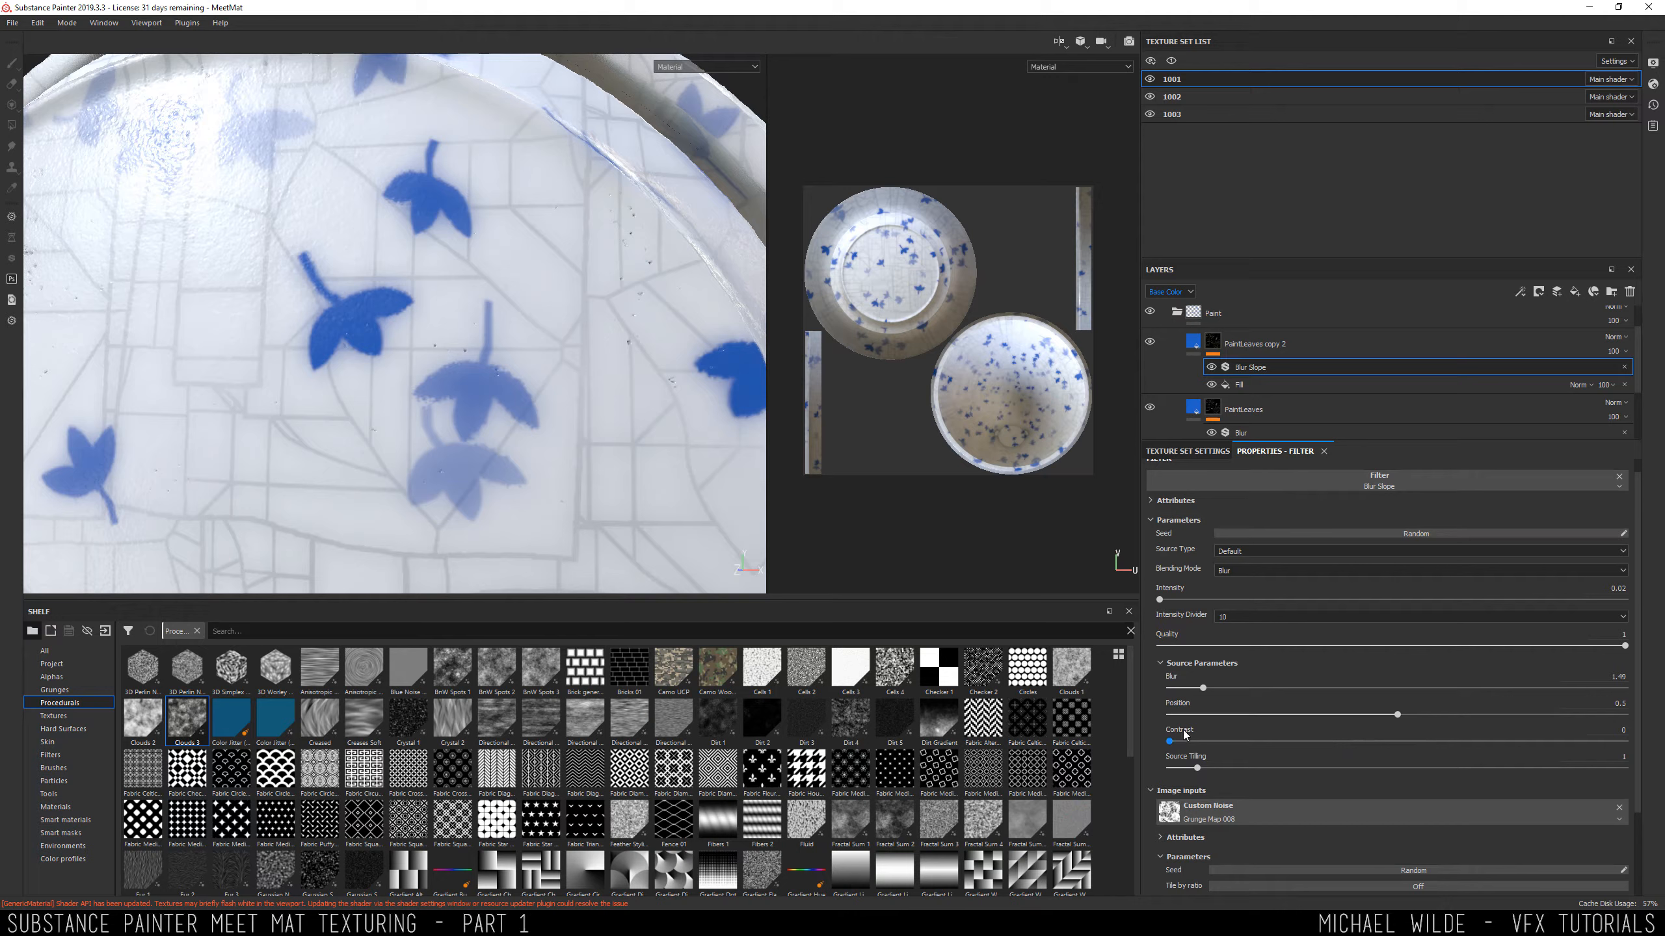
drag(1202, 688, 1121, 764)
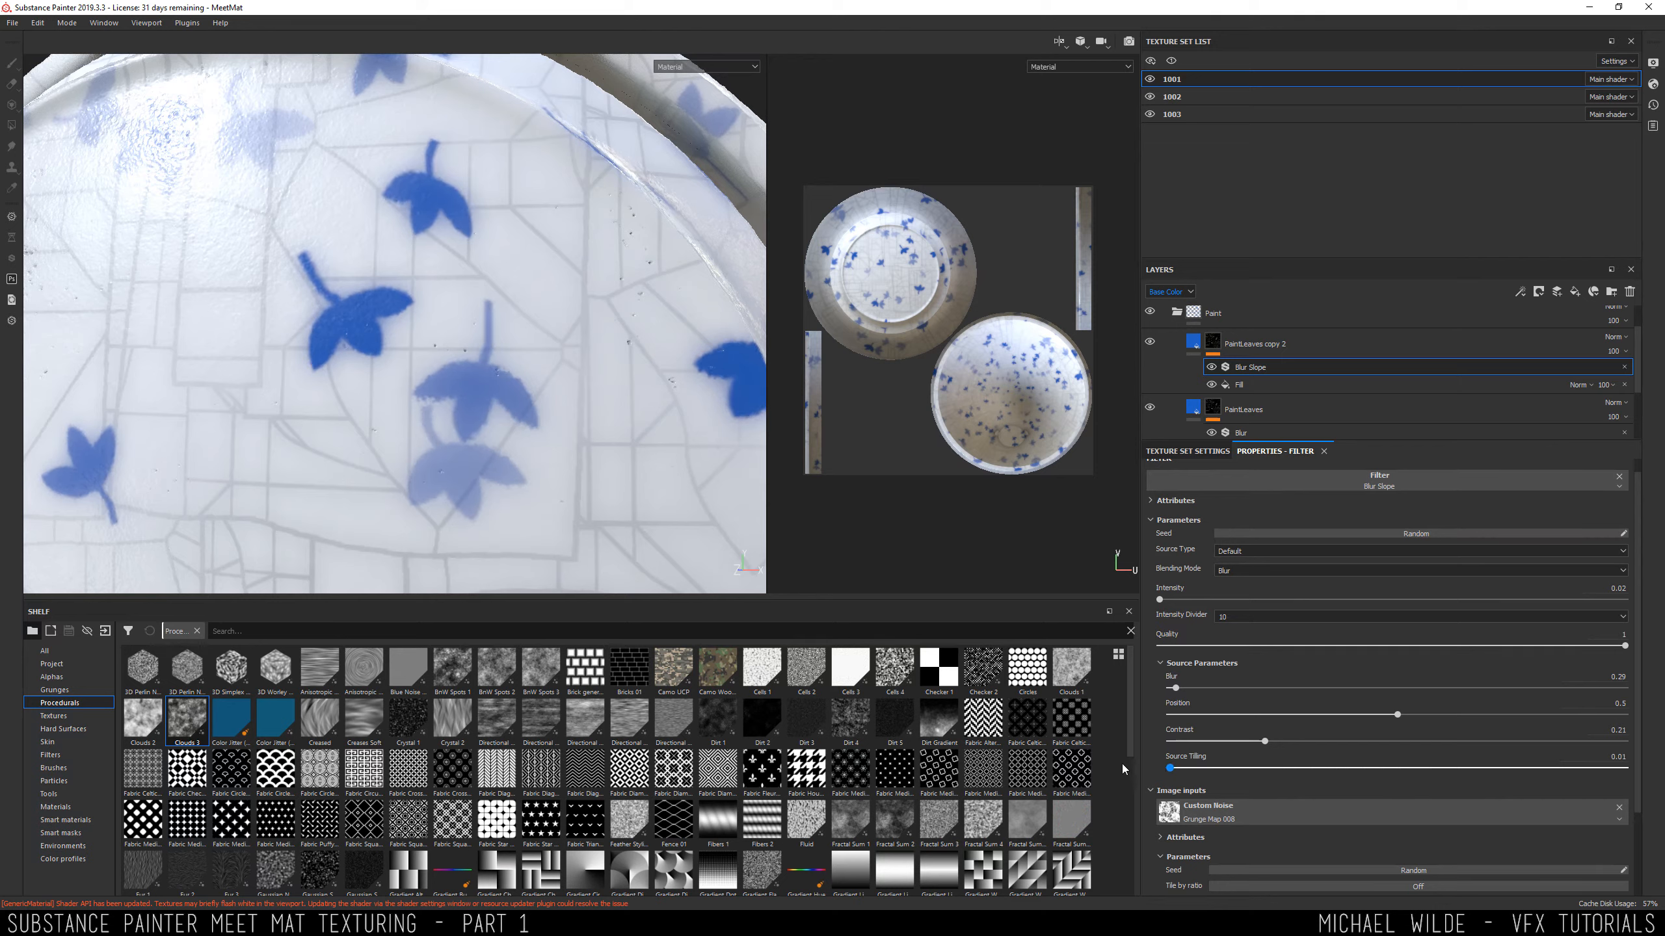
key(ctrl+z)
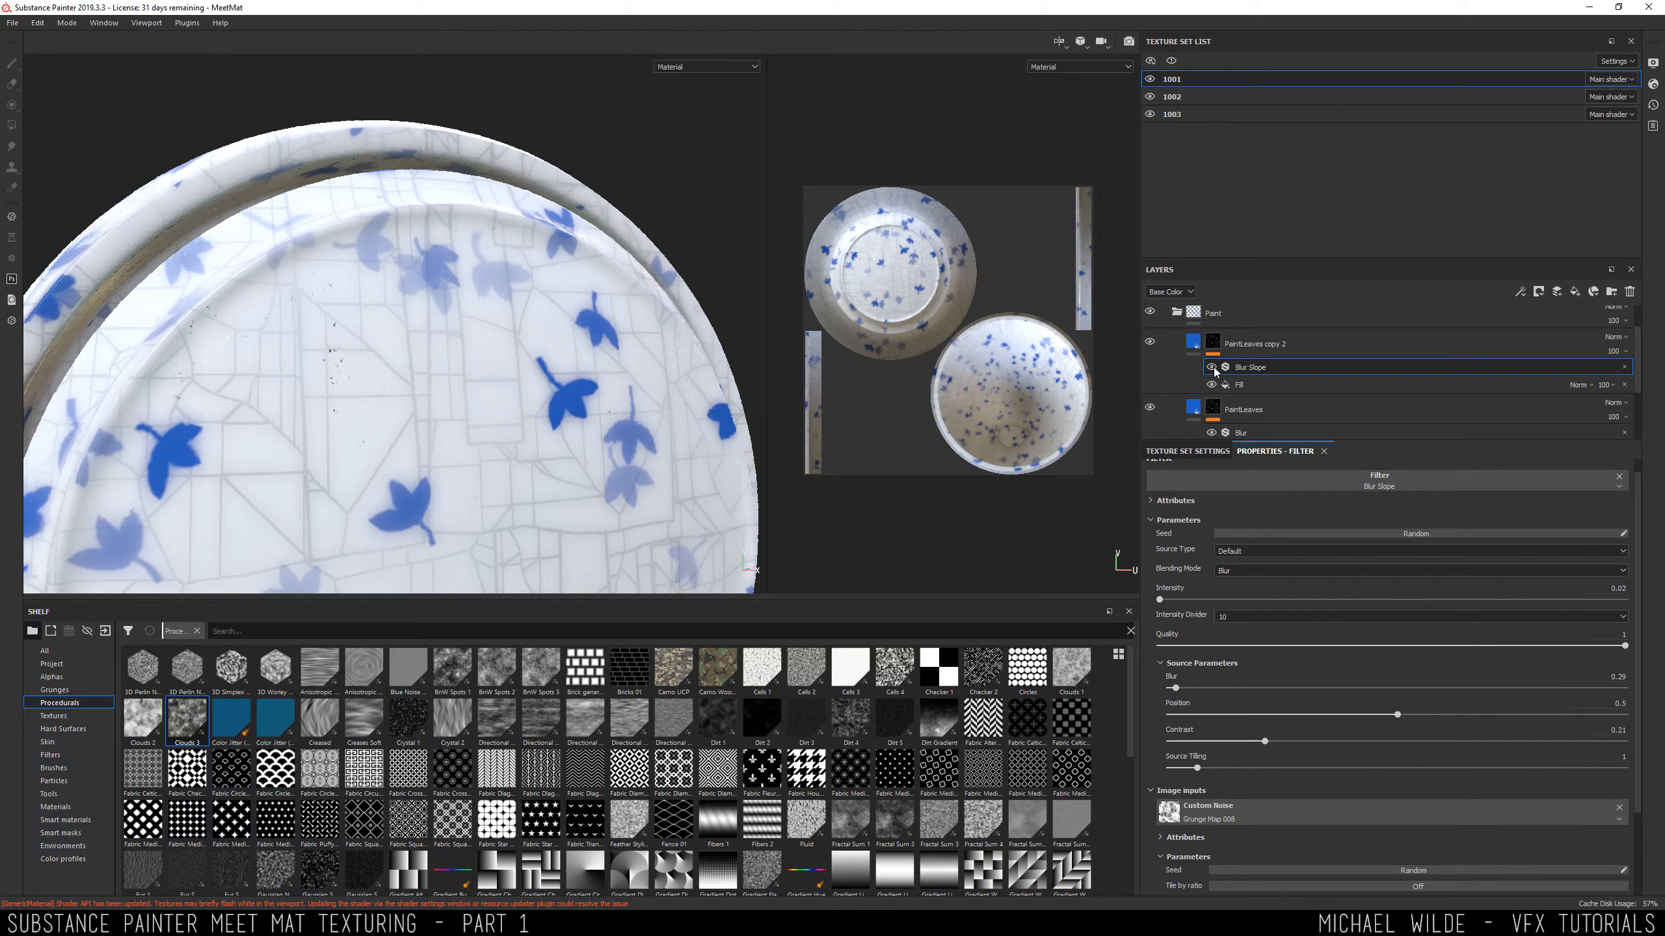
Inspect the leaf edges up close in the Mask channel view, and restore the Material view.
alt+drag(550, 318, 325, 314)
alt+right_drag(325, 314, 501, 218)
scroll(696, 116, down, 2)
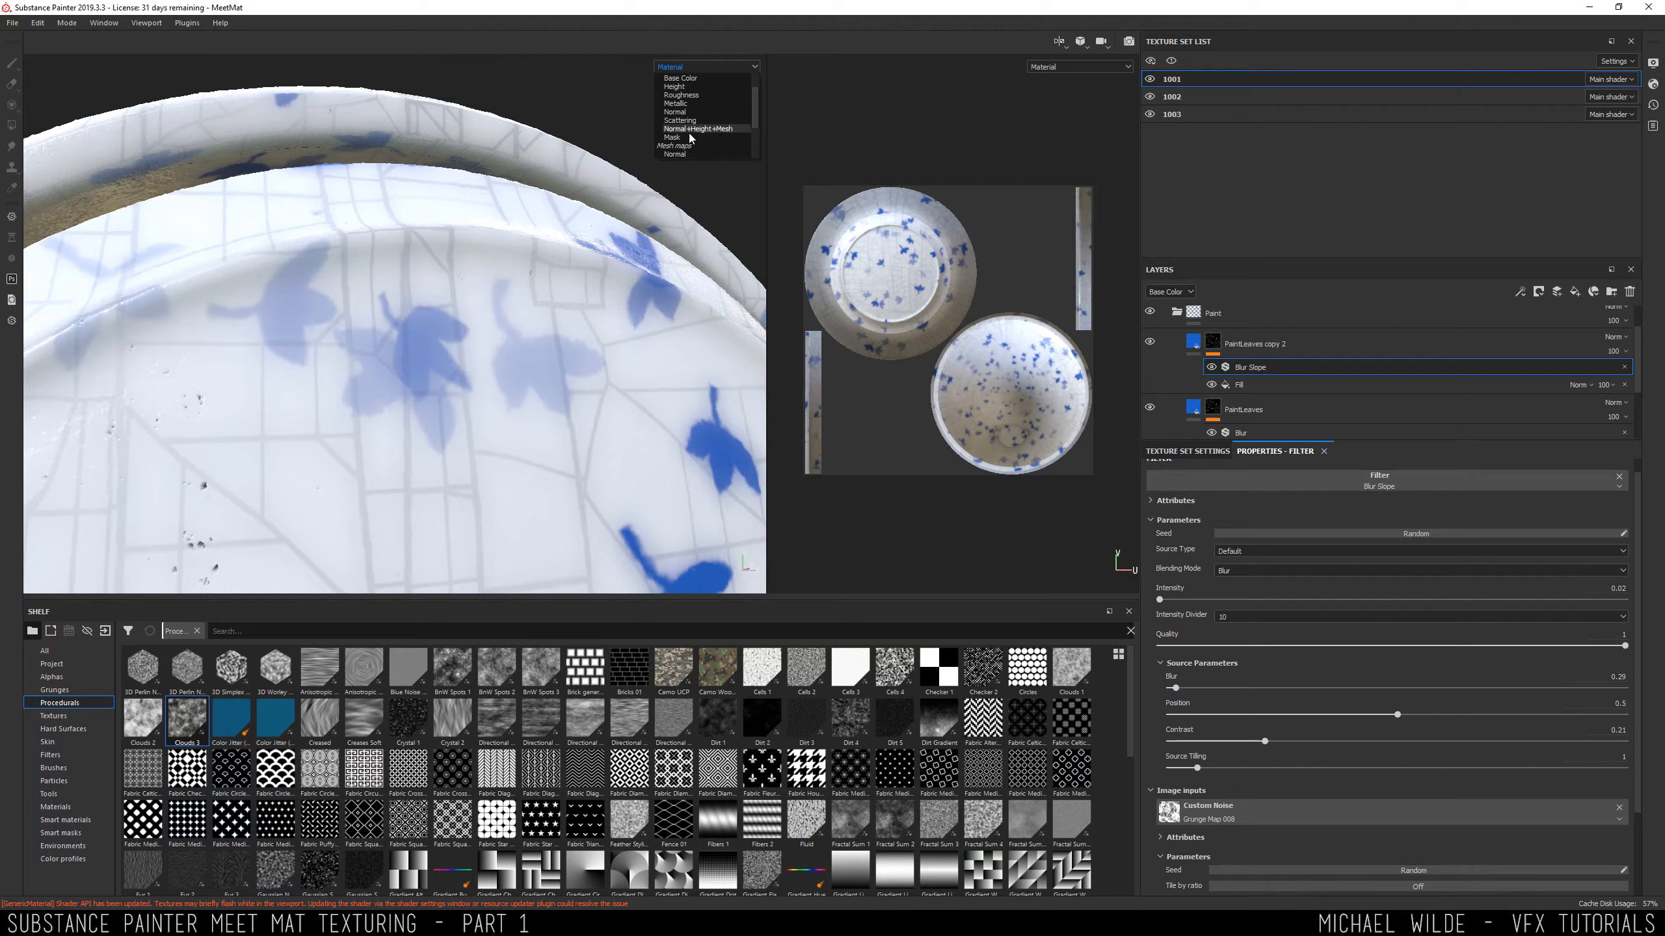
click(690, 132)
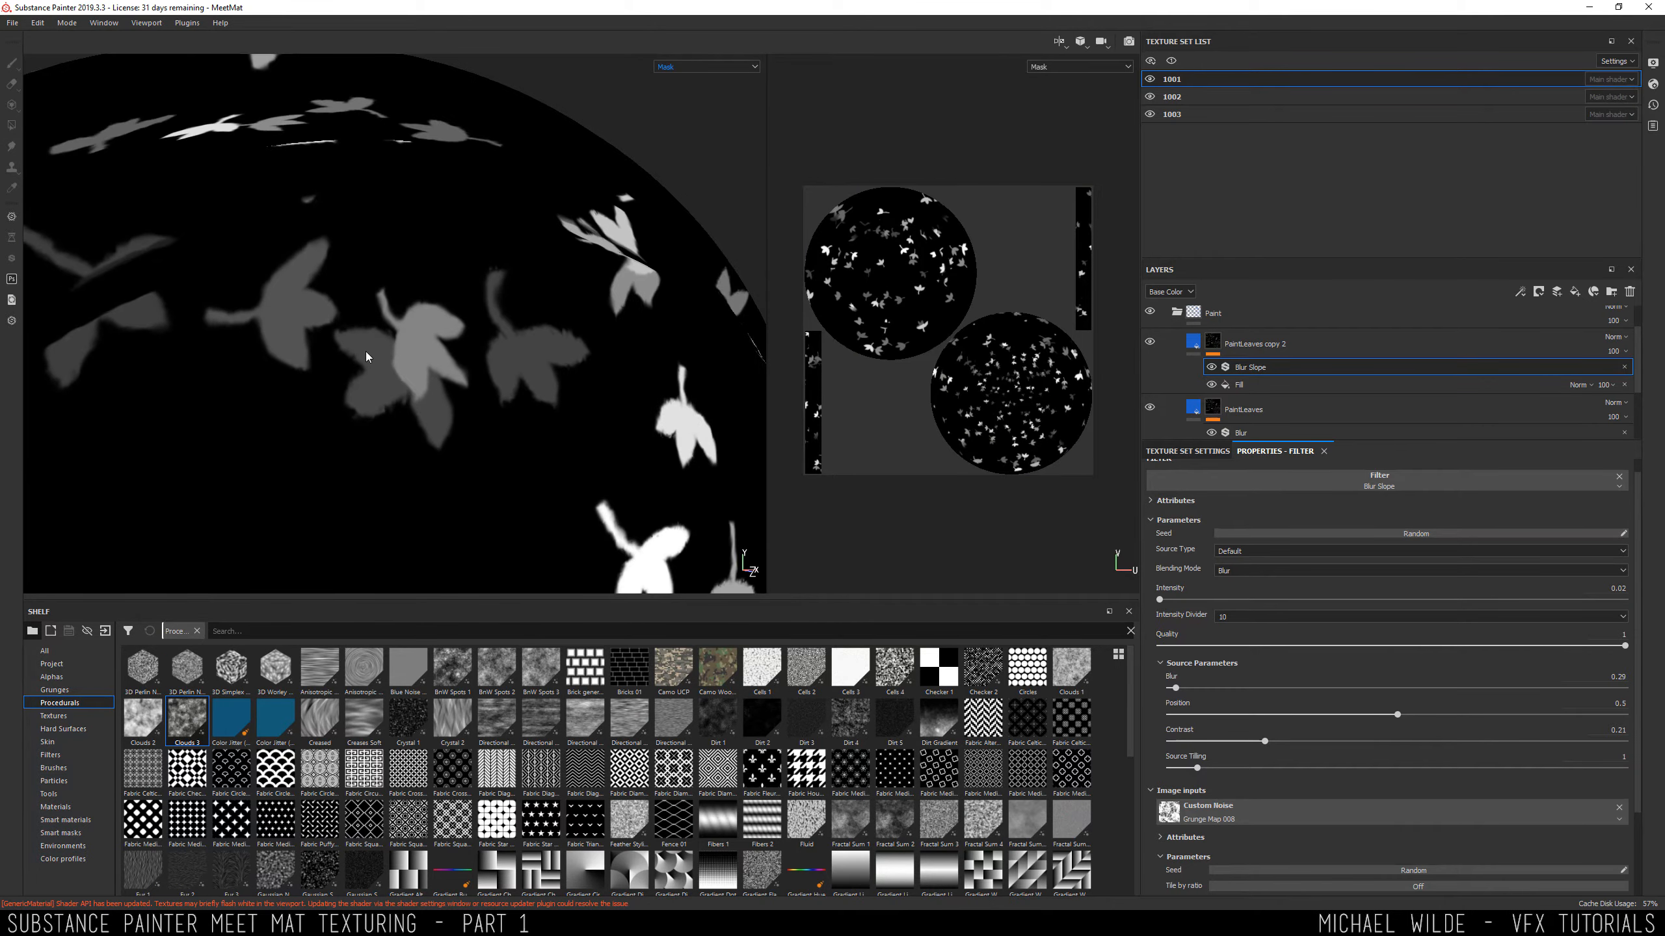
click(681, 68)
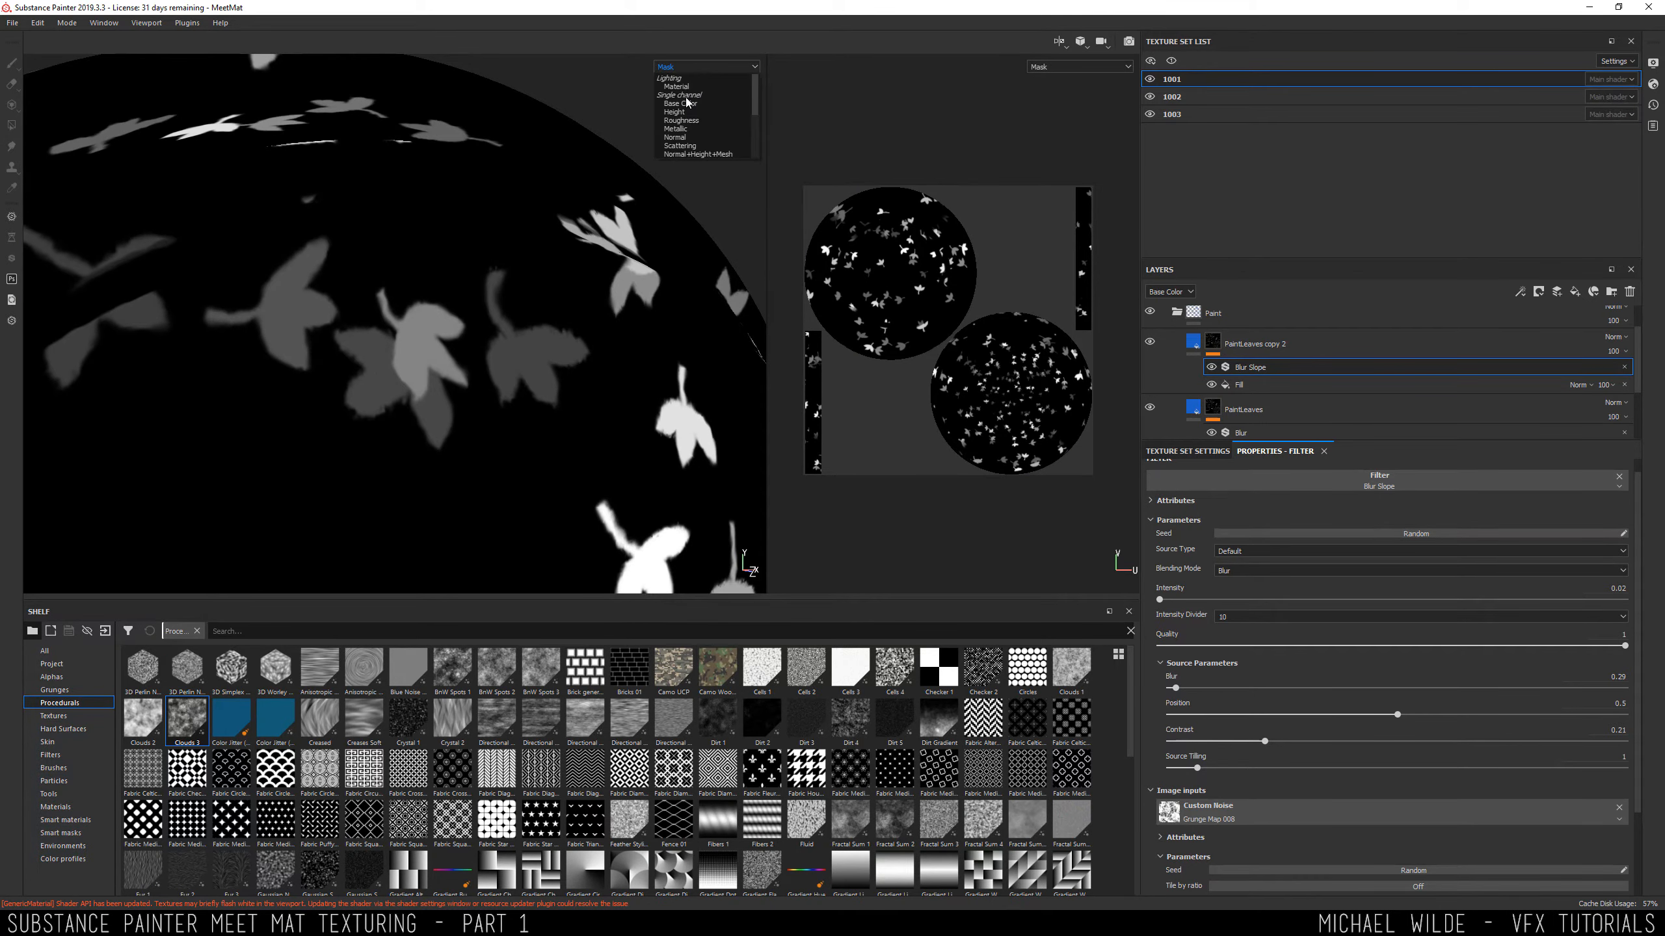
click(682, 101)
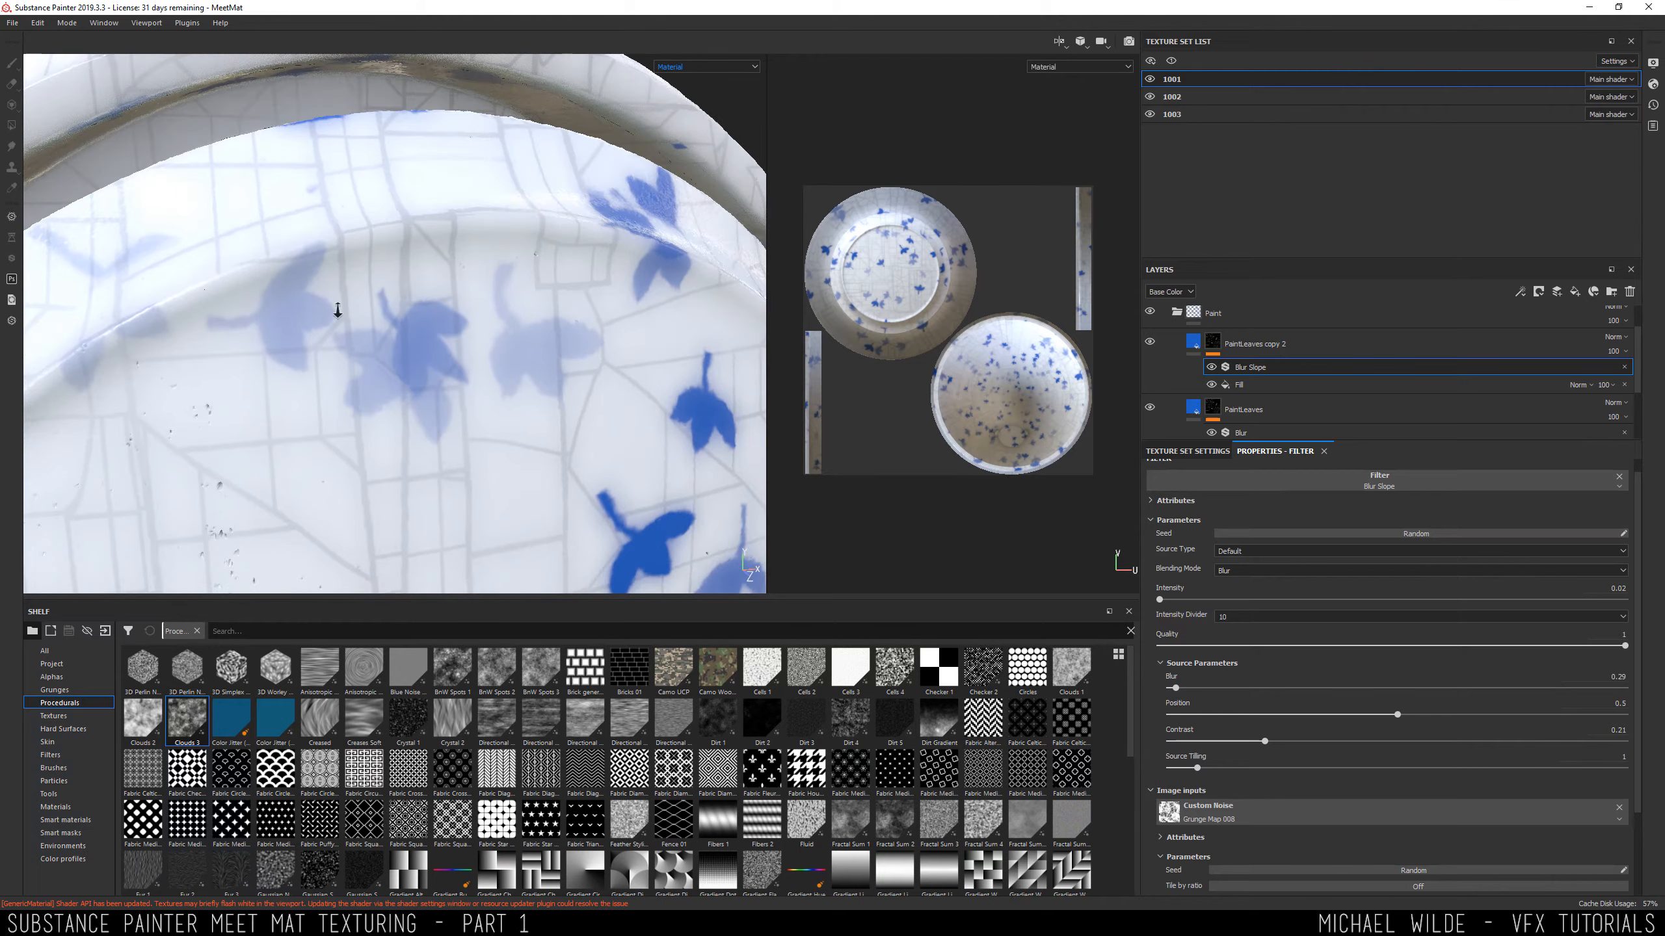
Examine the leaf pattern and cracks over the character's face disc, rim and body from several angles.
alt+drag(338, 310, 353, 428)
alt+middle_drag(353, 428, 368, 352)
alt+drag(367, 352, 517, 312)
alt+middle_drag(516, 312, 449, 305)
alt+right_drag(449, 305, 380, 262)
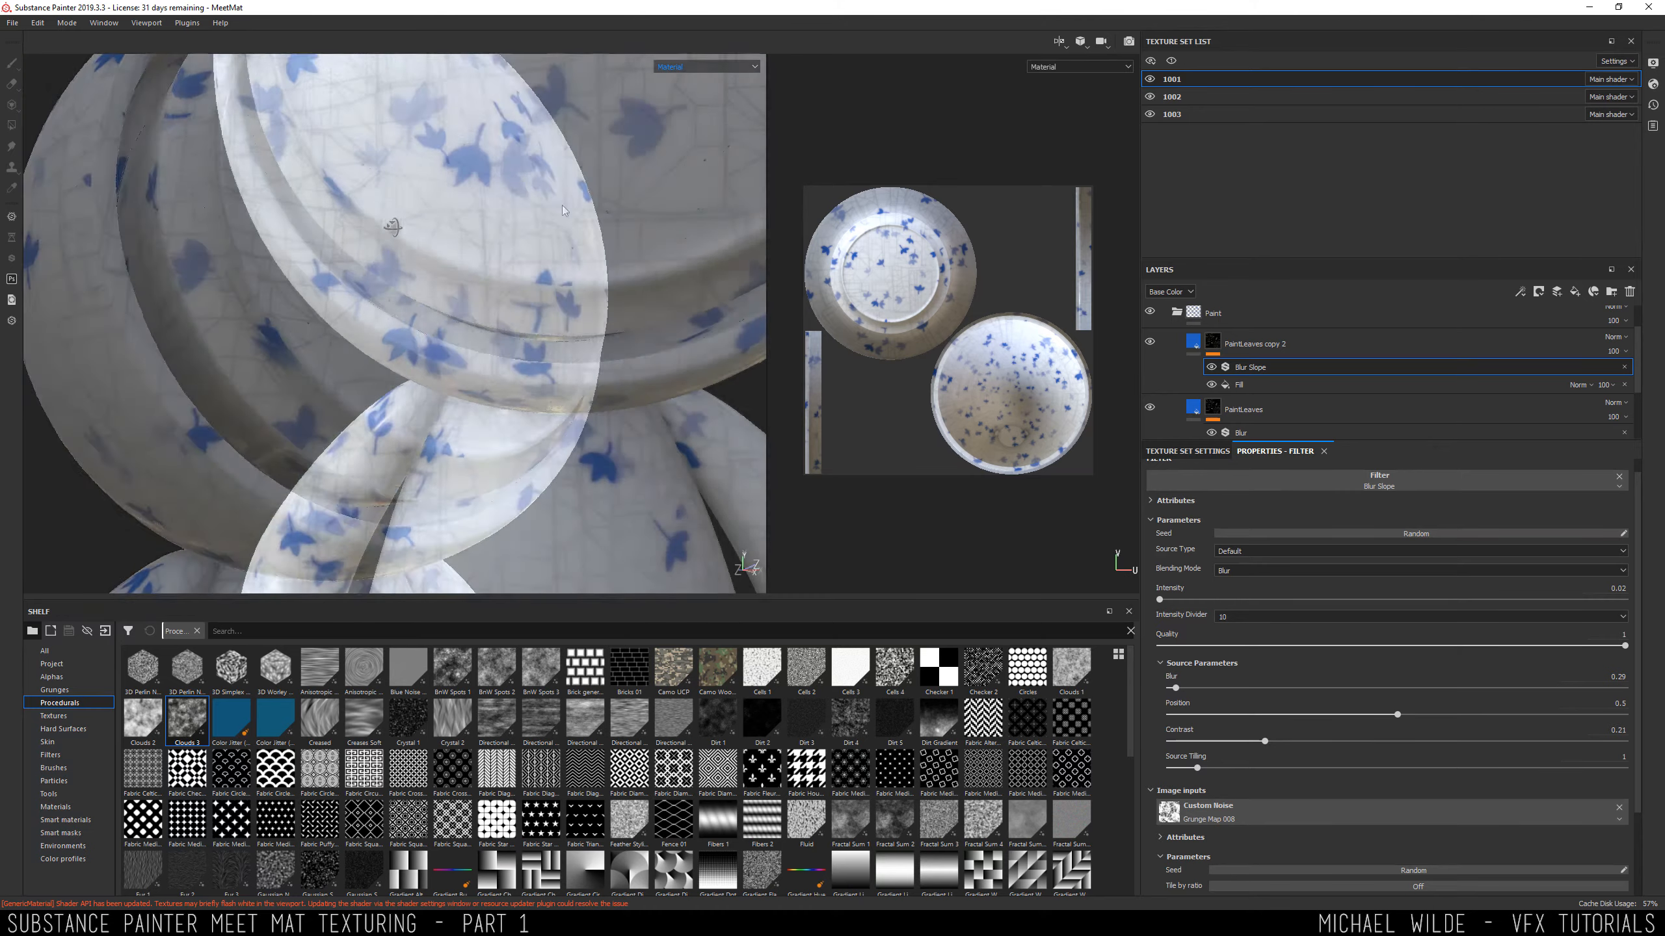
alt+drag(380, 262, 523, 324)
alt+middle_drag(528, 305, 492, 417)
alt+drag(643, 155, 543, 265)
Switch to the browser, compare several blue-and-white Chinese porcelain reference images, and return to Substance Painter to view the whole character.
key(alt+Tab)
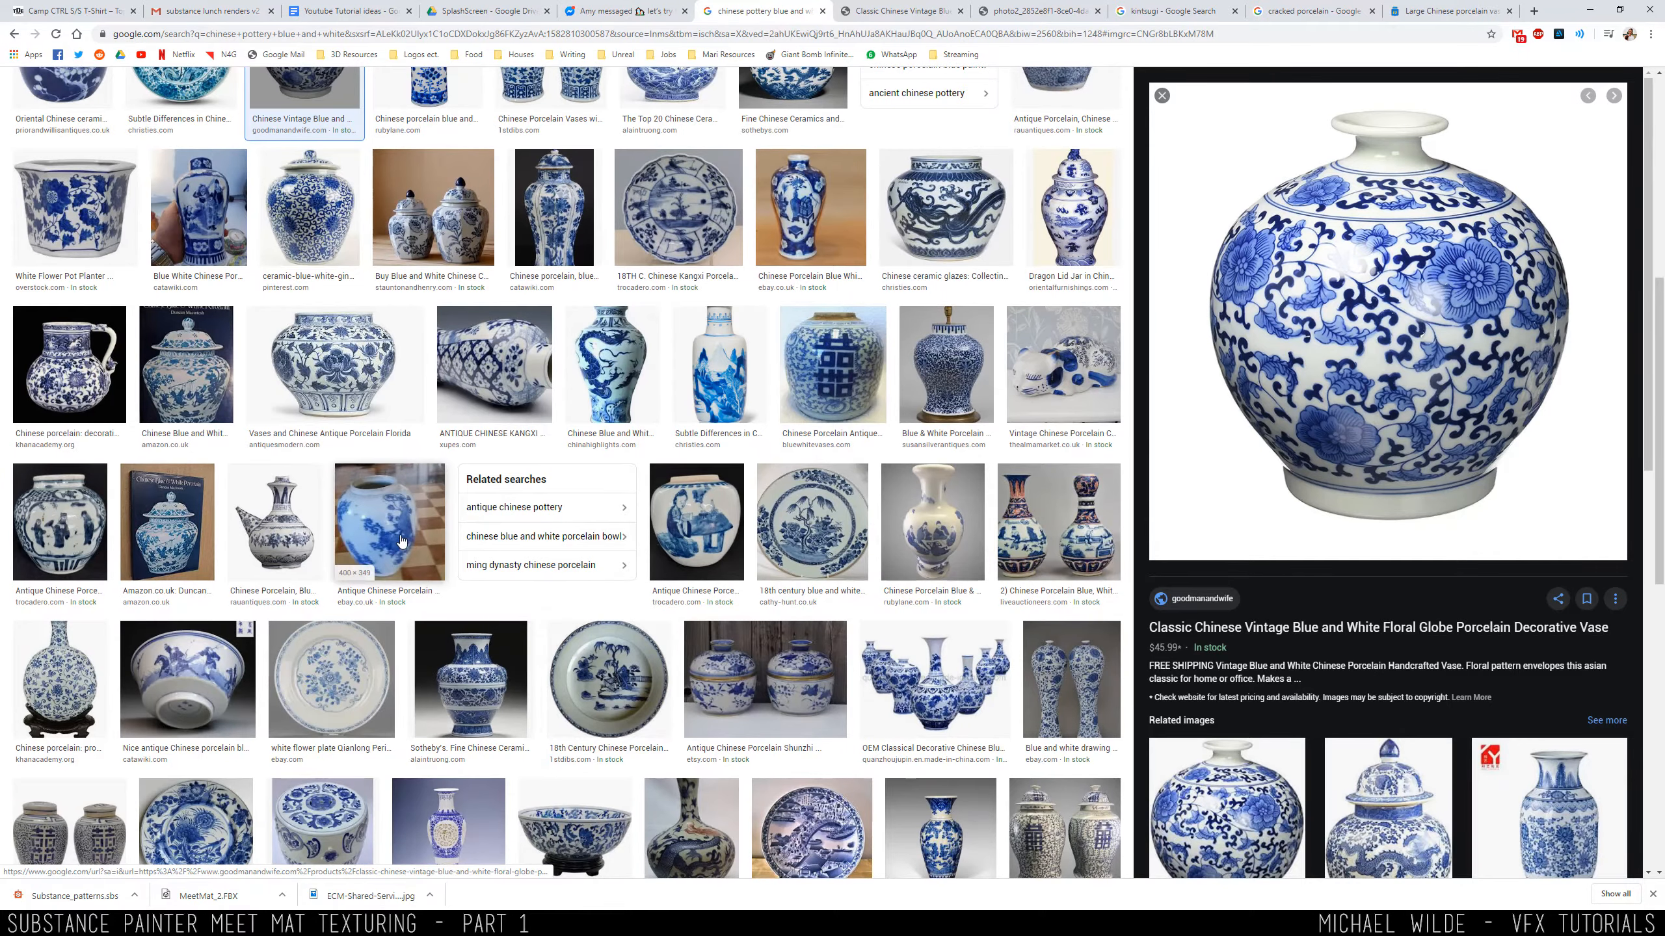
click(354, 374)
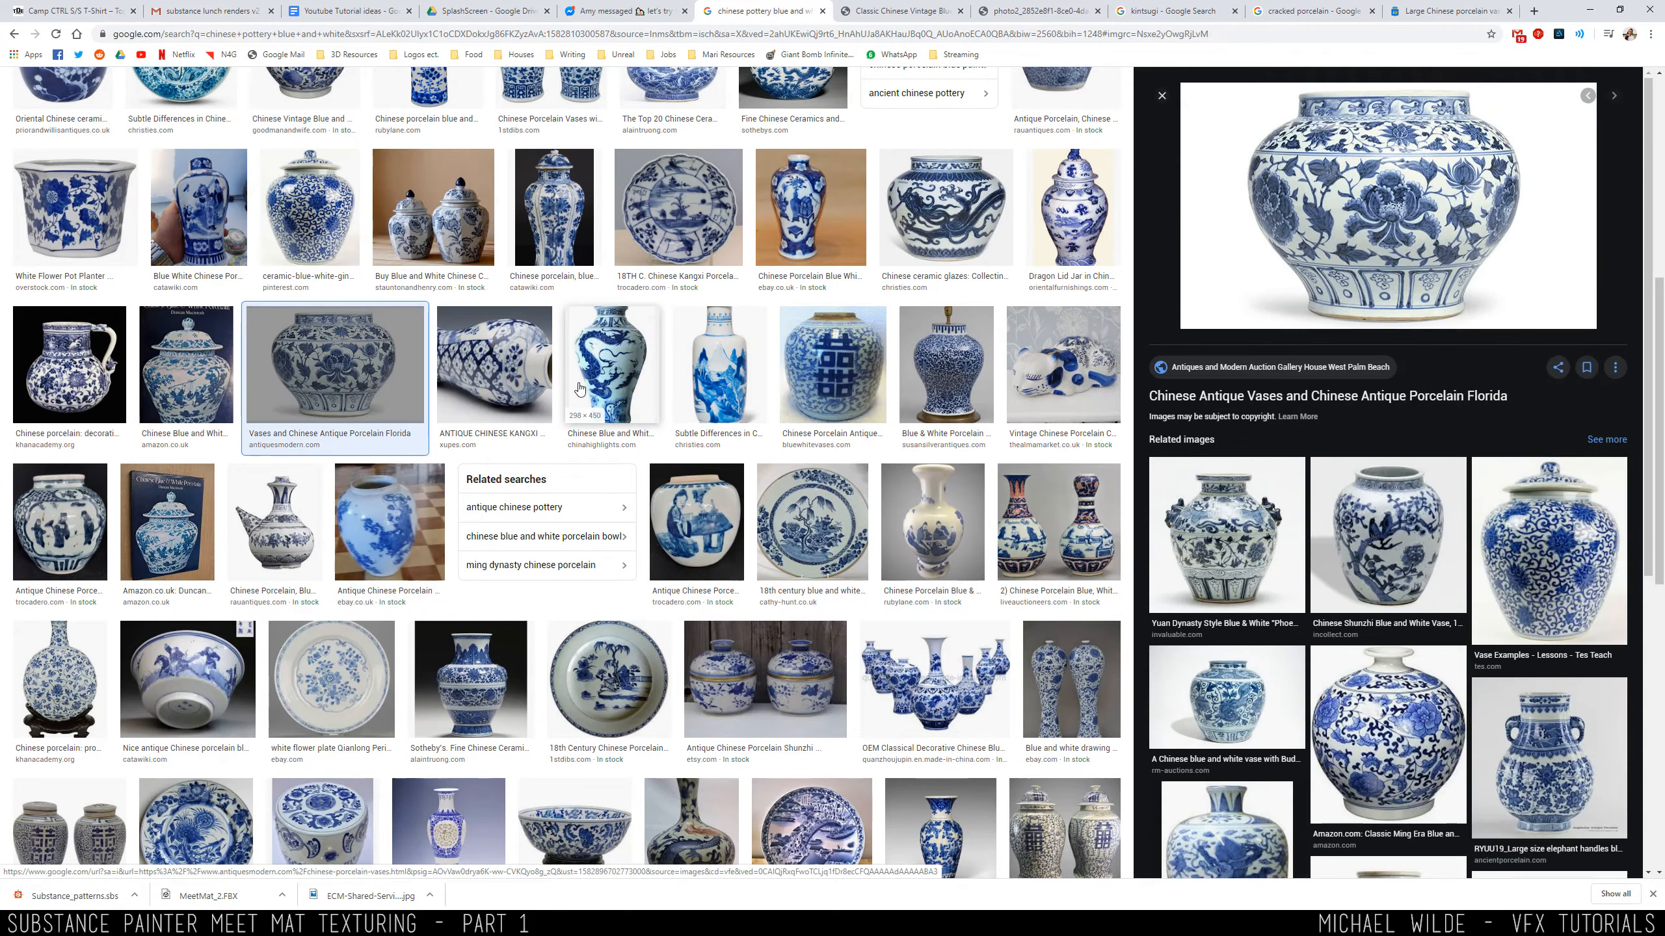
scroll(594, 374, up, 6)
click(580, 125)
click(850, 125)
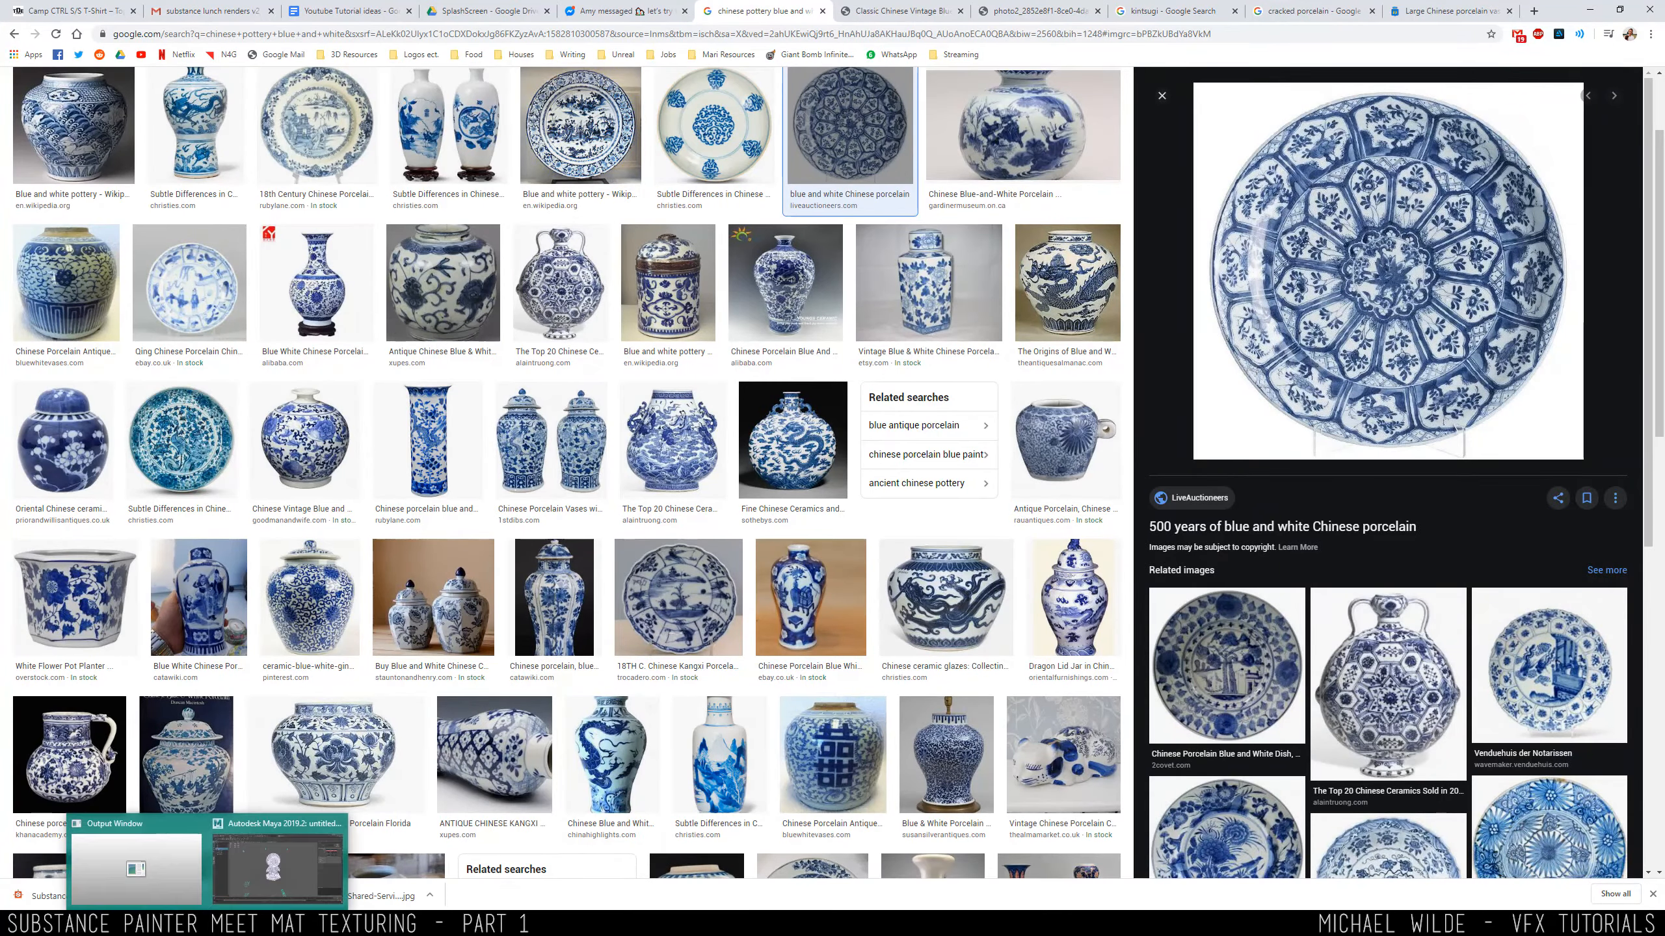
click(180, 923)
alt+drag(286, 400, 619, 309)
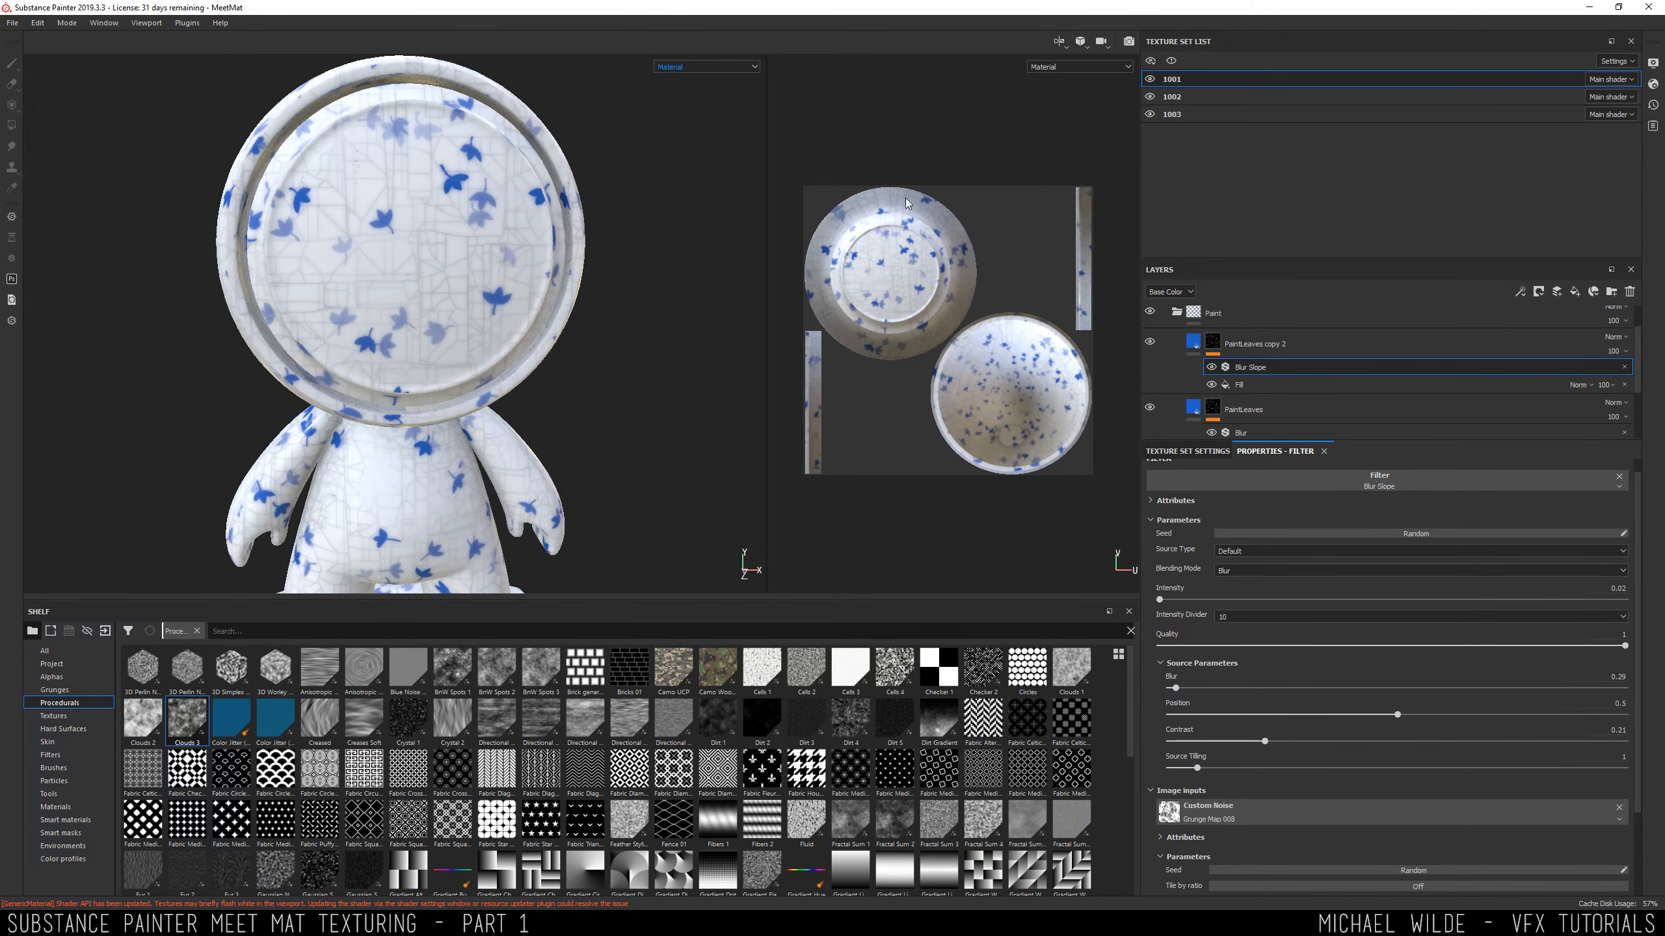
Create a folder named Gold inside the Instance folder, above the Paint folder.
scroll(1377, 341, up, 3)
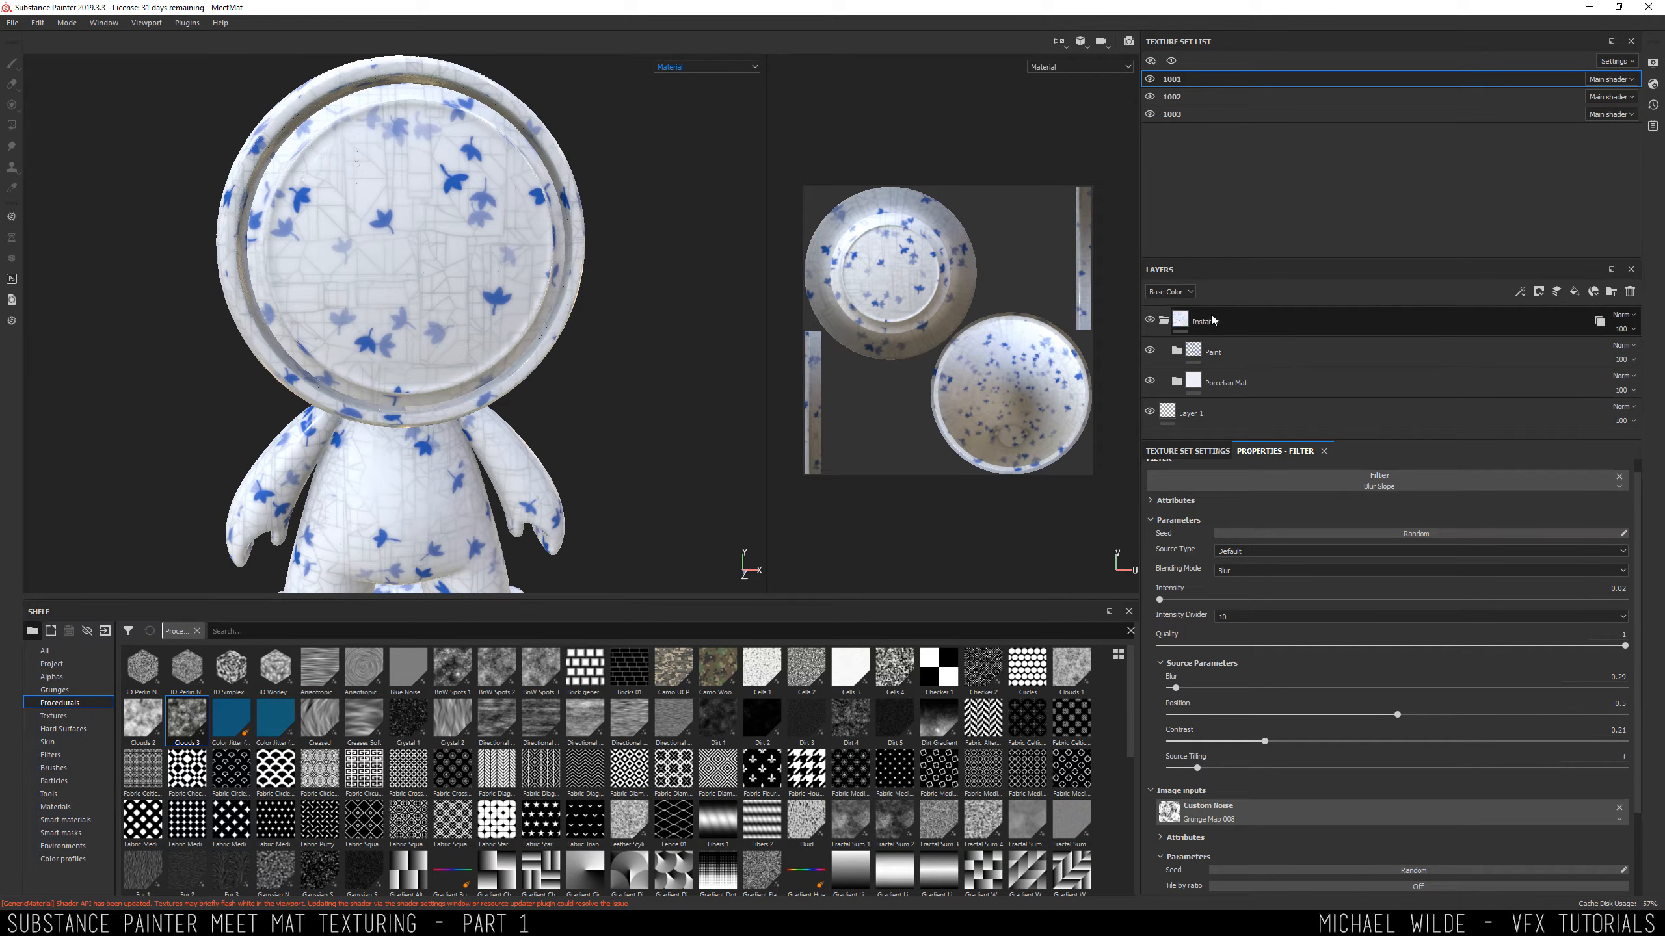
click(1395, 310)
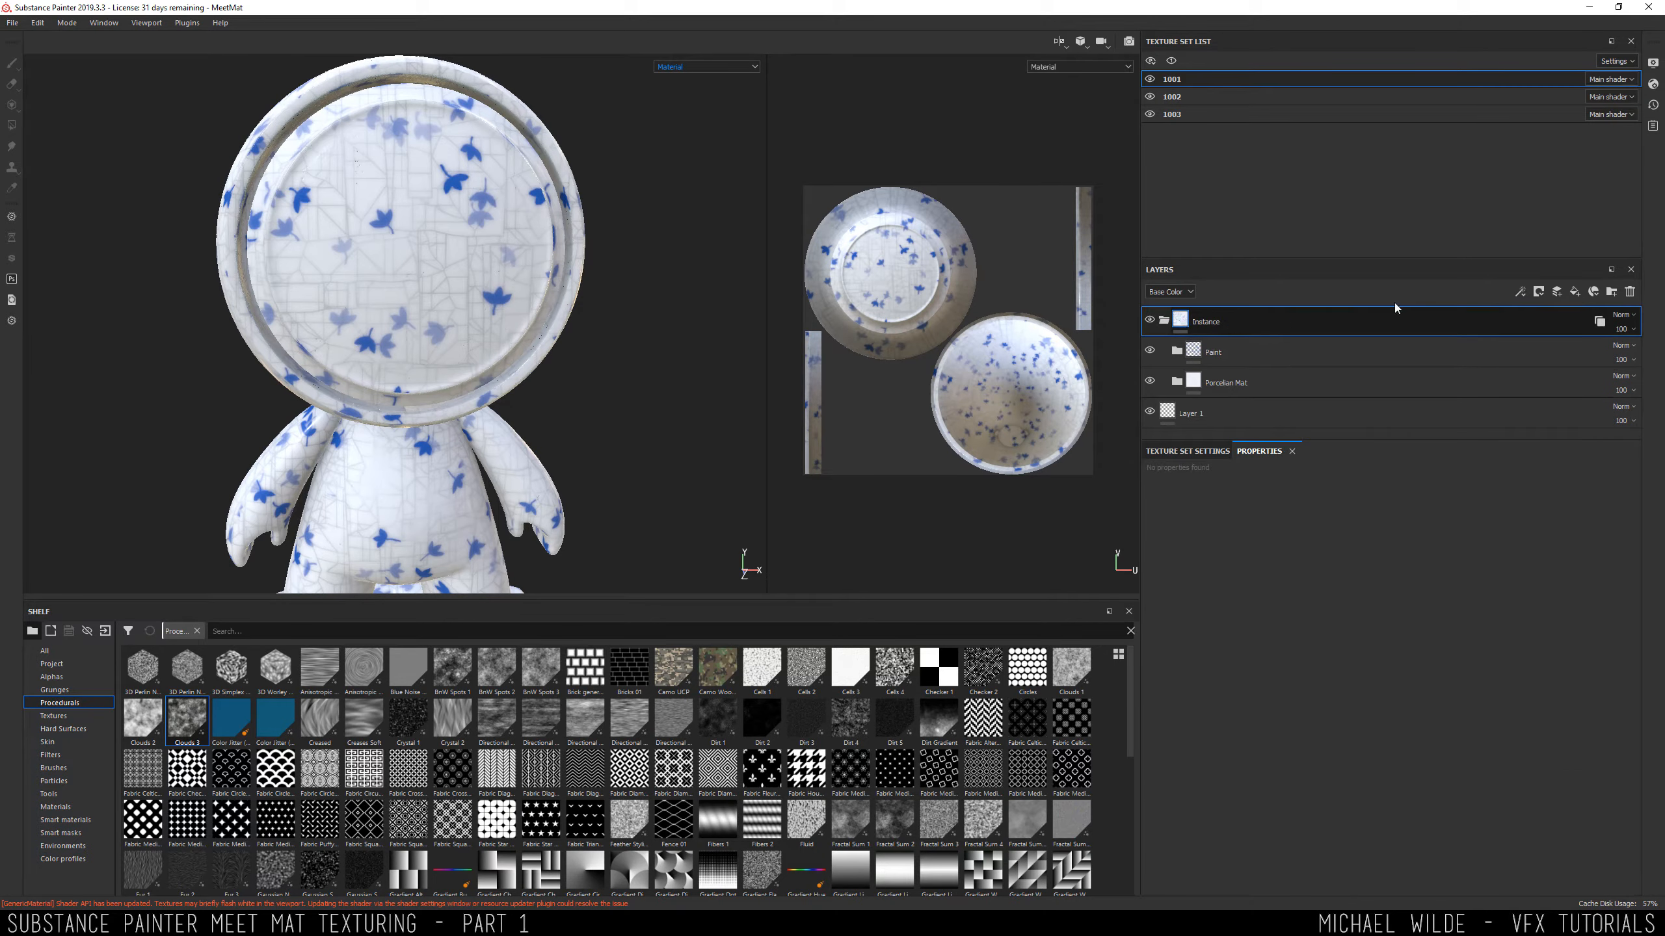
click(1610, 292)
drag(1265, 307, 1281, 368)
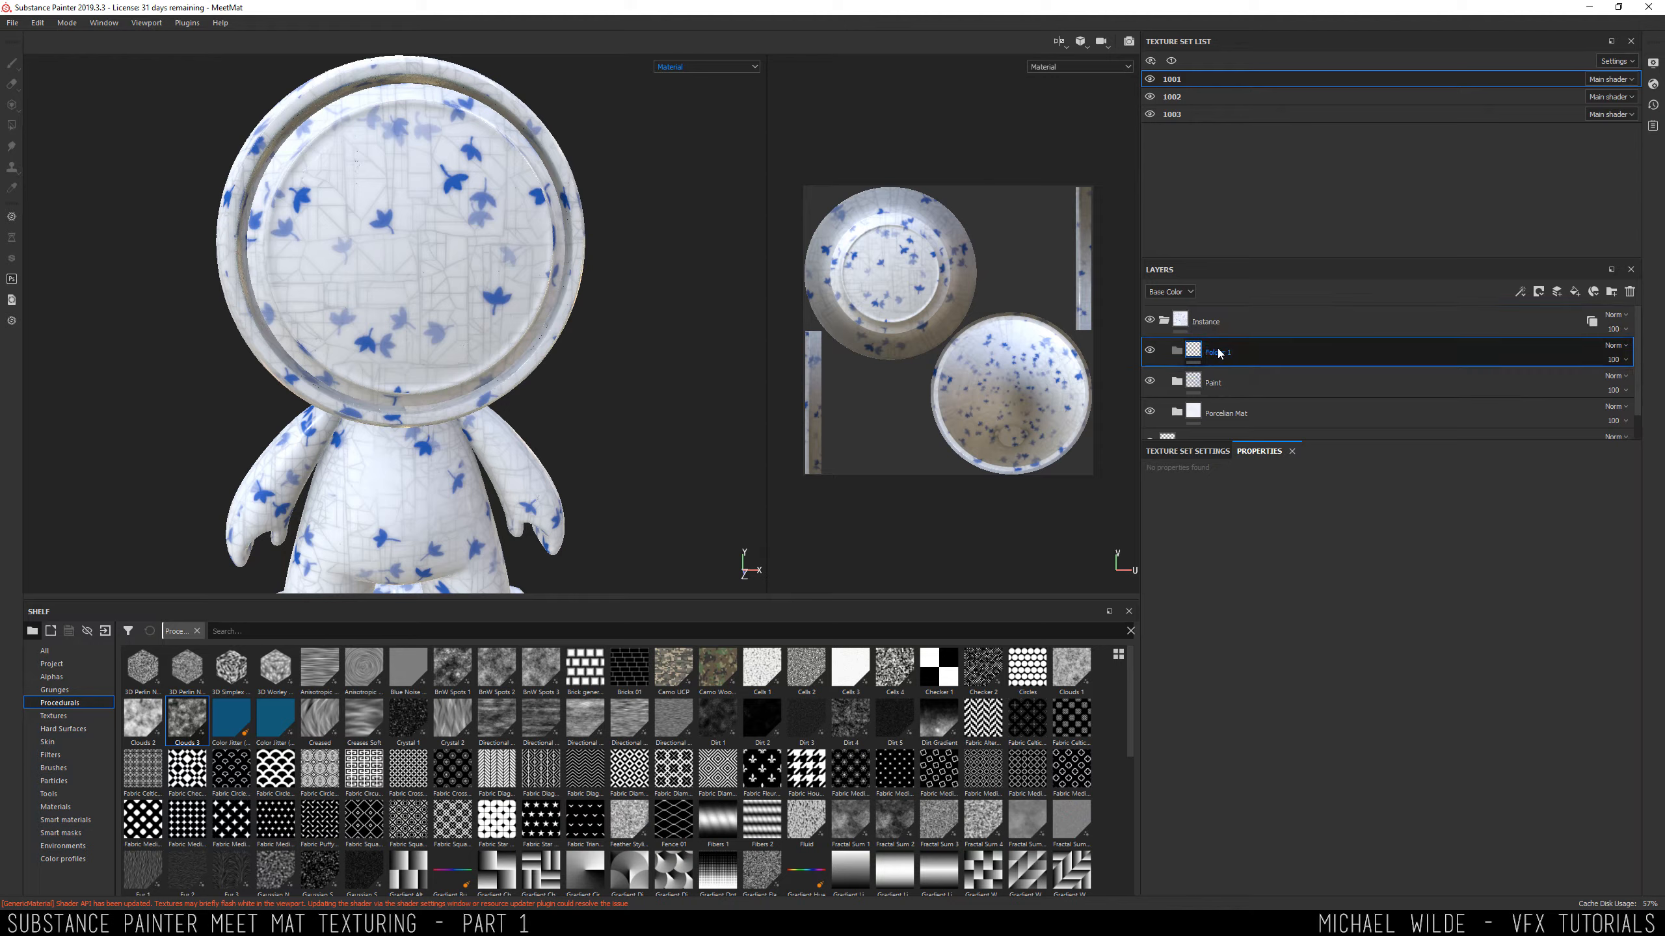
double_click(1223, 353)
text(Gold)
key(Return)
Inspect the cracks and leaves along the head's rim and face disc up close.
alt+drag(613, 297, 382, 195)
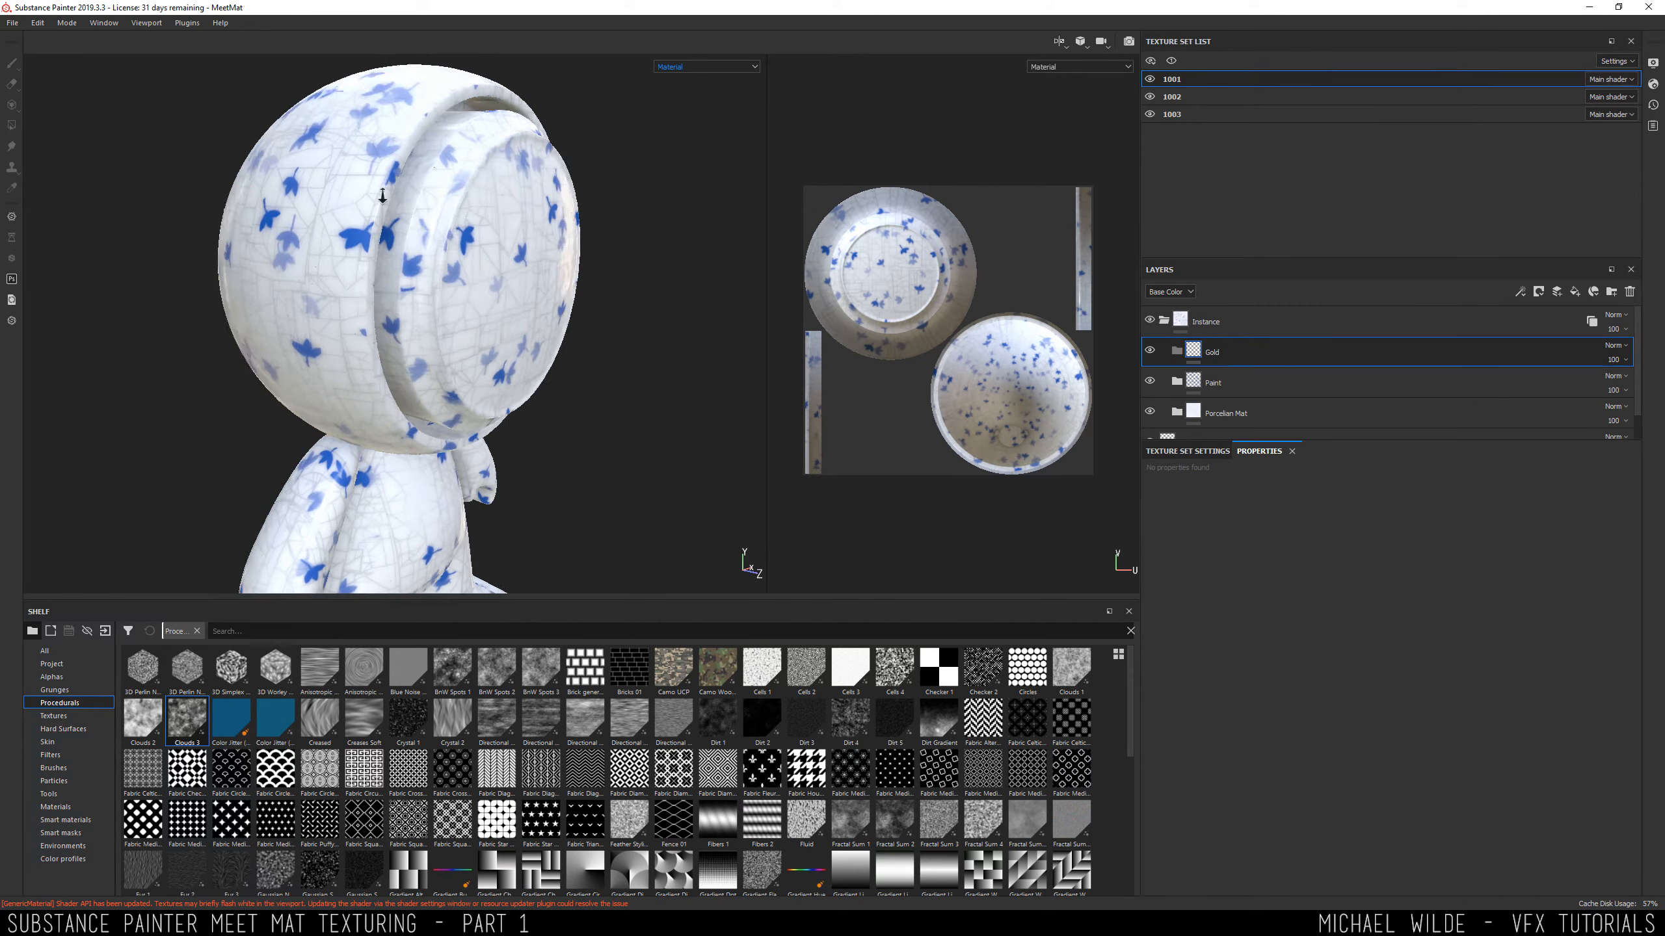
alt+right_drag(382, 194, 490, 241)
alt+drag(490, 241, 367, 223)
alt+right_drag(366, 223, 446, 242)
mouse_move(445, 243)
alt+middle_down()
mouse_move(466, 239)
mouse_move(432, 267)
alt+middle_up()
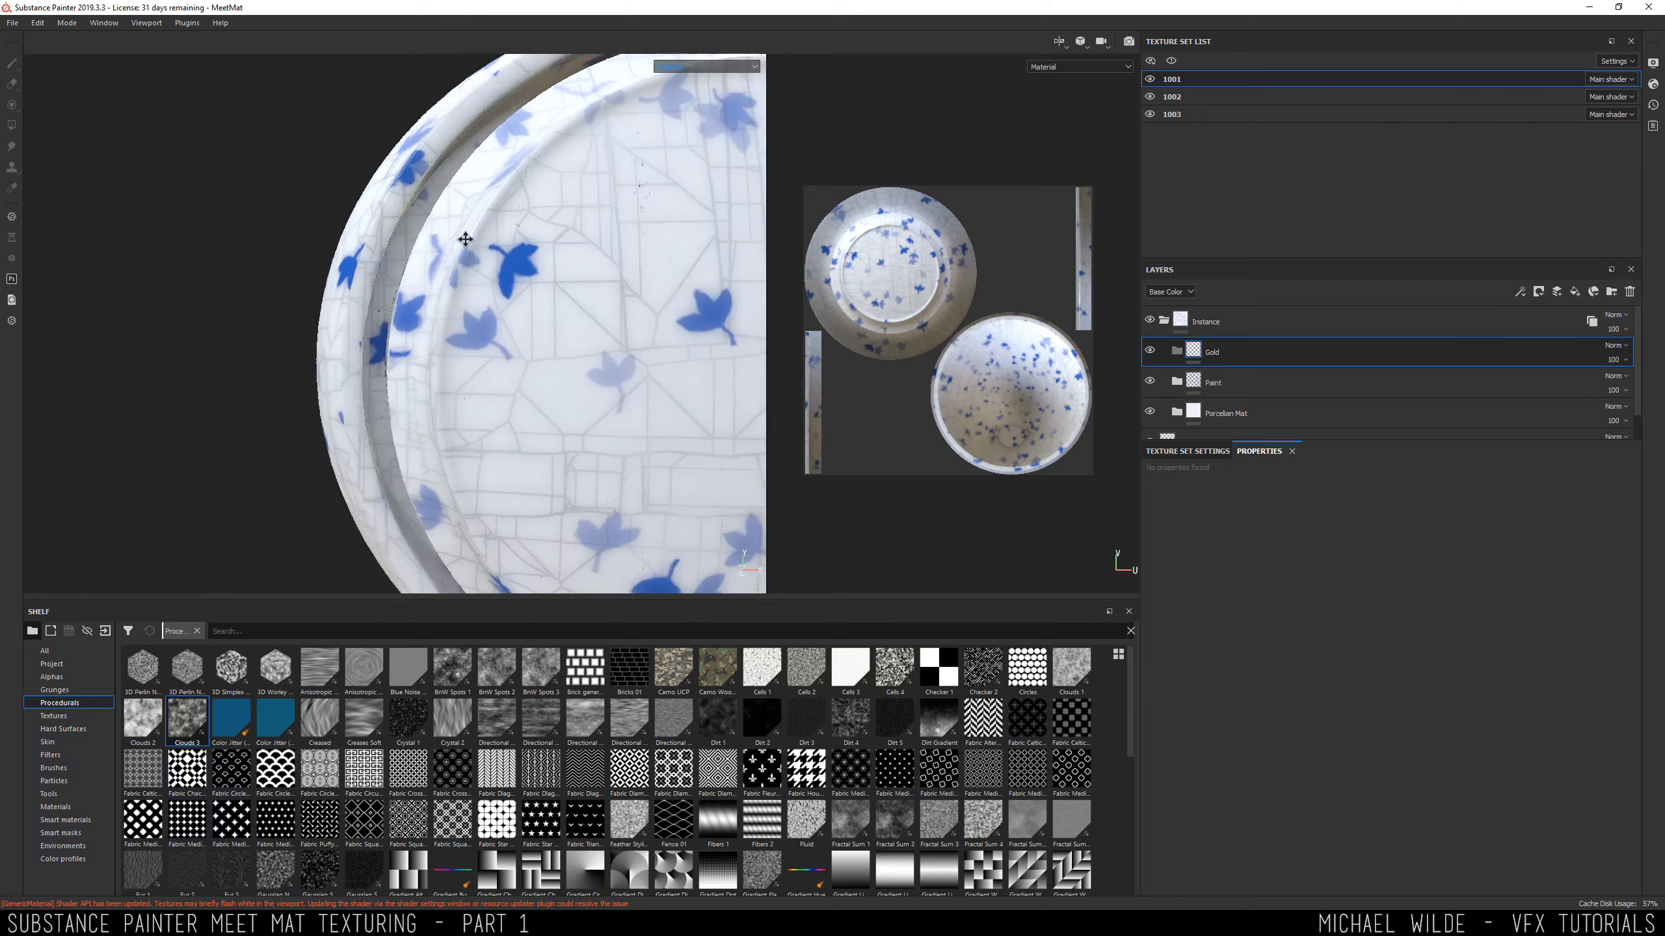
alt+right_drag(433, 267, 650, 320)
alt+drag(650, 319, 547, 345)
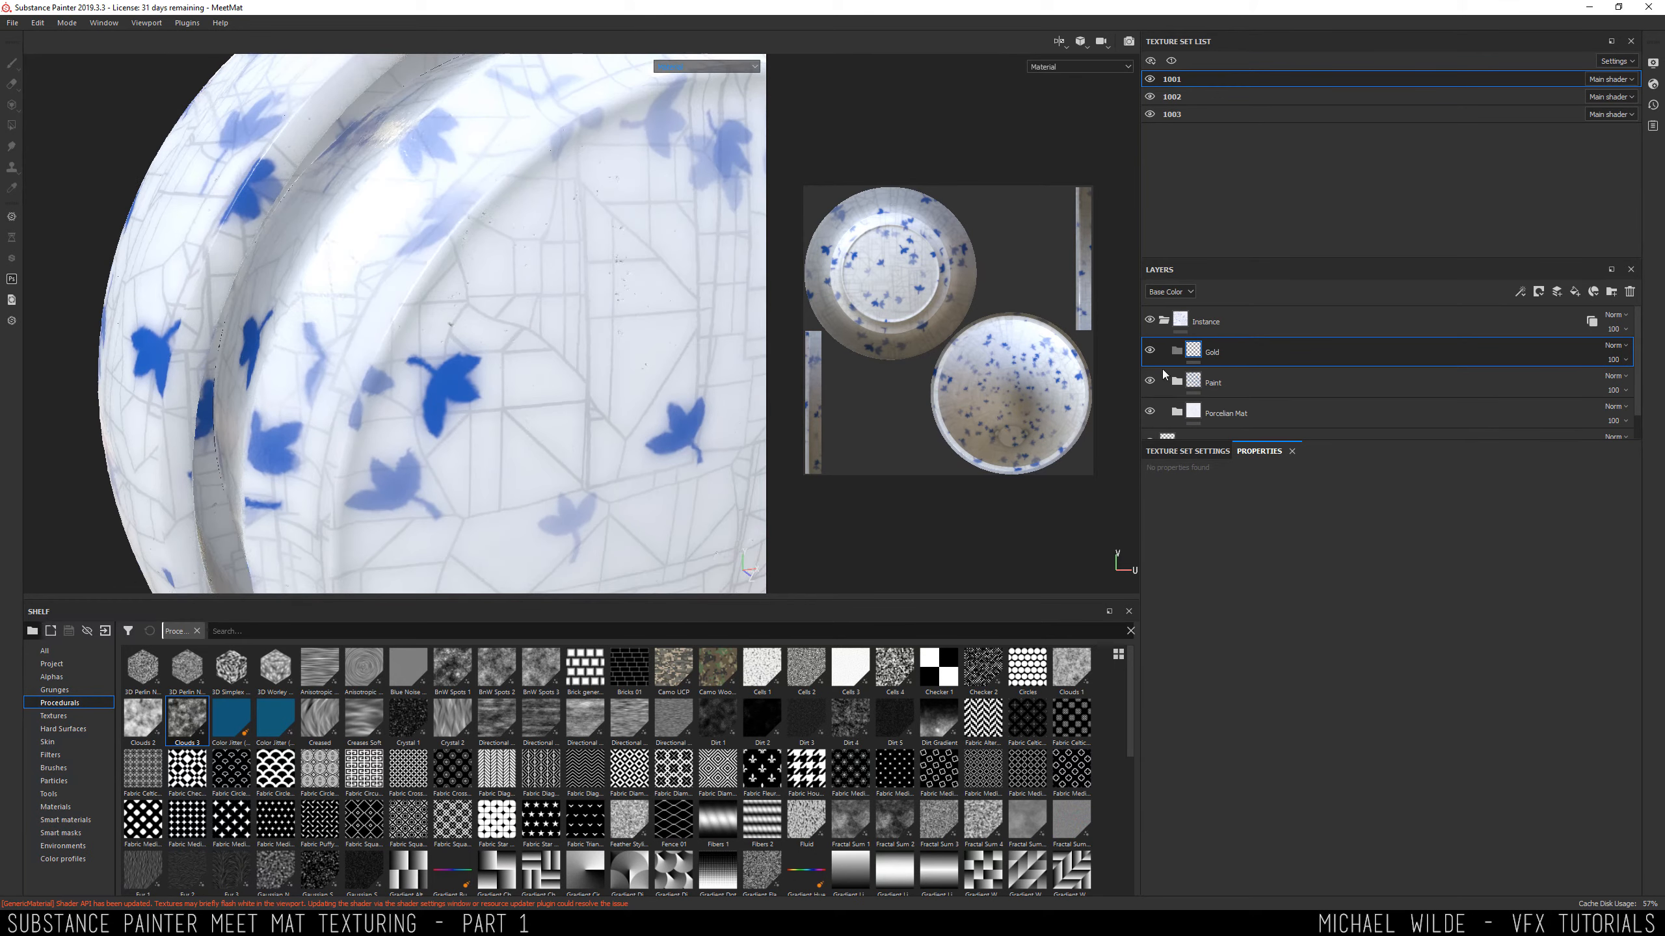
Move the Chips layer out of the Porcelain Mat folder to directly above the Gold folder.
click(1177, 411)
scroll(1261, 393, down, 1)
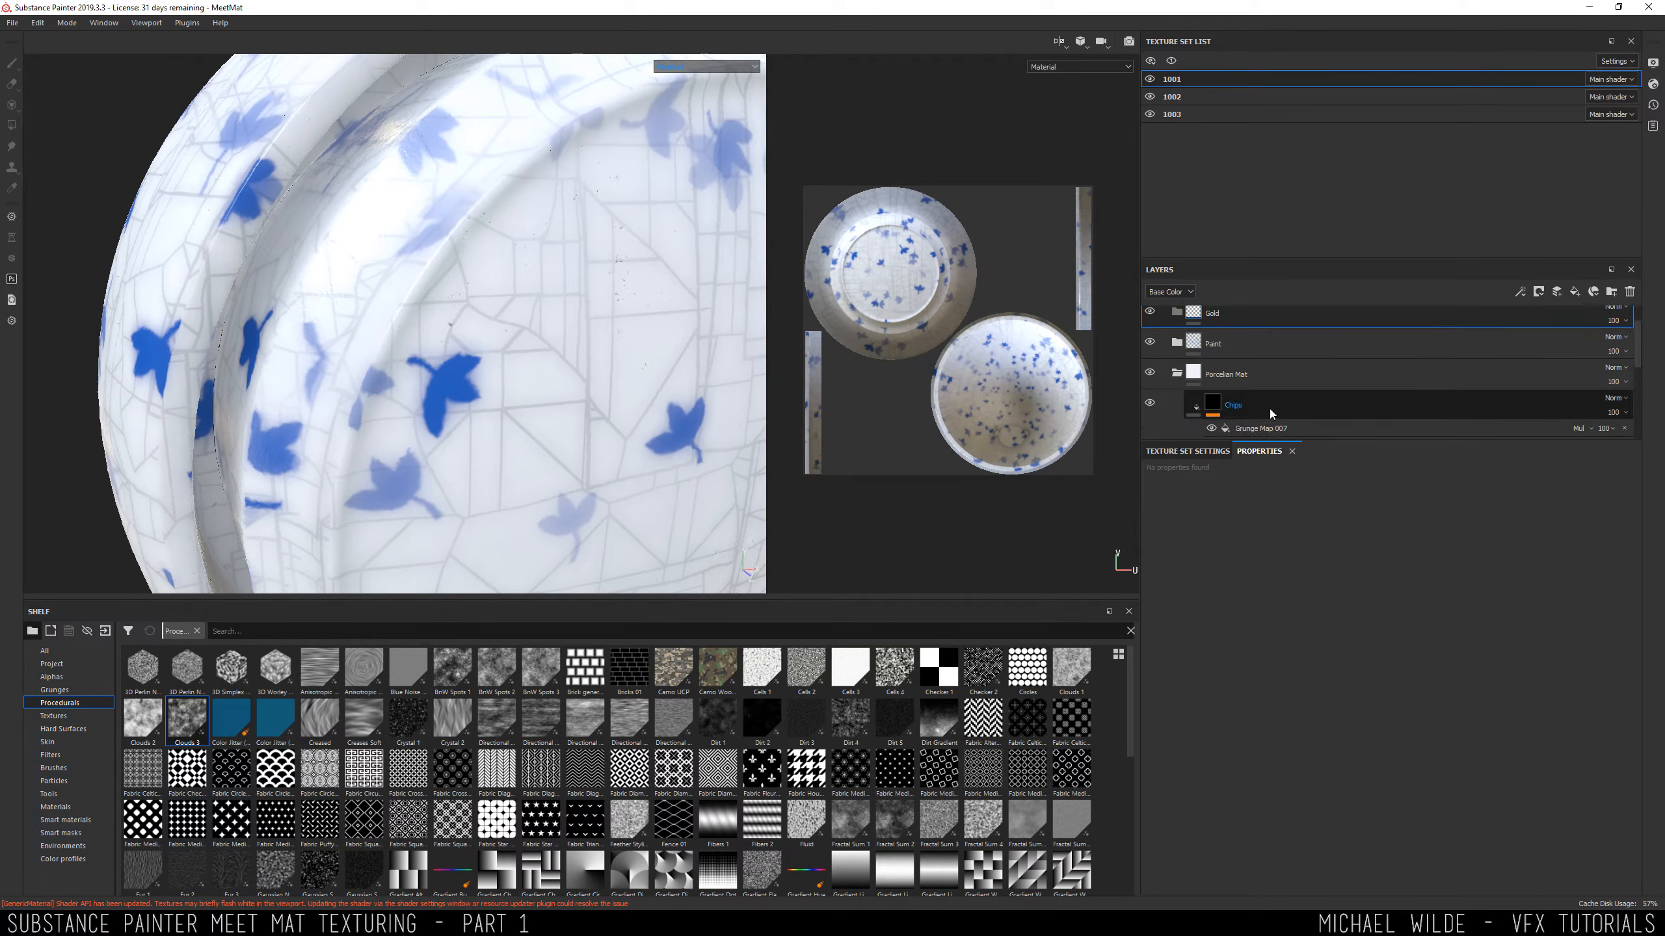
mouse_move(1248, 409)
mouse_down()
mouse_move(1301, 312)
mouse_move(1264, 337)
mouse_move(1272, 312)
mouse_up()
alt+drag(459, 328, 498, 334)
alt+right_drag(498, 334, 466, 335)
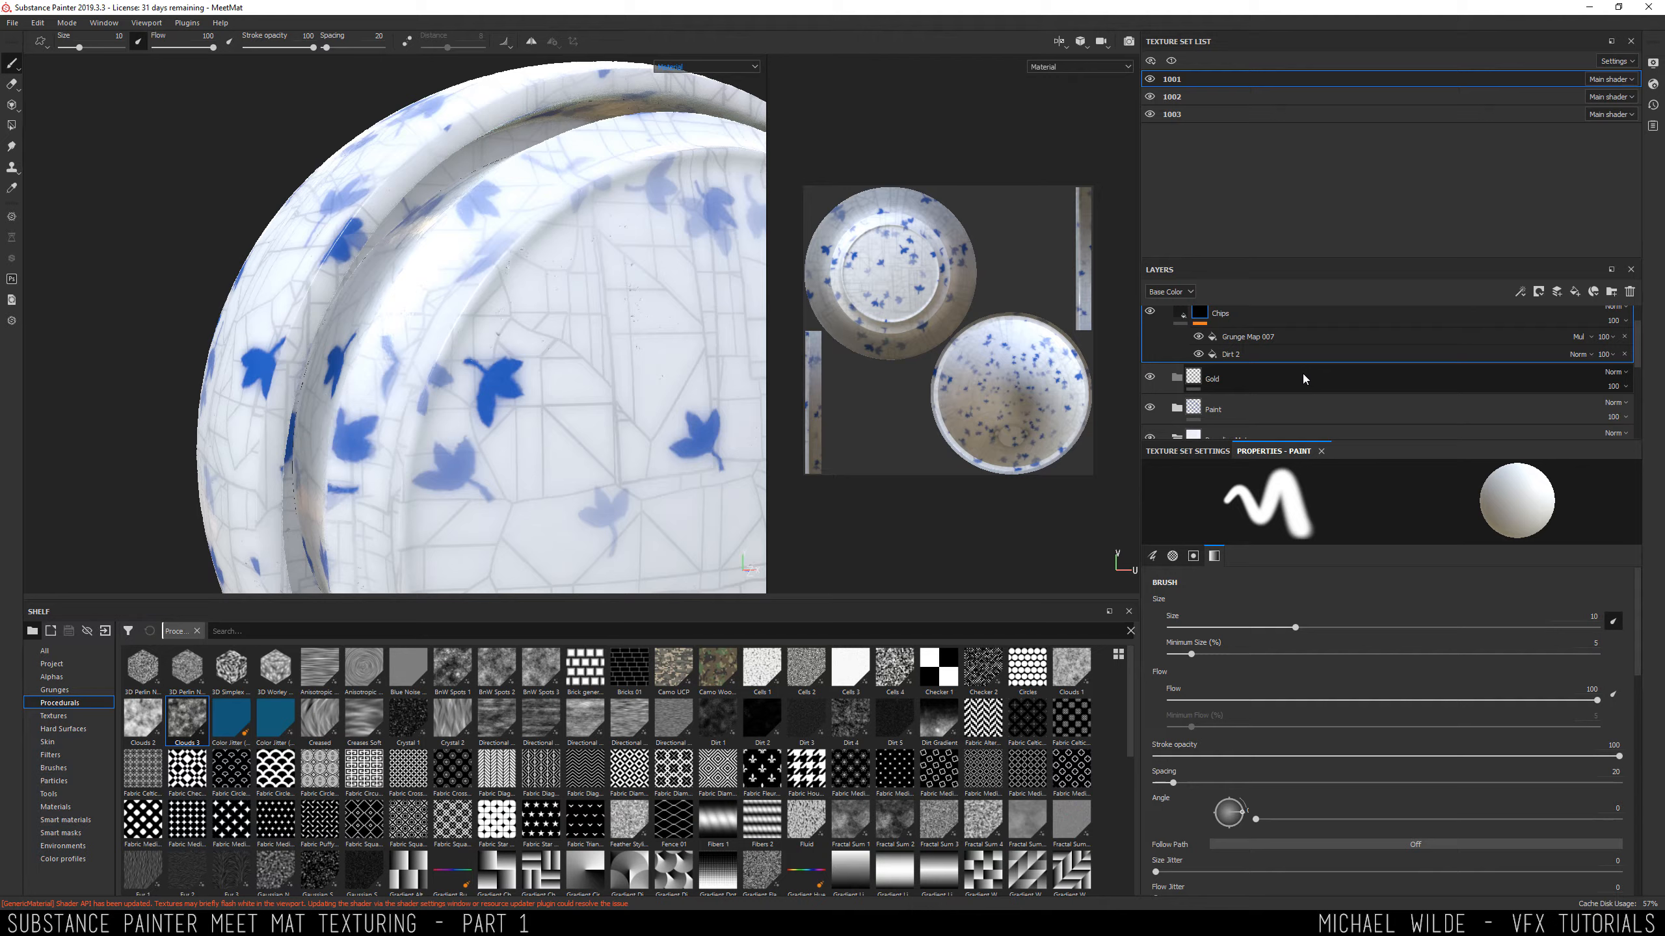
scroll(1245, 381, up, 1)
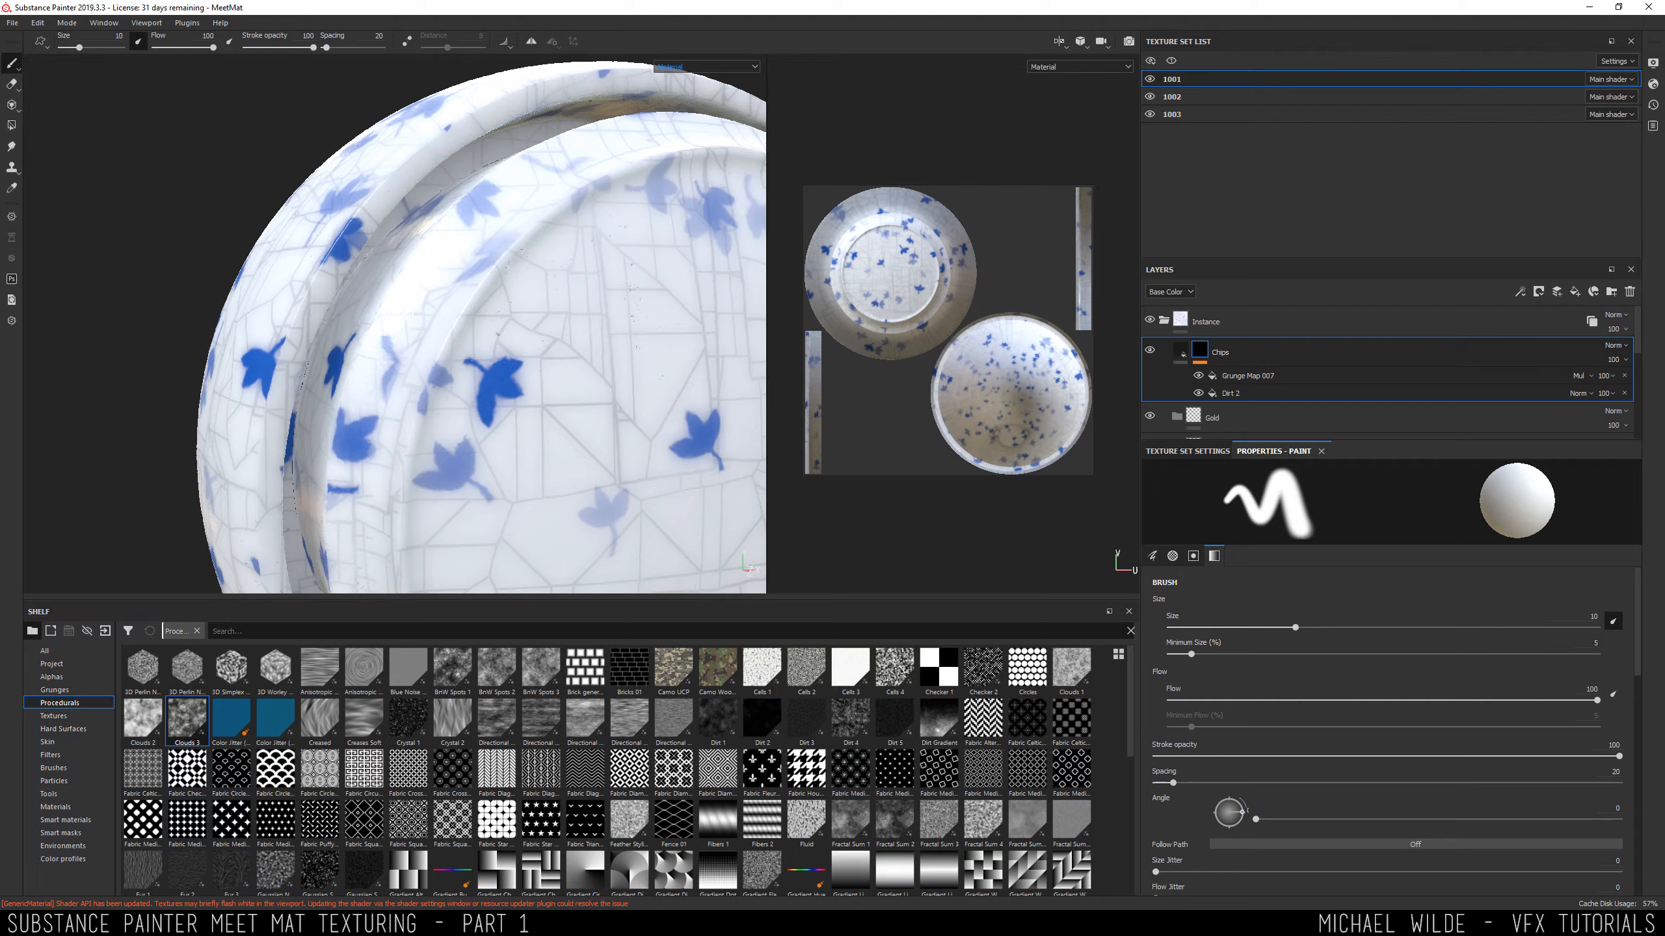
alt+drag(438, 290, 521, 316)
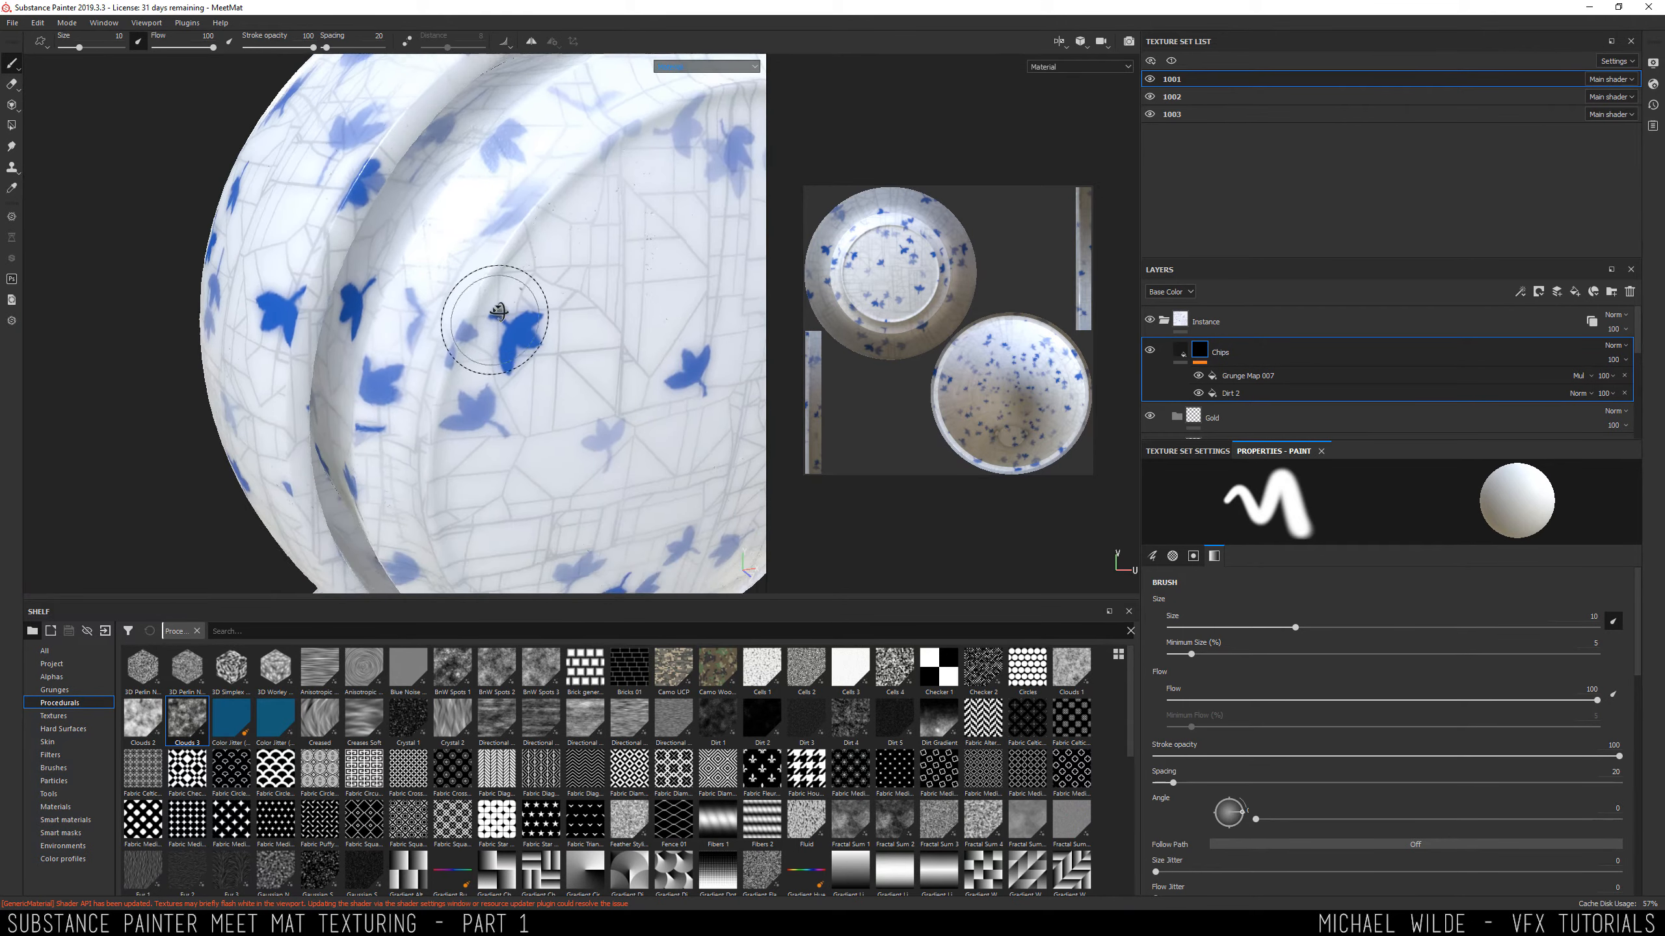
Compare the gold materials and smart materials, and add the Gold Damaged smart material inside the Gold folder.
click(1280, 428)
scroll(1253, 413, down, 1)
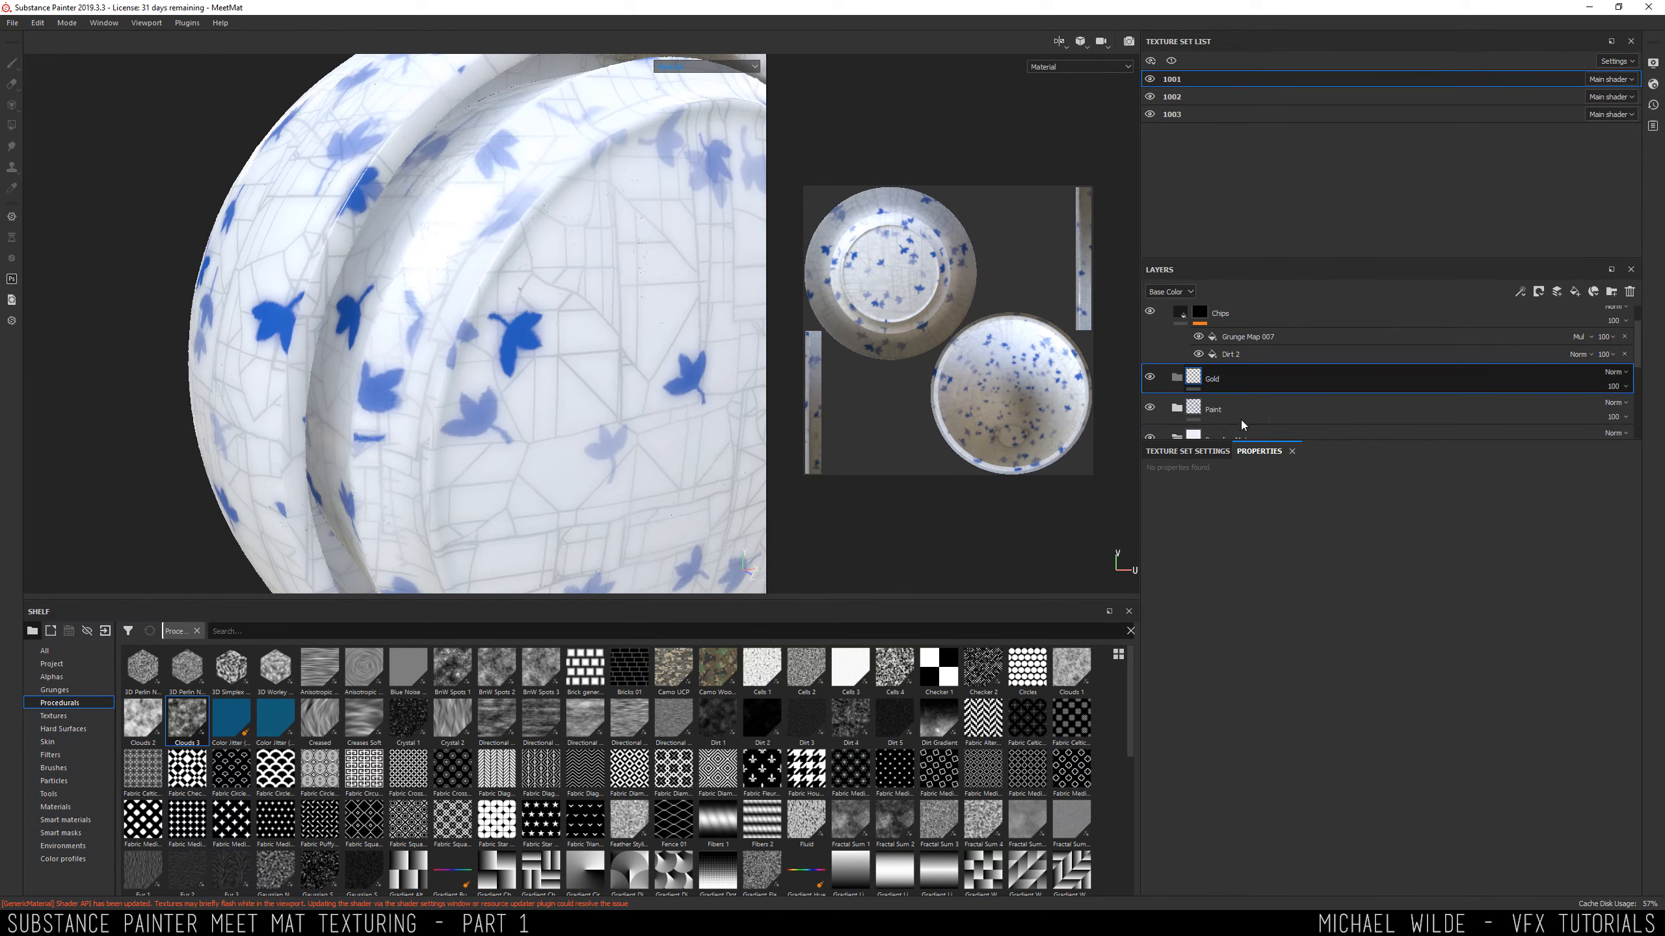
click(79, 808)
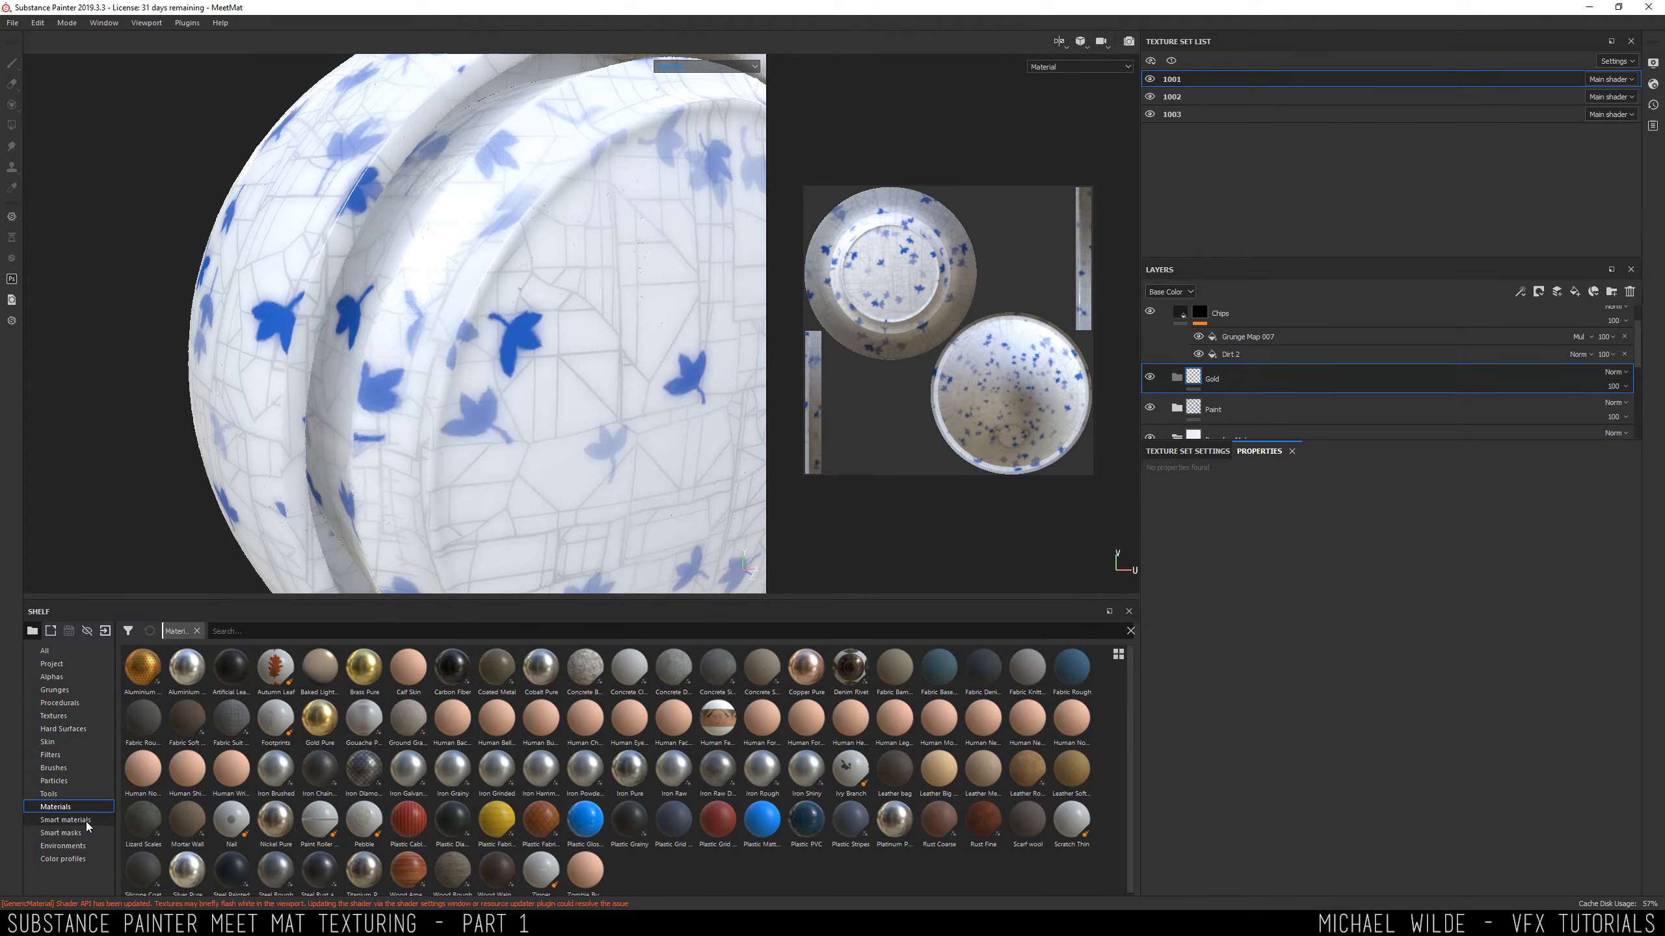
click(86, 821)
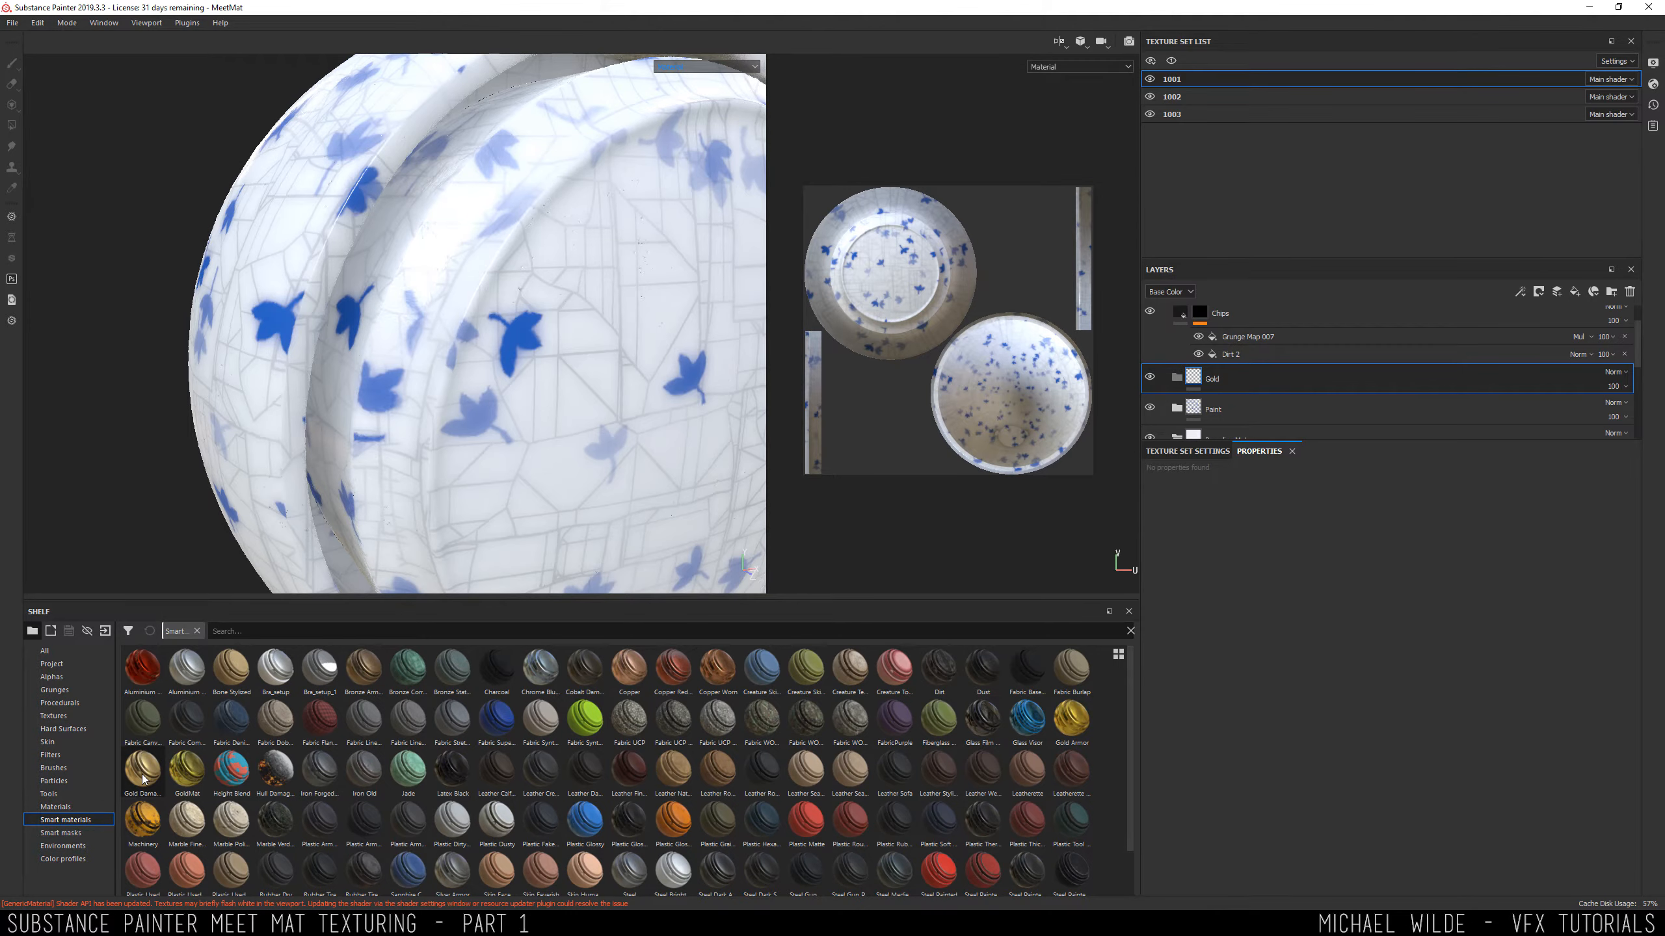
click(40, 809)
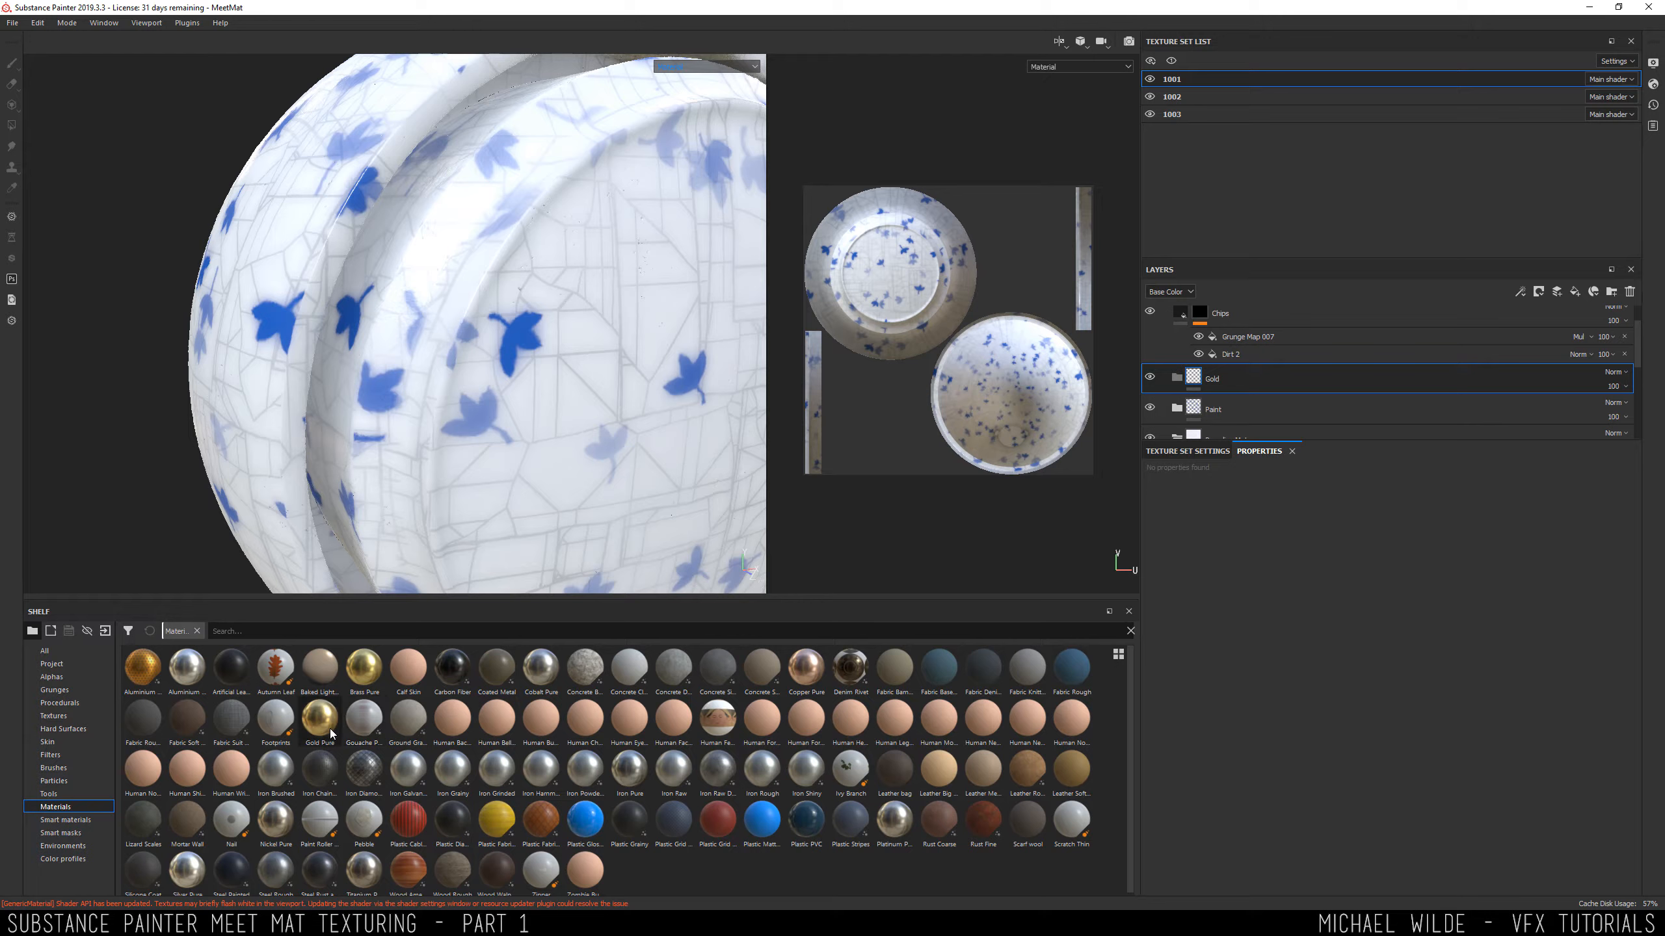
mouse_move(331, 732)
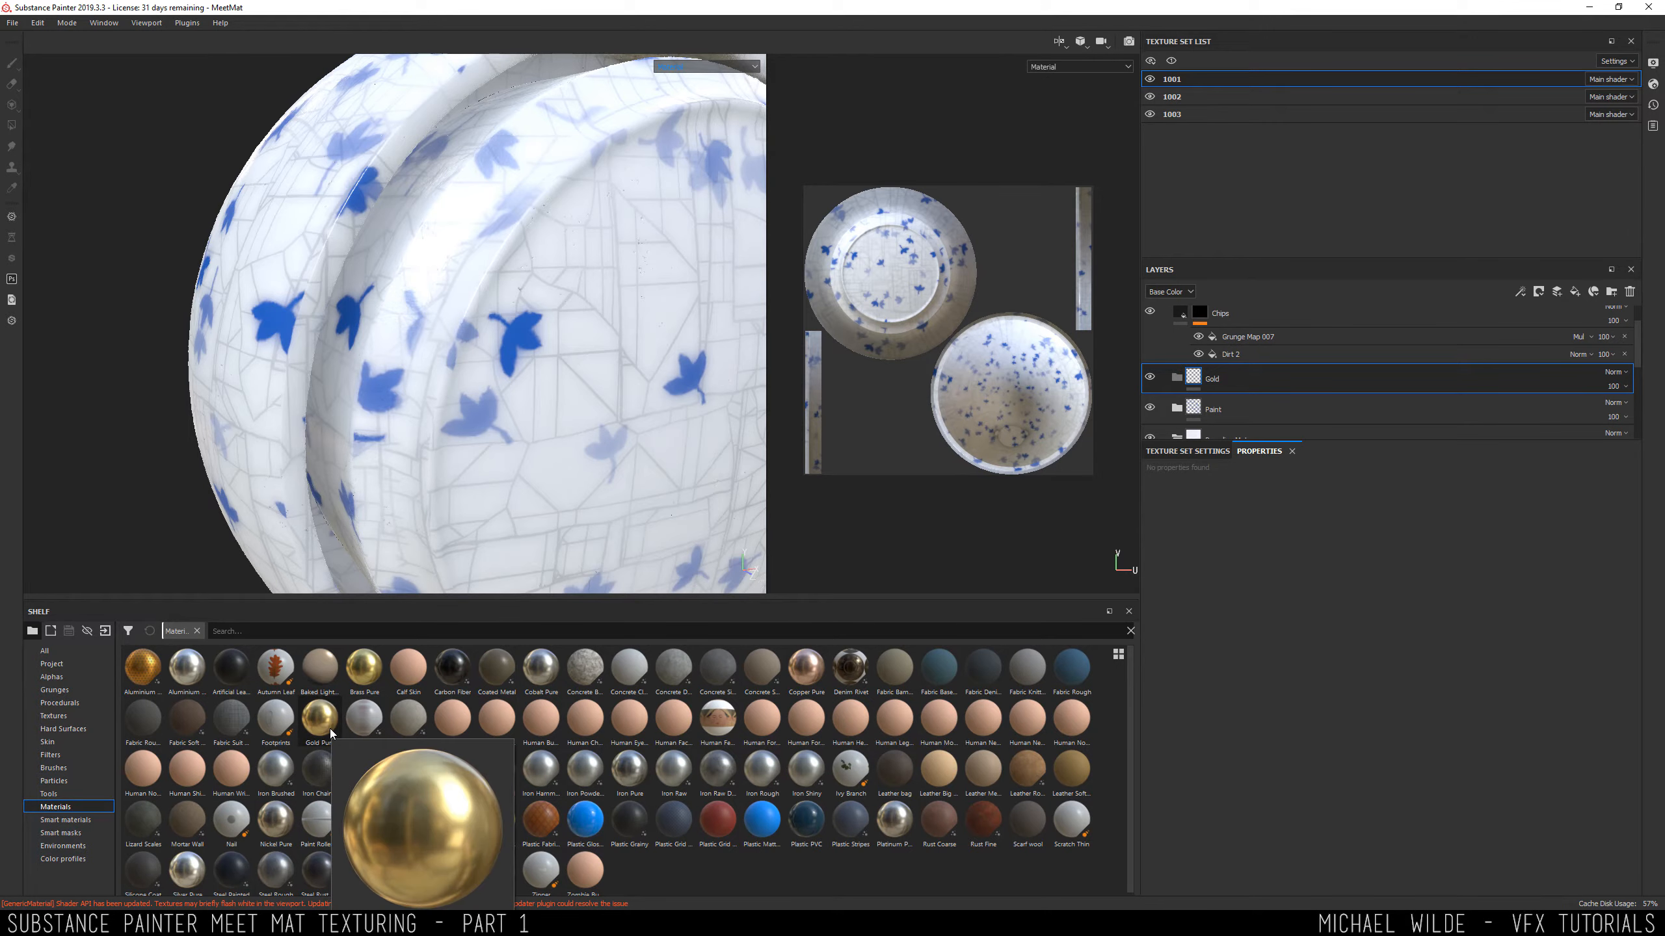
click(66, 820)
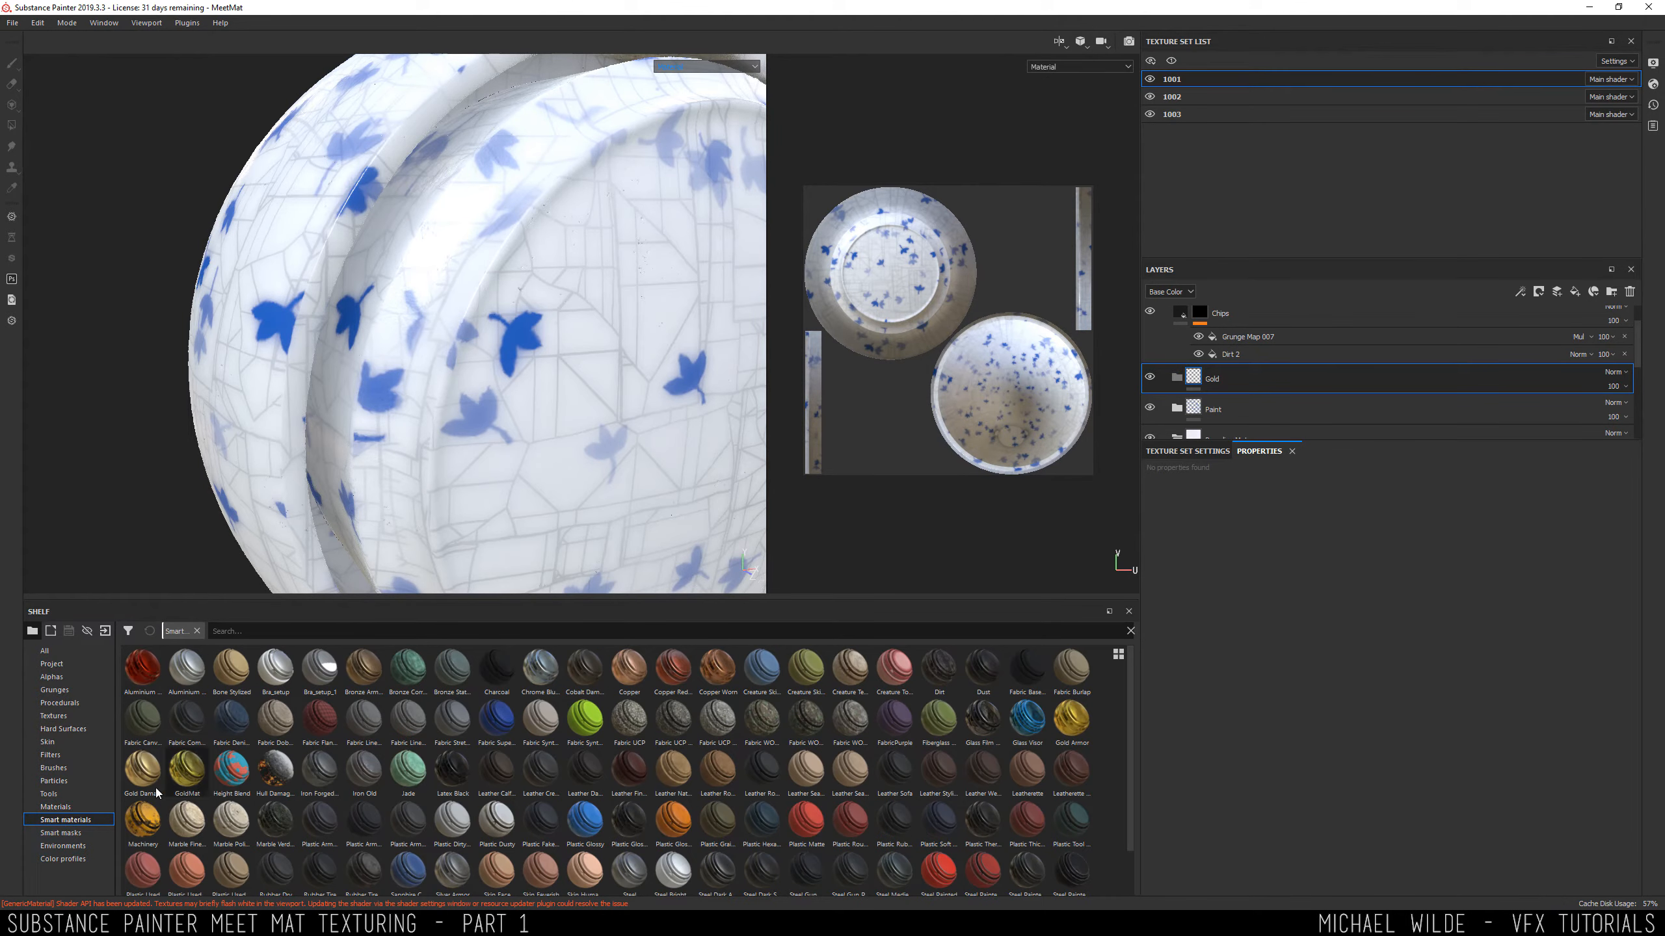
drag(149, 786, 1266, 378)
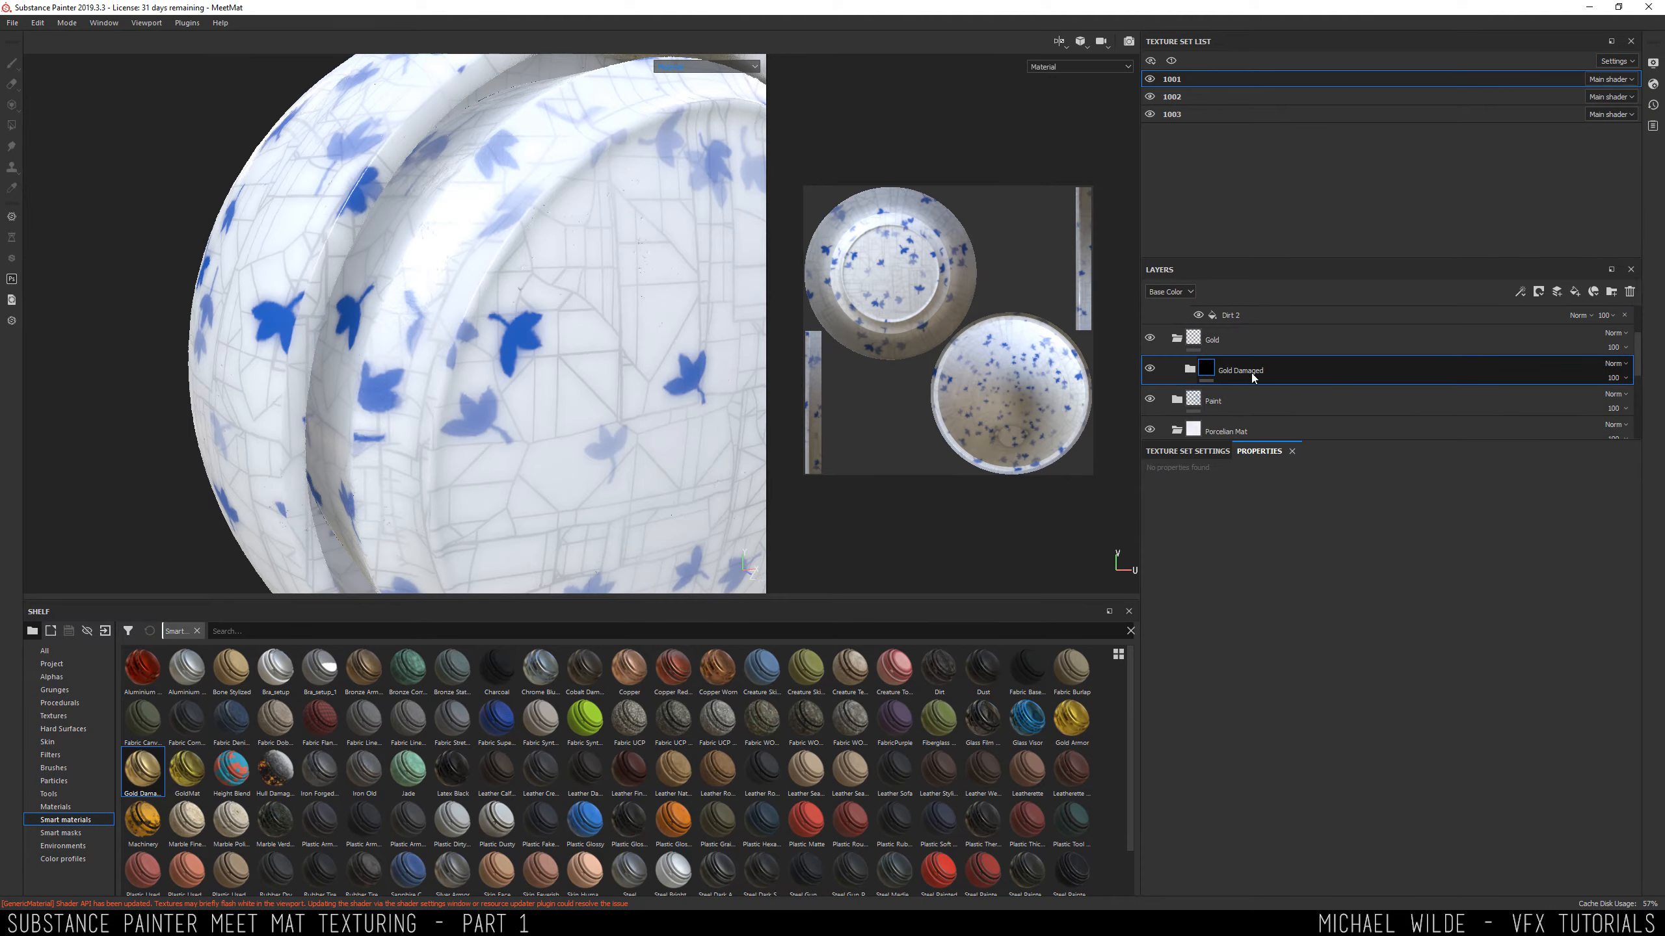
Expand the Gold Damaged folder and review its layers and the gold surface on the head.
click(1190, 368)
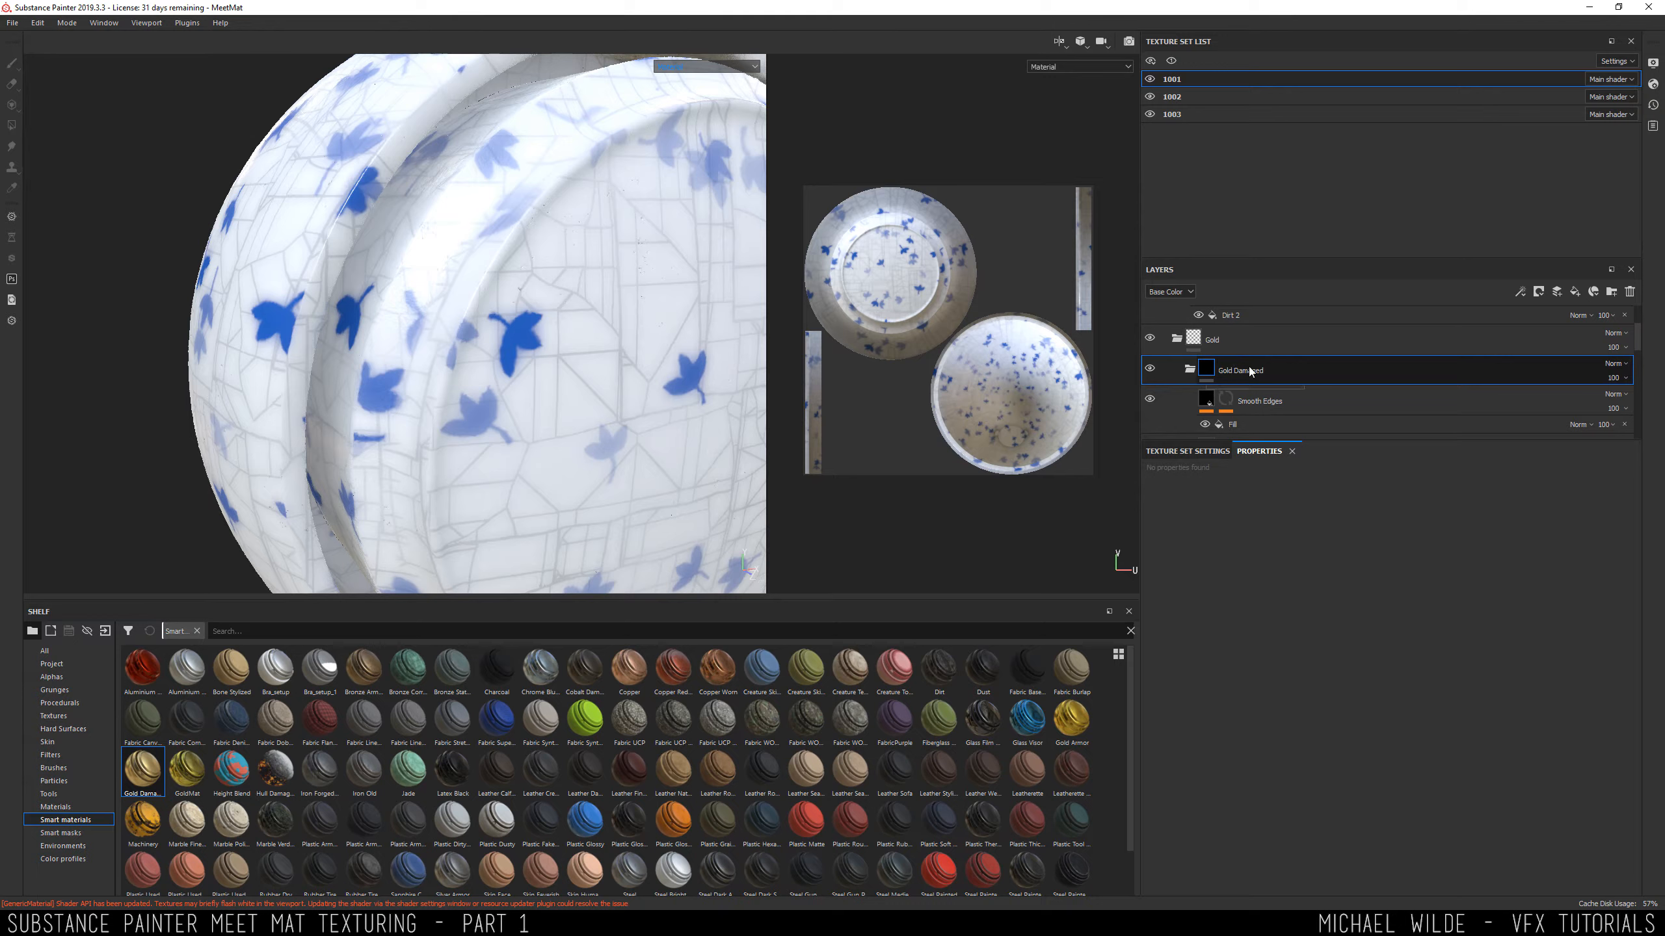
scroll(1248, 368, down, 2)
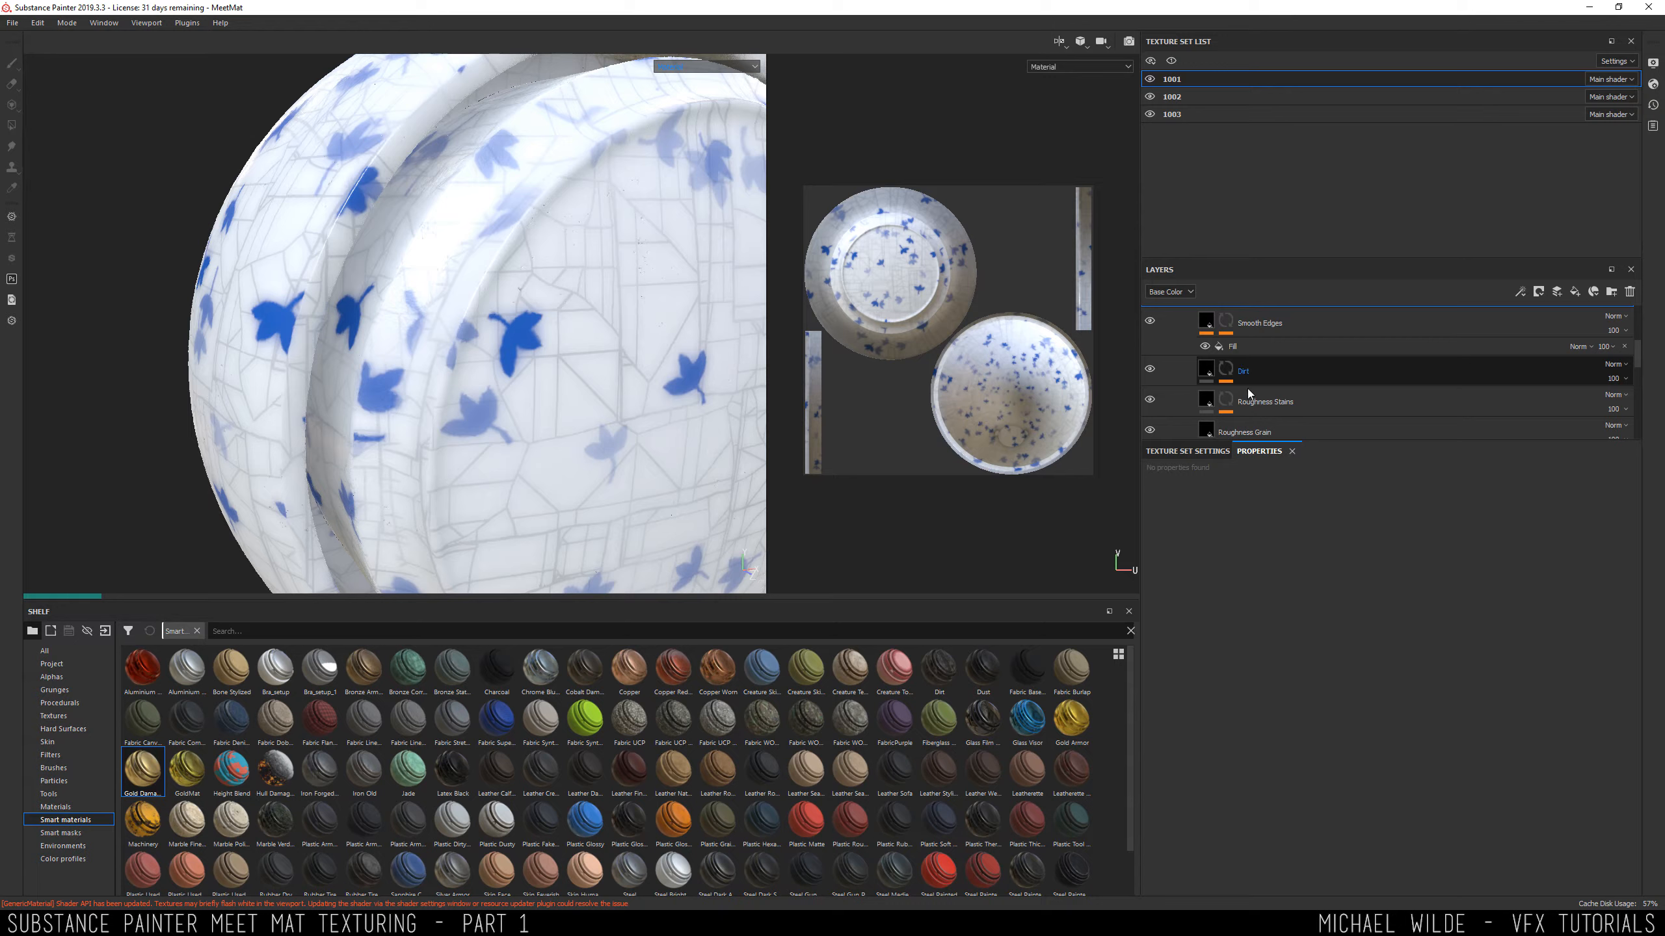
click(1280, 411)
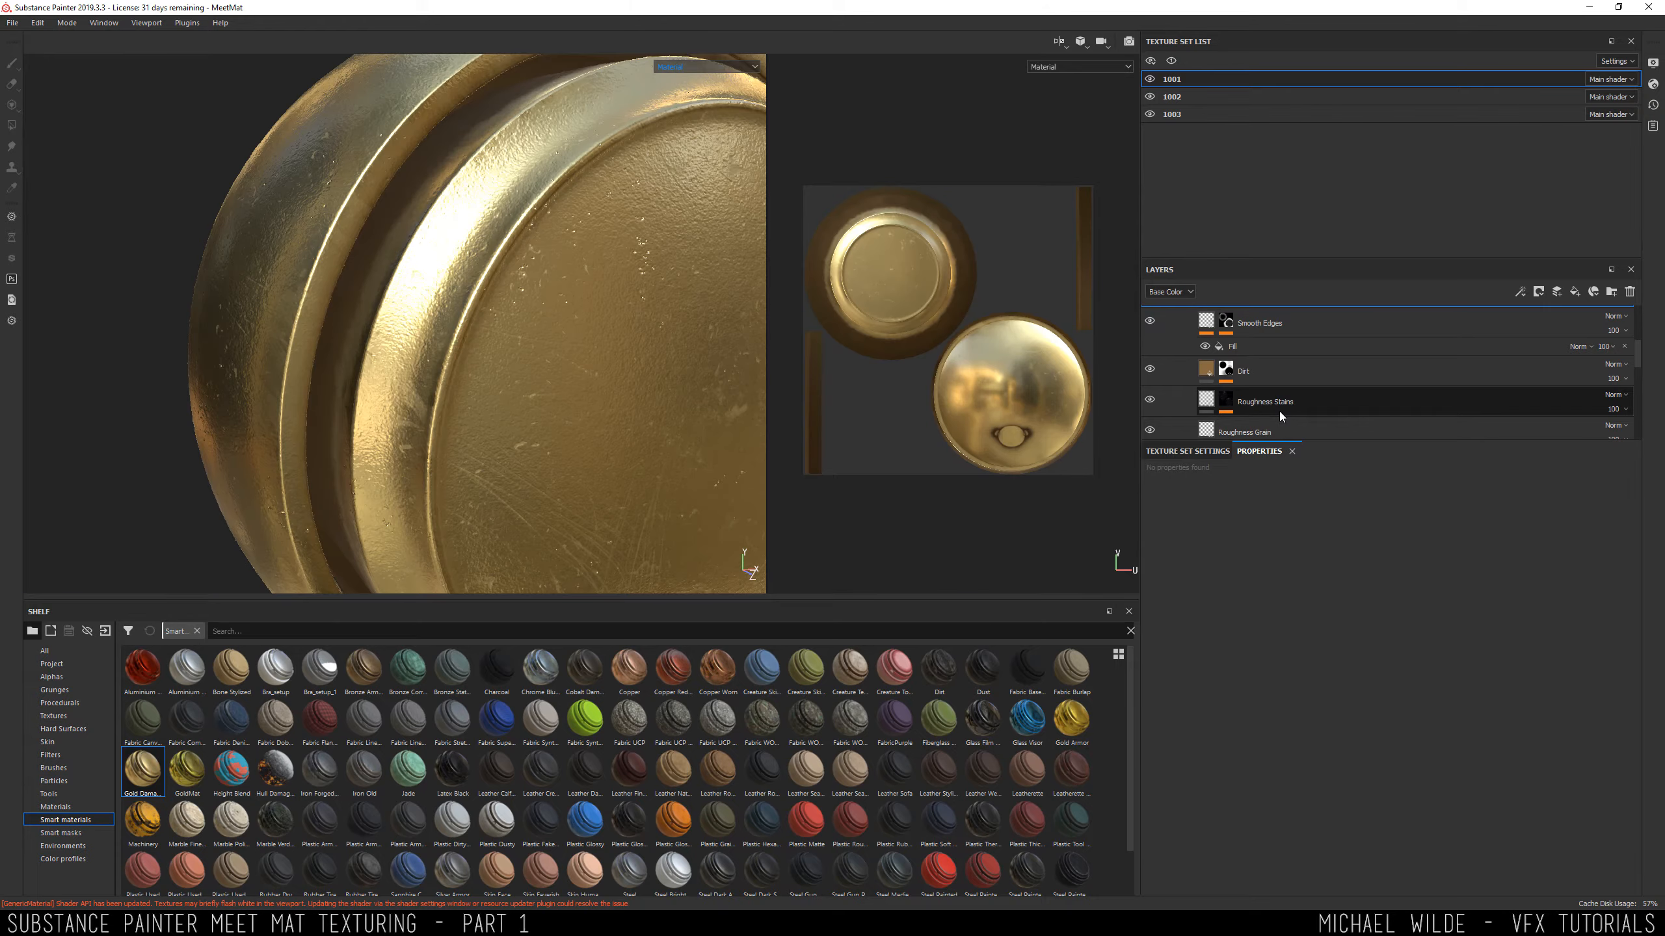
mouse_move(619, 322)
alt+mouse_down()
mouse_move(323, 282)
mouse_move(624, 357)
mouse_move(433, 342)
mouse_move(546, 338)
mouse_move(494, 390)
mouse_move(441, 302)
mouse_move(606, 303)
alt+mouse_up()
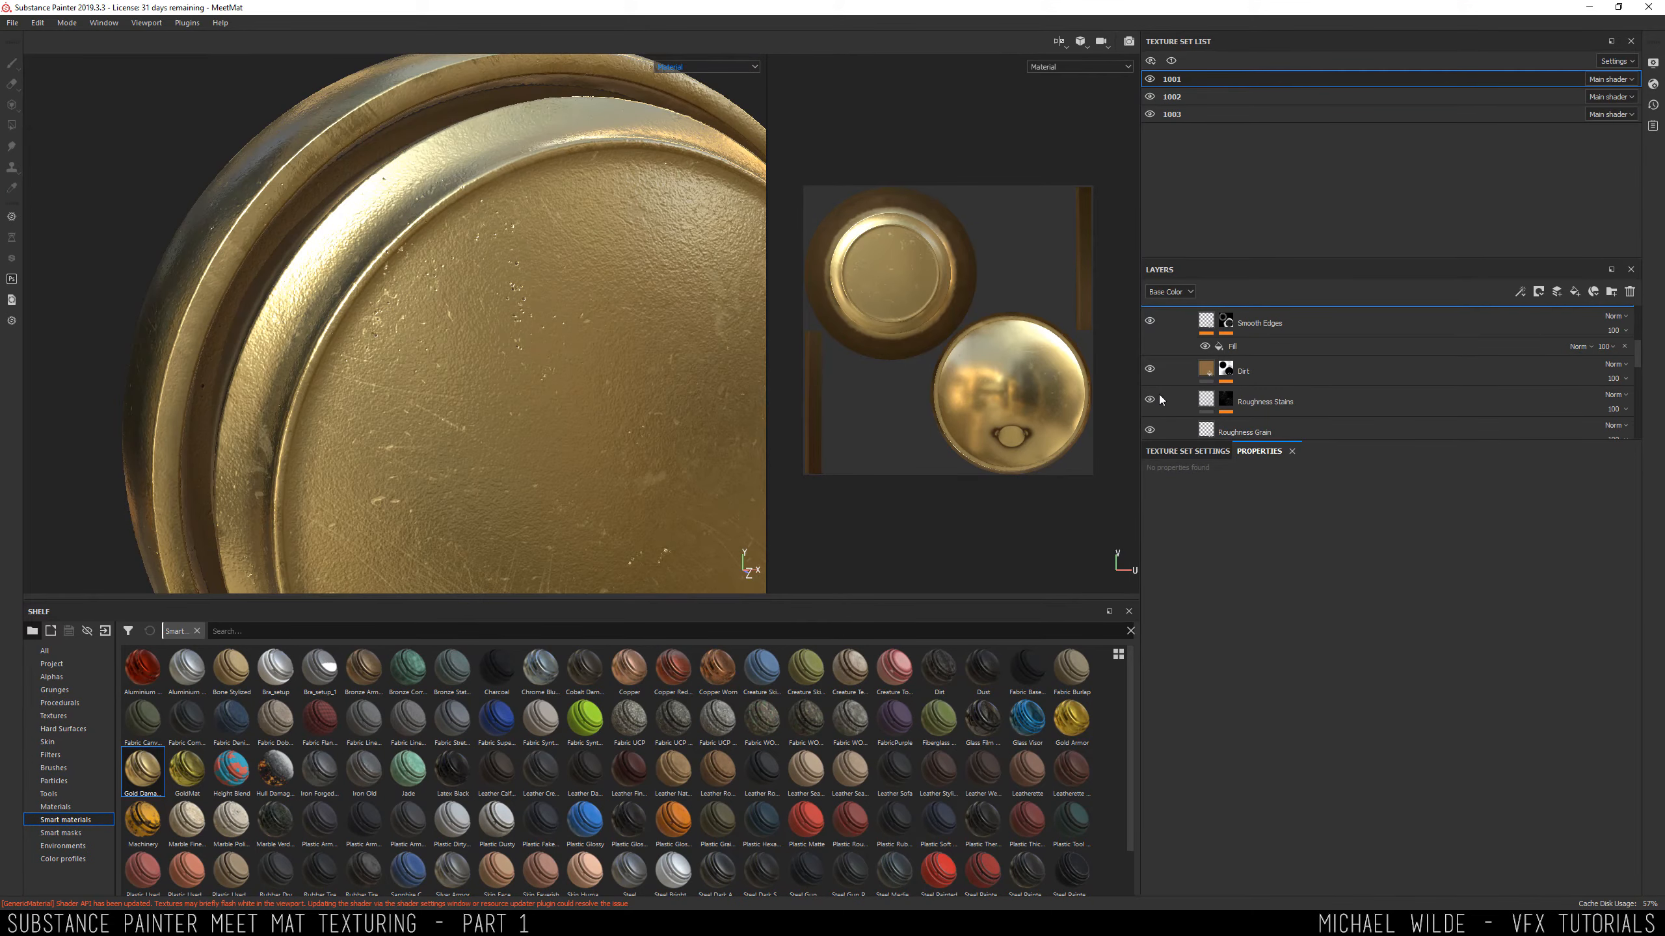
Move the Chips layer between the Gold and Paint folders, and expand the Gold folder's contents.
scroll(1160, 400, up, 5)
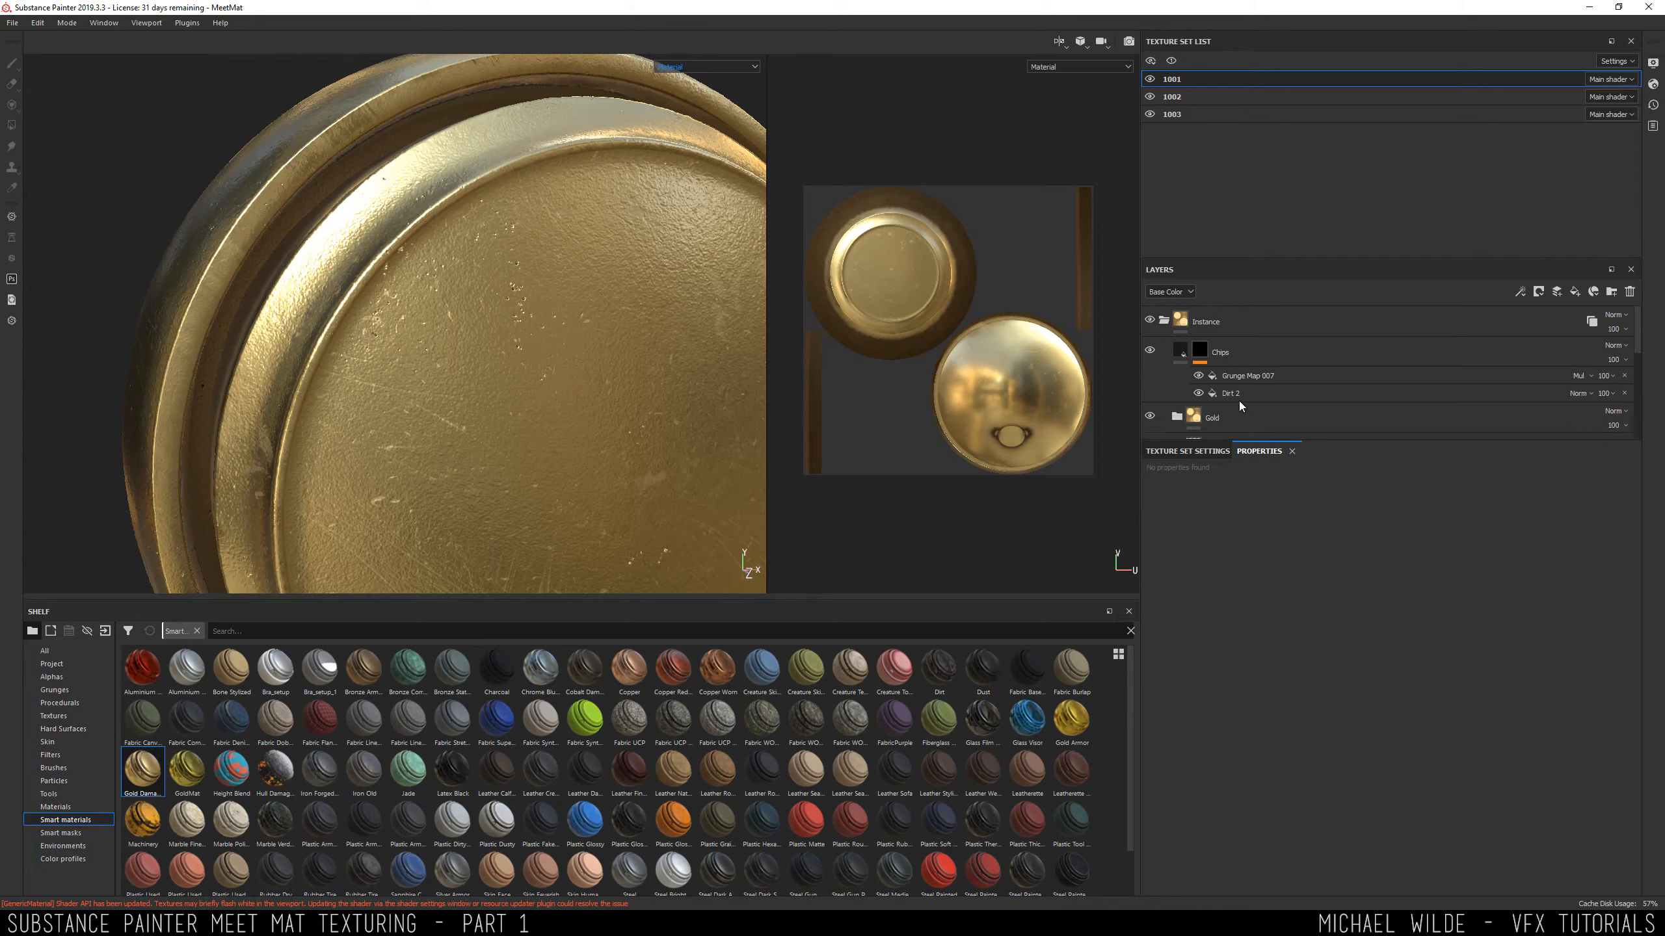
scroll(1238, 400, down, 1)
drag(1246, 313, 1266, 391)
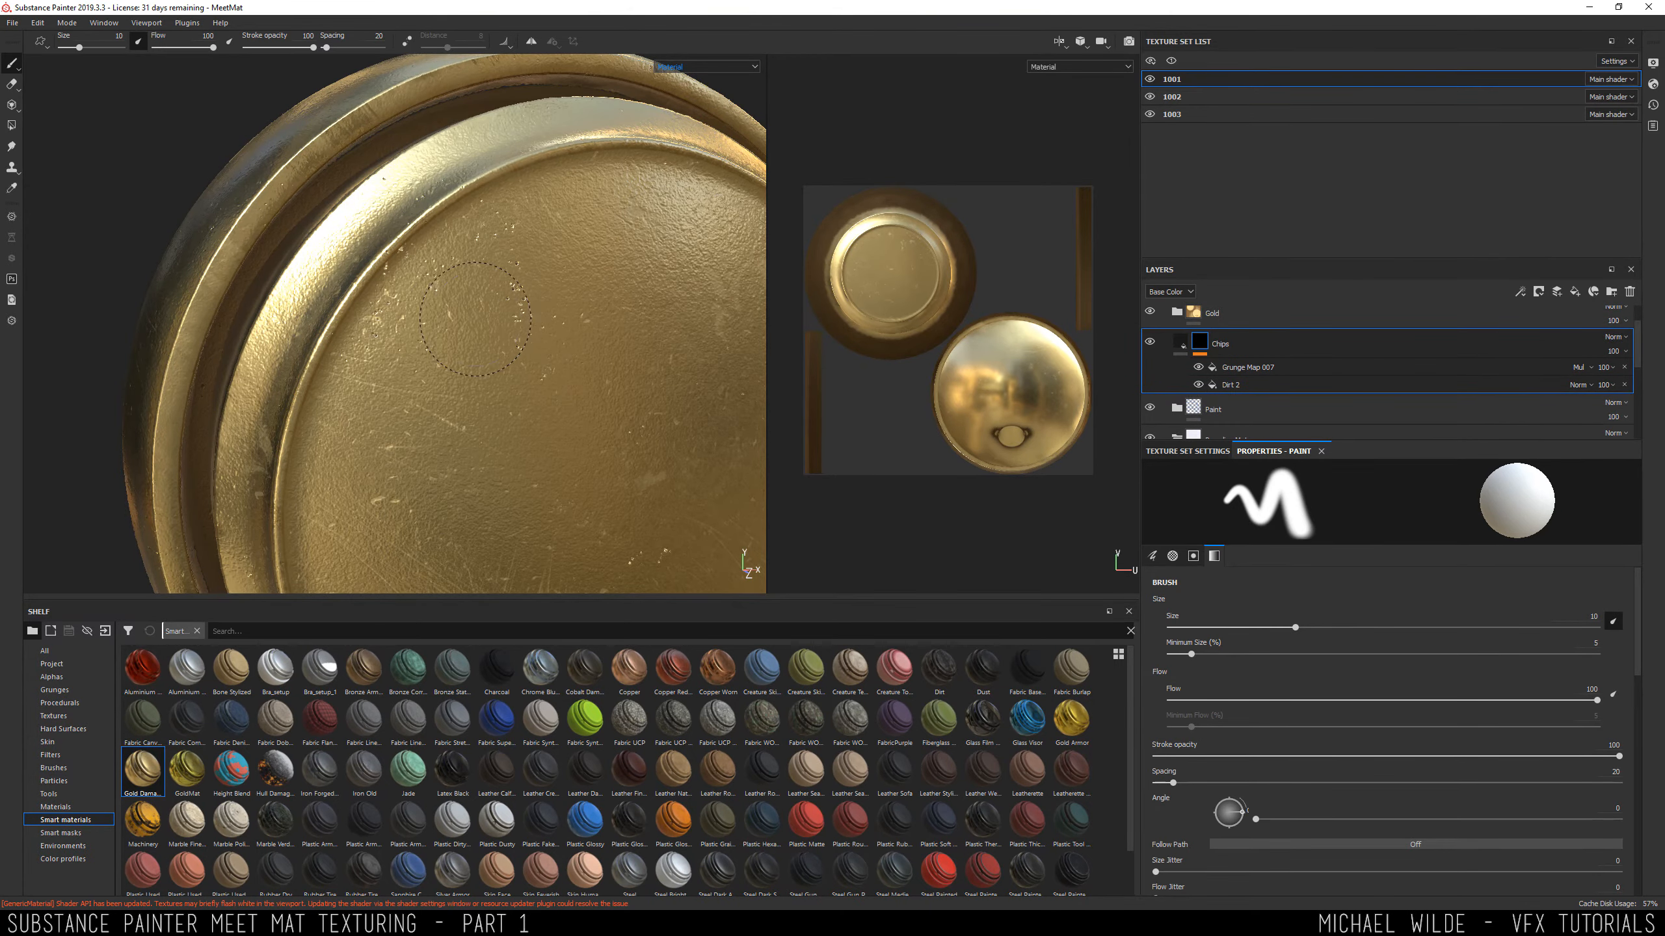
alt+drag(476, 319, 431, 318)
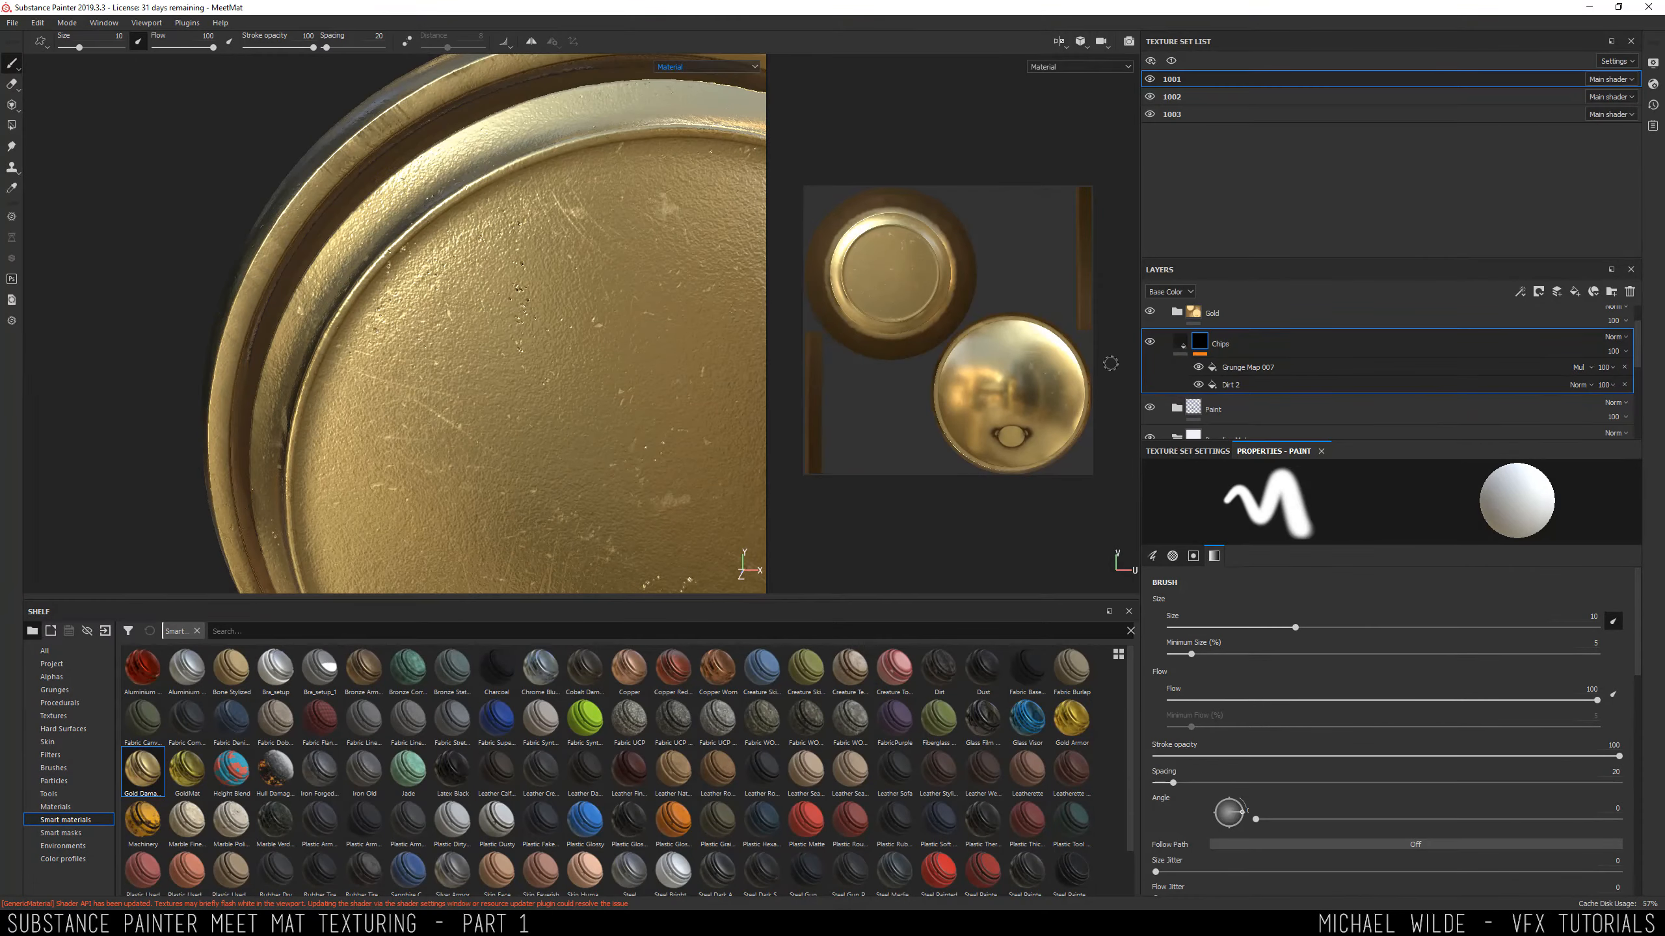
scroll(1179, 356, up, 2)
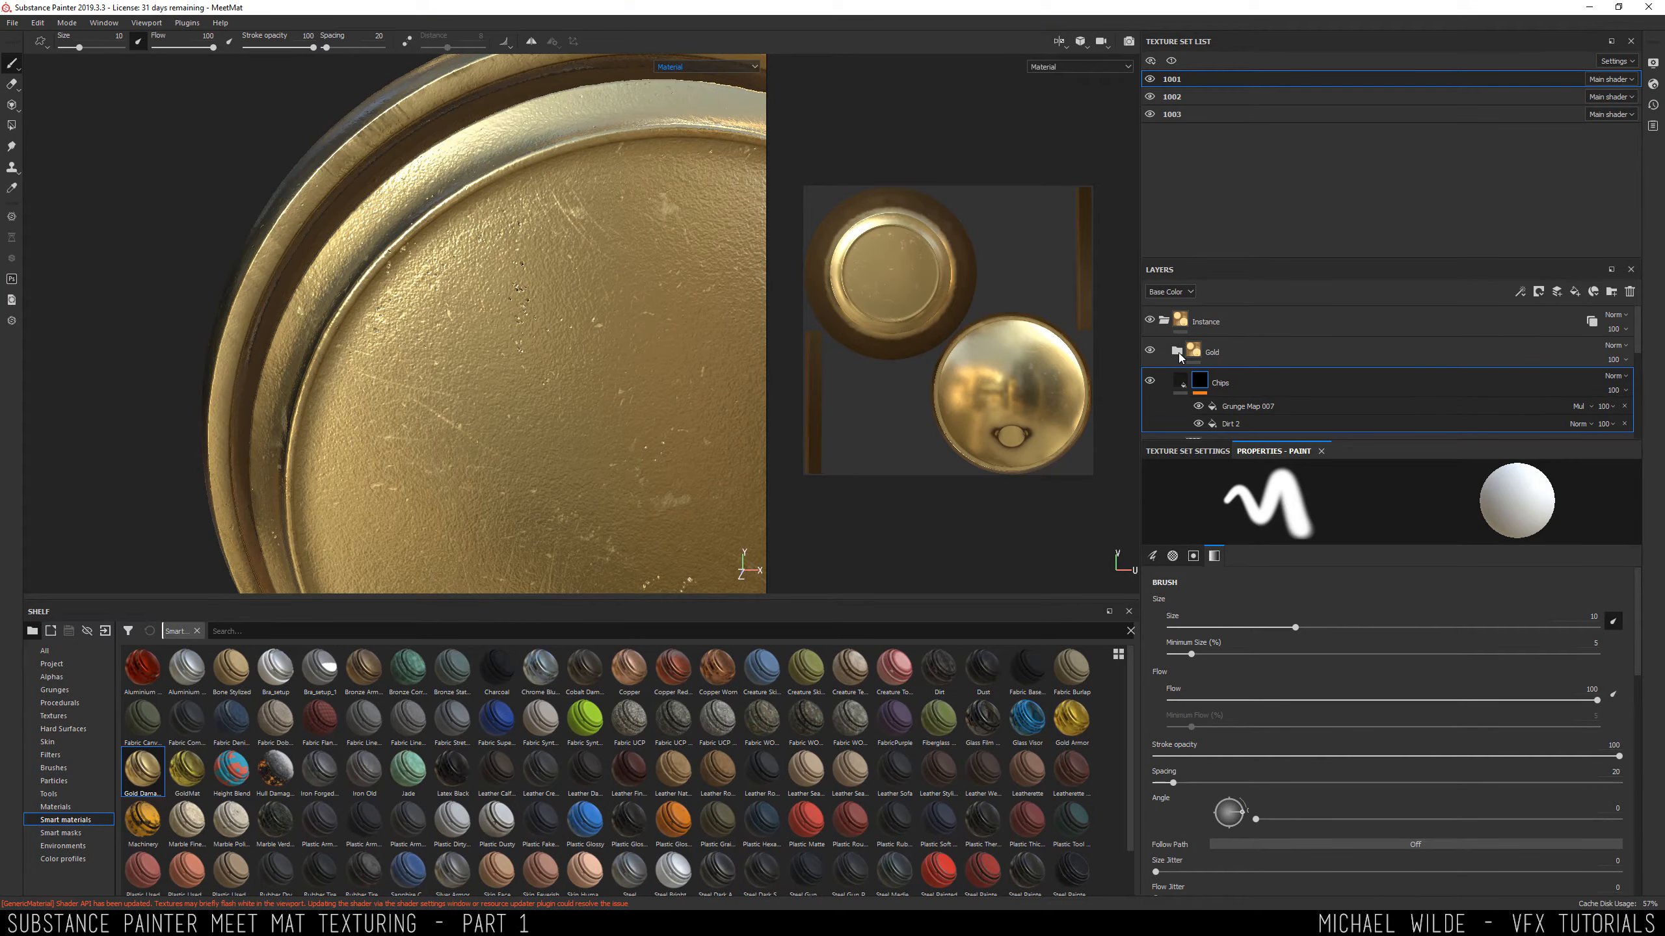
click(1178, 353)
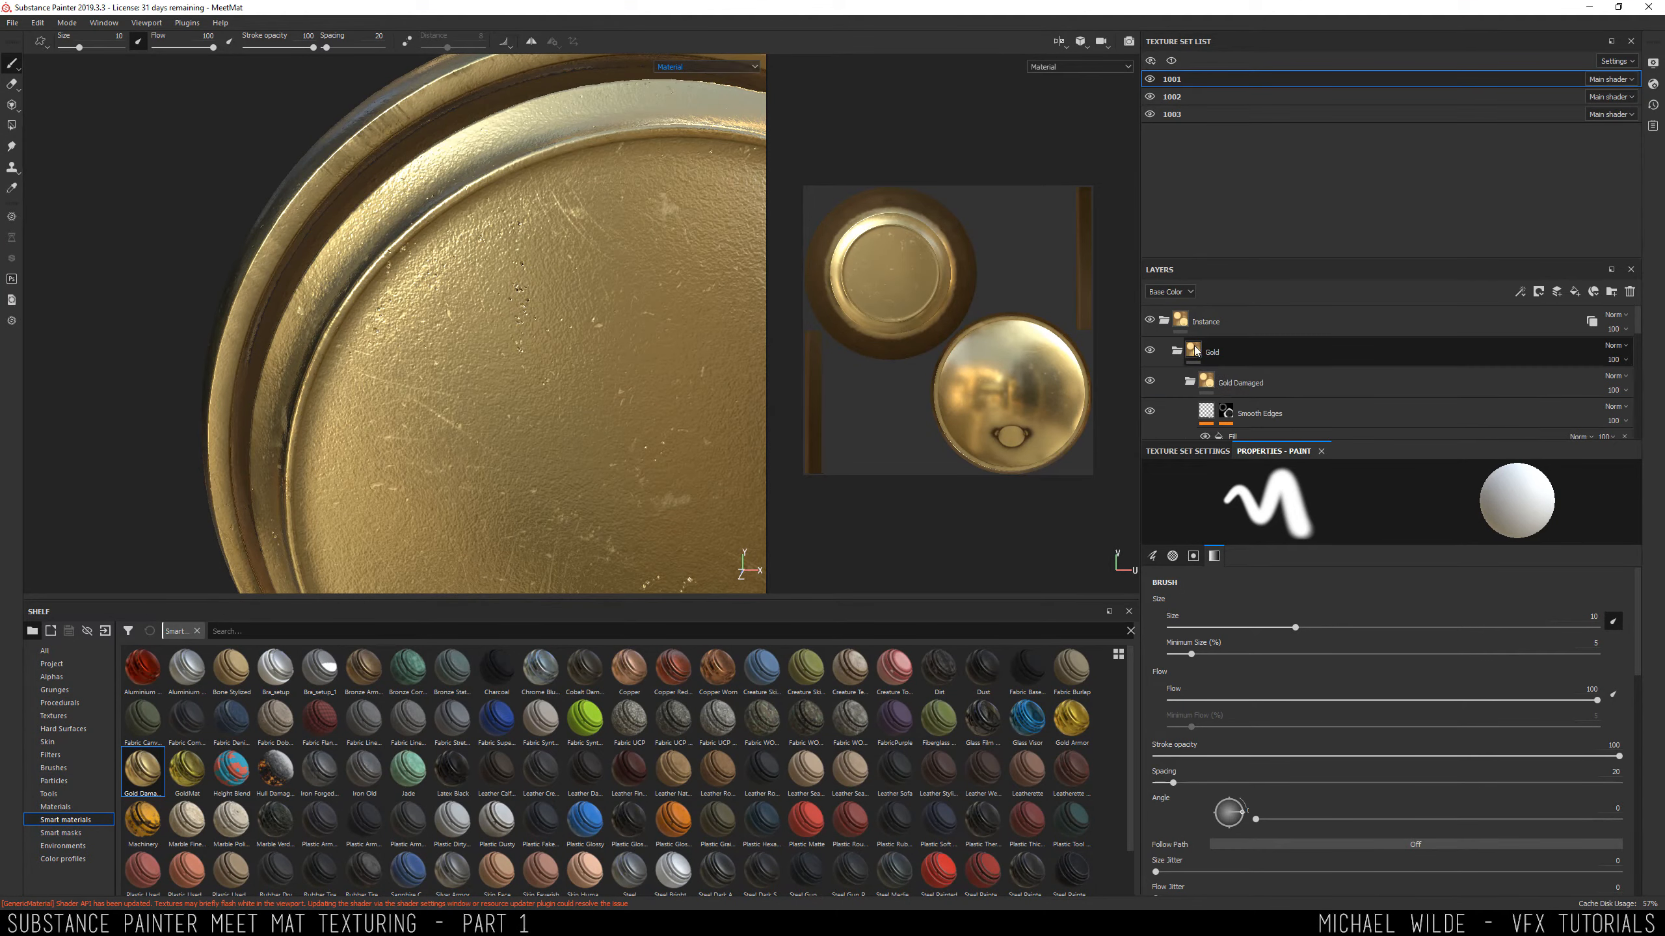
Examine what the Smooth Edges and Dirt layers of Gold Damaged contribute, including the Dirt mask's Ambient Occlusion generator settings.
click(1208, 383)
scroll(1177, 348, down, 2)
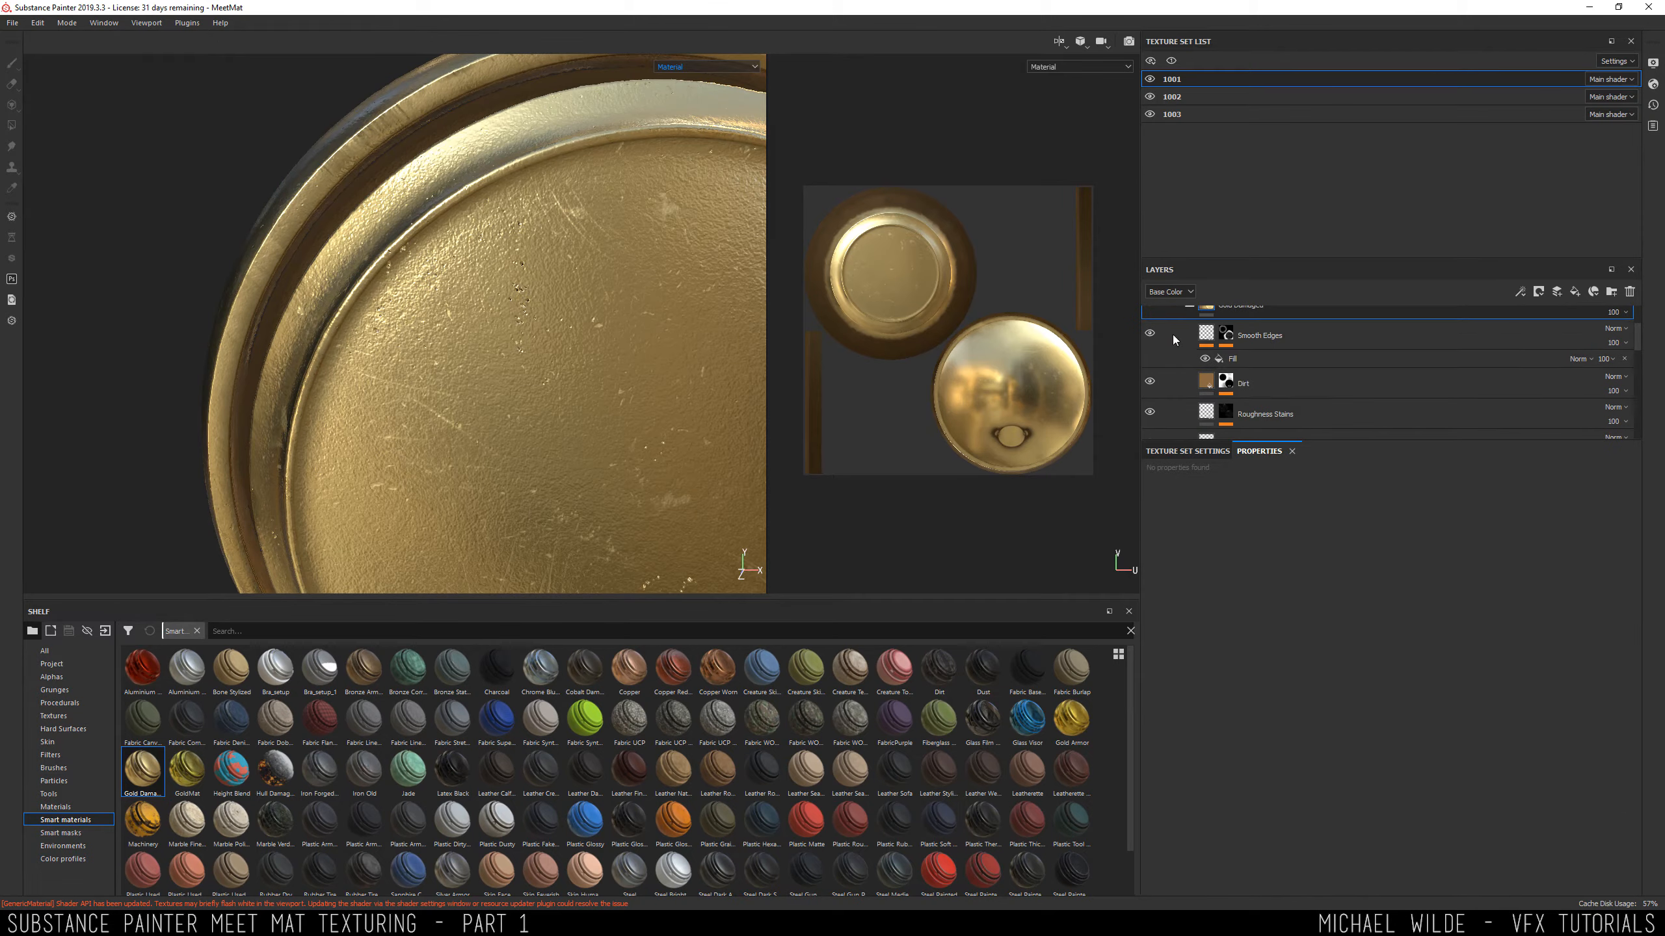
click(1151, 333)
alt+drag(498, 275, 433, 262)
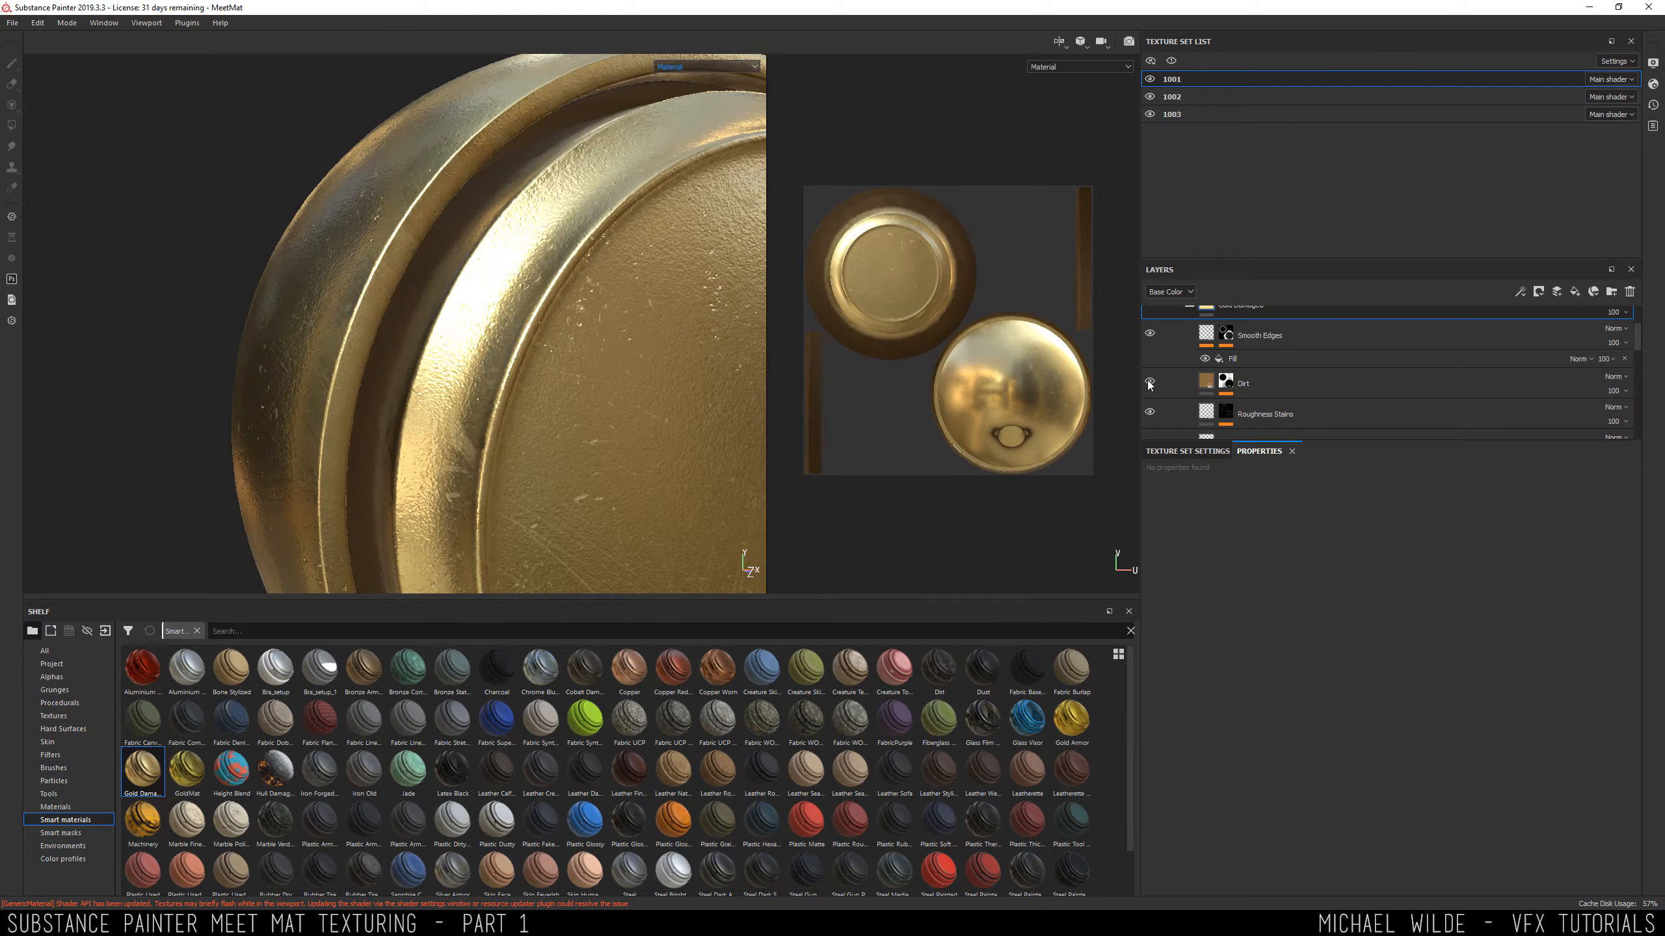
alt+drag(625, 189, 708, 236)
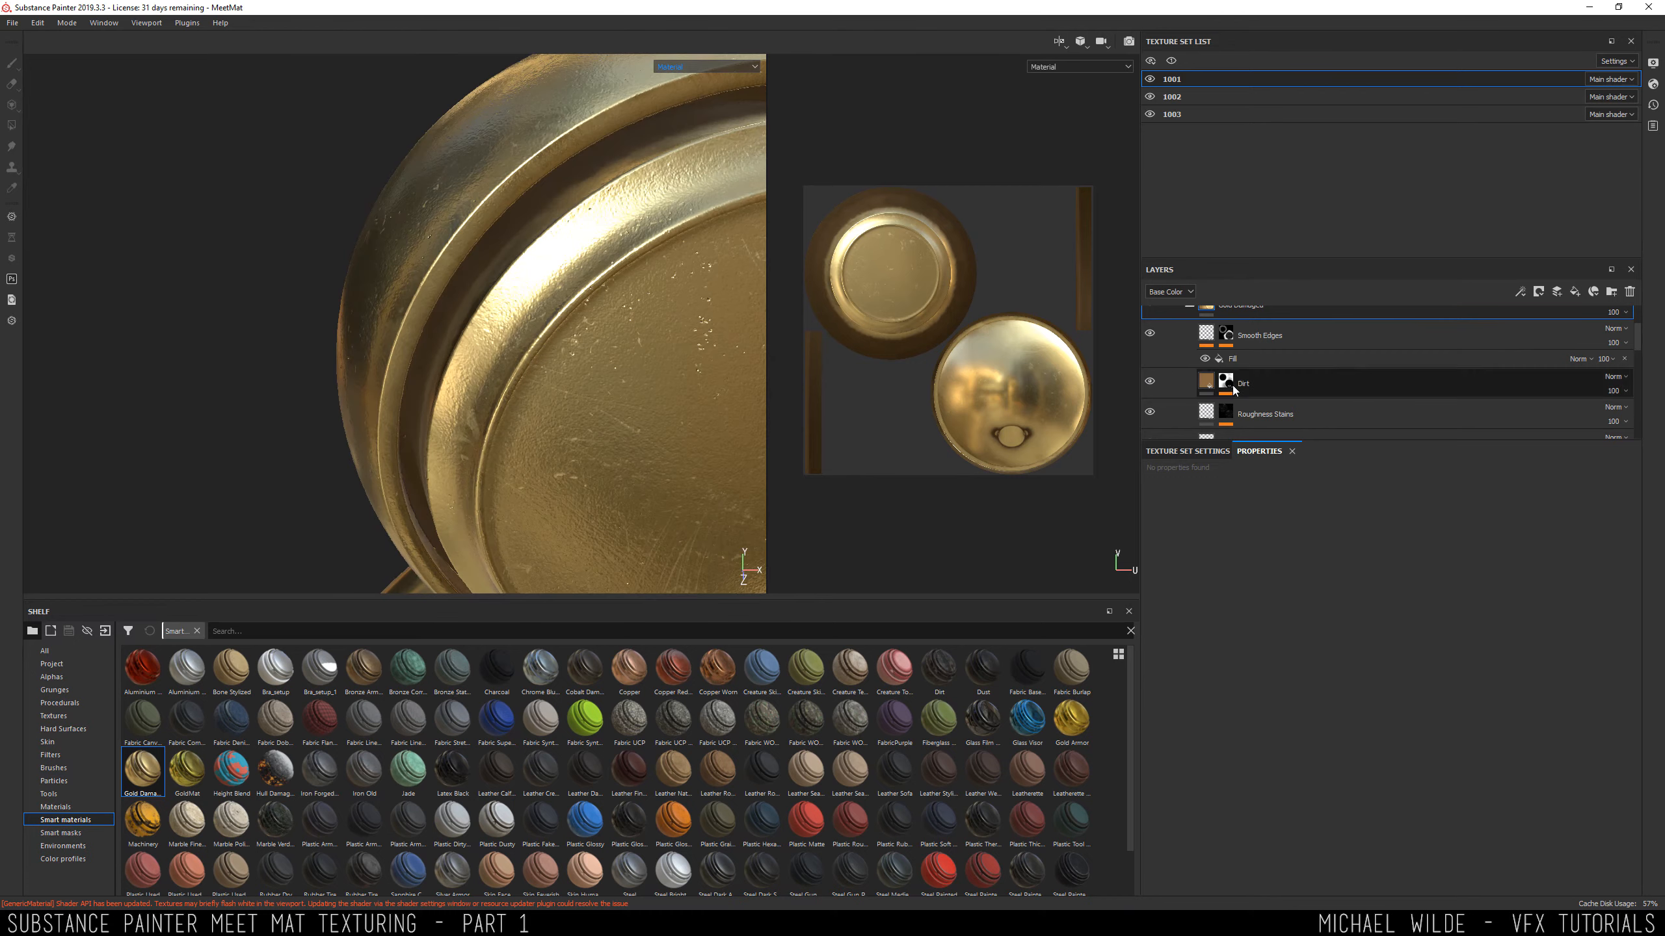
click(1294, 408)
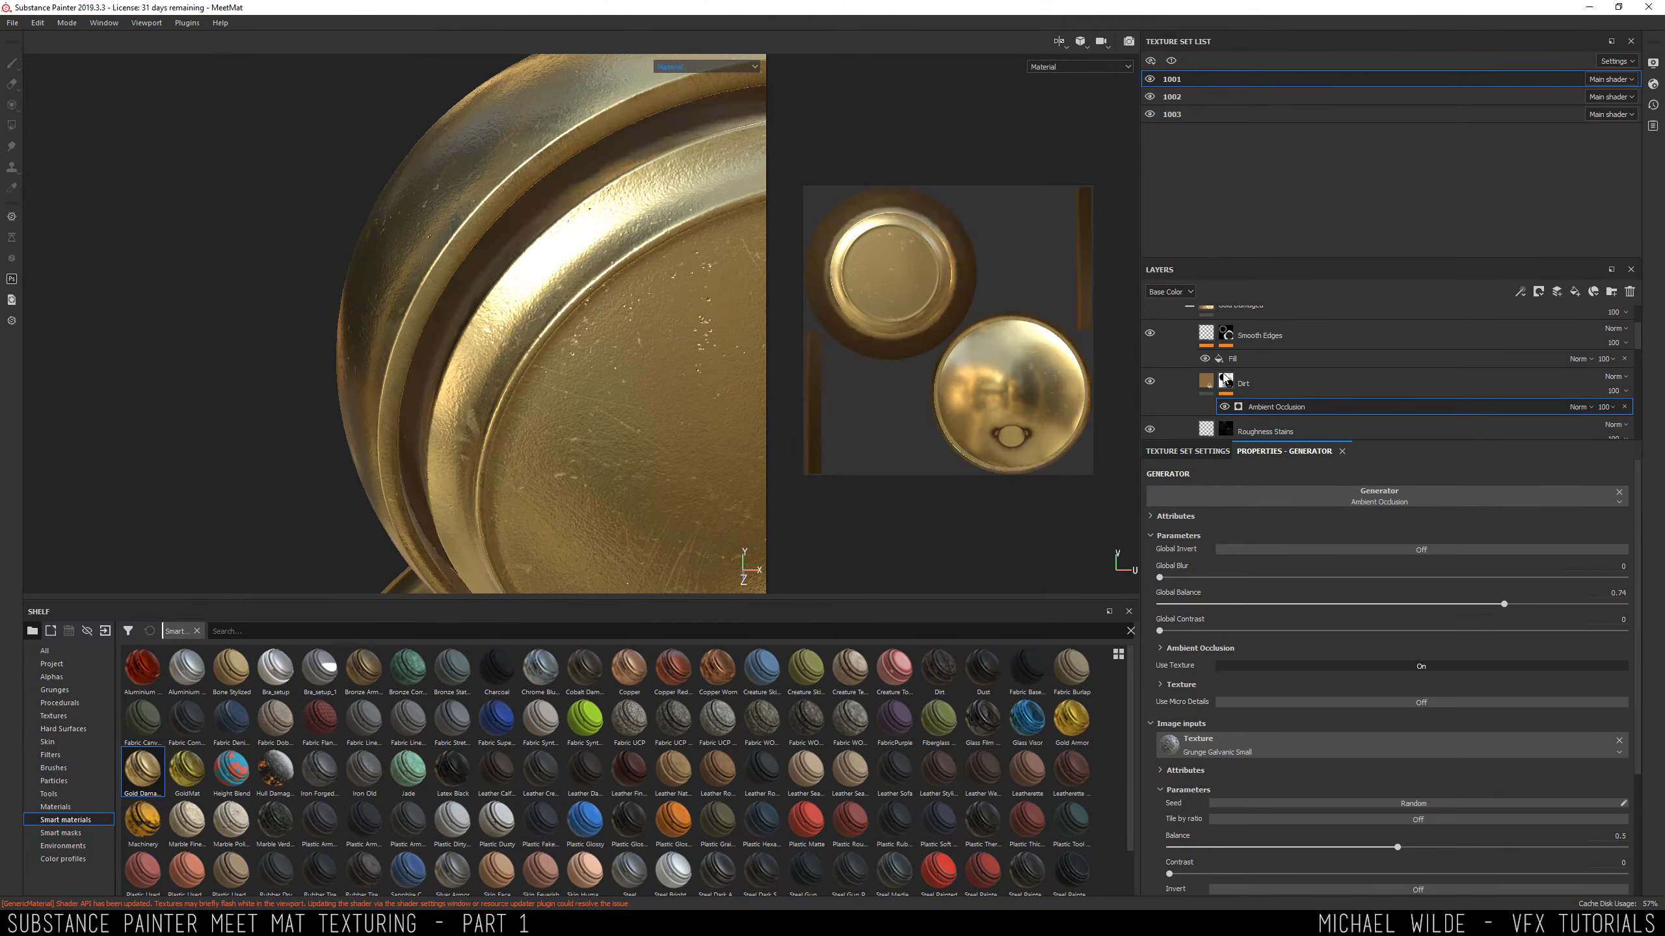
click(1197, 387)
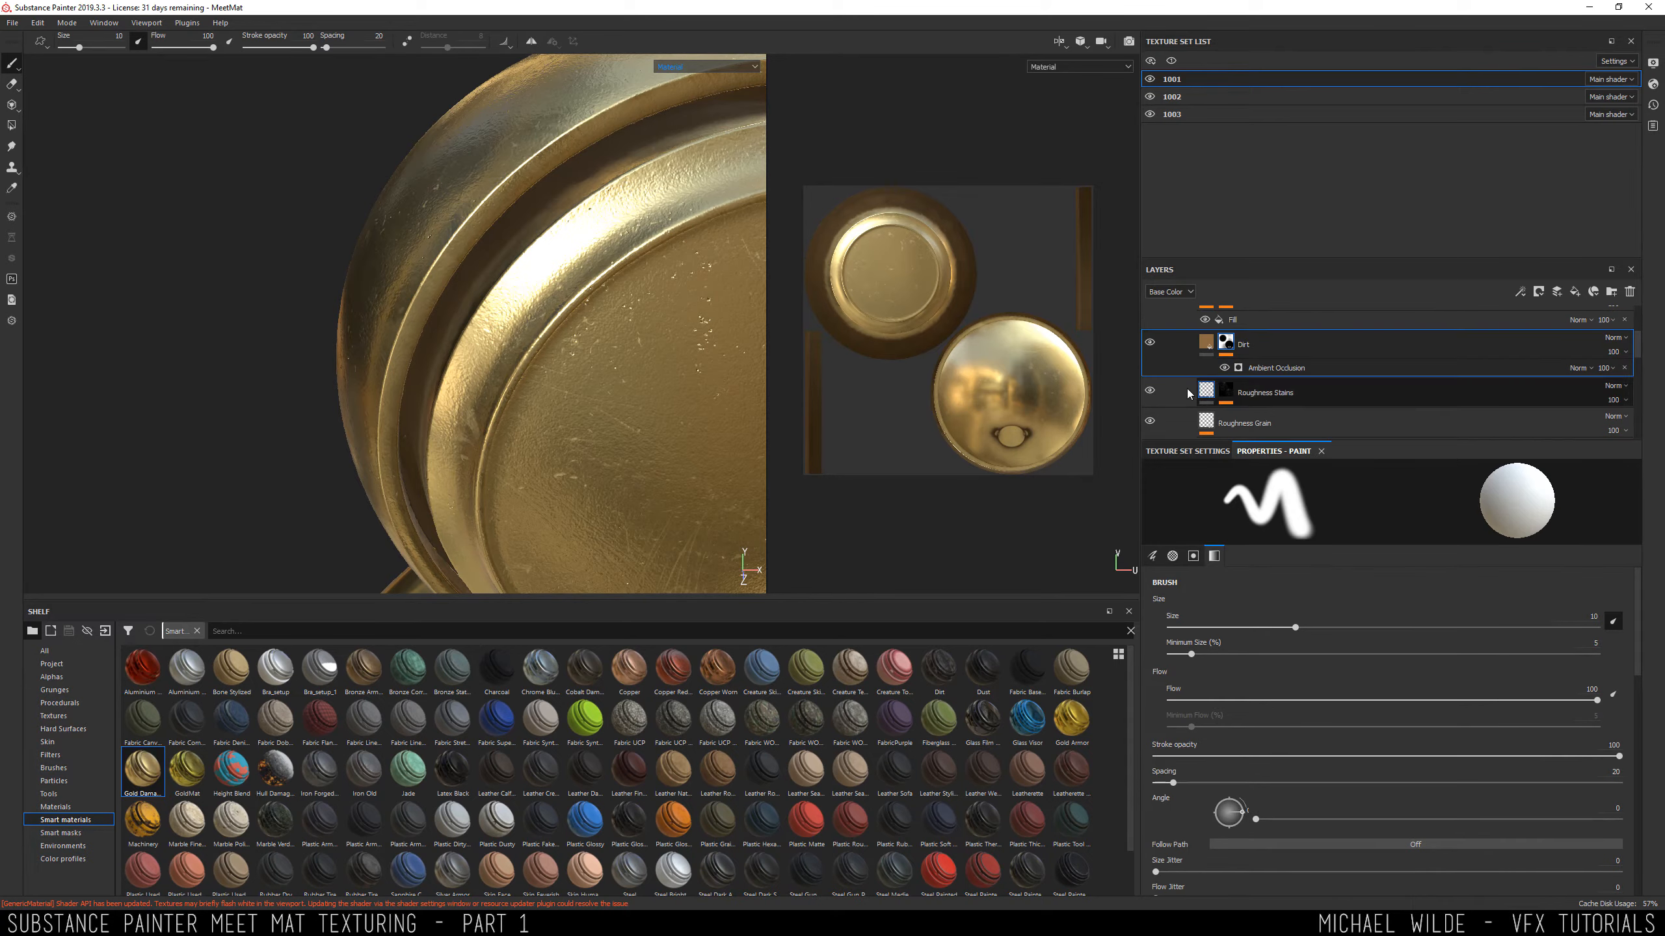
Compare the gold surface with the Roughness Stains and Roughness Grain layers shown and hidden.
click(1151, 391)
alt+drag(607, 262, 354, 109)
alt+right_drag(354, 109, 417, 193)
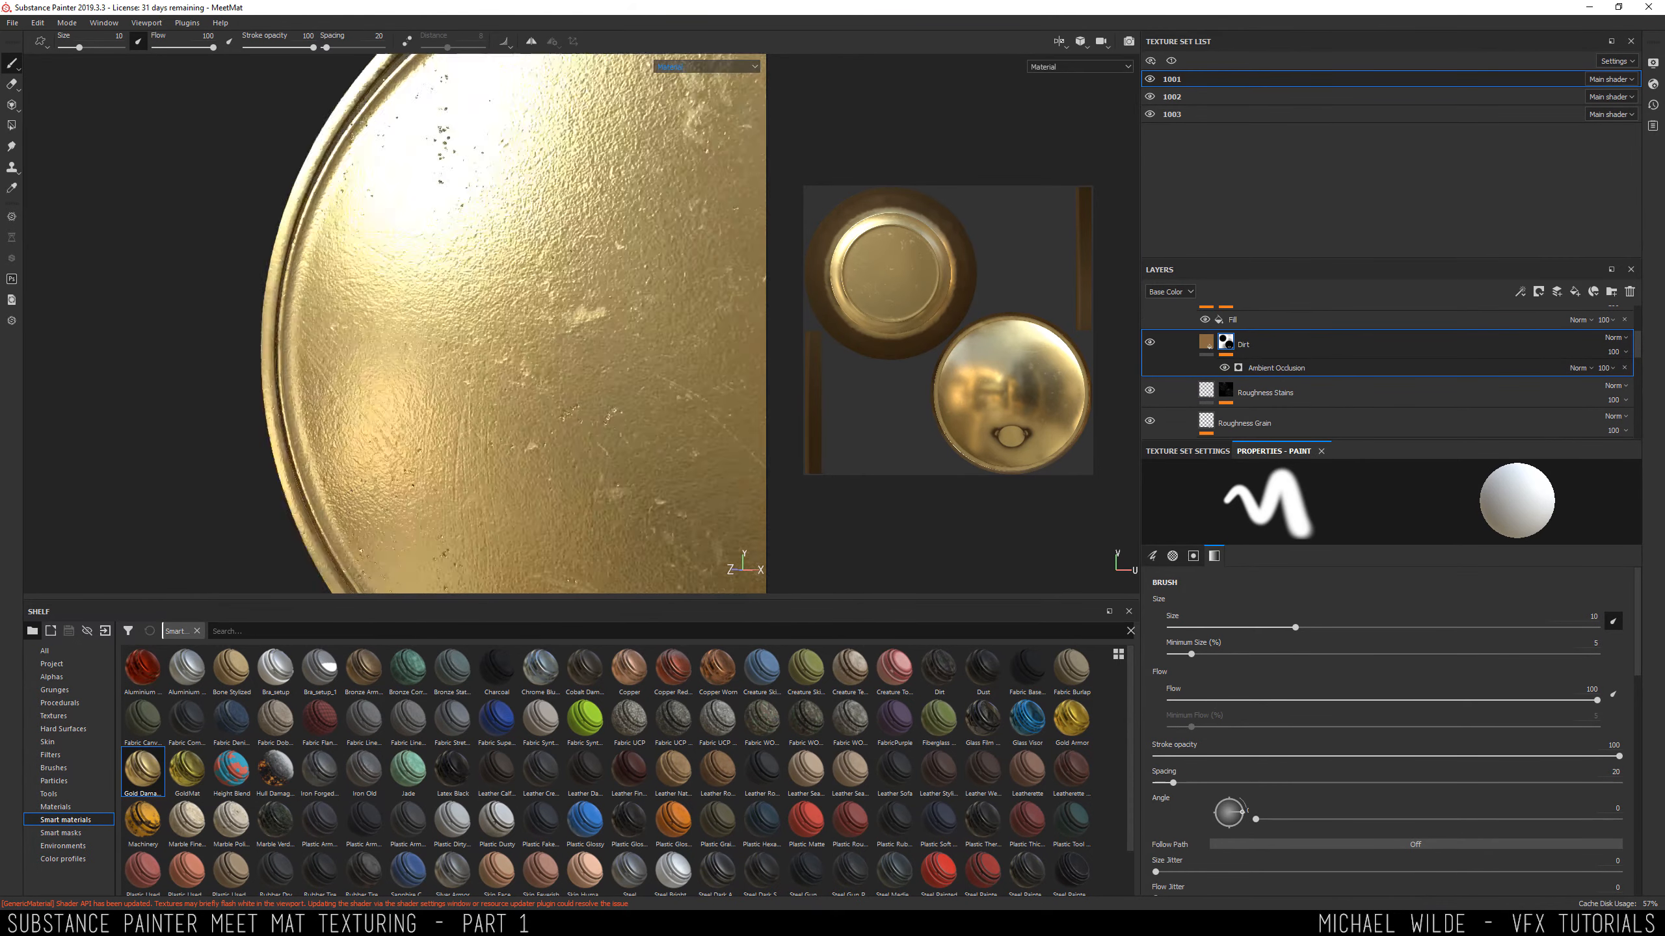
mouse_move(418, 193)
alt+mouse_down()
mouse_move(462, 243)
mouse_move(446, 198)
alt+mouse_up()
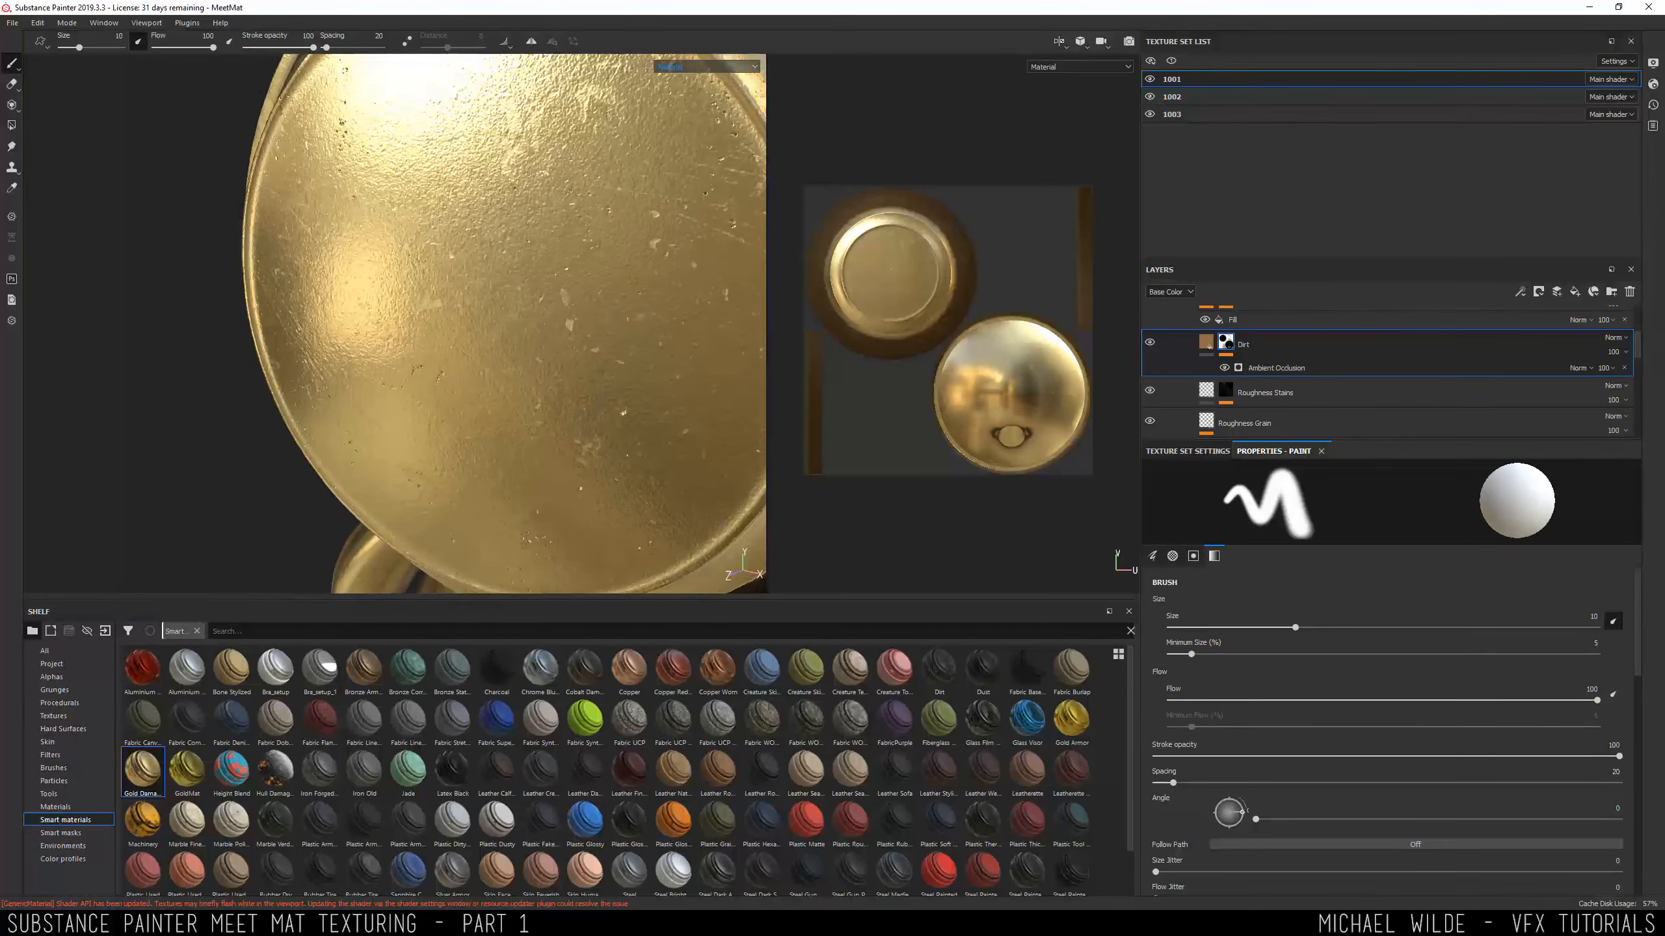
click(1151, 392)
click(1151, 391)
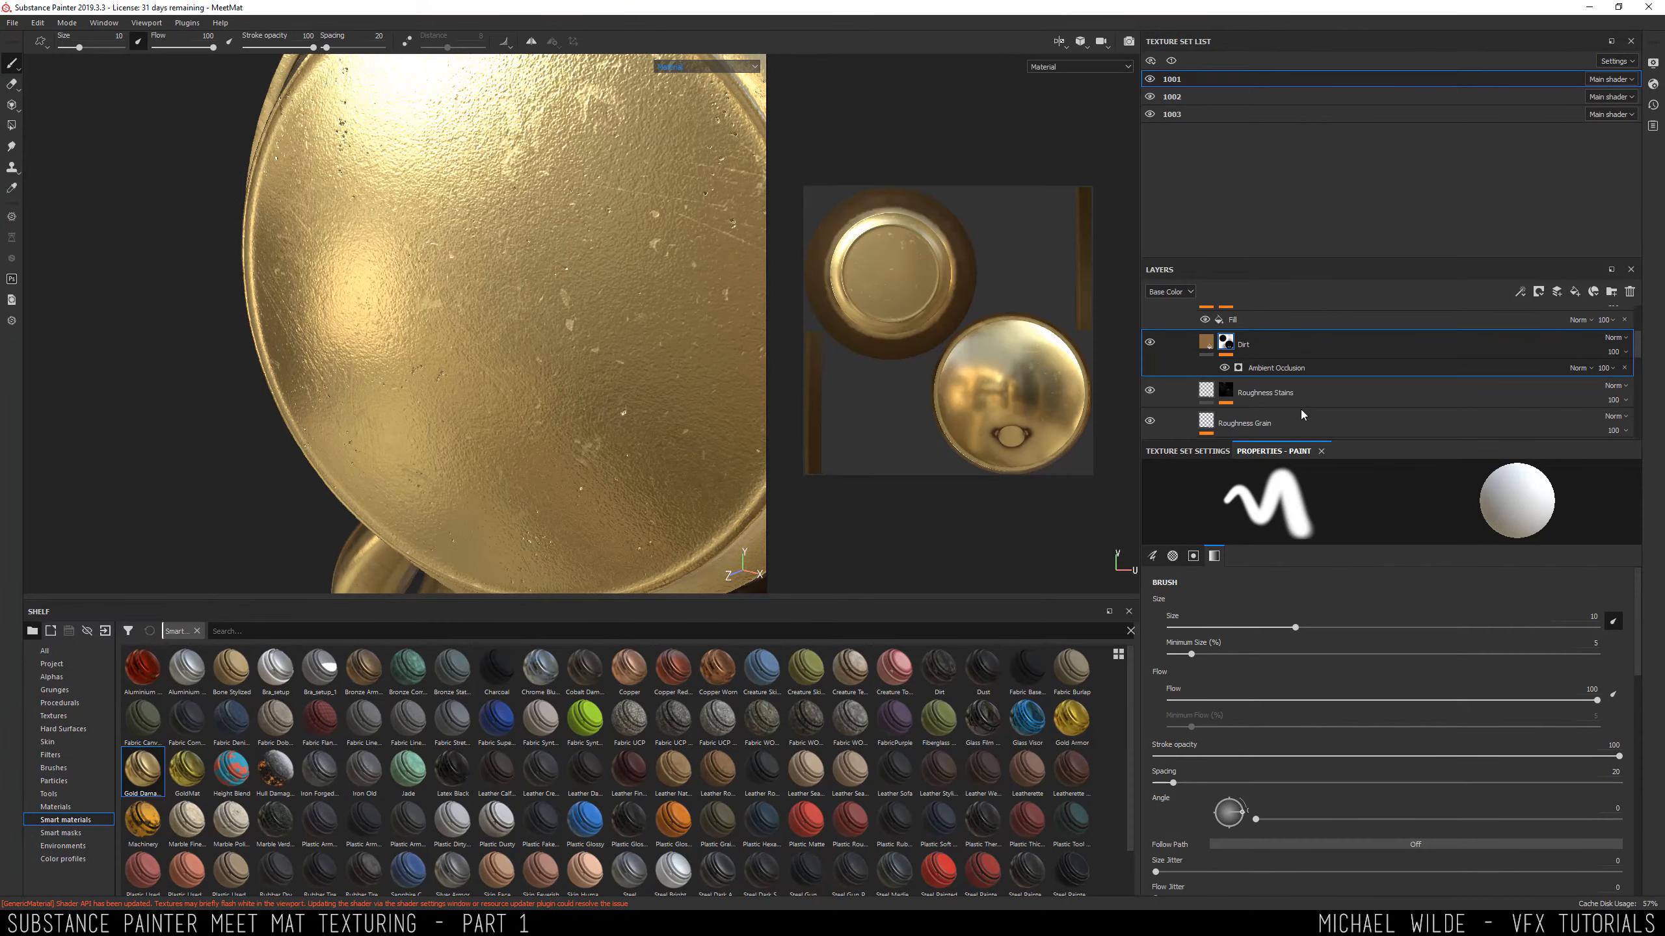
click(1151, 391)
click(1150, 392)
scroll(1179, 392, down, 2)
click(1150, 382)
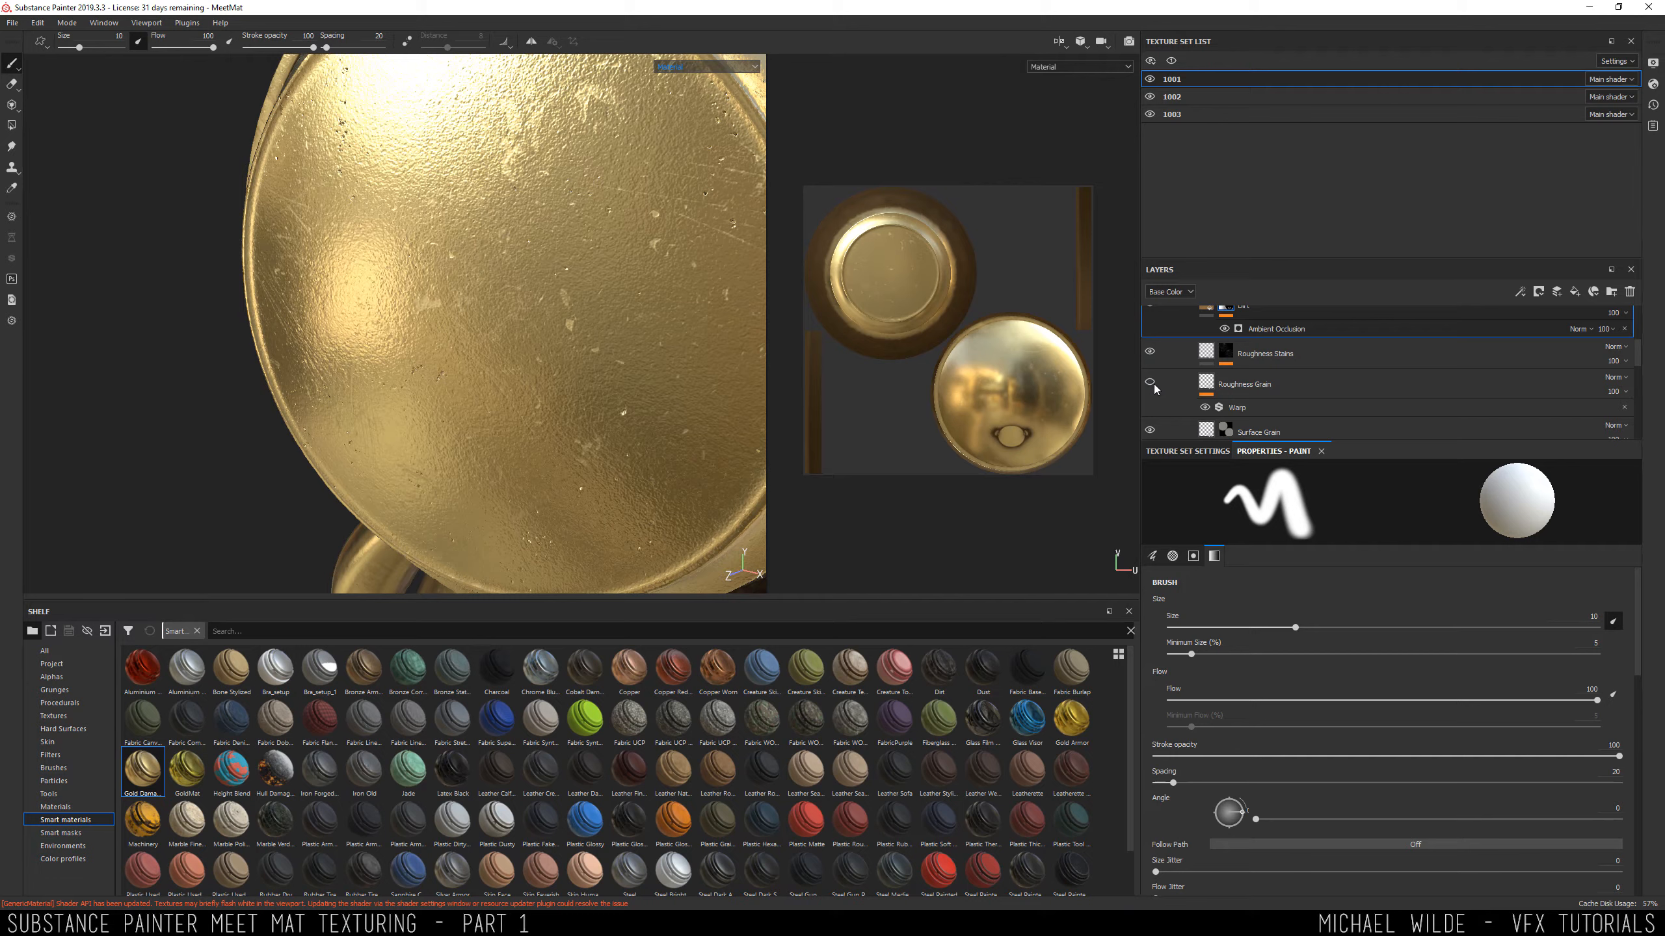
Examine the Roughness Grain layer's projection and roughness texture settings, and check the Gold Pure layer's contribution.
click(1222, 397)
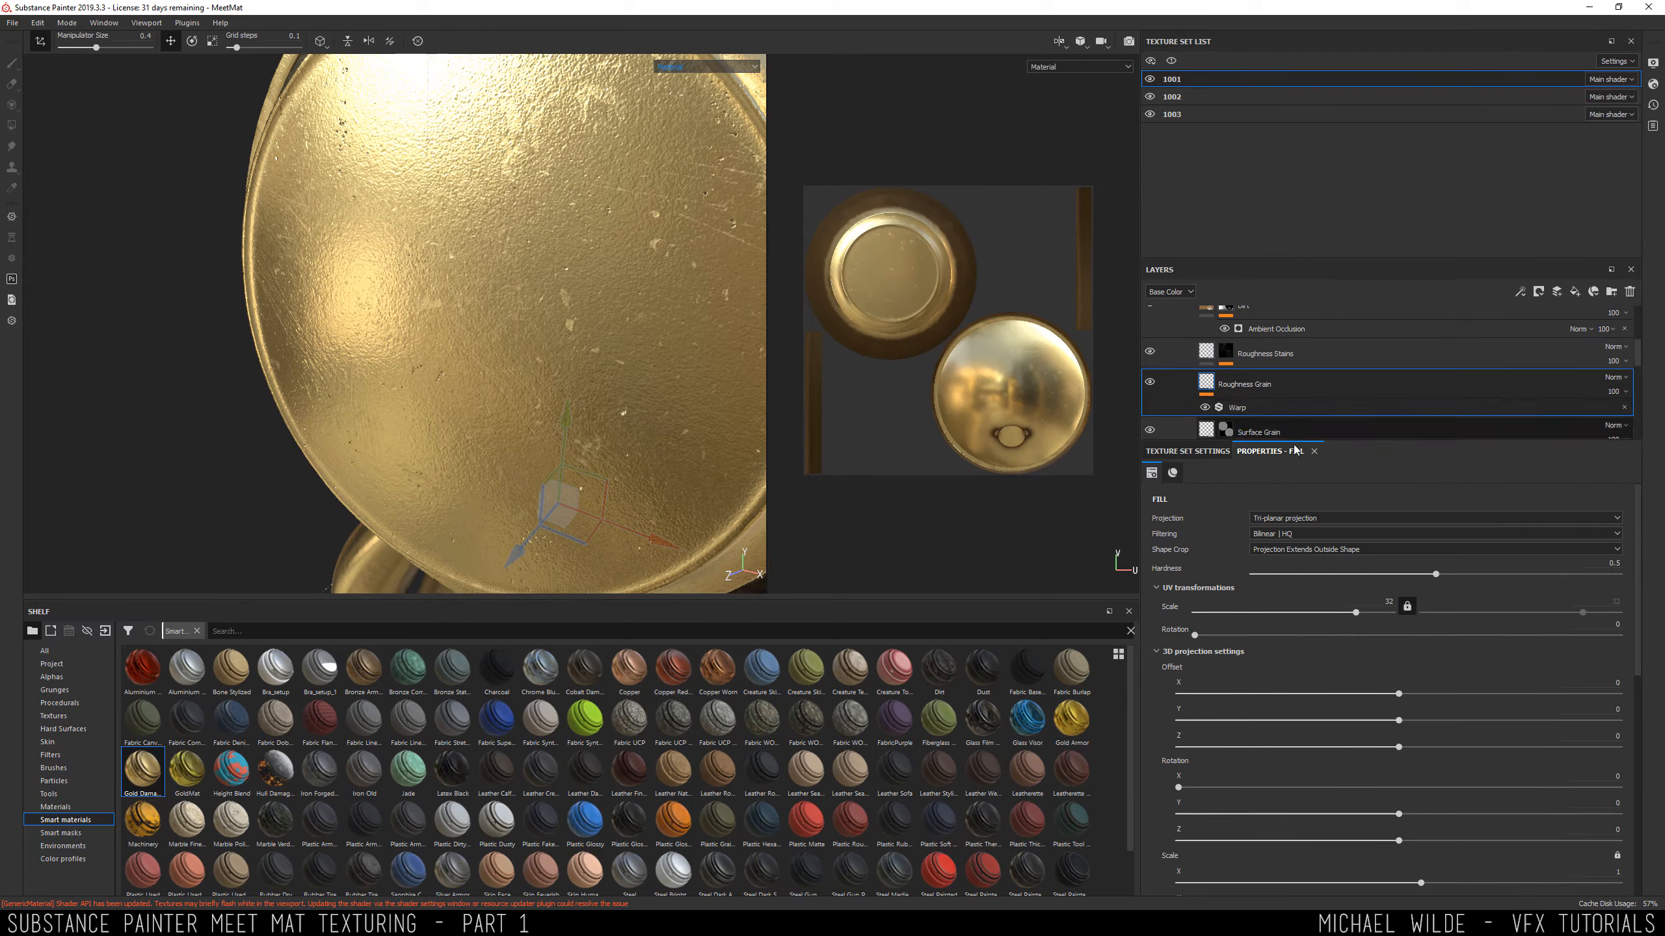
click(1259, 408)
click(1205, 386)
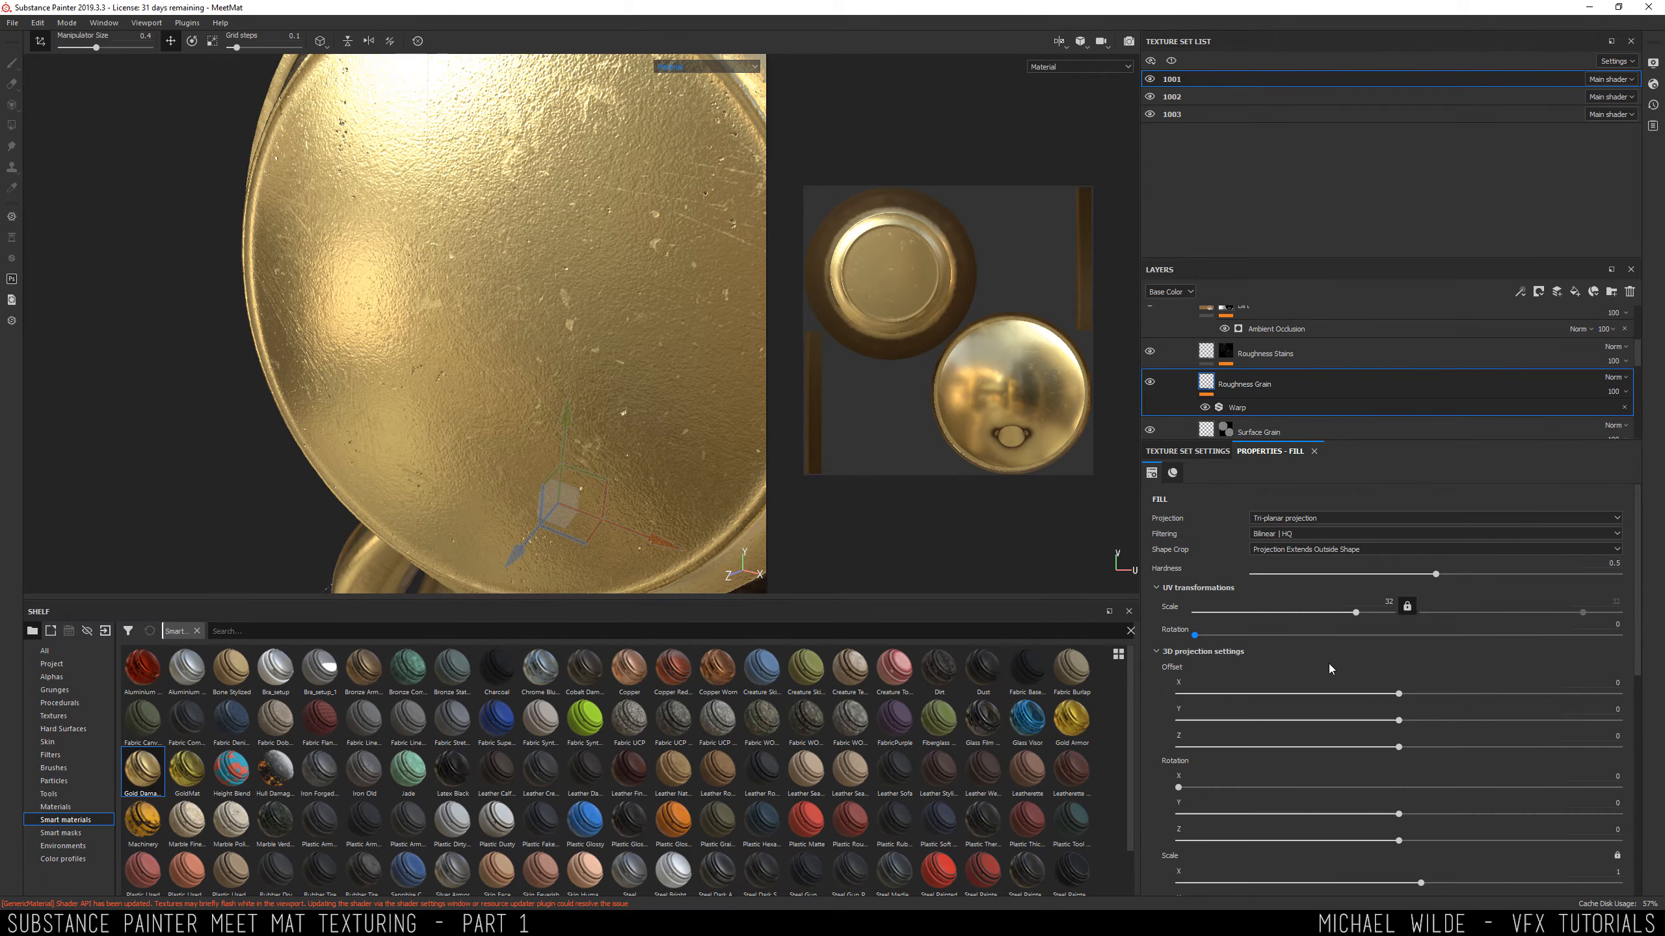
scroll(1637, 606, down, 10)
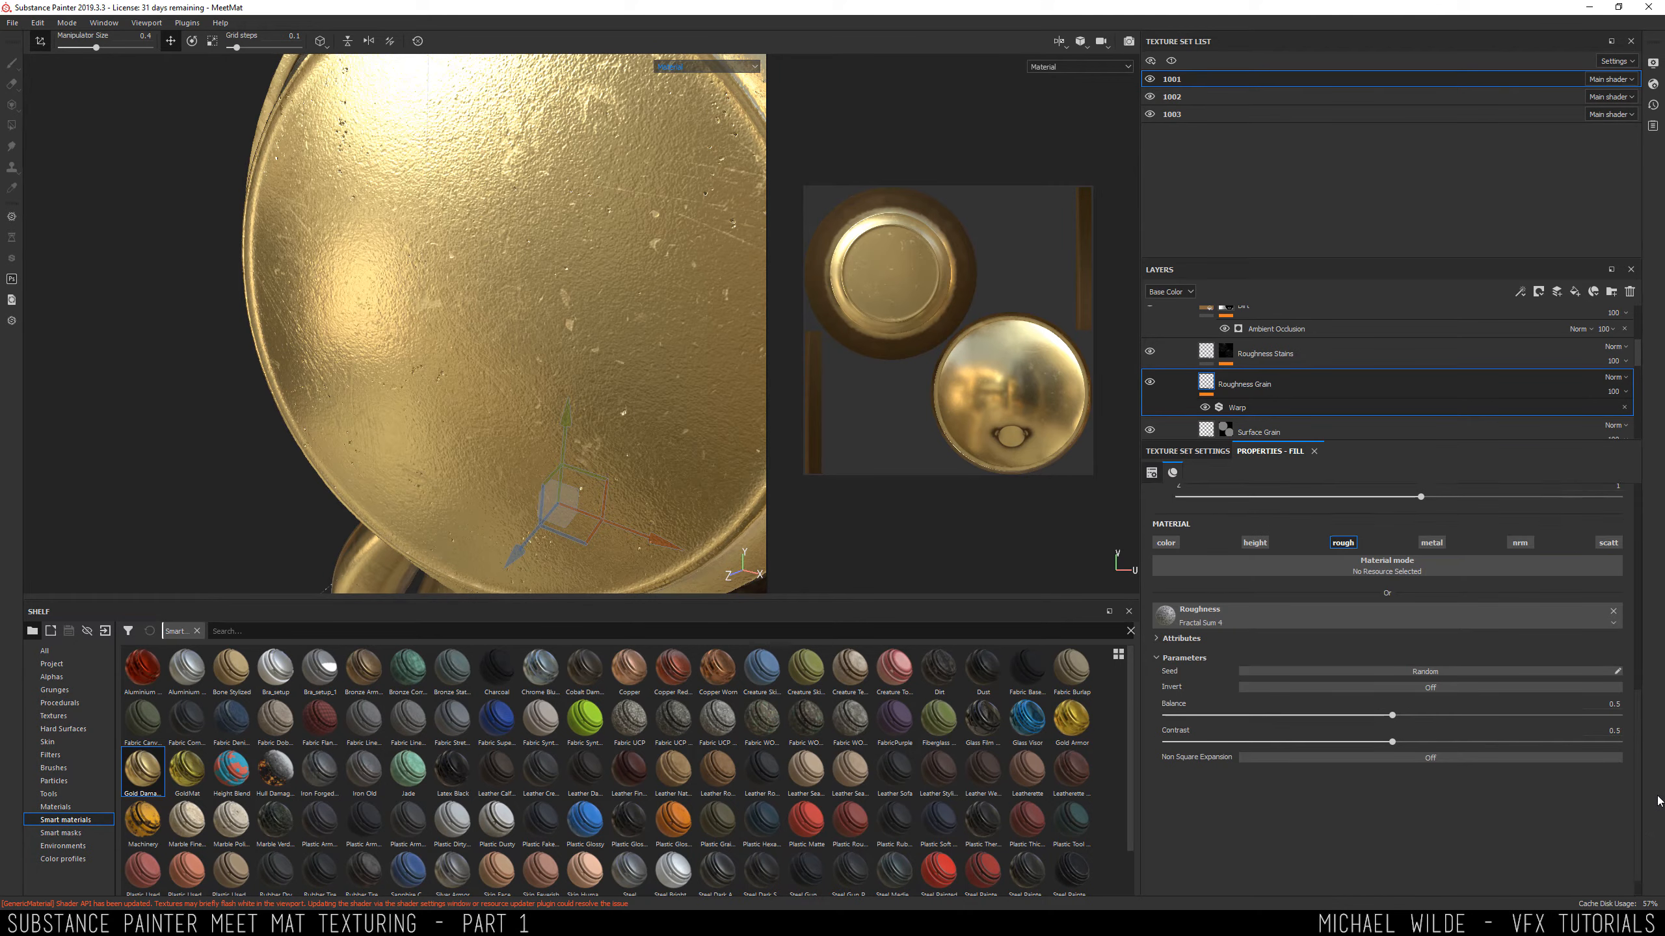
scroll(1259, 625, up, 10)
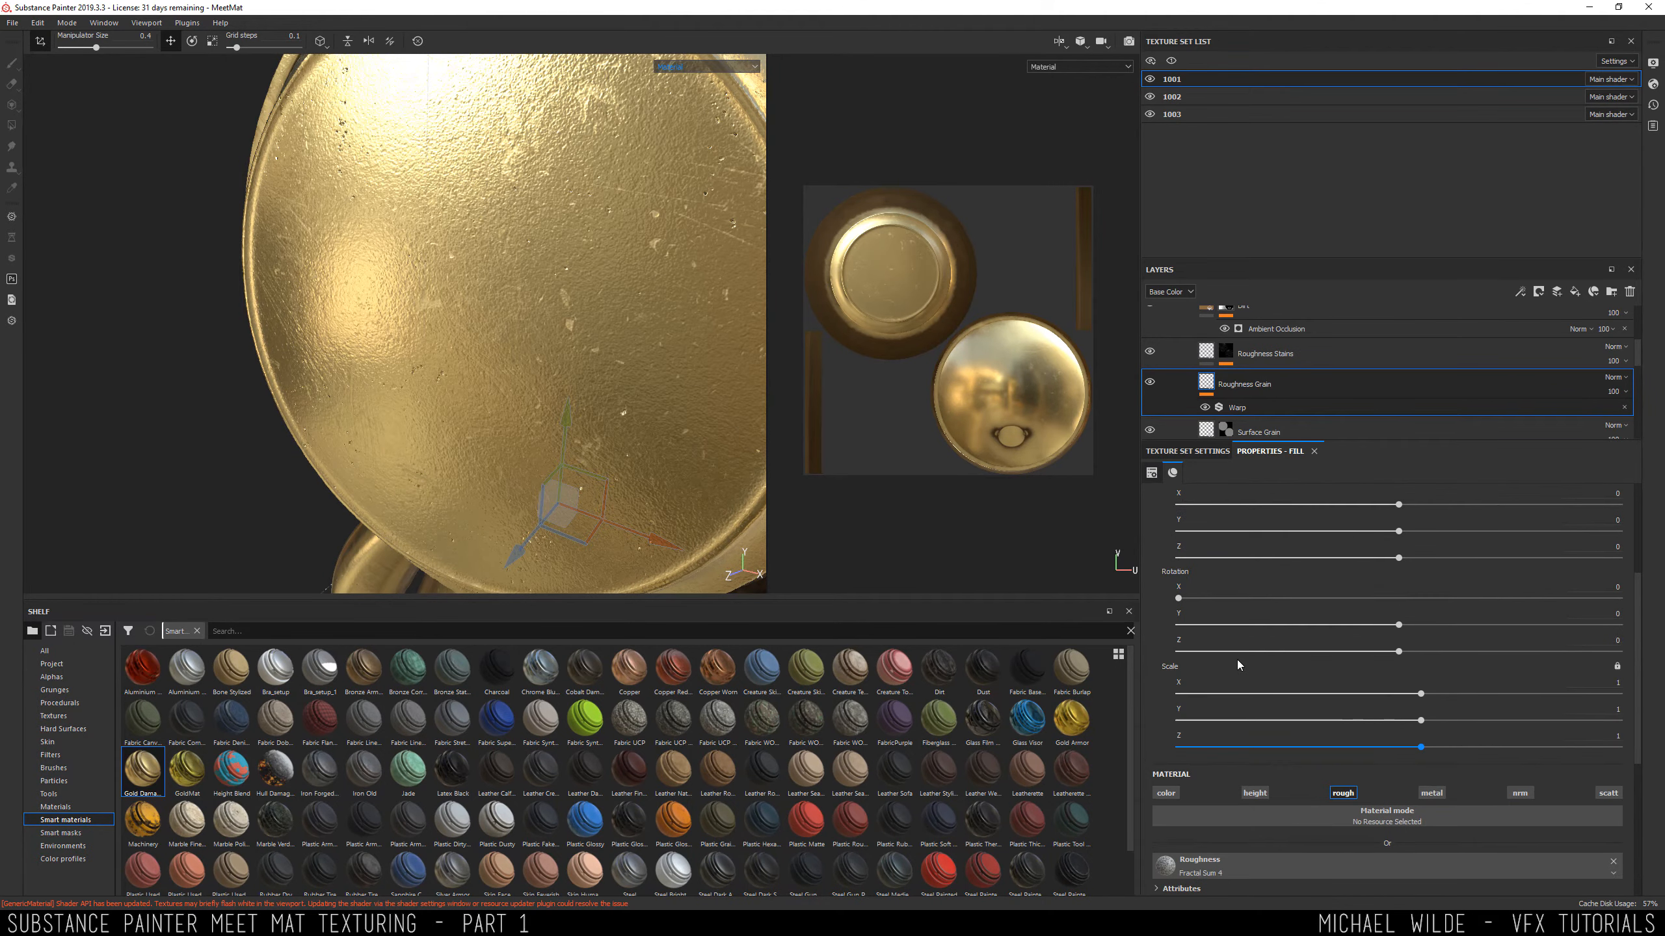
scroll(1277, 390, down, 1)
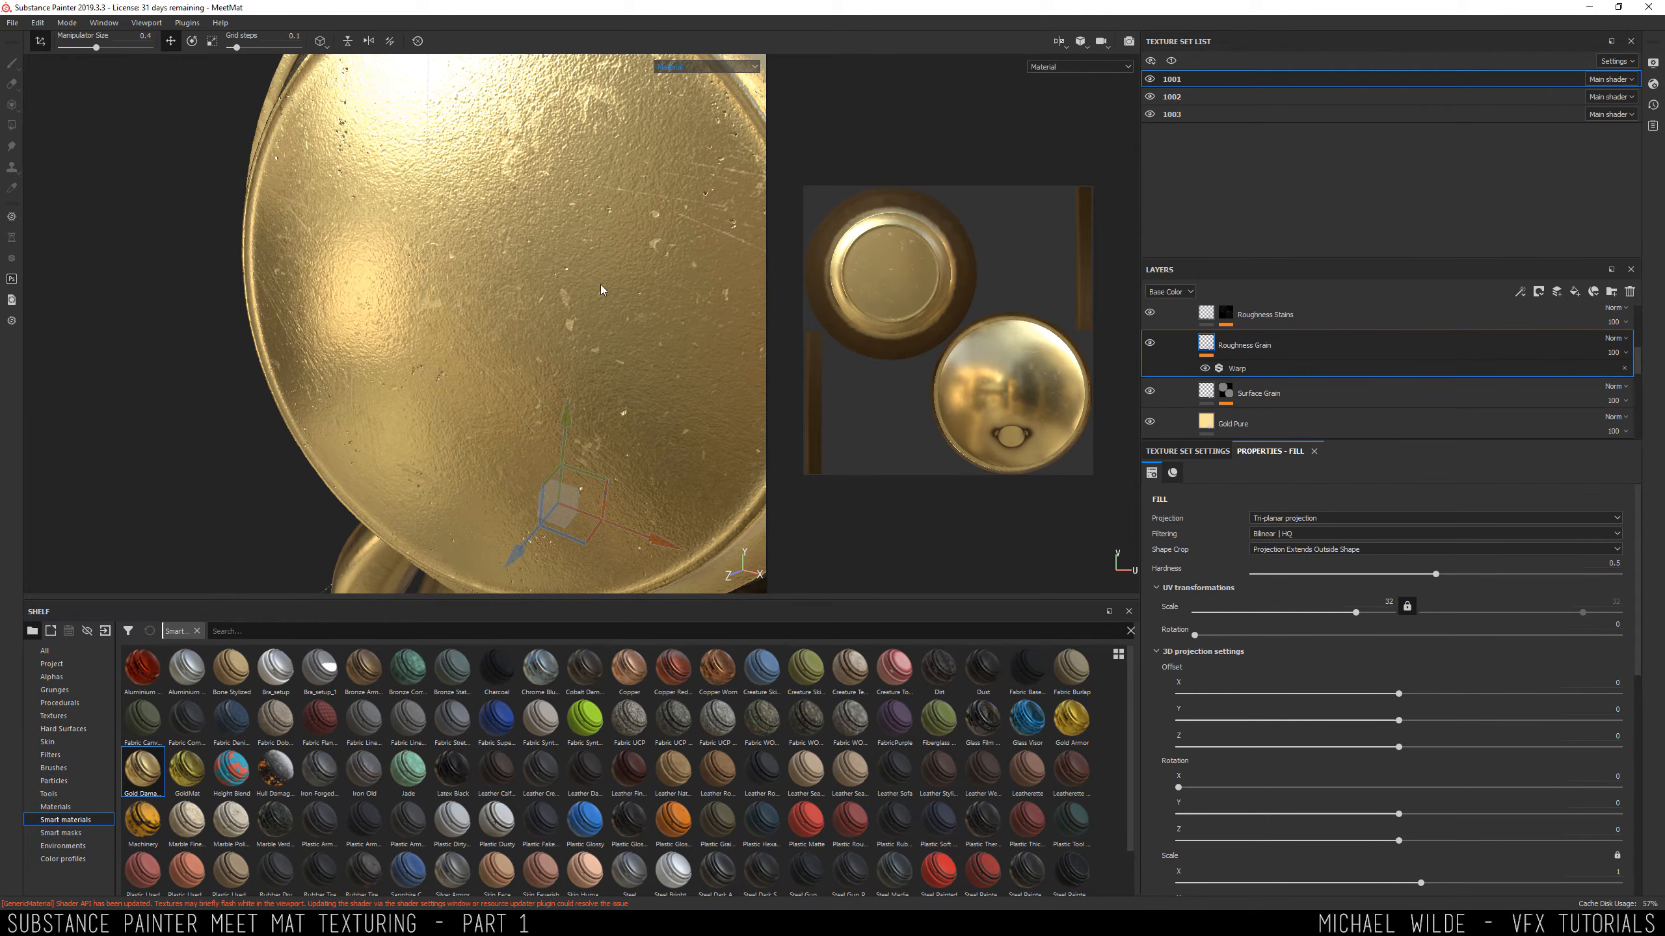
scroll(1229, 401, down, 1)
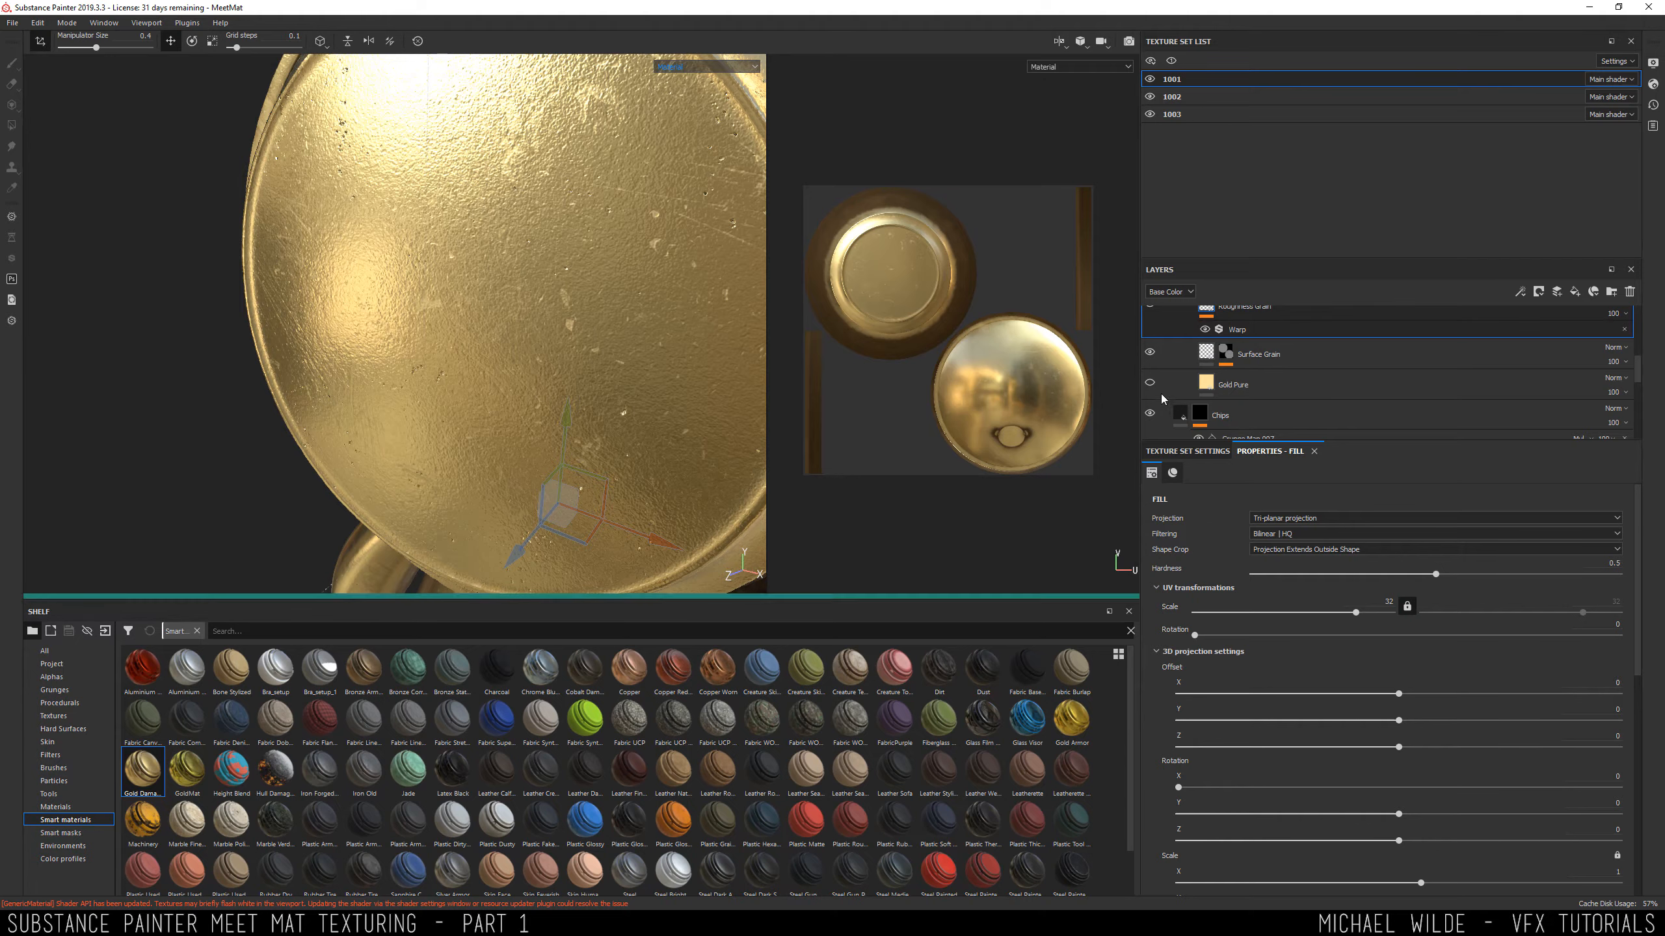
Delete the Surface Grain layer from the Gold Damaged folder.
scroll(1179, 400, up, 2)
scroll(1239, 394, down, 1)
click(1286, 392)
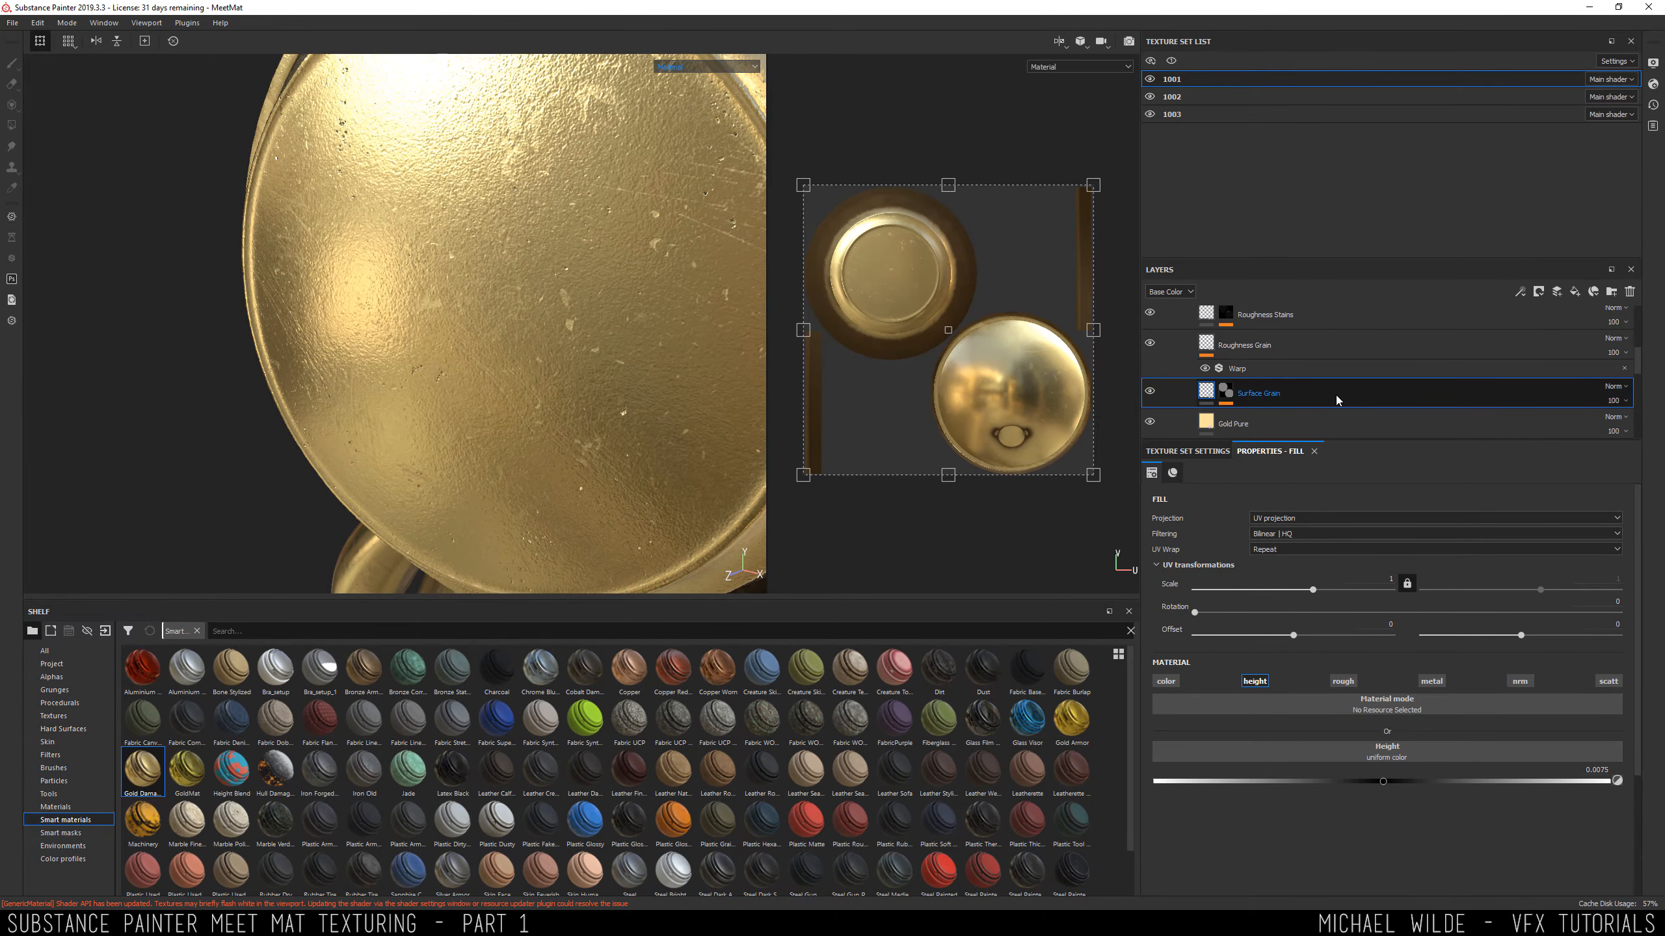
key(Delete)
Compare the gold without the Roughness Grain and Roughness Stains layers, and delete both from the Gold Damaged folder.
click(1150, 343)
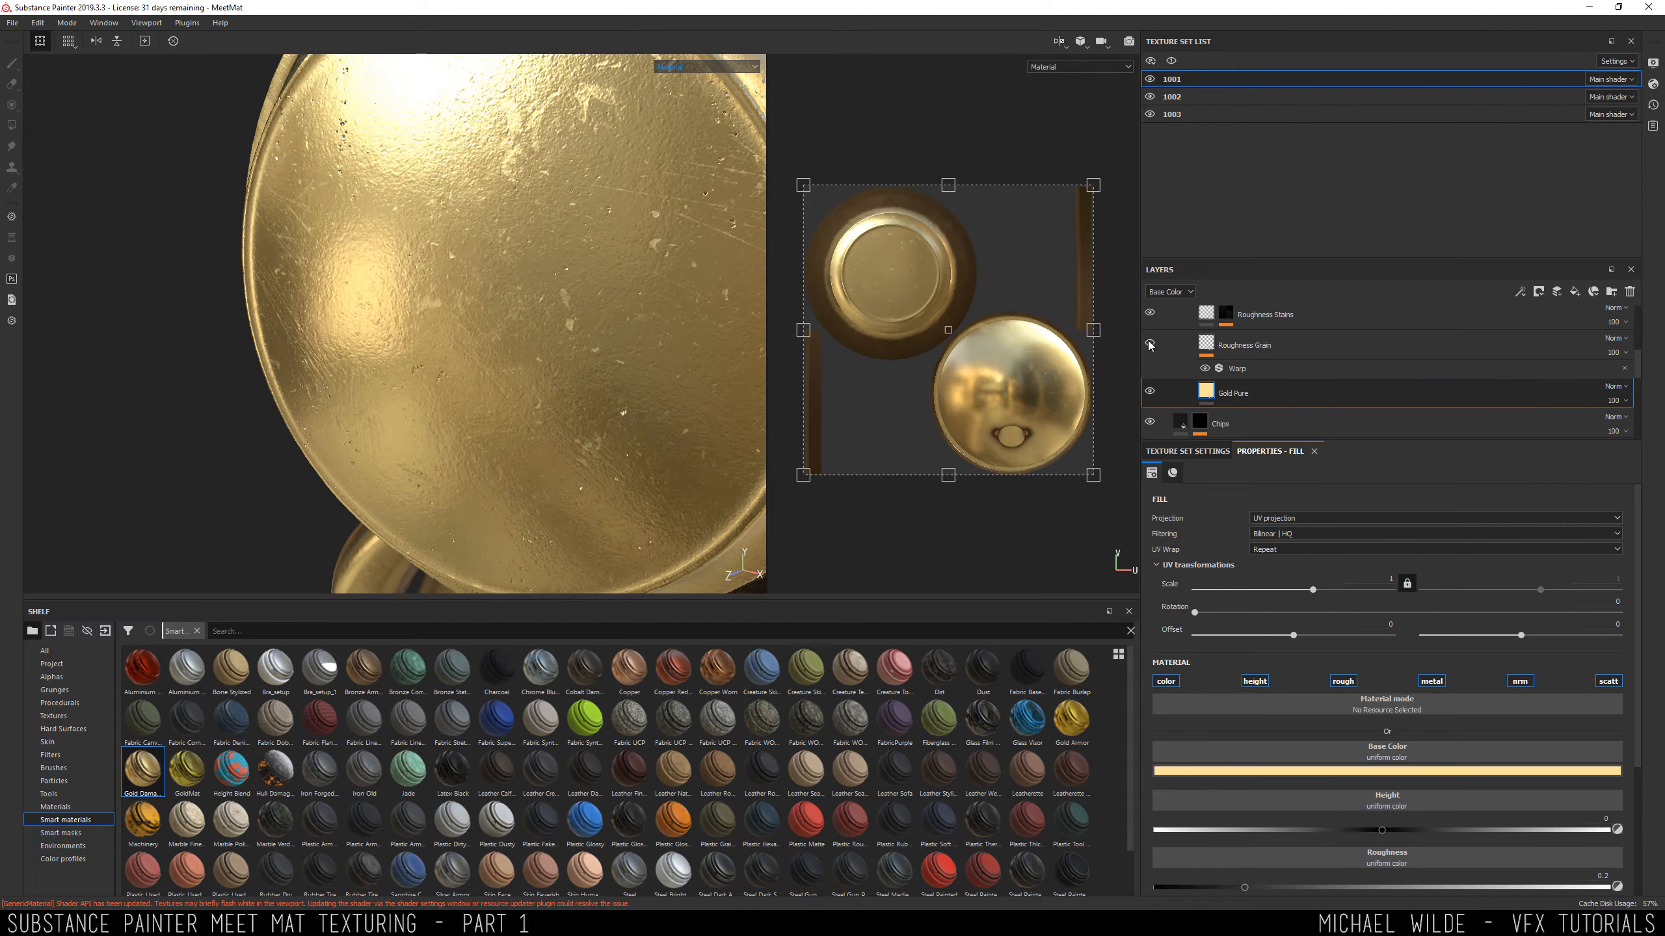
click(1149, 343)
click(1150, 343)
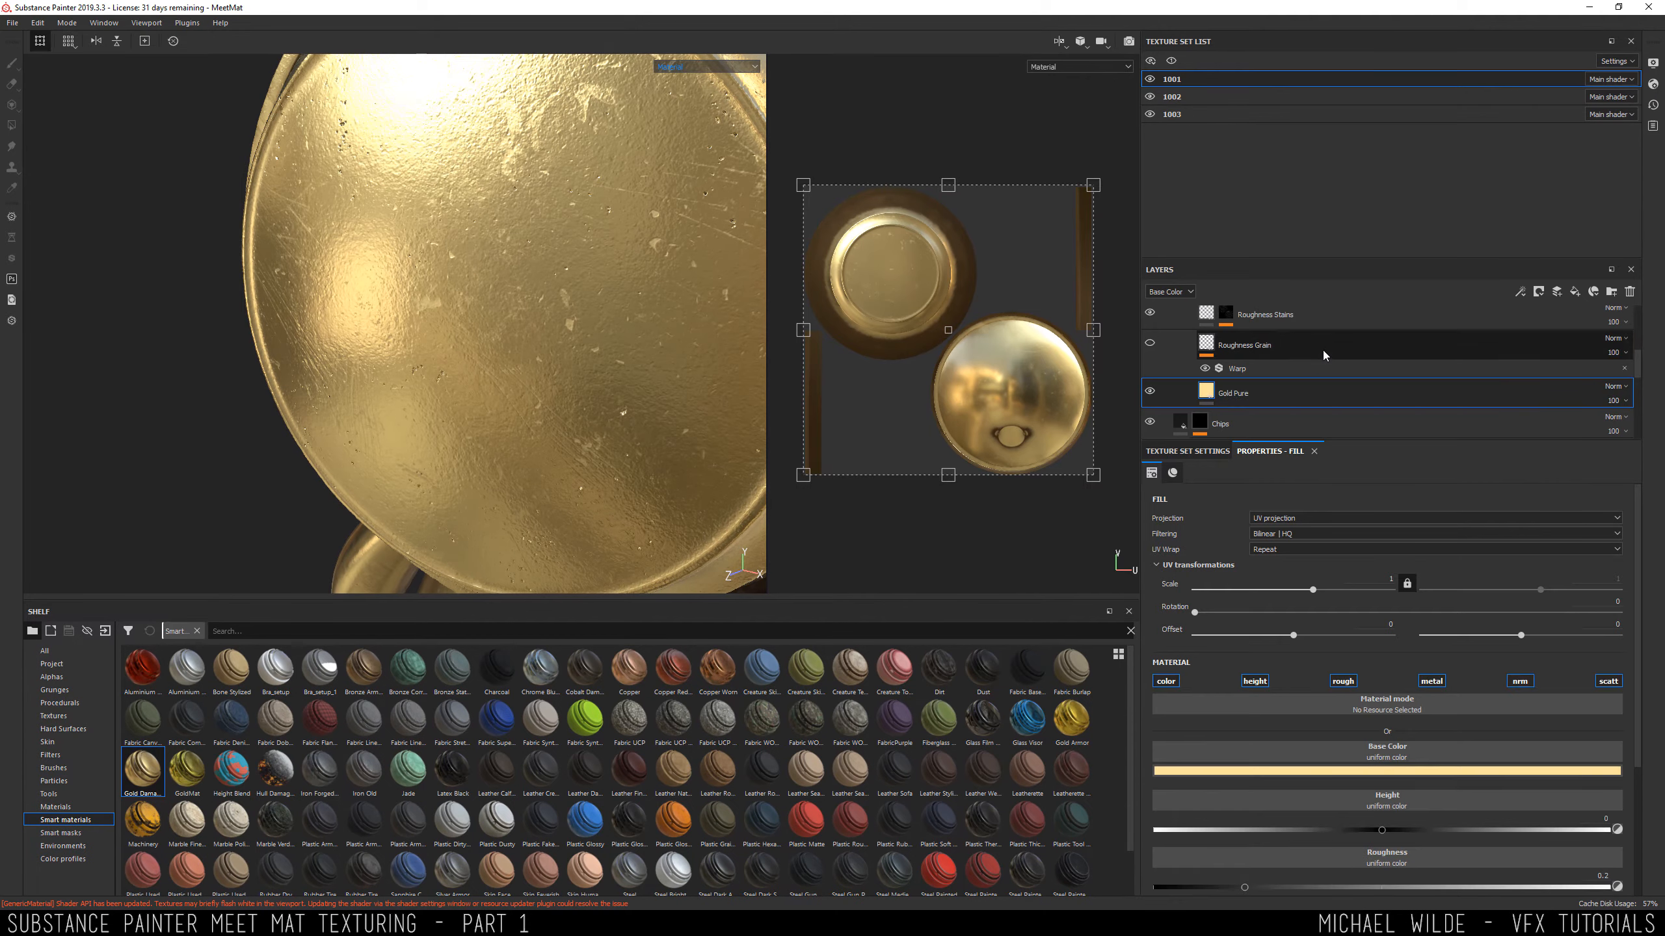
click(1322, 350)
key(Delete)
click(1150, 353)
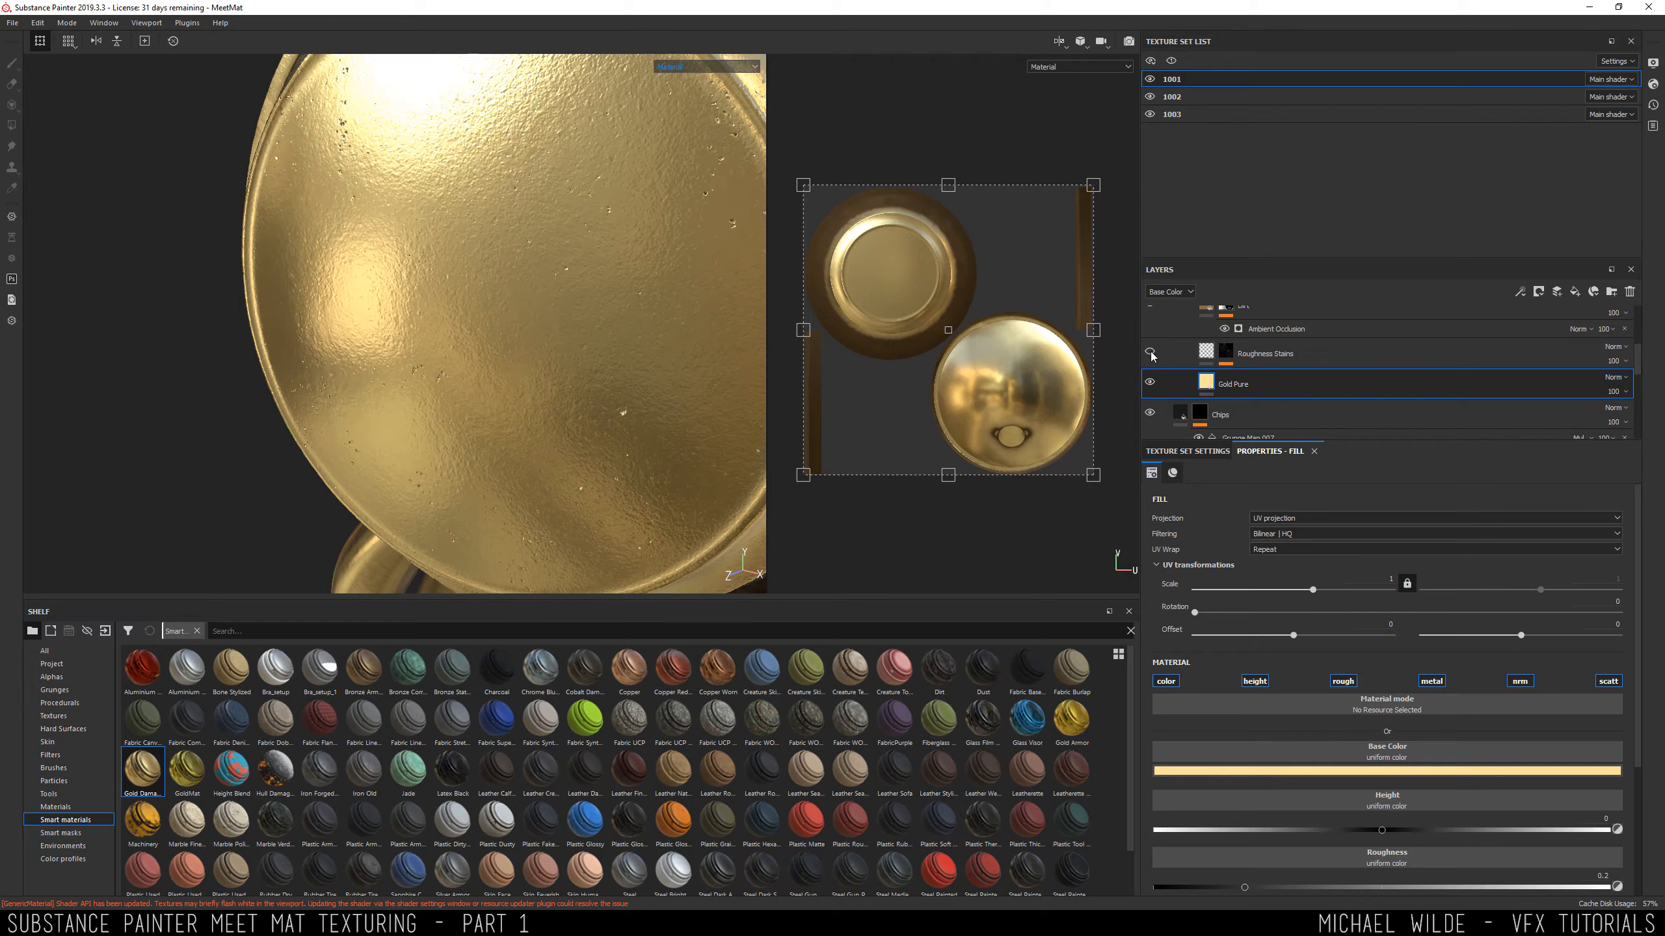
click(1331, 355)
key(Delete)
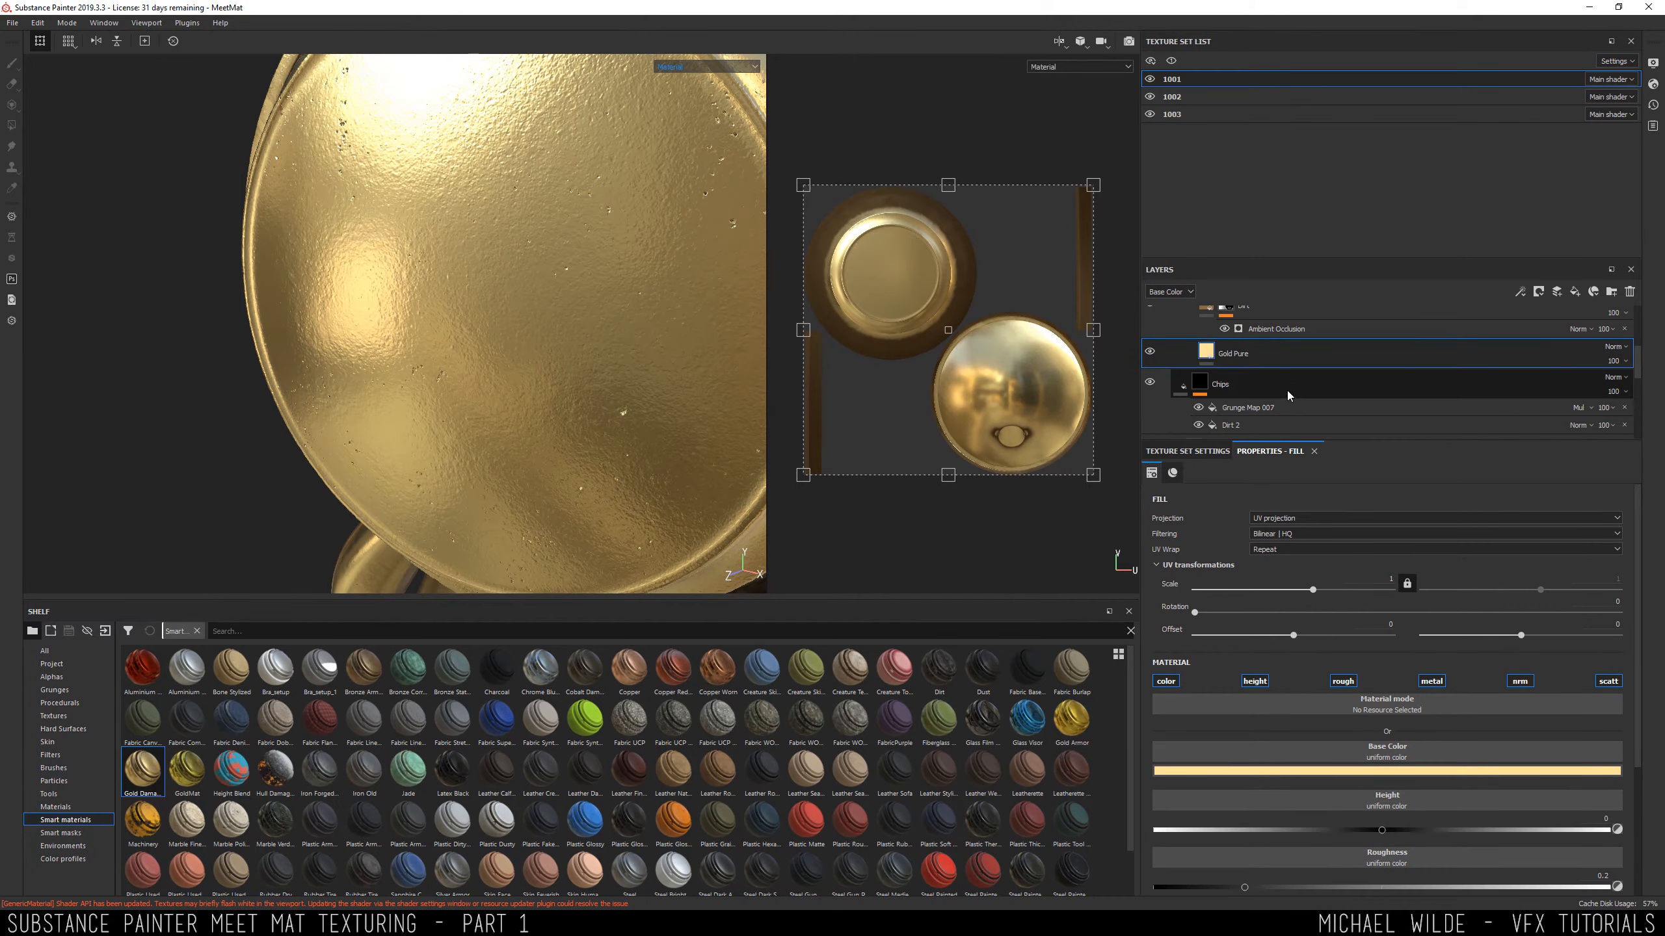
Test the Gold Pure layer with Metallic at 0, and set it back to 1.
scroll(1245, 387, up, 2)
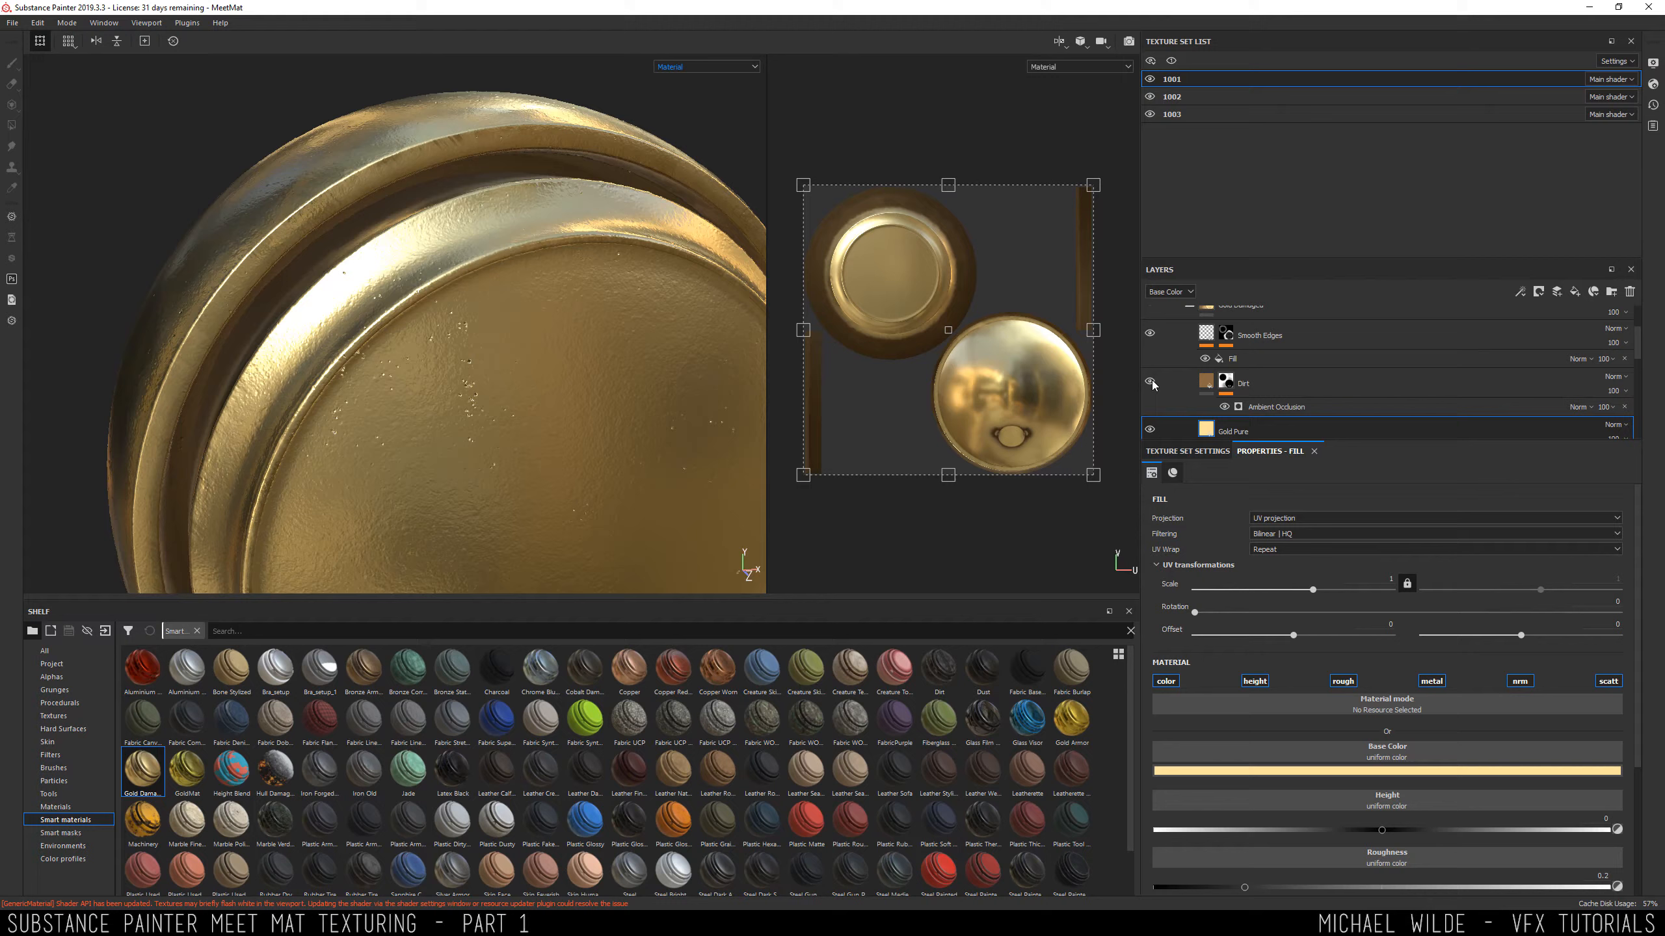
scroll(1175, 418, down, 2)
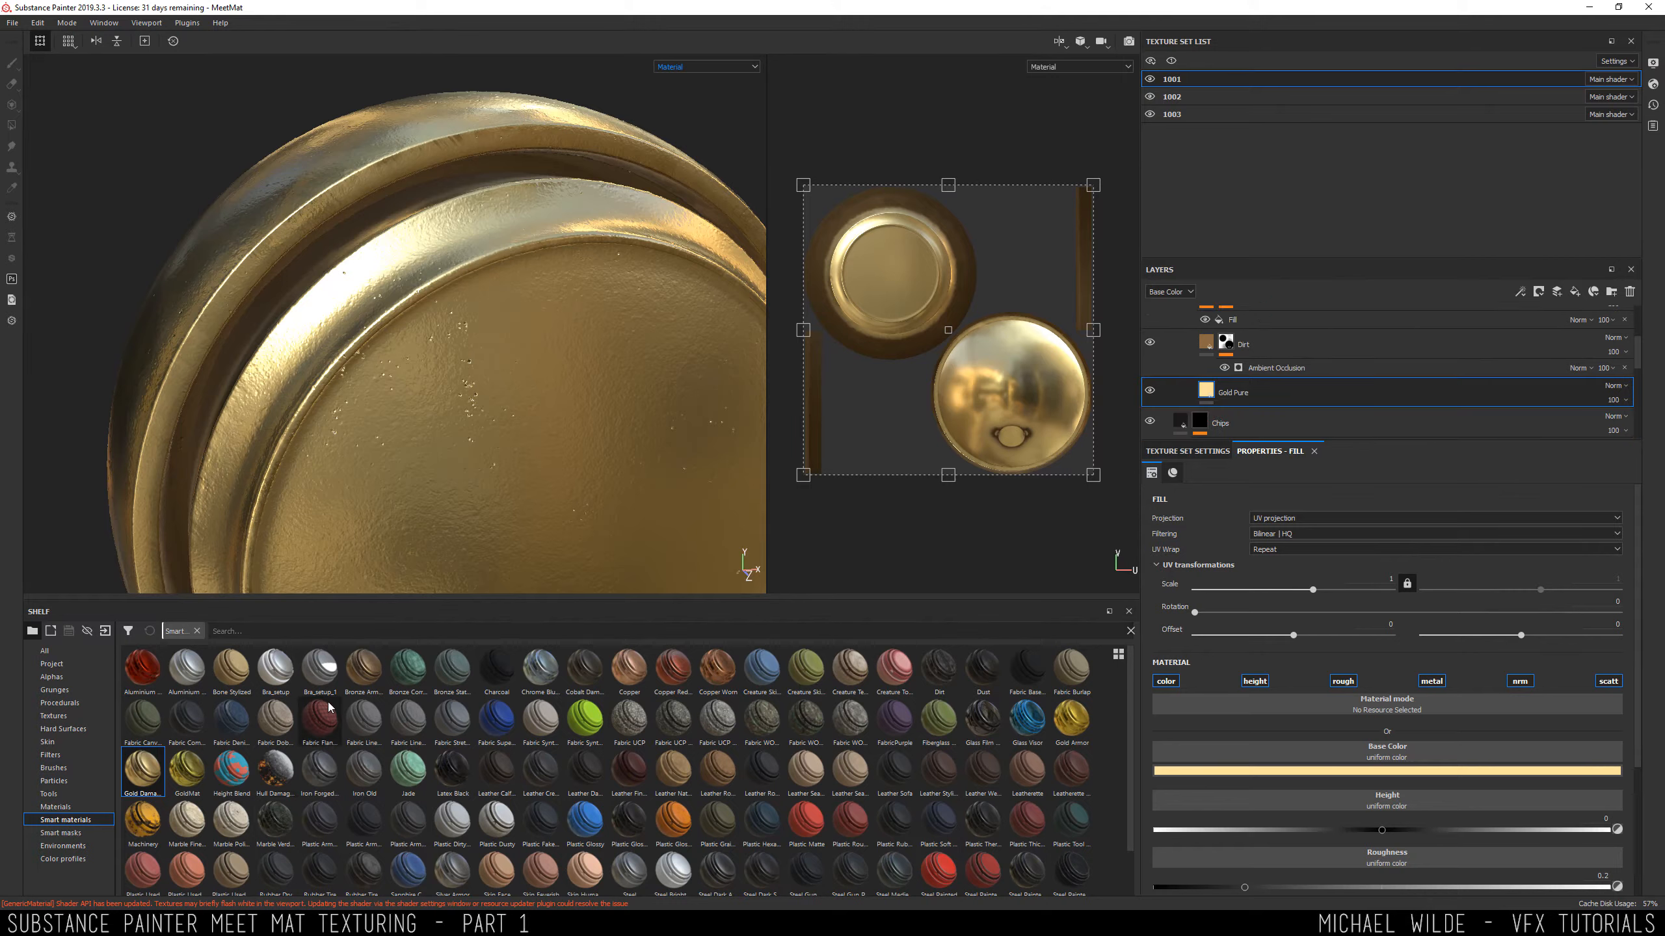
mouse_move(329, 706)
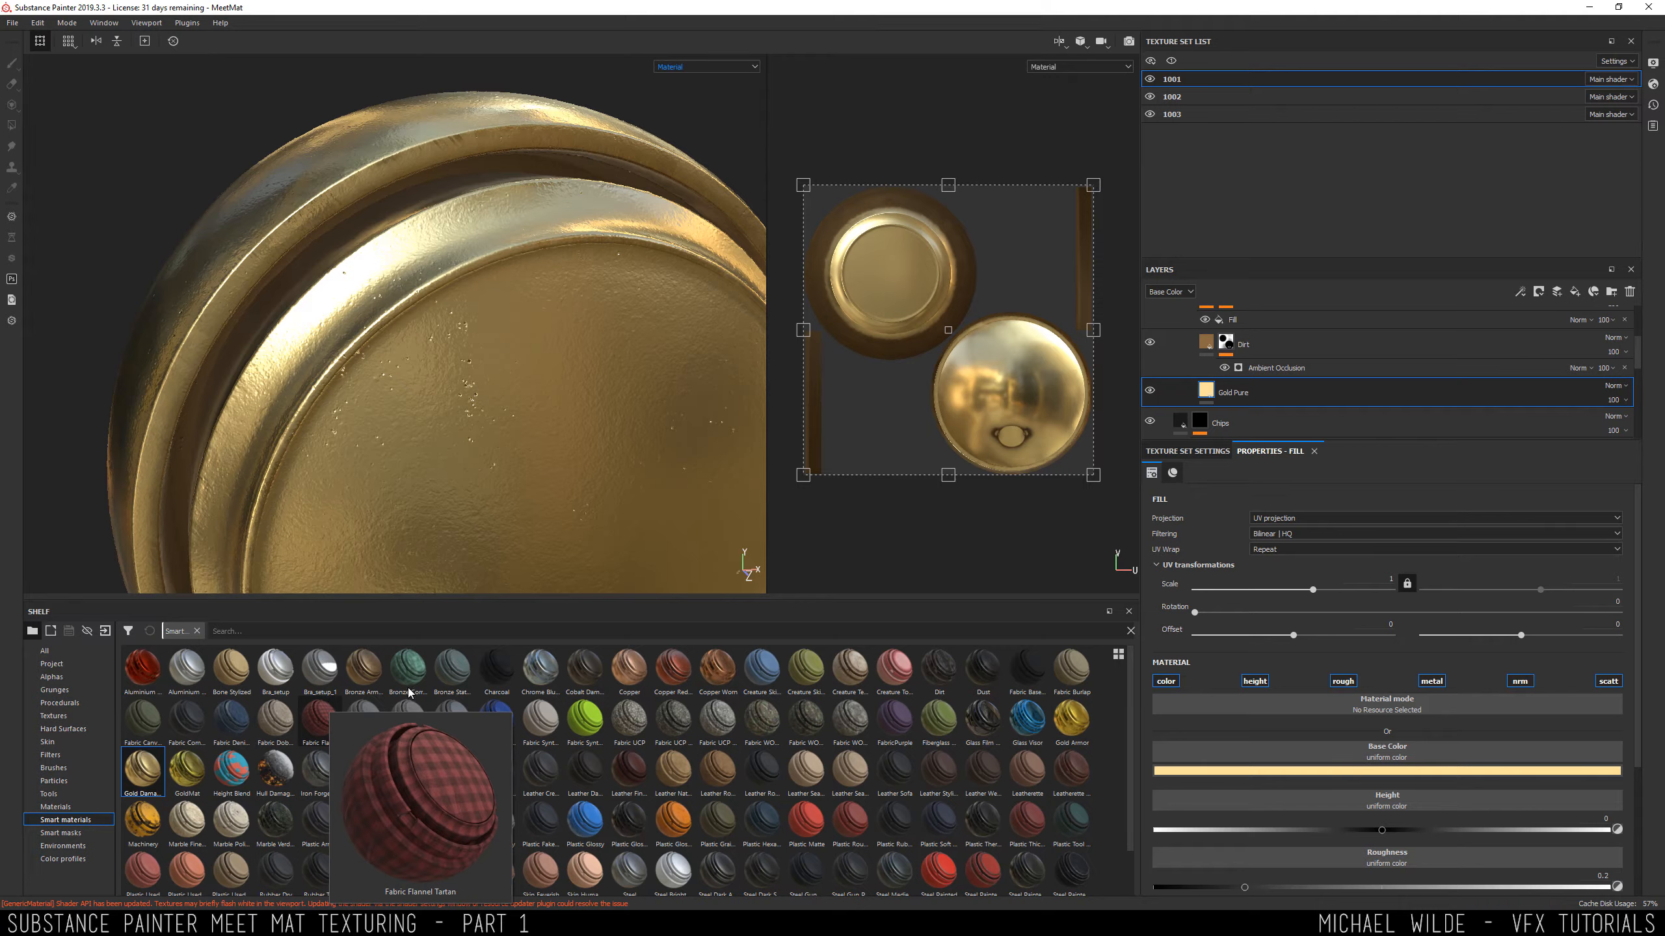
scroll(1412, 687, down, 3)
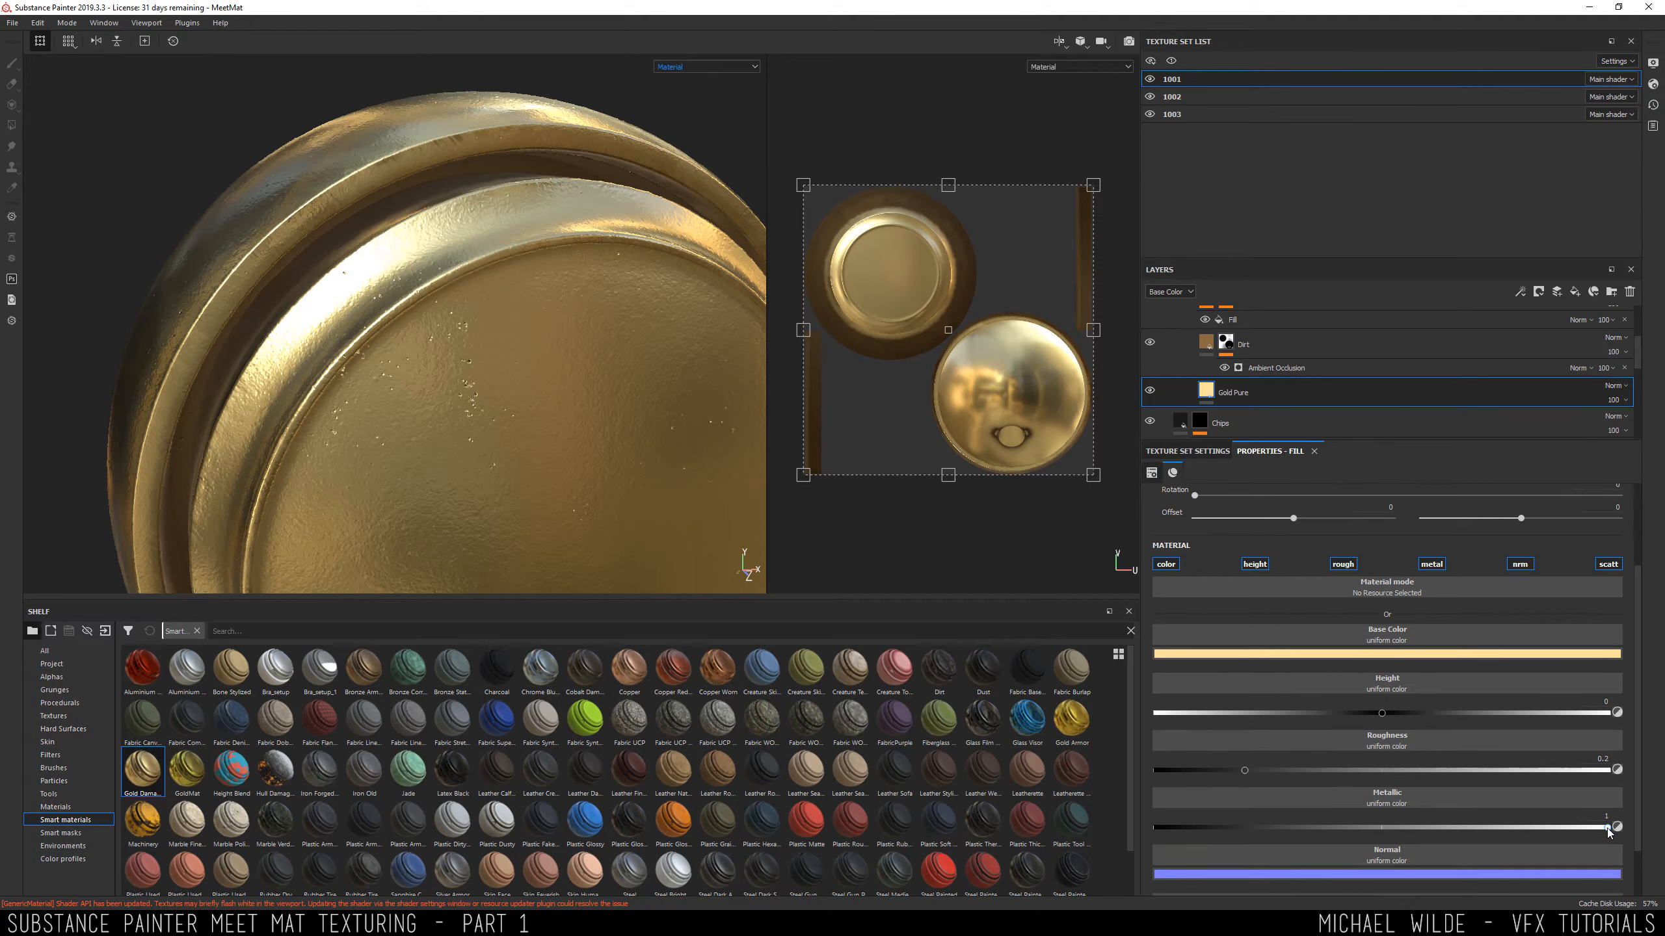
drag(1608, 829, 1573, 831)
drag(1150, 823, 1137, 825)
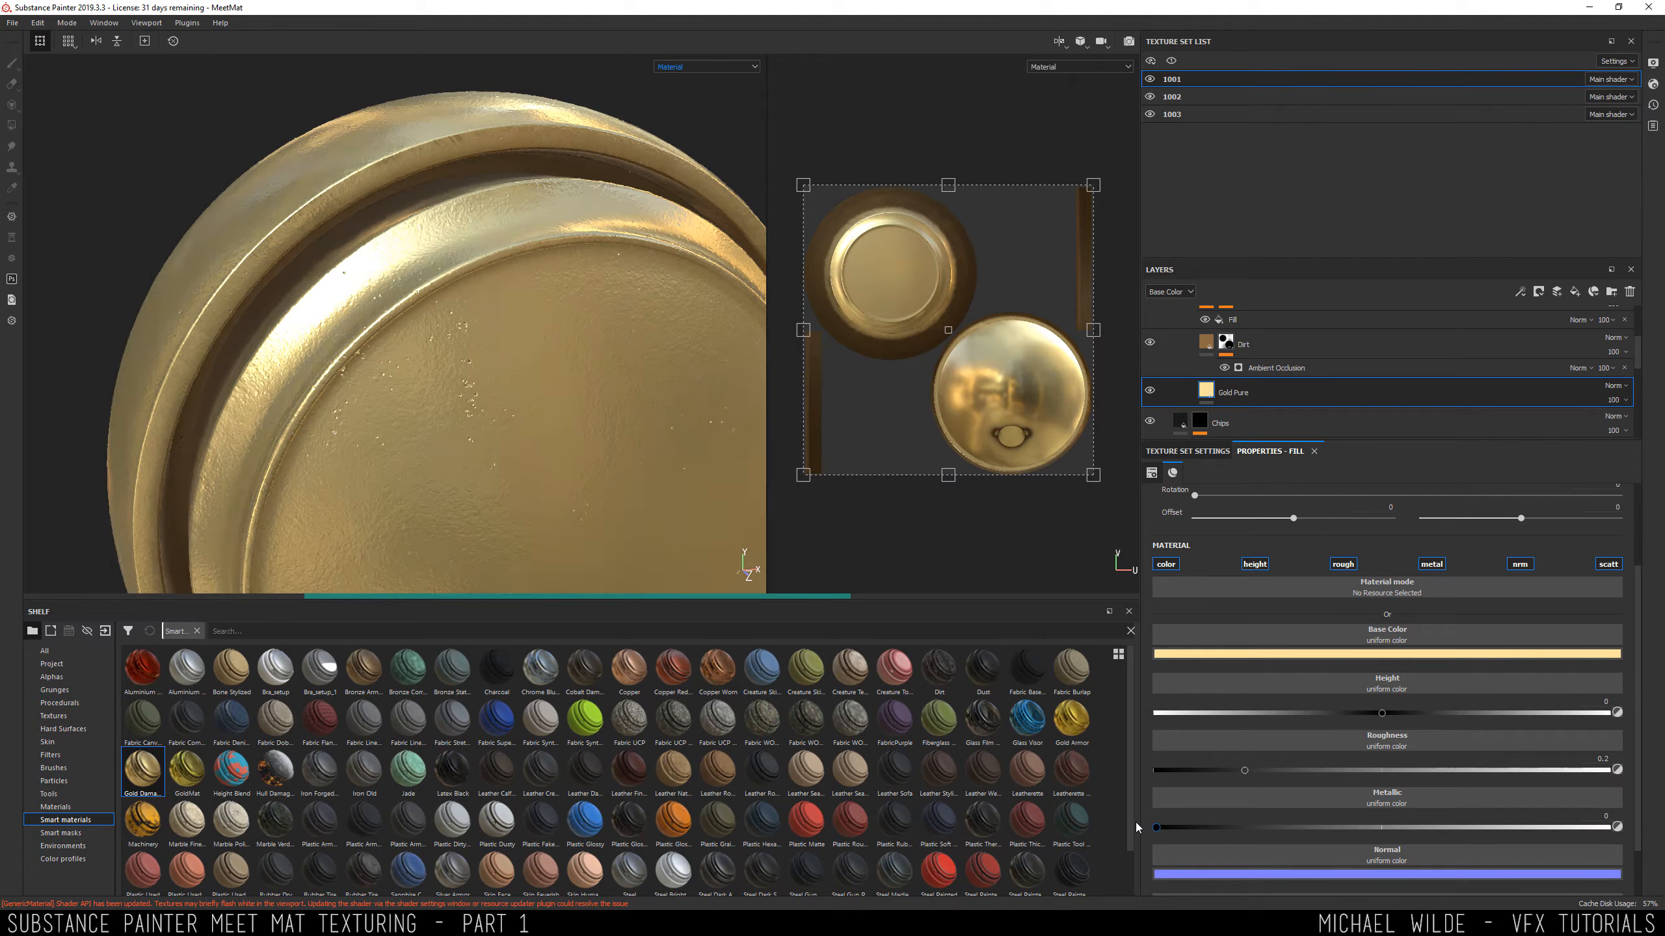
alt+drag(486, 389, 550, 391)
drag(1156, 828, 1607, 828)
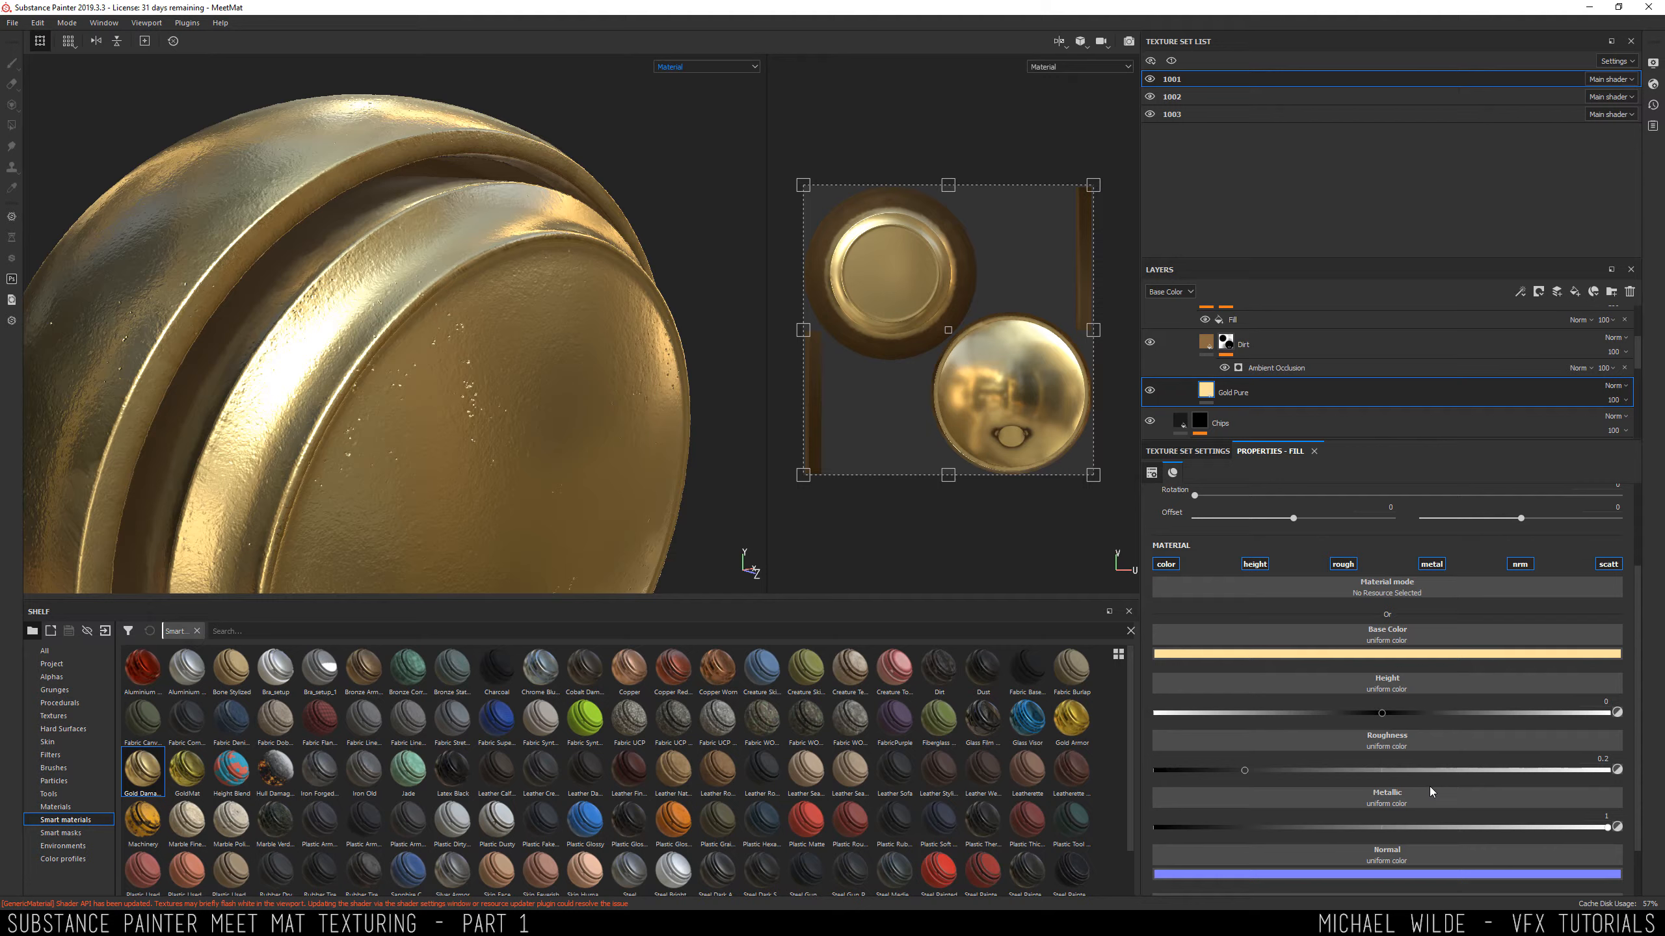
scroll(1265, 738, up, 3)
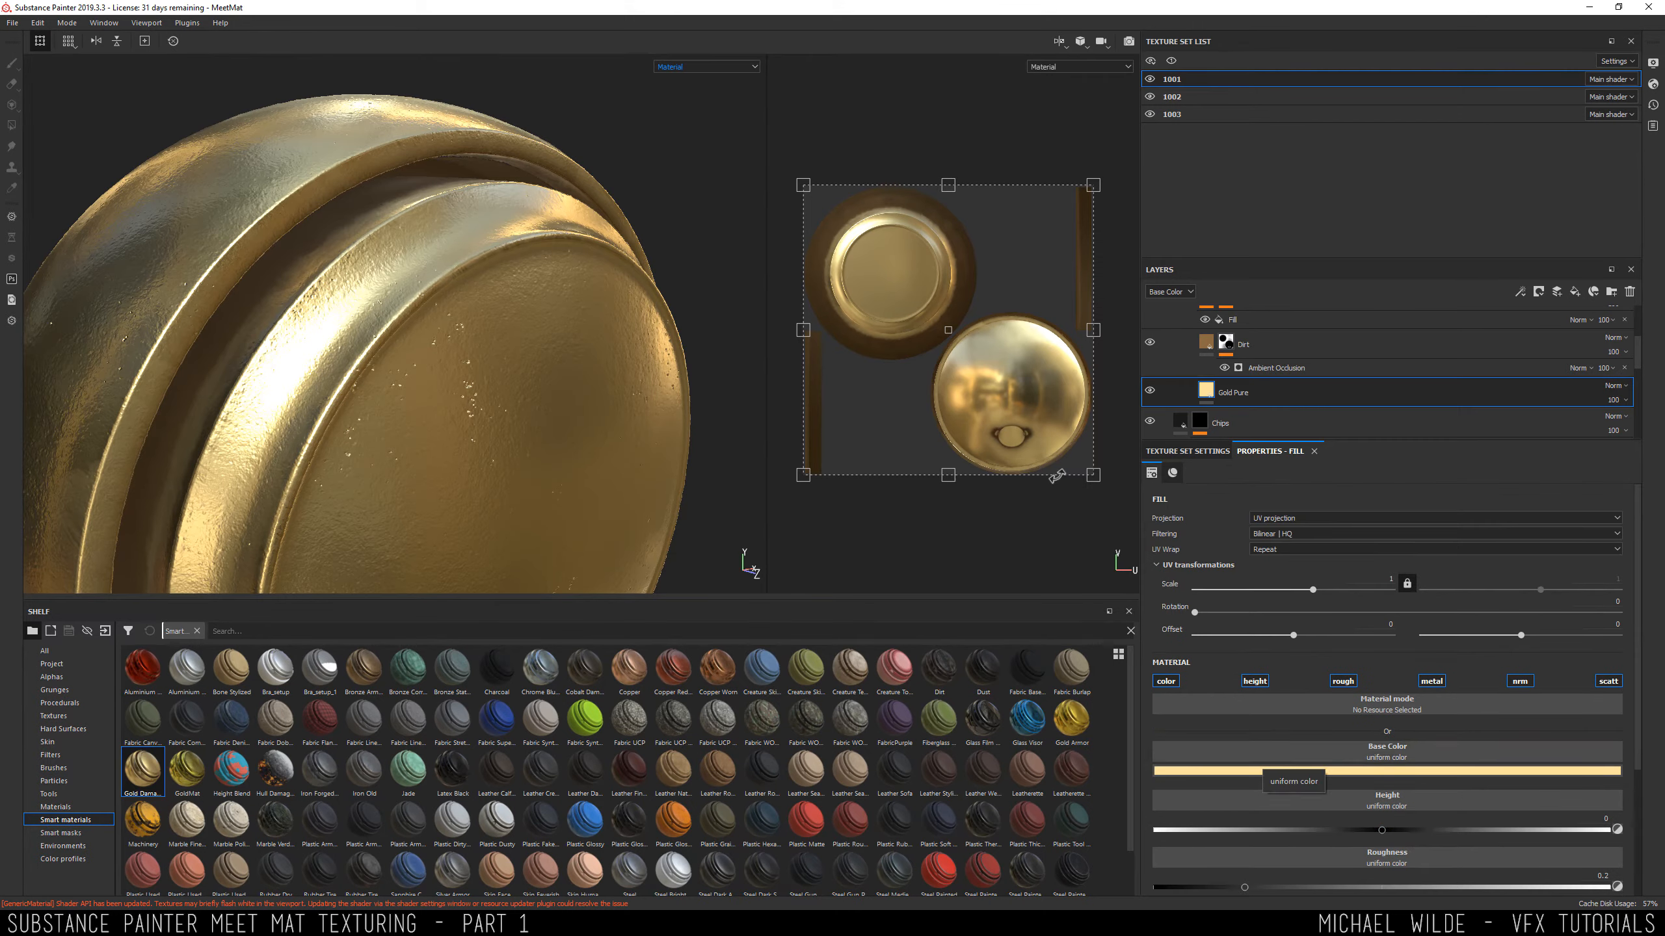
Change the Gold Pure base color to a more saturated golden yellow, and check it on the head and body.
alt+drag(684, 335, 549, 264)
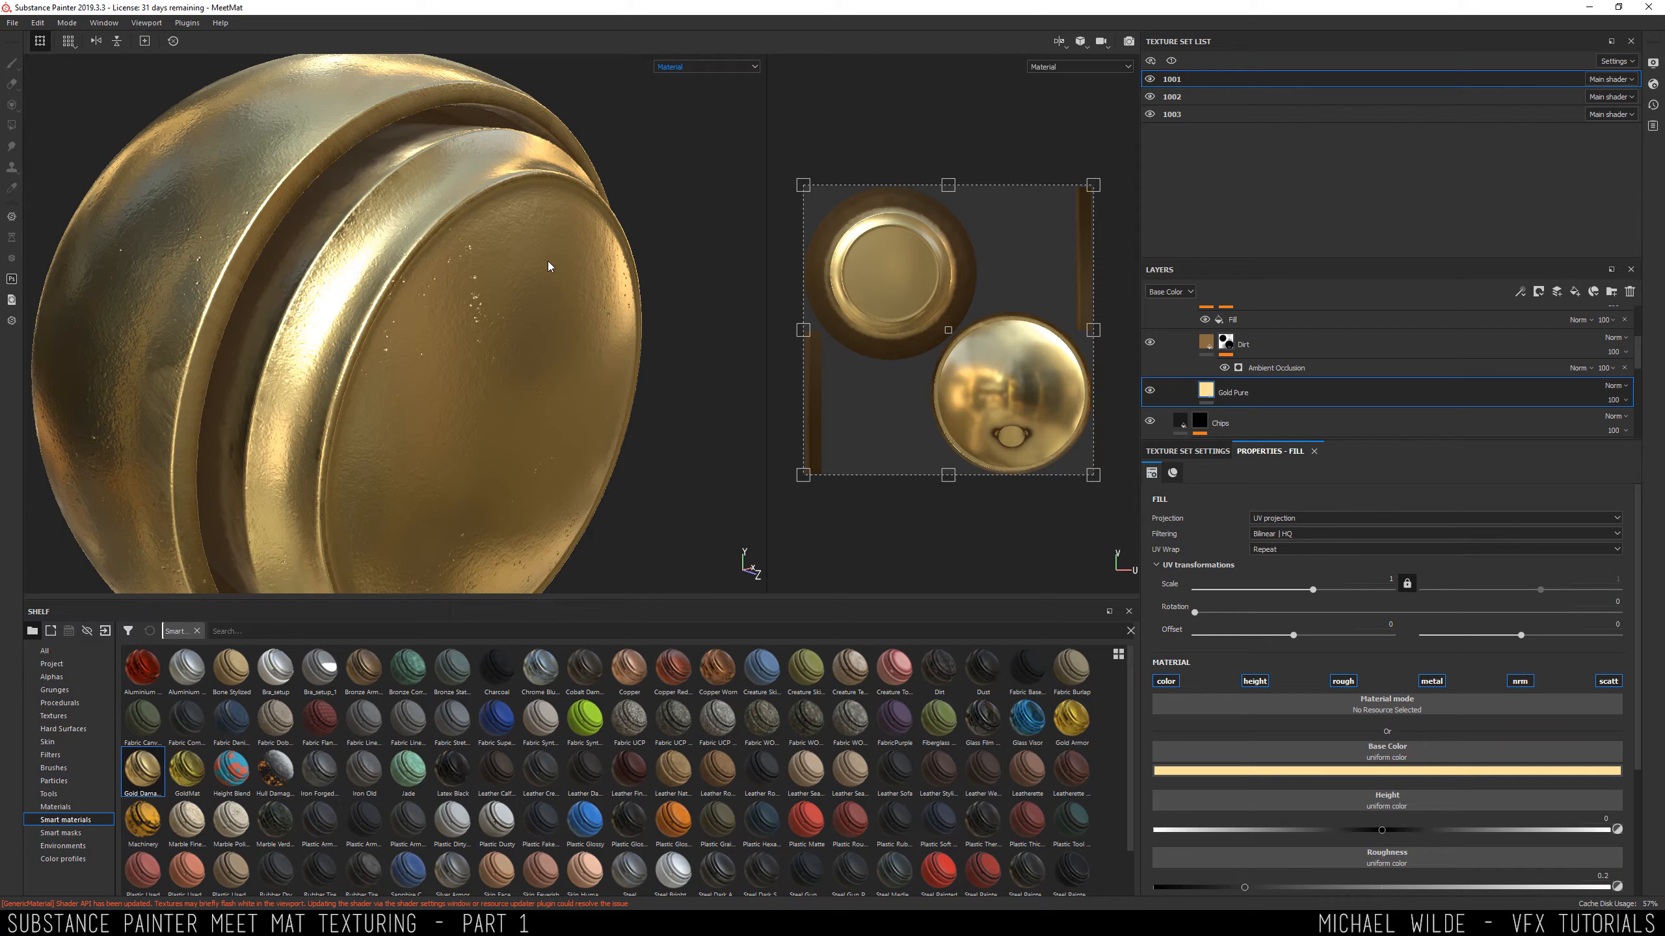
alt+drag(577, 214, 501, 197)
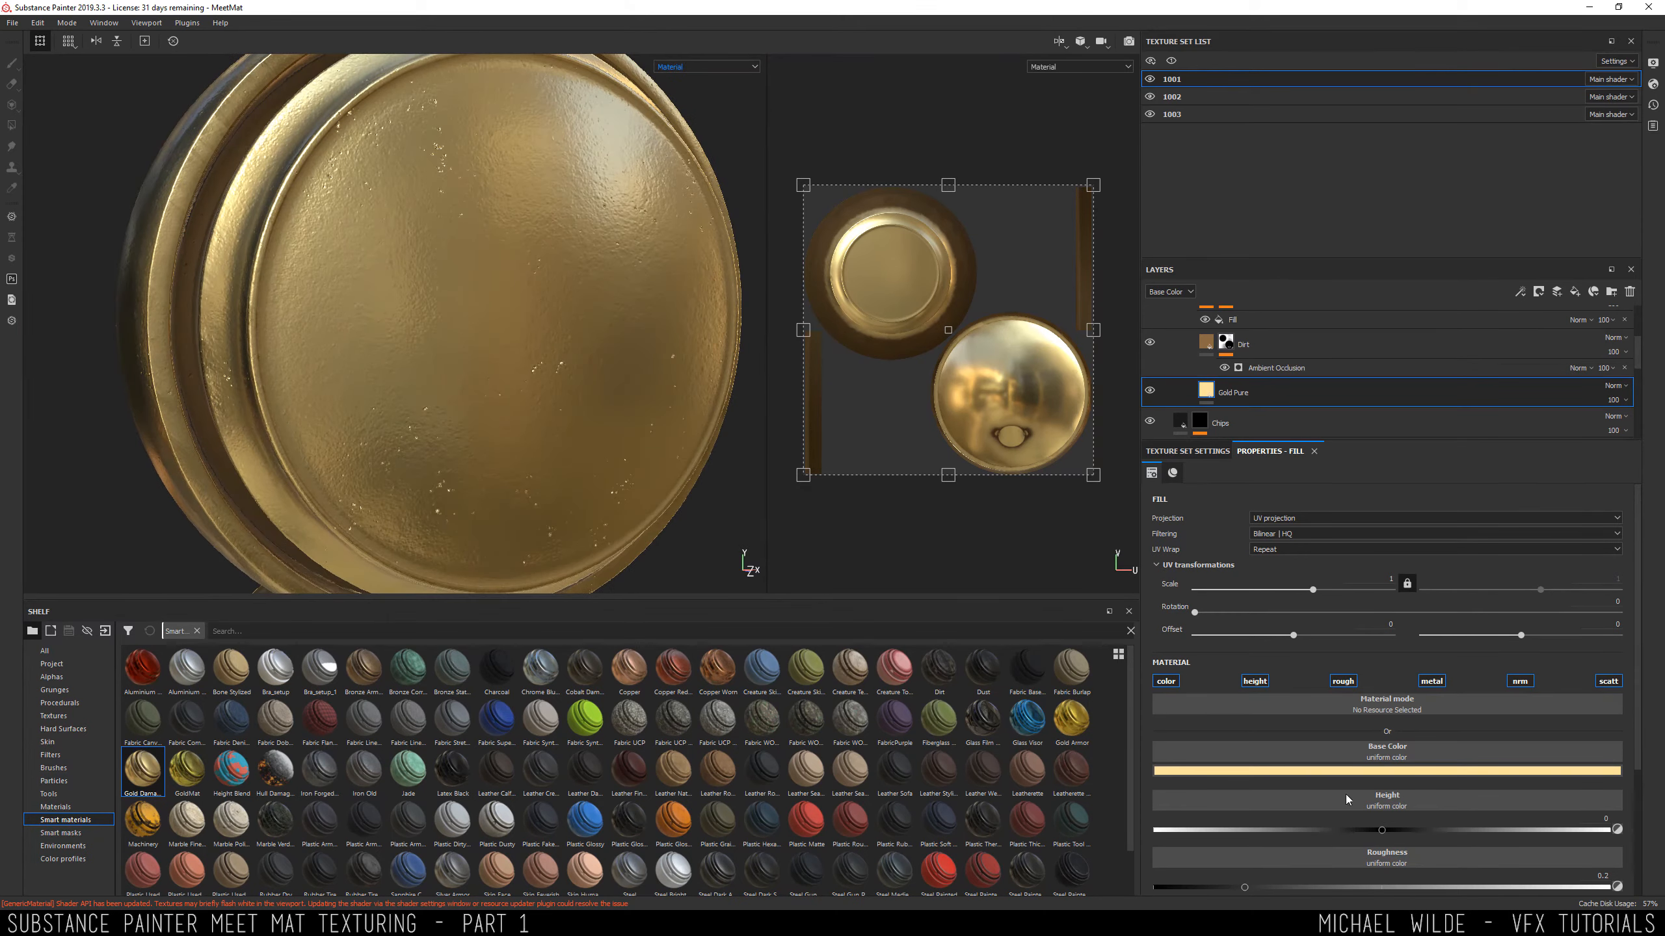
click(1340, 772)
mouse_move(1391, 802)
mouse_down()
mouse_move(1416, 809)
mouse_move(1392, 807)
mouse_up()
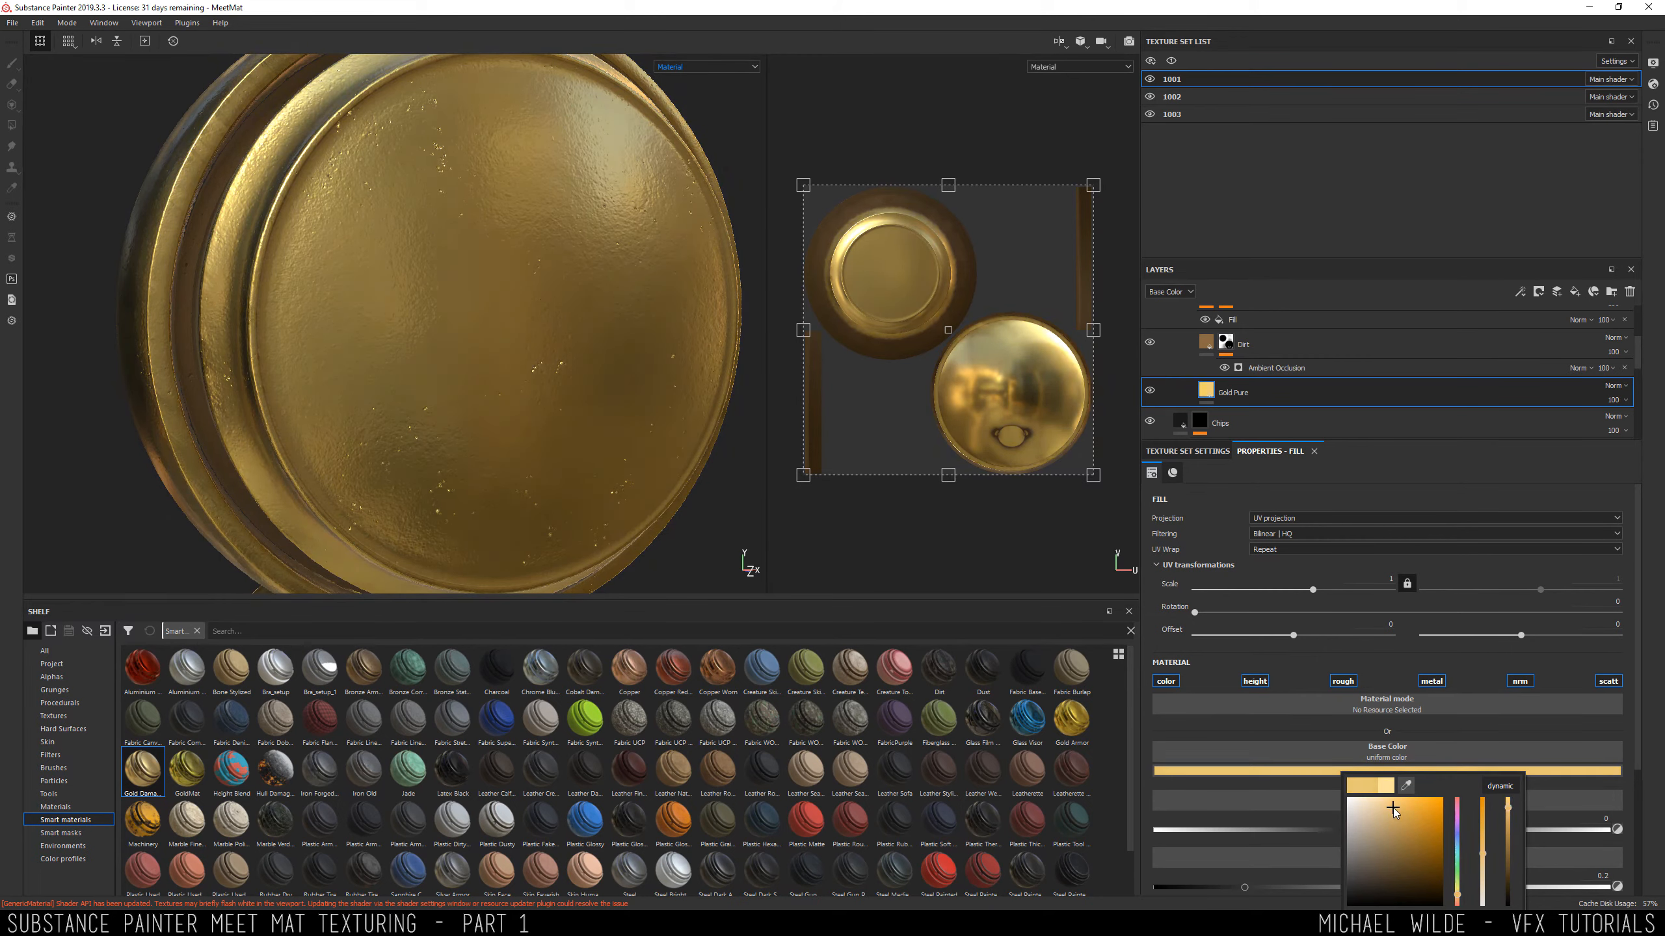
alt+drag(635, 359, 697, 347)
alt+right_drag(697, 347, 333, 164)
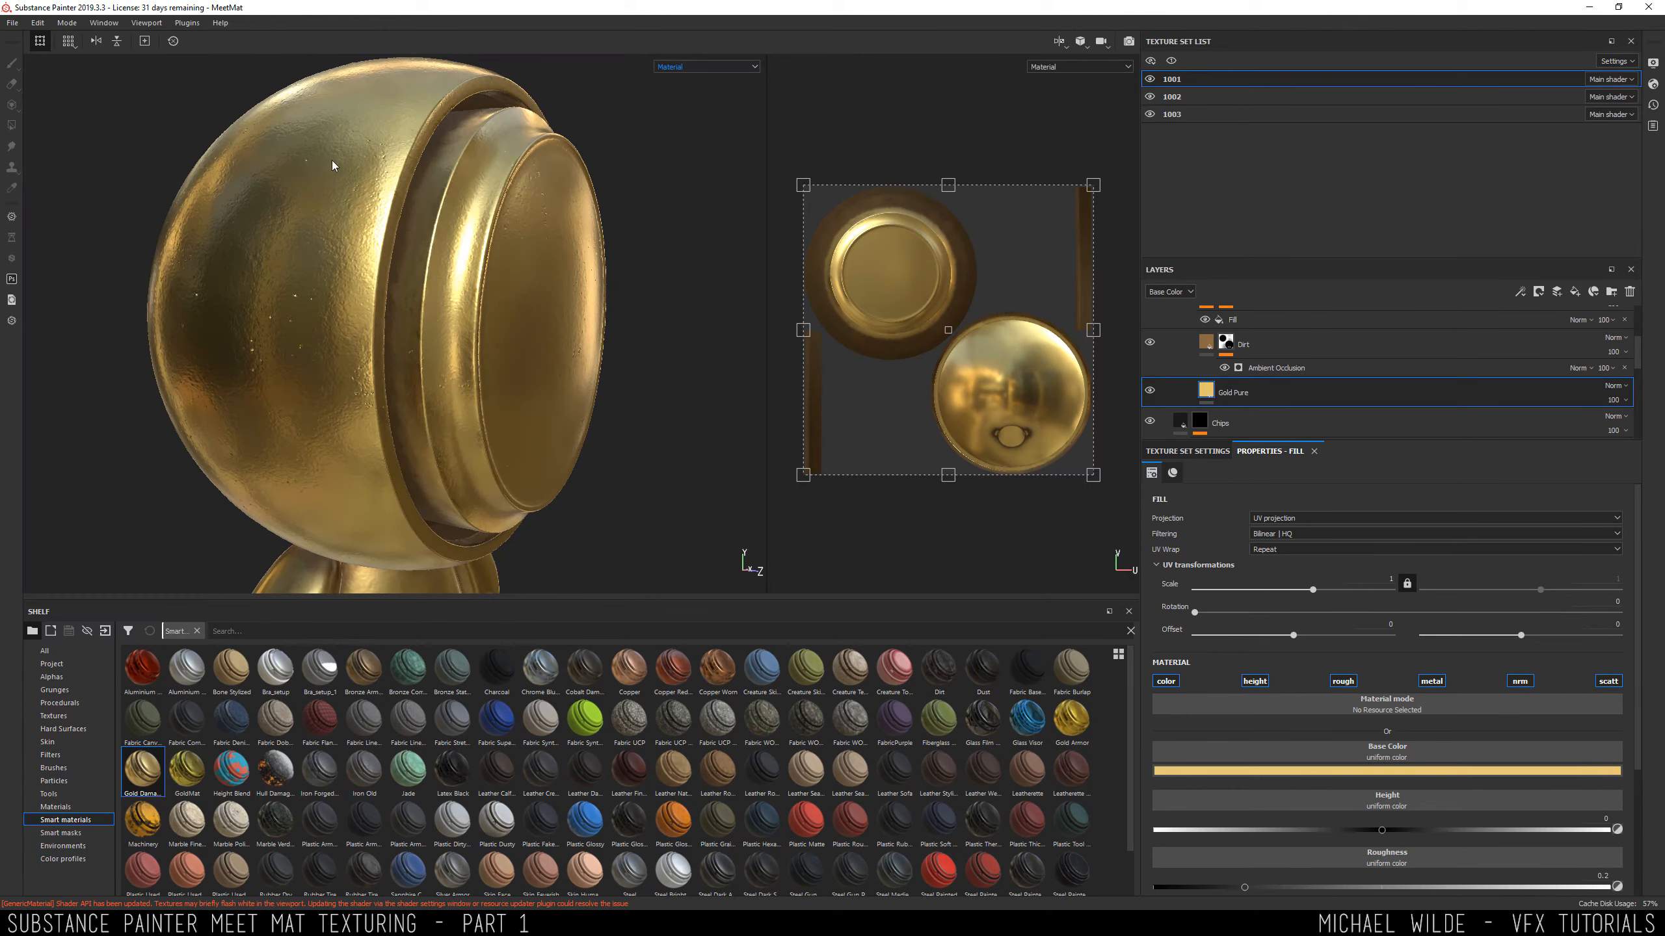
alt+drag(333, 164, 223, 172)
alt+right_drag(223, 171, 419, 197)
alt+middle_drag(420, 197, 268, 139)
alt+right_drag(268, 139, 262, 164)
alt+drag(262, 164, 419, 204)
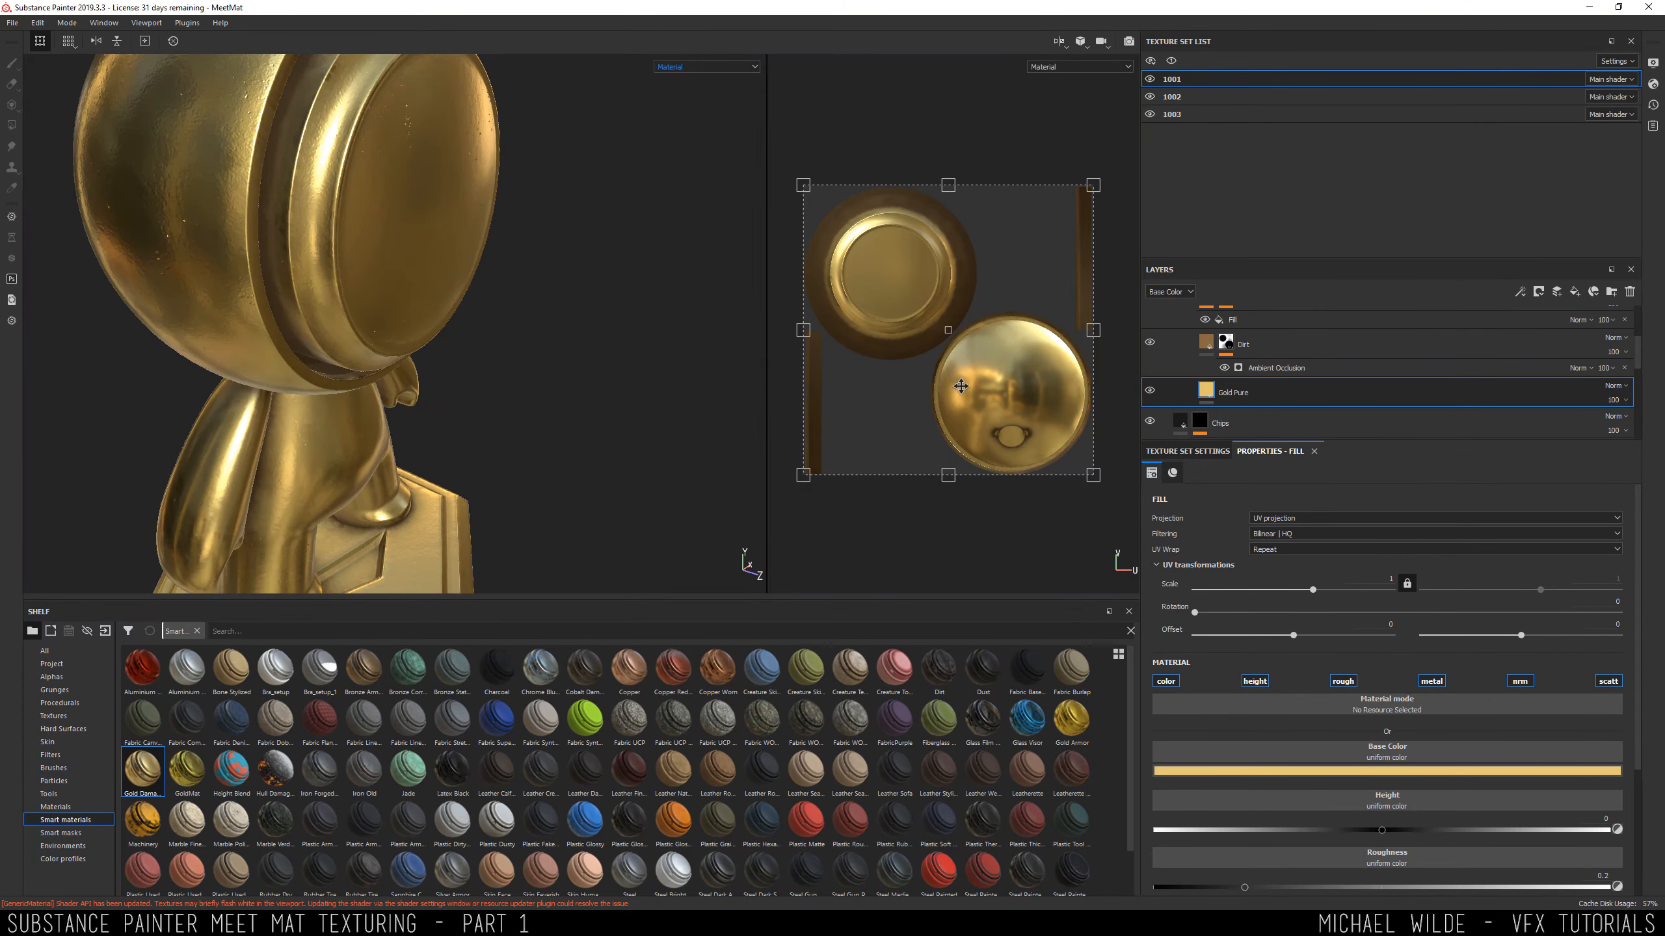
Raise the Gold Pure layer's Height to about 0.15 after reviewing the layers in the Gold folder.
scroll(1173, 359, up, 5)
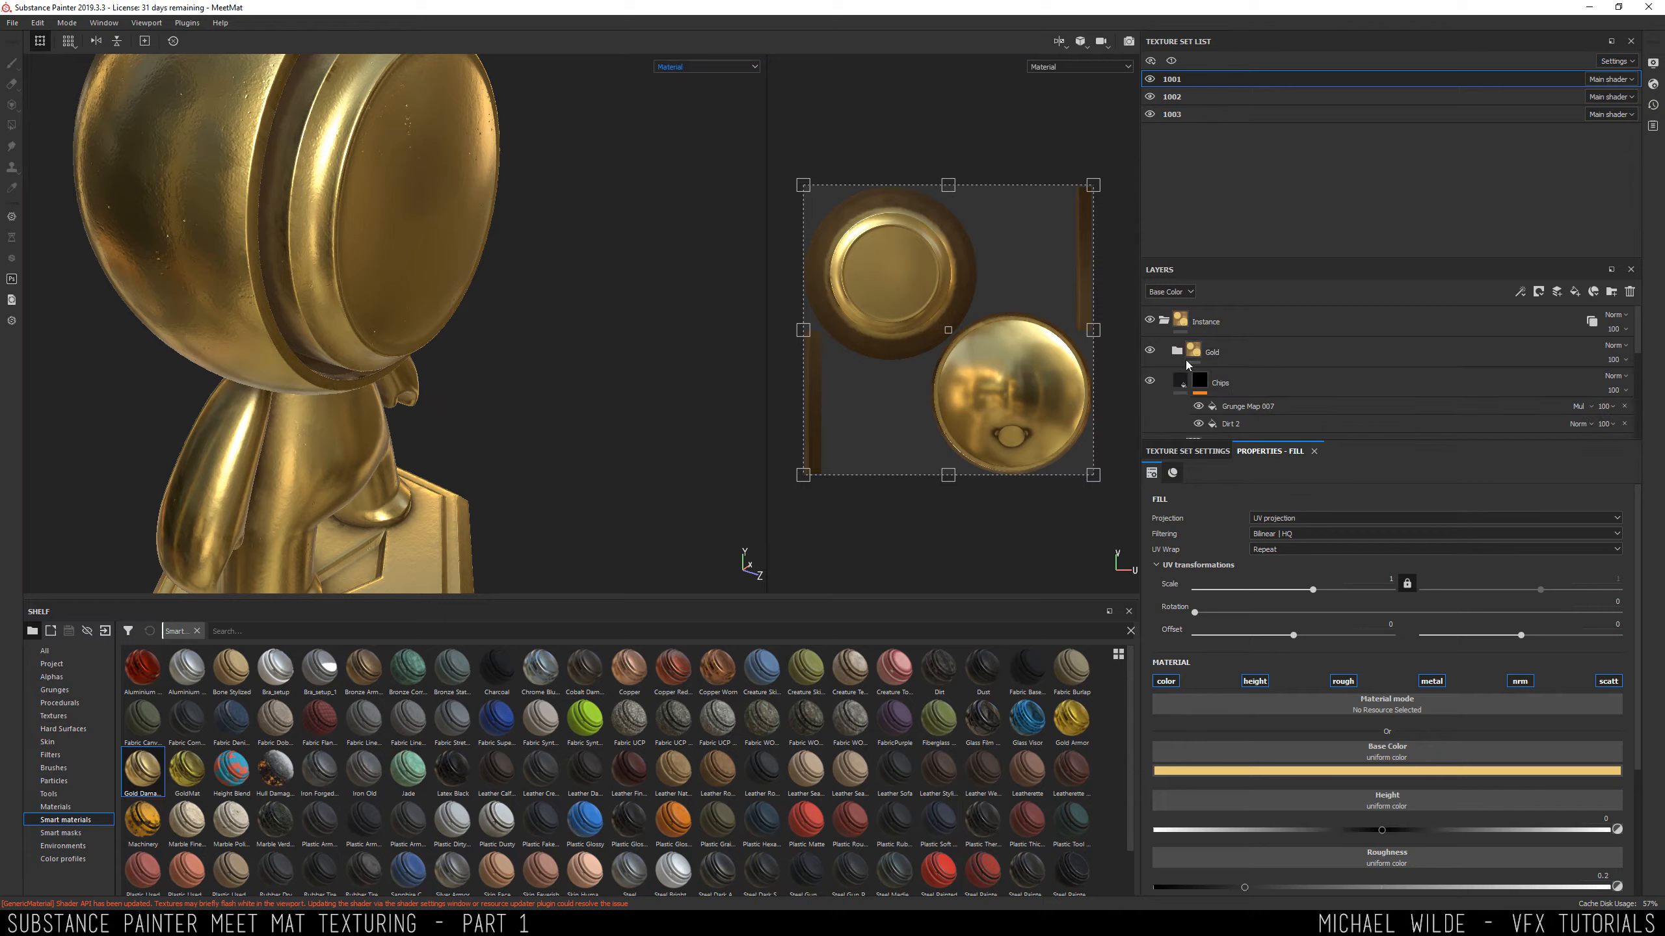
click(1216, 356)
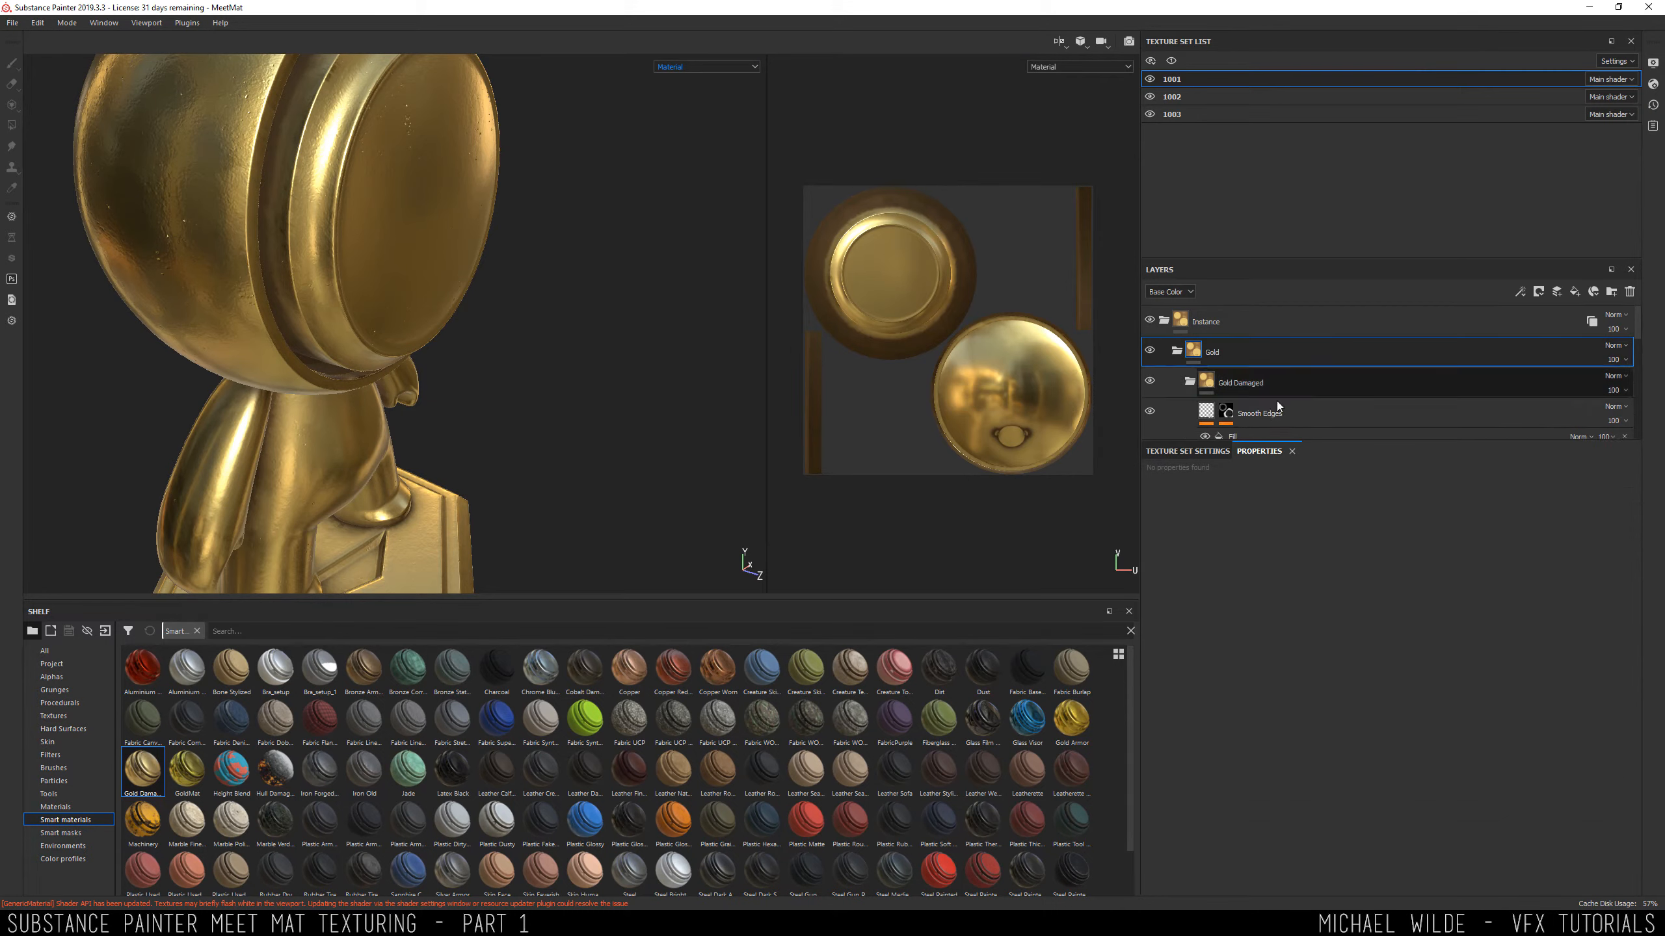
click(1288, 423)
scroll(1253, 403, down, 1)
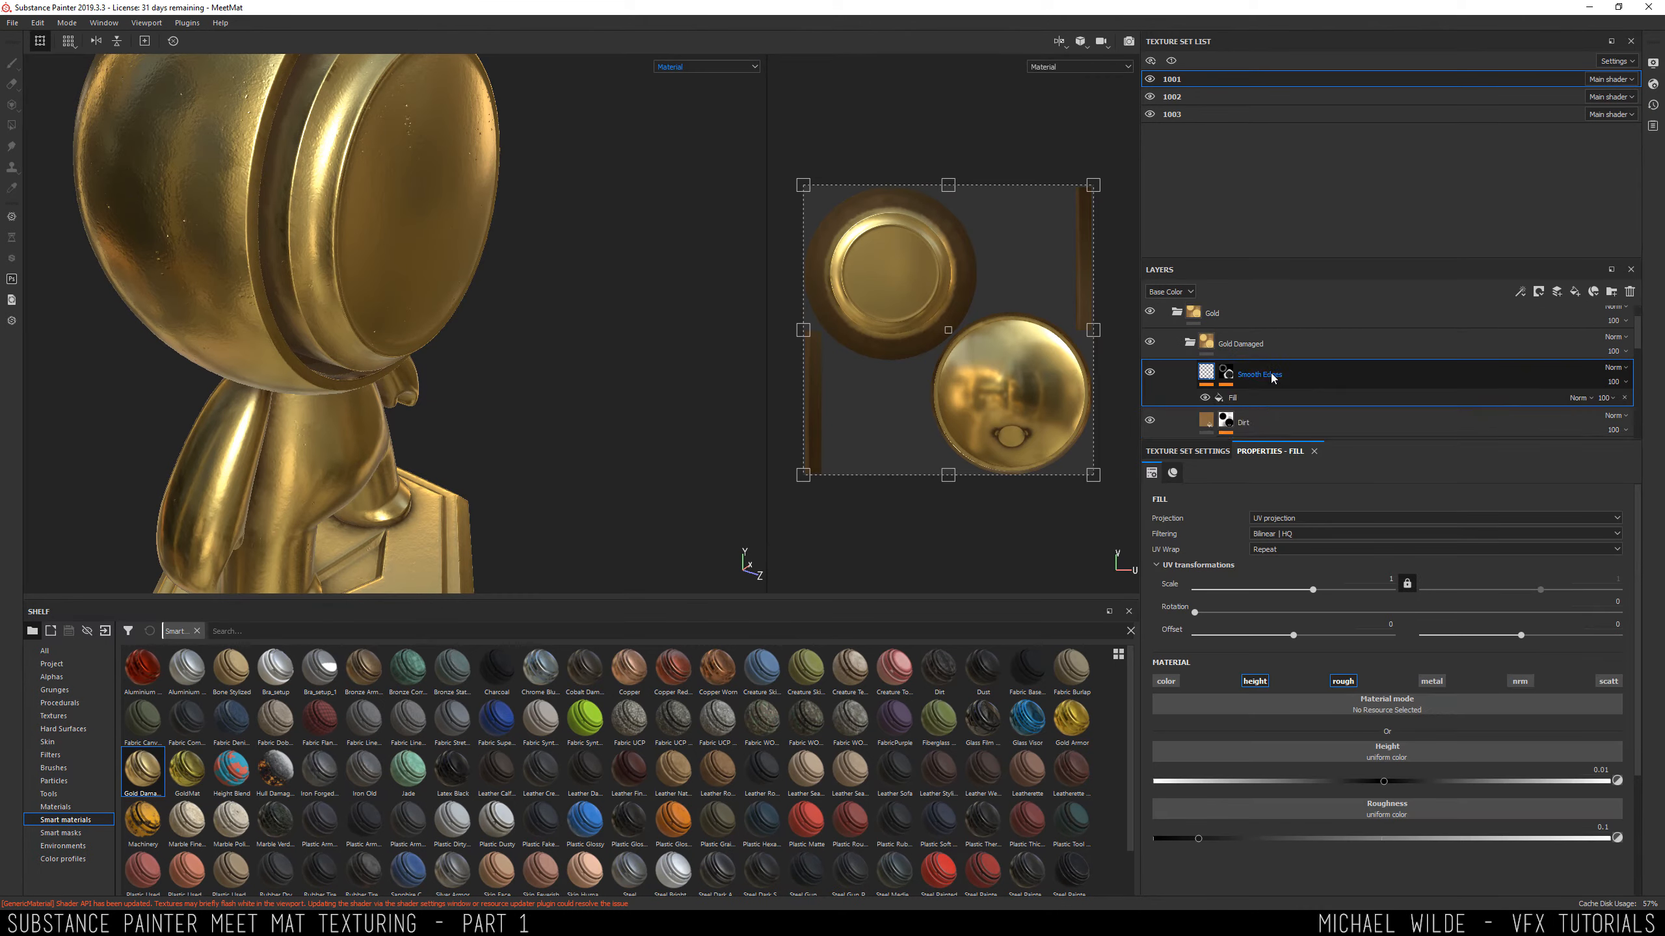
scroll(1357, 381, down, 3)
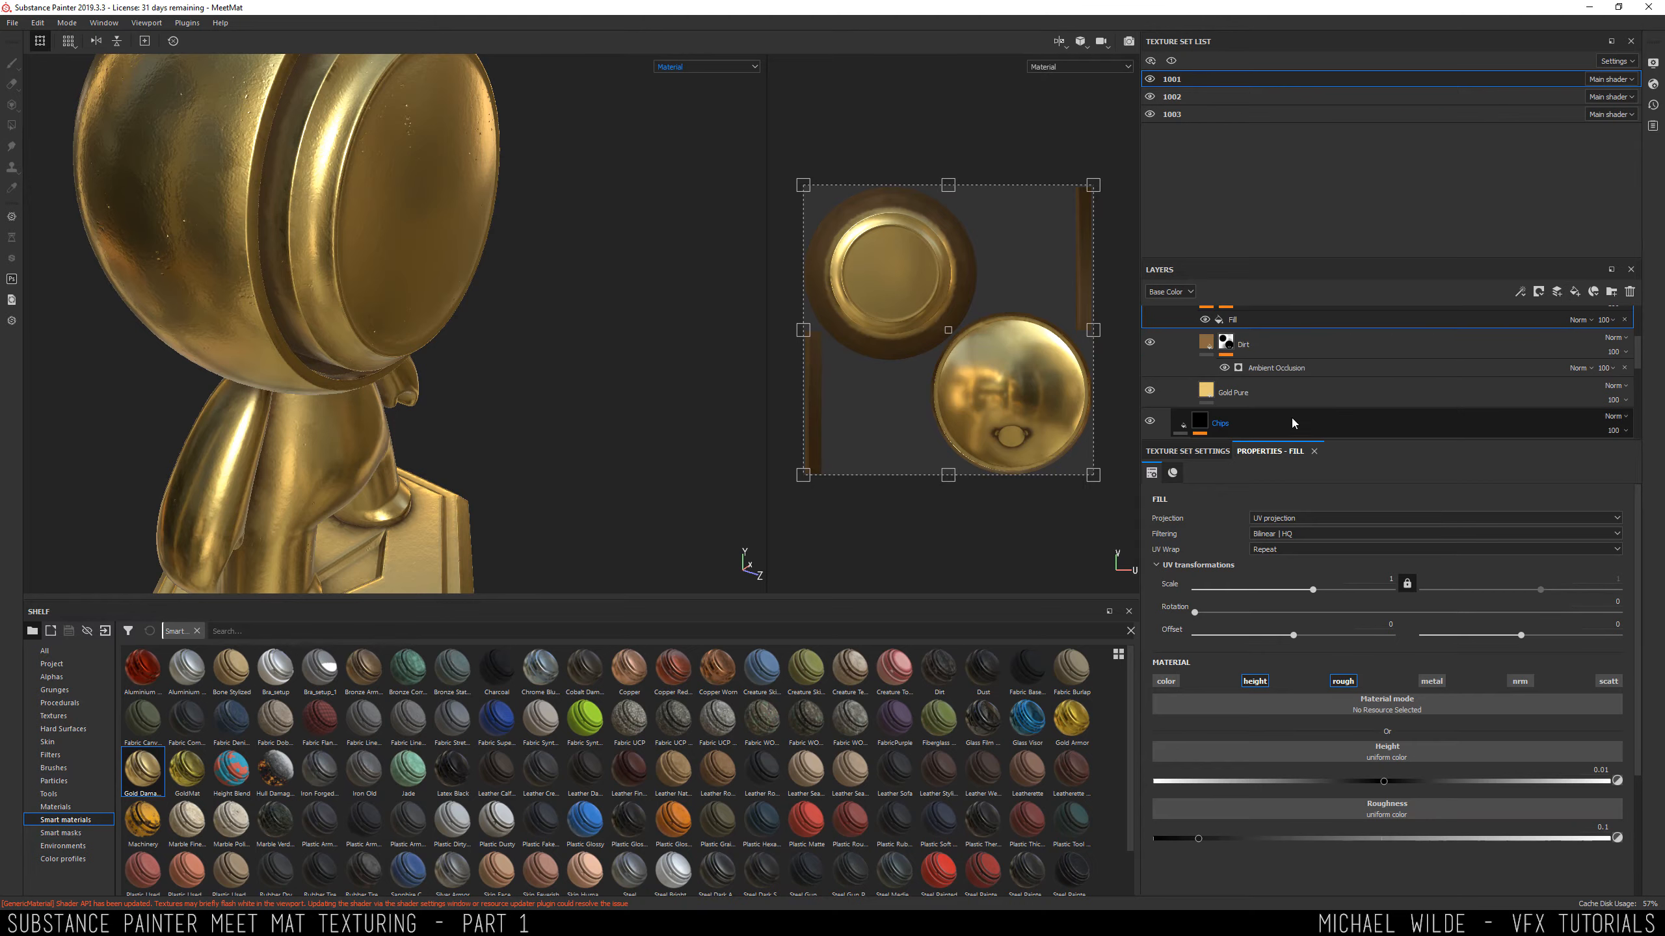
click(1264, 350)
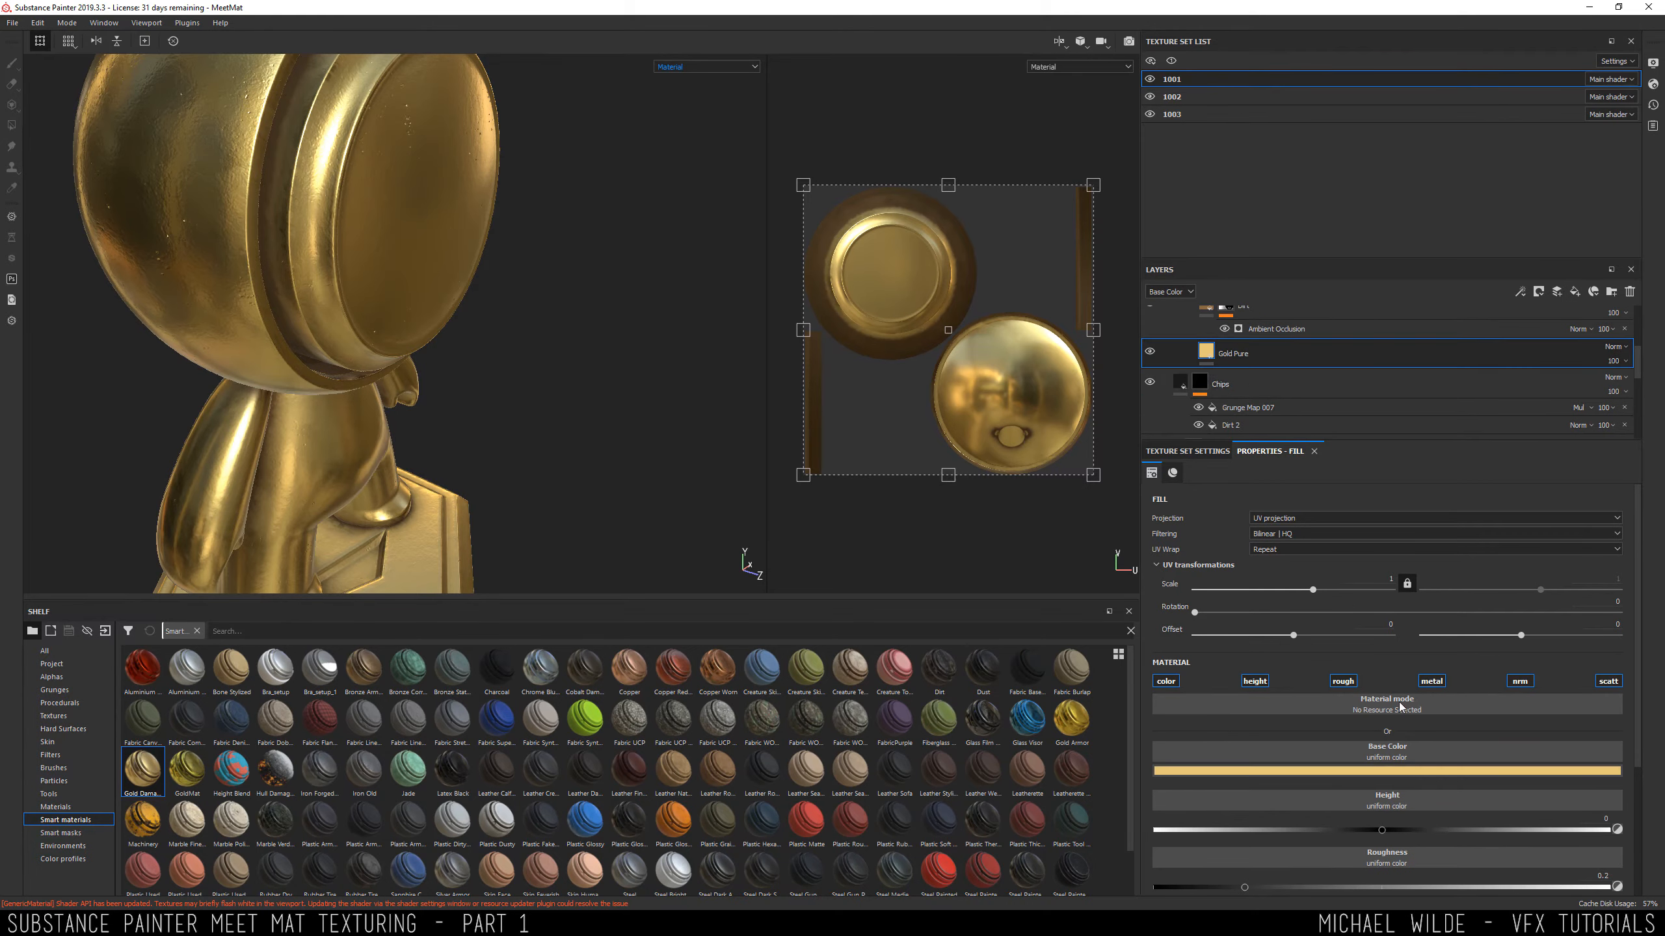
scroll(1644, 754, down, 1)
scroll(1644, 754, down, 2)
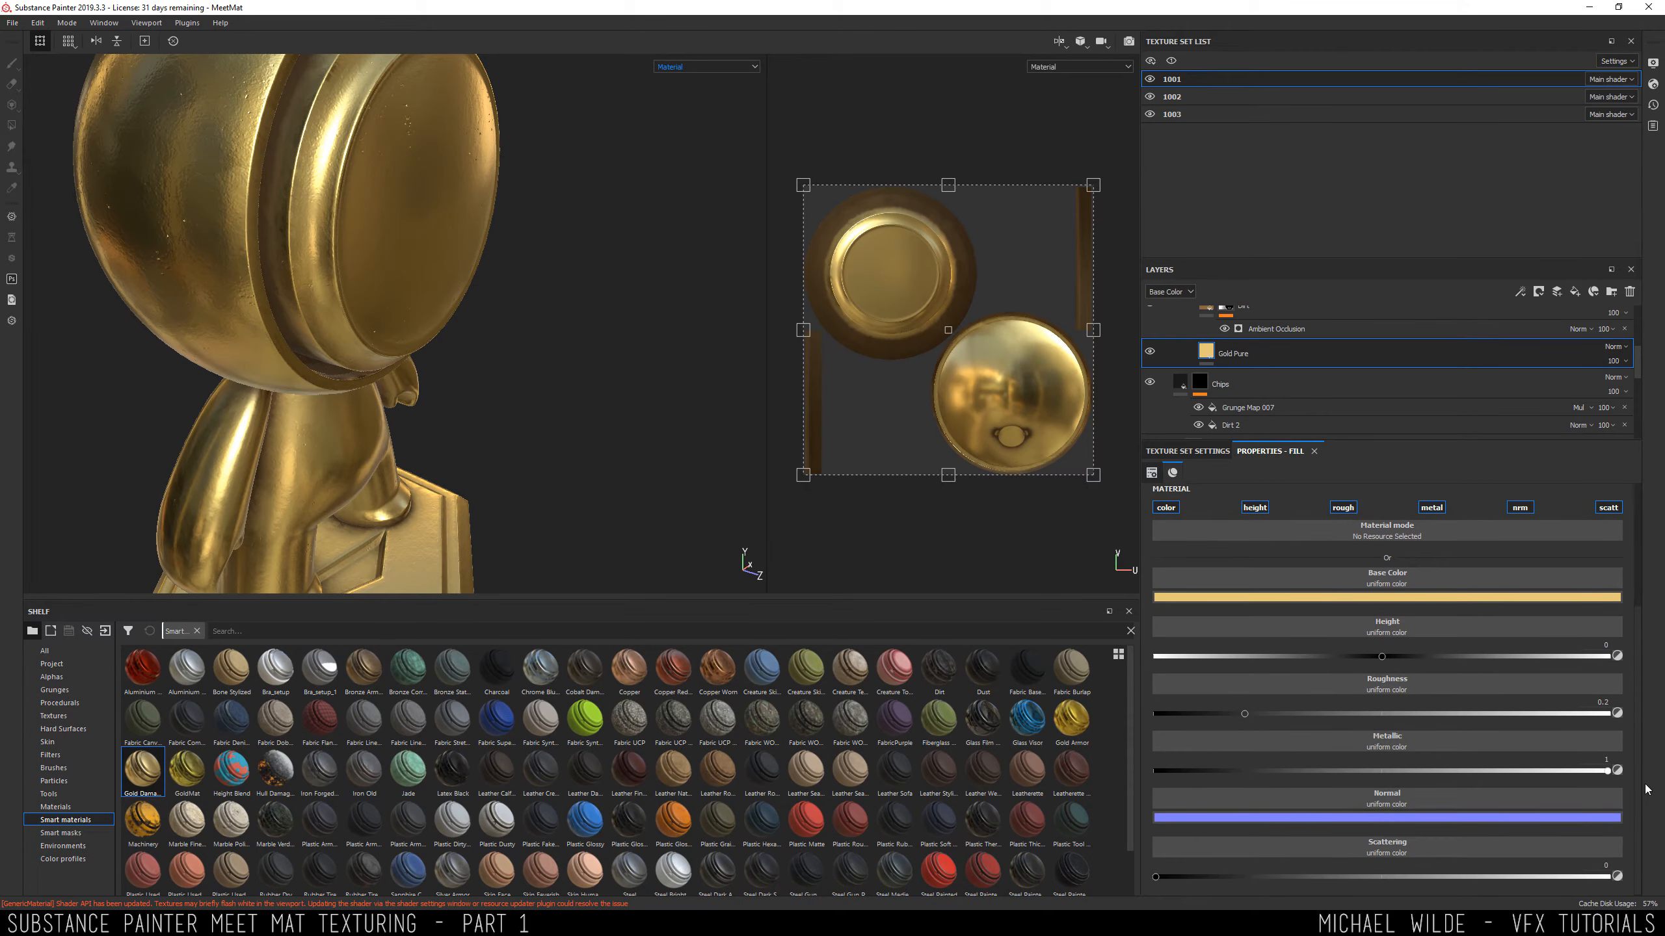
drag(1645, 785, 1646, 775)
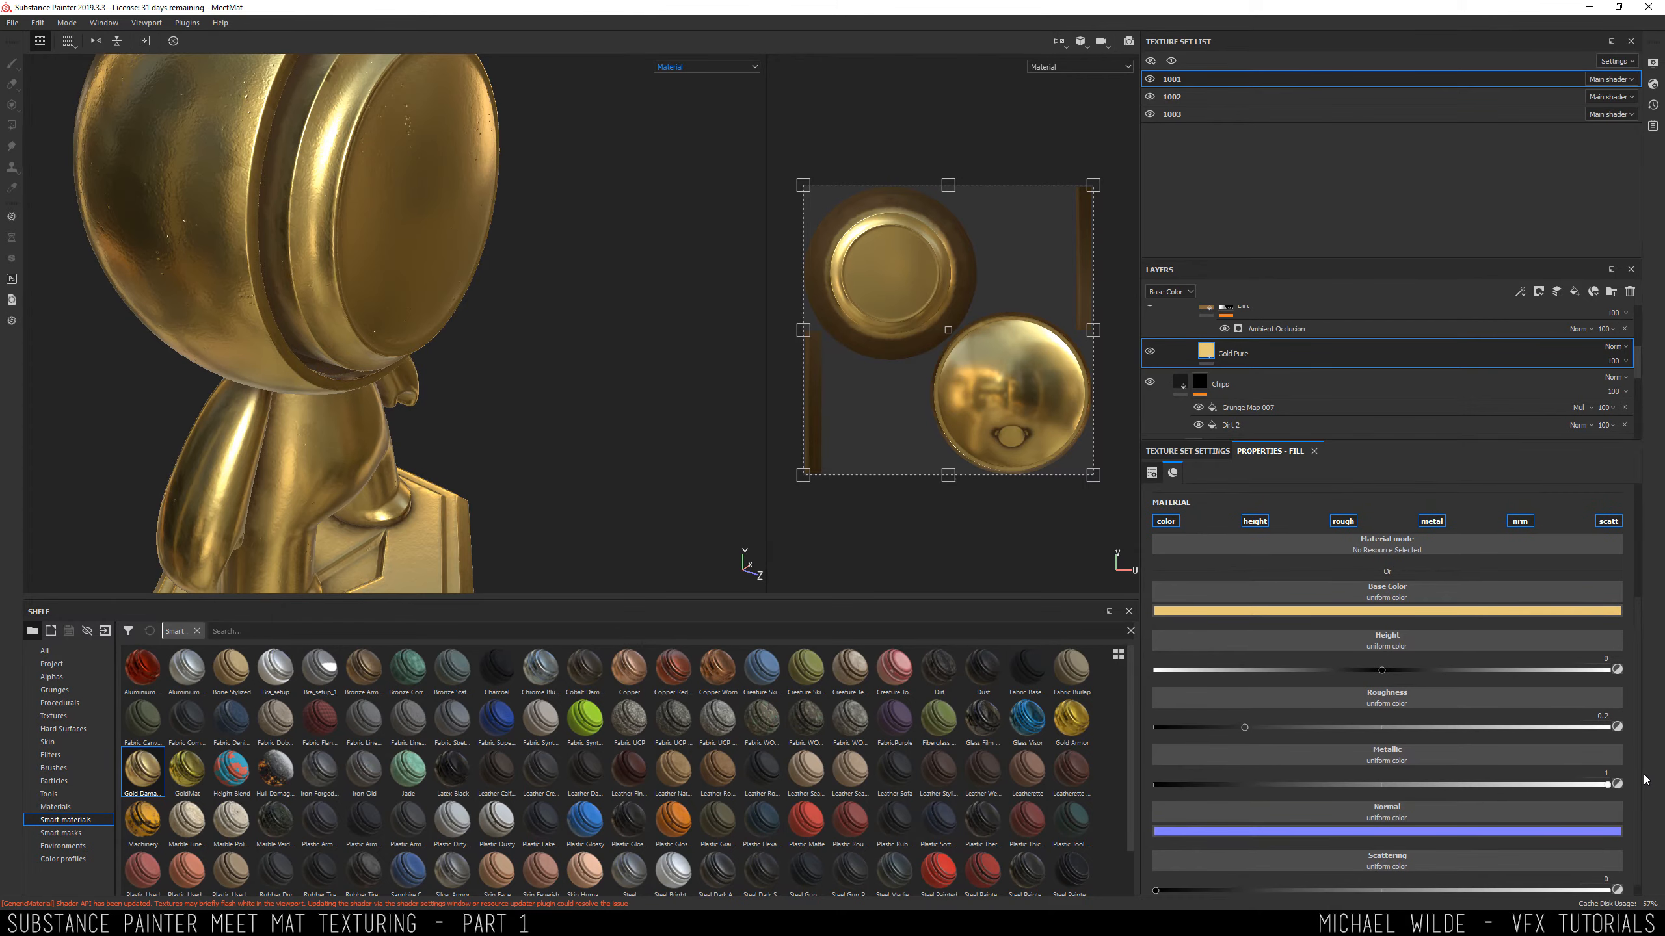
mouse_move(1383, 670)
mouse_down()
mouse_move(1434, 672)
mouse_move(1415, 673)
mouse_up()
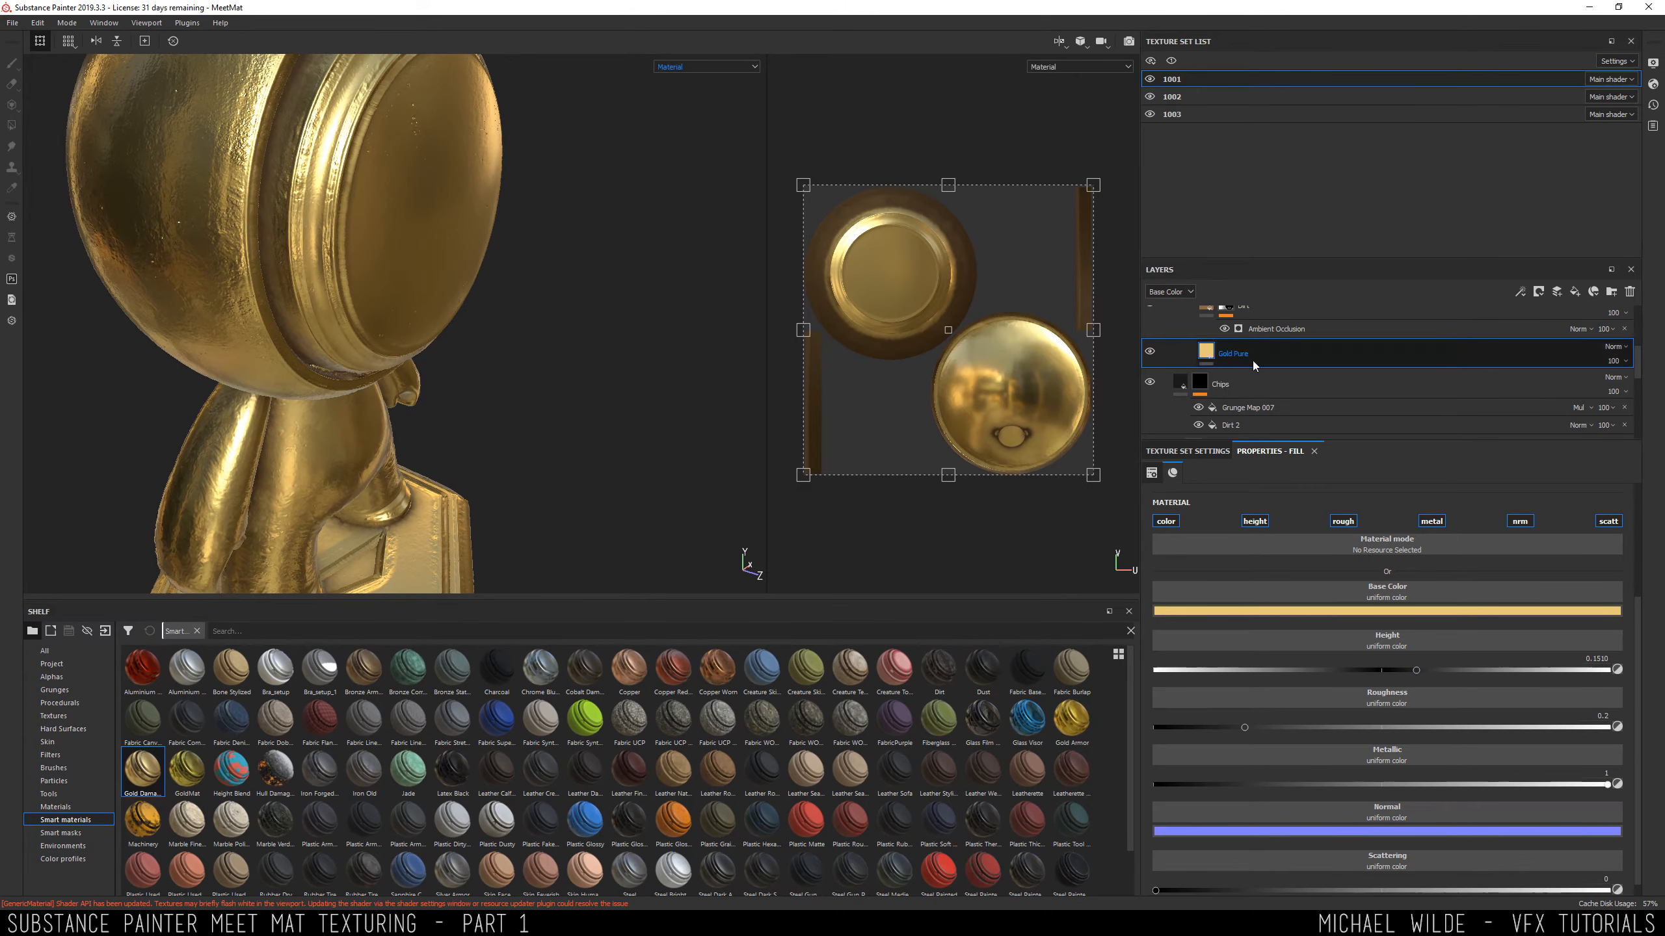
Move the Smooth Edges, Dirt and Gold Pure layers directly into the Gold folder, and delete the emptied Gold Damaged folder.
scroll(1226, 376, up, 5)
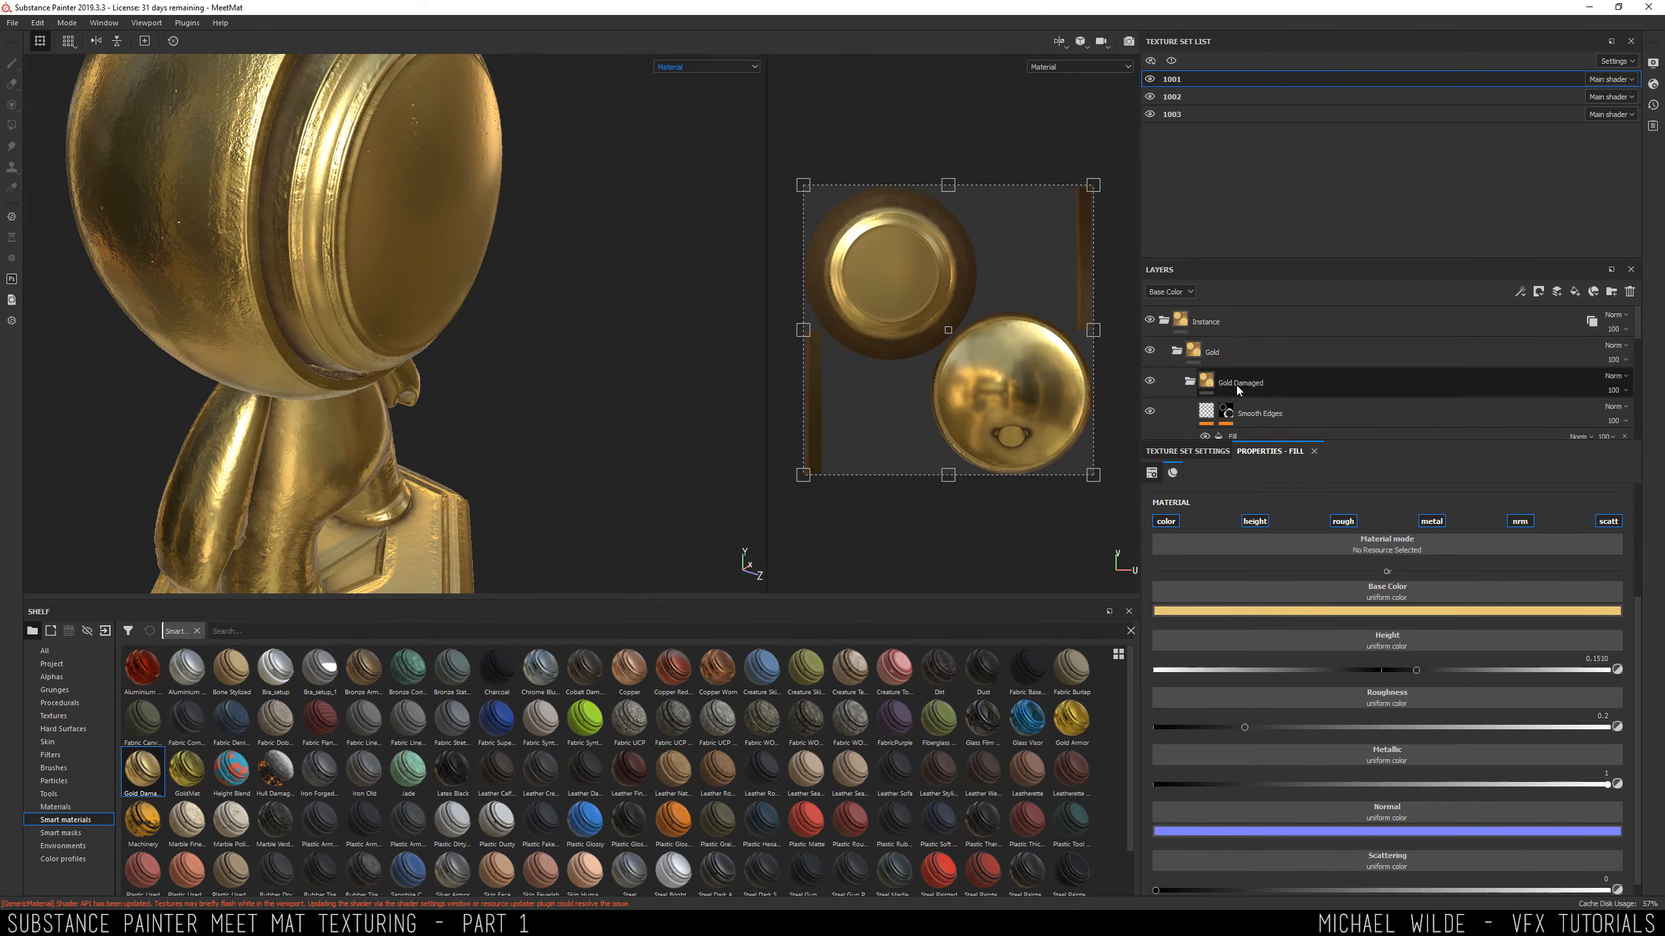
click(1275, 401)
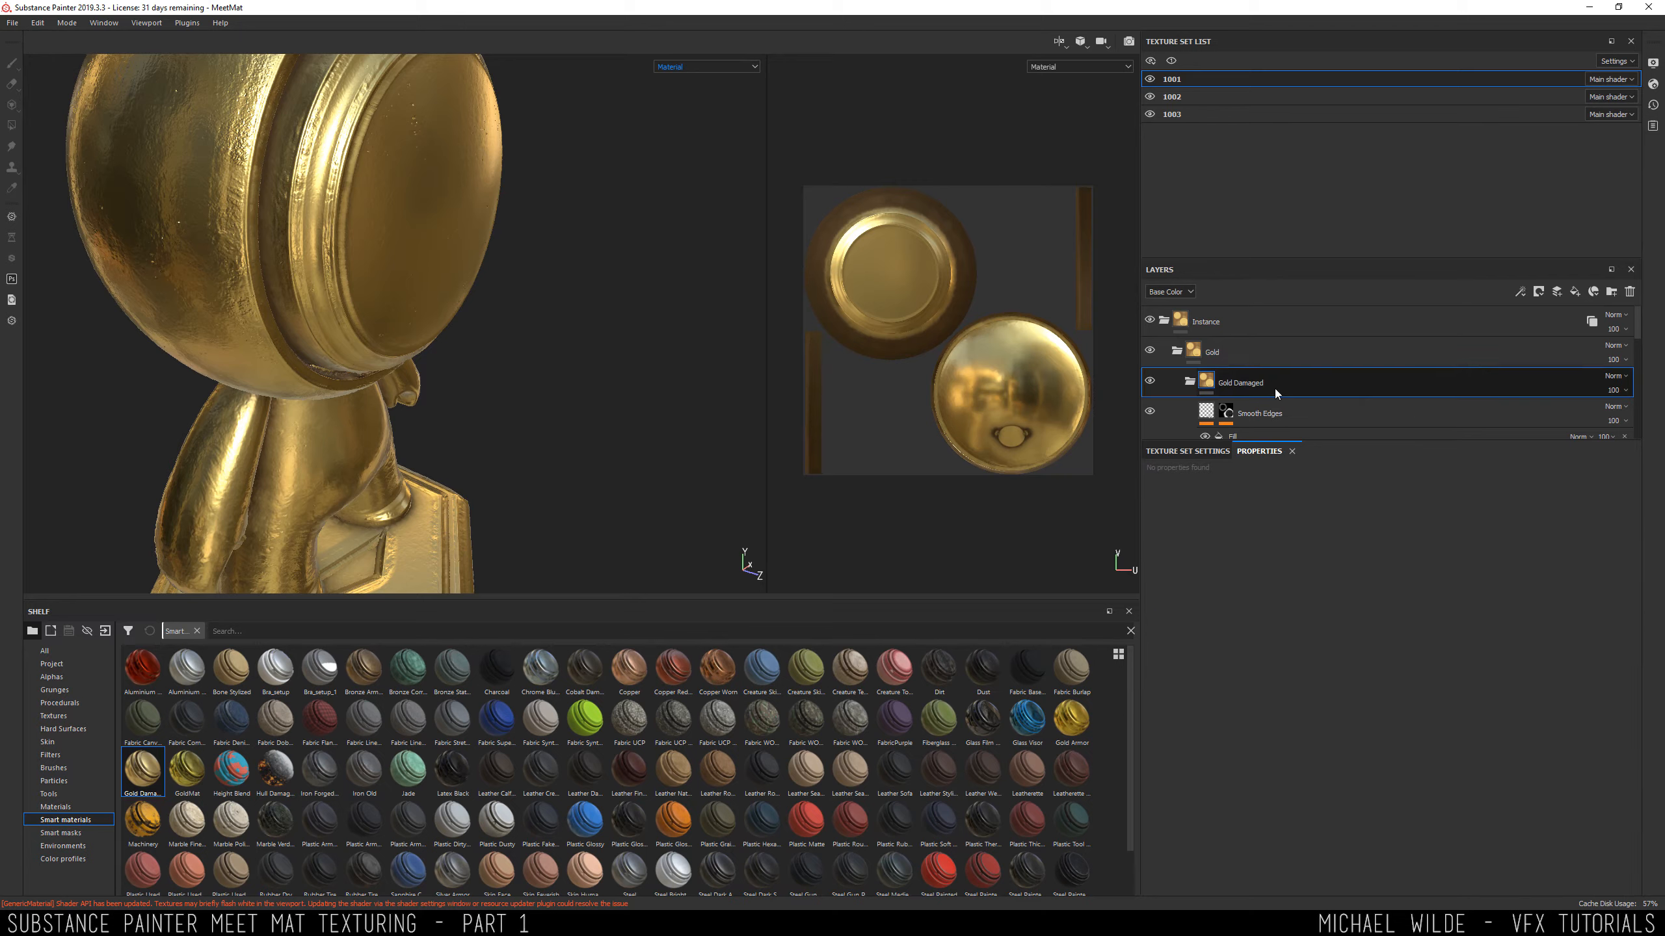
scroll(1275, 387, down, 2)
scroll(1293, 397, down, 1)
shift+click(1253, 396)
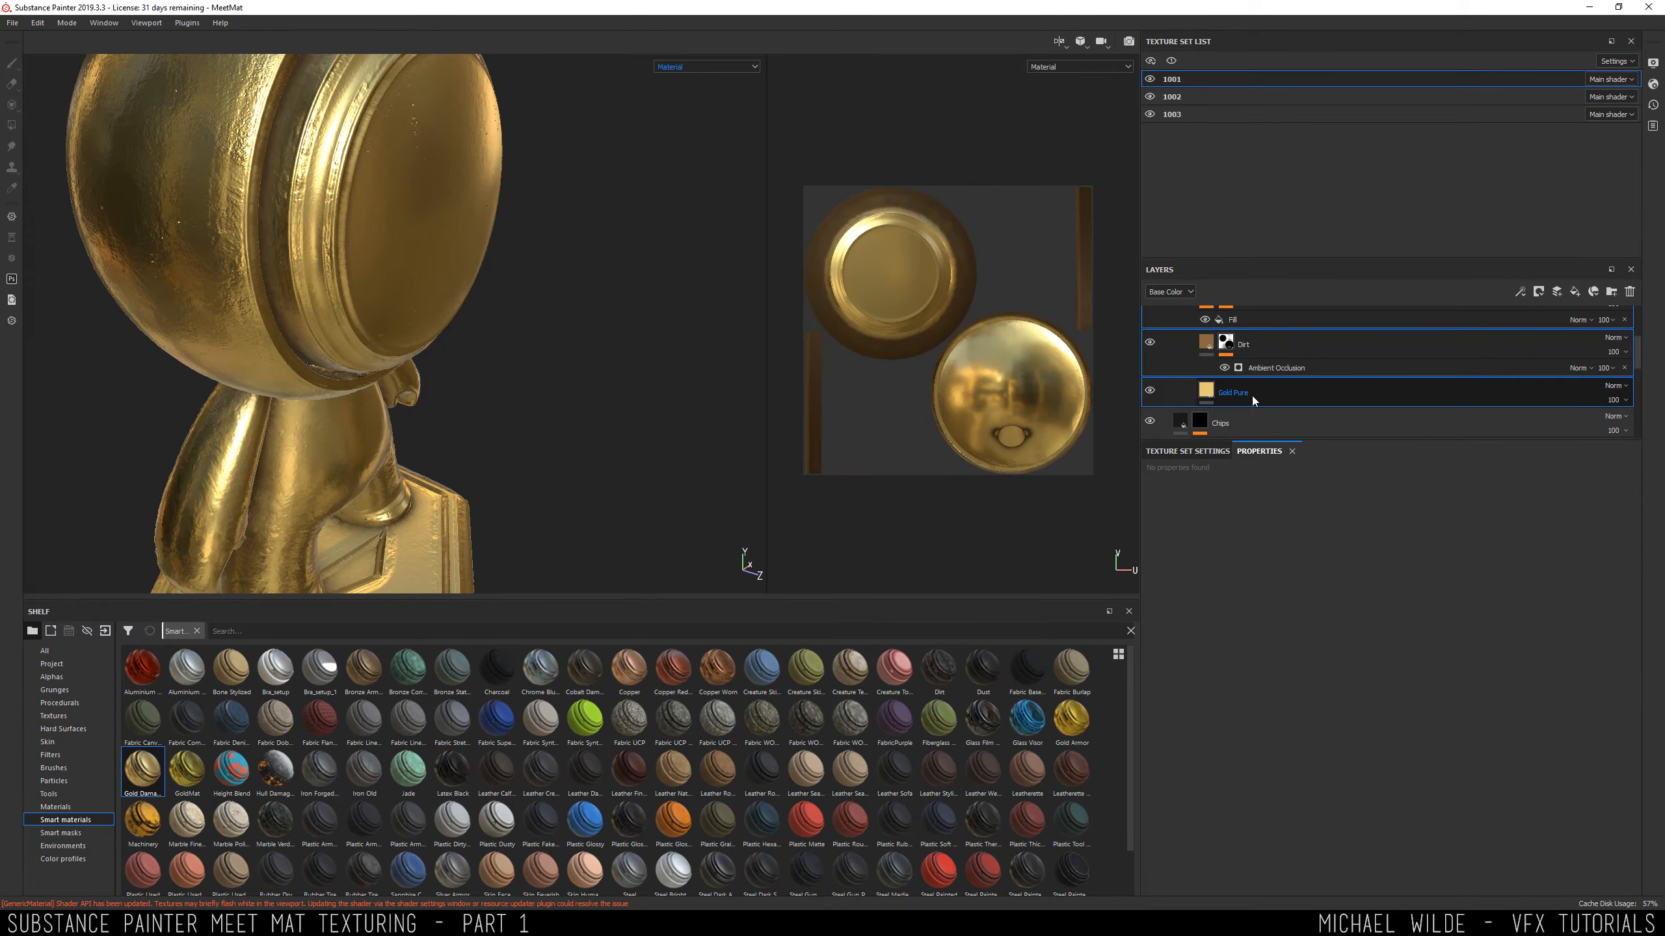
scroll(1253, 395, up, 3)
drag(1253, 418, 1235, 380)
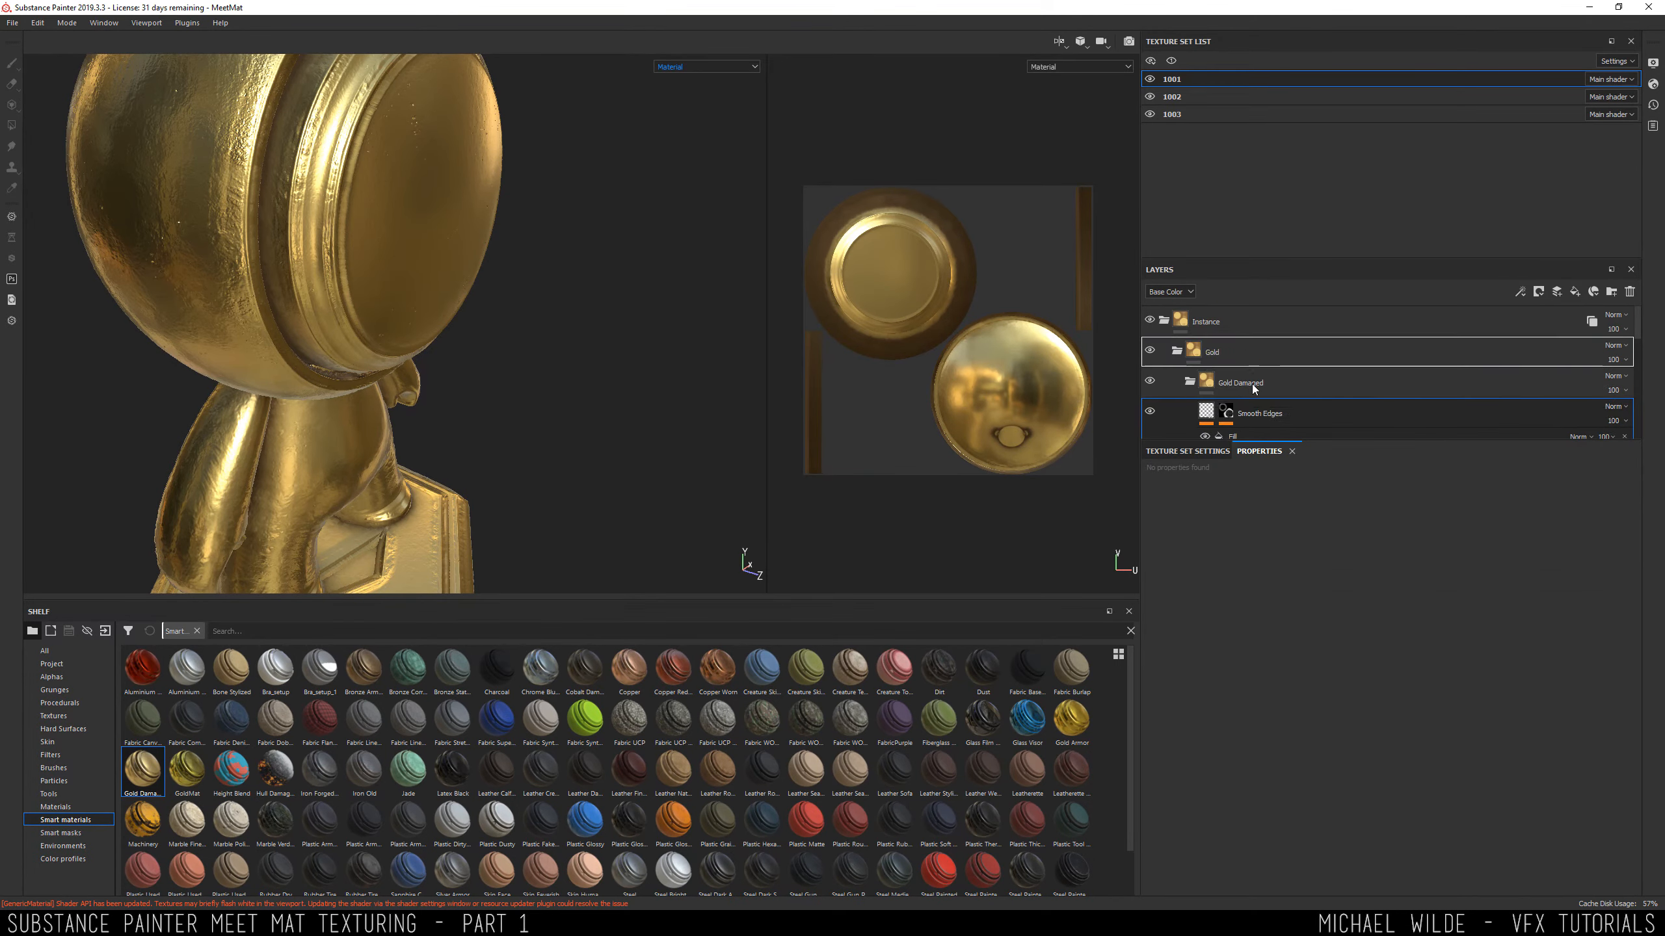
click(1294, 385)
Add a black mask to the Gold folder, and bring the front of the head into view for painting.
click(1255, 356)
right_click(1255, 356)
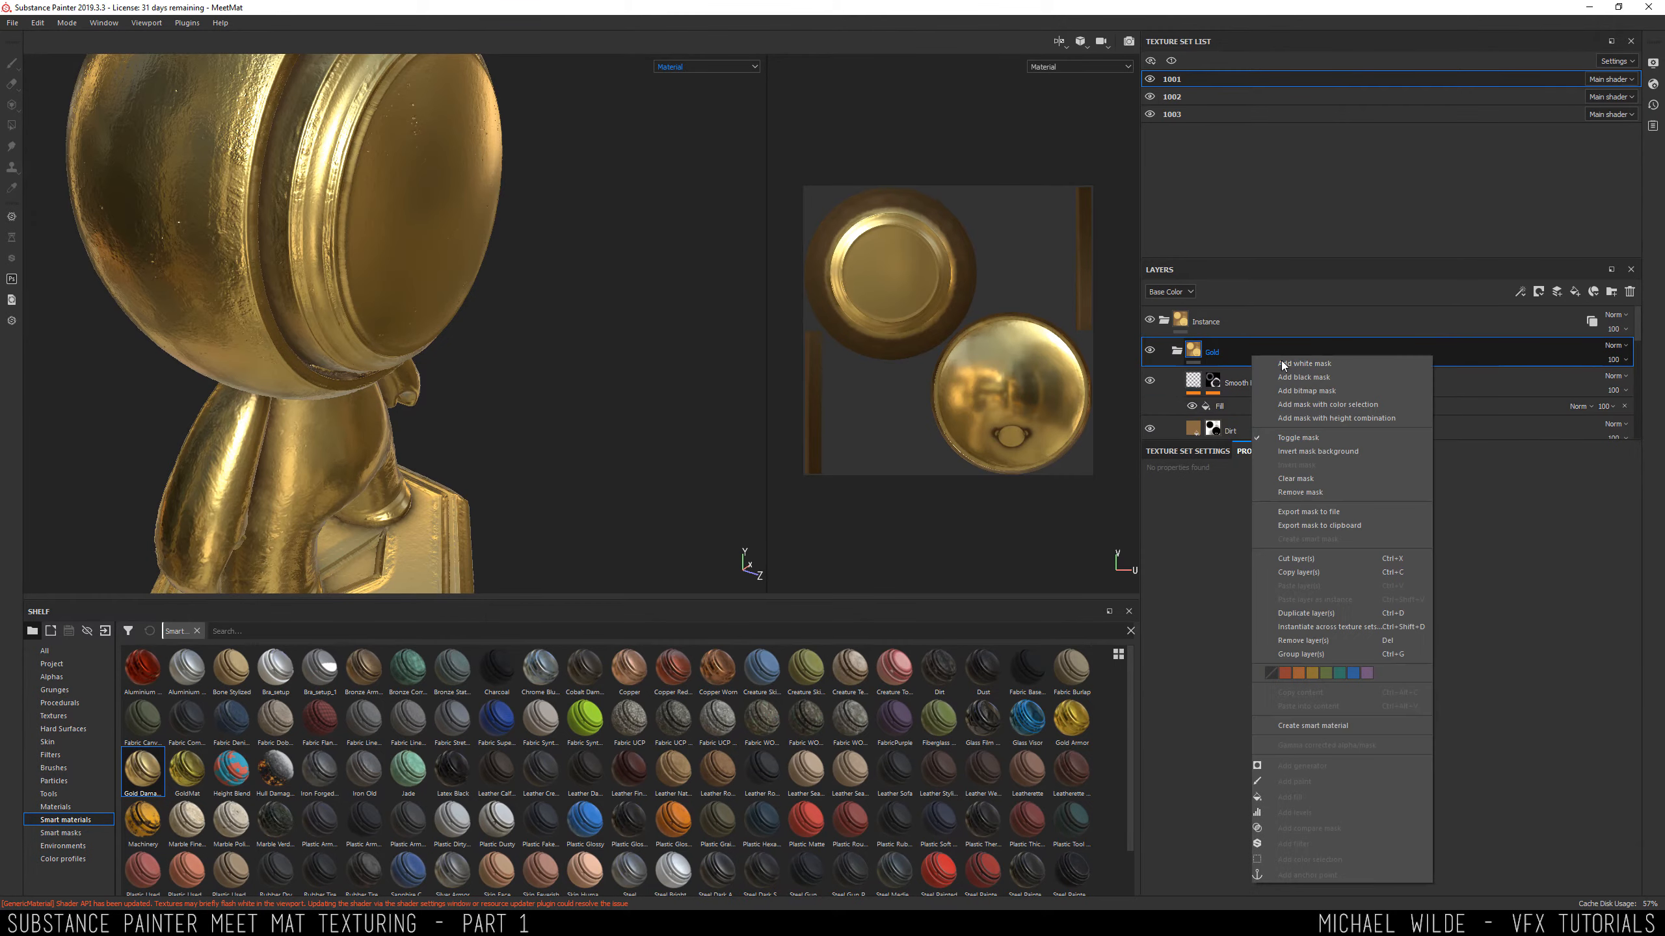
click(1317, 377)
alt+drag(535, 266, 432, 279)
alt+right_drag(433, 279, 505, 295)
alt+middle_drag(505, 295, 538, 341)
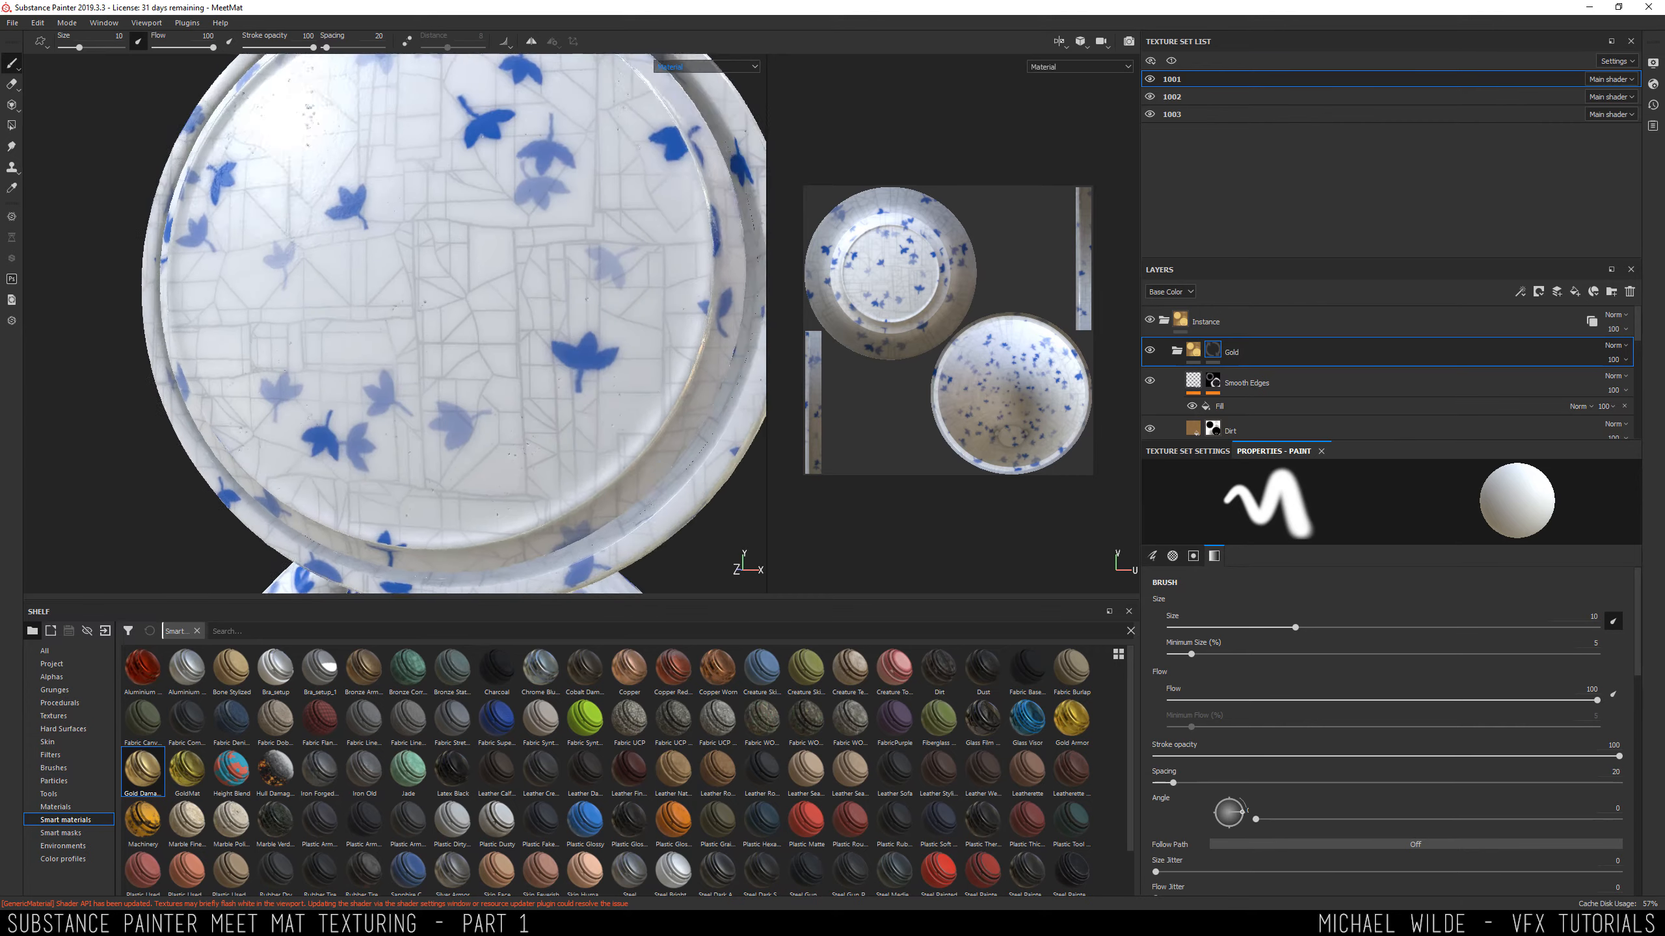
alt+drag(538, 341, 482, 354)
mouse_move(1223, 355)
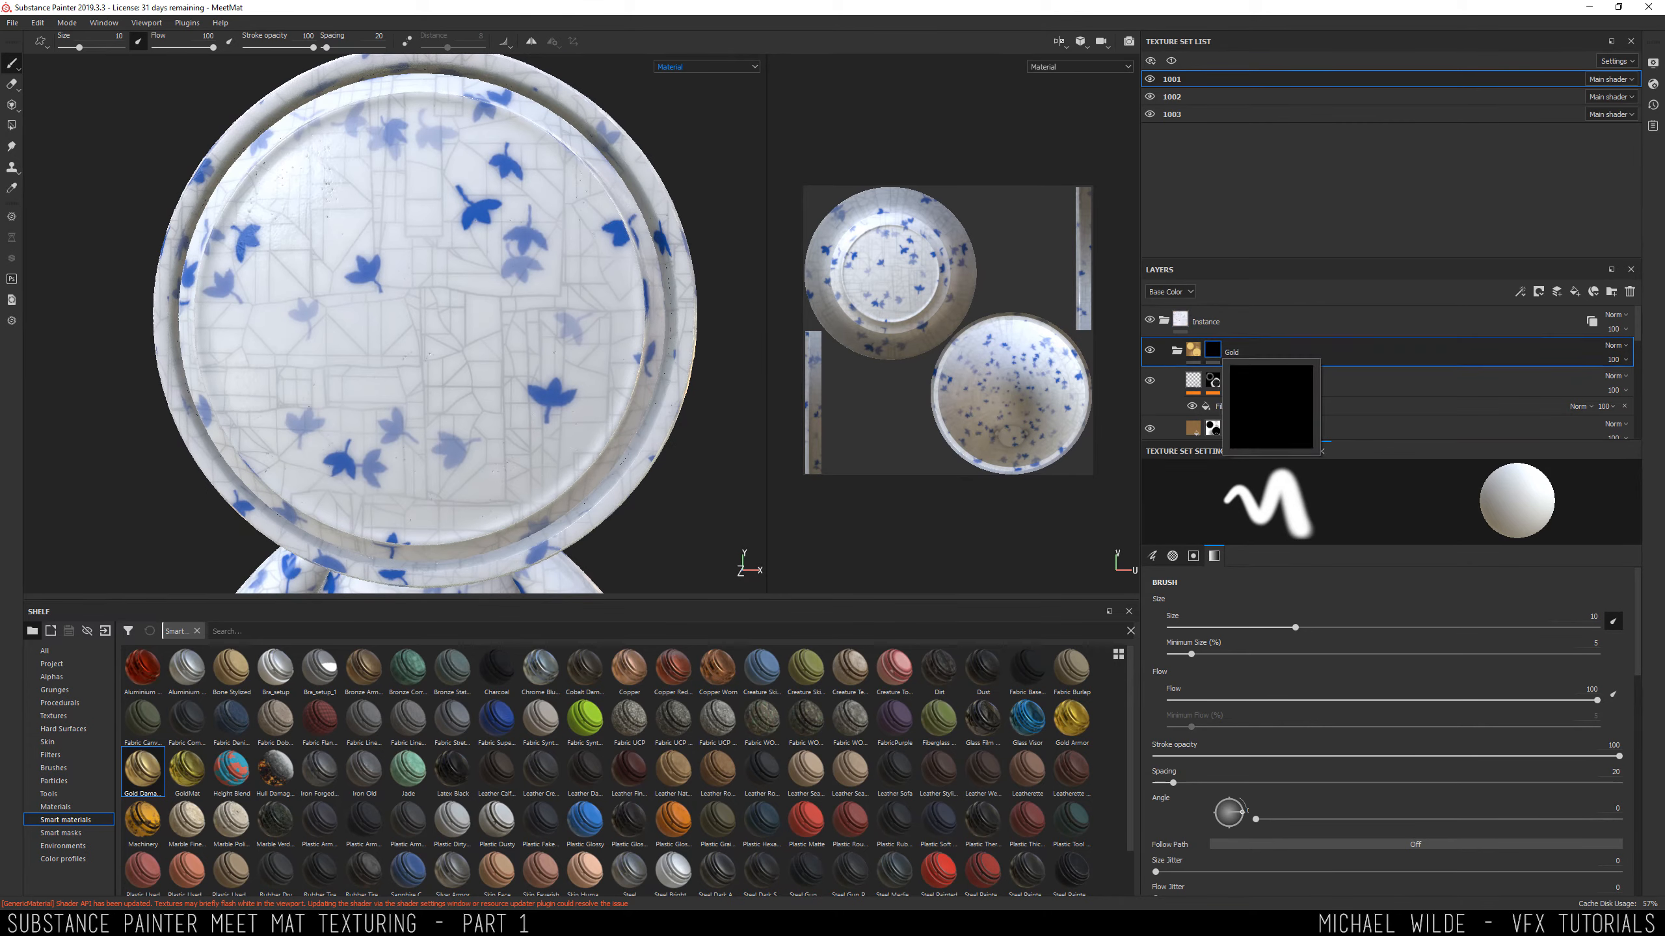
mouse_move(13, 69)
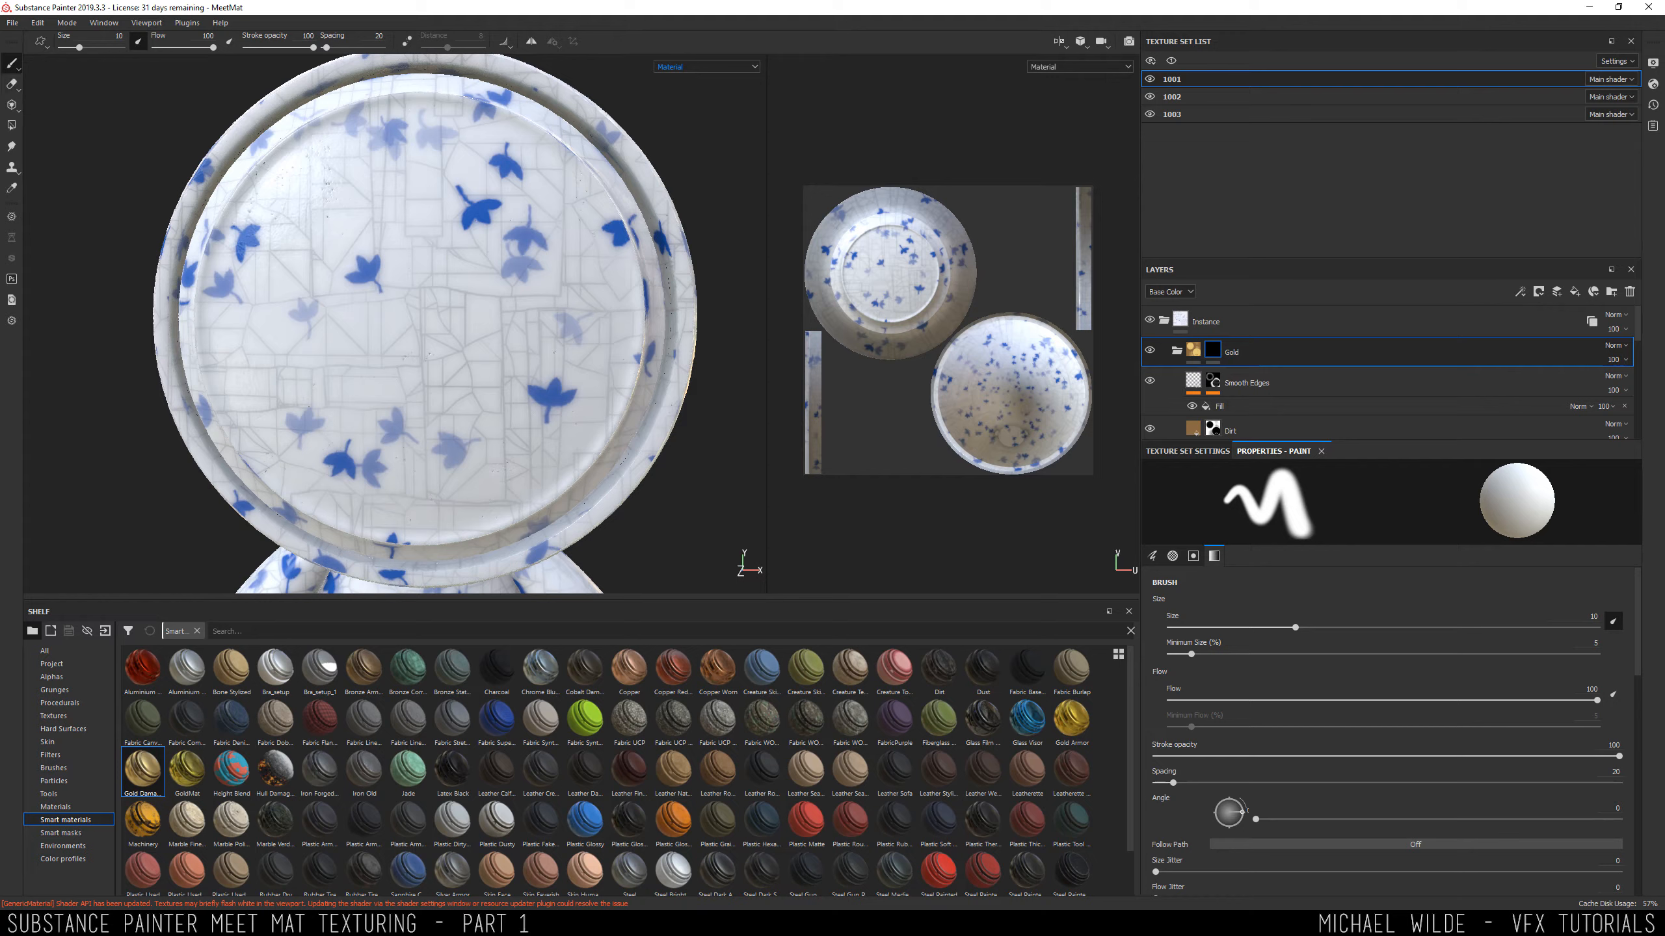
Test the Gold mask by painting a V-shaped stroke on the face with grayscale 1, inspect it in Material view, and undo it.
key(c)
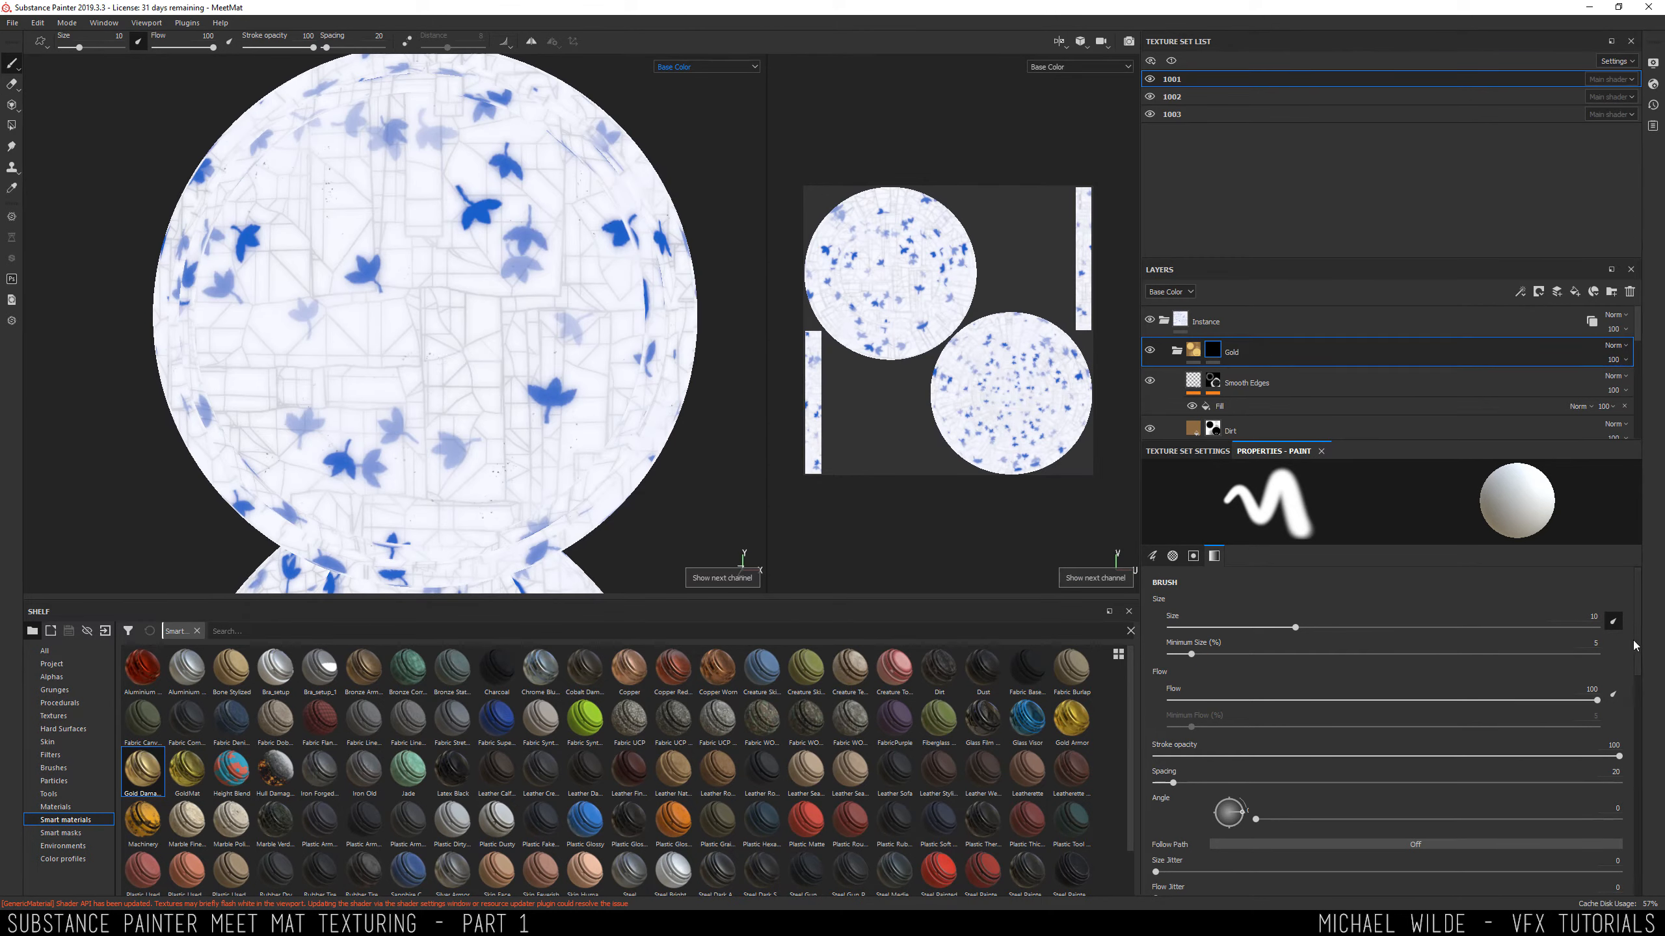
drag(1636, 636, 1631, 809)
scroll(1558, 773, up, 2)
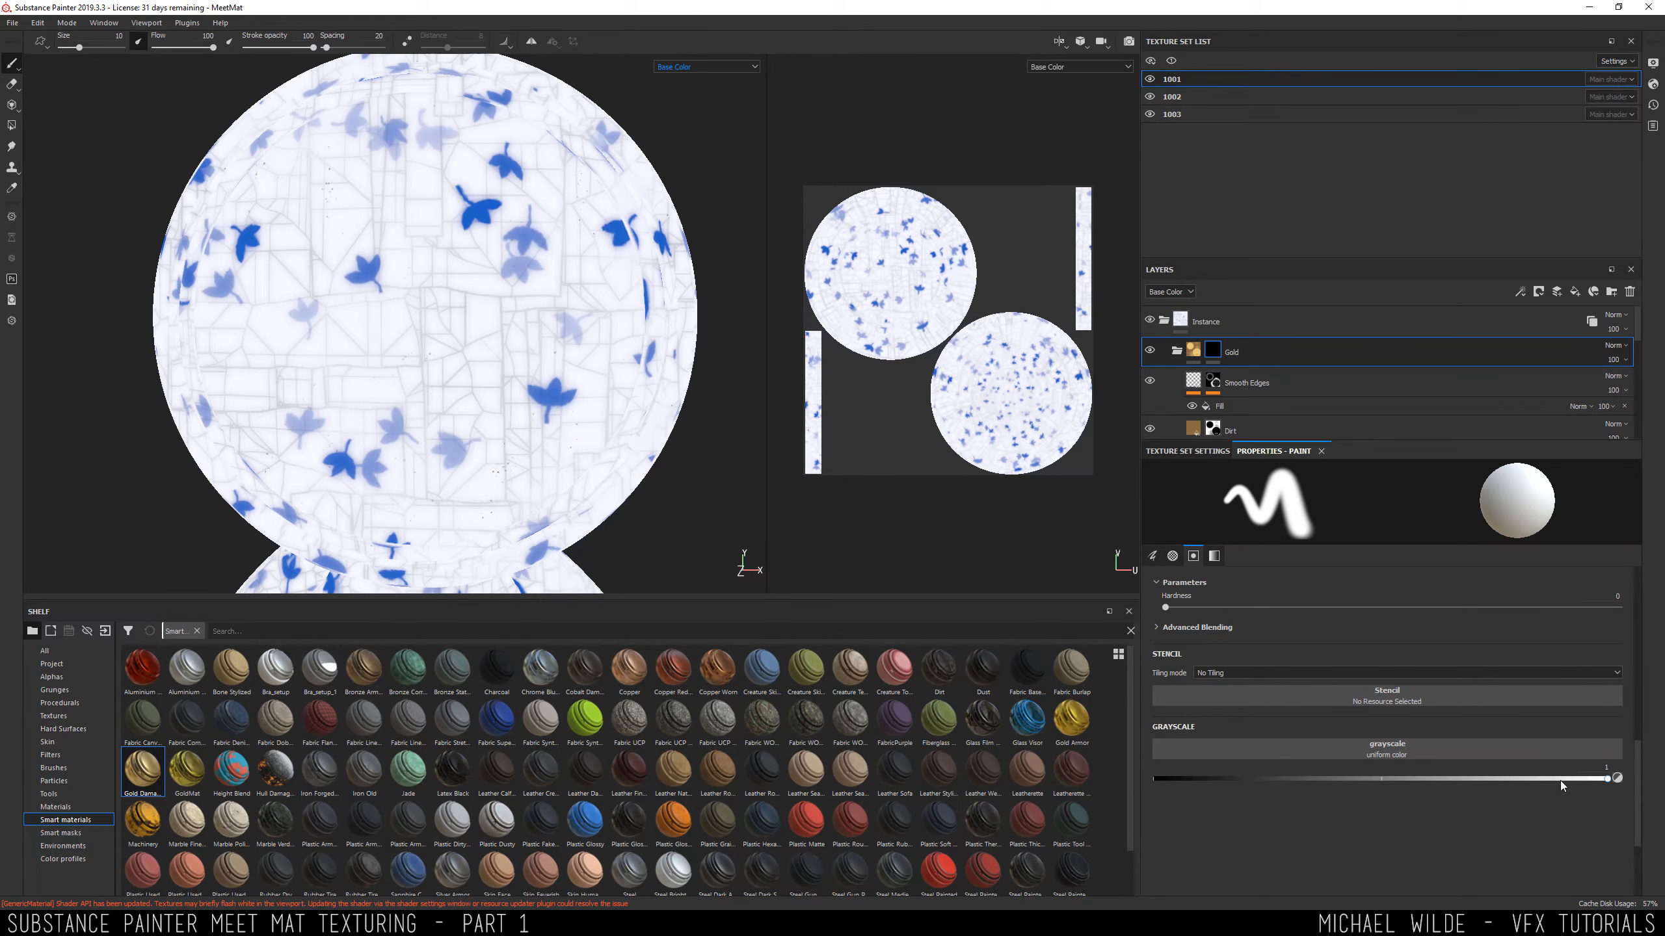
mouse_move(410, 282)
mouse_down()
mouse_move(558, 376)
mouse_move(556, 219)
mouse_up()
click(692, 67)
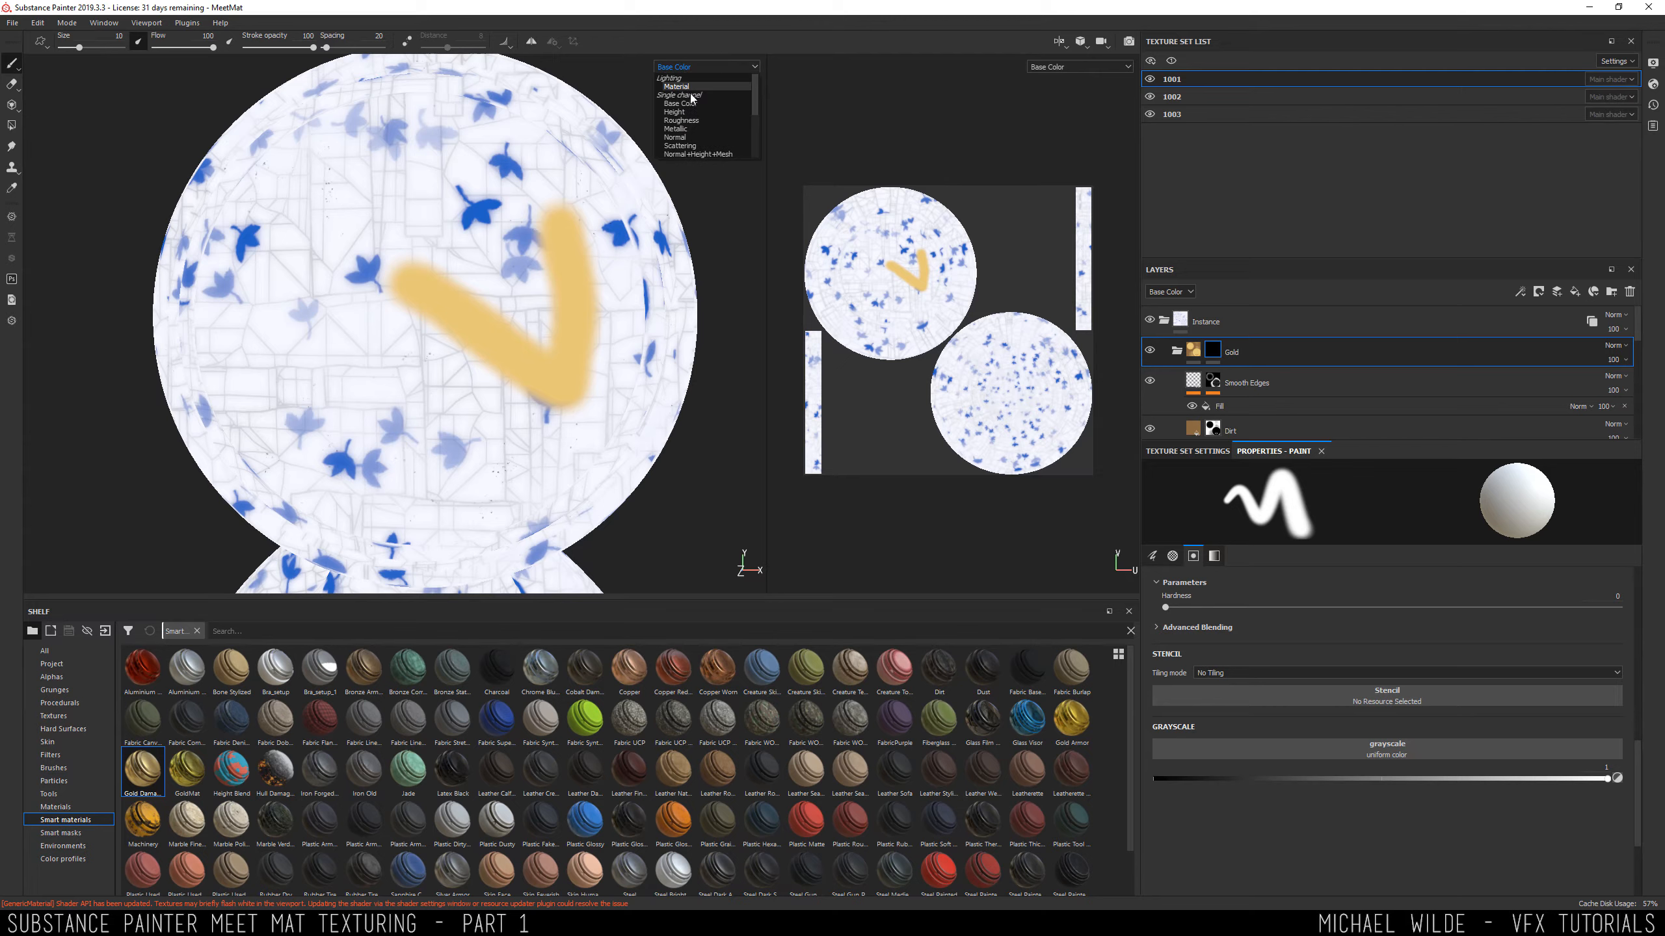
click(691, 90)
alt+drag(488, 261, 294, 263)
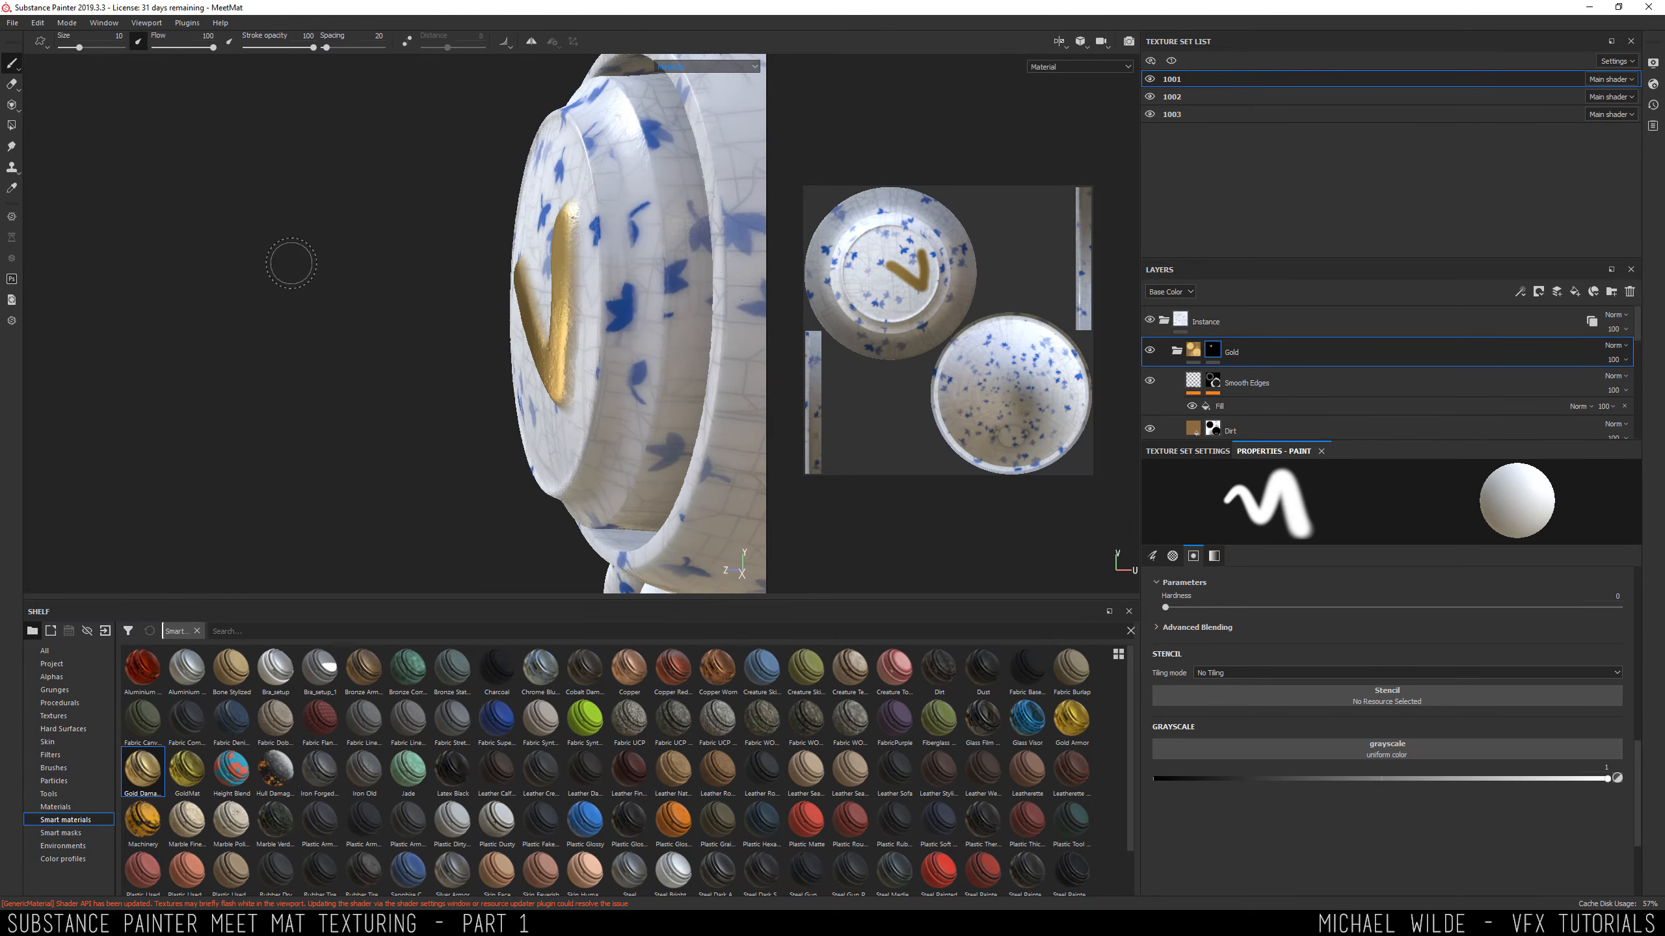
alt+drag(419, 284, 525, 309)
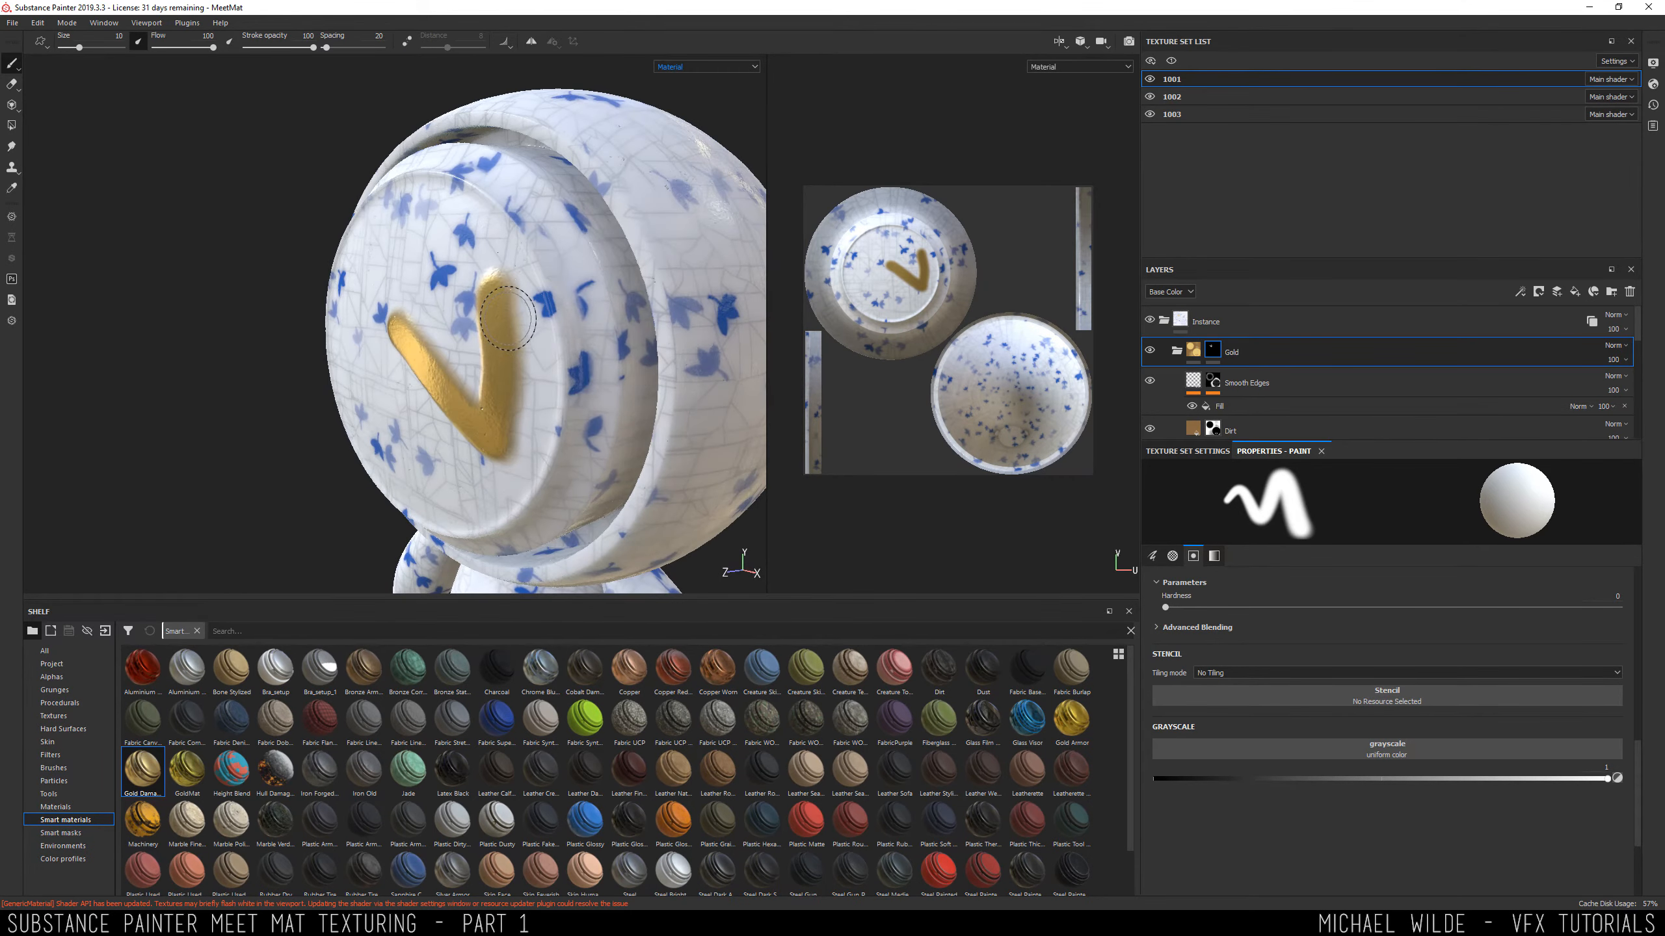
key(ctrl+z)
Reduce the brush size to 2.44 and try painting a thin gold crack across the outer rim of the head.
alt+middle_drag(547, 334, 452, 300)
alt+drag(452, 300, 409, 302)
ctrl+right_drag(437, 301, 407, 301)
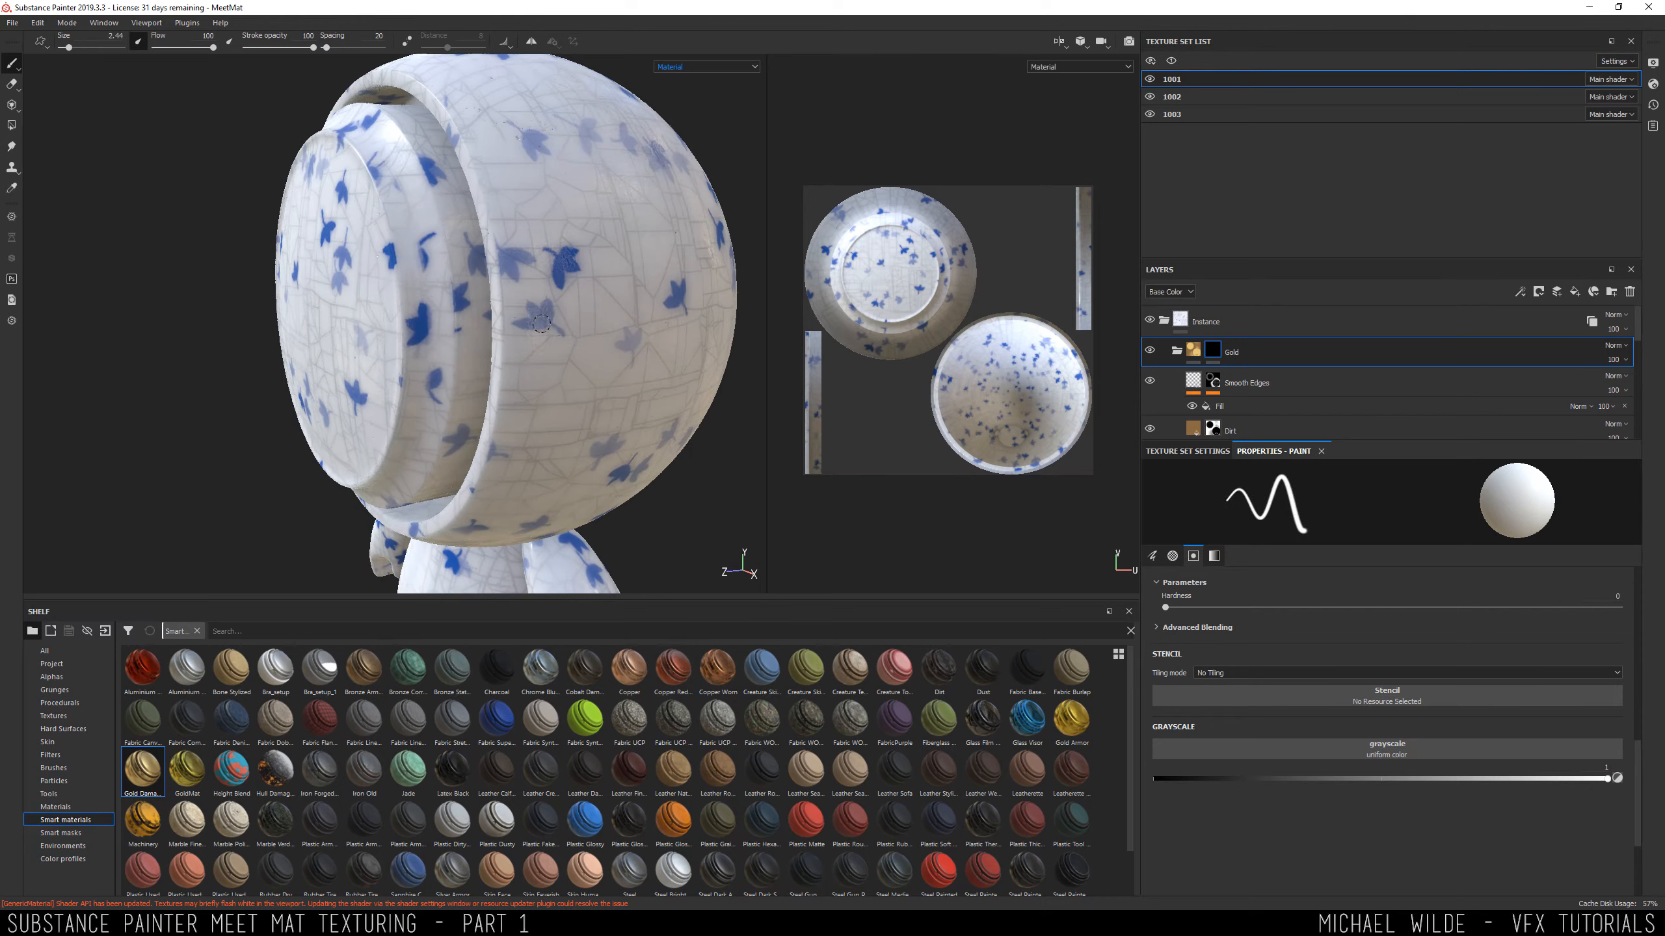
mouse_move(533, 327)
alt+mouse_down()
mouse_move(493, 330)
mouse_move(710, 339)
mouse_move(717, 375)
mouse_move(587, 432)
mouse_move(454, 190)
mouse_move(410, 382)
mouse_move(430, 362)
alt+mouse_up()
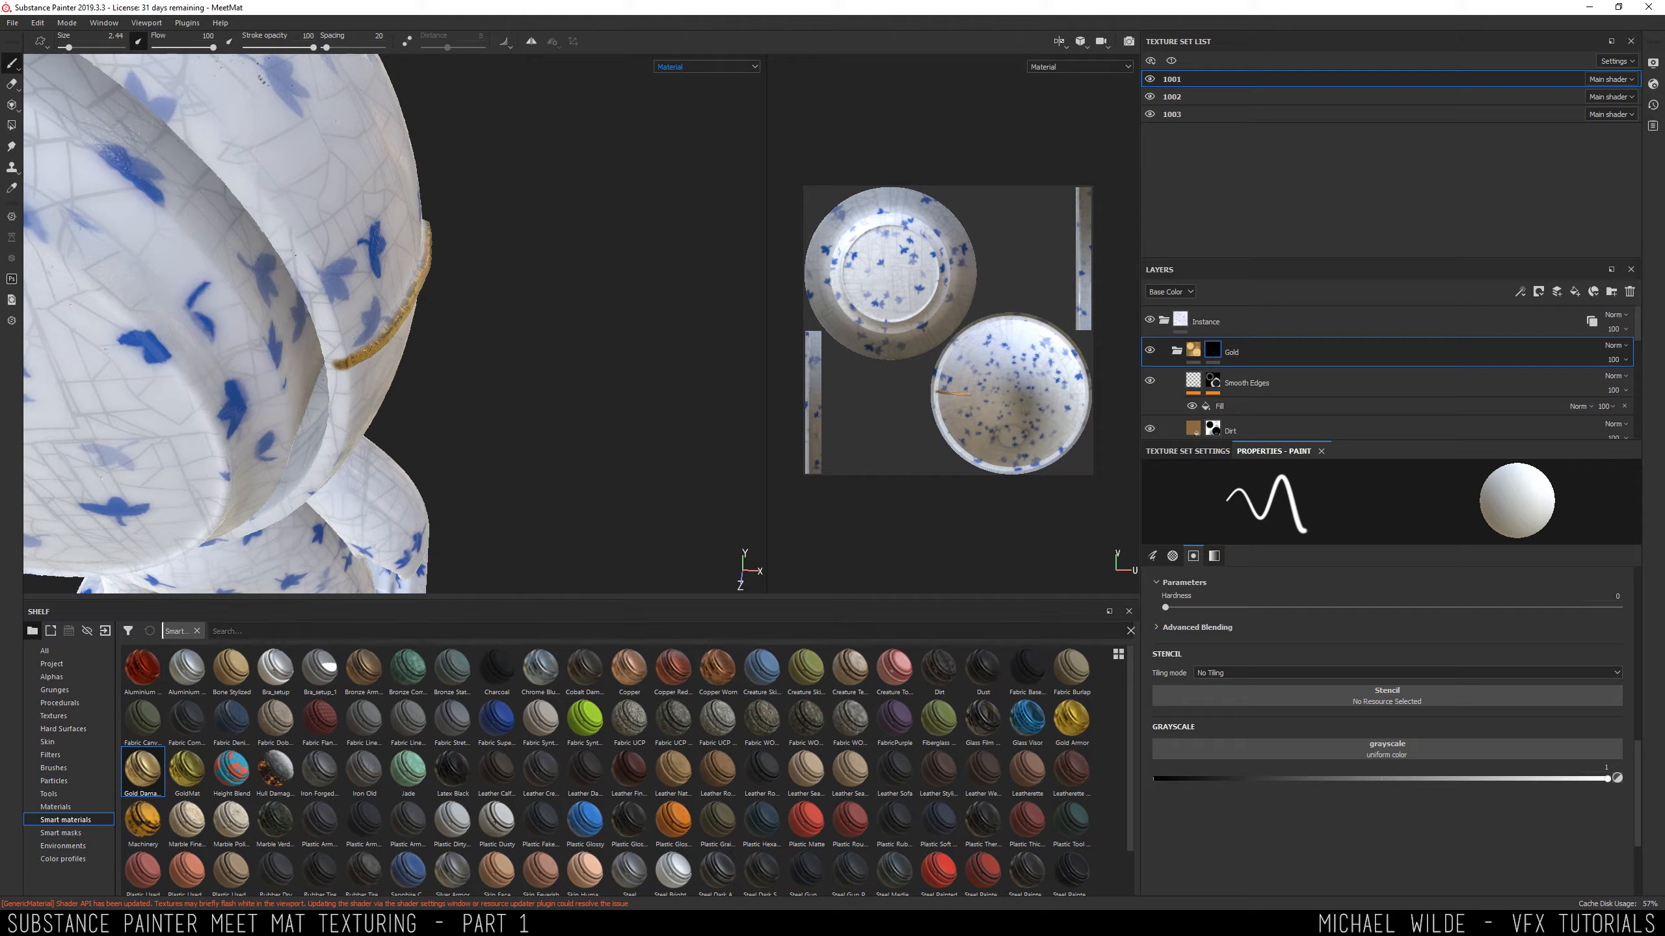
Switch to the browser and examine the gold cracks in the FinalRender_01.jpg reference, and return to Substance Painter.
click(145, 923)
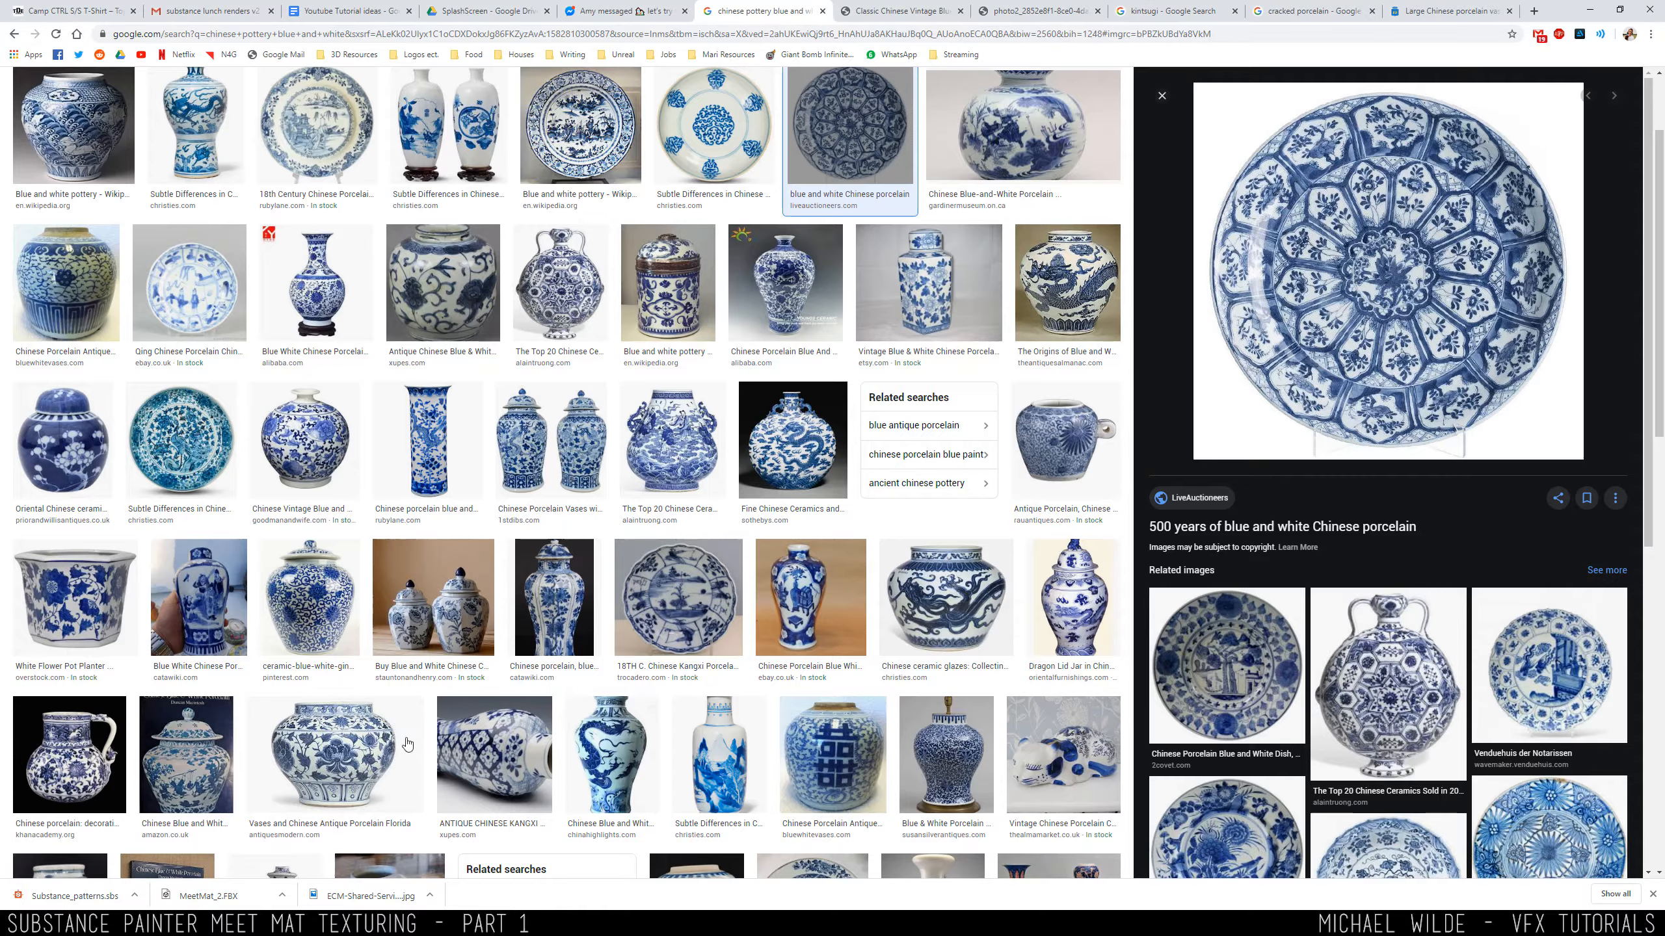
click(206, 10)
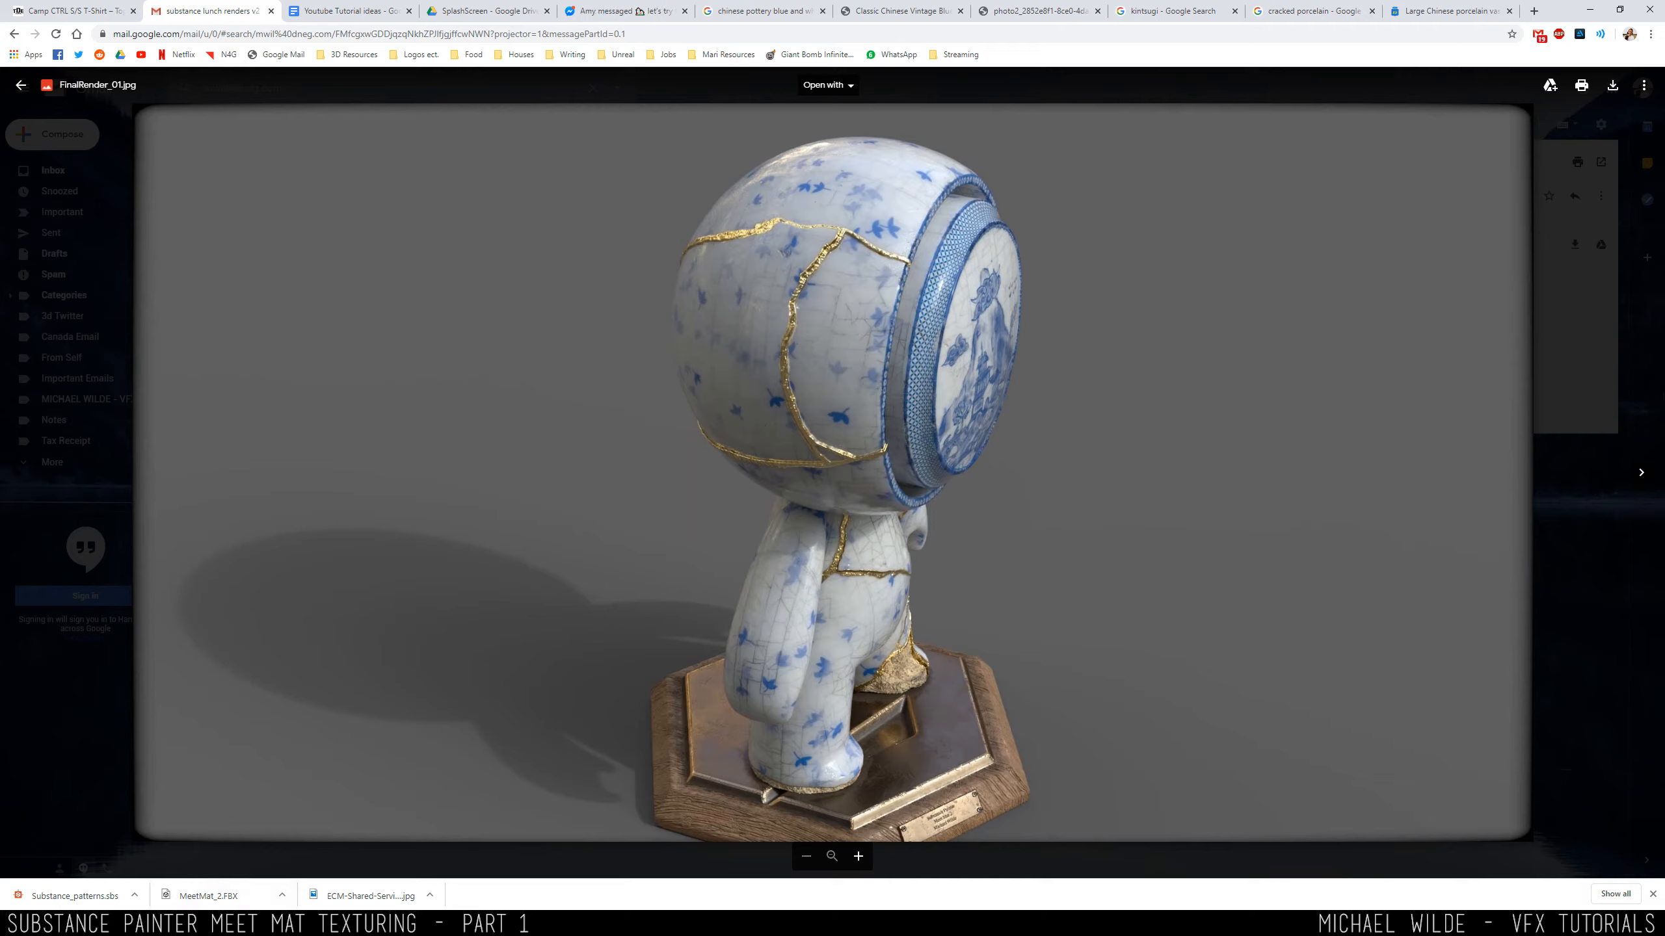
mouse_move(174, 922)
click(172, 882)
Reduce the brush size to 1.35 and frame the outer rim of the head for painting a crack.
alt+drag(338, 371, 580, 333)
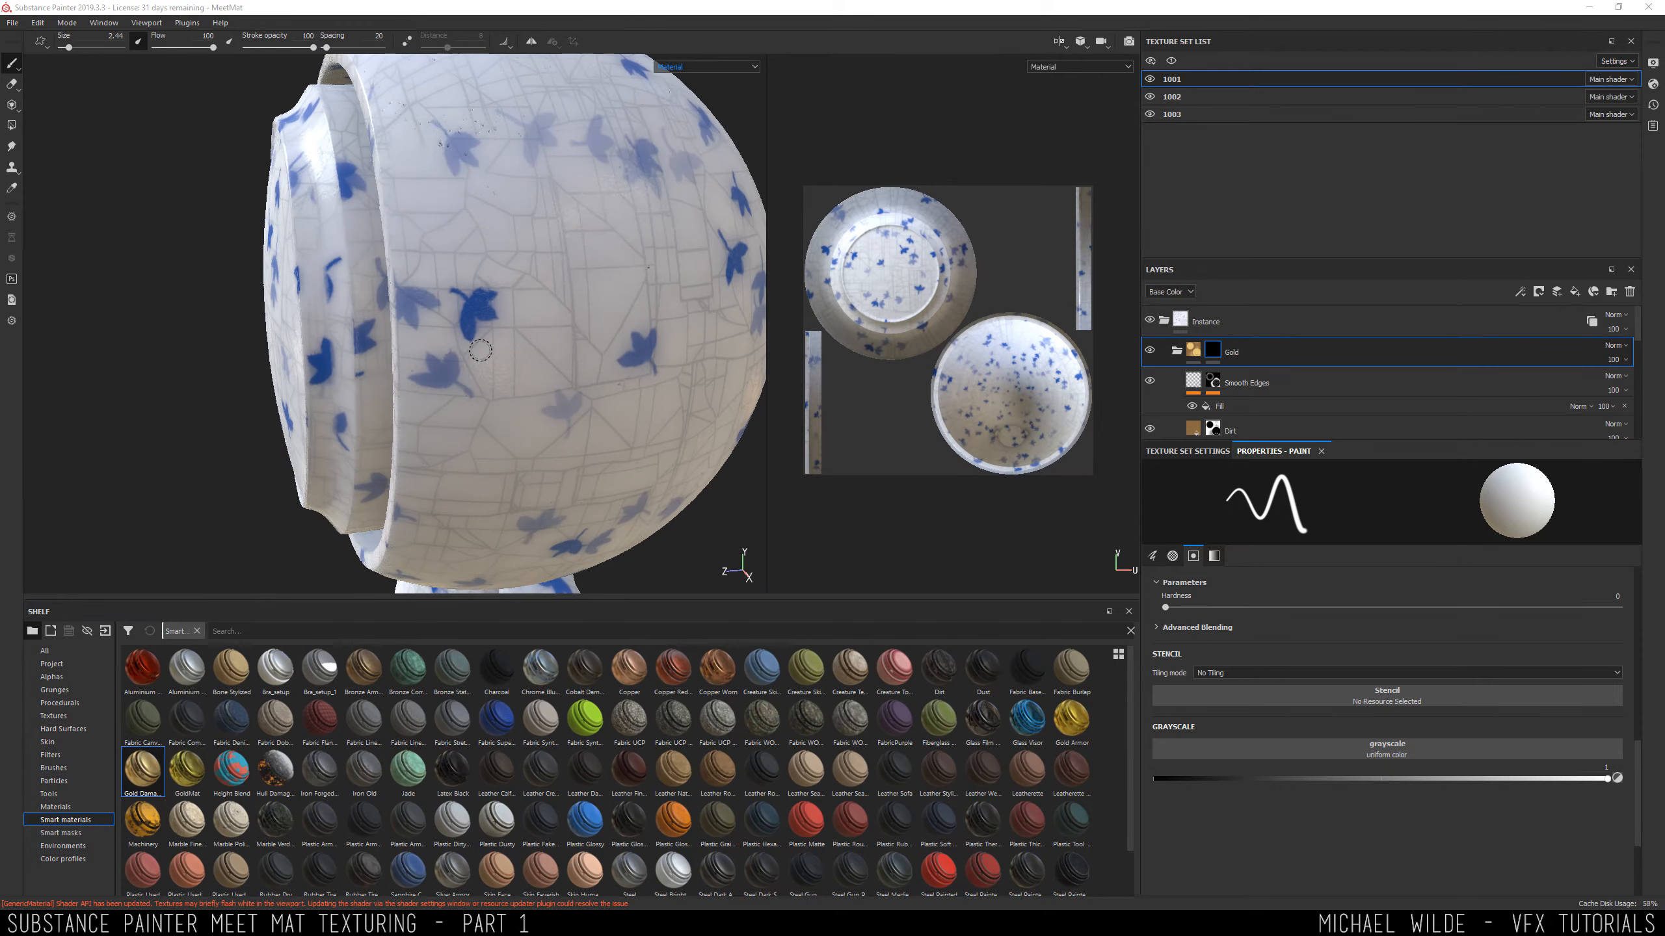
alt+drag(476, 333, 524, 300)
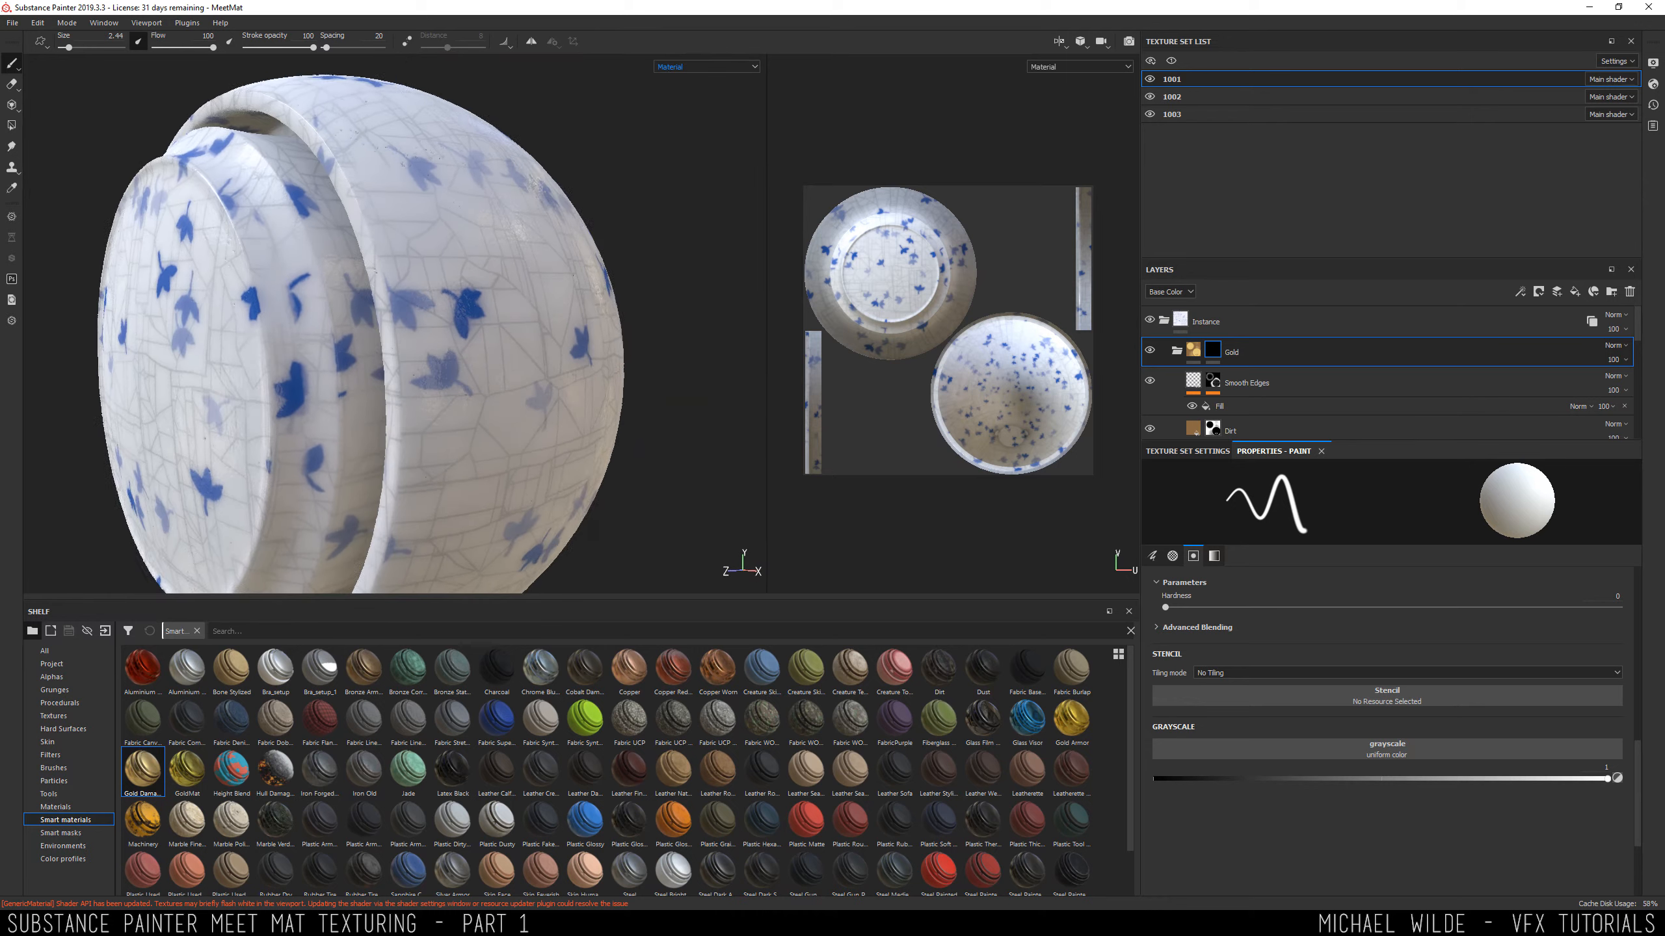
key([)
key([)
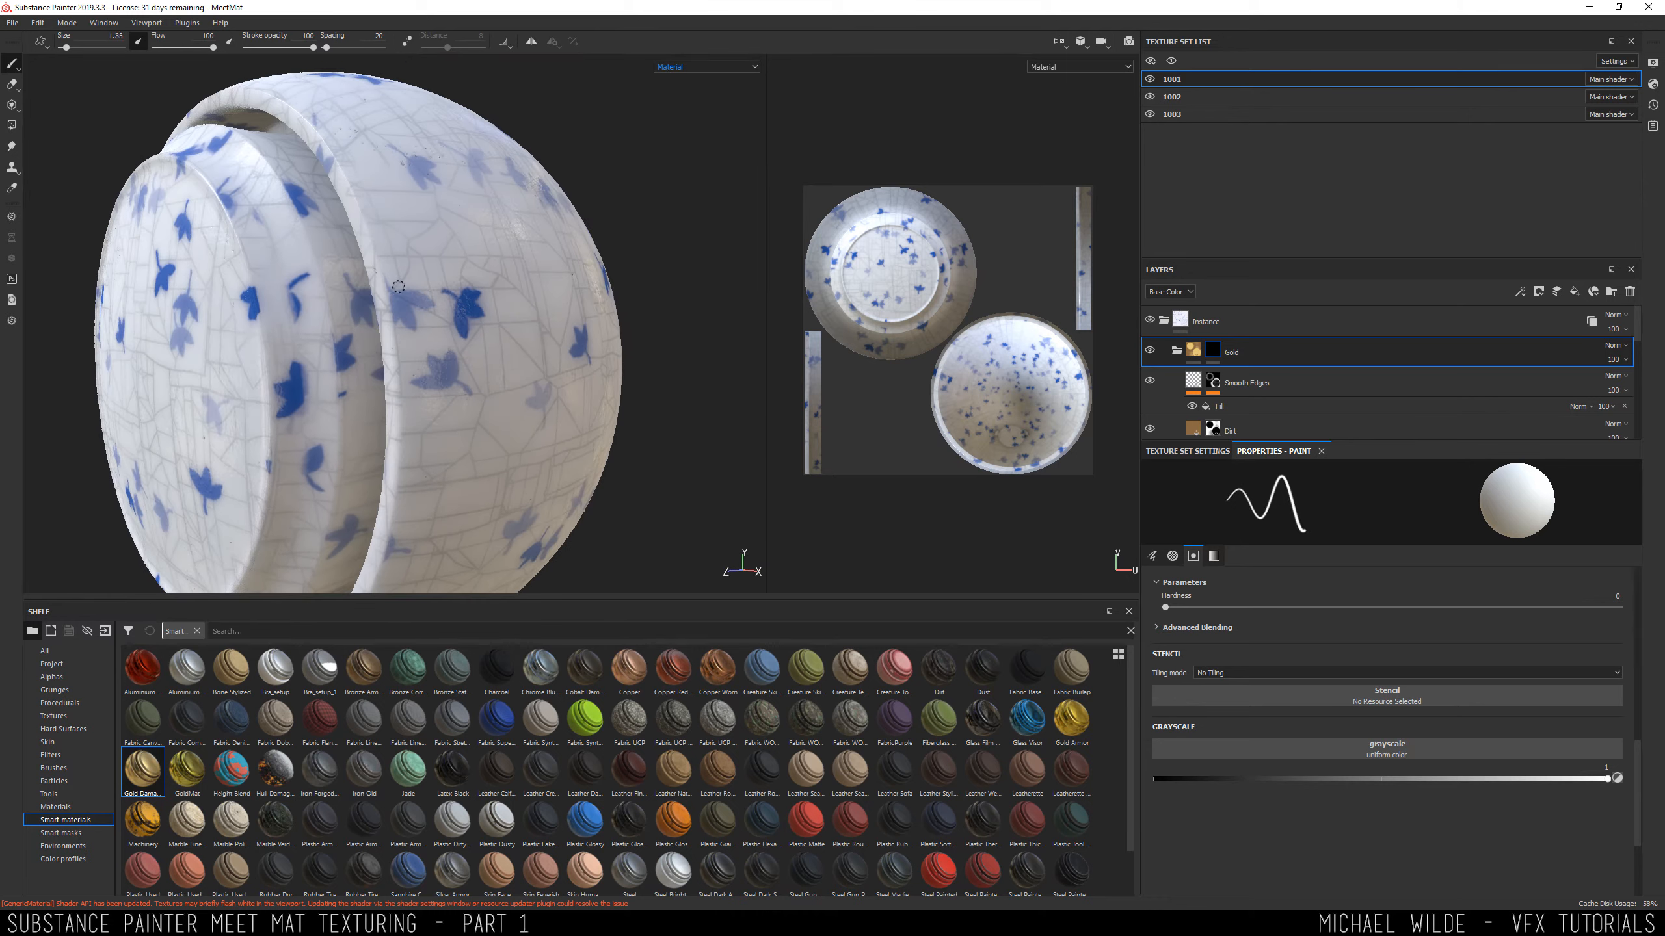
mouse_move(393, 339)
alt+mouse_down()
mouse_move(546, 340)
mouse_move(463, 348)
alt+mouse_up()
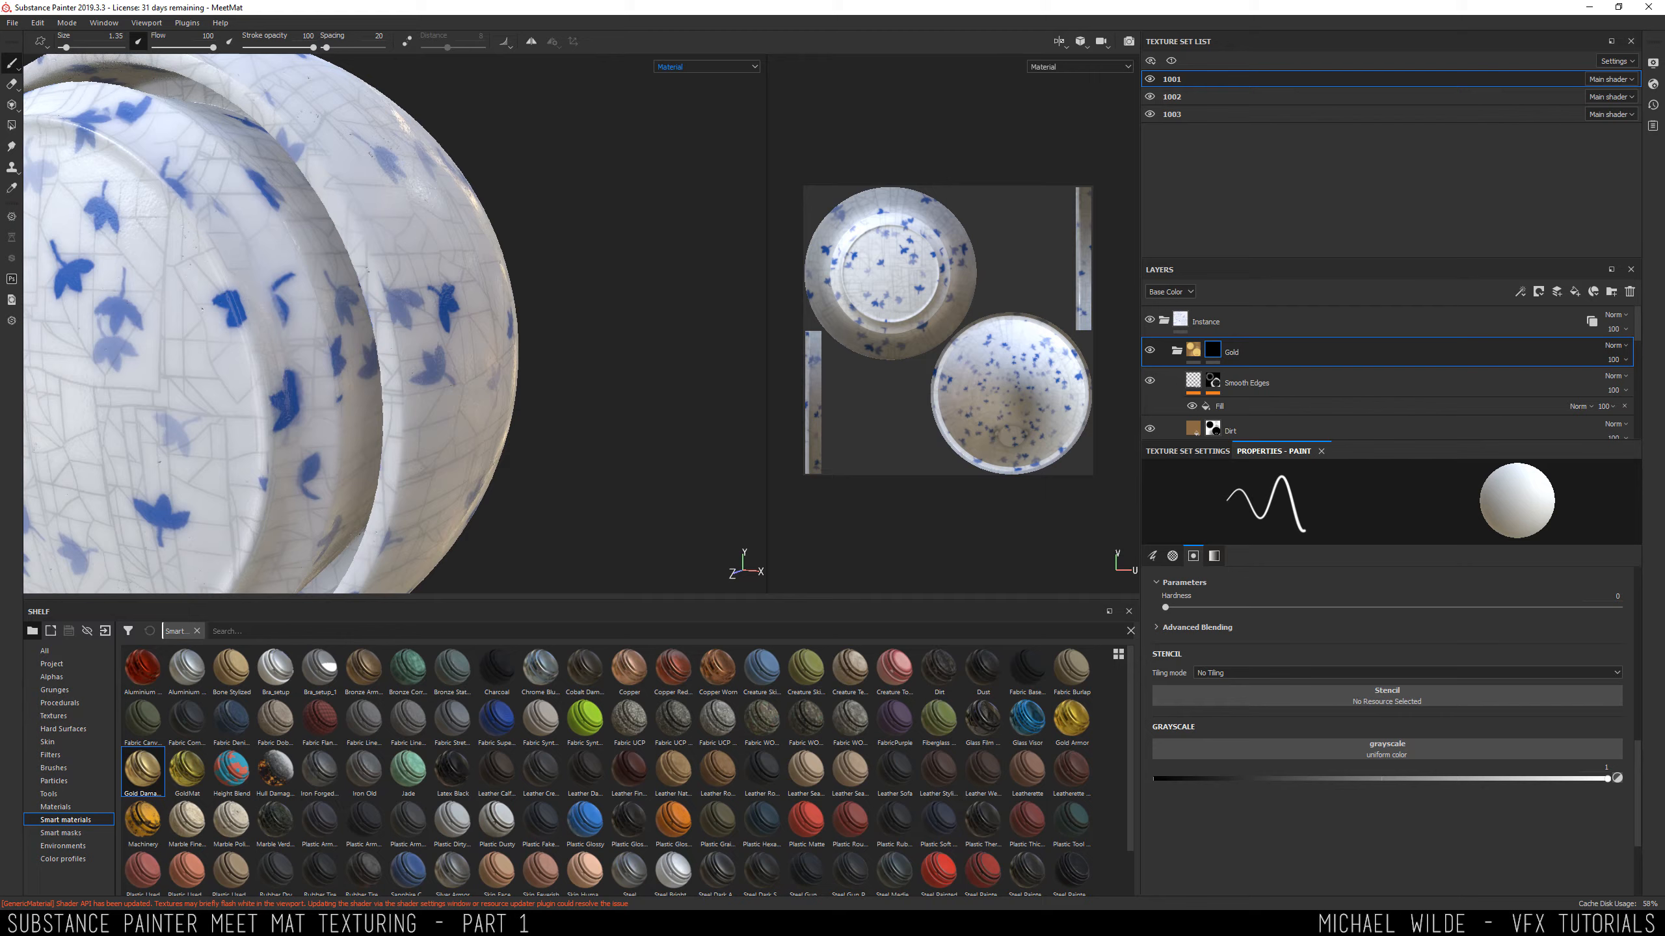
Switch to the browser, examine several kintsugi bowls in the image search, and open the source page of the dark bowl.
key(alt+Tab)
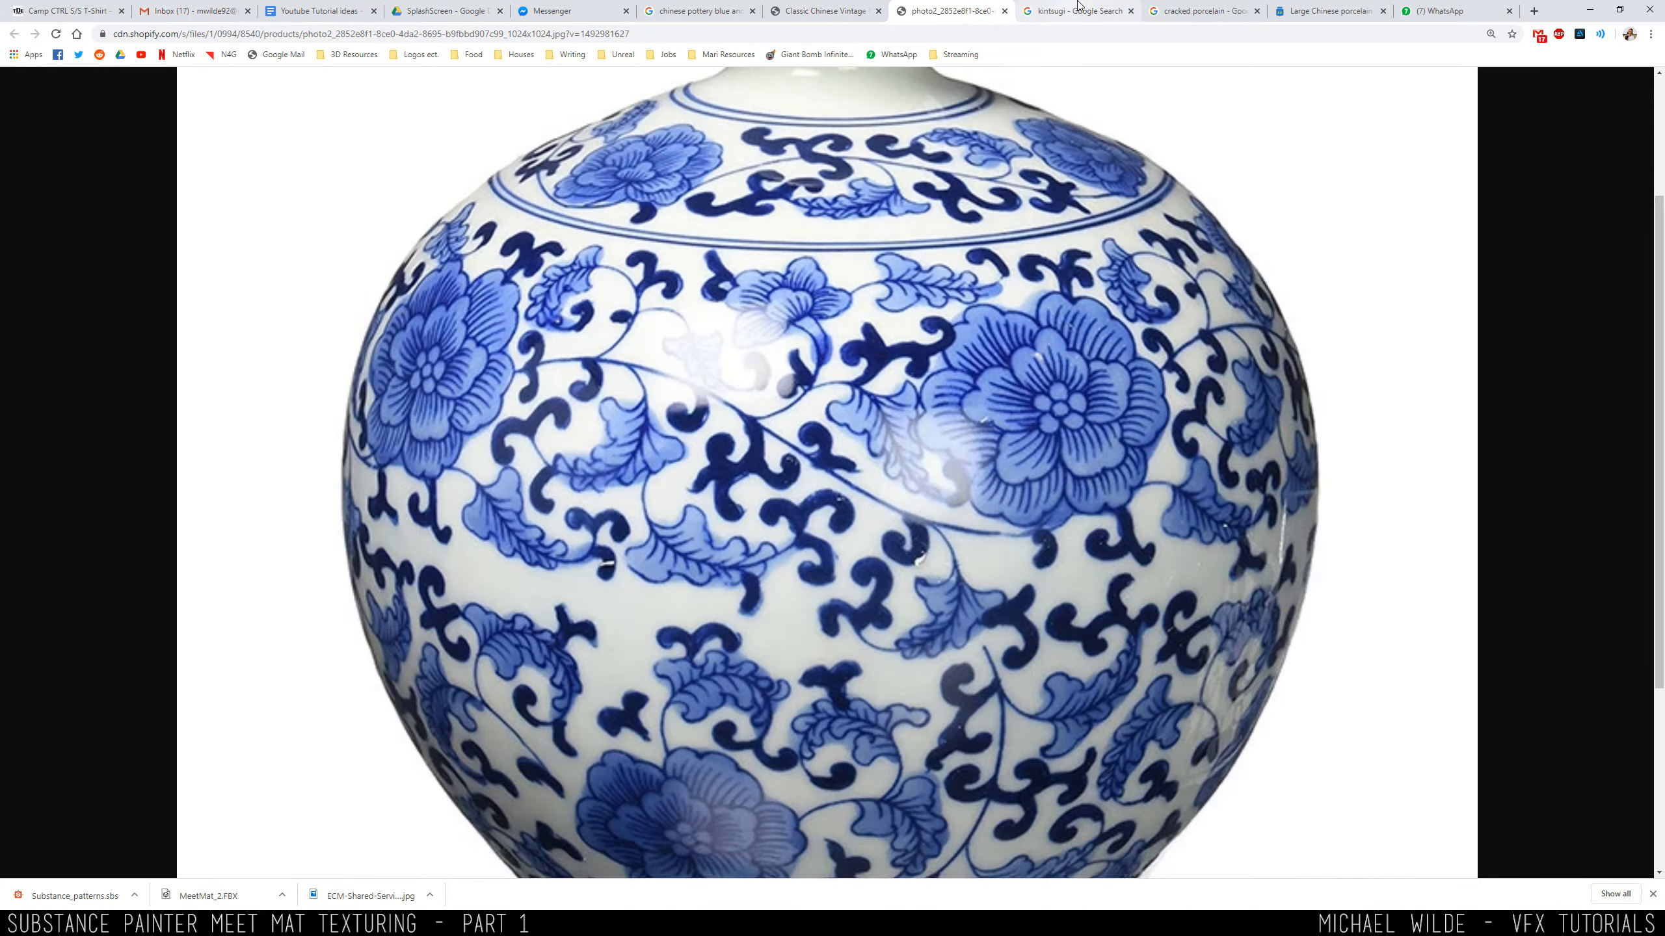
click(1077, 9)
click(168, 130)
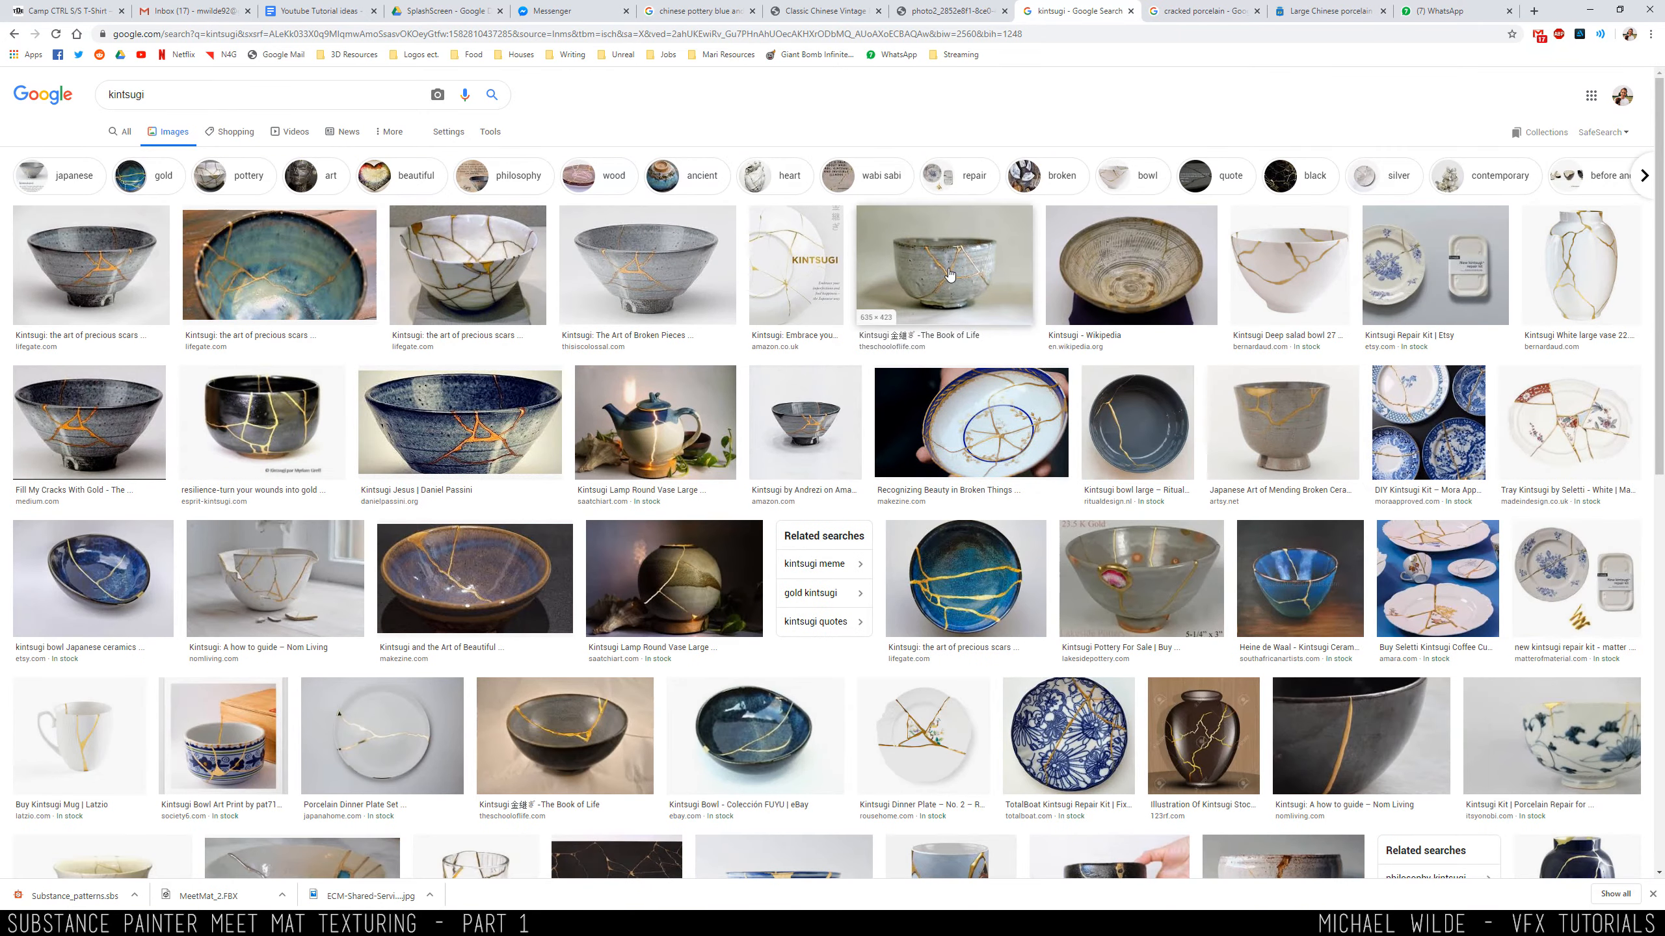
click(944, 279)
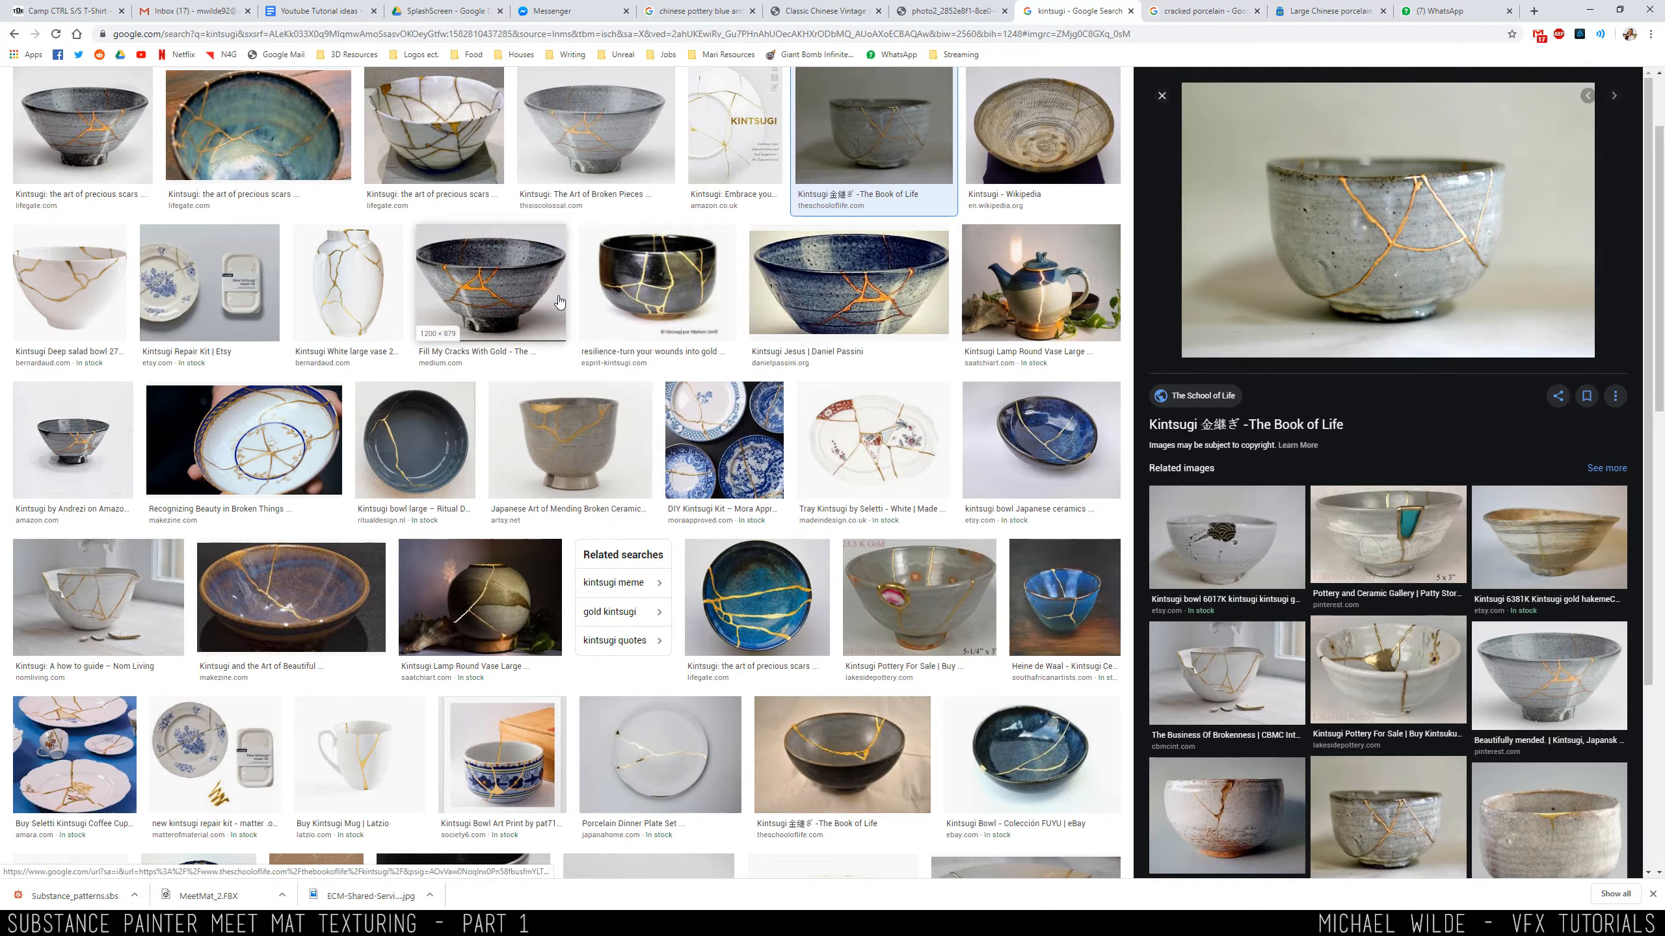
click(469, 135)
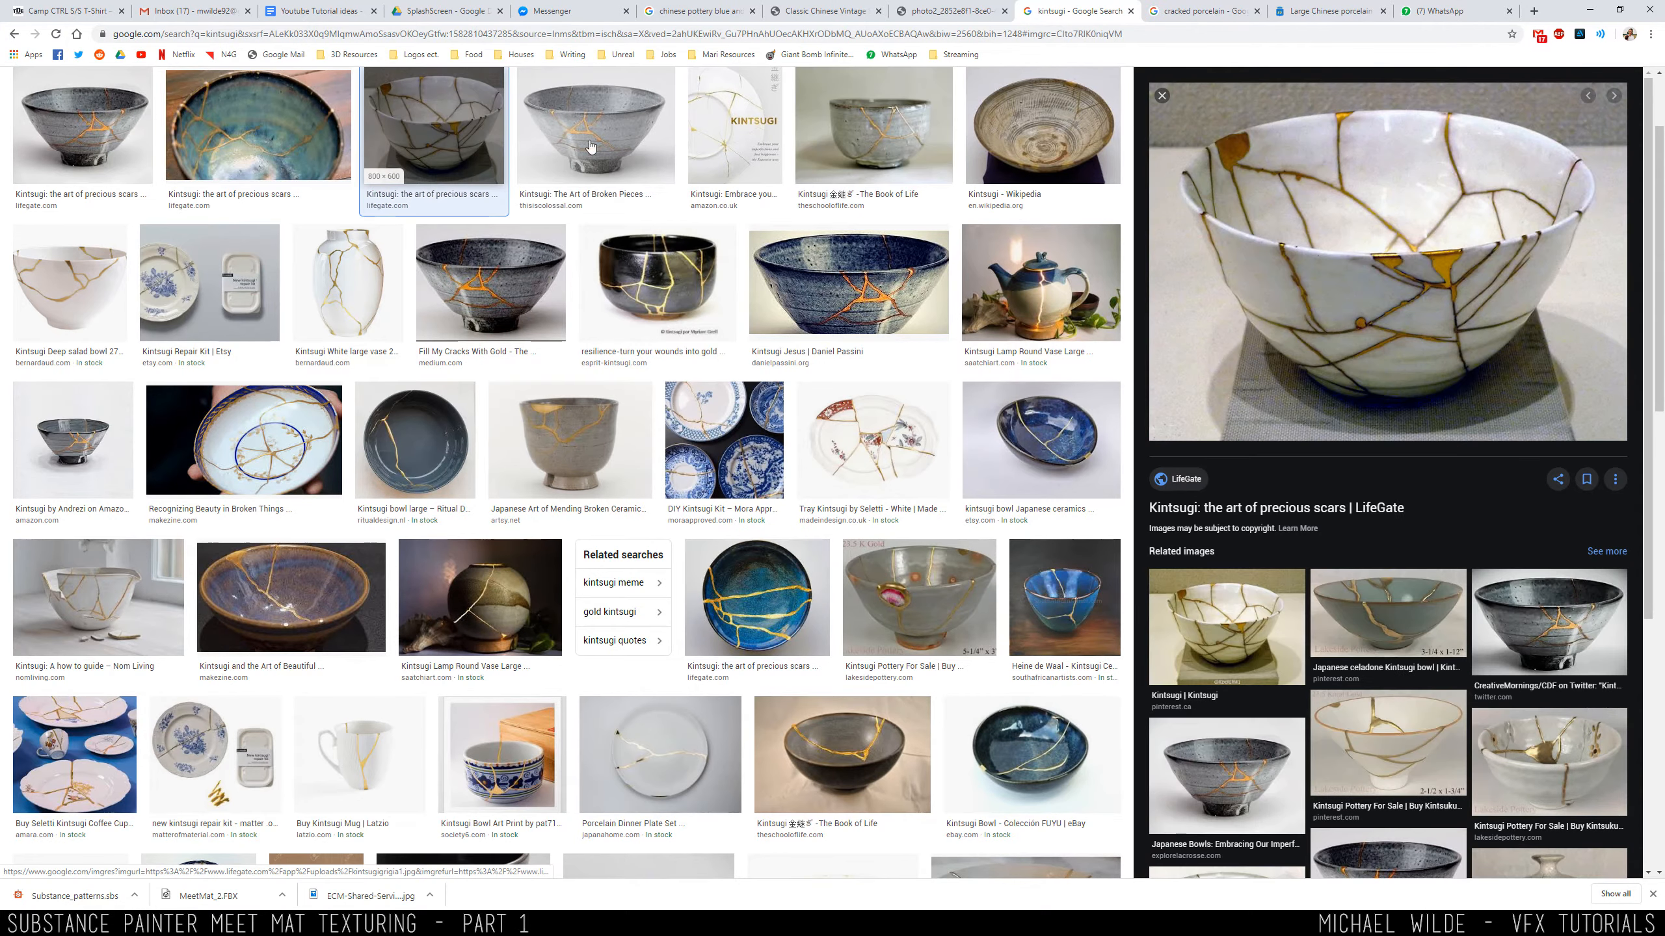
click(861, 755)
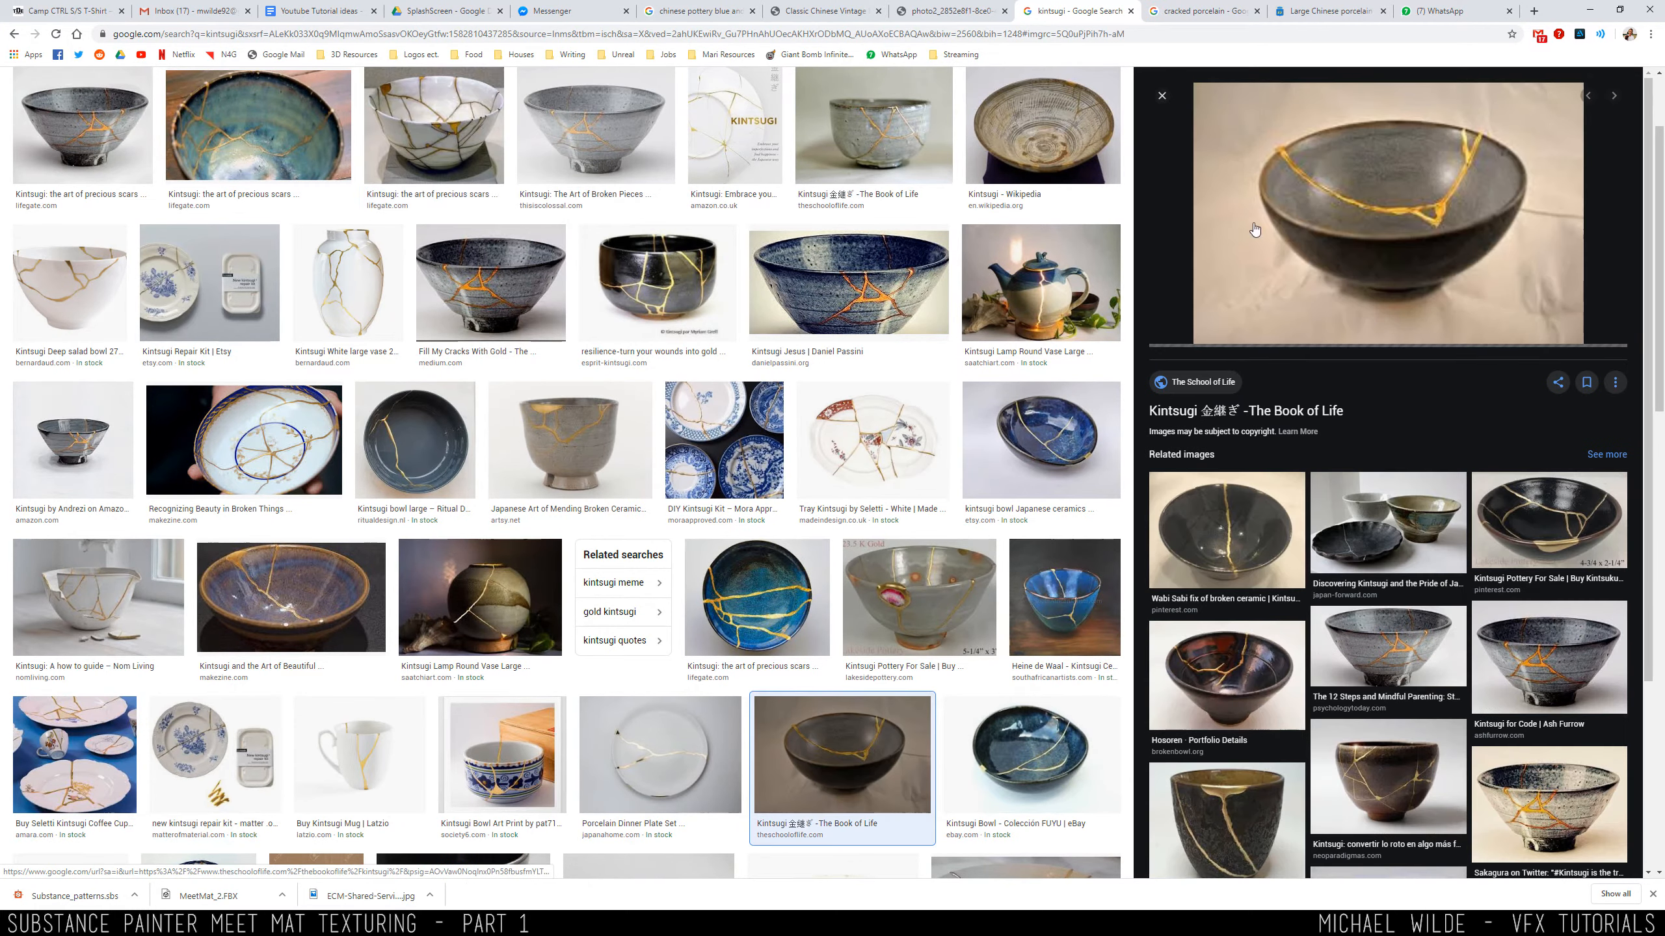
click(1418, 177)
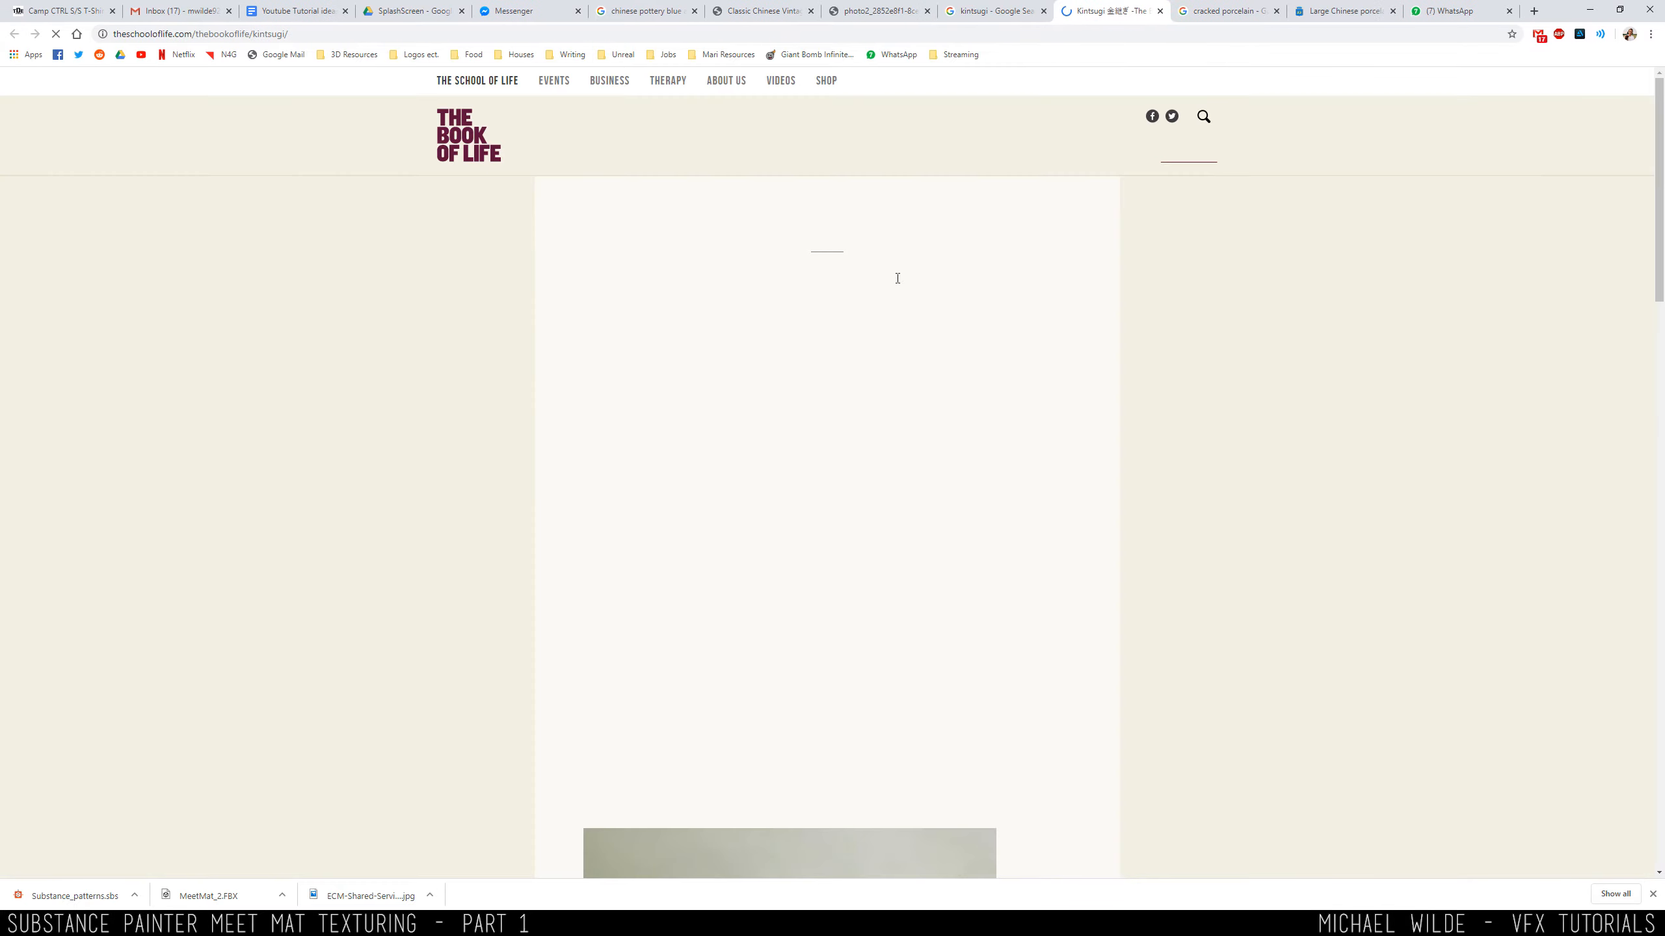
Browse the kintsugi article's bowl photos, open the grey bowl image enlarged to study its gold seams, and return to Substance Painter.
scroll(828, 472, down, 10)
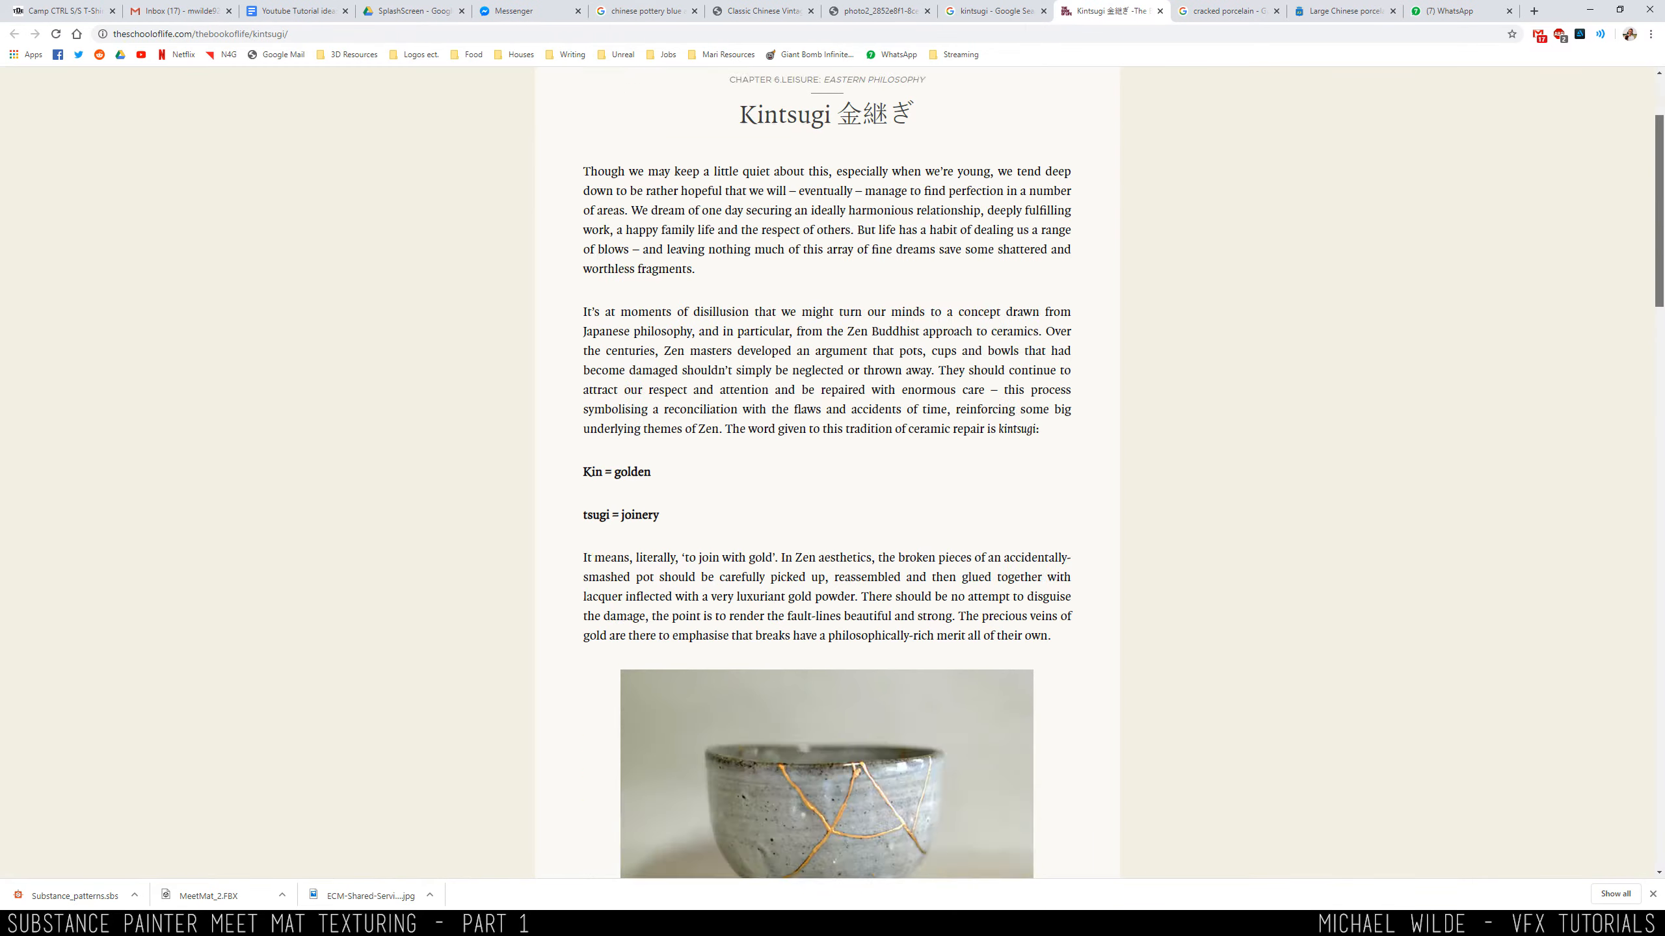
scroll(1368, 471, down, 6)
scroll(1367, 471, up, 2)
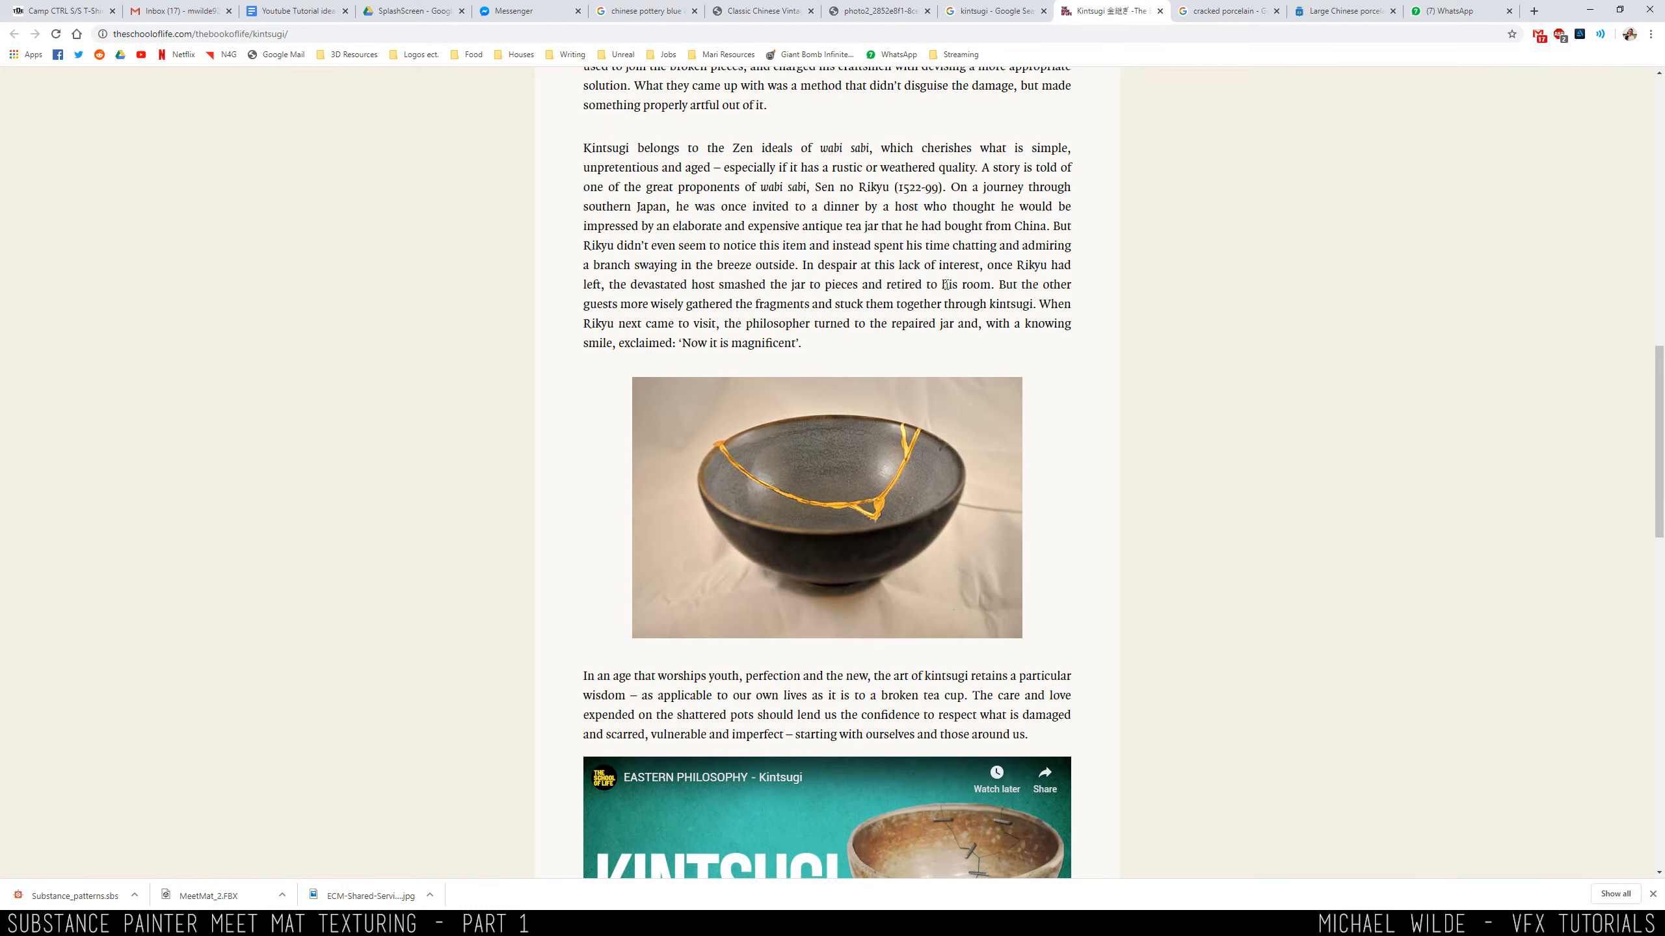
scroll(945, 285, up, 5)
click(827, 210)
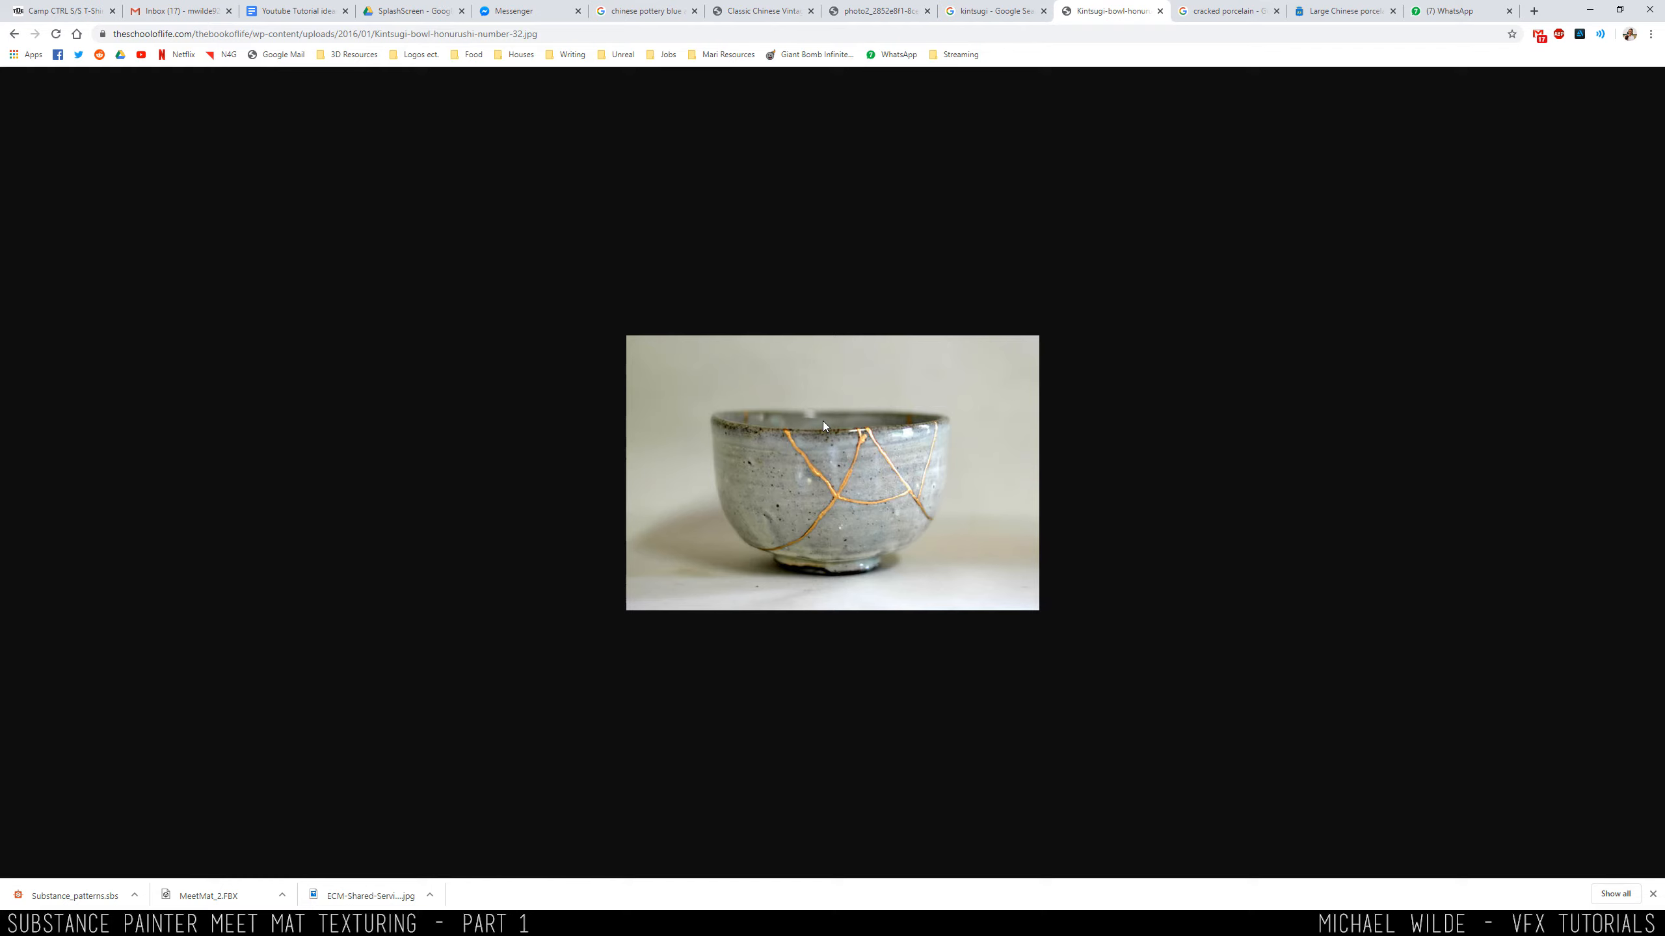
ctrl+scroll(825, 426, up, 7)
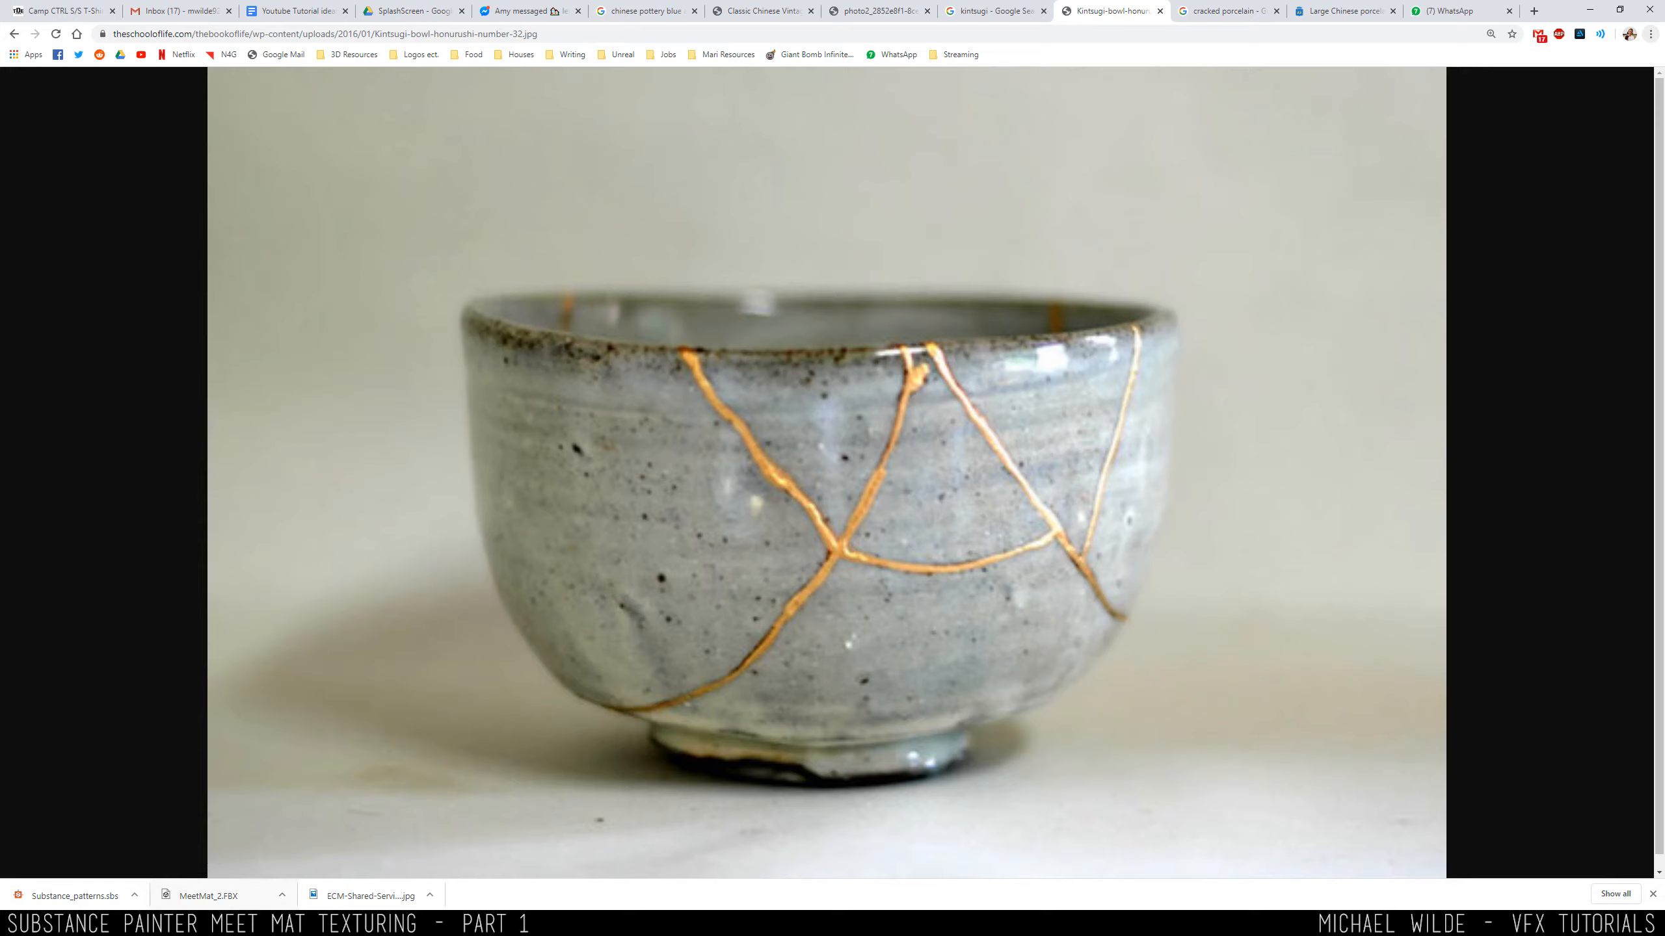
key(alt+Tab)
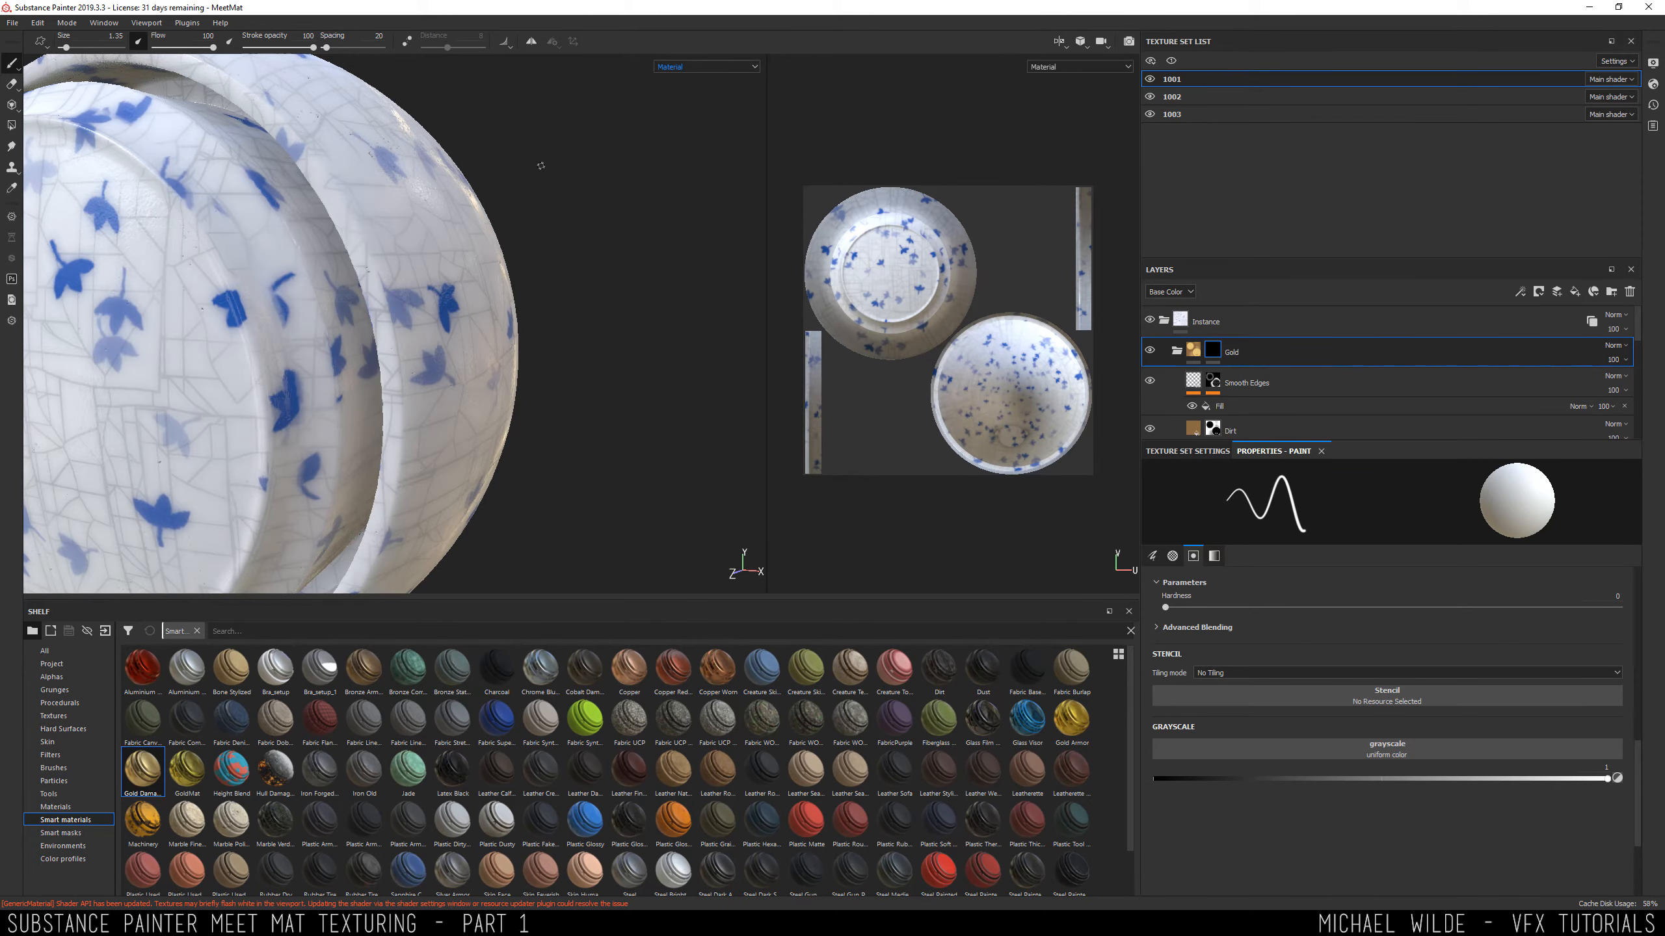
Paint a thin gold crack from the head's outer rim across its back, turning sharply into a downward diagonal stroke.
alt+drag(540, 165, 471, 329)
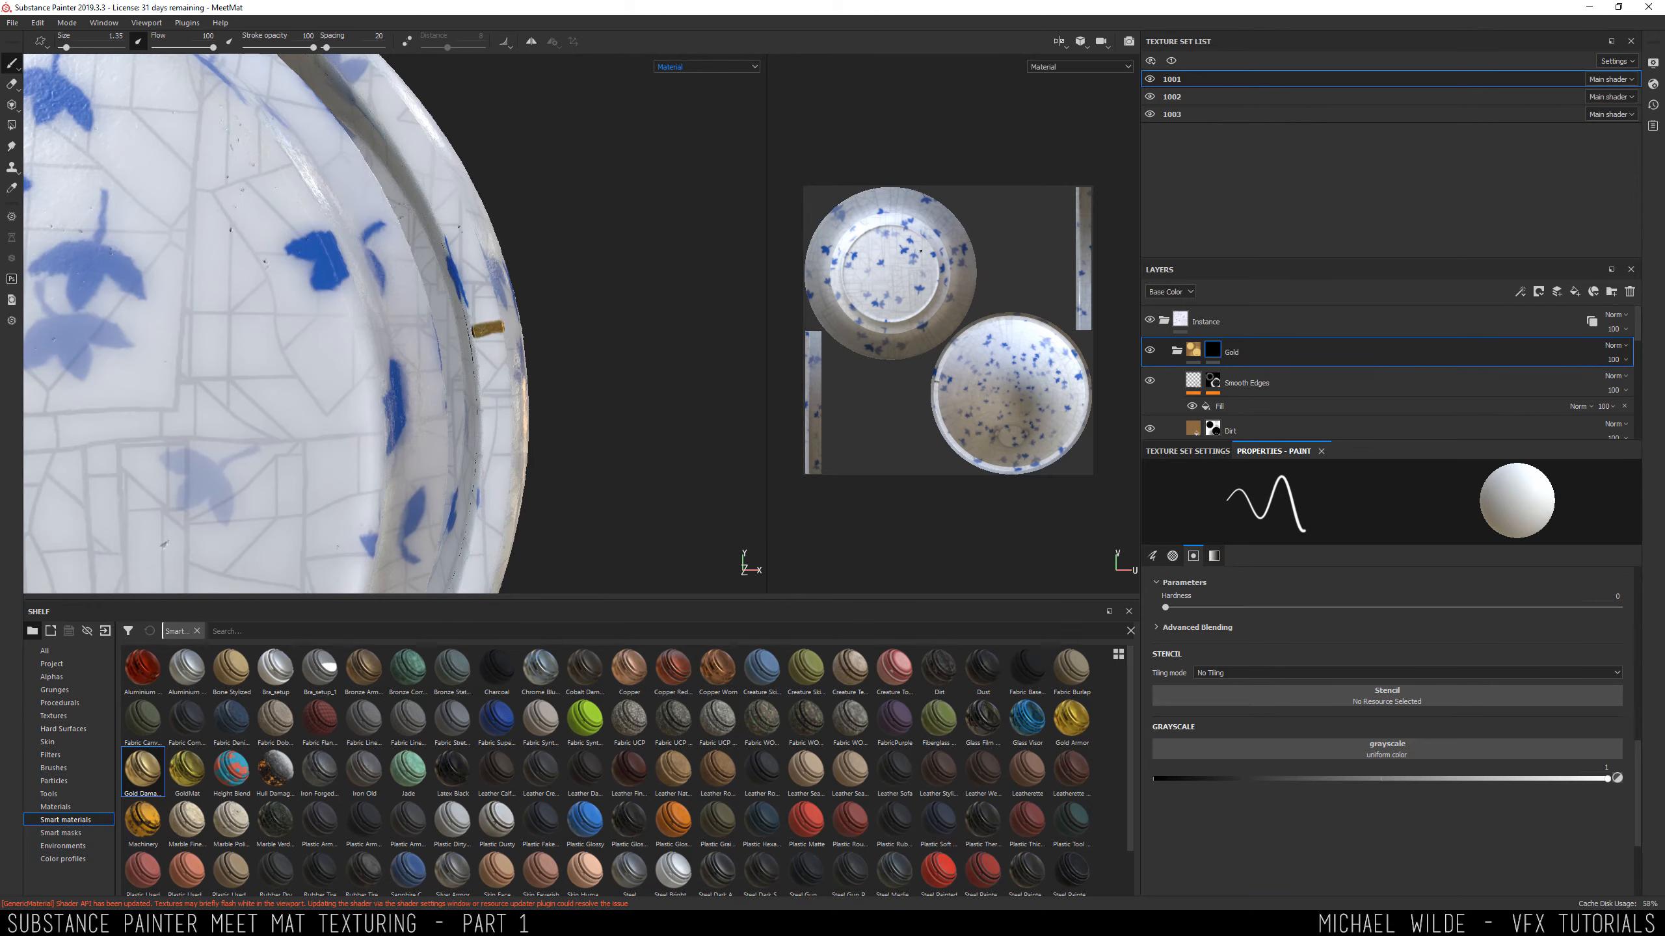
scroll(920, 251, up, 3)
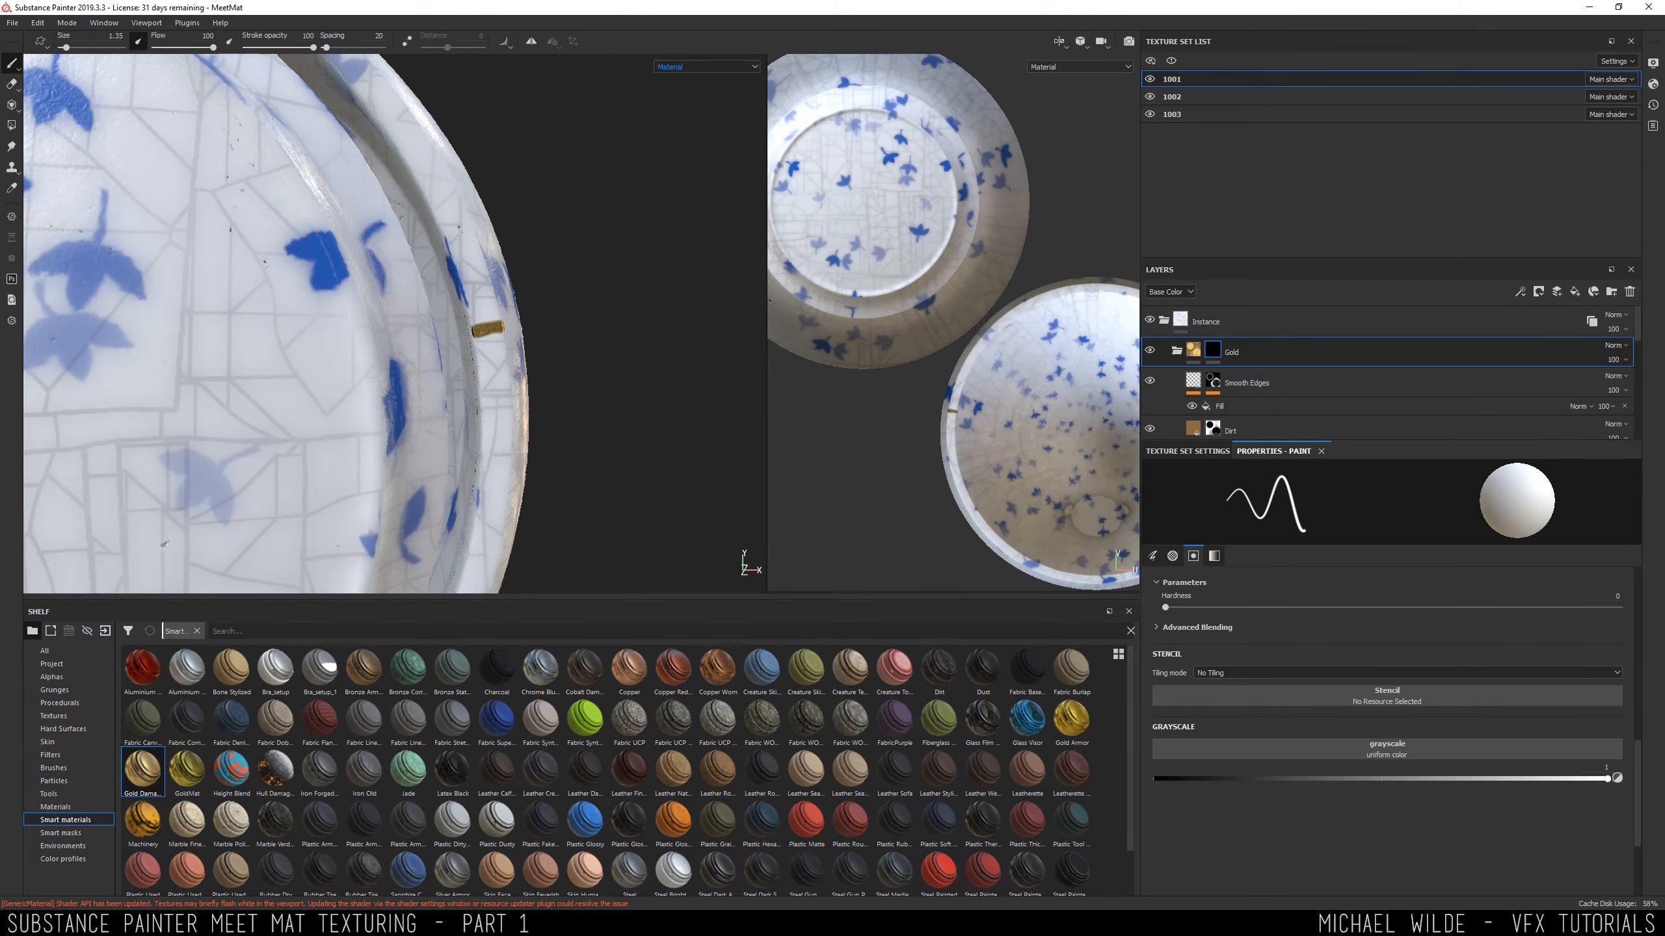
drag(756, 299, 590, 298)
alt+drag(371, 305, 293, 353)
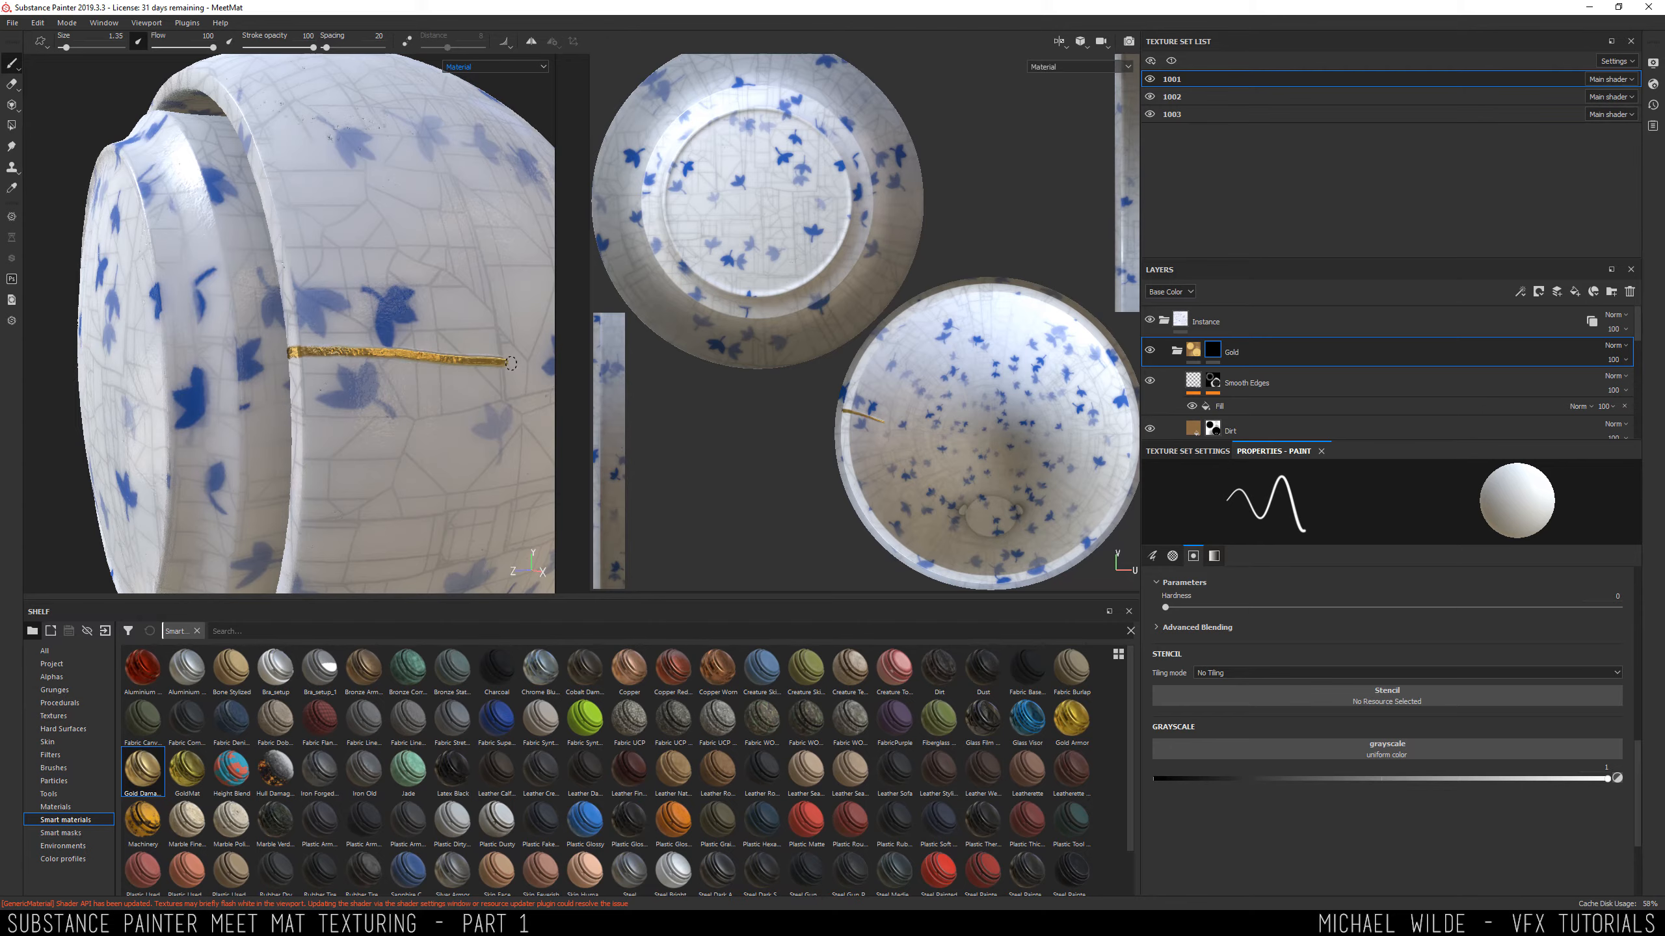
drag(511, 363, 527, 366)
mouse_move(527, 366)
alt+mouse_down()
mouse_move(220, 297)
mouse_move(116, 293)
mouse_move(431, 324)
mouse_move(373, 190)
alt+mouse_up()
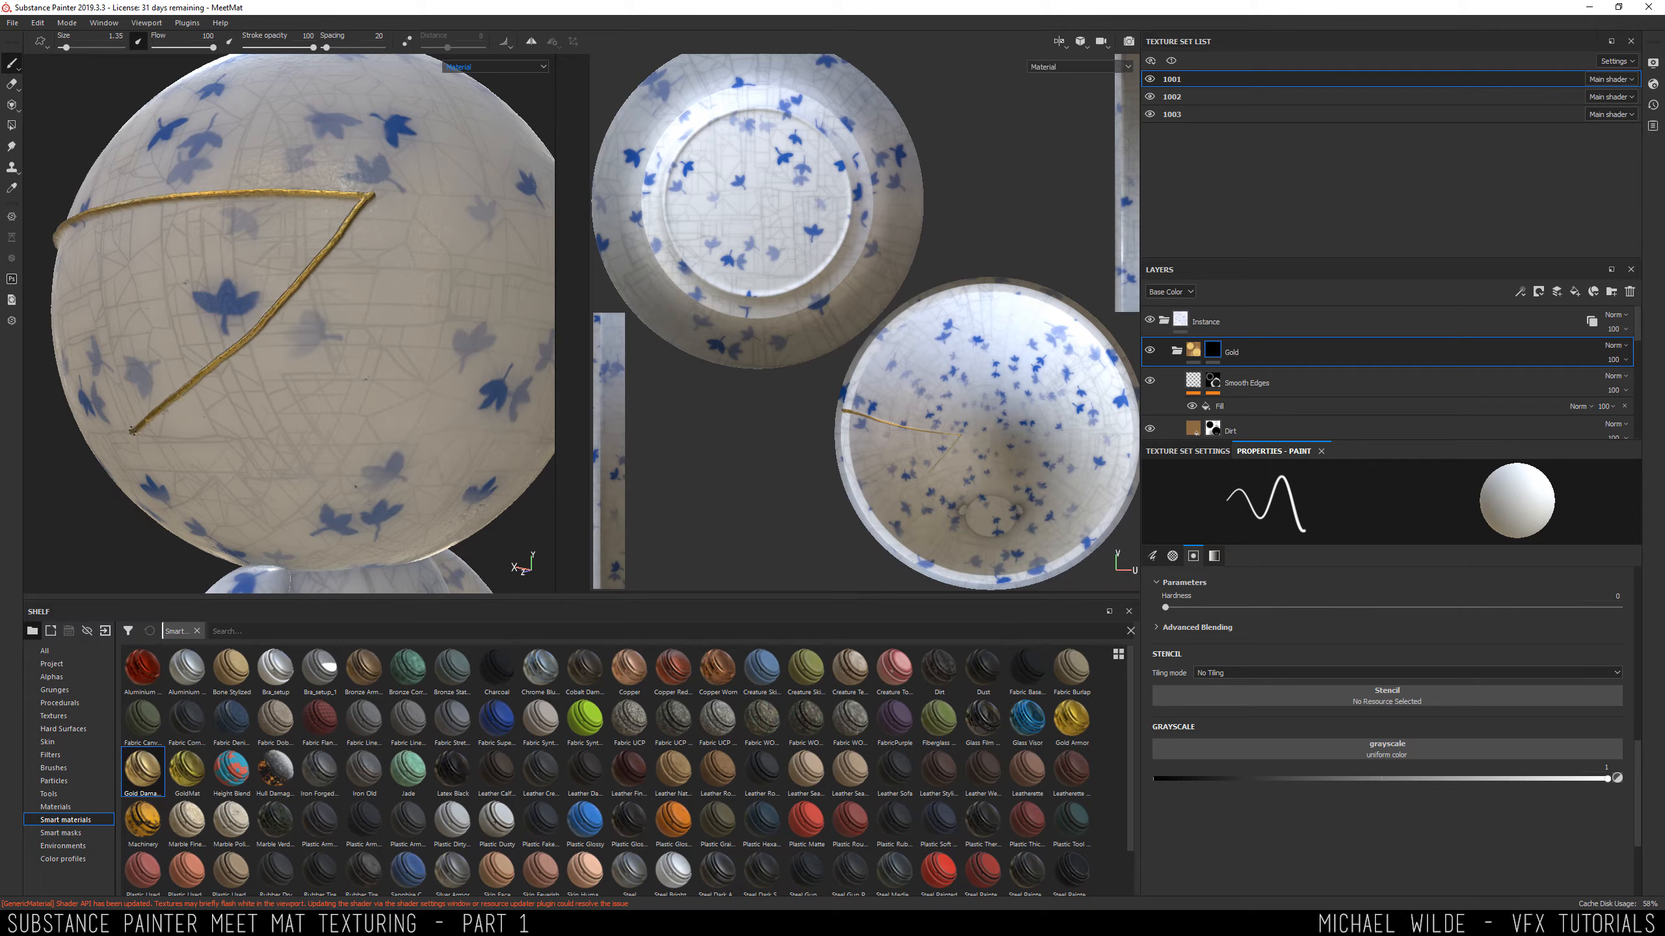
alt+drag(132, 431, 482, 279)
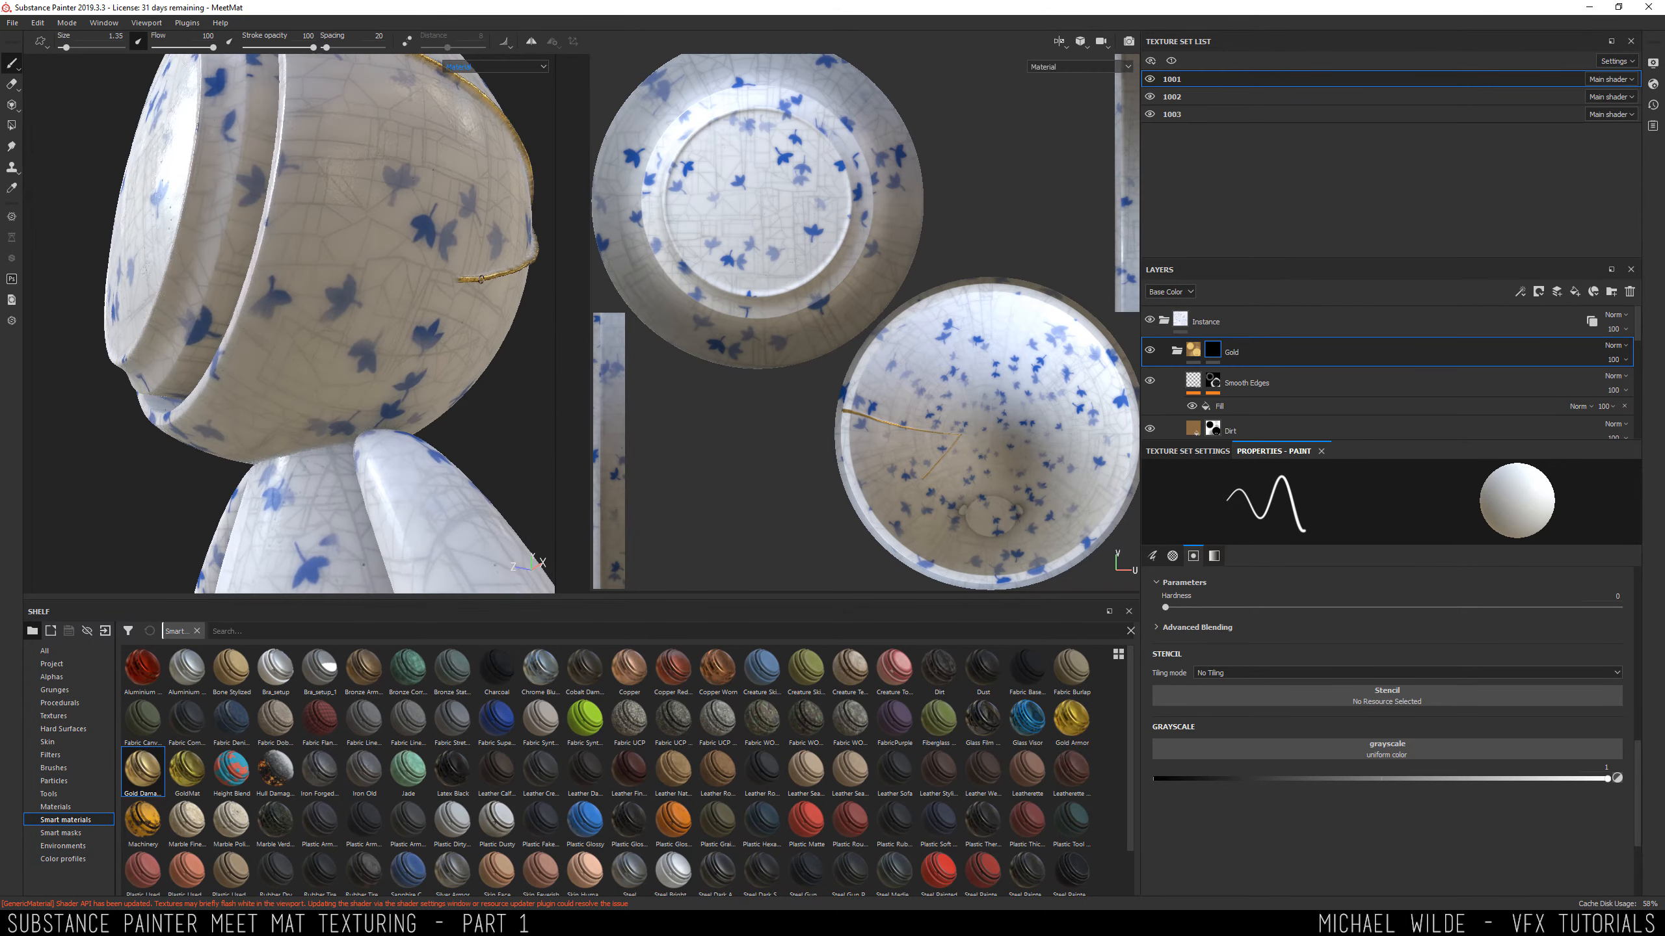
Thicken and trim parts of the gold crack toward the rim, alternating white and black paint for an uneven width.
scroll(352, 287, up, 10)
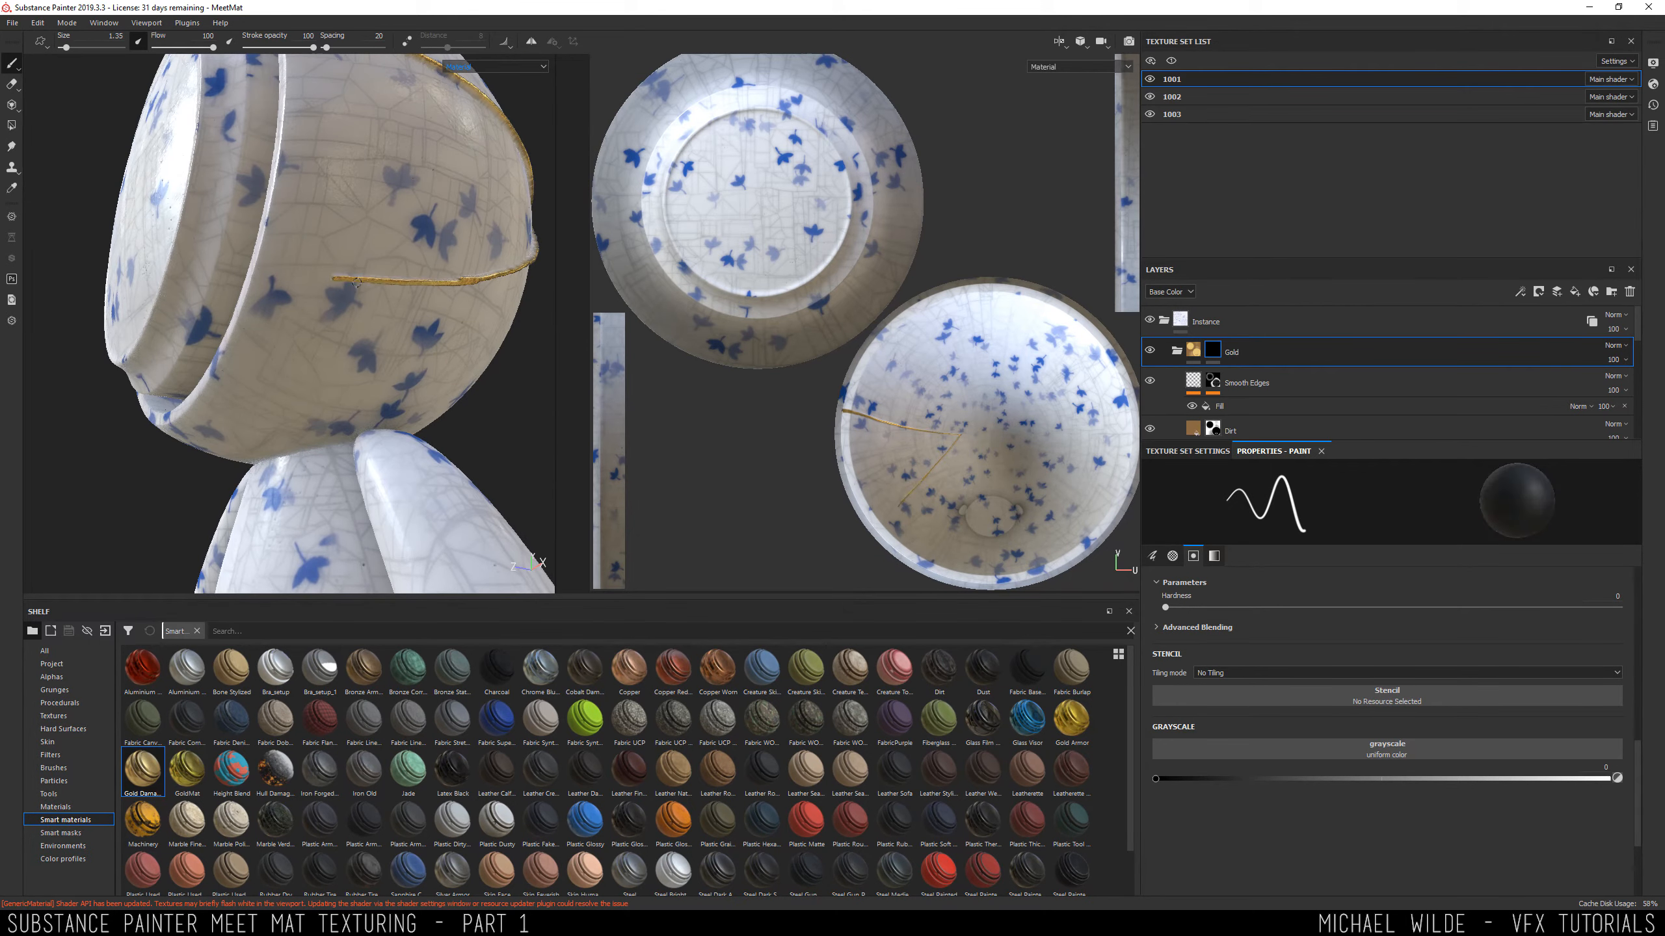
scroll(347, 318, up, 3)
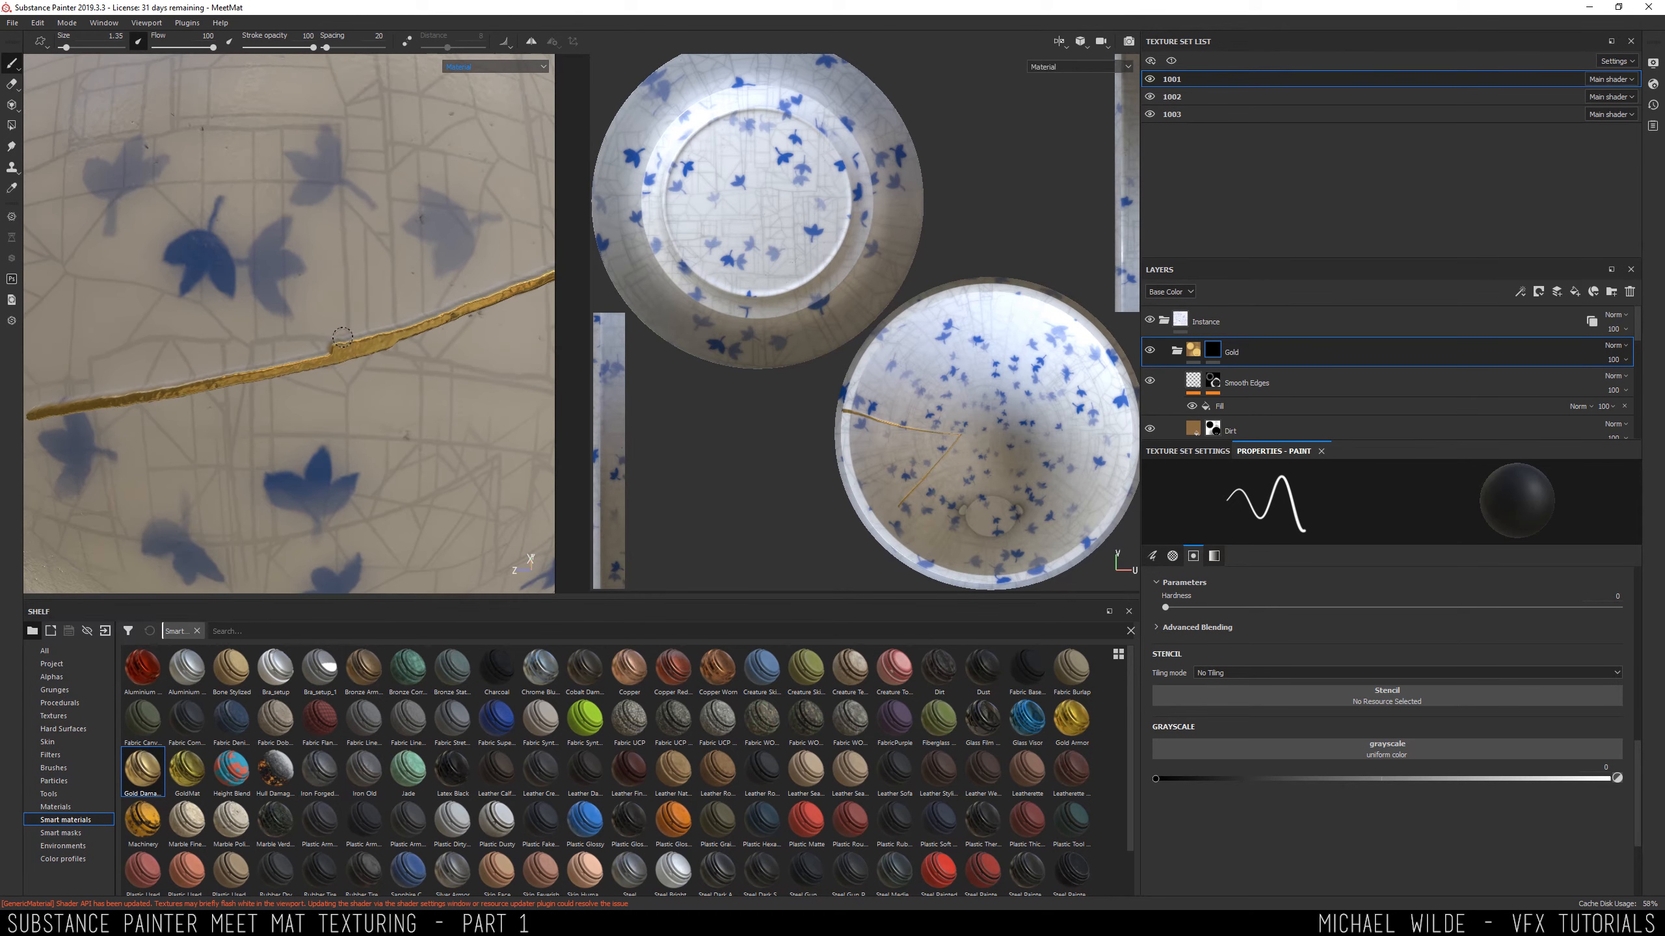
key(x)
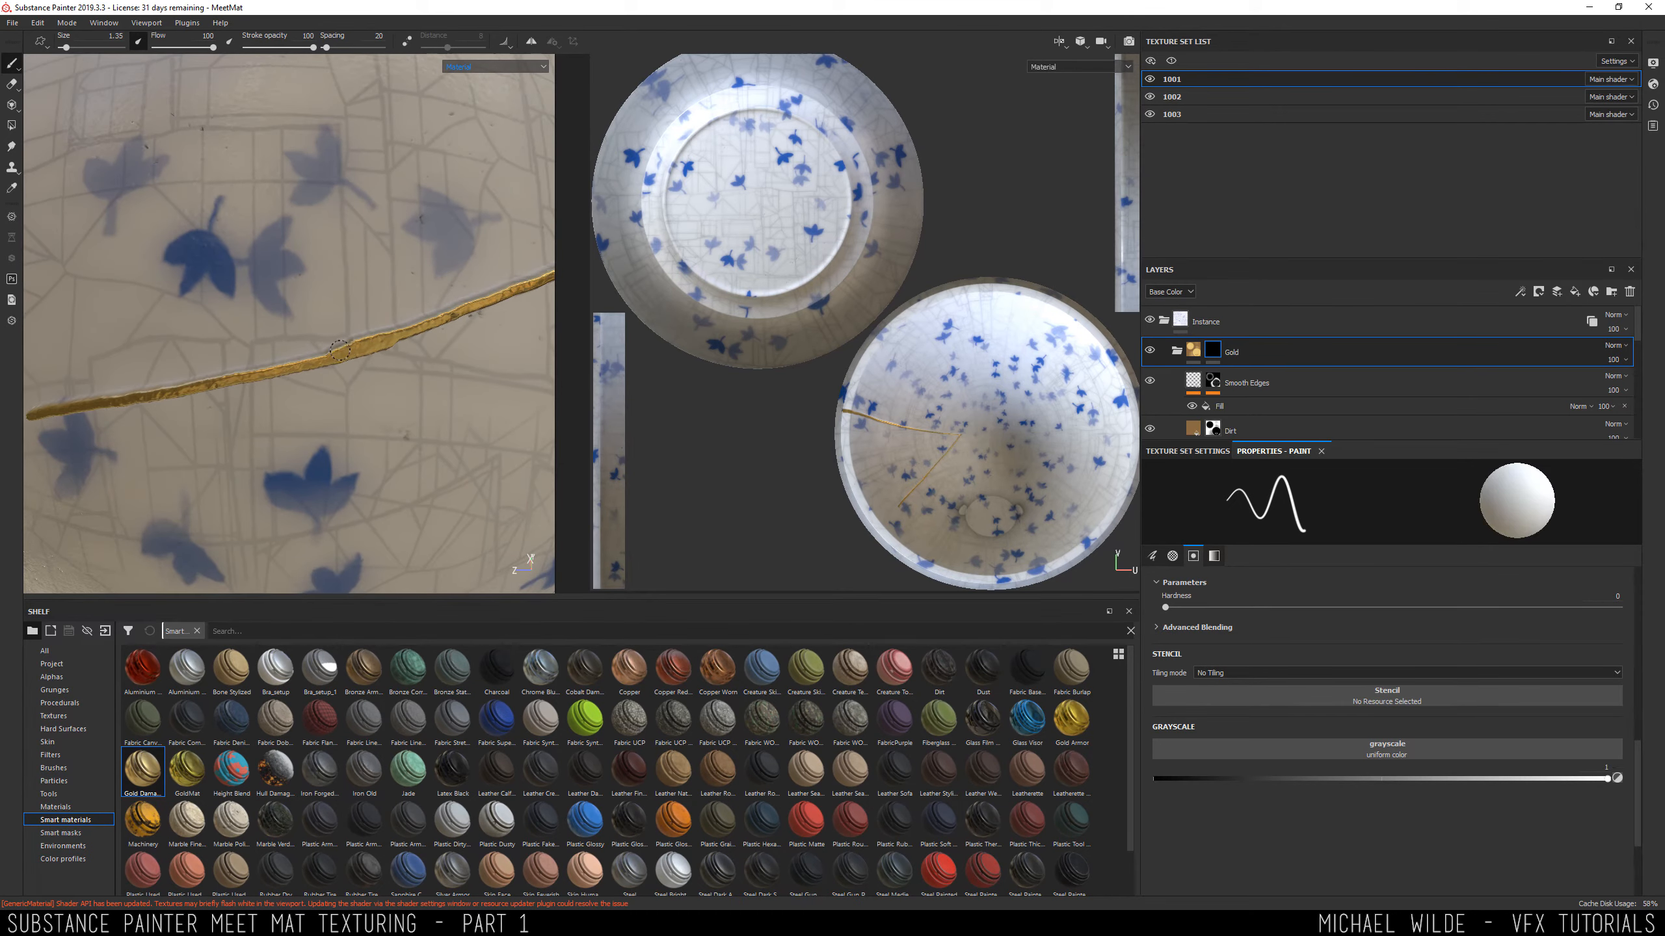
mouse_move(402, 329)
alt+mouse_down()
mouse_move(420, 367)
mouse_move(406, 340)
mouse_move(236, 358)
mouse_move(269, 344)
mouse_move(345, 230)
mouse_move(312, 198)
mouse_move(334, 357)
mouse_move(441, 358)
alt+mouse_up()
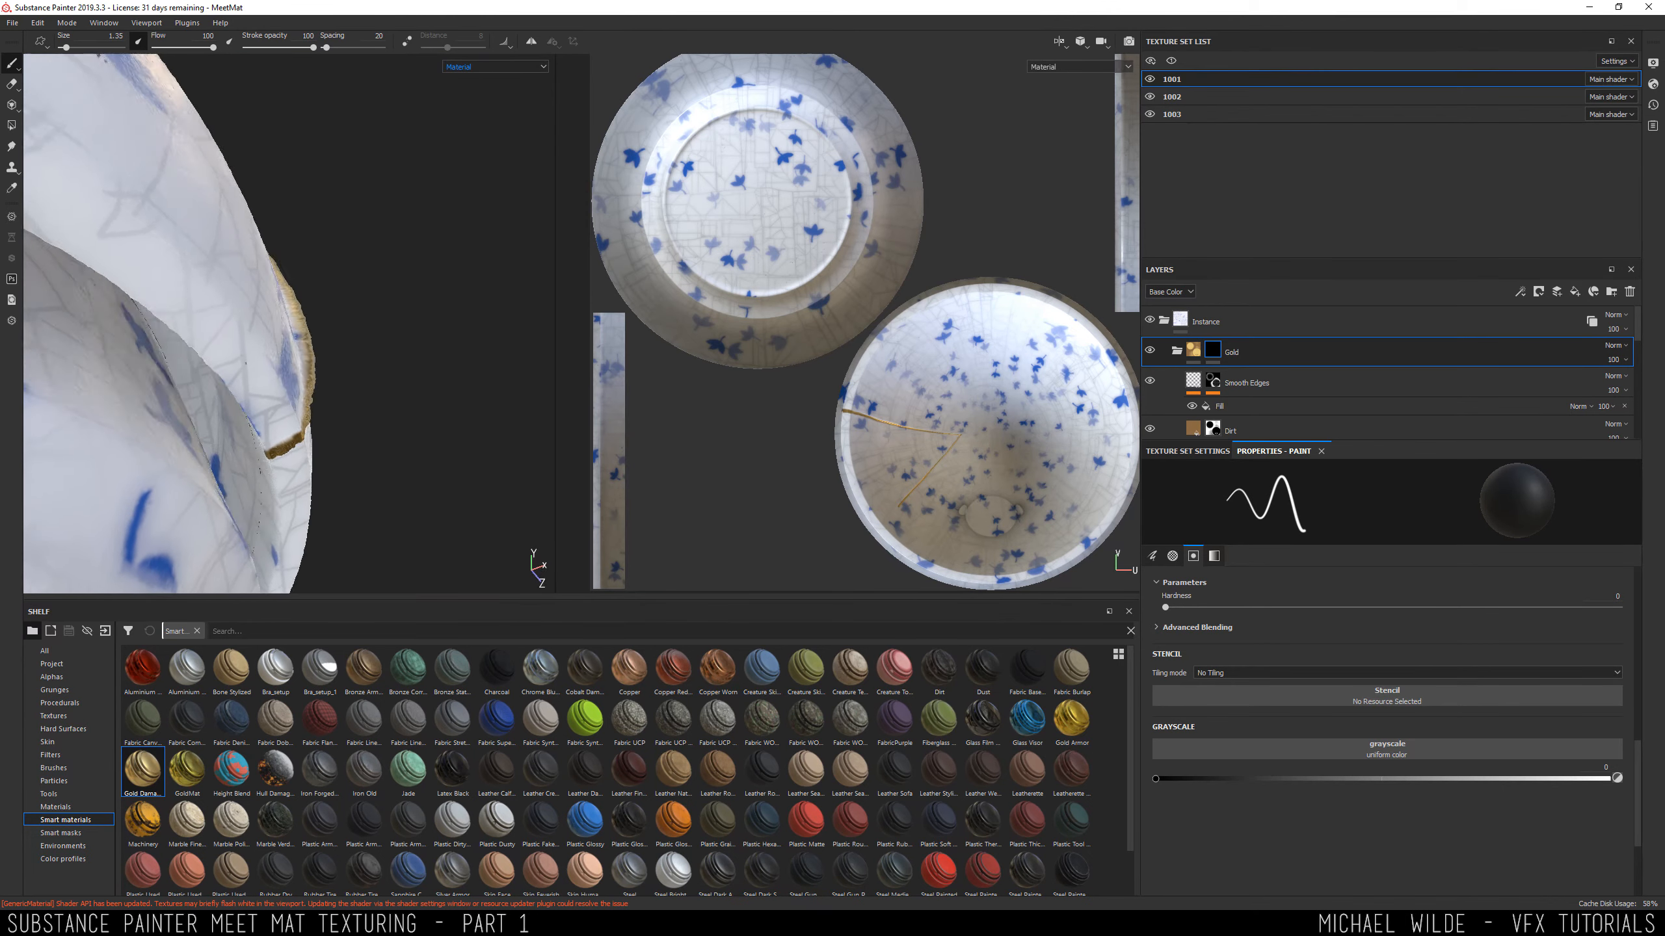
key(x)
alt+drag(340, 390, 417, 393)
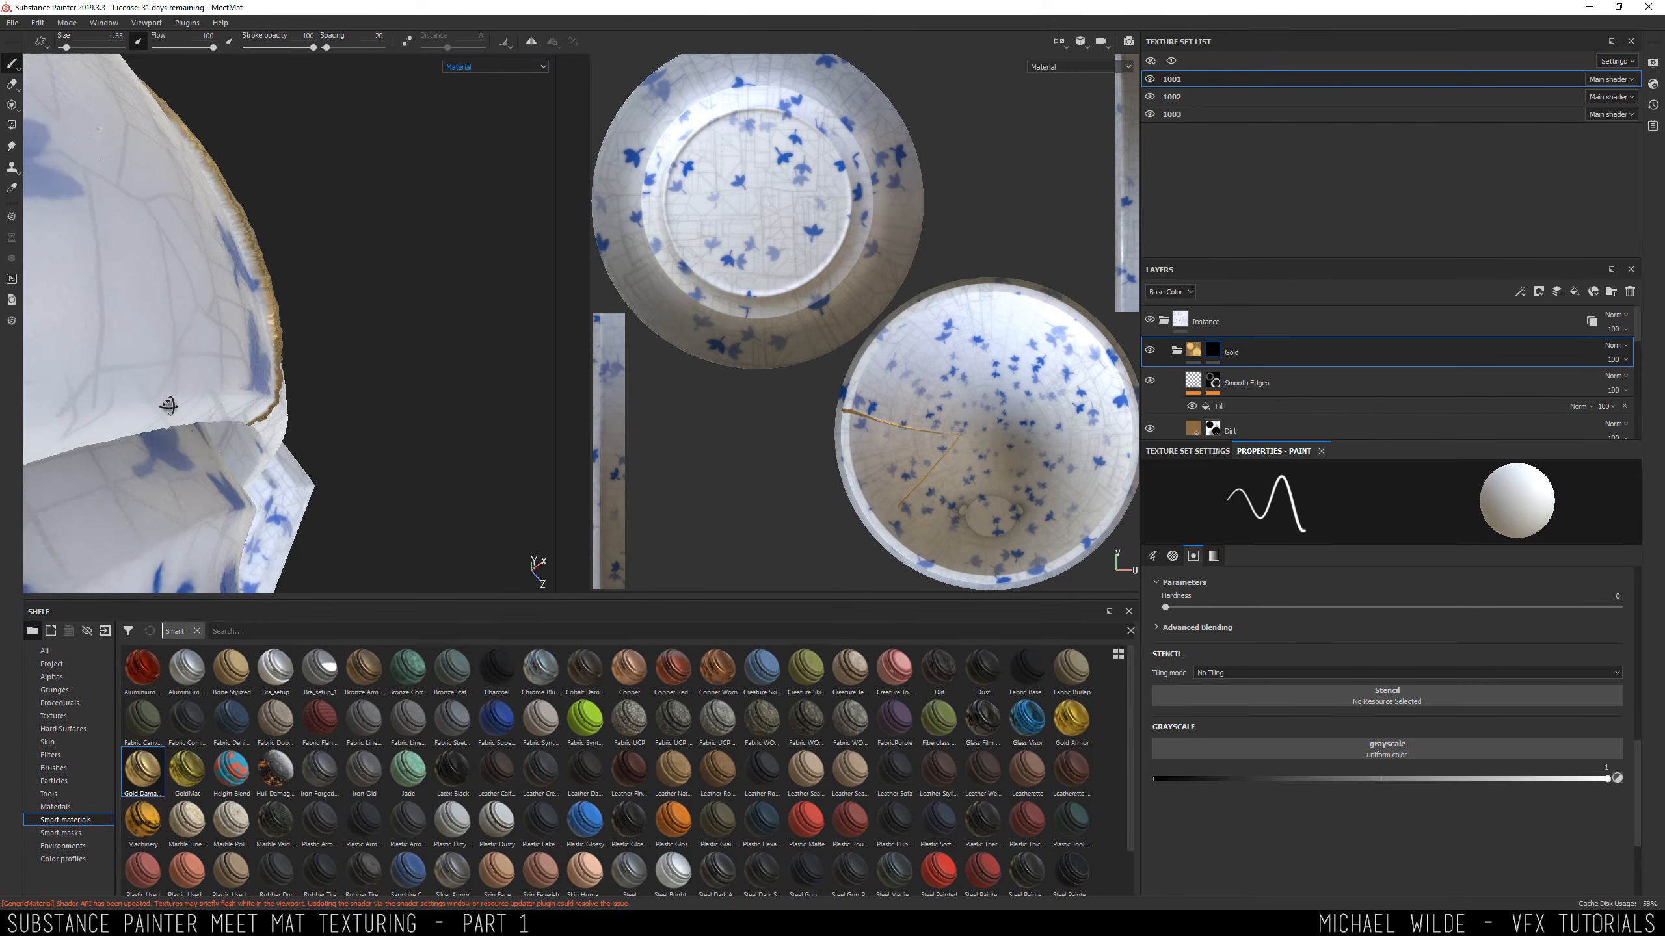
alt+drag(168, 406, 282, 289)
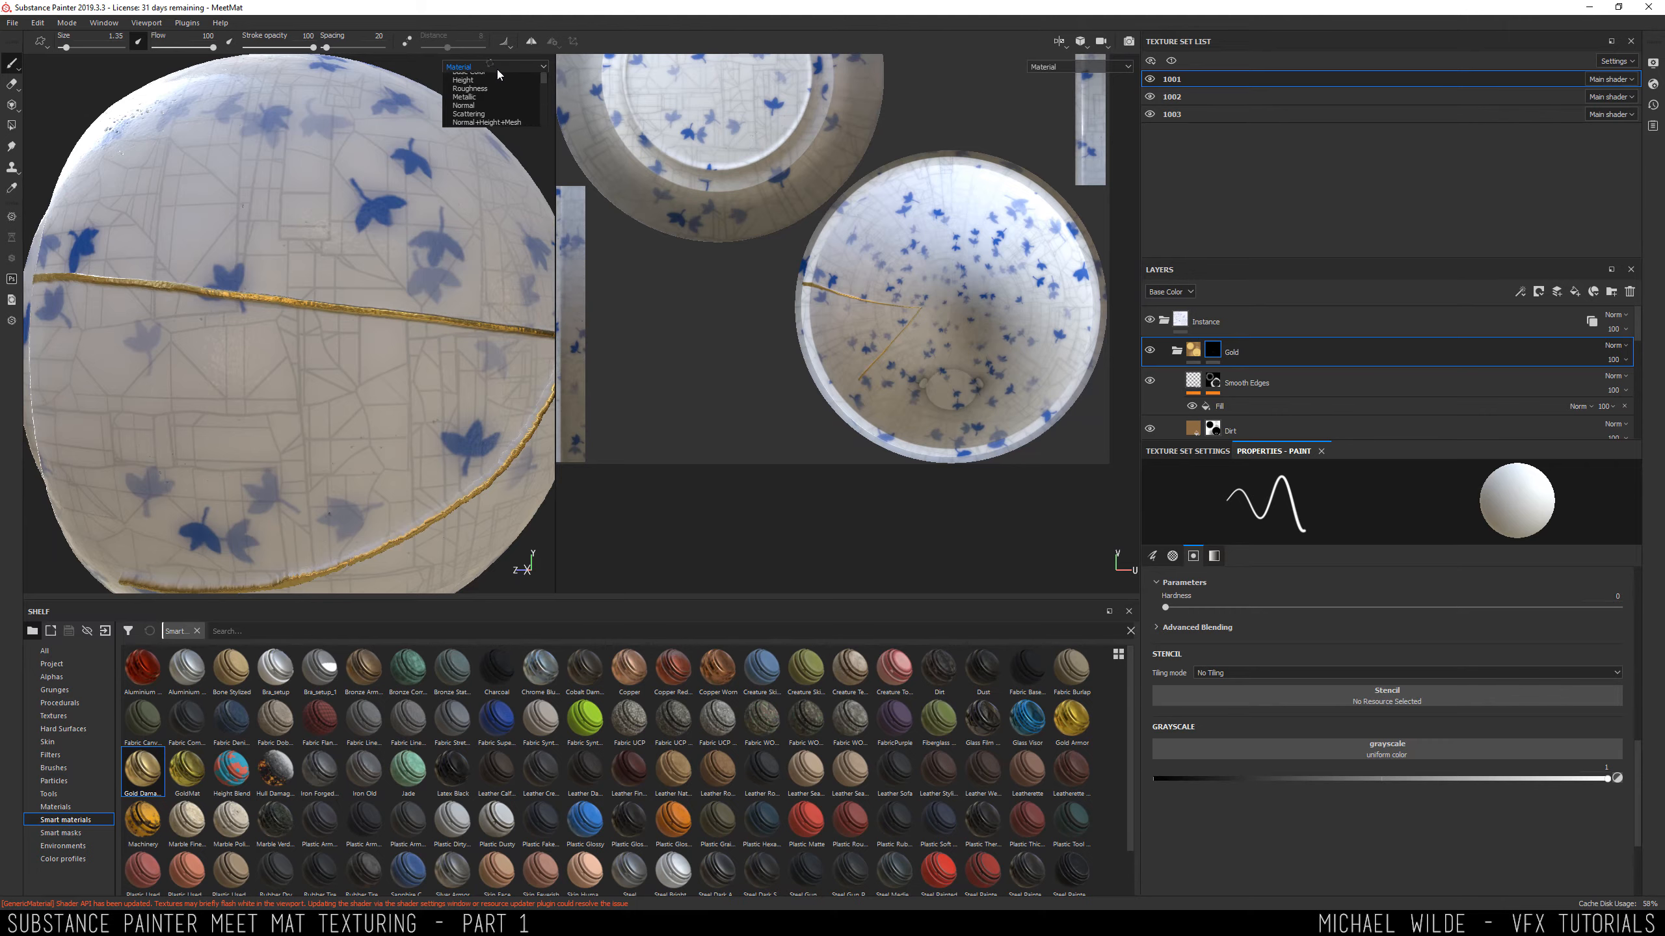
Display the Base Color channel and roughen the edges of the gold crack where it starts at the rim.
click(485, 72)
scroll(104, 252, up, 5)
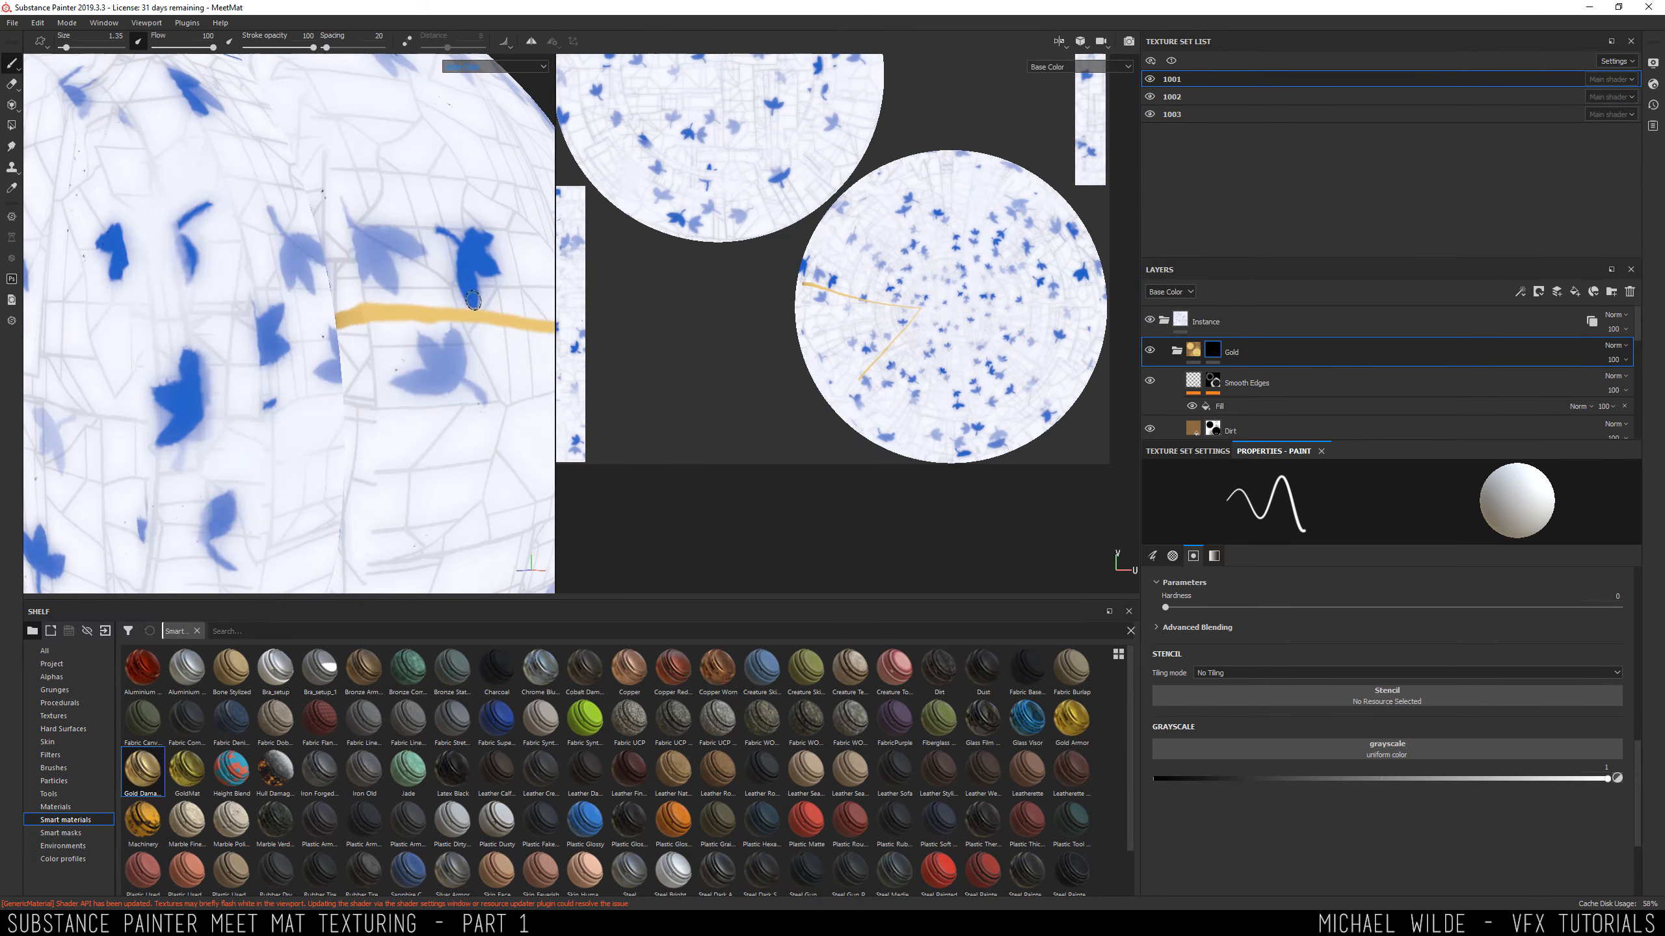
alt+drag(415, 302, 340, 364)
scroll(271, 374, up, 2)
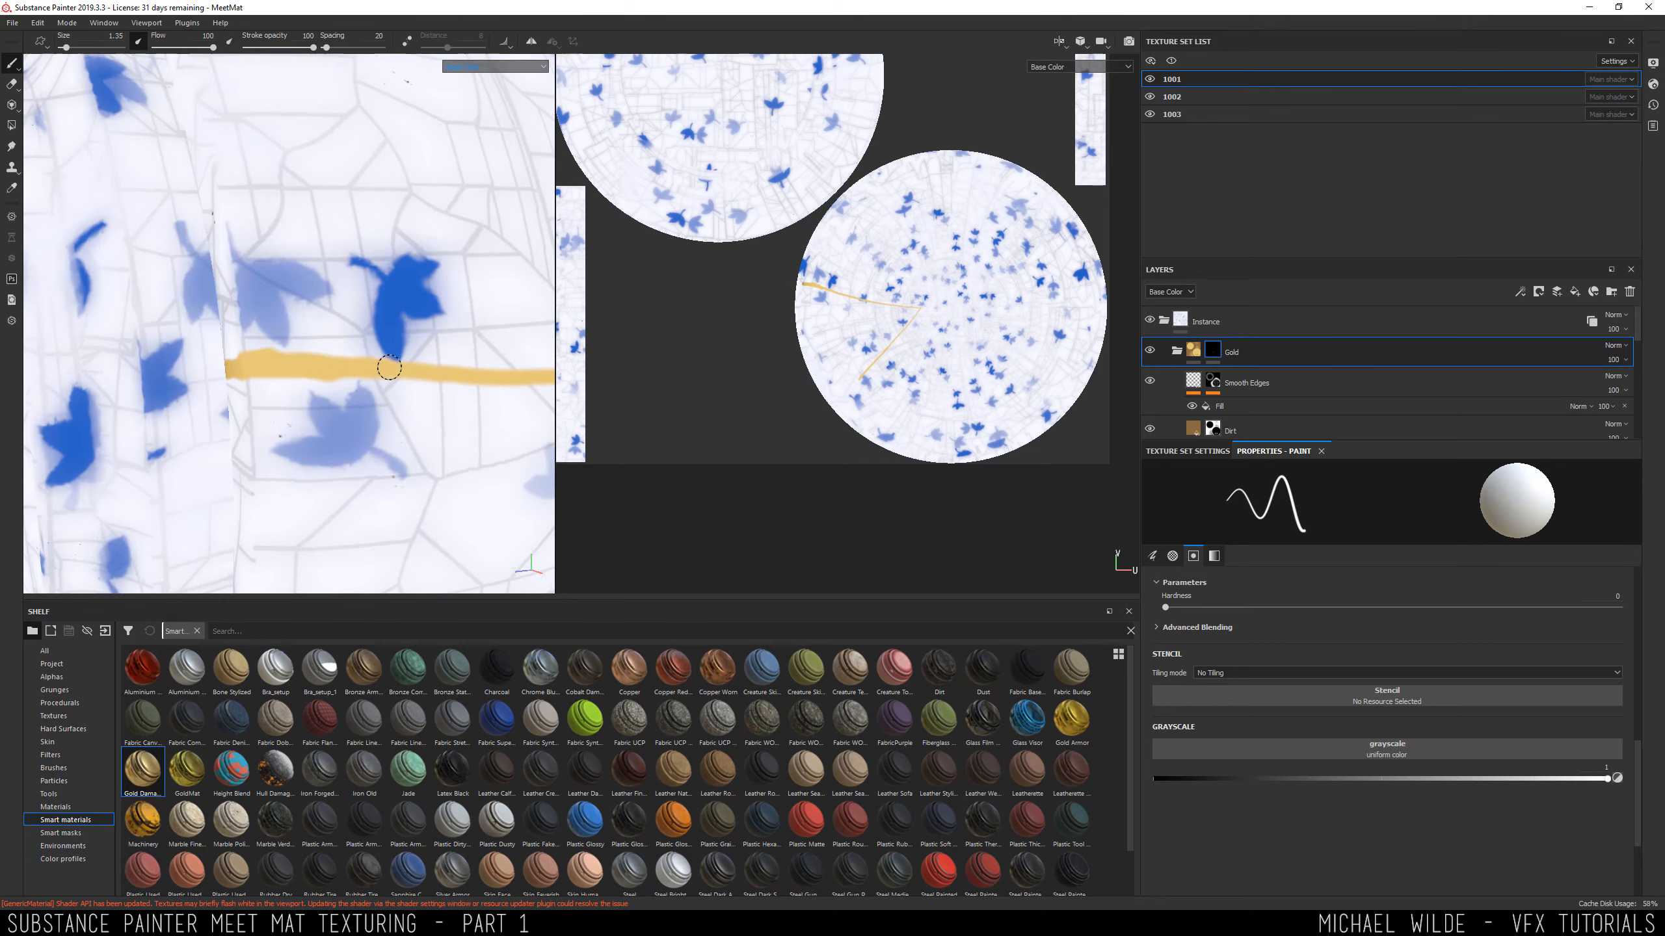
alt+drag(365, 343, 327, 330)
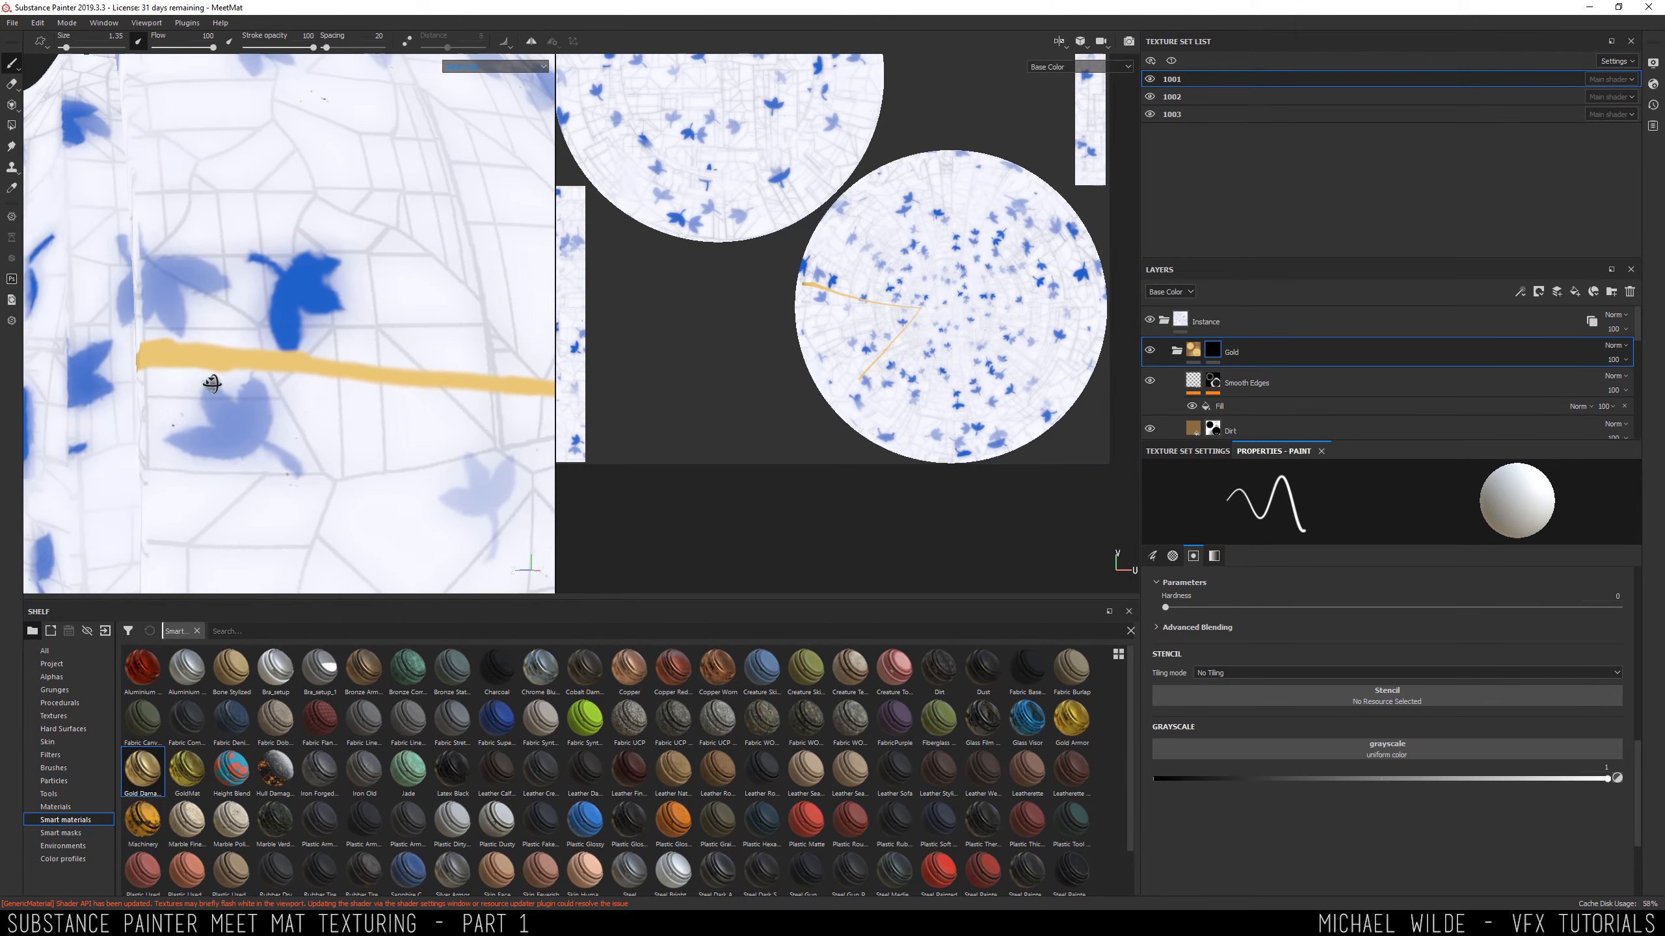
scroll(211, 383, down, 2)
key(x)
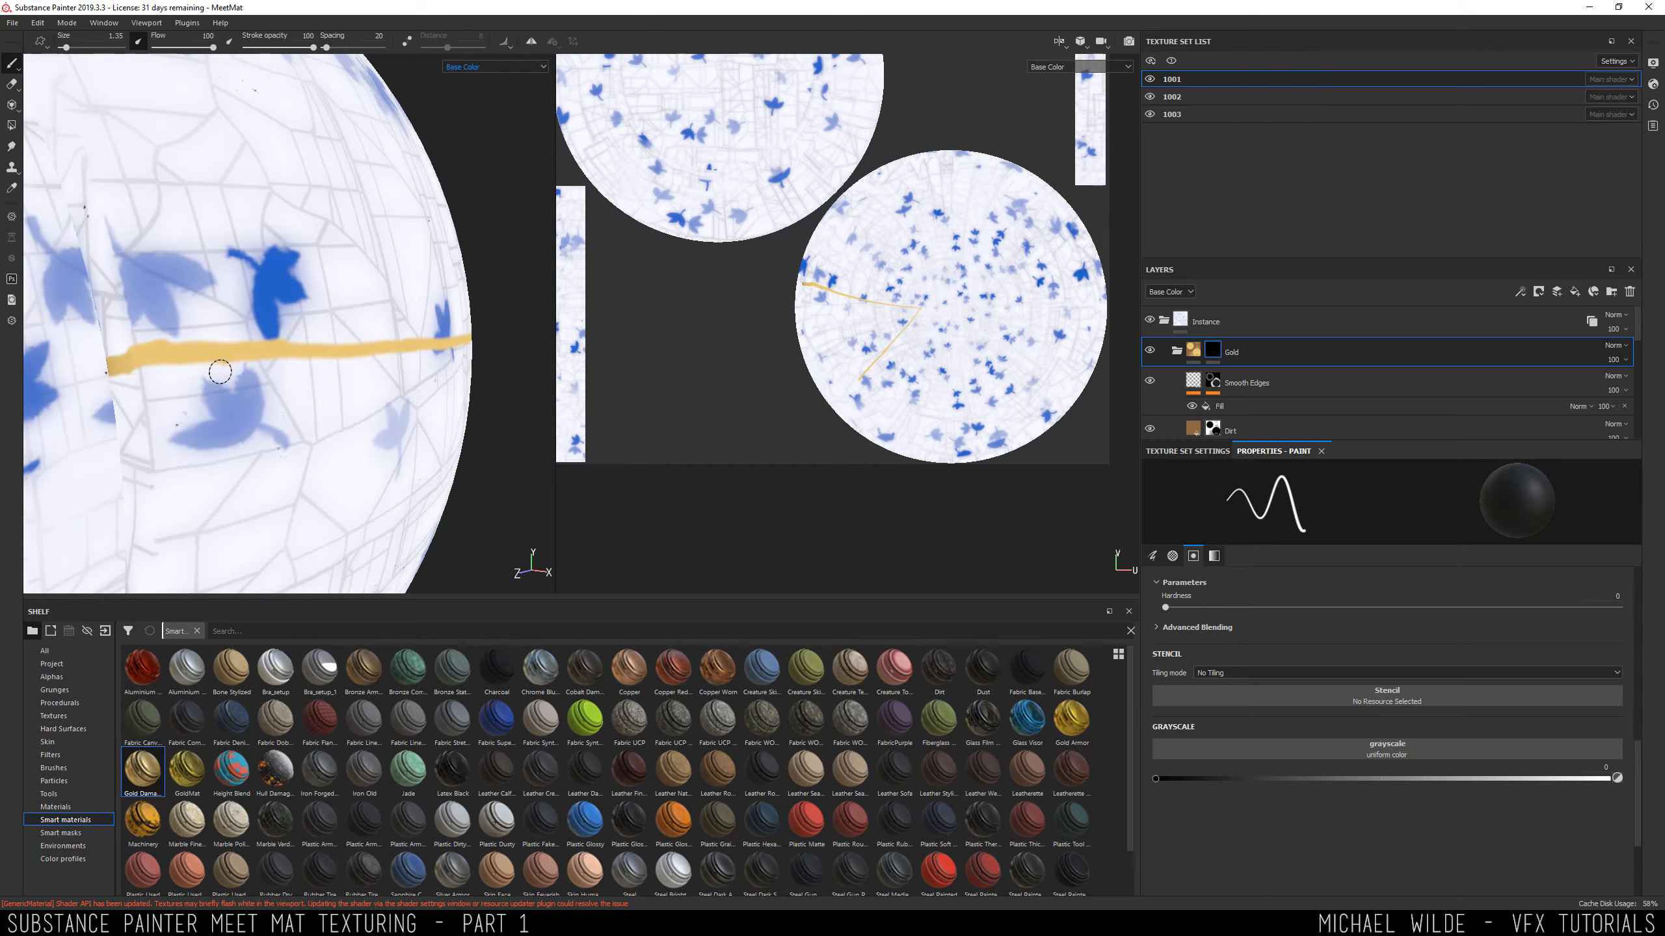
scroll(220, 372, up, 2)
key(x)
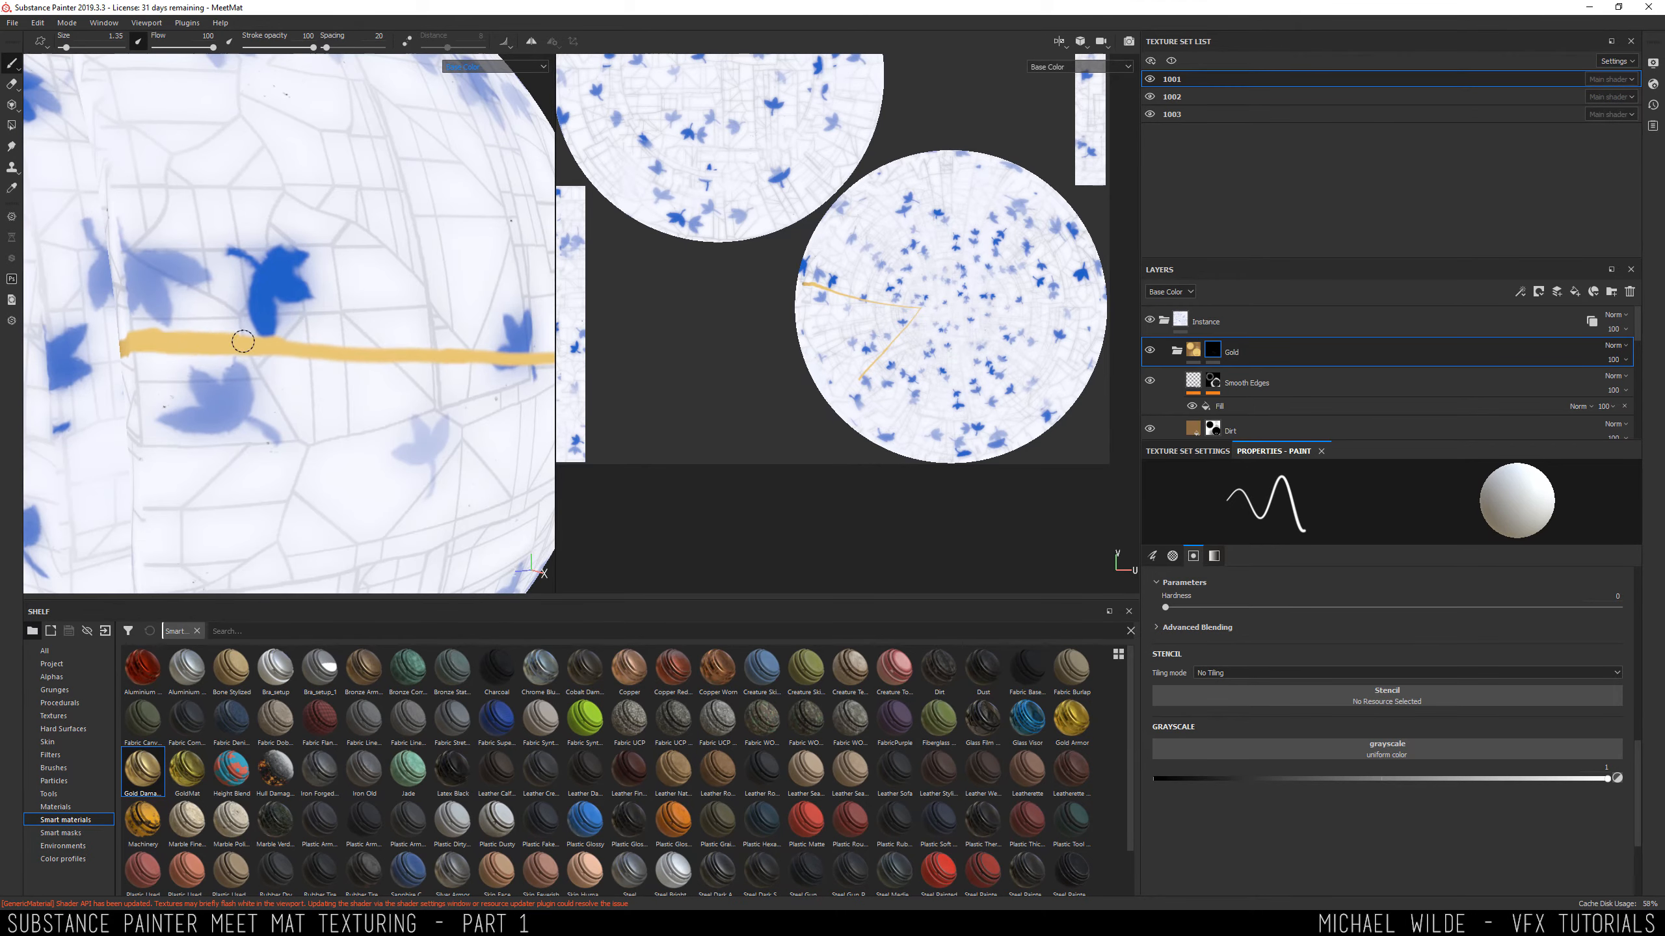
Display the Mask channel and roughen the middle of the crack with alternating white and black strokes.
click(502, 70)
scroll(498, 118, down, 3)
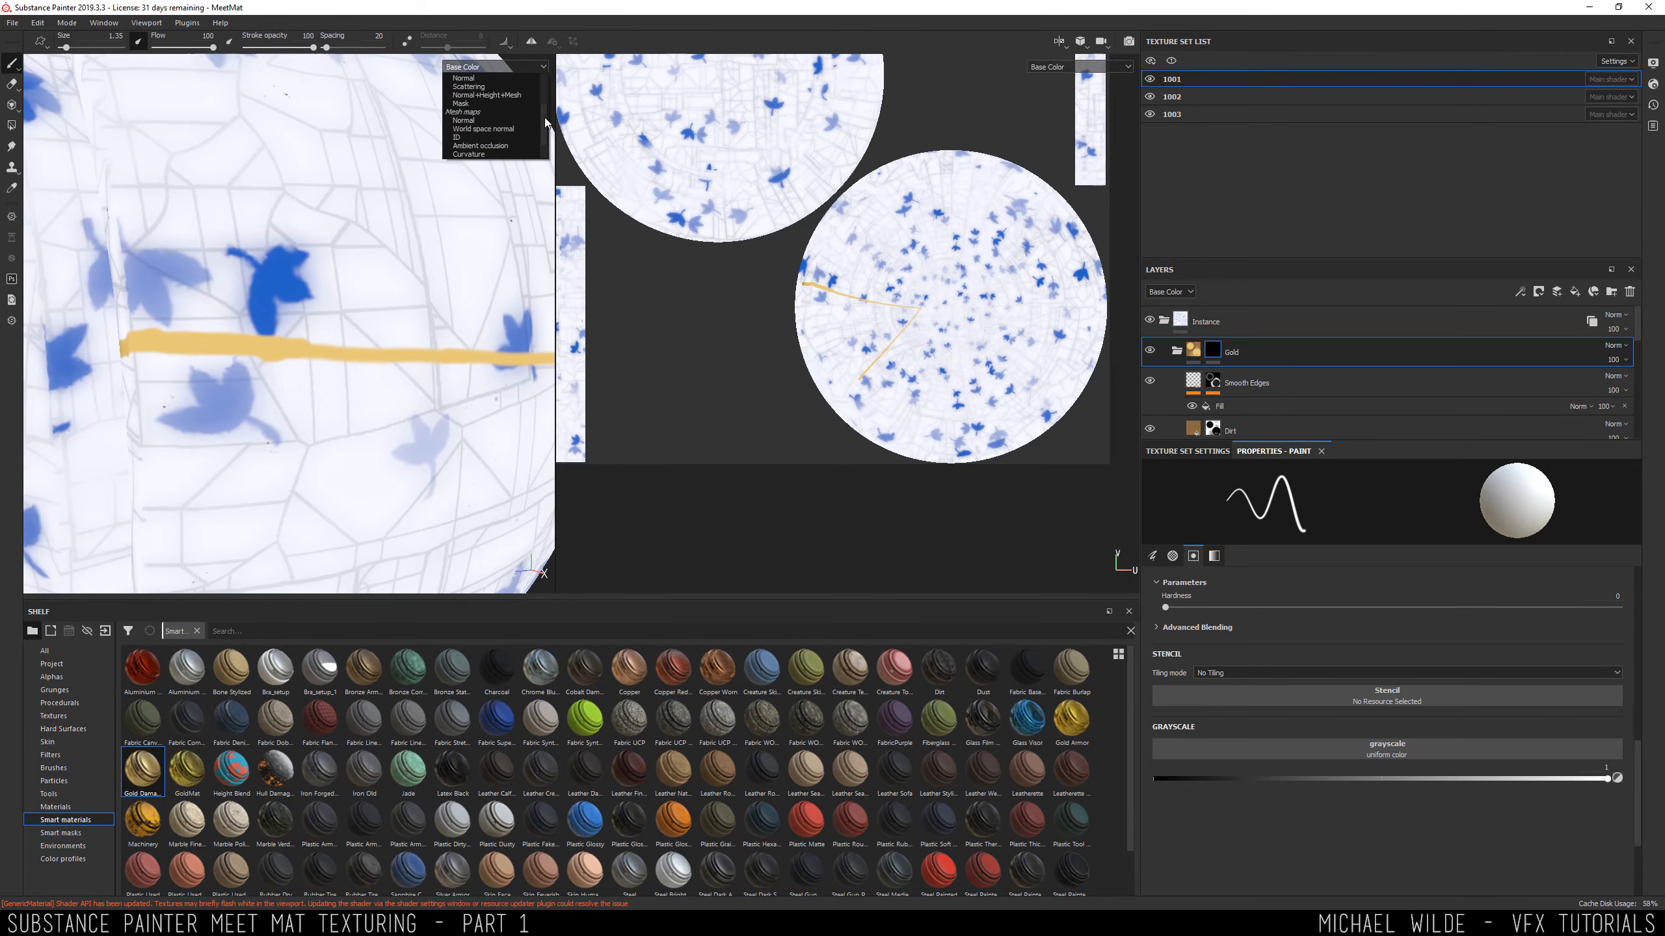
click(485, 121)
alt+drag(390, 241, 219, 357)
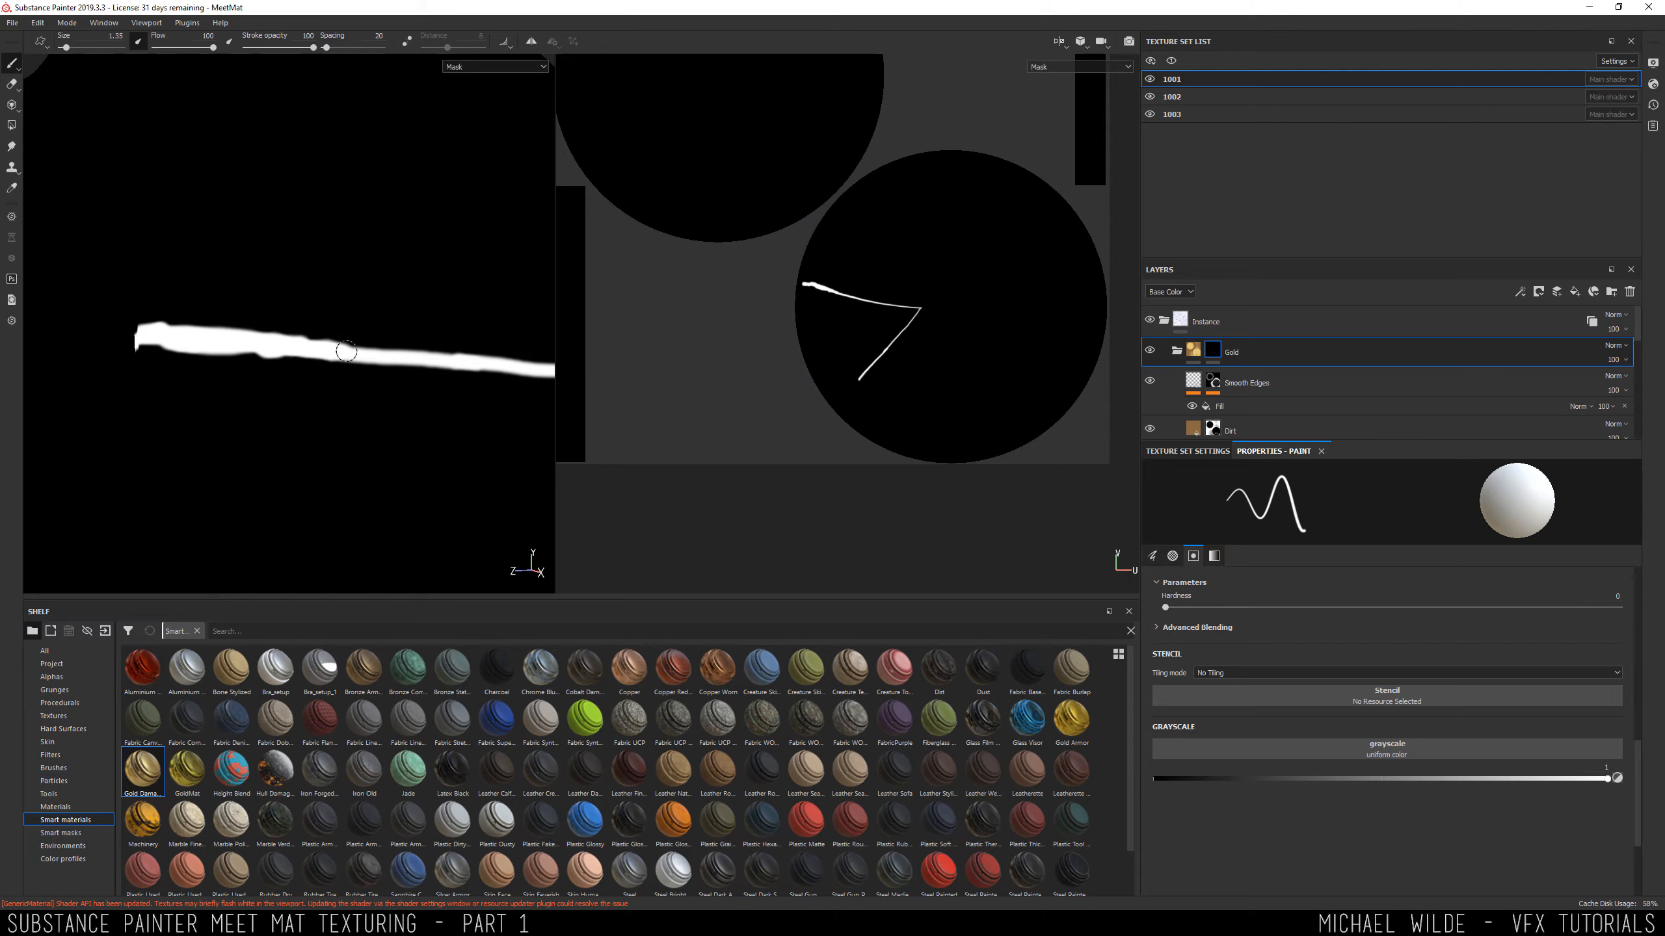
mouse_move(404, 360)
alt+mouse_down()
mouse_move(357, 341)
mouse_move(227, 350)
alt+mouse_up()
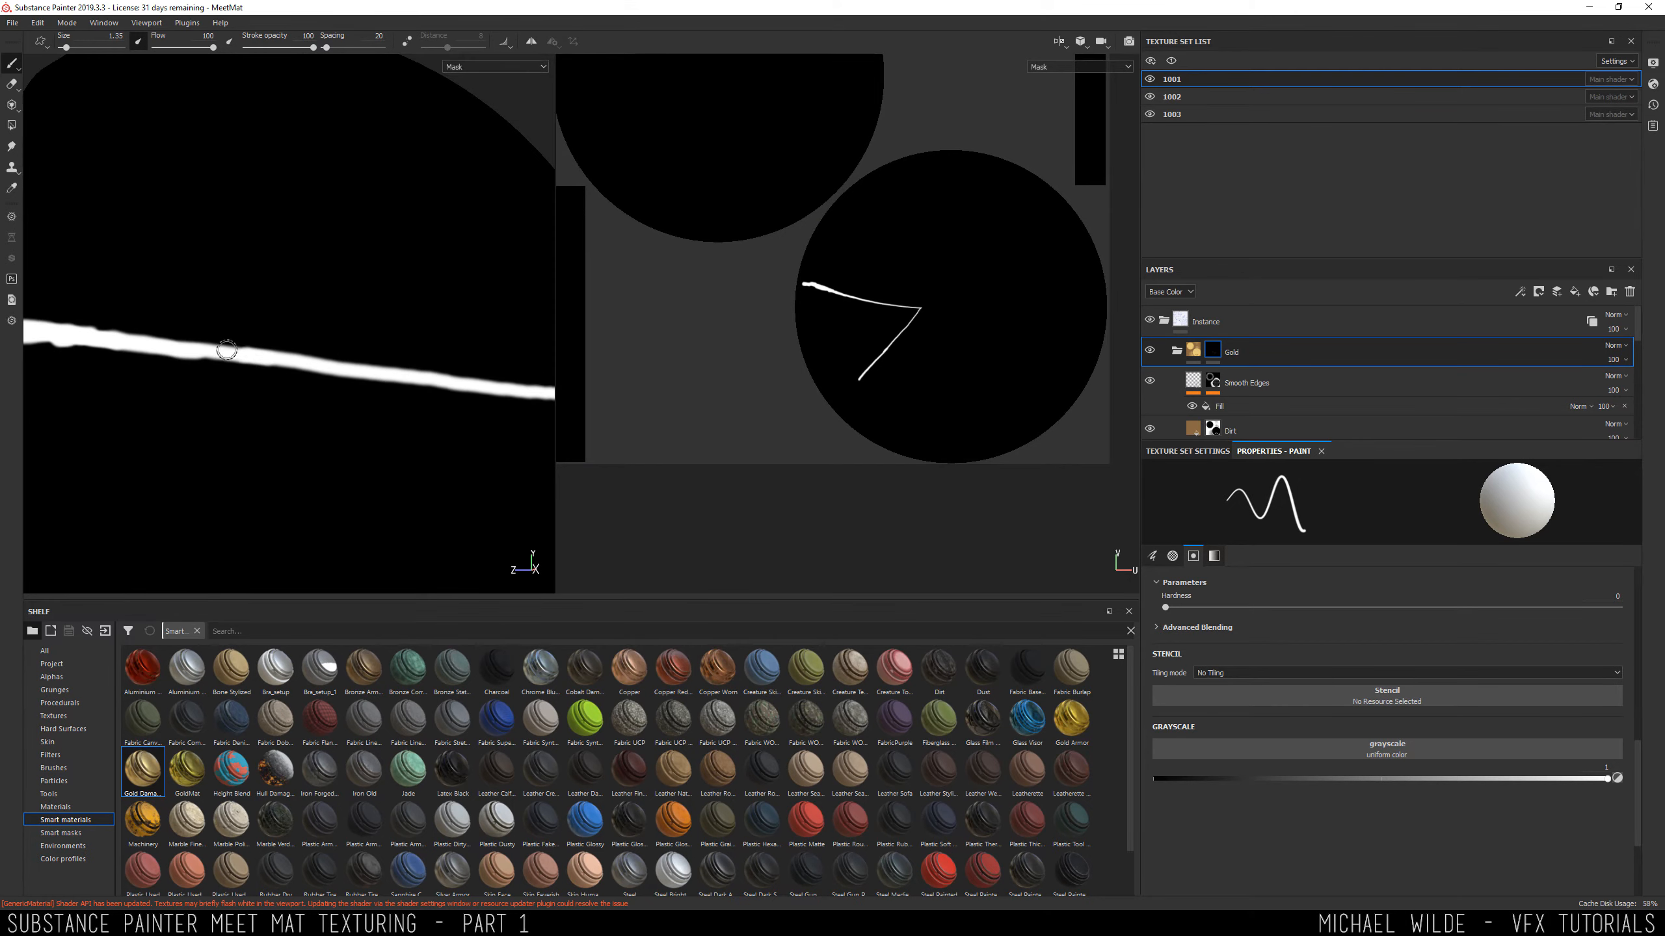
key(x)
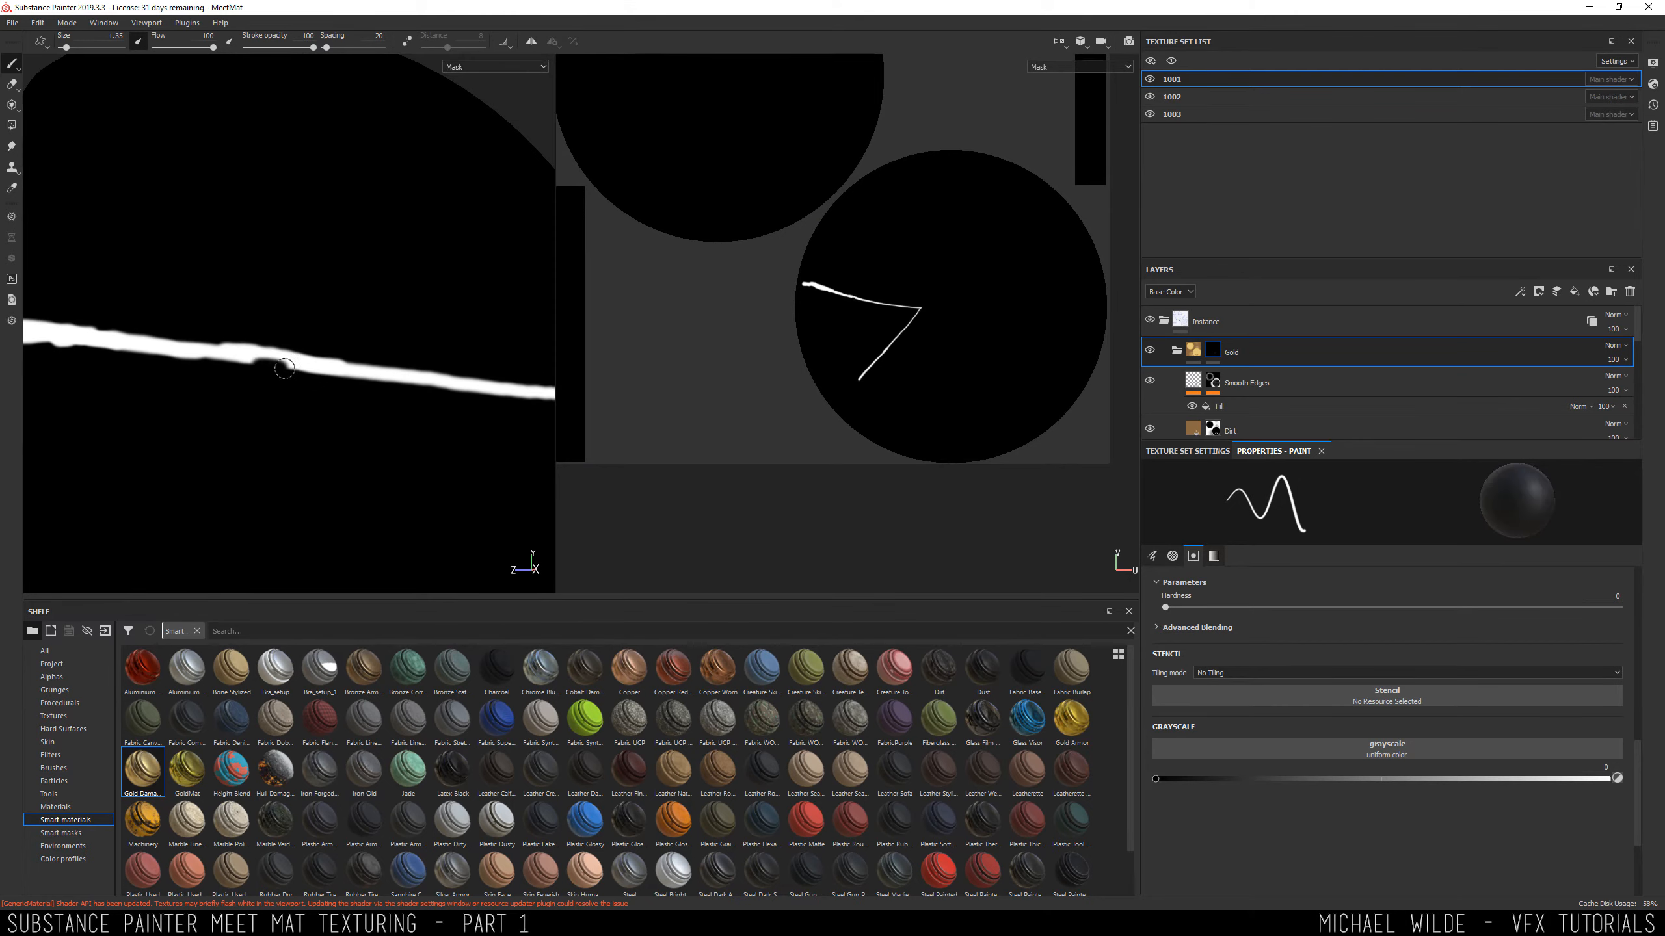
key(x)
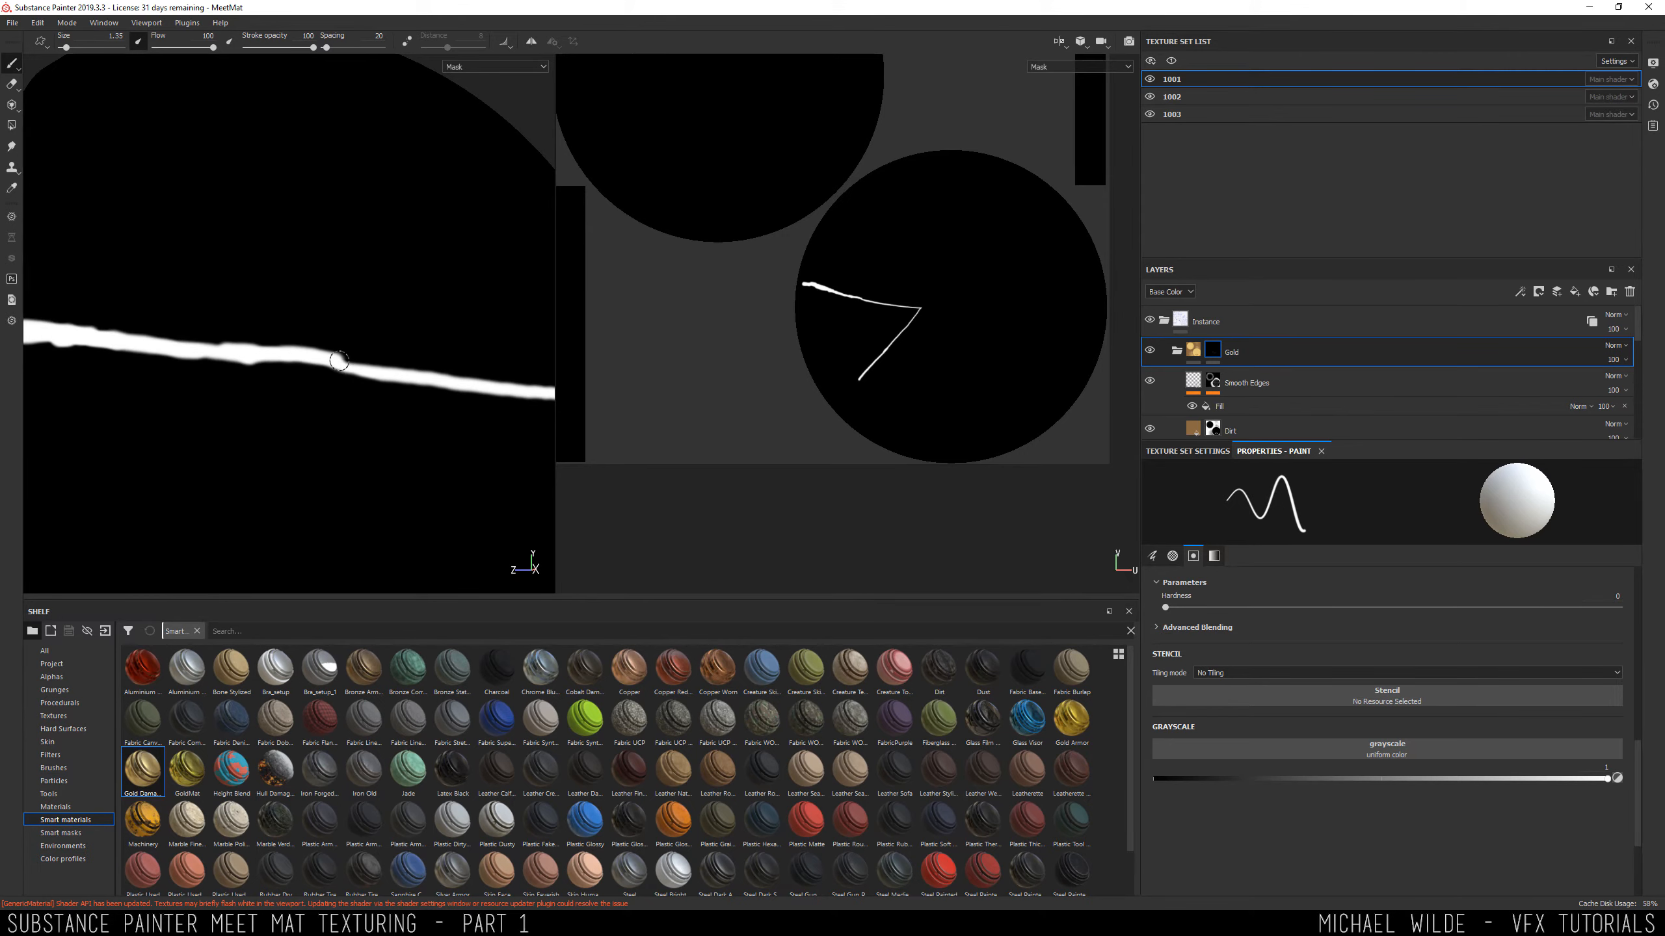
mouse_move(356, 358)
alt+mouse_down()
mouse_move(262, 348)
mouse_move(289, 387)
mouse_move(399, 403)
mouse_move(206, 365)
alt+mouse_up()
key(x)
key(x)
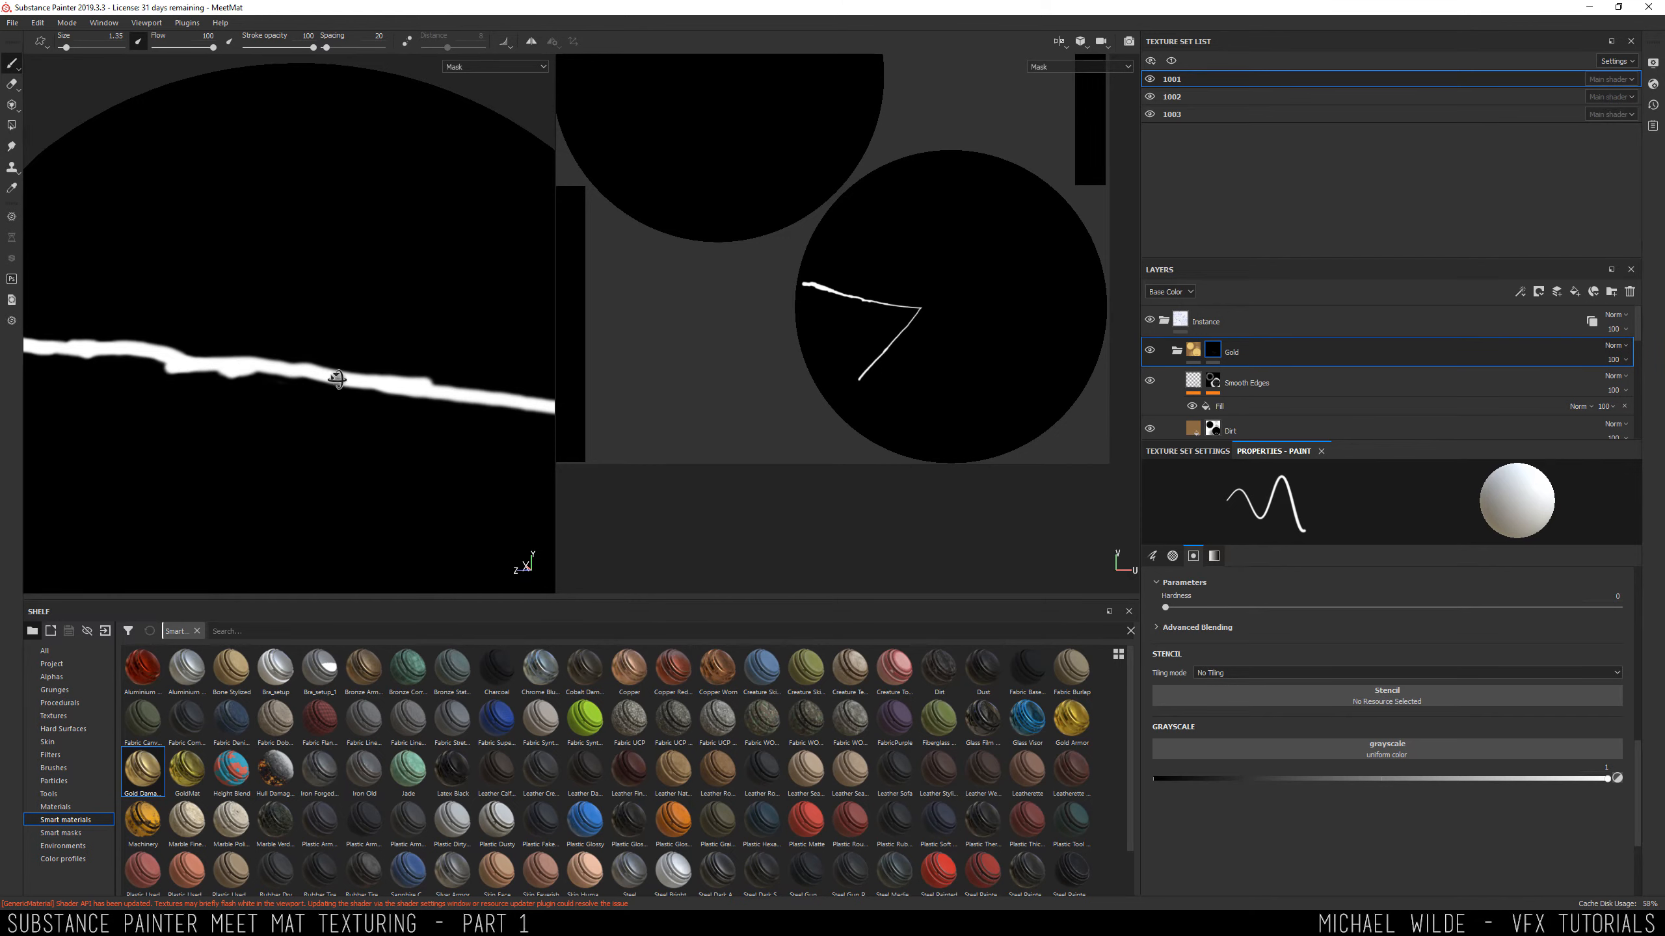
Paint two small cracks bridging the inside of the sharp corner, using a smaller brush for the second one.
mouse_move(338, 379)
alt+mouse_down()
mouse_move(297, 357)
mouse_move(257, 370)
mouse_move(315, 370)
mouse_move(259, 387)
alt+mouse_up()
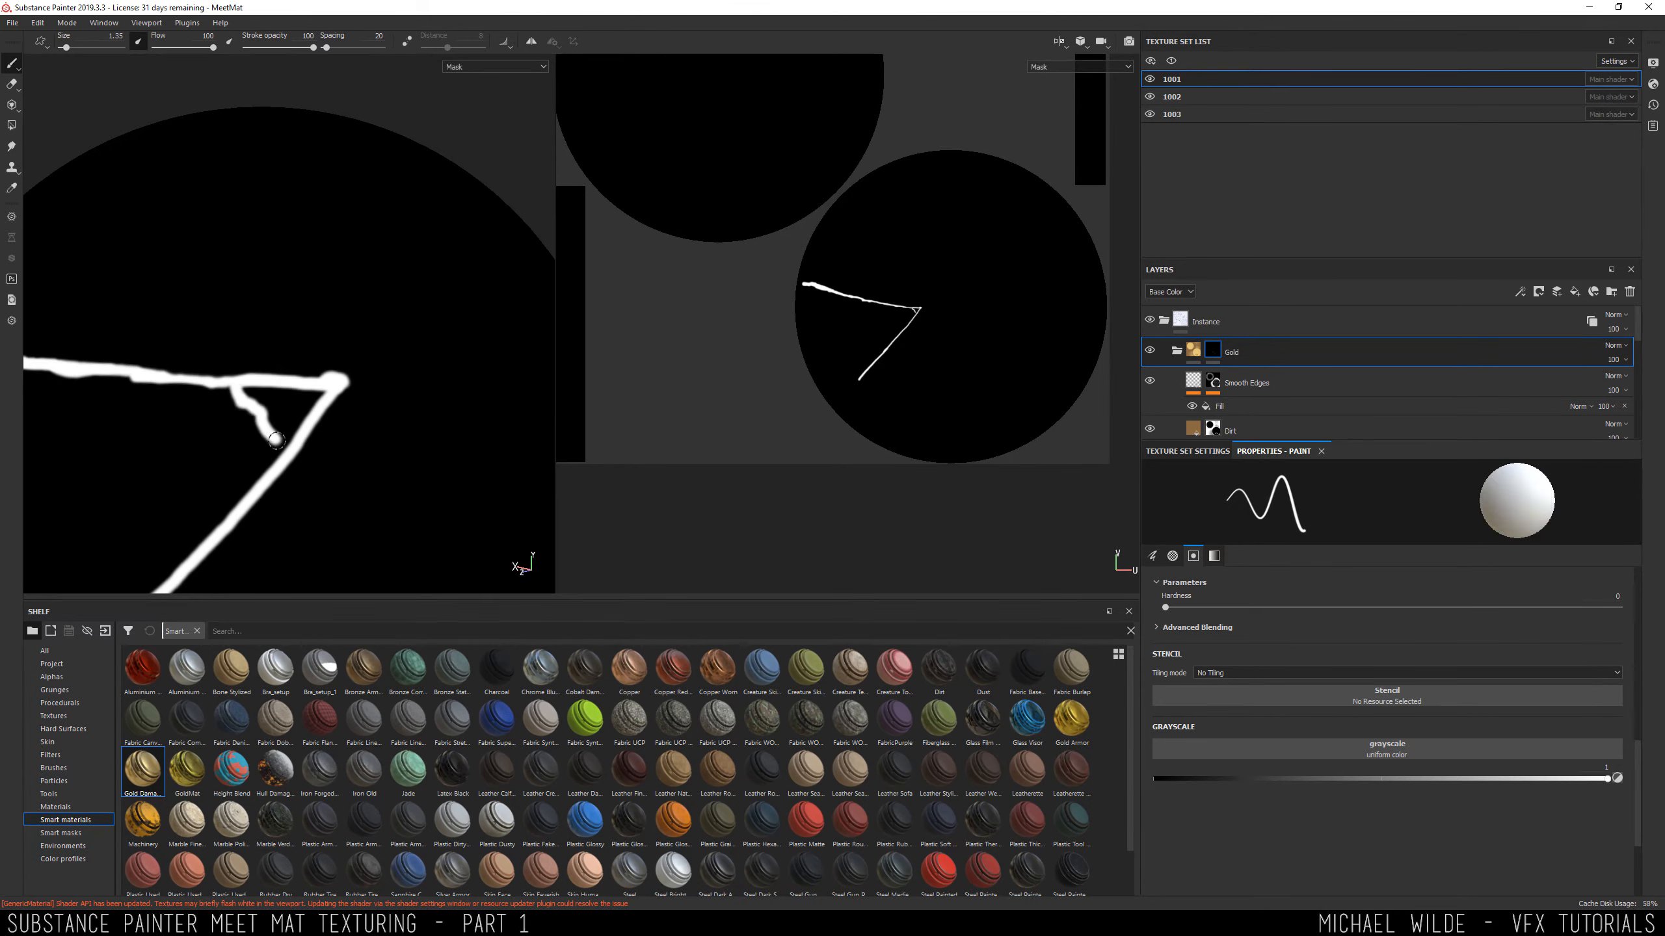
alt+drag(248, 405, 299, 385)
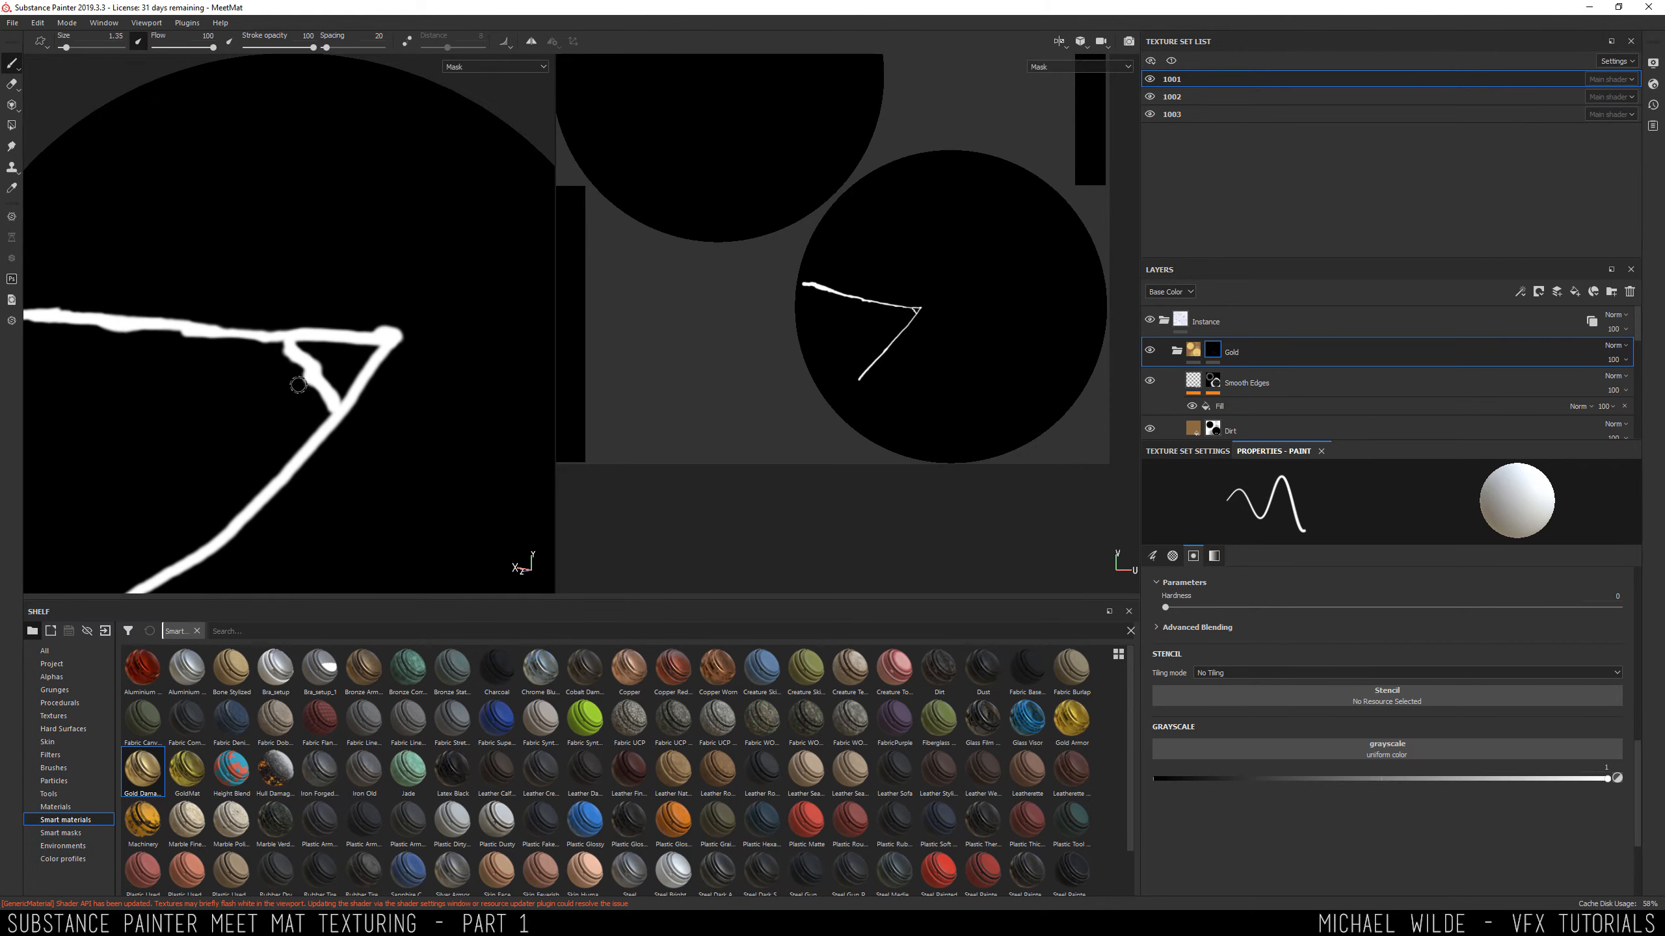
key(bracketleft)
key(bracketleft)
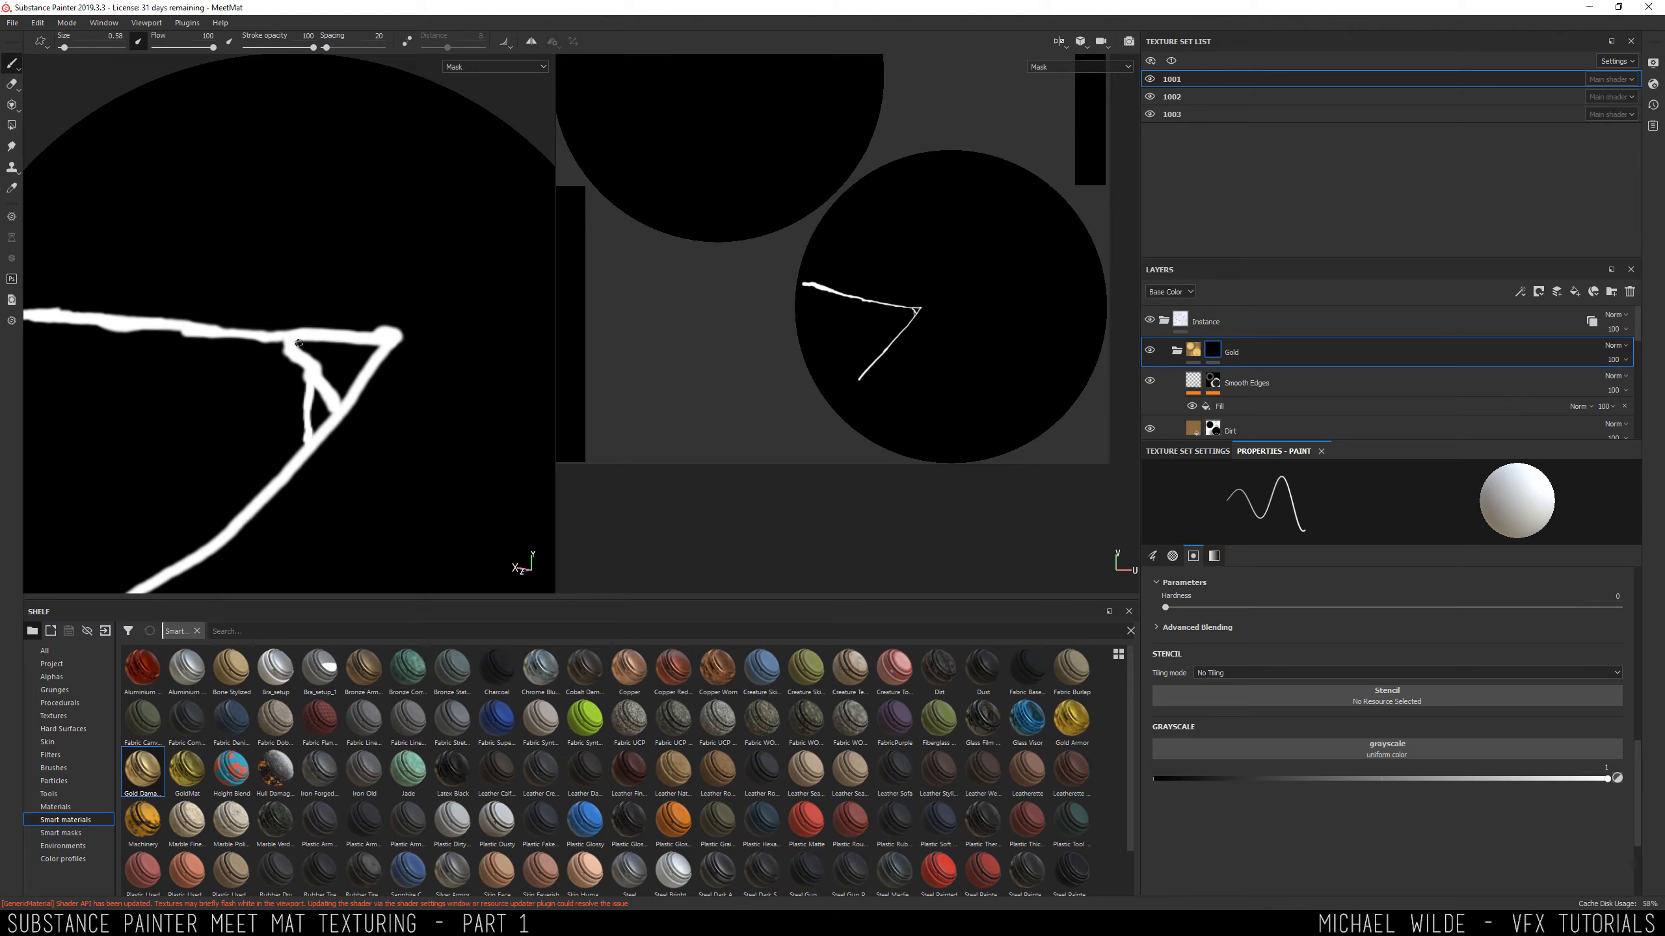
With brush size 1.34, extend the crack from the sharp corner across the back of the head and thicken it unevenly.
alt+right_drag(365, 347, 238, 336)
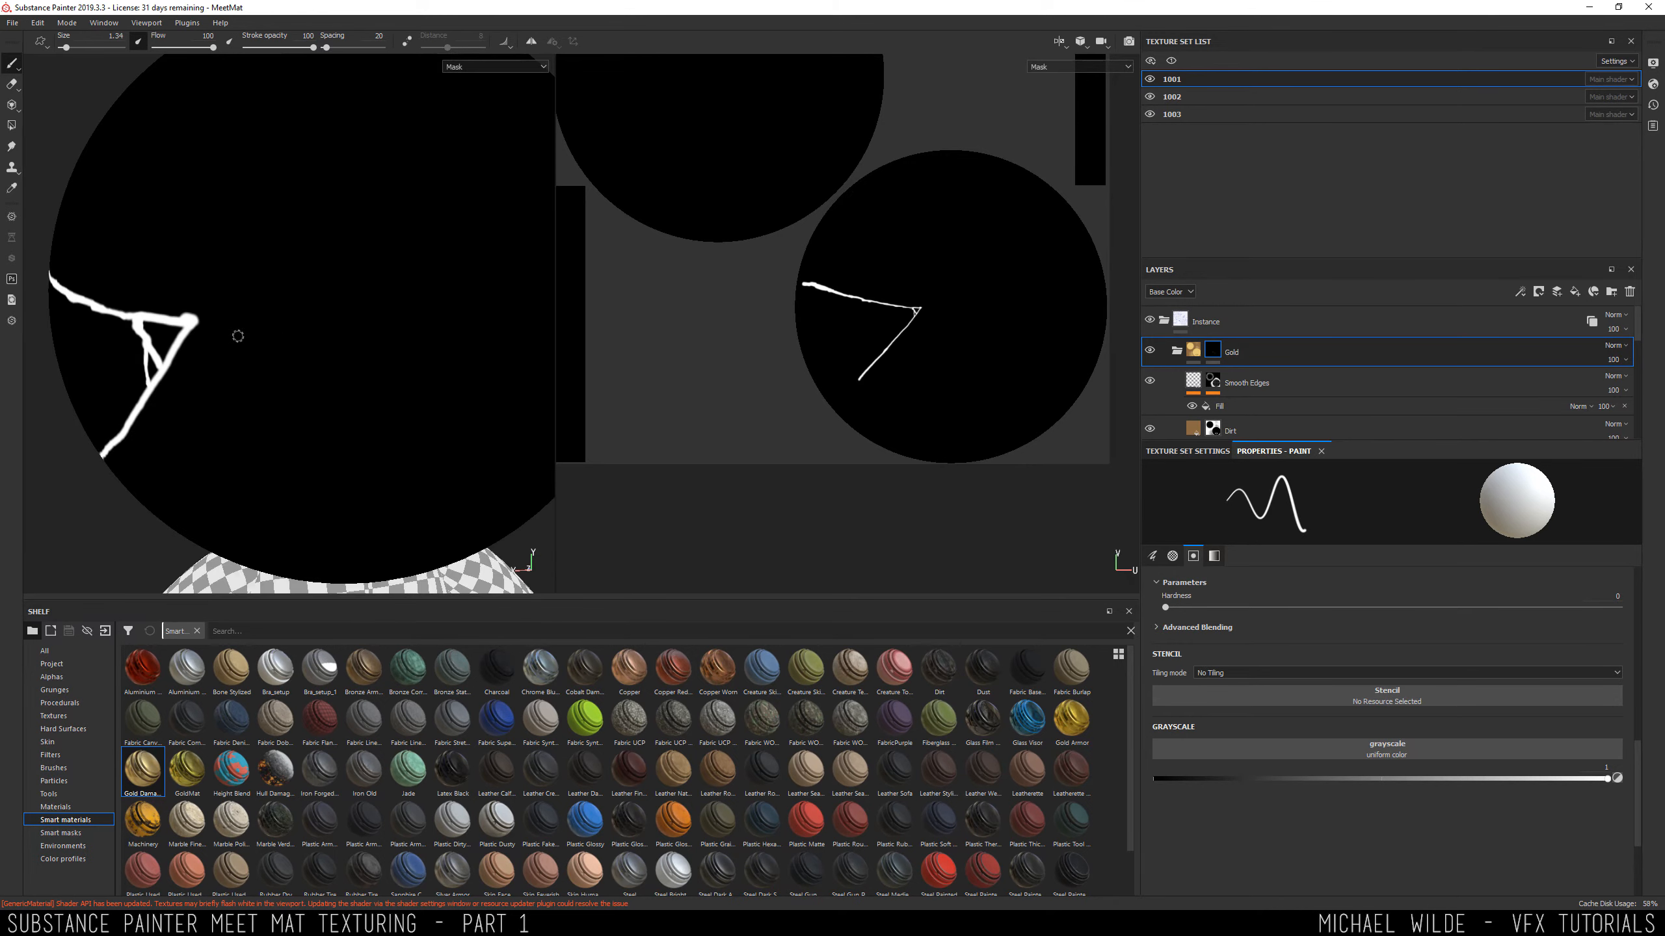
drag(195, 320, 555, 275)
alt+middle_drag(524, 251, 311, 254)
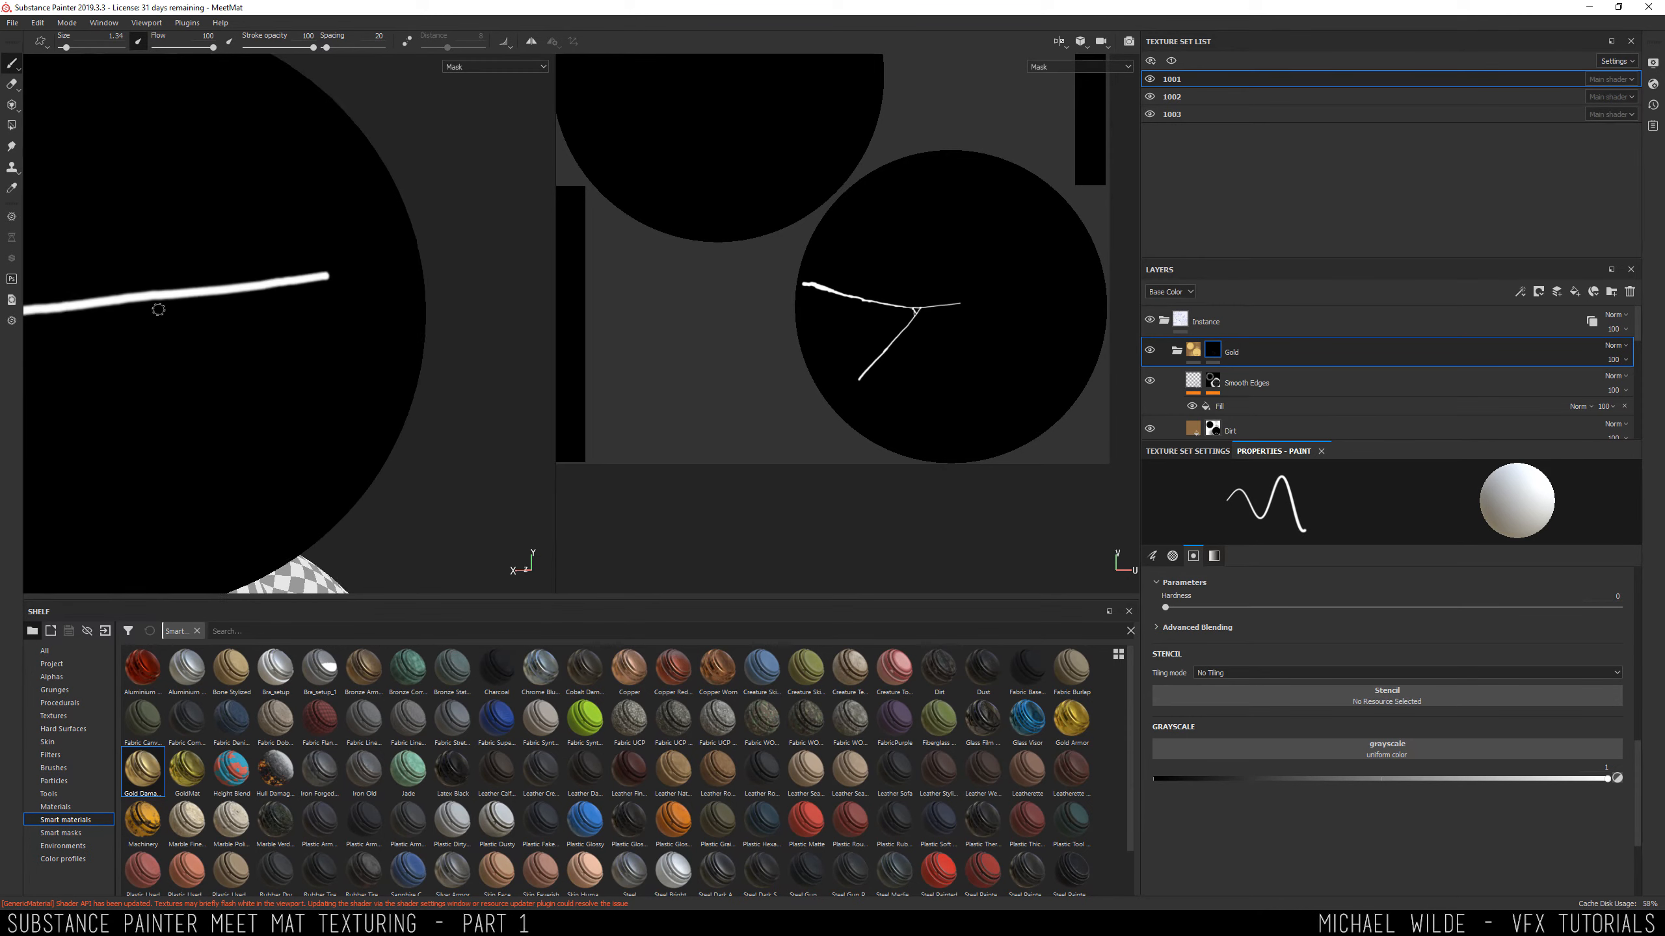
alt+drag(160, 309, 200, 321)
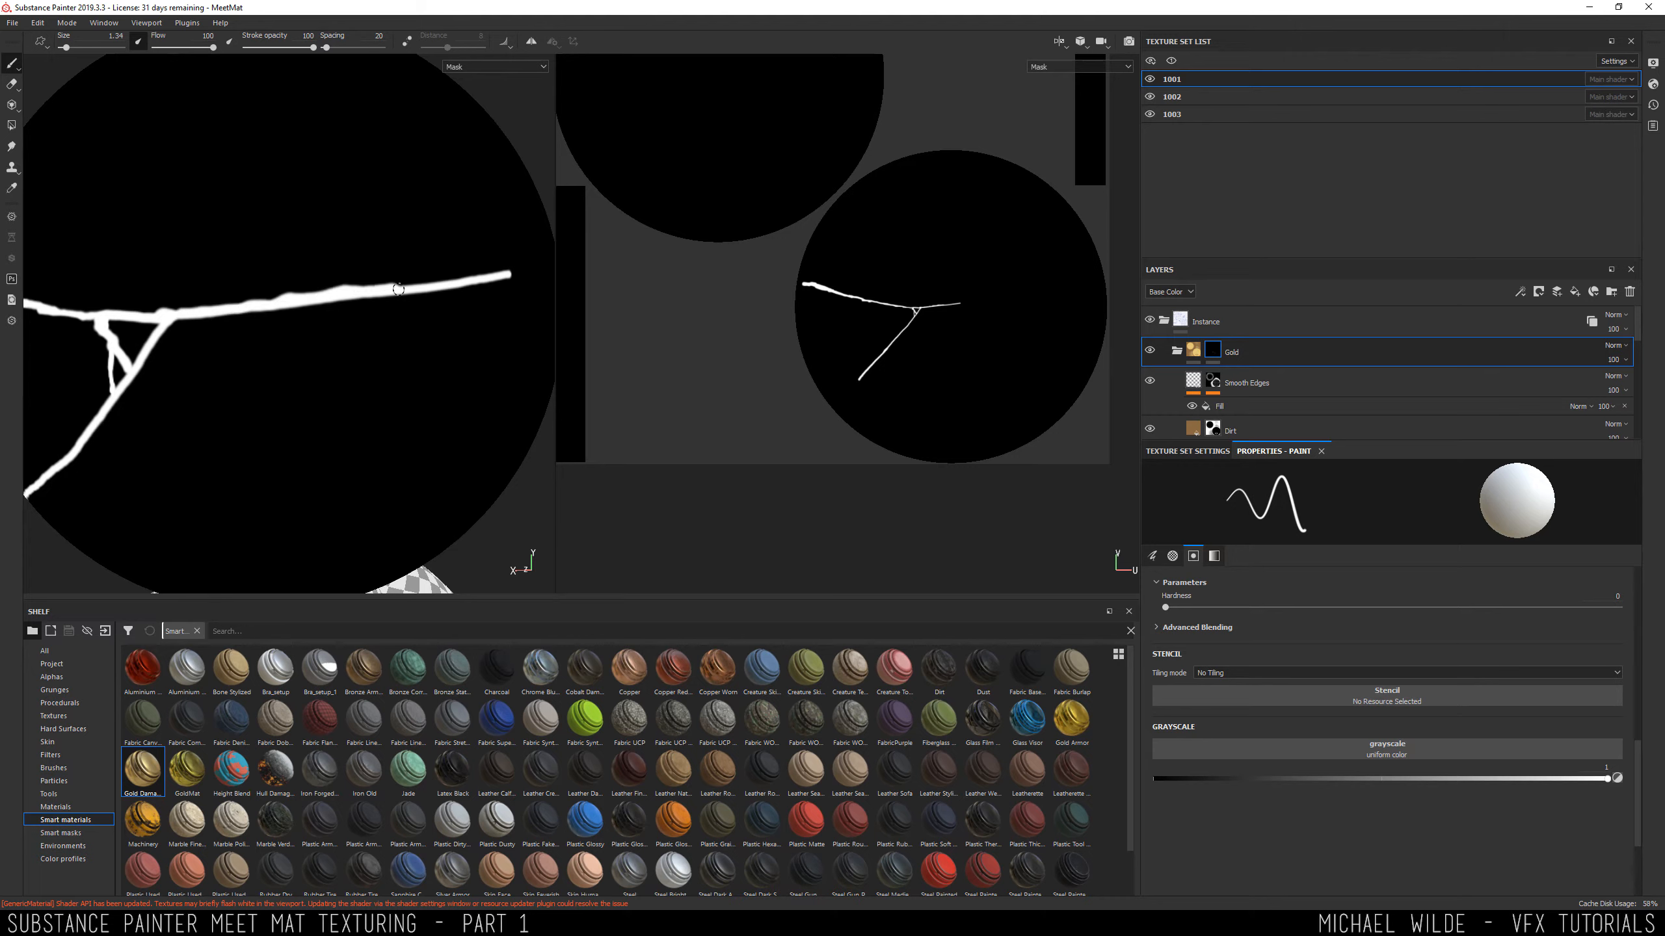
mouse_move(468, 282)
alt+mouse_down()
mouse_move(241, 327)
mouse_move(266, 308)
mouse_move(226, 262)
mouse_move(328, 268)
alt+mouse_up()
alt+right_drag(346, 361, 387, 354)
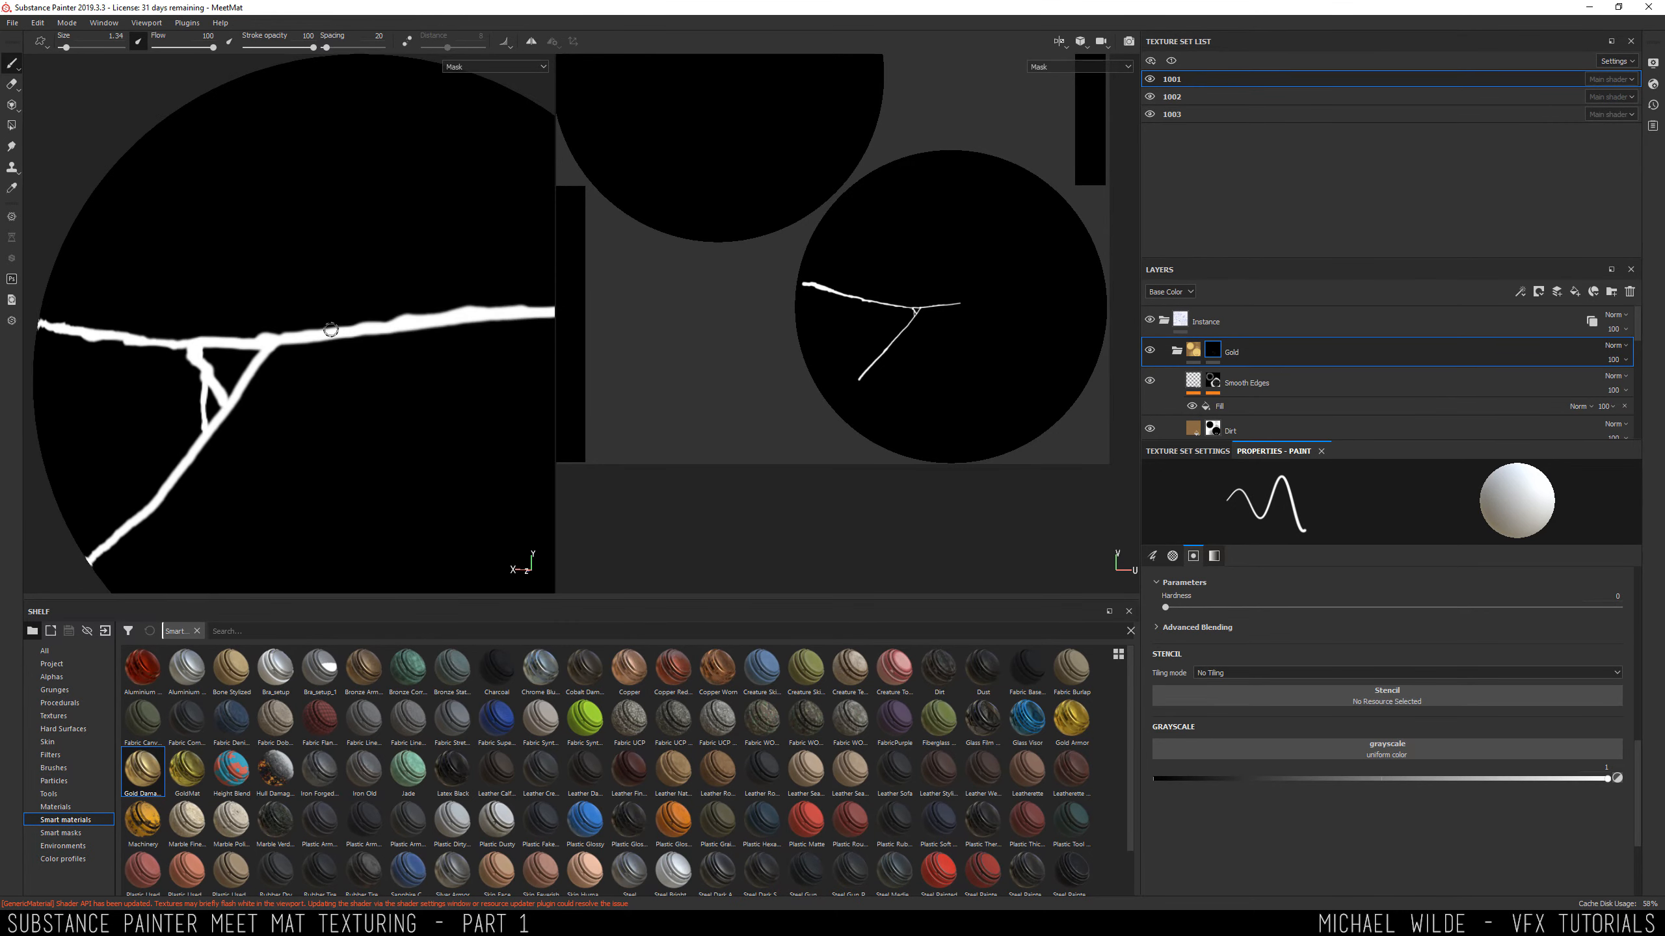
alt+drag(330, 334, 196, 308)
Restore the Material display and paint another gold crack from the end of the extension to the head's rim.
click(523, 67)
click(522, 89)
alt+drag(267, 209, 288, 152)
key(m)
alt+drag(426, 282, 262, 296)
mouse_move(236, 289)
mouse_down()
mouse_move(459, 268)
mouse_move(451, 256)
mouse_up()
key(x)
drag(151, 280, 243, 268)
mouse_move(393, 262)
alt+mouse_down()
mouse_move(243, 296)
mouse_move(445, 275)
alt+mouse_up()
key(x)
alt+drag(446, 279, 278, 361)
mouse_move(278, 361)
mouse_down()
mouse_move(406, 160)
mouse_move(187, 327)
mouse_move(485, 155)
mouse_up()
alt+drag(485, 155, 314, 262)
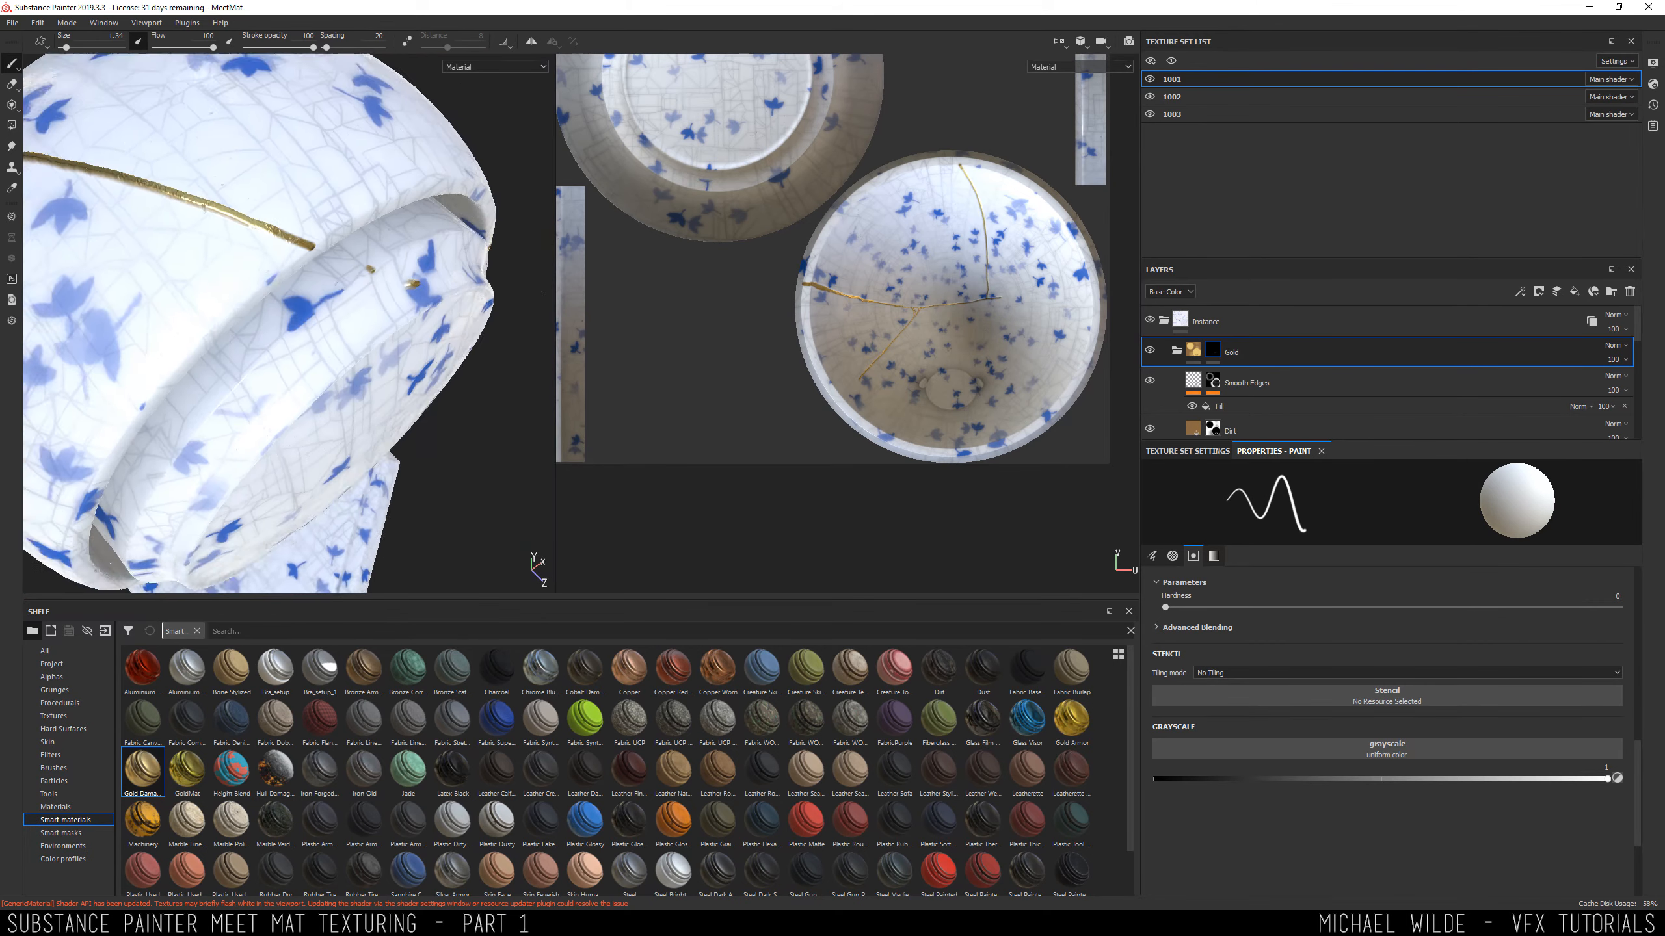
Touch up the gold crack near the head's rim, swapping between black and white mask painting.
alt+right_drag(315, 262, 385, 279)
key(x)
alt+right_drag(970, 170, 1023, 144)
alt+middle_drag(918, 132, 808, 264)
key(x)
mouse_move(798, 226)
mouse_down()
mouse_move(822, 284)
mouse_move(885, 249)
mouse_up()
key(x)
Paint a long gold crack across the back of the head to meet the existing crack.
alt+drag(406, 236, 288, 262)
alt+drag(820, 262, 944, 227)
alt+right_drag(943, 227, 871, 262)
alt+drag(366, 282, 393, 269)
alt+middle_drag(892, 283, 860, 236)
alt+right_drag(861, 236, 823, 252)
alt+middle_drag(823, 252, 679, 279)
key(x)
drag(600, 246, 1115, 219)
Paint a short gold stroke at the junction of the two cracks on the back of the head.
mouse_move(315, 217)
alt+mouse_down()
mouse_move(367, 368)
mouse_move(295, 328)
alt+mouse_up()
alt+right_drag(295, 327, 256, 320)
alt+drag(256, 320, 439, 308)
alt+right_drag(438, 309, 498, 302)
key(x)
alt+right_drag(656, 298, 930, 279)
alt+middle_drag(1049, 283, 895, 275)
key(x)
drag(895, 274, 945, 340)
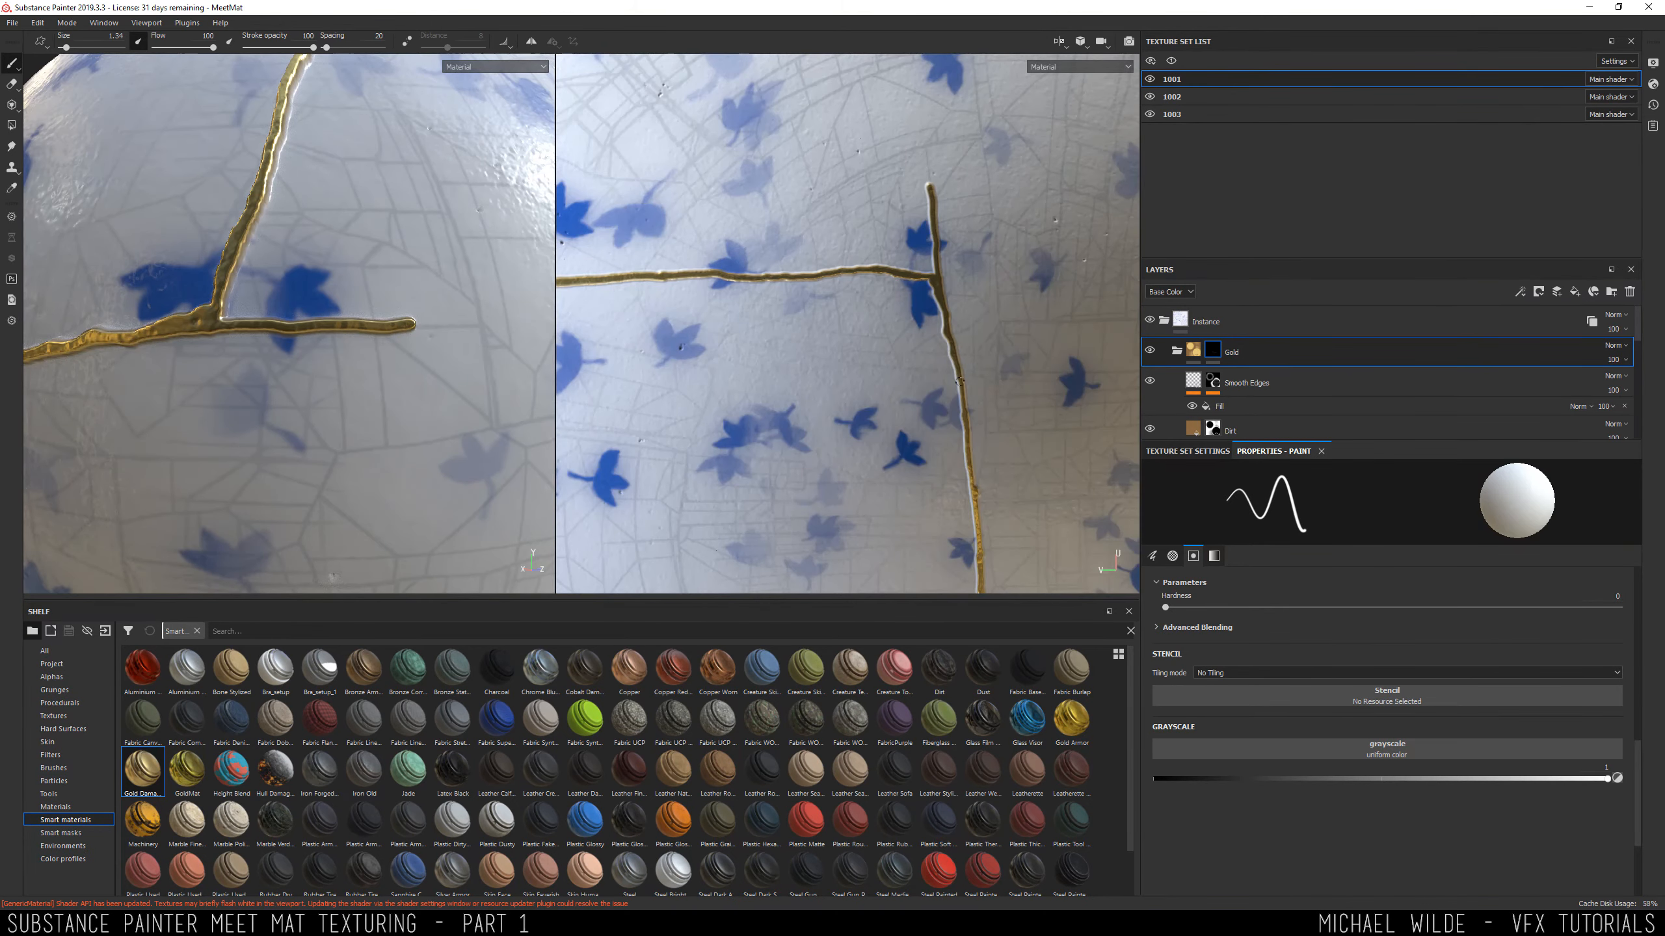
Continue the crack from the junction across the porcelain to the head's rim.
alt+middle_drag(950, 380, 868, 232)
alt+drag(387, 341, 373, 256)
alt+right_drag(373, 255, 347, 242)
alt+drag(347, 243, 262, 308)
alt+middle_drag(861, 92, 834, 328)
drag(831, 322, 810, 193)
alt+middle_drag(806, 170, 811, 422)
drag(811, 422, 786, 152)
alt+right_drag(393, 308, 452, 299)
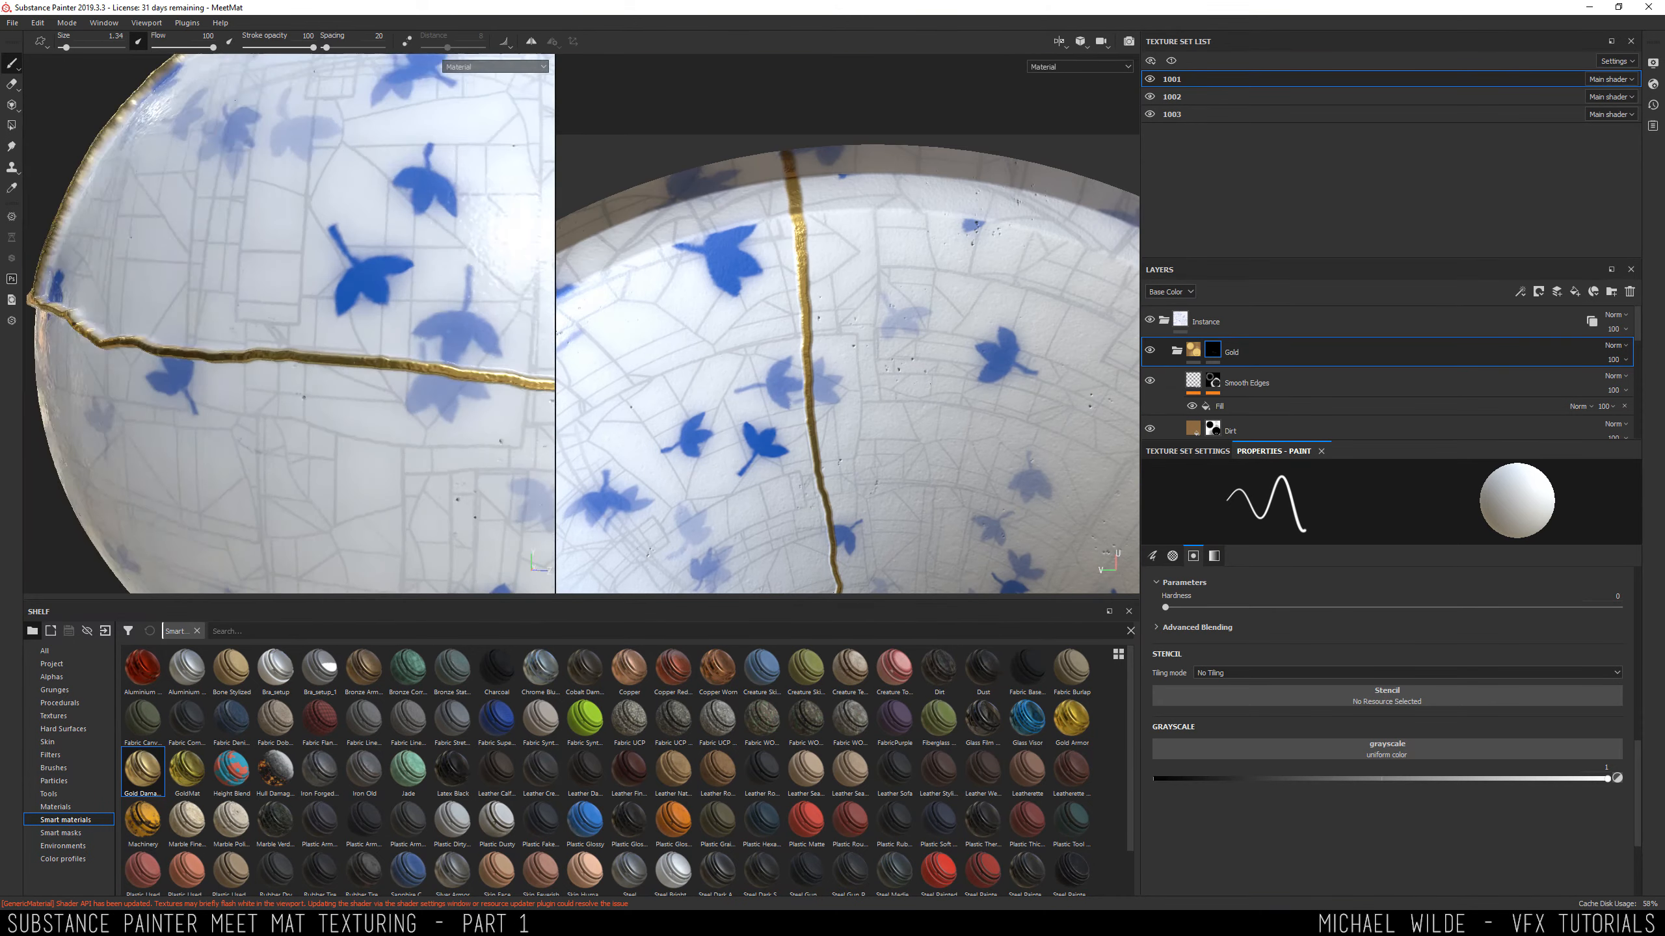
Paint a diagonal crack bridging the junction's corner so the cracks enclose a small triangle.
alt+drag(452, 347, 419, 315)
mouse_move(422, 316)
mouse_down()
mouse_move(298, 301)
mouse_move(367, 262)
mouse_move(222, 242)
mouse_up()
alt+middle_drag(183, 240, 271, 349)
drag(274, 350, 198, 266)
alt+right_drag(275, 289, 217, 296)
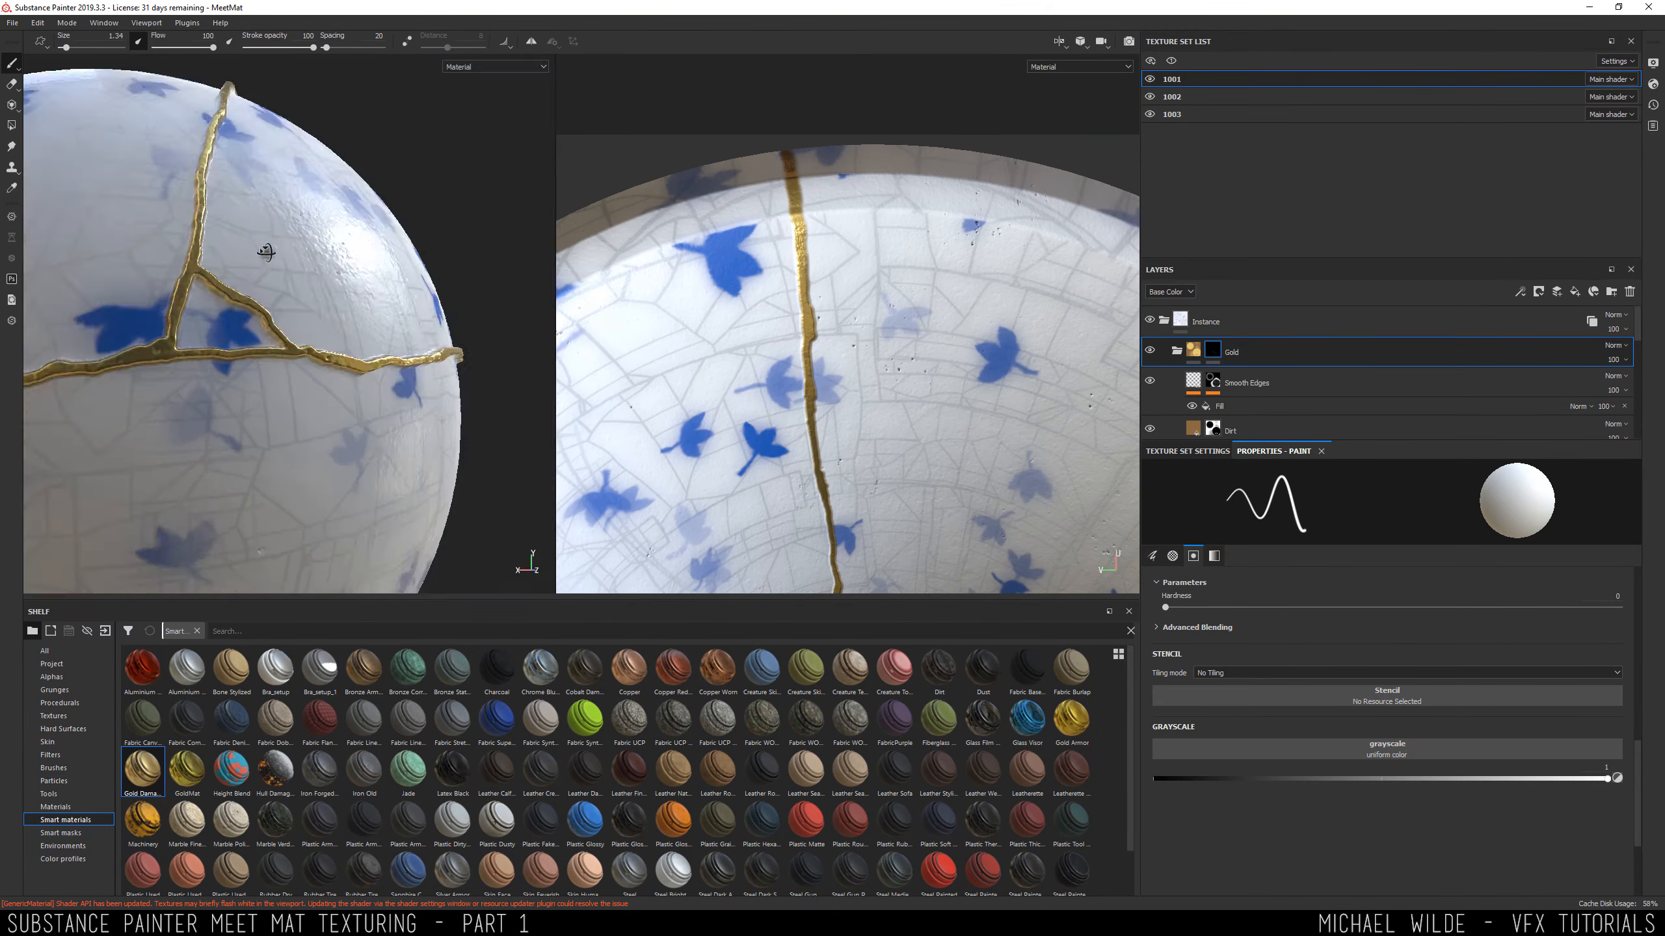
Paint a new gold crack branching off the long crack and running down the head toward the neck.
alt+drag(486, 276, 383, 301)
alt+right_drag(383, 302, 295, 295)
alt+drag(216, 276, 353, 262)
alt+right_drag(262, 262, 308, 249)
drag(250, 185, 288, 290)
alt+right_drag(871, 314, 774, 315)
drag(288, 290, 375, 515)
drag(251, 189, 279, 289)
alt+right_drag(773, 315, 846, 315)
drag(787, 328, 985, 269)
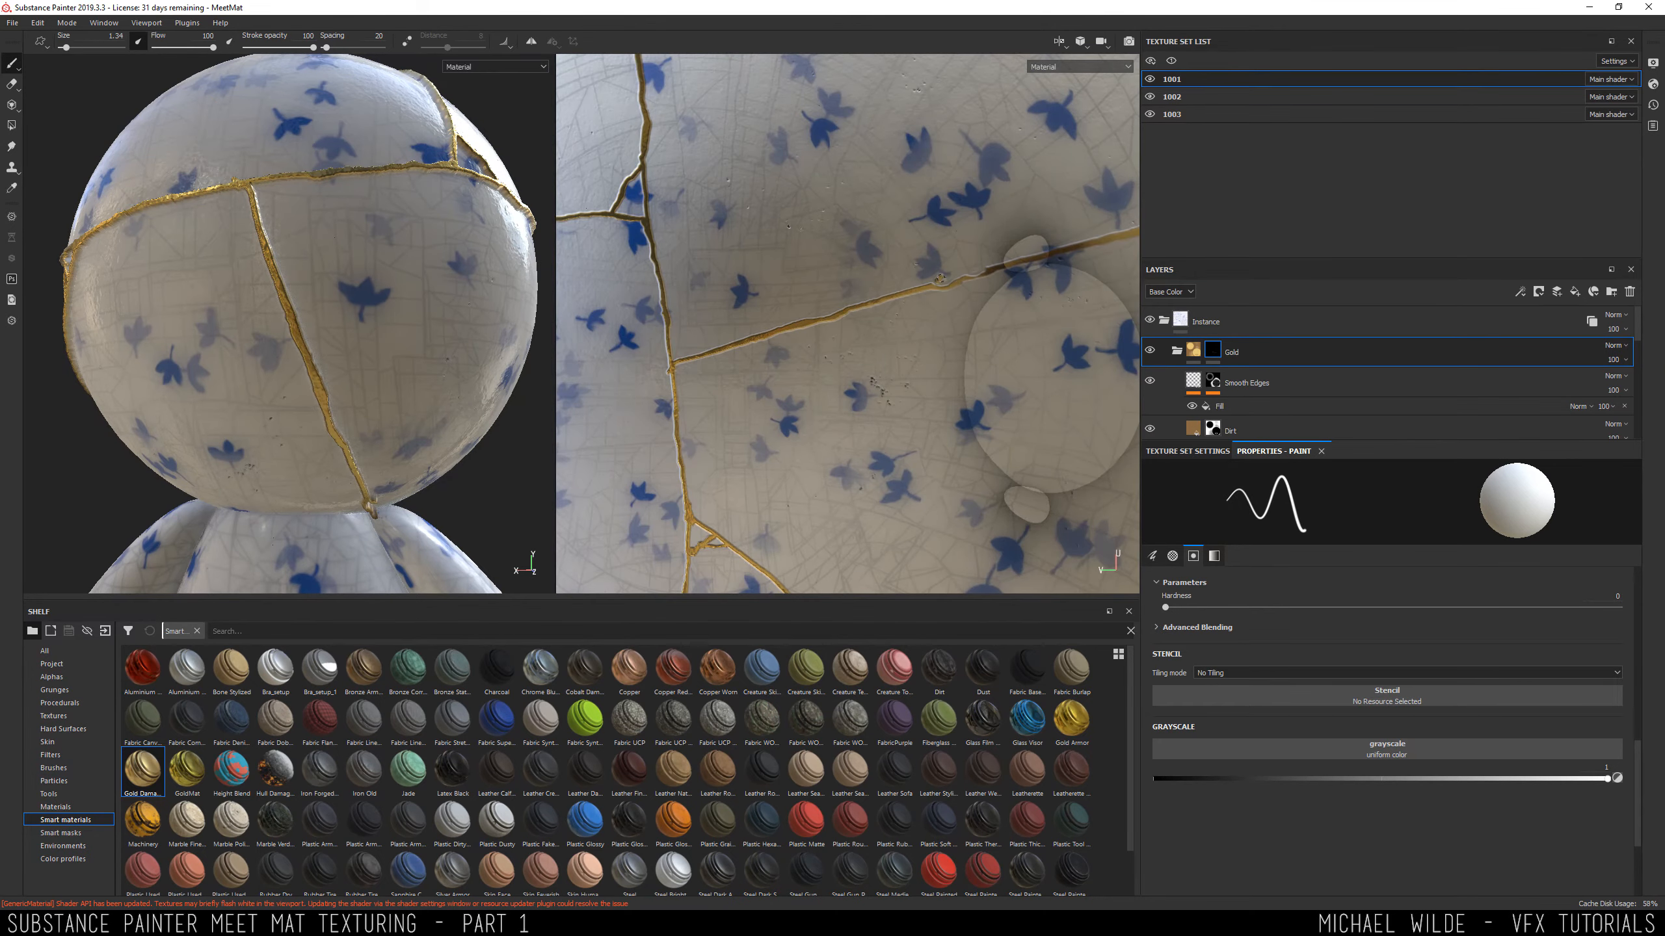
Extend a gold crack across the texture in the UV view to the outer rim of the head.
alt+right_drag(939, 281, 983, 282)
key(x)
key(x)
alt+middle_drag(1010, 324, 681, 374)
alt+middle_drag(983, 355, 761, 328)
drag(728, 368, 911, 328)
alt+middle_drag(983, 302, 806, 314)
key(x)
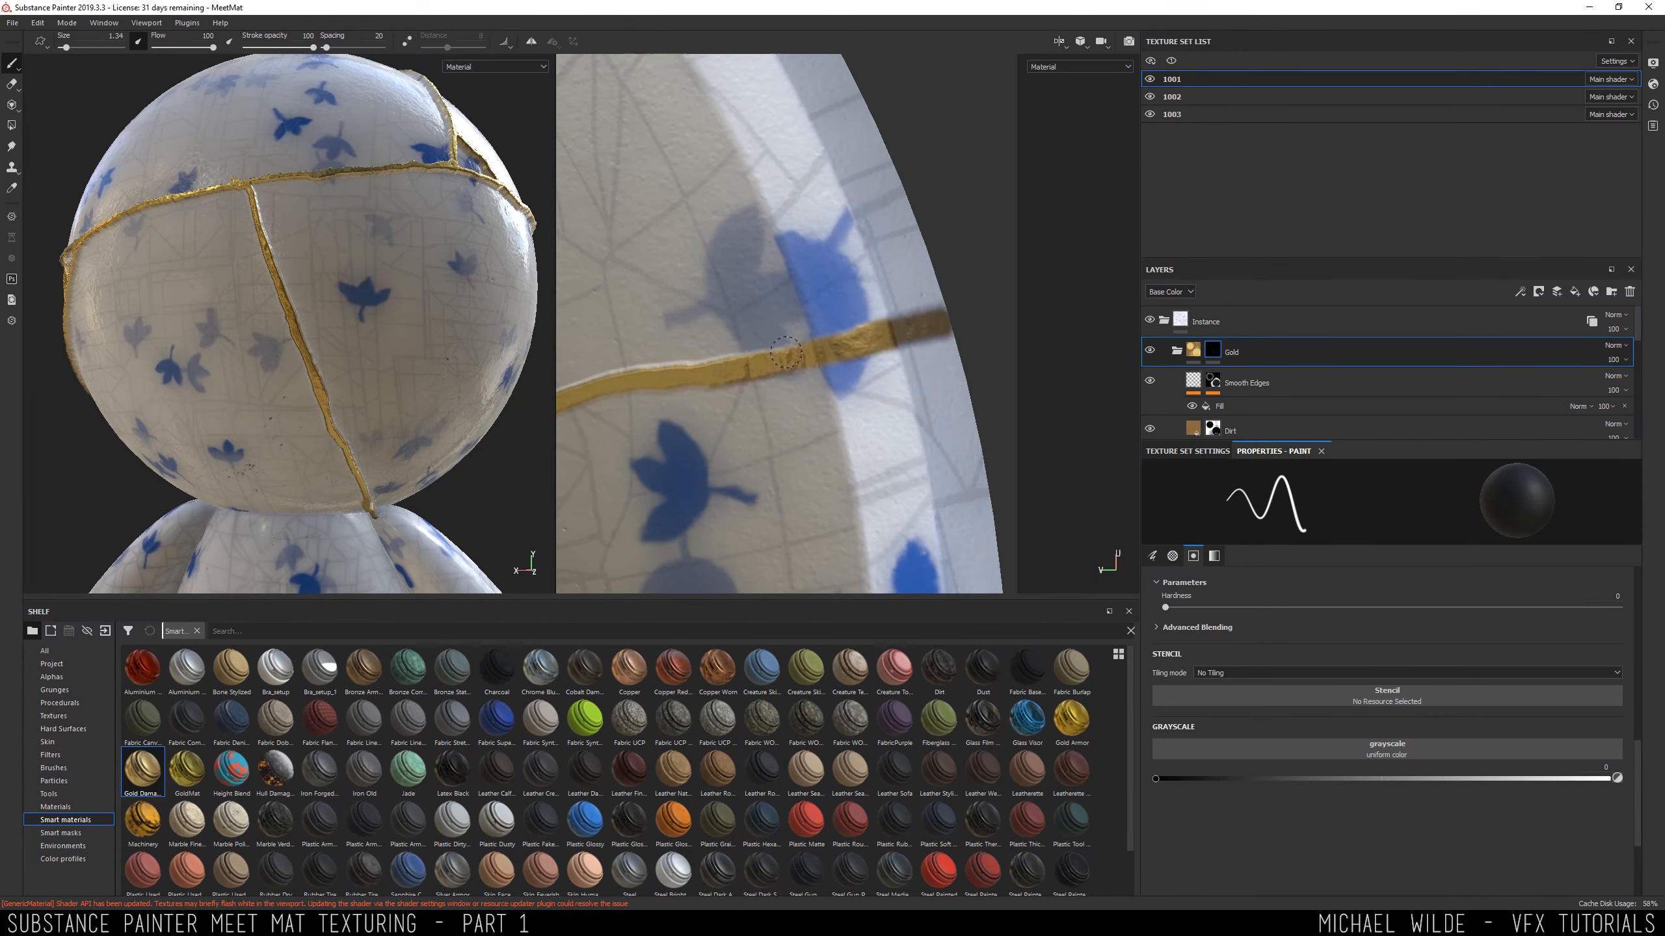
Carry the gold crack over the side of the head to the inner edge of the face opening.
alt+drag(263, 282, 445, 295)
mouse_move(393, 295)
alt+right_down()
mouse_move(328, 296)
mouse_move(407, 315)
alt+right_up()
key(x)
drag(407, 398, 262, 365)
mouse_move(871, 327)
alt+right_down()
mouse_move(773, 328)
mouse_move(851, 341)
alt+right_up()
key(x)
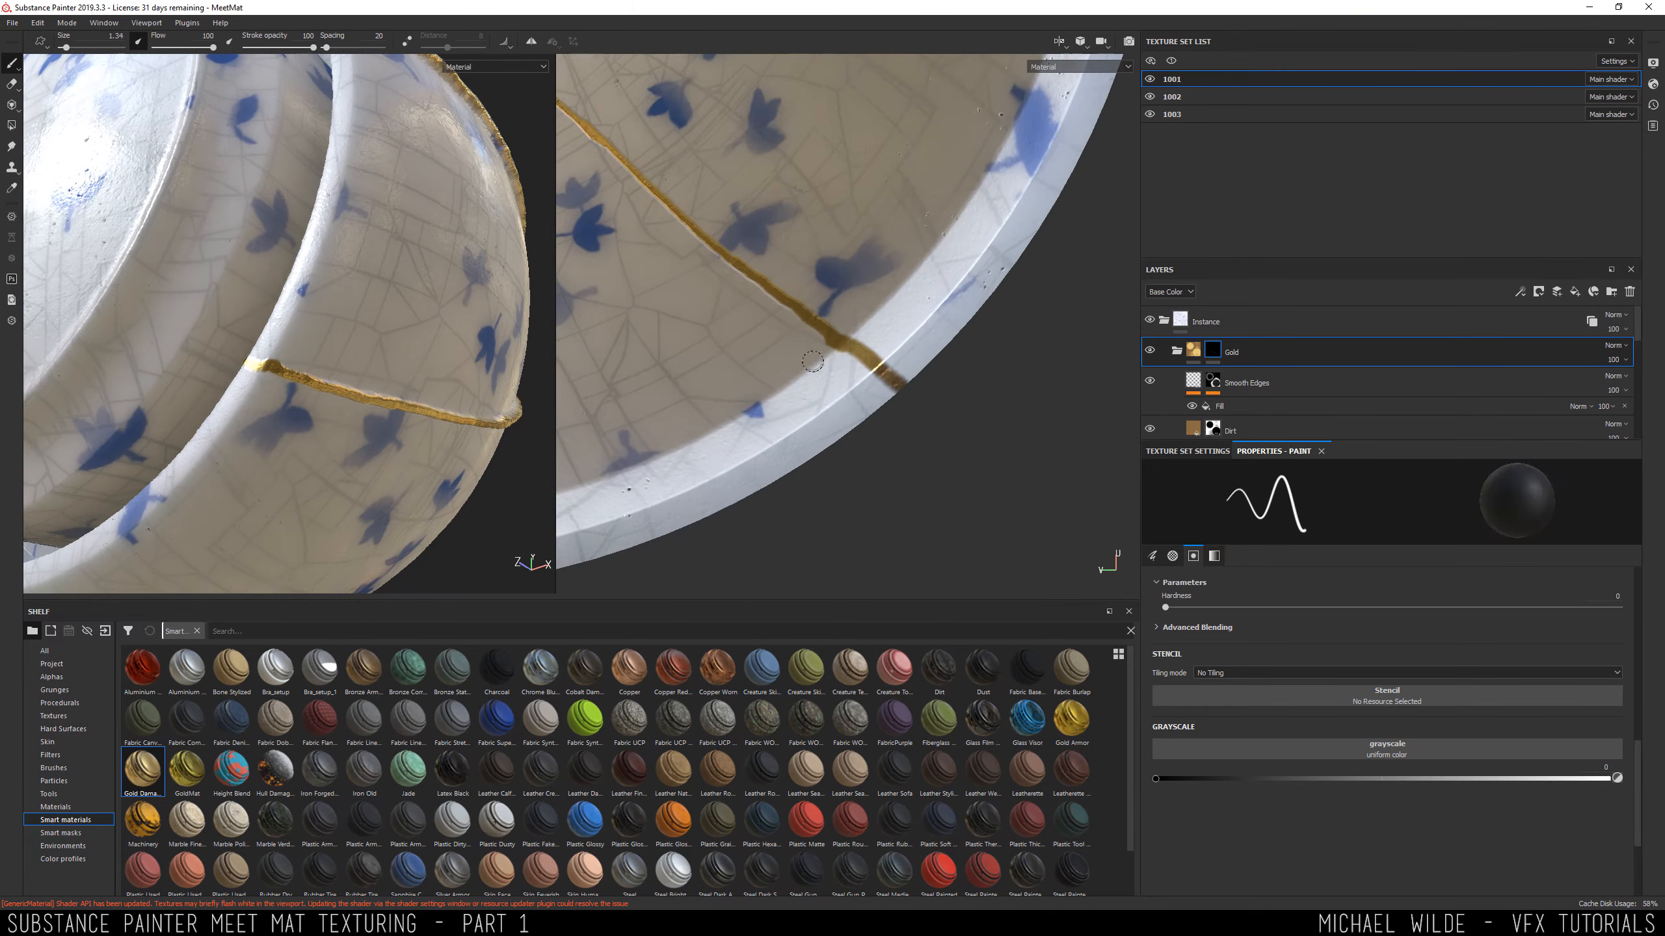
Trim the edge of the crack near the rim with a black mask stroke.
key(x)
key(x)
mouse_move(819, 333)
mouse_down()
mouse_move(836, 347)
mouse_move(786, 340)
mouse_up()
key(x)
alt+middle_drag(807, 315, 822, 433)
key(x)
alt+drag(419, 341, 308, 347)
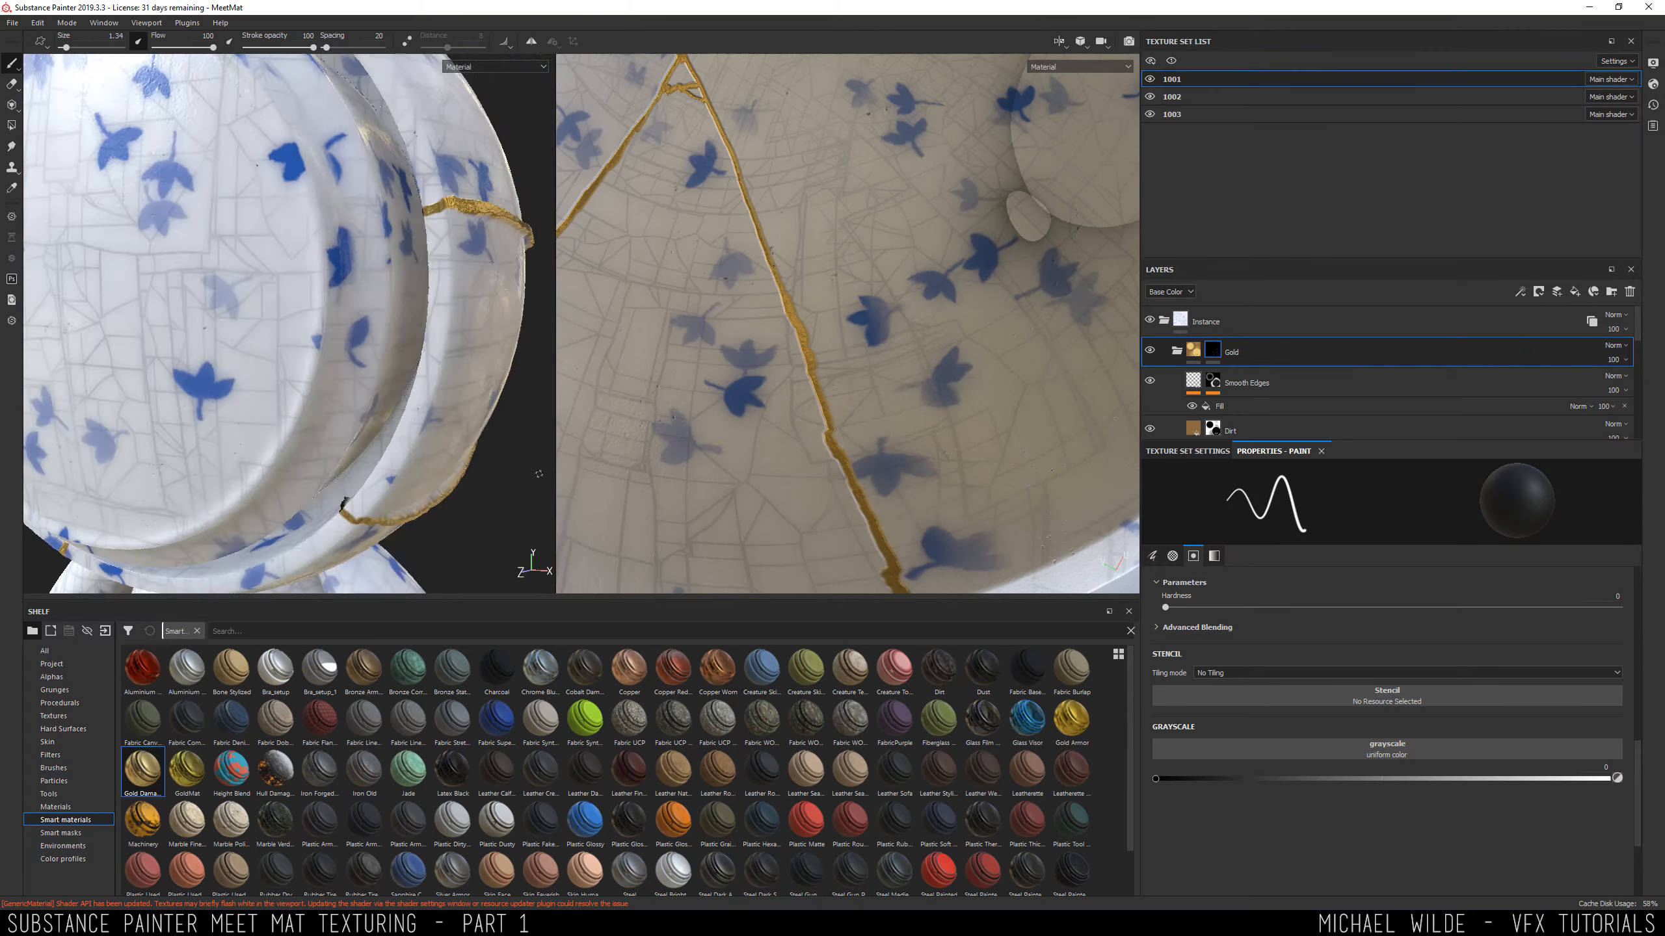
Fork the crack near the rim with a second arm and a short bridging stroke, forming an A shape.
scroll(260, 337, up, 5)
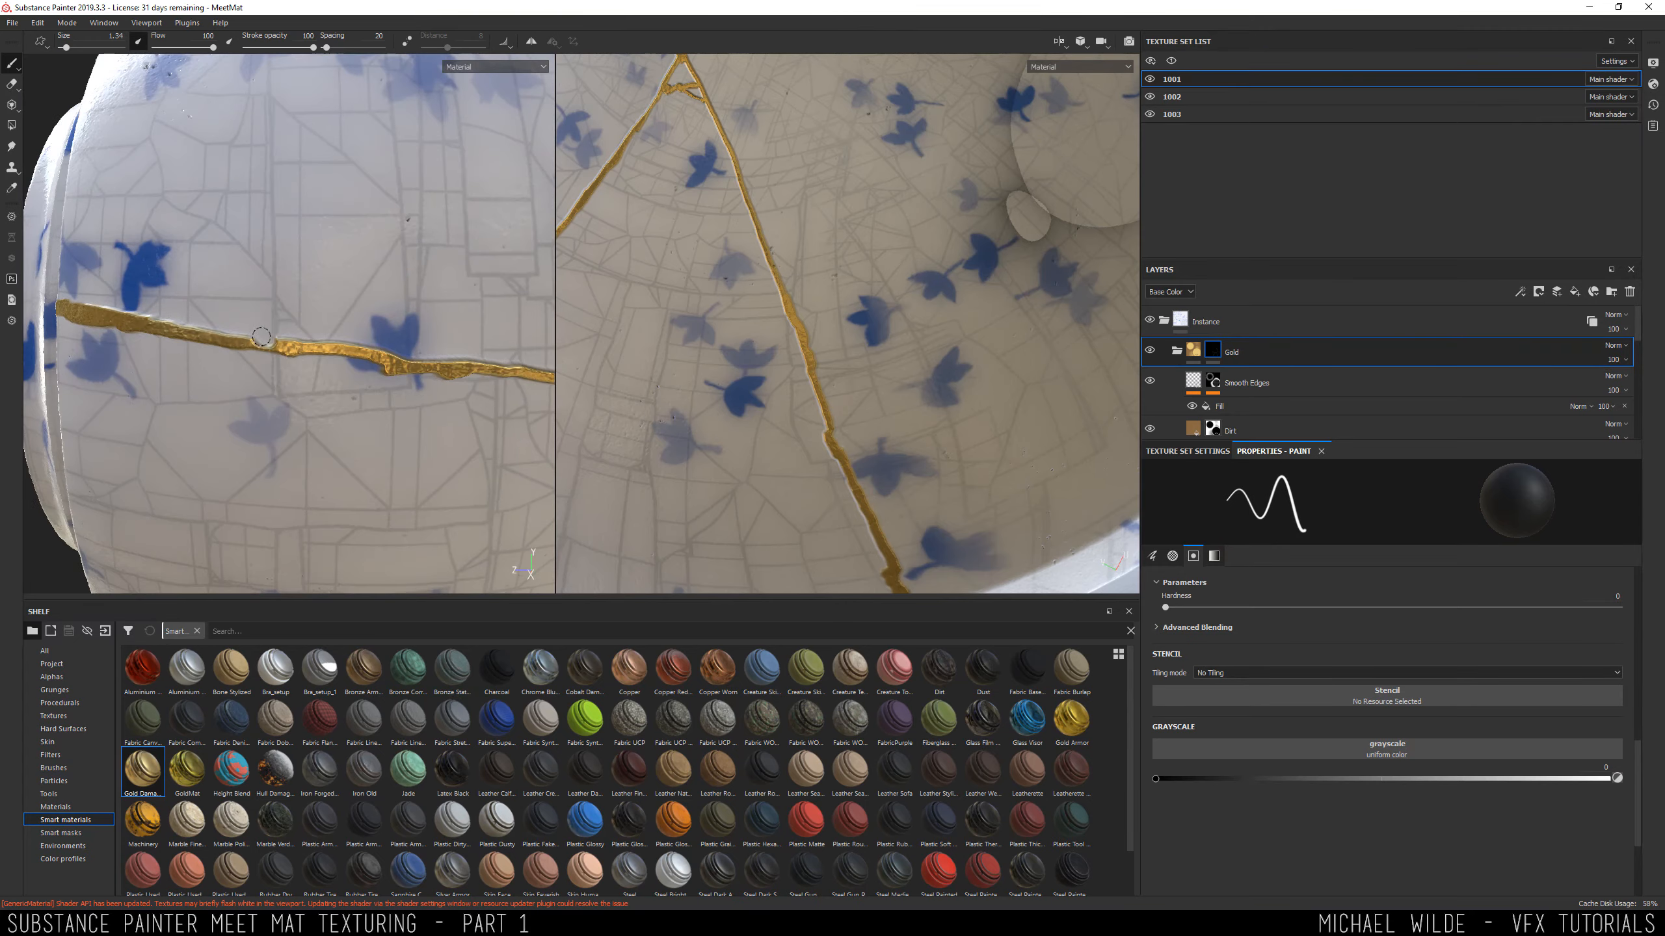
key(x)
alt+drag(261, 337, 423, 306)
alt+drag(423, 305, 315, 400)
alt+right_drag(819, 288, 708, 262)
mouse_move(643, 163)
alt+middle_down()
mouse_move(753, 292)
mouse_move(810, 452)
alt+middle_up()
drag(884, 381, 864, 341)
key(x)
key(x)
drag(888, 413, 866, 452)
alt+drag(367, 328, 282, 295)
alt+right_drag(314, 315, 216, 314)
alt+drag(341, 314, 230, 321)
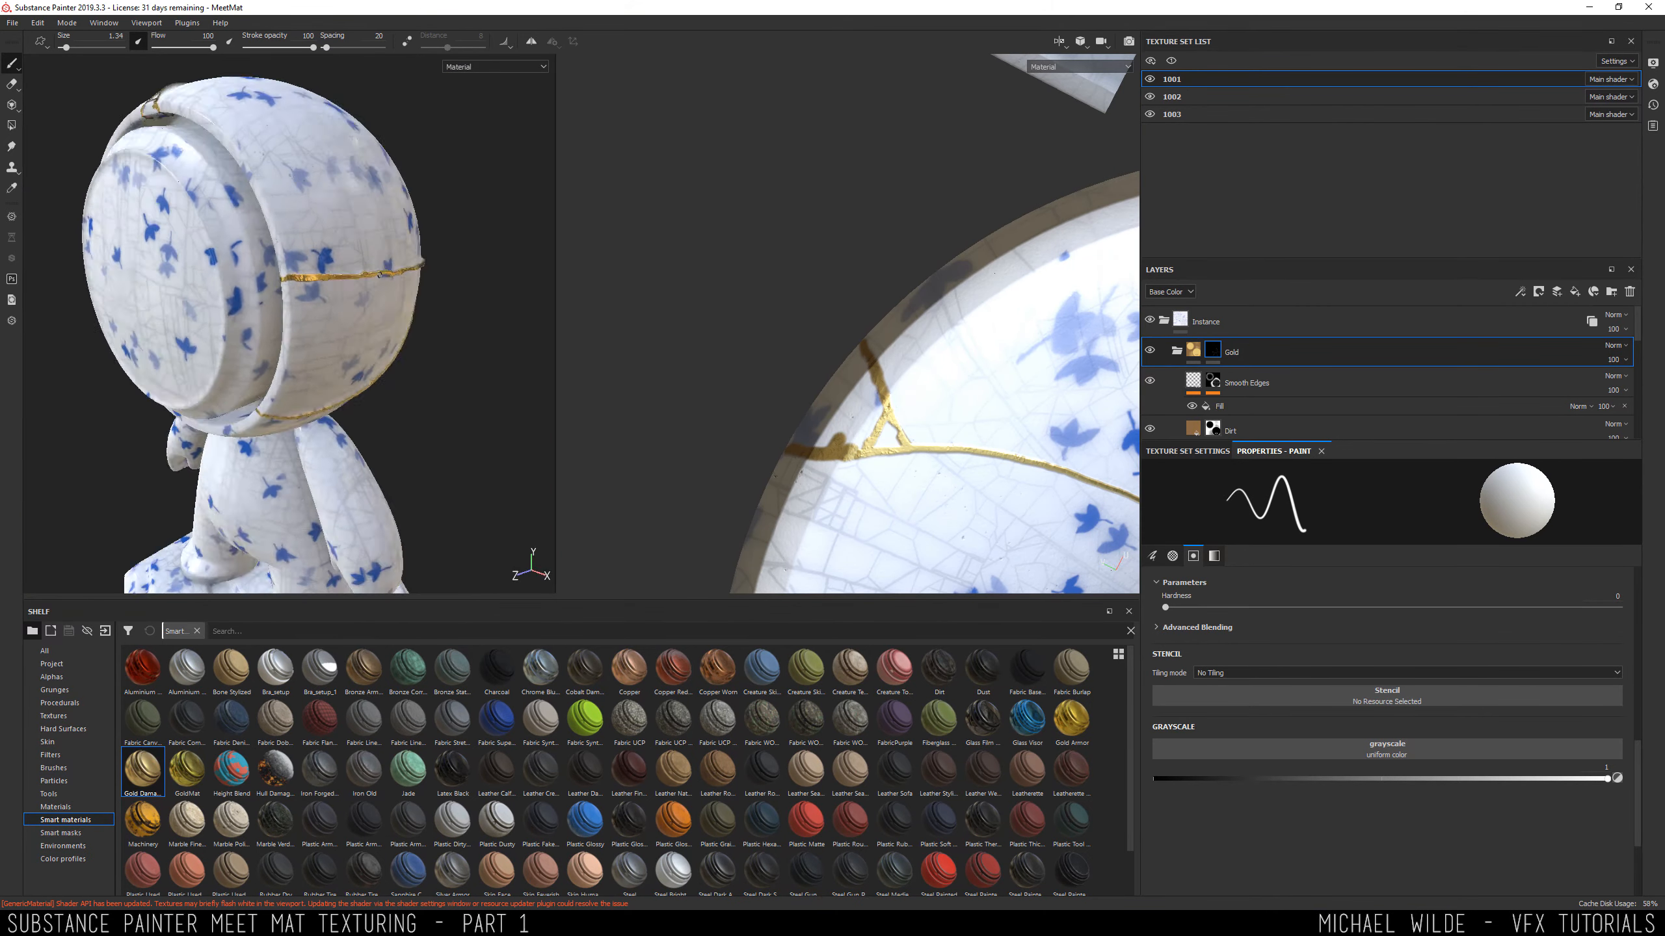
alt+middle_drag(382, 276, 400, 331)
alt+right_drag(885, 367, 806, 354)
alt+middle_drag(911, 393, 681, 385)
drag(650, 387, 991, 275)
alt+drag(230, 275, 417, 249)
key(ctrl+z)
Paint a new gold crack across the head that joins the existing long crack.
alt+middle_drag(315, 292, 201, 276)
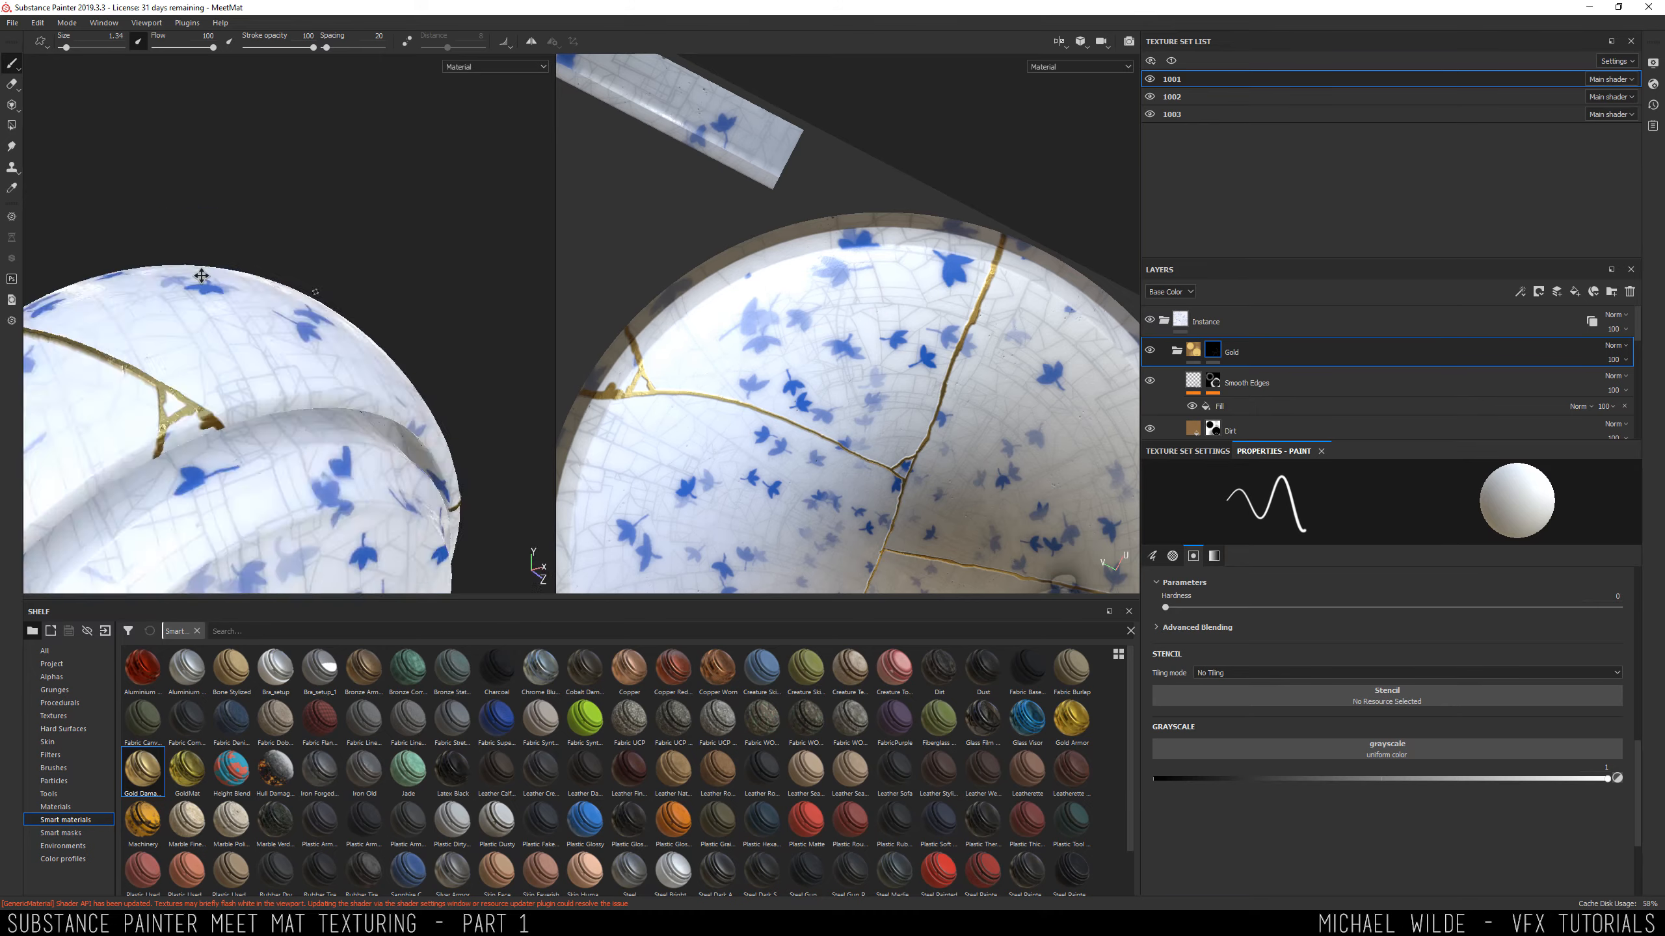
alt+drag(201, 277, 367, 288)
alt+right_drag(367, 288, 262, 288)
drag(384, 133, 442, 411)
alt+middle_drag(885, 341, 832, 295)
alt+right_drag(820, 295, 917, 295)
Roughen the new crack with short strokes and add a small branch connecting it to the long crack.
key(x)
key(x)
mouse_move(834, 273)
mouse_down()
mouse_move(762, 304)
mouse_move(836, 273)
mouse_up()
key(x)
drag(790, 299, 827, 278)
key(x)
drag(988, 211, 1015, 203)
alt+middle_drag(1082, 210, 850, 287)
drag(852, 288, 903, 328)
Examine the A-shaped crack at the head's rim from several angles, reducing the brush size to 0.92.
mouse_move(393, 276)
alt+mouse_down()
mouse_move(245, 264)
mouse_move(347, 263)
alt+mouse_up()
alt+middle_drag(262, 256, 387, 245)
alt+drag(397, 256, 203, 282)
alt+right_drag(377, 268, 395, 221)
alt+drag(493, 274, 227, 215)
scroll(227, 215, up, 6)
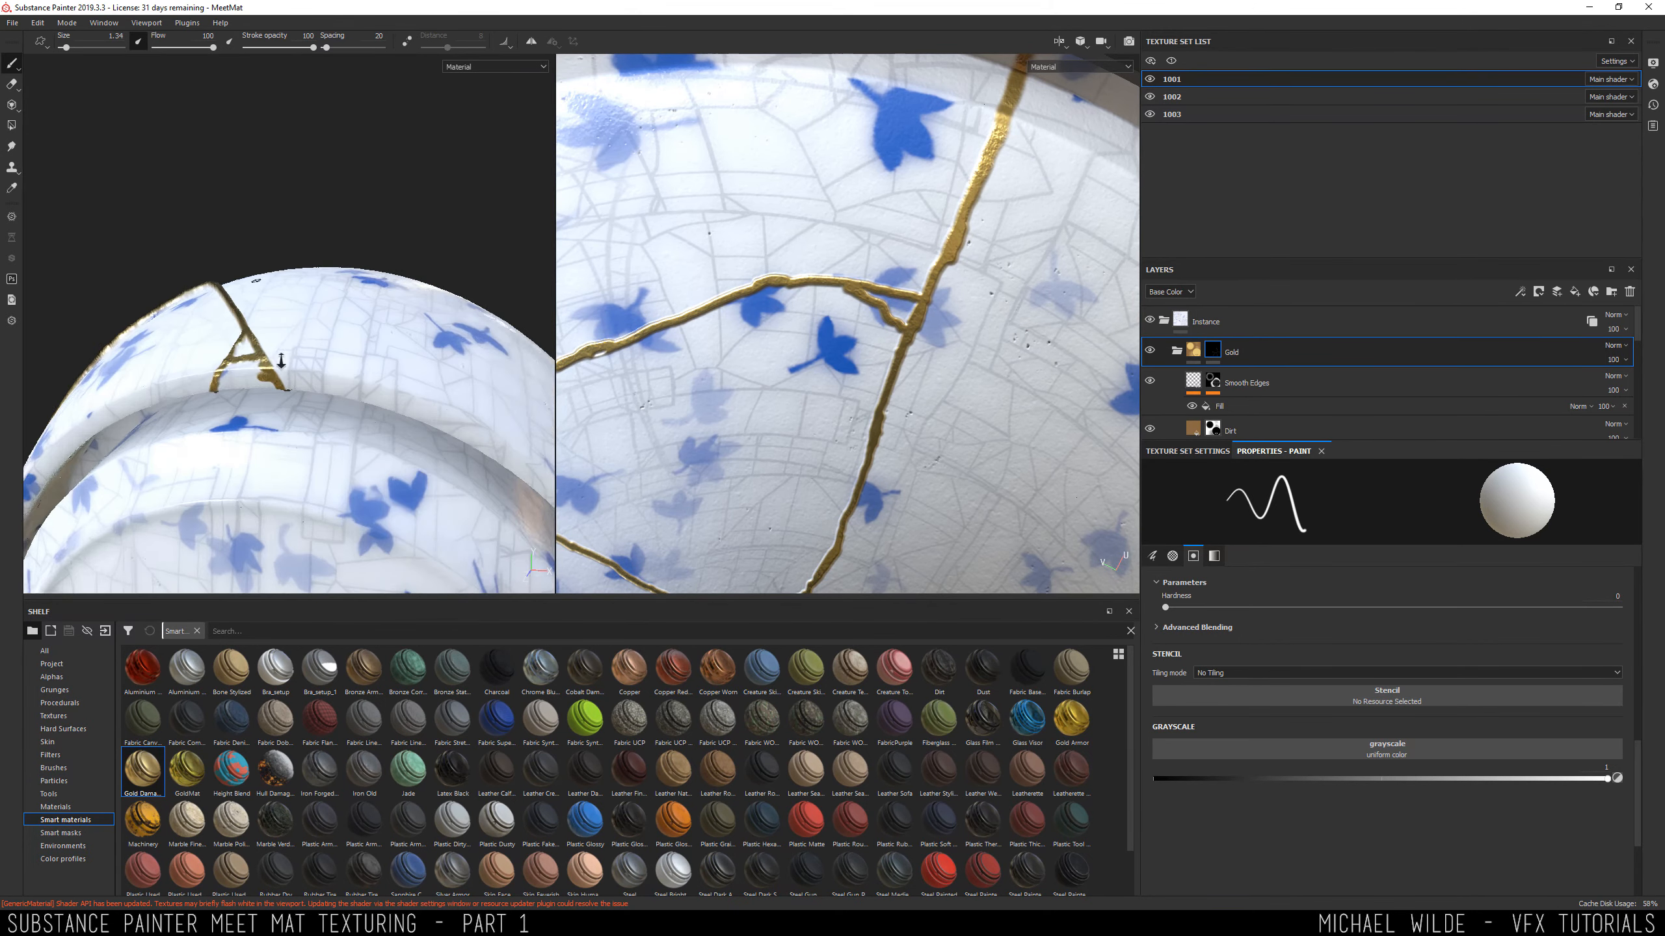
key(x)
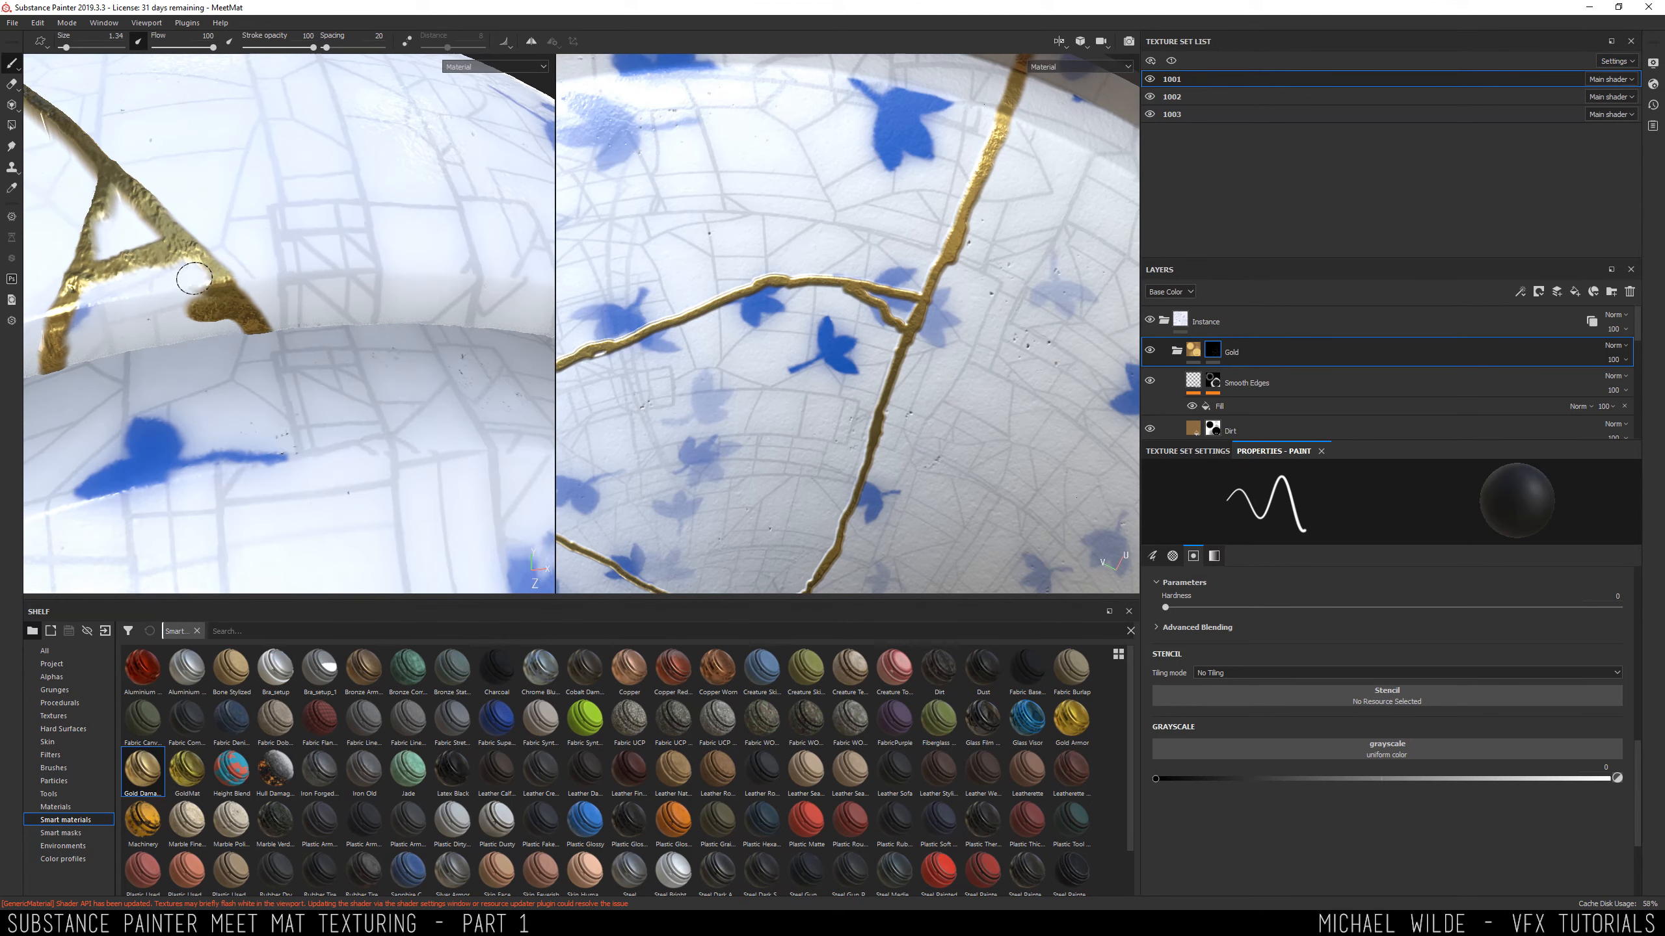
key(x)
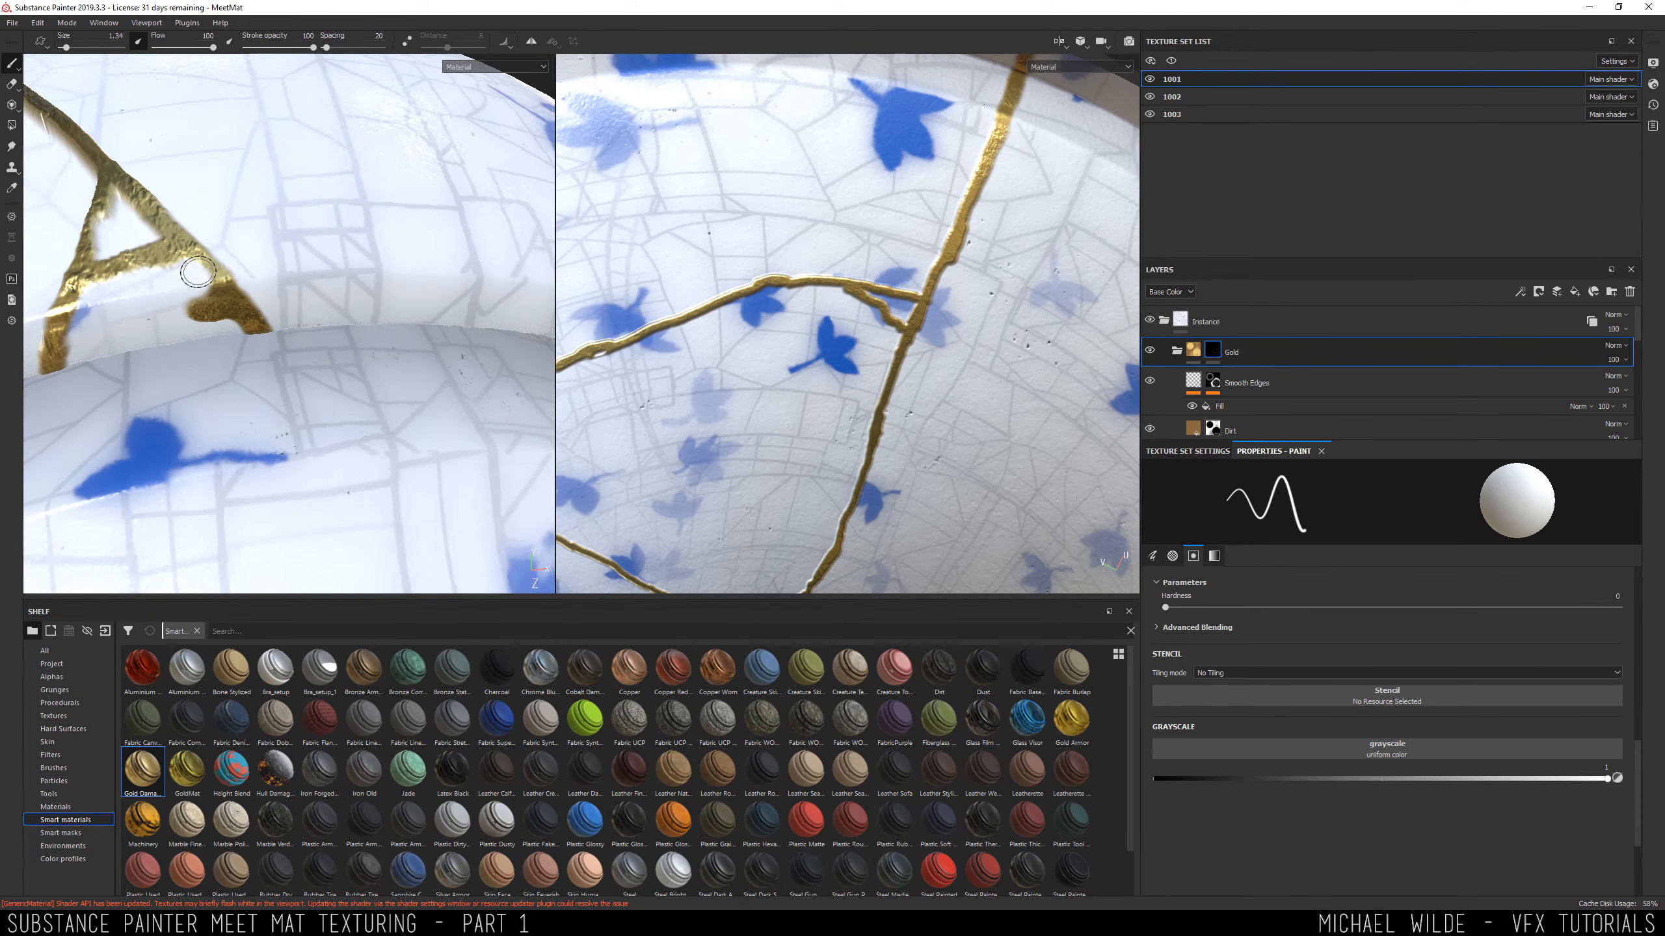
ctrl+right_drag(198, 271, 156, 278)
alt+drag(156, 277, 249, 327)
alt+right_drag(249, 327, 184, 231)
alt+drag(184, 230, 190, 198)
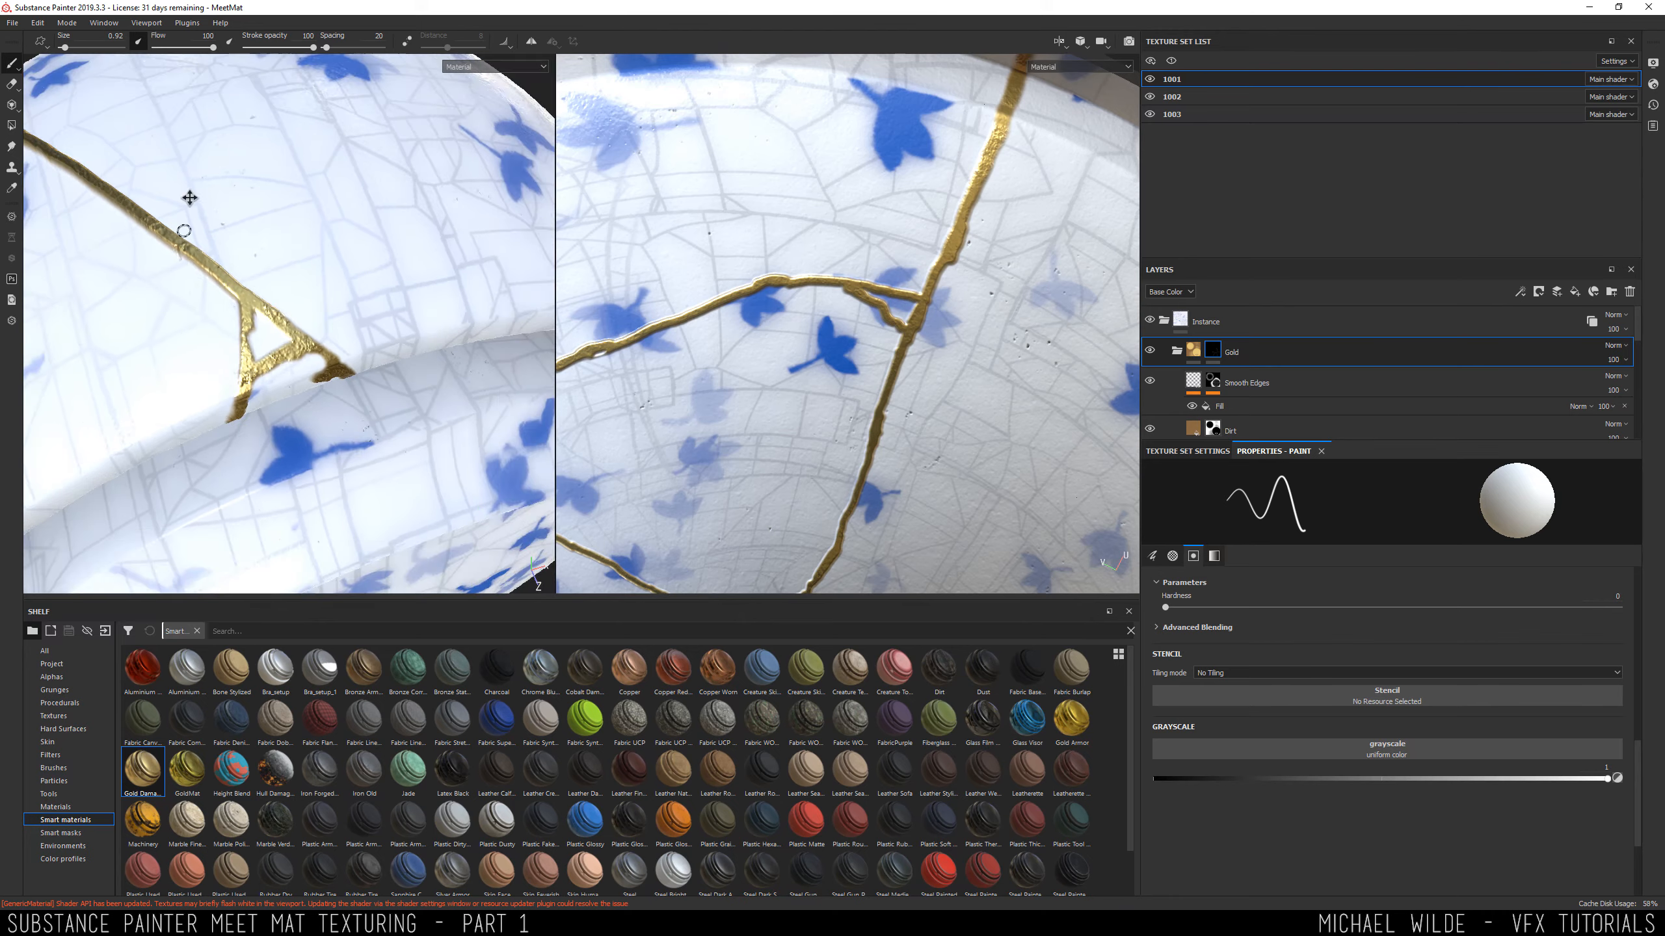
alt+middle_drag(190, 198, 222, 132)
alt+right_drag(222, 133, 298, 202)
alt+drag(298, 202, 305, 257)
alt+right_drag(304, 256, 475, 380)
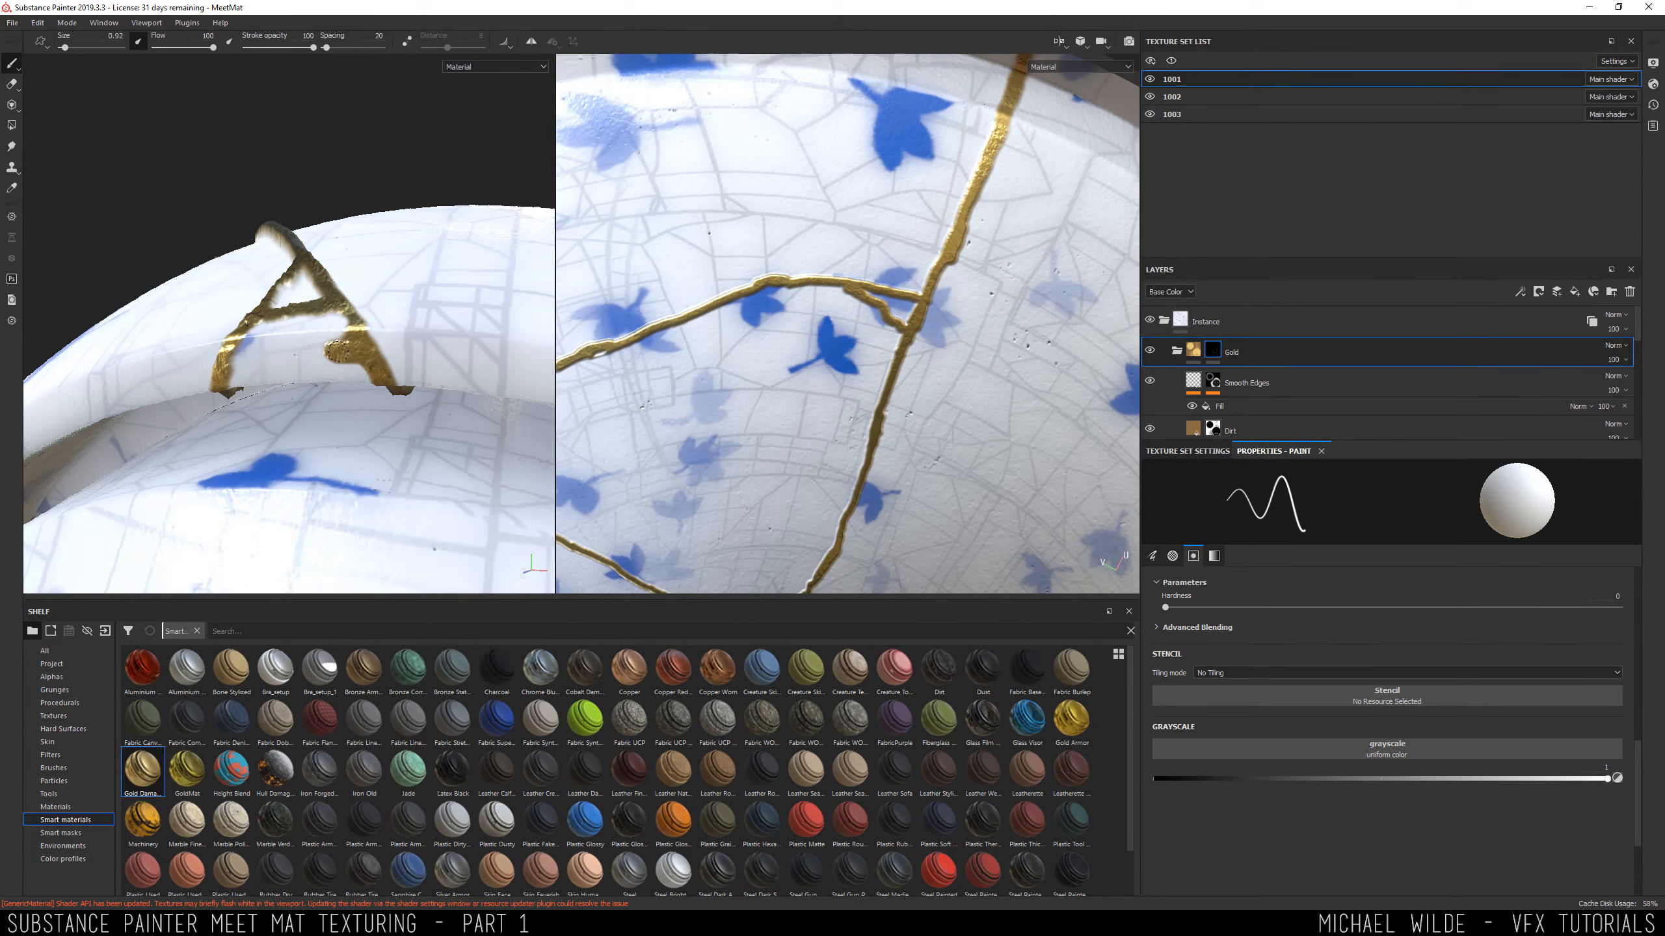
alt+drag(359, 352, 300, 307)
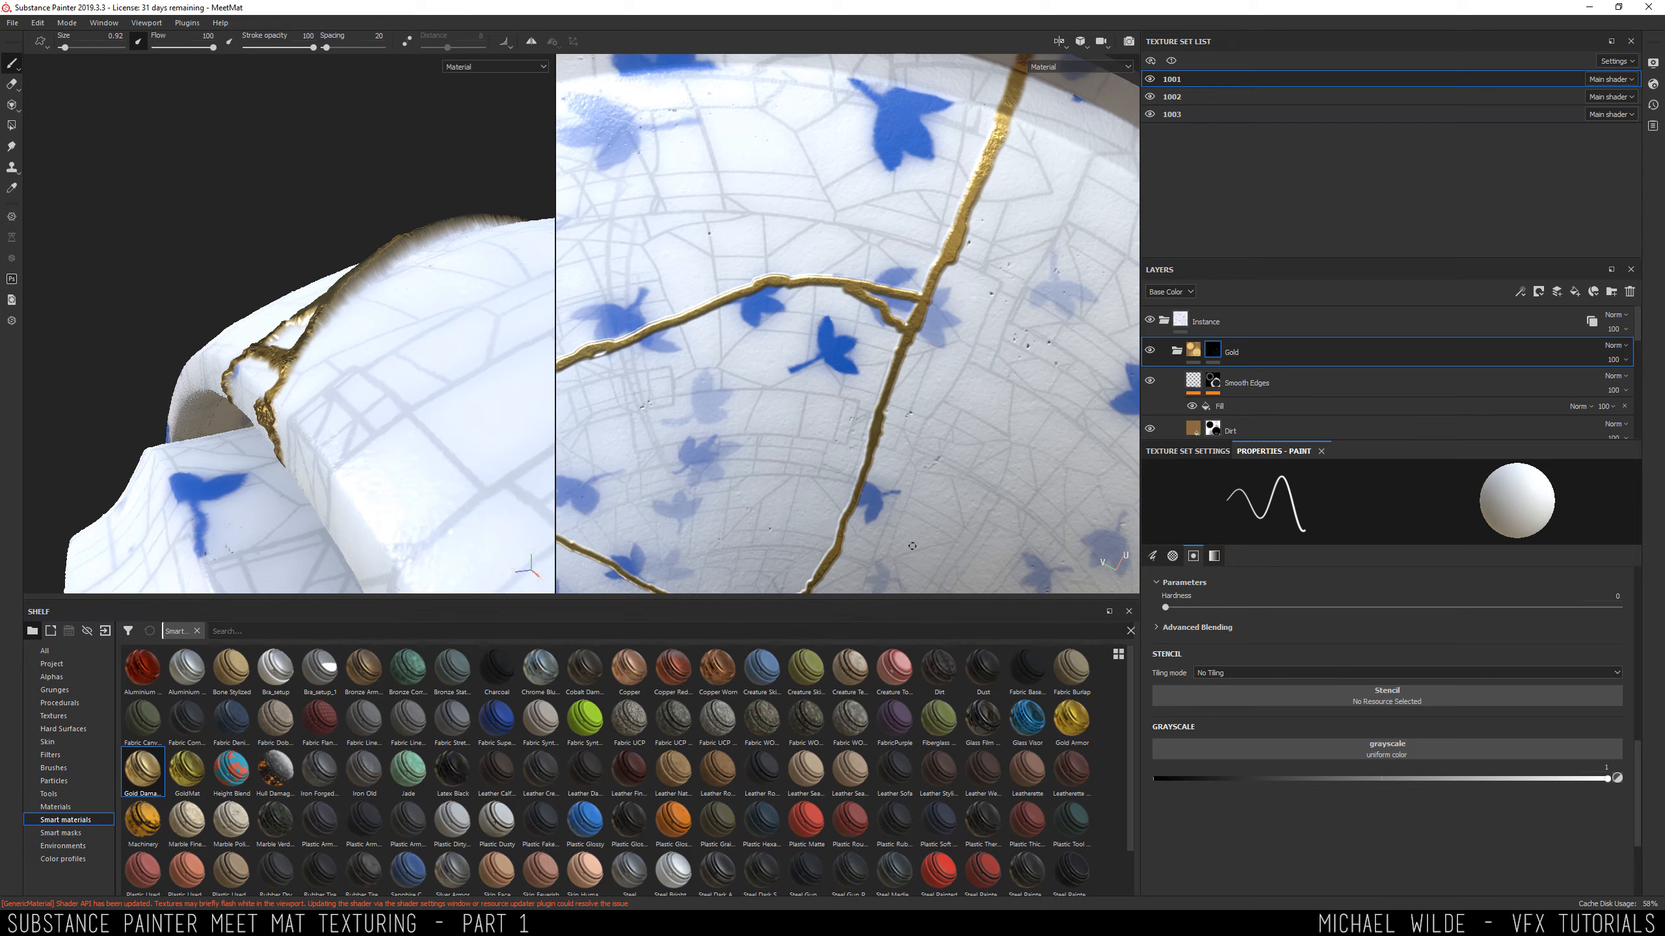
Compare the crack's relief with the Smooth Edges layer's height channel and visibility switched off and on.
click(1284, 406)
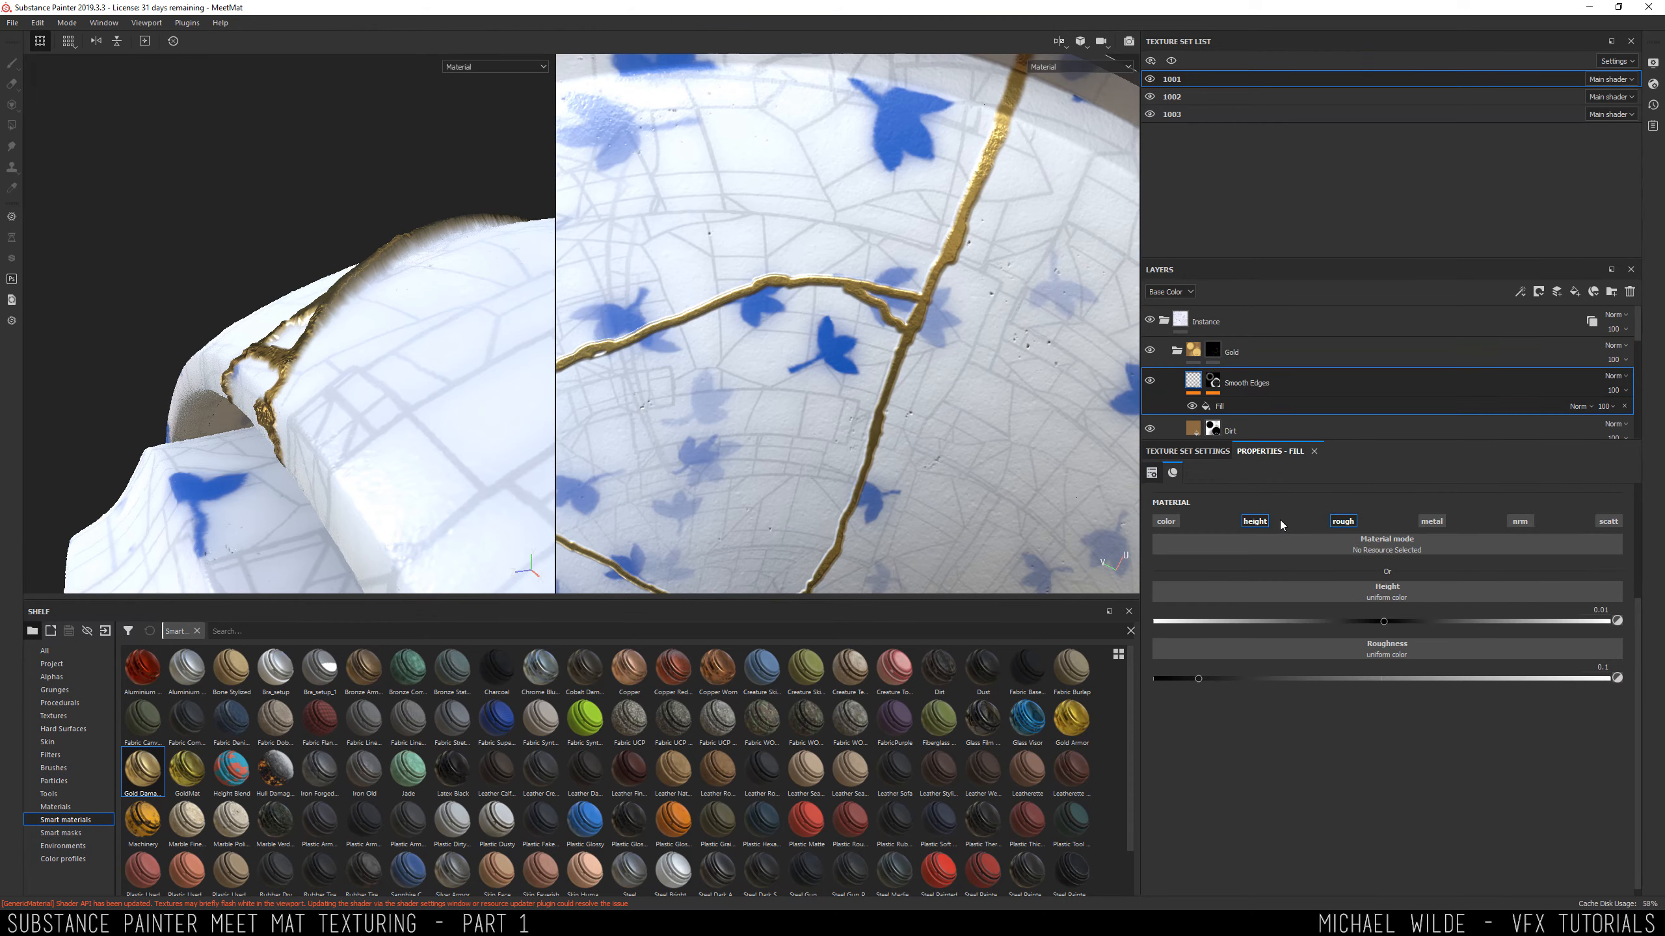
click(1255, 521)
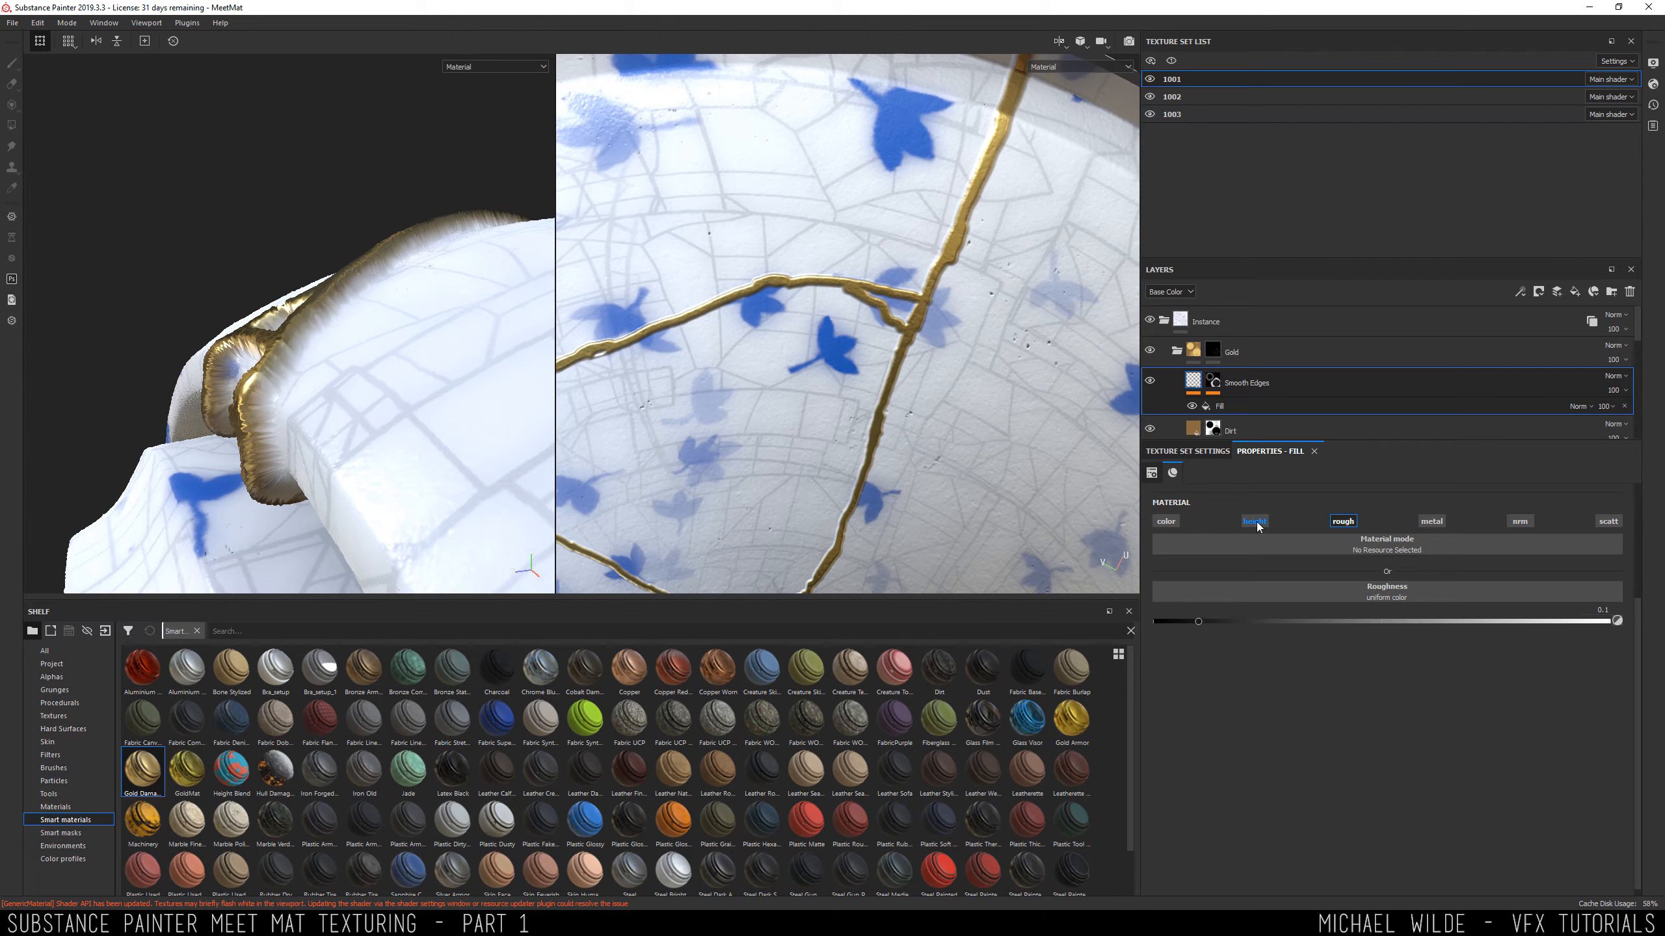
click(1255, 522)
alt+drag(548, 331, 316, 298)
click(1152, 382)
click(1151, 381)
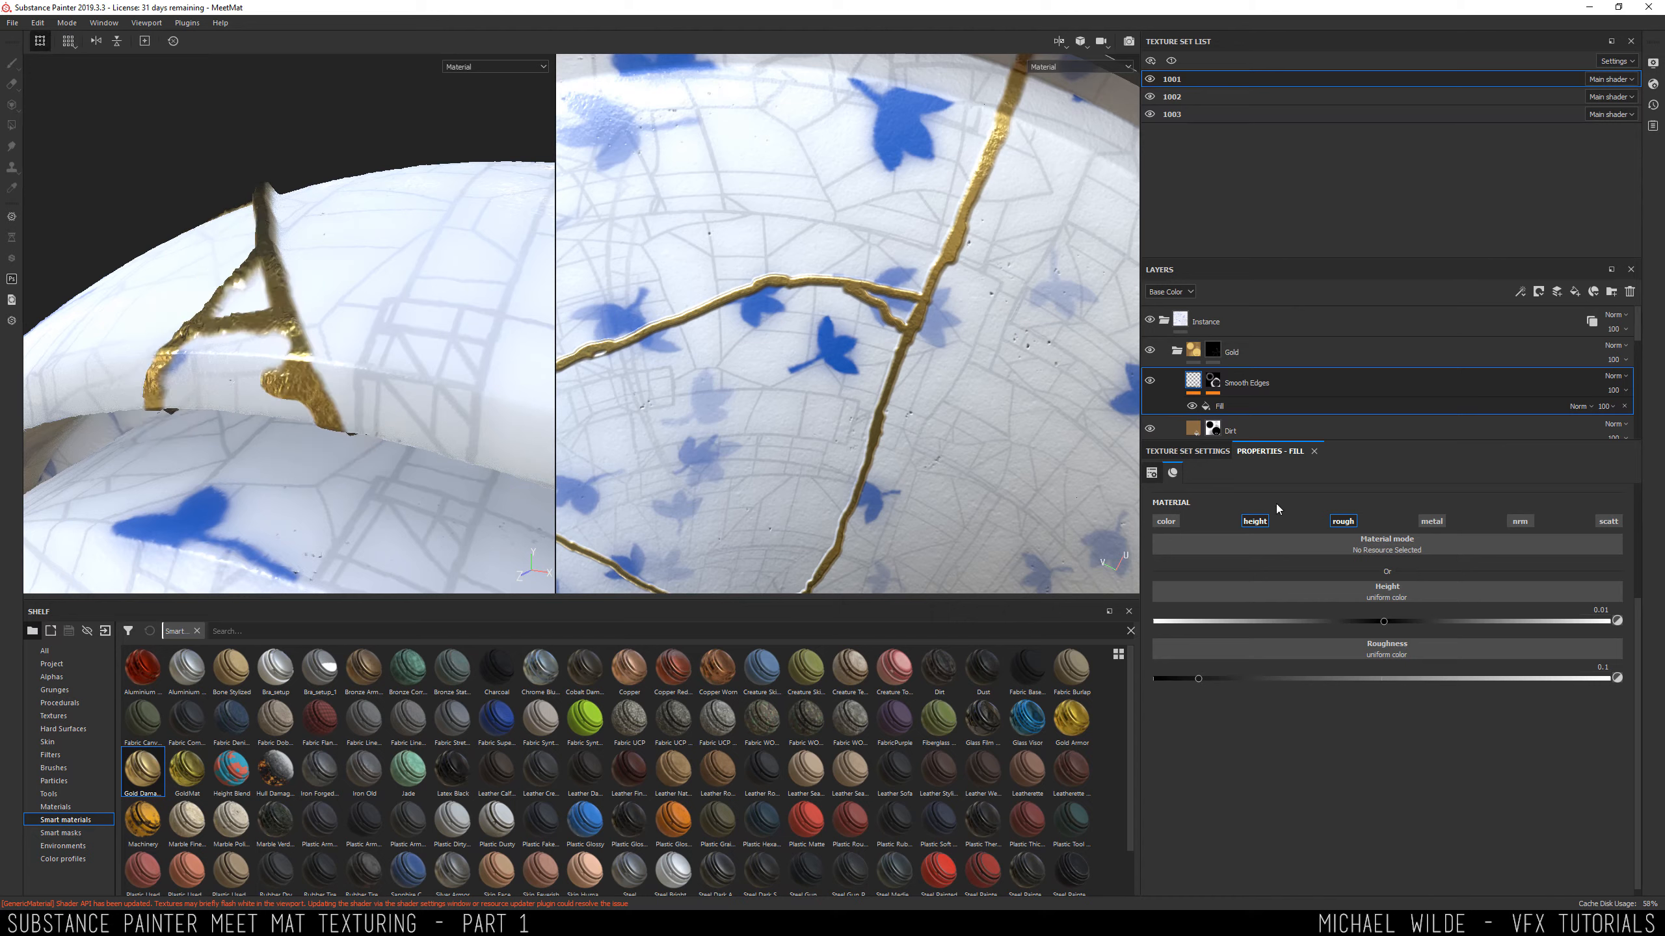
Disable the height channel of the Smooth Edges layer and view the crack's raised profile.
click(1252, 521)
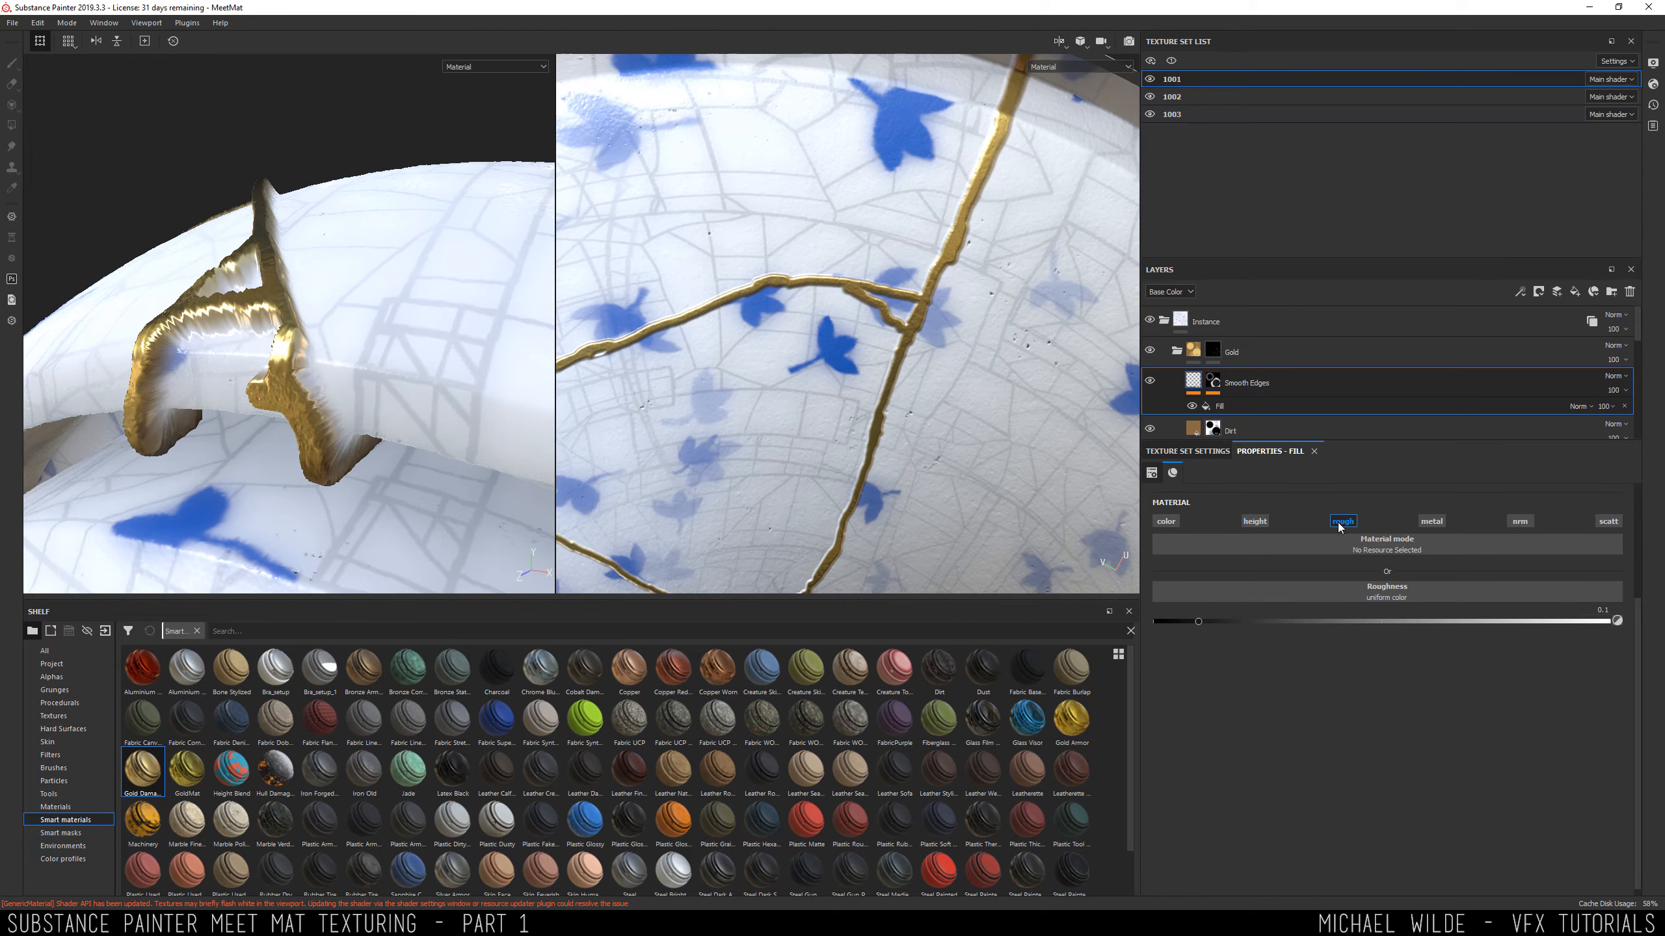
click(1341, 521)
alt+drag(273, 318, 420, 328)
Reduce the Gold Pure layer's height to 0.0836, checking how far the cracks protrude from the head.
scroll(1261, 410, down, 3)
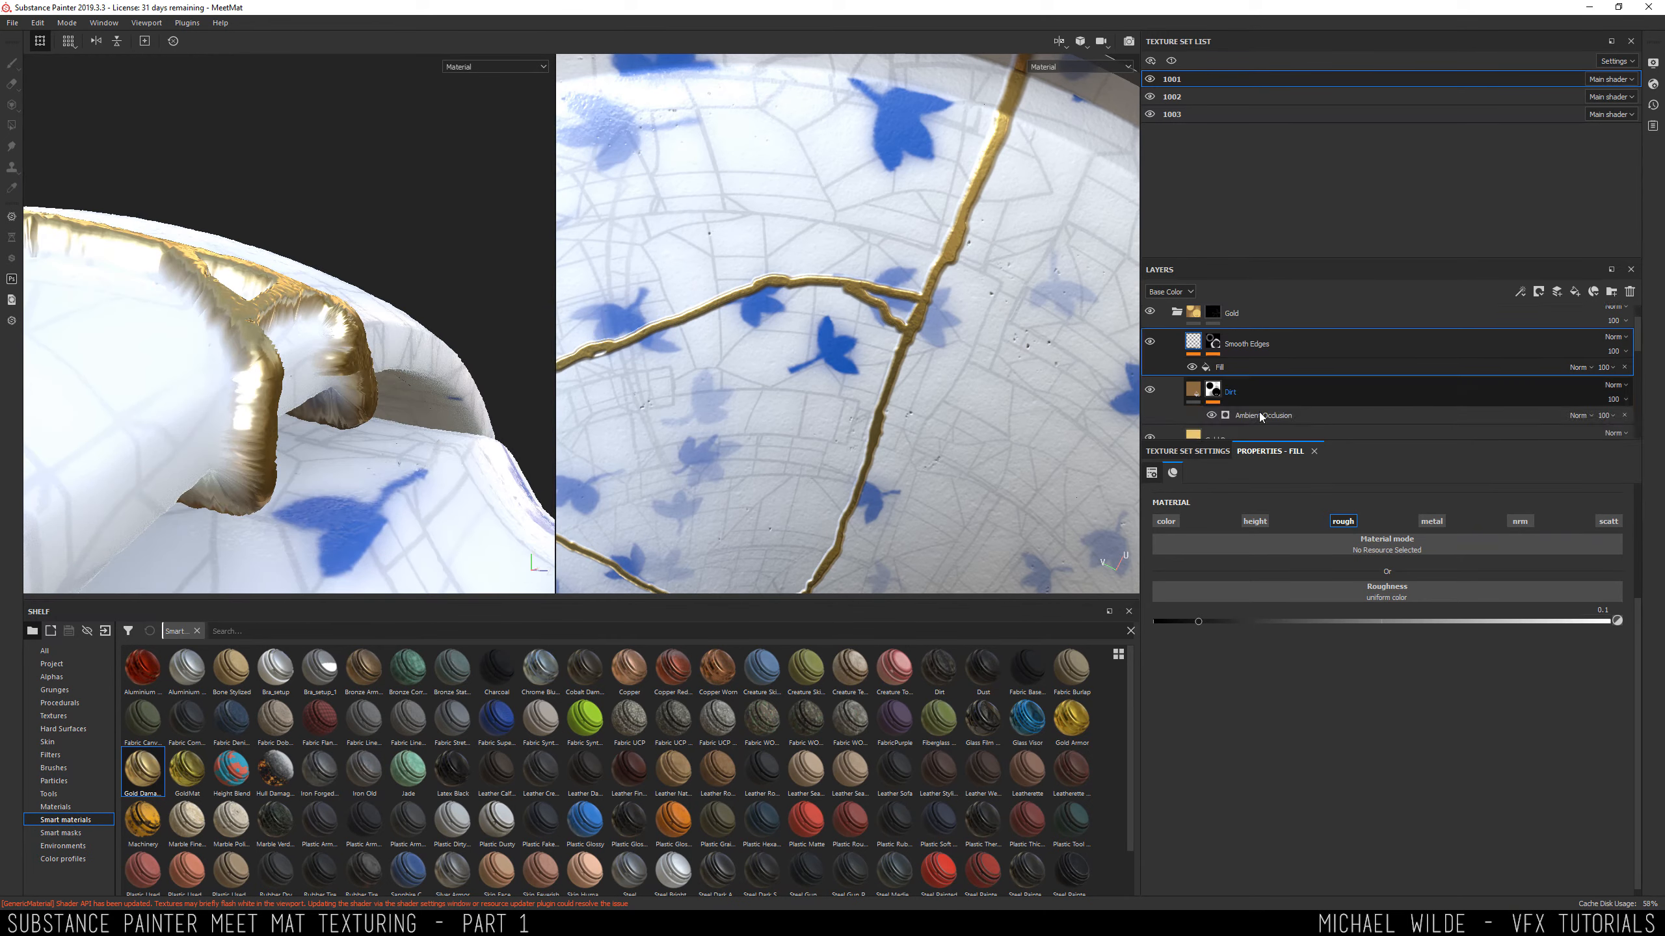
click(1235, 405)
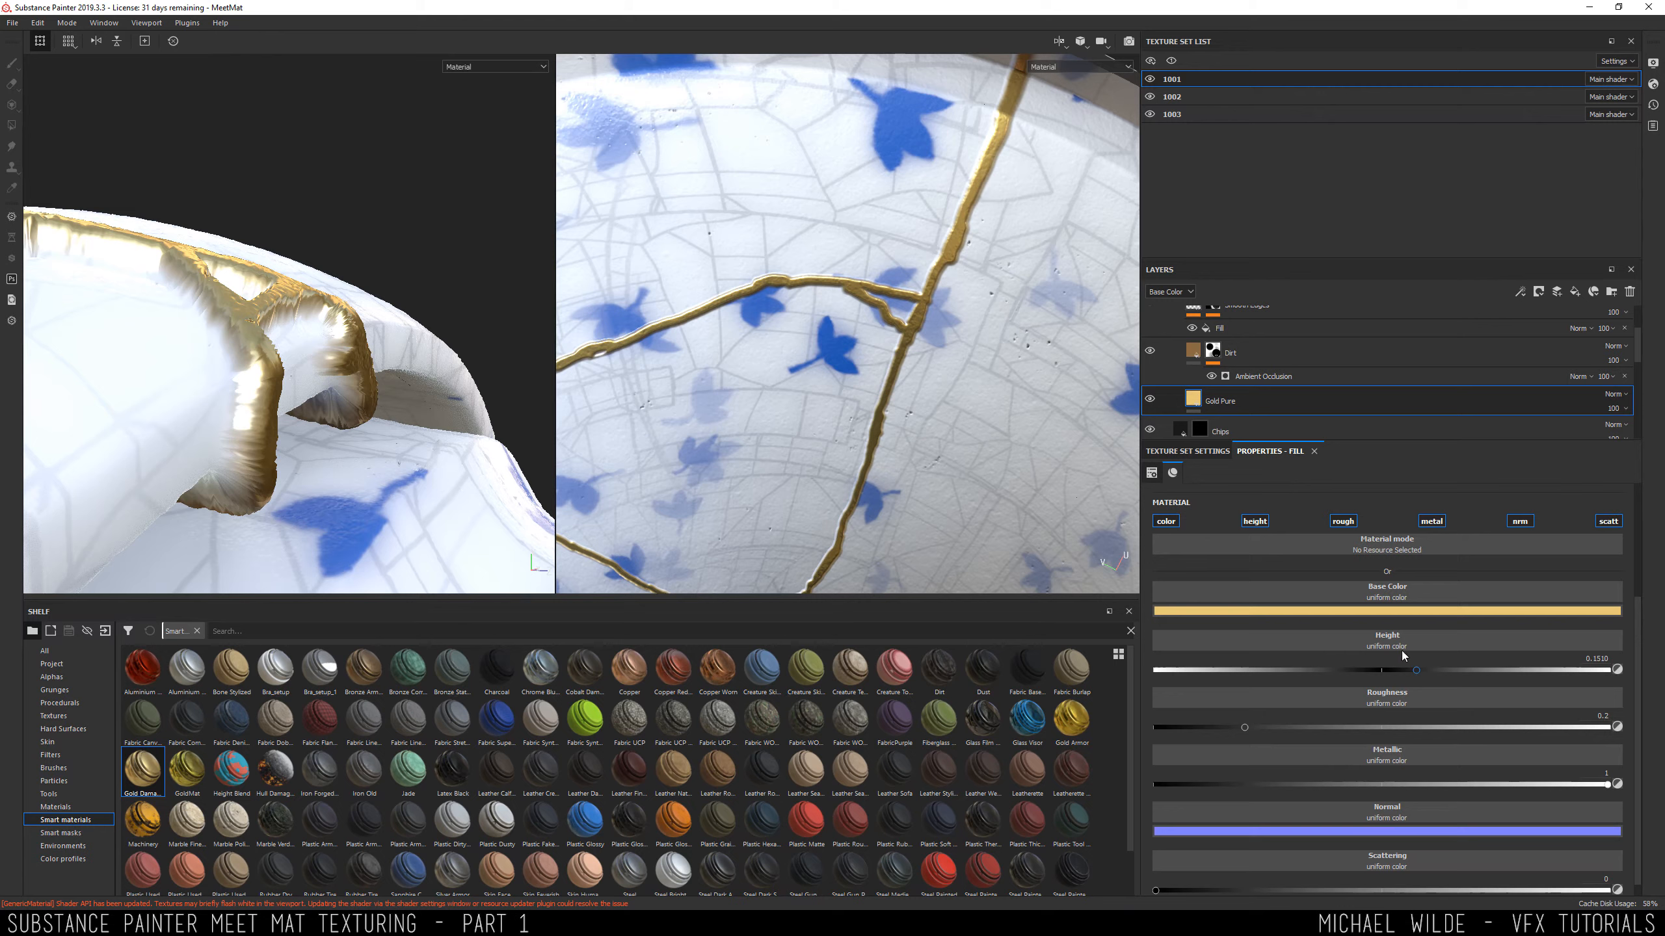
drag(1415, 676, 1396, 676)
alt+drag(343, 292, 322, 312)
alt+right_drag(321, 312, 262, 295)
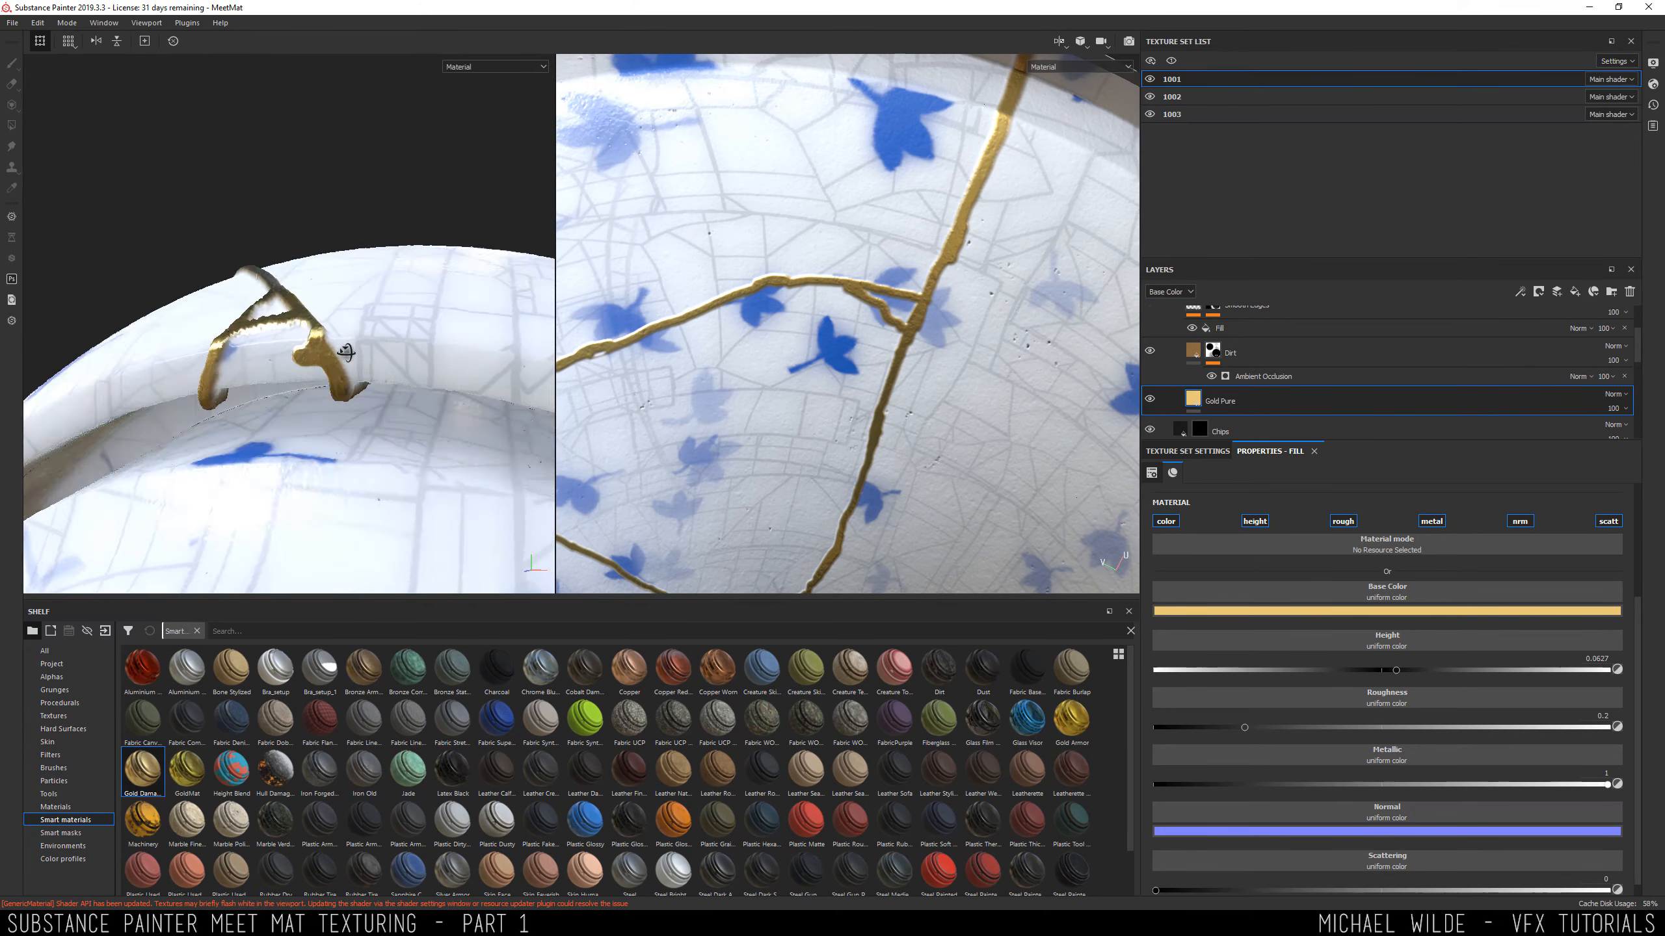
alt+drag(242, 288, 282, 303)
alt+right_drag(281, 303, 311, 303)
alt+drag(312, 303, 661, 401)
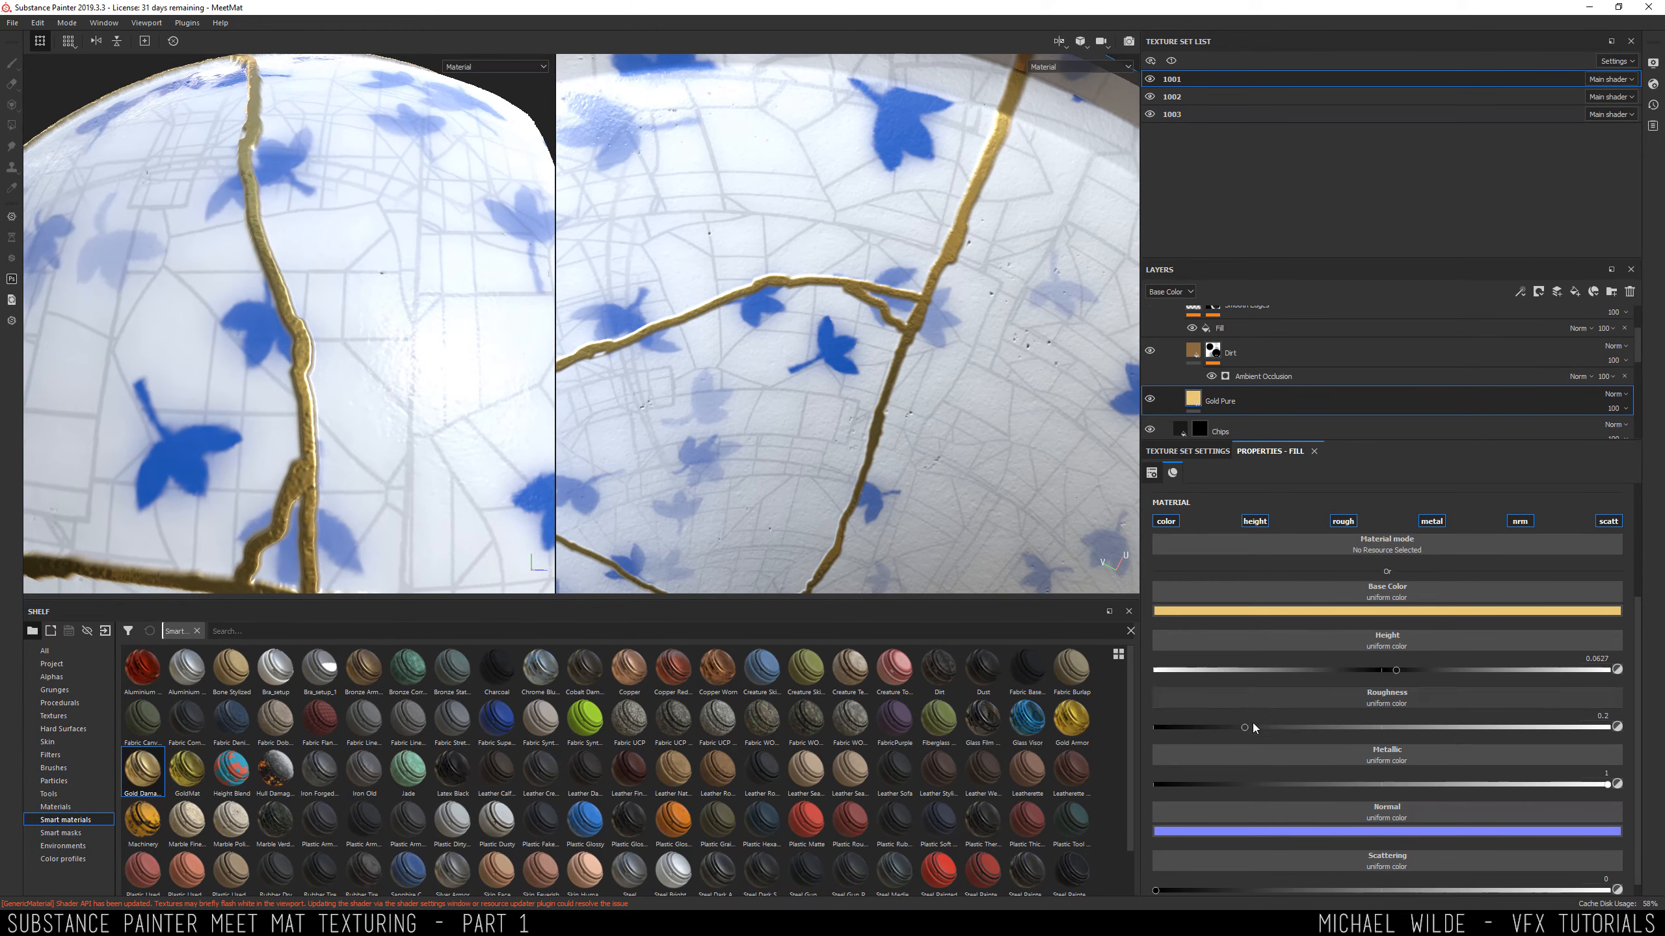
drag(1395, 675, 1402, 676)
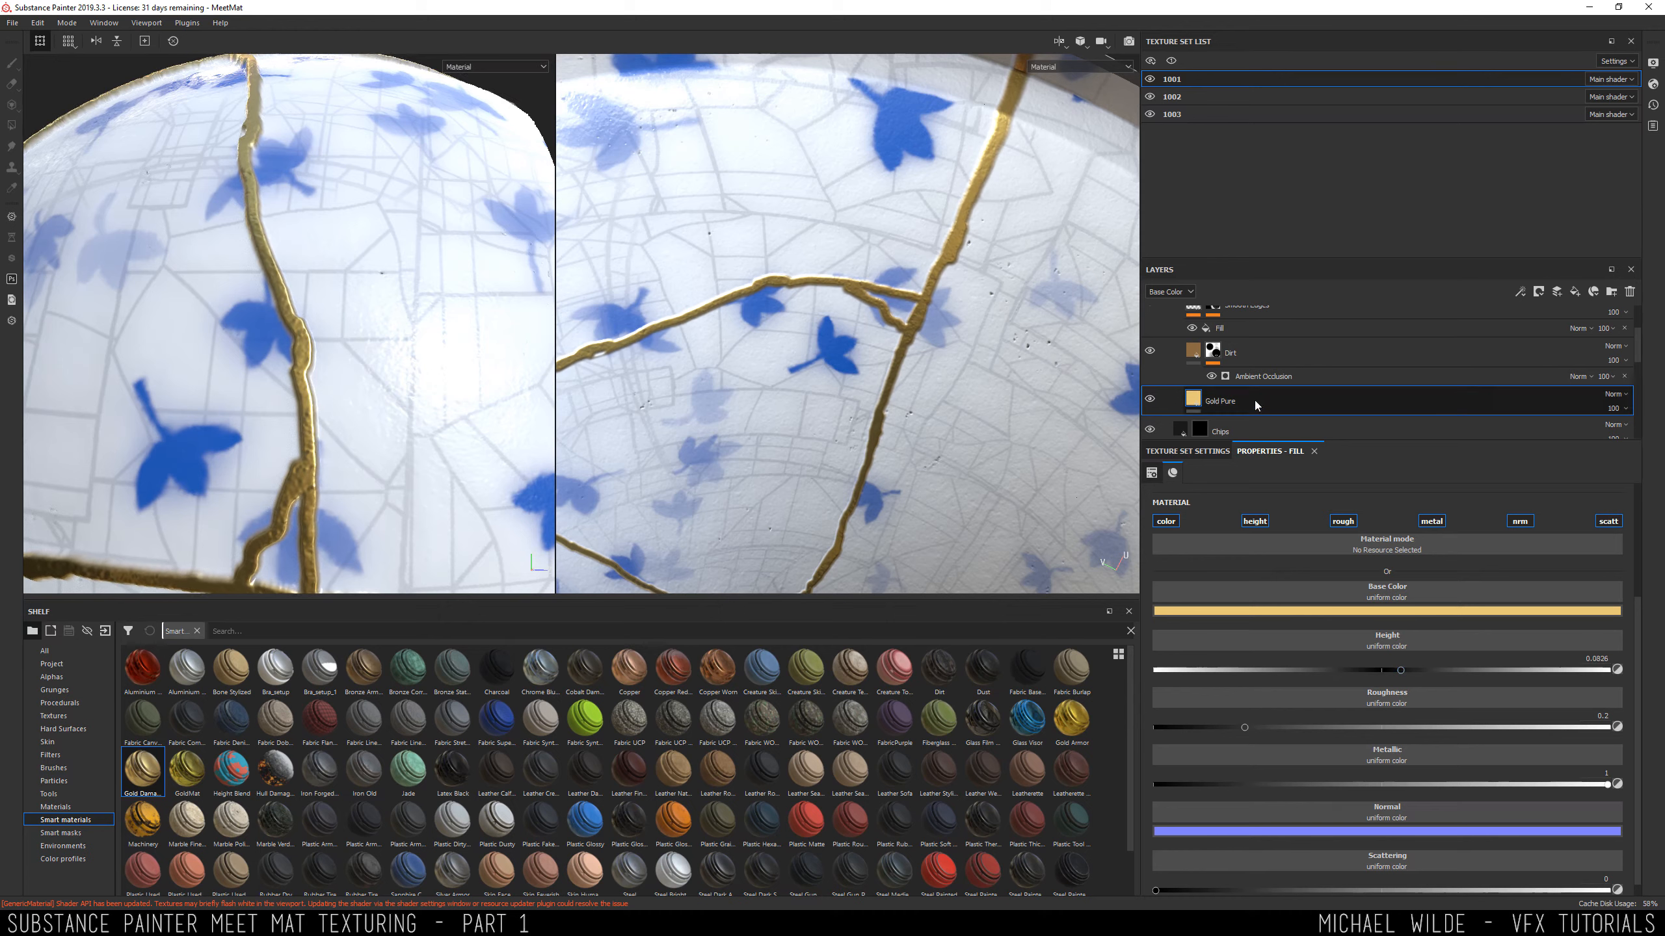
Add a fill layer named heightWobble above Gold Pure and leave only its height channel enabled.
click(1577, 300)
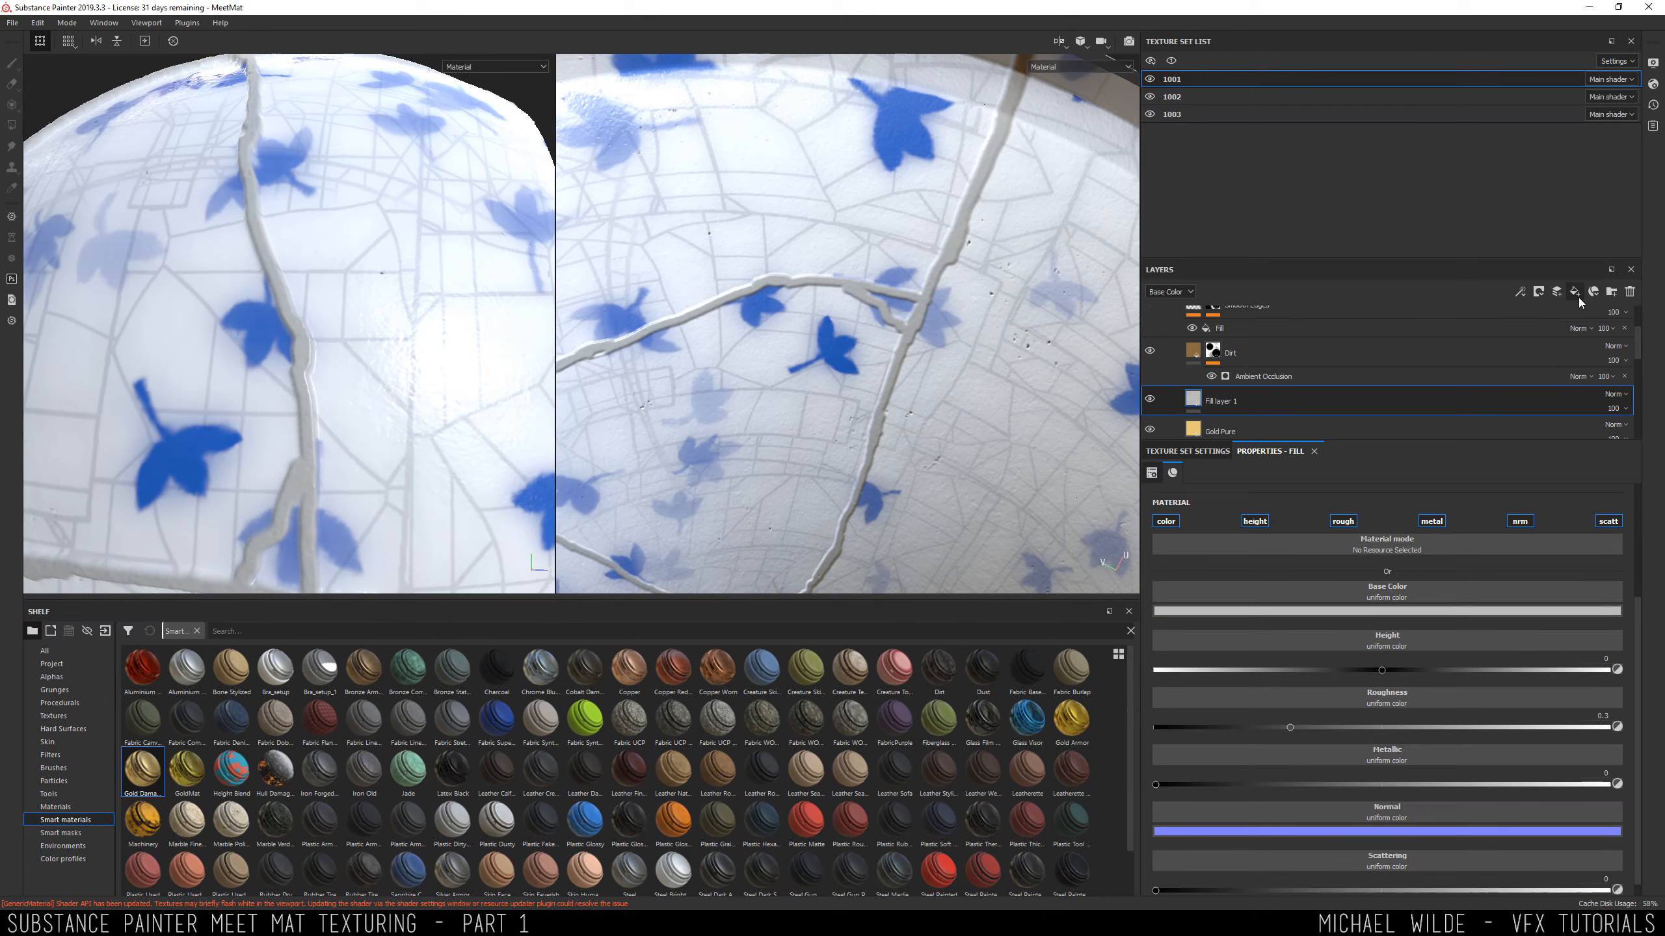
double_click(1242, 404)
click(1609, 521)
click(1519, 521)
click(1431, 522)
click(1342, 521)
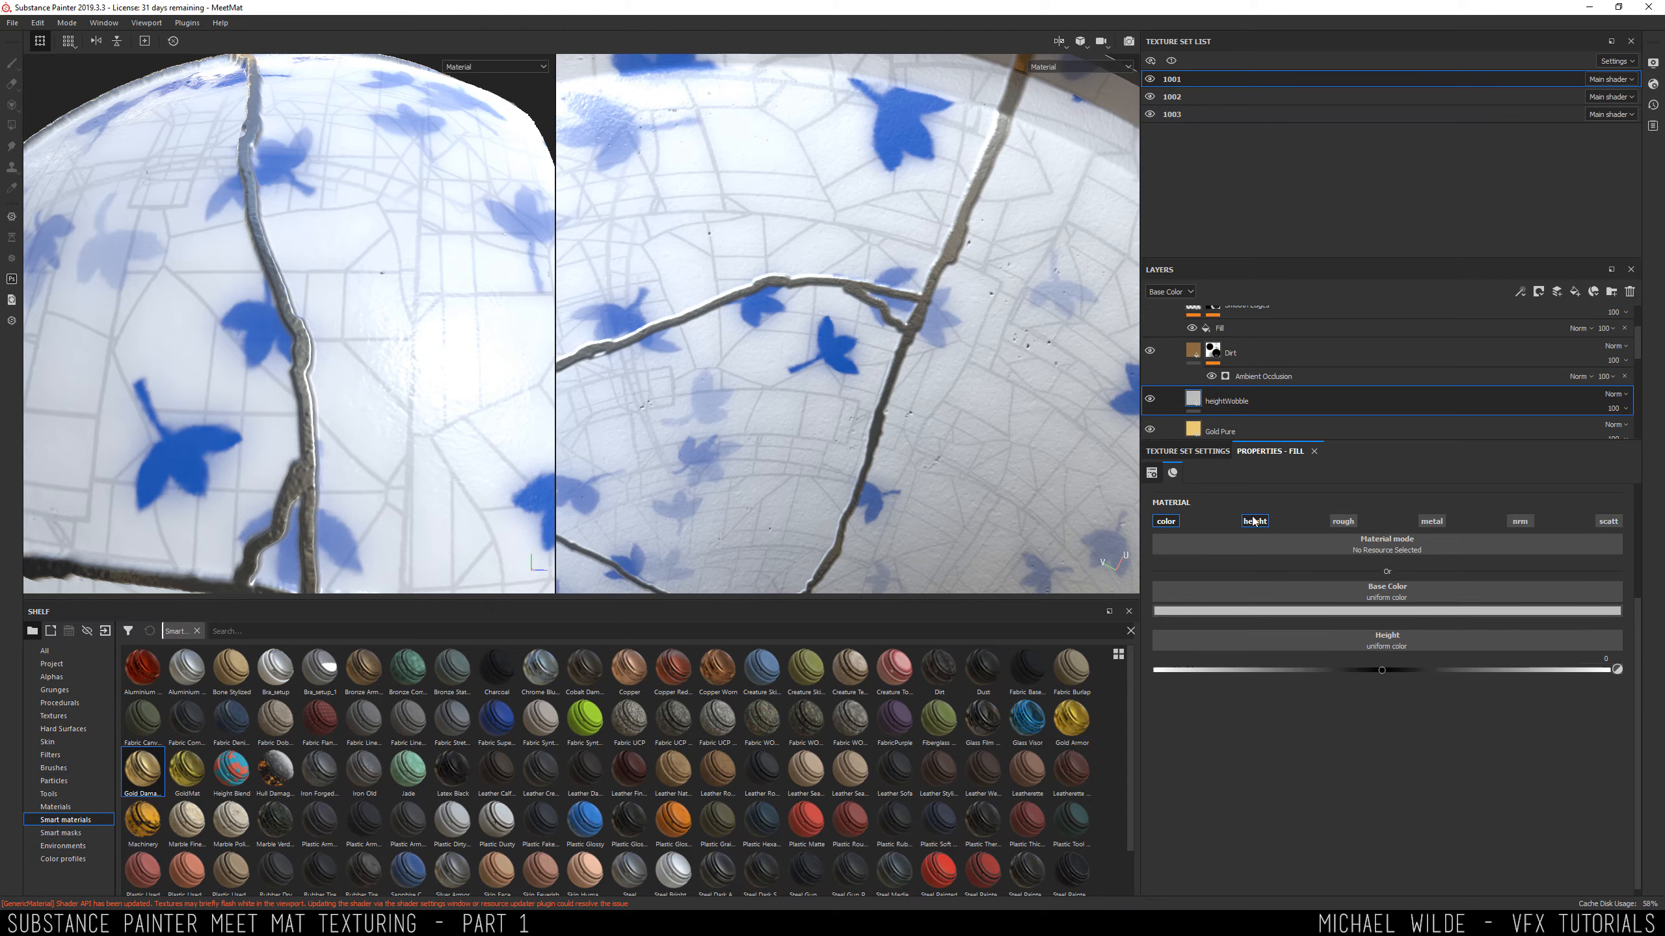
click(1166, 522)
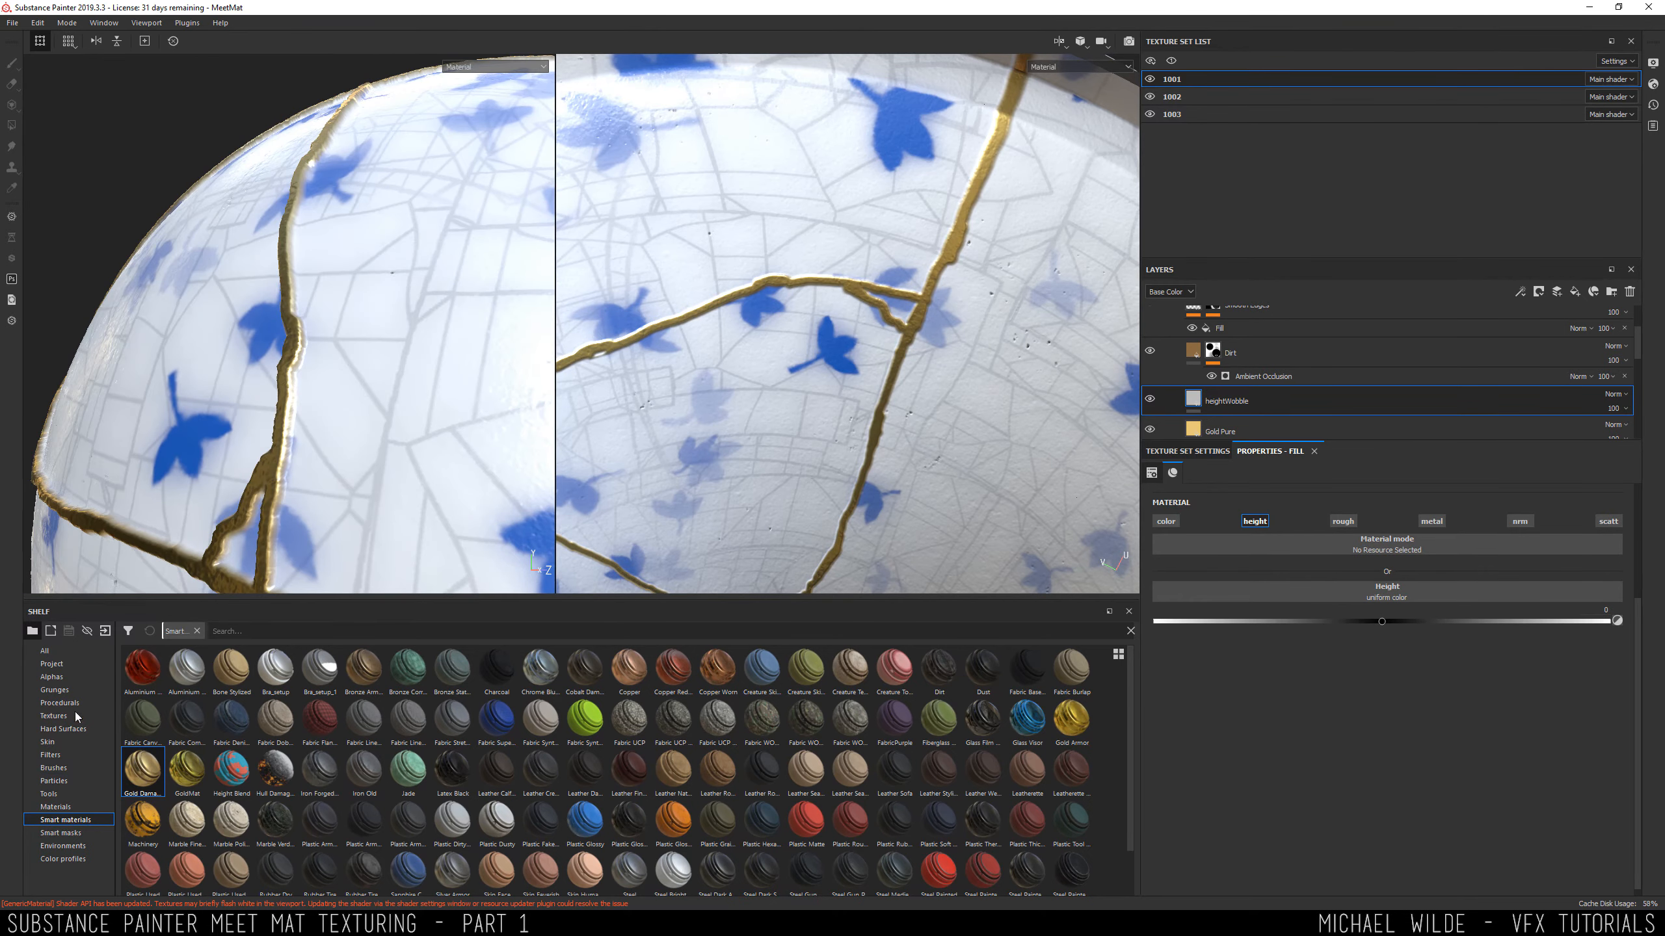
Apply the Clouds 1 procedural to the height channel of the heightWobble layer.
click(70, 703)
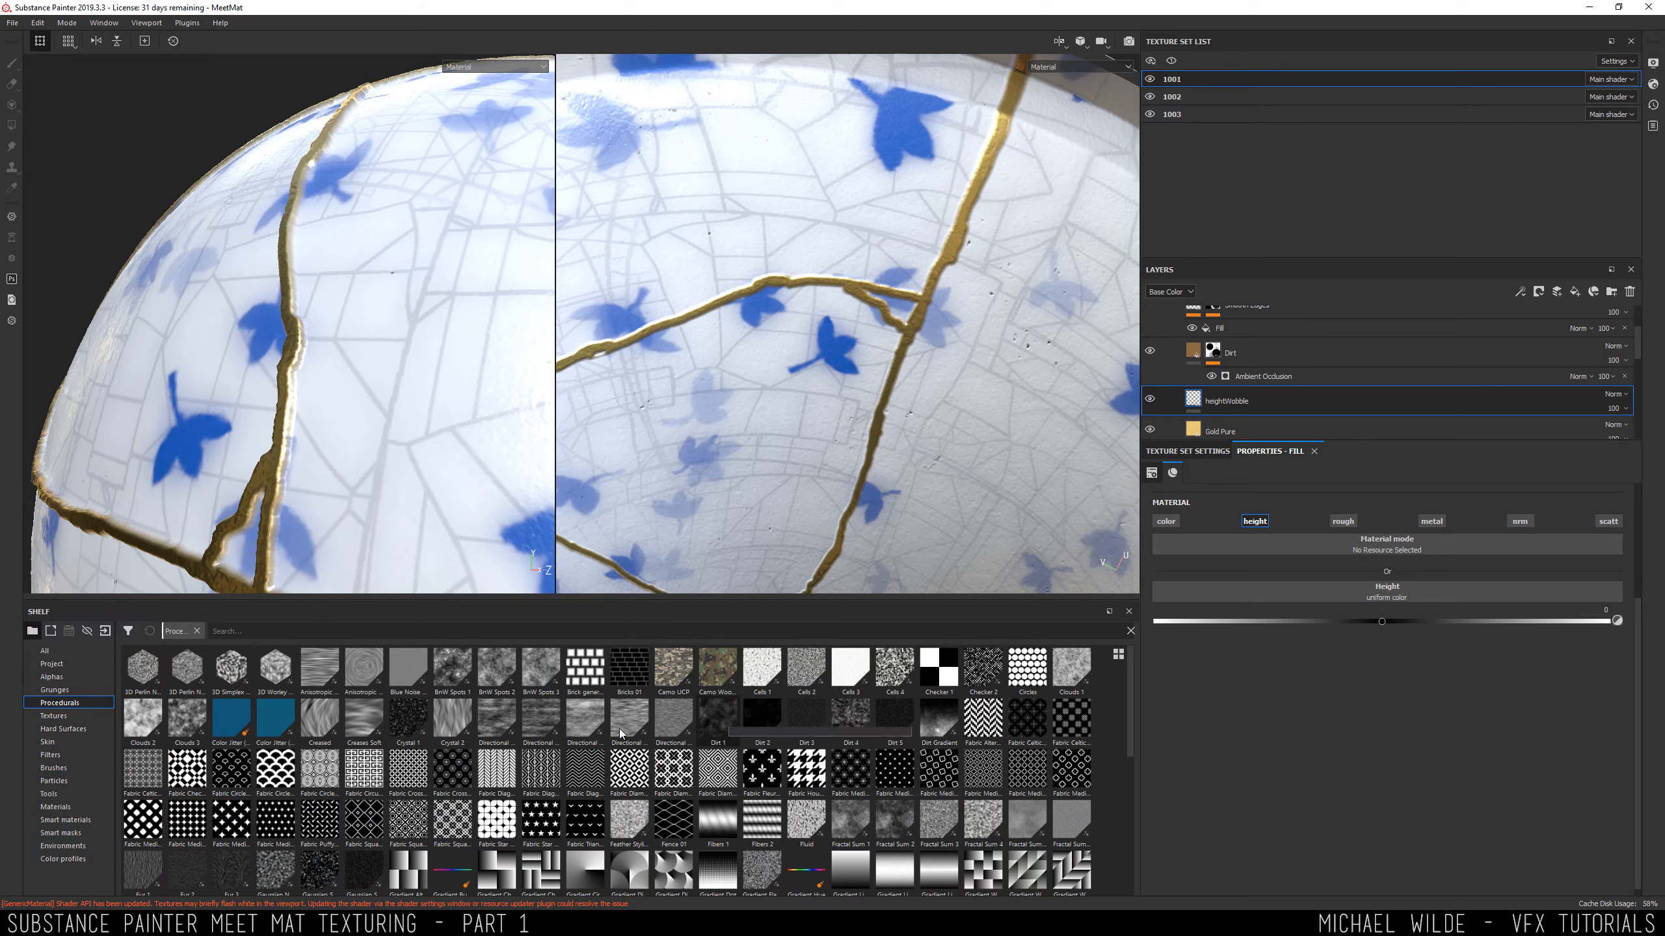
mouse_move(610, 731)
mouse_move(549, 685)
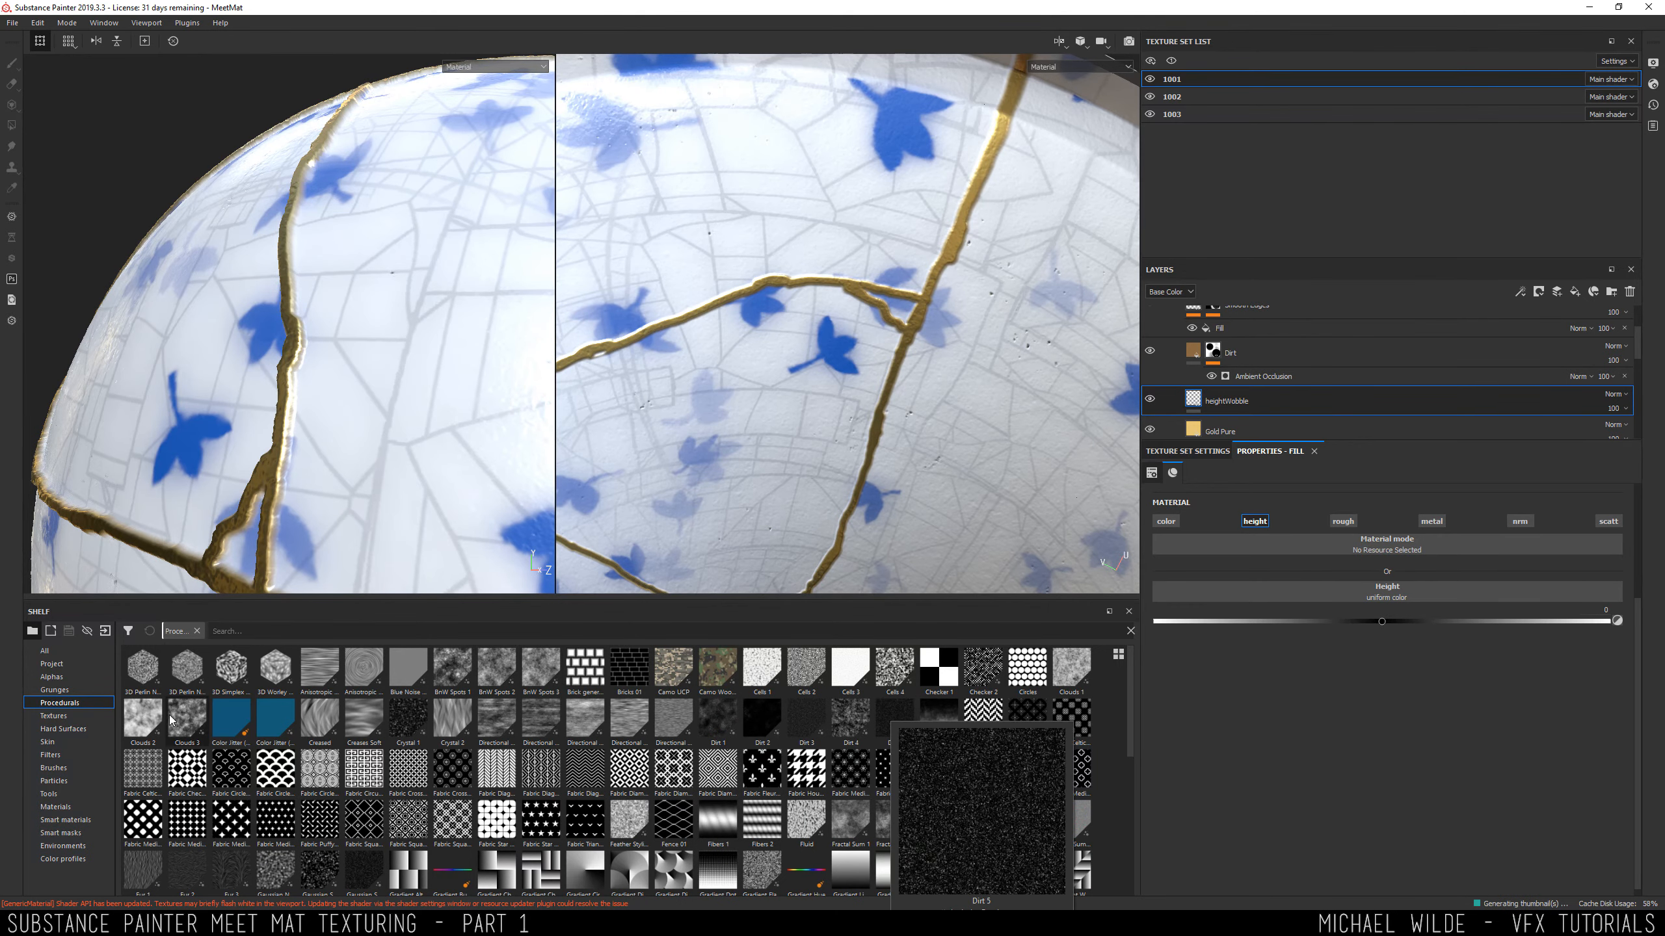
mouse_move(140, 720)
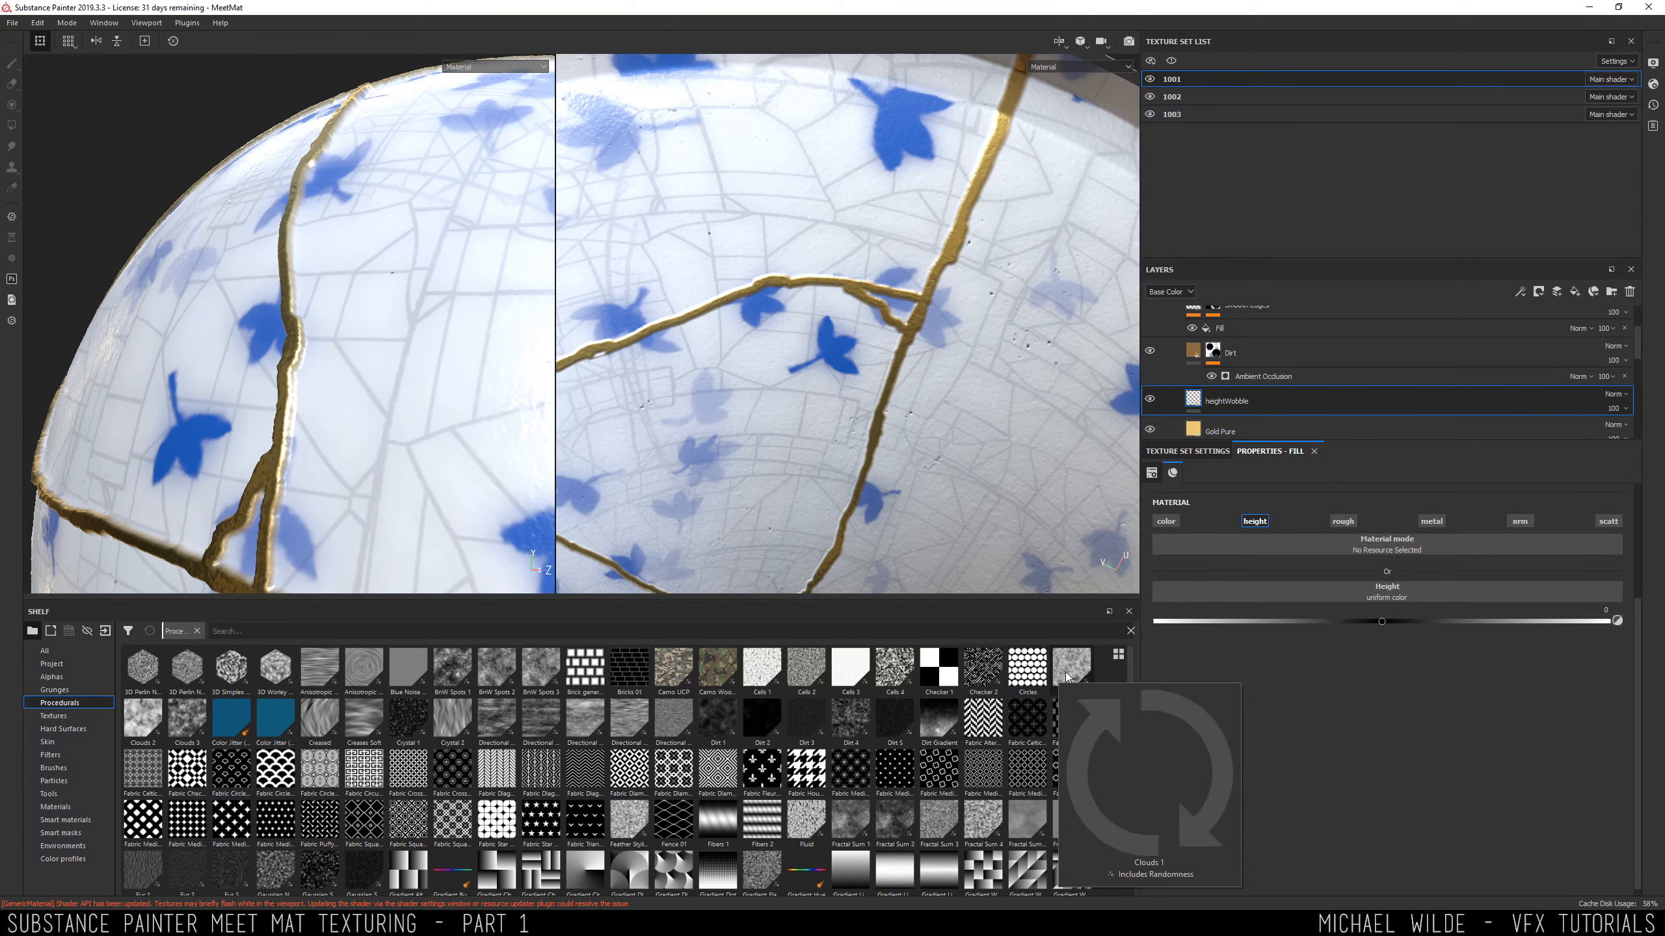
drag(1072, 669, 1316, 593)
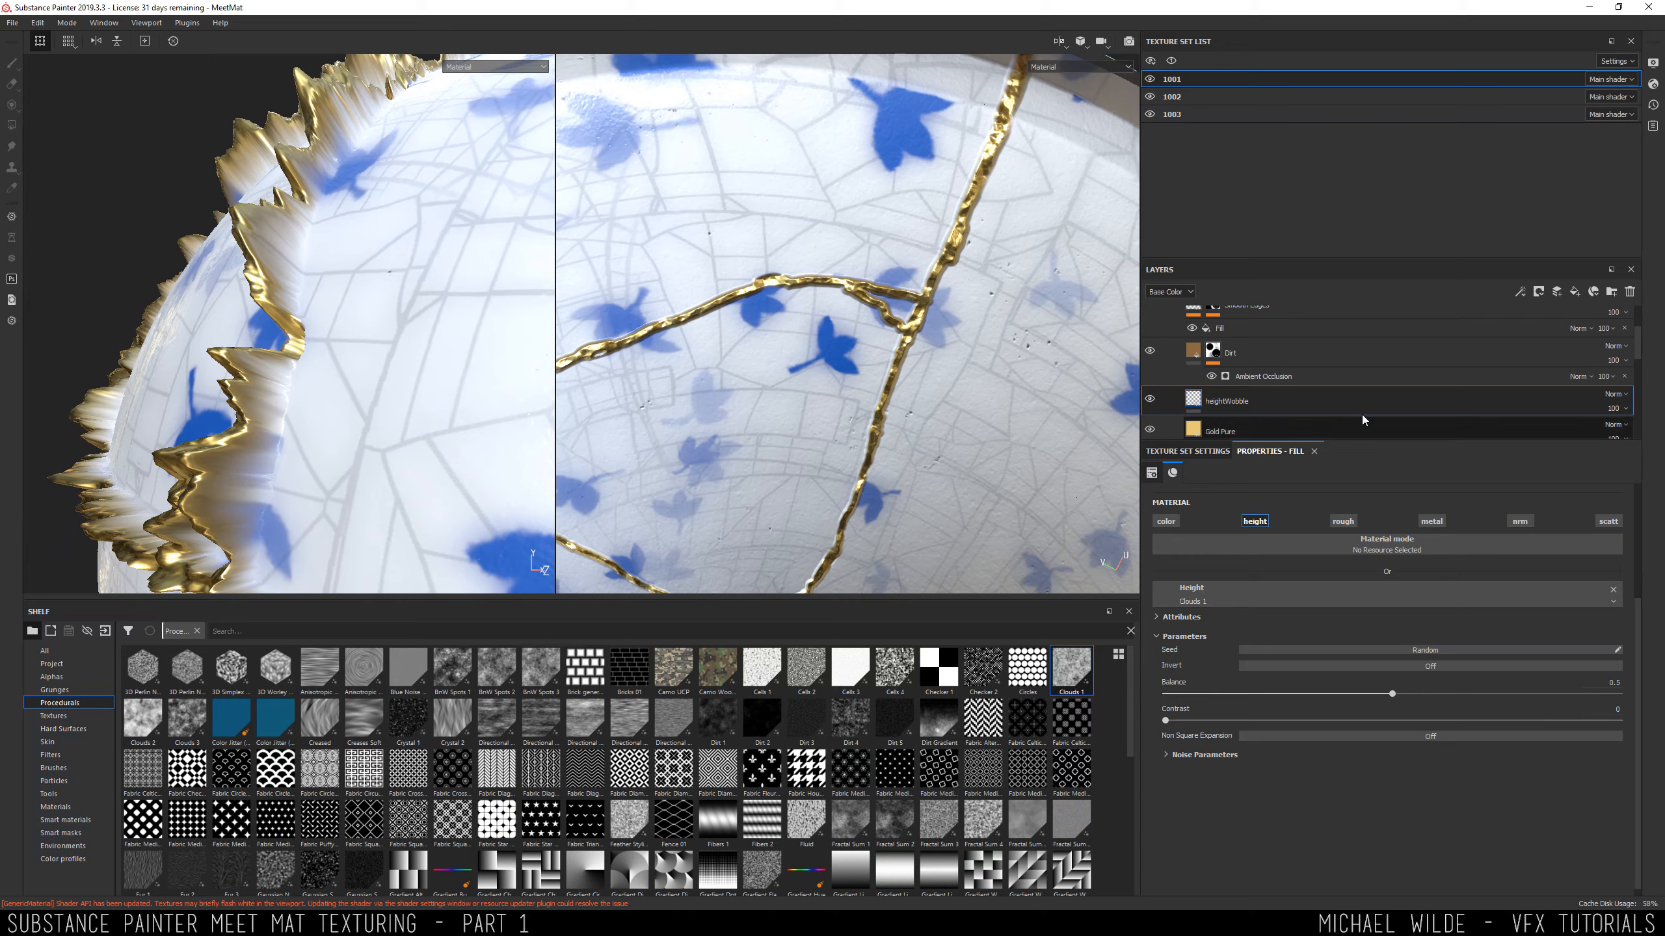
Show the Height channel in the layer stack and reduce the heightWobble layer's height opacity to 13.
click(1170, 292)
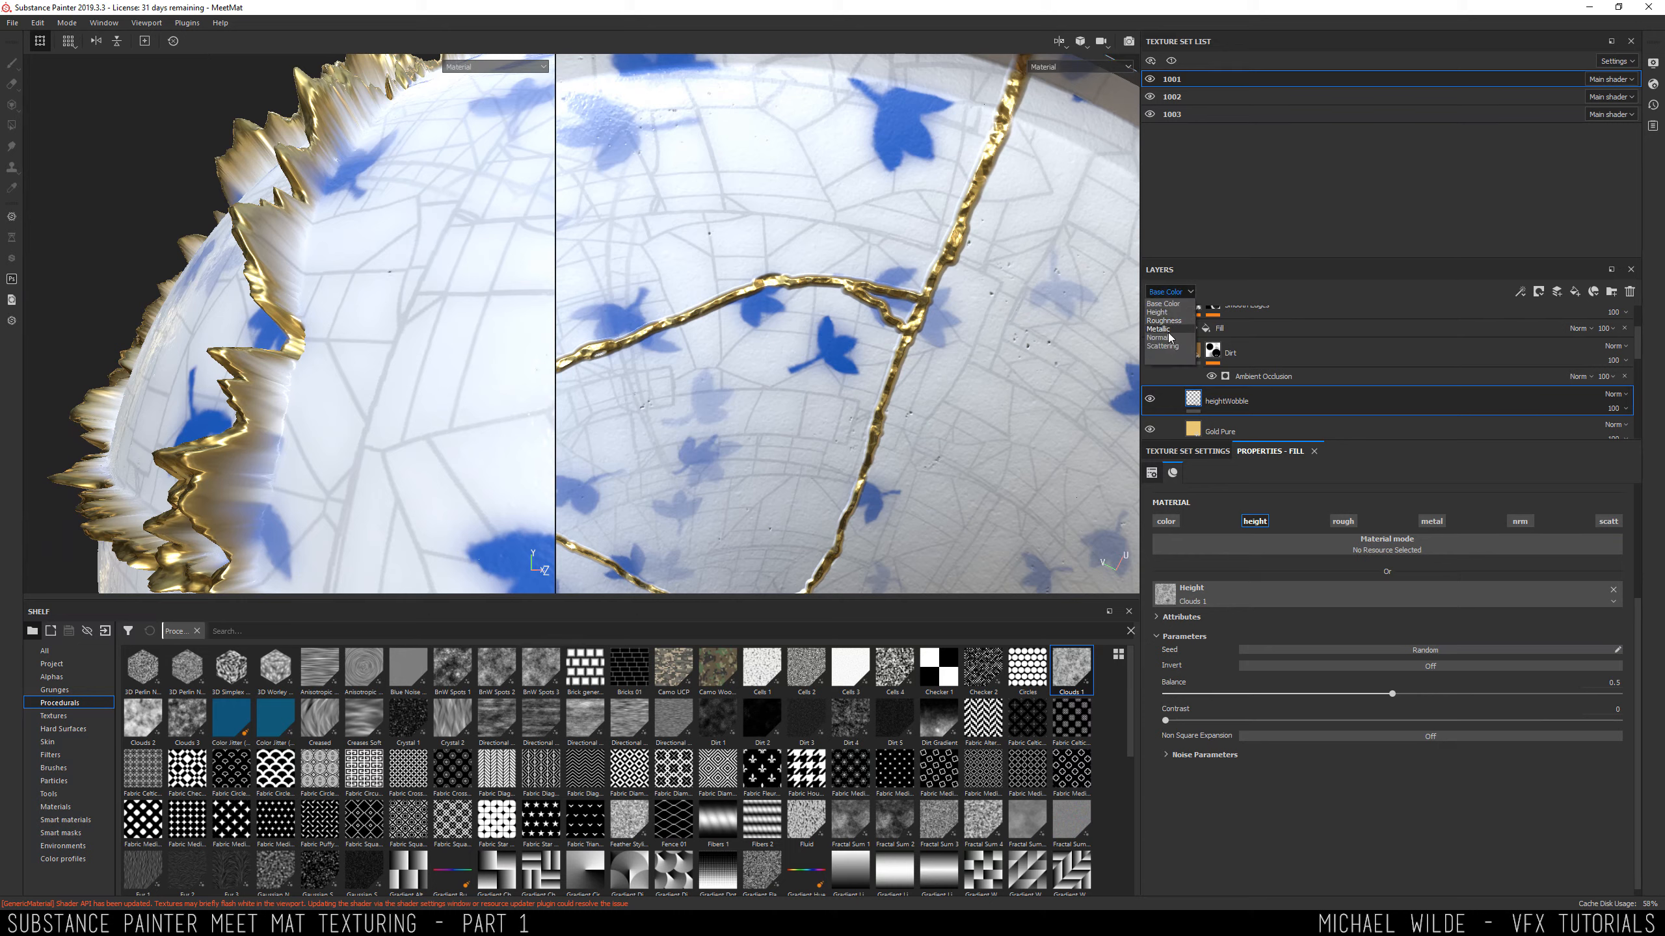
click(1159, 312)
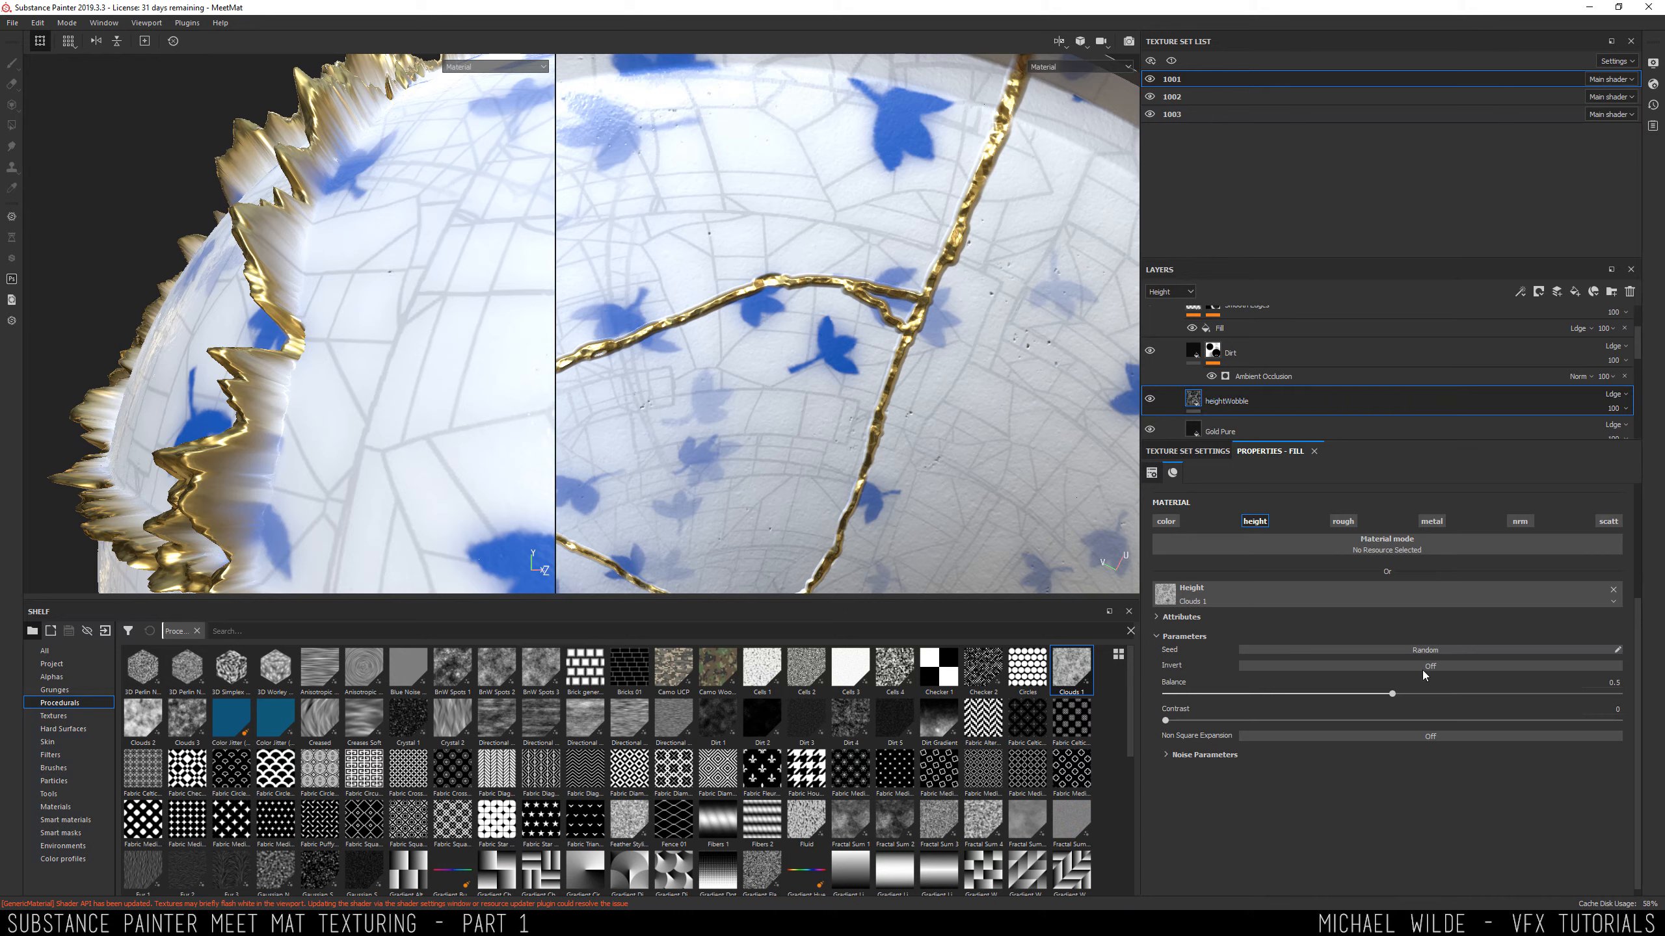
click(1615, 397)
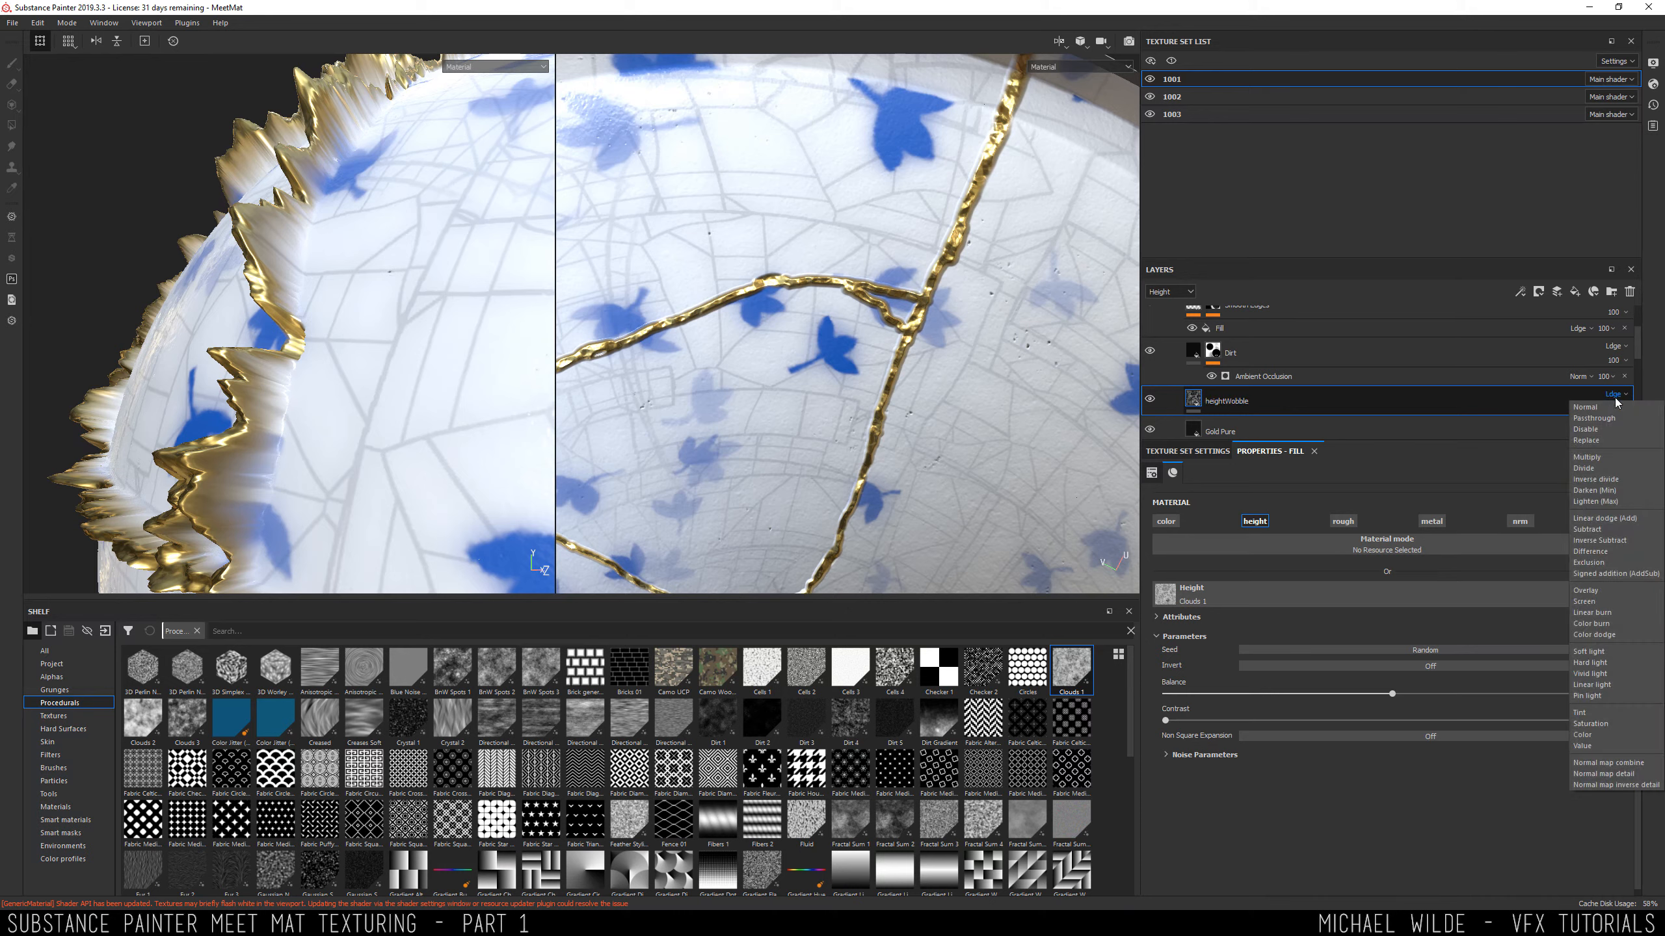
click(1614, 395)
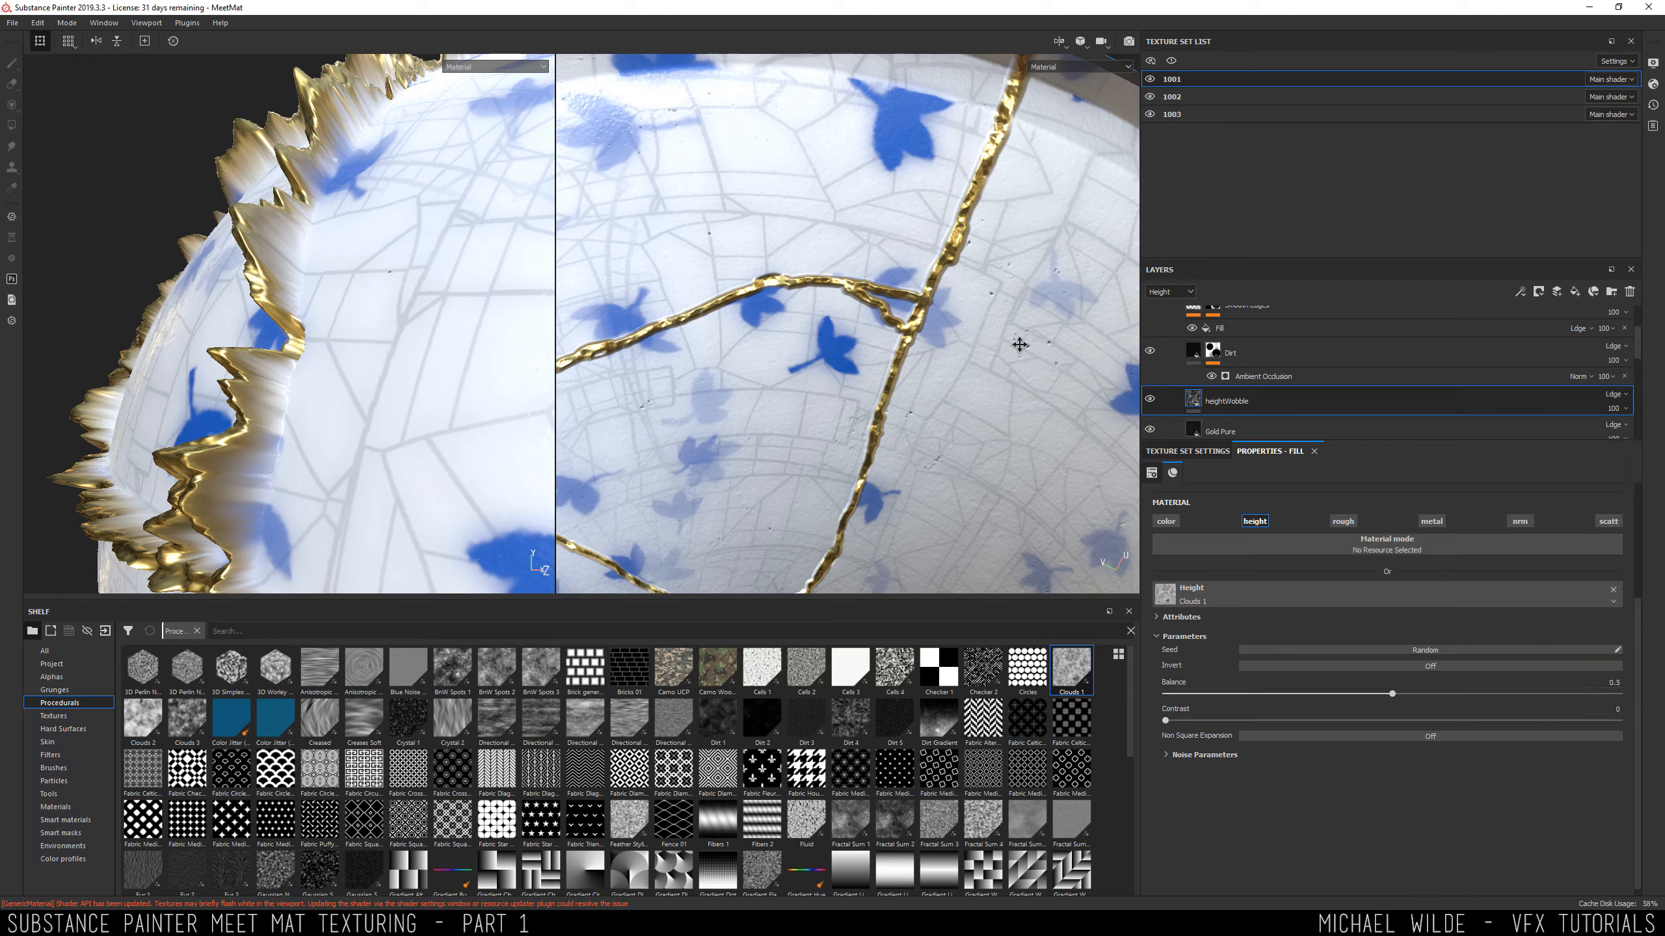
click(1622, 408)
drag(1658, 435, 1610, 444)
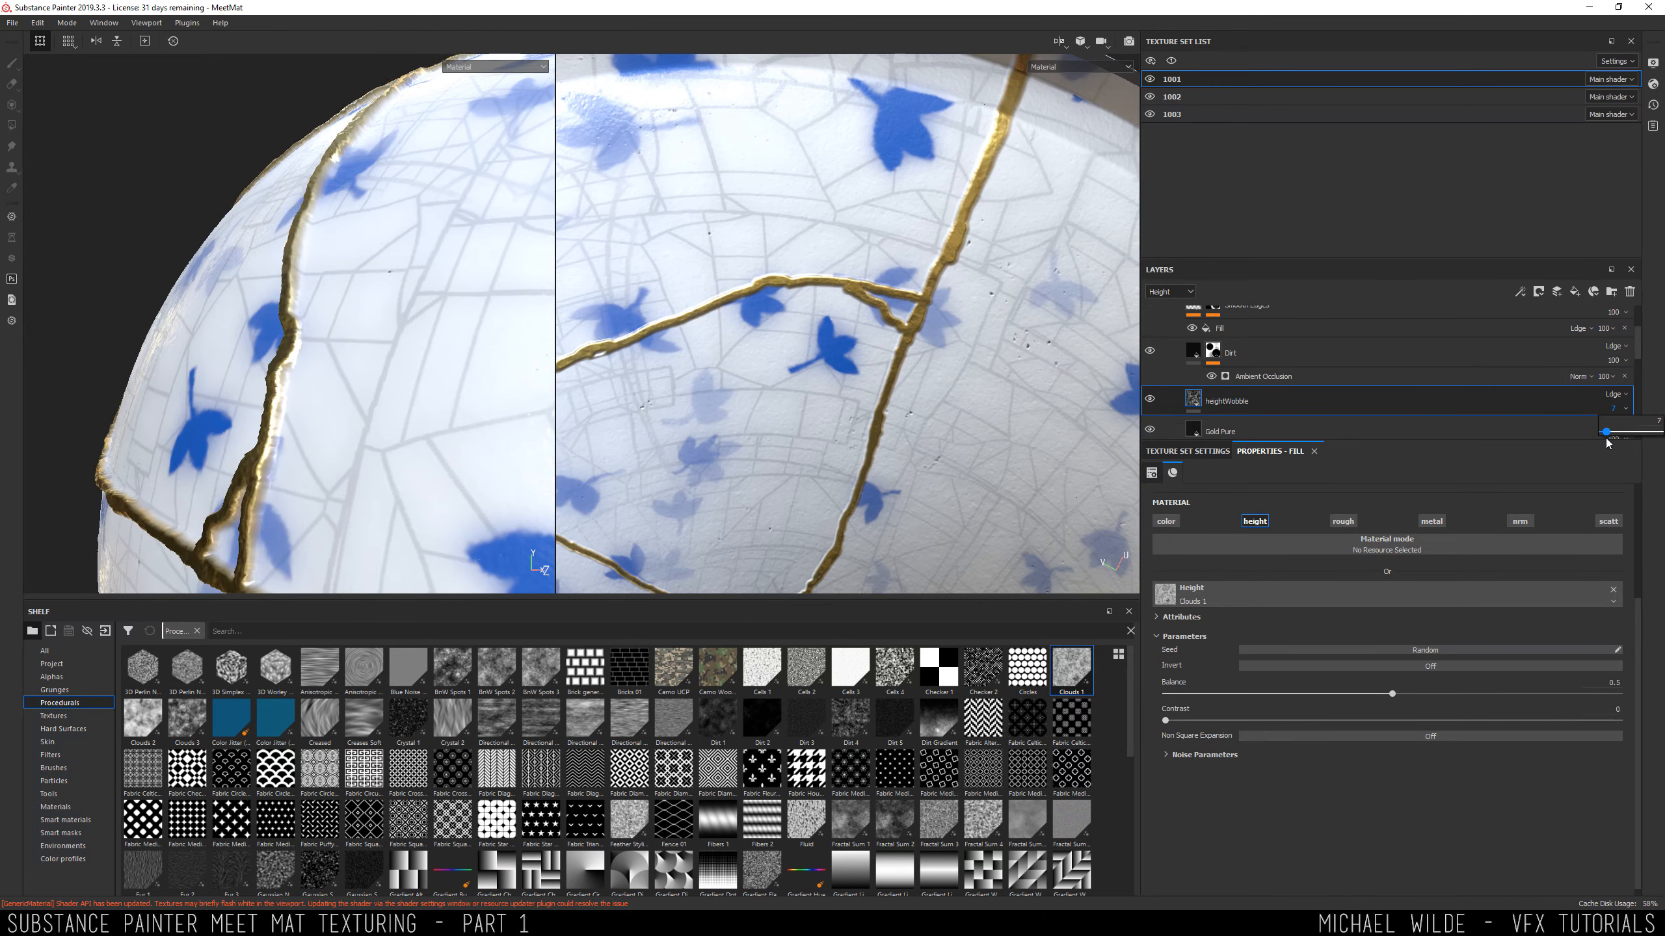
click(1614, 394)
click(1633, 521)
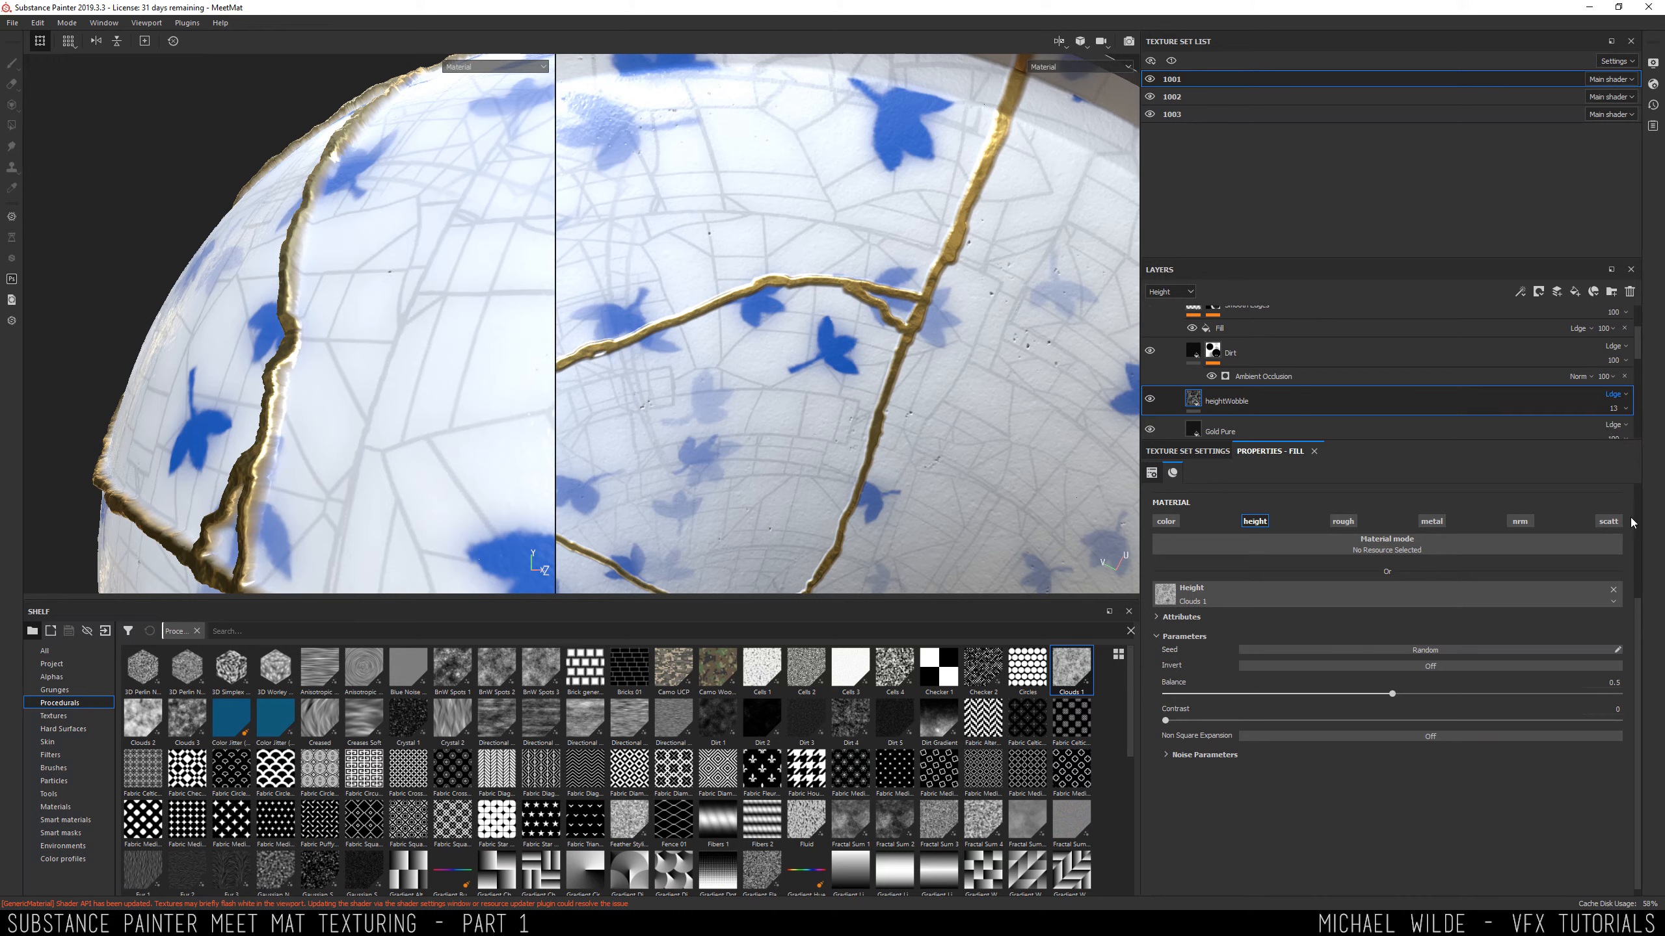
Try Overlay blending on the heightWobble layer's height, raise its opacity to 41, and restore Linear dodge (Add).
click(1616, 396)
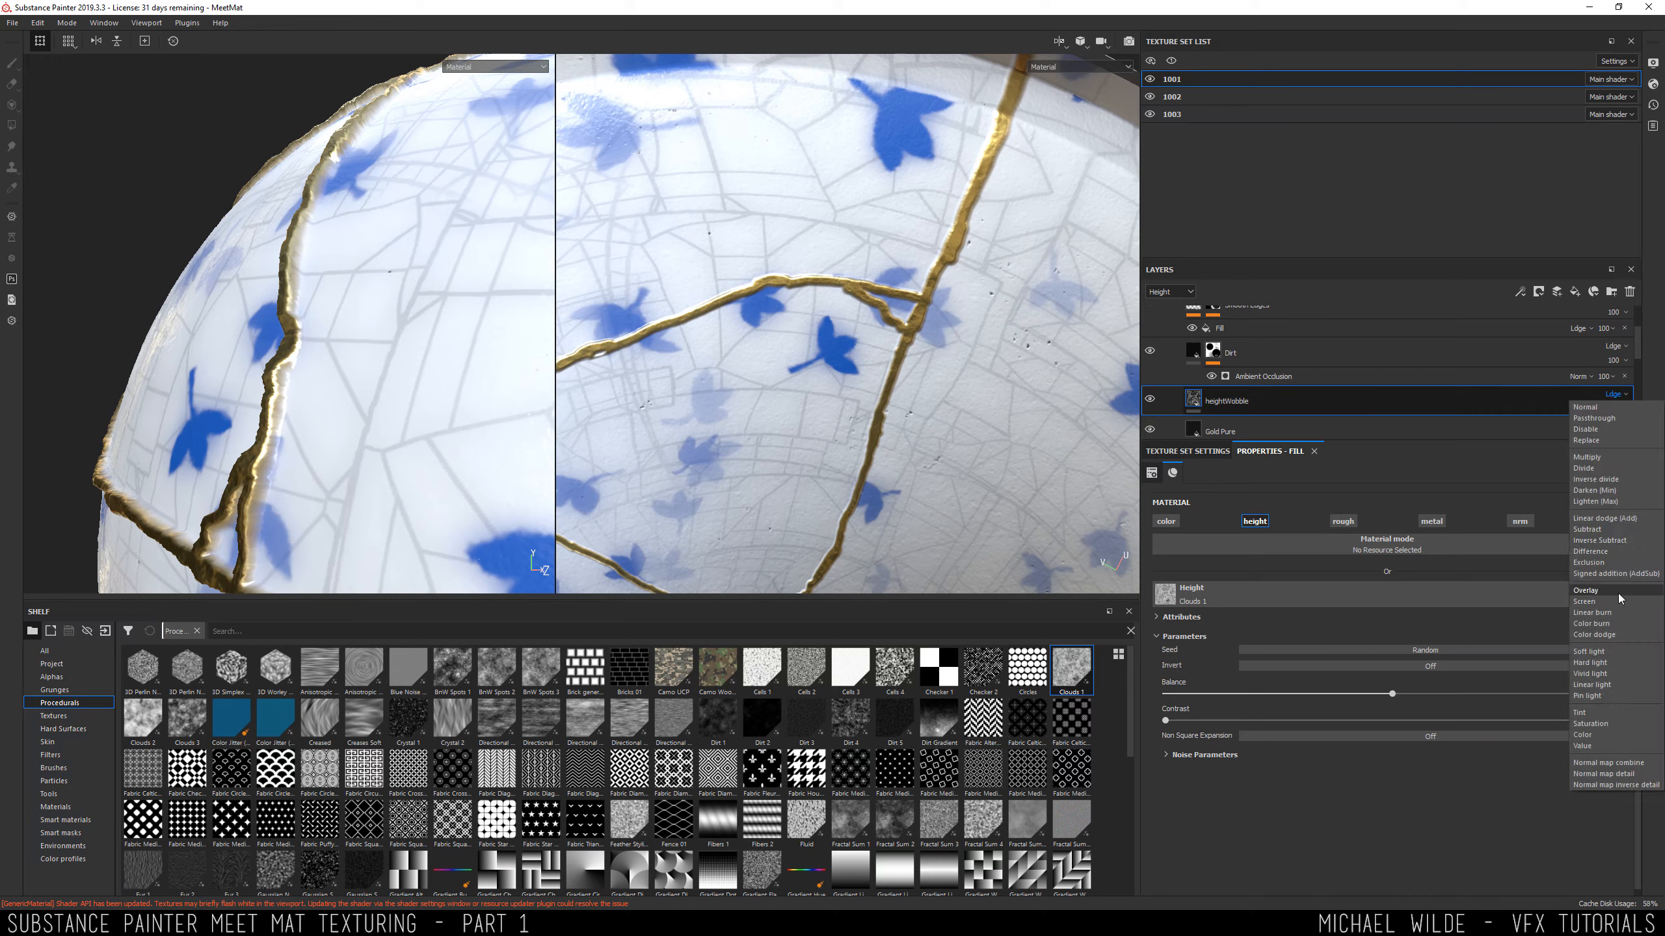
click(1586, 591)
alt+drag(531, 354, 432, 321)
click(1614, 411)
mouse_move(1611, 435)
mouse_down()
mouse_move(1656, 436)
mouse_move(1625, 439)
mouse_up()
click(1614, 395)
click(1585, 524)
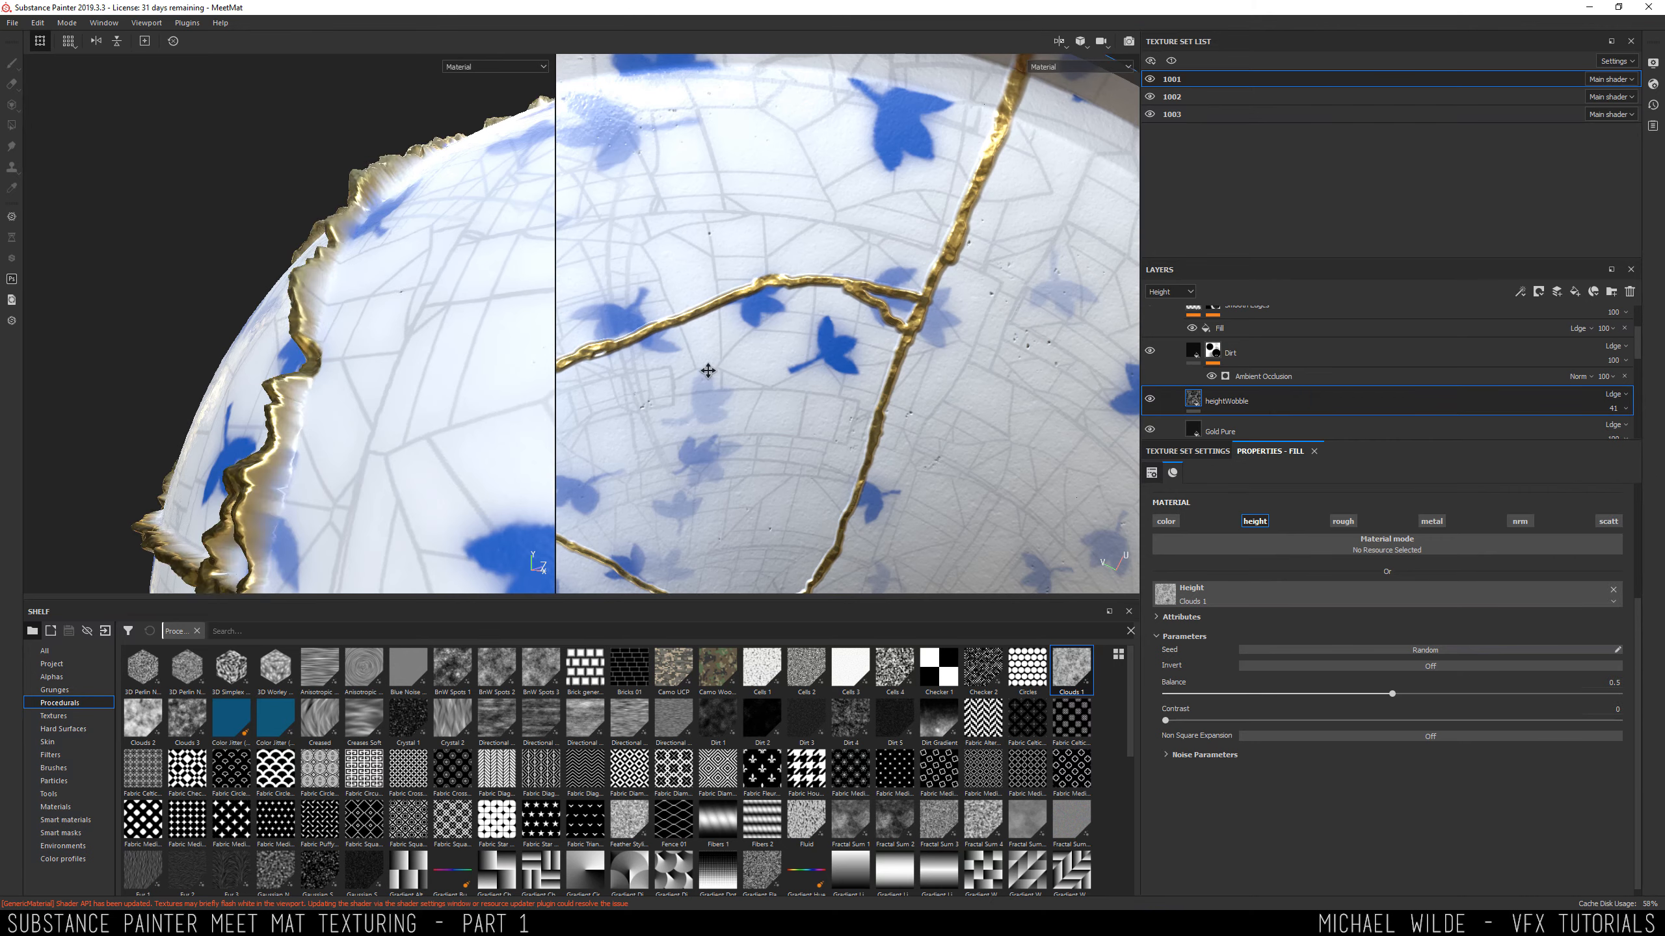
Set the contrast of heightWobble's Clouds 1 procedural to 0.76 and the layer's height opacity to 10.
mouse_move(393, 295)
alt+mouse_down()
mouse_move(126, 357)
mouse_move(315, 357)
alt+mouse_up()
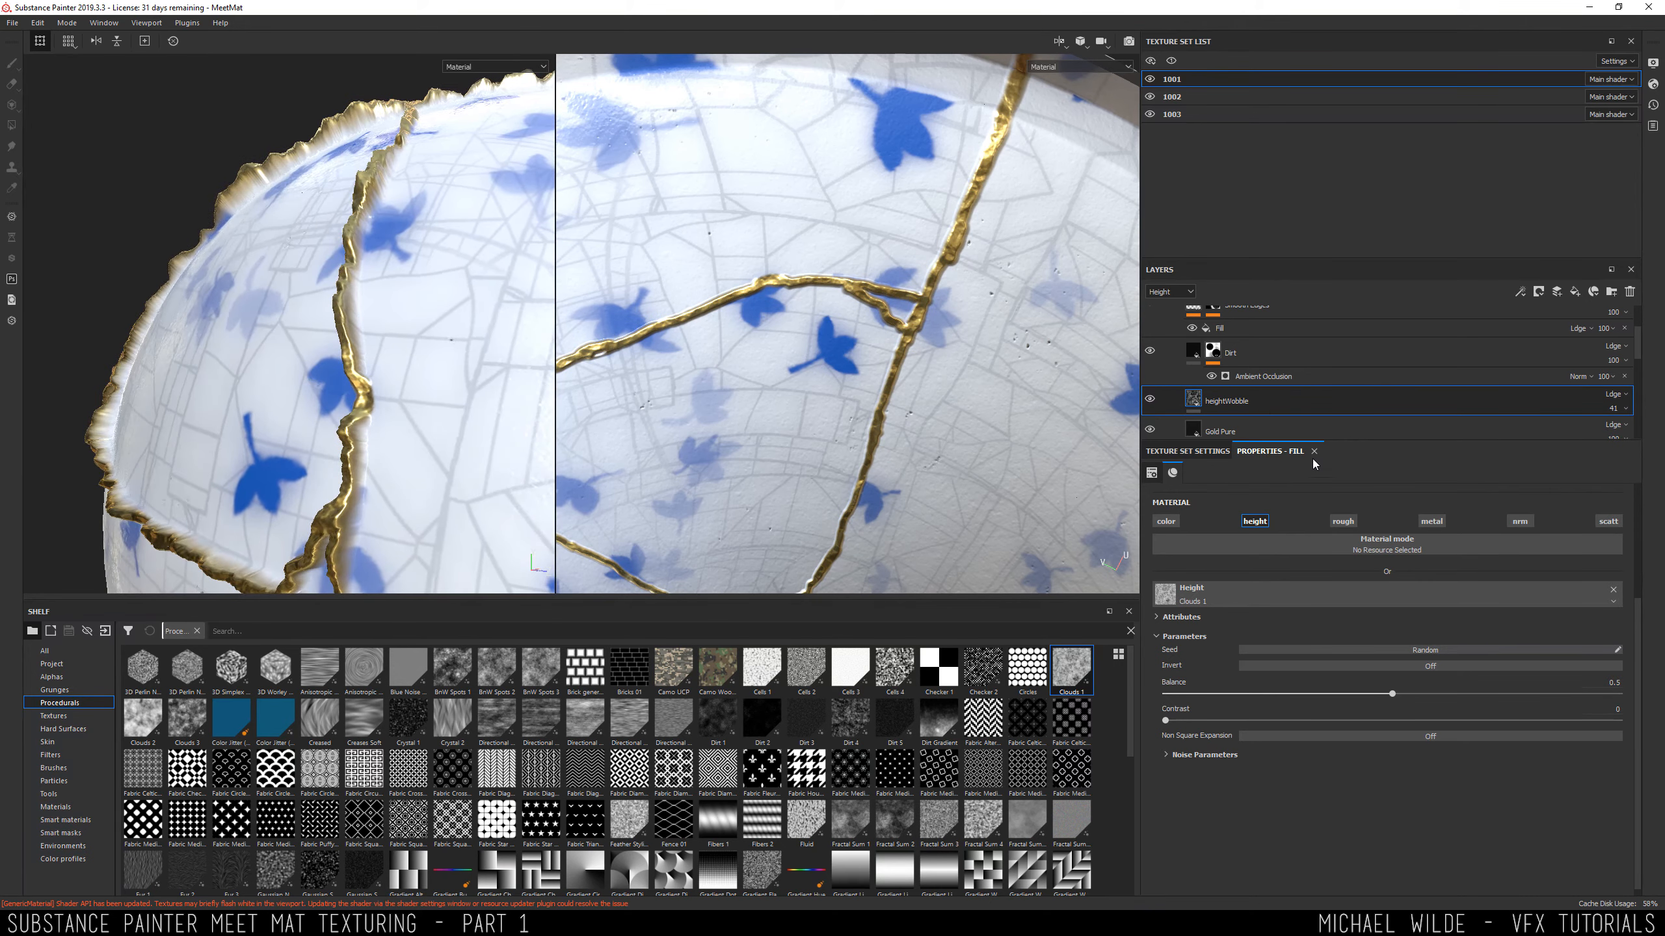
click(1626, 412)
mouse_move(1627, 432)
mouse_down()
mouse_move(1588, 437)
mouse_move(1604, 438)
mouse_up()
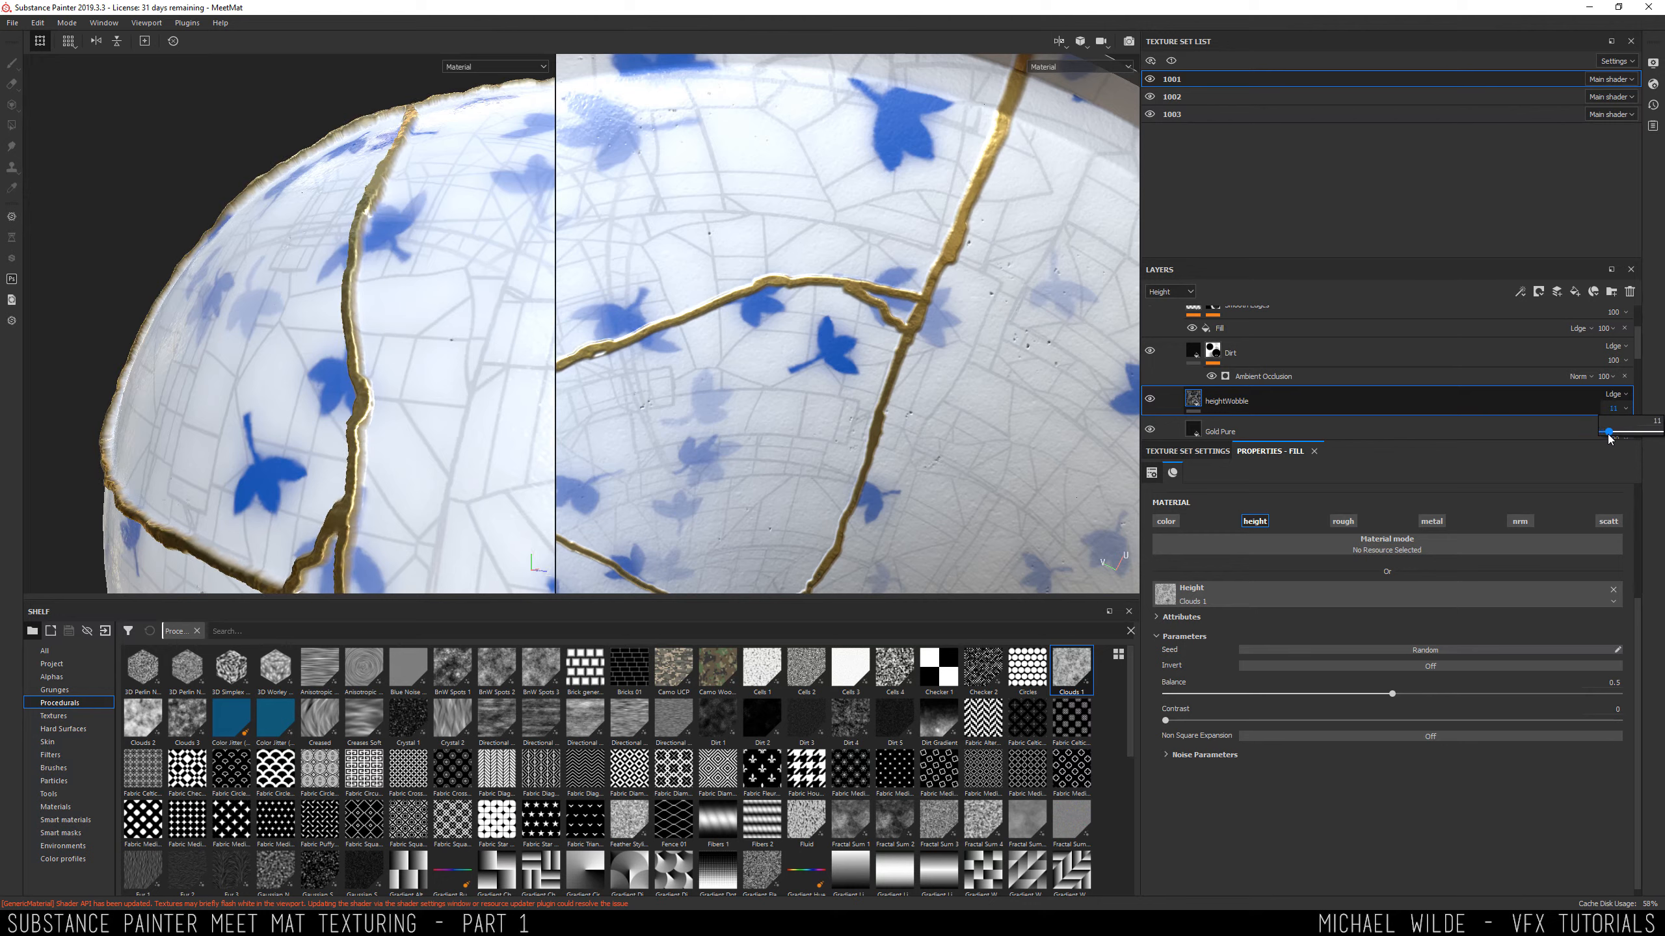
drag(1187, 724, 1519, 720)
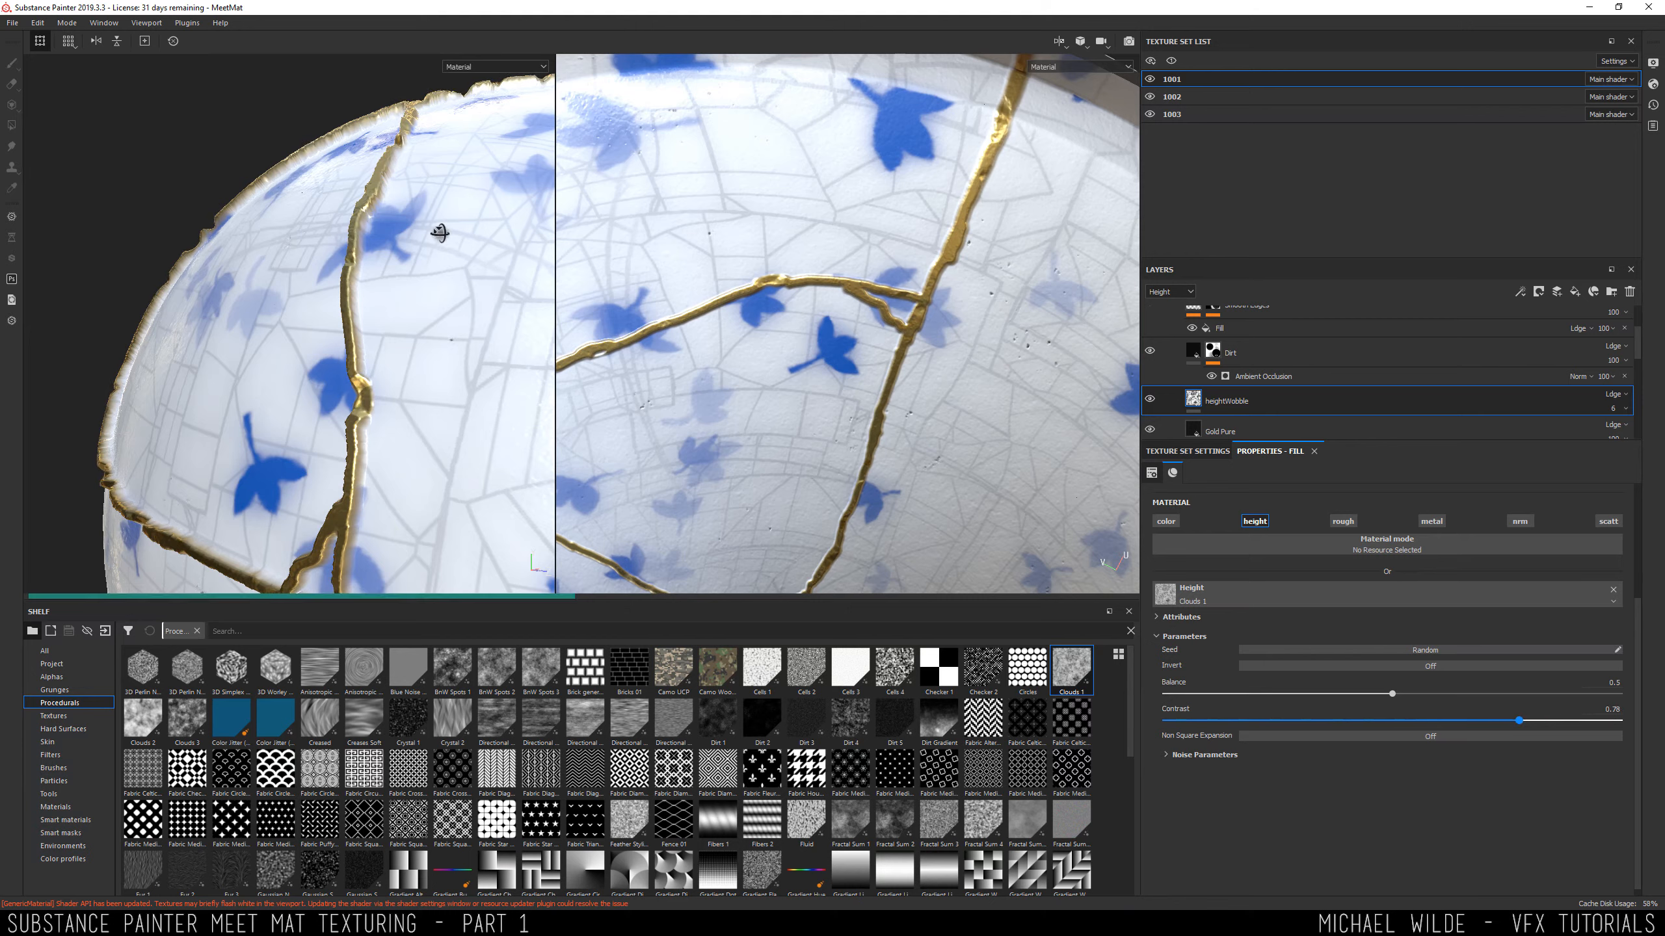
alt+drag(439, 232, 439, 320)
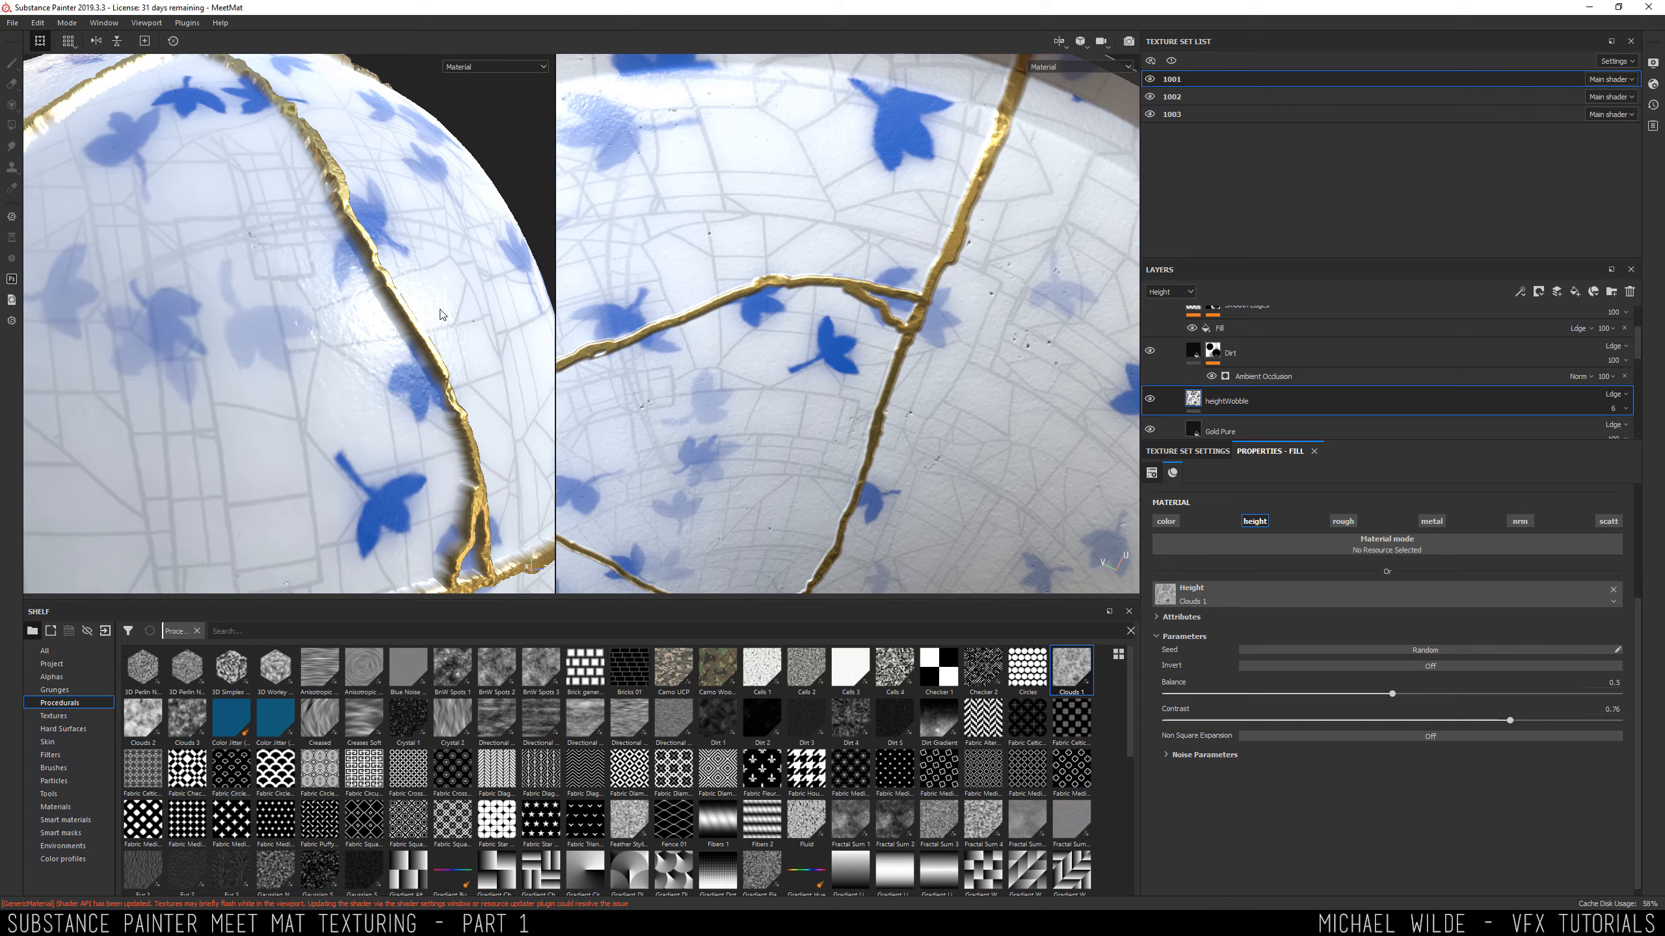
alt+drag(439, 315, 286, 330)
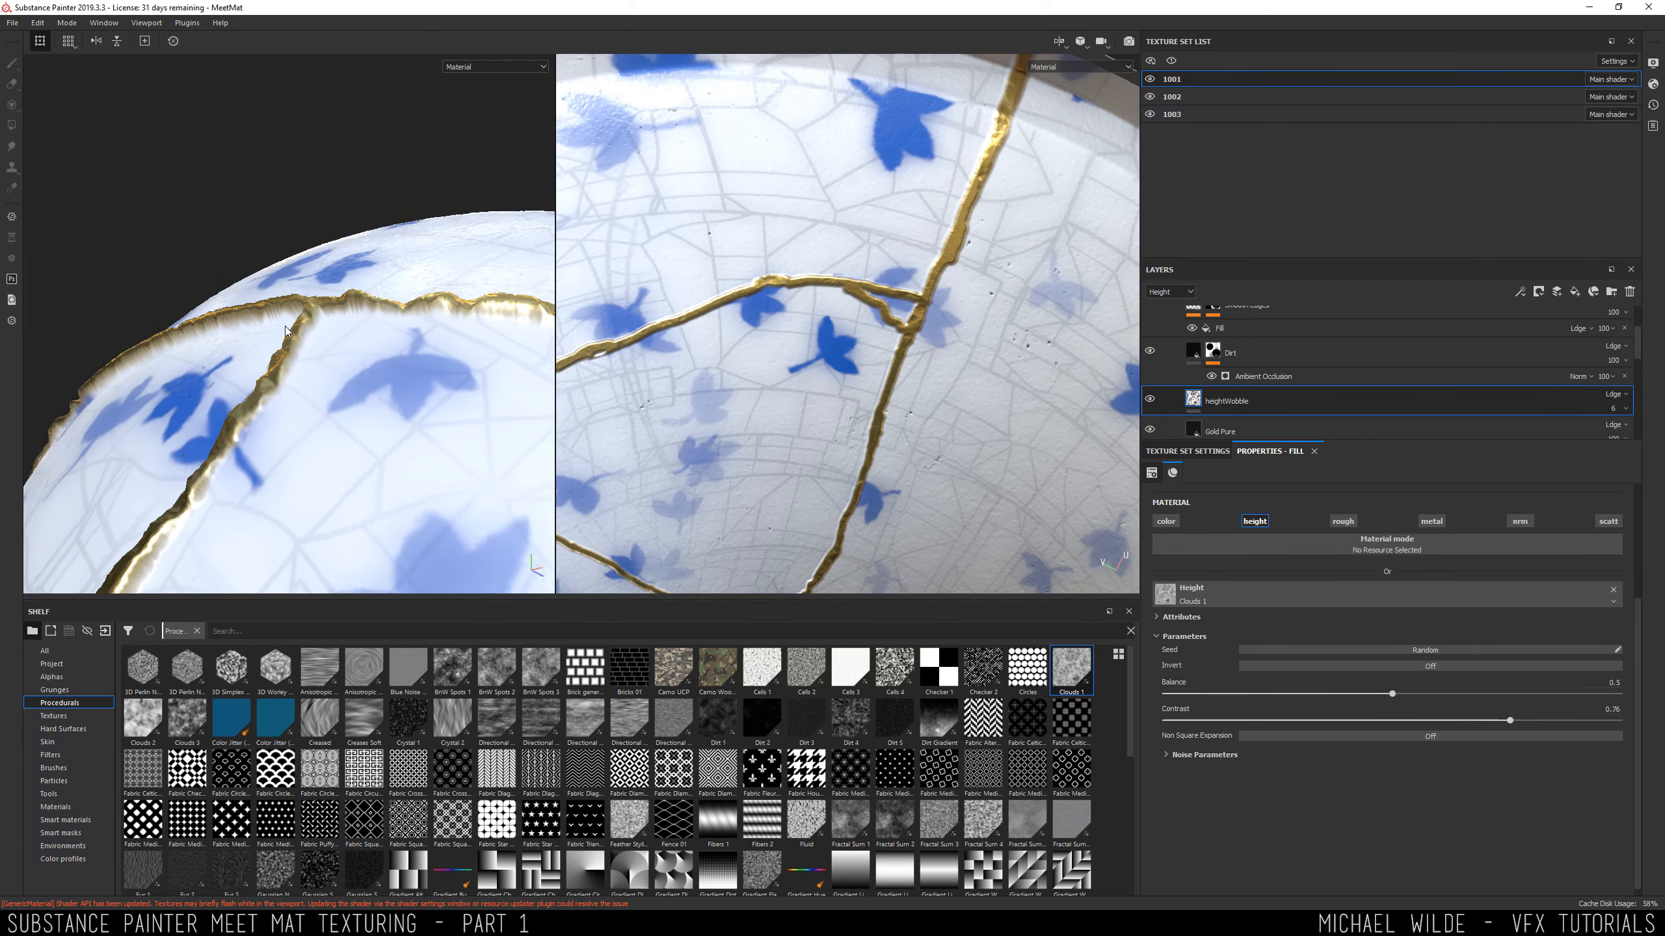
click(1625, 408)
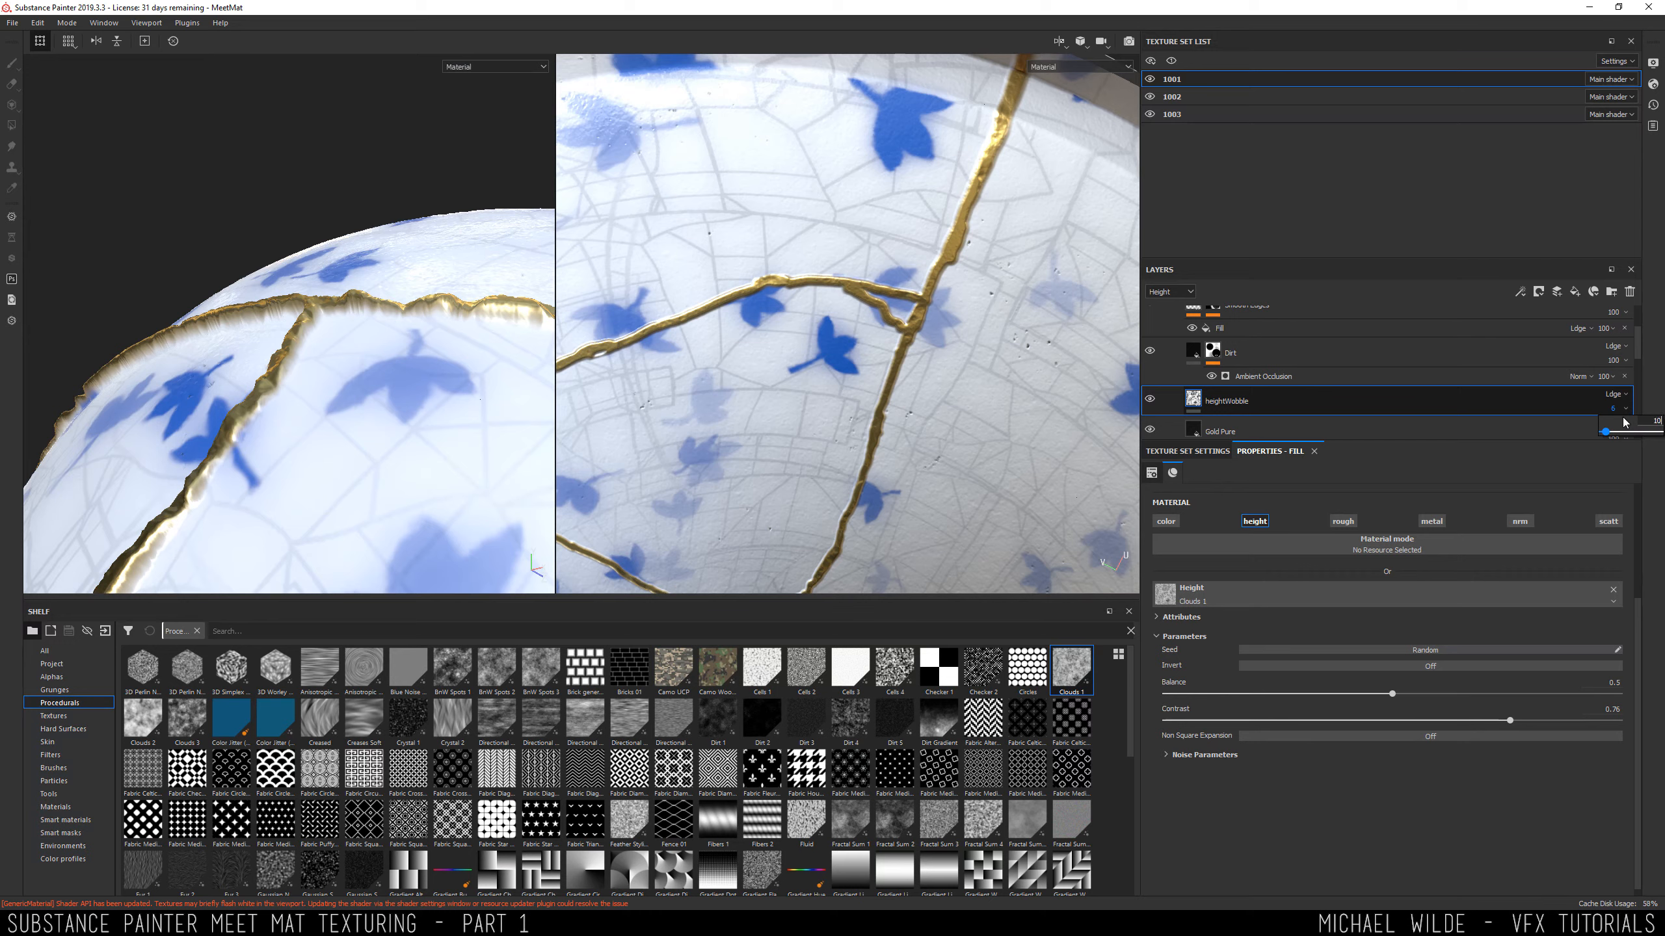
key(Return)
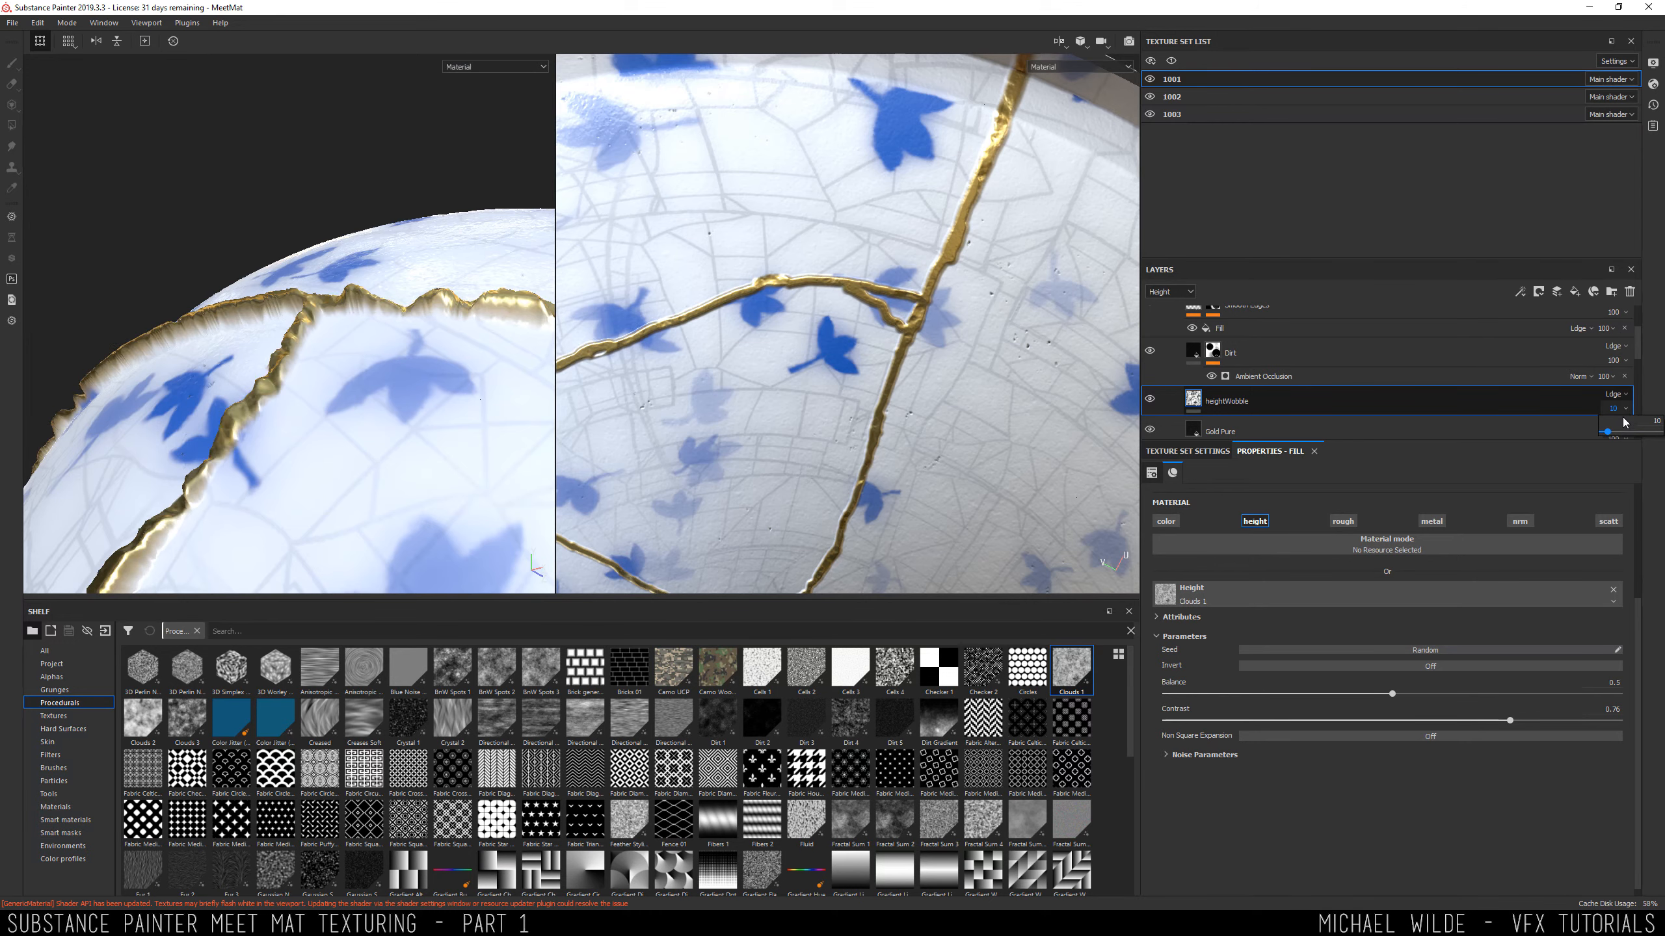
Inspect the cracks in the Height channel alone, toggling the Gold Pure layer's visibility, and return to the material view.
click(1353, 433)
click(492, 67)
click(483, 117)
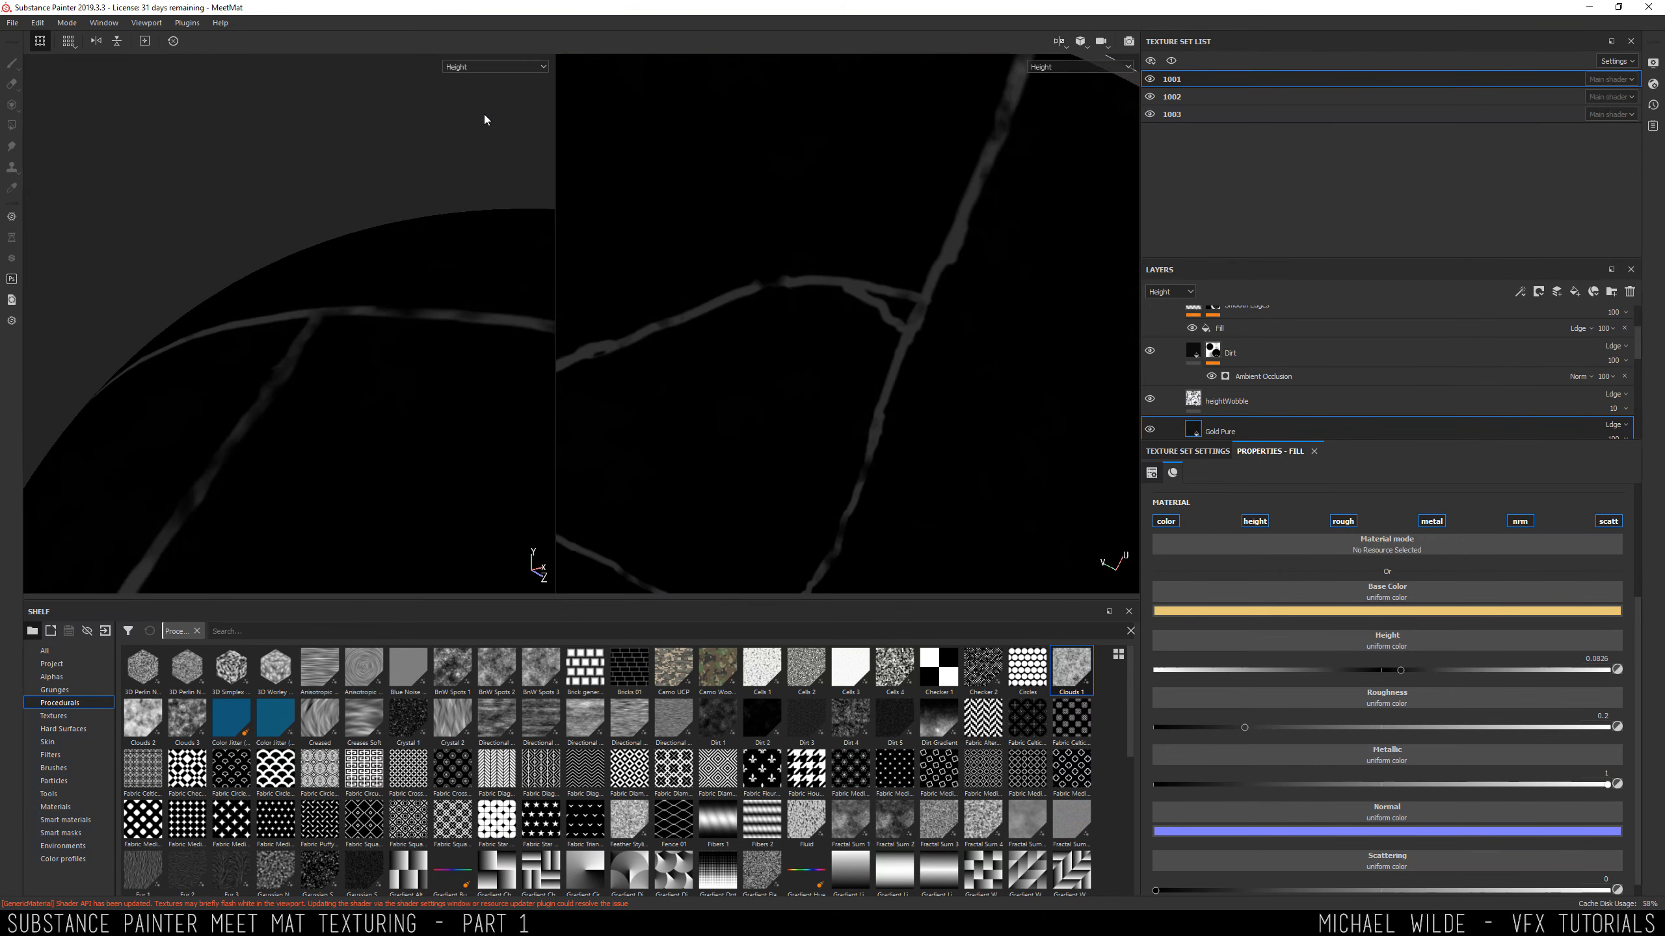
mouse_move(357, 289)
alt+mouse_down()
mouse_move(327, 320)
mouse_move(342, 292)
alt+mouse_up()
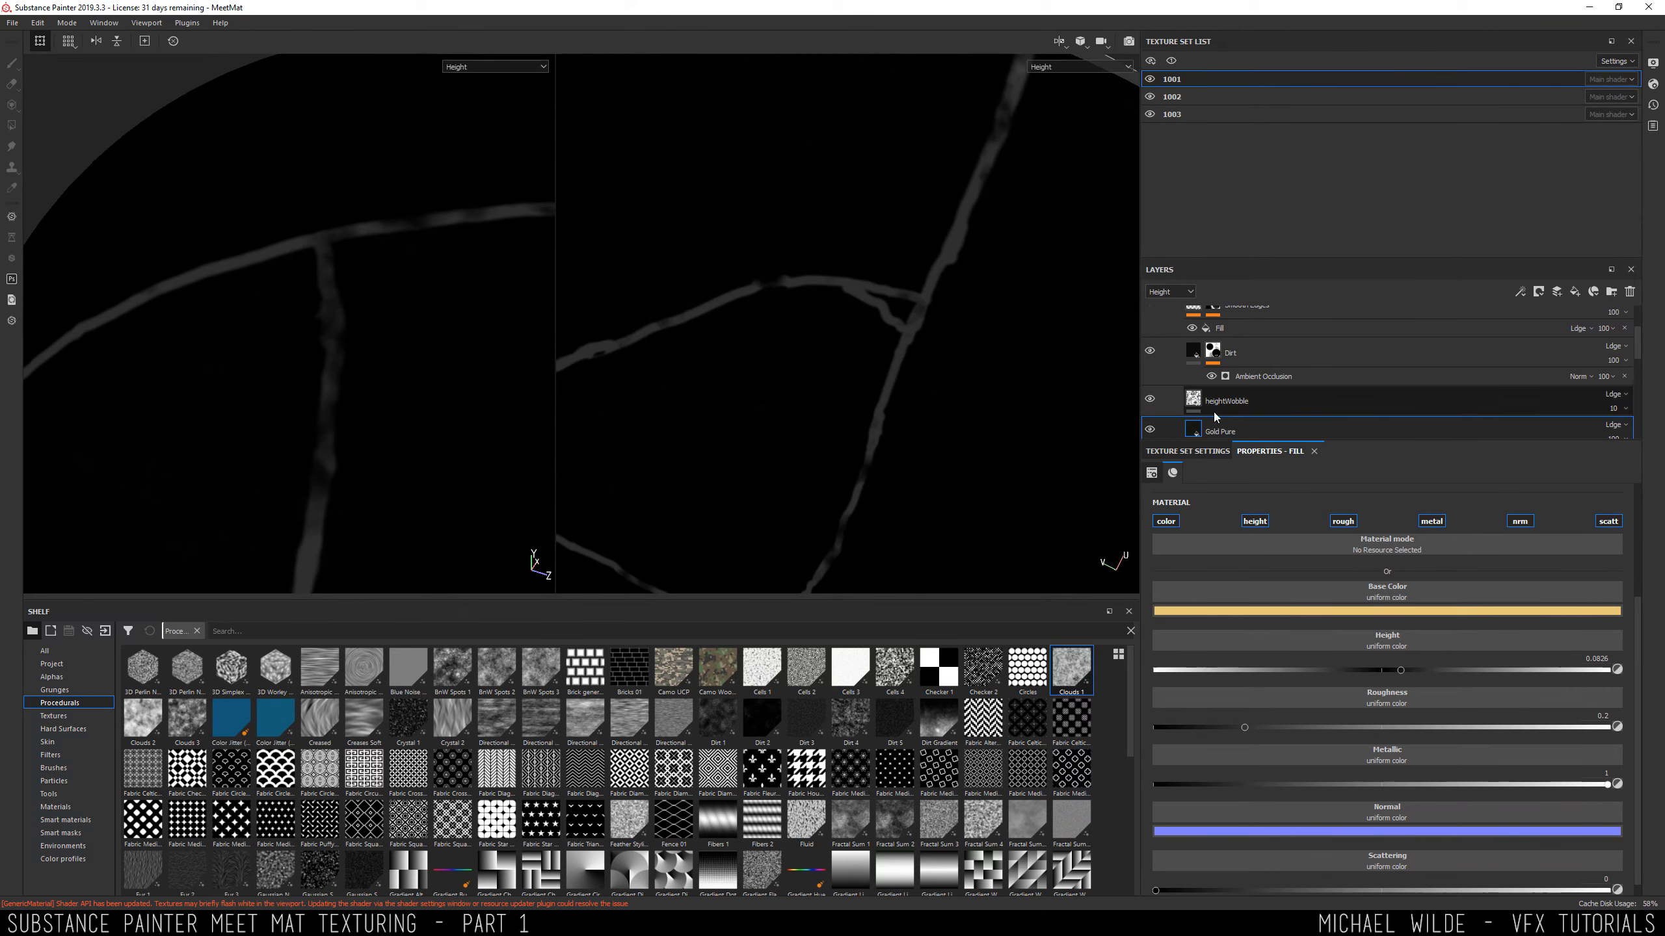
click(1151, 430)
click(1150, 431)
click(1501, 400)
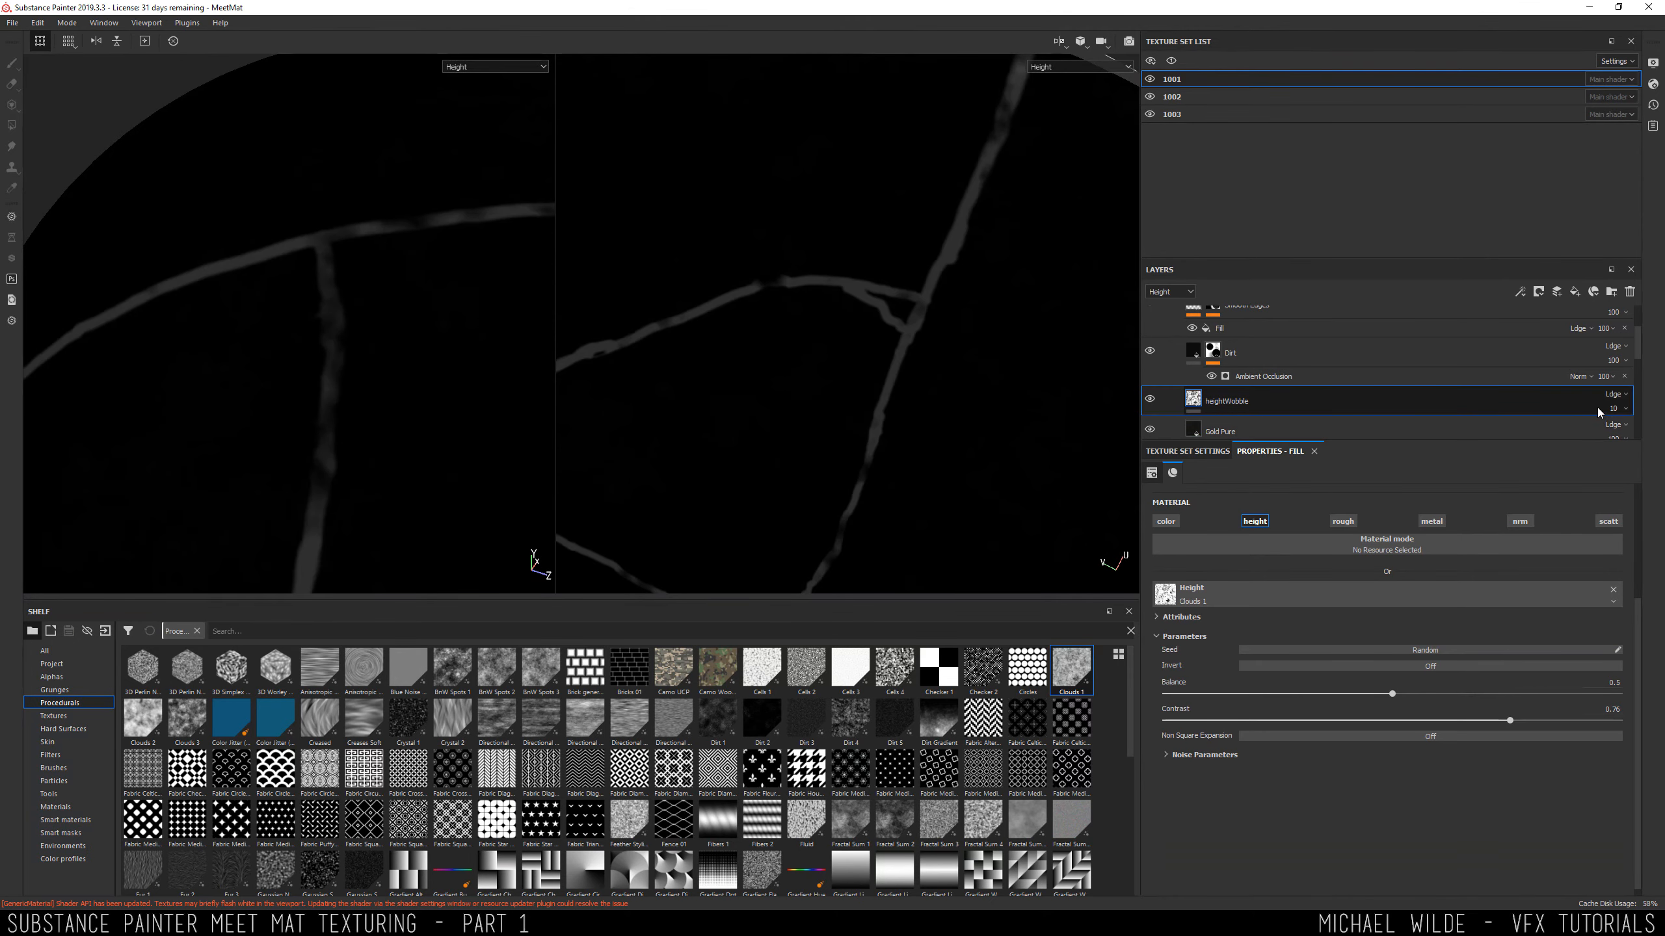
click(1613, 394)
key(Escape)
key(m)
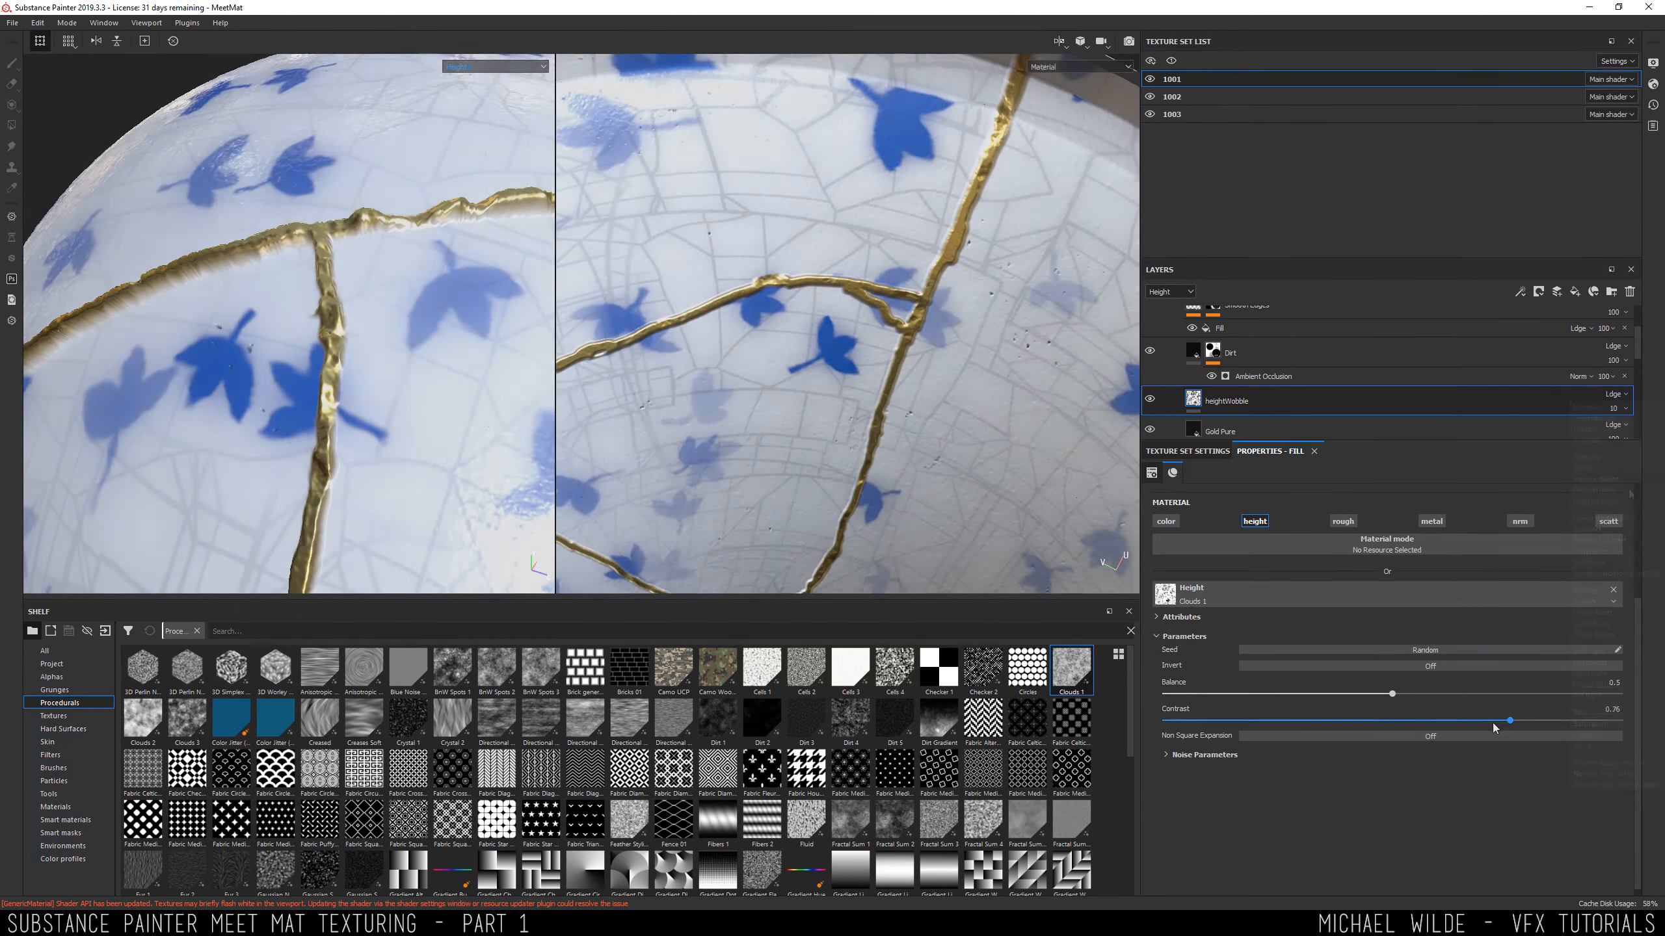
Lower the contrast of heightWobble's Clouds 1 procedural to 0.6 and check the cracks' raised profile around the head.
drag(1509, 721, 1436, 725)
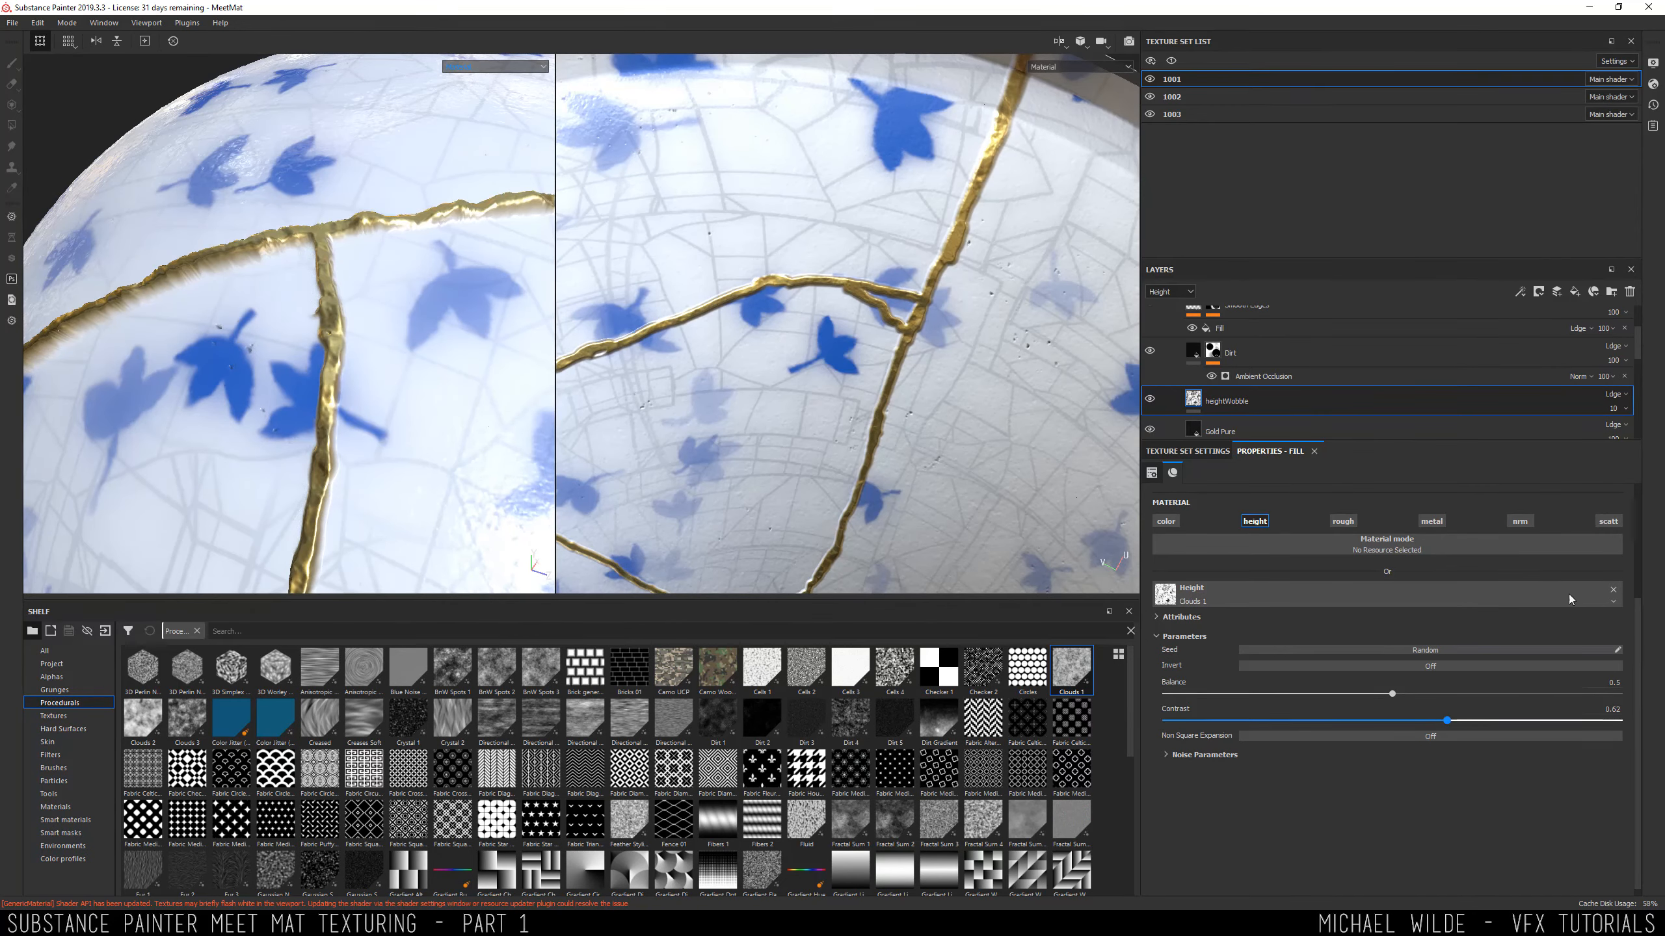
click(1609, 411)
drag(1617, 432, 1607, 435)
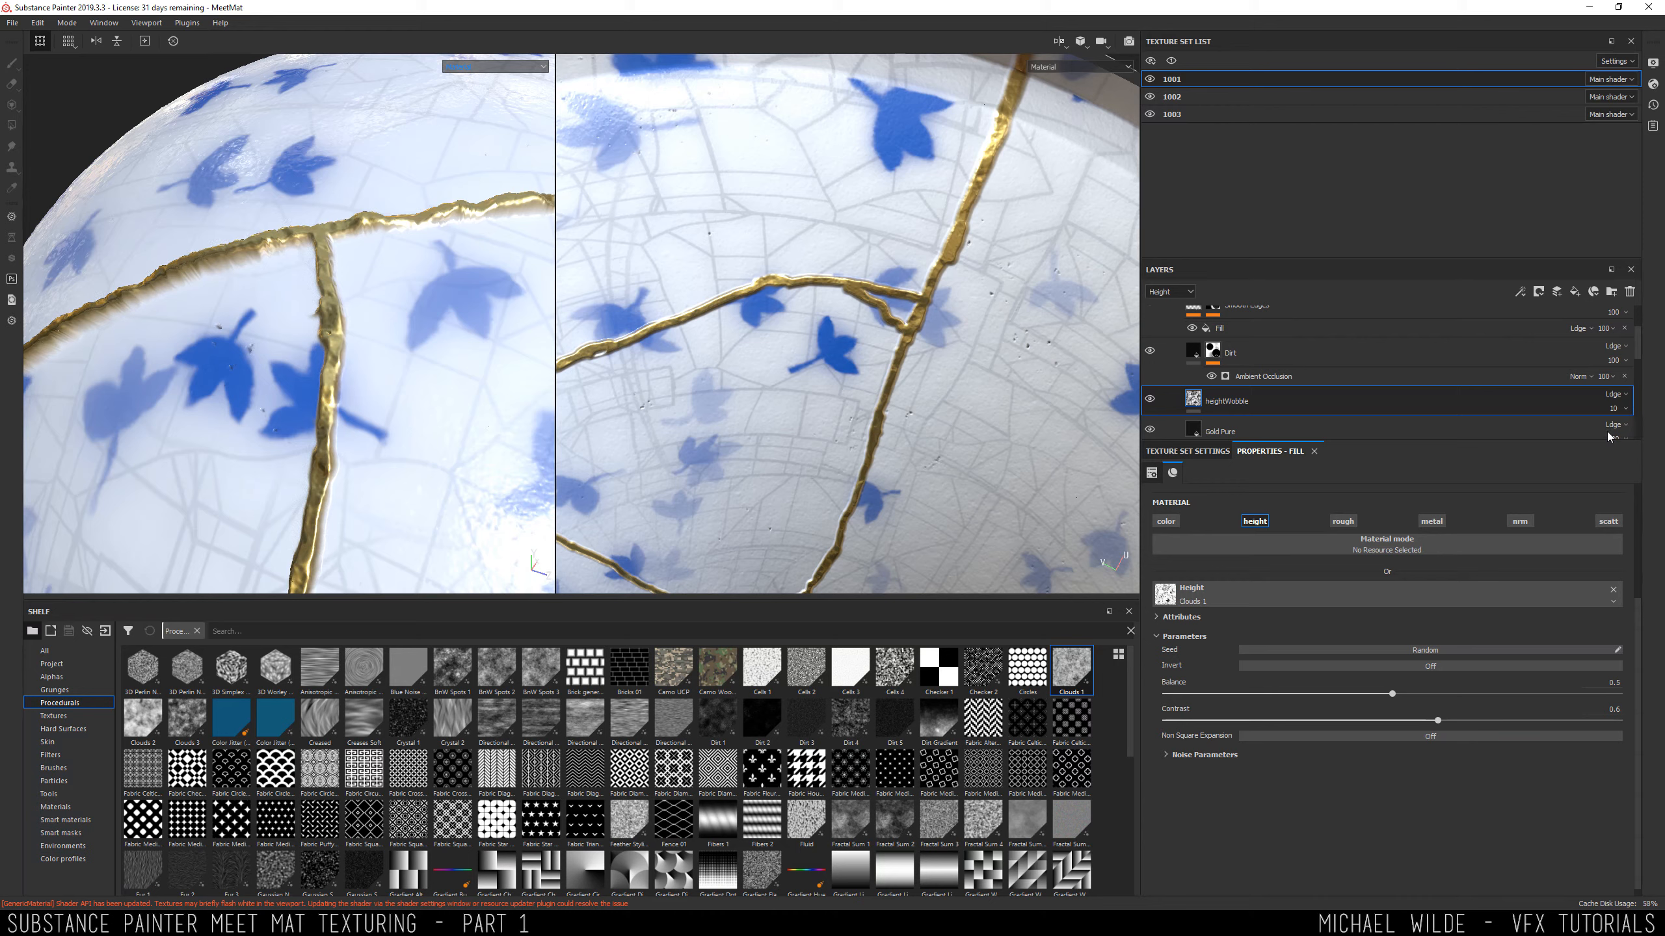
alt+right_drag(524, 298, 216, 246)
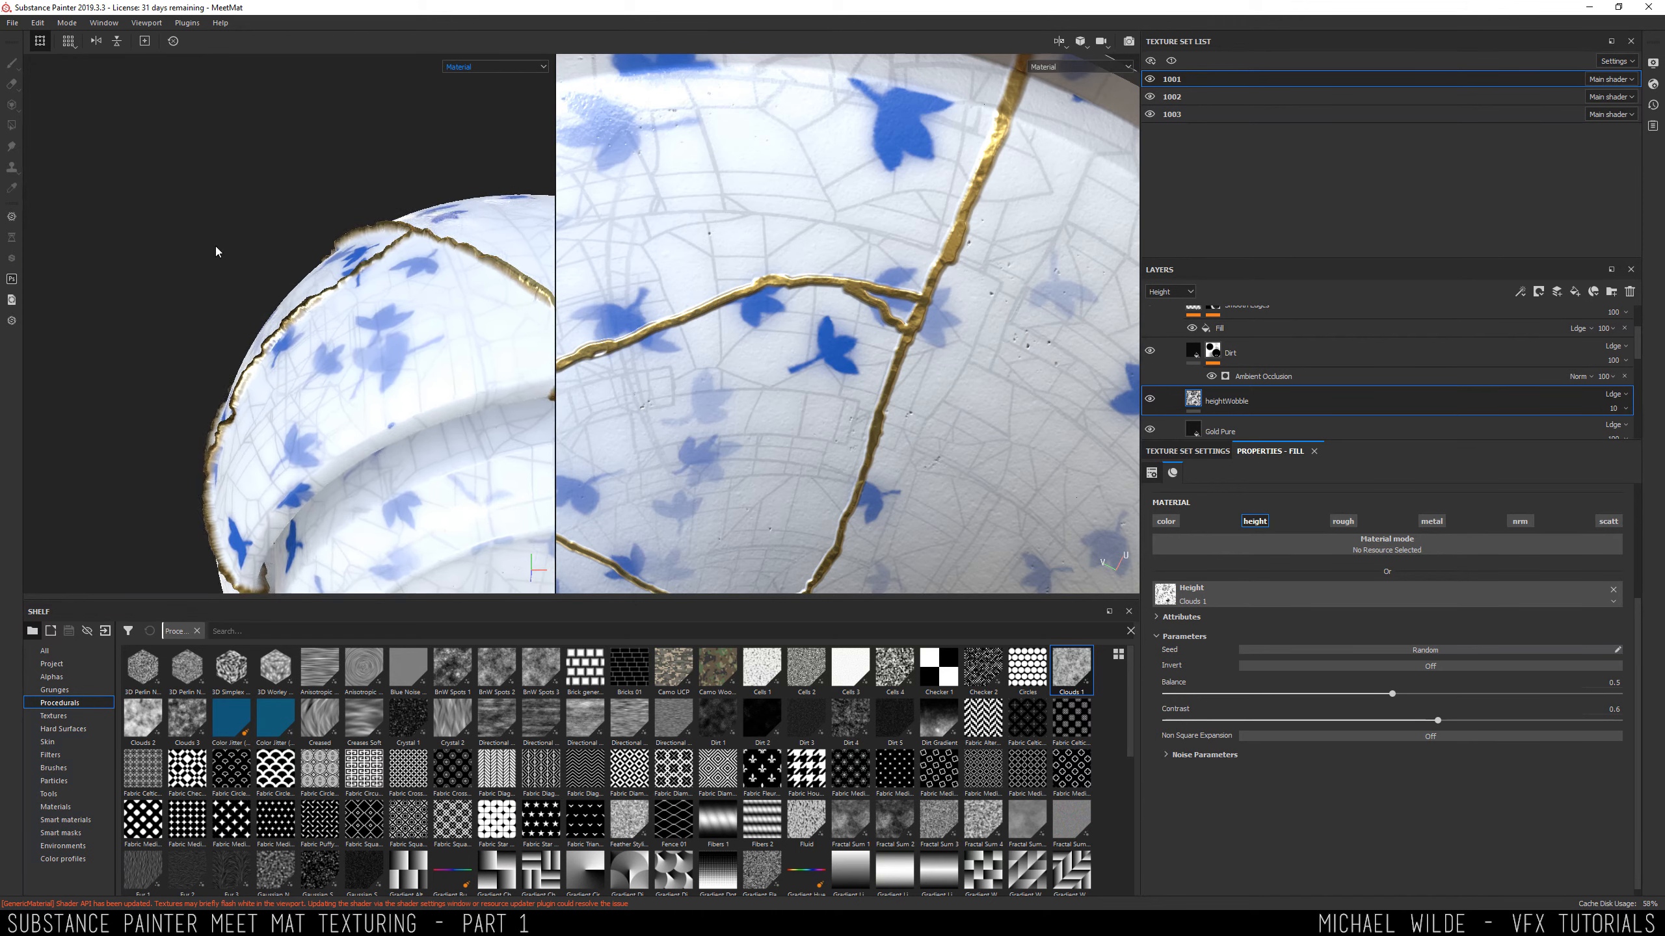
alt+drag(216, 246, 459, 315)
alt+right_drag(459, 315, 419, 328)
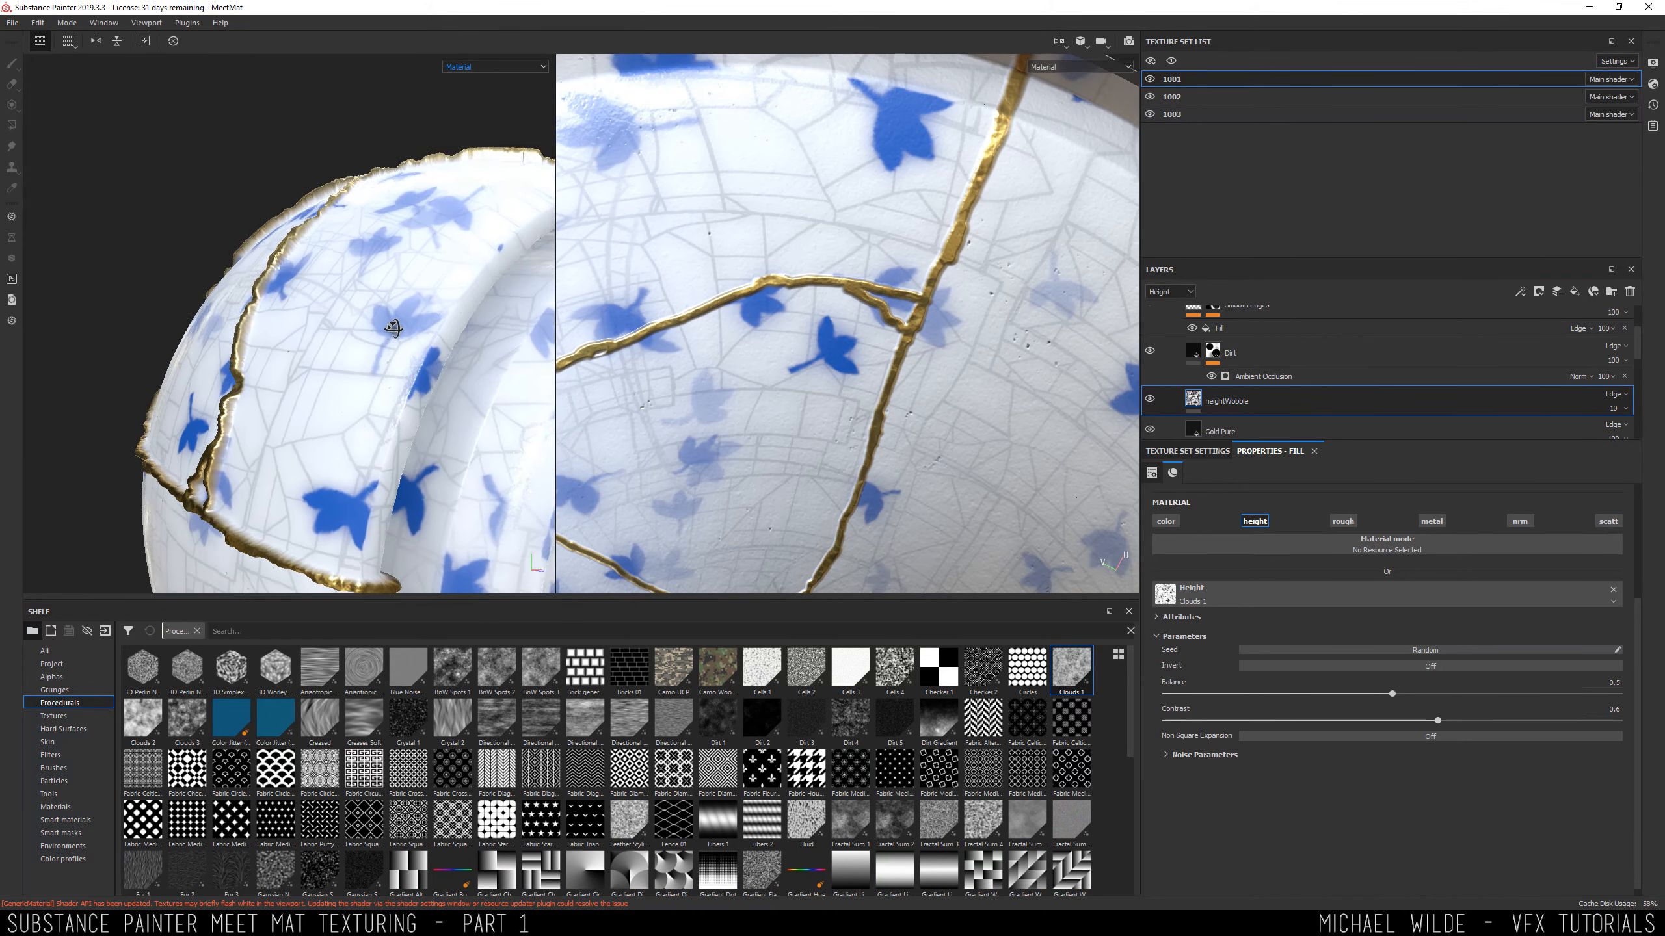
alt+drag(419, 328, 393, 328)
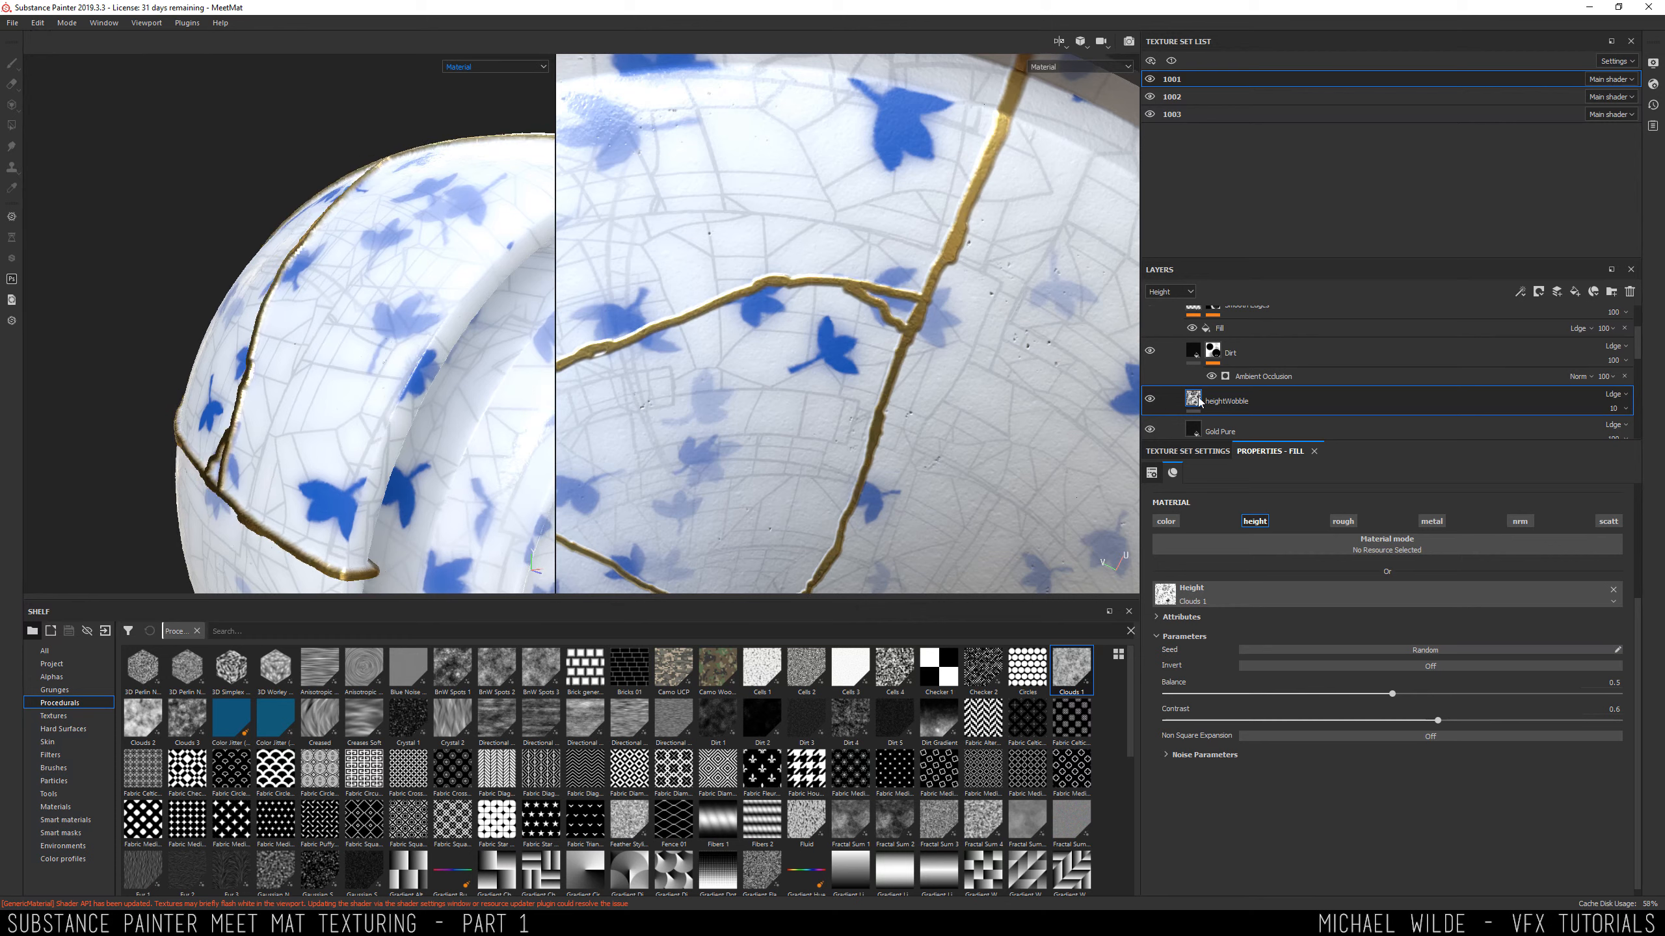
Set the heightWobble layer's height opacity to 2 and its Clouds 1 contrast to 0.83.
click(1622, 409)
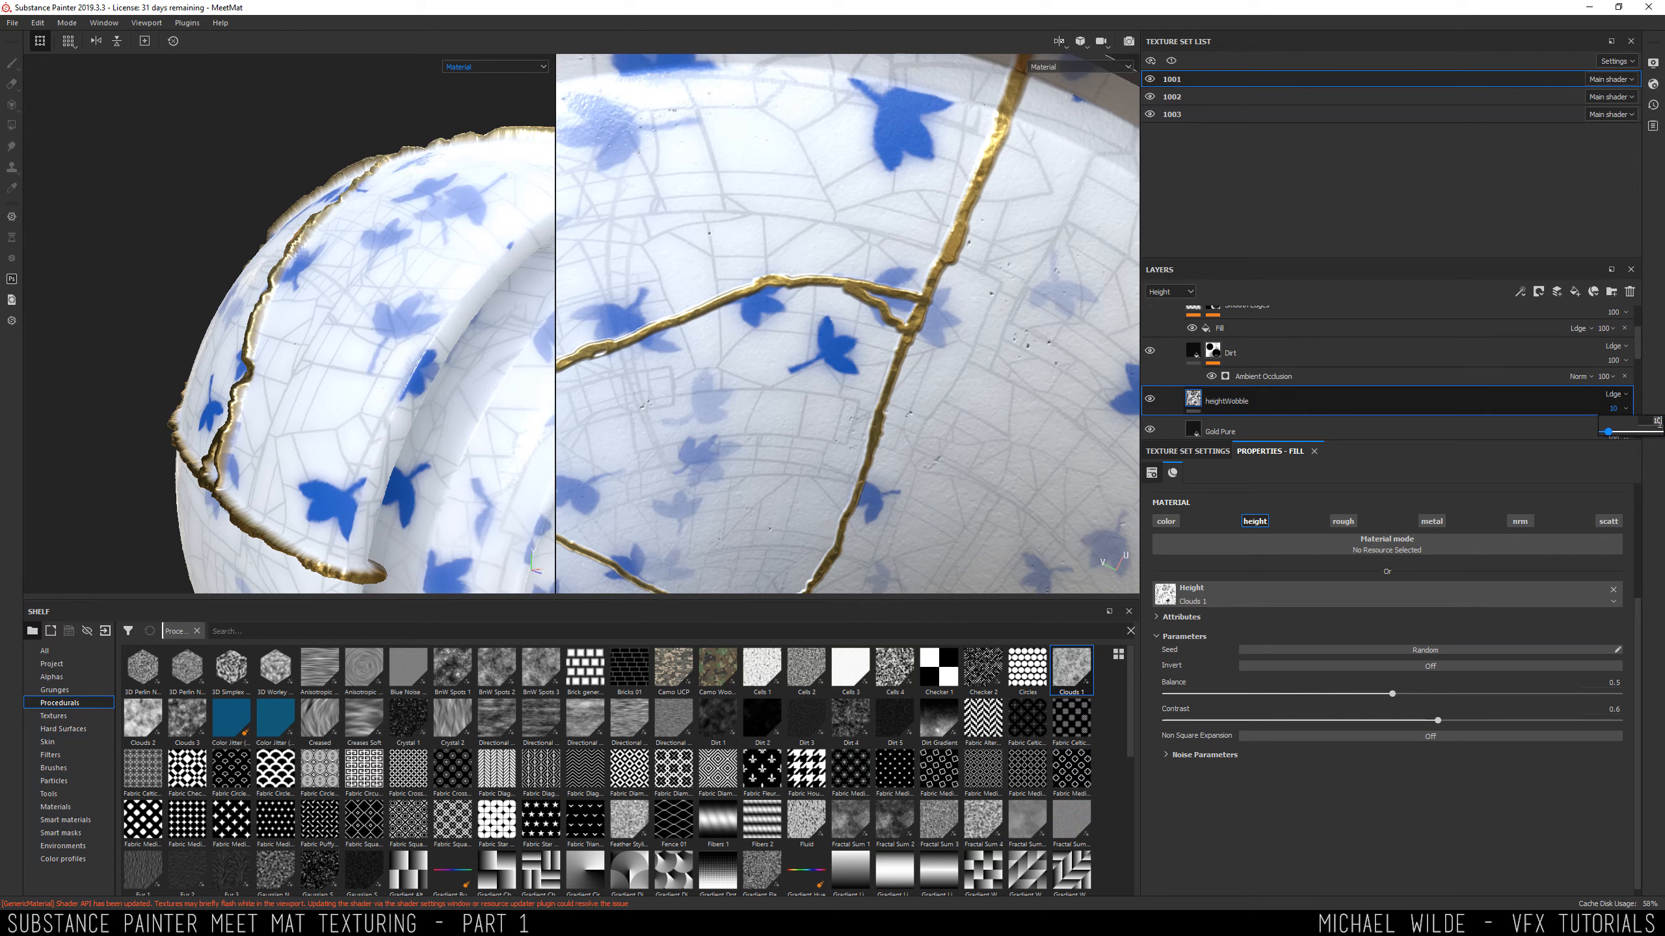
text(2)
key(Return)
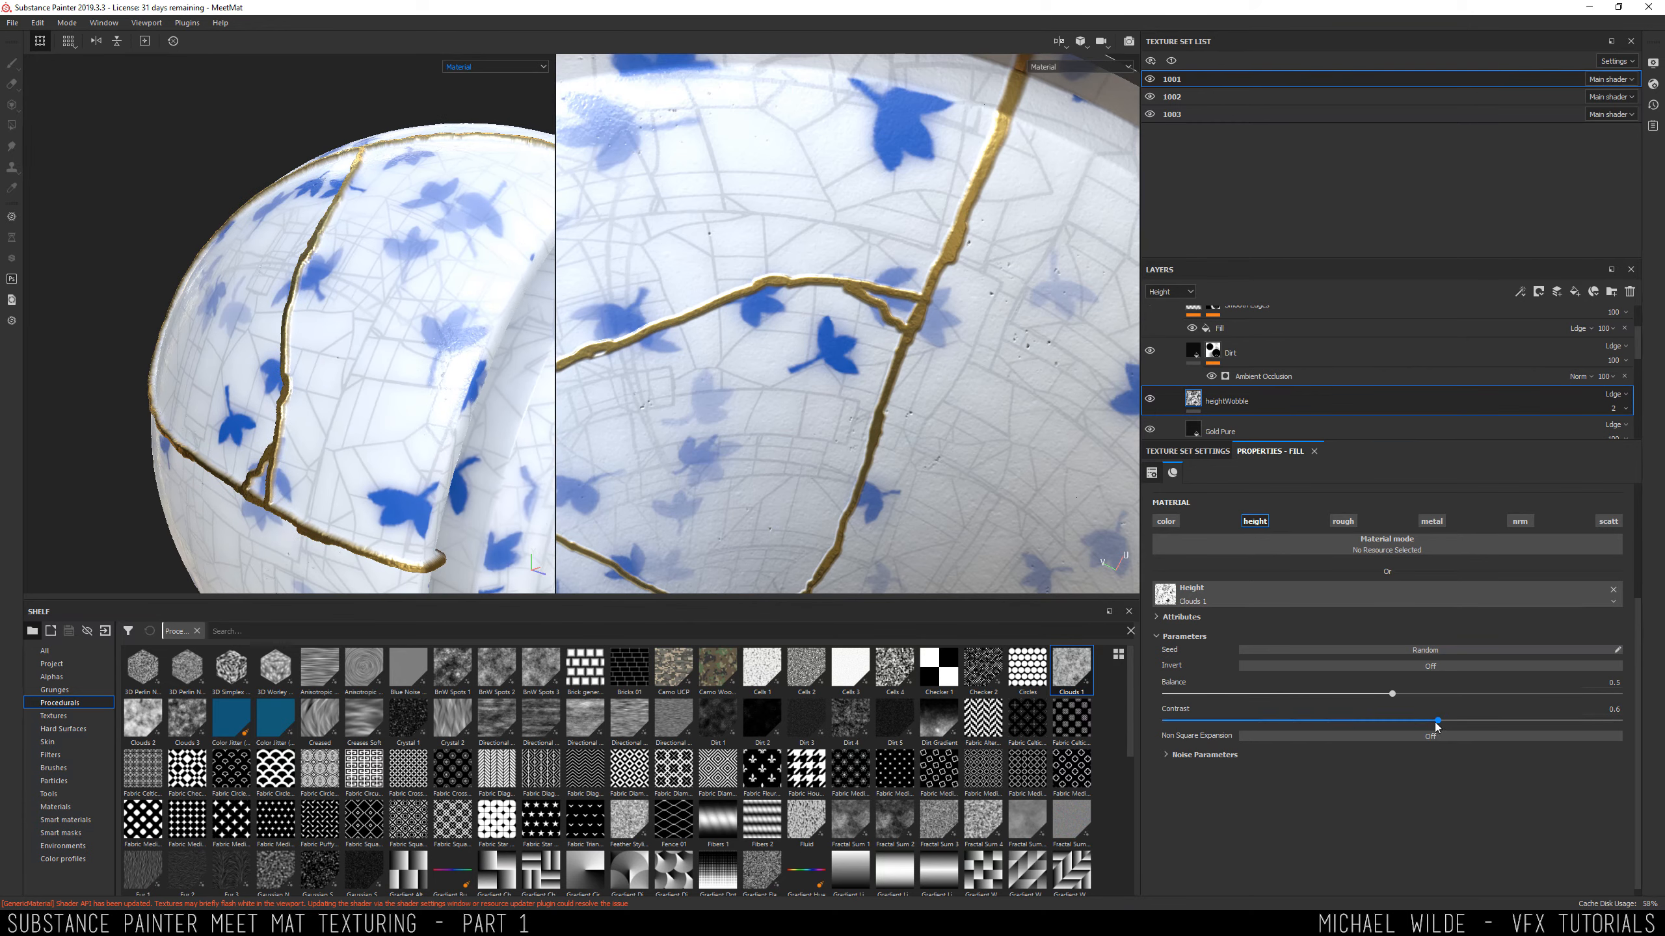
drag(1411, 720, 1483, 720)
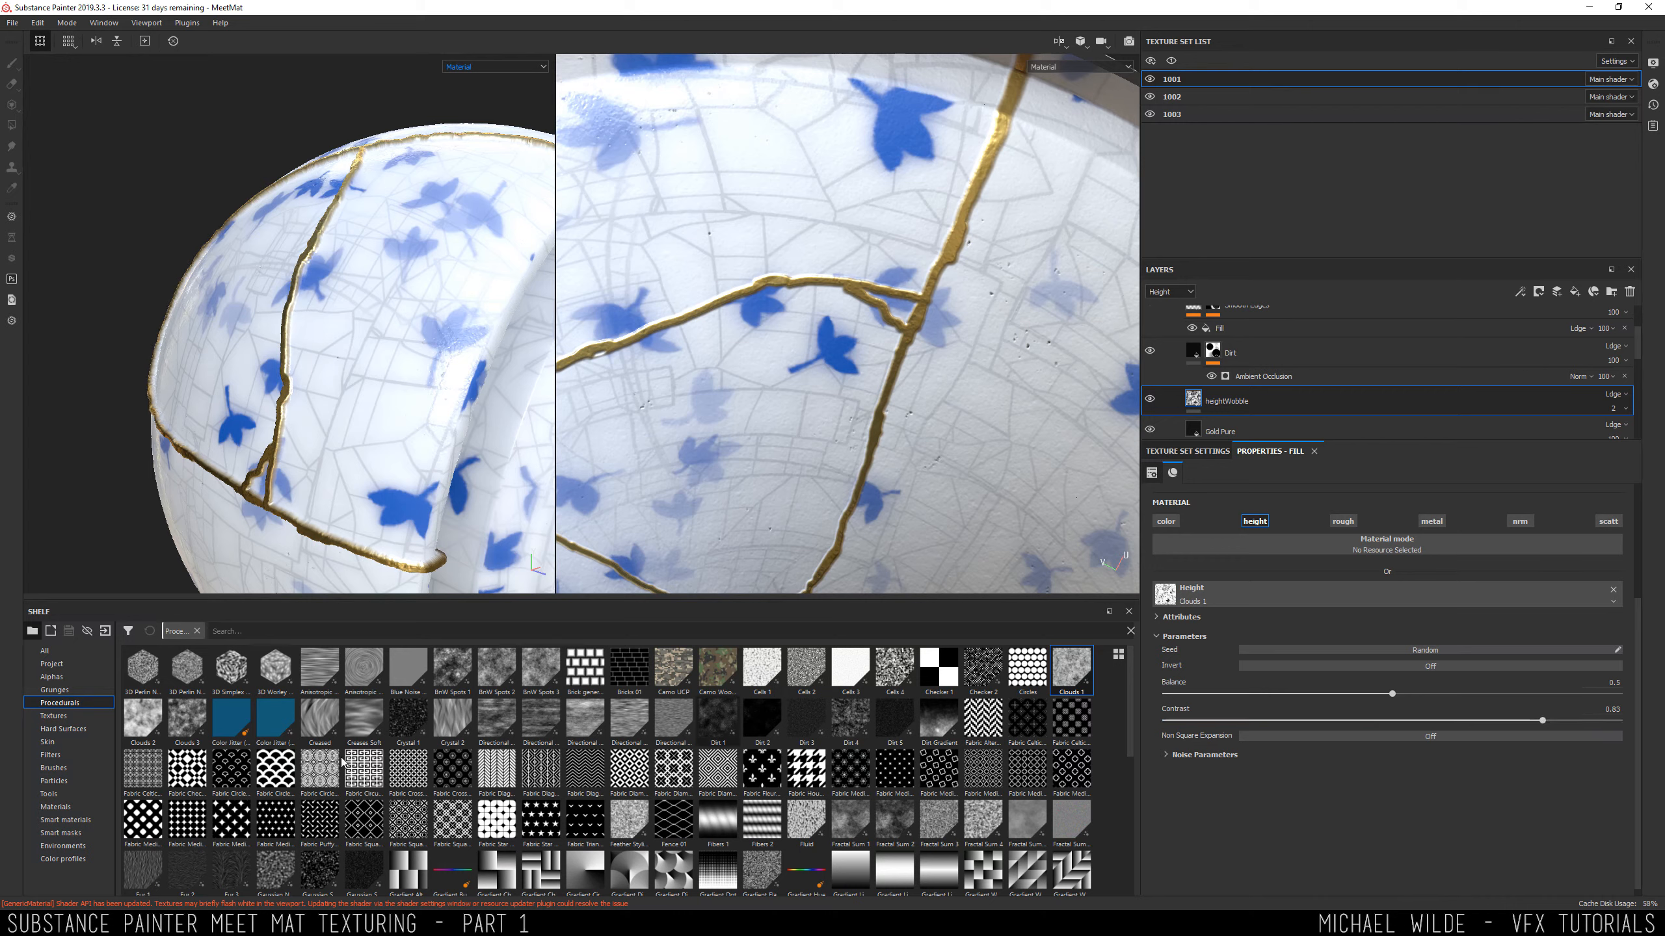
Replace heightWobble's height procedural with Clouds 3 and set its UV scale to 14.46, checking the gold cracks up close.
drag(187, 722, 1209, 589)
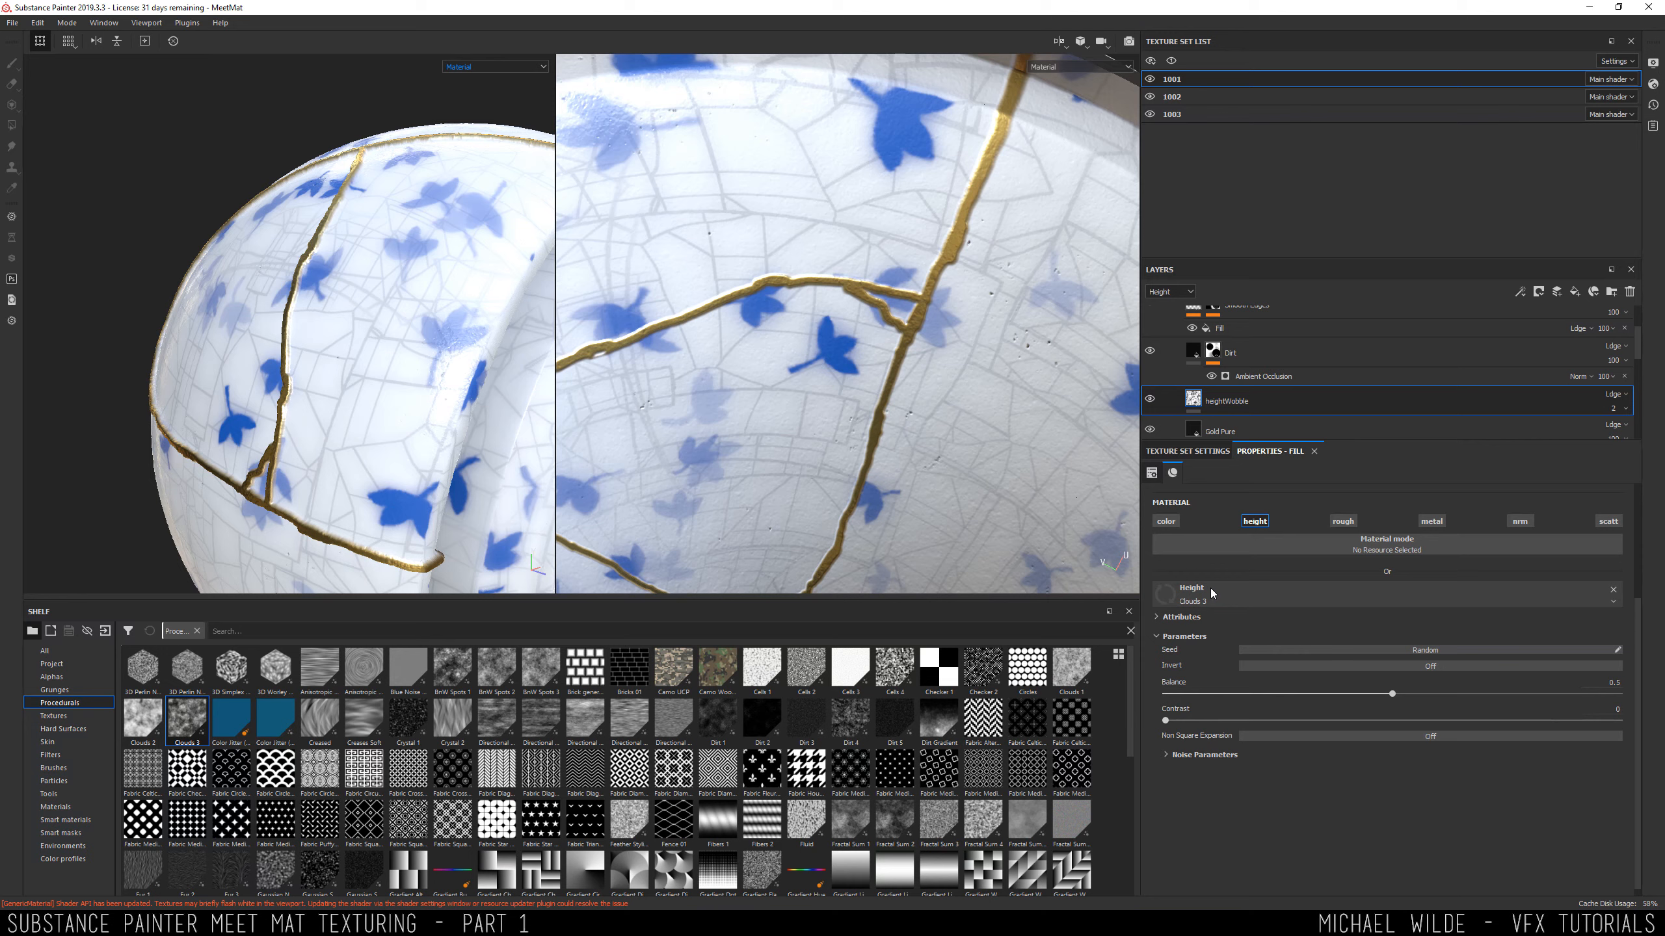
click(1169, 620)
scroll(1248, 526, up, 2)
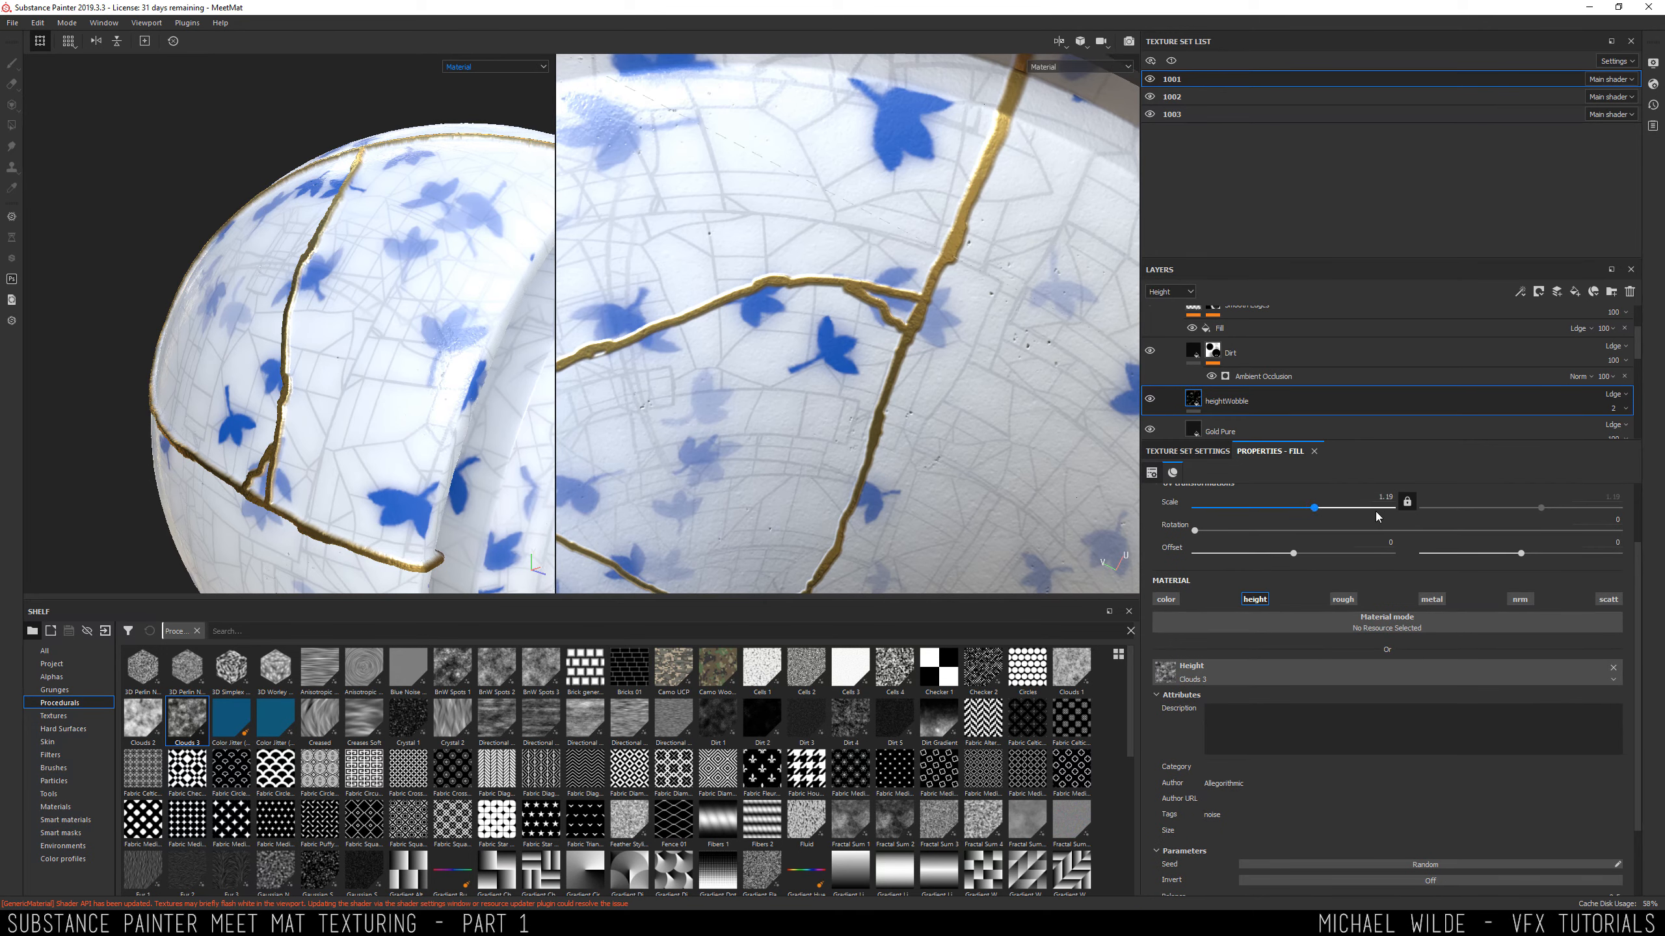
mouse_move(1377, 517)
mouse_down()
mouse_move(1327, 512)
mouse_move(1353, 511)
mouse_up()
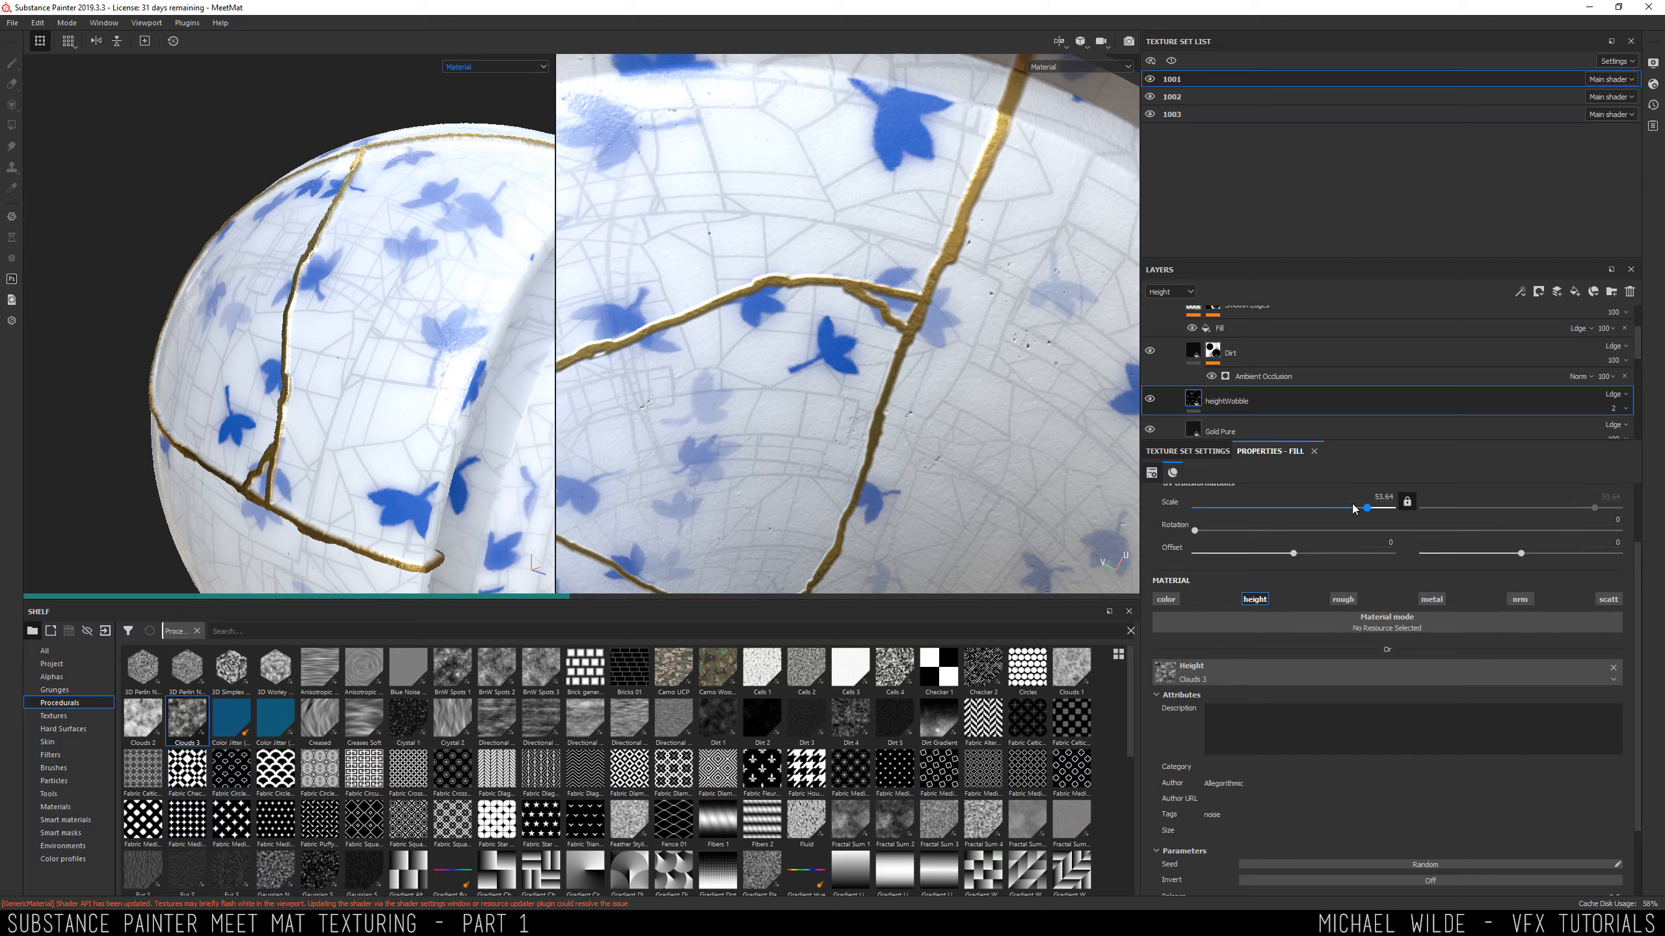
alt+right_drag(386, 371, 432, 367)
alt+drag(432, 368, 399, 306)
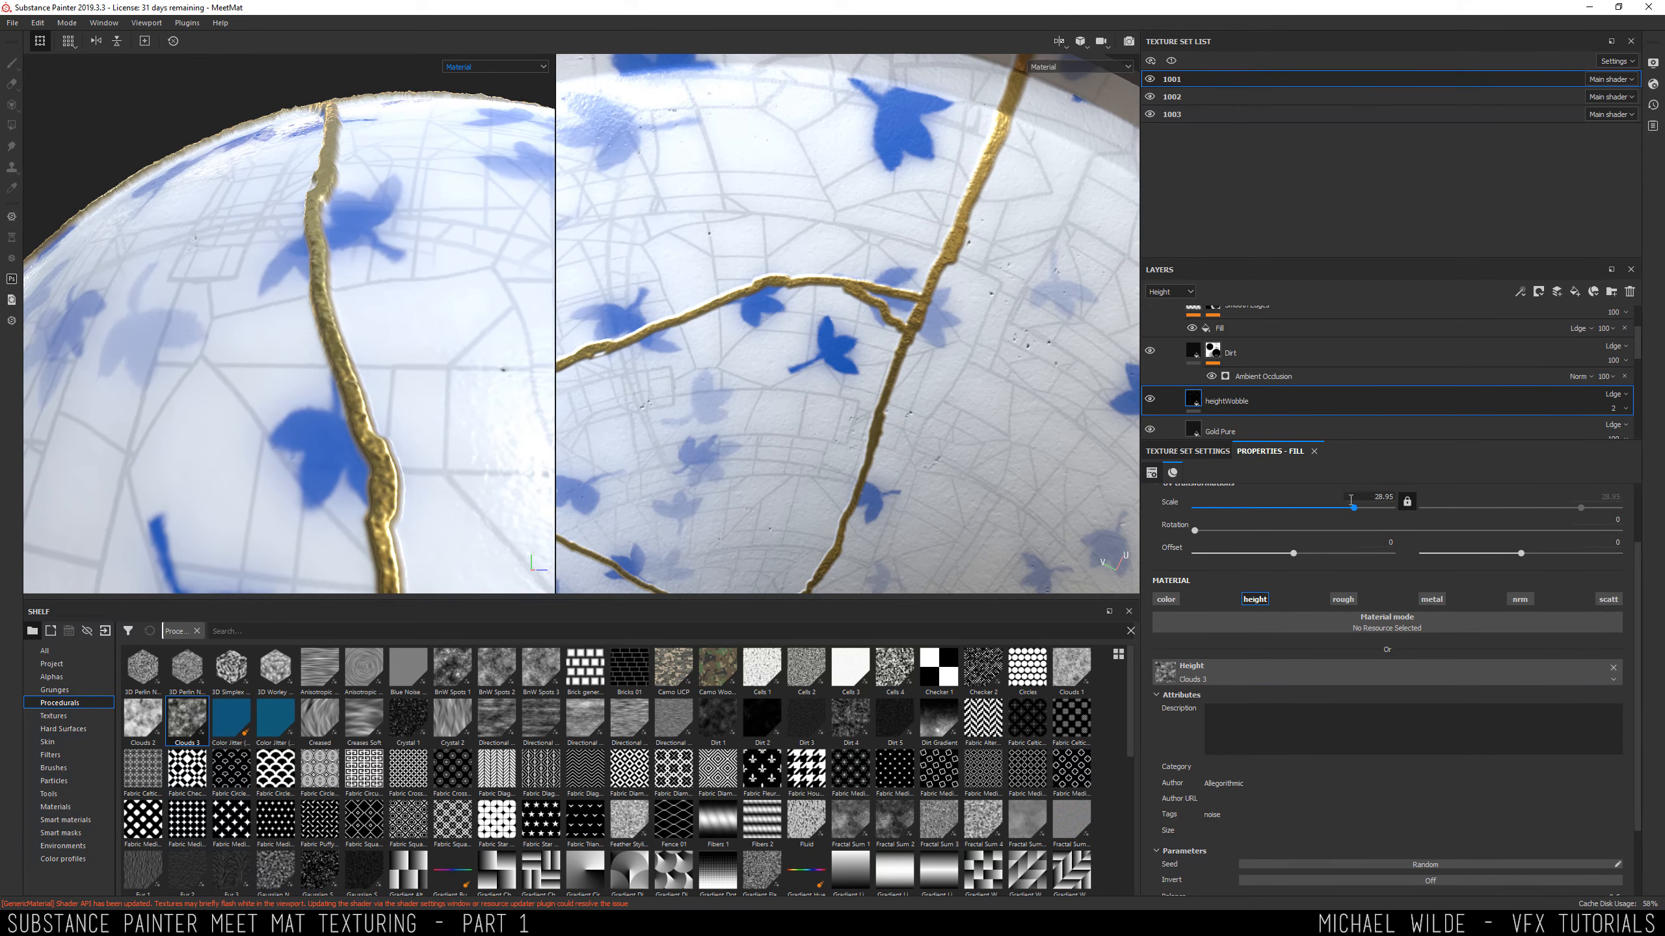
mouse_move(1345, 513)
mouse_down()
mouse_move(1322, 513)
mouse_move(1341, 512)
mouse_up()
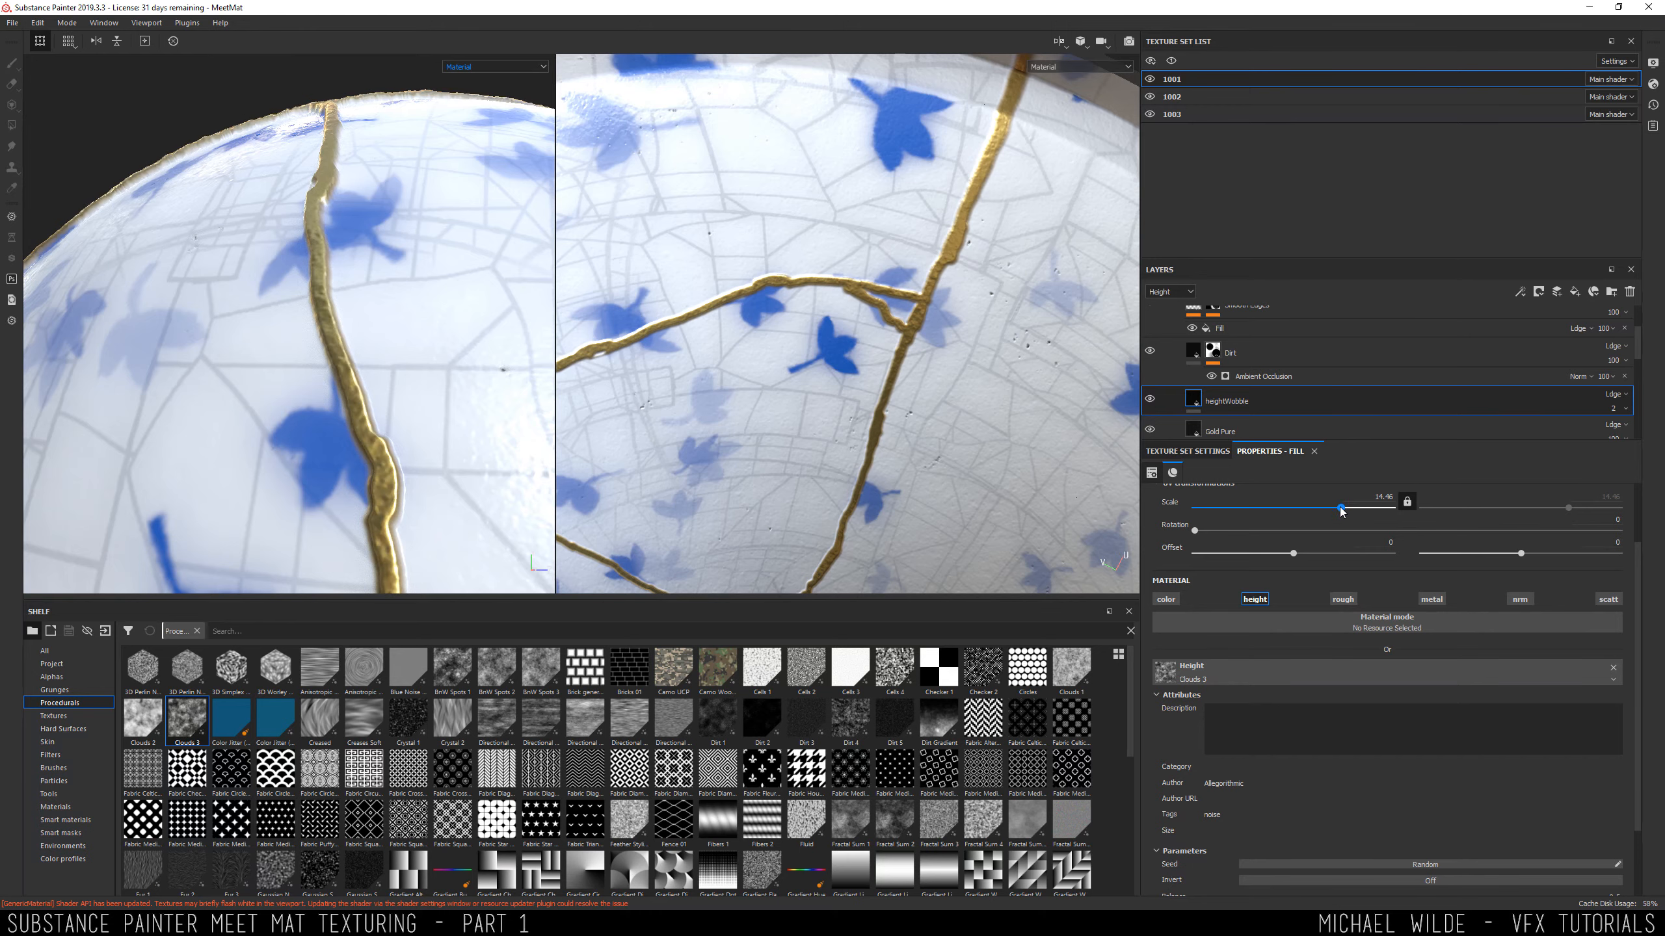
alt+drag(420, 367, 354, 371)
Set the heightWobble layer's height opacity to 3 and reduce its UV scale to 9.75.
click(1625, 410)
drag(1607, 432, 1613, 432)
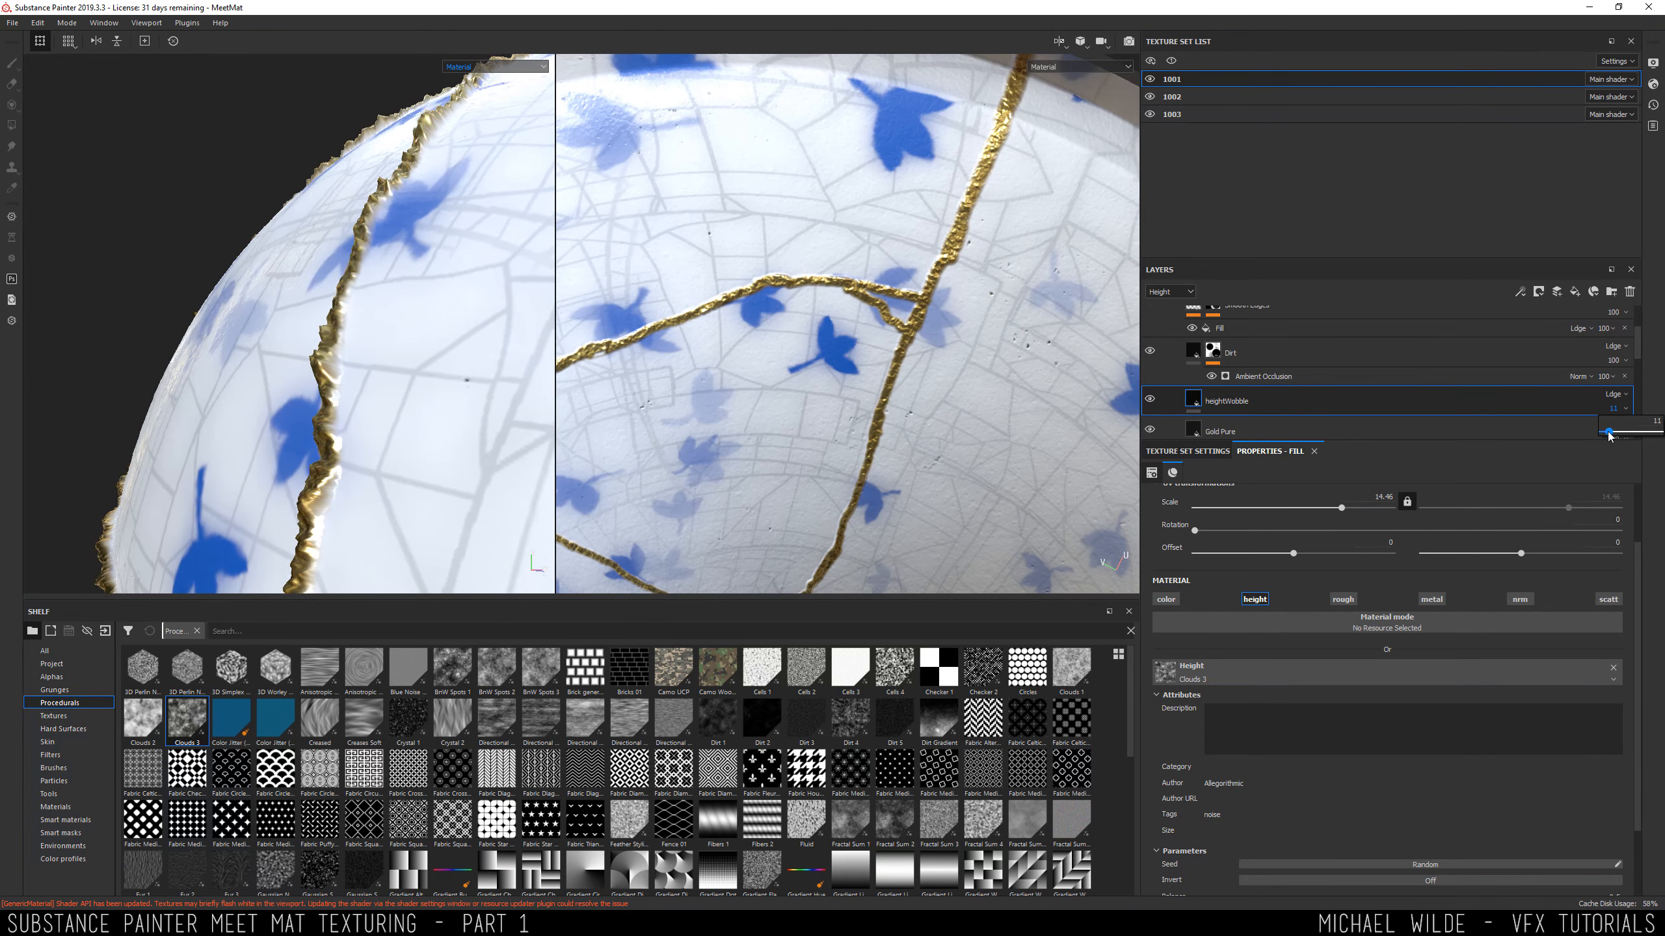
click(1624, 409)
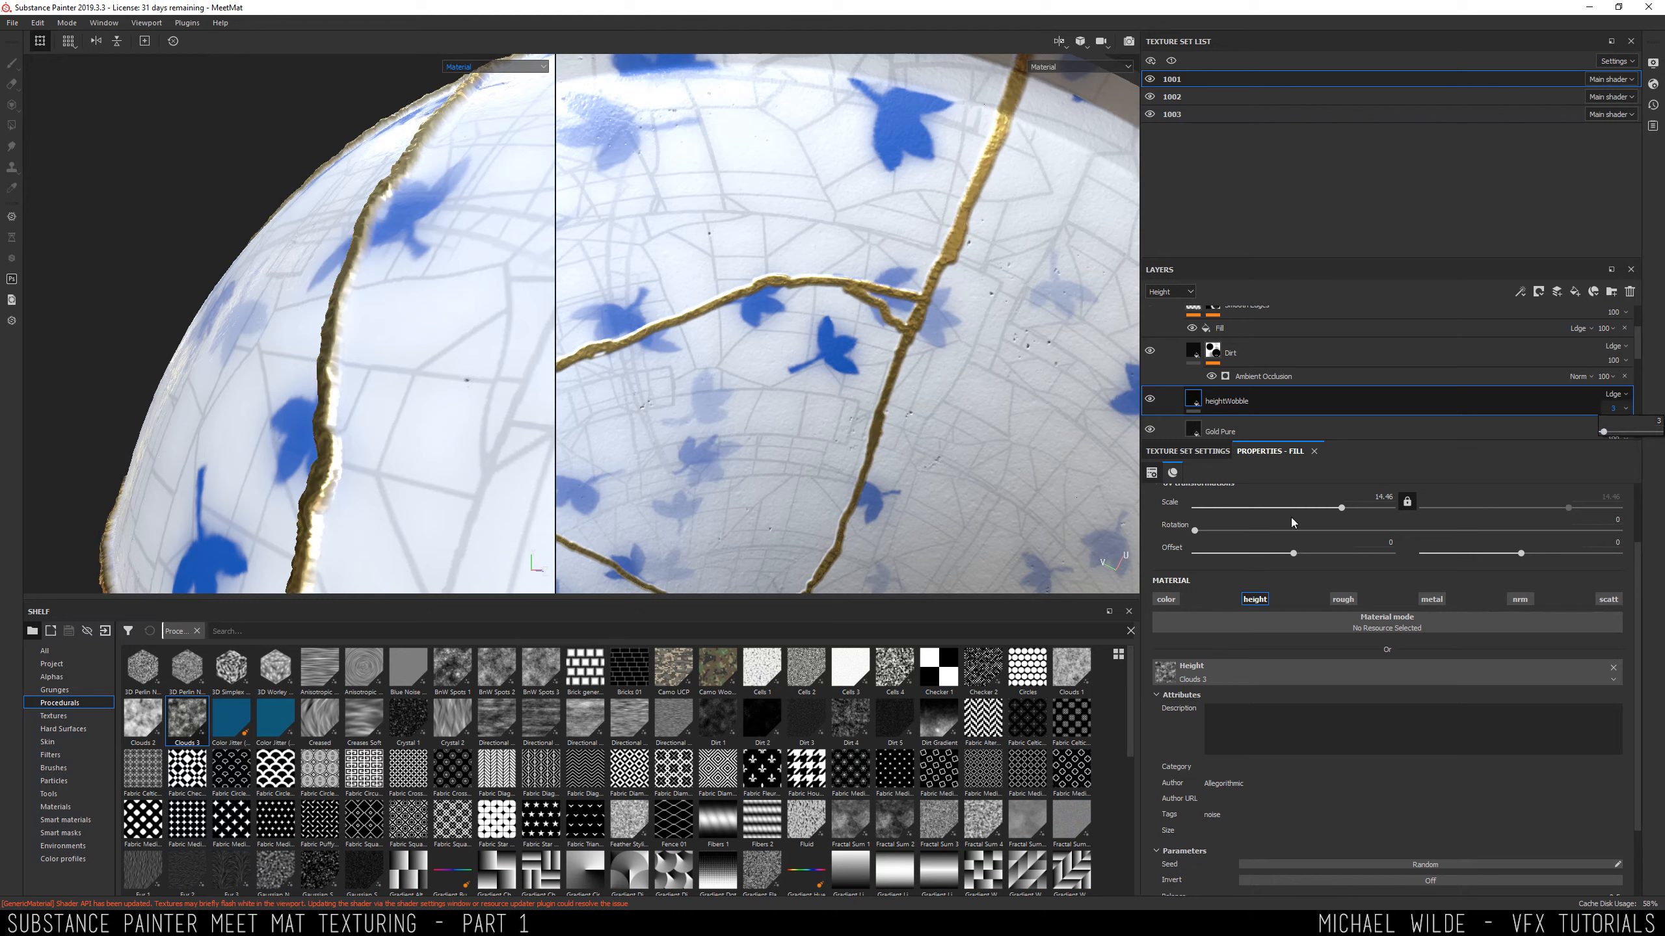
drag(1349, 506, 1336, 511)
alt+right_drag(426, 262, 338, 263)
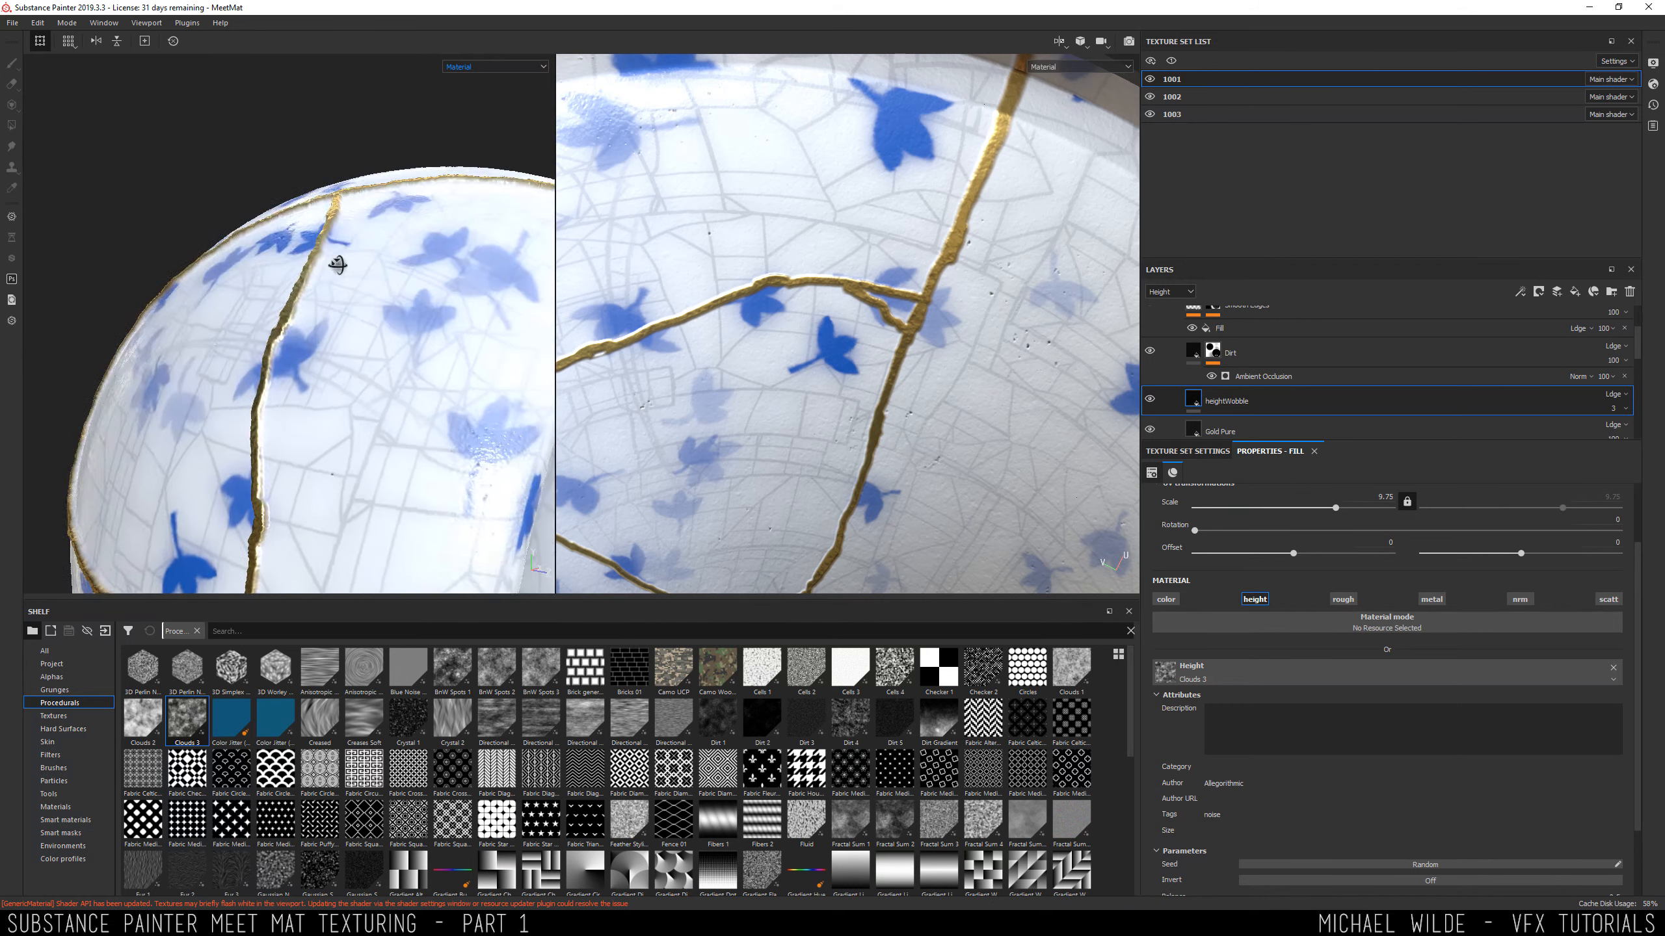
Set the Gold Pure layer's uniform height to 0 and check the crack's profile on the head.
alt+drag(338, 262, 406, 197)
scroll(1329, 393, down, 1)
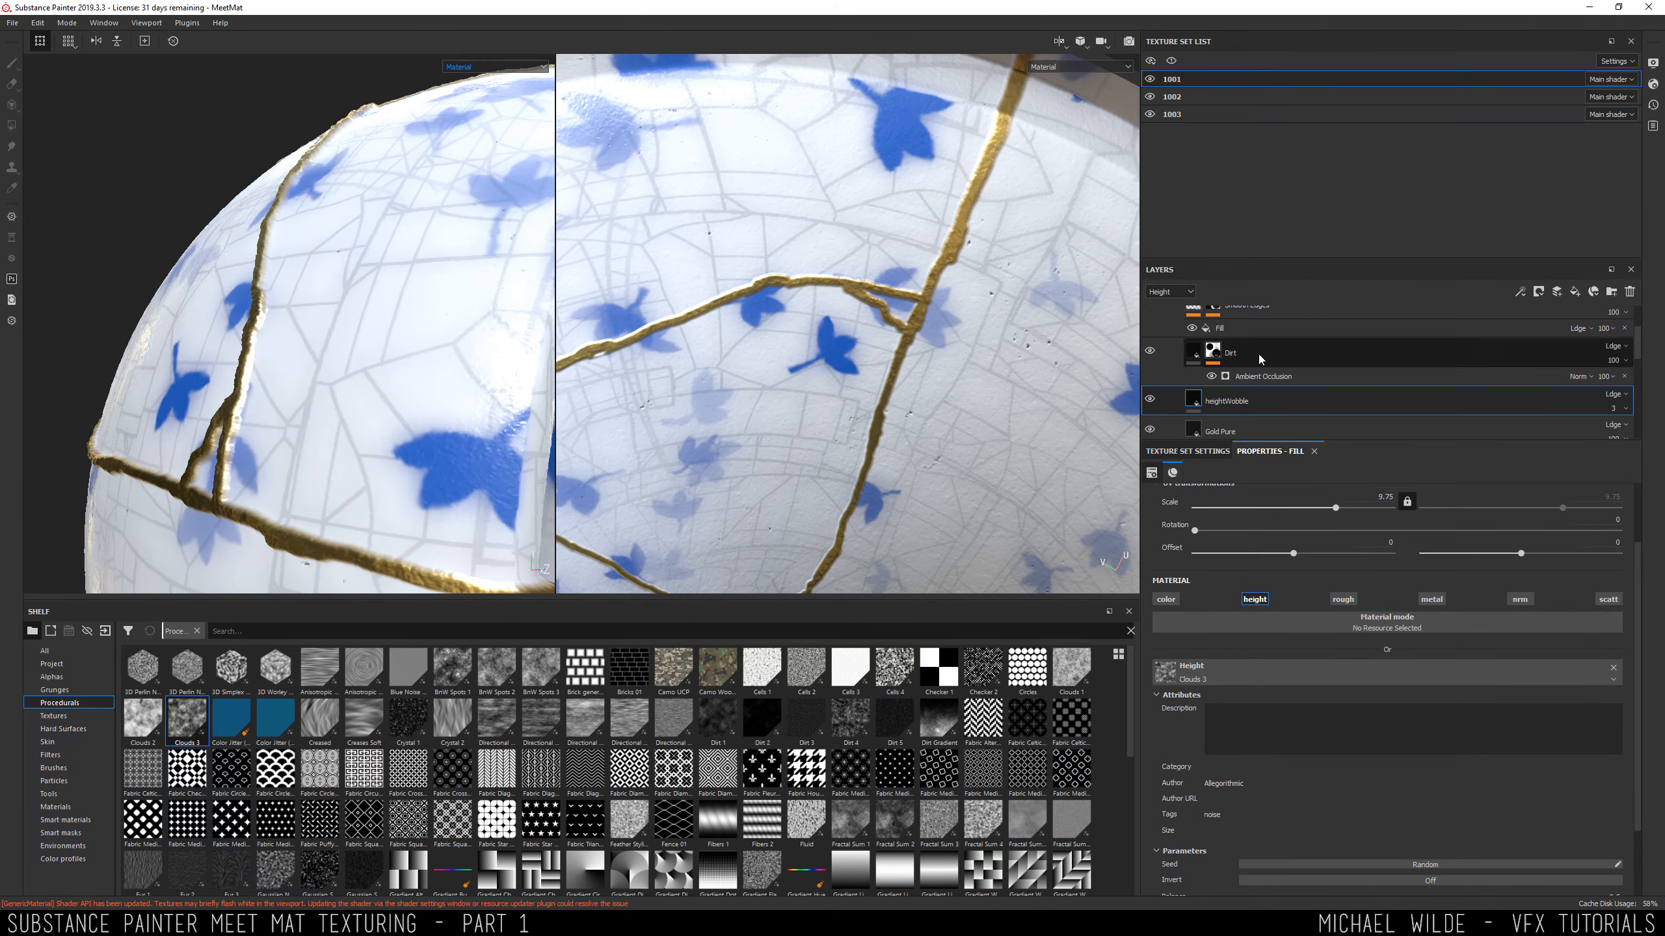
click(1329, 393)
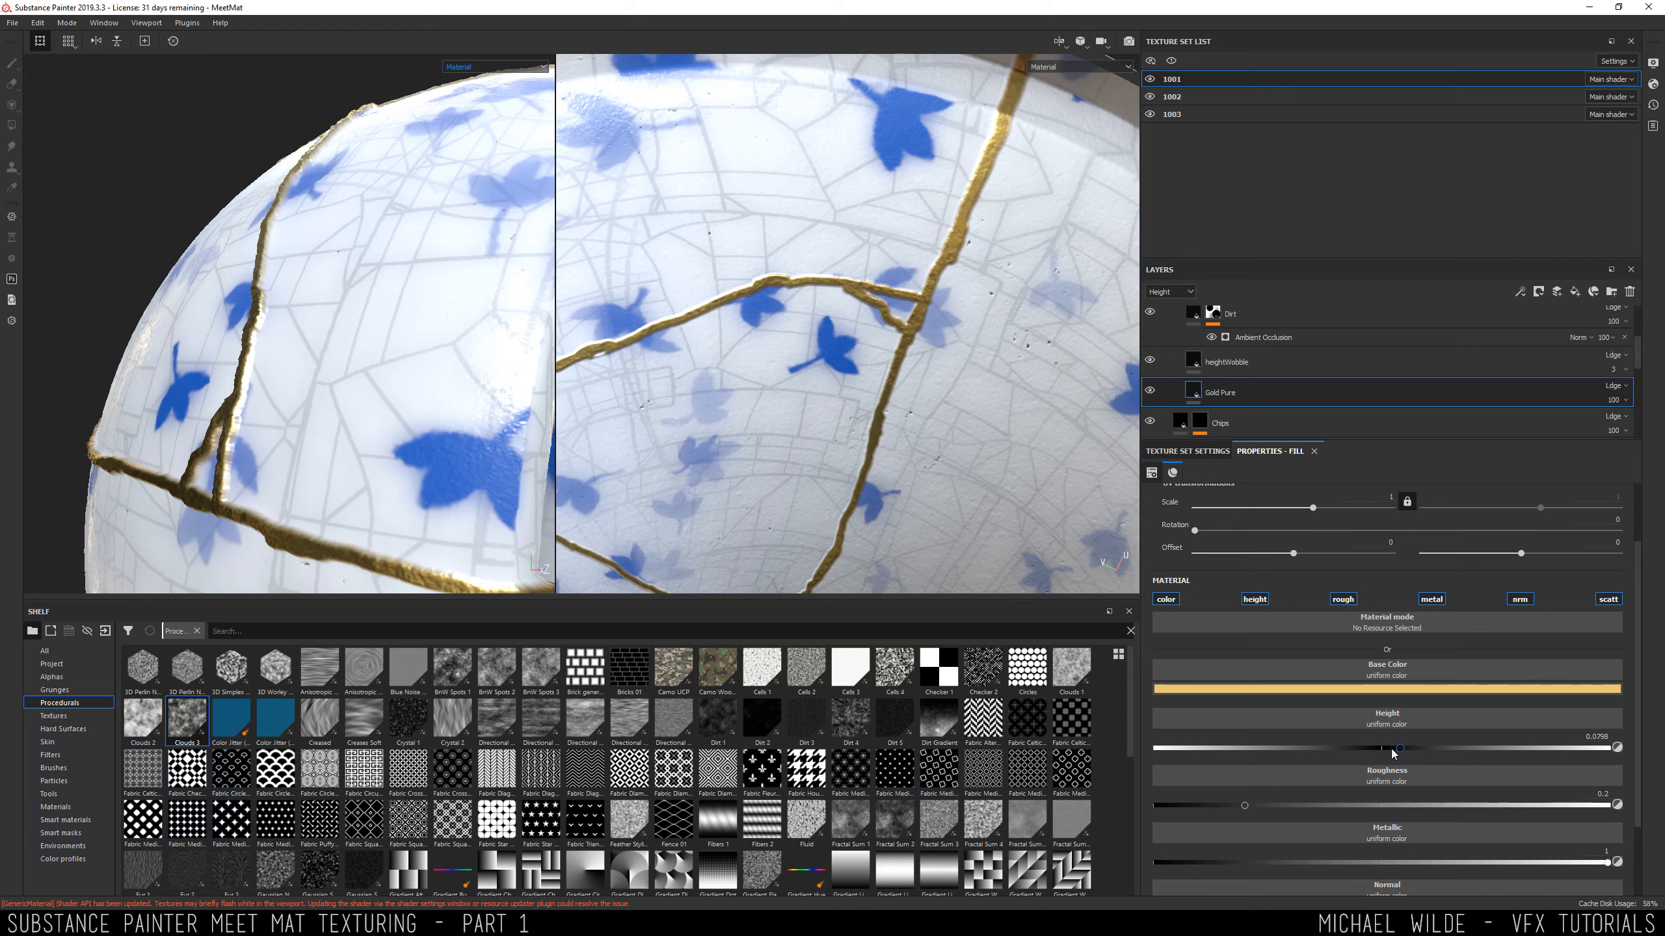
drag(1395, 753, 1390, 750)
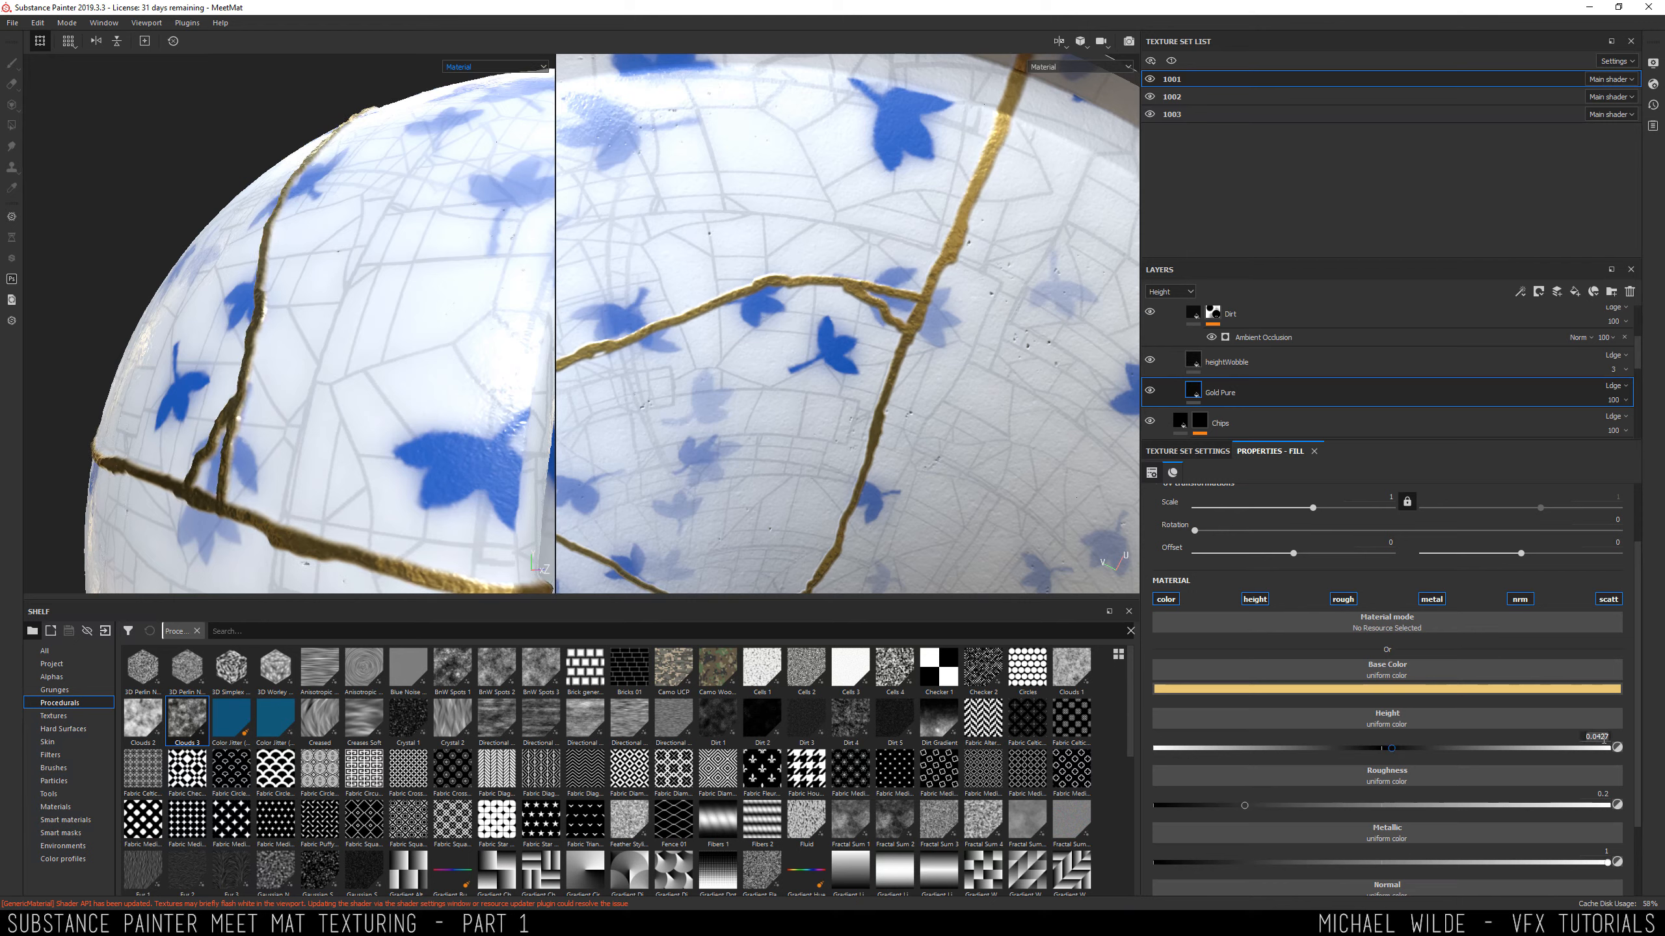
text(0)
key(Return)
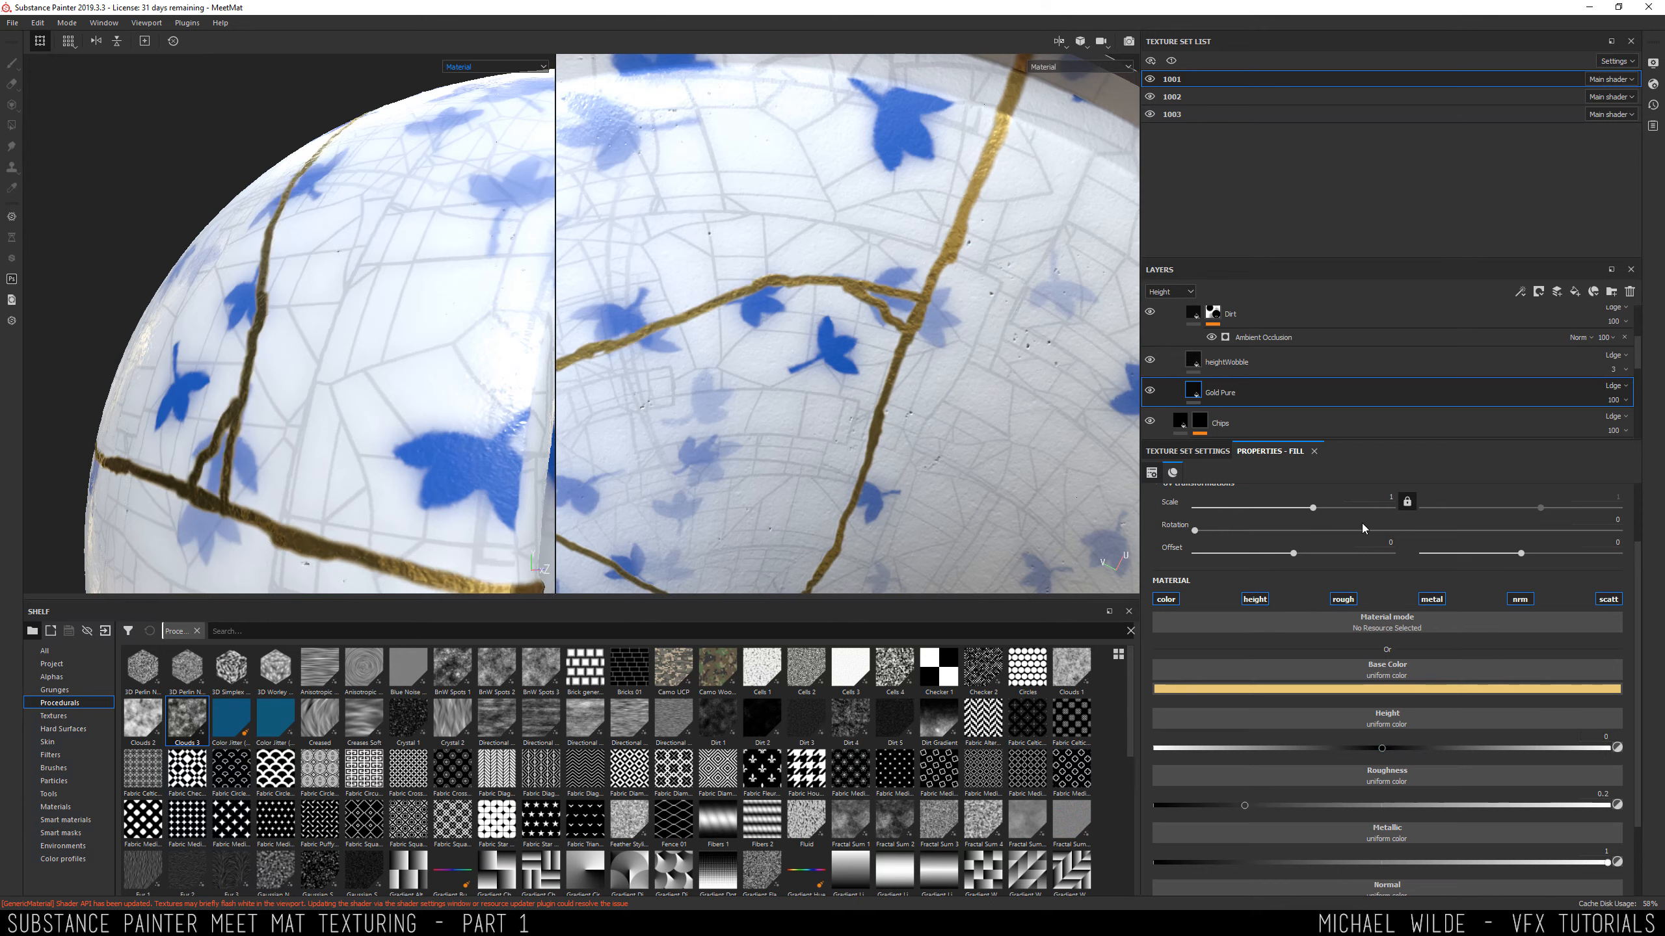
right_click(1221, 393)
click(1275, 825)
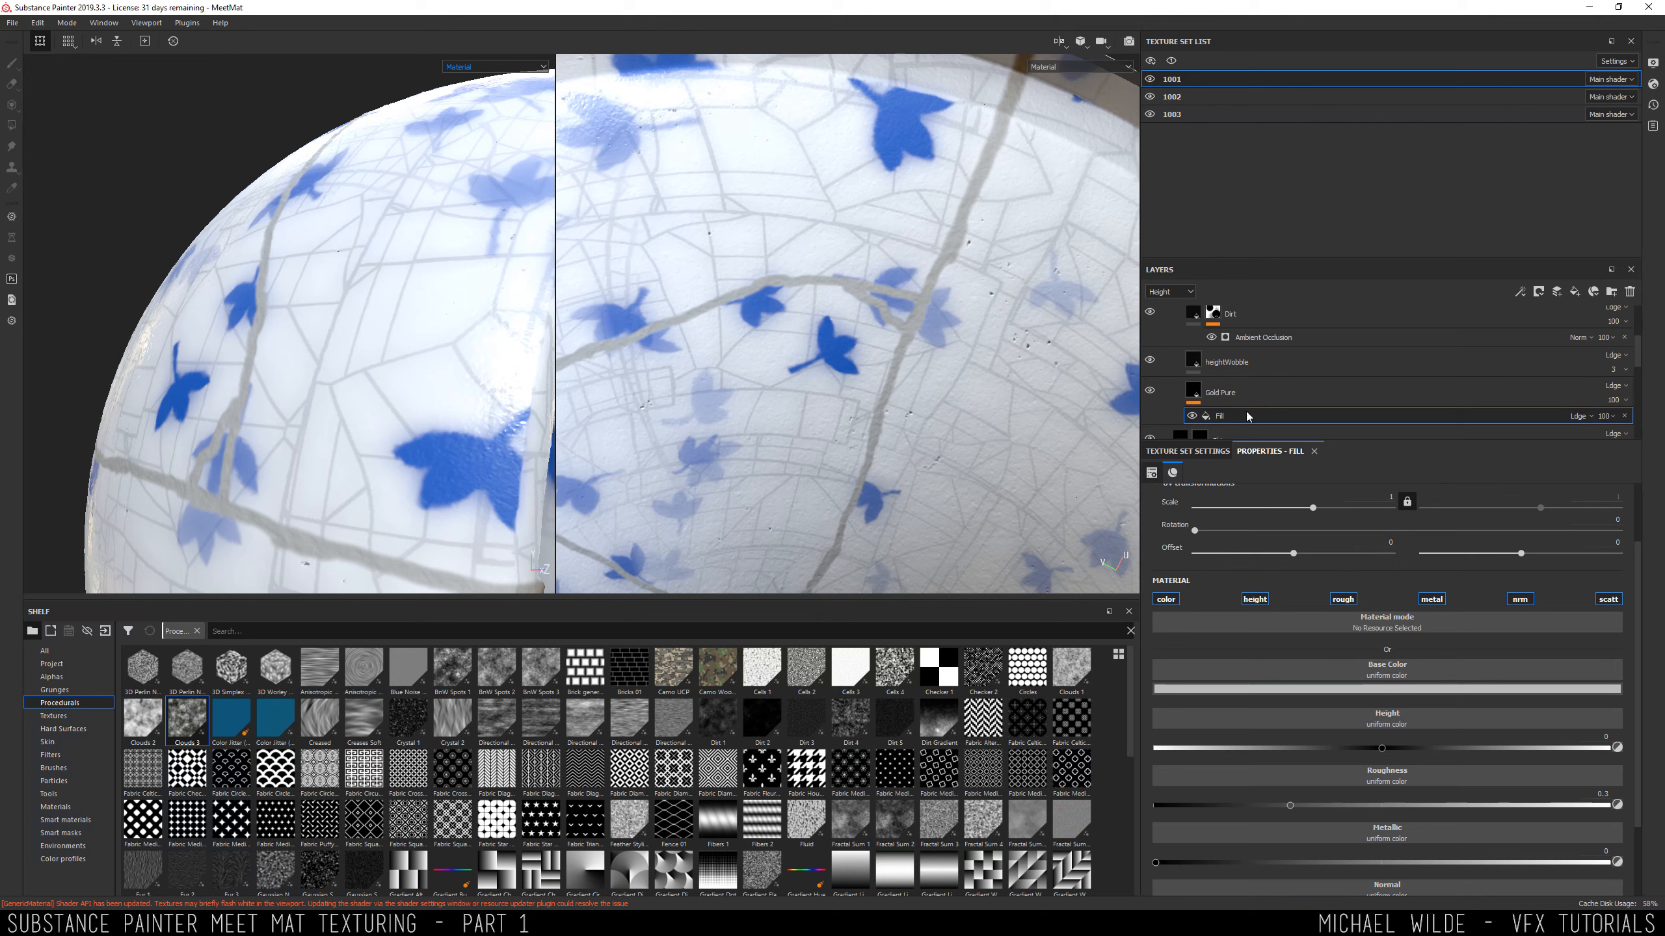
key(ctrl+z)
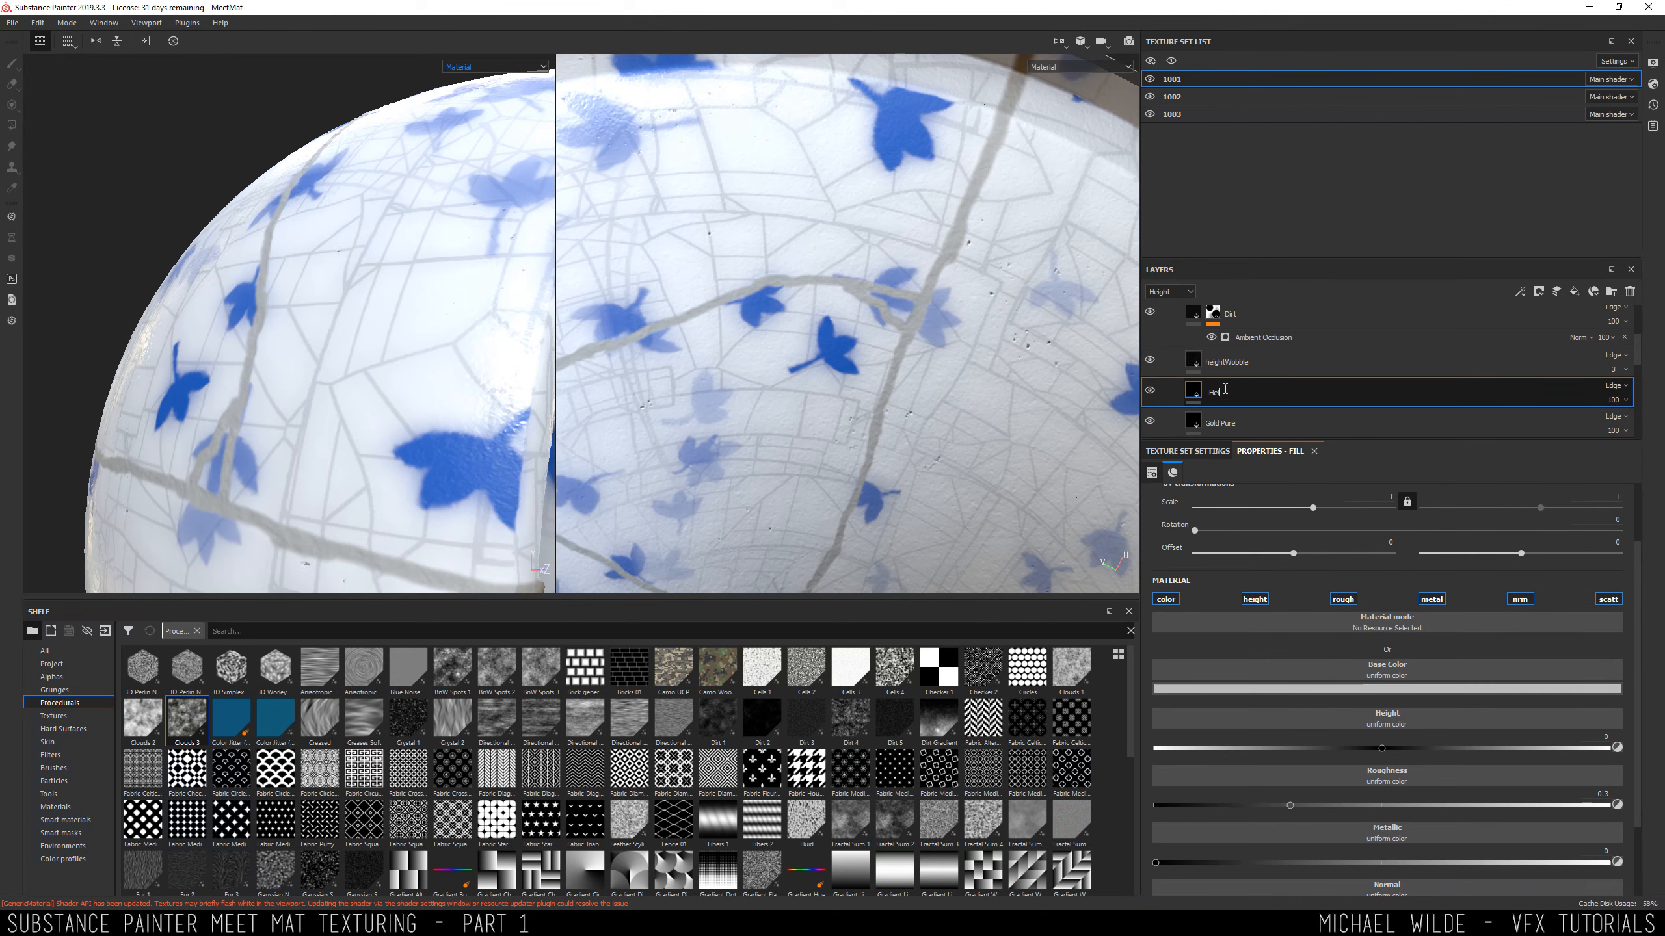
Name the new fill layer above Gold Pure Height, keep only its height channel active and assign the Clouds 2 procedural to it.
key(Return)
click(1343, 600)
click(1431, 601)
click(1520, 601)
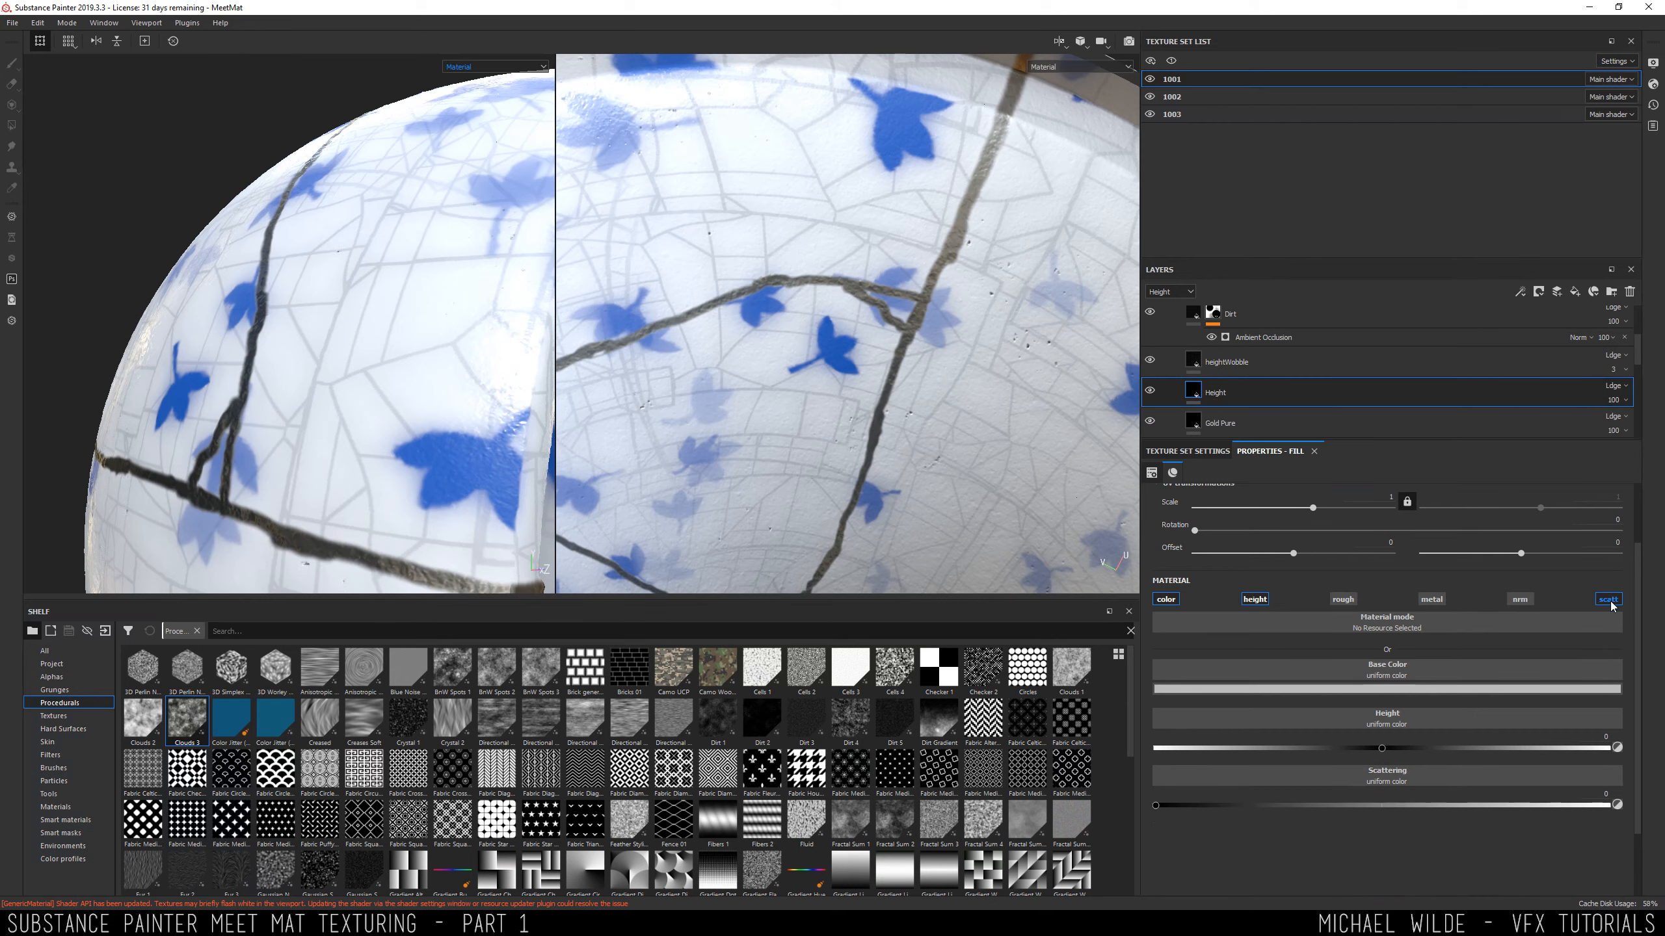
click(1608, 601)
click(1166, 599)
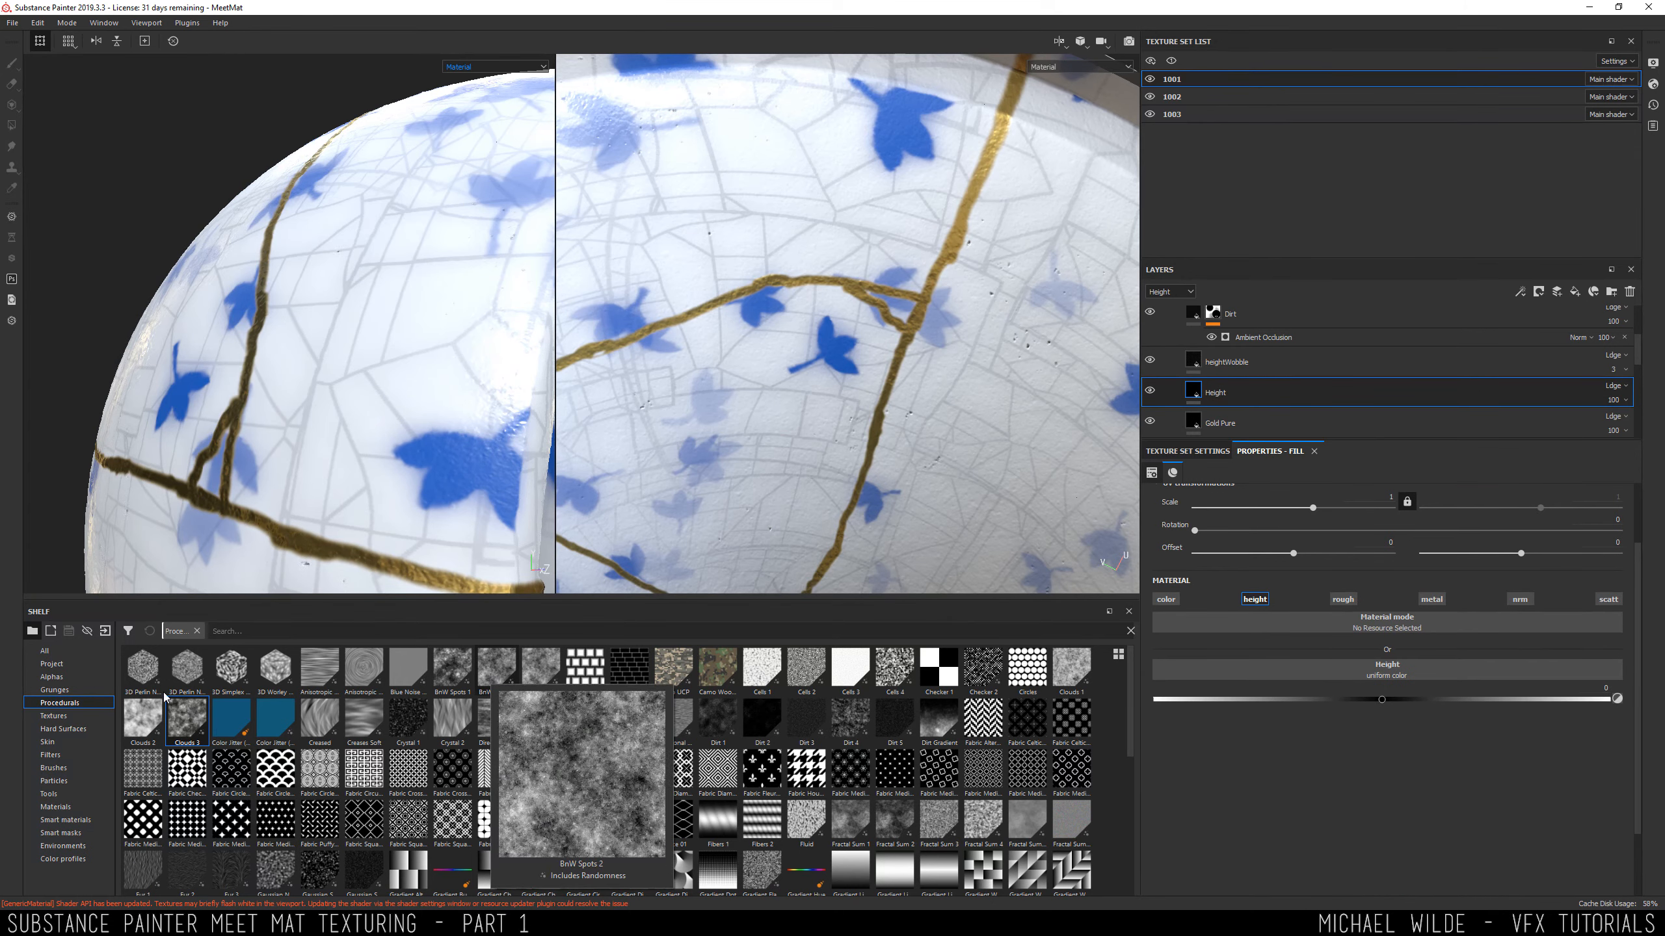
drag(143, 720, 1296, 673)
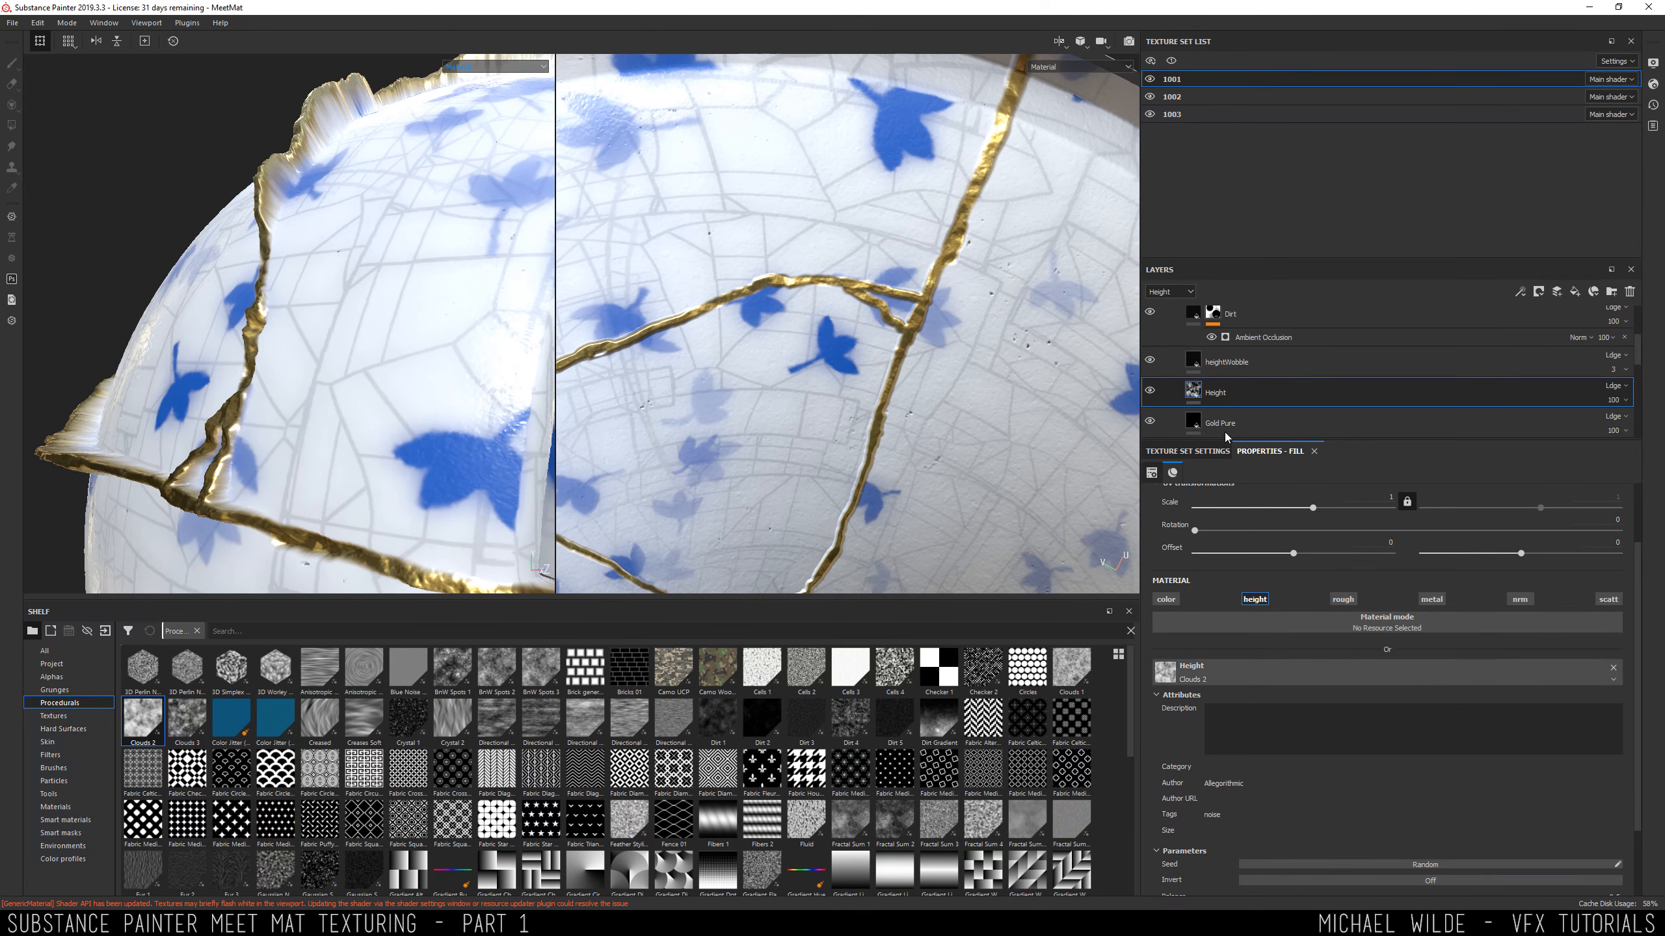
Add a Levels effect to the Height layer and make it affect the Height channel.
right_click(1227, 395)
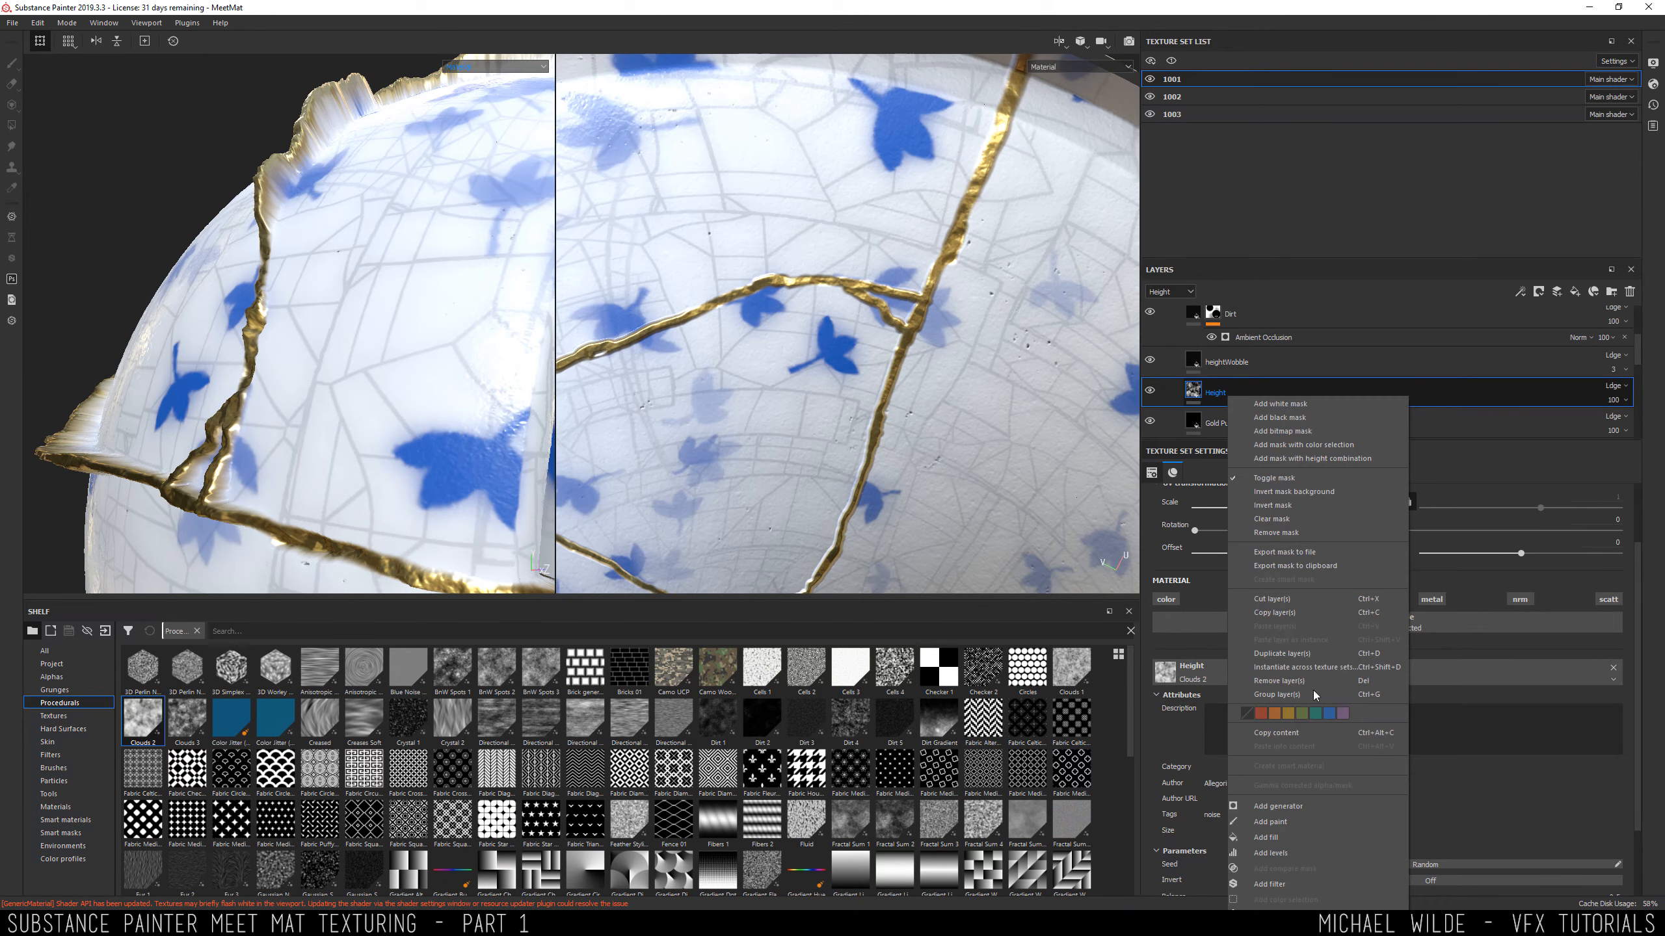
click(1294, 856)
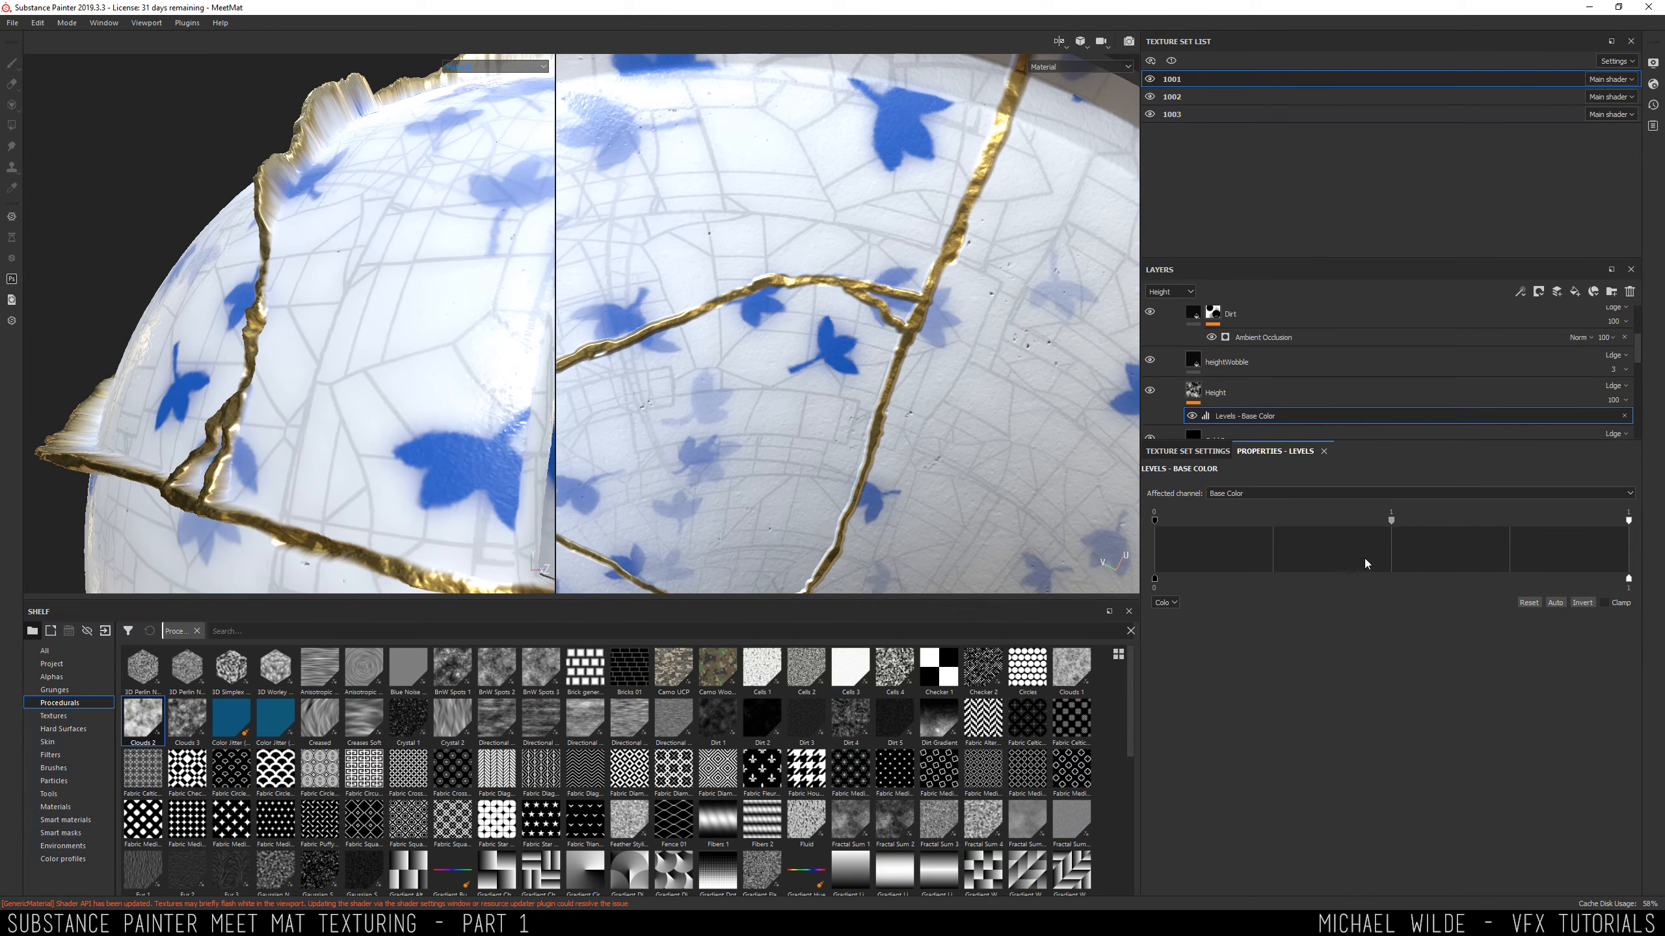
click(1294, 495)
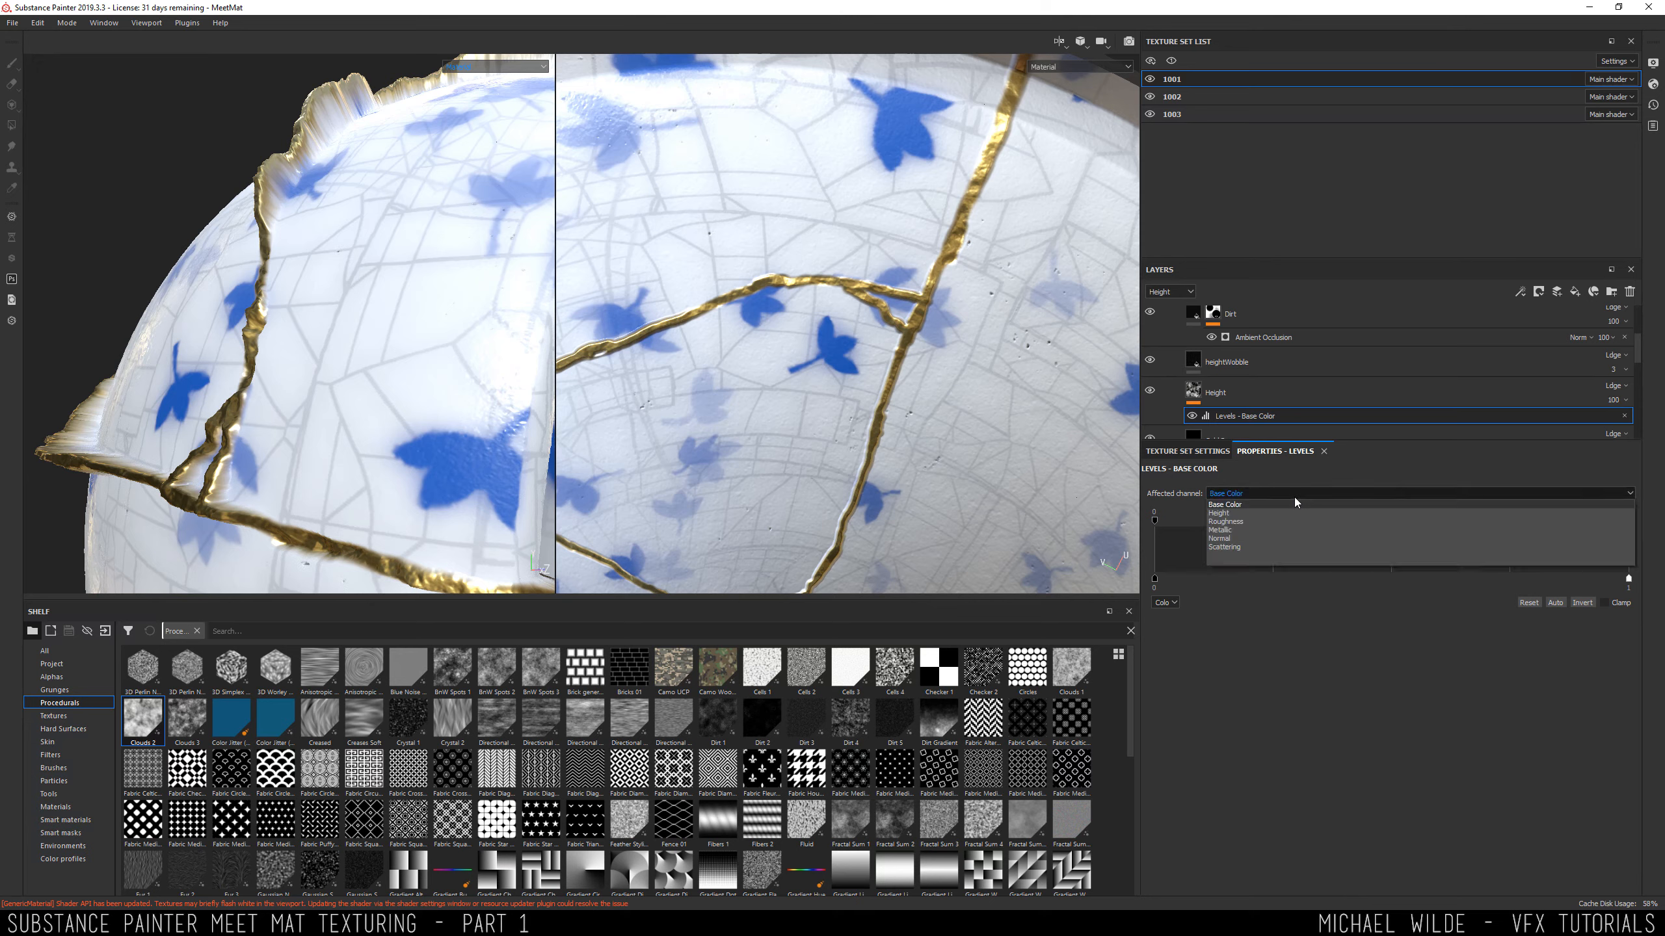
click(1219, 513)
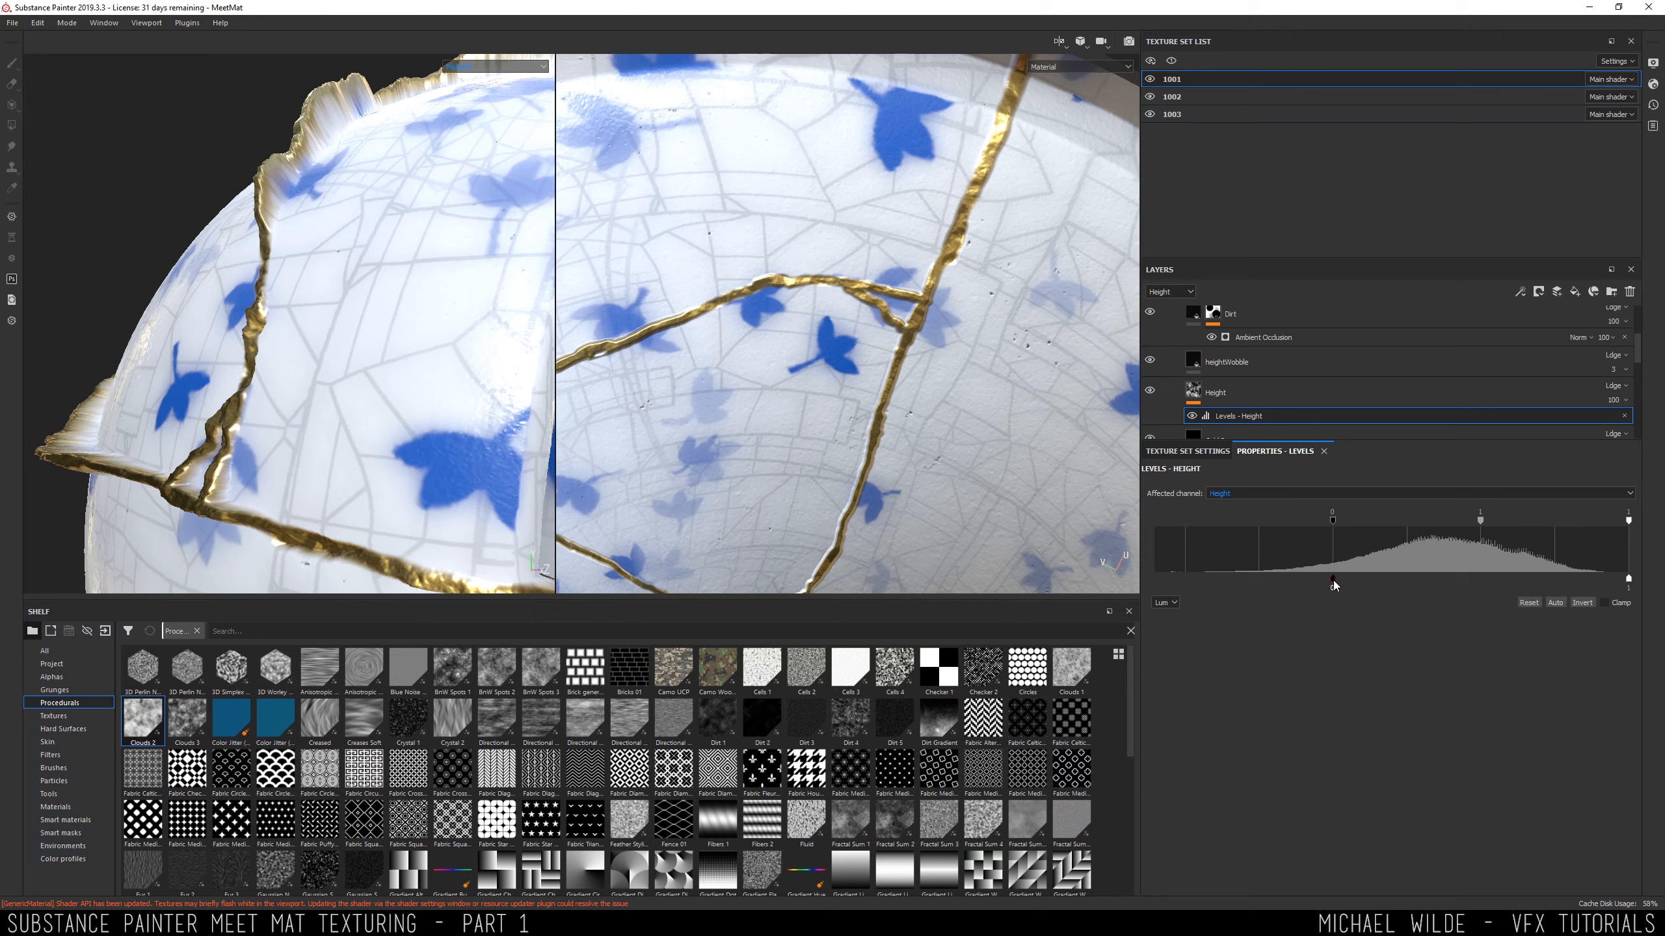
Compress the Height layer's Levels output range to about 0.045–0.085, checking the raised gold along the head's silhouette.
mouse_move(1334, 586)
mouse_down()
mouse_move(1265, 584)
mouse_move(1363, 582)
mouse_move(1343, 583)
mouse_up()
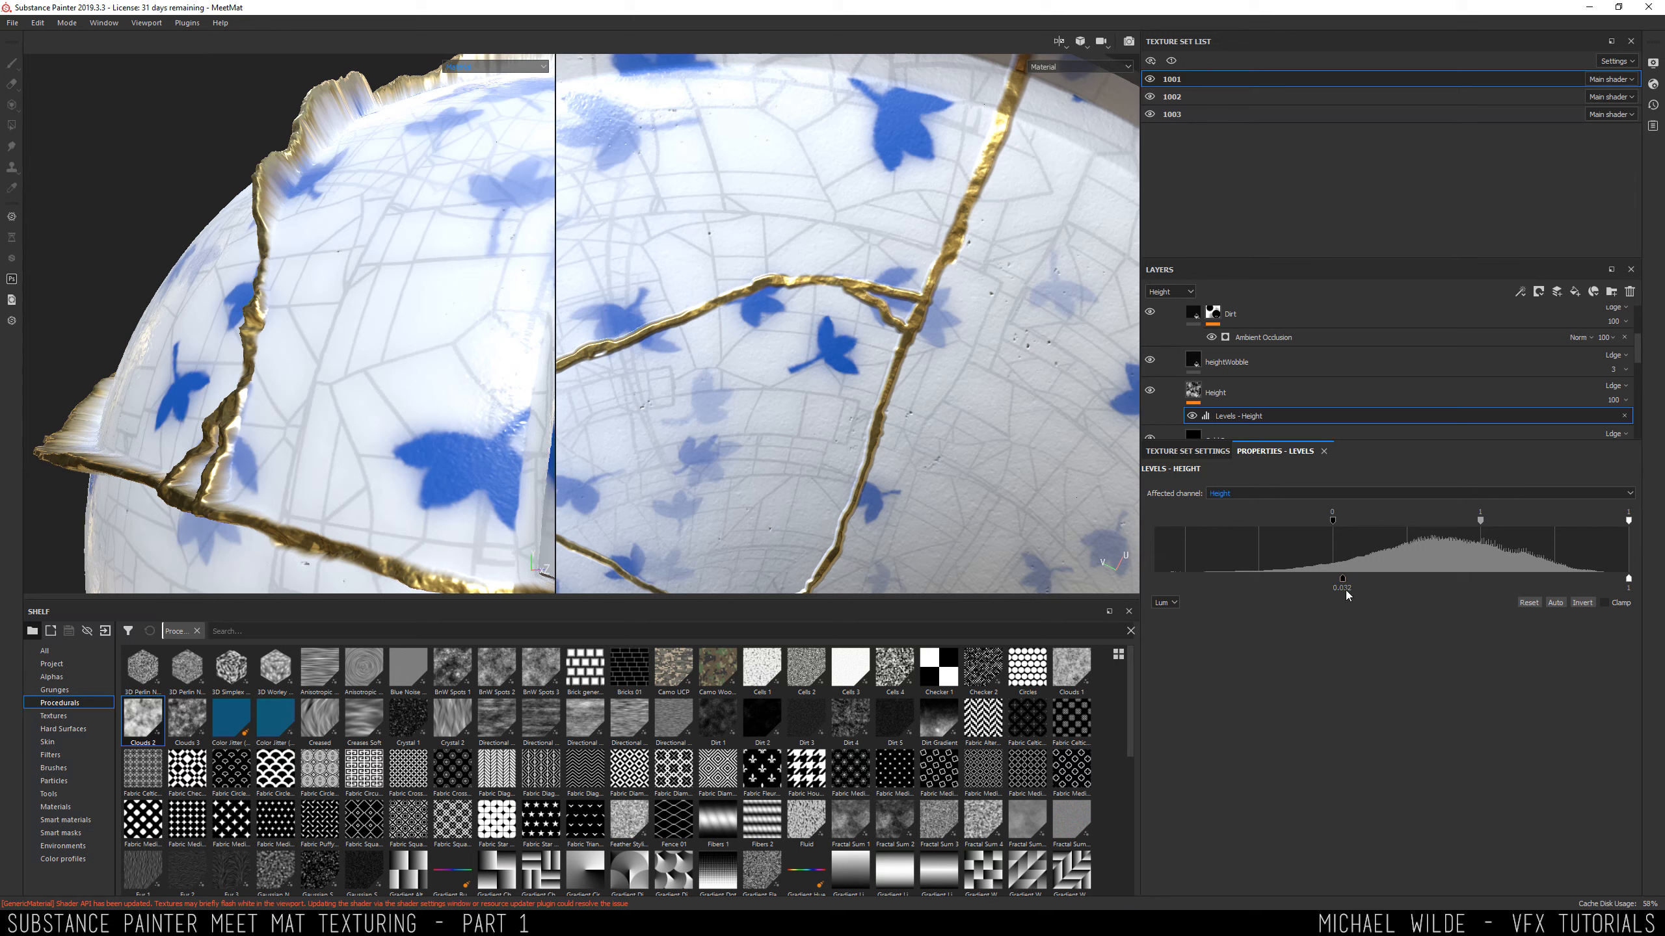
double_click(1343, 588)
text(0.01)
key(Return)
drag(1629, 581, 1372, 581)
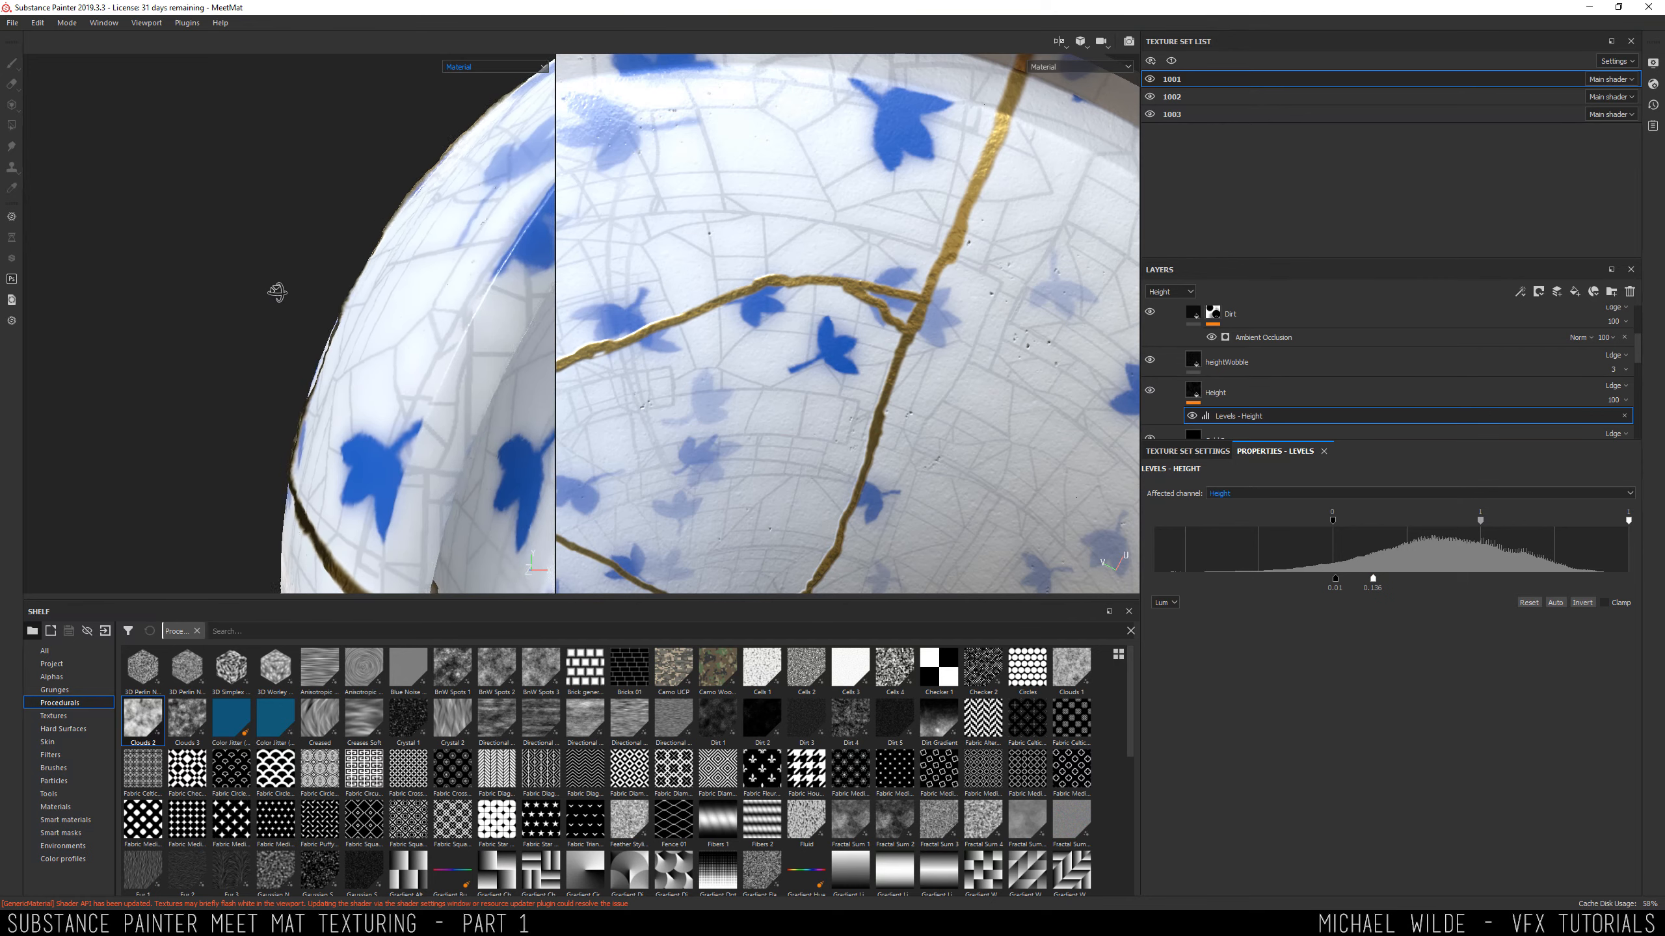
alt+drag(278, 290, 557, 314)
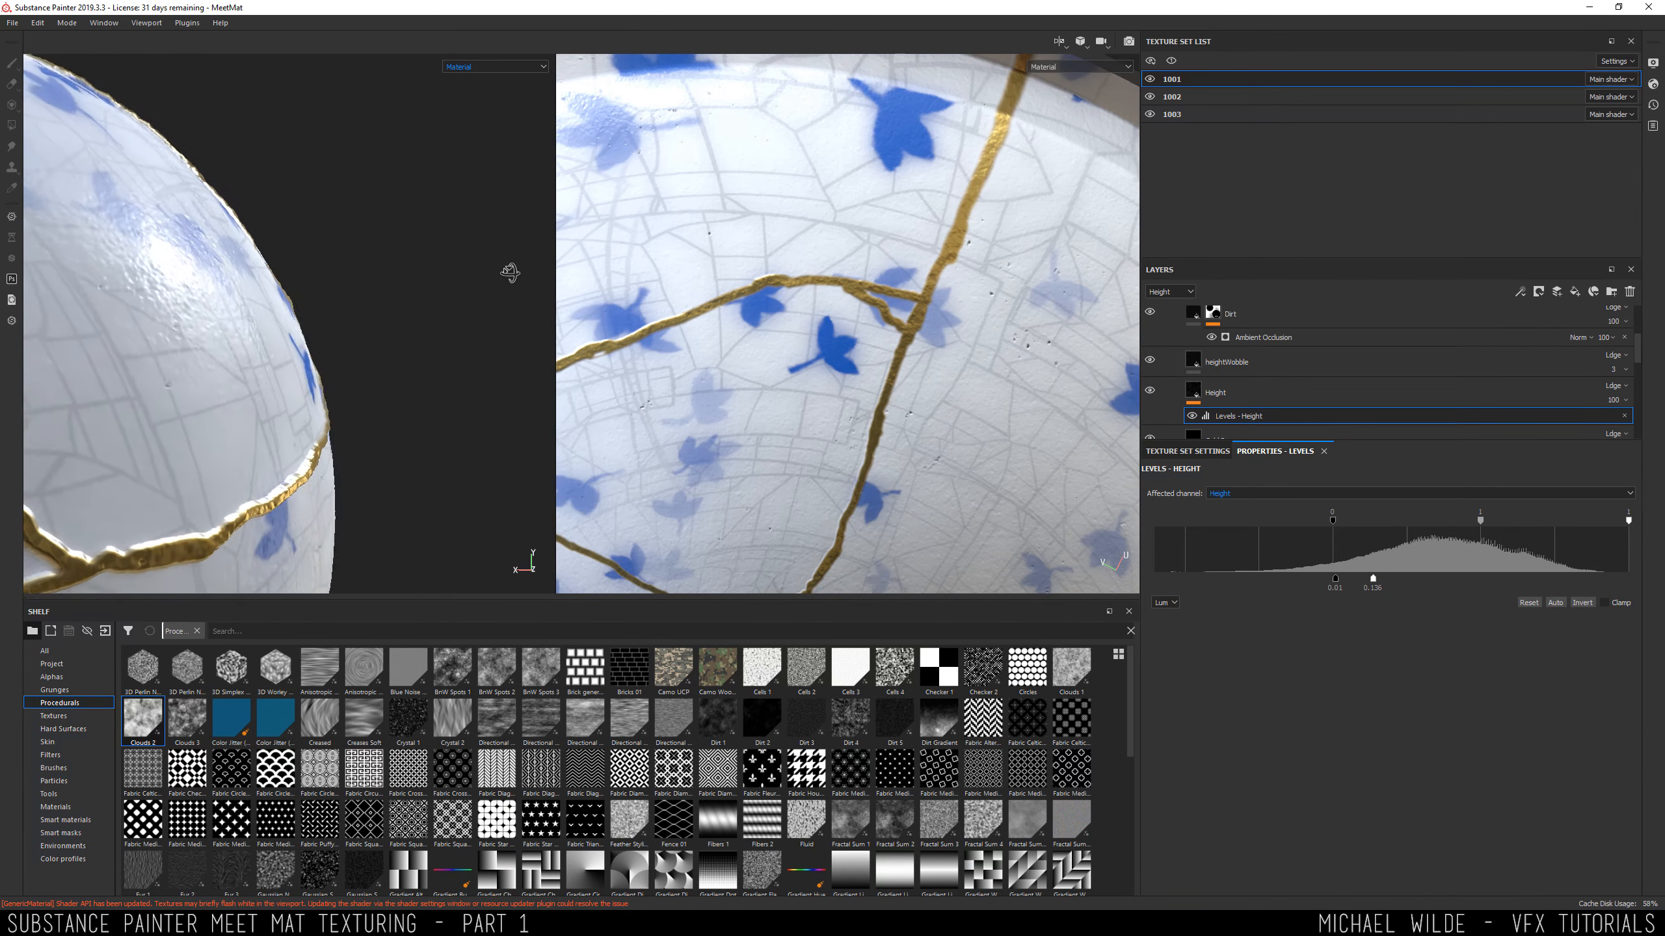
drag(1336, 584, 1360, 588)
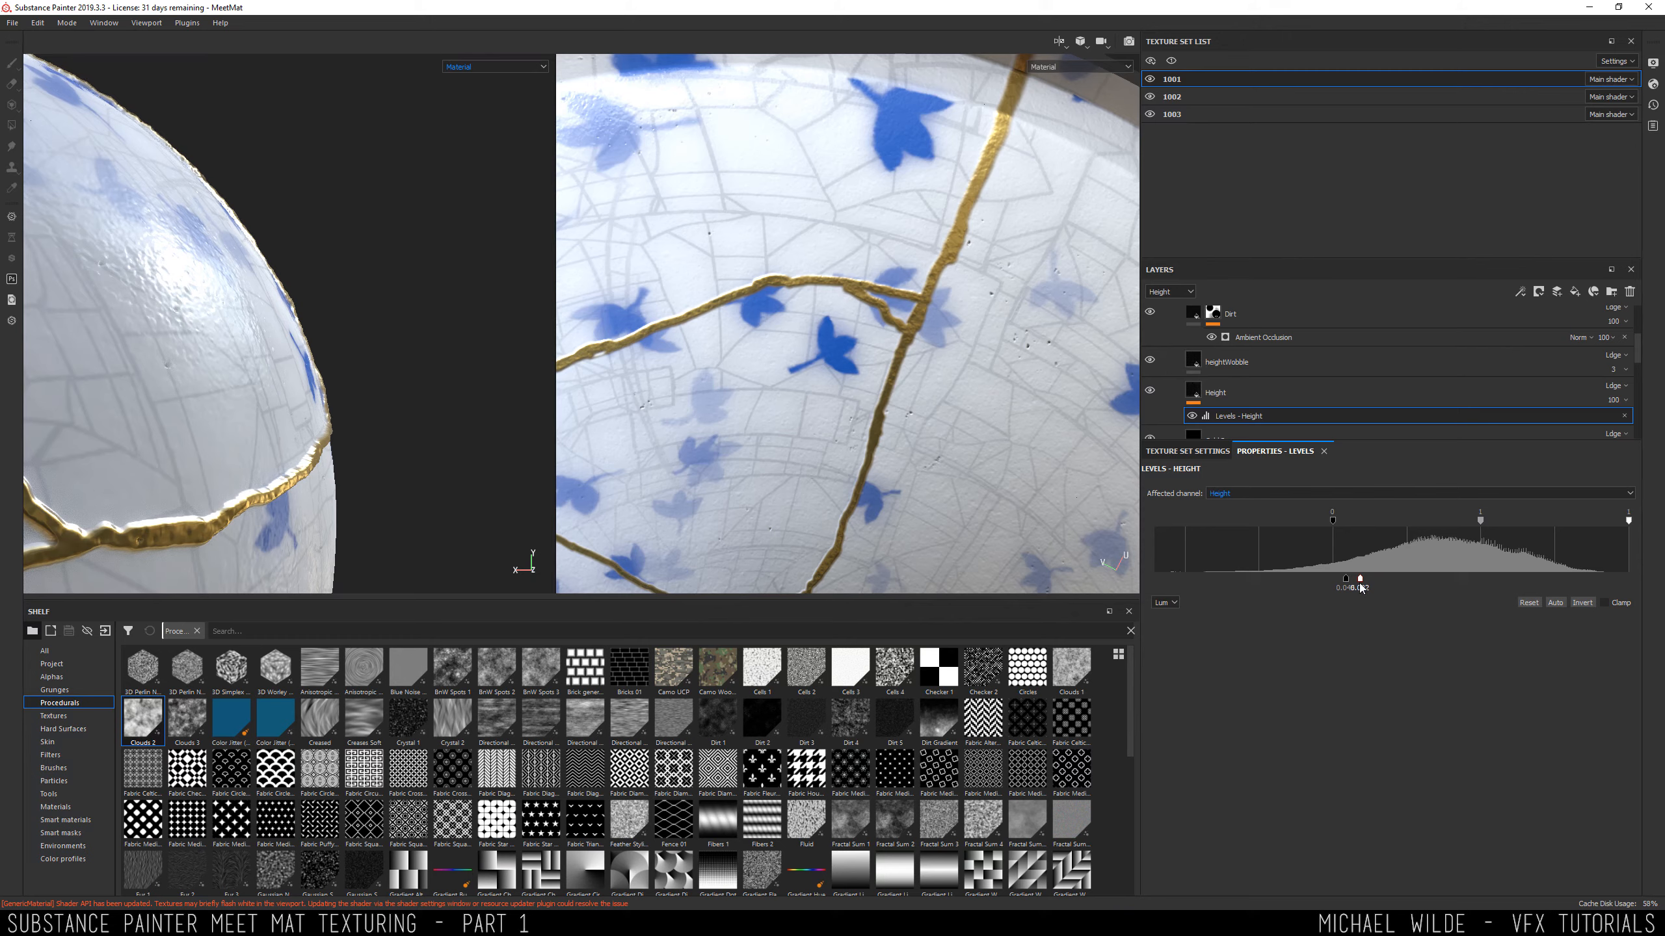
scroll(367, 331, down, 5)
mouse_move(368, 330)
alt+mouse_down()
mouse_move(254, 265)
mouse_move(320, 402)
mouse_move(415, 283)
mouse_move(550, 372)
mouse_move(305, 312)
mouse_move(337, 223)
mouse_move(333, 308)
mouse_move(409, 253)
mouse_move(268, 279)
mouse_move(334, 358)
mouse_move(377, 350)
alt+mouse_up()
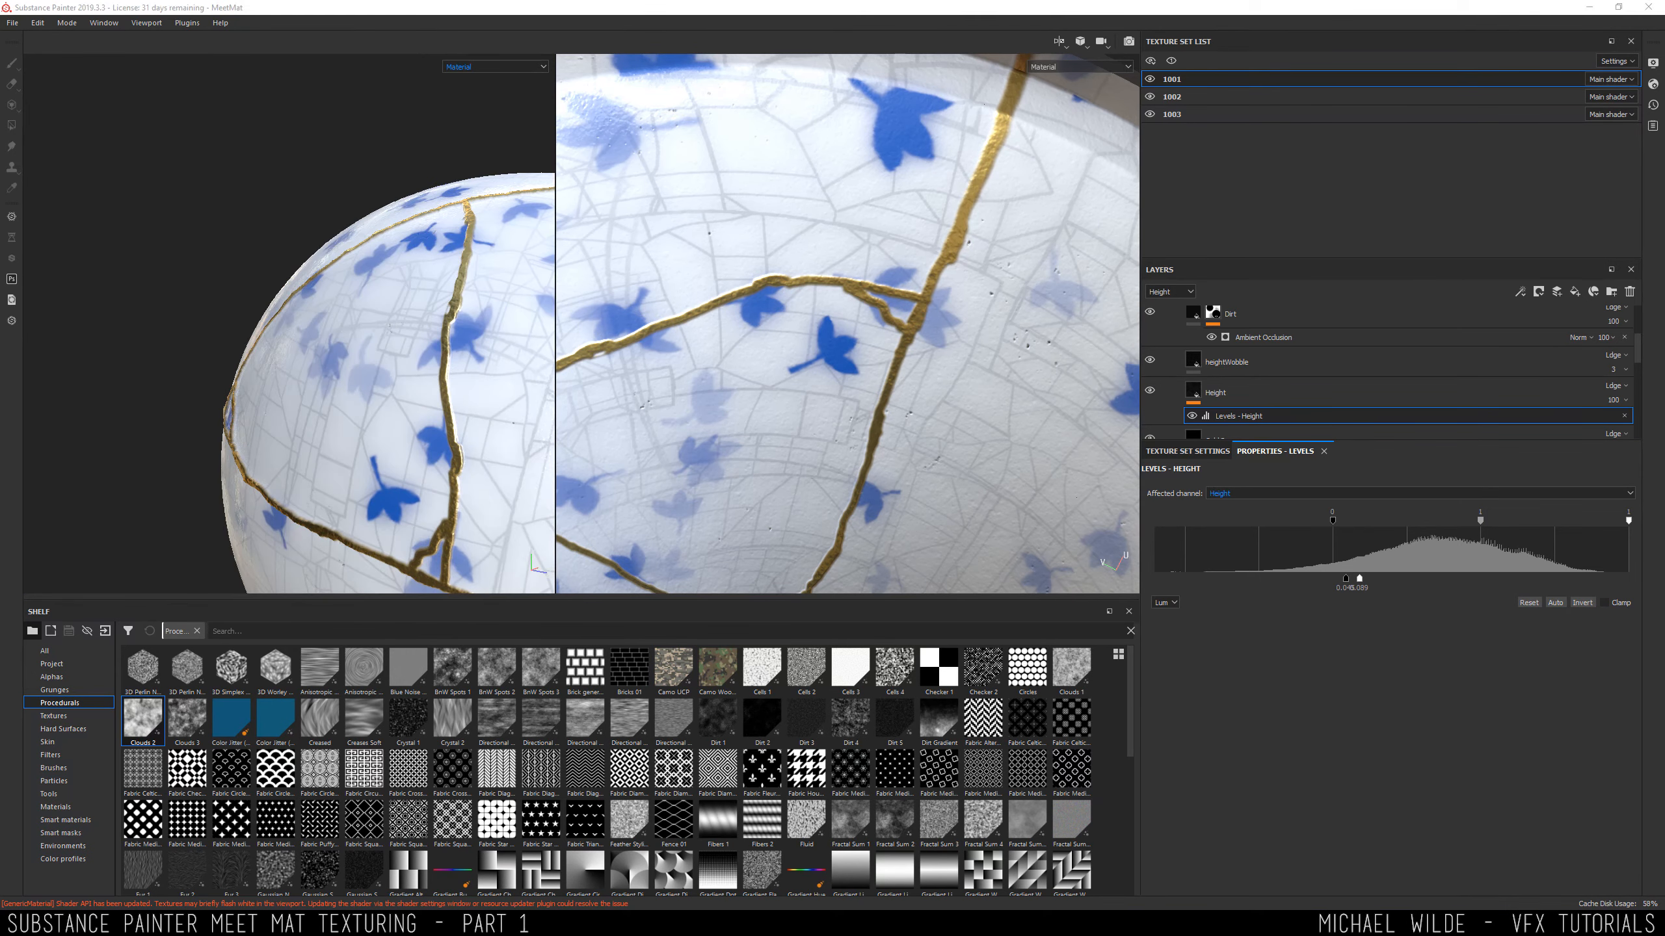
Compare the gold cracks on the head with the kintsugi bowl reference photo in the browser.
key(alt+Tab)
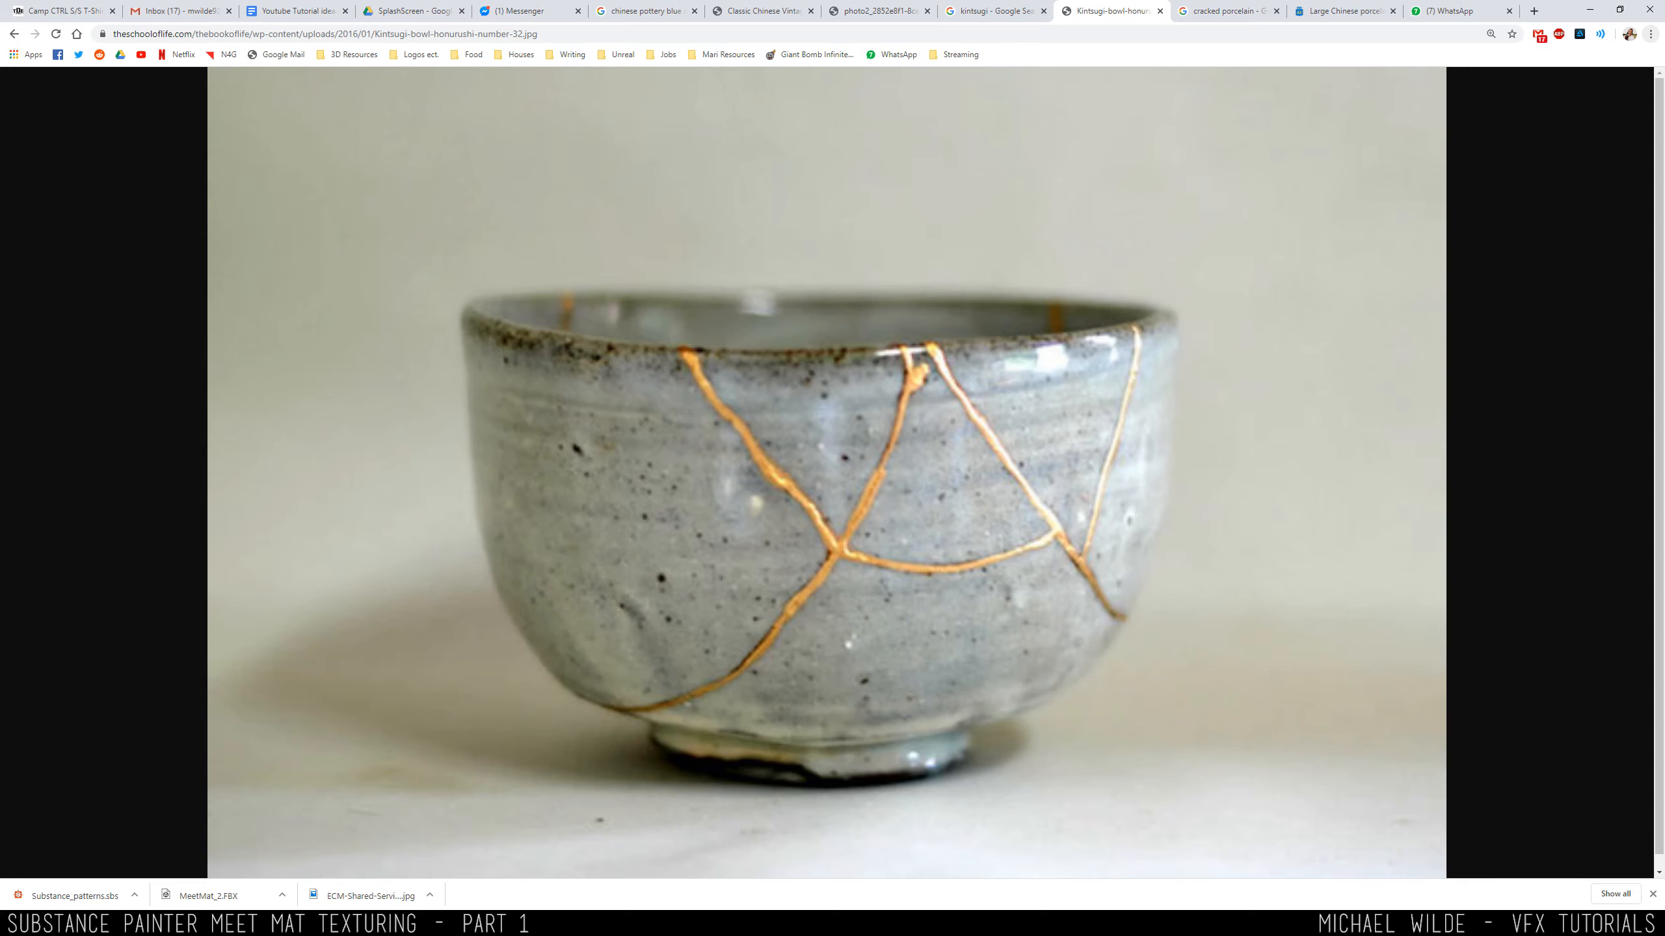
mouse_move(177, 924)
click(177, 864)
alt+drag(436, 549, 487, 490)
alt+right_drag(487, 491, 414, 364)
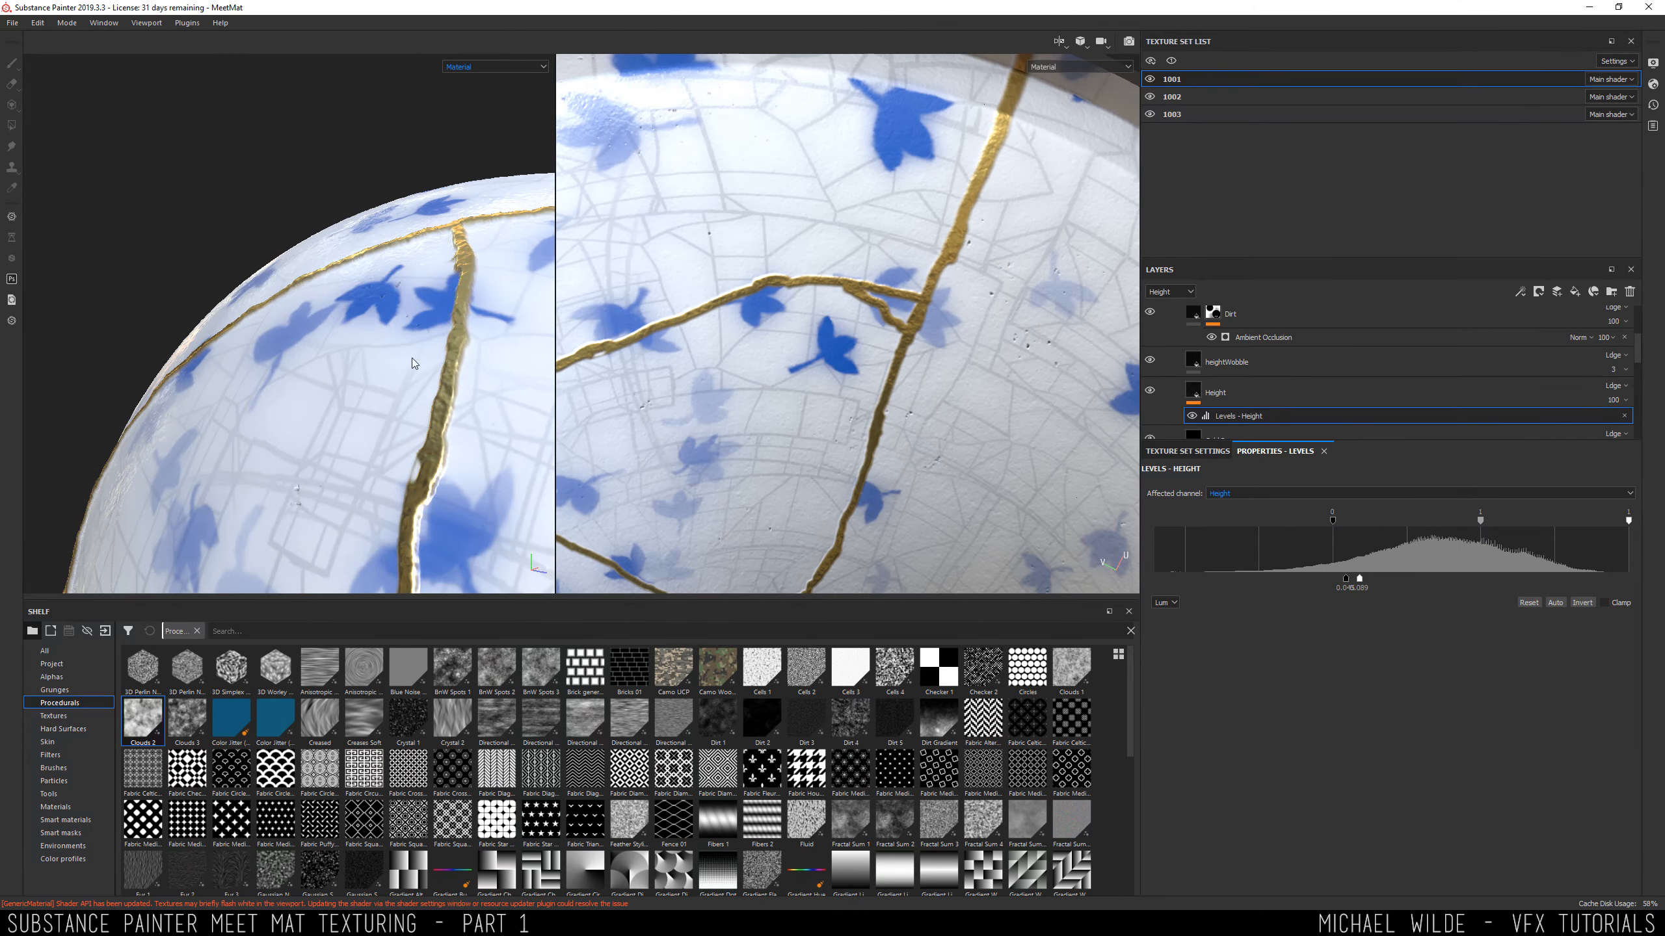
alt+drag(414, 365, 379, 316)
alt+middle_drag(379, 316, 315, 482)
alt+drag(315, 481, 283, 552)
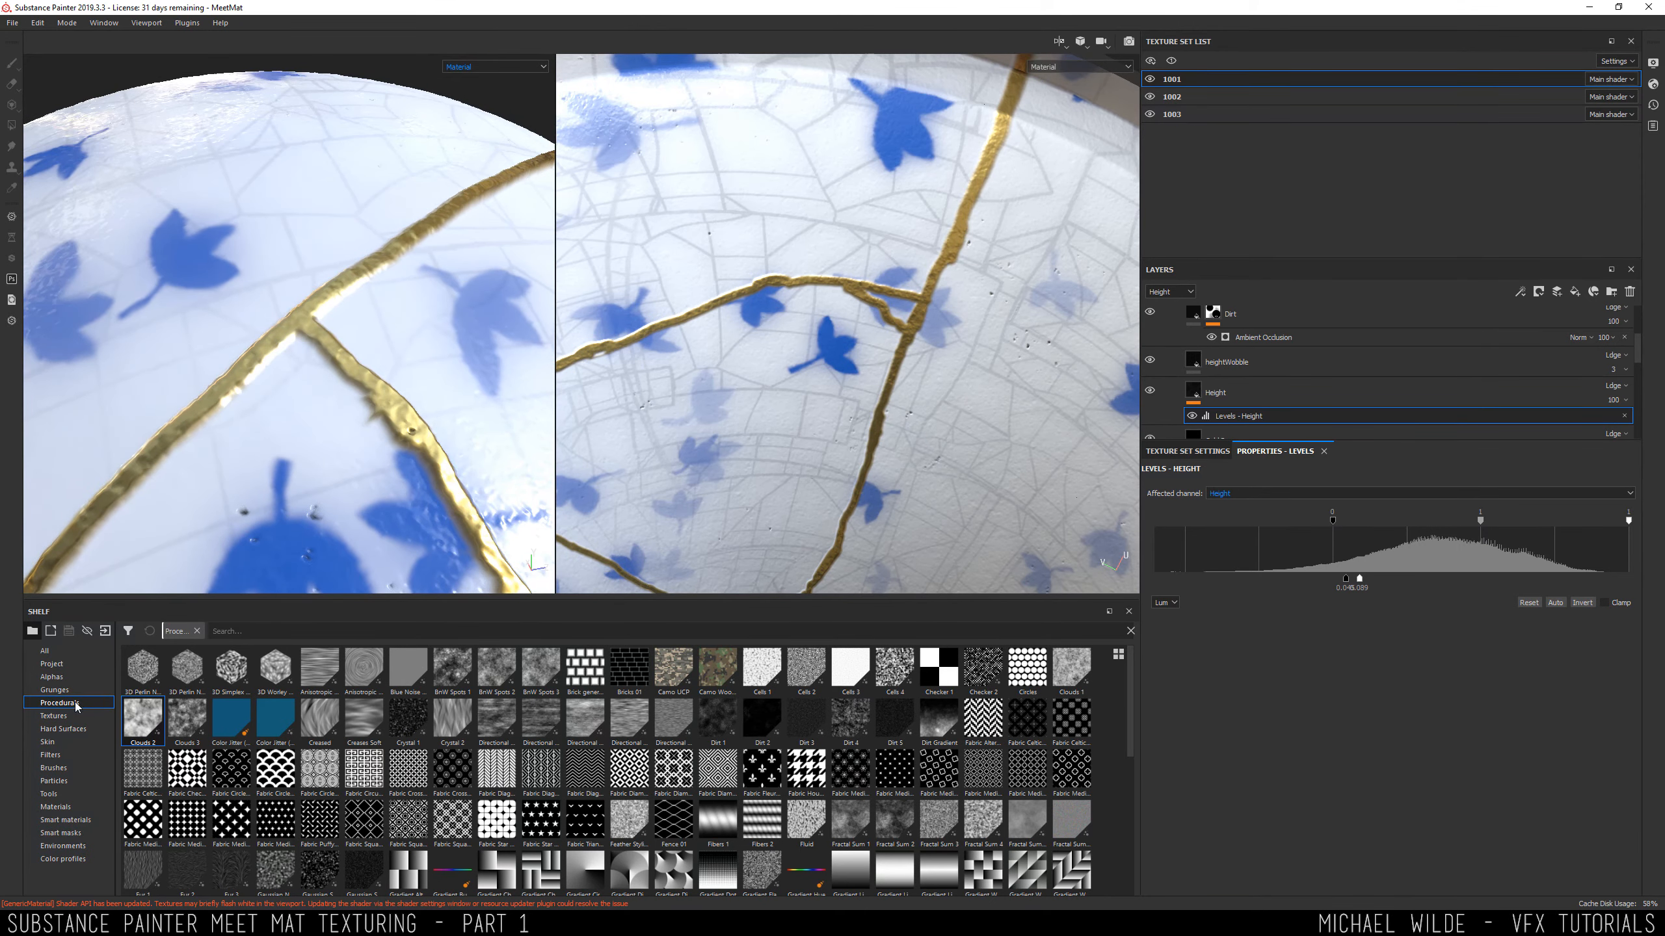
Show the brush presets and try a short gold stroke beside the crack on the Gold folder's mask.
click(64, 768)
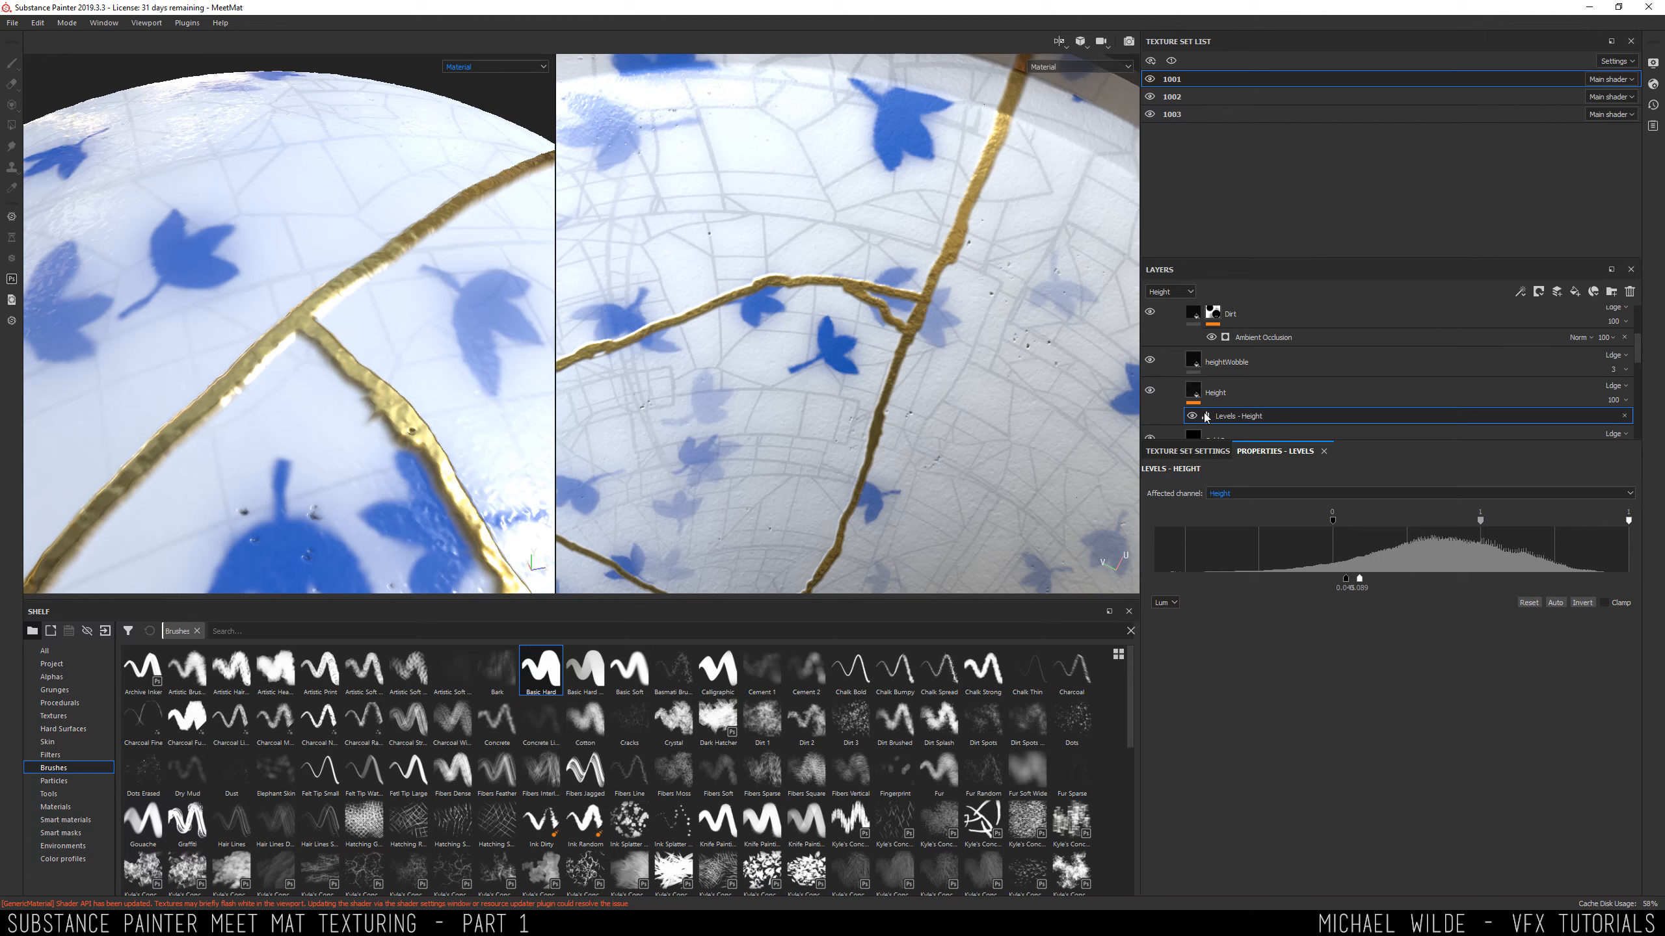
scroll(1635, 358, up, 5)
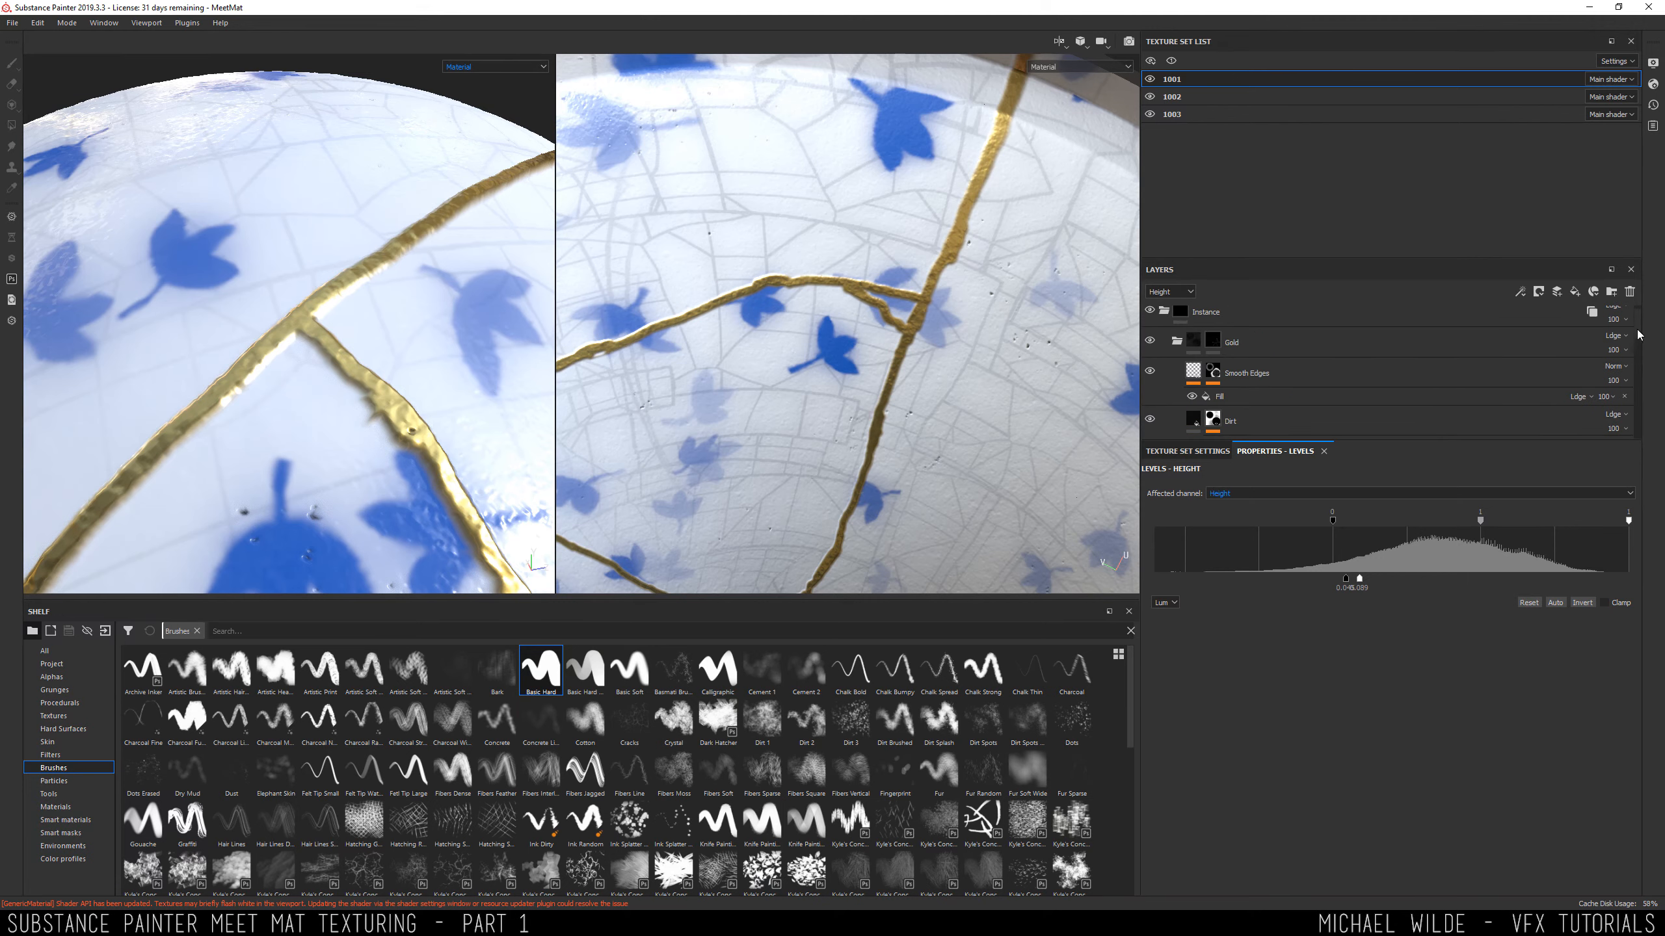
click(1245, 349)
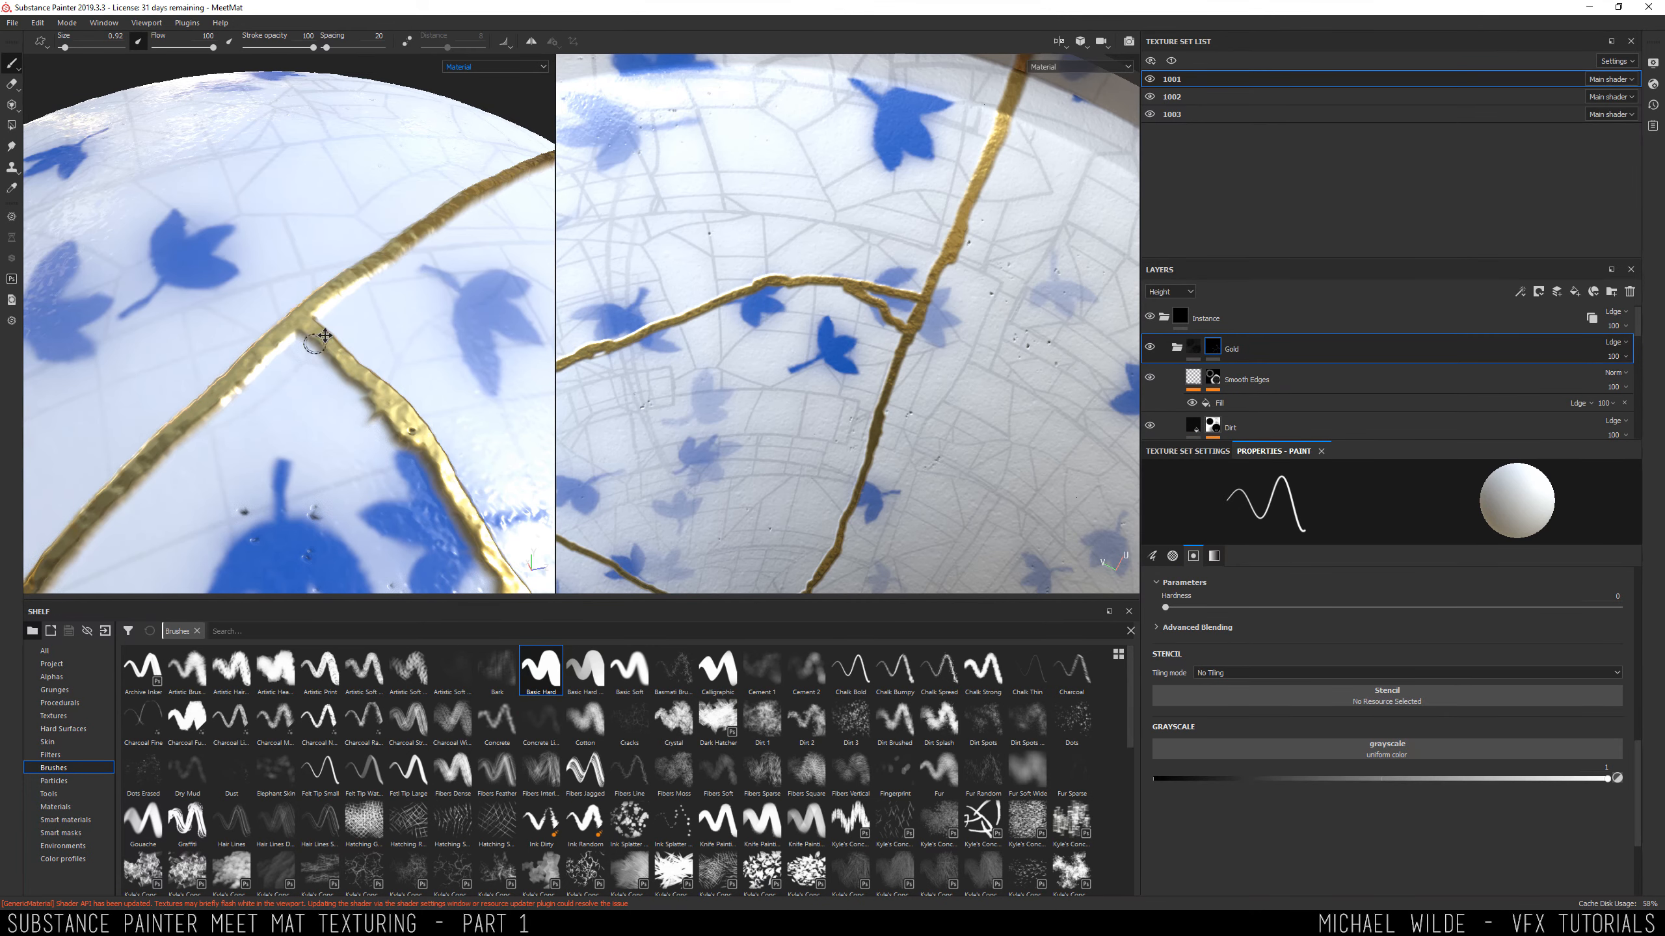
mouse_move(324, 336)
alt+mouse_down()
mouse_move(351, 359)
mouse_move(315, 324)
mouse_move(387, 342)
mouse_move(487, 298)
mouse_move(515, 218)
alt+mouse_up()
mouse_move(320, 347)
alt+mouse_down()
mouse_move(407, 377)
mouse_move(434, 361)
mouse_move(460, 418)
mouse_move(394, 435)
mouse_move(474, 464)
mouse_move(266, 395)
mouse_move(274, 488)
mouse_move(292, 469)
mouse_move(280, 400)
mouse_move(312, 494)
mouse_move(268, 334)
mouse_move(271, 347)
alt+mouse_up()
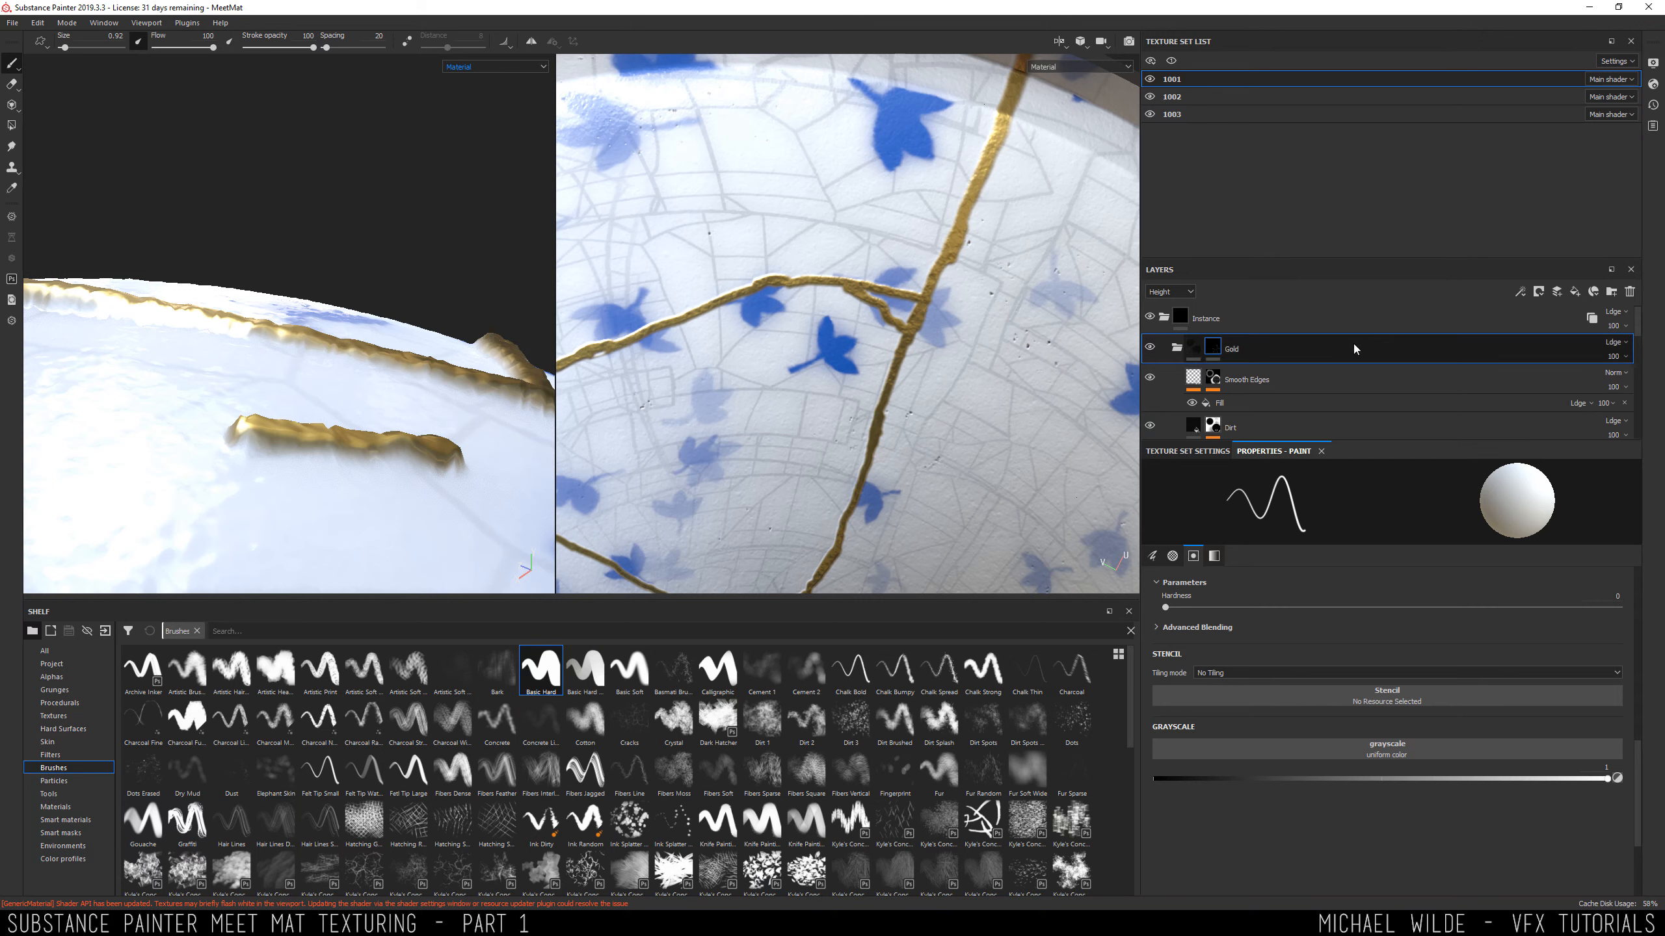
alt+drag(298, 427, 290, 439)
alt+right_drag(289, 439, 382, 383)
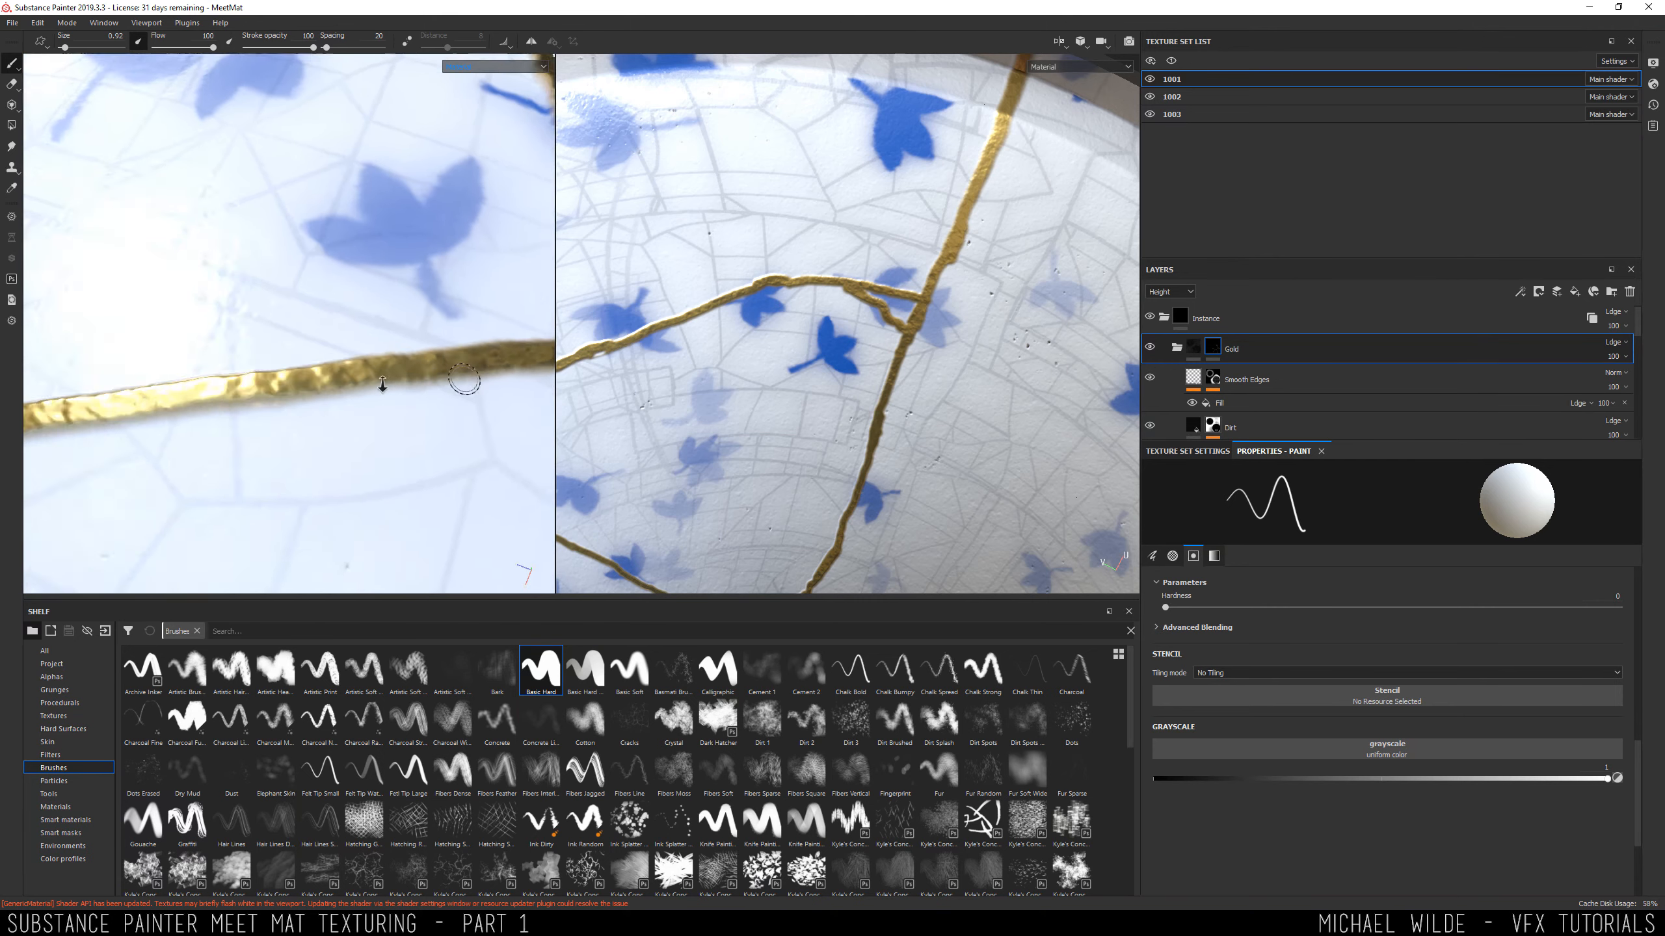
alt+drag(382, 384, 391, 310)
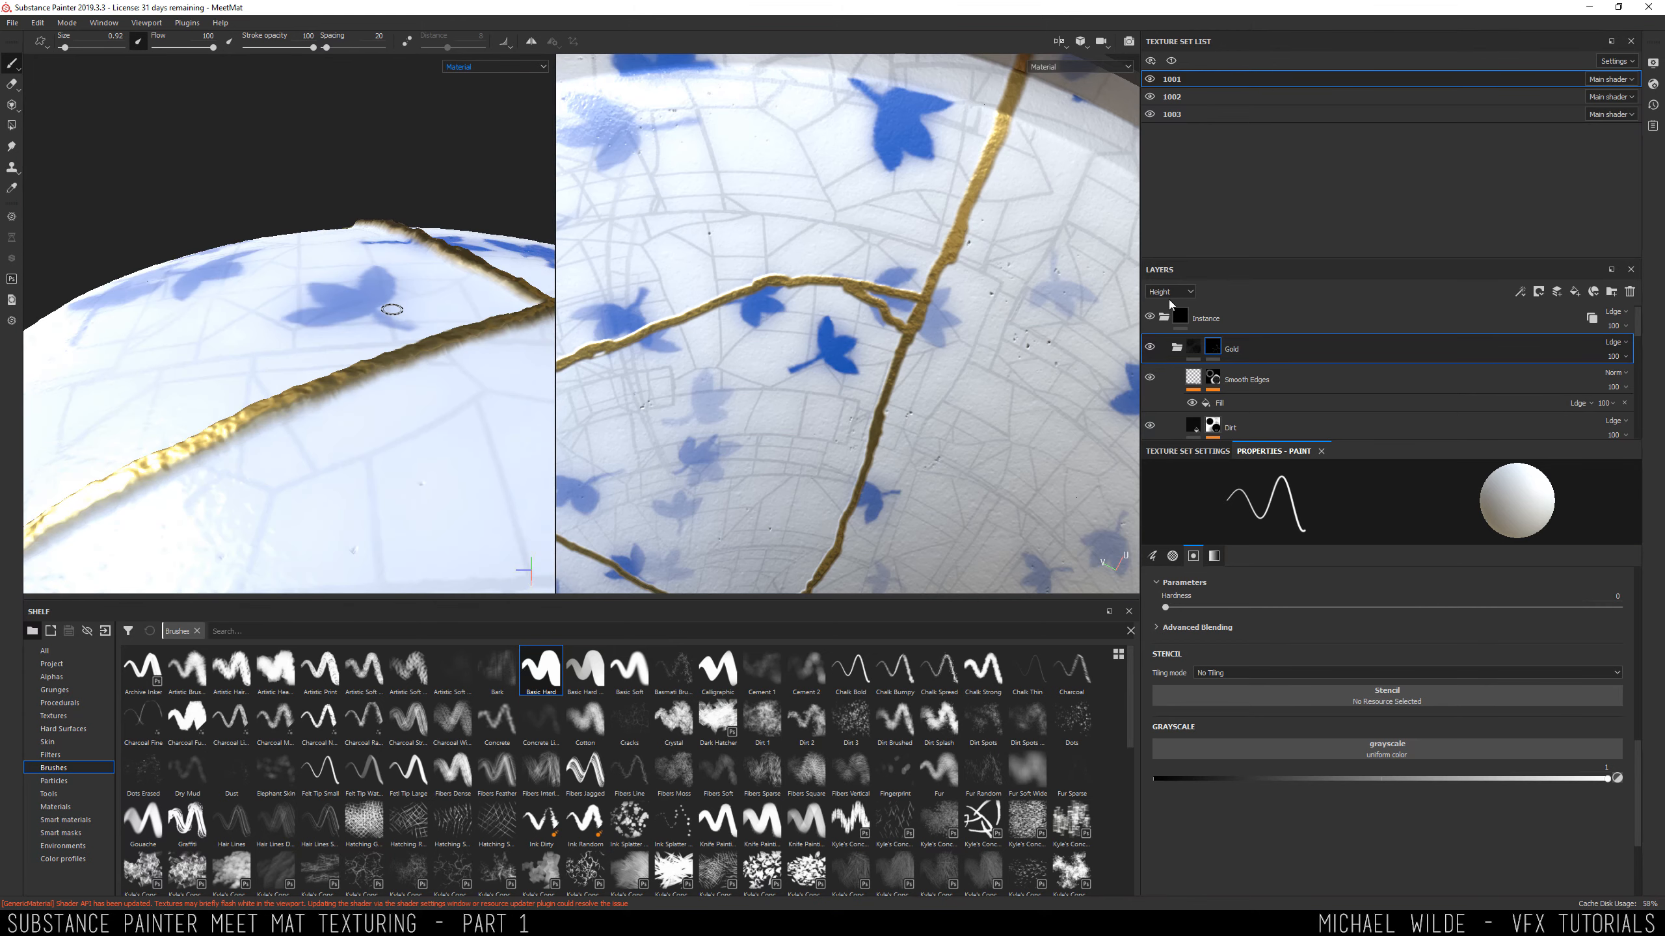
Duplicate the Gold folder and rename the copy GoldEdge.
right_click(1264, 355)
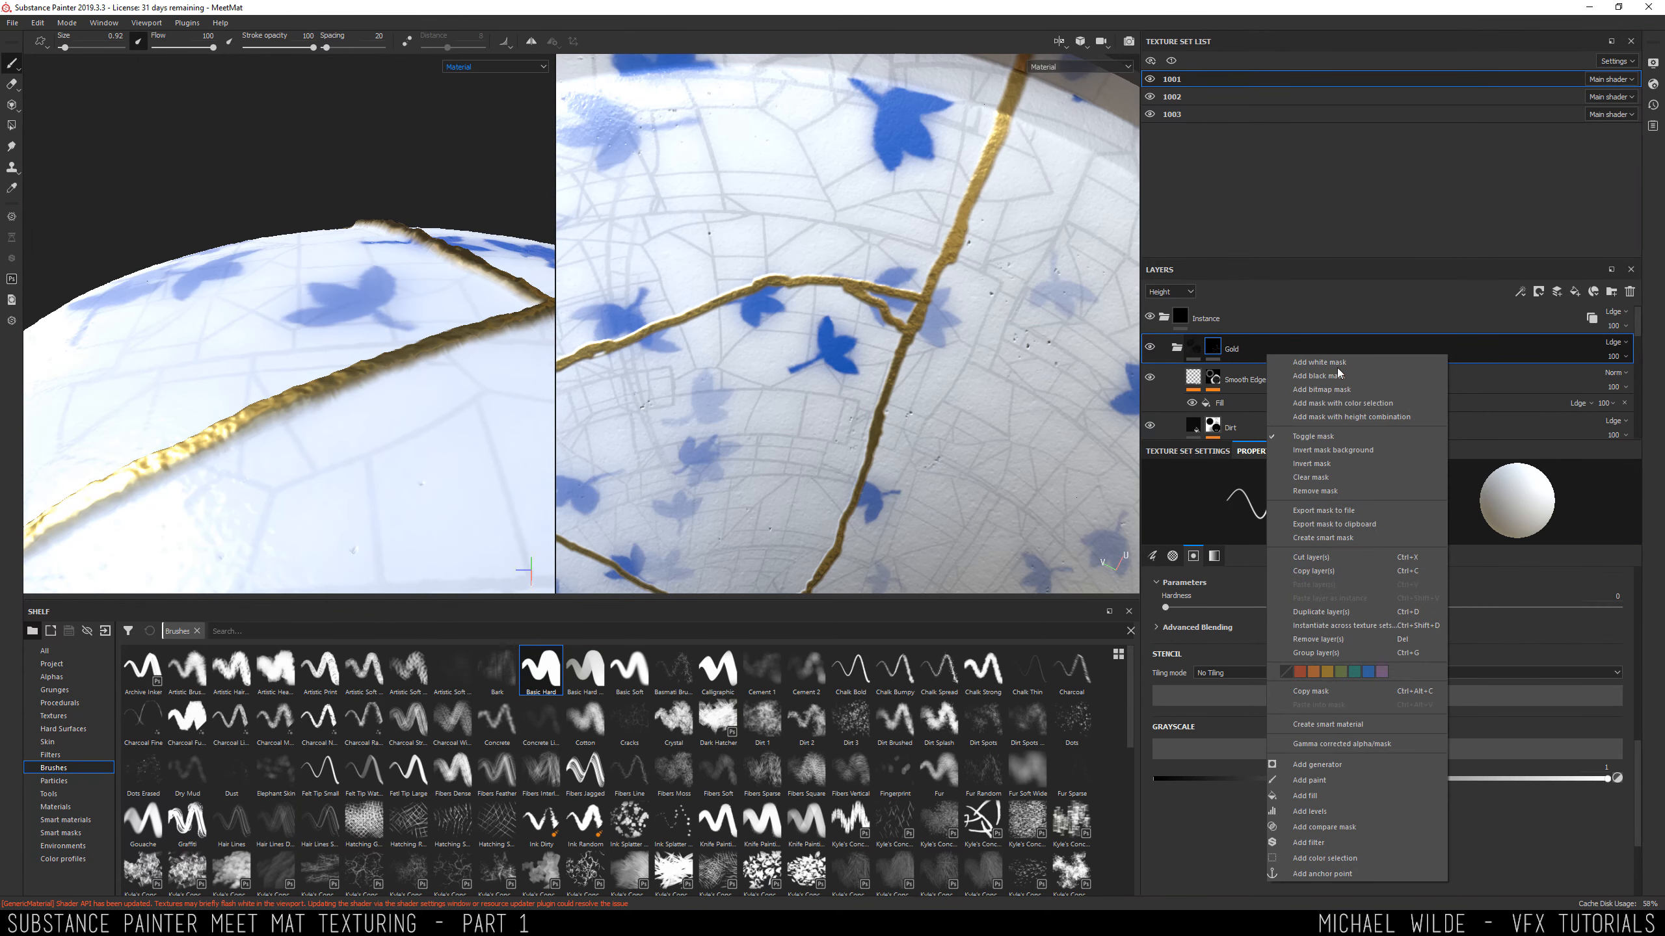
click(1347, 611)
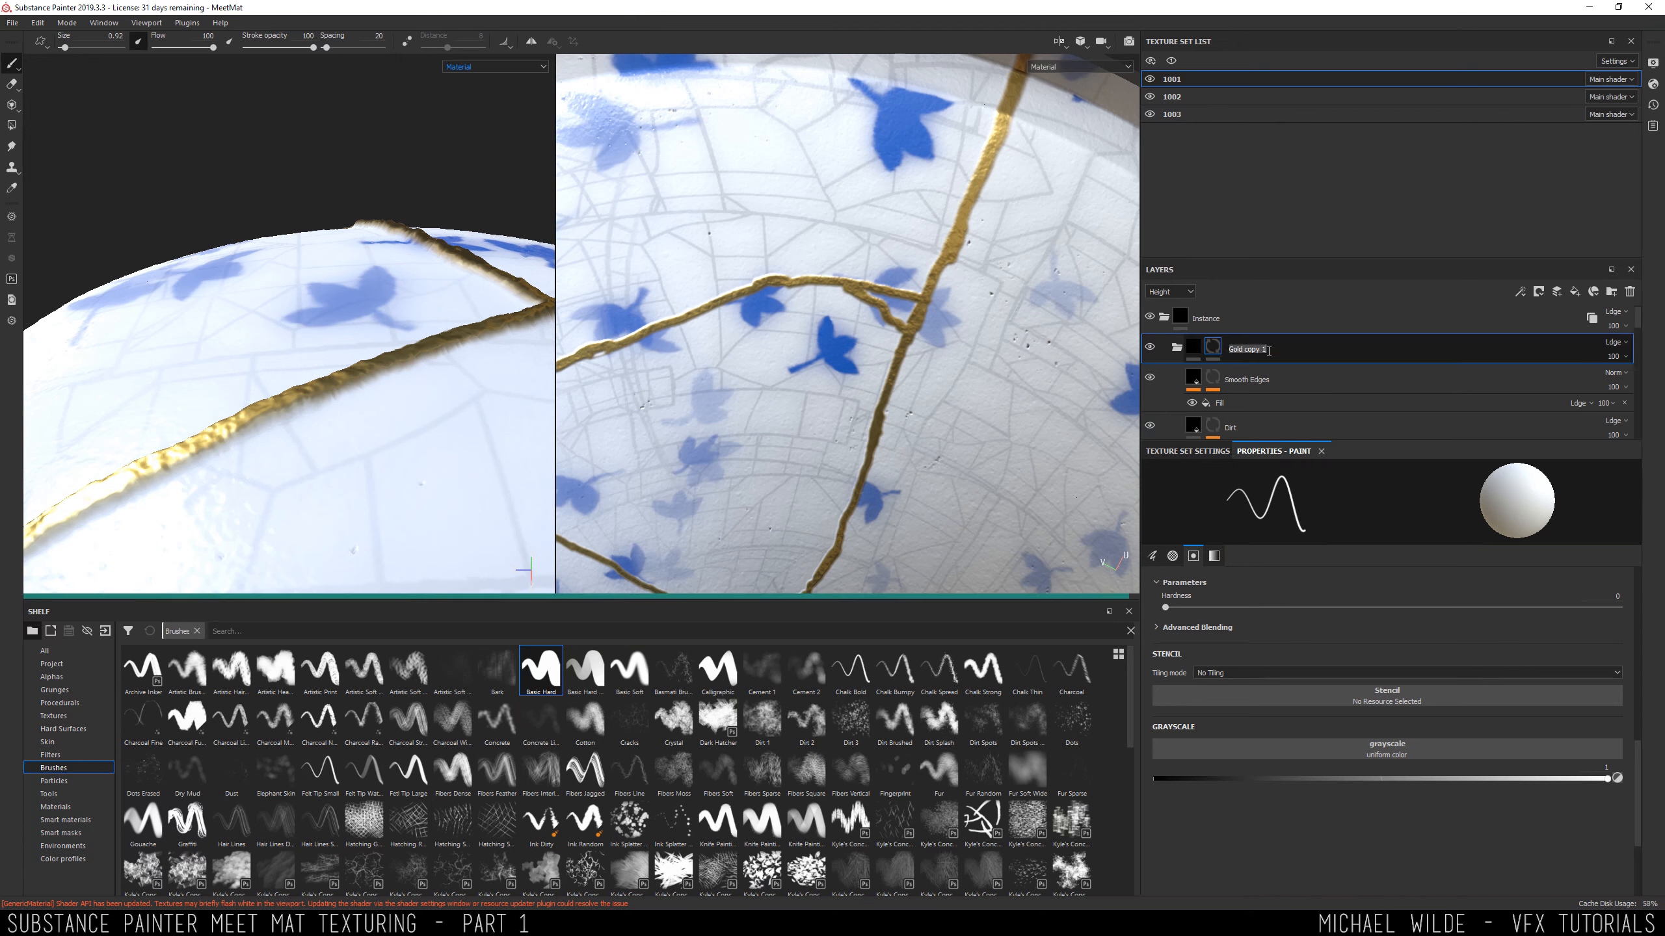
text(GoldE)
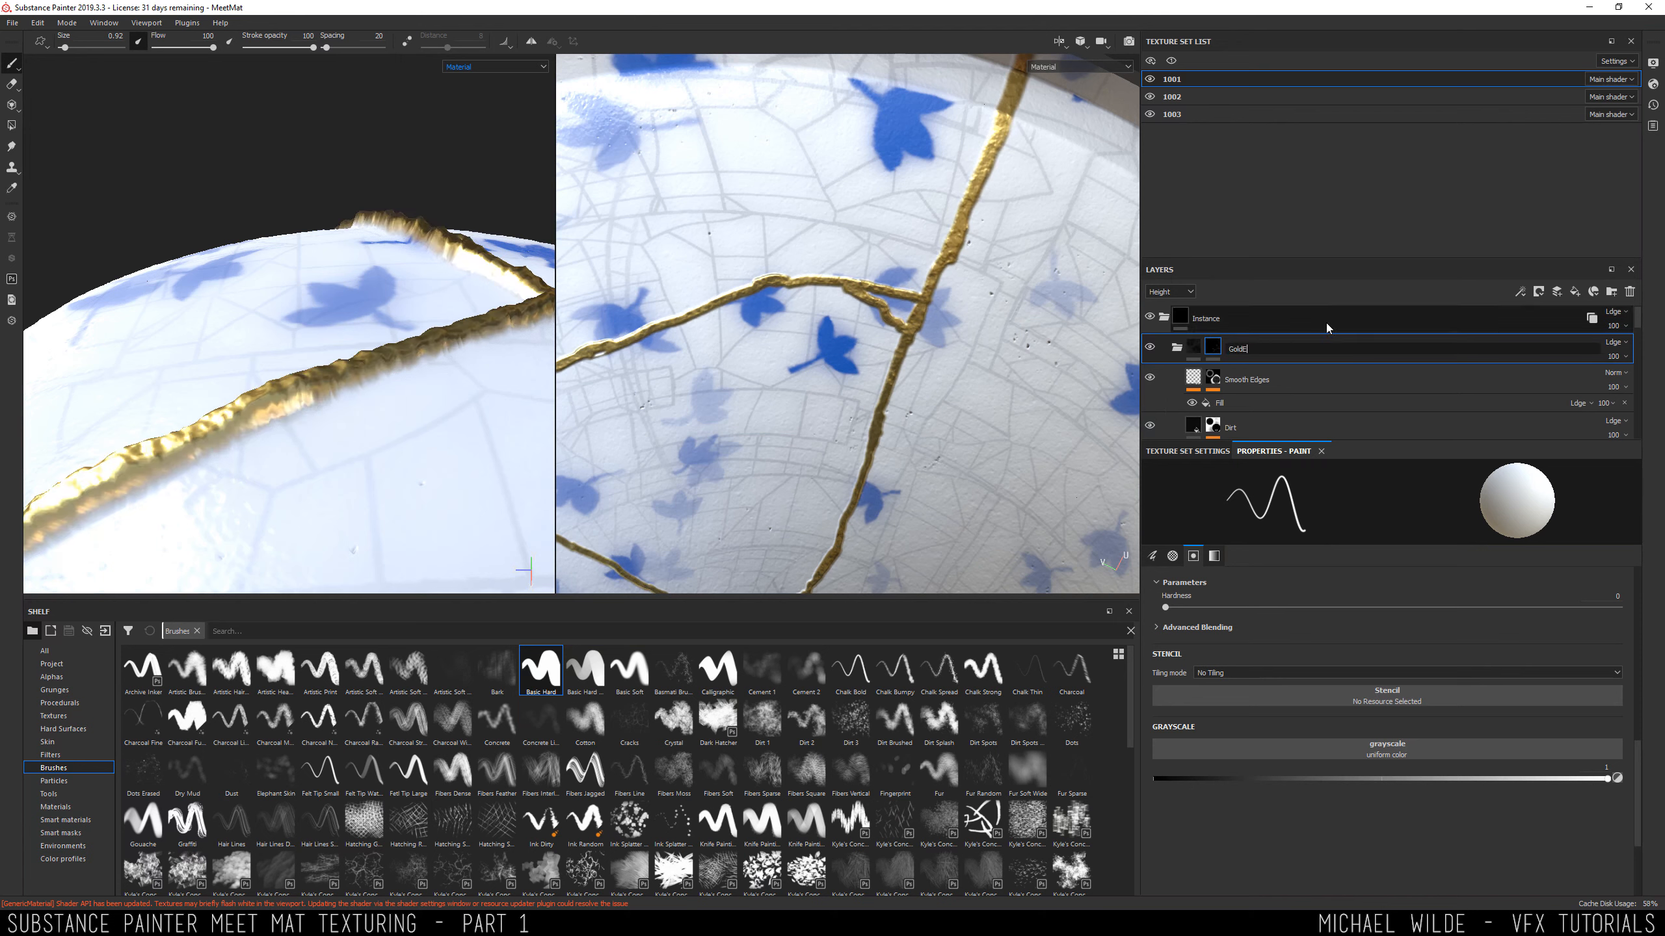
text(dhe)
key(BackSpace)
key(BackSpace)
text(ge)
key(Return)
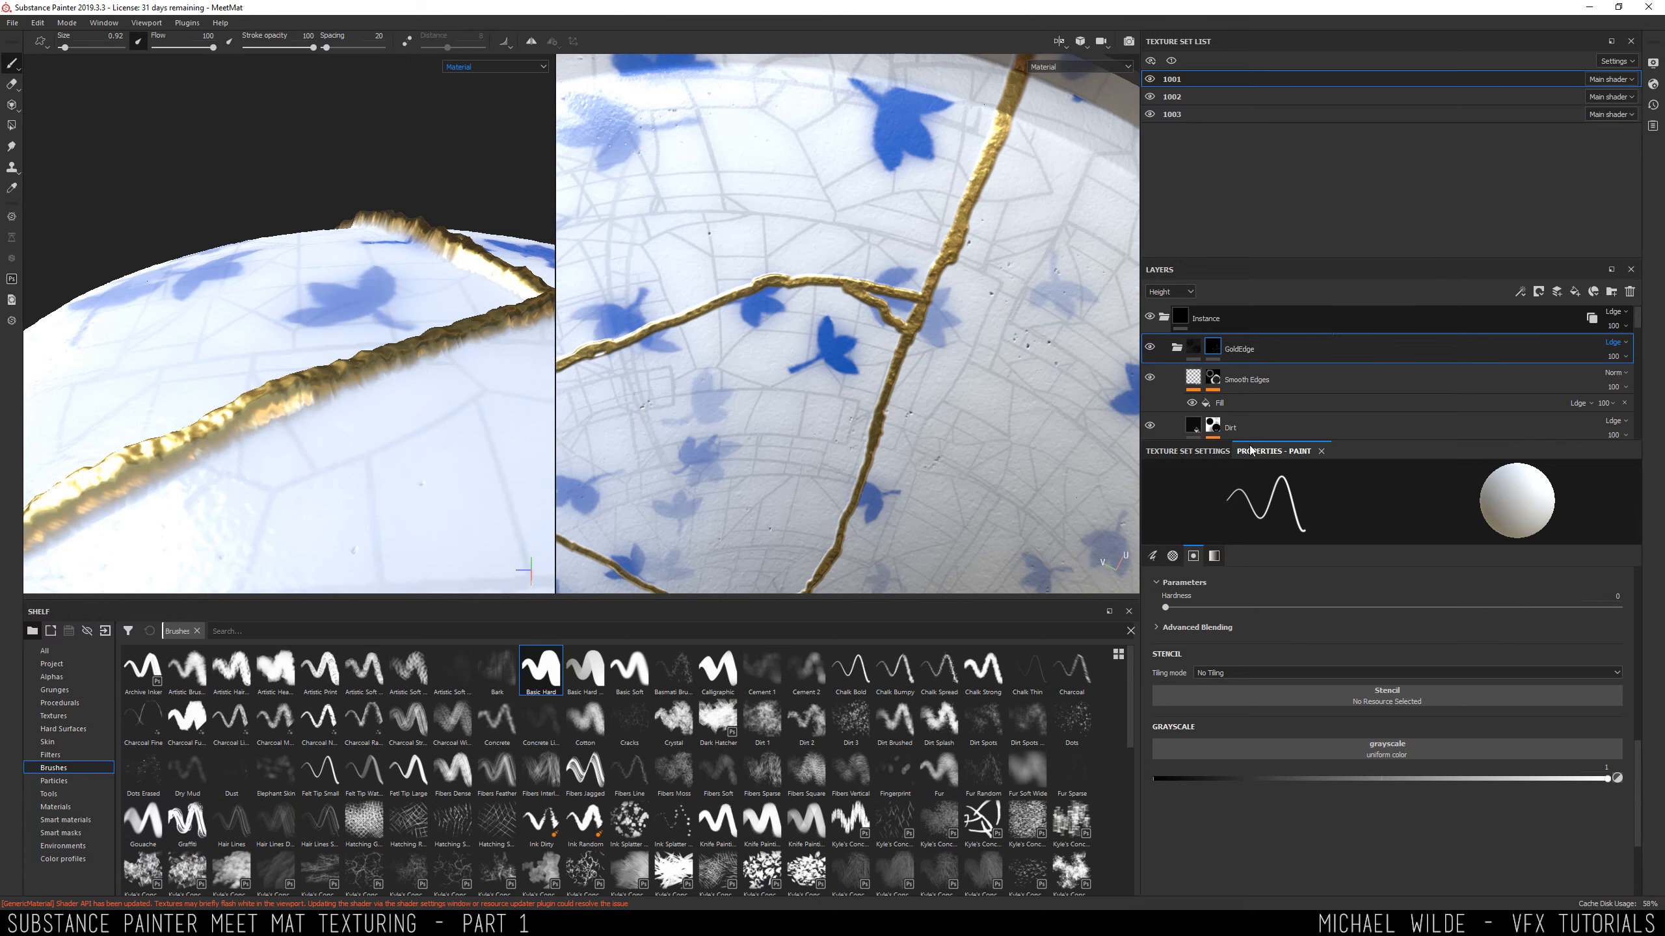
Replace the GoldEdge folder's mask with a new black mask.
click(1210, 350)
right_click(1224, 348)
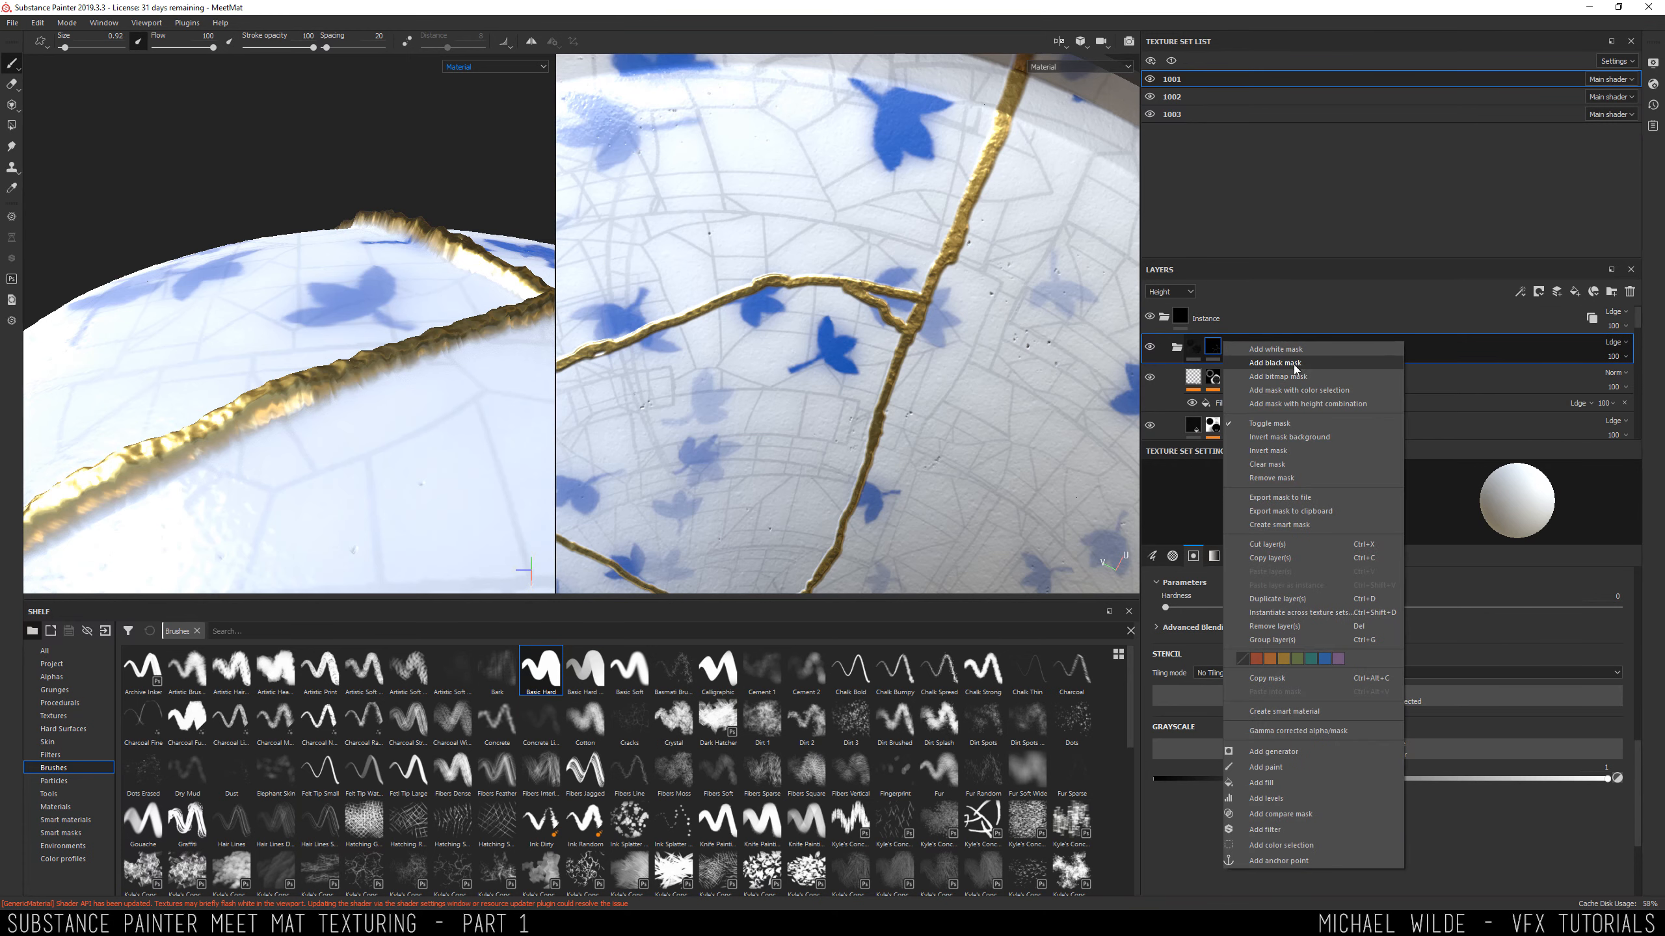
click(1294, 365)
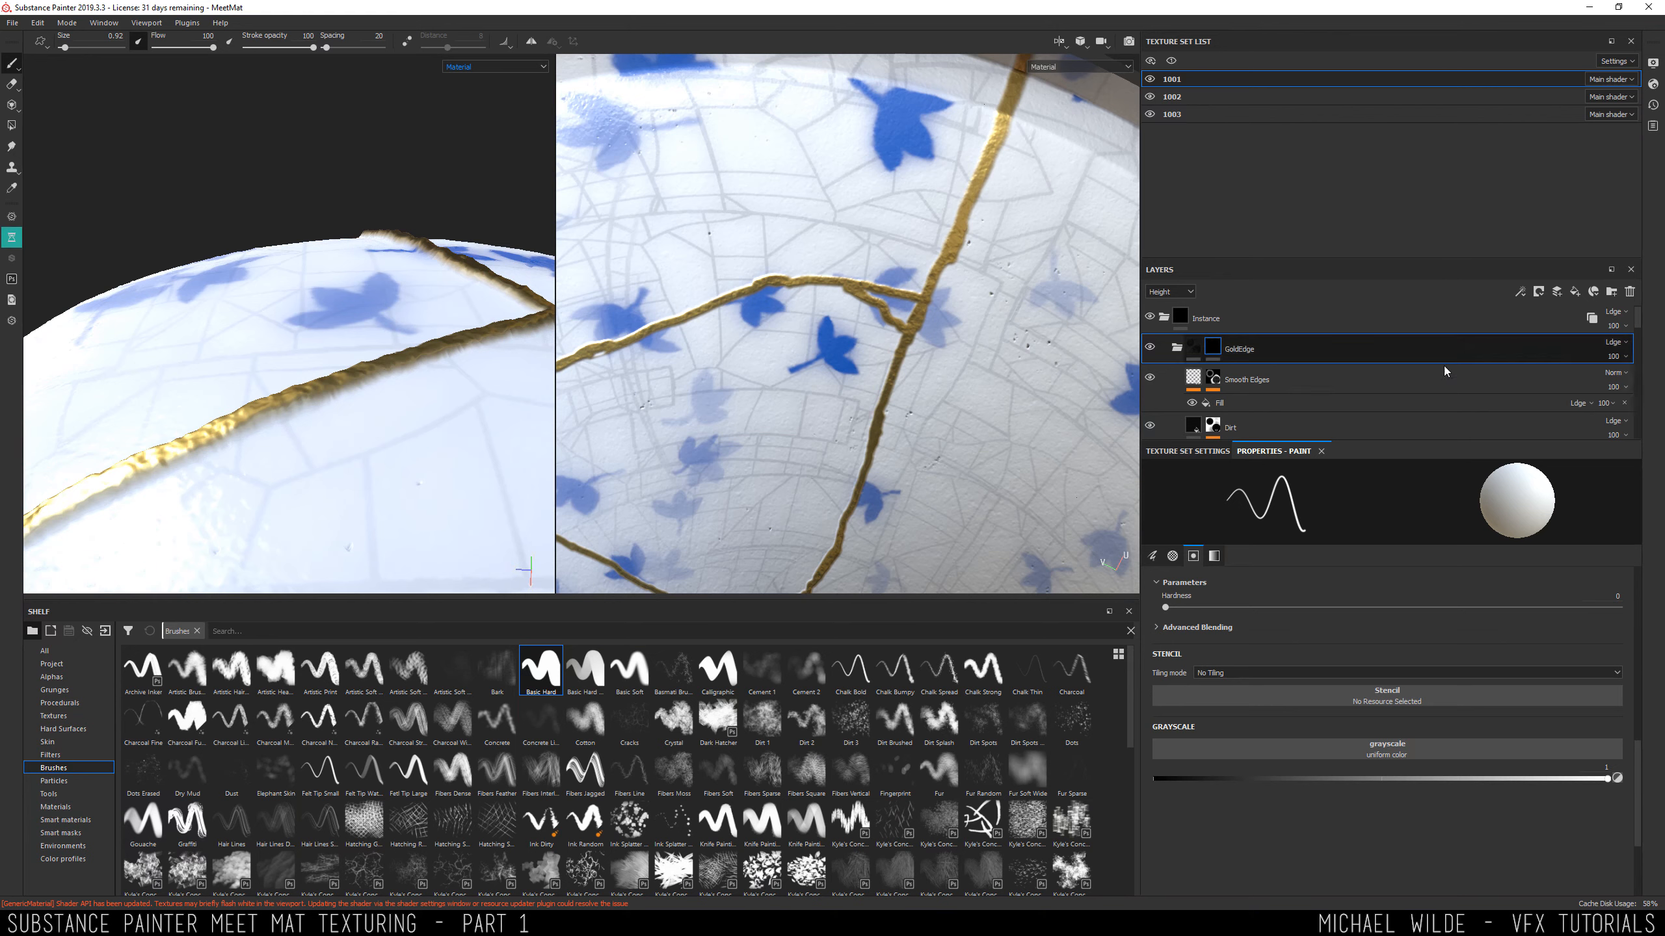
Disable the height channel on GoldEdge's Dirt, heightWobble and Gold Pure layers, and hide its Height layer.
click(1282, 373)
scroll(1272, 378, down, 1)
click(1256, 388)
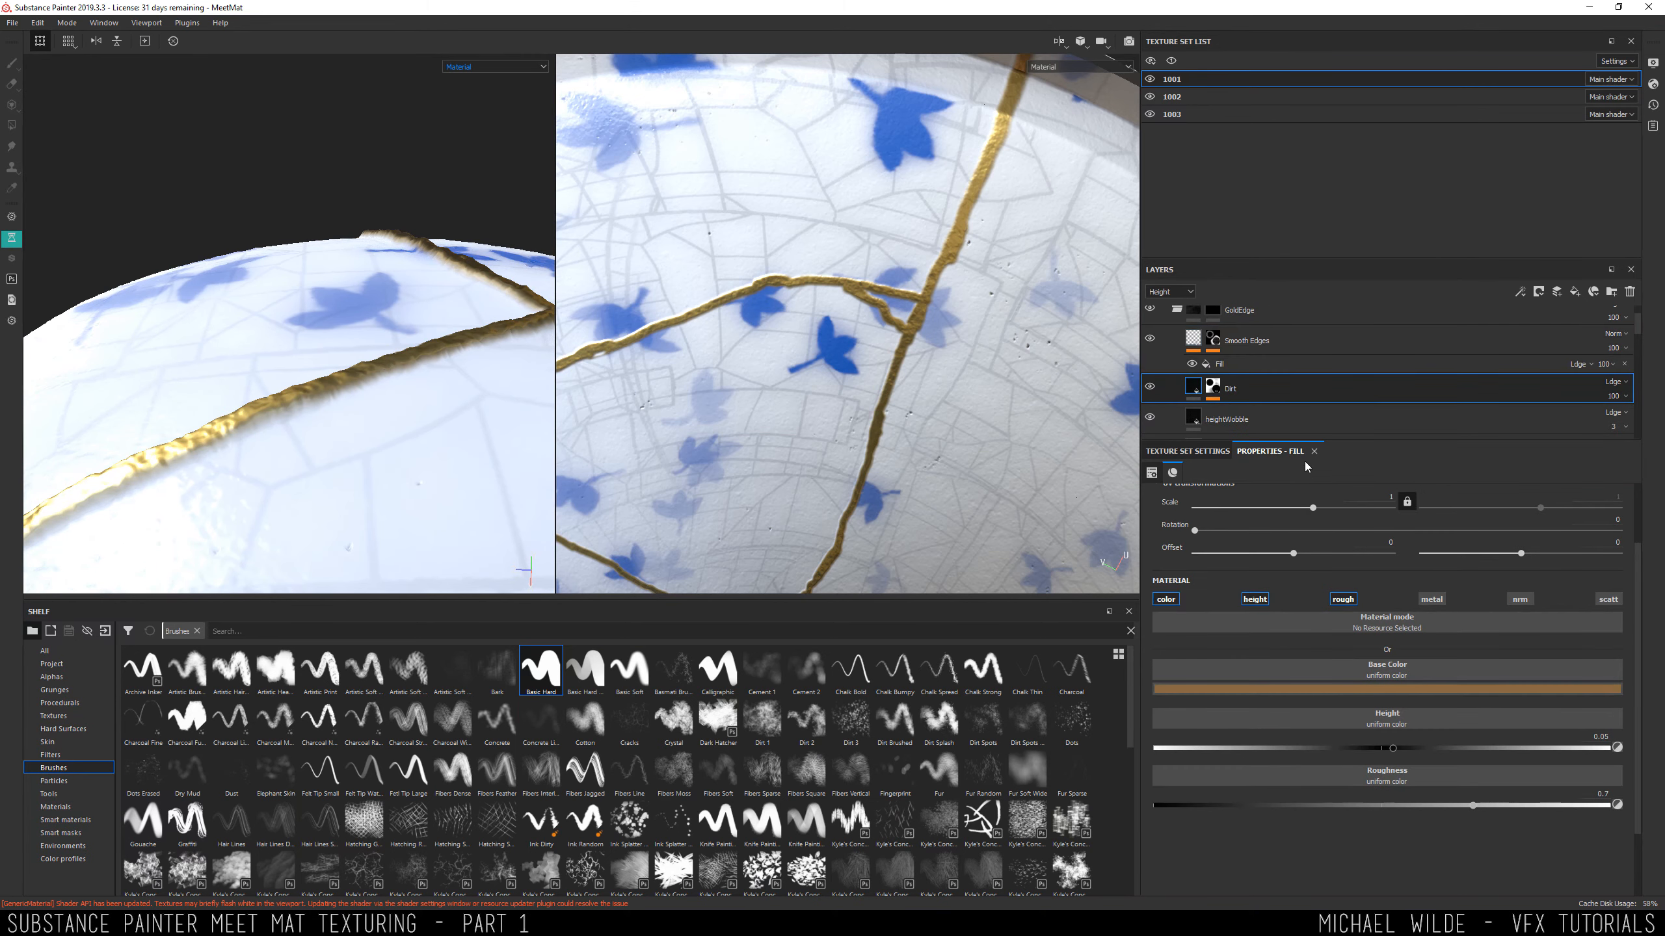
scroll(1272, 400, down, 1)
click(1273, 391)
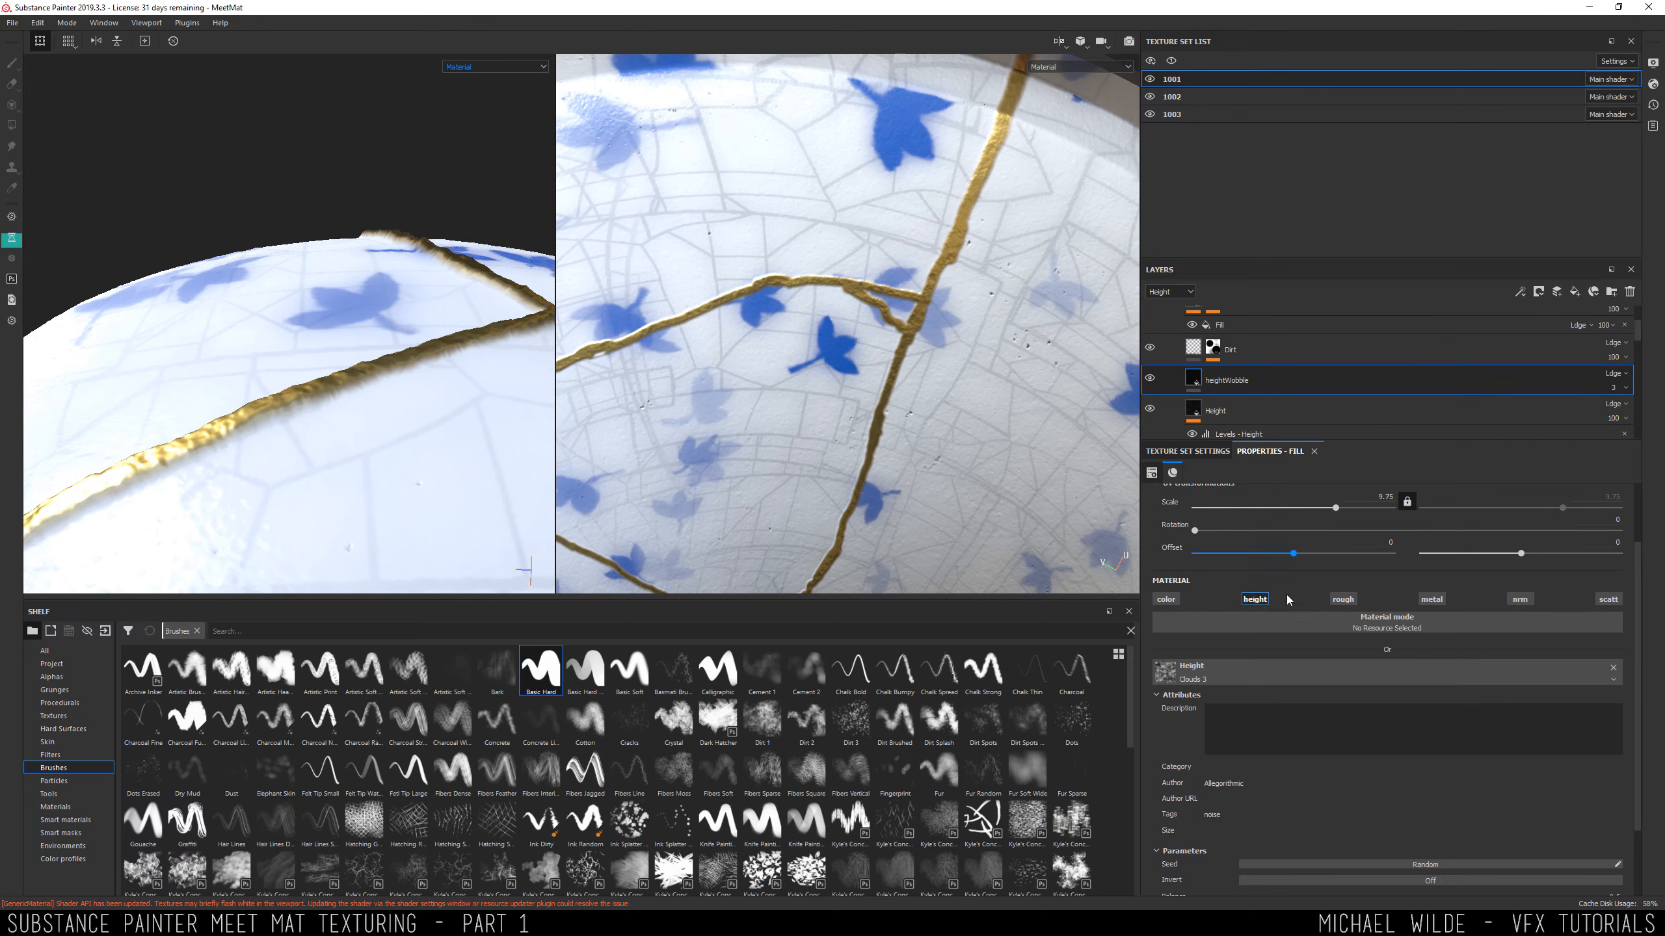
scroll(1257, 402, down, 1)
click(1232, 372)
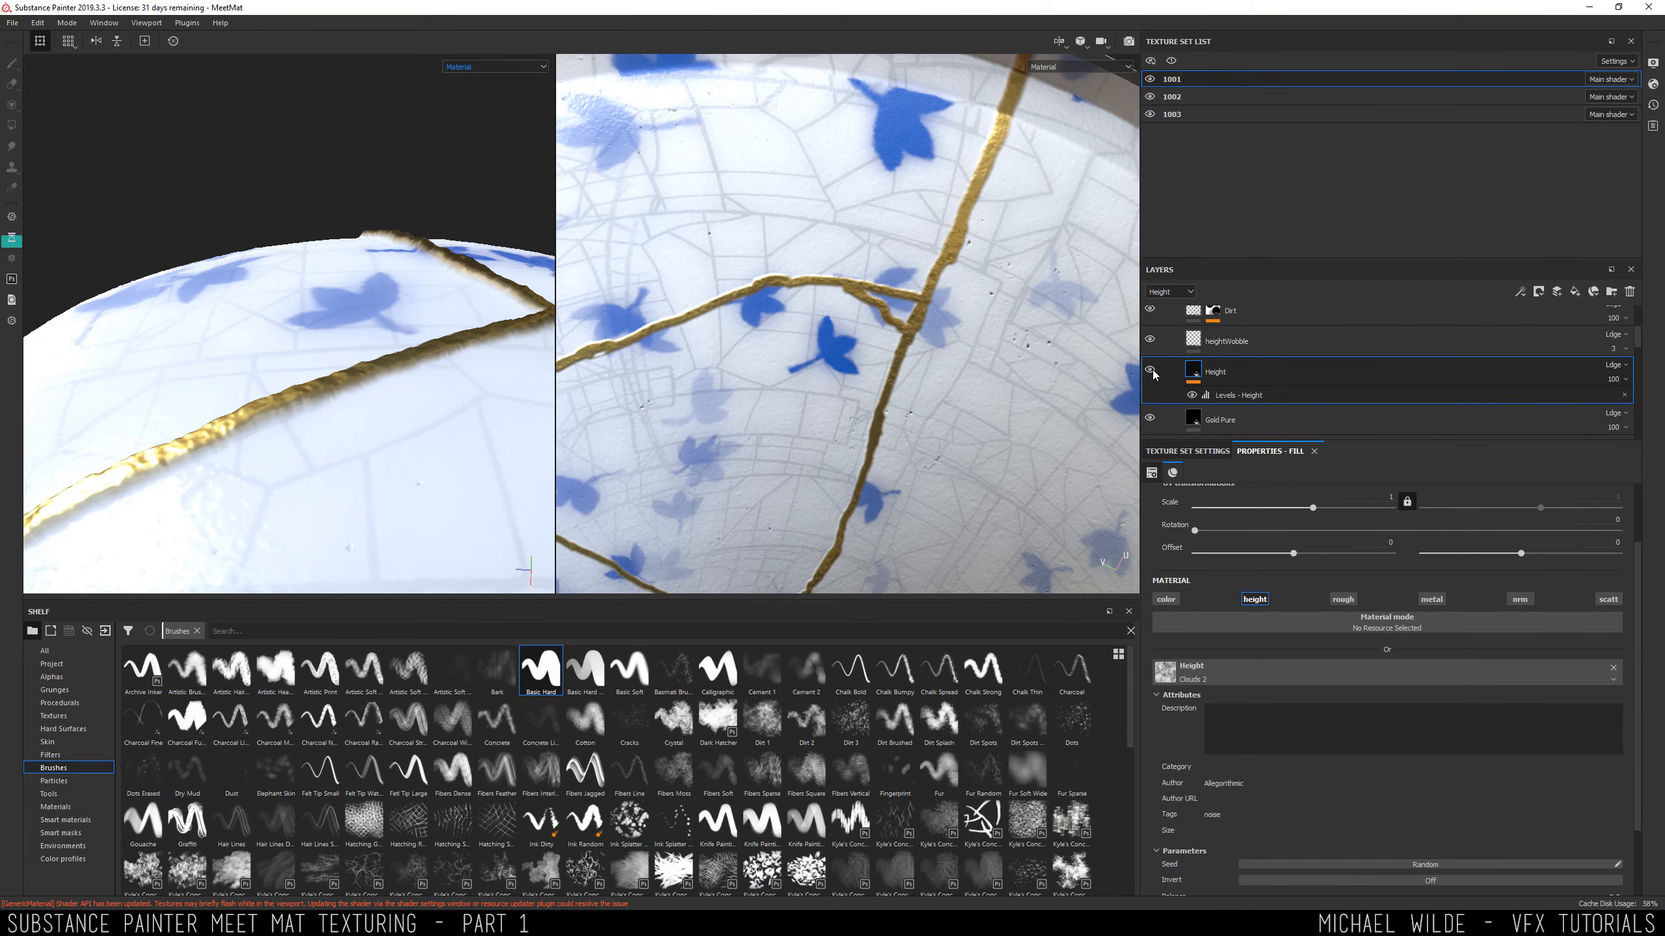
click(1225, 420)
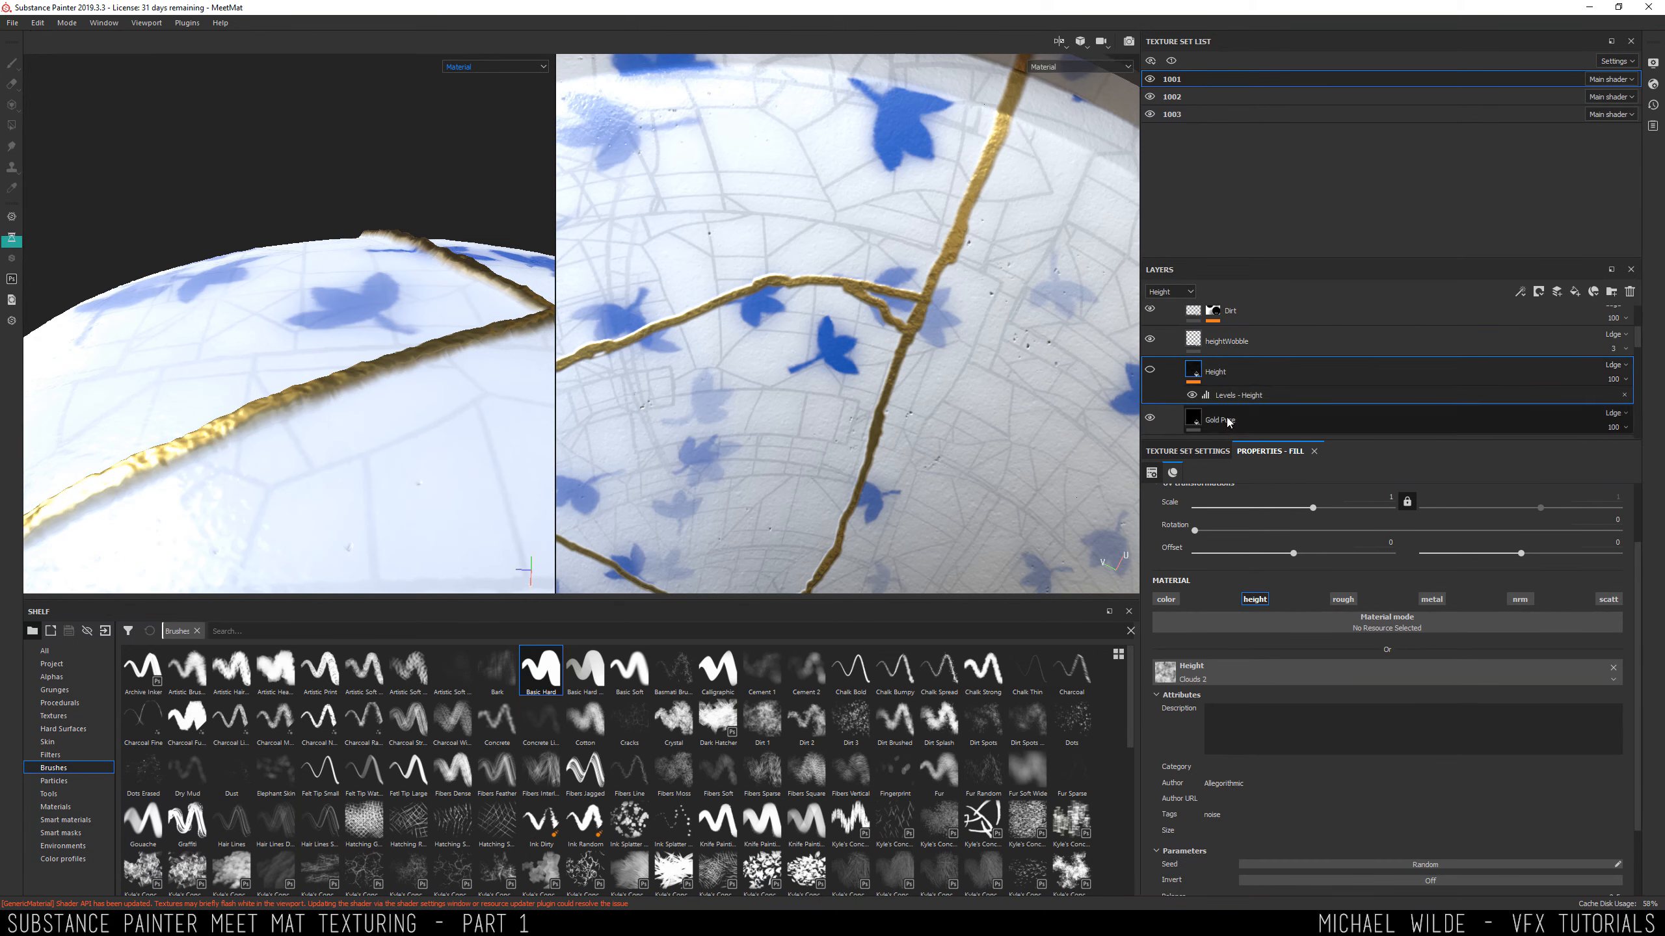
click(1254, 600)
scroll(1209, 340, up, 3)
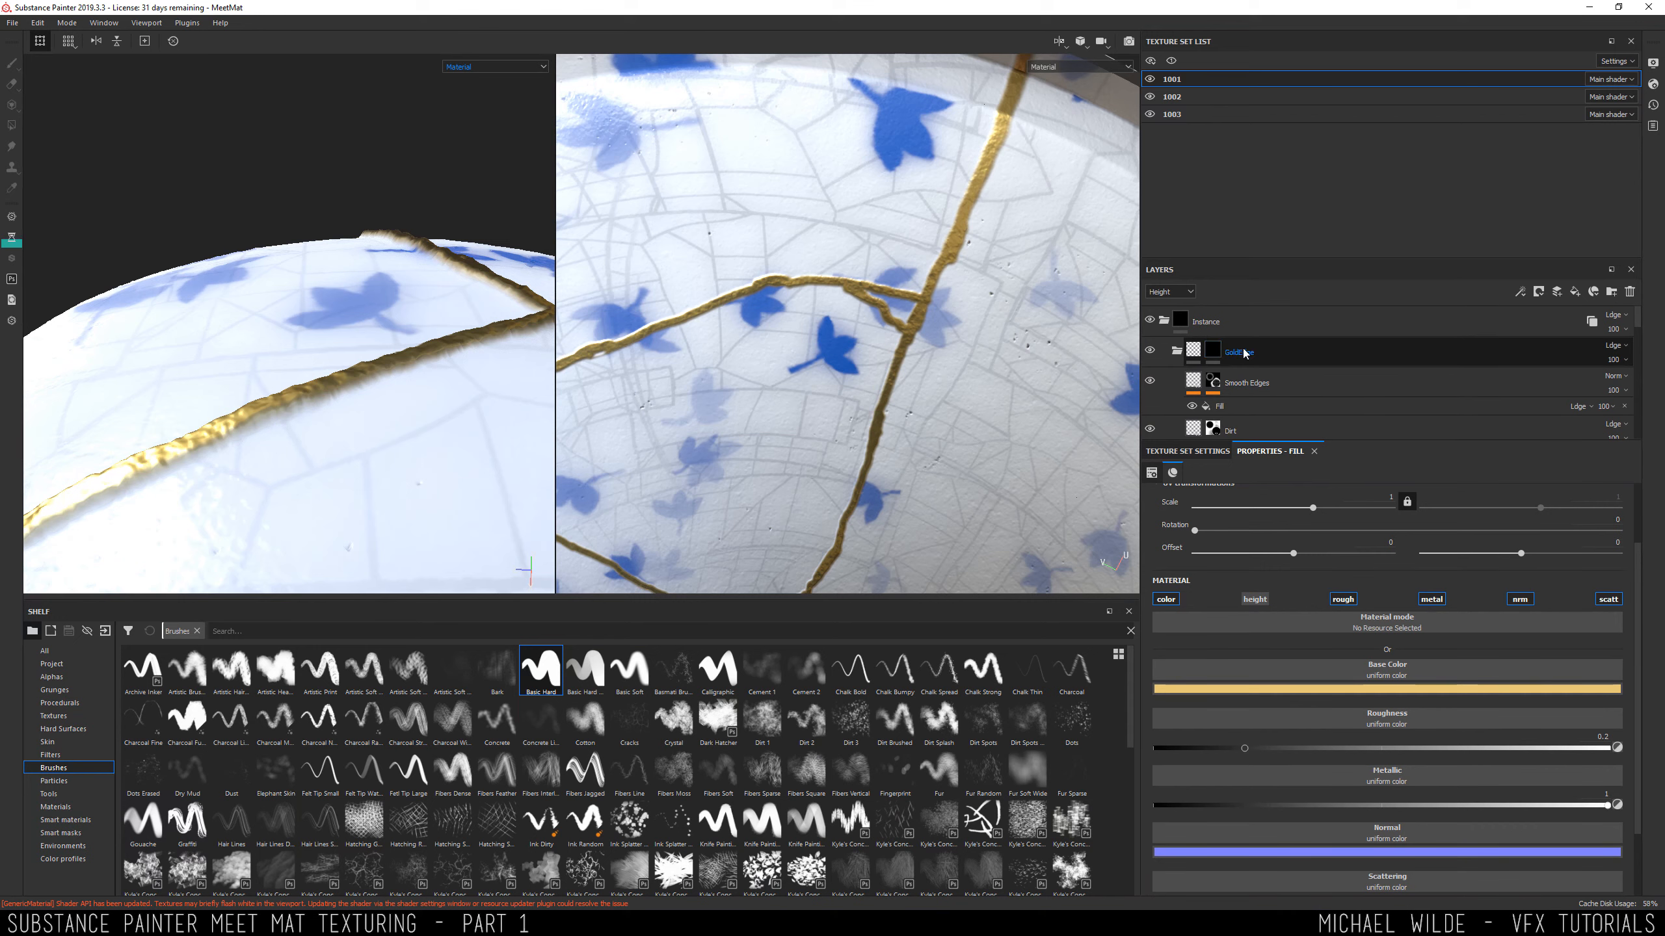
Save the project and paint a short gold strip along the lower side of the head's crack on the GoldEdge mask.
click(1242, 353)
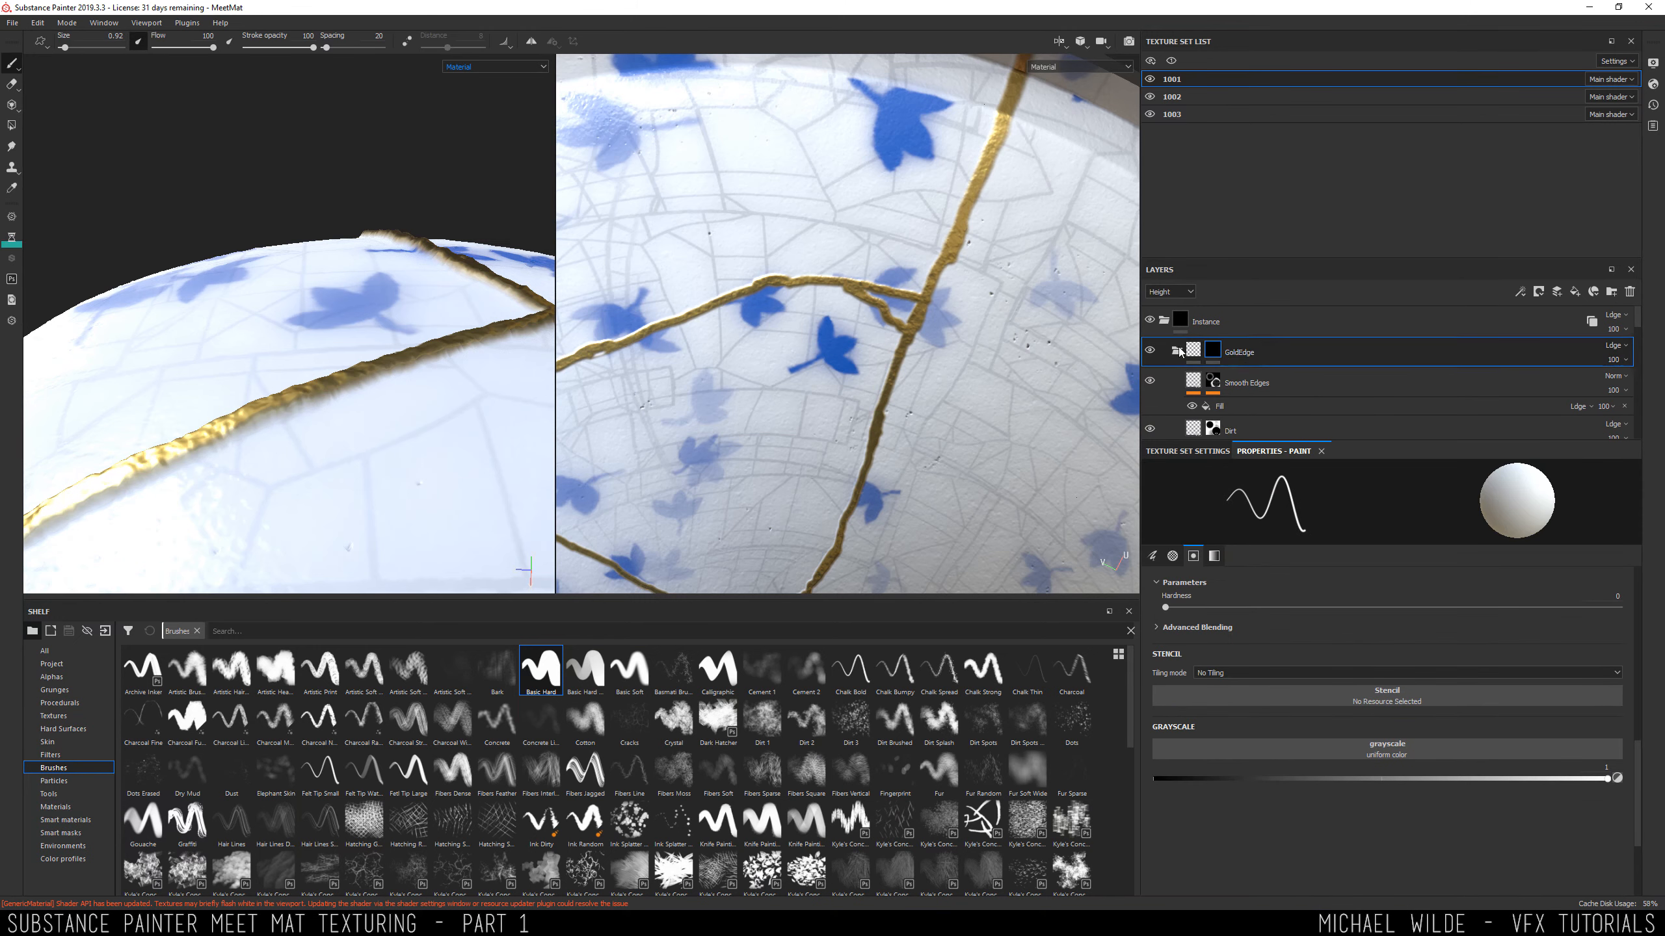
alt+drag(221, 456, 278, 290)
key(ctrl+s)
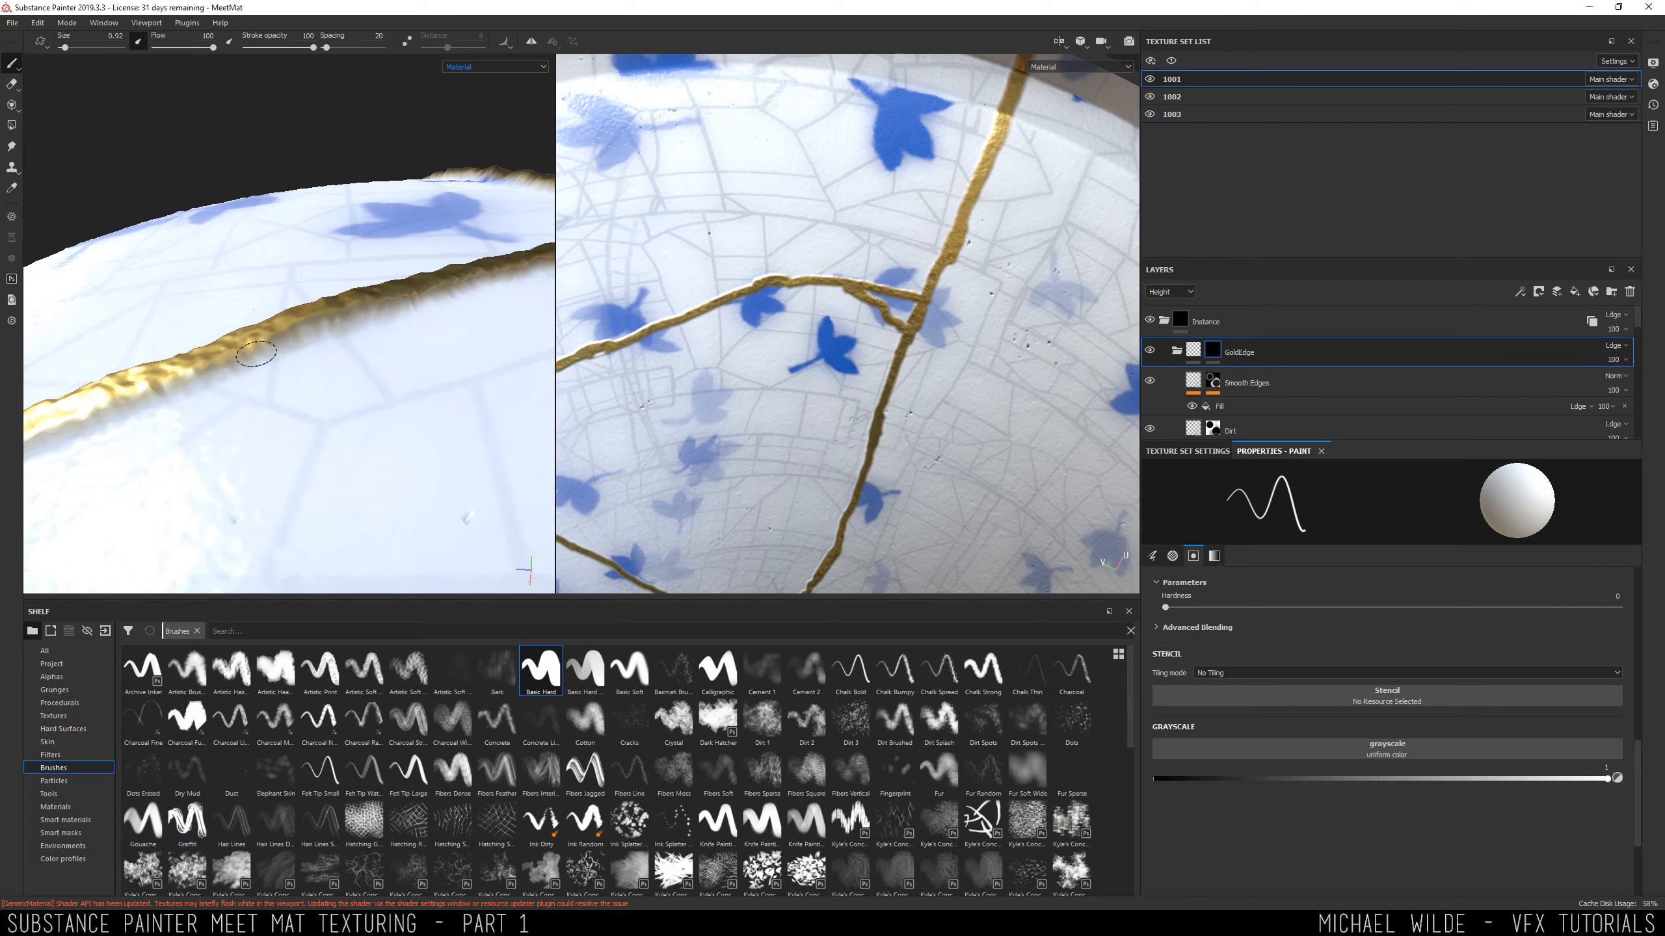
scroll(255, 355, up, 3)
mouse_move(370, 335)
mouse_down()
mouse_move(329, 358)
mouse_move(446, 287)
mouse_move(379, 361)
mouse_move(449, 287)
mouse_move(337, 333)
mouse_move(393, 368)
mouse_move(387, 383)
mouse_move(315, 361)
mouse_move(360, 355)
mouse_move(192, 392)
mouse_move(348, 374)
mouse_move(331, 407)
mouse_move(367, 374)
mouse_move(305, 435)
mouse_move(492, 322)
mouse_up()
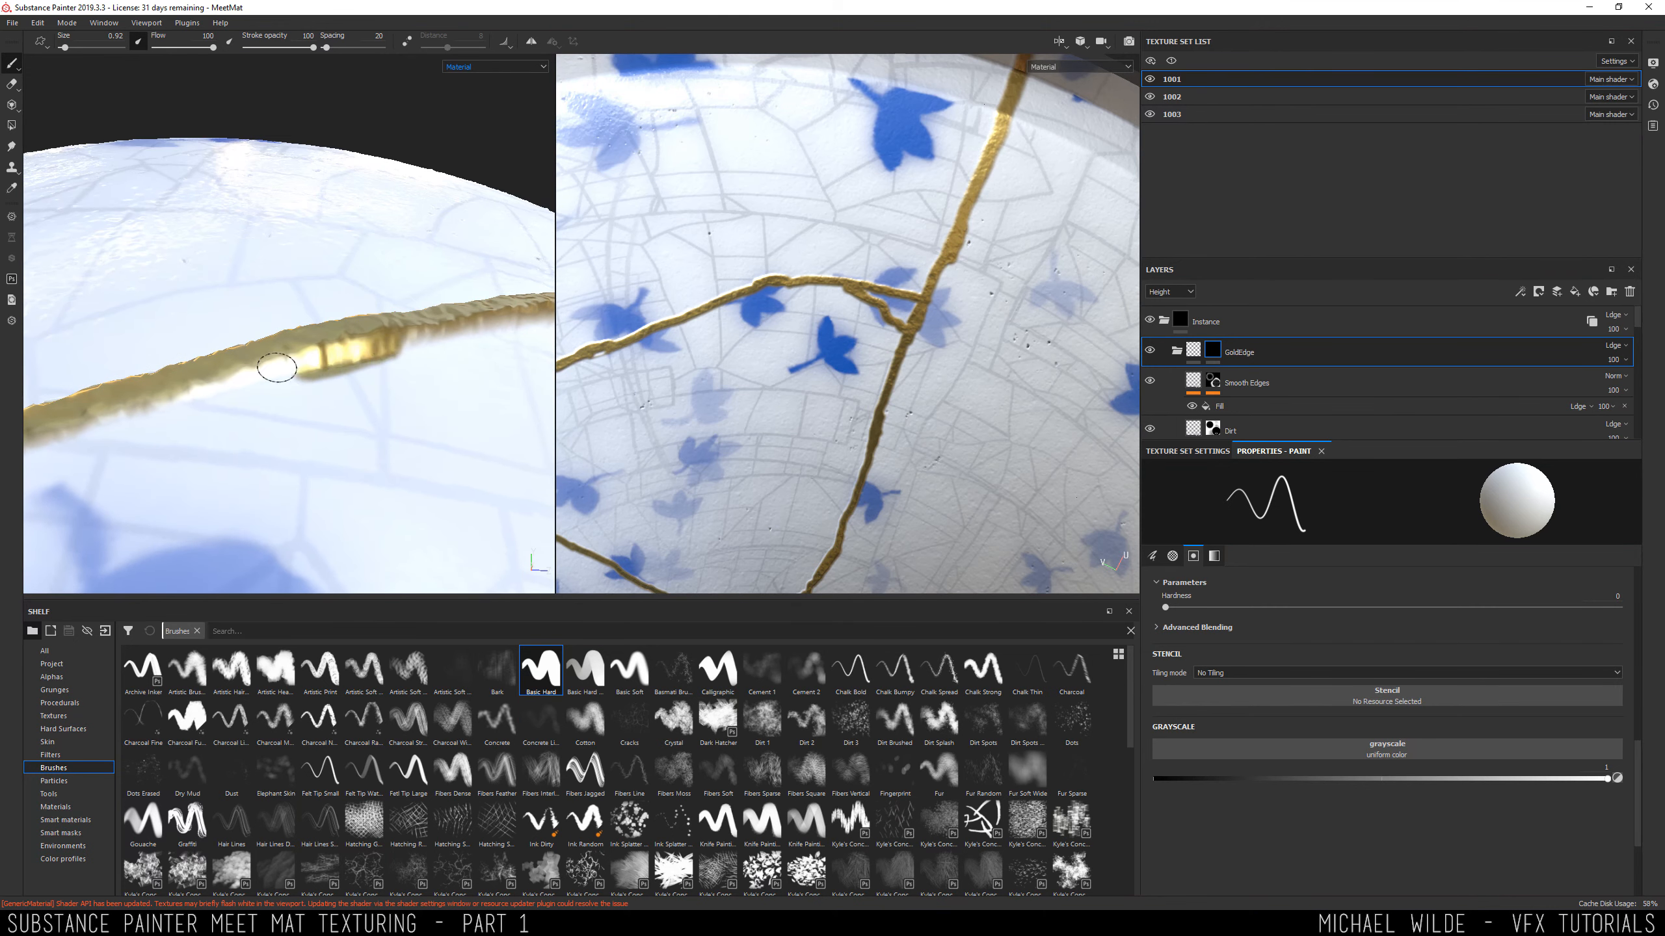
key(x)
Set the paint brush alignment to UV.
scroll(1641, 759, up, 5)
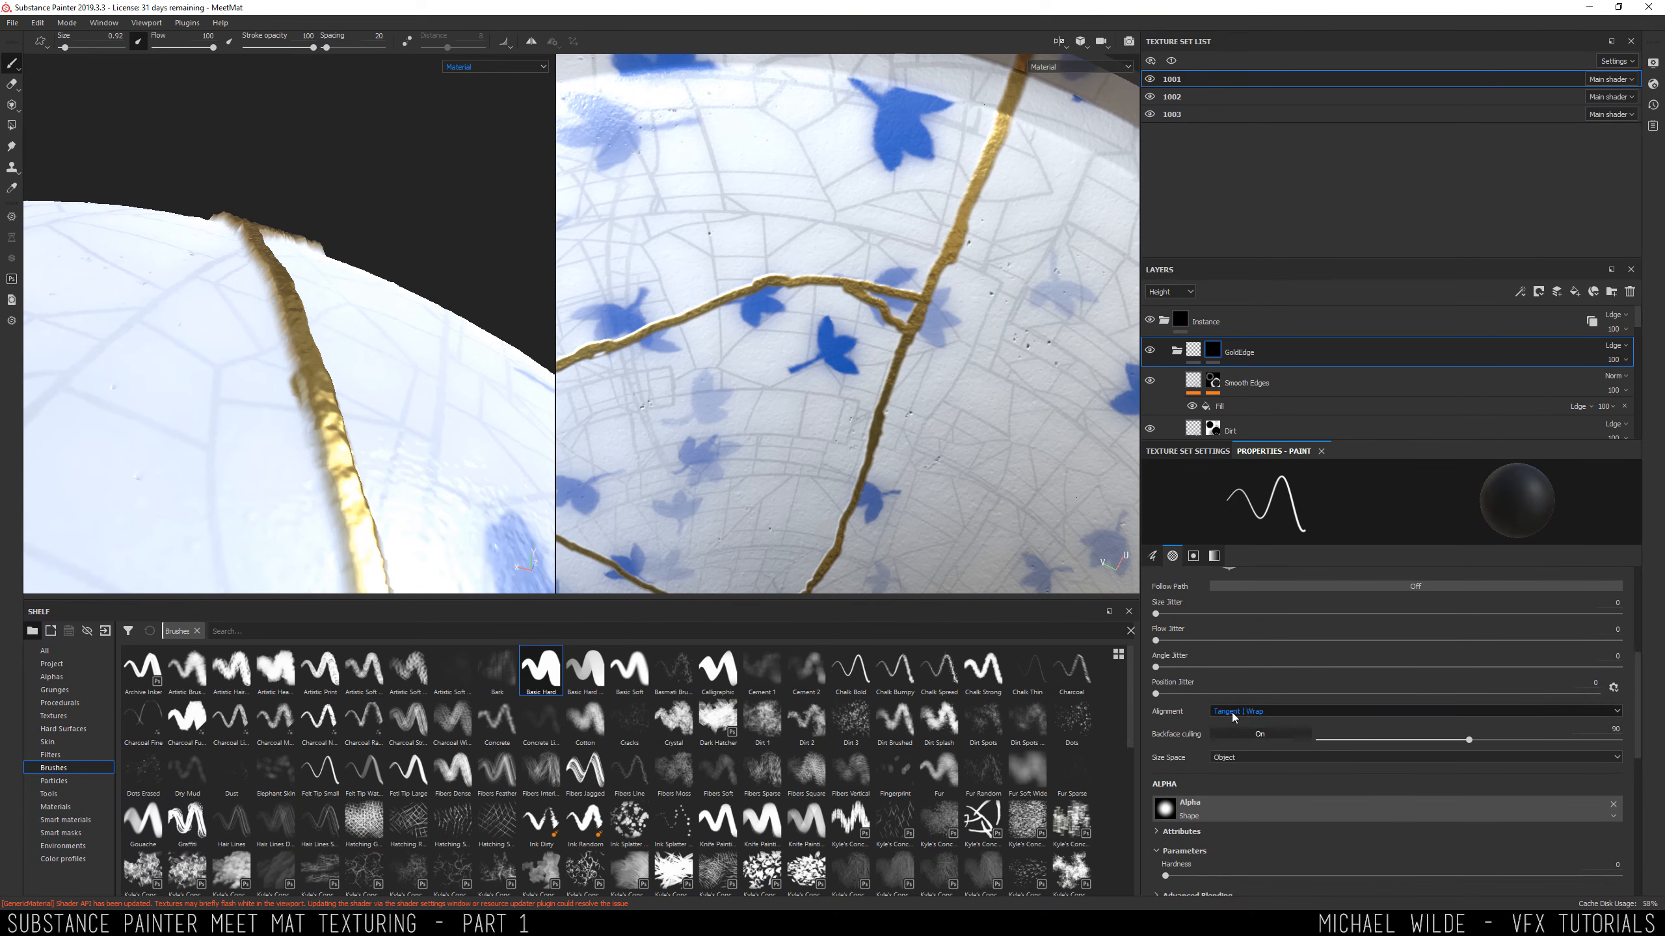
click(1237, 712)
click(1241, 712)
click(1244, 713)
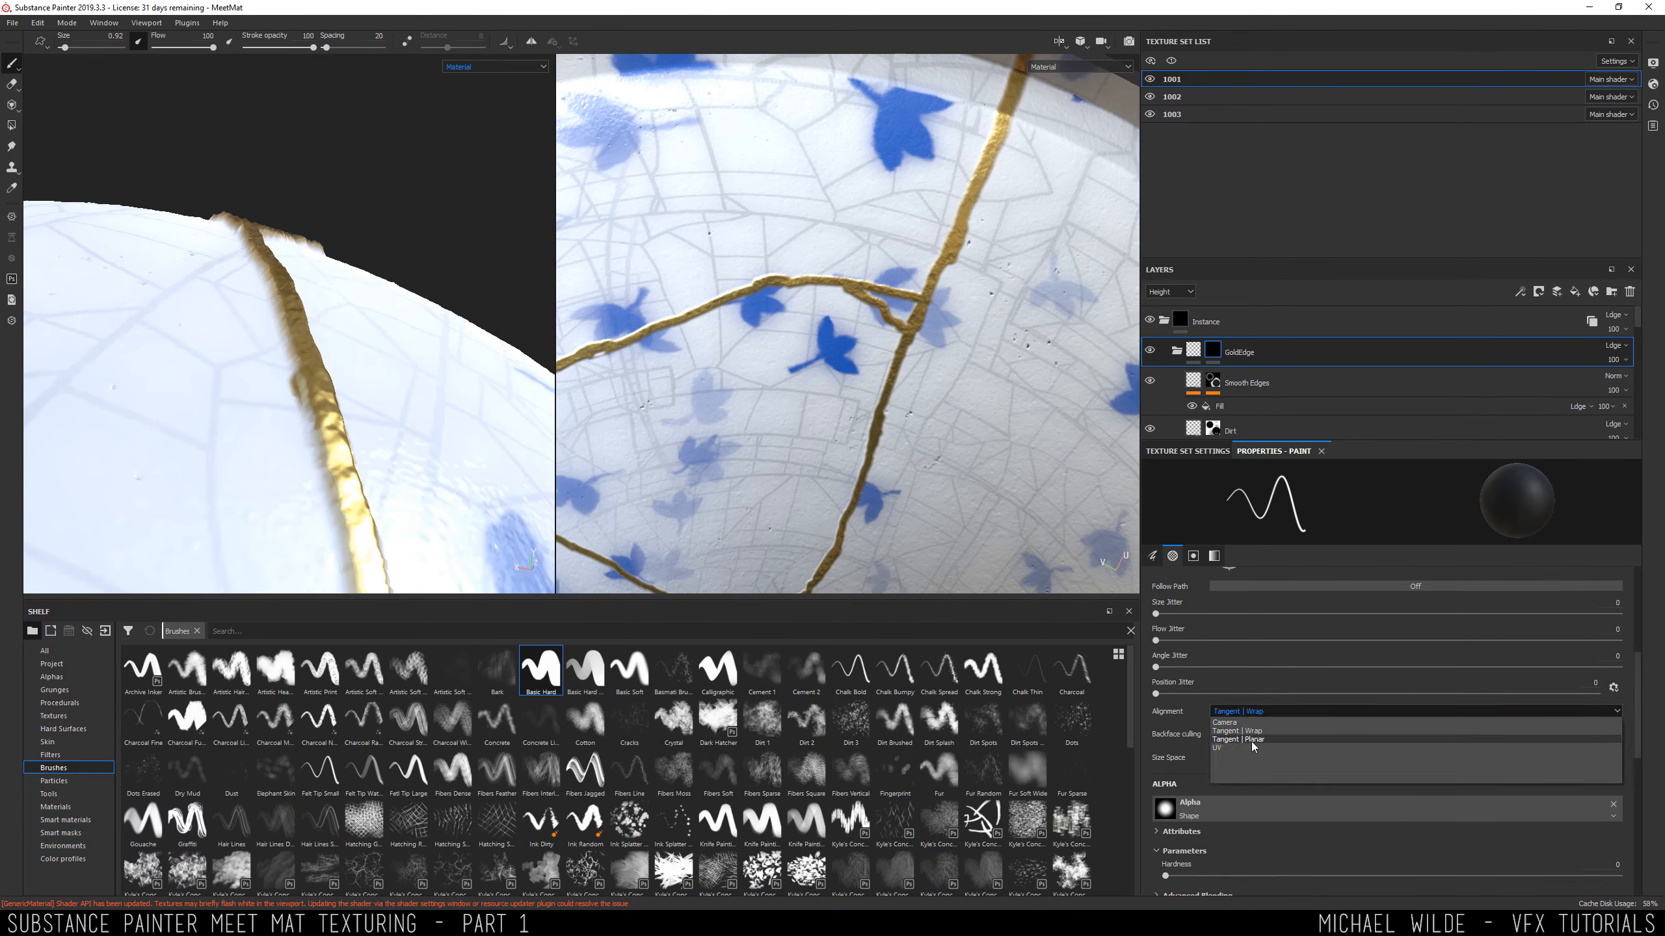
click(1232, 748)
Paint flat gold edging along the head's long crack on the GoldEdge mask, following it around the curve.
alt+drag(203, 377, 387, 368)
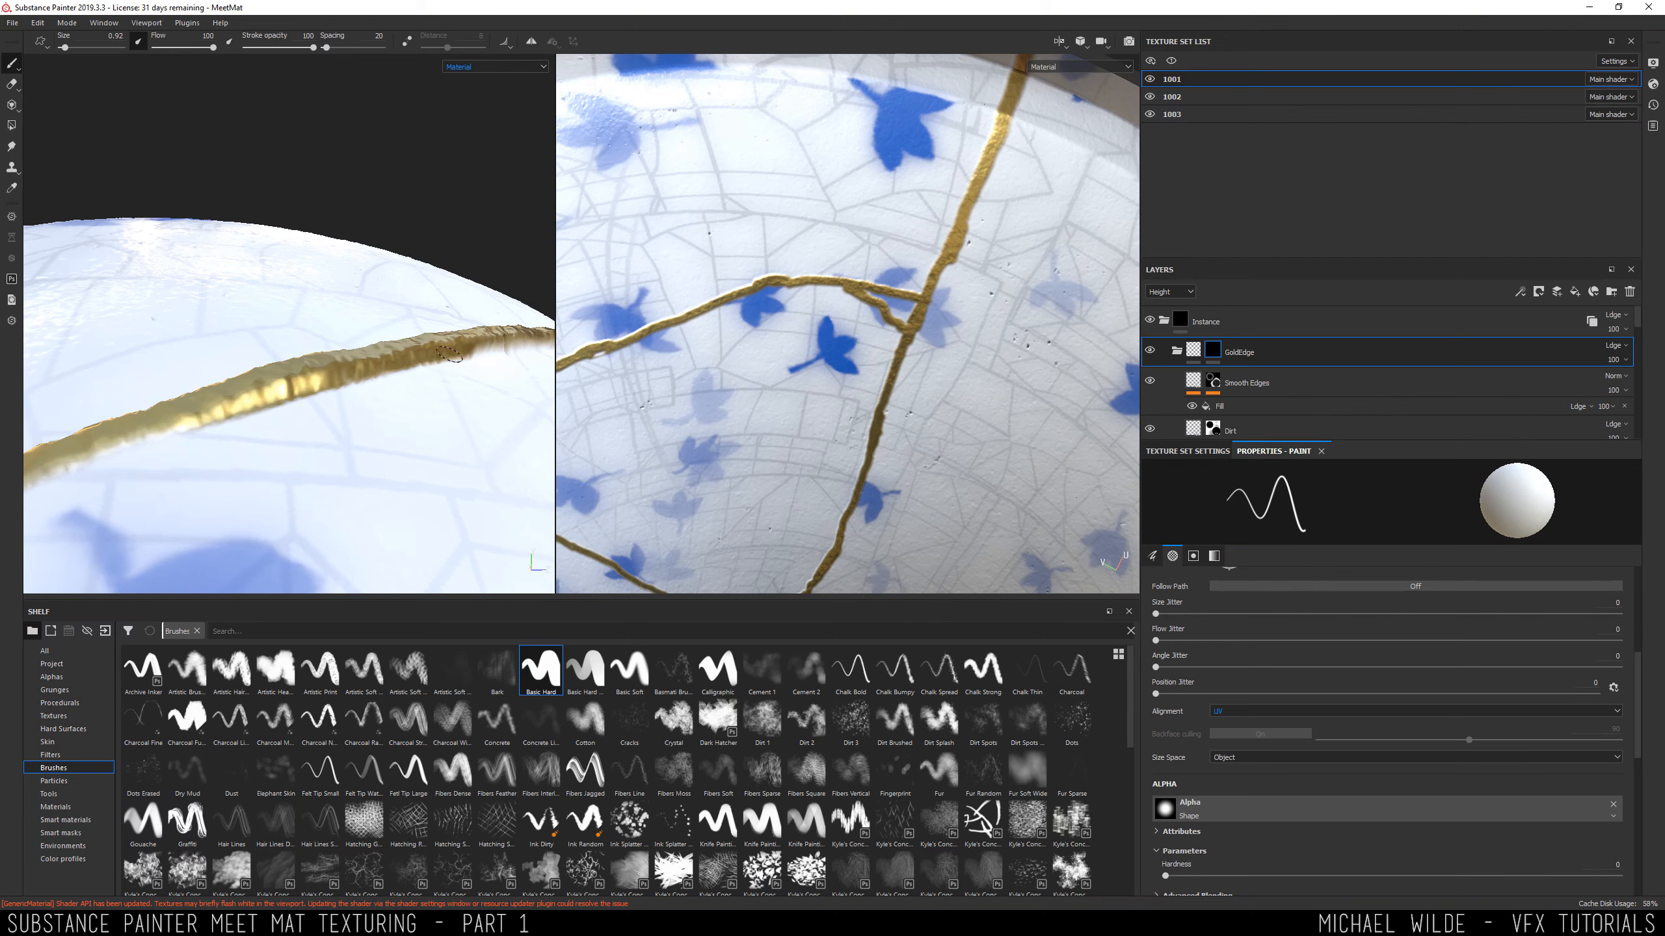
alt+drag(501, 347, 393, 406)
alt+drag(281, 320, 399, 351)
mouse_move(288, 371)
alt+mouse_down()
mouse_move(236, 383)
mouse_move(407, 426)
alt+mouse_up()
alt+drag(276, 308, 312, 355)
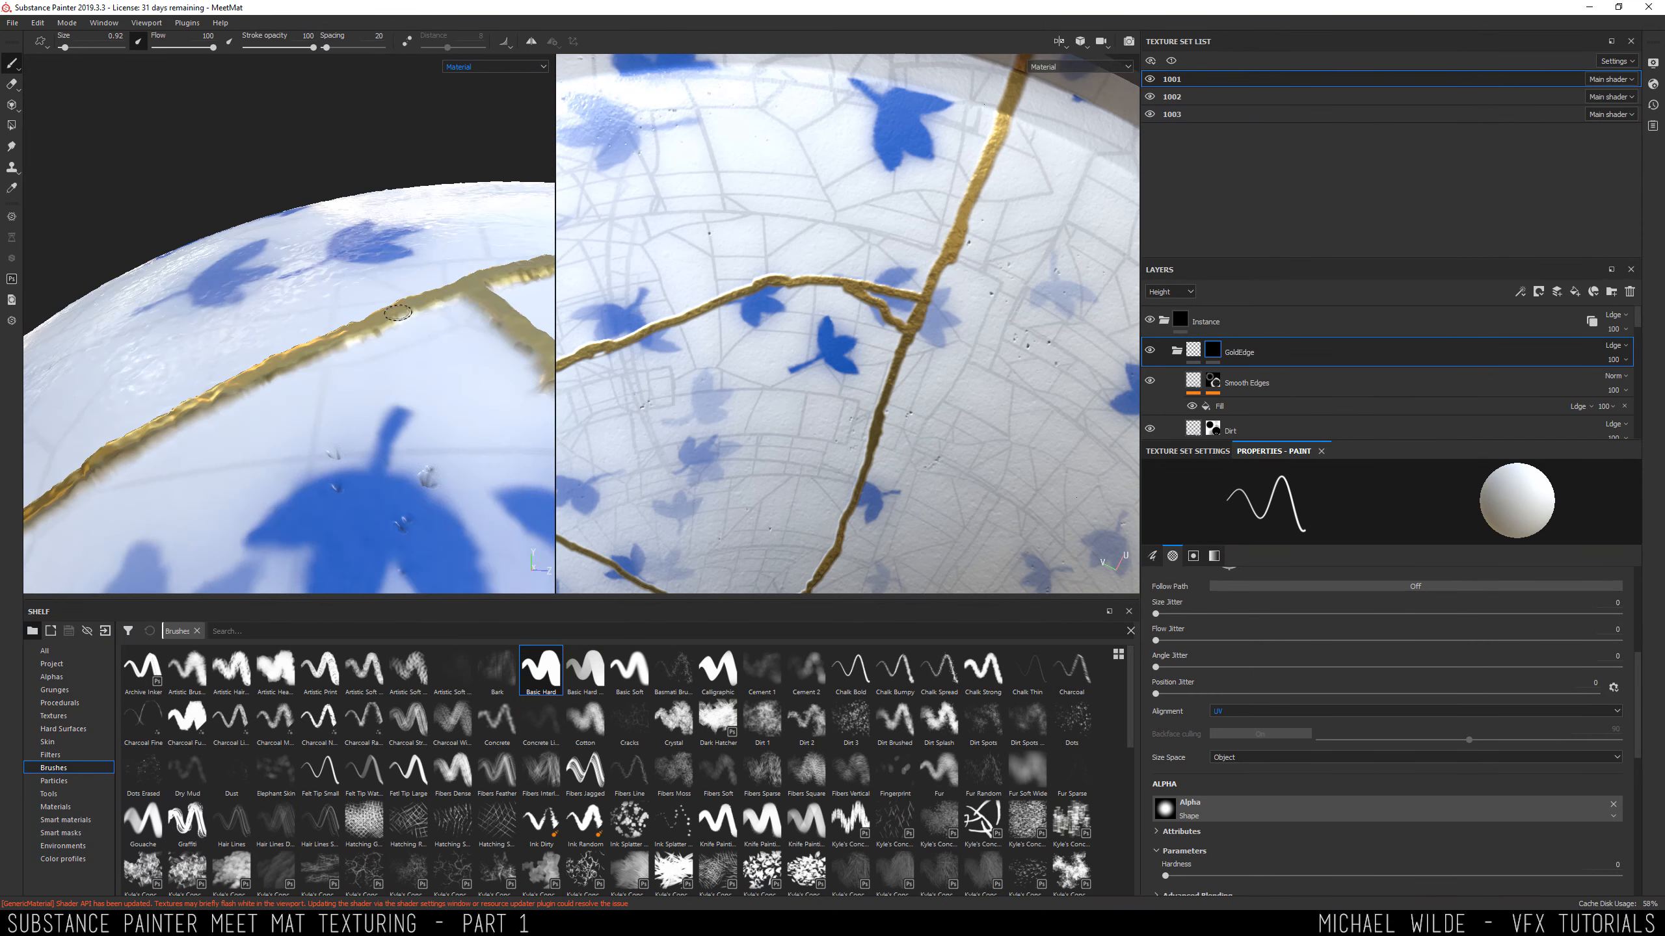
alt+drag(397, 313, 236, 391)
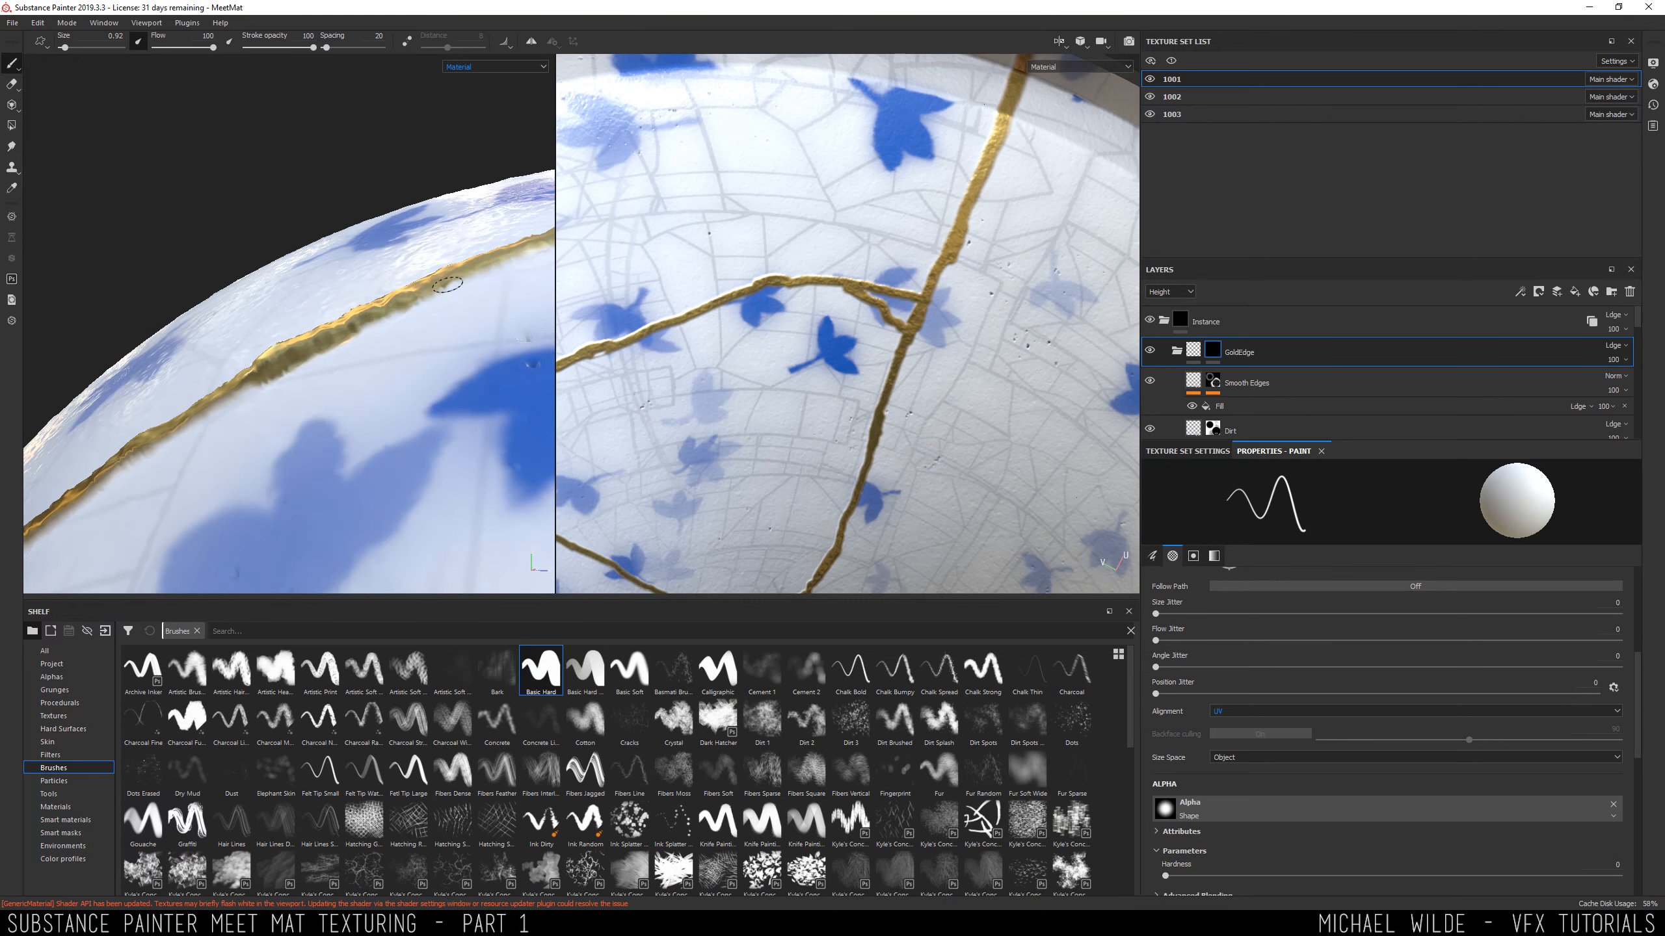
alt+drag(446, 283, 380, 318)
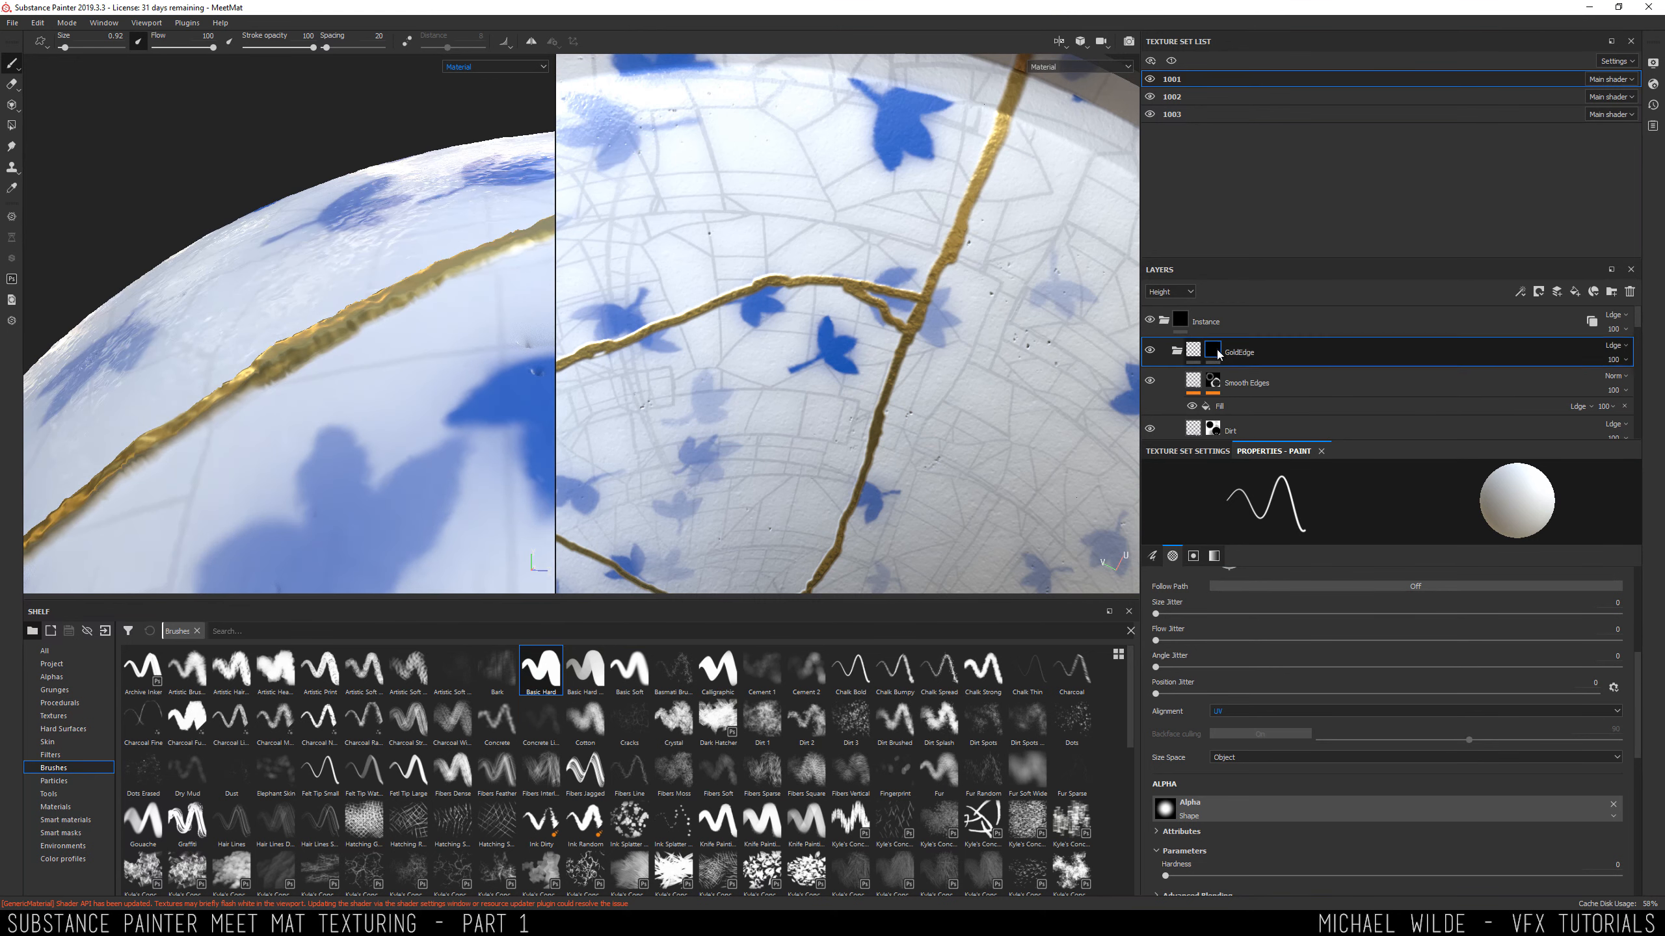
Examine the crack's gold edging from several angles and compare it with the kintsugi bowl reference photo in the browser.
right_click(1222, 350)
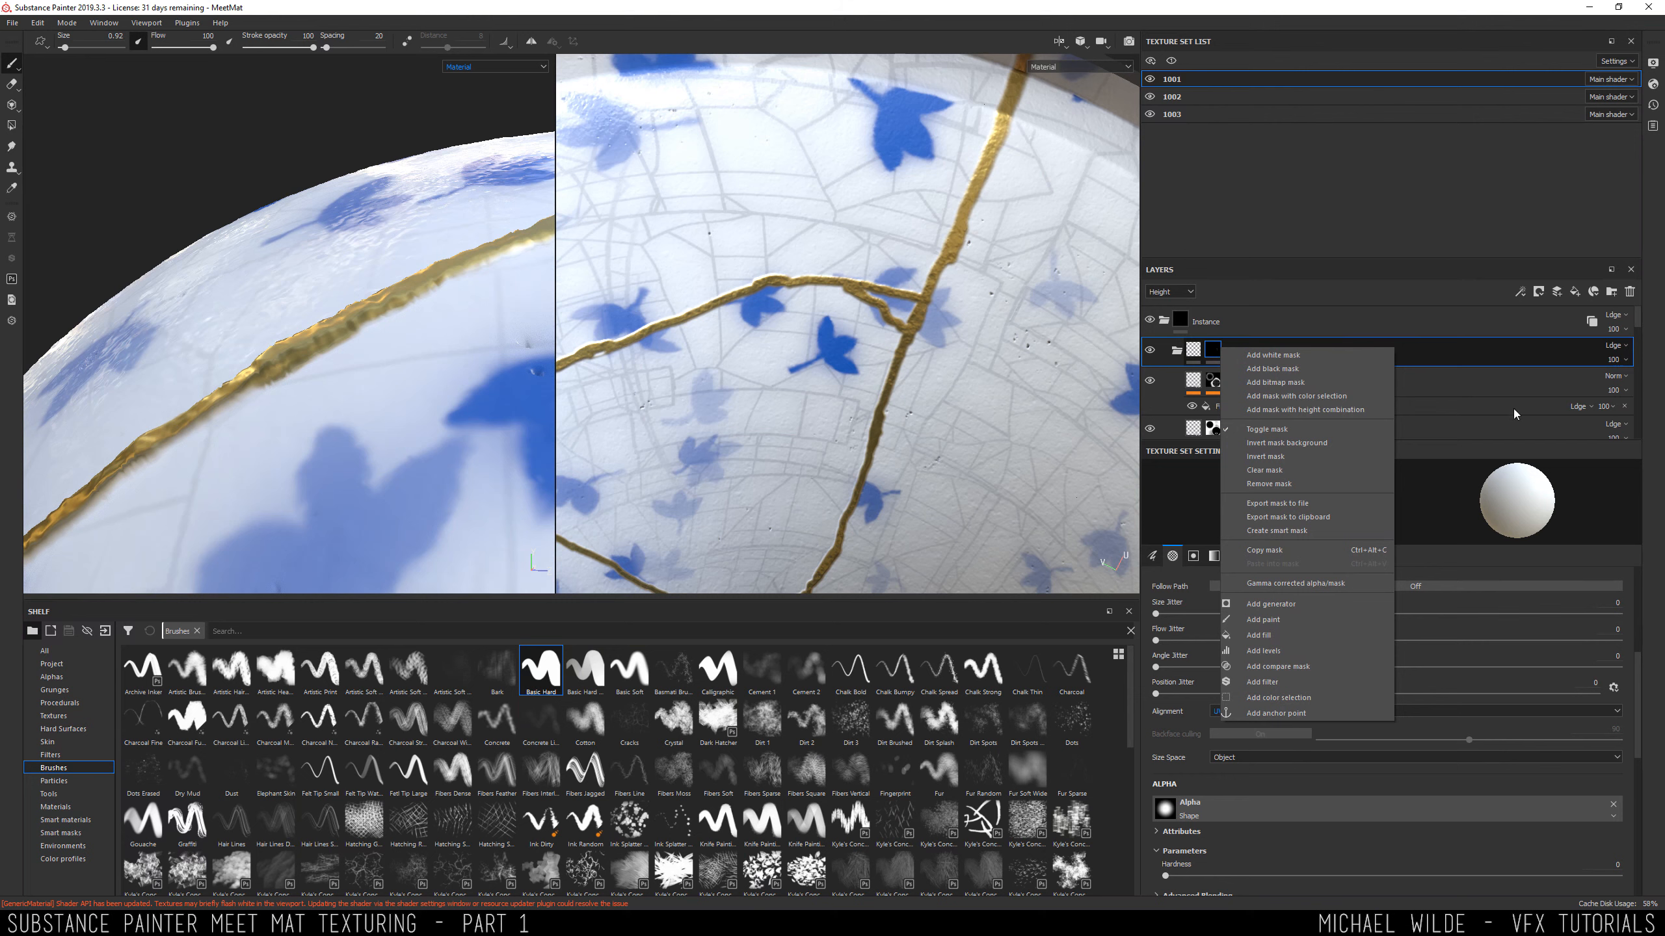
click(1461, 385)
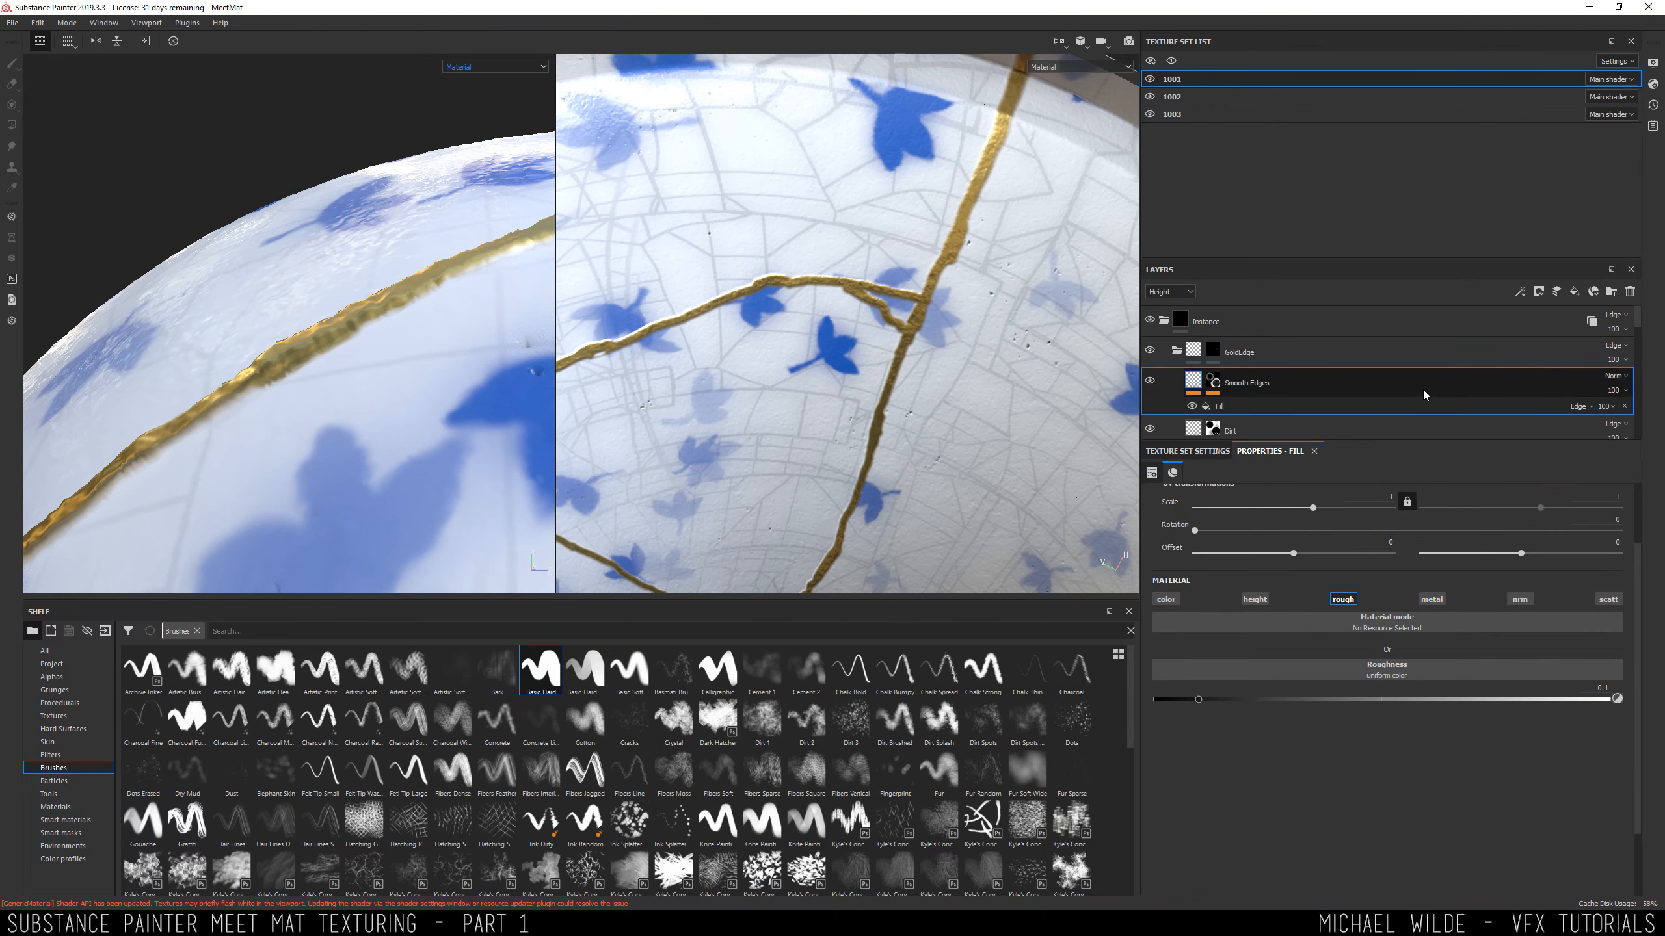
alt+drag(252, 328, 288, 355)
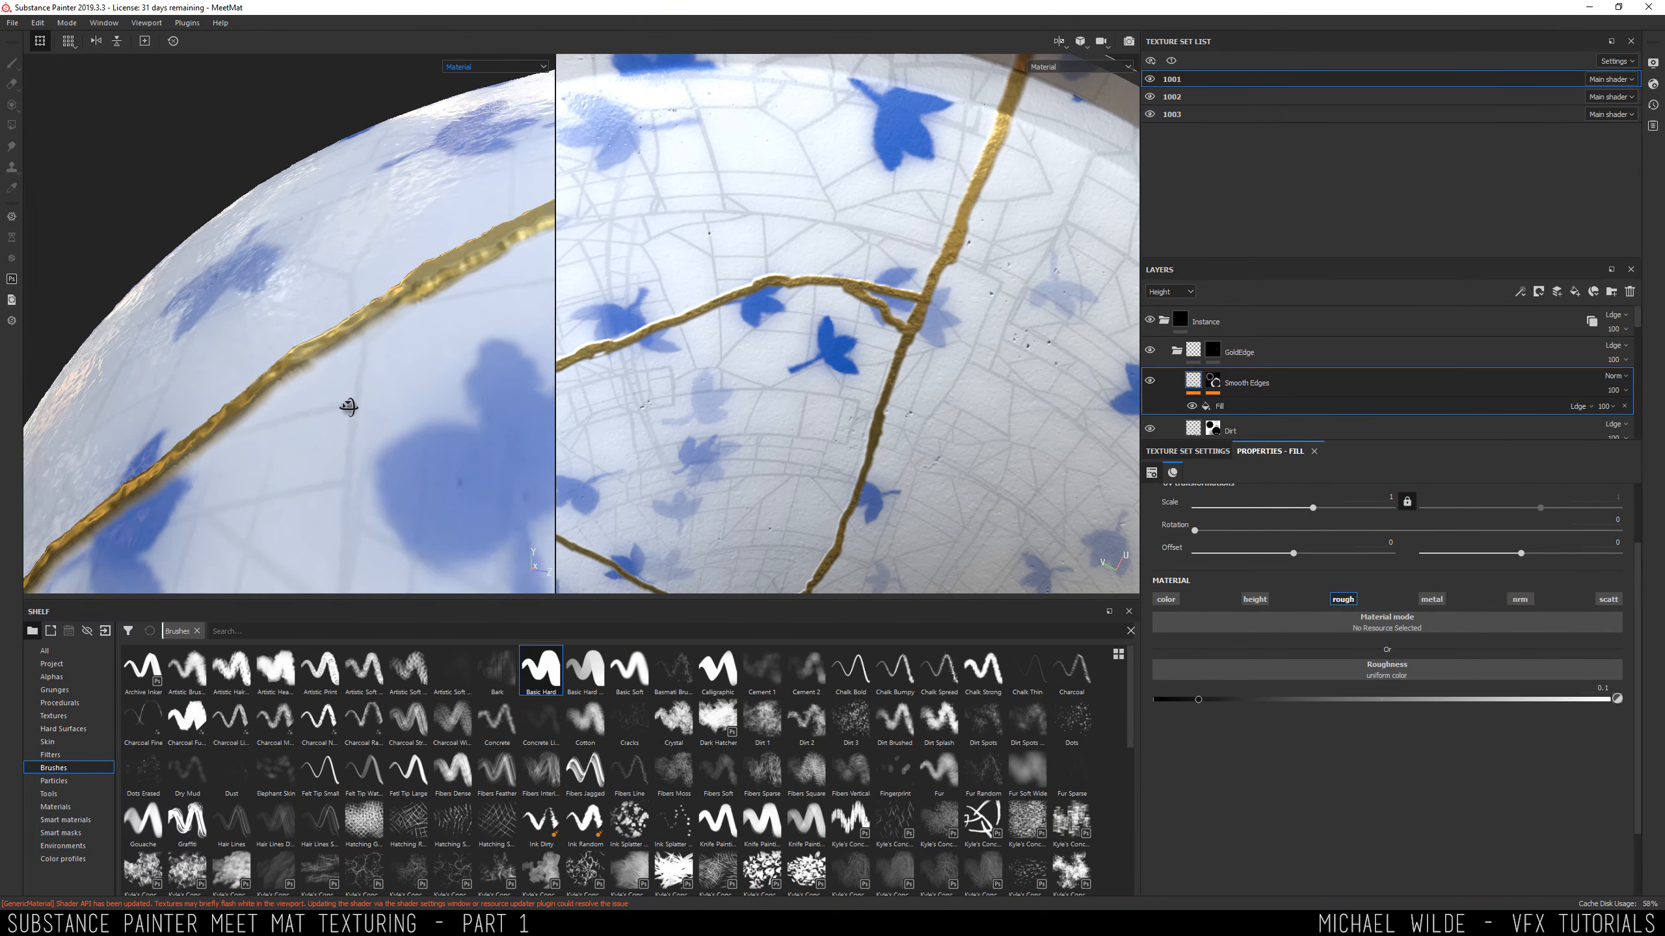
alt+drag(348, 407, 334, 302)
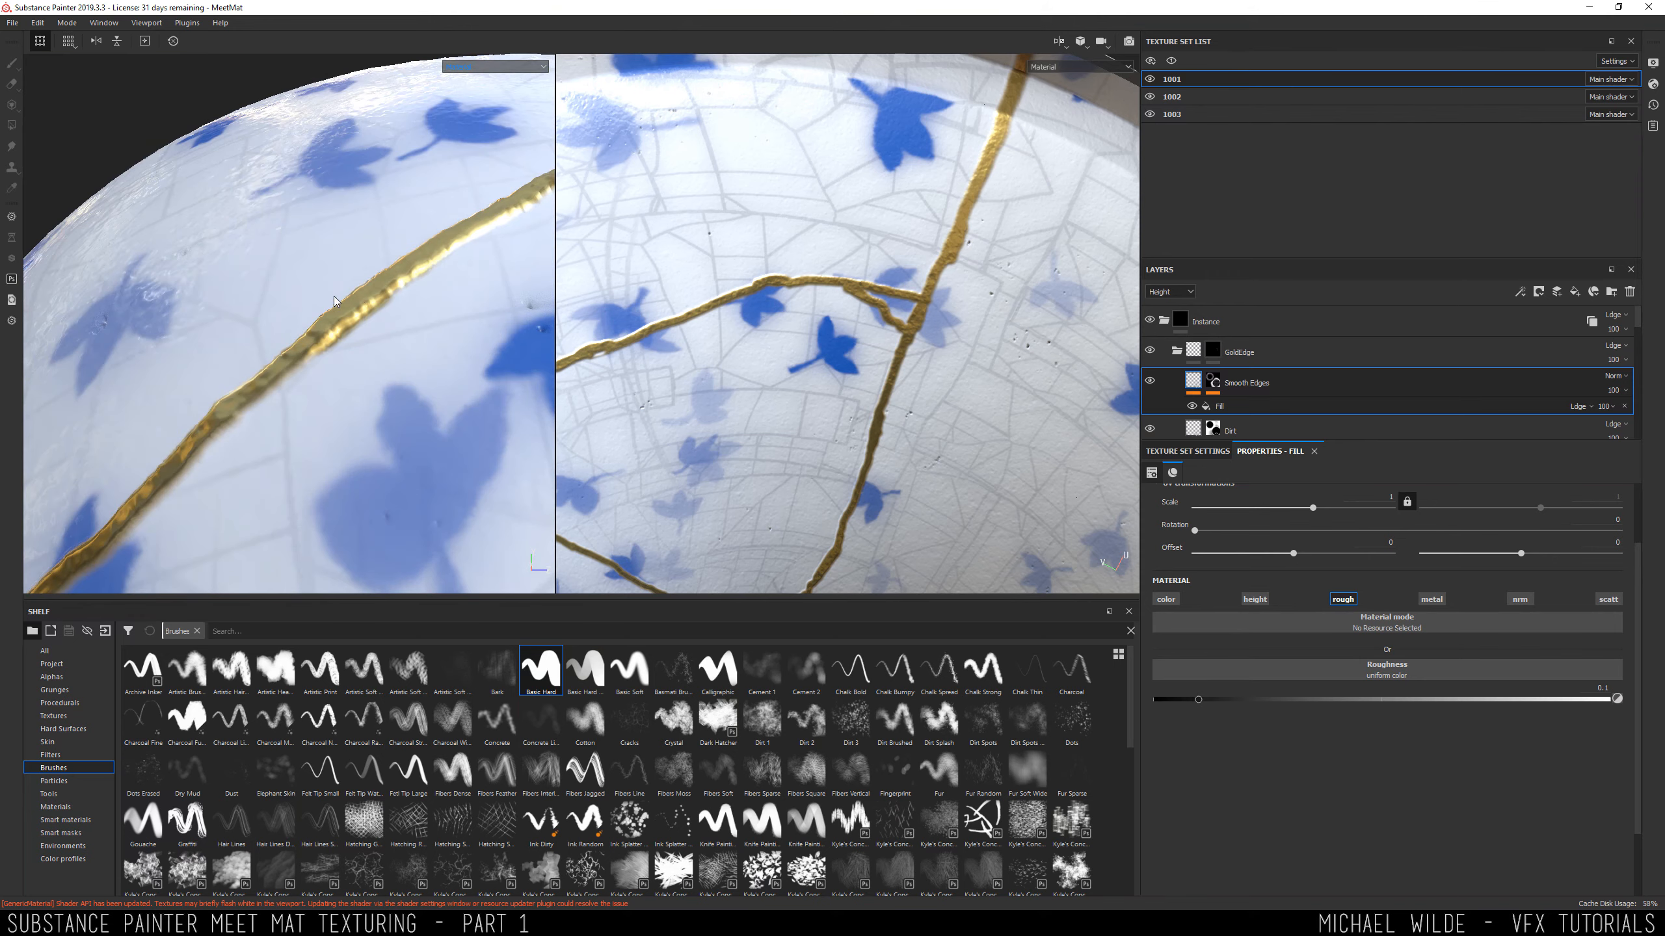
click(1237, 358)
alt+drag(196, 383, 149, 341)
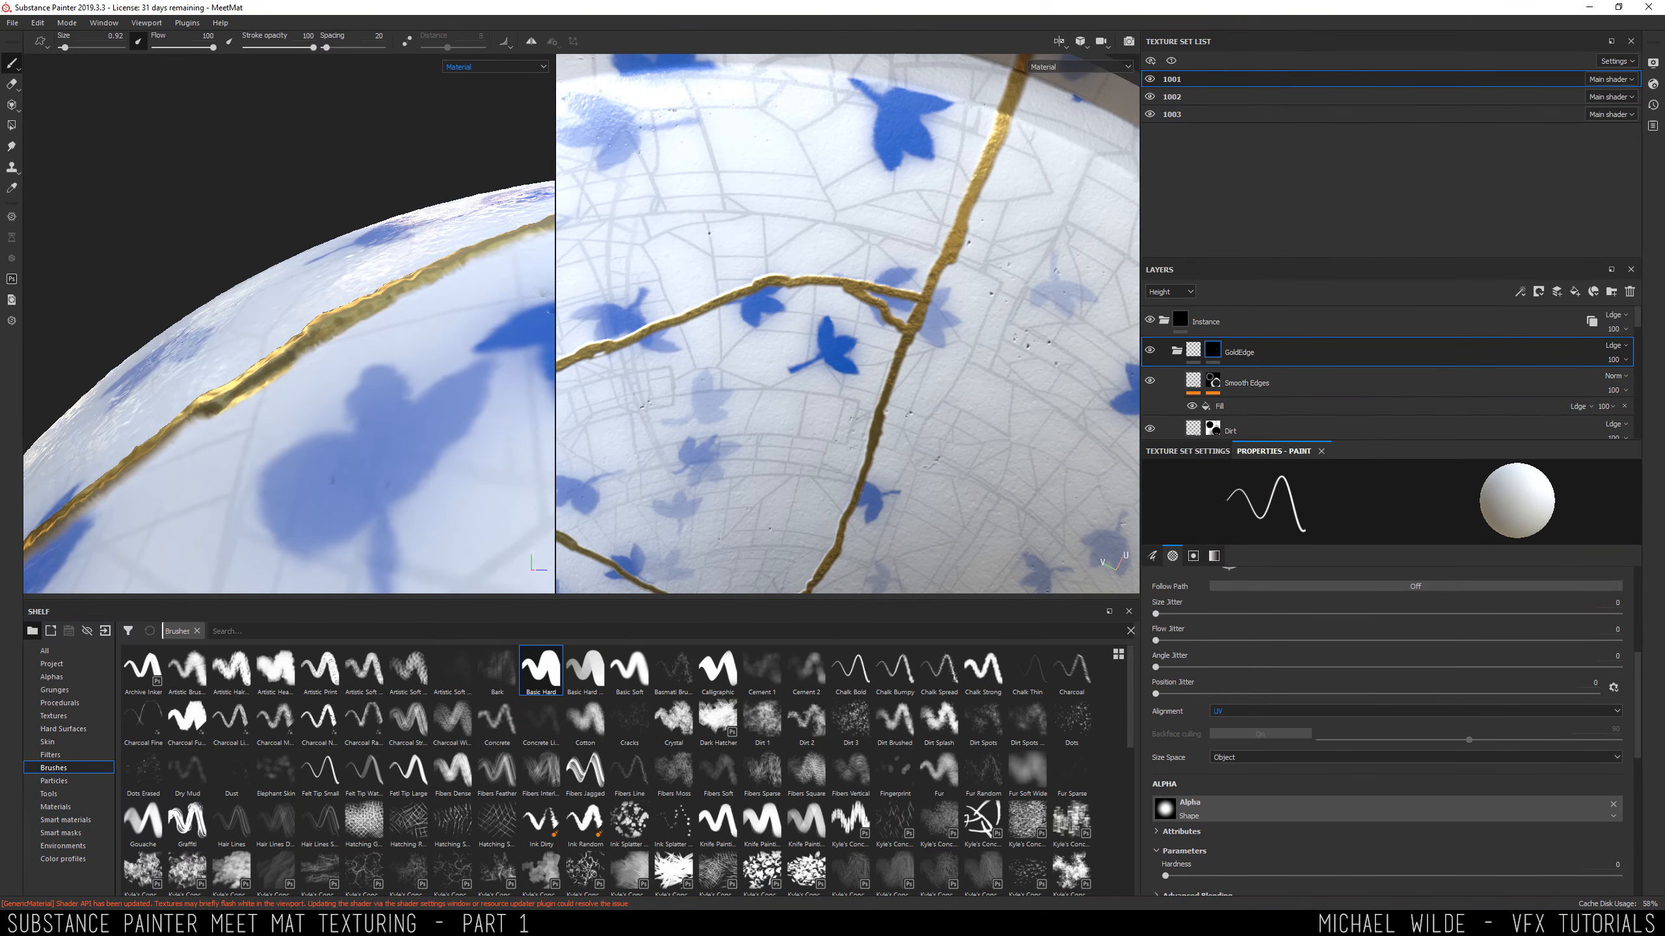
key(alt+Tab)
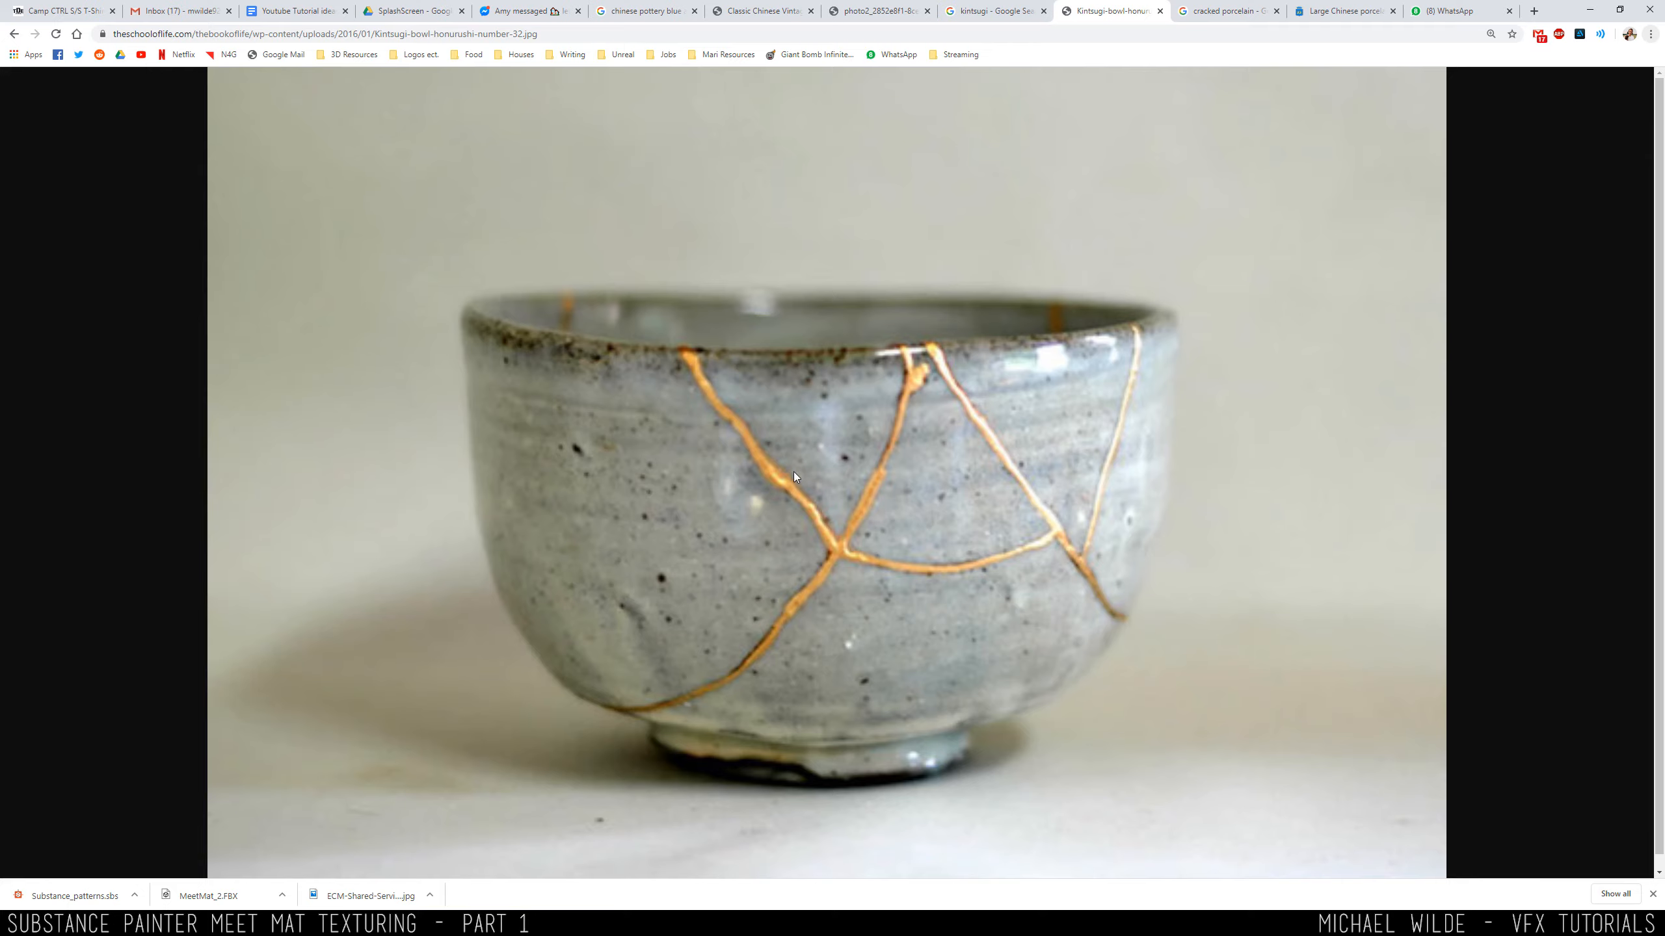
key(alt+Tab)
Try a dab of gold where the crack wraps inside the head's rim, and undo it.
mouse_move(323, 371)
alt+mouse_down()
mouse_move(328, 275)
mouse_move(401, 297)
mouse_move(346, 388)
mouse_move(262, 344)
mouse_move(144, 356)
mouse_move(359, 358)
alt+mouse_up()
alt+drag(446, 297, 321, 366)
alt+right_drag(322, 366, 262, 328)
alt+right_drag(851, 315, 786, 367)
alt+middle_drag(688, 419, 918, 328)
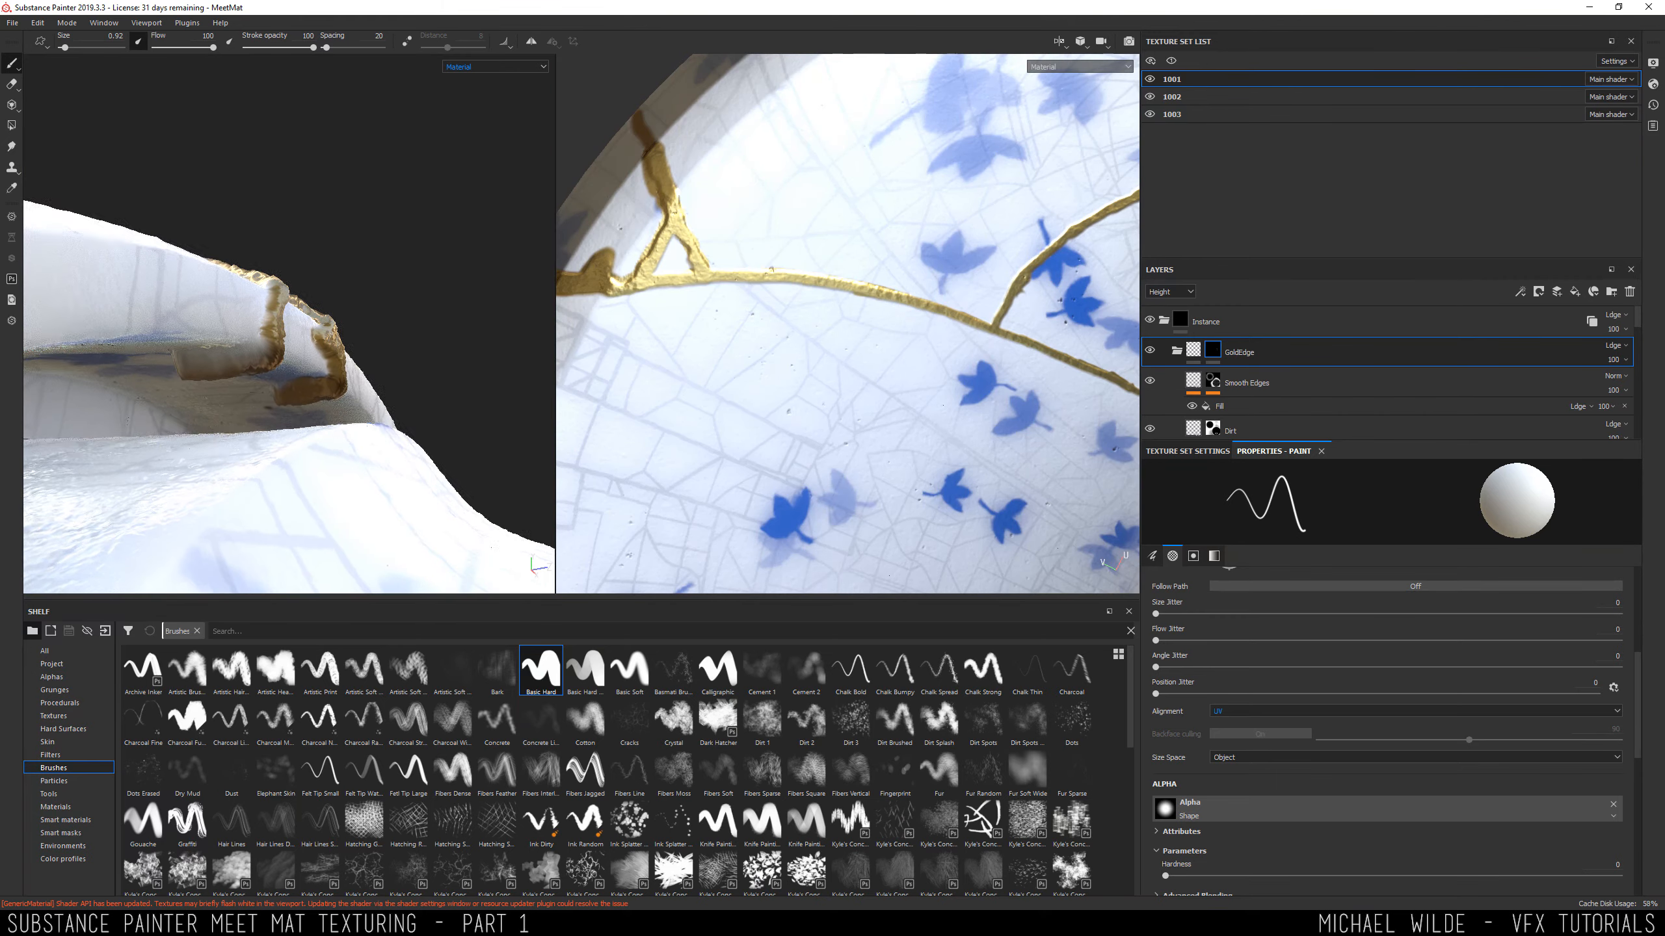
alt+right_drag(708, 262, 755, 291)
alt+drag(594, 516, 822, 266)
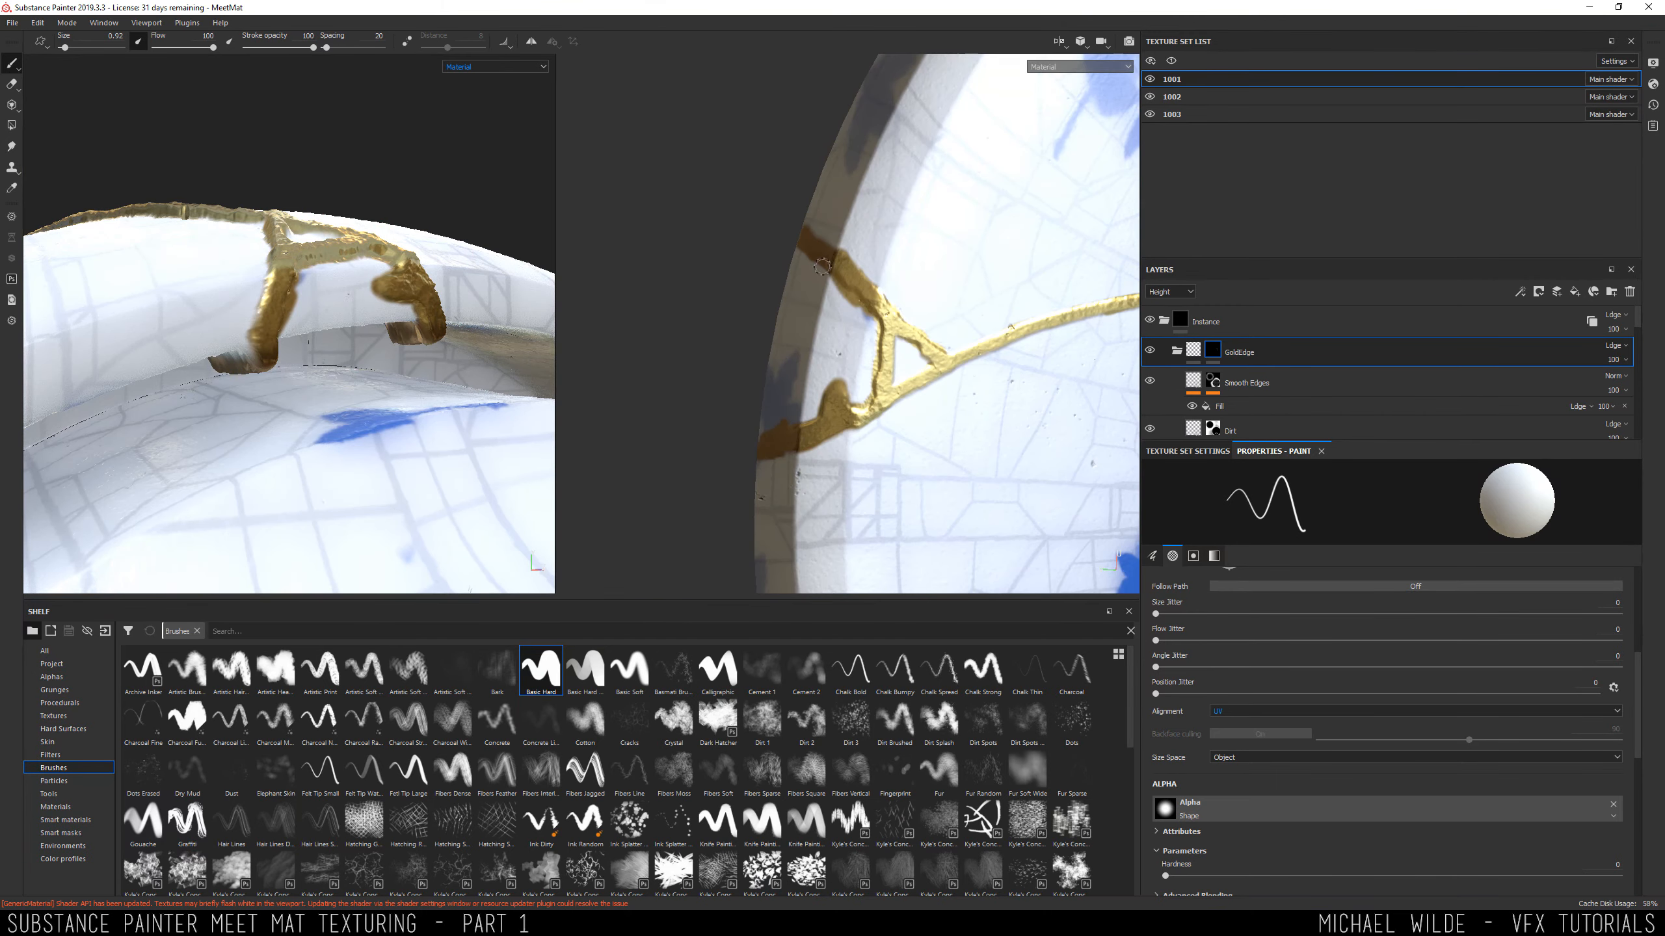
key(x)
mouse_move(247, 342)
alt+mouse_down()
mouse_move(305, 295)
mouse_move(308, 371)
alt+mouse_up()
mouse_move(309, 327)
alt+right_down()
mouse_move(216, 315)
mouse_move(275, 387)
alt+right_up()
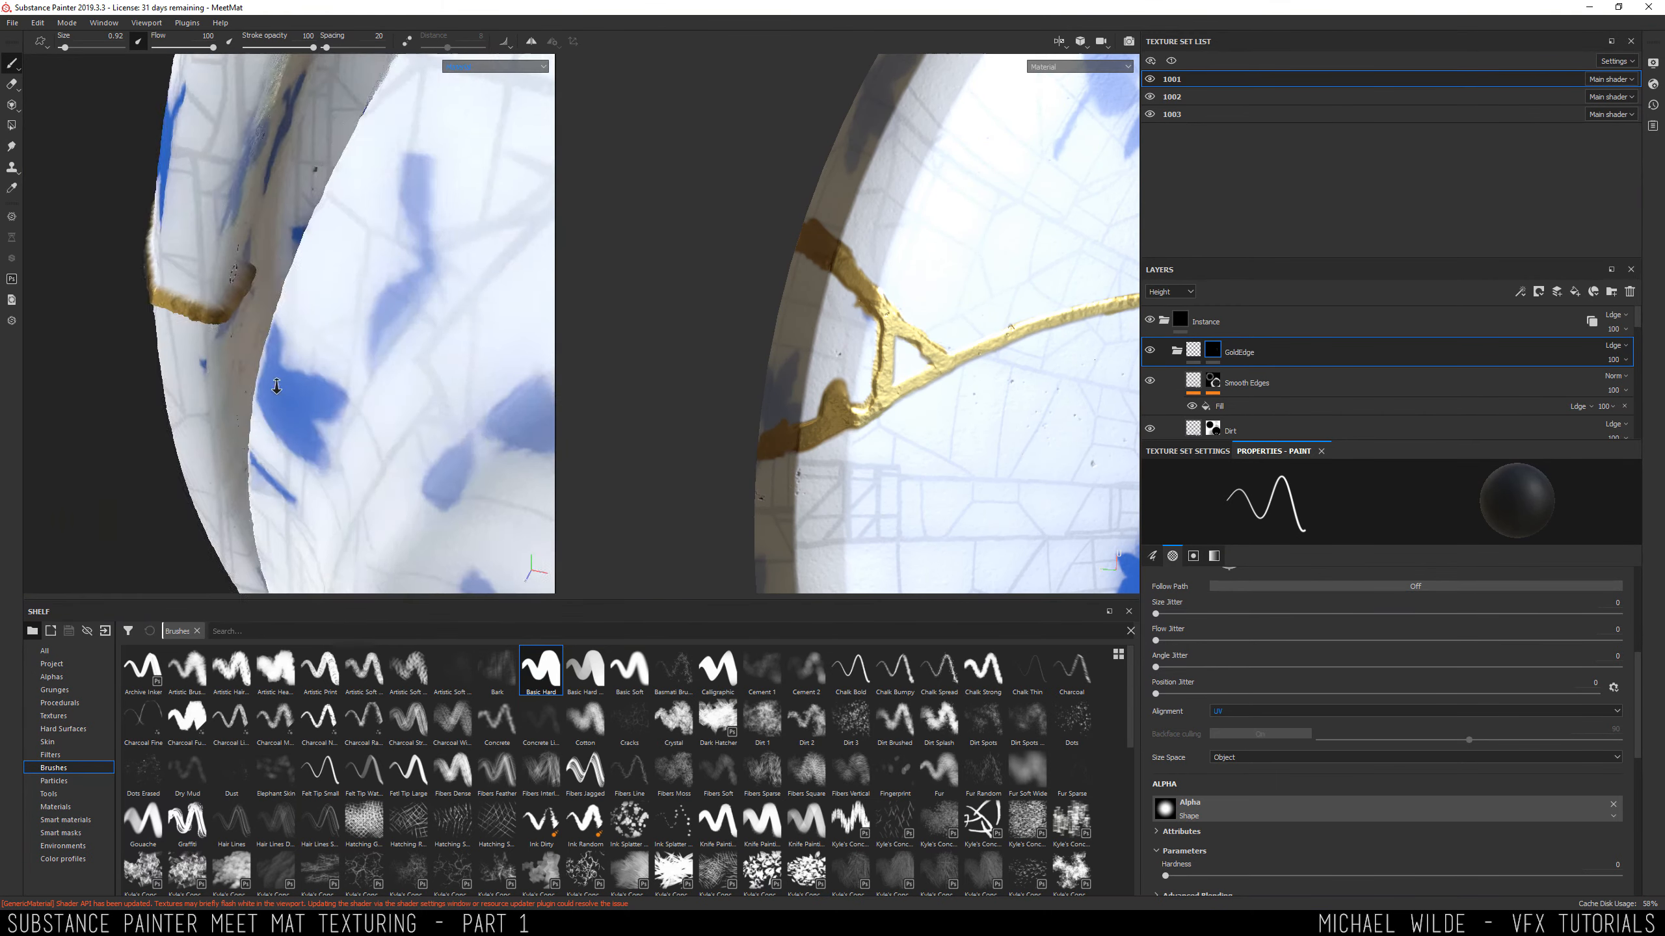
alt+drag(275, 386, 256, 406)
key(x)
click(254, 410)
key(ctrl+z)
Set the brush alignment to Tangent | Wrap and paint a short gold stroke on the inner side of the rim.
click(1416, 712)
click(1377, 744)
mouse_move(341, 368)
alt+mouse_down()
mouse_move(407, 315)
mouse_move(347, 328)
alt+mouse_up()
drag(403, 306, 364, 322)
Erase the stray gold beside the lower crack's rim end on the GoldEdge mask in the UV view.
alt+right_drag(786, 289, 665, 241)
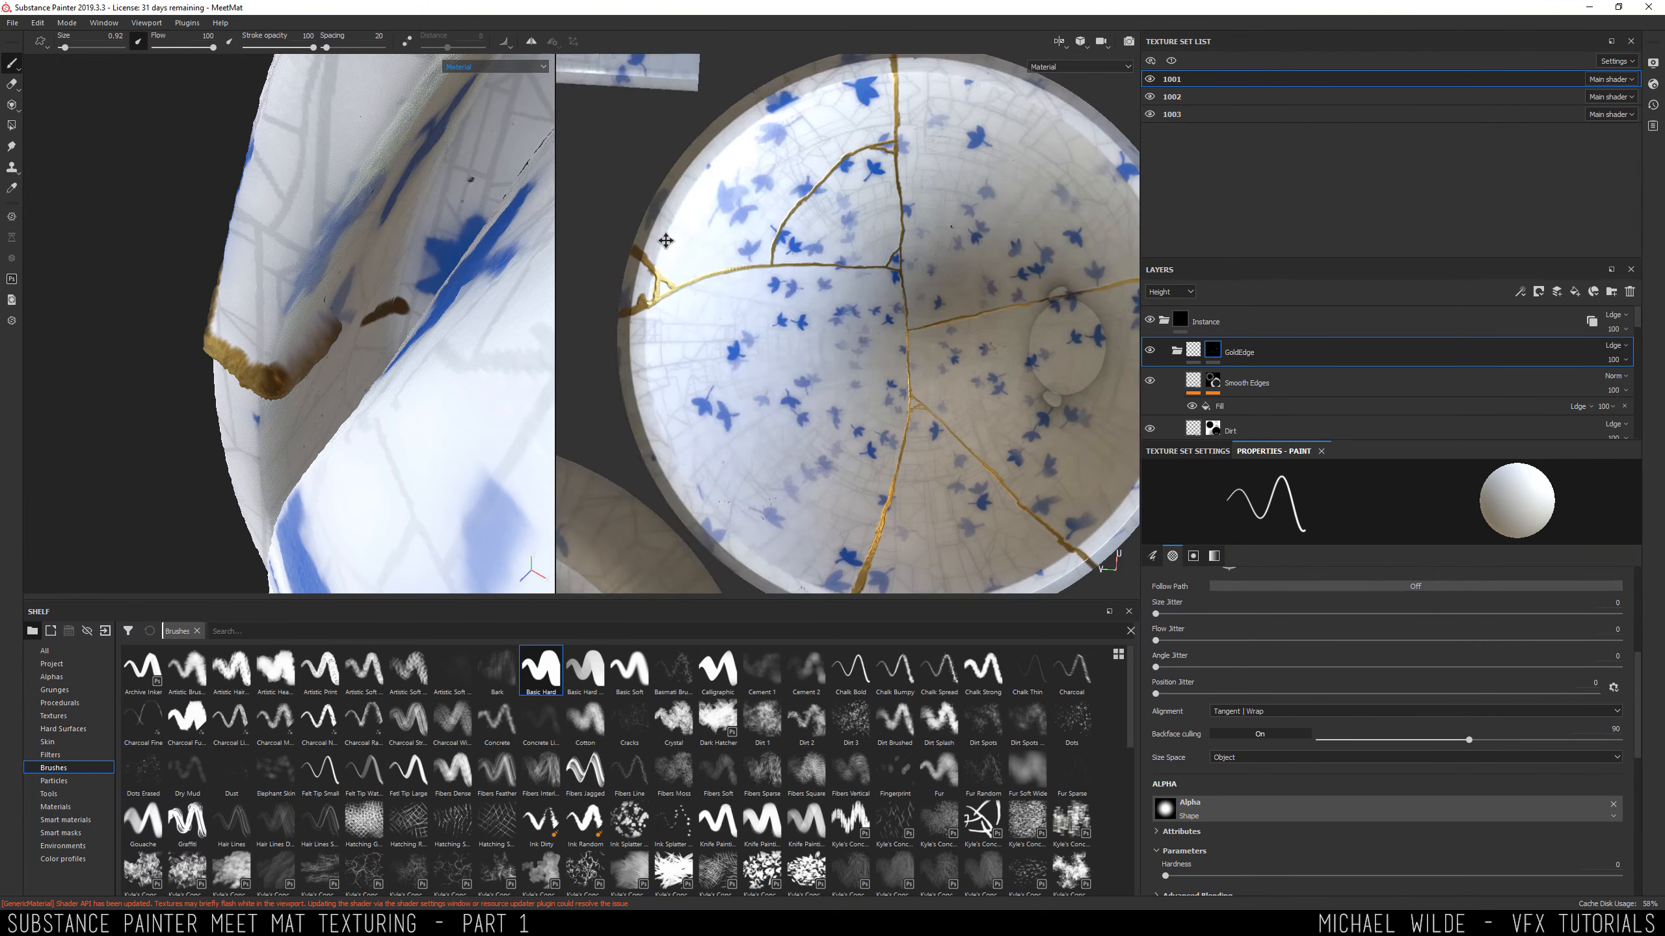
mouse_move(896, 346)
alt+middle_down()
mouse_move(675, 248)
mouse_move(816, 176)
alt+middle_up()
alt+right_drag(816, 177, 843, 356)
alt+middle_drag(843, 355, 889, 231)
alt+right_drag(889, 231, 917, 361)
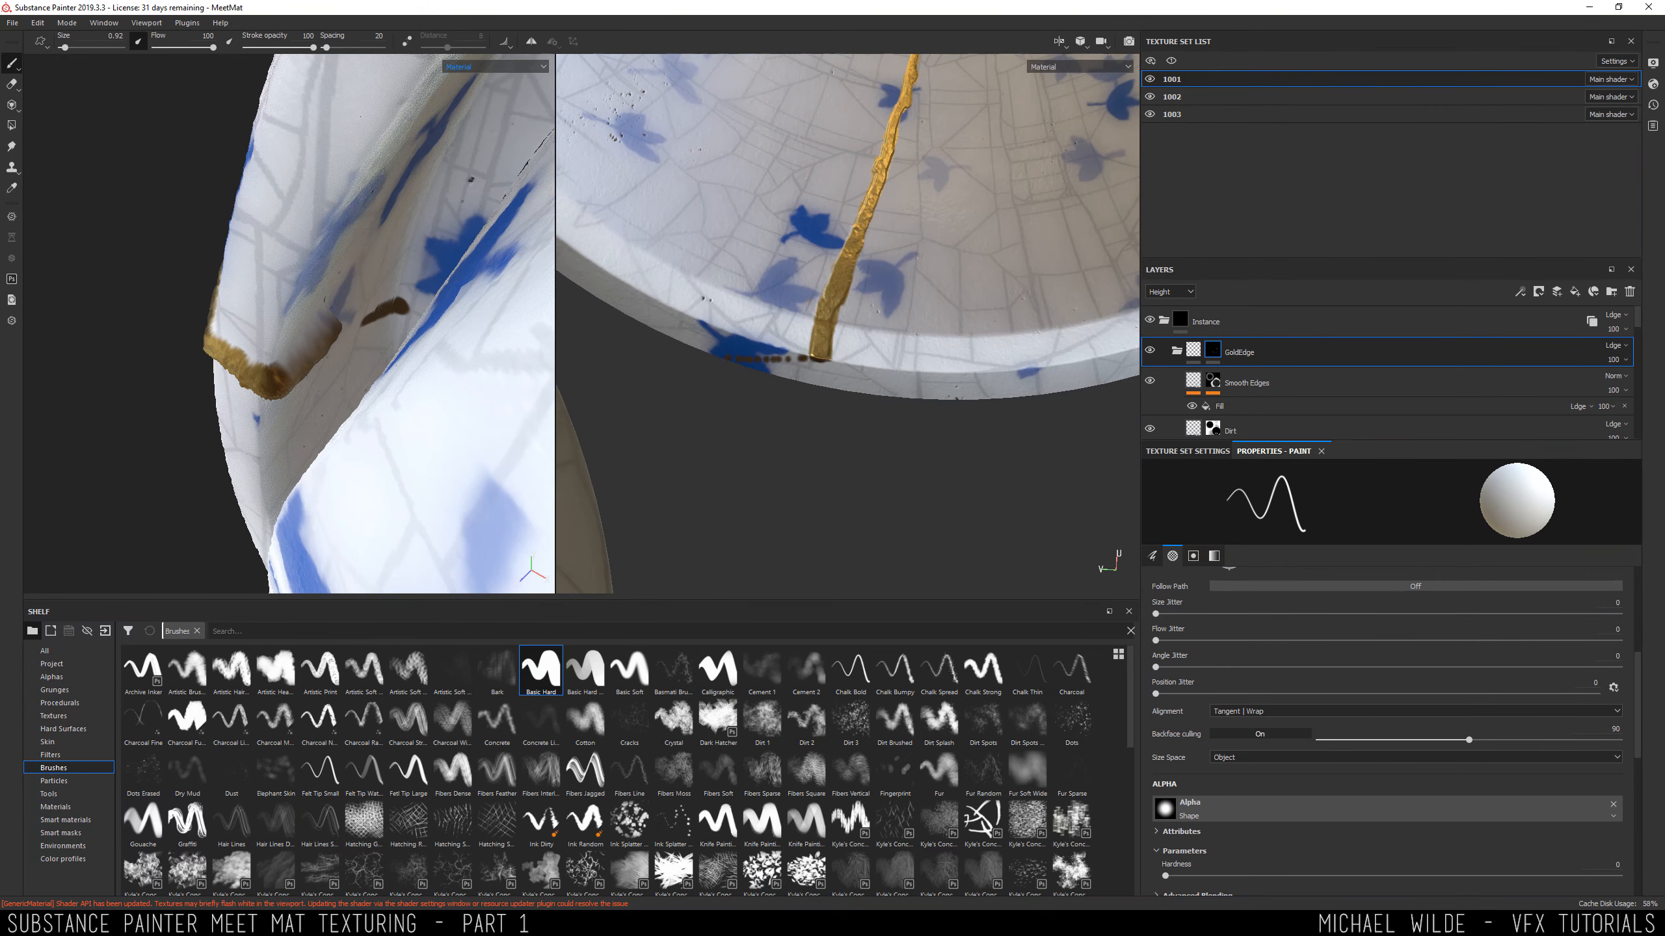
key(x)
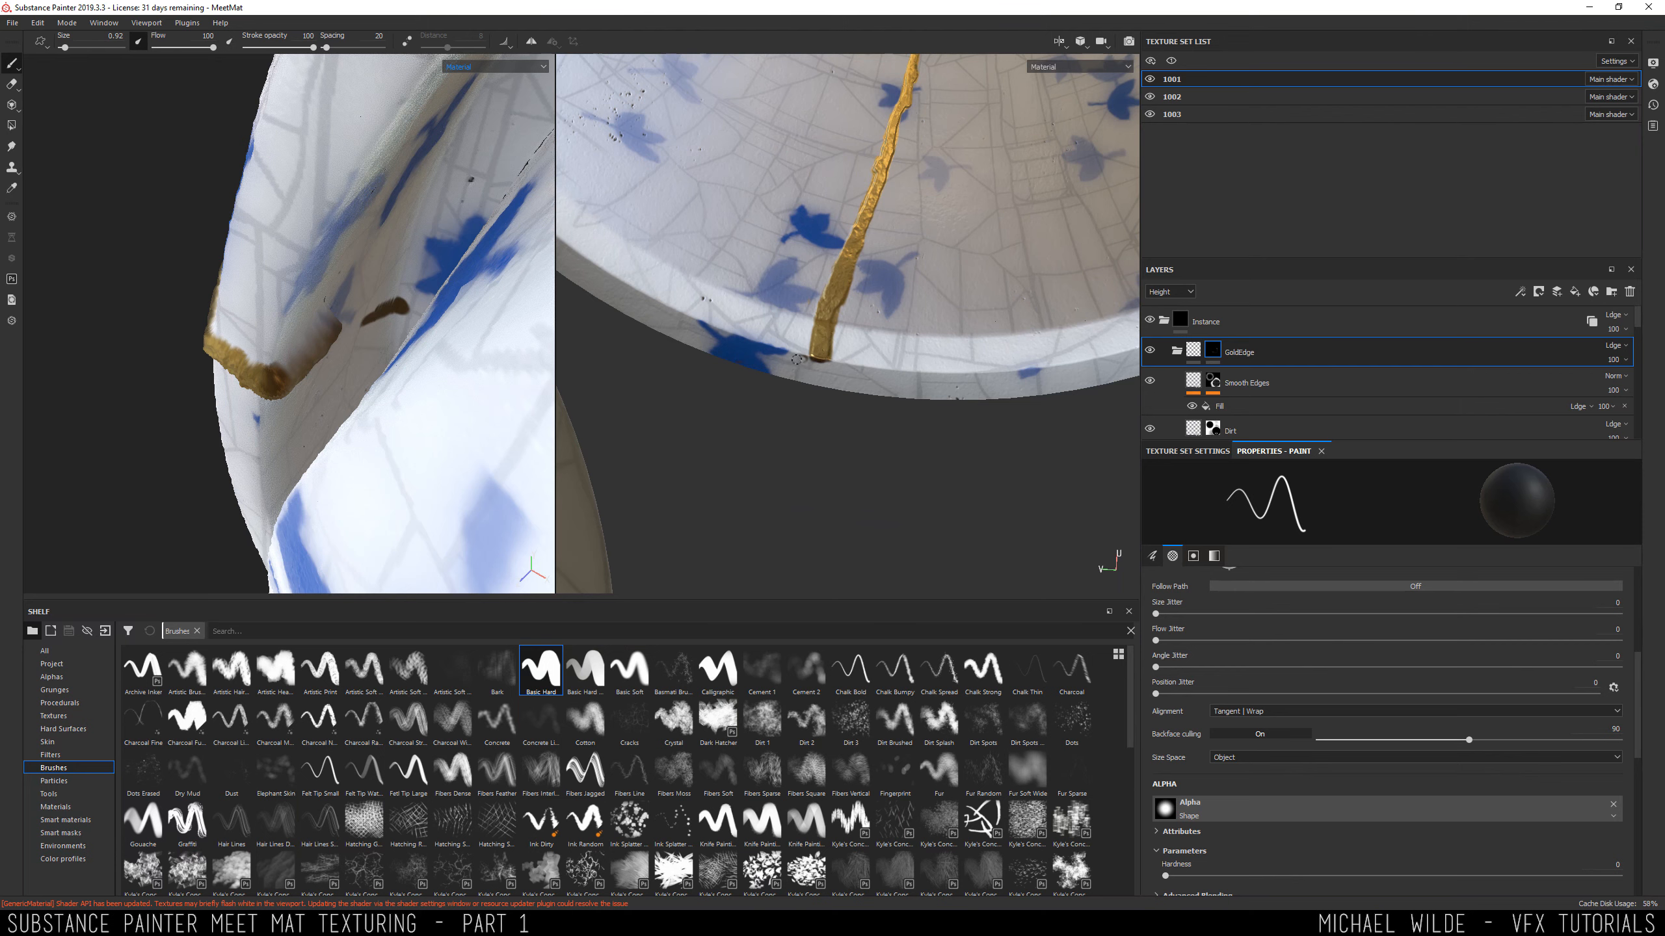
Paint gold on the GoldEdge mask where the upper crack crosses the rim of the head's UV shell.
alt+right_drag(757, 361, 708, 282)
mouse_move(1042, 276)
alt+middle_down()
mouse_move(939, 345)
mouse_move(986, 414)
alt+middle_up()
key(x)
drag(217, 312, 252, 312)
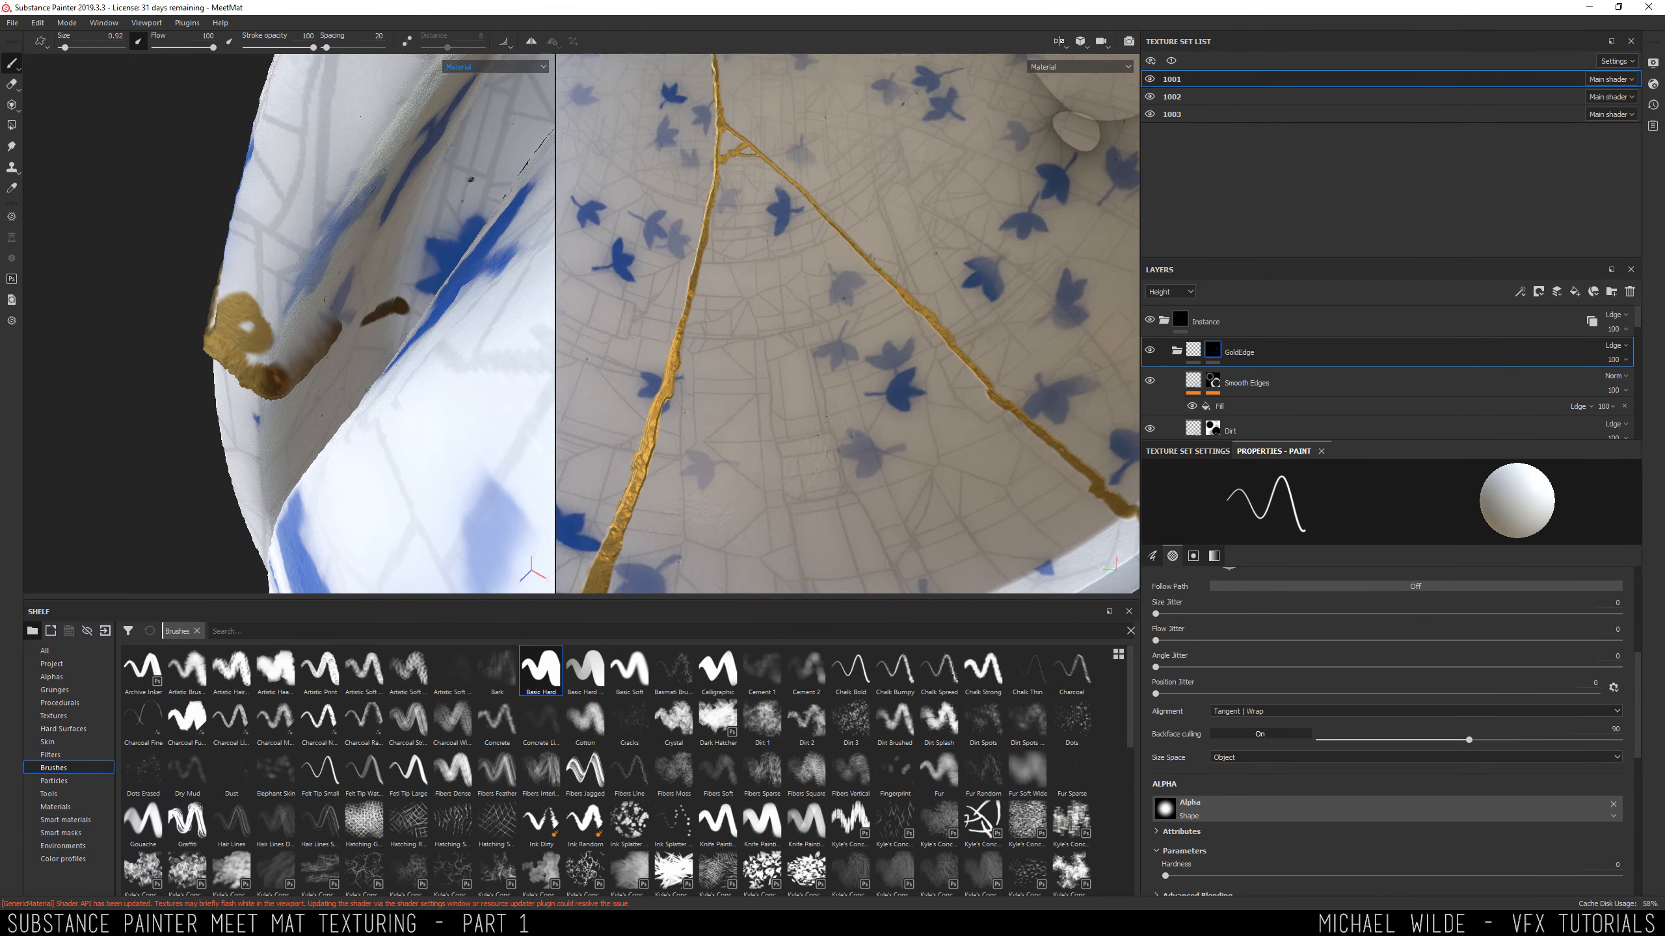
alt+right_drag(852, 368, 774, 262)
alt+middle_drag(741, 119, 670, 290)
alt+middle_drag(665, 189, 662, 365)
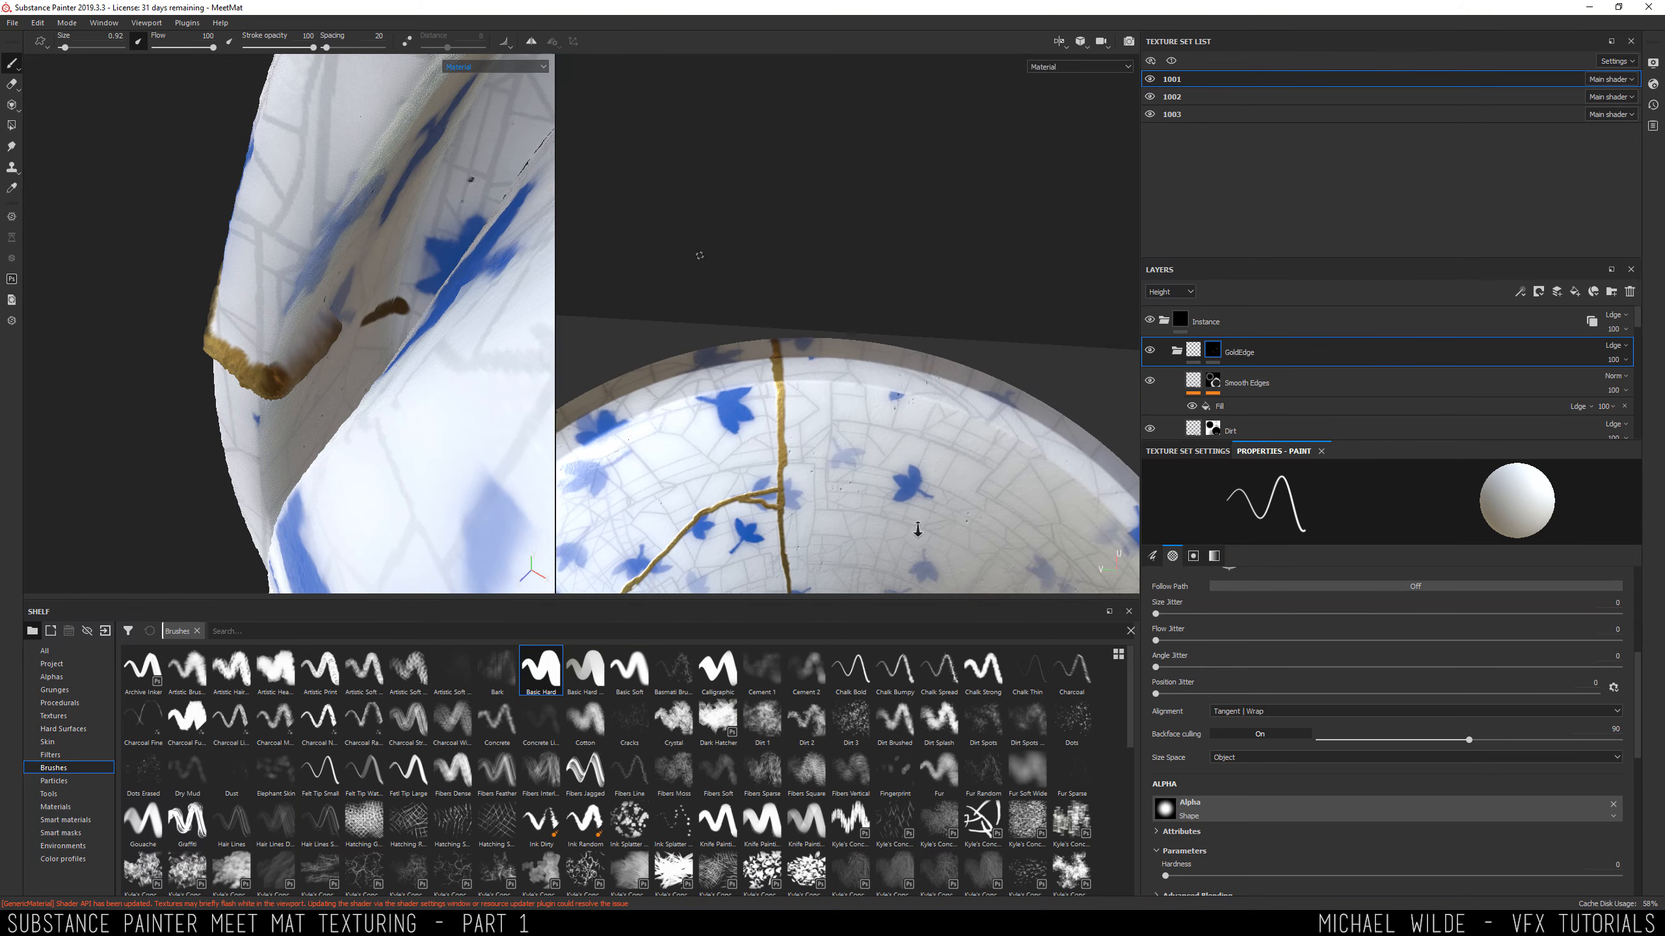
alt+right_drag(917, 529, 953, 576)
alt+middle_drag(856, 456, 721, 321)
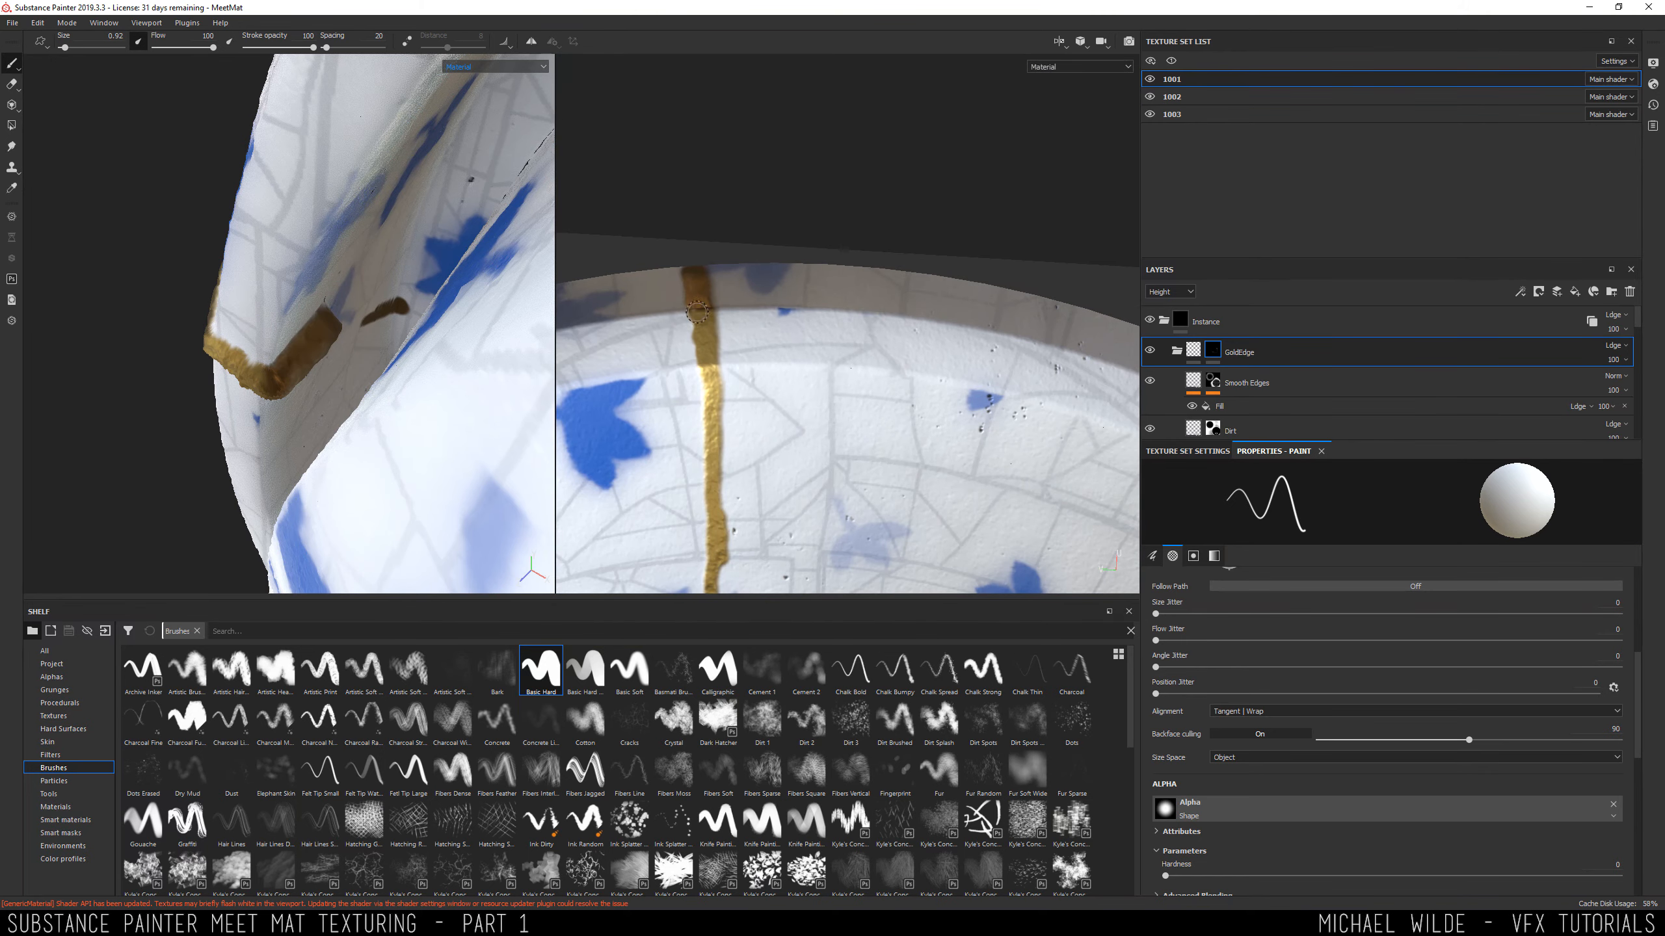
click(703, 364)
Examine the gold cracks around the head's rim on the model and across the full round UV shell.
mouse_move(394, 314)
alt+mouse_down()
mouse_move(272, 308)
mouse_move(354, 314)
alt+mouse_up()
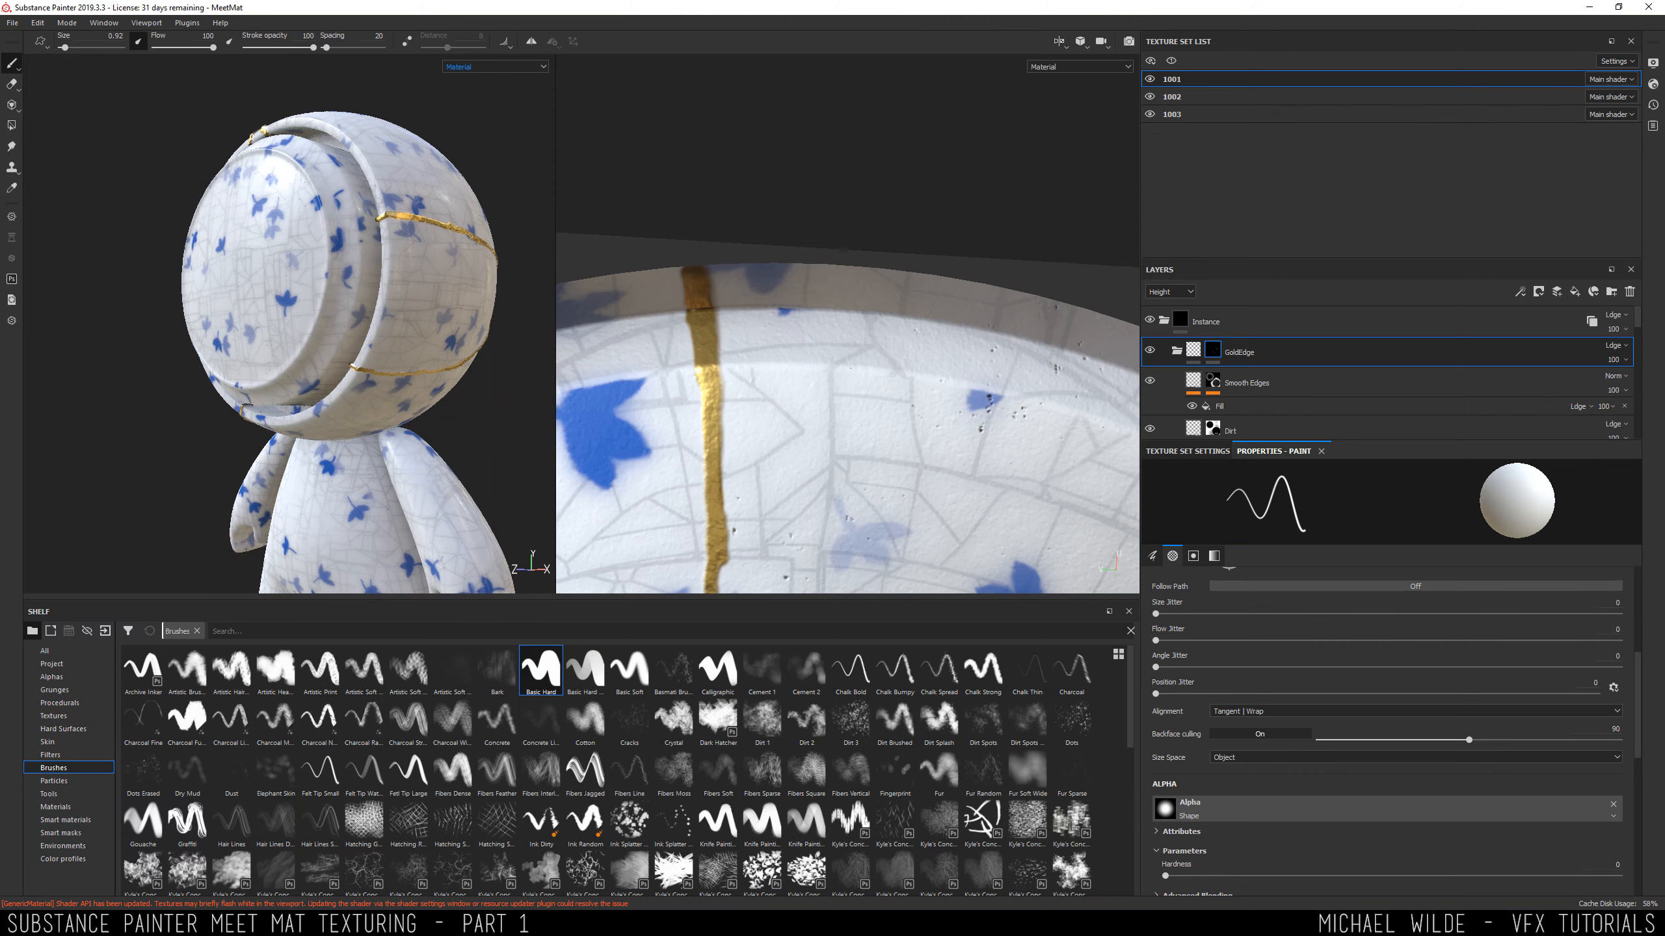
alt+right_drag(315, 308, 366, 327)
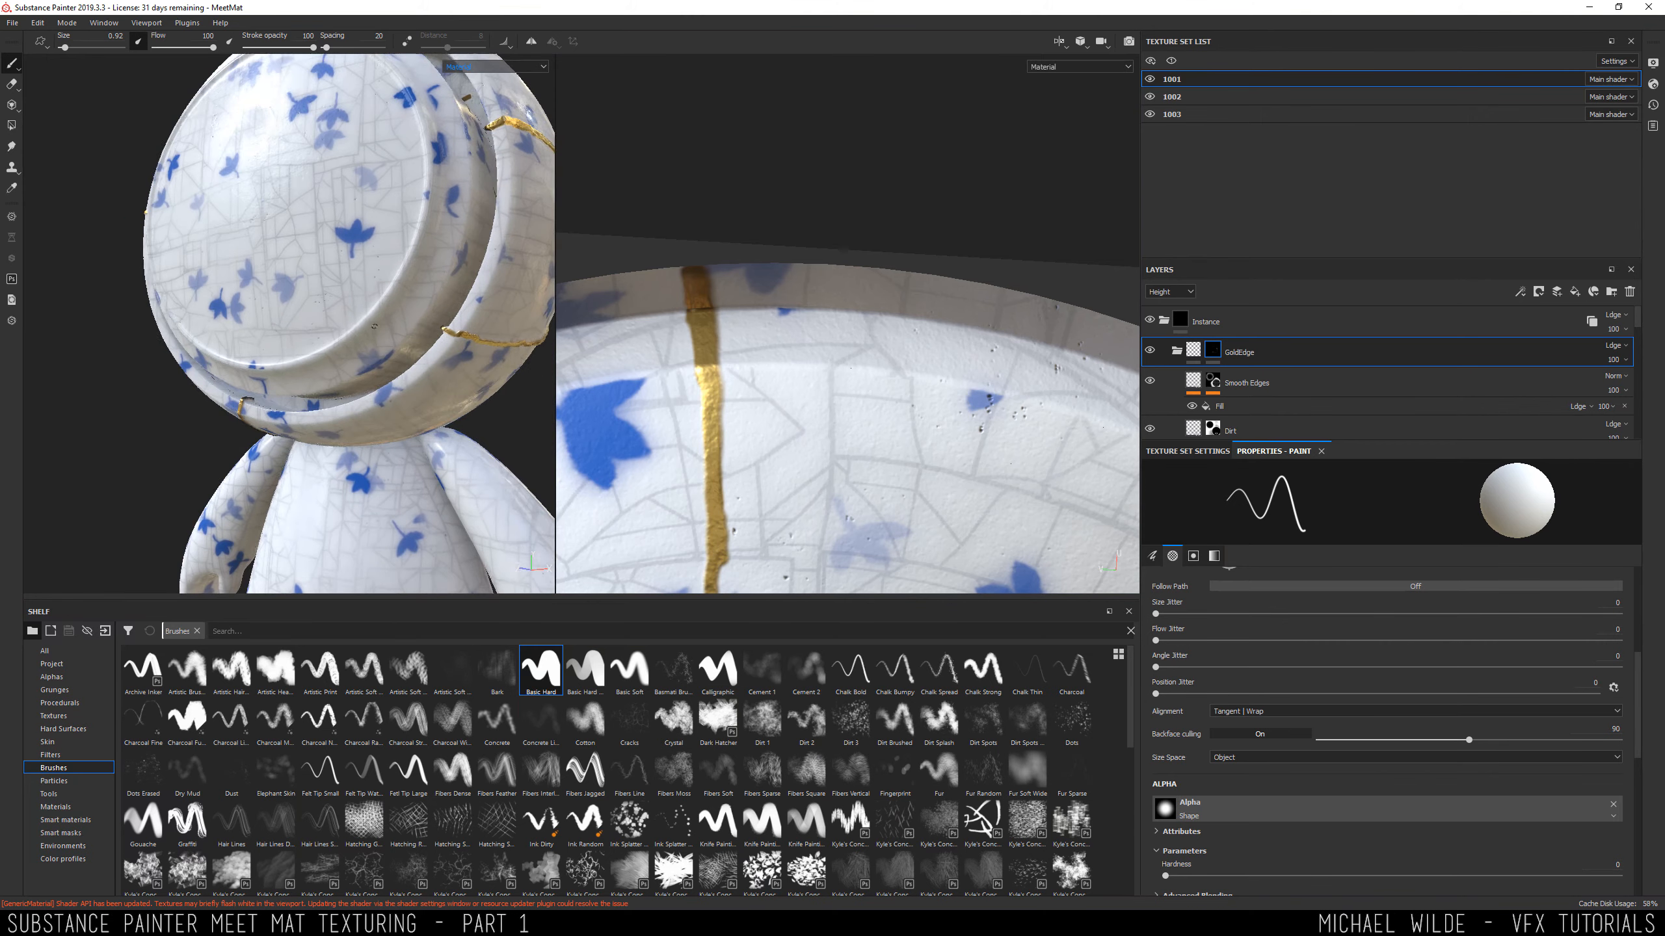
alt+drag(315, 315, 380, 308)
mouse_move(266, 301)
alt+mouse_down()
mouse_move(157, 295)
mouse_move(262, 308)
alt+mouse_up()
alt+middle_drag(262, 308, 226, 283)
alt+drag(227, 282, 446, 266)
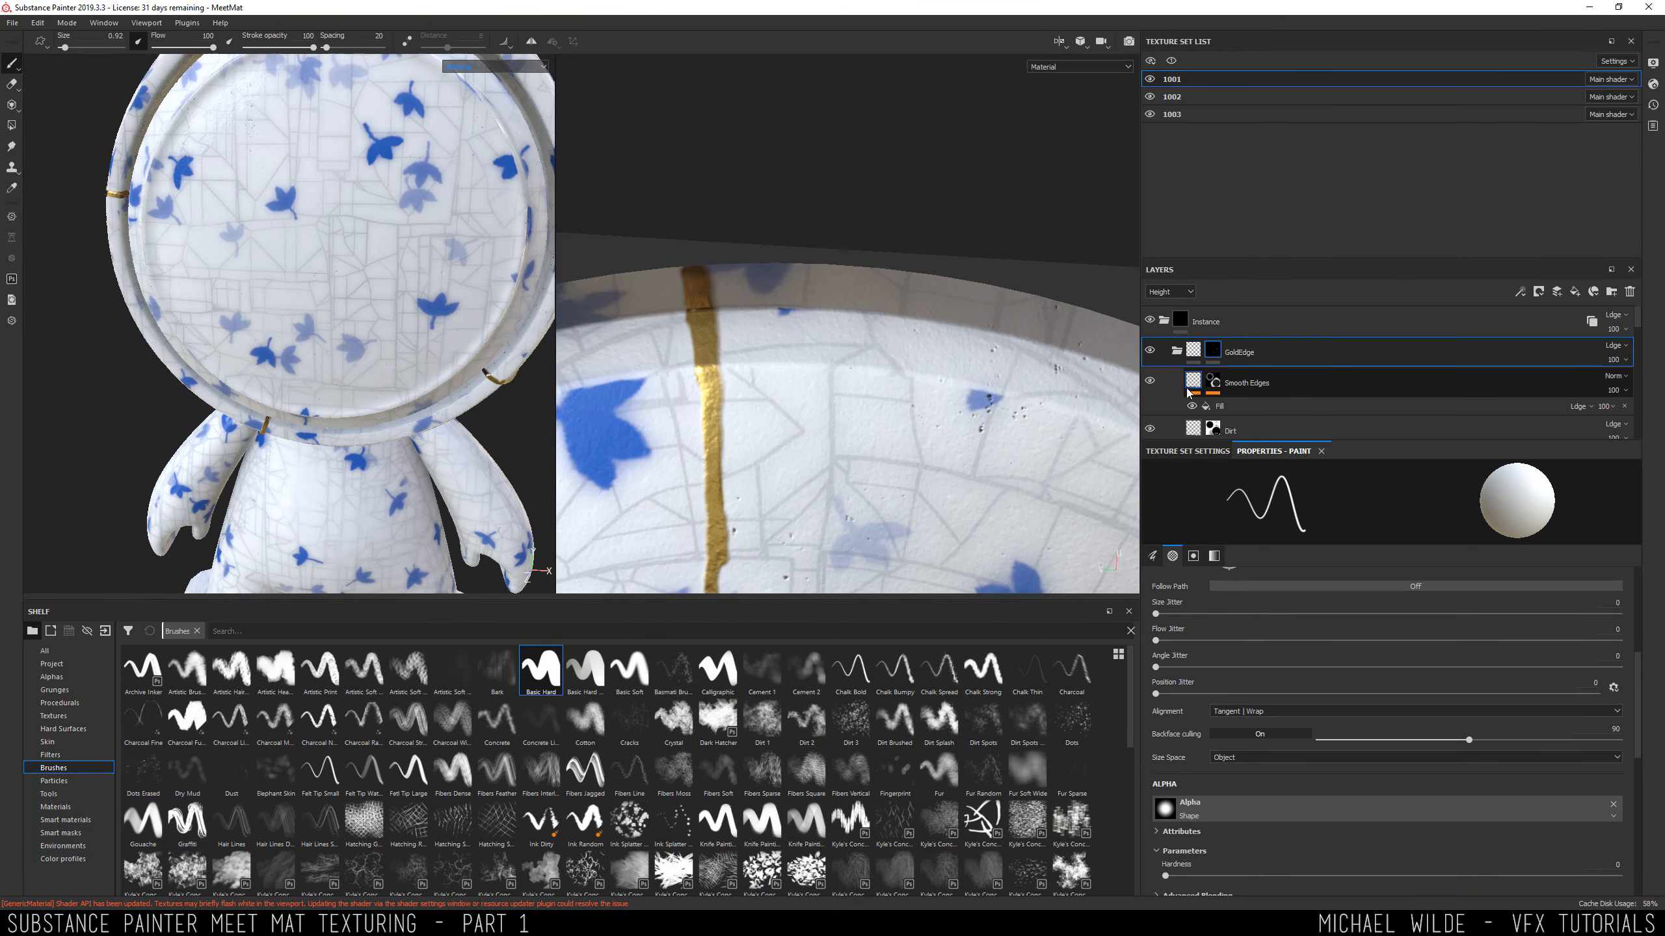
alt+drag(496, 325, 512, 403)
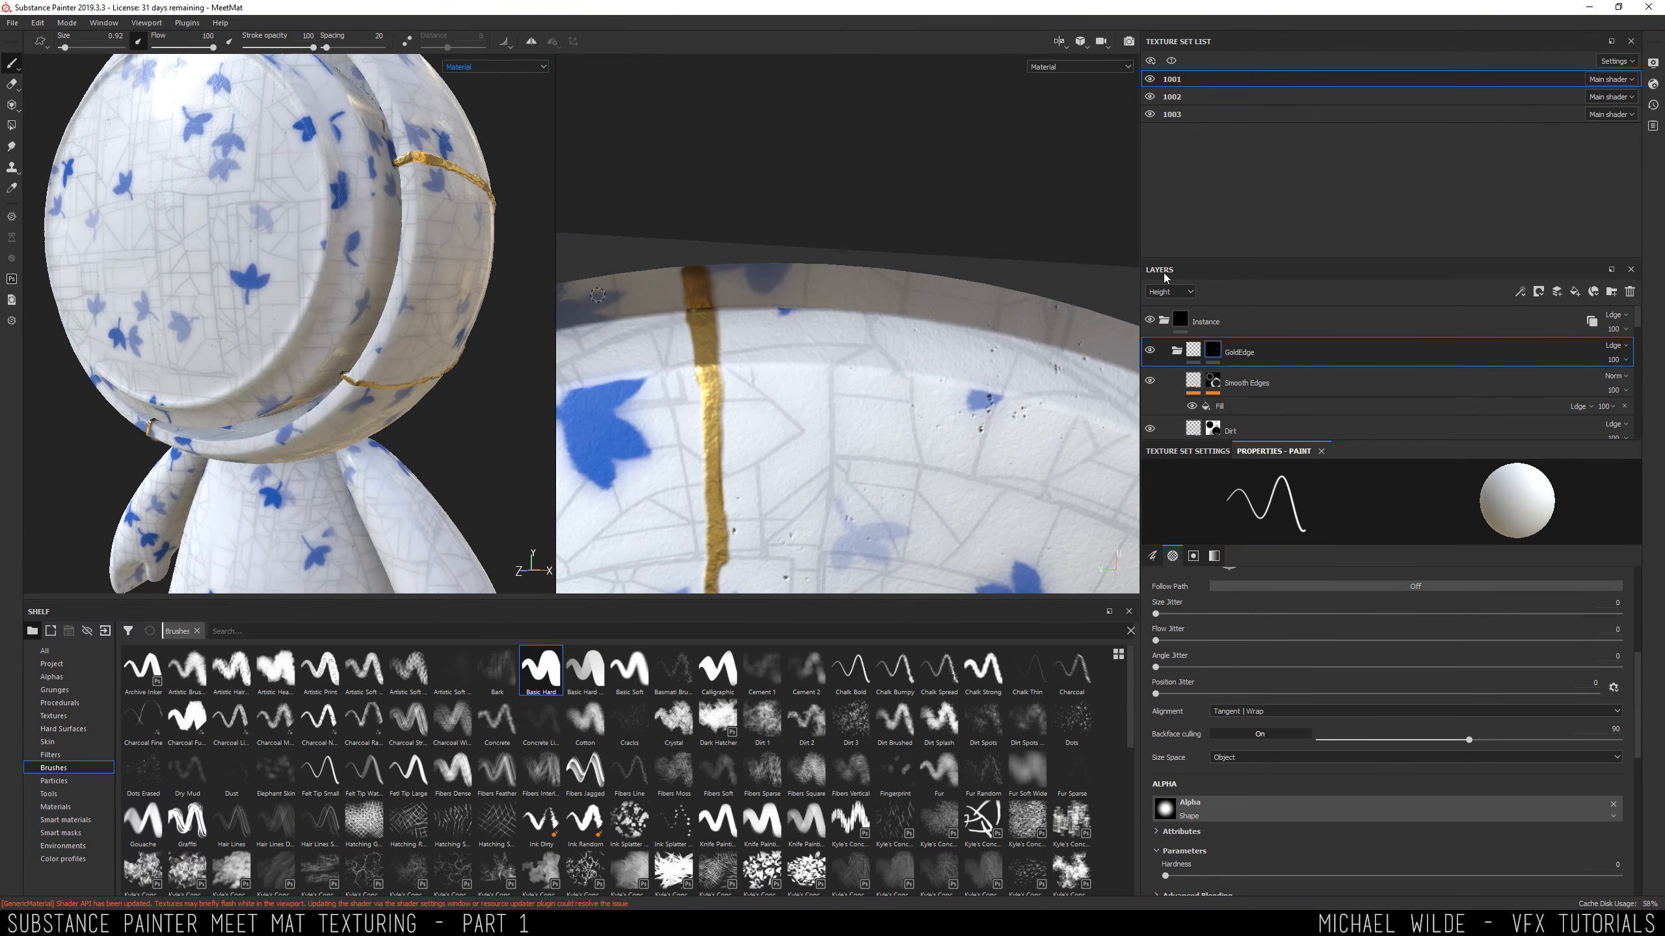
alt+right_drag(1016, 400, 984, 327)
alt+shift+drag(972, 295, 989, 355)
alt+right_drag(994, 386, 712, 294)
alt+middle_drag(875, 563, 812, 362)
alt+right_drag(812, 362, 790, 369)
alt+middle_drag(790, 370, 837, 320)
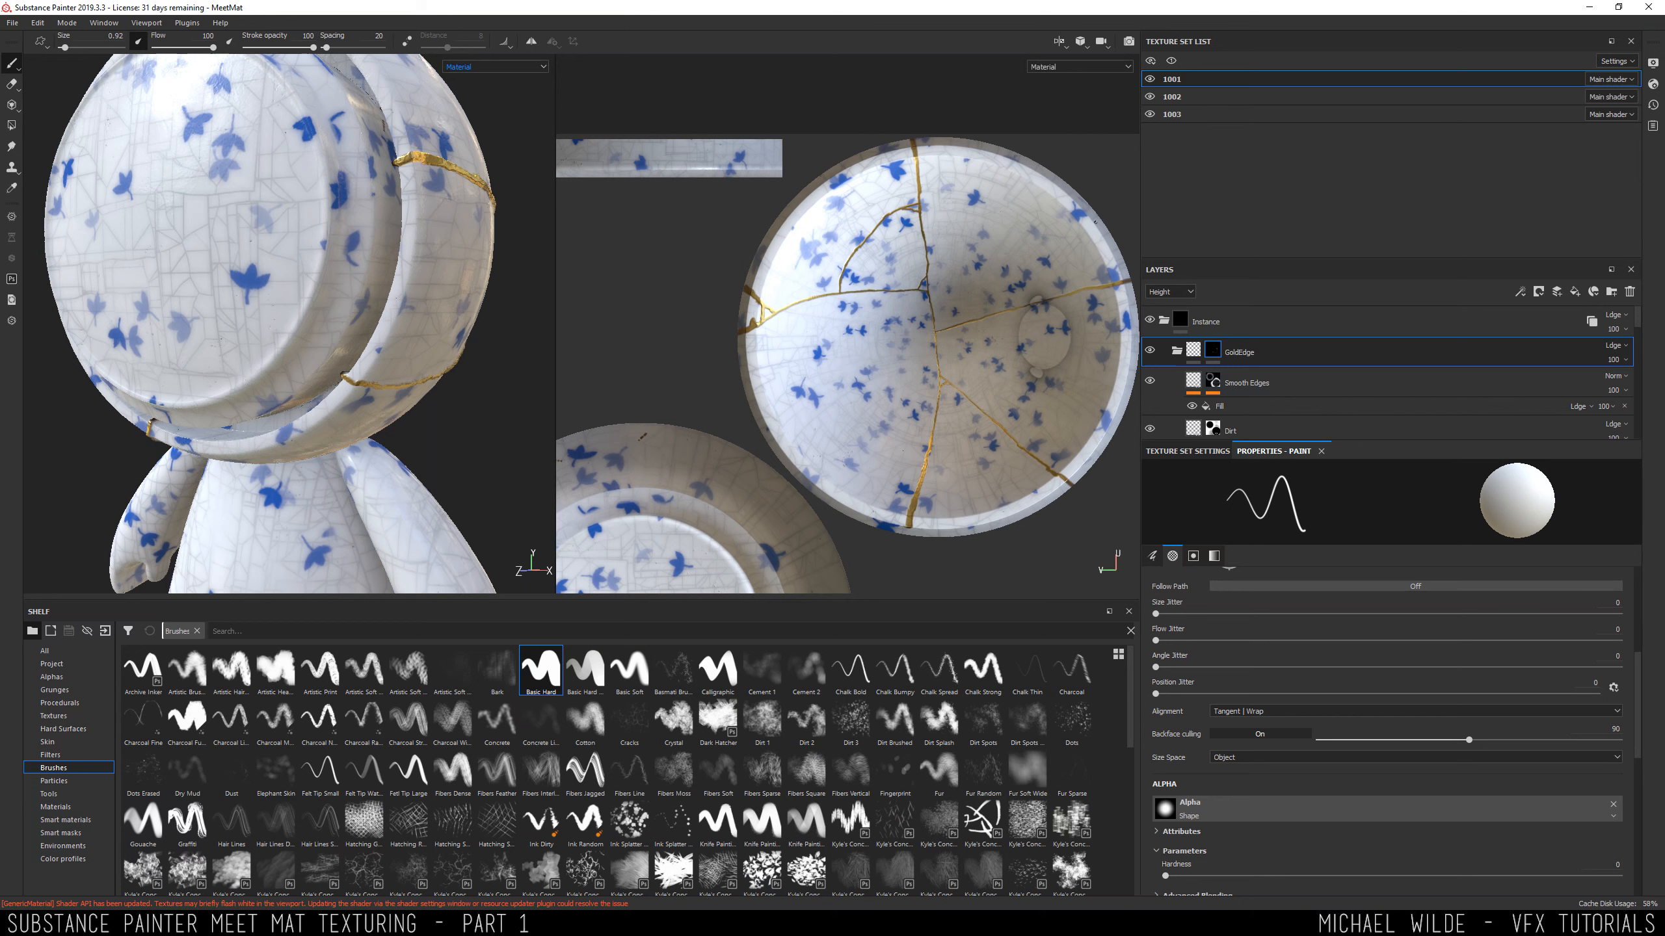
alt+drag(515, 177, 488, 207)
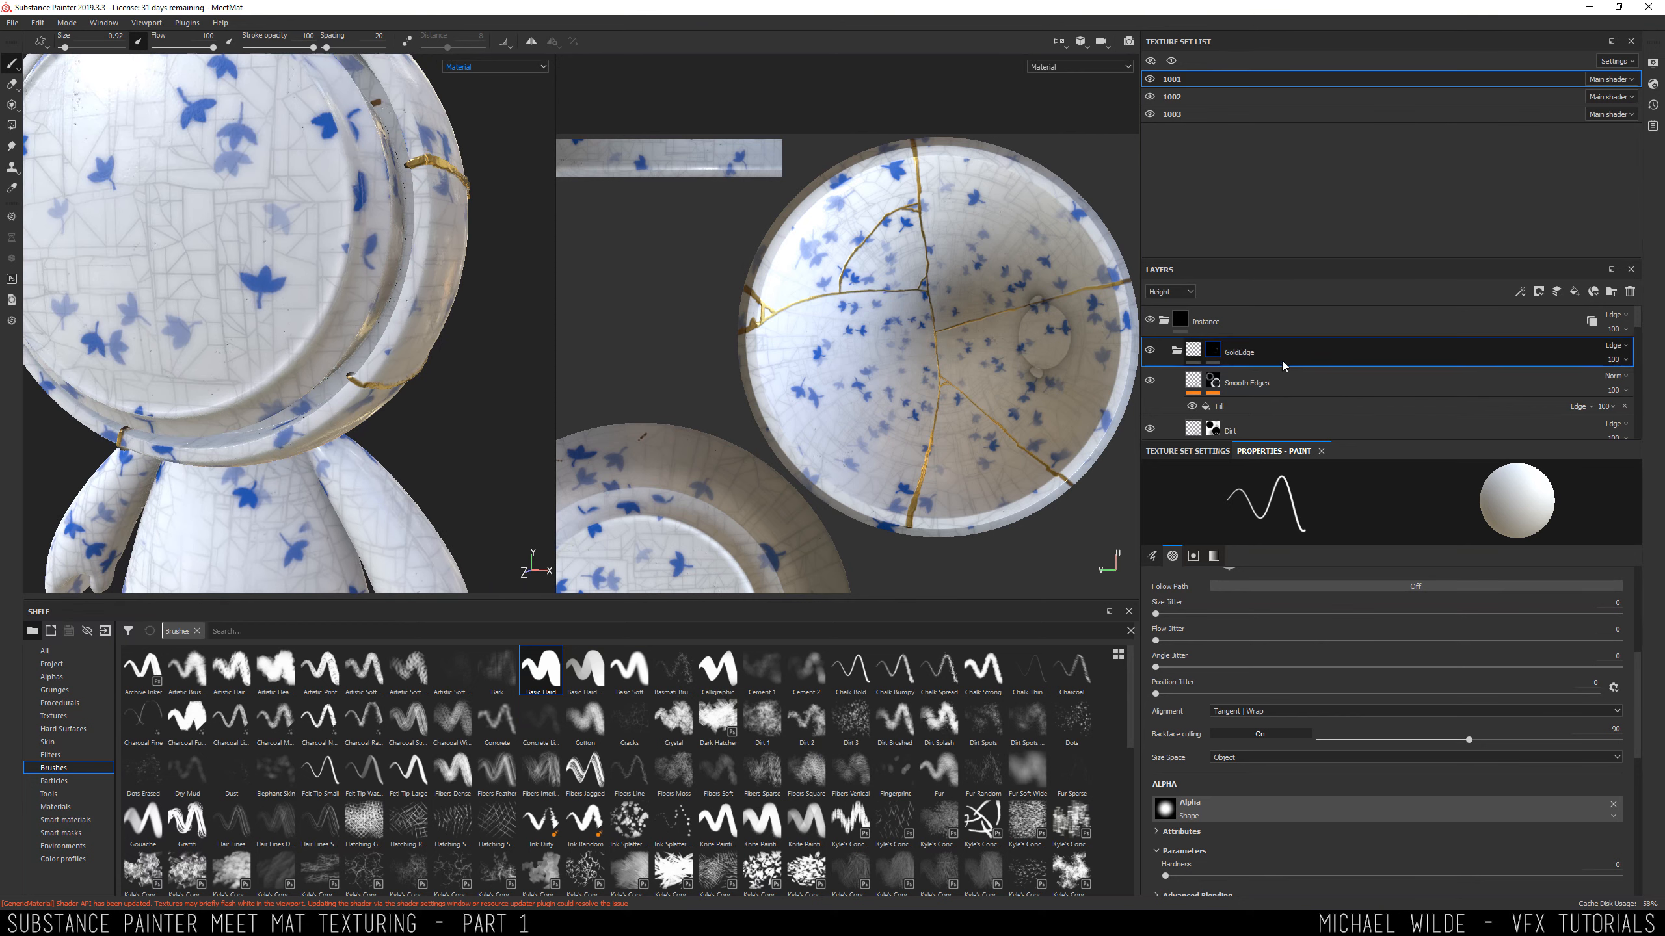
Move the GoldEdge folder and the Gold folder out of the Instance folder to the top level of texture set 1001's layer stack.
drag(1282, 361, 1293, 309)
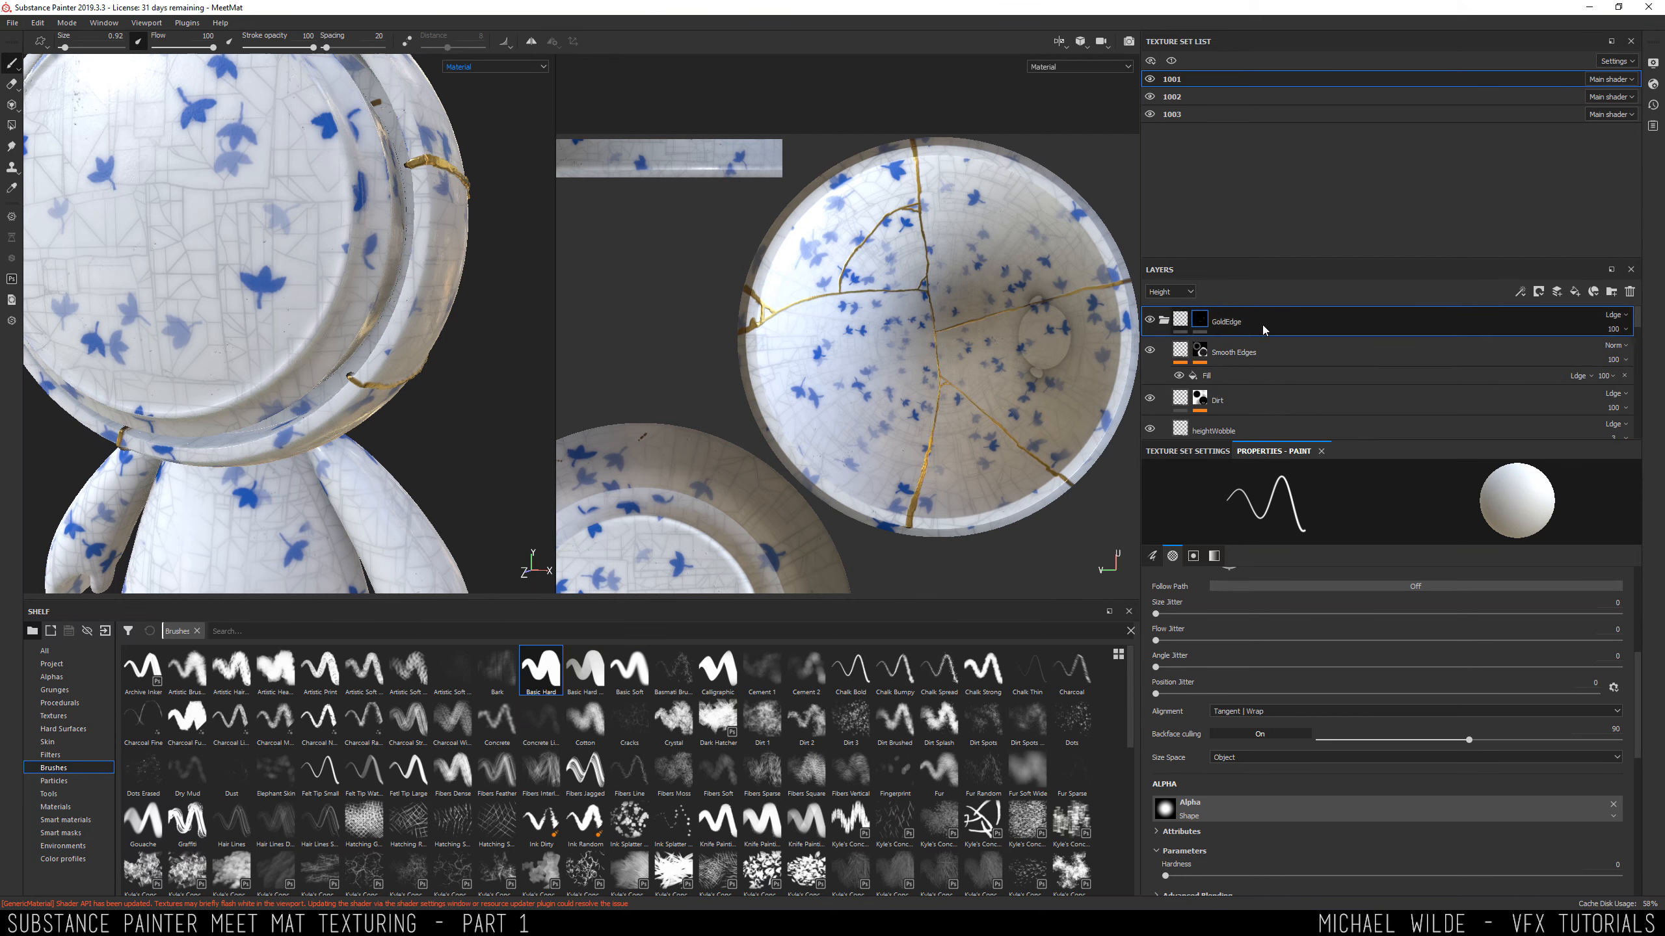
click(1259, 328)
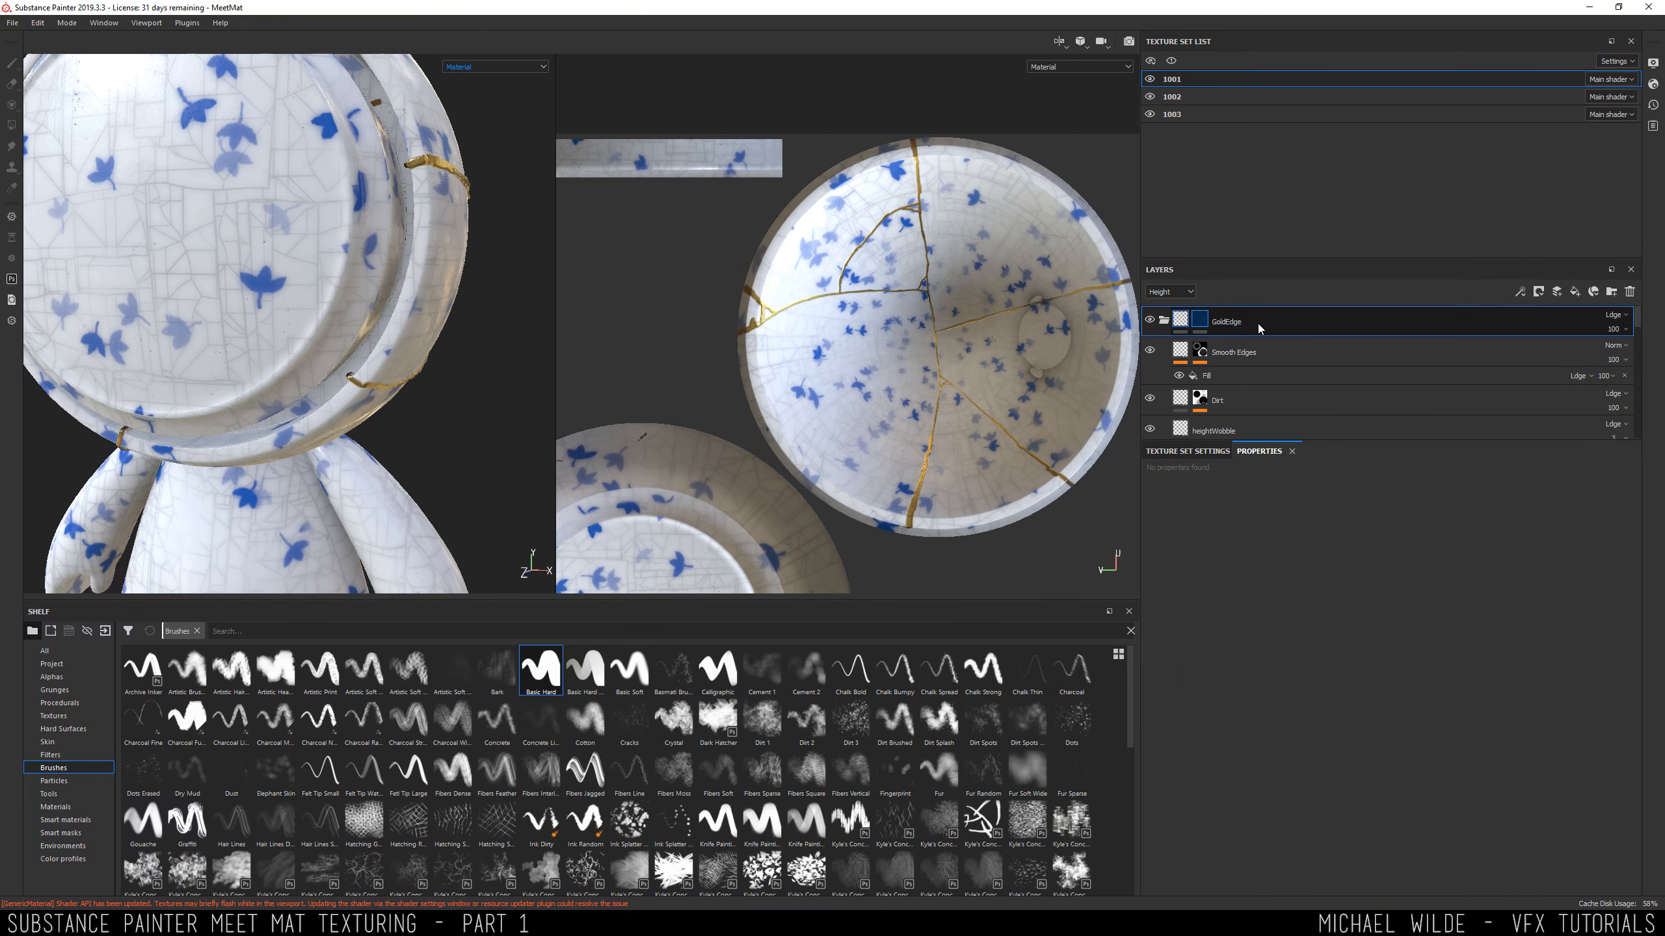
scroll(1284, 347, down, 5)
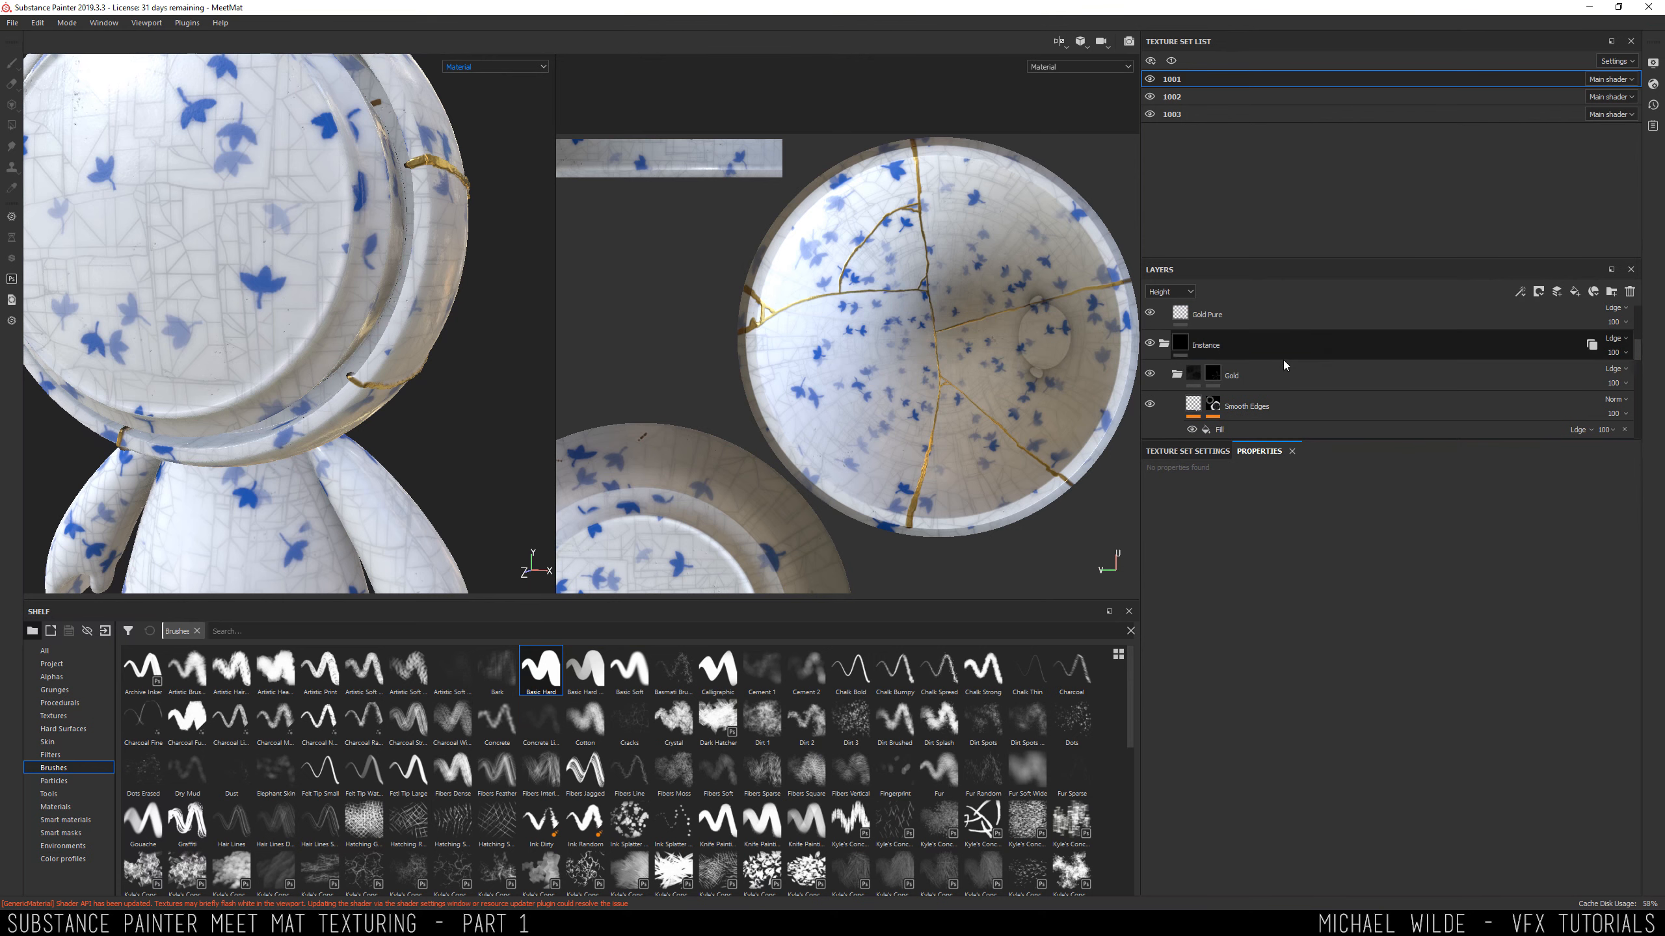
click(1259, 406)
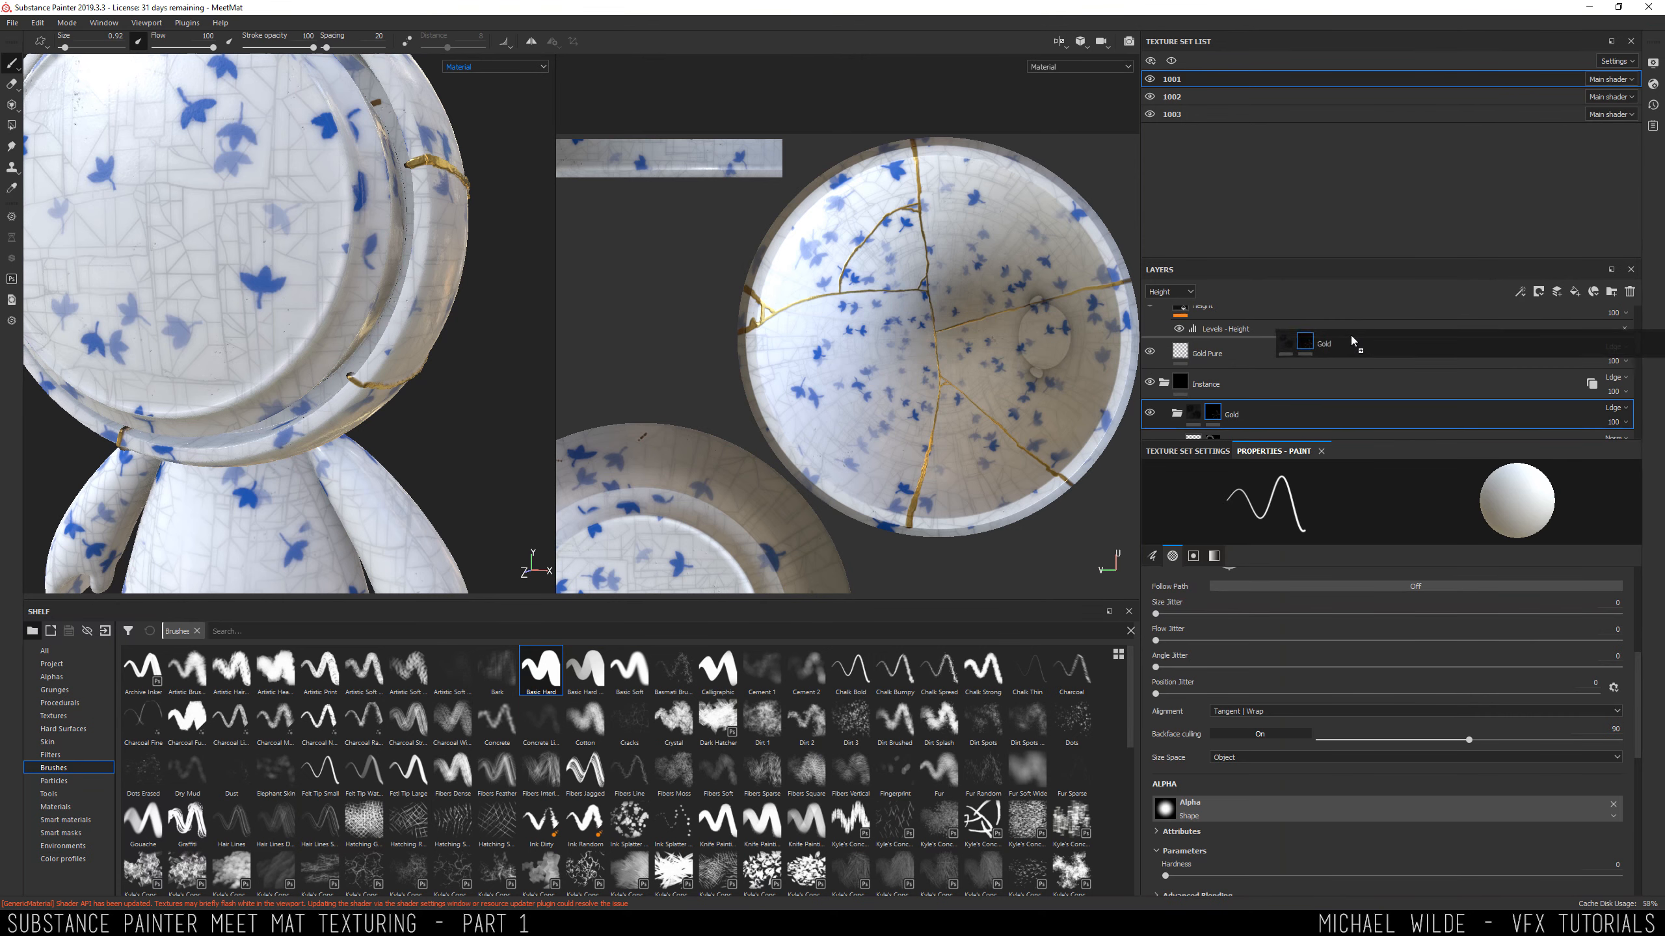
click(1271, 355)
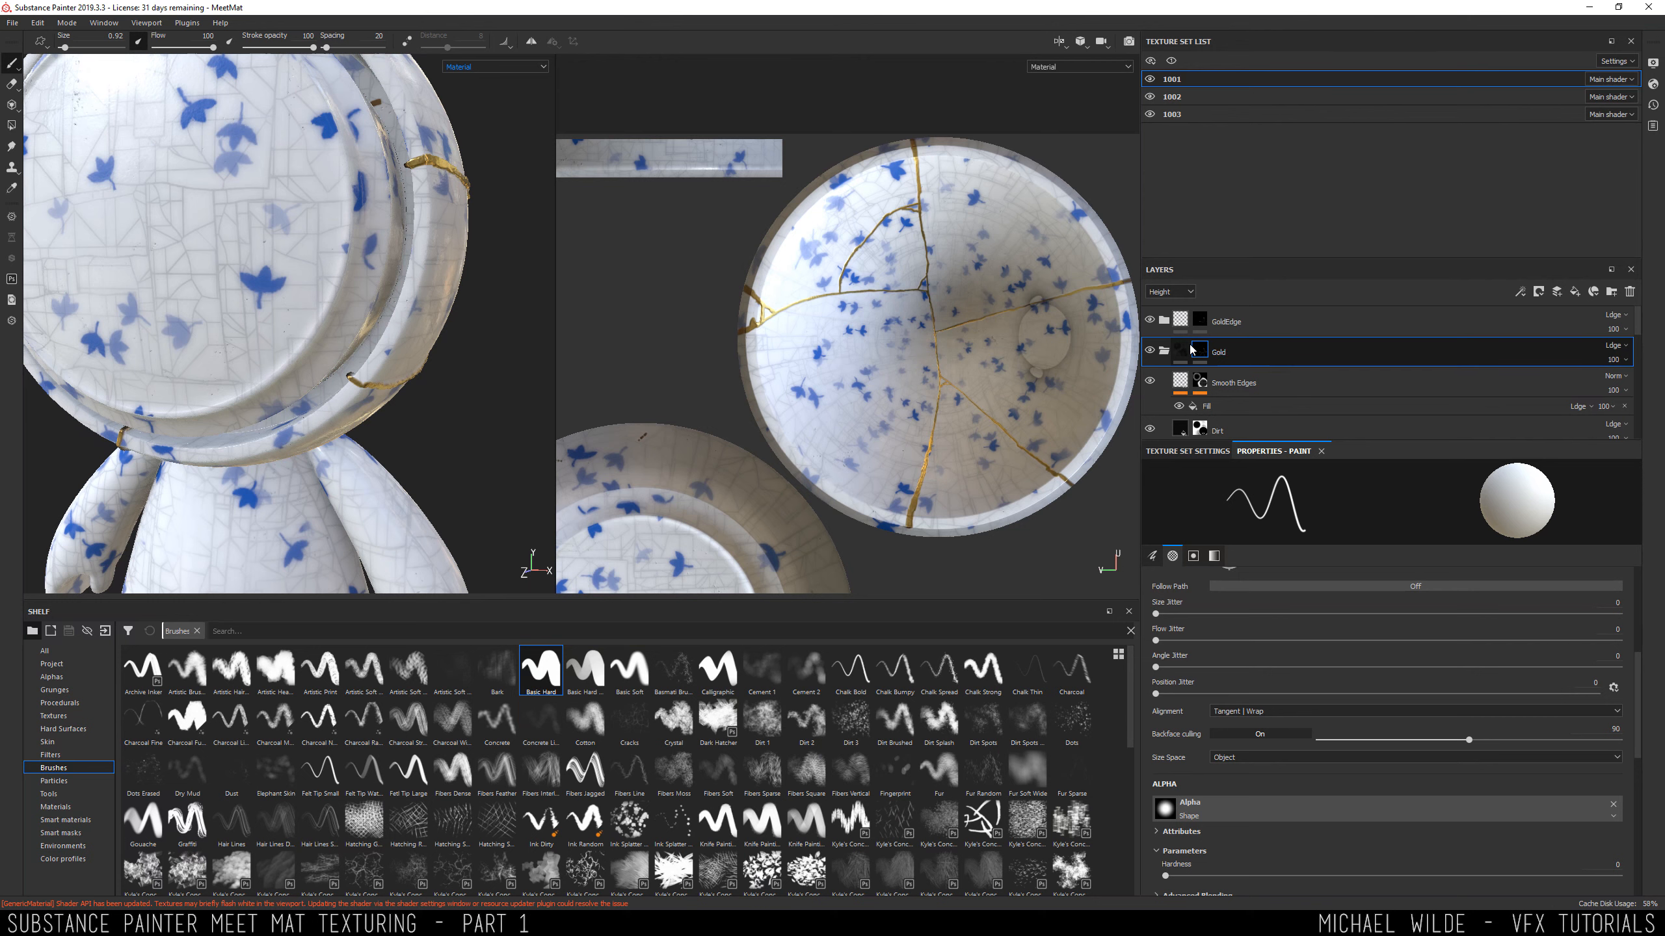
Paste the Gold folder into texture set 1002 between the instance layer and Layer 1.
click(1201, 99)
click(1216, 331)
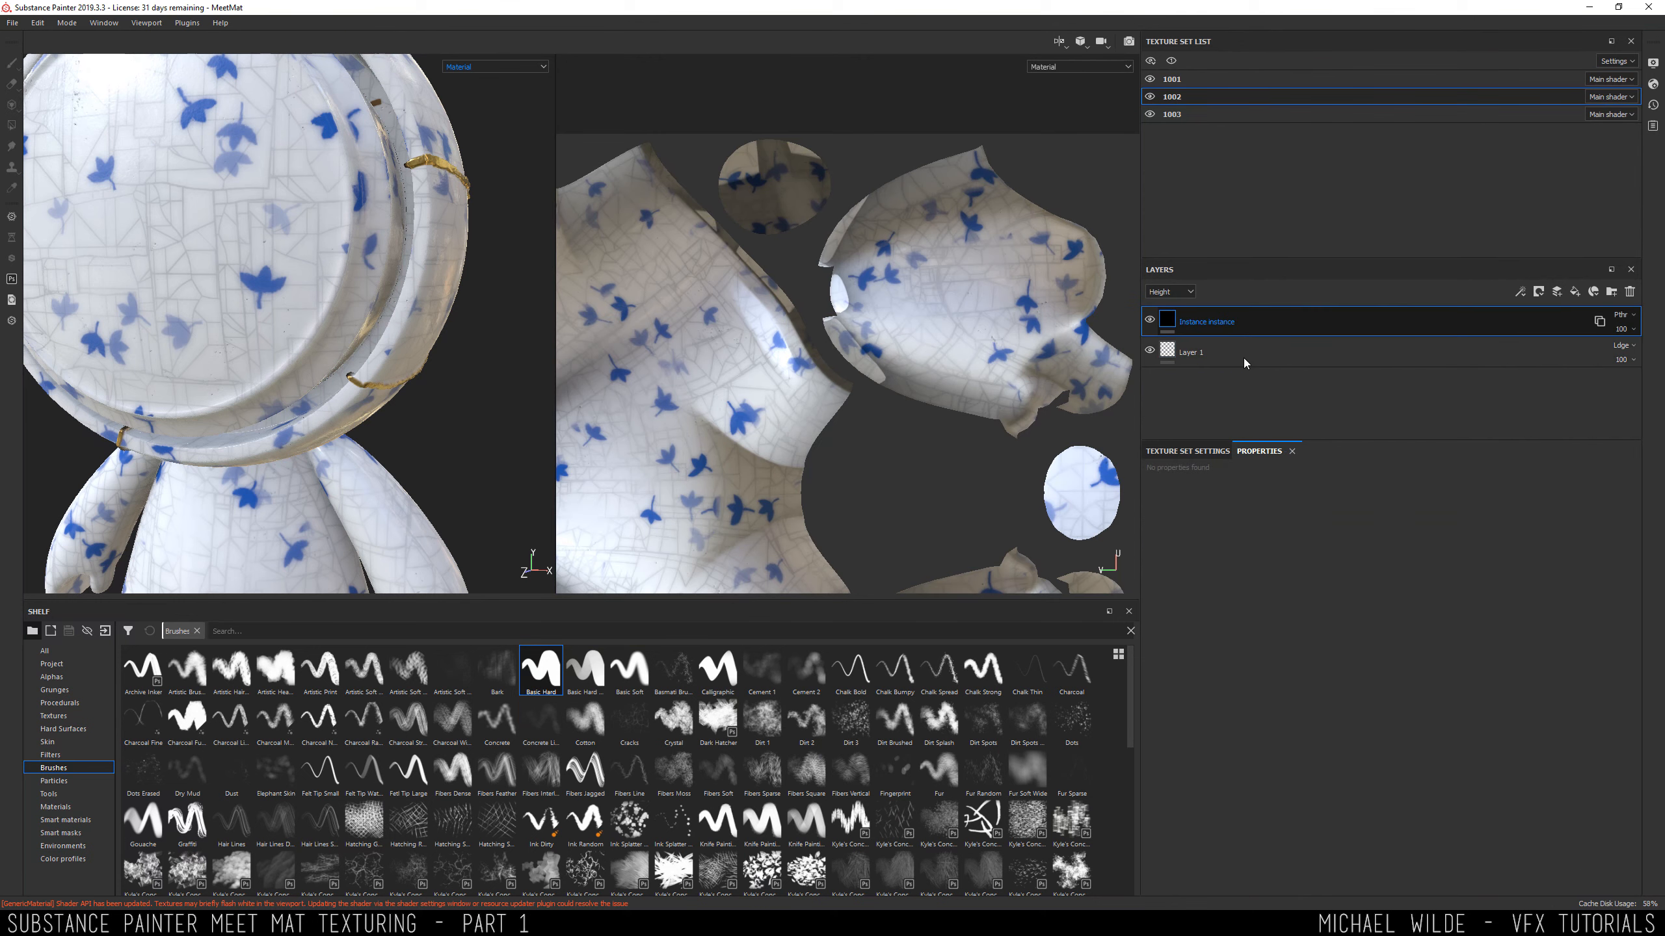
click(1215, 326)
right_click(1203, 344)
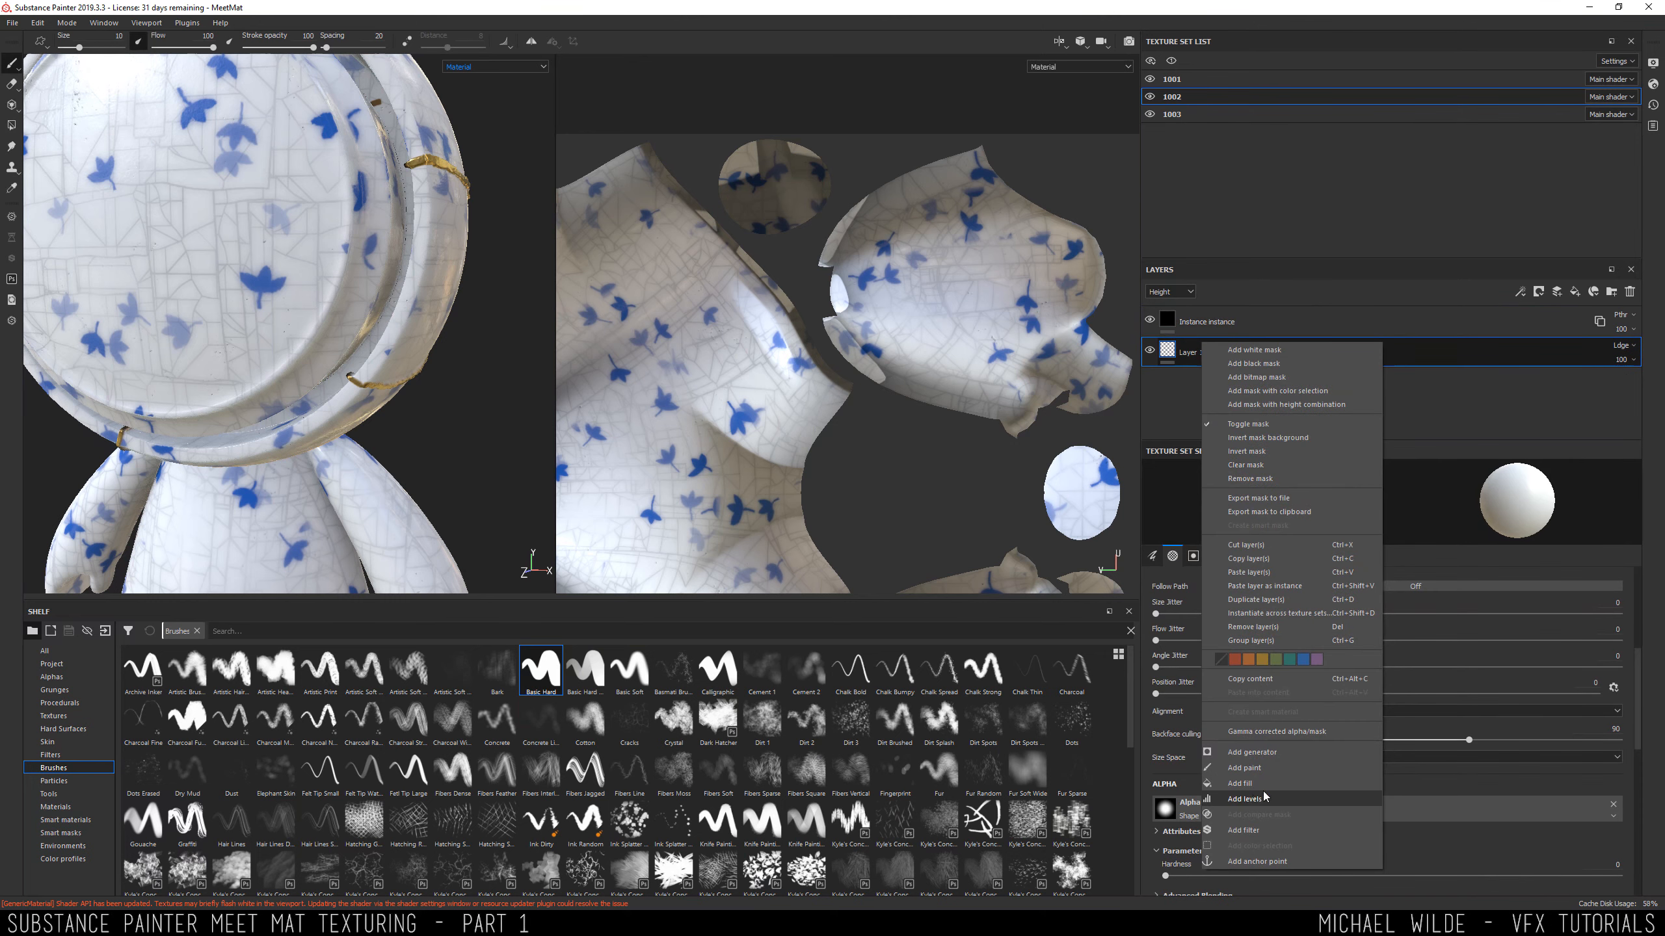
click(1249, 572)
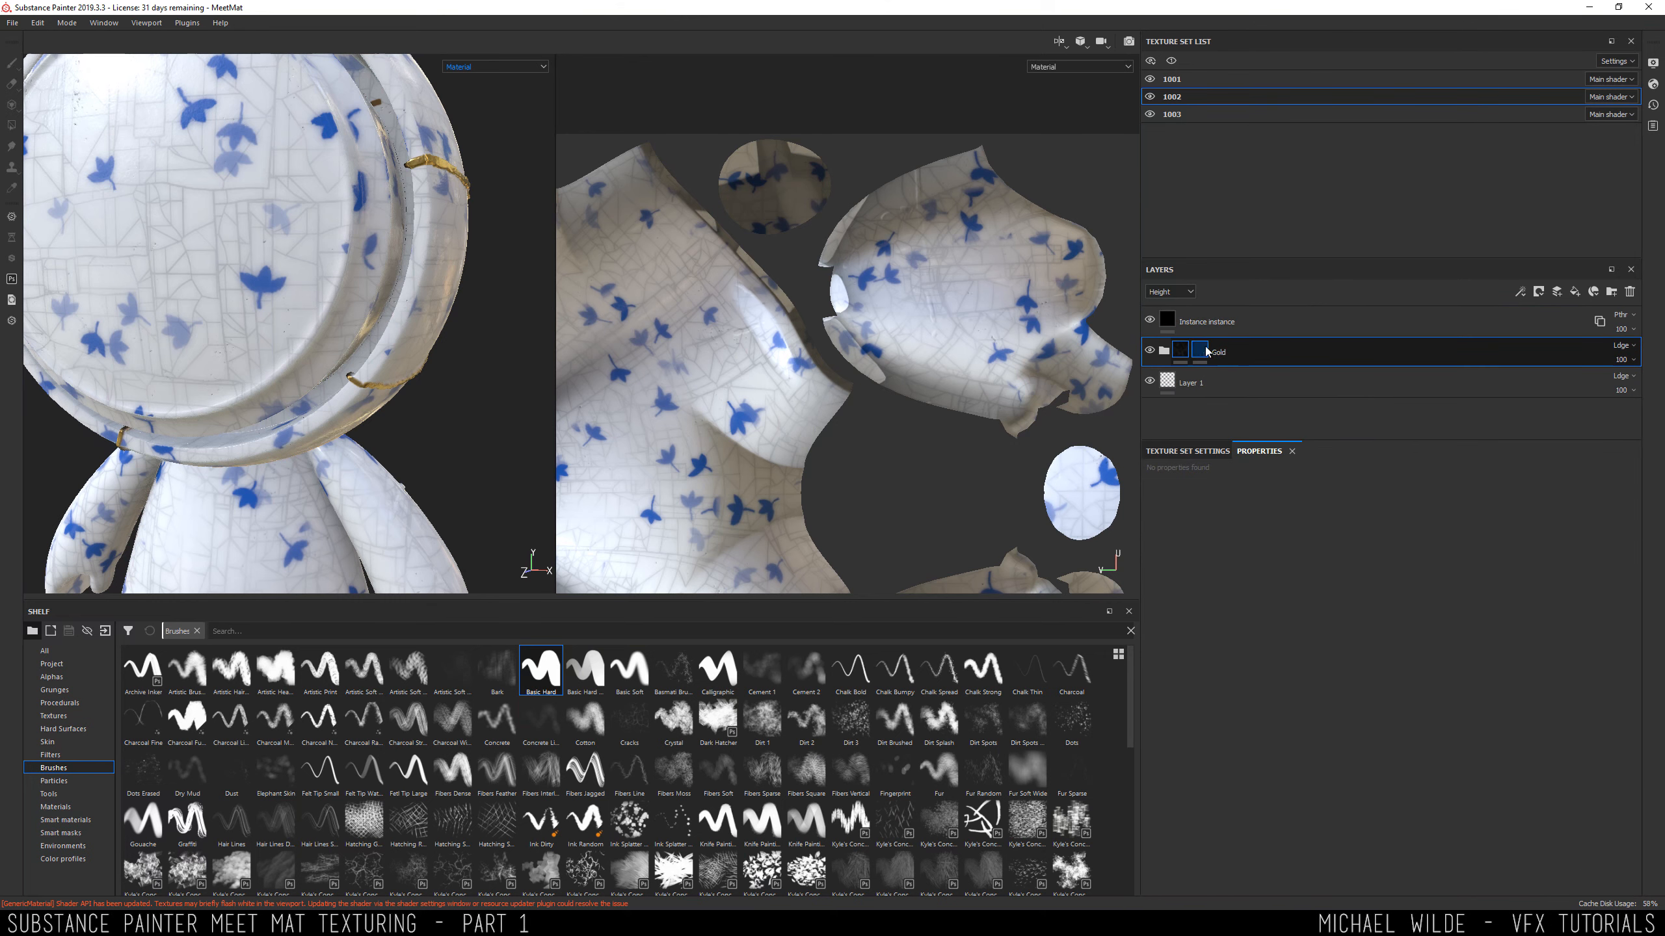
Delete the pasted Gold folder from texture set 1002 and undo the deletion.
click(1201, 350)
alt+drag(507, 153, 514, 331)
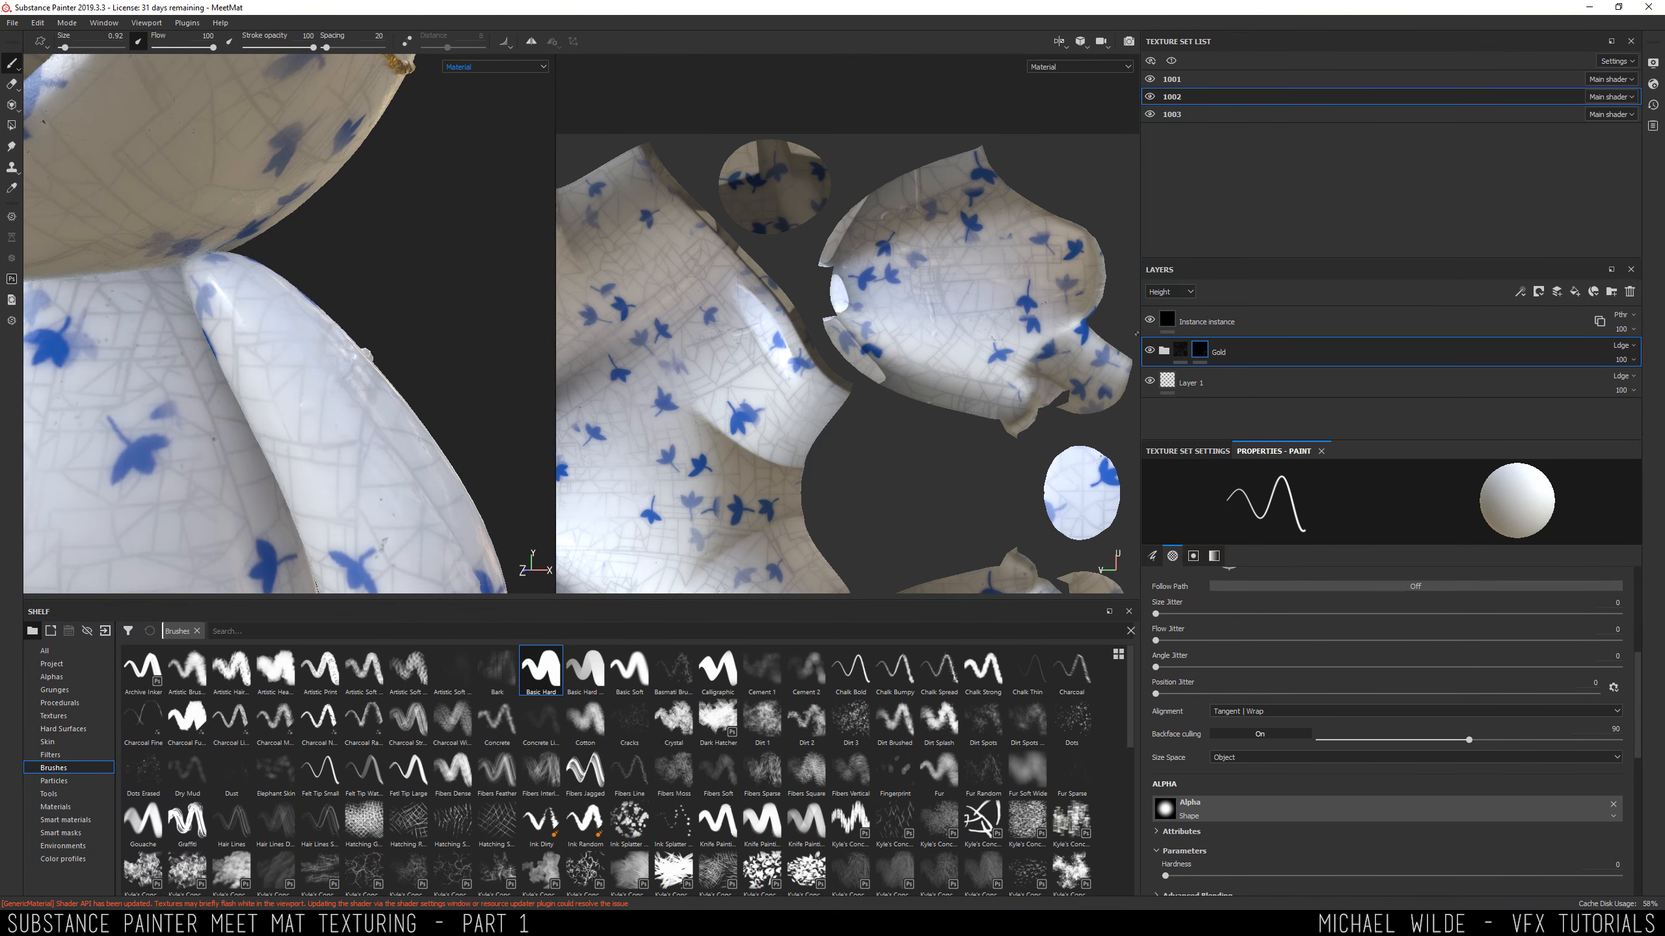
alt+middle_drag(795, 346, 976, 214)
alt+right_drag(976, 214, 930, 244)
alt+middle_drag(930, 244, 922, 197)
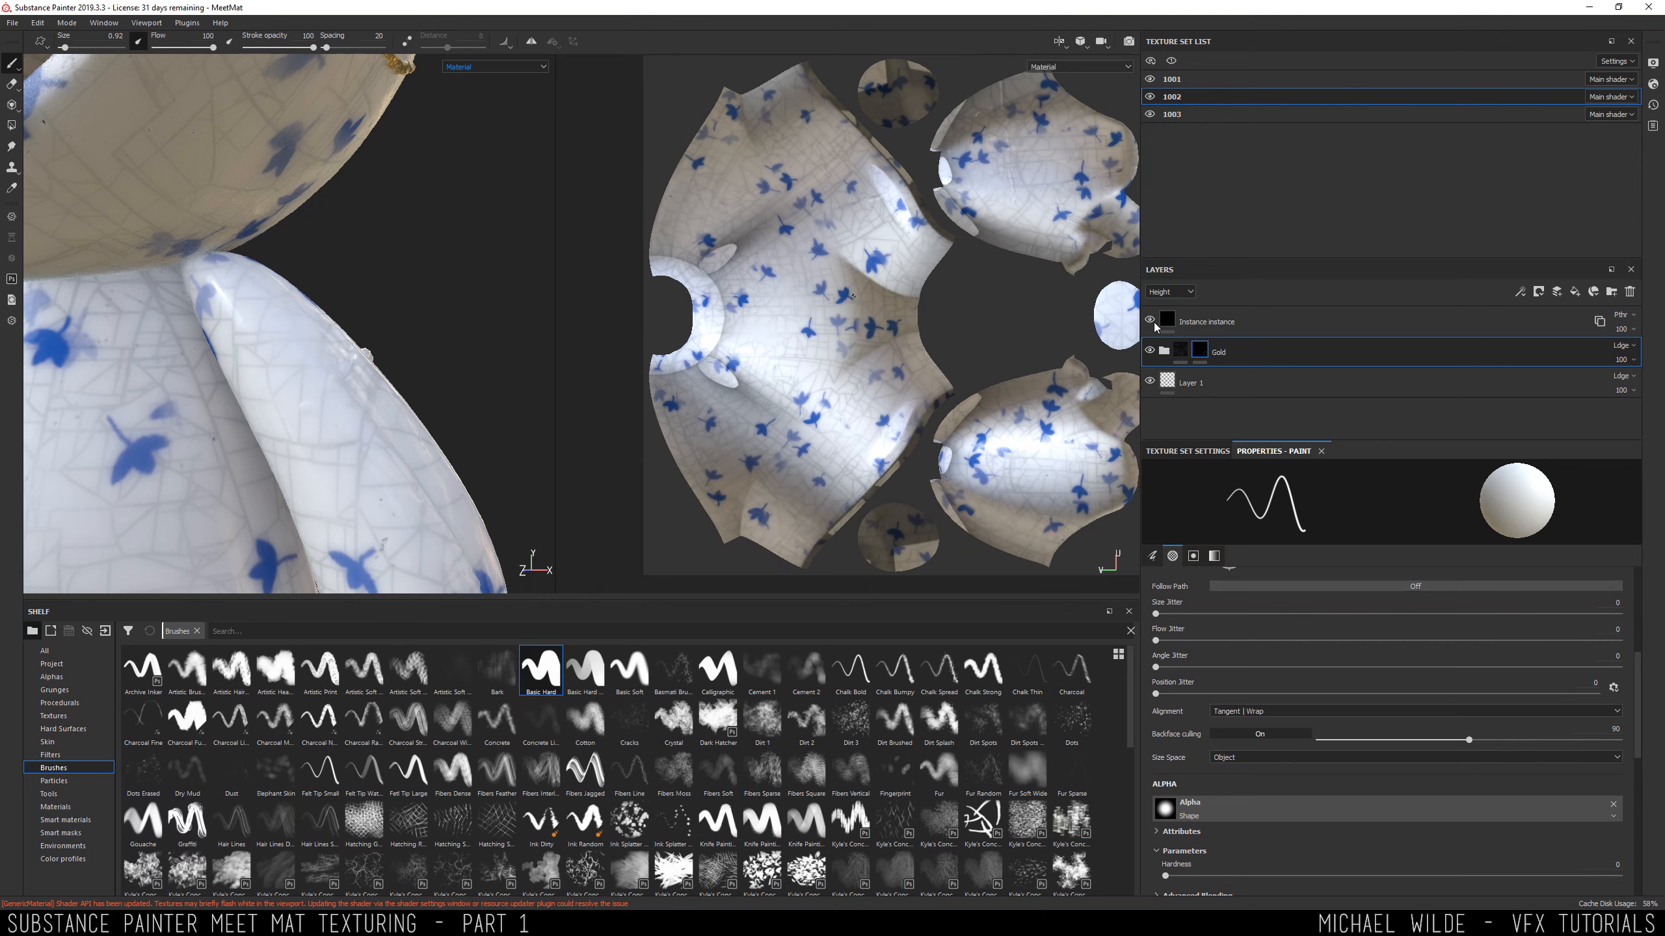
key(Delete)
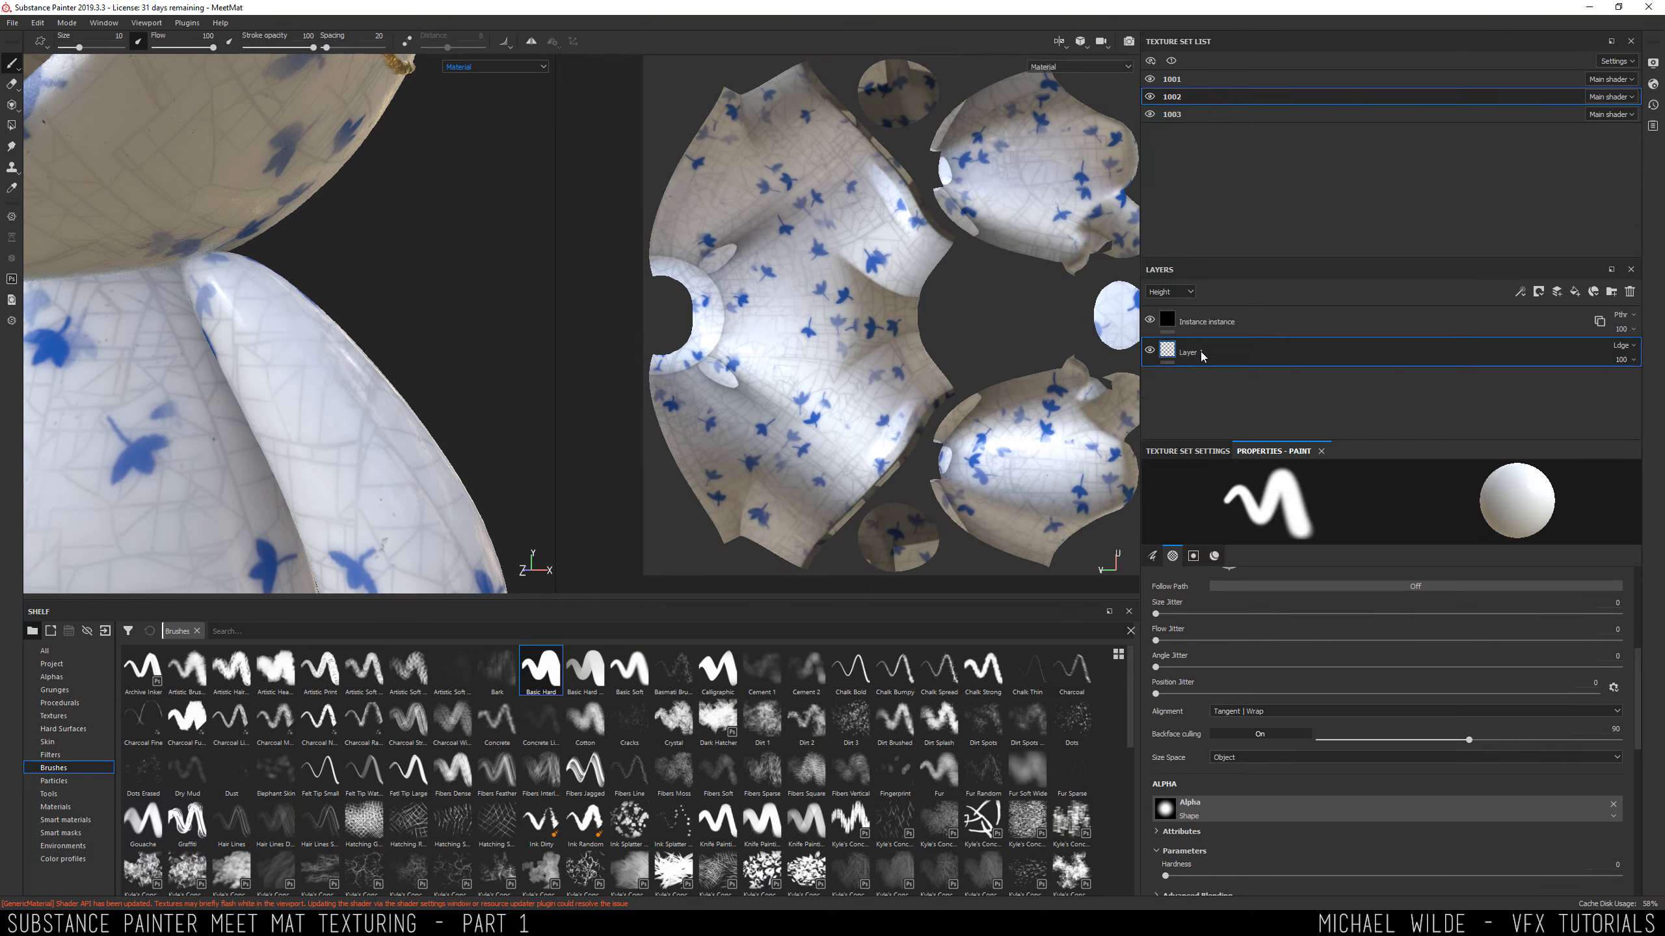
key(ctrl+z)
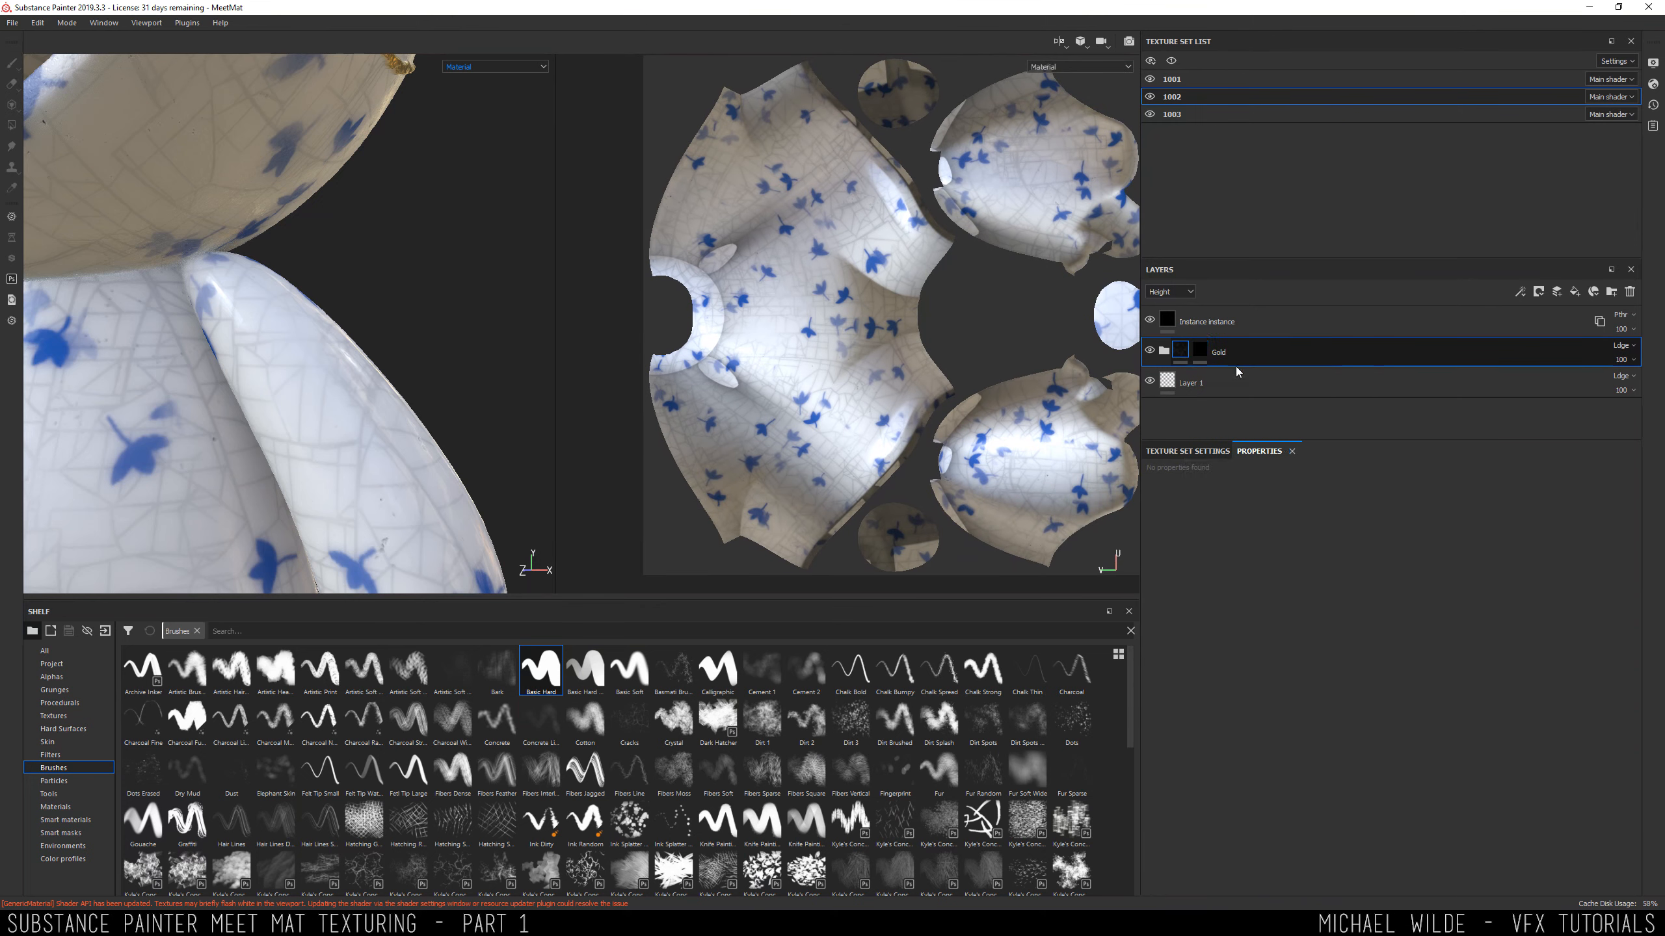
Move the Gold folder above the instance layer in texture set 1002, with its mask as the paint target.
click(1196, 355)
mouse_move(354, 289)
alt+mouse_down()
mouse_move(295, 302)
mouse_move(447, 323)
alt+mouse_up()
drag(1240, 355, 1259, 309)
alt+drag(465, 383, 309, 344)
drag(198, 429, 176, 462)
mouse_move(175, 462)
alt+mouse_down()
mouse_move(350, 324)
mouse_move(295, 344)
alt+mouse_up()
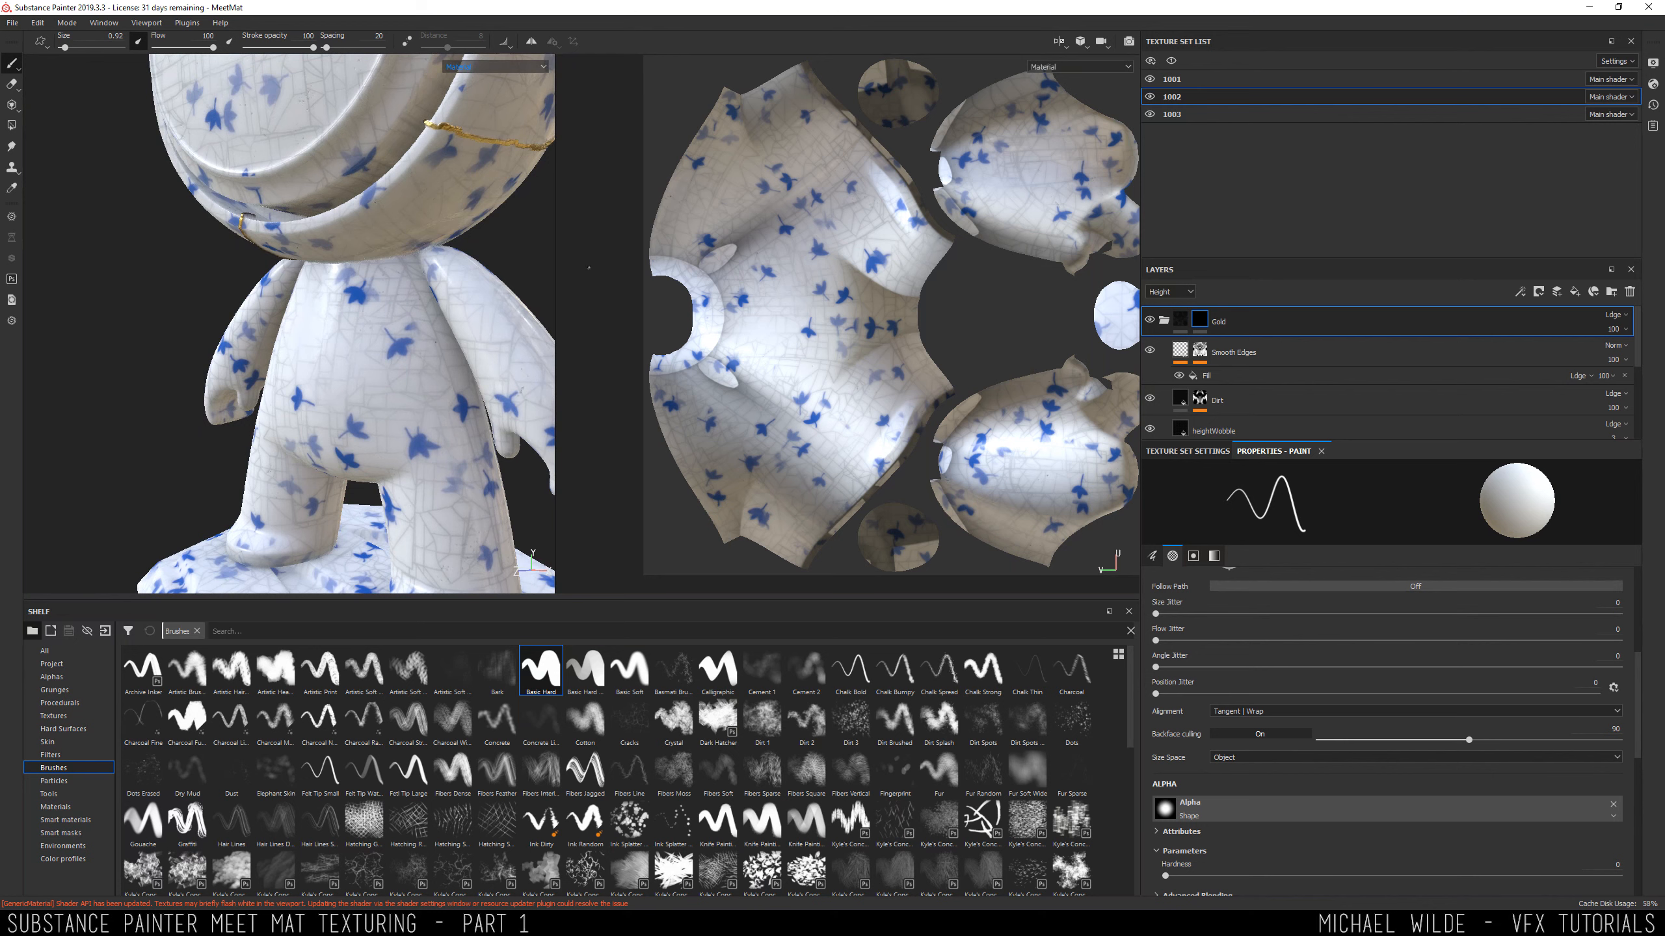
Paint a forked gold crack down the outer side of the first arm on the Gold mask with brush size 1.84.
alt+middle_drag(373, 564, 324, 402)
alt+drag(324, 402, 350, 321)
alt+right_drag(350, 321, 434, 323)
alt+middle_drag(407, 393, 280, 303)
alt+drag(280, 302, 193, 292)
alt+middle_drag(766, 145, 747, 298)
alt+right_drag(747, 298, 931, 341)
alt+middle_drag(970, 387, 714, 344)
alt+right_drag(757, 347, 852, 334)
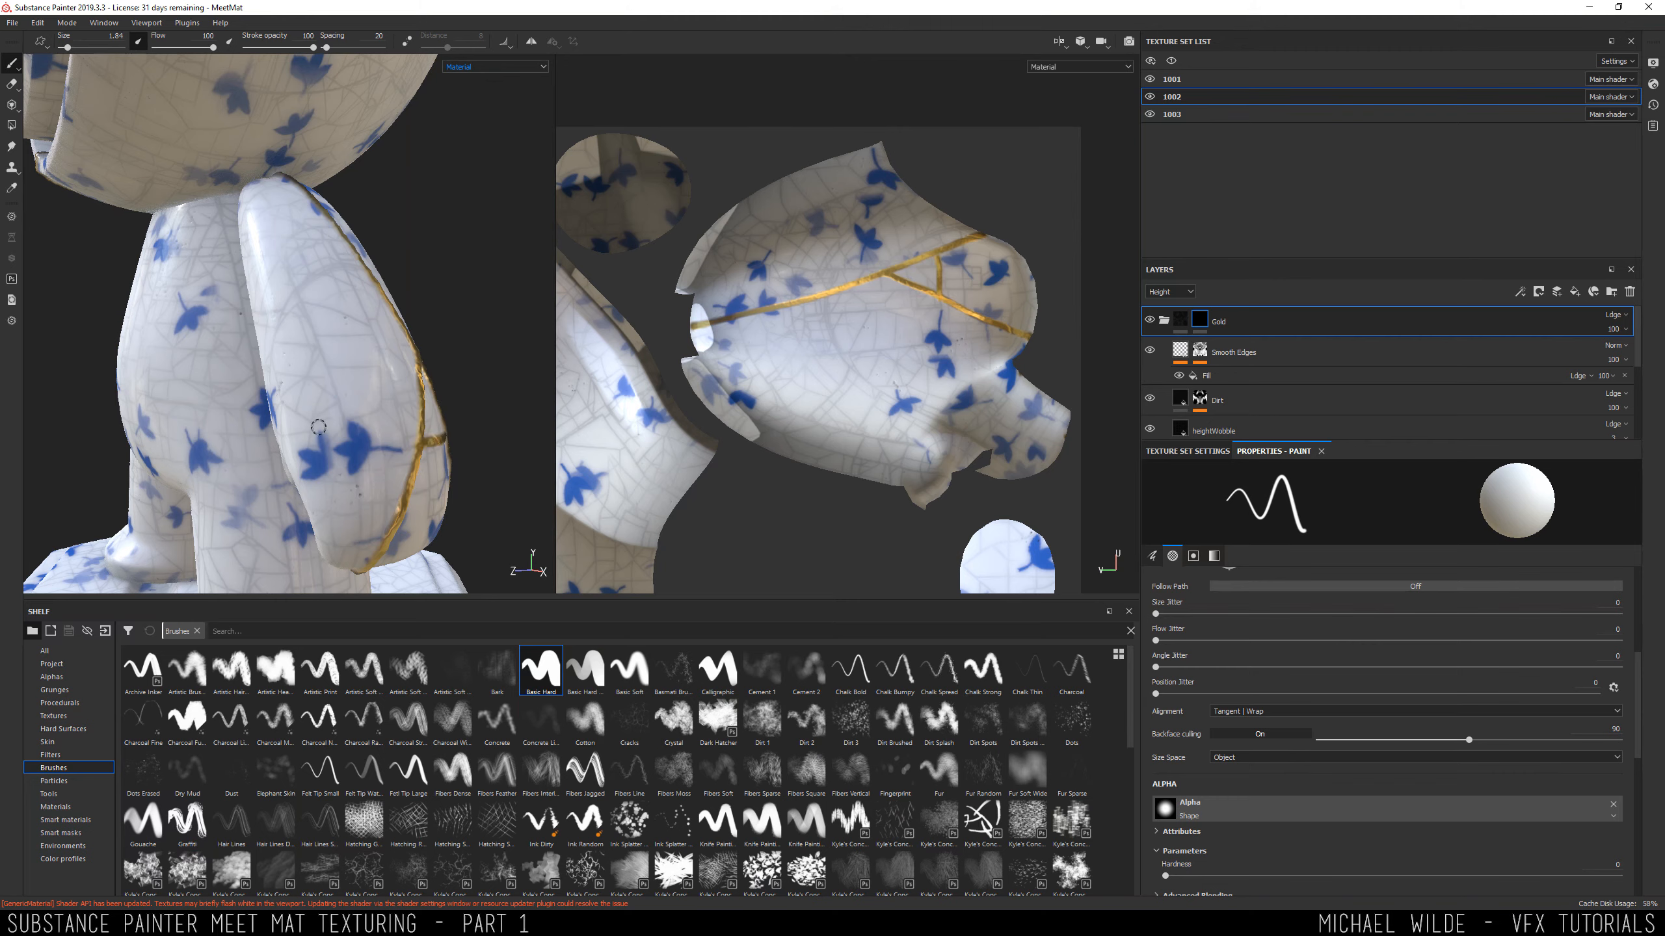
Add branching gold cracks off the main crack on the first arm's UV shell.
alt+drag(318, 427, 210, 419)
alt+middle_drag(341, 394, 243, 331)
alt+right_drag(911, 259, 970, 276)
alt+middle_drag(826, 225, 918, 251)
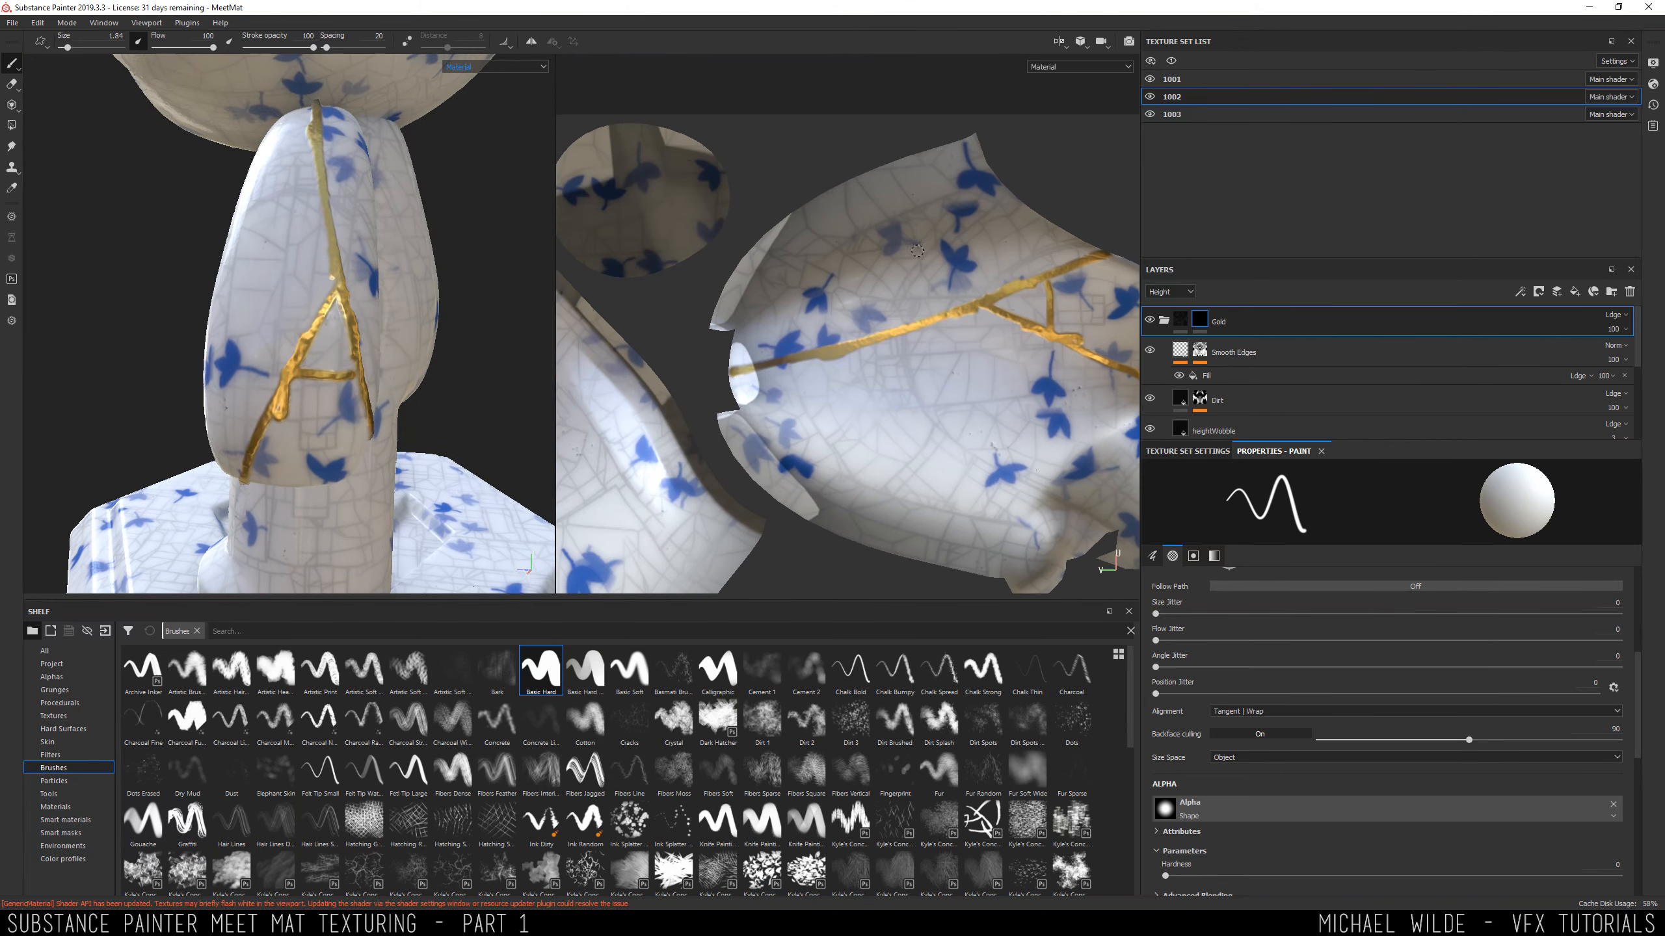
drag(928, 318, 831, 190)
drag(846, 355, 855, 531)
alt+drag(275, 341, 393, 315)
alt+middle_drag(918, 340, 767, 315)
alt+drag(328, 328, 223, 321)
Paint a gold crack from the neck down the torso on the body's UV shell, forking it toward the leg.
alt+middle_drag(721, 314, 931, 328)
drag(648, 392, 762, 398)
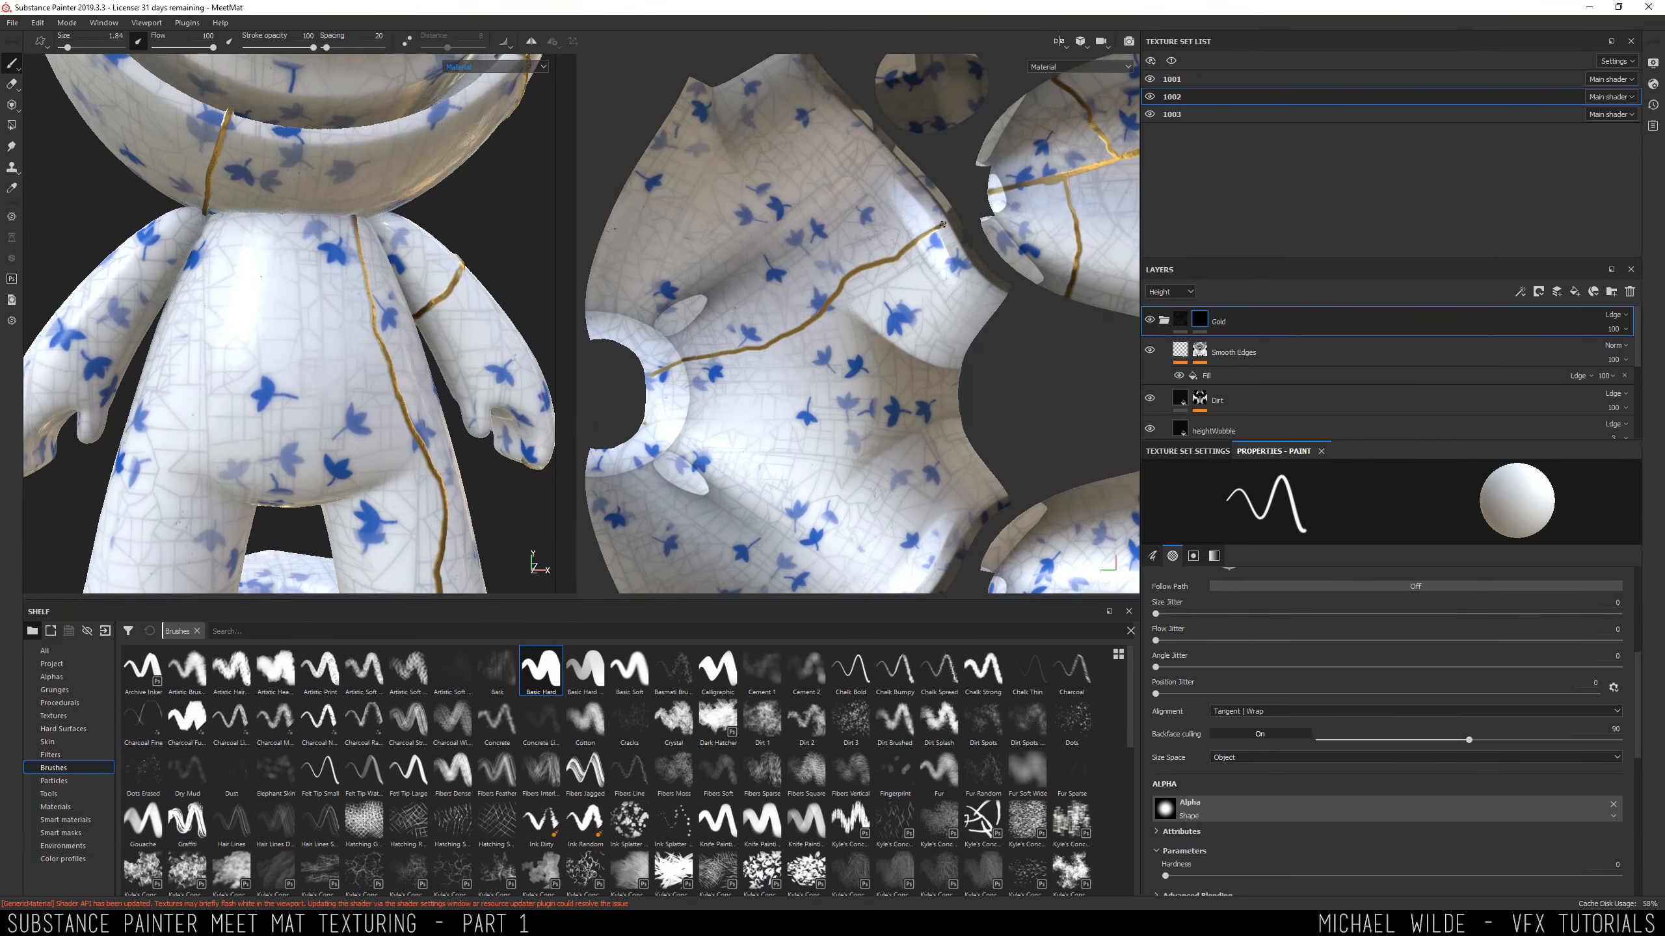
alt+middle_drag(852, 276, 859, 289)
alt+middle_drag(315, 407, 301, 210)
alt+drag(262, 295, 341, 315)
drag(841, 286, 896, 153)
alt+right_drag(852, 197, 944, 236)
mouse_move(341, 315)
alt+right_down()
mouse_move(249, 276)
mouse_move(328, 308)
alt+right_up()
alt+right_drag(983, 144, 904, 99)
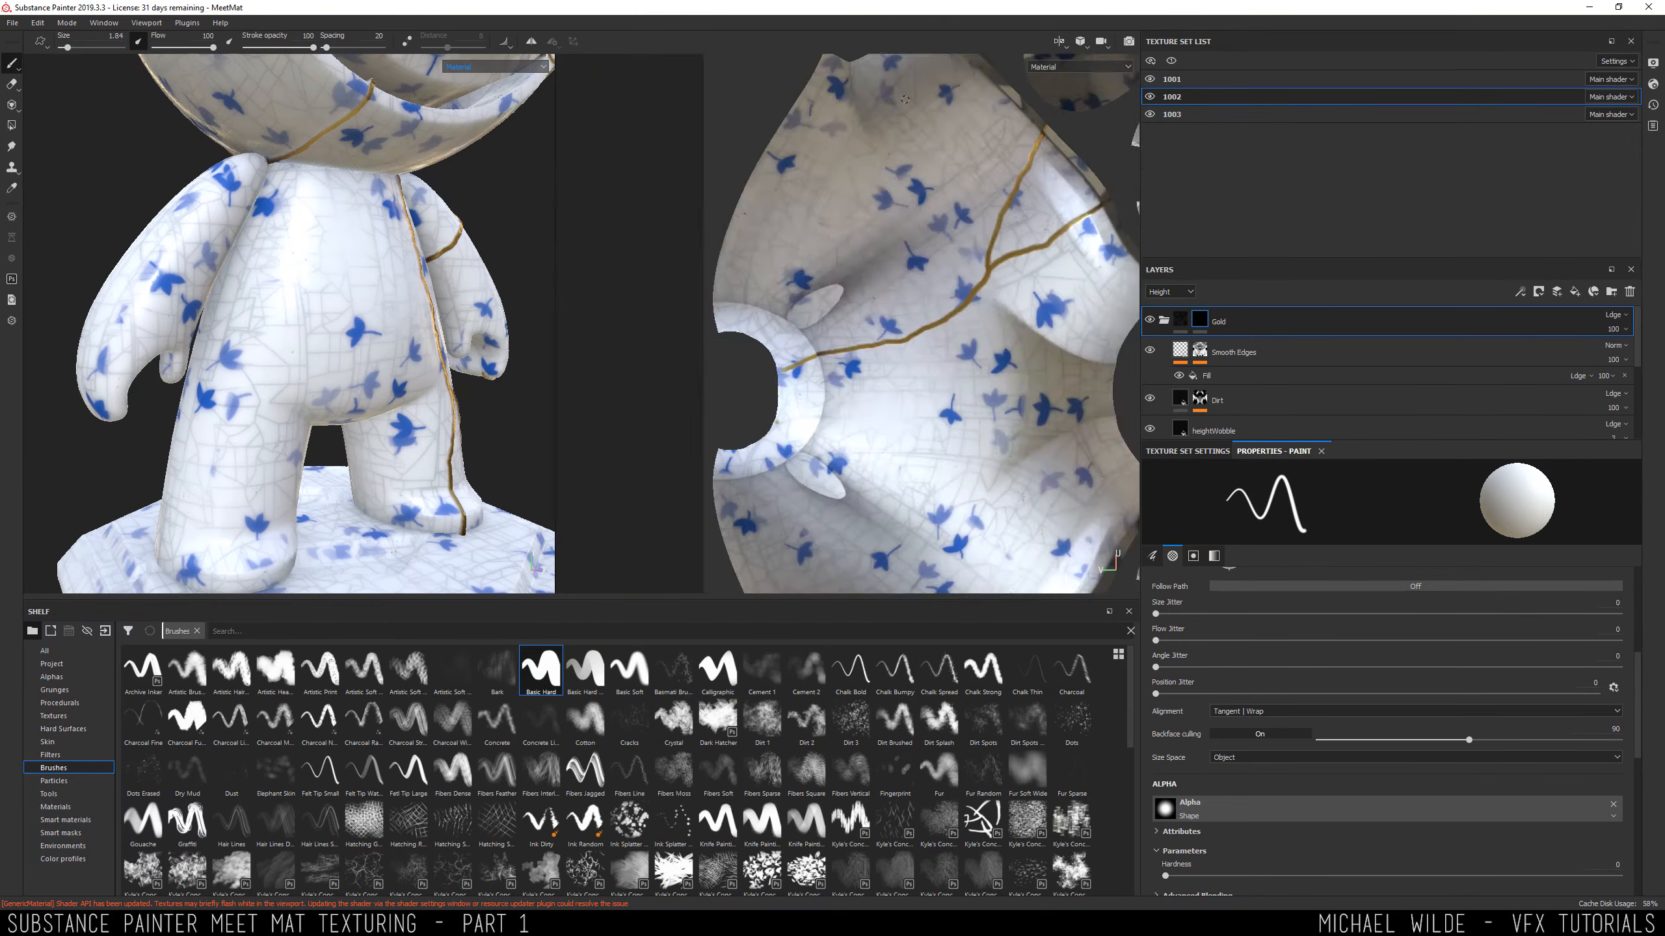
alt+middle_drag(904, 100, 741, 198)
Undo a stray stroke and paint further gold cracks across the torso on the body's UV shell.
drag(747, 275, 914, 387)
key(ctrl+z)
alt+drag(341, 315, 223, 308)
drag(724, 330, 986, 331)
alt+drag(223, 308, 340, 315)
drag(822, 230, 933, 443)
mouse_move(341, 295)
alt+mouse_down()
mouse_move(420, 262)
mouse_move(262, 282)
alt+mouse_up()
alt+right_drag(819, 295, 905, 328)
drag(935, 264, 1024, 223)
alt+drag(262, 296, 394, 282)
Paint a long gold crack with short end branches along the other arm and around its hand.
alt+drag(296, 262, 314, 406)
alt+middle_drag(917, 394, 806, 321)
alt+drag(295, 361, 367, 276)
drag(916, 545, 1003, 496)
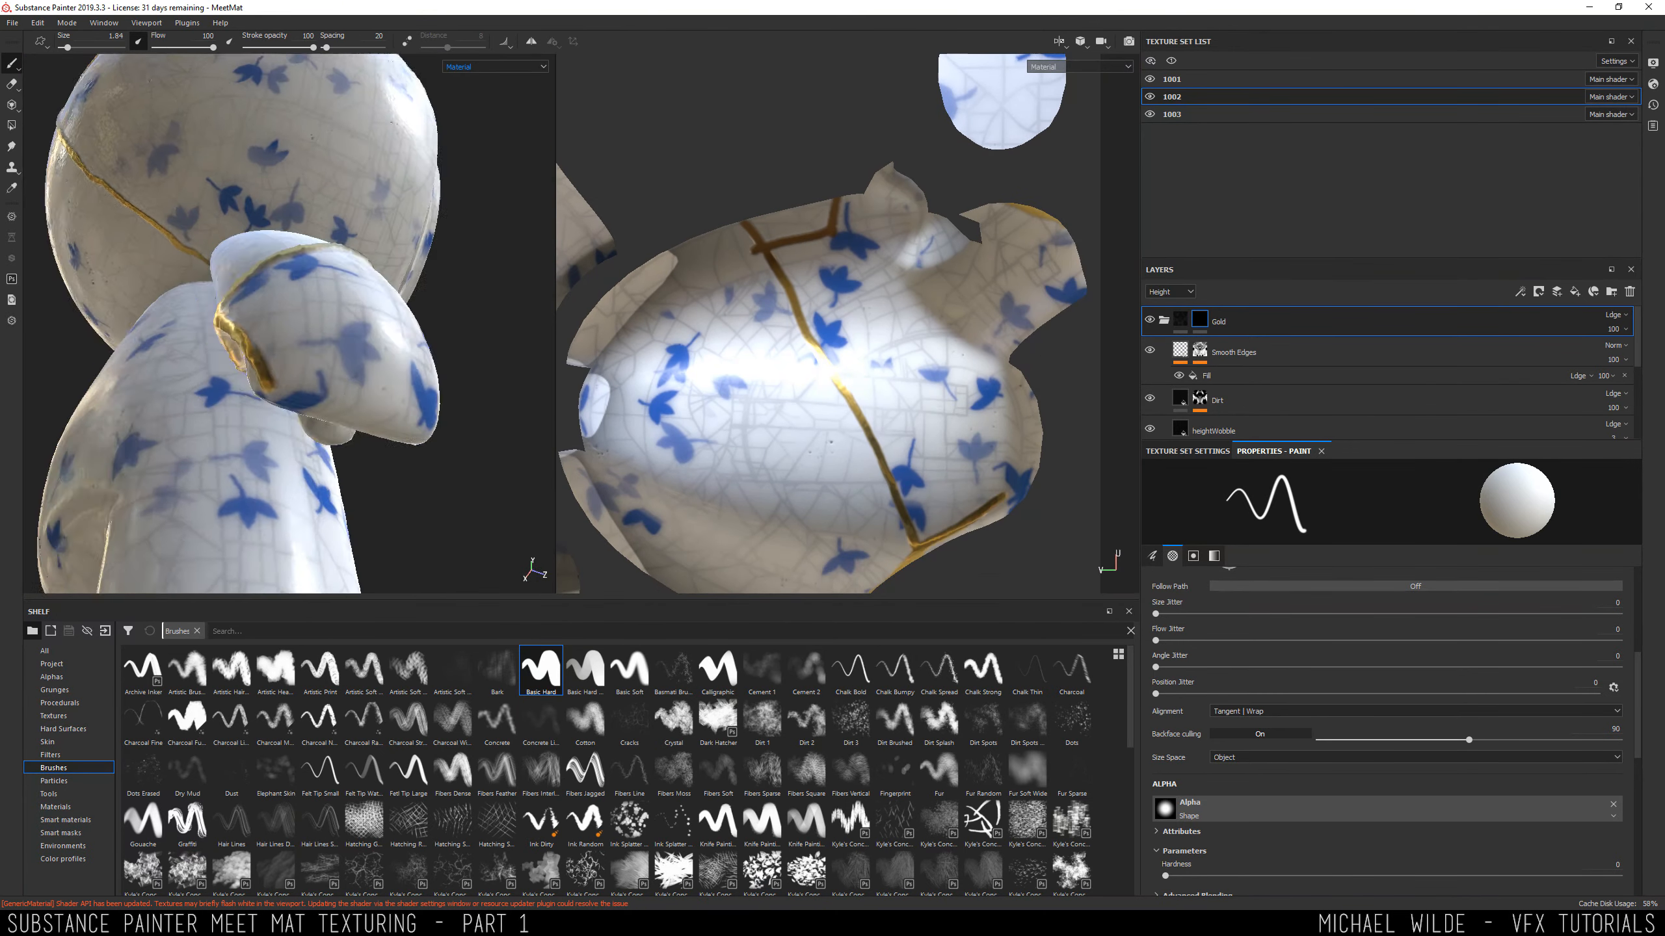
alt+drag(275, 327, 367, 283)
mouse_move(270, 387)
mouse_down()
mouse_move(315, 367)
mouse_move(328, 283)
mouse_up()
drag(393, 315, 445, 98)
alt+drag(328, 282, 393, 295)
mouse_move(459, 308)
mouse_down()
mouse_move(400, 249)
mouse_move(315, 289)
mouse_up()
Refine the gold cracks on the torso and second arm by alternately adding and removing paint on the Gold mask.
mouse_move(303, 260)
mouse_down()
mouse_move(376, 289)
mouse_move(398, 350)
mouse_up()
key(x)
key(x)
mouse_move(398, 320)
alt+mouse_down()
mouse_move(338, 345)
mouse_move(249, 296)
alt+mouse_up()
key(x)
mouse_move(146, 249)
alt+right_down()
mouse_move(301, 240)
mouse_move(164, 246)
alt+right_up()
key(x)
mouse_move(341, 295)
alt+mouse_down()
mouse_move(147, 308)
mouse_move(203, 288)
alt+mouse_up()
key(x)
key(x)
mouse_move(262, 295)
alt+mouse_down()
mouse_move(301, 292)
mouse_move(184, 276)
mouse_move(223, 302)
alt+mouse_up()
key(x)
key(x)
drag(298, 295, 271, 502)
alt+right_drag(786, 296, 917, 302)
key(x)
key(x)
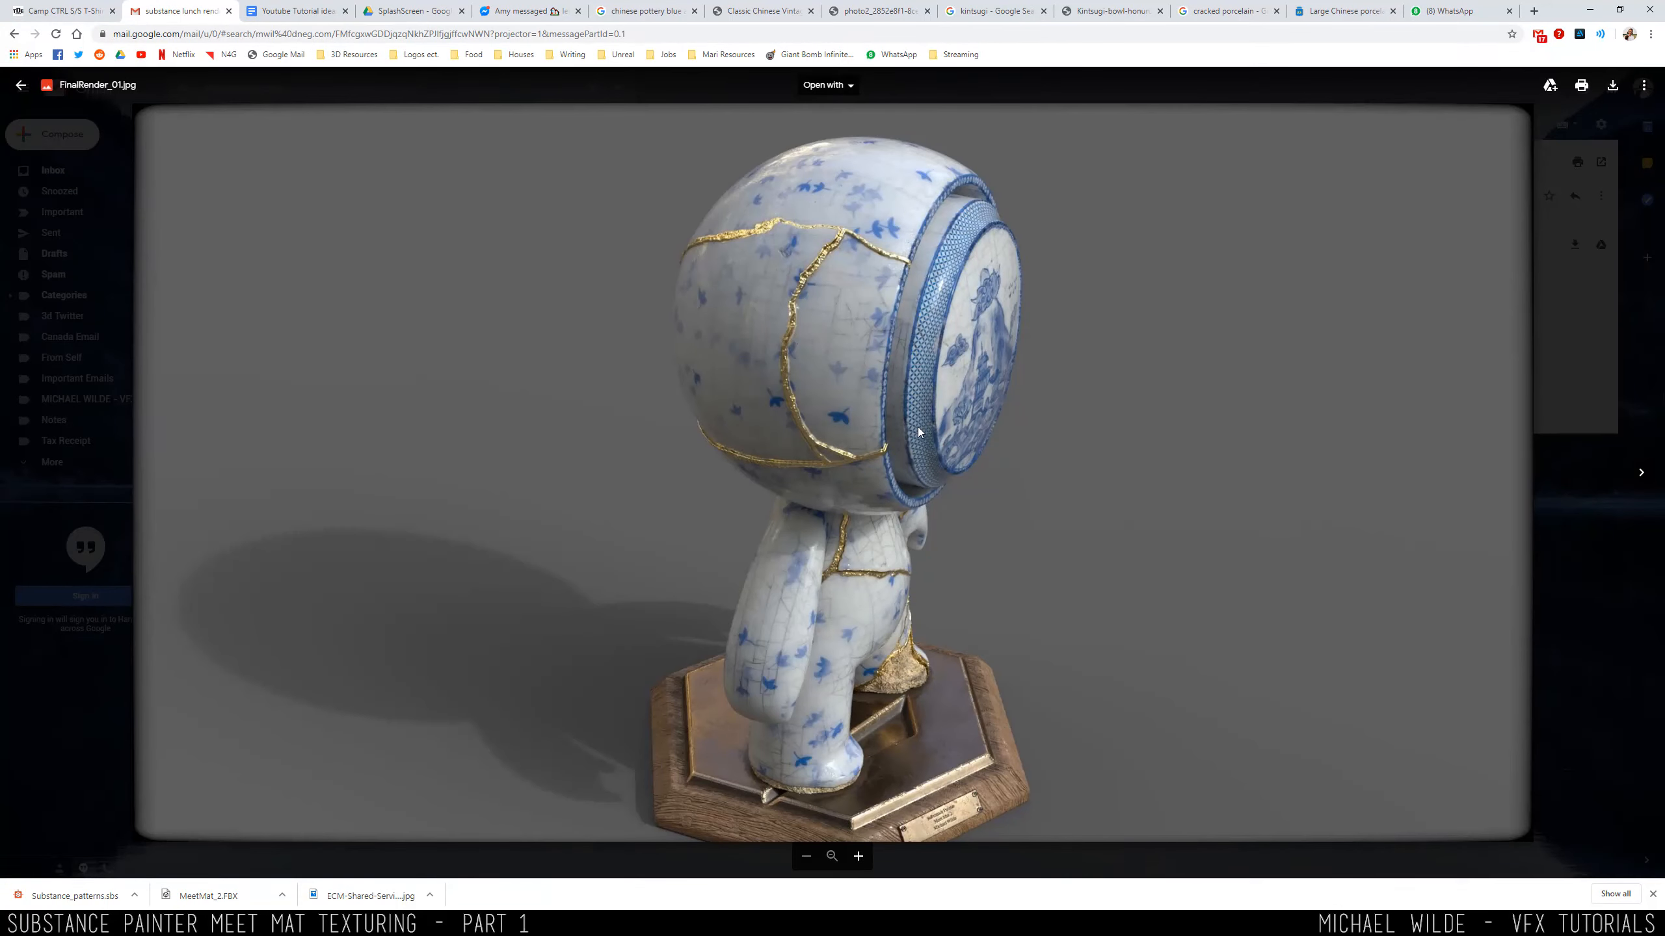
Switch to the browser and examine the gold cracks in the FinalRender reference images.
key(Right)
key(Right)
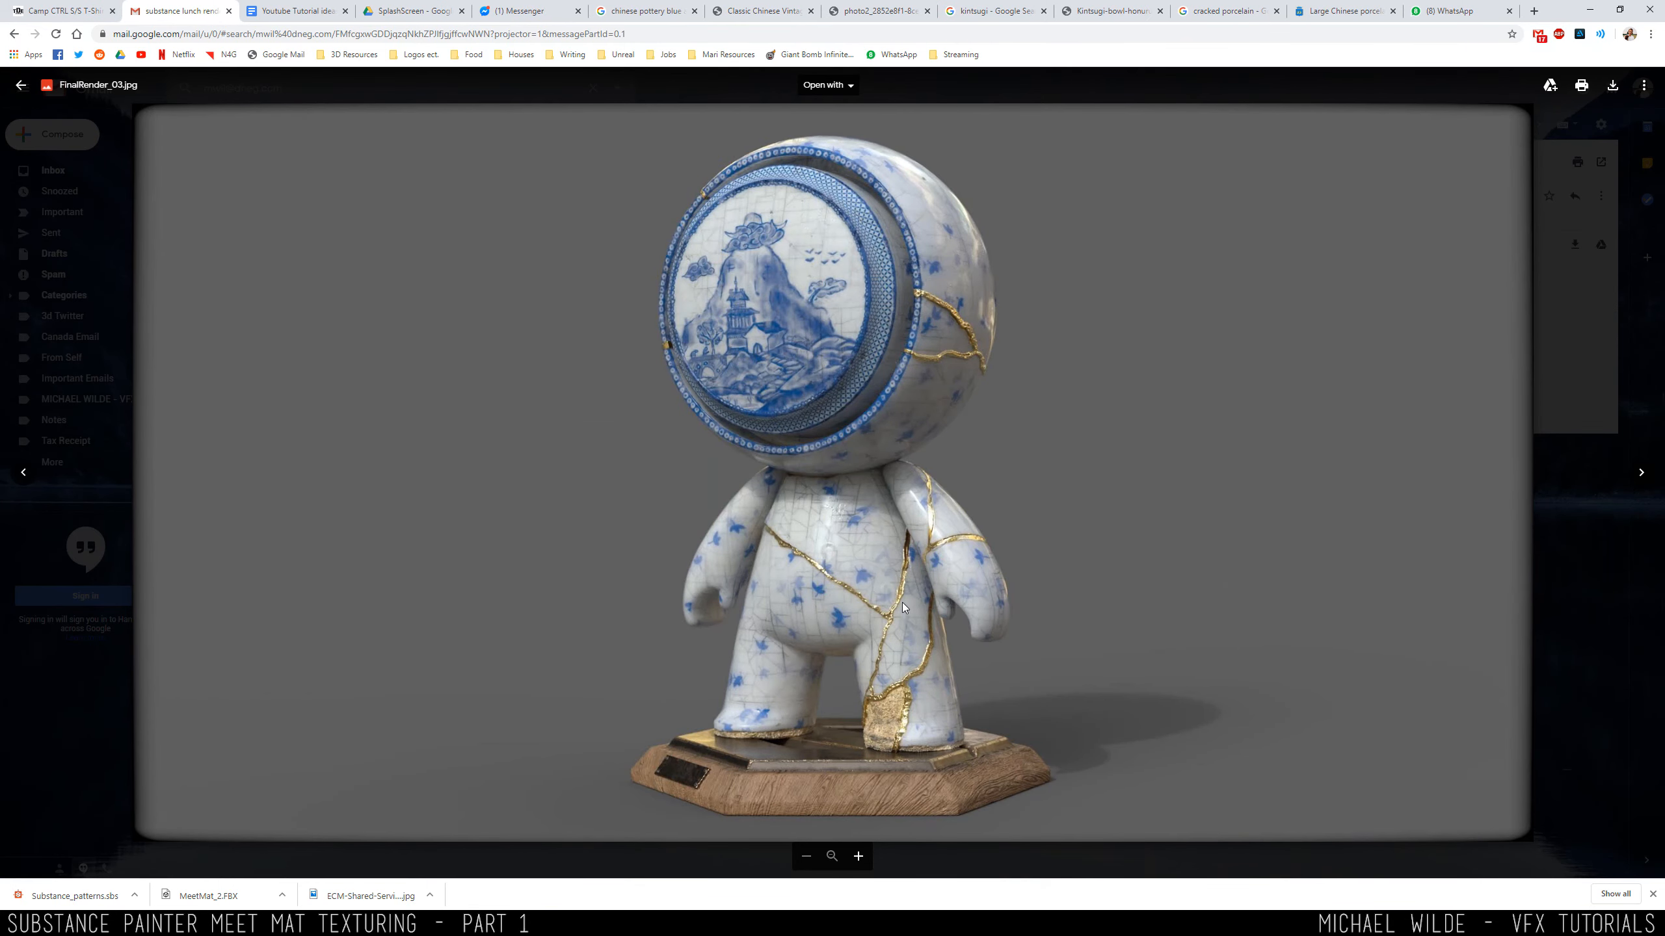
key(Right)
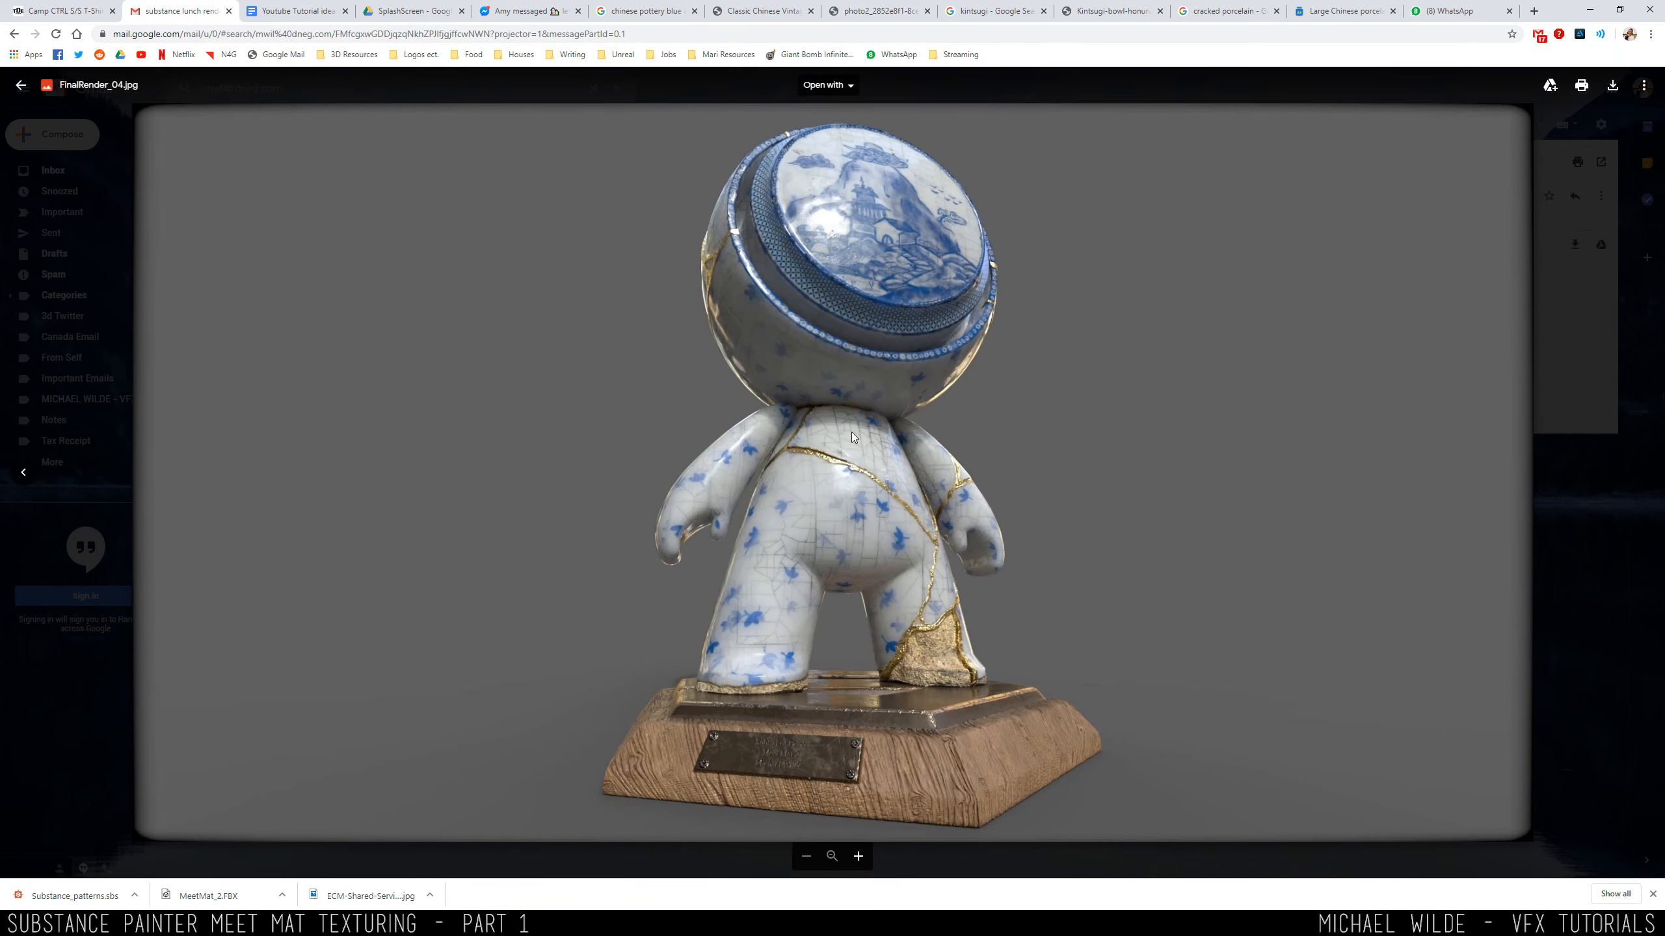
key(Left)
key(Left)
key(Left)
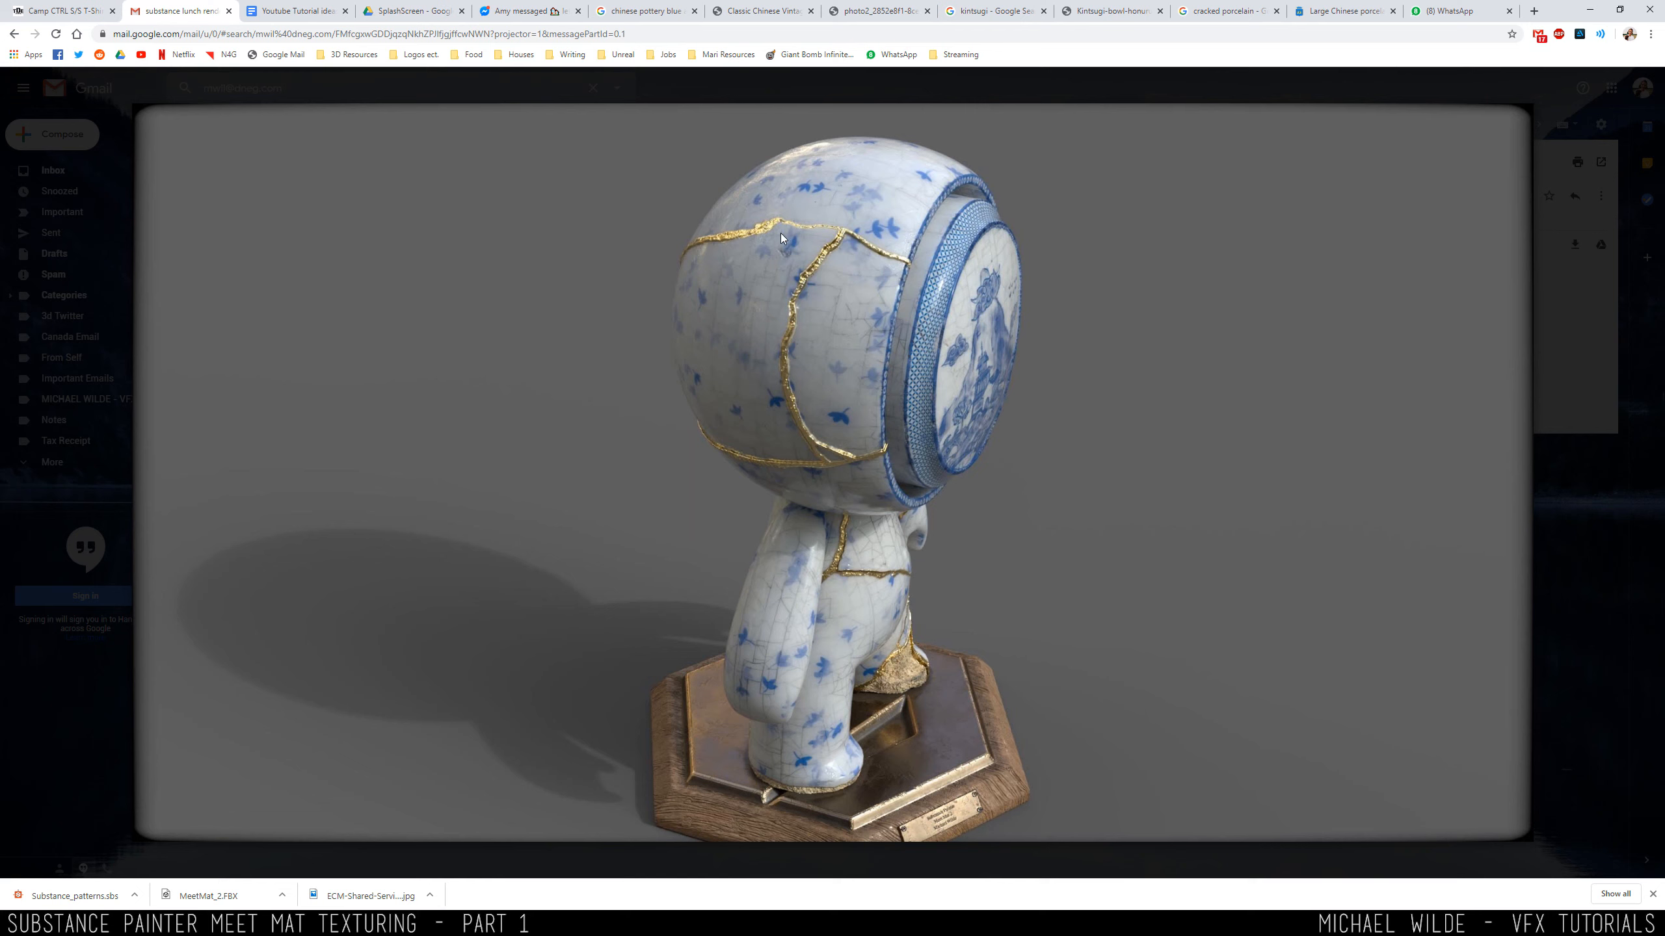
Compare the kintsugi bowl photos with the FinalRender_01 image and switch back to Substance Painter.
click(1050, 13)
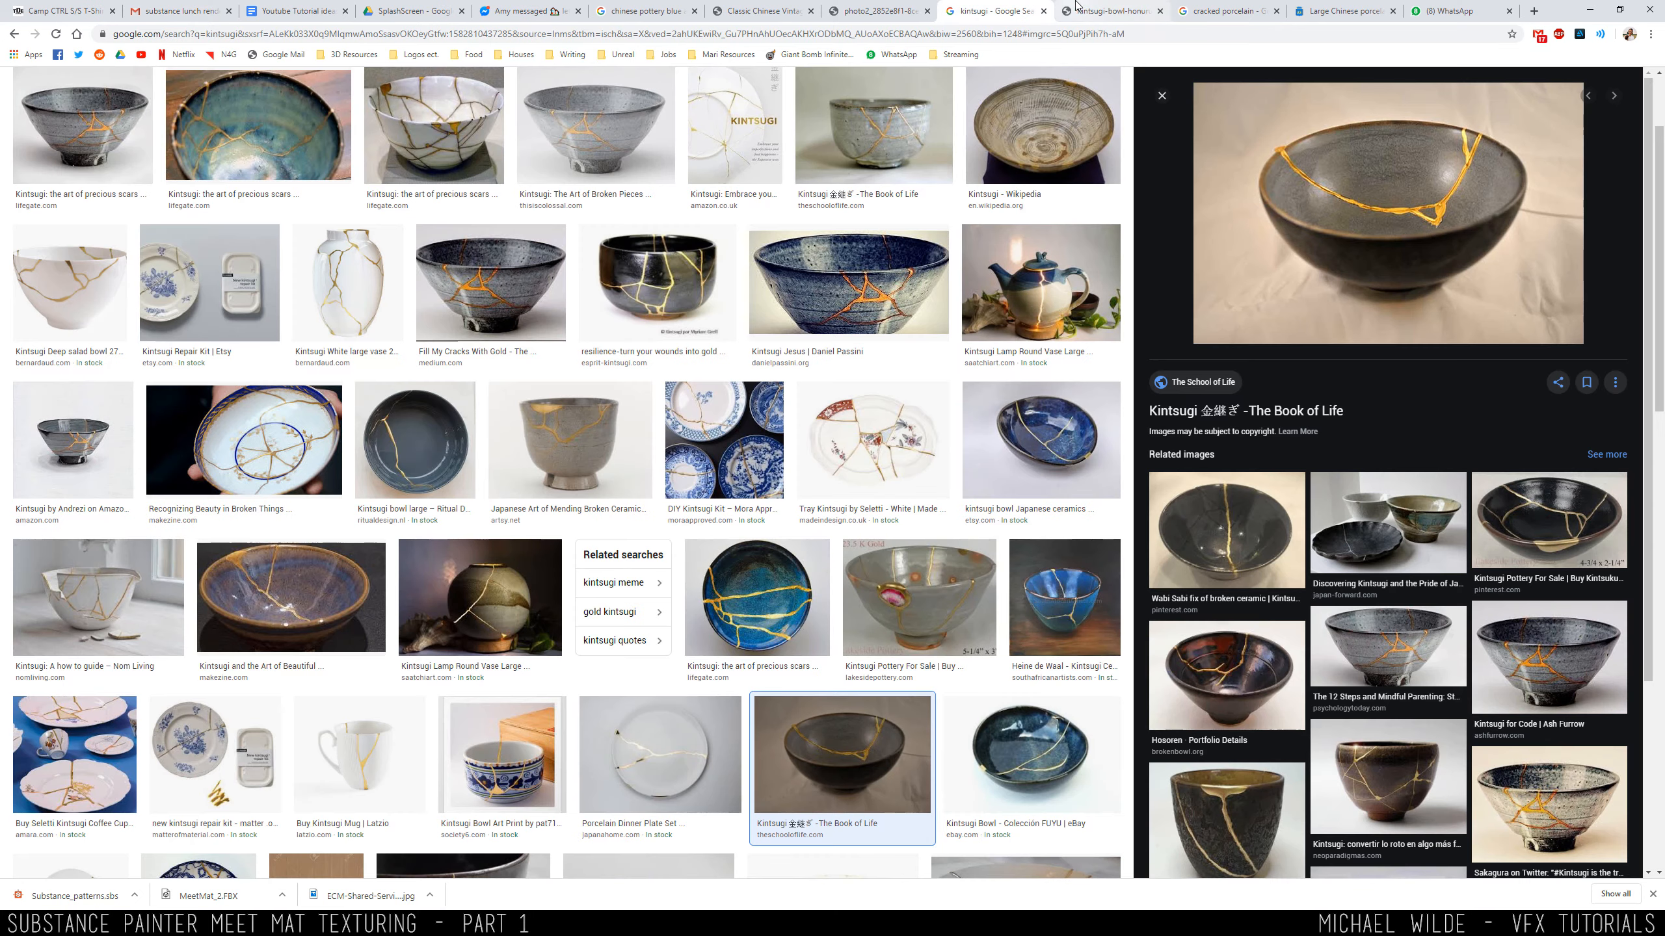
click(1101, 21)
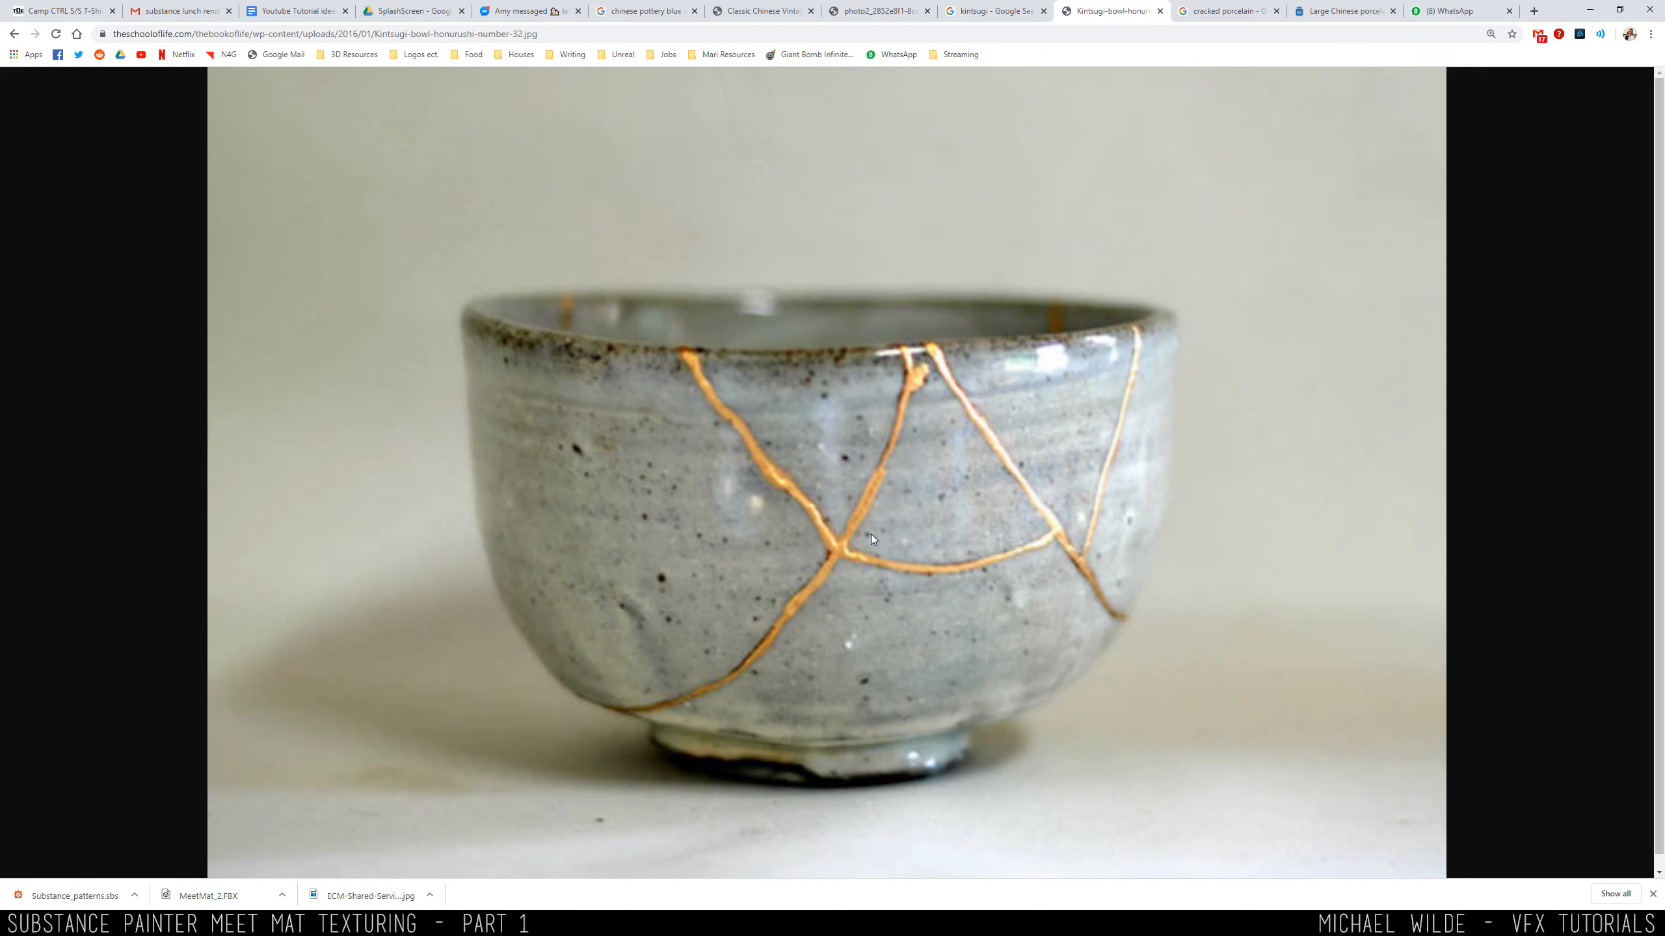
click(963, 9)
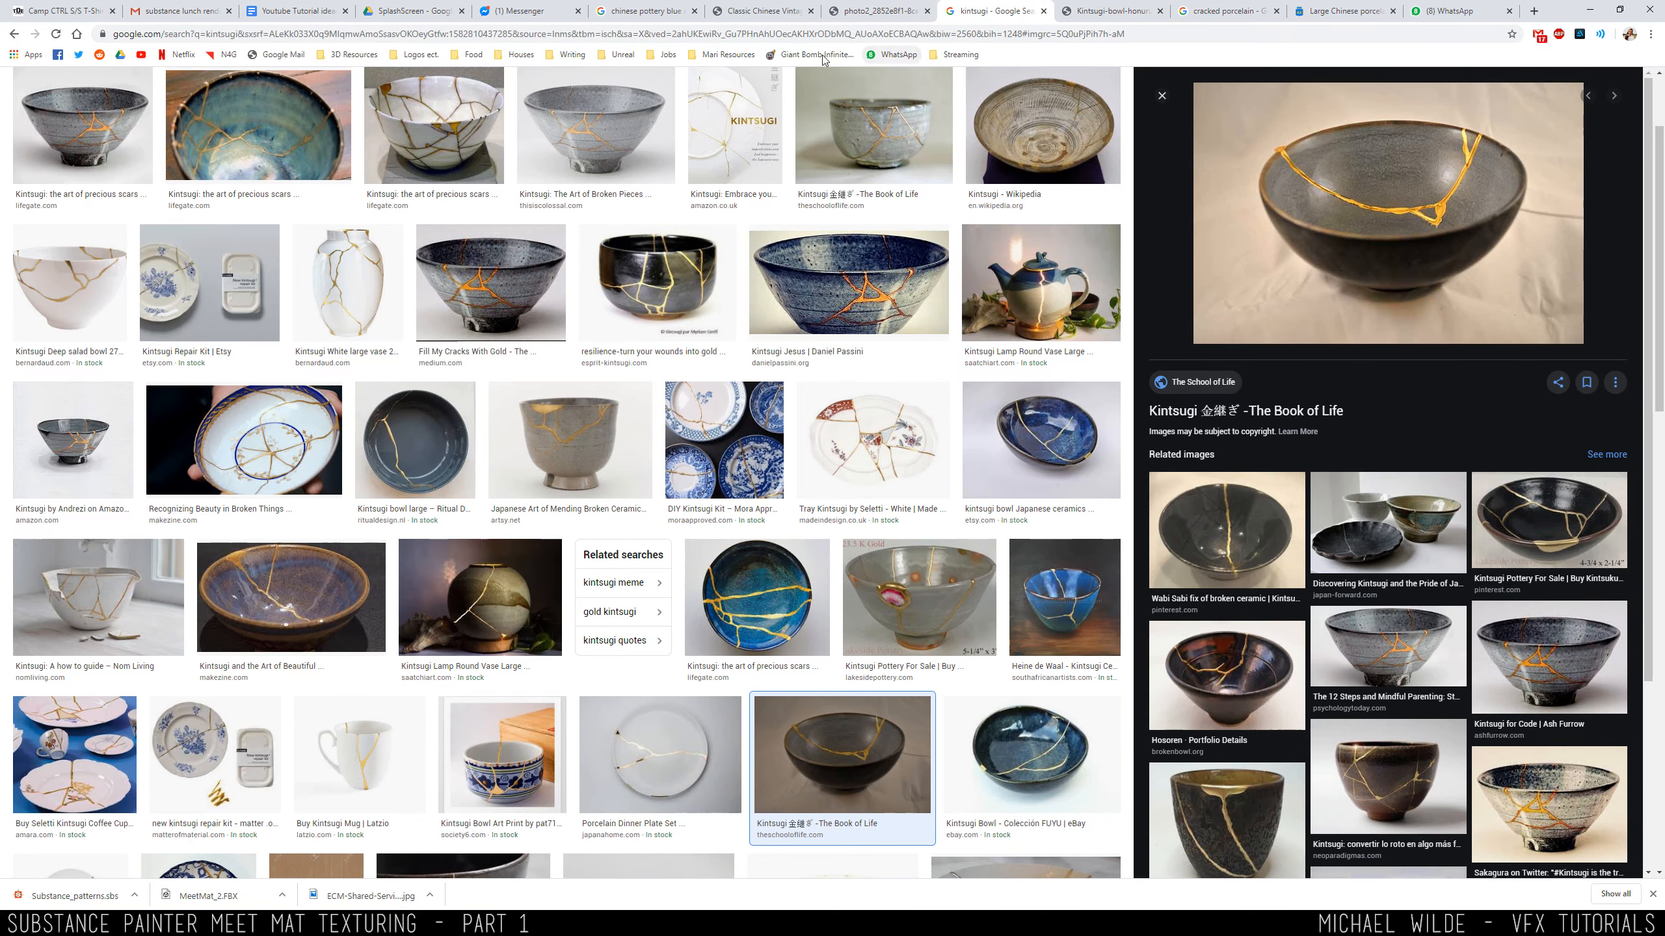
click(178, 12)
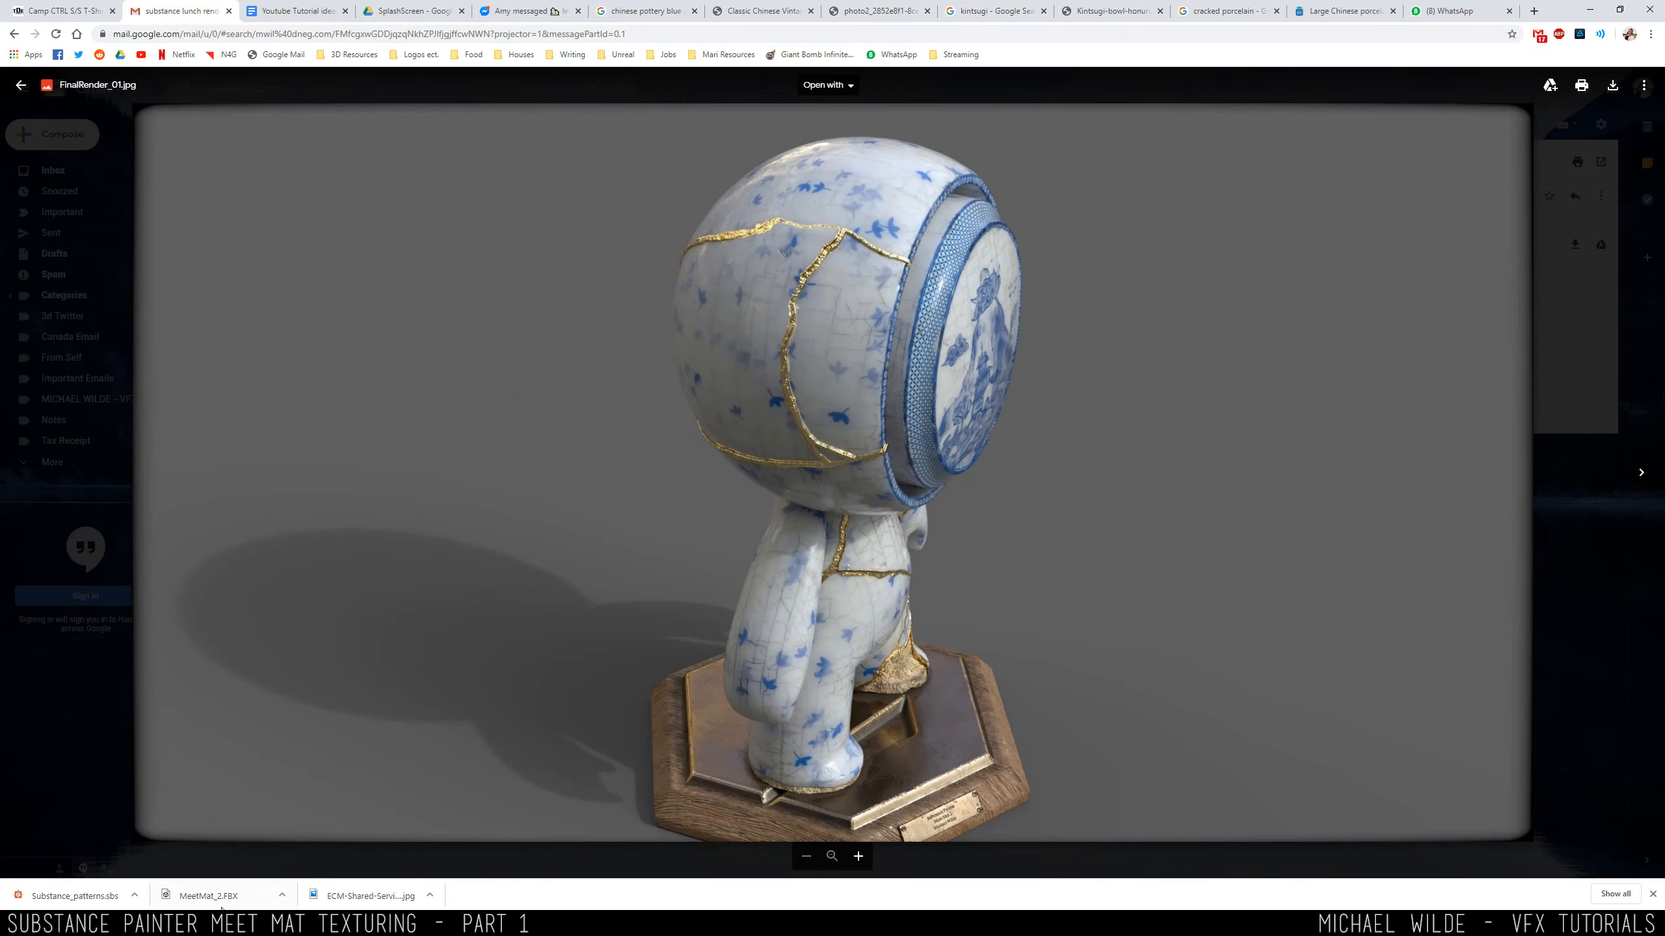
click(254, 924)
scroll(329, 379, up, 5)
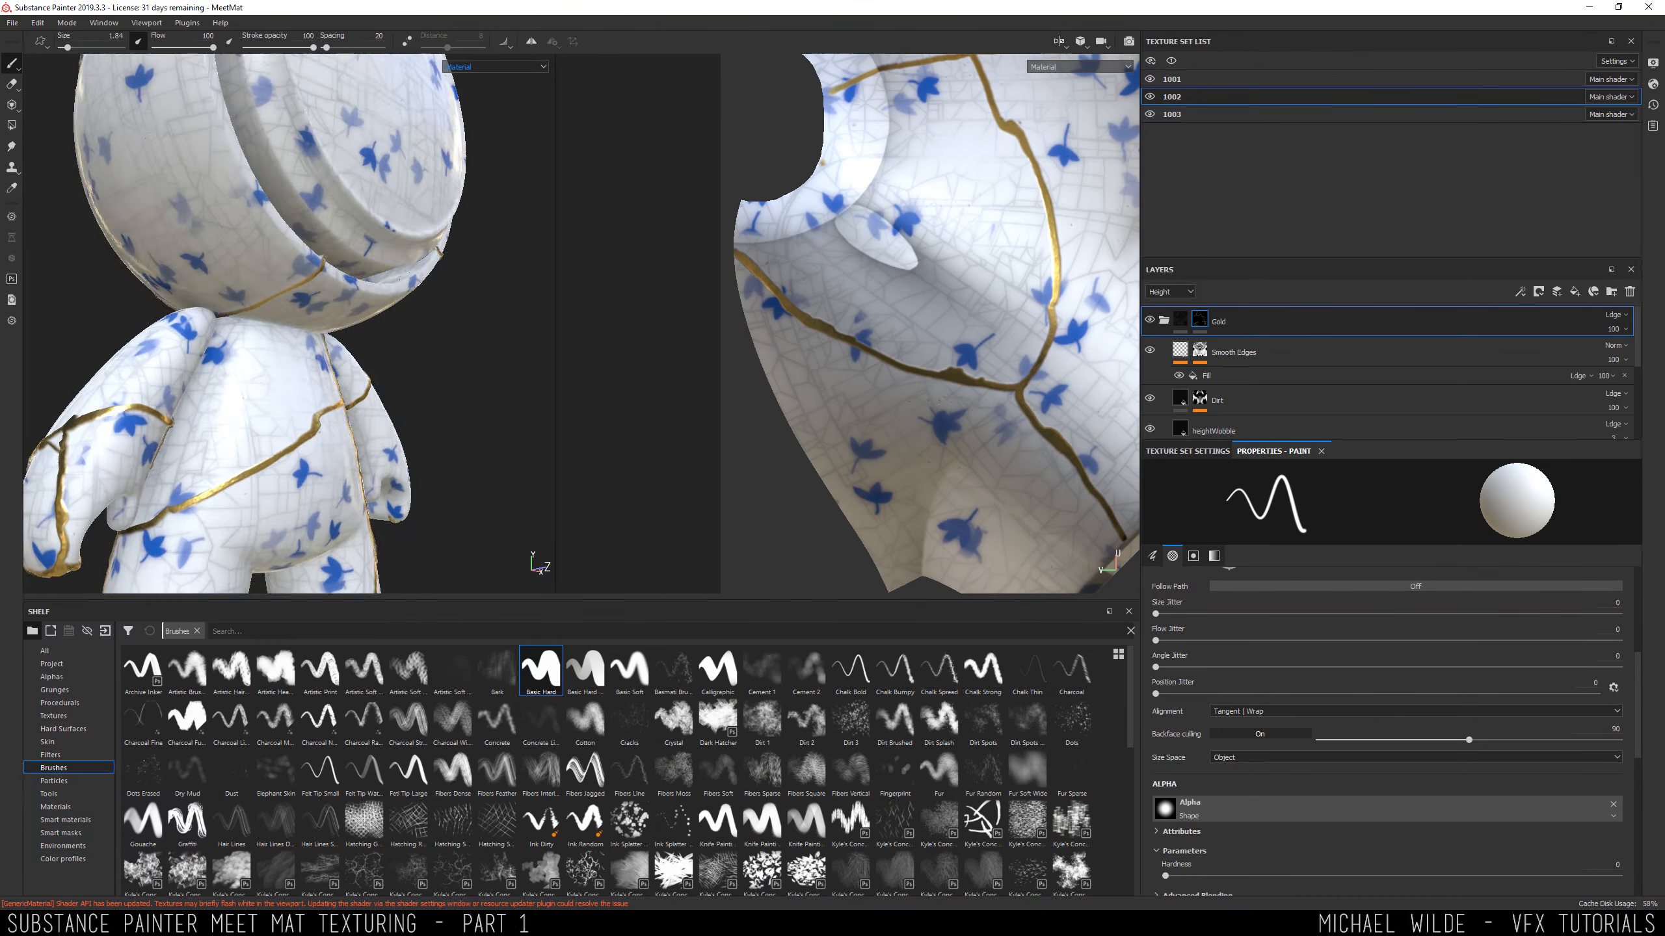
Examine the gold cracks across the torso, arms and legs from the front and side of the model.
alt+drag(364, 331, 184, 281)
alt+right_drag(183, 281, 131, 282)
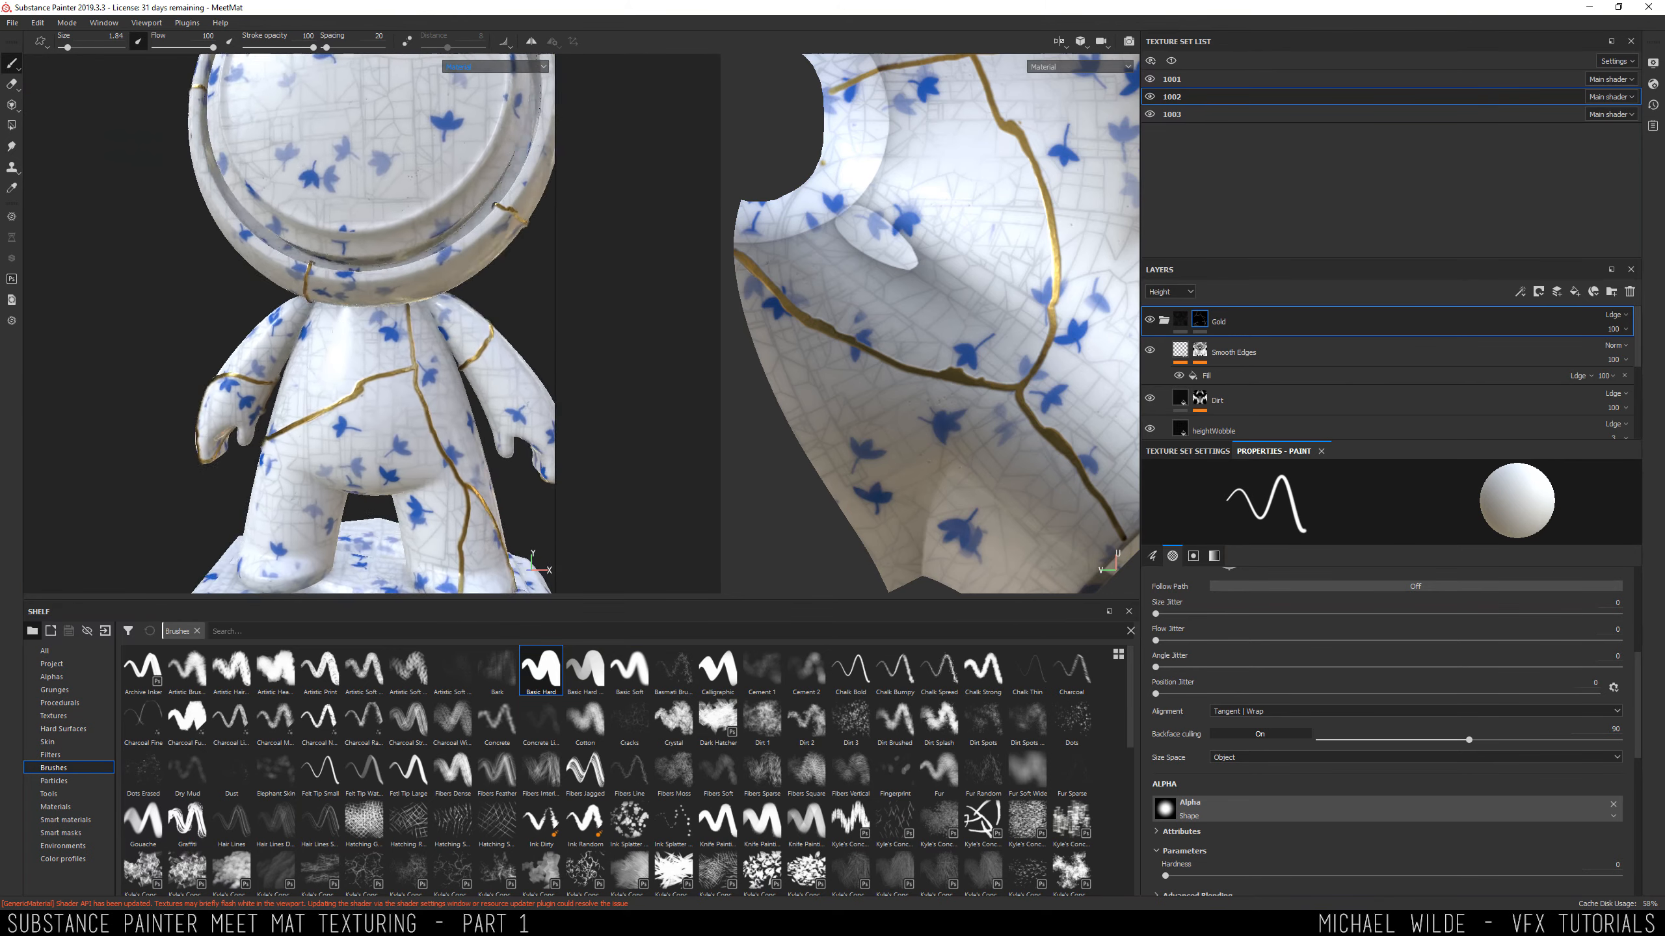
alt+middle_drag(223, 288, 193, 223)
alt+right_drag(193, 223, 405, 271)
alt+middle_drag(406, 271, 255, 243)
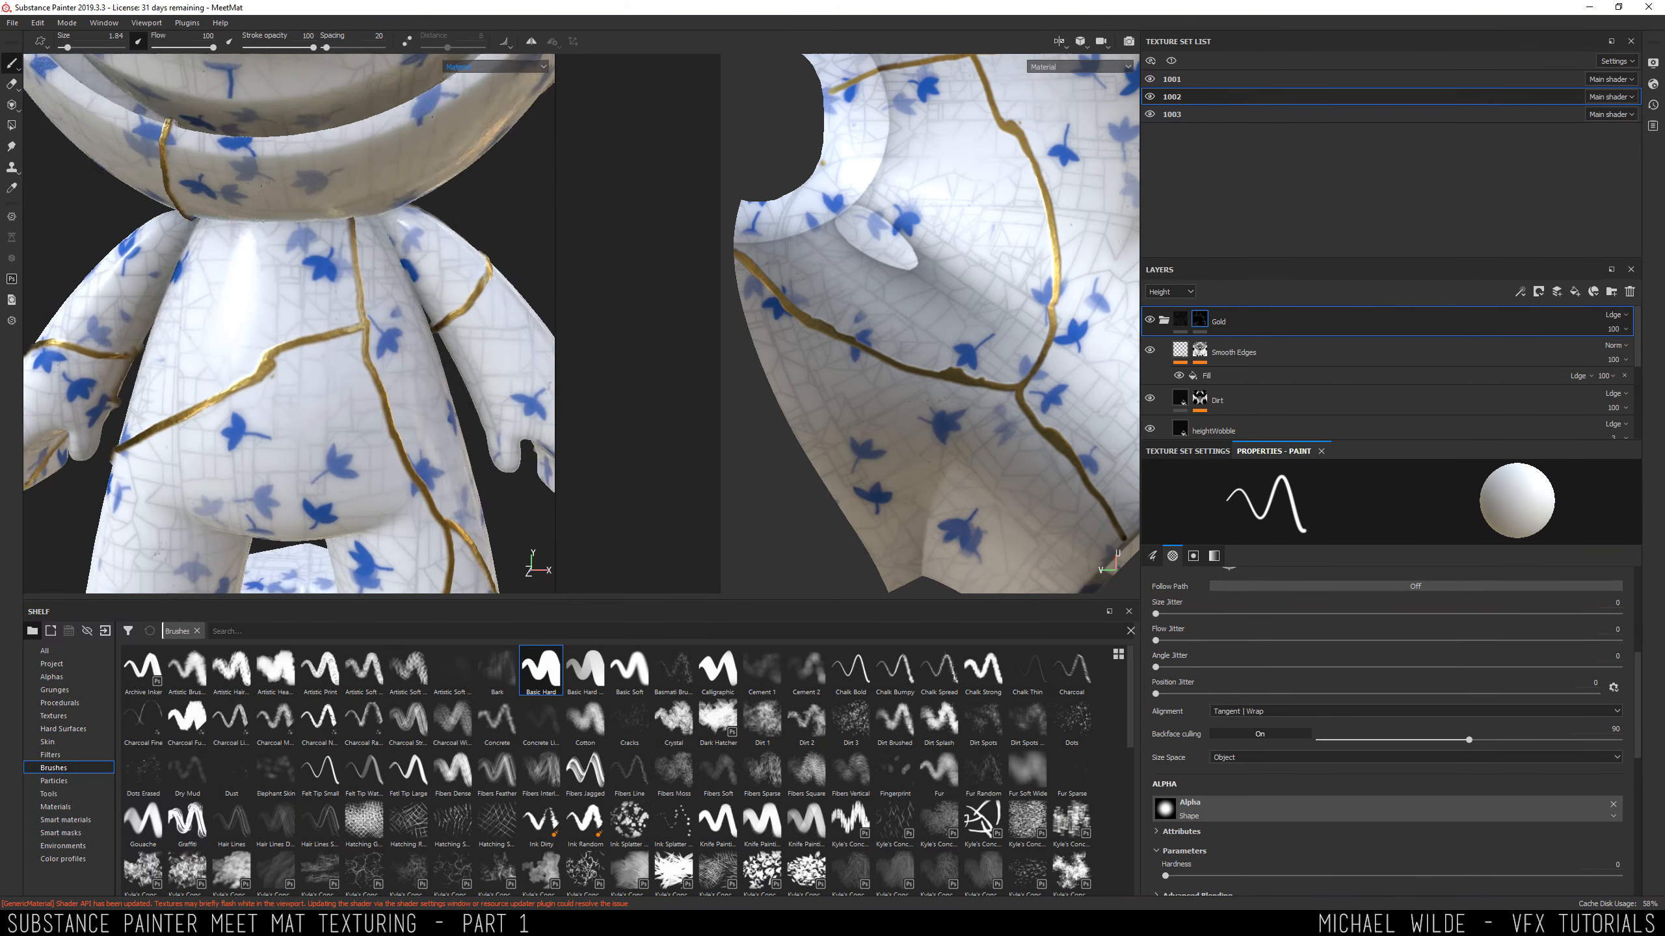
mouse_move(285, 386)
alt+mouse_down()
mouse_move(270, 374)
mouse_move(302, 360)
mouse_move(259, 354)
alt+mouse_up()
alt+right_drag(485, 367, 419, 361)
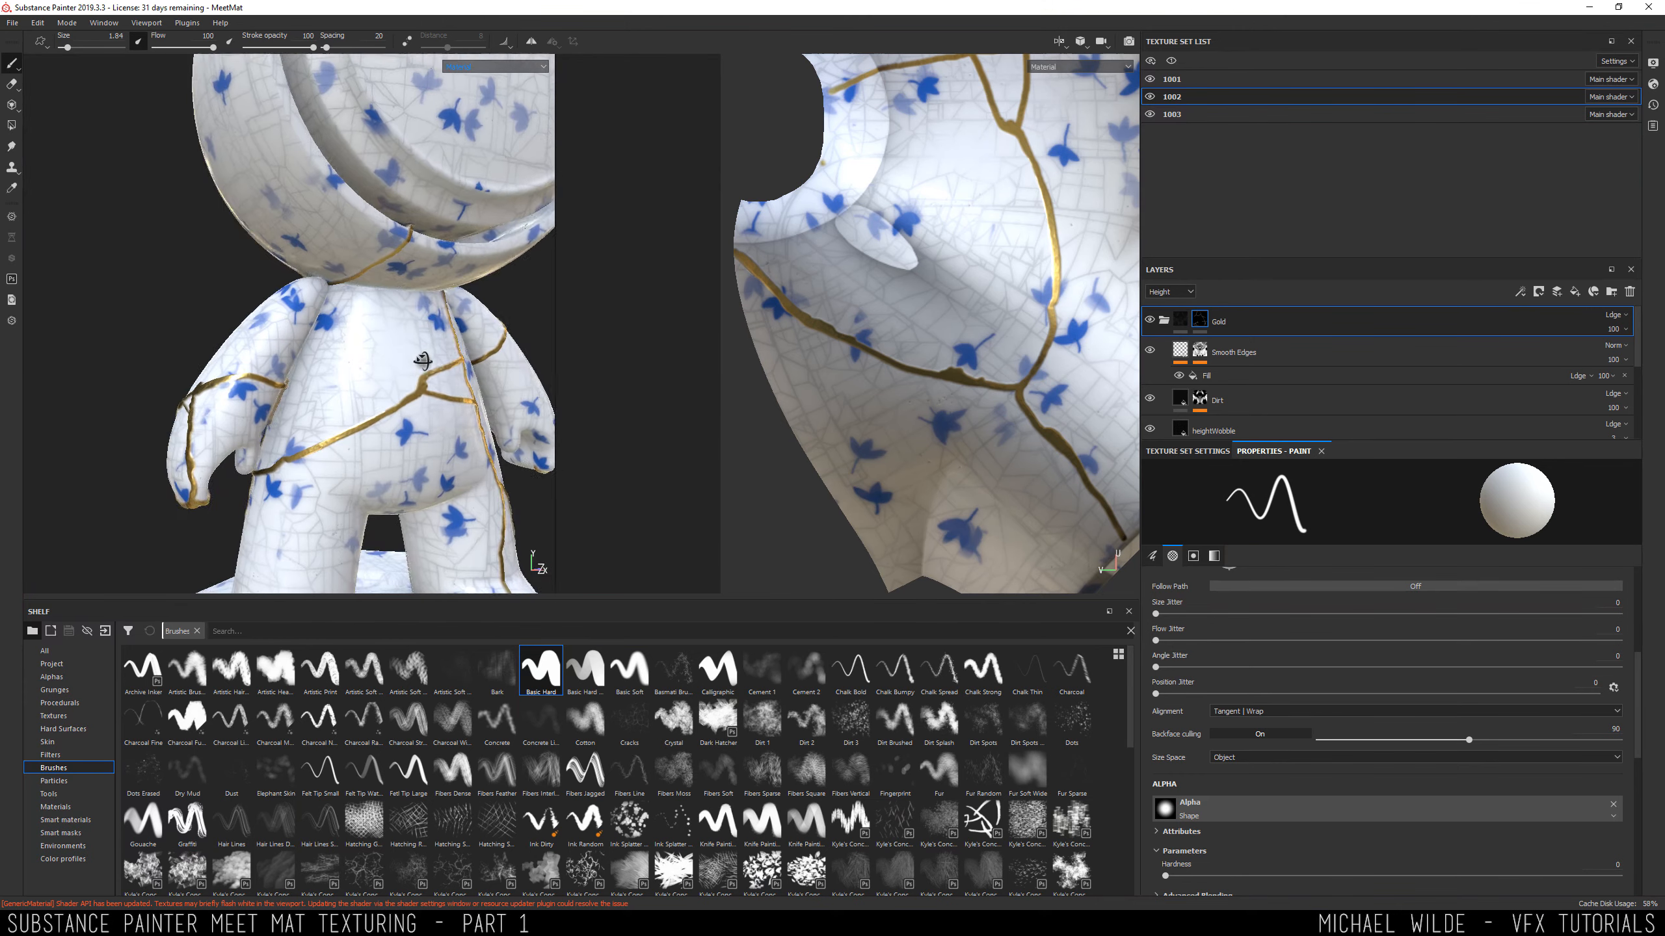
alt+middle_drag(419, 361, 268, 328)
alt+drag(269, 328, 98, 537)
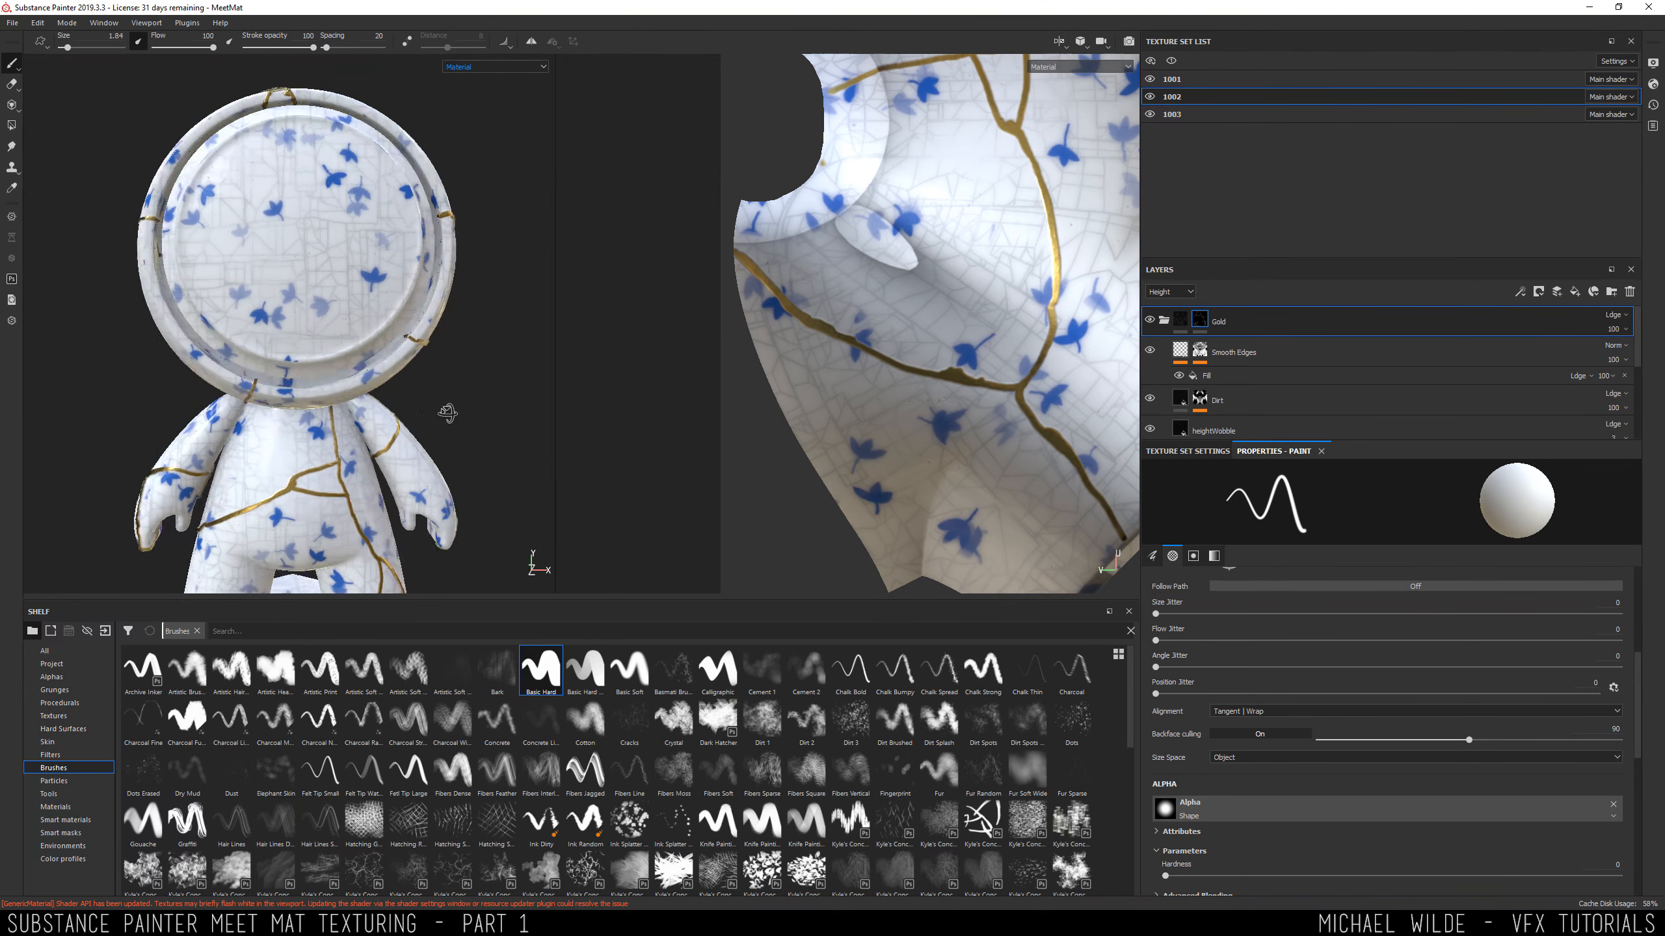
Inspect the forked gold crack at the head's upper rim up close and swap the mask brush to black.
alt+right_drag(452, 243, 485, 242)
alt+middle_drag(485, 243, 392, 290)
alt+drag(392, 290, 459, 262)
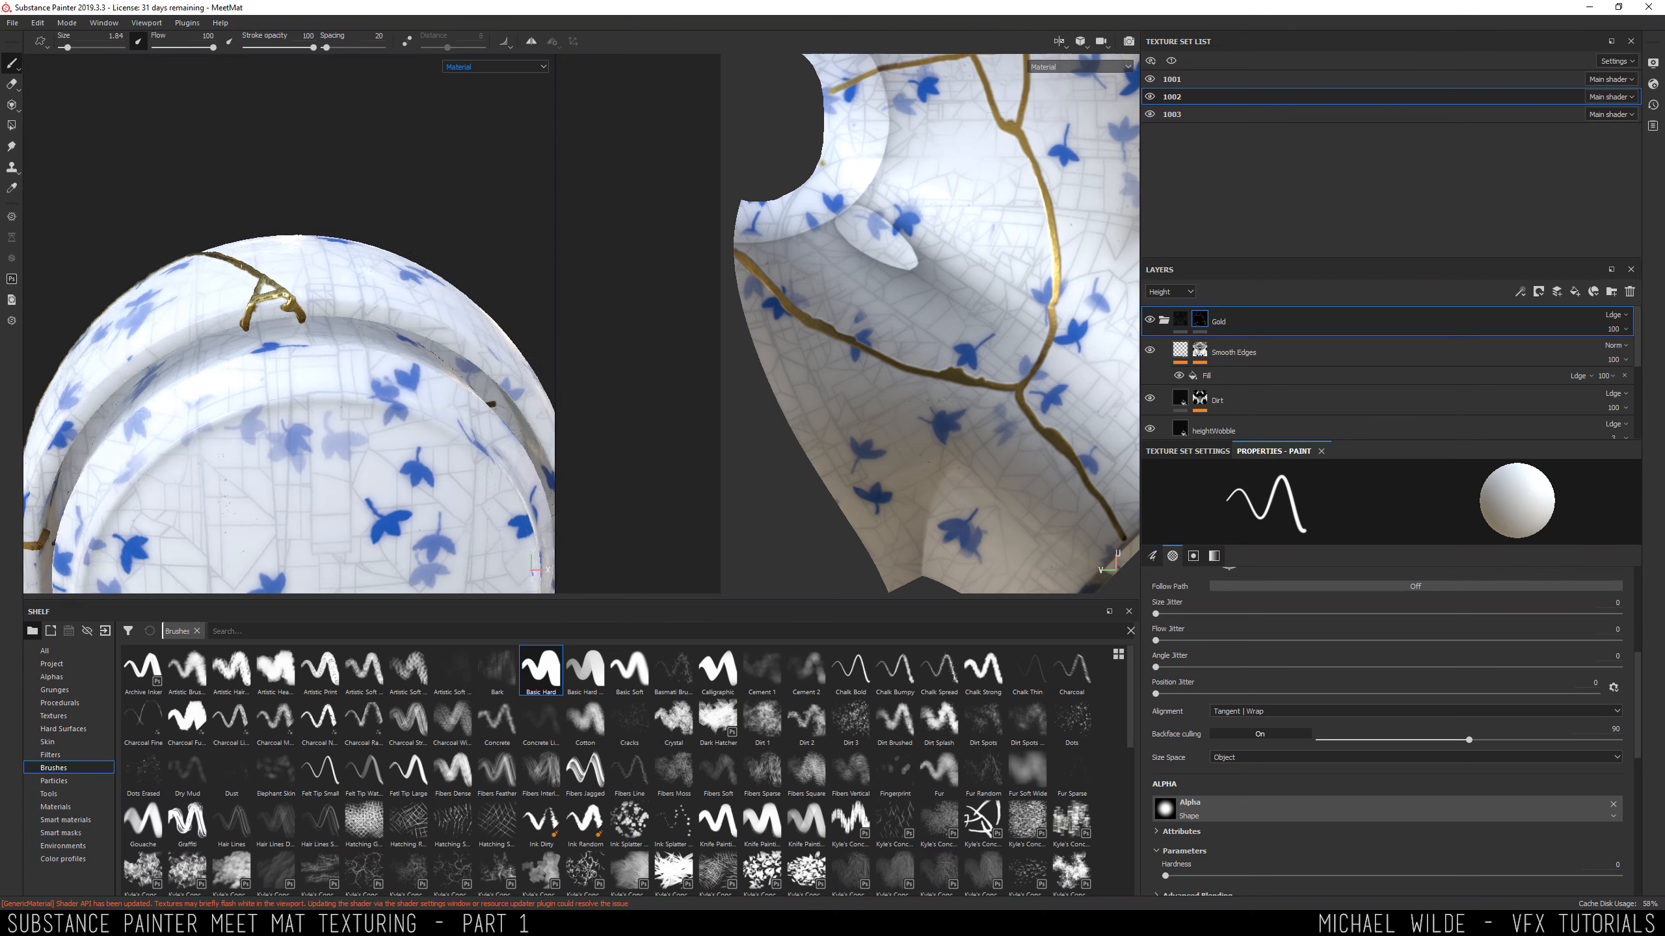
alt+right_drag(269, 328, 334, 347)
alt+drag(334, 348, 331, 338)
key(x)
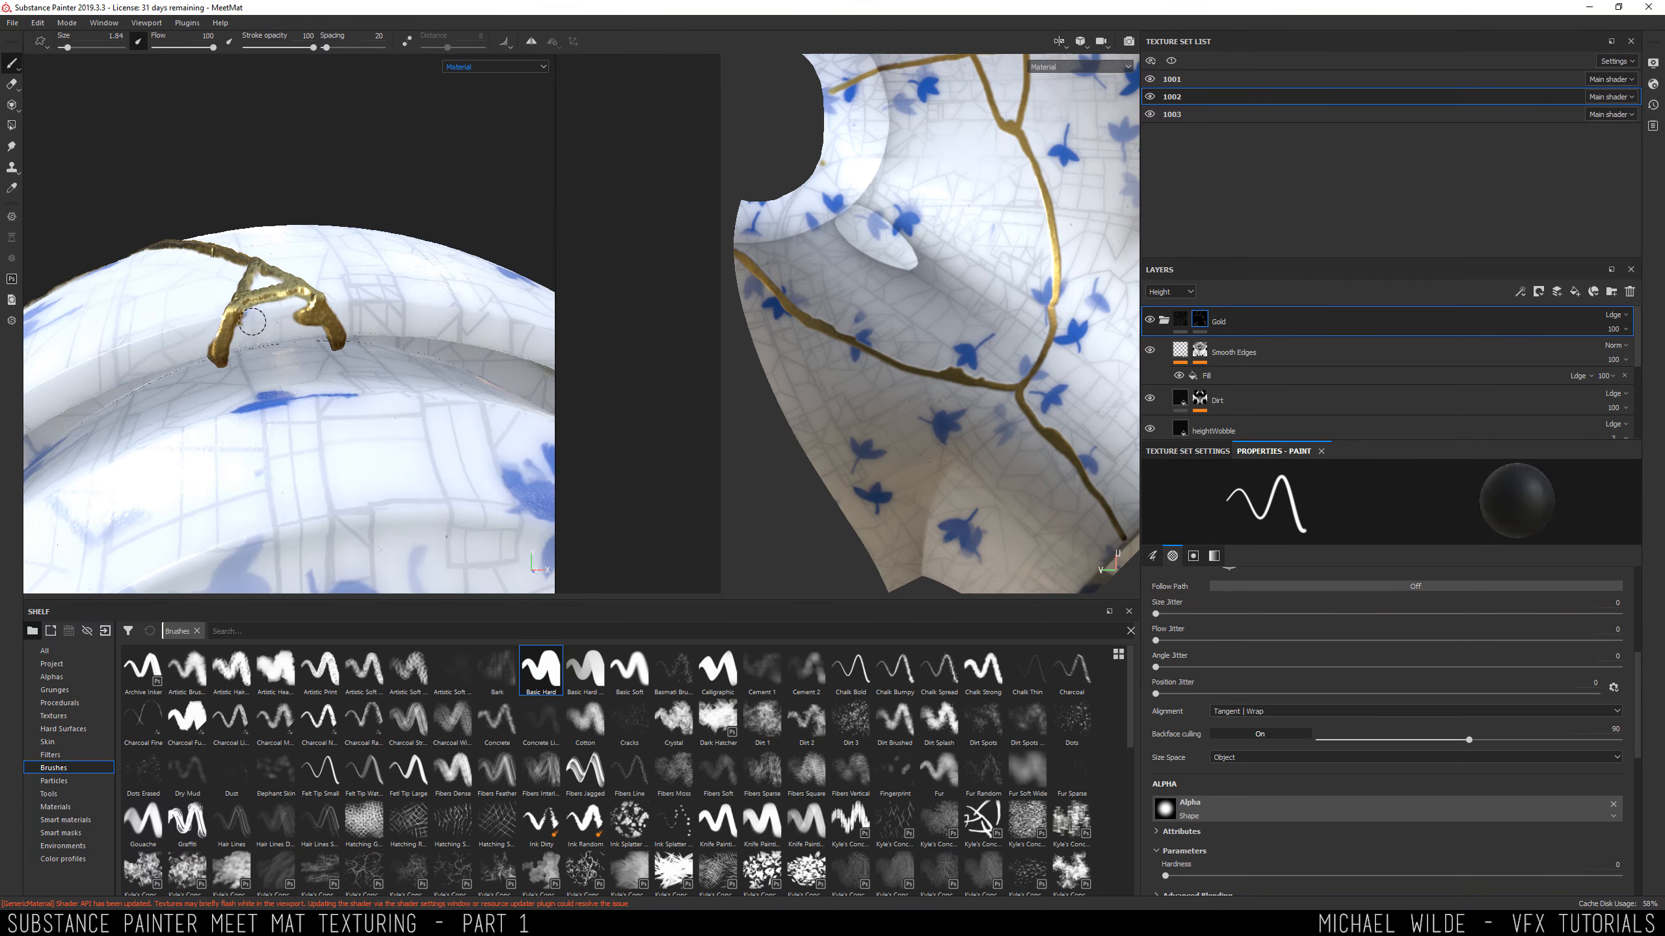
alt+right_drag(387, 387, 334, 394)
alt+drag(334, 395, 349, 365)
Examine the gold cracks on the lower torso and down the leg to the foot.
alt+right_drag(349, 459, 277, 525)
alt+middle_drag(277, 525, 230, 147)
alt+drag(231, 383, 234, 357)
alt+right_drag(234, 358, 281, 355)
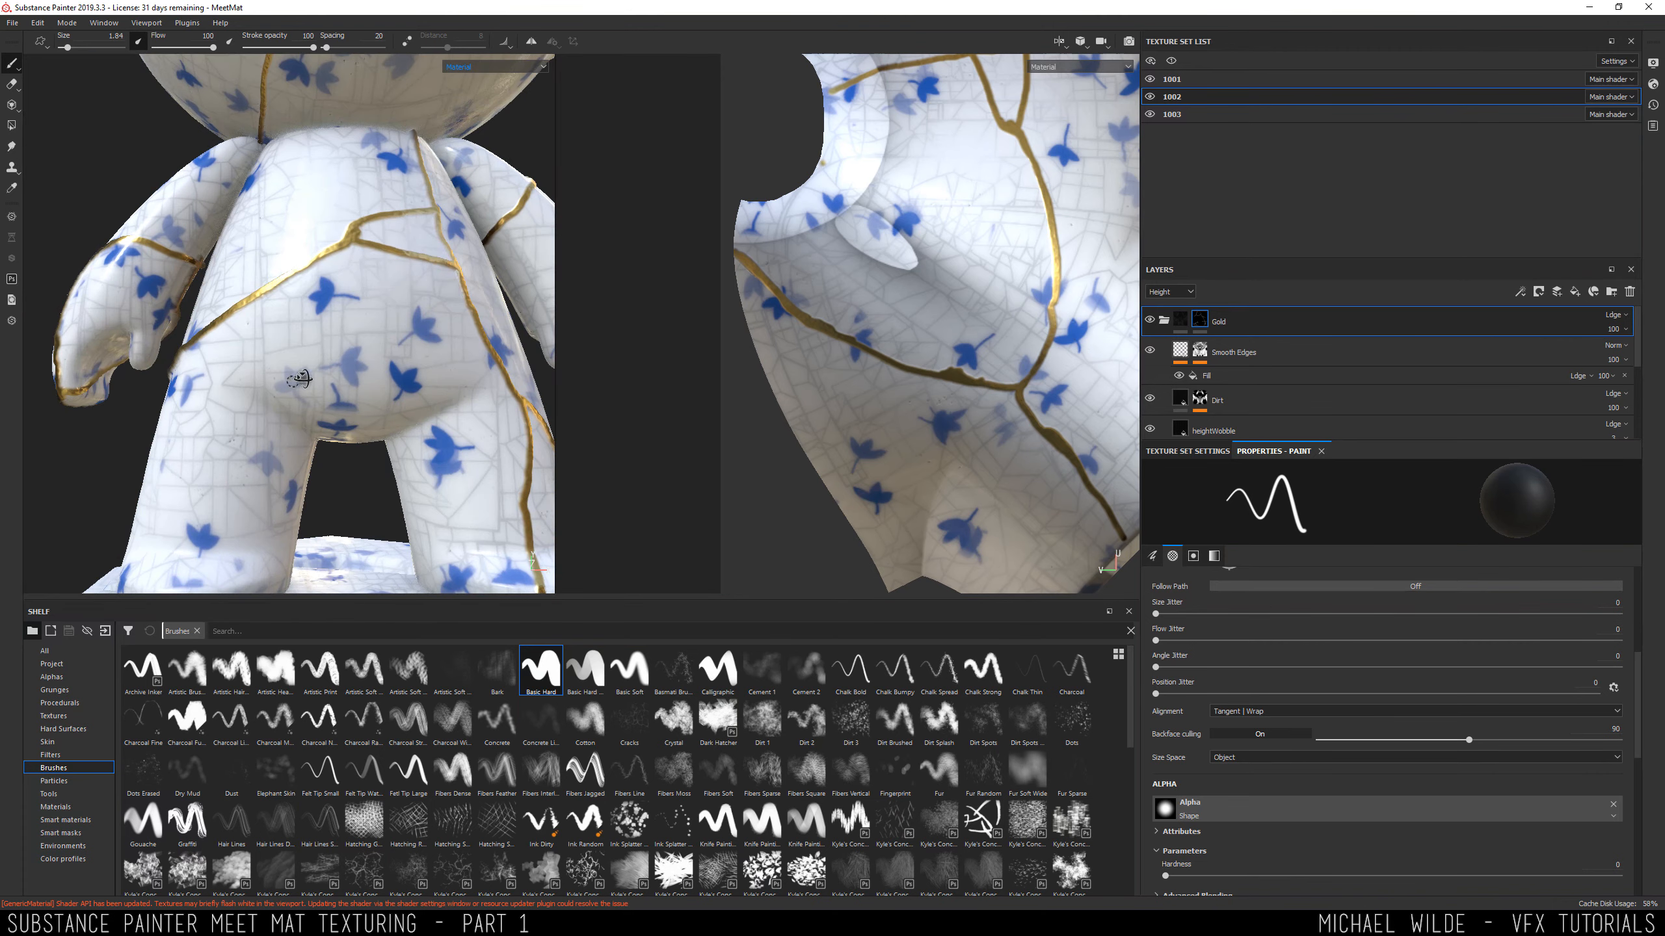
alt+drag(308, 408, 249, 354)
mouse_move(227, 347)
alt+right_down()
mouse_move(238, 336)
mouse_move(200, 361)
alt+right_up()
alt+drag(308, 315, 282, 308)
alt+right_drag(345, 305, 383, 289)
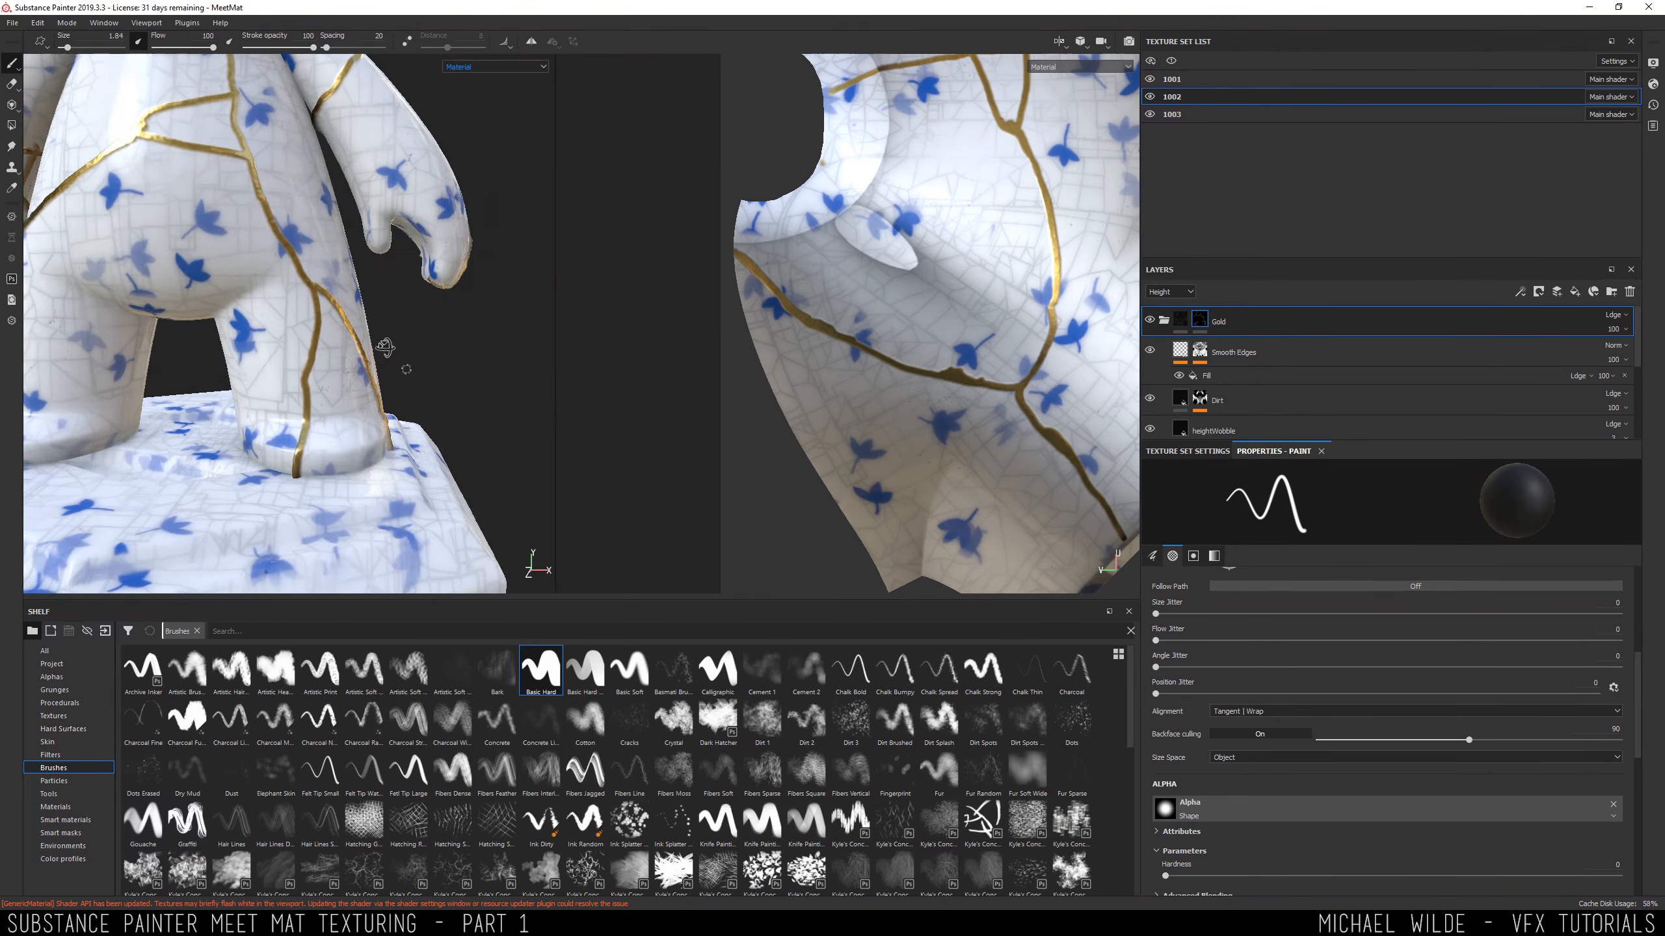
Paint a short gold link in the mask between the two forked crack branches on the outer leg.
alt+drag(387, 349, 341, 344)
alt+right_drag(340, 344, 356, 361)
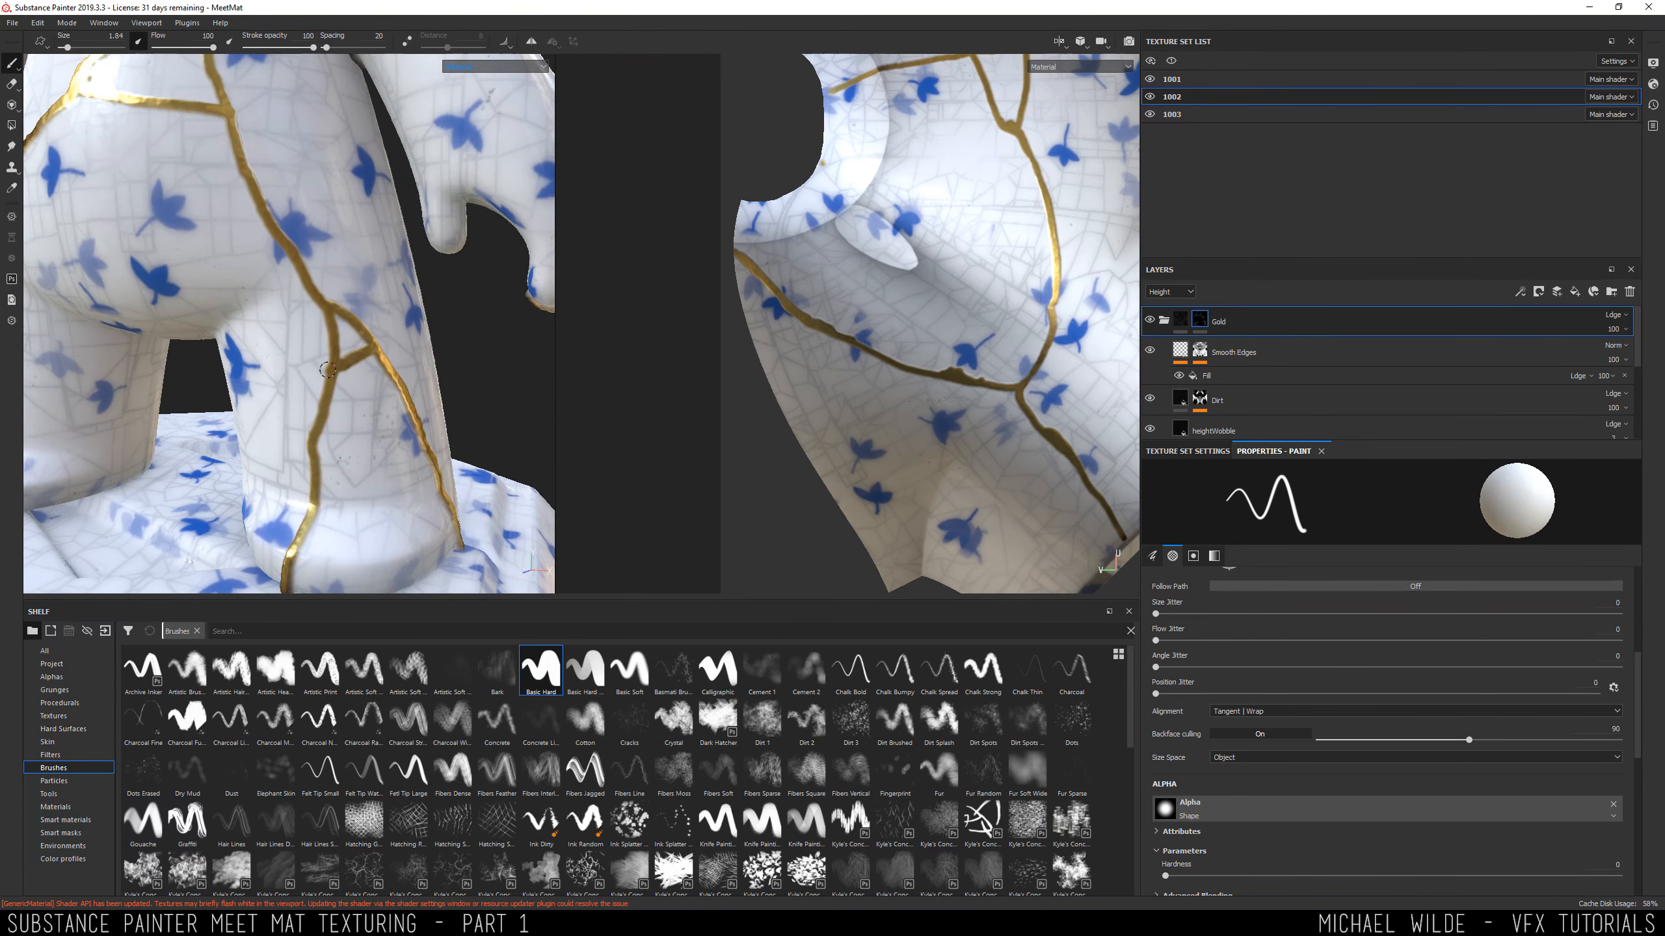
alt+drag(343, 367, 268, 312)
alt+right_drag(267, 312, 203, 338)
Paint a gold crack in the mask from the fork junction on the chest up to the neck opening.
alt+right_drag(387, 393, 429, 407)
alt+drag(430, 407, 380, 446)
alt+right_drag(381, 446, 282, 355)
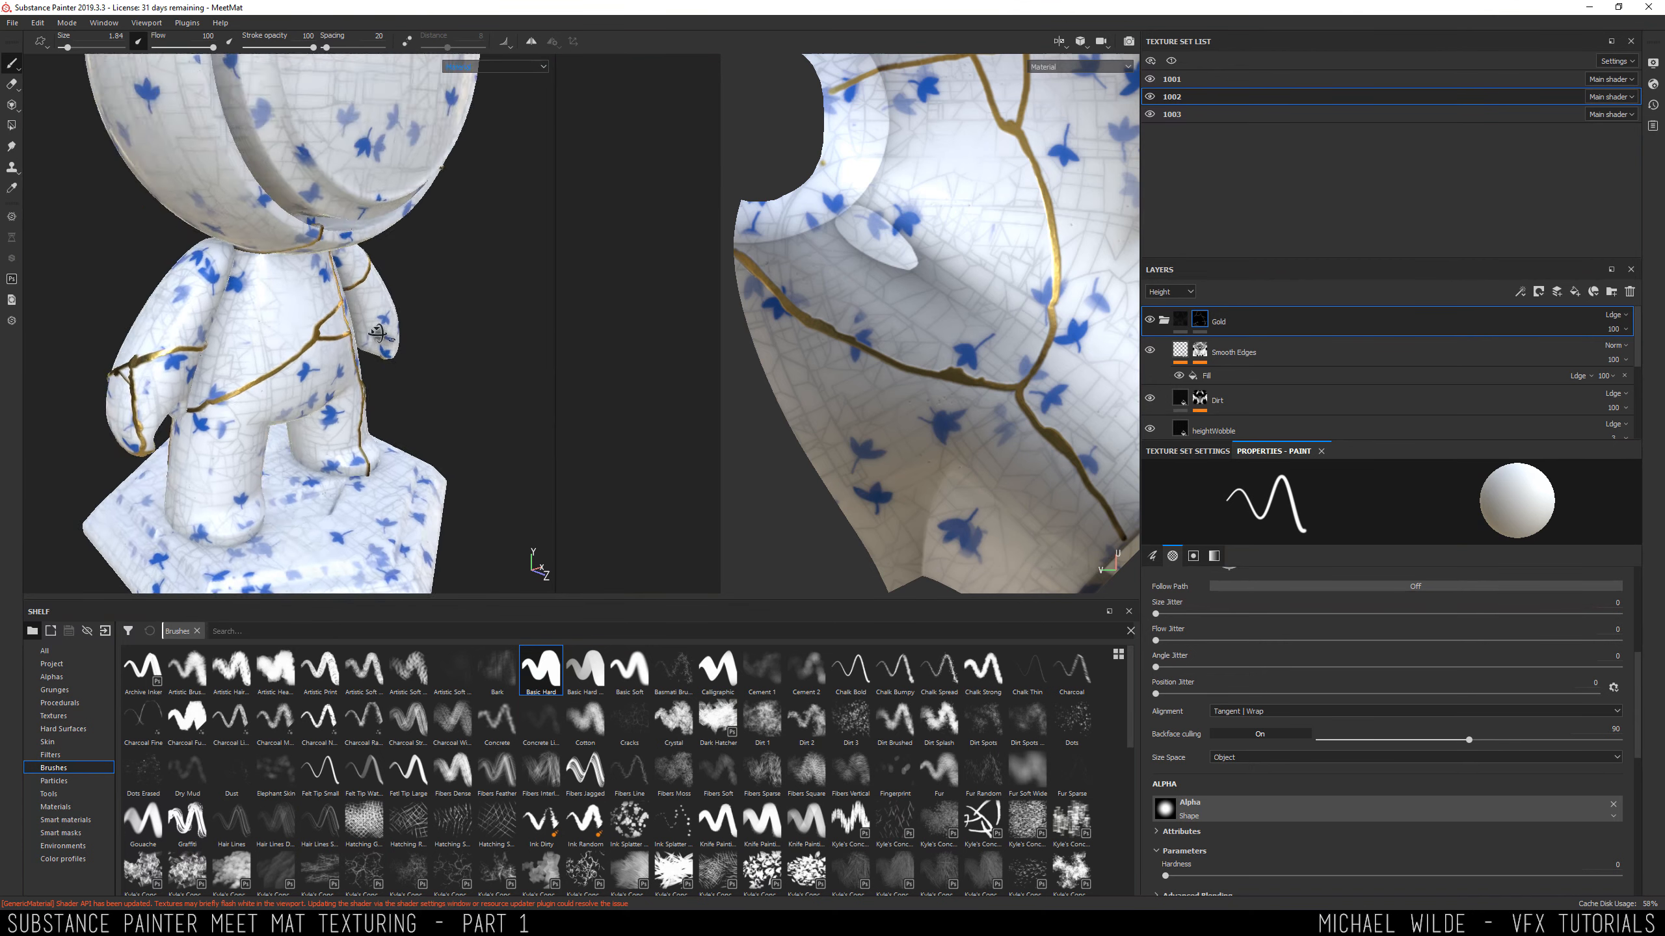
alt+drag(177, 272, 225, 277)
alt+right_drag(226, 278, 367, 410)
alt+drag(367, 410, 419, 347)
alt+middle_drag(419, 347, 427, 254)
alt+middle_drag(961, 147, 844, 303)
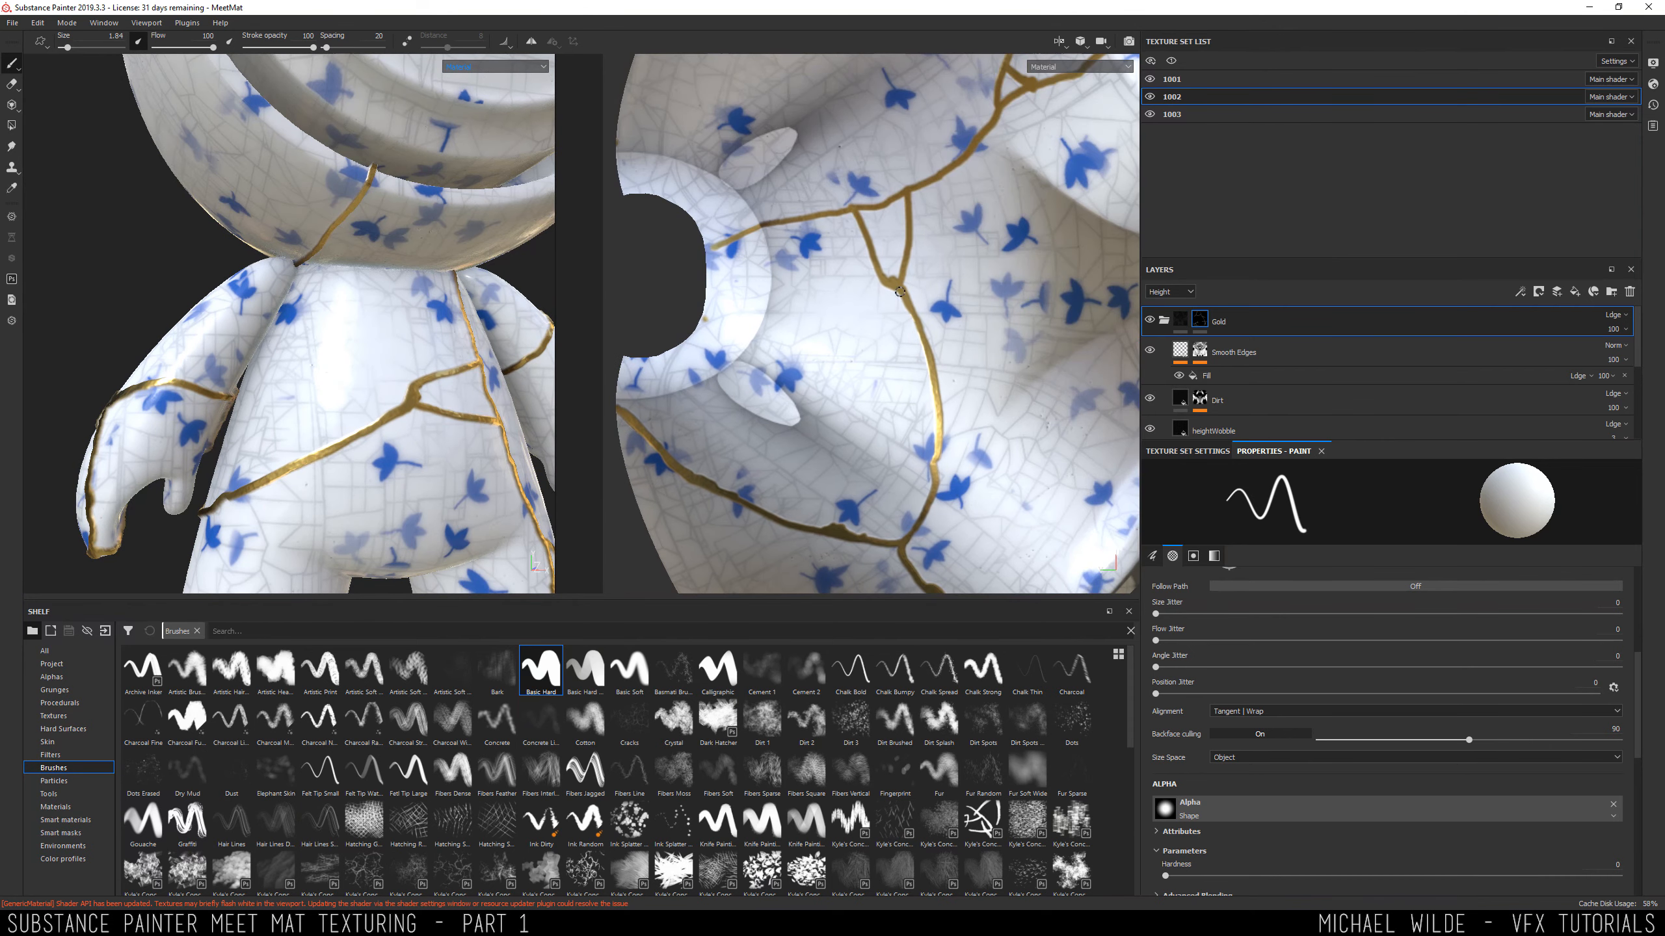
drag(900, 292, 773, 316)
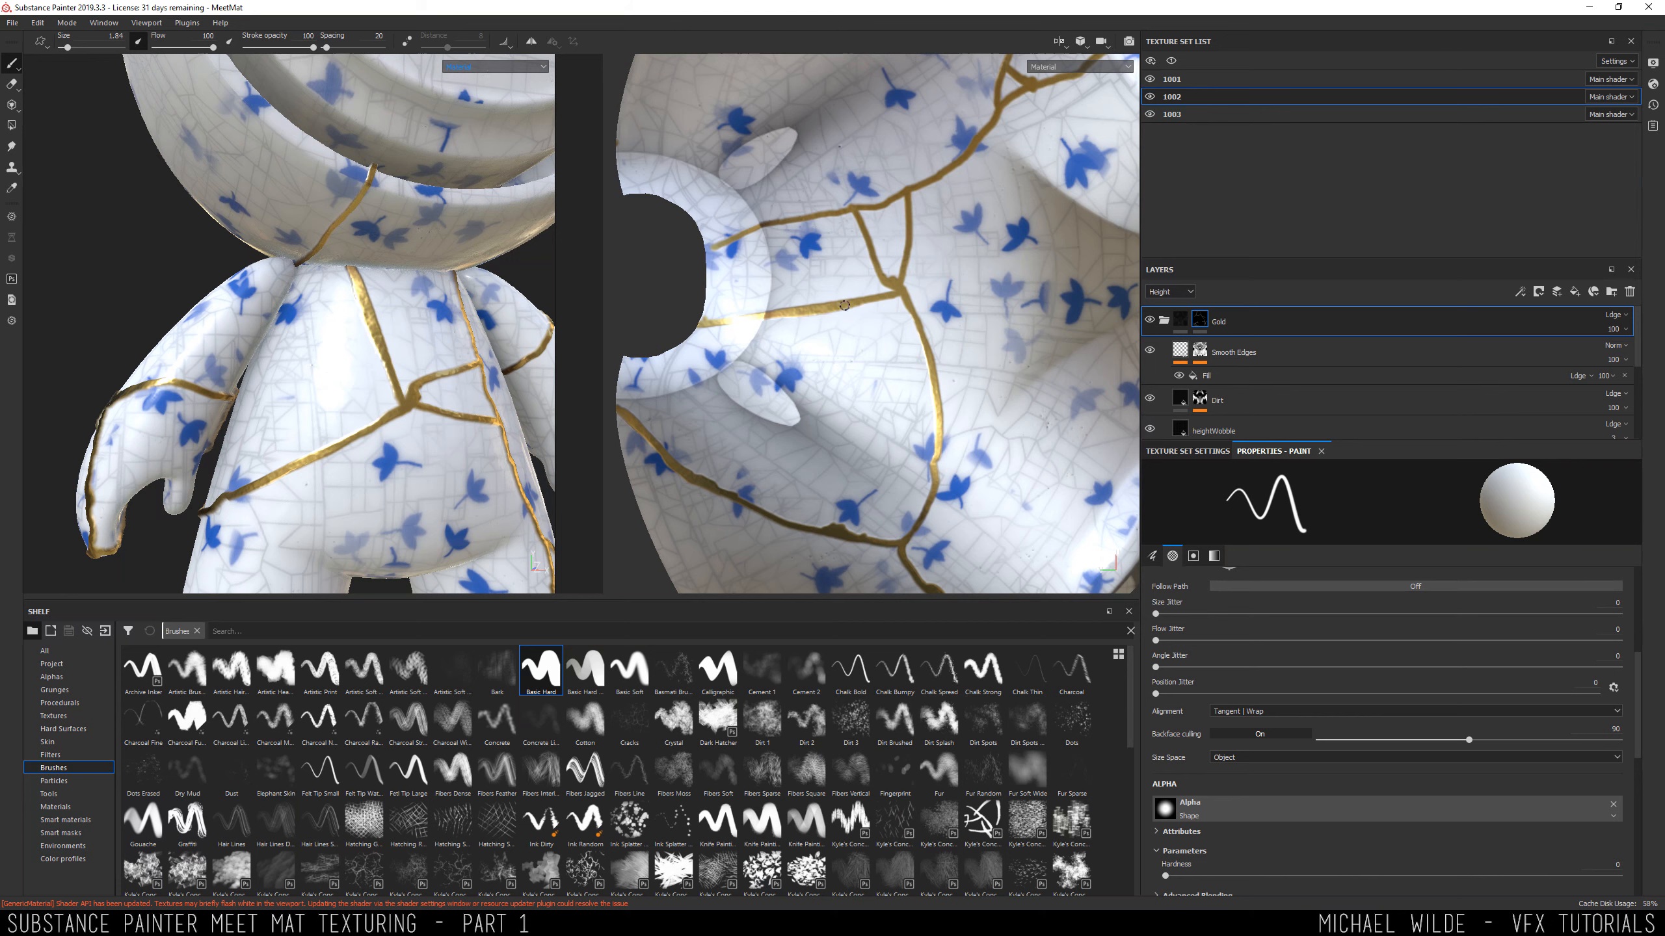
Thin the edge of the gold crack between chest and neck by painting black in the mask.
key(x)
drag(798, 305, 828, 302)
mouse_move(477, 384)
alt+mouse_down()
mouse_move(413, 386)
mouse_move(508, 377)
mouse_move(472, 384)
alt+mouse_up()
alt+right_drag(472, 384, 387, 351)
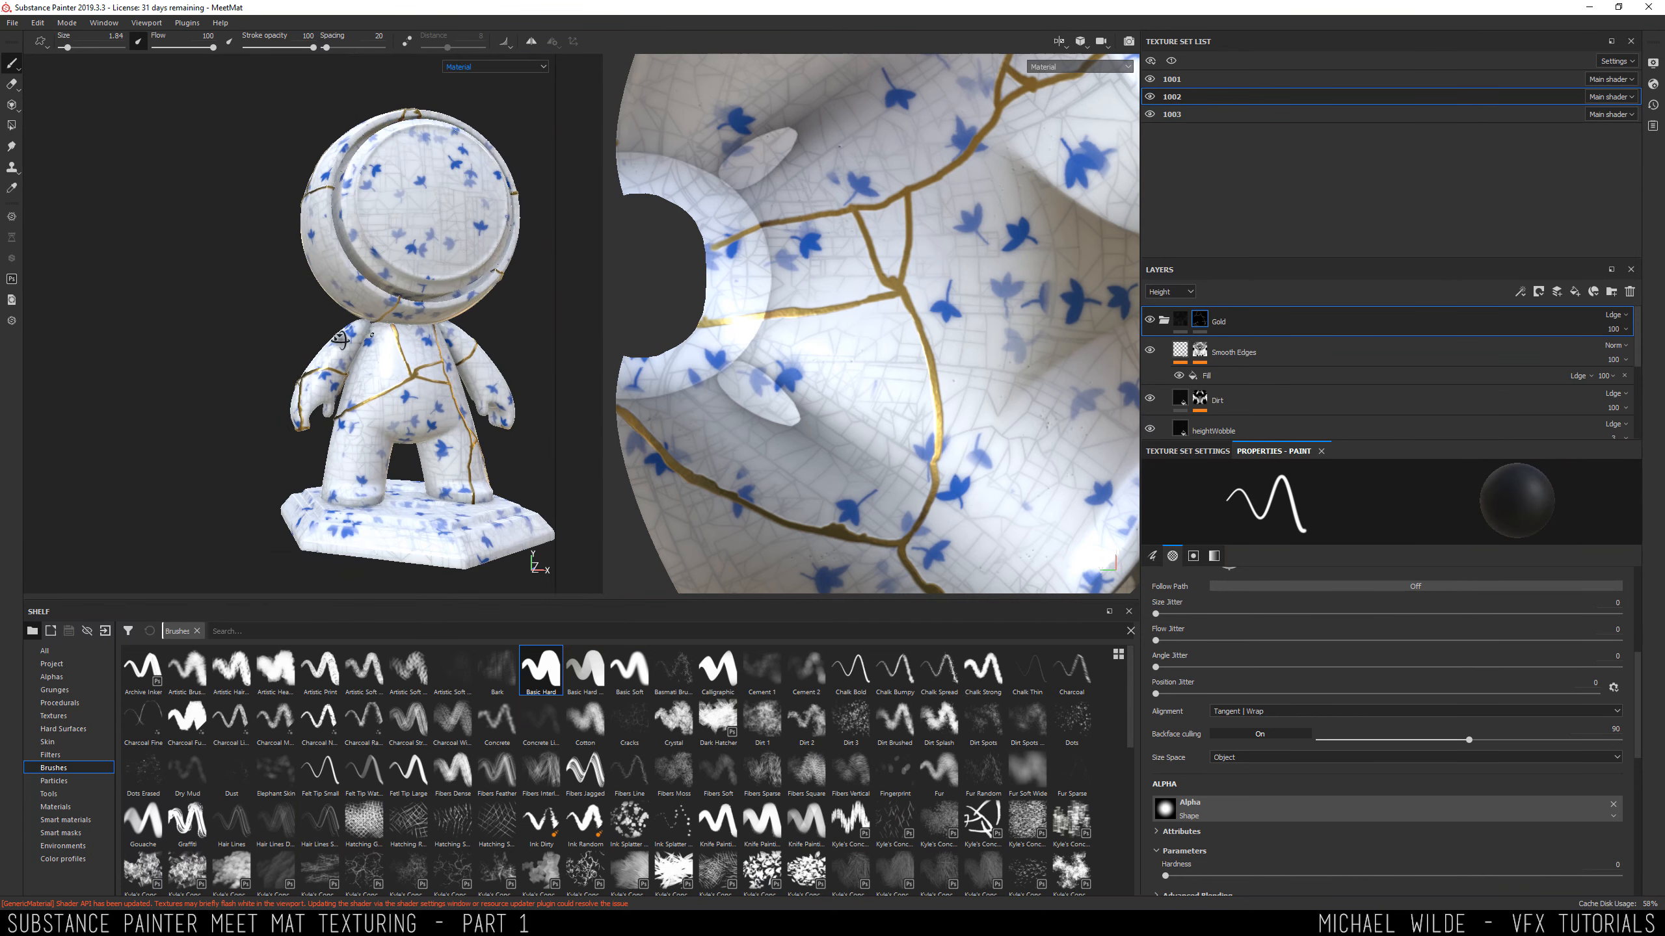
Examine the crack layout on the whole figure from a distance, and the chest and leg cracks from the side and front.
alt+drag(387, 351, 347, 354)
alt+right_drag(347, 355, 311, 341)
alt+drag(312, 341, 311, 292)
alt+middle_drag(312, 292, 351, 341)
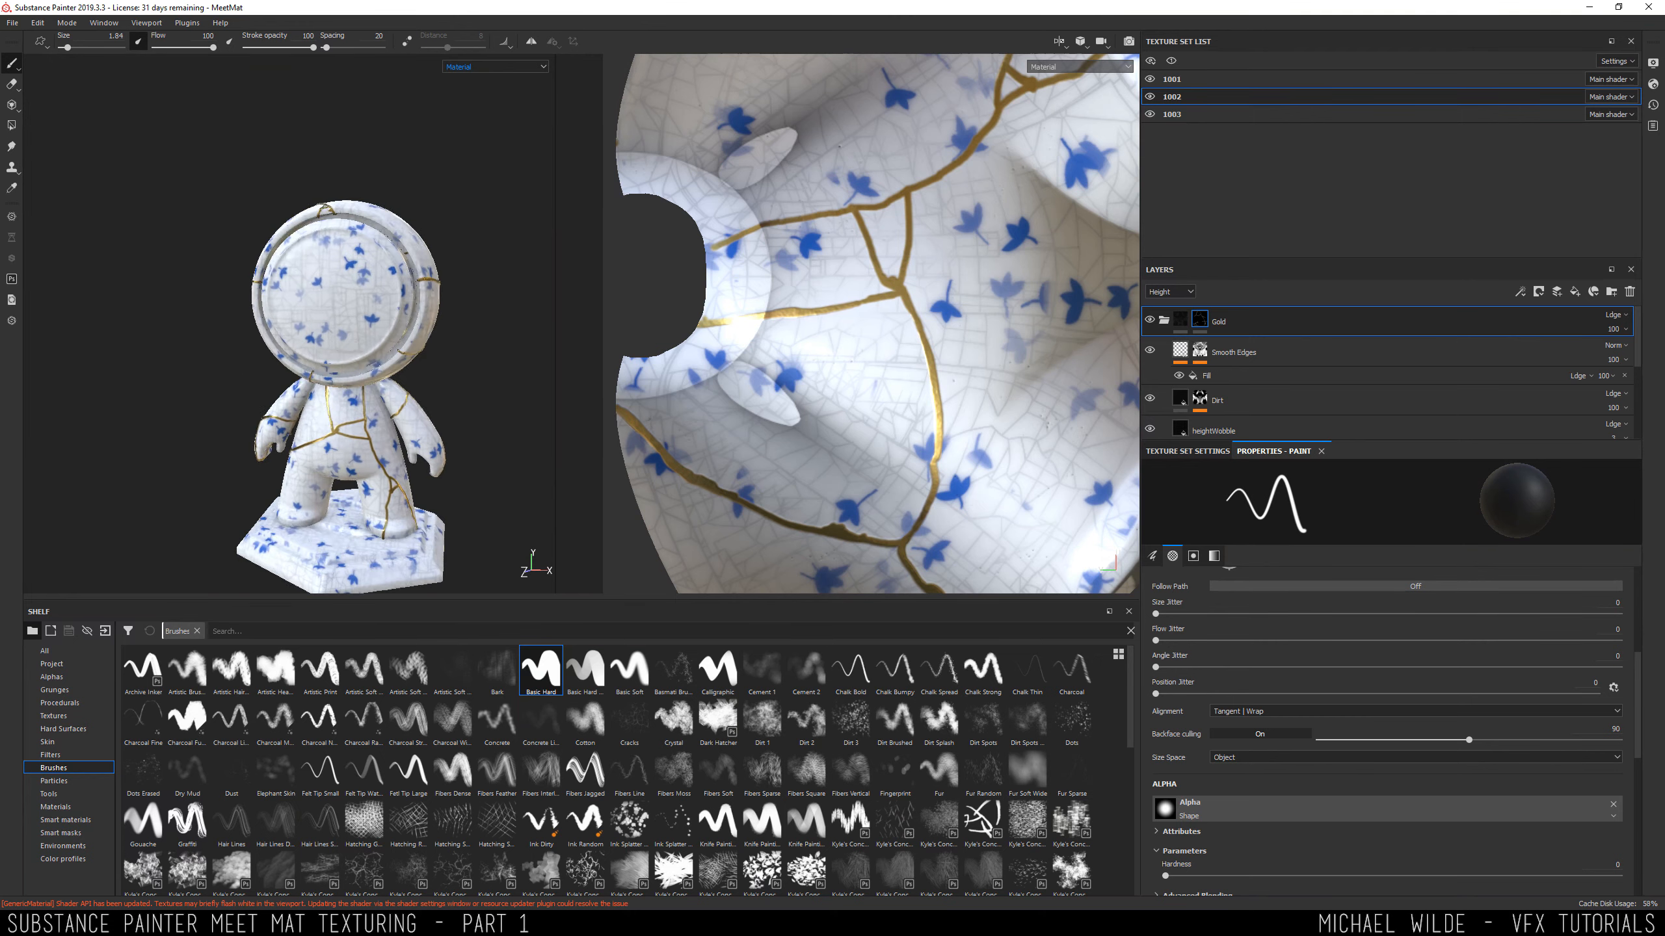
alt+right_drag(315, 334, 360, 339)
alt+drag(360, 339, 116, 417)
alt+middle_drag(347, 374, 288, 355)
alt+right_drag(288, 355, 374, 377)
alt+drag(373, 378, 305, 367)
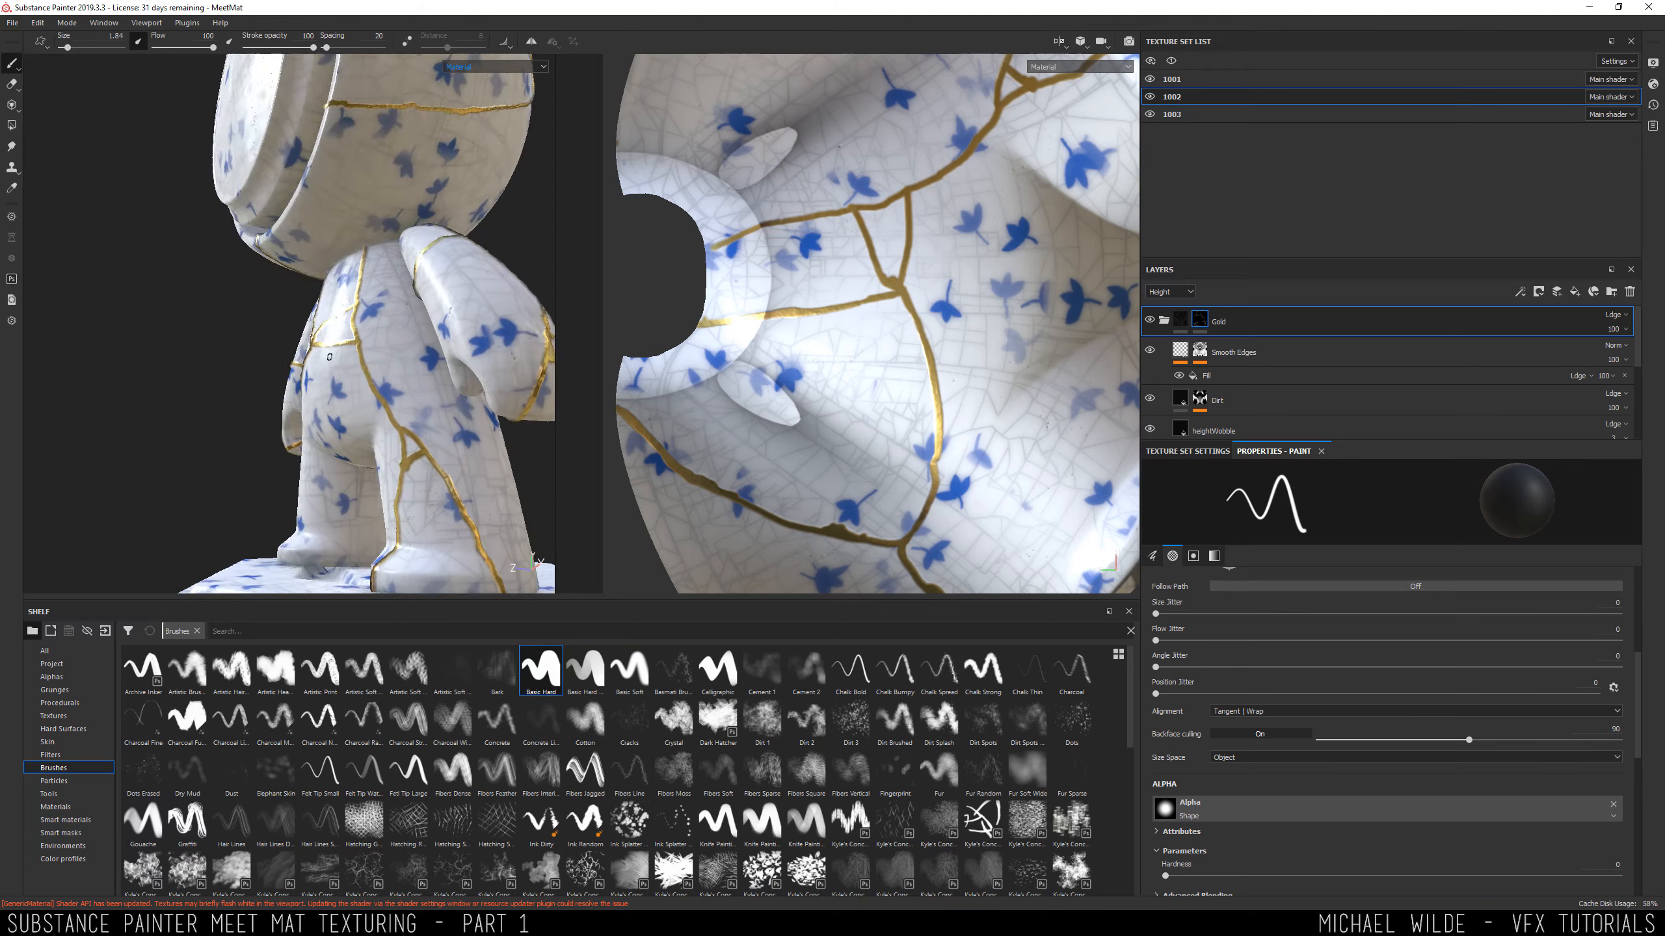
alt+middle_drag(305, 367, 322, 289)
alt+right_drag(321, 289, 347, 308)
alt+drag(347, 309, 456, 444)
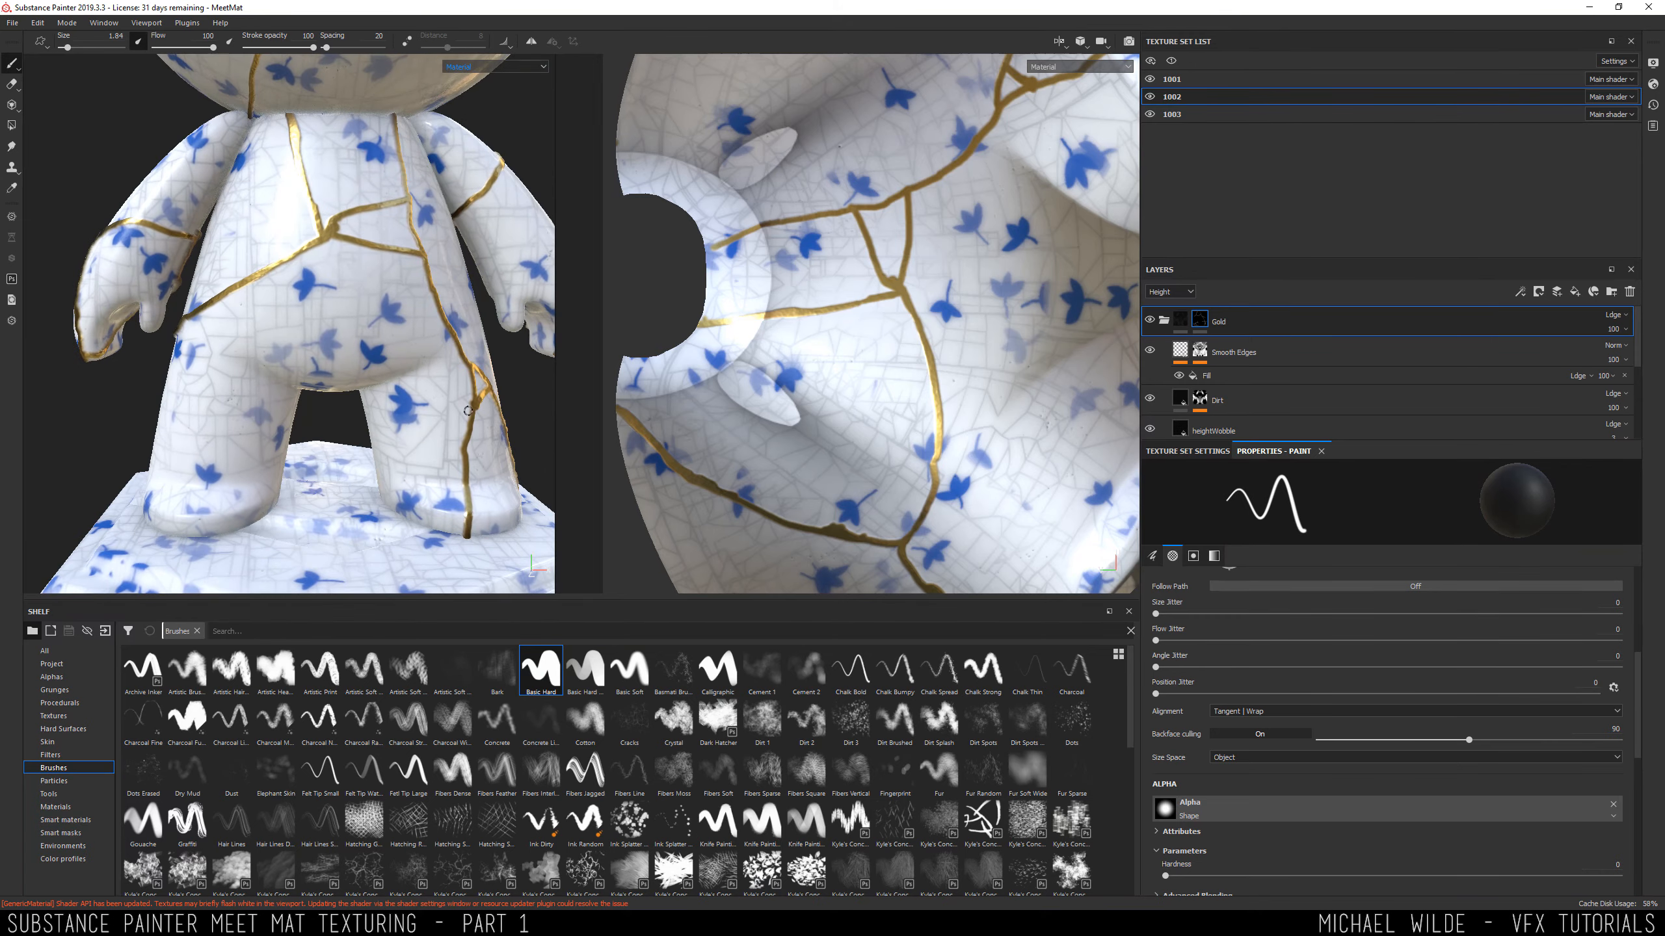